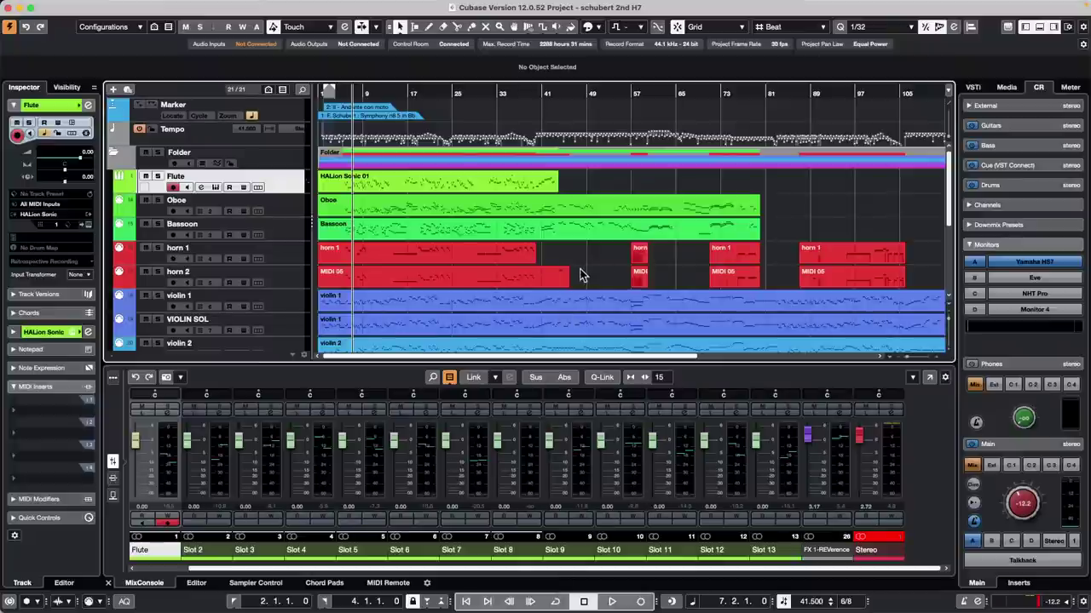
Step: Lower the Control Room main monitor level to about -15.8 dB, then briefly play and stop the project
mouse_move(1024, 500)
left_mouse_down()
mouse_move(1023, 511)
mouse_move(1031, 495)
left_mouse_up()
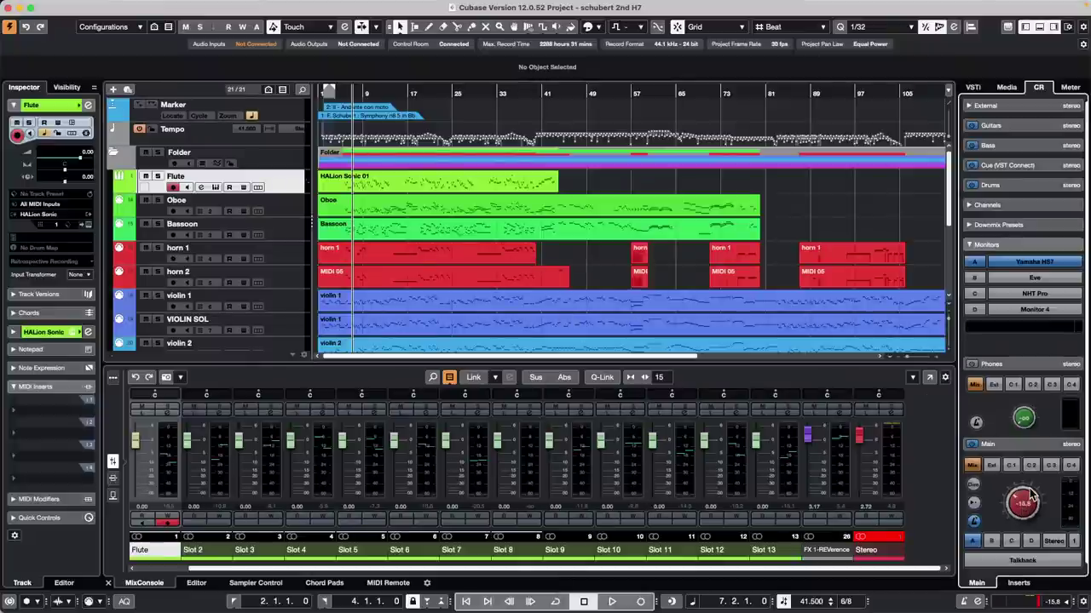
key("space")
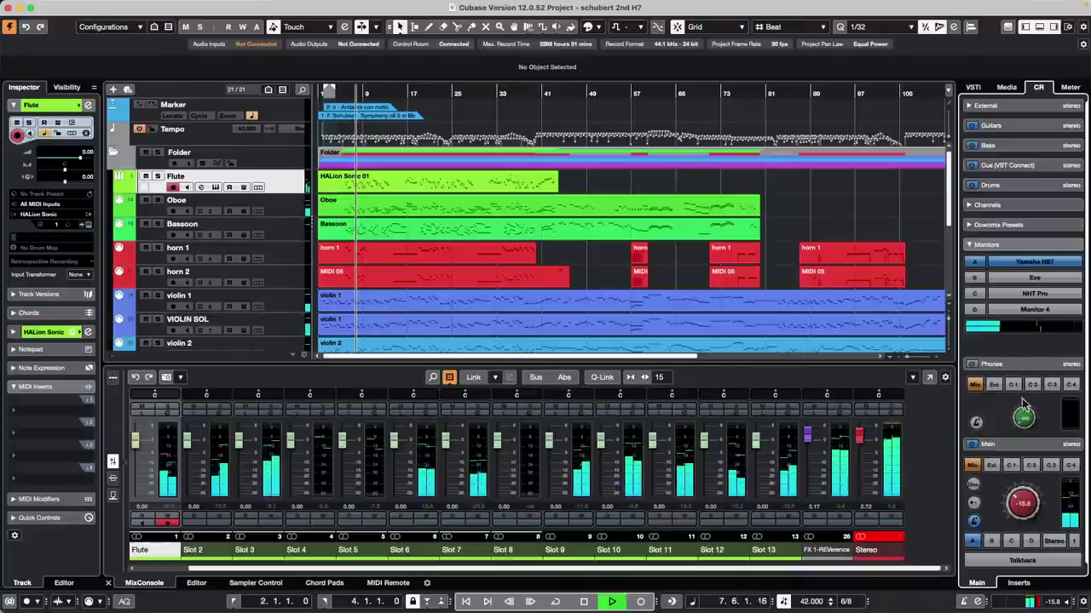
scroll(578, 230, "down", 1)
key("space")
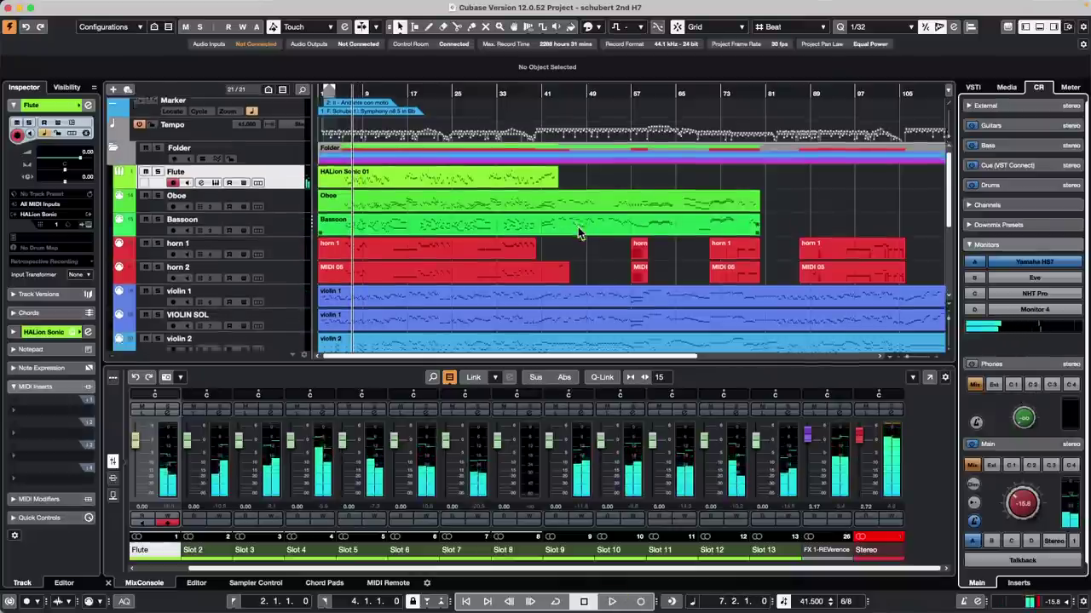
scroll(577, 227, "down", 3)
scroll(578, 226, "up", 4)
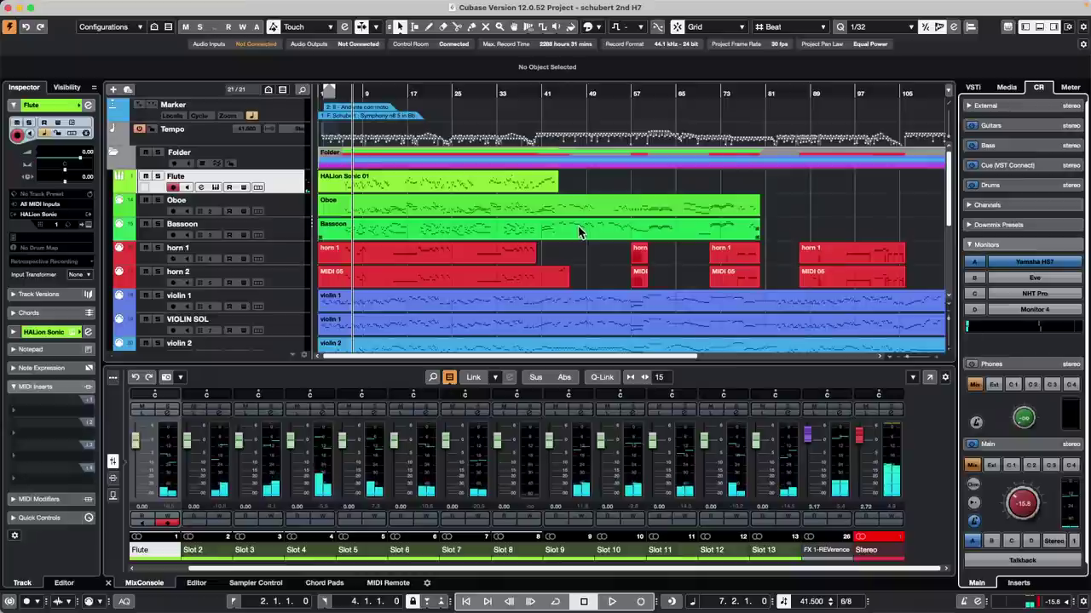
scroll(579, 230, "down", 1)
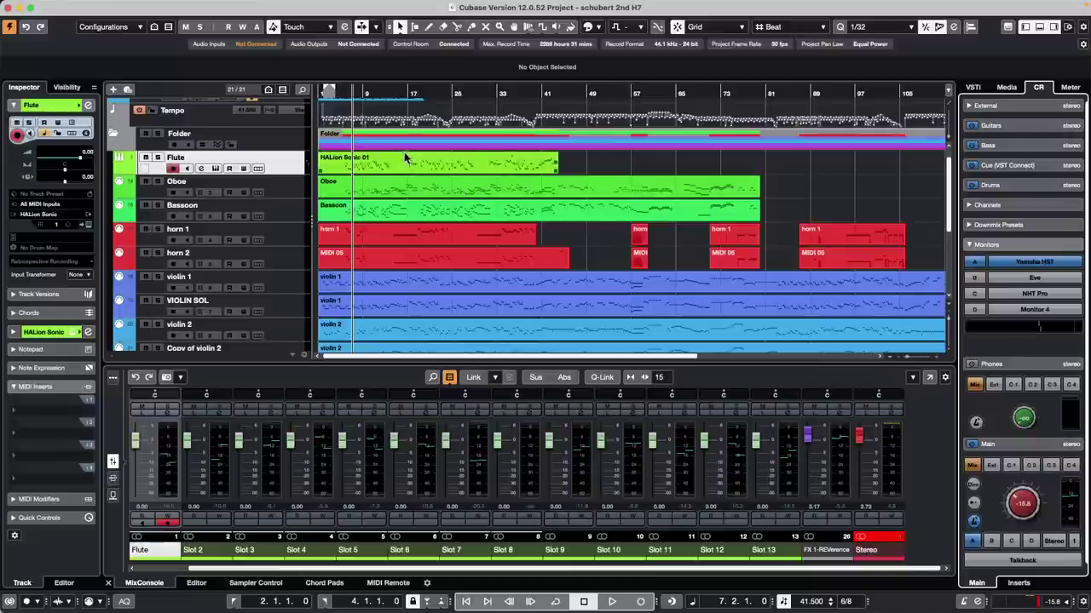
Step: Open the Export Audio Mixdown dialog from the File > Export menu
mouse_move(81, 8)
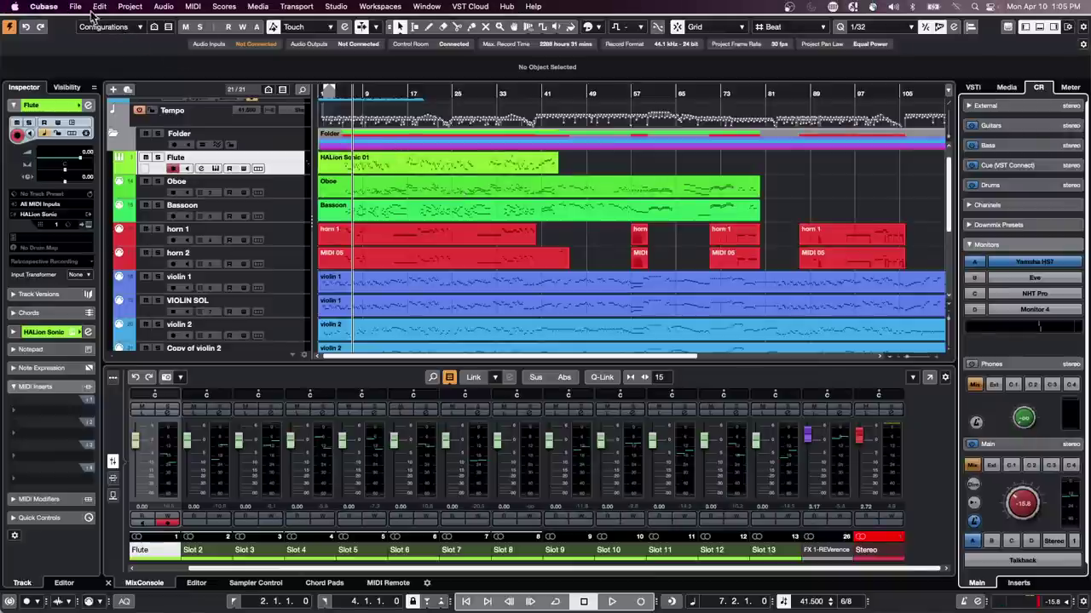
left_click(75, 6)
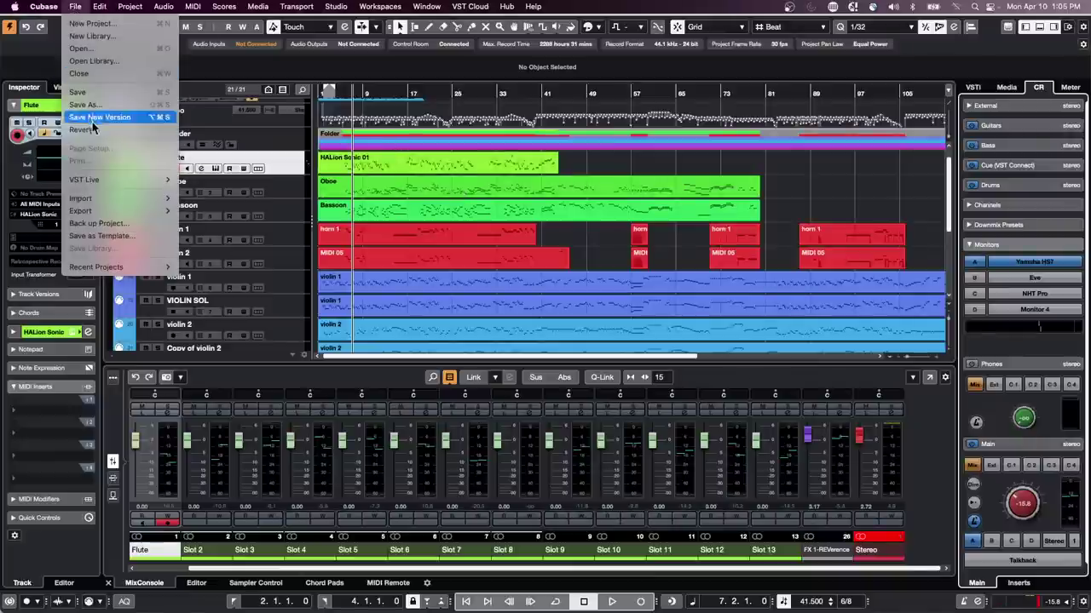
mouse_move(94, 218)
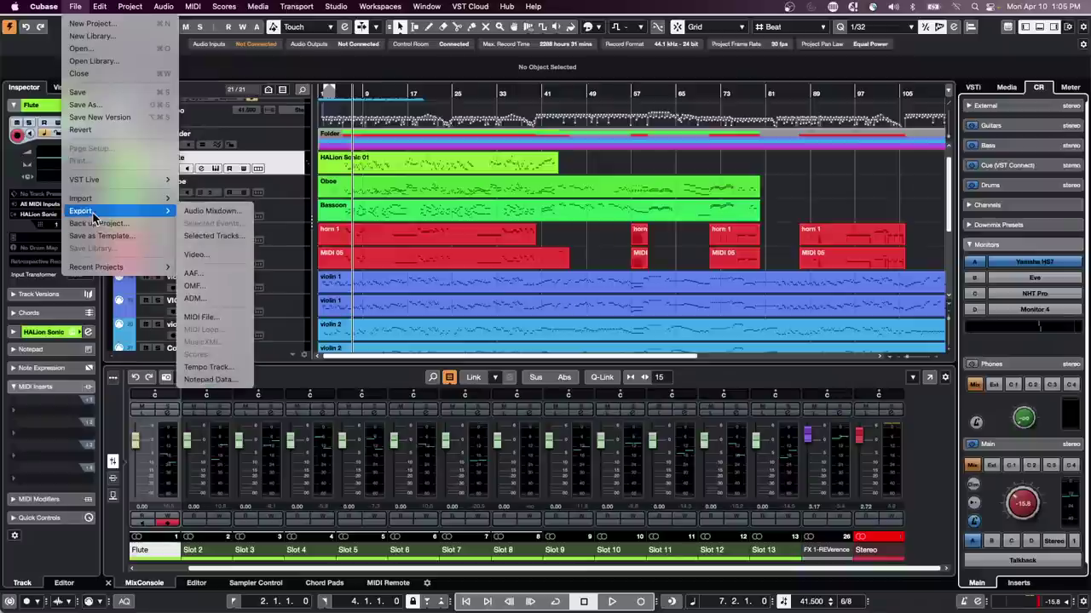
left_click(211, 211)
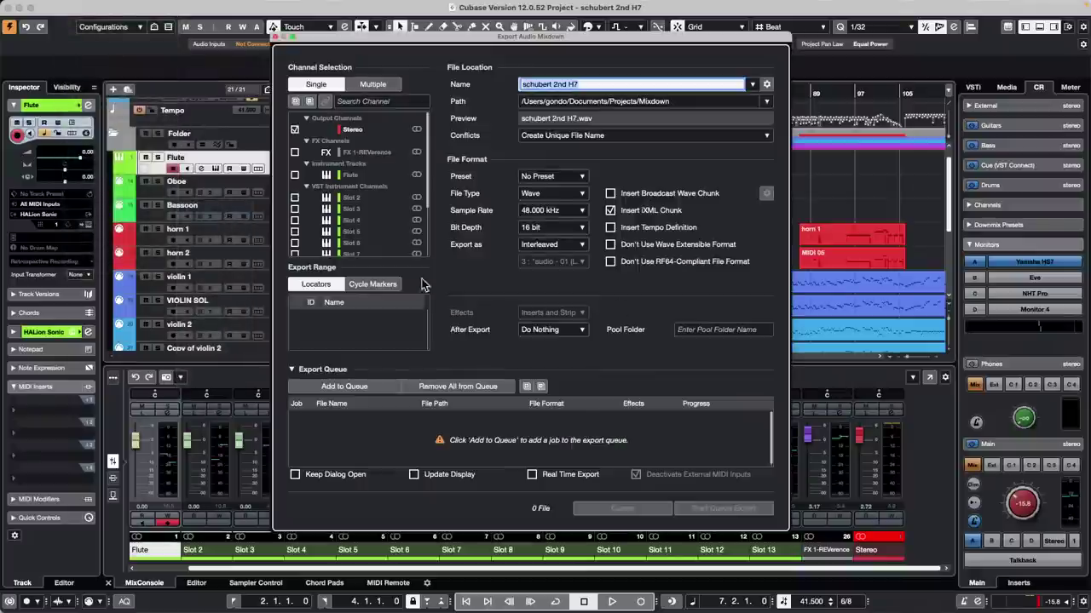
Step: Set Channel Selection to Multiple, then back to Single, and bring up the file location sheet
left_click(375, 87)
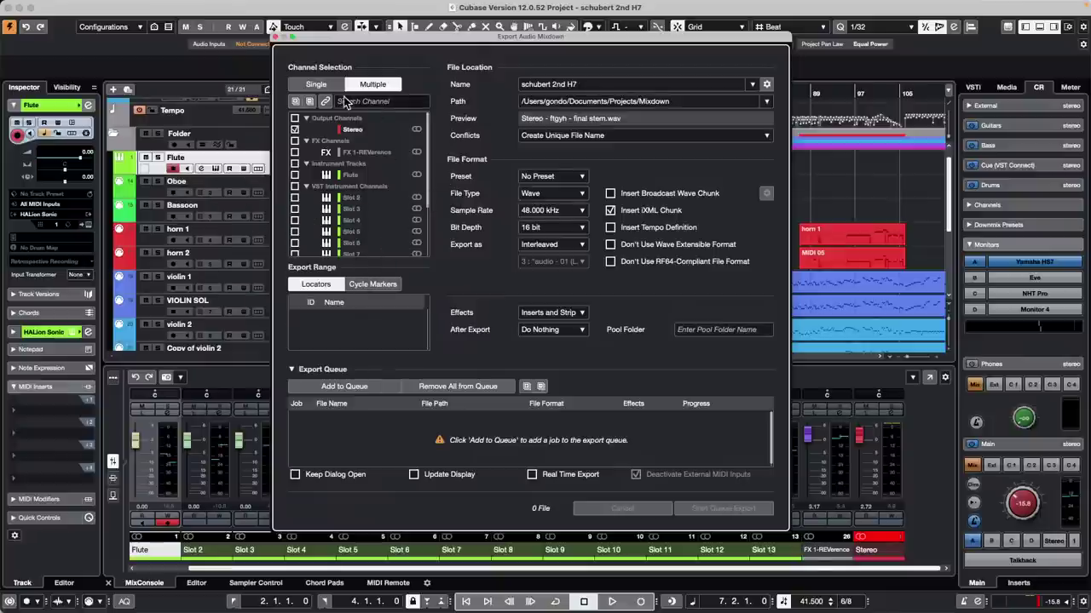
left_click(319, 85)
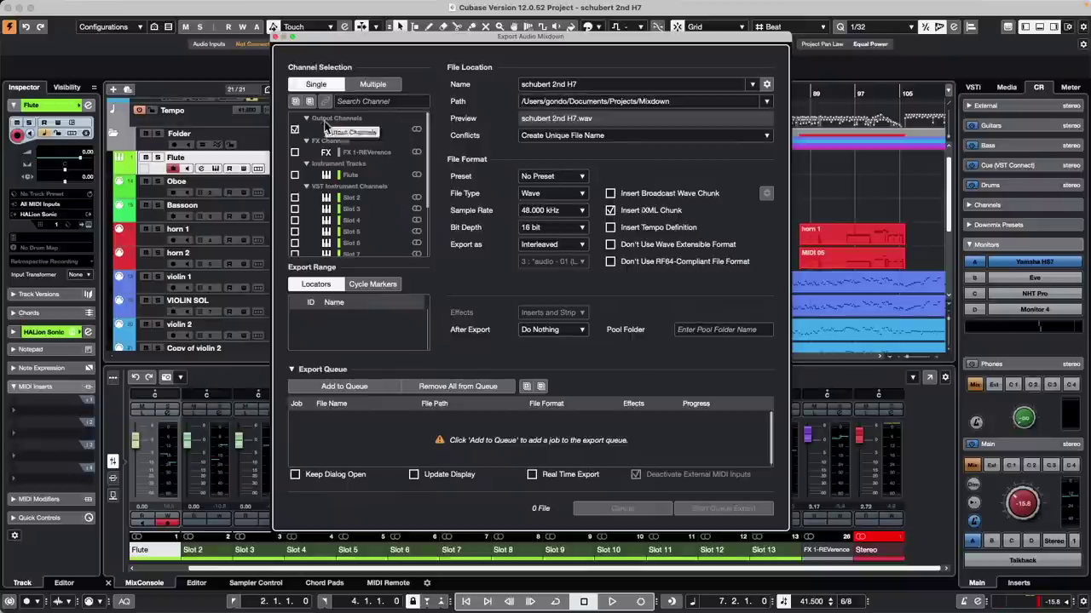
left_click(594, 82)
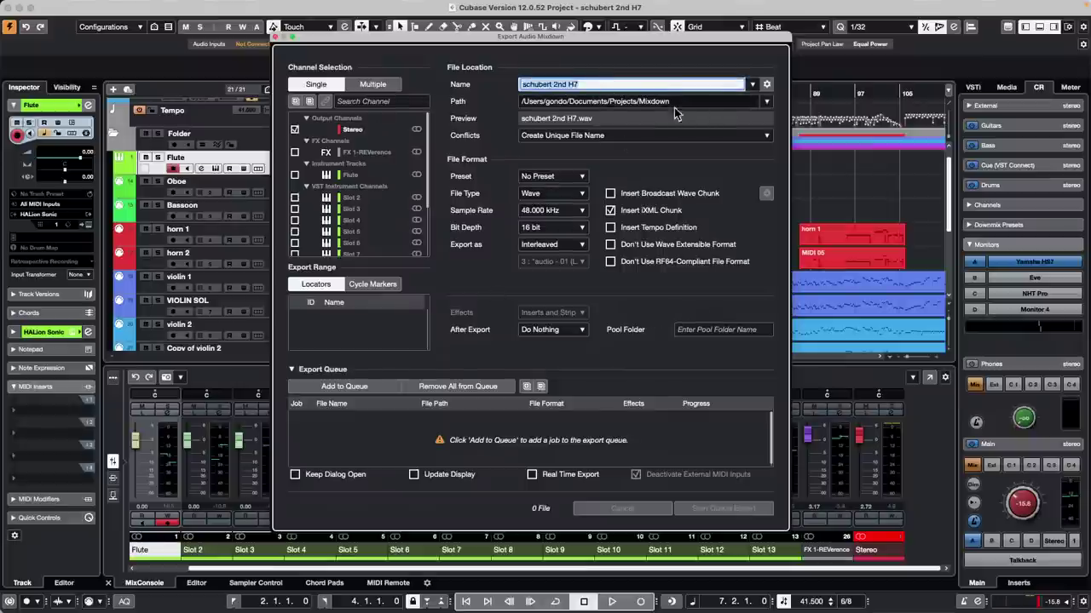
left_click(711, 101)
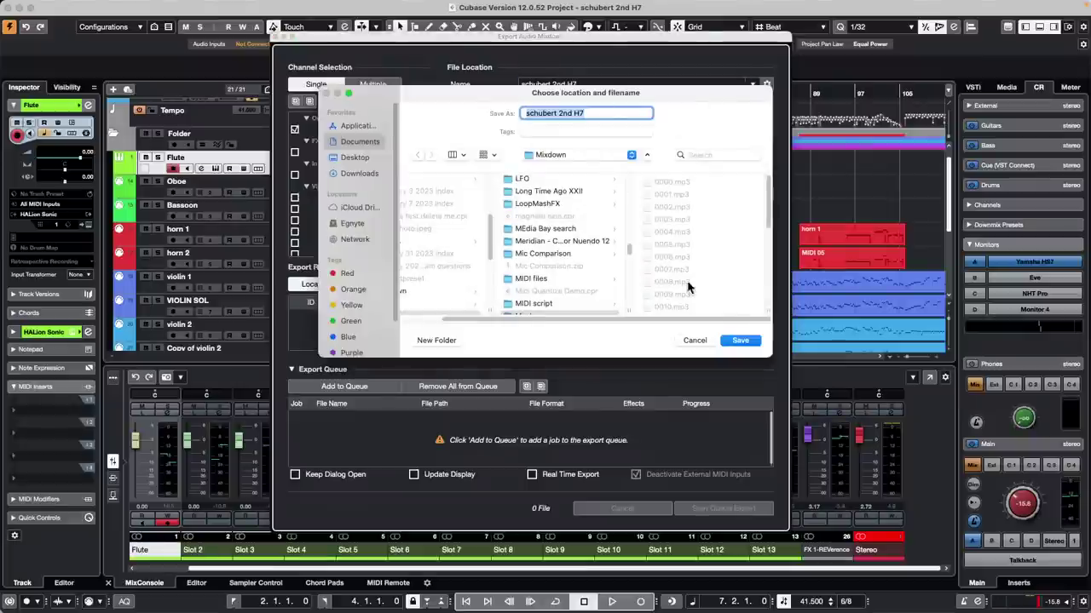
Step: Keep the Projects Mixdown folder as the export location and collapse the Export Queue
left_click(729, 340)
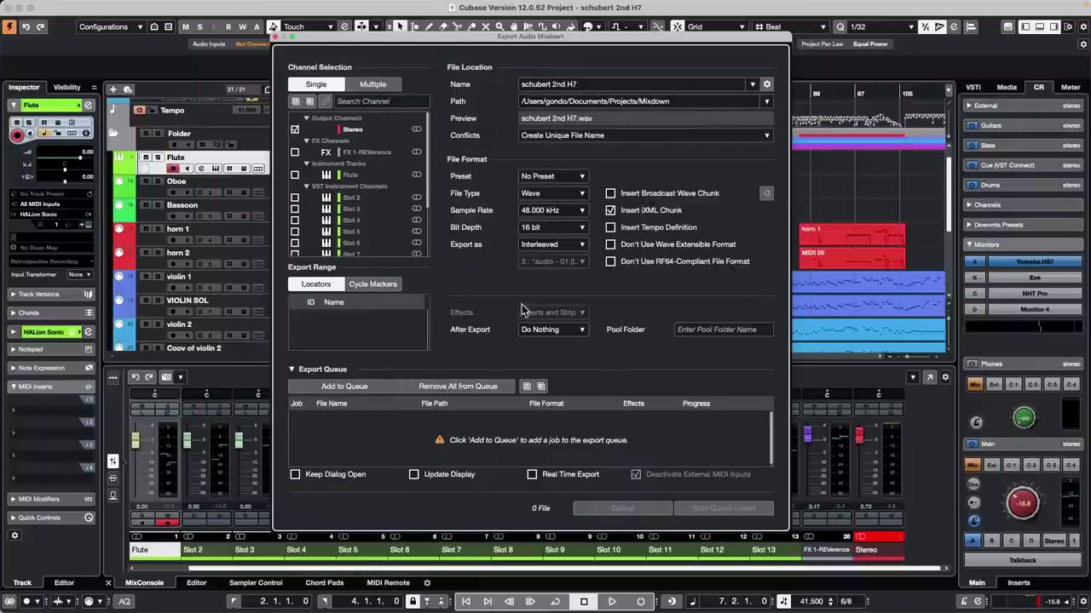
left_click(307, 368)
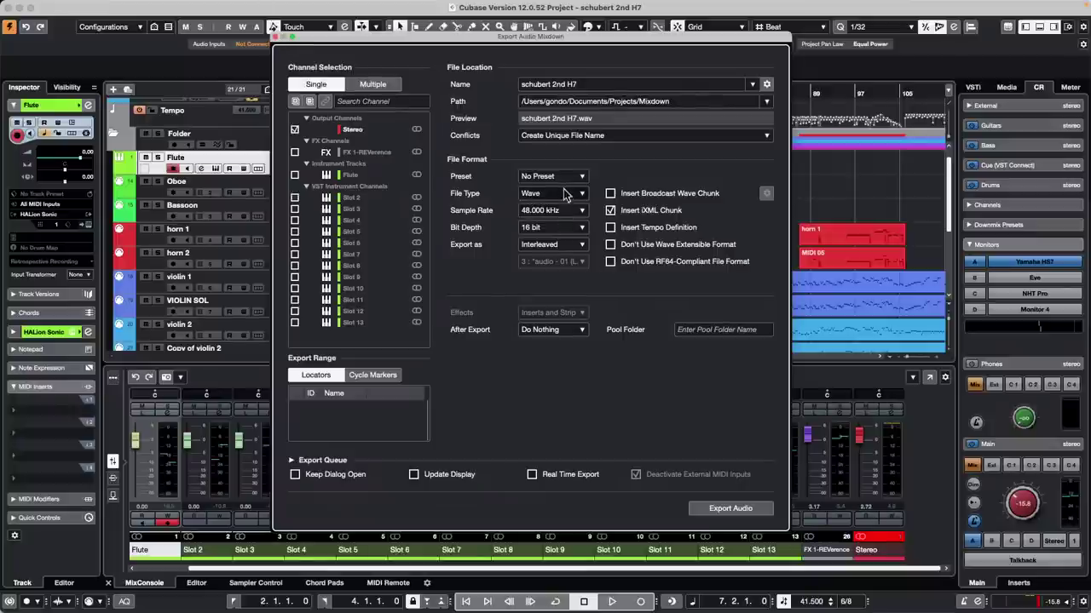
Step: Keep Wave as the export file type and close the Export Audio Mixdown dialog
left_click(566, 194)
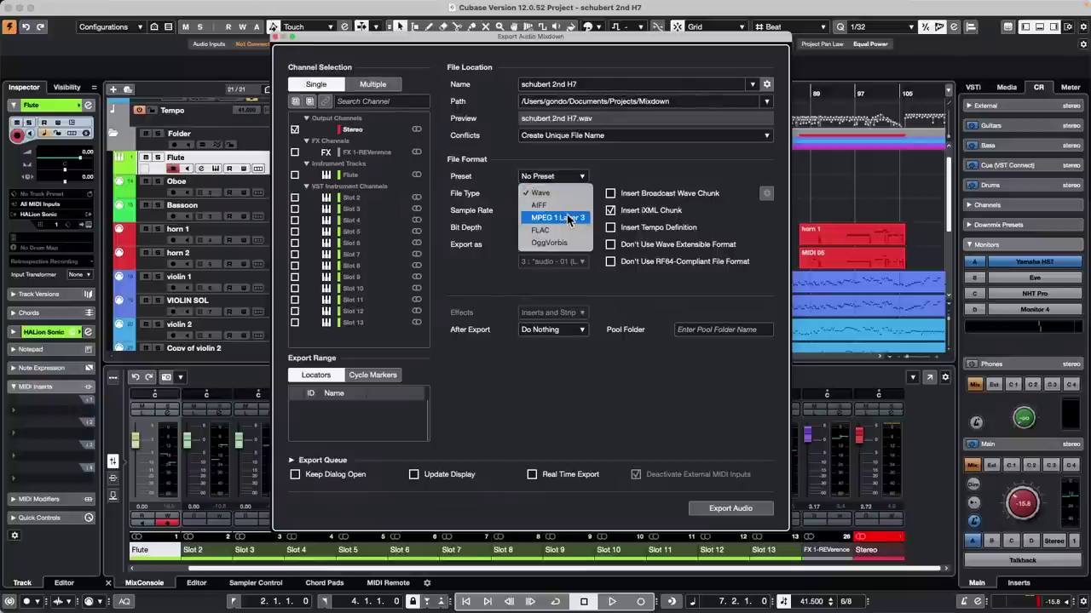
left_click(620, 177)
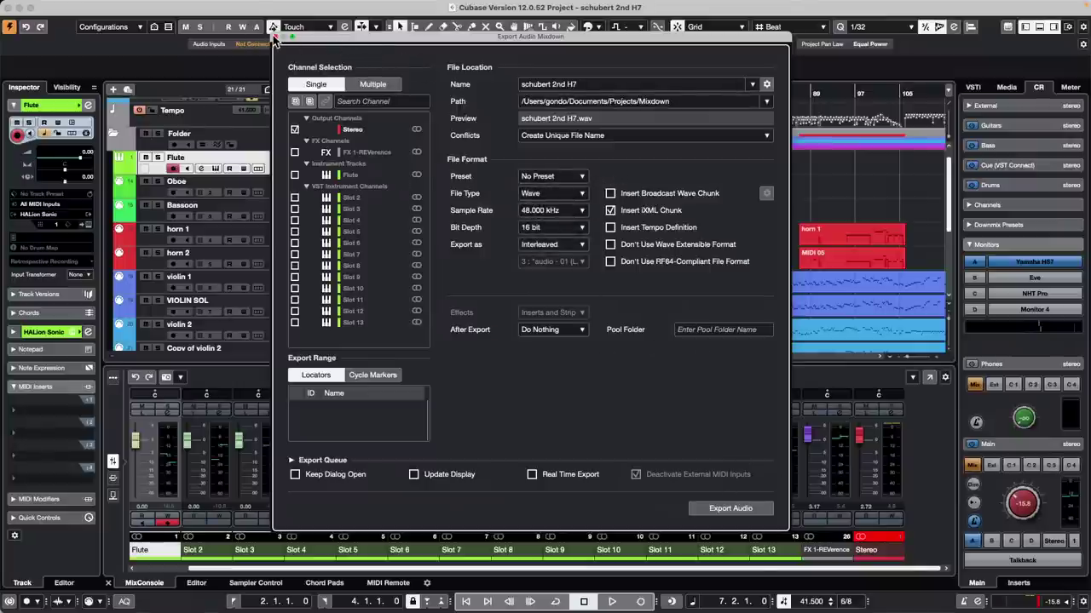
left_click(277, 37)
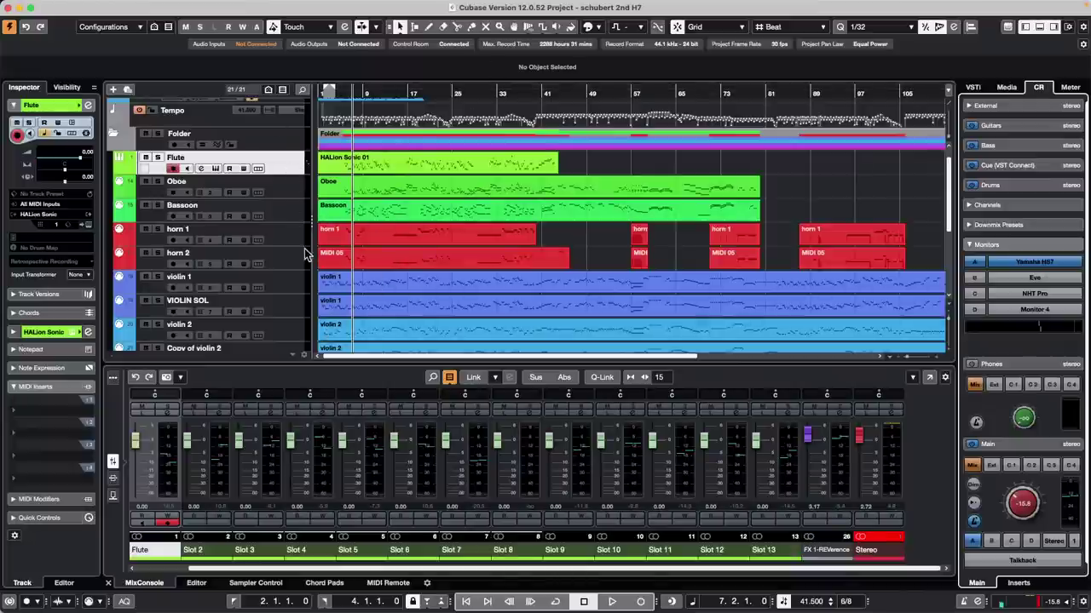
Step: Select the Oboe track and bring up the On-Screen Keyboard with Alt+K
left_click(282, 188)
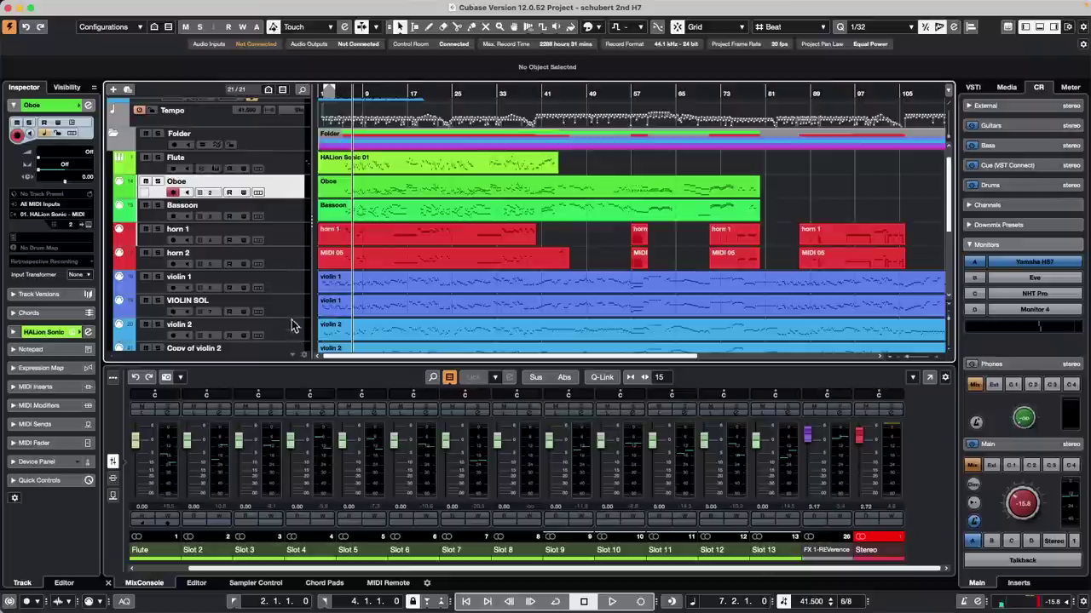
scroll(287, 319, "down", 1)
scroll(287, 319, "down", 2)
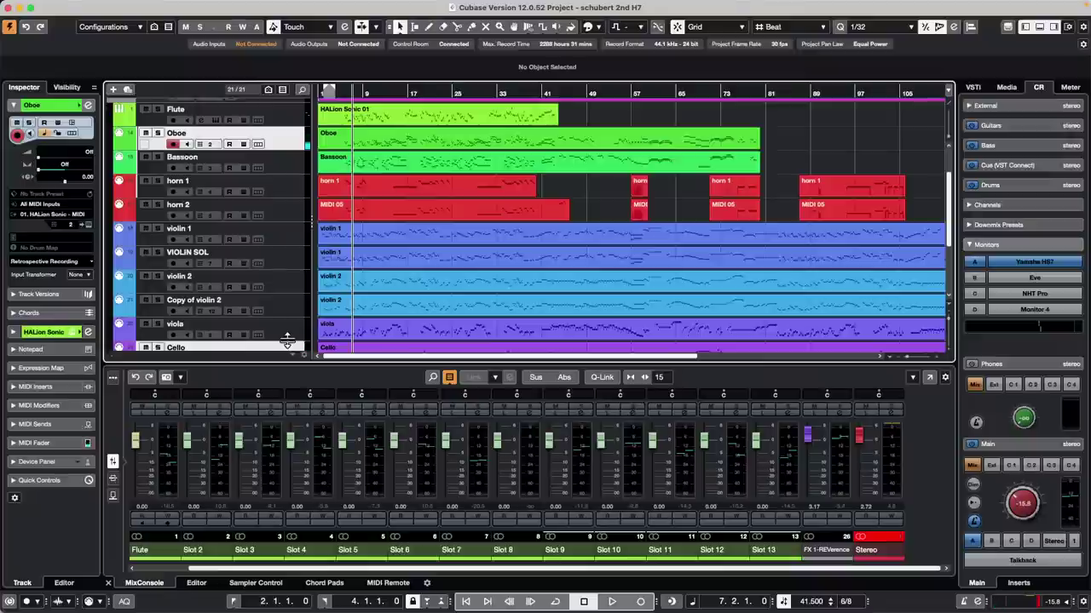
scroll(260, 227, "down", 1)
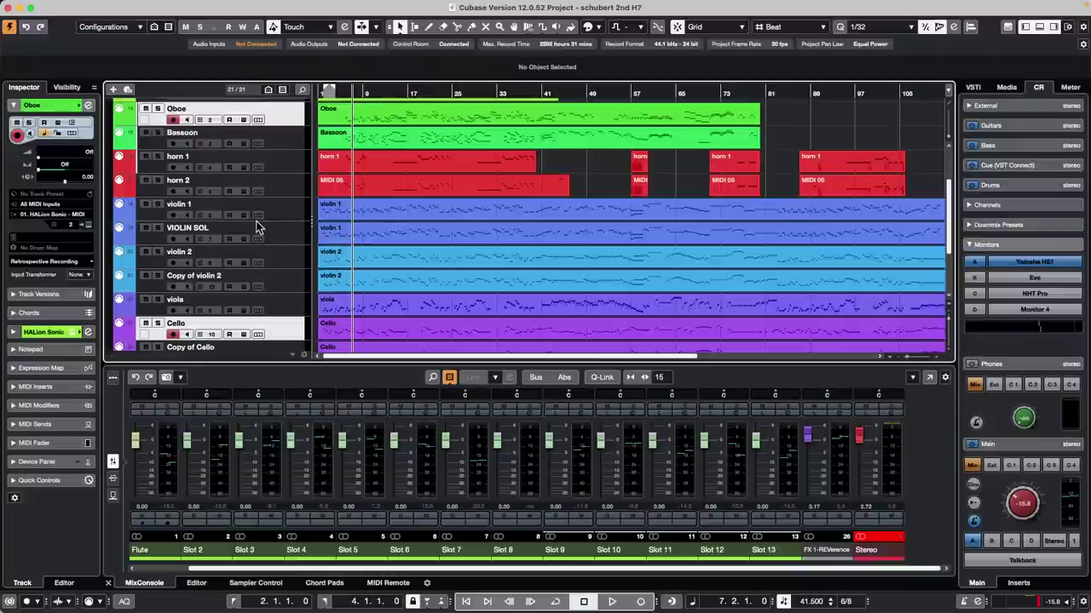
key("alt+k")
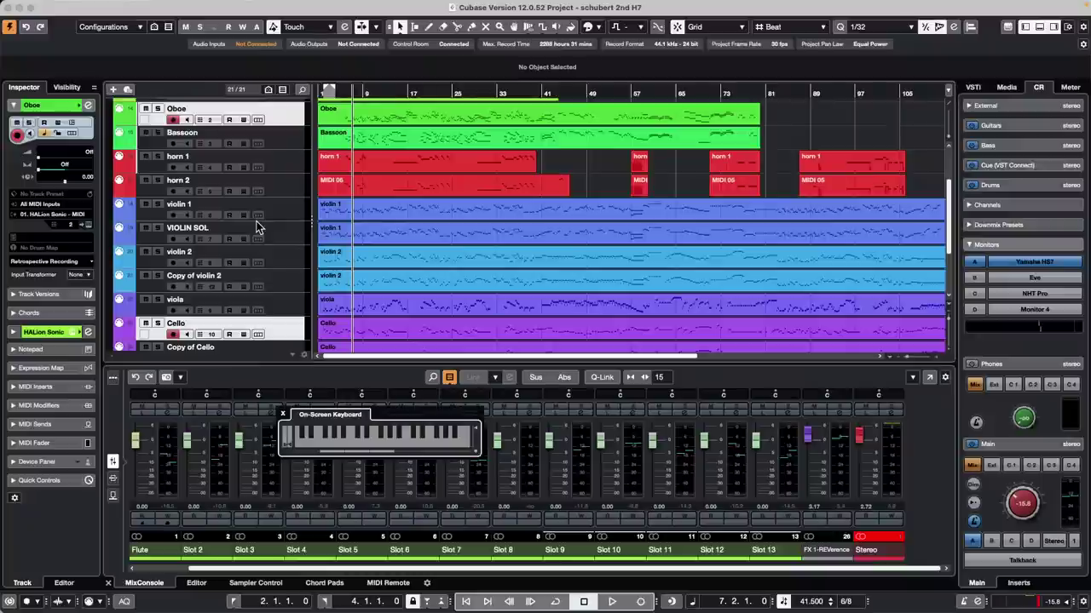
Step: Play test notes, raise the main monitor level to about -1.5 dB, and select only Oboe
mouse_move(404, 439)
left_mouse_down()
mouse_move(358, 443)
mouse_move(461, 436)
mouse_move(405, 444)
left_mouse_up()
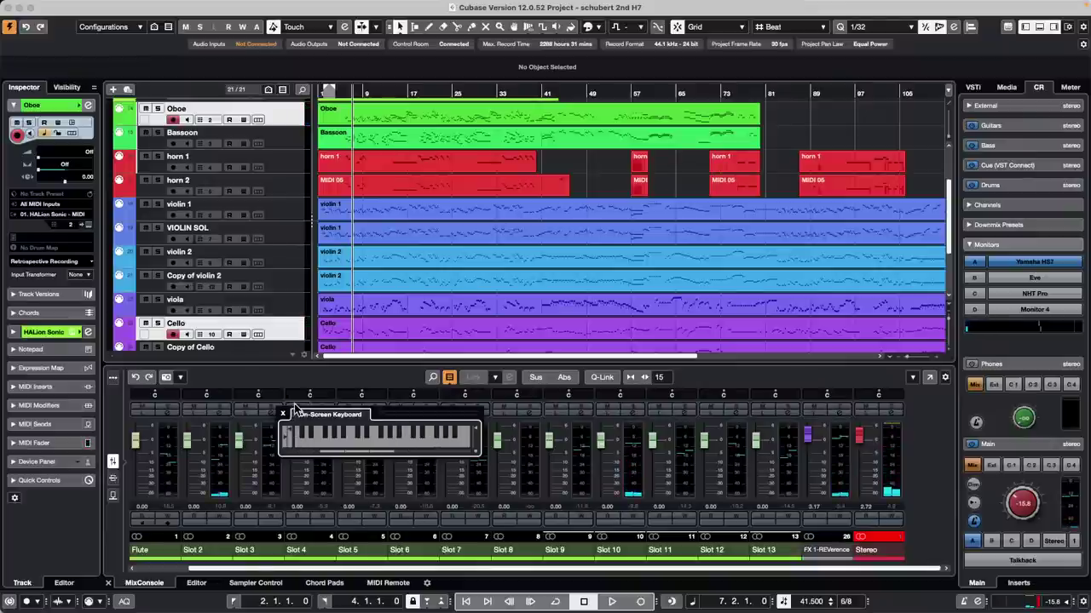
key("z")
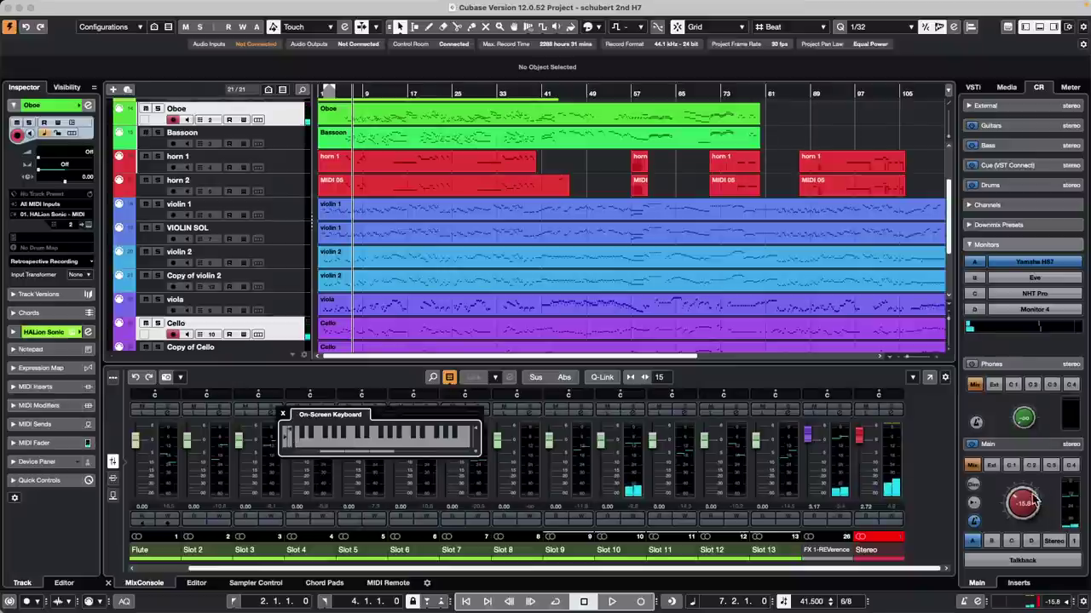
left_click_drag(1033, 501, 1027, 447)
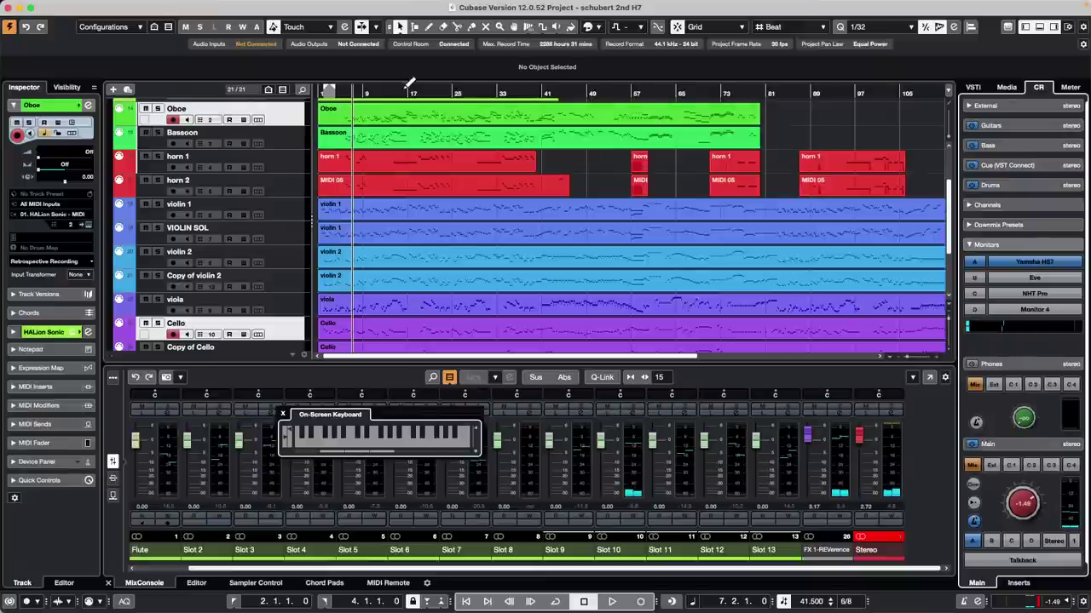
left_click(300, 113)
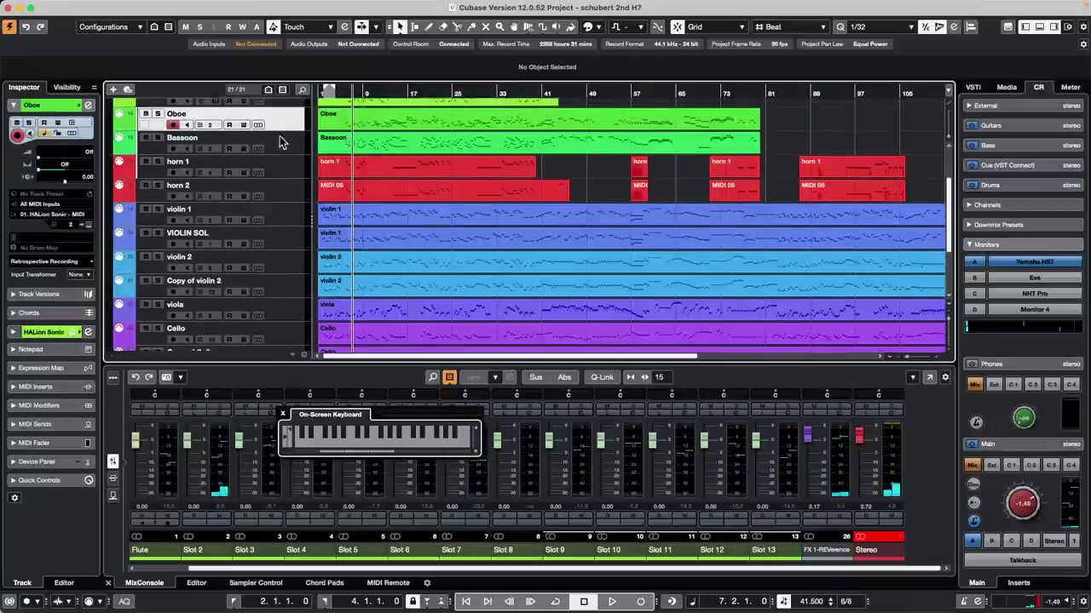
scroll(280, 141, "up", 3)
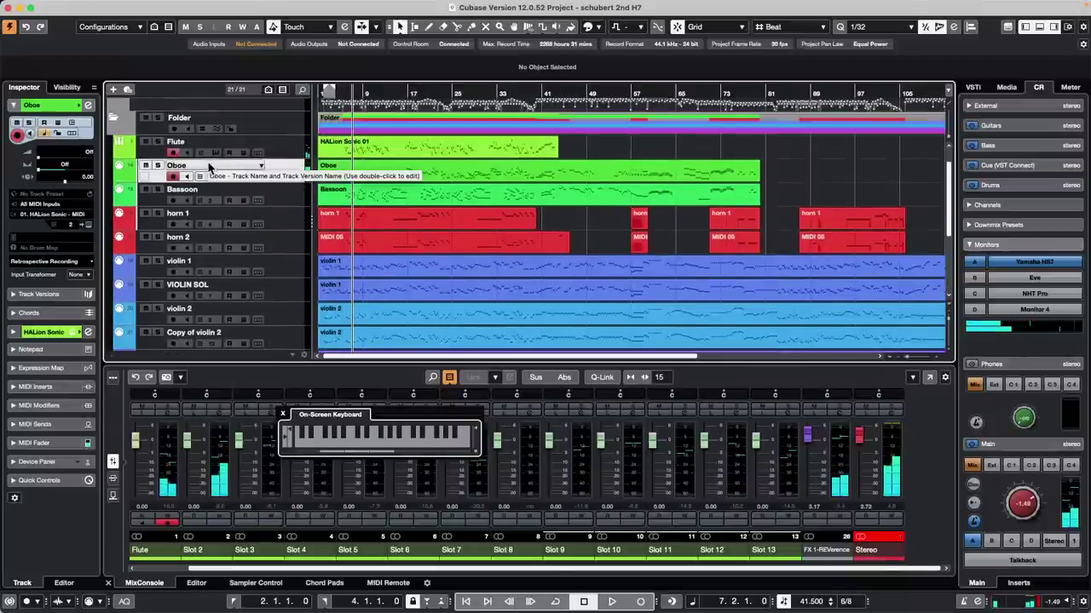
Step: Select the Flute track with All MIDI Inputs kept and select its HALion Sonic 01 part
left_click(290, 156)
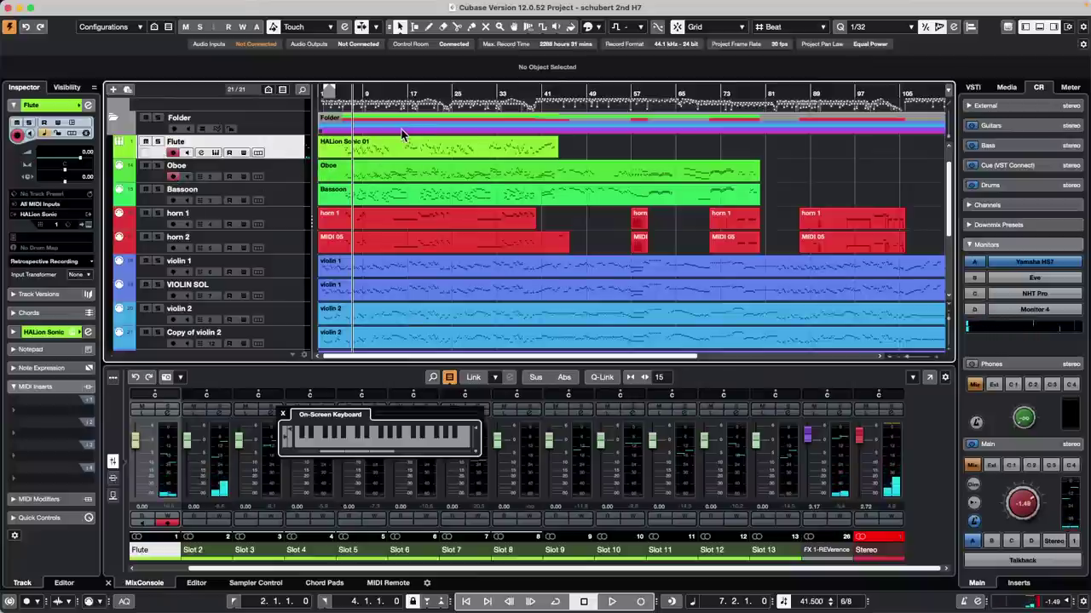
left_click(47, 204)
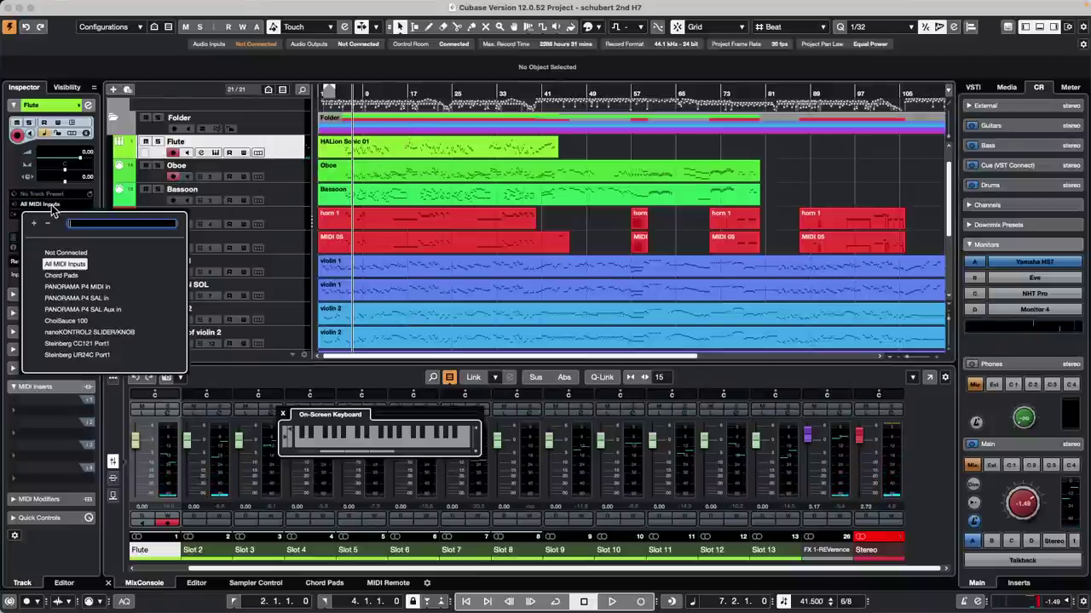
left_click(295, 148)
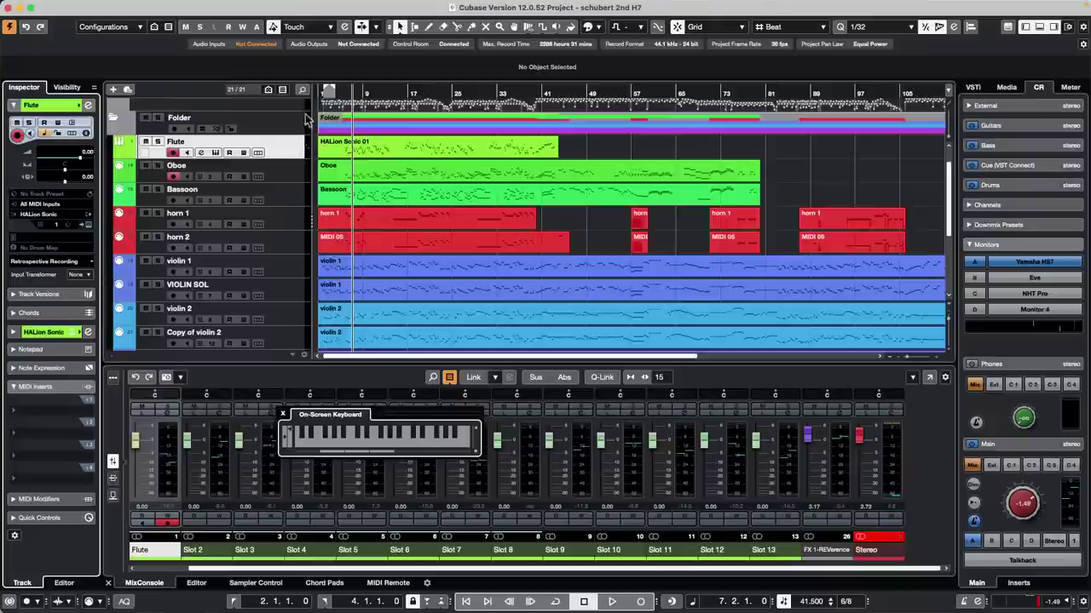
left_click(337, 142)
Step: Zoom out, then record short Flute and Oboe MIDI parts just after bar 161
left_click_drag(475, 89, 971, 87)
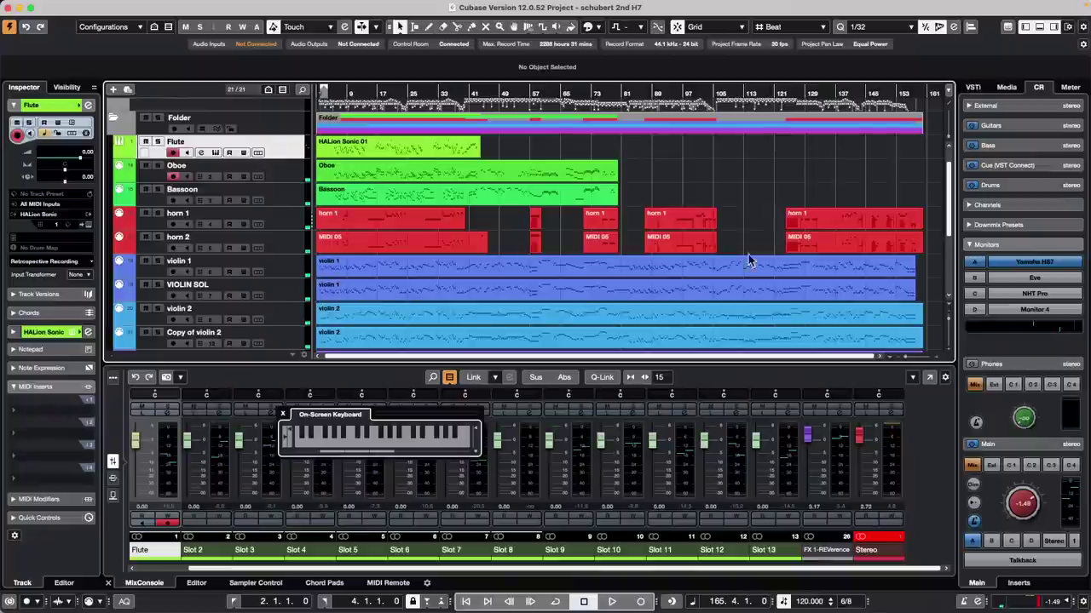
left_click(612, 602)
left_click(640, 601)
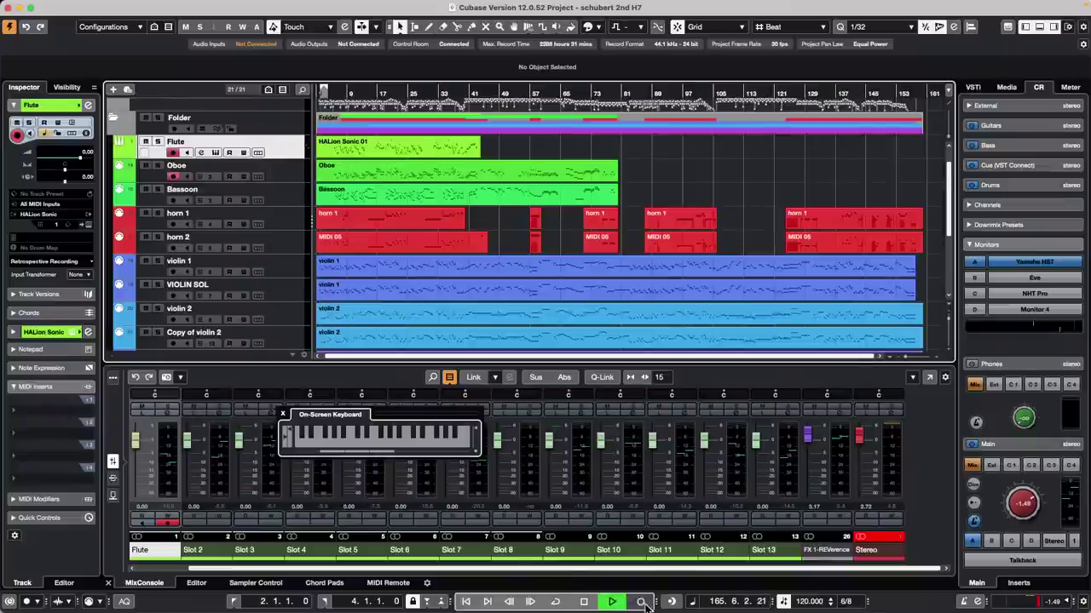
left_click(284, 415)
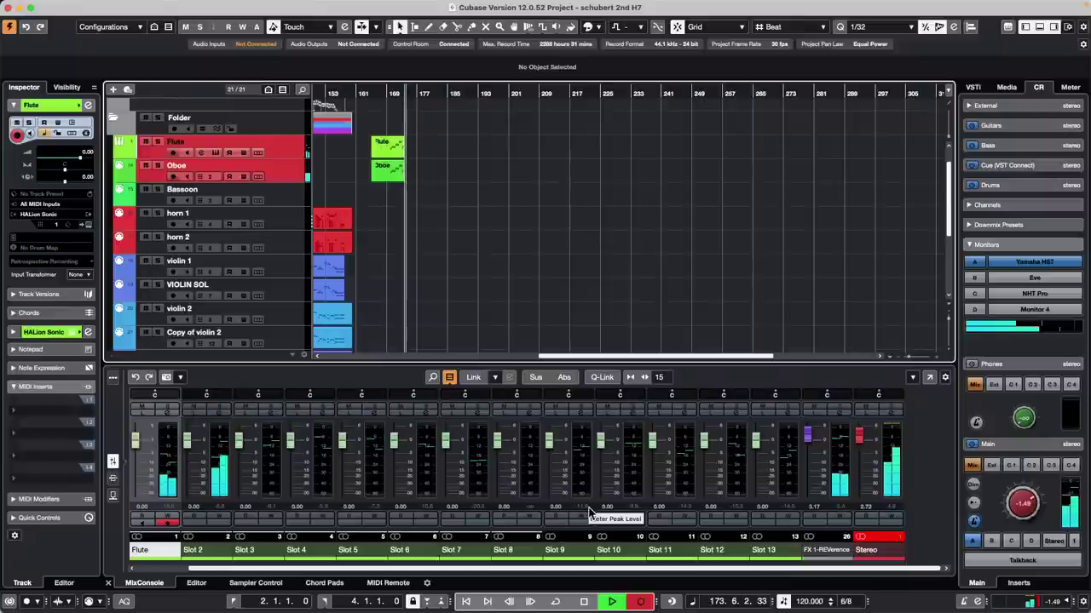
key("space")
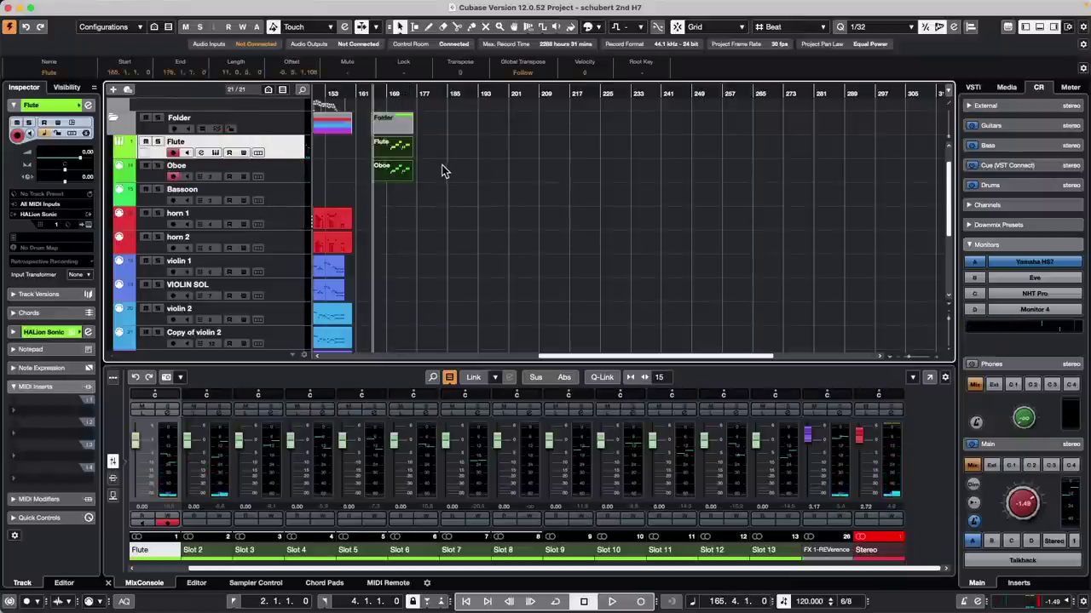
Step: Select the Oboe and Flute tracks and set the Flute input transformer to Track
left_click(503, 176)
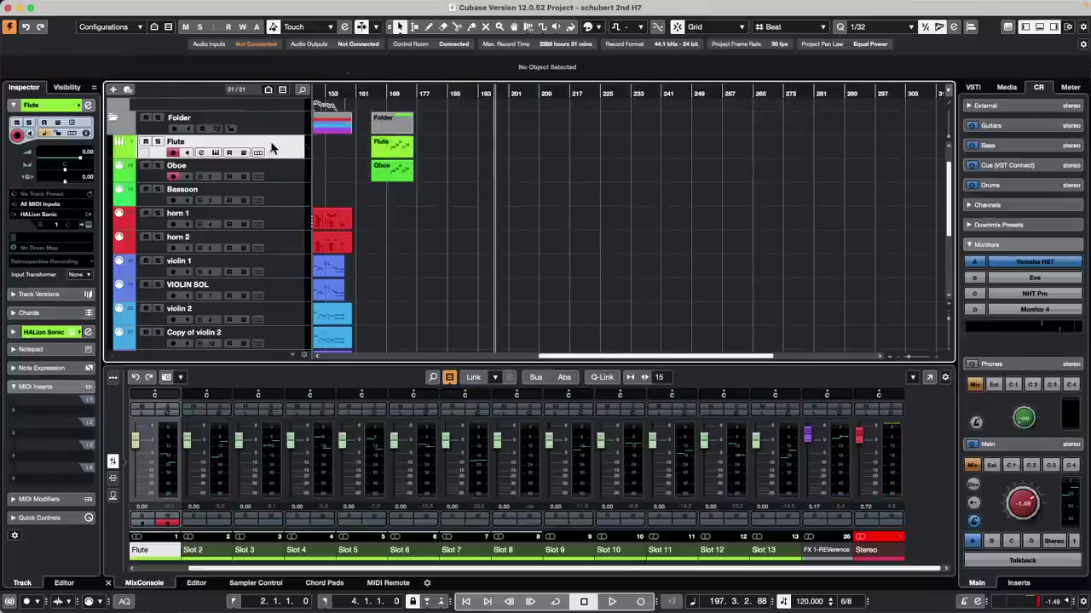
left_click(289, 175)
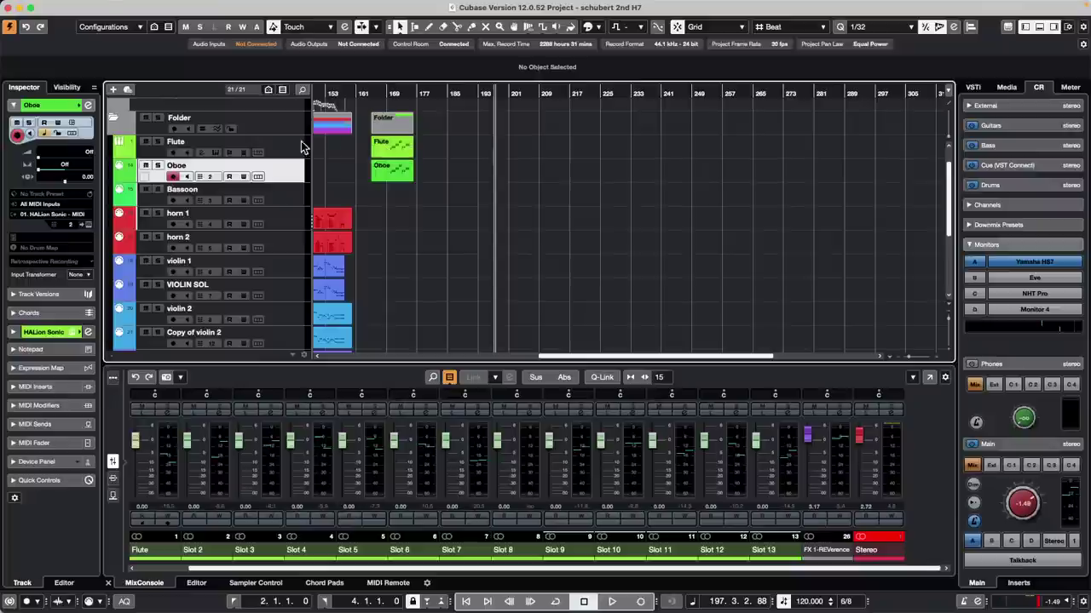
left_click(289, 152, "shift")
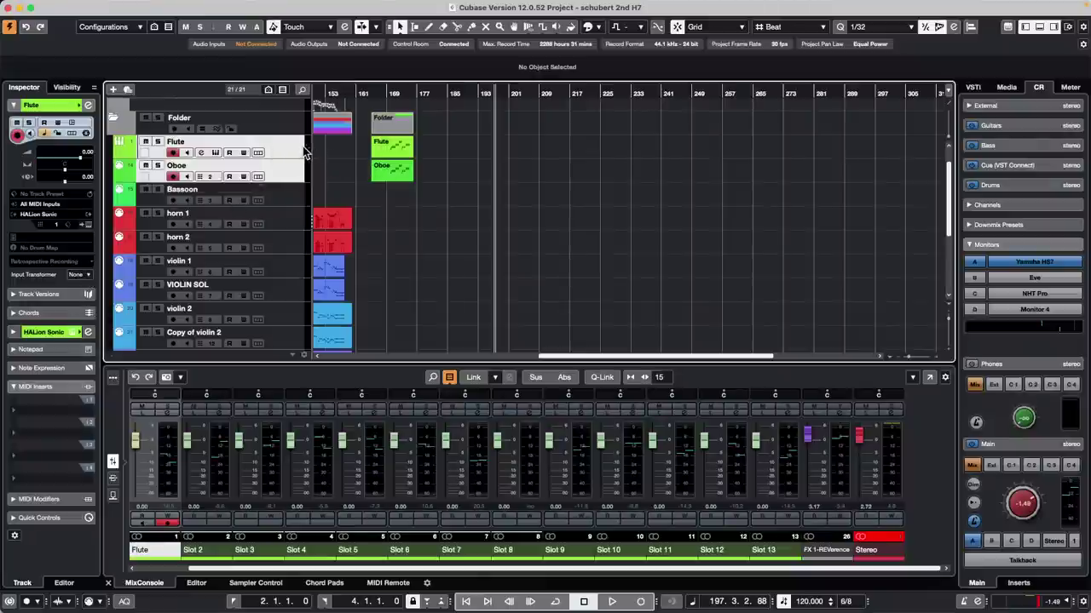
left_click(85, 275)
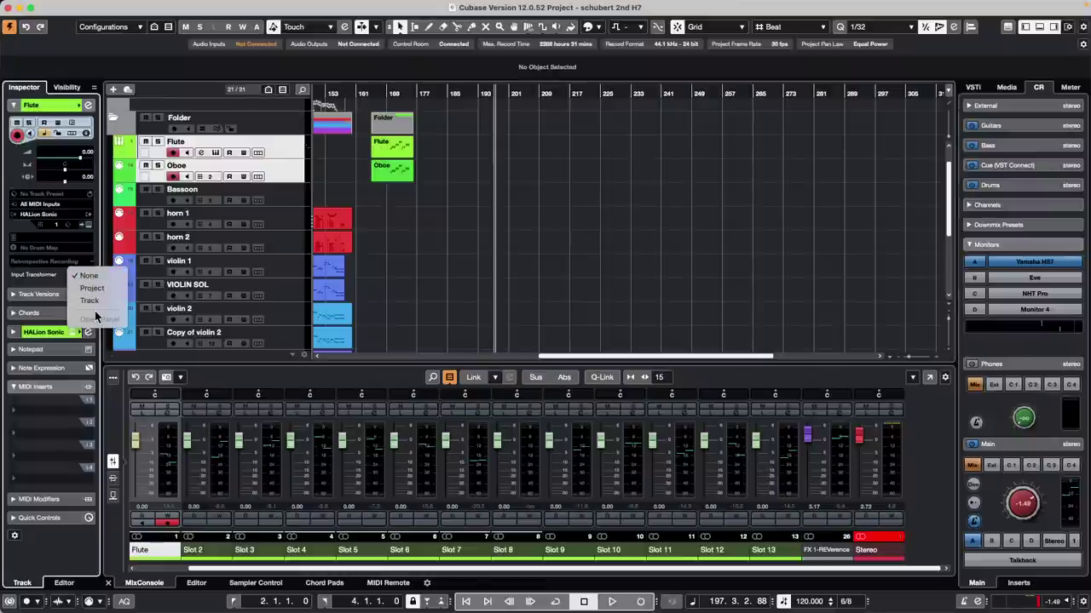
left_click(91, 301)
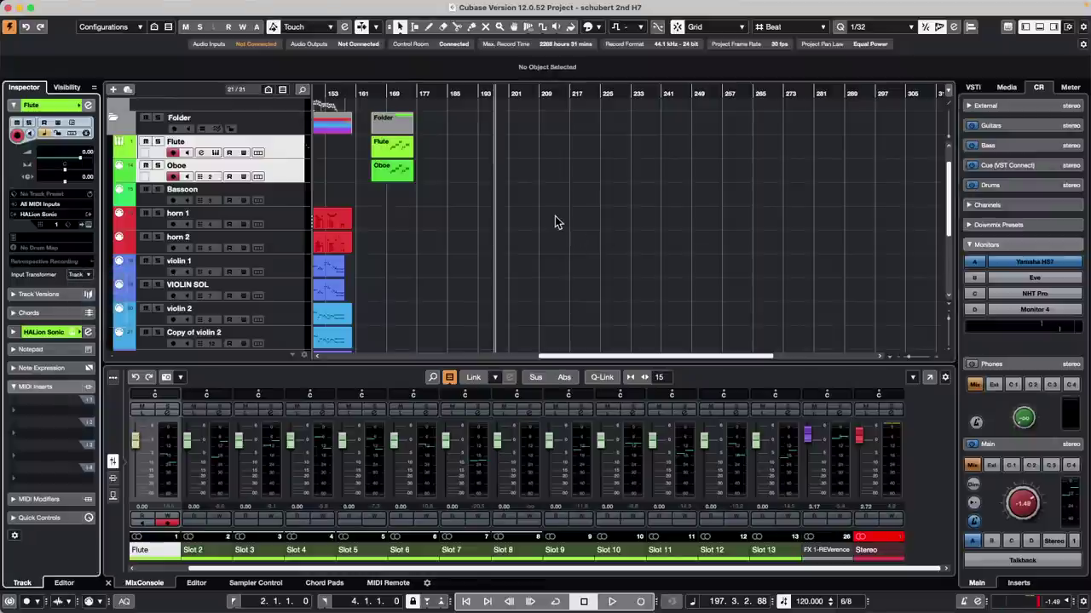
Step: Enable module 1 in Flute's Input Transformer with the Pass Channel 01 Only preset
left_click(76, 276)
left_click(108, 298)
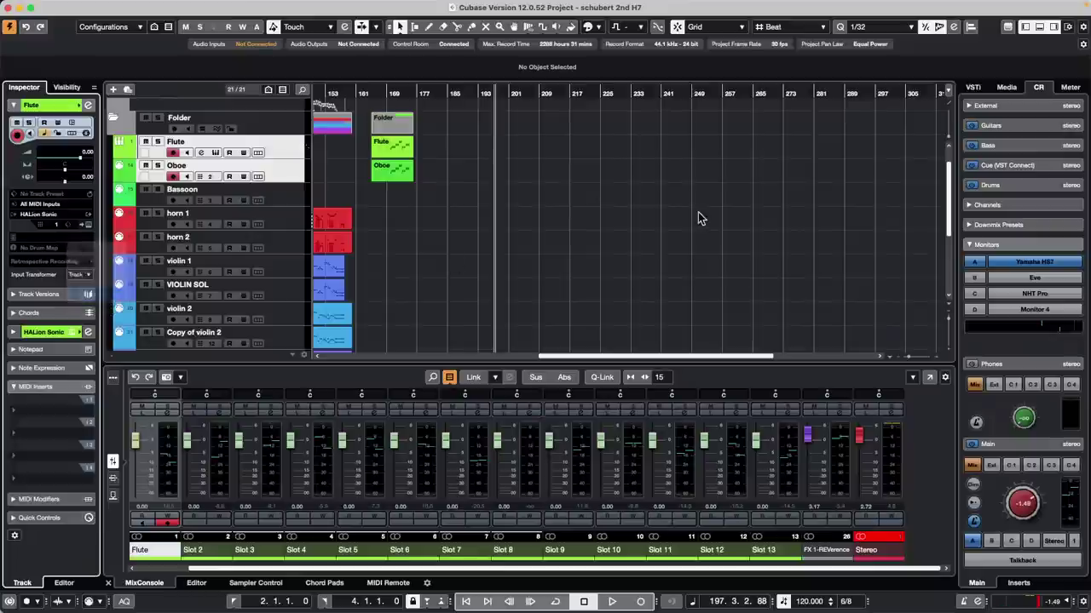
left_click(475, 141)
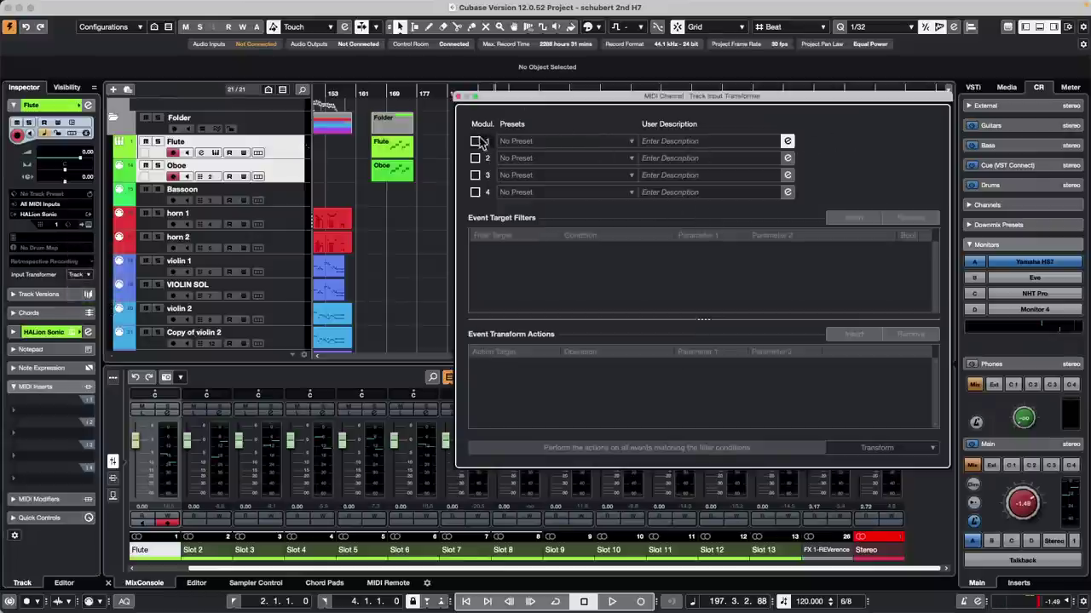
left_click(629, 143)
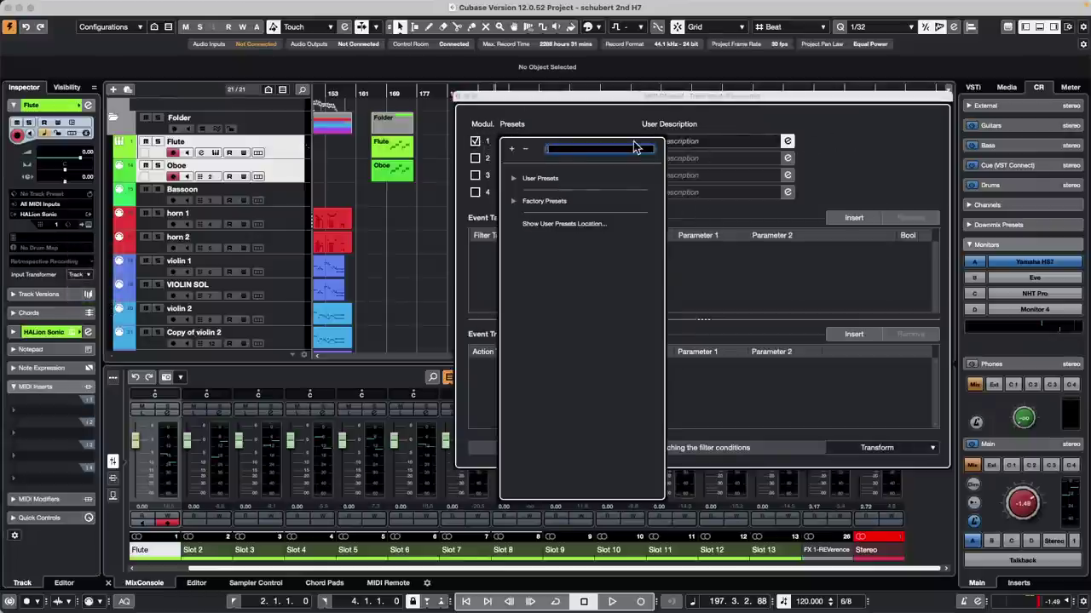
left_click(513, 201)
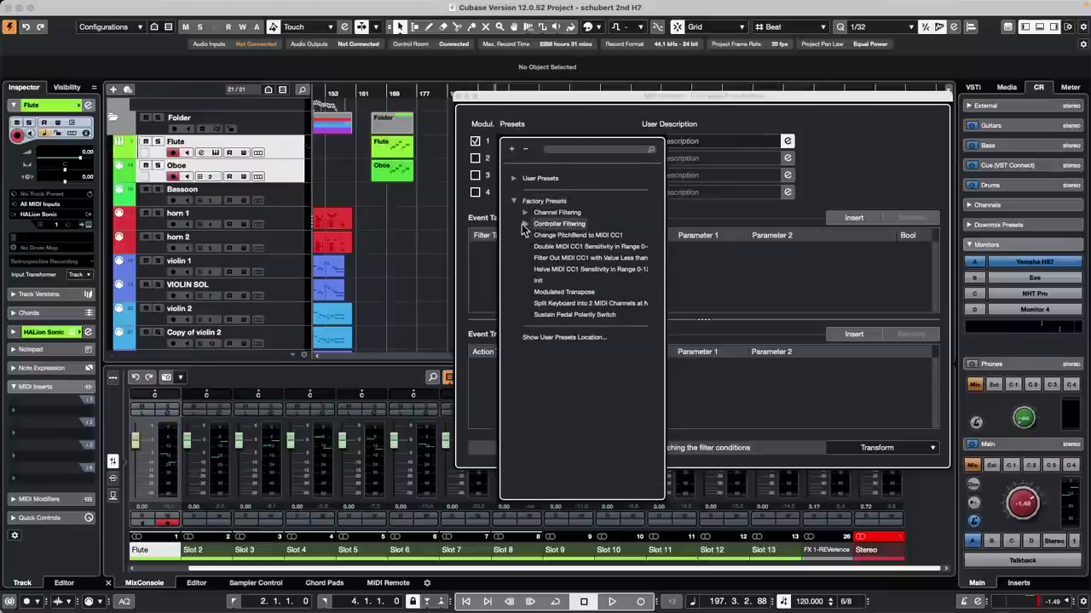
left_click(524, 224)
left_click(525, 212)
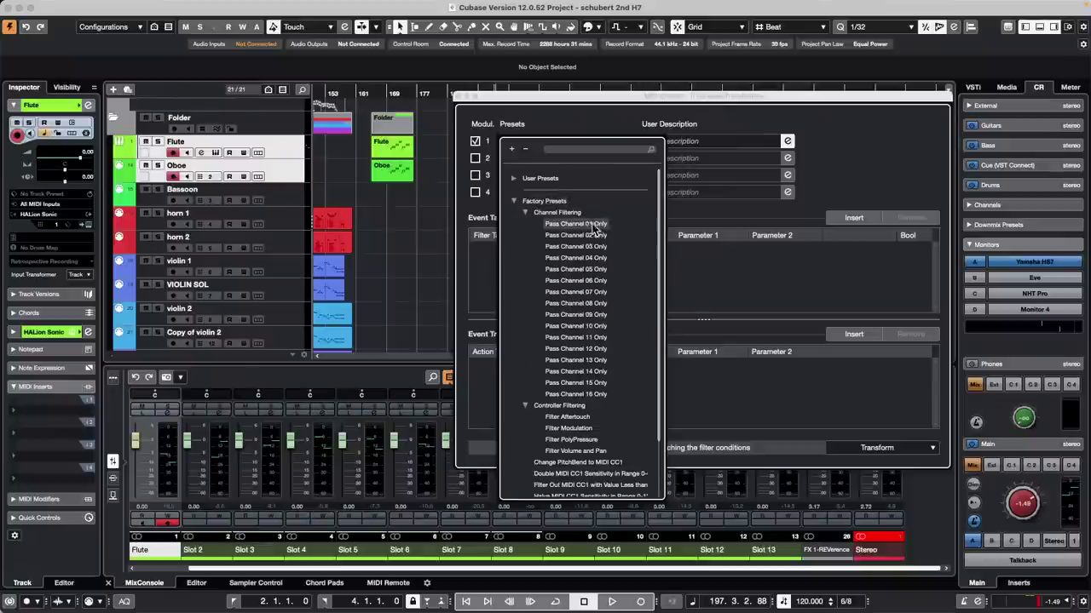
left_click(576, 224)
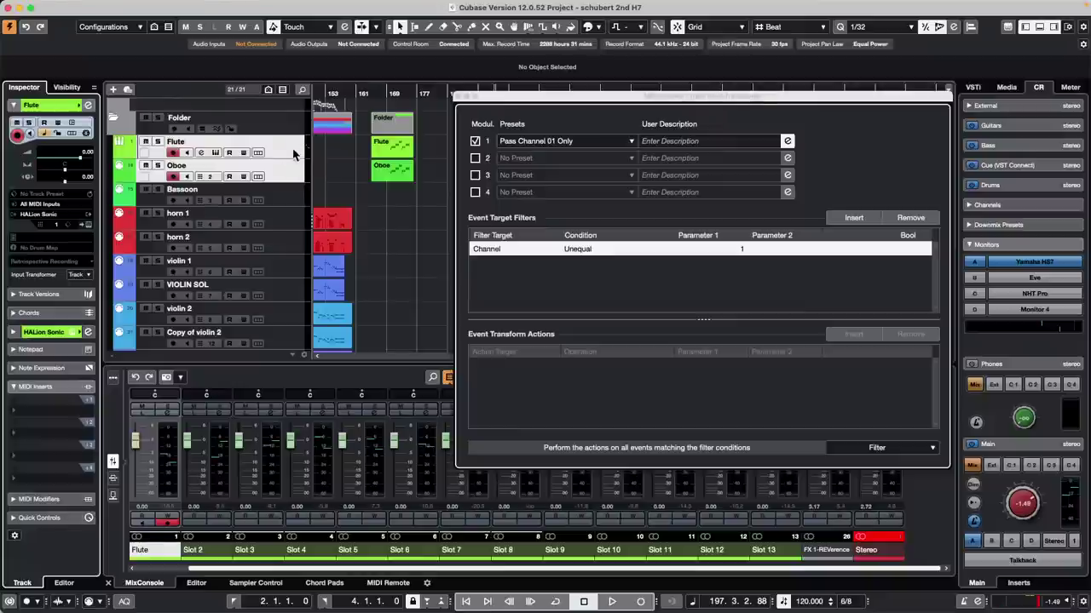
Step: Select the Oboe track alone and set its input transformer to Track
left_click(288, 176)
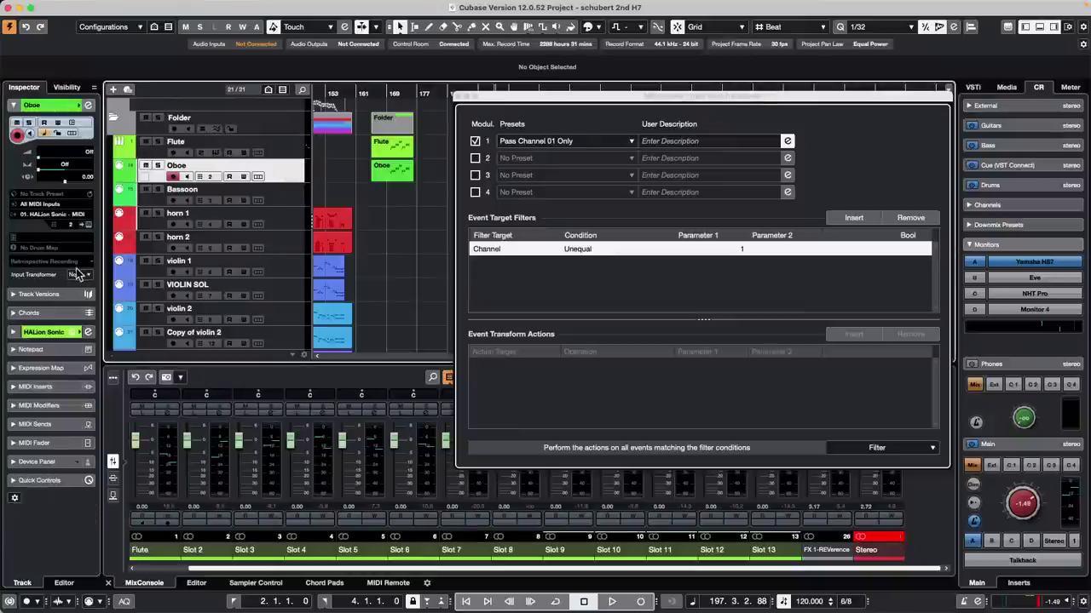
left_click(290, 142)
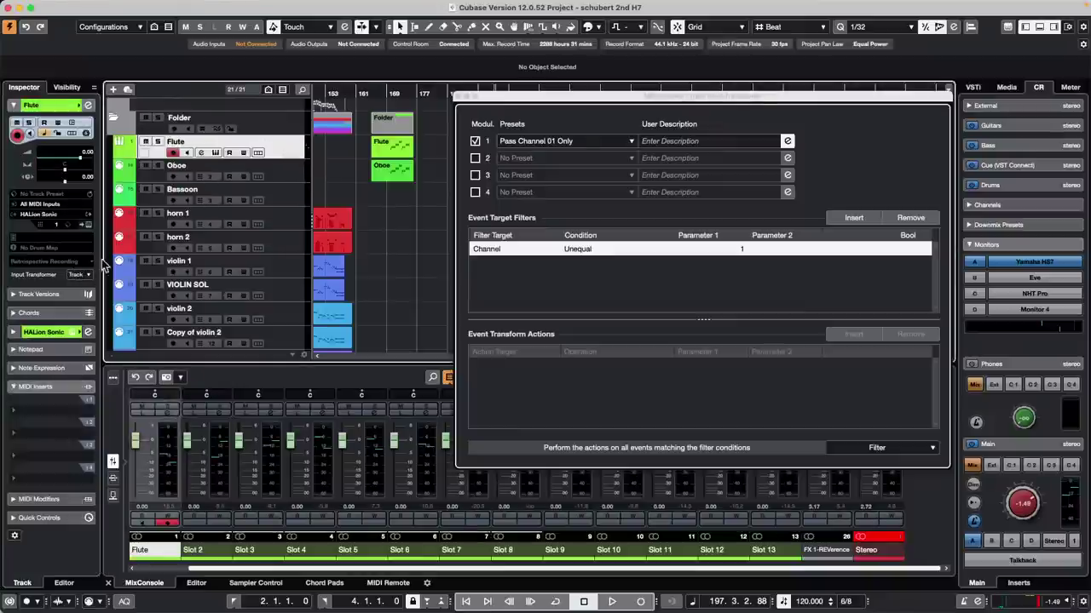
left_click(300, 174)
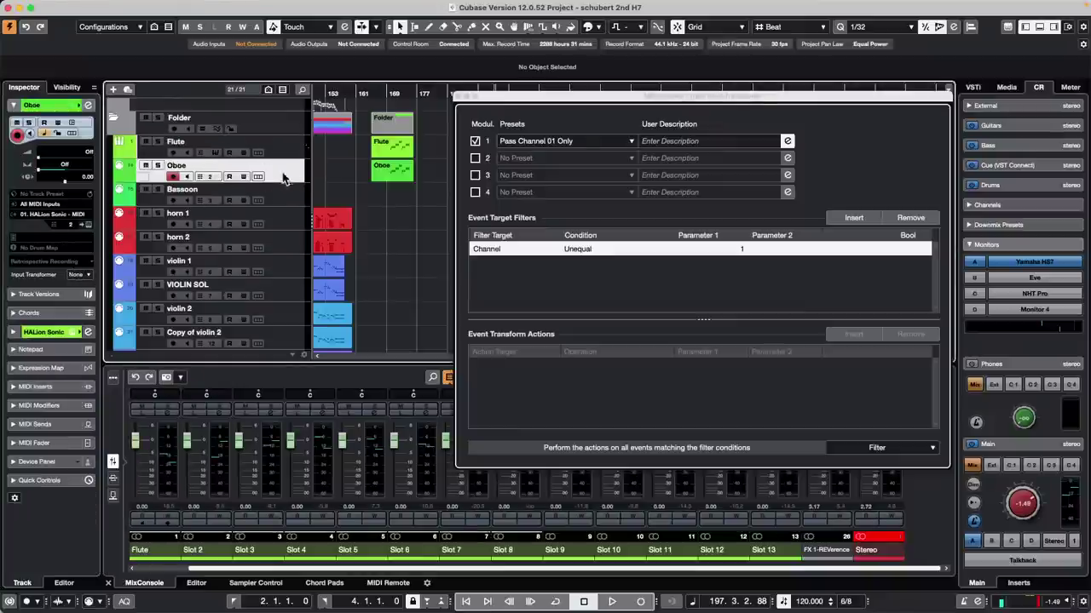
left_click(89, 279)
left_click(87, 298)
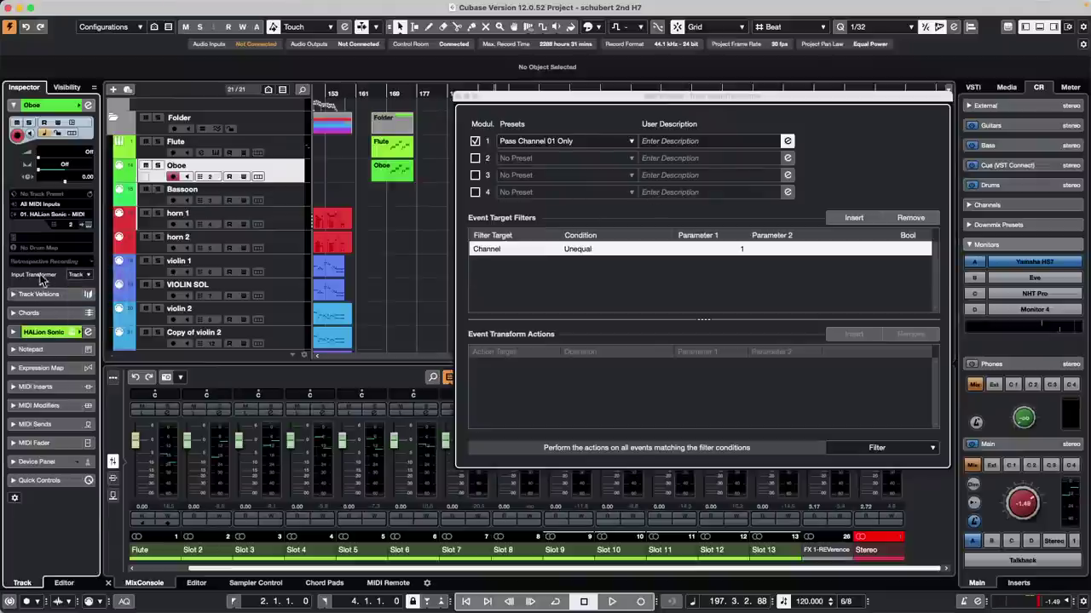
left_click(83, 275)
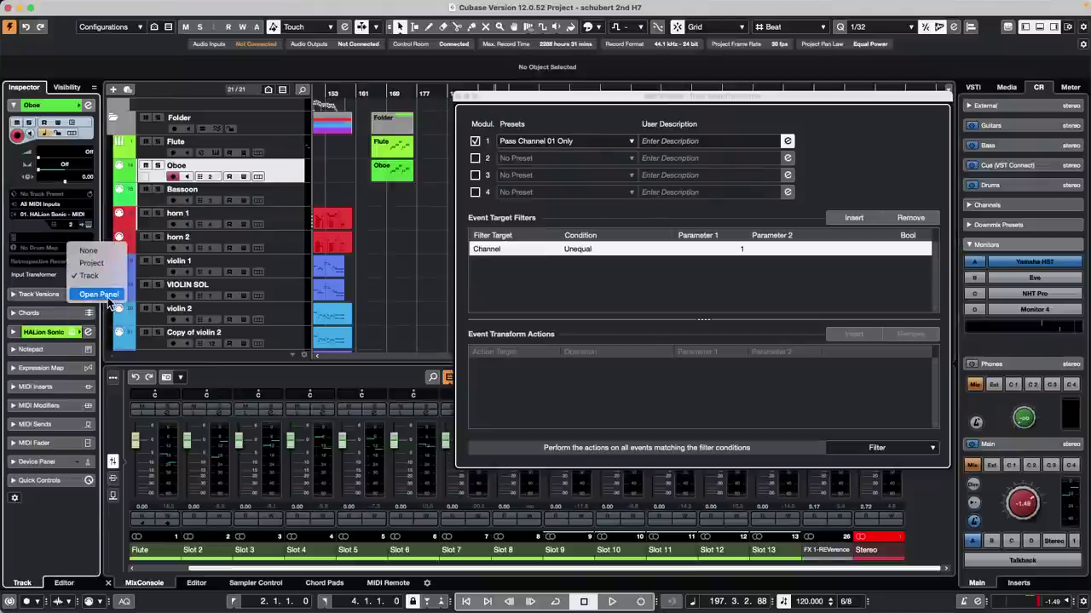
Step: Enable module 1 in Oboe's Input Transformer with a single-channel Pass Channel preset, then close it
left_click(107, 298)
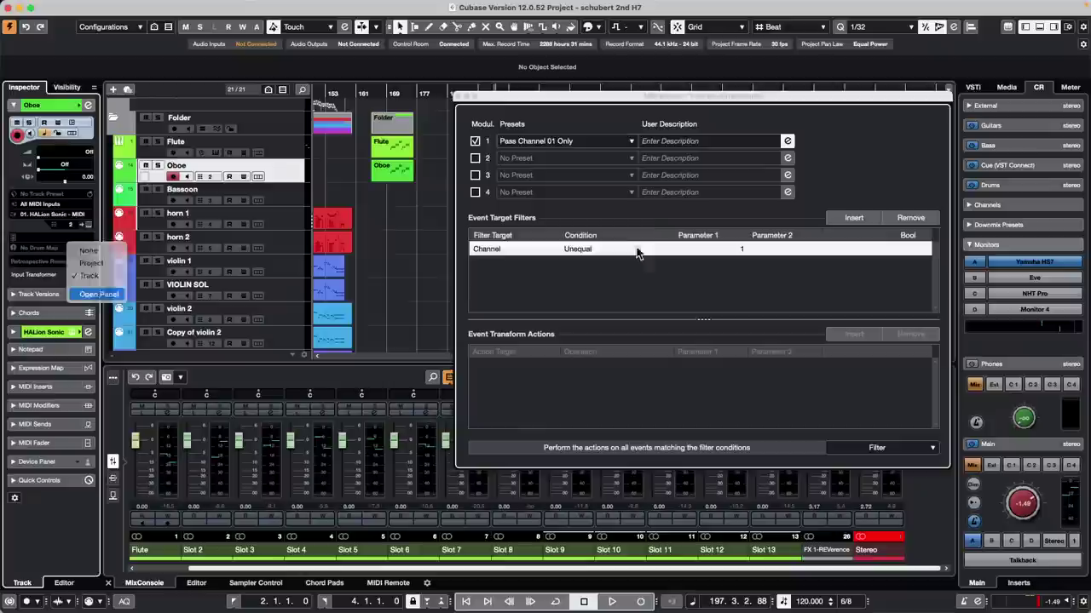
left_click(477, 142)
left_click(545, 141)
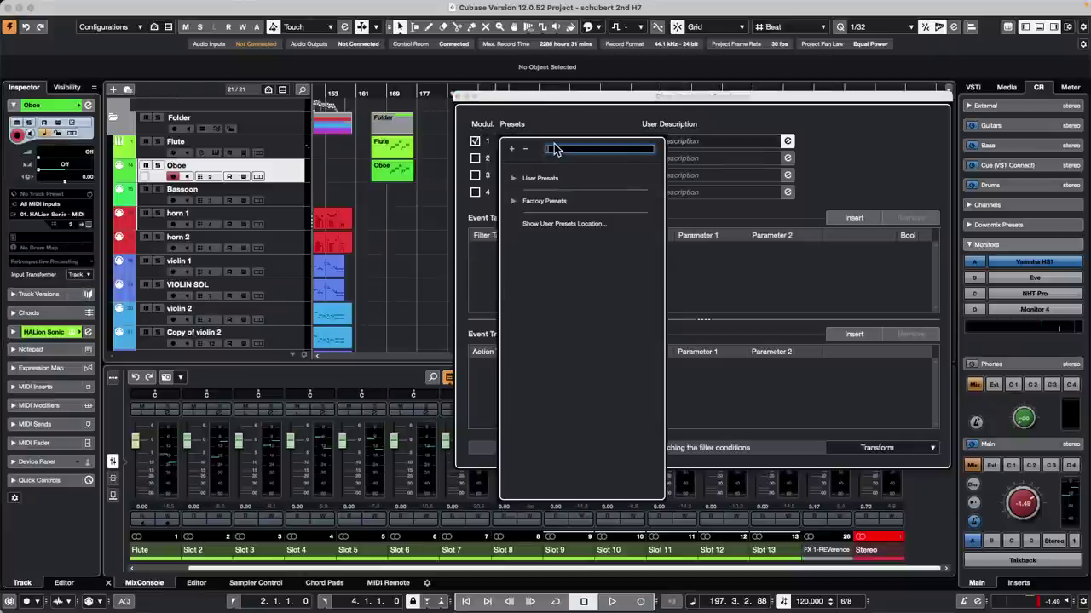
left_click(515, 202)
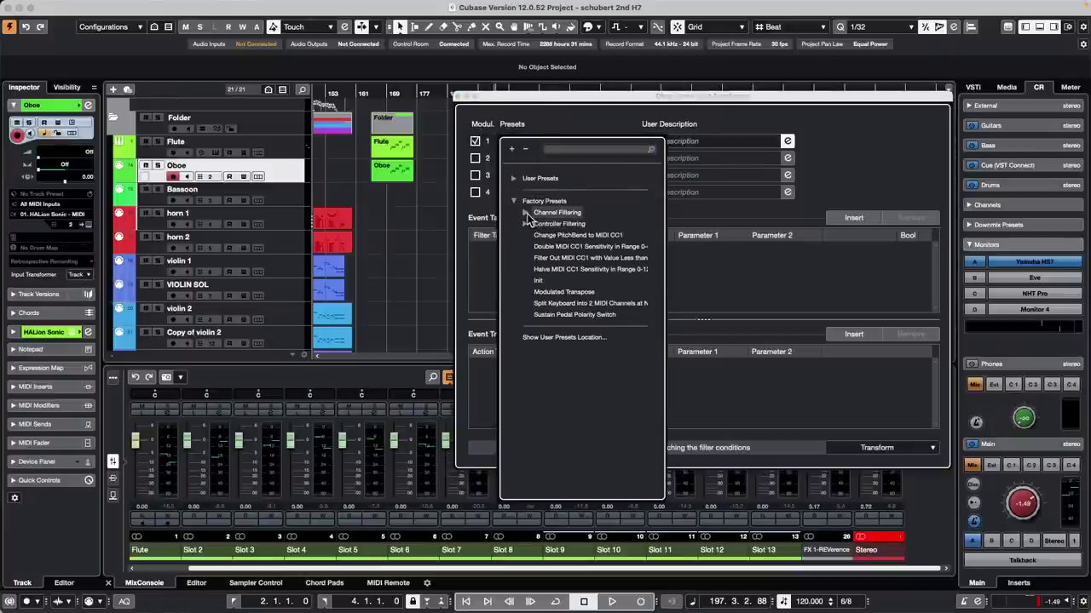
left_click(526, 213)
left_click(564, 236)
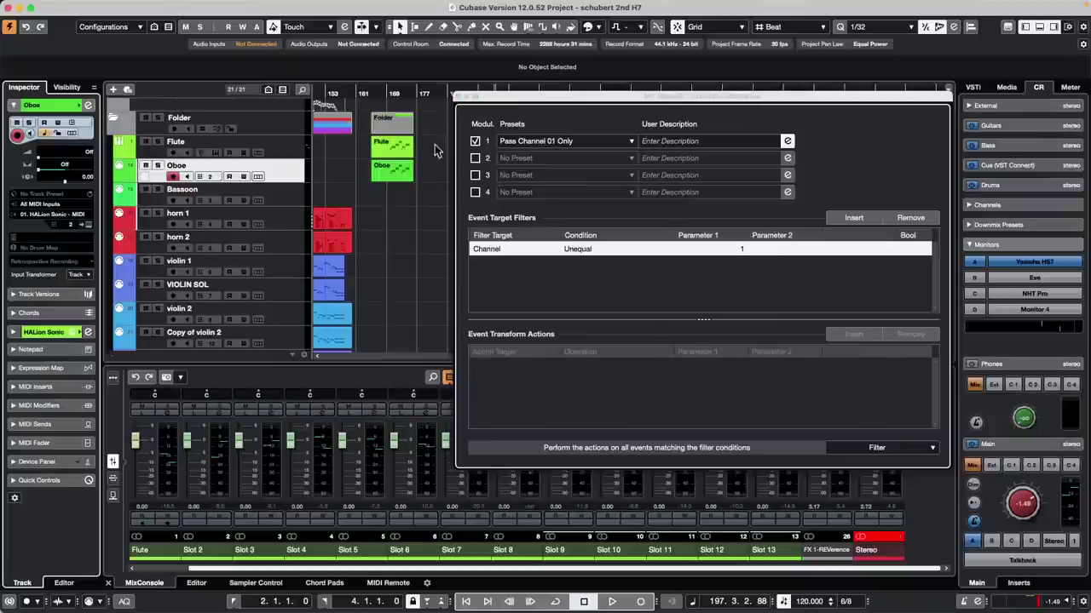
left_click(459, 97)
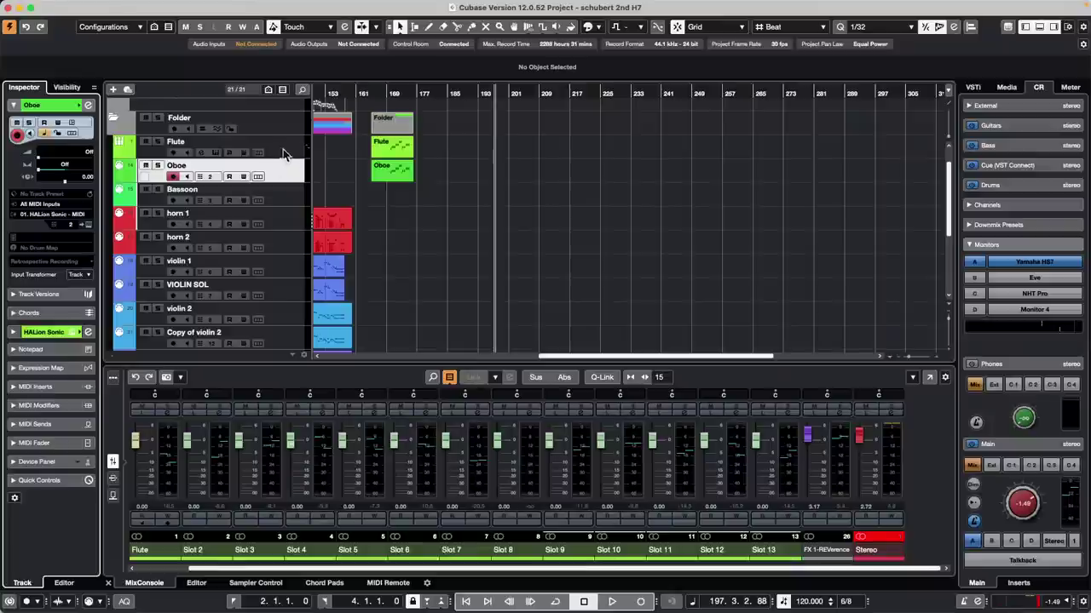
left_click(283, 153, "shift")
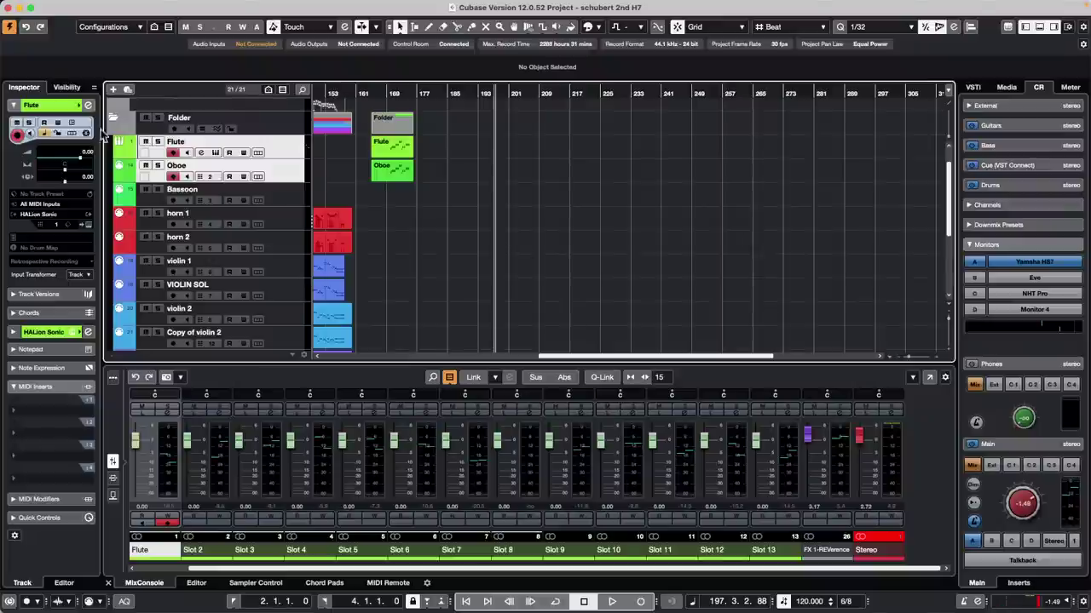
left_click(300, 156)
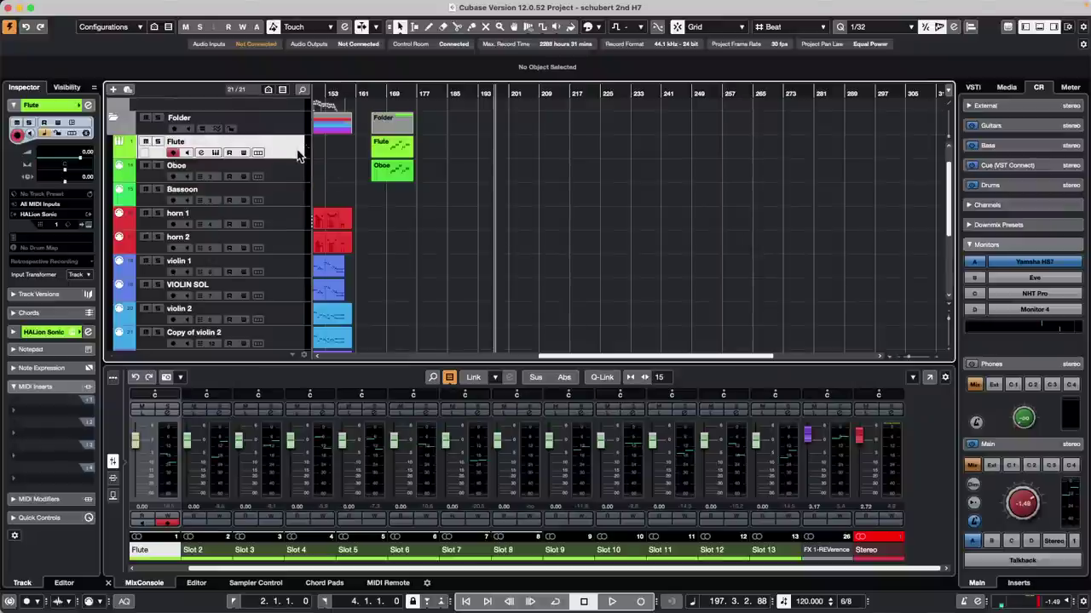
left_click(294, 175)
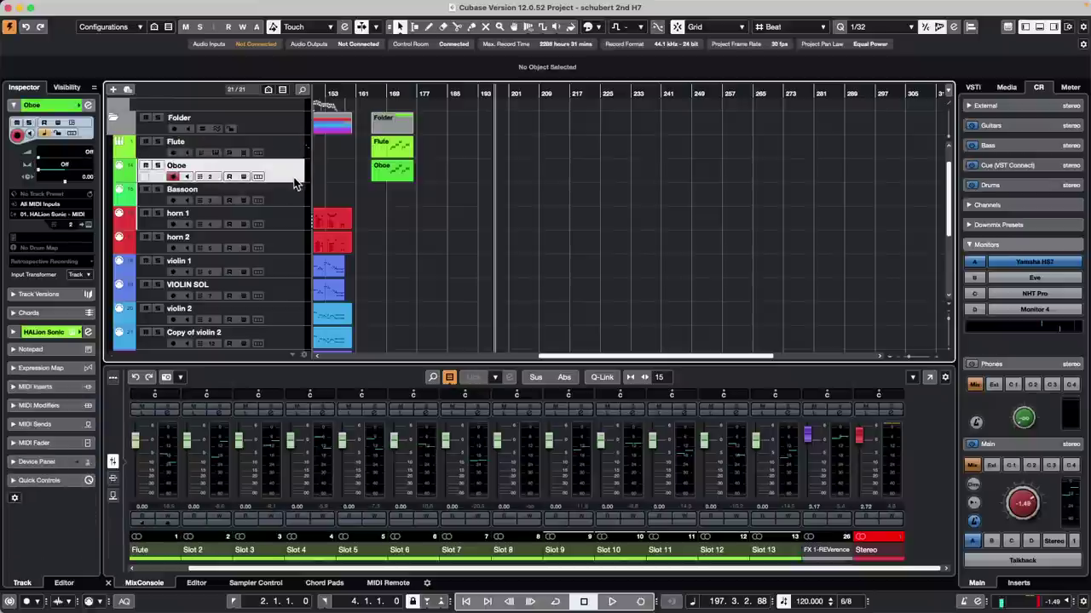
left_click(64, 205)
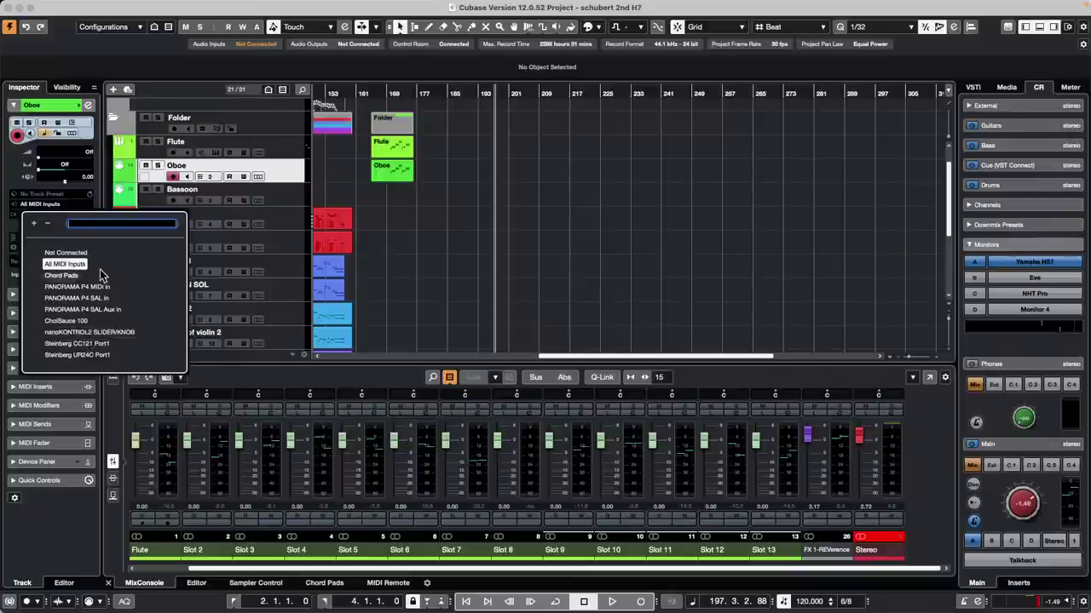
left_click(494, 184)
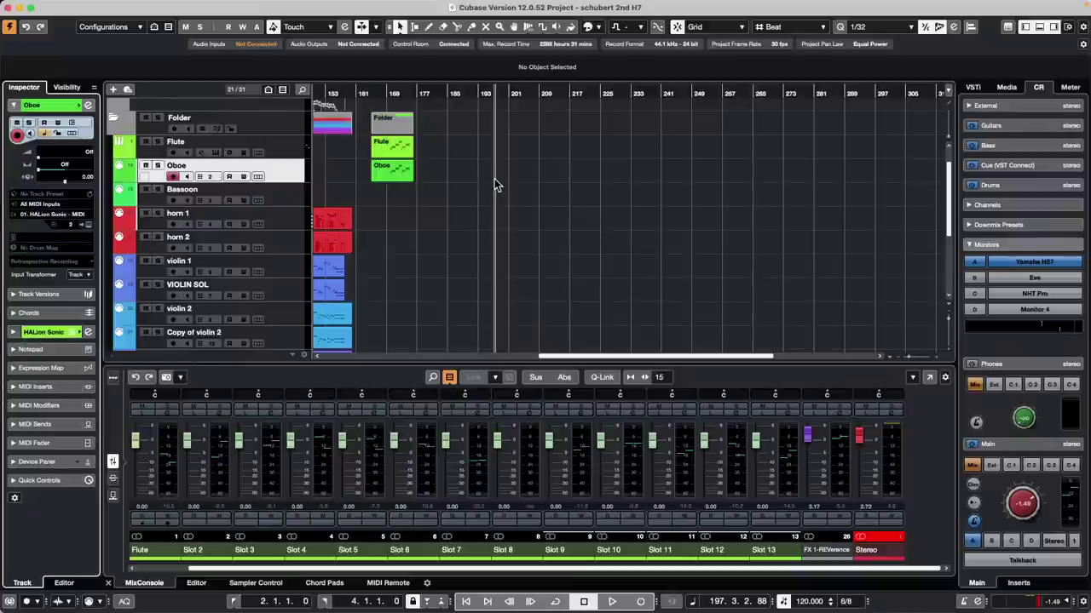
left_click(479, 183)
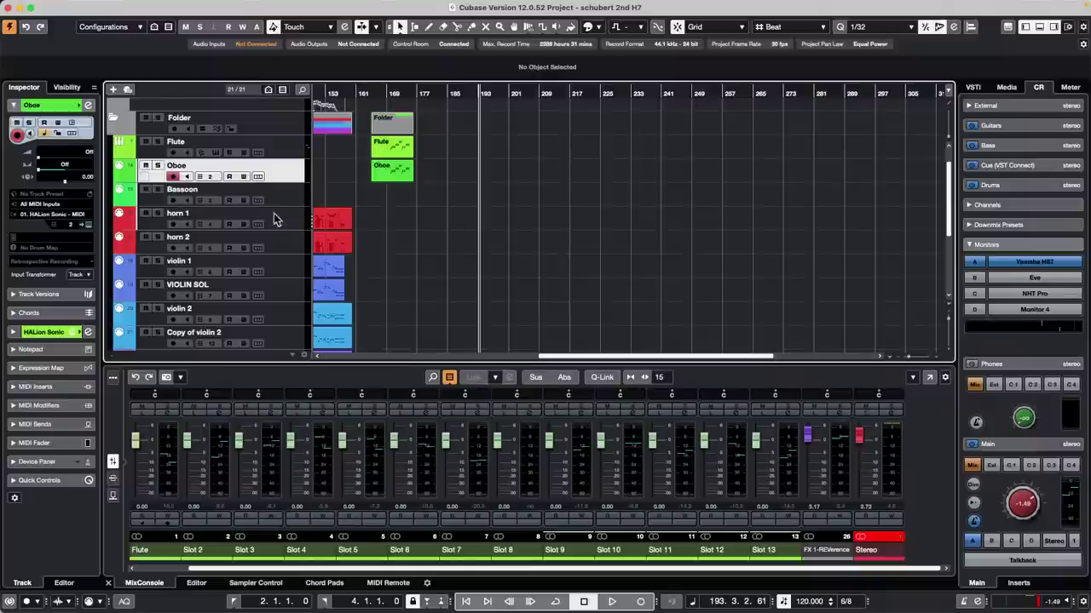
left_click(284, 268)
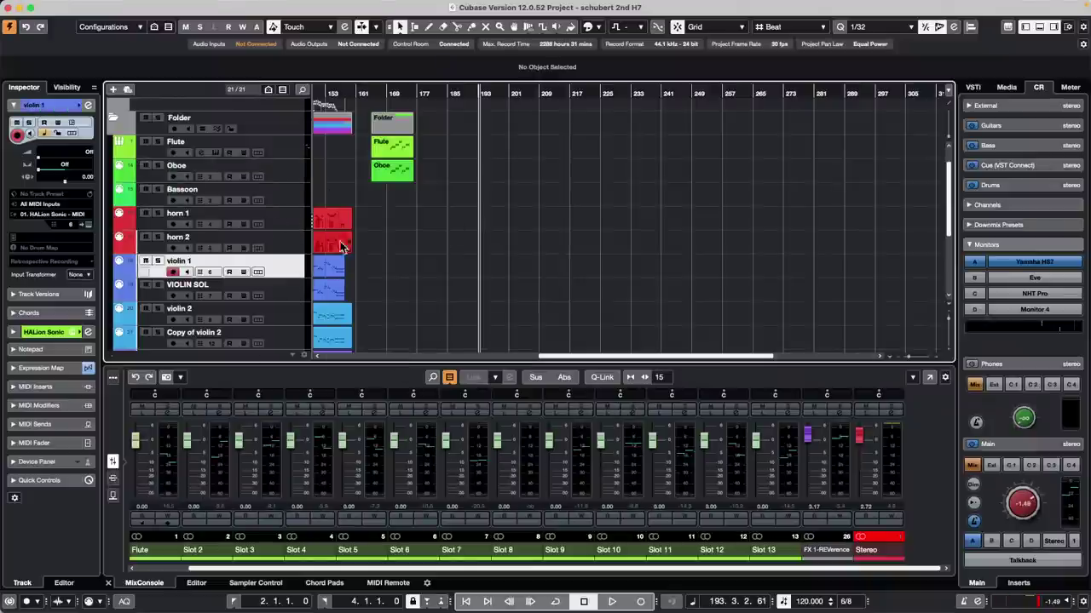
scroll(420, 154, "down", 1)
Step: Open the recent project jump off.cpr
mouse_move(144, 4)
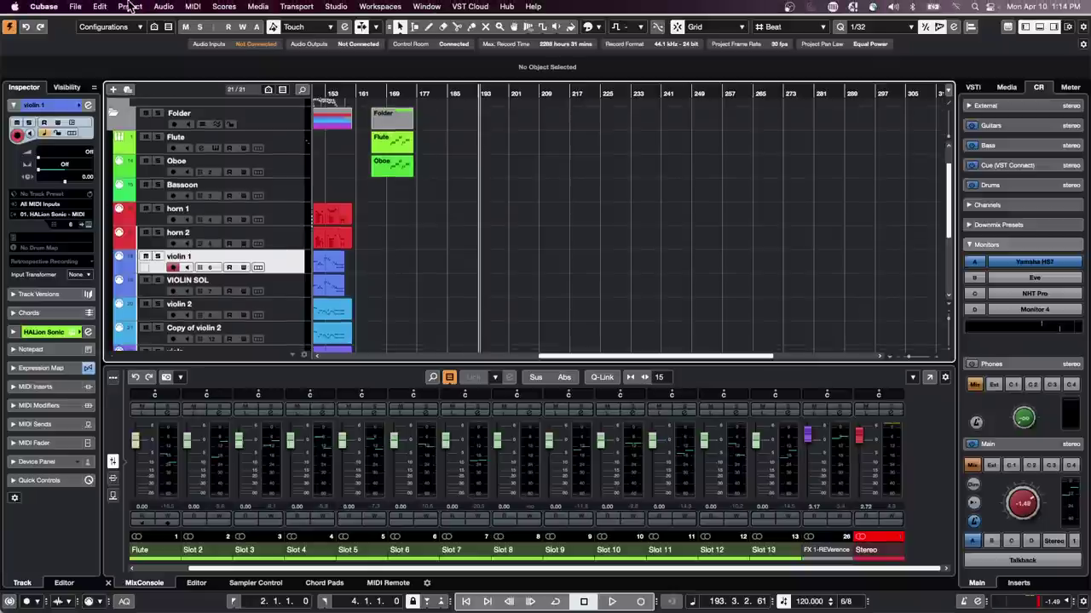
left_click(75, 6)
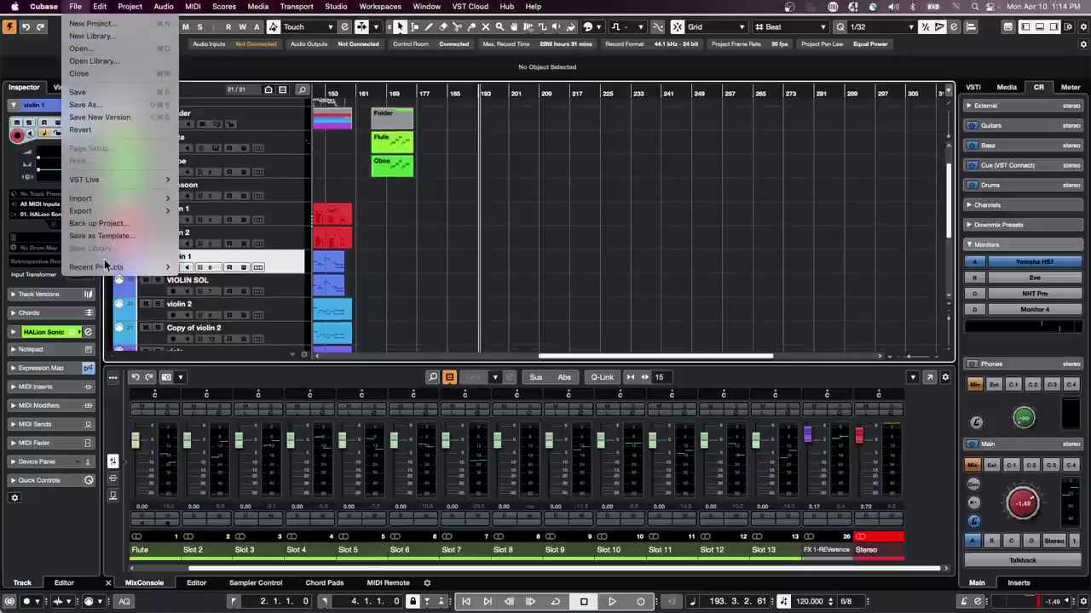
mouse_move(104, 264)
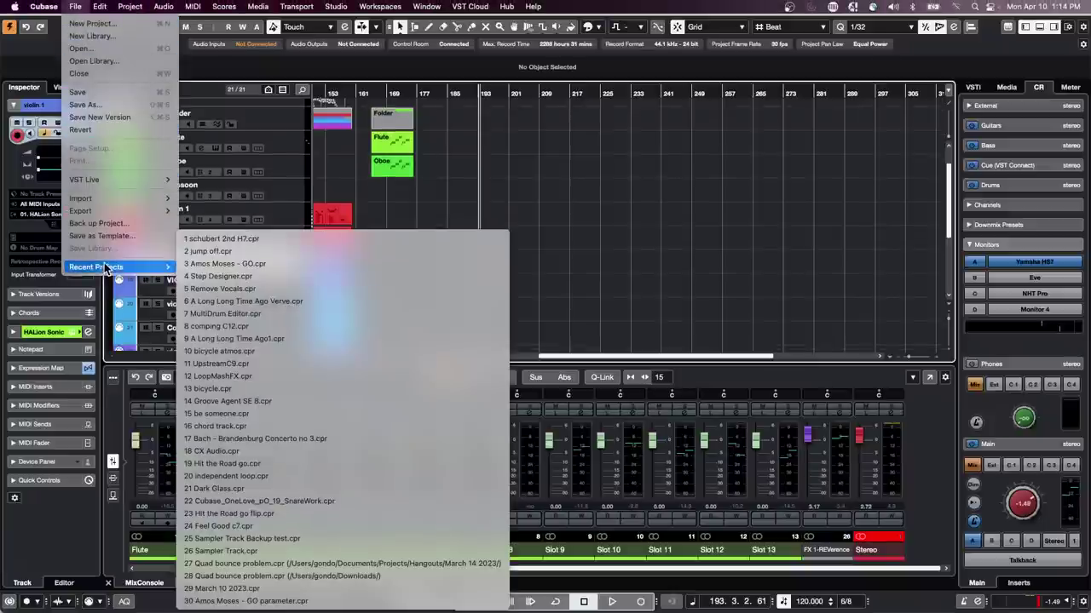
left_click(326, 252)
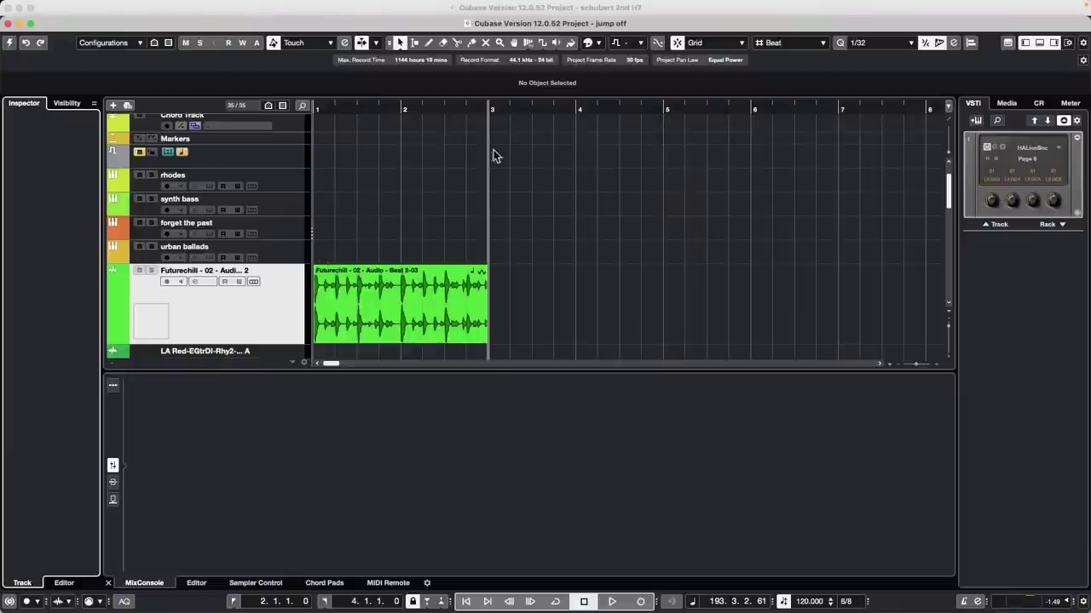
Step: Activate the jump off project, zoom out to the whole arrangement and return to the start
scroll(293, 260, "down", 2)
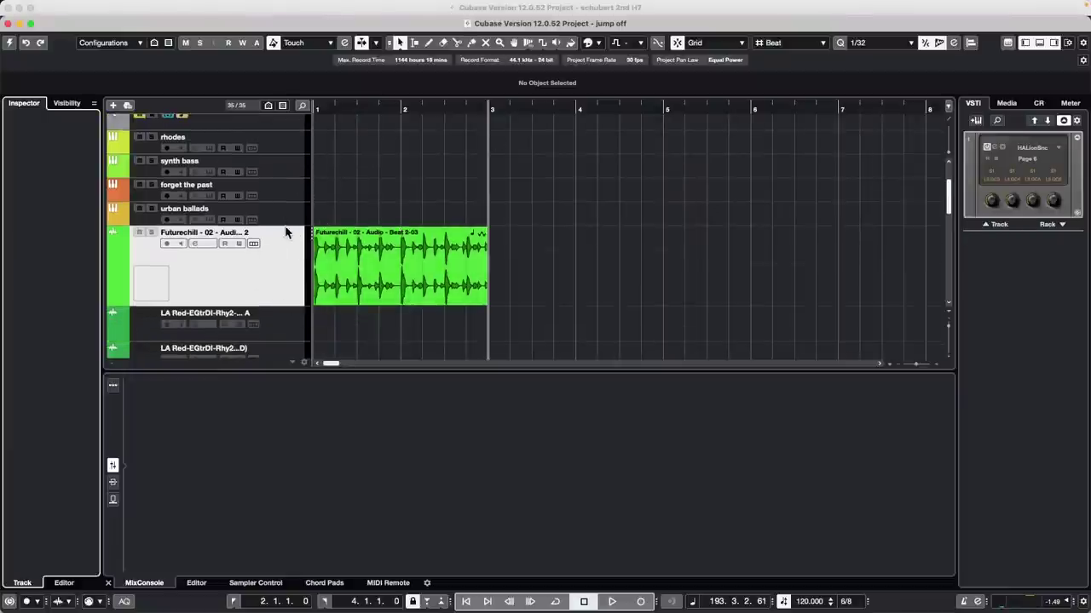
left_click(382, 259)
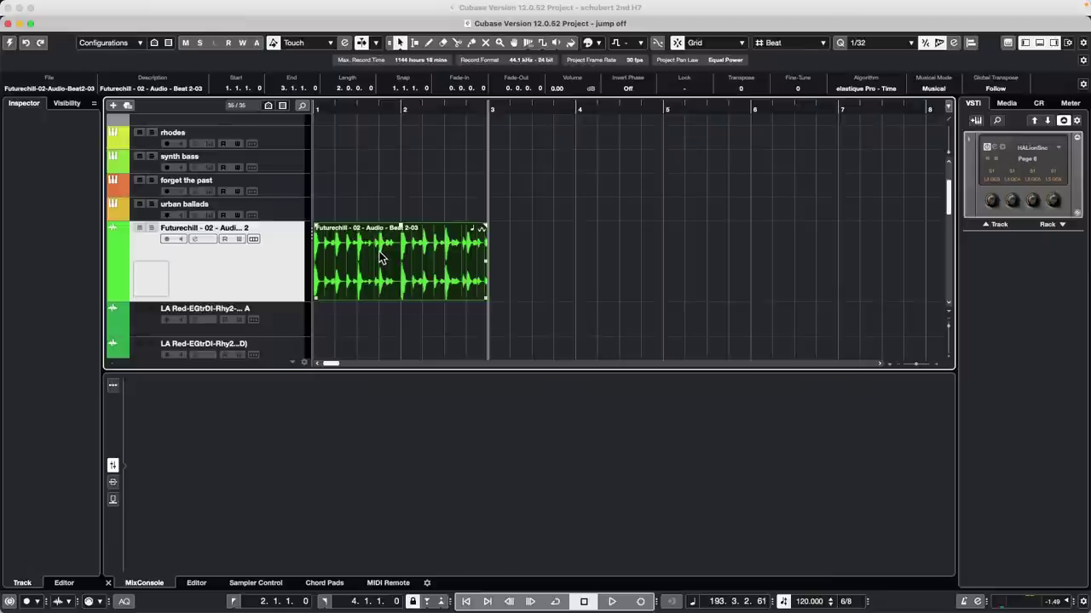
key("p")
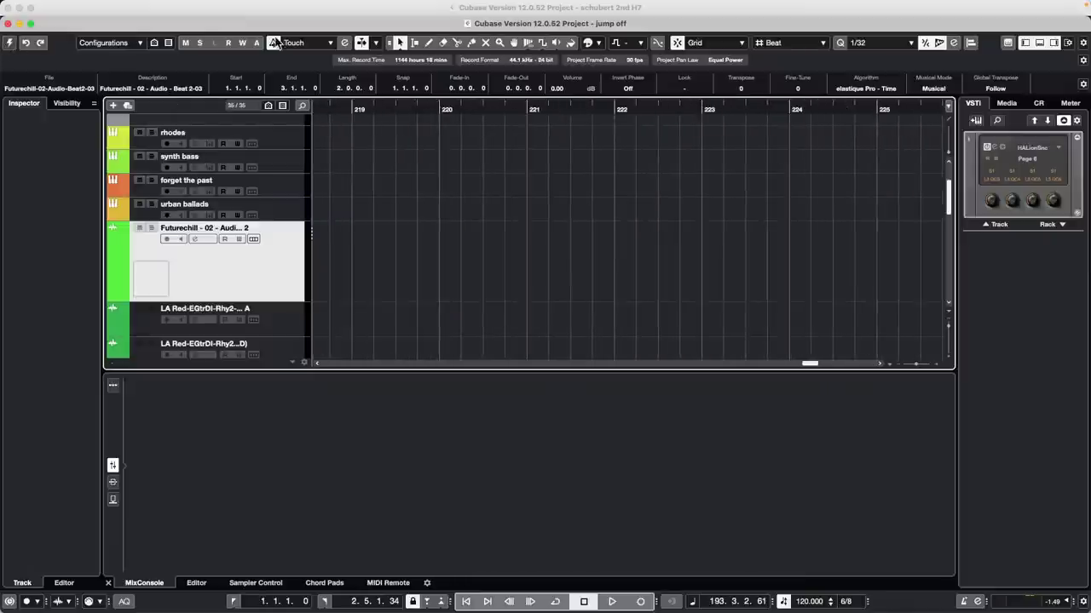
left_click(10, 42)
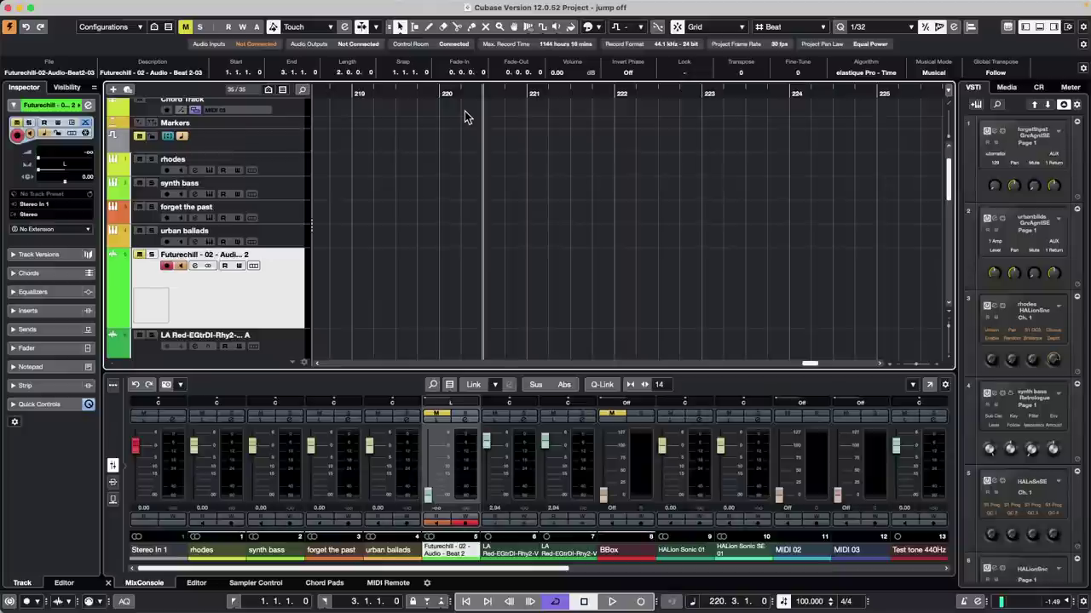
left_click(486, 94)
key("shift+f")
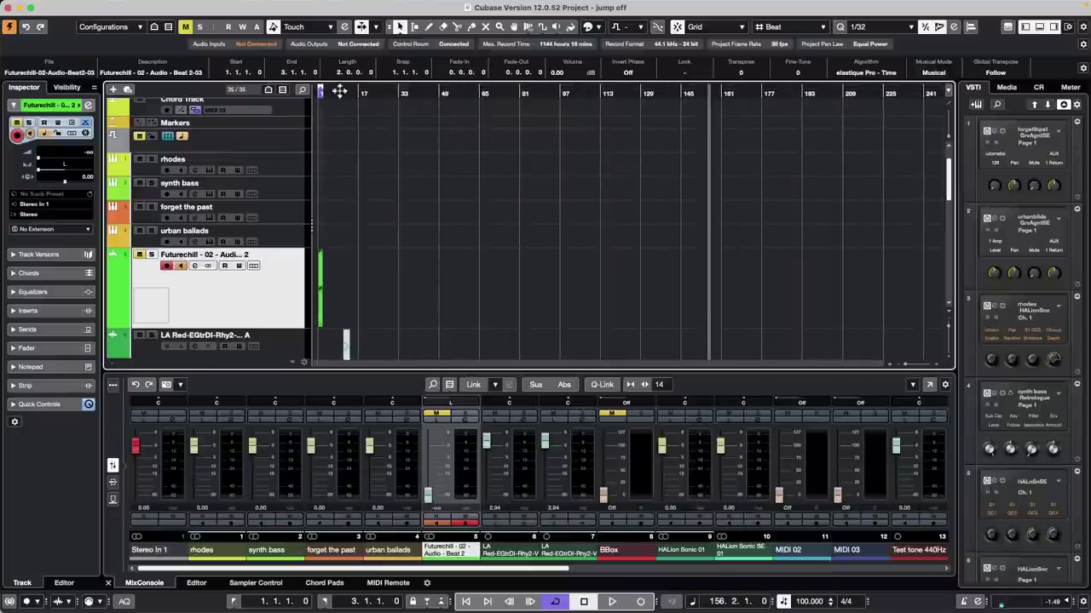
left_click(350, 91)
key("Home")
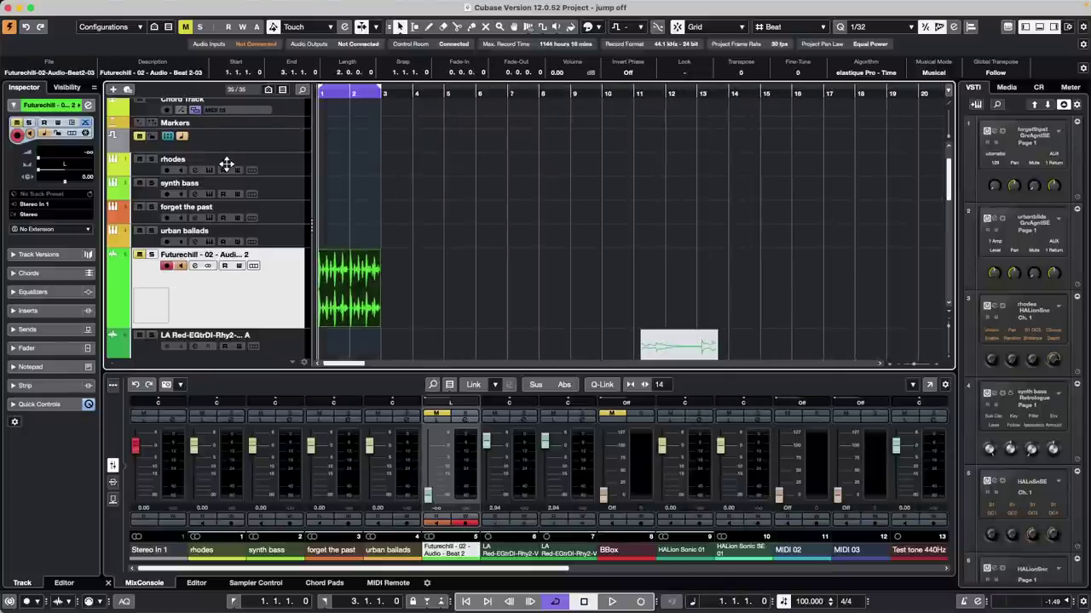
Step: Select the Audio 07 track and list its available input buses in the Inspector
scroll(465, 324, "down", 8)
scroll(465, 324, "down", 4)
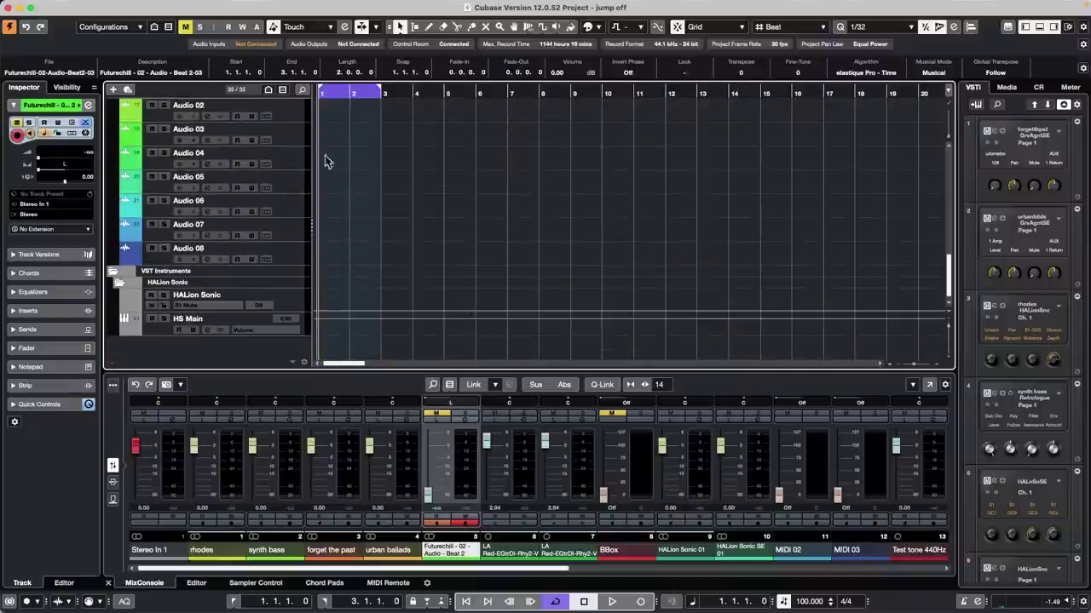
left_click(305, 231)
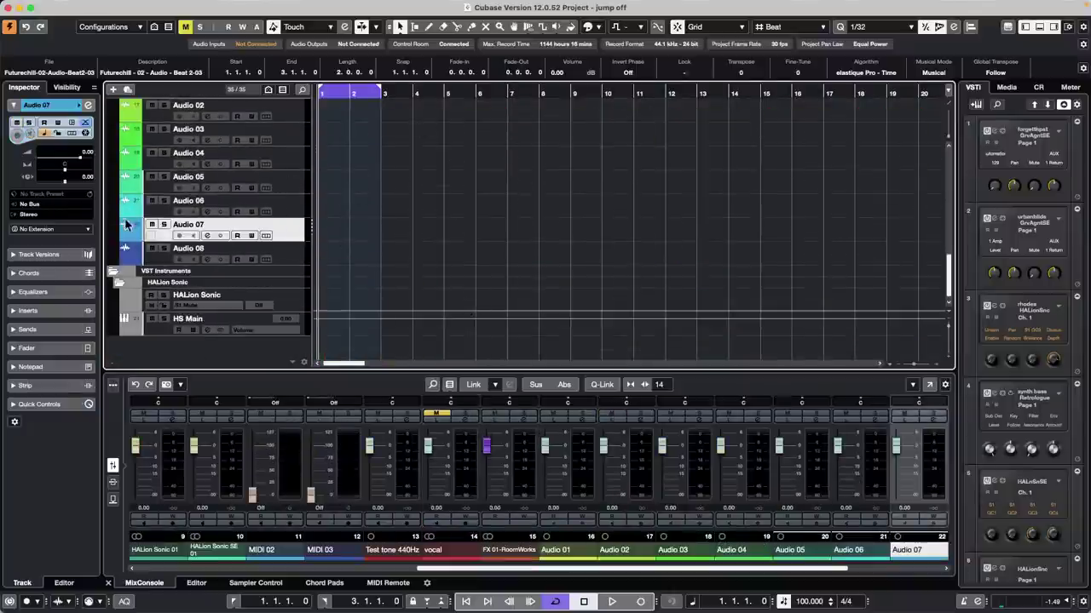
left_click(53, 204)
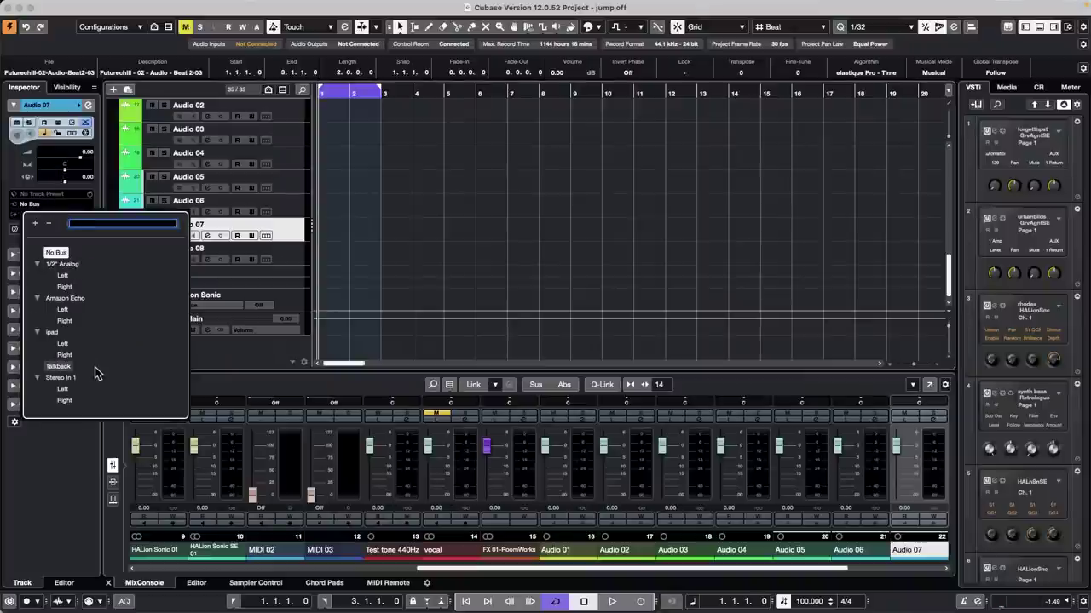
left_click(59, 378)
left_click(390, 224)
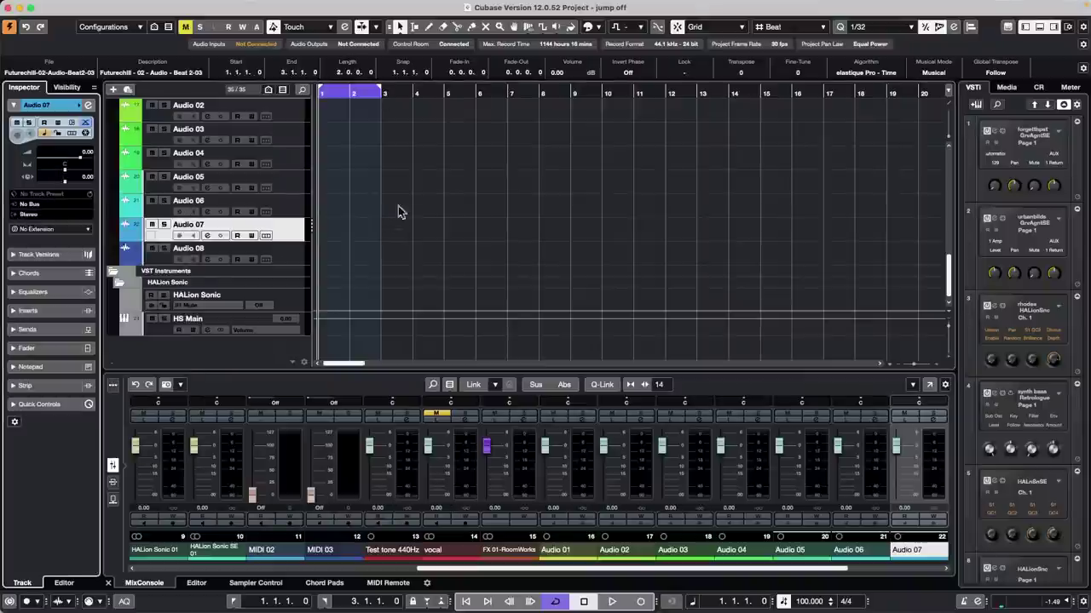
Step: Route Audio 07's input to Left - Stereo In 1 and shorten the cycle range to bars 1–2
left_click(53, 213)
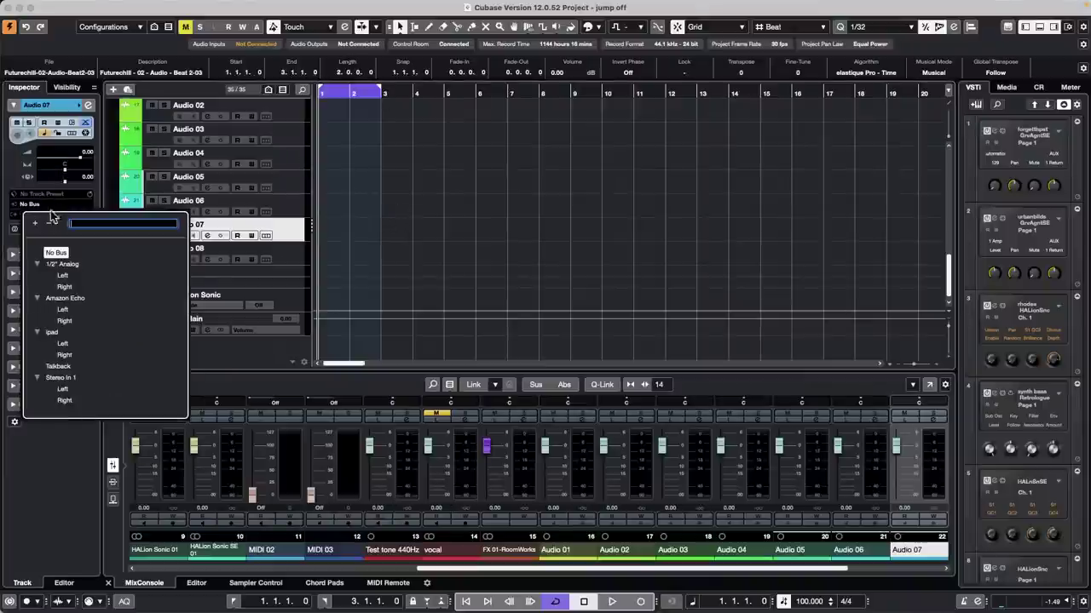
left_click(61, 396)
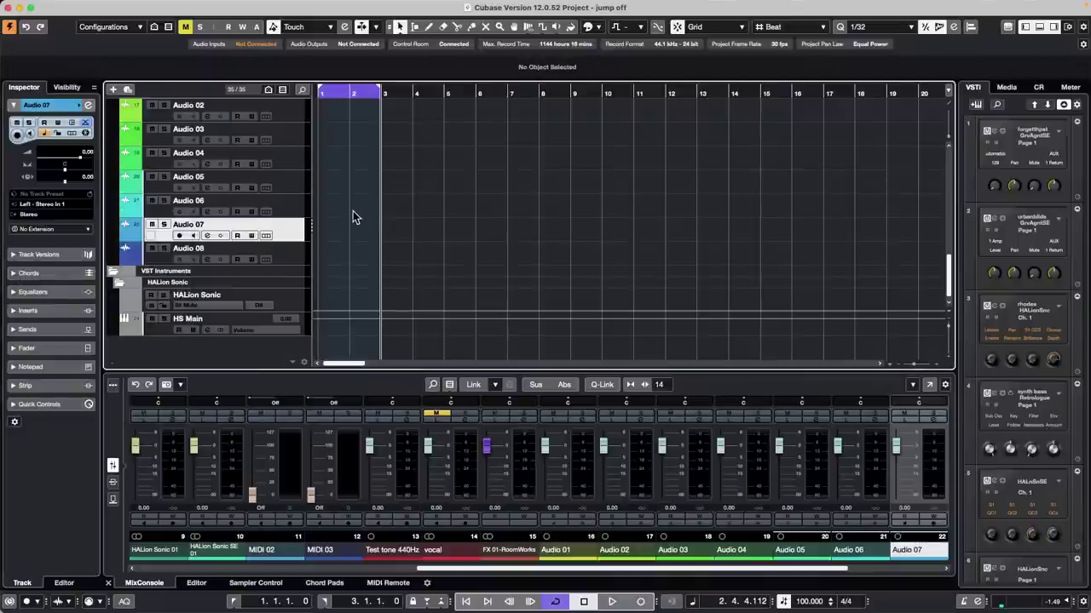
left_click(380, 92)
left_click_drag(380, 92, 351, 92)
key("Home")
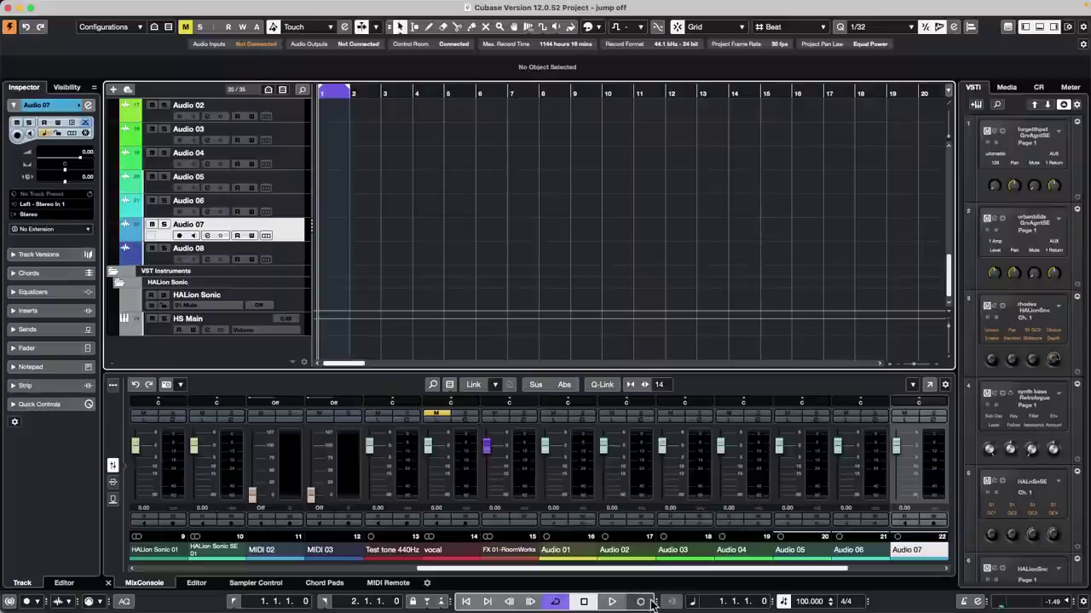
Step: Cycle-record several takes on Audio 07 over bars 1–2, showing them in separate lanes
left_click(641, 602)
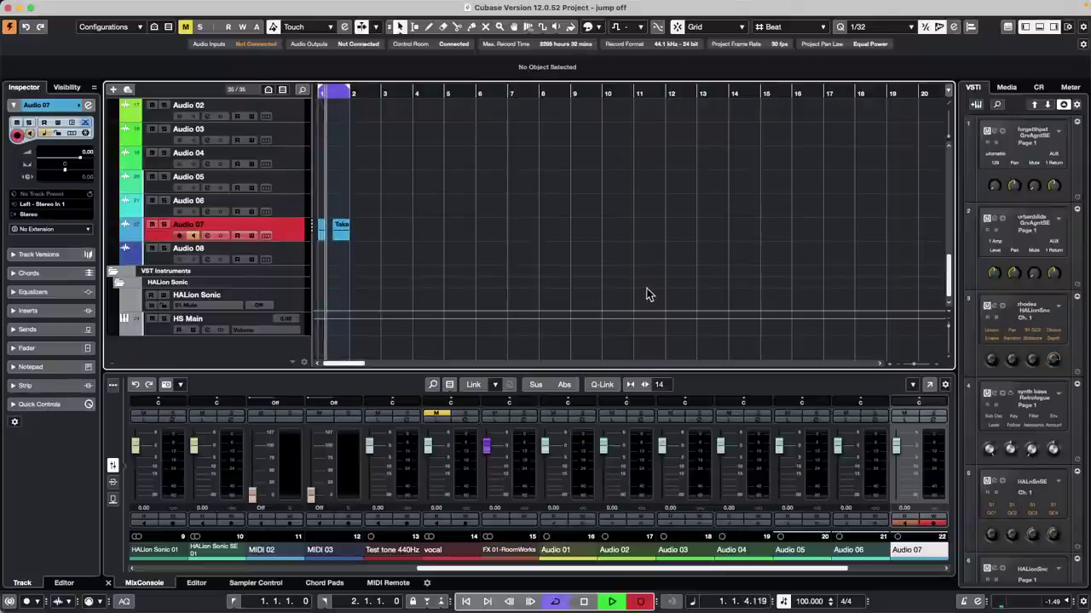
left_click(266, 236)
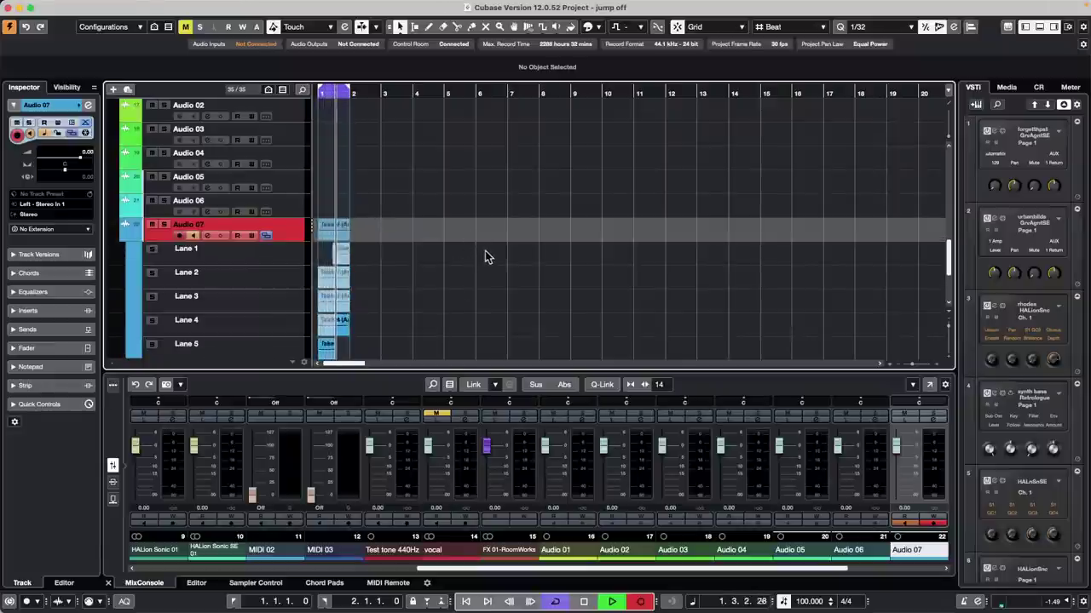
key("space")
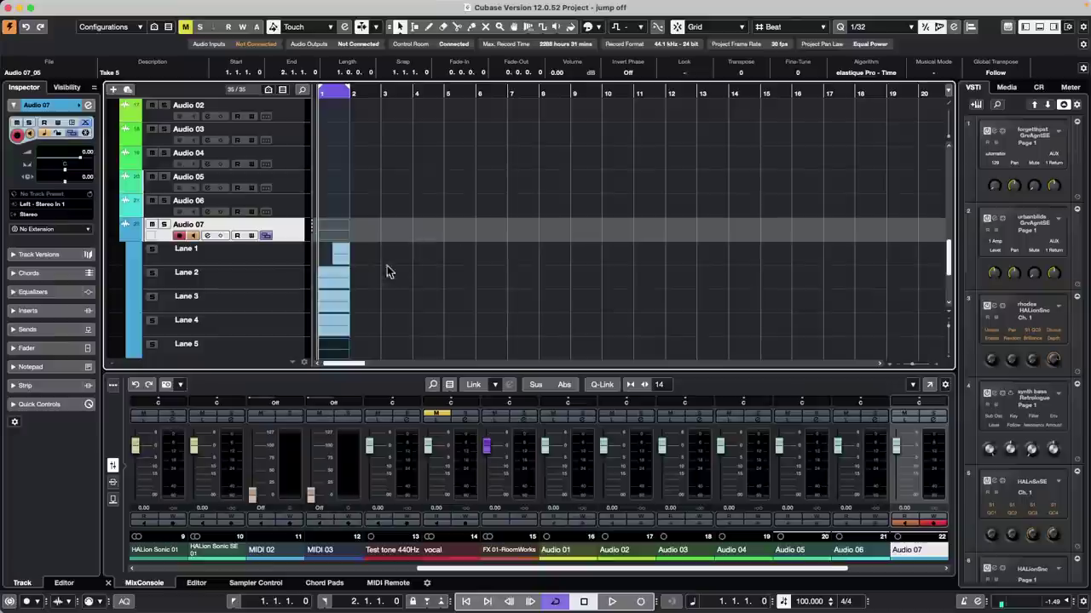
Step: Select Audio 07's take lanes 1–5 and convert them with Create Tracks from Lanes
scroll(465, 253, "down", 2)
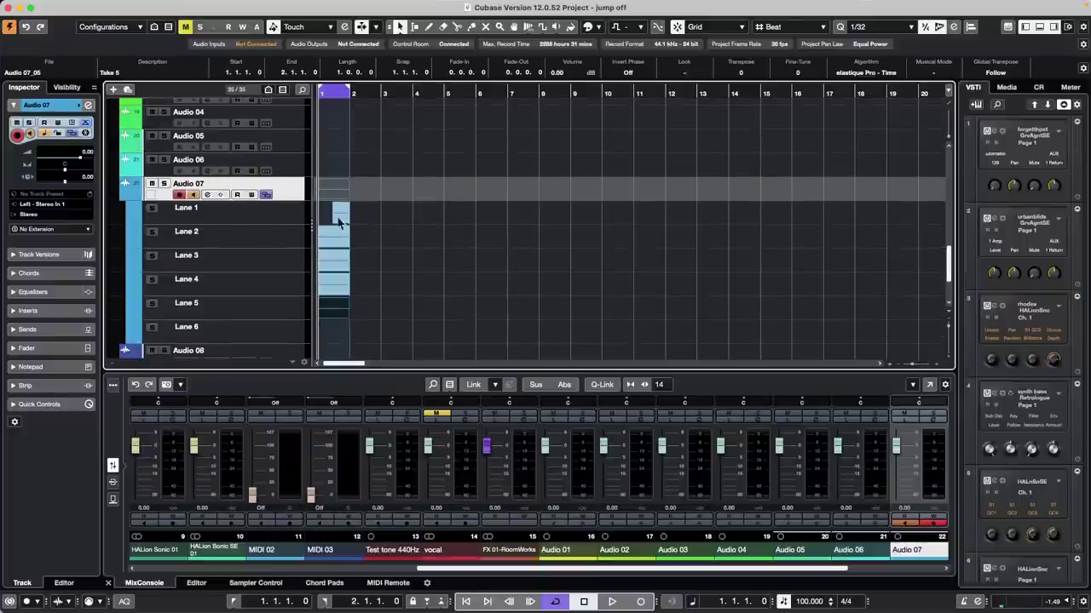
left_click(202, 236)
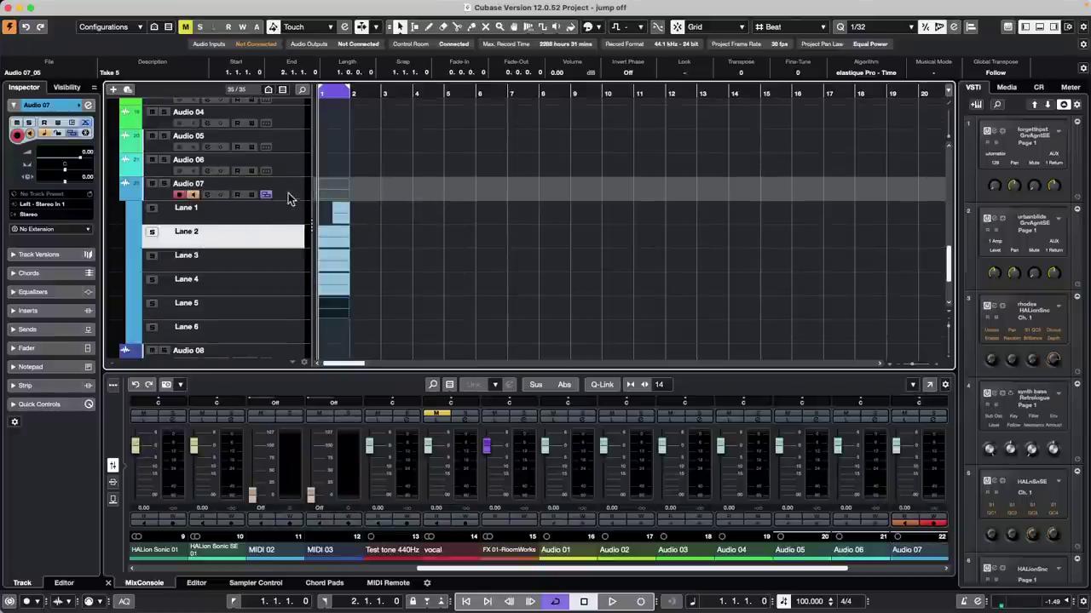
left_click(341, 312)
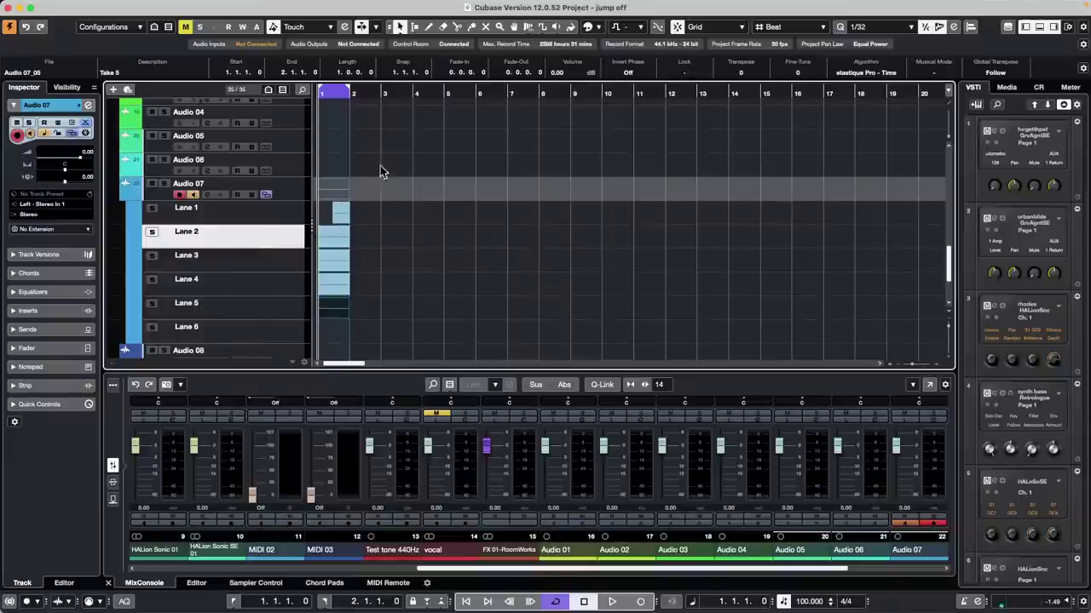
left_click(282, 215, "shift")
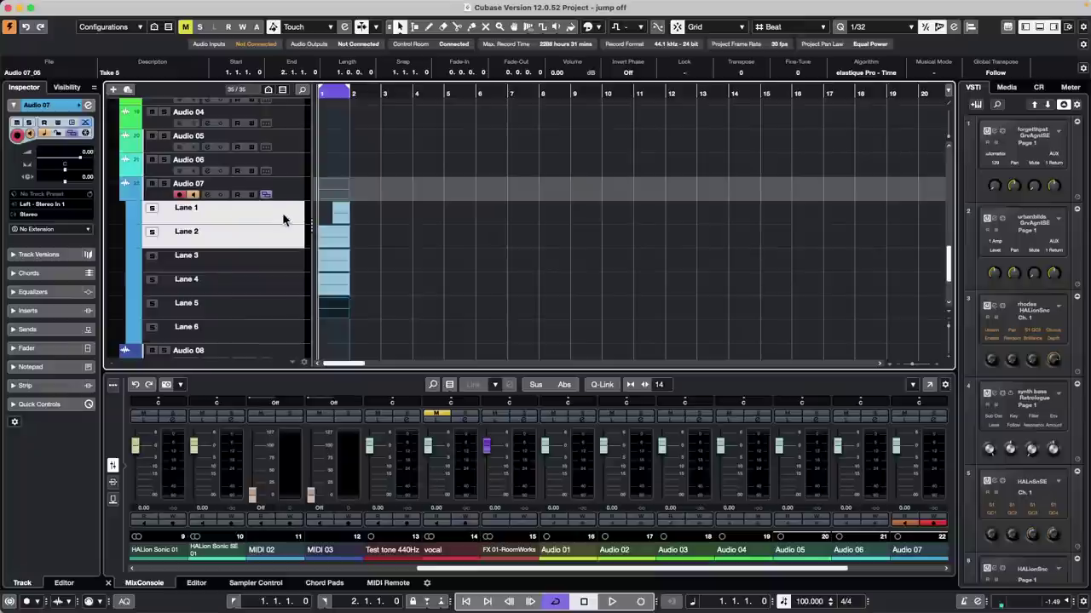
left_click(283, 288, "shift")
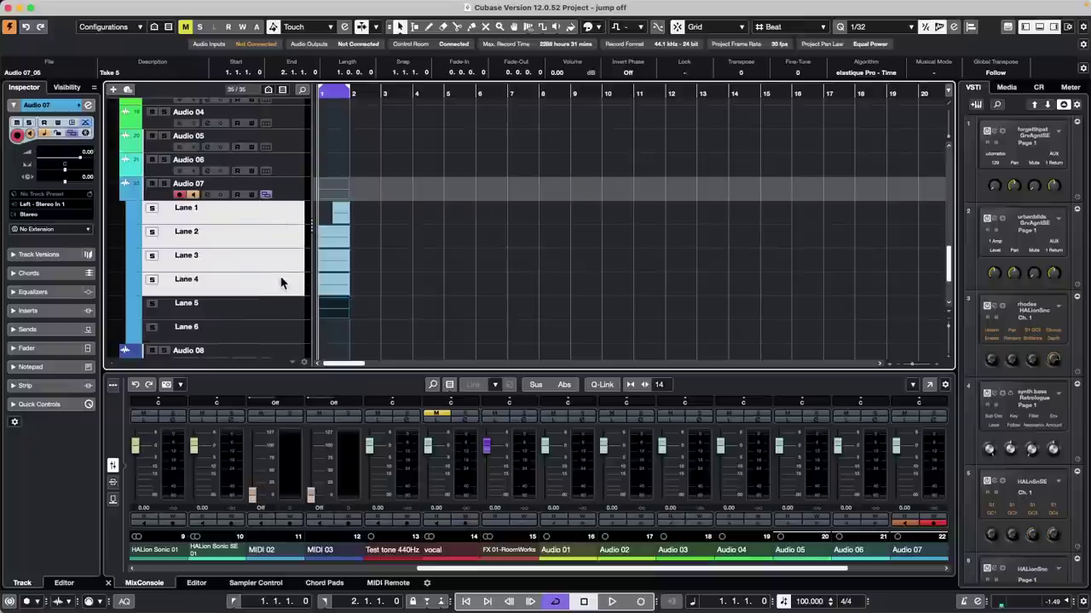
right_click(255, 218)
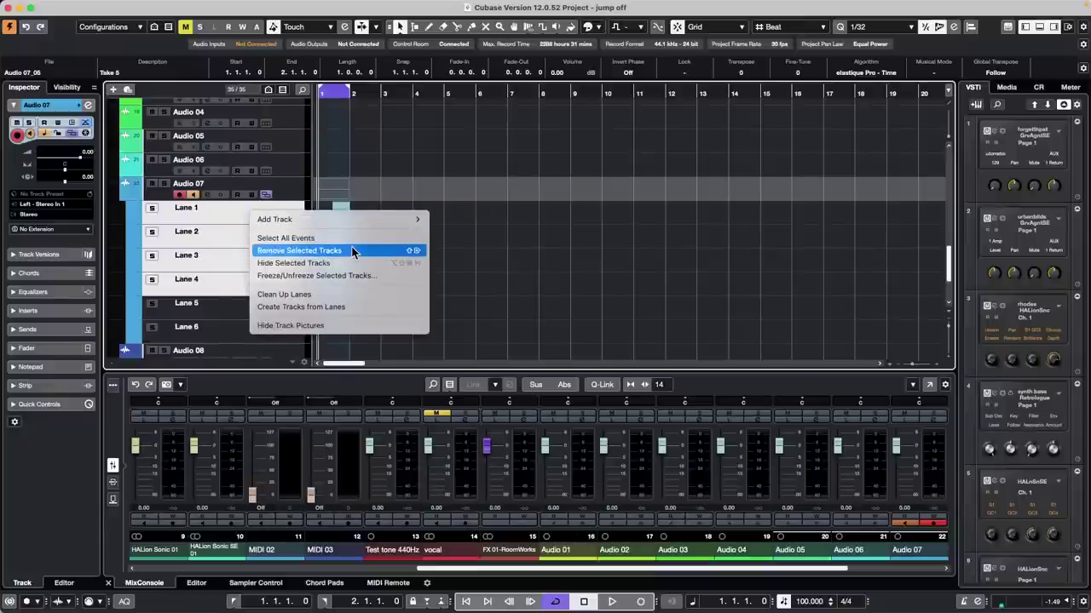
left_click(356, 309)
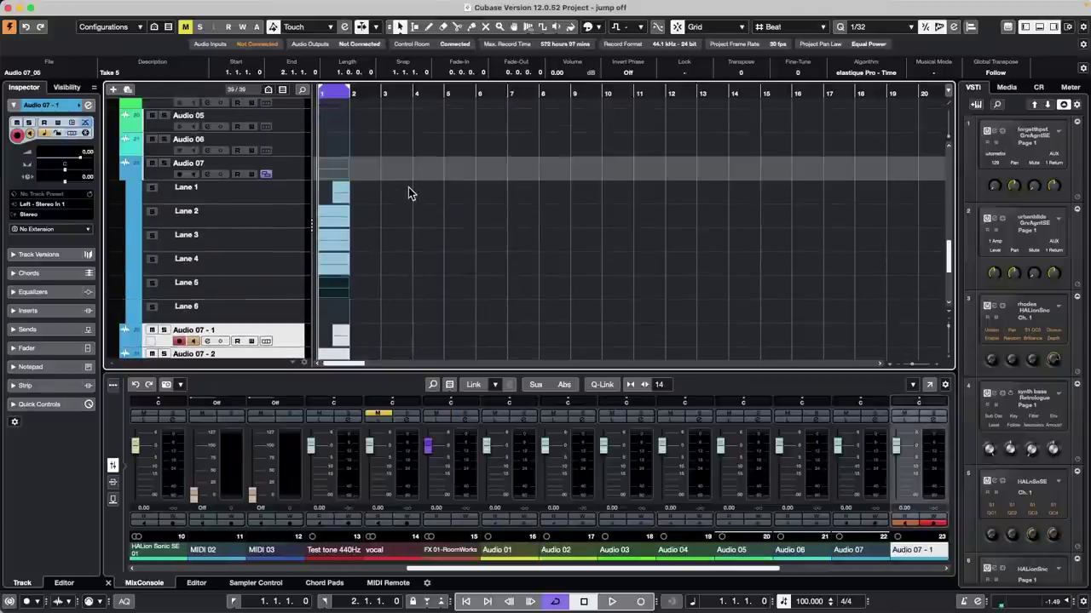
Step: Rename the four new tracks ferftygguy, uyitufygiu, yuftyiguhi and uitgyipuha
left_click(191, 192)
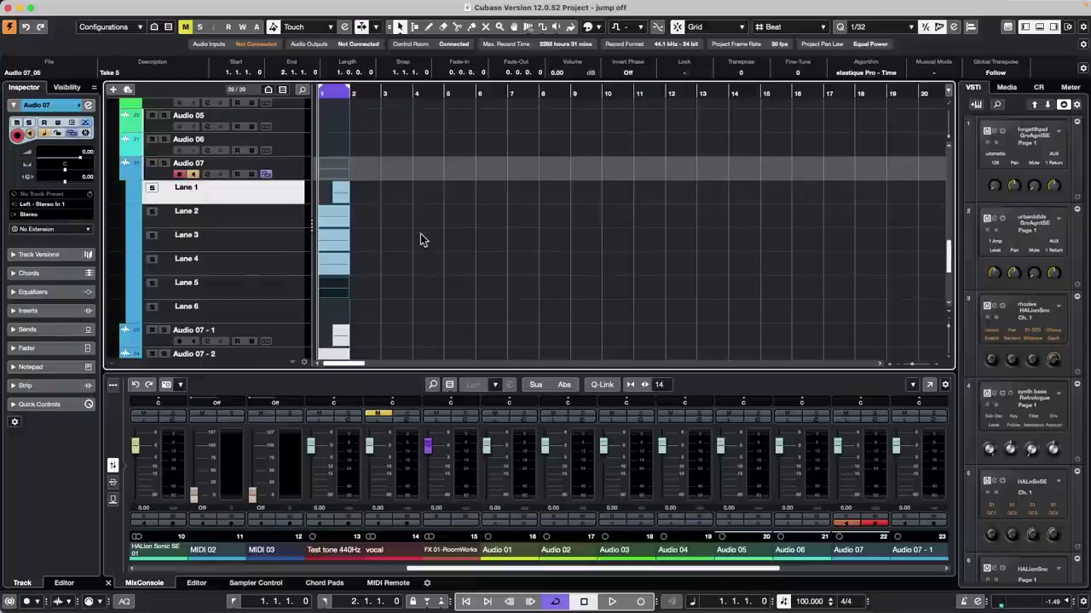
scroll(421, 239, "down", 5)
left_click(224, 208)
left_click(226, 207)
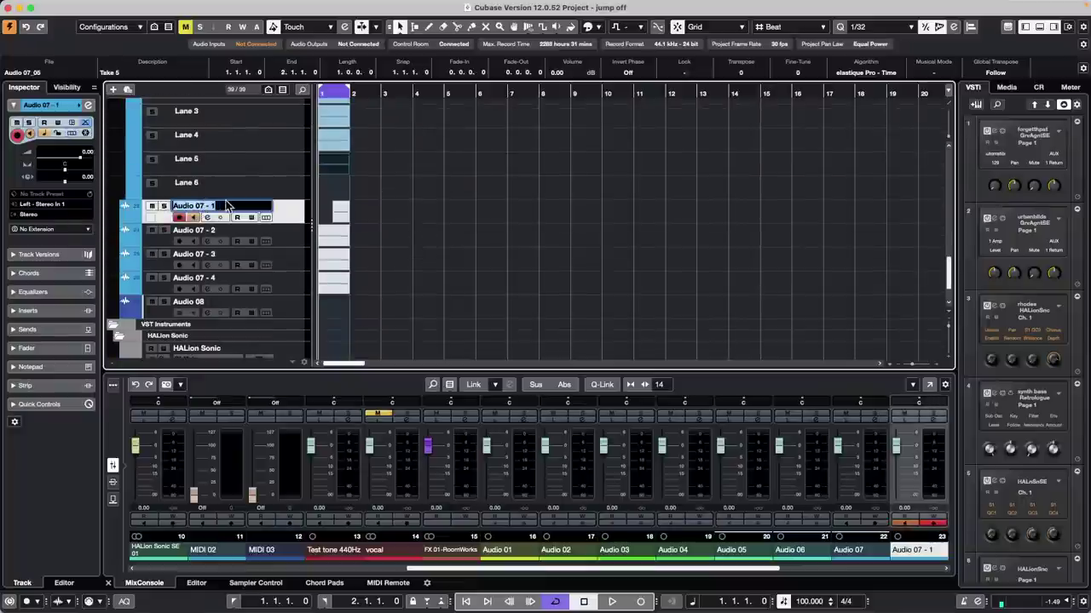
type("ferftygguy")
key("Tab")
type("uyitufygiu")
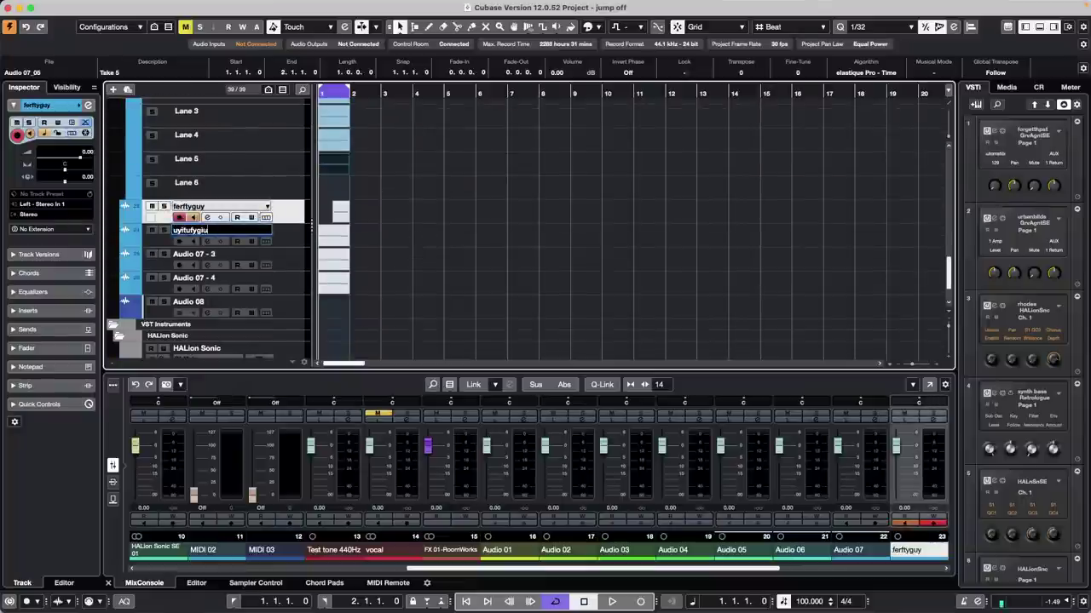
key("Tab")
type("yuftyiguhi")
key("Tab")
type("uitgyipuha")
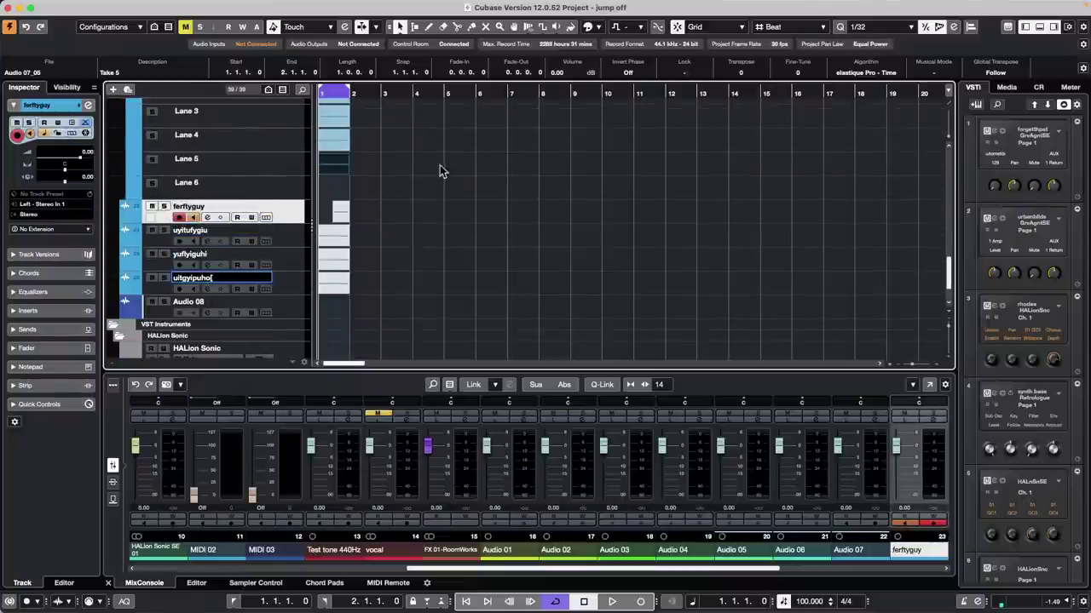
left_click(419, 234)
scroll(379, 187, "up", 2)
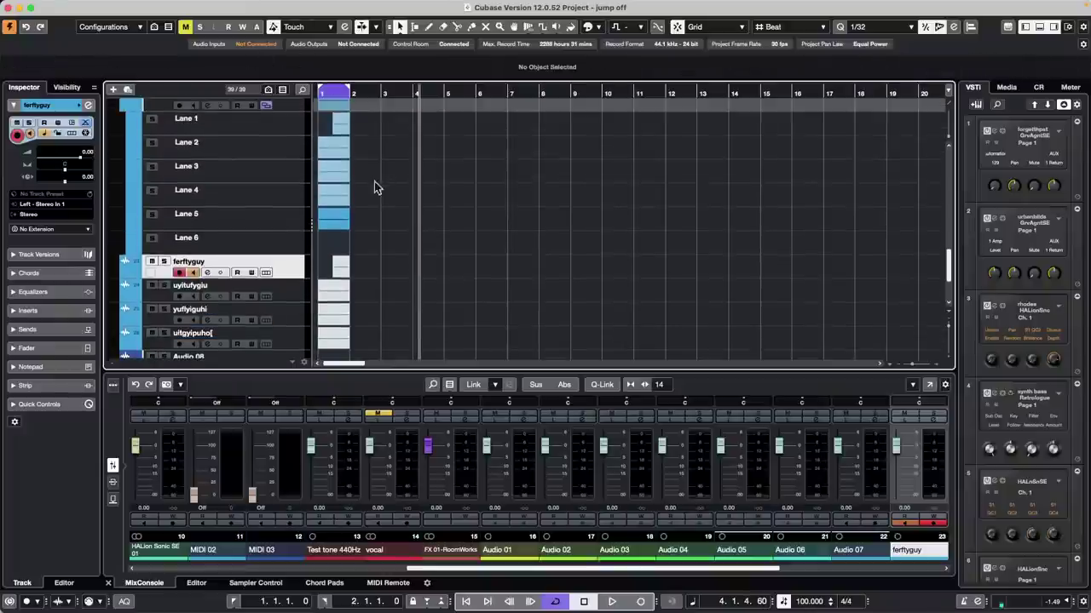
scroll(352, 167, "up", 1)
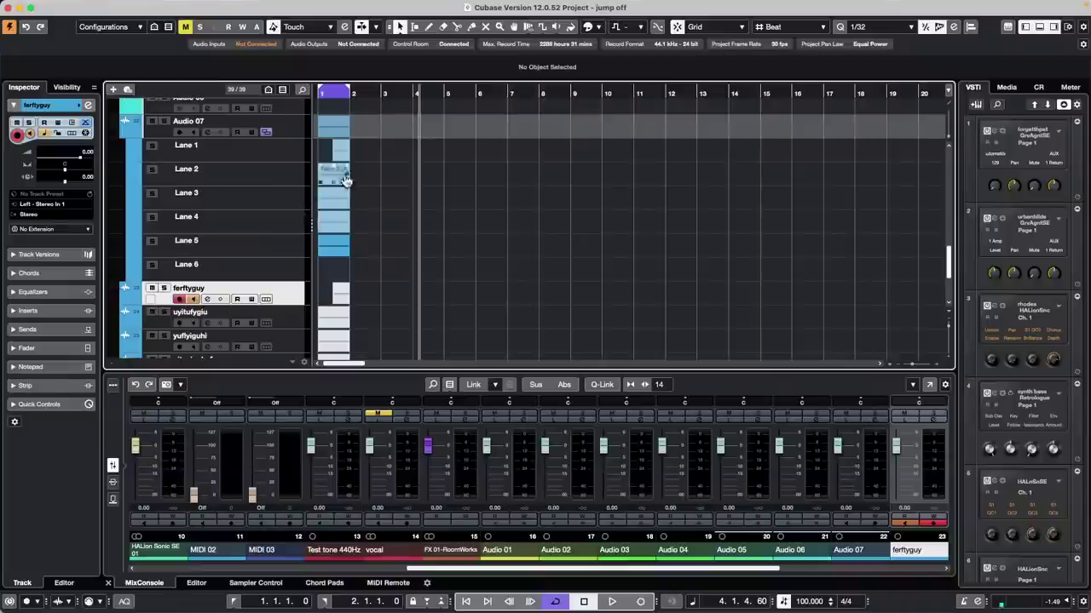
left_click_drag(336, 157, 333, 251)
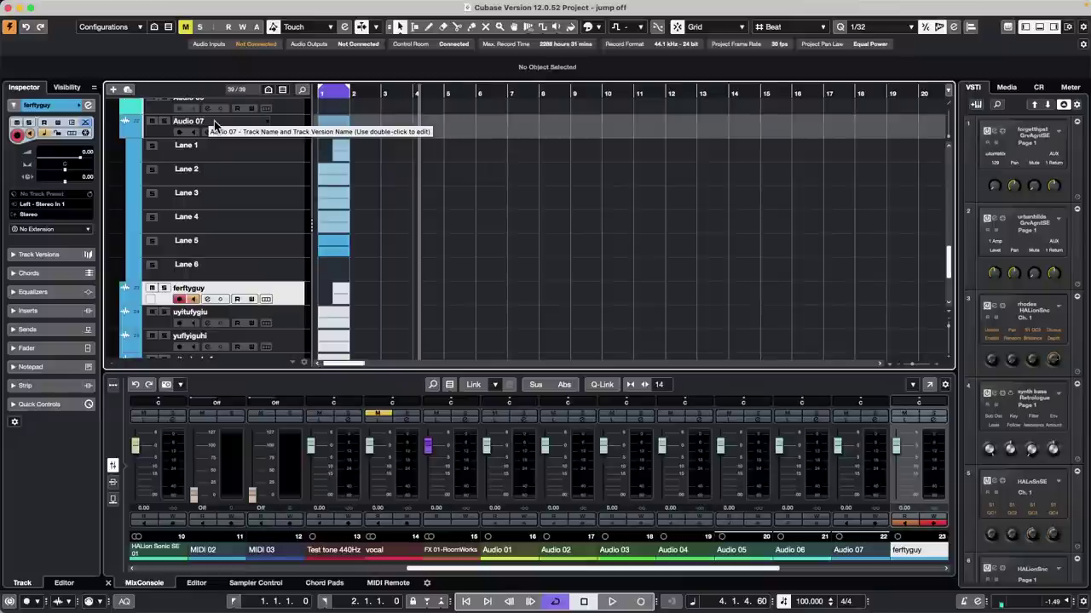
Step: Select Lanes 1–5 of Audio 07 and apply Create Tracks from Lanes
left_click(269, 152)
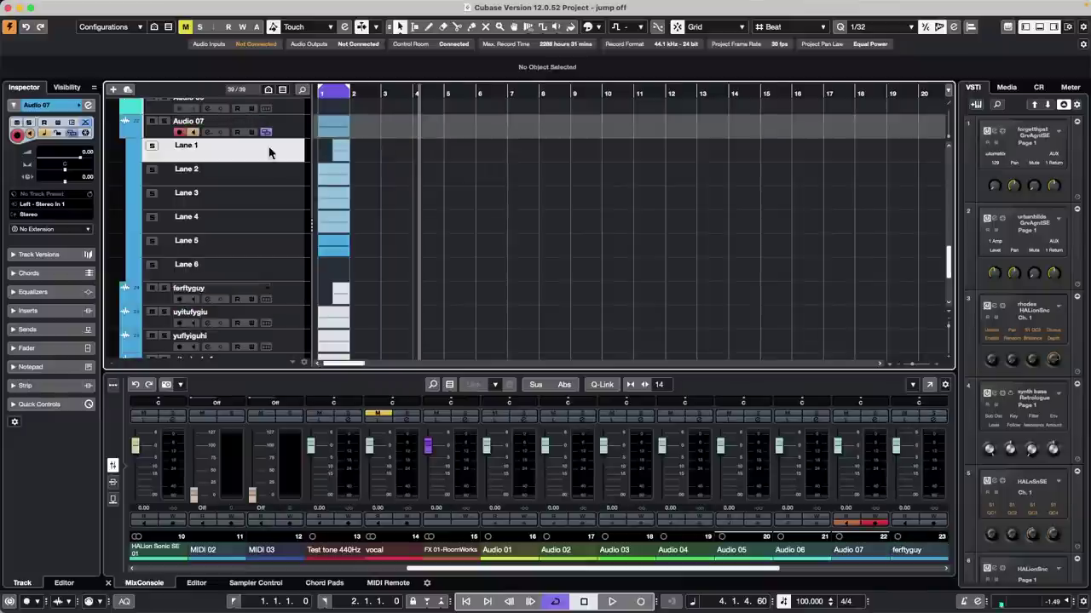
left_click(278, 242, "shift")
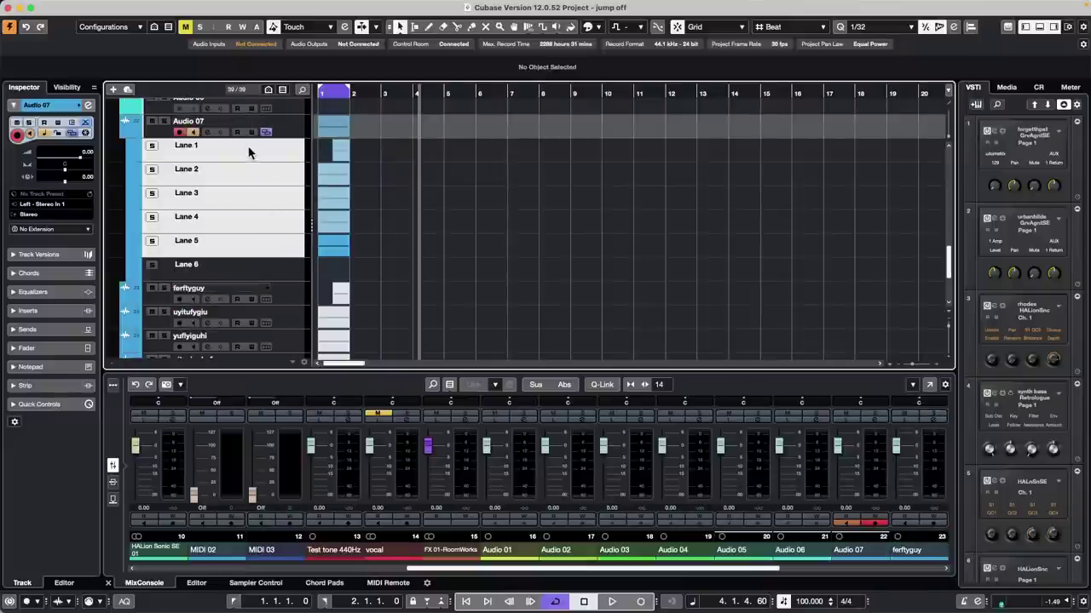
right_click(249, 153)
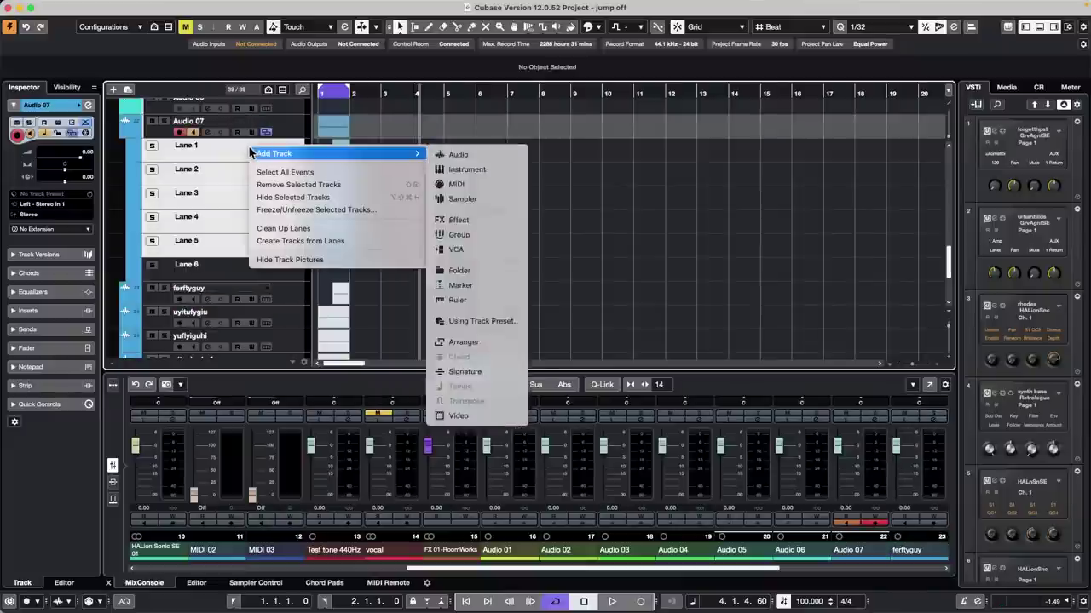
left_click(403, 248)
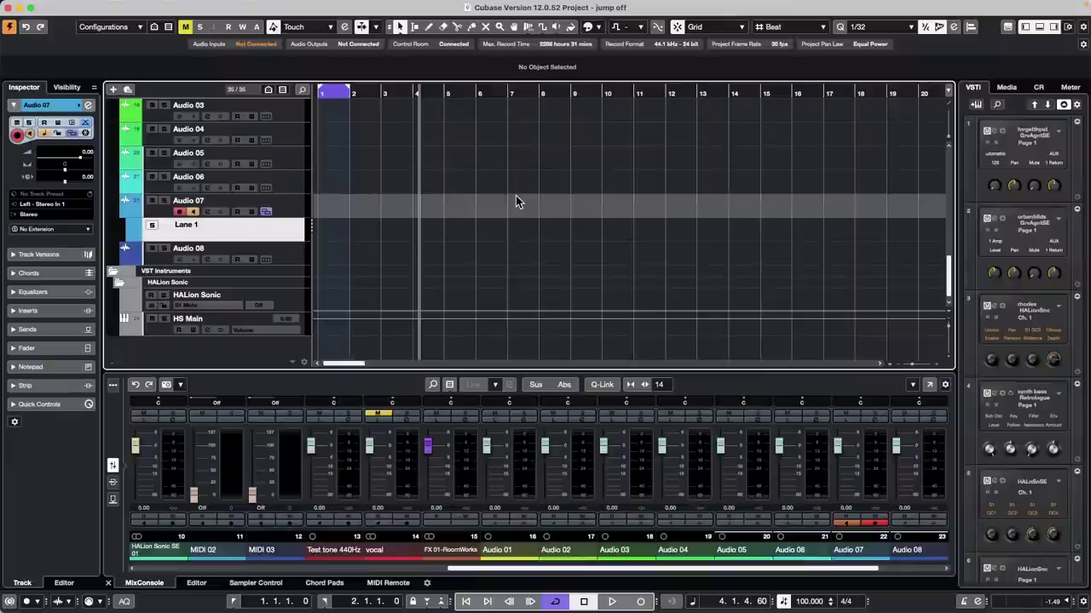
Step: Open be someone.cpr from the recent projects list
left_click(300, 211)
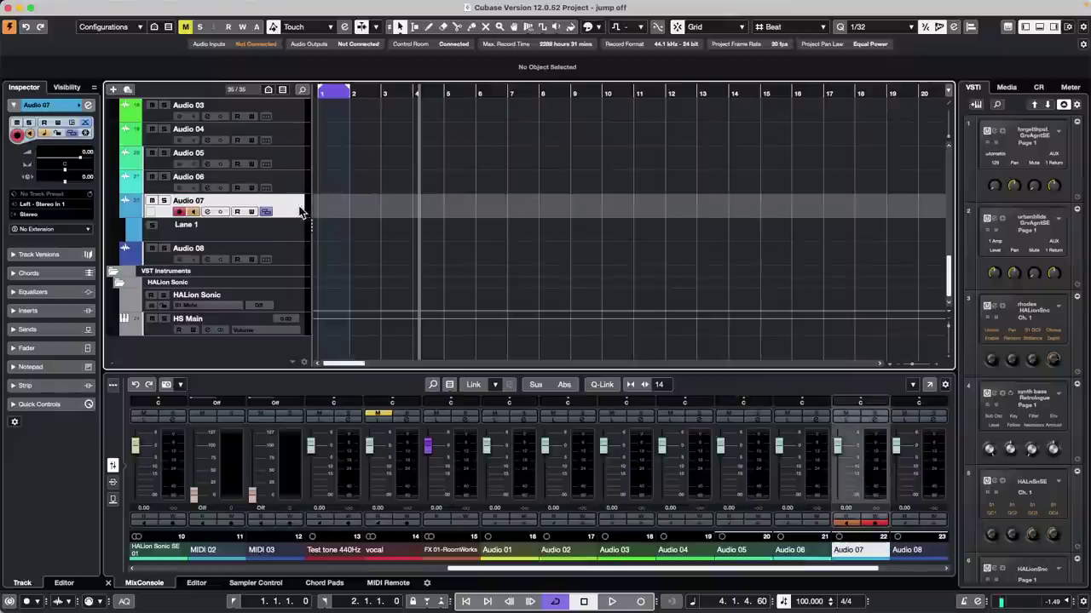
scroll(271, 191, "up", 10)
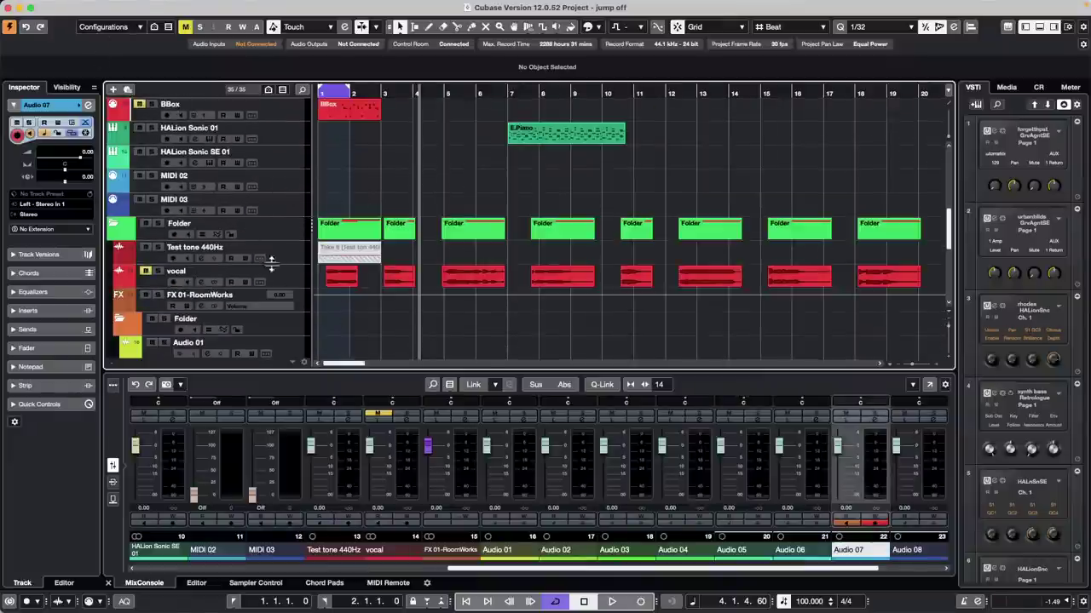
mouse_move(111, 4)
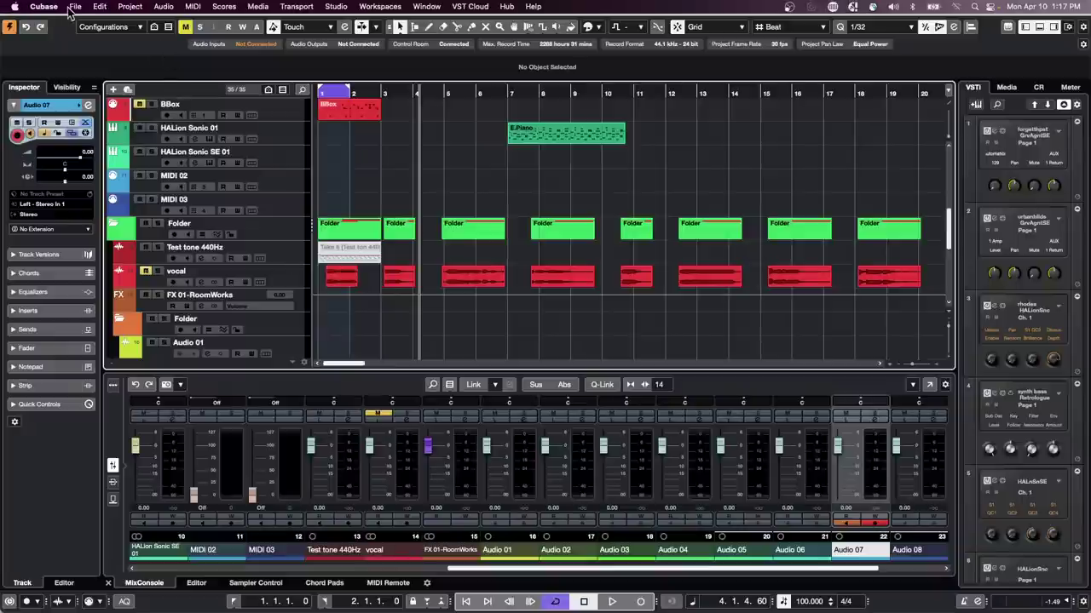
left_click(75, 6)
mouse_move(94, 267)
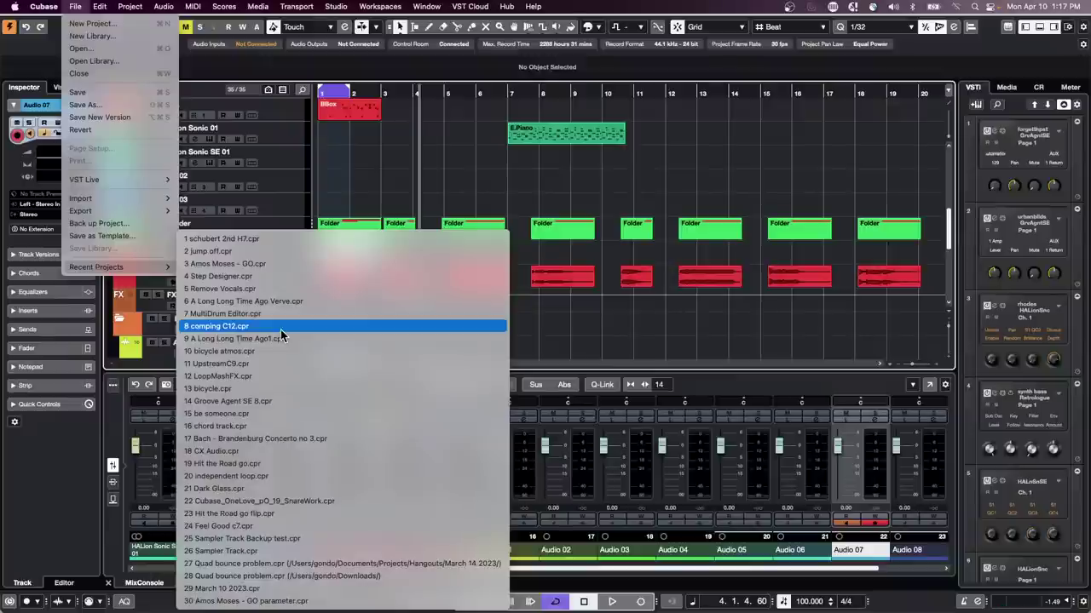
left_click(562, 339)
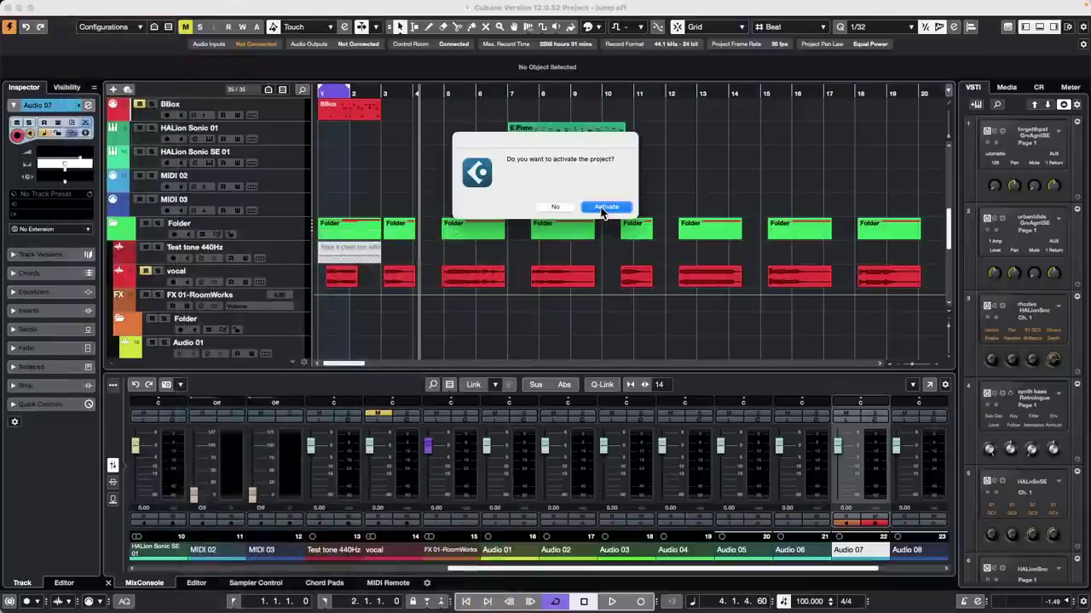
Step: Activate be someone, erase The Grand's MIDI event, then undo the erase
left_click(607, 207)
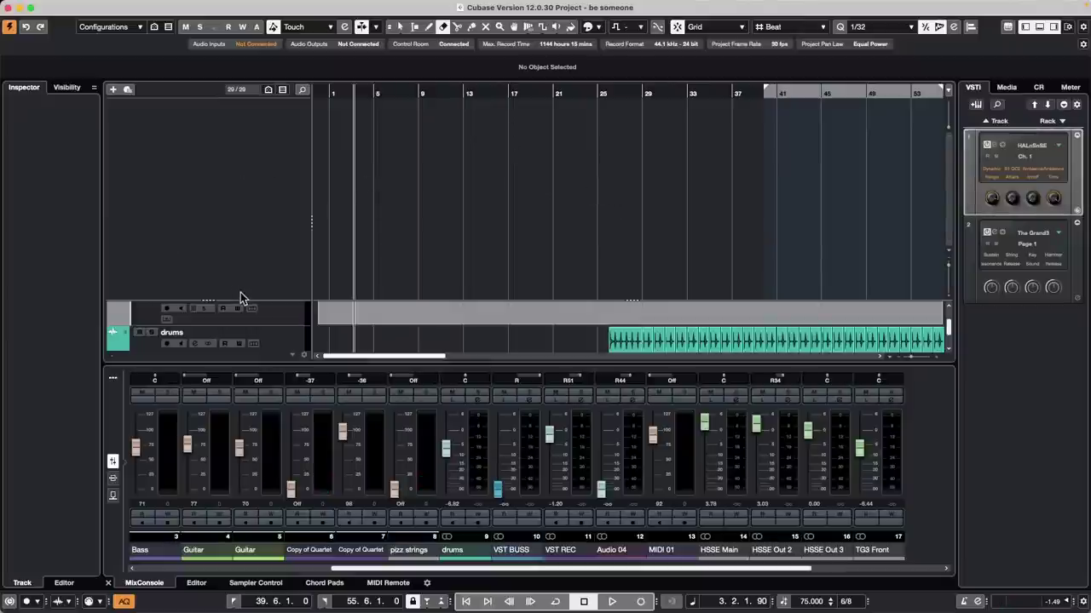
scroll(241, 256, "down", 3)
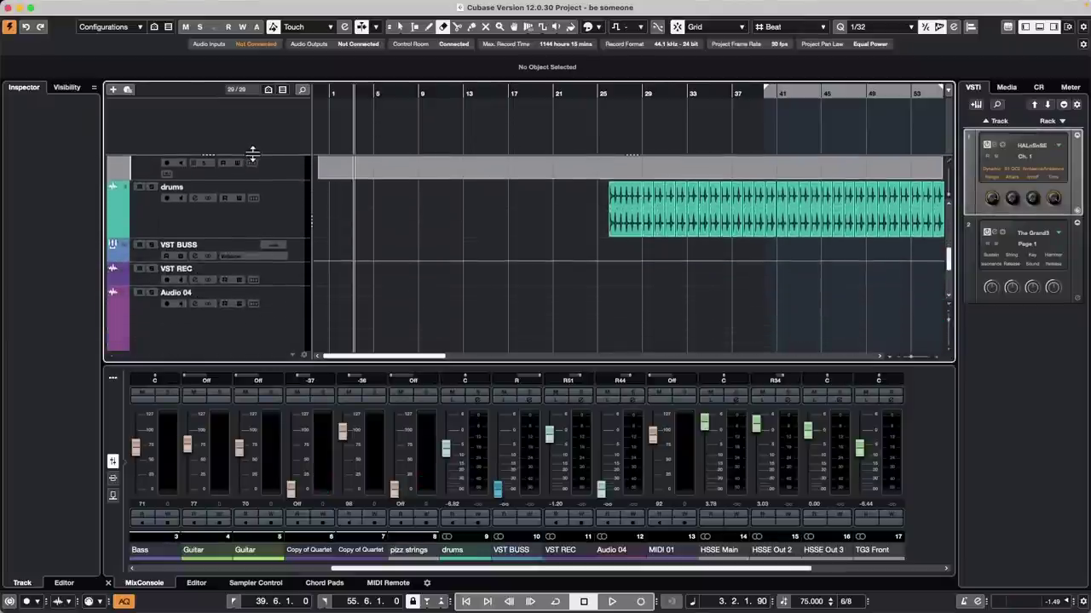
scroll(267, 212, "up", 10)
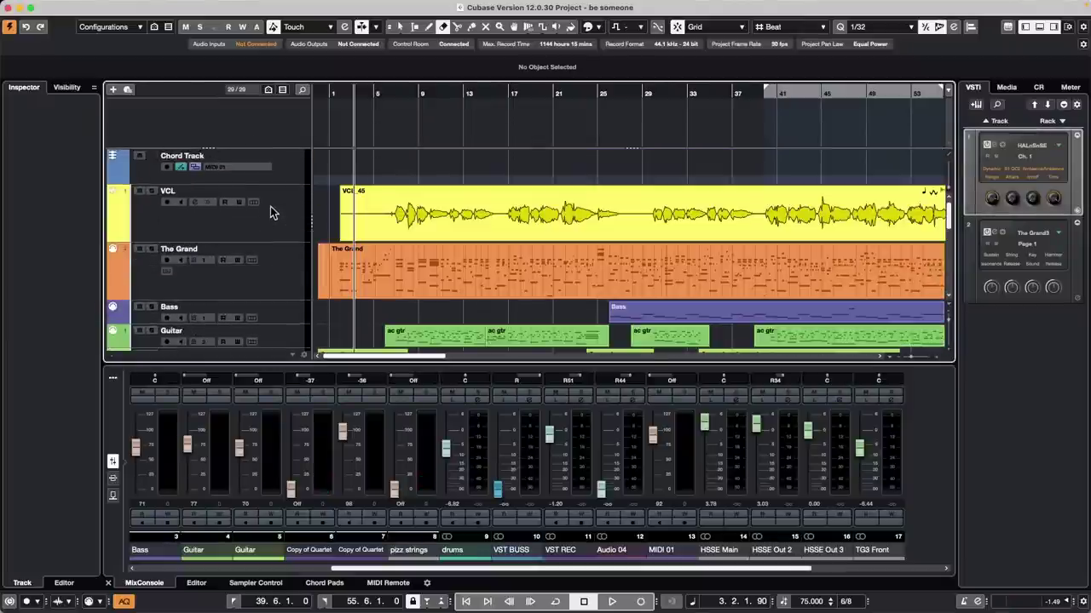
left_click(526, 287)
key("super+z")
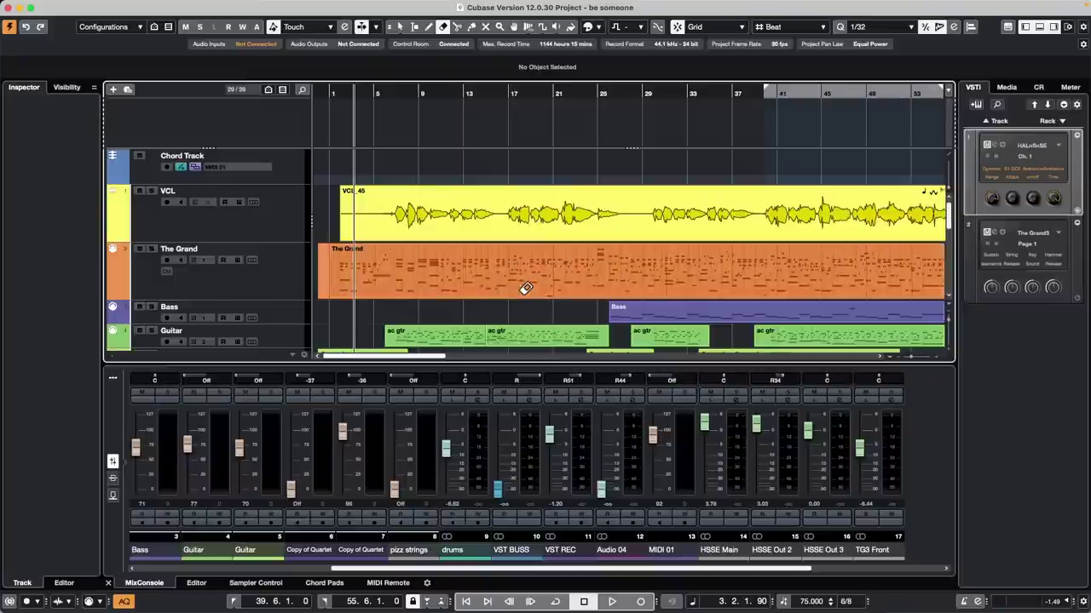
Step: Create chord events by dragging The Grand's MIDI event onto the Chord Track
key("1")
left_click_drag(501, 288, 492, 178)
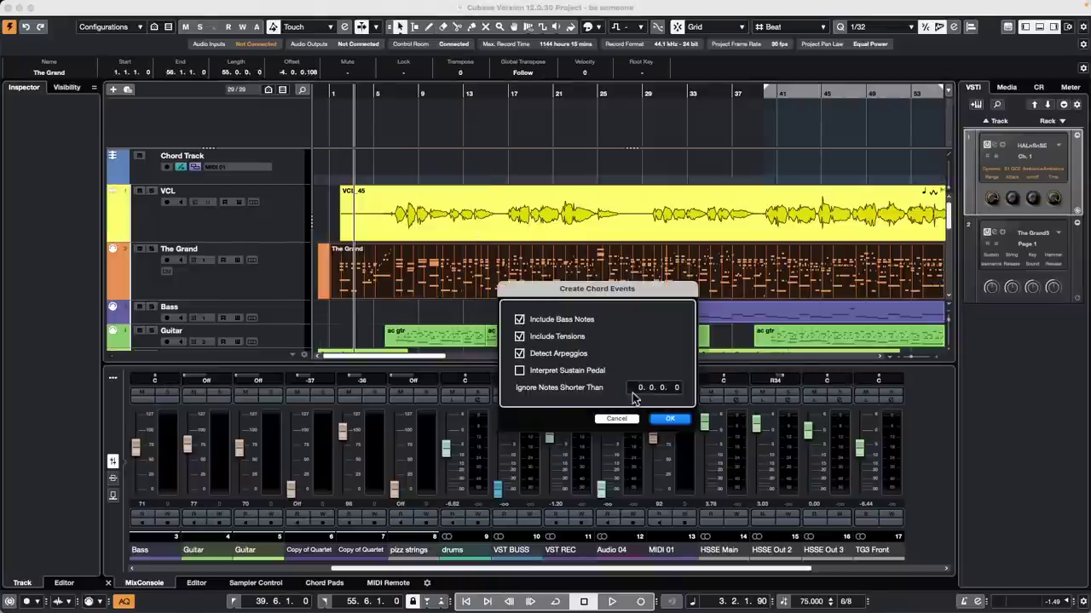
left_click(668, 418)
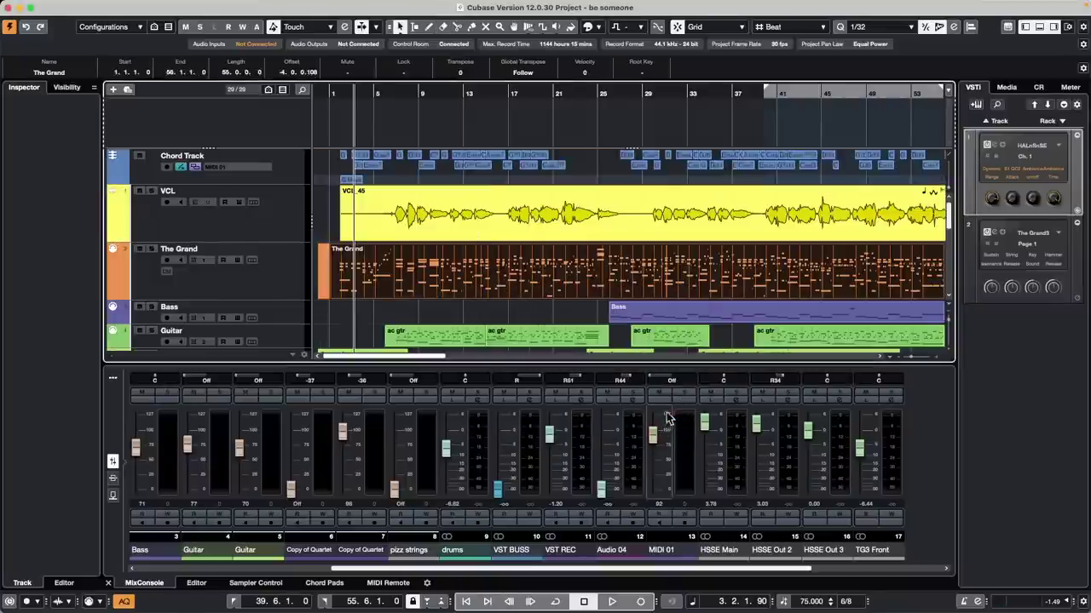
Step: Range-select bars 12–15 of the VCL vocal and open the Chord Track's custom voicing settings
left_click(433, 220)
right_click(452, 226)
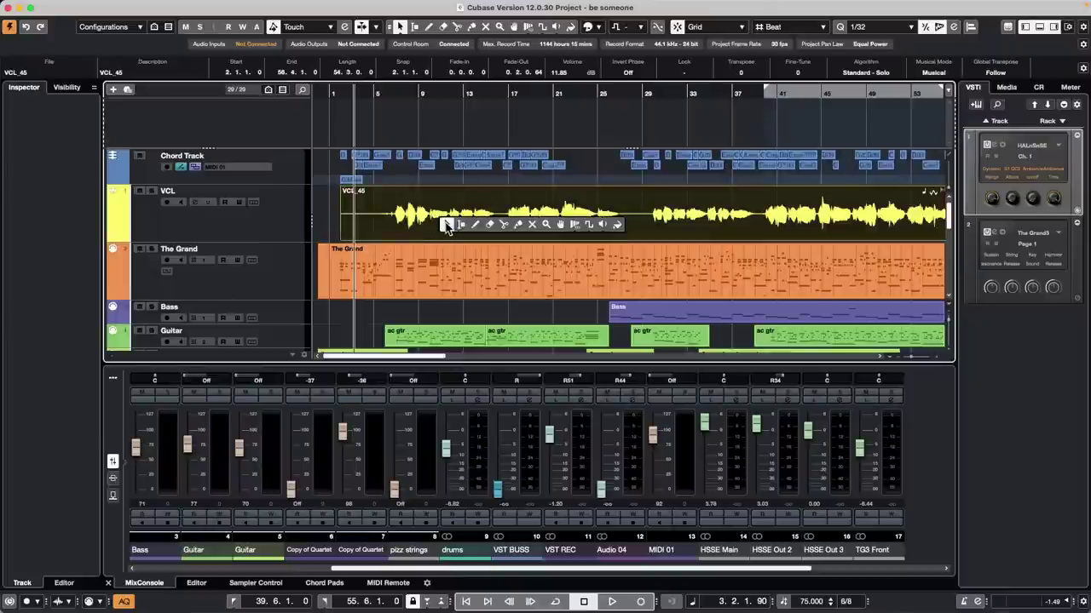
left_click(481, 223)
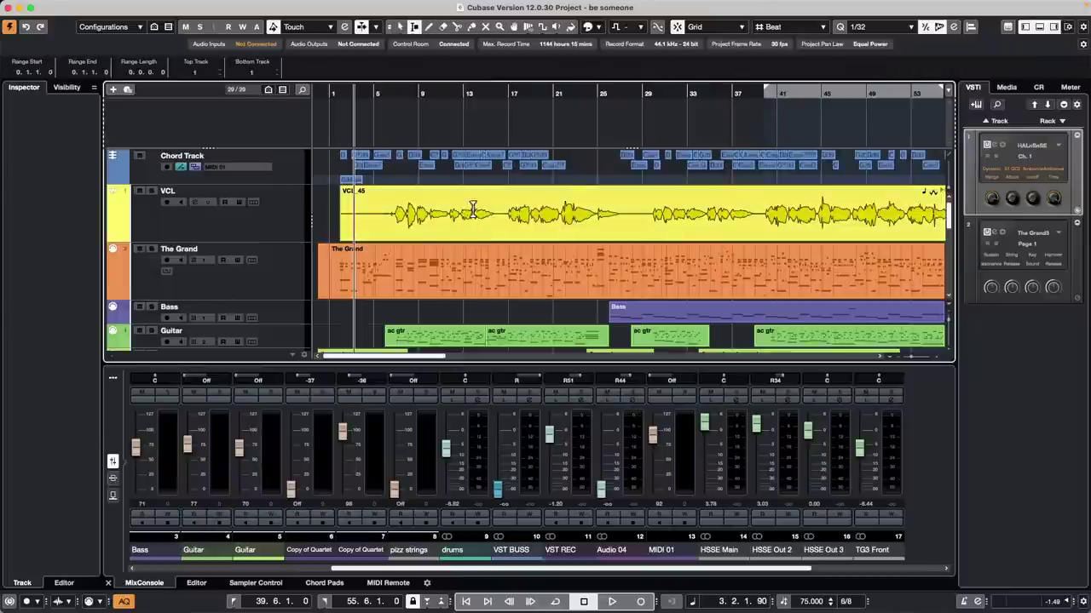
left_click_drag(458, 218, 497, 218)
left_click(300, 170)
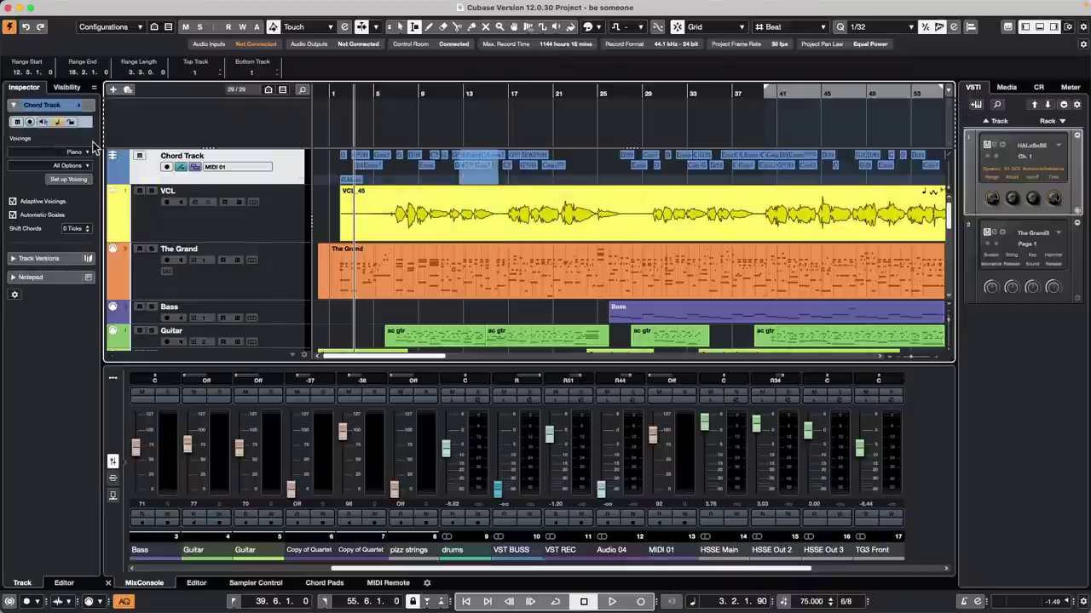
left_click(78, 180)
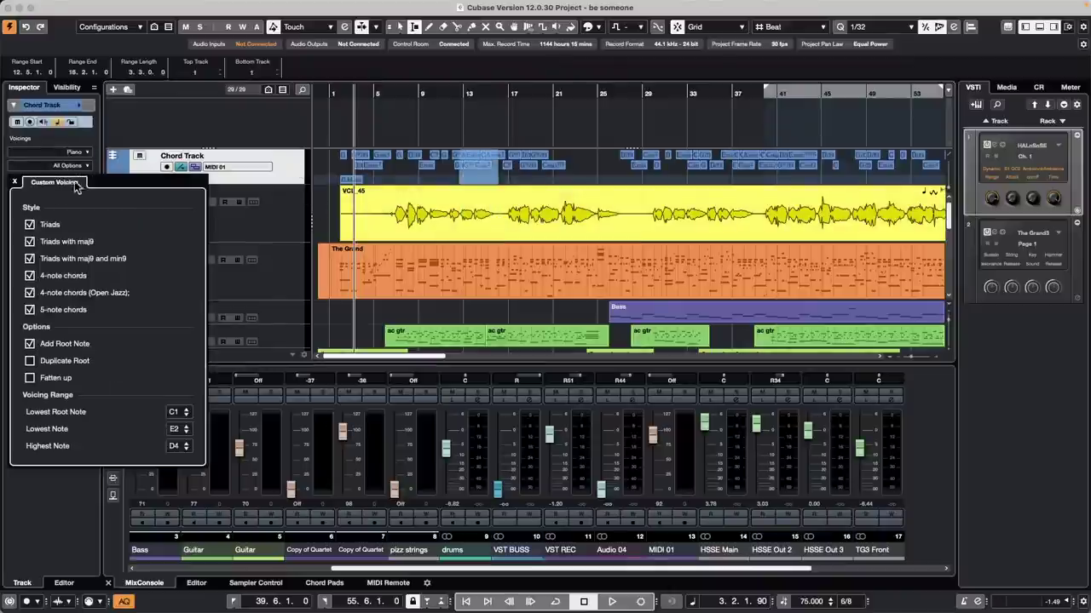
Step: Limit custom voicings to plain triads and range-select the VCL phrase at bars 12–16
left_click(29, 309)
left_click(30, 293)
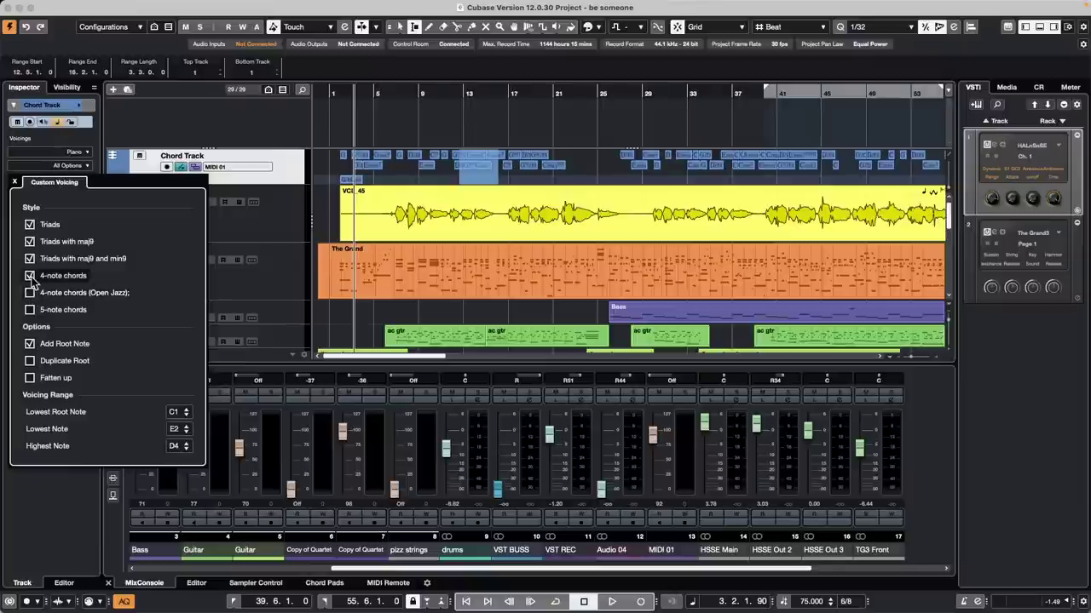
left_click(30, 258)
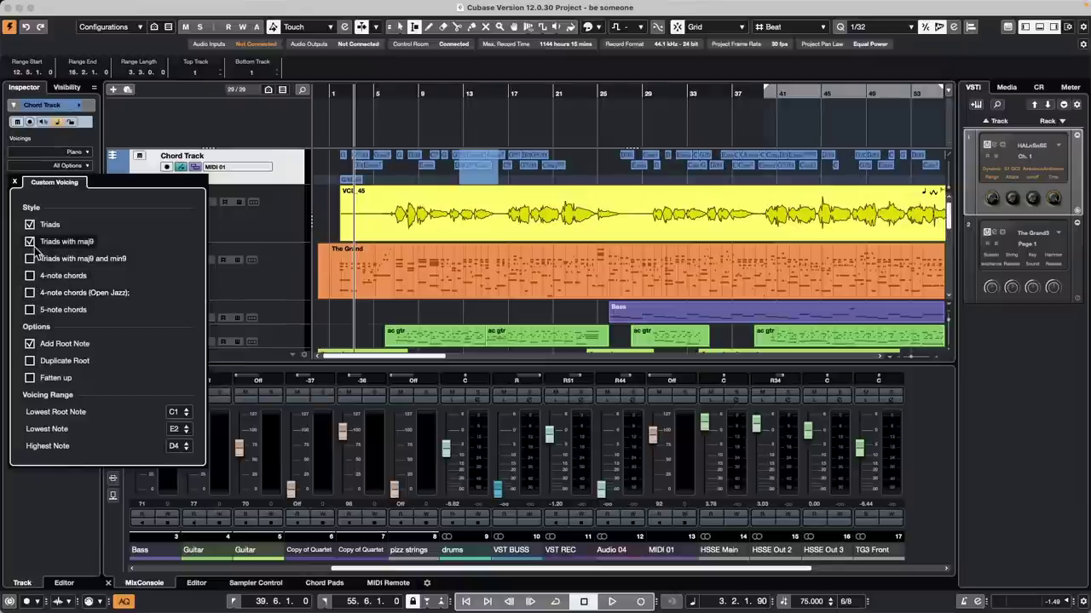
left_click(33, 243)
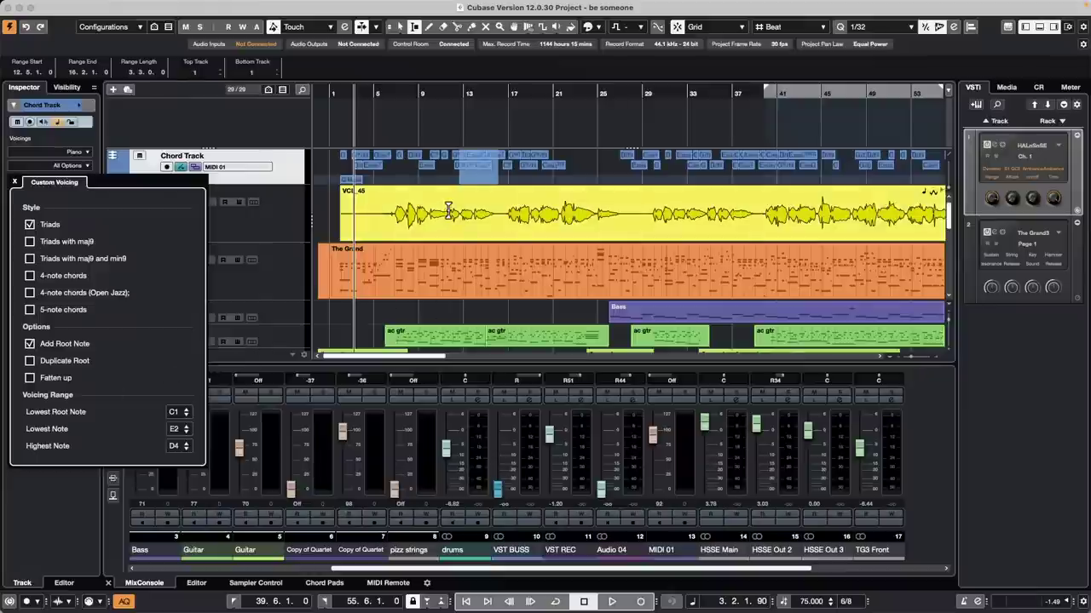
left_click_drag(458, 215, 503, 216)
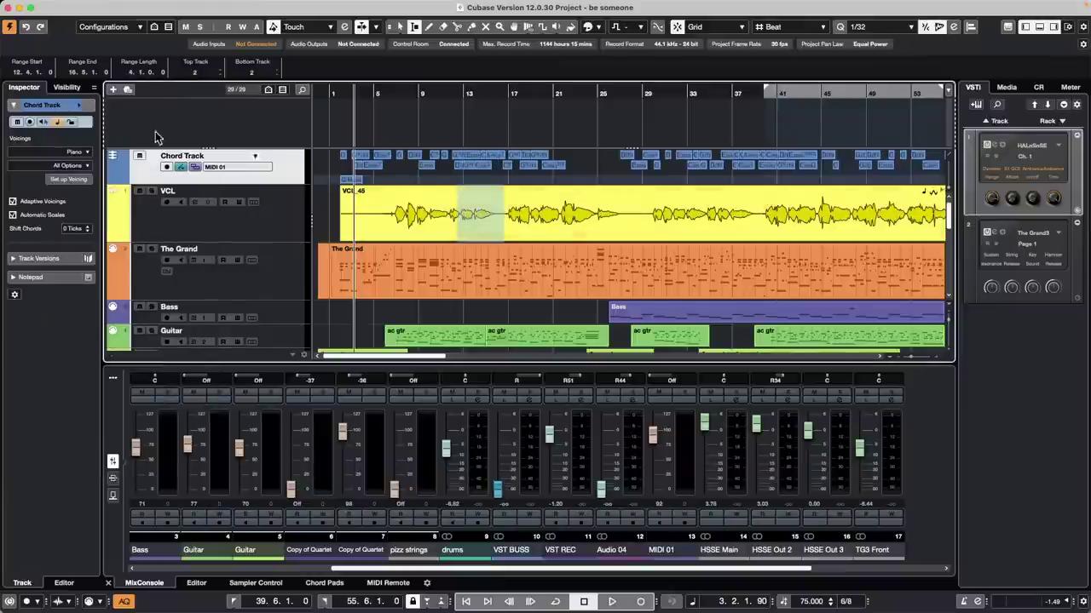
Step: Play the VCL vocal phrase from bar 12 to audition it
mouse_move(58, 7)
left_click(99, 7)
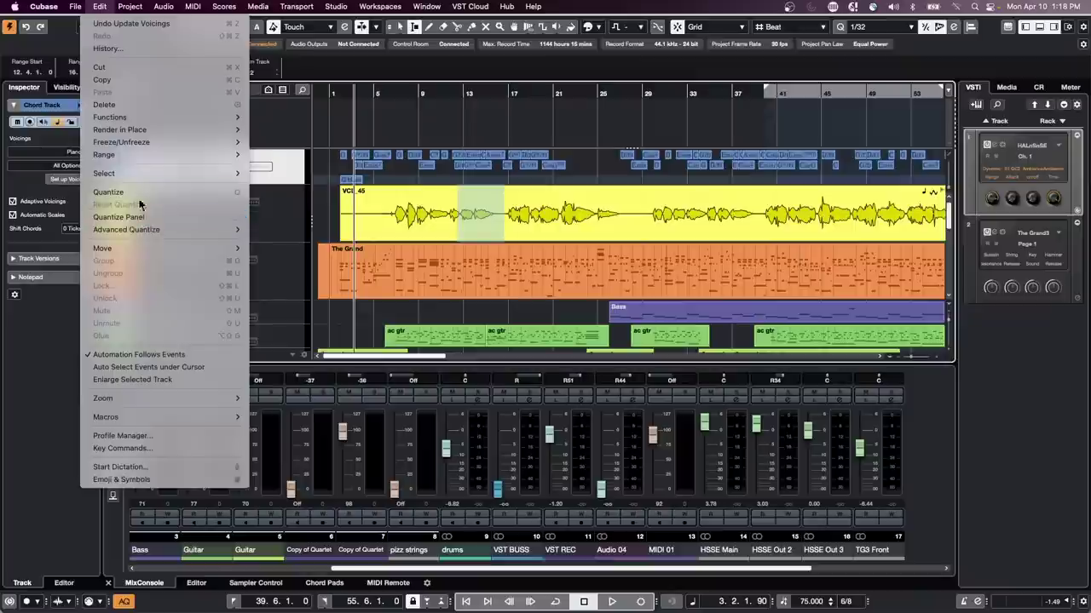
mouse_move(135, 156)
mouse_move(160, 7)
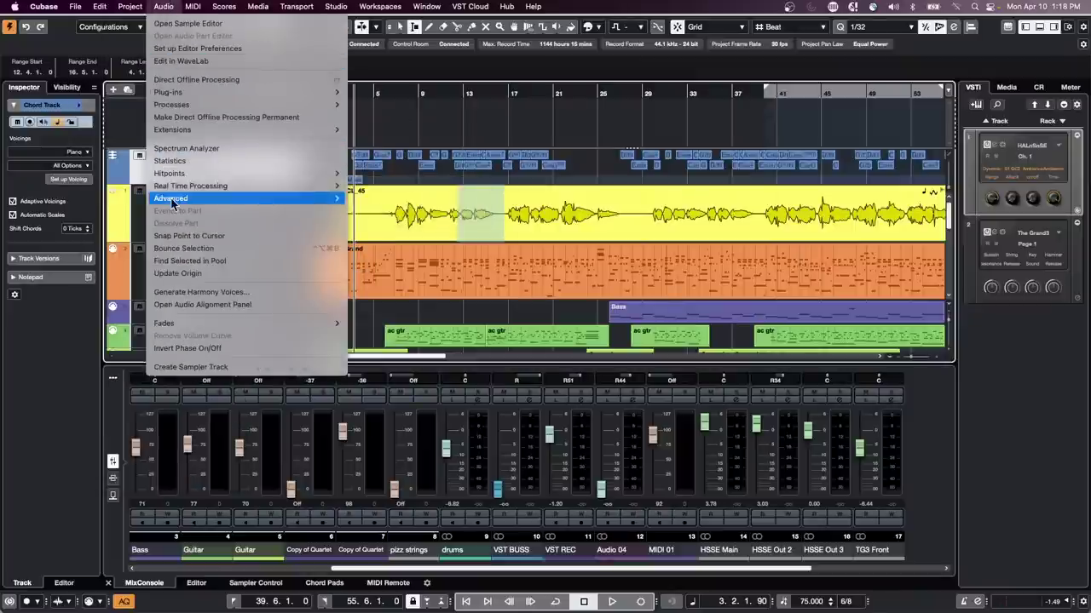
left_click(451, 91)
left_click(451, 90)
key("space")
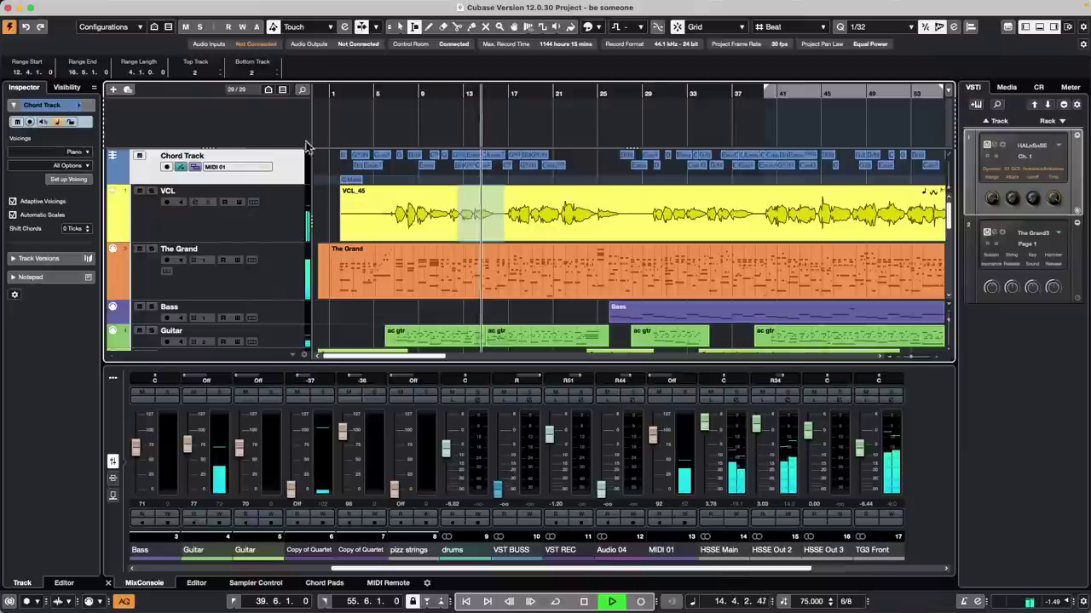
key("space")
Step: Zoom to bars 10–18 and generate 2 harmony voices from the VCL phrase
key("h")
key("h")
key("h")
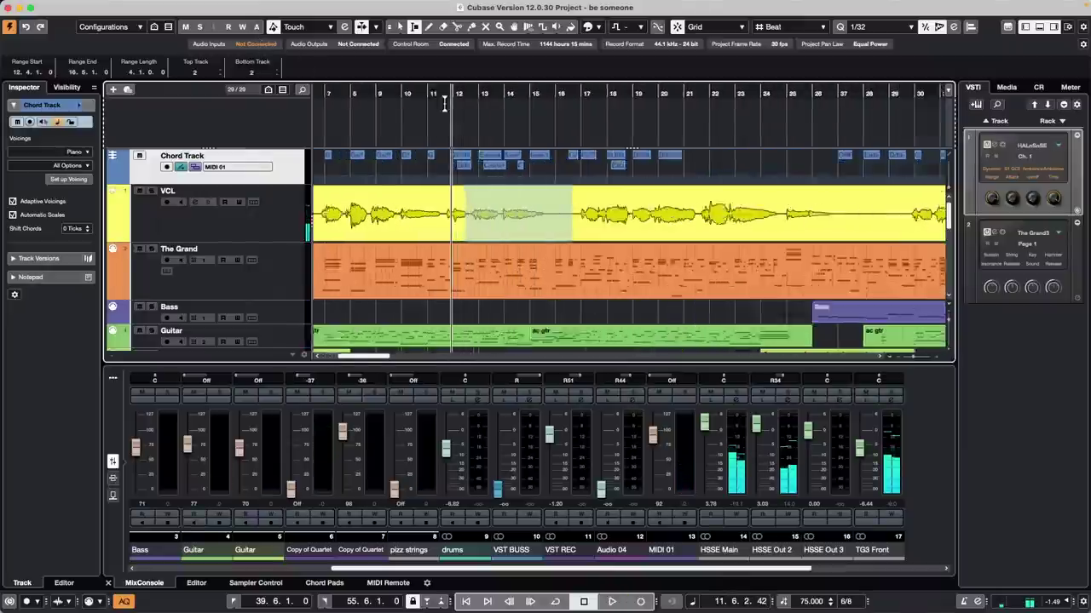
left_click(163, 6)
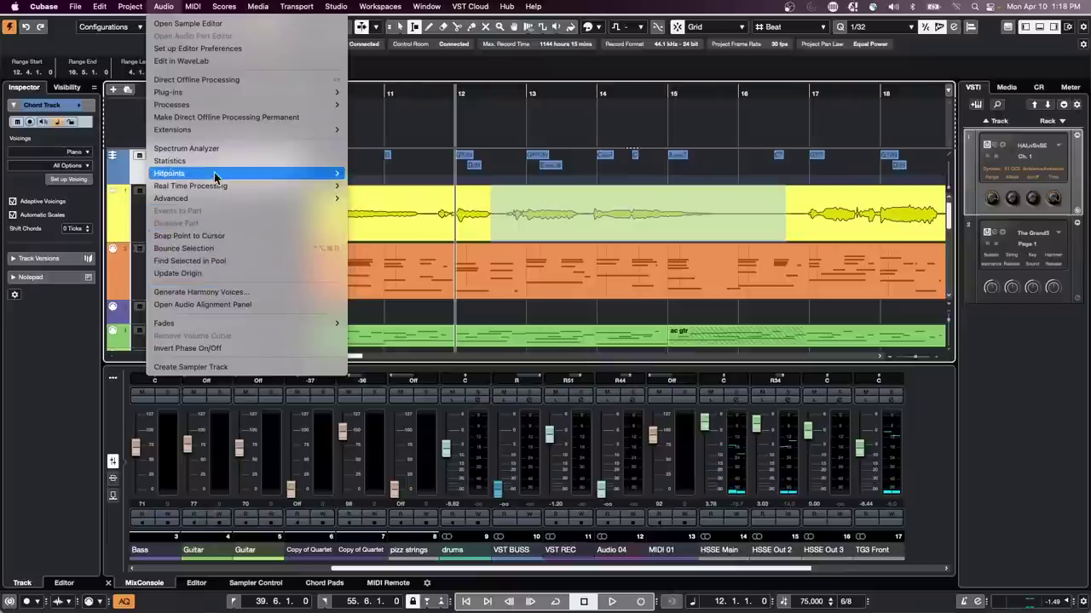
left_click(205, 293)
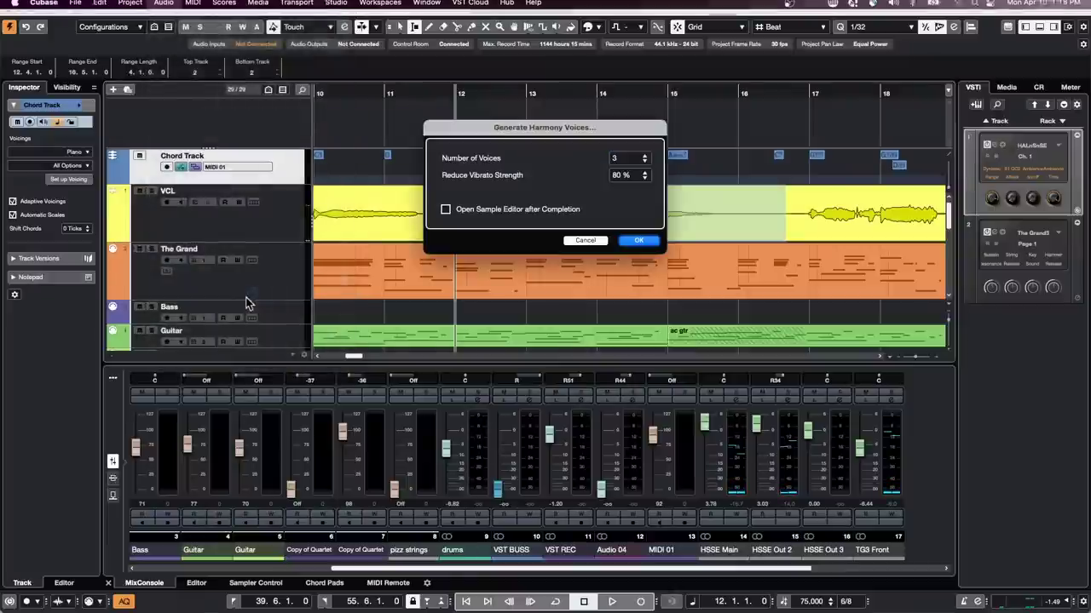
left_click(645, 161)
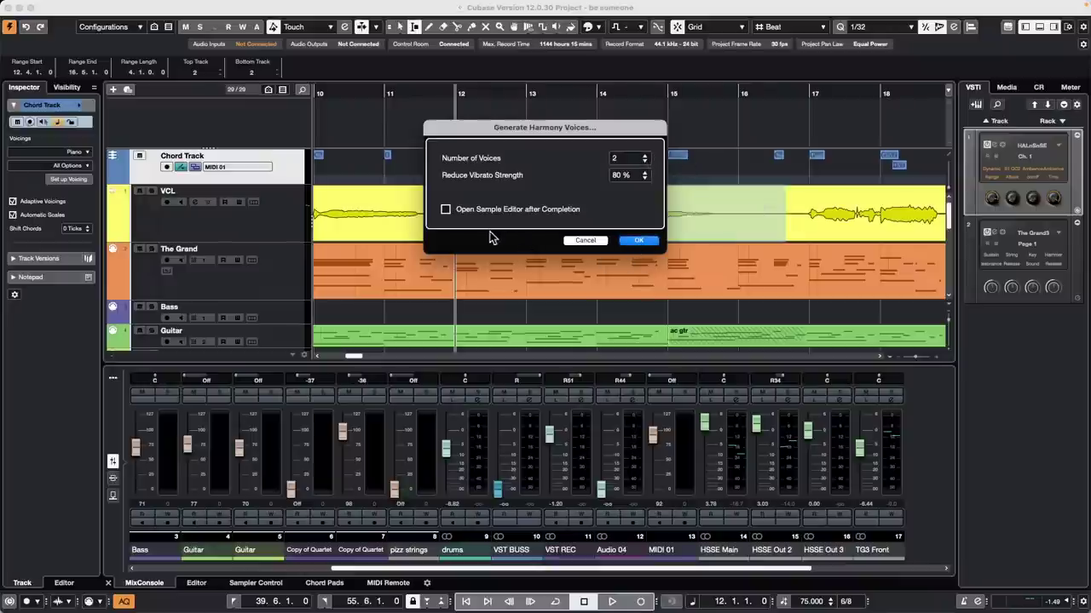
left_click(639, 241)
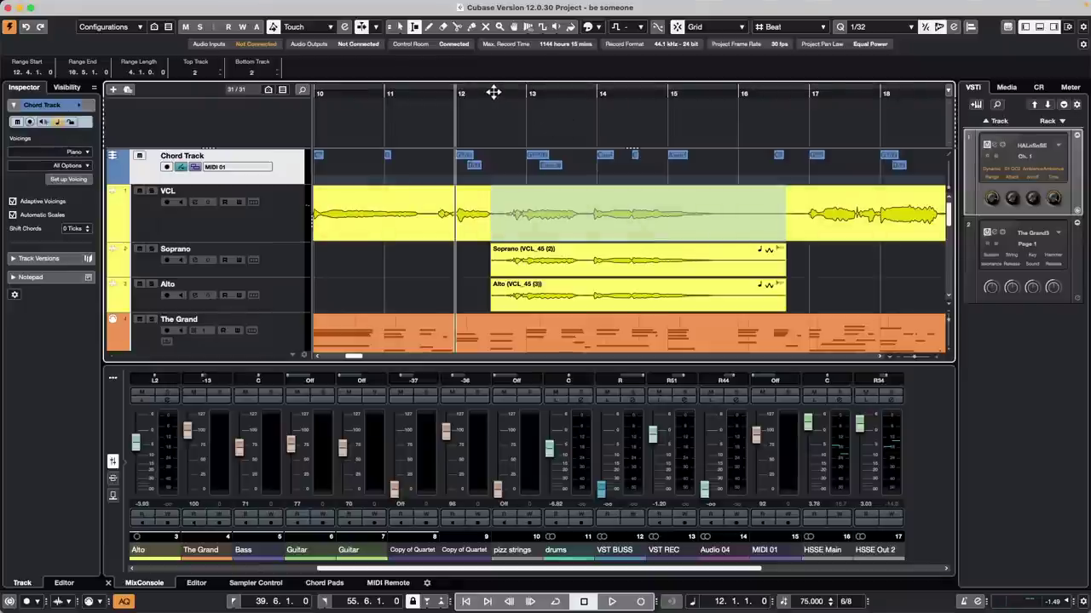
Step: Audition the harmonies from just after bar 12, then marquee-select the VCL, Soprano and Alto events
left_click(492, 92)
key("space")
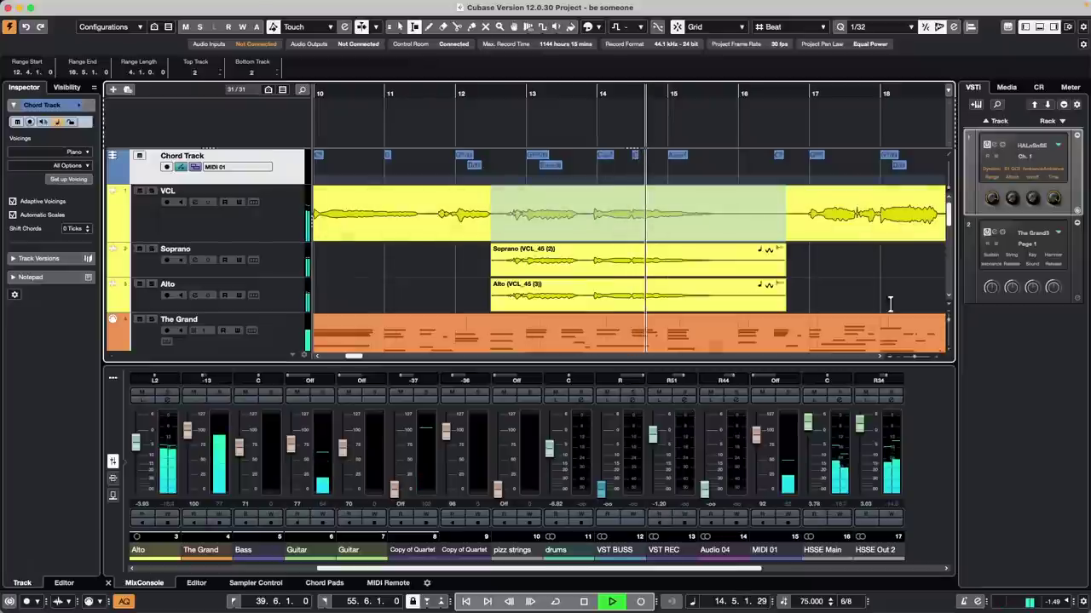
key("space")
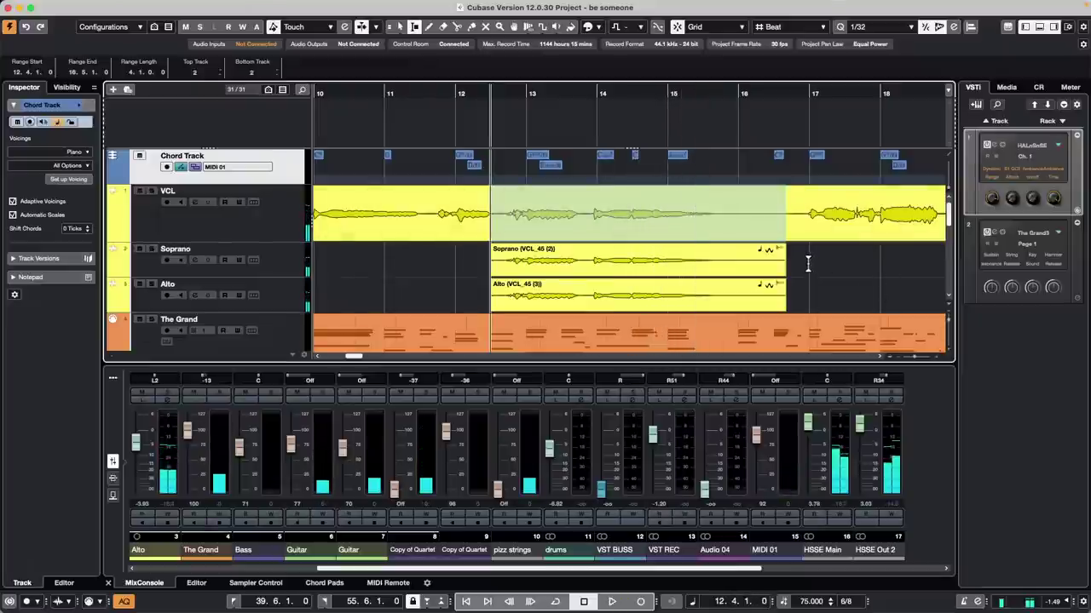
key("1")
left_click_drag(803, 302, 620, 241)
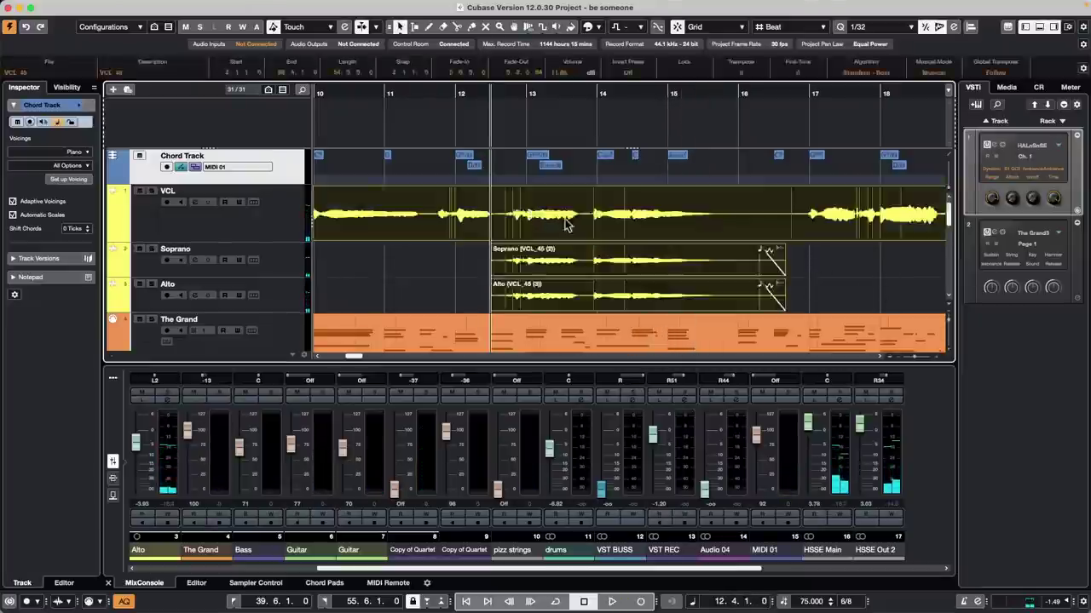
Step: Open the vocal events in a detached Sample Editor, view all VariAudio pitch notes, then close it
double_click(657, 247)
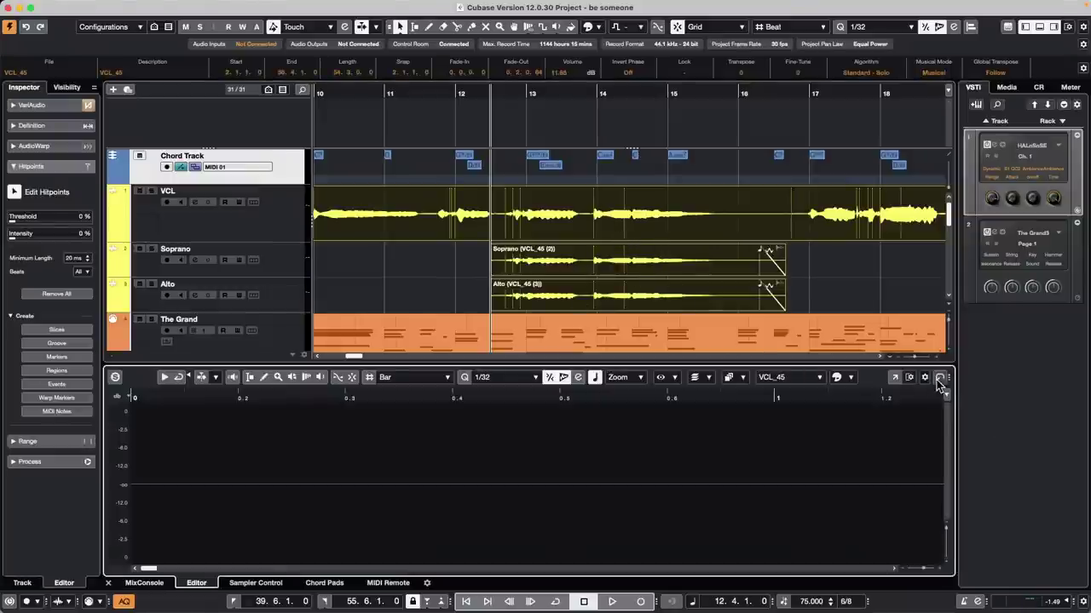
left_click(895, 377)
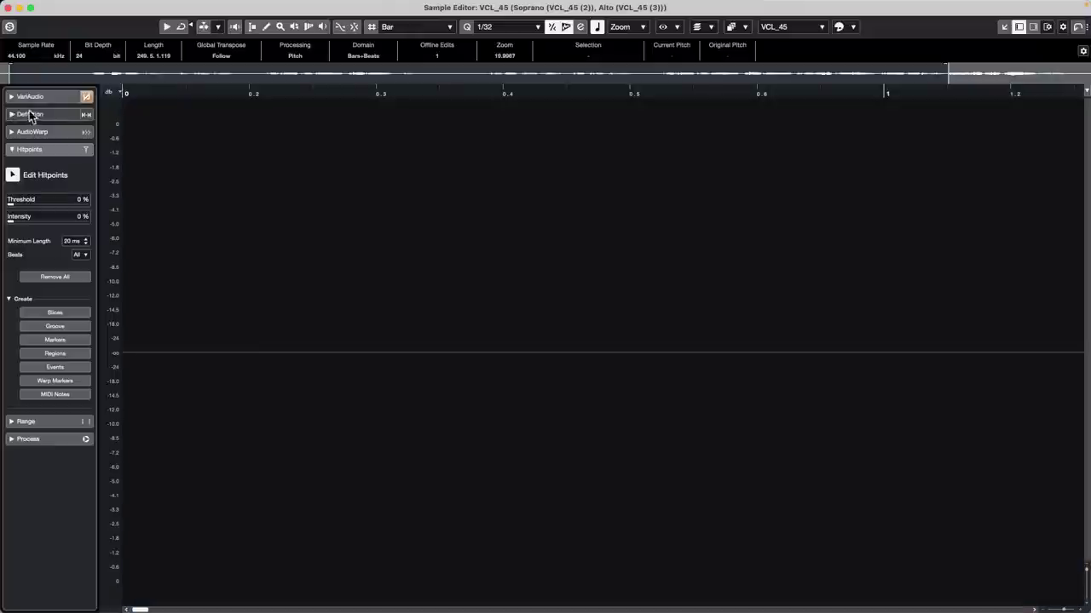
left_click(34, 97)
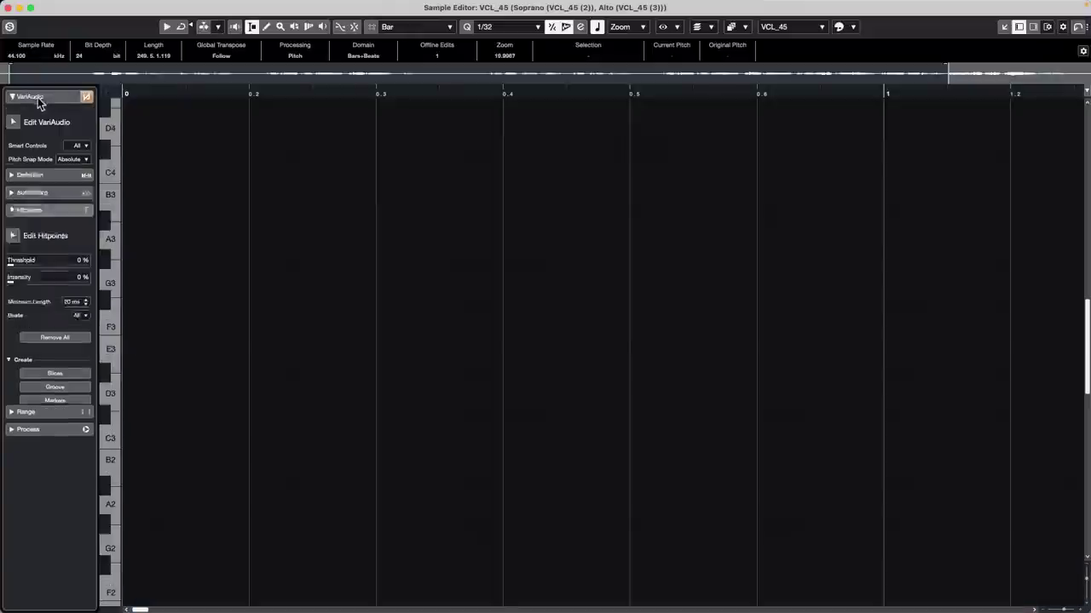
left_click(367, 90)
left_click_drag(368, 90, 390, 37)
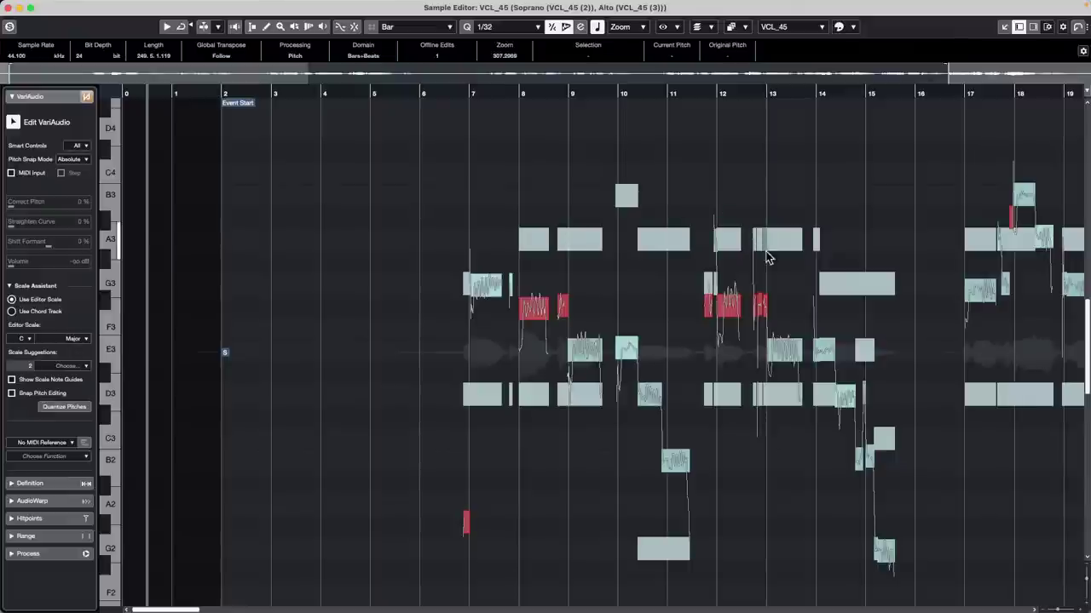
scroll(767, 256, "down", 2)
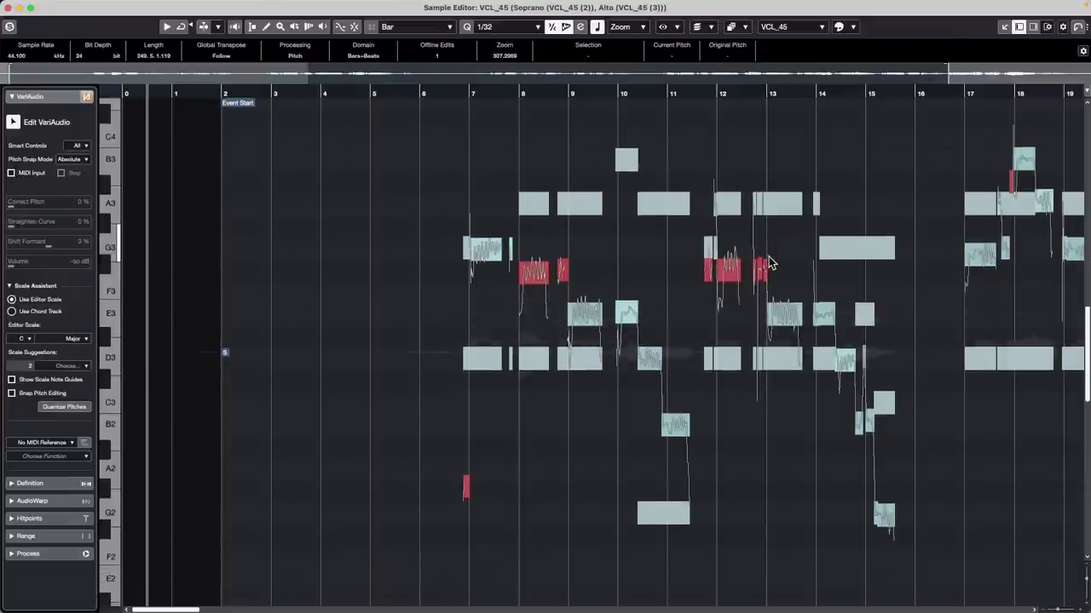
left_click(8, 7)
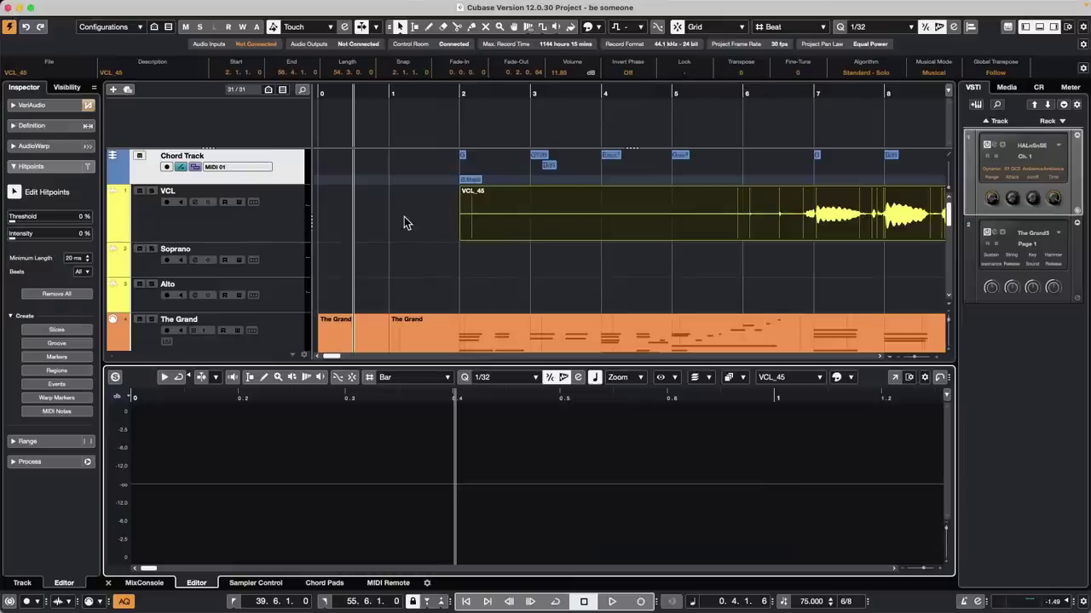
Step: View the Chord Track's Custom Voicing setup in the Inspector, then clear the selection
left_click(296, 165)
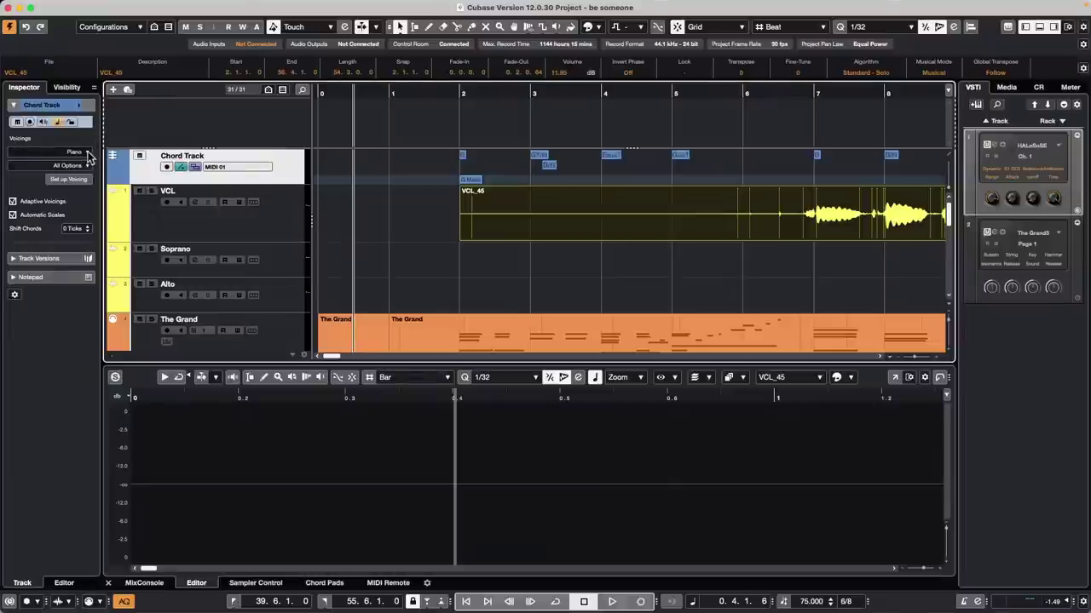
left_click(74, 179)
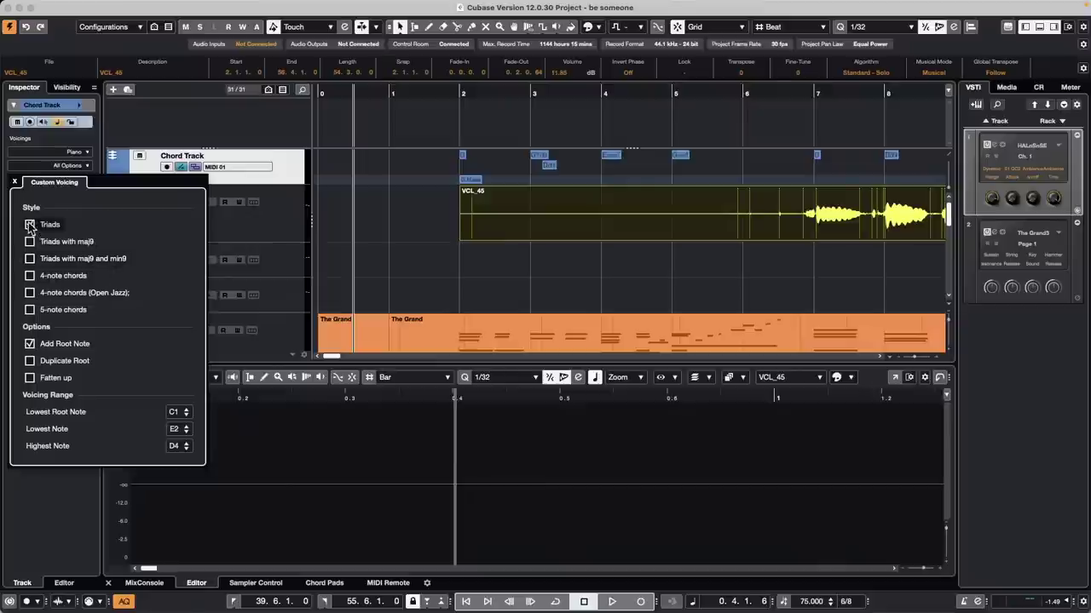
left_click(506, 274)
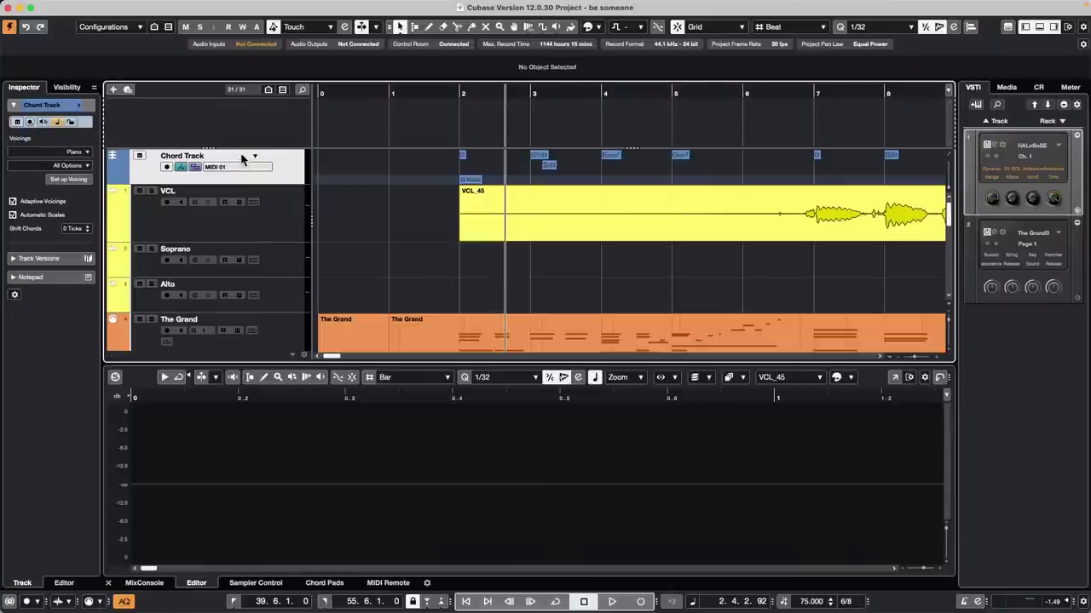
Step: Open Remove Vocals.cpr from Recent Projects and activate it
left_click_drag(454, 91, 453, 65)
scroll(555, 192, "down", 10)
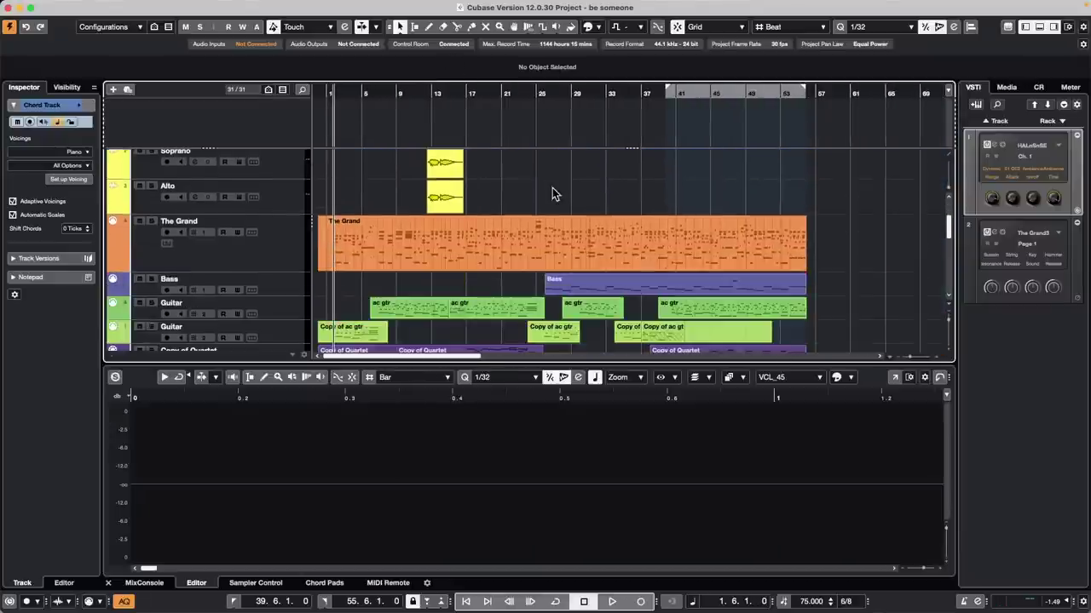
scroll(554, 193, "up", 8)
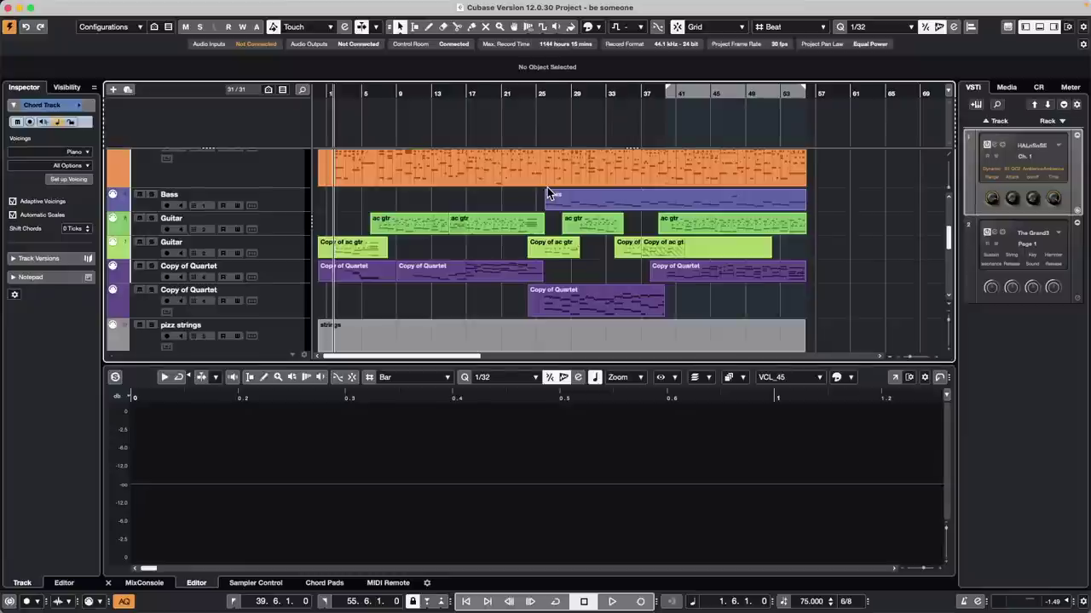
scroll(550, 187, "up", 1)
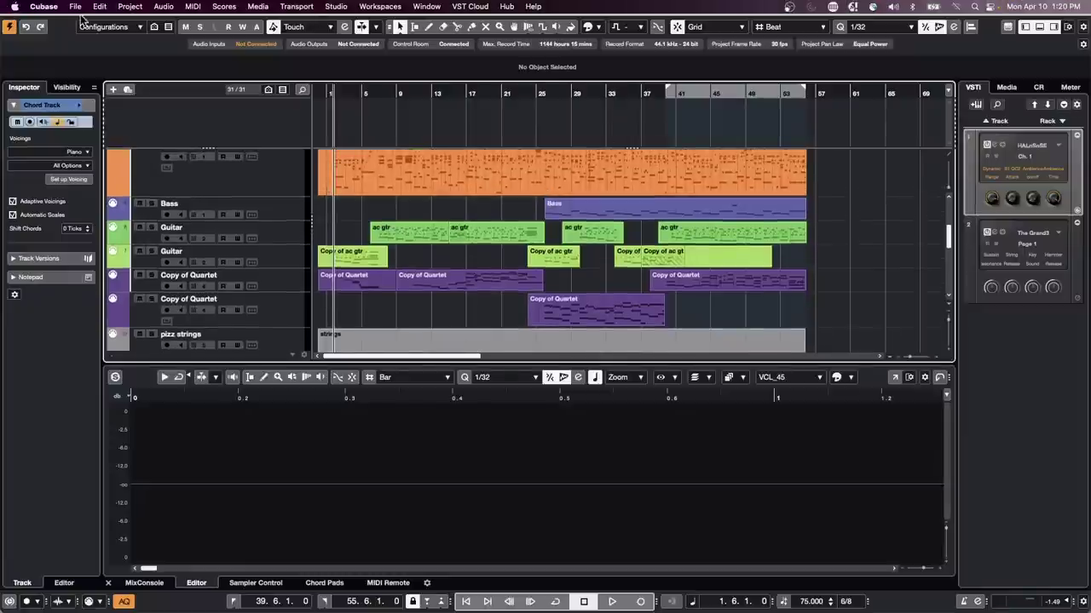
left_click(75, 6)
mouse_move(98, 267)
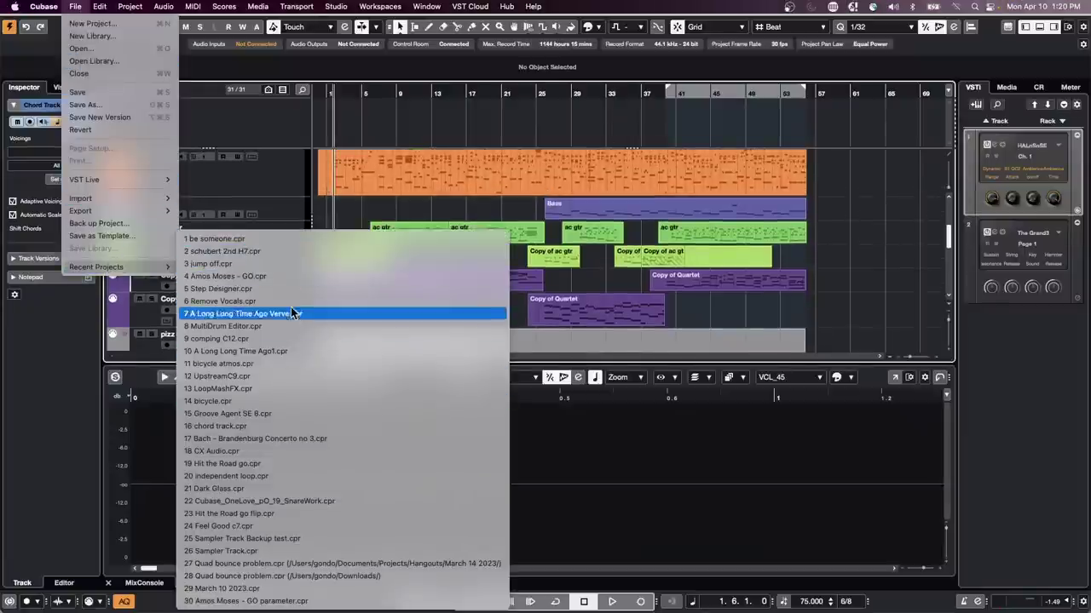
left_click(546, 220)
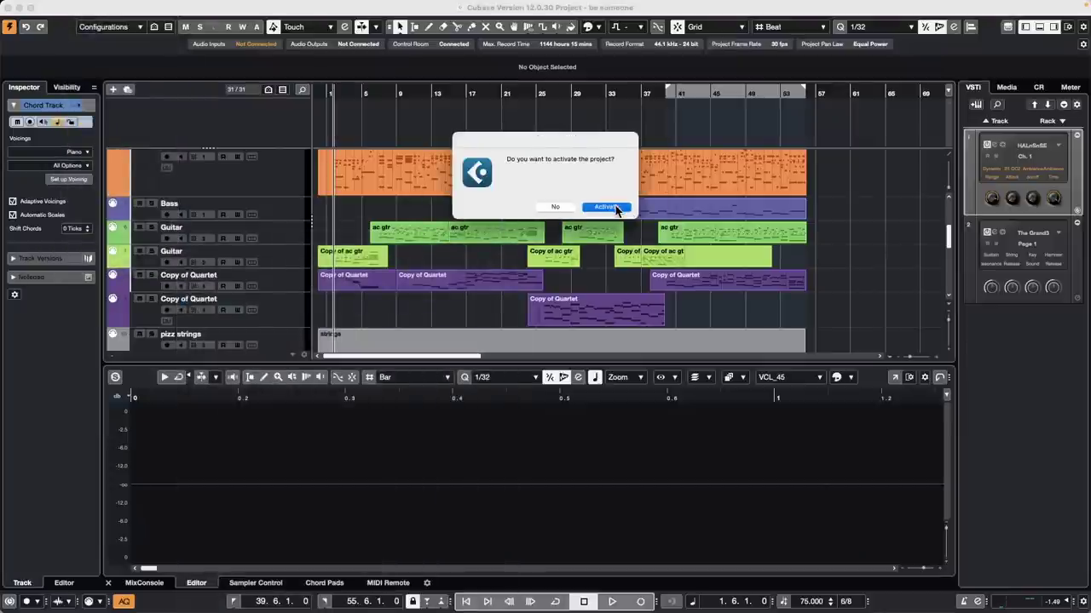
left_click(605, 207)
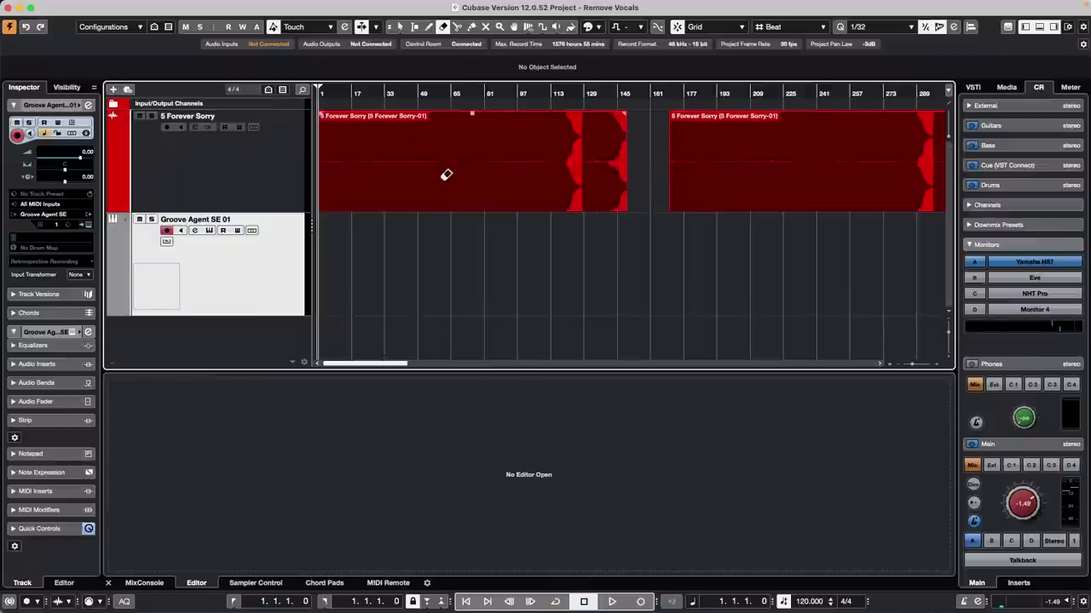
Step: Select the 5 Forever Sorry track and set its Extension to SpectraLayers
right_click(486, 187)
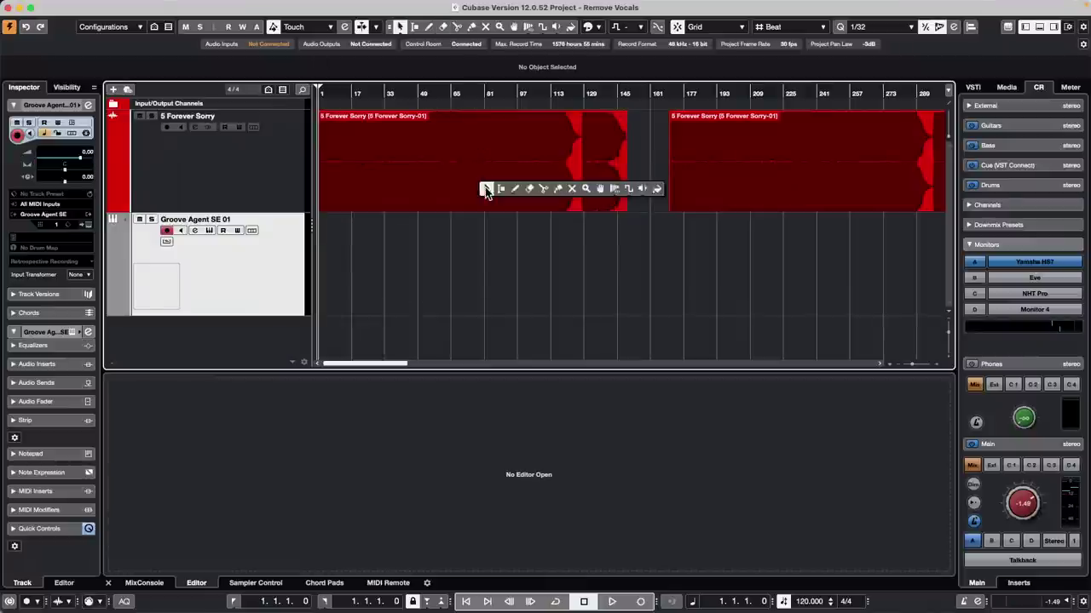
left_click(487, 186)
left_click(487, 186)
left_click(254, 179)
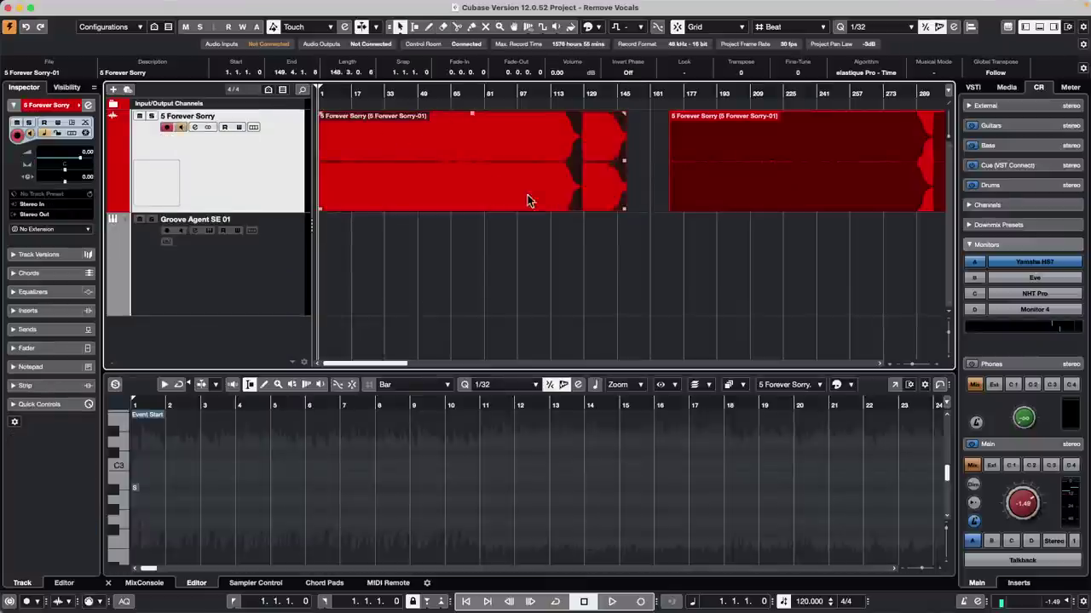
left_click(85, 230)
left_click(83, 242)
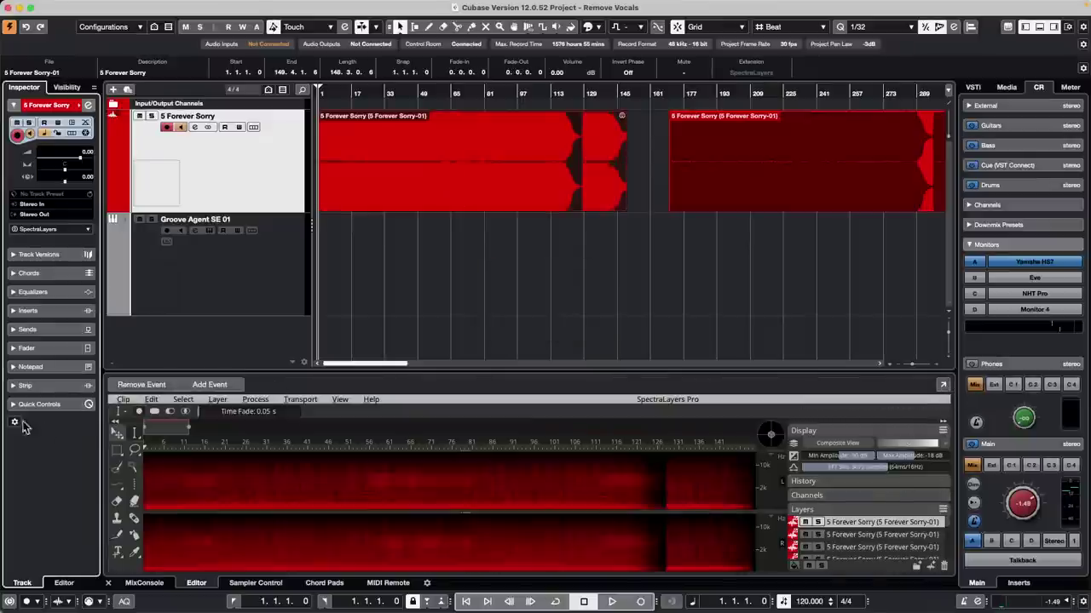
left_click(217, 399)
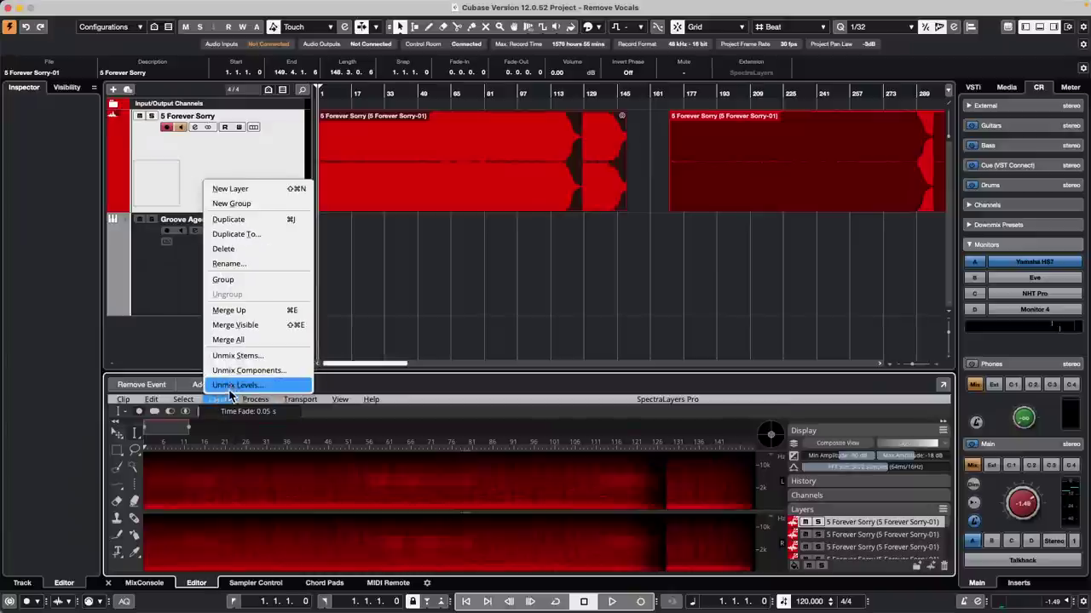
left_click(268, 358)
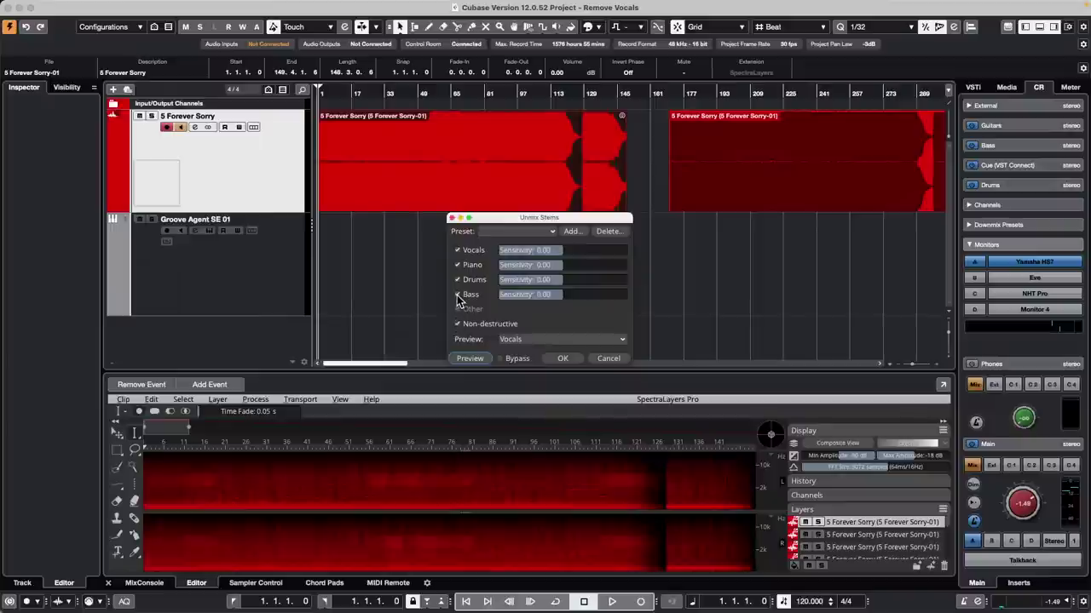
left_click(457, 324)
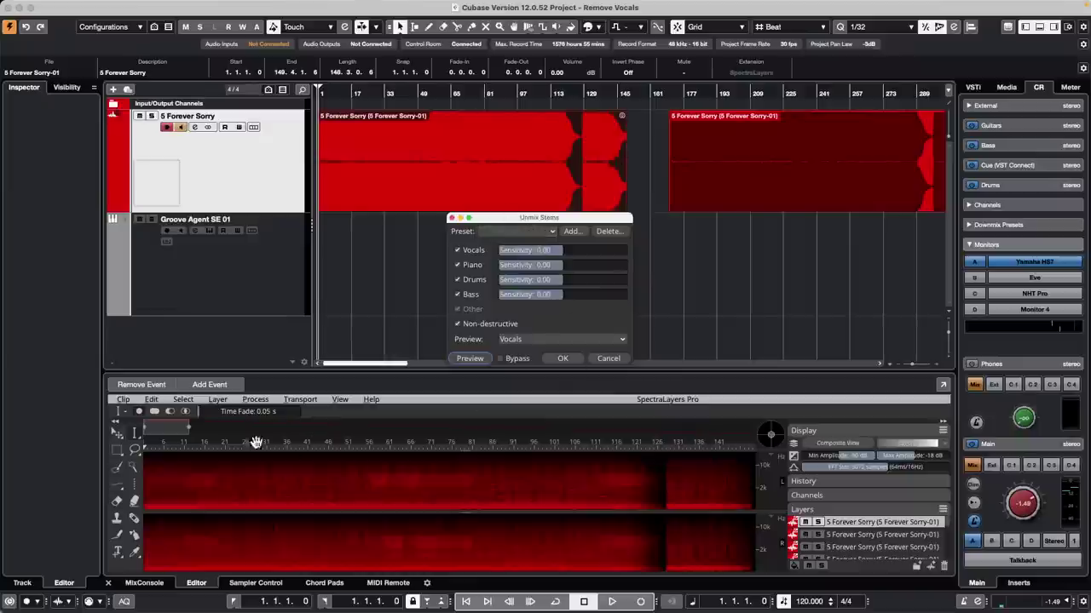
left_click(452, 219)
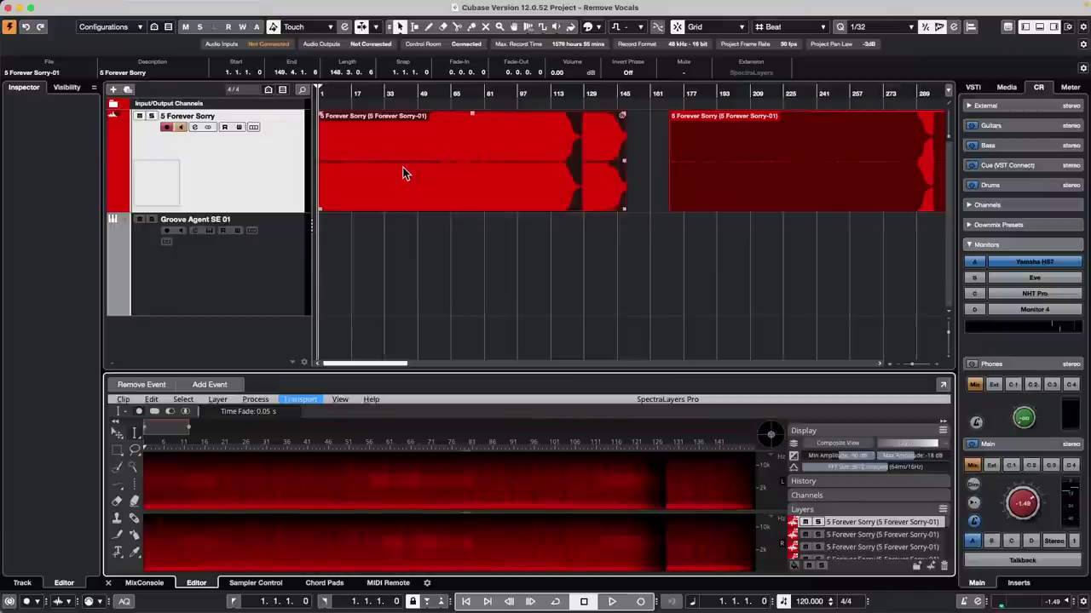
Step: Select Groove Agent SE 01, then 5 Forever Sorry, and bring up the File menu
left_click(284, 261)
left_click(285, 156)
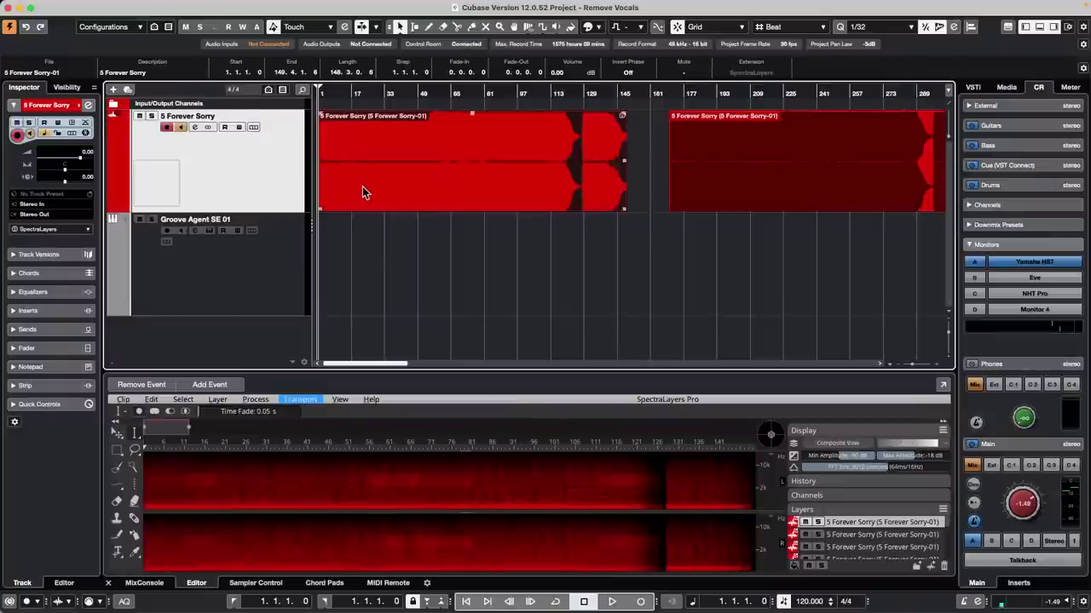
mouse_move(123, 3)
left_click(77, 7)
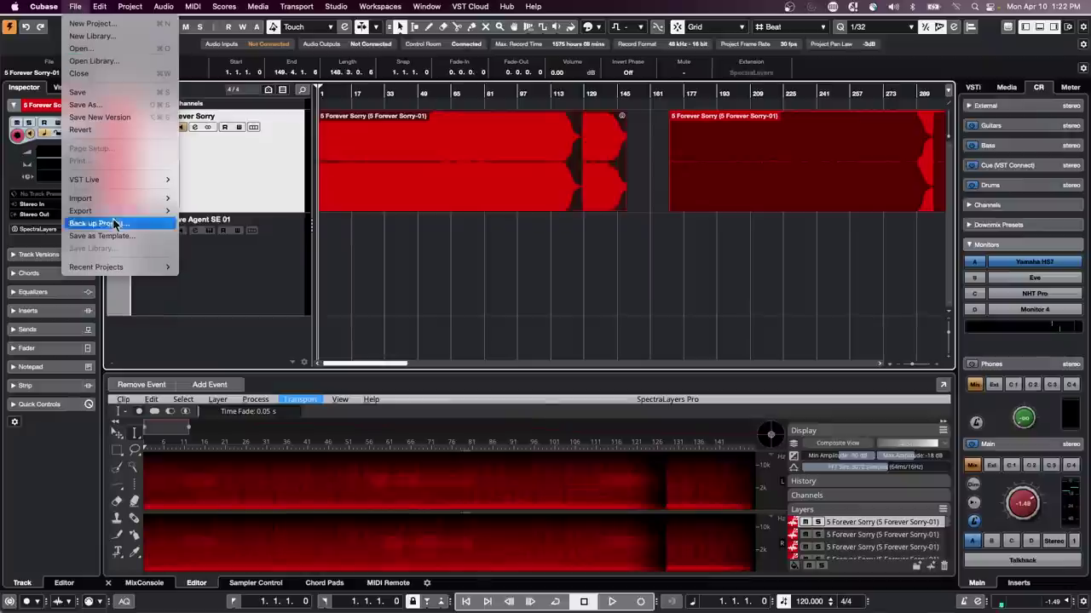
Step: Load jump off.cpr from Recent Projects and scroll the track list to the top
mouse_move(149, 266)
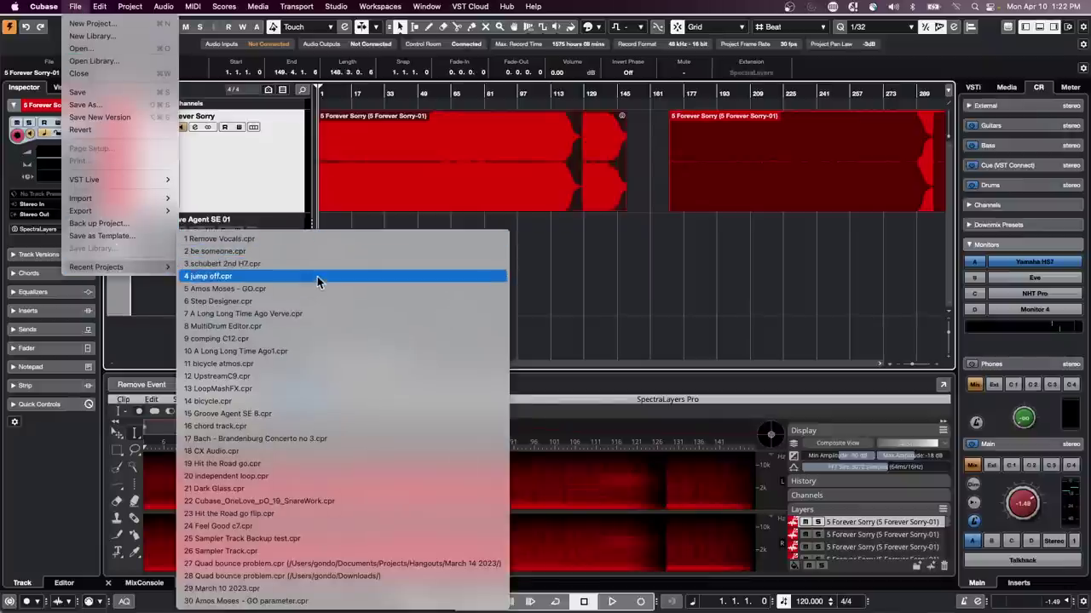
left_click(316, 277)
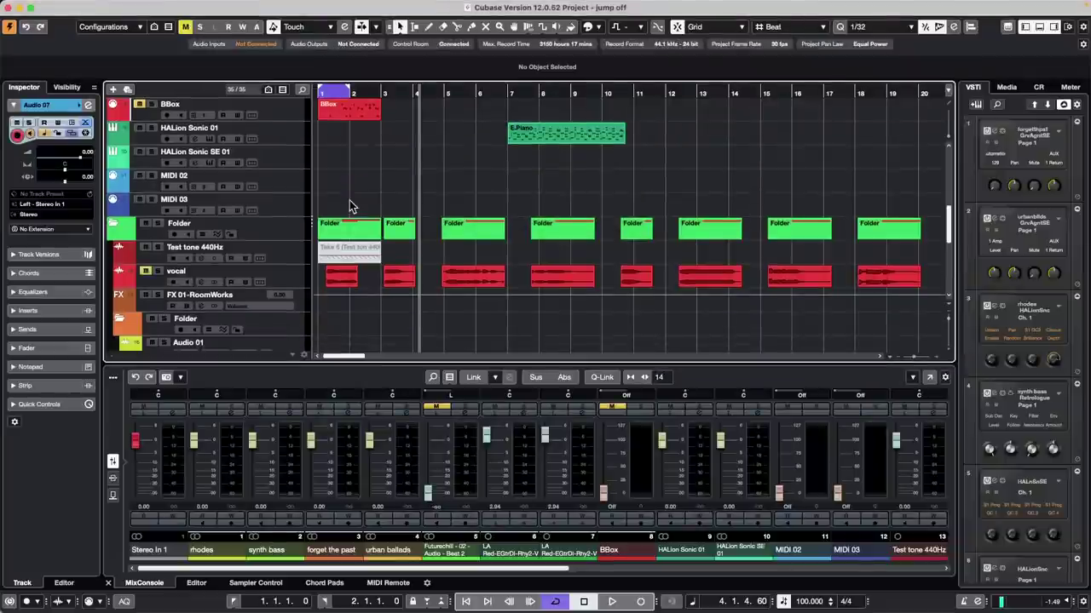
scroll(349, 200, "up", 10)
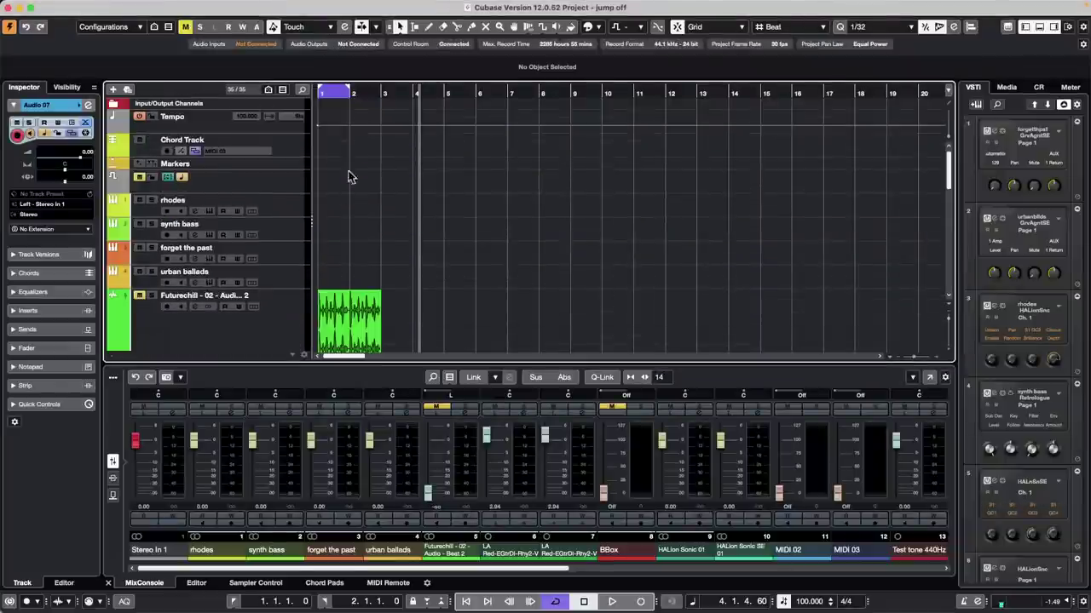
Step: In urban ballads' Groove Agent SE Pattern mode, drag the Intro pattern onto bar 1
left_click(299, 283)
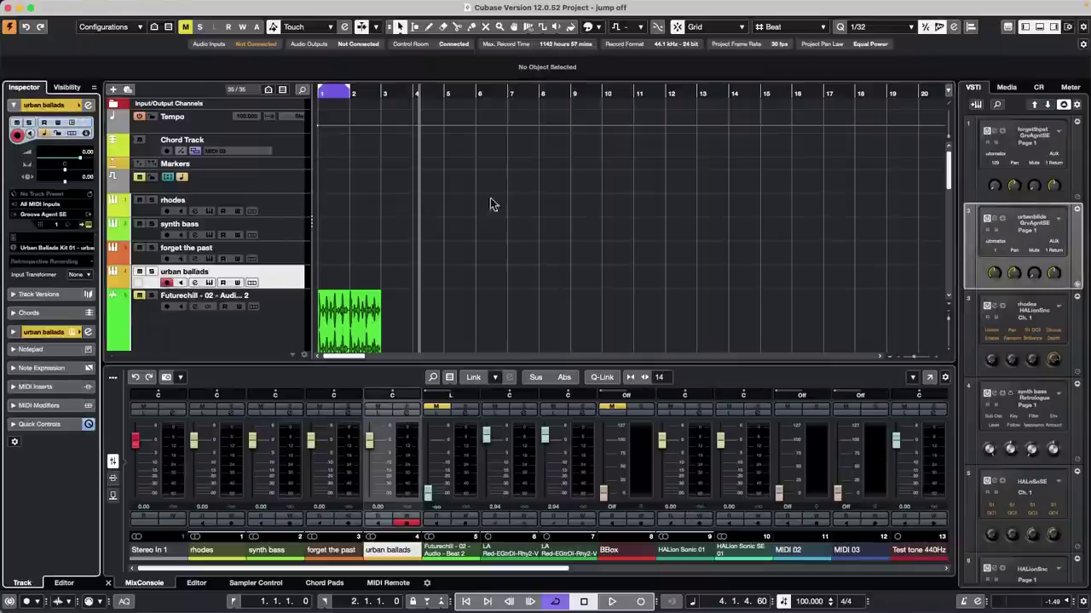
key("ctrl+e")
left_click_drag(488, 68, 783, 92)
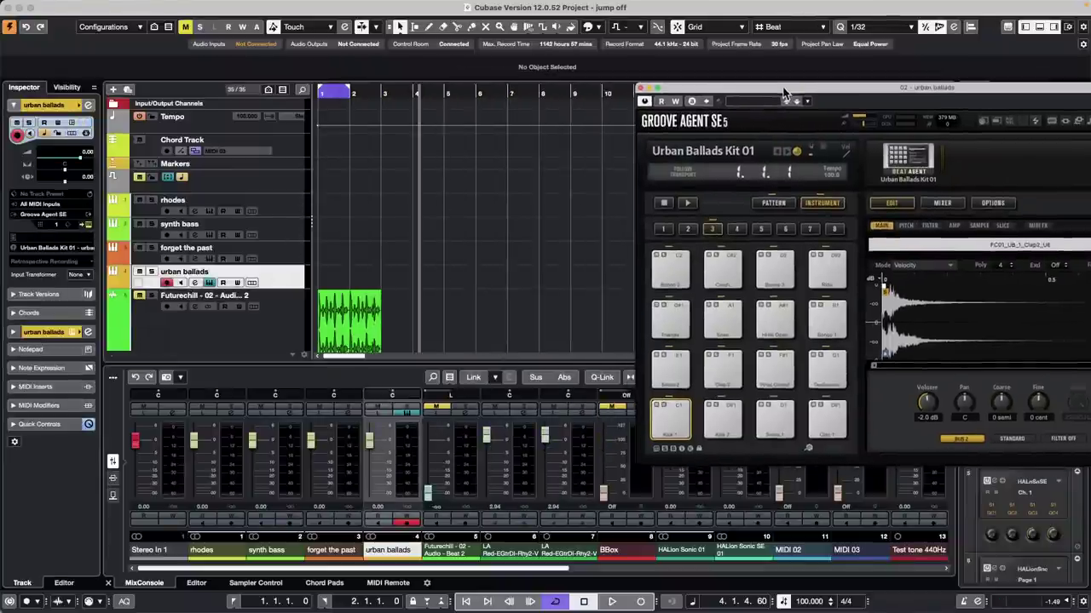
left_click(773, 203)
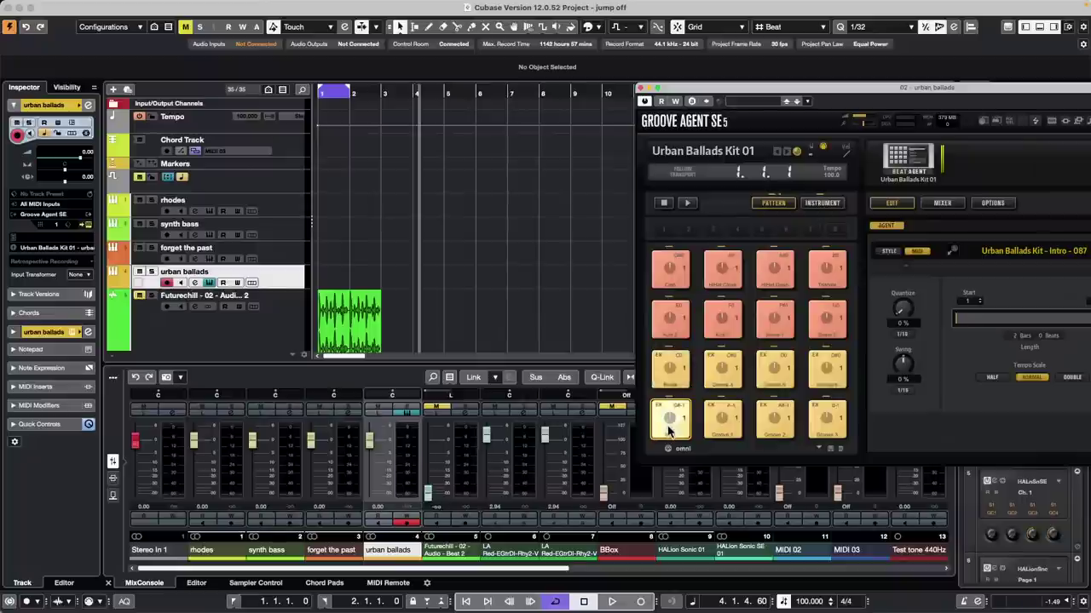
left_click_drag(669, 431, 341, 285)
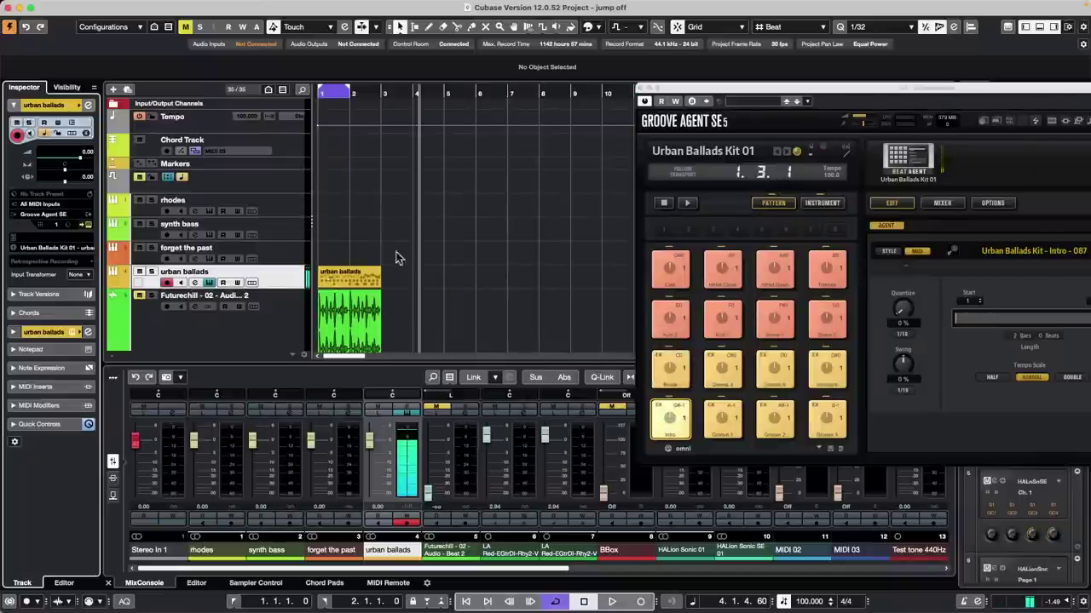
left_click(358, 277)
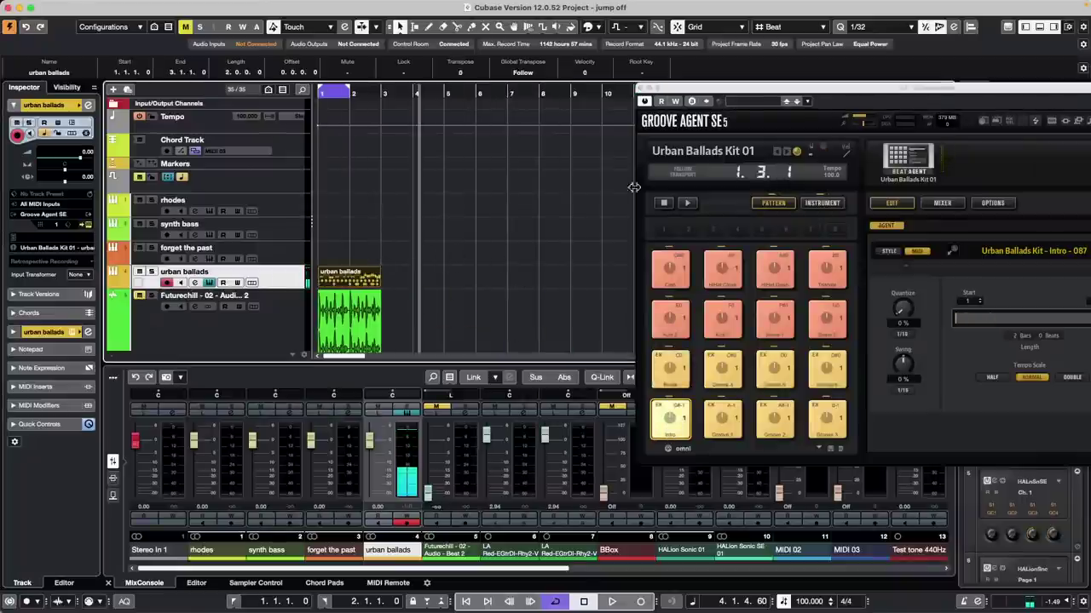
left_click(645, 89)
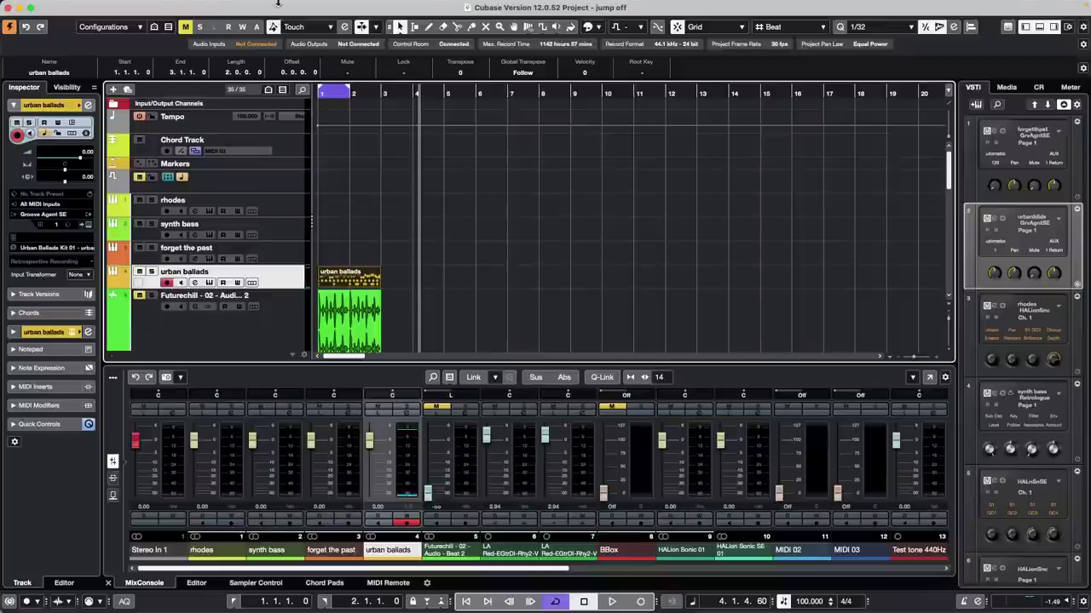
Step: Dissolve the urban ballads part into separate tracks, one per pitch
left_click(198, 8)
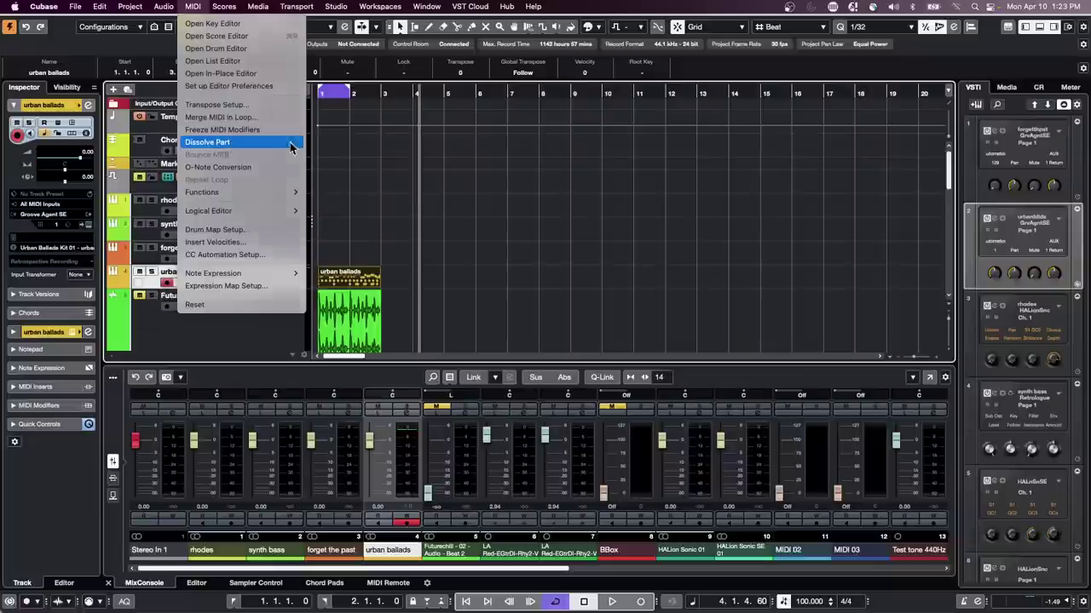
left_click(289, 147)
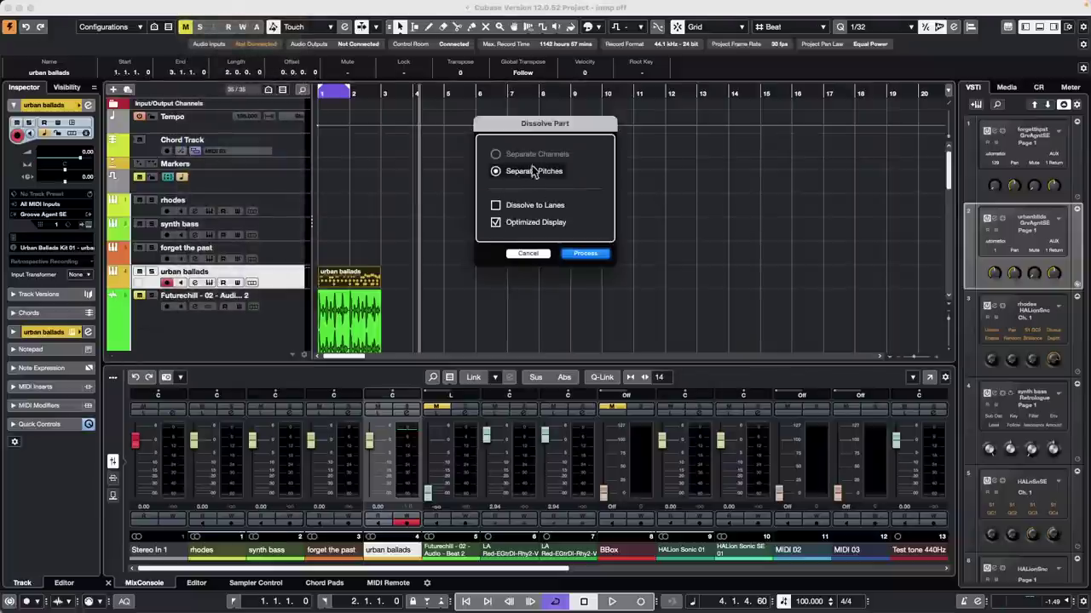
left_click(587, 258)
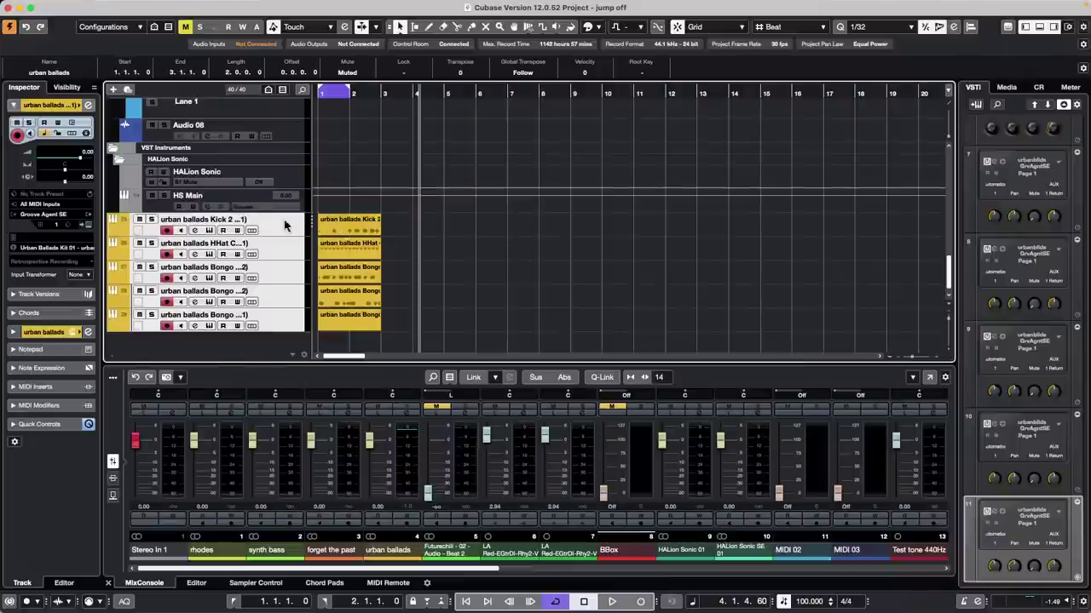
Step: Step through the Kick 2, HHat Closed, Bongo 3, Bongo 2 and Bongo 1 notes in the Drum Editor
double_click(357, 233)
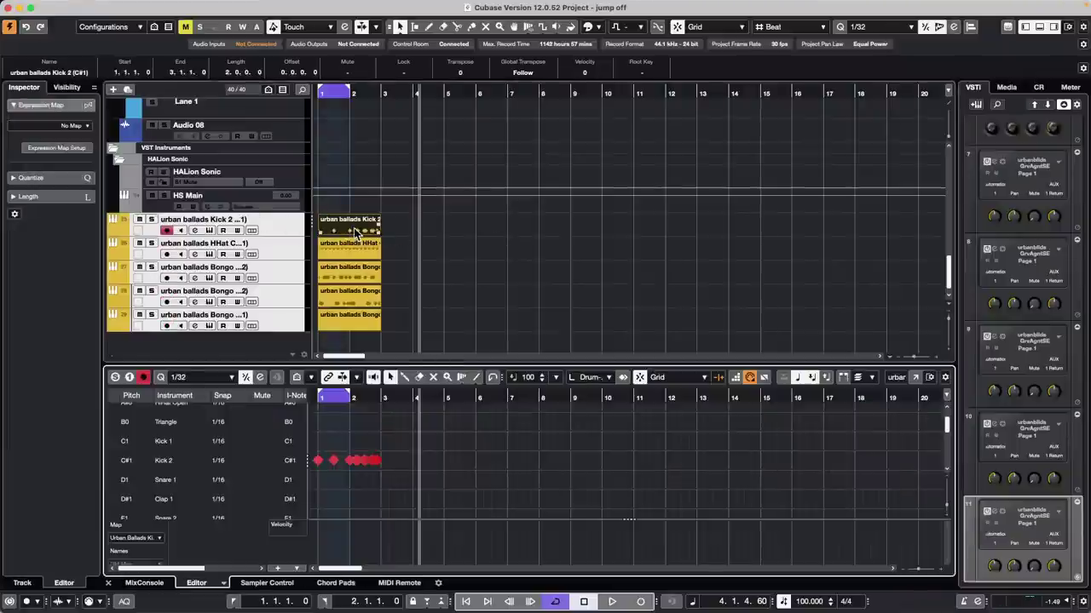
left_click(355, 248)
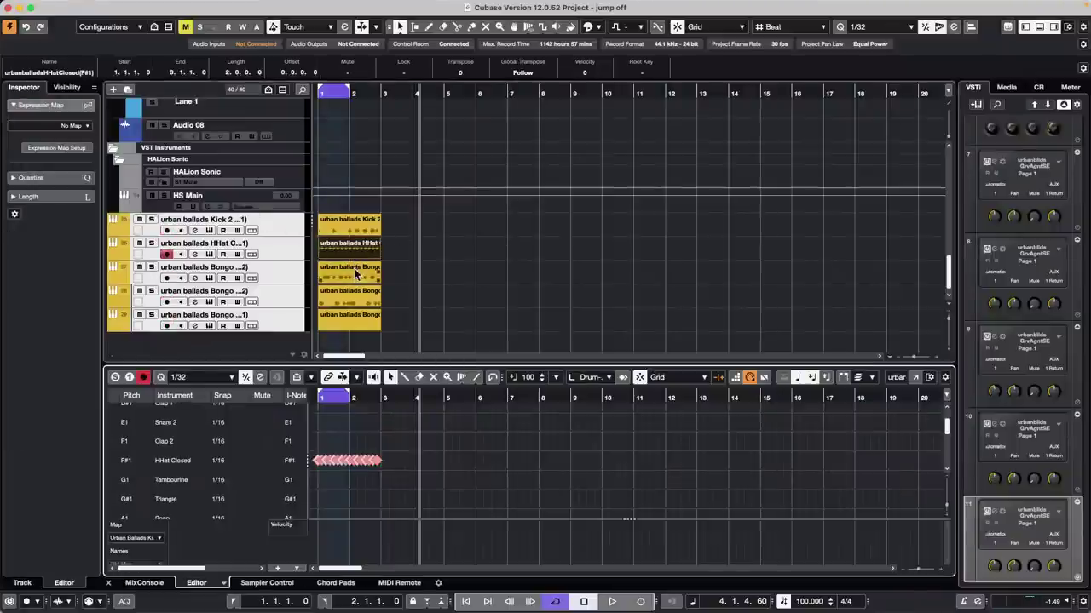
left_click(355, 271)
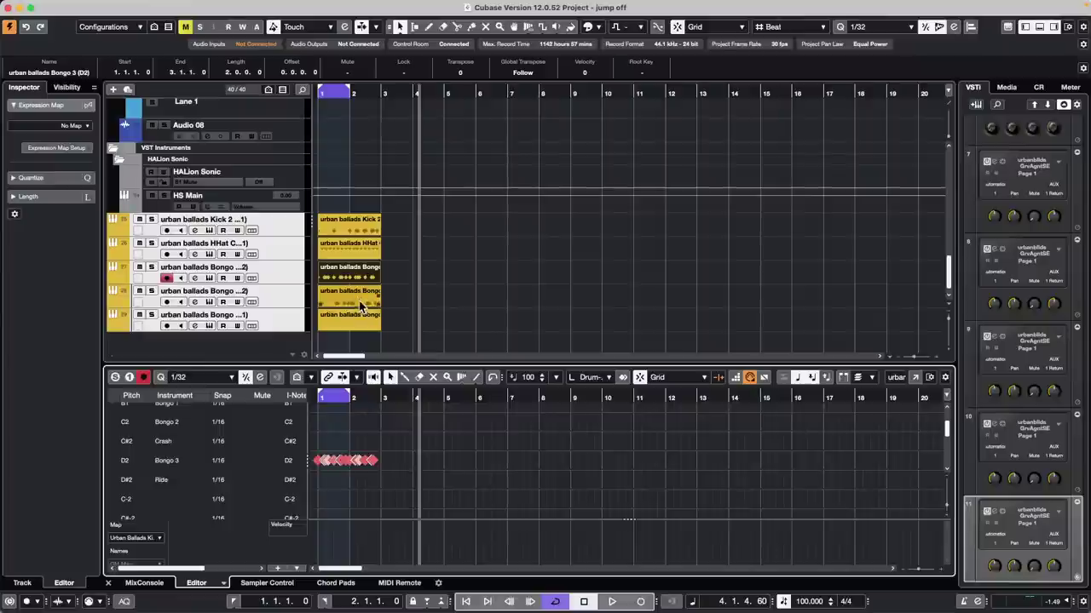
left_click(360, 306)
left_click(352, 323)
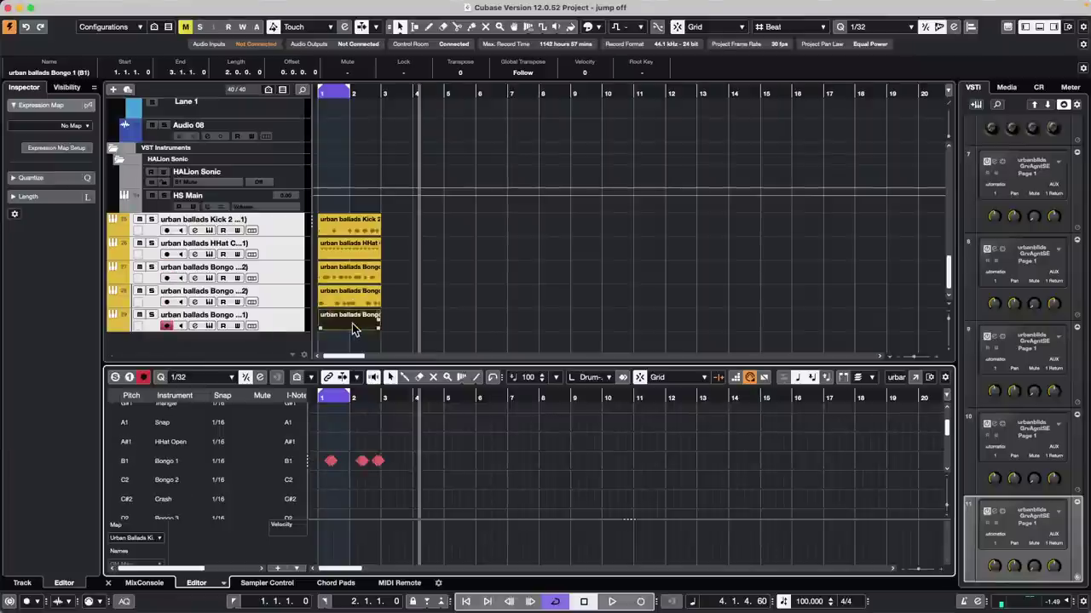
Step: Revisit the HHat Closed and Bongo parts, settling on Kick 2 in the Drum Editor
left_click(353, 249)
left_click(353, 226)
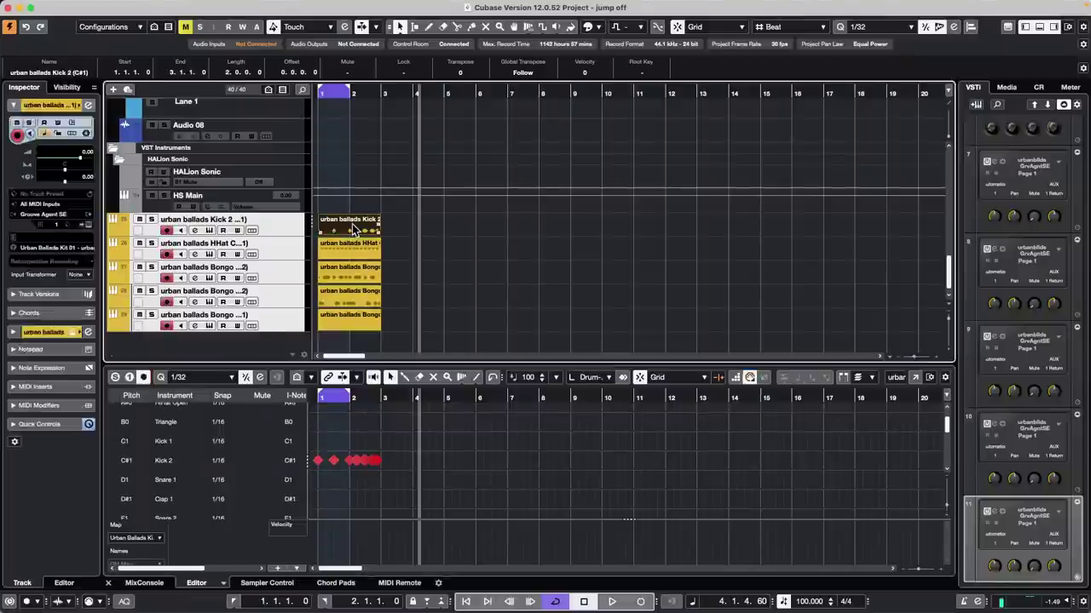
double_click(354, 228)
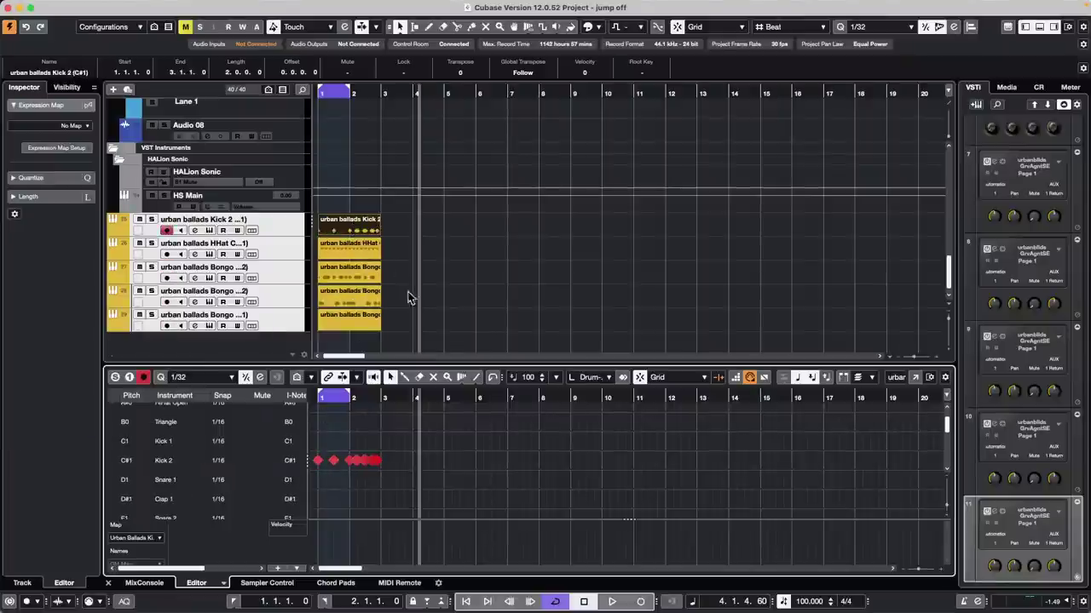
left_click(353, 246)
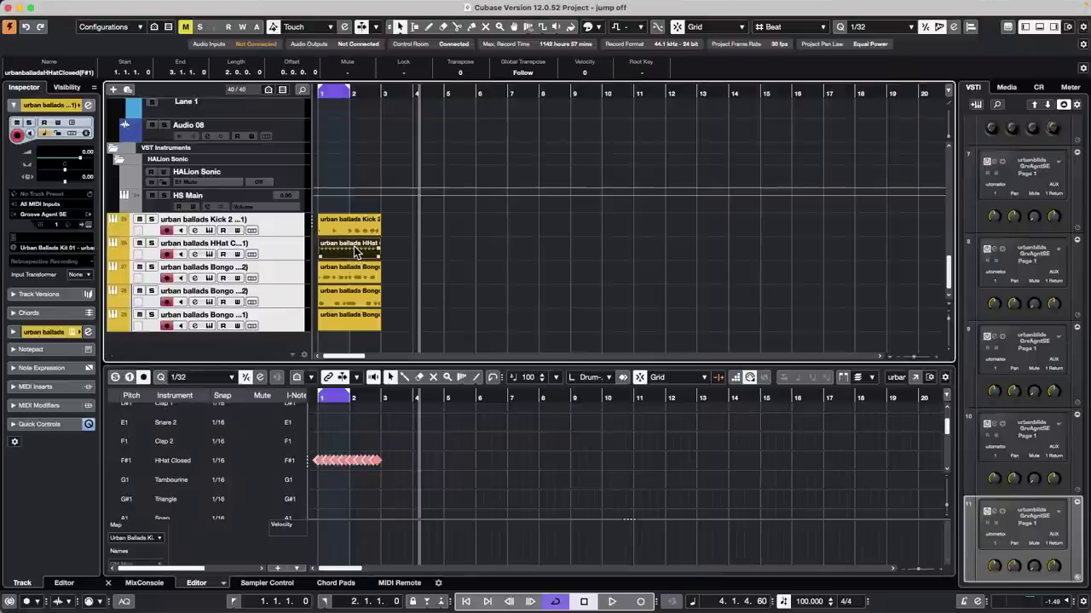
double_click(364, 275)
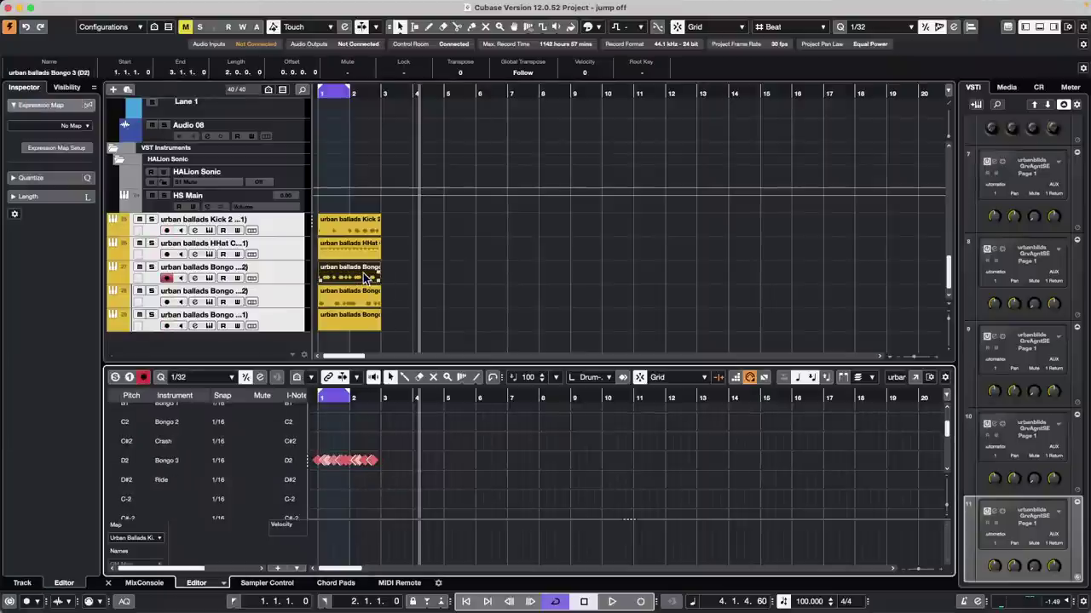
left_click(358, 296)
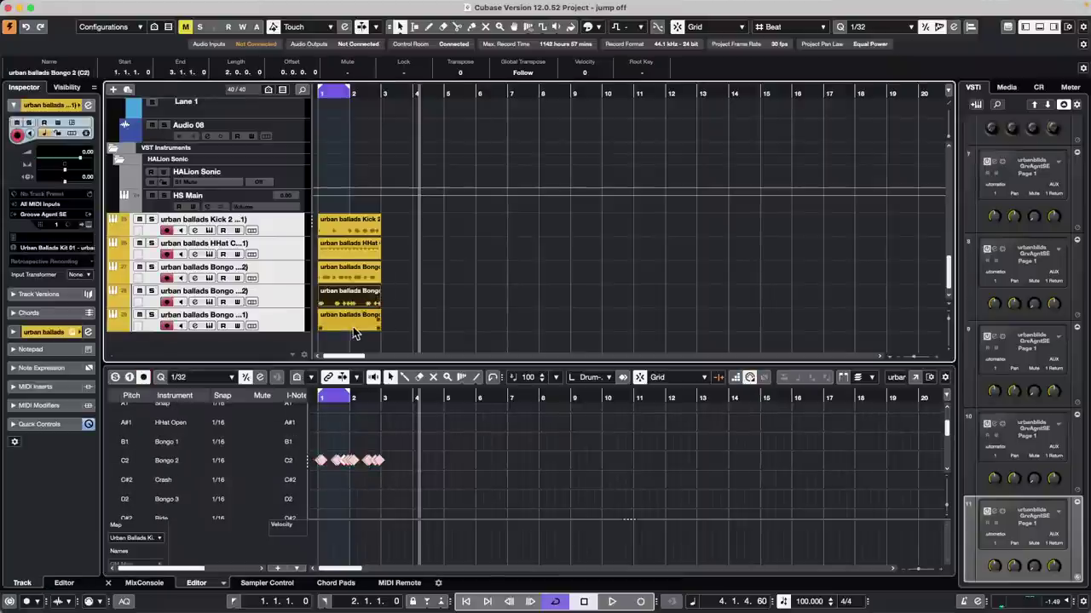
left_click(354, 273)
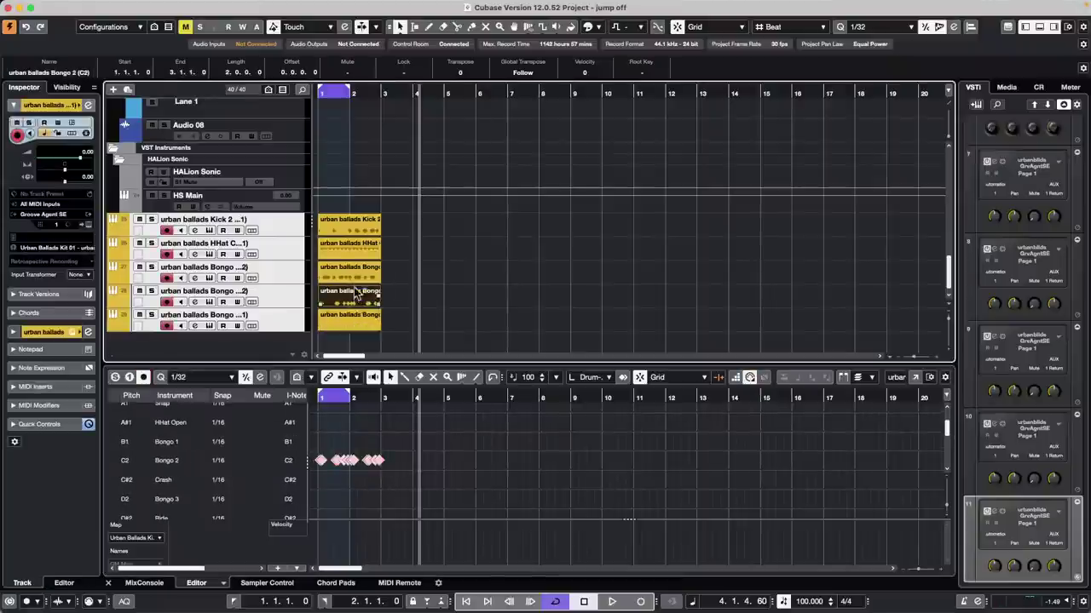
left_click(356, 232)
left_click(192, 6)
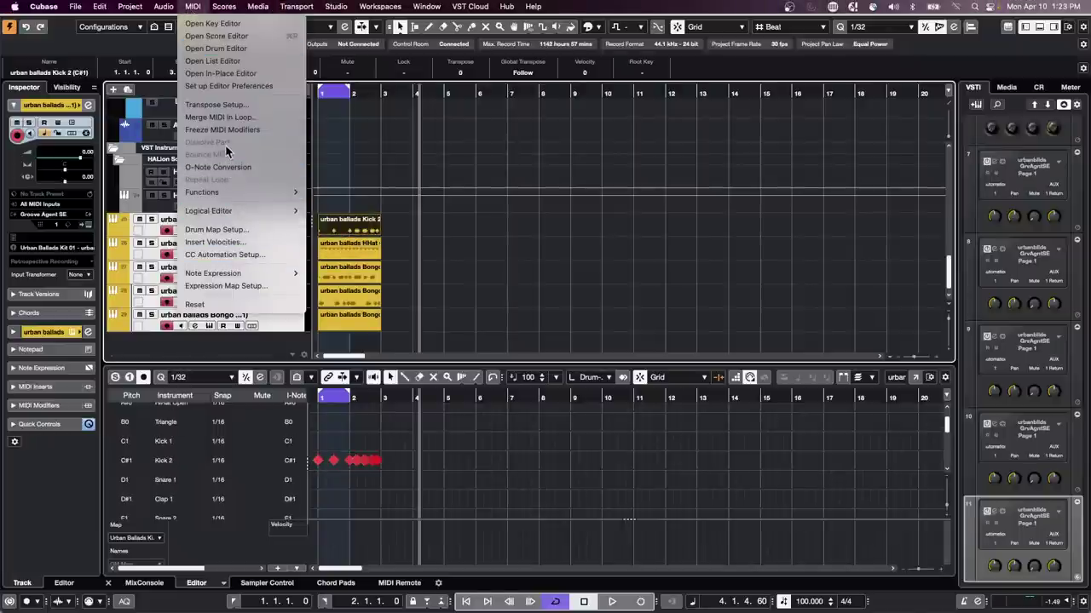
Step: Show the urban ballads drum part's notes in the Drum Editor
left_click(375, 156)
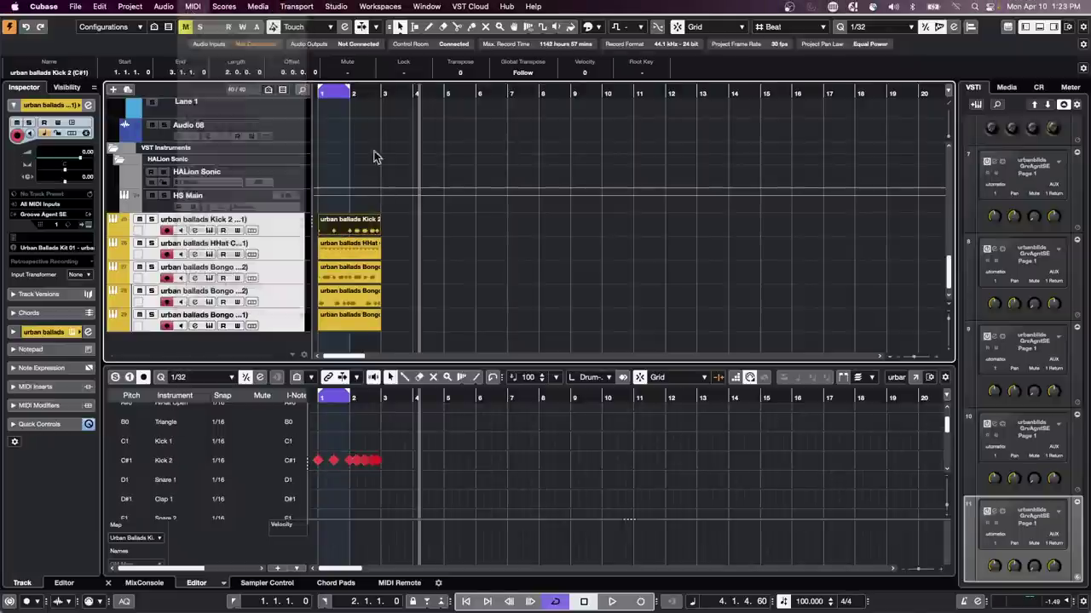
scroll(376, 170, "up", 10)
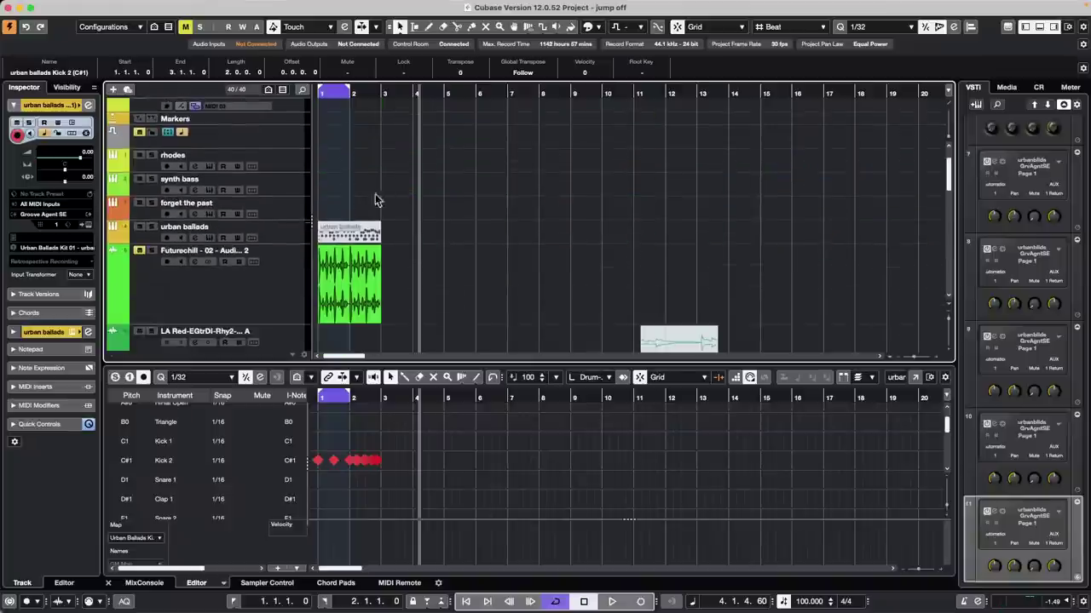
left_click(358, 235)
Step: Open MIDI > Dissolve Part and cancel so the part stays whole
left_click(193, 7)
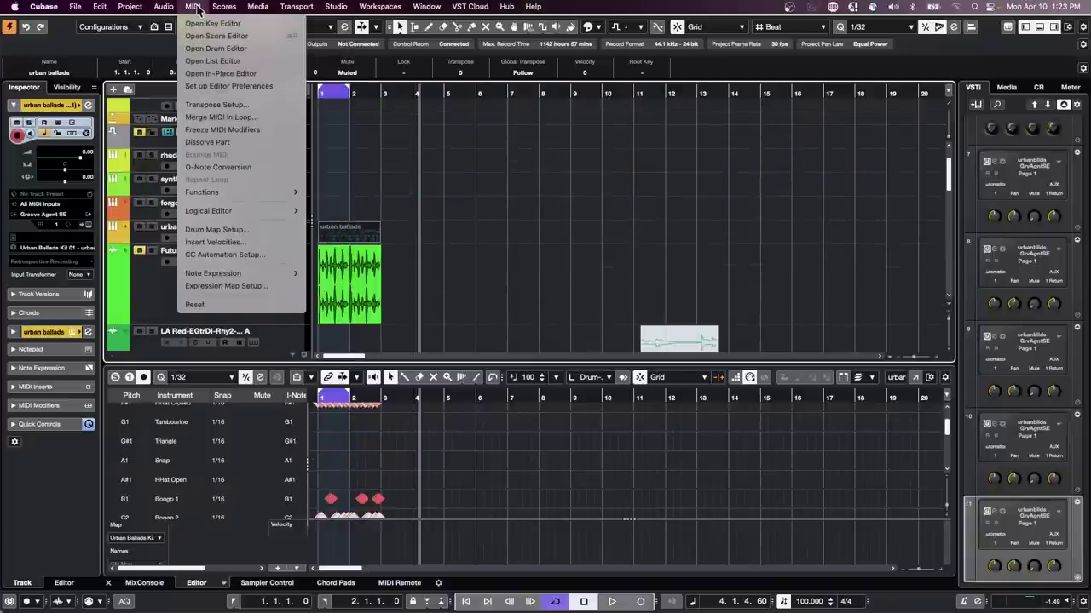
left_click(207, 141)
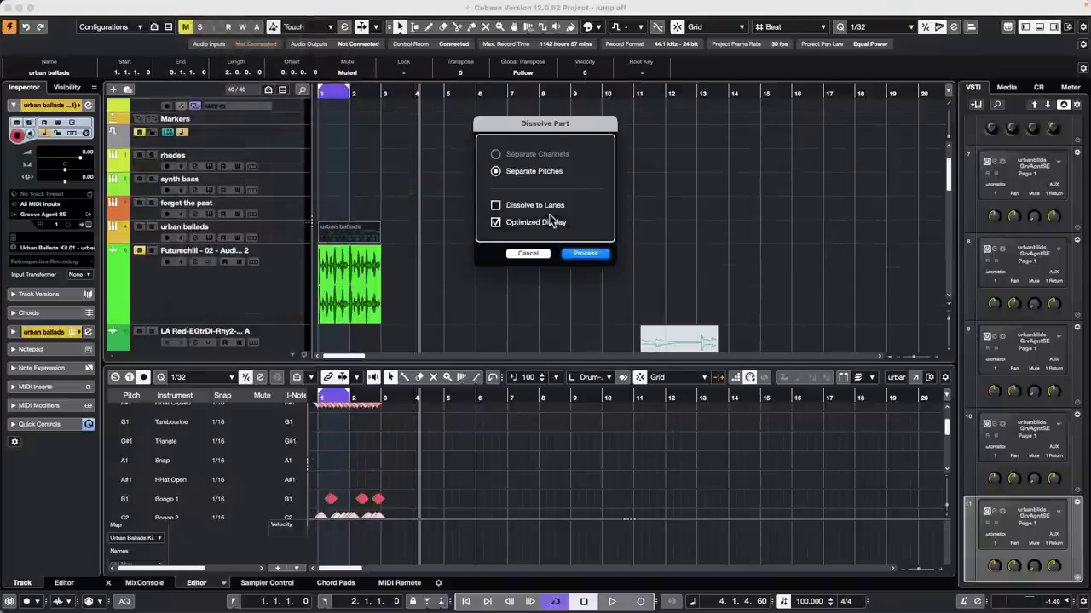
left_click(530, 254)
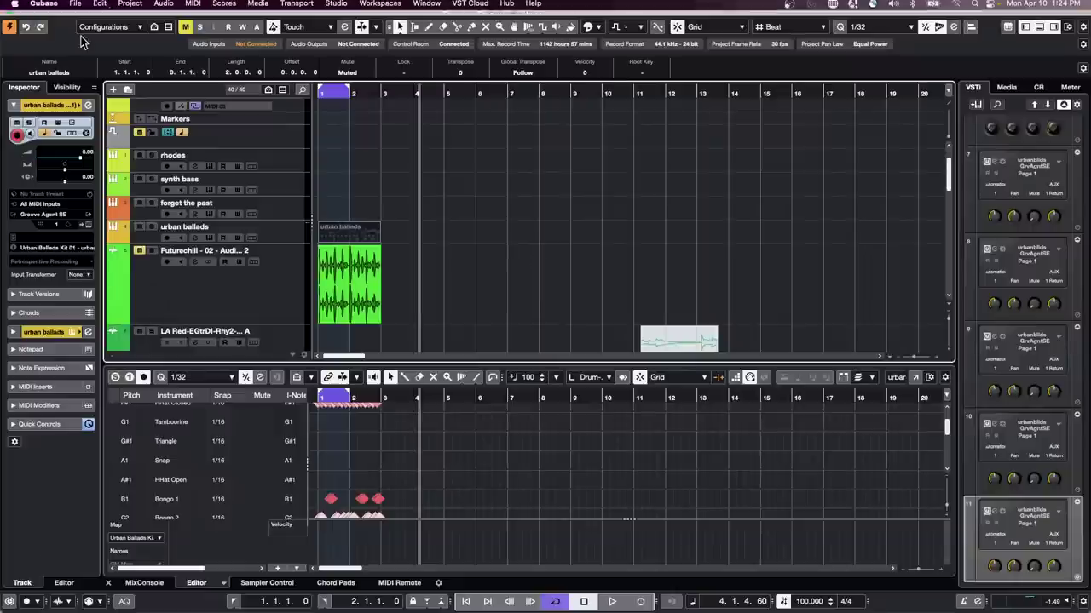
Step: Open 18 CX Audio.cpr from Recent Projects and activate it
left_click(75, 6)
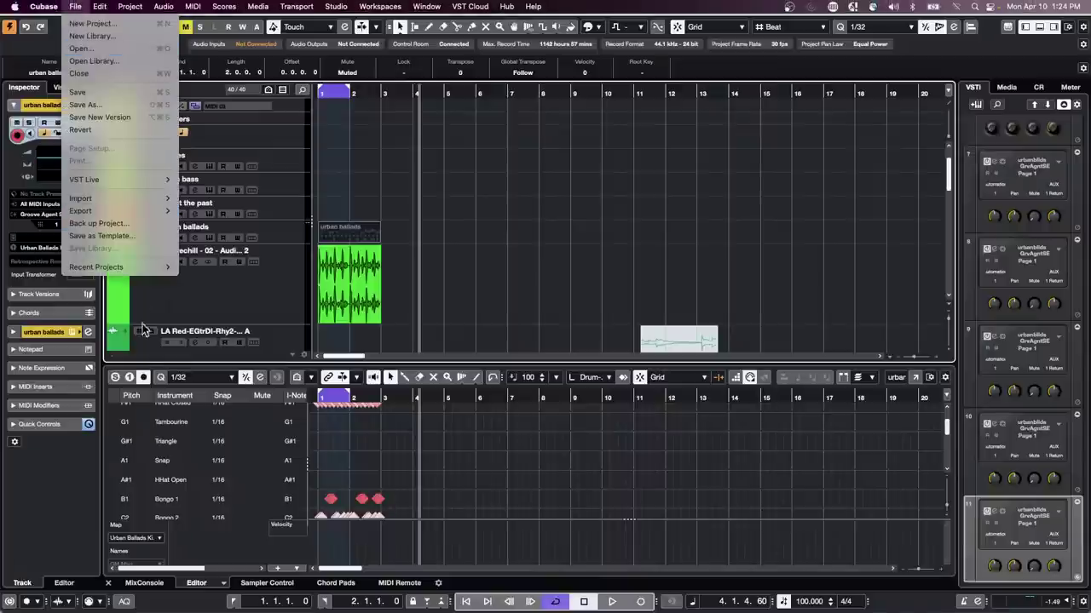
mouse_move(153, 267)
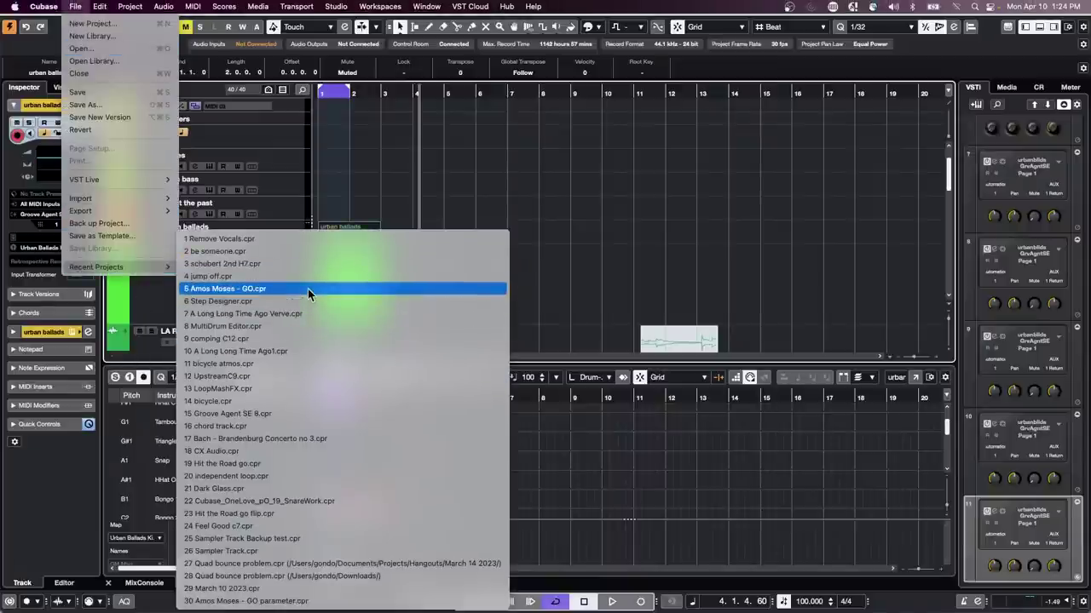
left_click(316, 448)
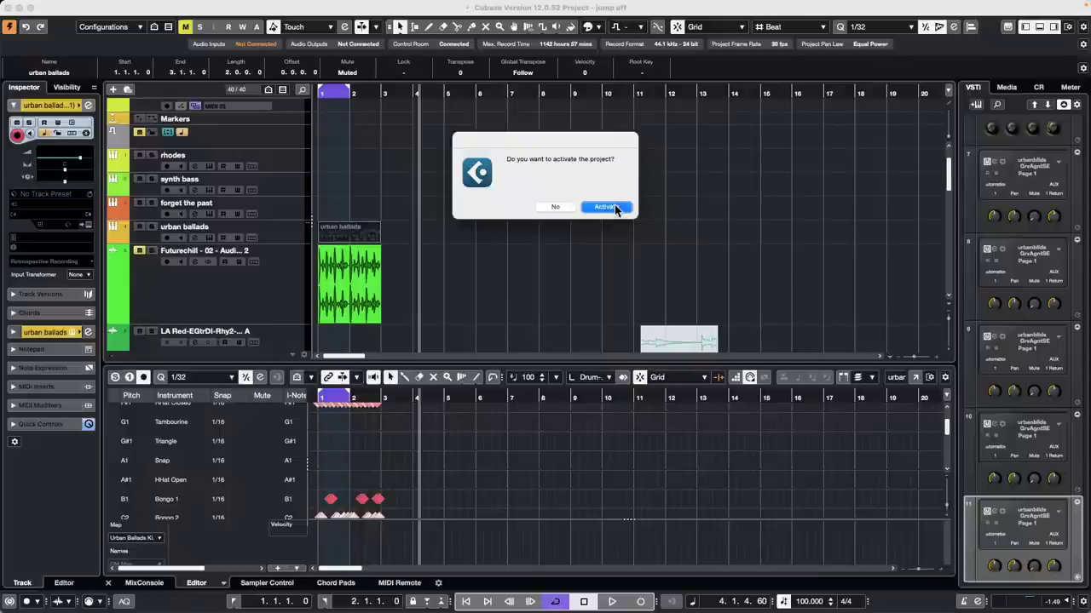
left_click(614, 205)
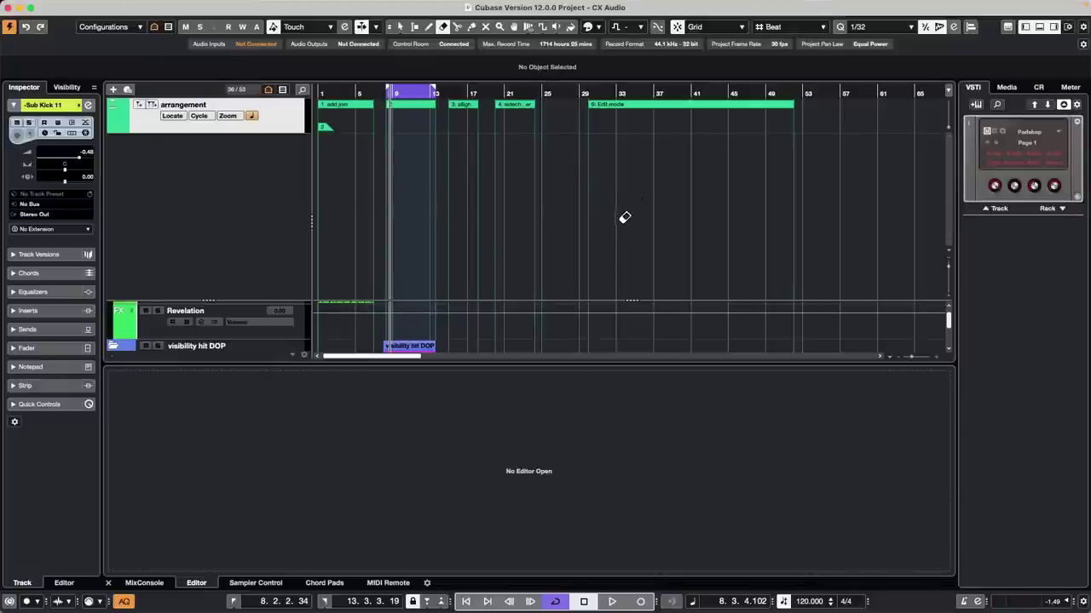
Step: Switch to the Object Selection tool and zoom in on the vocal takes around bar 15
right_click(587, 210)
left_click(587, 210)
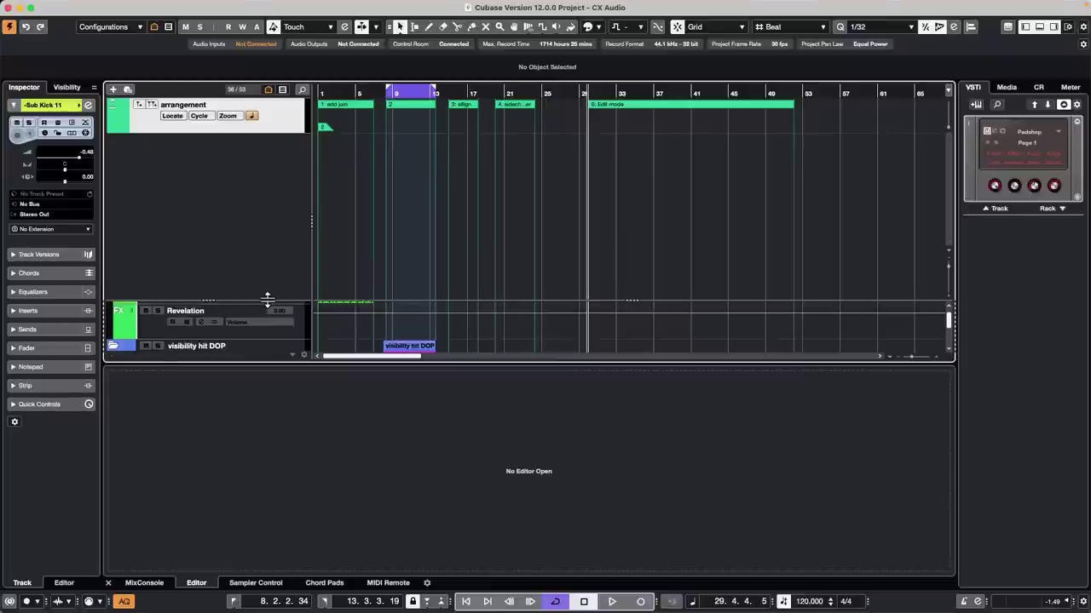
left_click_drag(266, 298, 262, 130)
scroll(639, 243, "down", 8)
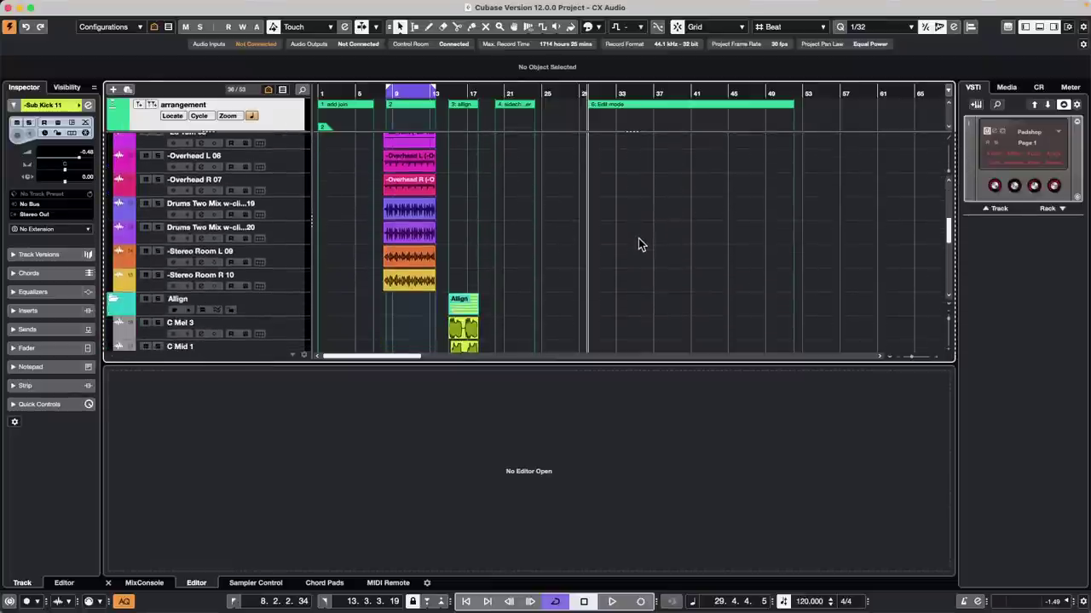
scroll(639, 243, "down", 6)
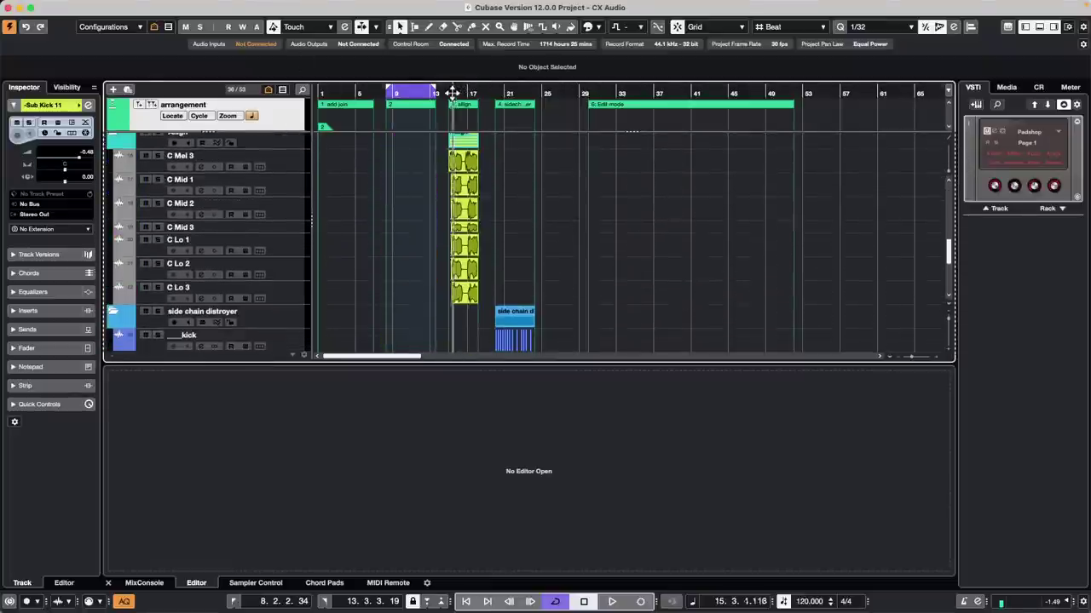
left_click_drag(452, 92, 785, 182)
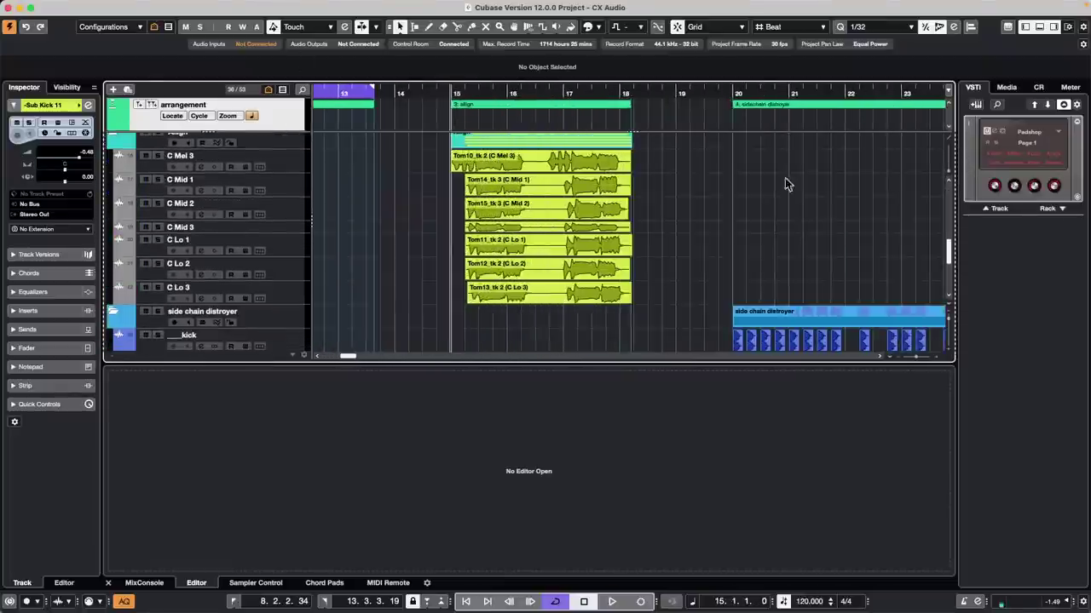
Step: Lower the Control Room Main to -7.46, audition the takes, then open Tom14_tk 3 on C Mid 1
left_click(1039, 88)
mouse_move(1025, 517)
left_mouse_down()
mouse_move(1015, 533)
mouse_move(1030, 501)
left_mouse_up()
key("space")
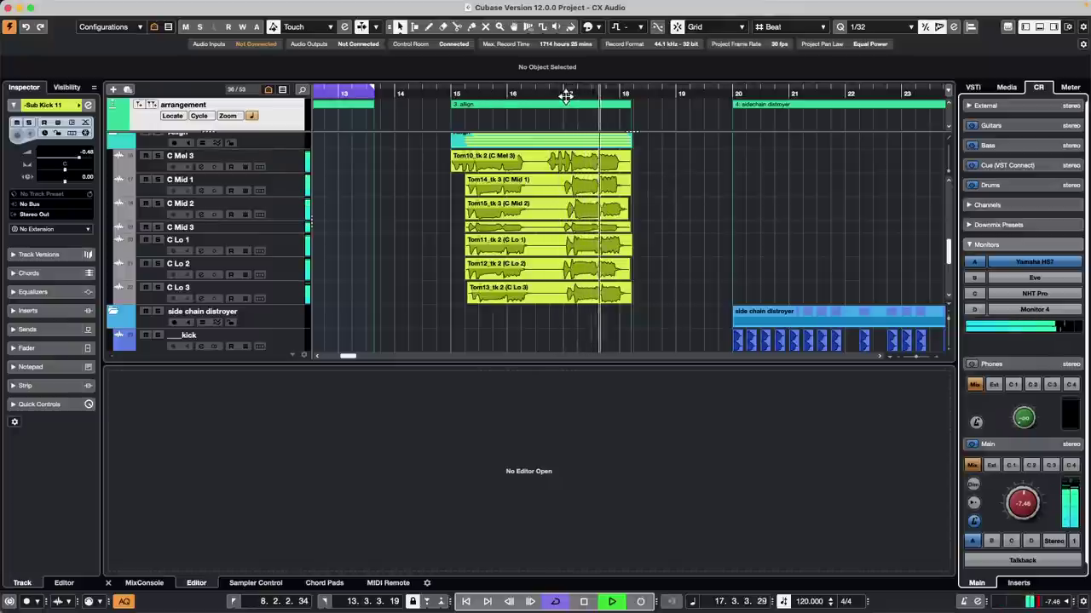
left_click_drag(567, 92, 569, 128)
key("space")
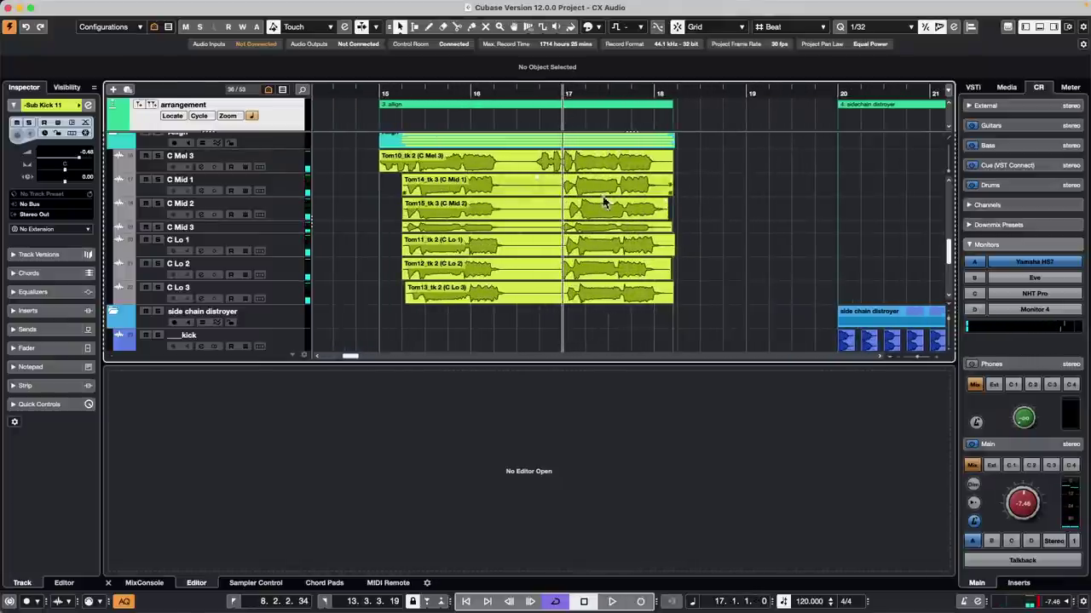
left_click(530, 186)
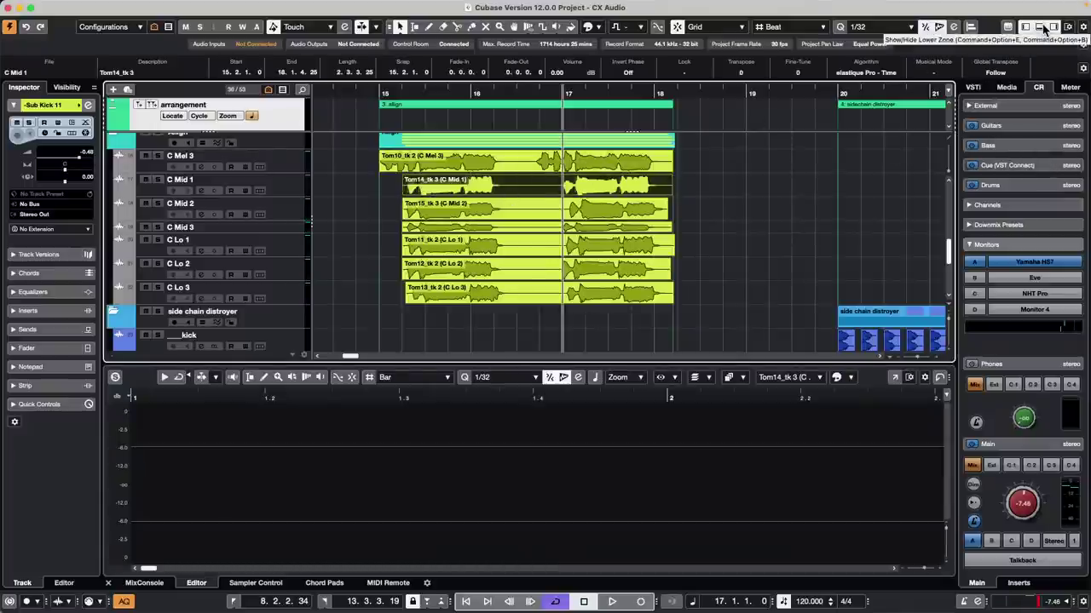
Step: In the Audio Alignment Panel, set C Mid 1 as Reference and C Mid 2 as Target
left_click(971, 28)
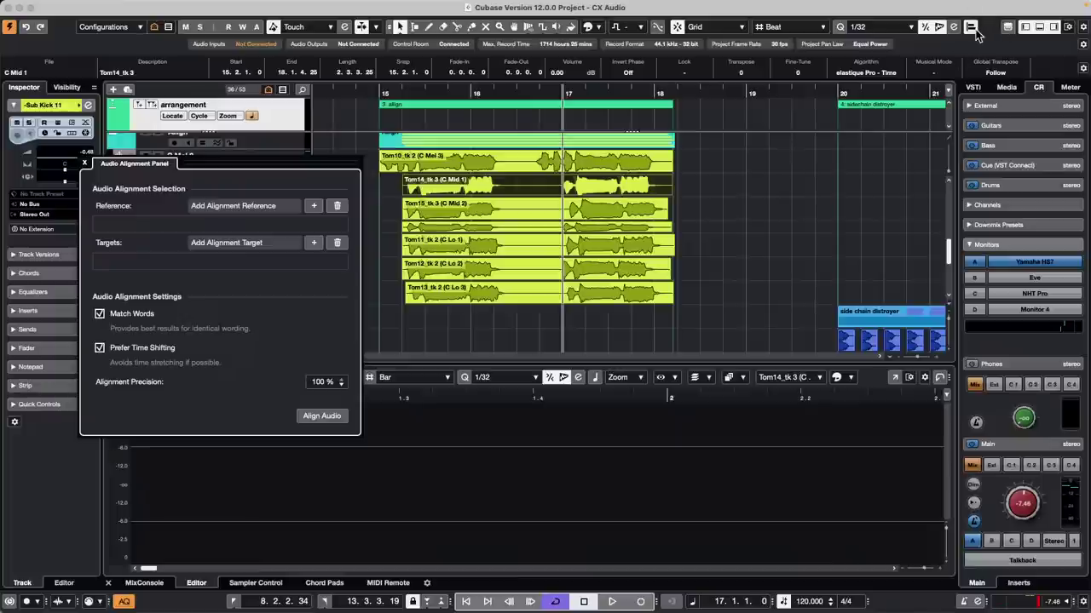
left_click_drag(255, 167, 801, 194)
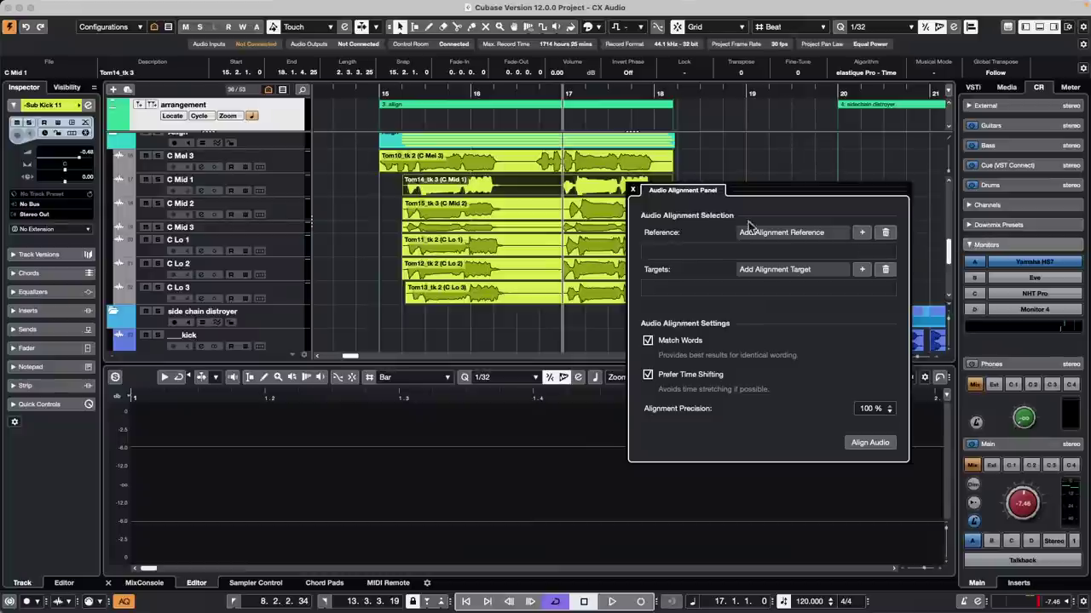
left_click(861, 233)
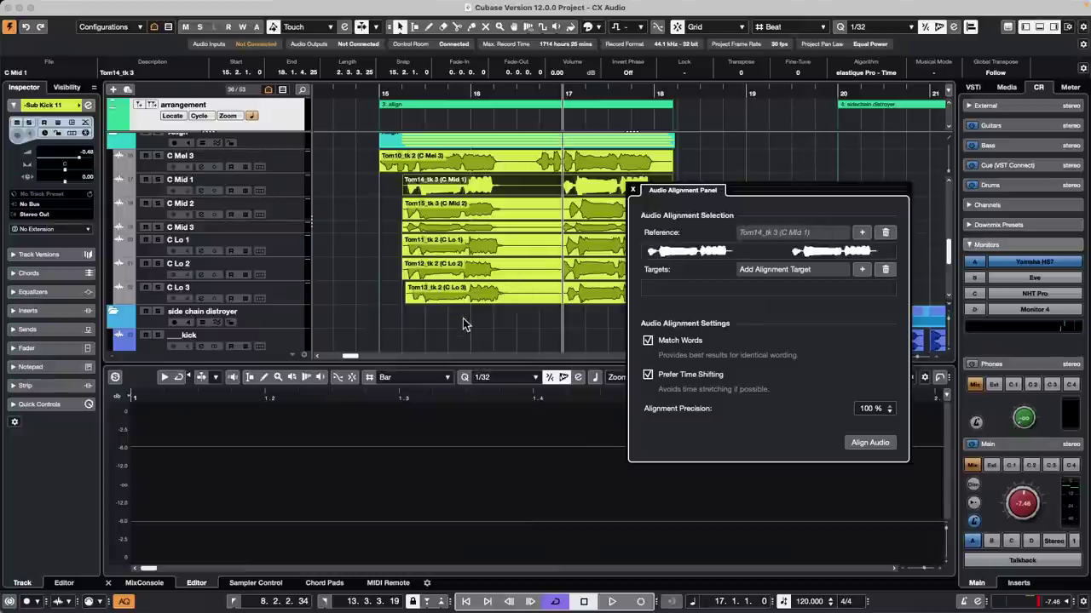
left_click_drag(464, 317, 551, 214)
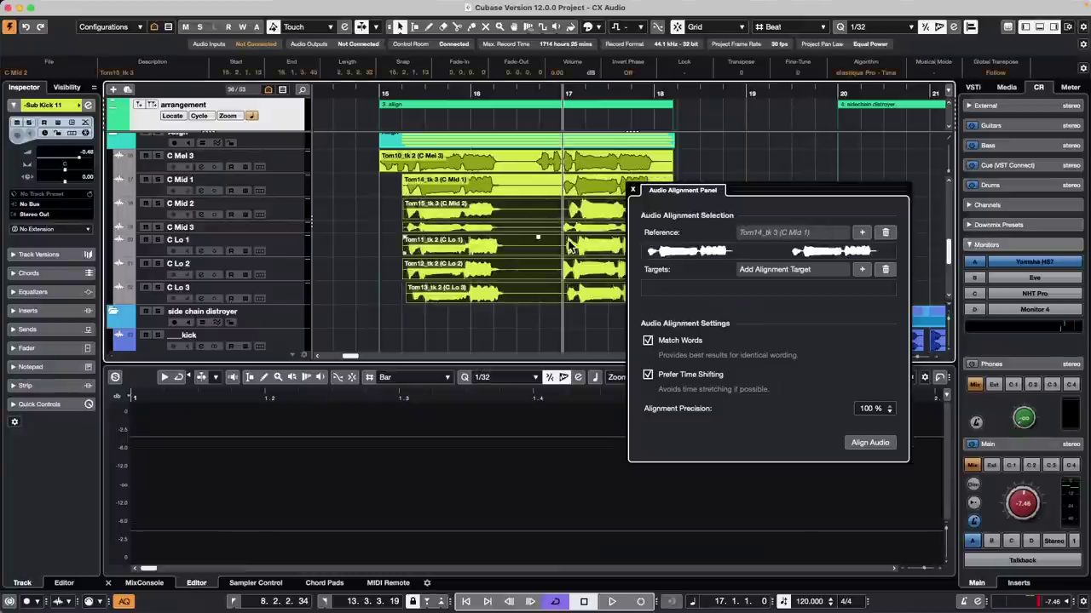
left_click(861, 271)
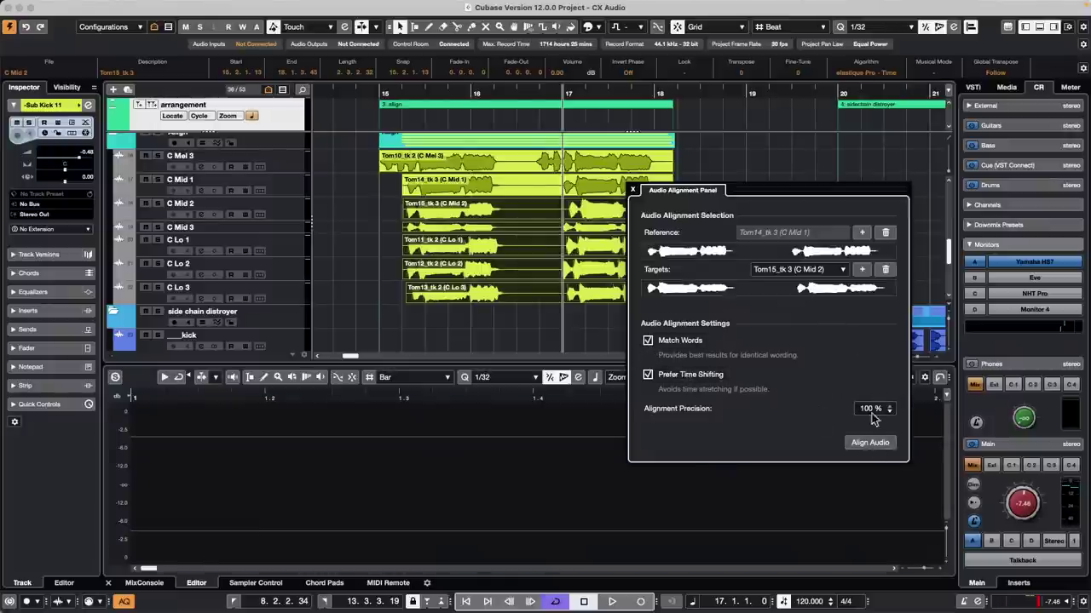
Step: Align the audio, audition the result from before bar 15.2, and close the panel
left_click(870, 443)
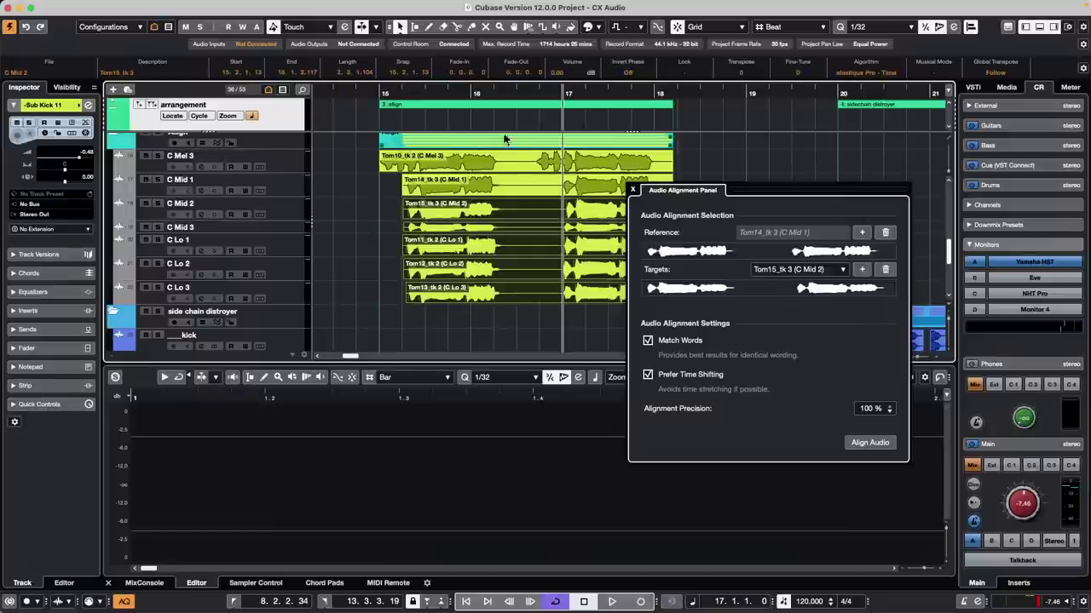
double_click(402, 92)
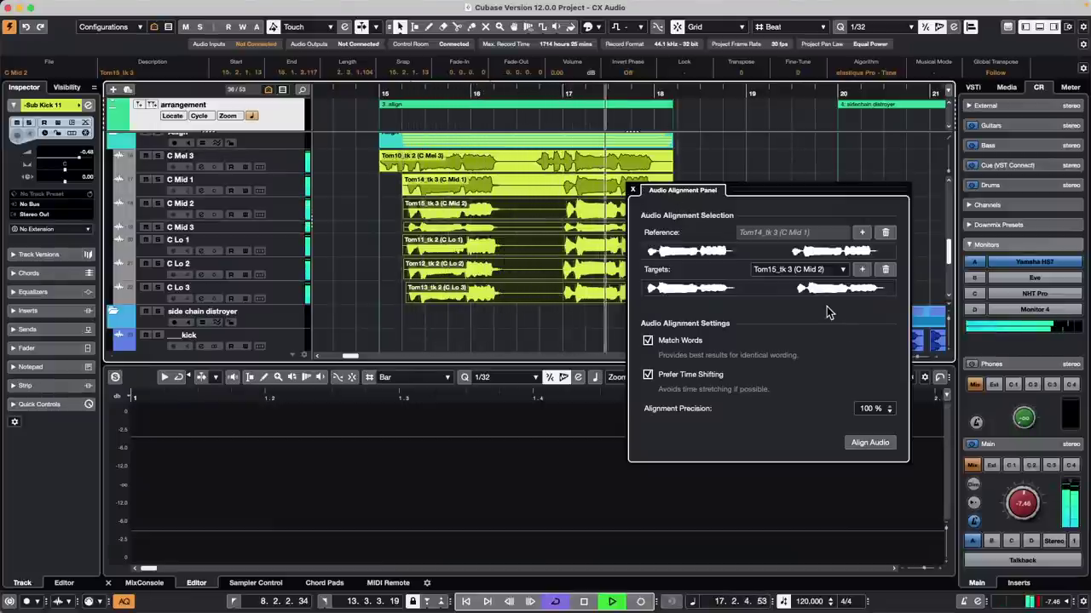
key("space")
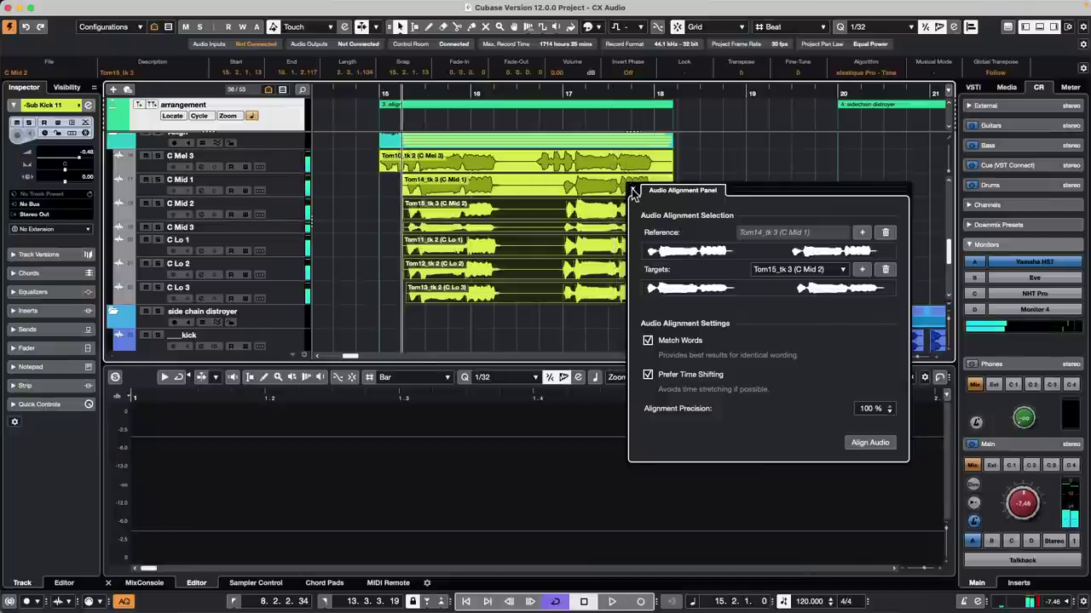
left_click(633, 192)
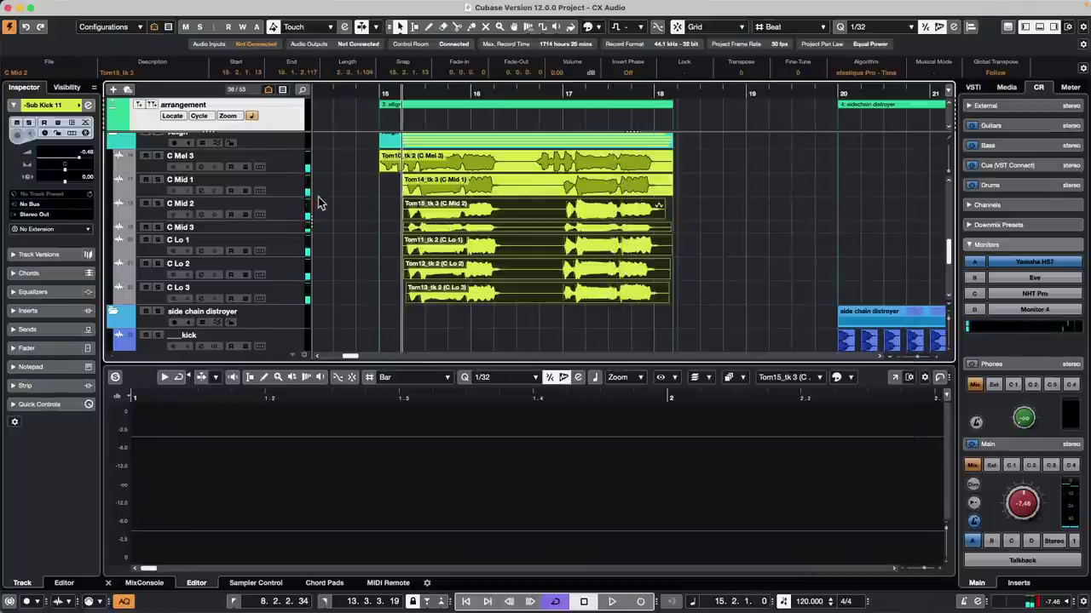
Step: Select the Tom15_tk 3 event on an enlarged C Mid 2 track and open Audio > Realtime Processing
left_click(344, 202)
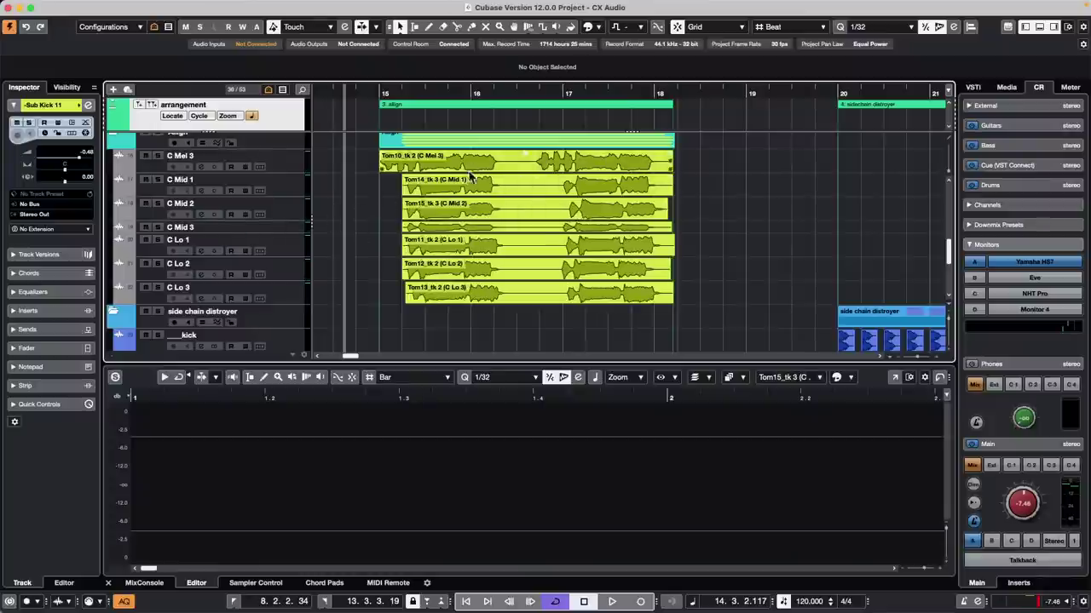
left_click_drag(288, 220, 288, 244)
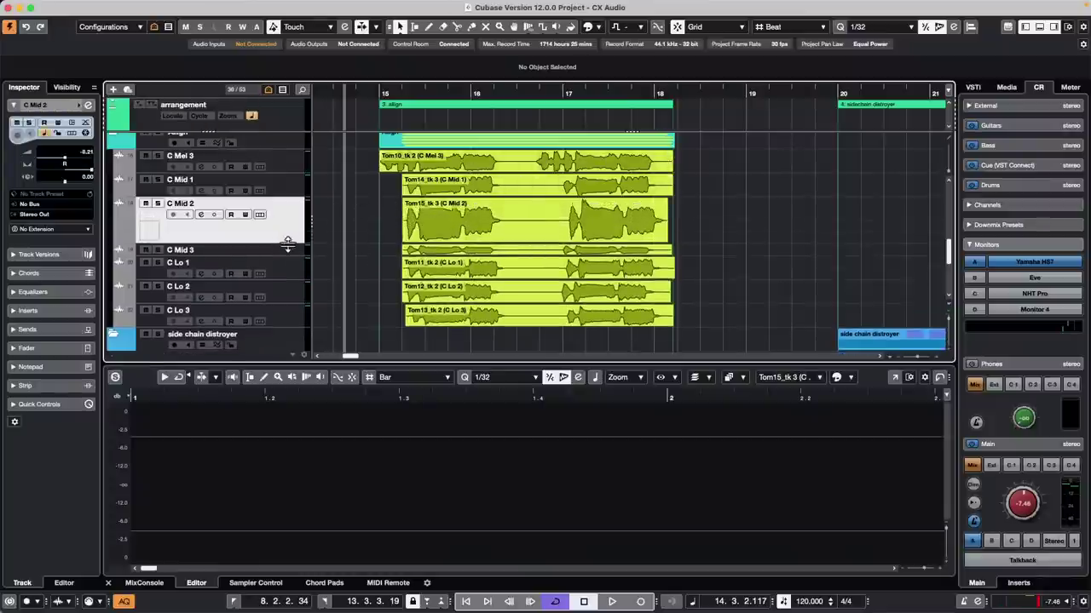
left_click(540, 218)
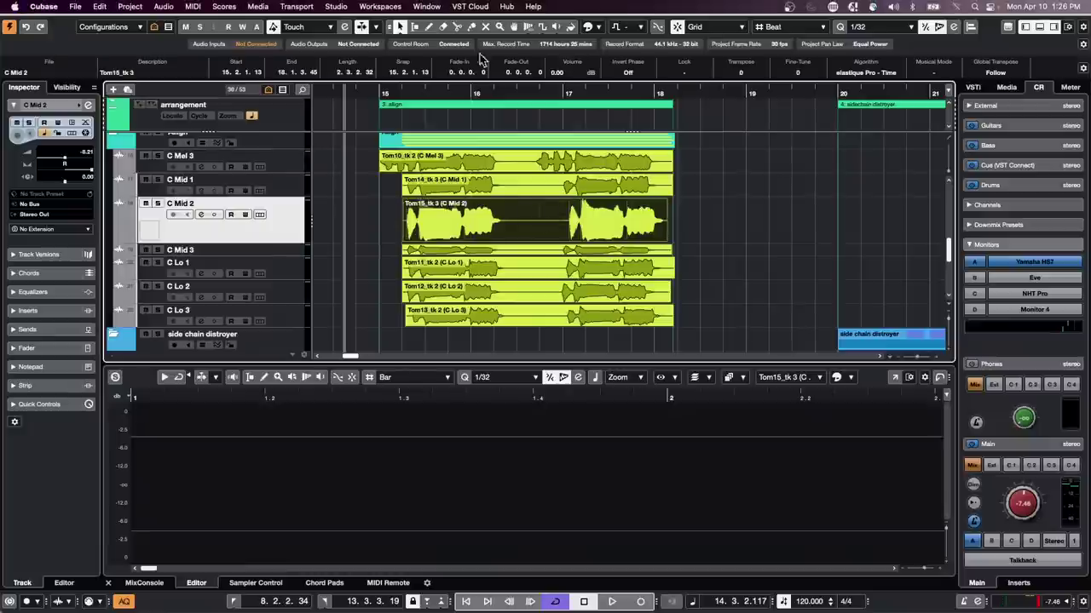
mouse_move(475, 22)
left_click(164, 7)
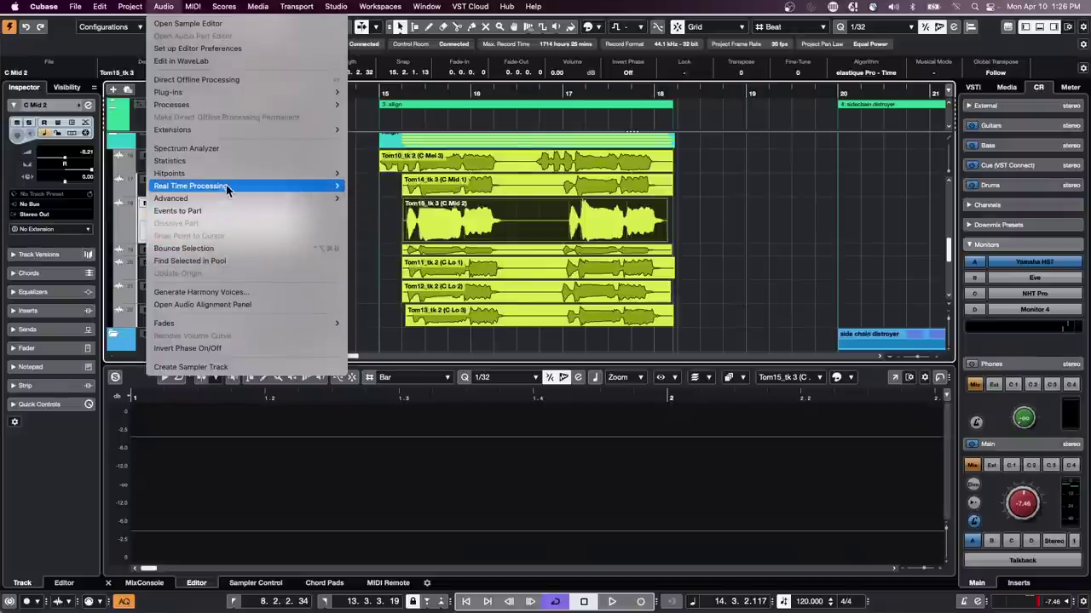
mouse_move(225, 186)
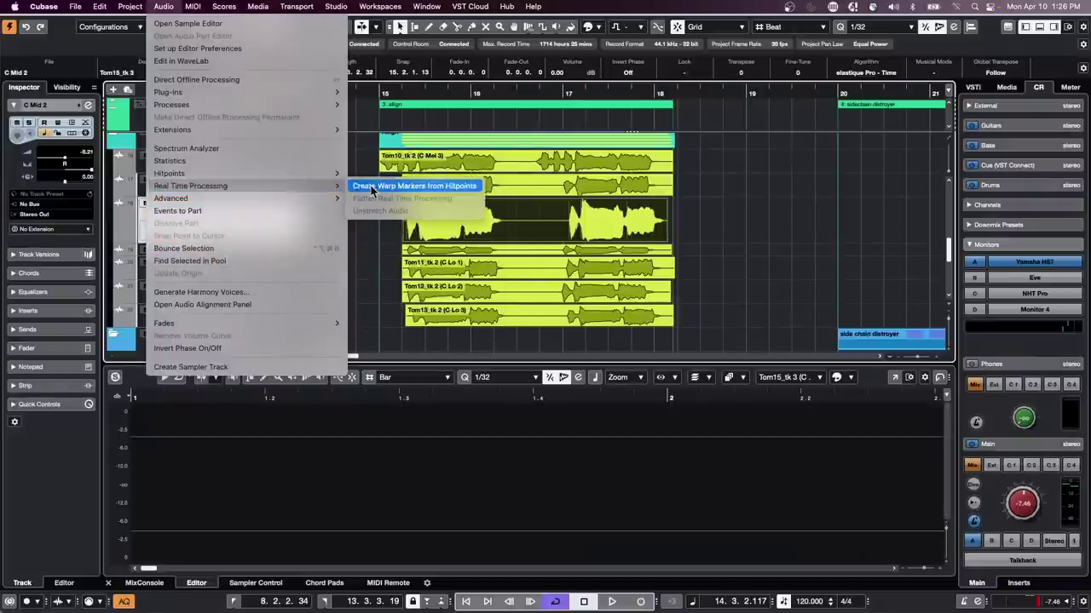
Step: Create warp markers from hitpoints, set the Time Warp tool to Free Warp, and zoom to bar 17
left_click(573, 206)
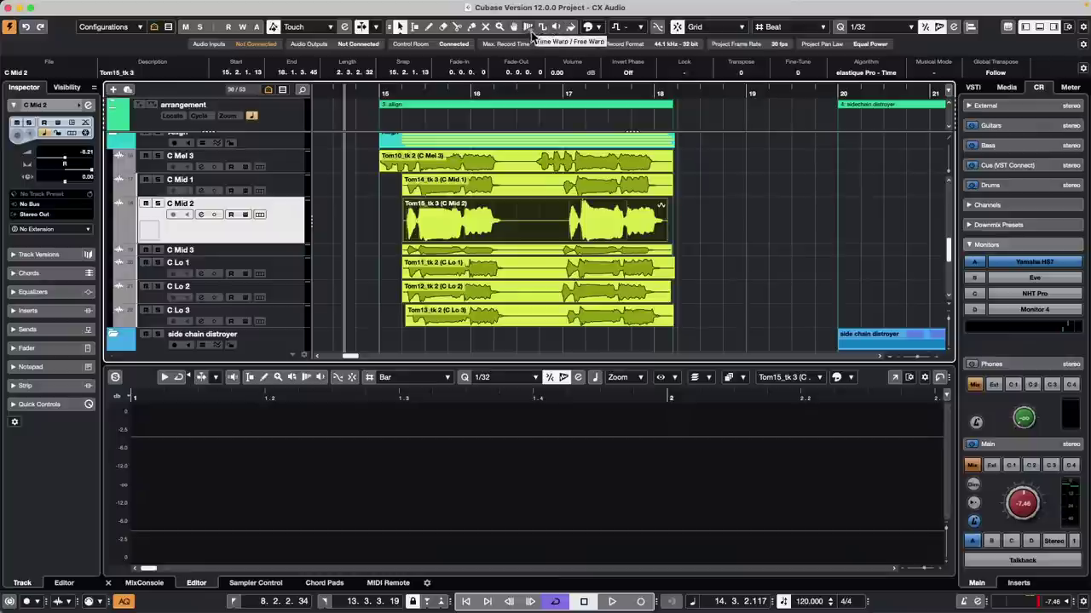
left_click(529, 27)
left_click(528, 27)
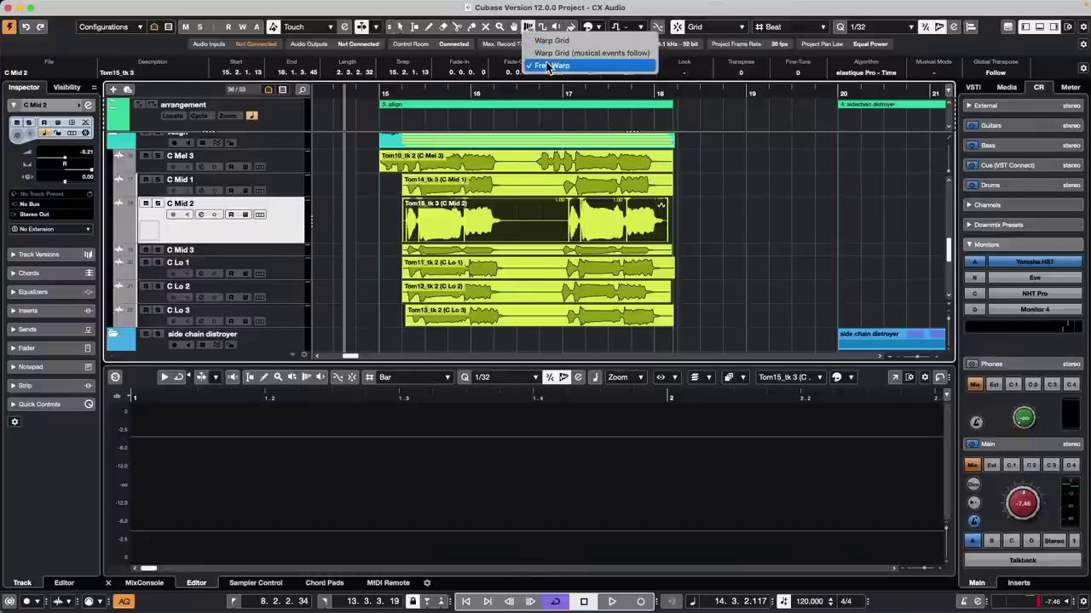
left_click(533, 65)
left_click_drag(555, 92, 565, 137)
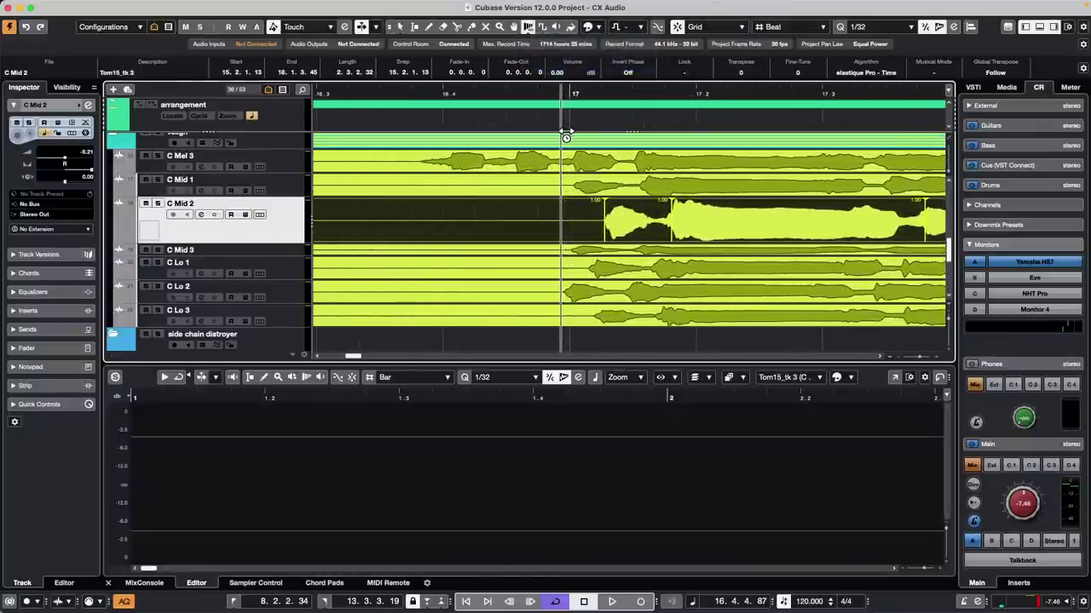
Step: Enlarge the C Mid 3 lane and drag and add free-warp tabs on the C Mid 2 take
left_click(263, 251)
left_click_drag(268, 259, 269, 290)
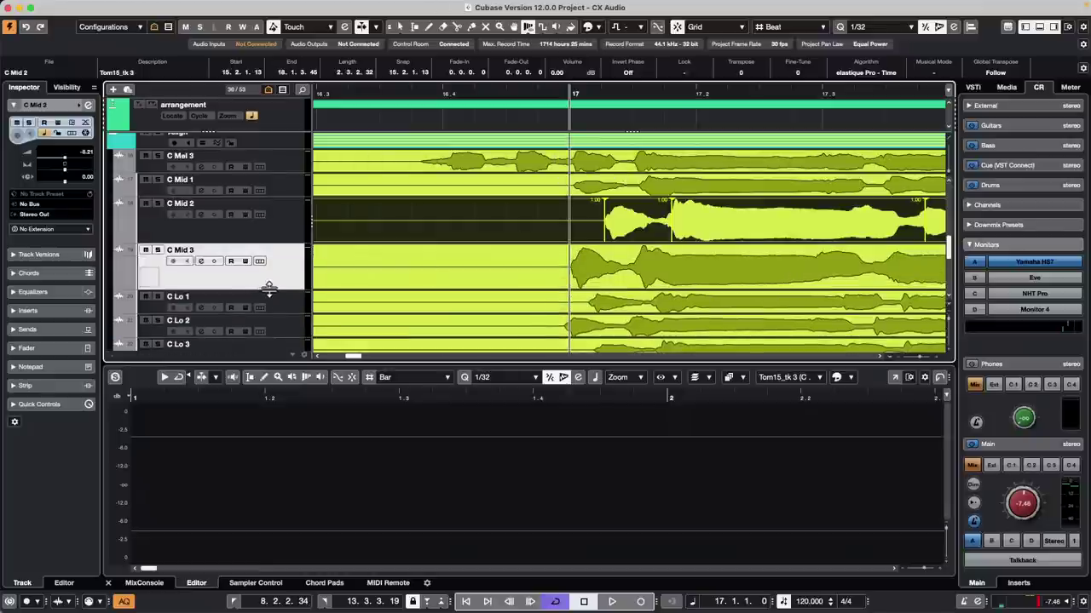
mouse_move(604, 220)
left_mouse_down()
mouse_move(705, 226)
mouse_move(583, 232)
mouse_move(928, 221)
left_mouse_up()
left_click(772, 218)
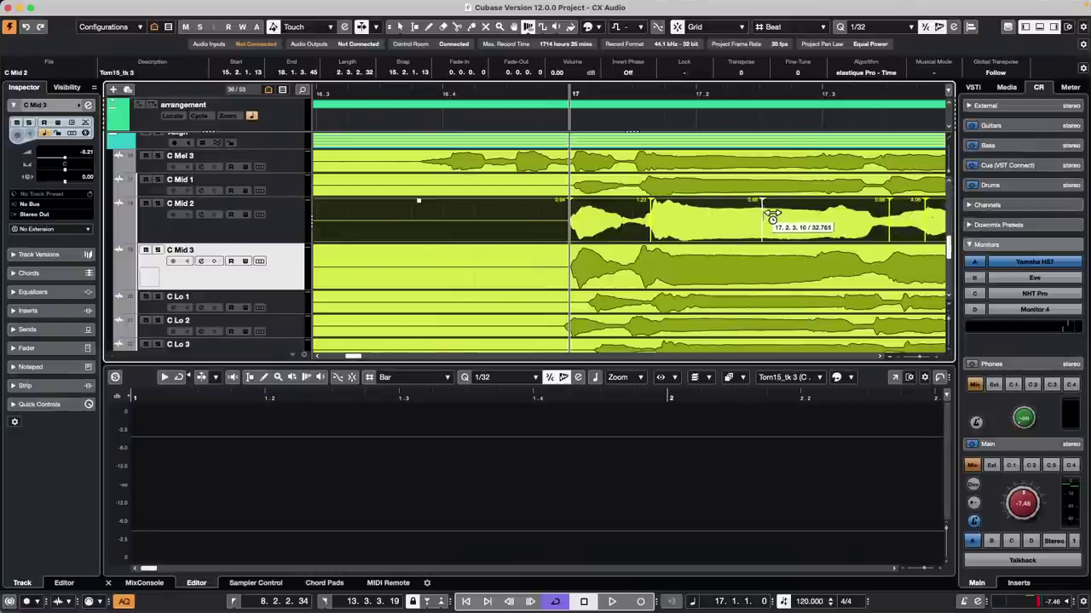
left_click(852, 219)
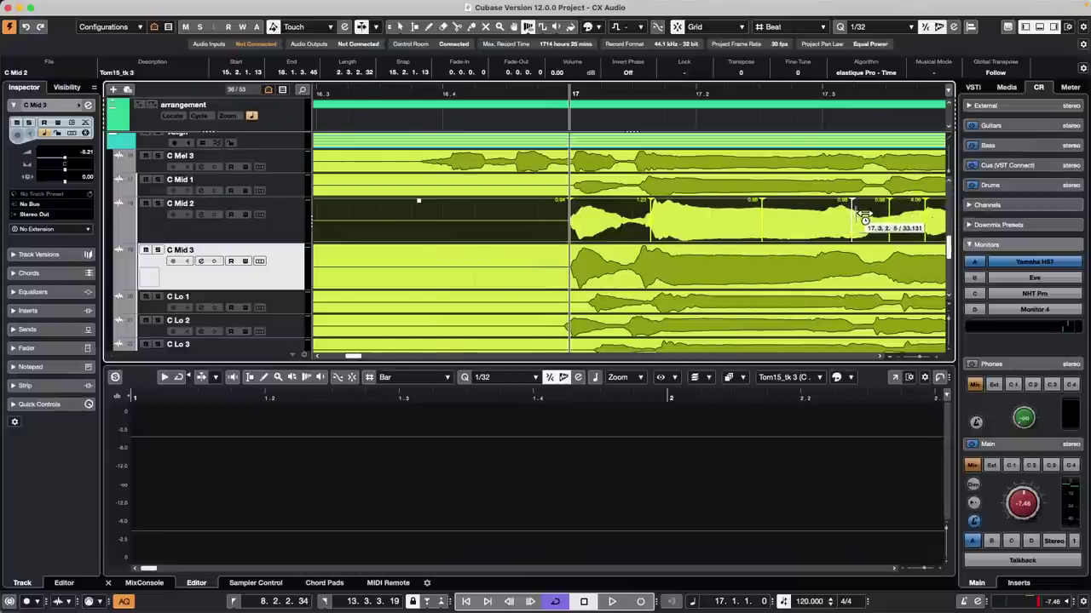
left_click(899, 308)
scroll(899, 309, "right", 5)
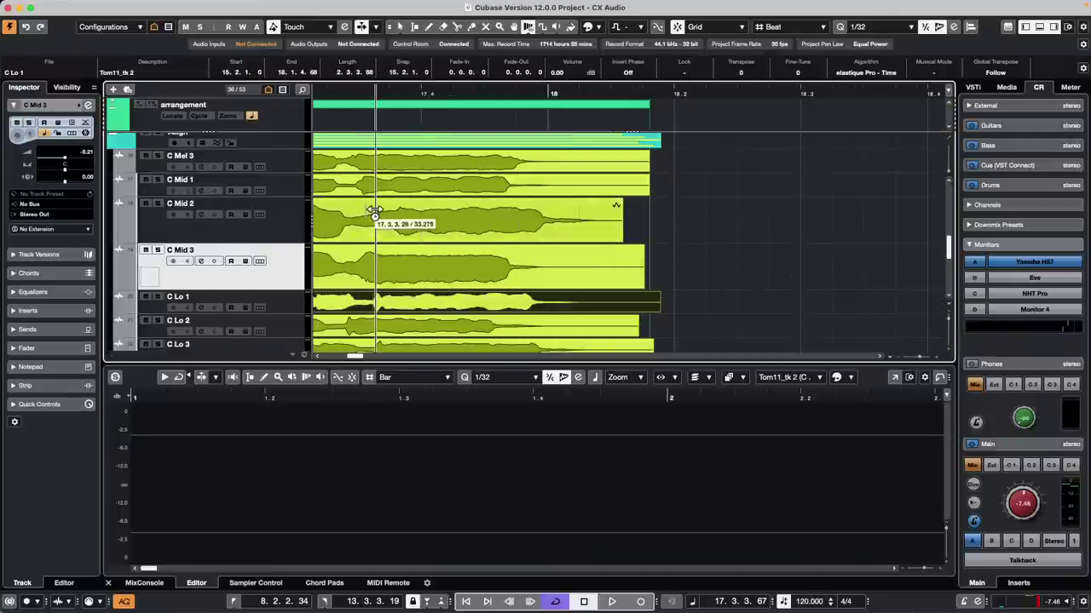
Step: Move the cursor earlier in bar 17 and zoom out to show bars 15–24 with all takes
left_click(316, 91)
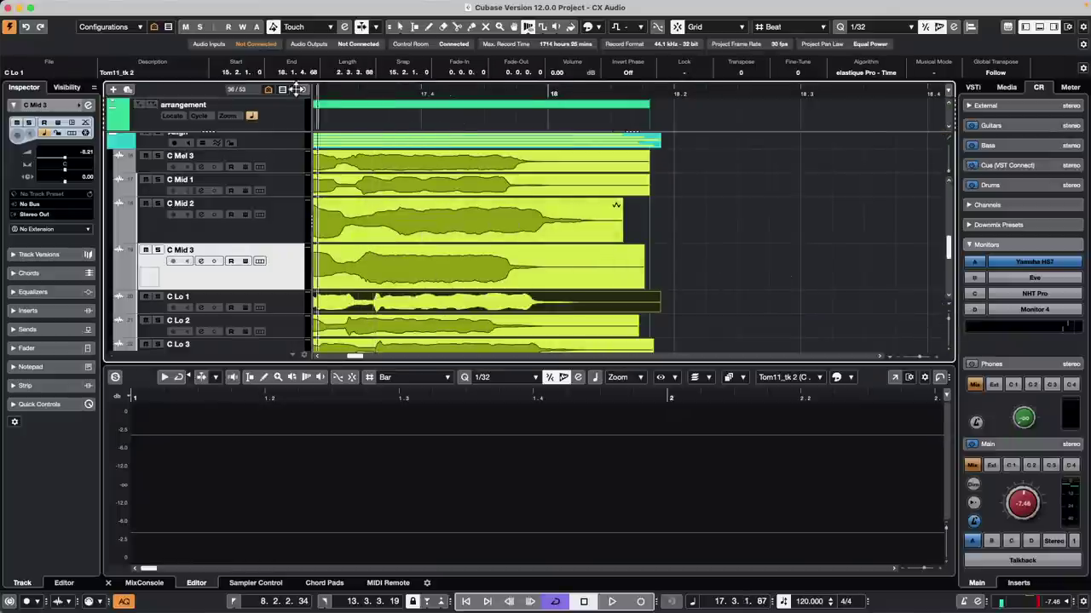
scroll(511, 213, "left", 4)
left_click_drag(528, 209, 497, 215)
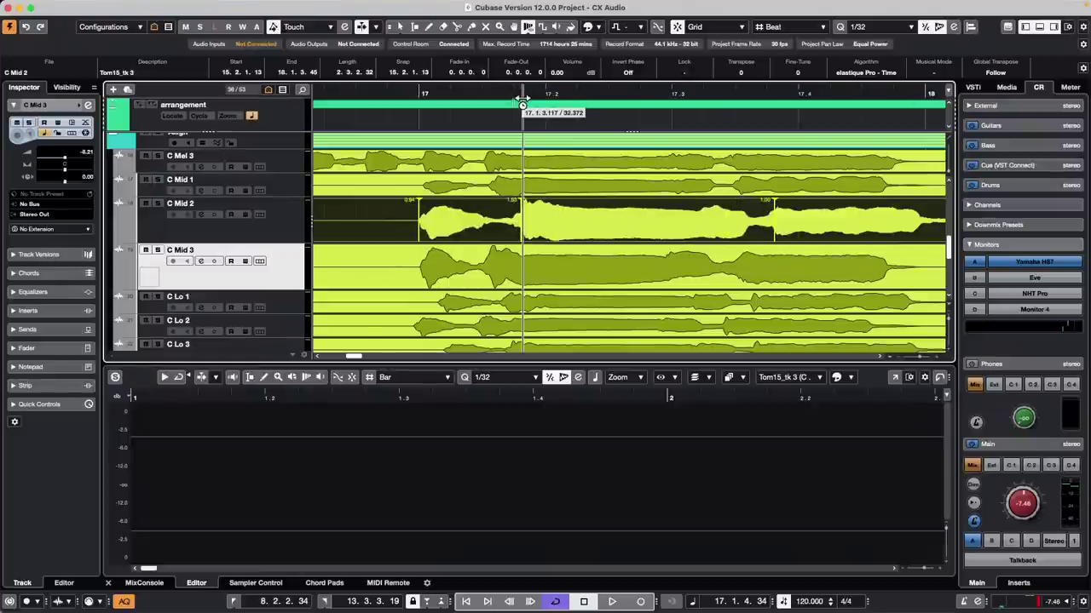
left_click_drag(502, 93, 502, 45)
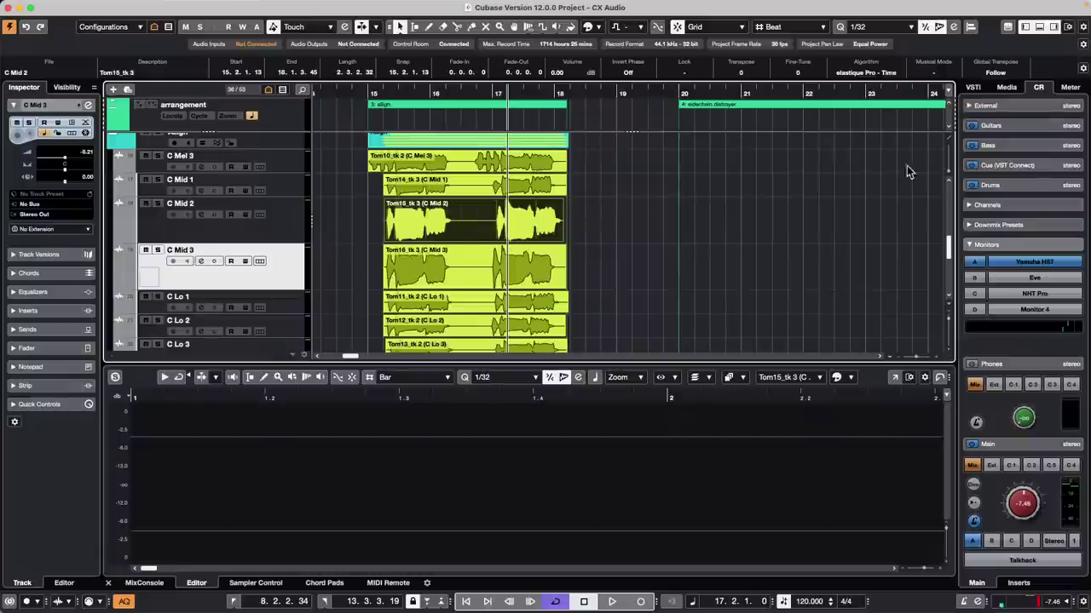
Step: Create a sampler track from a Bloom Vocals_83 suspended lead vocal loop in the Media browser
left_click(1006, 87)
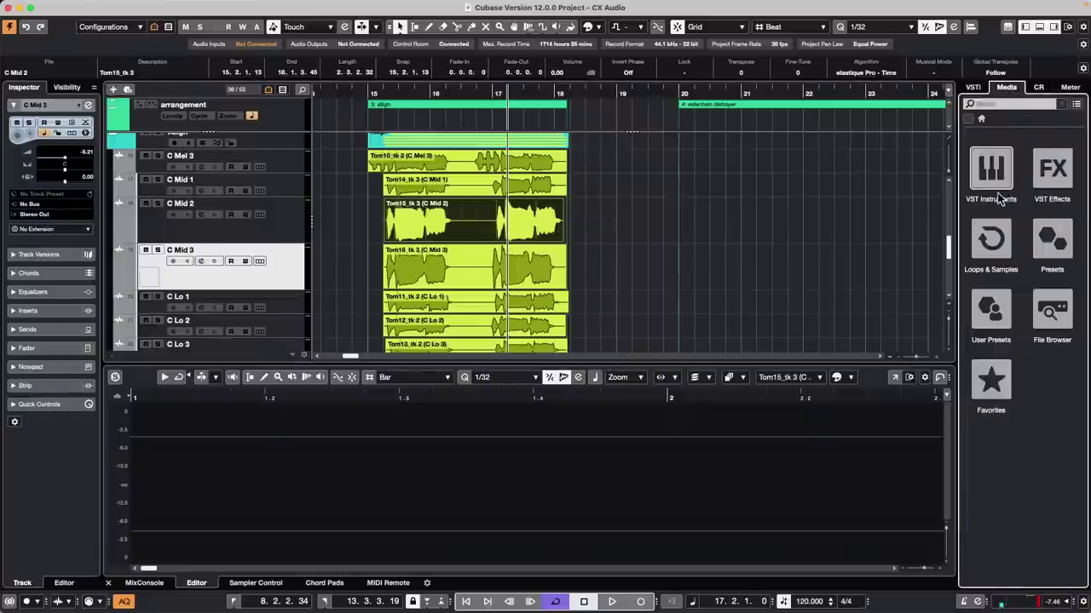
left_click(991, 240)
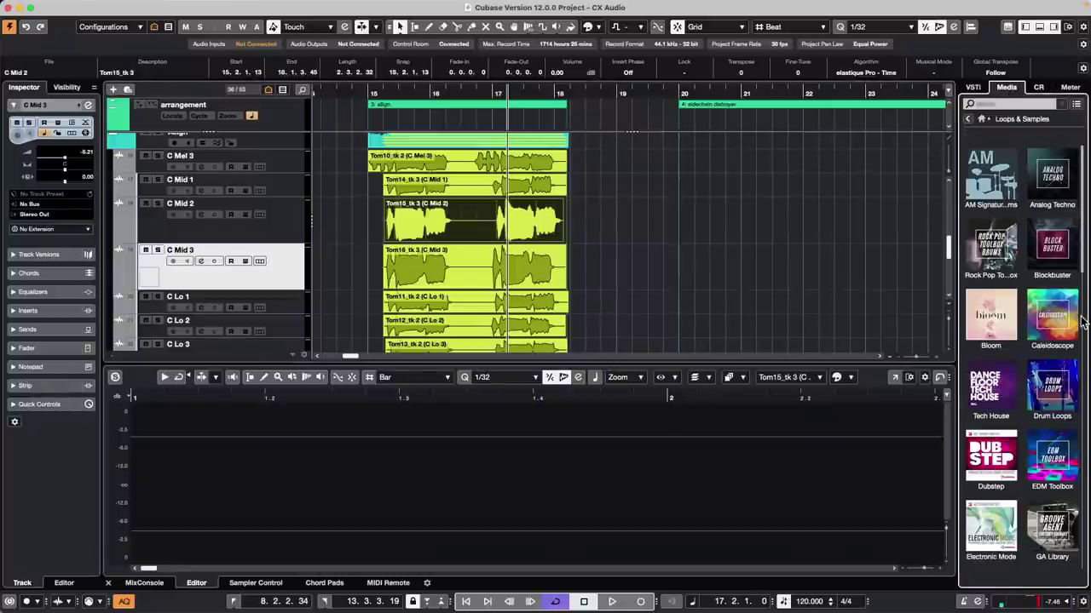
left_click(1007, 328)
left_click(1004, 298)
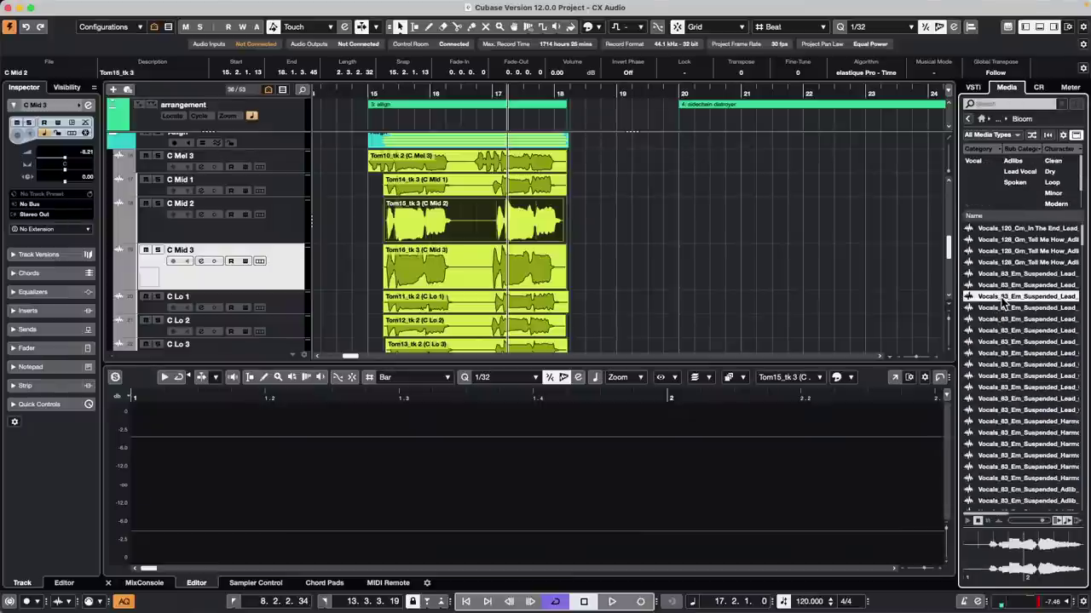
right_click(1003, 298)
mouse_move(1024, 320)
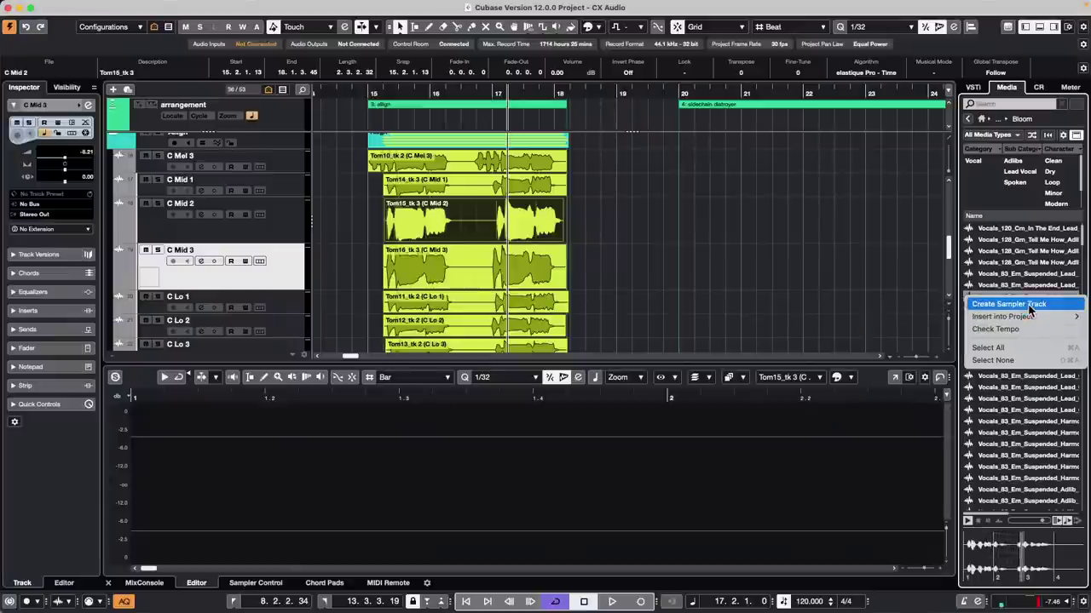
left_click(1027, 305)
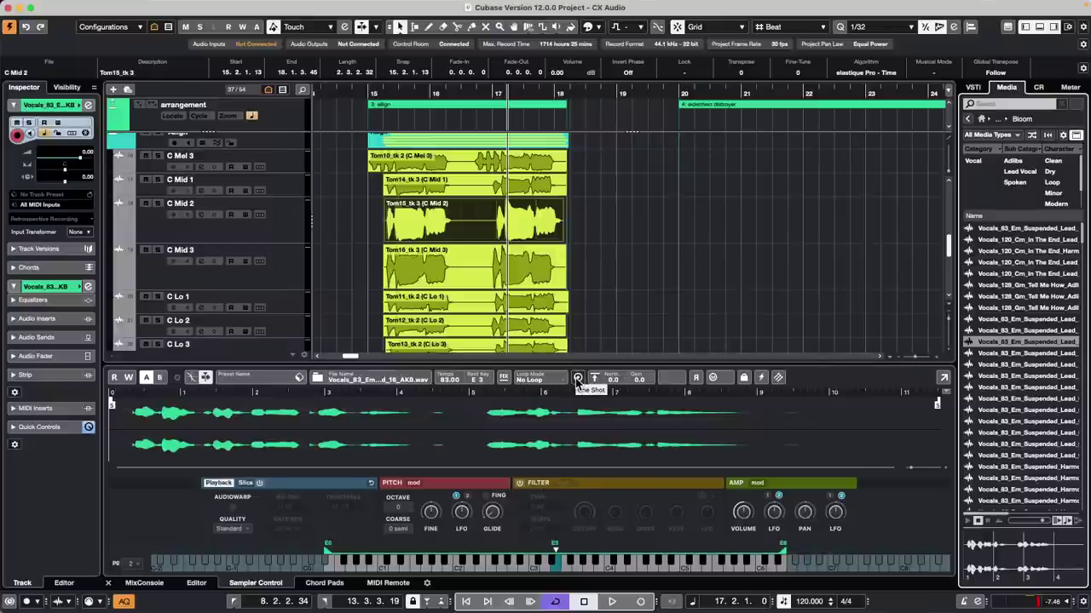
Step: Move the sample start marker slightly later and switch AudioWarp on, leaving Monophonic Mode off
left_click(713, 378)
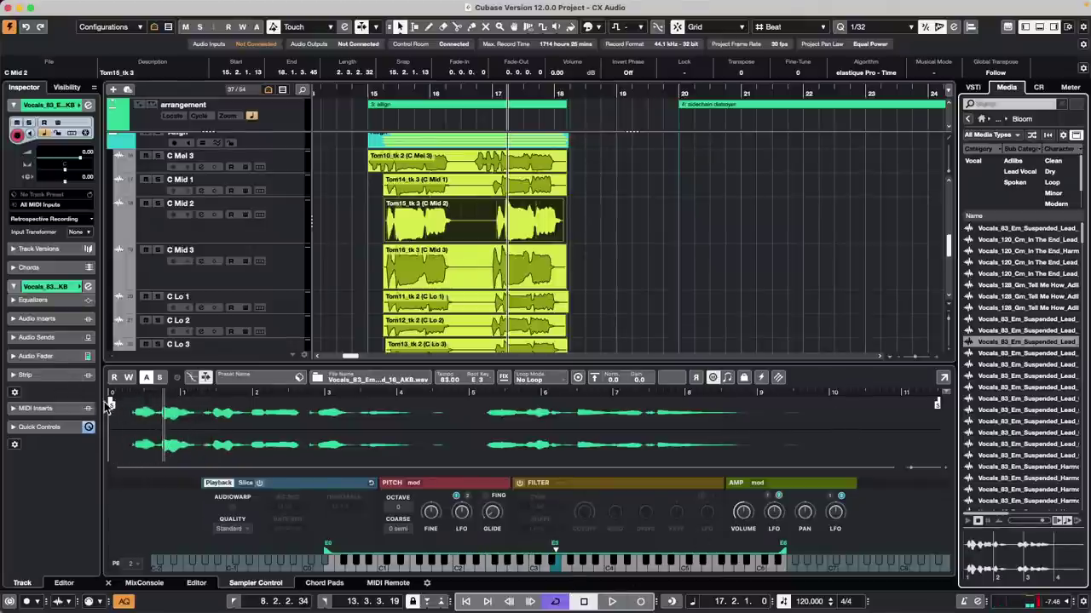
left_click_drag(111, 402, 131, 404)
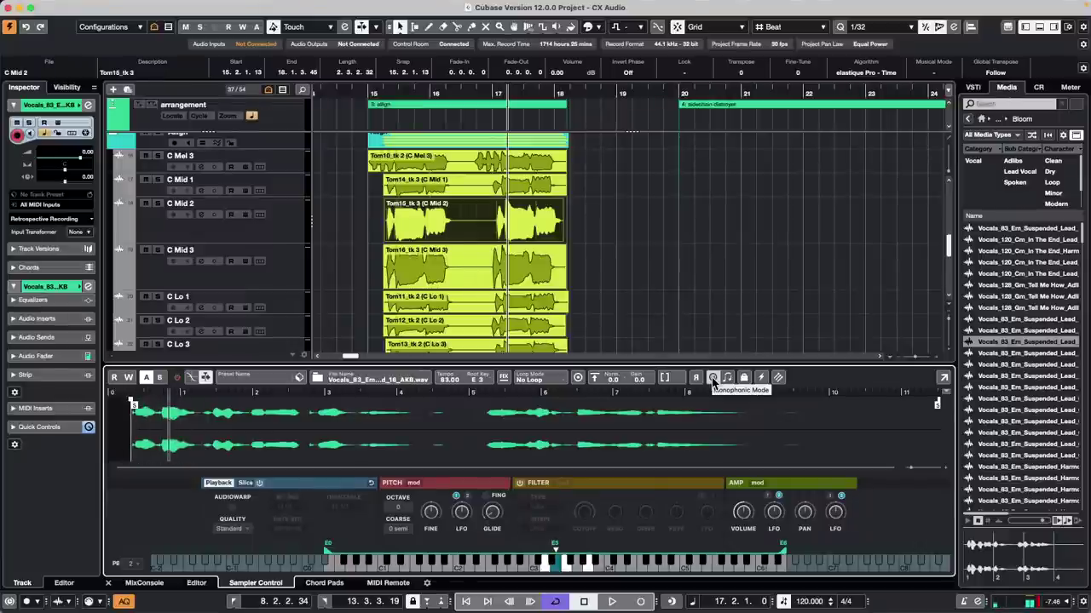
left_click(713, 379)
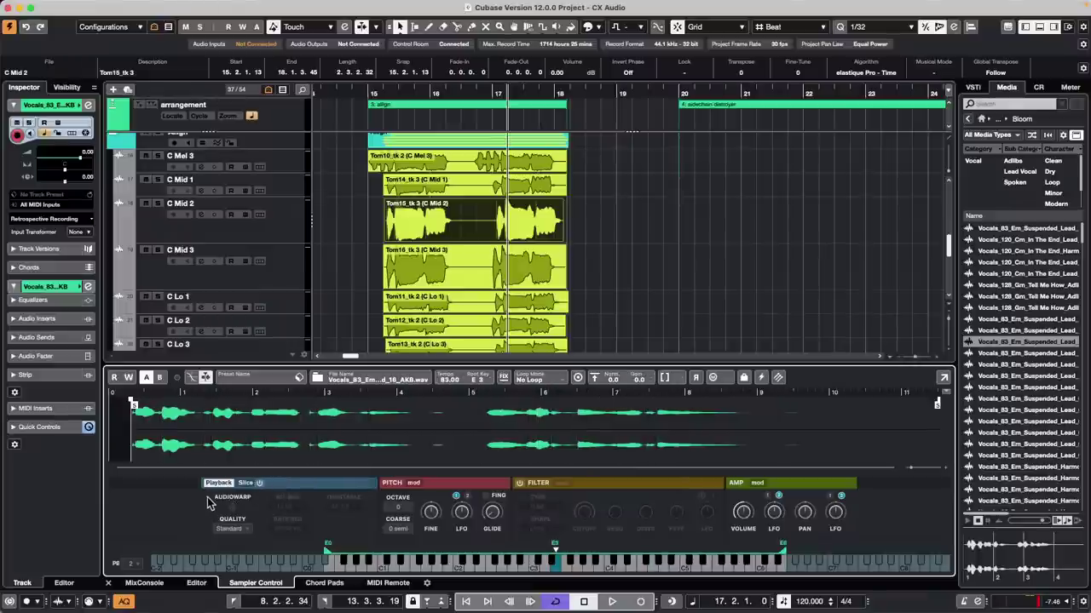
left_click(231, 509)
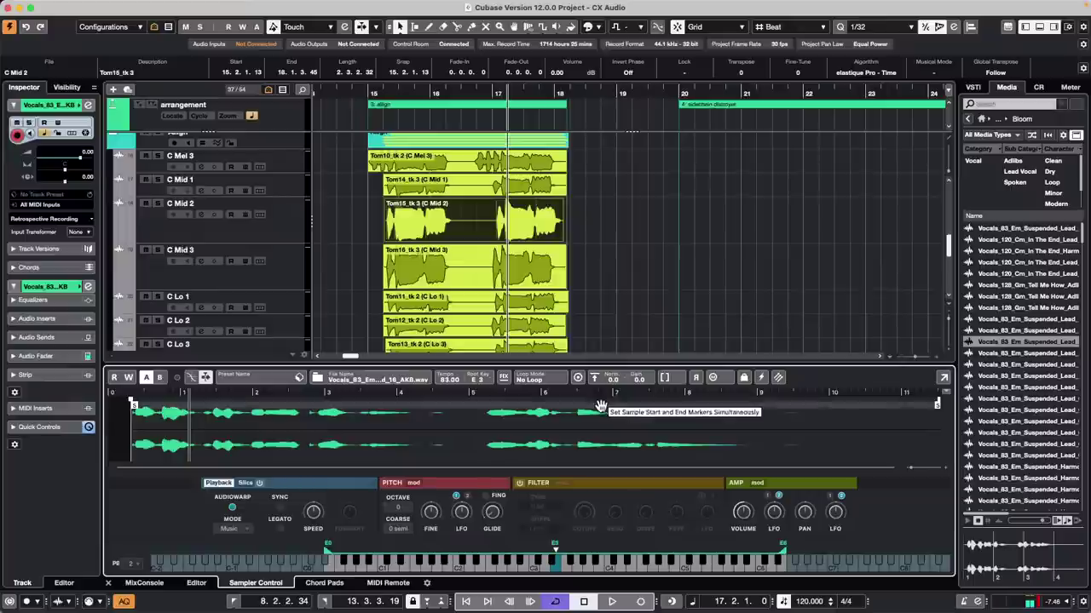
left_click(713, 379)
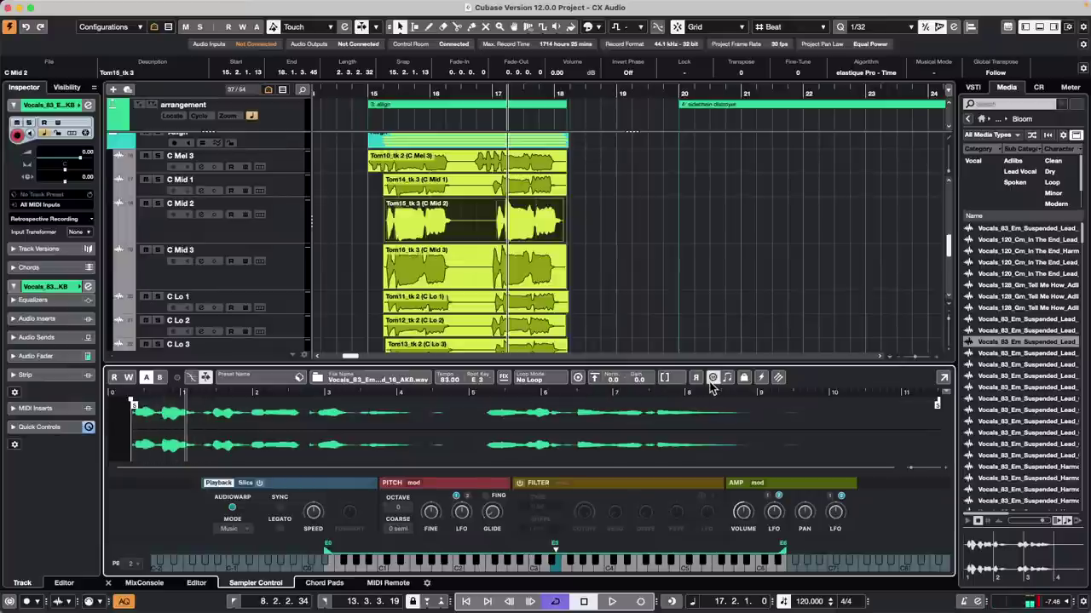
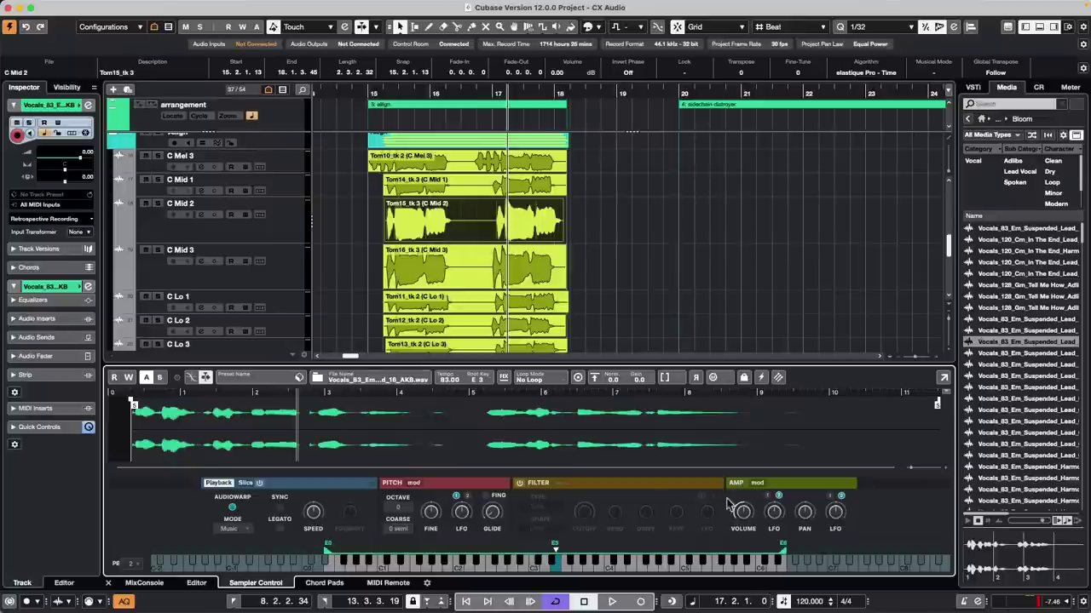
Step: Zoom out and stagger the Tom takes: Tom14_tk3 to bar 19, Tom15_tk3 to bar 13, Tom16_tk3 to bar 17, and nudge Tom12_tk2
left_click(385, 82)
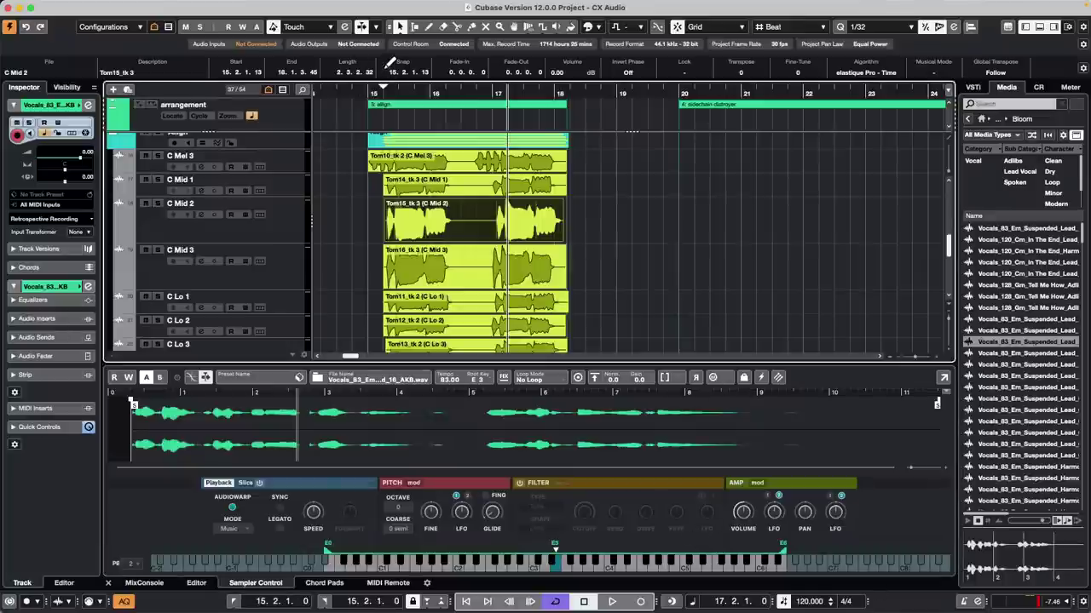
left_click_drag(388, 79, 392, 79)
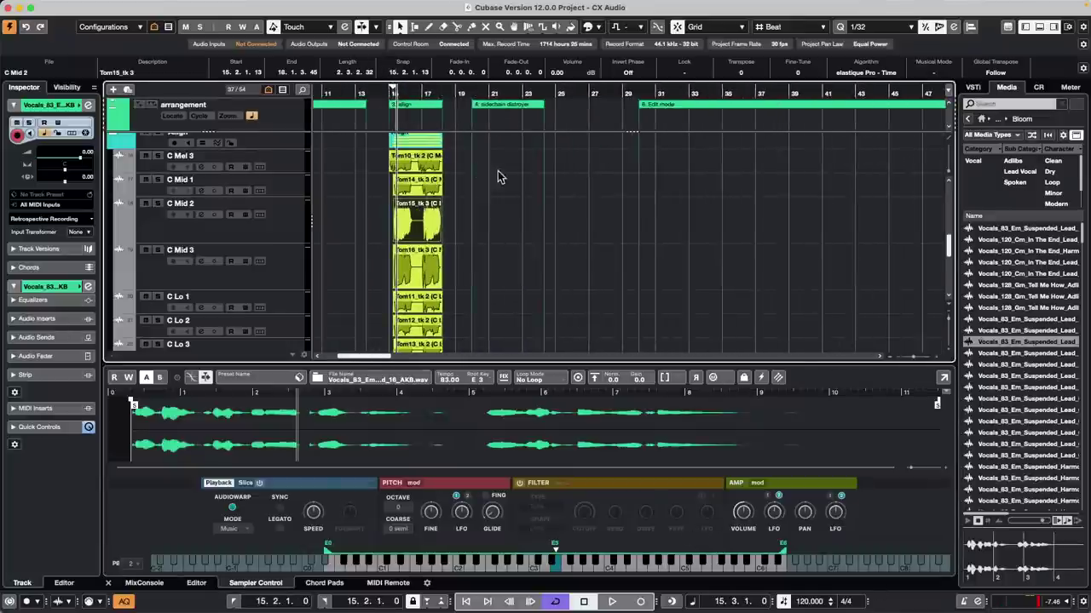
left_click_drag(414, 187, 478, 193)
left_click_drag(416, 217, 380, 218)
left_click(417, 271)
left_click_drag(418, 271, 463, 300)
left_click(409, 324)
mouse_move(409, 324)
left_mouse_down()
mouse_move(388, 324)
mouse_move(437, 324)
mouse_move(424, 322)
left_mouse_up()
Step: Set the playback position to bar 11.4 and marquee-select all the Tom takes
scroll(482, 334, "down", 1)
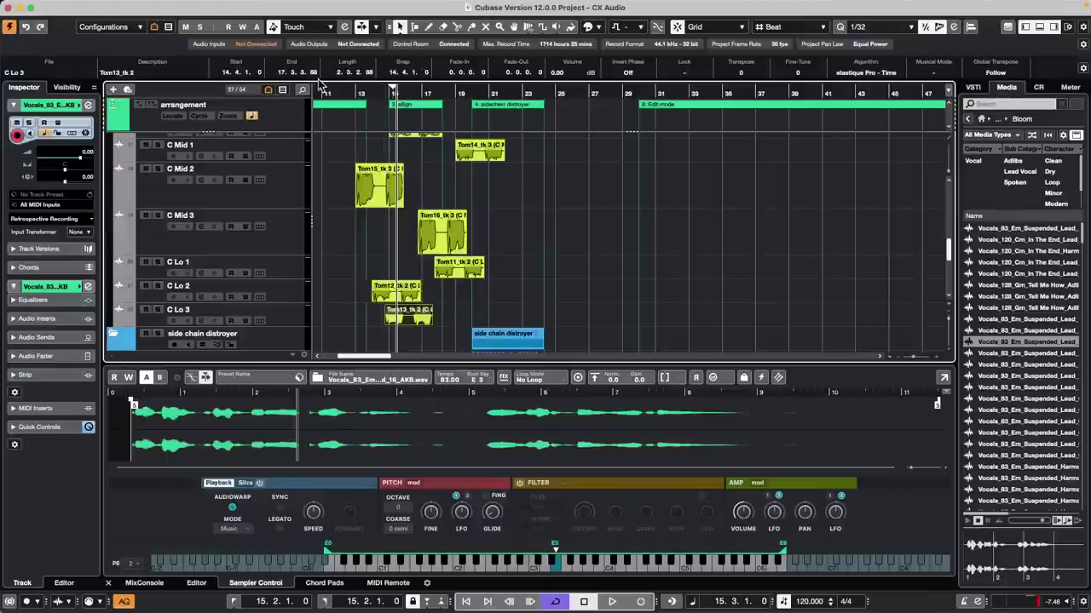
left_click(337, 90)
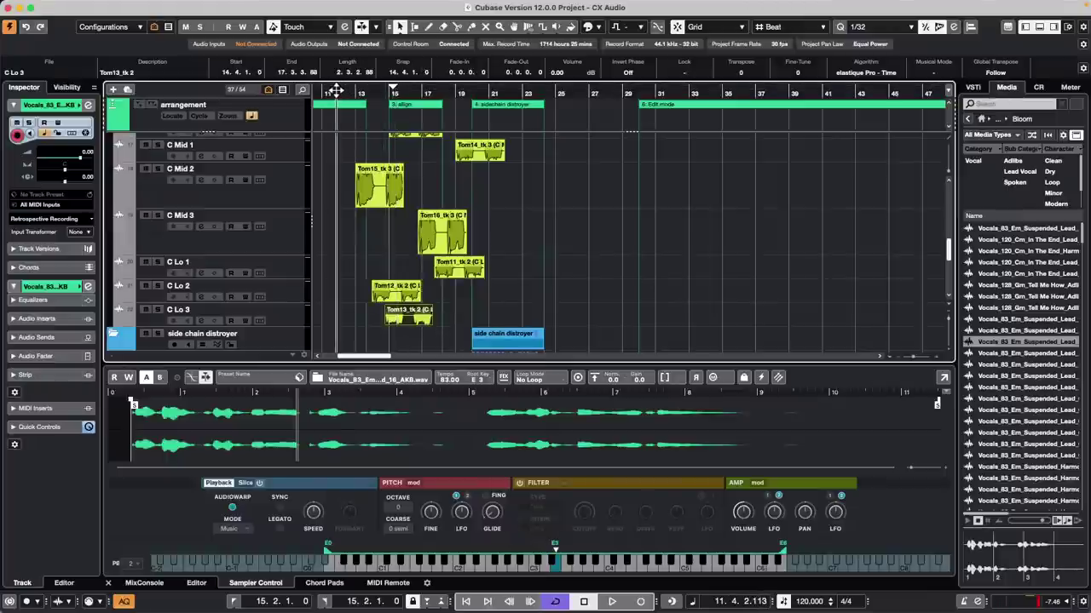
left_click_drag(520, 147, 372, 332)
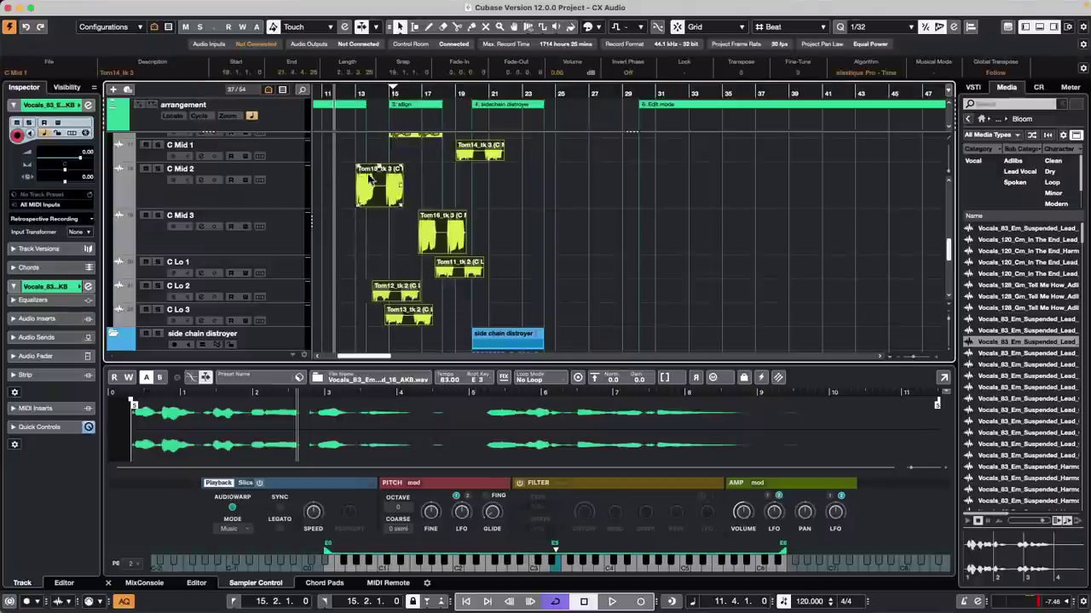
Step: Apply Edit > Move > Event Ends to Cursor so the selected takes end at bar 11.4
left_click(102, 7)
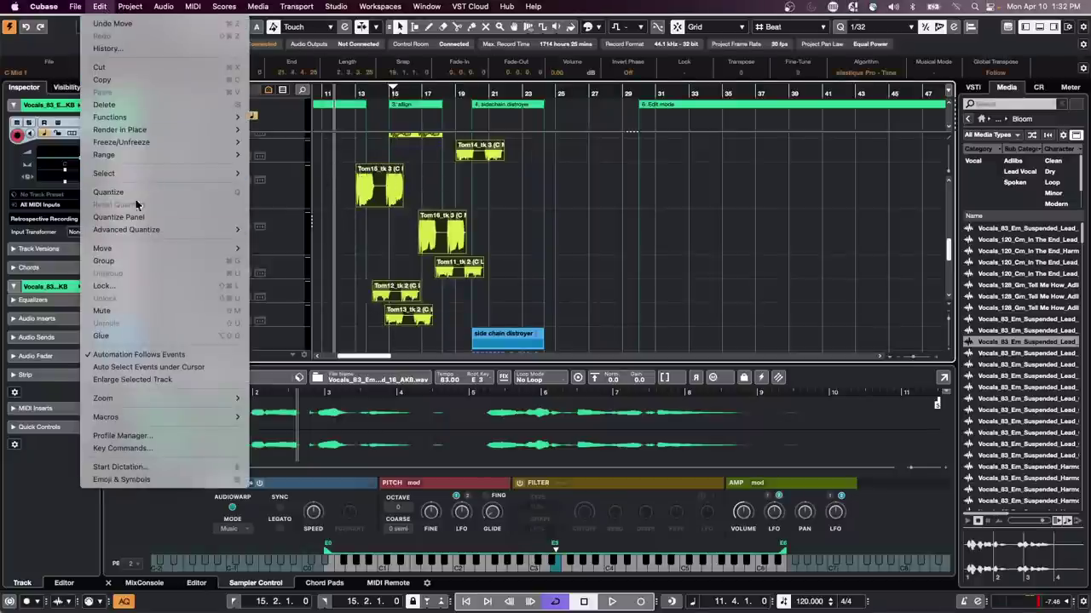
mouse_move(146, 143)
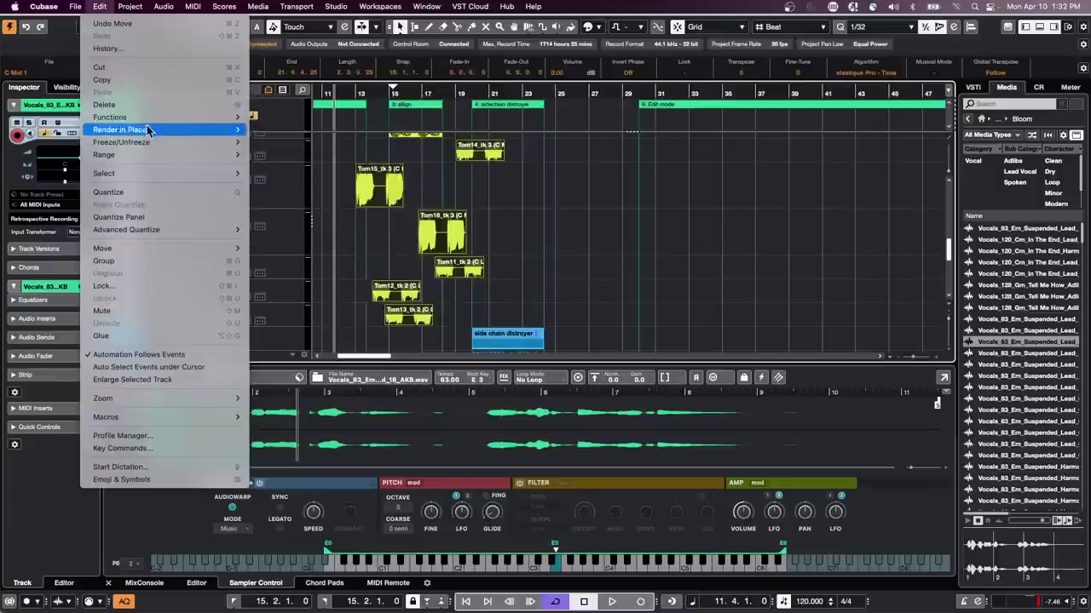
mouse_move(149, 175)
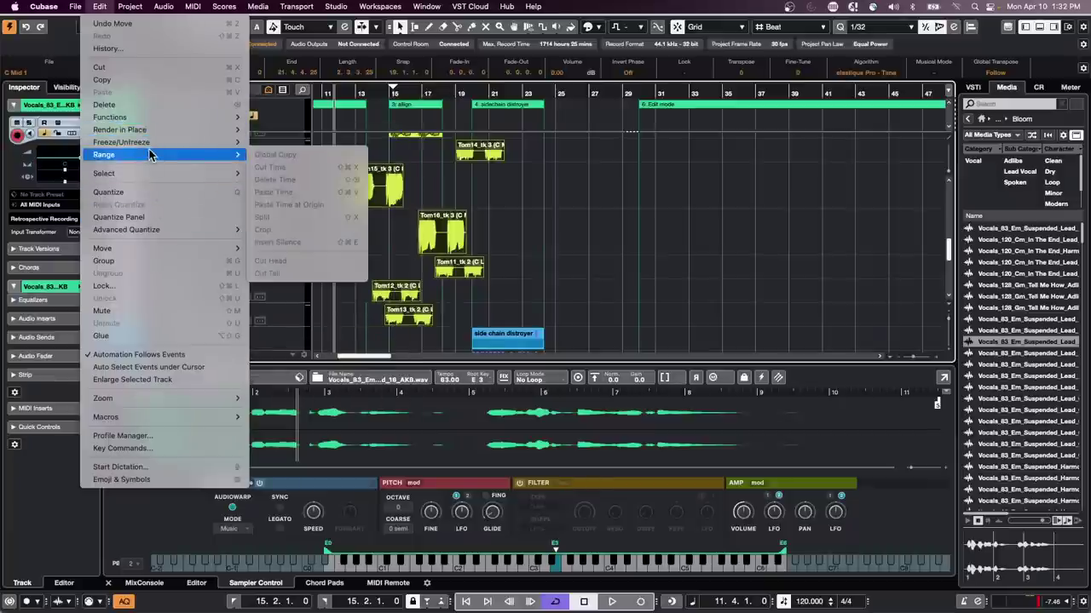
mouse_move(146, 248)
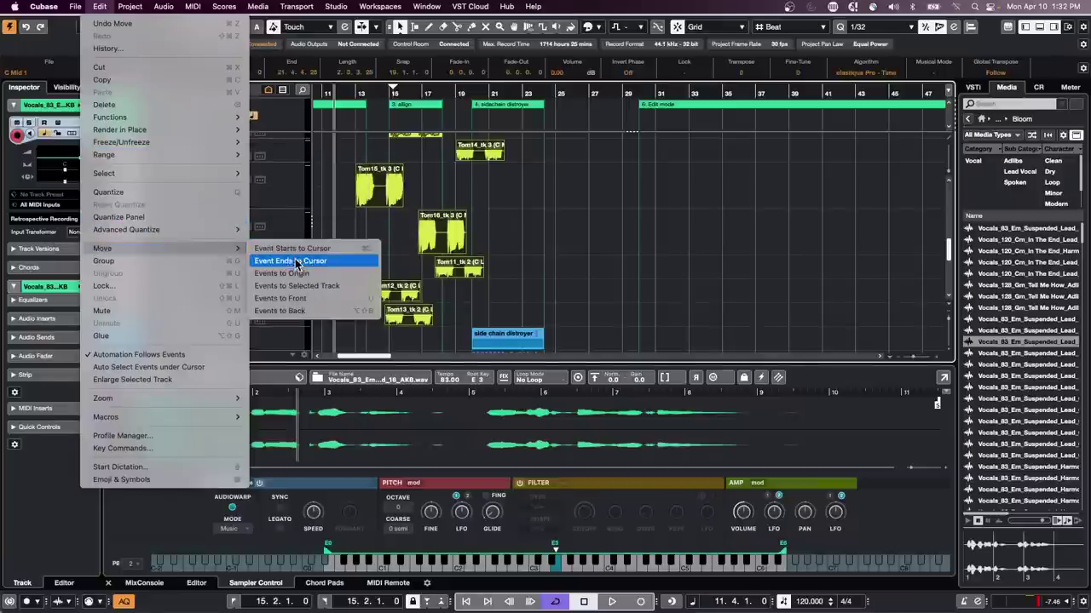
left_click(341, 265)
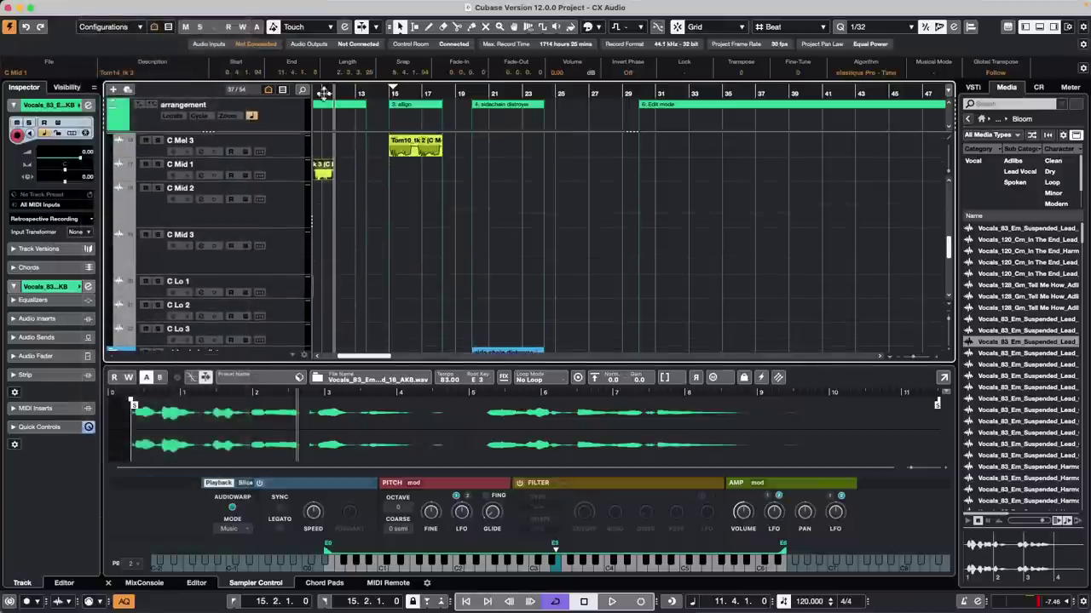
Step: Reselect the six Tom takes, set the playback position to bar 14.2, and open the Project menu
left_click_drag(323, 90, 513, 87)
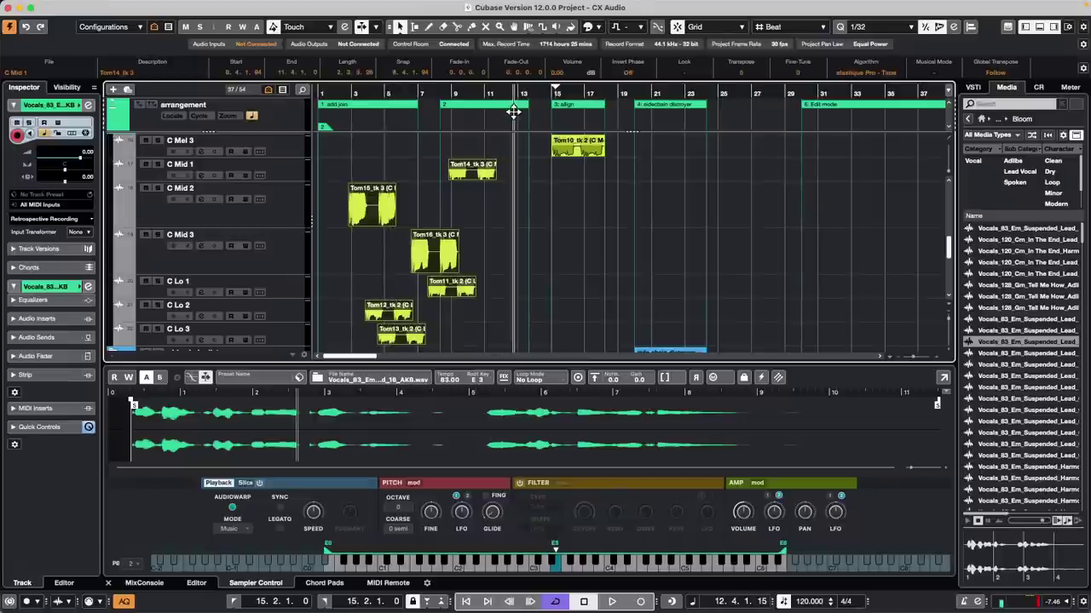
left_click(503, 204)
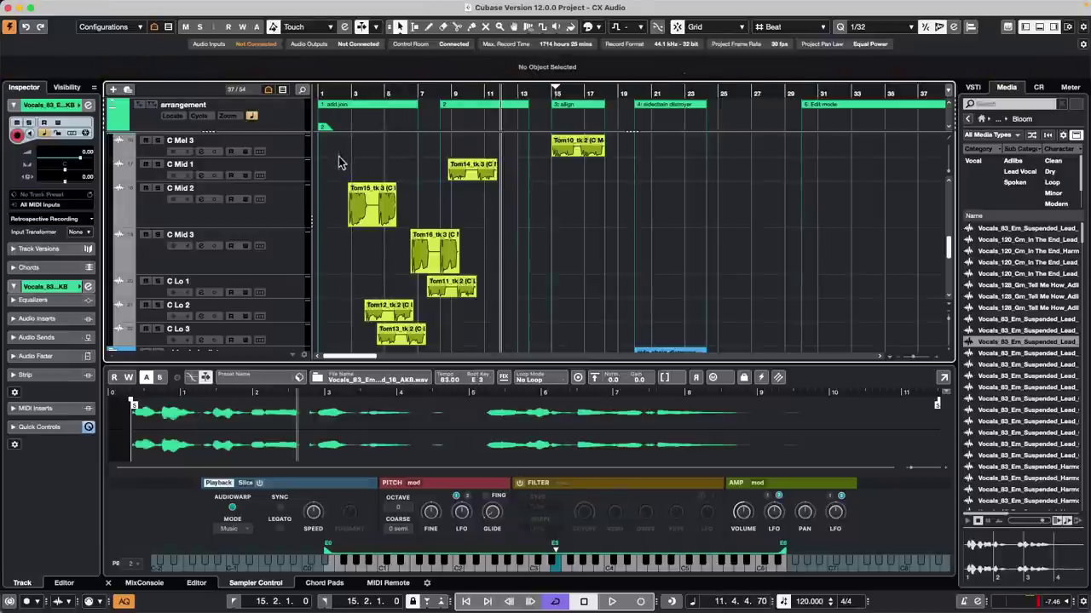
left_click_drag(337, 154, 476, 349)
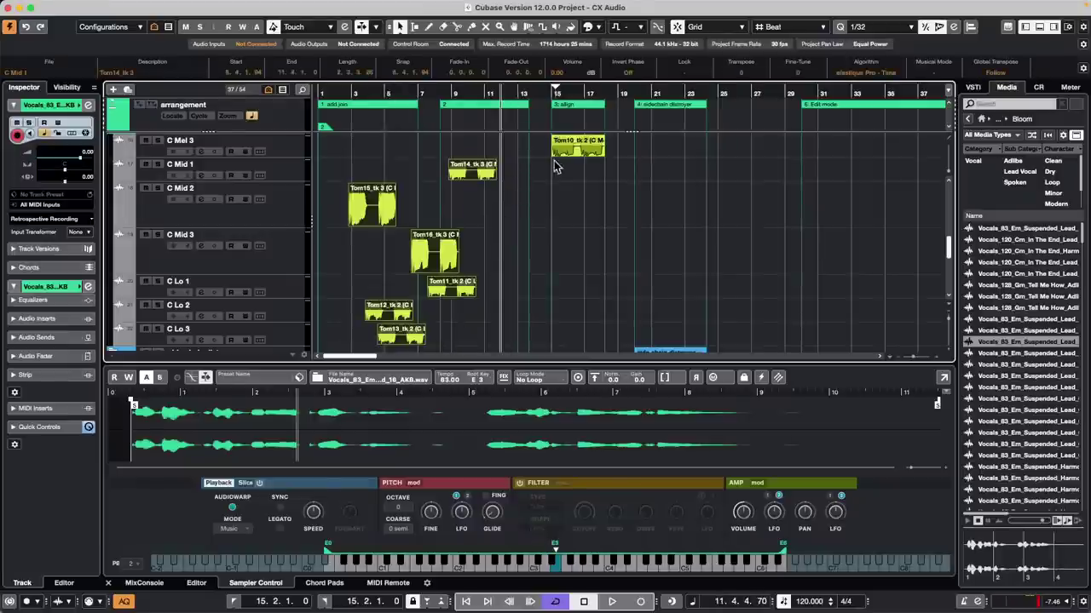
left_click(537, 92)
left_click(158, 7)
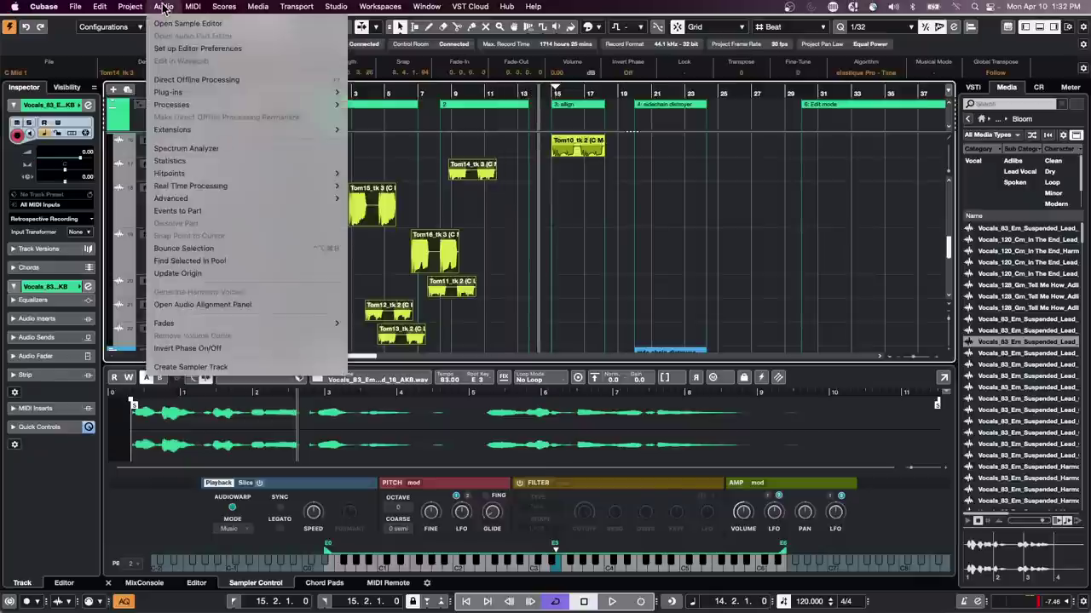
Step: Open the Project Logical Editor and set the first filter to Container Type Equal Event
mouse_move(206, 294)
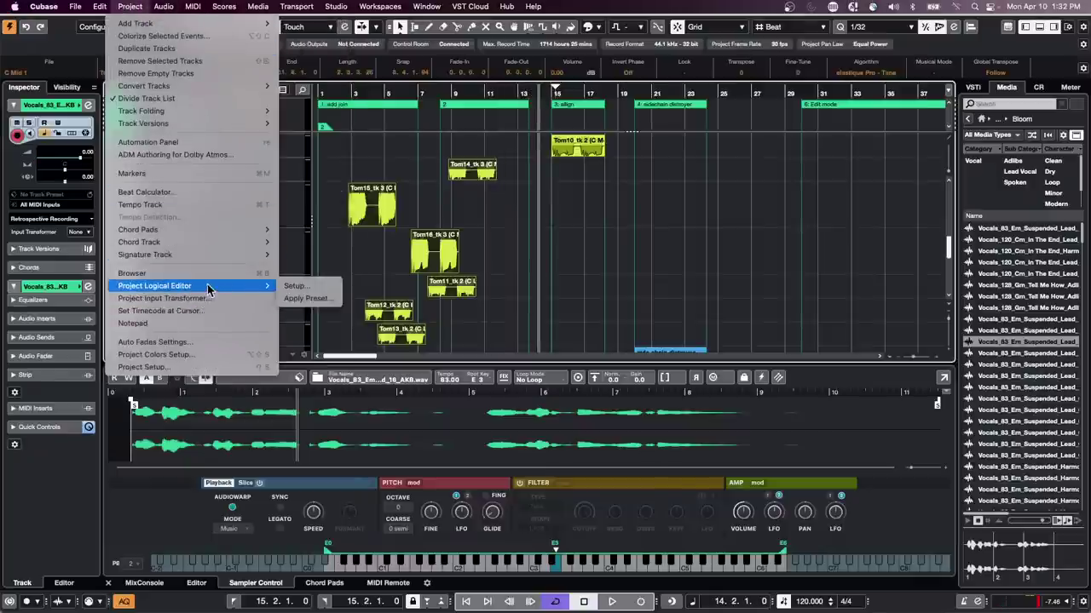
left_click(334, 288)
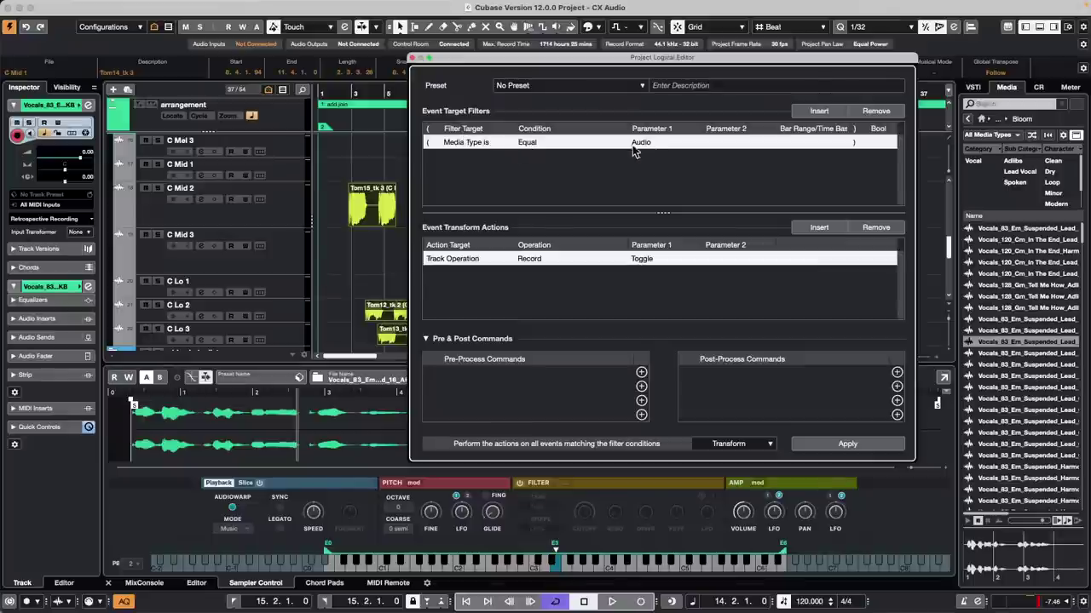
left_click(458, 146)
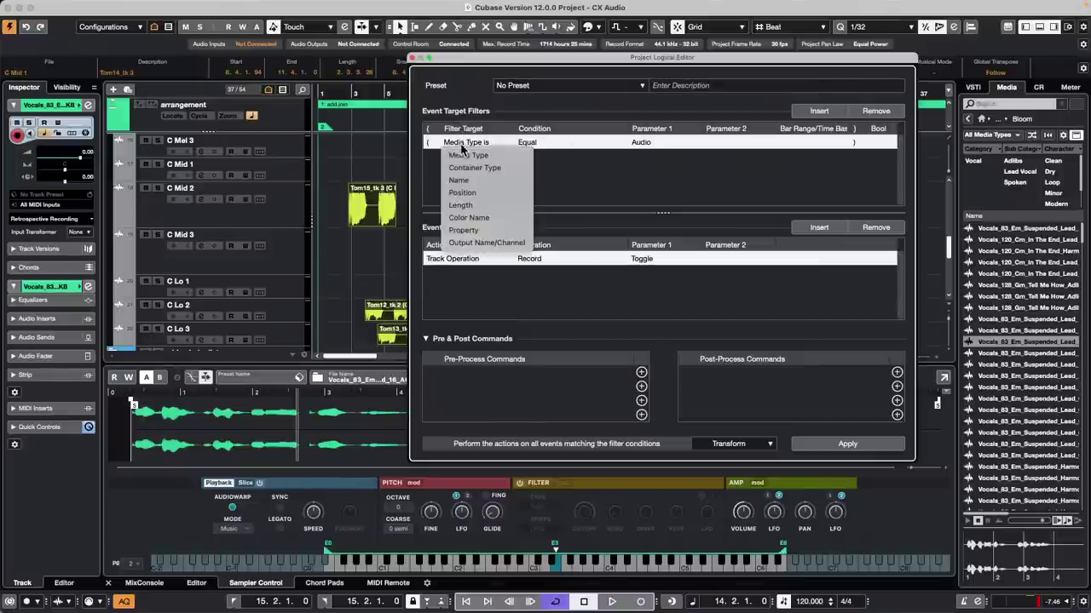
left_click(468, 167)
left_click(651, 143)
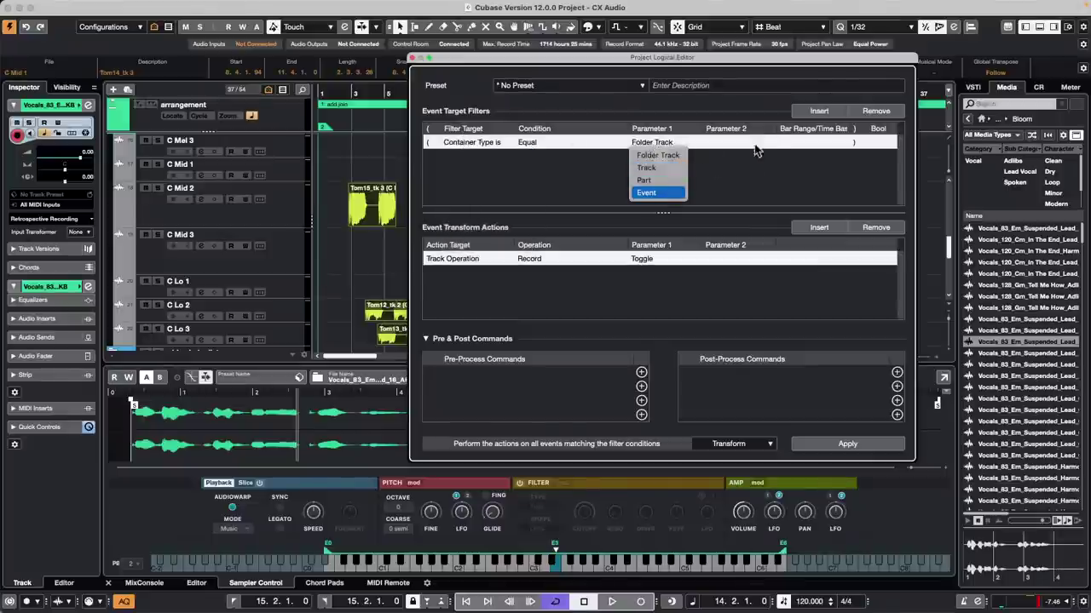
left_click(668, 193)
Step: Add a second filter condition on Property, set to Is Selected
left_click(819, 111)
left_click(454, 157)
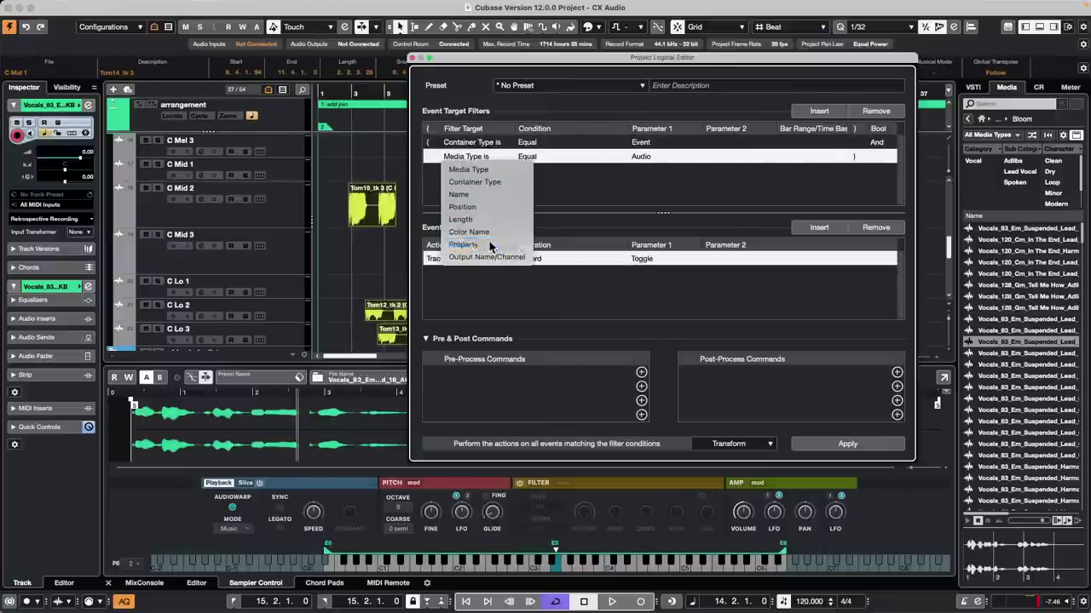
left_click(464, 245)
left_click(648, 157)
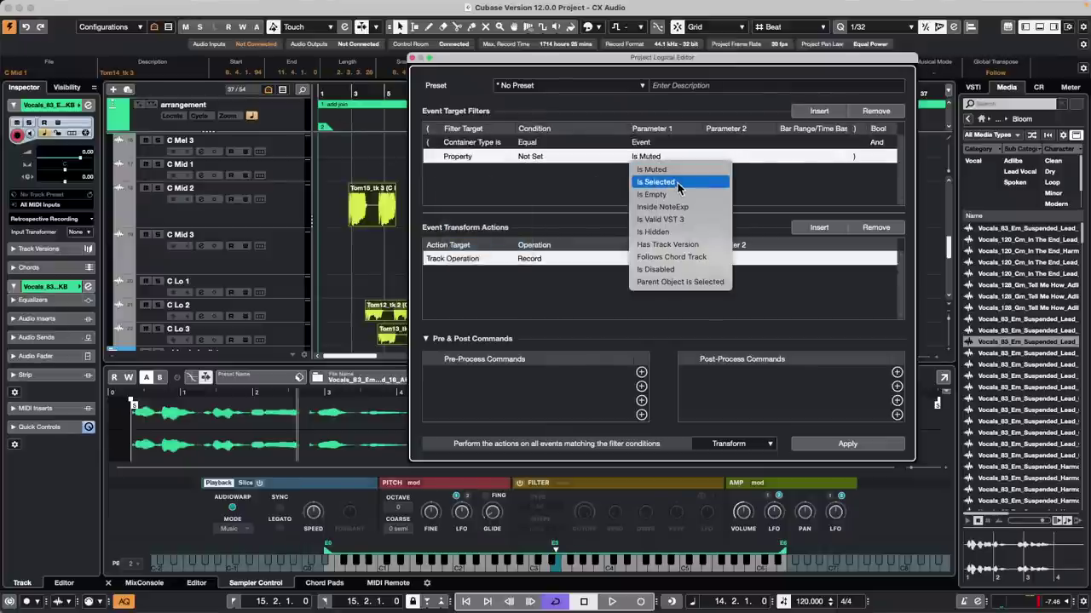
left_click(677, 182)
Step: Set the action to Position Move to Cursor
left_click(453, 259)
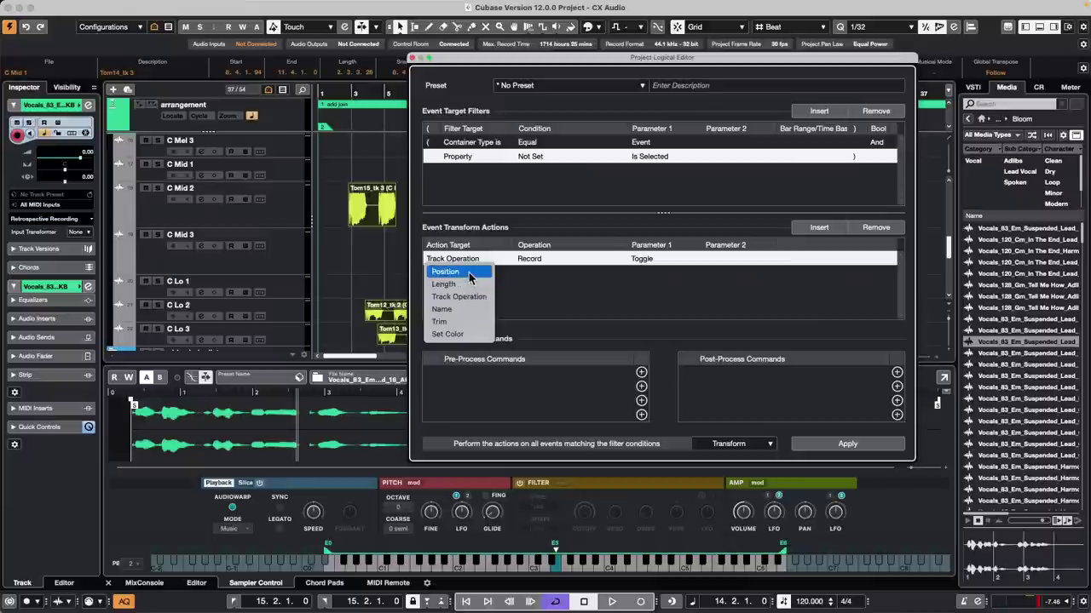
left_click(468, 273)
left_click(533, 259)
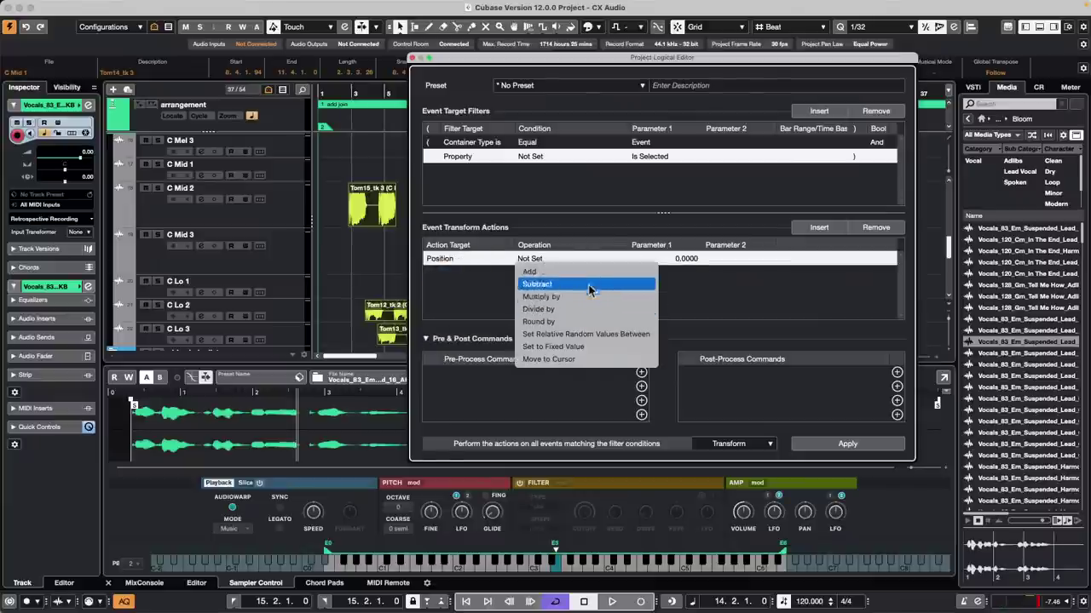
left_click(593, 358)
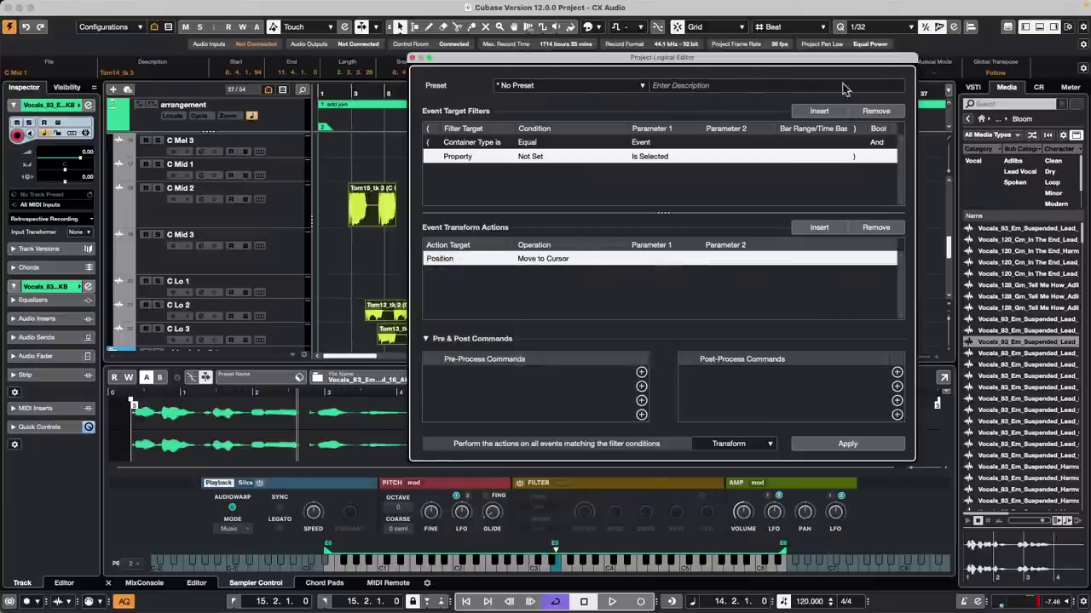
Step: Correct the second filter to Property Is Set Is Selected
left_click_drag(607, 57, 843, 95)
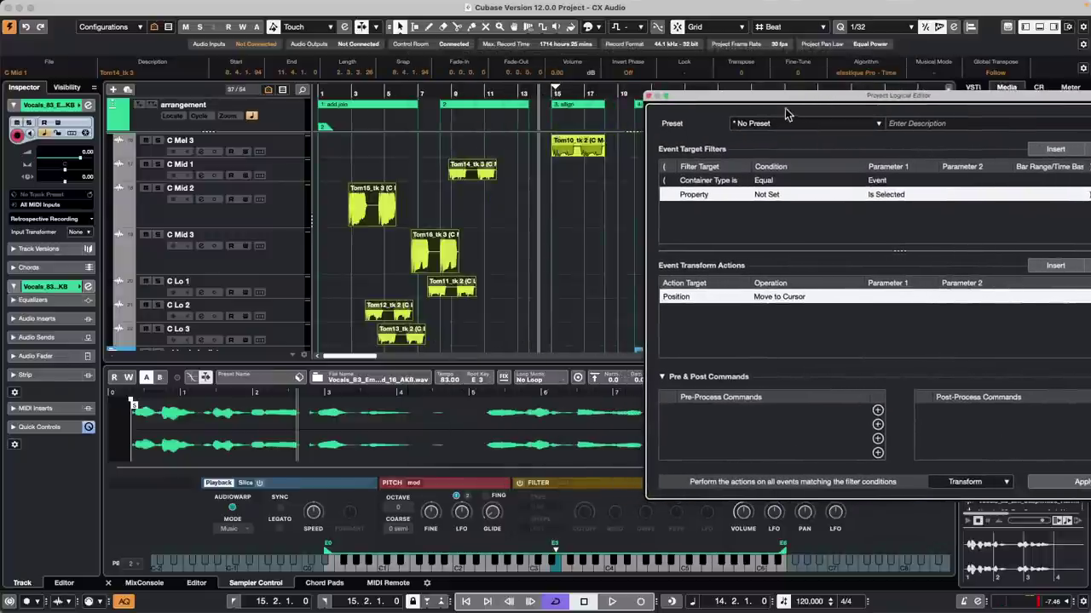
left_click_drag(784, 101, 696, 94)
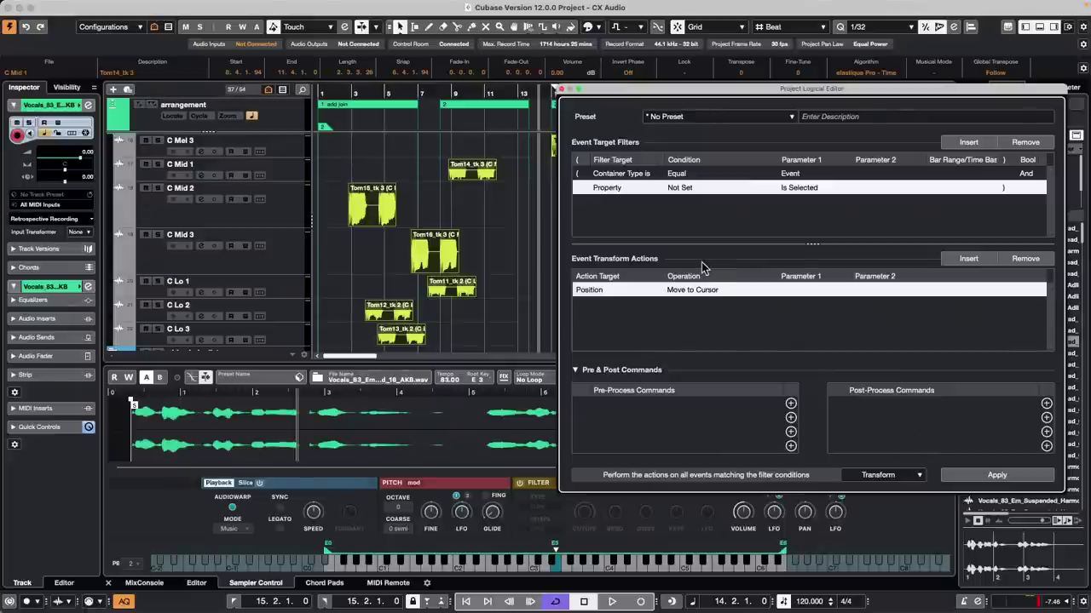
left_click(691, 189)
left_click(695, 196)
left_click(805, 188)
left_click(805, 189)
left_click(807, 189)
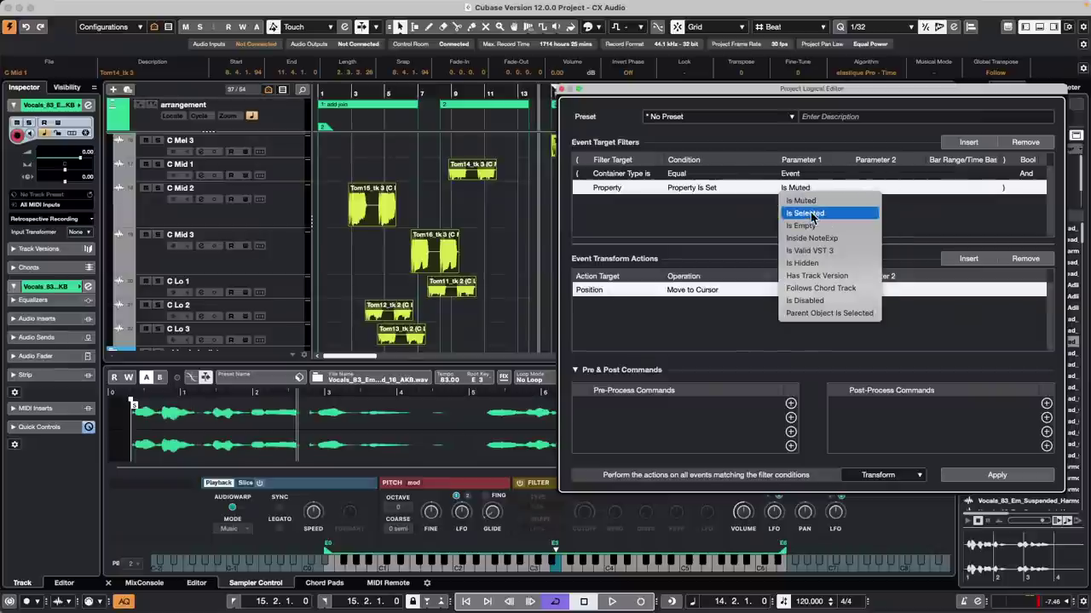
left_click(804, 213)
Step: Apply the rule to line the six selected takes up at bar 14.2
left_click_drag(622, 85, 686, 89)
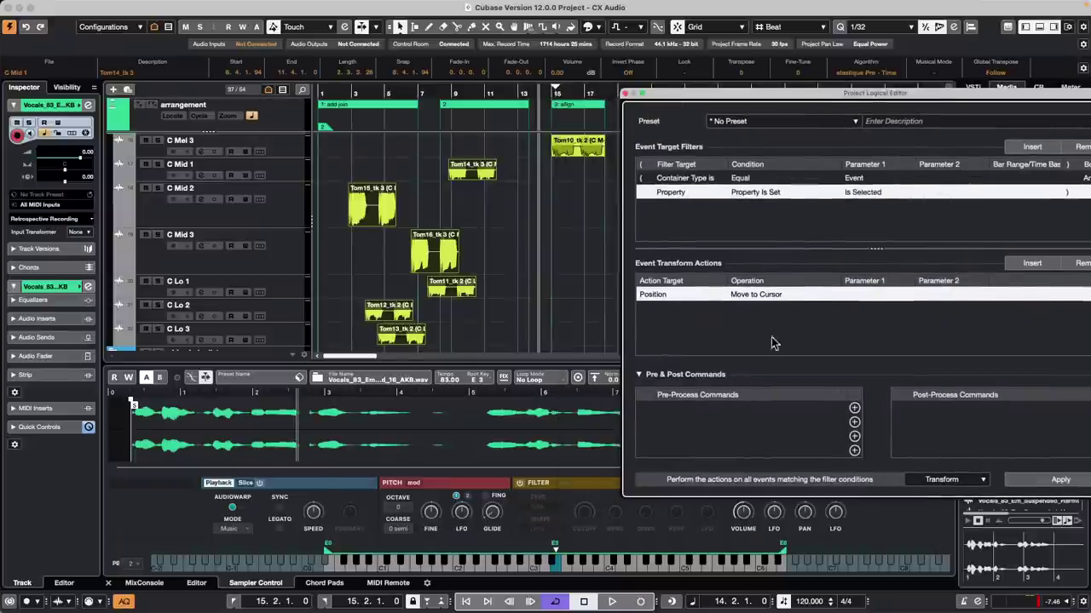
left_click(1060, 480)
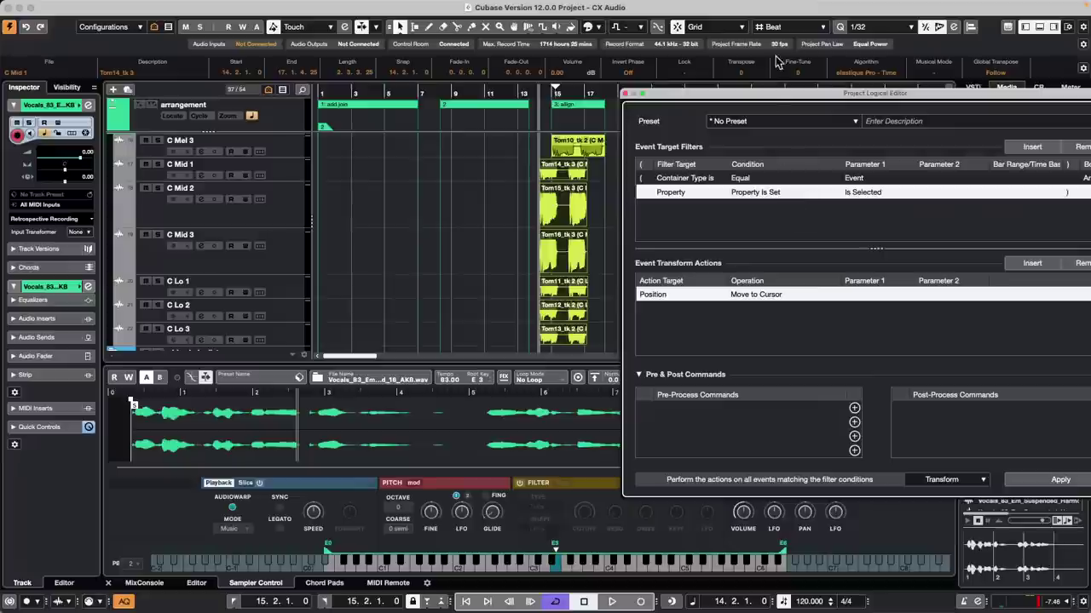
left_click_drag(843, 89, 718, 92)
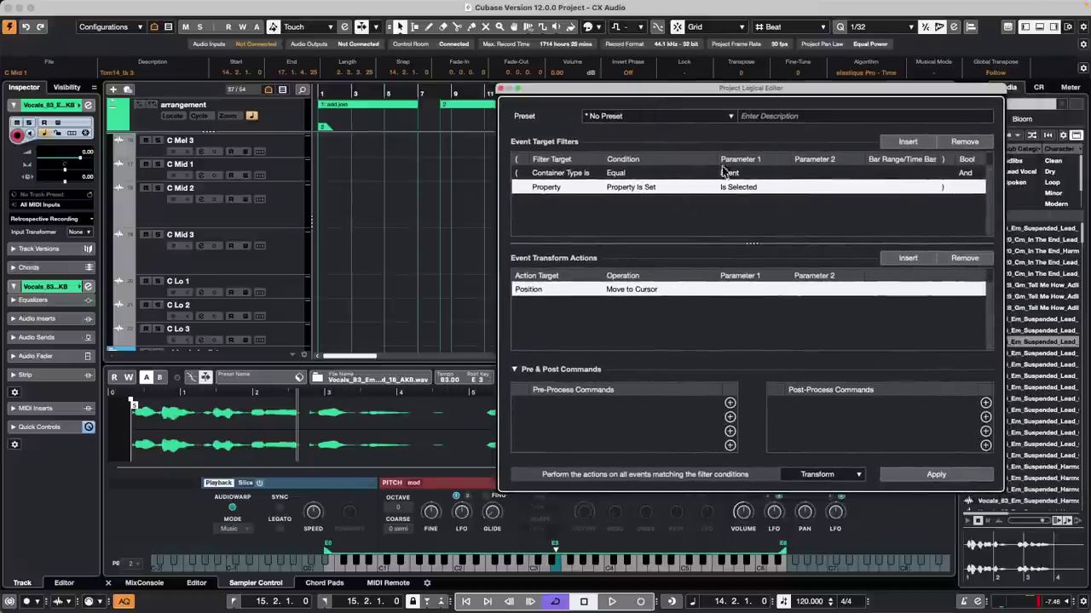
Step: Save the current setup as the preset 'CCLS Move Multiple Selected Events to Cursor'
left_click(641, 115)
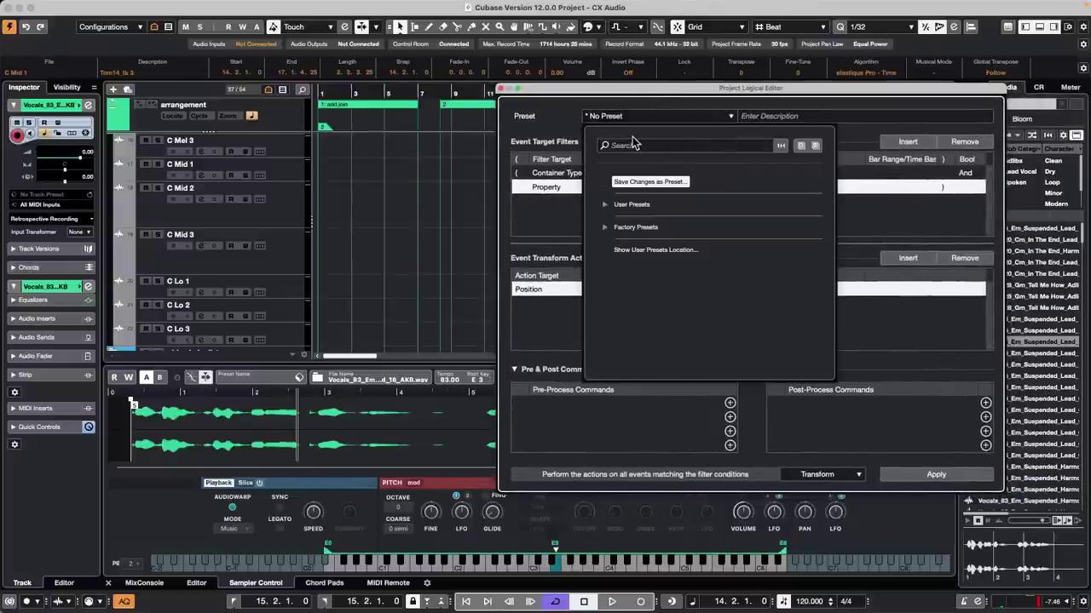
left_click(633, 145)
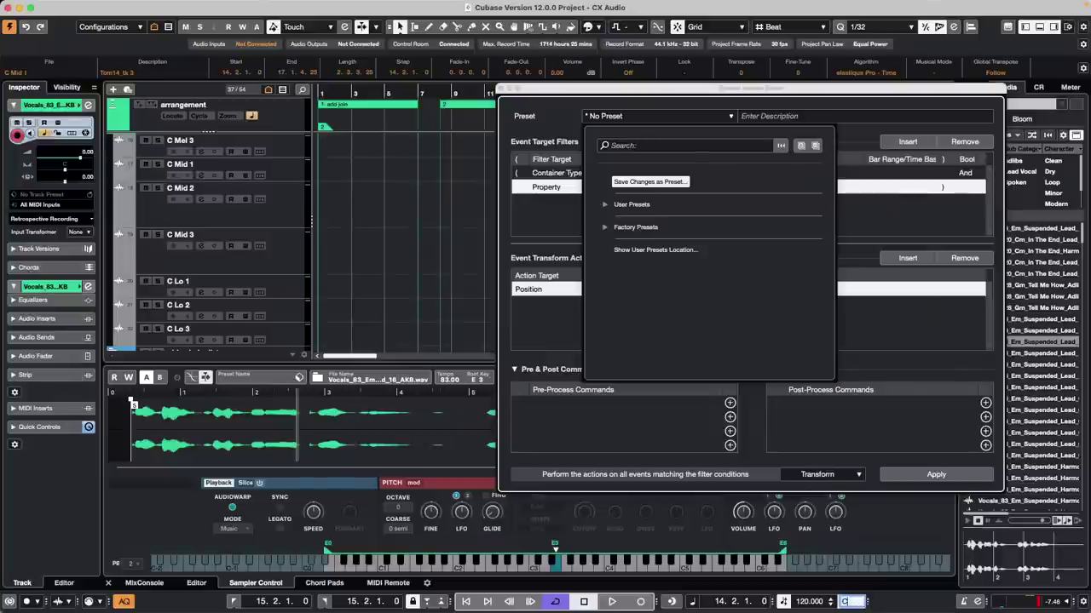
left_click(641, 182)
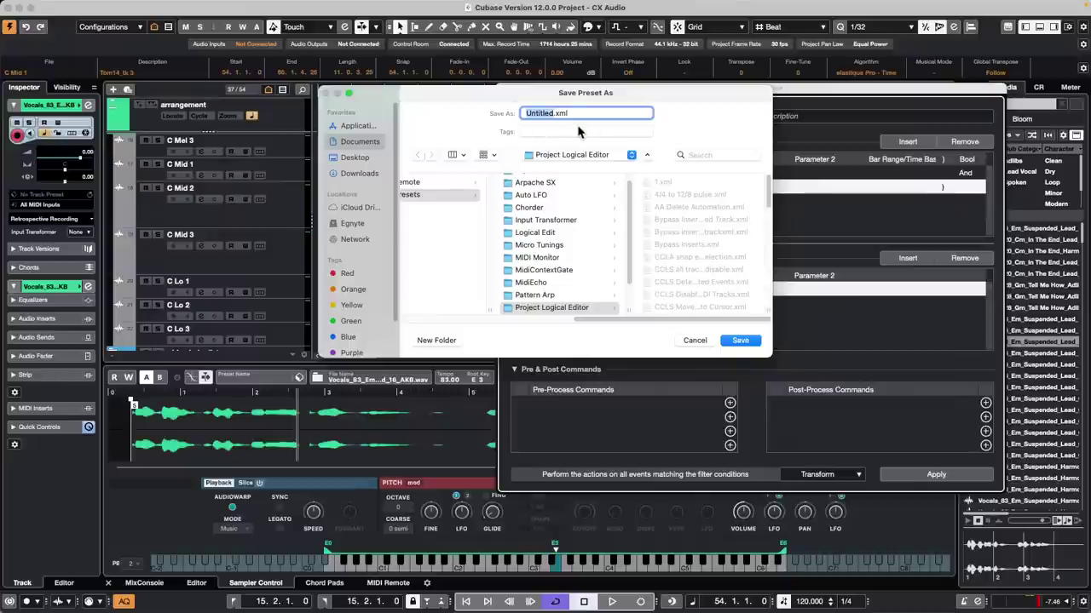
type("CCLS Move Multiple Select")
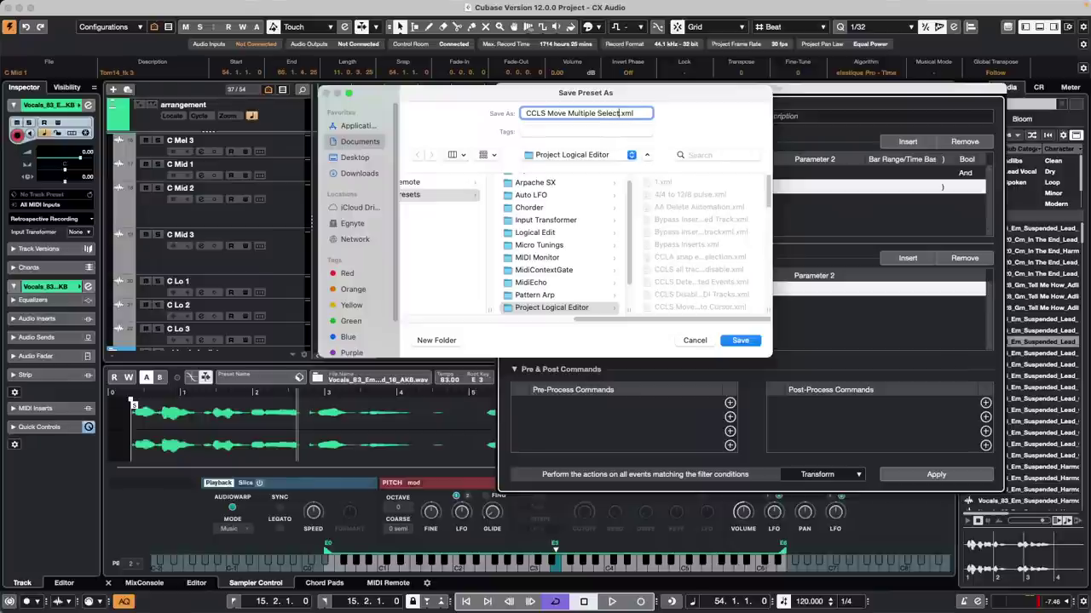
type("ed Events to Cursor")
key("Return")
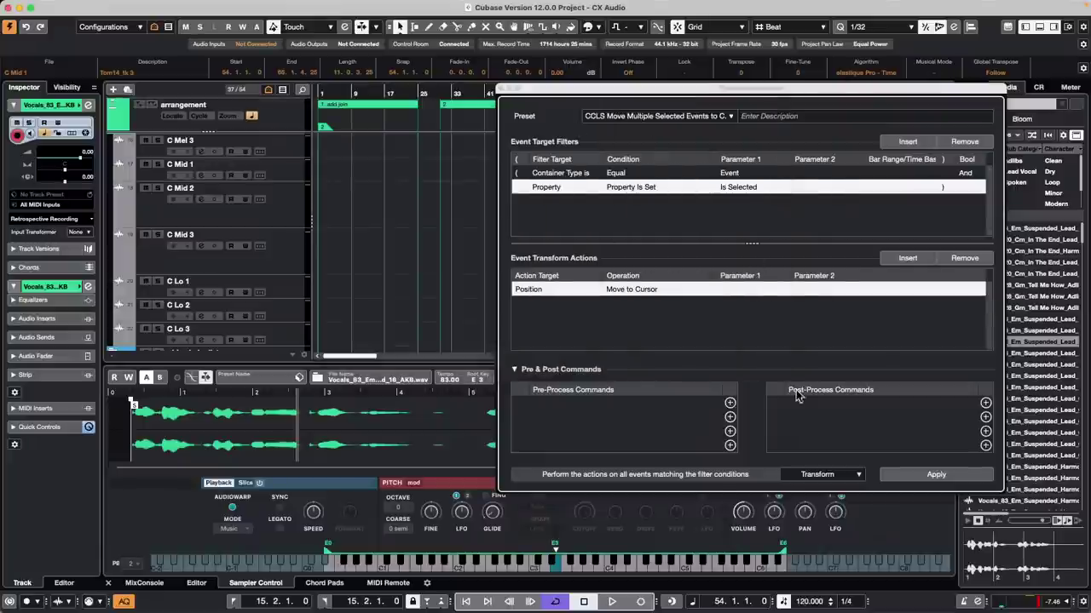
Step: Close the Project Logical Editor window to return to the project
left_click(501, 88)
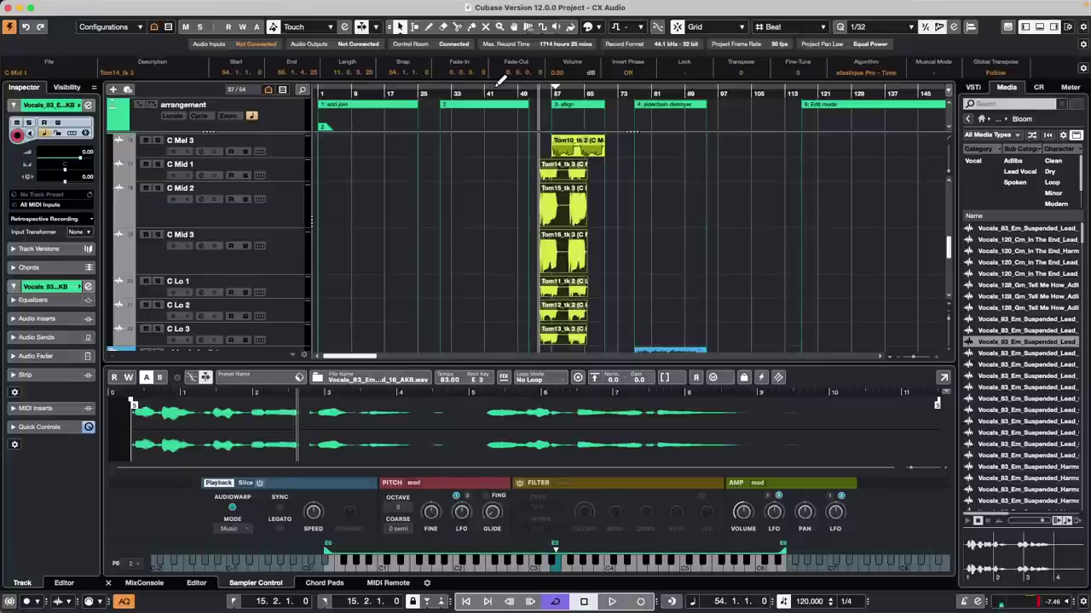
left_click(336, 6)
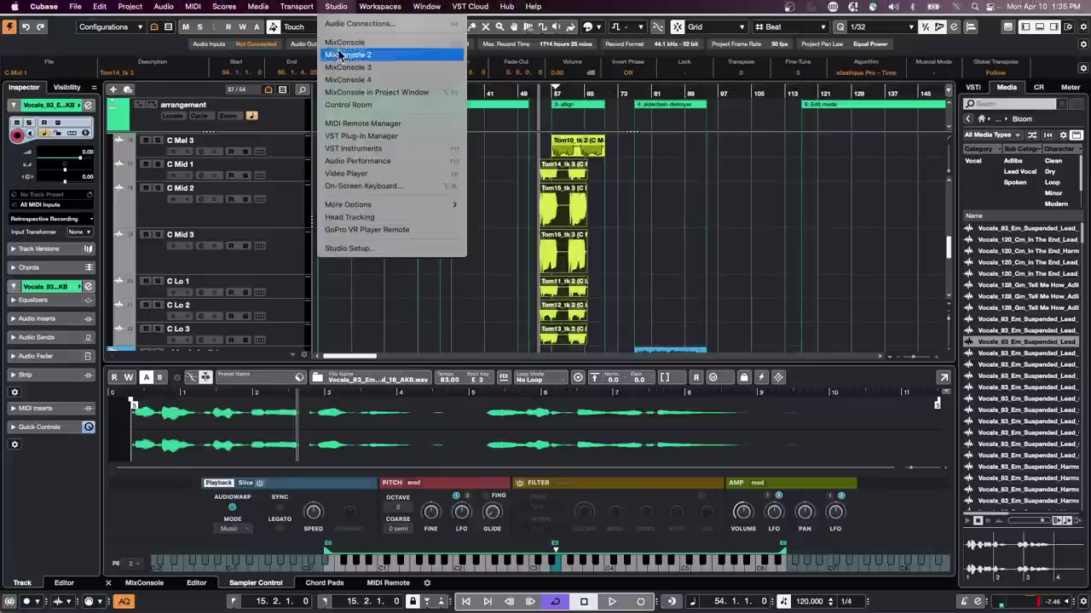
left_click(380, 247)
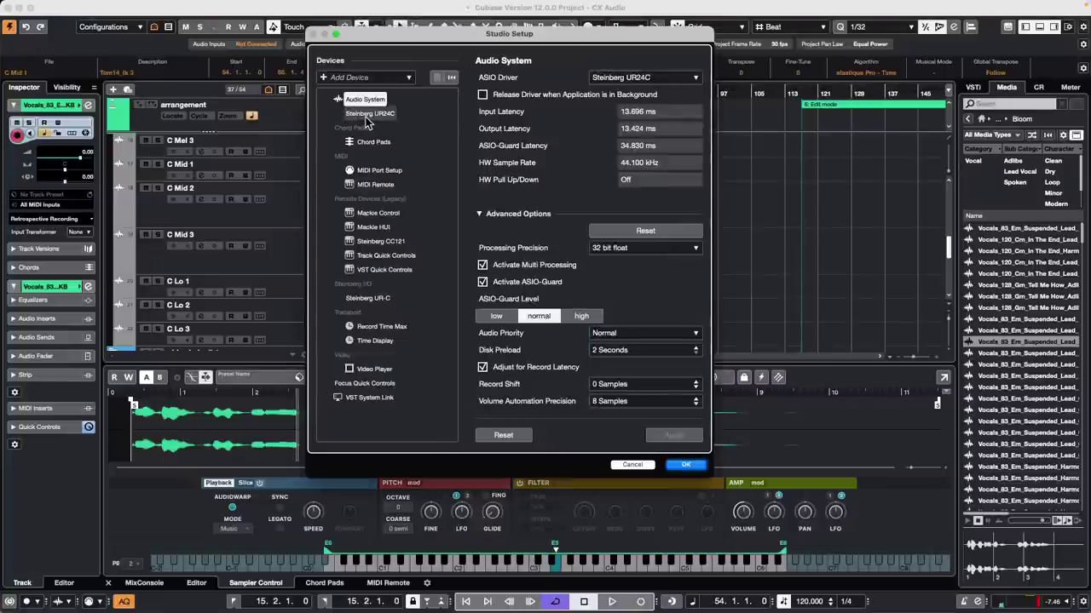
left_click(368, 115)
left_click(538, 78)
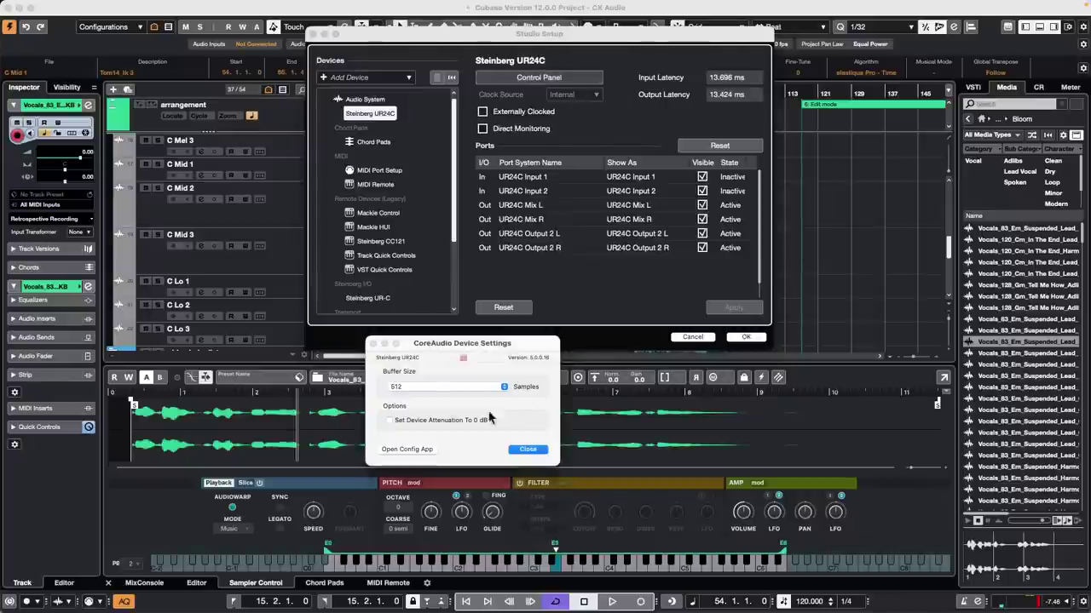
left_click(420, 387)
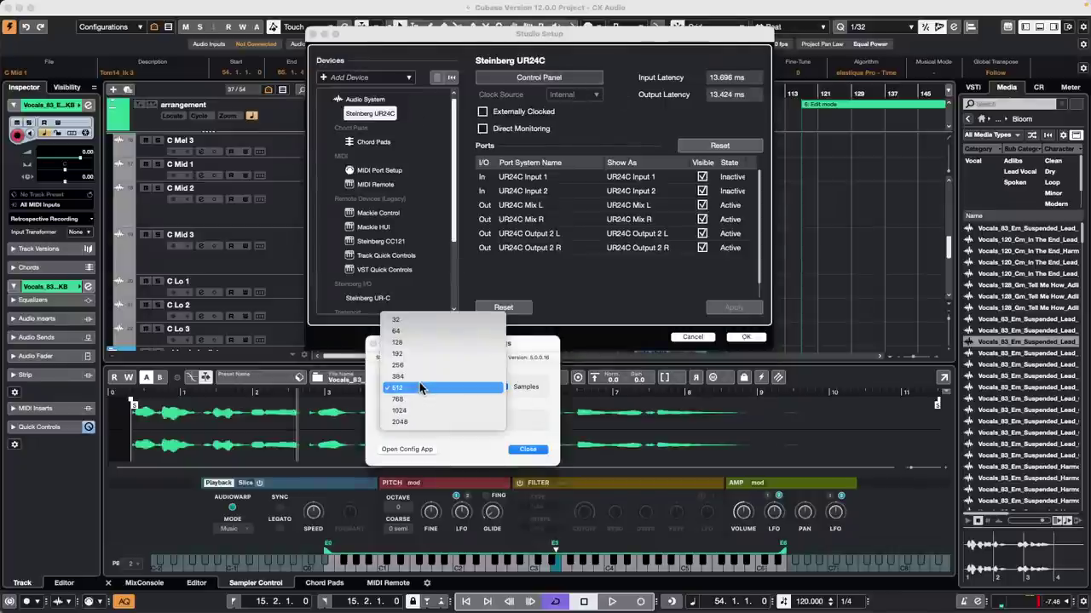
left_click(544, 350)
left_click(528, 450)
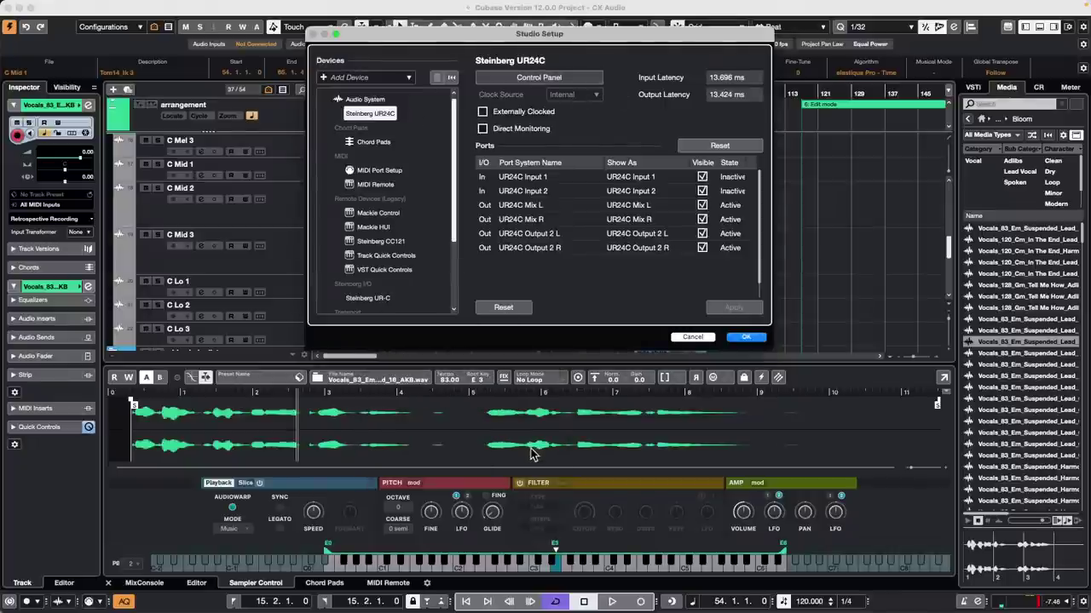
left_click(745, 338)
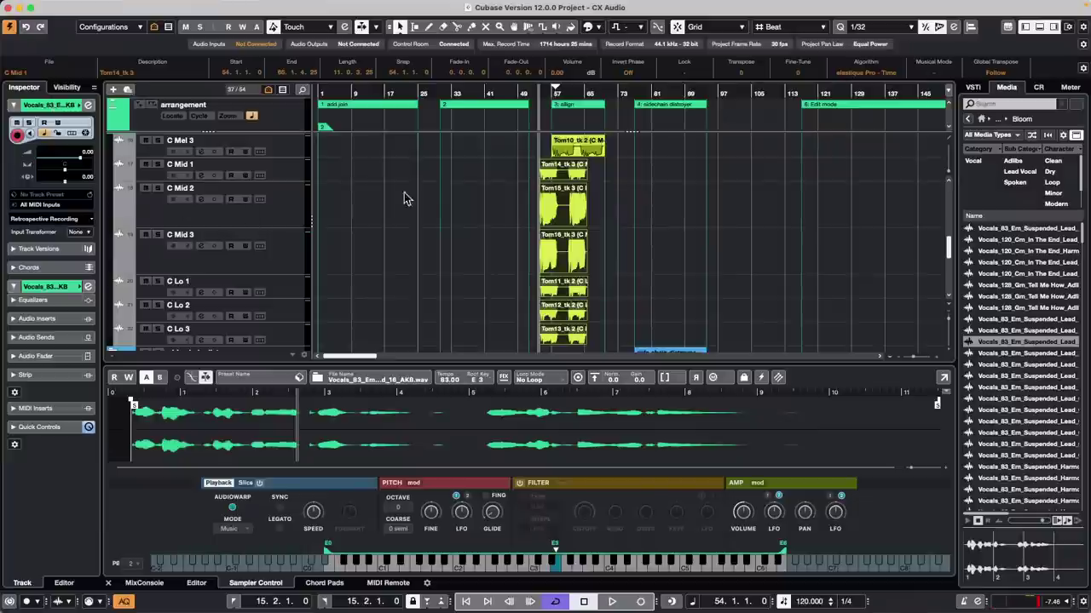
scroll(394, 228, "down", 1)
scroll(394, 228, "down", 10)
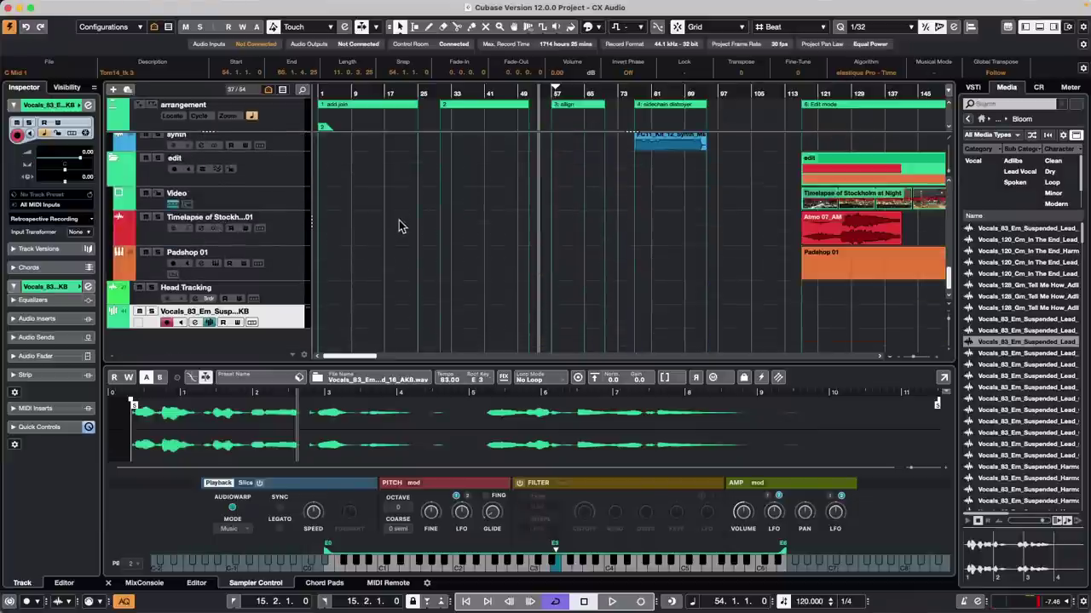
Step: Add an Instrument track with No VST Instrument from the track list context menu
right_click(290, 317)
mouse_move(379, 320)
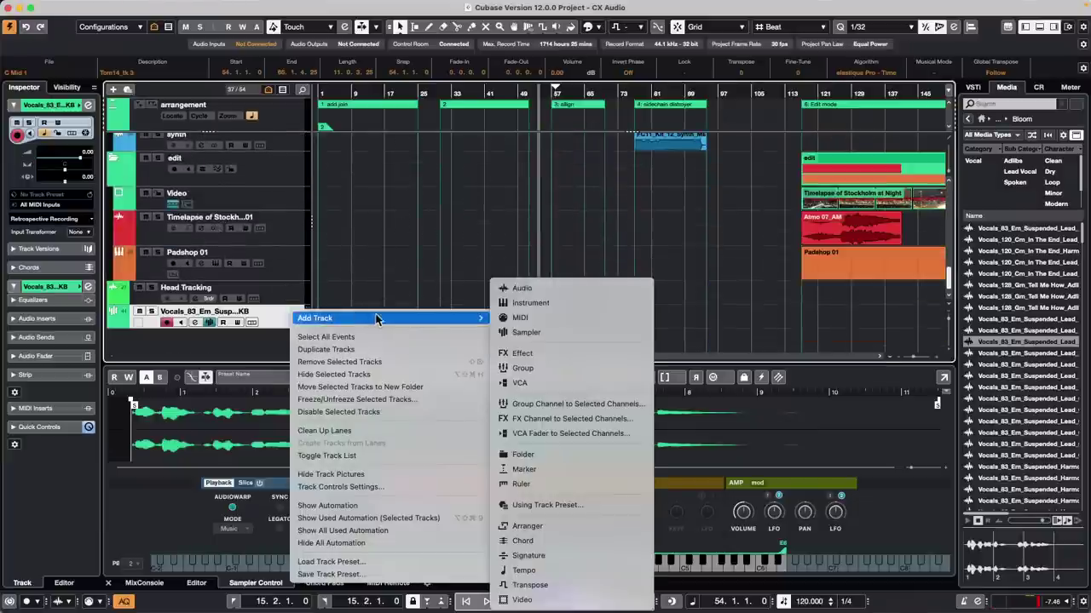
left_click(571, 301)
left_click(511, 234)
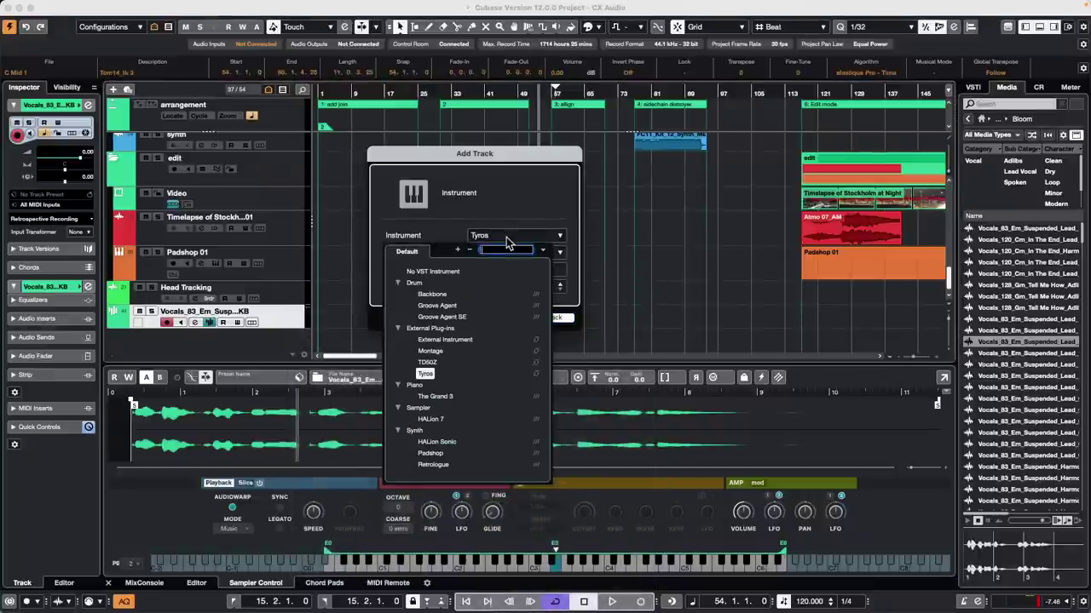
left_click(435, 276)
left_click(549, 316)
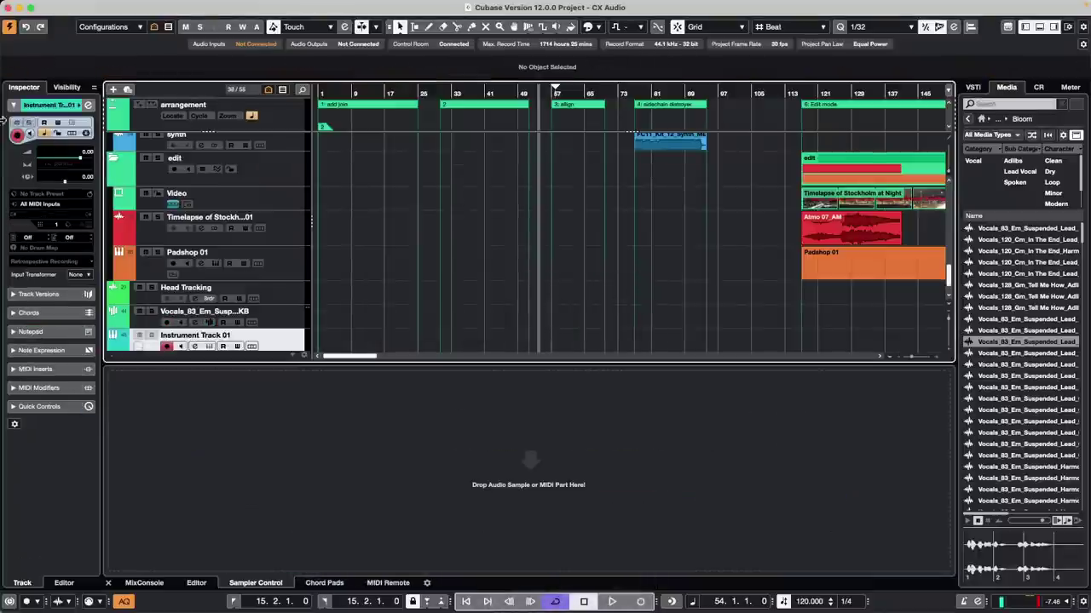
Step: Expand the new track's MIDI Inserts and open the first slot's effect list
scroll(288, 288, "down", 1)
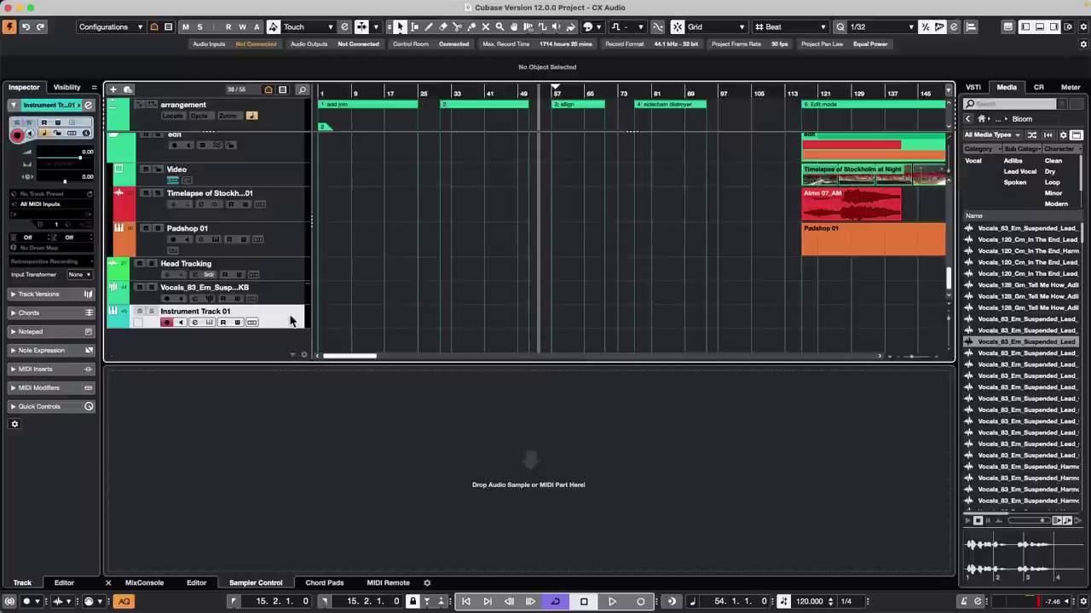
left_click(34, 369)
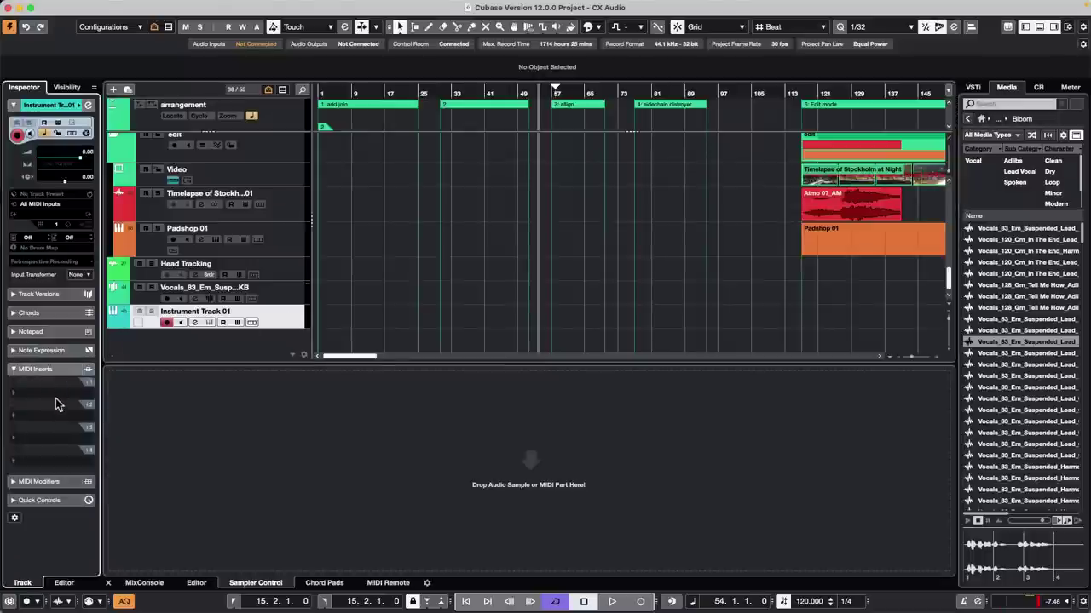
left_click(56, 404)
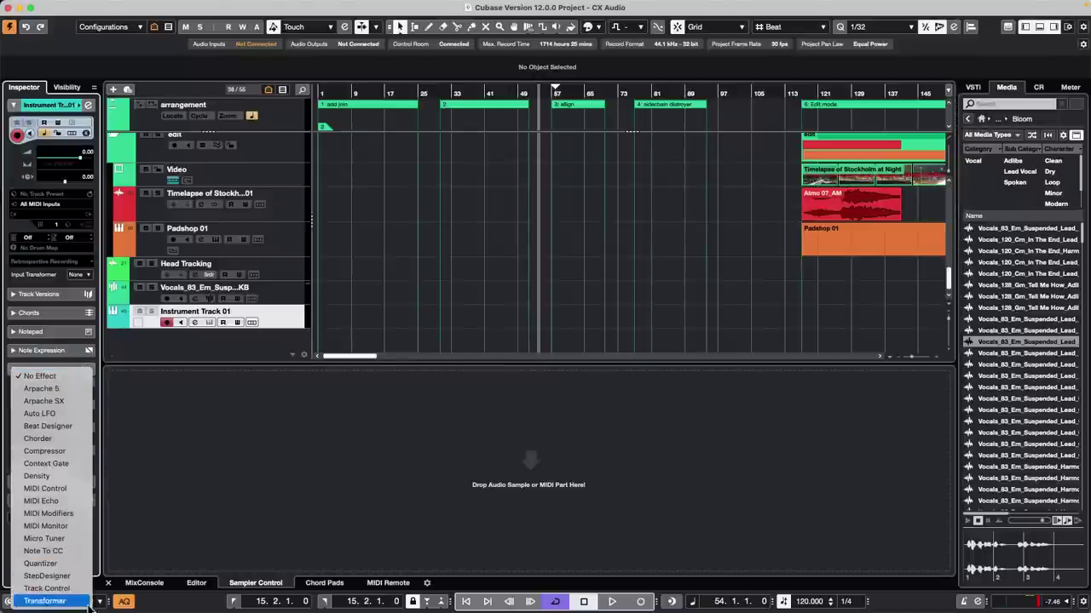
Step: Insert a MIDI Monitor in Instrument Track 01's first MIDI insert slot, then open the MIDI menu
left_click(85, 526)
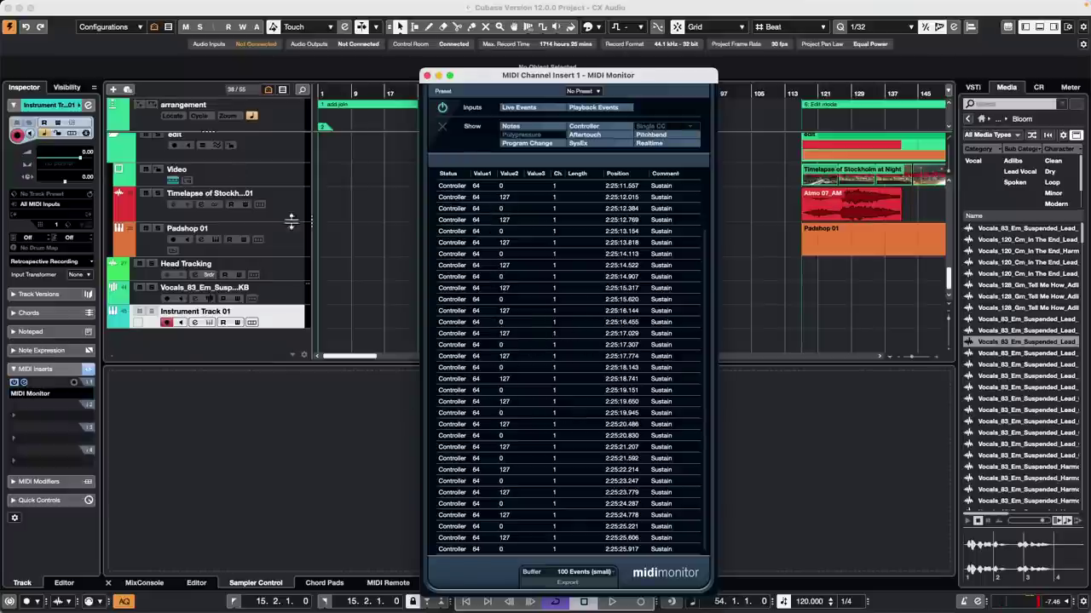
mouse_move(264, 7)
left_click(191, 7)
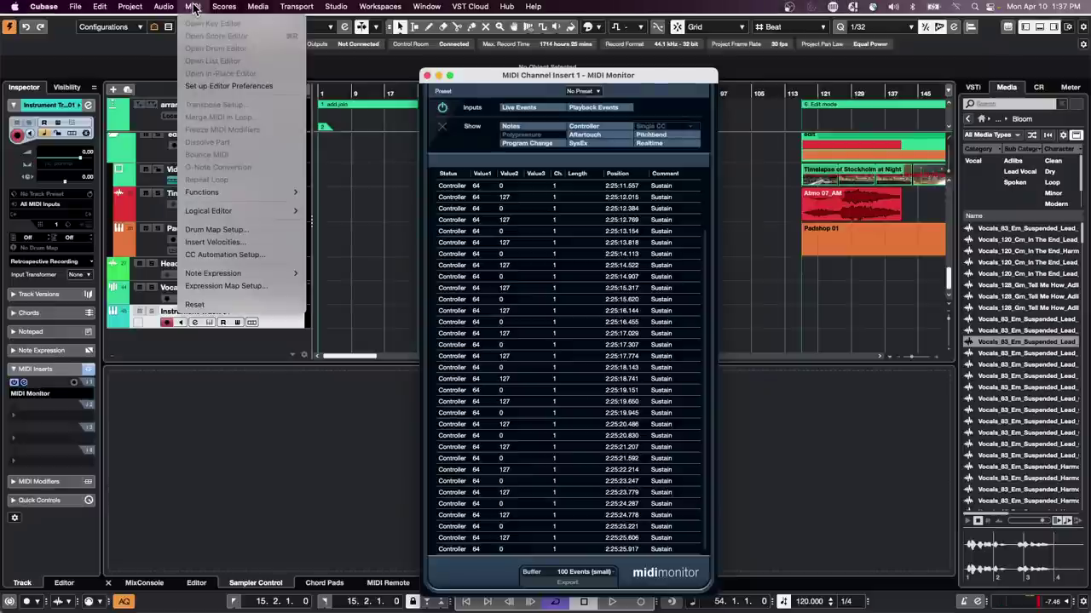
Step: Draw a MIDI part from bar 4 to bar 33 on Instrument Track 01 and select it
mouse_move(230, 211)
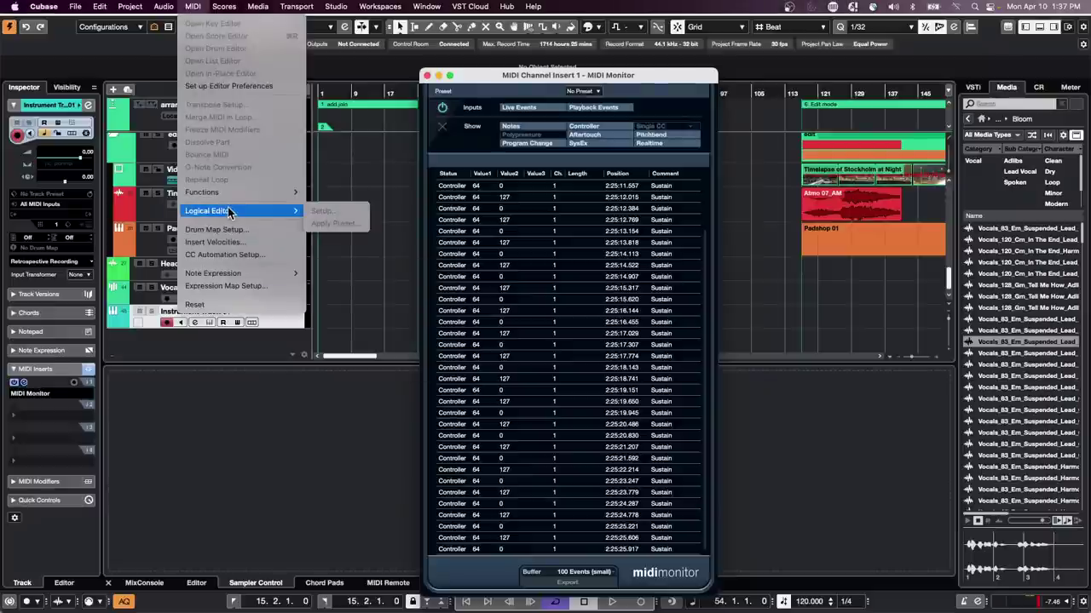
left_click(381, 198)
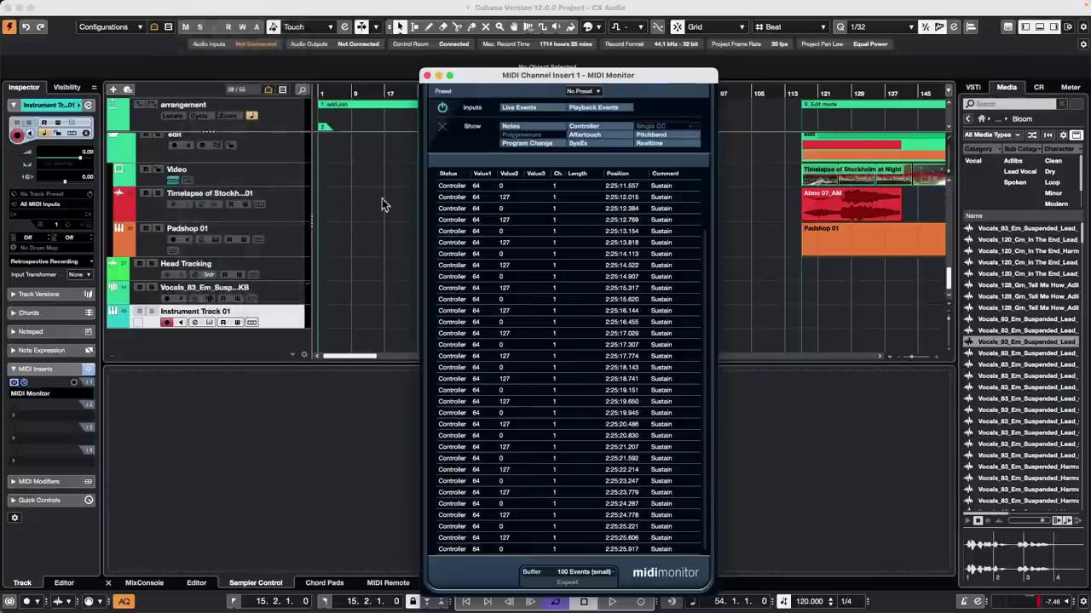
scroll(371, 190, "down", 2)
right_click(346, 317)
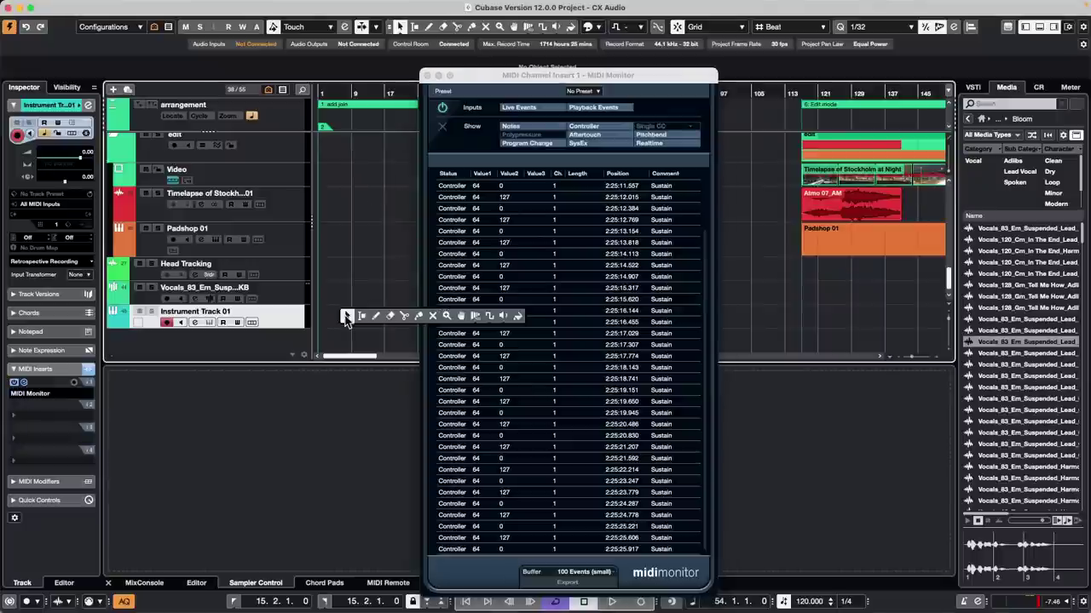
left_click(375, 320)
left_click_drag(365, 315, 450, 317)
right_click(389, 317)
left_click(393, 317)
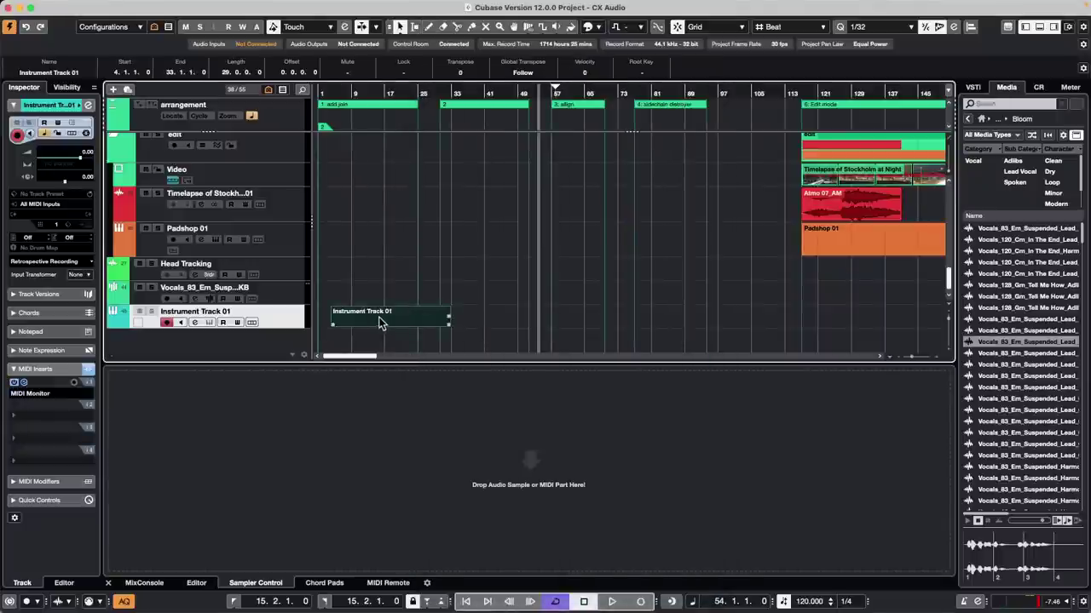
left_click(398, 335)
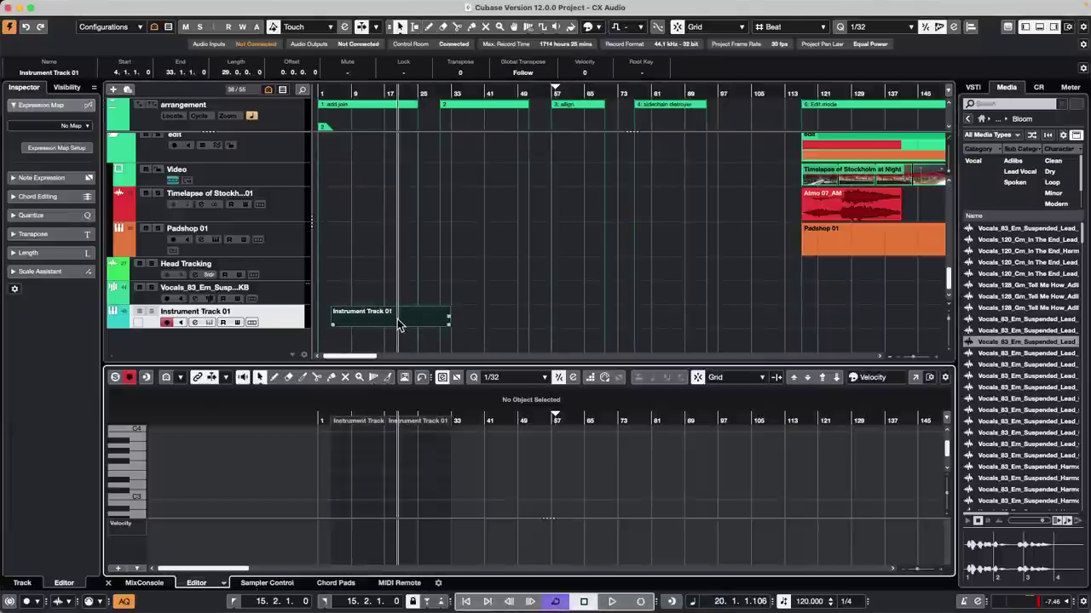
Step: Draw a note at E3 plus three short notes in the Key Editor, then reselect the part
double_click(400, 324)
right_click(368, 474)
left_click(382, 473)
left_click_drag(364, 462, 378, 462)
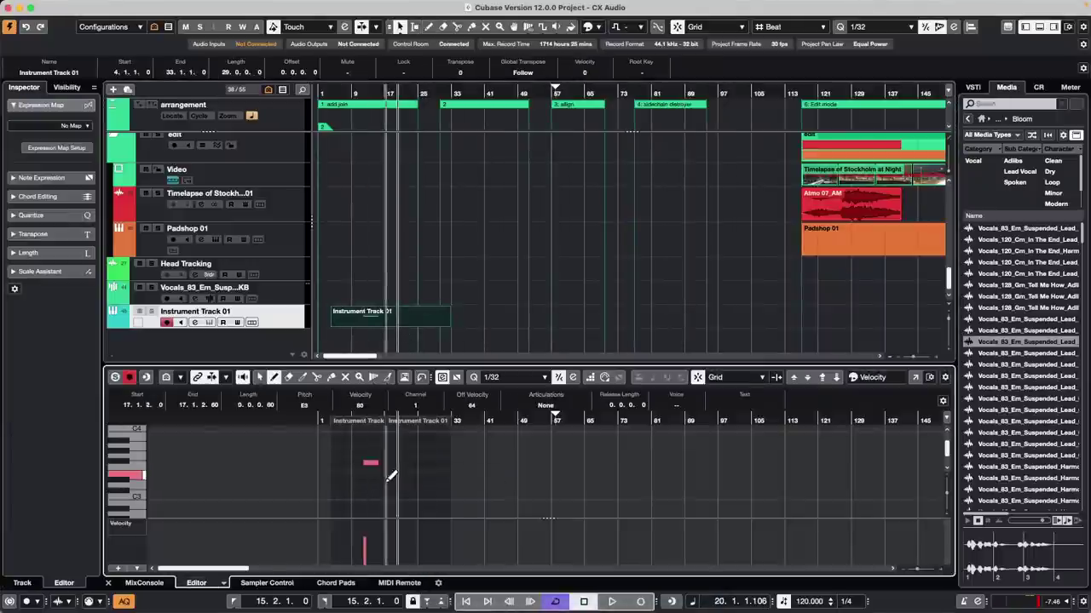
left_click(381, 485)
left_click(391, 491)
left_click(405, 469)
left_click(375, 320)
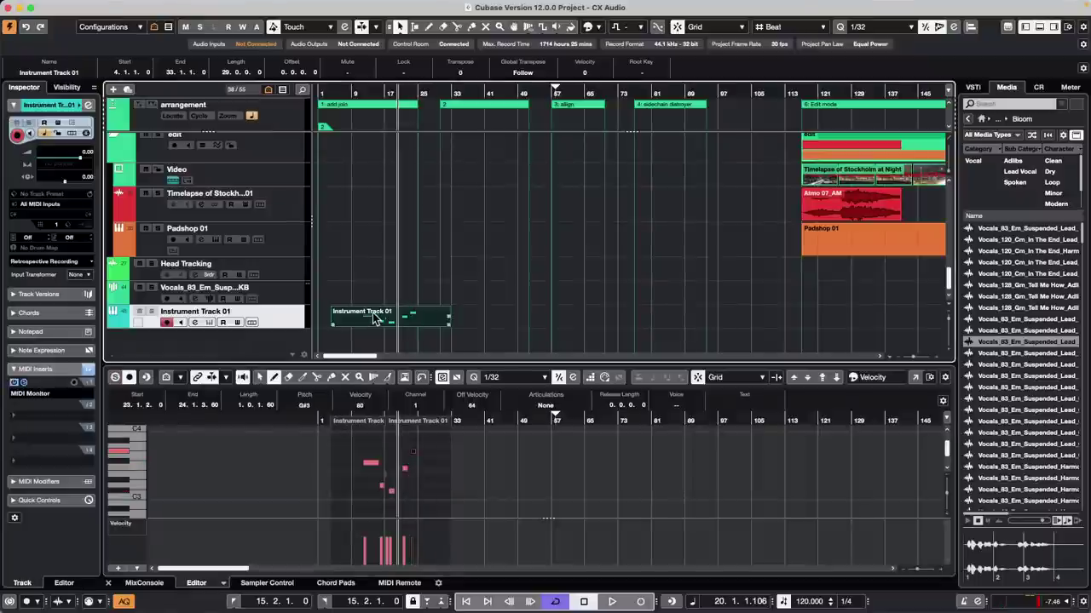
left_click(162, 6)
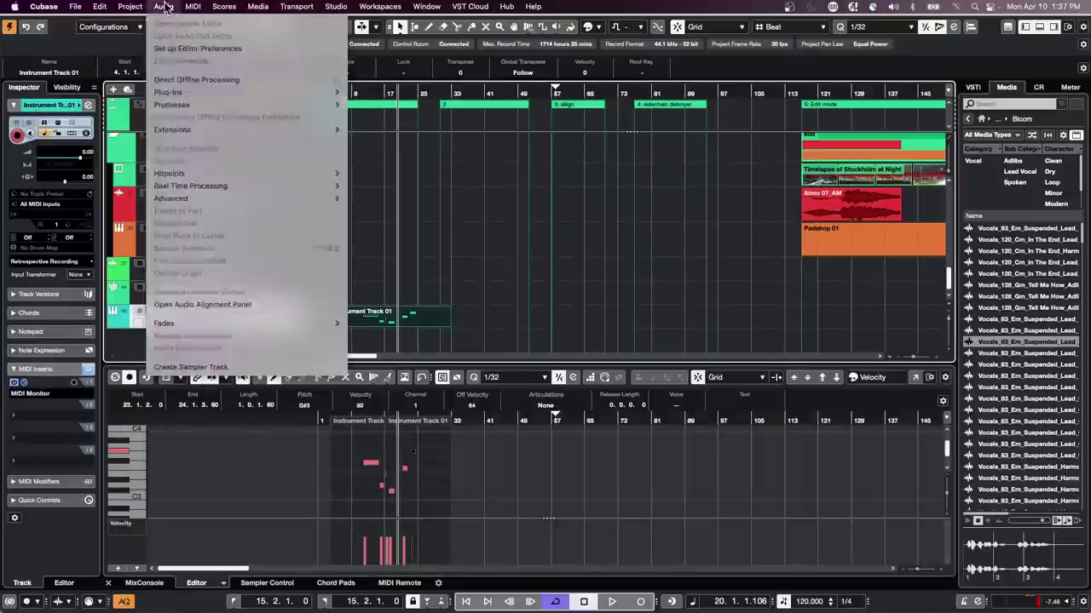
Step: Open the Logical Editor in Transform mode and filter for controller events instead of notes
mouse_move(193, 8)
mouse_move(256, 210)
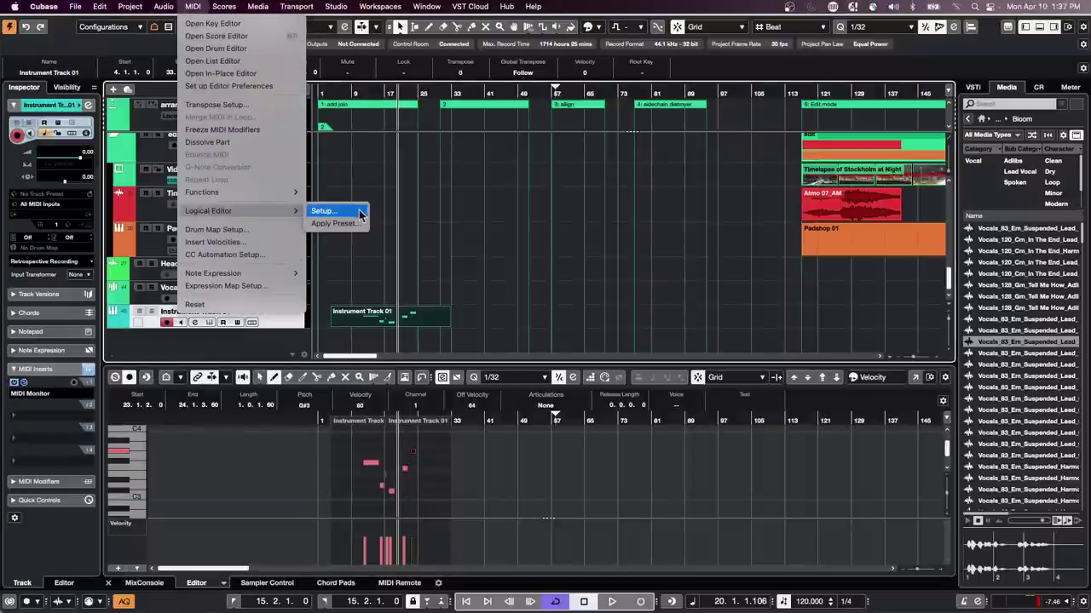
left_click(357, 211)
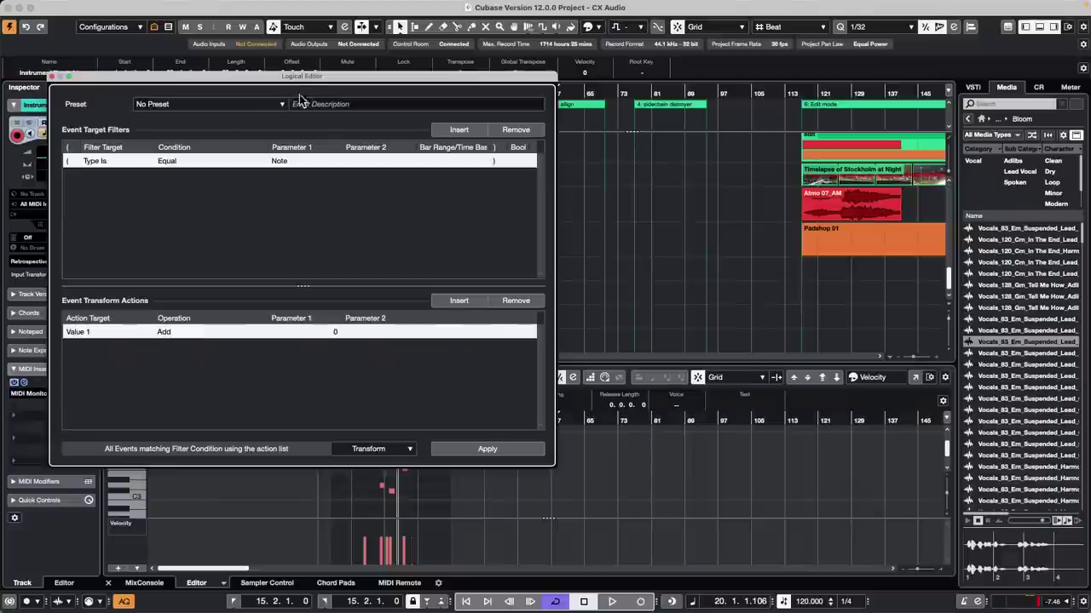
left_click_drag(308, 80, 605, 101)
left_click(694, 474)
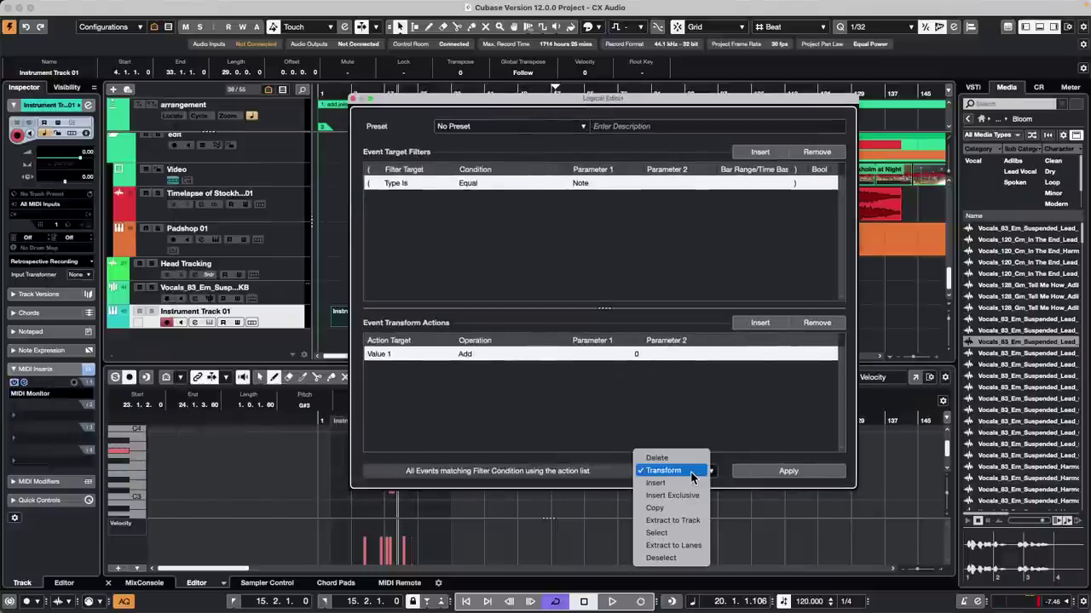
left_click(692, 471)
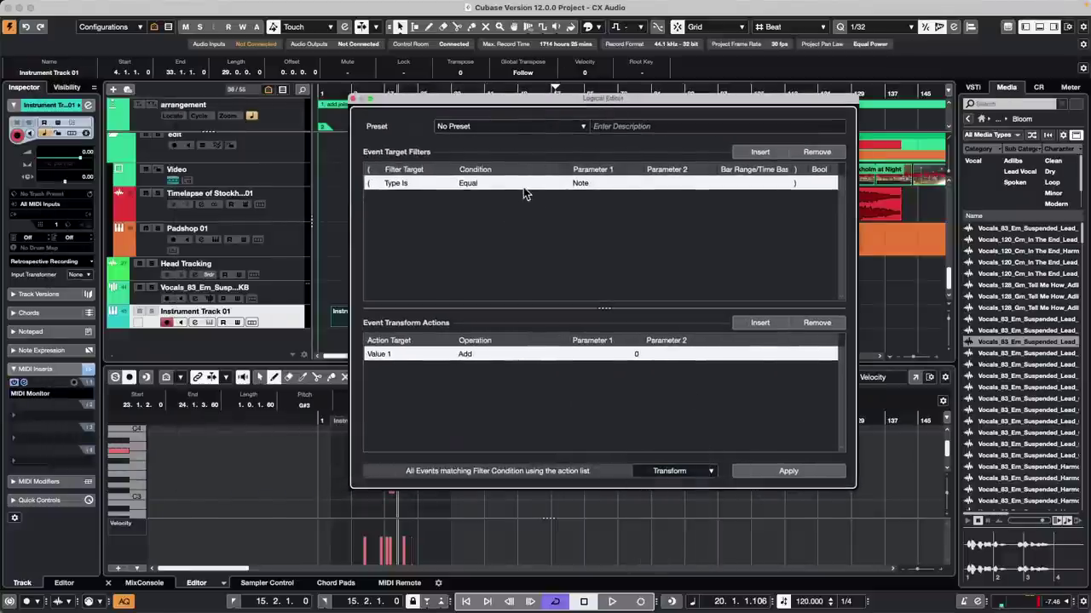
left_click(583, 186)
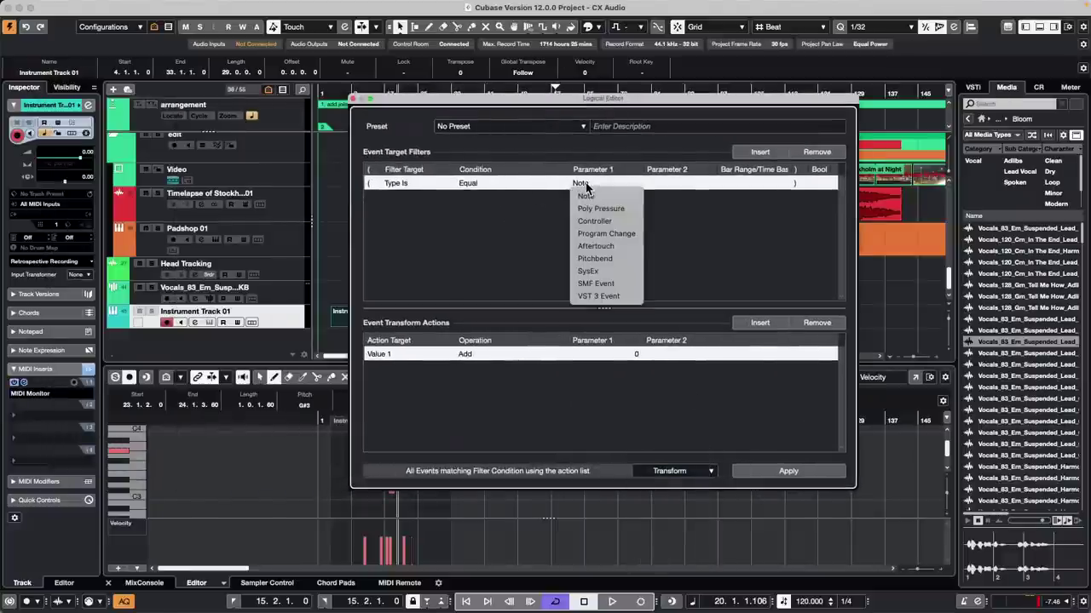
left_click(625, 222)
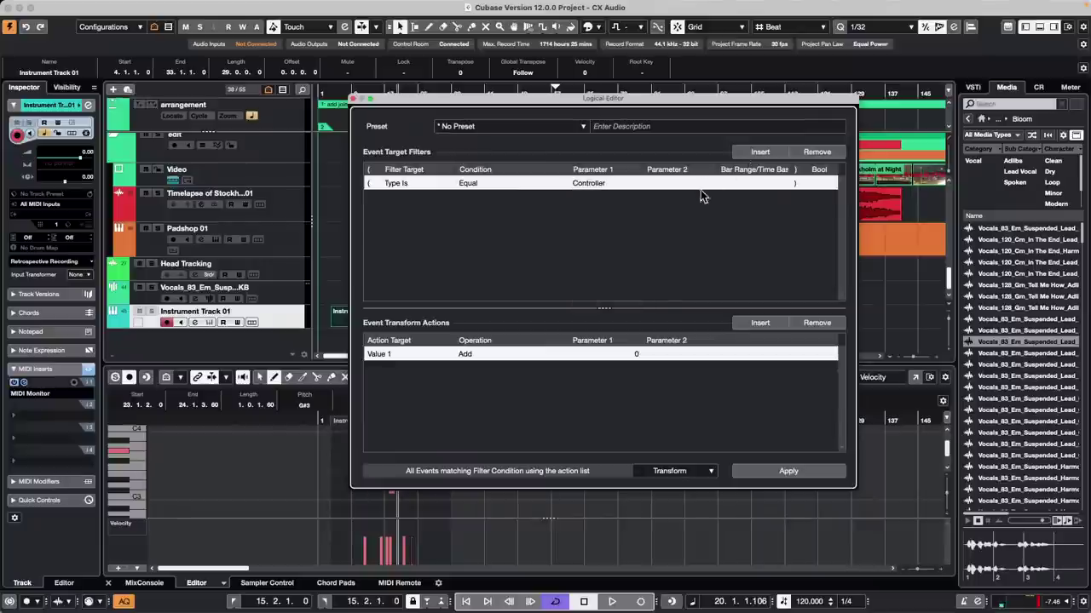
Step: Add a filter condition matching controller number (Value 1) equal to 64
left_click(761, 153)
left_click(394, 196)
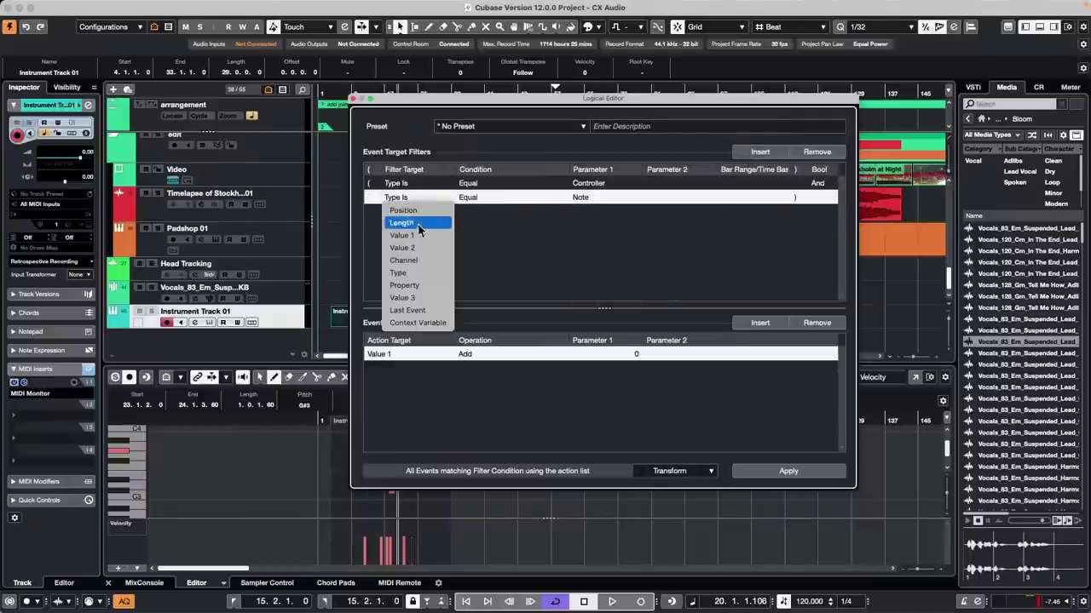
left_click(420, 236)
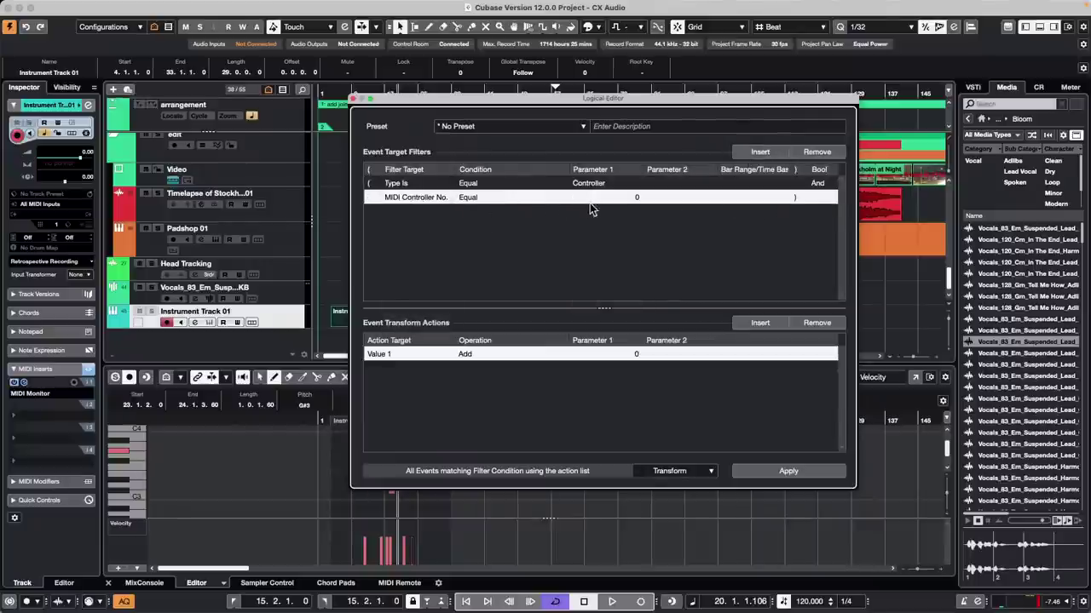
left_click(640, 201)
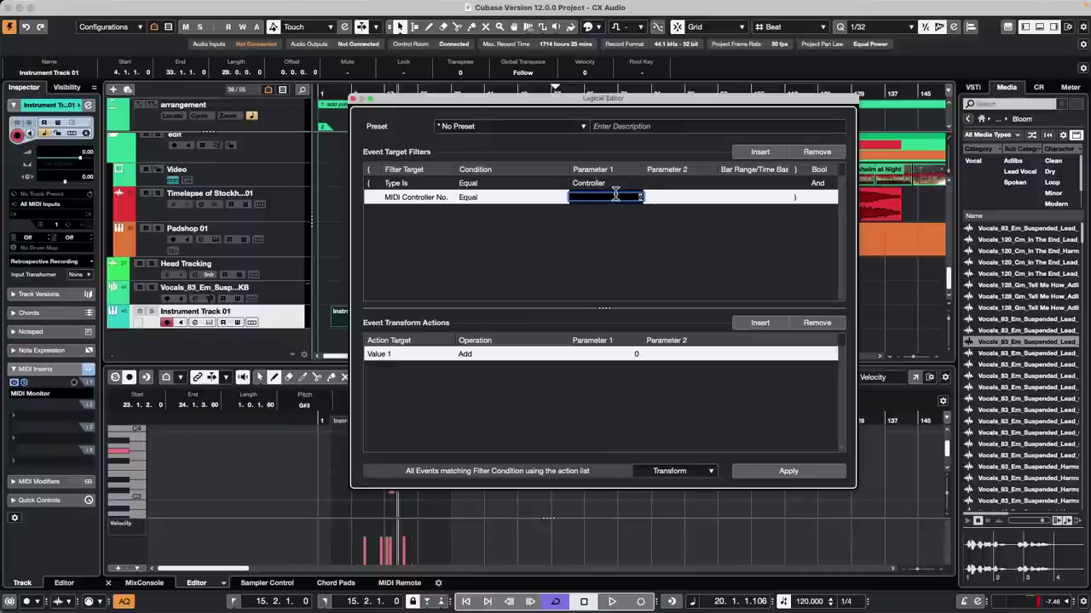
type("13")
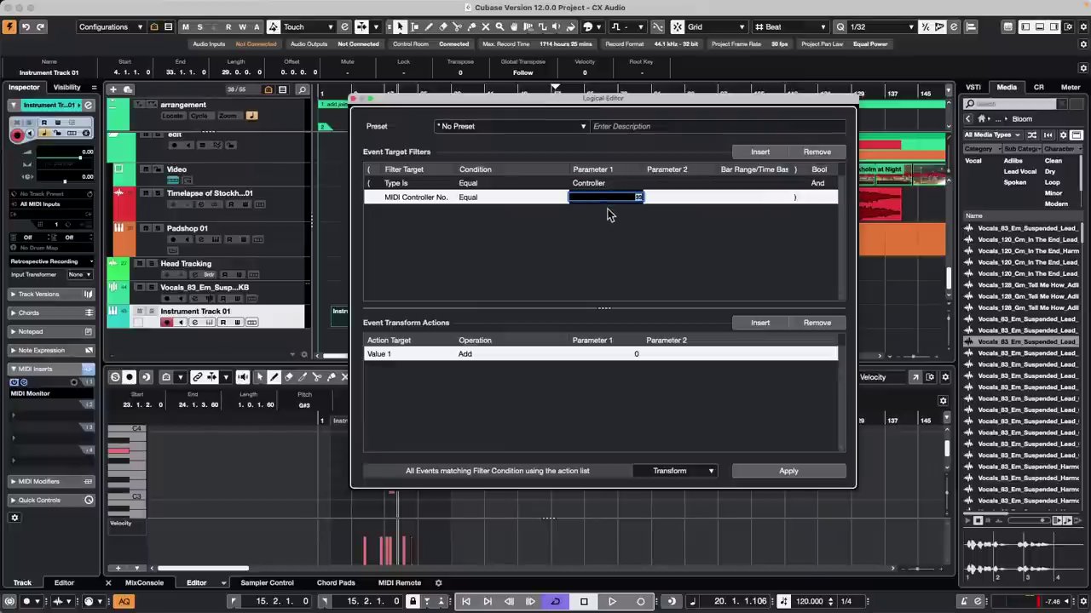
scroll(612, 197, "up", 2)
scroll(612, 197, "up", 3)
left_click(635, 196)
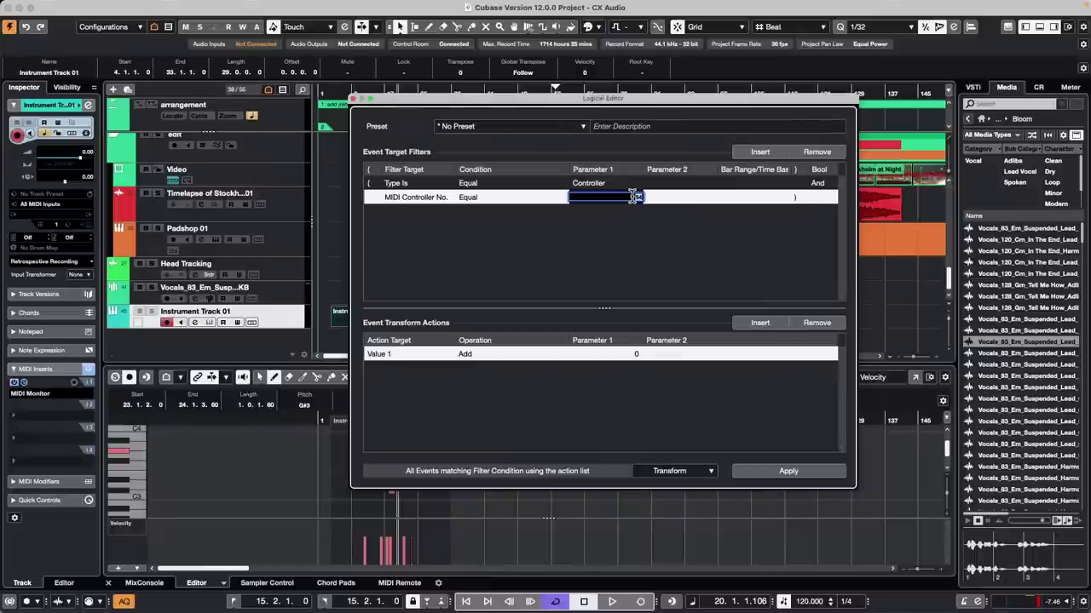
type("64")
key("Return")
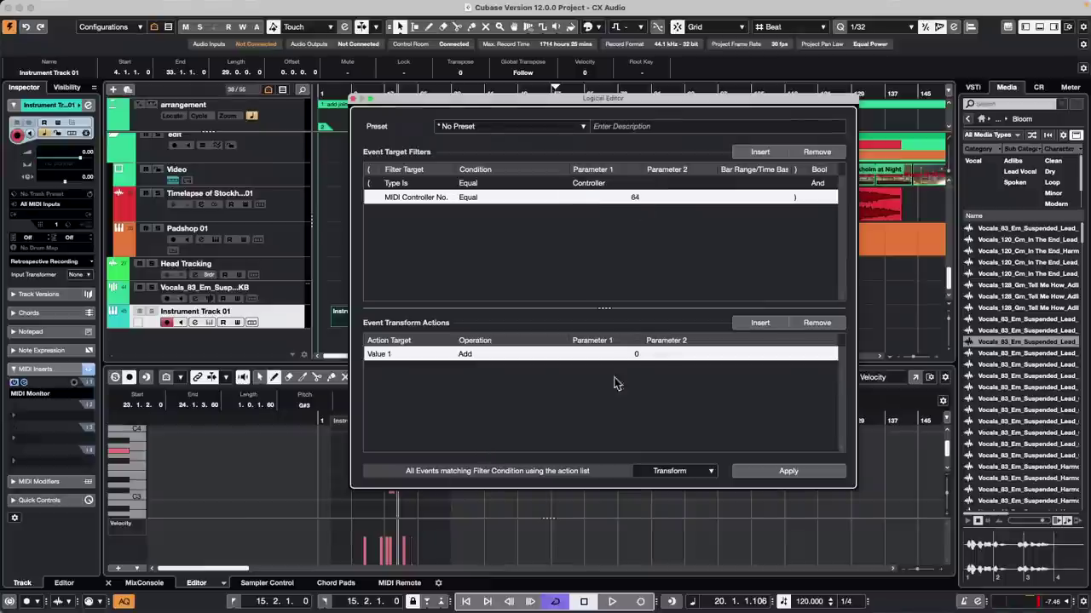
Step: Insert a Value 1 Subtract action, trying amounts 12 and then 8
left_click(771, 322)
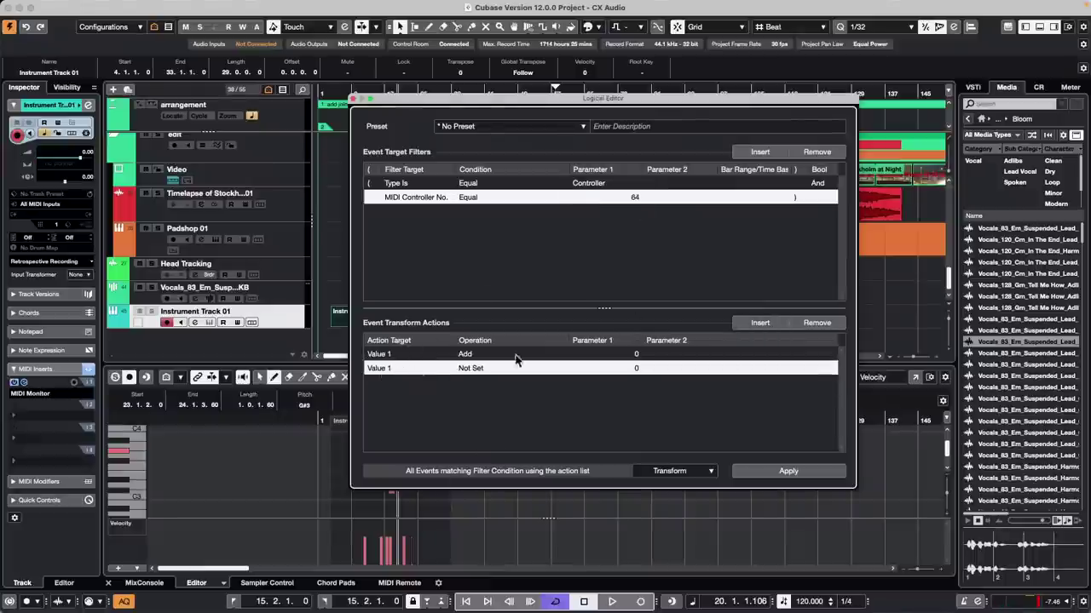
left_click(384, 372)
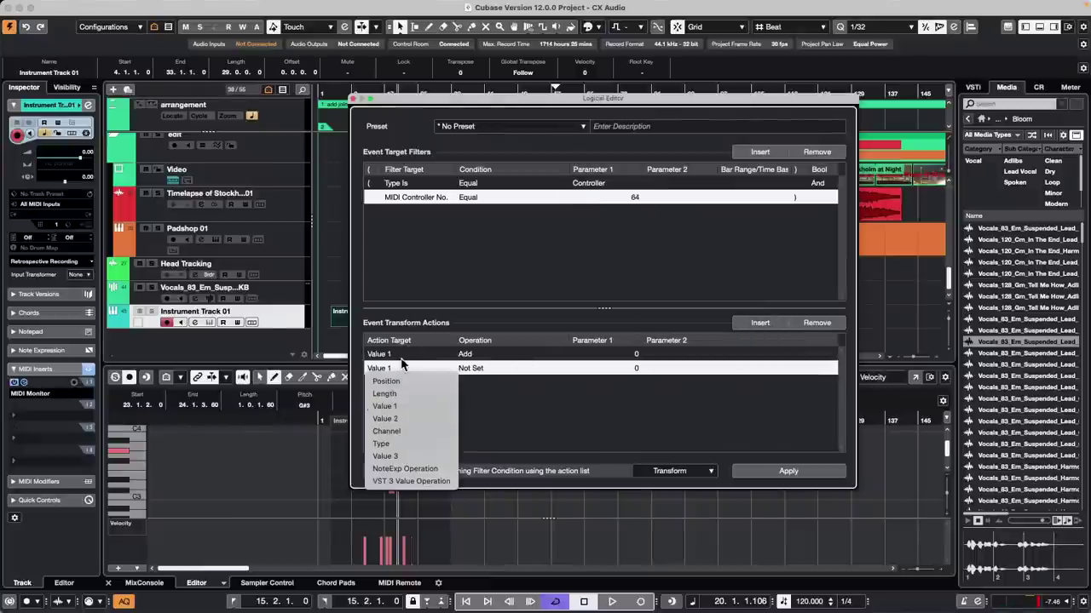
left_click(430, 406)
left_click(486, 367)
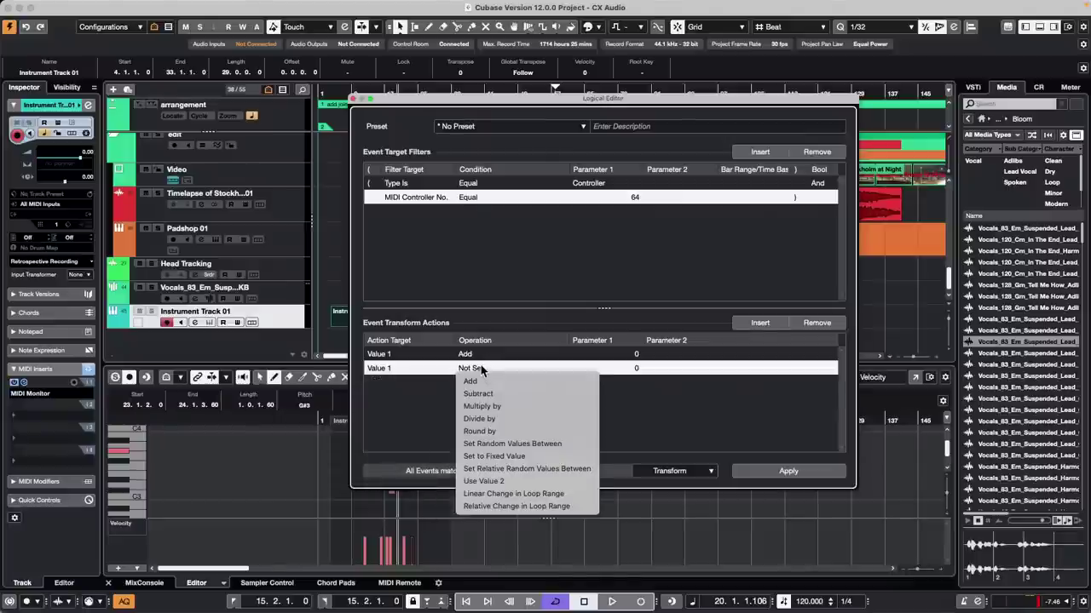
left_click(488, 393)
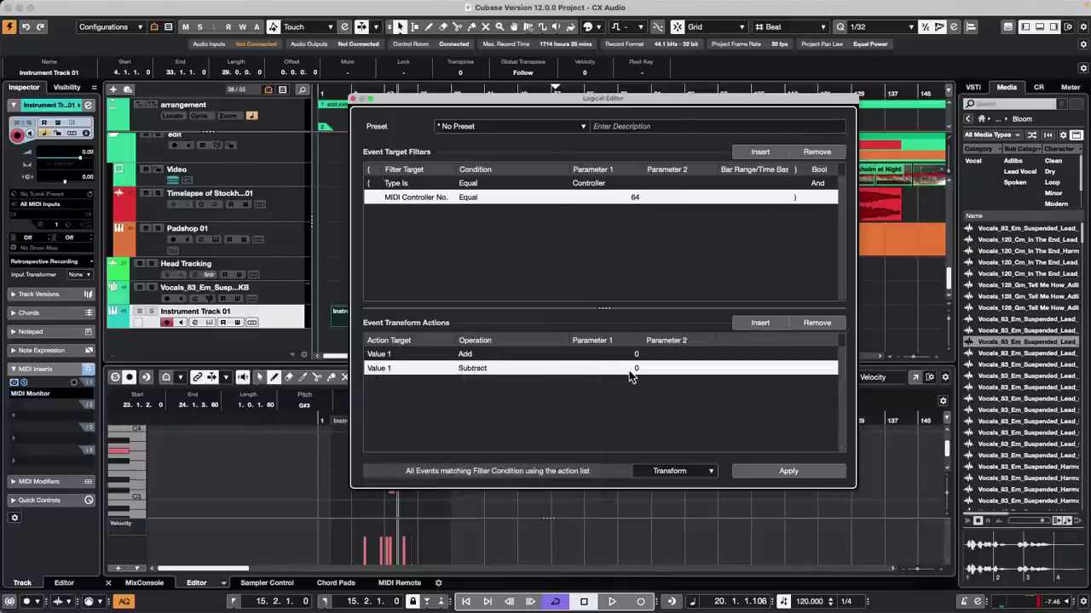
left_click(595, 368)
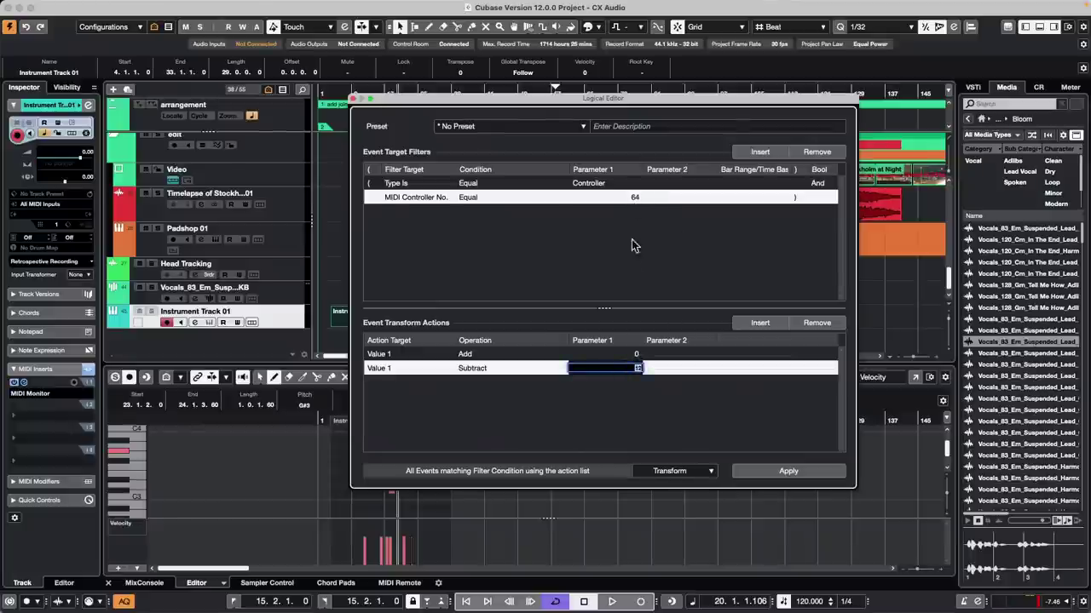
key("Return")
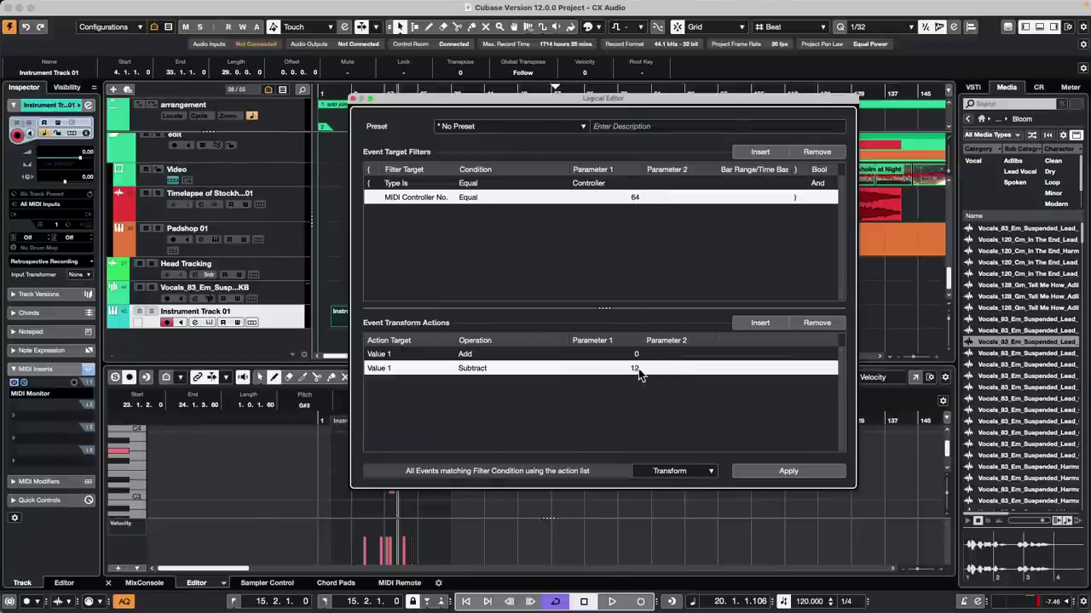
left_click(638, 369)
key("Return")
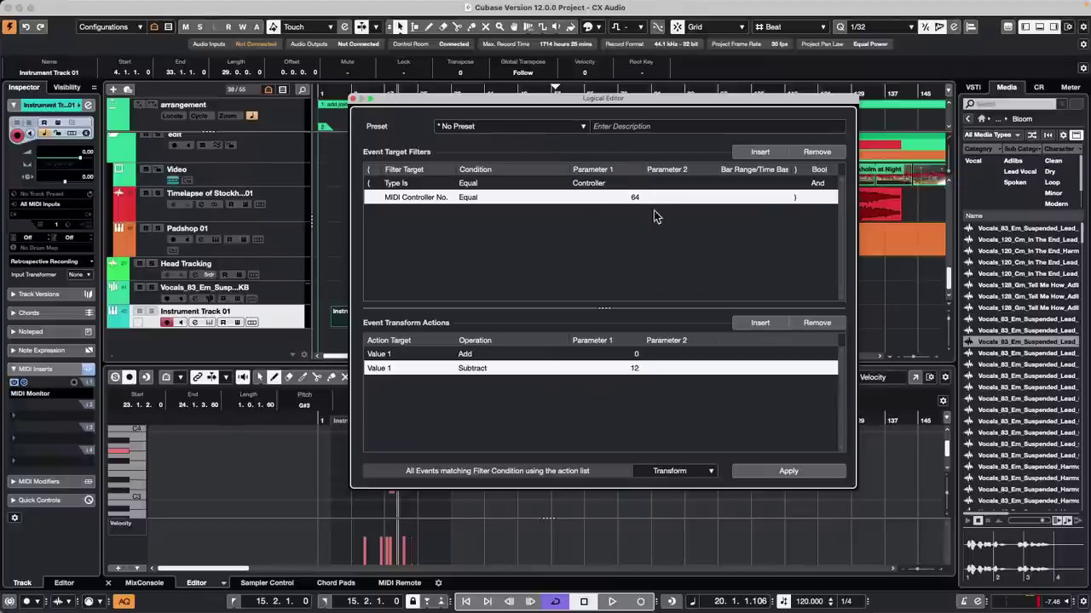
left_click(638, 369)
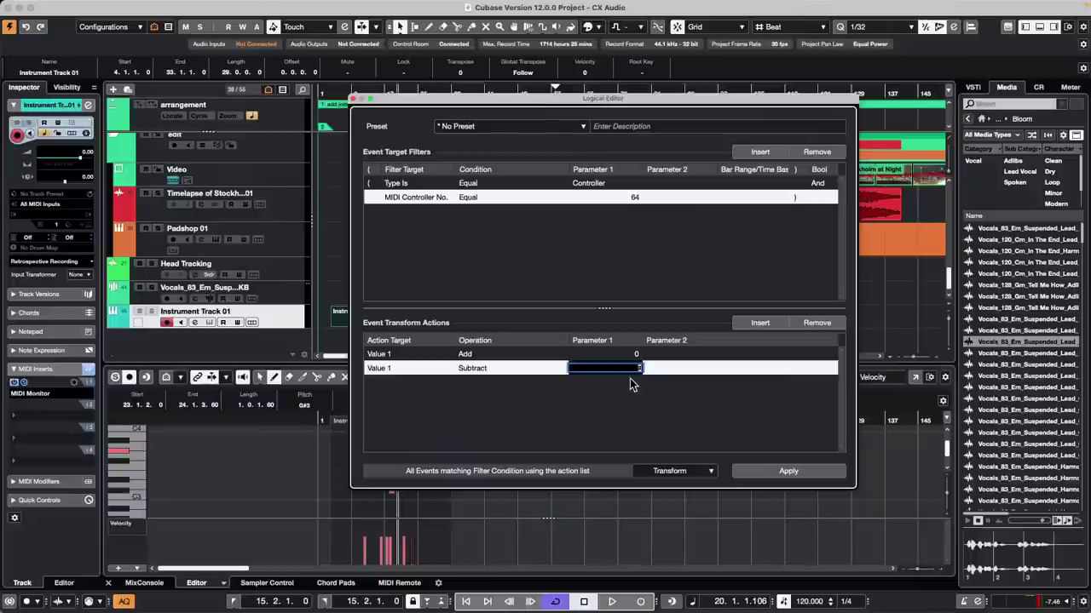
type("8")
key("Return")
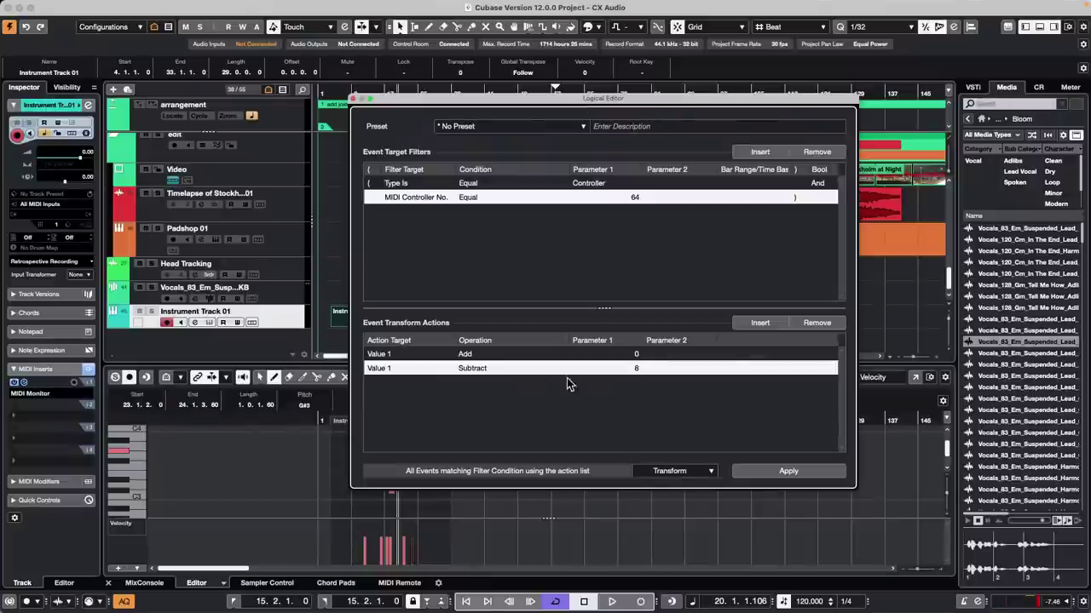
Step: Delete the extra Value 1 Add row, set the subtraction to 56, apply, and close the Logical Editor
left_click(641, 355)
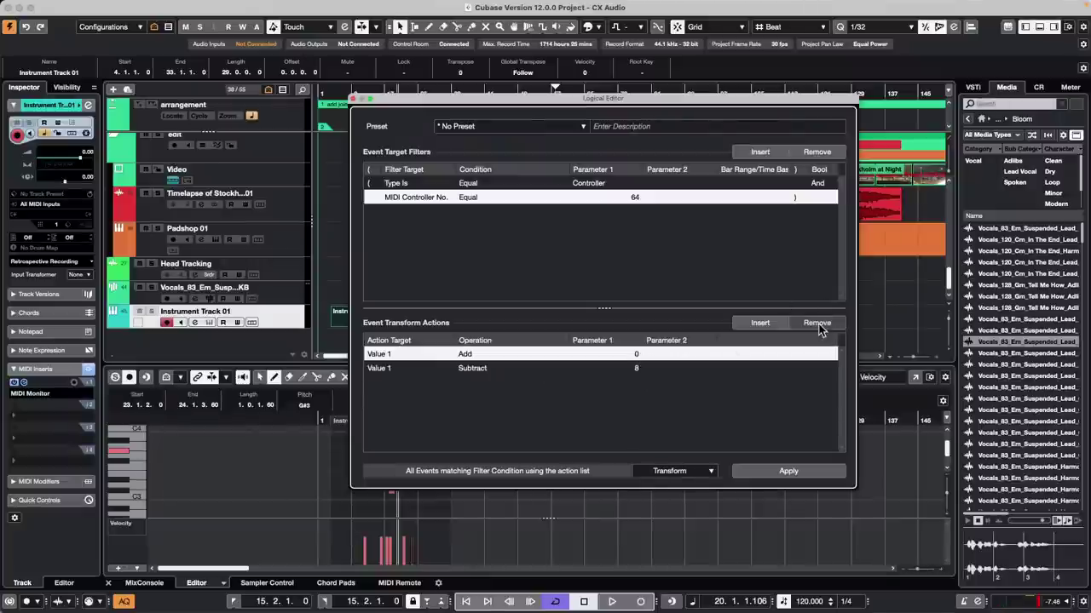
left_click(816, 324)
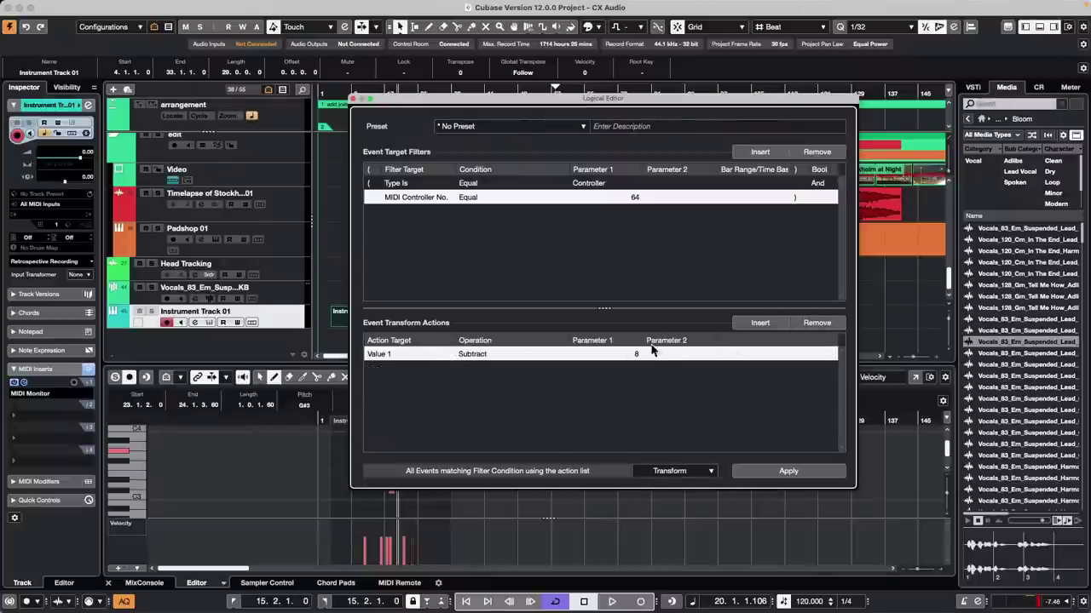
left_click(638, 356)
type("56")
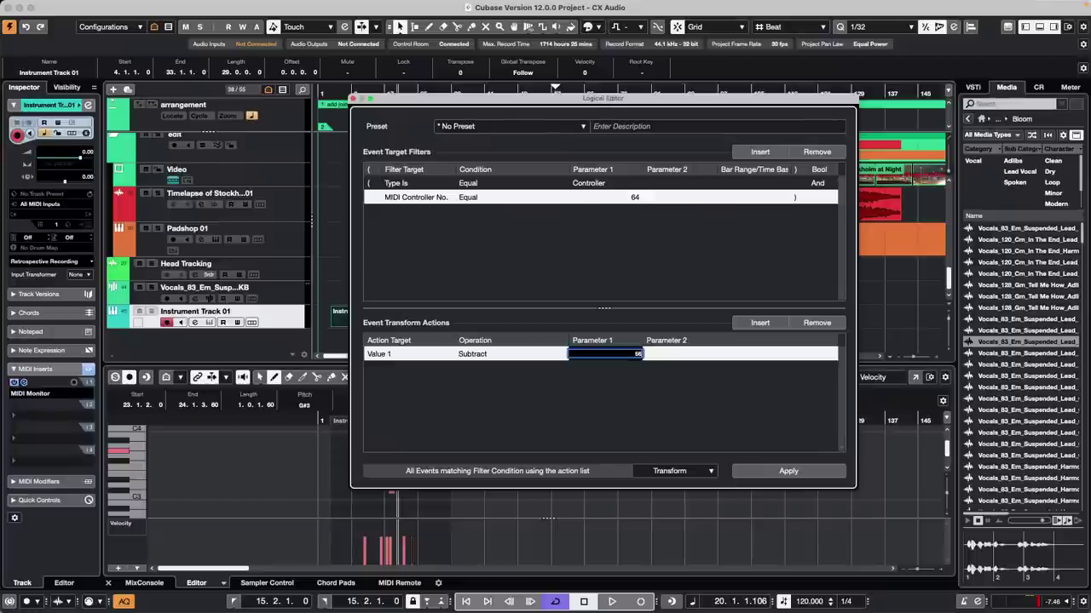
key("Return")
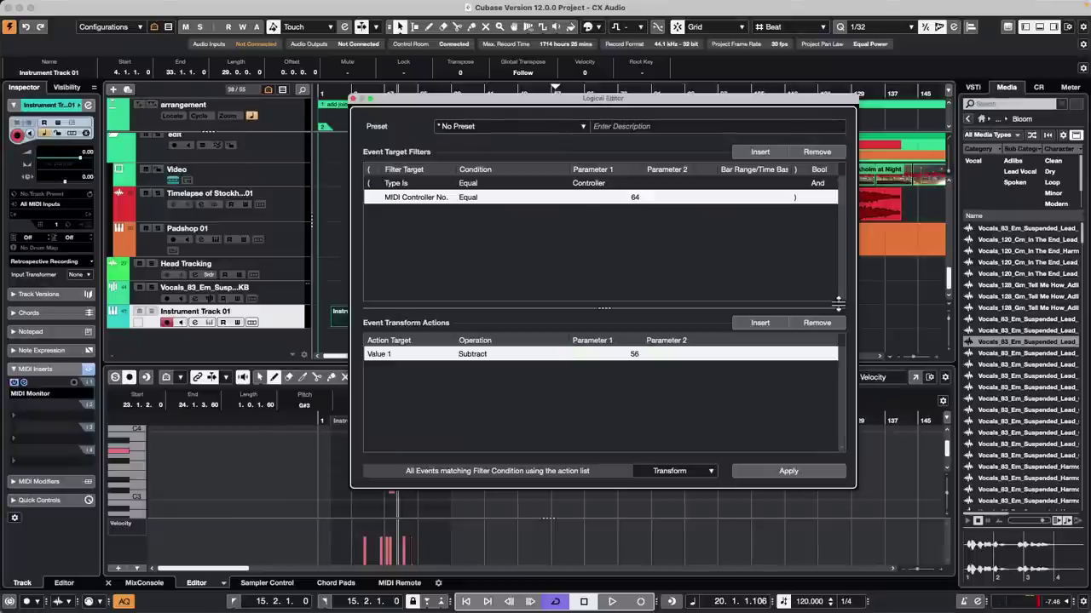
left_click(801, 470)
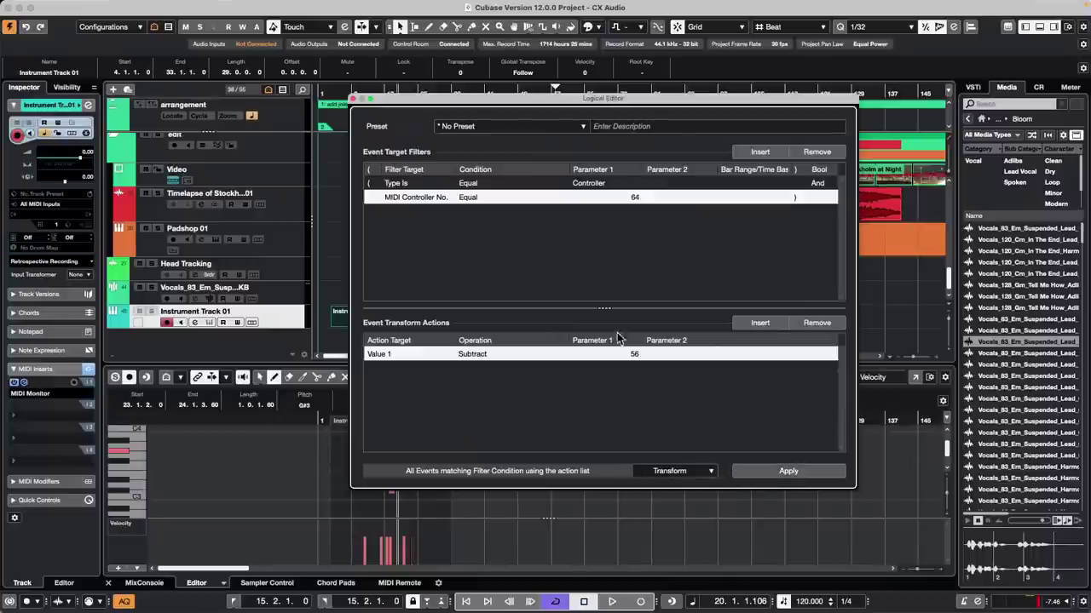
left_click(354, 99)
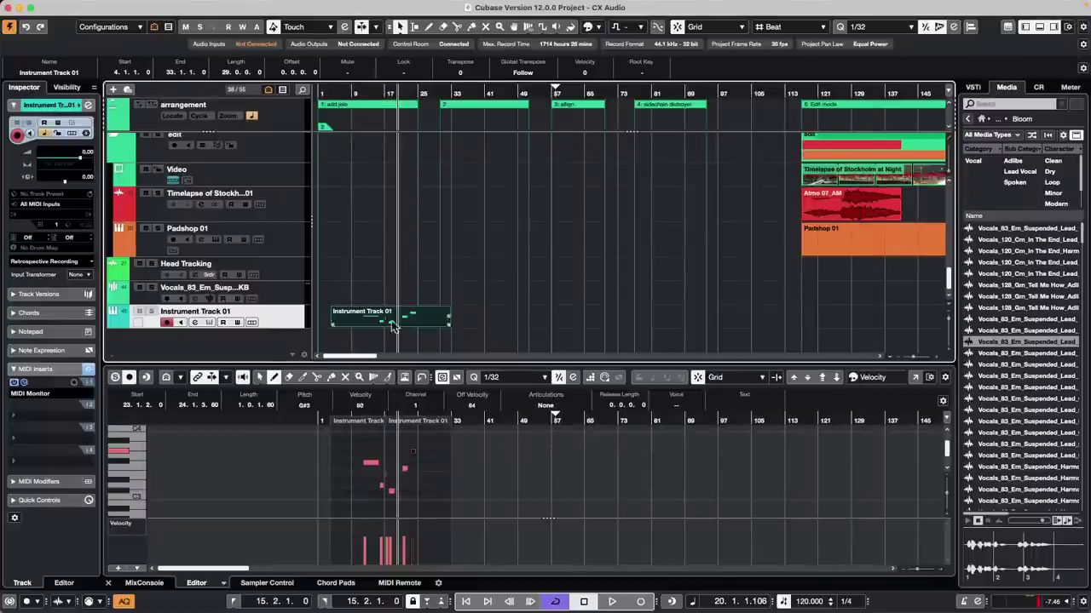
left_click(25, 383)
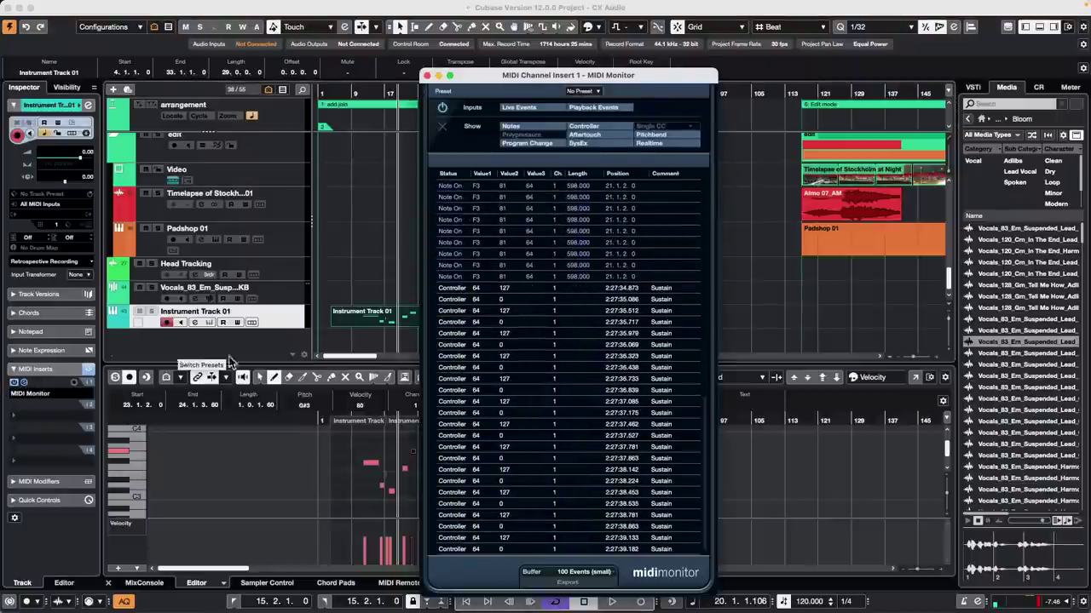
left_click(428, 76)
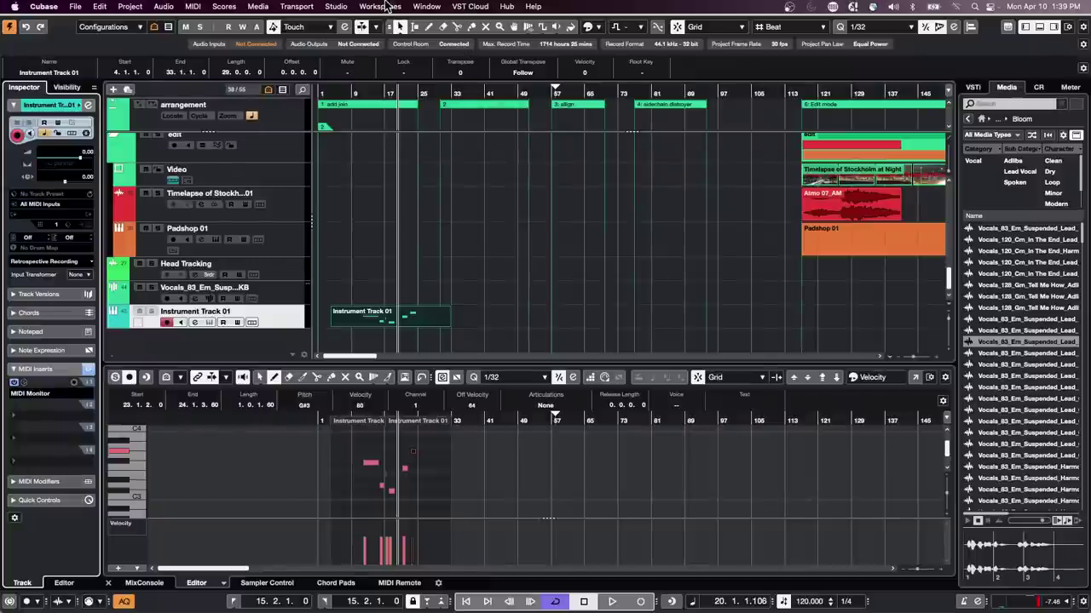
Step: Review the CoreAudio device settings in Studio Setup, close them, and confirm Studio Setup with OK
left_click(335, 6)
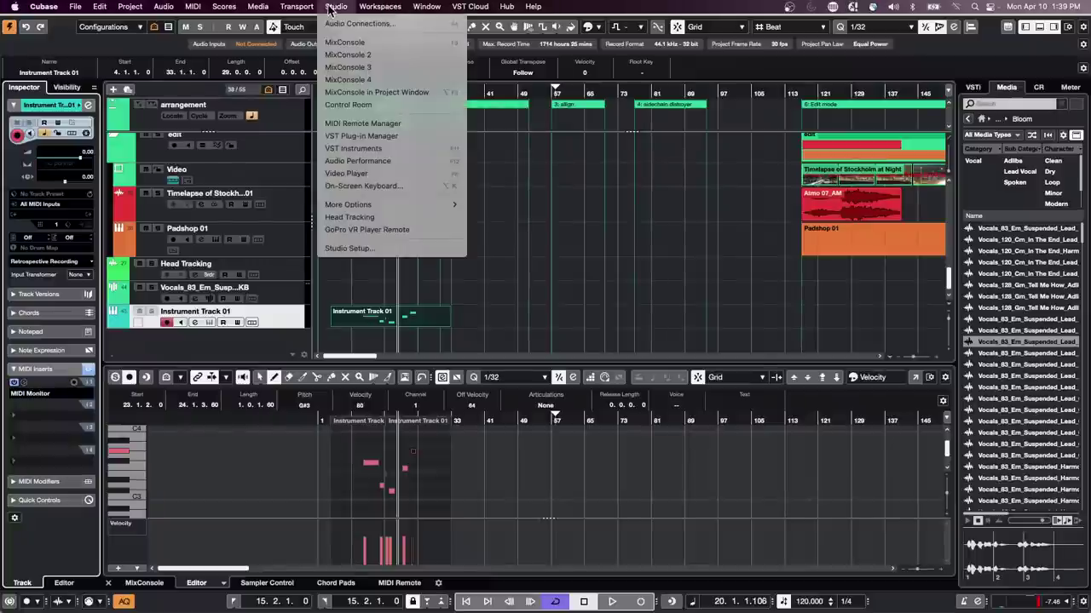
left_click(379, 248)
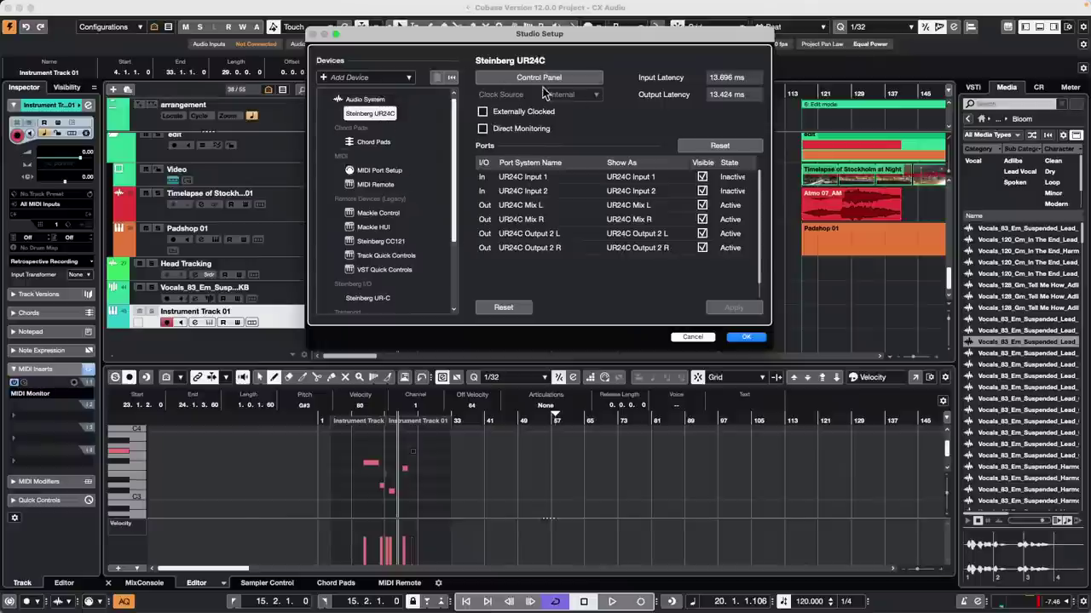
left_click(364, 100)
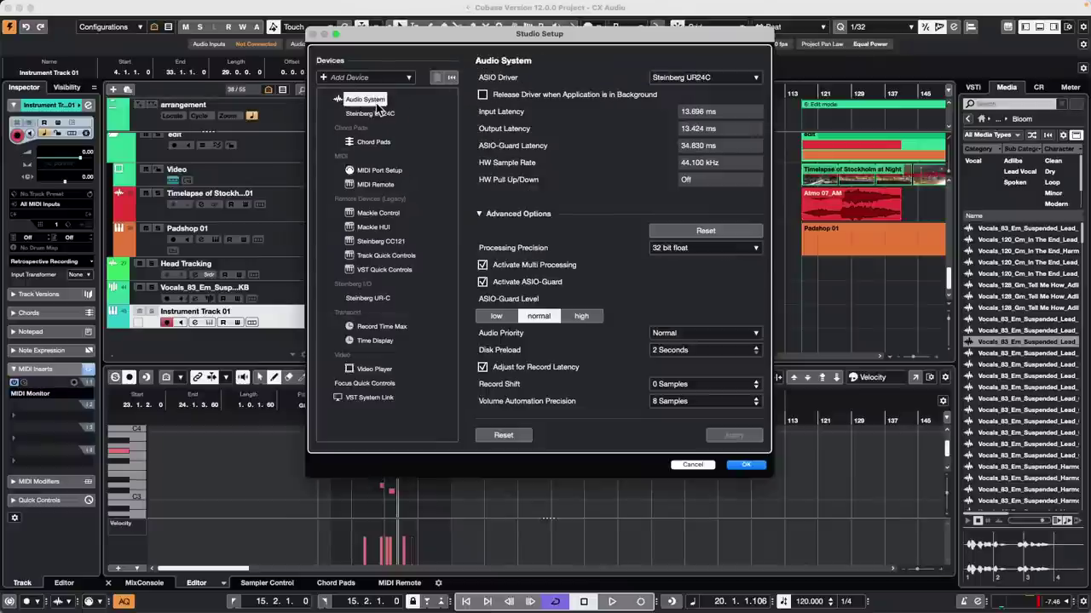
left_click(371, 113)
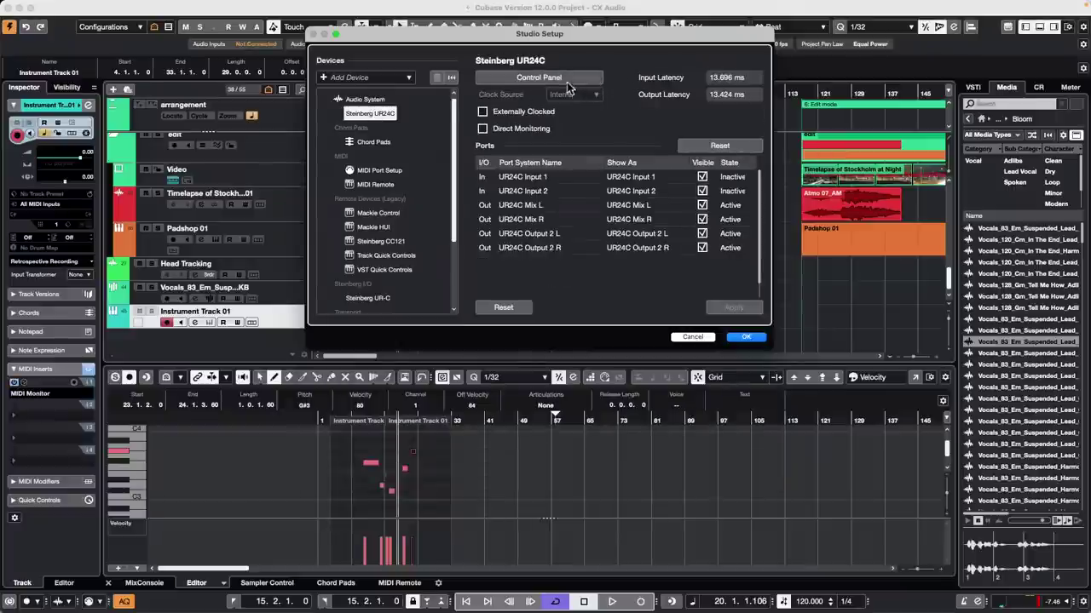
left_click(549, 81)
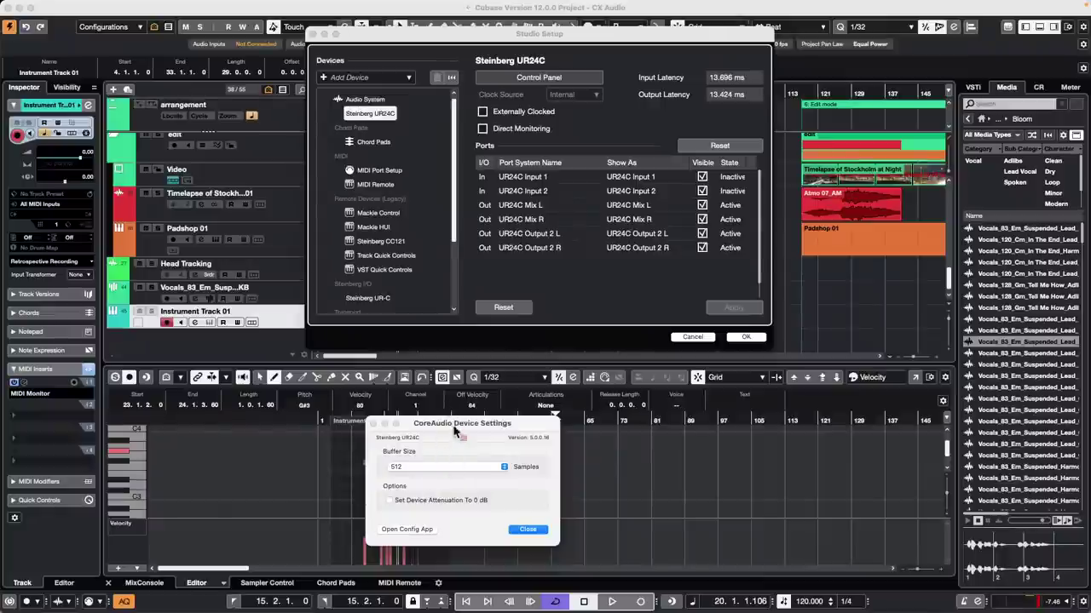
left_click(528, 530)
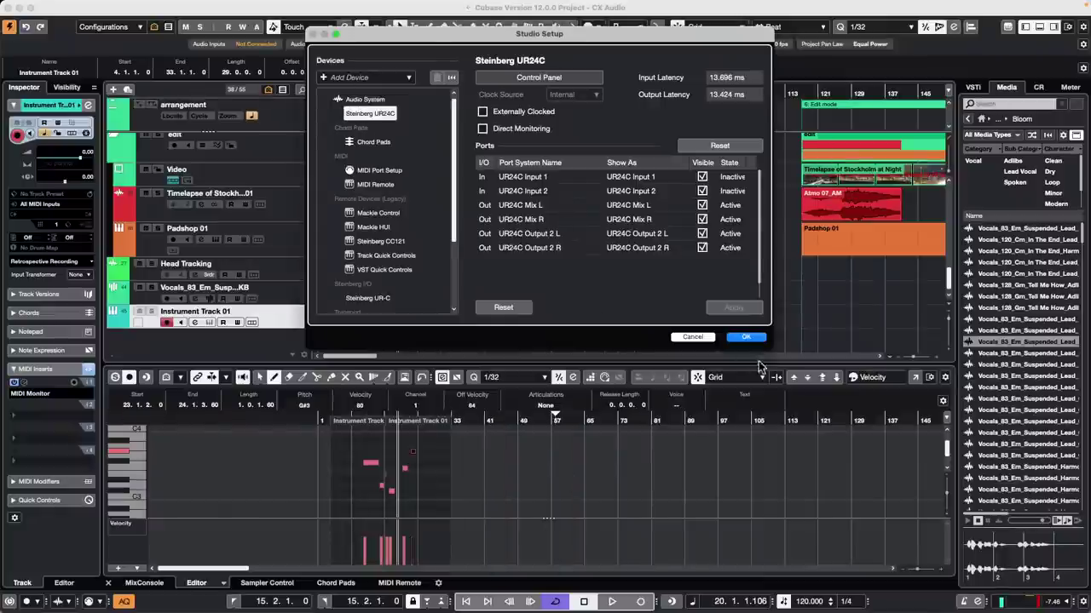
left_click(747, 336)
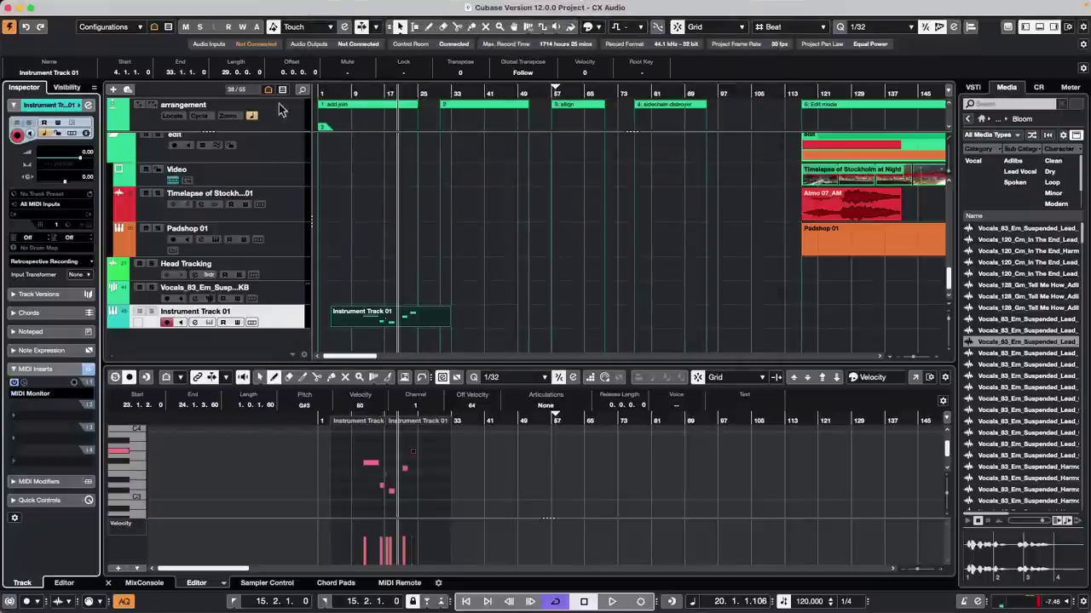
left_click(335, 6)
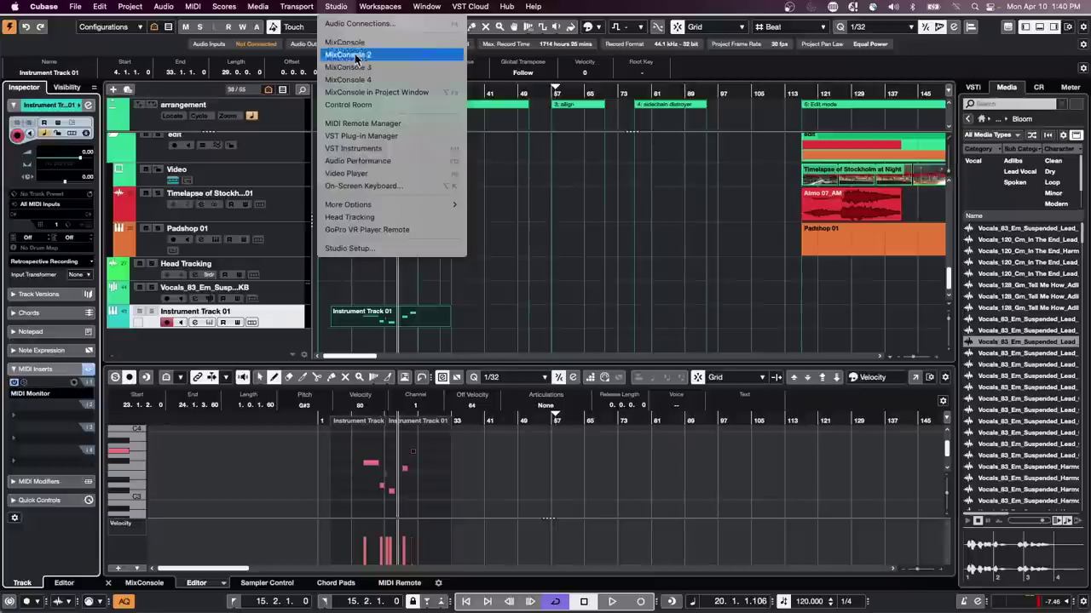
left_click(362, 250)
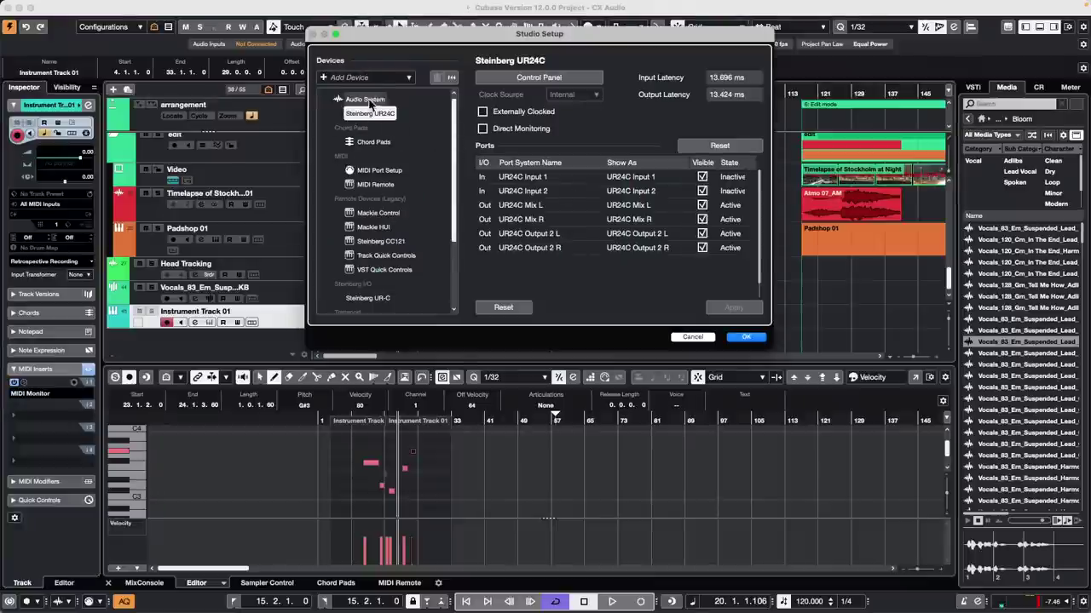
left_click(364, 100)
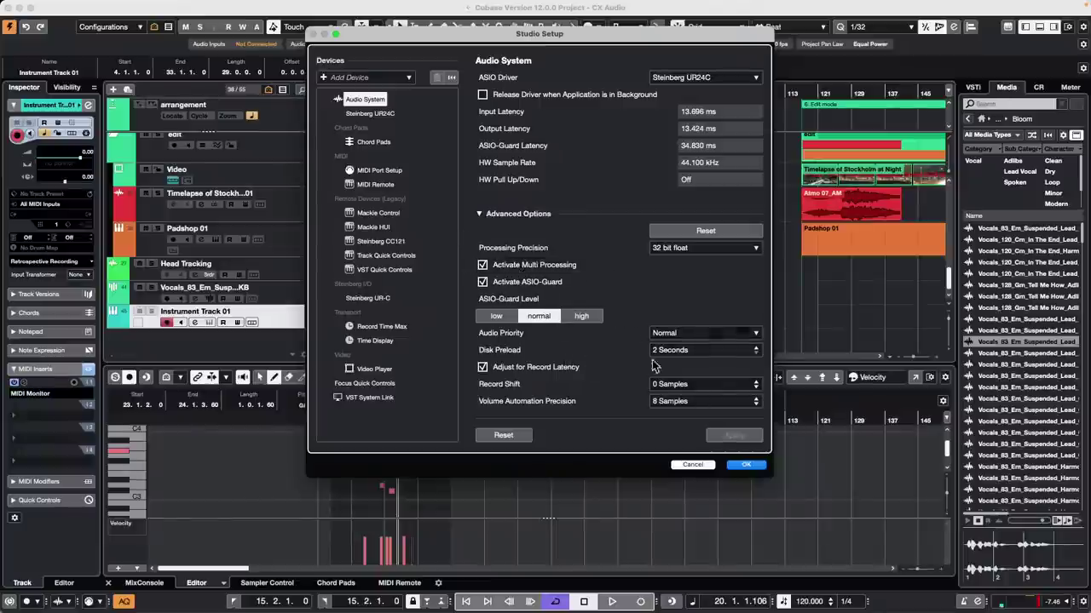
left_click(746, 465)
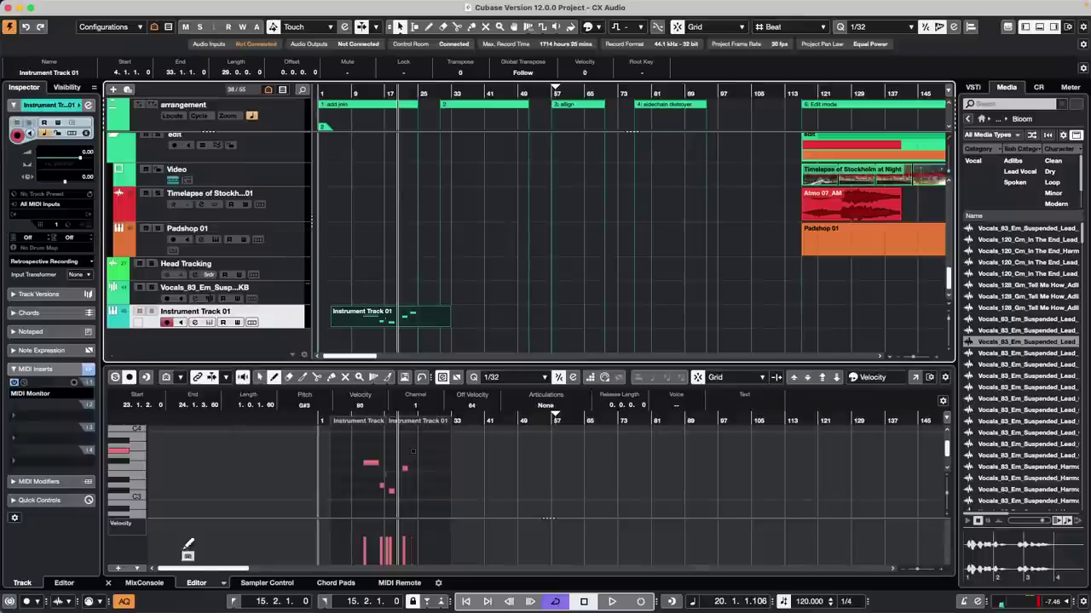
Step: Show the MixConsole, then the Control Room monitors on the right and MIDI Remote below
left_click(144, 582)
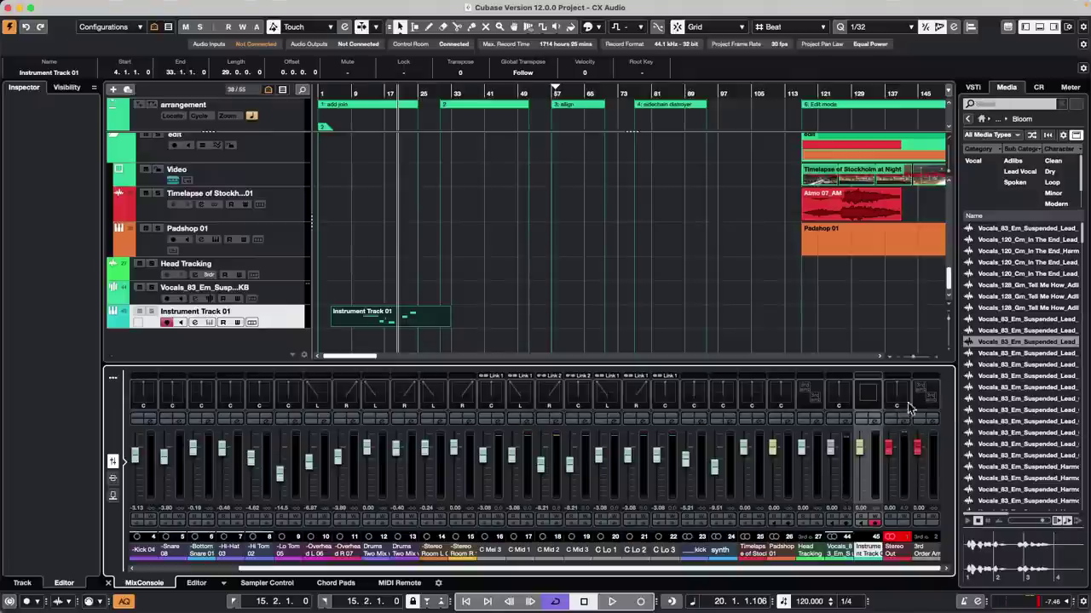
left_click(1038, 87)
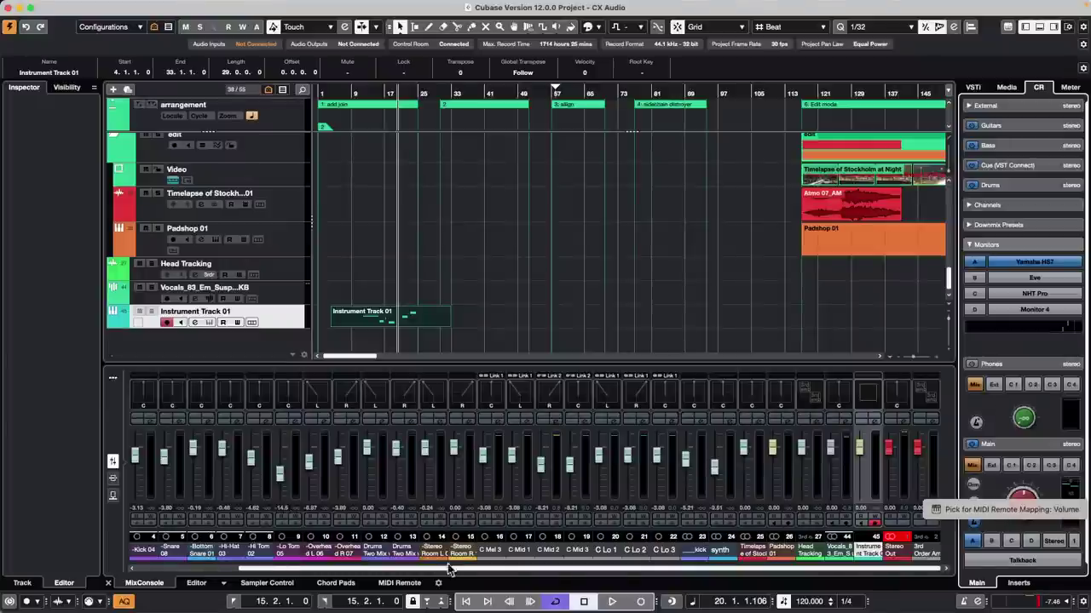
left_click(400, 582)
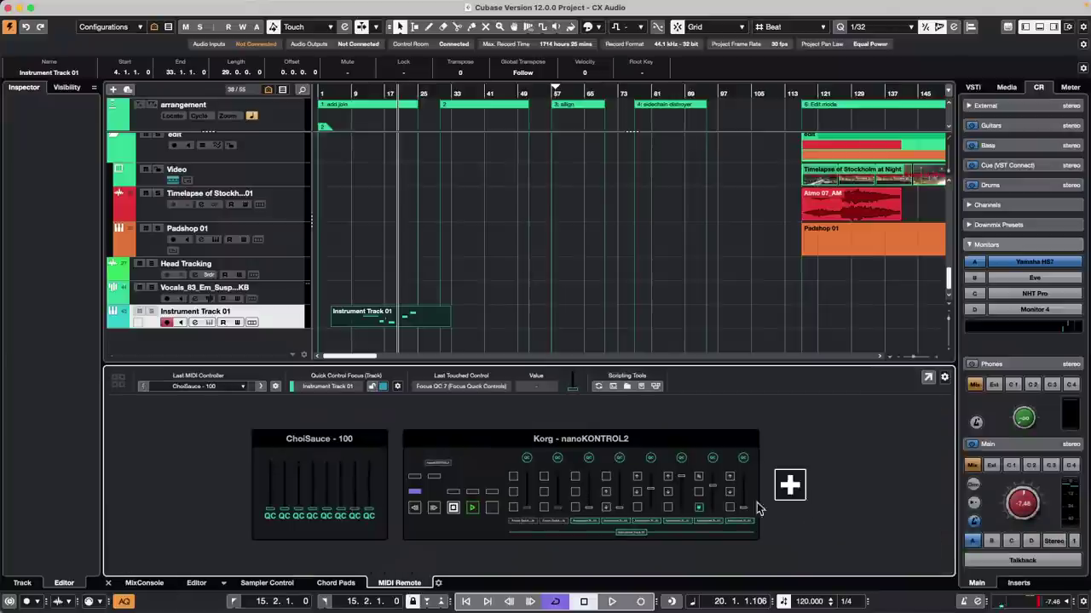
Step: Map the ChoiSauce - 100 eighth fader to Control Room Main volume and test it
mouse_move(377, 507)
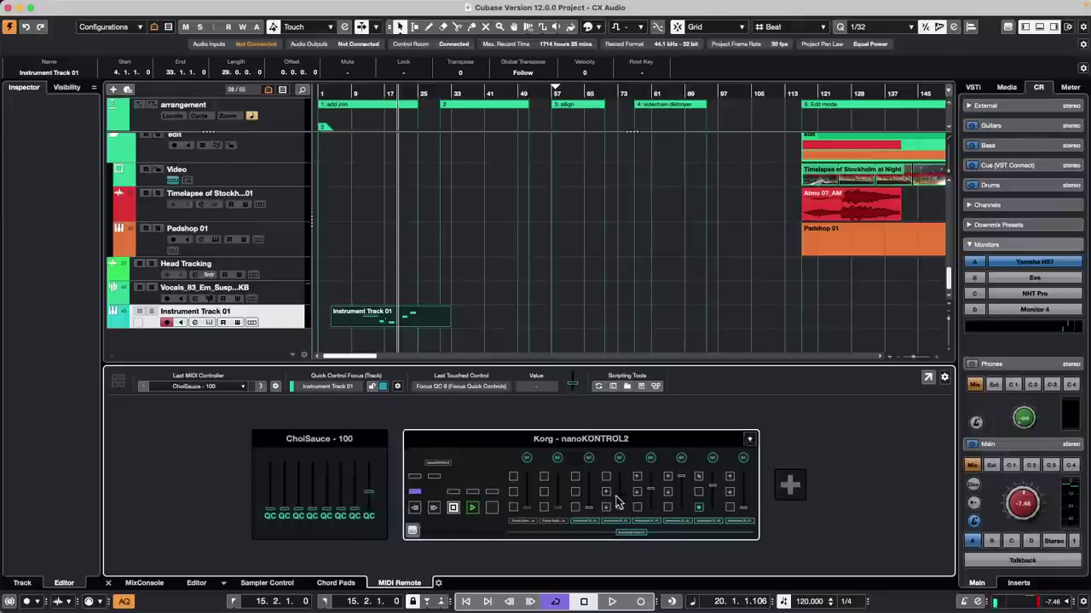
left_click(370, 499)
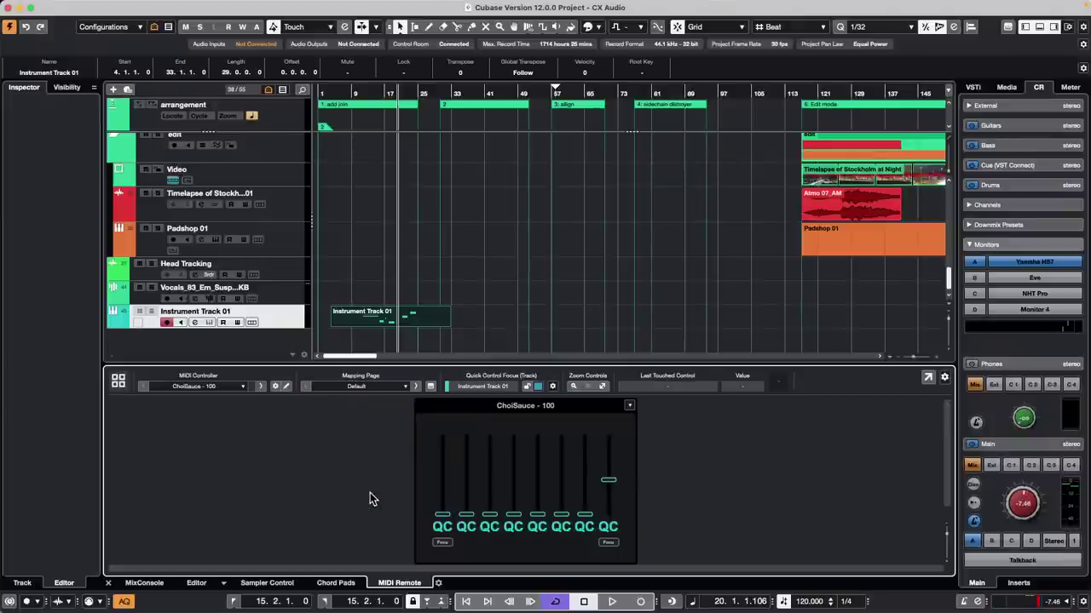
left_click(1023, 505, "alt+shift")
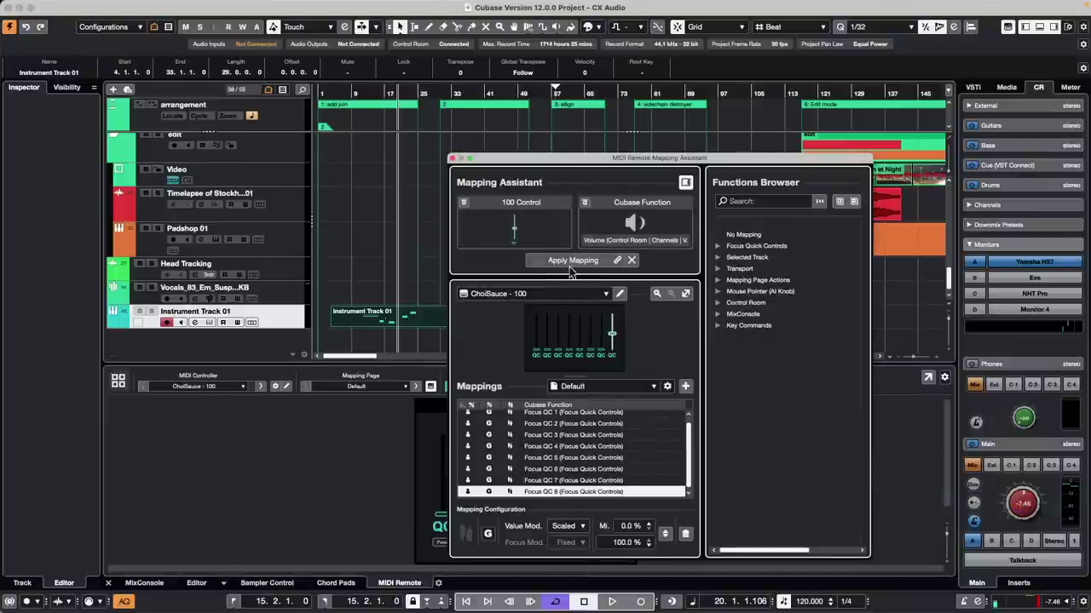
left_click(573, 260)
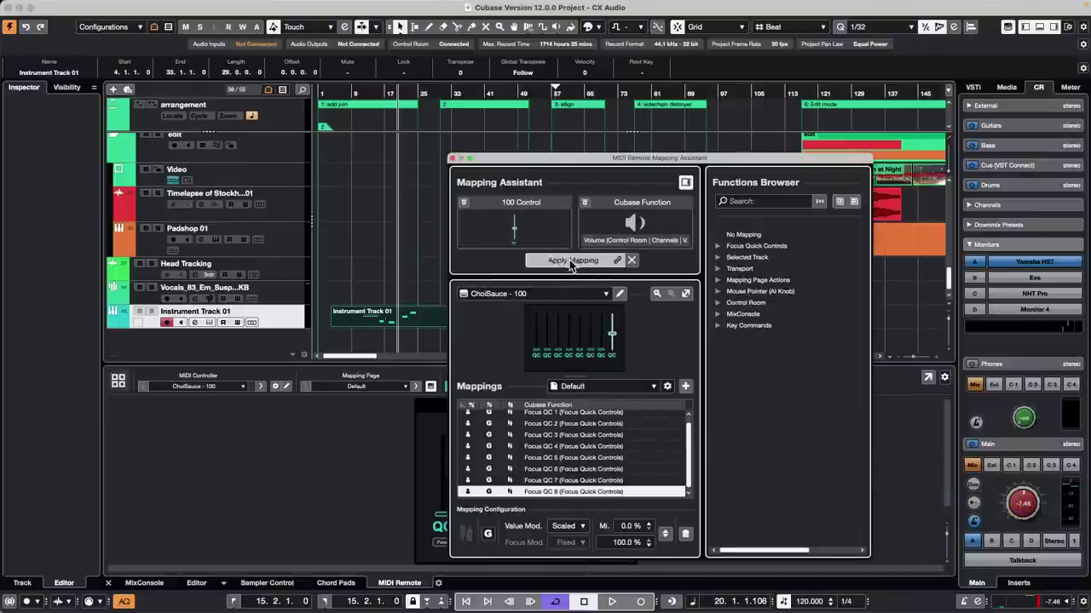
left_click(452, 158)
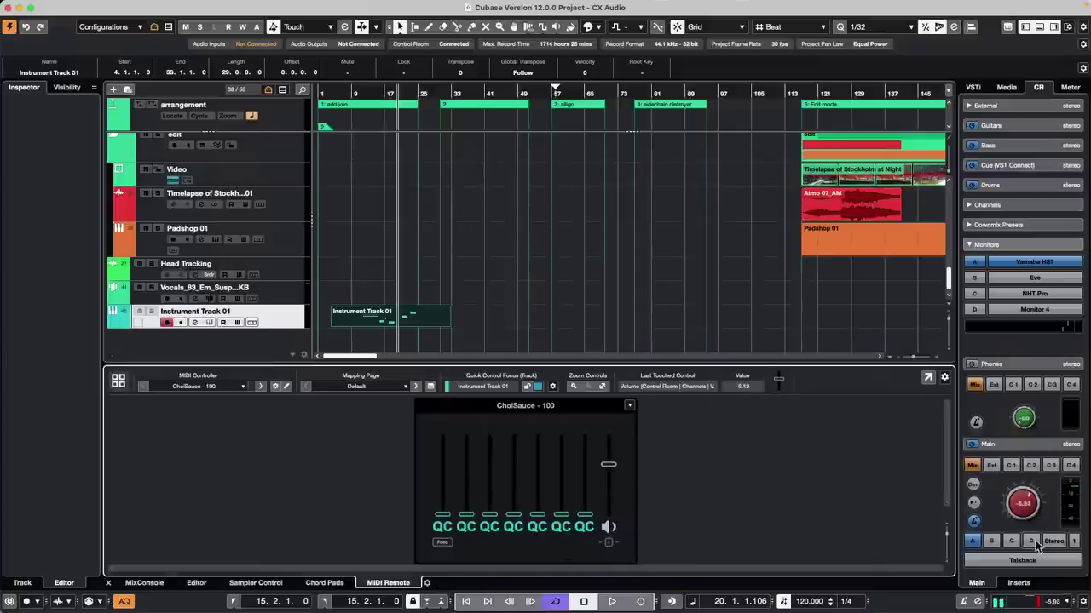
mouse_move(1029, 501)
left_mouse_down()
mouse_move(1013, 496)
mouse_move(1022, 491)
left_mouse_up()
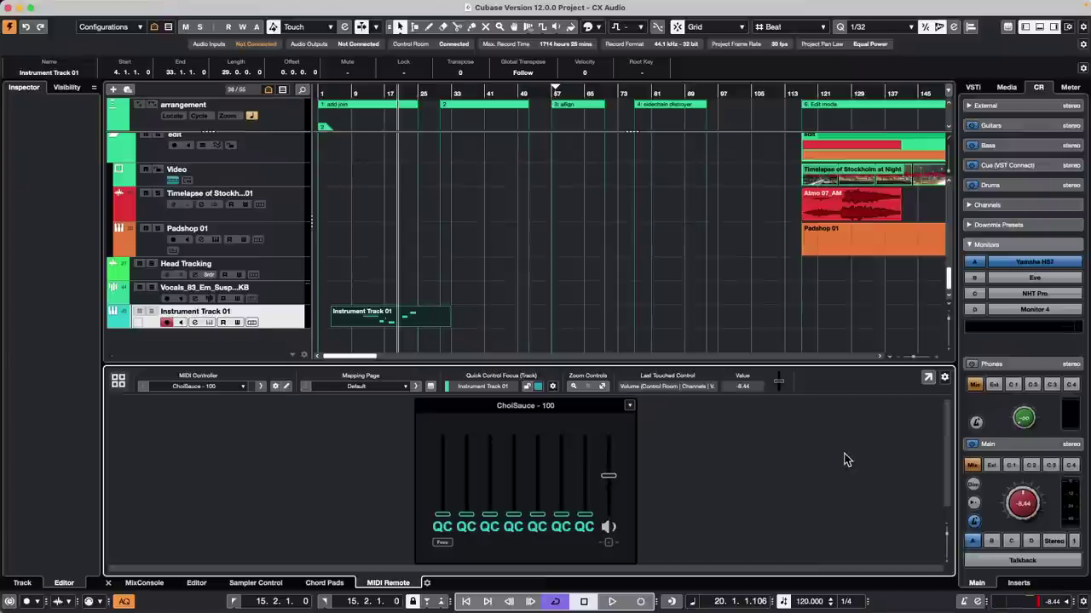
mouse_move(139, 3)
left_click(76, 6)
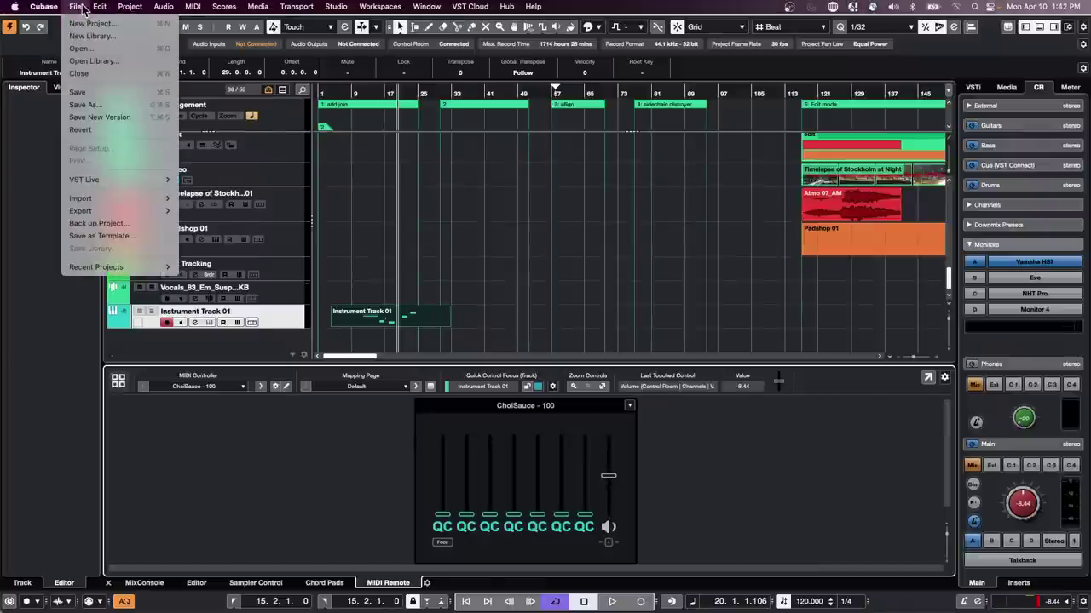
mouse_move(100, 7)
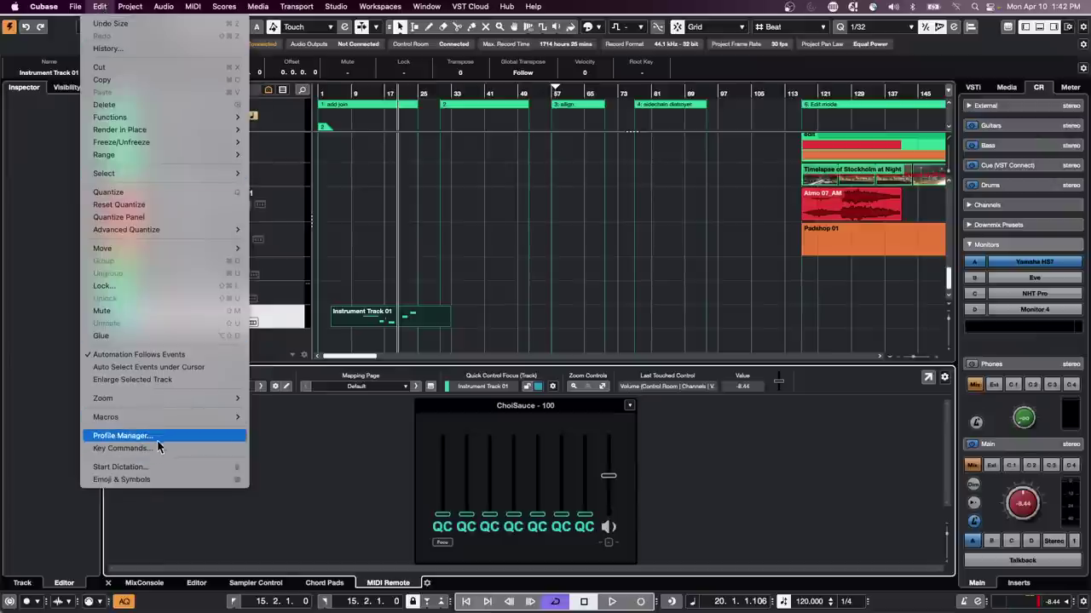
left_click(562, 275)
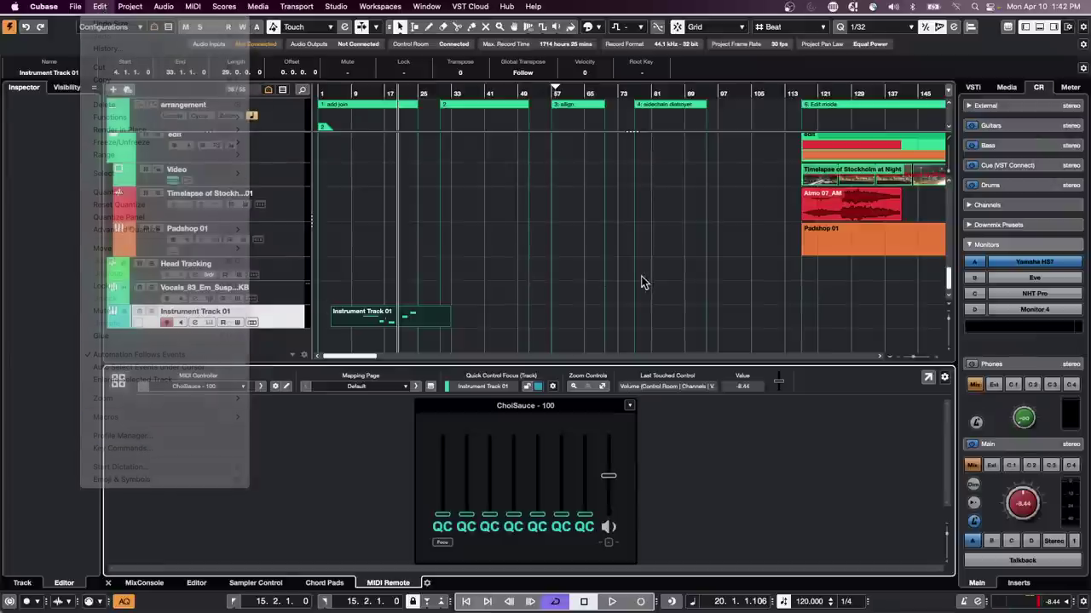
scroll(1027, 512, "up", 1)
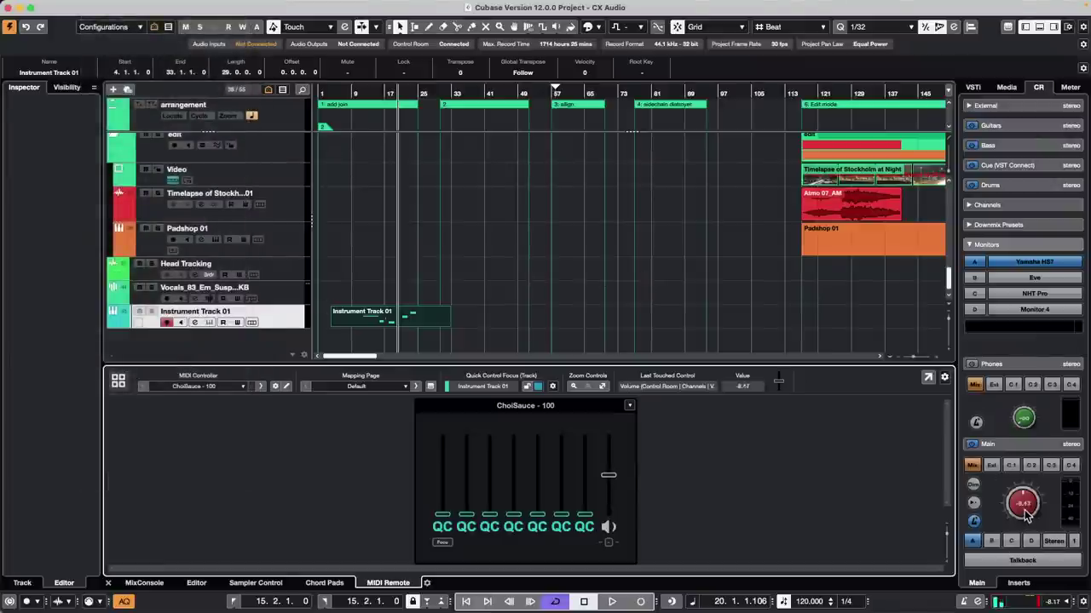
mouse_move(147, 3)
left_click(100, 6)
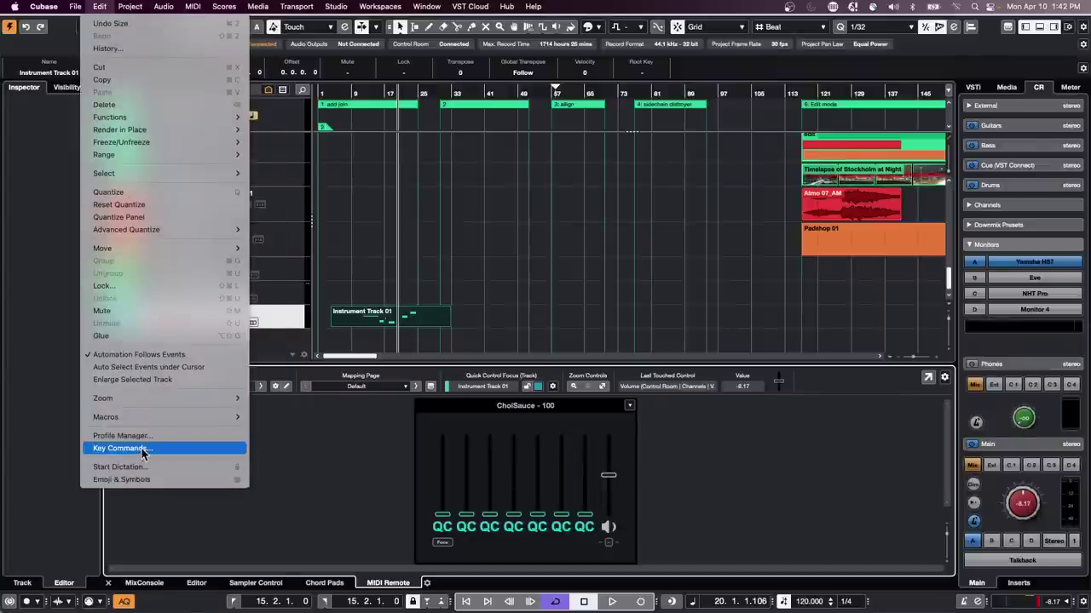
left_click(120, 448)
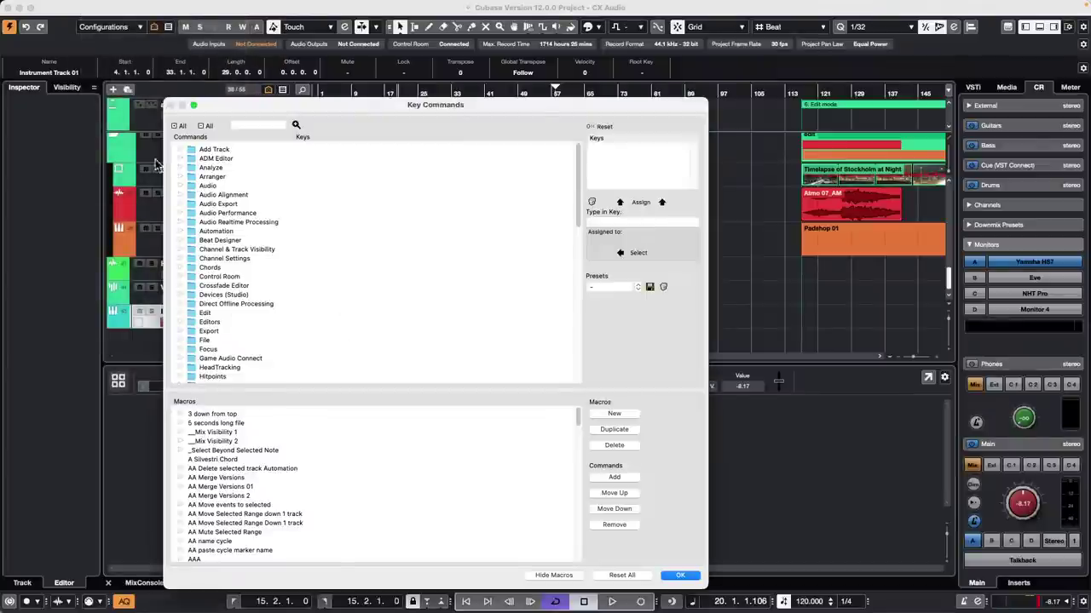
left_click(182, 276)
scroll(319, 266, "down", 3)
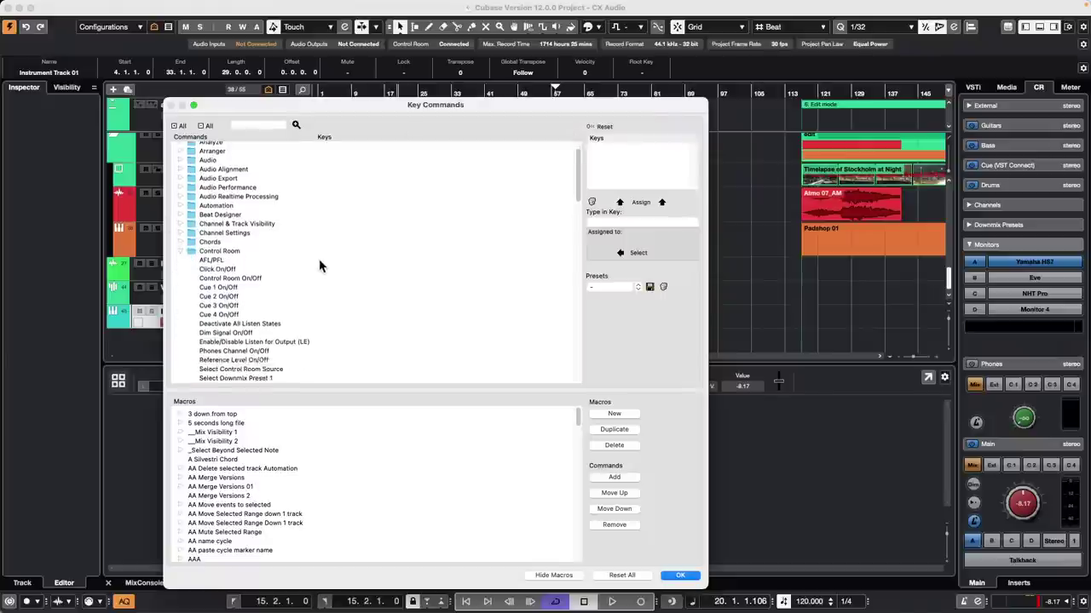
scroll(319, 266, "down", 3)
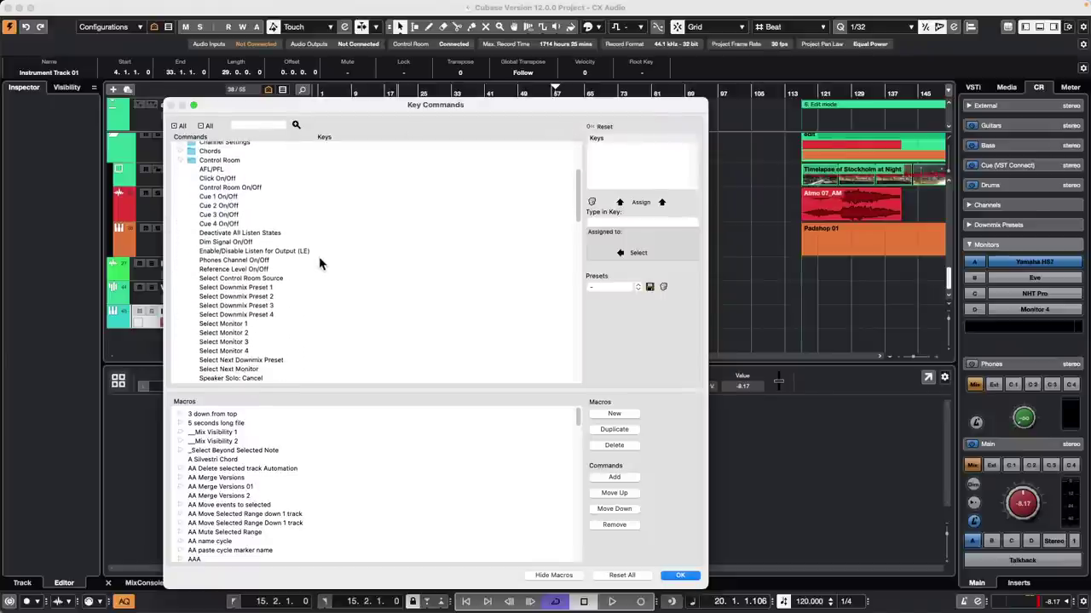
scroll(319, 264, "down", 2)
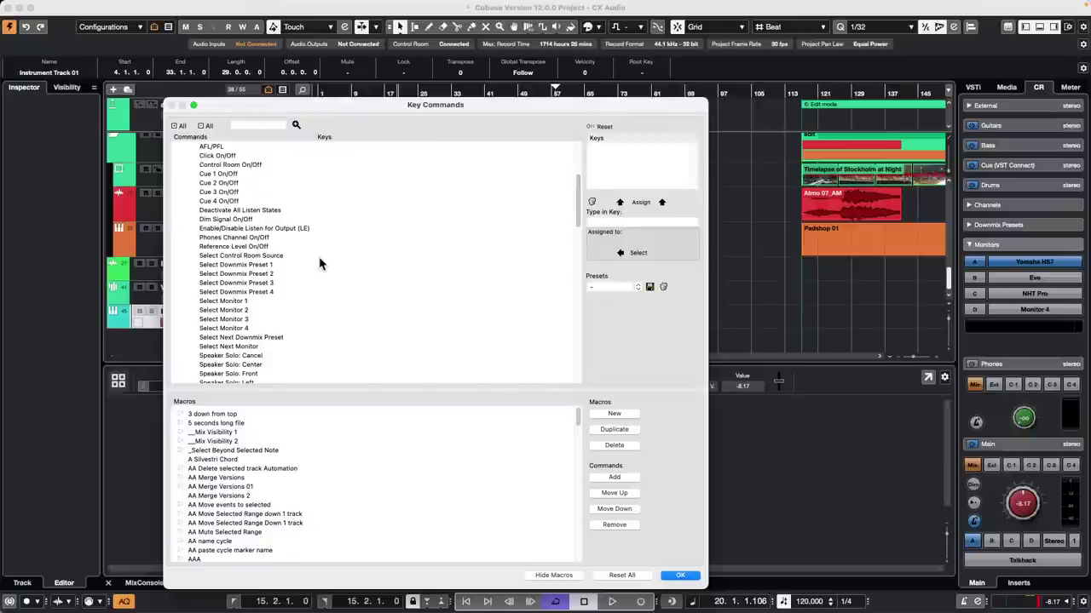
scroll(320, 265, "down", 1)
scroll(320, 265, "down", 20)
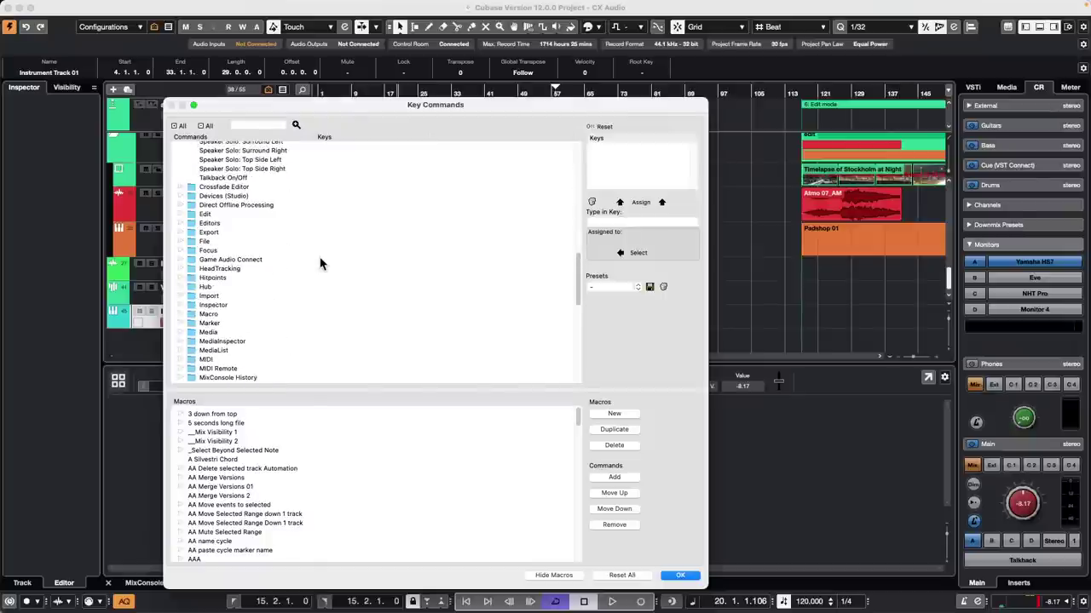
scroll(320, 264, "up", 1)
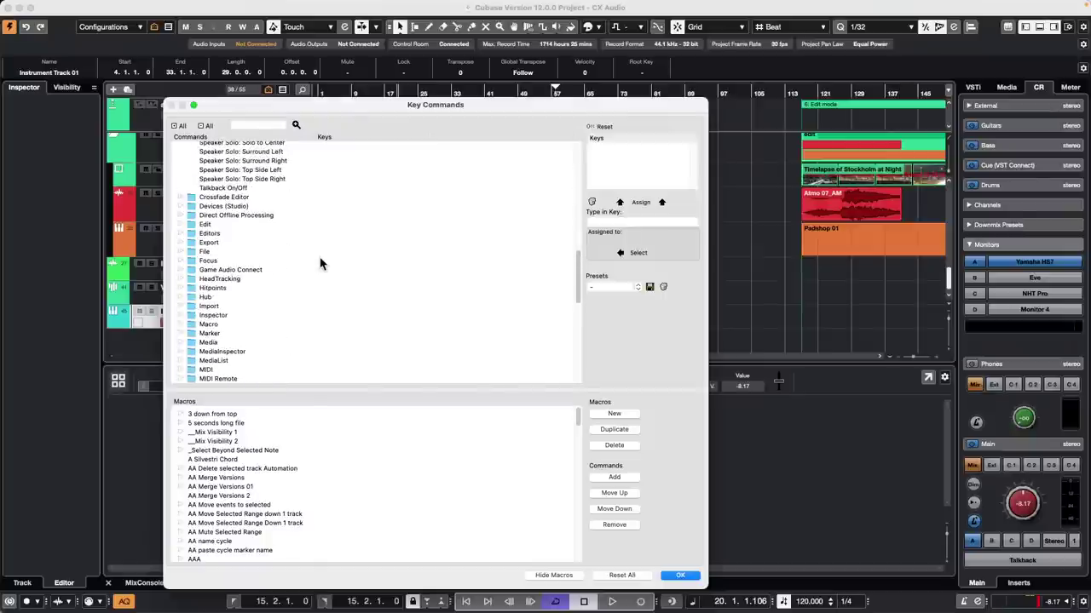
left_click(682, 576)
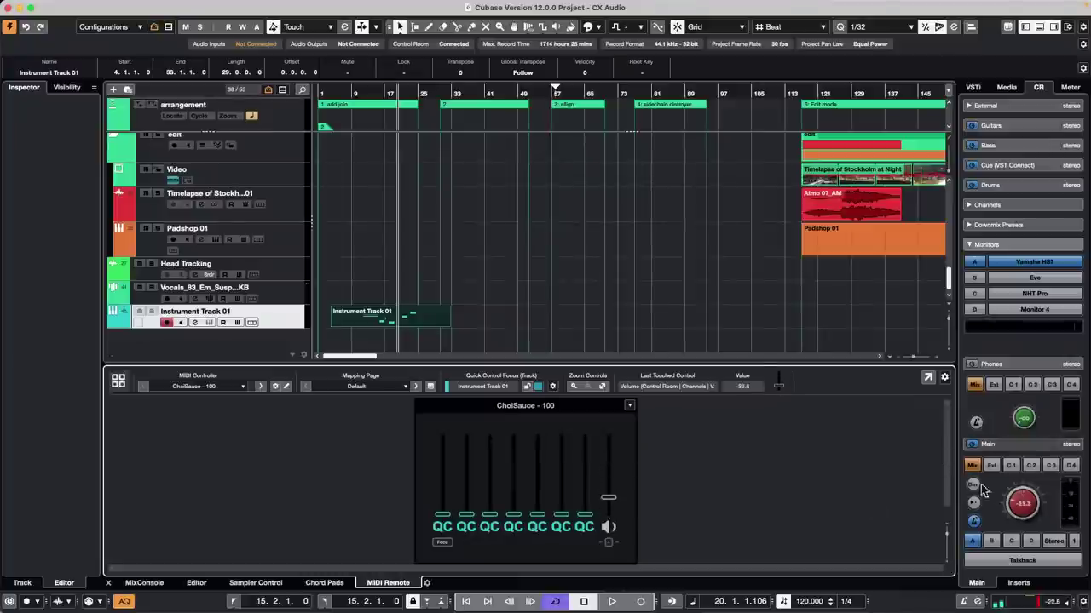
Step: Reapply the Main volume mapping to the ChoiSauce eighth fader, then select Instrument Track 01
right_click(1022, 507)
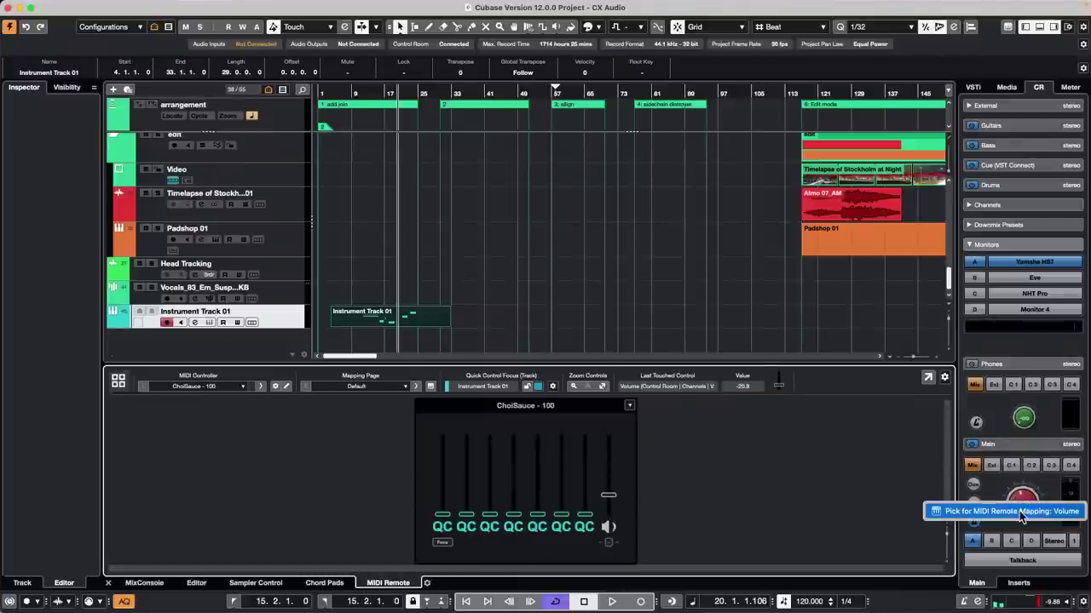
left_click(1019, 510)
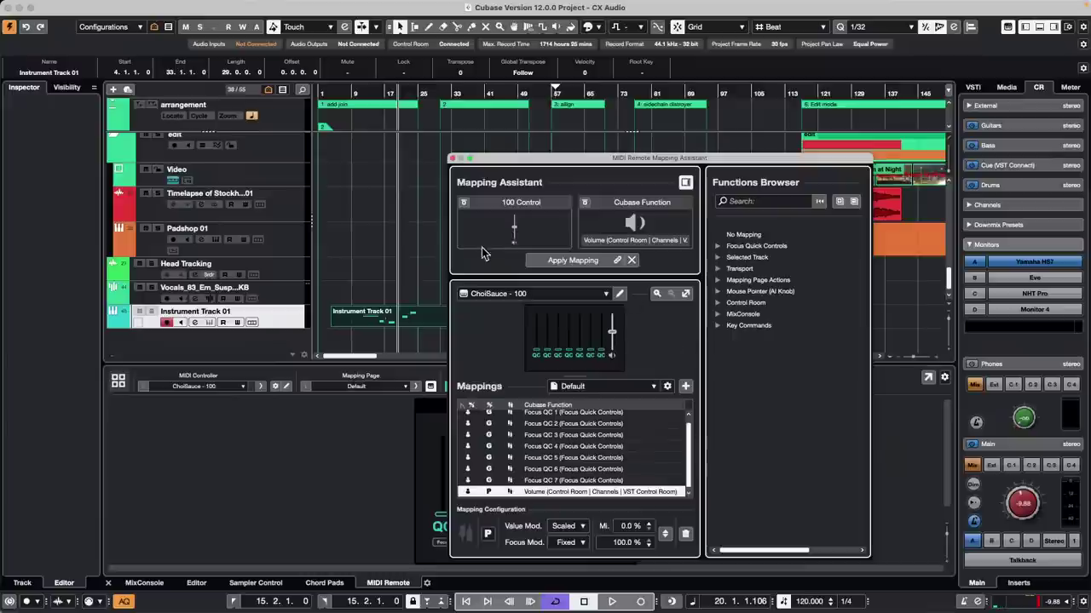
left_click(551, 262)
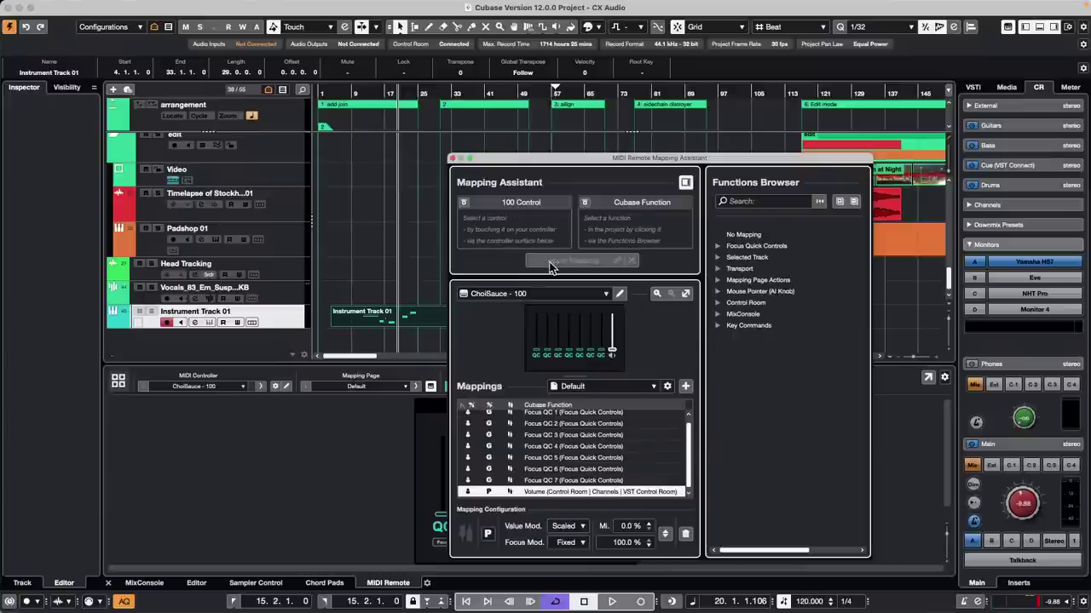
left_click(453, 159)
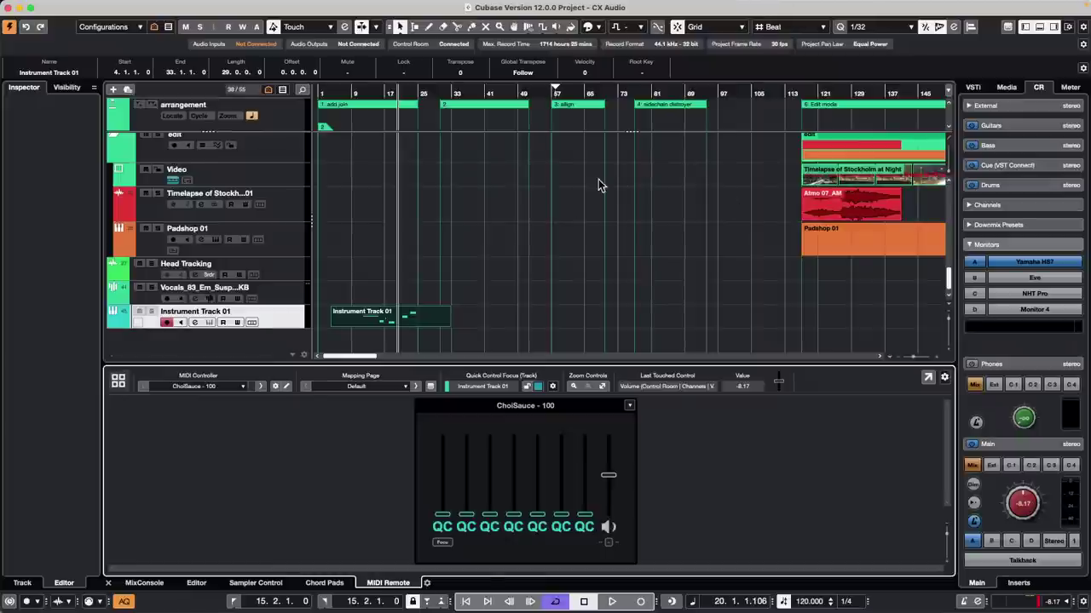
left_click(298, 322)
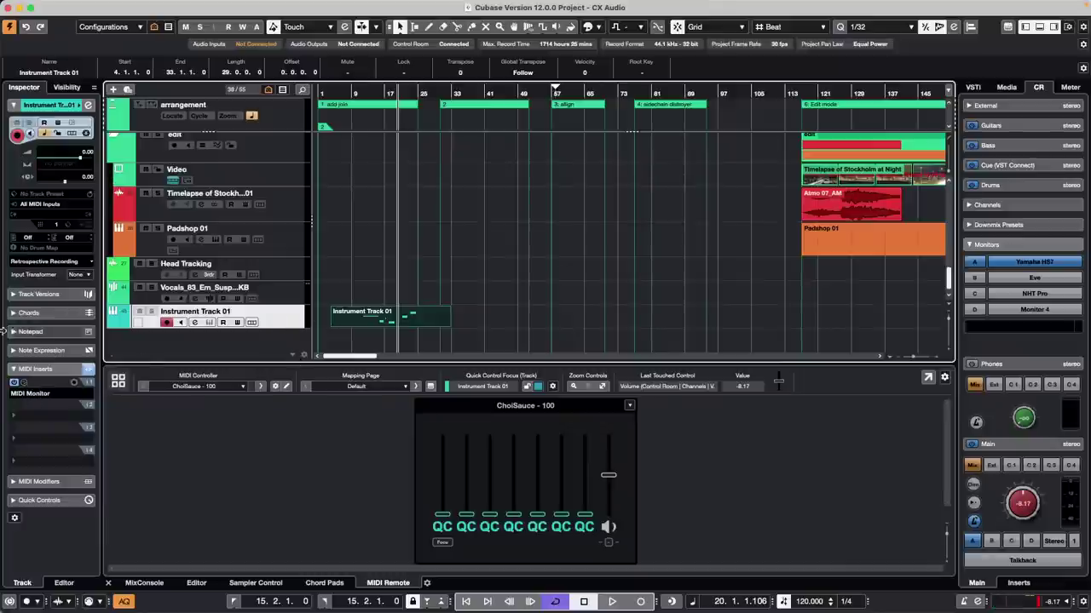
Step: Check the MIDI Monitor insert and set Instrument Track 01's Input Transformer to Track
left_click(24, 384)
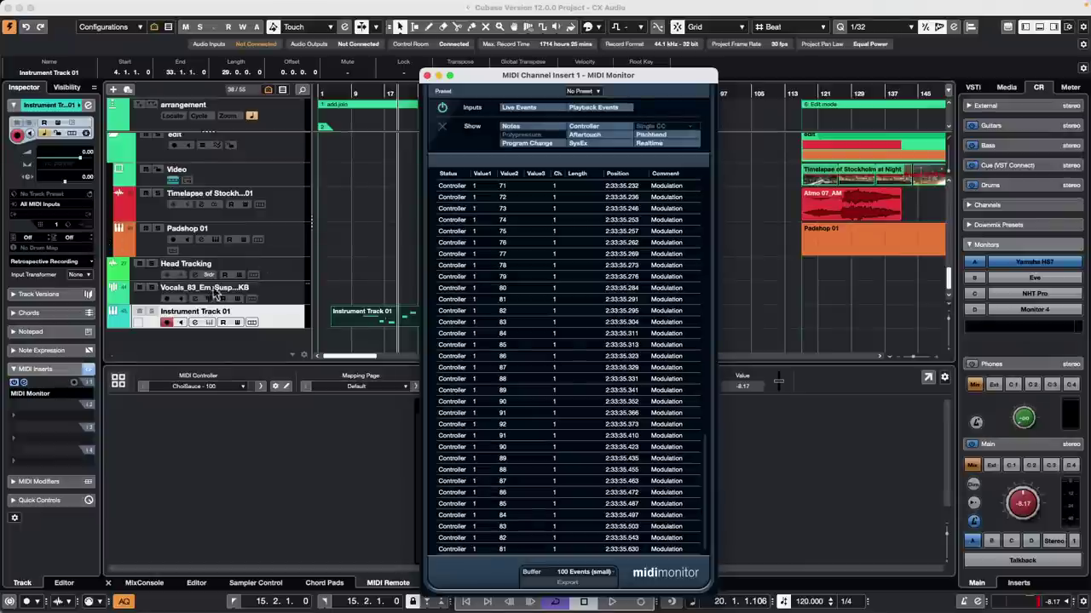
left_click(79, 279)
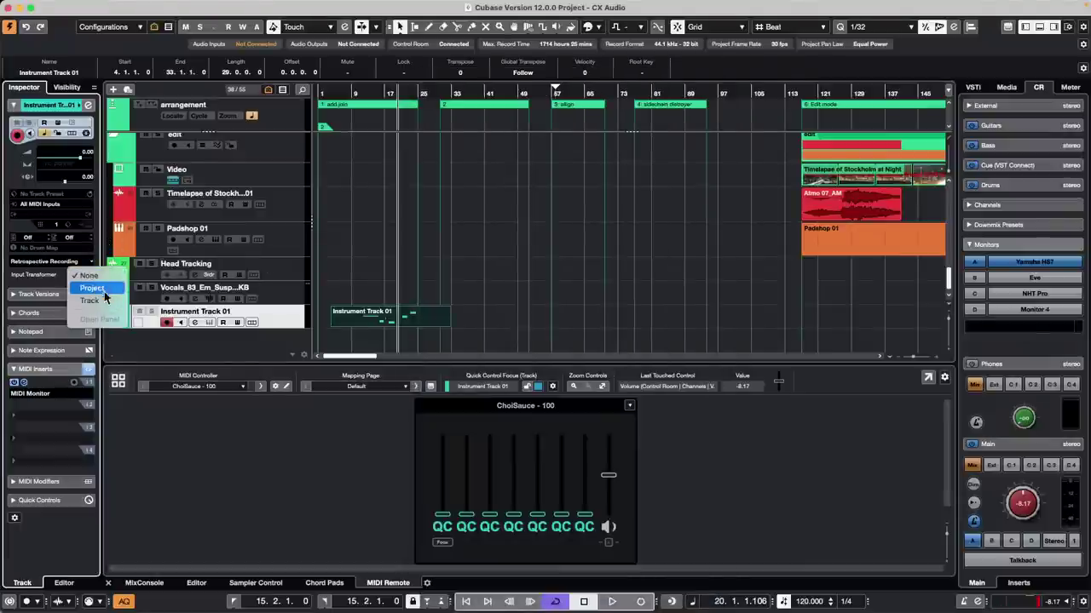
left_click(108, 303)
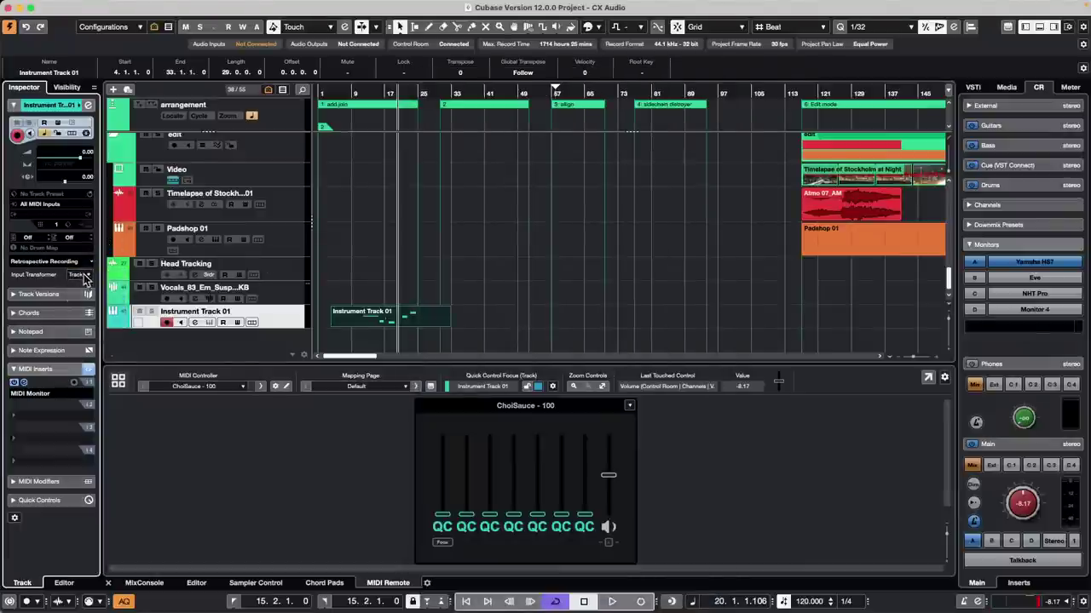
left_click(81, 274)
Step: Enable transformer Module 1 with filters Type Is = Controller and MIDI Controller No. = 1
left_click(98, 294)
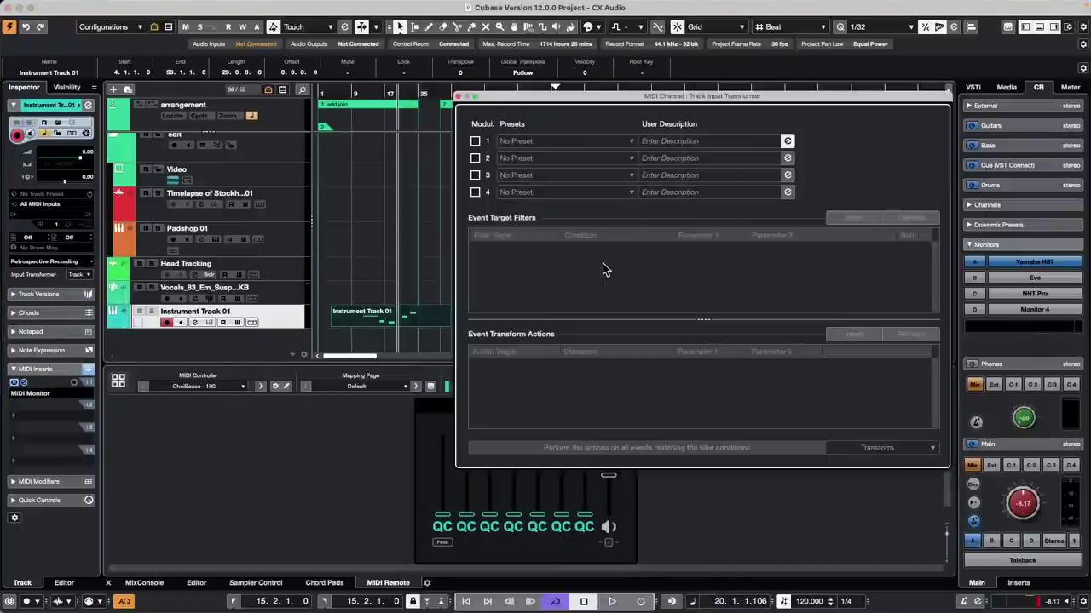
left_click(474, 141)
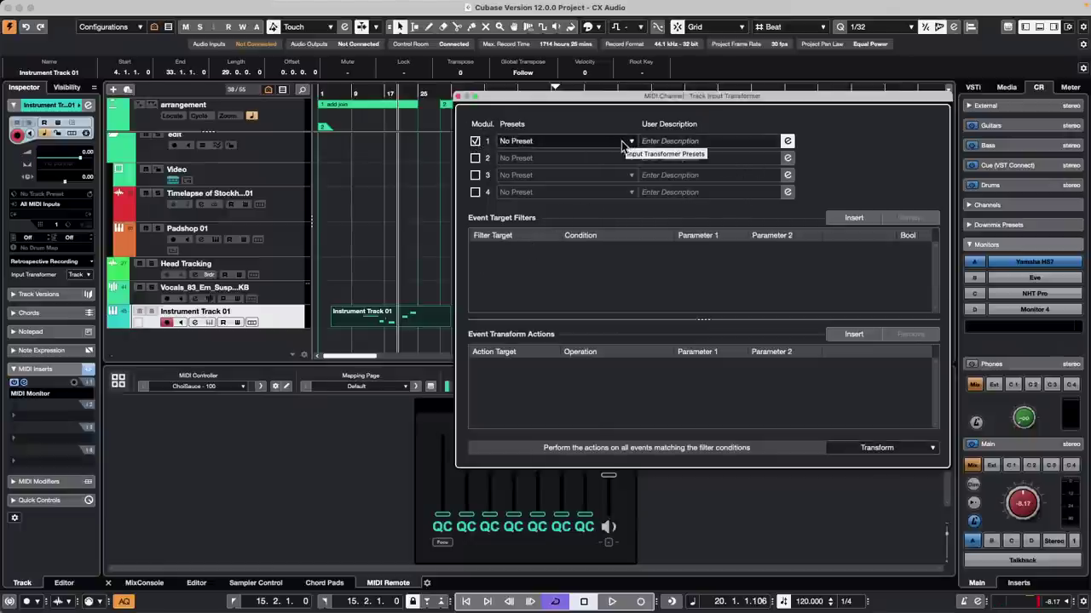
left_click(887, 448)
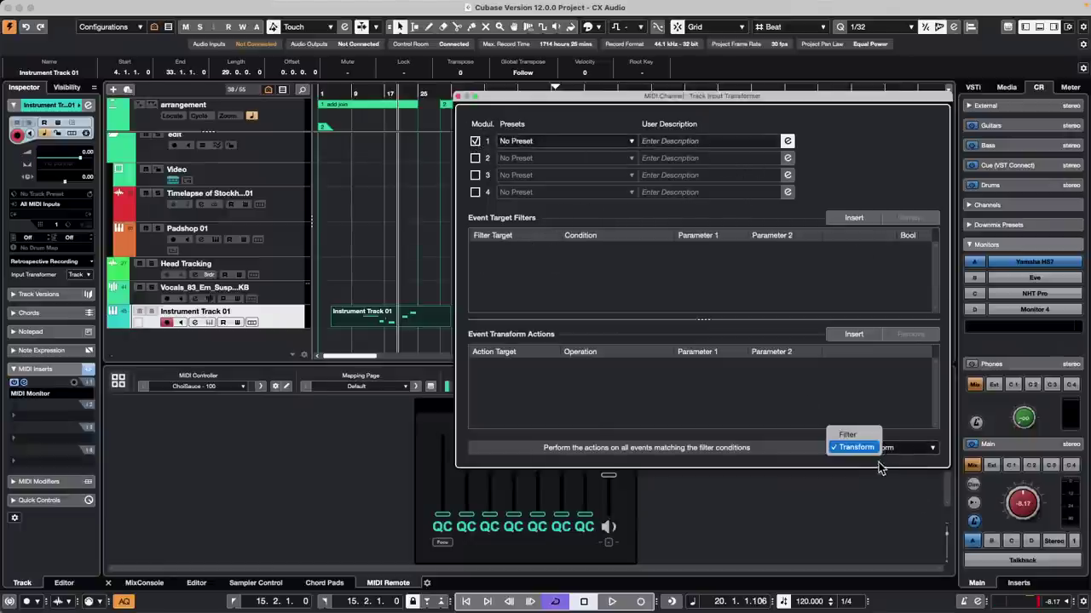
left_click(852, 217)
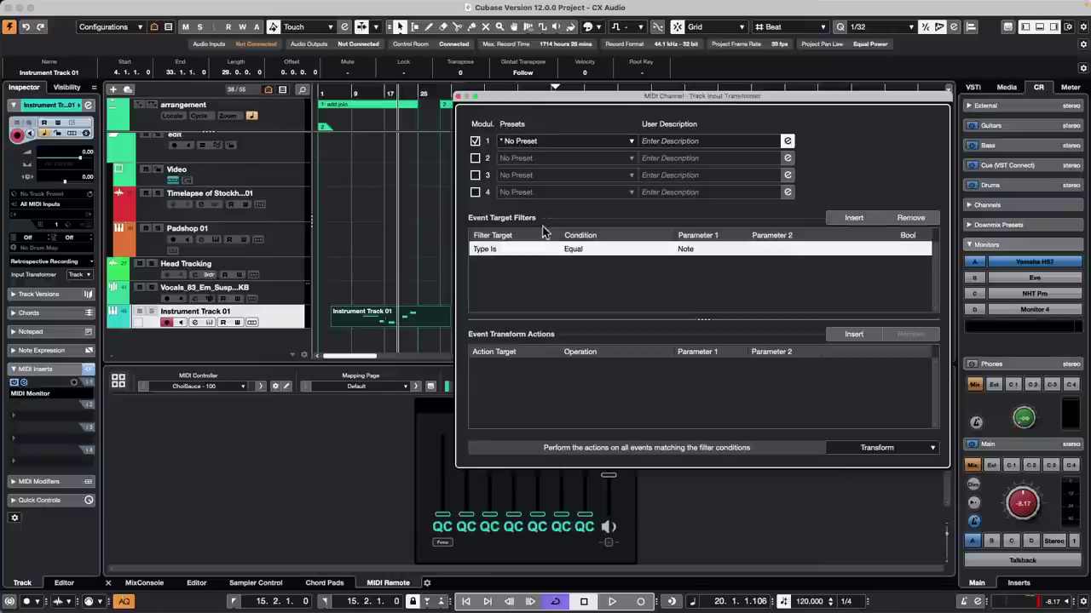
left_click(498, 249)
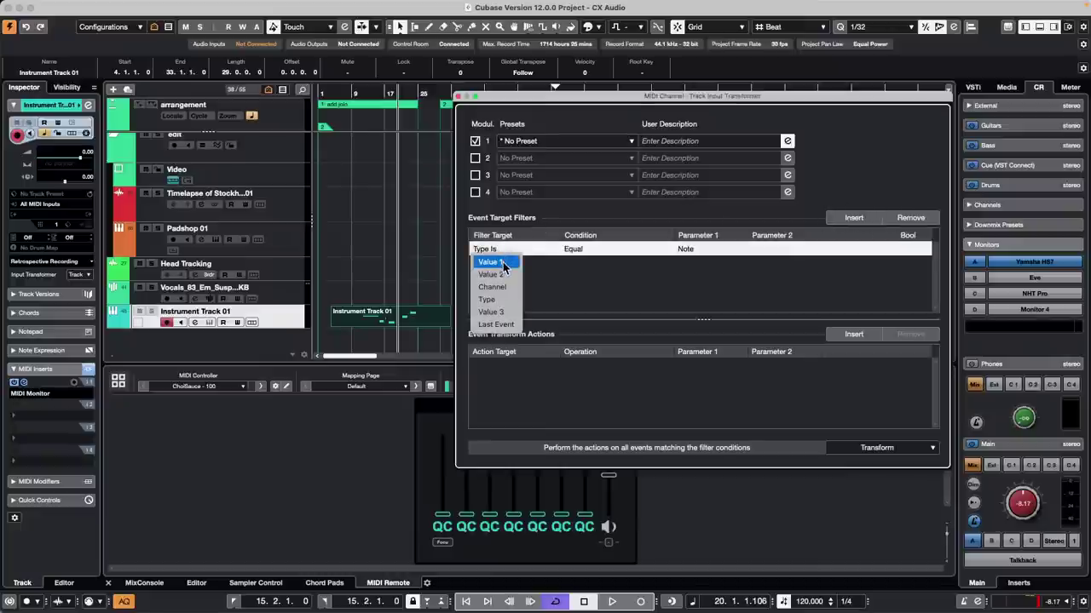
left_click(682, 249)
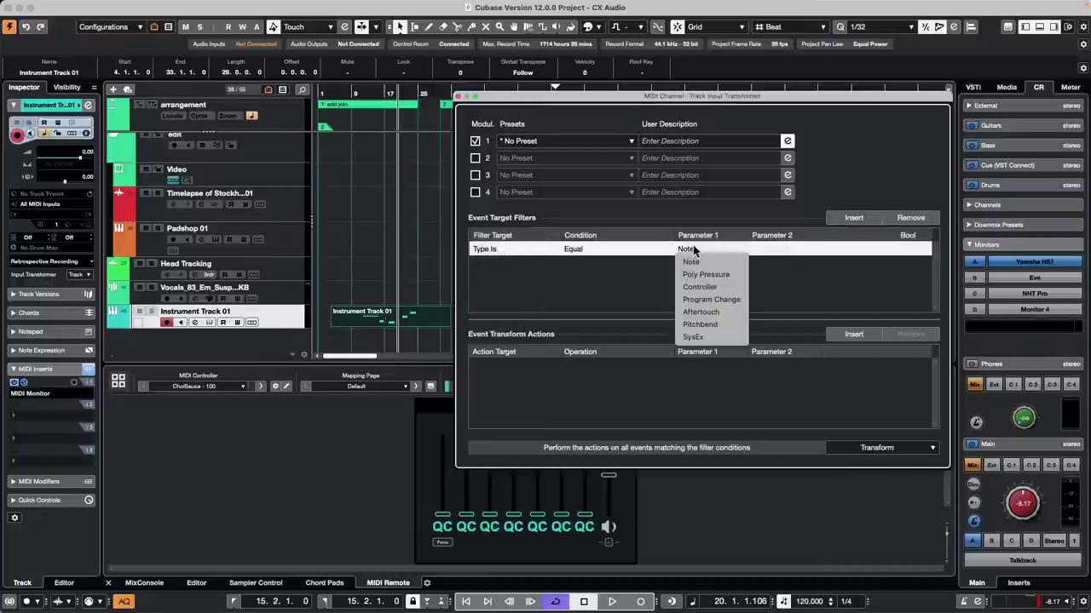
left_click(721, 287)
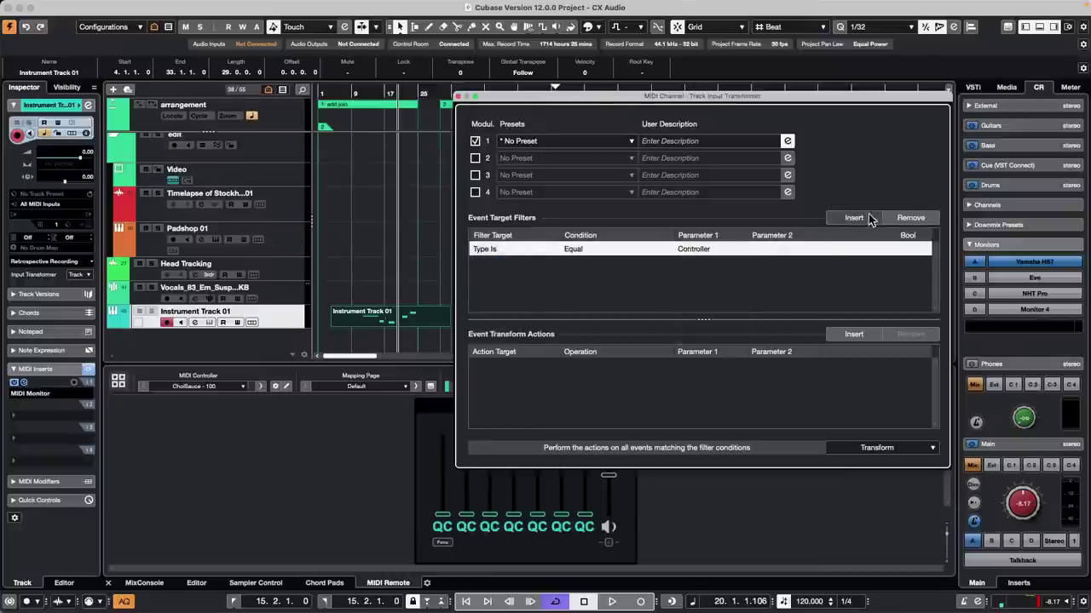
left_click(861, 218)
left_click(468, 265)
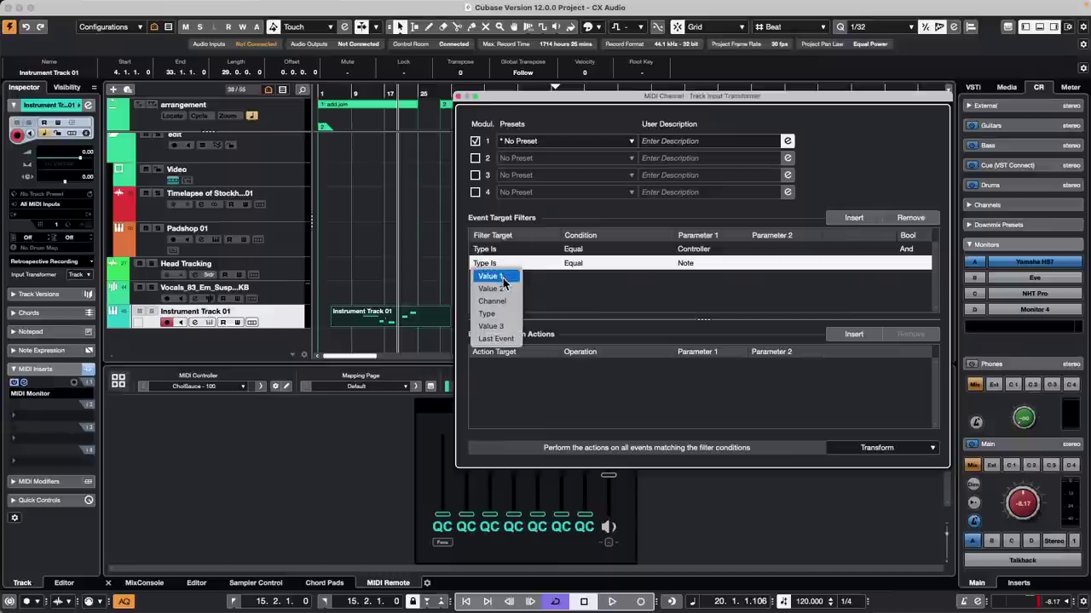
left_click(492, 280)
left_click(716, 262)
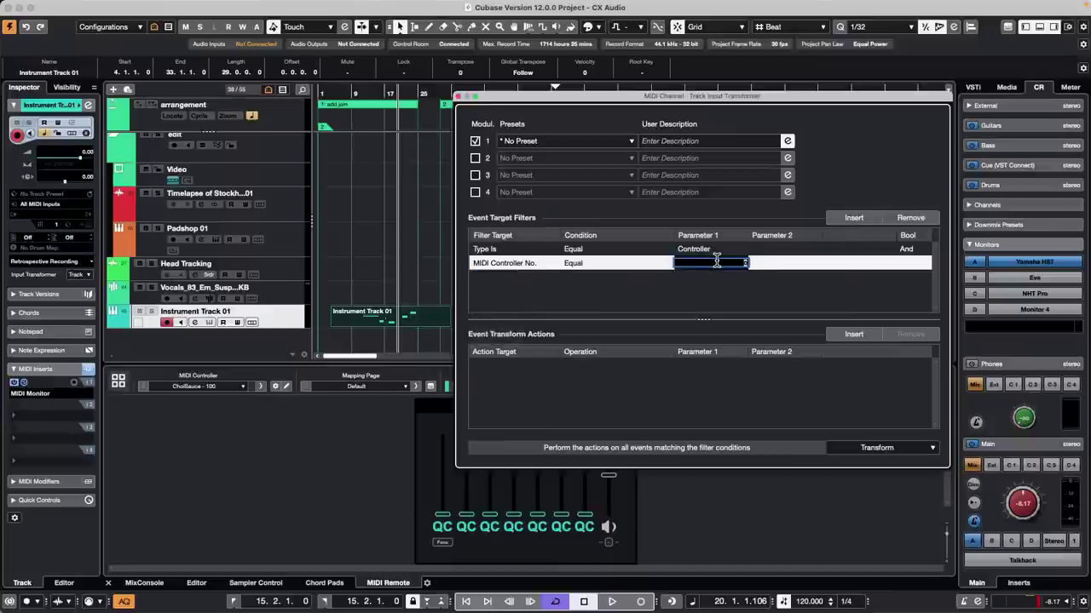
type("1")
key("Return")
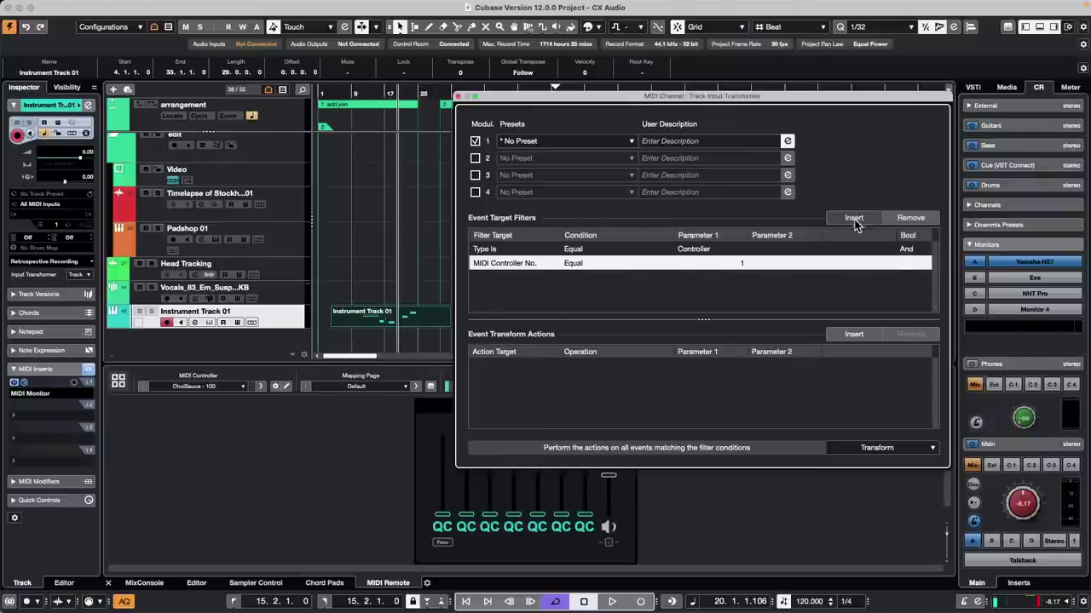
Step: Add the action Value 1 Add 10 and close the Input Transformer panel
left_click(852, 333)
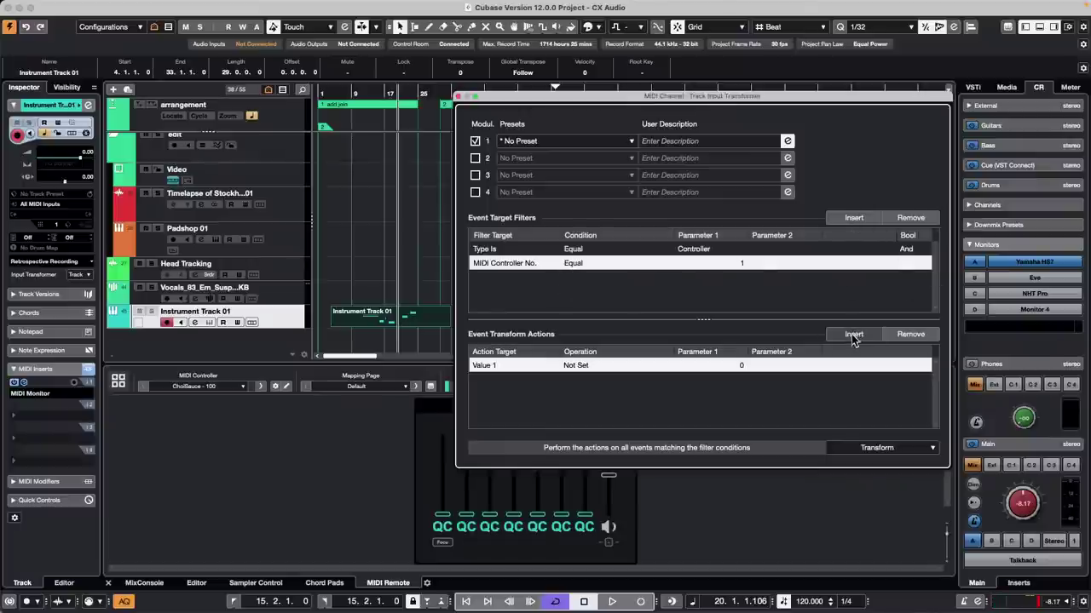
left_click(497, 368)
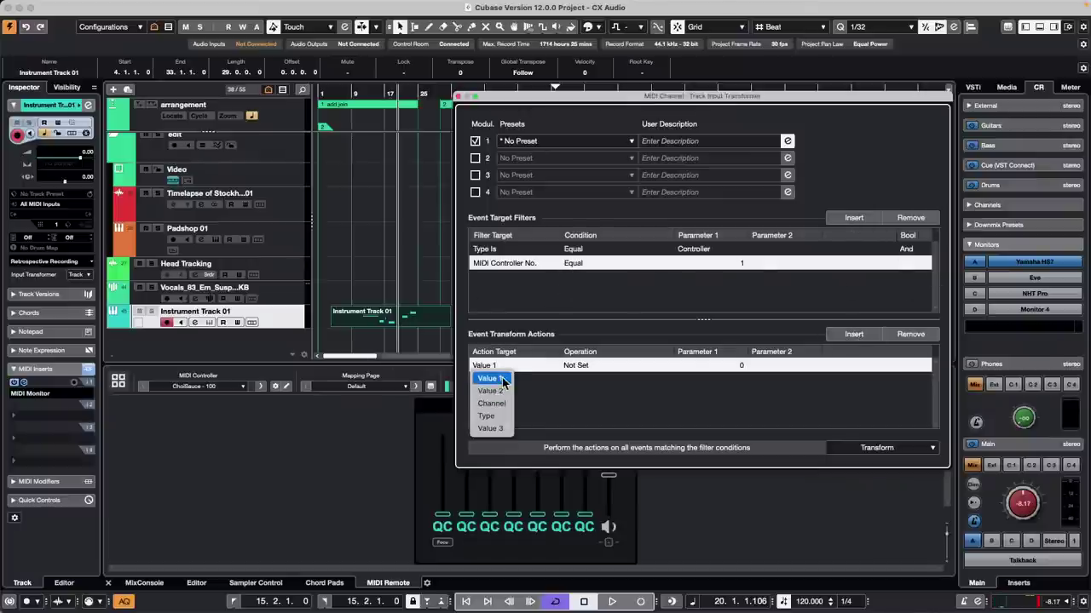
left_click(494, 377)
left_click(594, 367)
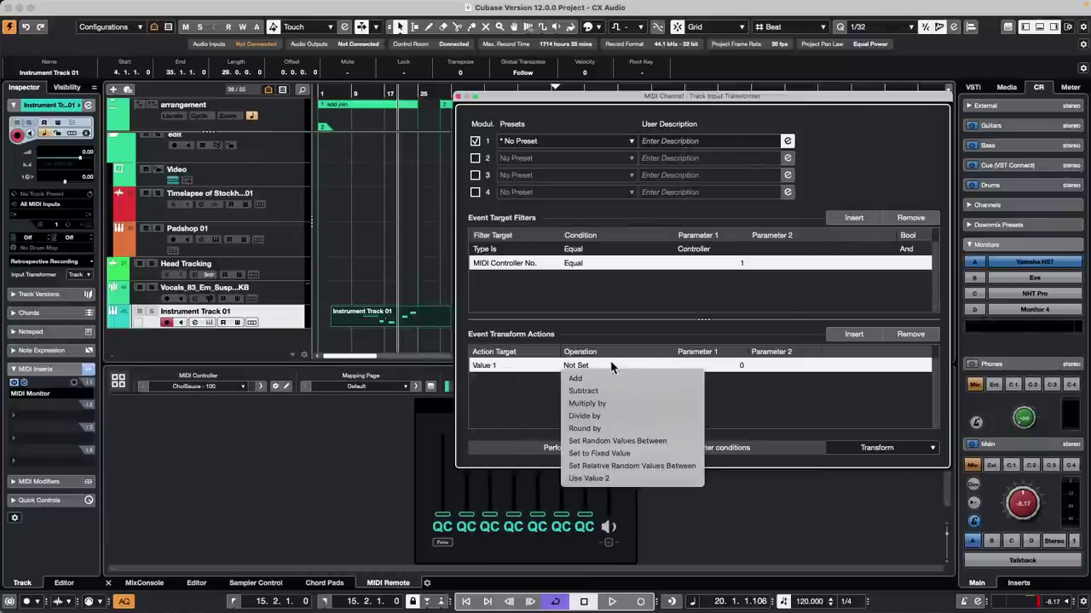
left_click(613, 380)
left_click(710, 364)
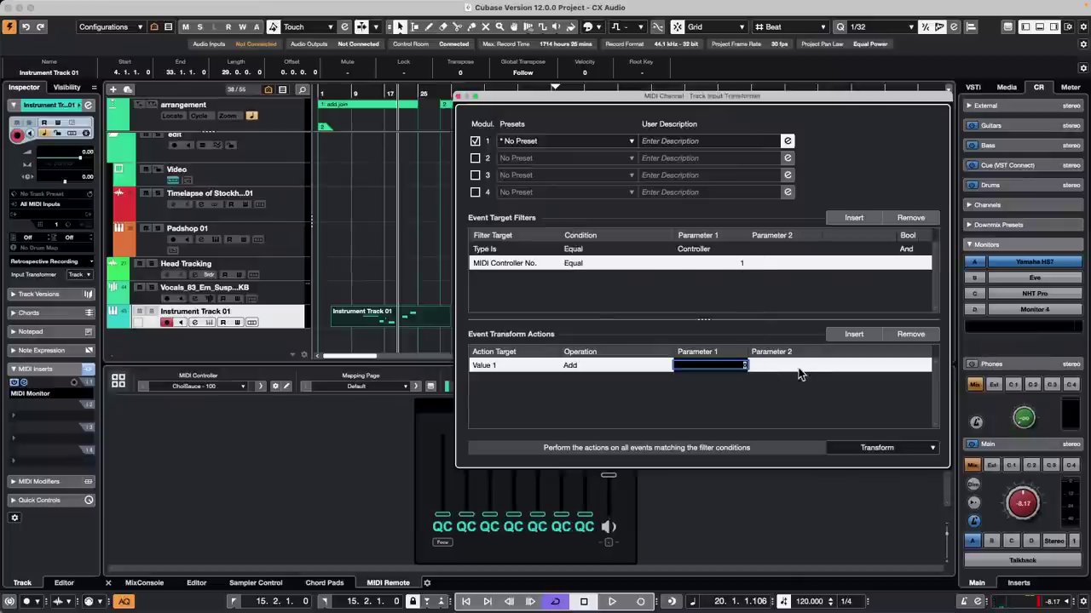
key("Return")
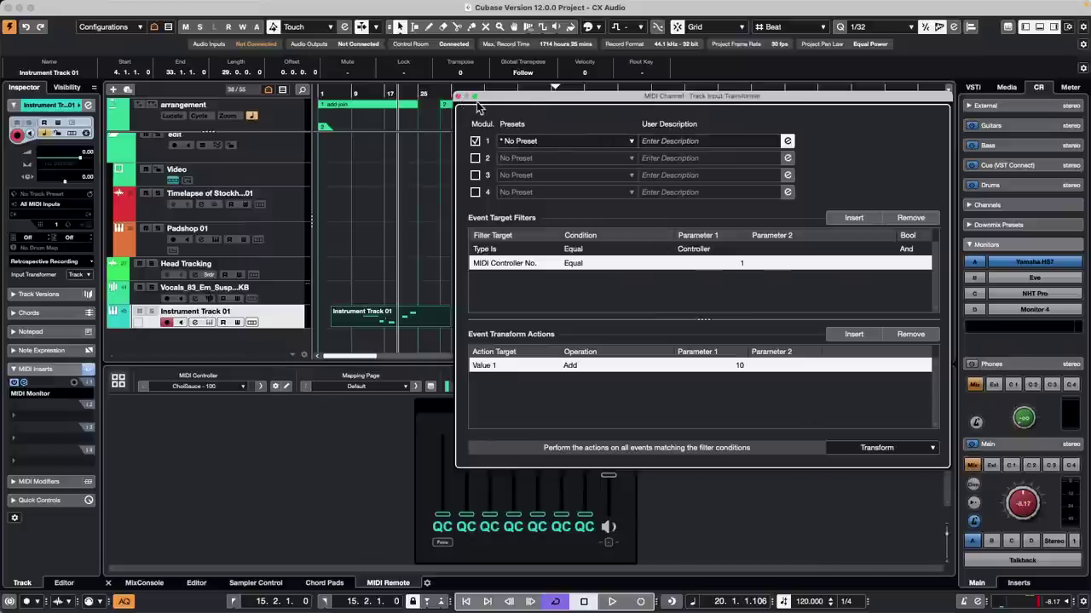
left_click(459, 95)
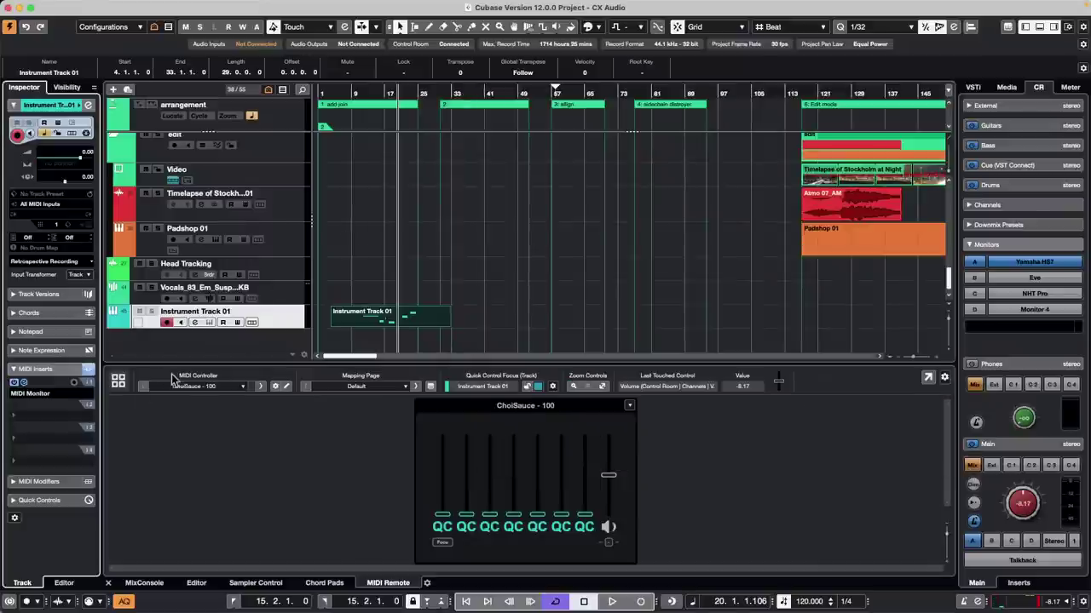
left_click(24, 385)
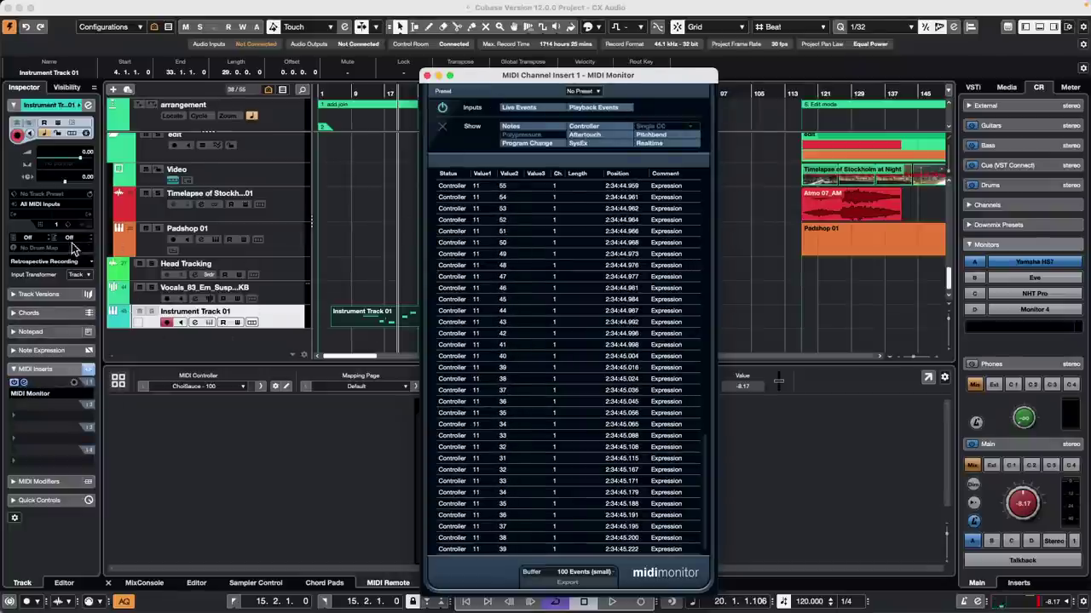
left_click(80, 273)
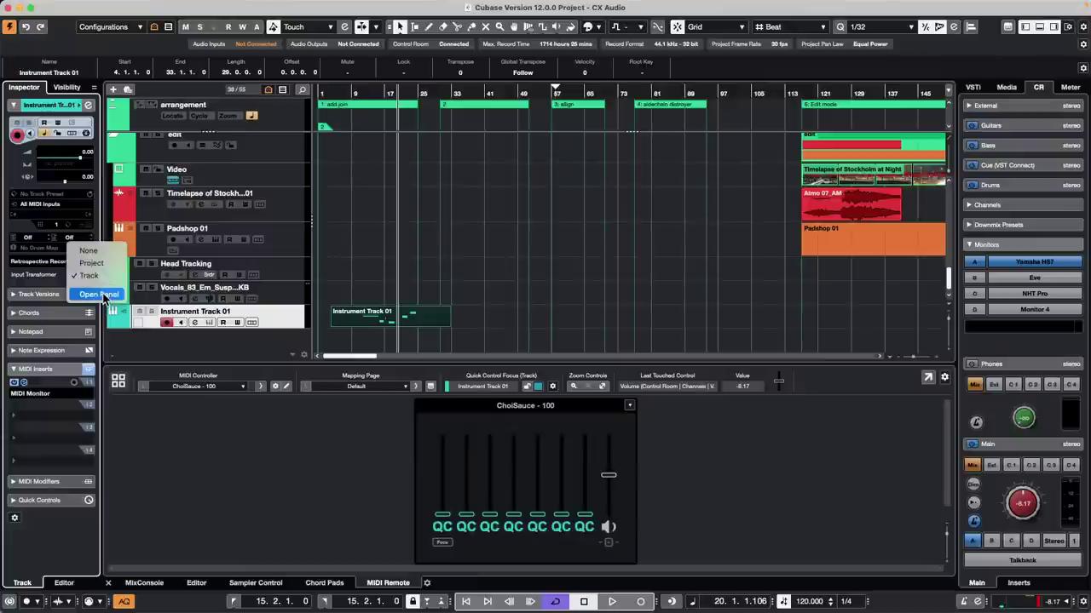
left_click(26, 385)
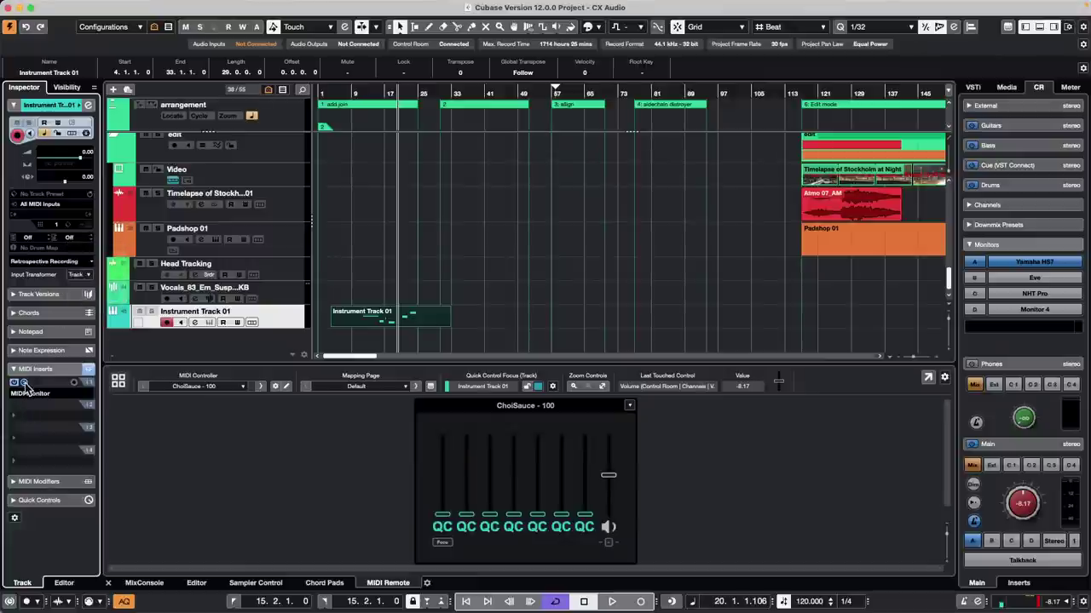
left_click(25, 384)
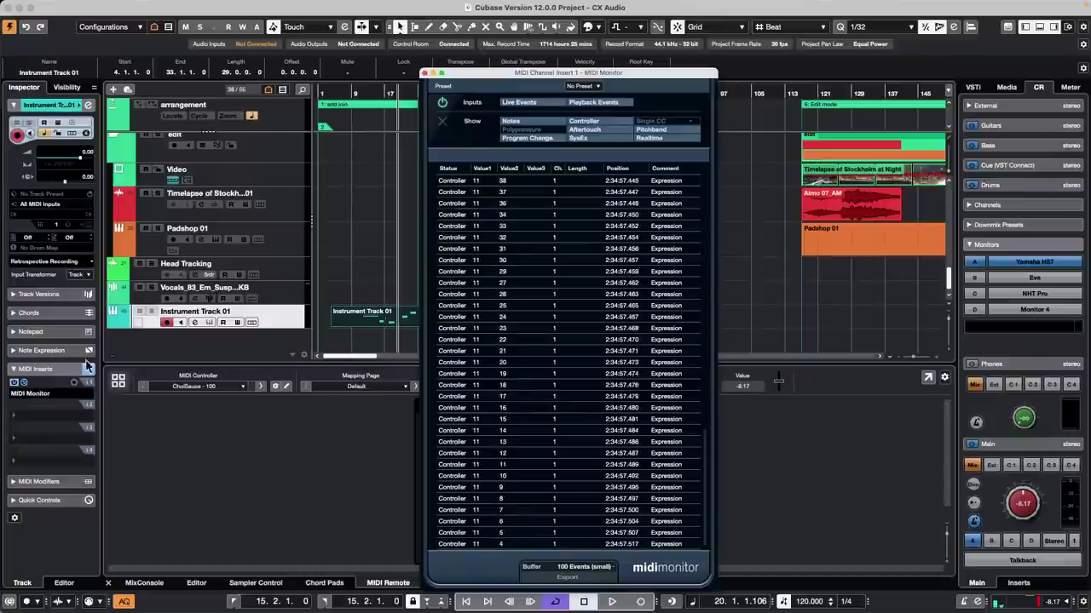
left_click(78, 275)
left_click(98, 294)
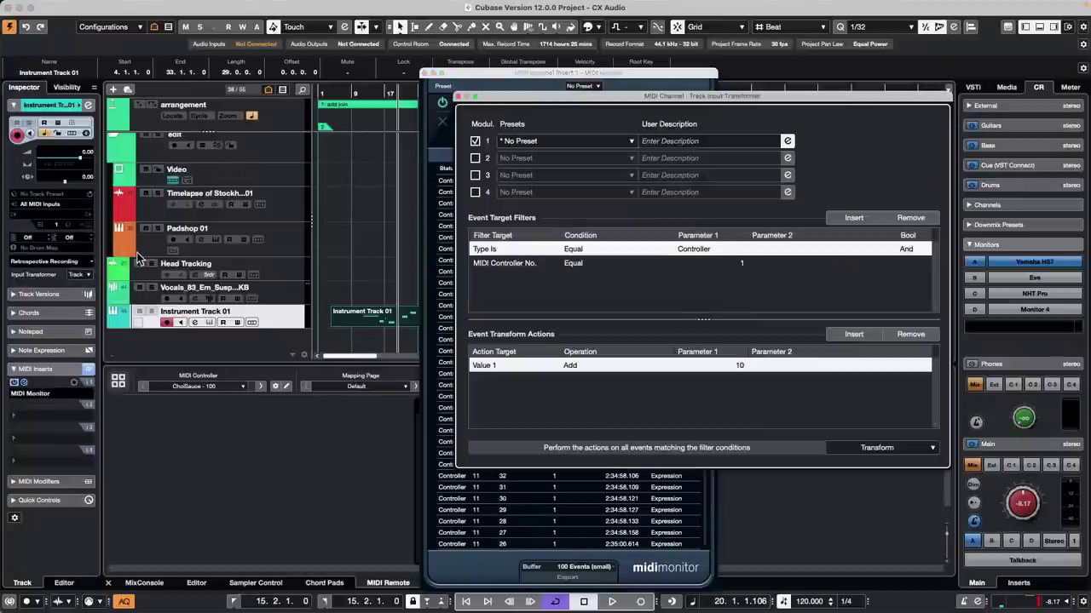
left_click_drag(542, 96, 699, 127)
left_click(629, 170)
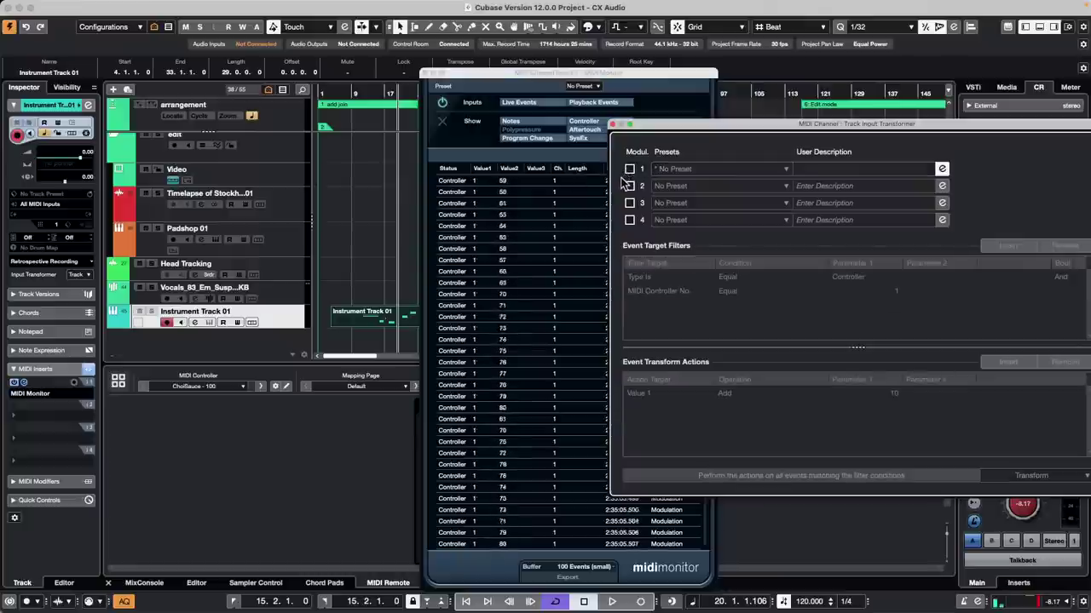
left_click(630, 169)
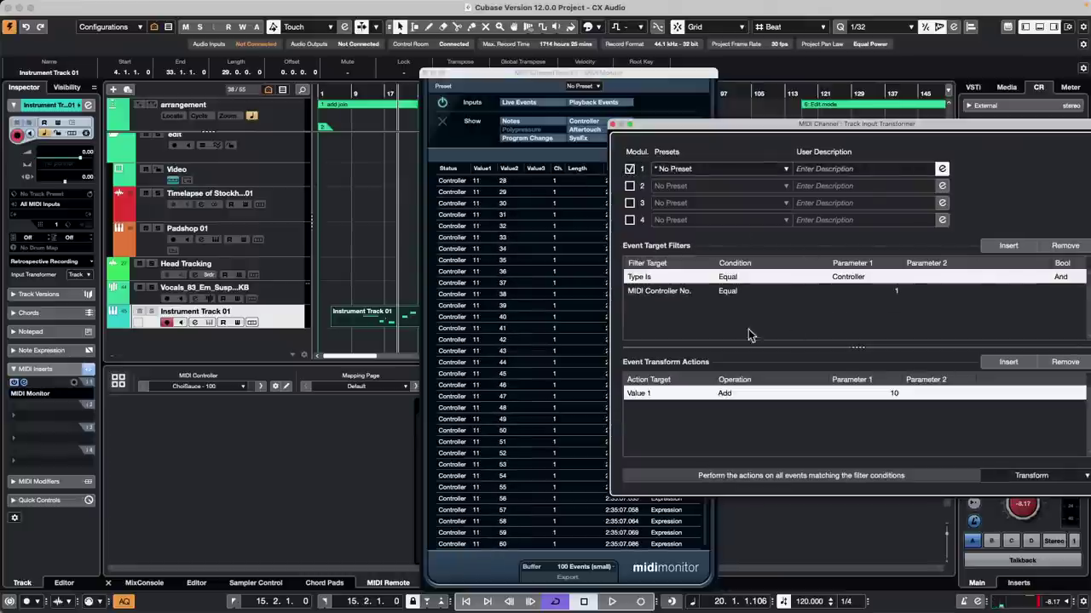
left_click_drag(809, 125, 691, 124)
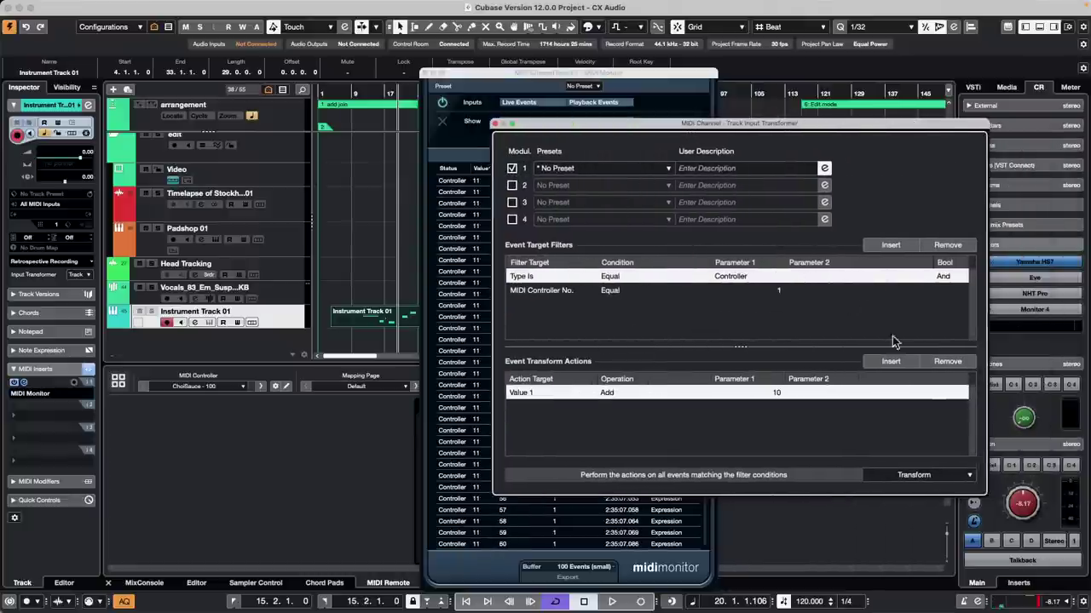
left_click(499, 124)
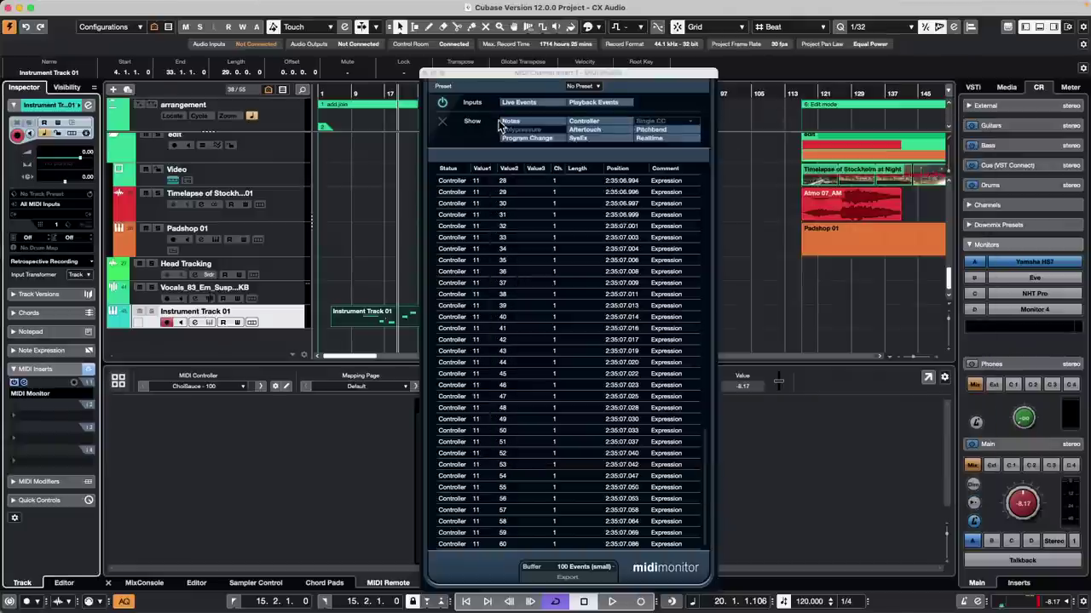
left_click(431, 73)
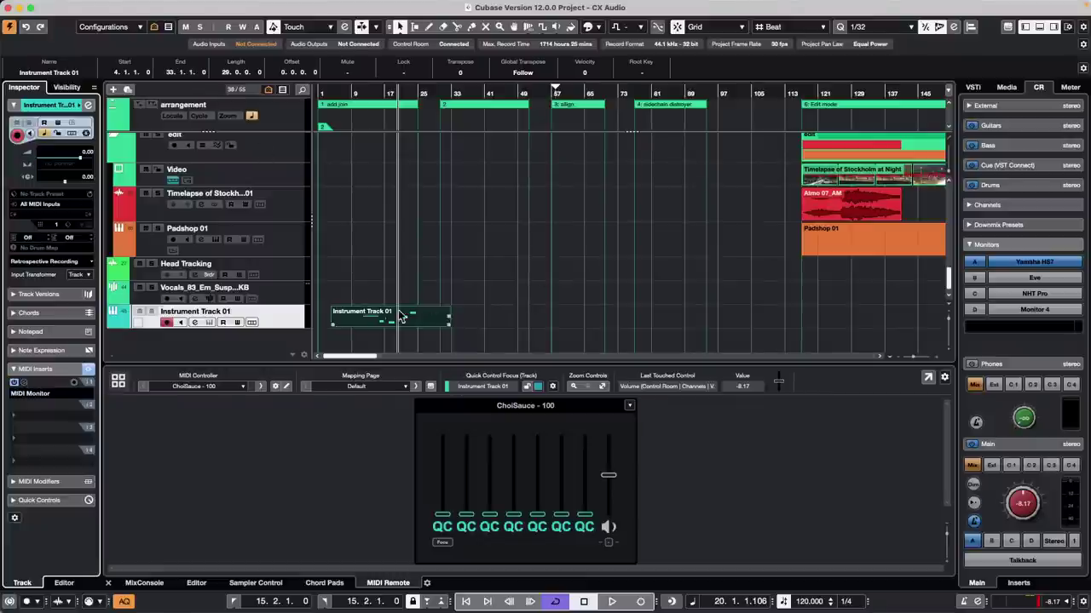
Step: Select the Timelapse track, zoom to about bars 10–26, and switch to the Range tool
left_click(279, 206)
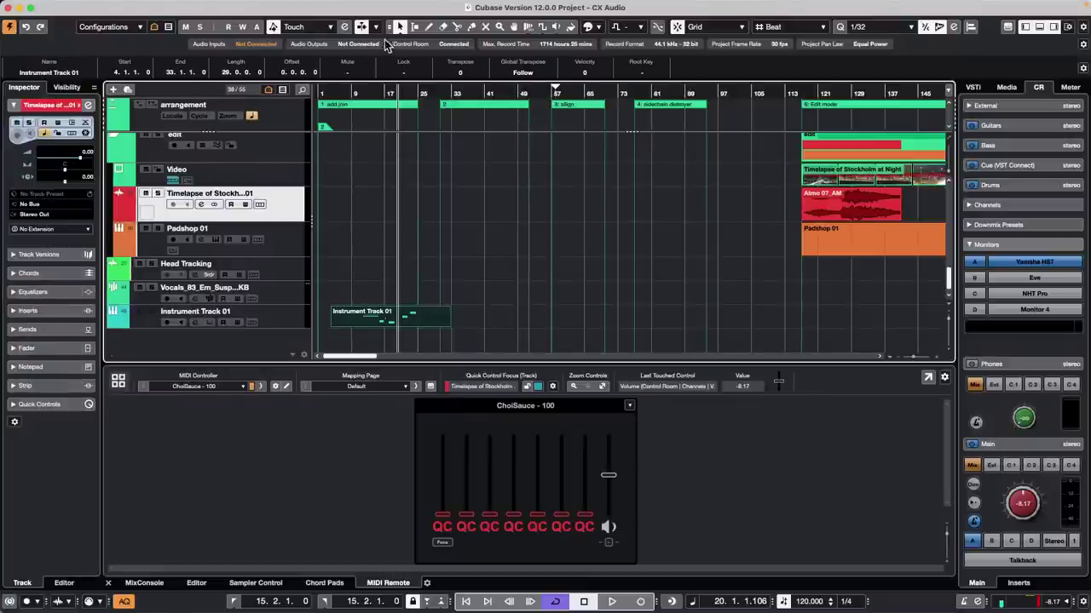
left_click(359, 95)
left_click_drag(360, 98, 459, 89)
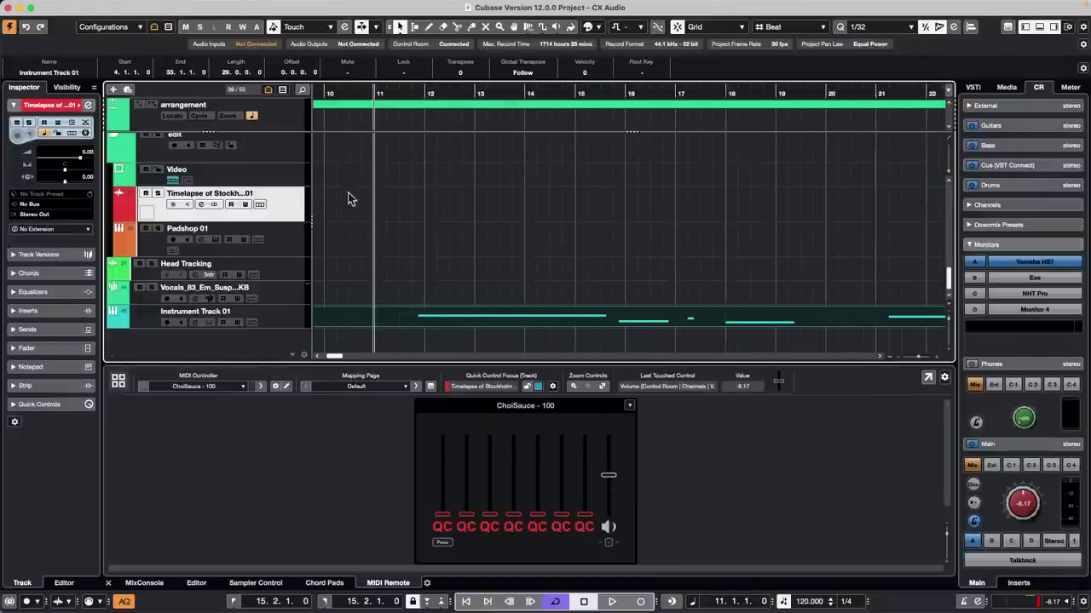
right_click(377, 209)
left_click(391, 211)
Step: Mark bars 11–12, route the track input to 1/2" Analog, and record-arm the Timelapse track
left_click_drag(375, 209, 427, 202)
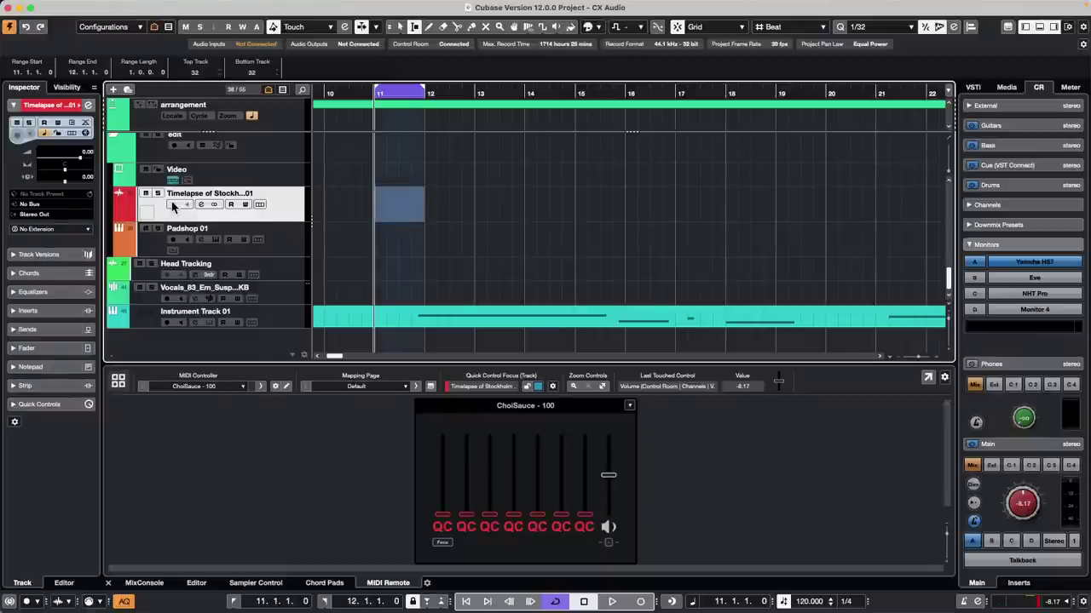
left_click(43, 204)
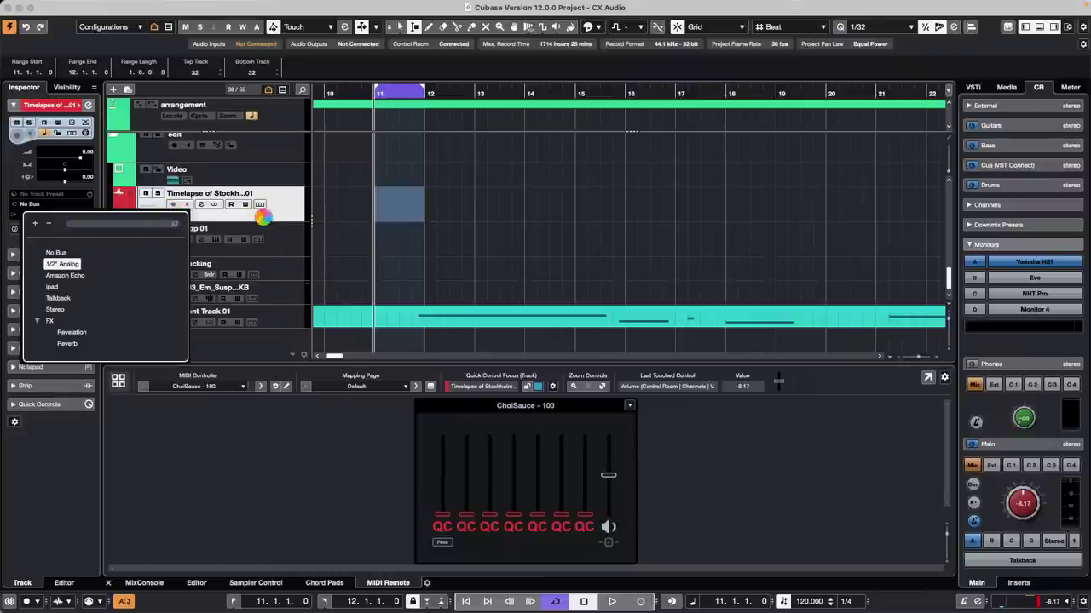
left_click(172, 204)
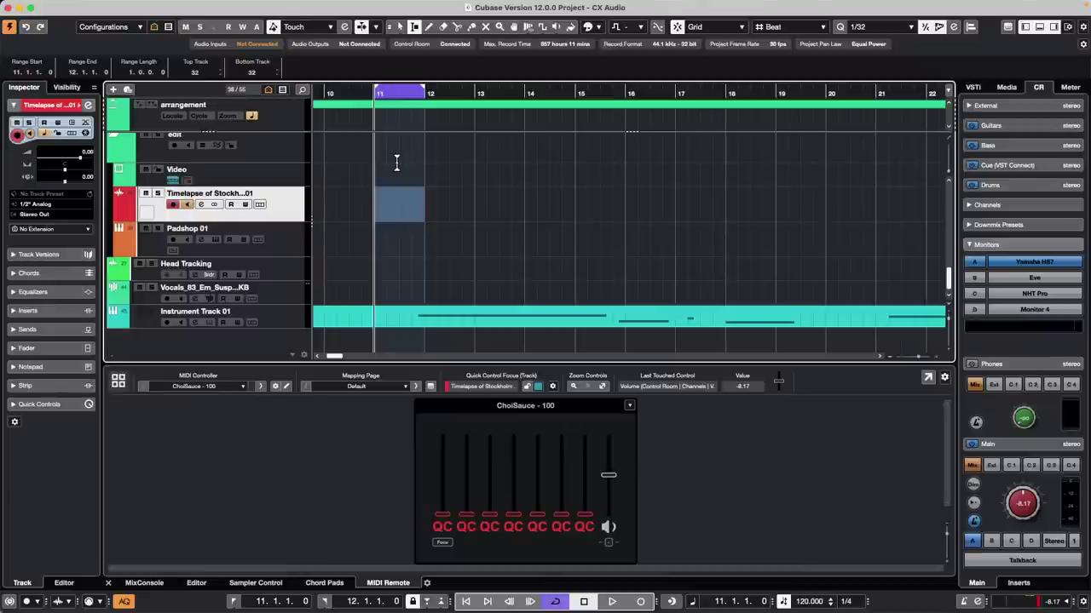
Step: Record Take 22 across bars 11–12 on the Timelapse of Stockholm track
key("KP_Multiply")
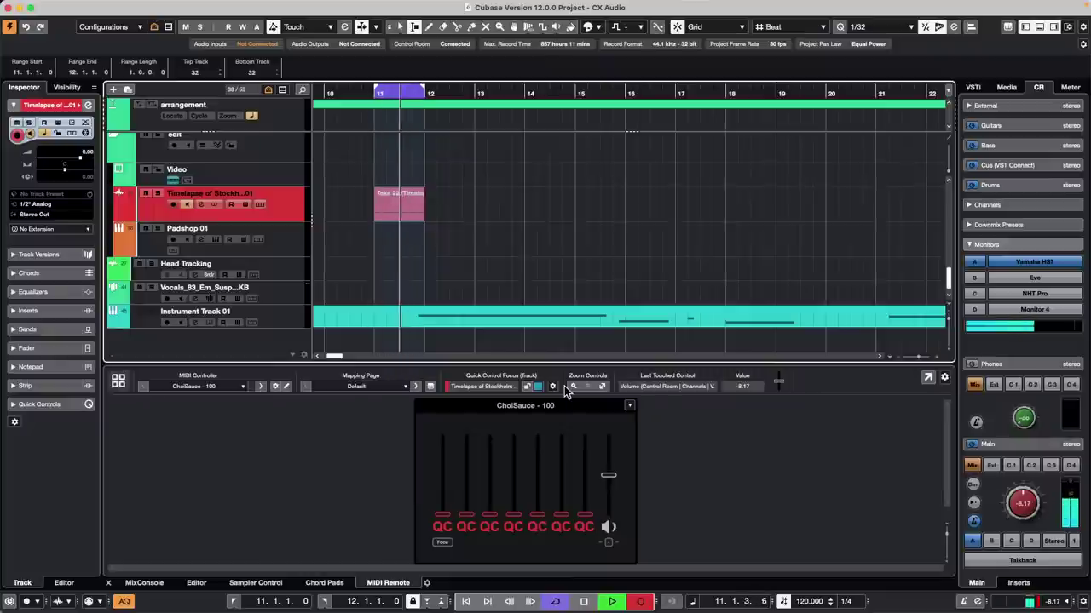
key("space")
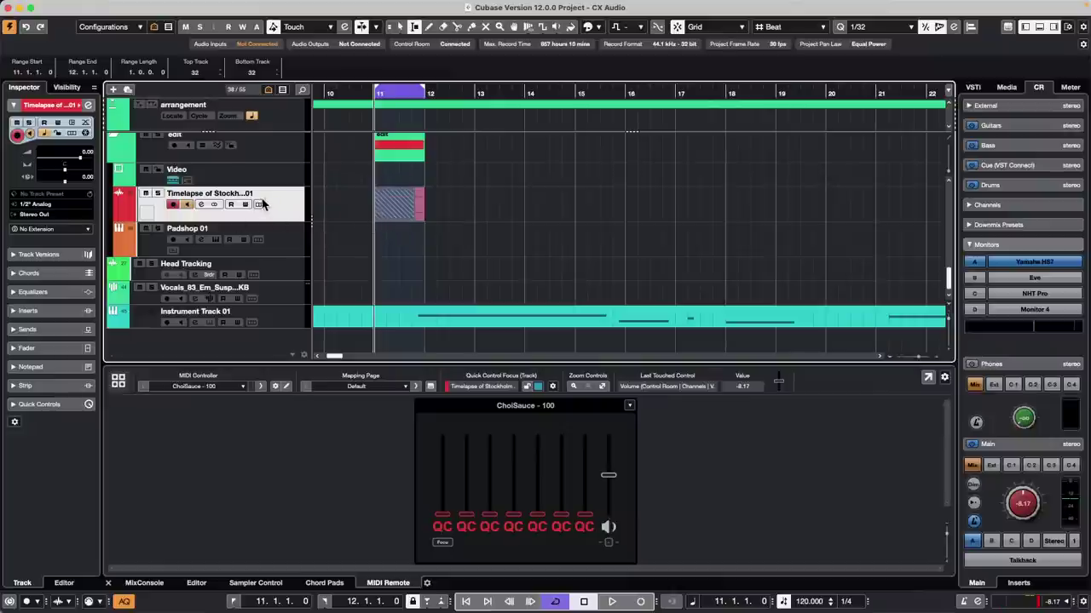
Step: Expand the Timelapse track's stacked take lanes, Lanes 15 to 22
left_click(260, 204)
scroll(512, 184, "down", 10)
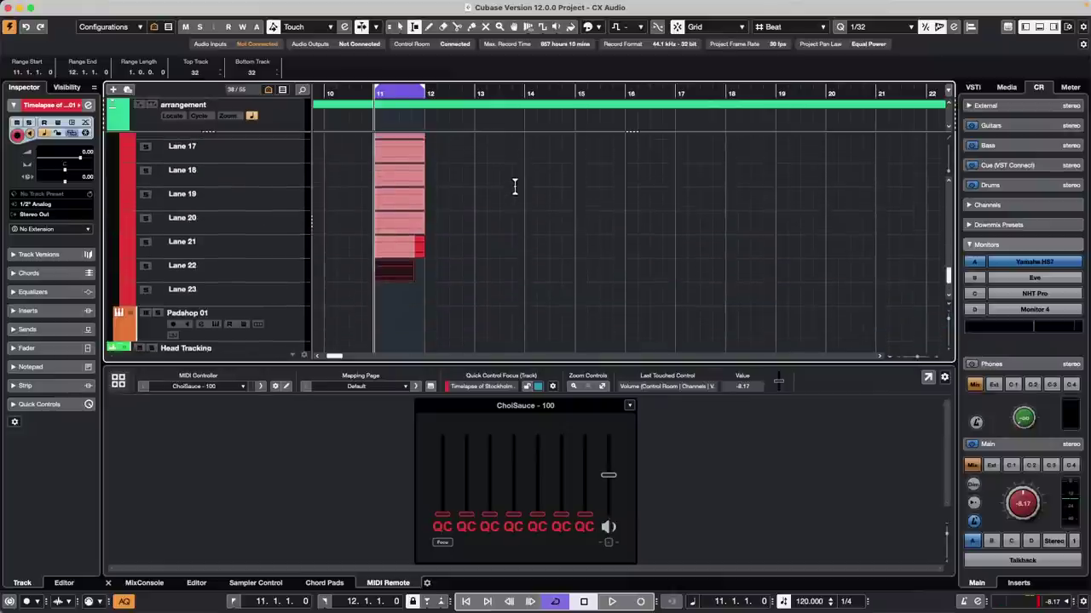
scroll(515, 186, "up", 2)
scroll(515, 187, "up", 1)
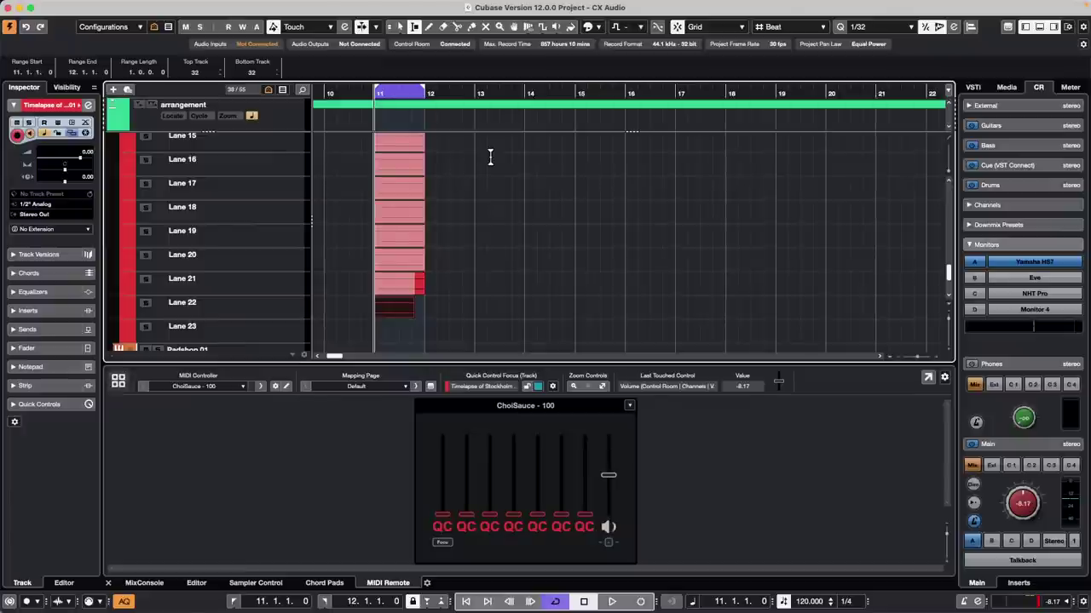
Step: Return to the Object Selection tool, clear the range at bar 14, and bring up File > Recent Projects
key("1")
left_click(544, 194)
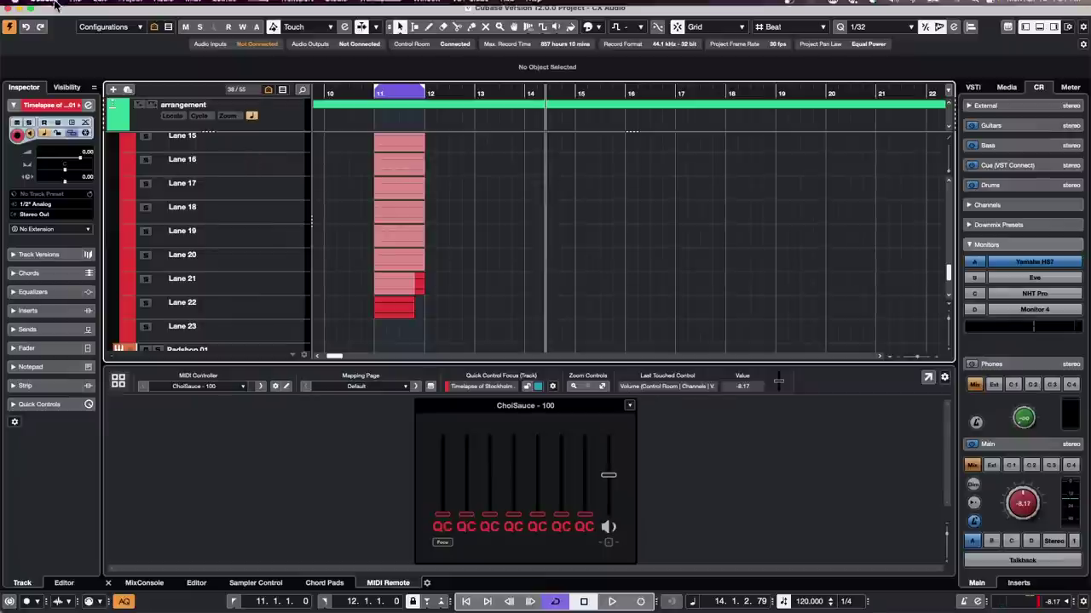
left_click(77, 9)
mouse_move(145, 266)
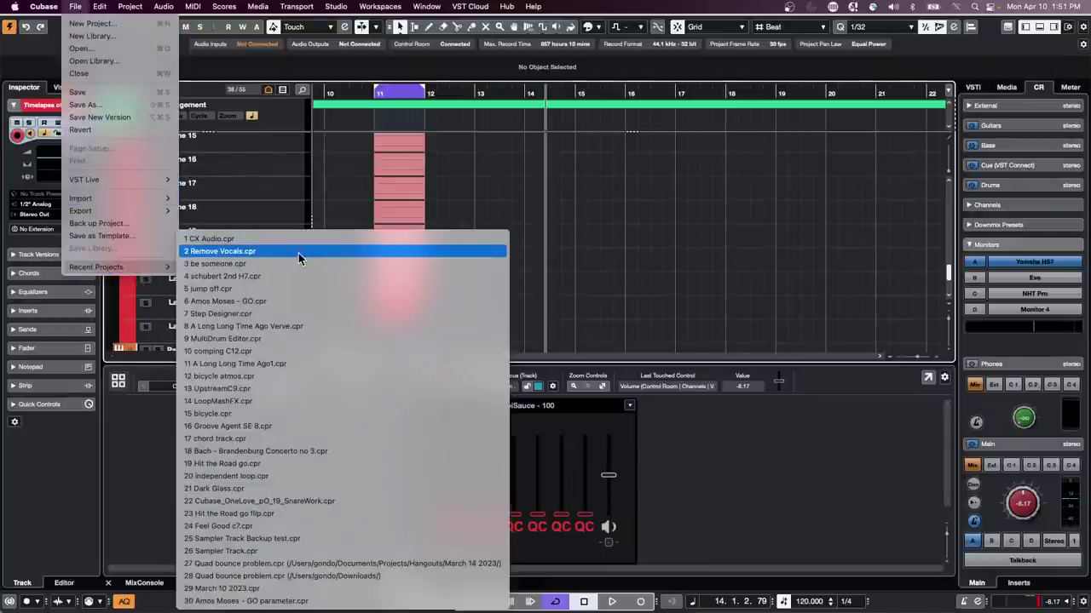
Step: Load schubert 2nd H7.cpr from Recent Projects and select the horn 1 track
left_click(297, 277)
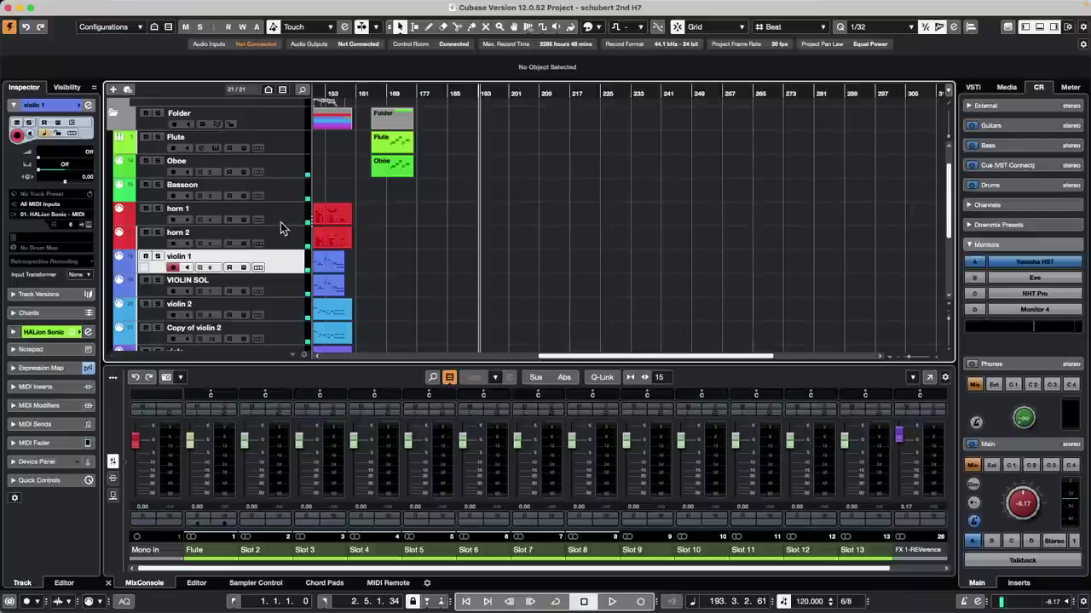
scroll(258, 198, "up", 2)
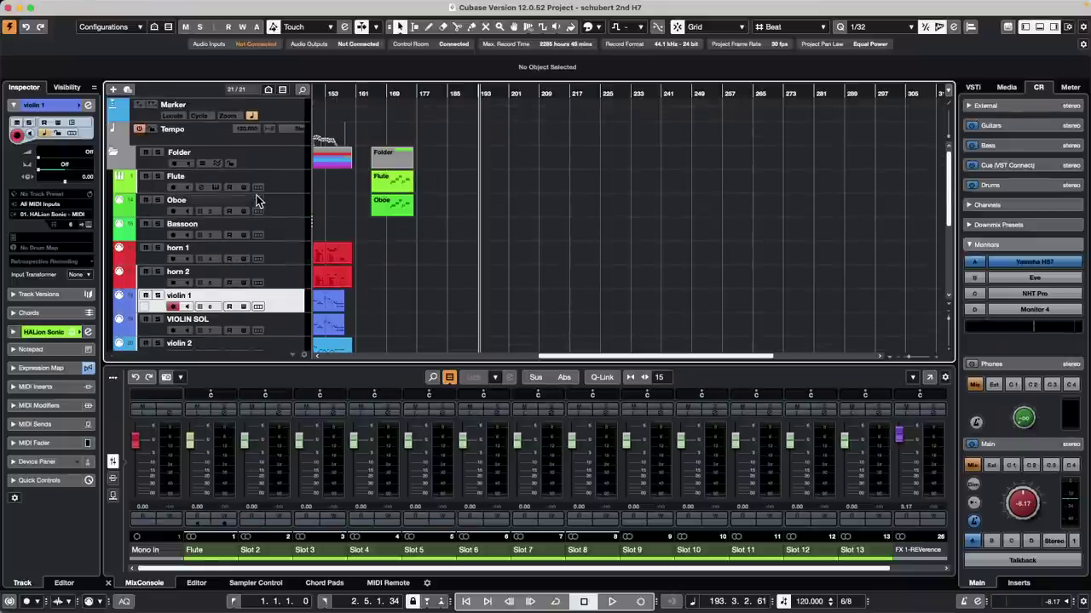
left_click(287, 255)
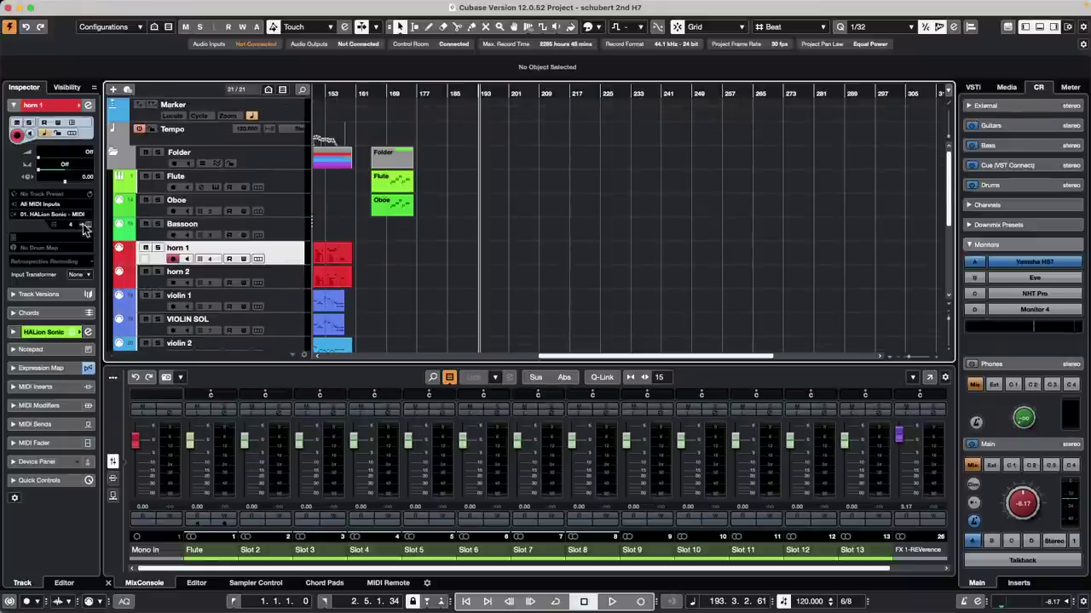
Step: Set horn 1's Input Transformer to Track, enabling module 1 with the Channel Filtering preset Pass Channel 01 Only
left_click(79, 275)
left_click(88, 299)
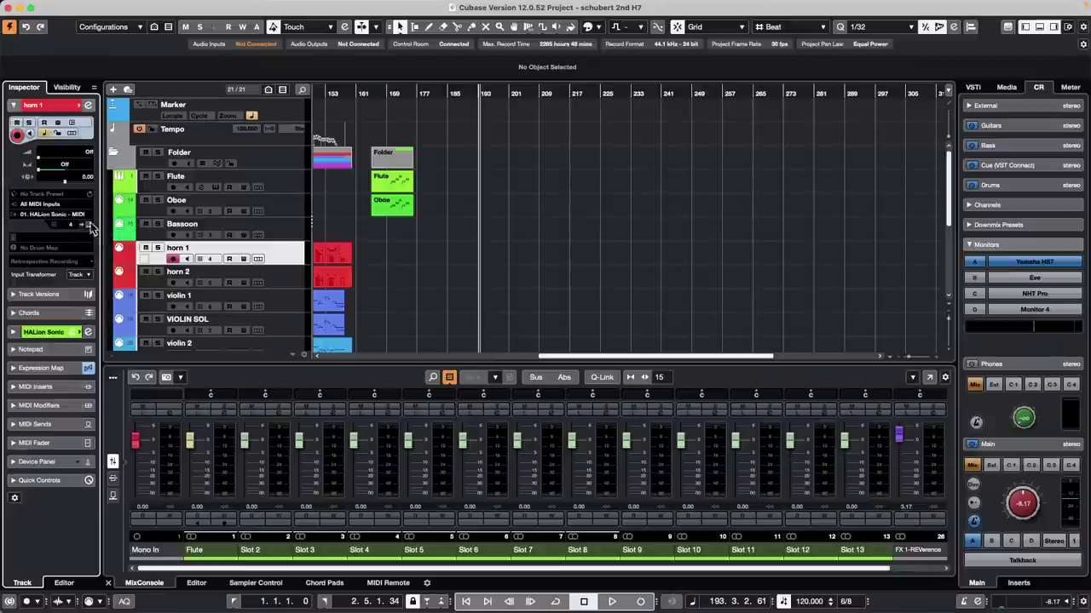
left_click(76, 274)
left_click(103, 292)
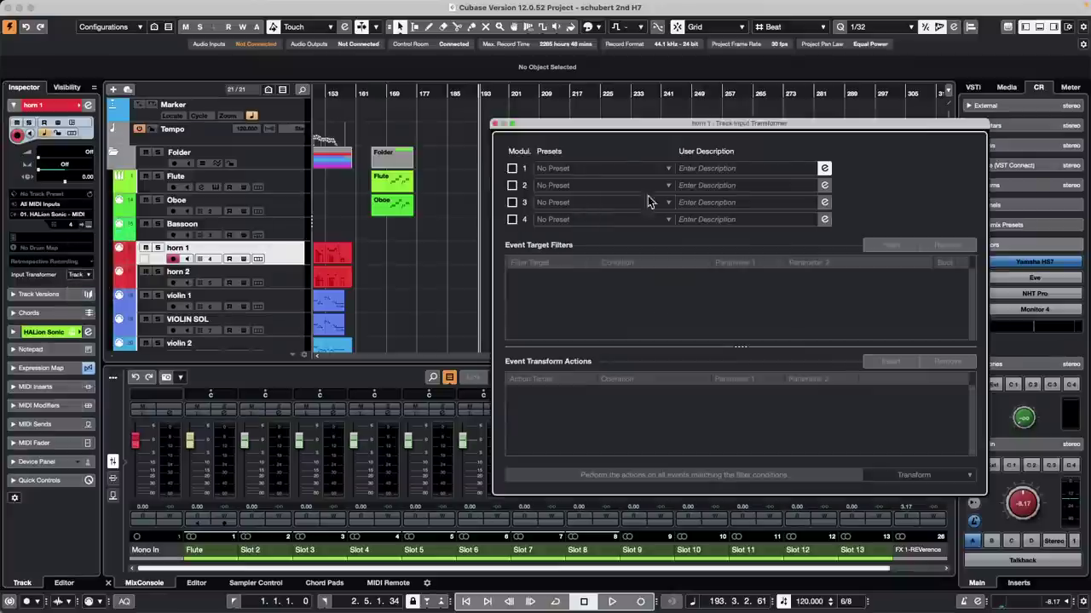
left_click(512, 169)
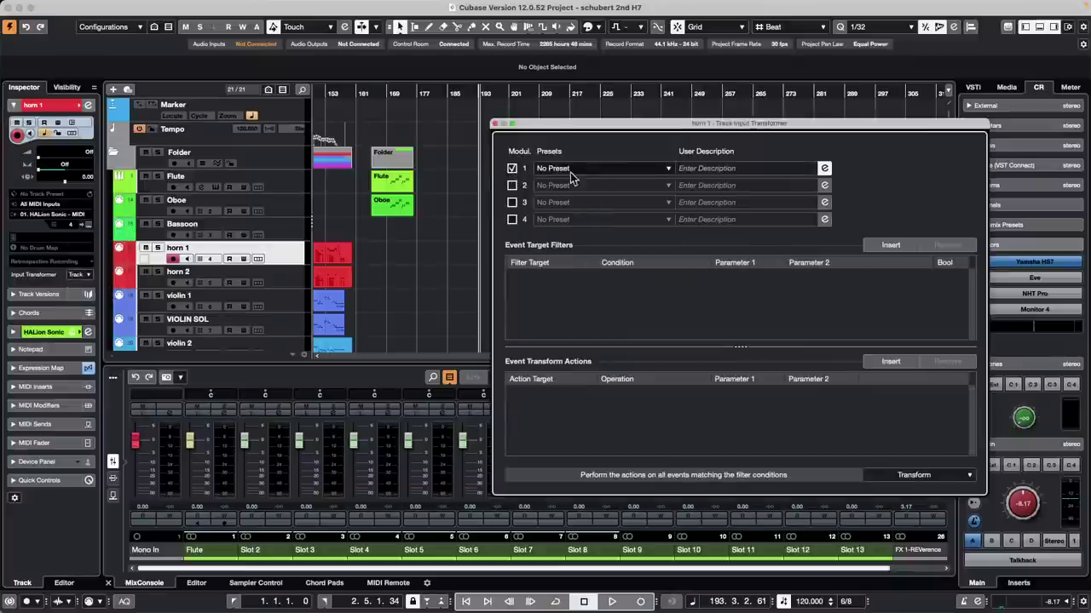
left_click(667, 169)
left_click(550, 227)
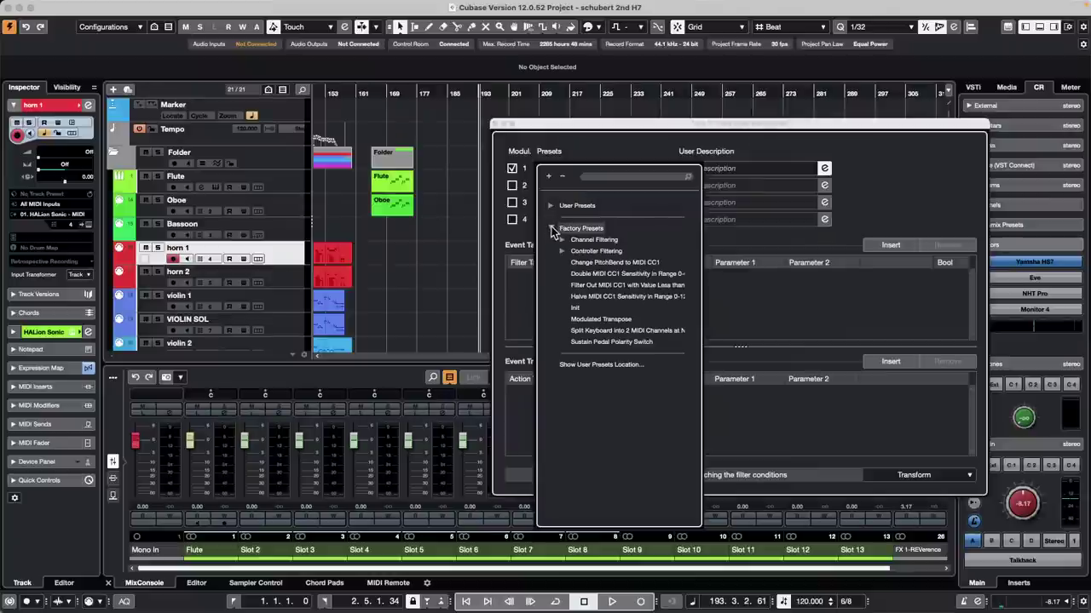
left_click(562, 241)
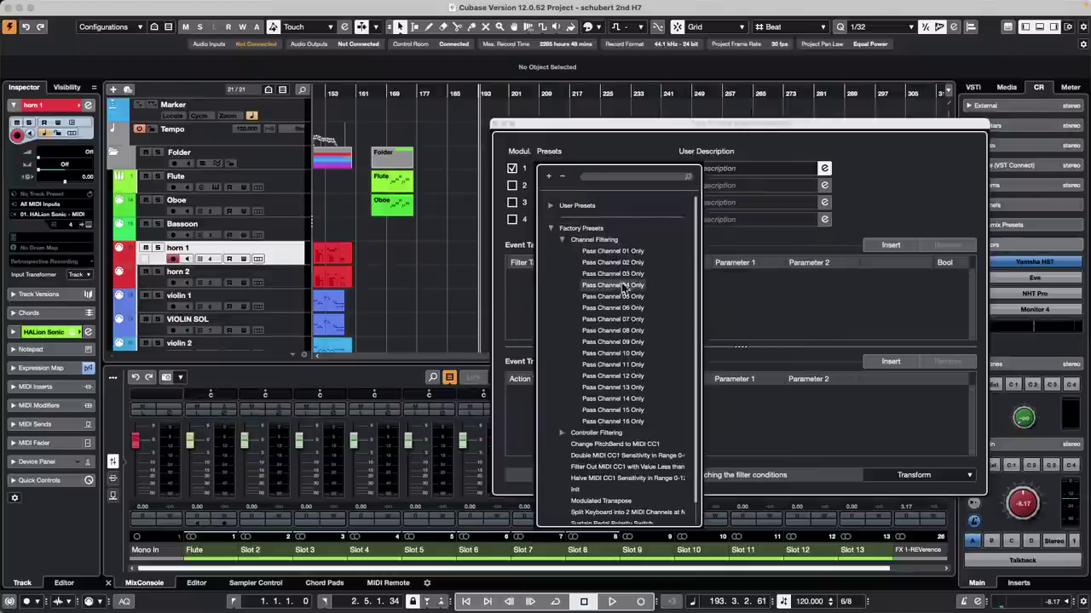
left_click(610, 250)
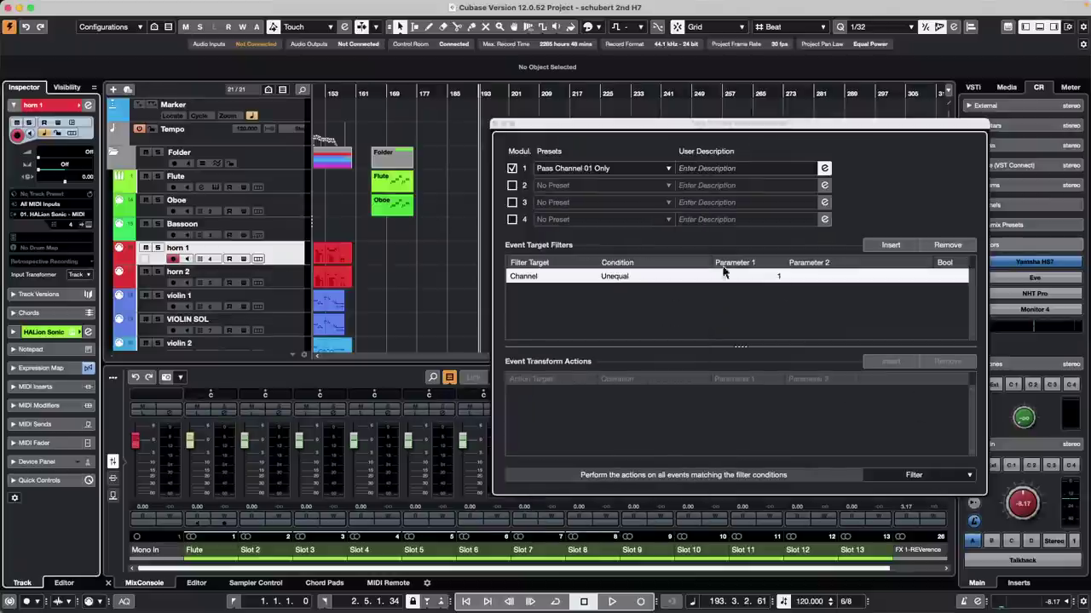
left_click(495, 124)
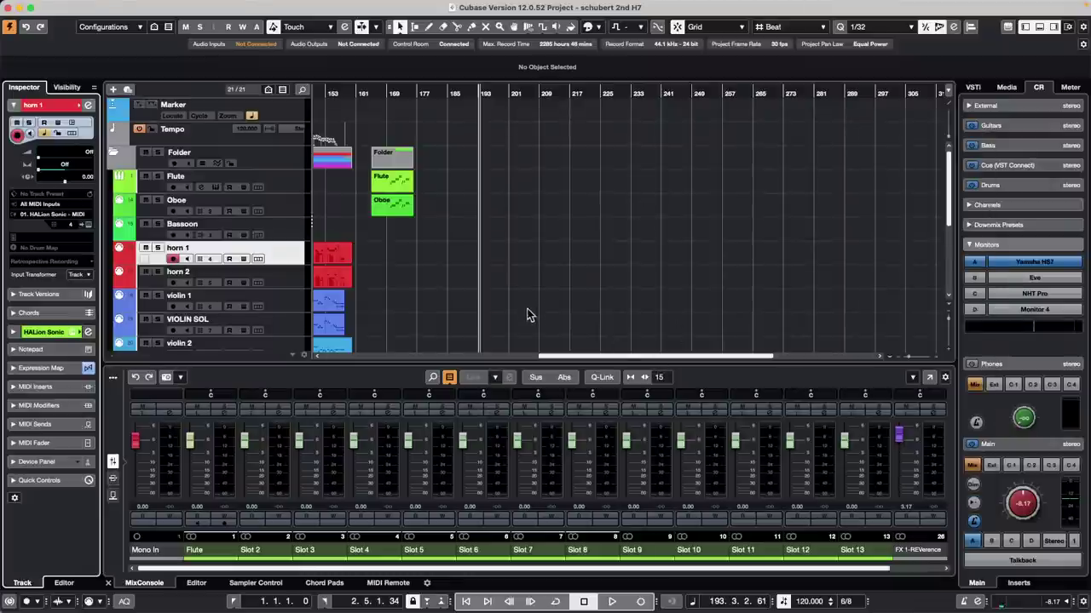
Step: Select horn 2, violin 1 and VIOLIN SOL alongside horn 1, leaving the input transformer unchanged
left_click(296, 275, "shift")
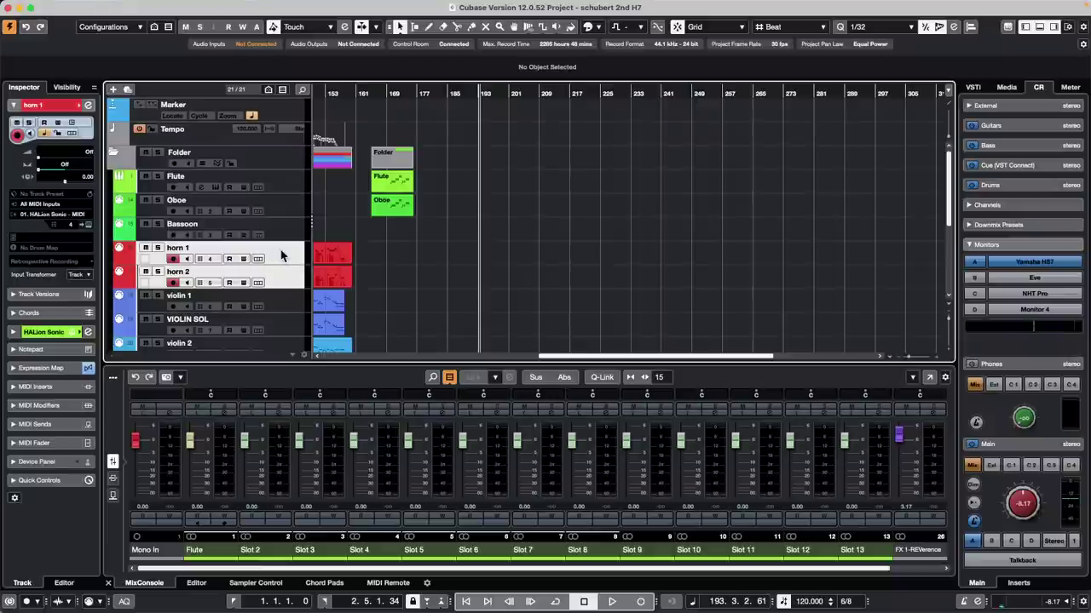
left_click(87, 275)
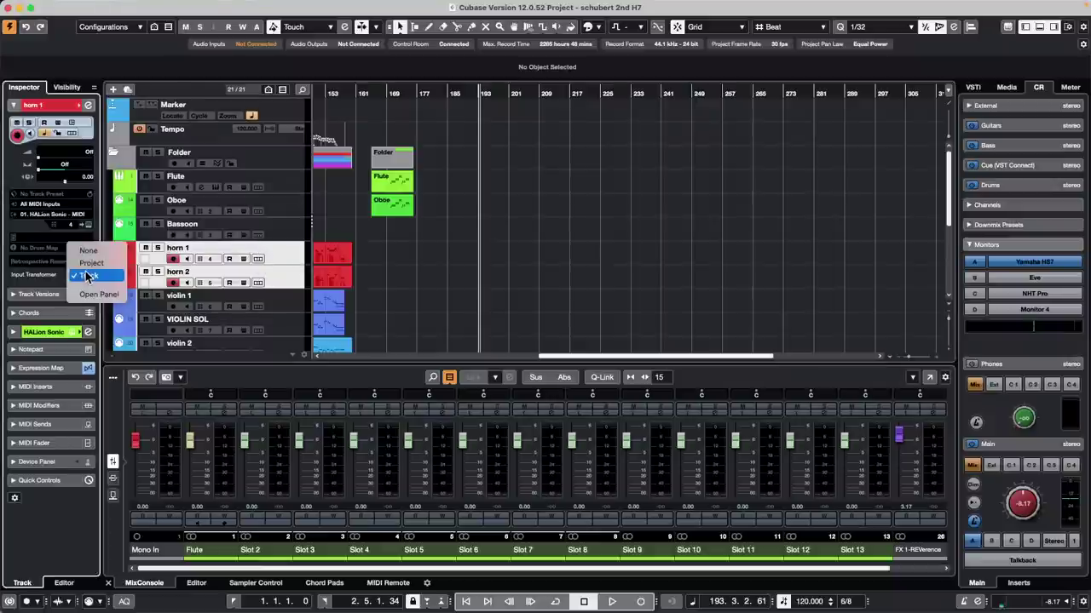
left_click(529, 274)
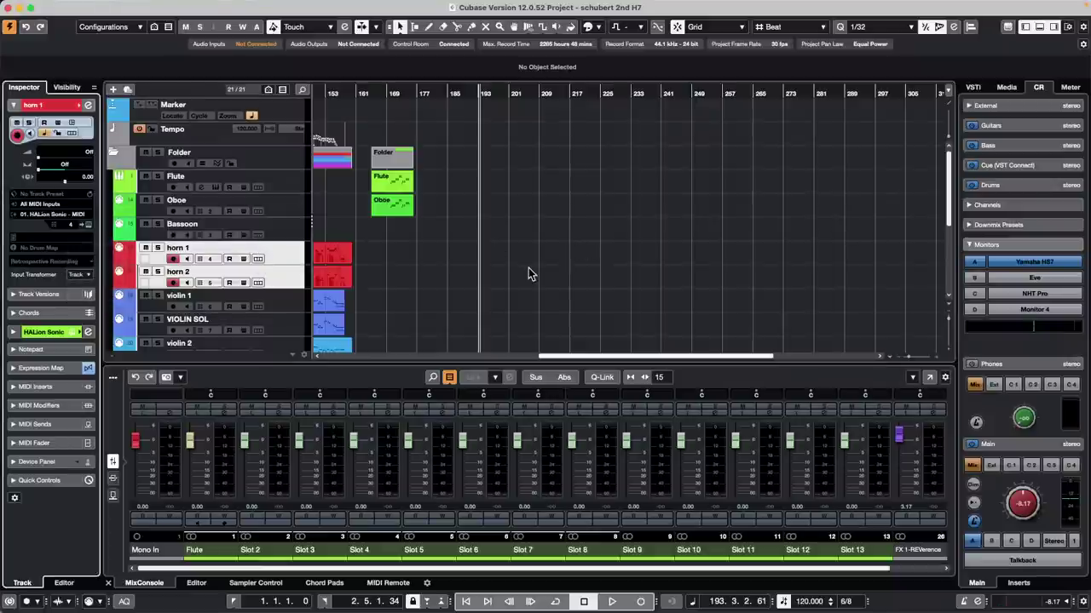
left_click(284, 307, "shift")
left_click(287, 322, "shift")
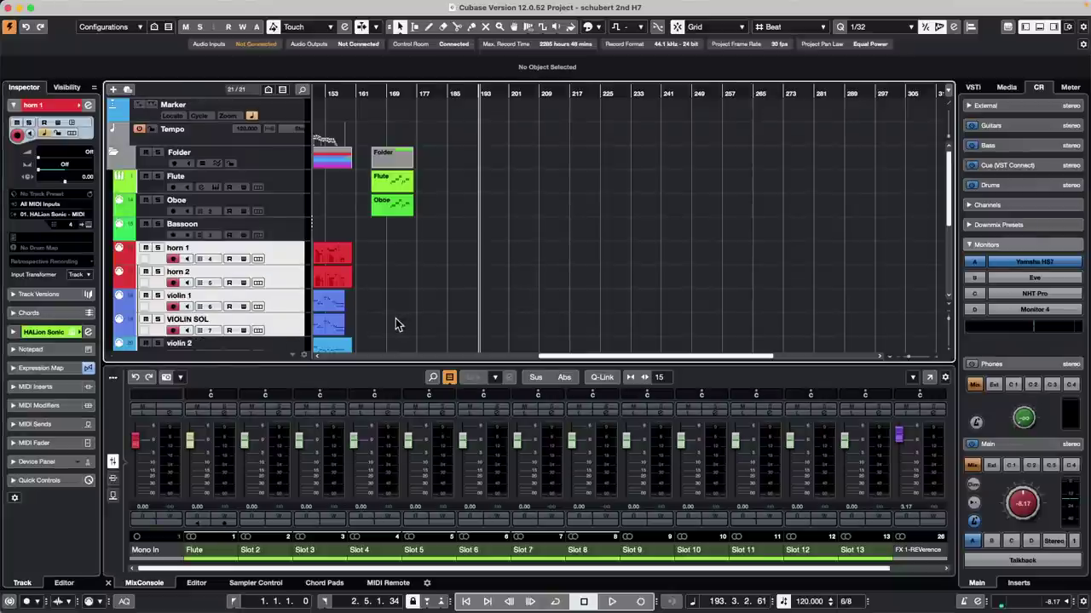
Step: Record new MIDI parts on the four selected tracks around bars 195–201
key("space")
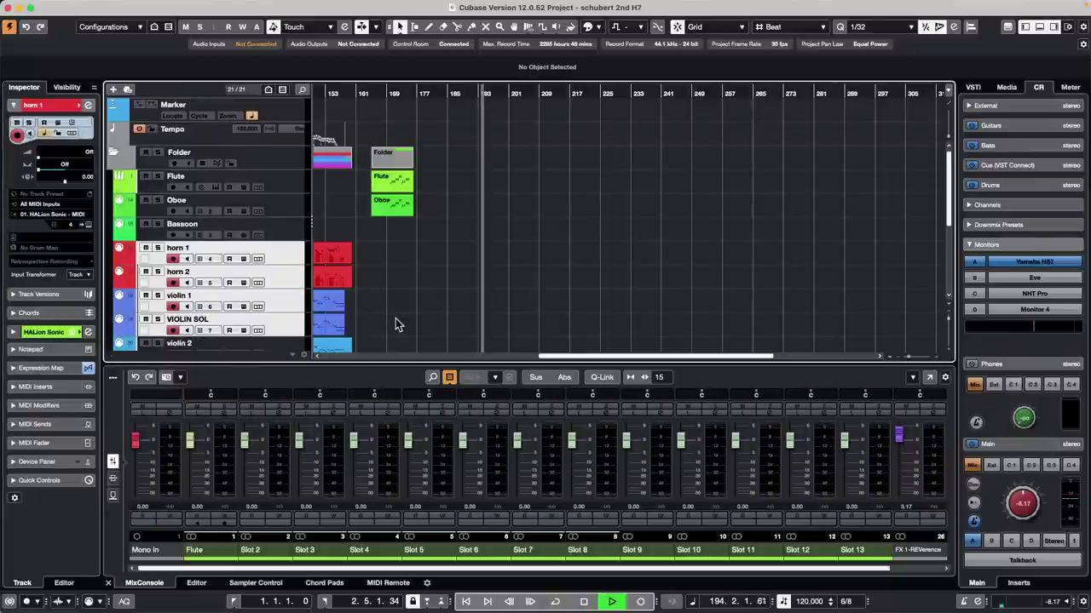
left_click(640, 601)
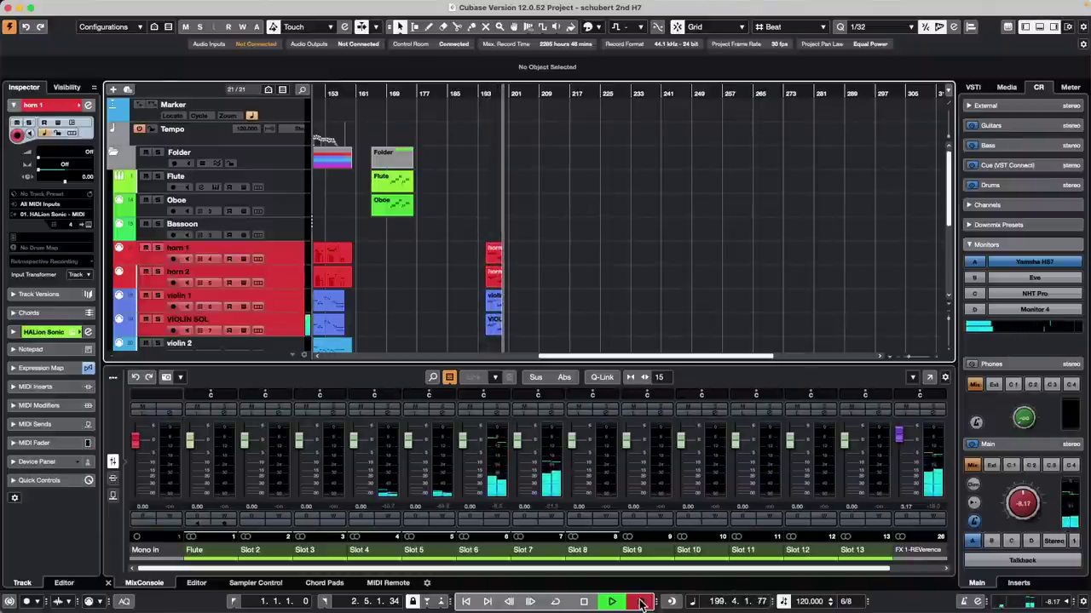
left_click(640, 603)
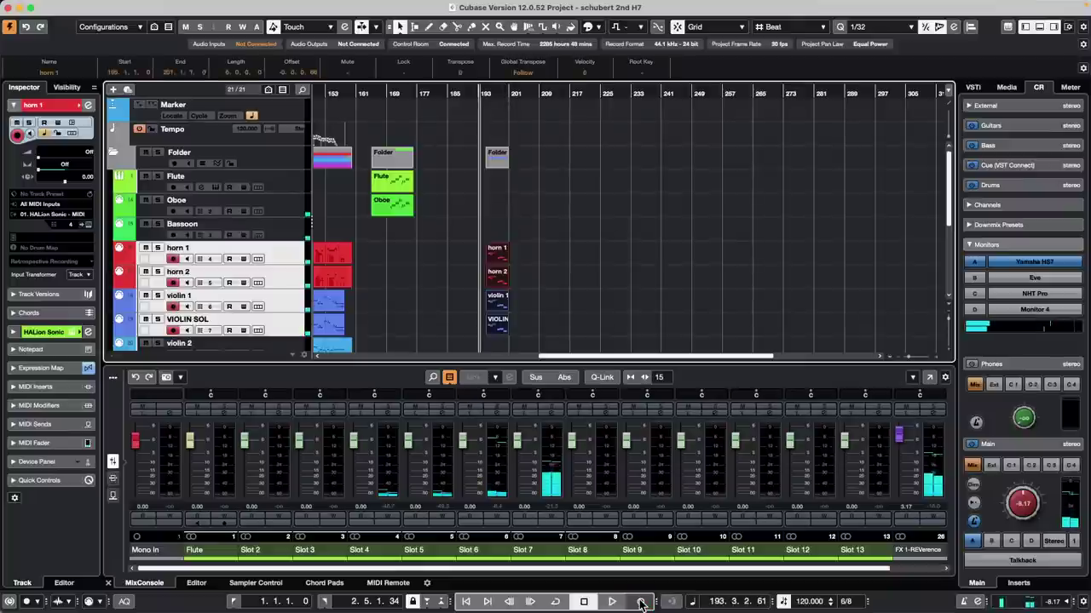
left_click_drag(475, 97, 473, 133)
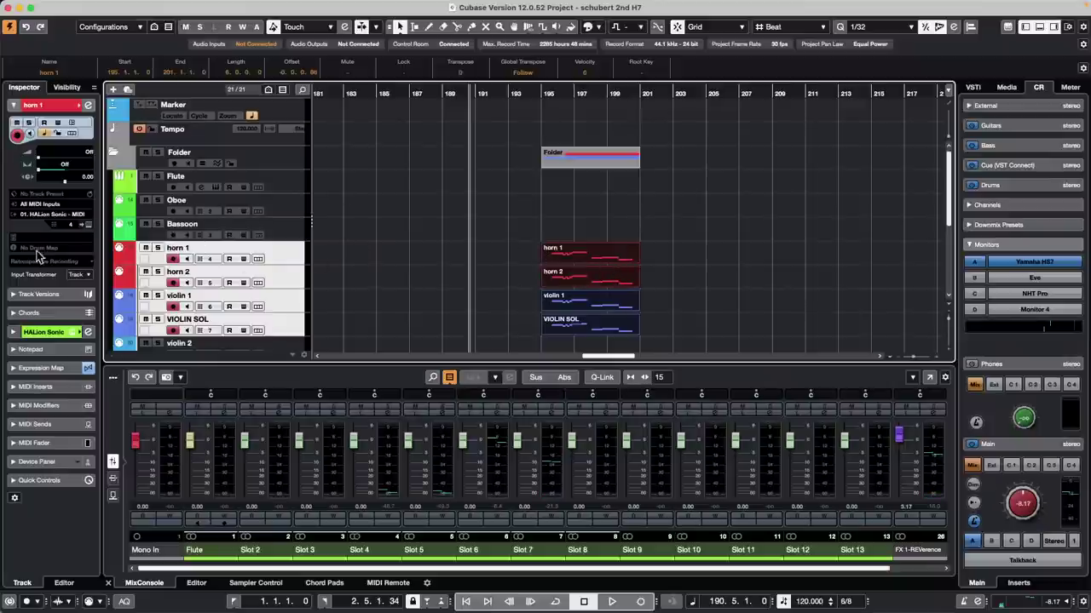
Step: Reapply the Pass Channel 01 Only preset to module 1 of horn 1's track Input Transformer, then close it
left_click(79, 277)
left_click(94, 289)
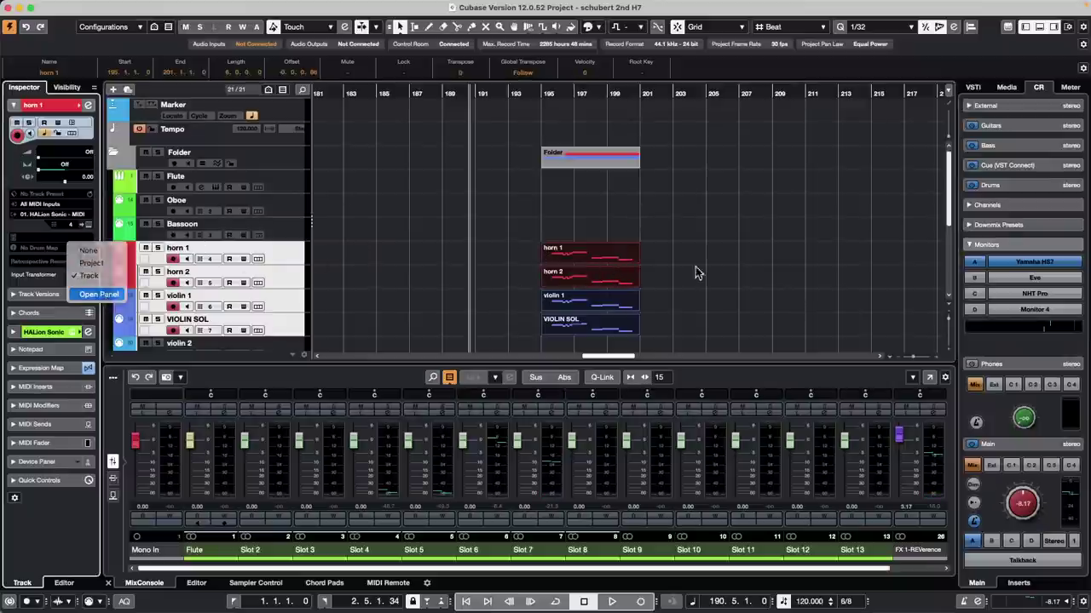
left_click(586, 169)
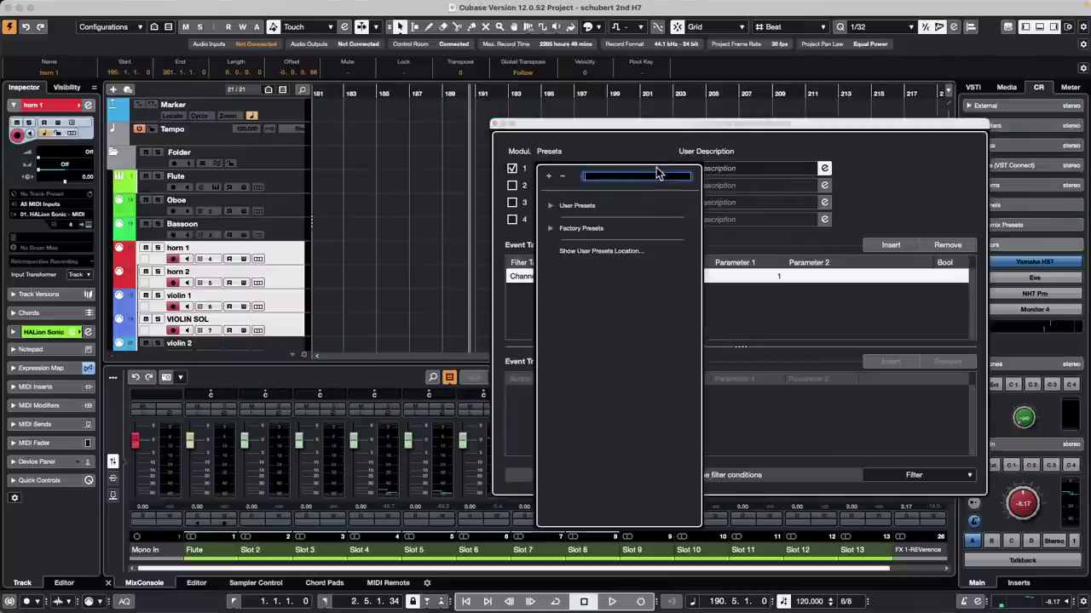
left_click(551, 228)
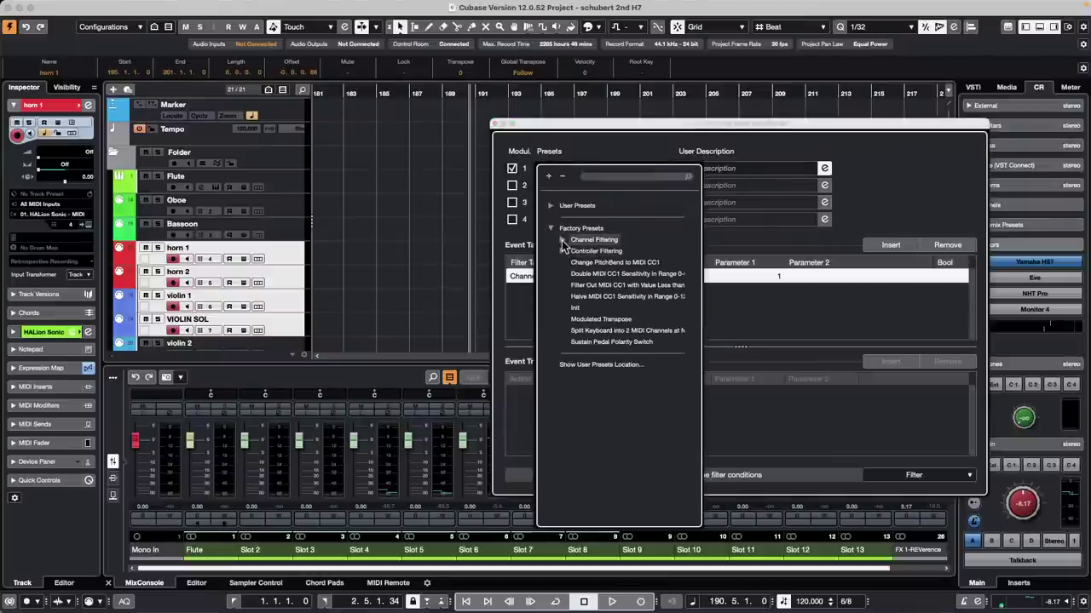
left_click(561, 239)
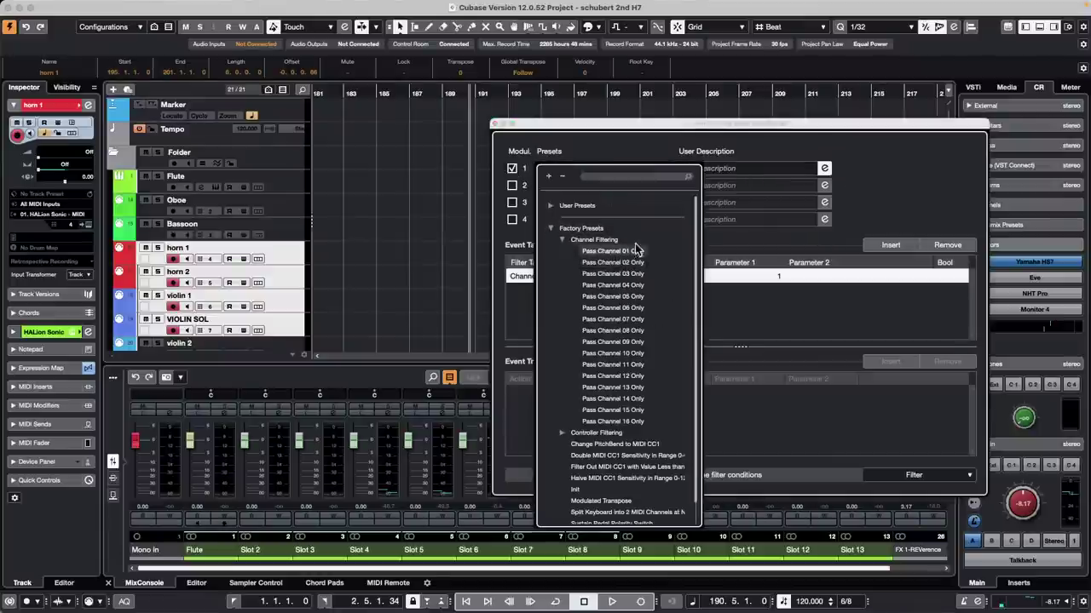
left_click(613, 250)
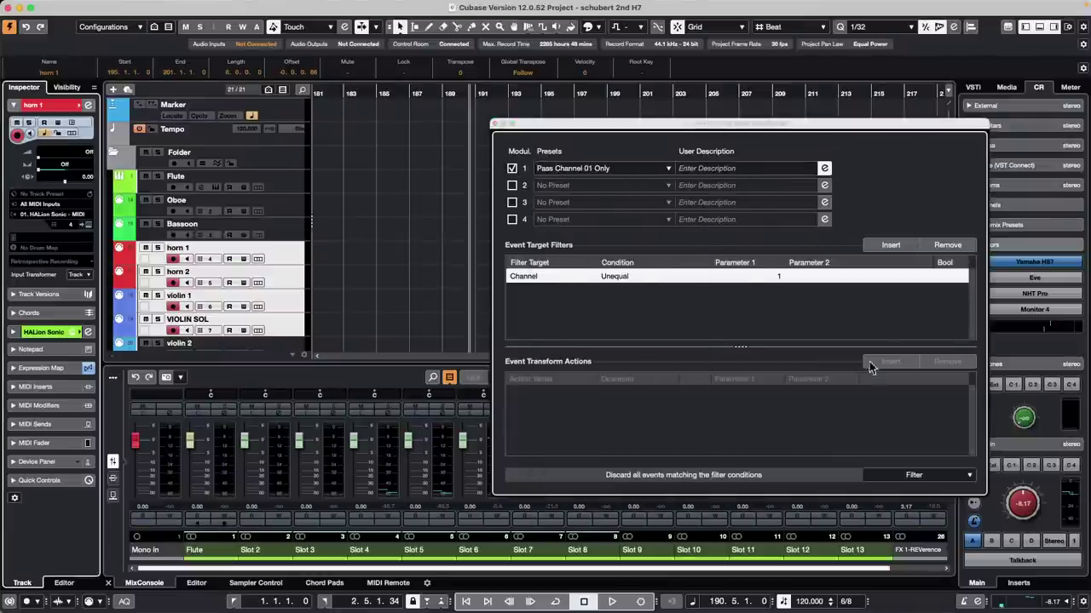
left_click(496, 124)
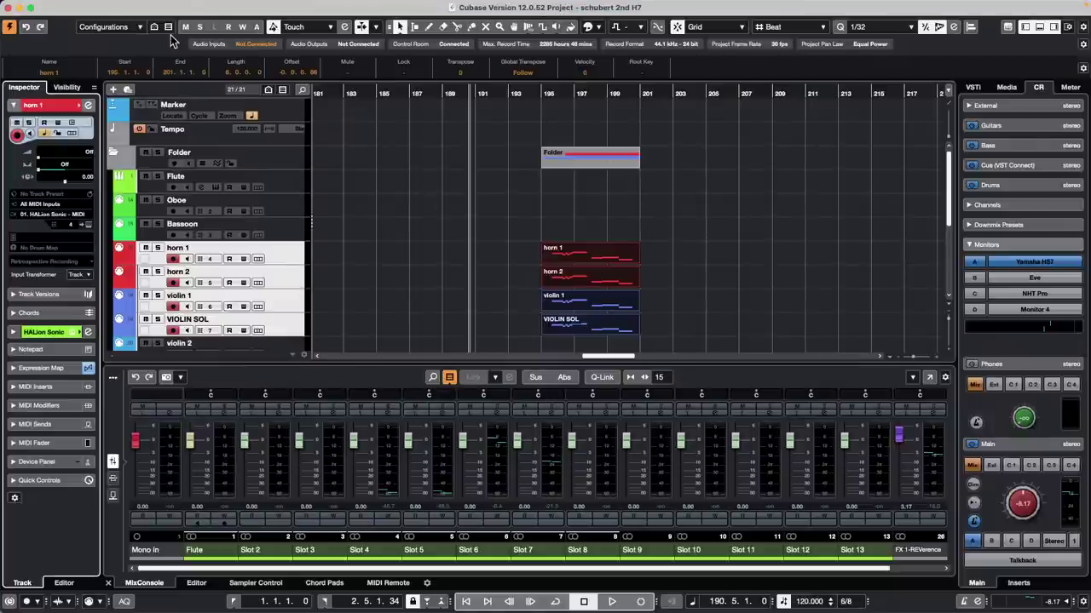
left_click(102, 8)
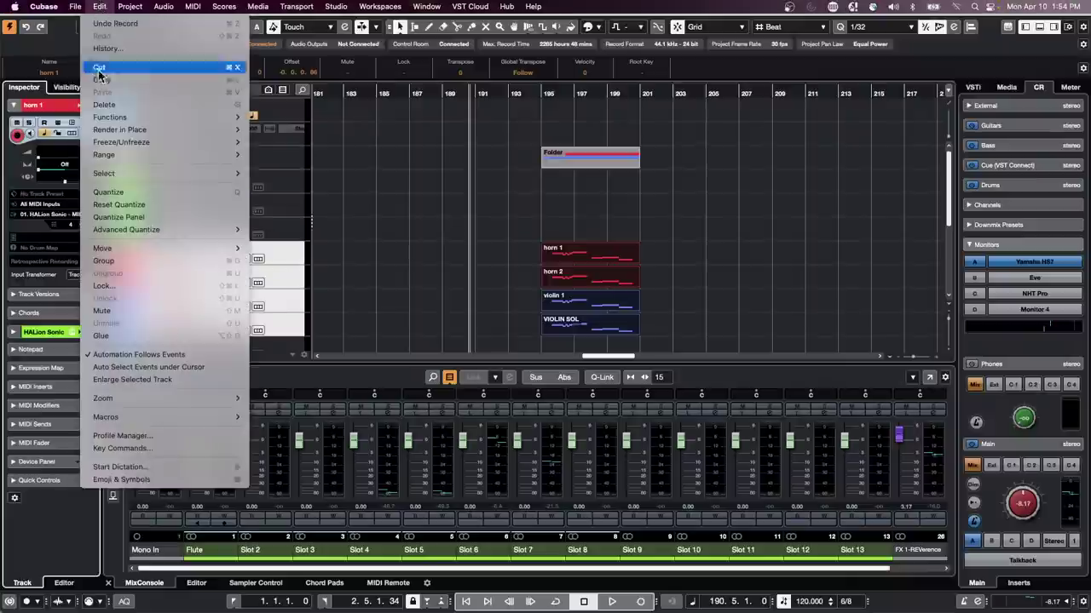
left_click(193, 449)
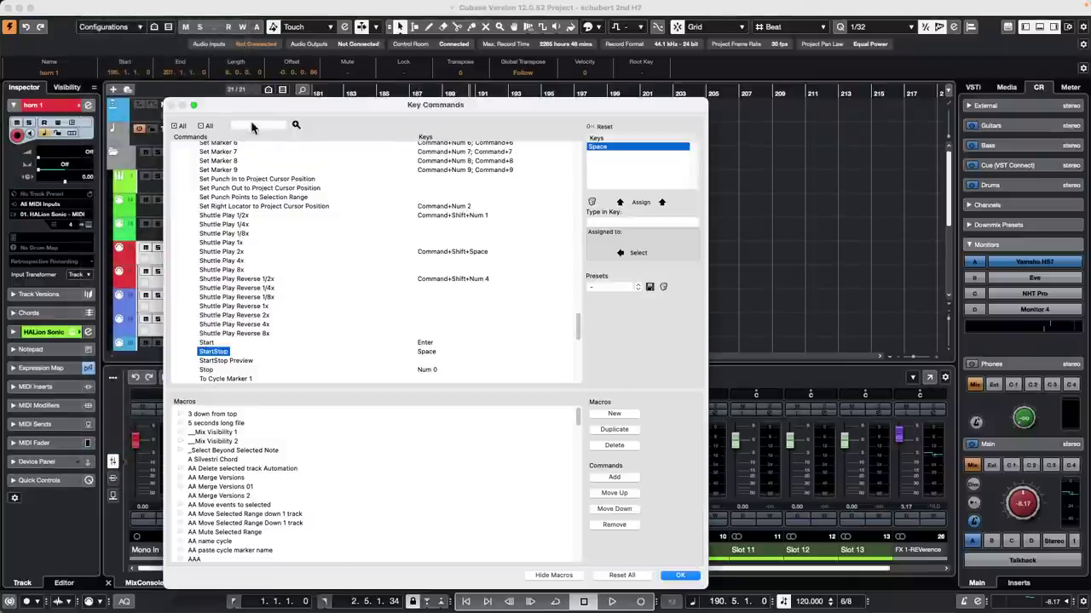
left_click(257, 125)
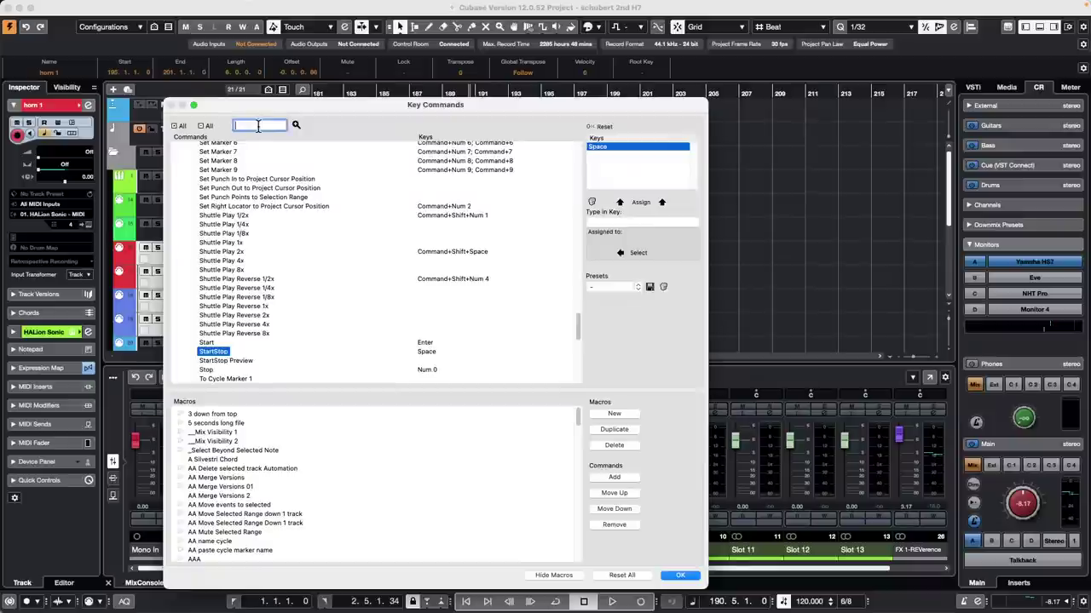
type("cut head")
key("Return")
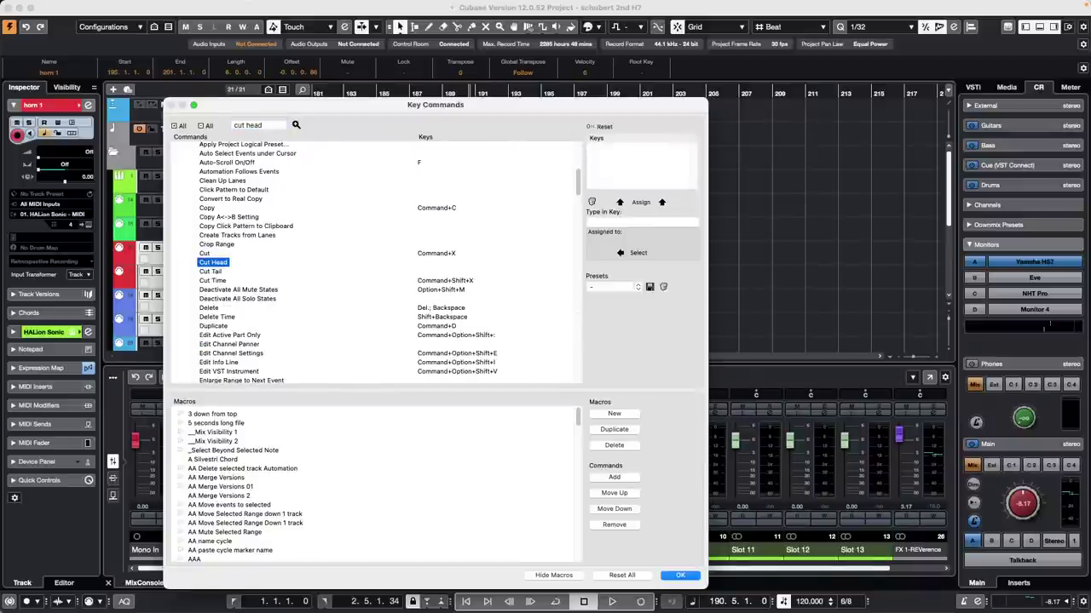
scroll(311, 213, "up", 5)
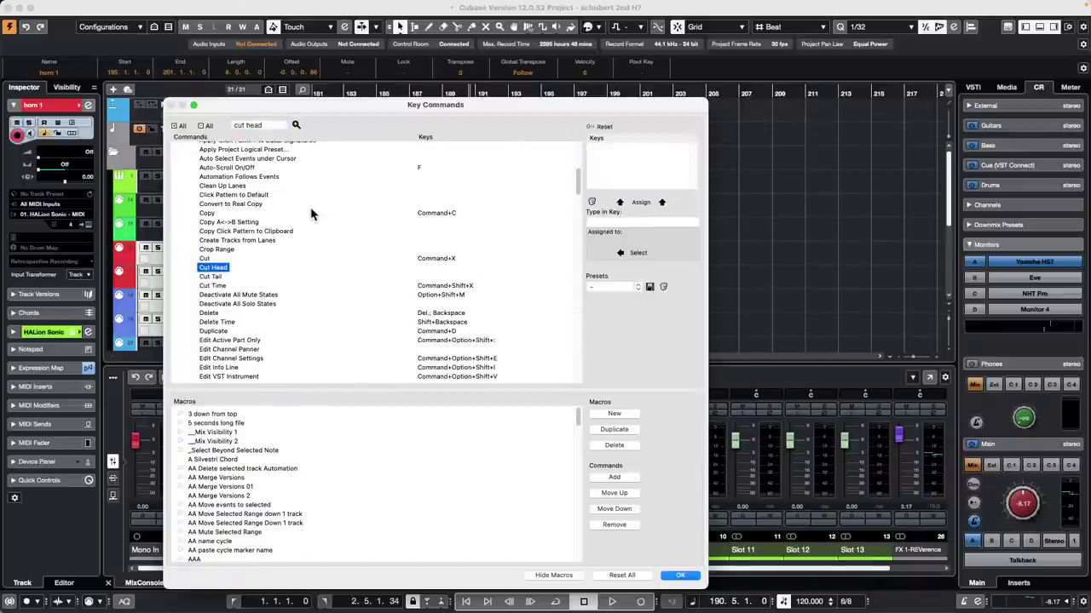
scroll(316, 214, "down", 3)
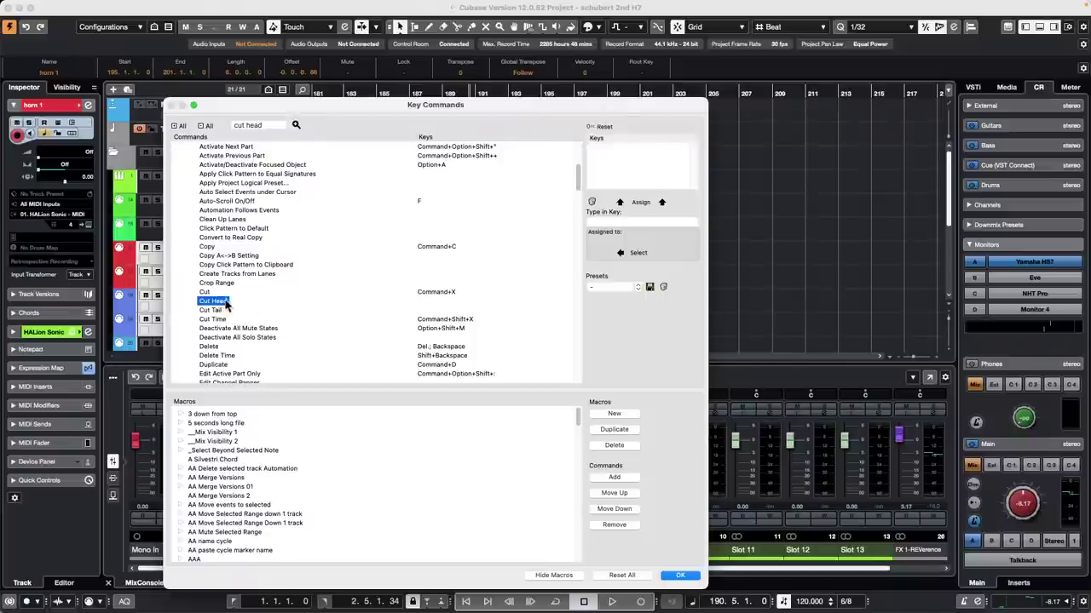
scroll(266, 271, "up", 2)
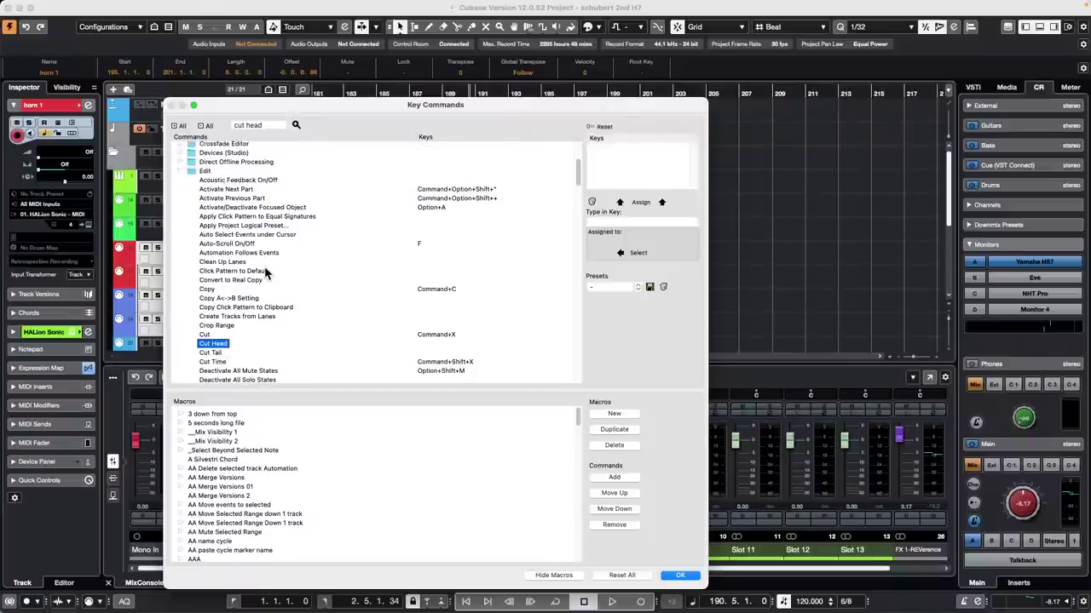
scroll(266, 271, "down", 2)
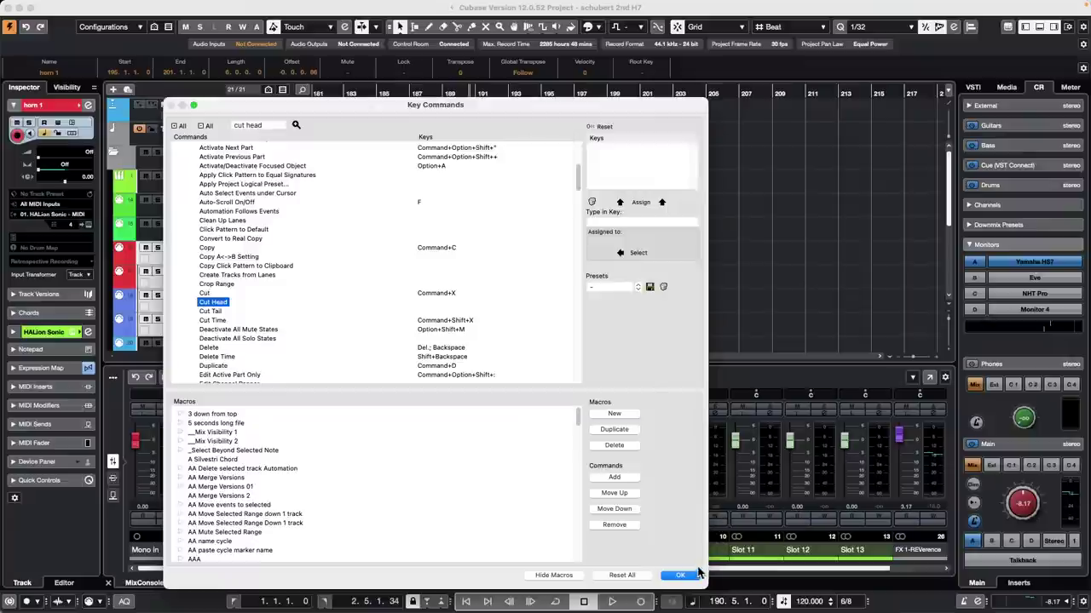
left_click(680, 576)
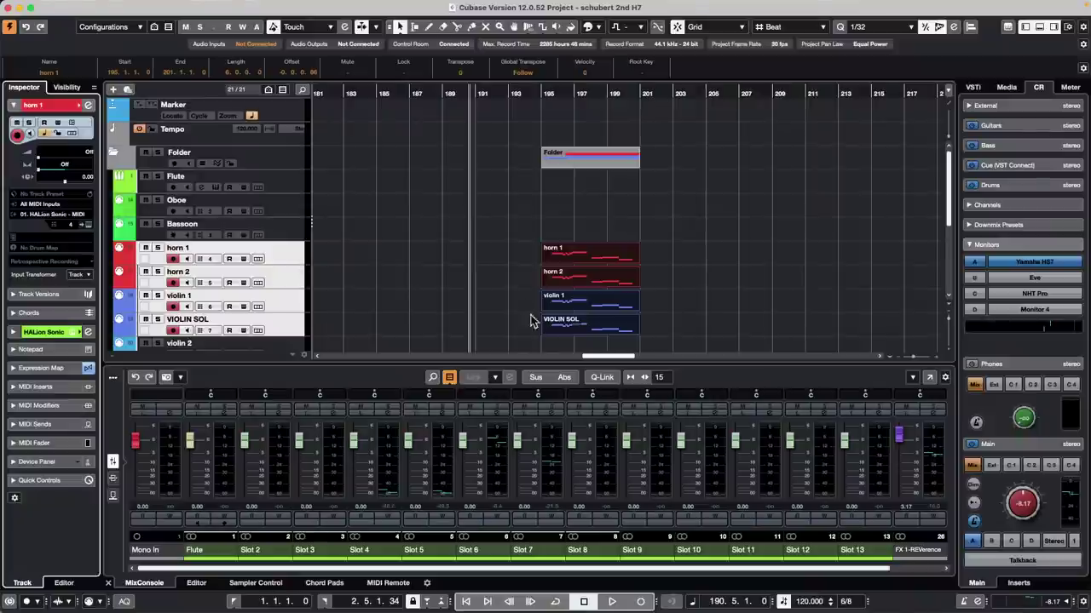
Step: Open horn 1's part in the Key Editor and delete all of its notes
left_click(585, 260)
double_click(585, 260)
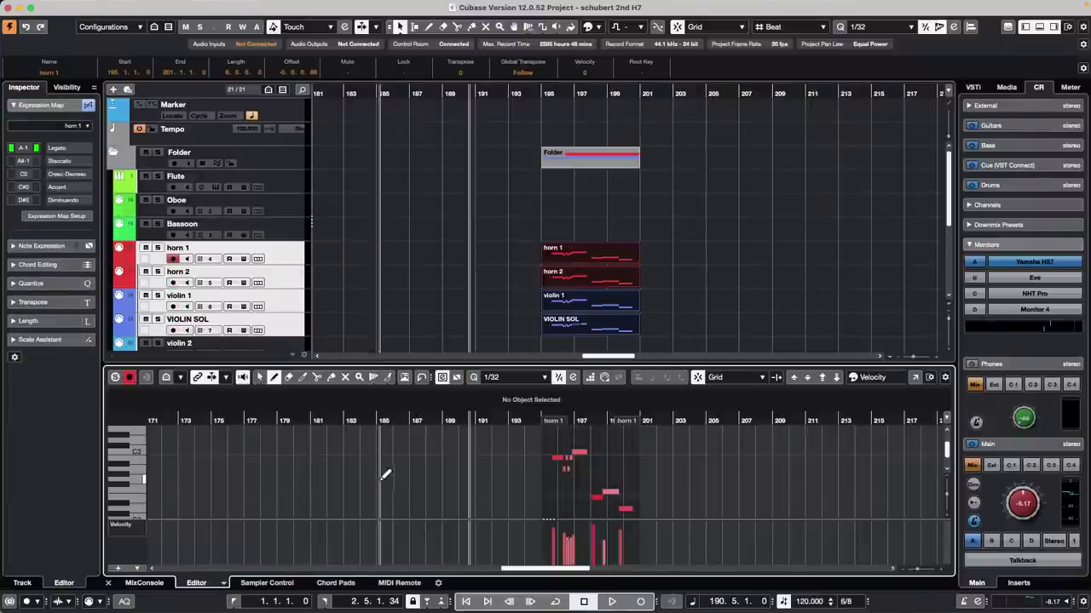
key("1")
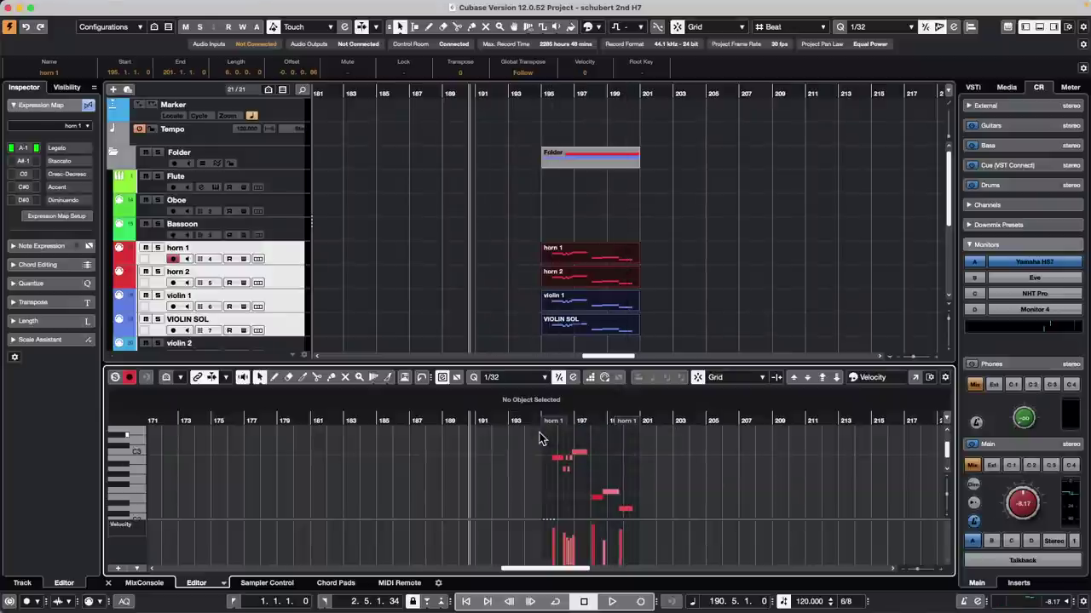
left_click_drag(540, 435, 643, 518)
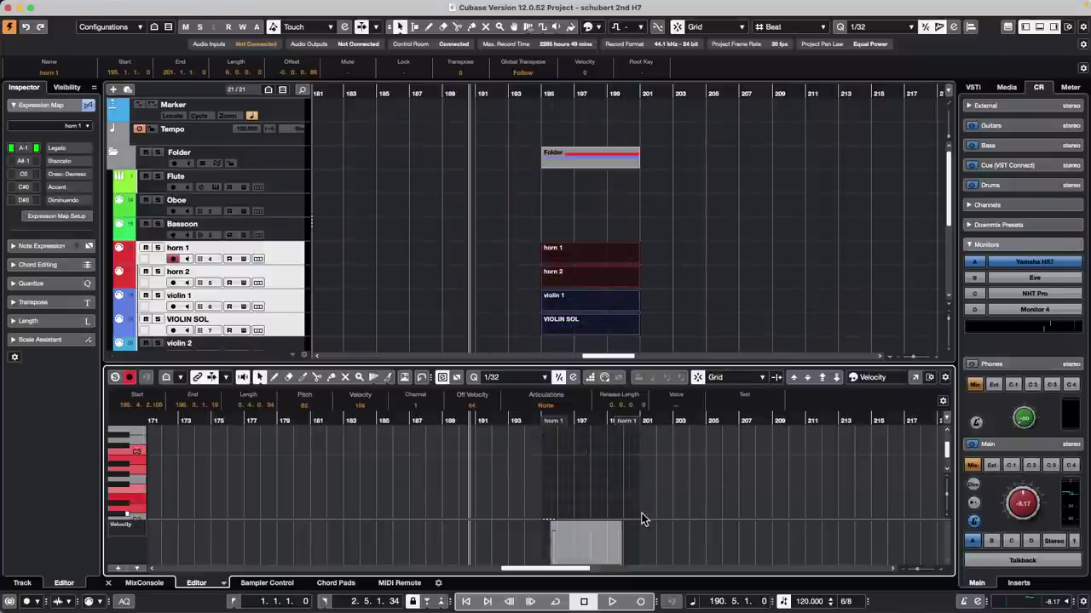
key("Delete")
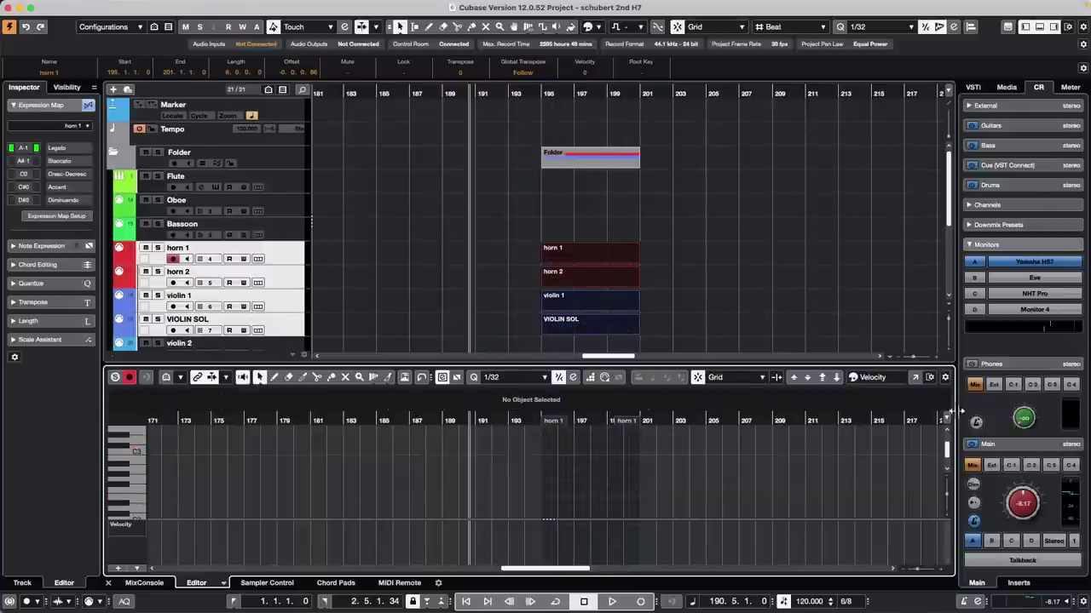
Step: Move the project position to about bar 196 and adjust which Key Editor toolbar items are shown
left_click_drag(556, 421, 503, 466)
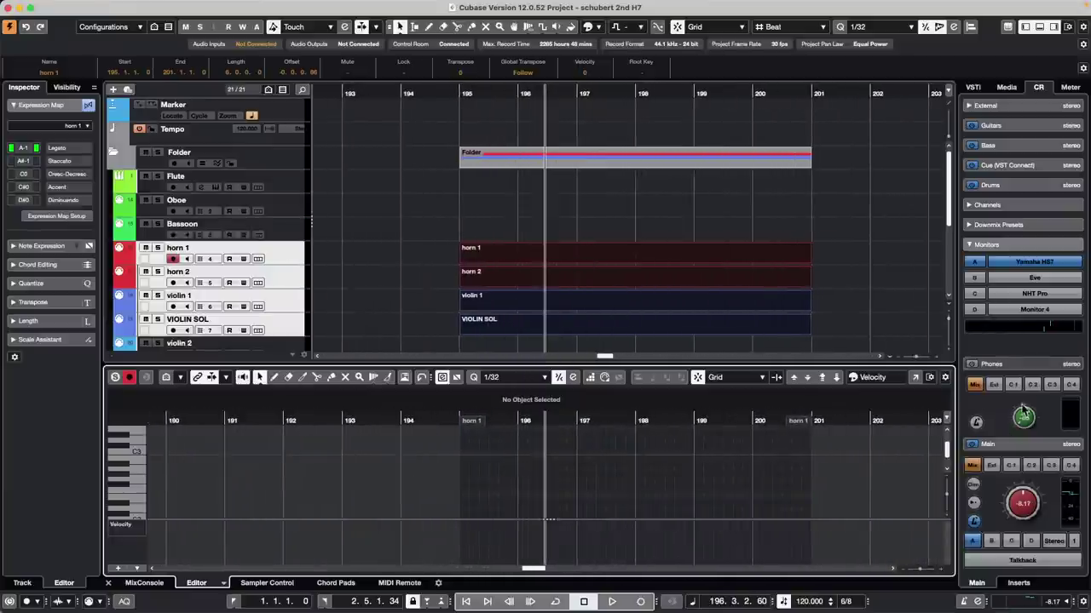
left_click(945, 379)
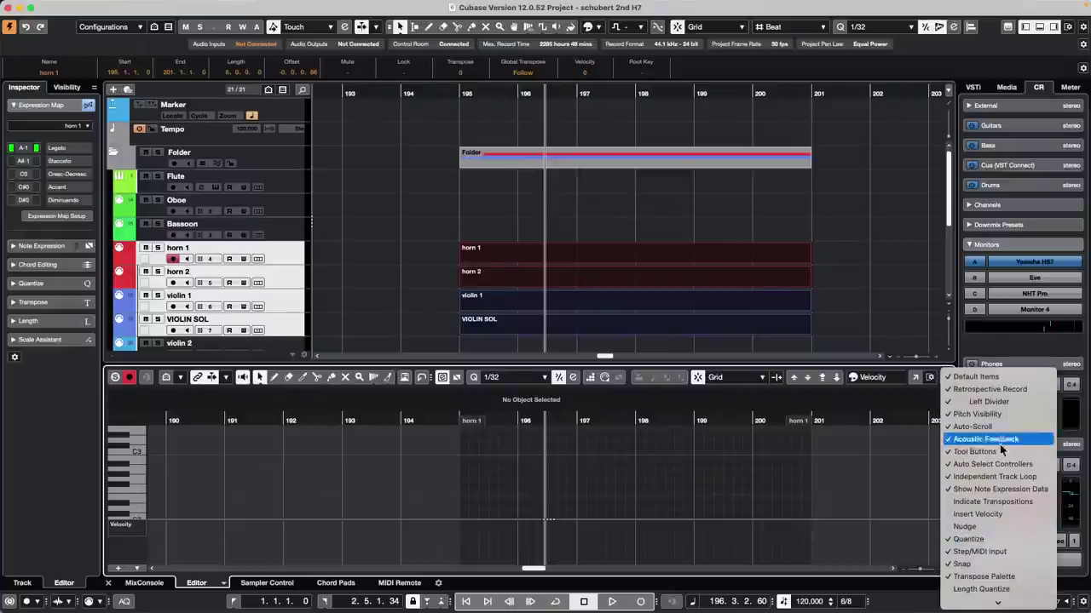
left_click(1017, 401)
left_click(1017, 401)
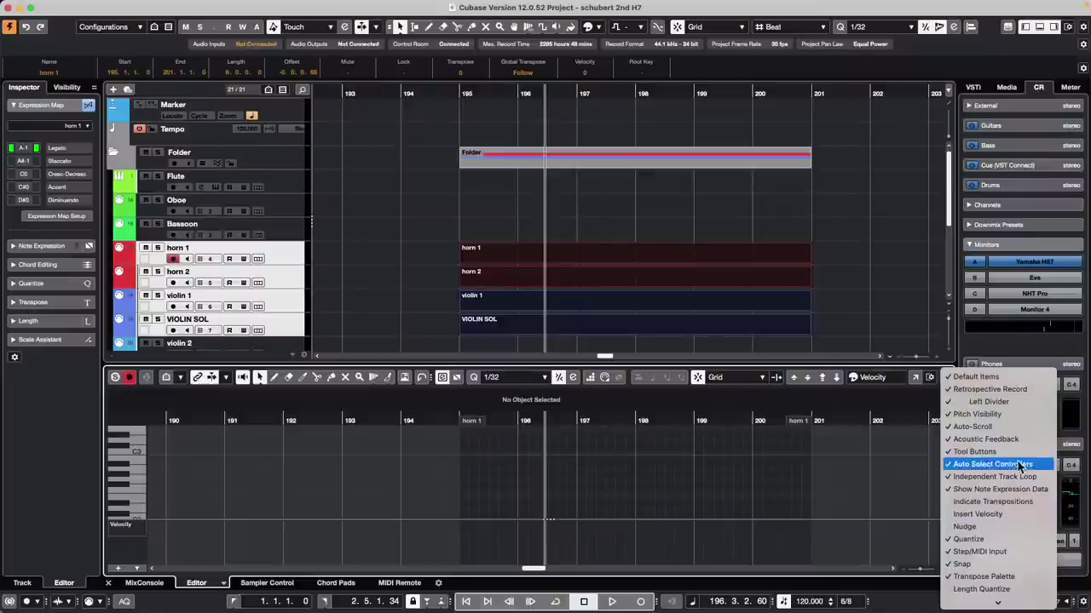
left_click(951, 478)
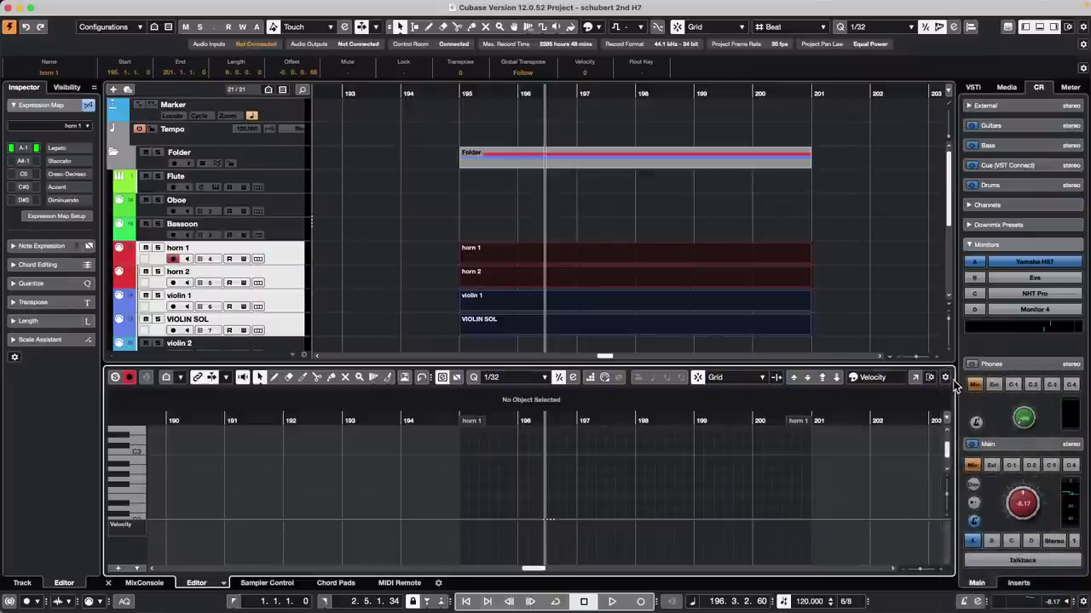
right_click(946, 385)
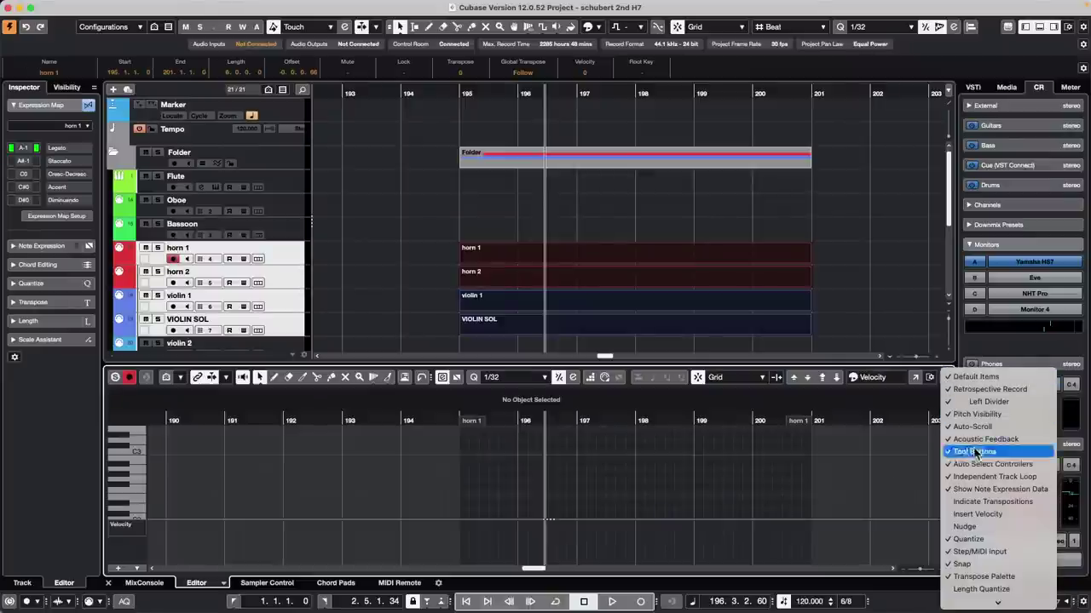
Step: Add Insert Velocity to the Key Editor toolbar and confirm levels 100, 90, 70, 50 and 120 in its Setup
left_click(1027, 516)
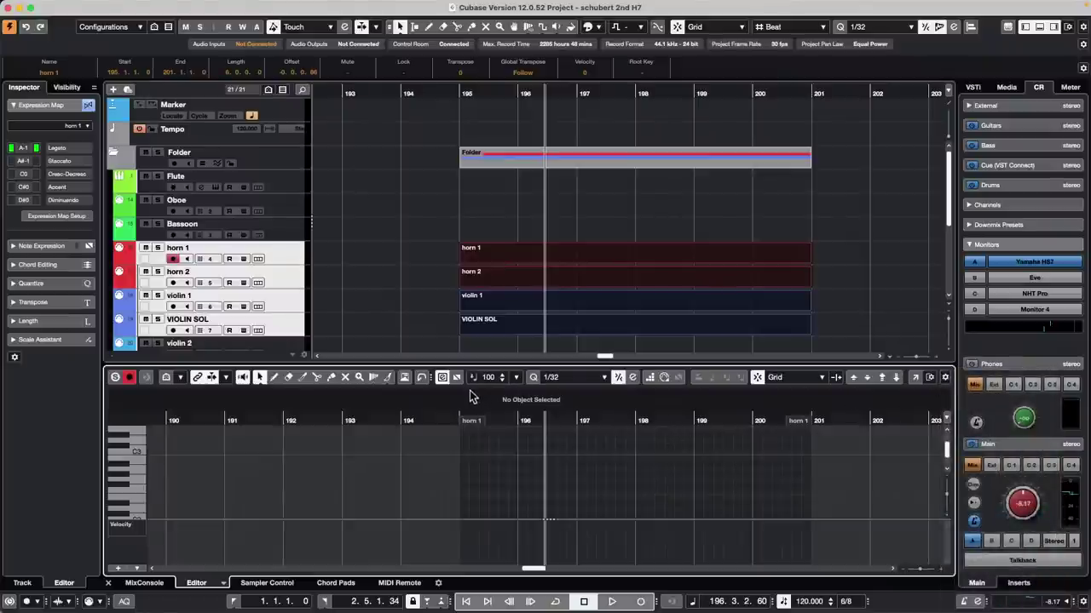
left_click(516, 377)
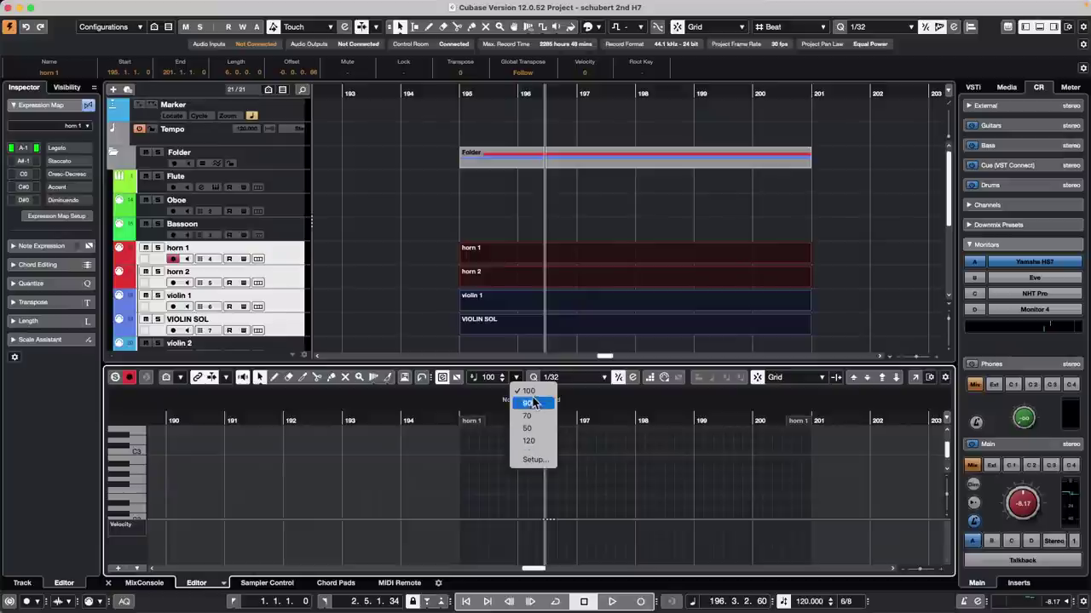
left_click(541, 460)
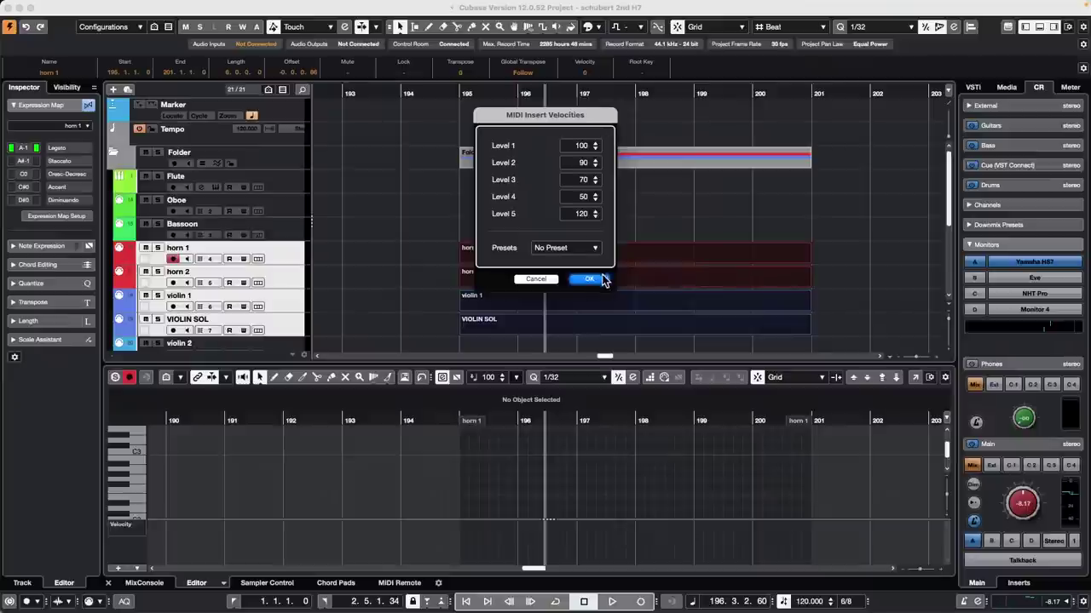
left_click(592, 280)
mouse_move(217, 7)
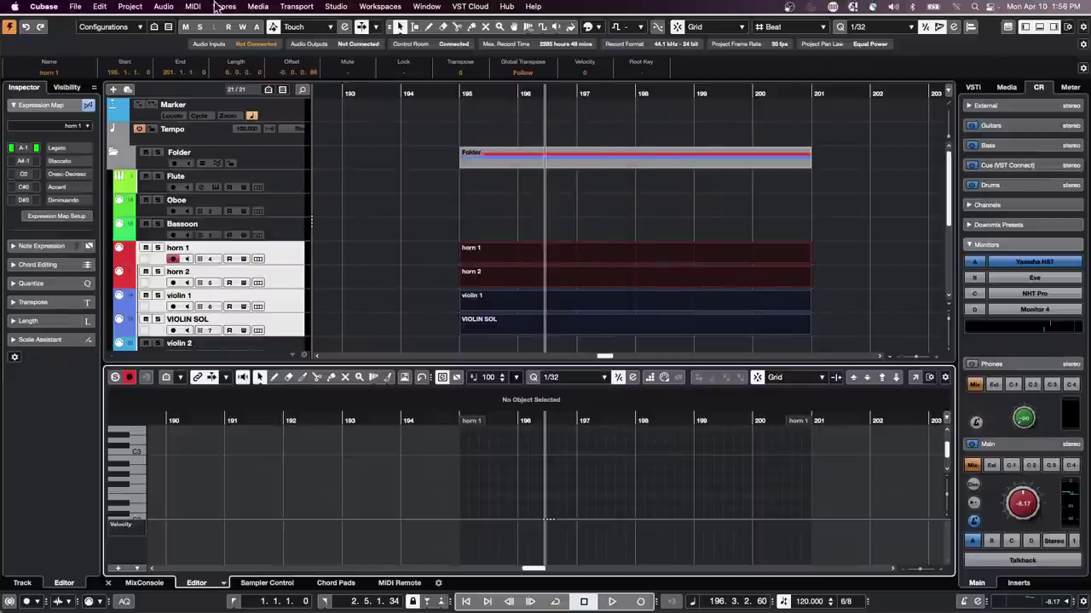
left_click(100, 6)
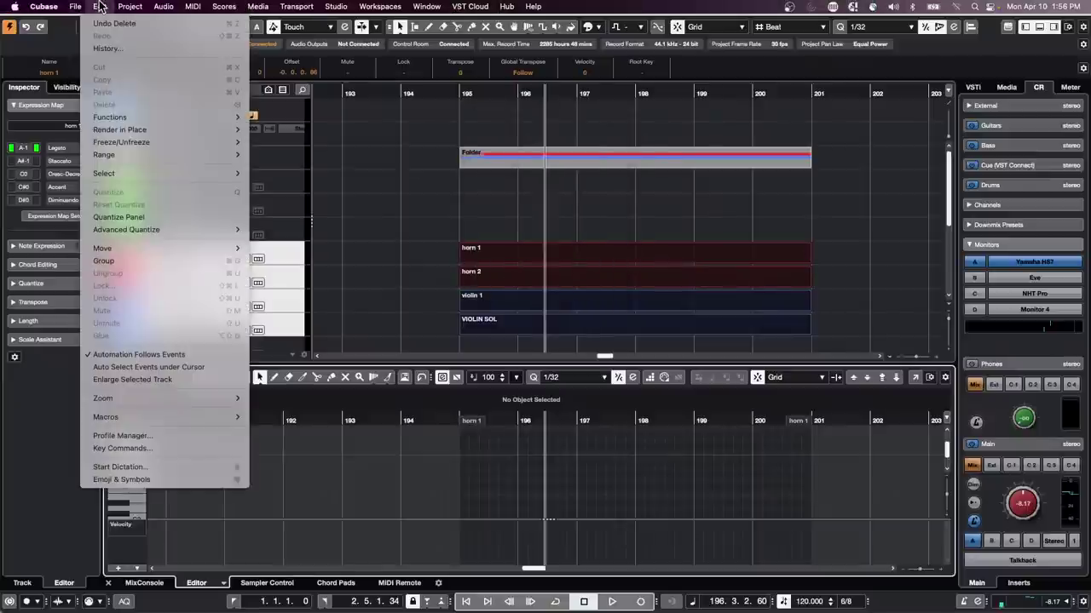
left_click(164, 450)
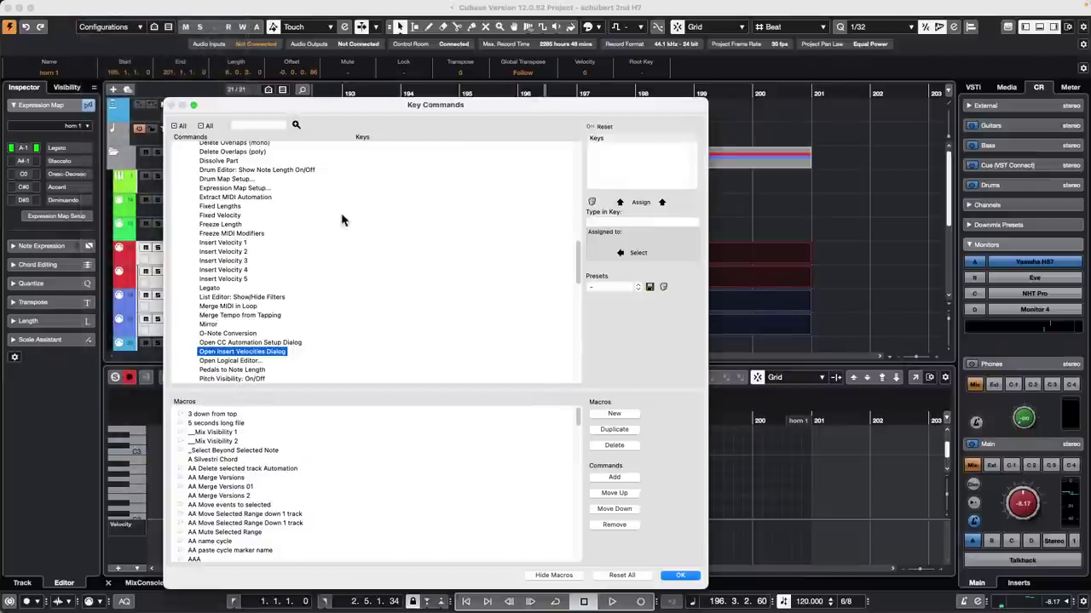
left_click(257, 124)
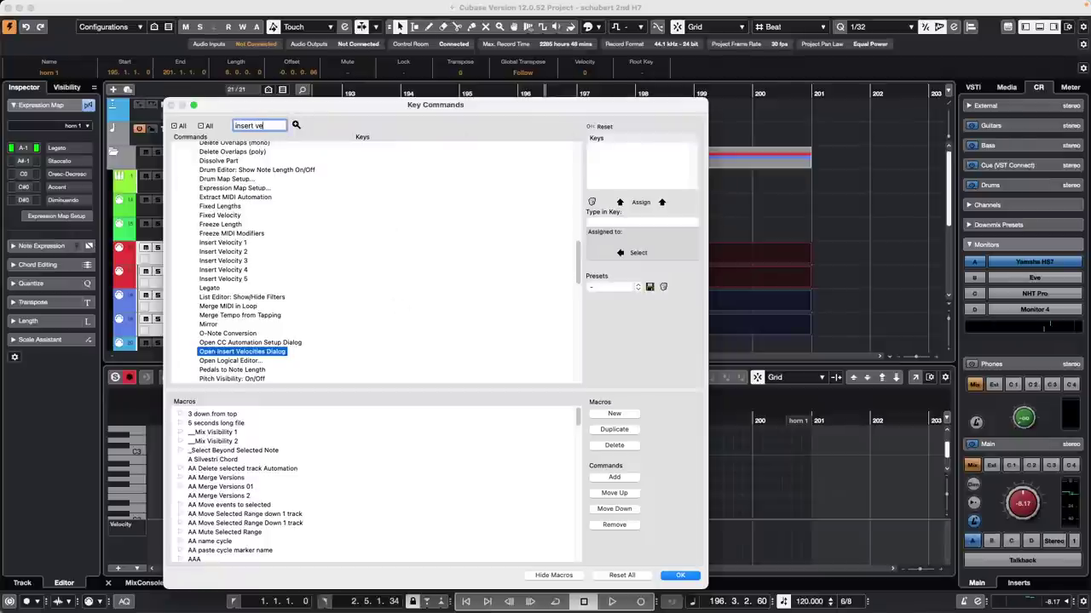
type("insert velocity")
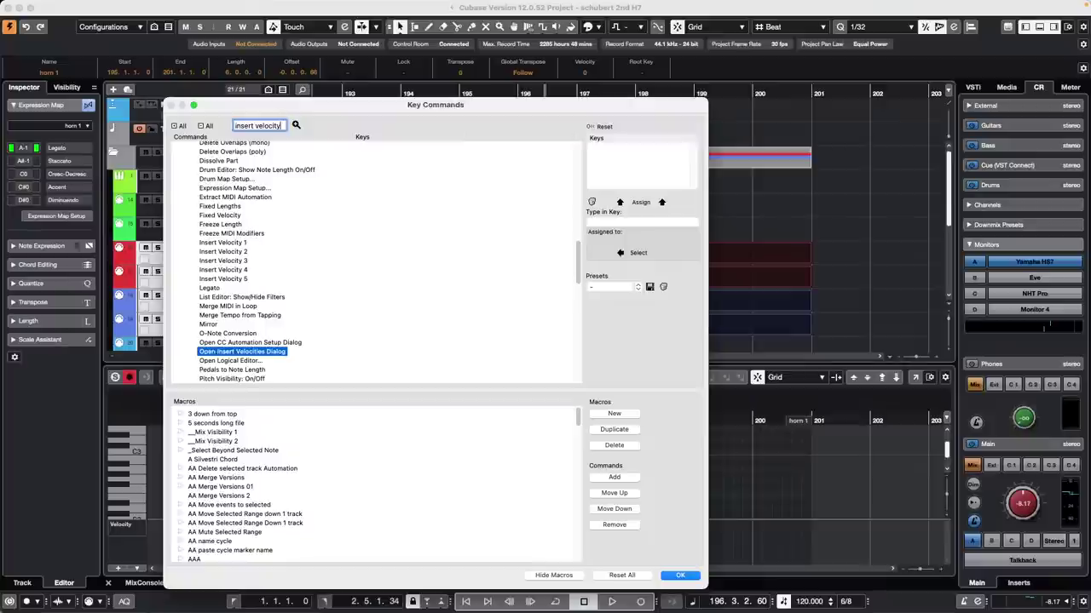
key("Return")
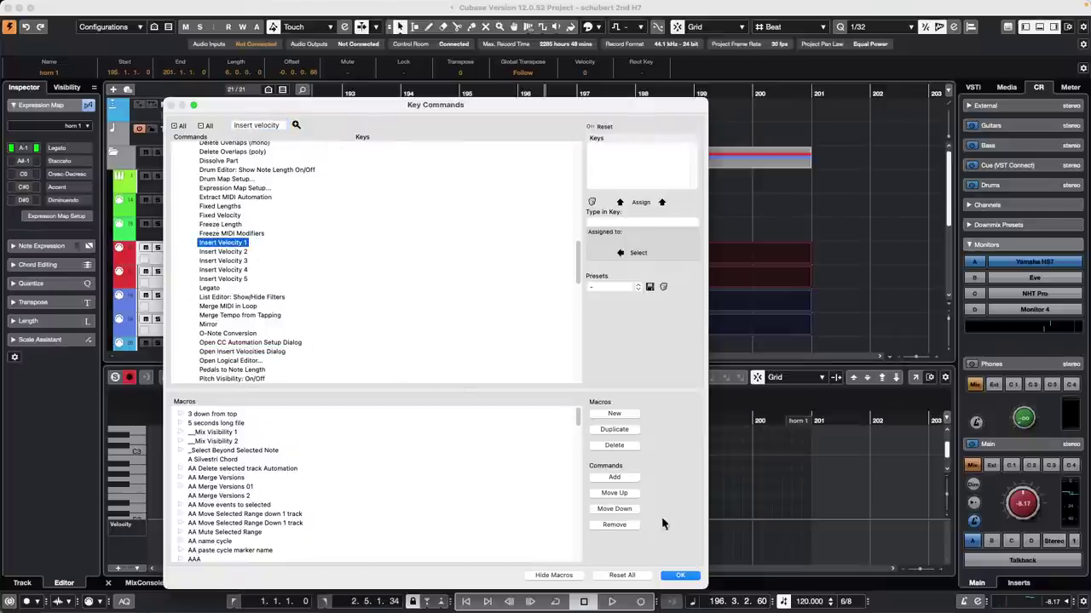
left_click(684, 577)
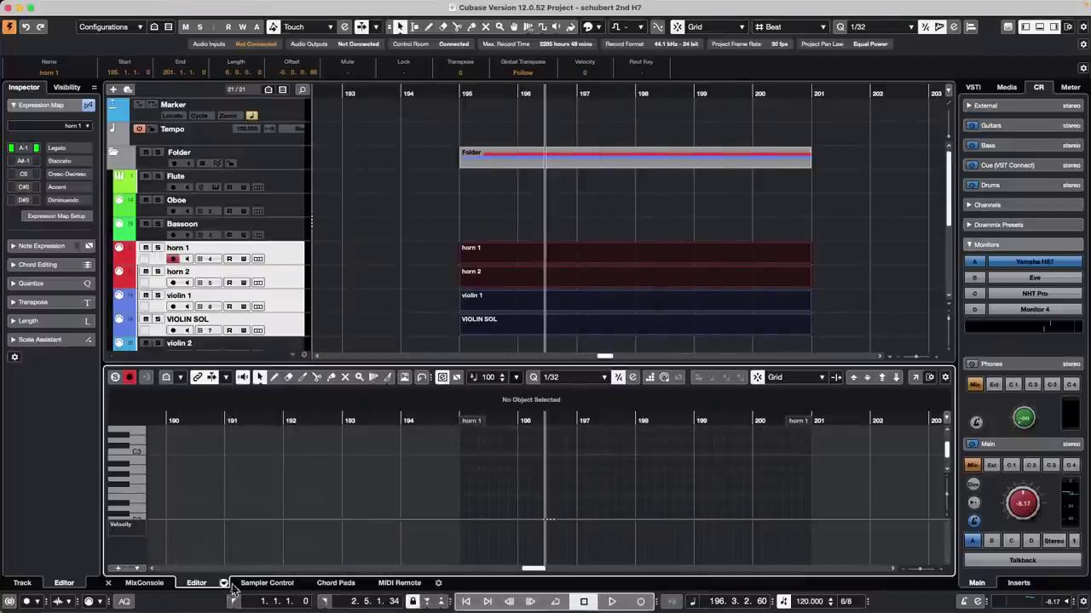
Step: Show the nanoKONTROL2 in the MIDI Remote panel and switch to its Untitled Page mapping page
left_click(398, 583)
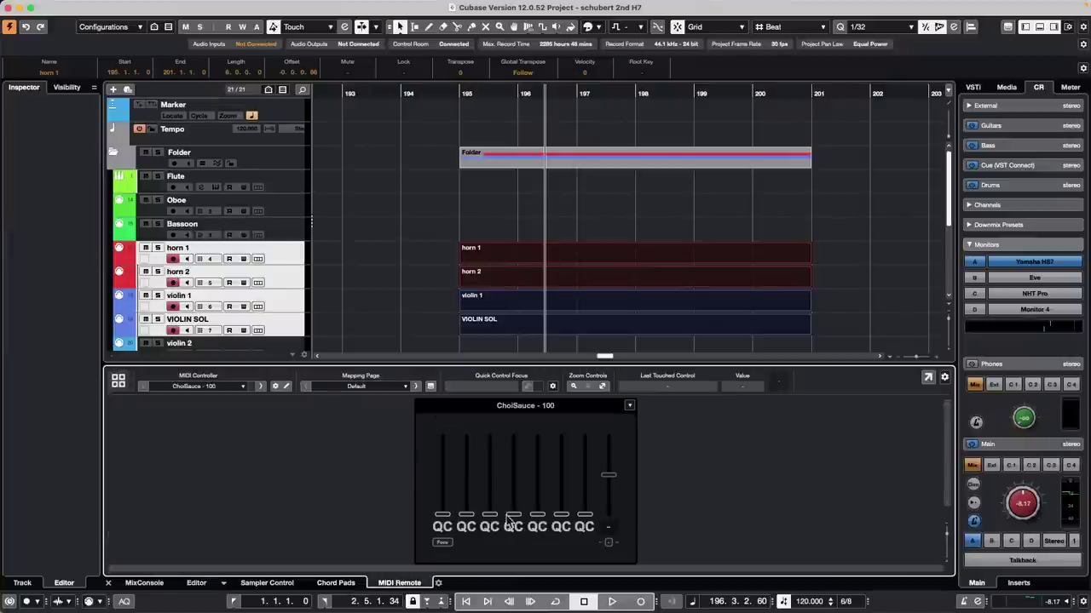
left_click(119, 381)
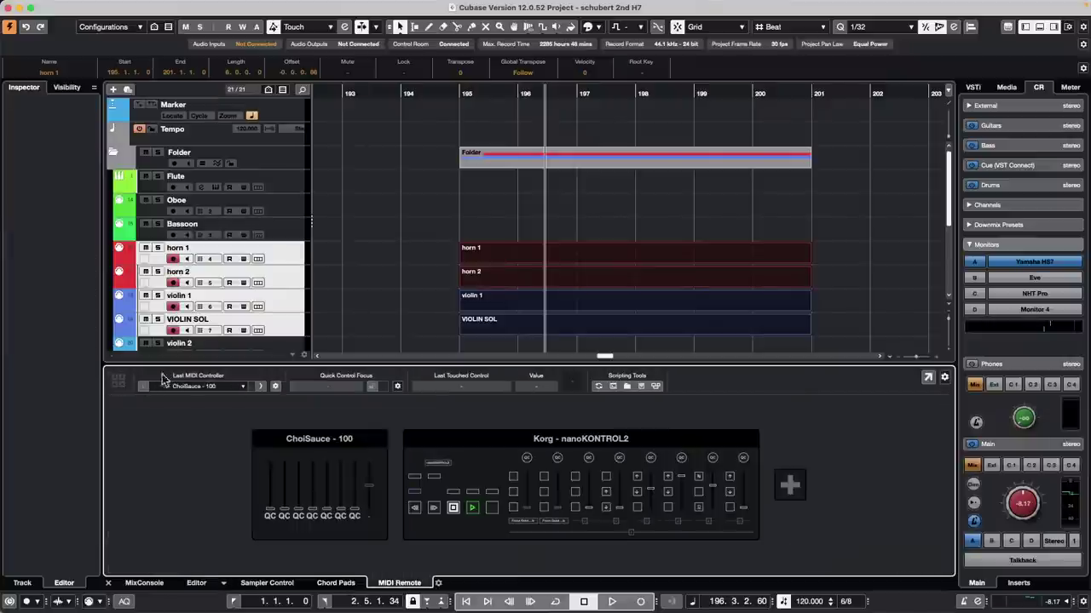
left_click(468, 442)
left_click(376, 388)
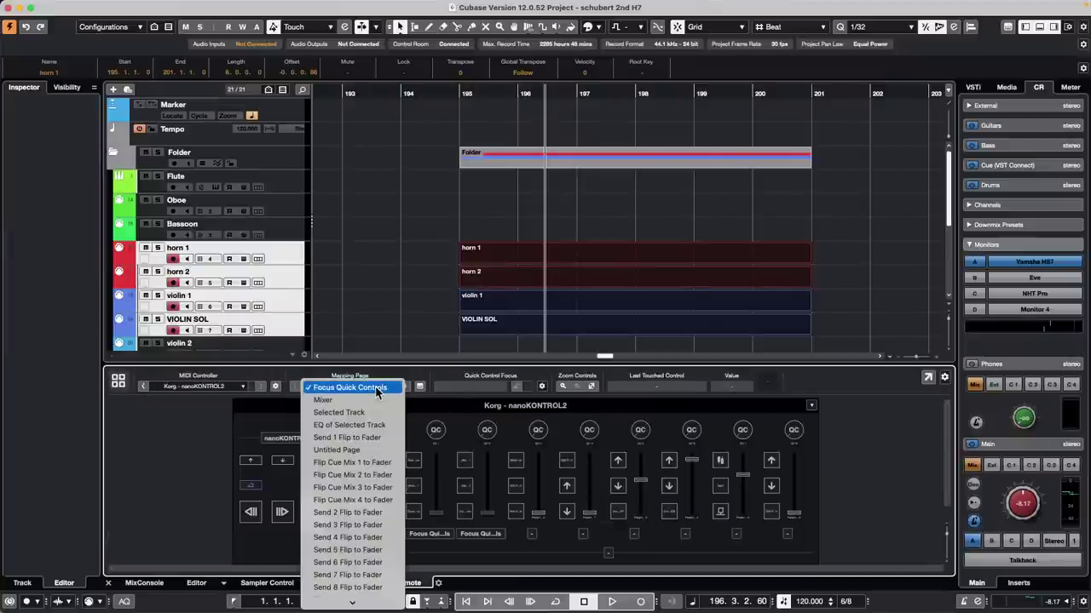
left_click(337, 449)
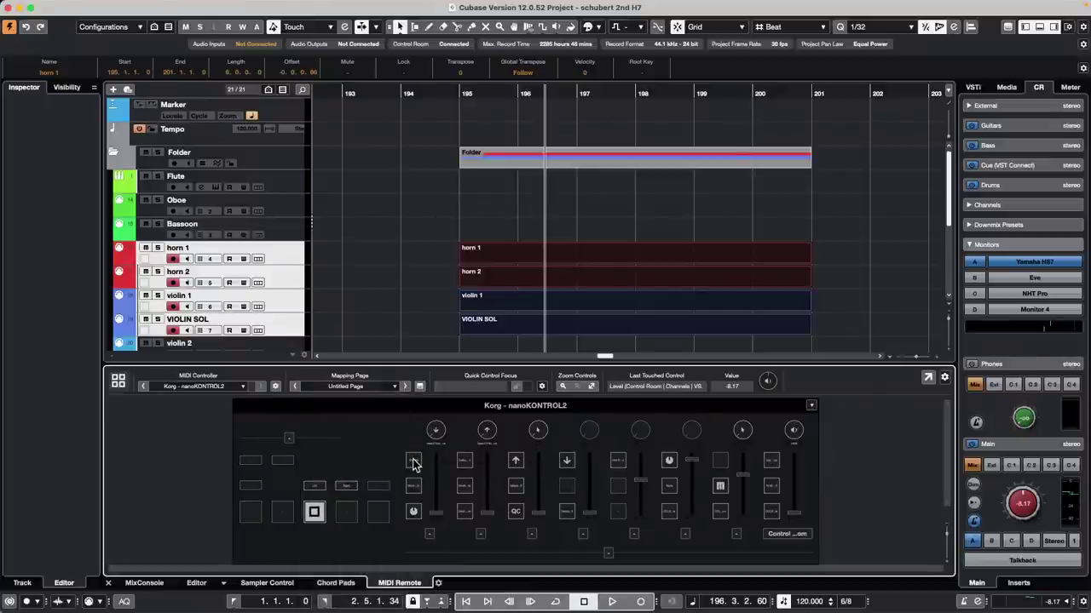
Step: Map four controller buttons to Insert Velocity 2, 3, 4 and 5 from the Functions Browser
double_click(413, 462)
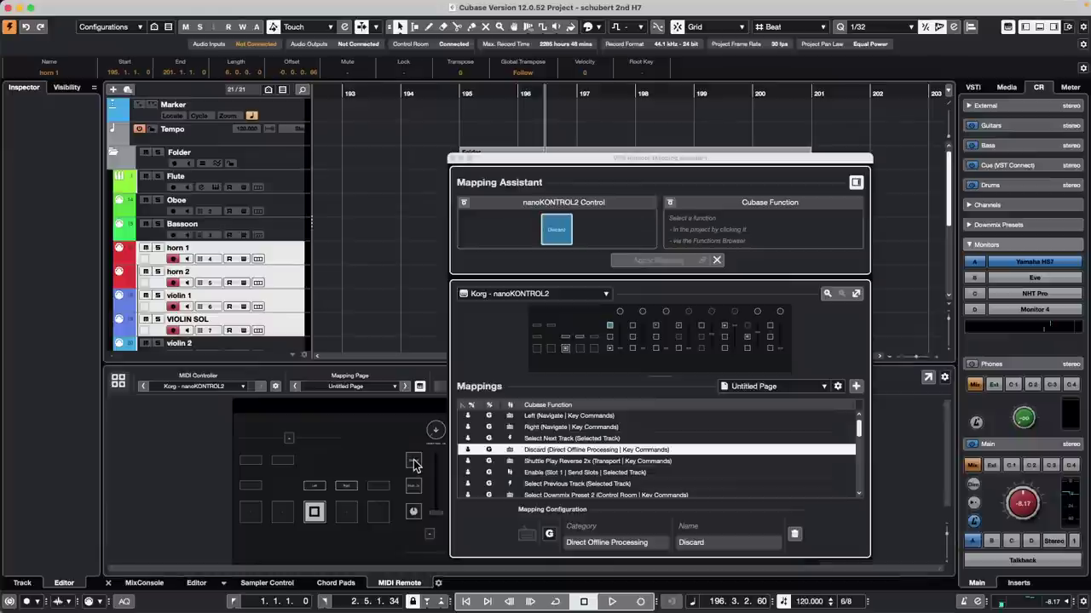
left_click(855, 182)
left_click(754, 202)
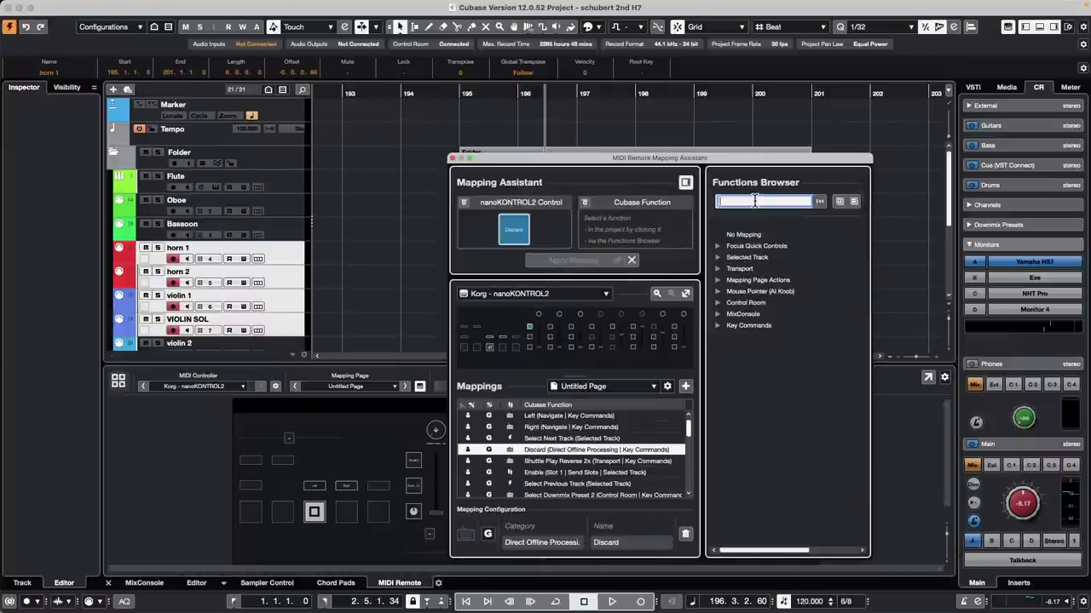
type("i")
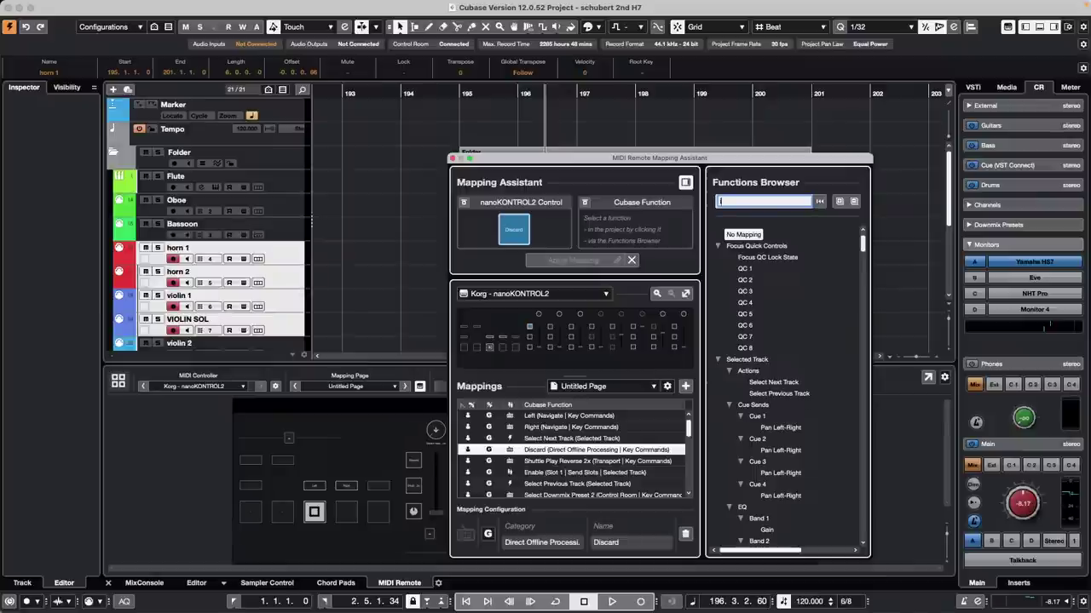
type("nsert v")
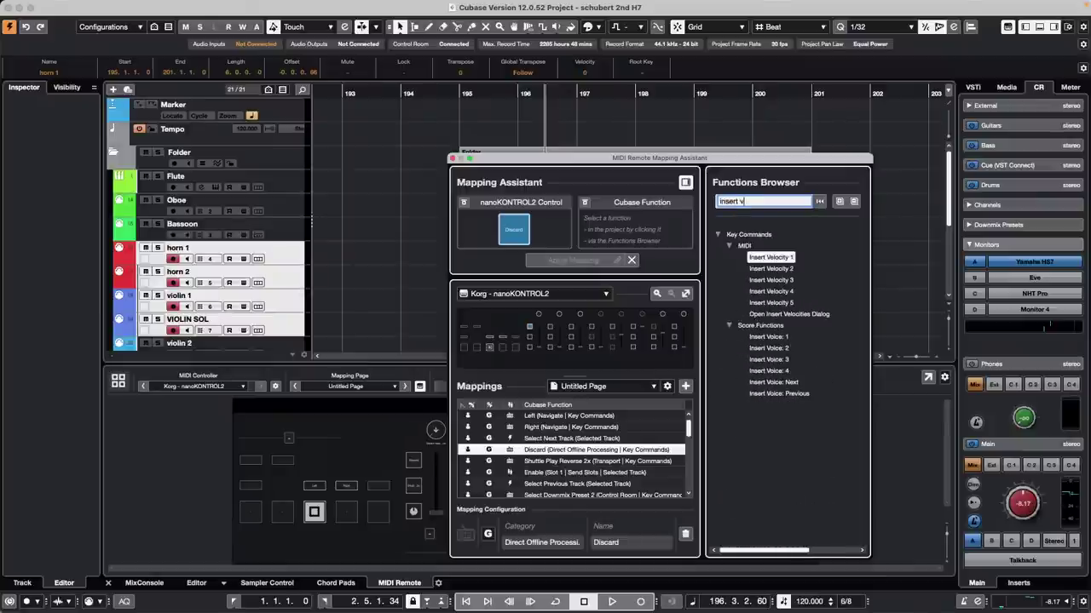
type("elocity")
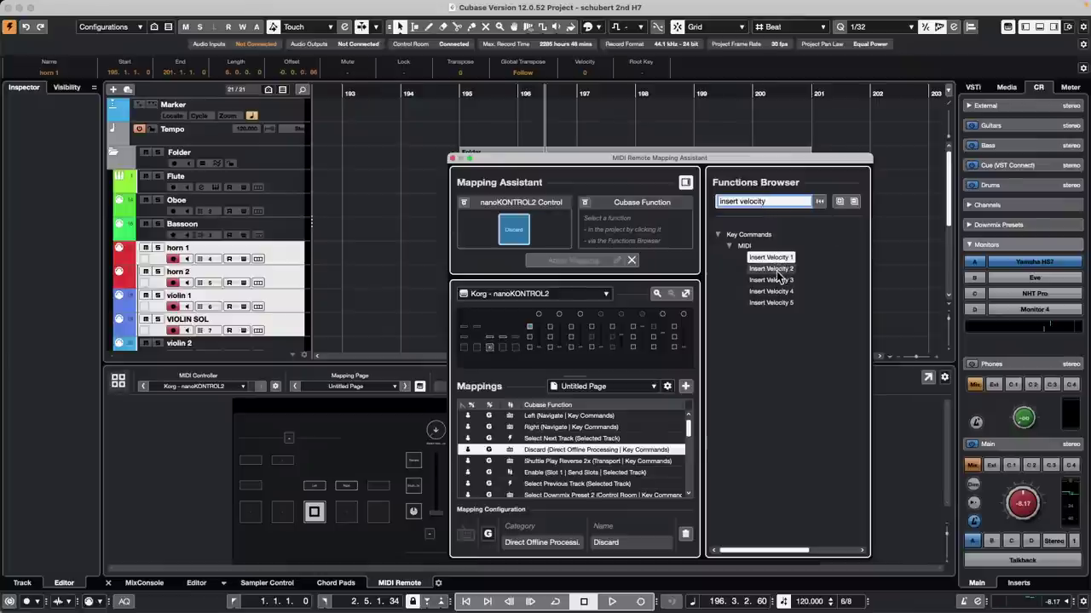
left_click(772, 268)
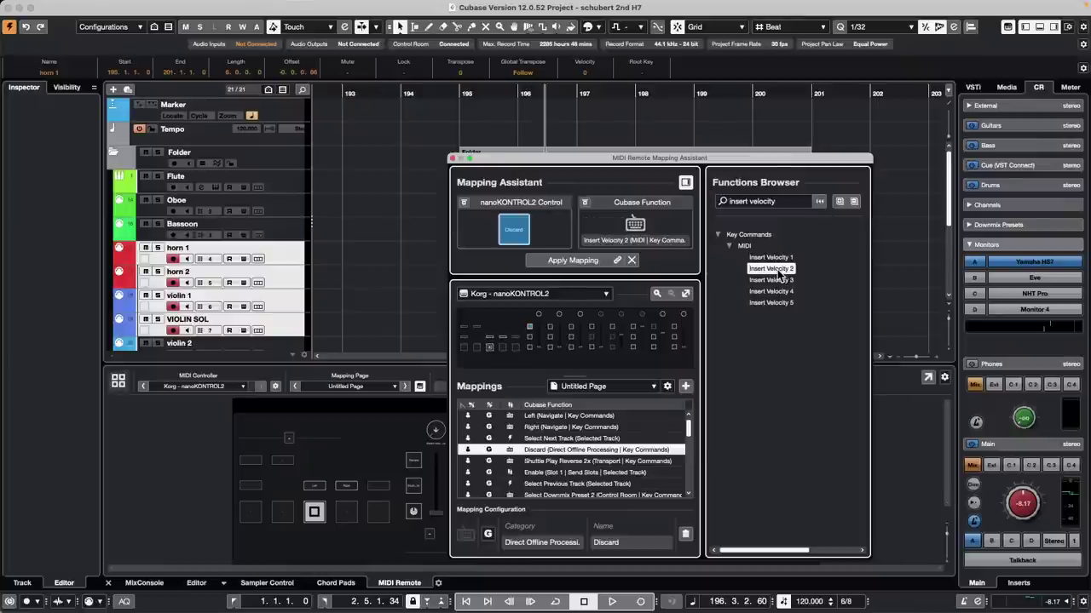
double_click(771, 269)
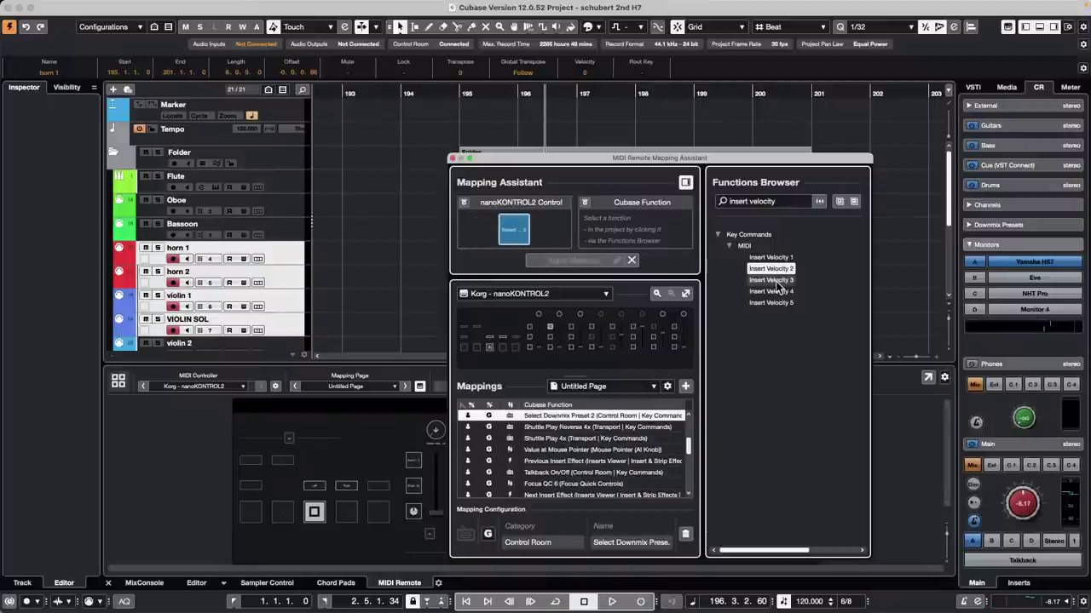
double_click(771, 280)
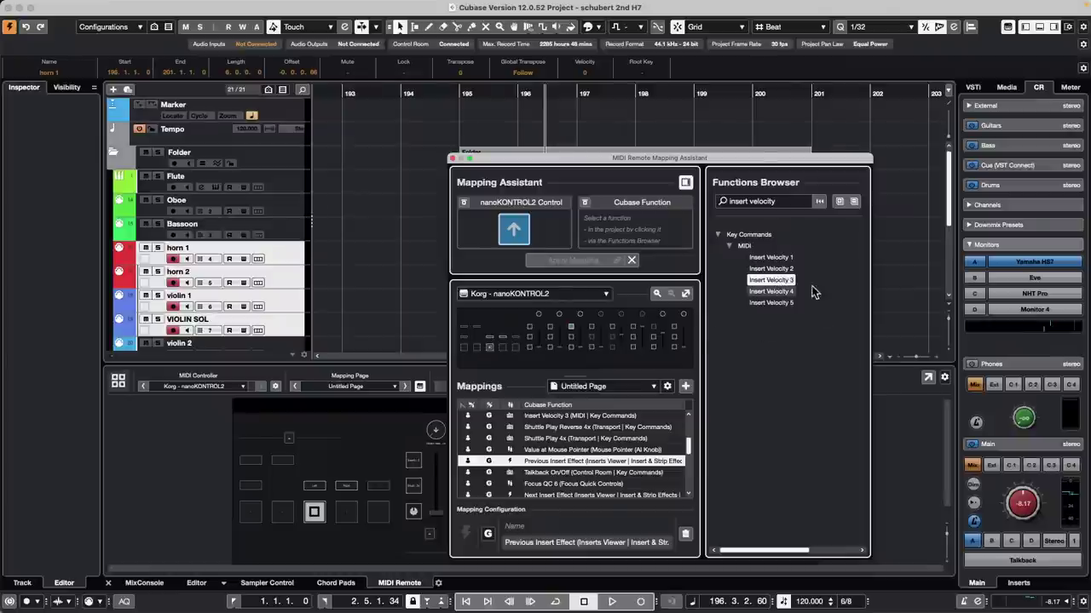
double_click(769, 292)
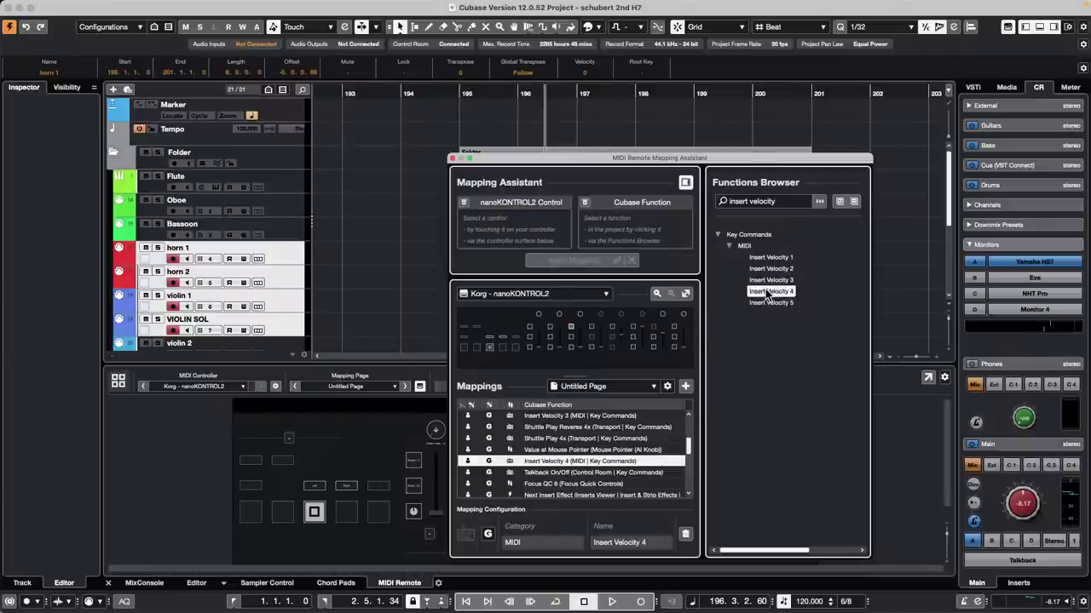
double_click(780, 304)
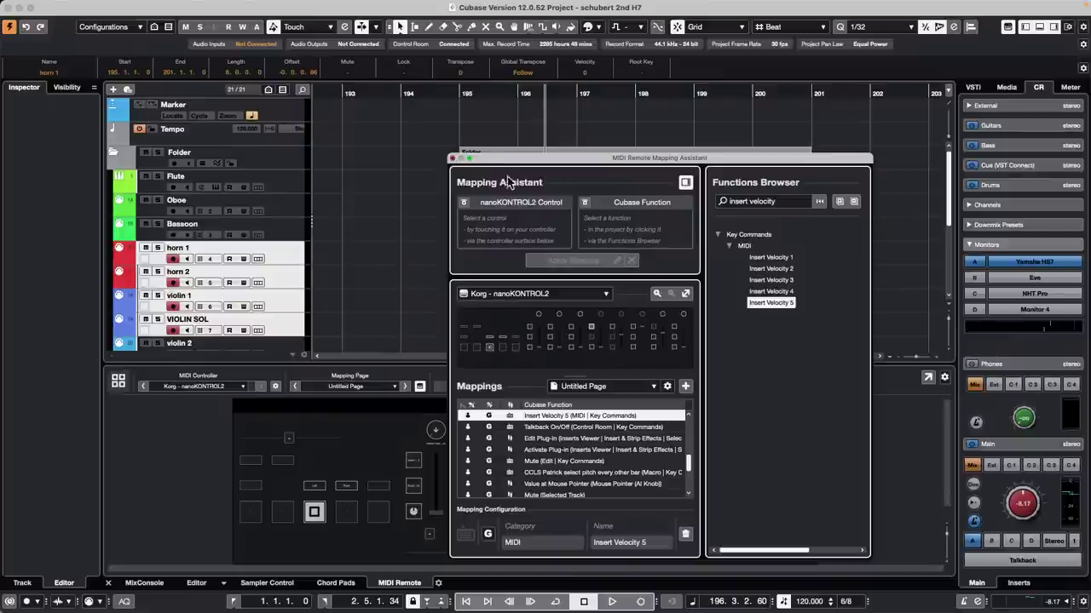
Step: Close the mapping assistant and open horn 1's part in the Key Editor with the Draw tool
left_click(452, 159)
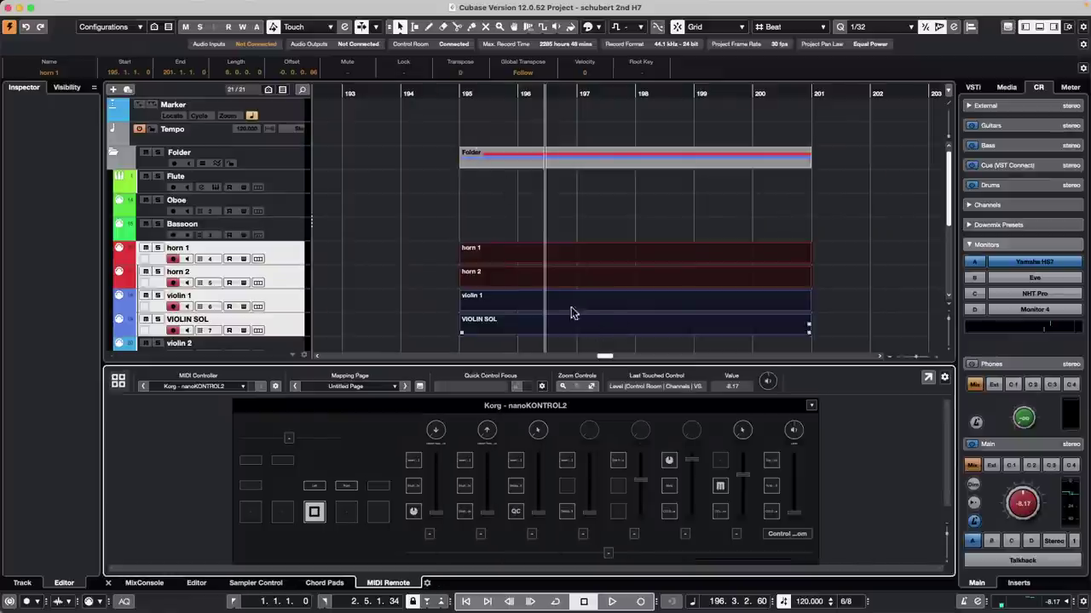
double_click(551, 253)
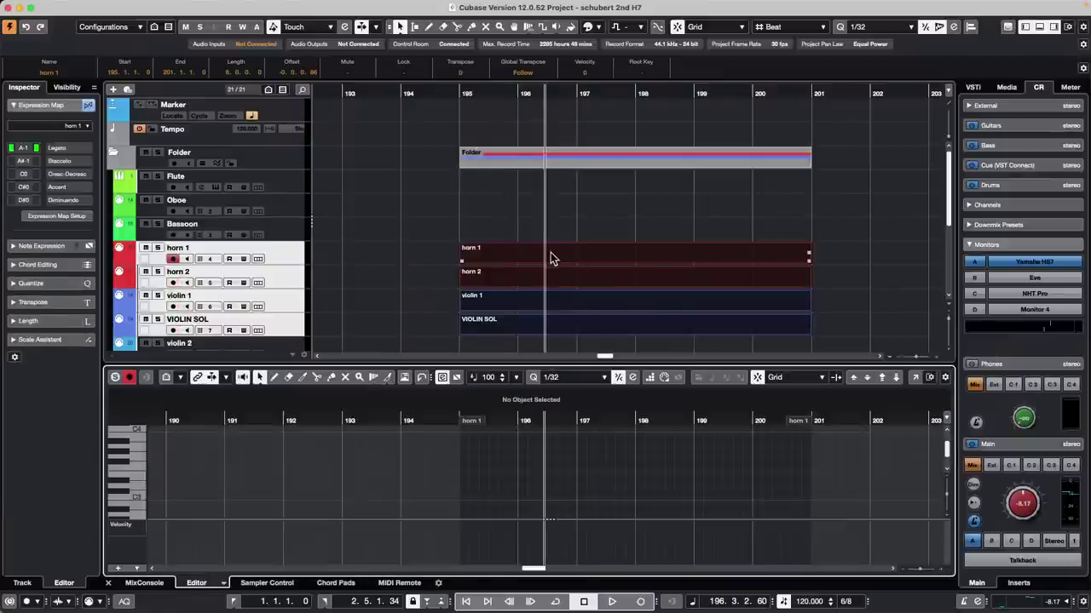
right_click(503, 479)
left_click(520, 479)
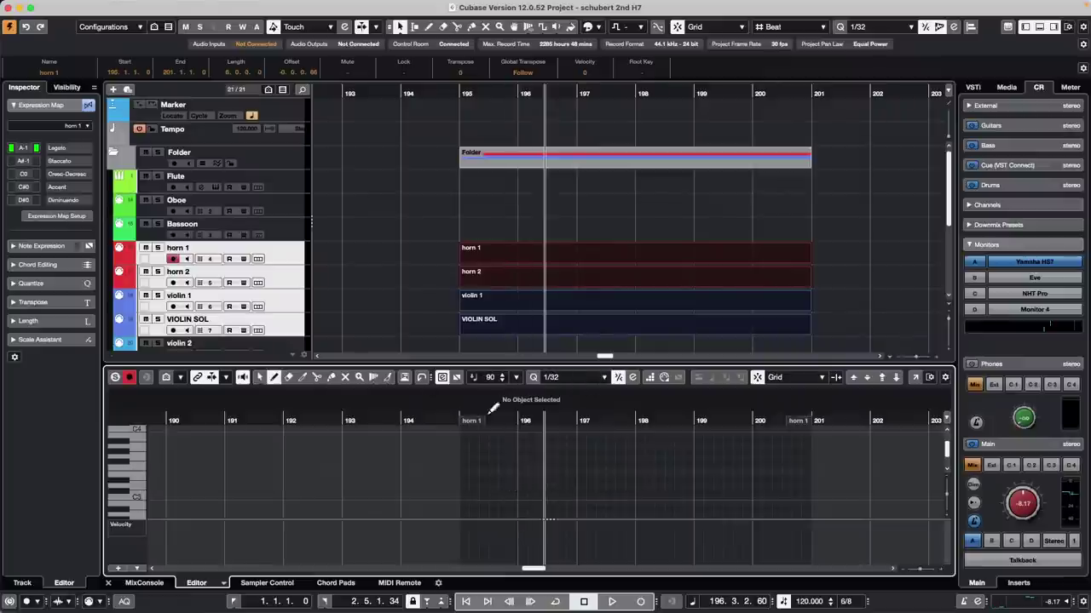
Step: Draw horn 1 notes between bars 195 and 200, including short E3 and C3 notes and a long note over bars 198–200
mouse_move(500, 474)
left_mouse_down()
mouse_move(538, 474)
mouse_move(570, 452)
mouse_move(687, 440)
mouse_move(815, 445)
left_mouse_up()
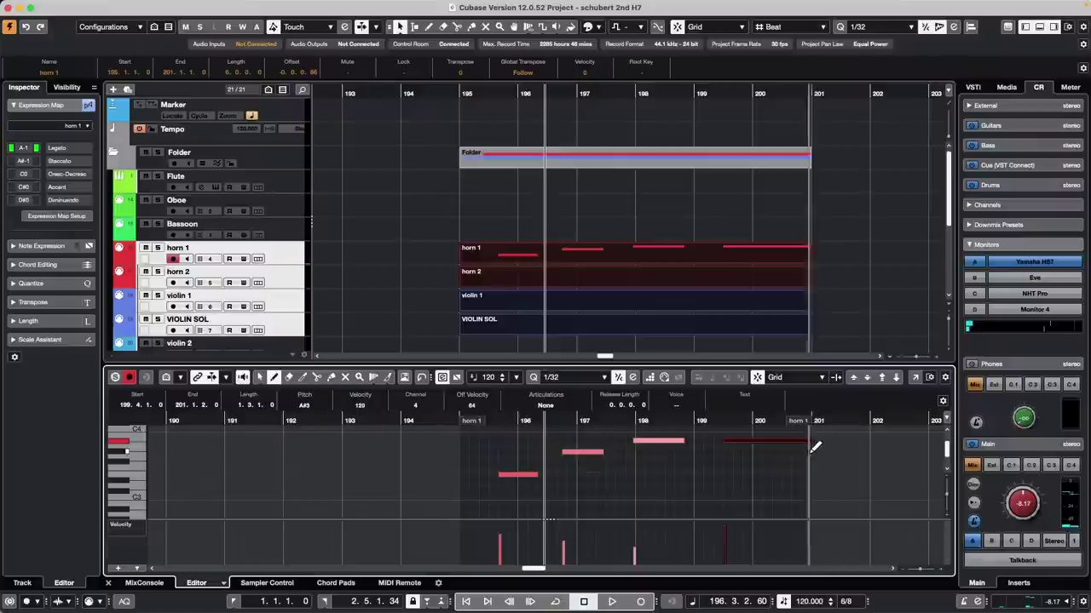
left_click(719, 475)
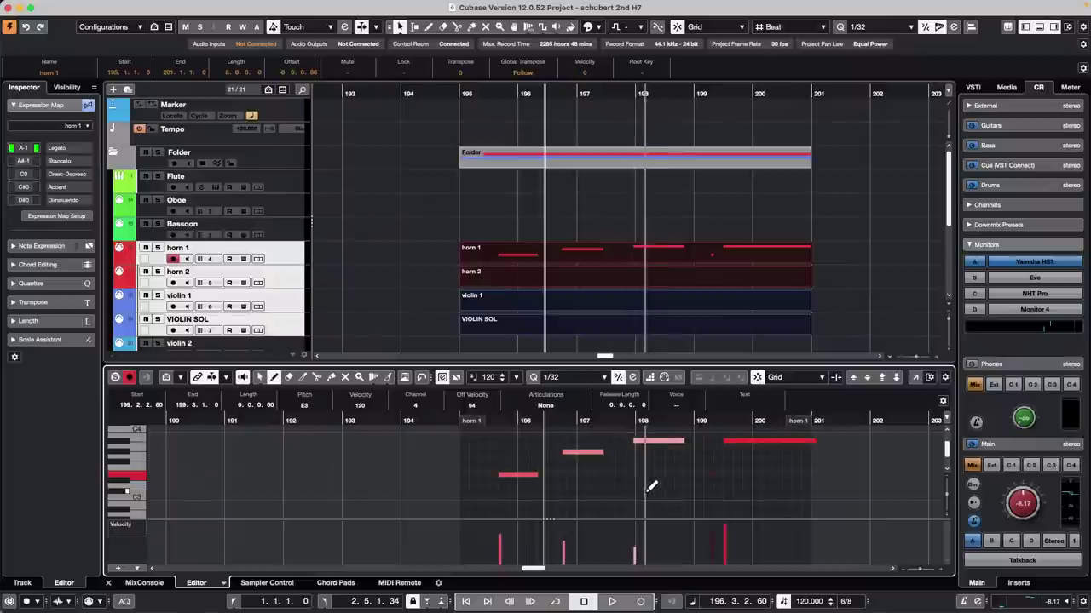
left_click_drag(663, 487, 750, 488)
left_click_drag(608, 497, 635, 492)
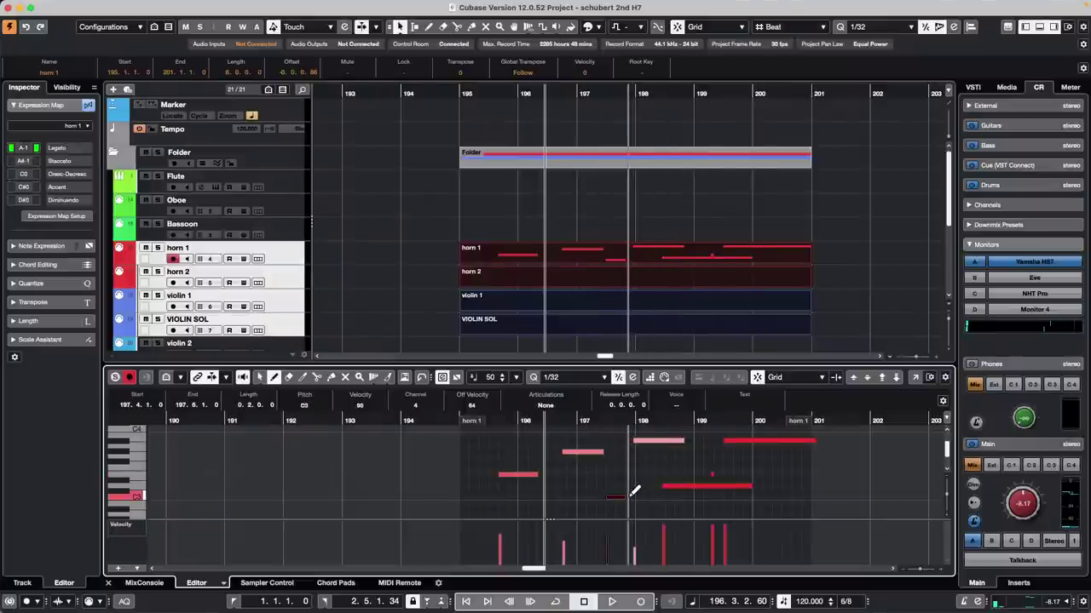
left_click_drag(603, 474, 791, 468)
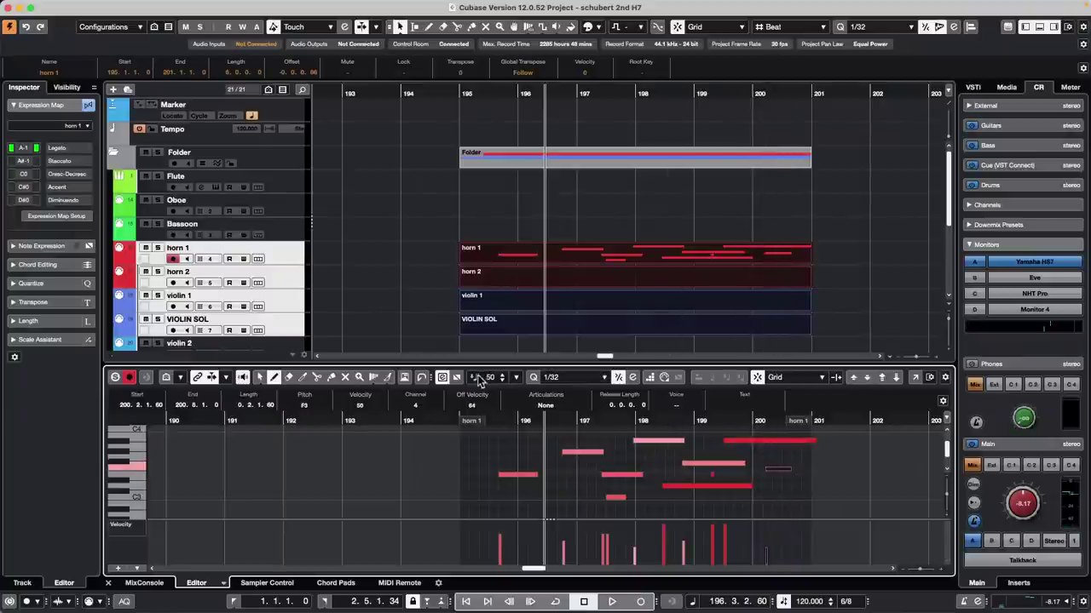
left_click(516, 378)
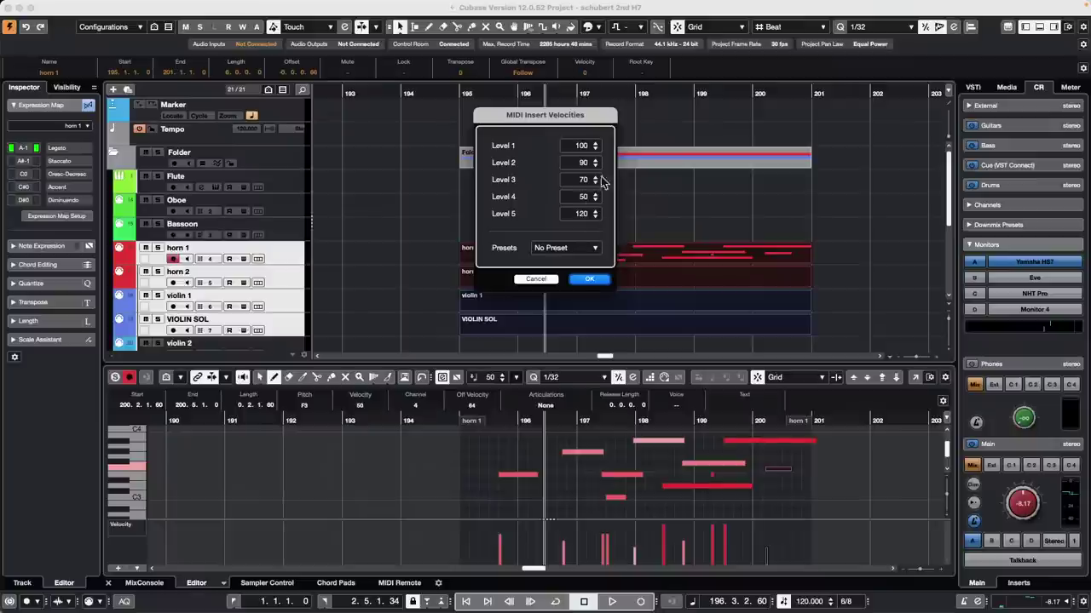
left_click(590, 280)
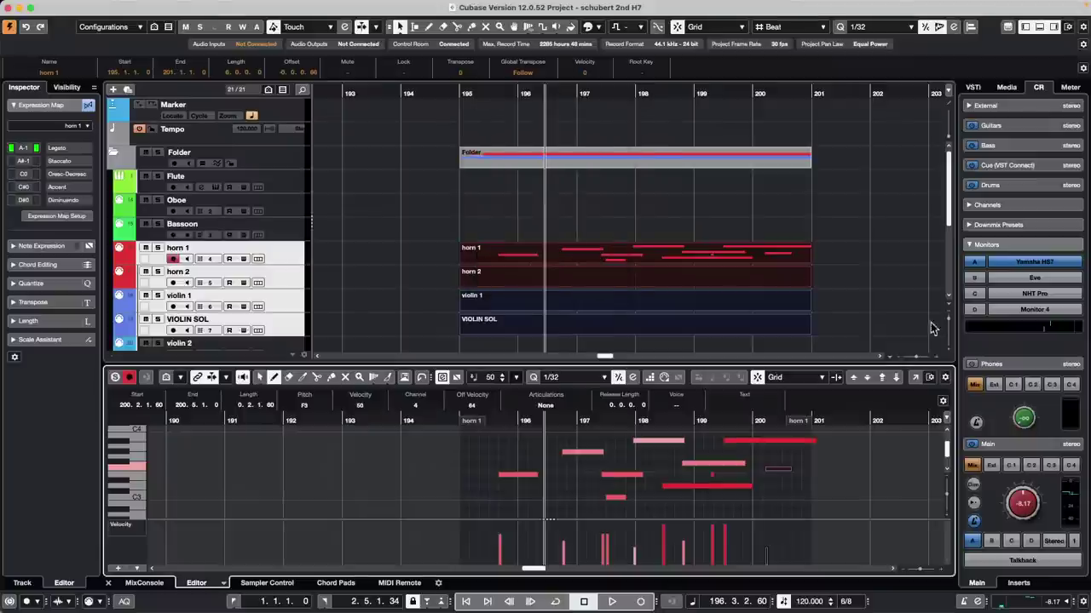
left_click(946, 379)
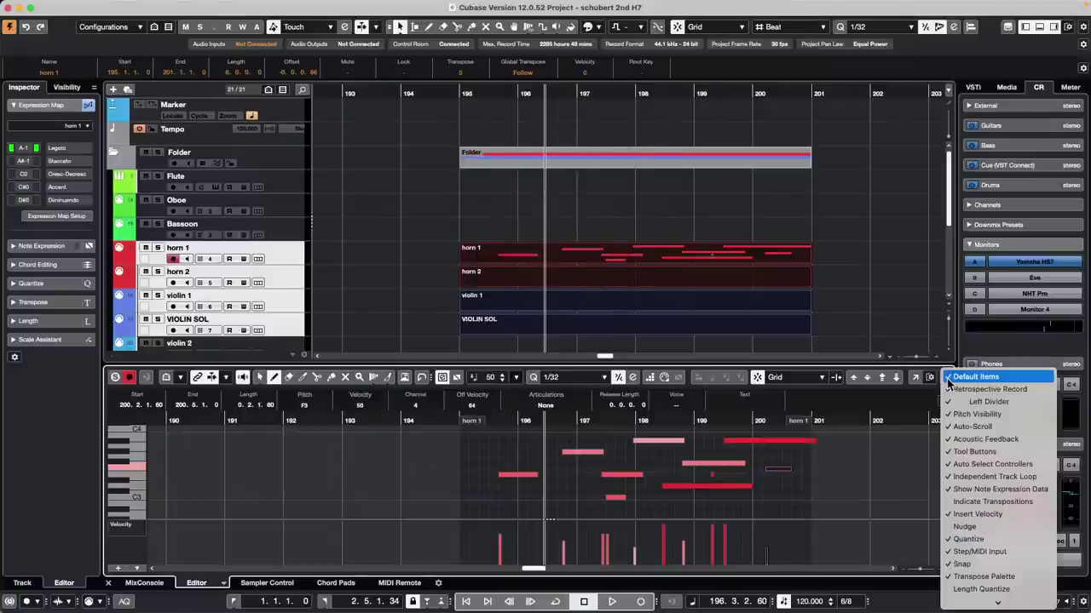
left_click(991, 516)
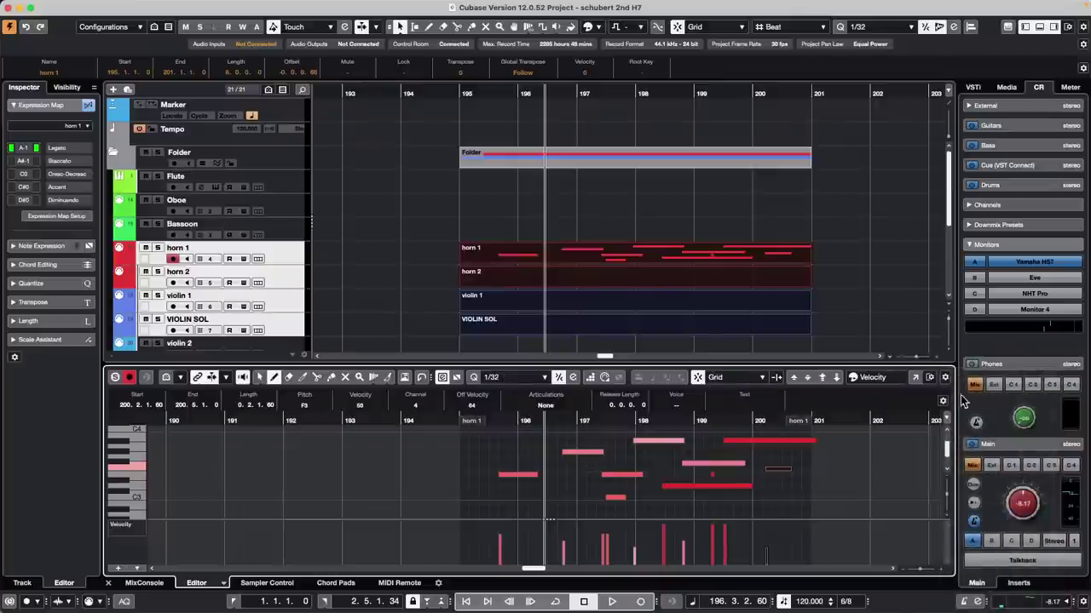
left_click(946, 379)
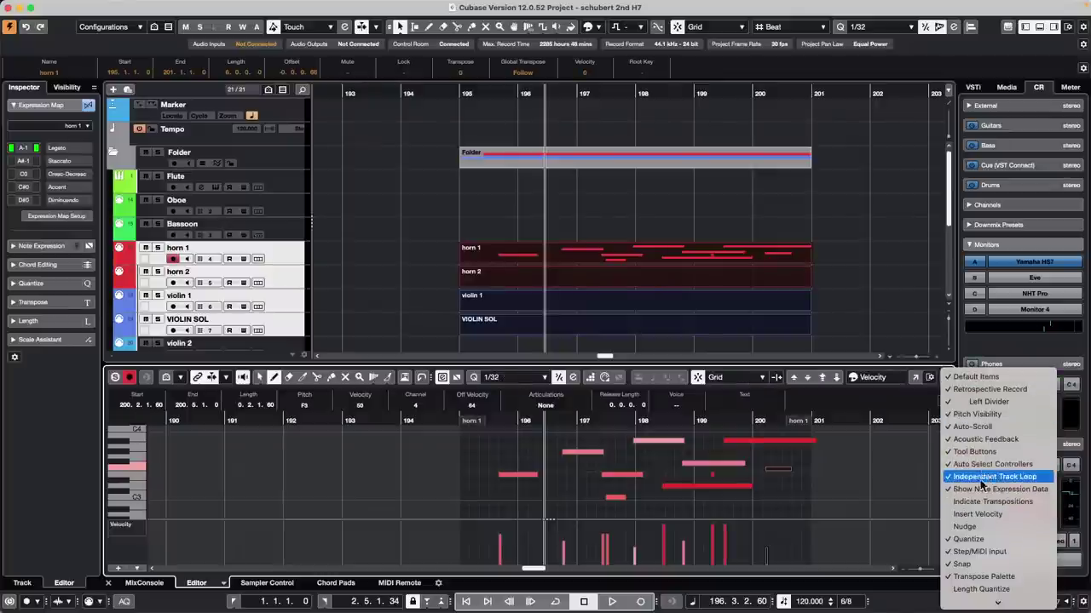
left_click(1005, 517)
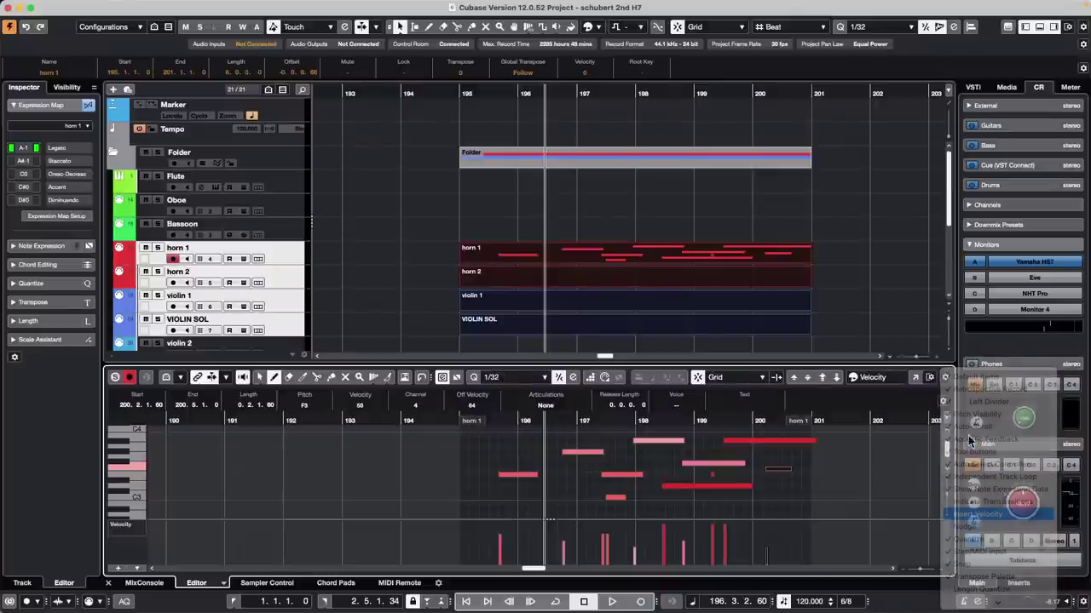
left_click(100, 6)
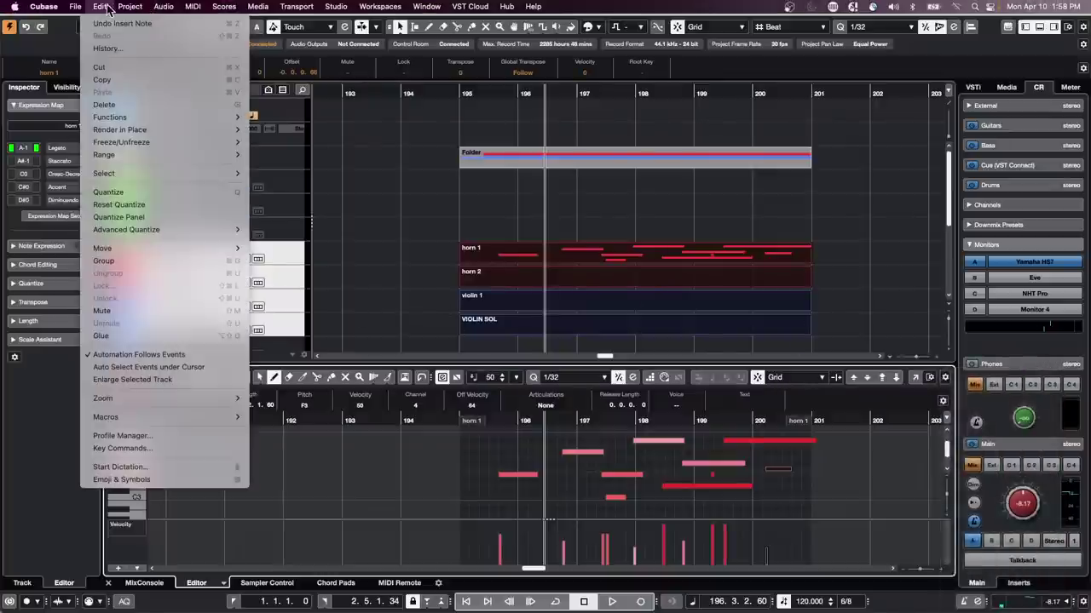
left_click(170, 449)
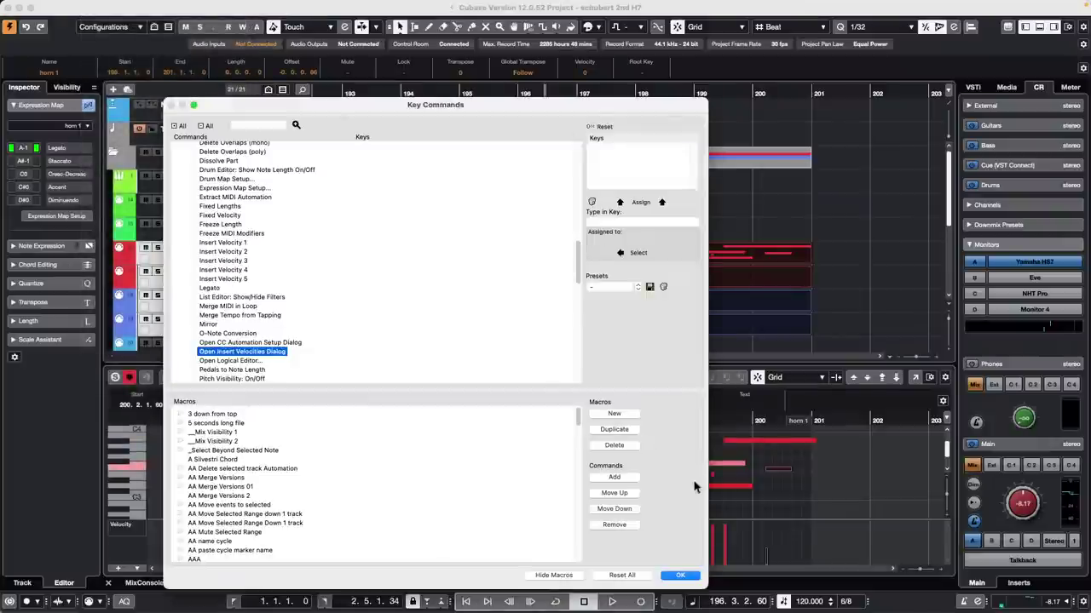
left_click(679, 576)
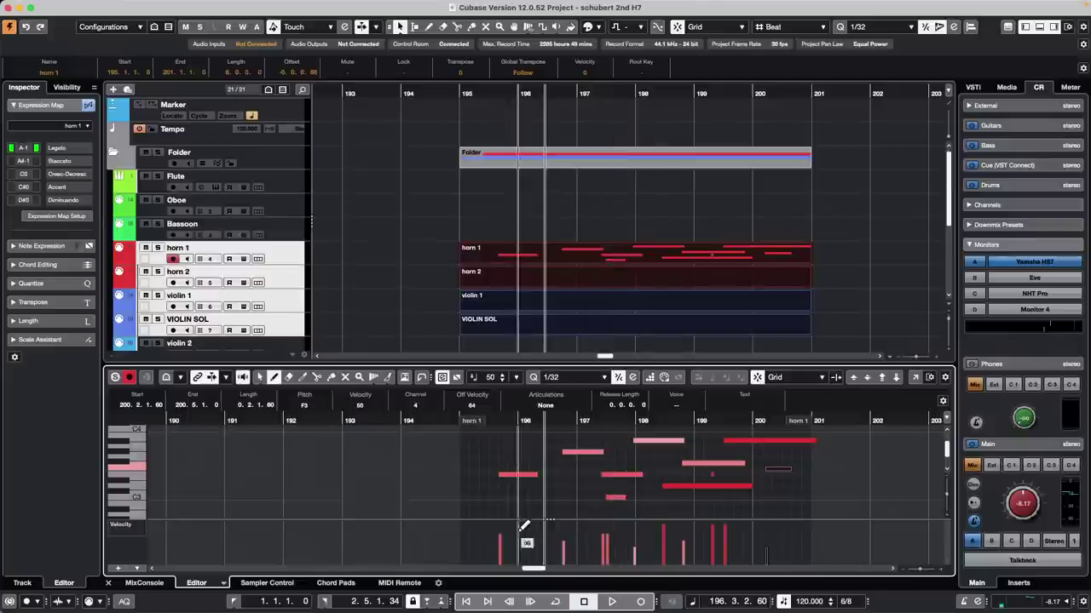
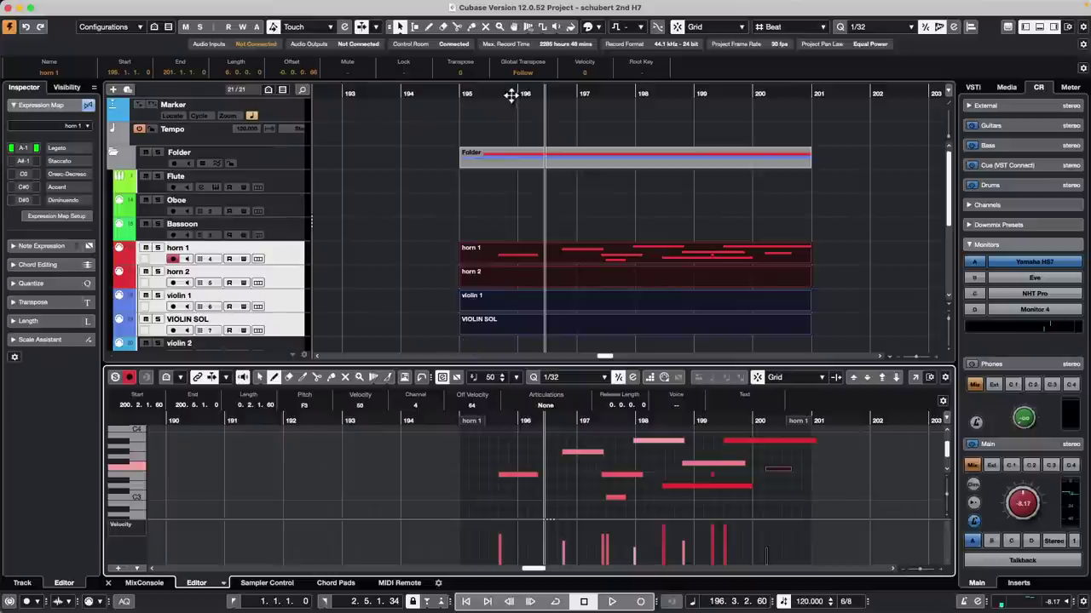
Step: Zoom the arrangement out across bars 181–233 and select only the horn 1 track
left_click_drag(480, 93, 482, 79)
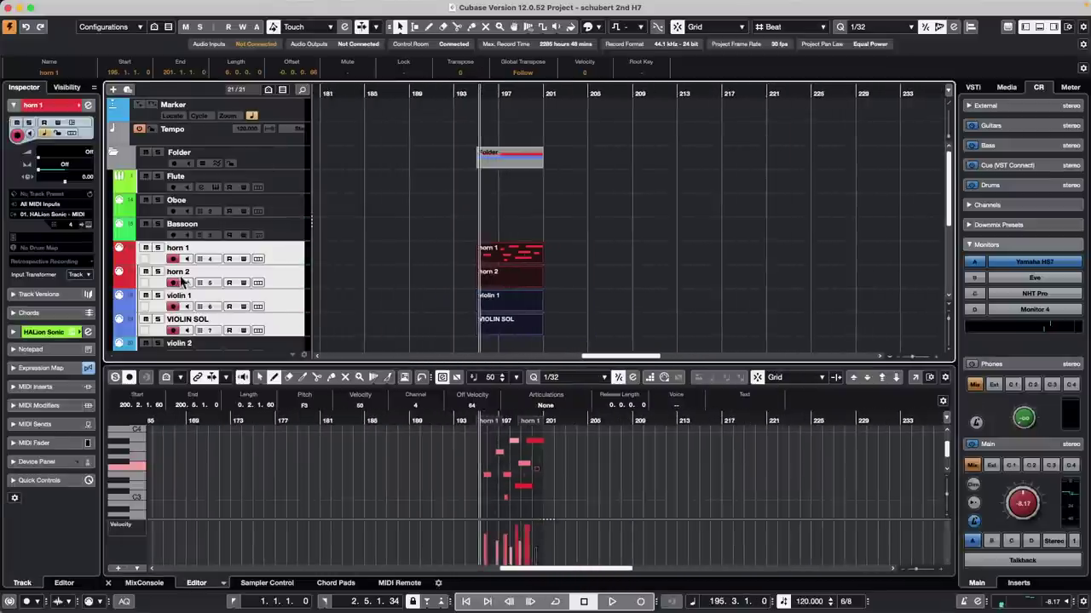
left_click(290, 258)
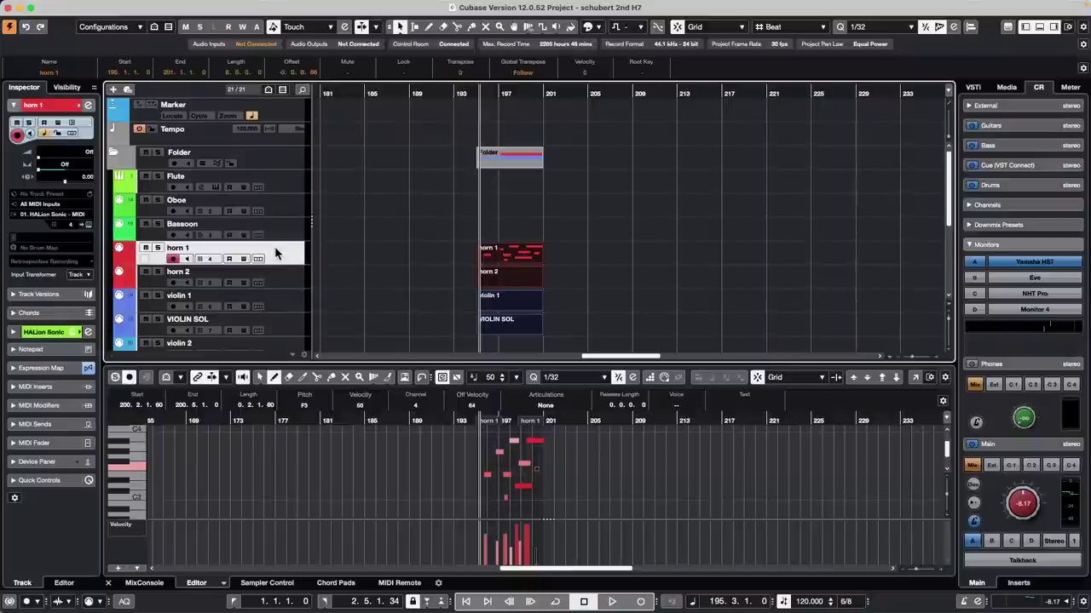
Step: Dismiss the horn 1 track menu and bring up the File menu's Recent Projects list
right_click(283, 252)
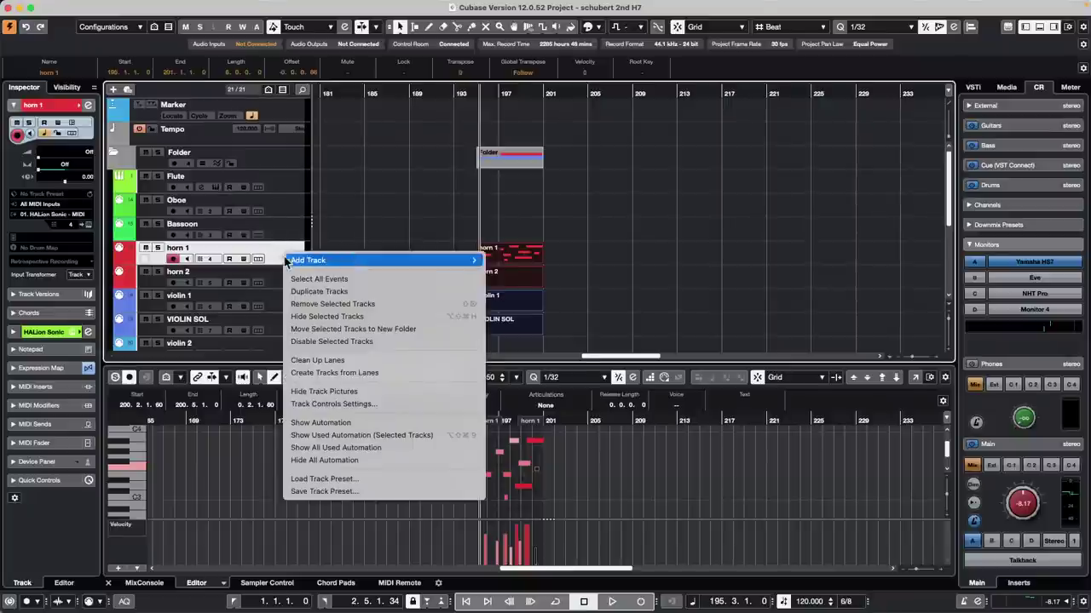
mouse_move(369, 262)
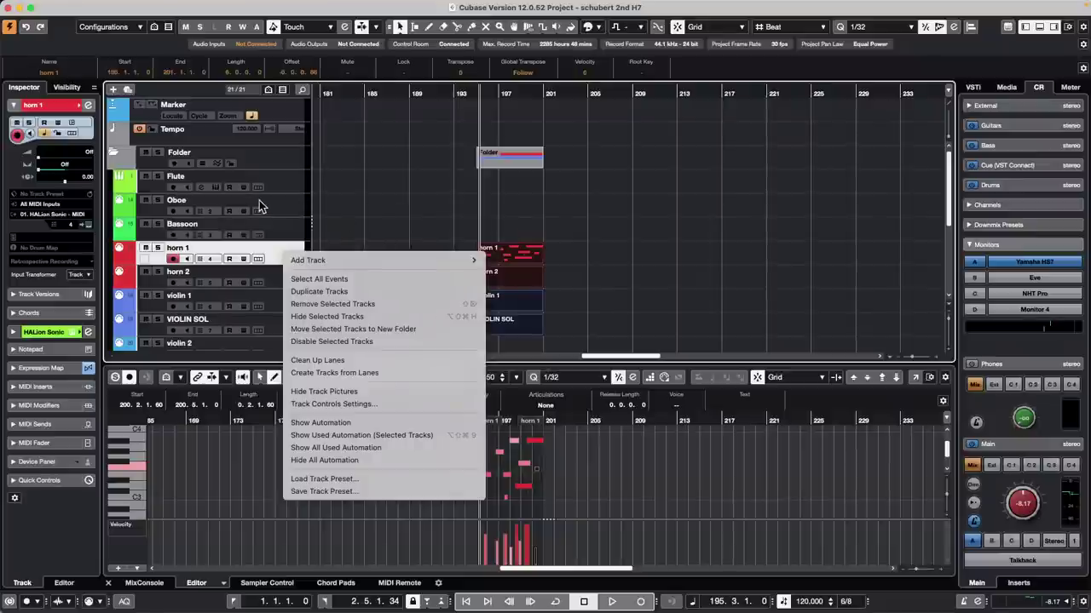
key("Escape")
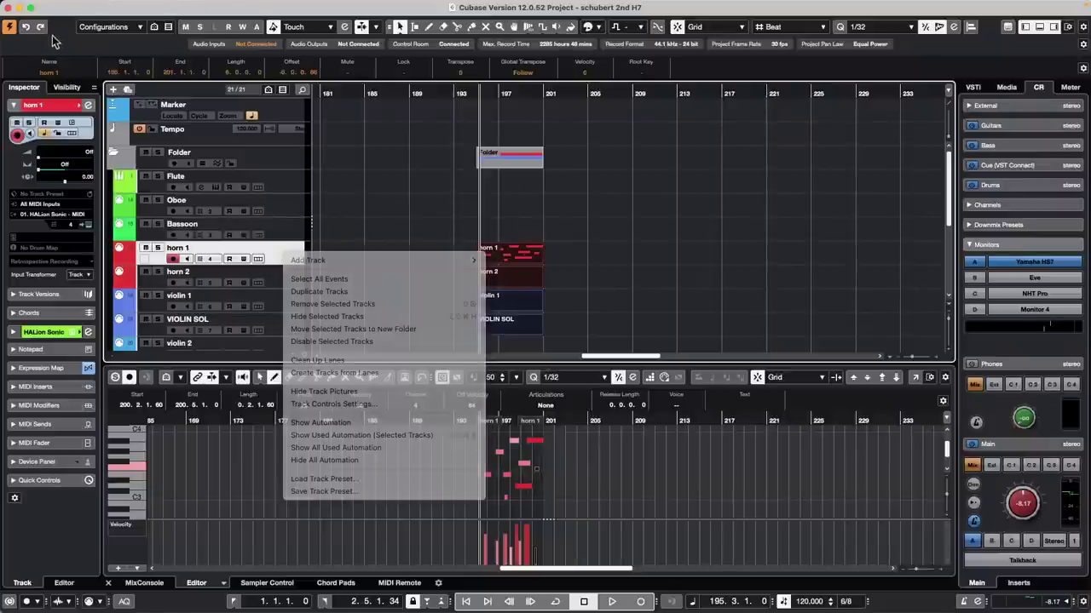
scroll(234, 224, "down", 4)
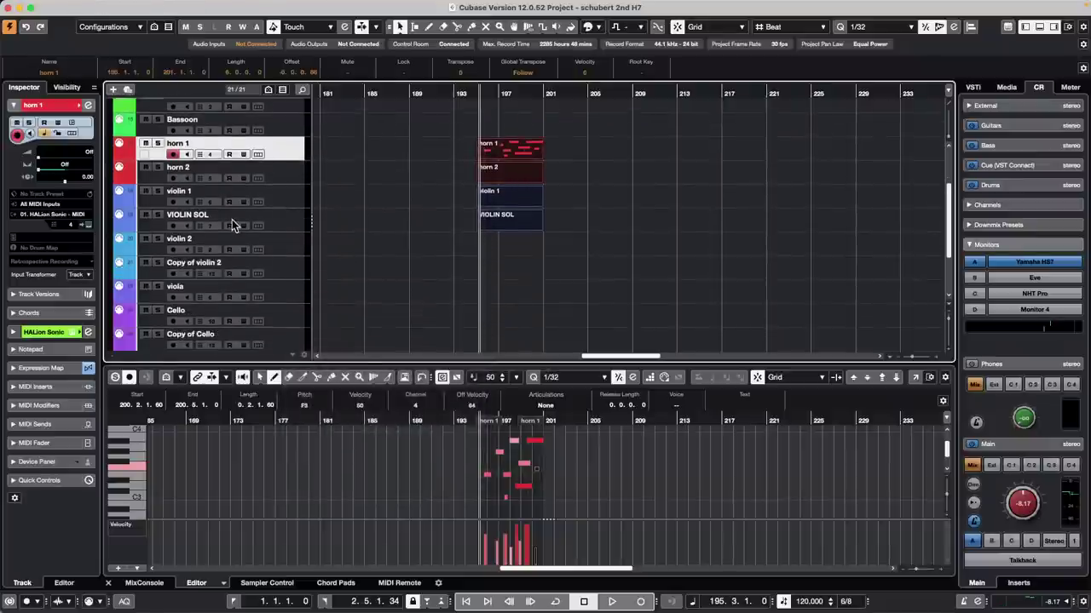
left_click(75, 6)
mouse_move(129, 270)
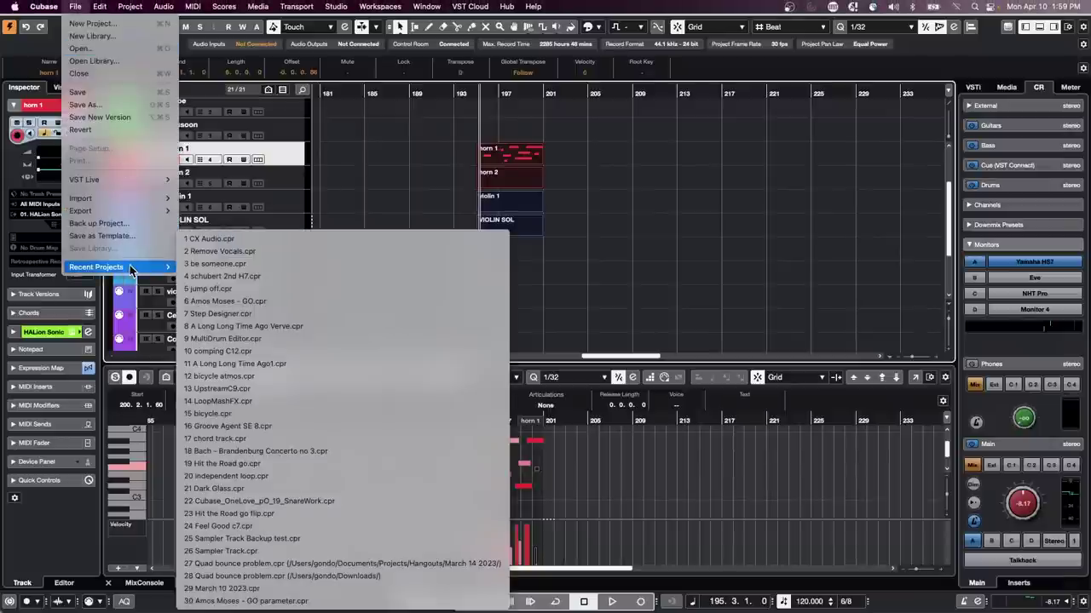
Step: Open '5 jump off.cpr' from Recent Projects, maximize its window, and select Audio 02
left_click(298, 291)
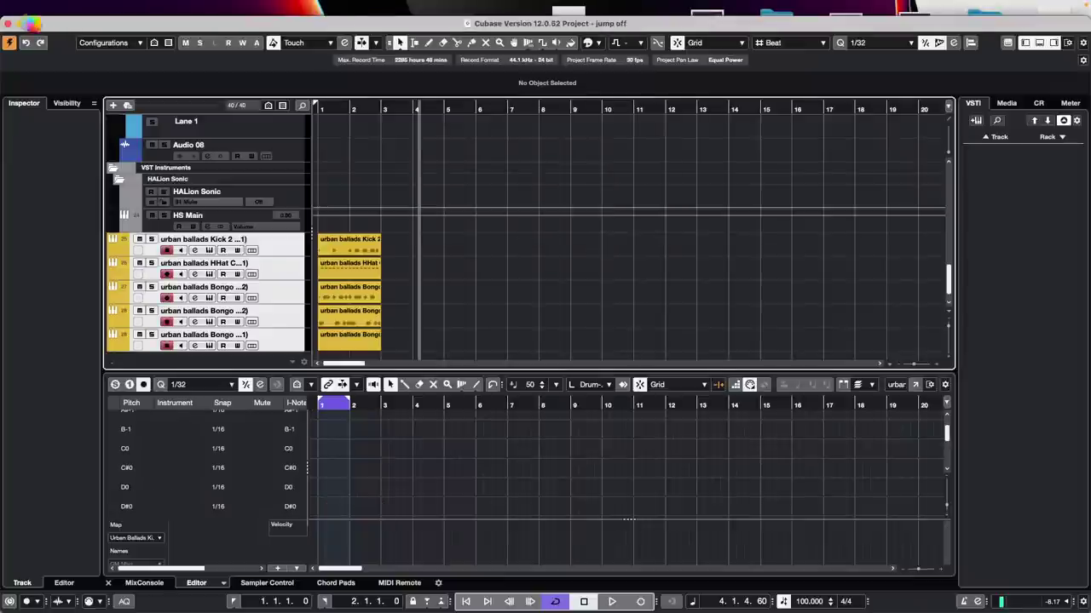
left_click(30, 24)
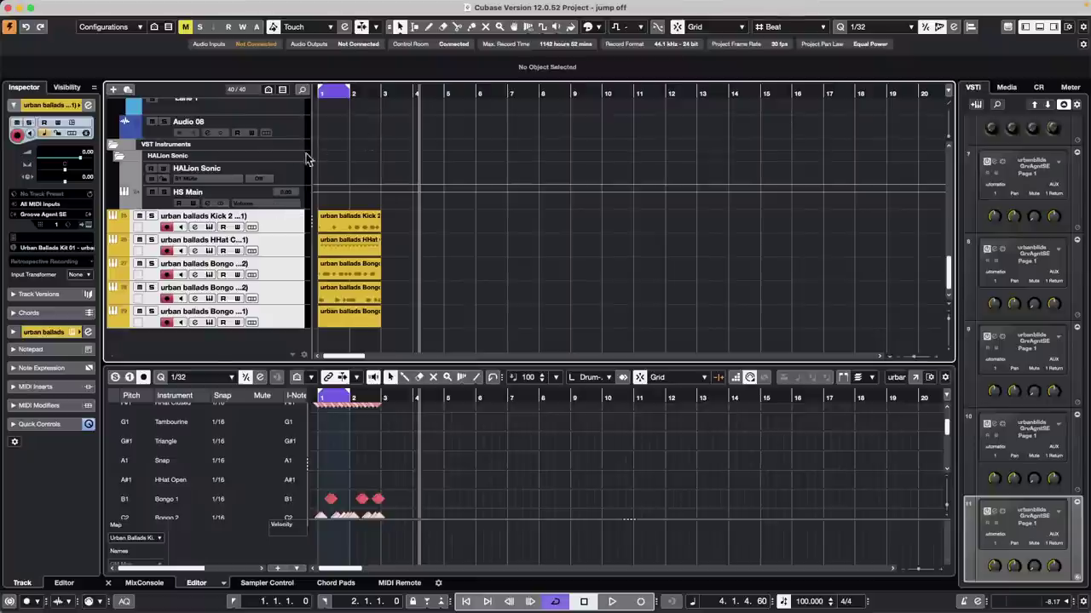
scroll(290, 155, "up", 5)
scroll(277, 153, "down", 2)
left_click(297, 248)
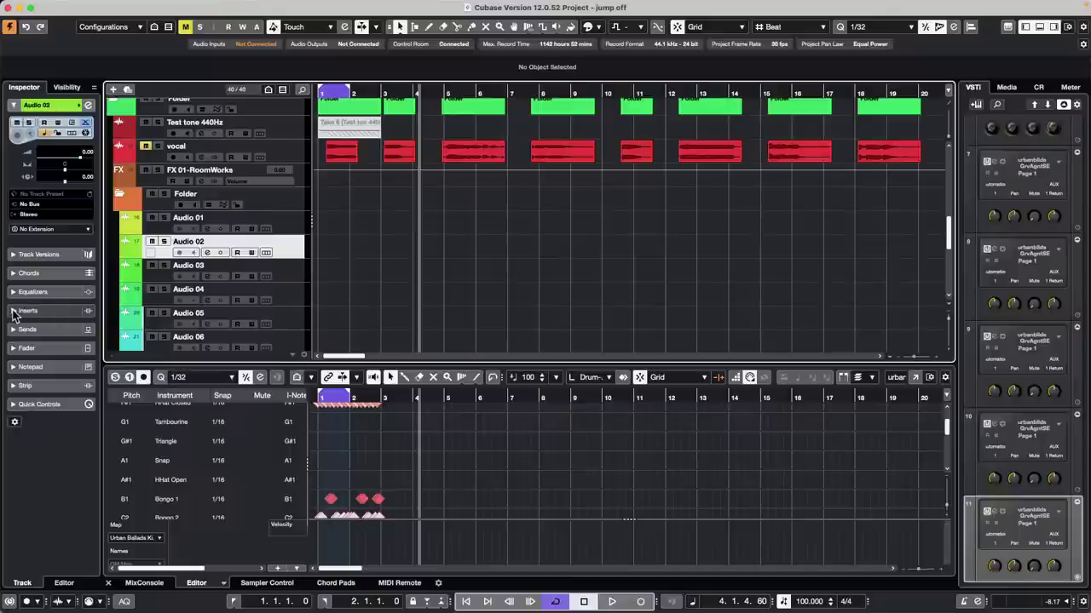
Step: Insert Distortion > VST Amp Rack on Audio 02 and load the 60s In London preset
left_click(57, 311)
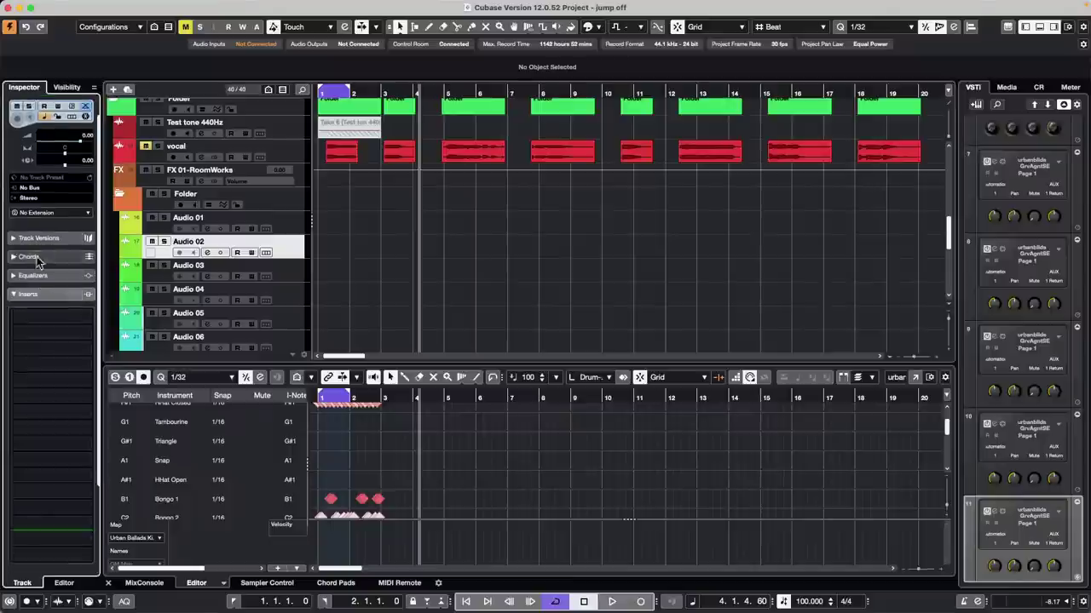
left_click(87, 316)
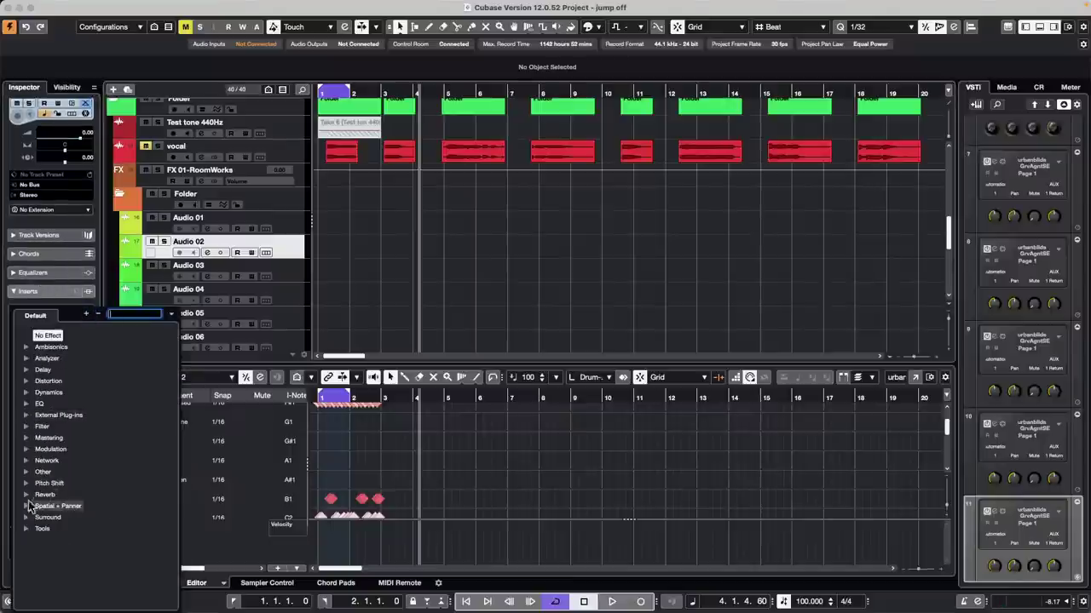
left_click(26, 381)
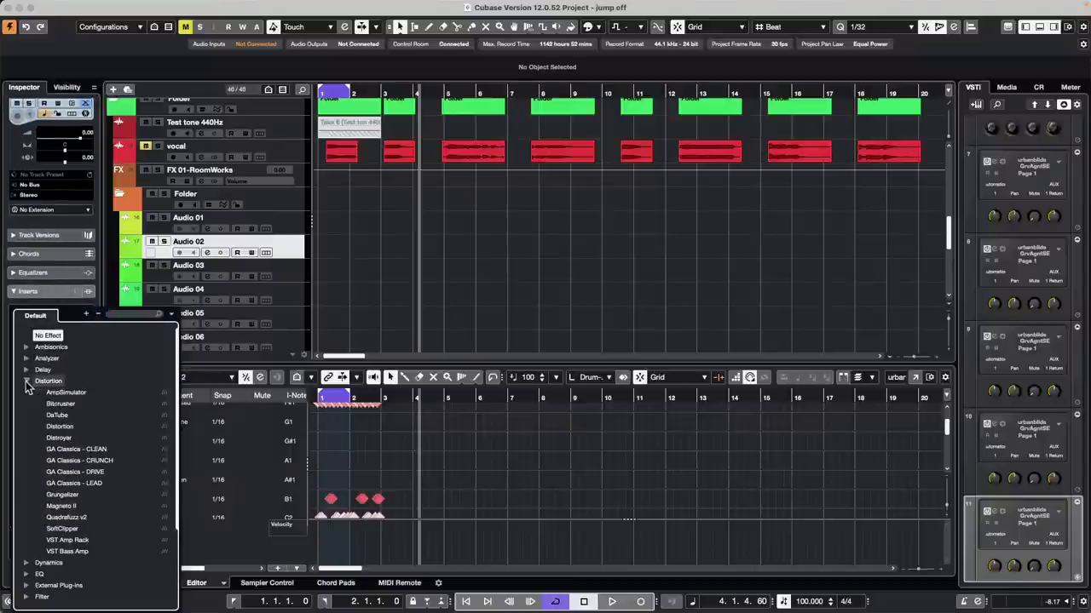
left_click(83, 547)
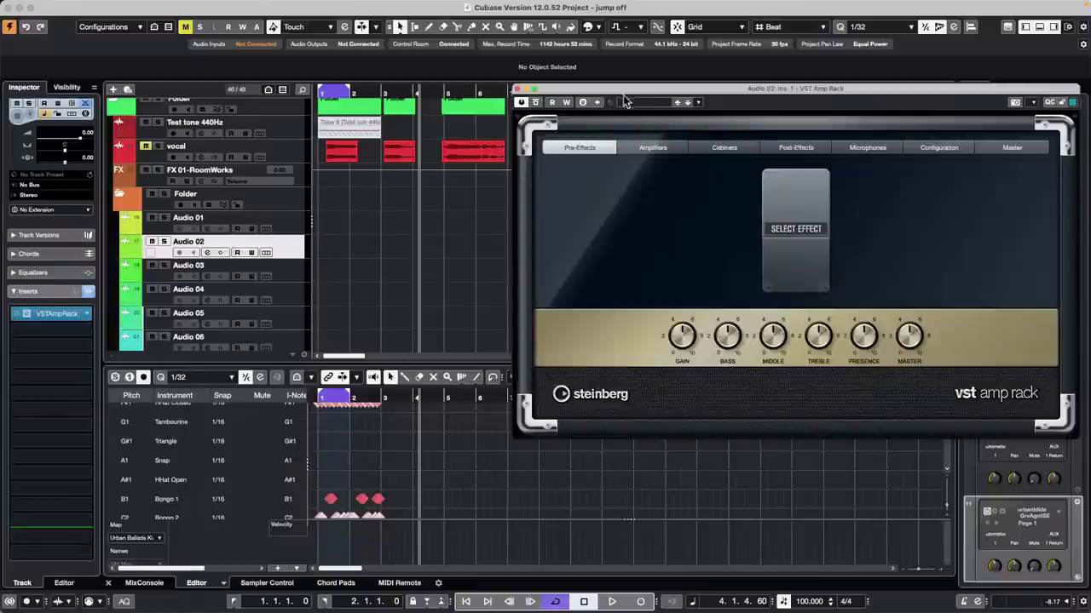
left_click(646, 103)
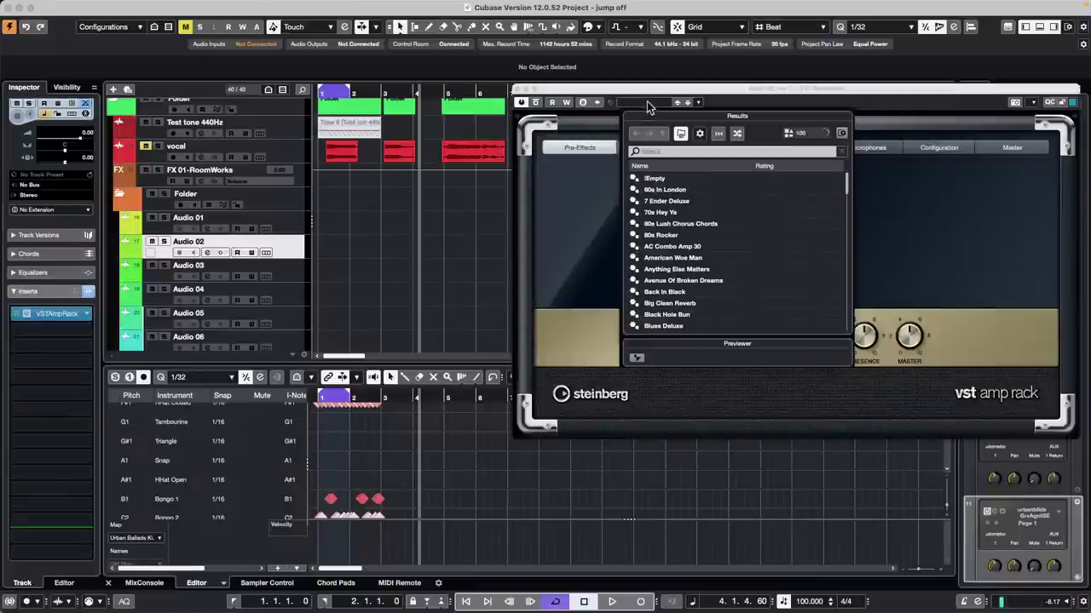
left_click(668, 193)
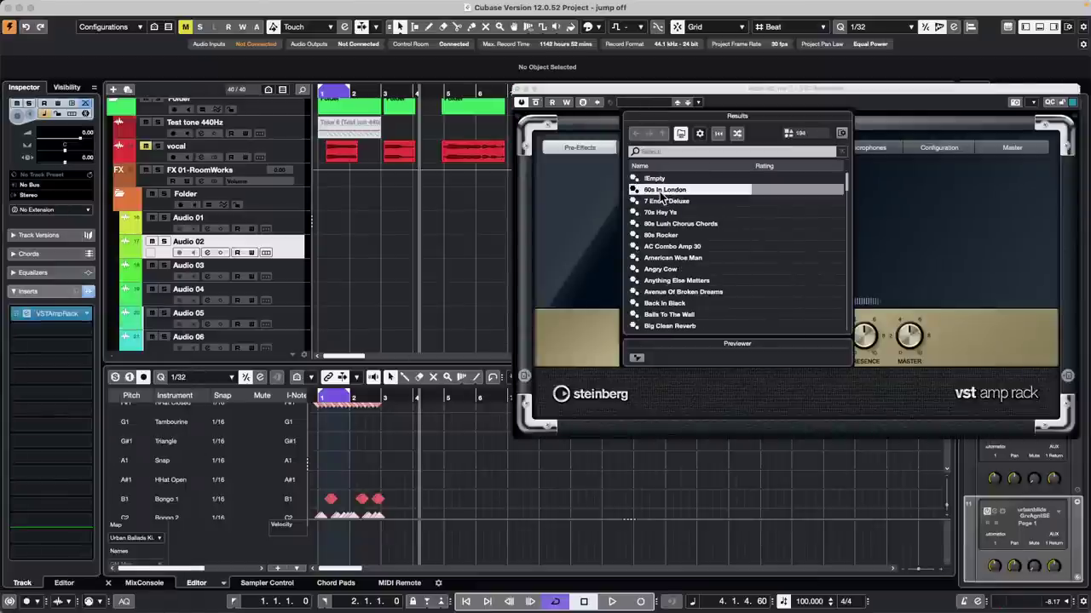
left_click(432, 208)
Step: Enable amp automation read/write, play back, load 7 Ender Deluxe, and solo Audio 02
left_click(566, 101)
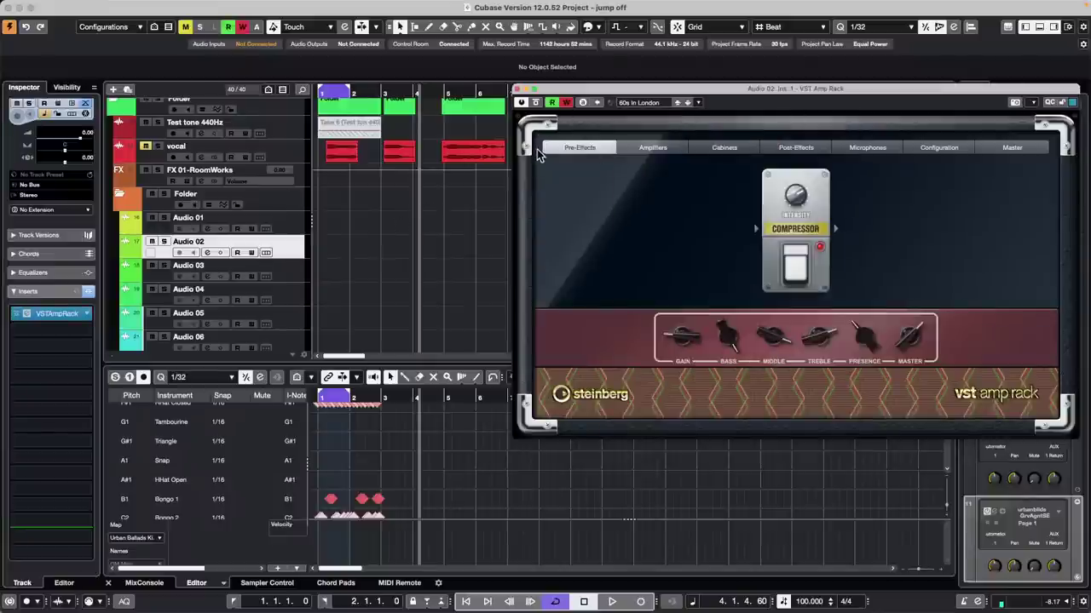
key("space")
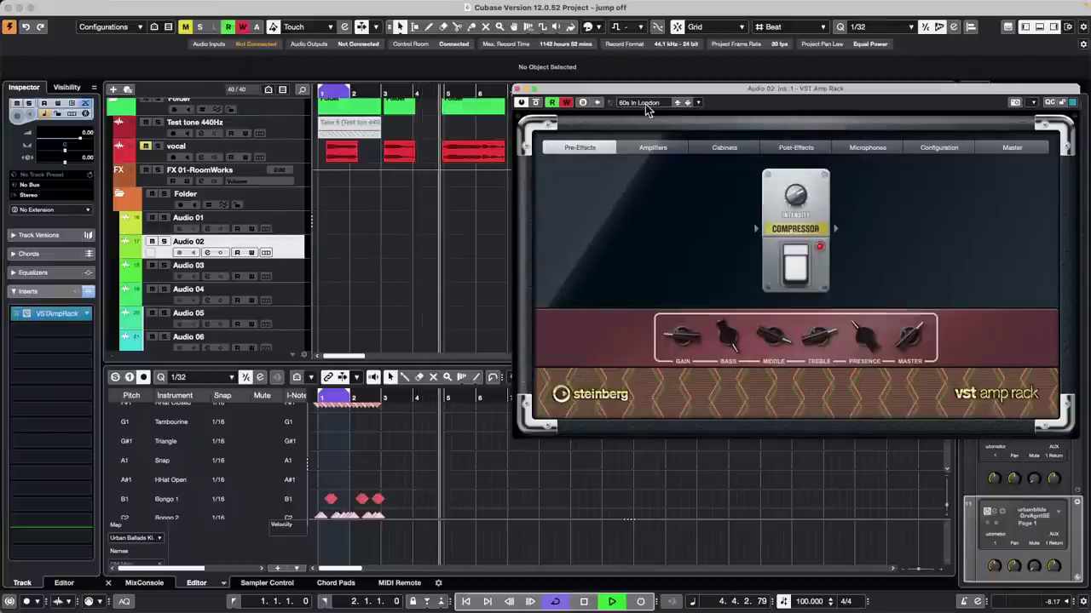
left_click(650, 103)
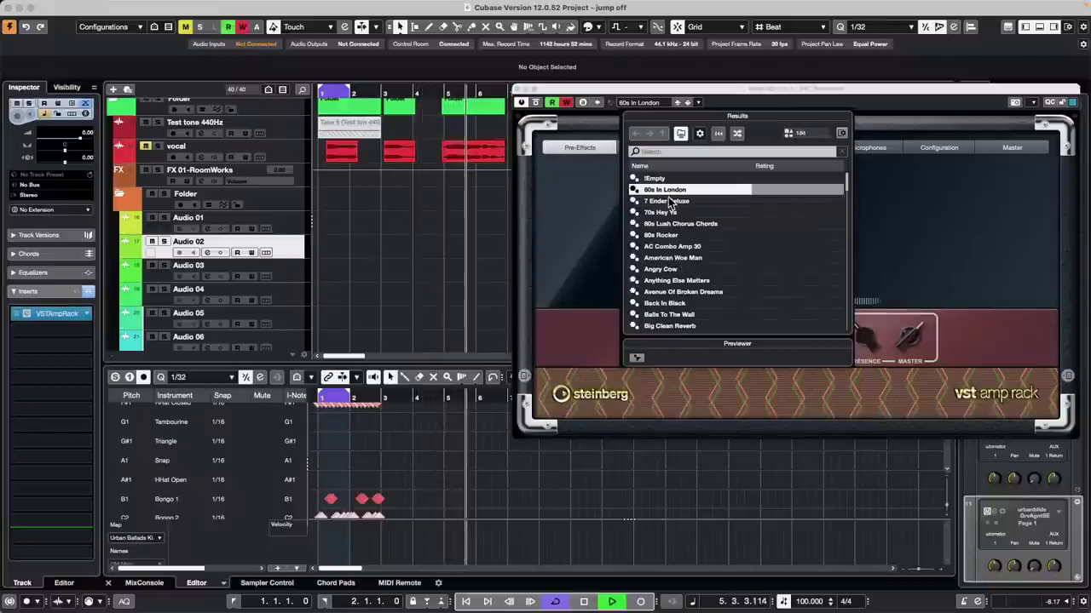
double_click(670, 201)
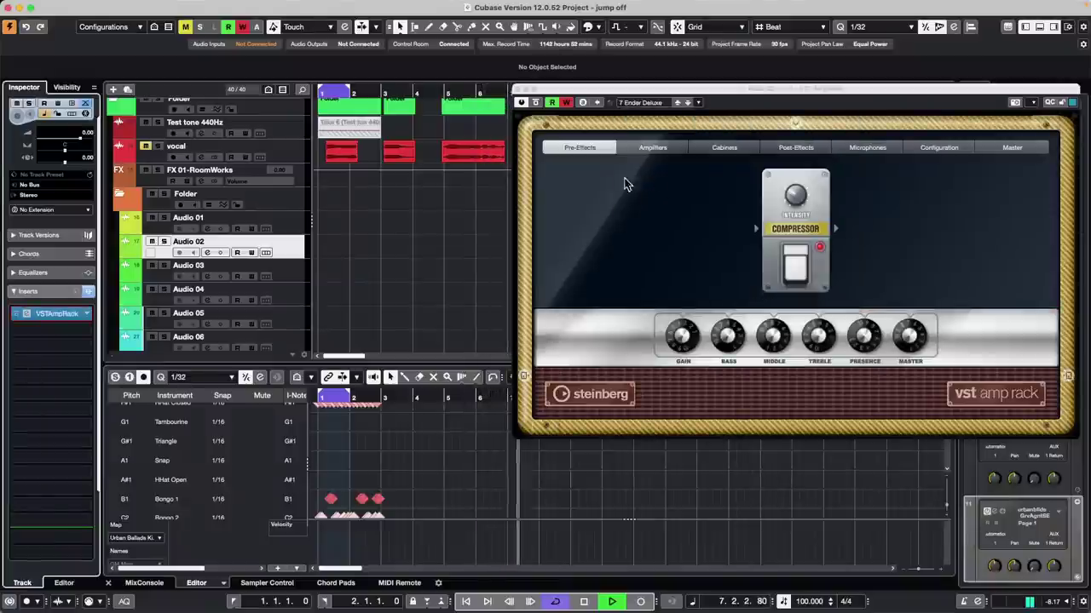
left_click(163, 242)
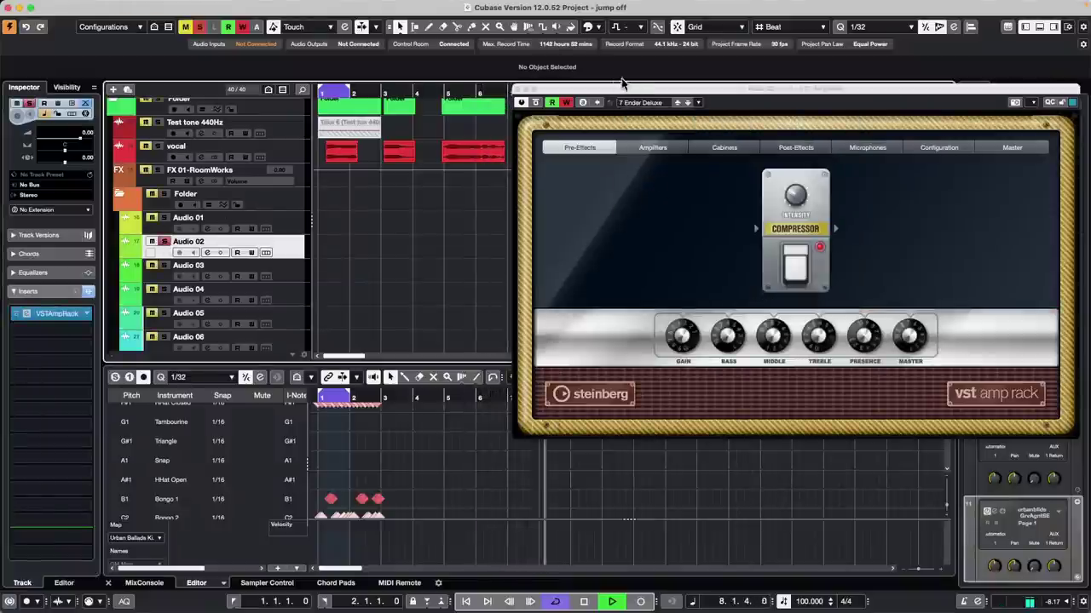
Step: Load the AC Combo Amp 30 preset and restart playback from bar 4
left_click_drag(613, 91, 723, 182)
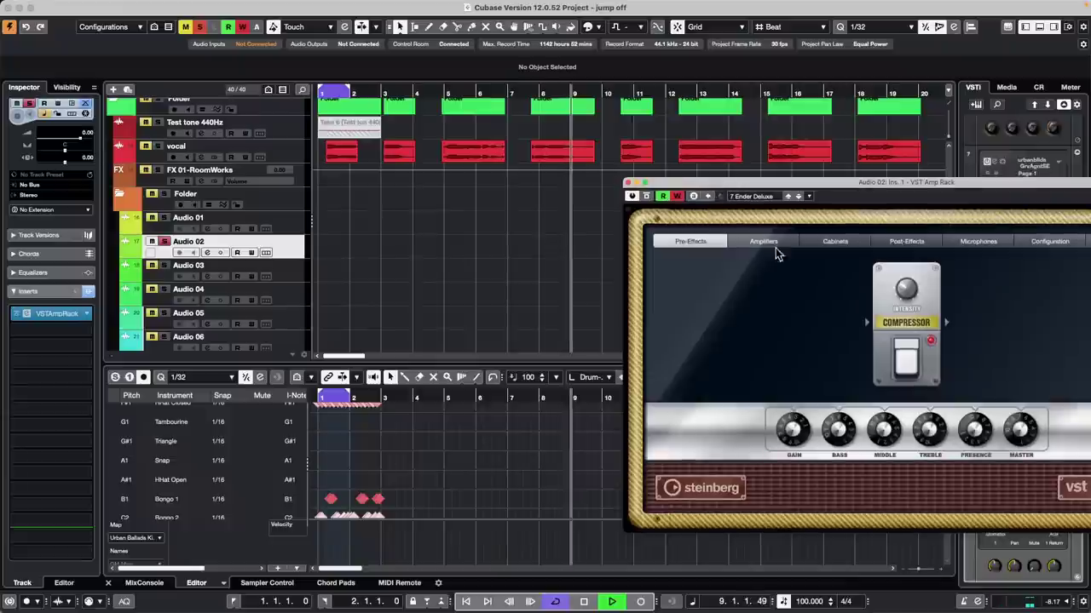
left_click(761, 197)
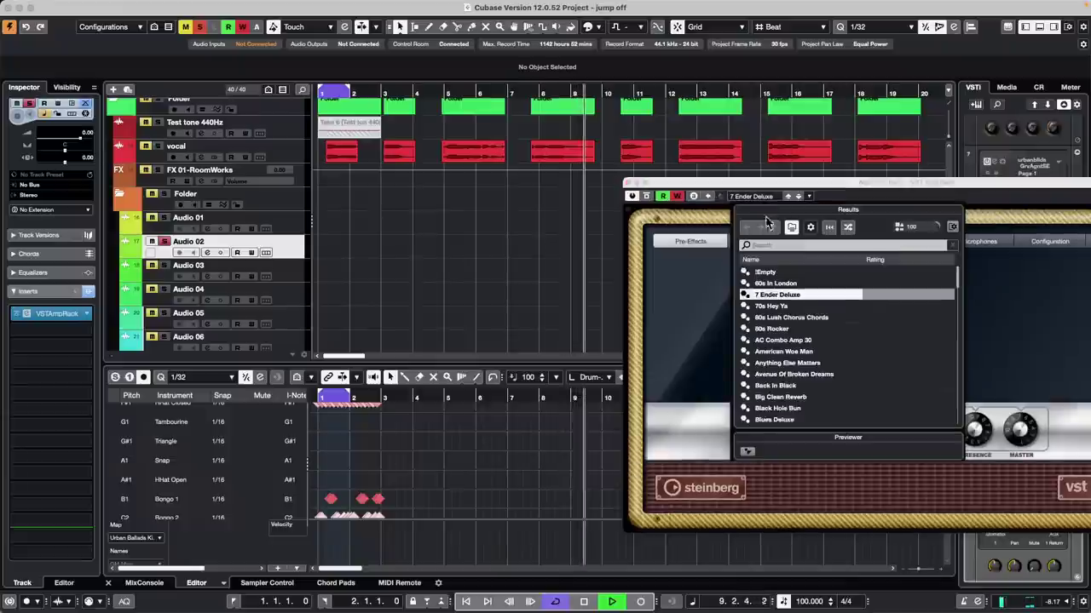
double_click(774, 341)
key("space")
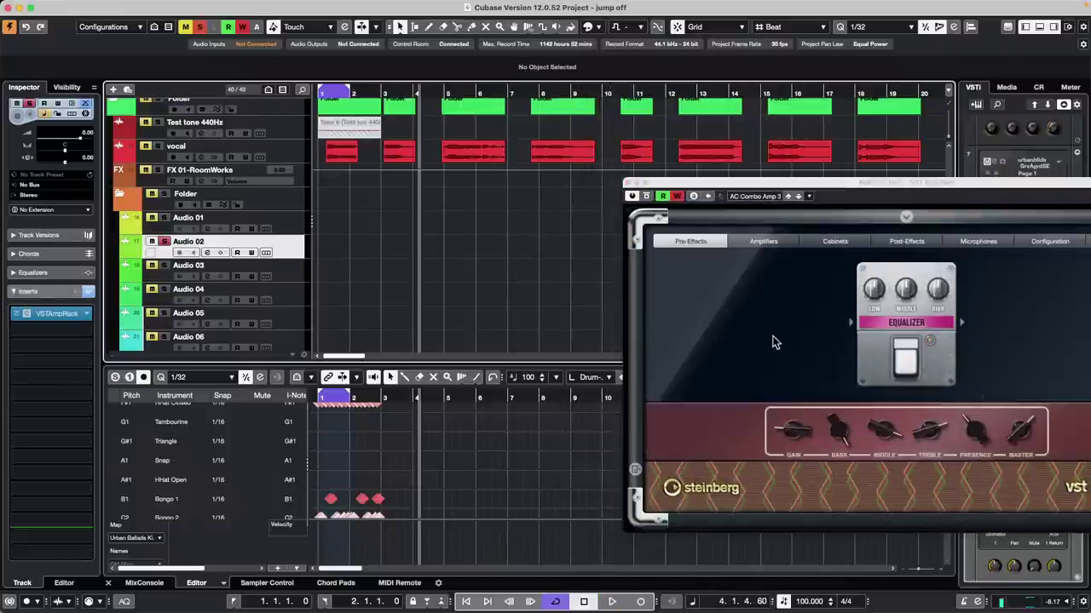
key("space")
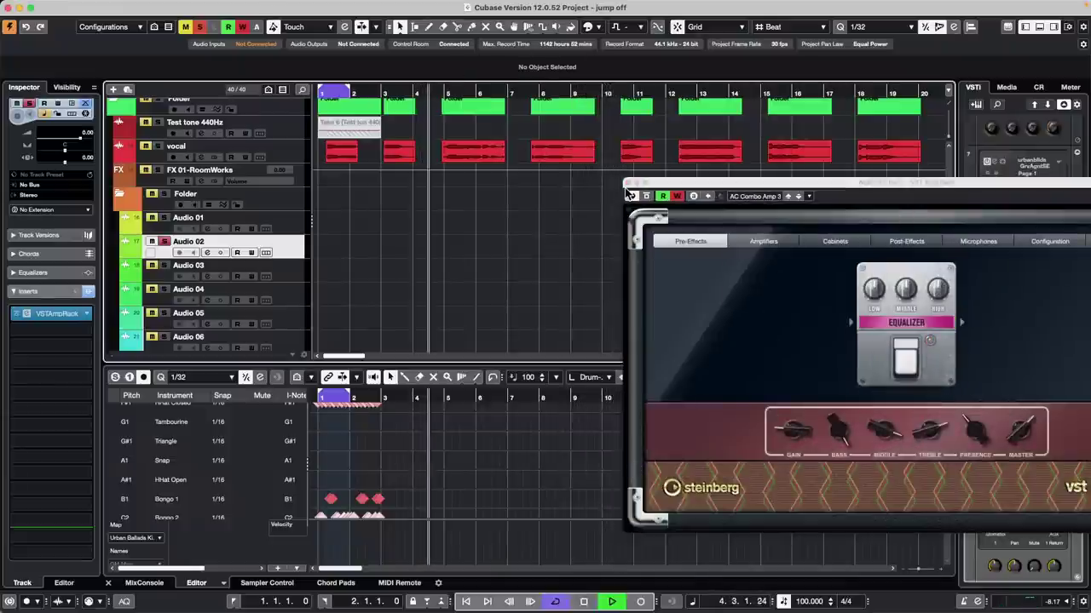
Step: Show Audio 02's Volume automation lane and stop playback at bar 4
left_click(124, 249)
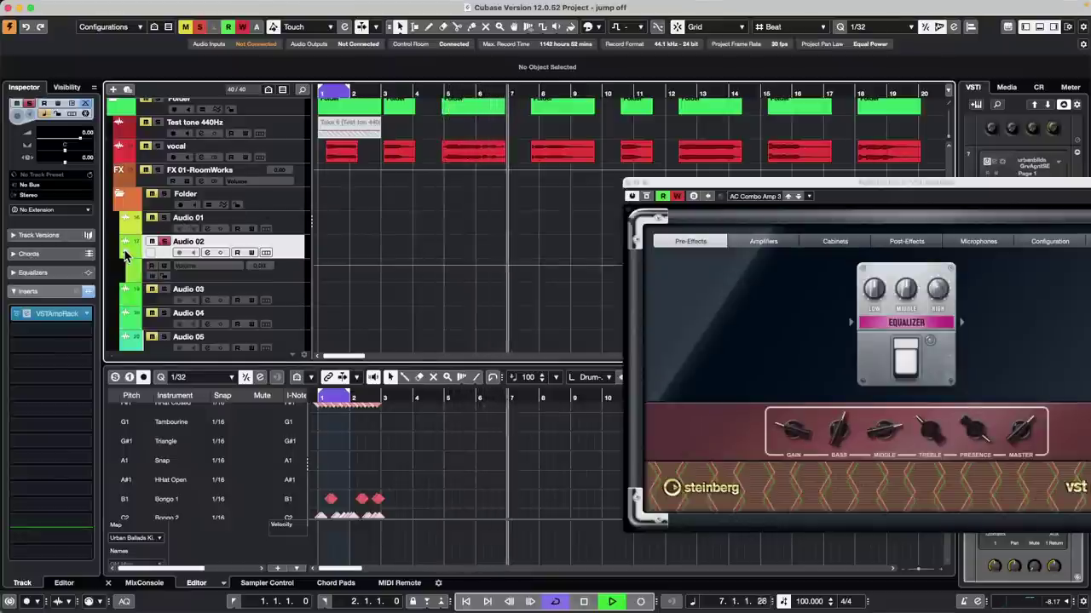
mouse_move(929, 443)
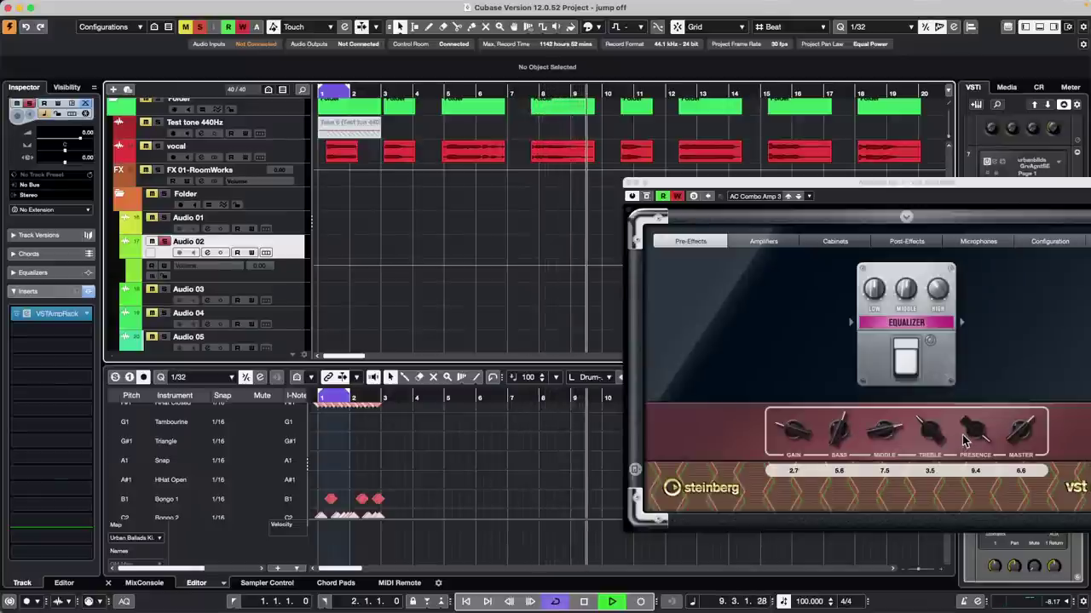
key("space")
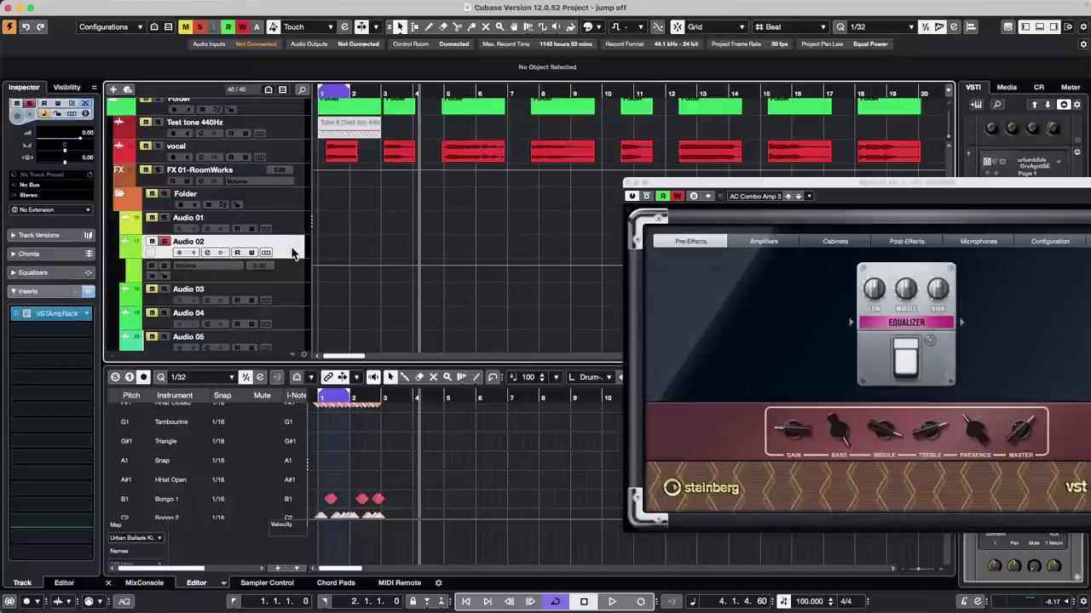
right_click(288, 289)
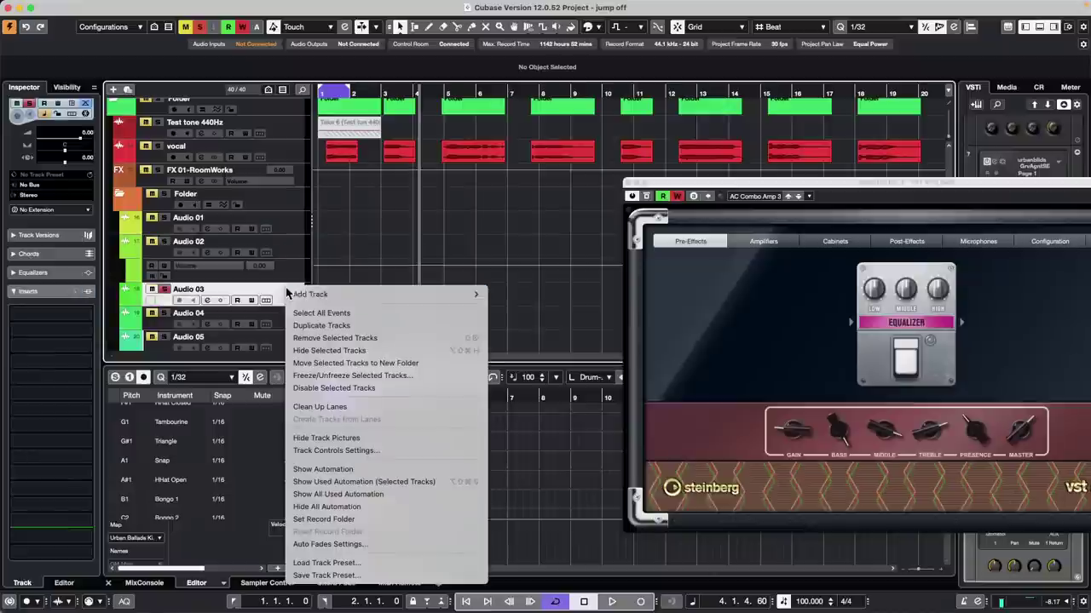
mouse_move(290, 294)
left_click(552, 318)
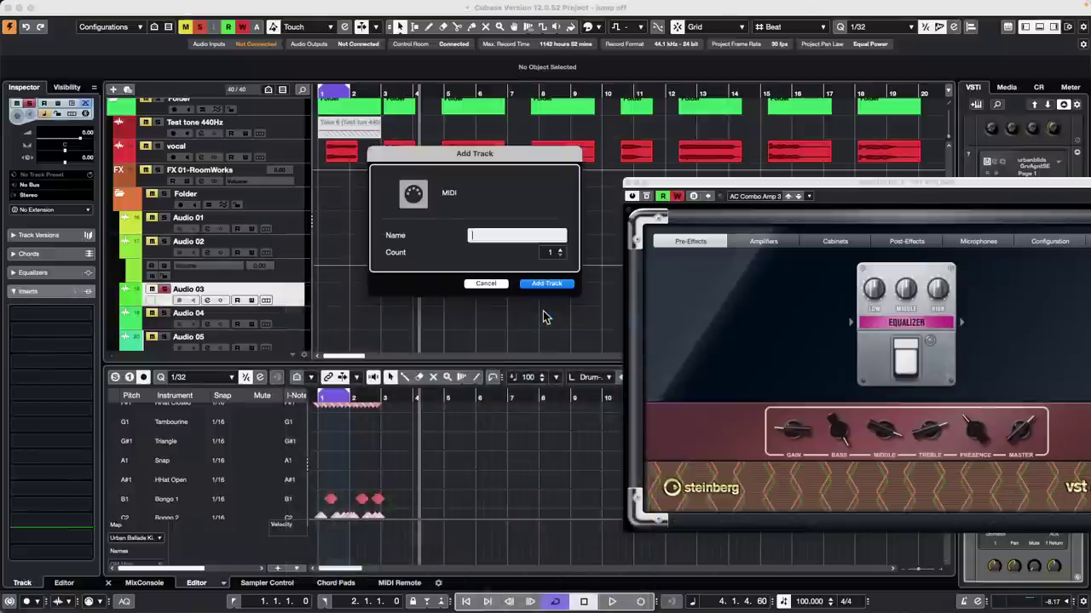
left_click(544, 284)
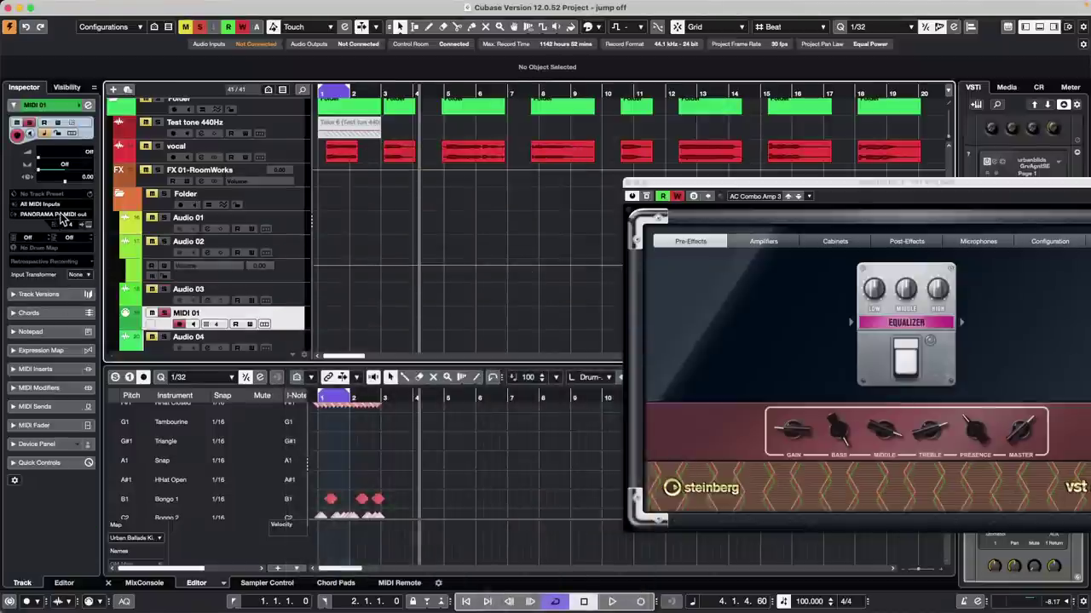
left_click(53, 214)
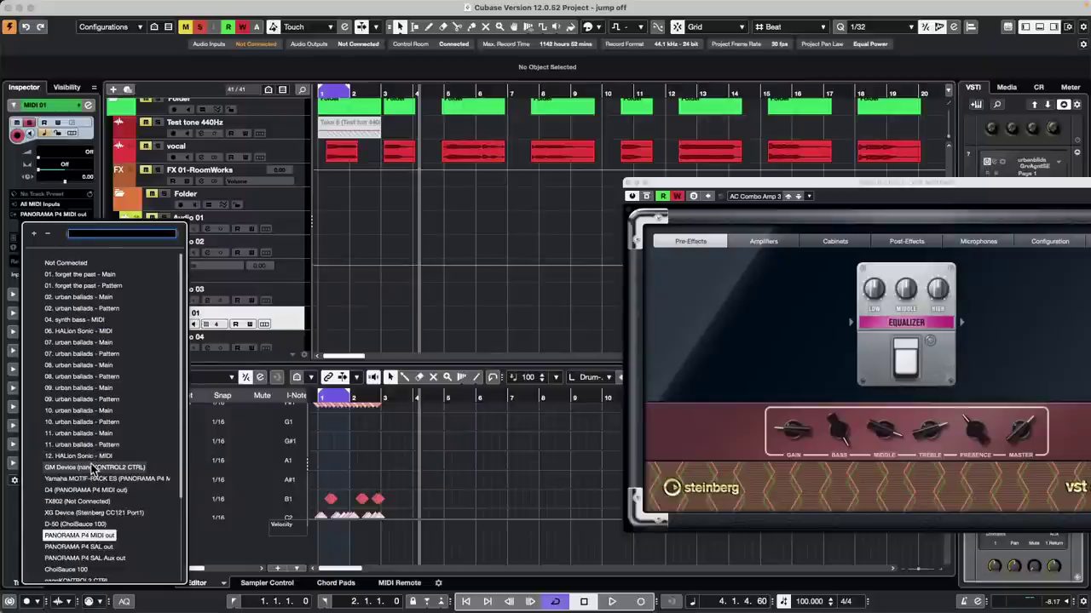
scroll(90, 466, "down", 4)
scroll(93, 472, "down", 2)
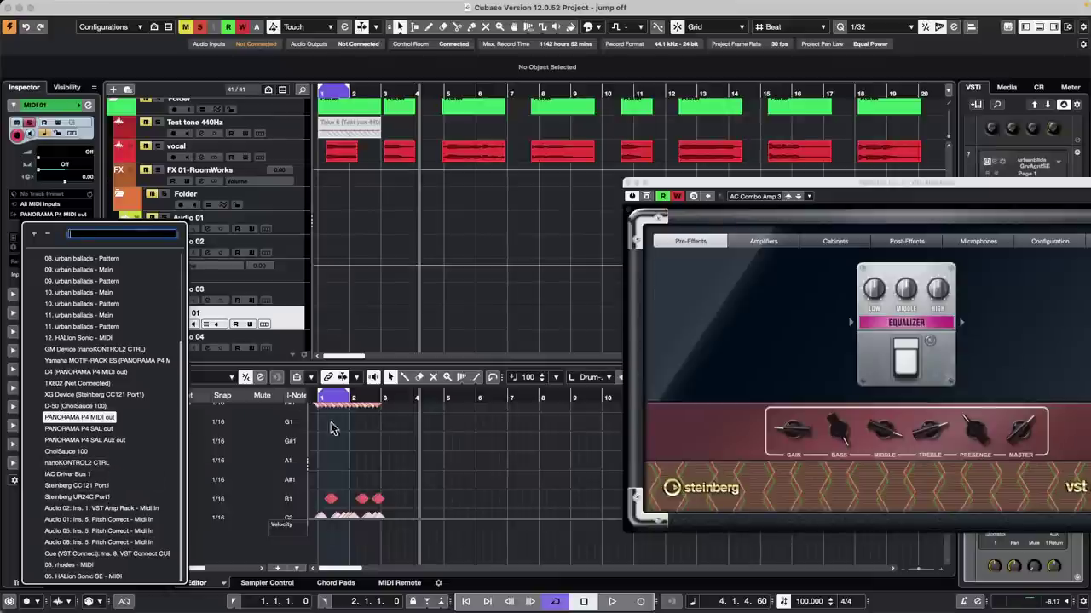
left_click(597, 299)
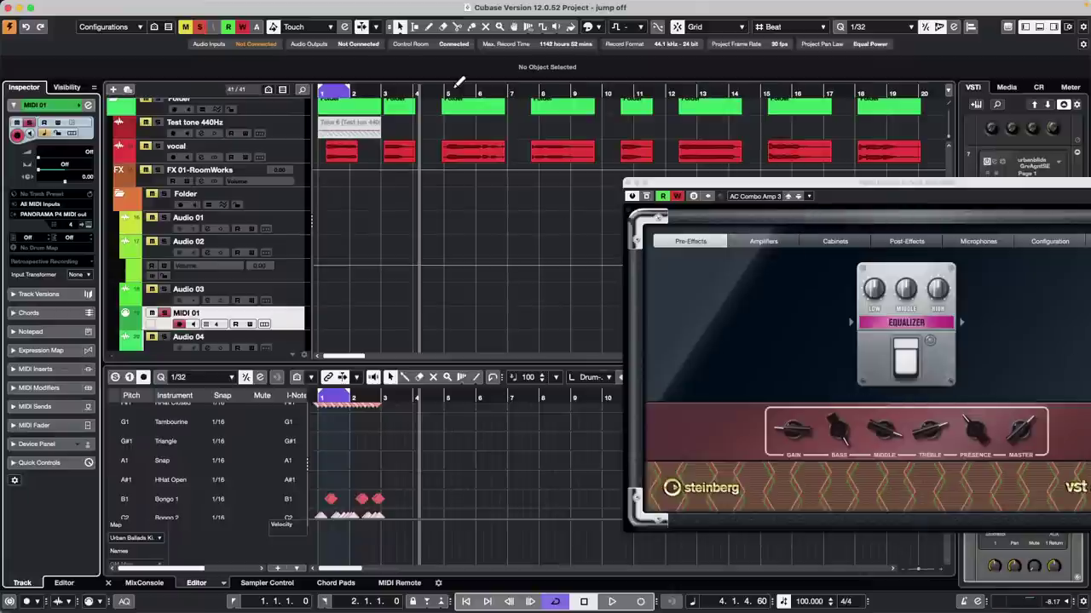
Step: From bar 8, audition the Tweed, Blackface and Deluxe amp models, settling on Blackface
left_click_drag(449, 92, 554, 92)
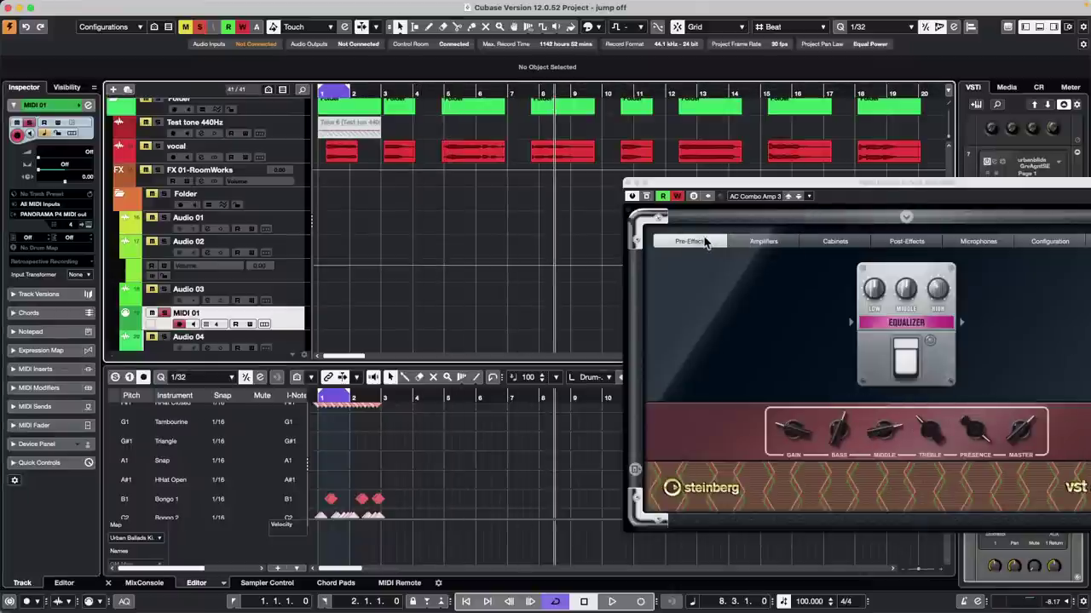
left_click(776, 242)
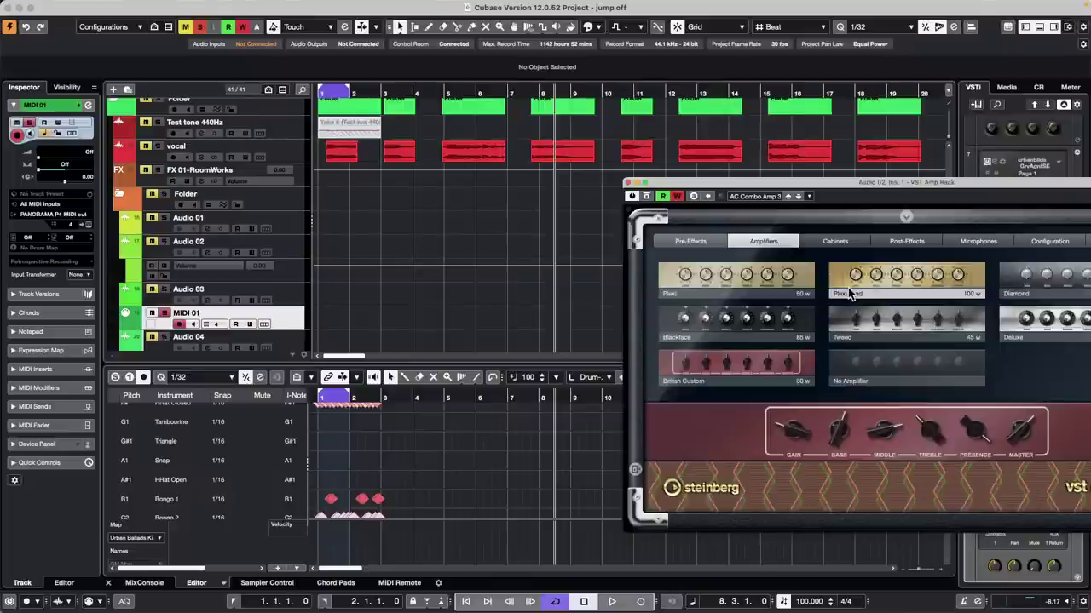
key("space")
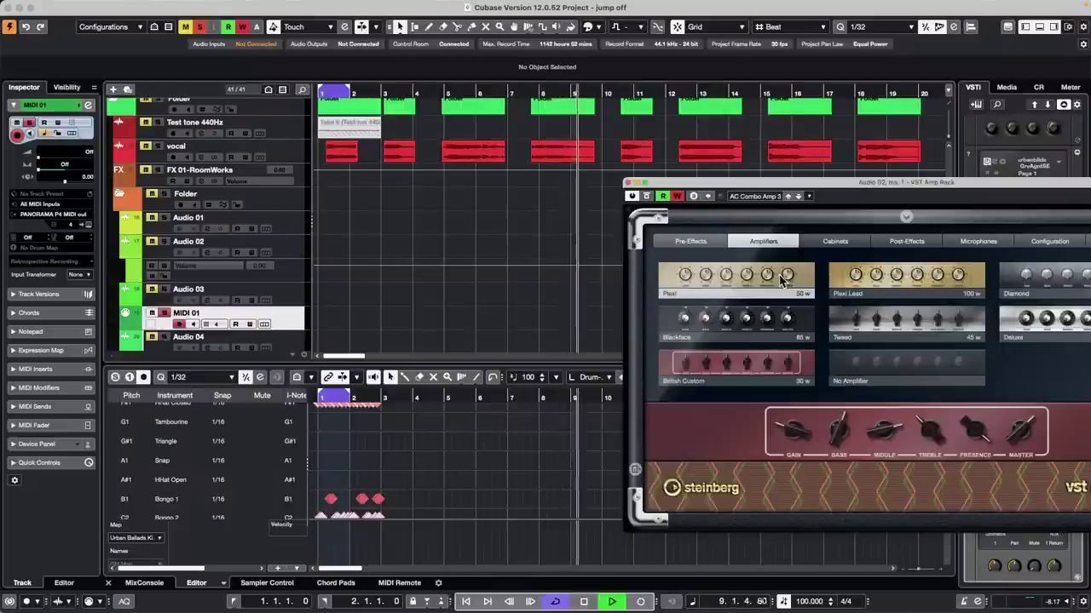
left_click(909, 324)
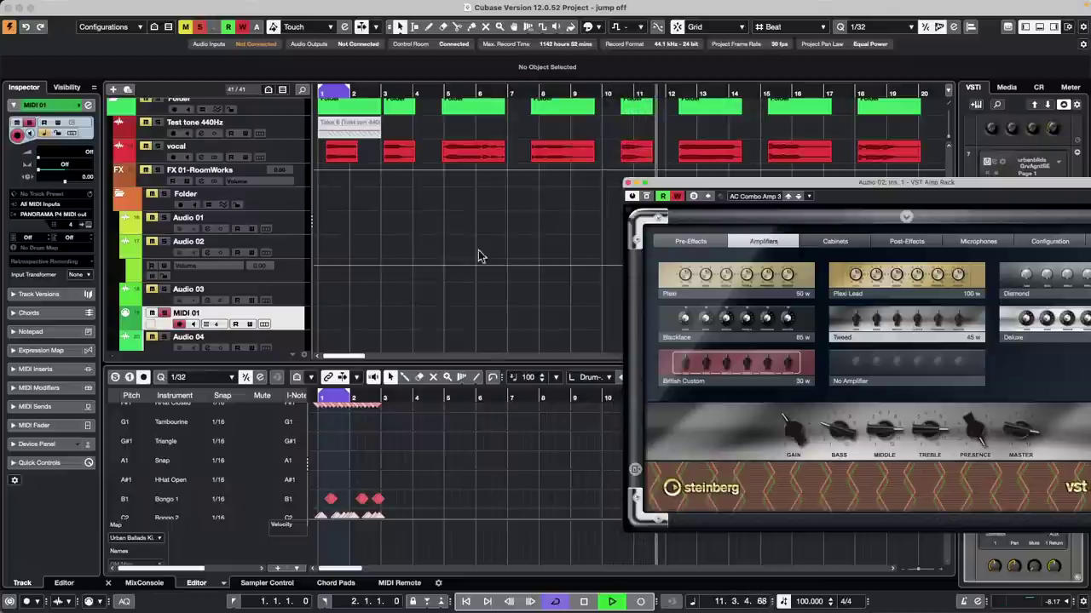
left_click(292, 248)
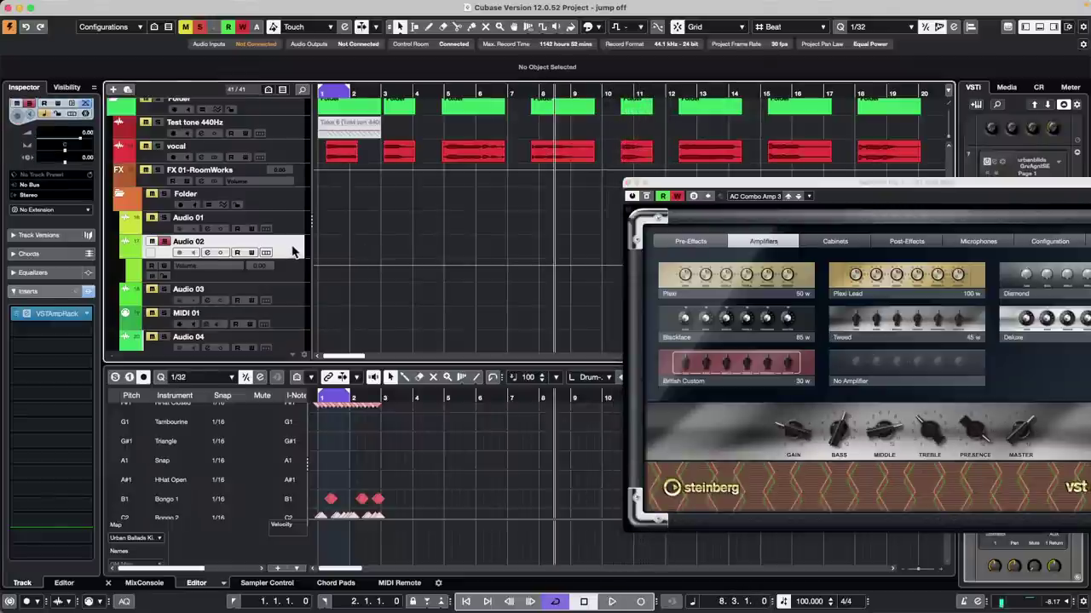
left_click(761, 319)
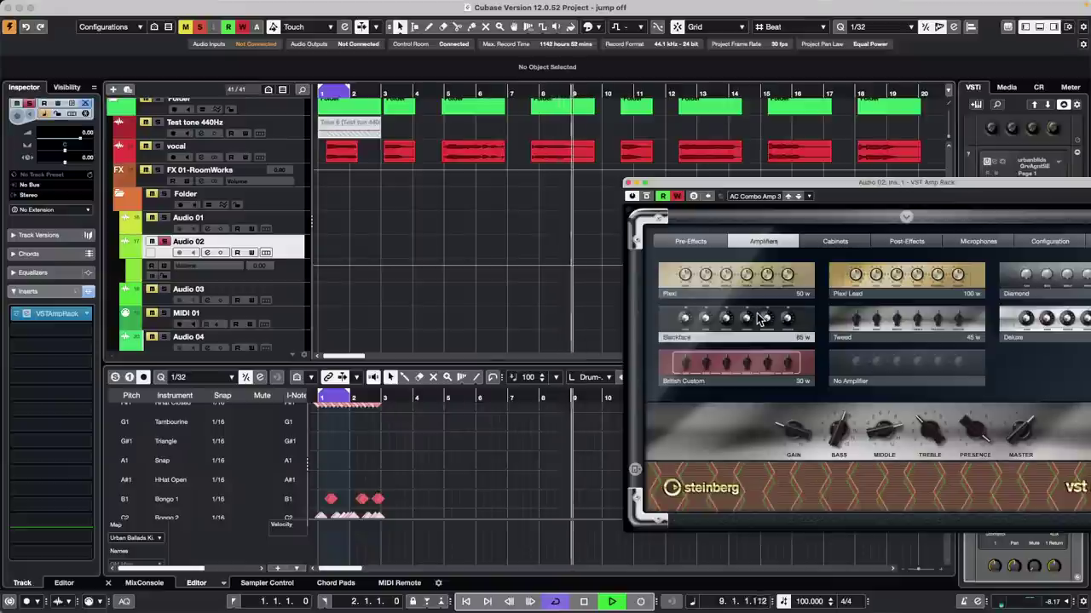
left_click(1045, 320)
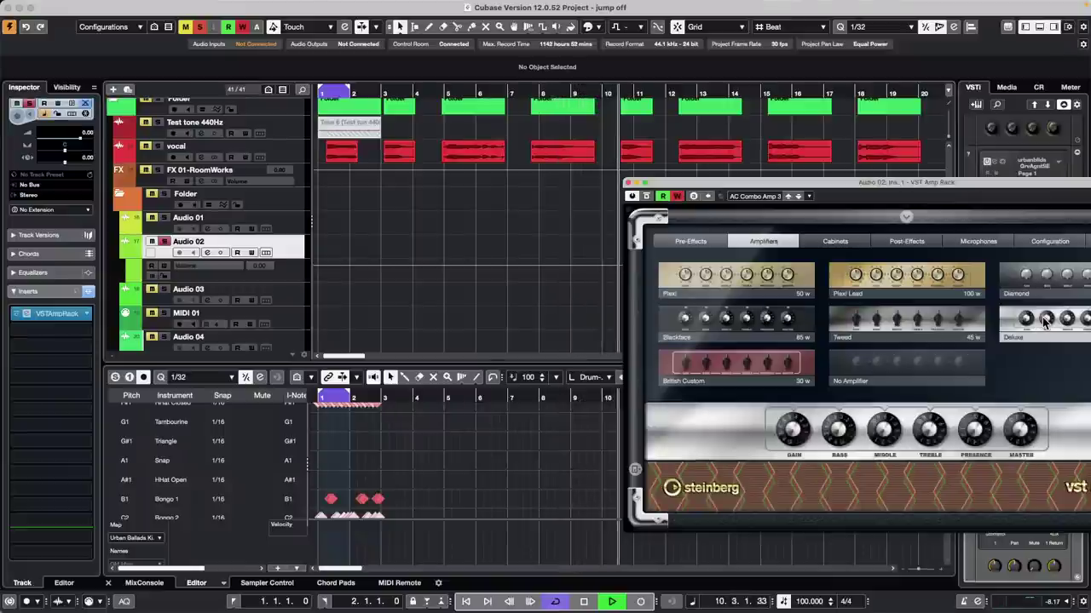
left_click(801, 320)
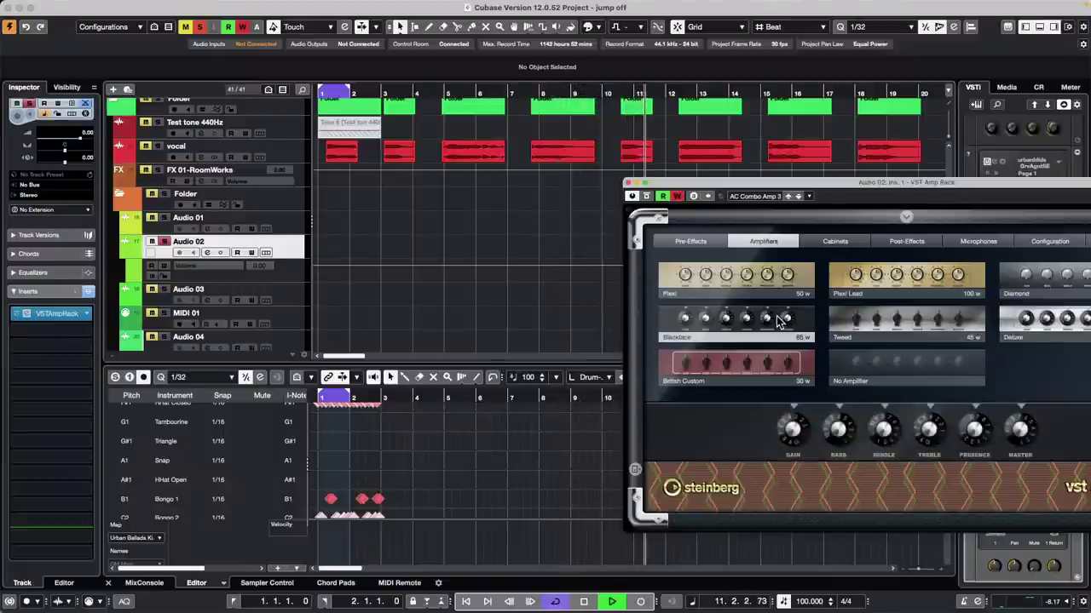
key("space")
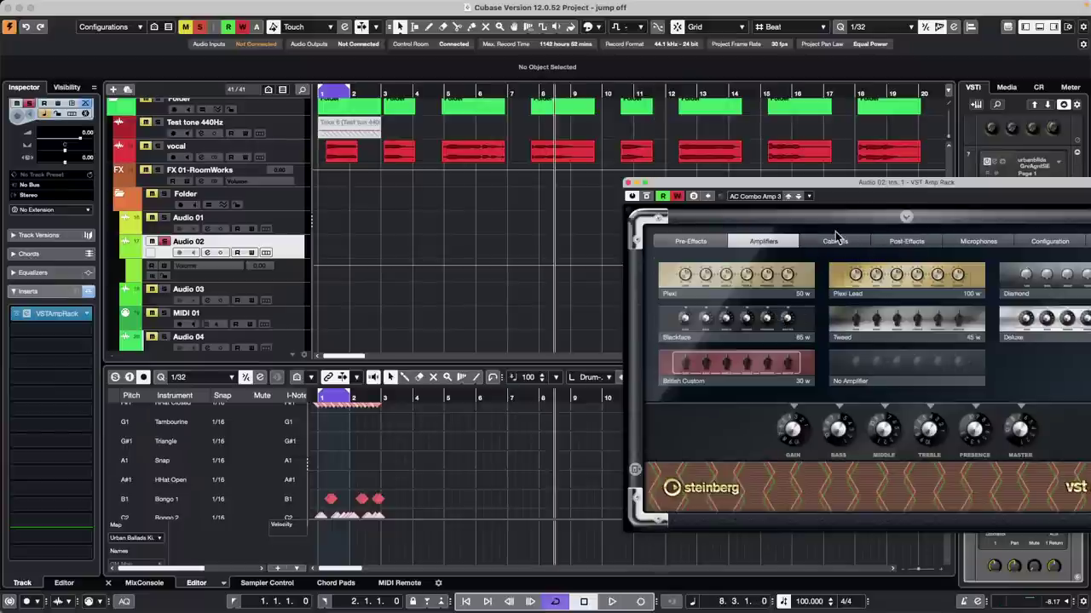
Step: Switch the amp to Plexi and map its Amp Model parameter through the Mapping Assistant
left_click(806, 279)
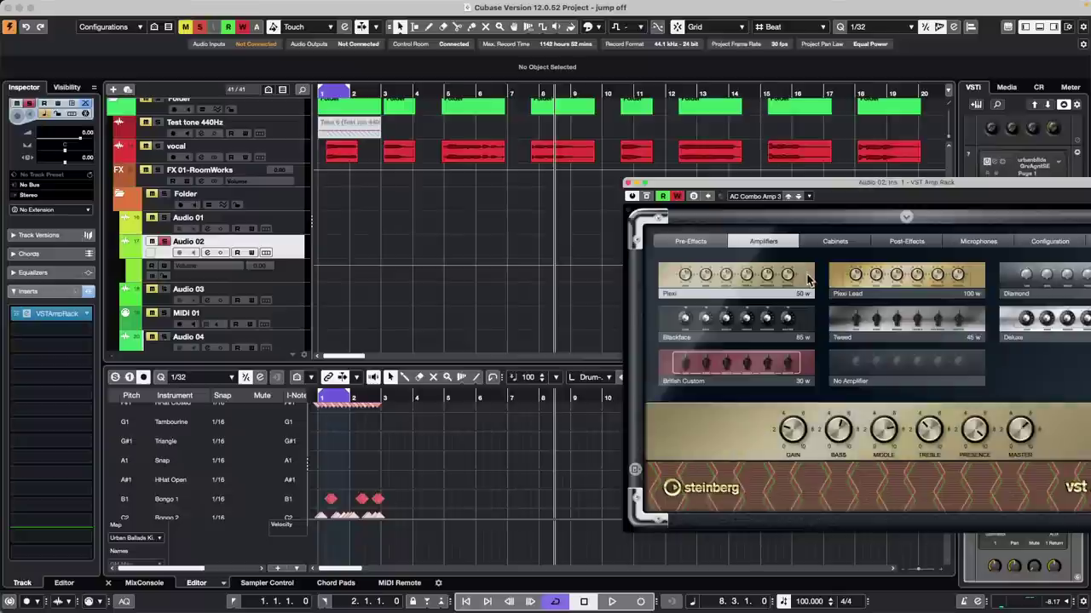
right_click(806, 280)
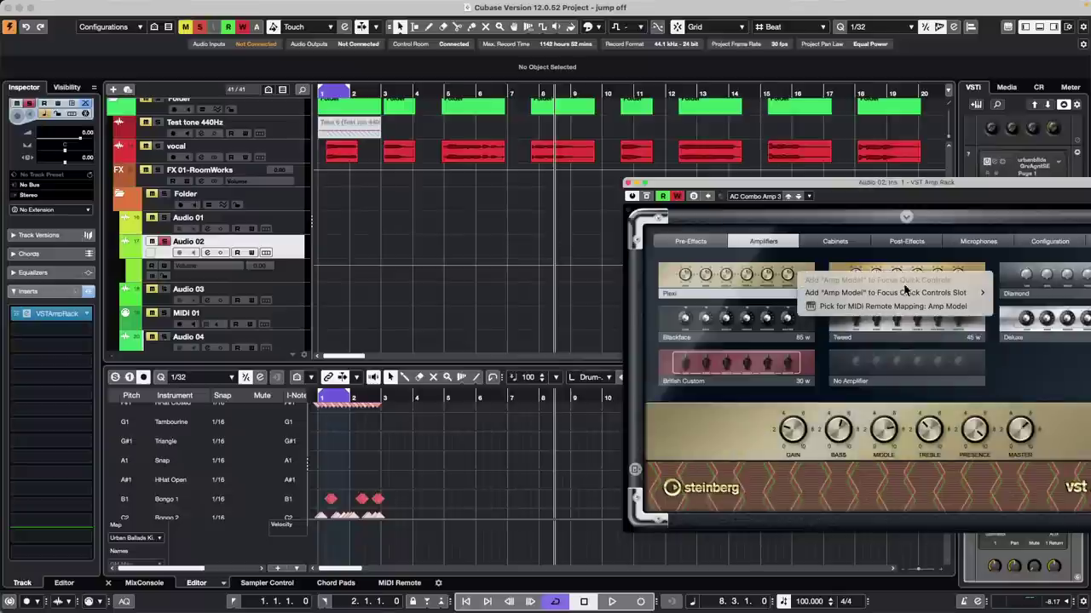
left_click(852, 305)
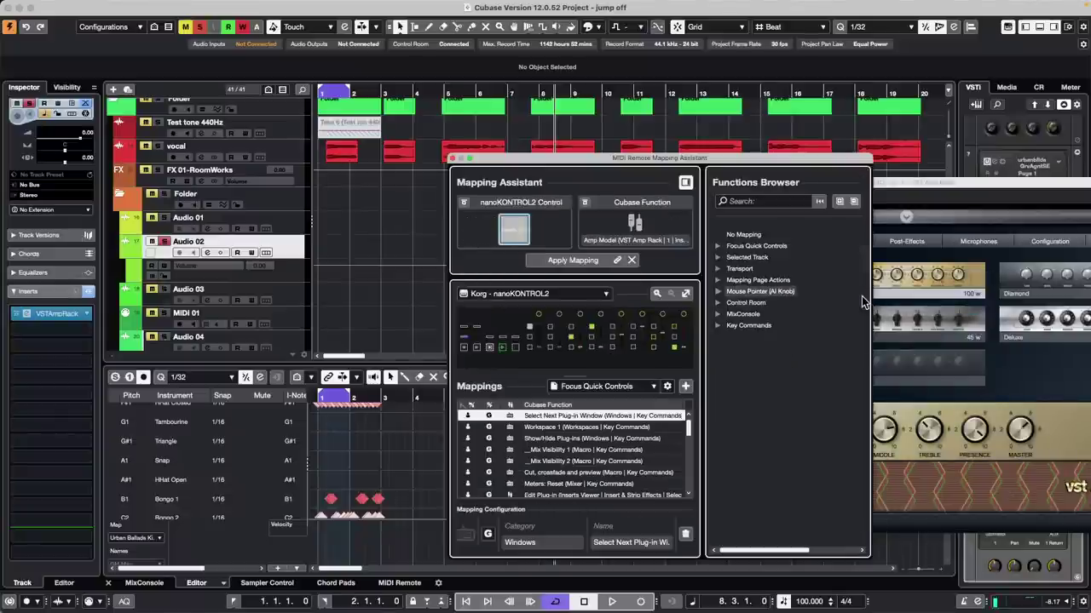
left_click(1037, 281)
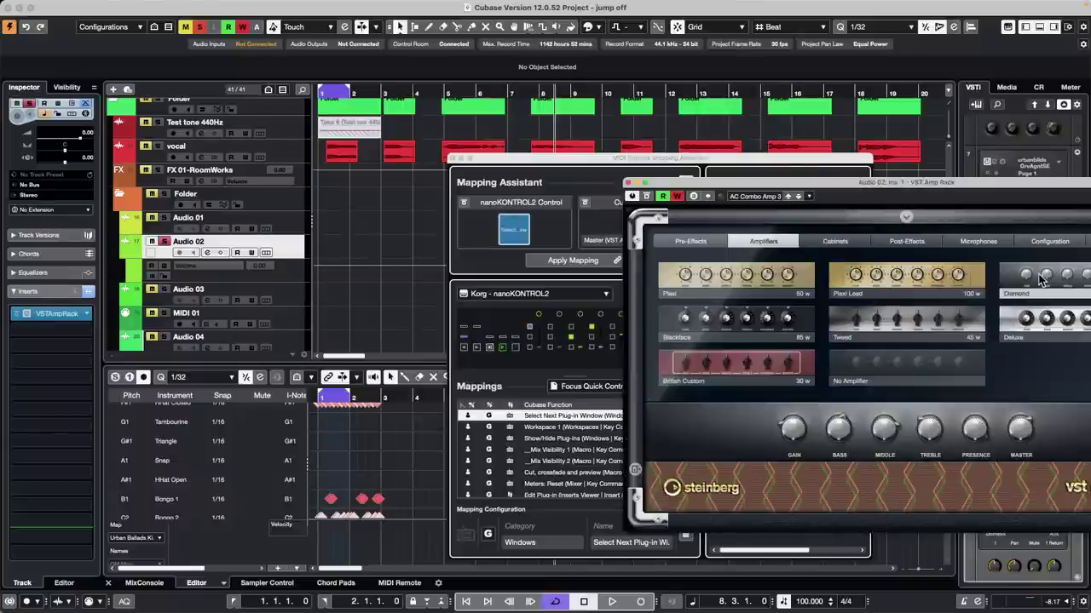
right_click(1039, 281)
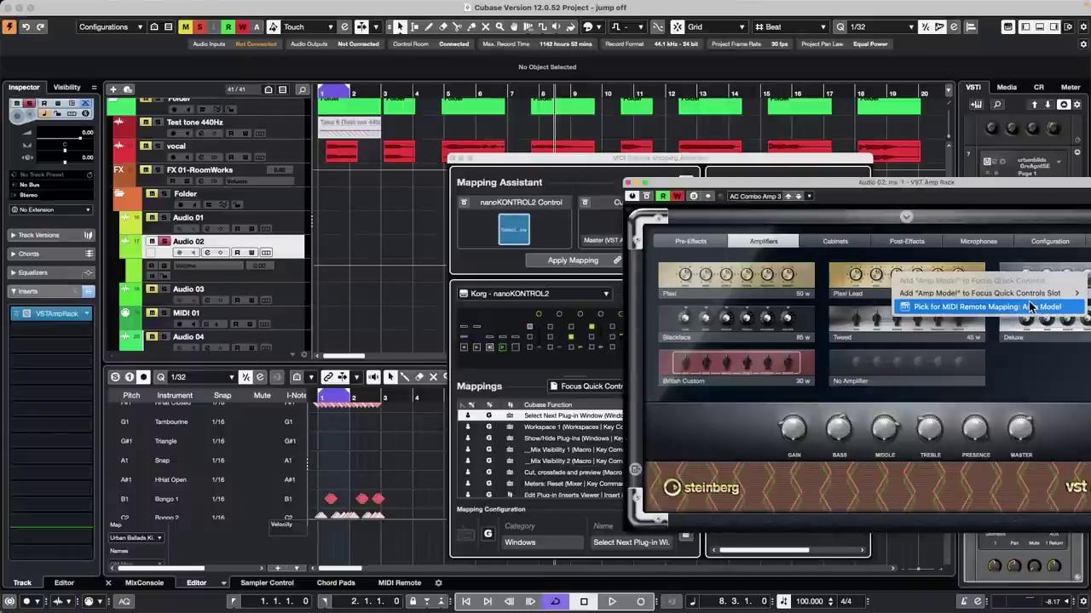
left_click(1021, 305)
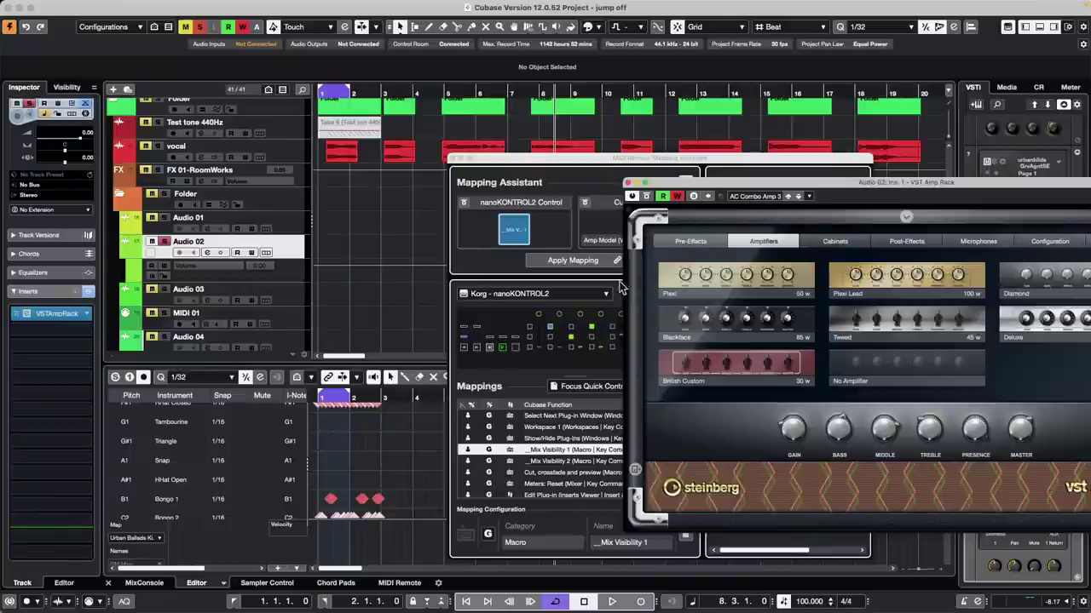
left_click(588, 261)
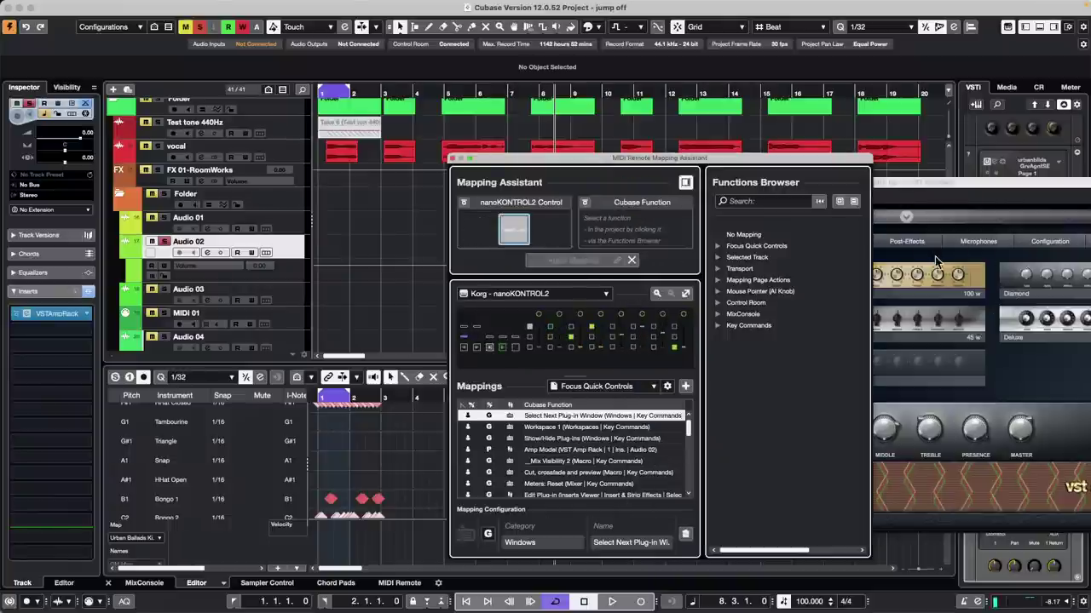
Step: Re-pick Amp Model for MIDI Remote mapping, apply it, and close the Mapping Assistant
right_click(913, 310)
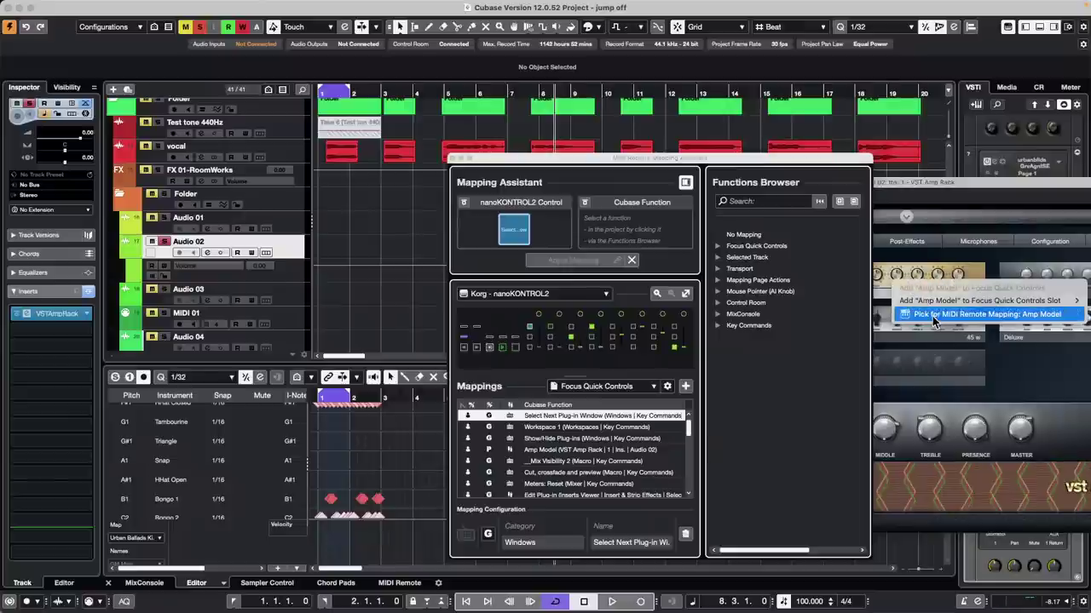
left_click(932, 317)
left_click(569, 260)
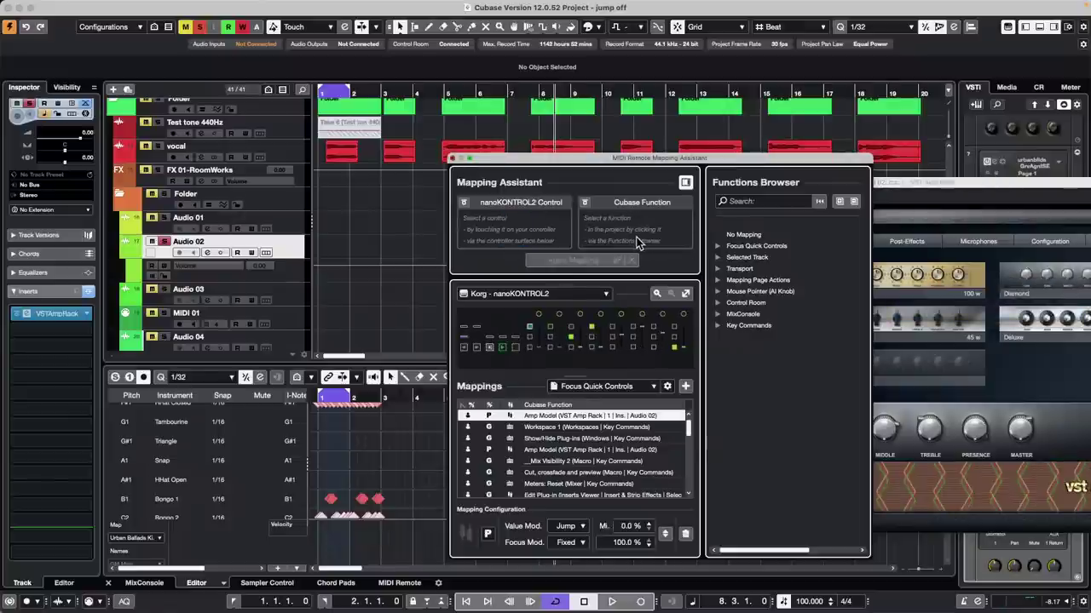
left_click(455, 158)
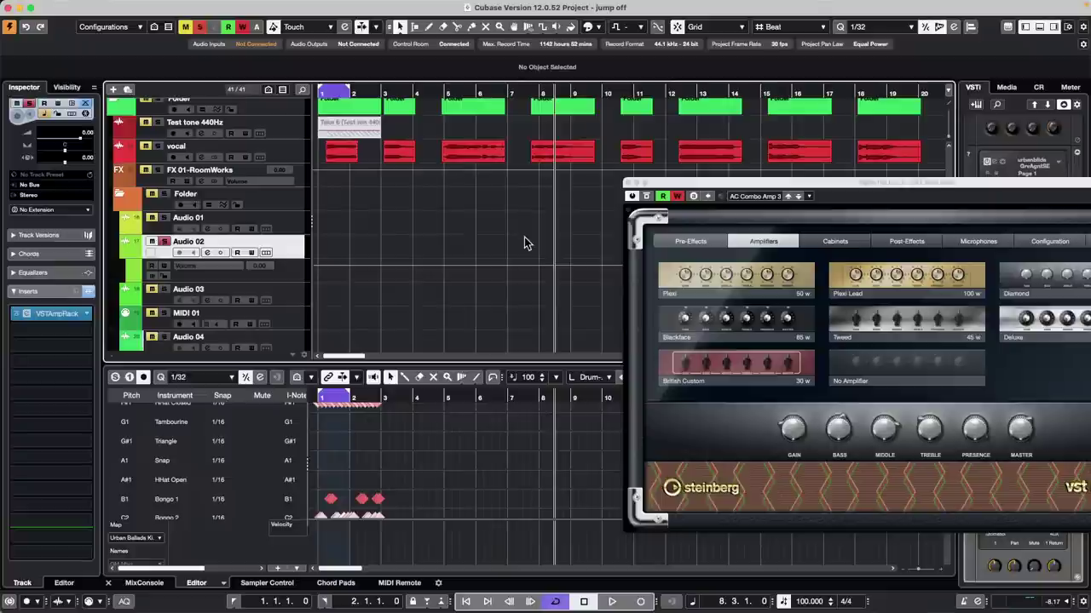
Step: Play back briefly, stopping at bar 8.3, then close the VST Amp Rack window
key("space")
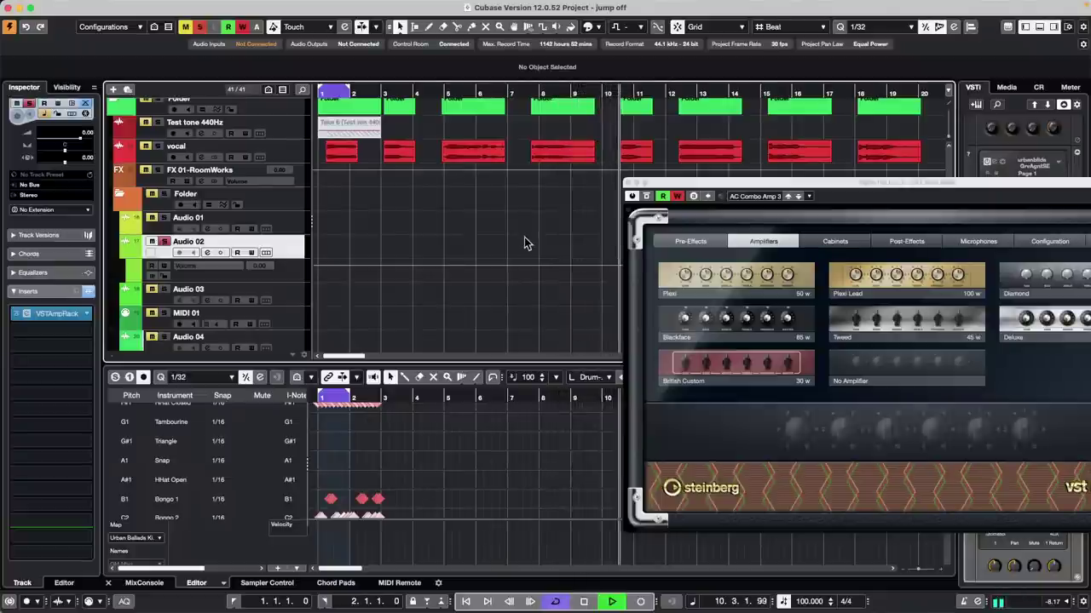
key("space")
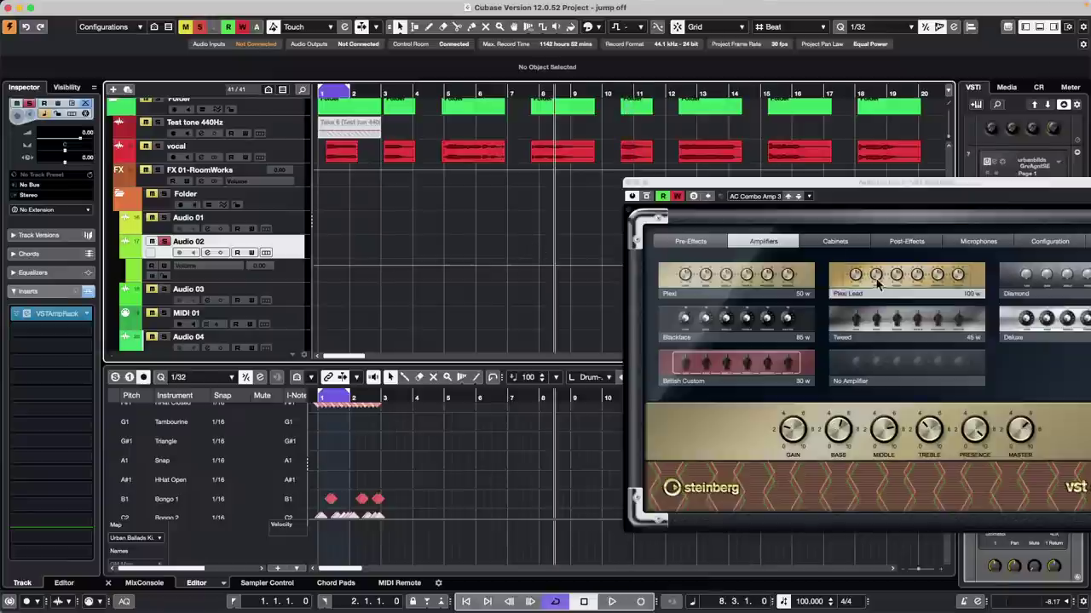
left_click(628, 182)
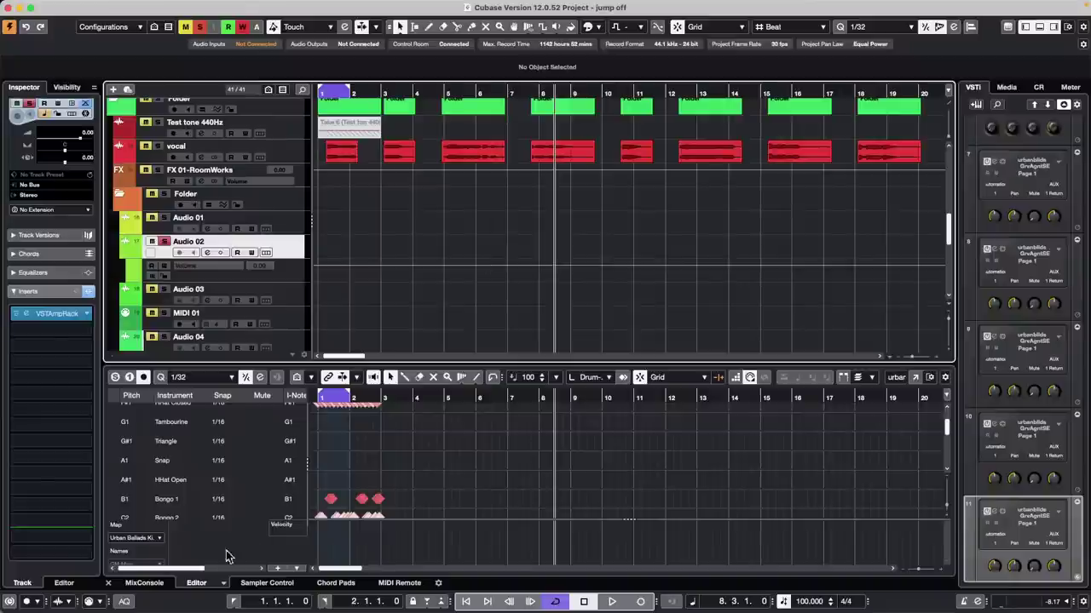
Step: Show the Korg nanoKONTROL2 MIDI Remote panel in the lower zone
left_click(400, 583)
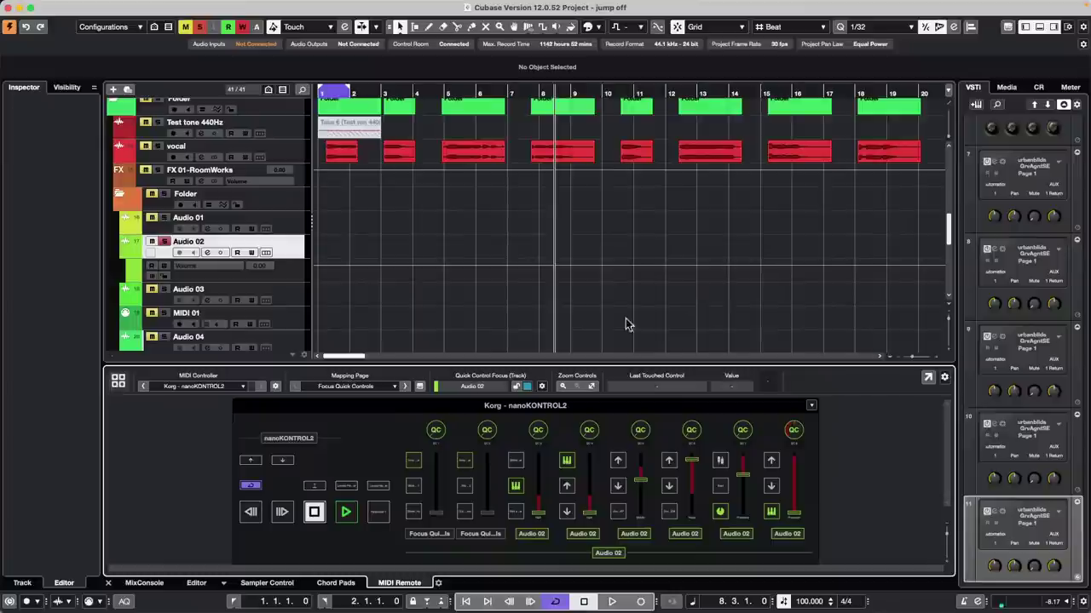
left_click(75, 7)
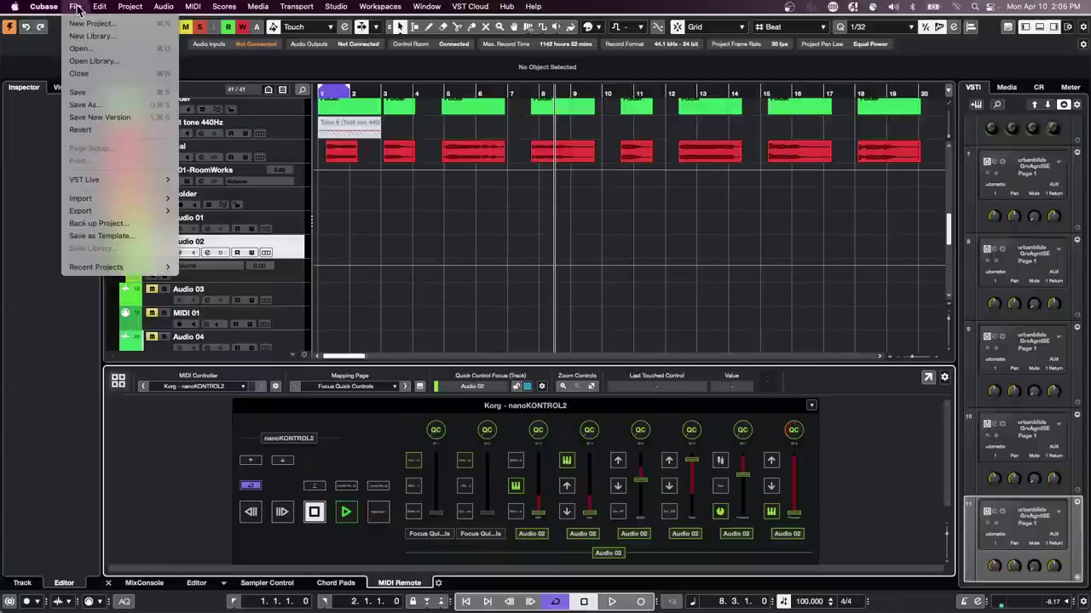
mouse_move(128, 268)
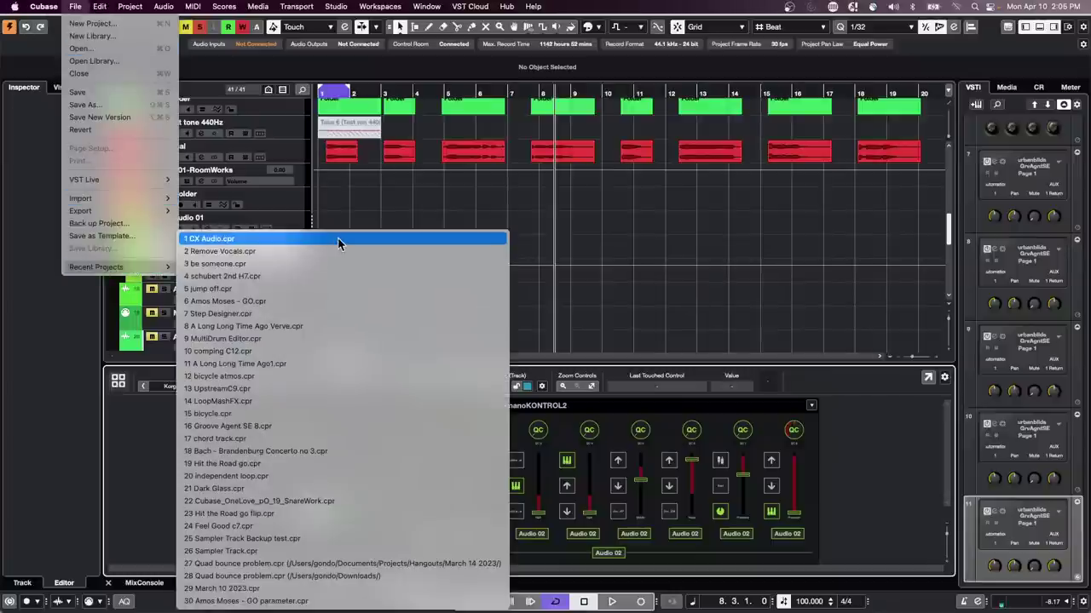
left_click(222, 277)
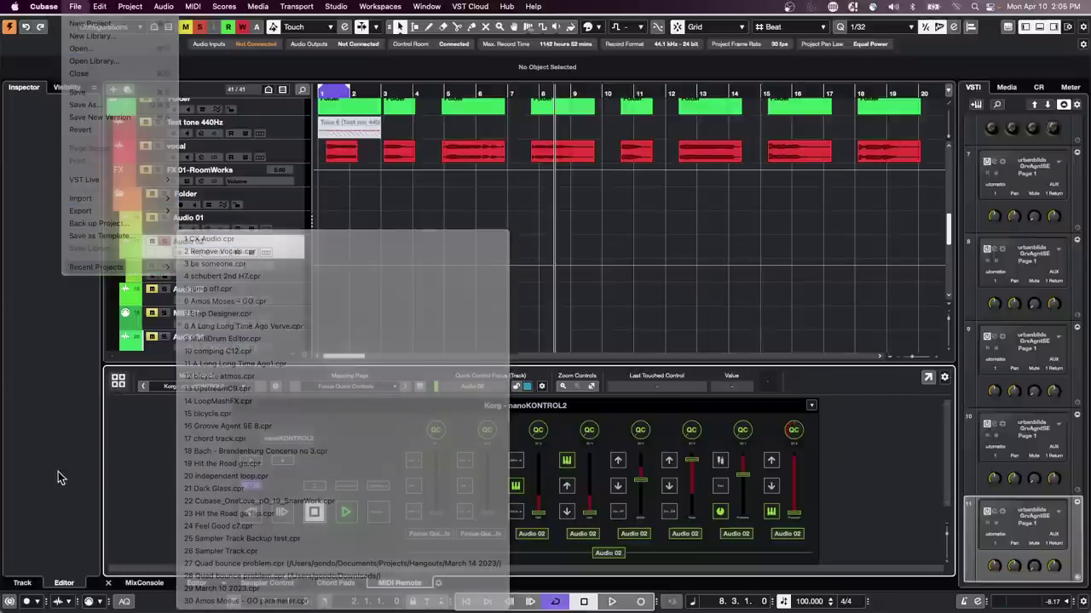
mouse_move(396, 579)
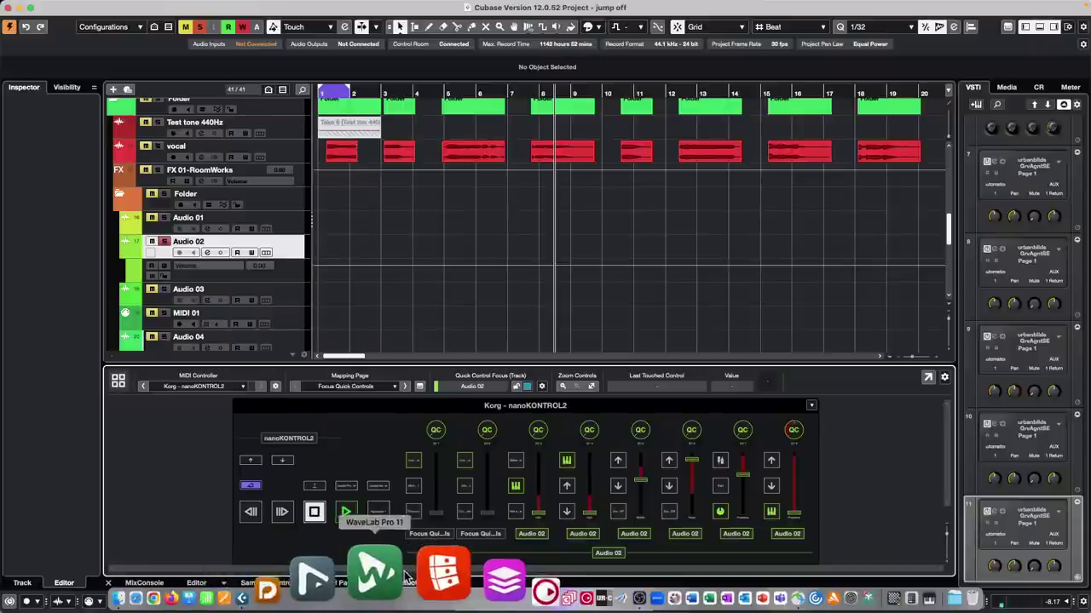
Step: Launch WaveLab Pro 11 and open the recent 'WaveLab 11.1' project
left_click(400, 578)
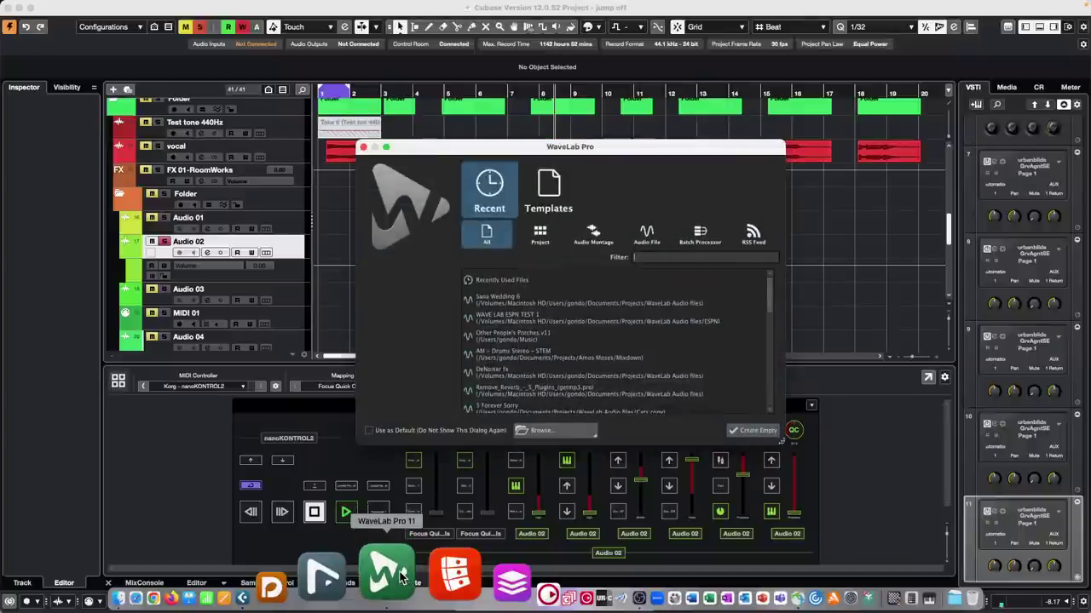
left_click(539, 240)
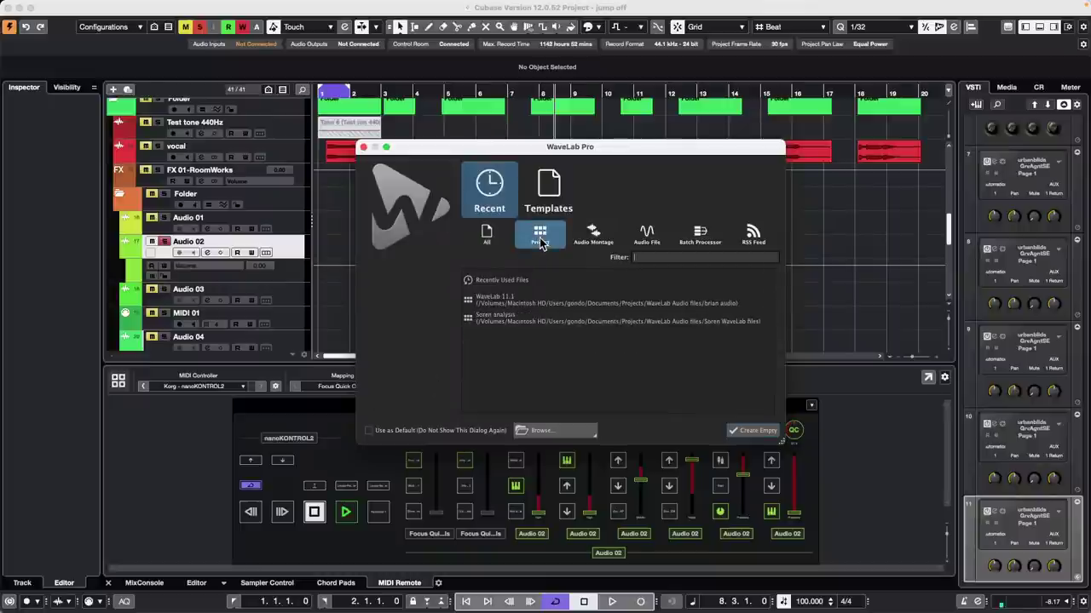
left_click(558, 302)
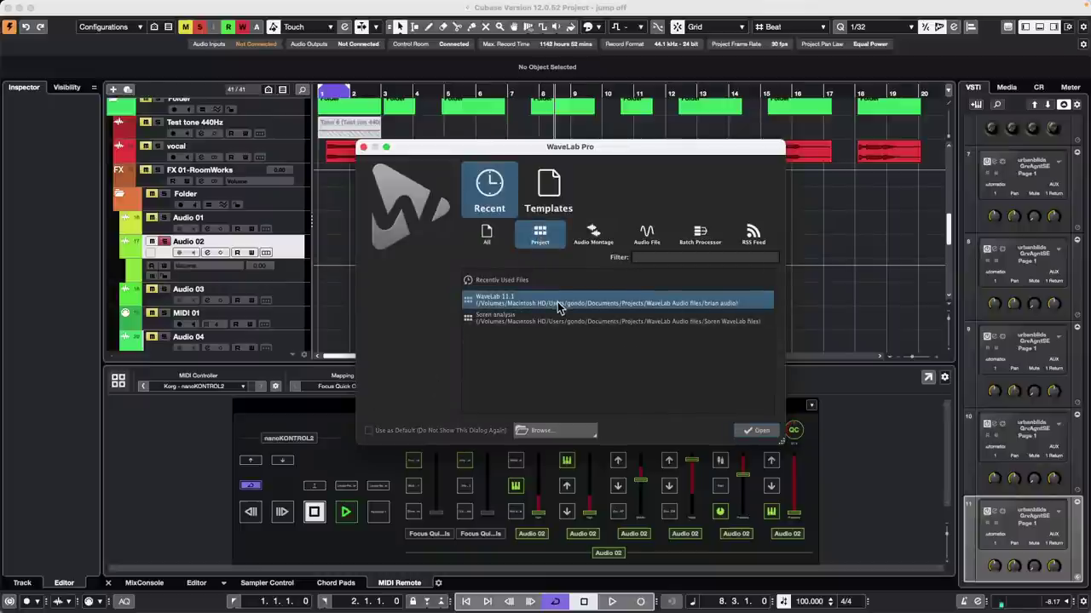
left_click(760, 431)
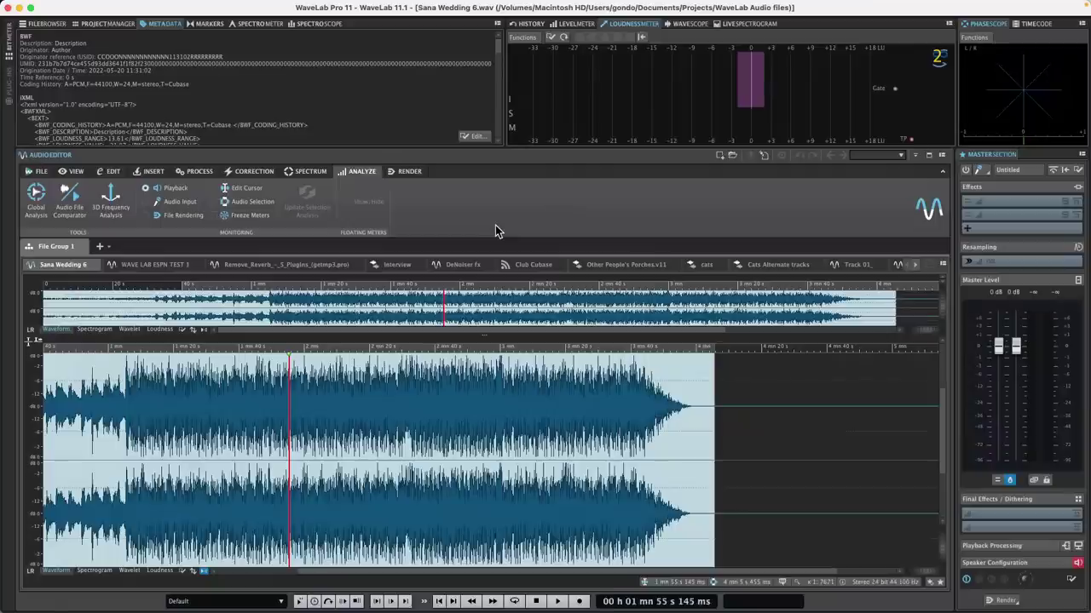
Step: Bring the Other People's Porches.v11 montage to the front, past the other file tabs
left_click(155, 264)
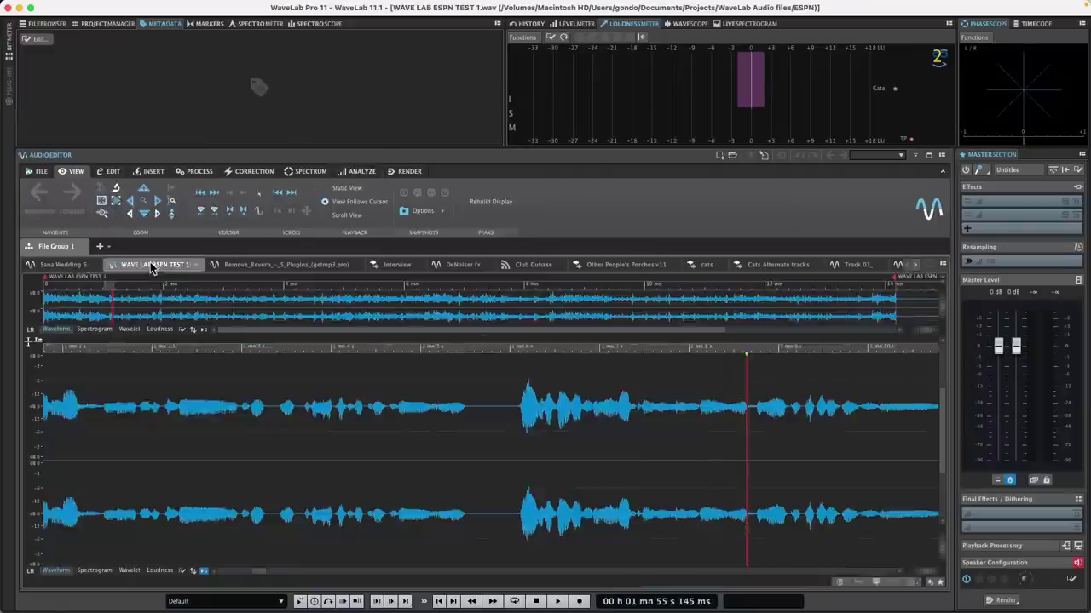
left_click(276, 264)
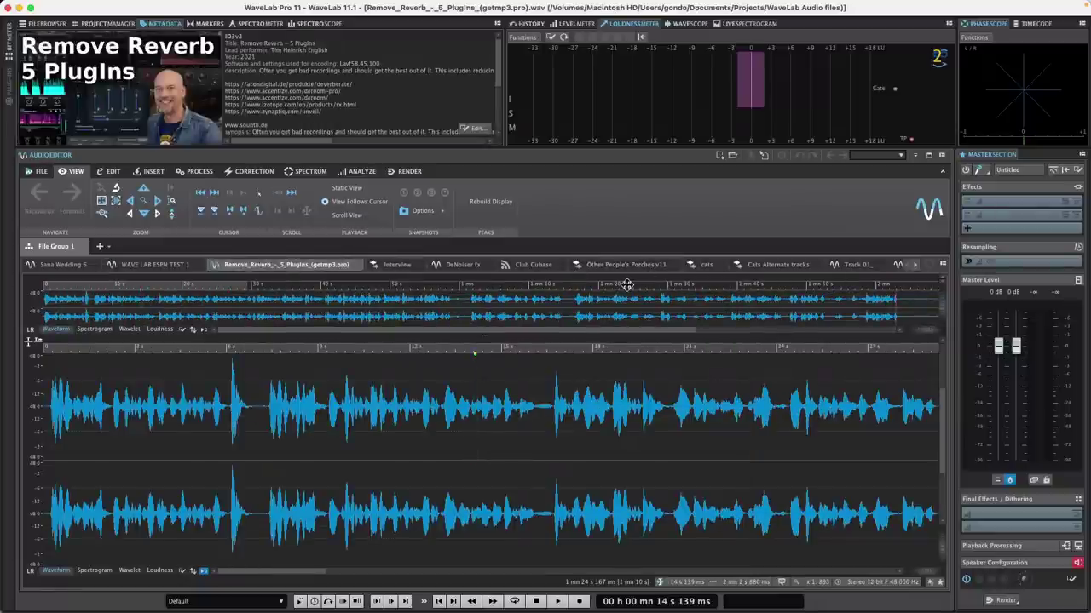
left_click(645, 267)
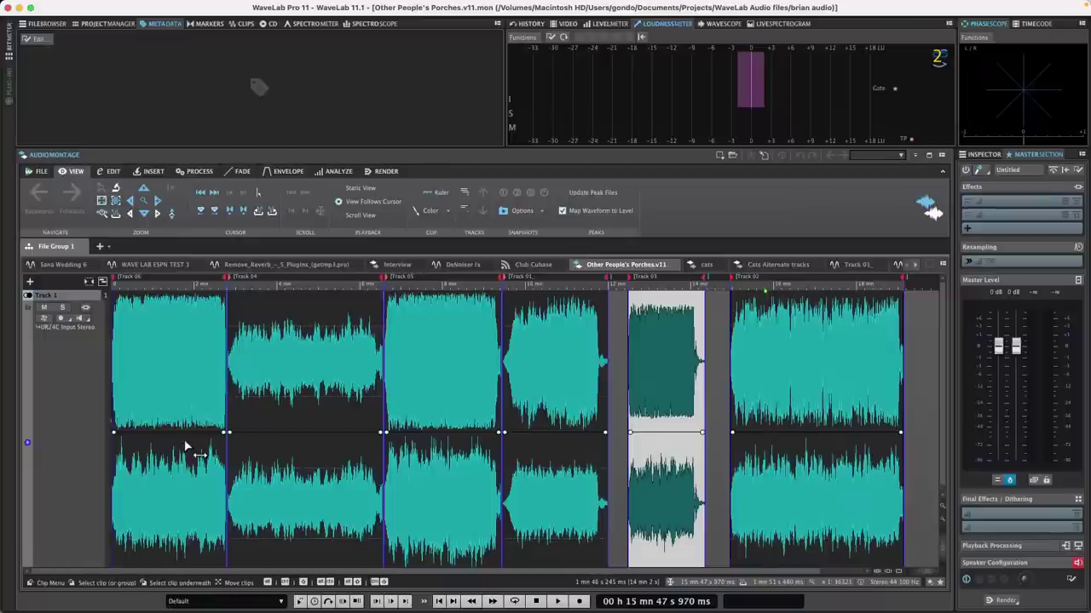
Step: Select the first and last clips and raise the Track 04 clip volume by 0.8 dB
left_click(298, 475, "shift")
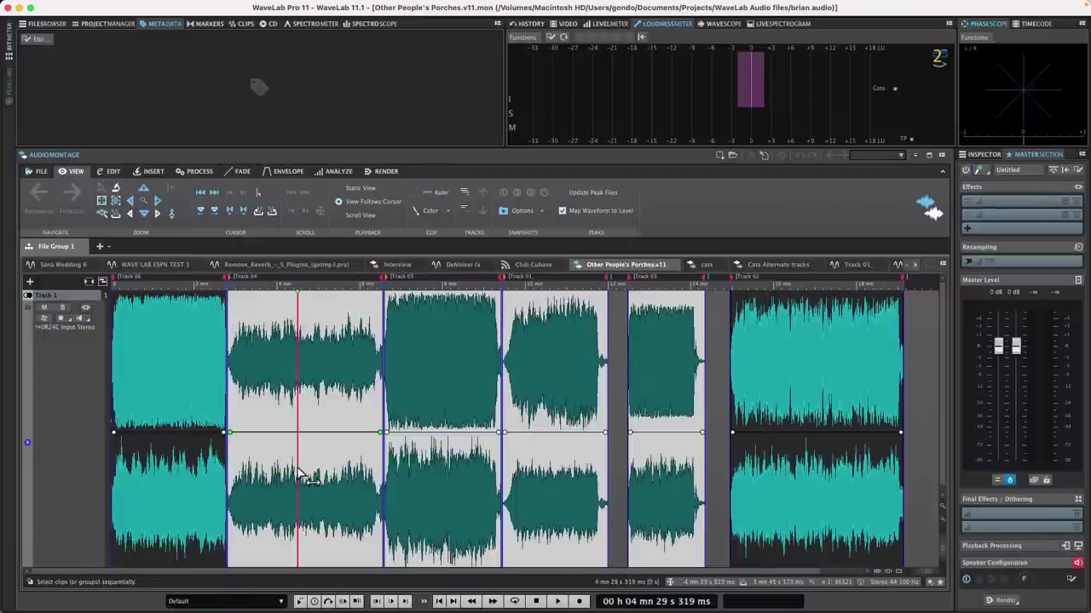
left_click(188, 474, "shift")
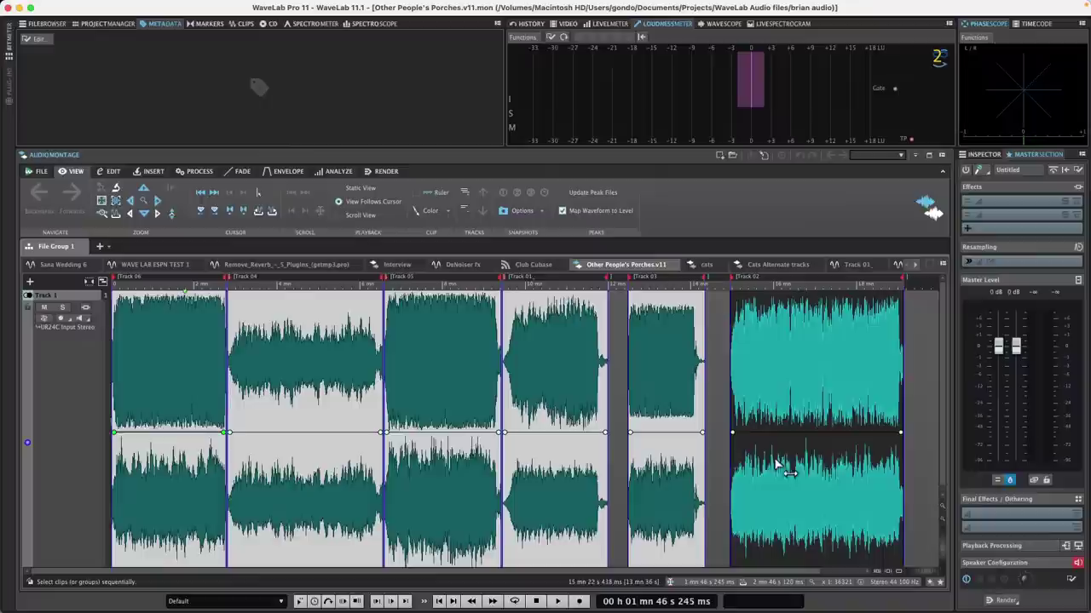
left_click(819, 467, "shift")
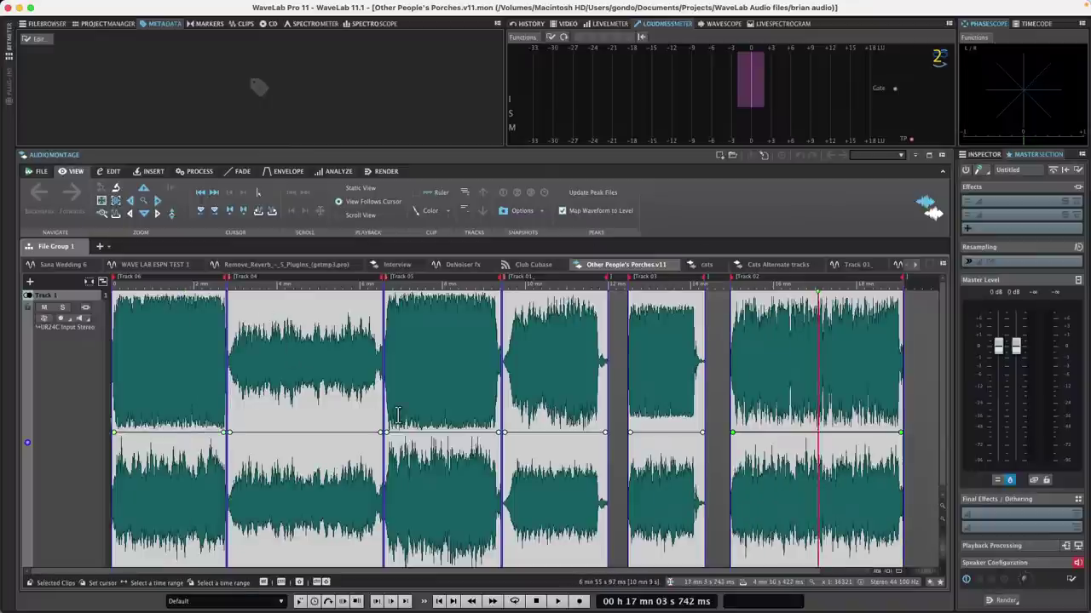
left_click_drag(285, 433, 287, 430)
Step: Select all six clips on Track 1: Track 06, 04, 05, 01, 03 and 02
left_click(168, 498)
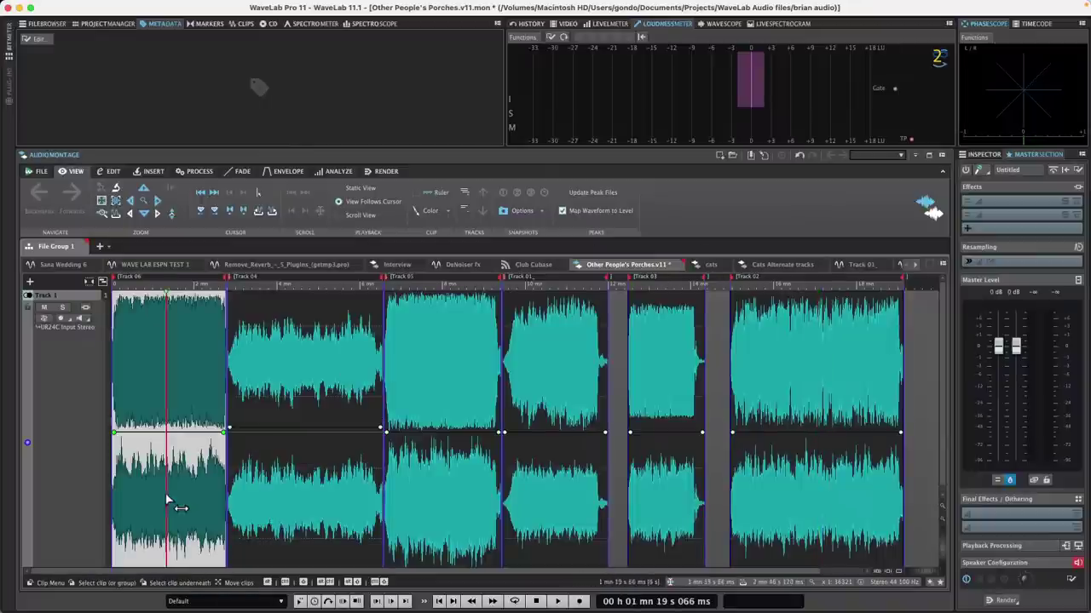
left_click(358, 477, "shift")
left_click(450, 482, "shift")
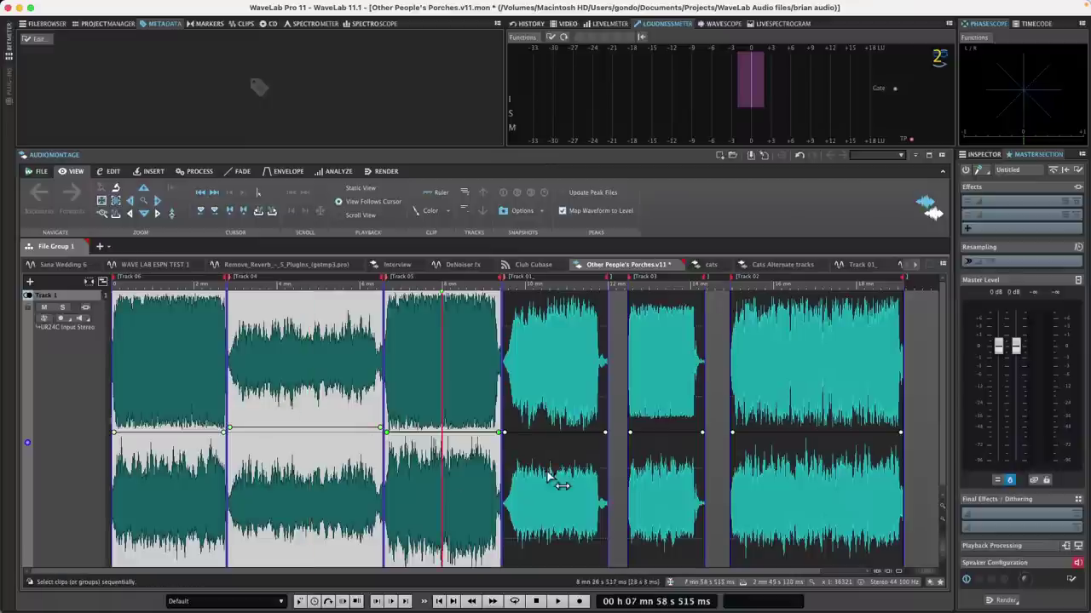
left_click(573, 480, "shift")
left_click(669, 478, "shift")
left_click(772, 464, "shift")
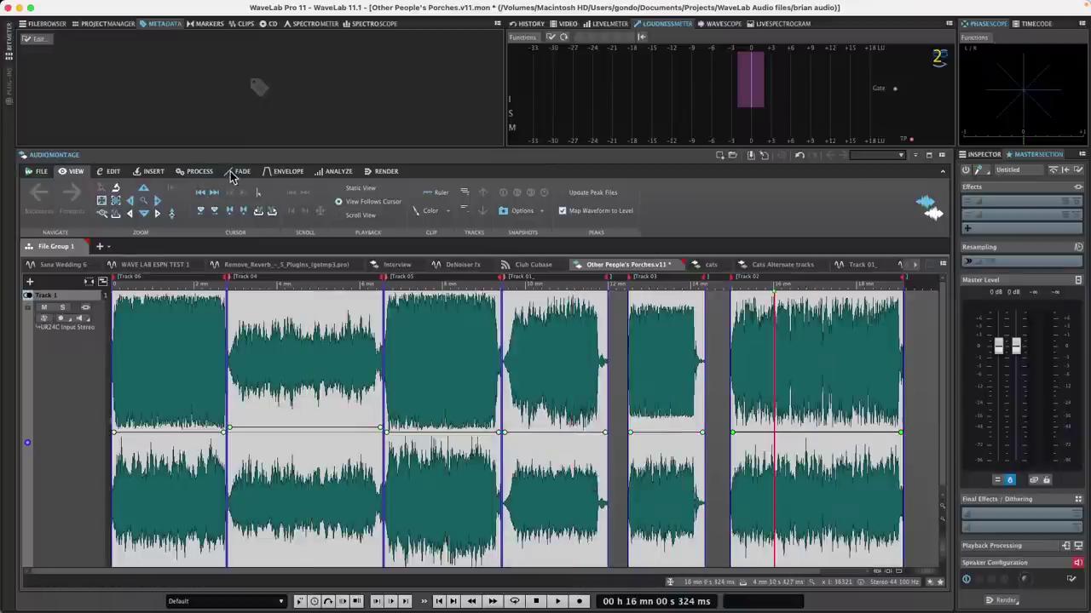
Step: Show the montage Process tools, including Meta Normalizer, after a brief look at Edit
left_click(195, 173)
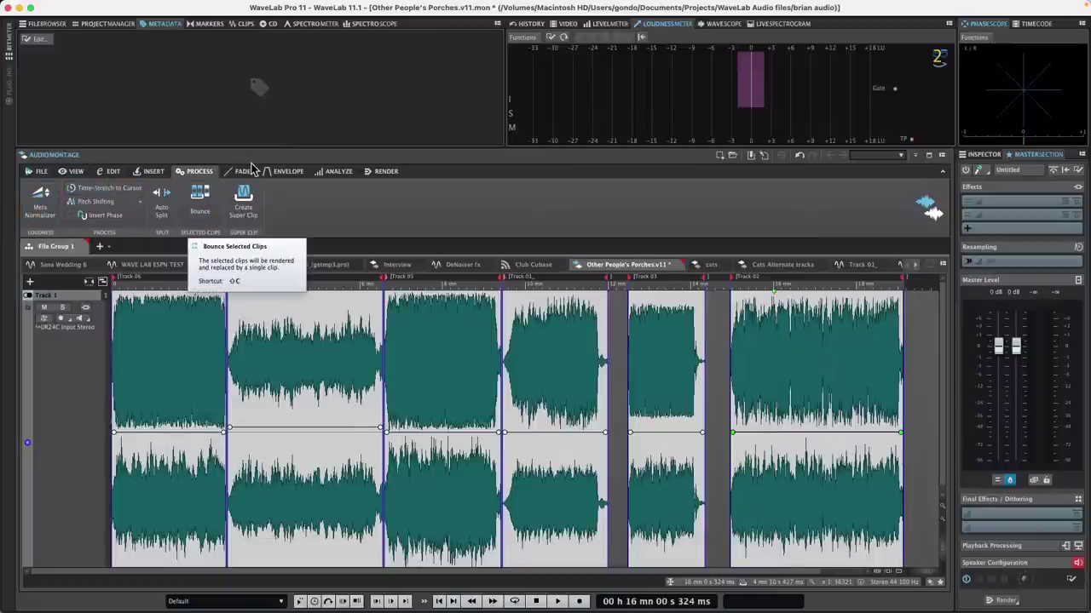
left_click(115, 173)
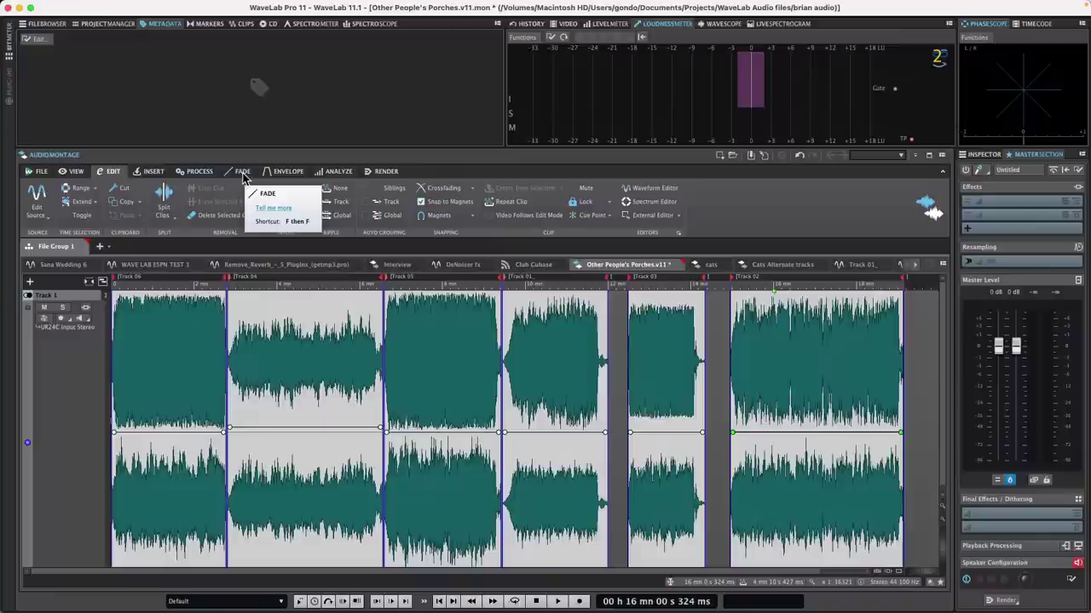
left_click(200, 171)
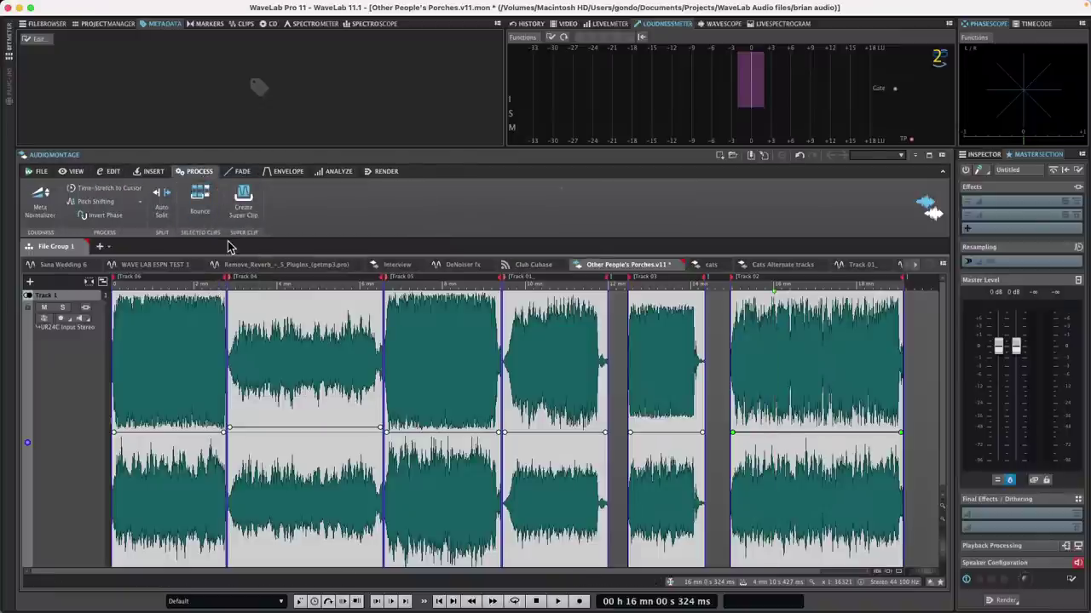
left_click(40, 201)
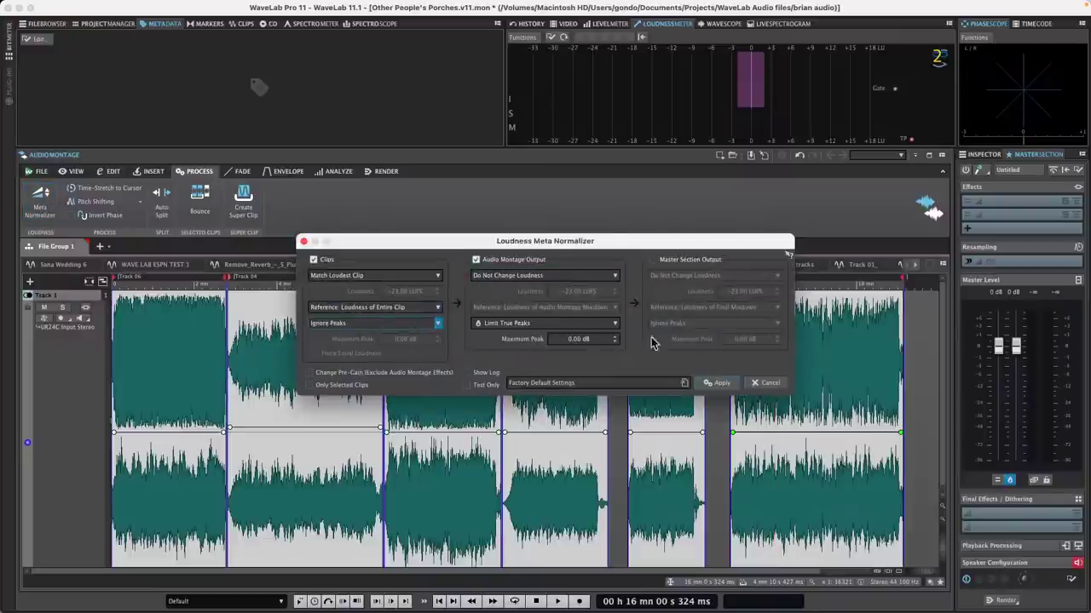
left_click_drag(621, 248, 461, 270)
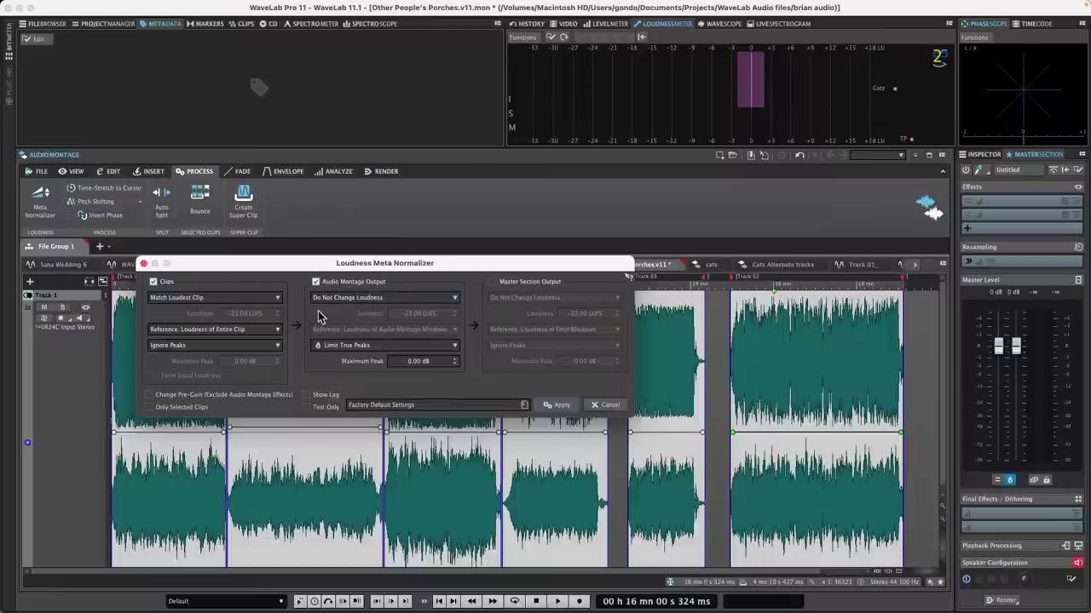
left_click(263, 332)
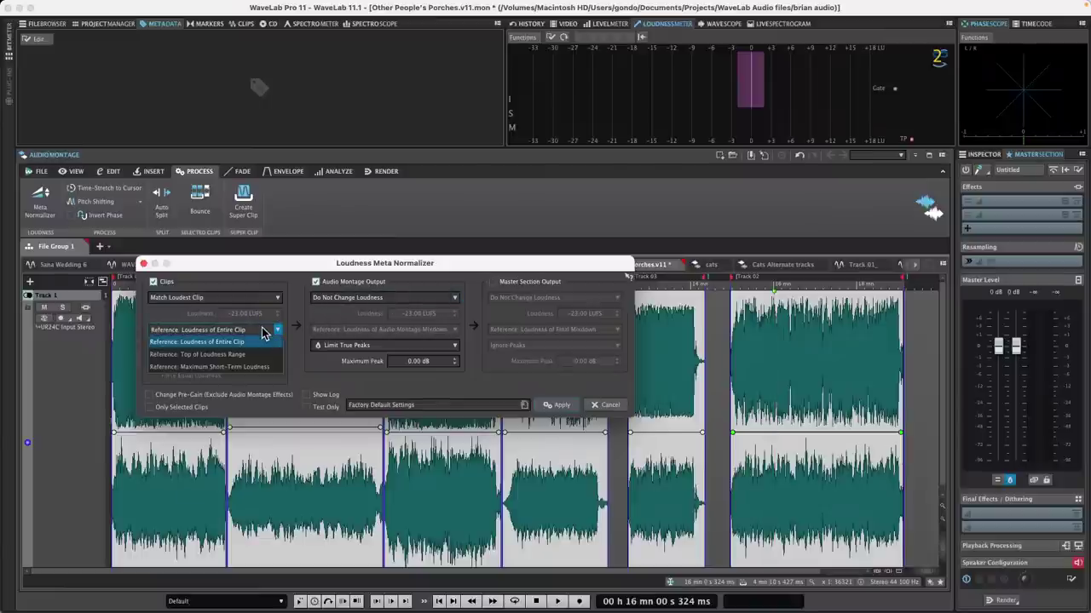
left_click(196, 298)
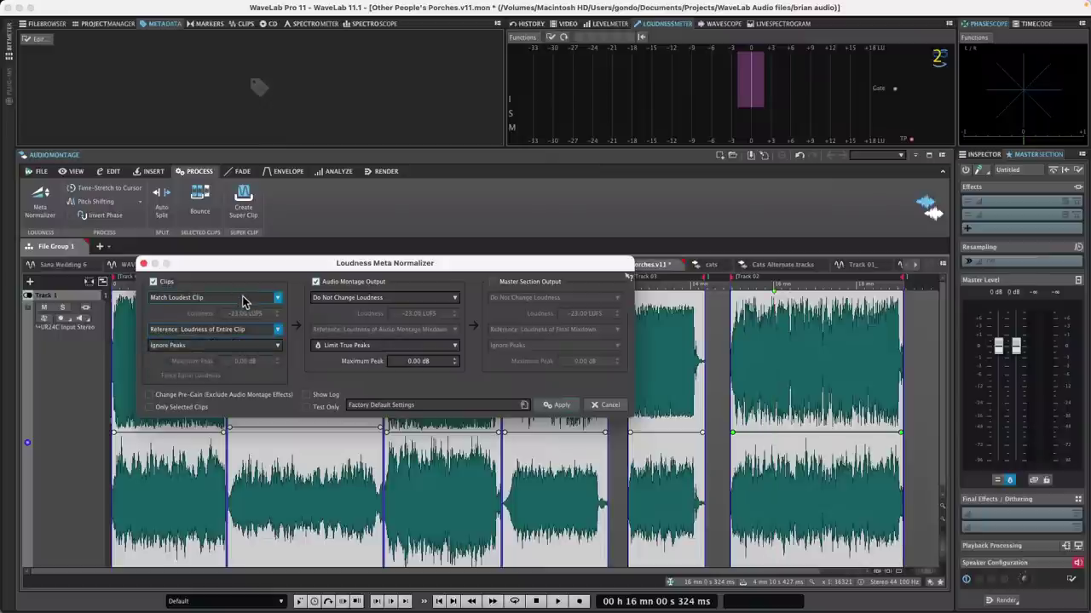
left_click(244, 299)
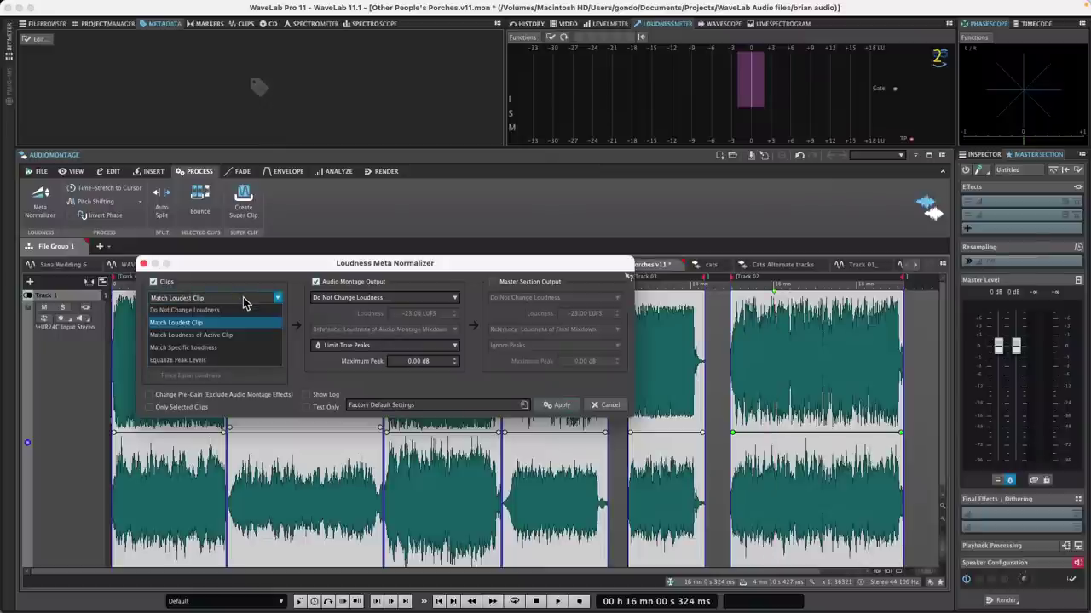
left_click(230, 349)
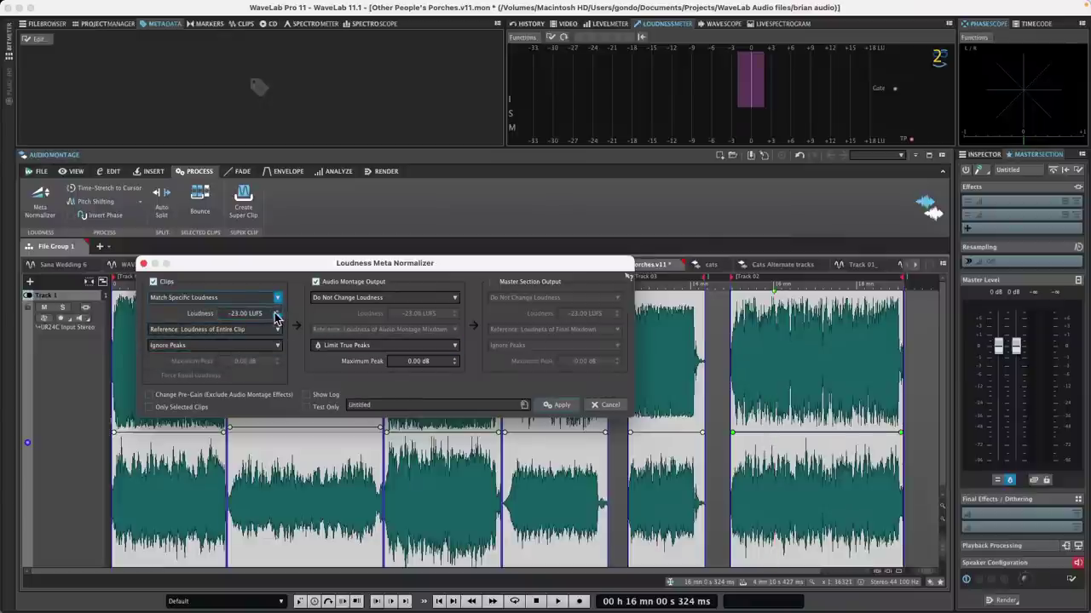
left_click(393, 299)
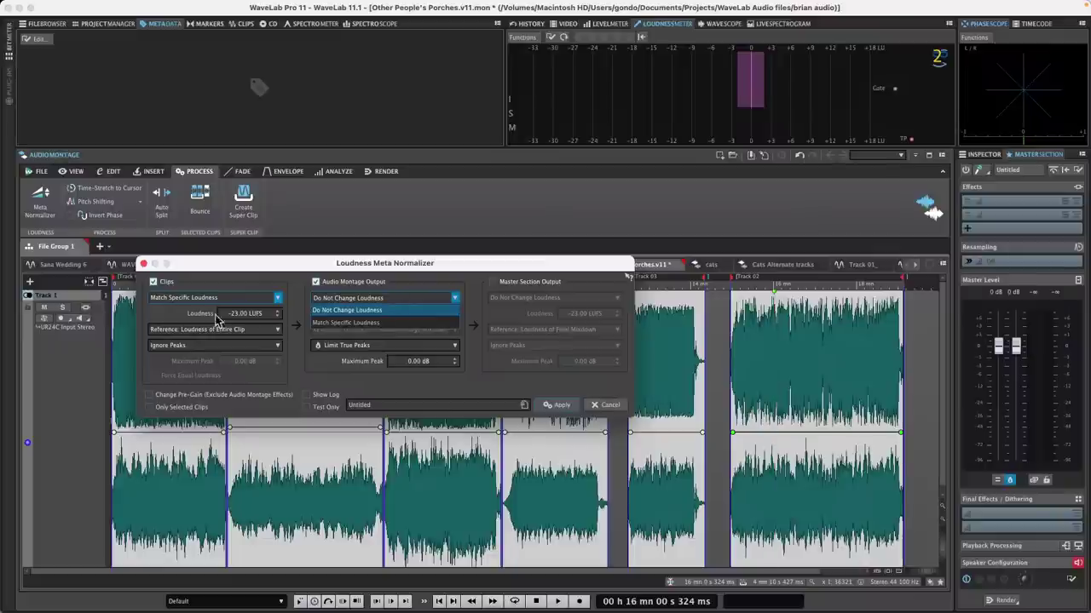
left_click(290, 311)
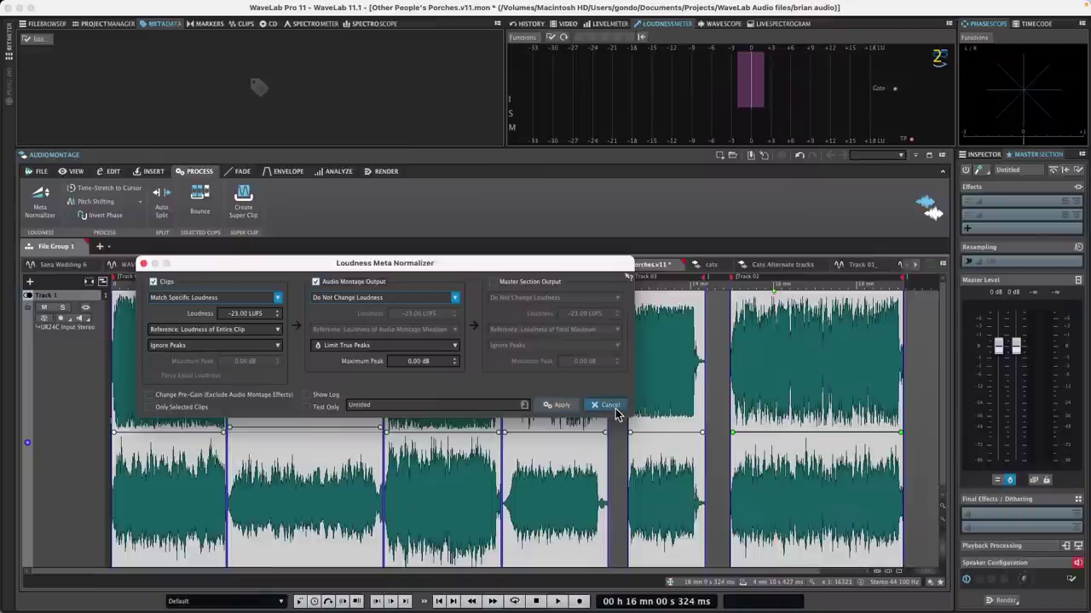
left_click(615, 407)
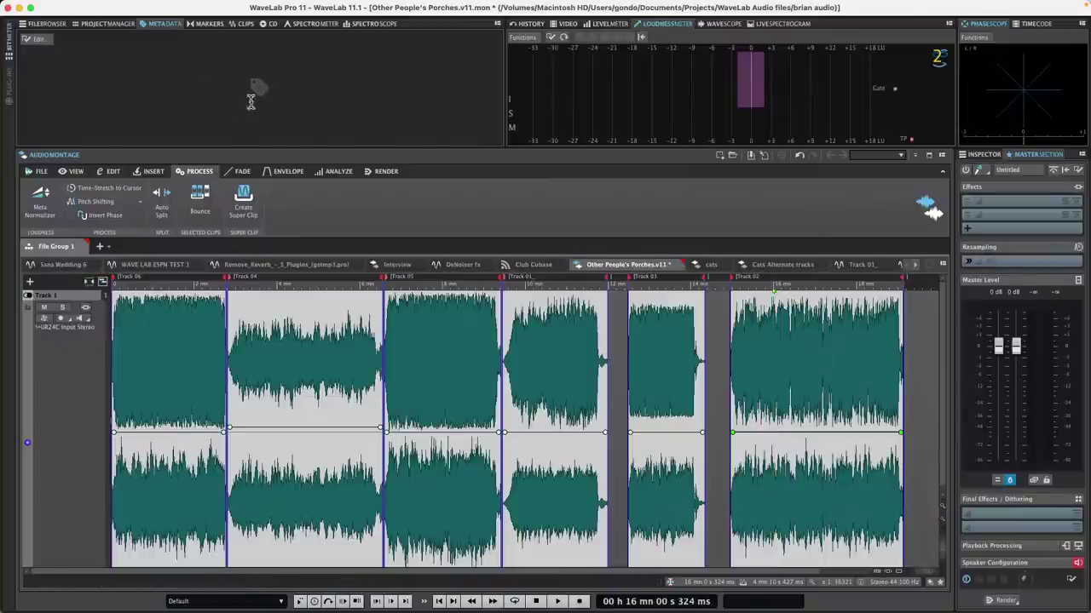
Step: List the new Batch Processor templates and briefly view their template folder in Finder
left_click(39, 171)
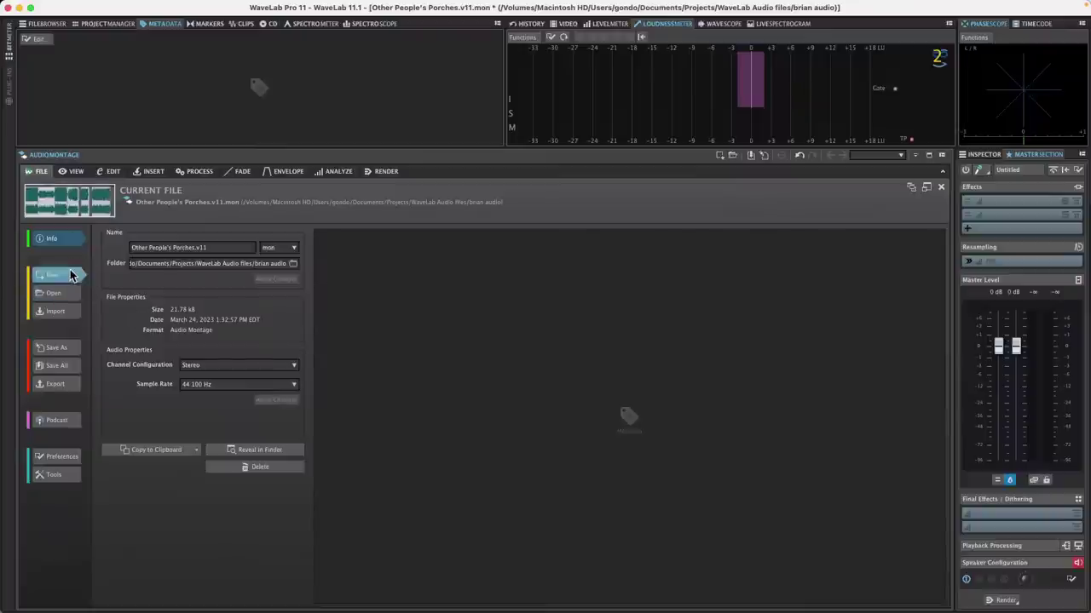
left_click(78, 274)
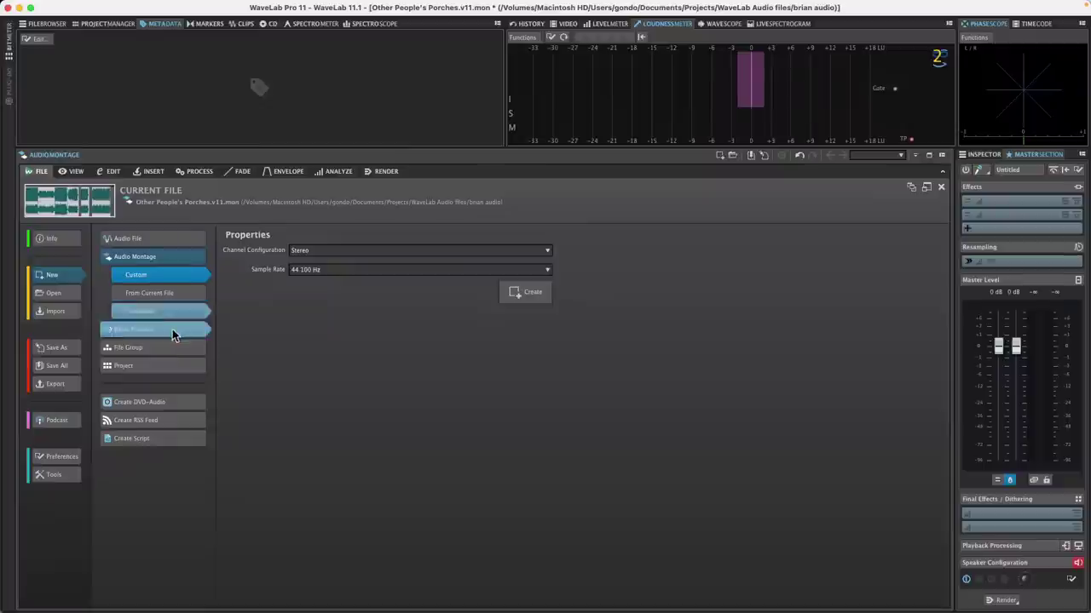
left_click(196, 330)
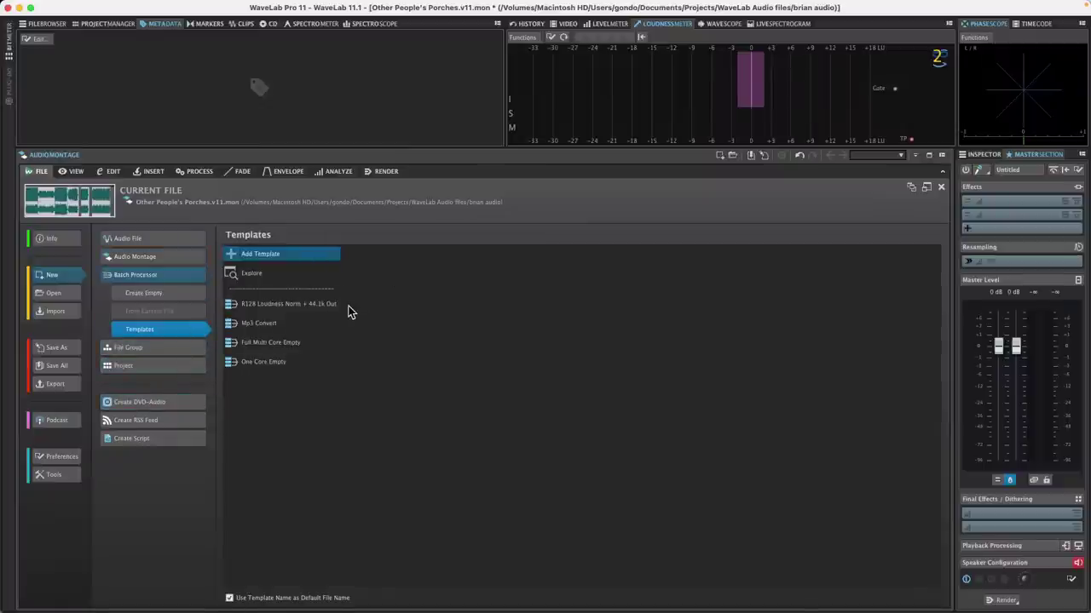
left_click(279, 271)
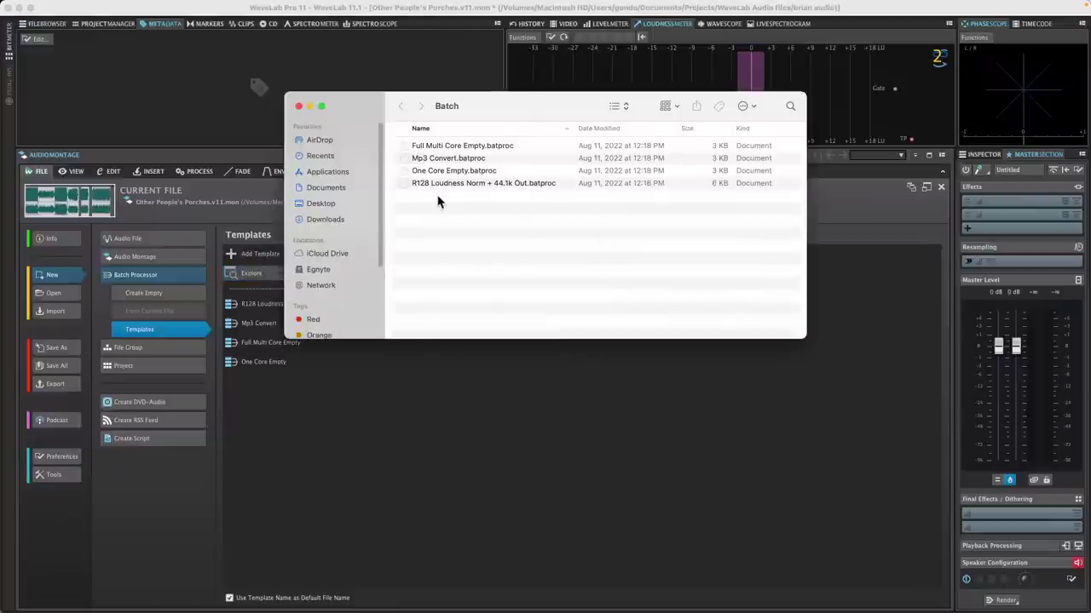
left_click(299, 107)
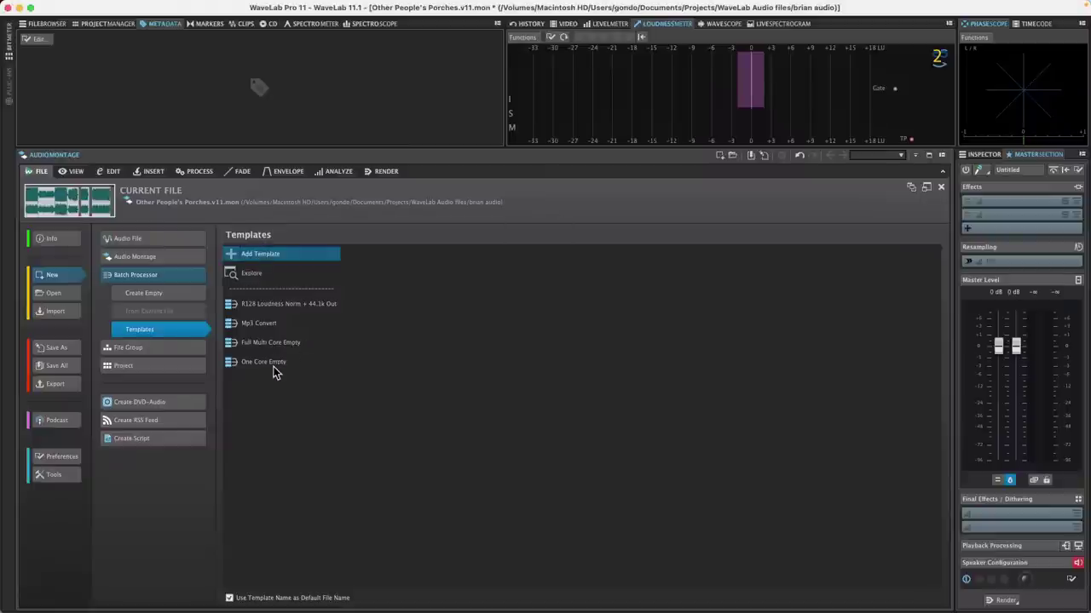
Step: Start an R128 Loudness Norm + 44.1k Out batch and show its plug-in chain, cancelling quit
left_click(275, 307)
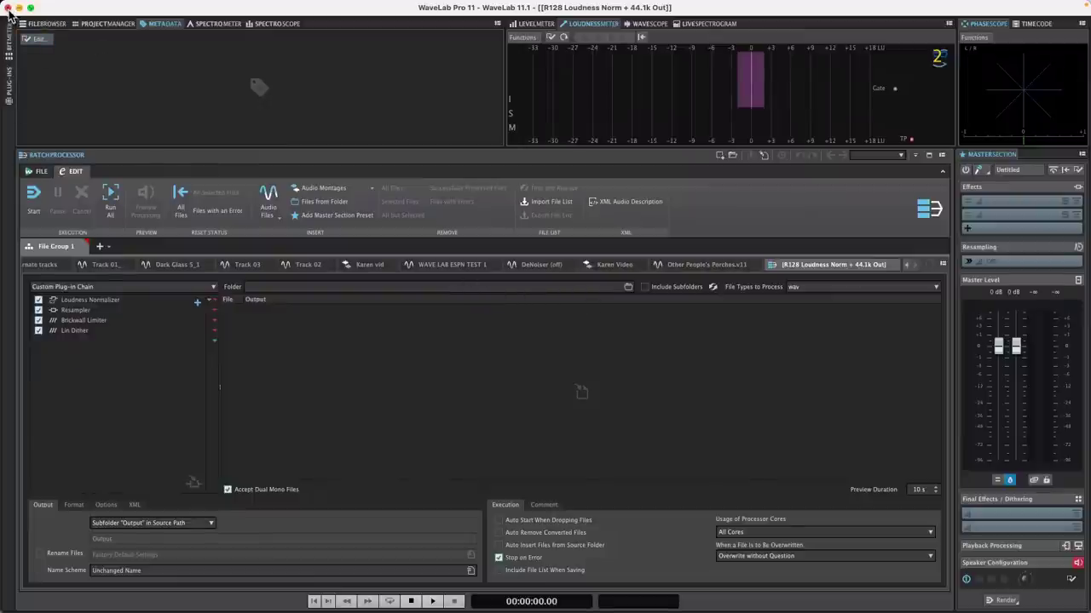
left_click(40, 171)
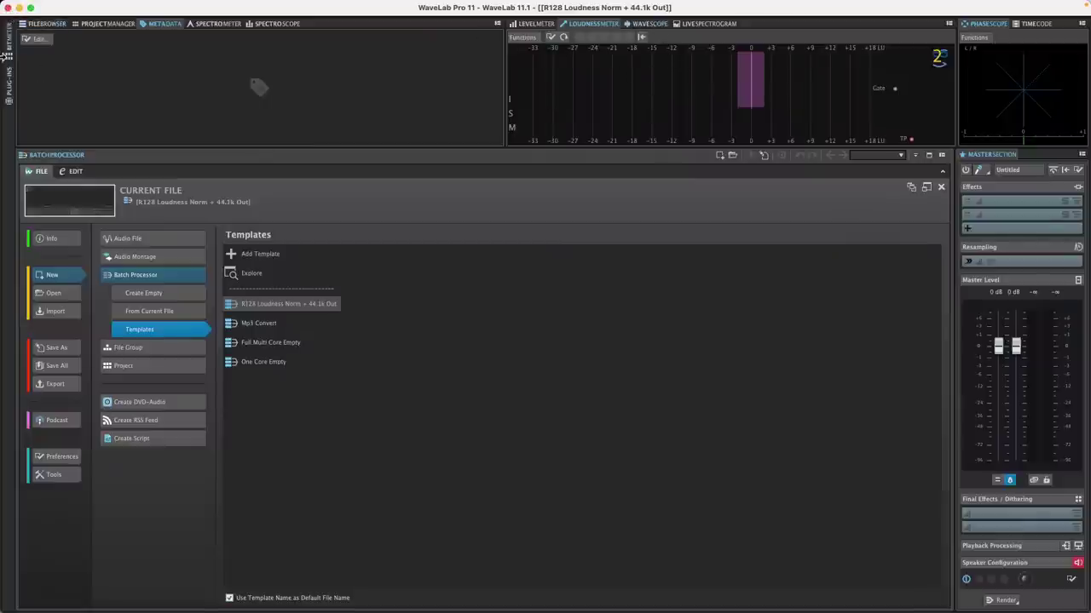
left_click(6, 7)
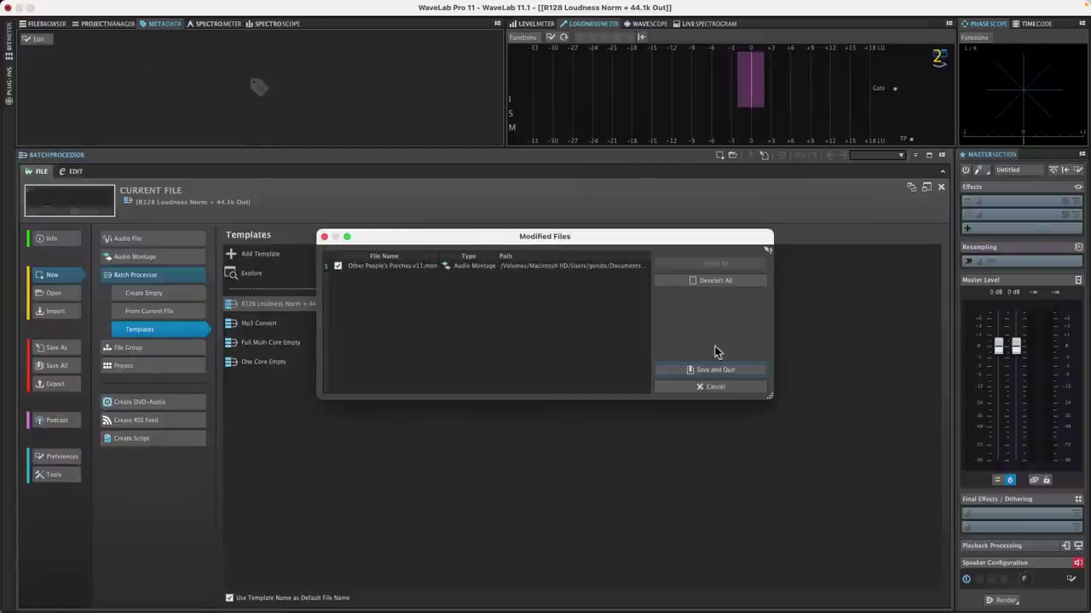
left_click(714, 387)
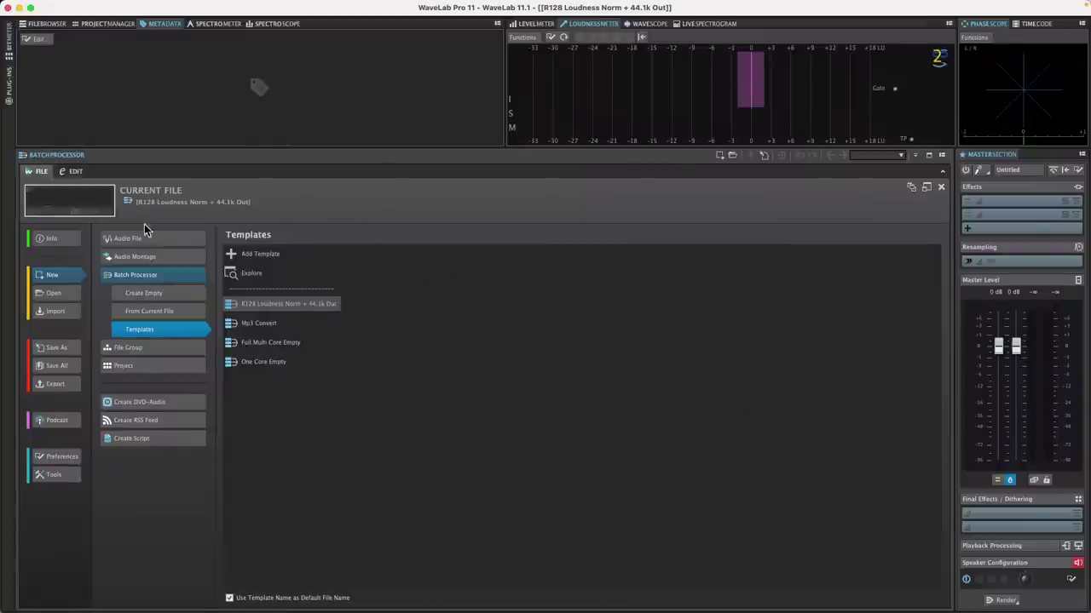
left_click(77, 172)
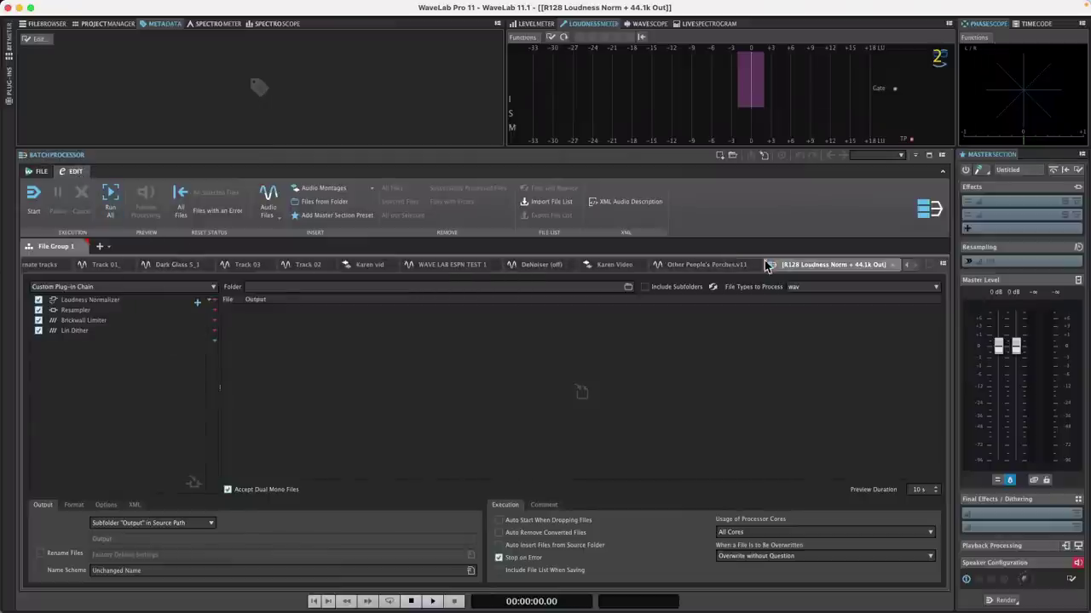
Step: Show Other People's Porches.v11.wav with its edit position at 11 mn 47 s 878 ms
left_click(711, 266)
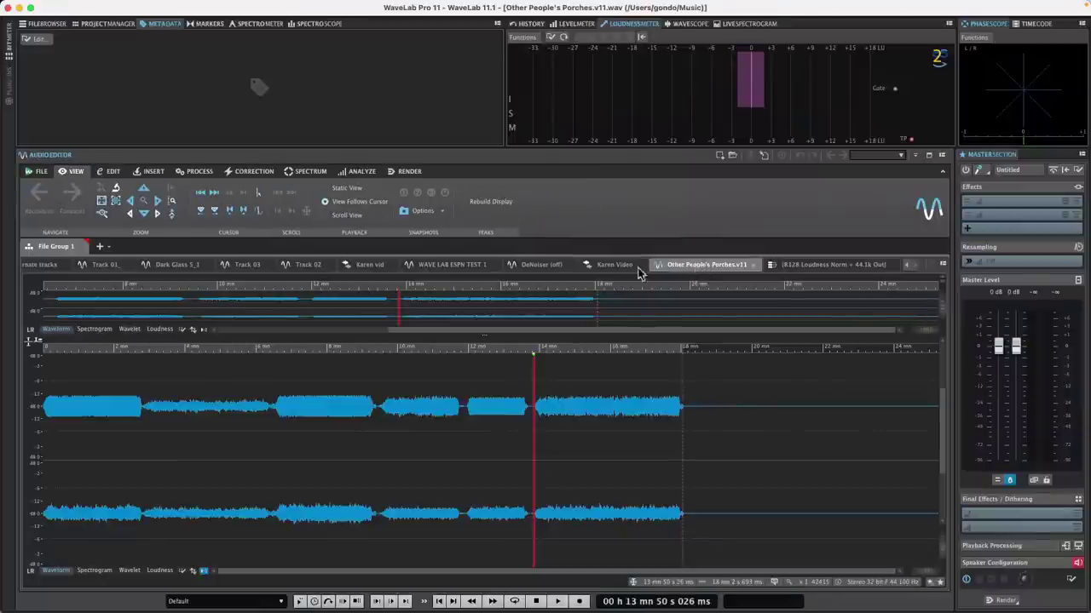
left_click(383, 345)
left_click_drag(382, 345, 401, 346)
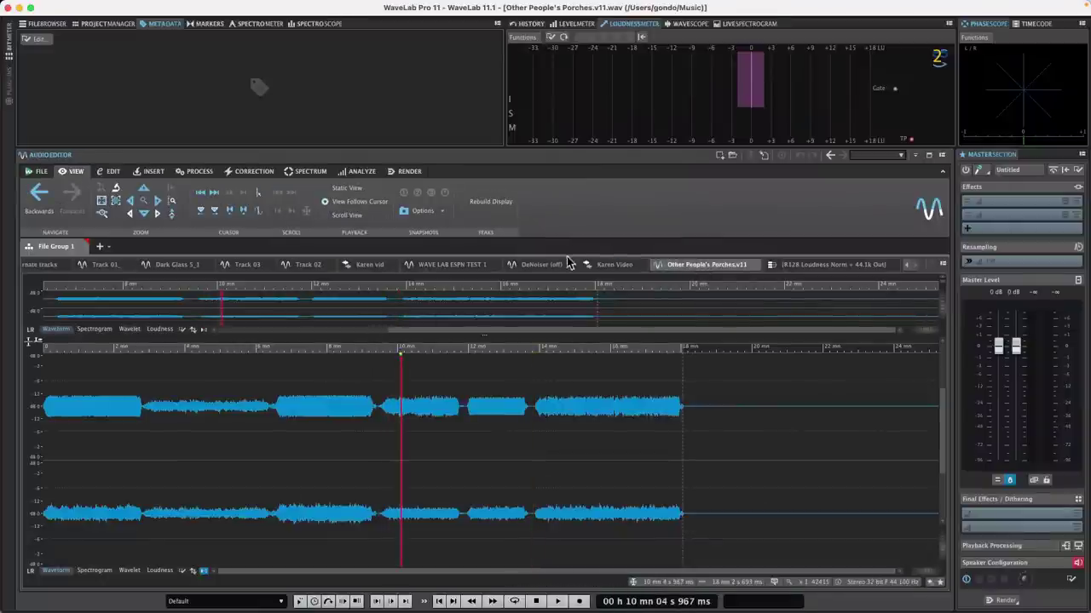
left_click(621, 266)
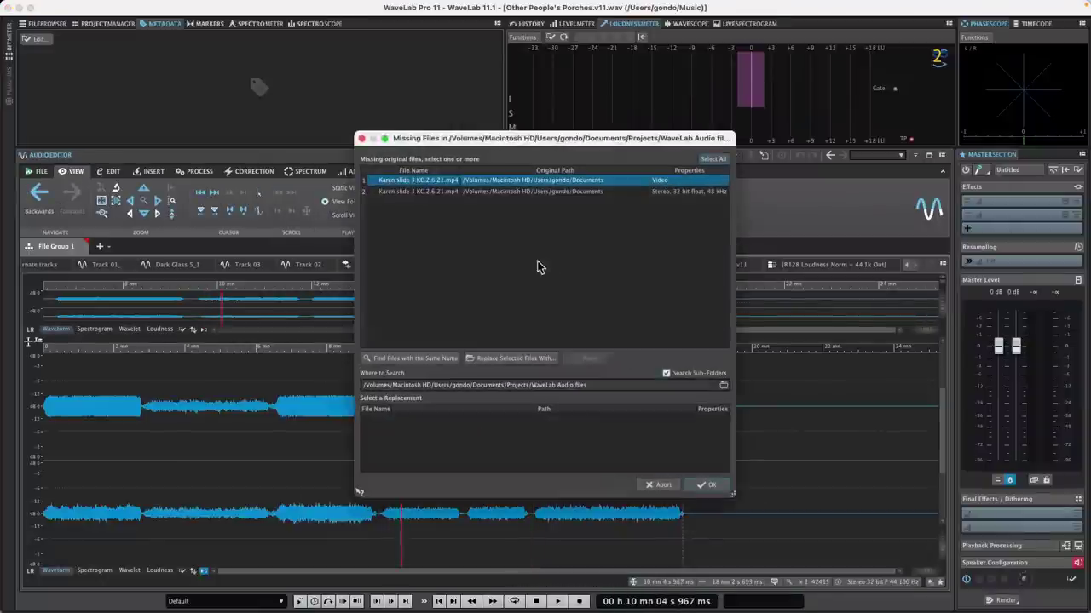
left_click(361, 138)
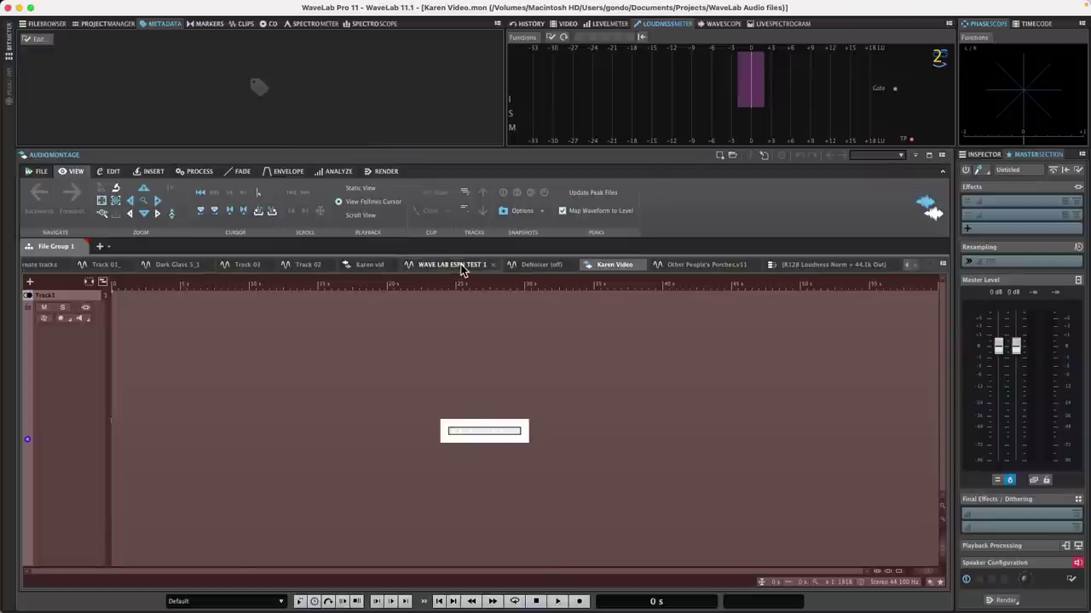
left_click(541, 265)
left_click(703, 266)
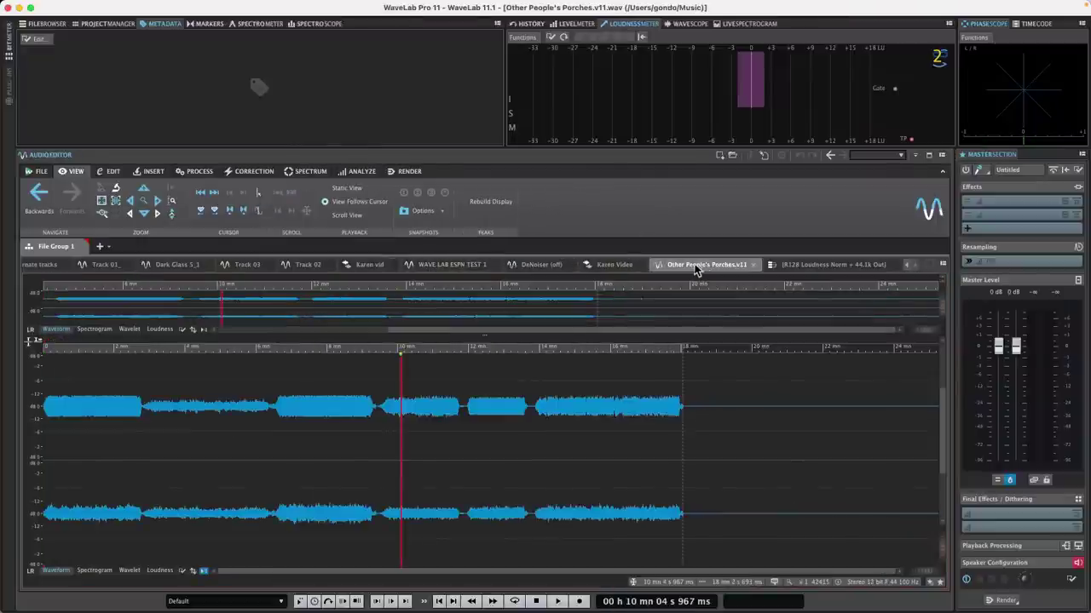
left_click(453, 345)
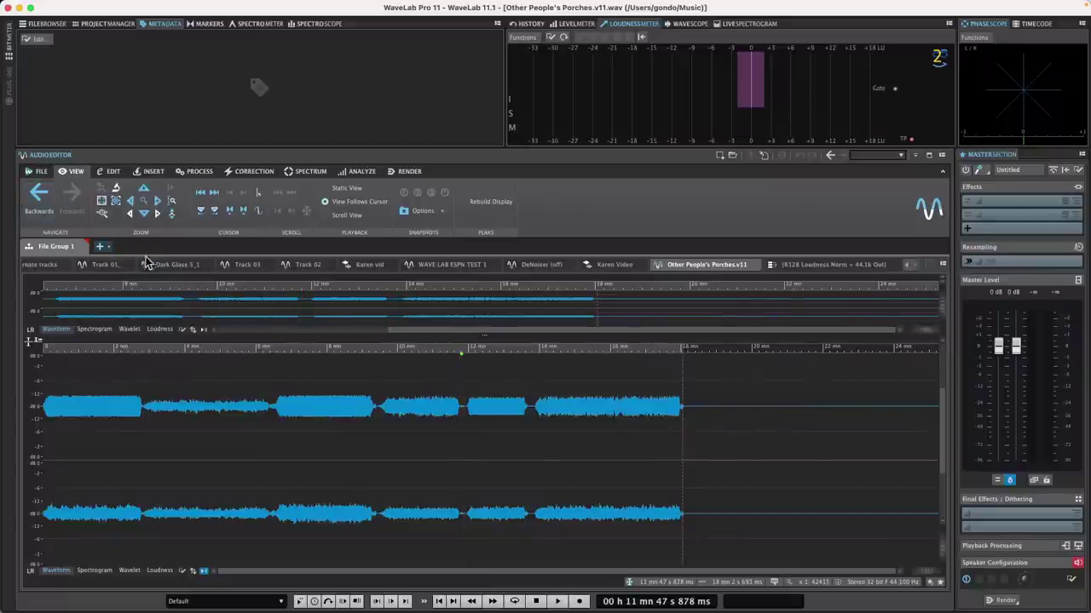
Step: Look through the Cats Alternate tracks, Track 01 and Dark Glass files, plus the File and Edit ribbons
left_click(41, 265)
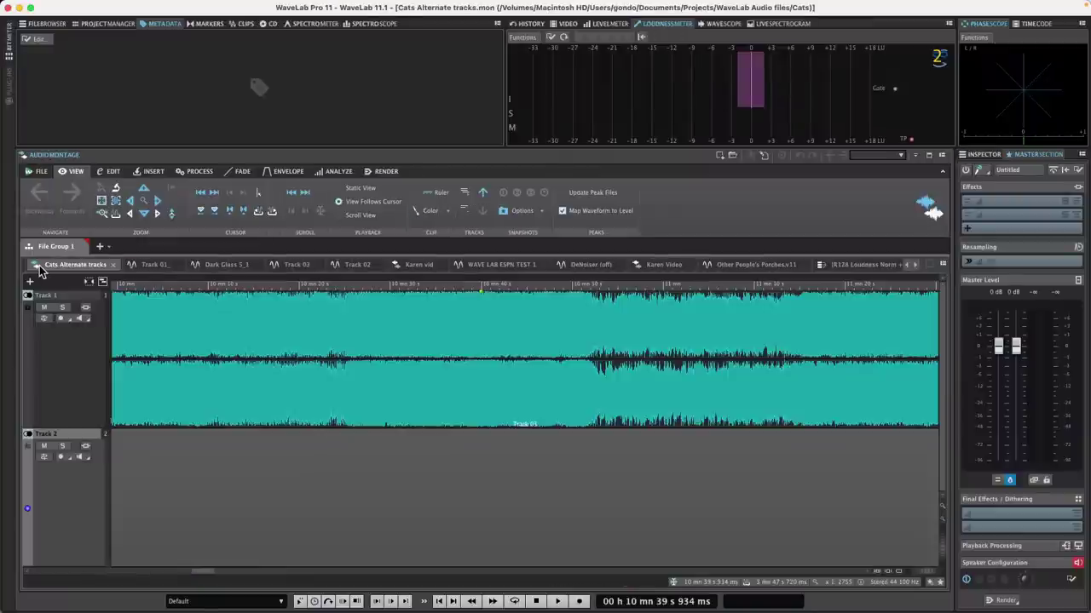
left_click(154, 265)
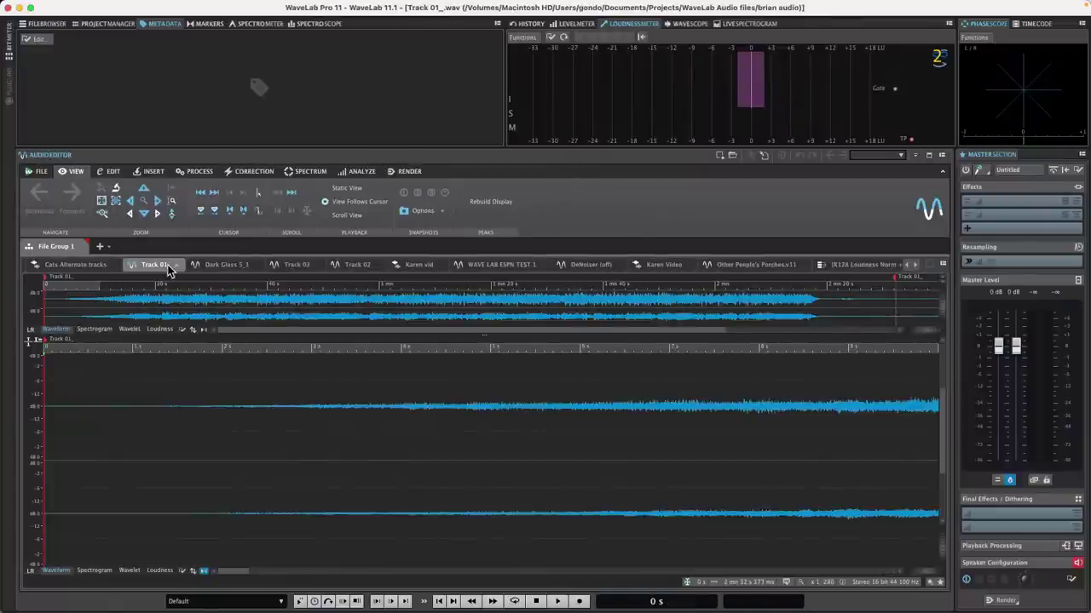
left_click(222, 265)
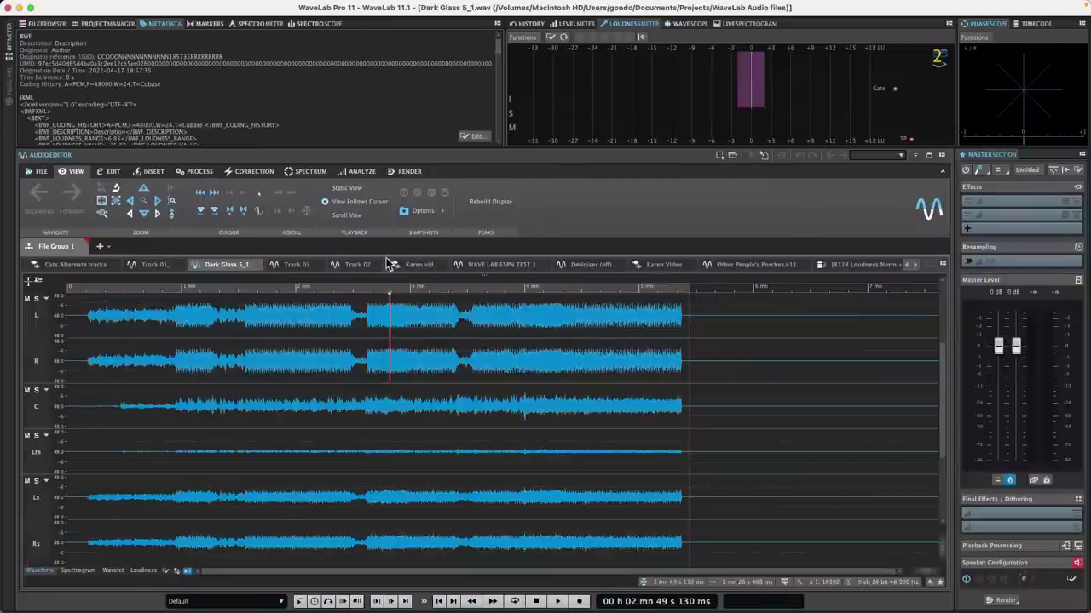
left_click(39, 173)
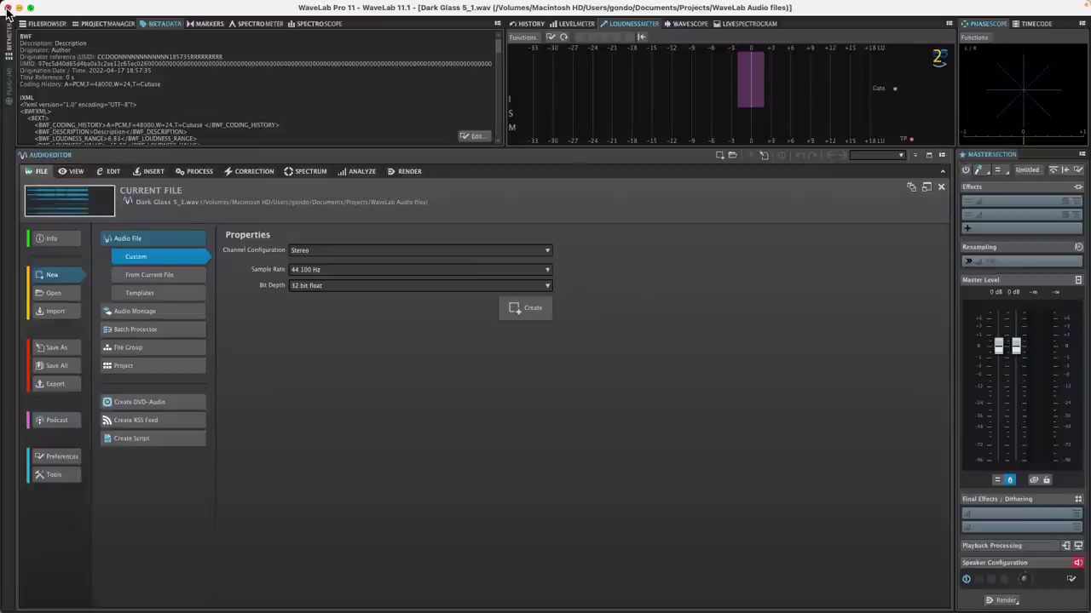
left_click(75, 175)
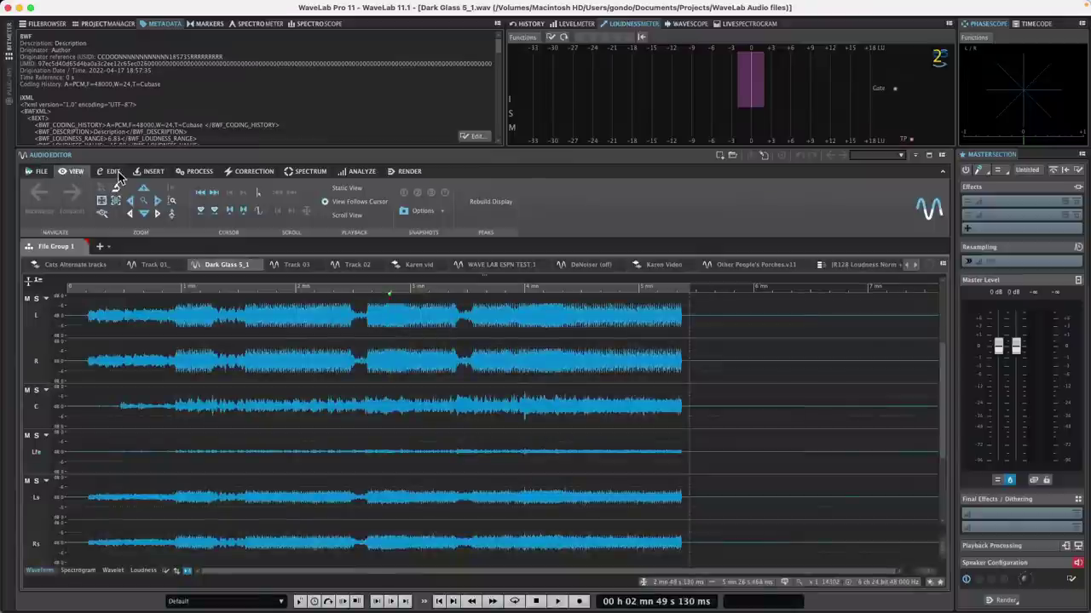
left_click(116, 175)
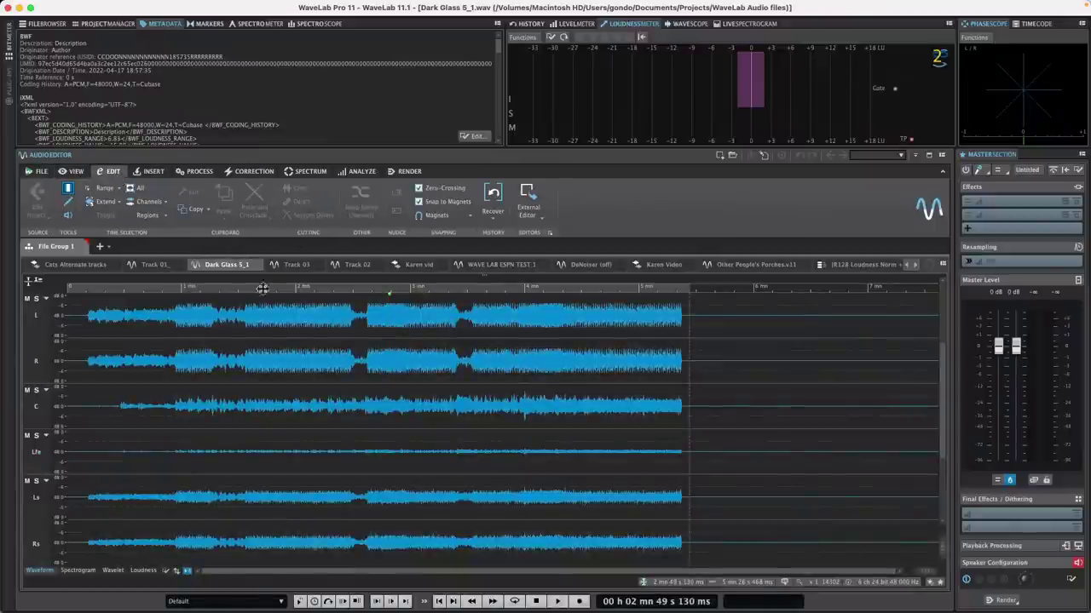
Step: Check Track 03 and Track 02, then set the Porches edit position near 13 mn 56 s
left_click(295, 265)
left_click(370, 265)
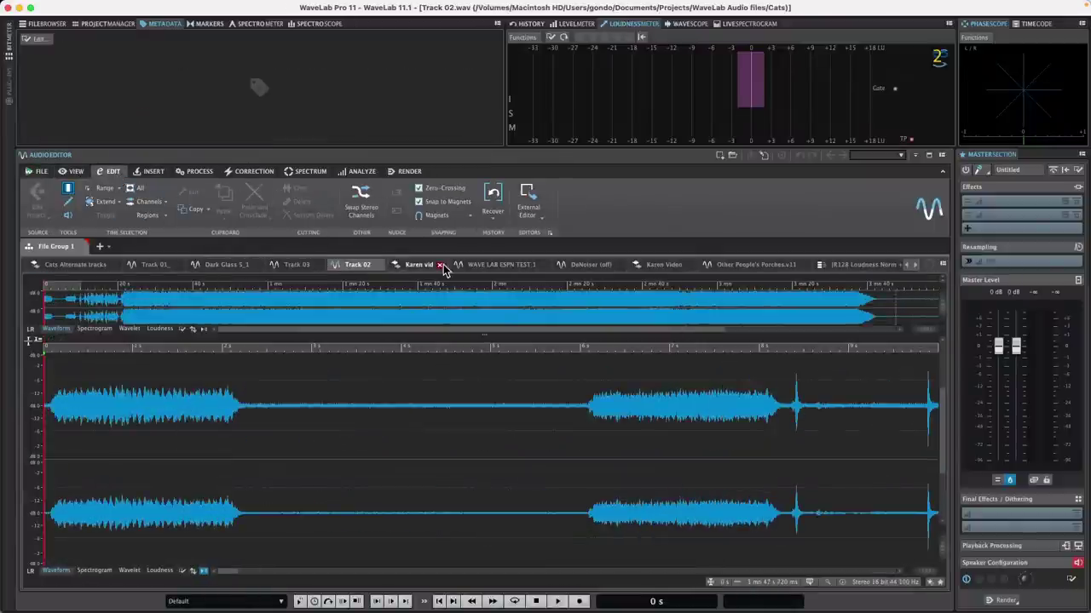
left_click(297, 265)
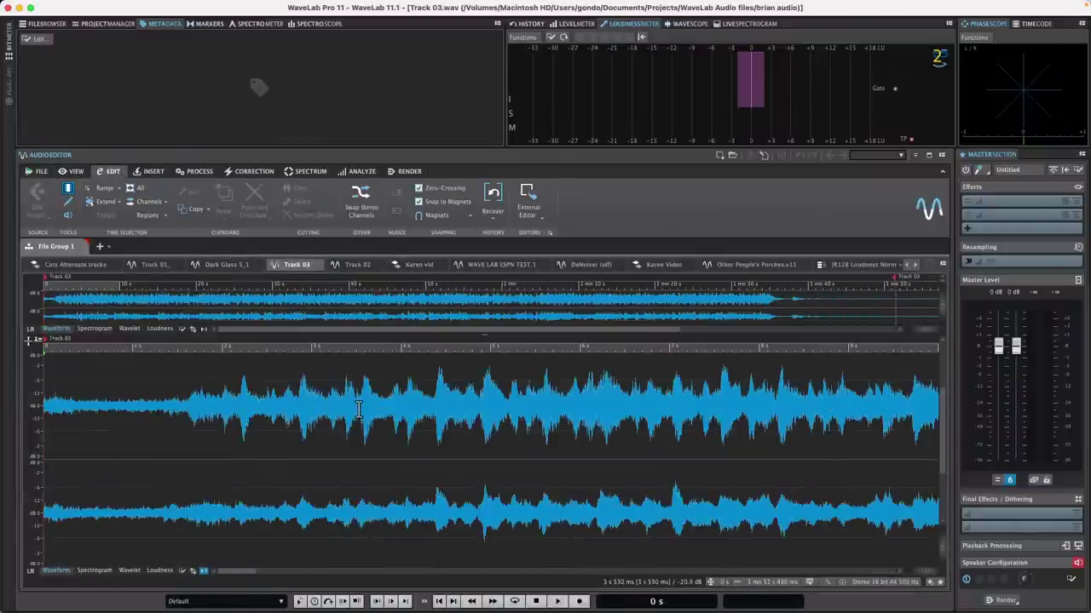
double_click(359, 409)
left_click(358, 409)
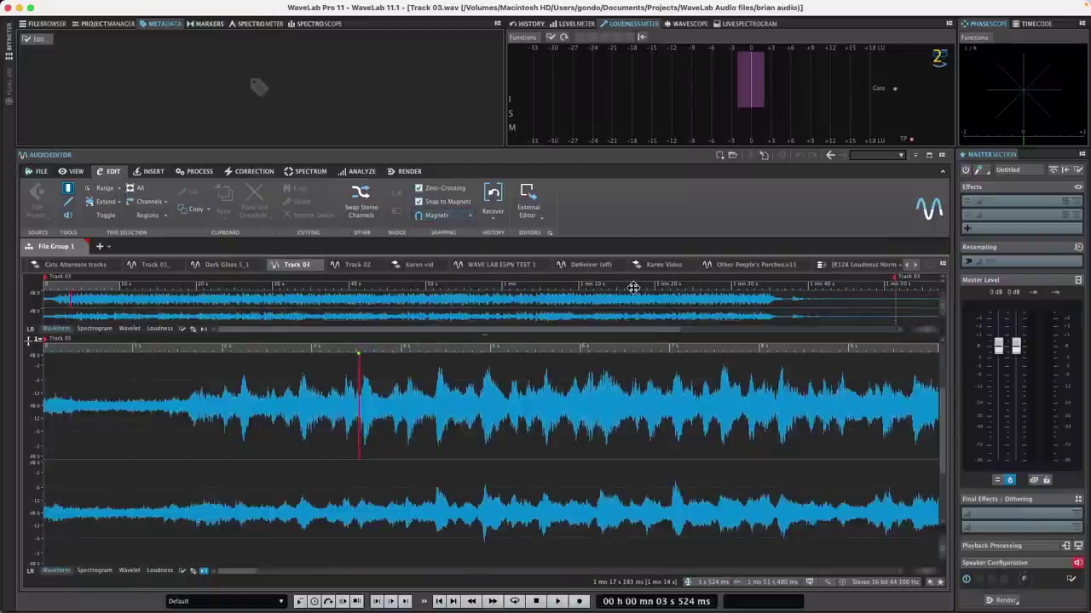
left_click(756, 265)
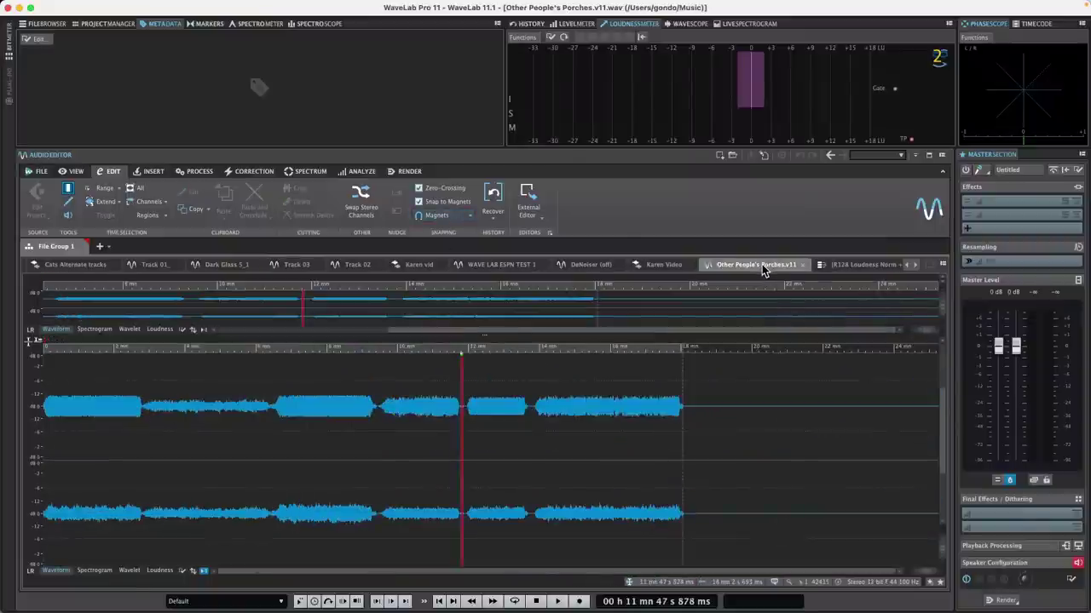
left_click(536, 346)
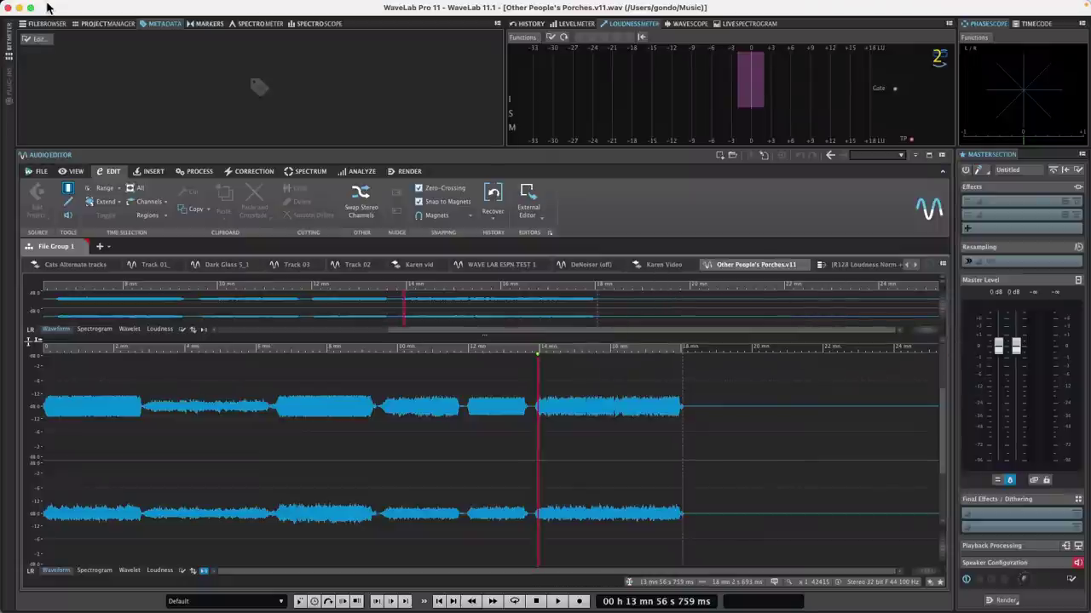
Step: Open the project browser via File > Open > Project > Browse
left_click(41, 171)
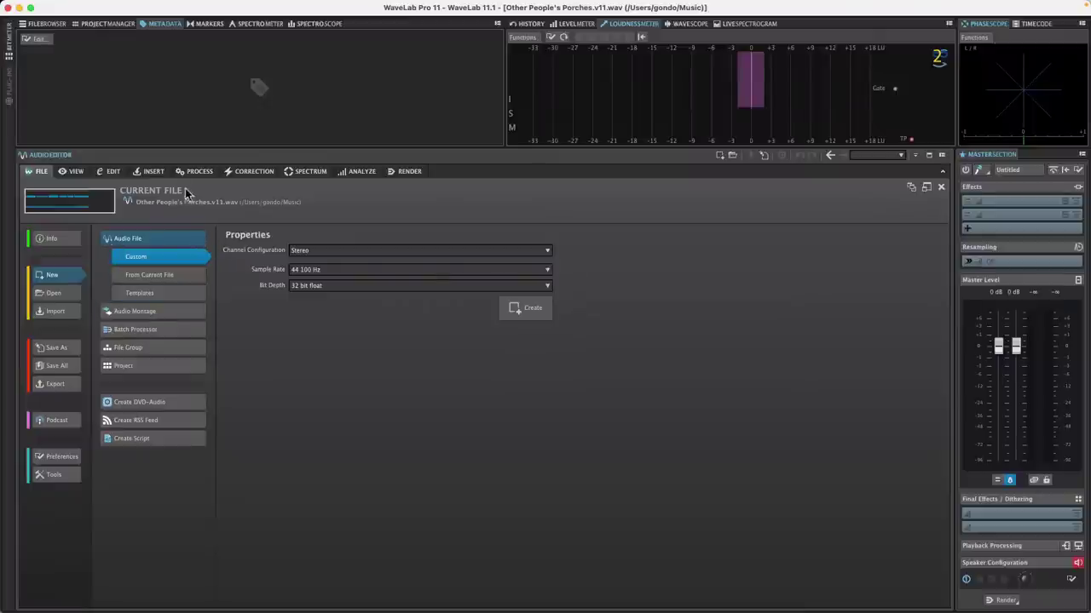
left_click(63, 293)
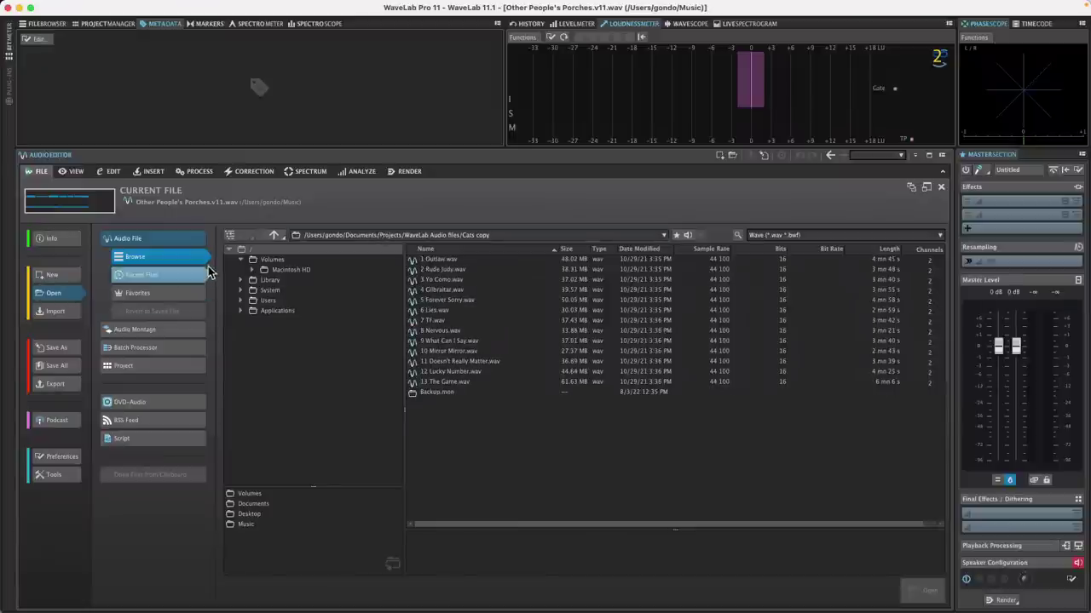
left_click(183, 285)
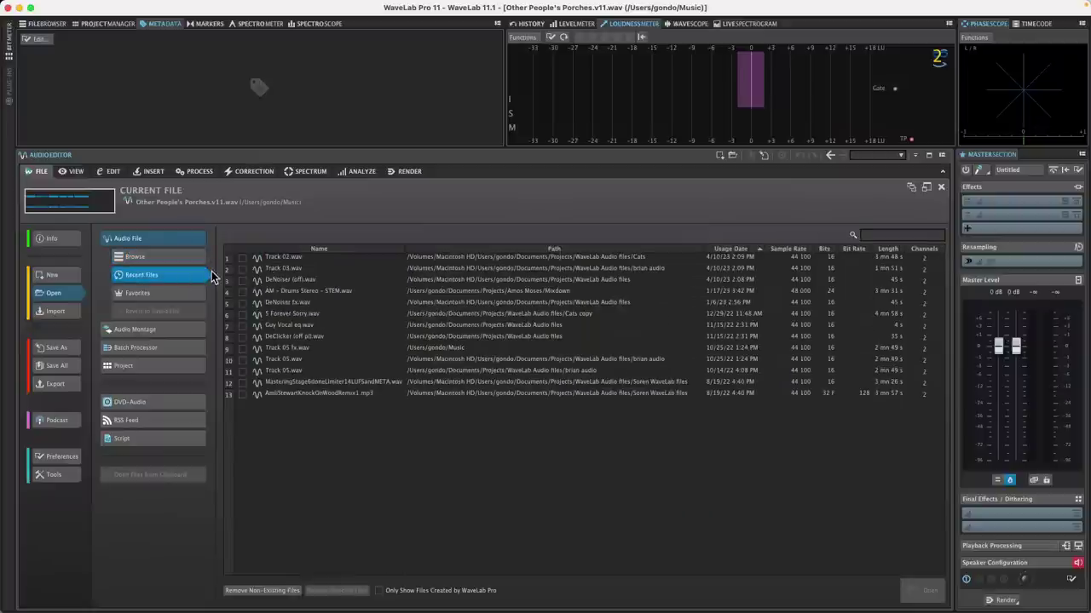
left_click(149, 367)
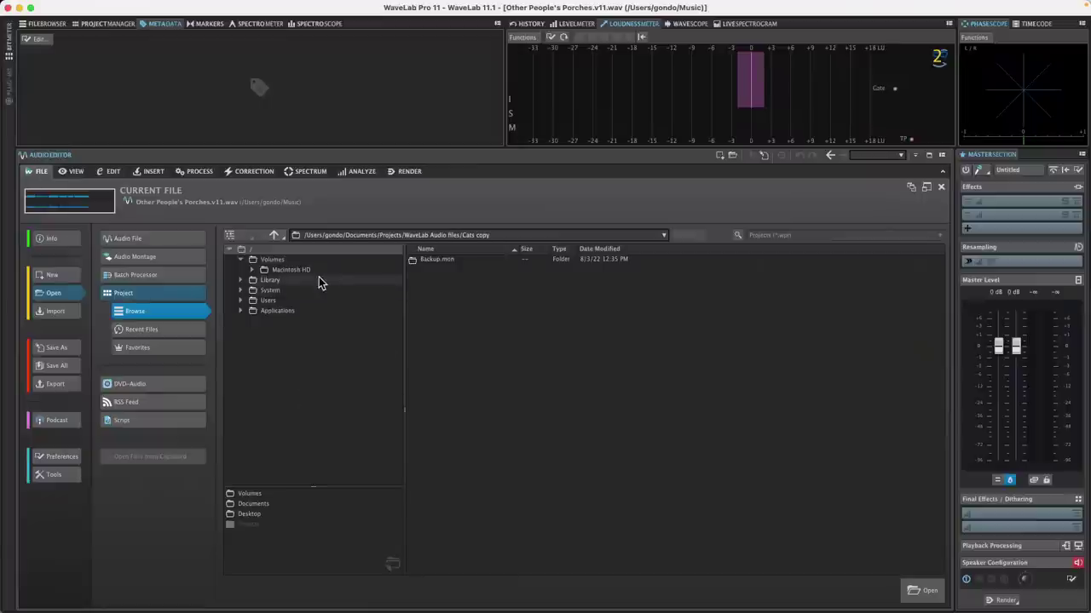
Step: Expand Macintosh HD, Users, the home folder and Documents in the browser tree
left_click(282, 270)
left_click(252, 270)
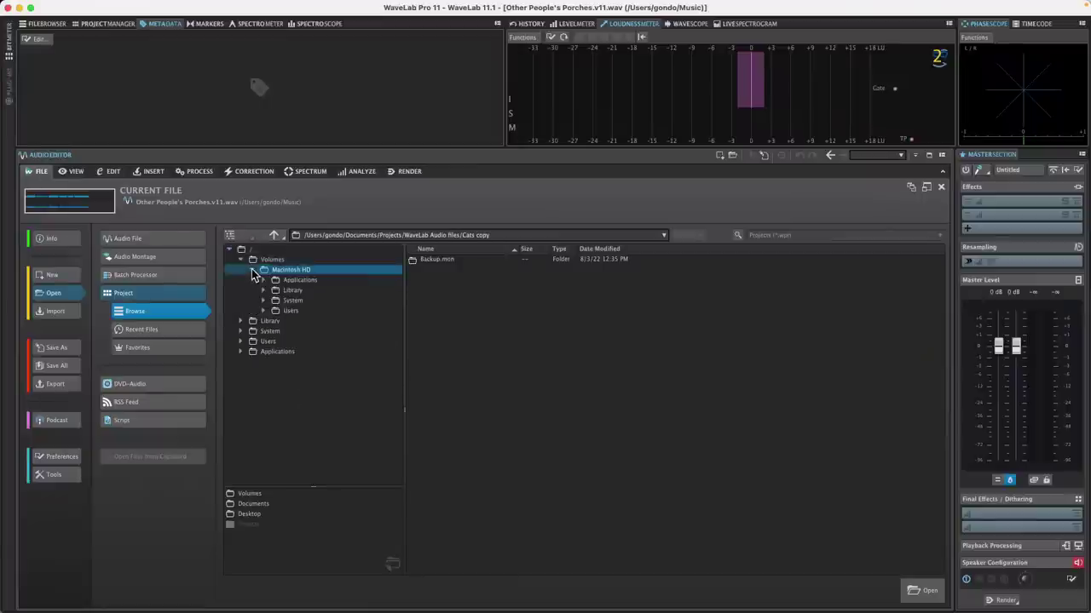
left_click(263, 311)
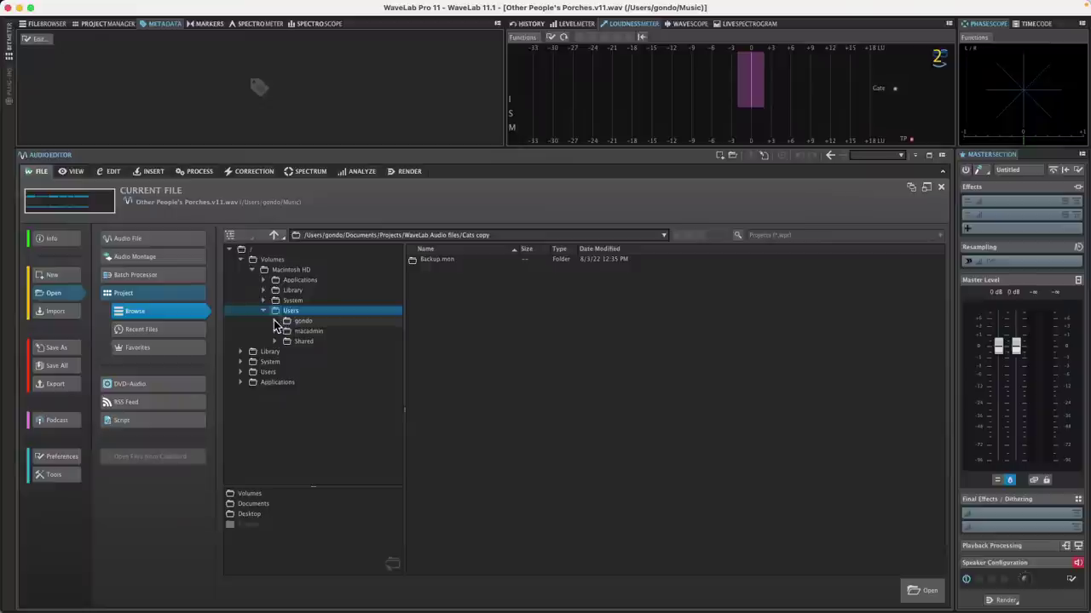
left_click(274, 321)
left_click(288, 352)
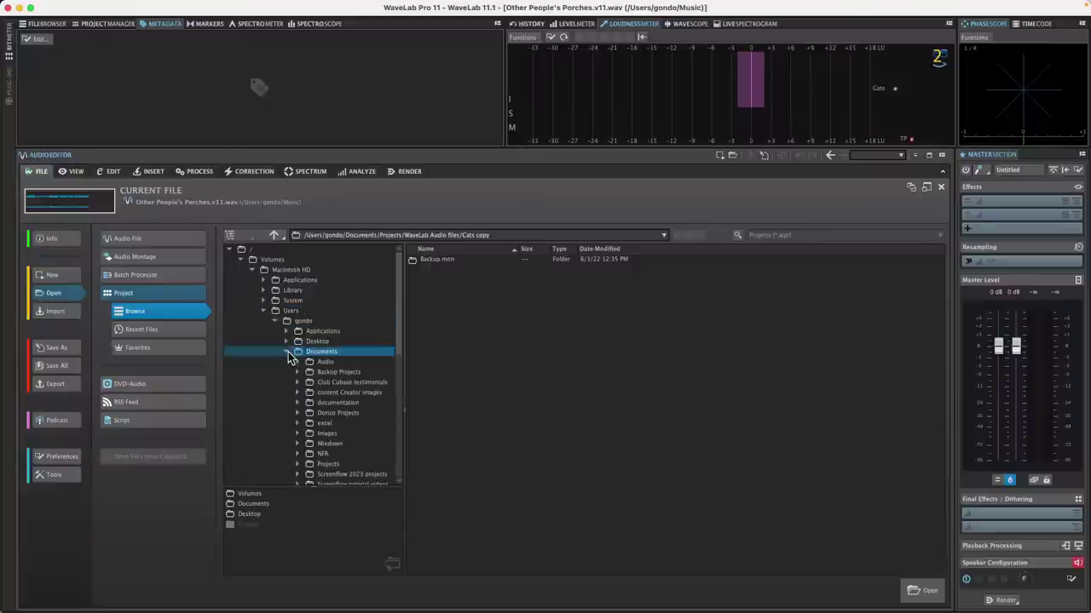
scroll(353, 410, "down", 1)
scroll(353, 410, "down", 10)
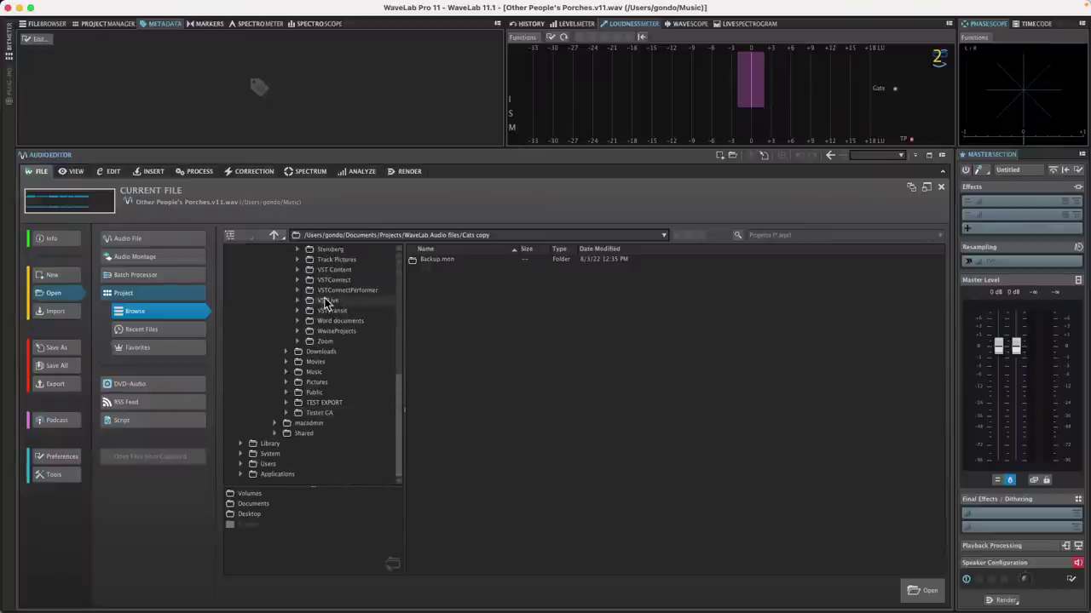
scroll(332, 316, "up", 3)
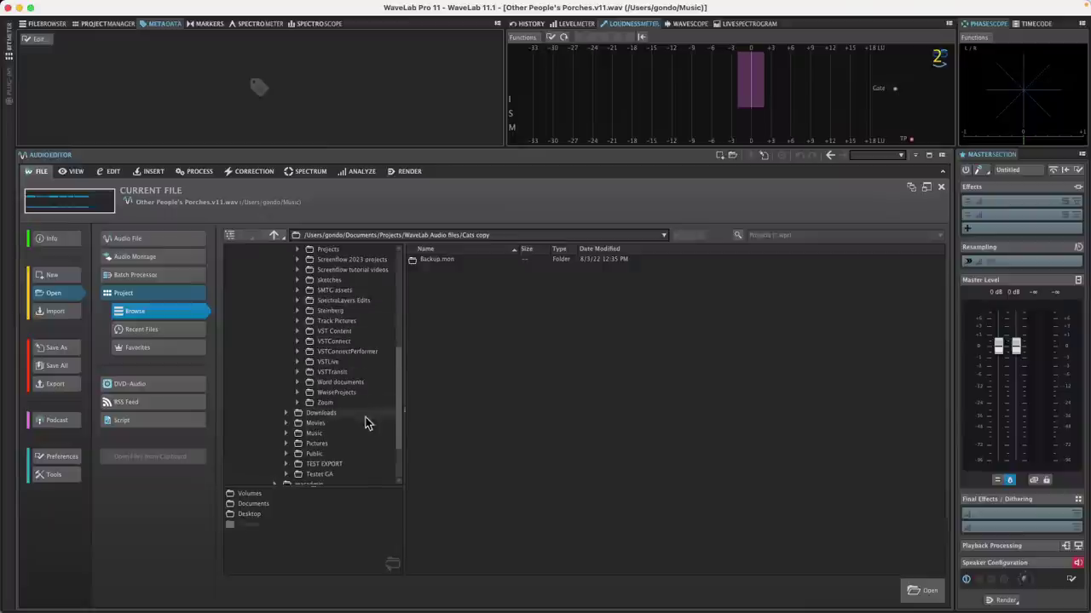
scroll(352, 379, "up", 3)
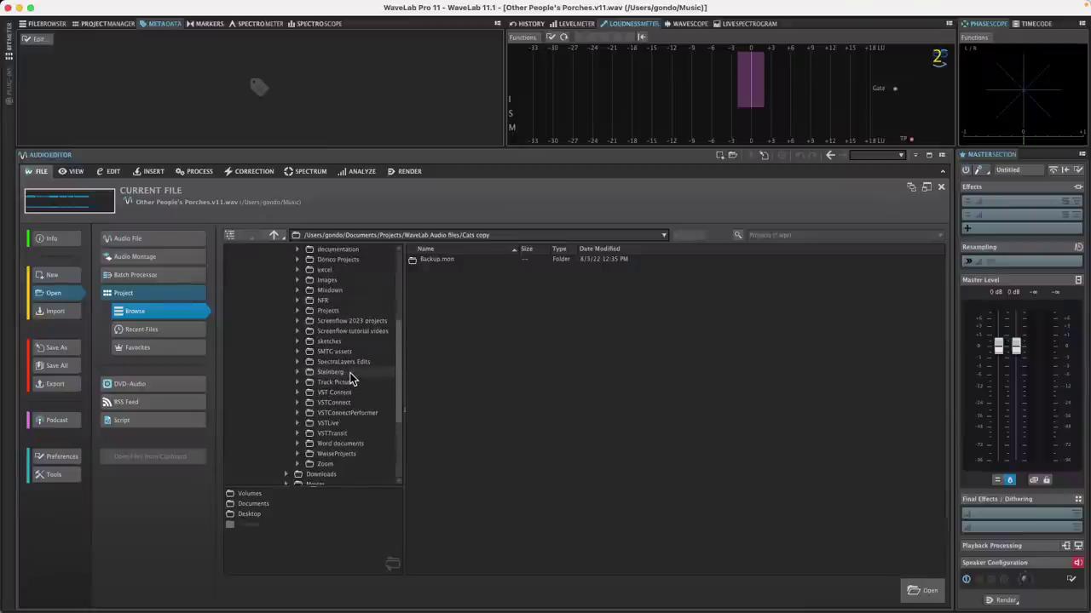
Step: Expand the Projects folder and open its WaveLab Audio files subfolder
left_click(298, 310)
scroll(341, 367, "down", 3)
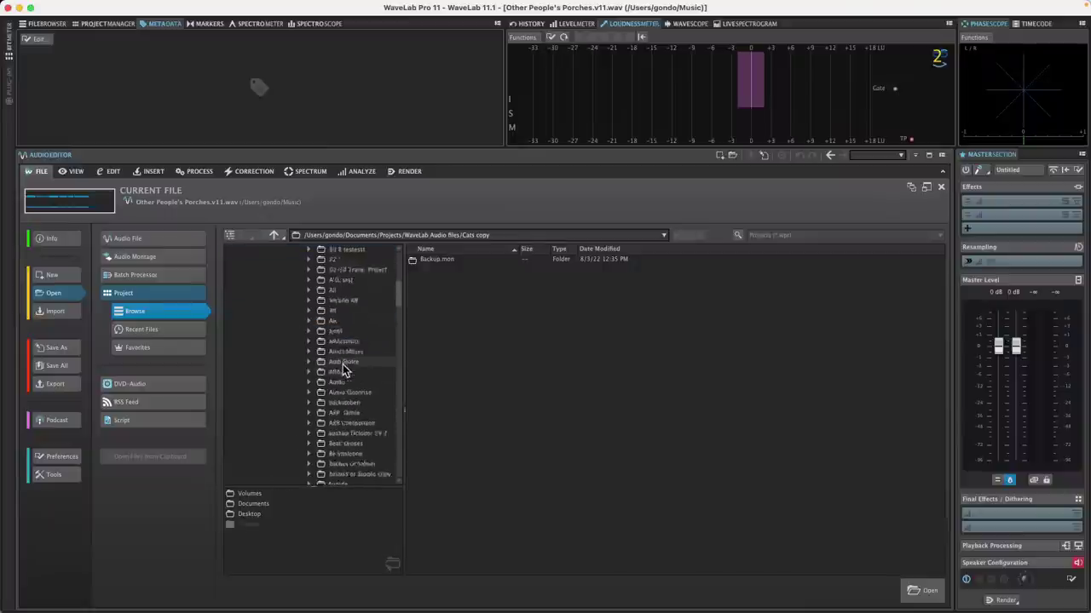
scroll(342, 366, "down", 10)
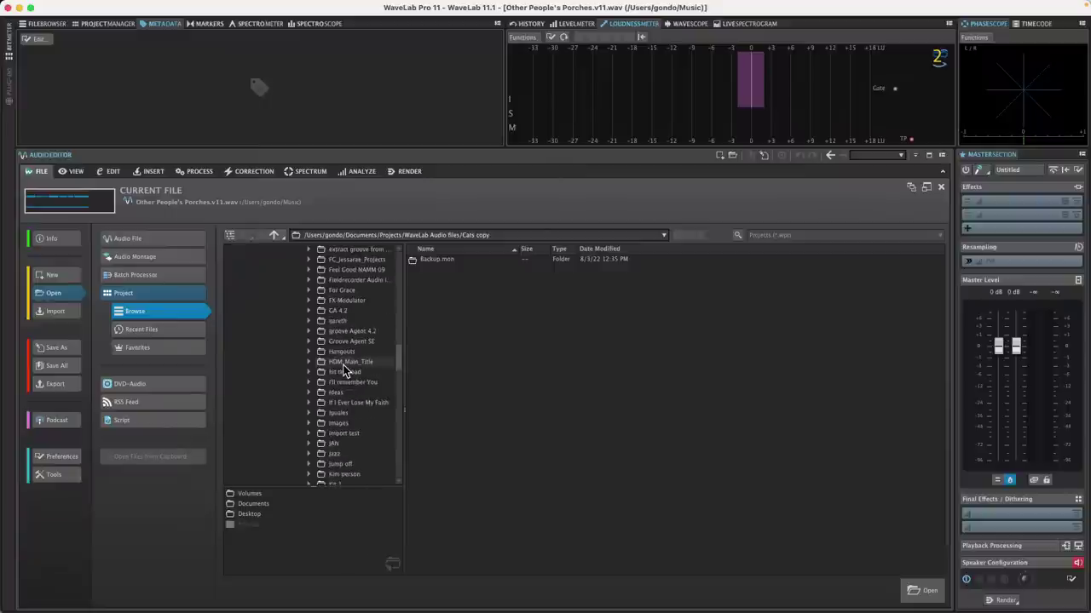
scroll(343, 366, "down", 5)
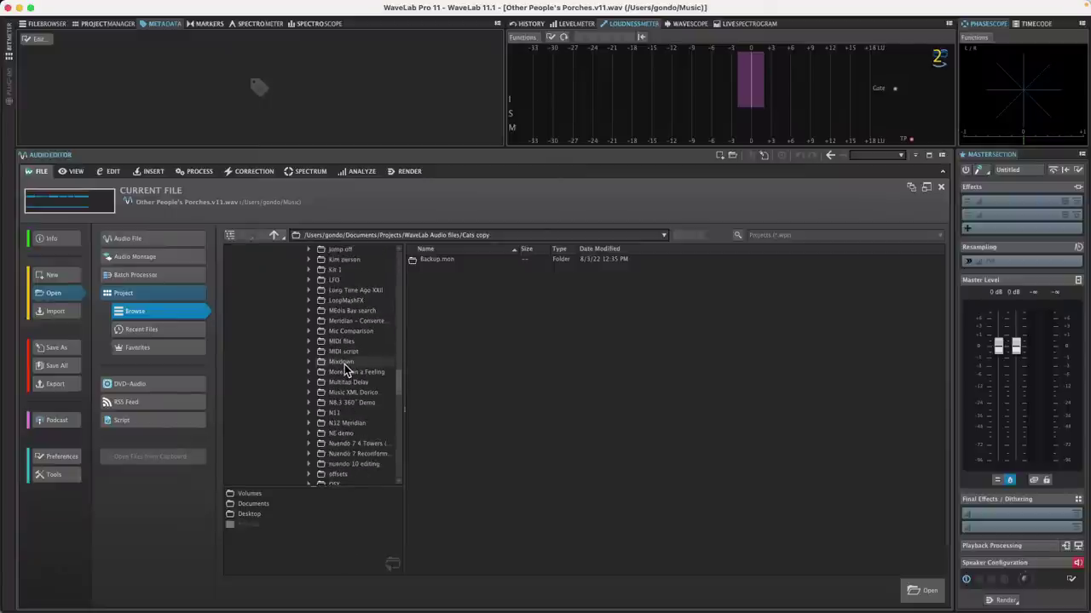
scroll(345, 367, "down", 15)
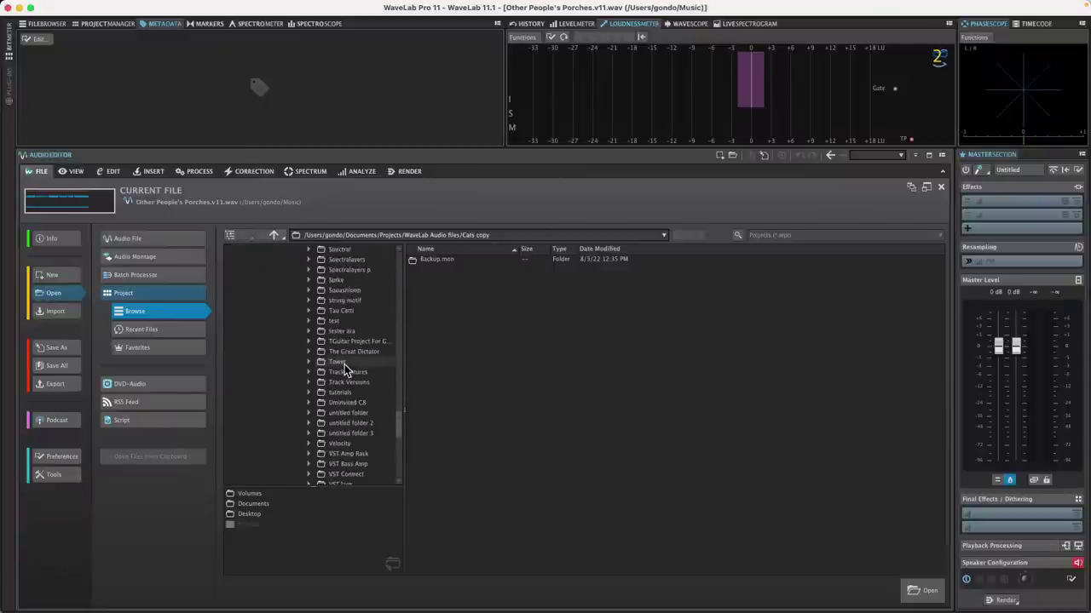
scroll(345, 367, "down", 4)
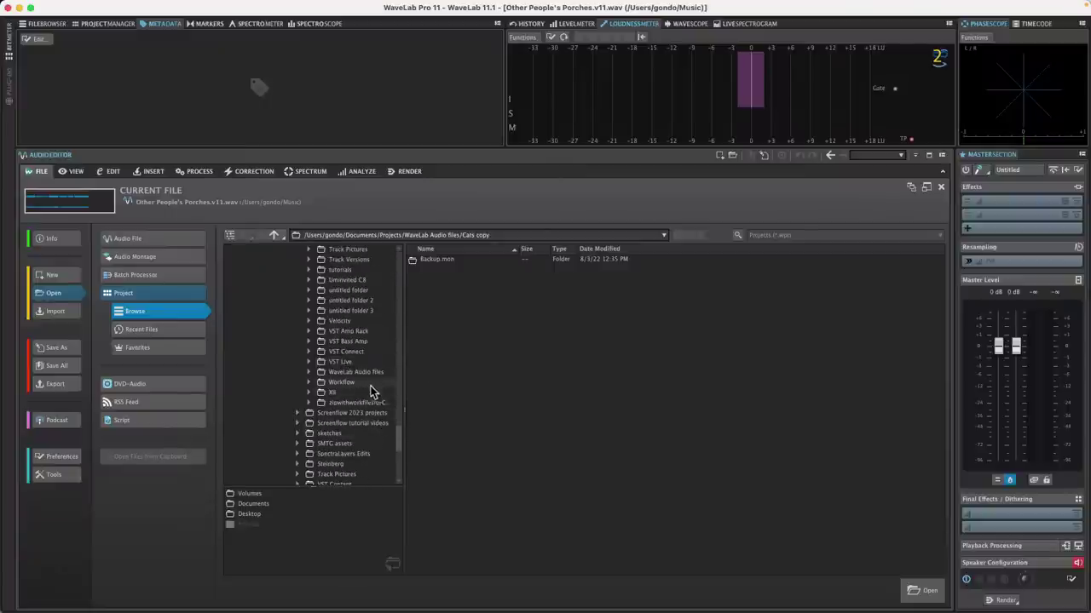
left_click(365, 375)
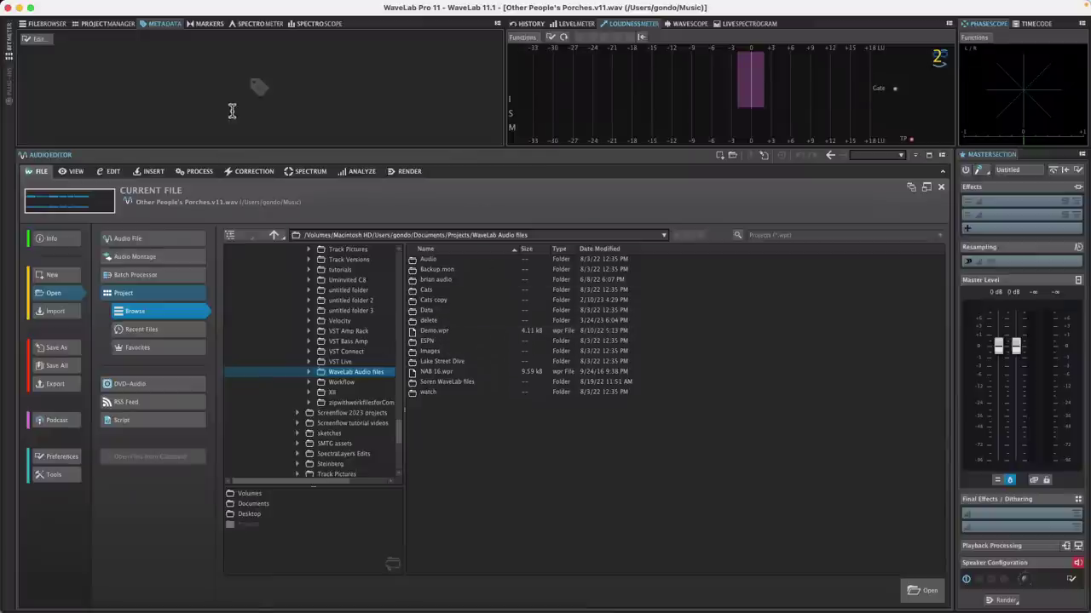
Step: Quit WaveLab without saving the modified montage
left_click(10, 8)
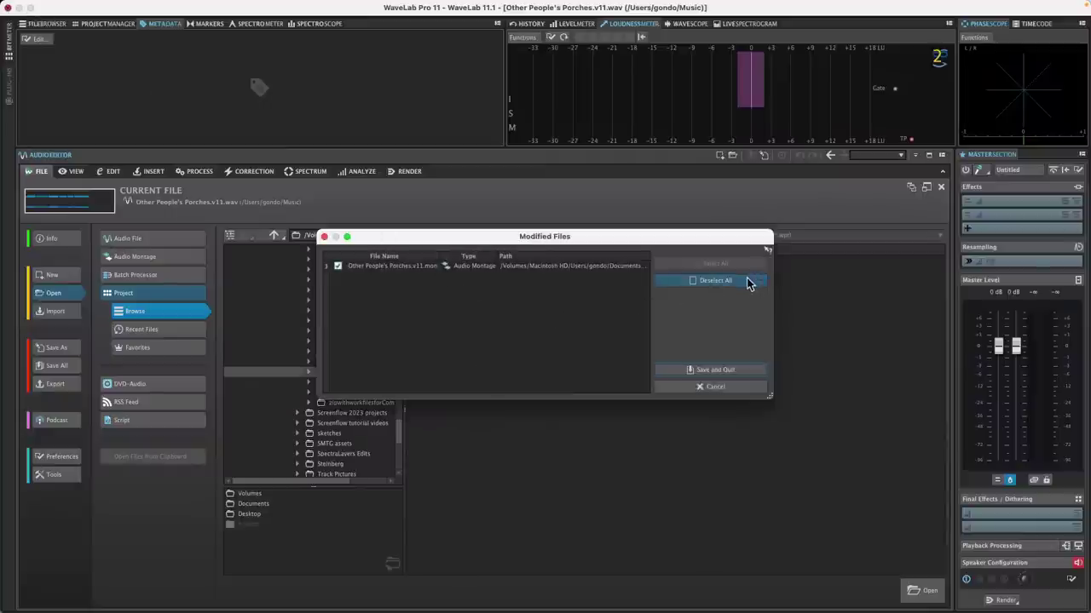
left_click(747, 283)
left_click(732, 373)
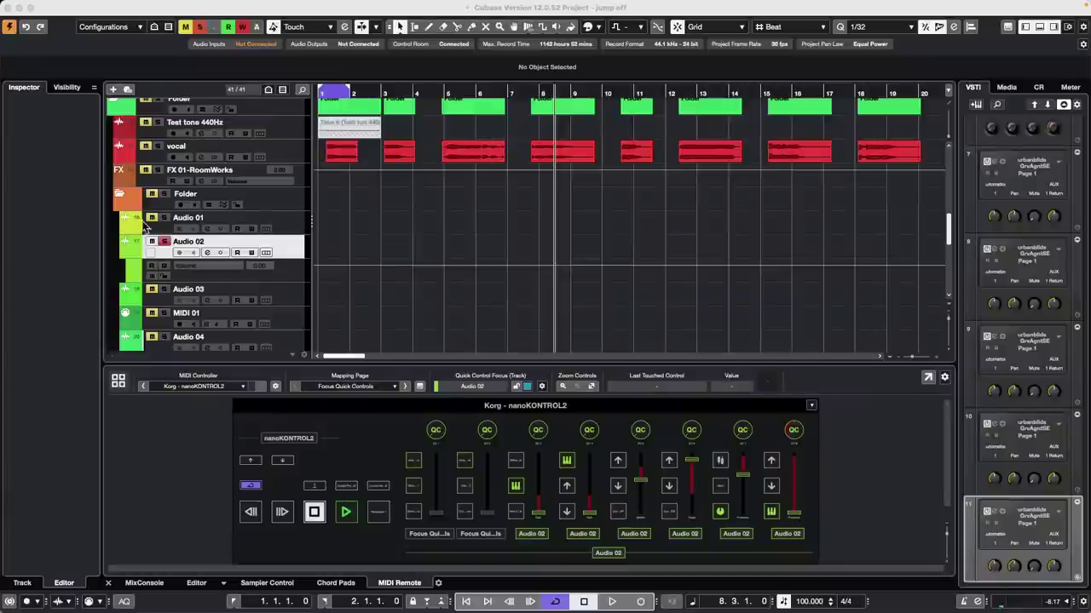
Step: Relaunch WaveLab Pro from the Dock and reopen the recent Other People's Porches.v11.wav
mouse_move(281, 610)
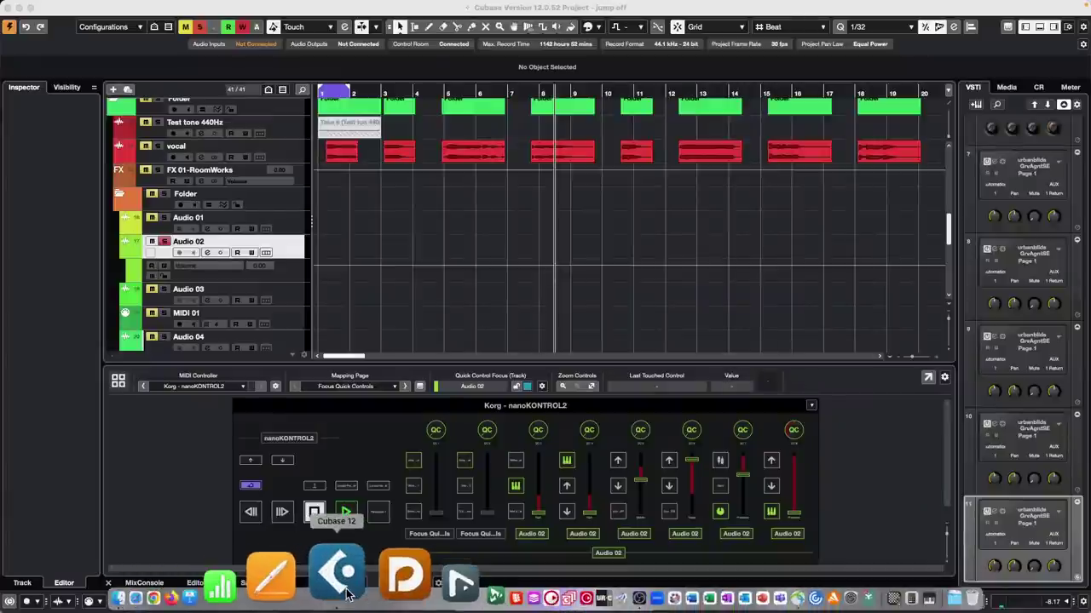
left_click(404, 586)
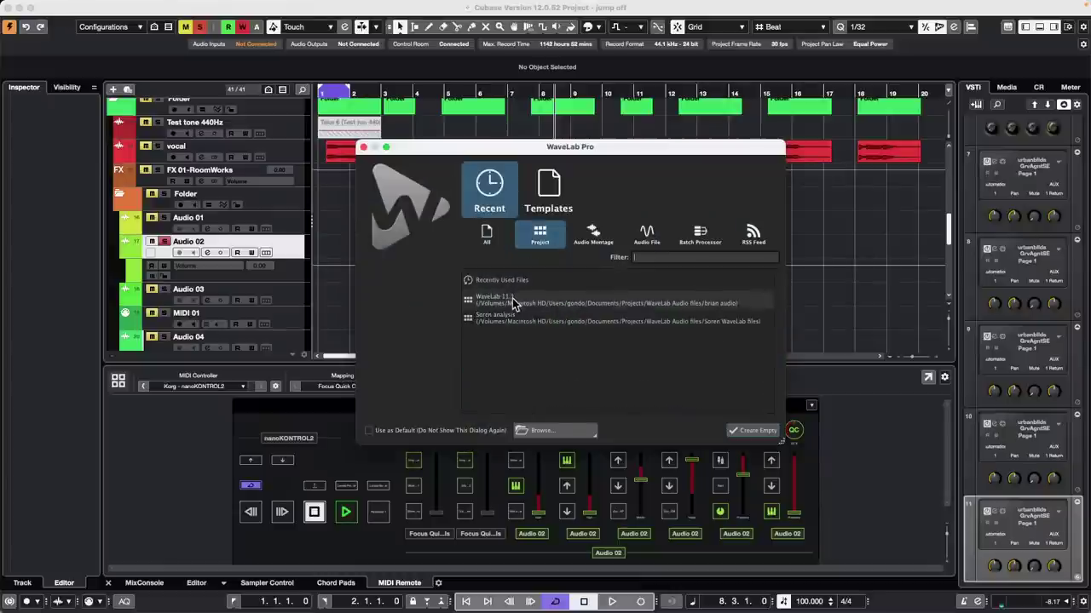
double_click(512, 299)
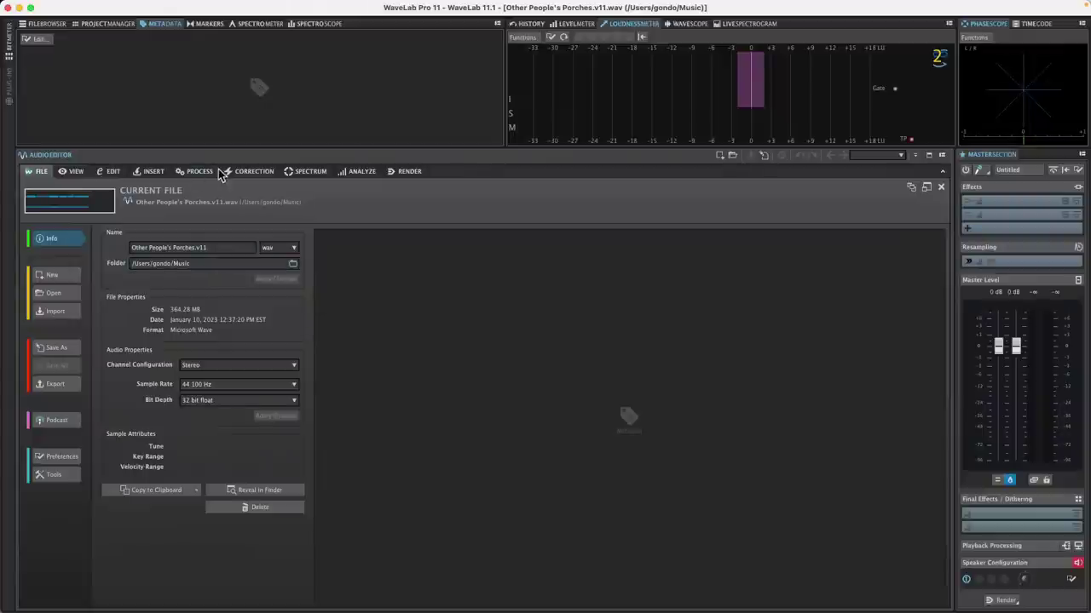
Step: Switch to the Cats Alternate tracks montage and zoom out to show all clips
left_click(111, 171)
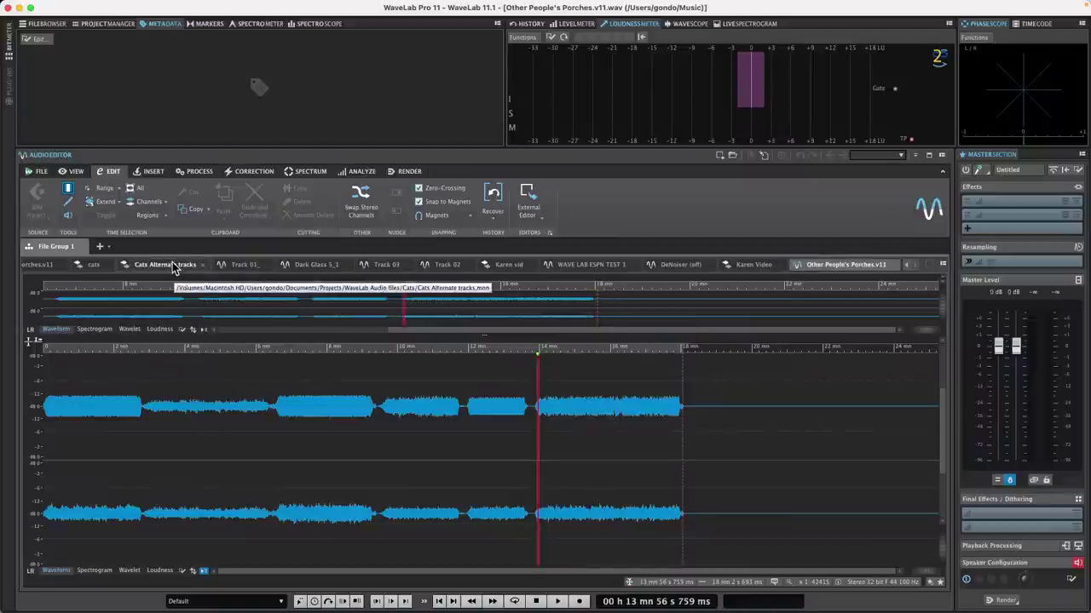
left_click(173, 265)
left_click_drag(246, 284, 247, 255)
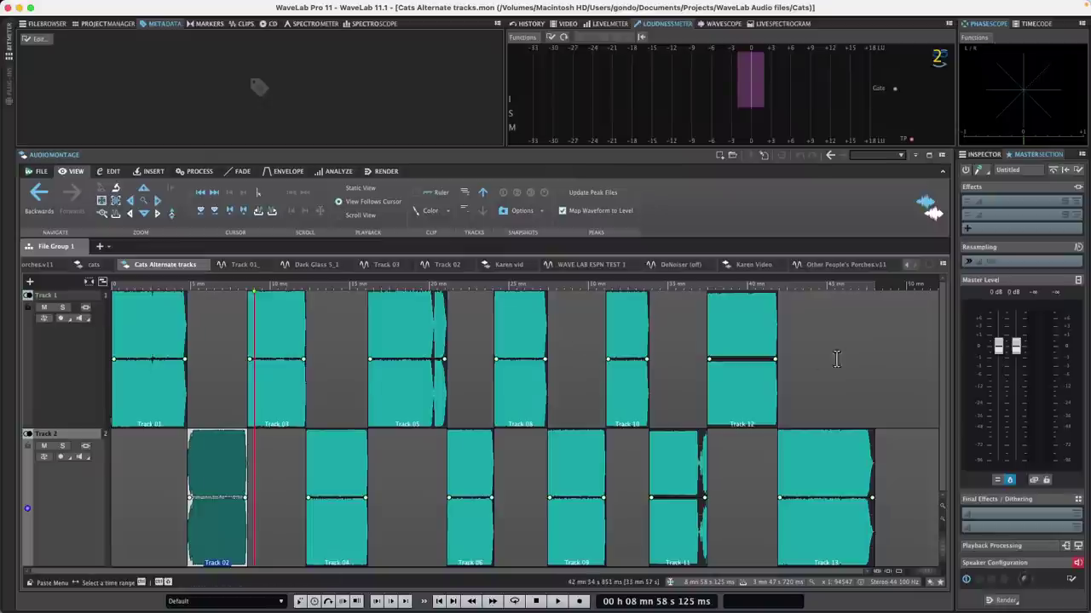
Step: Select the Track 2 clips: Track 13, 11, 09, 06, 04 and 02
right_click(910, 529)
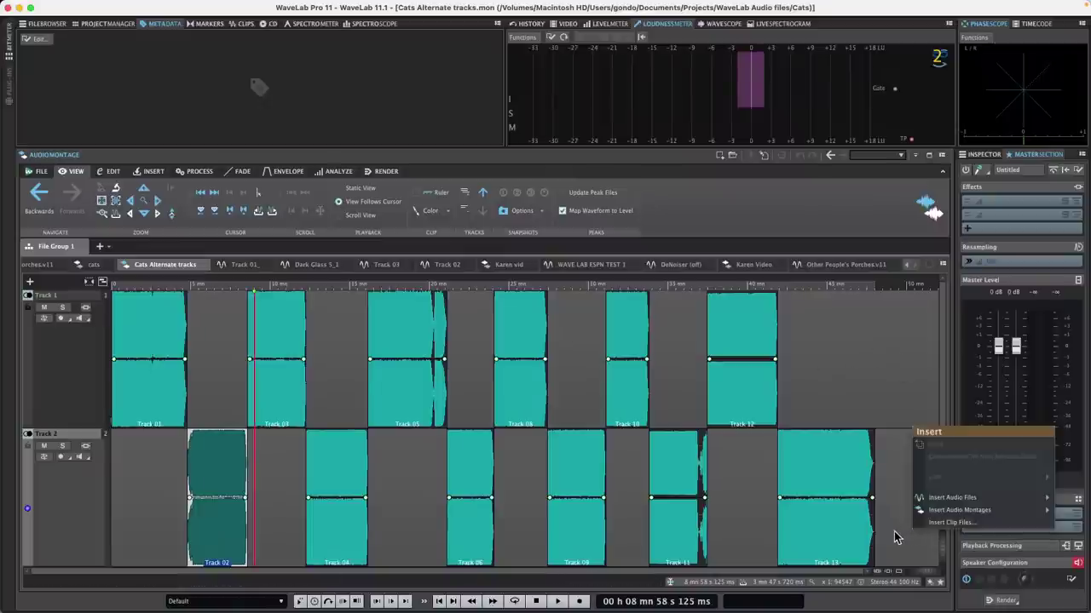
left_click(852, 540)
left_click(831, 542)
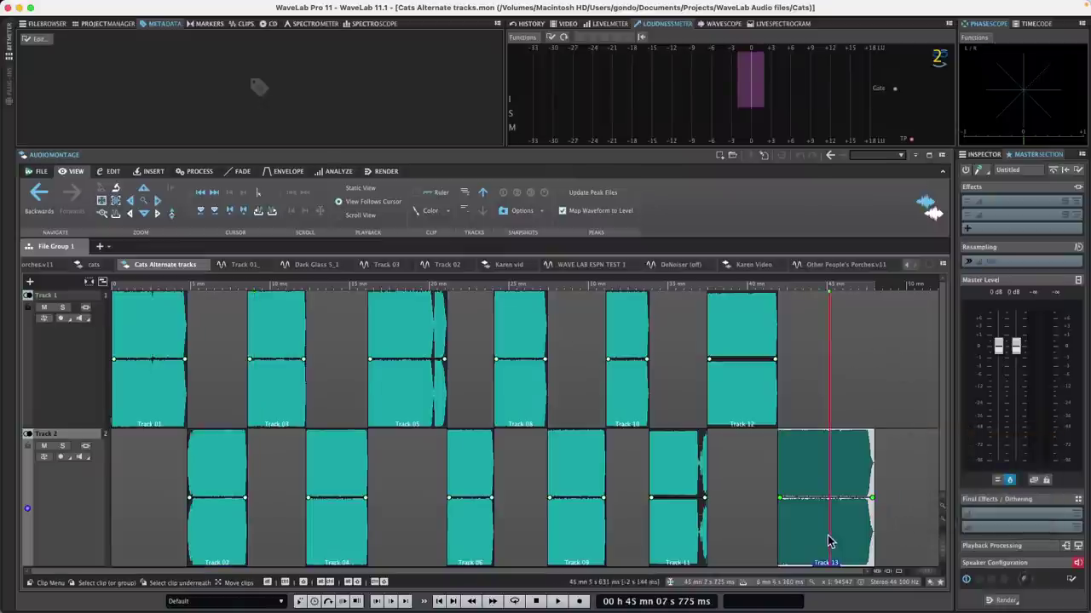
left_click(656, 527, "shift")
left_click(582, 527, "shift")
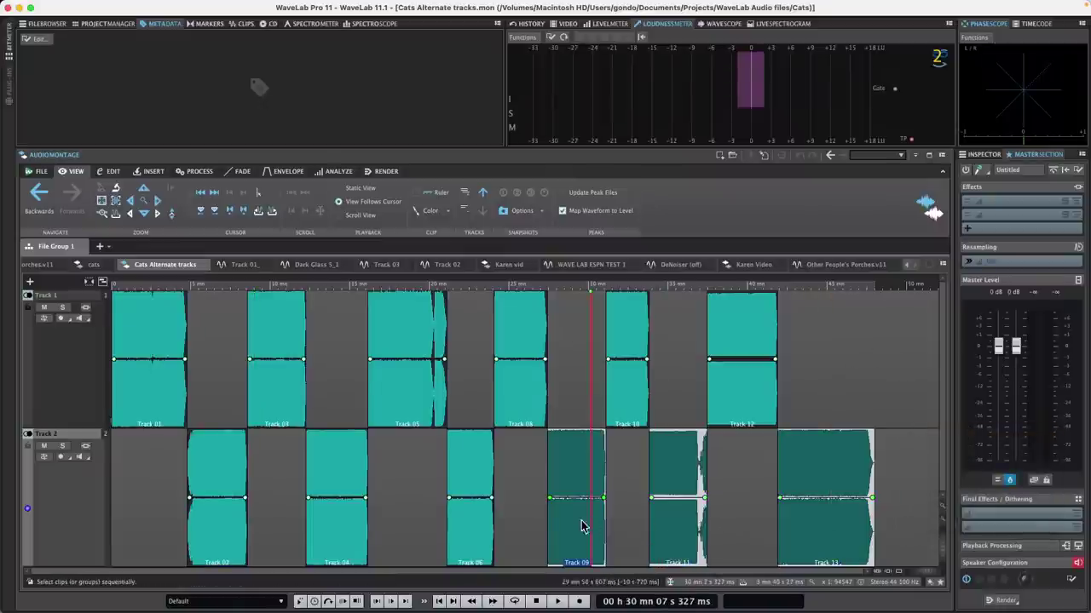
left_click(471, 520, "shift")
left_click(346, 518, "shift")
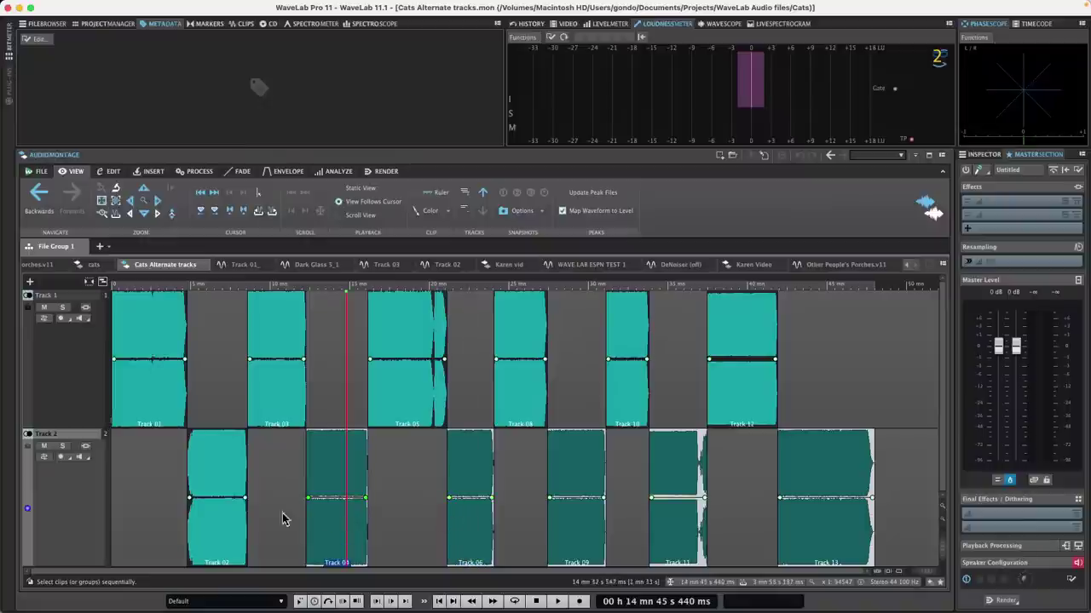
left_click(229, 520, "shift")
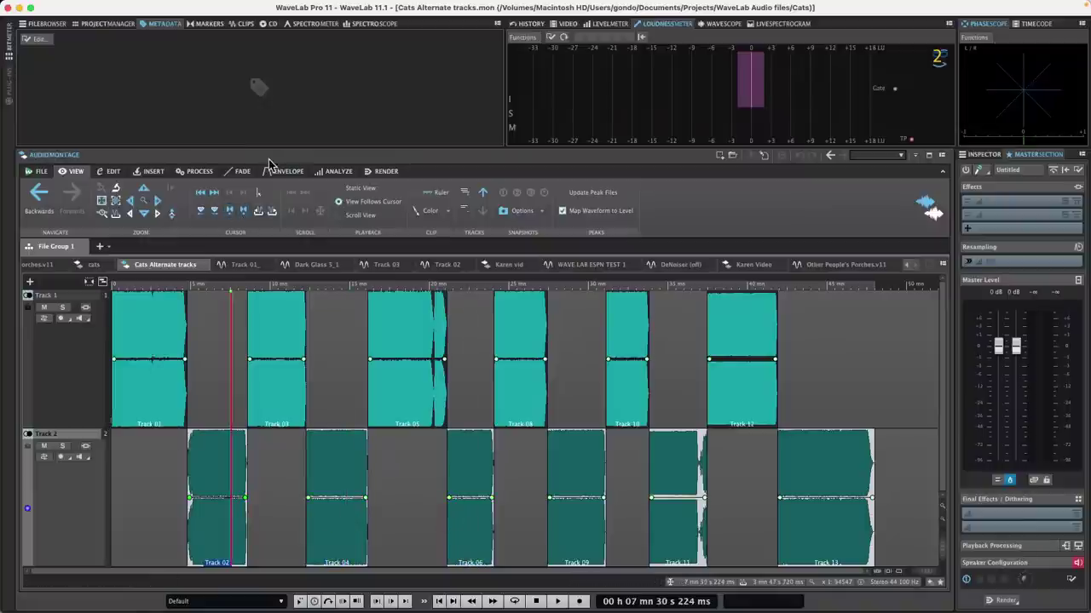
Step: Reset the selected clips' Volume/Fades envelopes to 0 dB
left_click(294, 173)
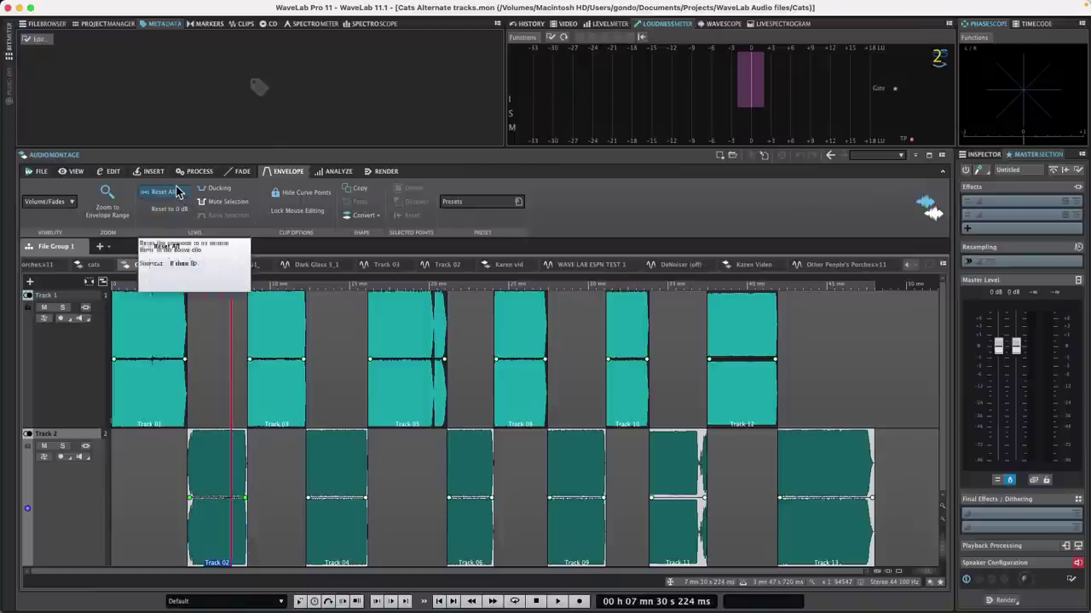
left_click(73, 202)
left_click(45, 227)
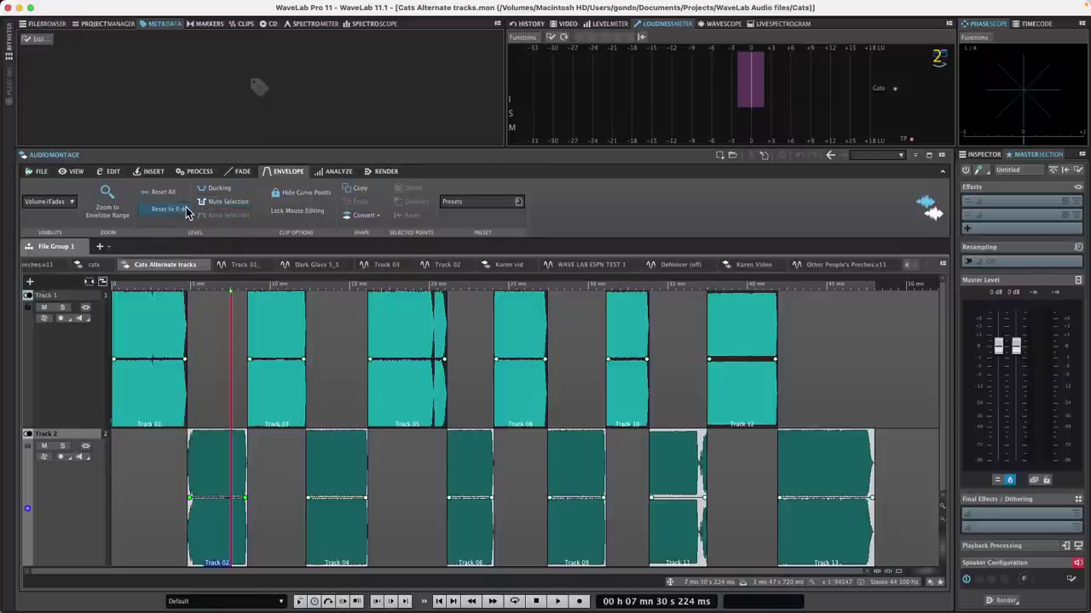
left_click(169, 211)
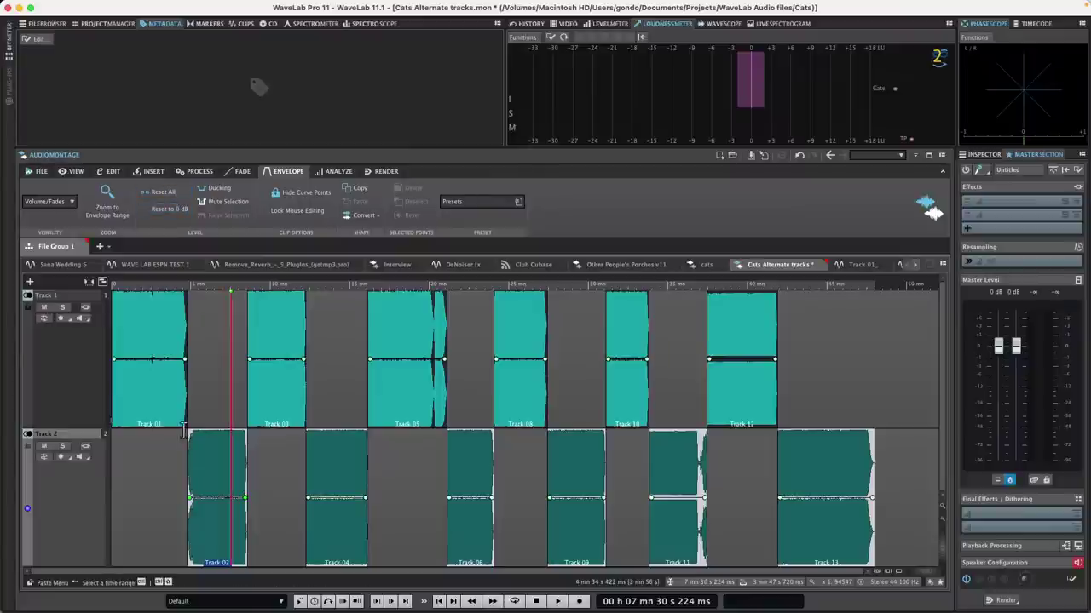
Step: Lower the Track 02 clip to about -2.7 dB and Track 04 to about -3.2 dB
left_click_drag(218, 498, 220, 521)
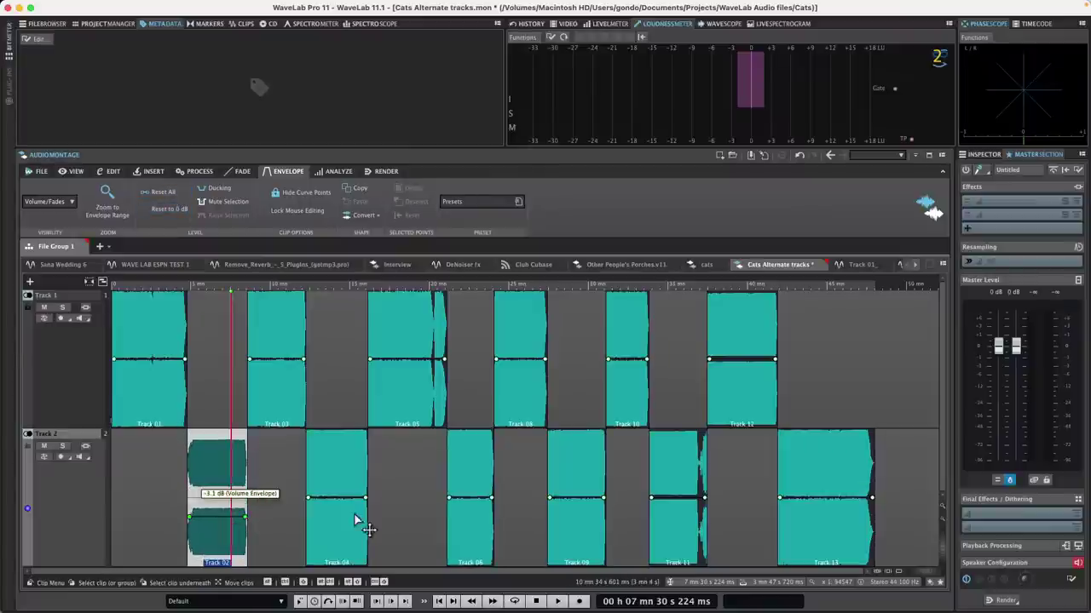
left_click_drag(355, 499, 349, 522)
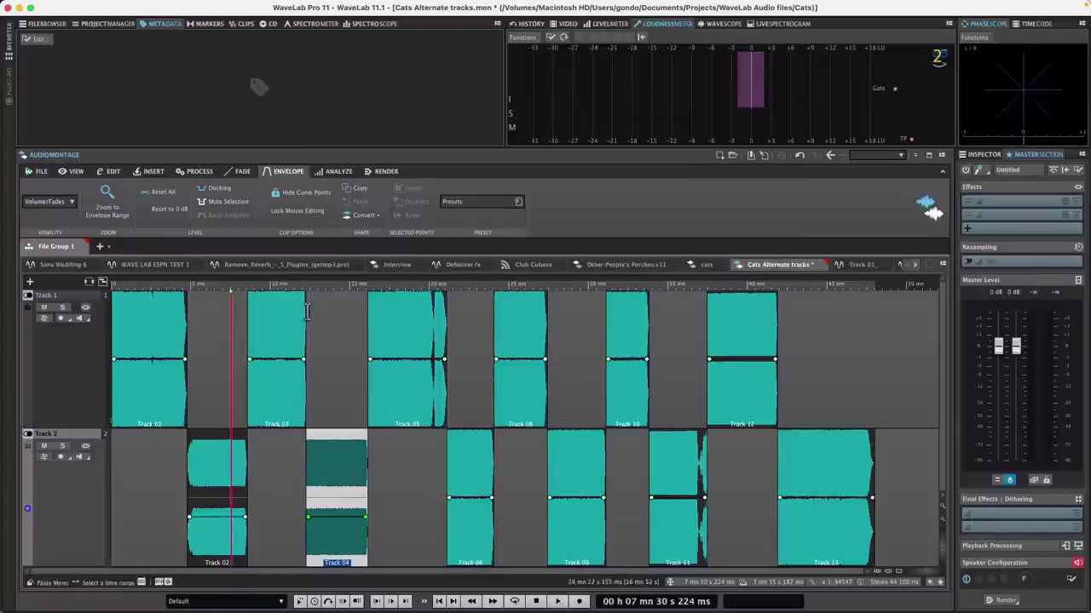
left_click(111, 171)
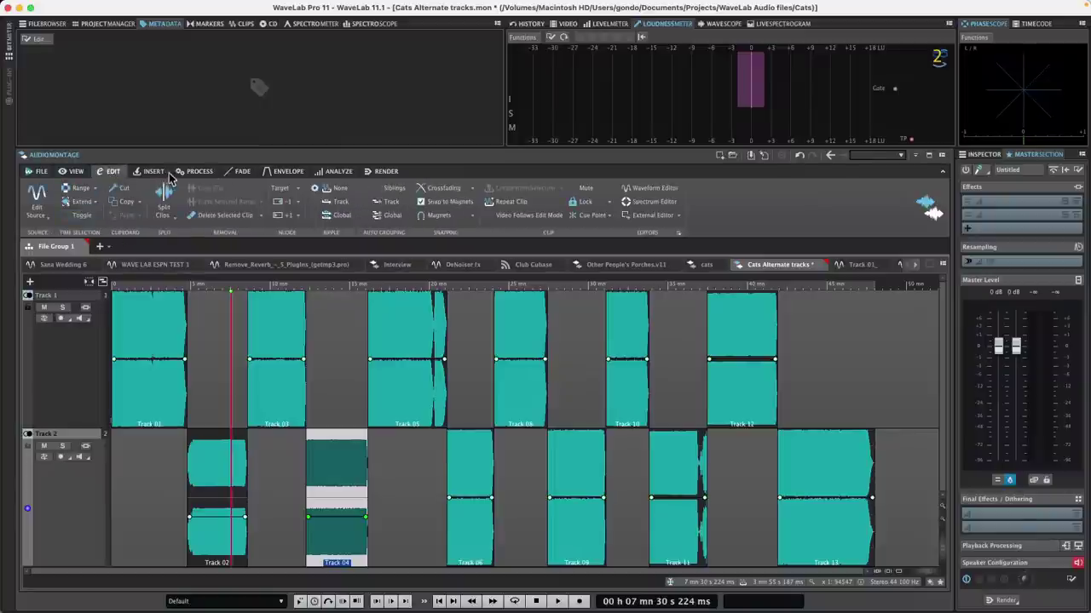
left_click(196, 171)
left_click(41, 203)
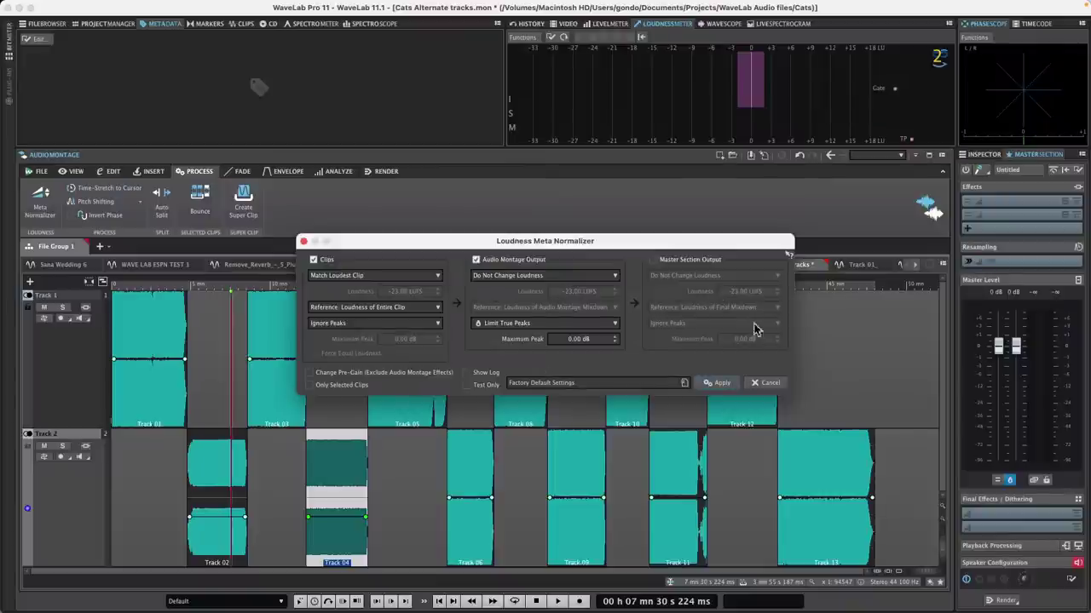
left_click_drag(663, 244, 558, 348)
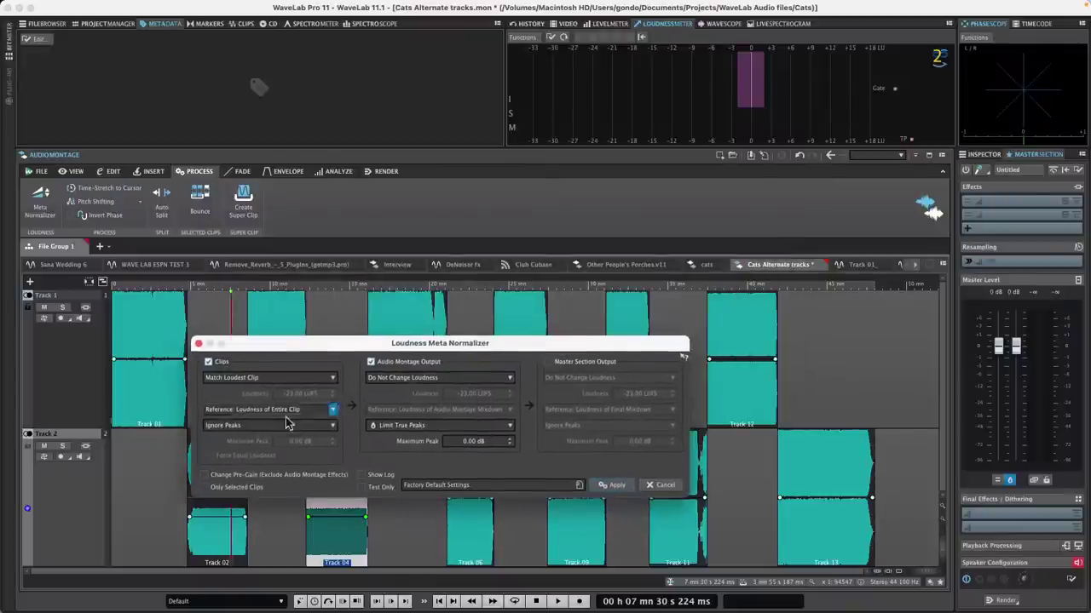
left_click(310, 380)
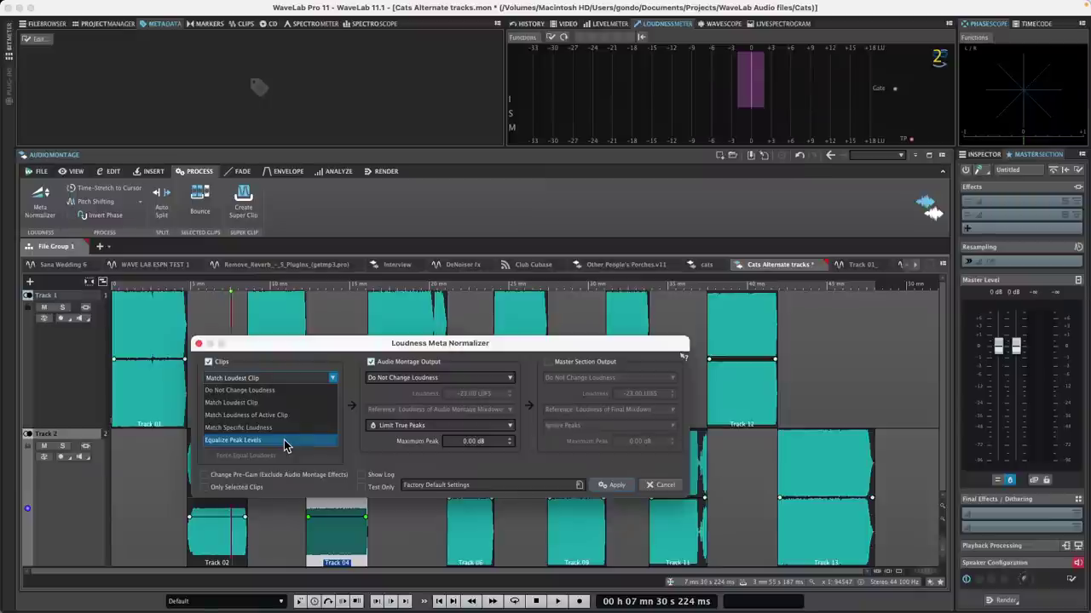
left_click(315, 346)
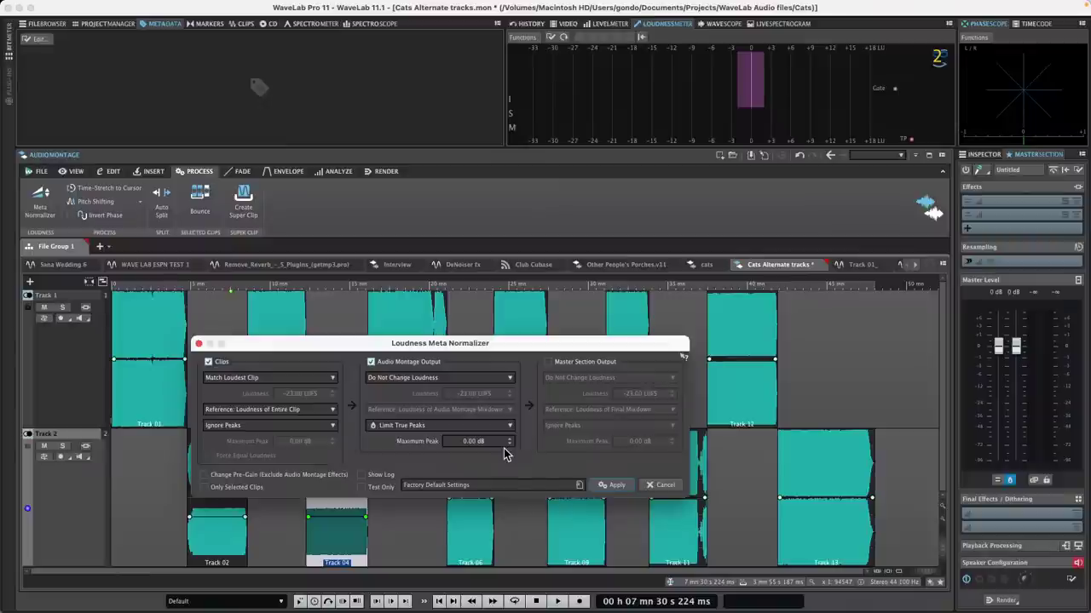
left_click(656, 486)
left_click(273, 388)
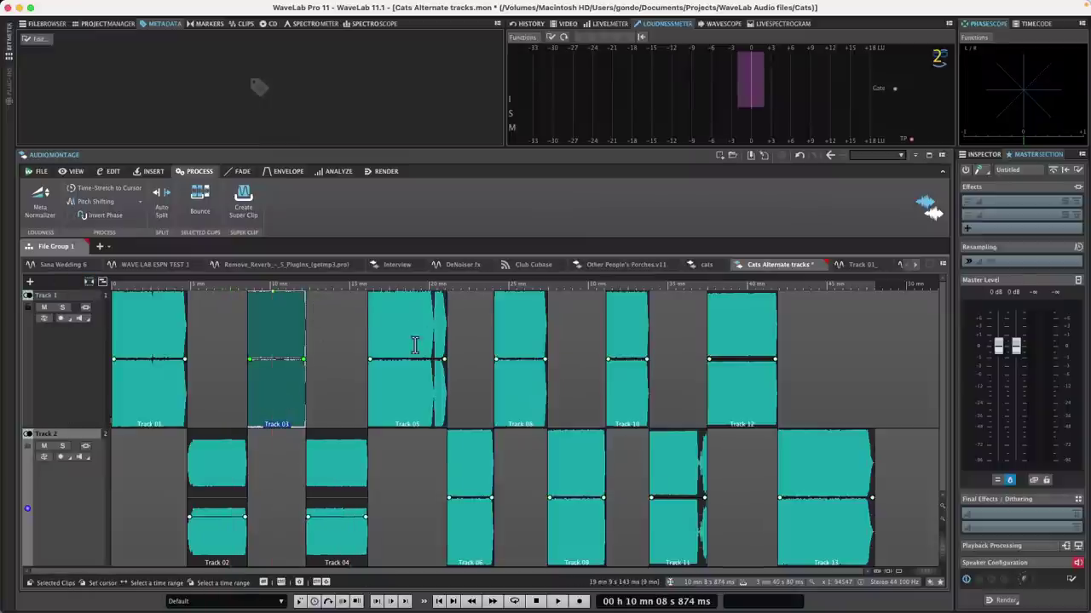
Step: Try out clip selections: Track 12, then Tracks 05–12, then add Track 03
right_click(801, 390)
key("Escape")
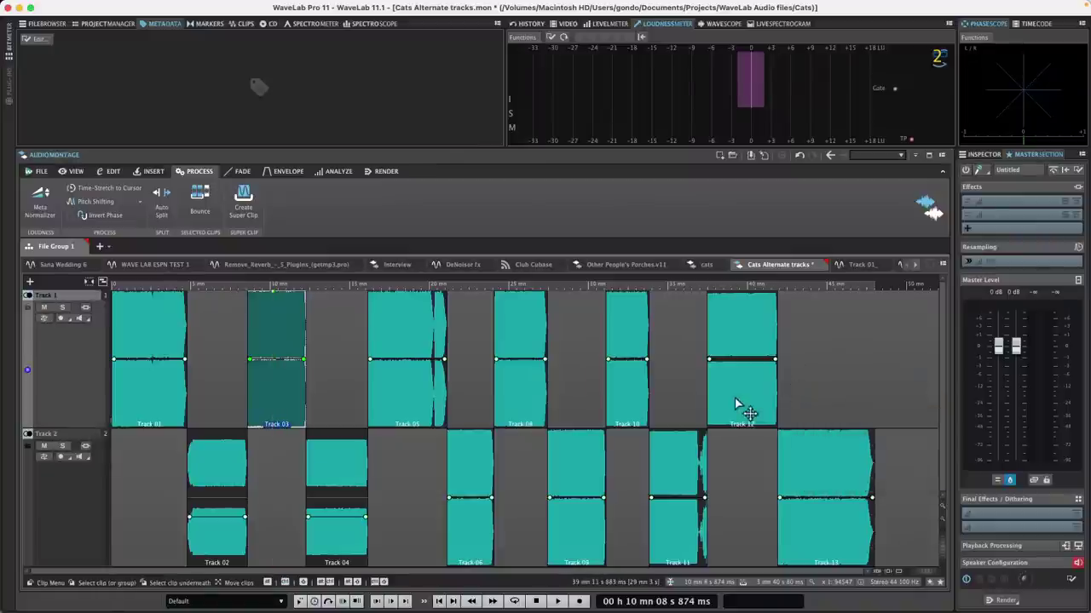
left_click(734, 398)
left_click(389, 390, "shift")
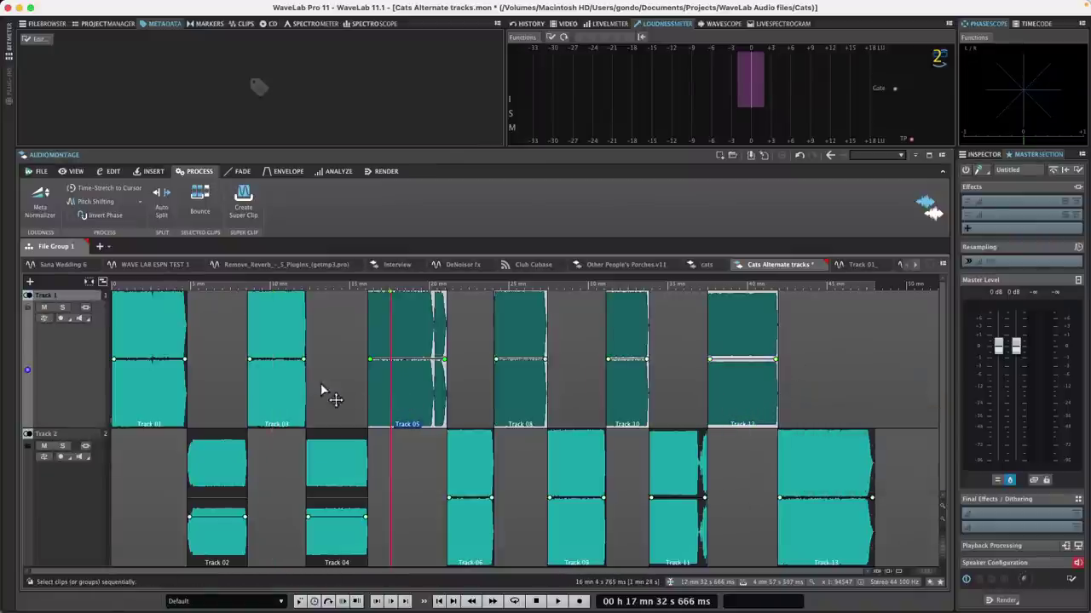
left_click(285, 397, "super")
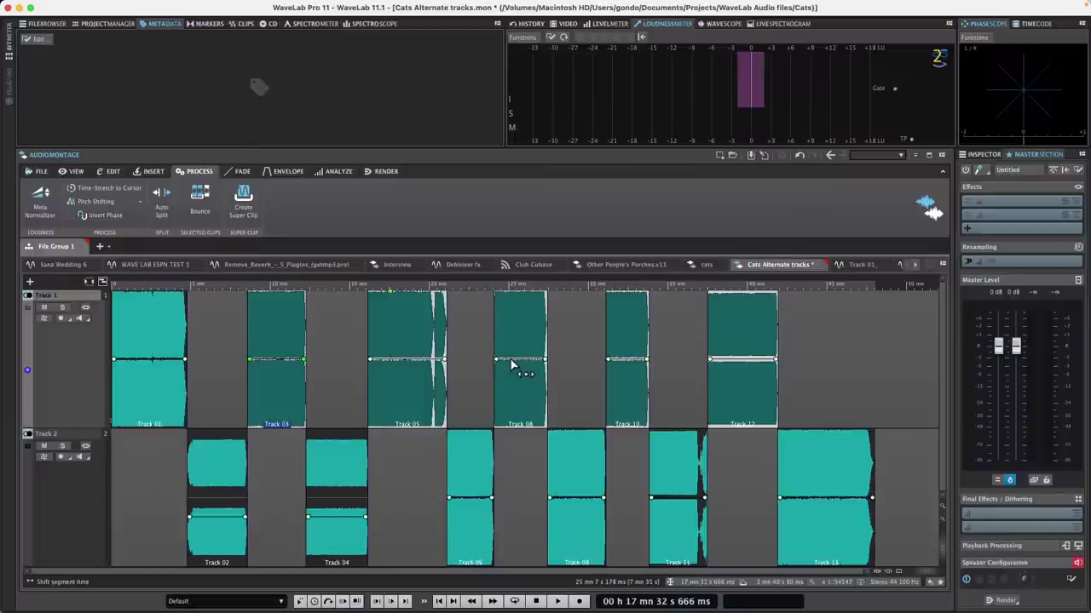
Step: Select only the Track 08 clip, then deselect all and place the cursor past the last clip
left_click(517, 362)
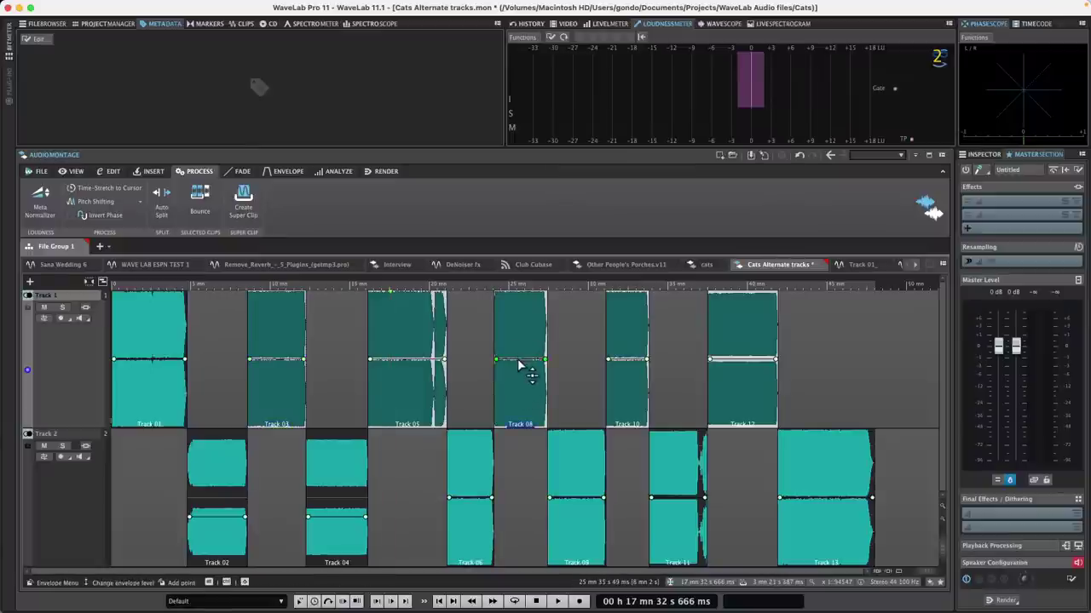
left_click(518, 367)
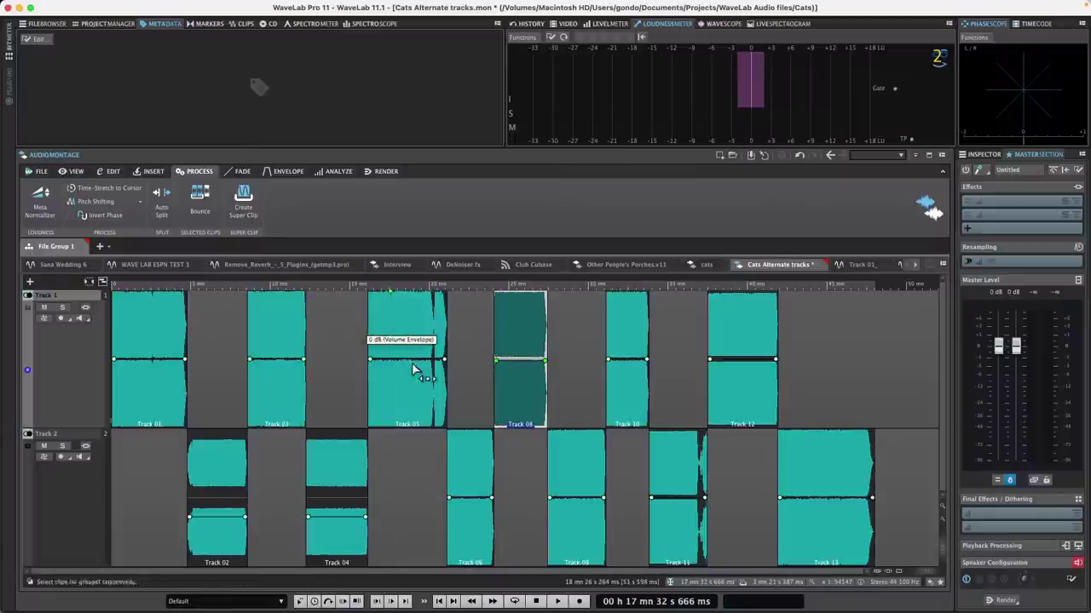
left_click(806, 390)
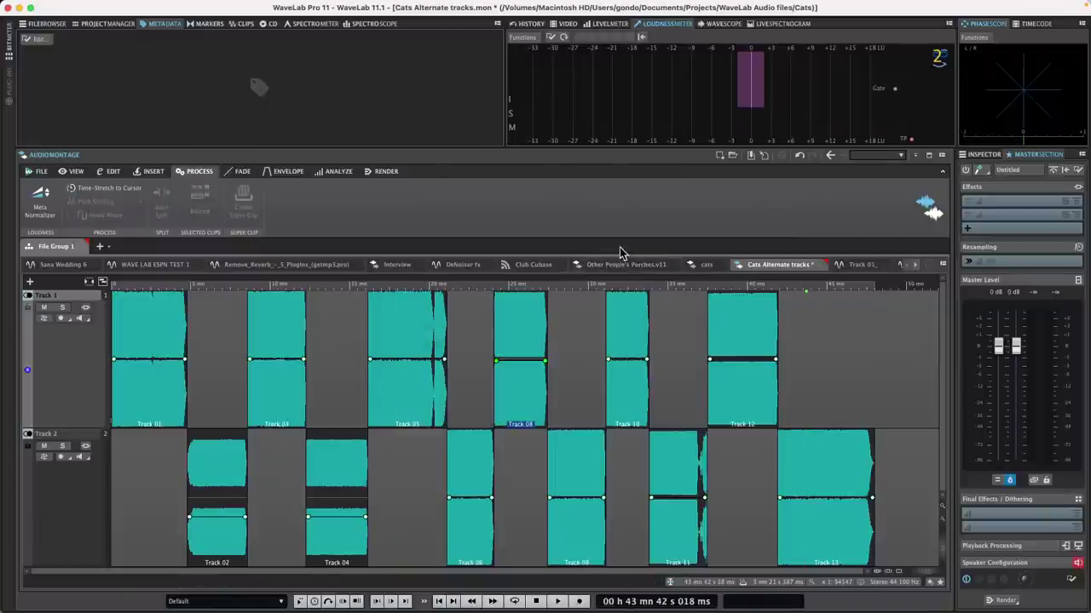
Step: Quit WaveLab with Cmd+Q, saving the modified Cats Alternate tracks montage
mouse_move(11, 18)
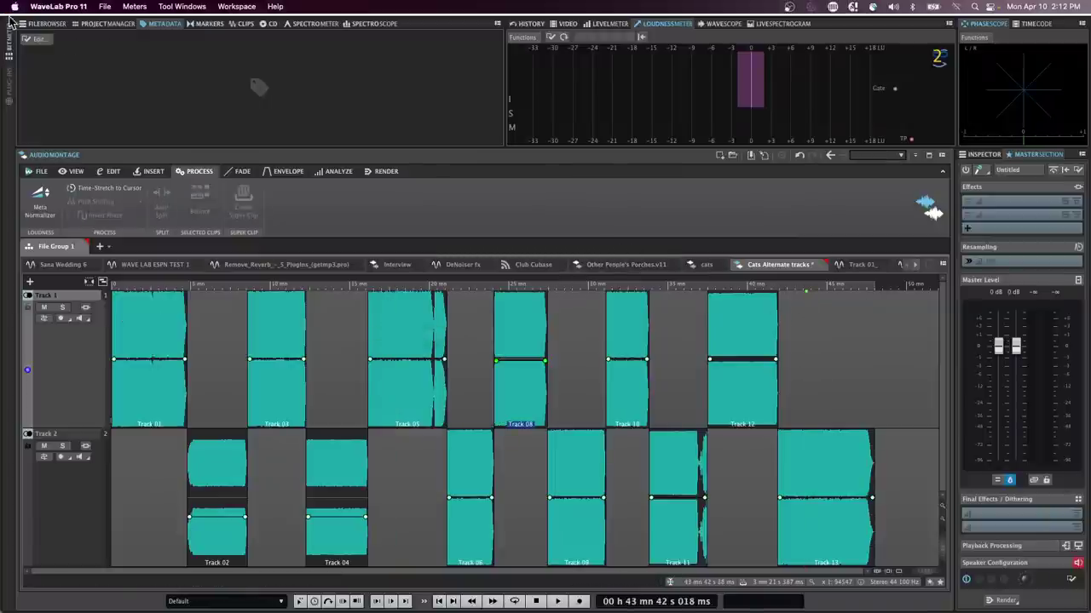
key("super+q")
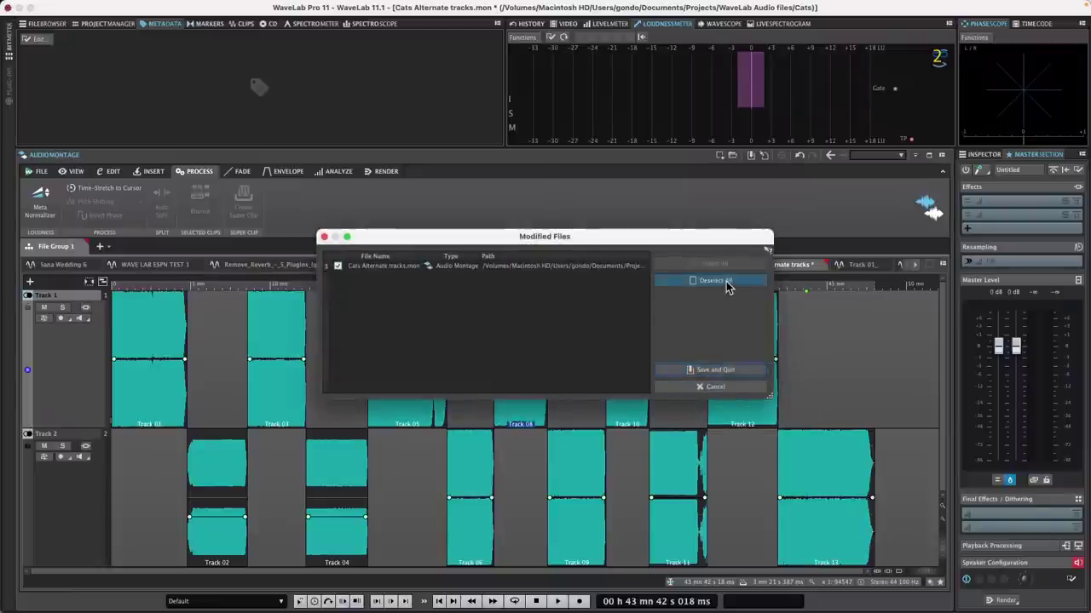
left_click(725, 370)
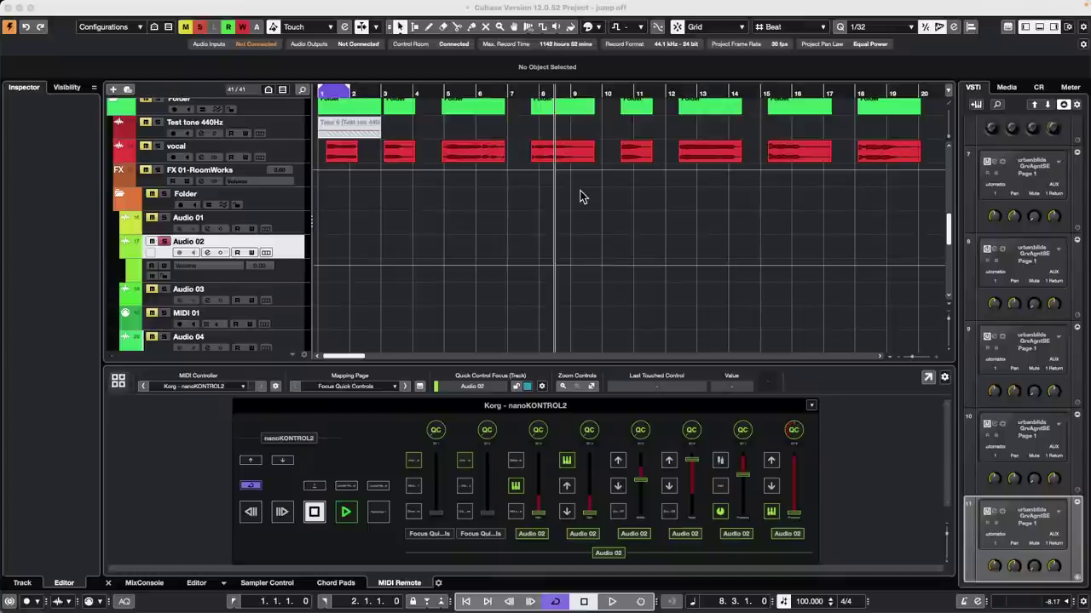
Step: Add a HALion 7 instrument track, HALion 7 01, below the vocal track
left_click(288, 159)
right_click(288, 159)
mouse_move(377, 160)
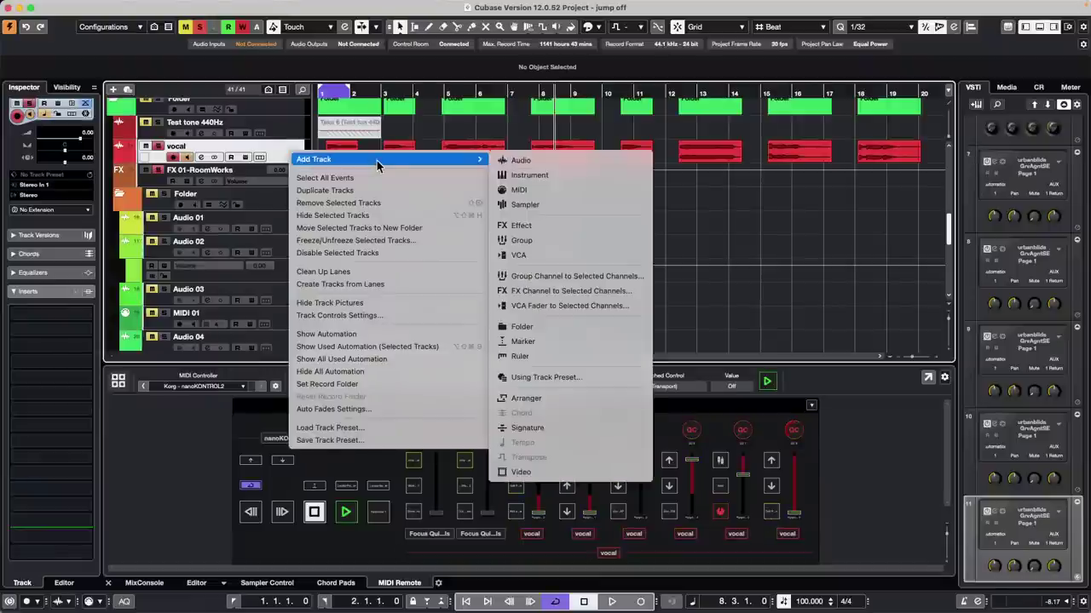
left_click(529, 175)
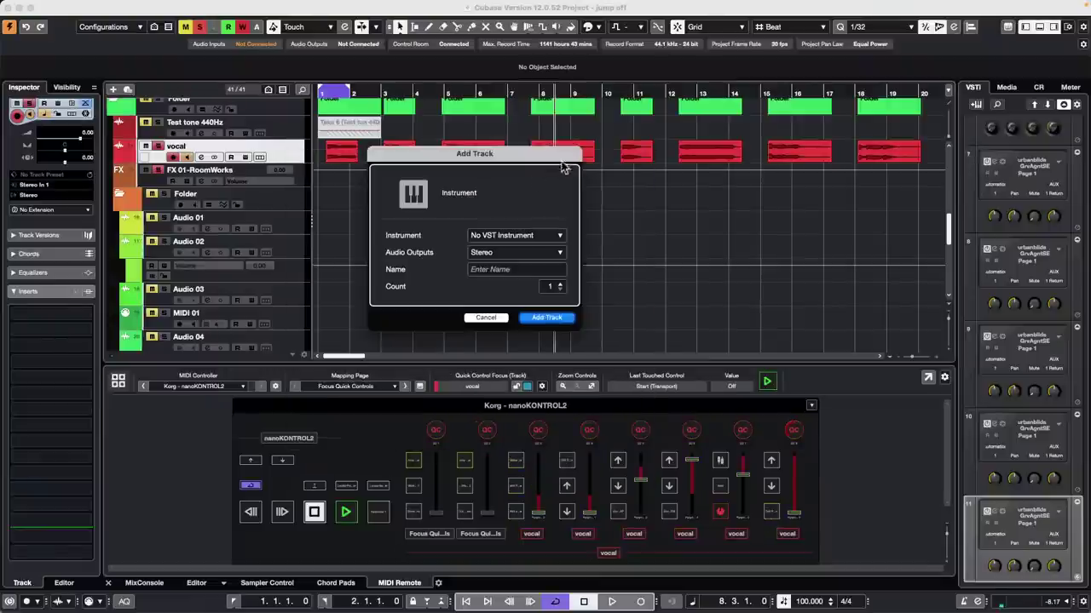
left_click(502, 236)
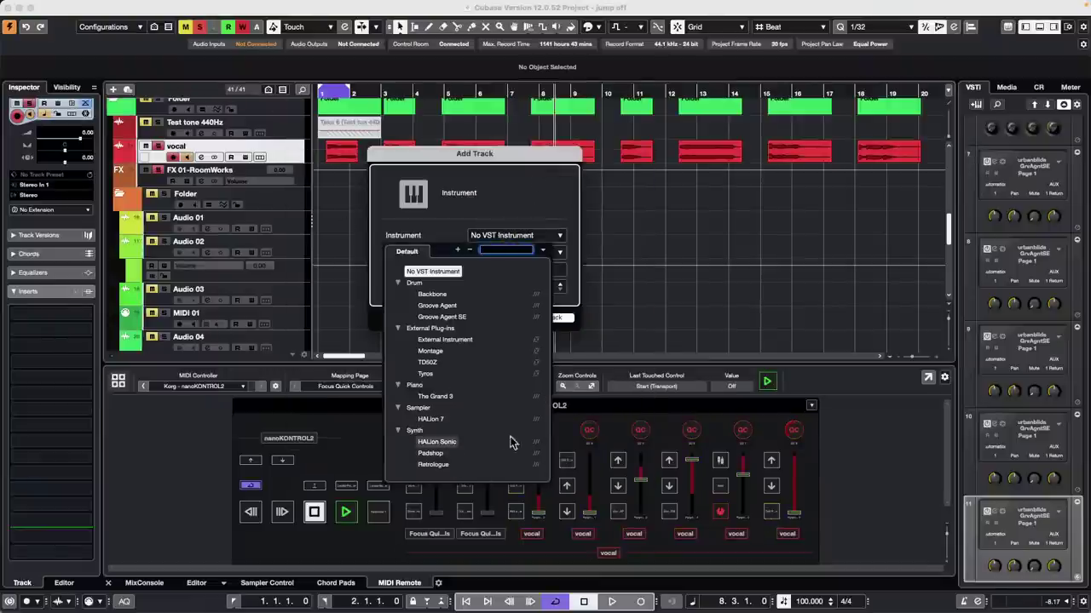
left_click(430, 420)
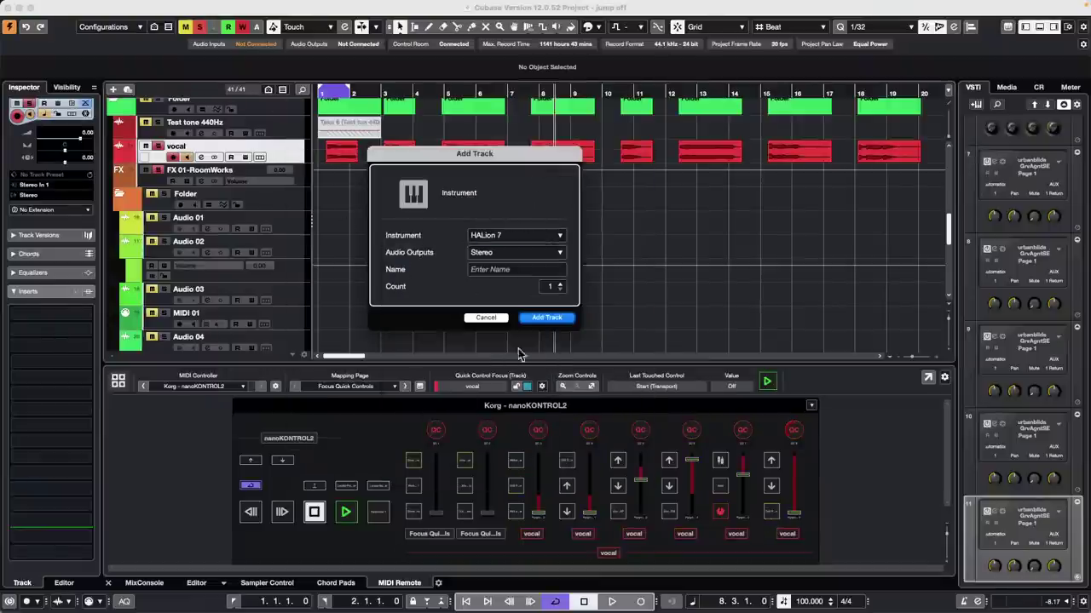
left_click(557, 317)
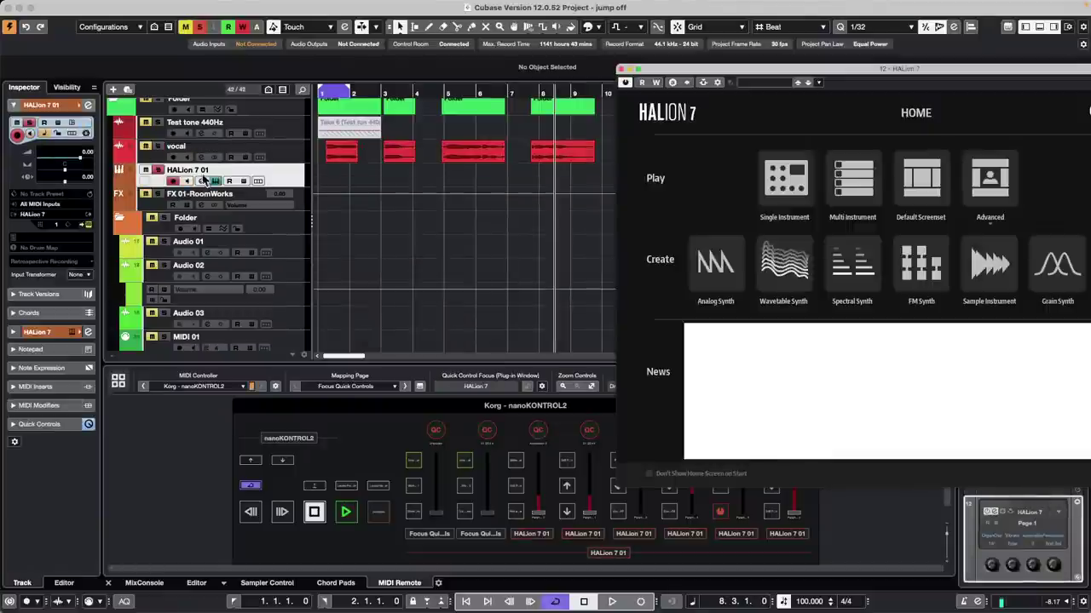
Step: Check the HALion 7 01 track's instrument and MIDI channel, leaving channel 1 unchanged
left_click(297, 179)
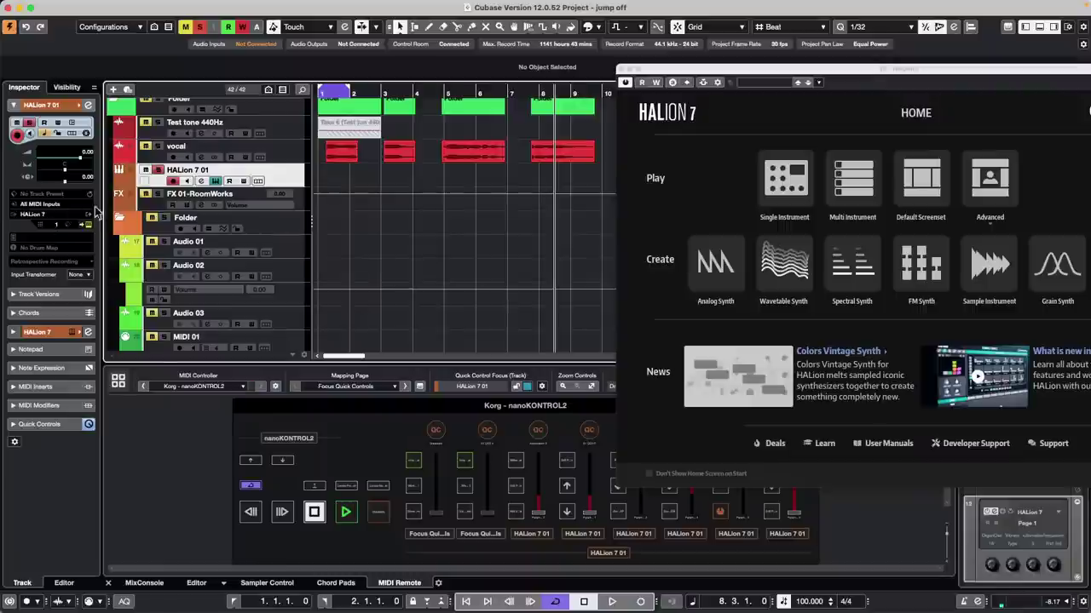
left_click(61, 217)
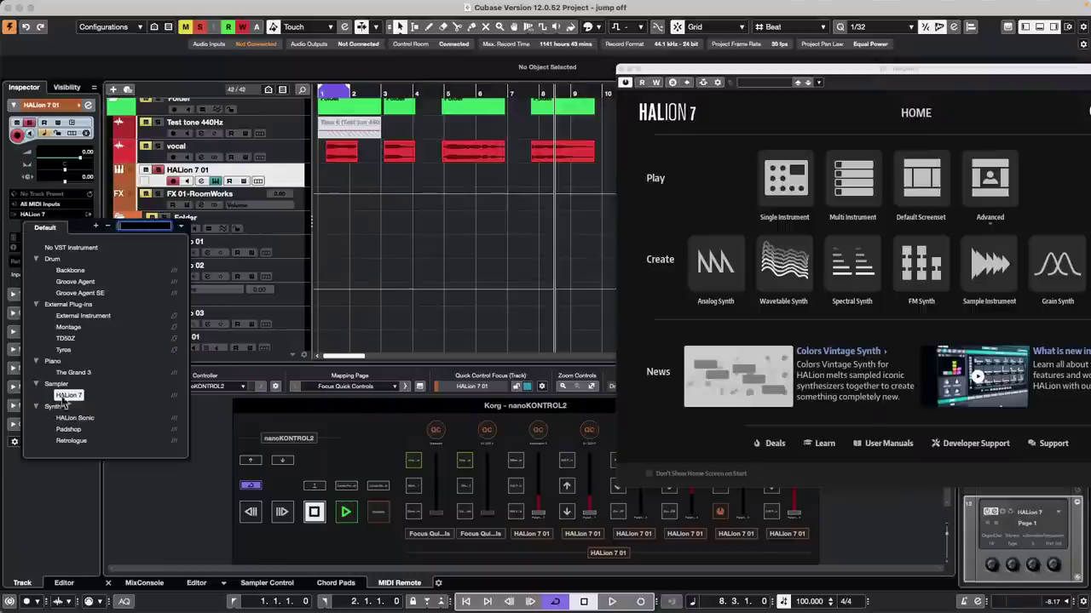
left_click(381, 215)
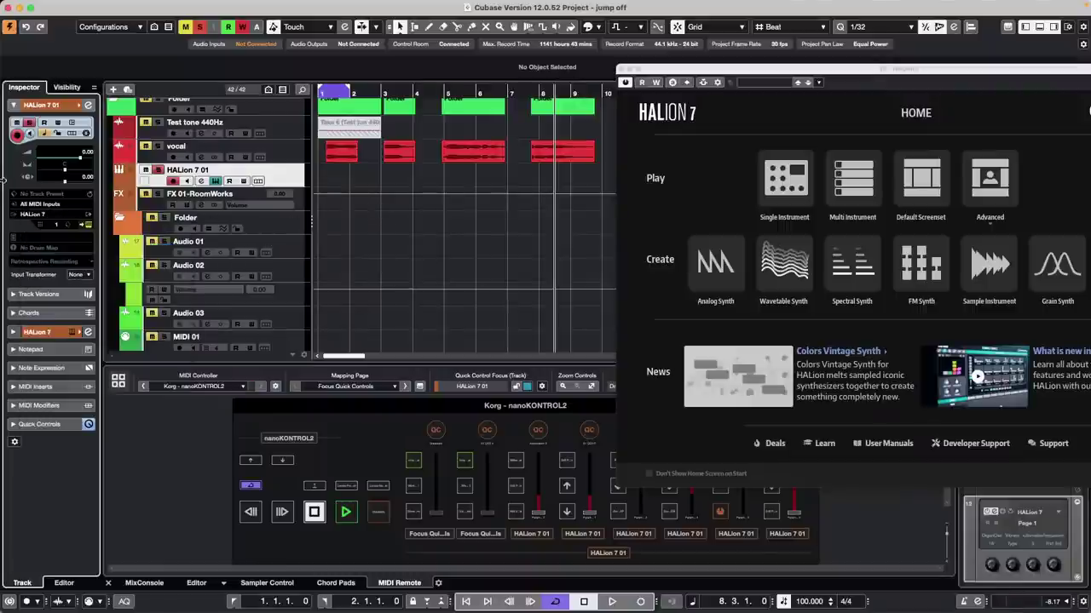
left_click(56, 227)
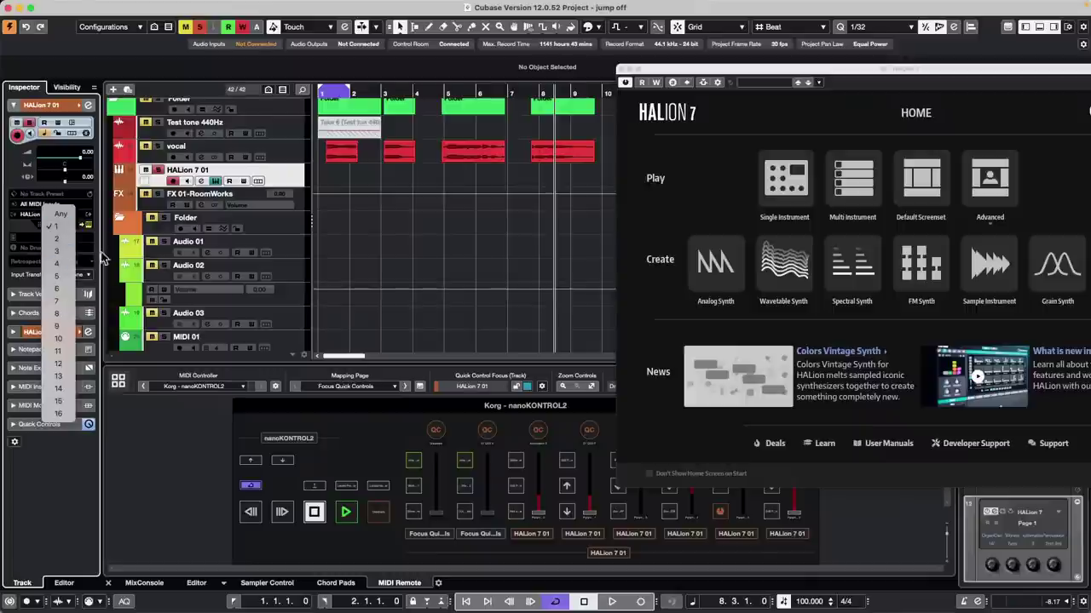
left_click(291, 176)
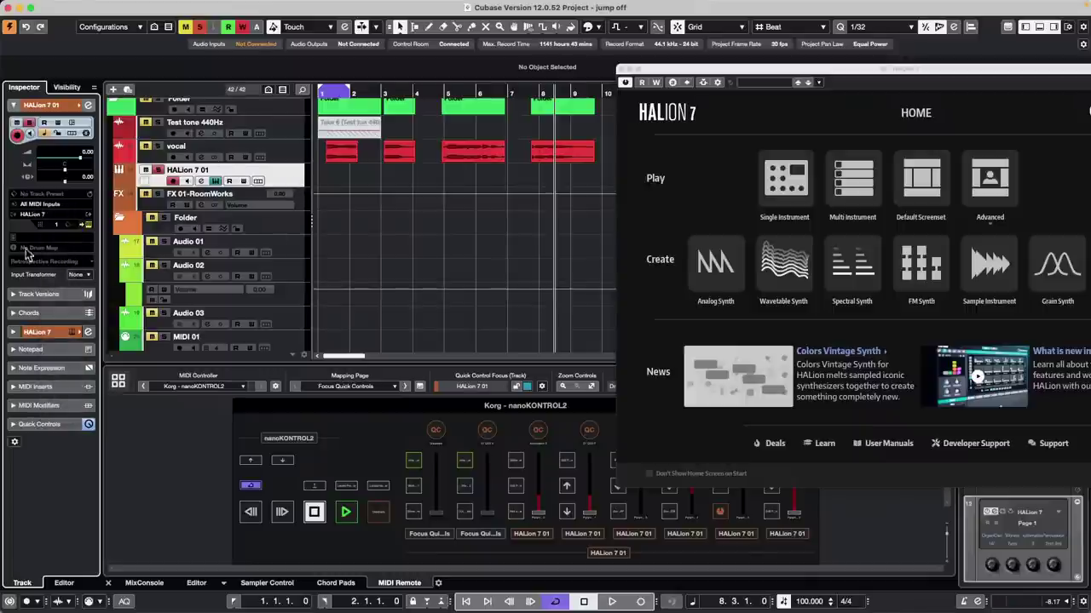
right_click(284, 178)
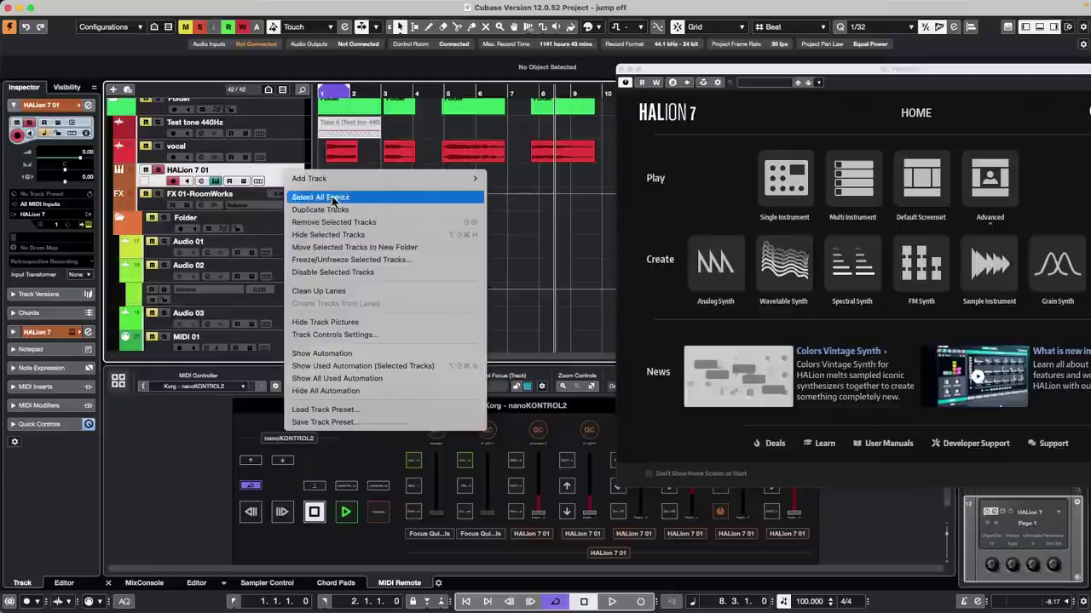
left_click(262, 176)
Step: Switch HALion 7 to Multi Instrument and load Amped Elektra's Bottled Message into the first slot
left_click(866, 189)
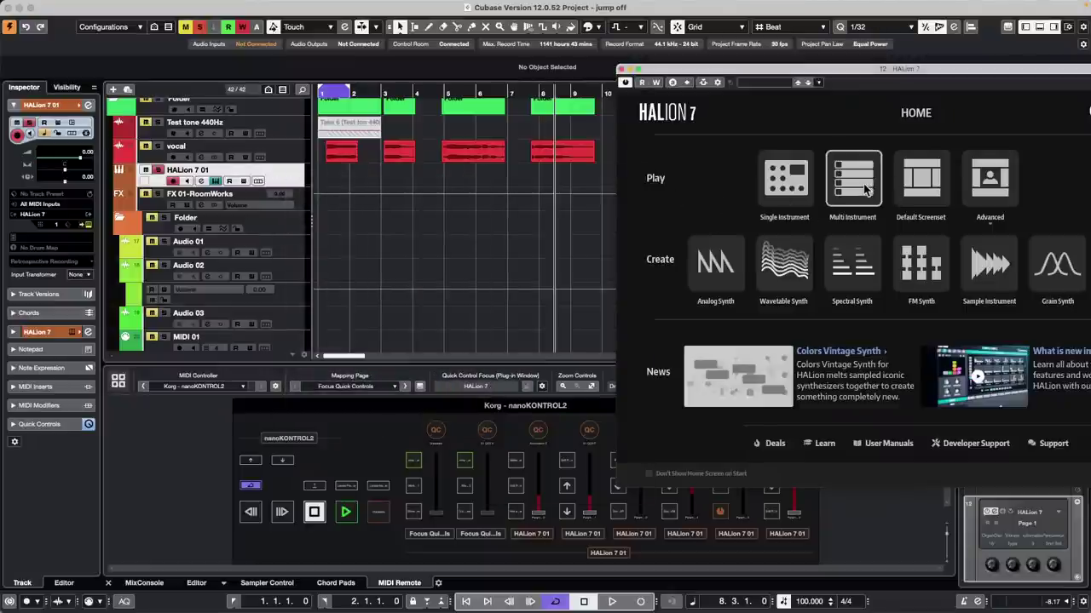
left_click(867, 189)
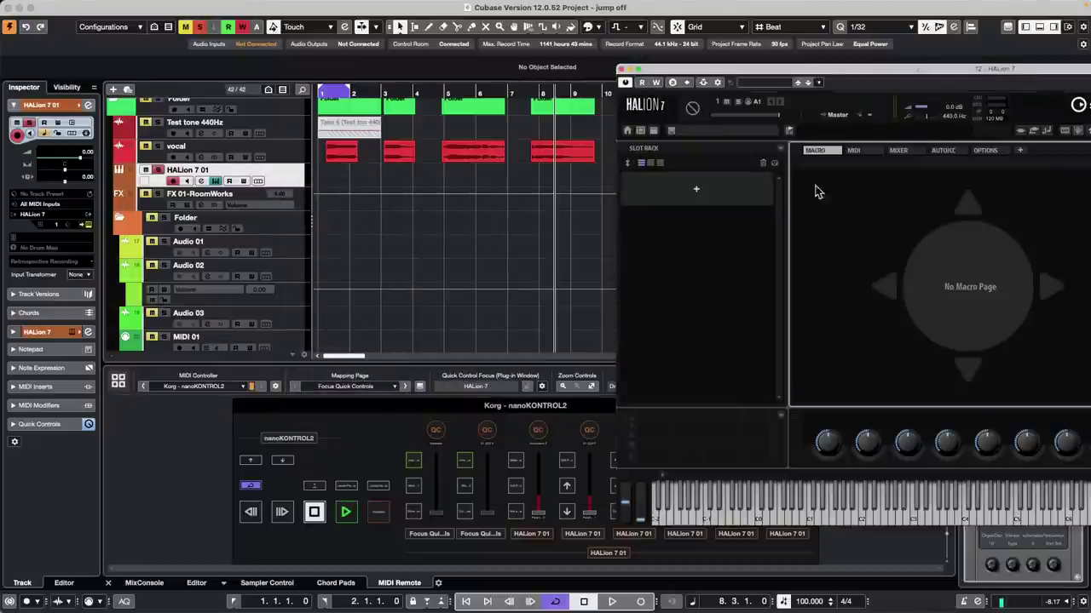
left_click(703, 193)
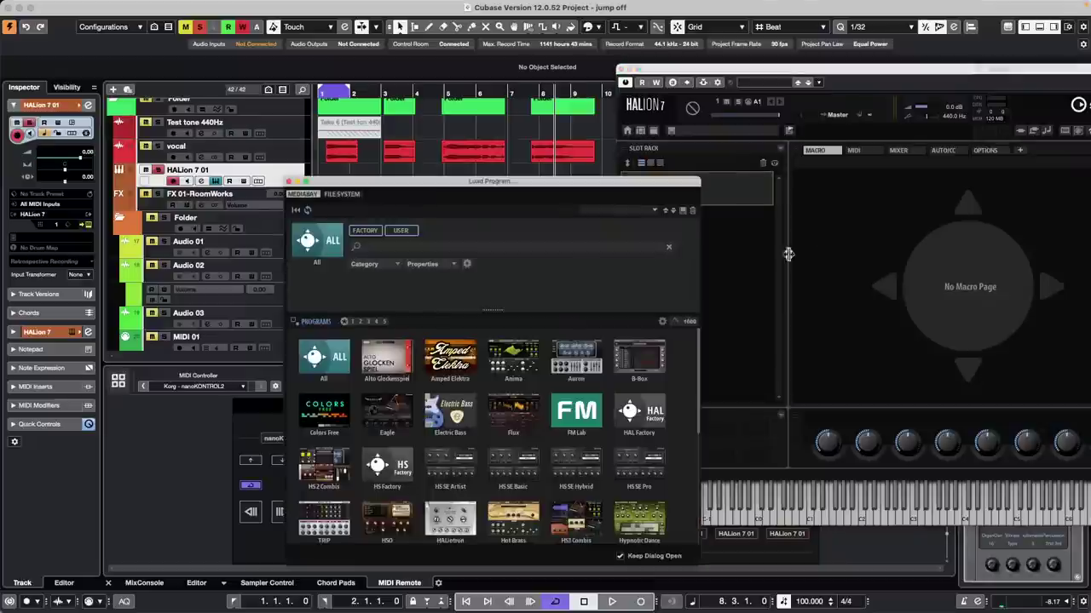
left_click(467, 362)
left_click(336, 369)
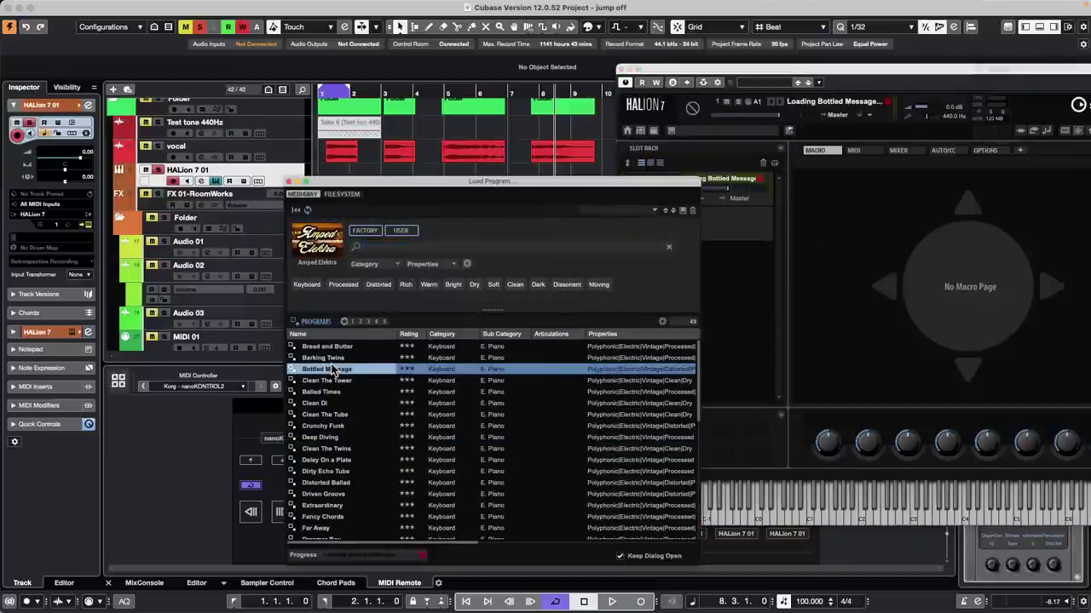
left_click(289, 181)
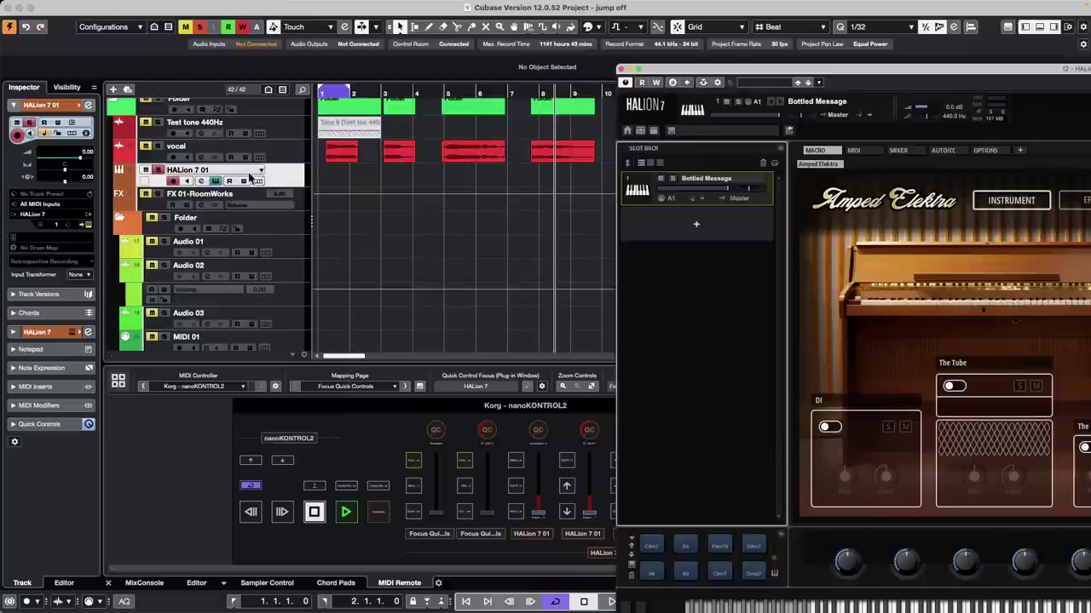
Step: Add a new MIDI track, MIDI 04, below the HALion 7 01 track
left_click(286, 182)
right_click(286, 182)
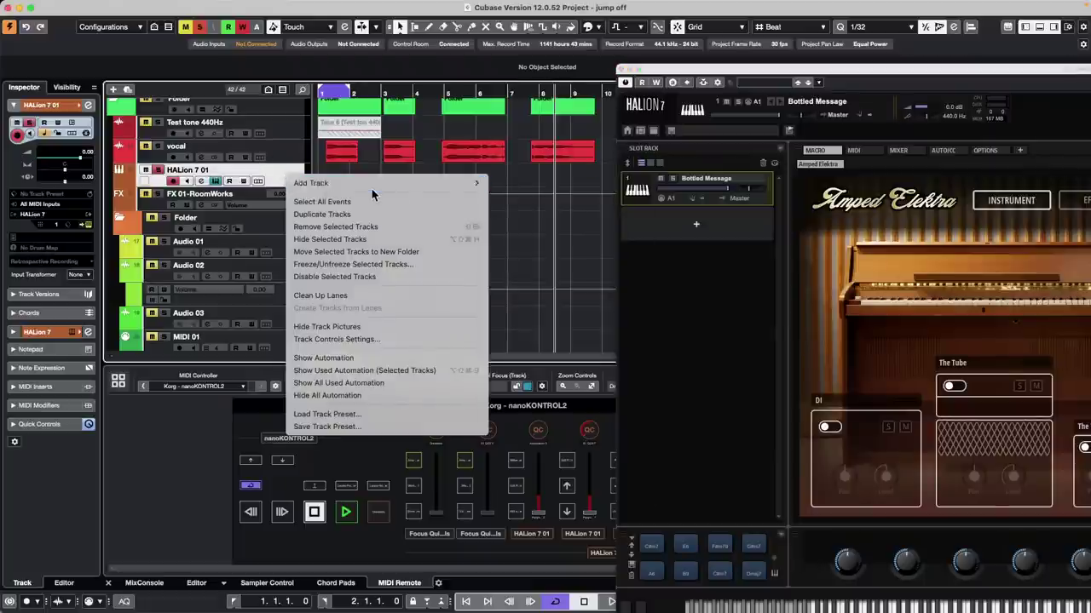
mouse_move(324, 183)
left_click(516, 213)
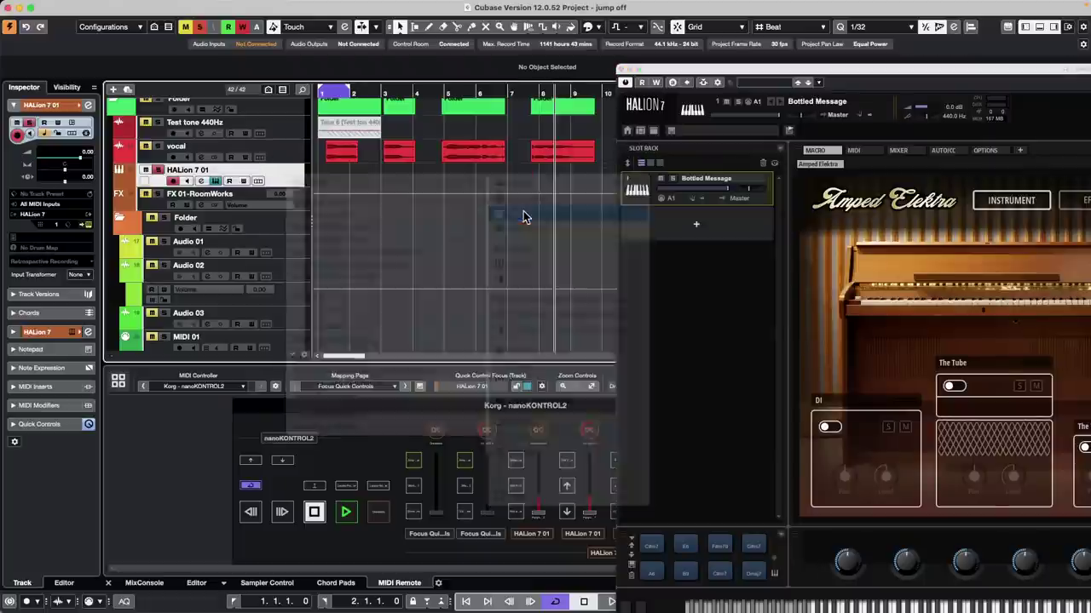
left_click(556, 286)
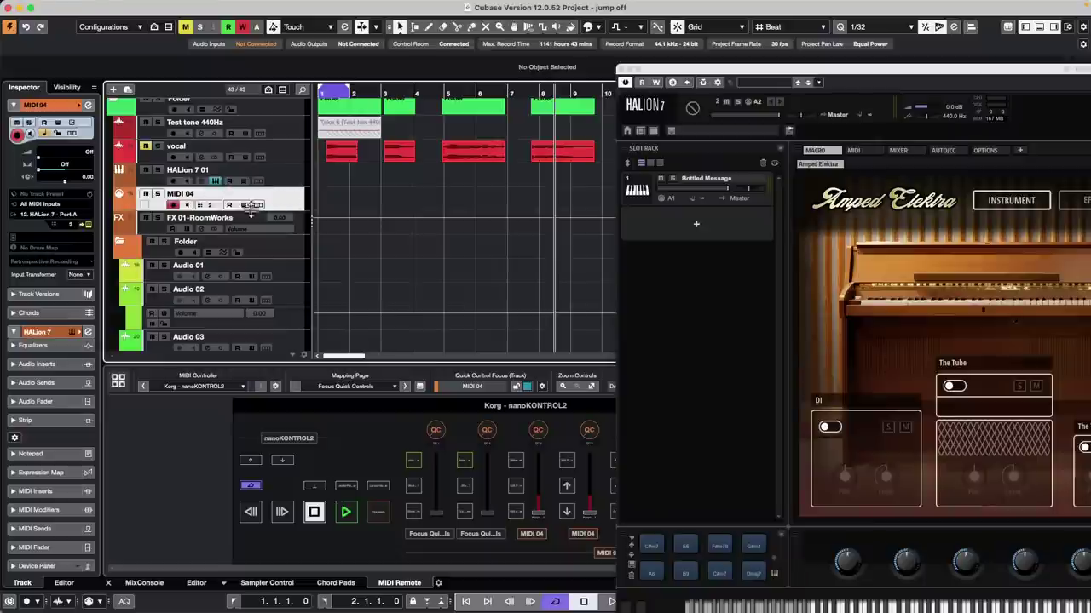
Step: Add a MIDI 05 track below MIDI 04 and scroll its MIDI channel up to 3
left_click(280, 183)
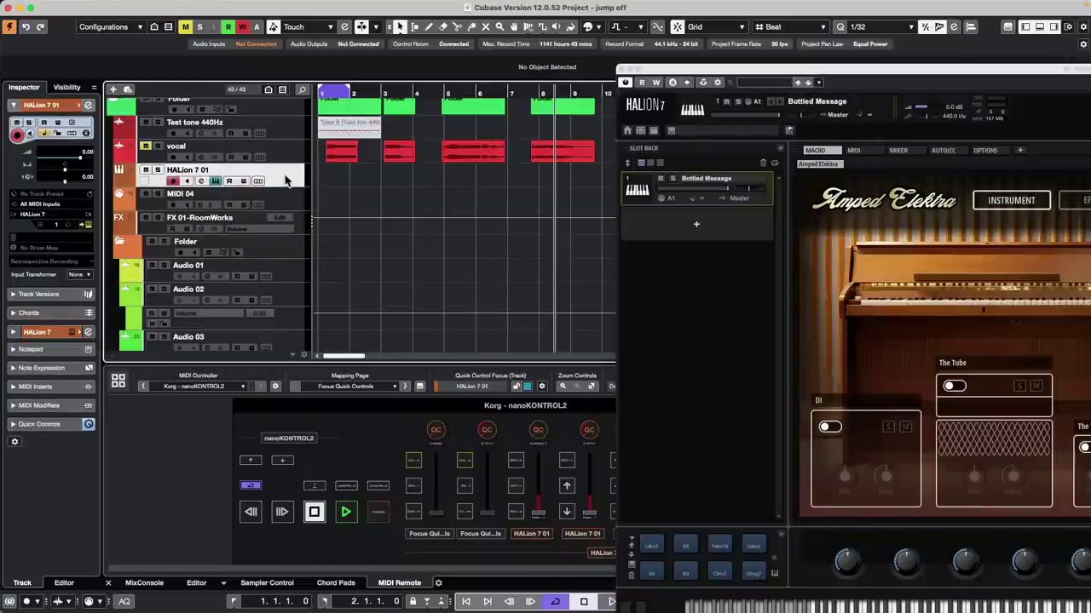
left_click(289, 207)
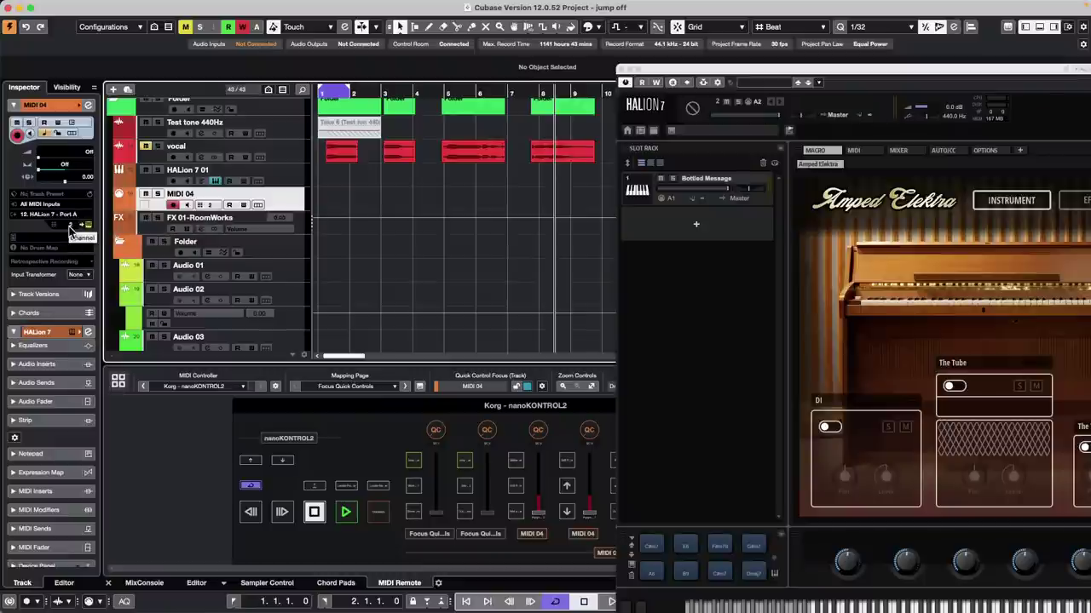
left_click(295, 184)
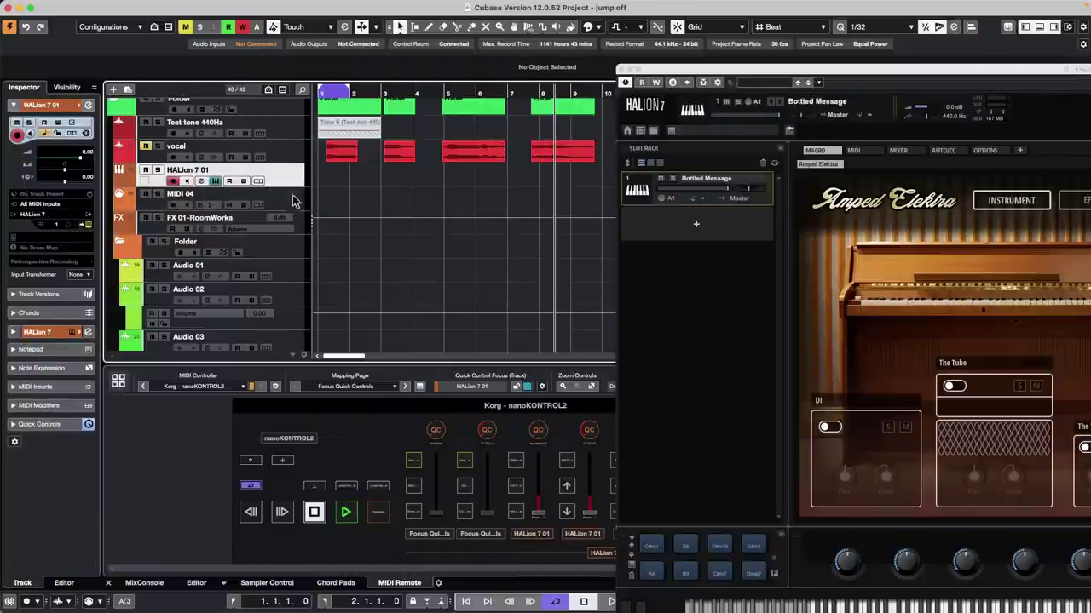
left_click(292, 209)
right_click(292, 208)
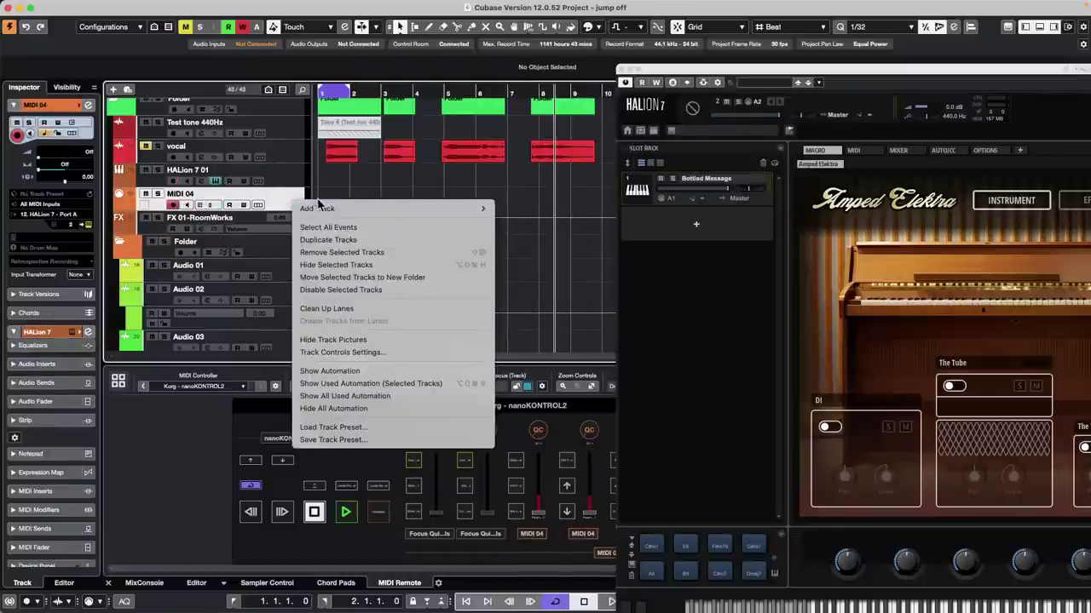
mouse_move(401, 209)
left_click(511, 239)
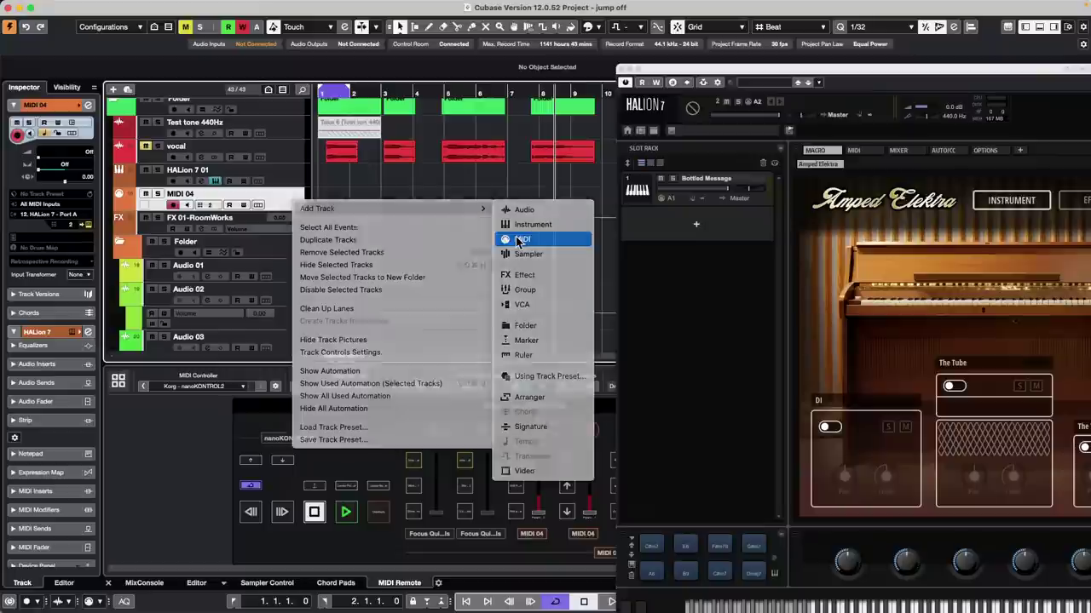
left_click(546, 283)
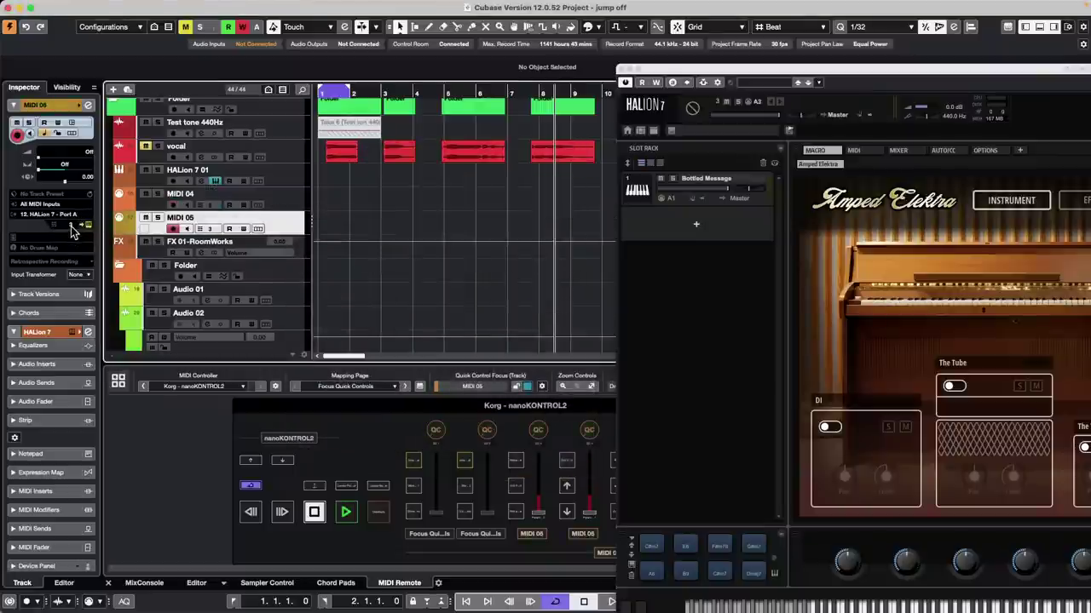
scroll(74, 230, "up", 1)
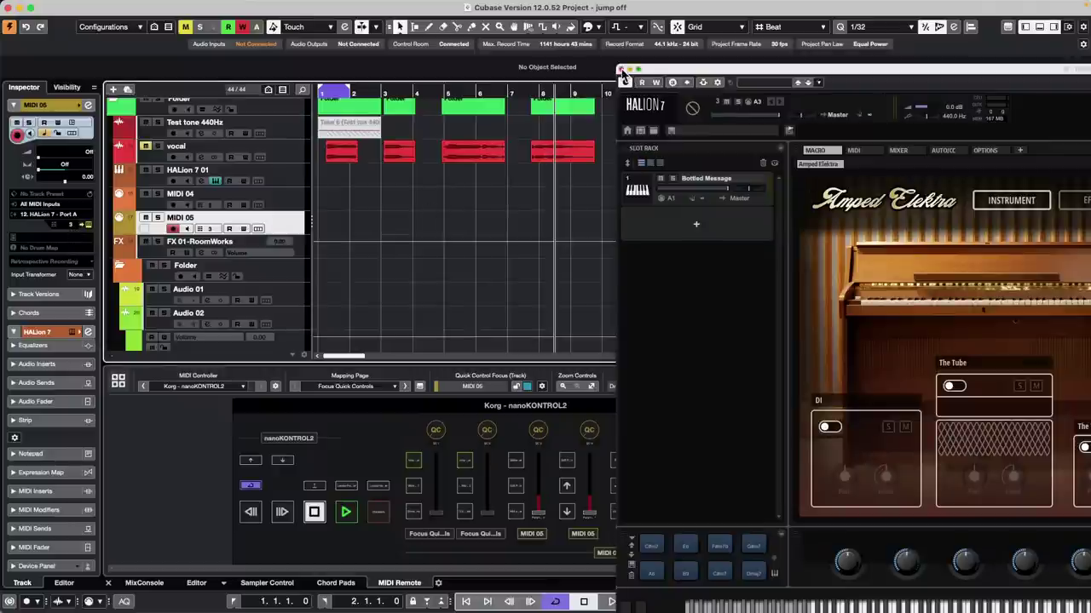
Step: Close HALion 7, reopen it via the HALion 7 01 track's Edit Instrument, and move it left
left_click(621, 70)
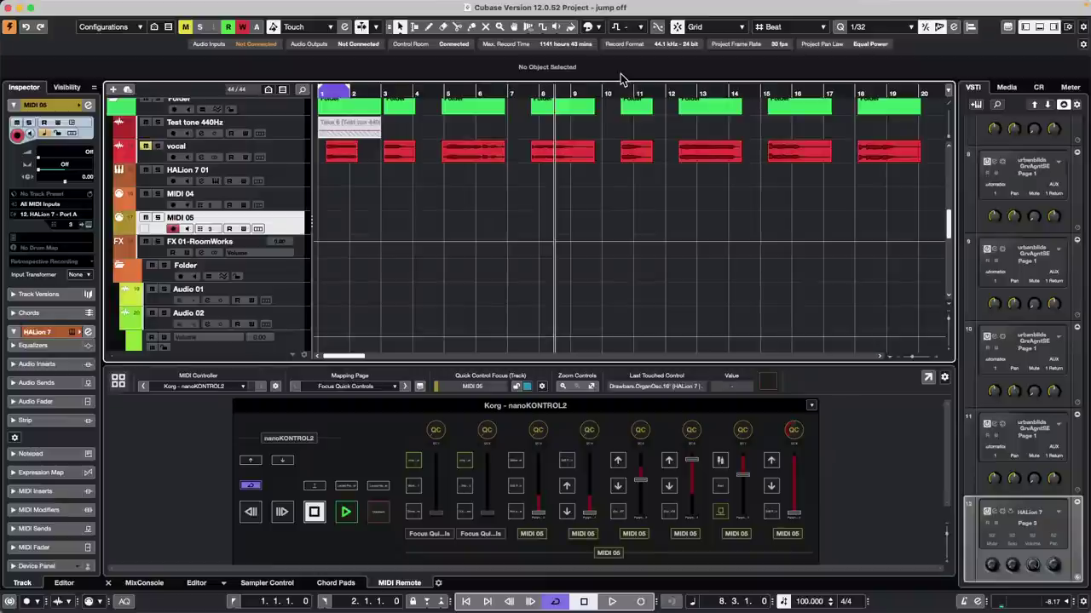
left_click(288, 173)
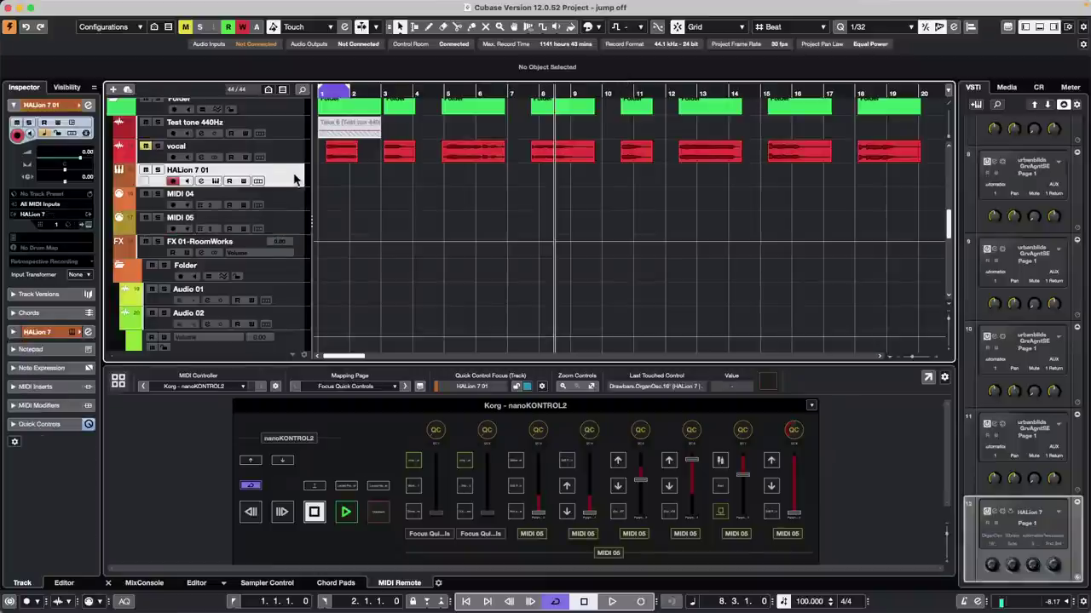
left_click(87, 224)
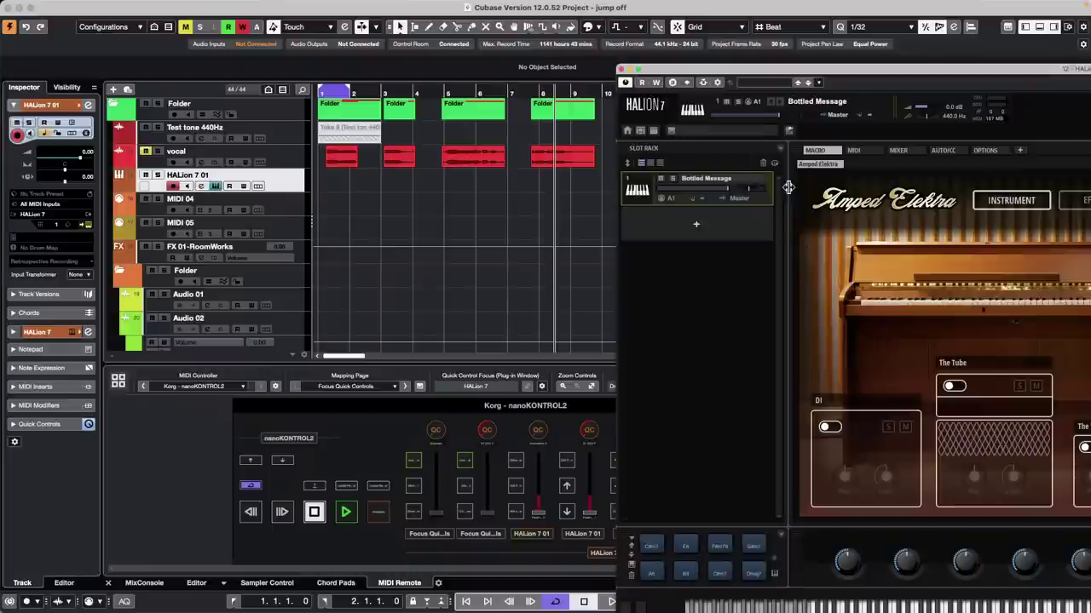
left_click_drag(806, 70, 331, 79)
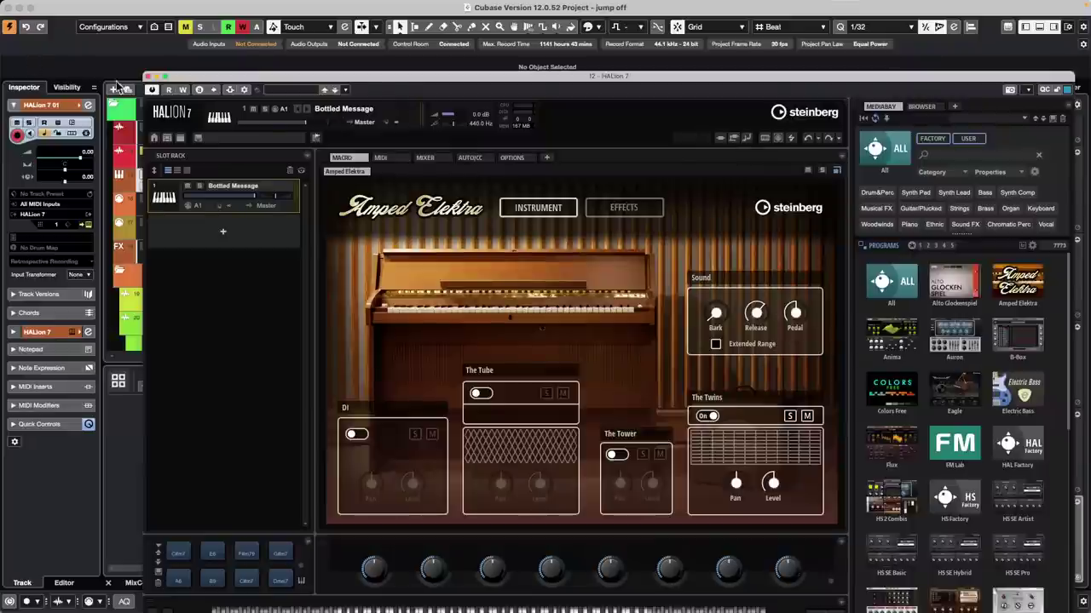
Step: Close the HALion 7 plug-in window to reveal the project tracks
left_click(148, 77)
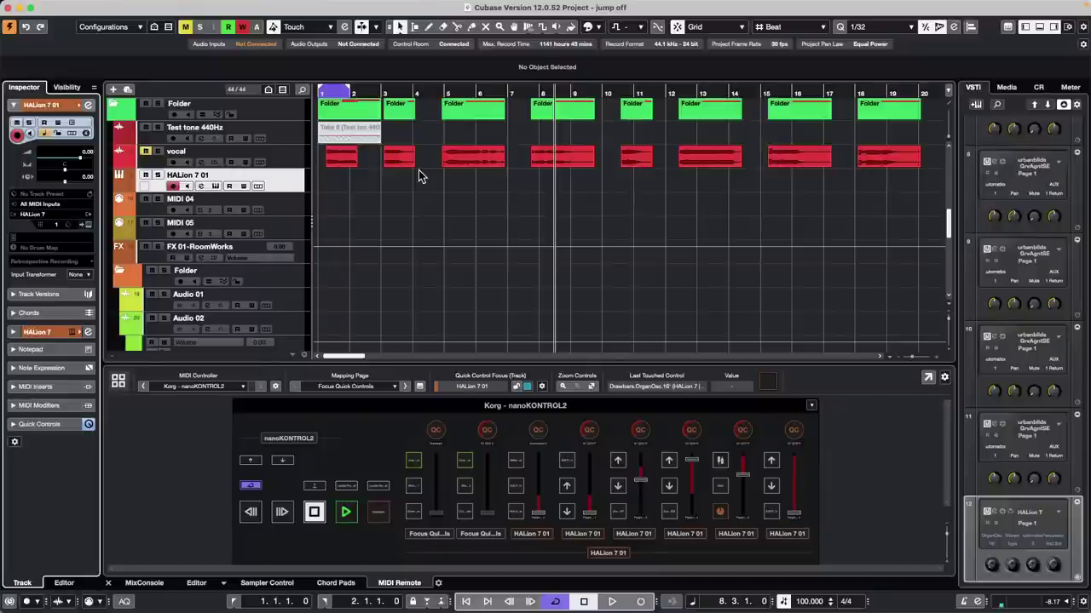
Step: Create a Padshop instrument in an empty VSTi rack slot with its own Padshop 01 MIDI track
right_click(297, 182)
mouse_move(412, 185)
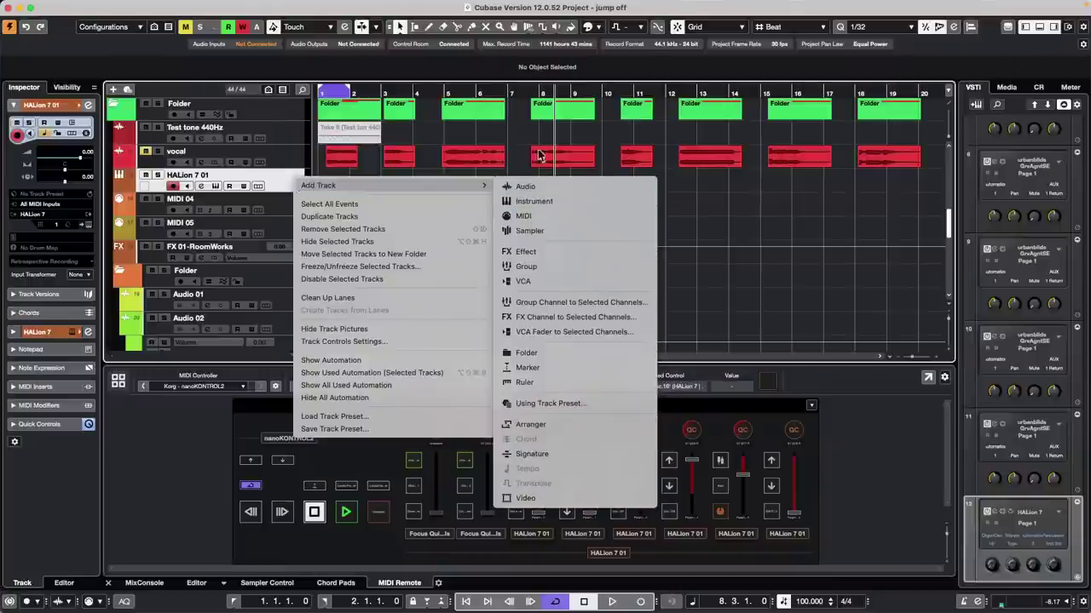
left_click(762, 174)
scroll(1002, 327, "down", 3)
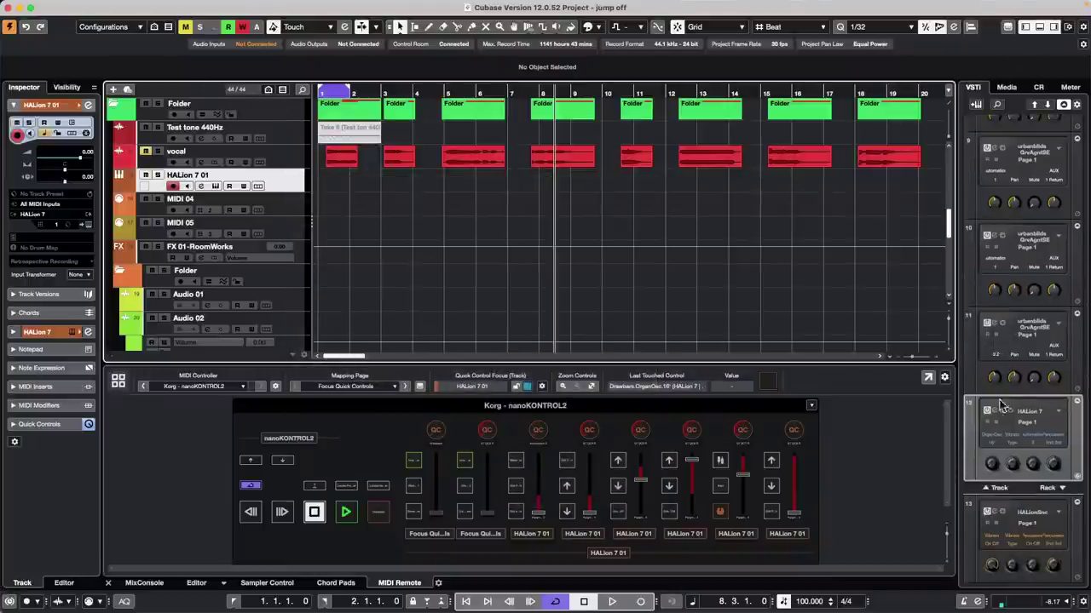
left_click(1063, 492)
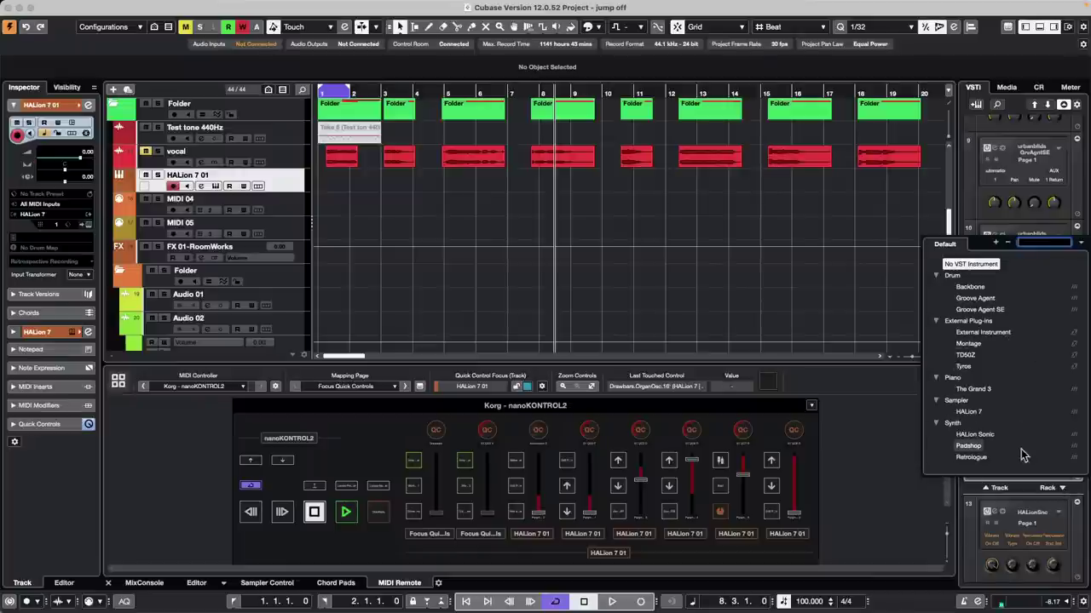
left_click(970, 446)
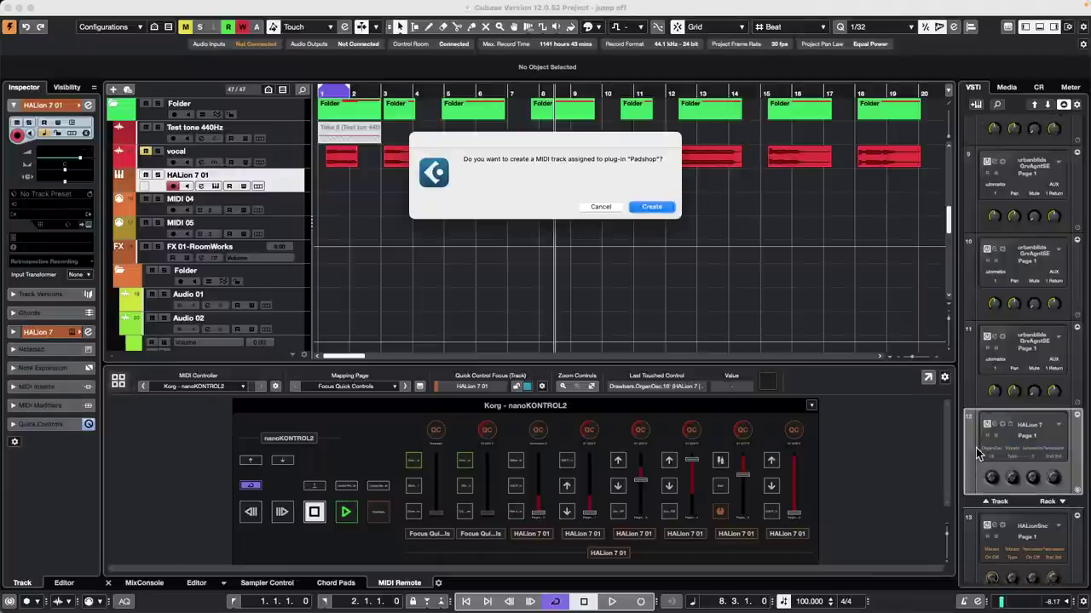
left_click(651, 207)
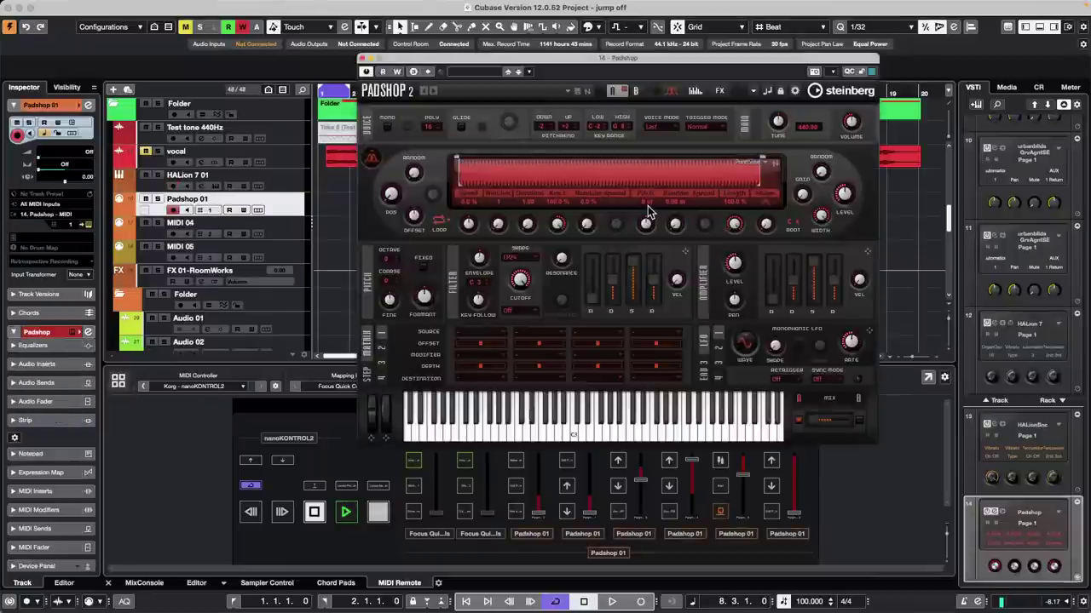
left_click(362, 59)
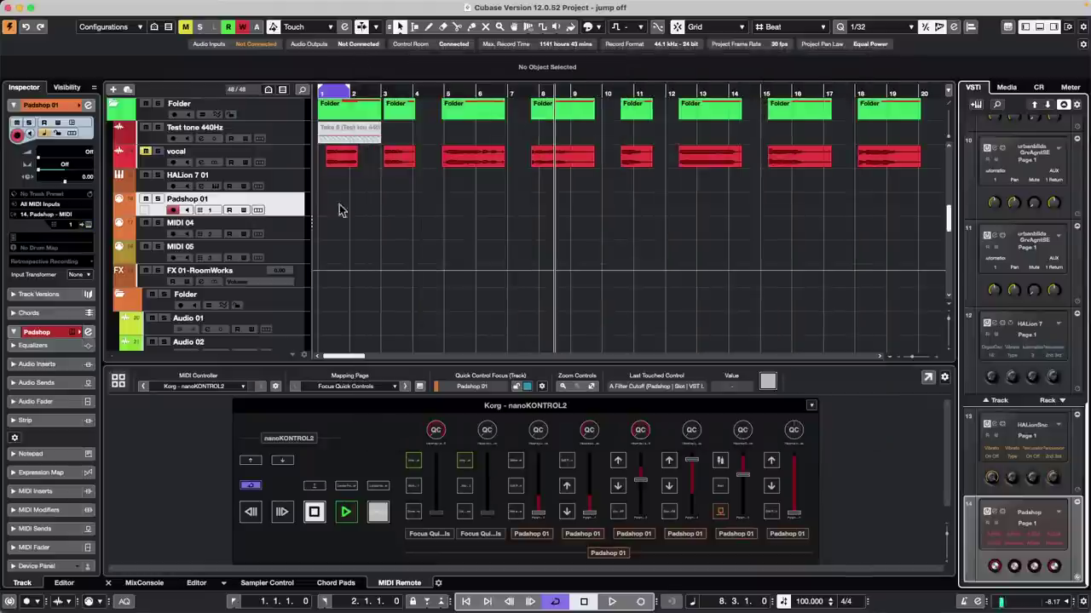
left_click(144, 584)
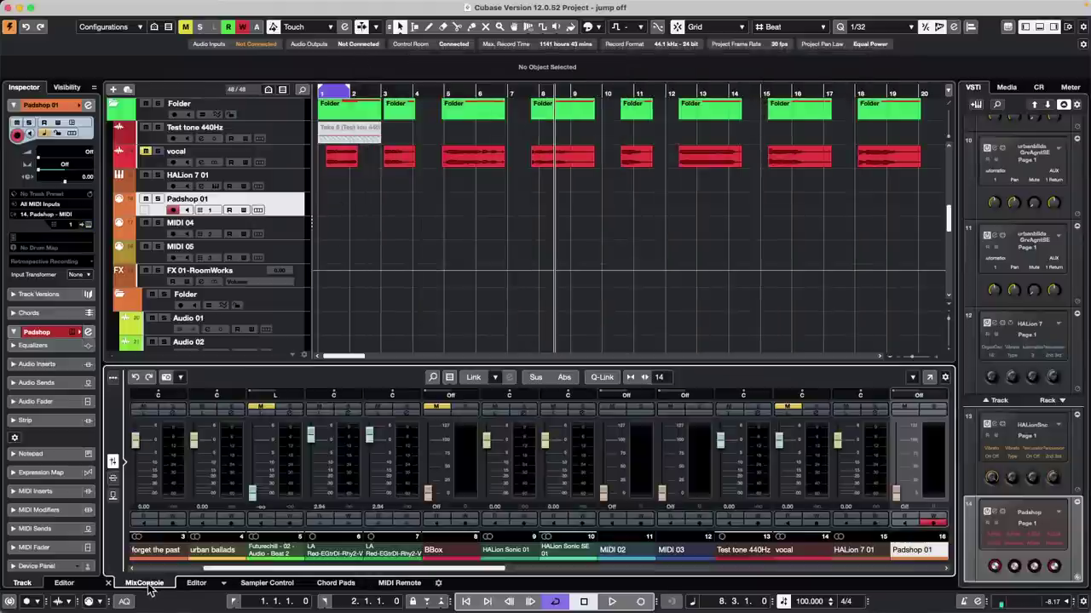
left_click_drag(432, 569, 586, 576)
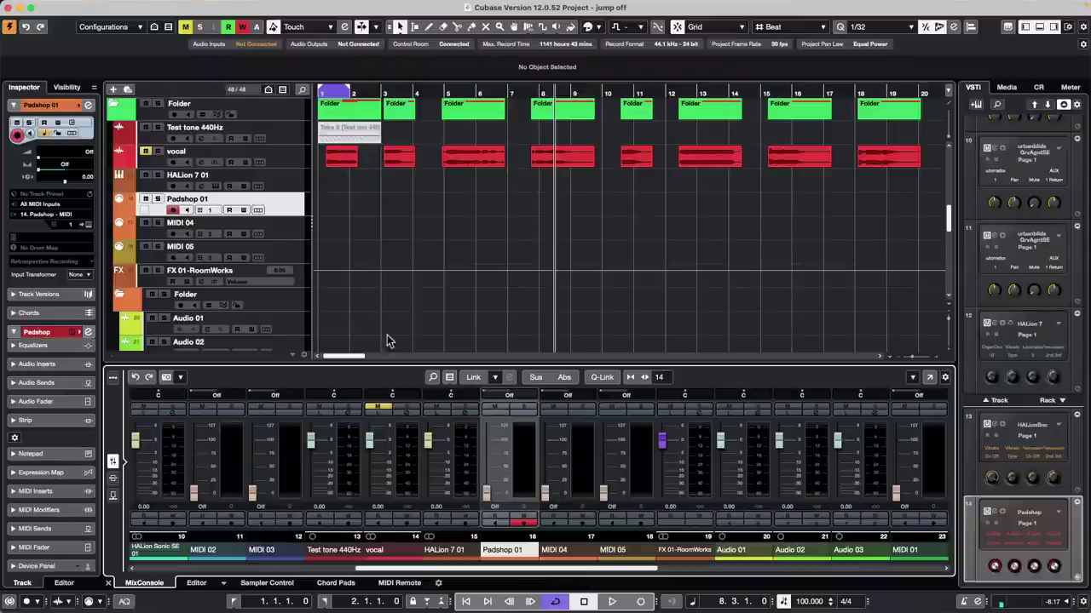
scroll(341, 307, "down", 3)
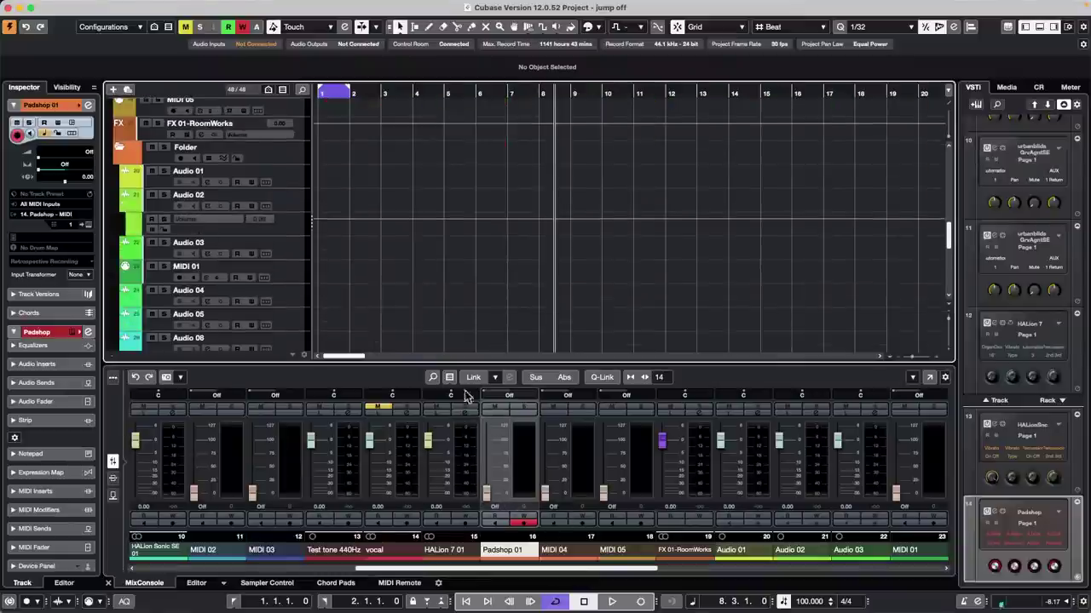
scroll(274, 224, "down", 5)
scroll(281, 220, "up", 1)
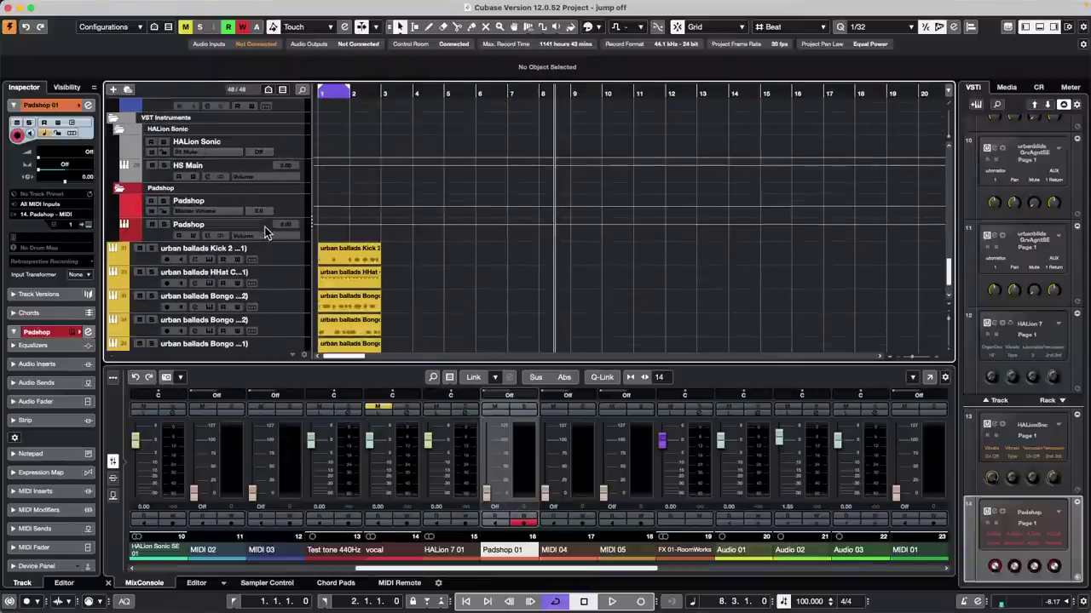
left_click(300, 207)
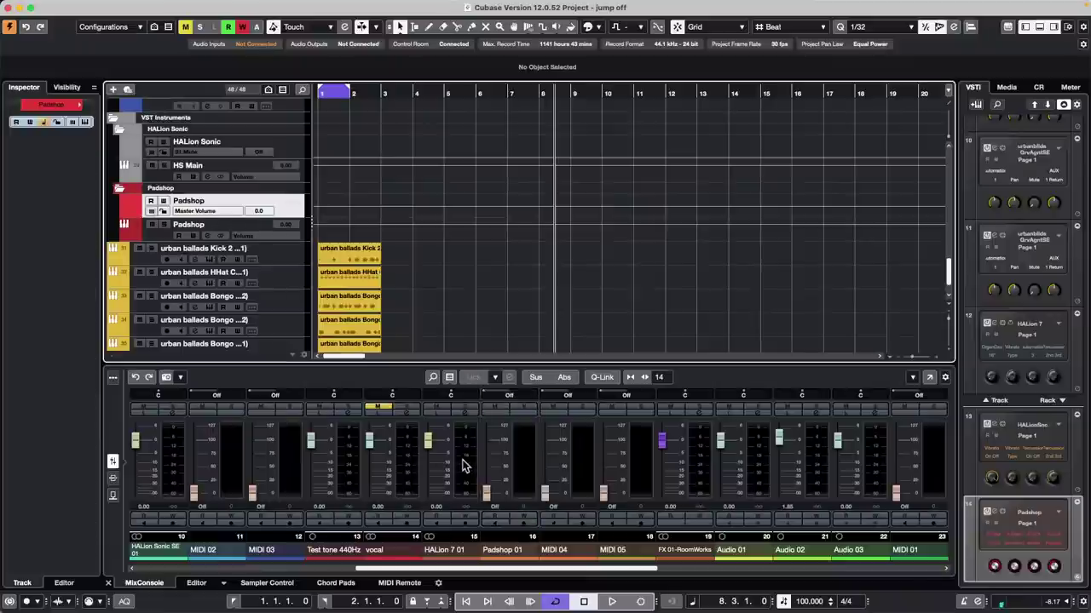
left_click(522, 460)
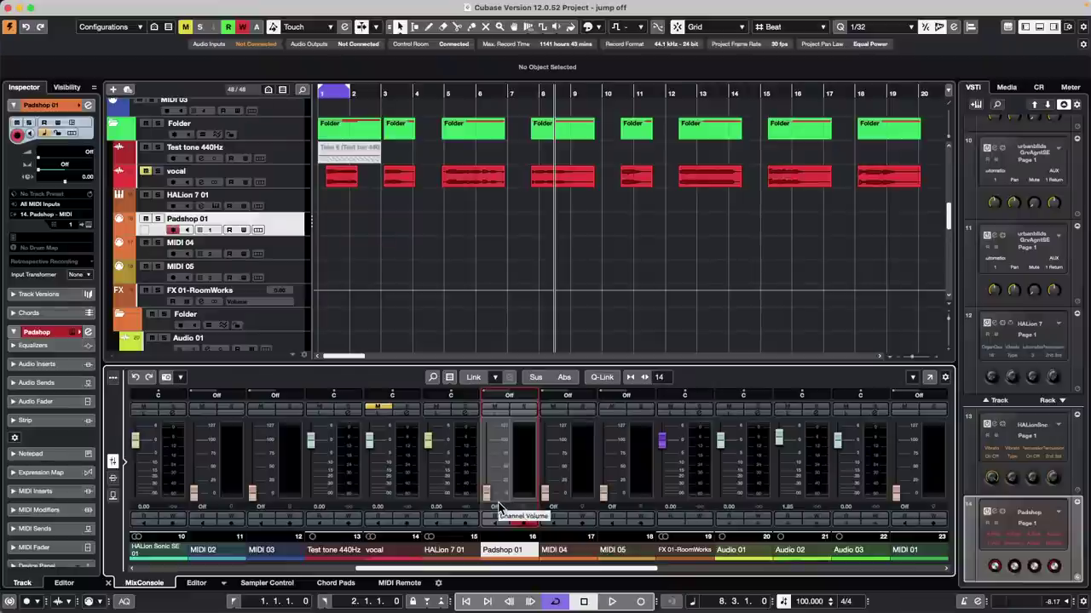
left_click(287, 234)
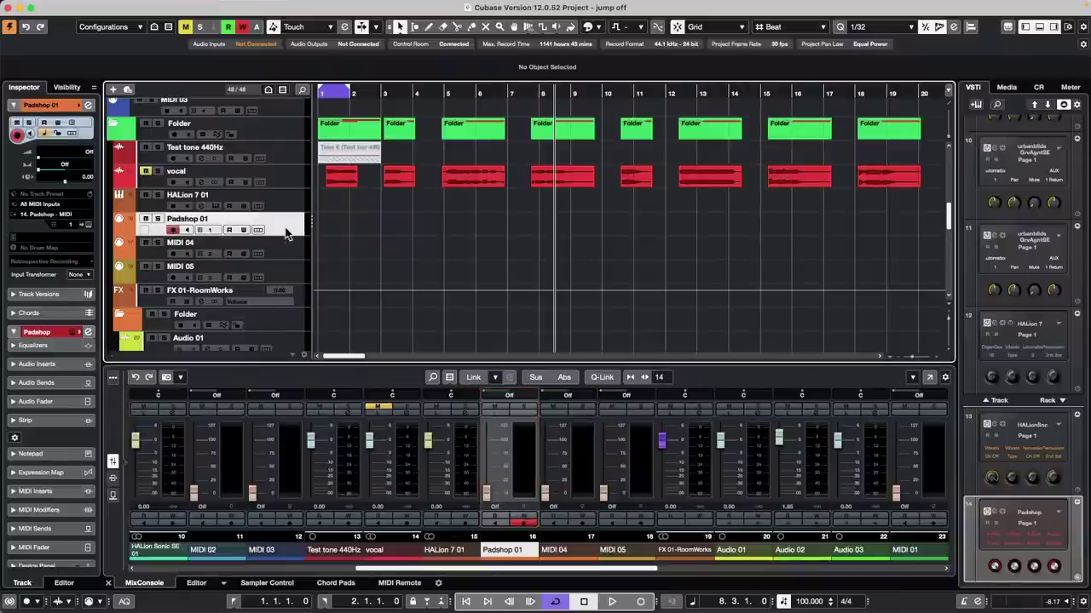
Step: Lower the Padshop channel fader to -2.67 dB in Channel Settings, then close the window
left_click(88, 332)
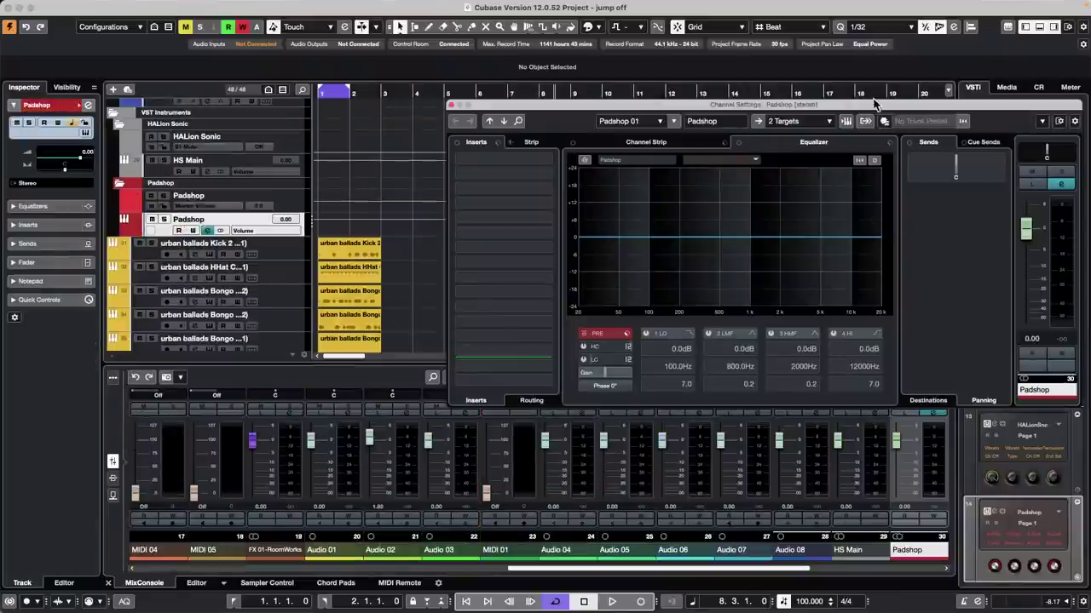
left_click_drag(881, 112, 643, 108)
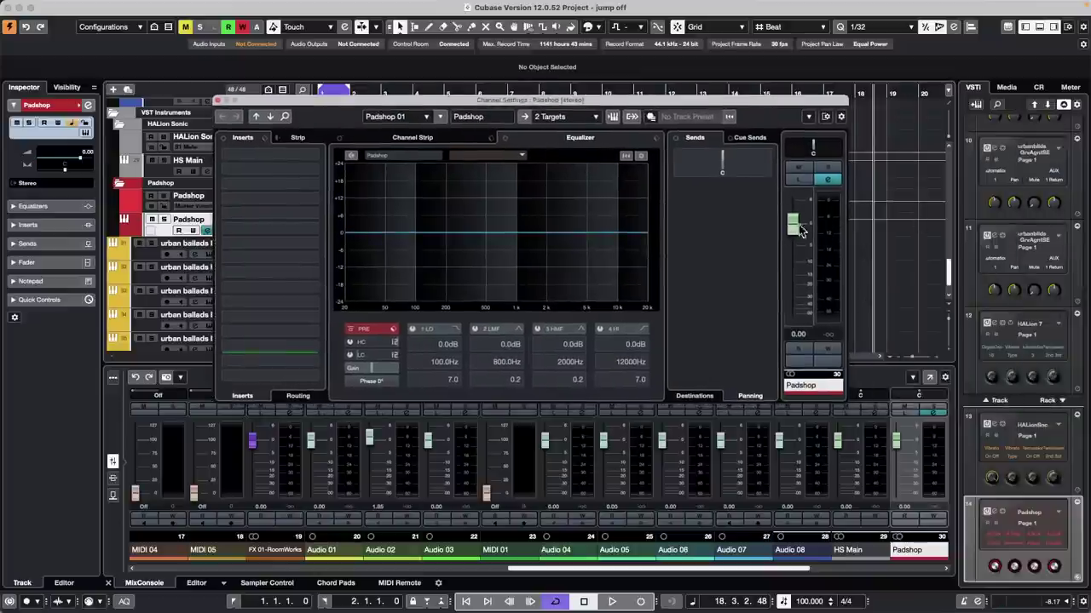
left_click_drag(794, 225, 845, 241)
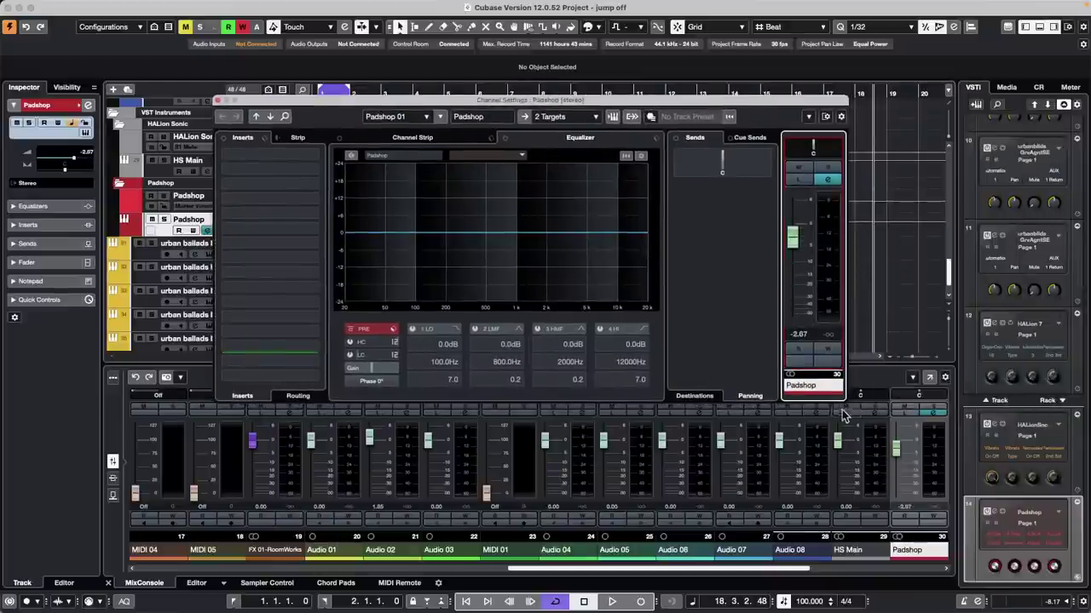
left_click(218, 101)
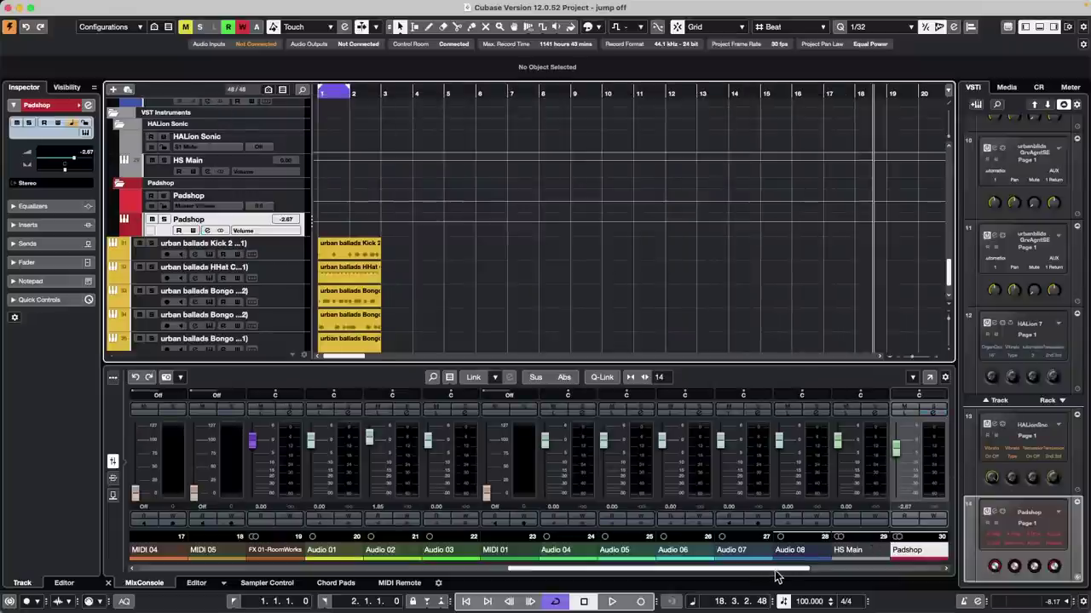
Step: Scroll the MixConsole to the Padshop strip and set its fader to -1.69 dB
left_click_drag(778, 571, 914, 566)
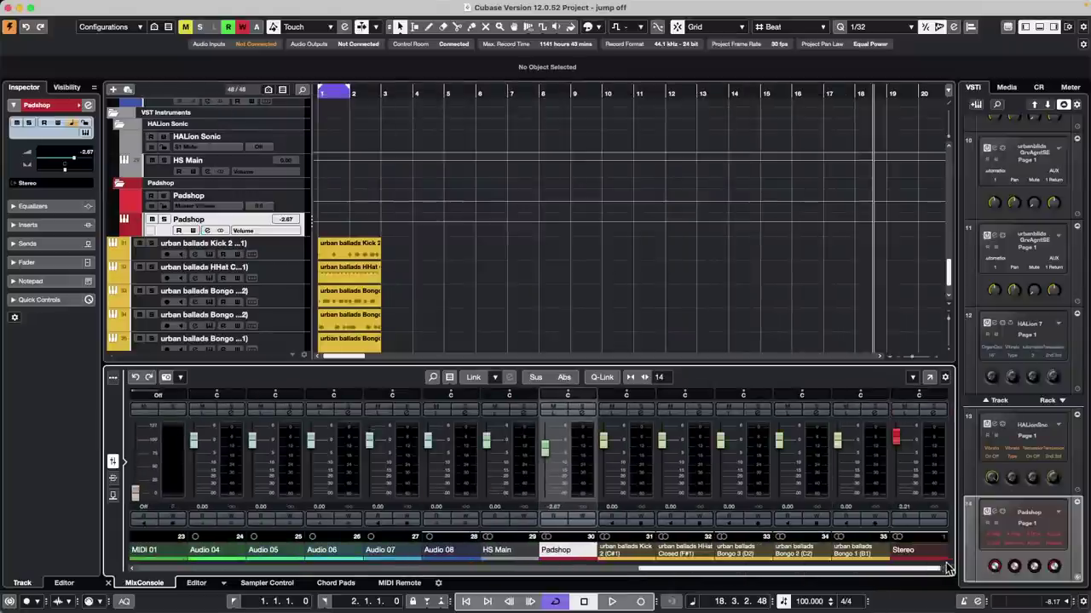
mouse_move(544, 444)
left_mouse_down()
mouse_move(546, 495)
mouse_move(578, 439)
mouse_move(562, 434)
mouse_move(550, 460)
mouse_move(555, 438)
left_mouse_up()
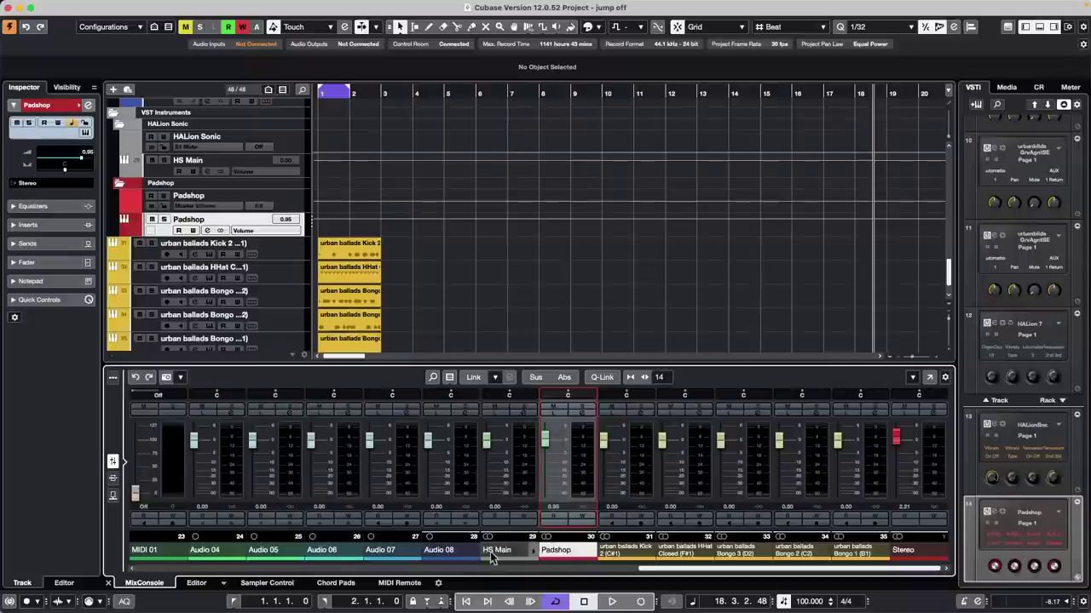
left_click_drag(647, 569, 452, 568)
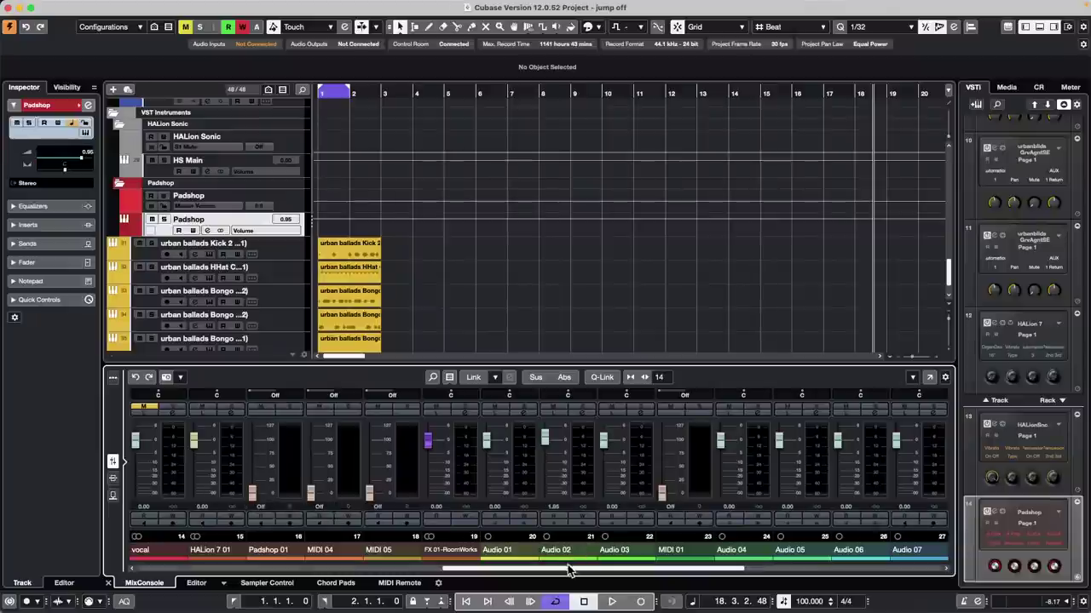
left_click_drag(570, 573, 698, 576)
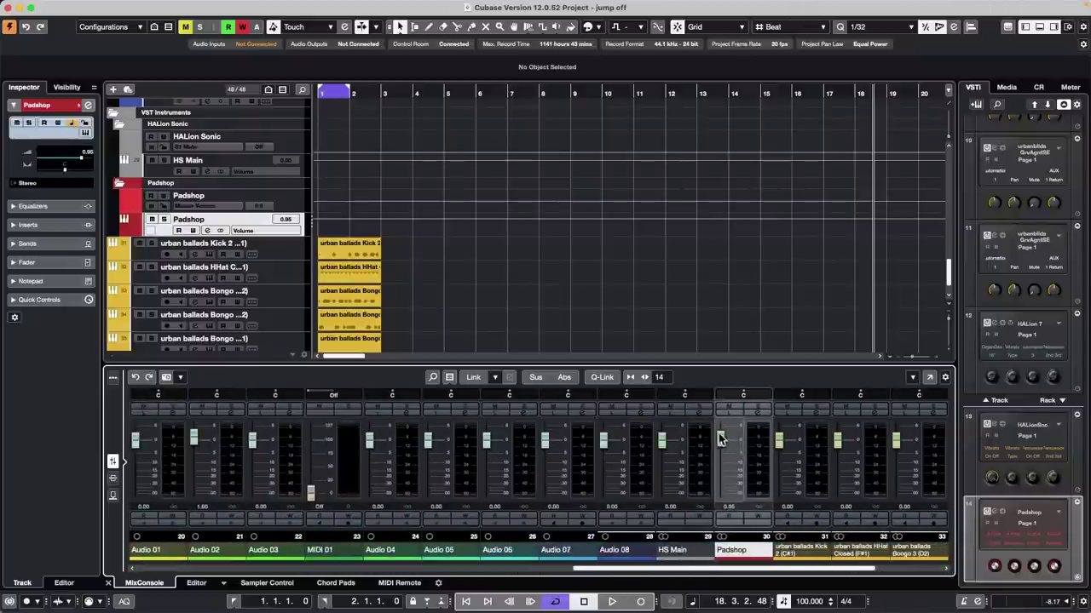
left_click_drag(720, 439, 734, 456)
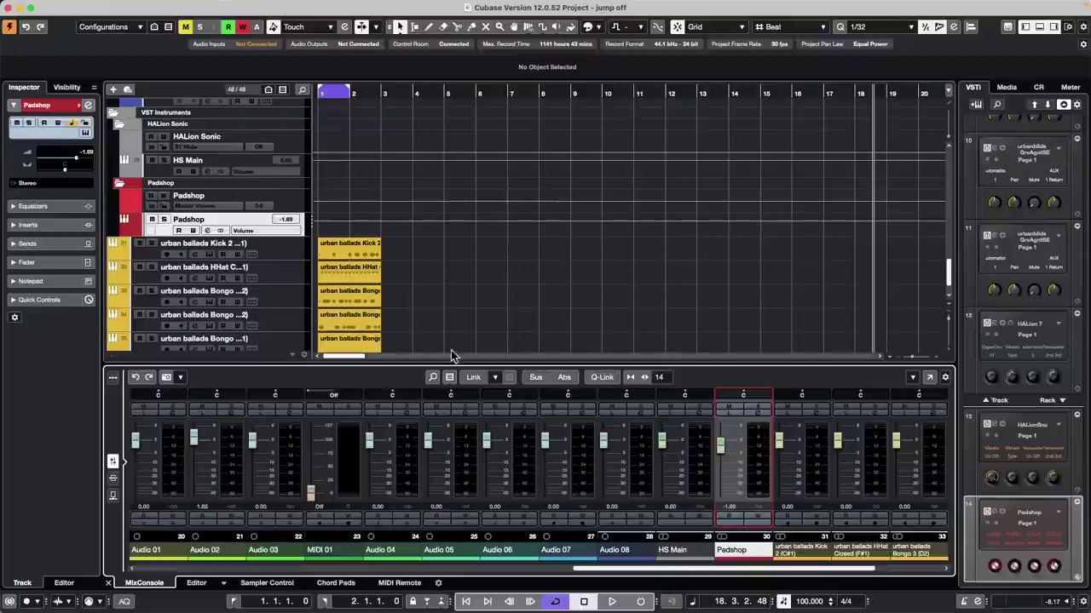
Step: Select the urban ballads track and erase its MIDI part with the Eraser tool
scroll(353, 259, "up", 5)
scroll(352, 259, "up", 5)
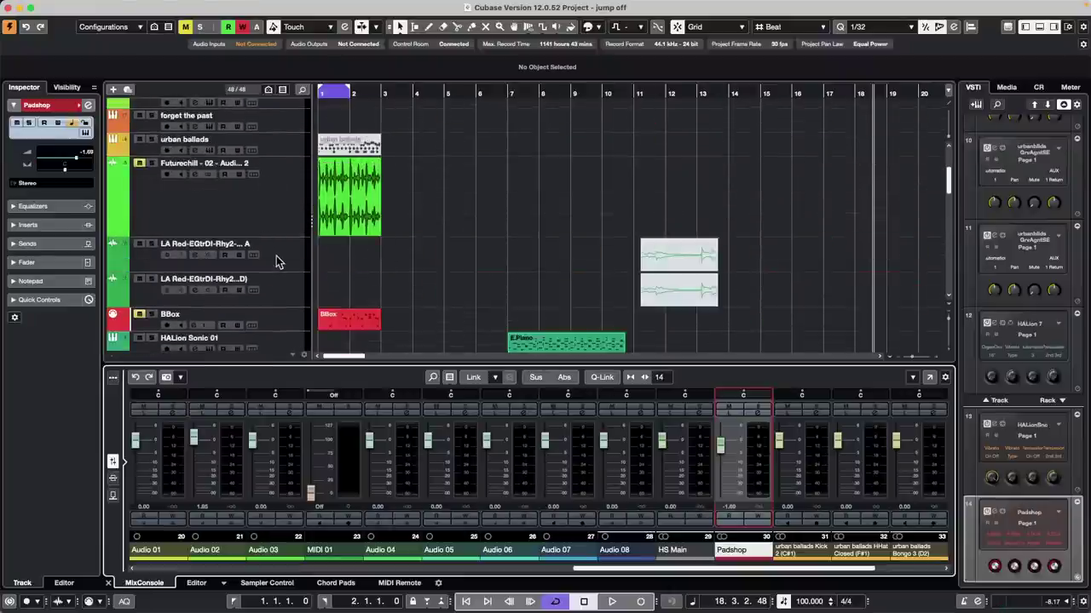
scroll(276, 259, "up", 2)
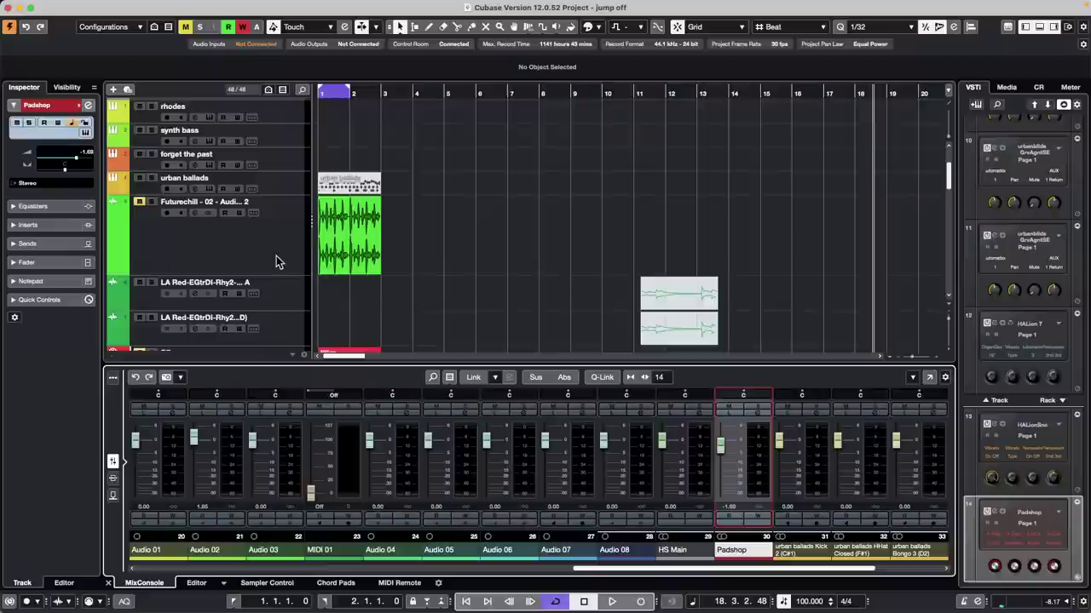
left_click(288, 201)
right_click(358, 196)
left_click(375, 196)
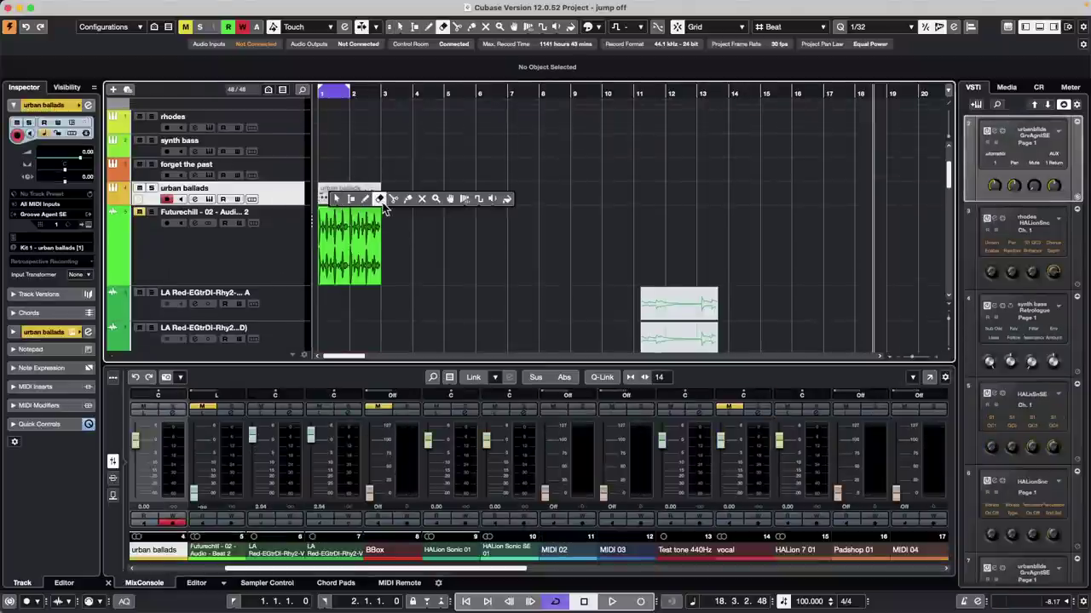
left_click(362, 194)
Step: Return to Object Selection and open the track's Groove Agent SE 5 instrument
right_click(361, 196)
left_click(358, 200)
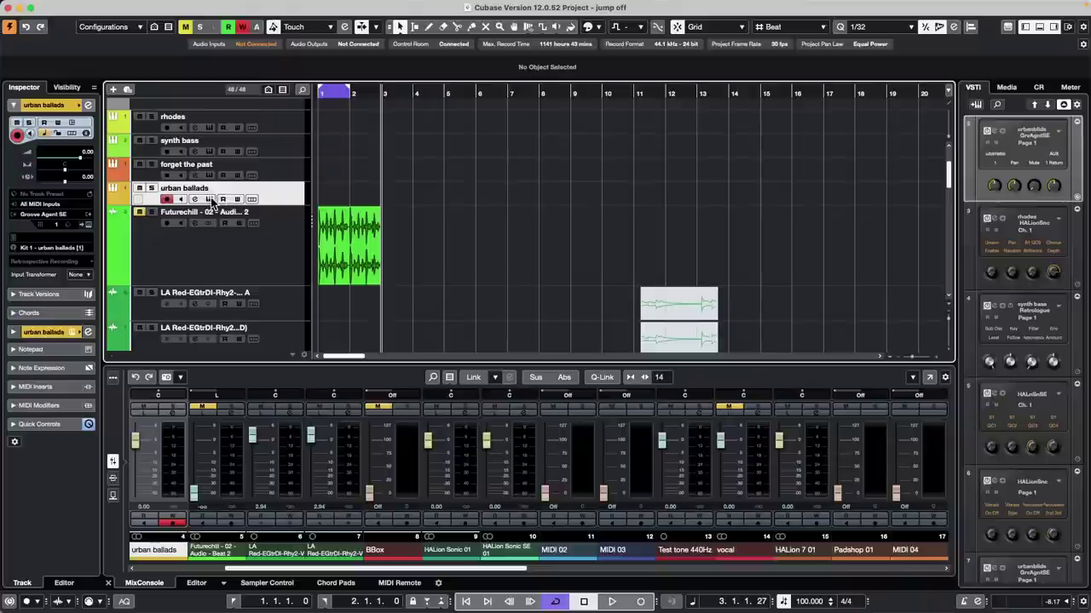
left_click(208, 198)
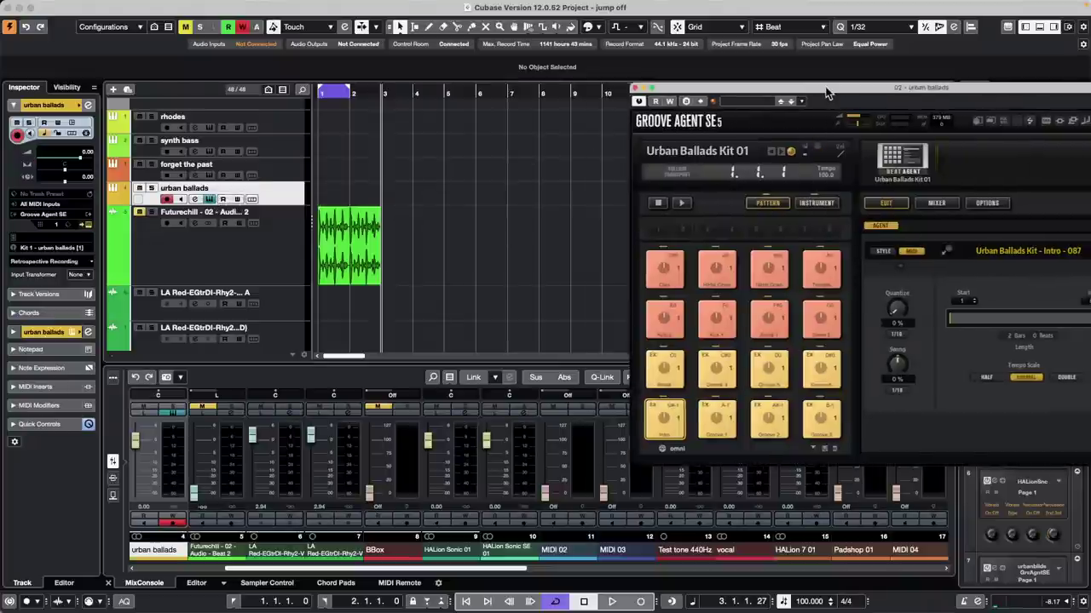
Step: Reposition Groove Agent, show the kit's pads, and select and play Kick 2
left_click_drag(836, 90, 625, 62)
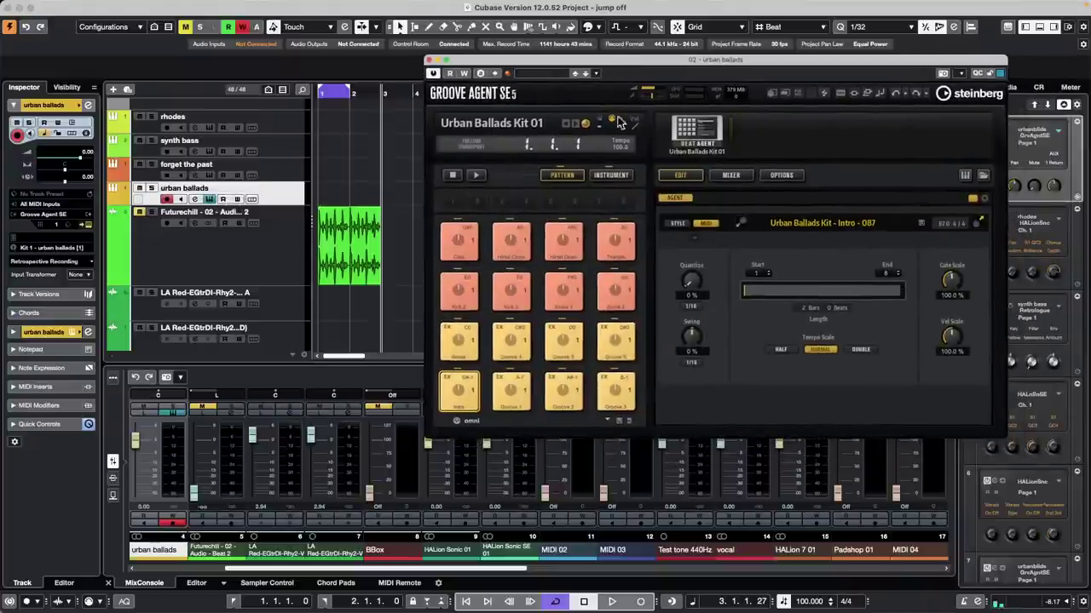
left_click(618, 175)
left_click(511, 394)
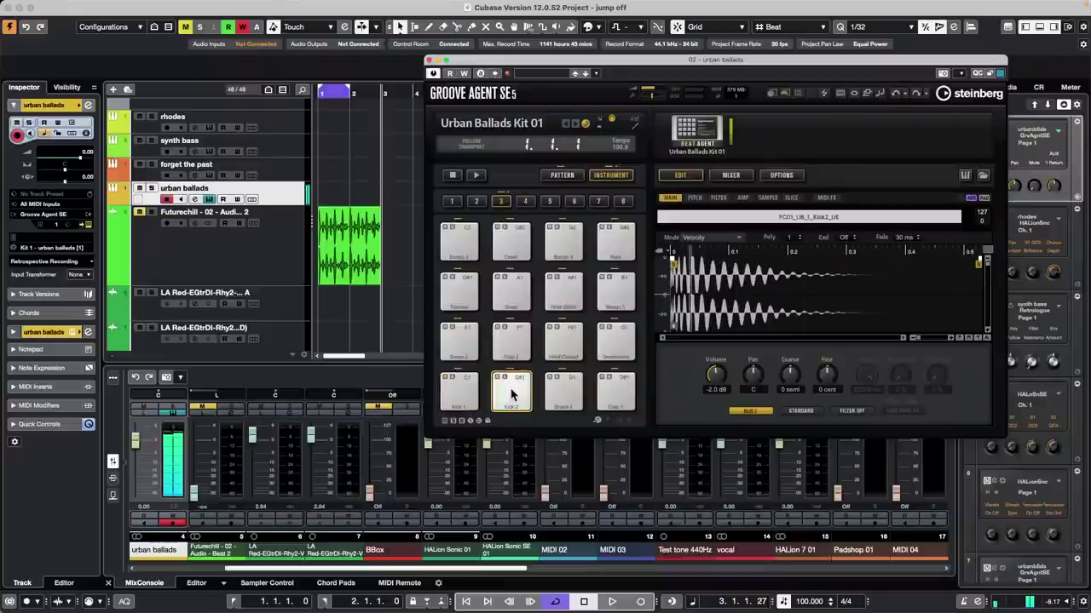
left_click(511, 394)
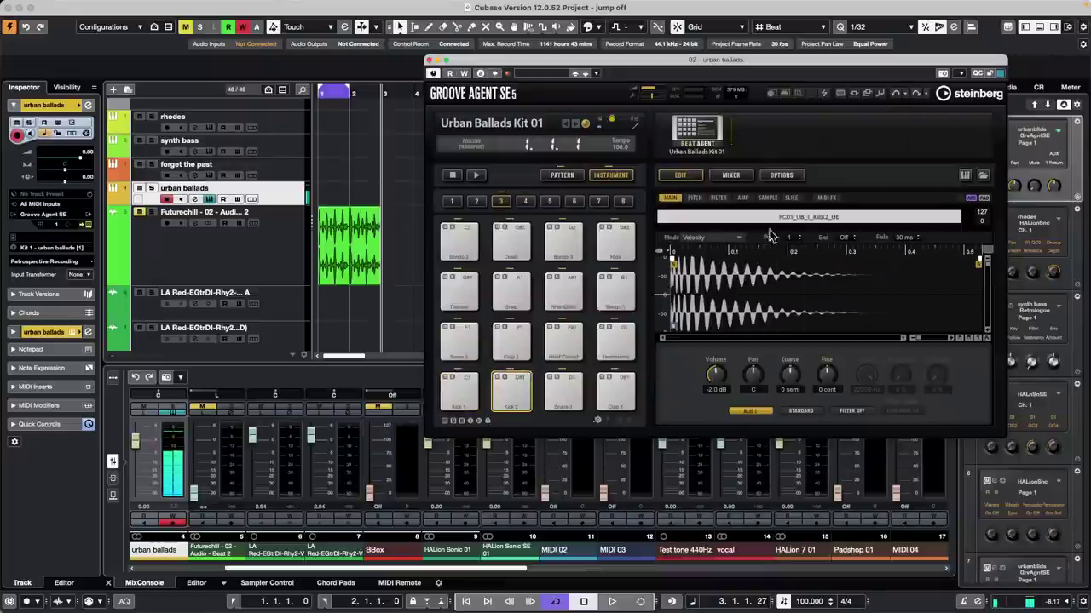
Step: Link Kick 2's Coarse pitch to a MIDI controller via Learn CC, tuning it to -8 semi
left_click(695, 198)
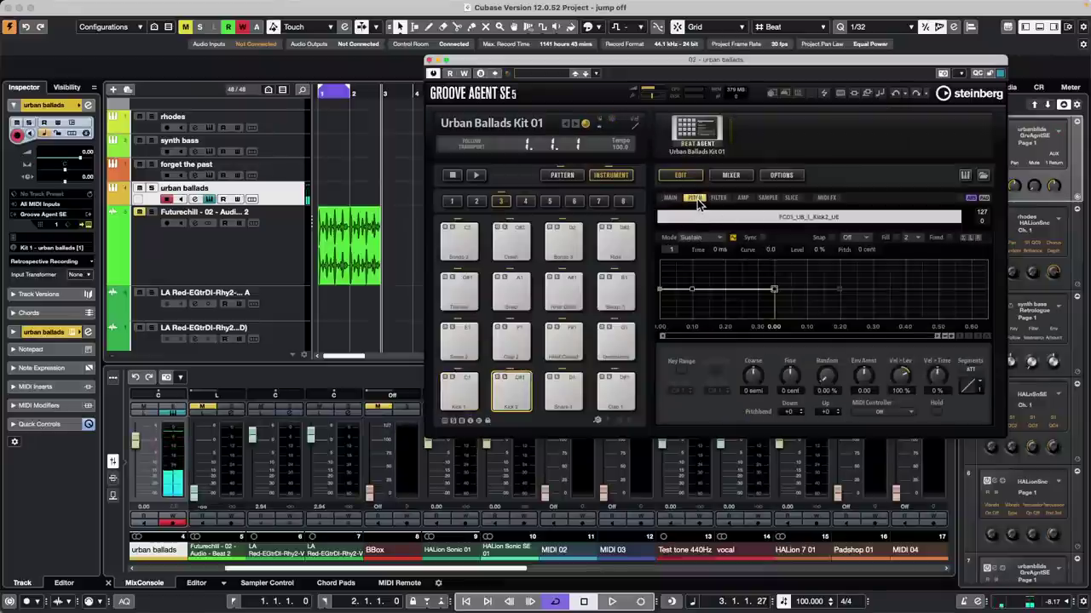
right_click(754, 373)
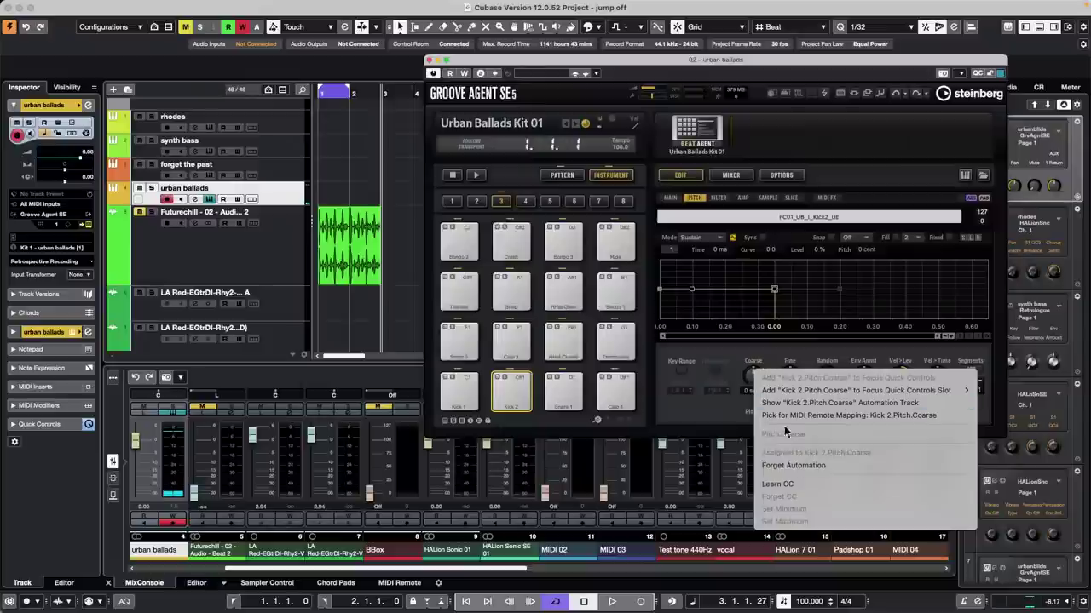
left_click(793, 484)
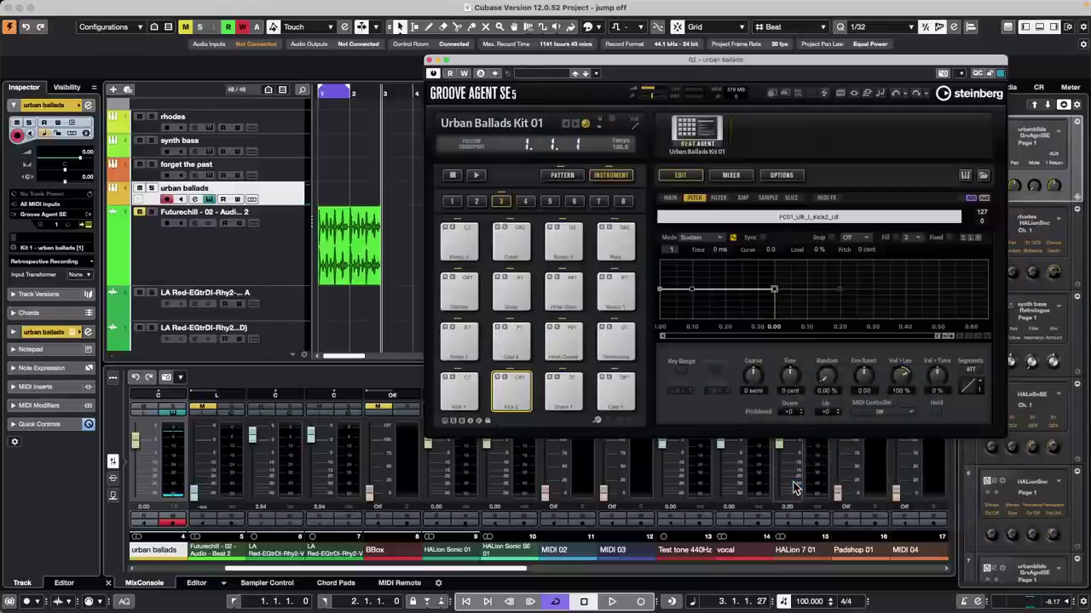
left_click(515, 390)
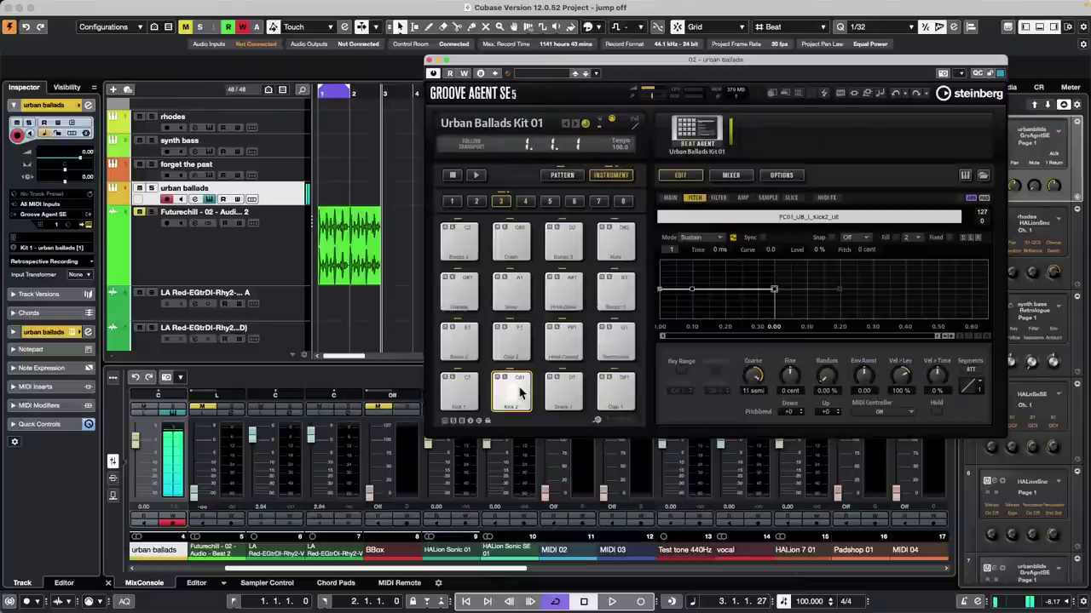
left_click_drag(732, 62, 632, 51)
left_click(1010, 89)
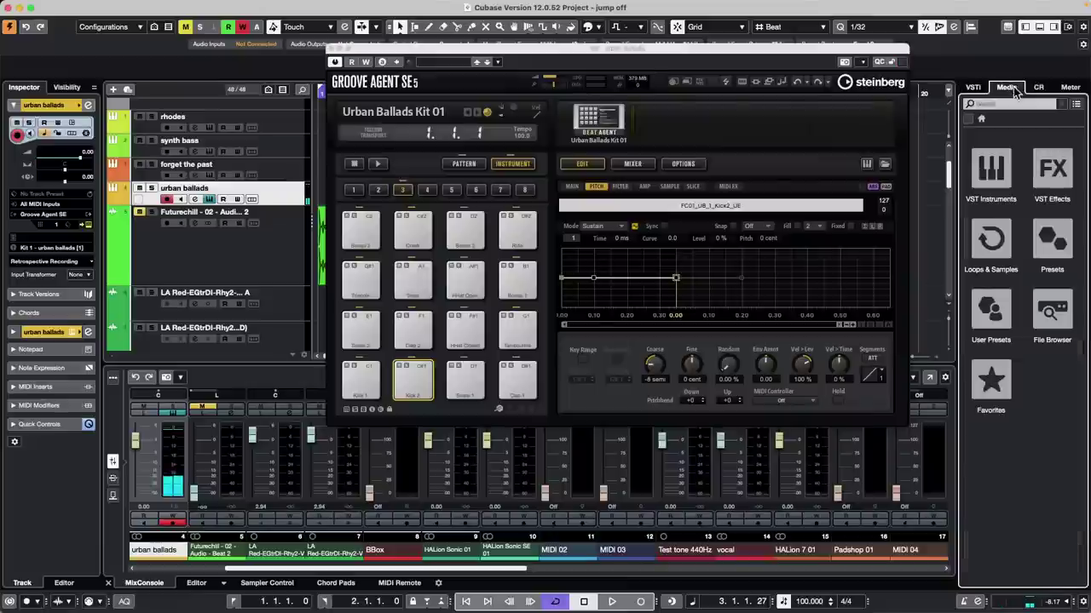
Step: Preview GA Library samples and load HiTimbaleMuted_v4L onto the Kick 2 pad
left_click(994, 243)
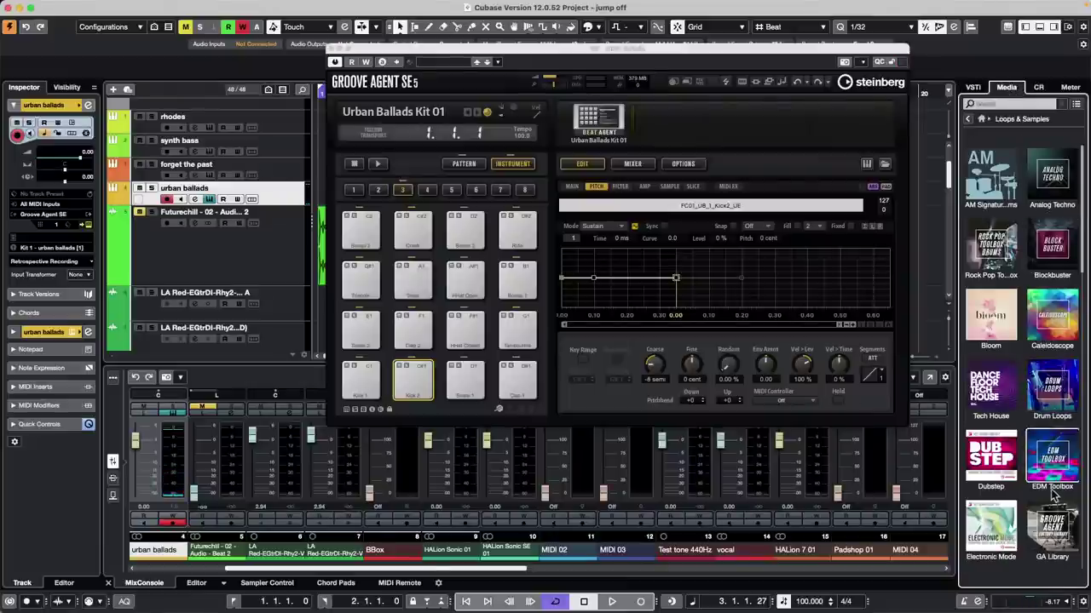
left_click(1057, 527)
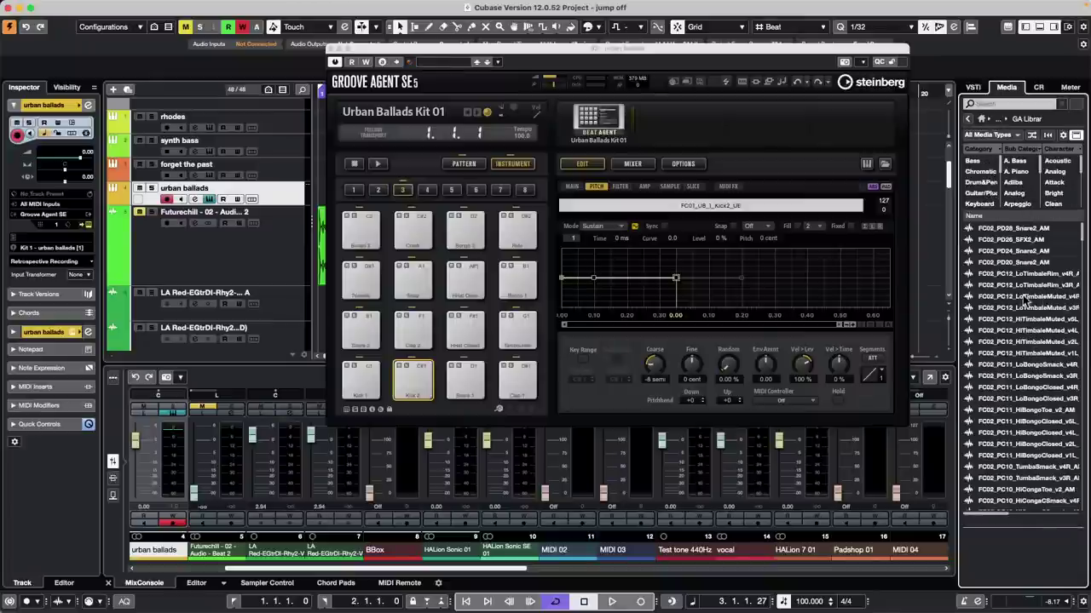
left_click(1036, 264)
left_click(1023, 307)
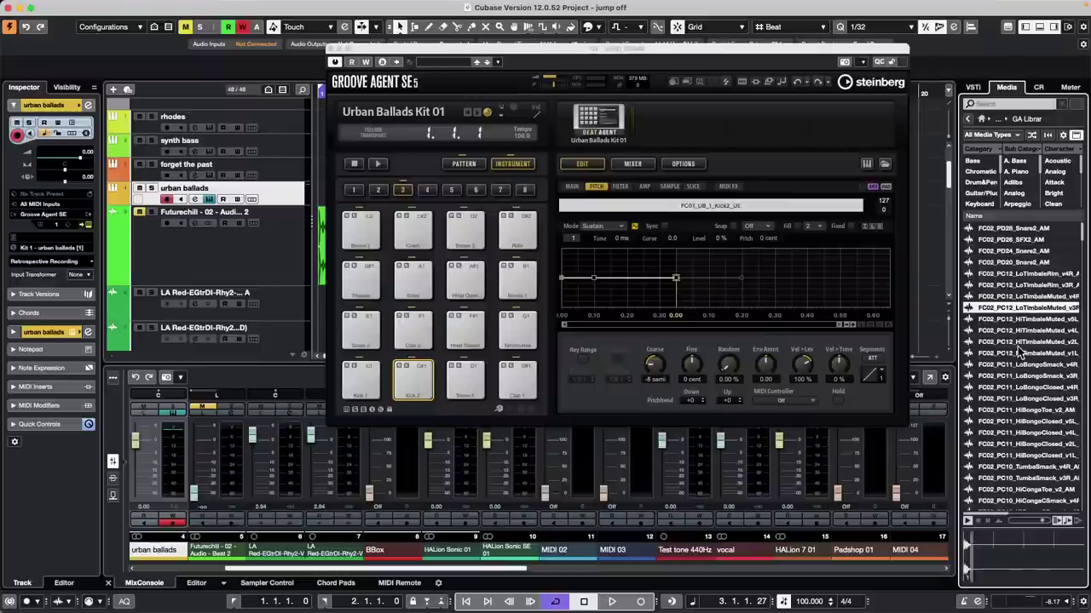
left_click(1016, 331)
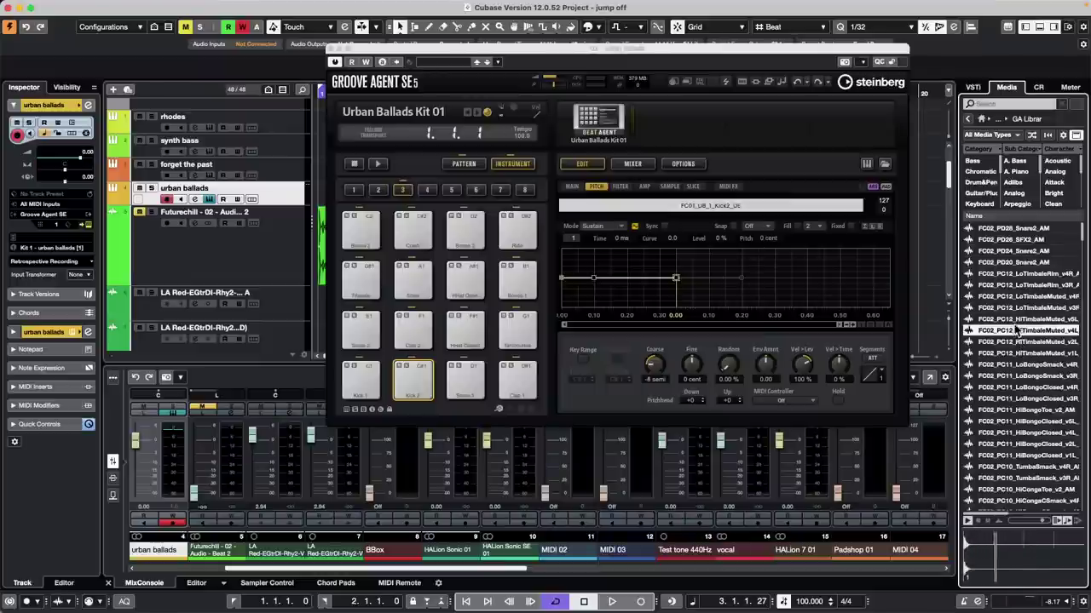
left_click_drag(1016, 331, 420, 374)
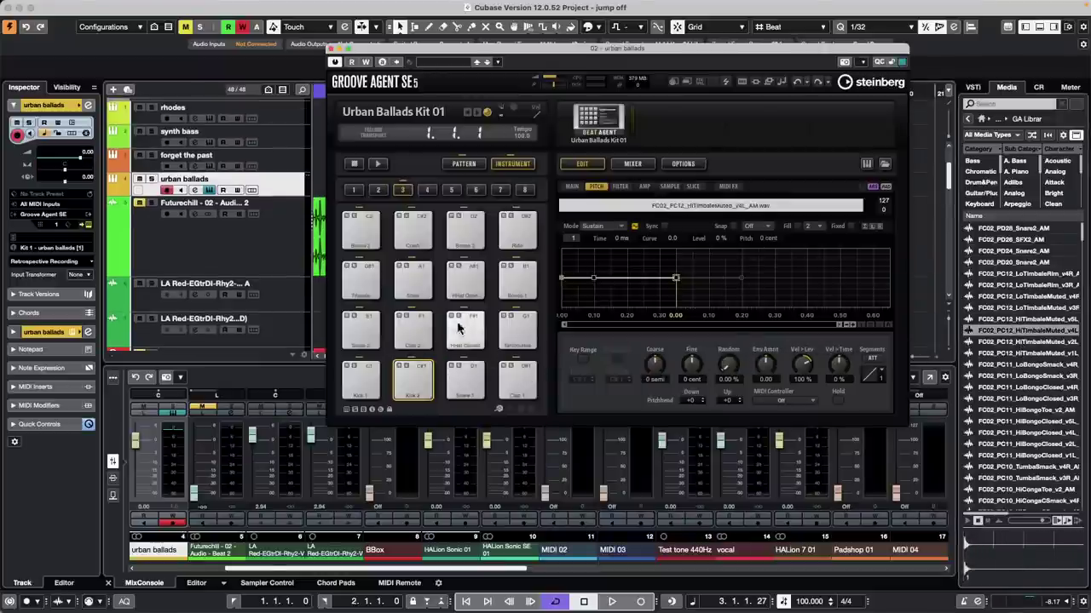
left_click(419, 375)
Step: Cut the Kick 2 pad and load HiBongoClosed_v1L onto the empty C#1 pad
right_click(418, 382)
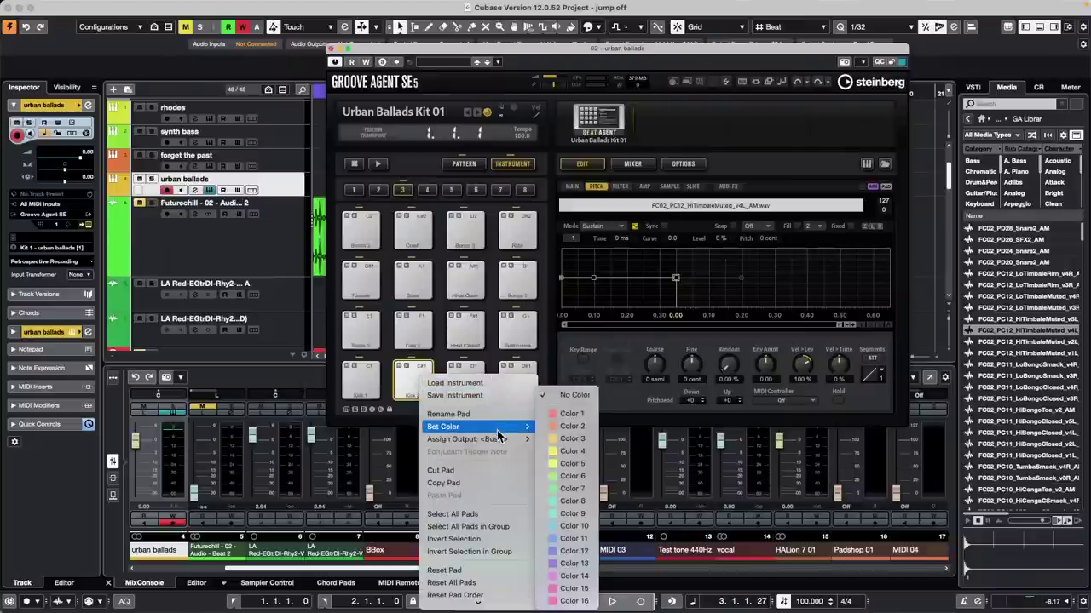
left_click(491, 471)
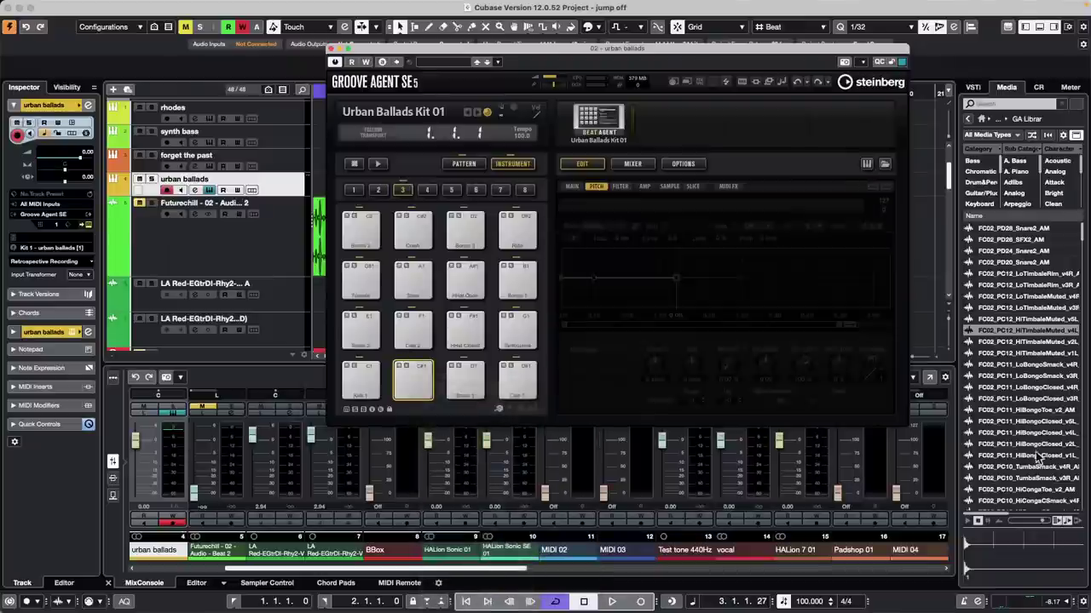
left_click(1022, 456)
left_click_drag(1023, 456, 409, 384)
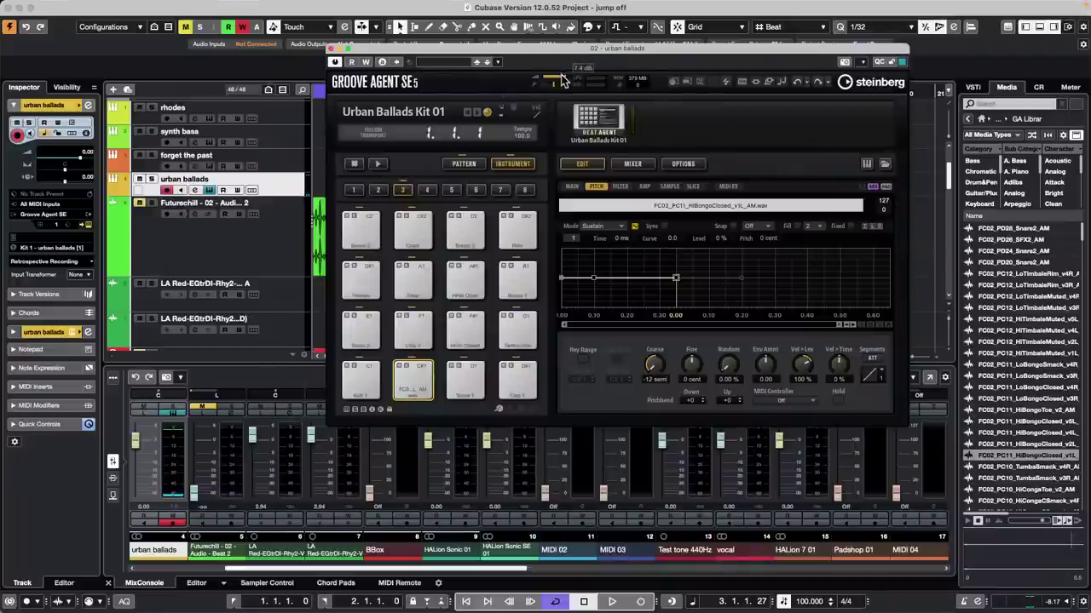
Step: Retune the bongo pad's Coarse pitch to -2 semi while auditioning it against Kick 1
left_click(415, 388)
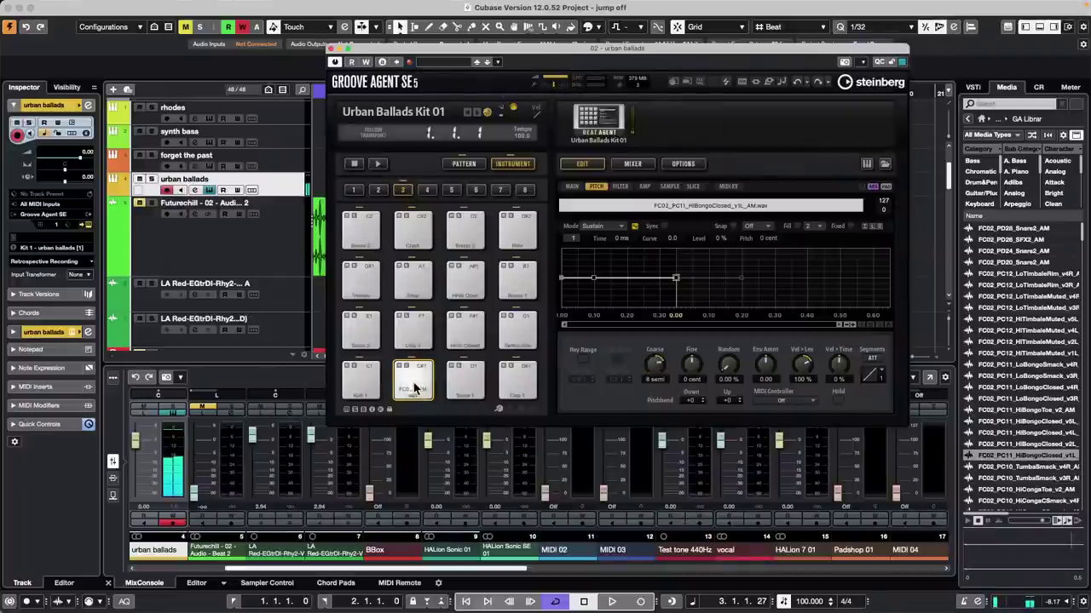
left_click(415, 388)
left_click(416, 386)
left_click(417, 384)
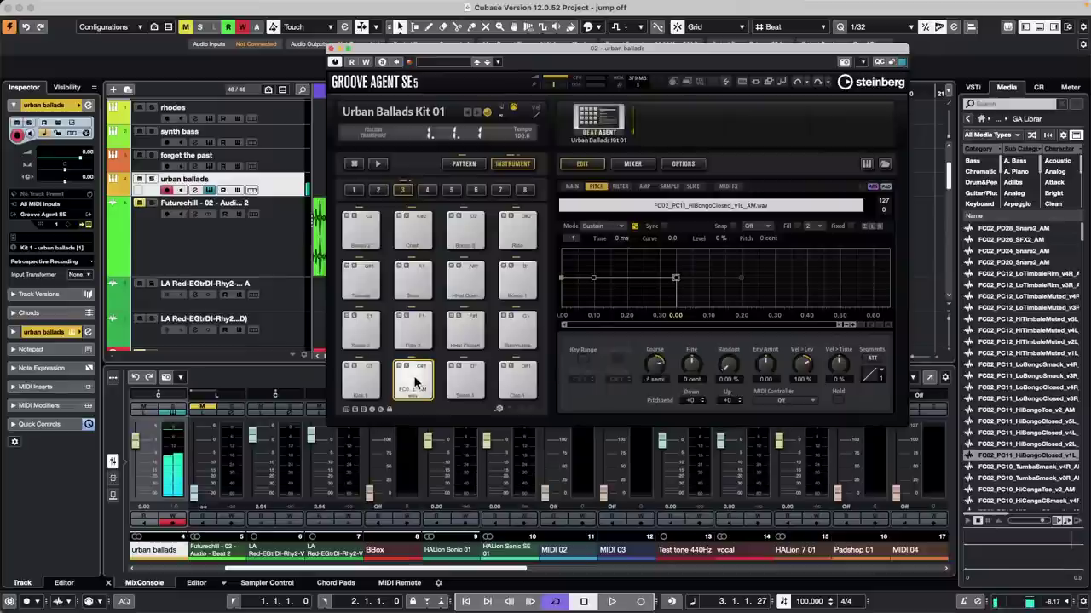
left_click(415, 383)
left_click(417, 382)
left_click(417, 380)
left_click(417, 379)
left_click(416, 379)
left_click(416, 376)
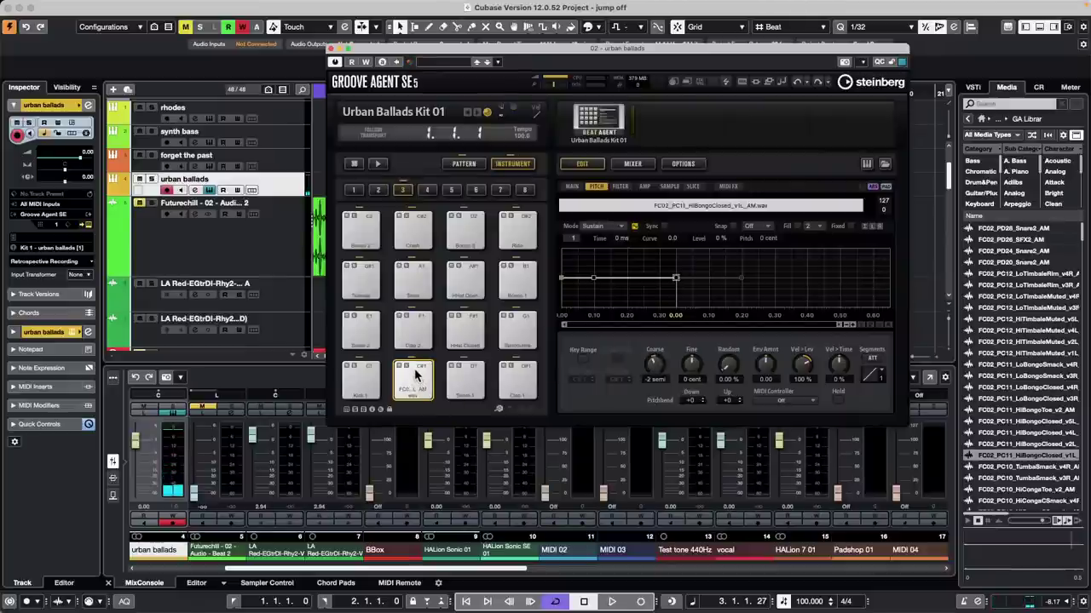
left_click(417, 376)
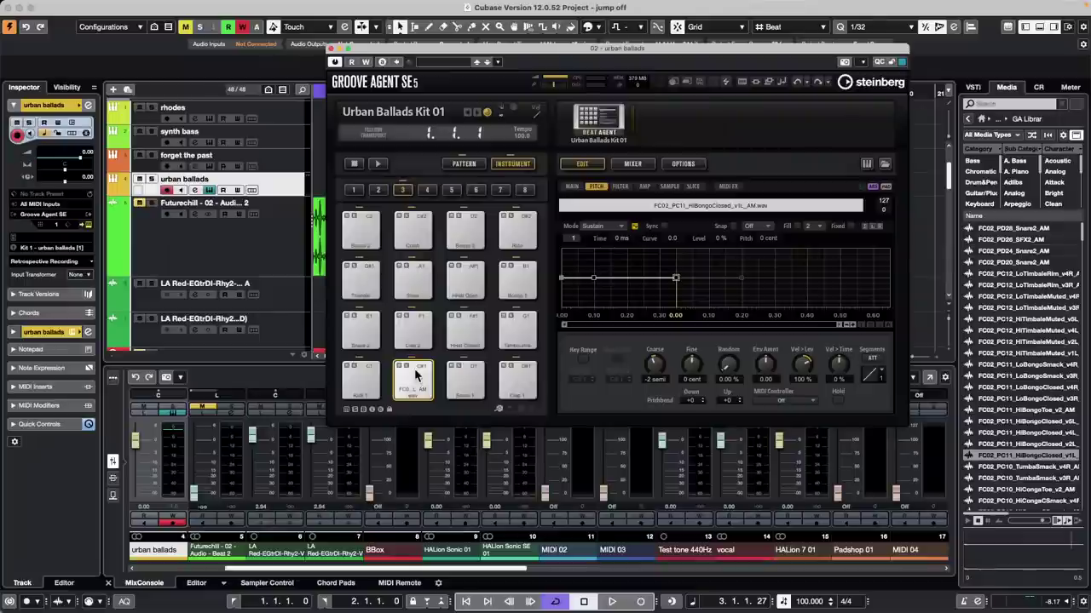
left_click(362, 381)
left_click(414, 378)
Step: Link the Kick 1 pad's Coarse pitch to a MIDI controller via Learn CC
left_click(368, 381)
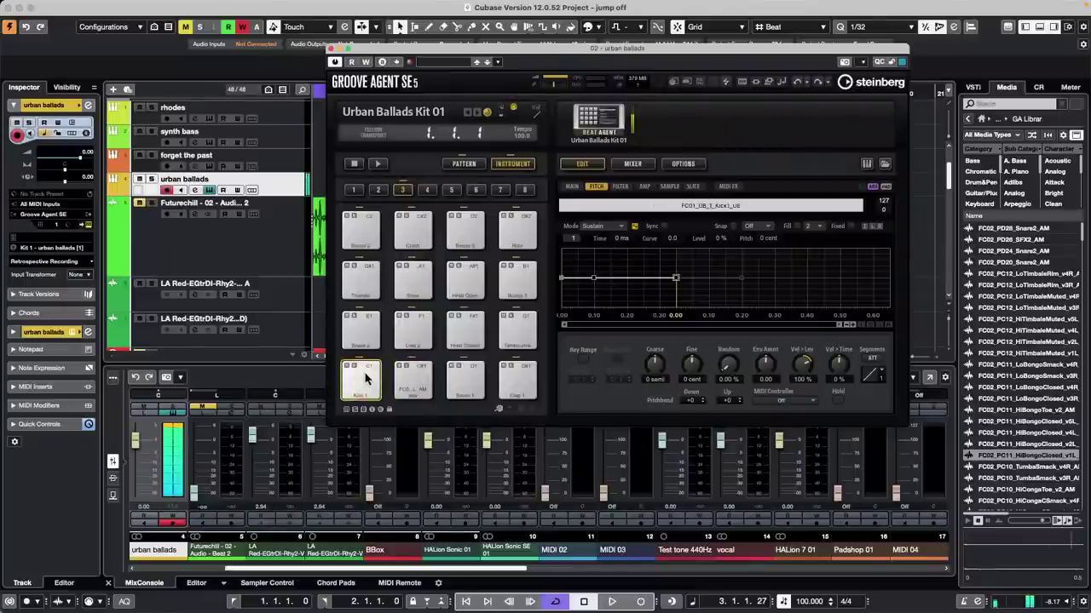
right_click(653, 364)
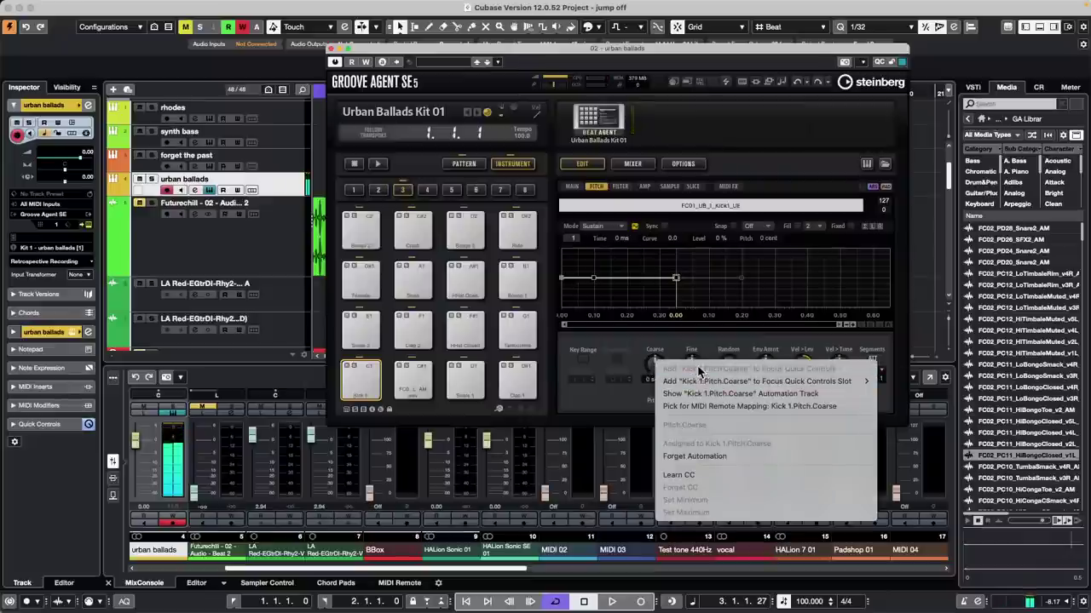
left_click(704, 475)
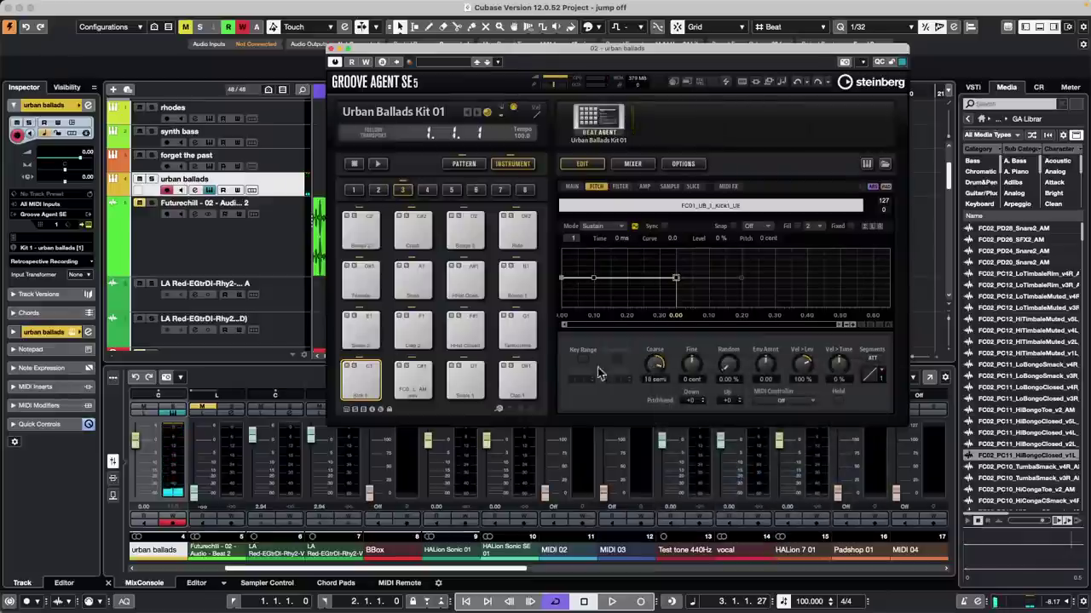
left_click(365, 381)
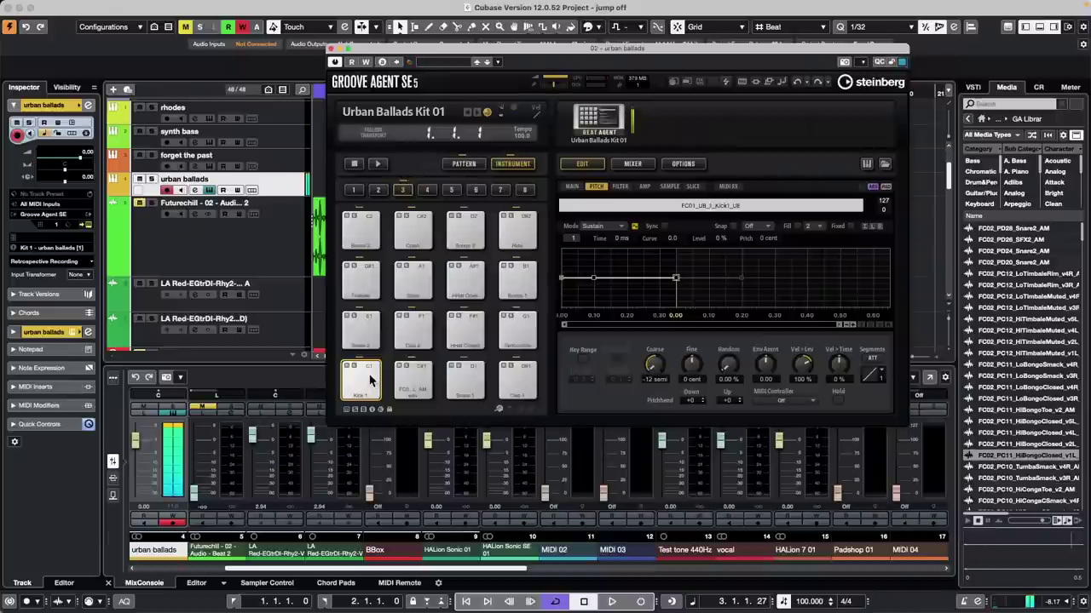
Step: Load LoTimbaleRim_v4R onto the Kick 1 pad and audition it at -8 semi
left_click_drag(1023, 274, 363, 387)
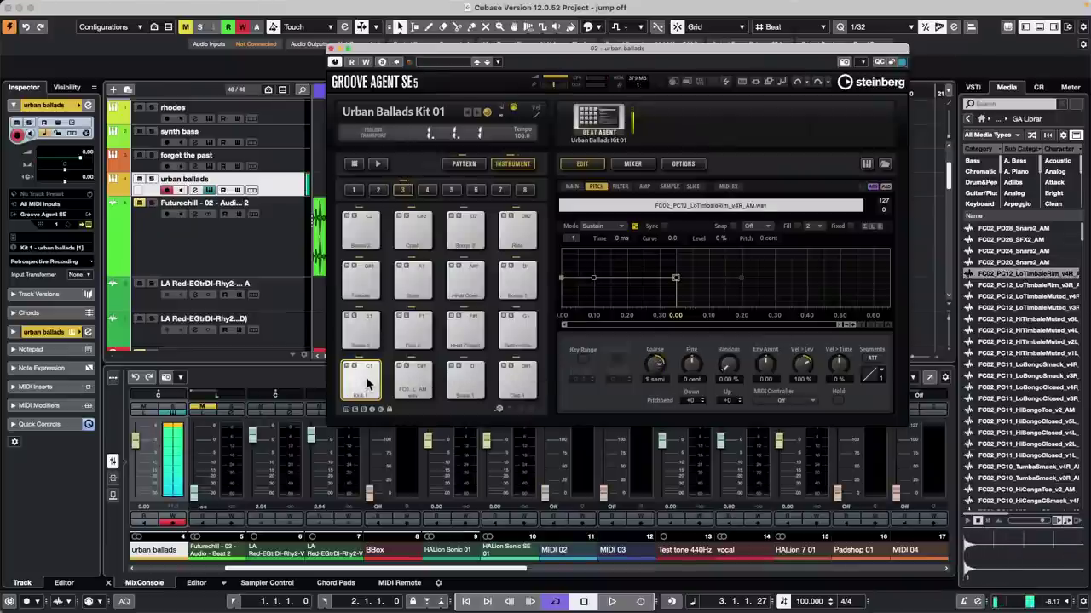
left_click(365, 385)
left_click(367, 385)
left_click(367, 384)
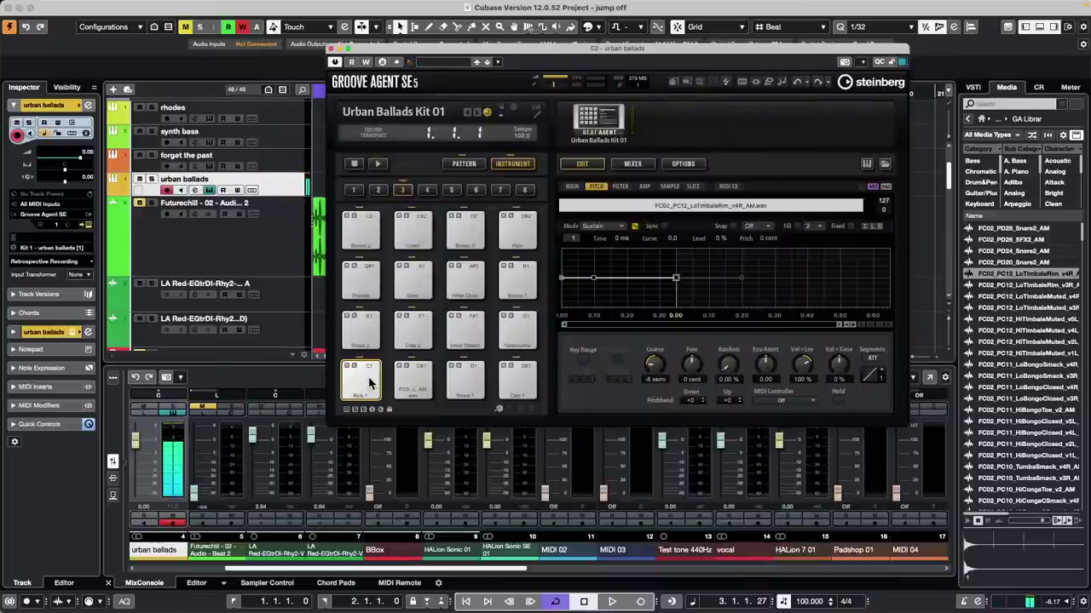
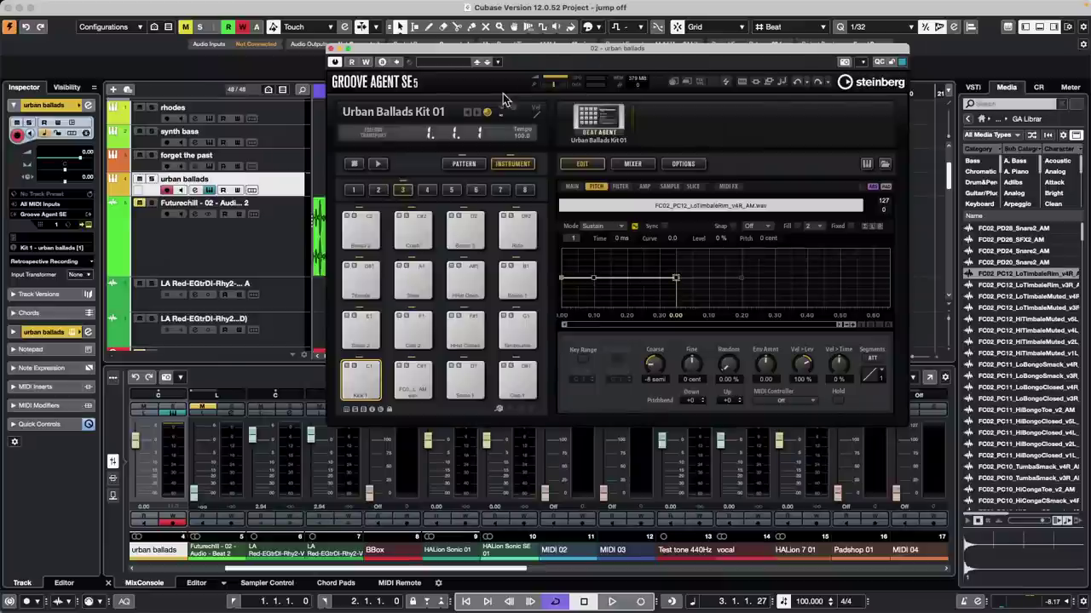
Step: Close Groove Agent, open and activate the recent project 'A Long Long Time Ago Verve', then zoom out
left_click(330, 49)
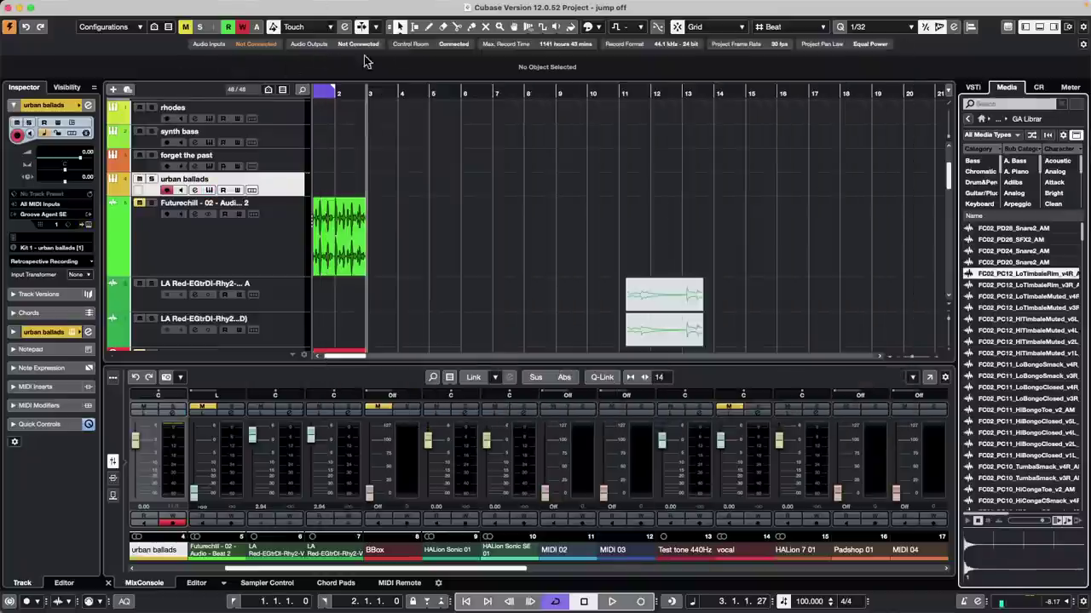
mouse_move(38, 6)
left_click(74, 6)
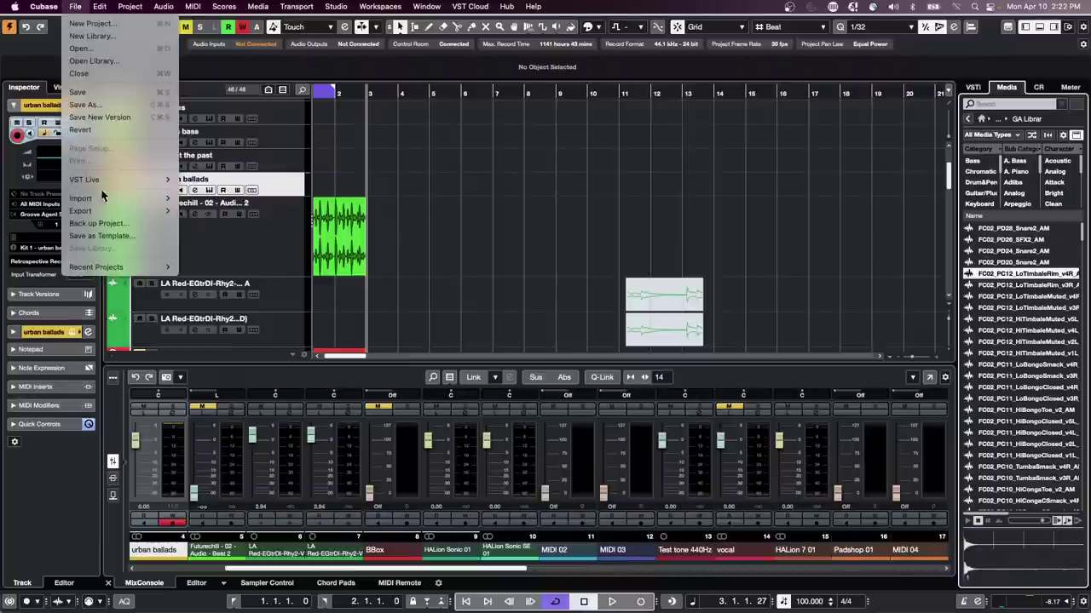
mouse_move(128, 266)
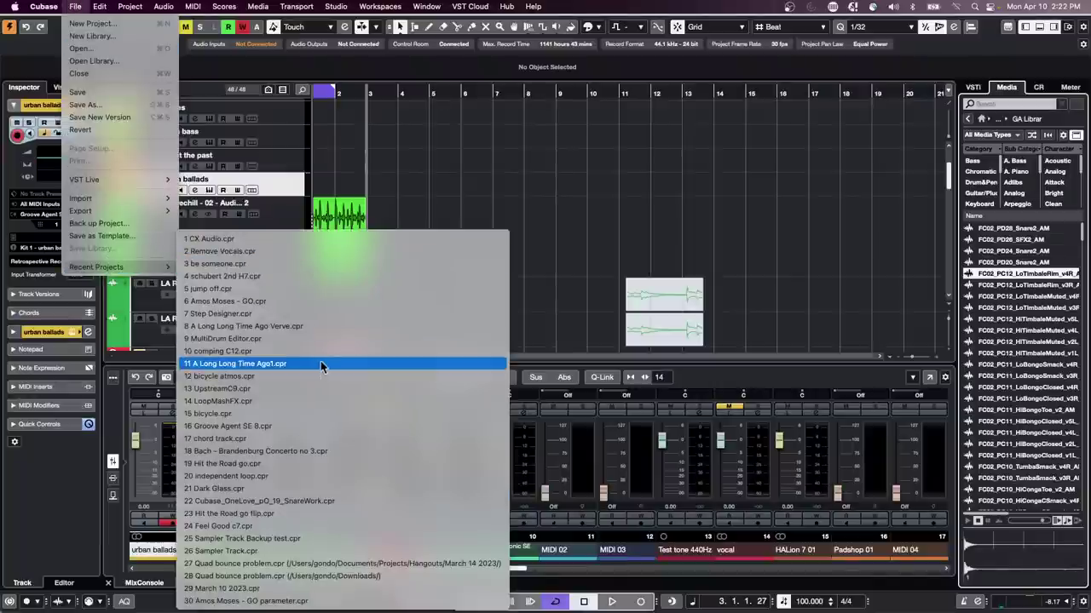
left_click(321, 326)
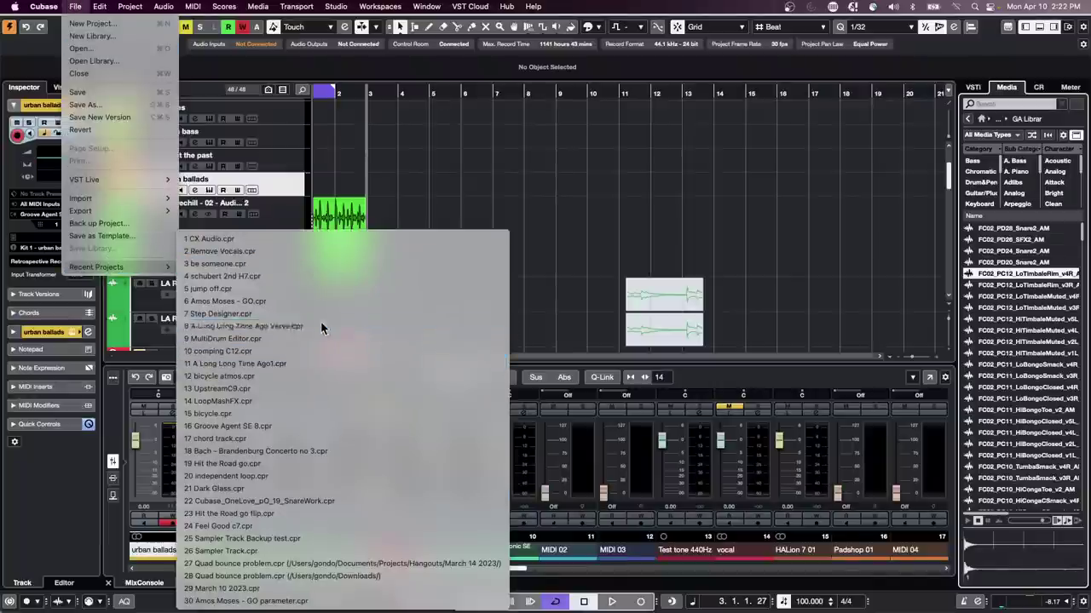
left_click(604, 209)
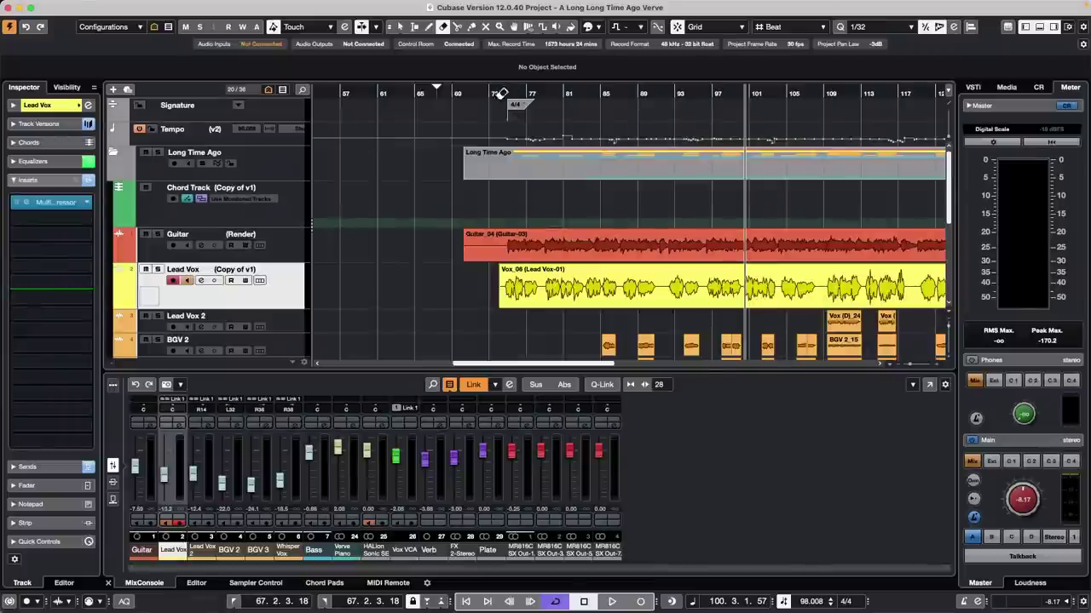
left_click_drag(501, 92, 469, 72)
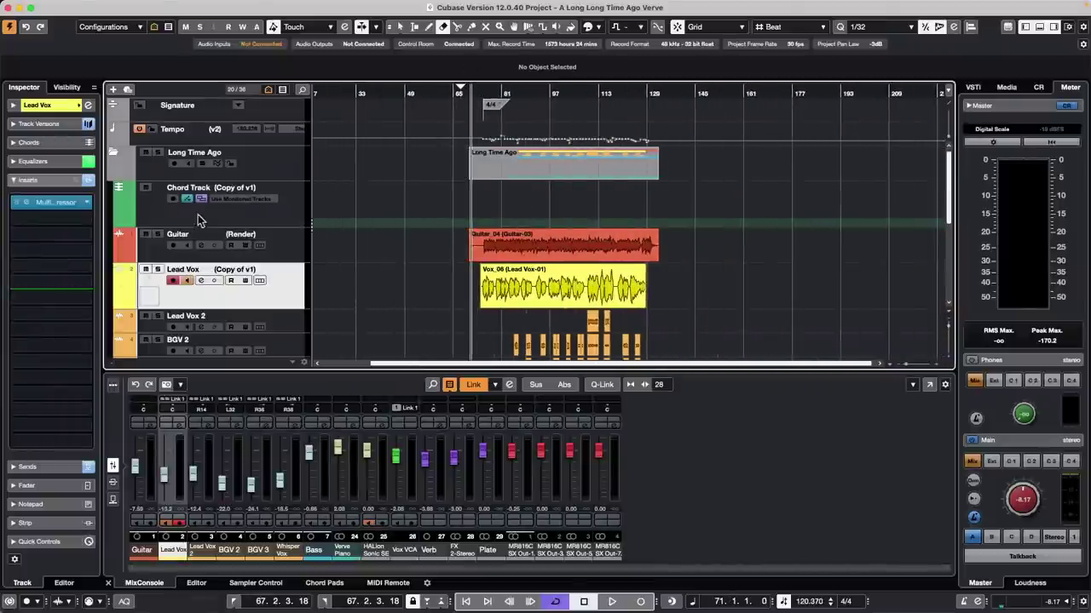
Step: Solo the Lead Vox track instead of Guitar and audition it in playback
left_click(157, 233)
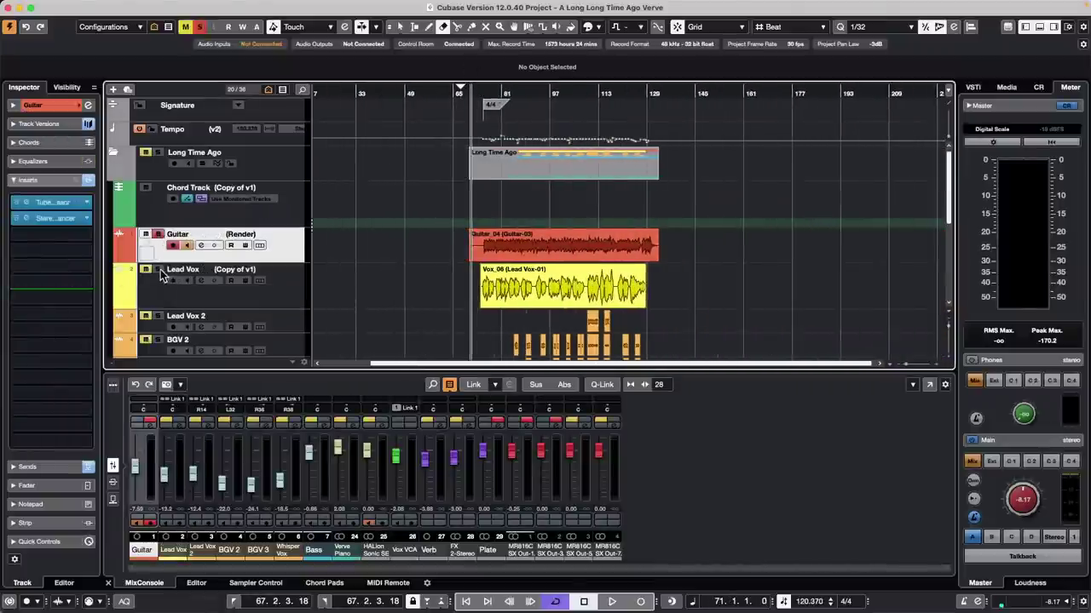
left_click(158, 269)
key("space")
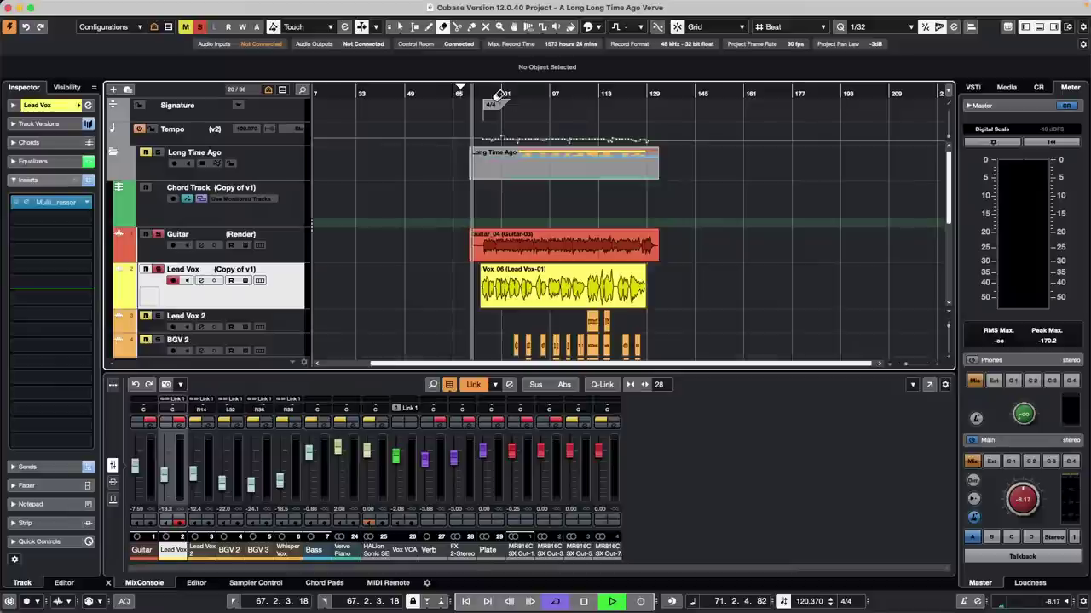
right_click(678, 256)
left_click(677, 254)
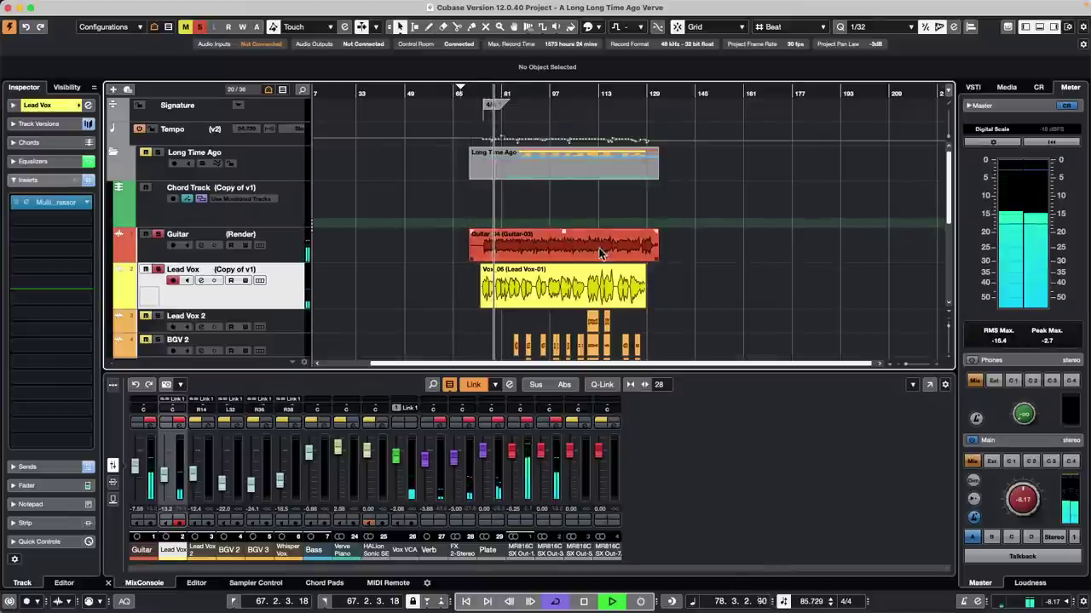
key("space")
Step: Set the locators to 75.2.1.0–94.1.1.0 from a range over the Guitar event's start
right_click(498, 251)
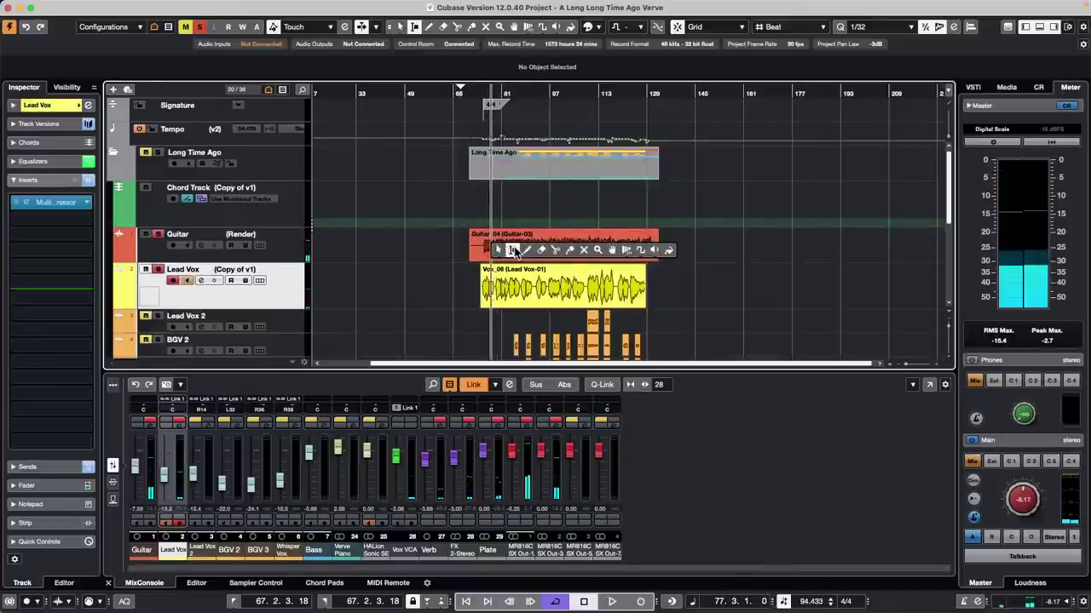
left_click(513, 251)
left_click_drag(482, 247, 542, 260)
key("p")
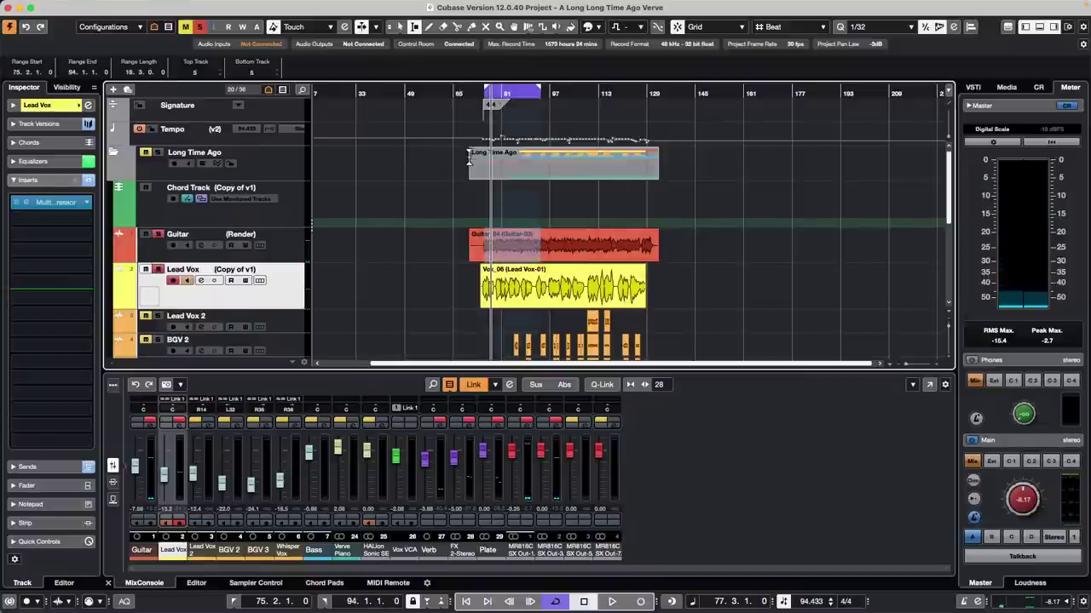
Step: Bring up the Export Audio Mixdown dialog from the File menu
left_click(75, 7)
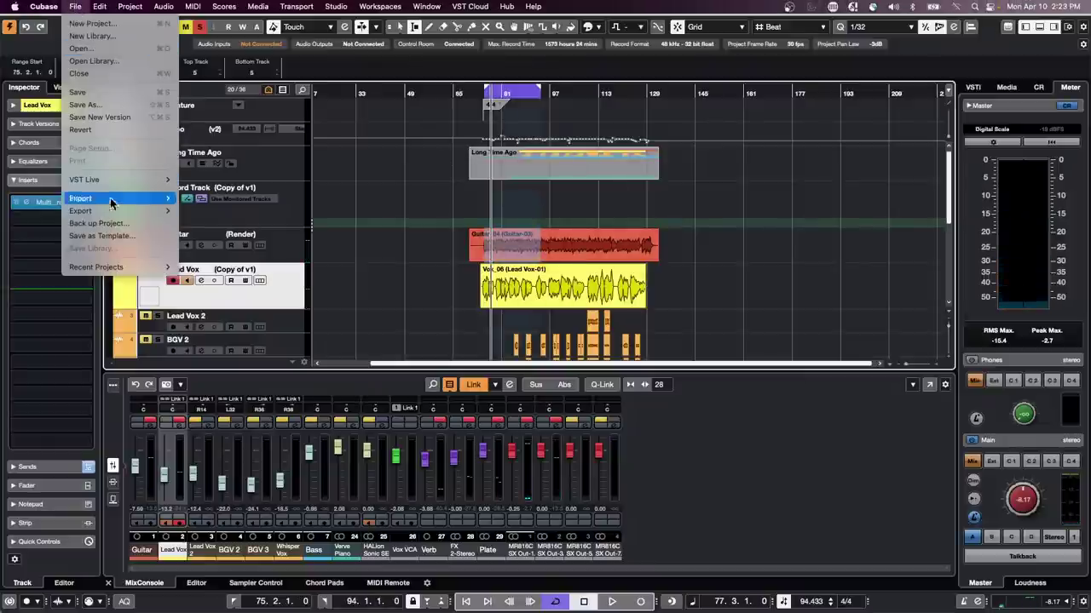
mouse_move(128, 210)
left_click(205, 213)
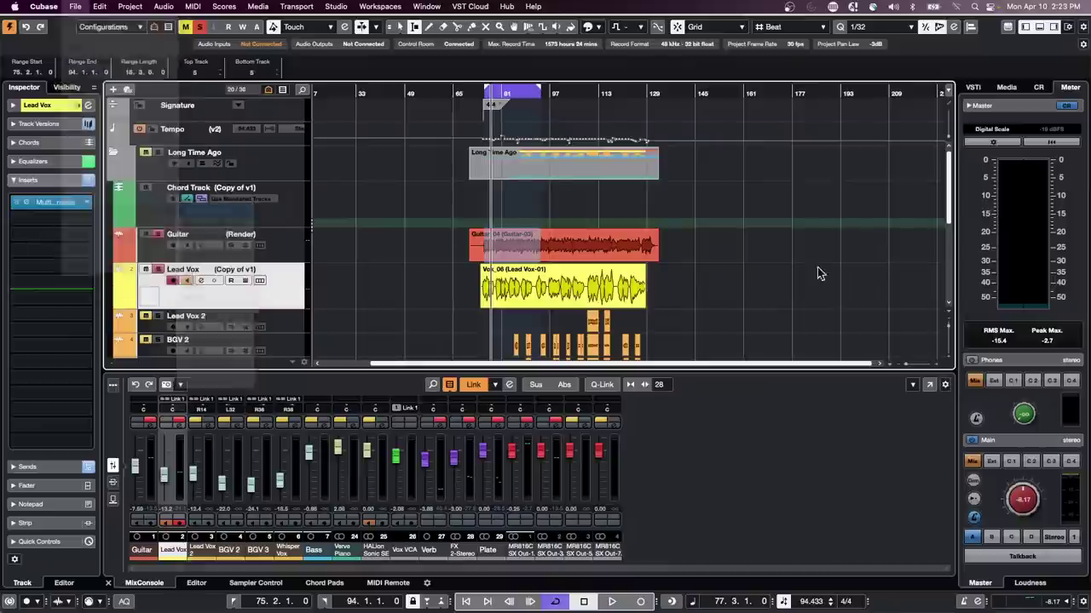
Step: Export the mixdown as 'Vocal and Guitar' with After Export set to Create Audio Track
left_click(621, 83)
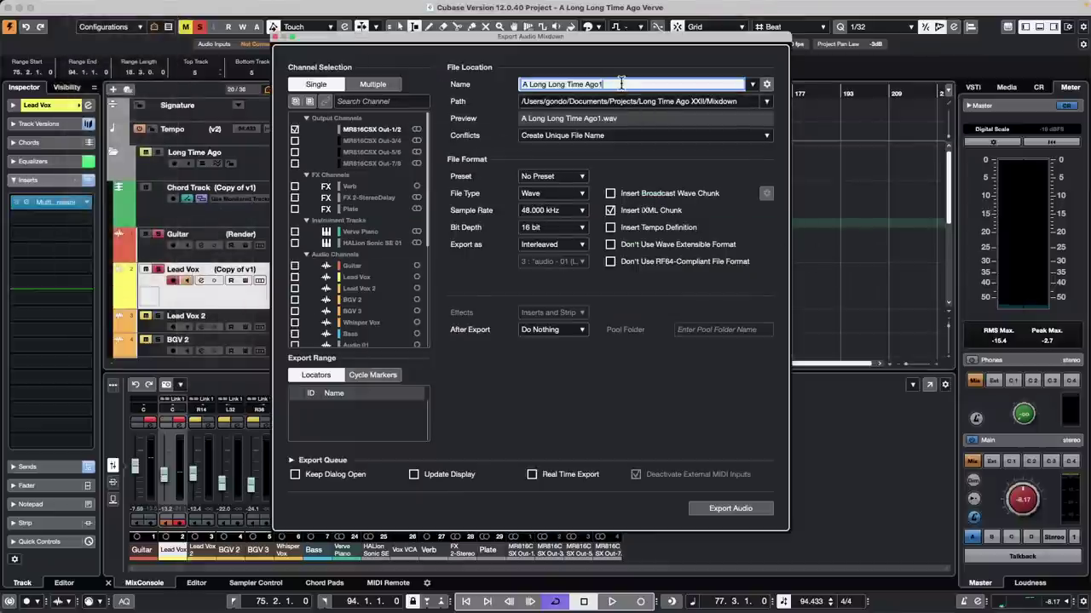
left_click_drag(603, 83, 501, 88)
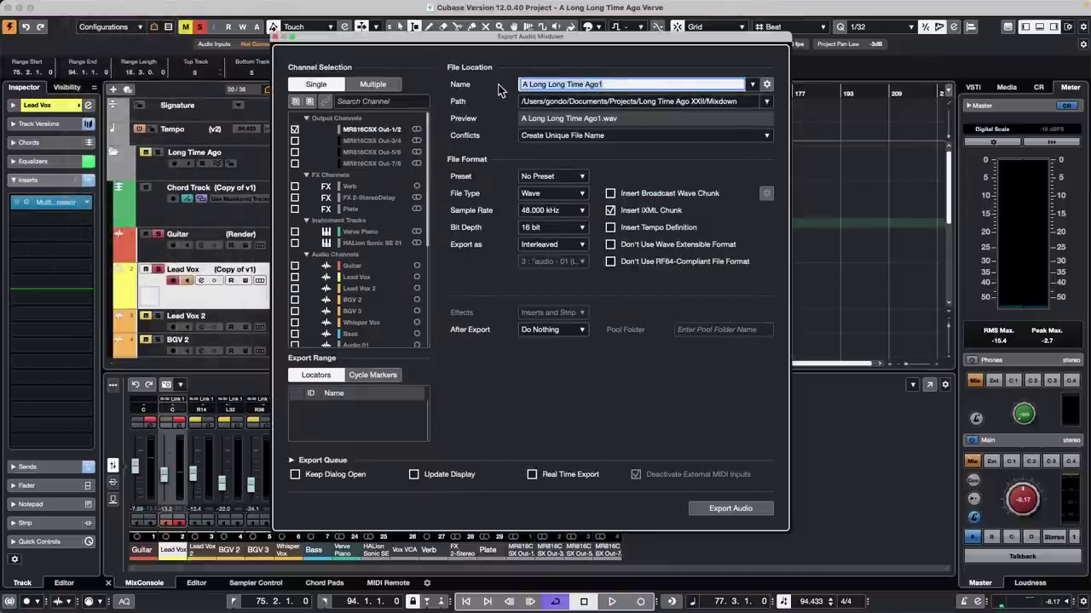
type("Vocal and")
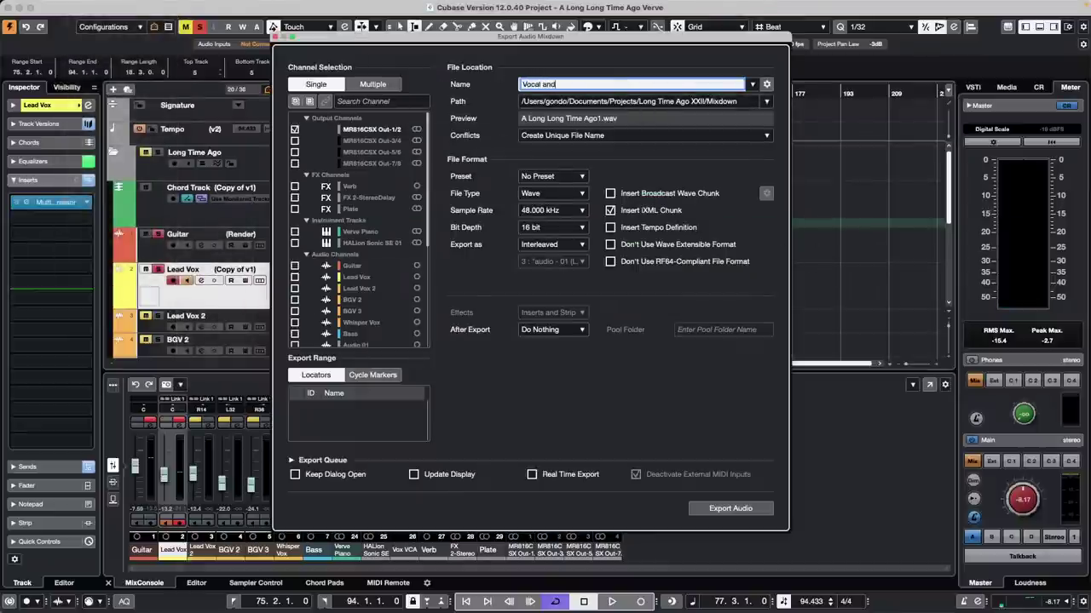
type(" Guitar")
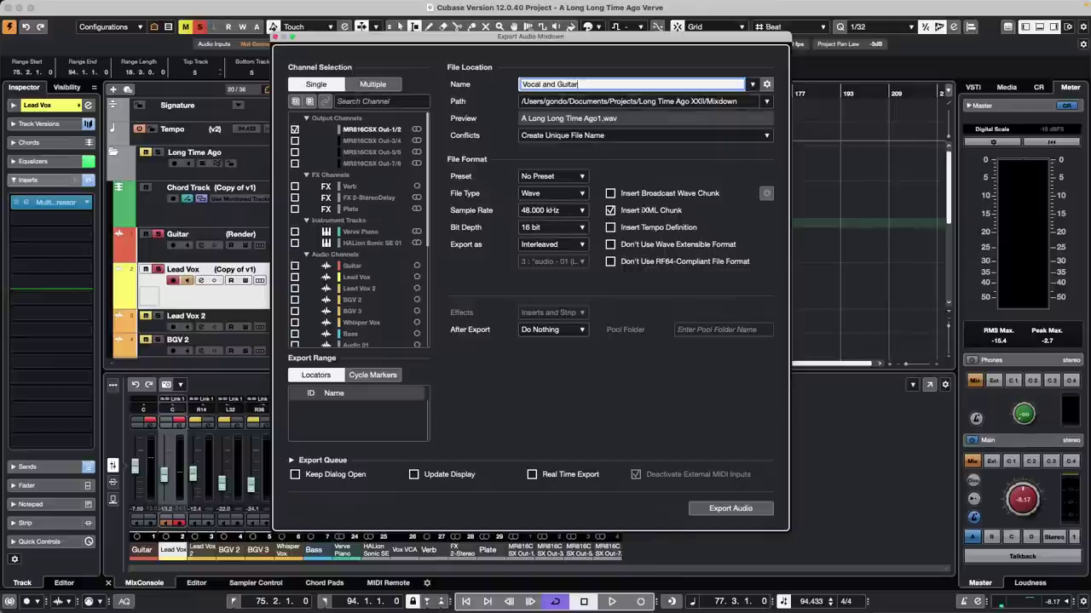
left_click(552, 329)
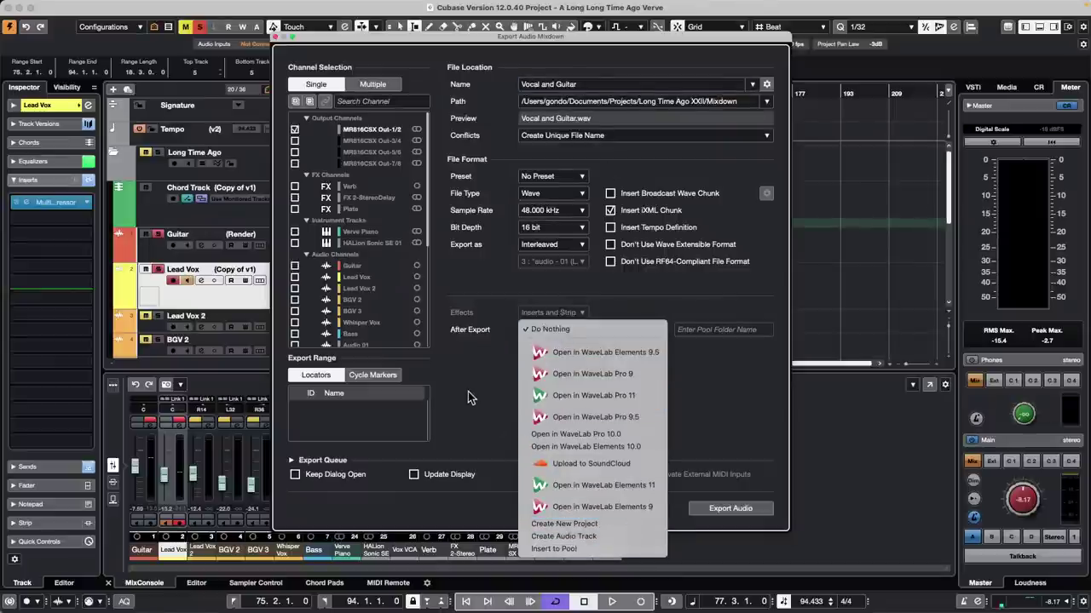
left_click(611, 537)
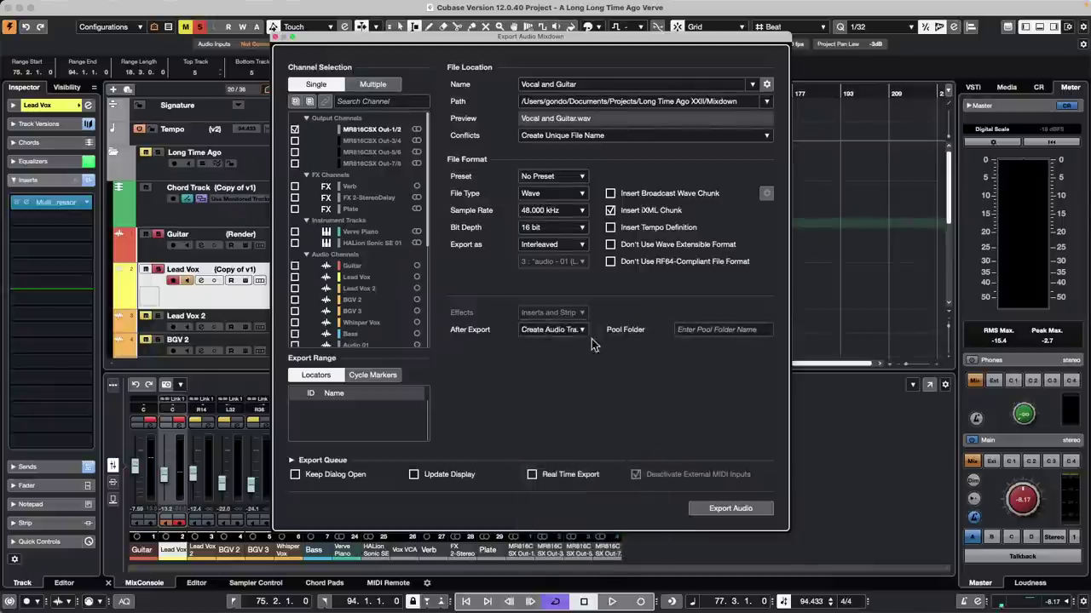
left_click(737, 509)
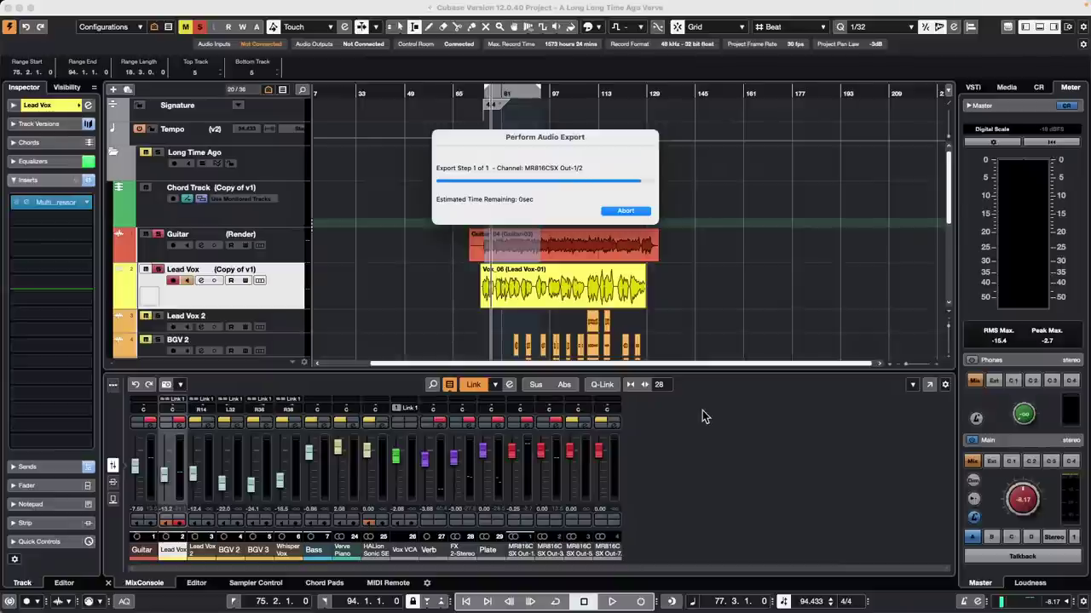
Step: Audition the new Vocal and Guitar event with the Play tool, then undo the new track
key("h")
scroll(652, 303, "down", 5)
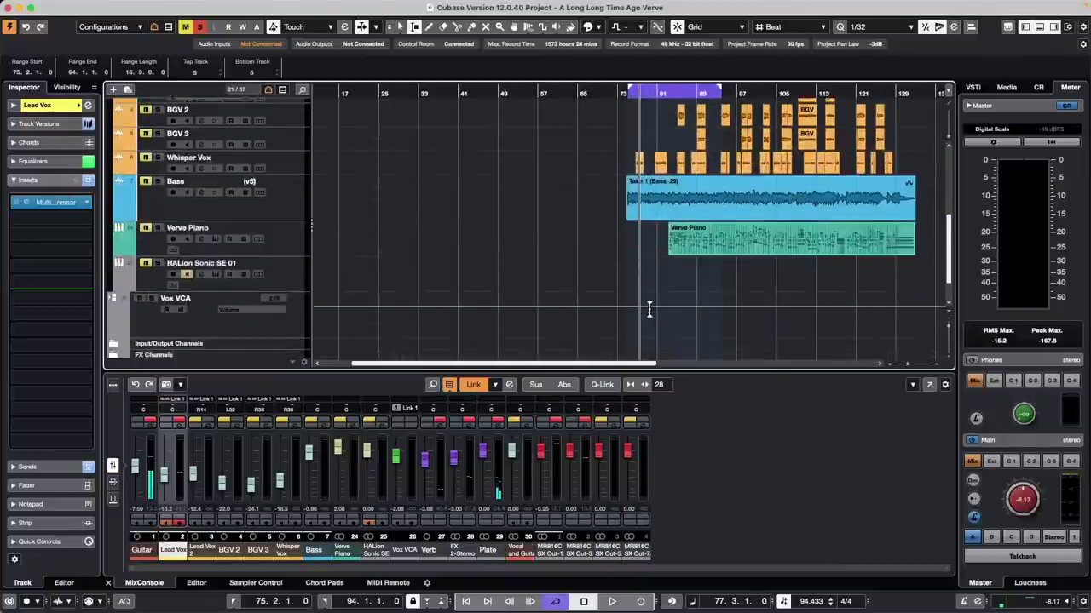
scroll(649, 310, "down", 3)
right_click(665, 331)
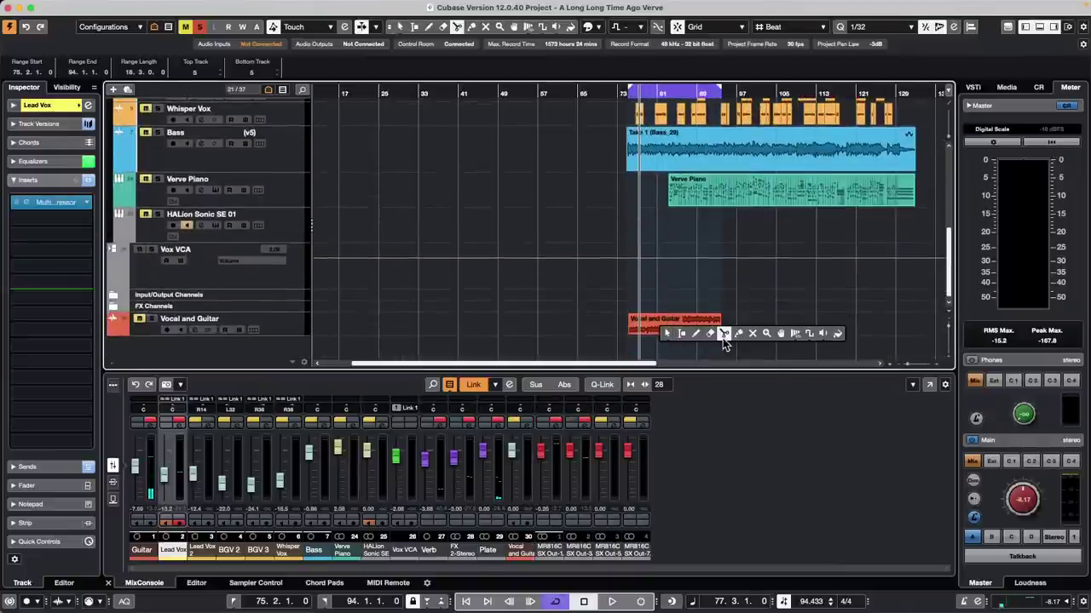
left_click(823, 333)
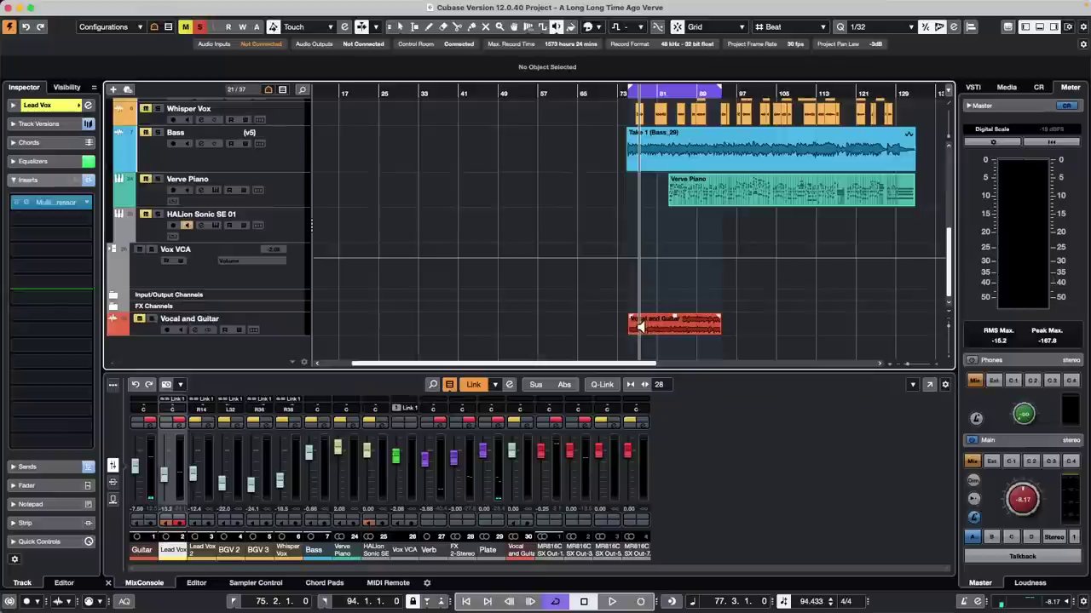
left_click(639, 326)
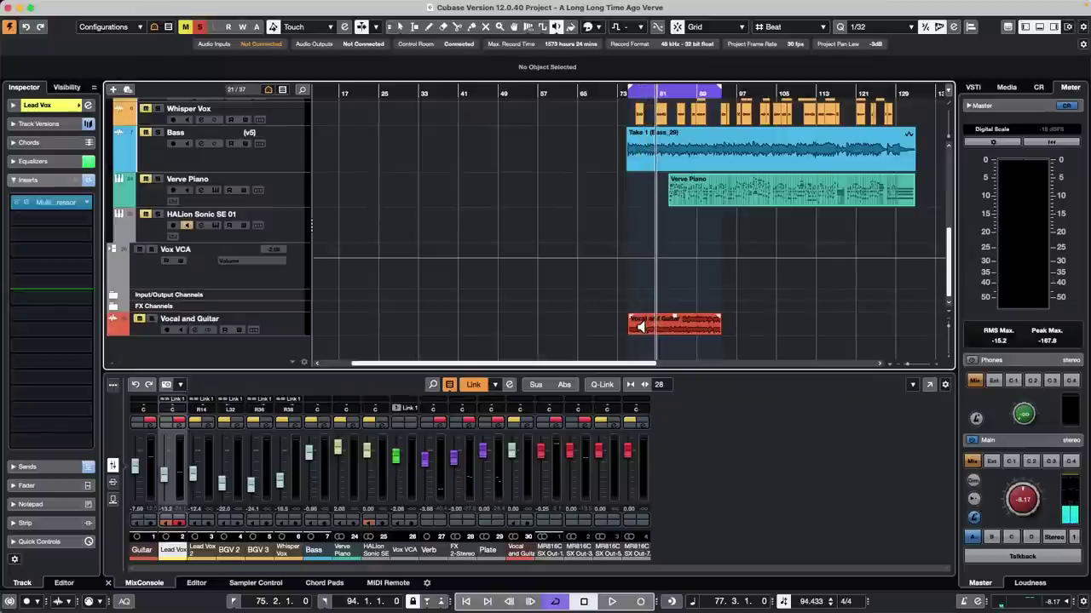
key("super+z")
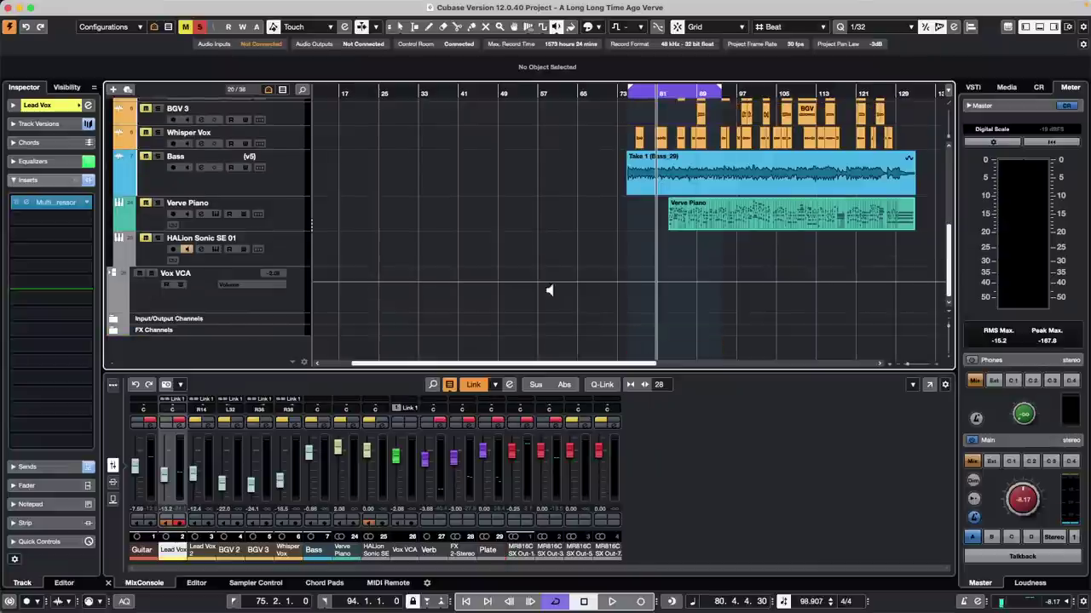
scroll(554, 290, "up", 5)
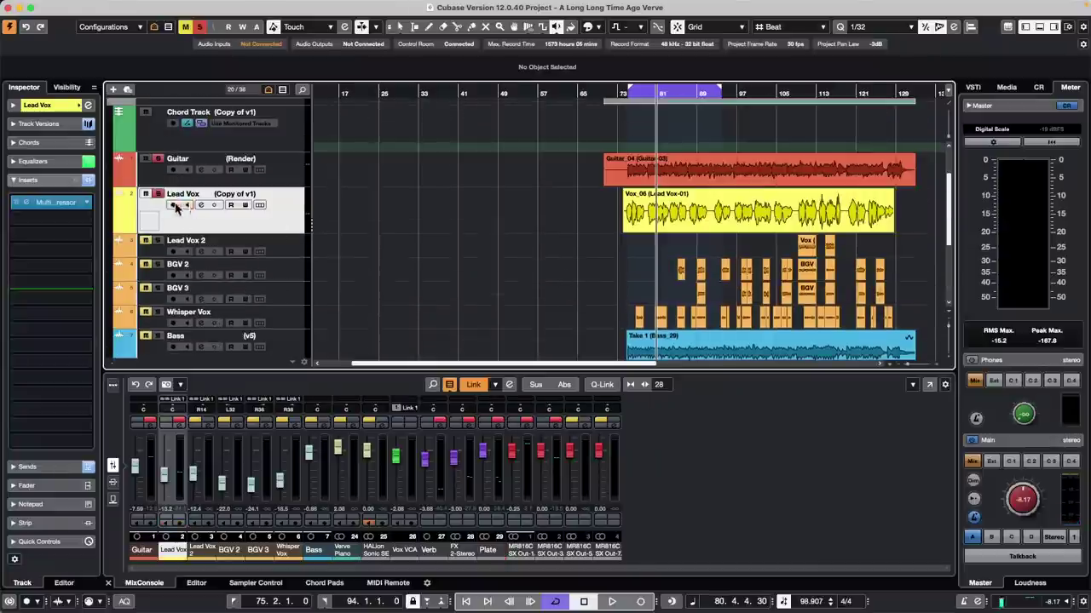
Step: Export the Vocal and Guitar audio mixdown again
left_click(84, 7)
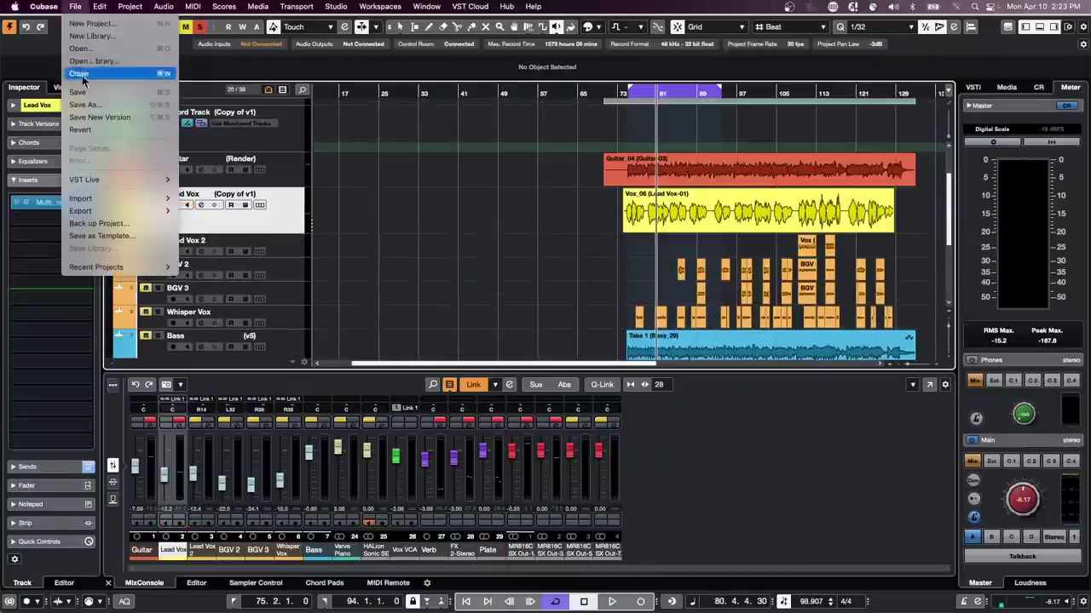
mouse_move(119, 212)
left_click(223, 211)
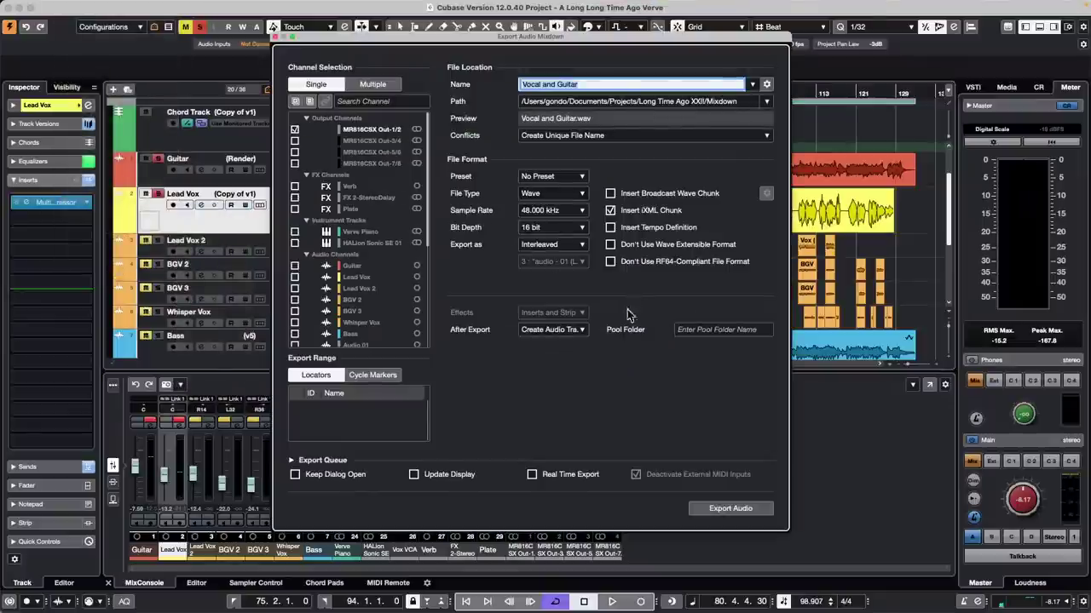
left_click(728, 509)
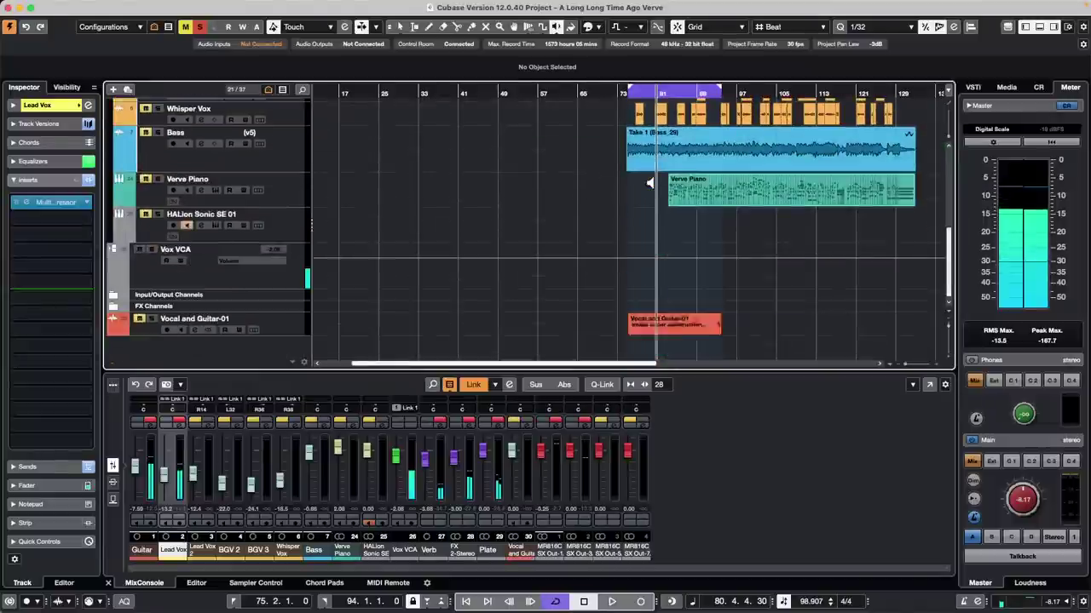
Step: Move the playhead to the Vocal and Guitar-01 event and select it with Object Selection
left_click(637, 322)
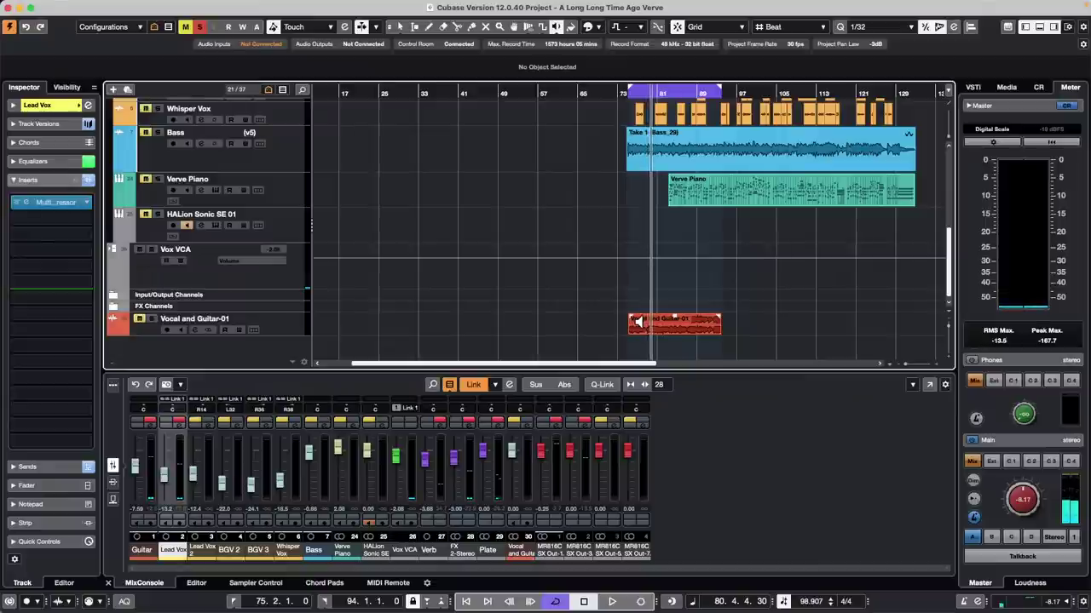
key("1")
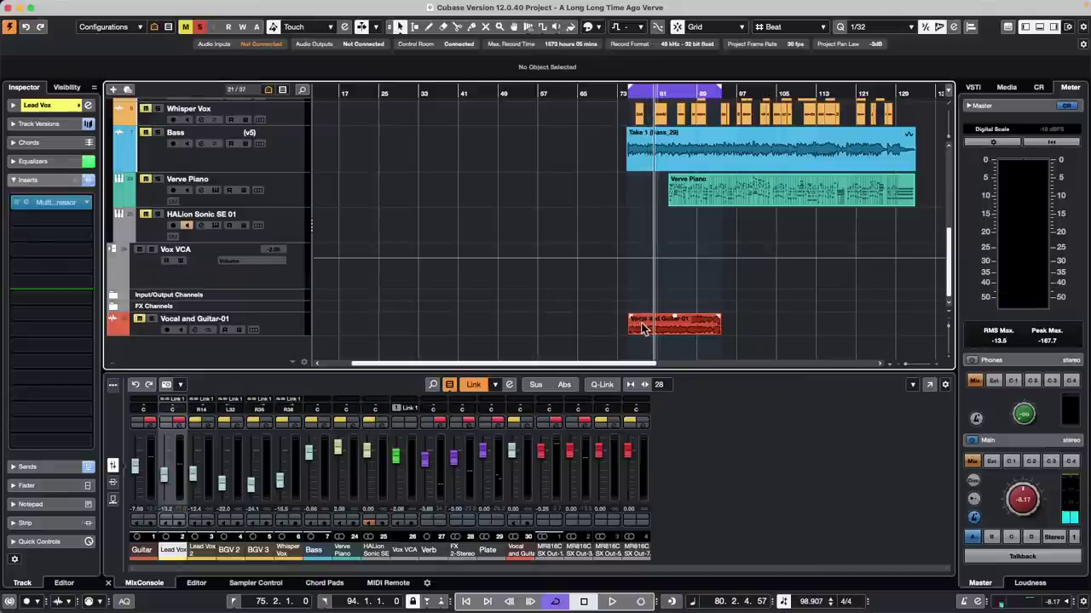
left_click(639, 322)
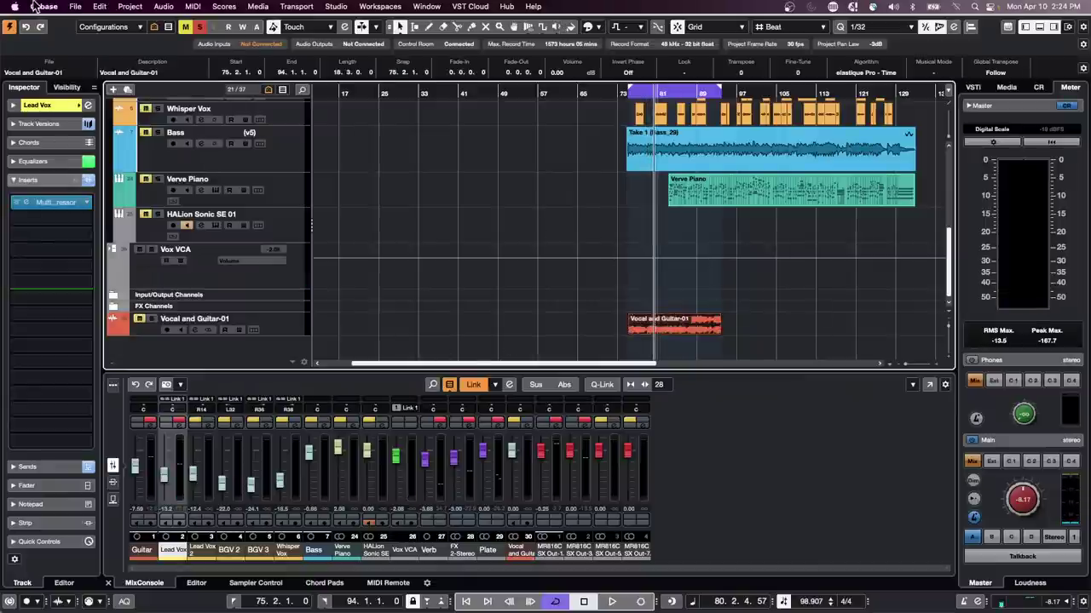
Step: Unmute Vocal and Guitar-01, add SpectraLayers to Lead Vox, and open the event in the Sample Editor
left_click(135, 318)
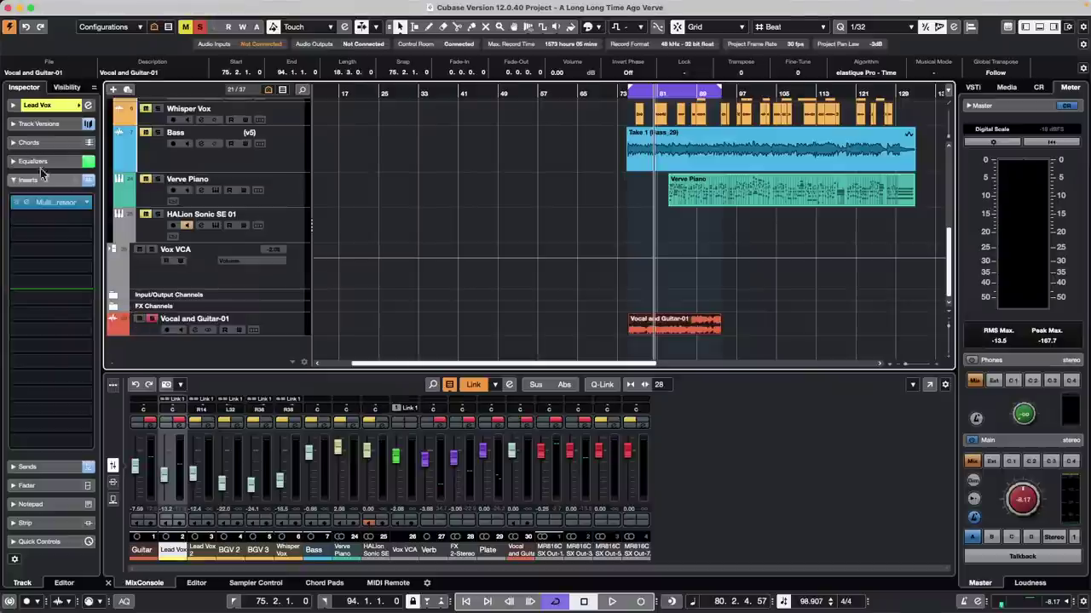
left_click(37, 104)
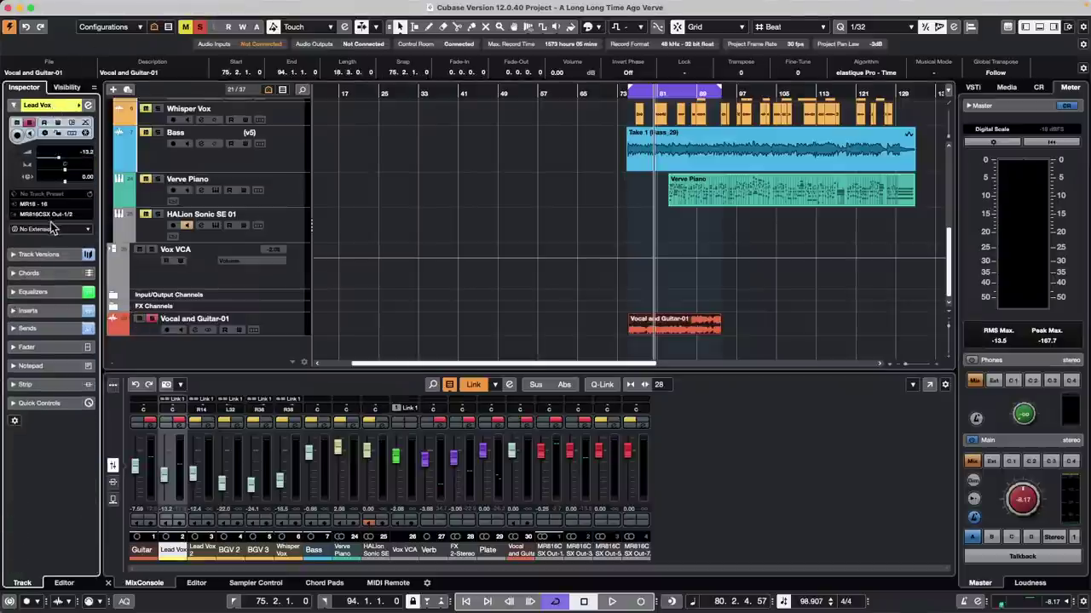
left_click(47, 228)
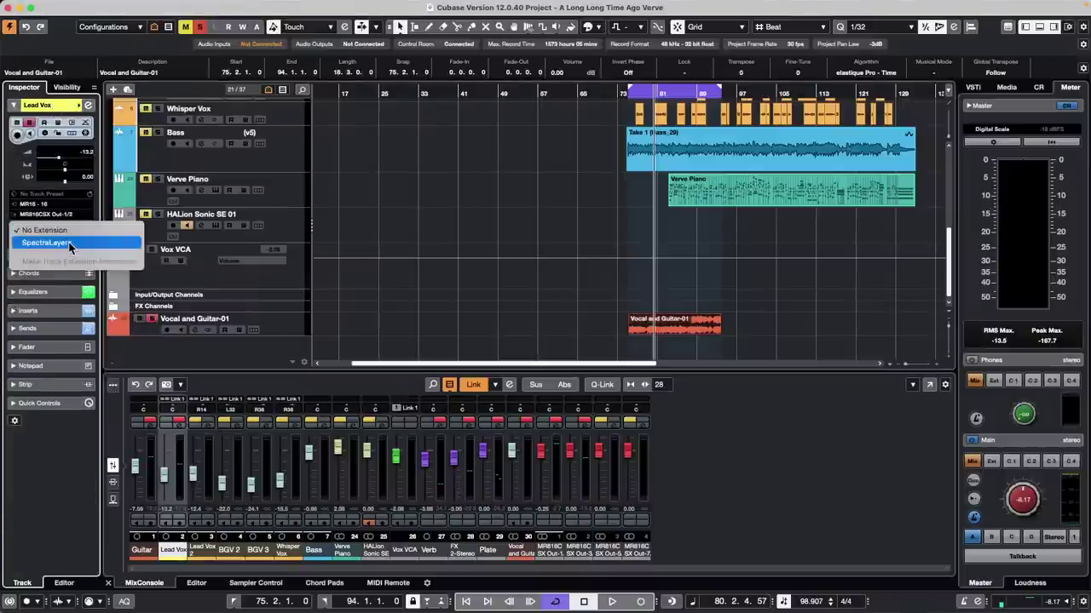
left_click(68, 243)
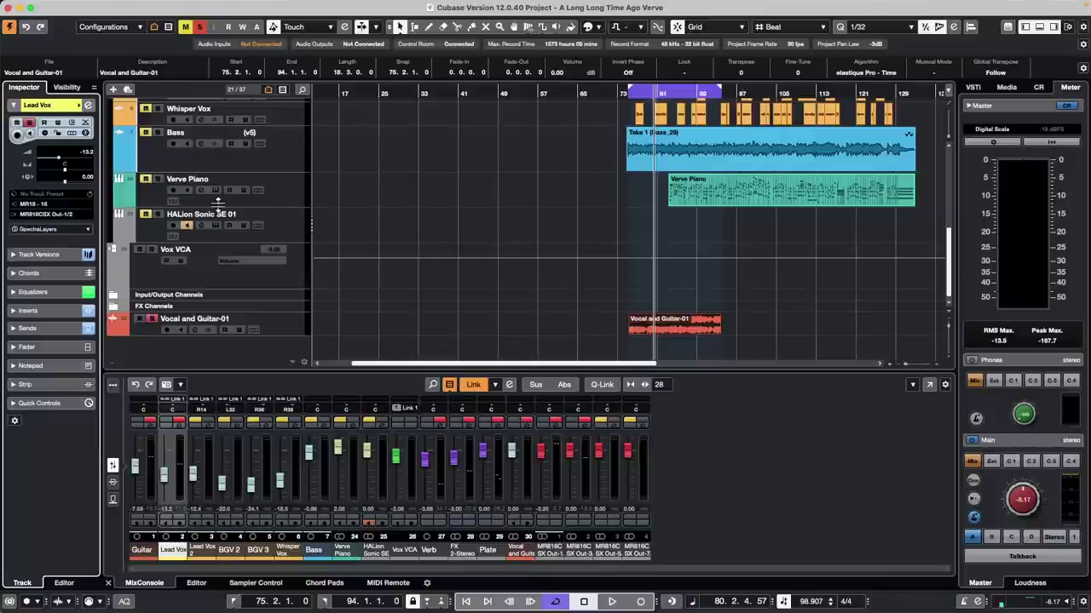
double_click(673, 333)
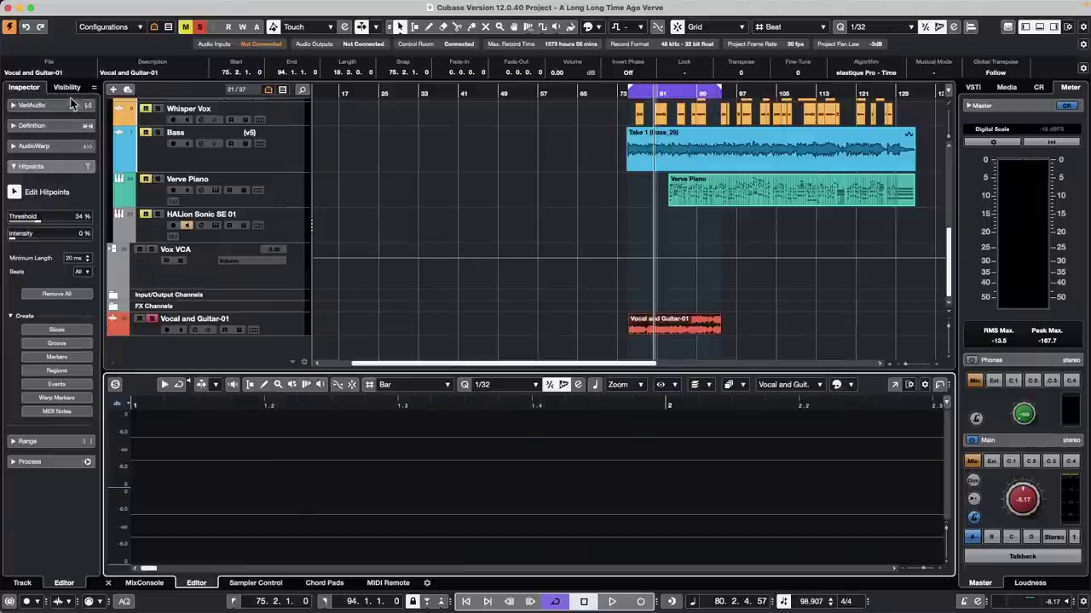
Step: Apply the SpectraLayers extension to Vocal and Guitar-01 and maximize its editor
left_click(276, 324)
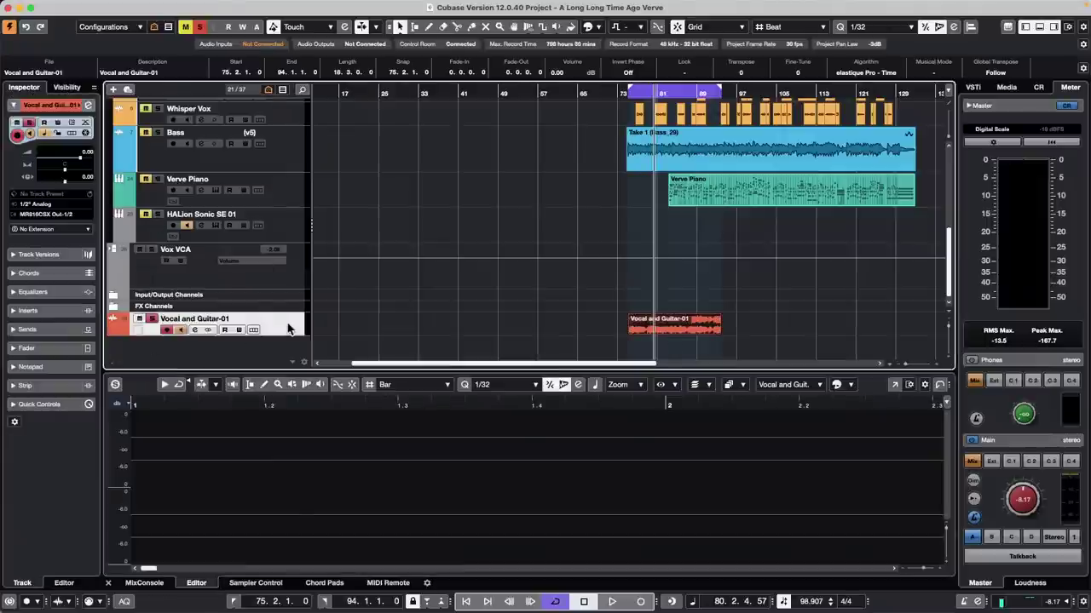
left_click(57, 233)
left_click(57, 244)
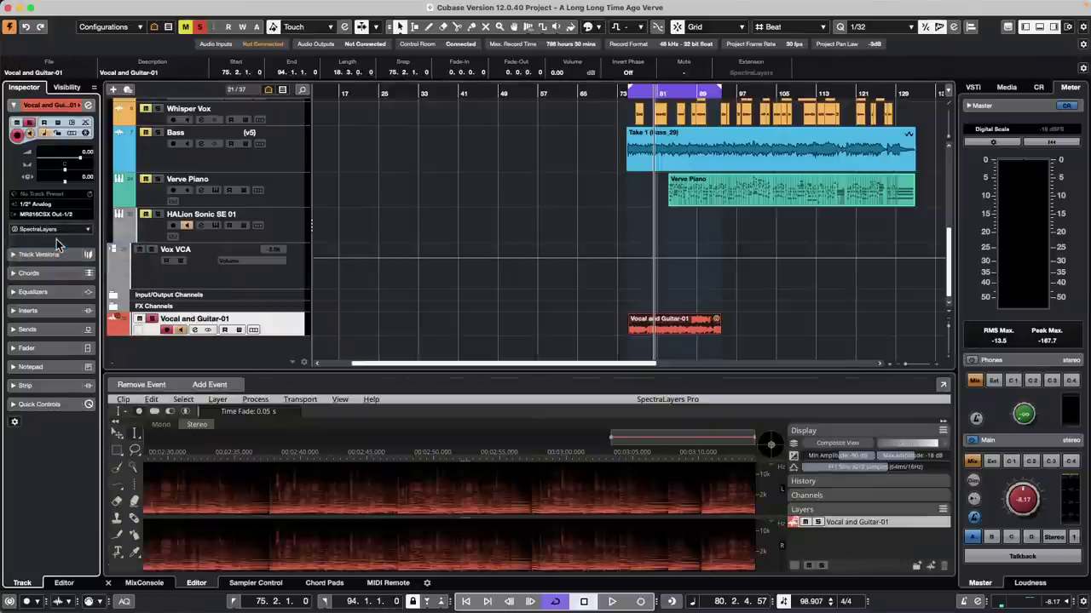
left_click(942, 384)
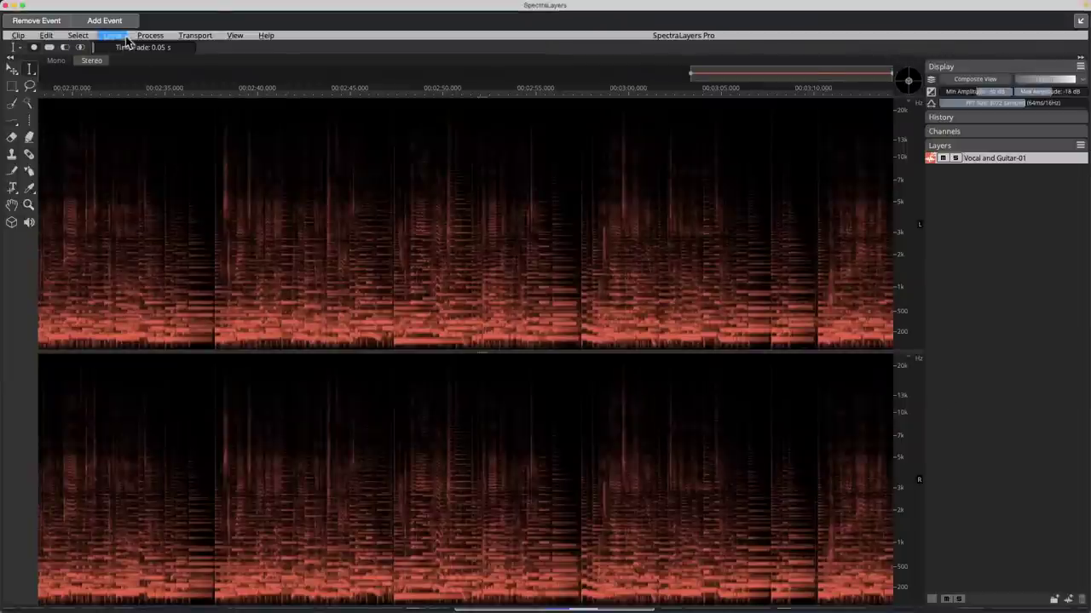
Step: Run Unmix Stems on the mixdown with Bass unchecked
left_click(113, 37)
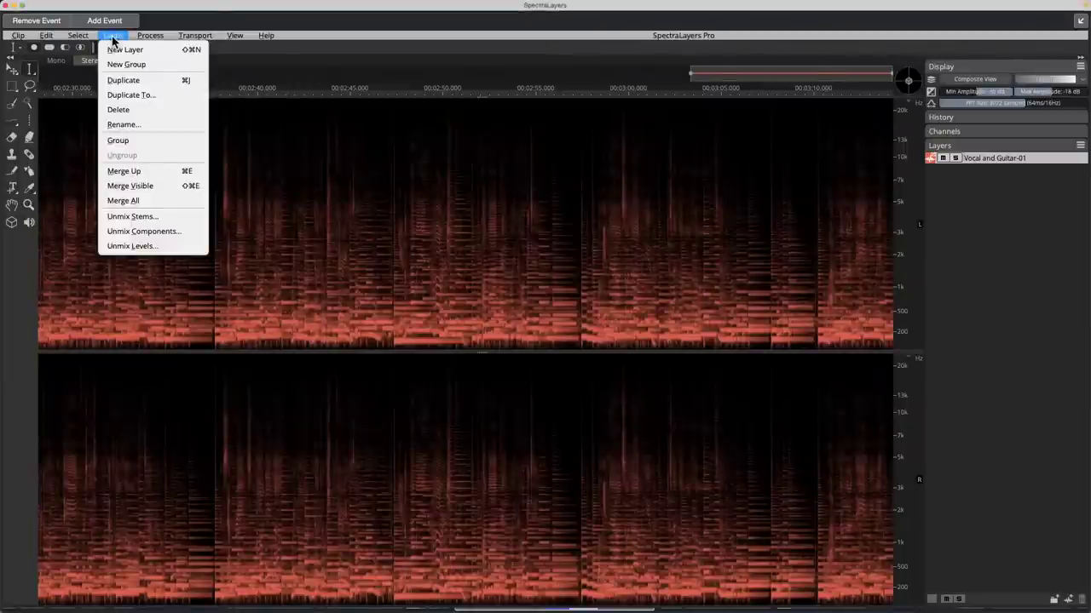
left_click(179, 220)
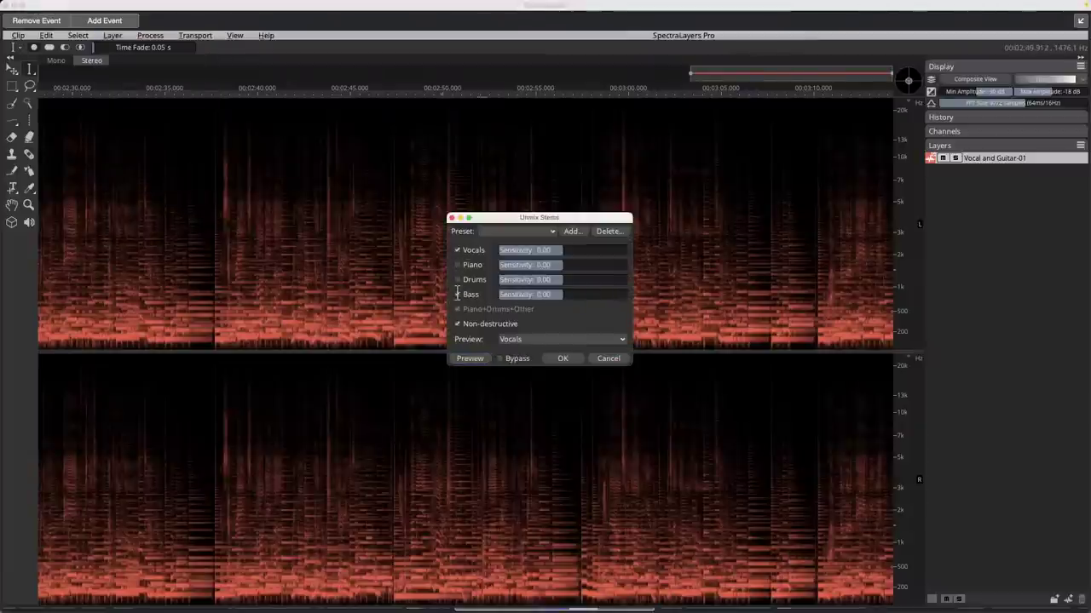
left_click(456, 294)
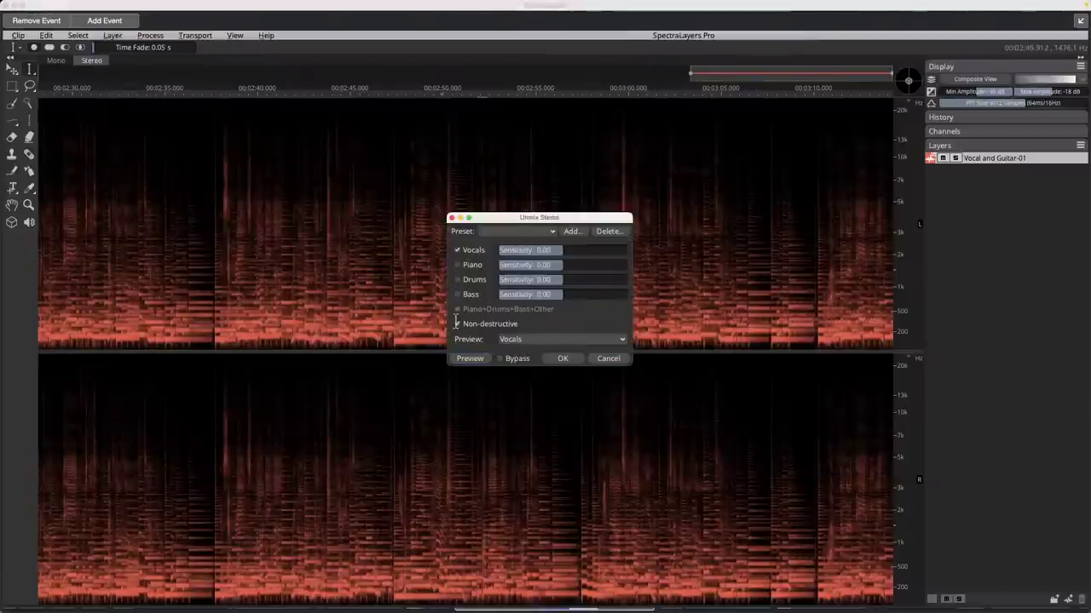
left_click(565, 358)
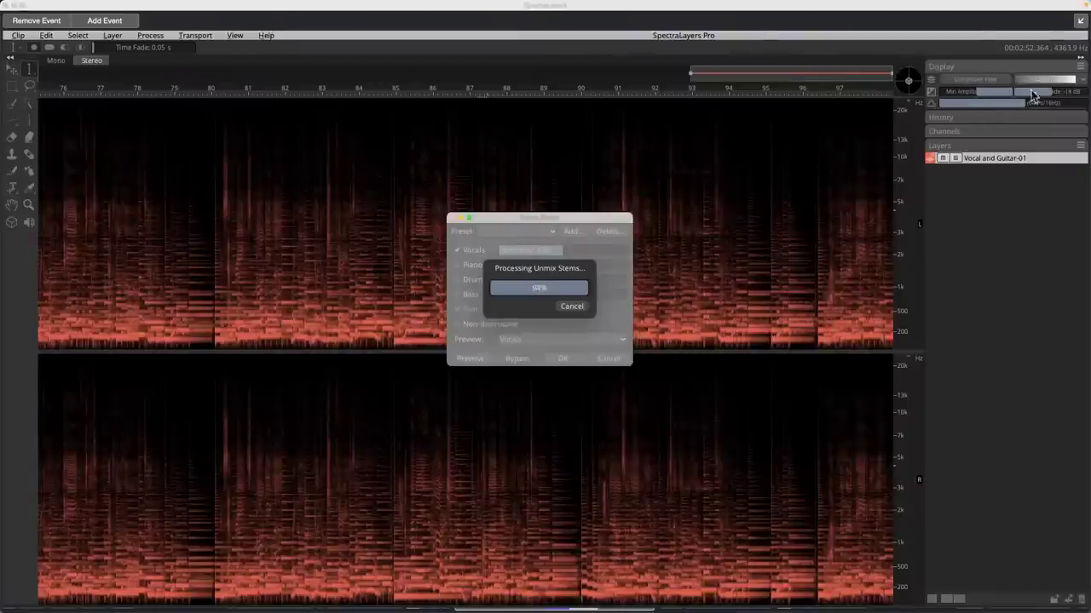
Step: Dock SpectraLayers back into Cubase and play from bar 77
left_click(1079, 21)
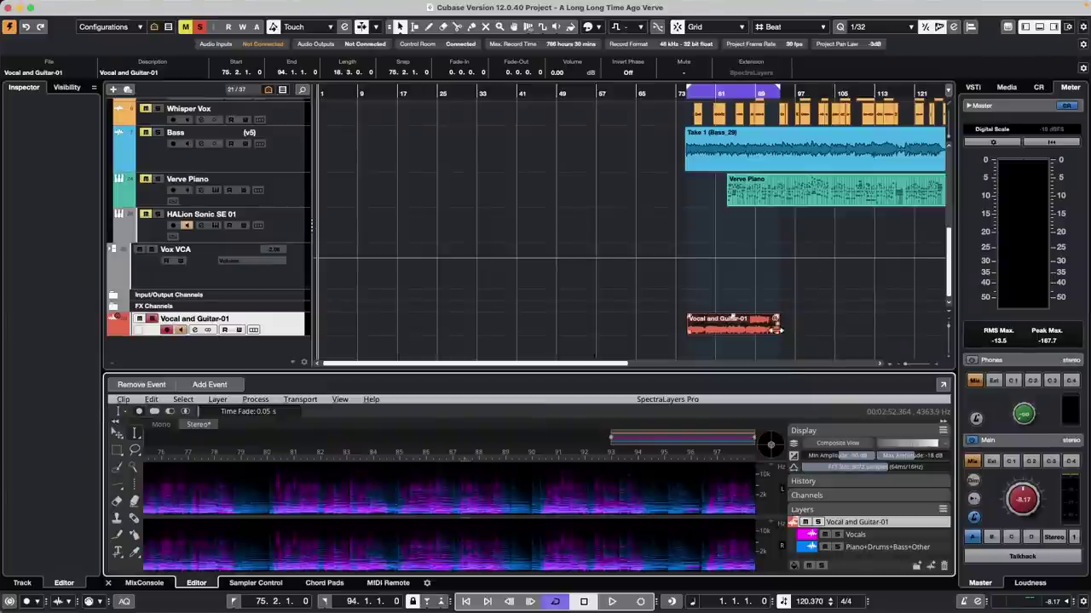
key("space")
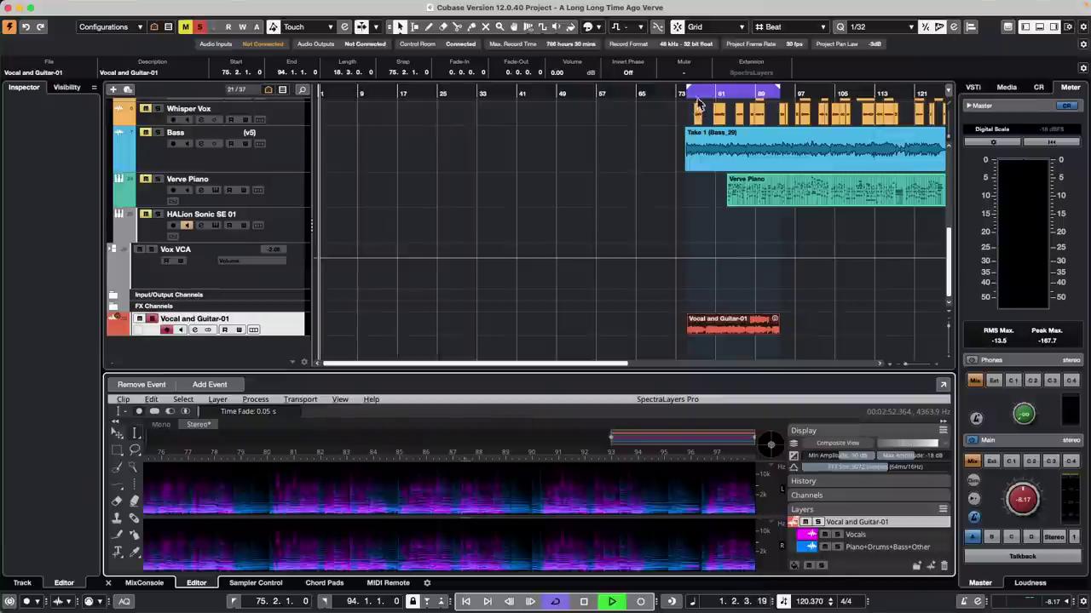
left_click(695, 96)
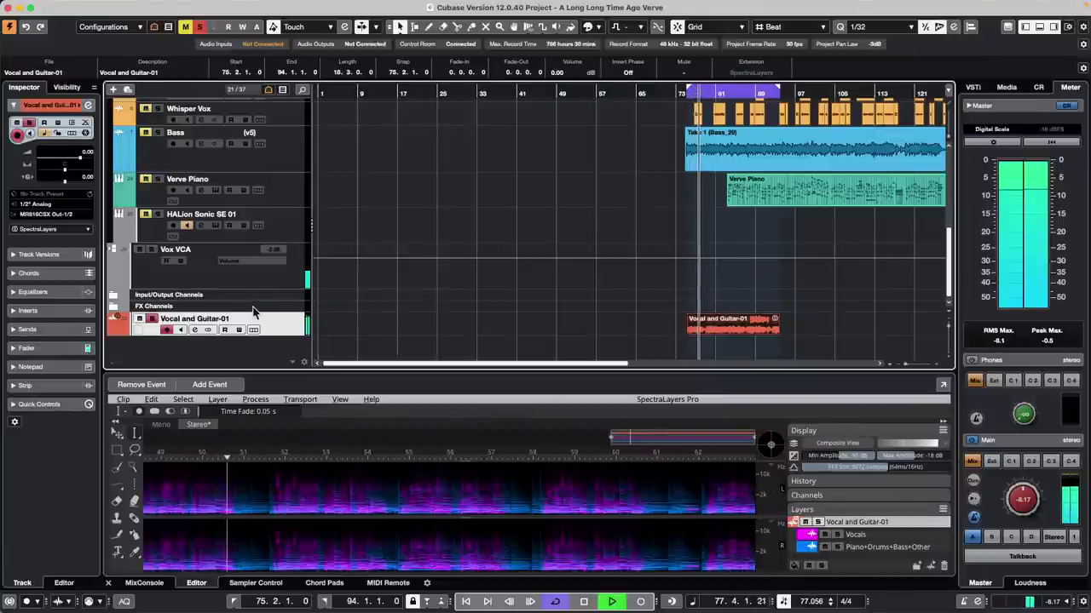
Step: Toggle solo on Vocal and Guitar-01 and lower the Control Room Main level to -18.4
scroll(162, 222, "up", 5)
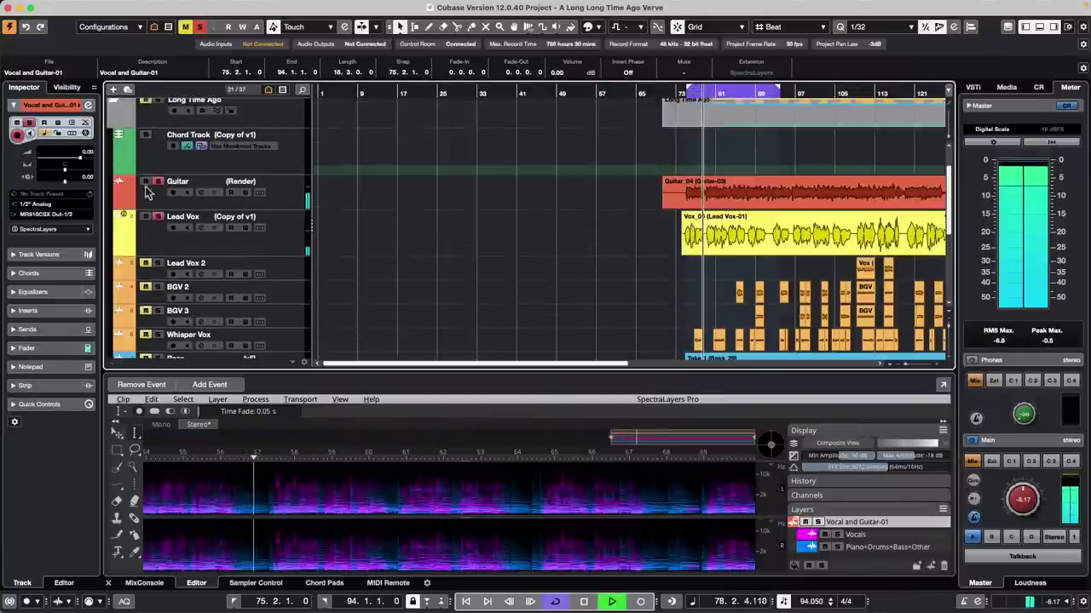
scroll(416, 249, "down", 6)
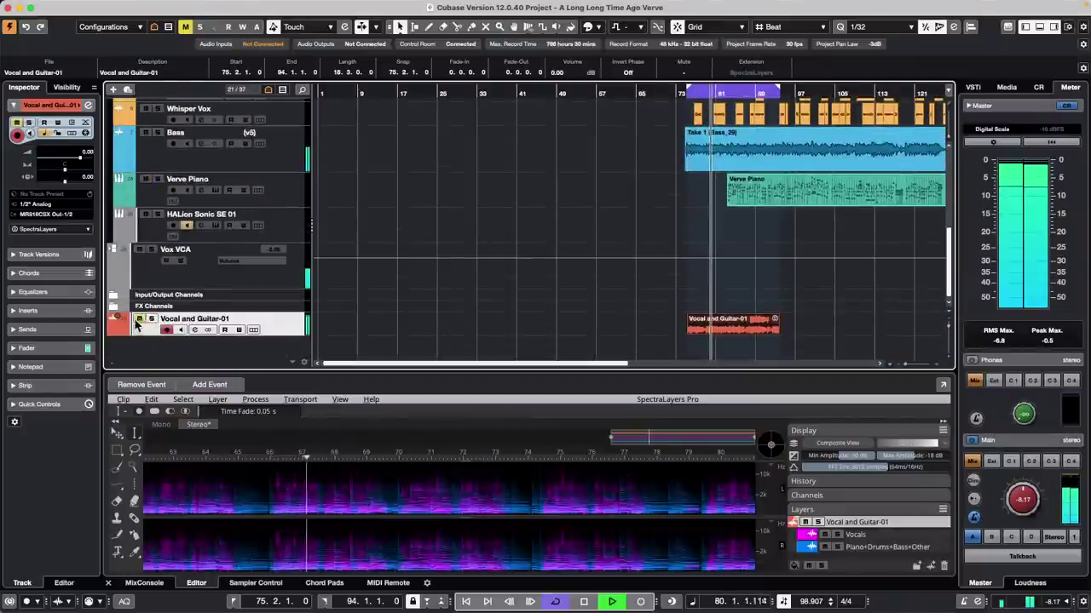
left_click(150, 319)
left_click(150, 319)
scroll(218, 271, "up", 3)
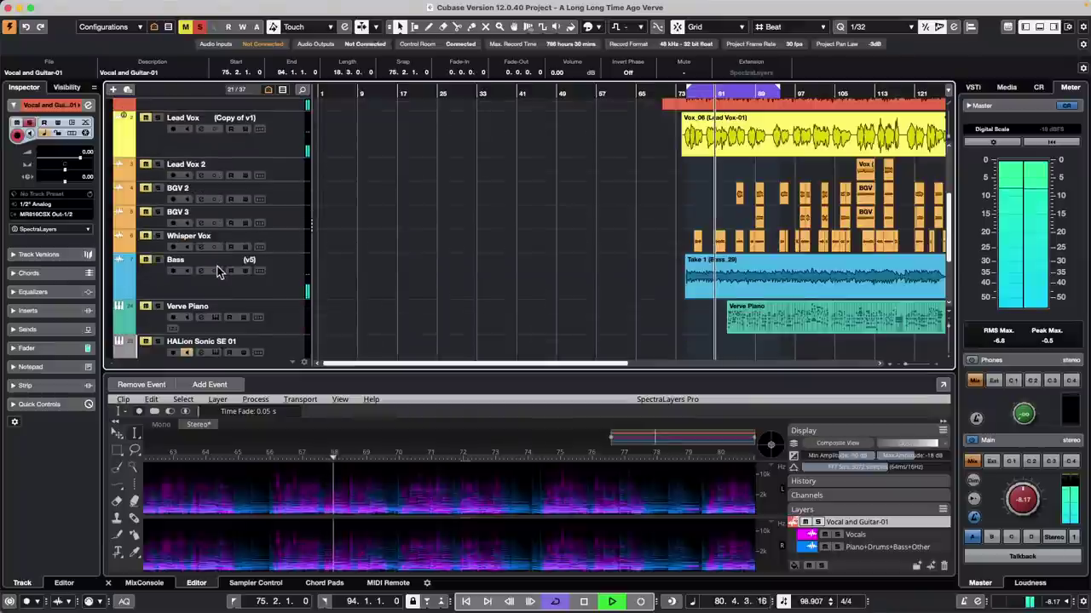
scroll(217, 271, "down", 3)
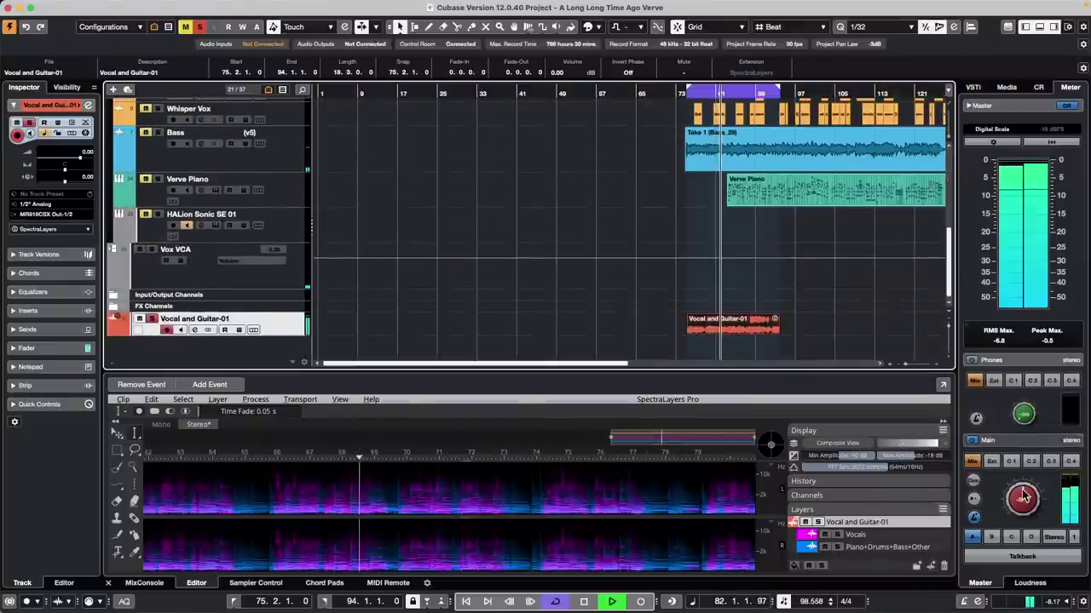
scroll(1010, 503, "down", 5)
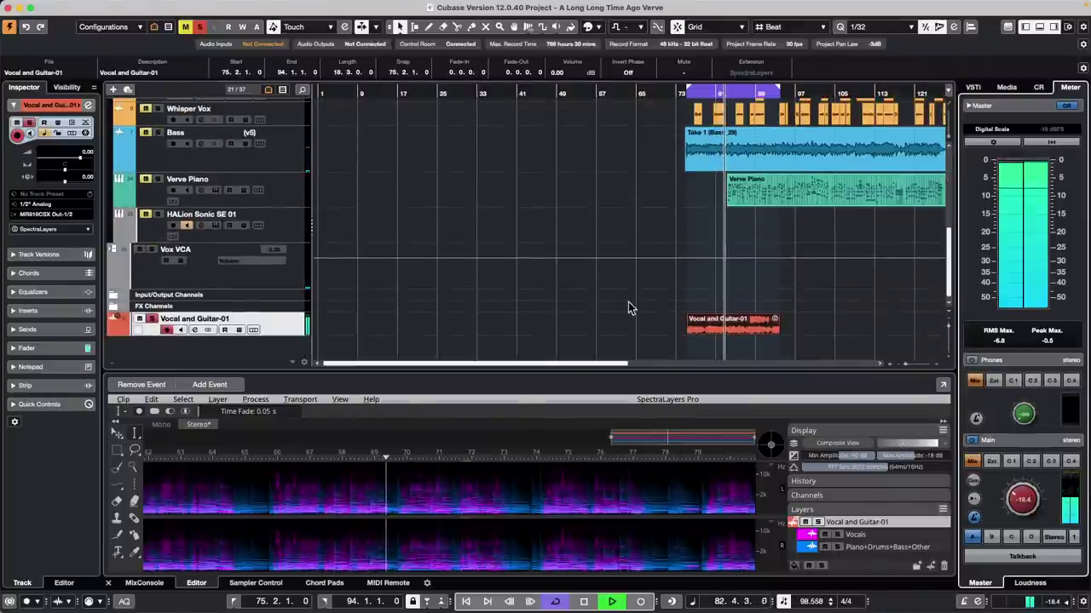
Step: Solo, unsolo, mute and unmute the Vocals layer, then stop playback
left_click(838, 536)
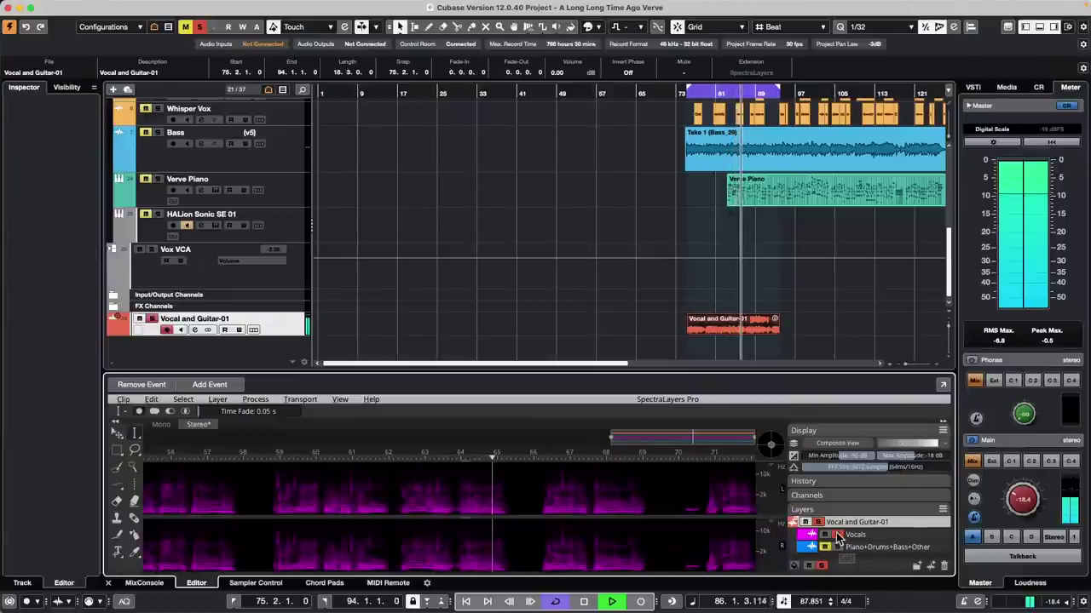
left_click(837, 537)
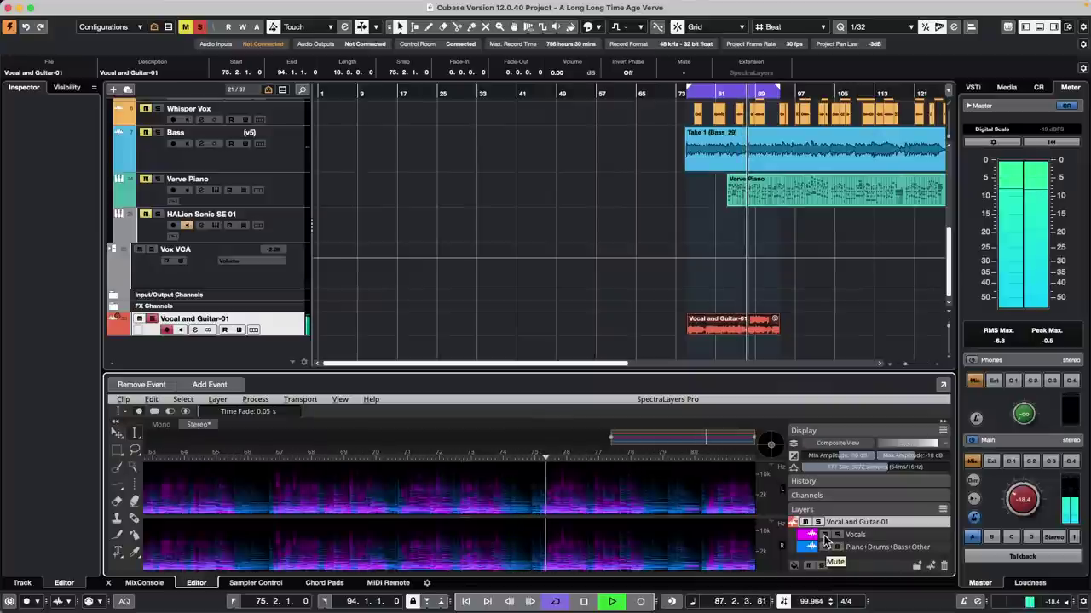
left_click(824, 535)
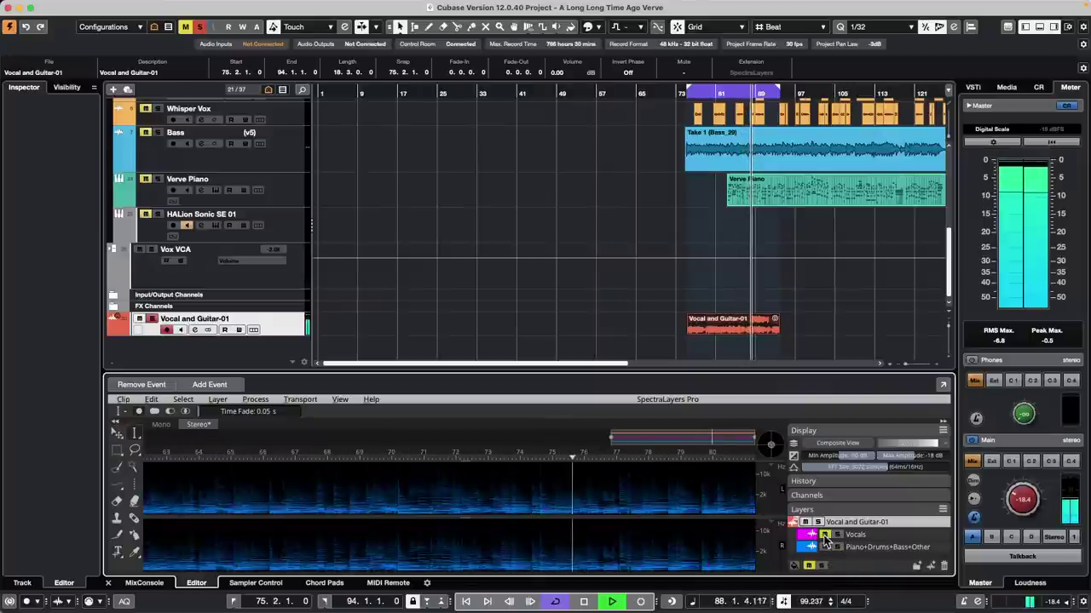
left_click(823, 535)
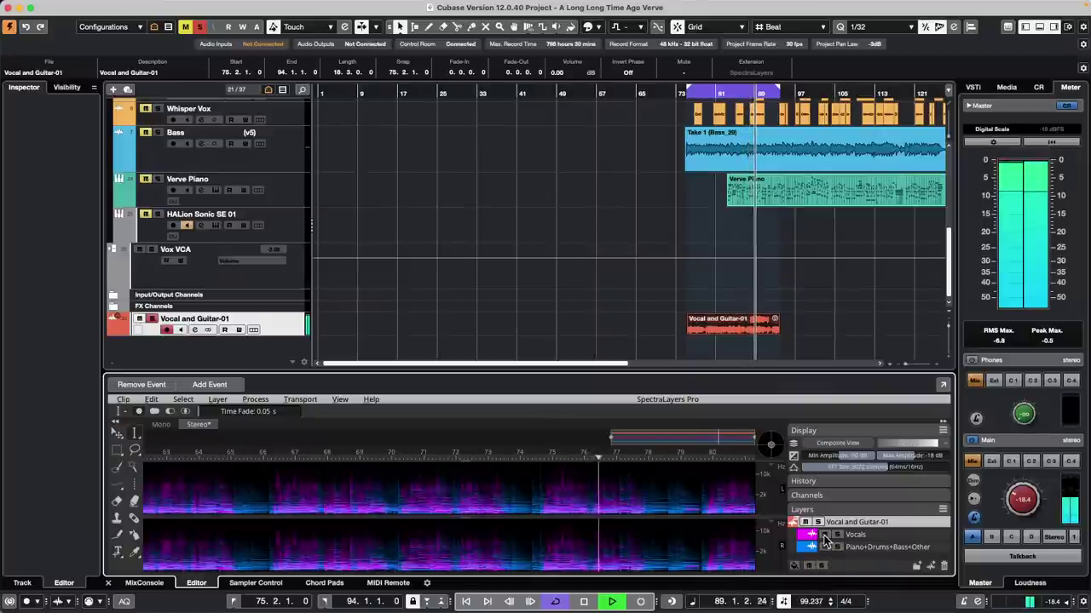
key("space")
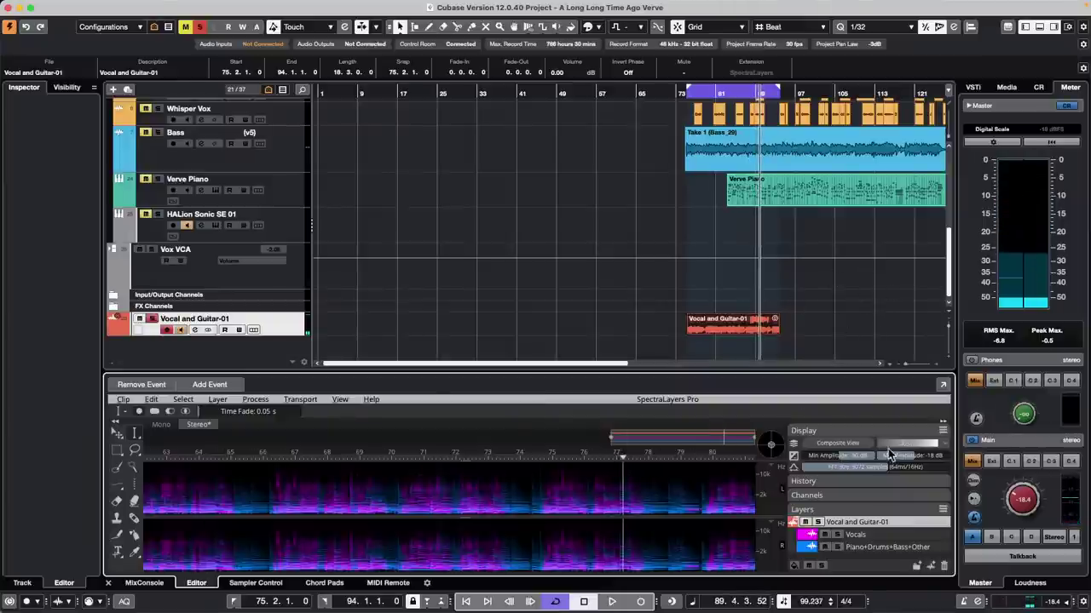
Step: Drag the Vocals layer into the project and bounce it with Audio > Bounce Selection, choosing Replace
left_click_drag(854, 534, 734, 347)
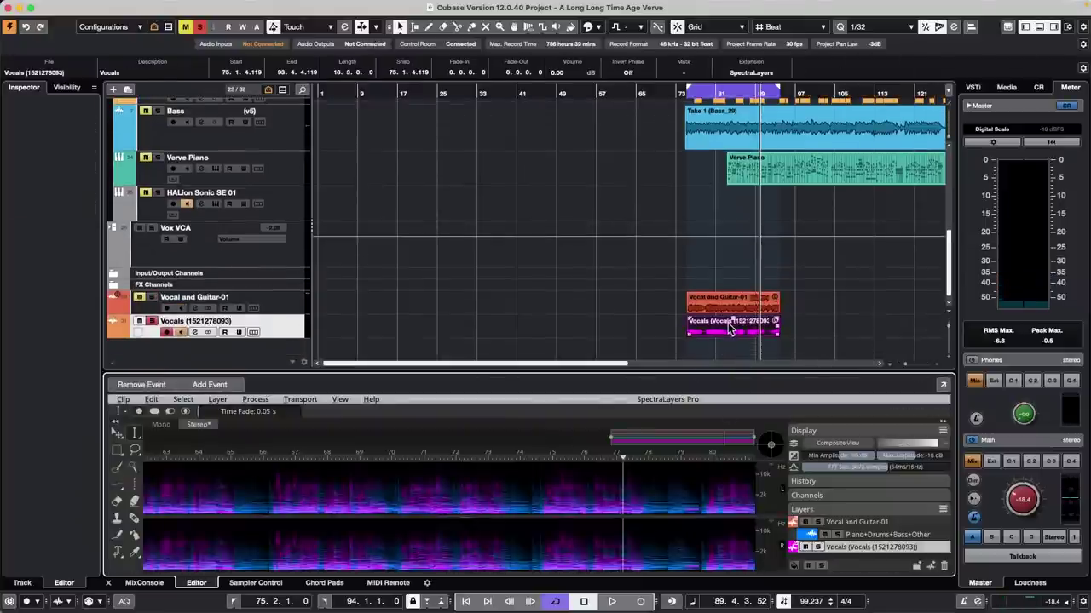
left_click(657, 328)
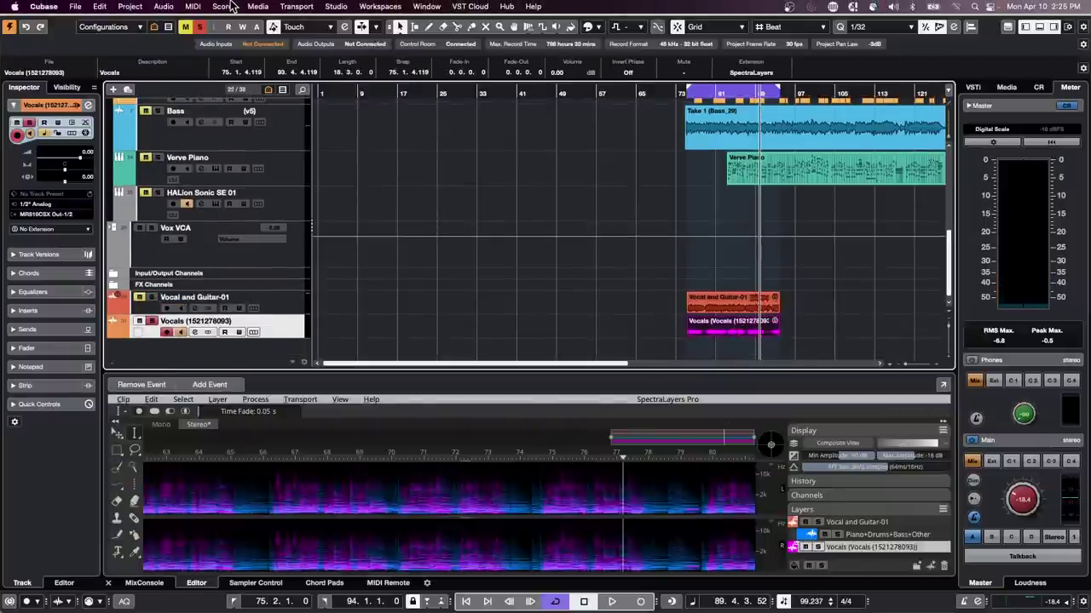
left_click(164, 7)
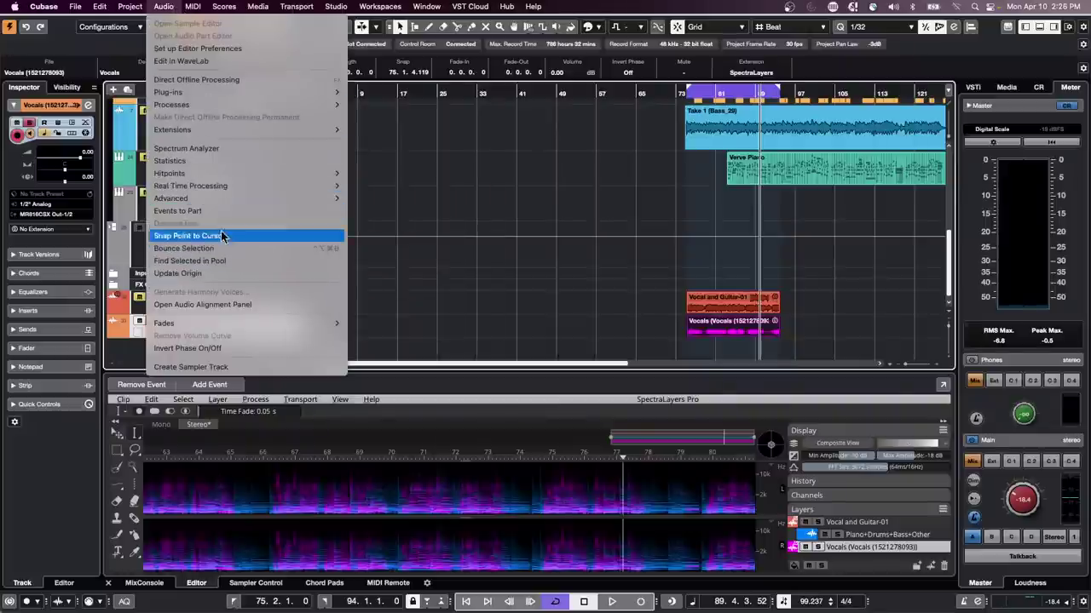
mouse_move(223, 190)
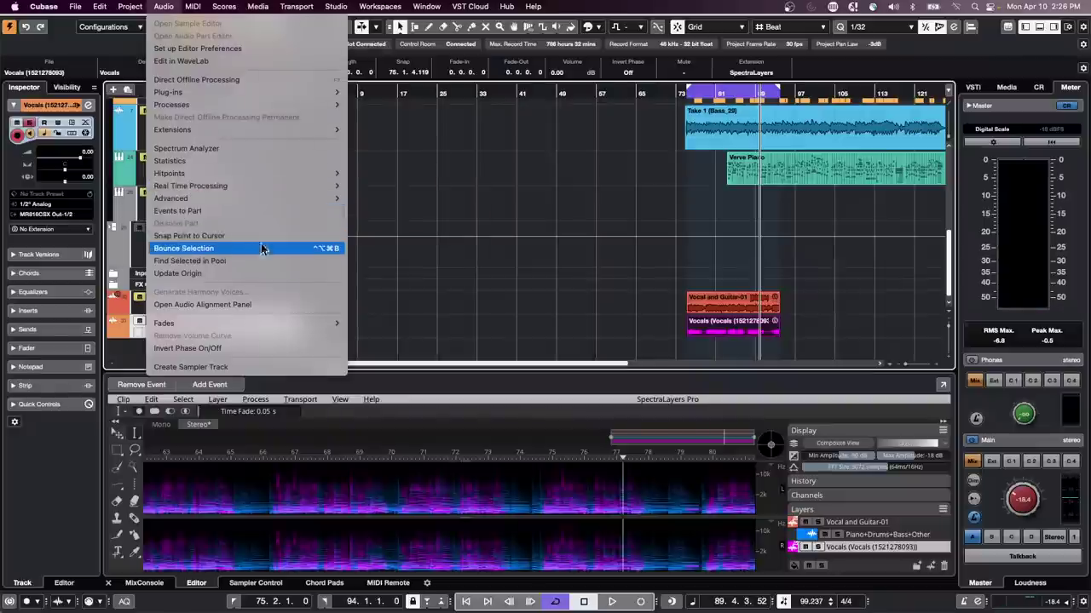
left_click(228, 248)
left_click(627, 210)
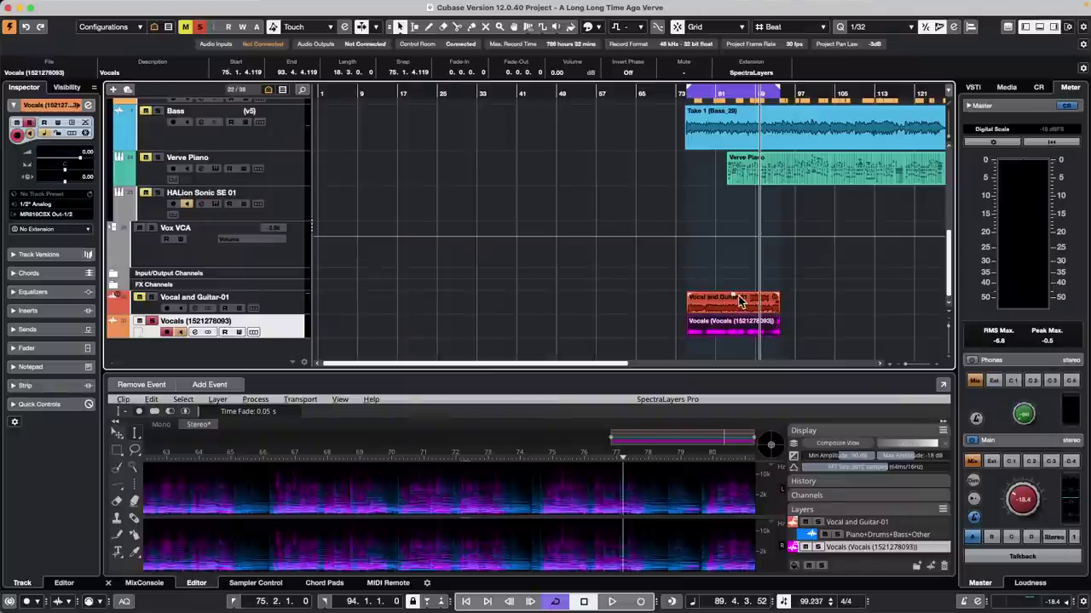
Step: Open the Vocals event in the lower-zone Sample Editor and enable Edit VariAudio
left_click(726, 330)
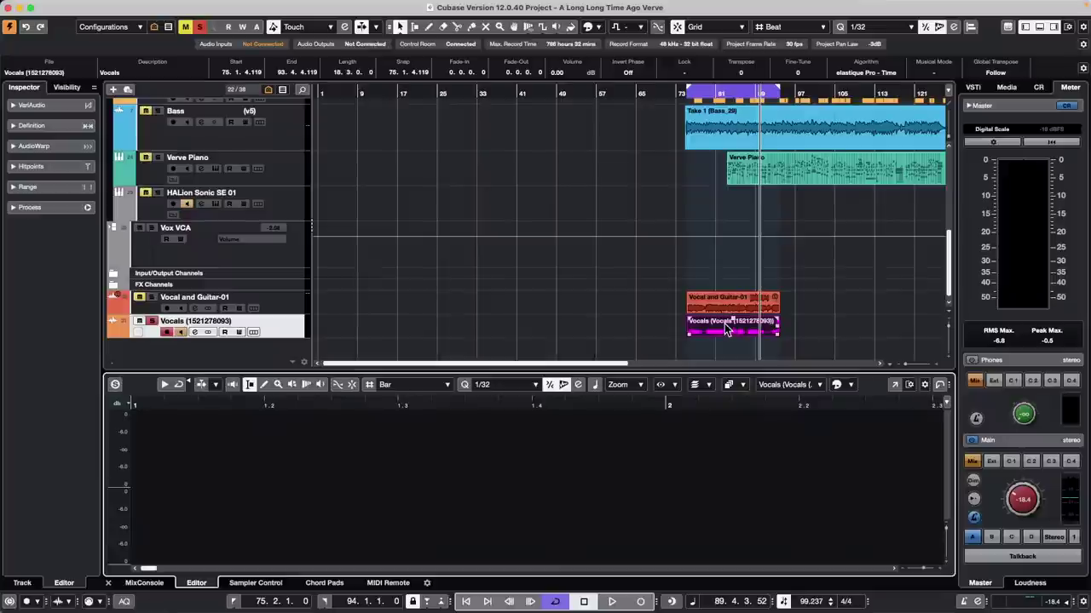
left_click(34, 105)
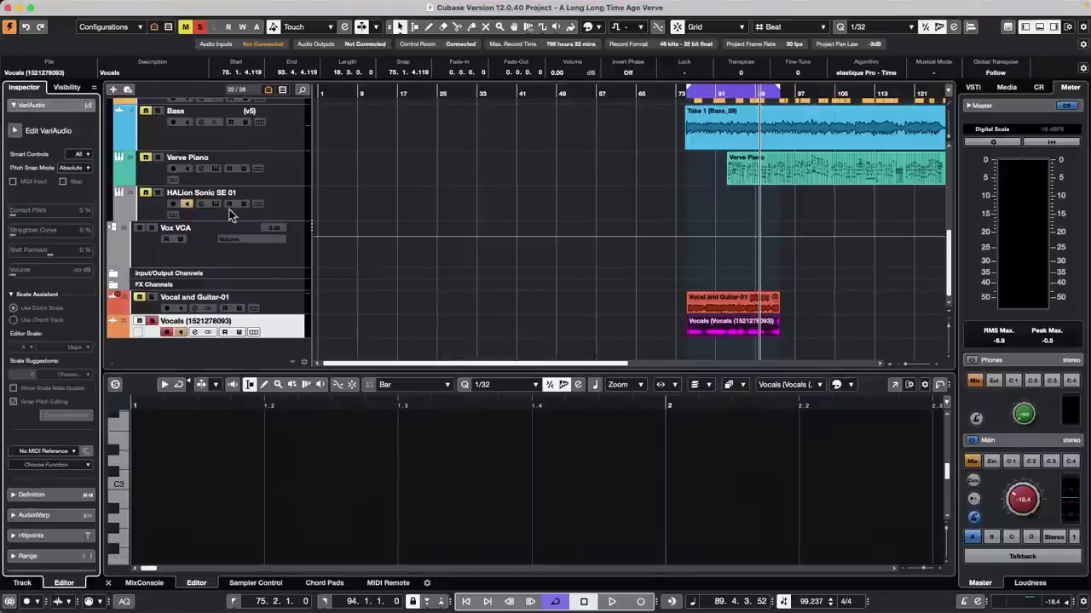
left_click(16, 132)
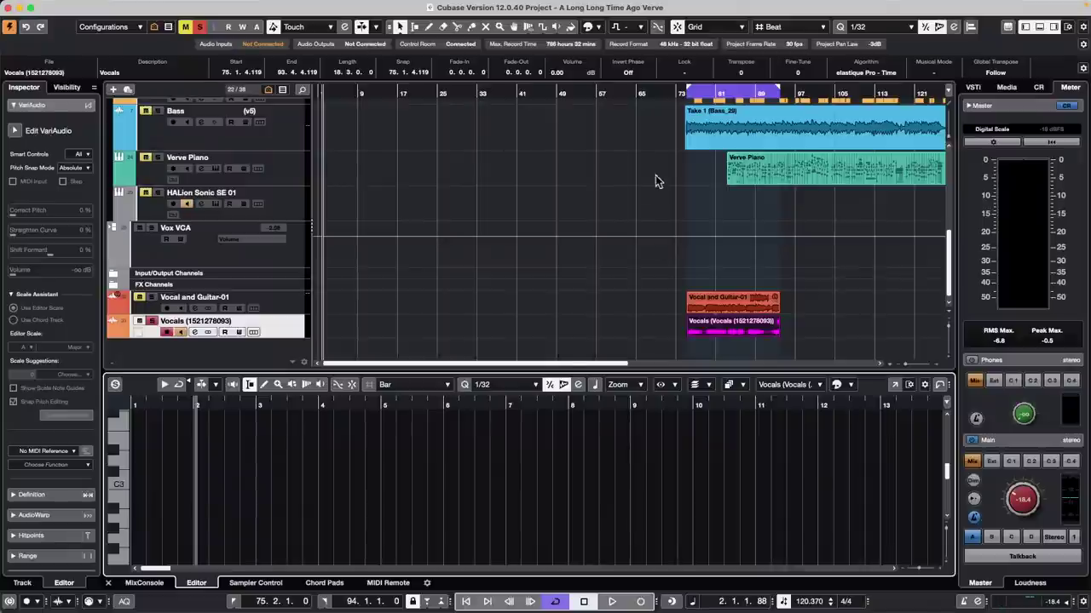
mouse_move(374, 3)
left_click(297, 6)
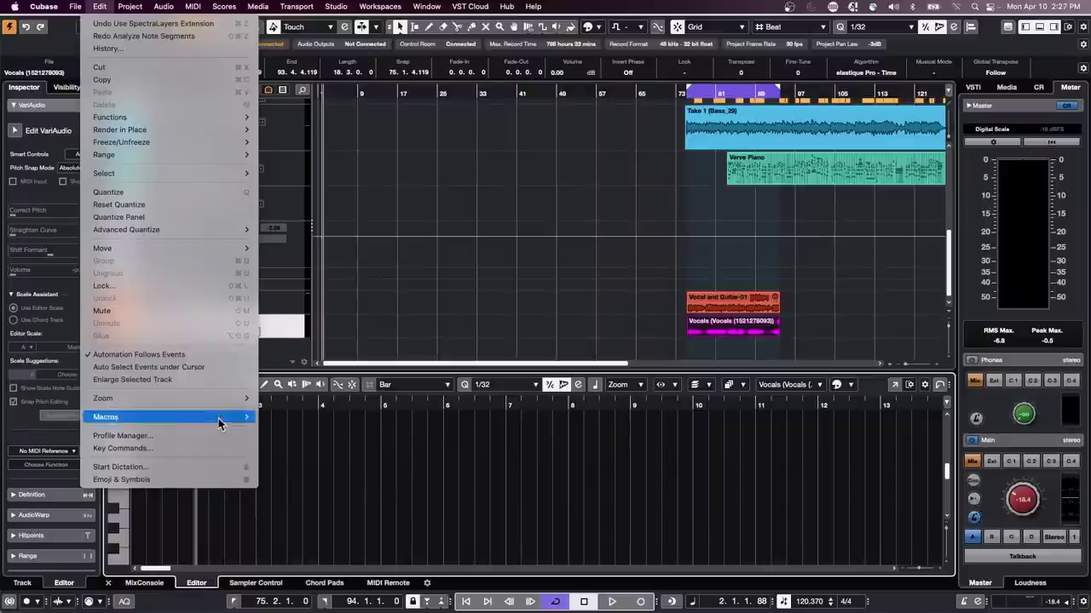
Step: Add a Generic Remote device in Studio Setup
mouse_move(336, 6)
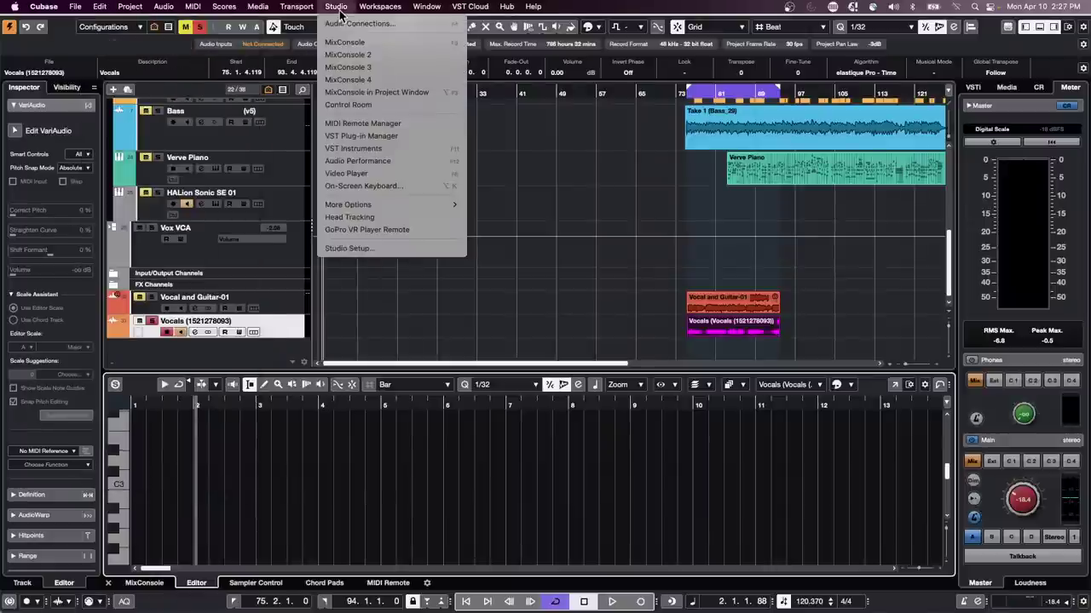
left_click(369, 249)
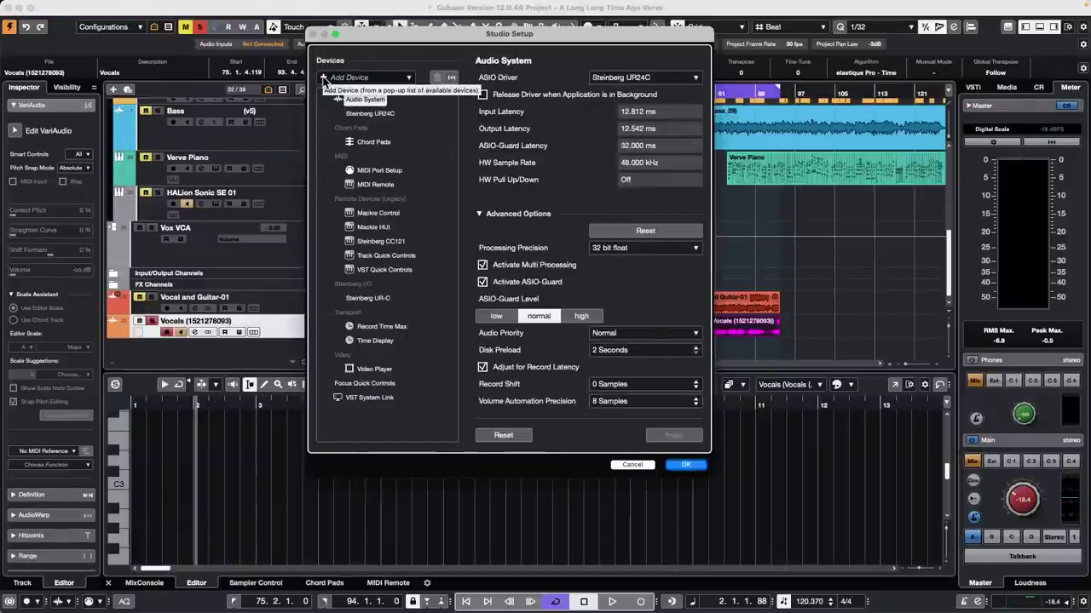
left_click(329, 78)
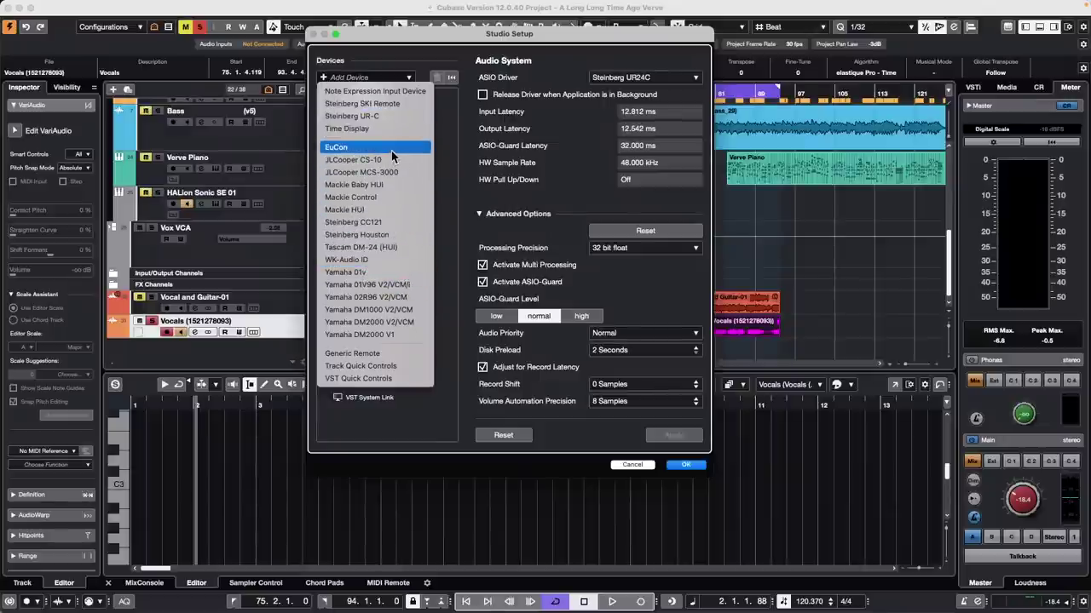
left_click(380, 362)
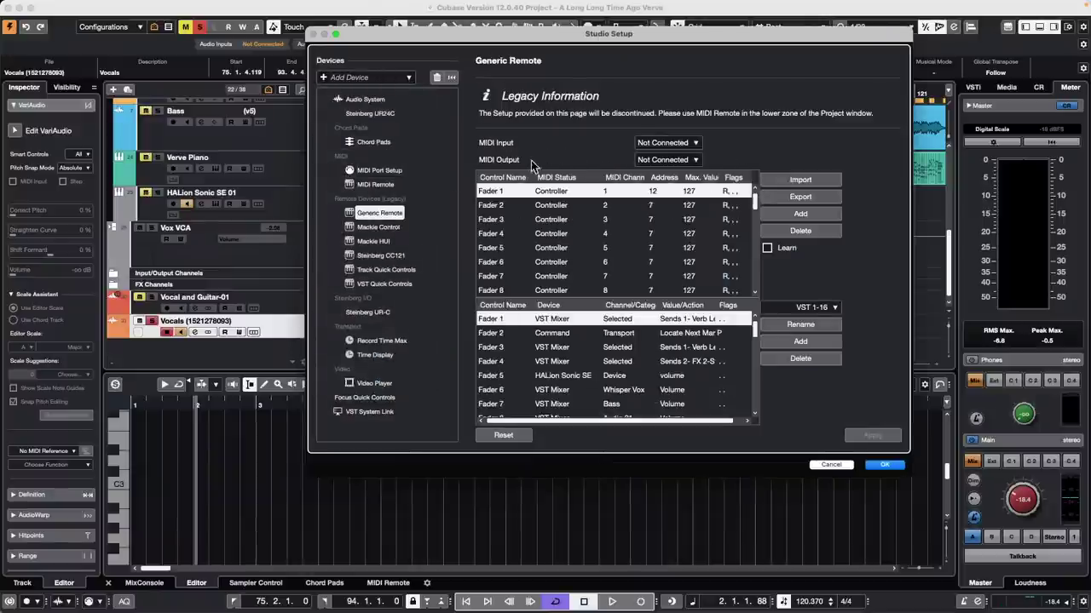
Step: Check the Mackie Control settings, cancel the Generic Remote export, and close Studio Setup
left_click(372, 225)
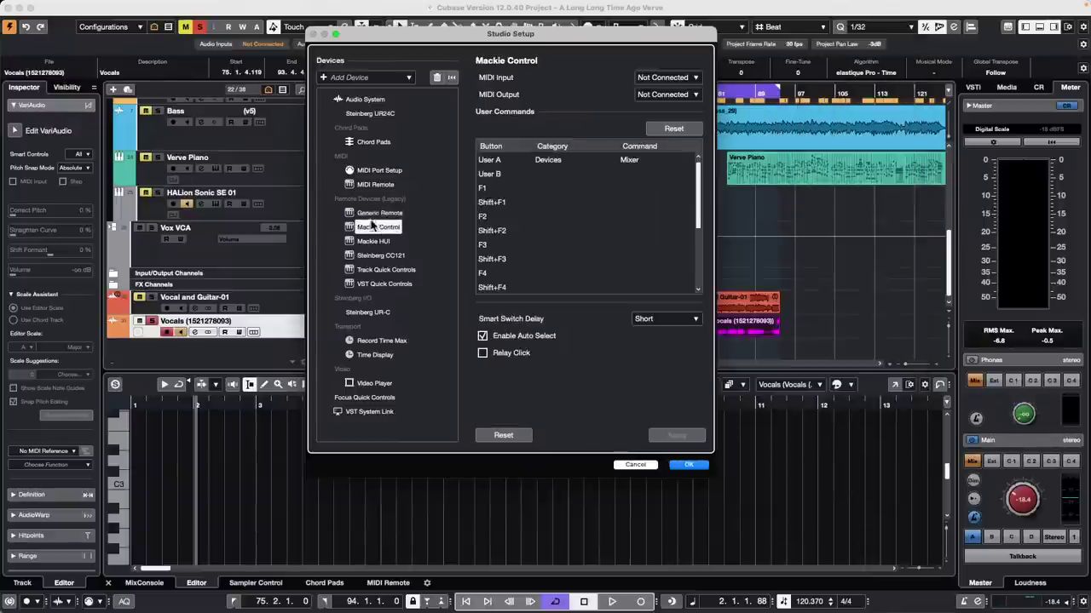
left_click(372, 214)
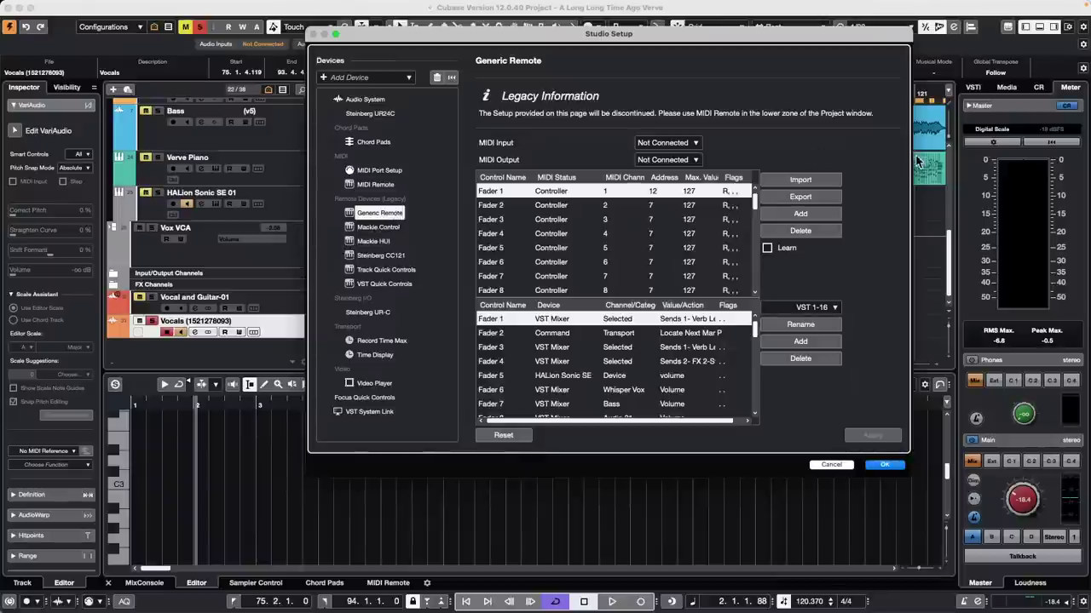
left_click(801, 198)
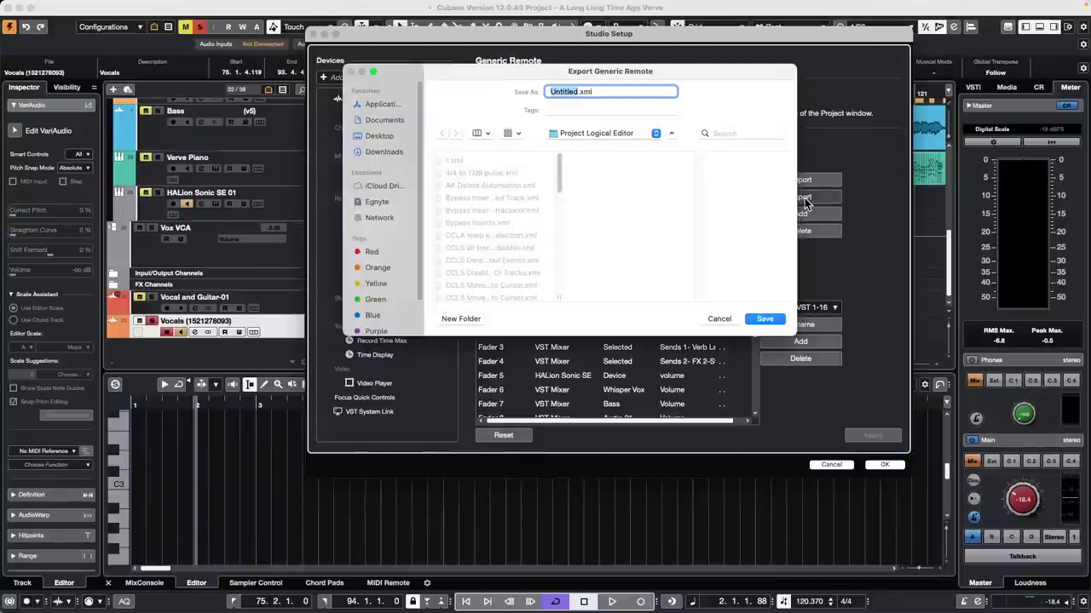
left_click(719, 318)
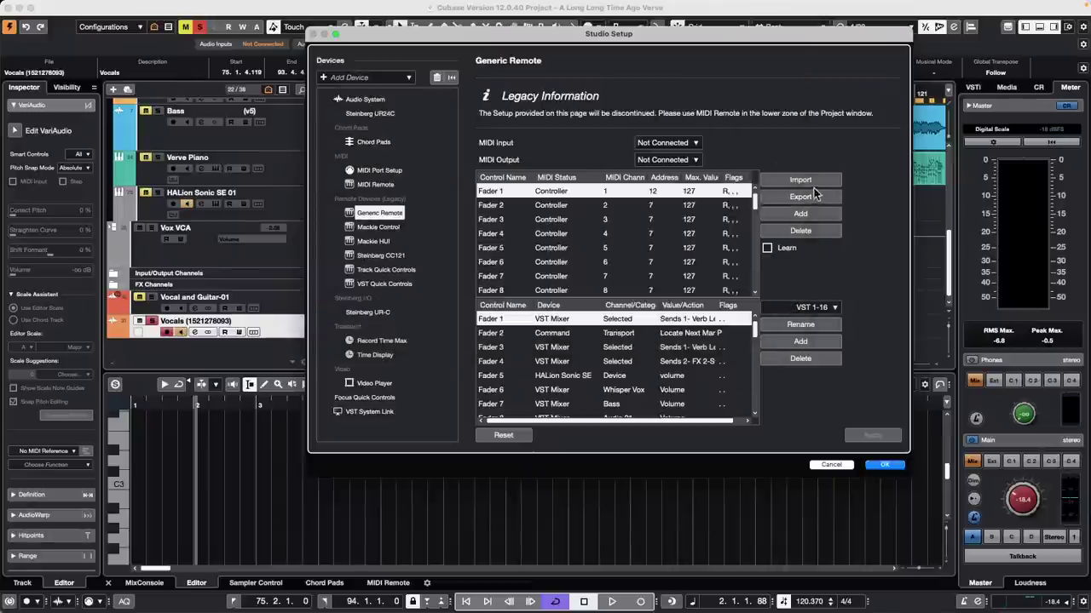
left_click(835, 465)
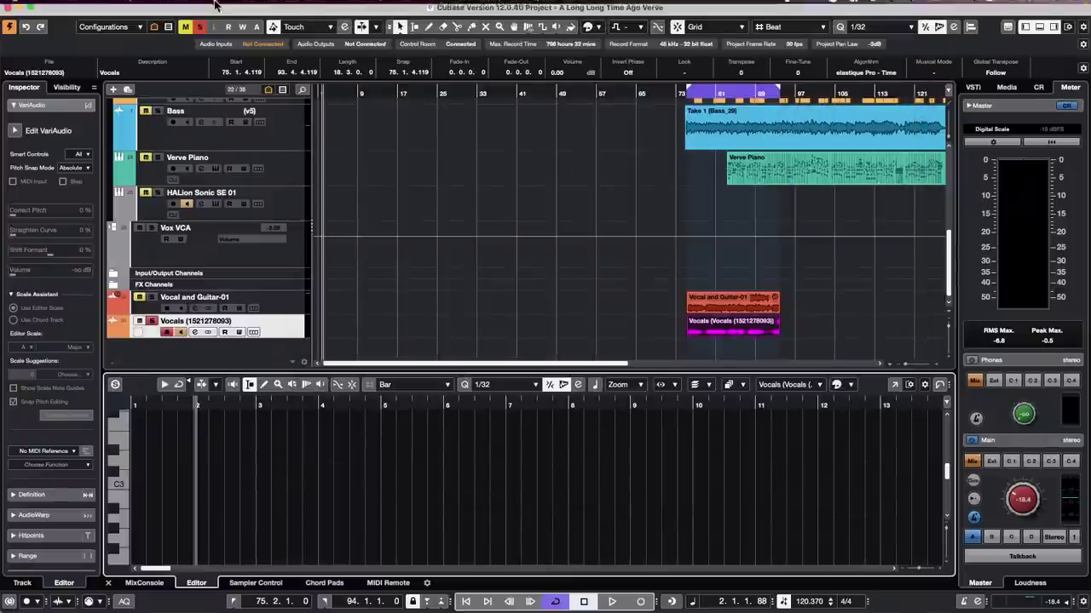
left_click(337, 6)
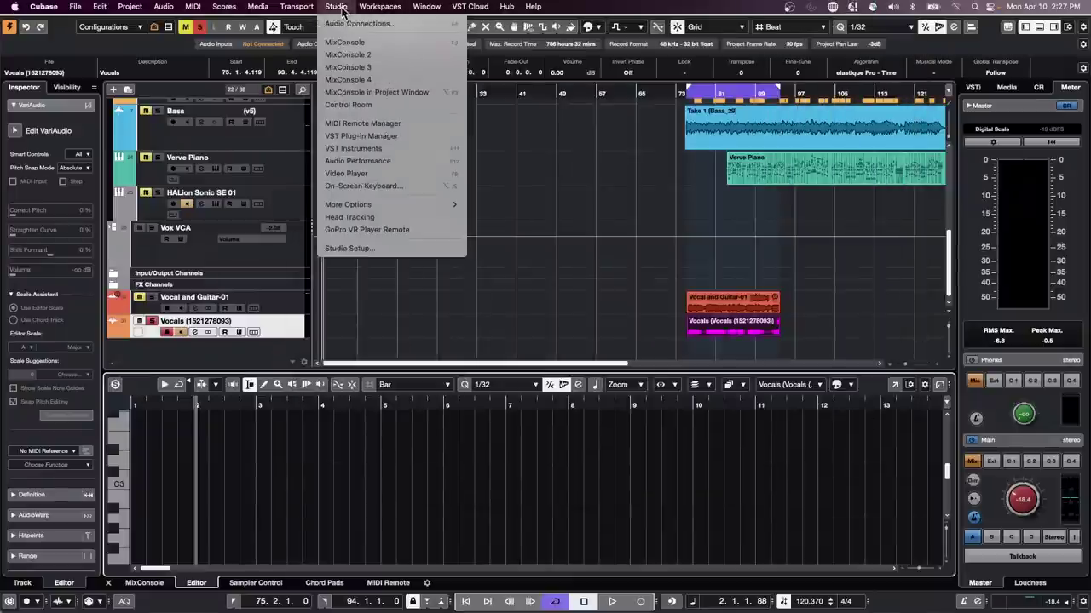
left_click(366, 248)
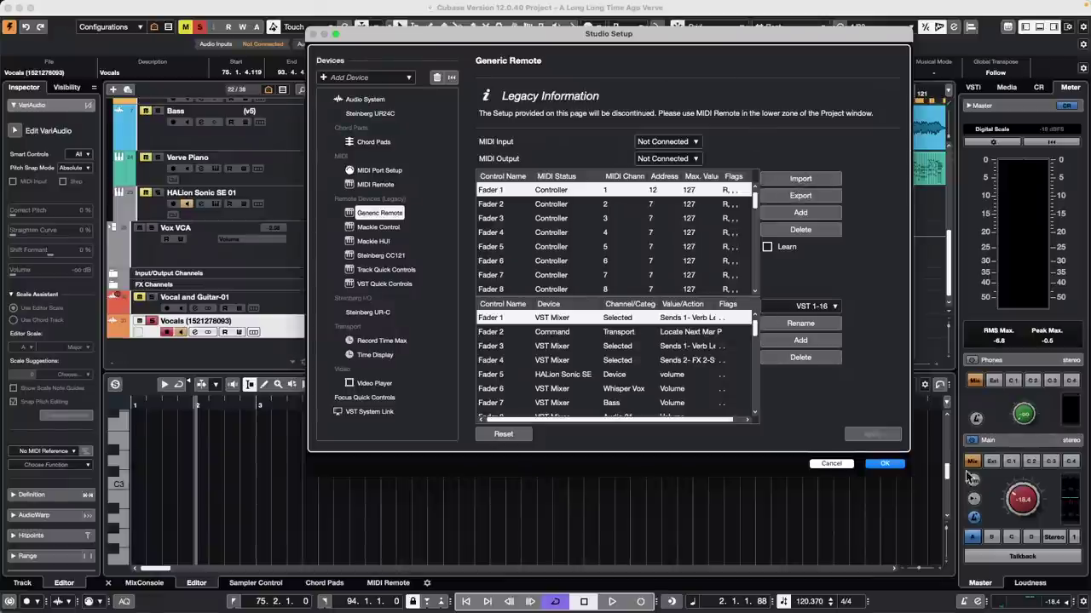
left_click(884, 464)
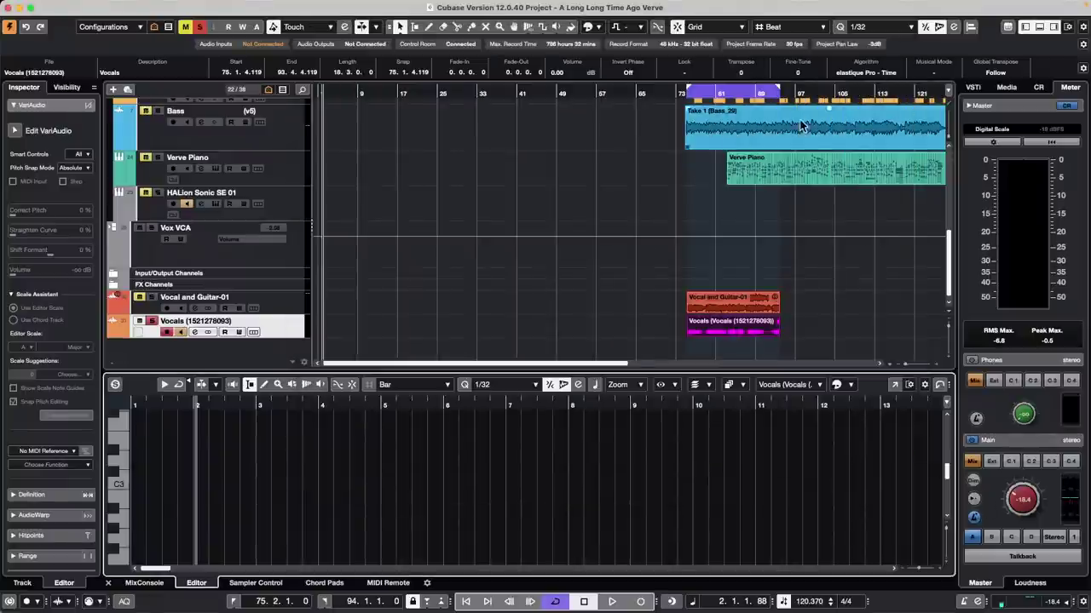
Step: Open the Quantize Panel and try grid values 1/16 and 1/8, settling on 1/16
left_click(939, 28)
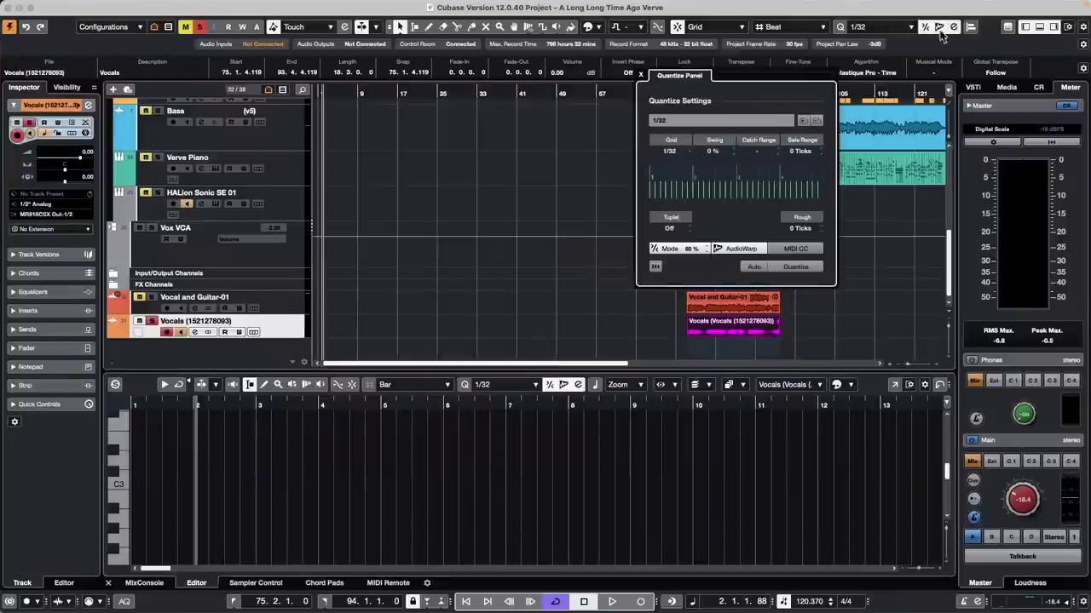
left_click_drag(676, 79, 392, 107)
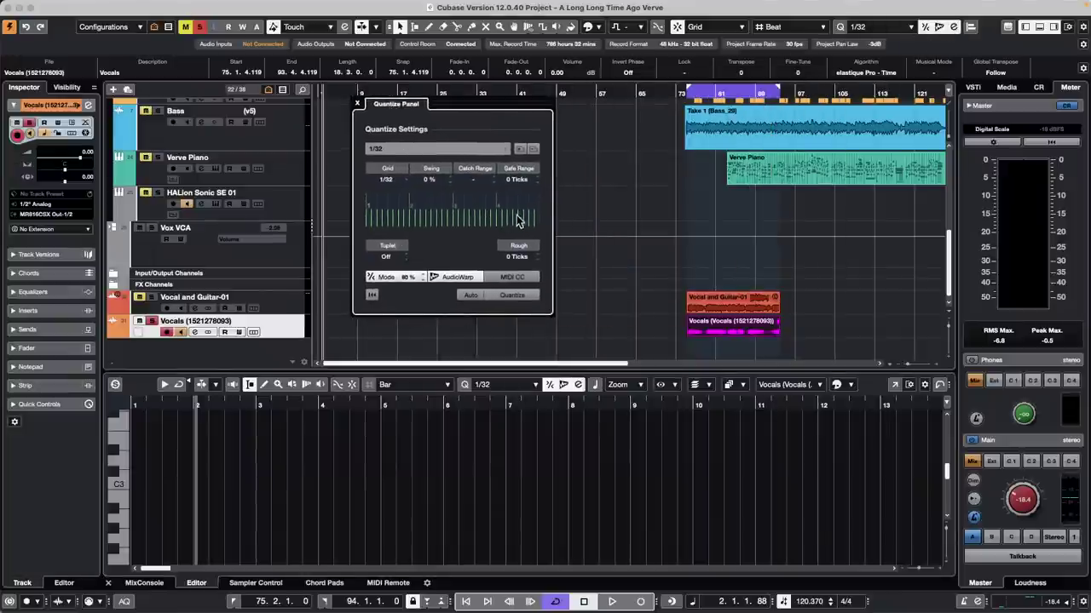
left_click(399, 183)
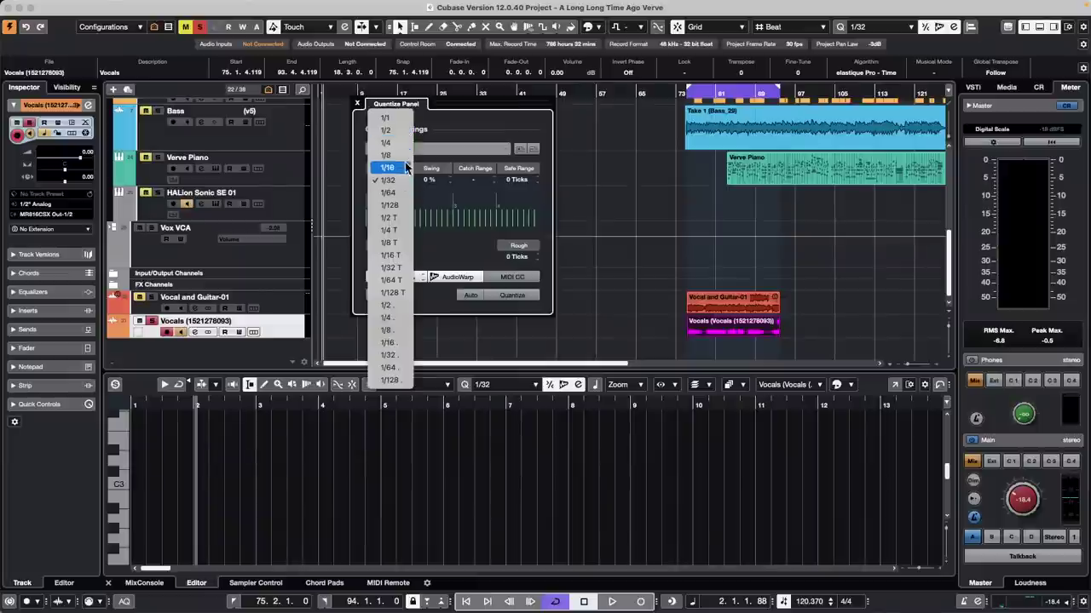
left_click(406, 168)
left_click(390, 179)
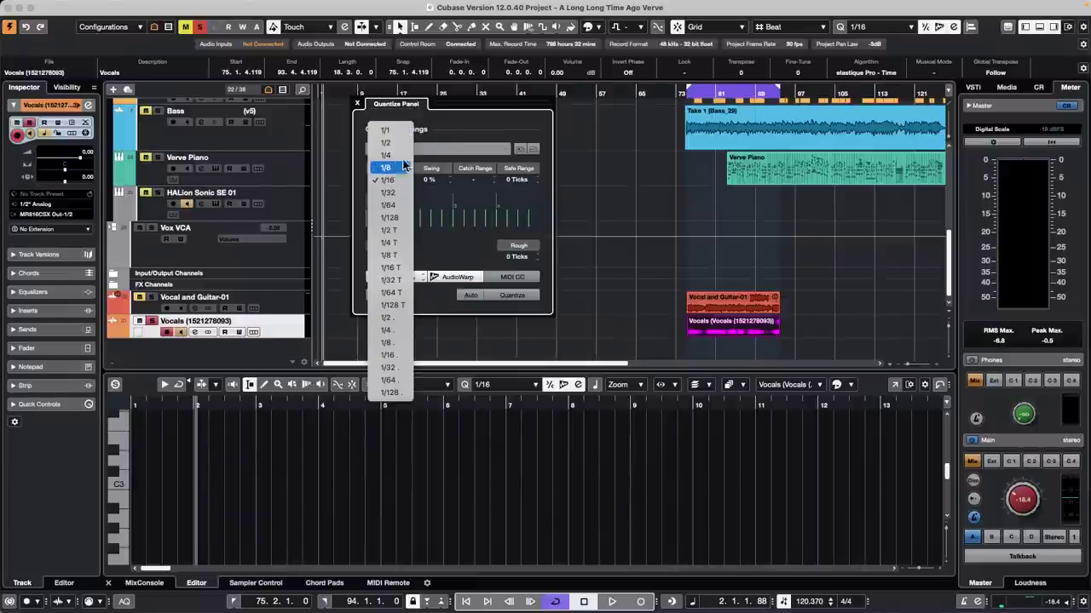
left_click(405, 167)
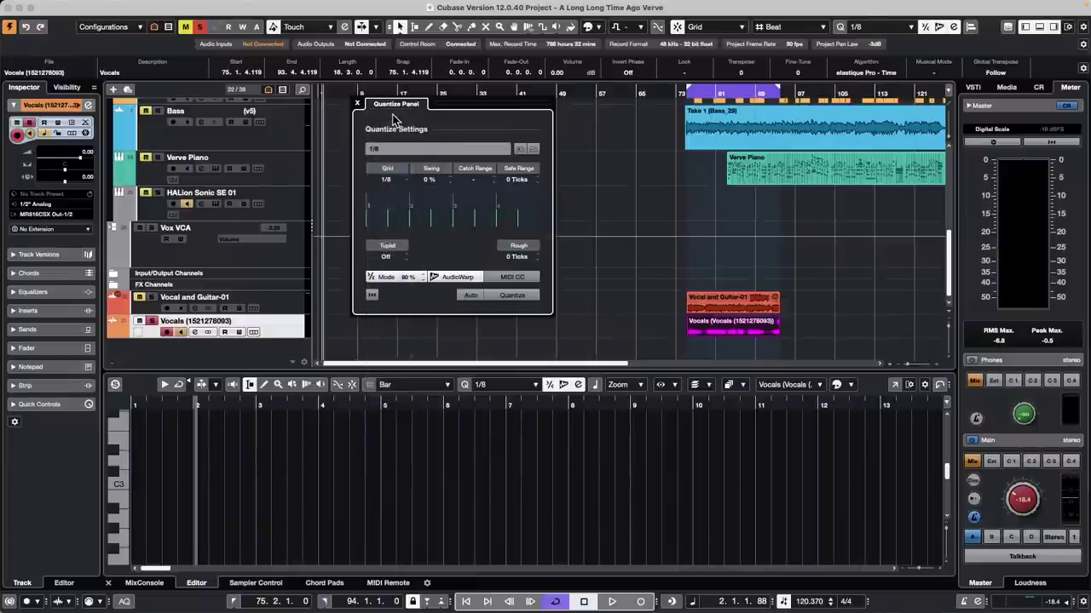
left_click(388, 180)
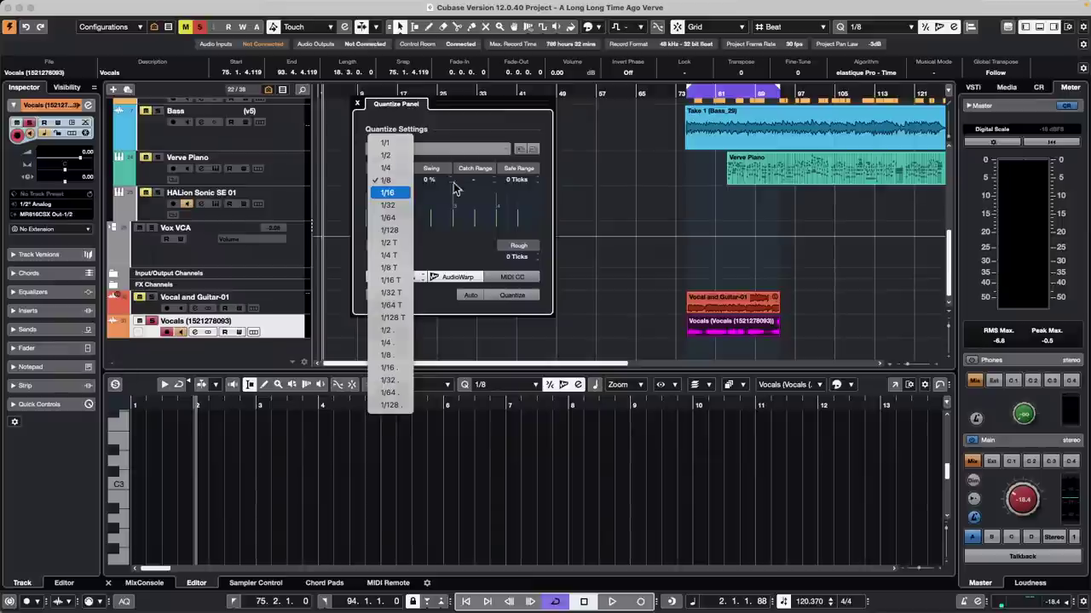
left_click(407, 193)
Step: Set swing to 0 % and the grid to 1/16 Triplet, then close the Quantize Panel
scroll(434, 181, "up", 20)
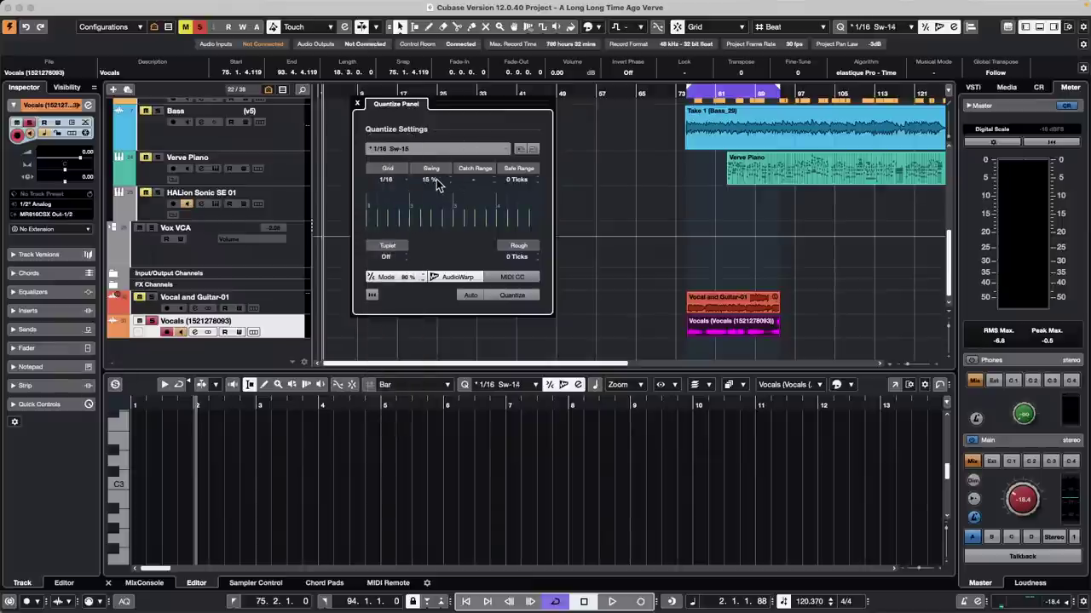
scroll(437, 184, "up", 8)
scroll(435, 180, "up", 20)
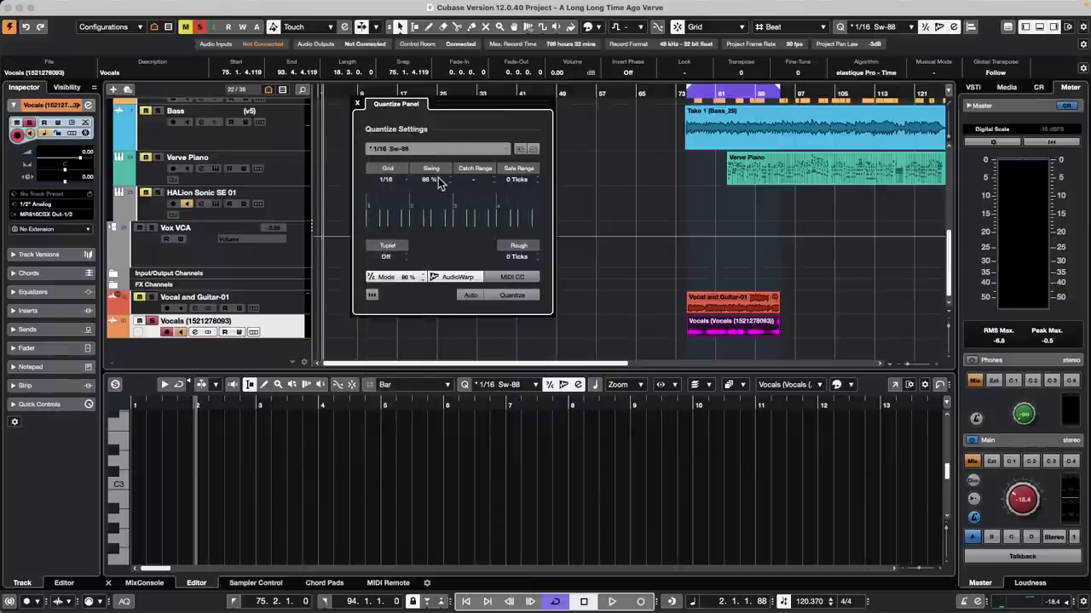
scroll(436, 182, "down", 20)
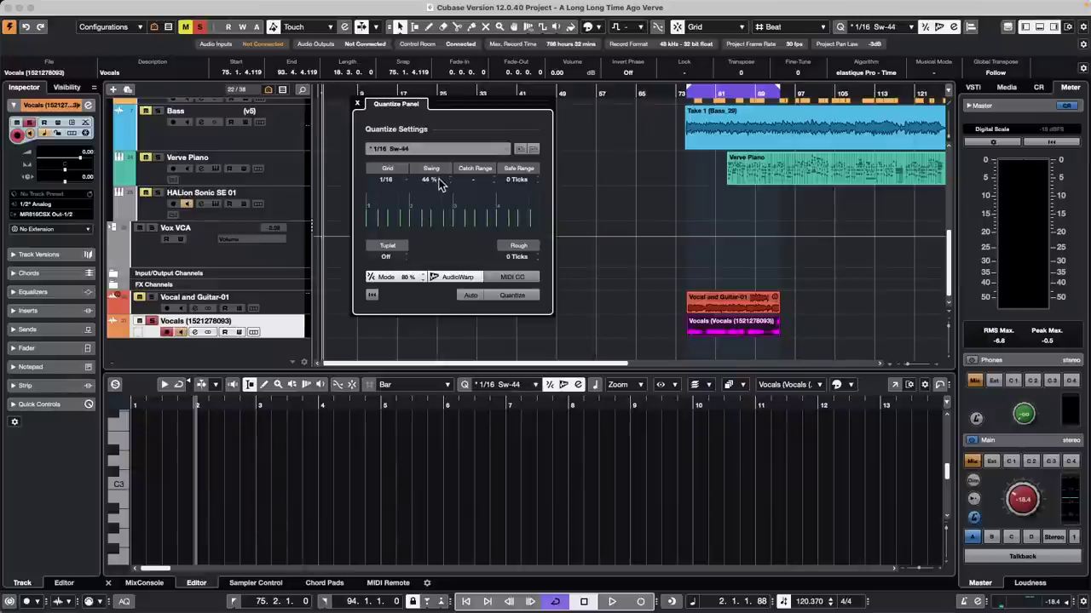
scroll(439, 183, "down", 20)
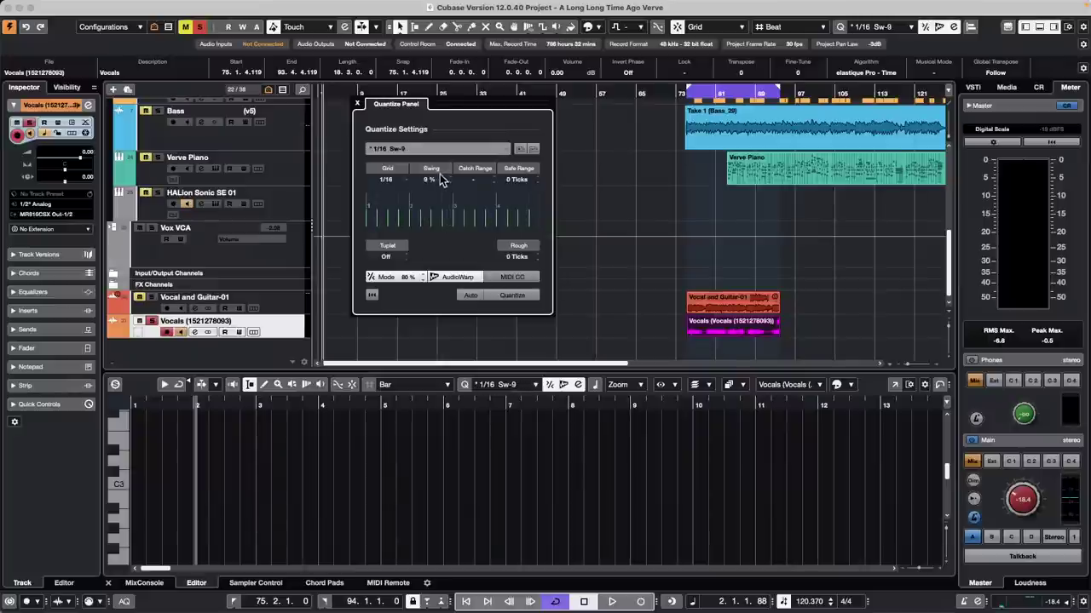
scroll(434, 181, "down", 9)
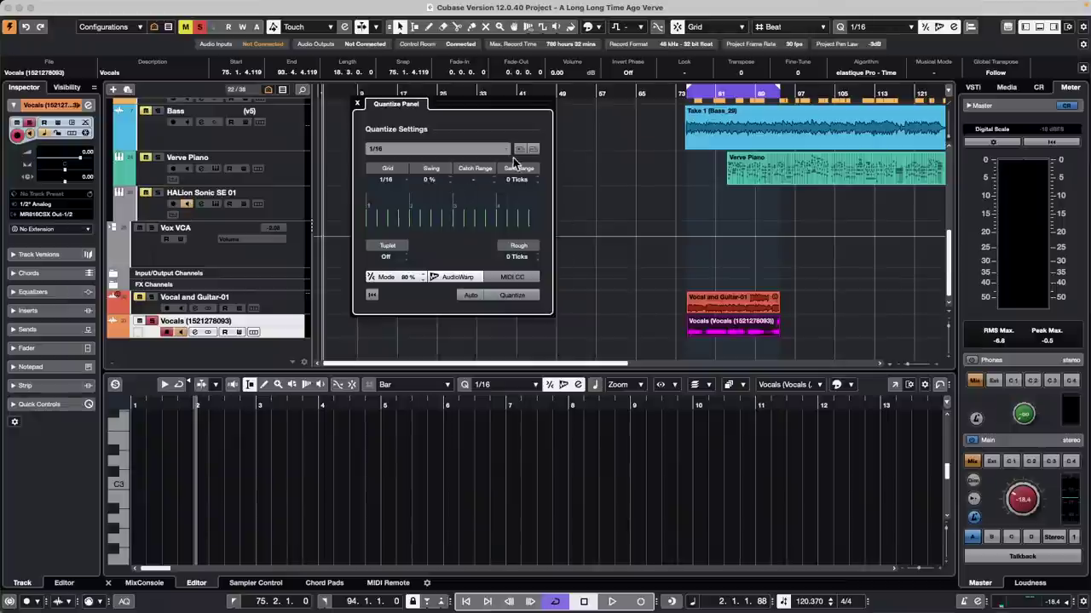
left_click(387, 181)
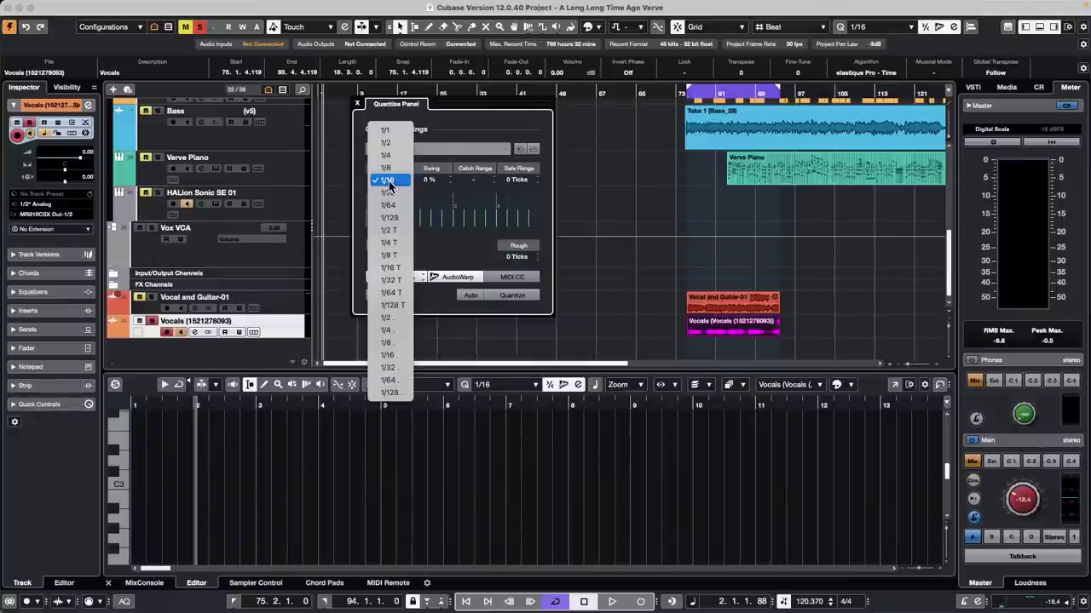
left_click(411, 262)
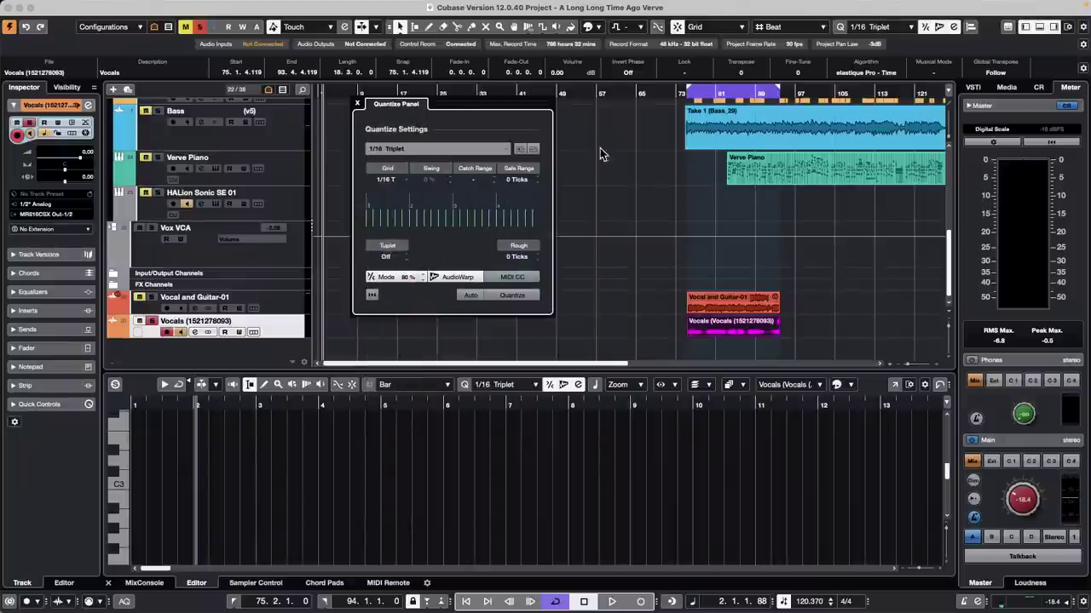
left_click(358, 104)
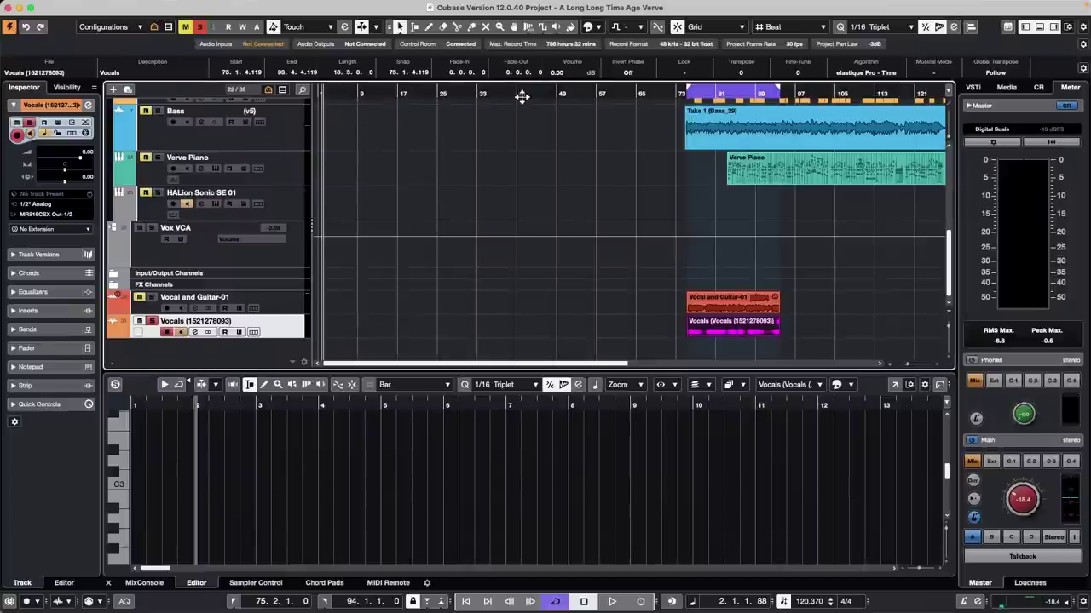
left_click_drag(519, 97, 495, 122)
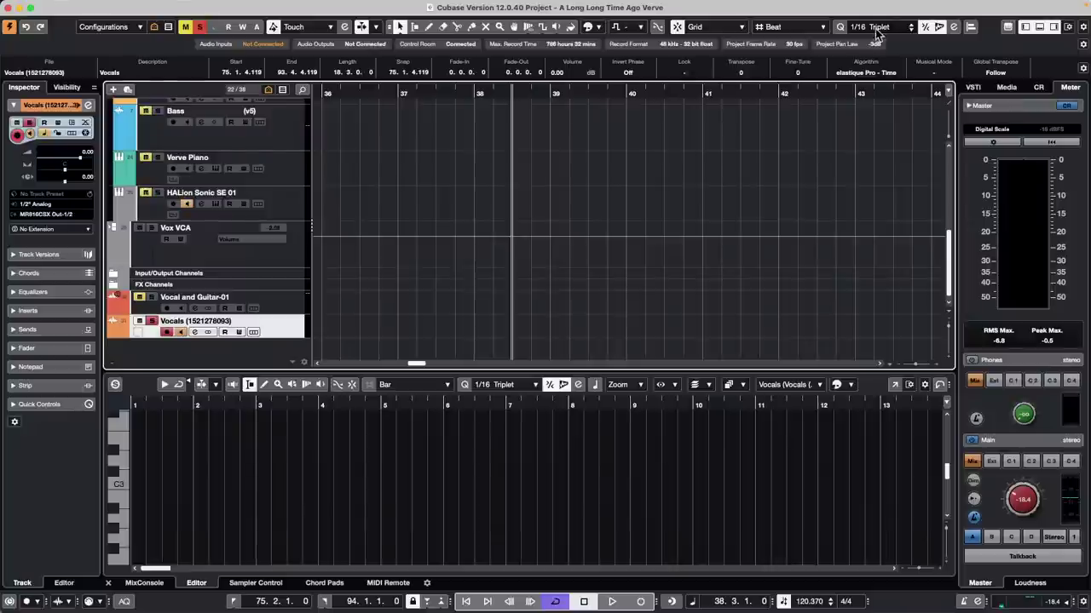
left_click(713, 27)
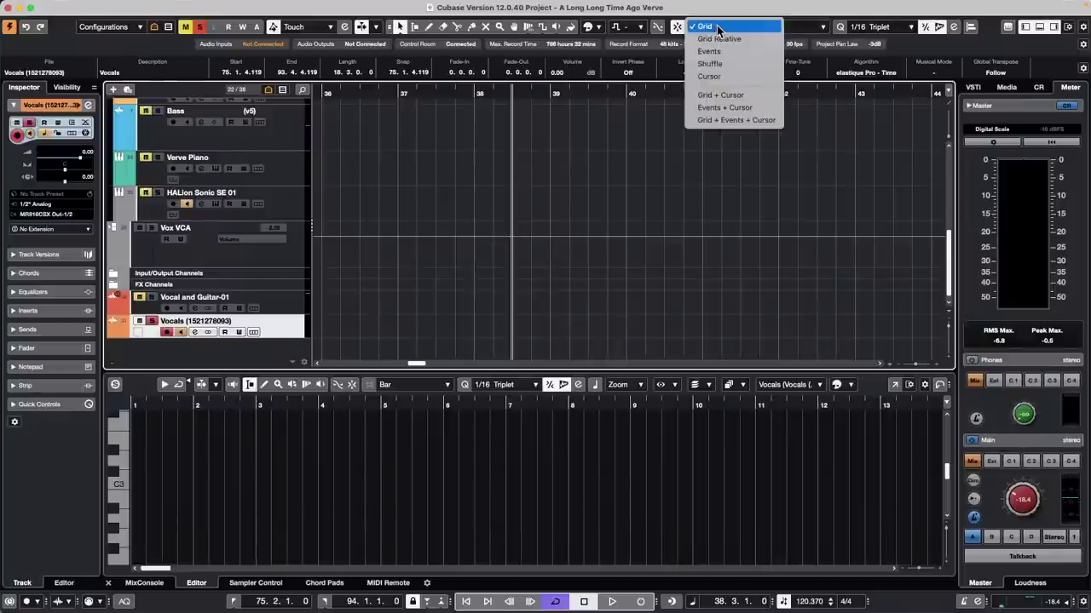
Step: Keep snap on and set the Grid Type to Use Quantize, after trying Bars and Beats
left_click(718, 28)
left_click(793, 26)
left_click(798, 27)
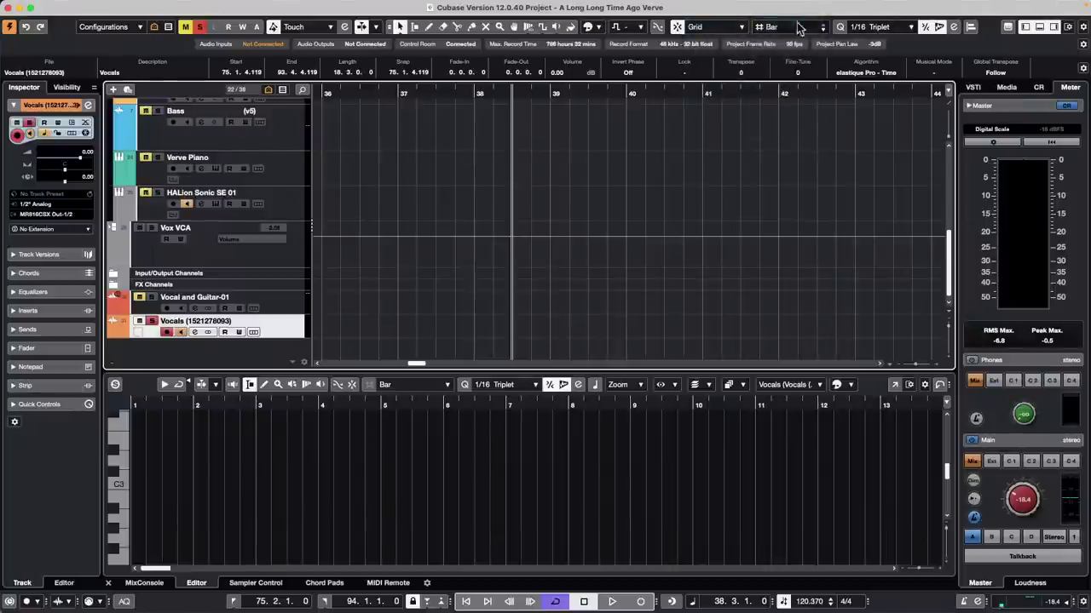
left_click(798, 27)
left_click(794, 38)
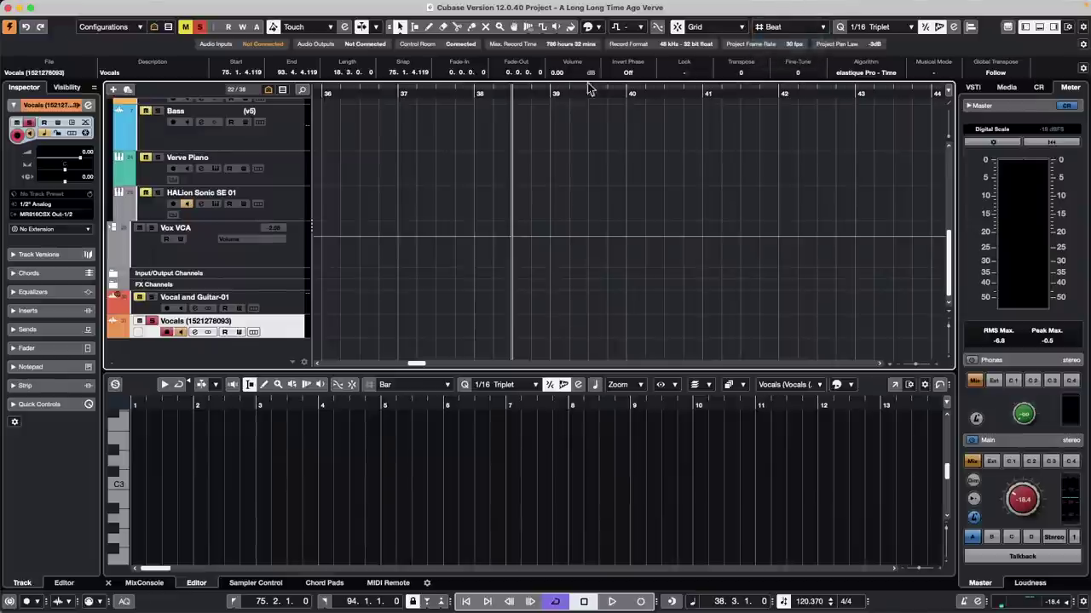
left_click(792, 26)
left_click(788, 39)
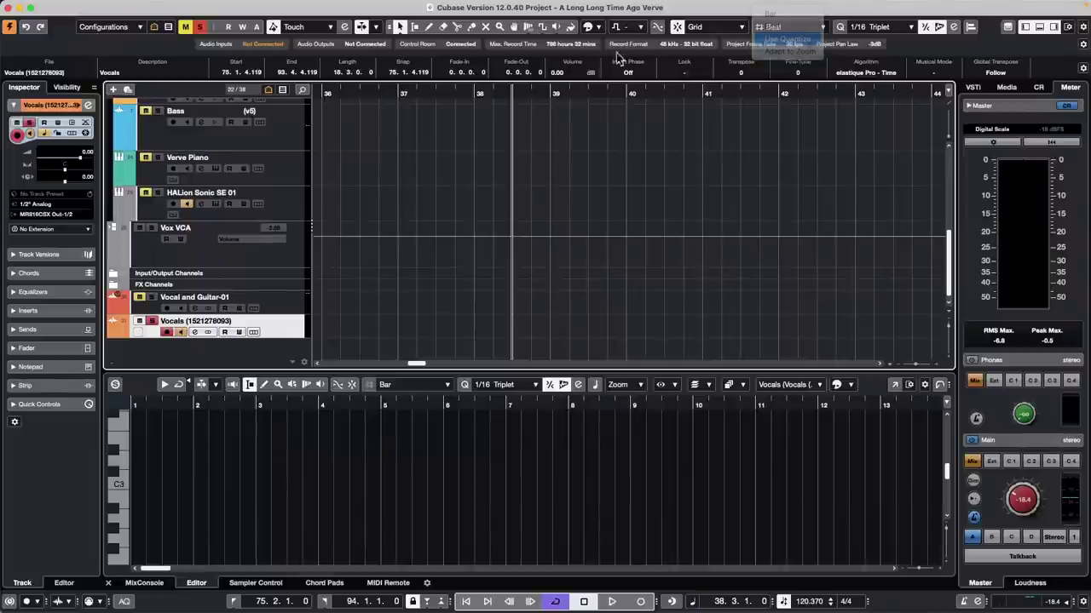
left_click_drag(557, 85, 543, 124)
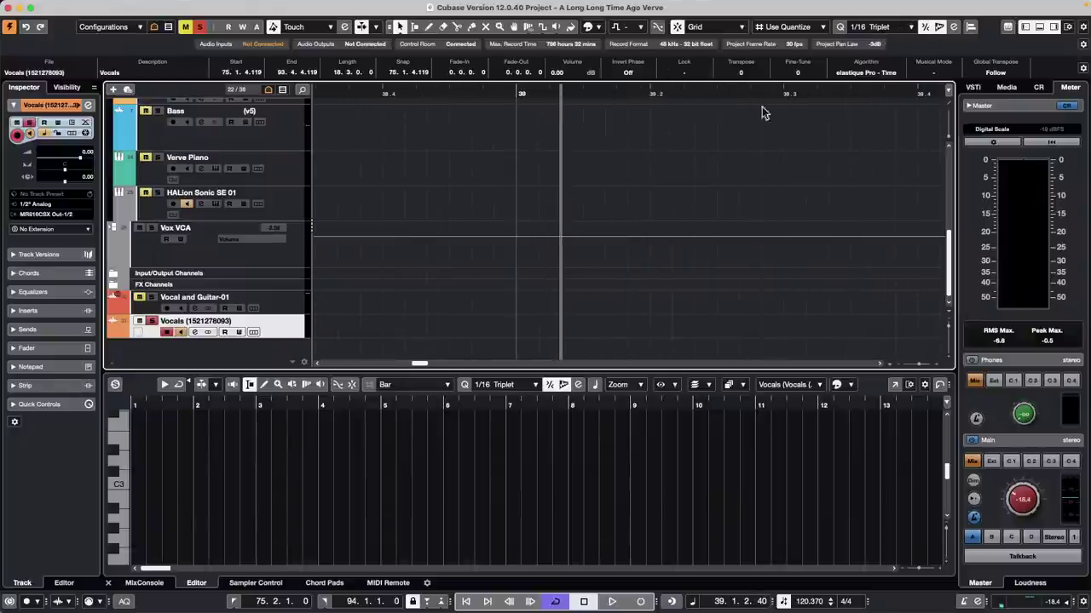
Step: Set the quantize value to 1/2 Triplet and reopen the Quantize Panel
left_click(870, 28)
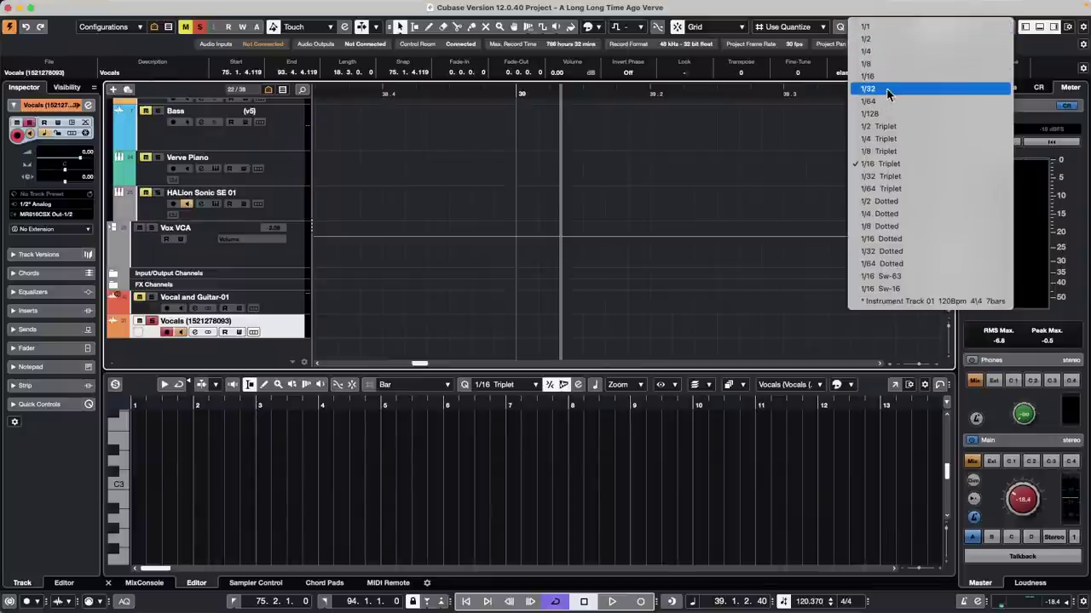
left_click(898, 129)
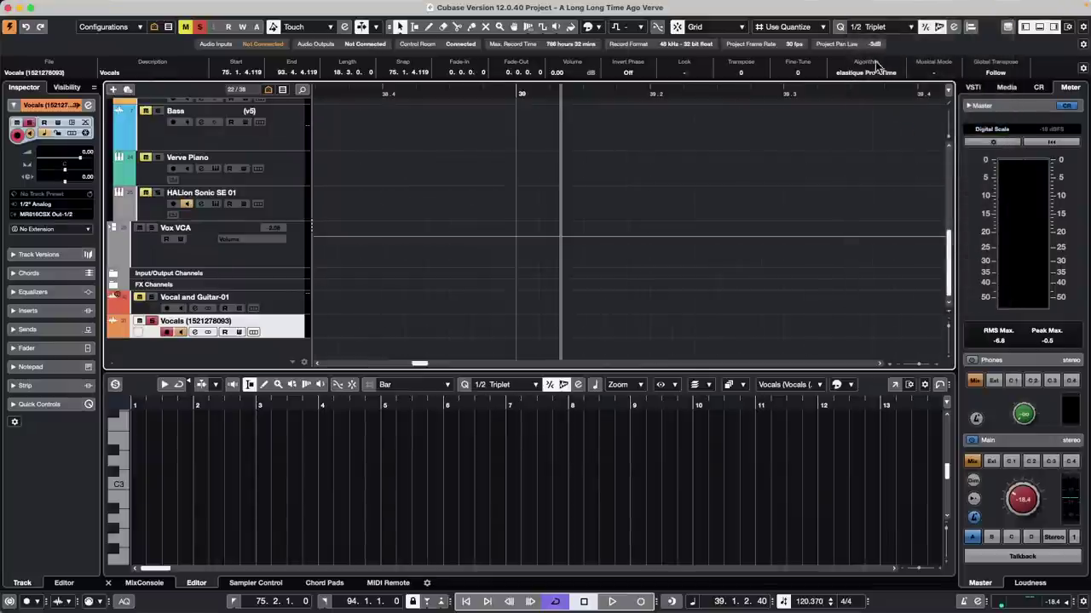
left_click_drag(597, 90, 579, 66)
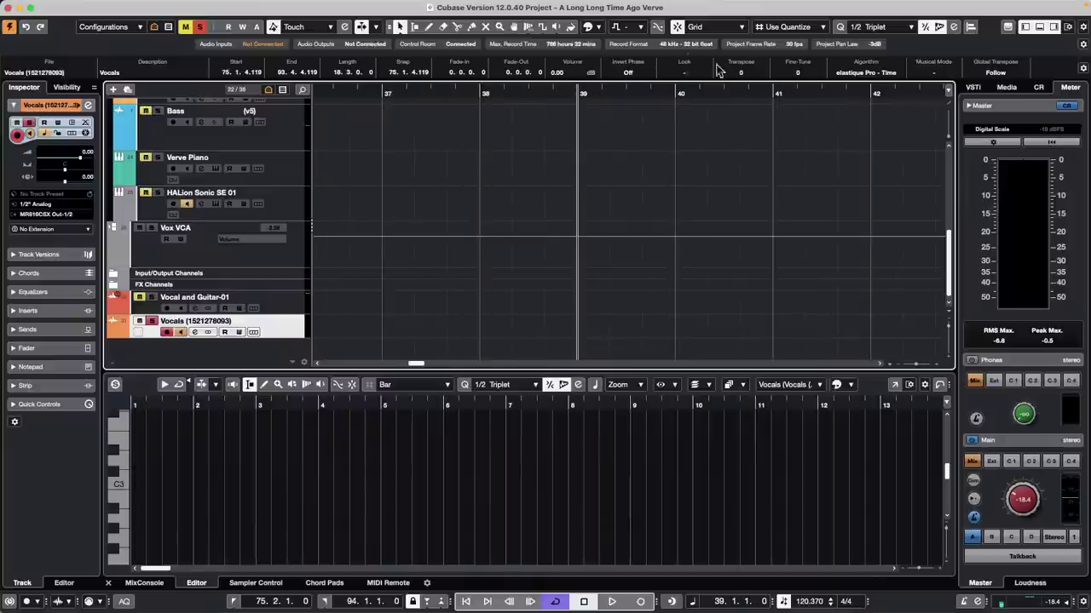
left_click(873, 27)
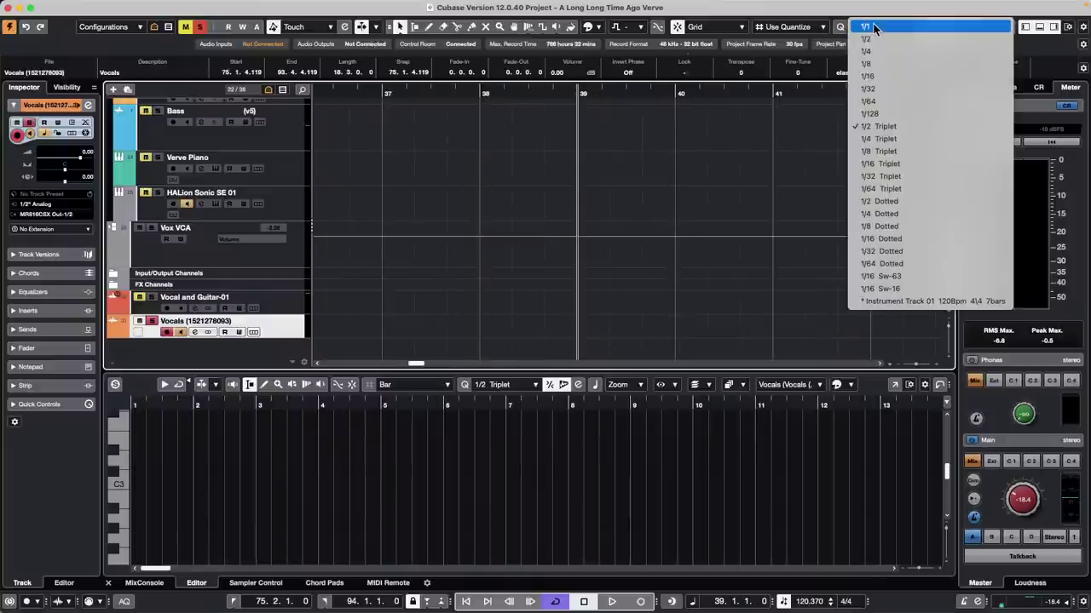
left_click(801, 31)
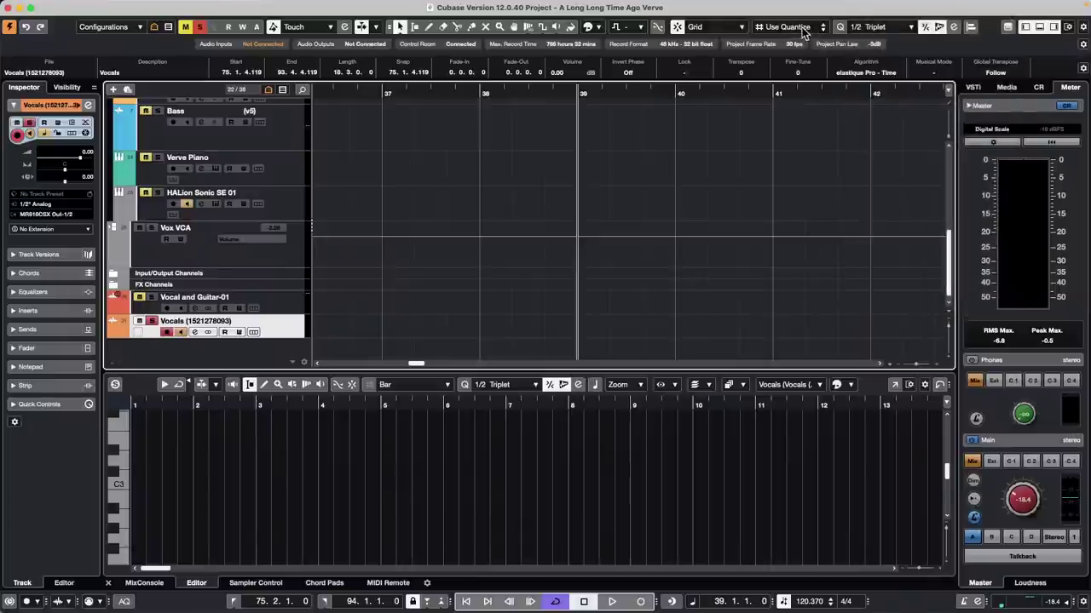
left_click(800, 29)
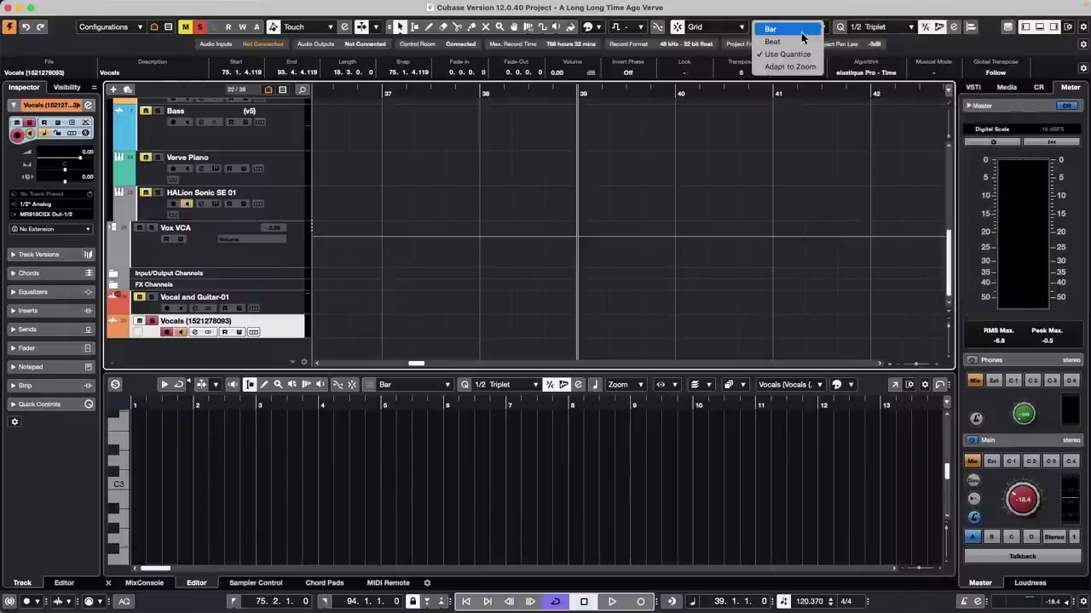
left_click(891, 31)
left_click(891, 30)
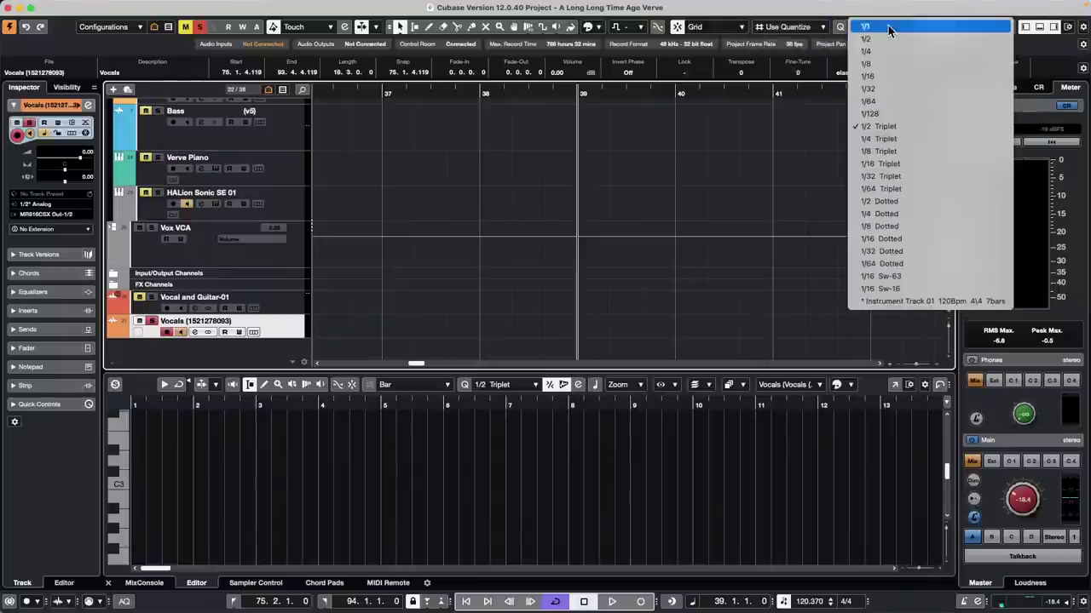
left_click(806, 105)
left_click(953, 29)
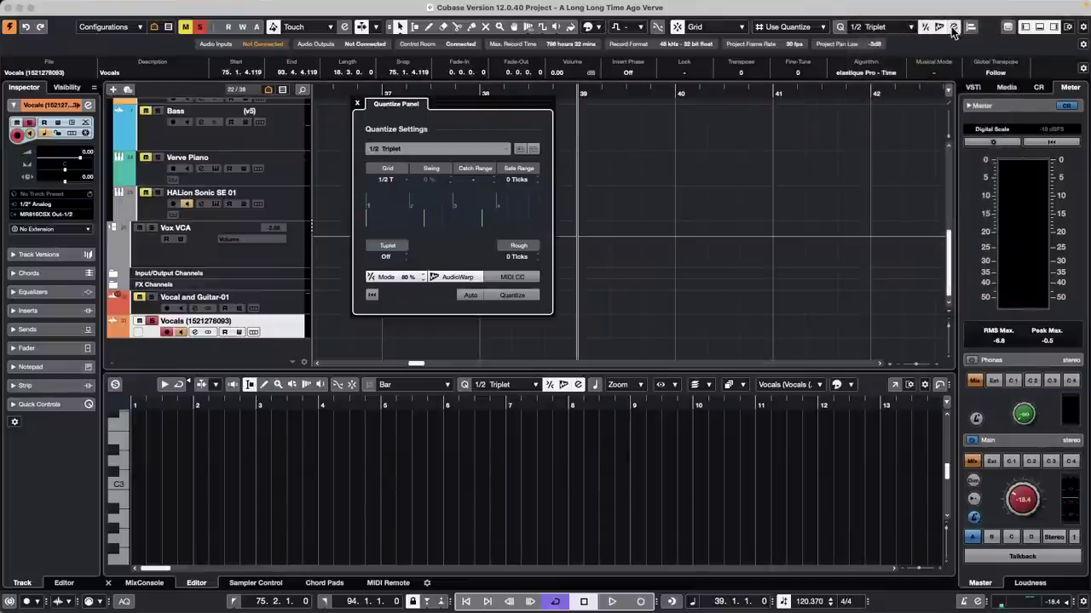
Step: Change the Quantize Panel grid to 1/8 and close the panel
left_click(387, 180)
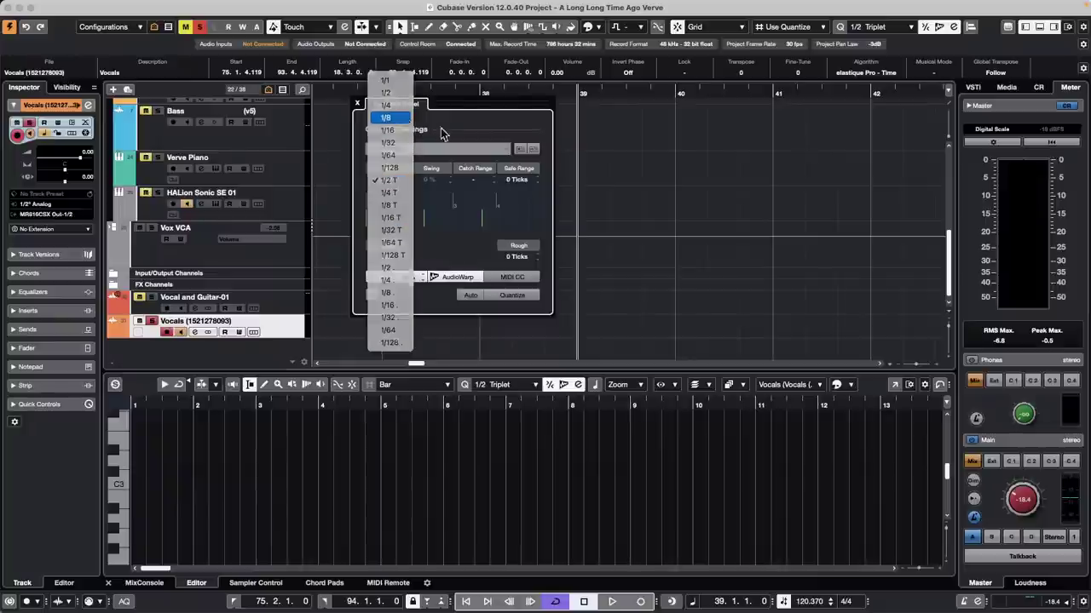
left_click(404, 118)
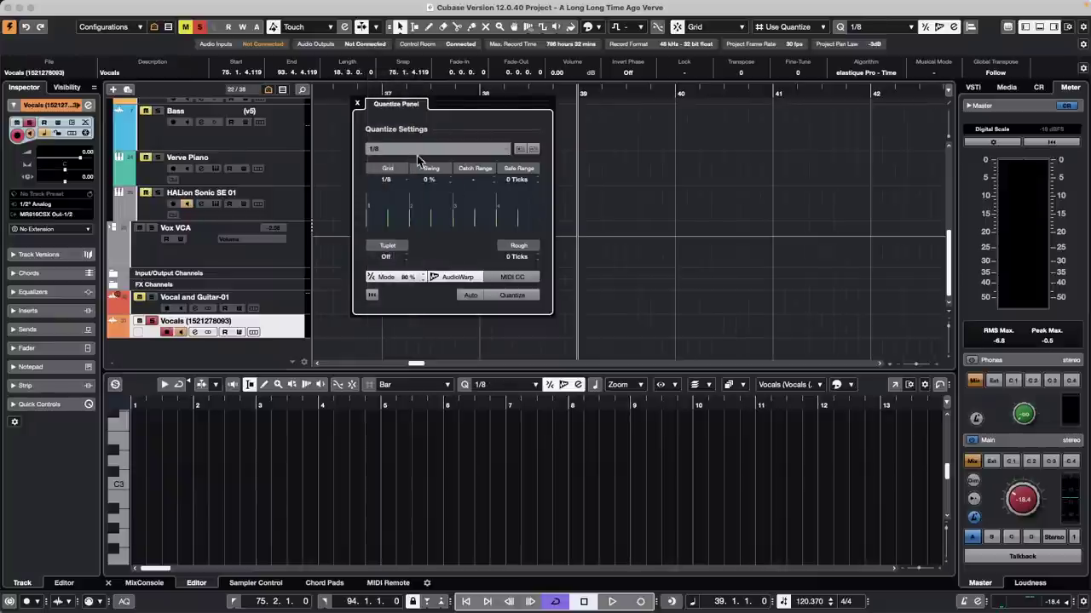
left_click(358, 105)
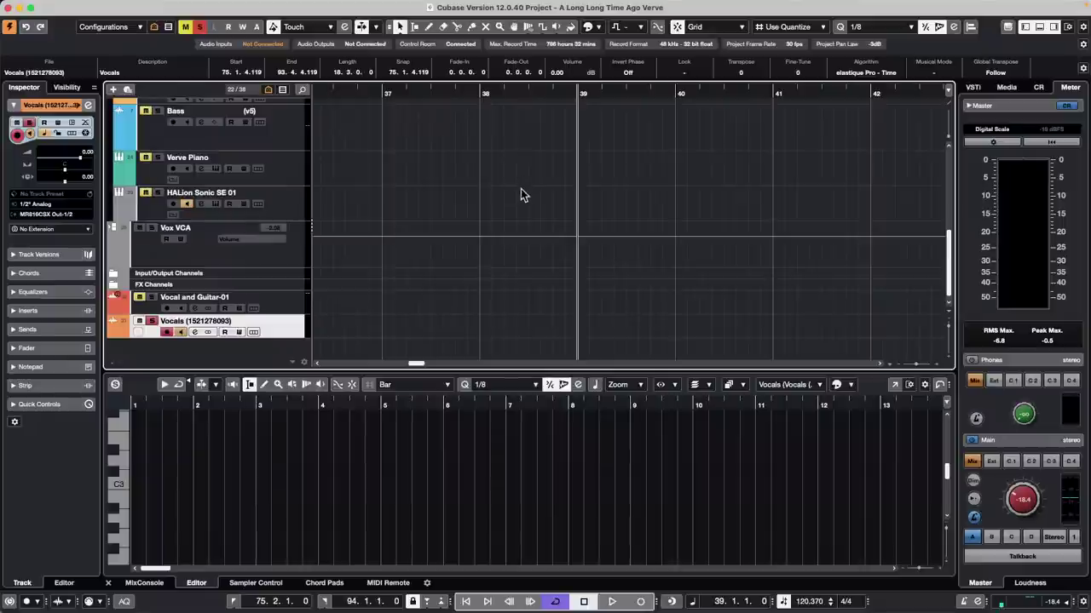
Step: Audition the Bass_29 clip, jumping playback to around bar 90
left_click_drag(445, 92, 460, 38)
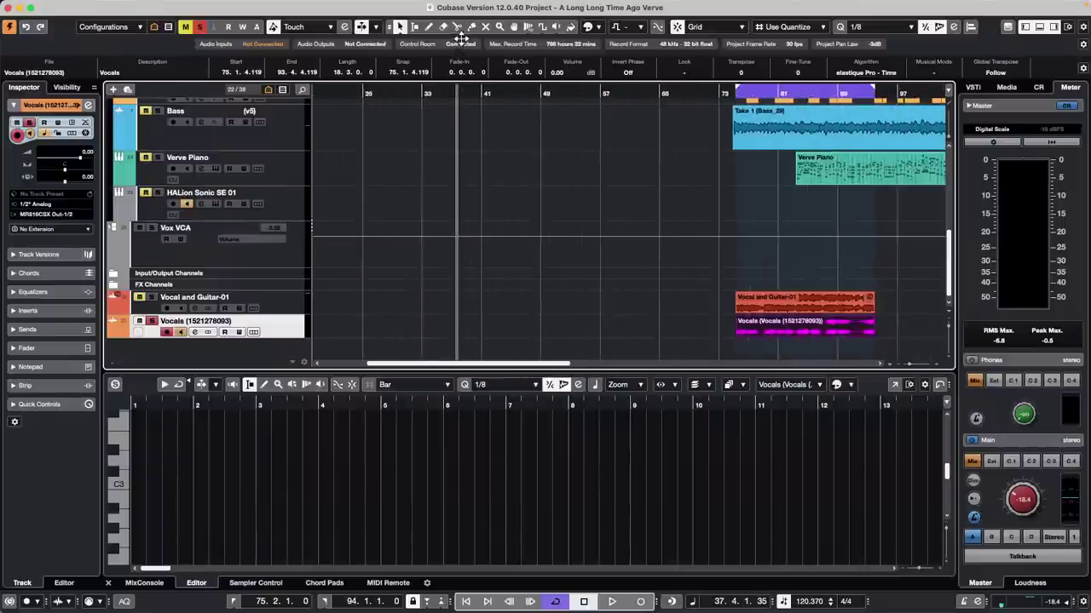
scroll(458, 145, "up", 4)
left_click(832, 231)
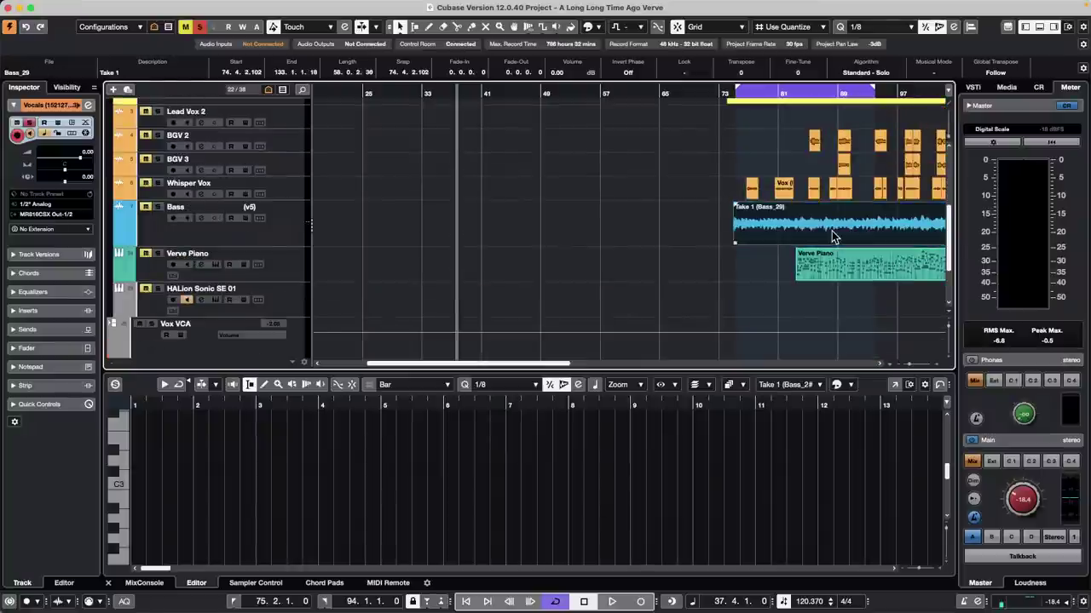
key("space")
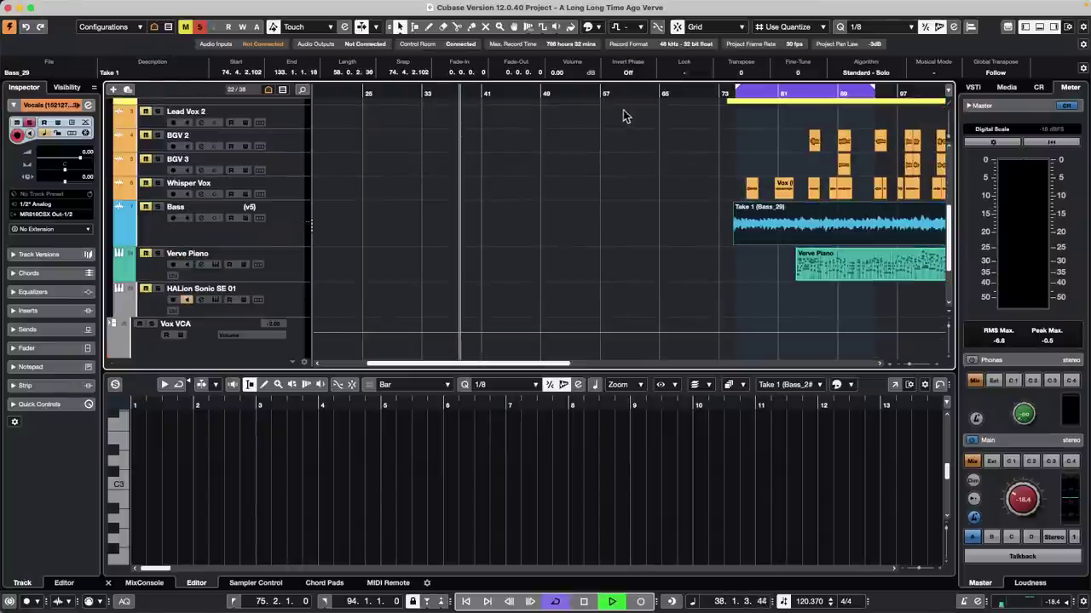
left_click(854, 245)
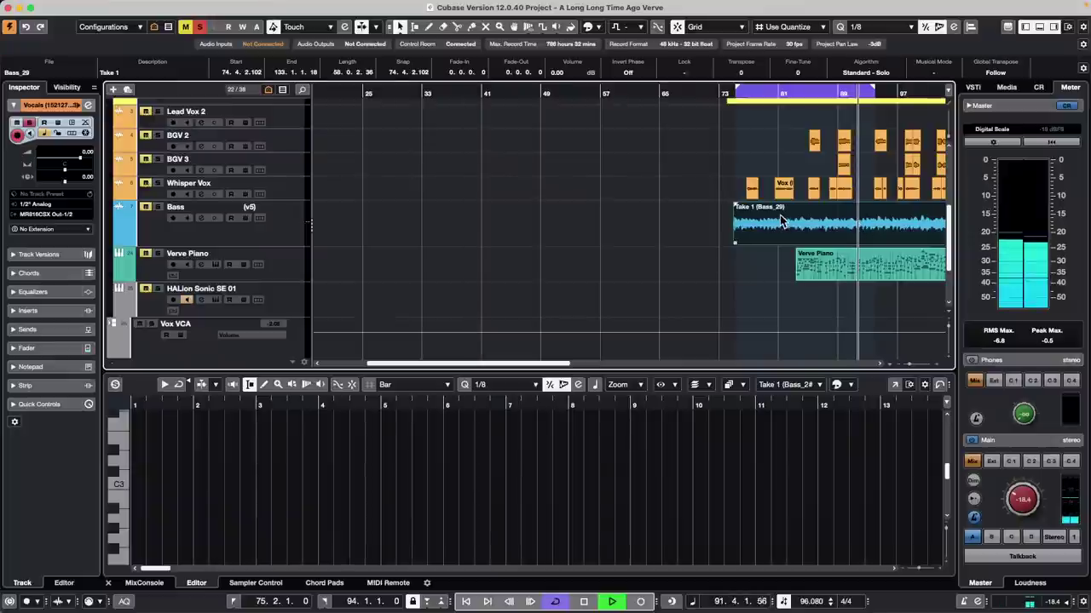
key("space")
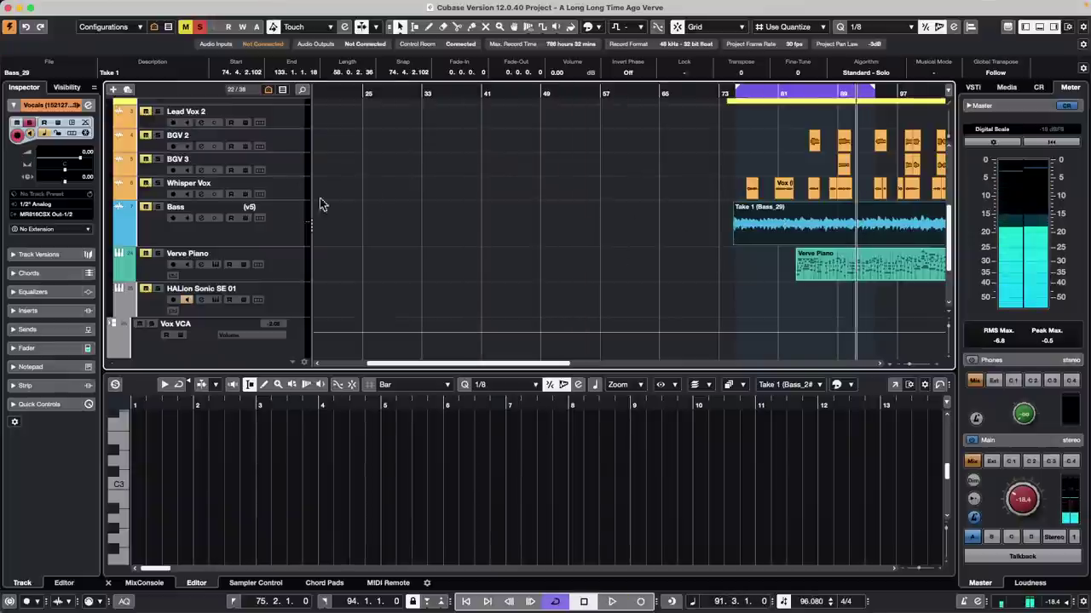
Step: Select the Lead Vox Vox_06 event and briefly play it from bar 85
scroll(750, 170, "up", 3)
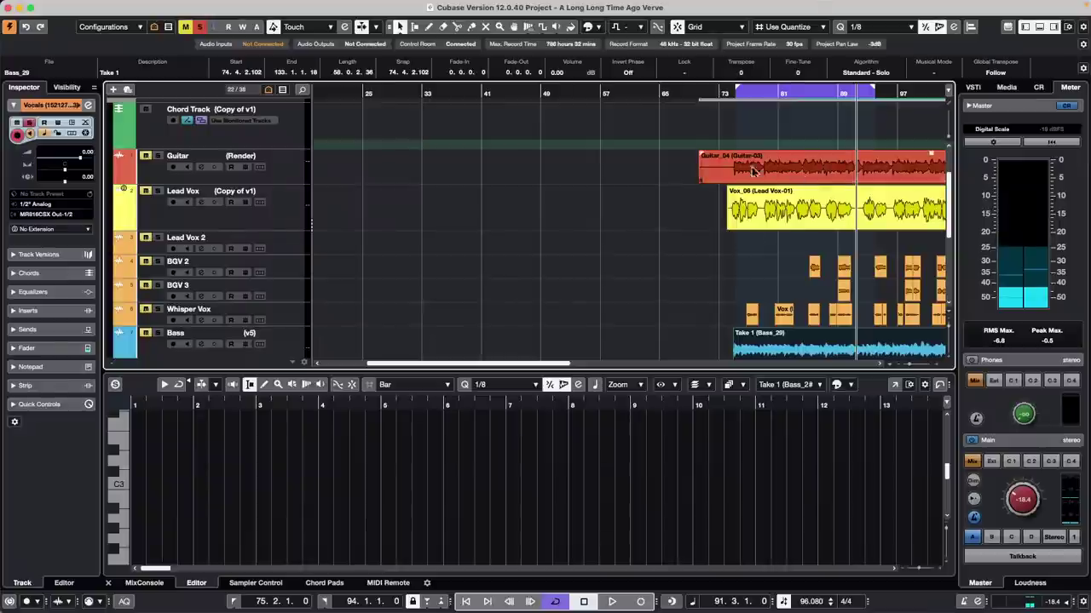
left_click(852, 210)
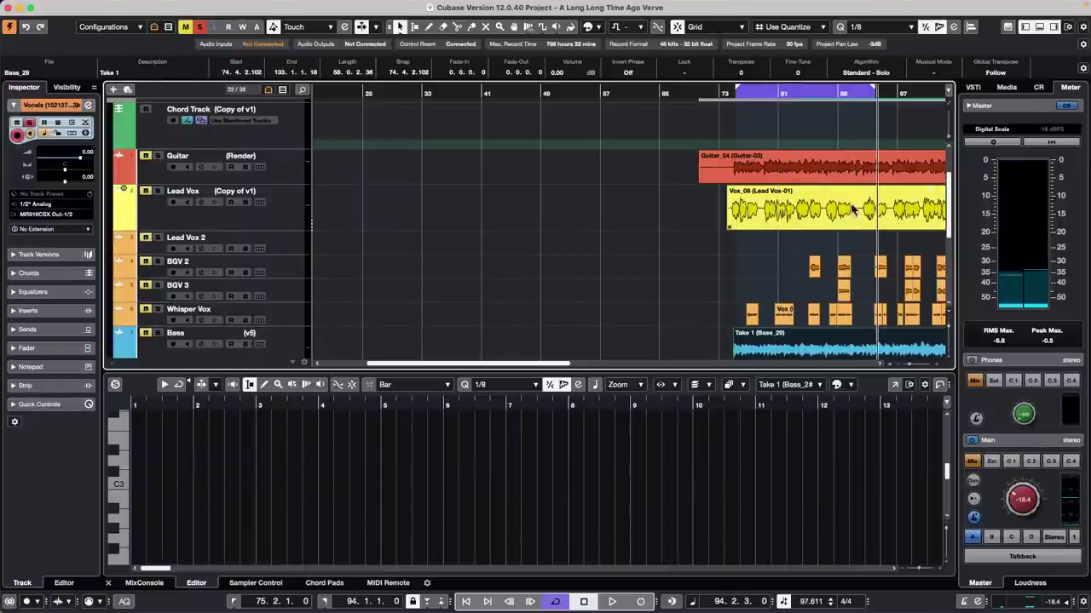
left_click(815, 215)
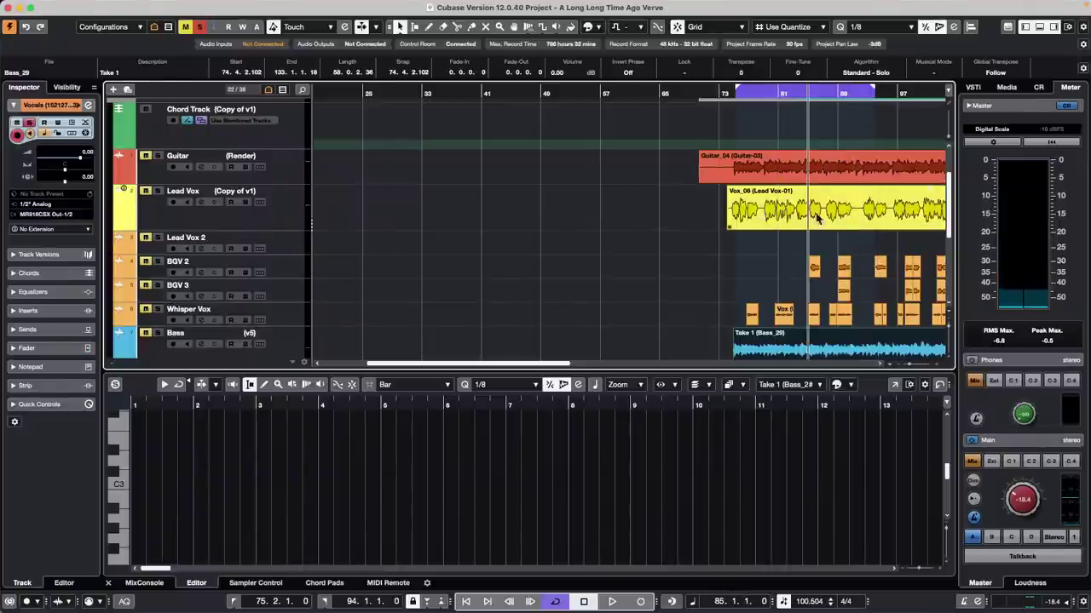
left_click(827, 165)
left_click(857, 210)
key("space")
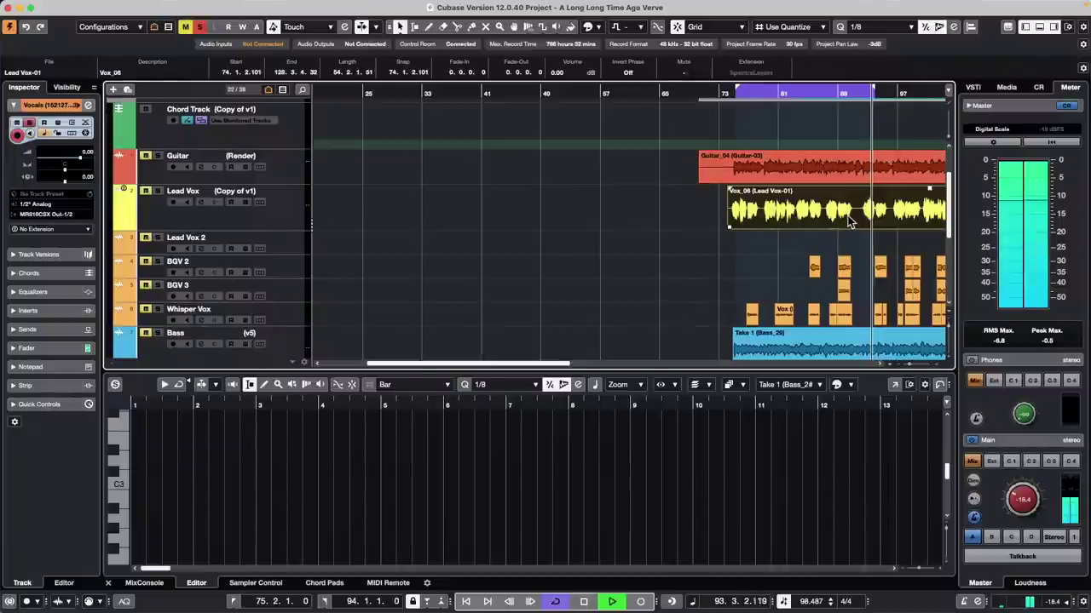
key("space")
Step: Clear the arrangement selection and place the playhead at bar 87
left_click(823, 165)
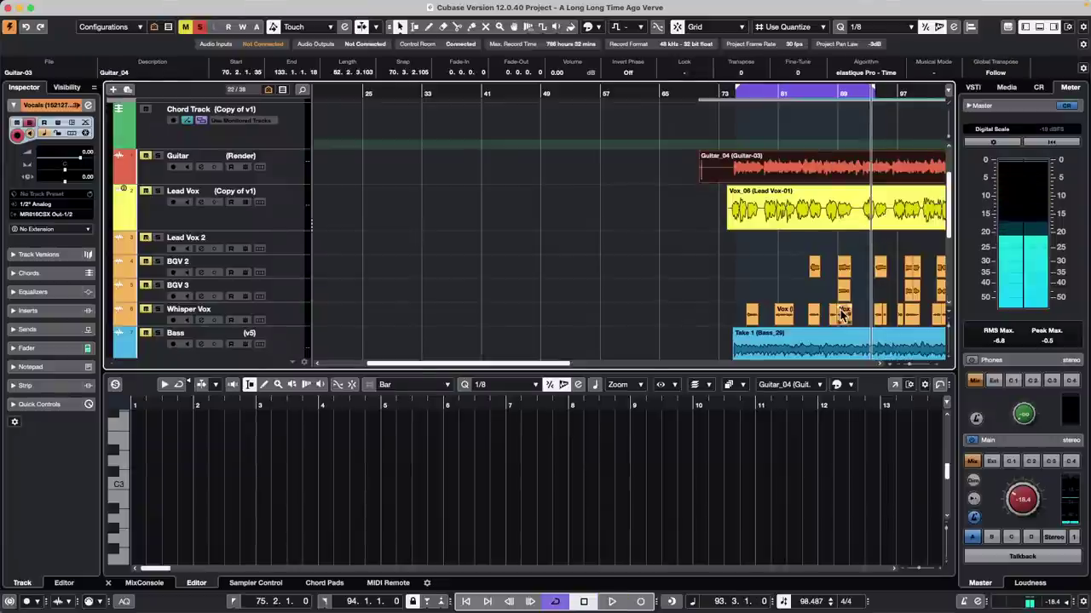
left_click(842, 313)
left_click(822, 277)
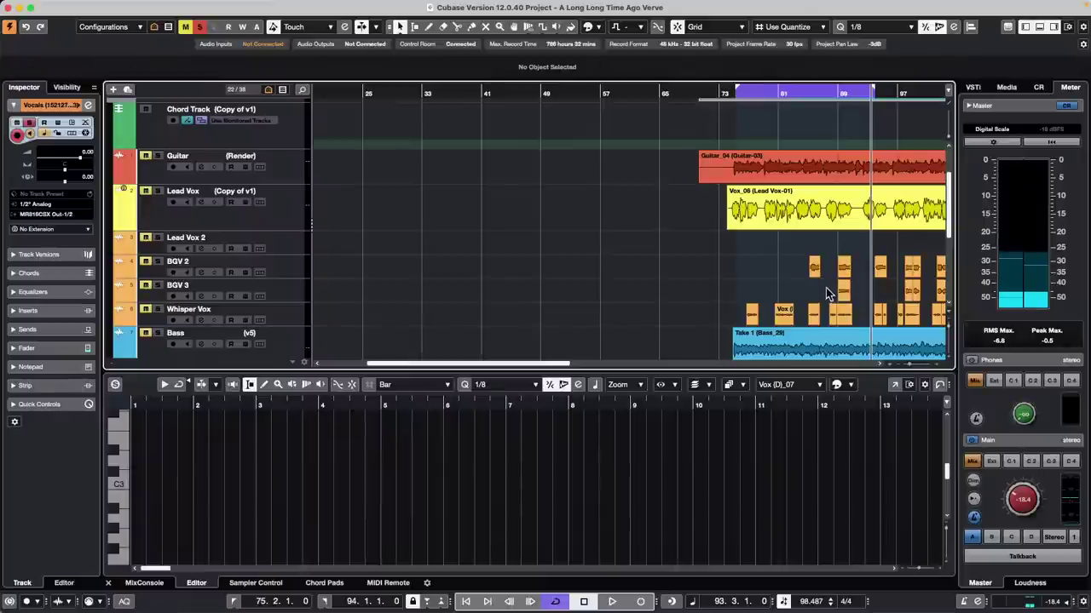
left_click(826, 289)
left_click(75, 6)
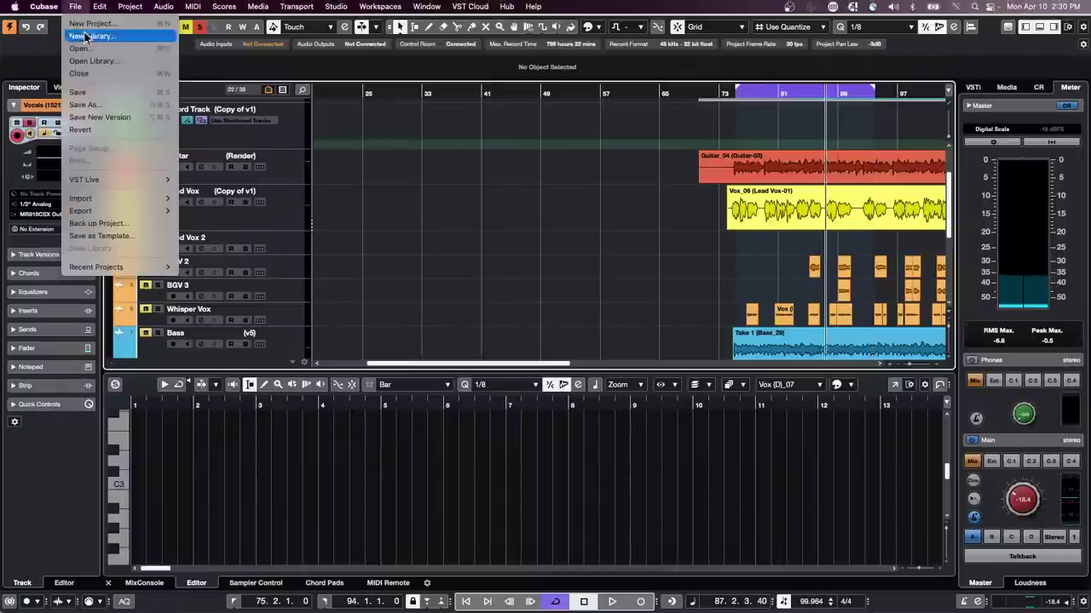
mouse_move(121, 212)
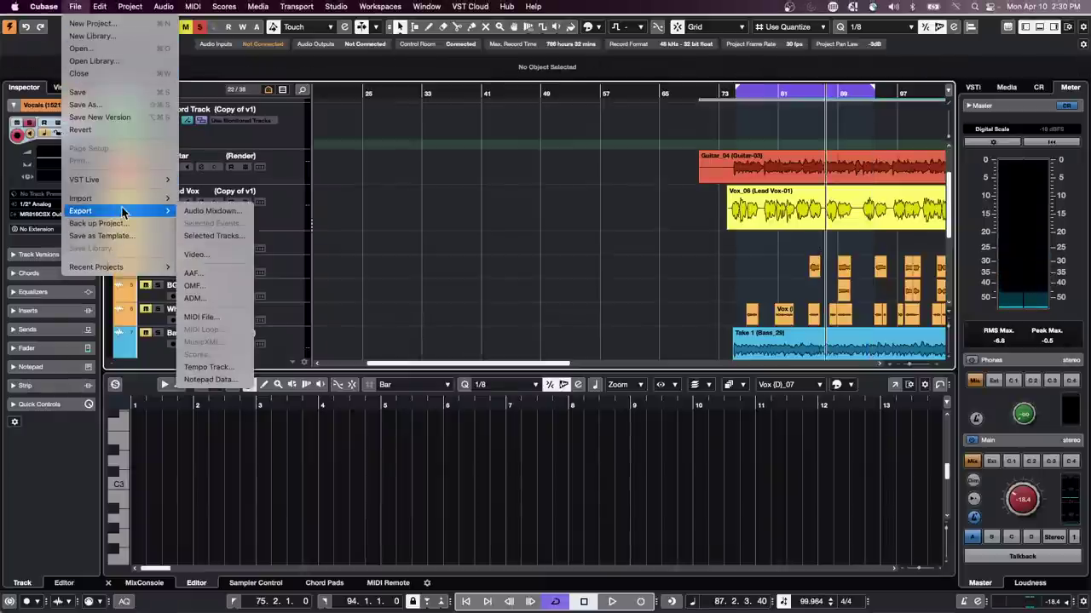
mouse_move(43, 6)
left_click(52, 42)
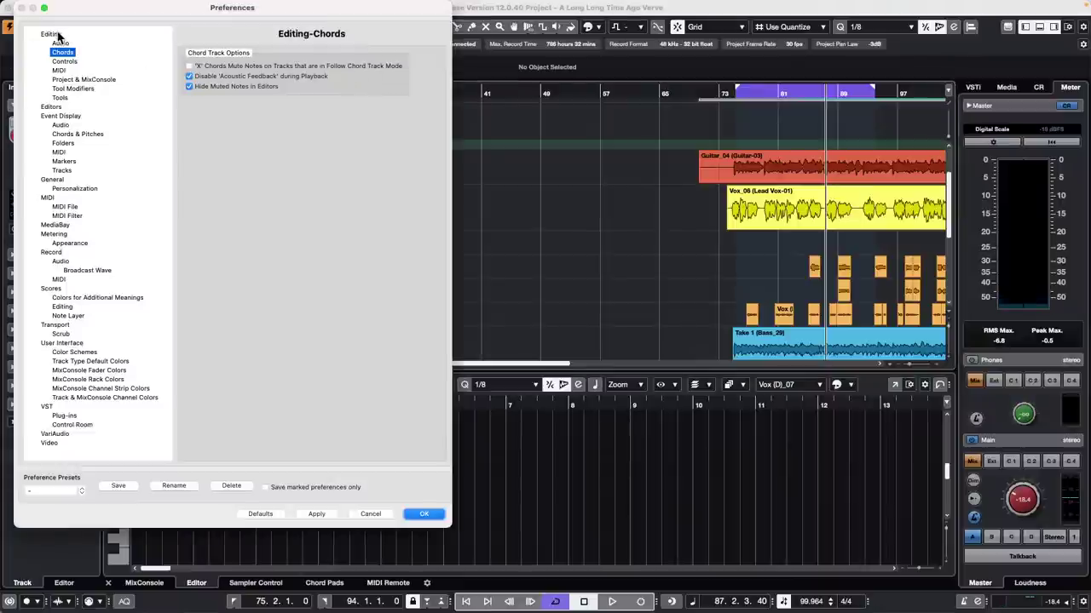
left_click(56, 34)
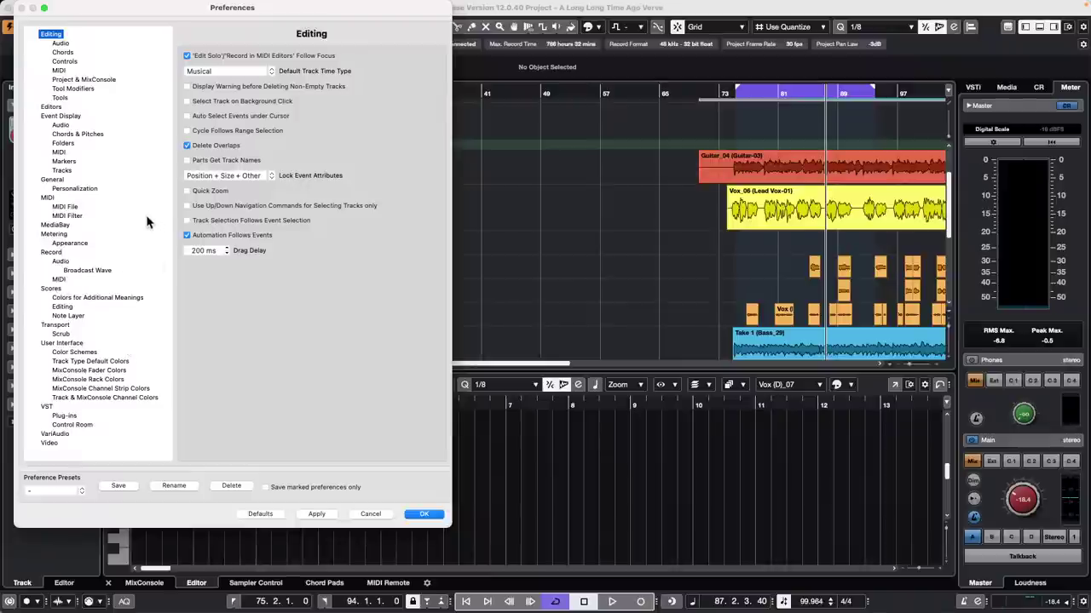
left_click(55, 325)
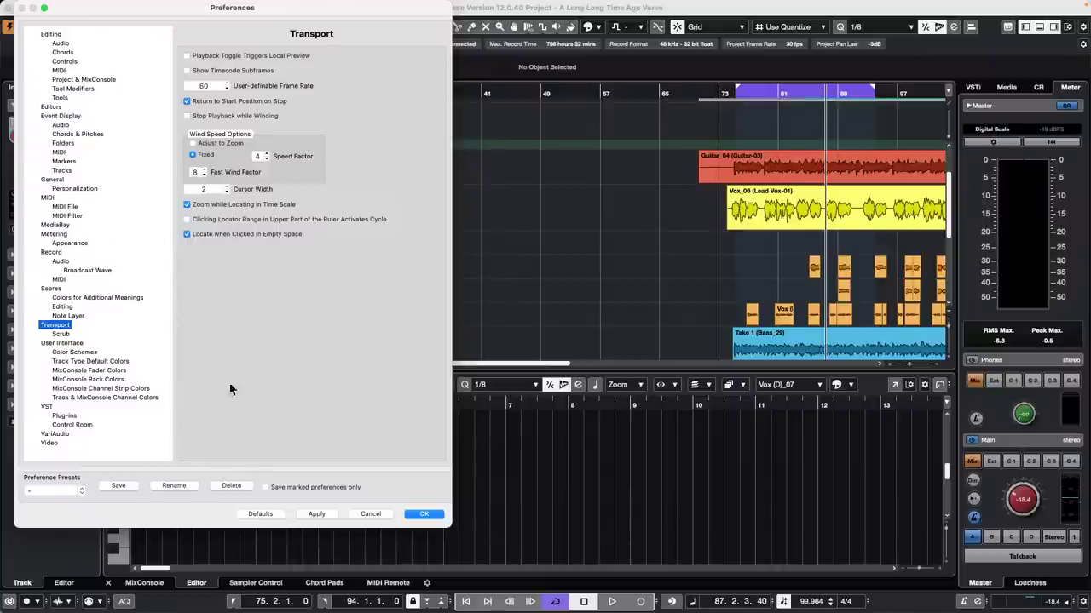
left_click(422, 514)
left_click(615, 285)
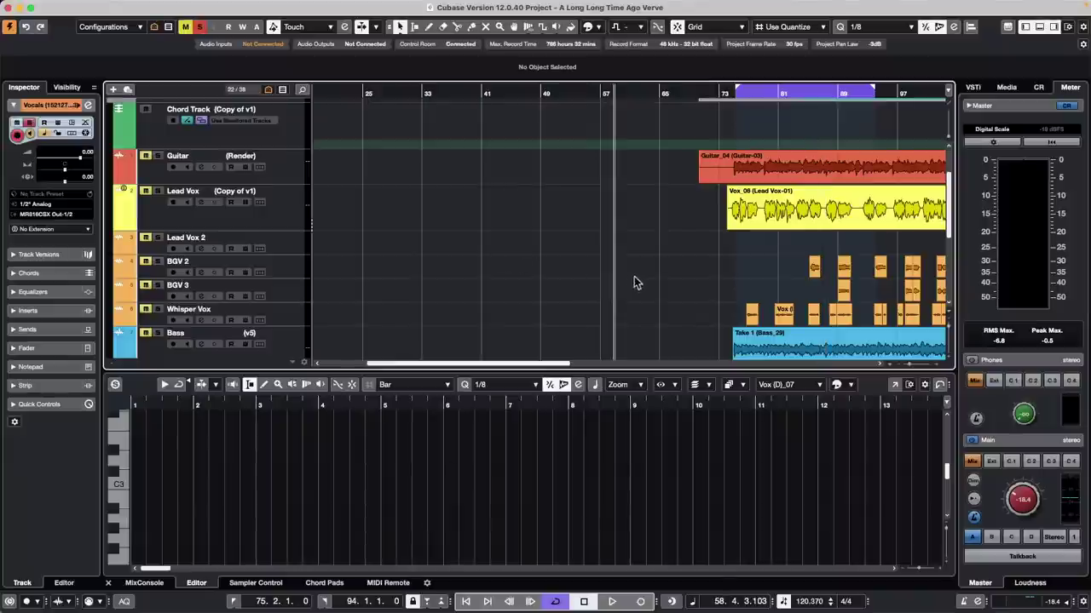
left_click(749, 250)
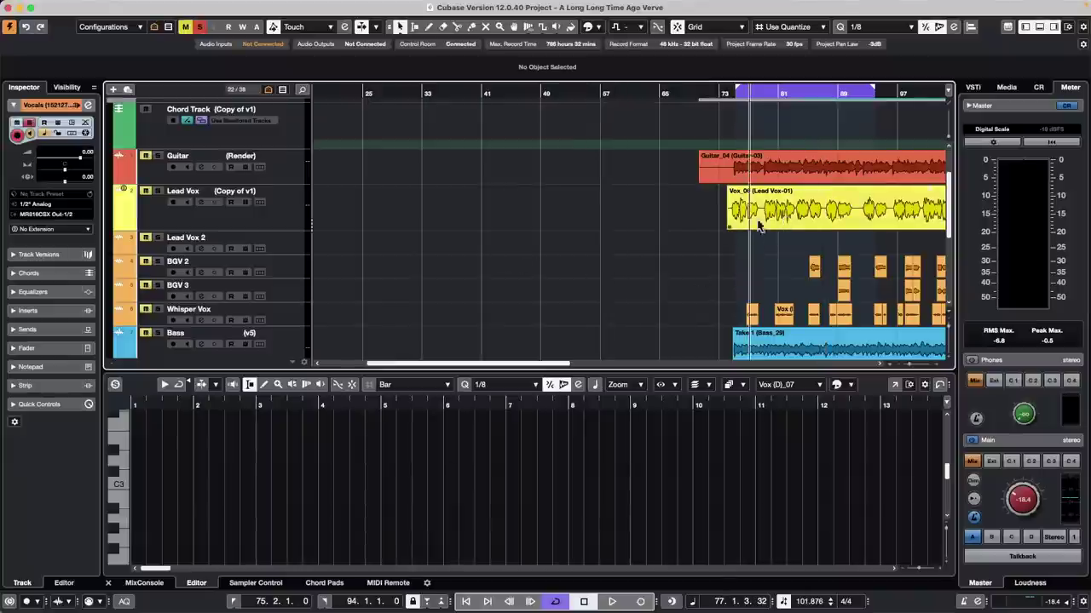
left_click(852, 207)
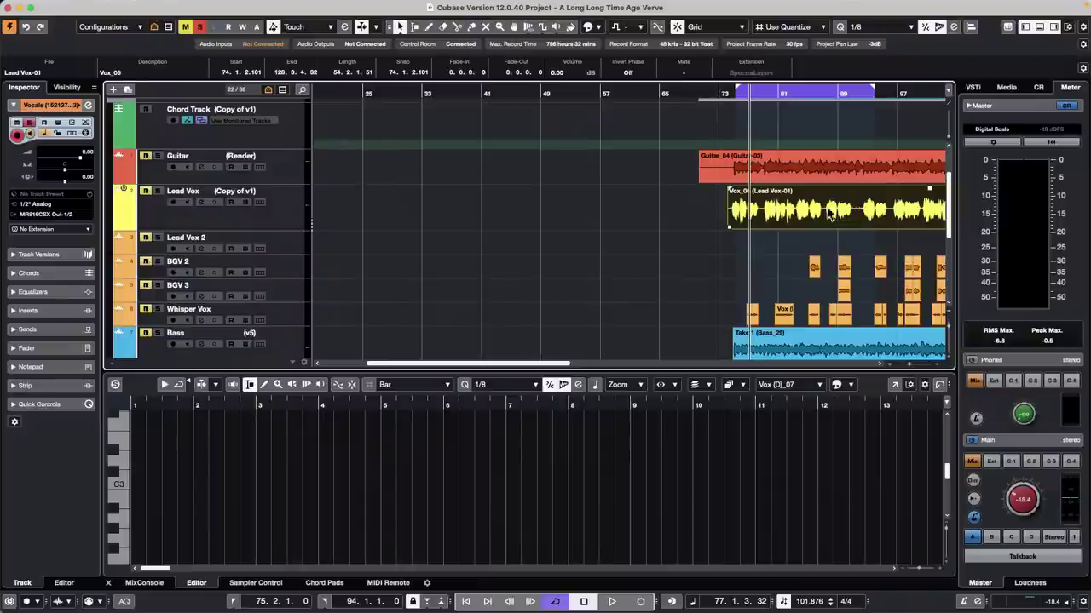
left_click(839, 214)
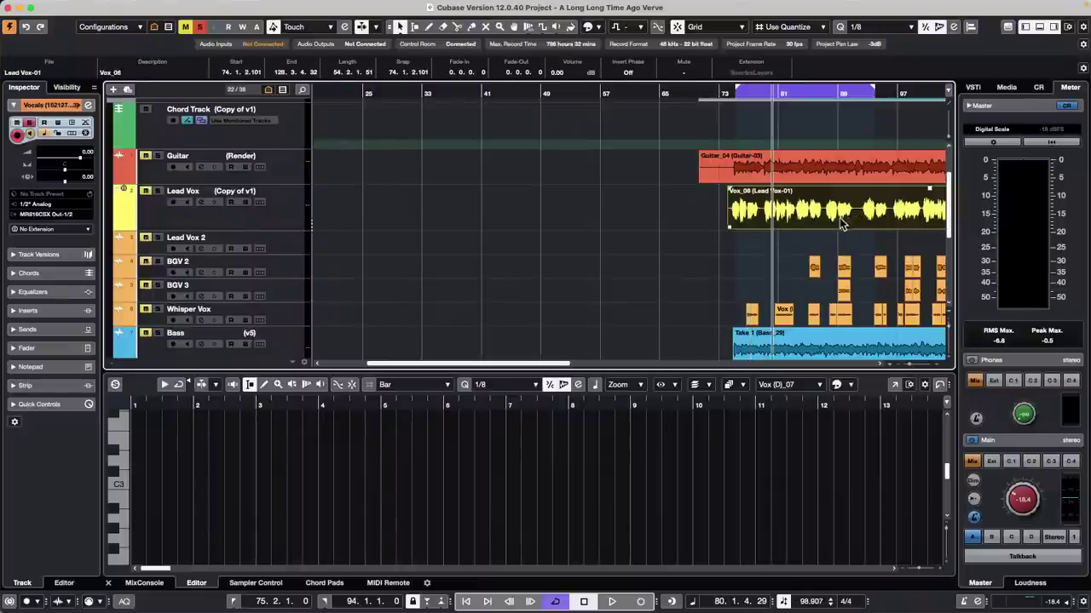
left_click(840, 221)
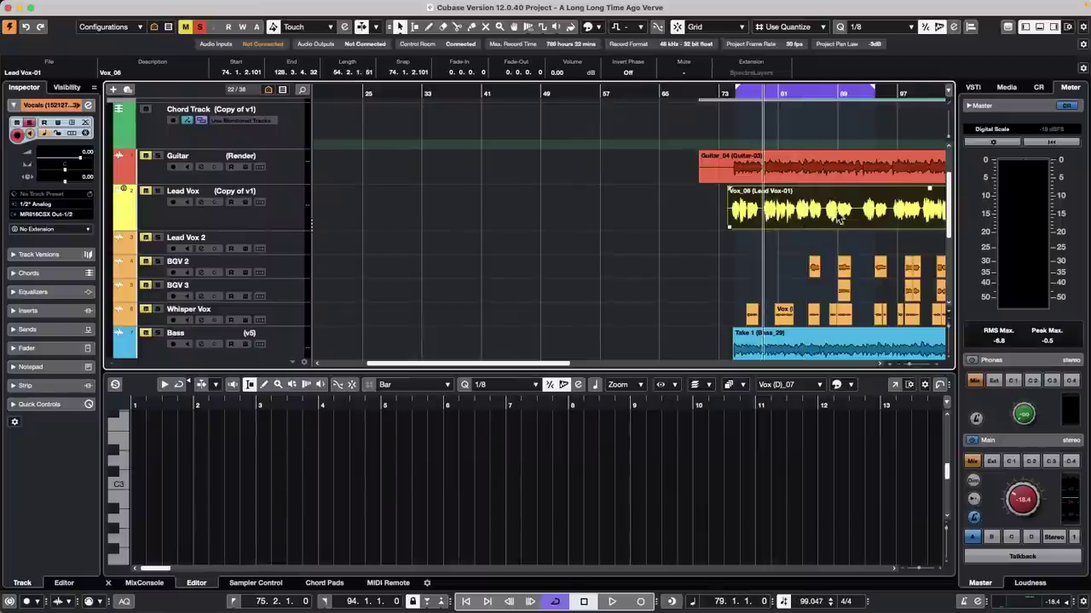
left_click(884, 218)
left_click(910, 214)
left_click(859, 219)
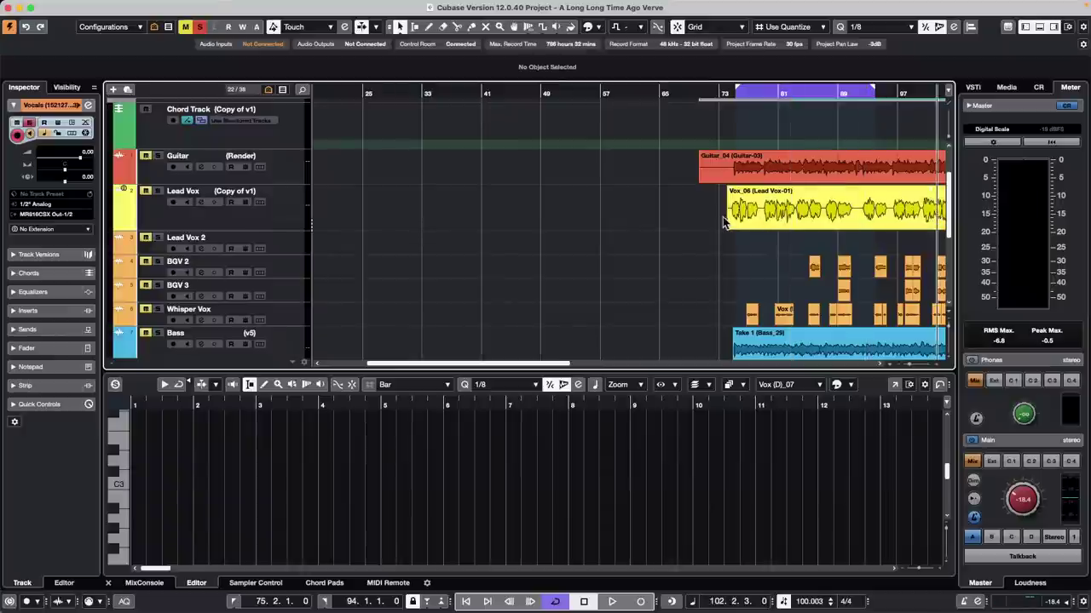
Step: Revert the project to its last saved version and dismiss the Resolve Missing Files dialog
mouse_move(128, 4)
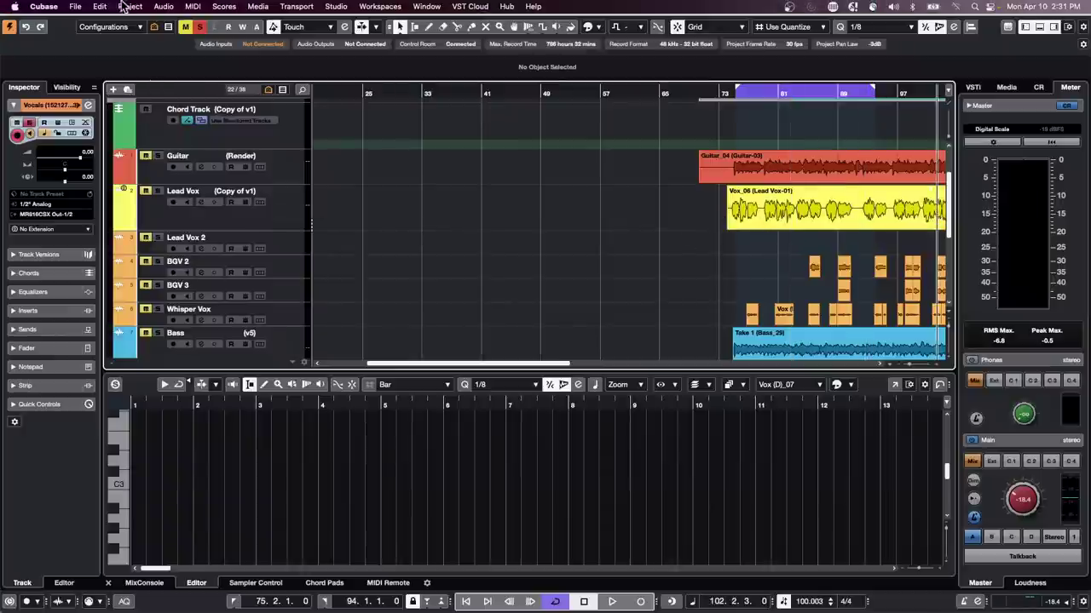
left_click(75, 6)
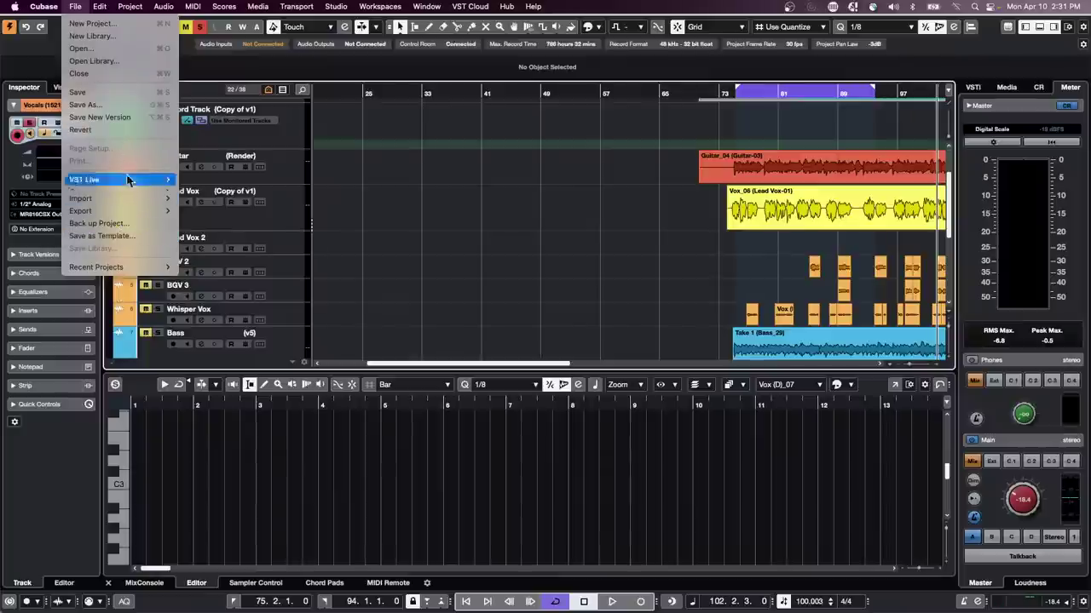
left_click(126, 133)
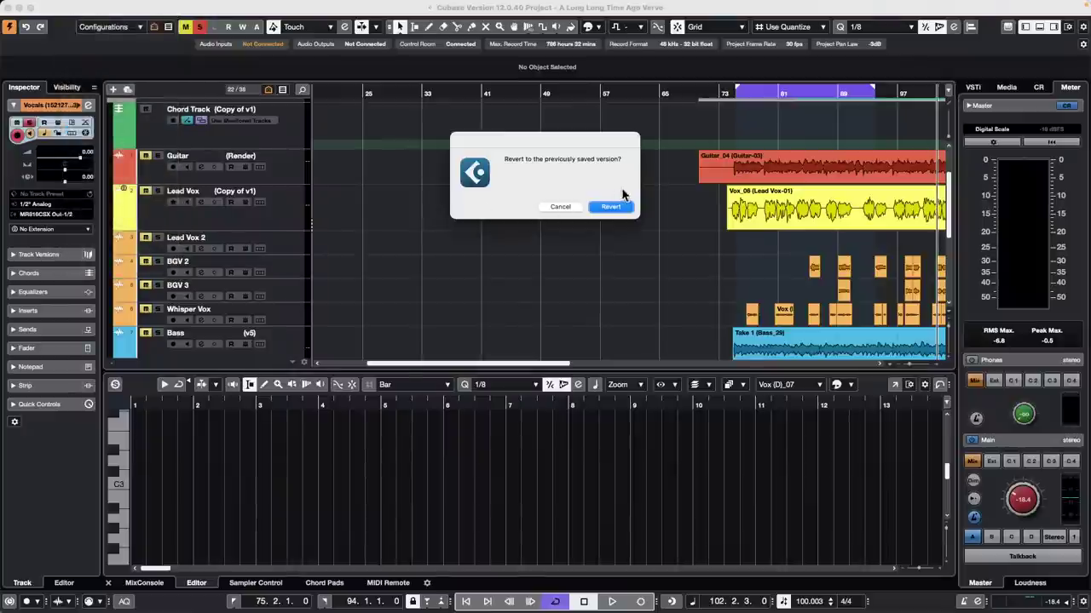
left_click(608, 207)
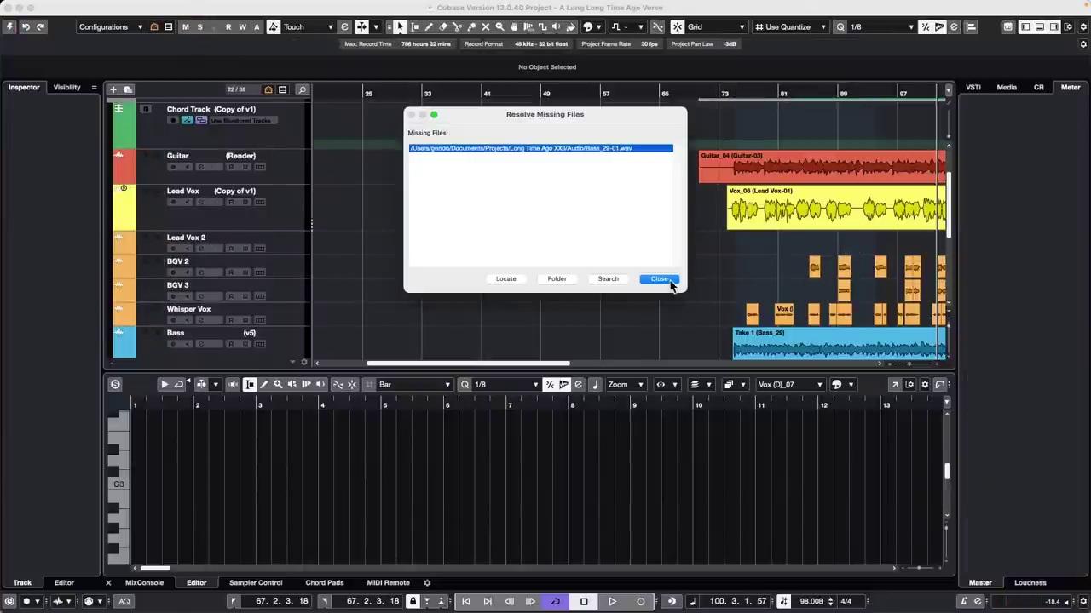
left_click(670, 283)
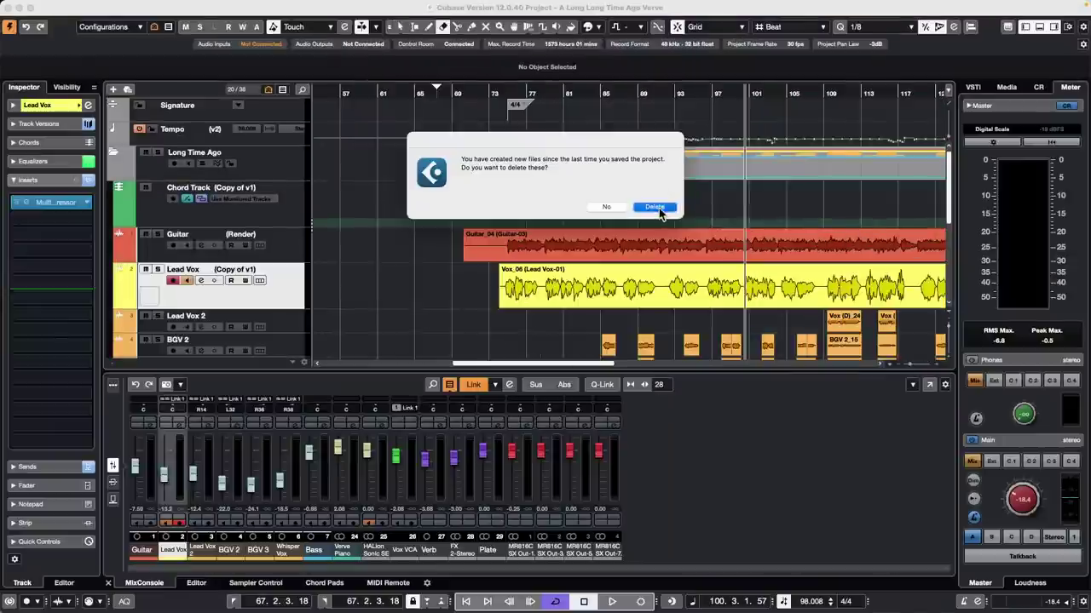
Step: Delete files created since the last save, play from bar 90, then open Preferences
left_click(656, 207)
key("space")
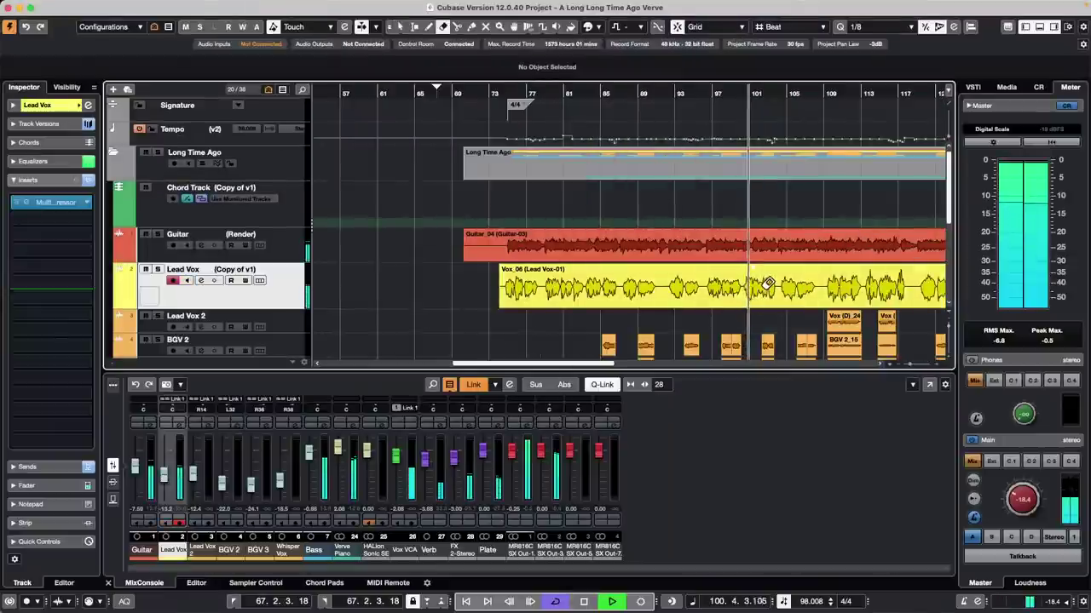
key("1")
left_click(654, 294)
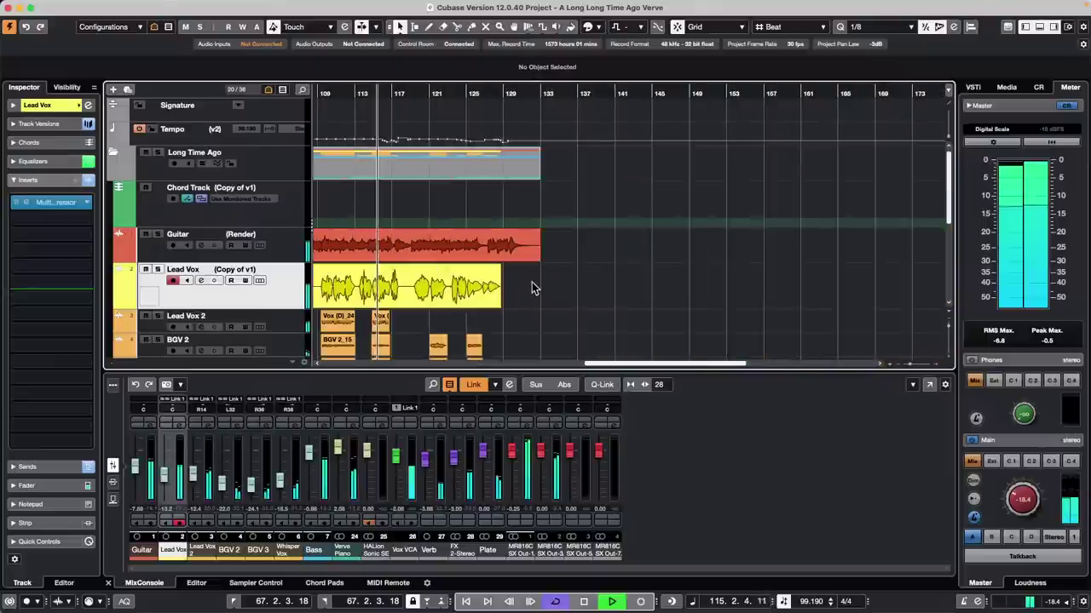
key("space")
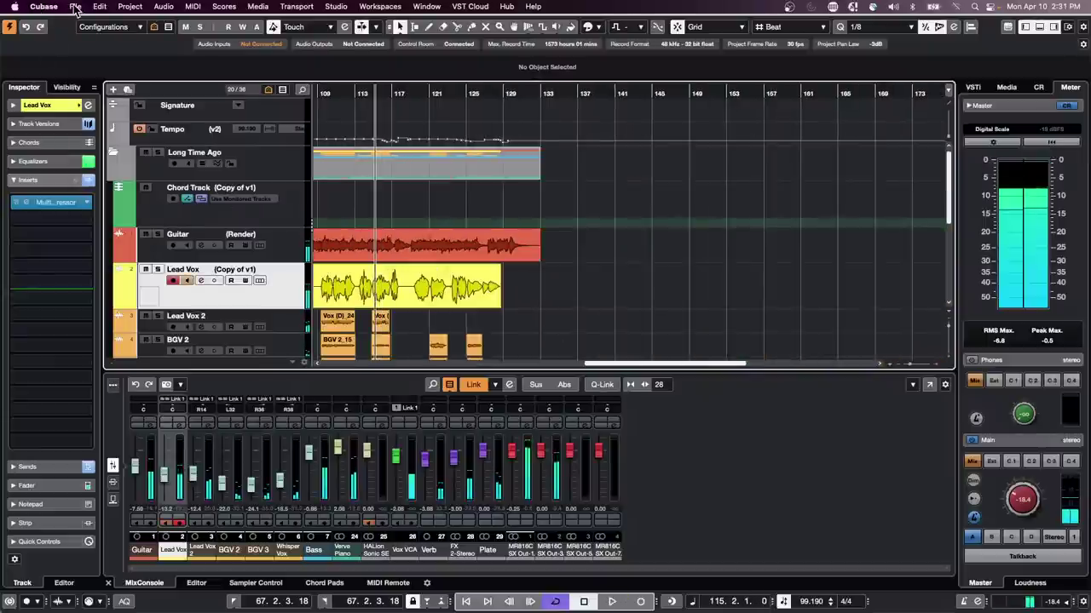
left_click(75, 9)
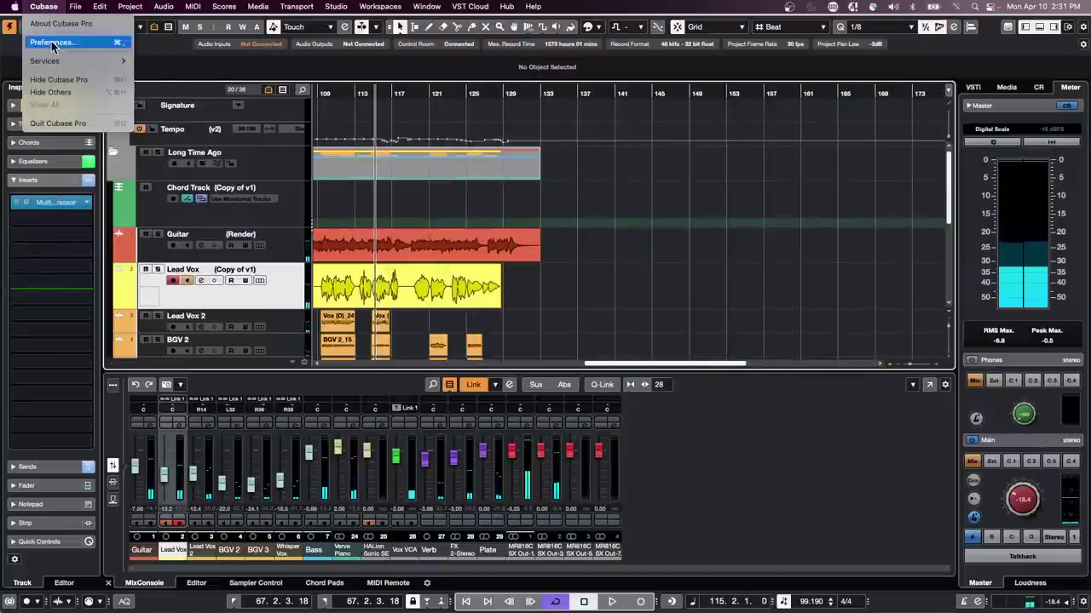
left_click(52, 43)
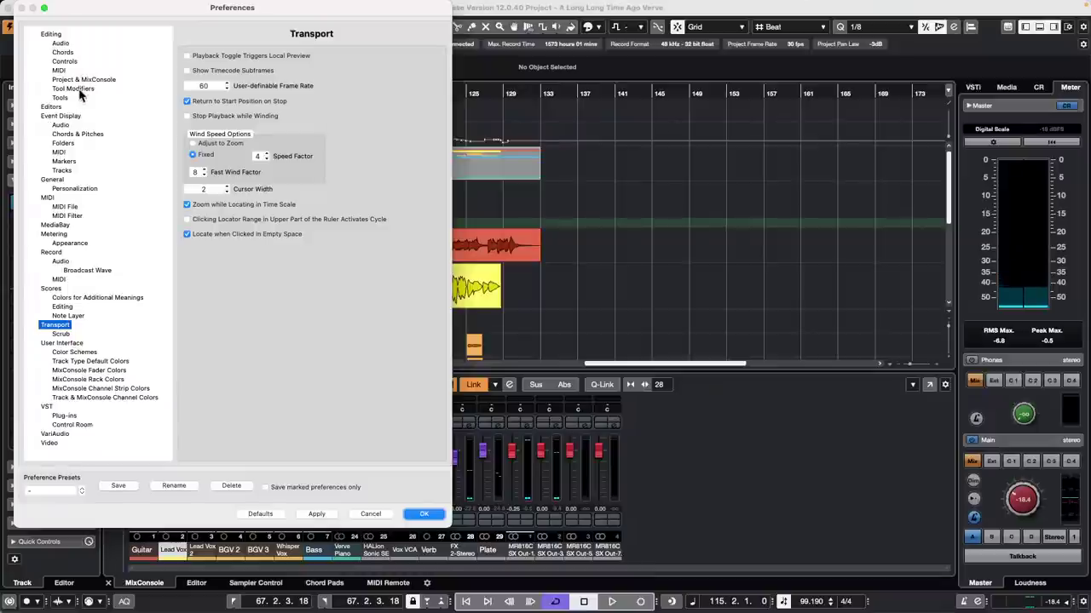
left_click(74, 89)
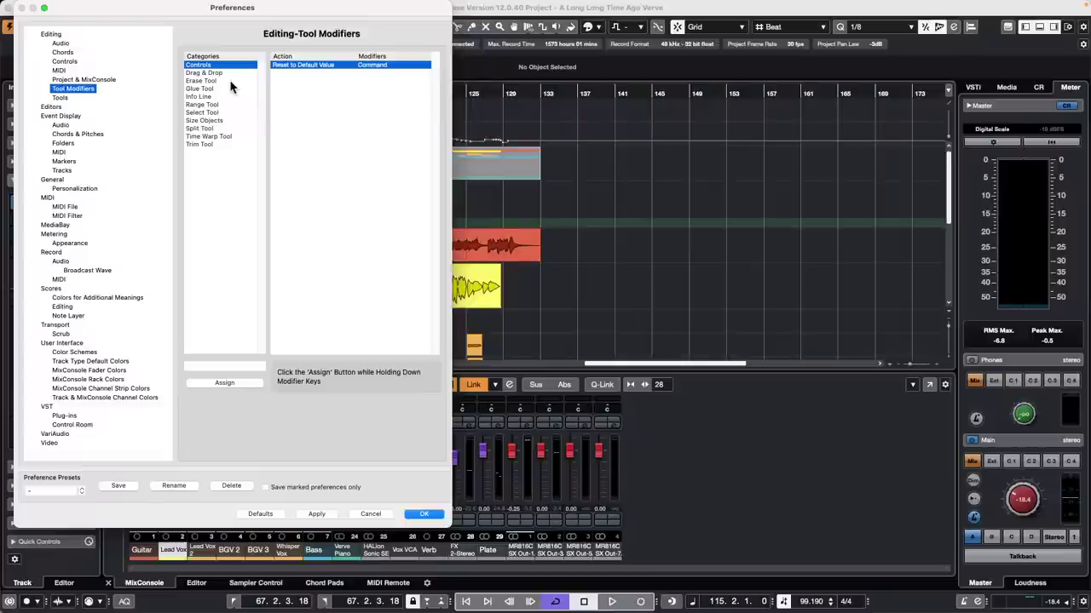
left_click(210, 114)
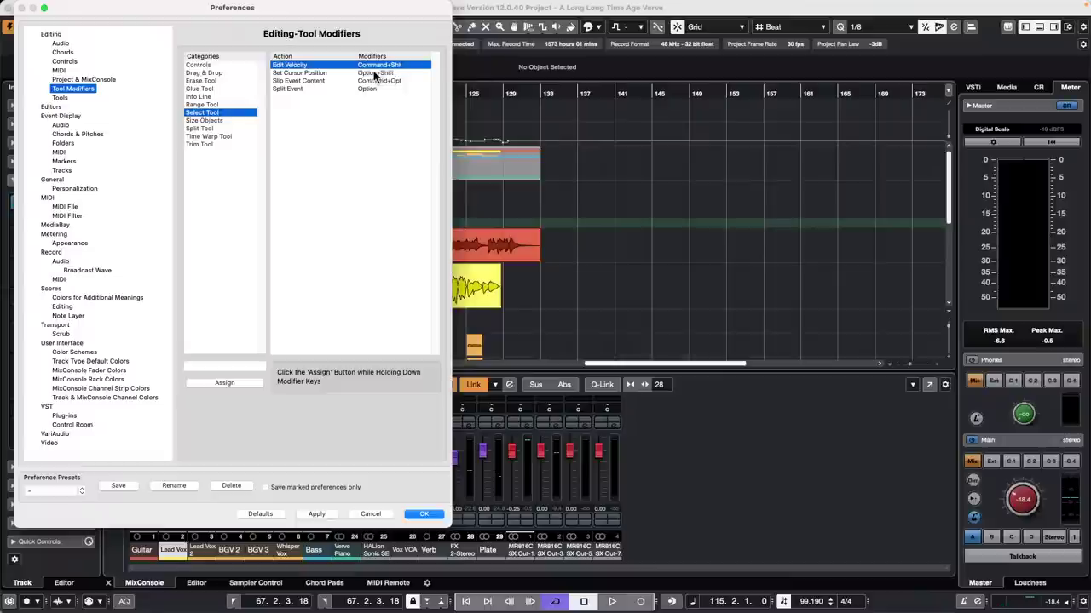
left_click(293, 73)
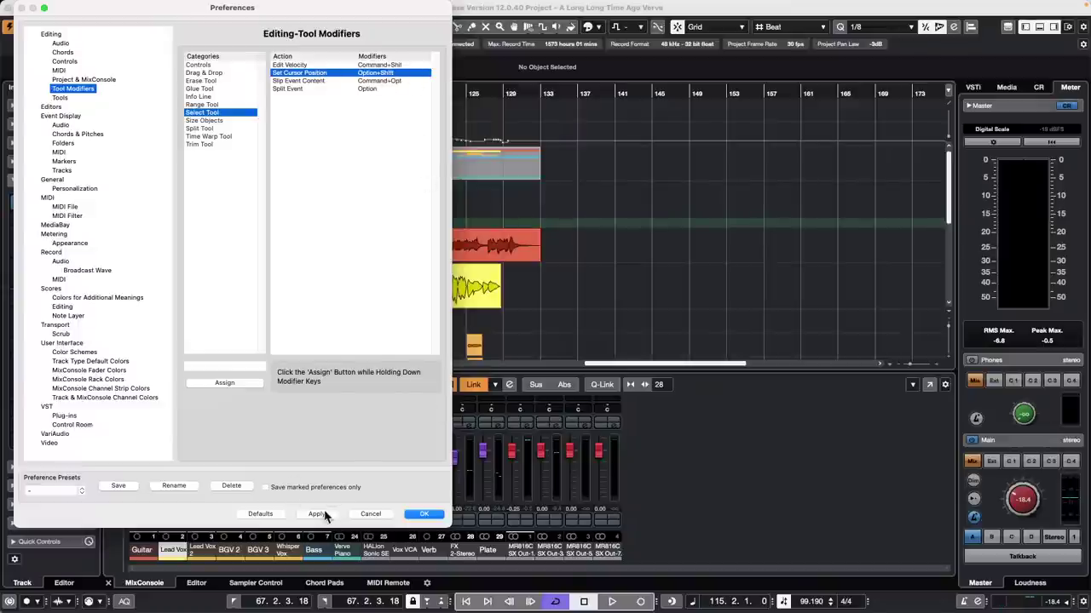
left_click(424, 515)
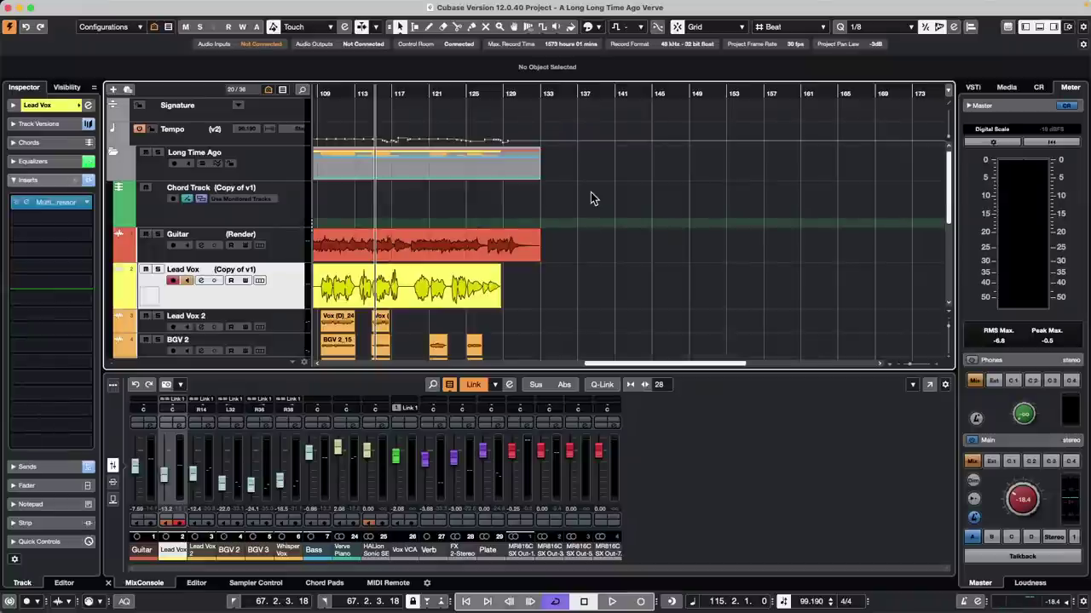
Step: Open the MediaBay, select the Techno - Stab 08 C sound, and close it
left_click(257, 7)
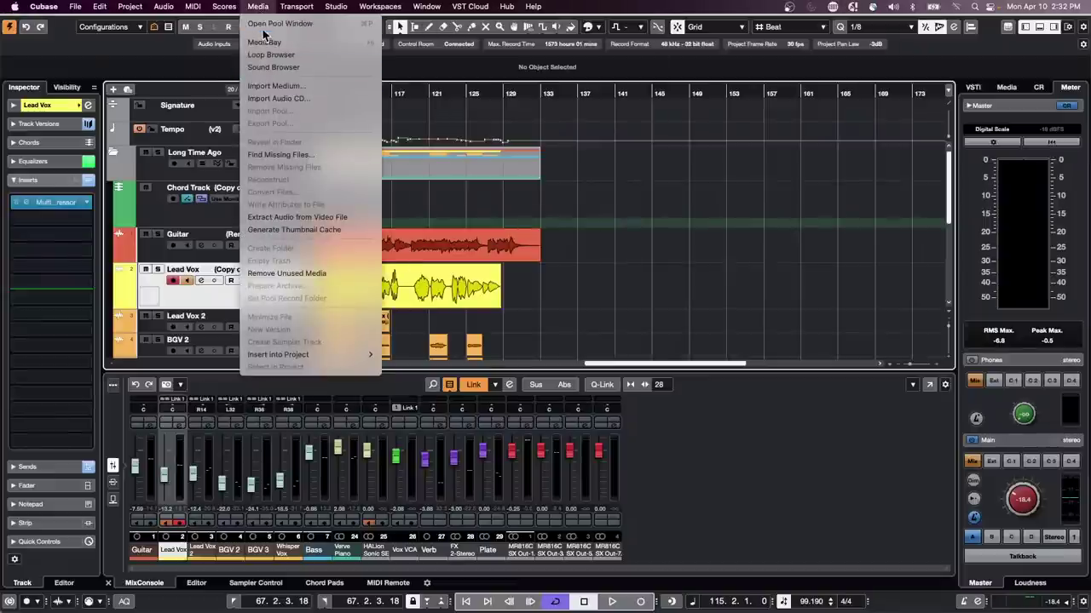
left_click(264, 41)
left_click(705, 137)
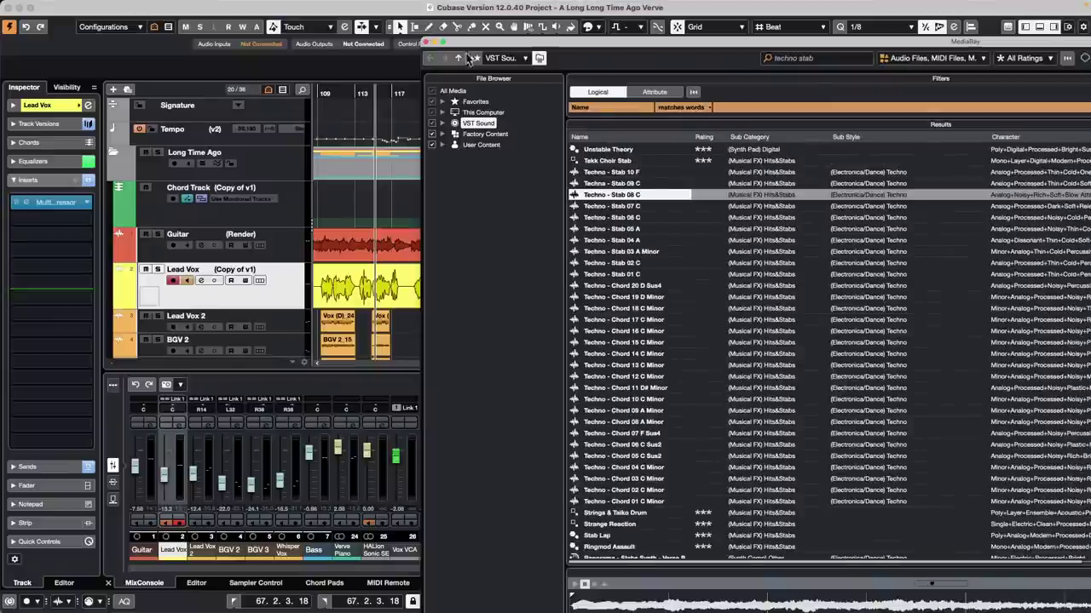
left_click(426, 43)
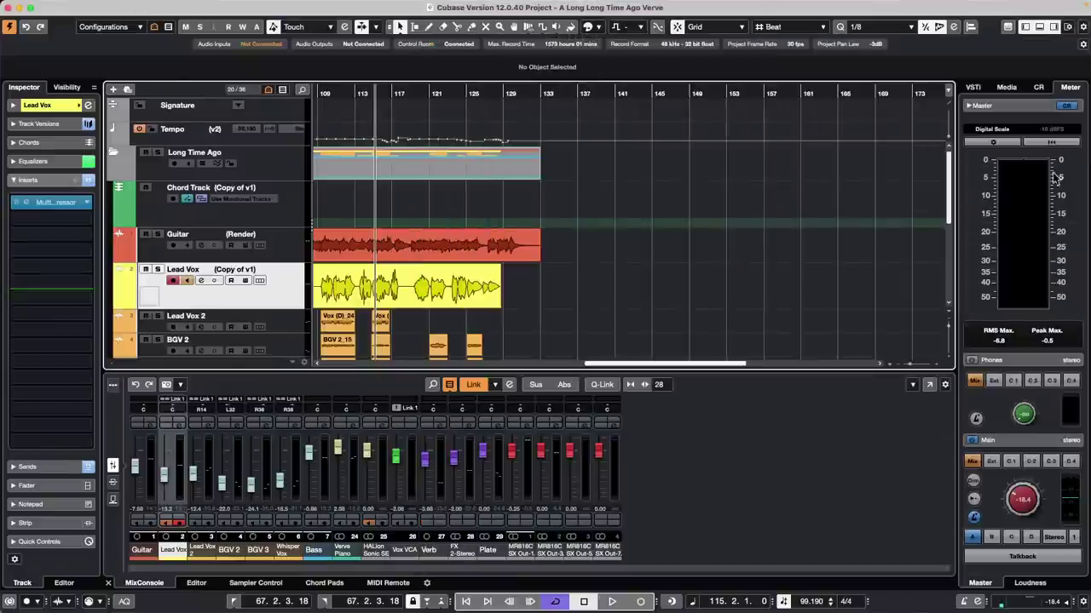
Step: Open the File Browser in the Media zone and scroll through the folder tree
left_click(1006, 87)
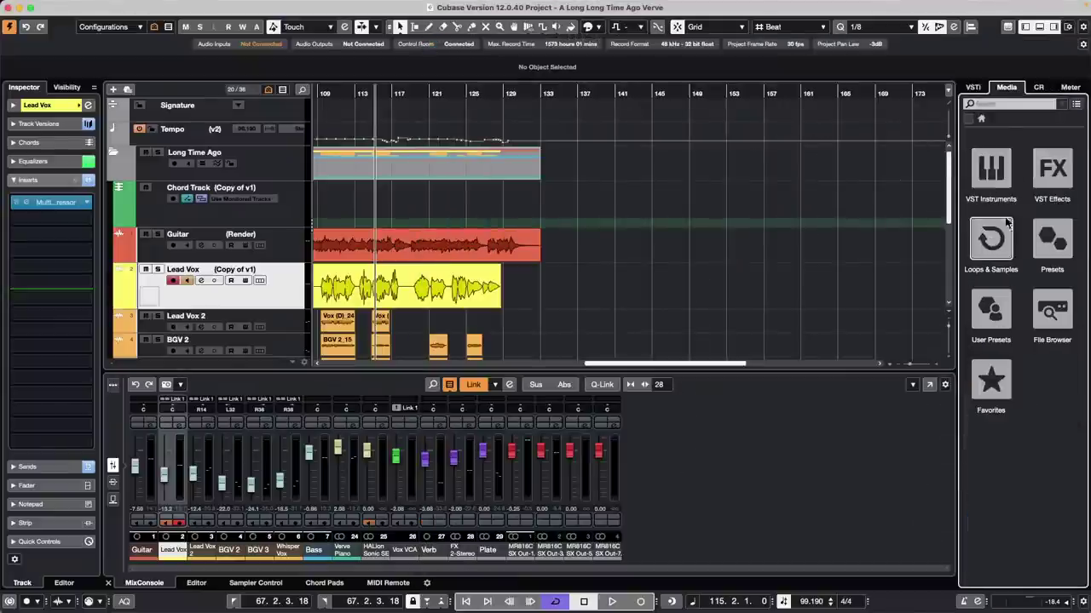
left_click(1052, 308)
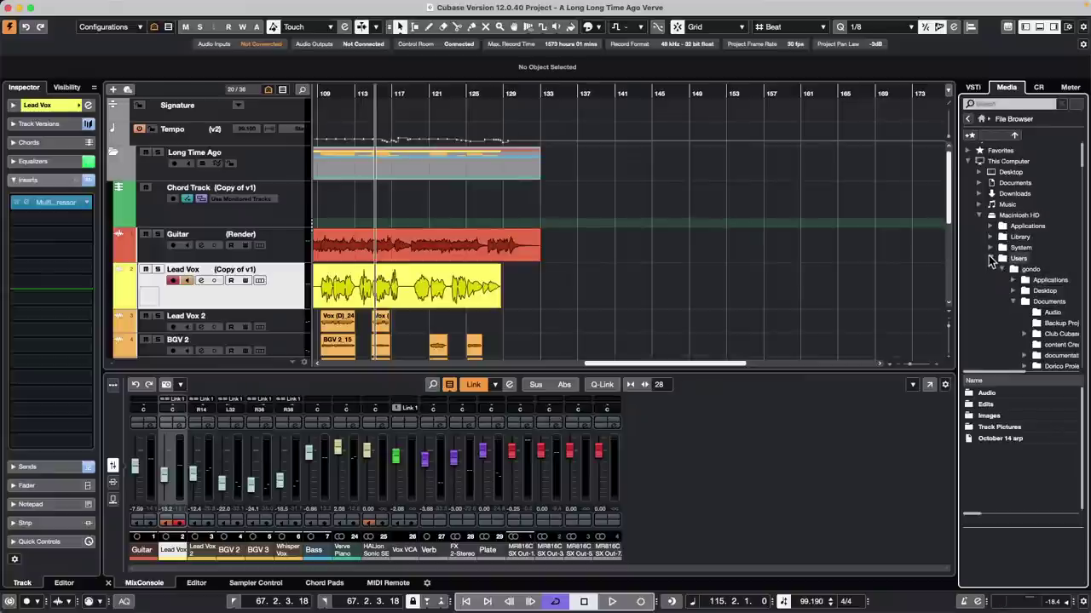
left_click(990, 259)
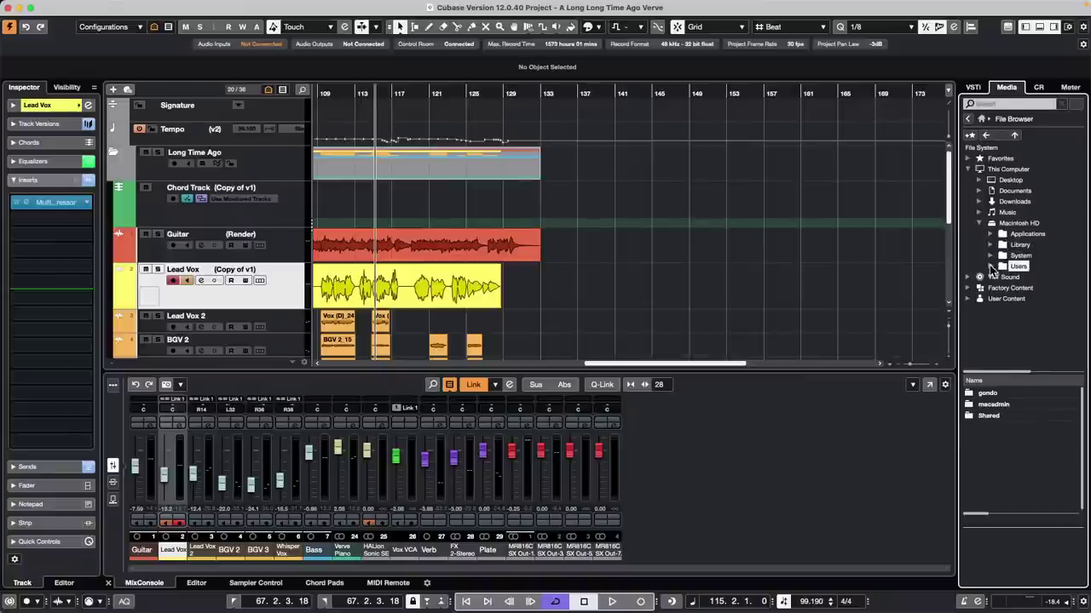
left_click(991, 267)
scroll(1010, 239, "down", 2)
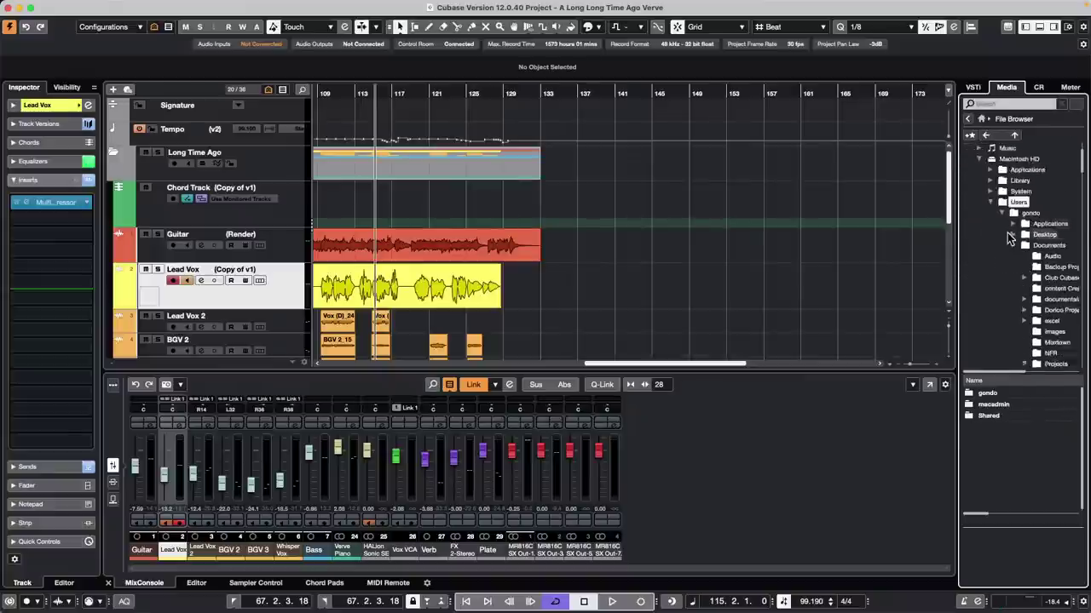
scroll(1010, 239, "down", 2)
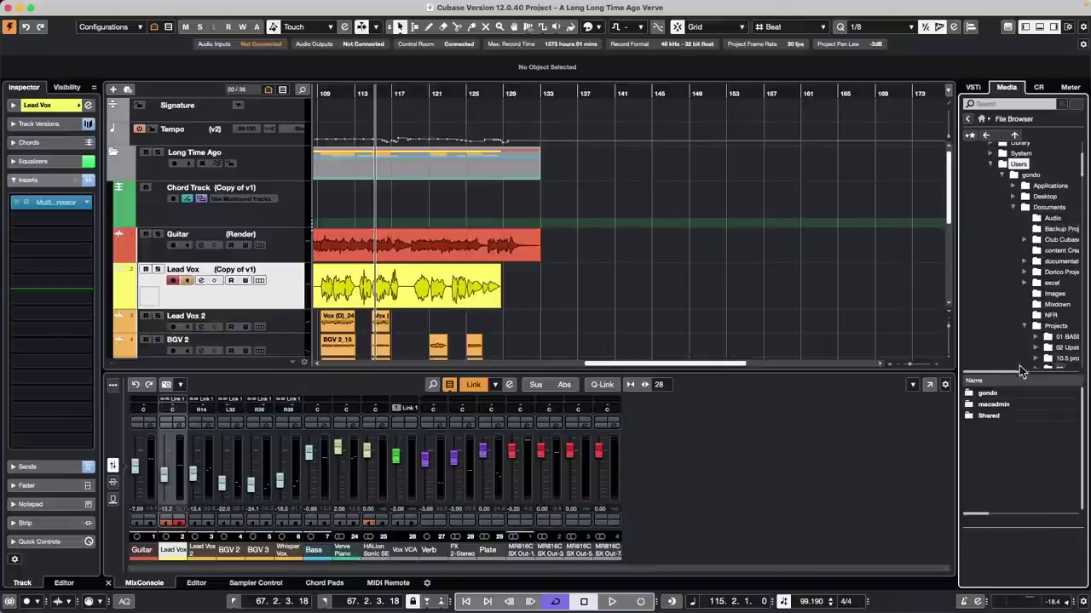
left_click_drag(1018, 373, 1041, 373)
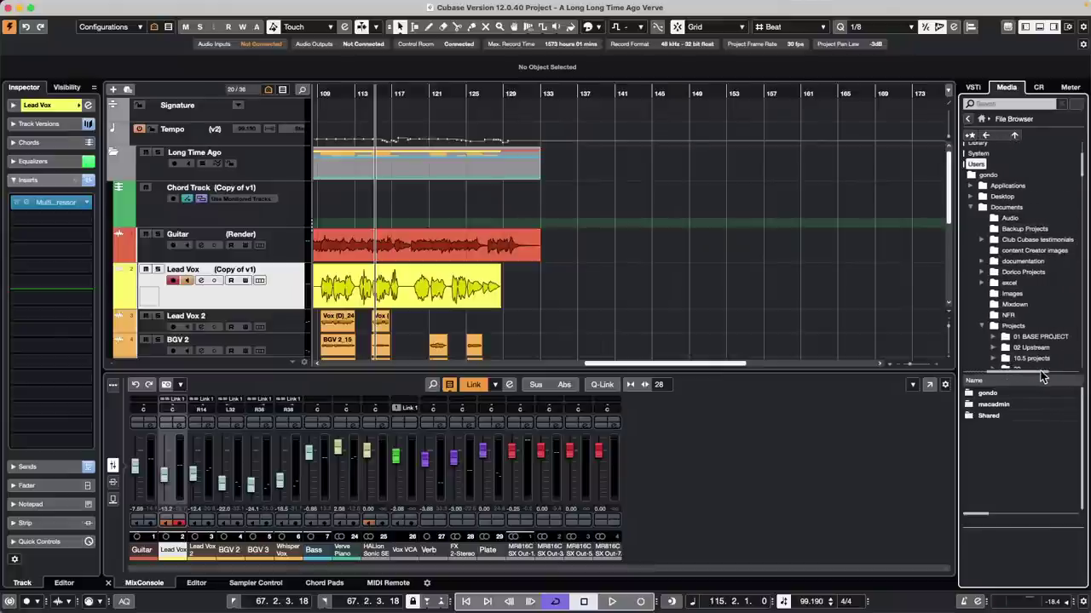
scroll(1032, 277, "down", 3)
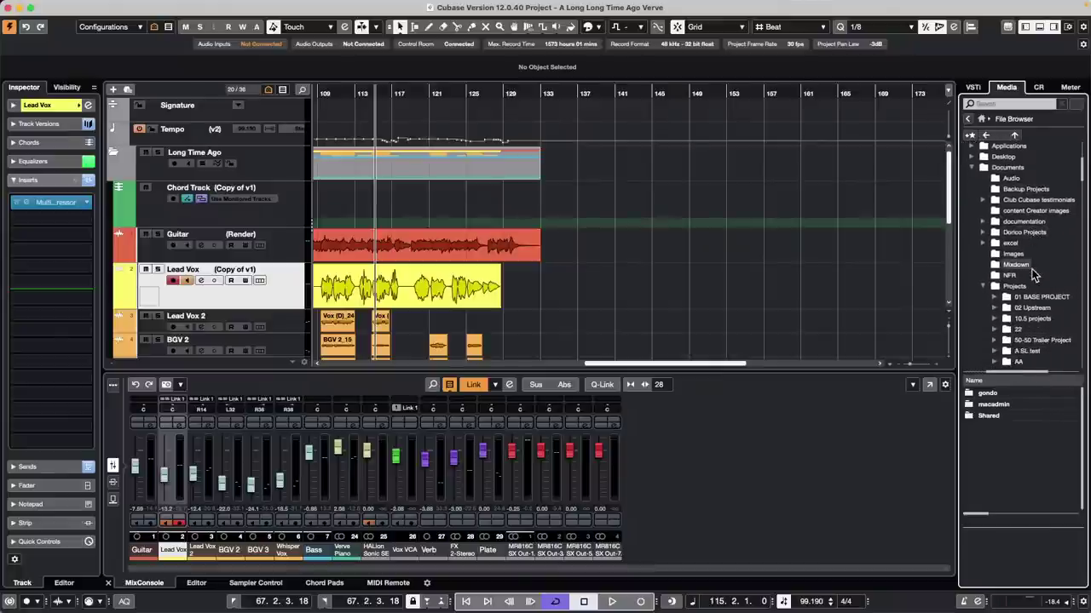
scroll(1032, 277, "down", 2)
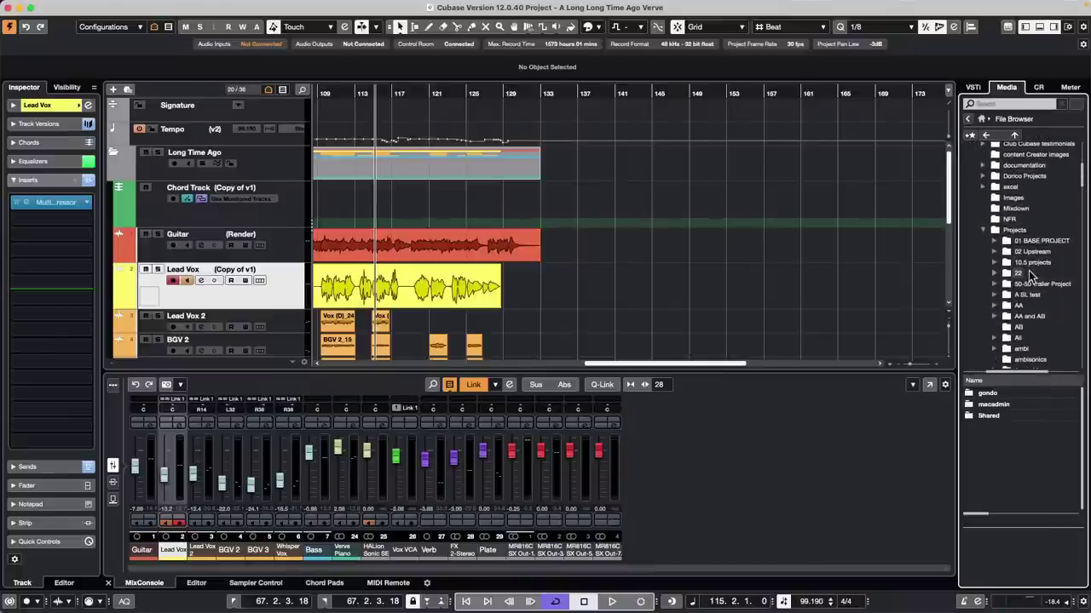
scroll(1028, 271, "down", 10)
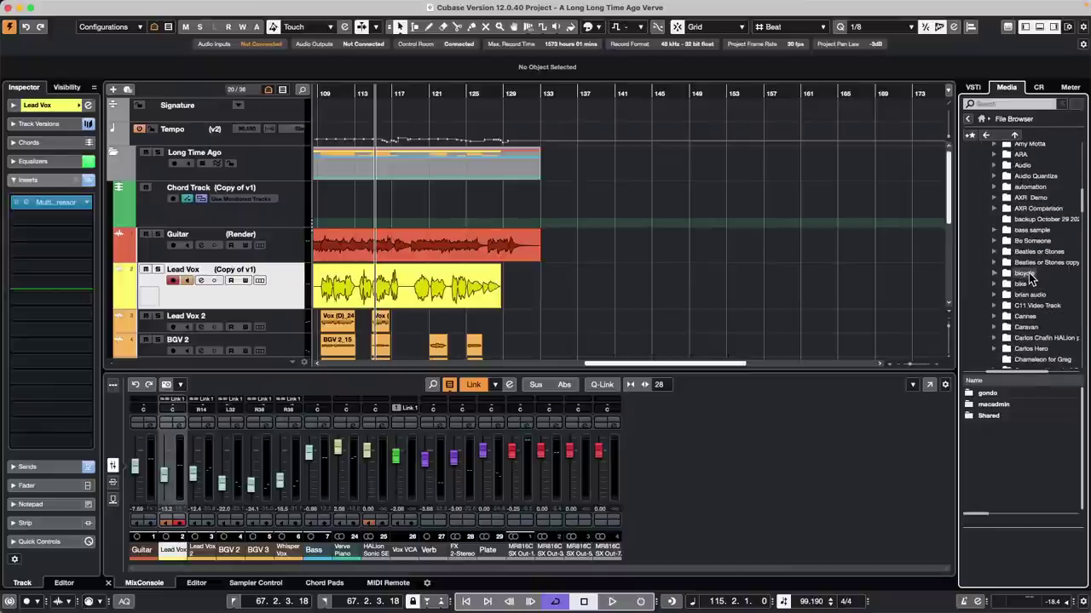
scroll(1031, 278, "down", 15)
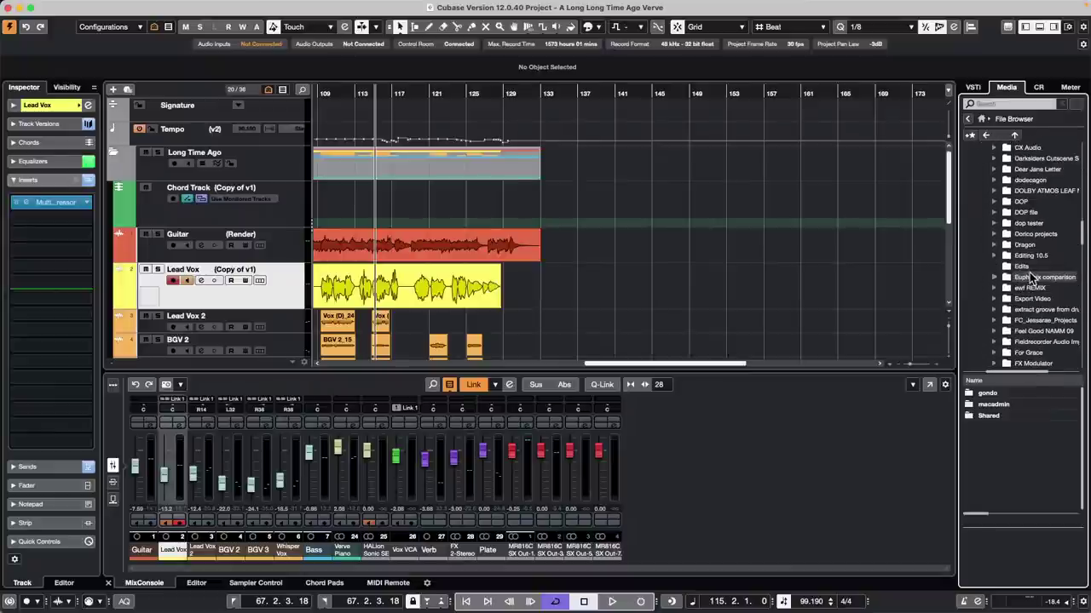
scroll(1031, 278, "down", 4)
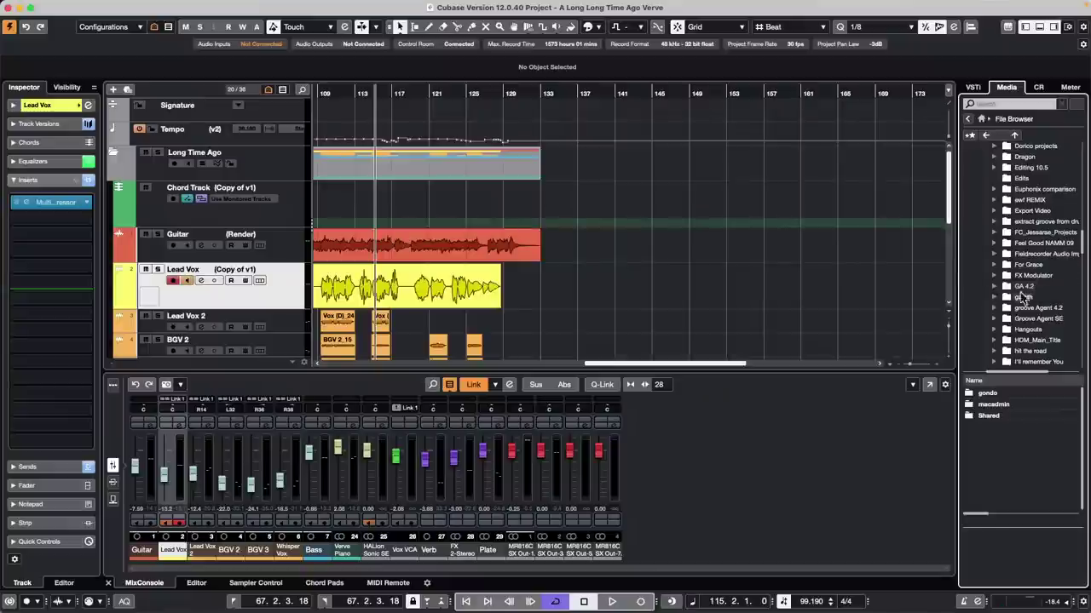
Step: Expand Groove Agent SE down to GA 4.2 and show its Audio folder samples
left_click(994, 318)
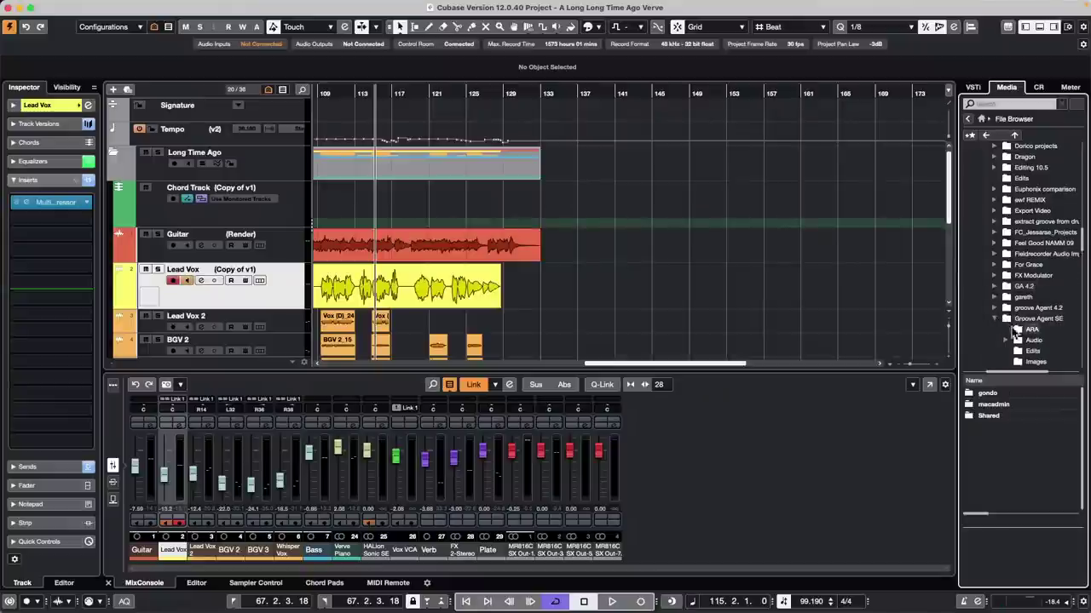
left_click(1006, 338)
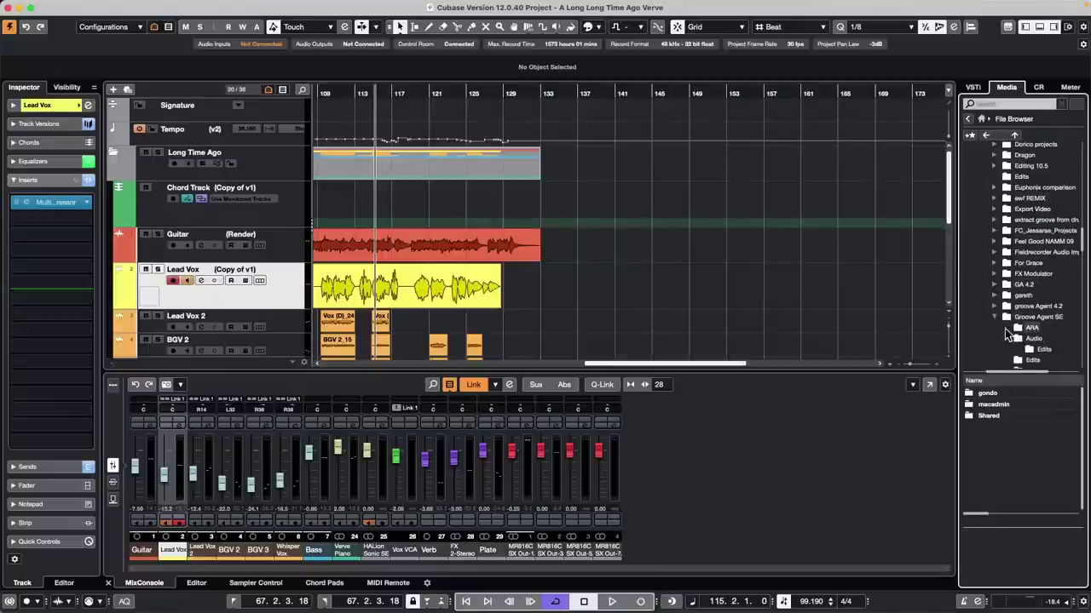
scroll(1048, 256, "down", 3)
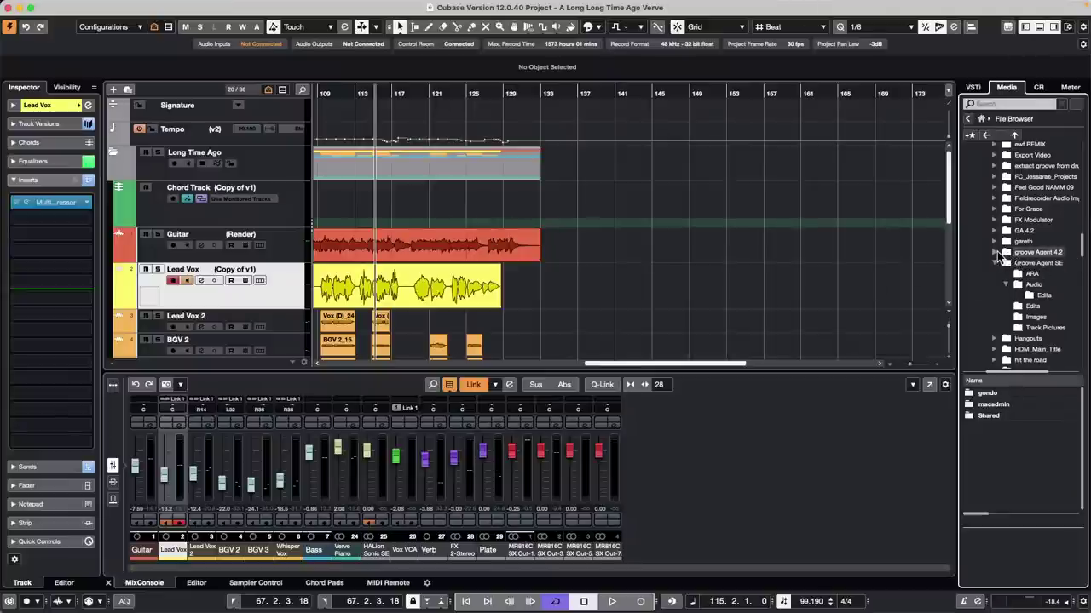
left_click(995, 253)
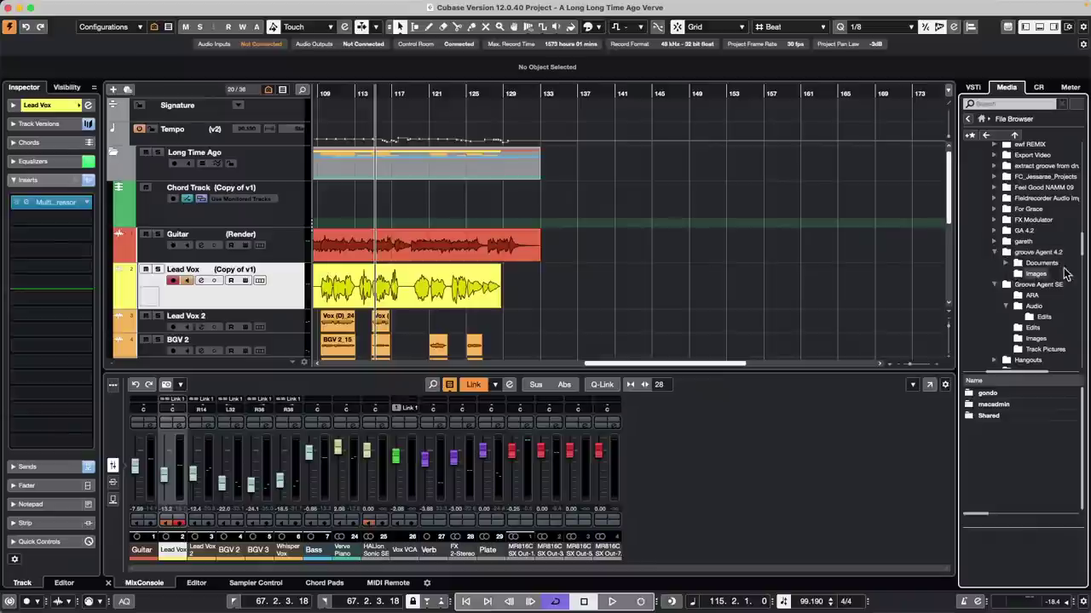
left_click(994, 230)
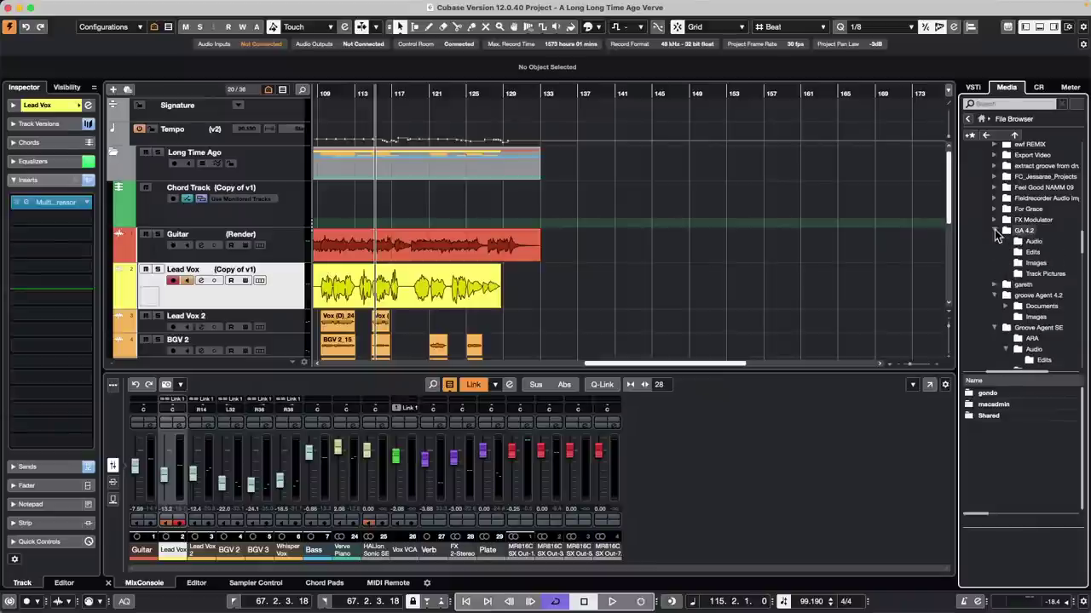
left_click(1033, 242)
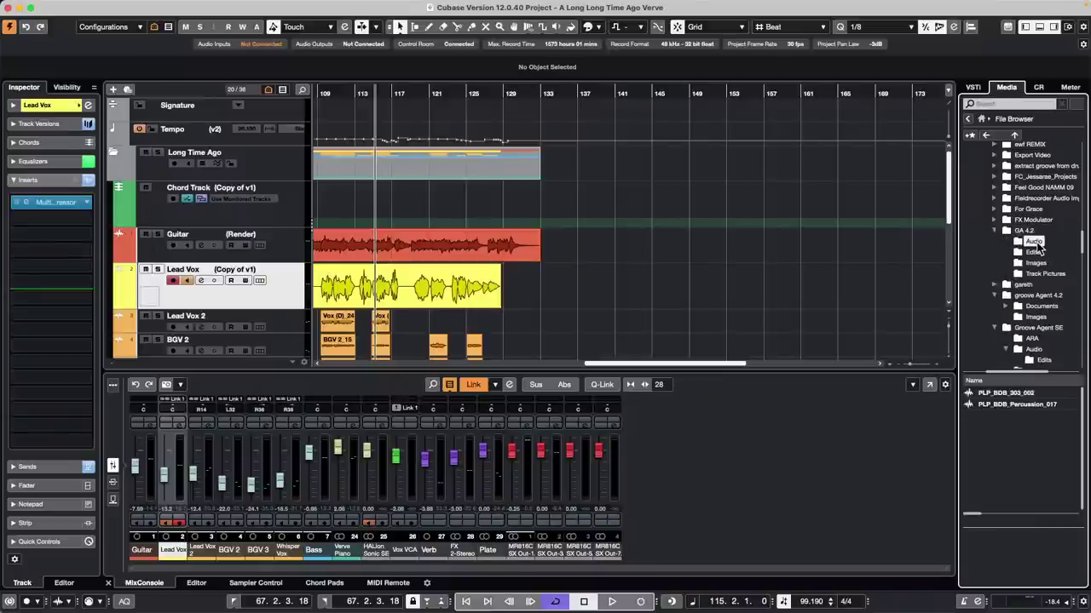
Step: Add the GA 4.2 Audio folder as a favorite named Snares
right_click(1029, 246)
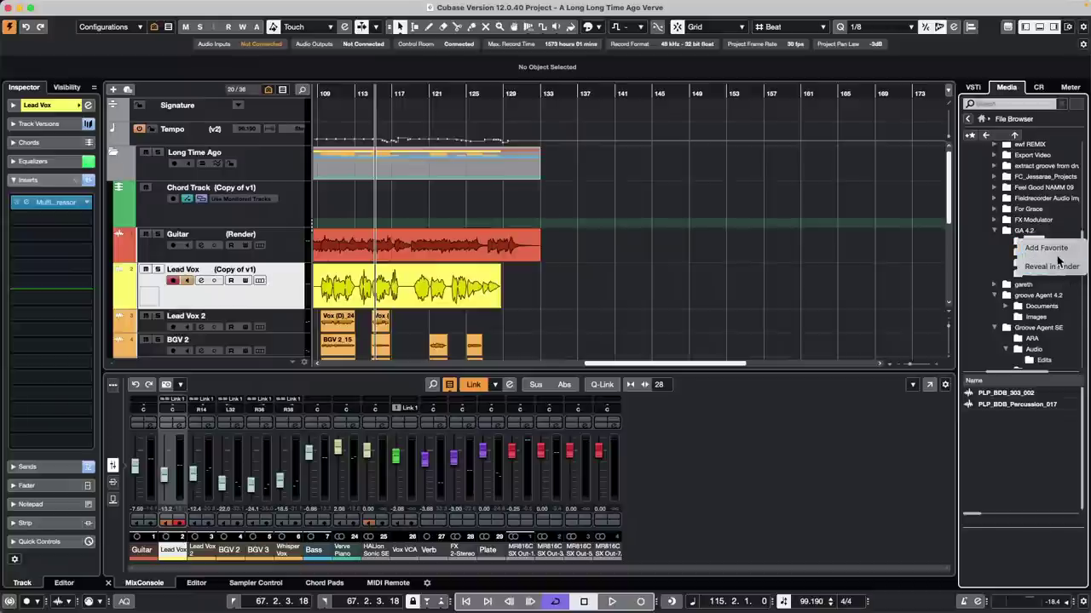
left_click(1060, 248)
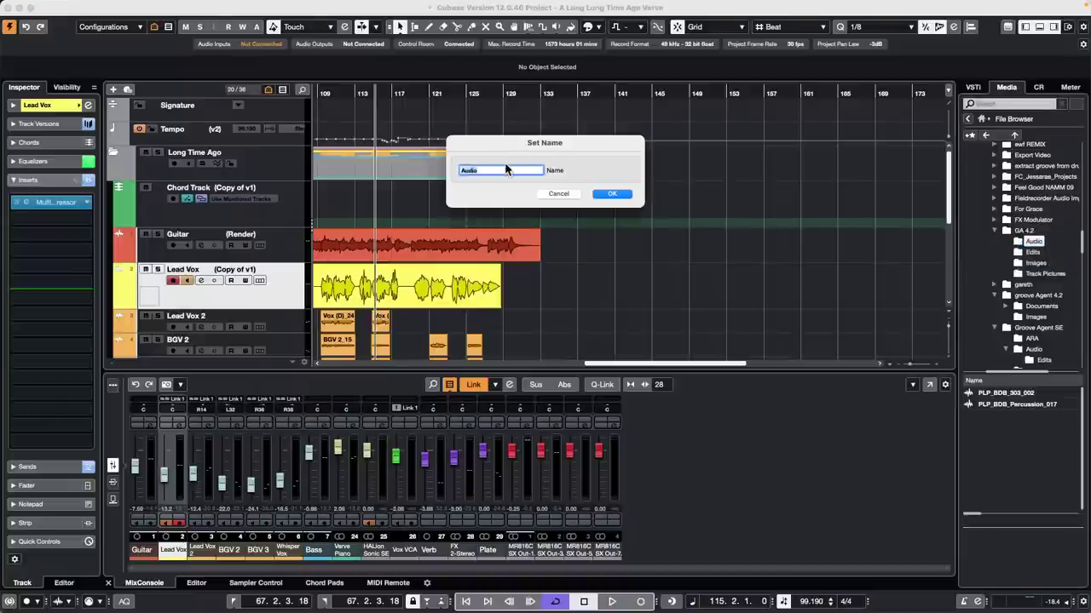
type("B")
key("Return")
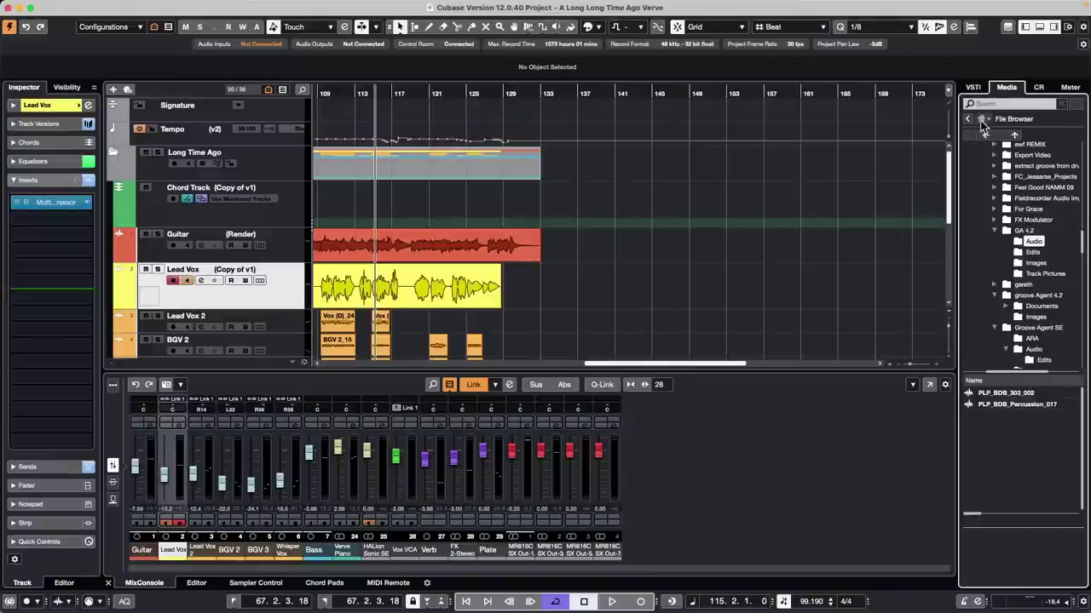
Step: Check the Snares favorite in the Favorites list, then return to the Media home
left_click(982, 125)
left_click(994, 390)
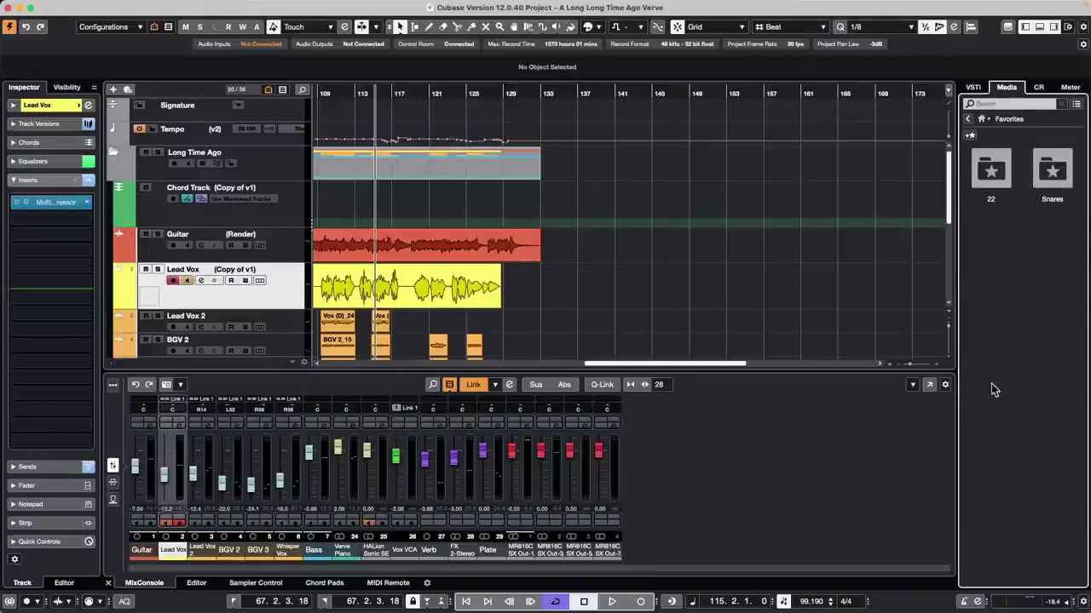
left_click(1053, 170)
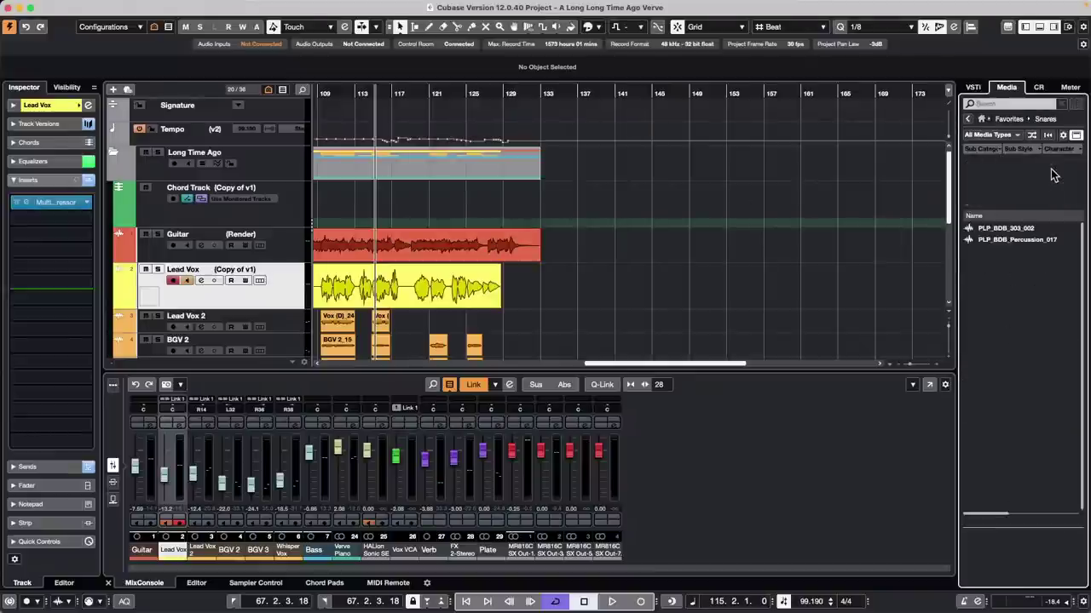
left_click(968, 120)
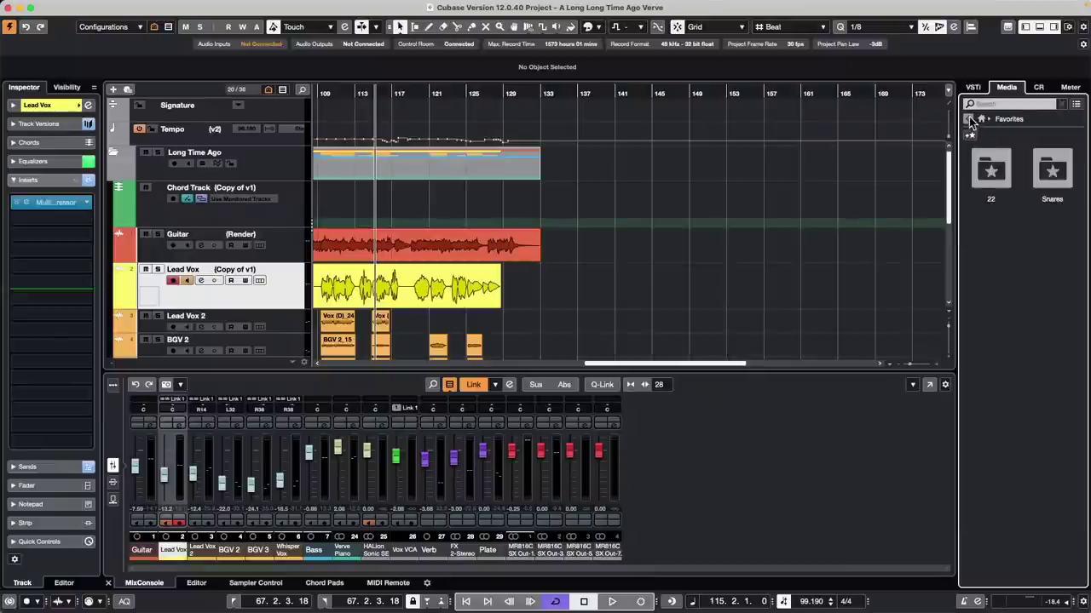
left_click(969, 119)
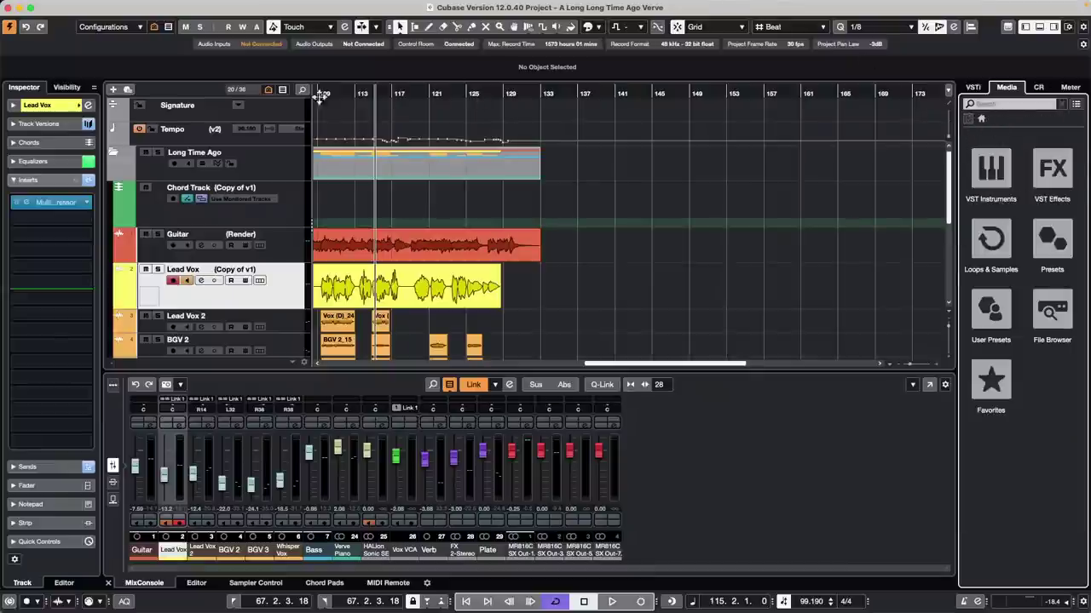
left_click(336, 6)
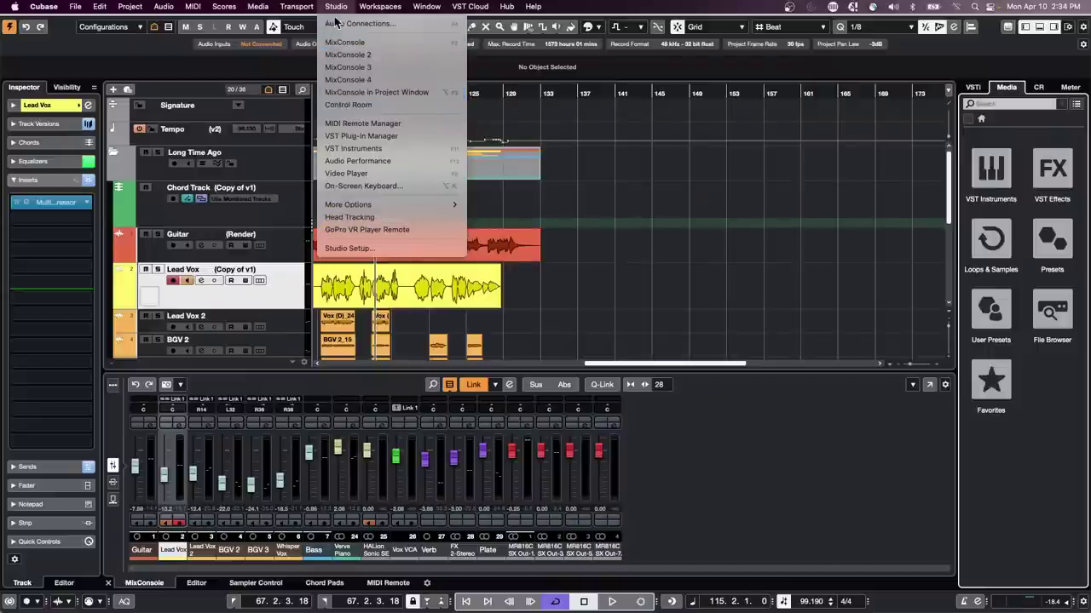
Step: Open the MediaBay and browse This Computer > Documents > Projects > 10.5 projects
mouse_move(260, 9)
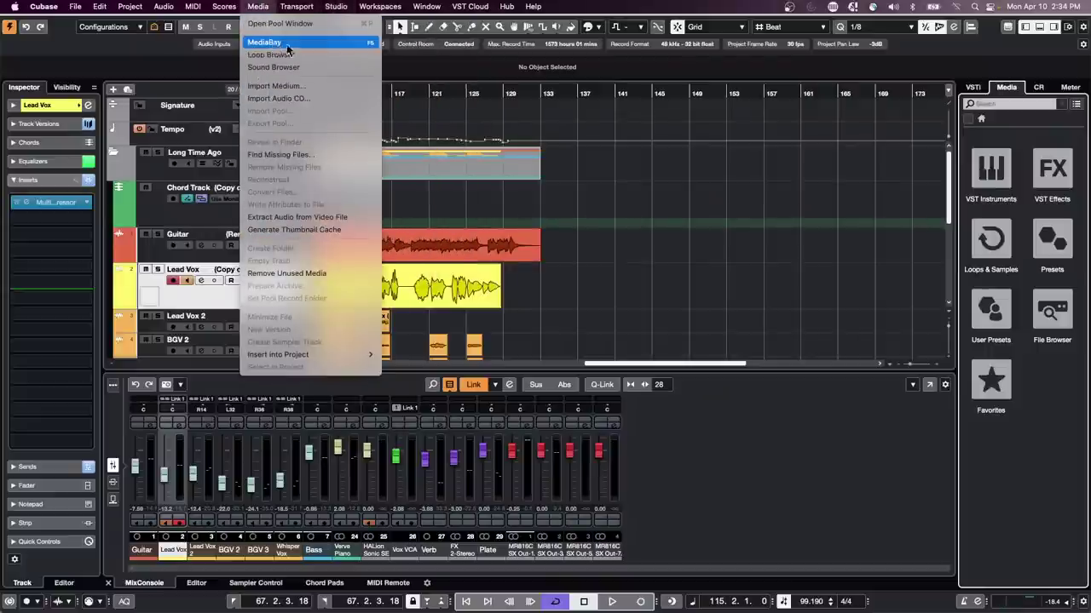
left_click(269, 42)
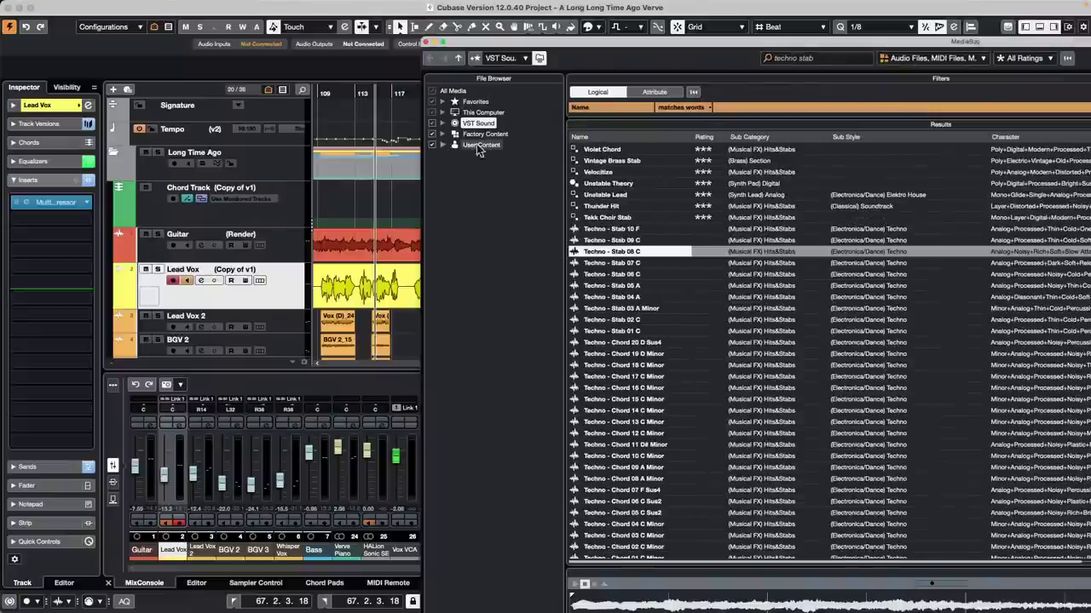
left_click(443, 113)
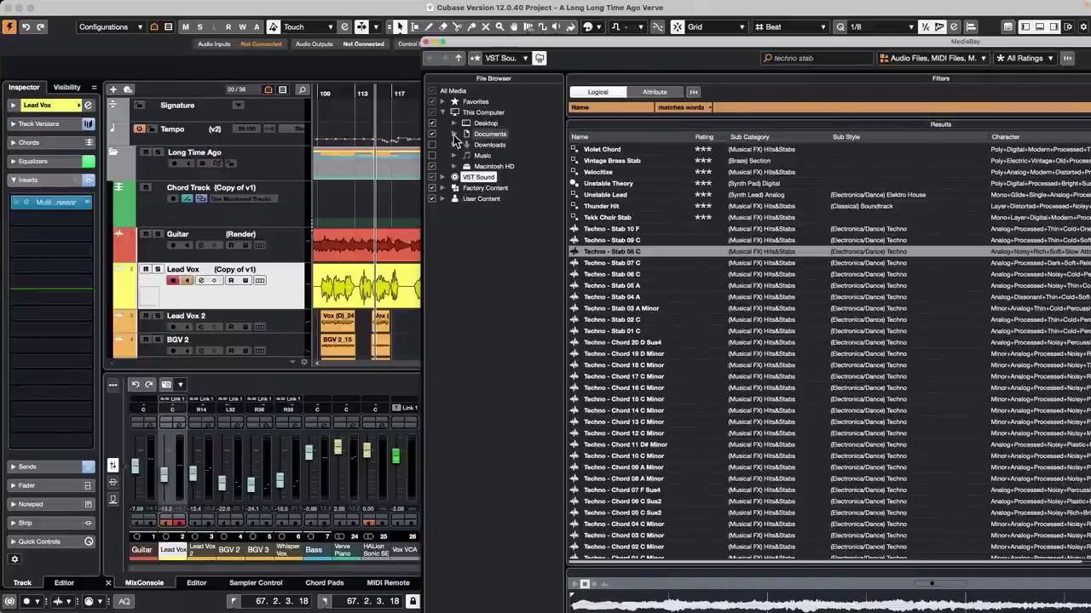
left_click(455, 134)
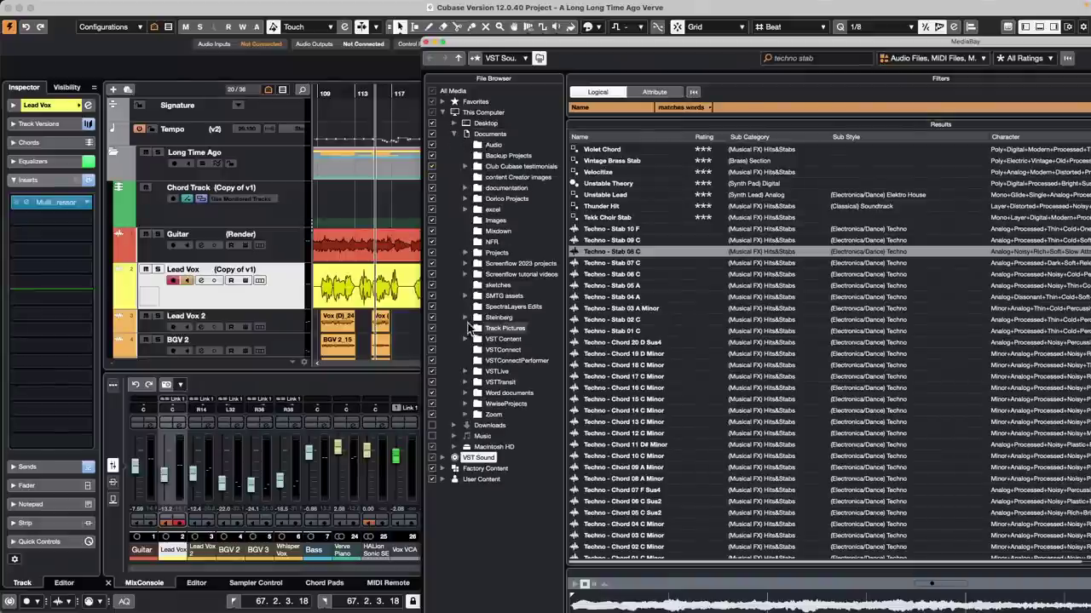
left_click(467, 254)
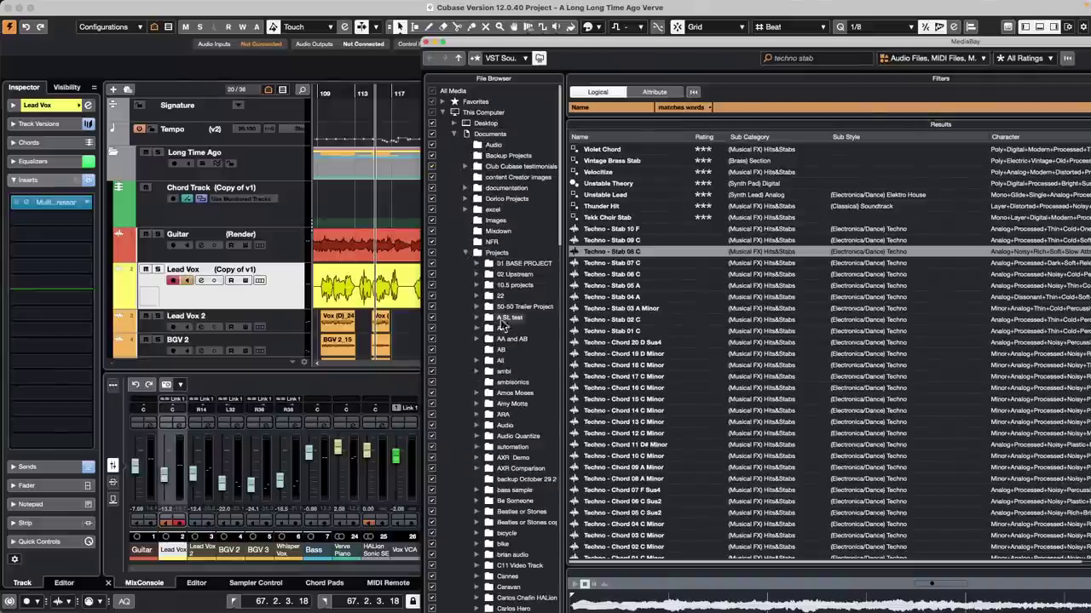
left_click(514, 284)
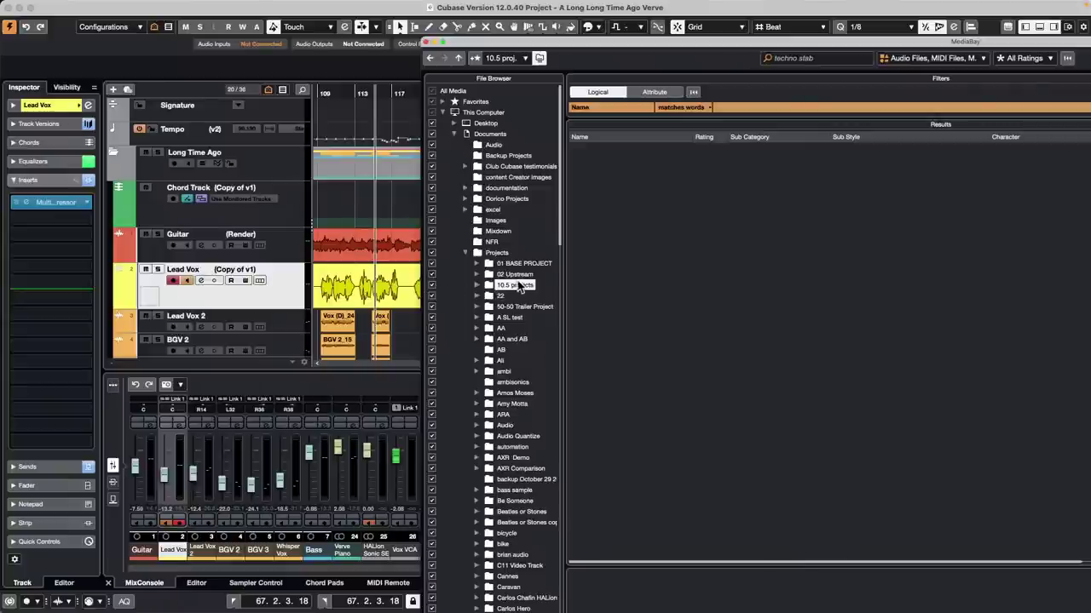
Step: Rescan the 10.5 projects folder and list the 50-50 Trailer Project files with search cleared
right_click(513, 285)
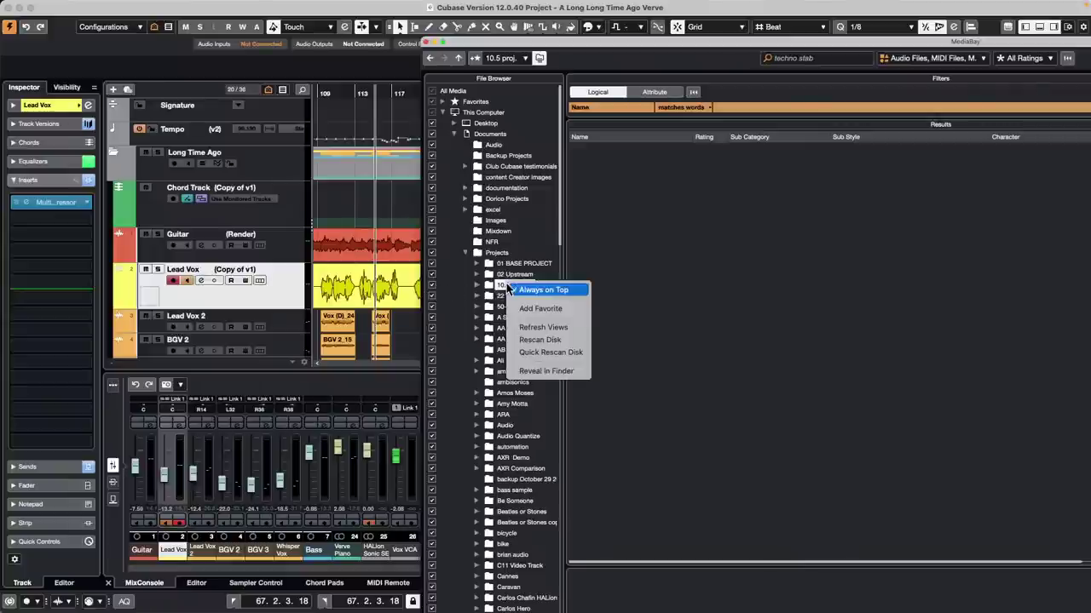
left_click(550, 339)
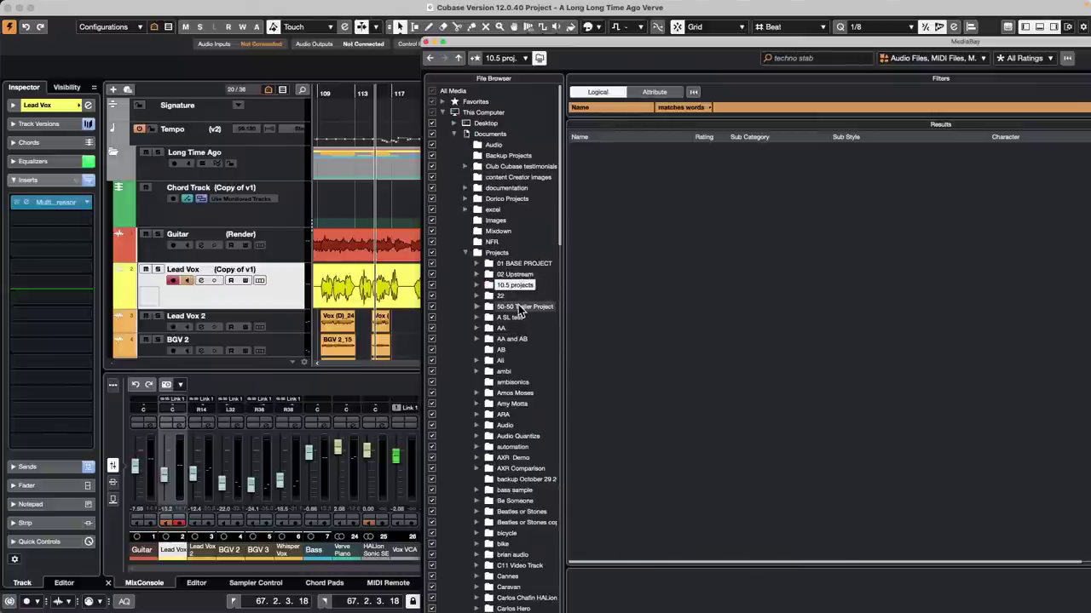
left_click(520, 308)
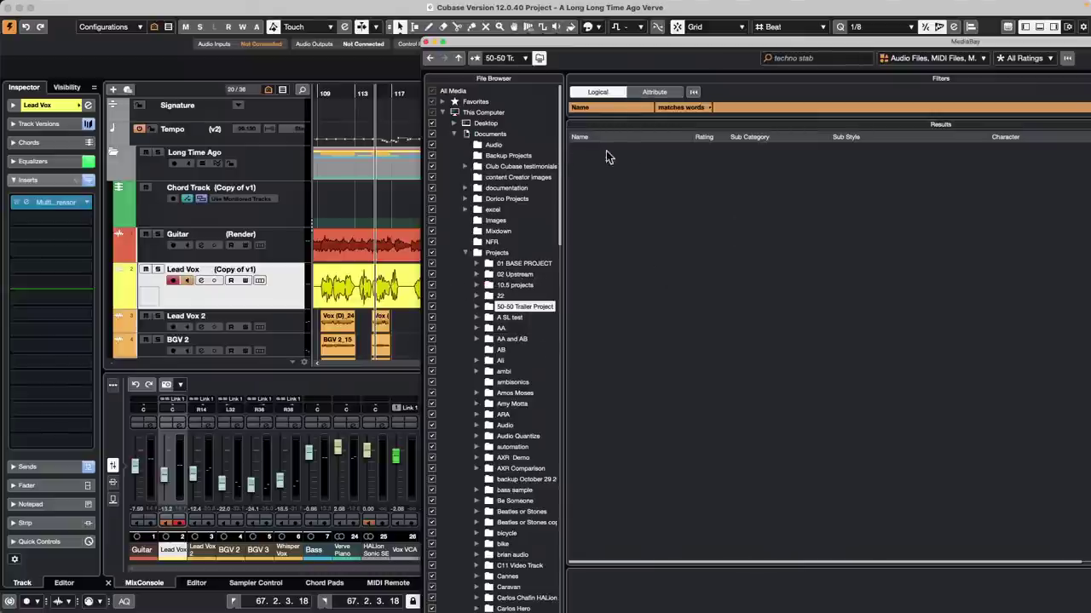
left_click(817, 58)
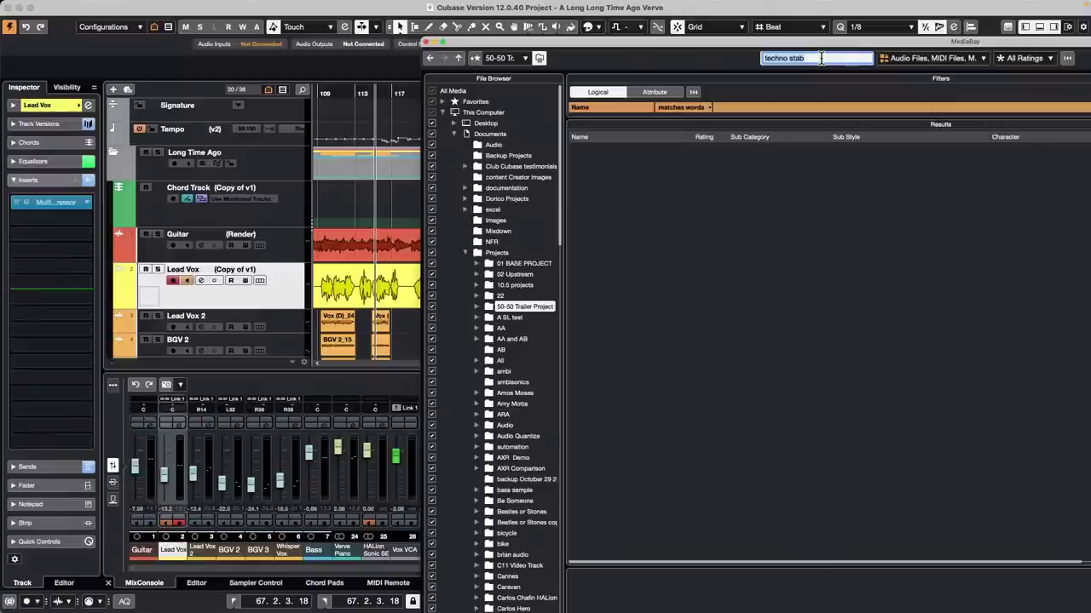
left_click(511, 404)
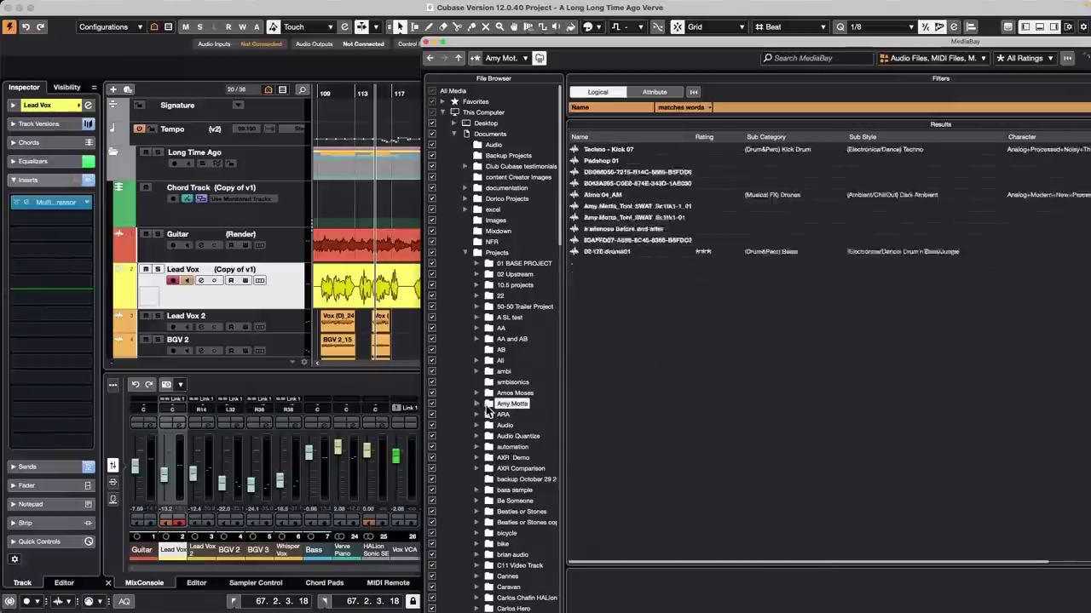
right_click(508, 307)
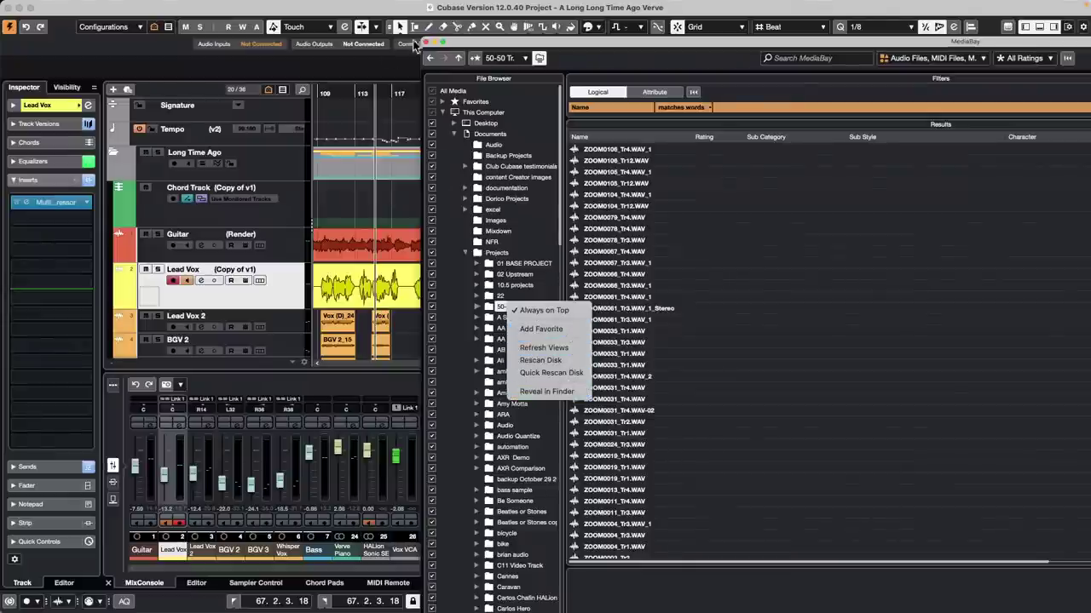
Step: Close the MediaBay and bring up the track options for Verve Piano
left_click(425, 43)
left_click(425, 42)
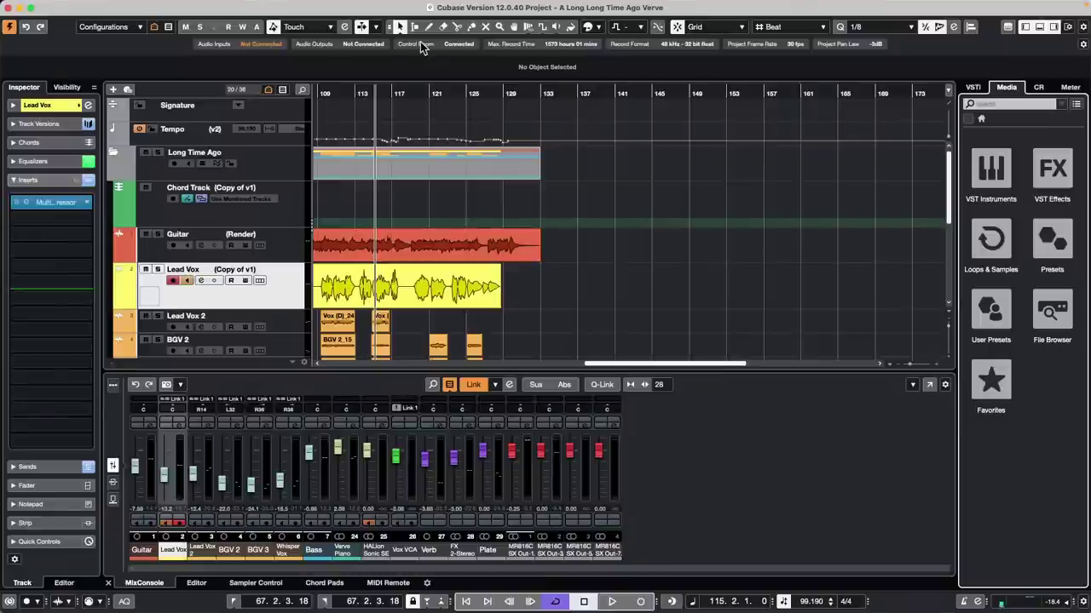
scroll(305, 236, "down", 6)
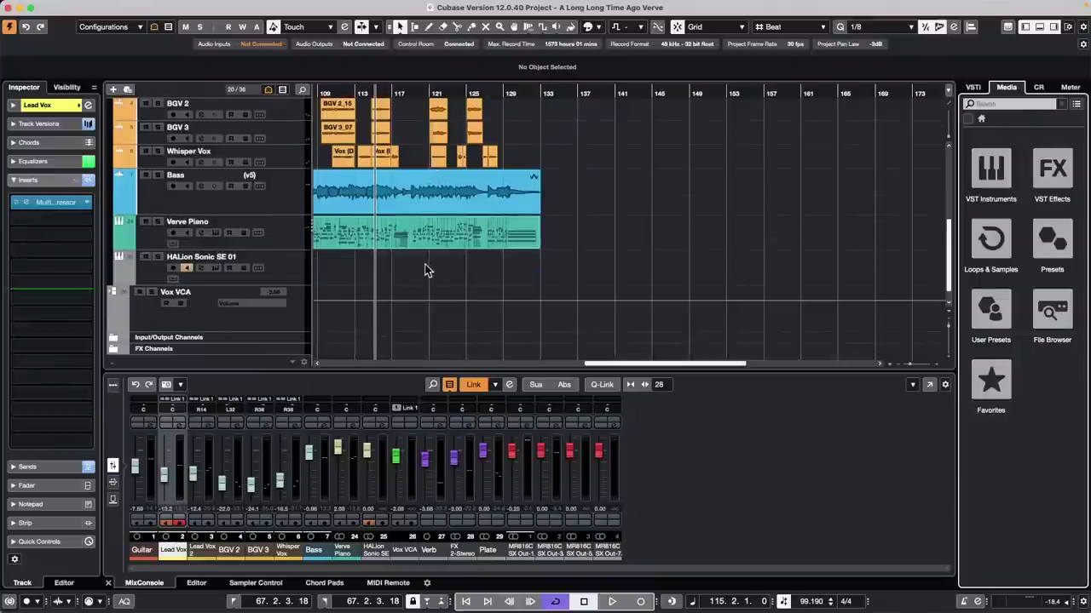
right_click(292, 242)
Step: Add a new MIDI track, MIDI 01, under Verve Piano
mouse_move(370, 247)
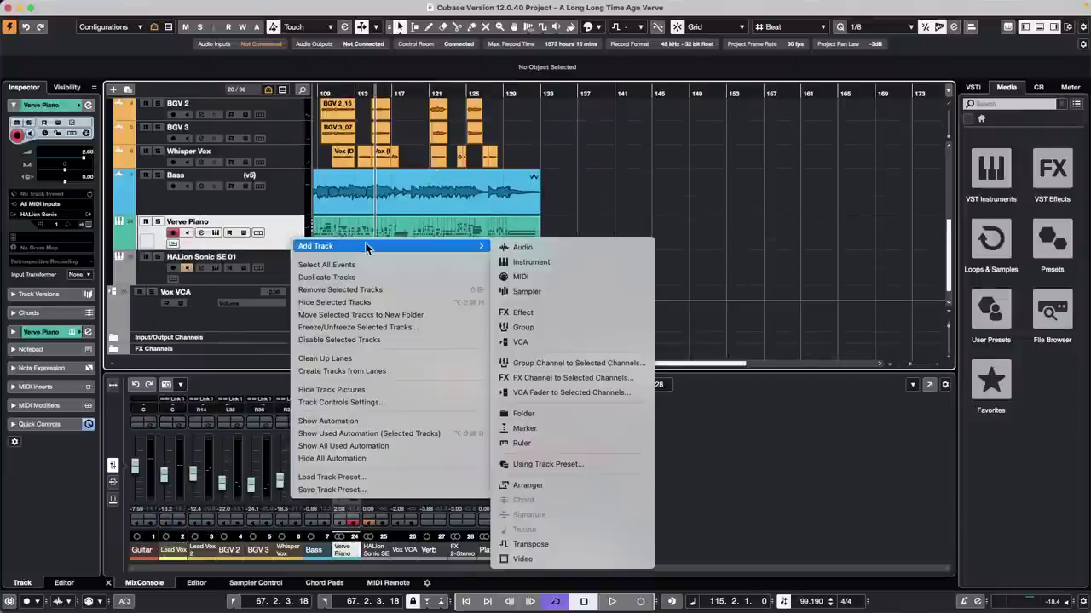
left_click(499, 276)
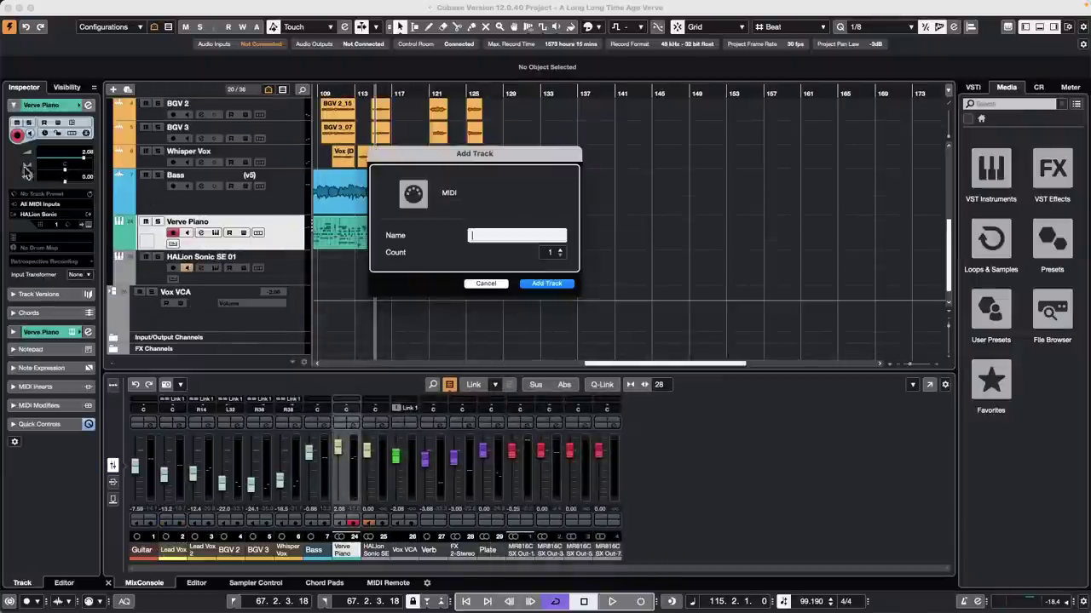
left_click(546, 283)
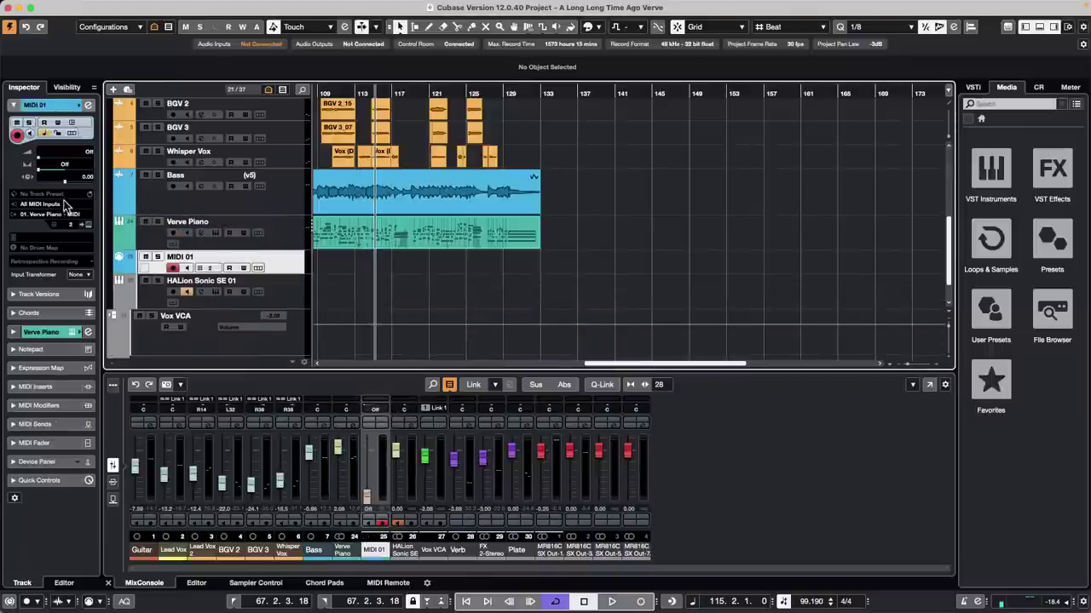
Step: Draw an empty part on MIDI 01 from bar 111 and open it in the Key Editor
right_click(332, 268)
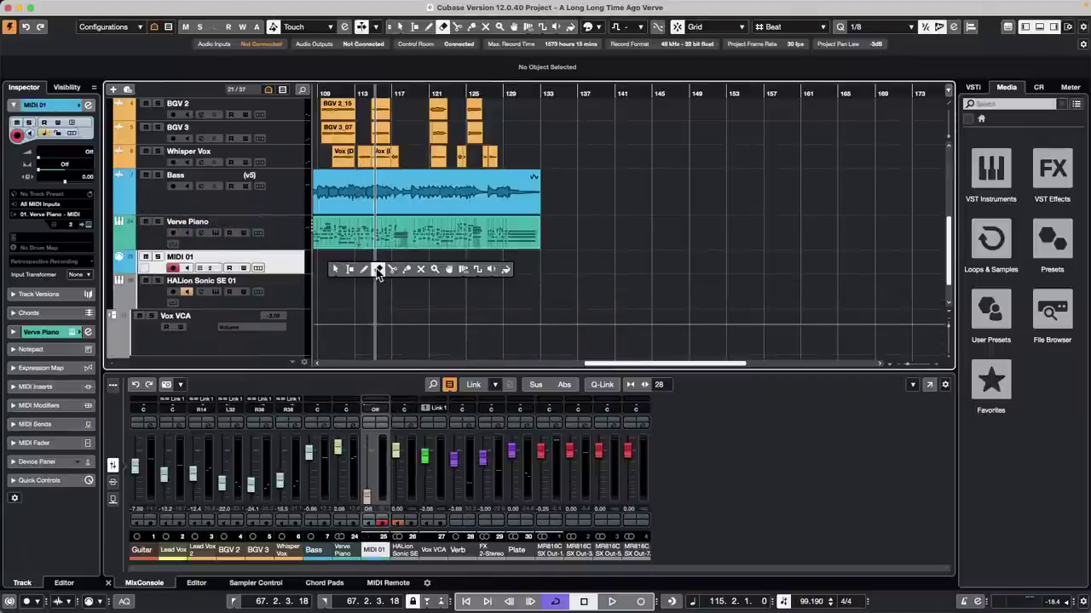
left_click(364, 269)
left_click_drag(342, 264, 540, 263)
key("1")
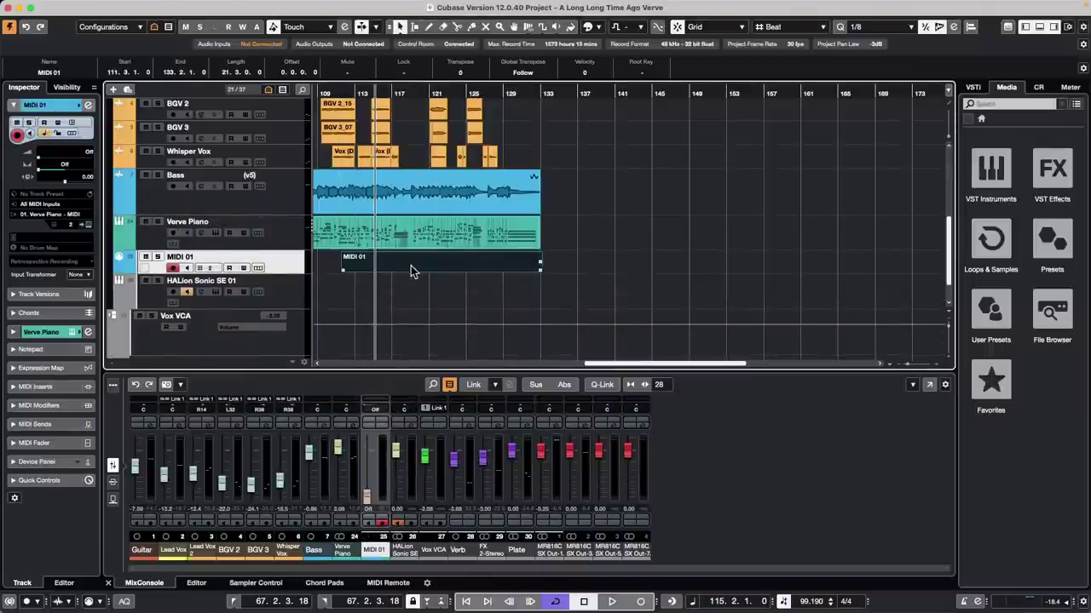
double_click(405, 268)
left_click(410, 352)
Step: Zoom to bars 118–131 and draw a long D#3 note from bar 120 to 123
right_click(361, 460)
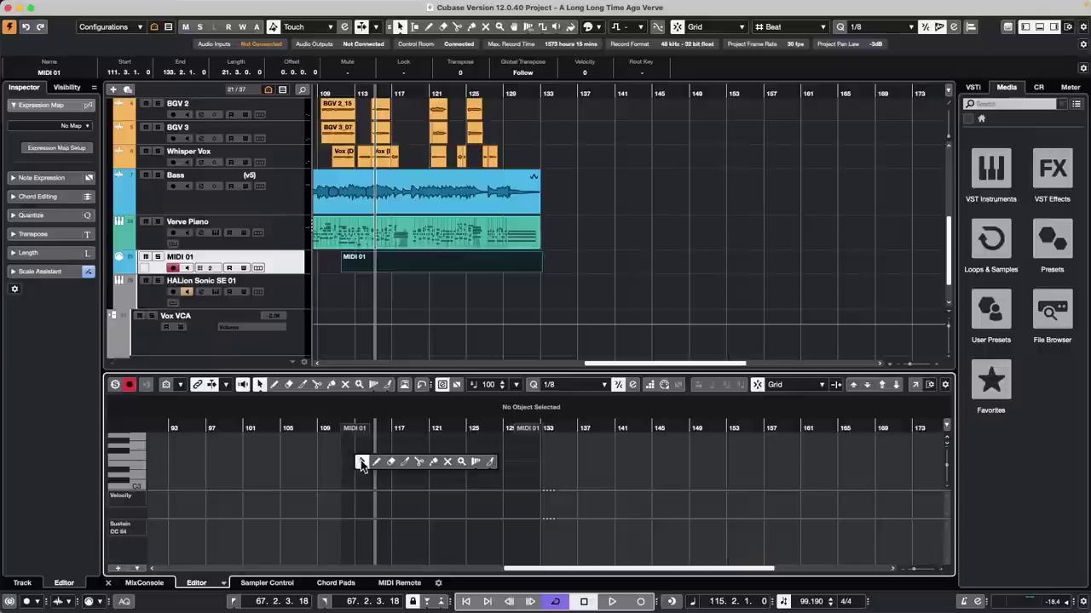
left_click(386, 456)
left_click_drag(429, 428, 388, 439)
right_click(418, 467)
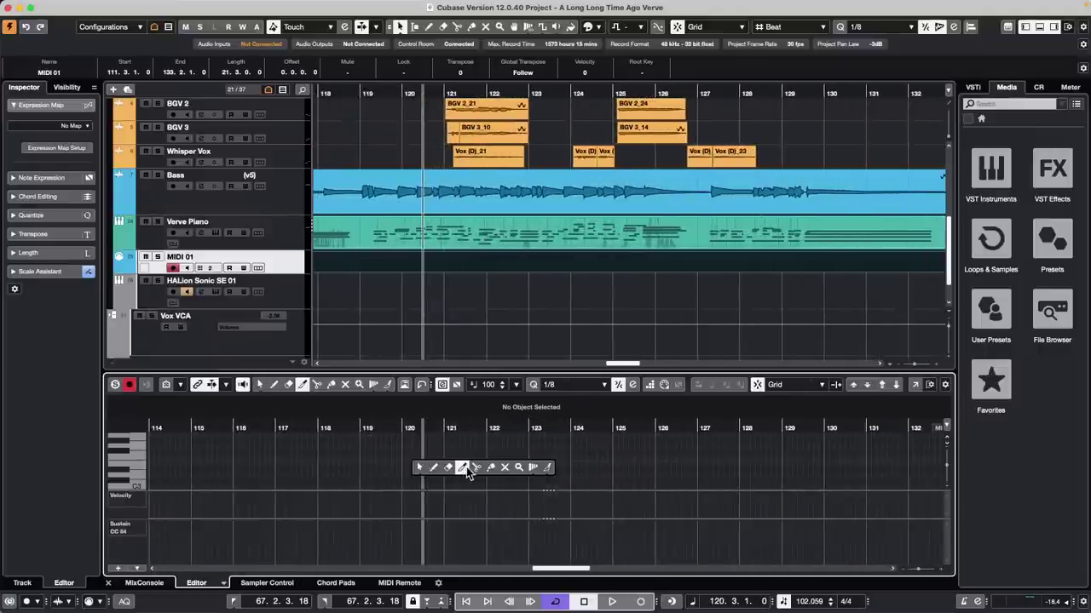
left_click(435, 467)
left_click_drag(403, 468, 535, 466)
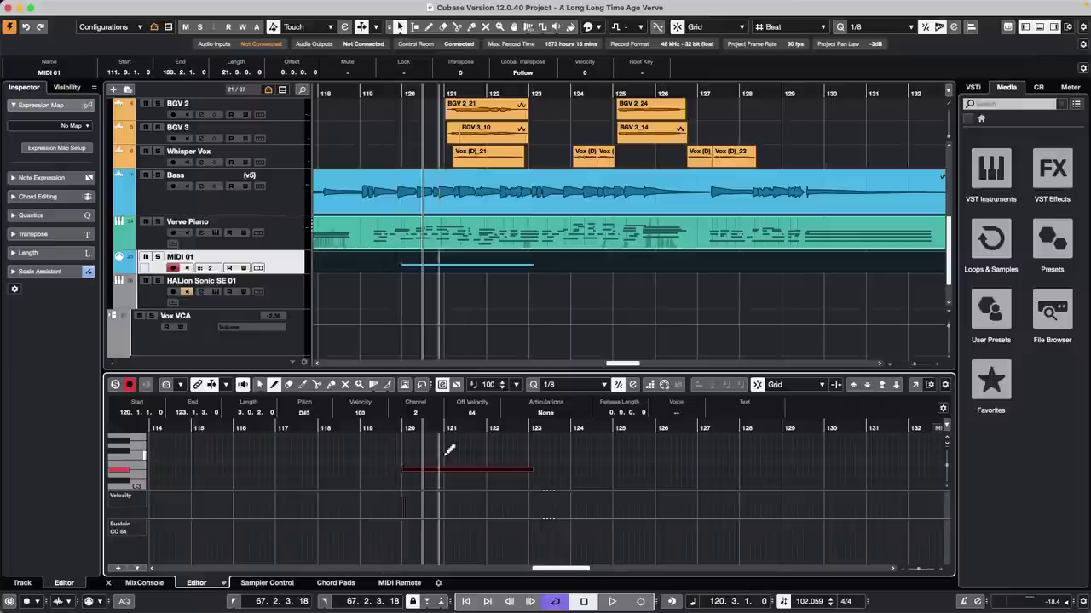
Step: Split the long note into equal eighth-note pieces with the Scissors
right_click(405, 468)
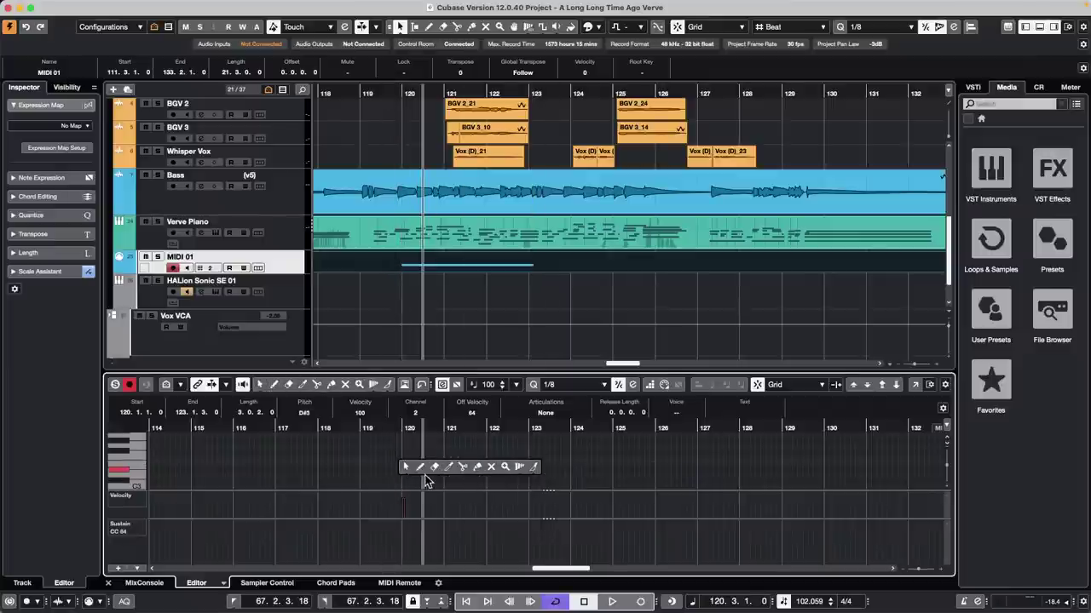
left_click(463, 467)
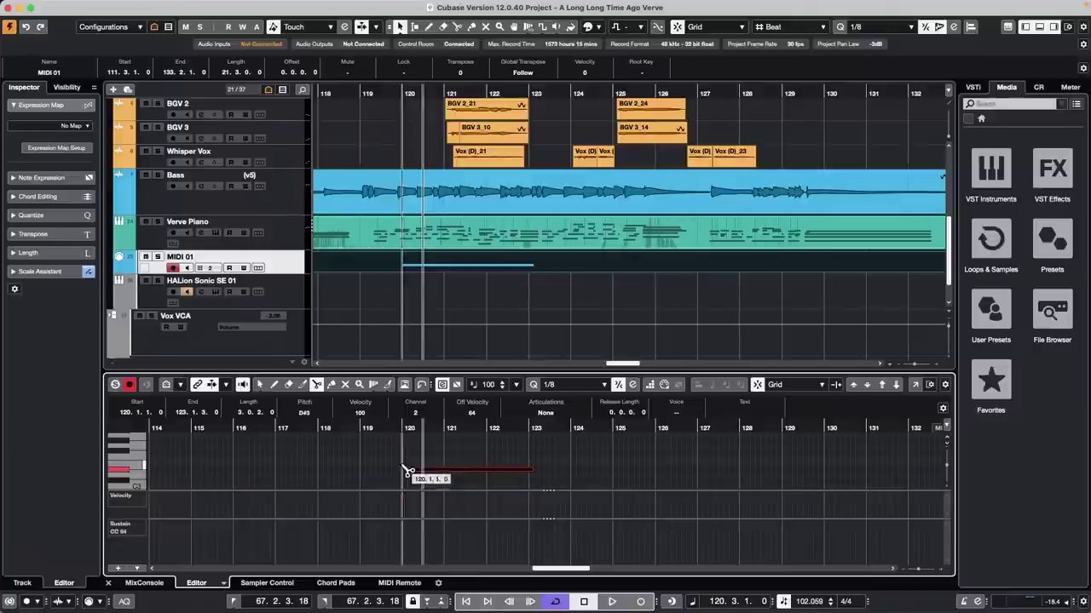
left_click_drag(404, 430, 414, 446)
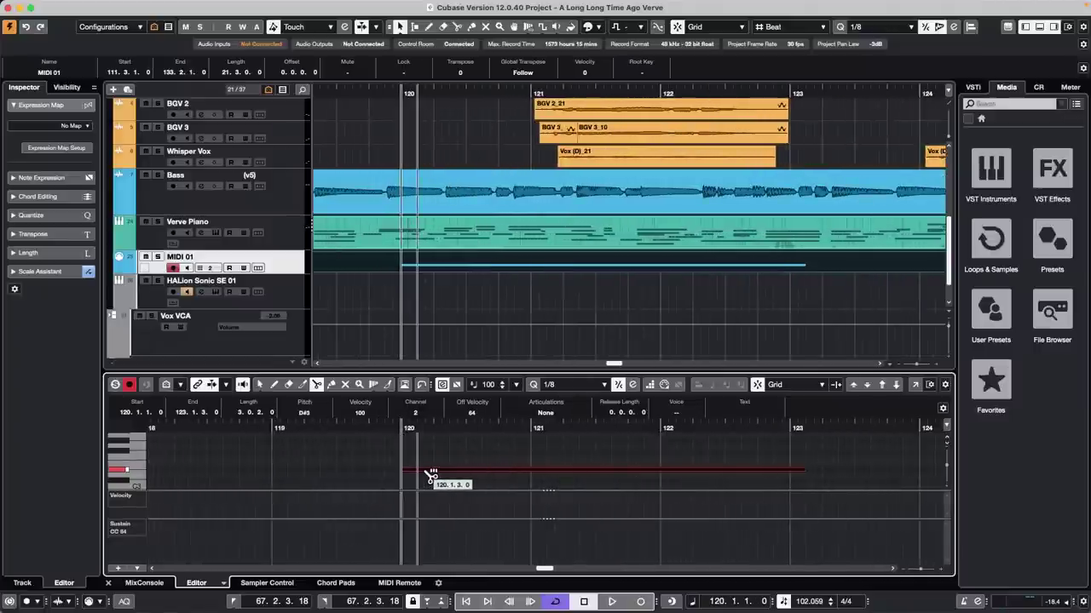
left_click(430, 475, "alt")
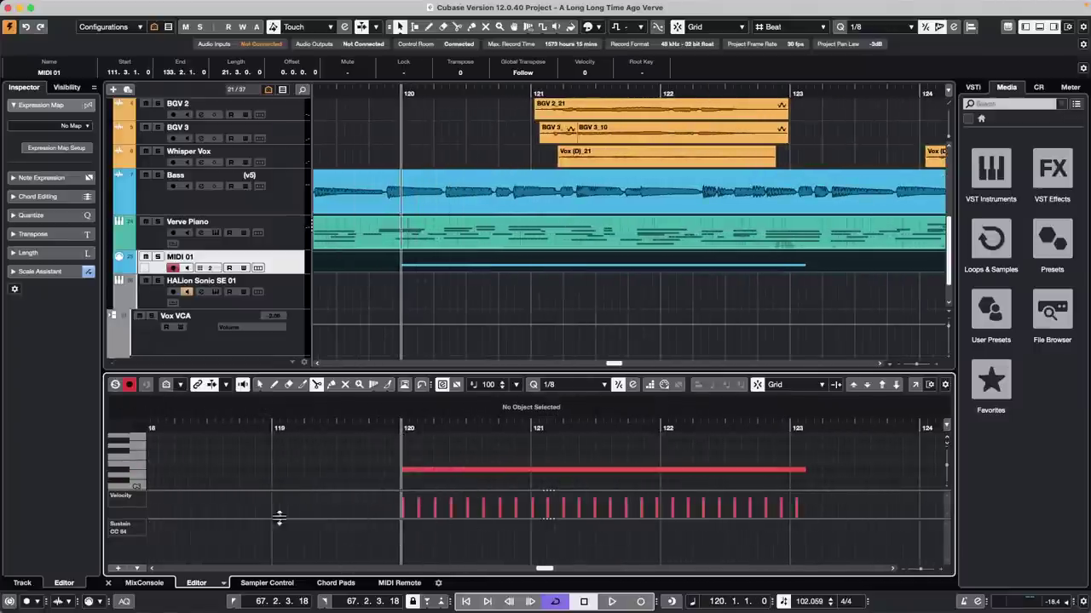
Step: Show only the velocity lane and enlarge the lower editor and velocity lane
left_click(137, 568)
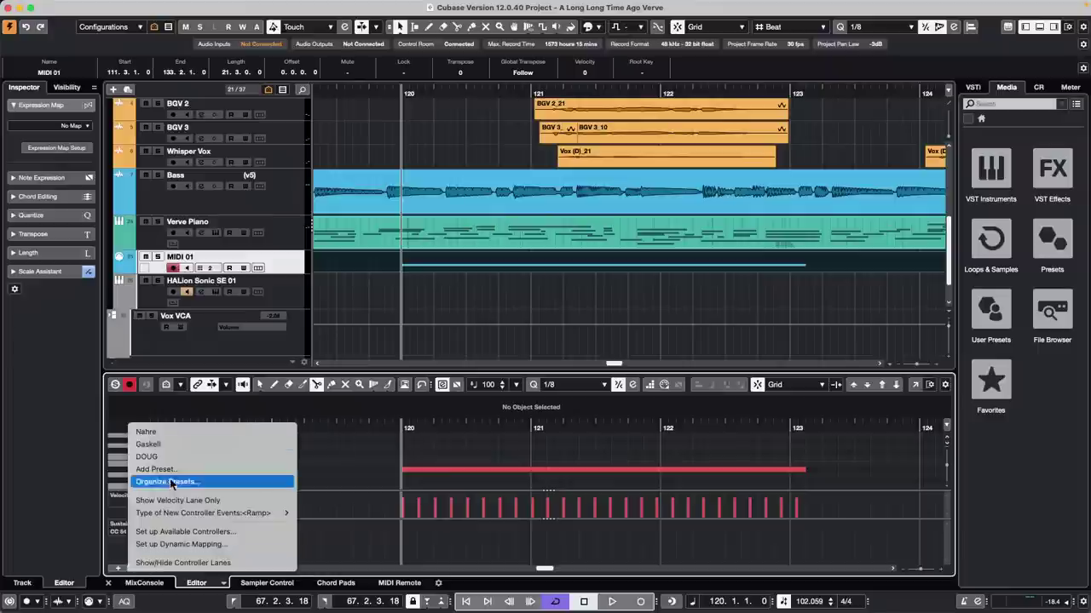
left_click(208, 500)
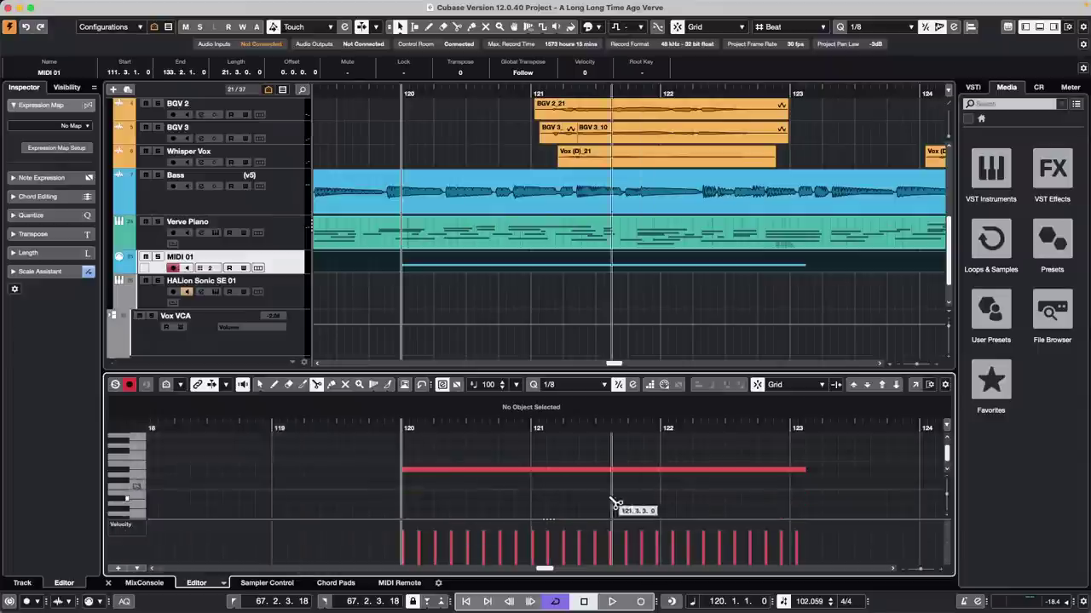
left_click_drag(475, 372, 471, 330)
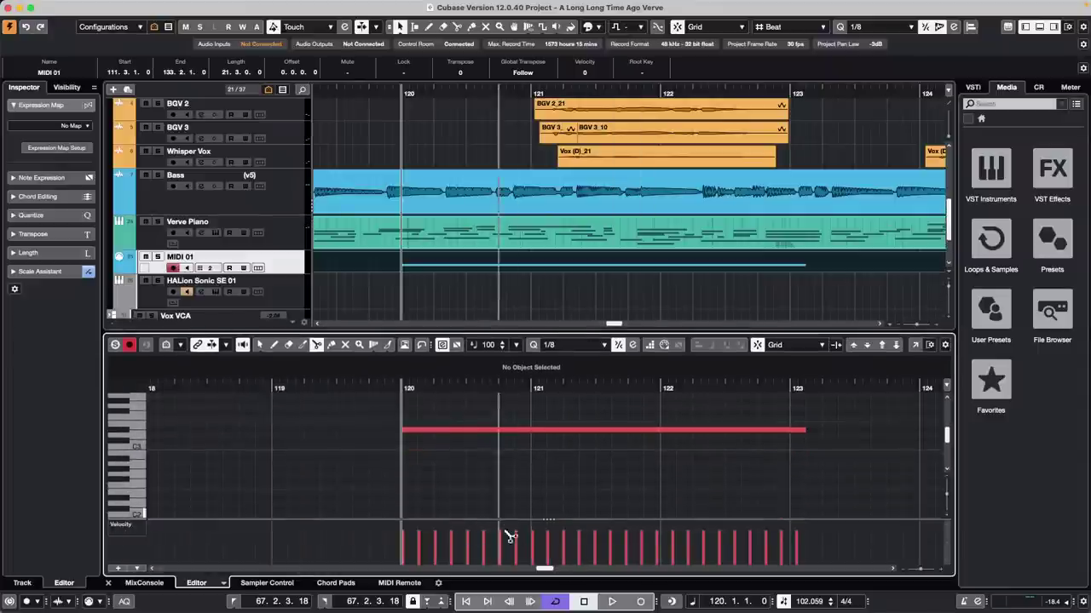
left_click_drag(500, 519, 500, 482)
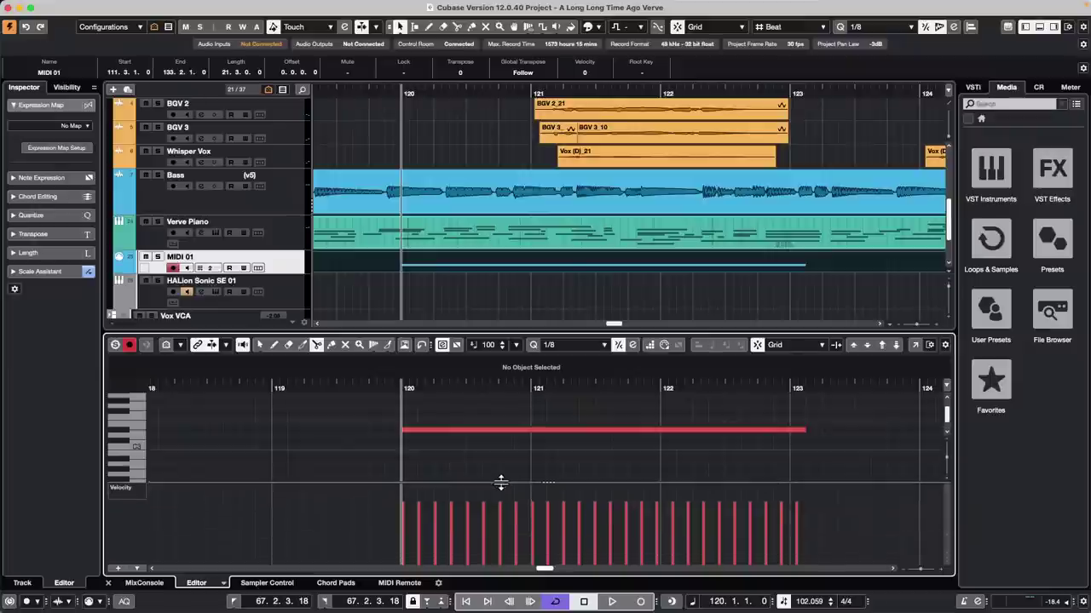
Step: Draw a rising velocity ramp across the notes, then box-select the whole row
right_click(755, 516)
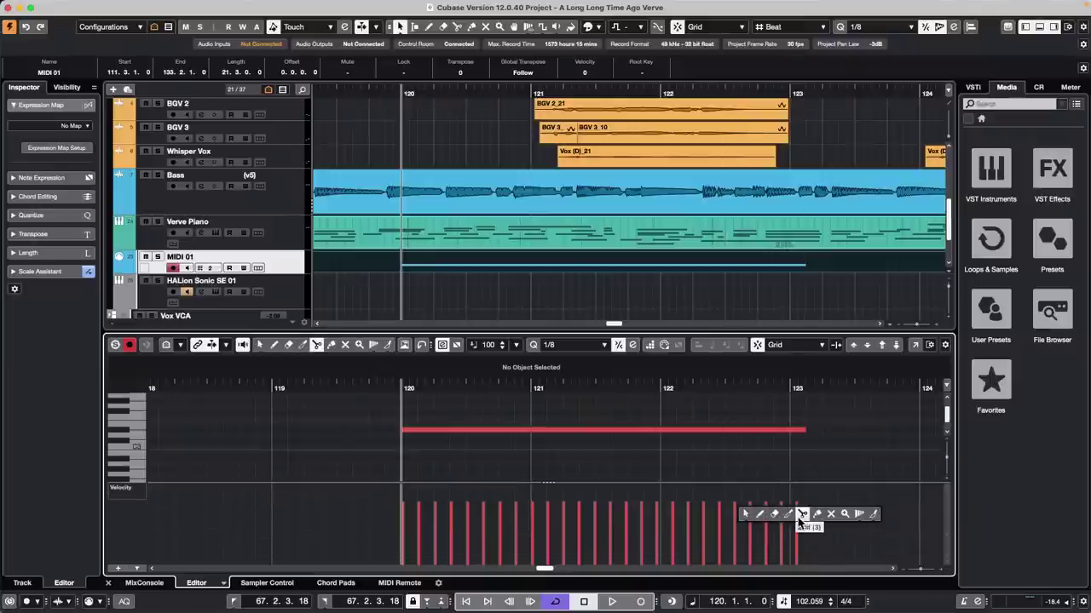
left_click(760, 516)
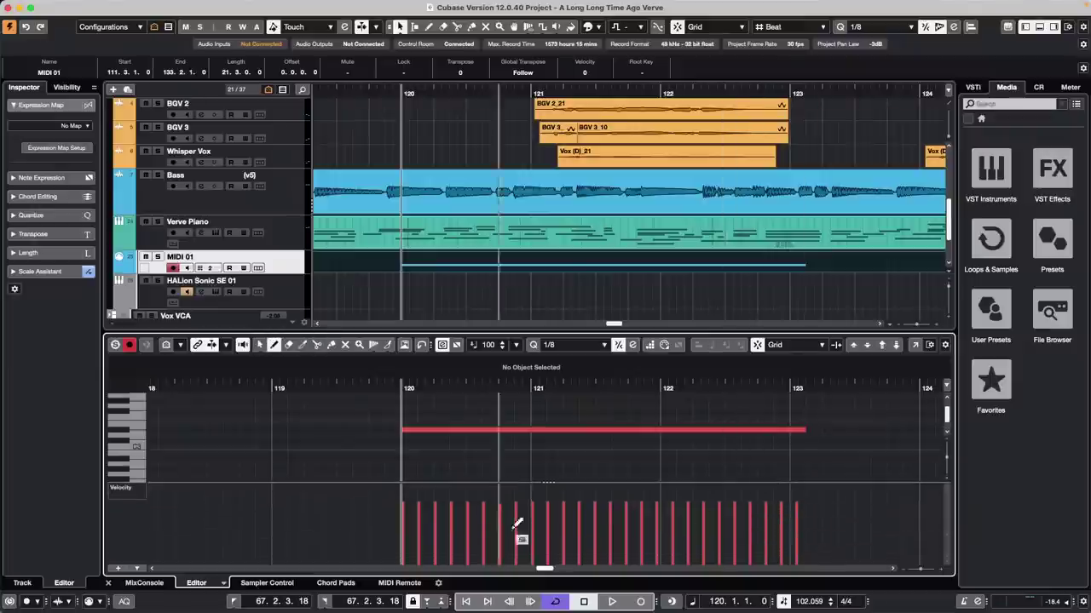
mouse_move(402, 555)
left_mouse_down()
mouse_move(717, 503)
mouse_move(789, 499)
mouse_move(803, 522)
left_mouse_up()
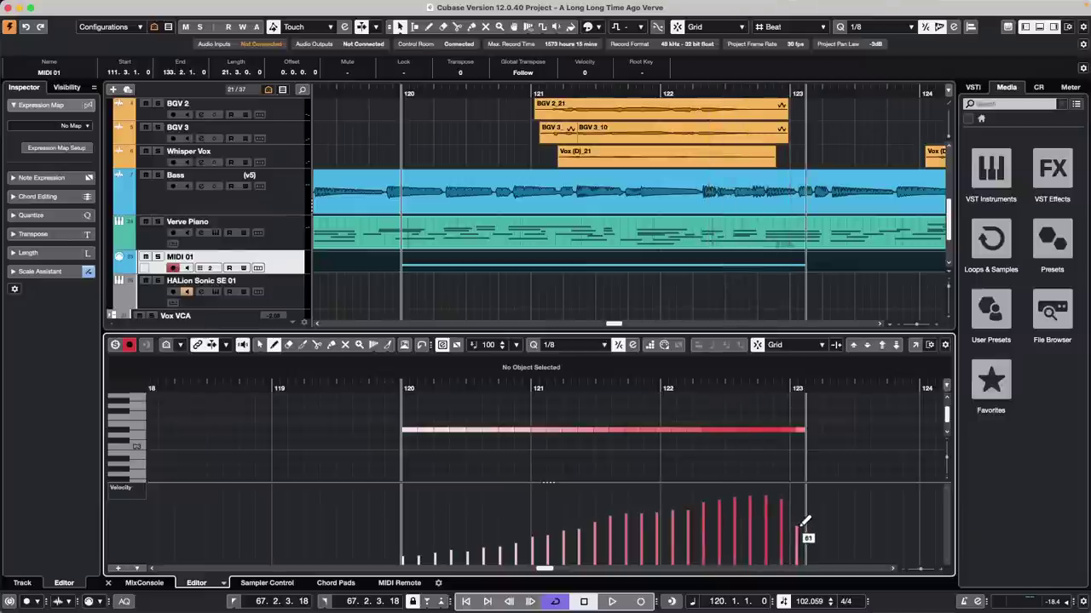
key("1")
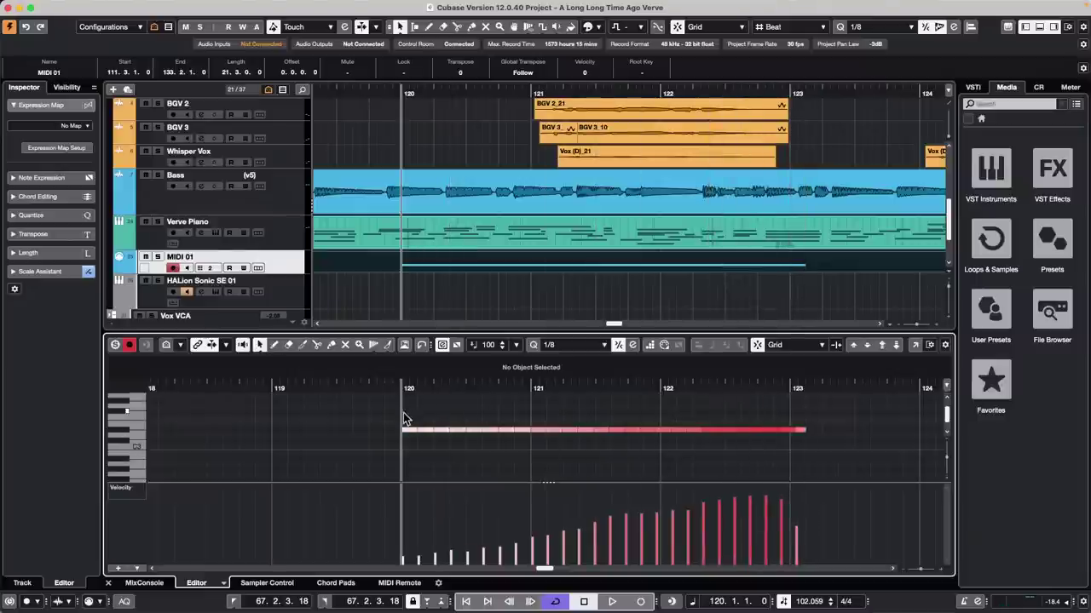
left_click_drag(401, 412, 831, 460)
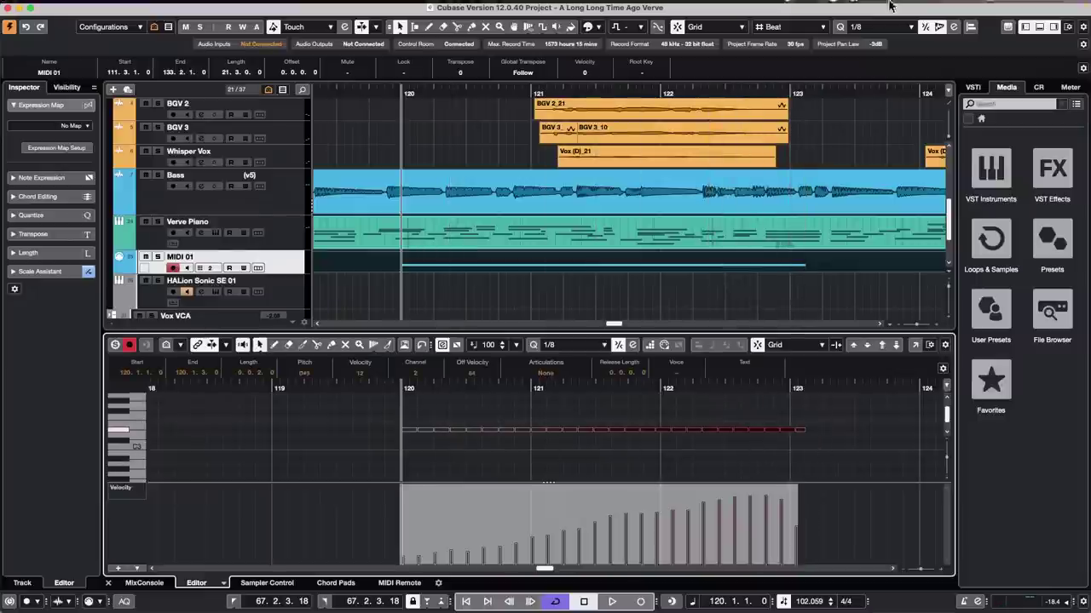
Step: Open the Quantize Panel, move it right, and make a groove from the MIDI 01 part
left_click(955, 27)
left_click(956, 27)
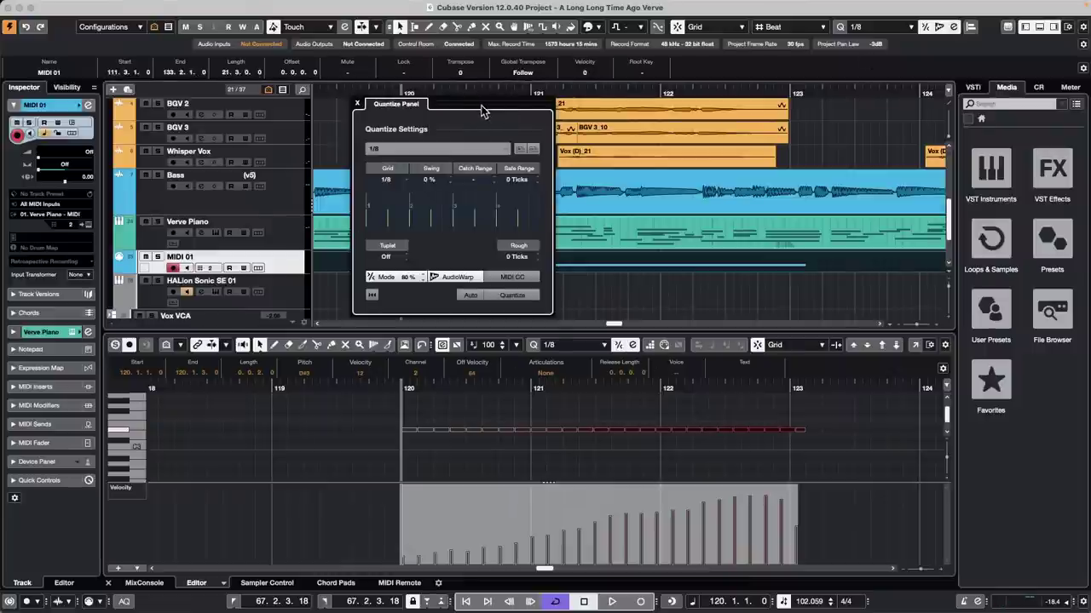
left_click_drag(482, 110, 863, 105)
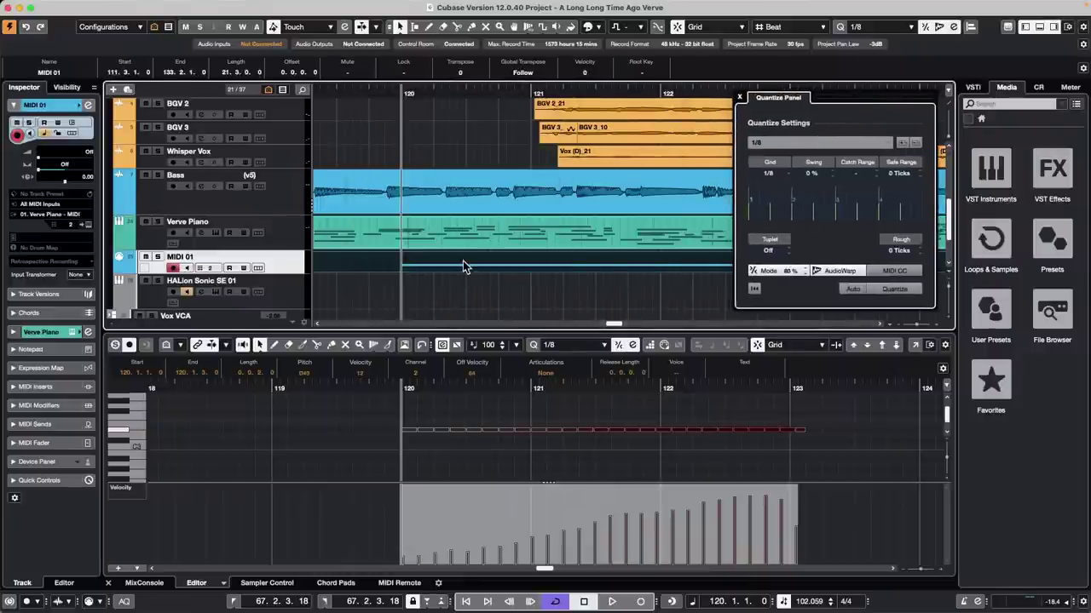
left_click_drag(463, 261, 805, 213)
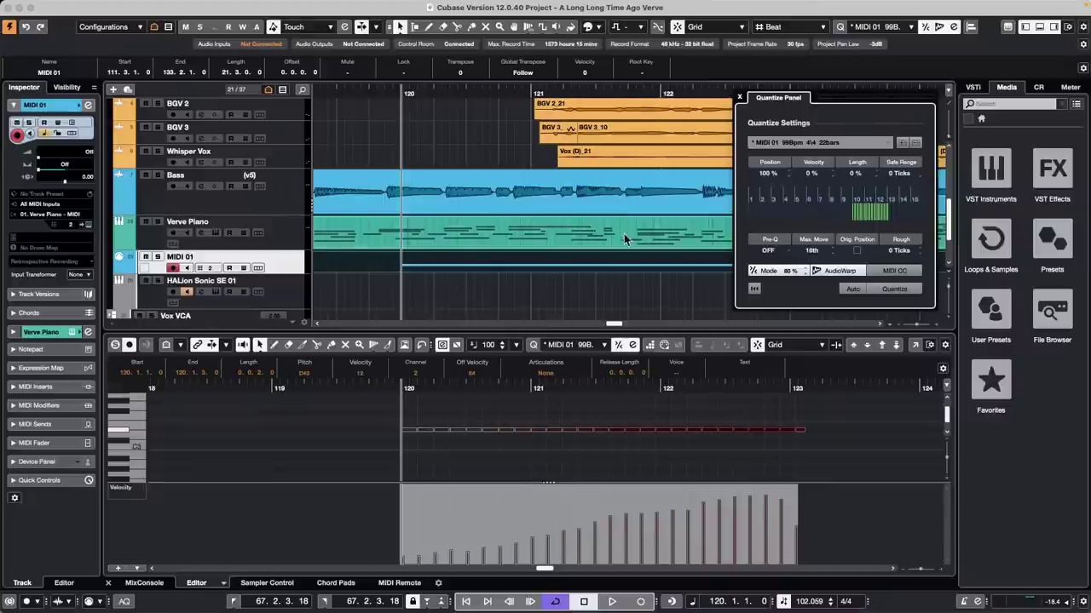
Step: Trim the MIDI 01 part to span bars 120 to 123
left_click_drag(434, 97, 442, 61)
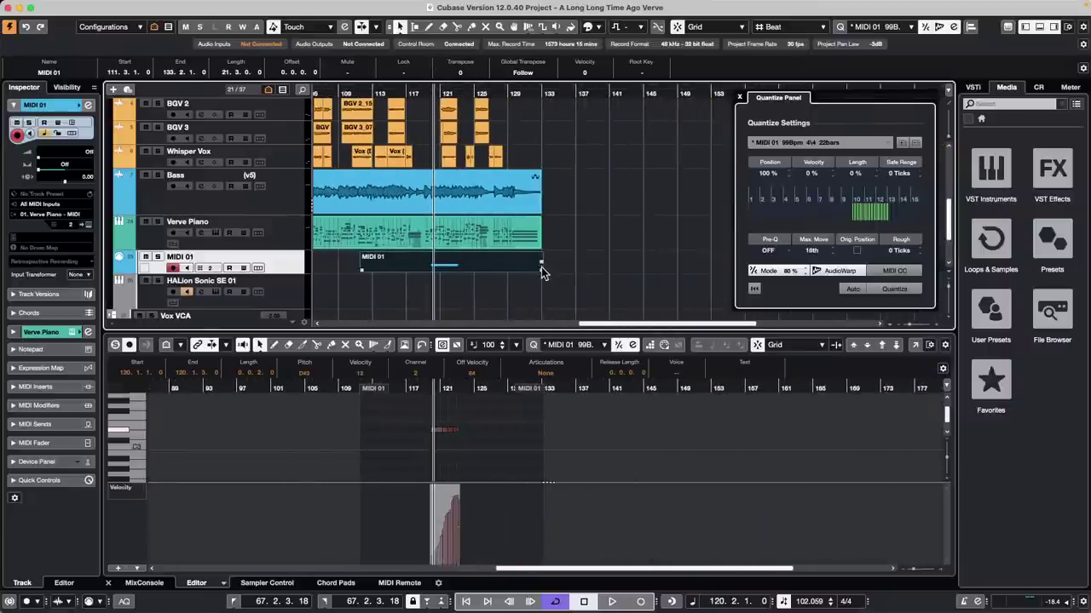
left_click_drag(541, 268, 454, 272)
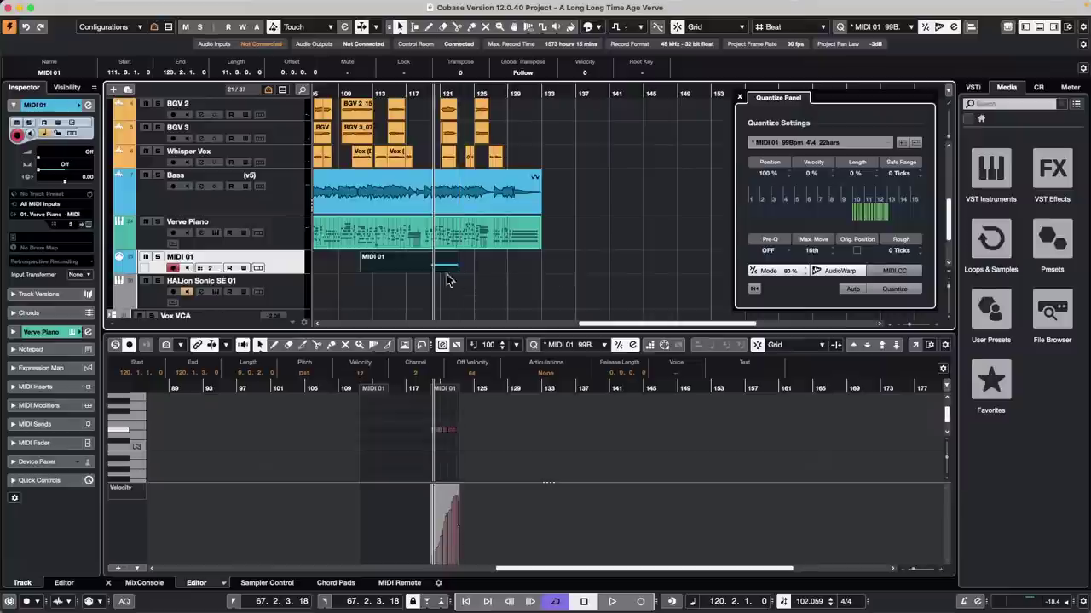
left_click_drag(362, 267, 431, 268)
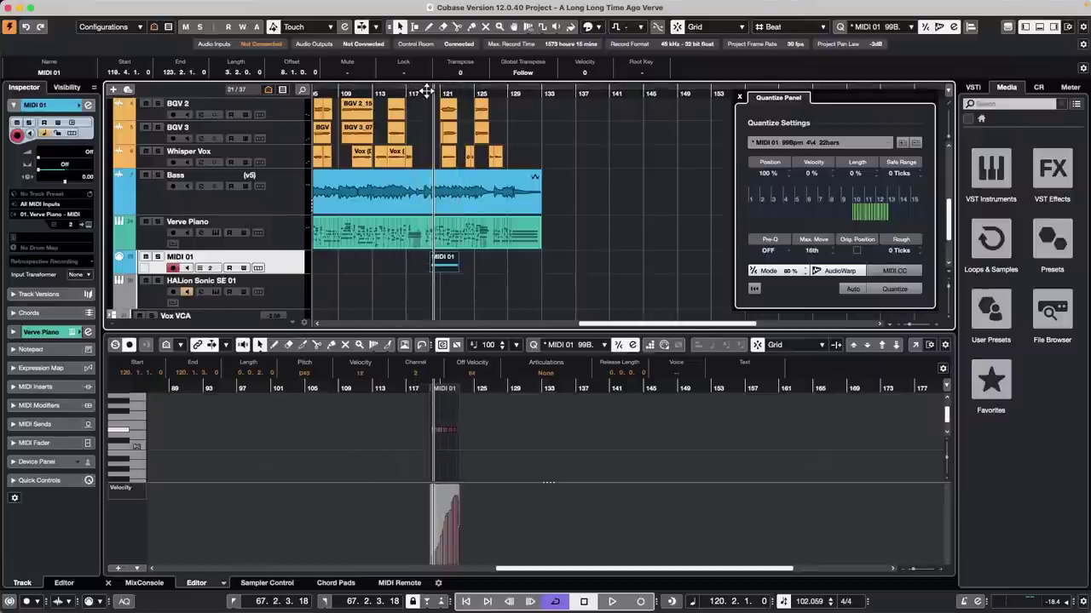
left_click_drag(432, 90, 430, 110)
key("h")
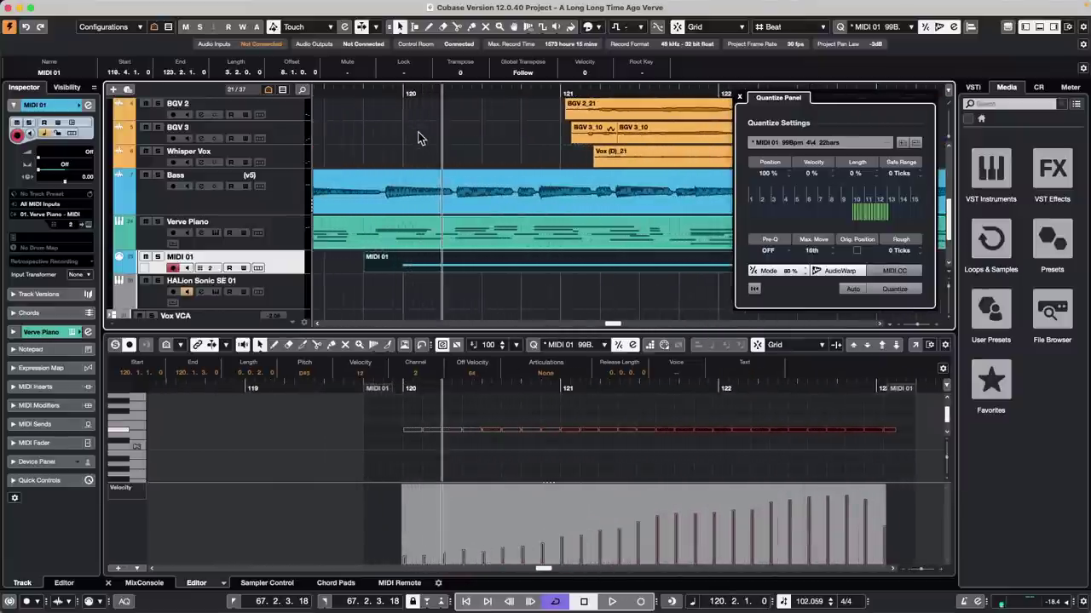
key("h")
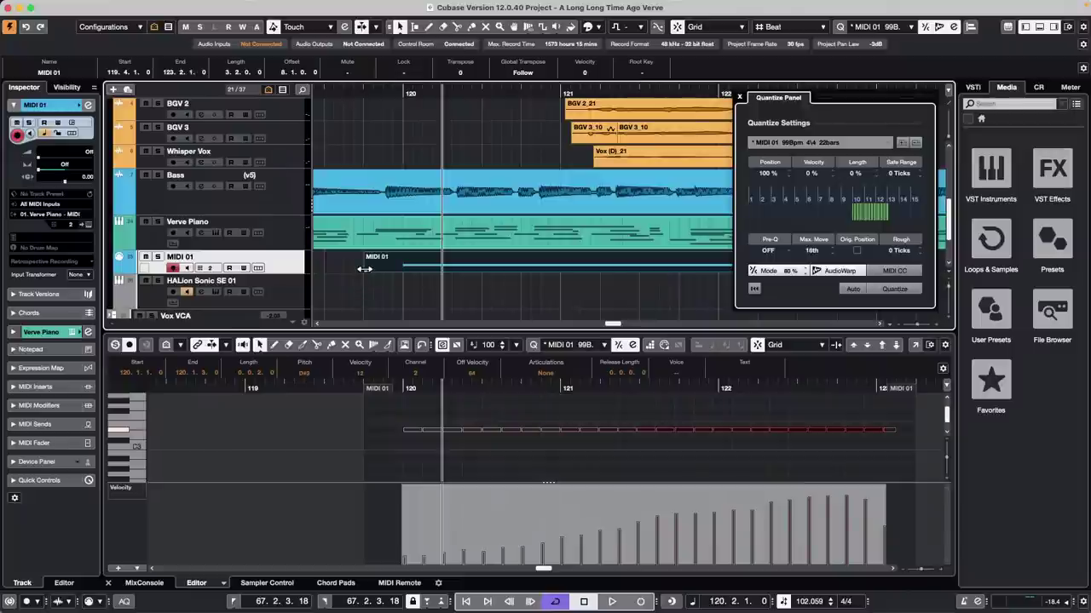
left_click_drag(364, 270, 404, 269)
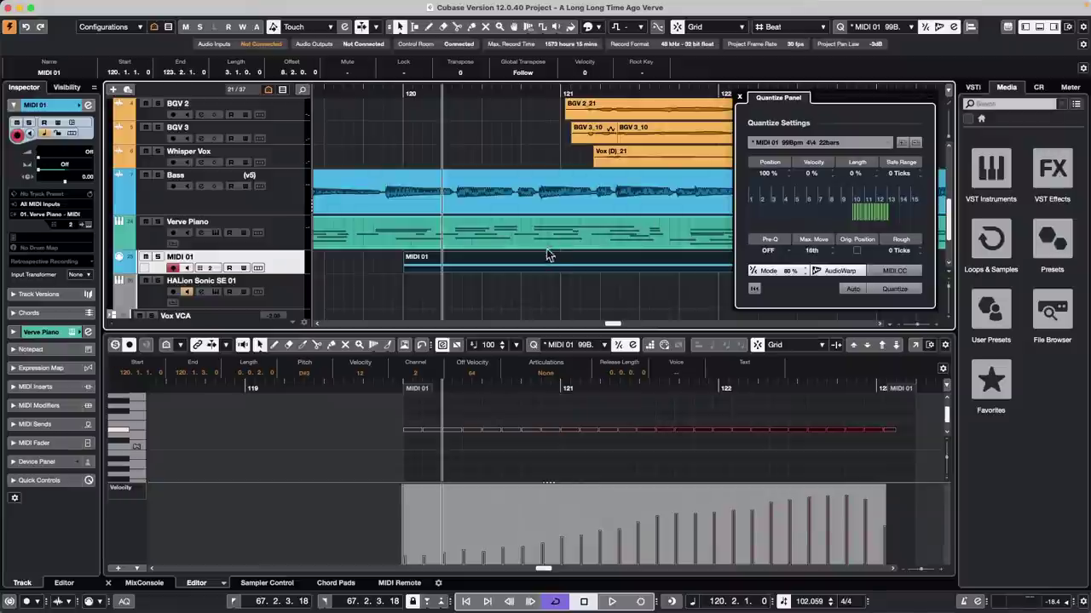
Step: Replace the groove with the trimmed part's and flatten all velocities to about 104
left_click(854, 213)
left_click_drag(854, 225, 838, 205)
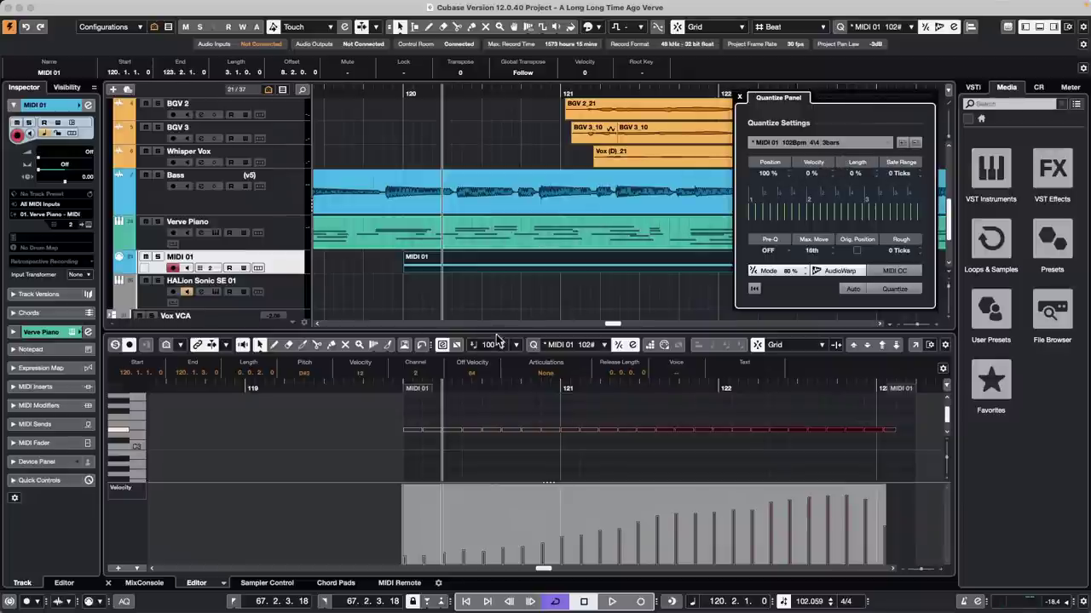
left_click_drag(380, 384, 379, 375)
left_click_drag(383, 499, 633, 510)
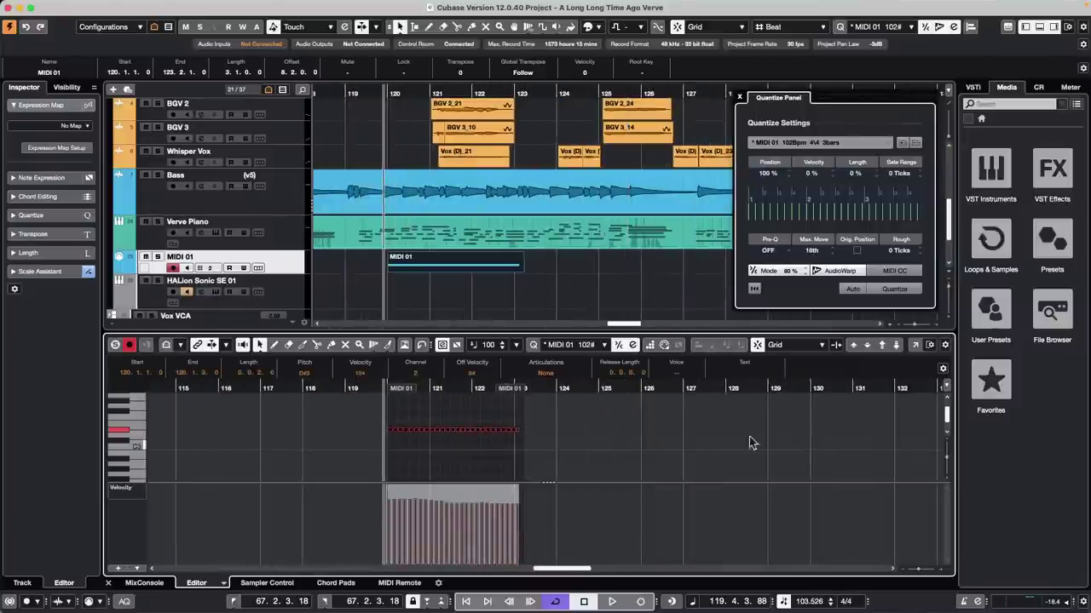
Step: Enter 0 for Position and 100 for Velocity in the Quantize Panel's groove settings
left_click(768, 174)
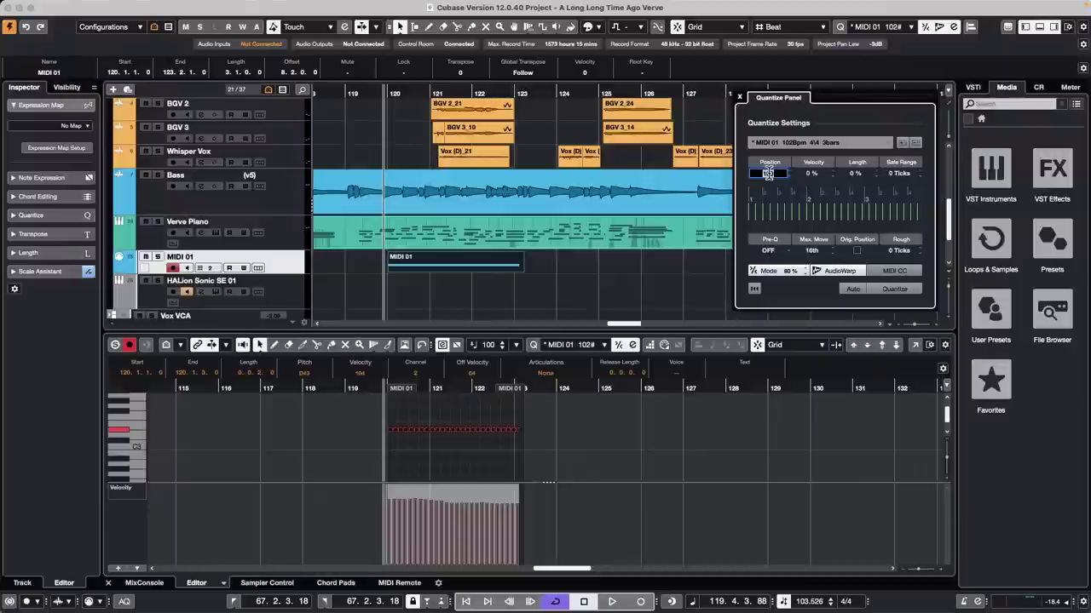
type("0")
key("Return")
left_click(810, 173)
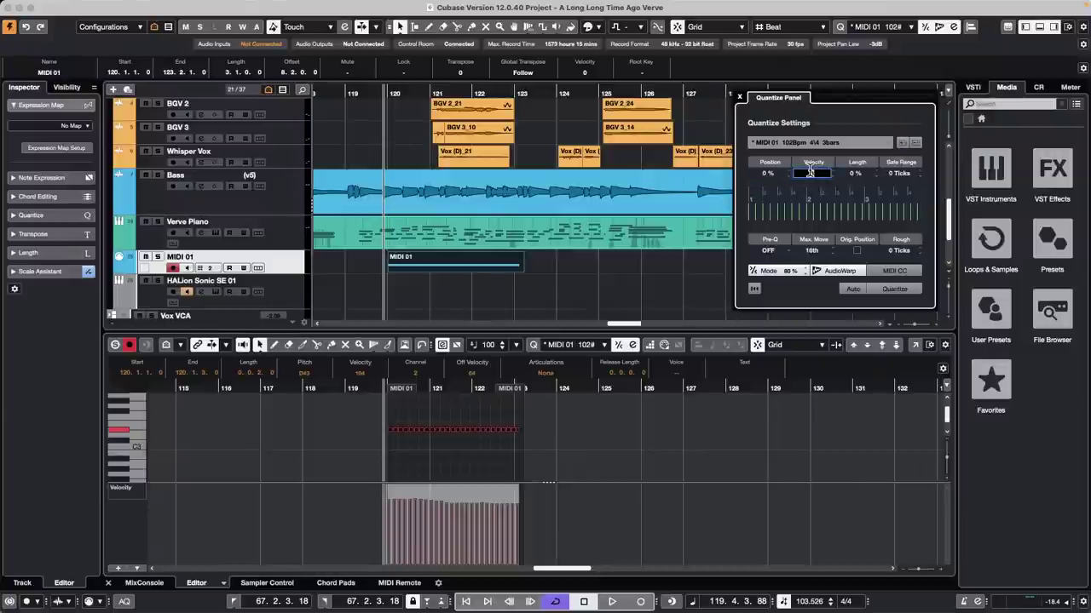
type("100")
key("Return")
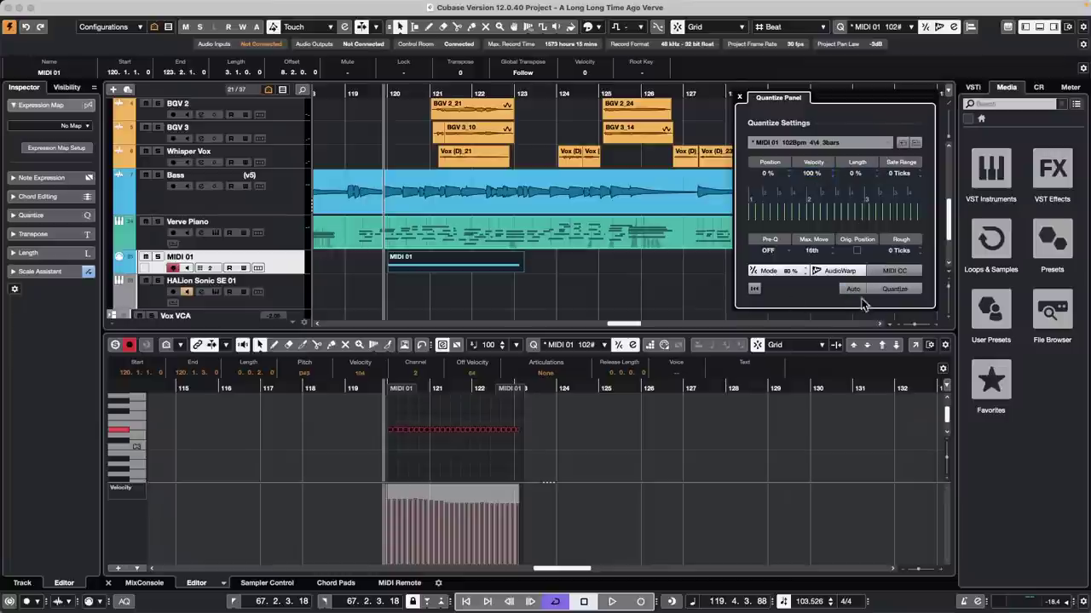
Step: Apply the groove quantize, then redraw the MIDI 01 note velocities freehand
left_click(910, 290)
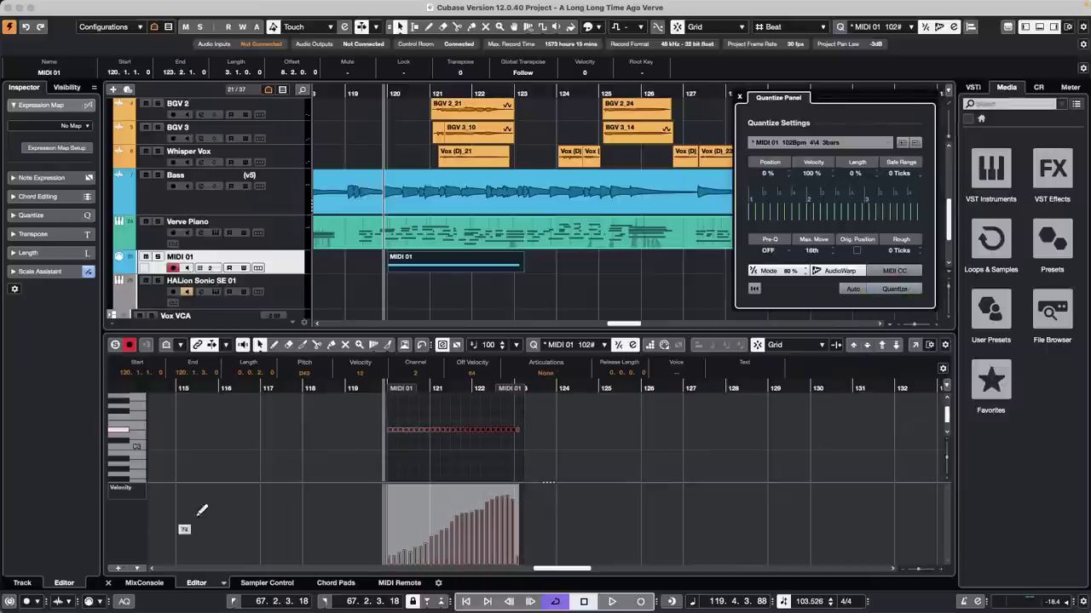
left_click(580, 475)
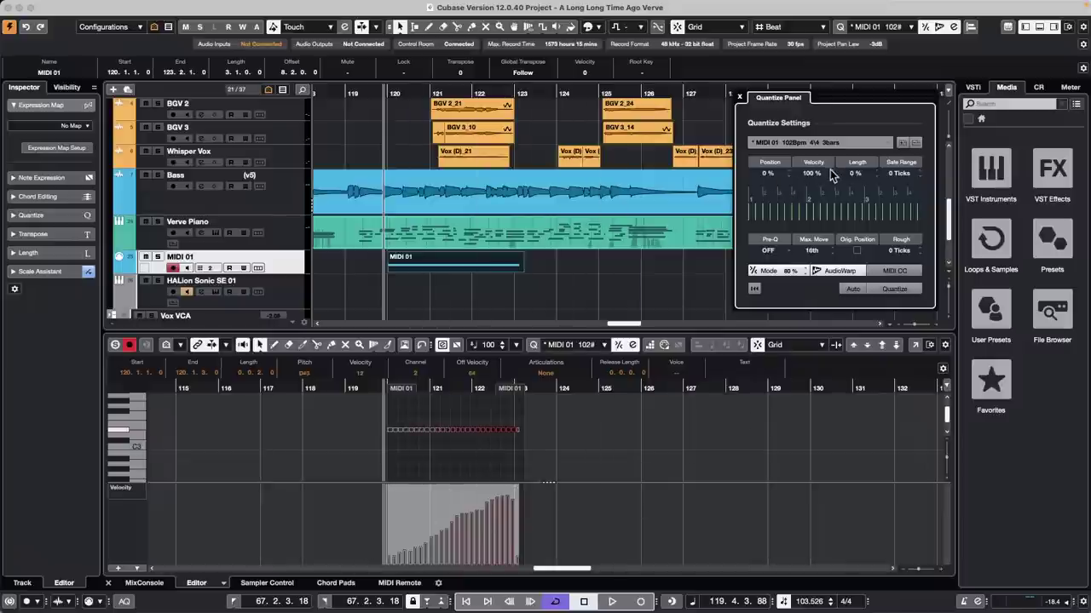
left_click(740, 99)
left_click(956, 28)
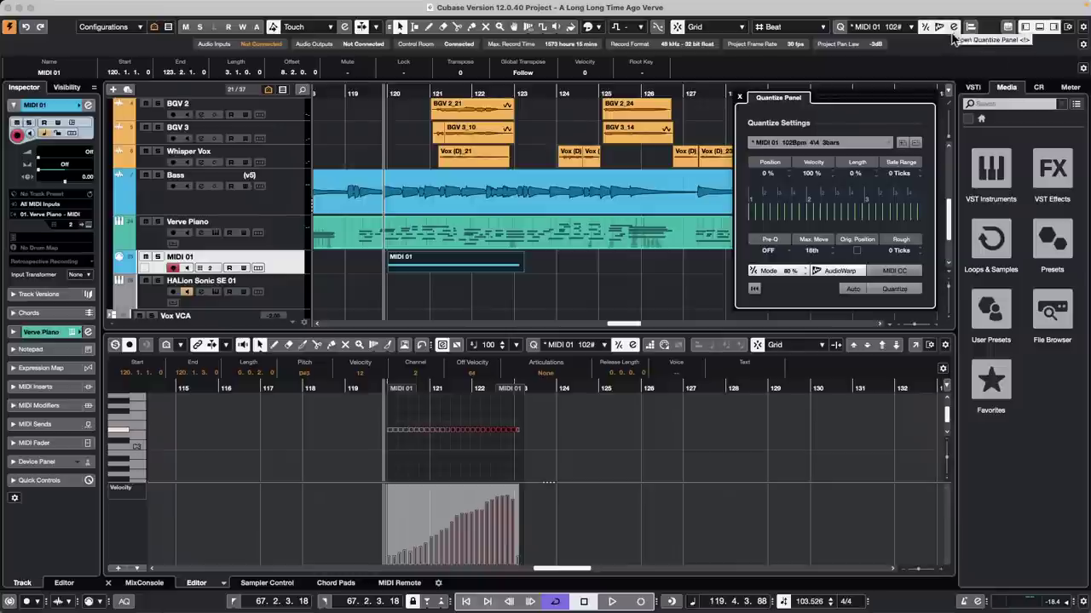
left_click(441, 272)
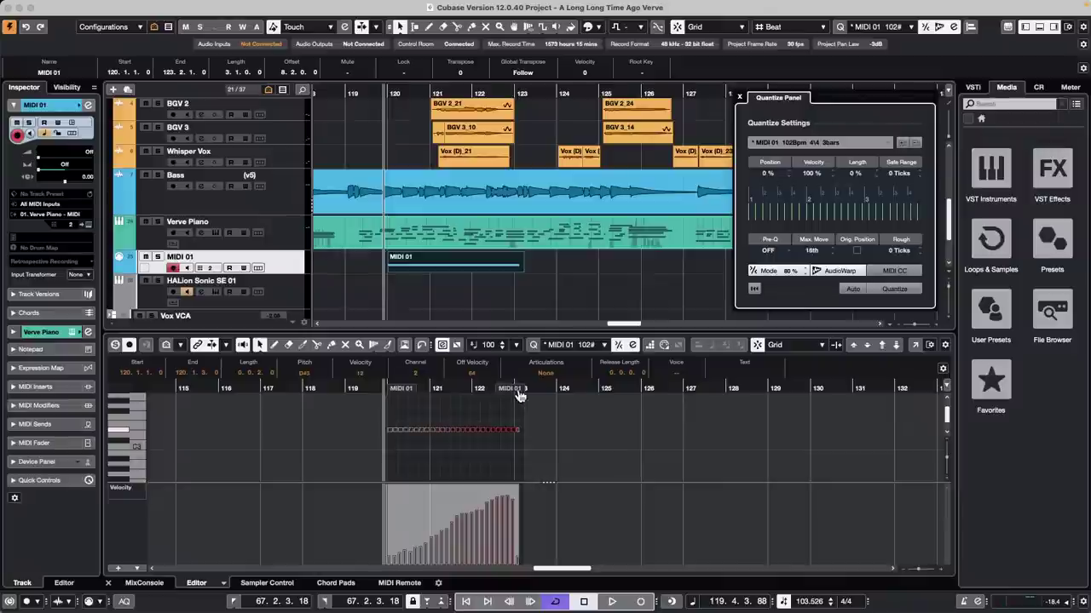
mouse_move(397, 498)
left_mouse_down()
mouse_move(426, 518)
mouse_move(621, 494)
left_mouse_up()
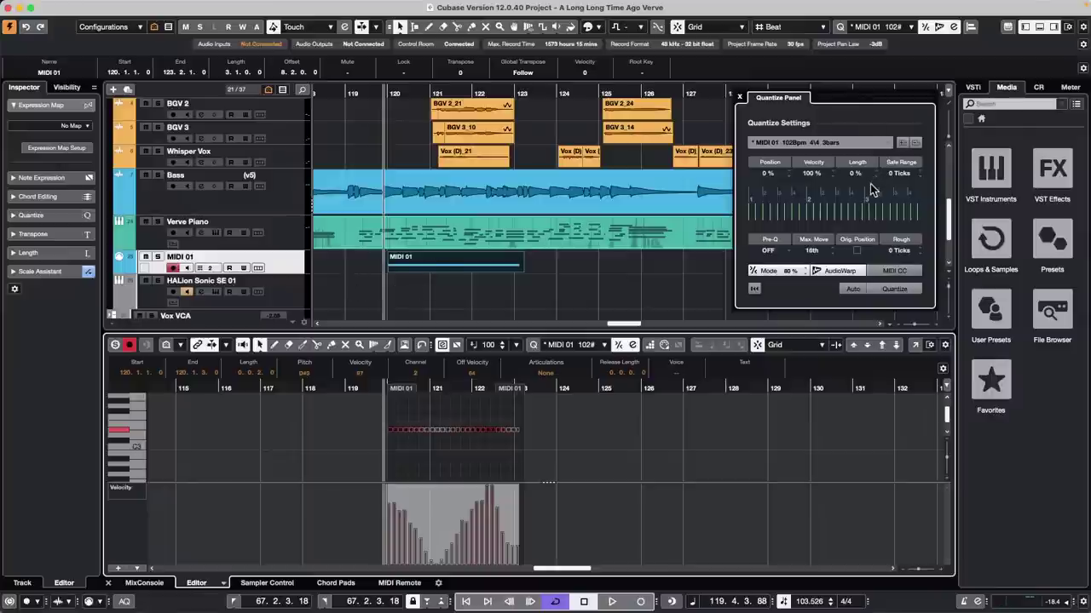
Step: Rebuild the groove from MIDI 01, lower the first notes' velocities, and quantize again
left_click(418, 269)
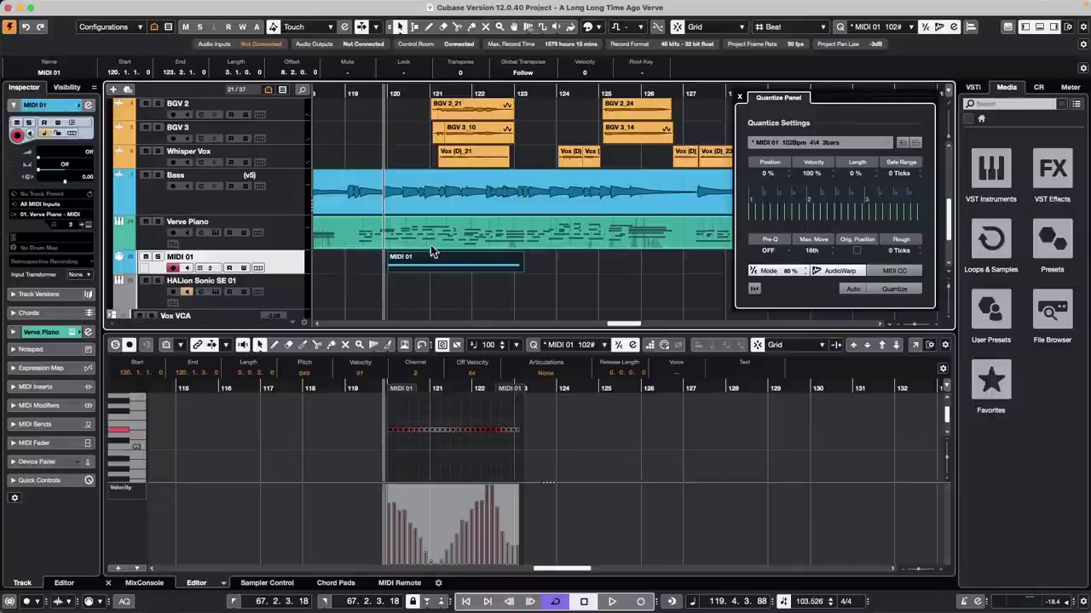
left_click_drag(438, 267, 827, 207)
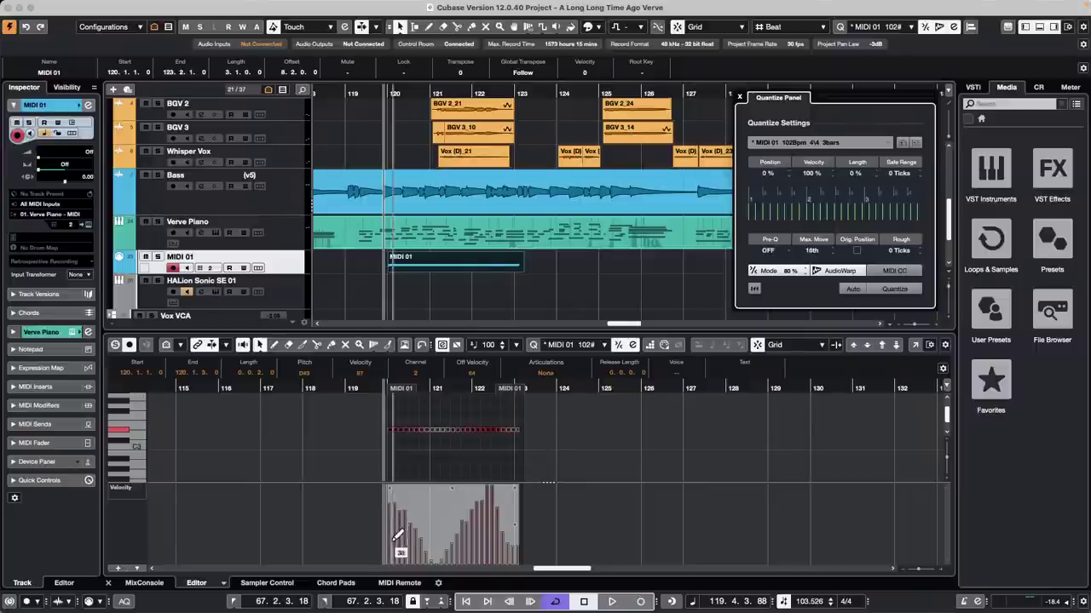
left_click_drag(392, 510, 518, 488)
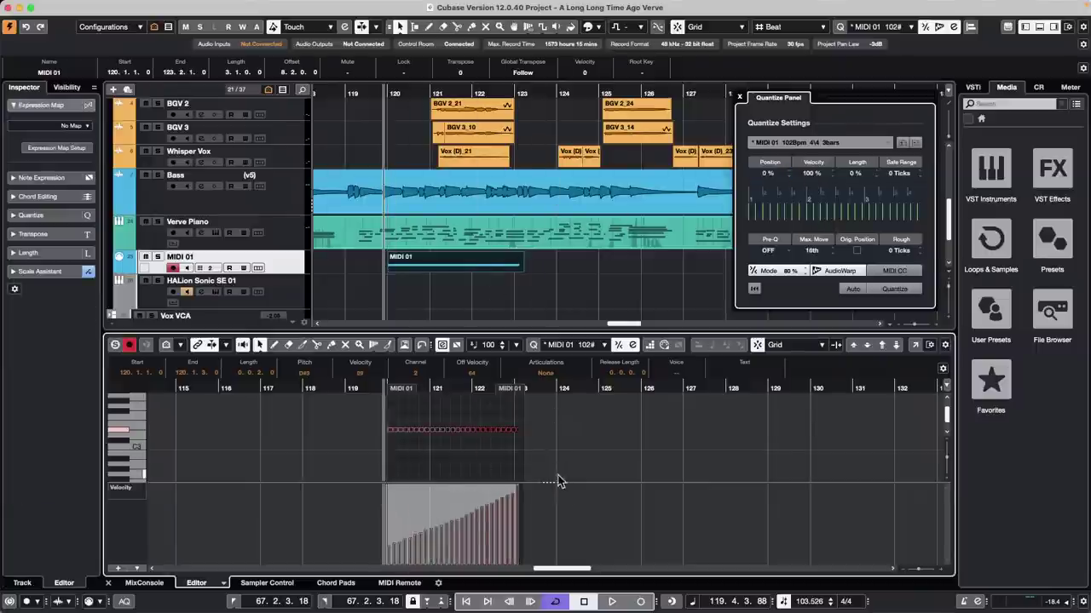
left_click(905, 288)
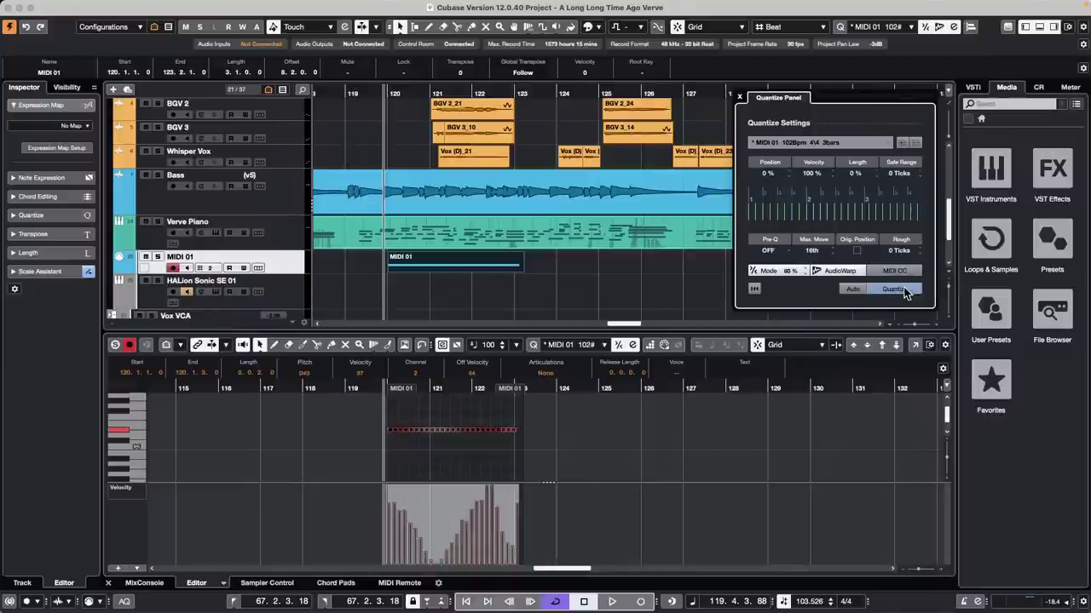
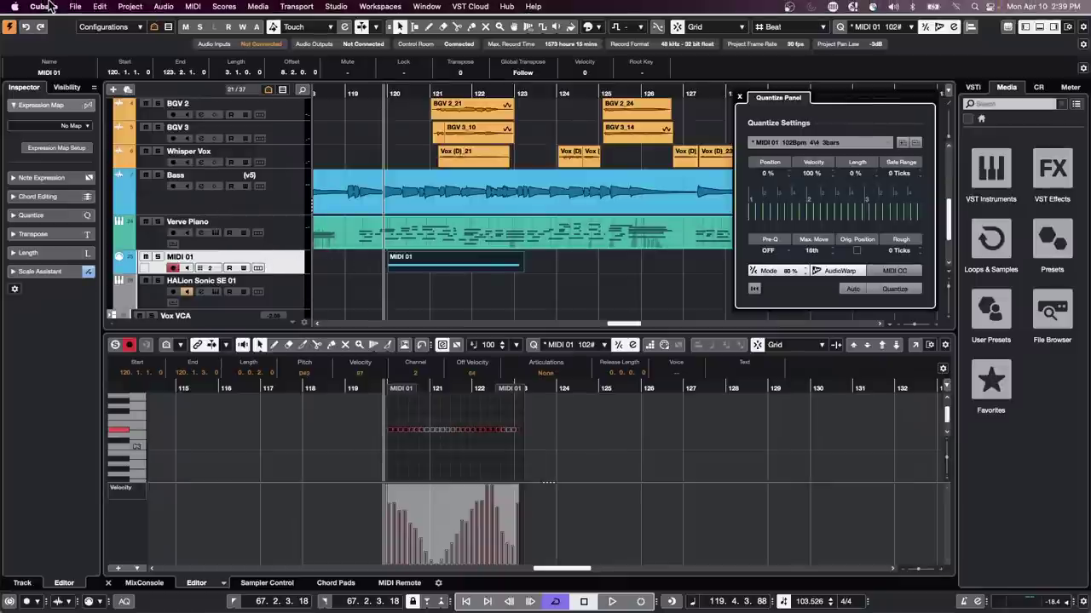
Step: Create a new empty project, Untitled1, confirming the suggested project folder
left_click(75, 6)
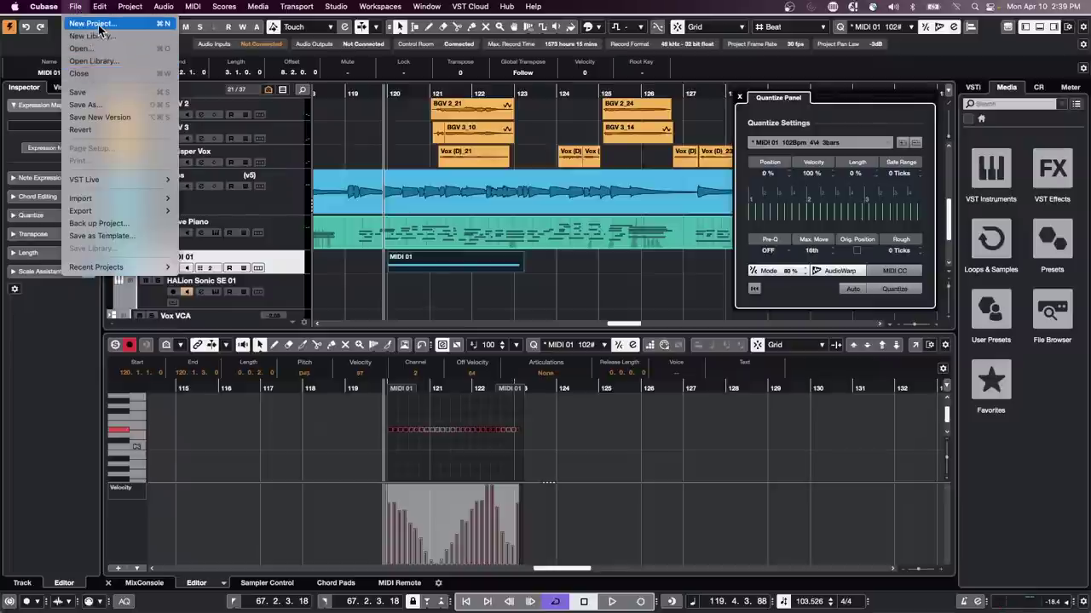
left_click(99, 25)
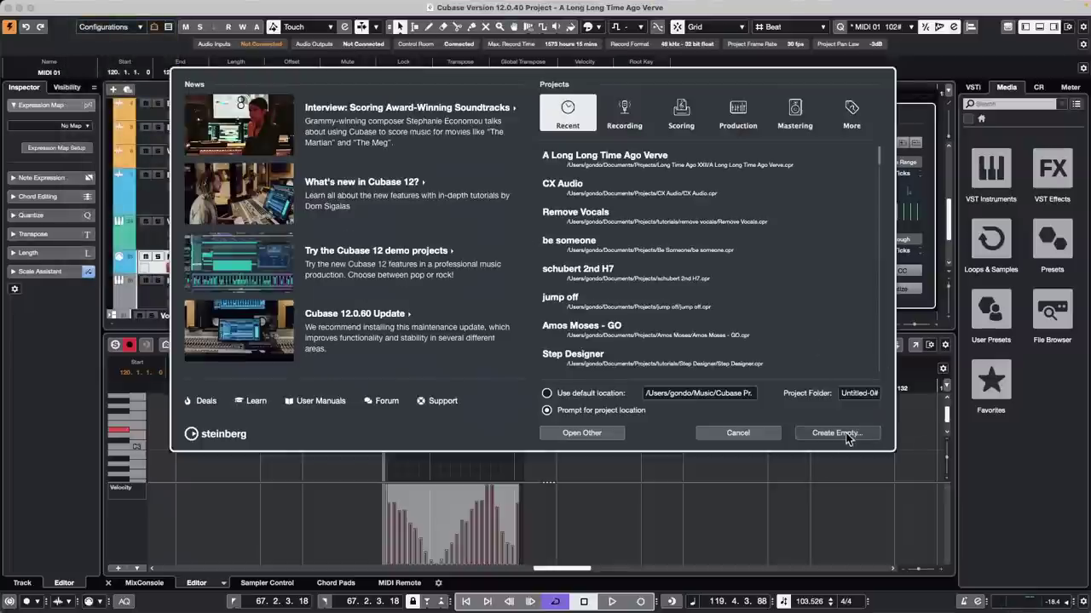
left_click(849, 432)
left_click(868, 395)
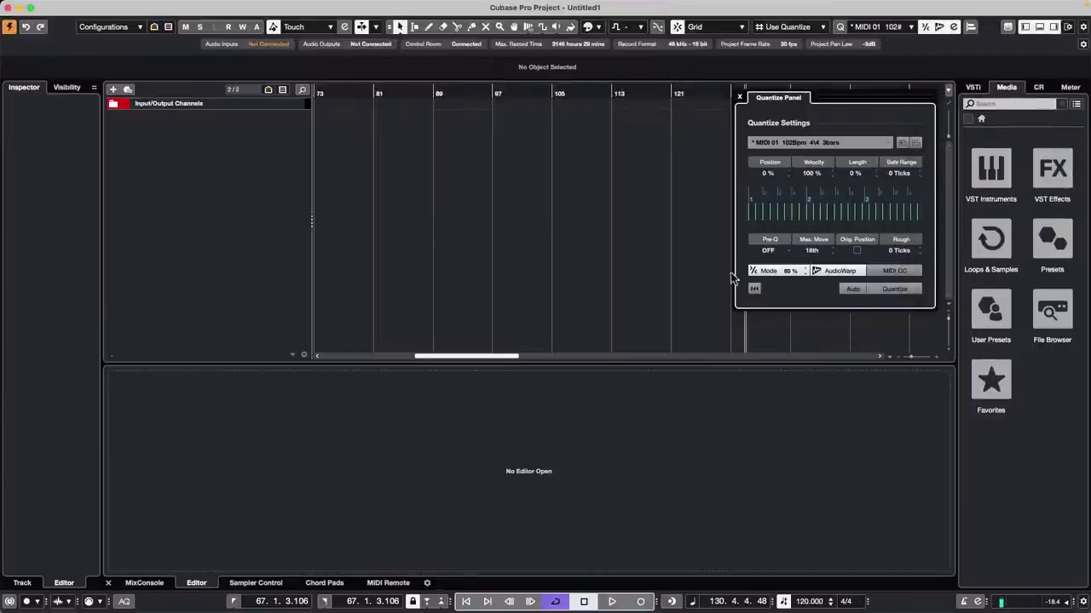
Step: Add an instrument track with Groove Agent SE as its instrument
right_click(215, 141)
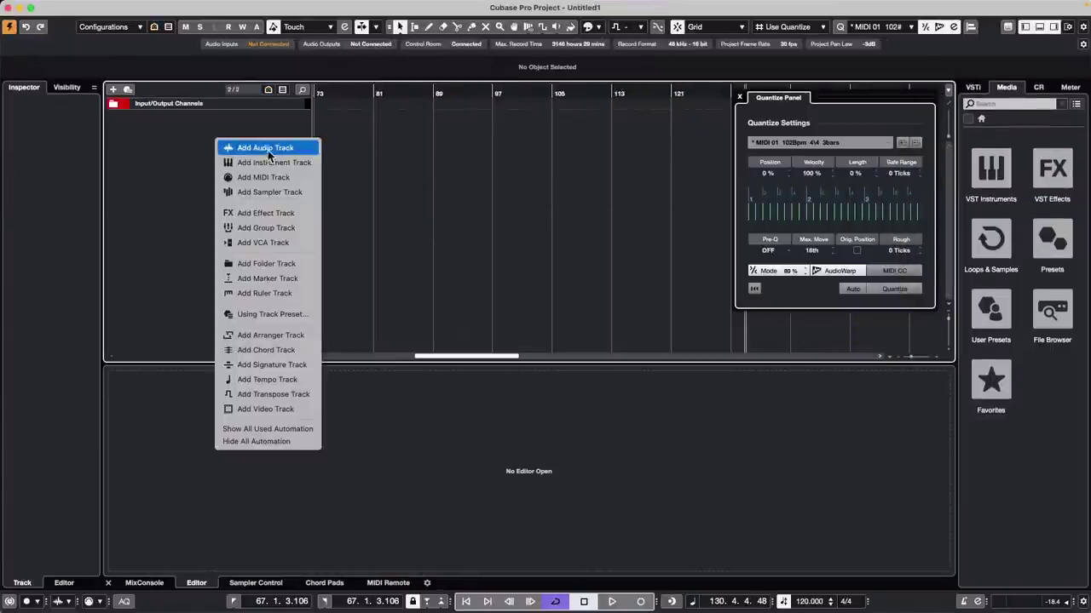
left_click(270, 145)
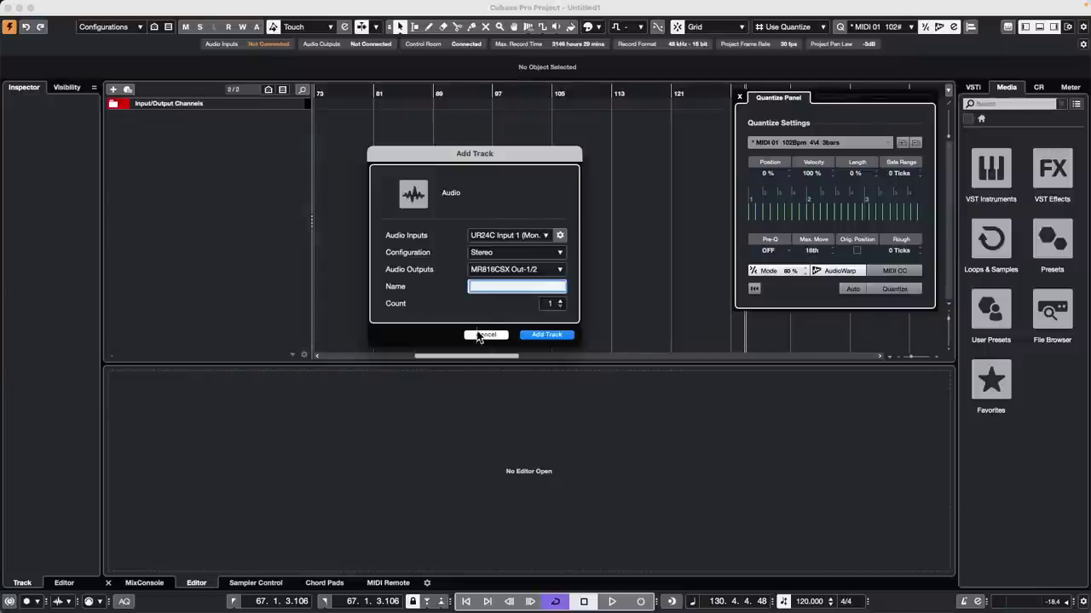
left_click(479, 336)
right_click(251, 143)
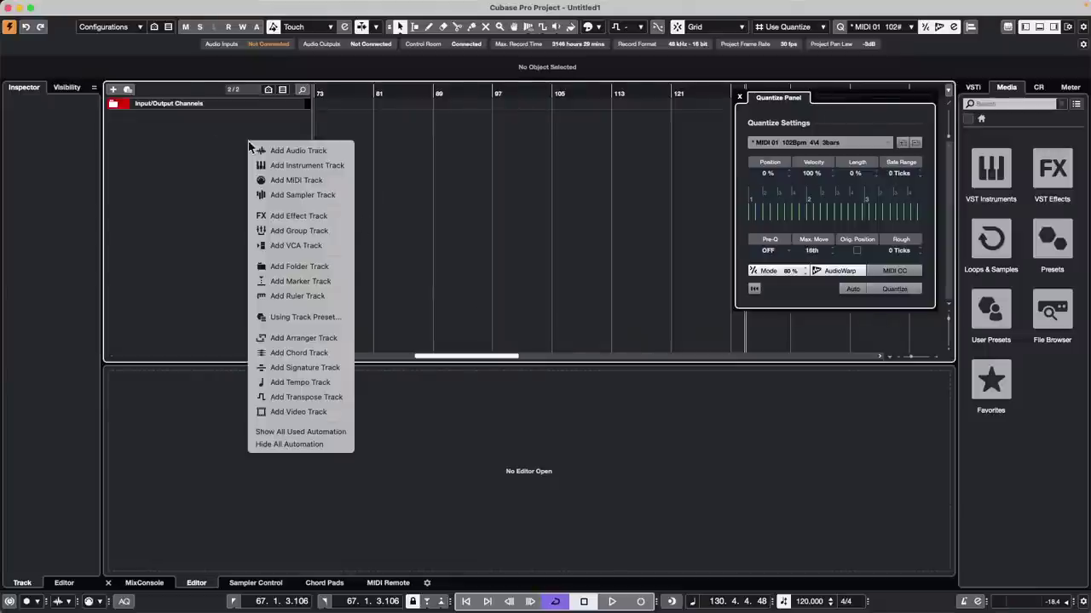
left_click(307, 165)
left_click(525, 235)
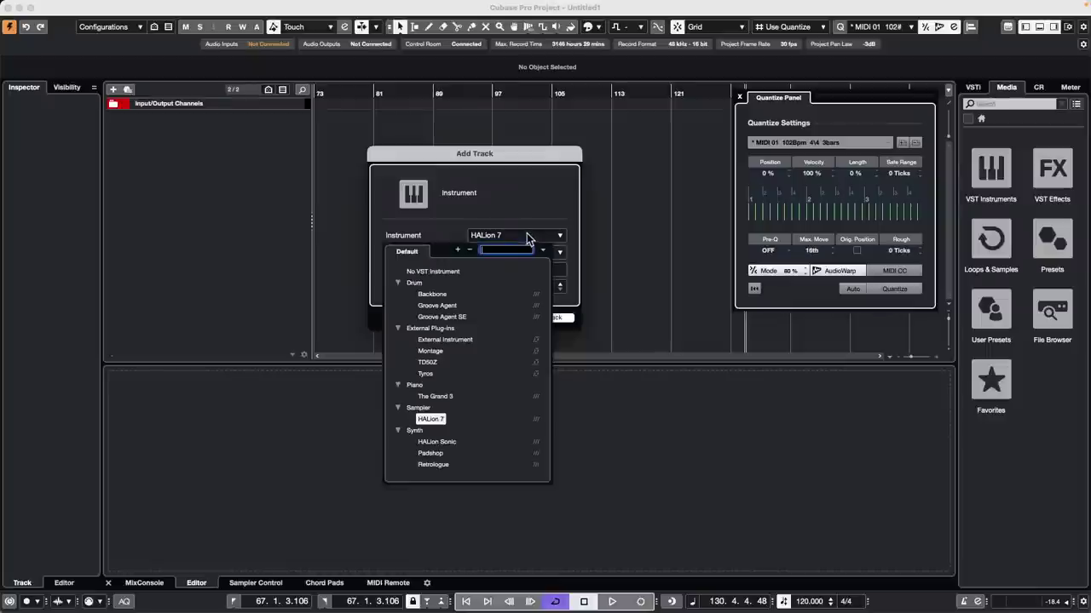
left_click(452, 317)
left_click(546, 317)
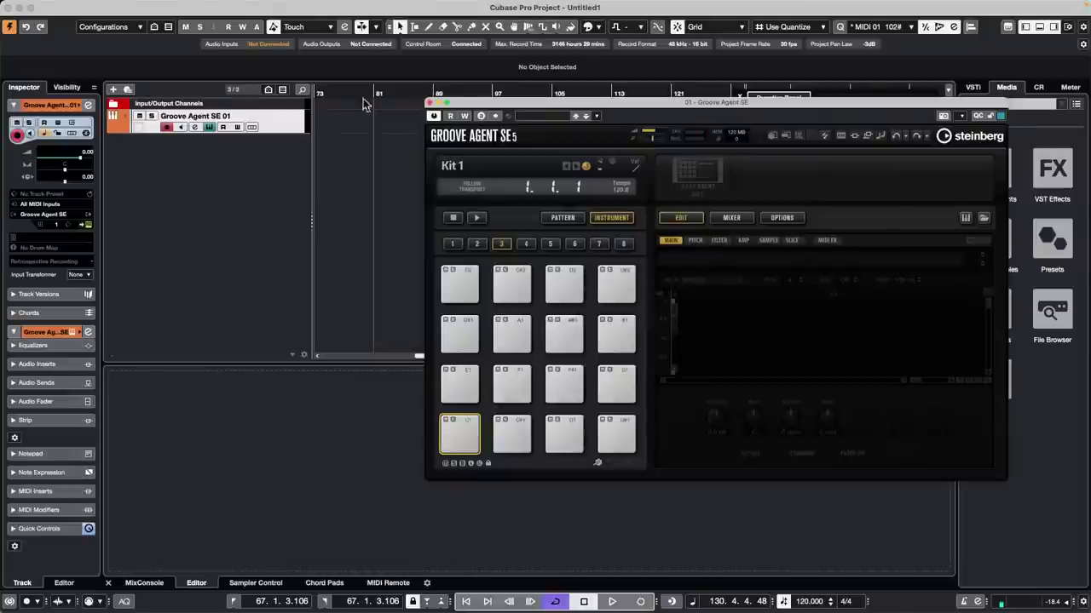
Step: Load Sloppy Kit 01 into Groove Agent SE in place of Kit 1
left_click(673, 164)
left_click(685, 173)
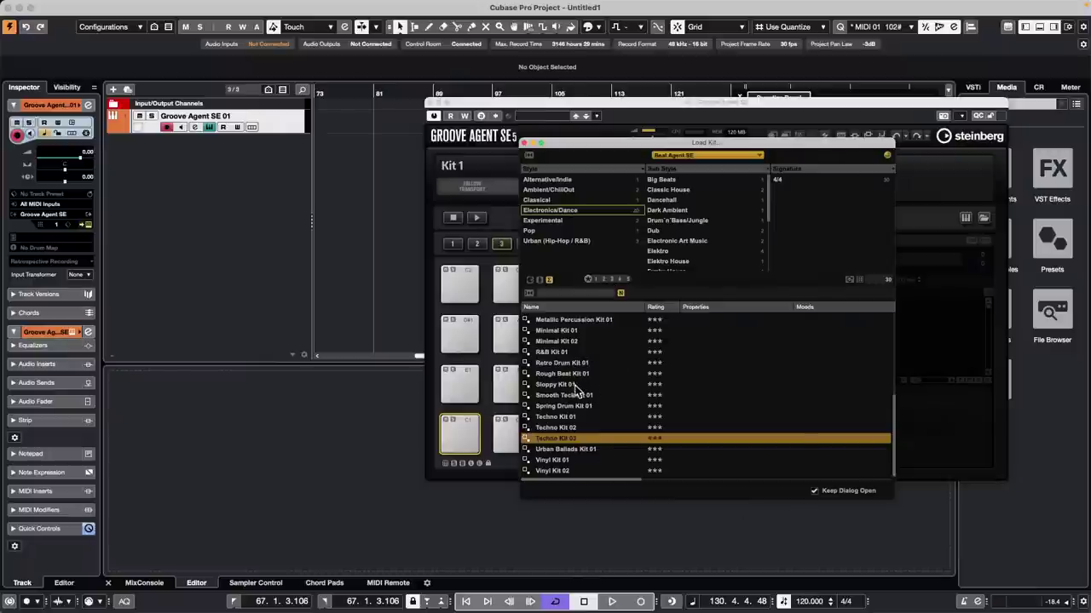
left_click(573, 384)
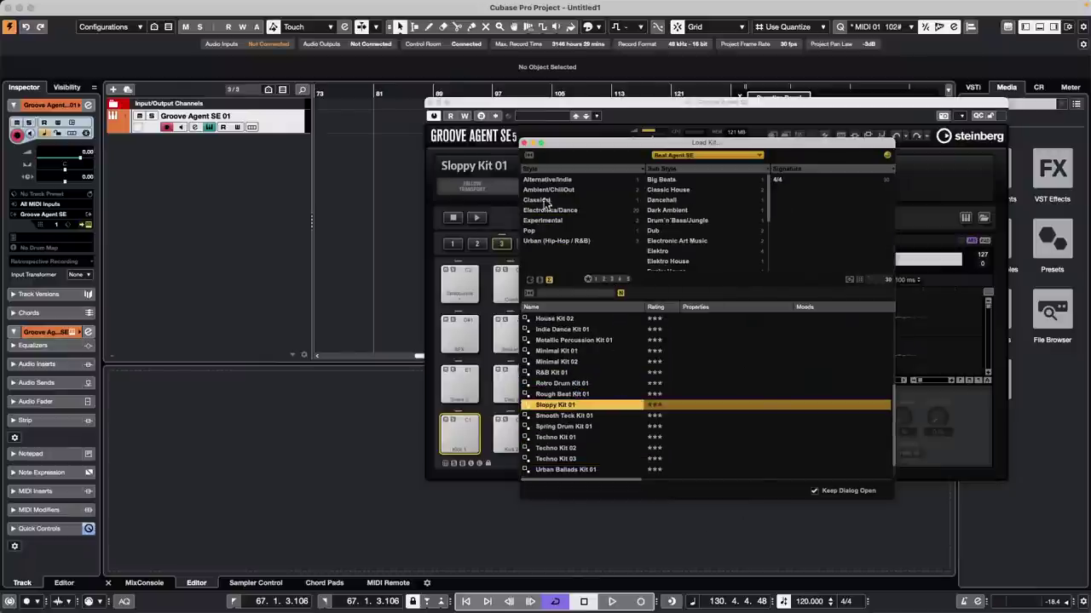
left_click(524, 142)
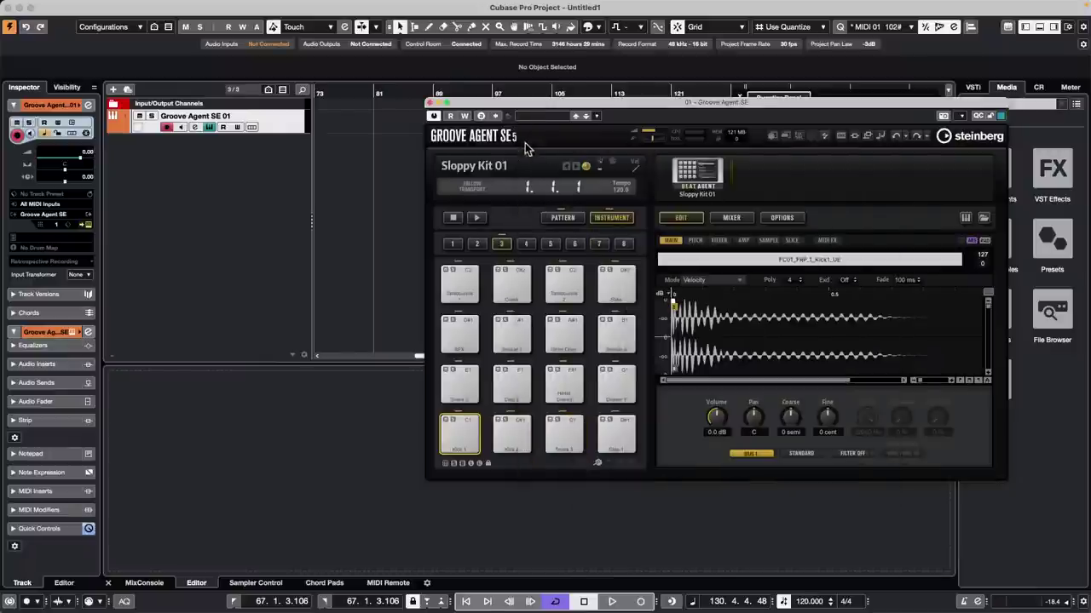
Step: Audition the Kick 1, Kick 2, Snare 1, Clap 1, Snare 2 and Clap 2 pads
left_click(456, 436)
left_click(508, 432)
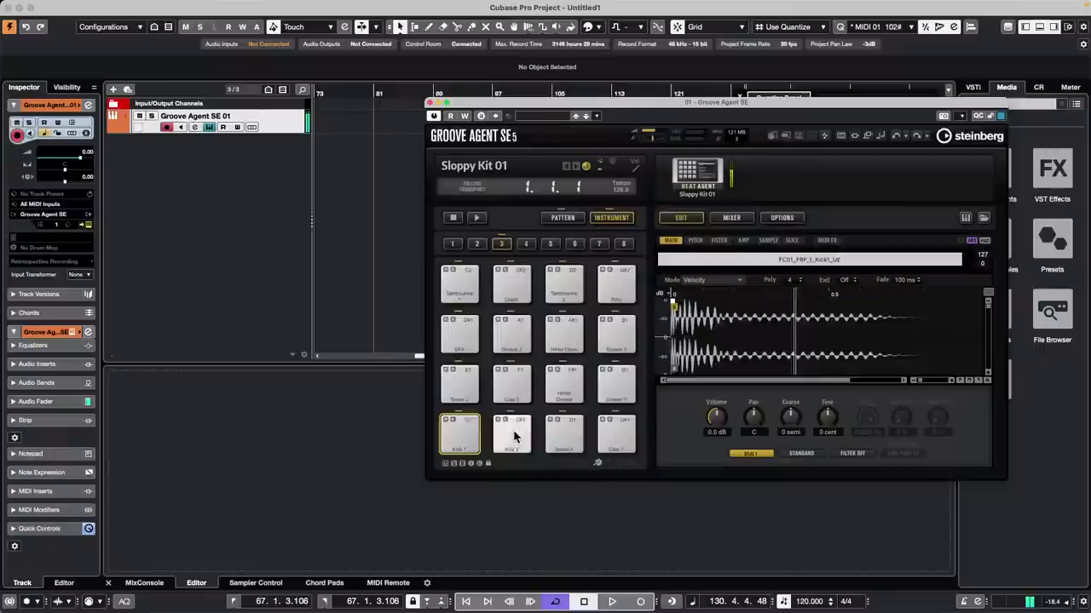
left_click(564, 439)
left_click(611, 434)
left_click(455, 383)
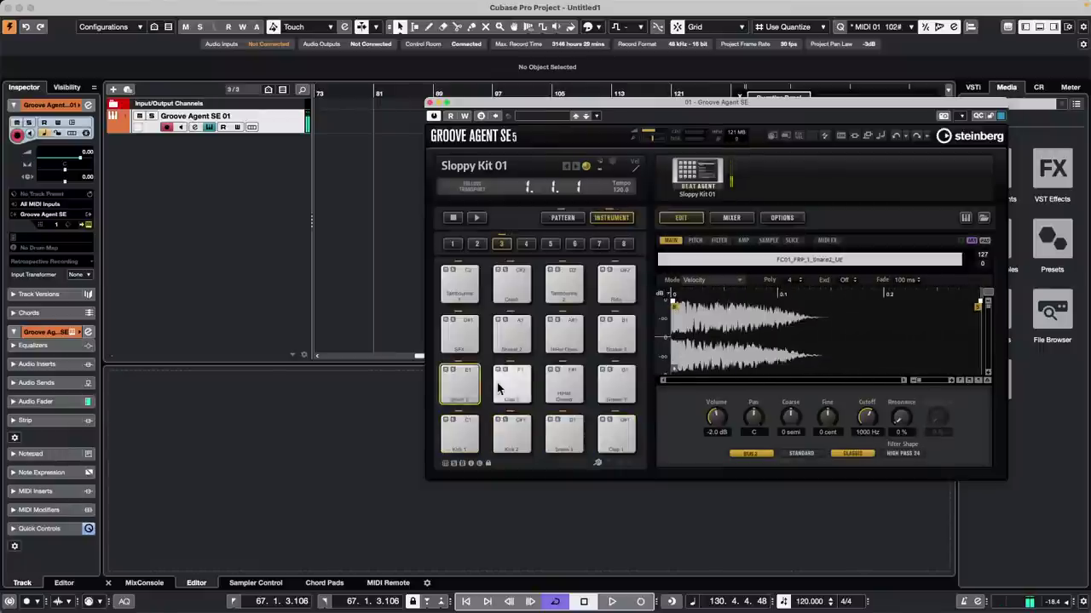
left_click(501, 383)
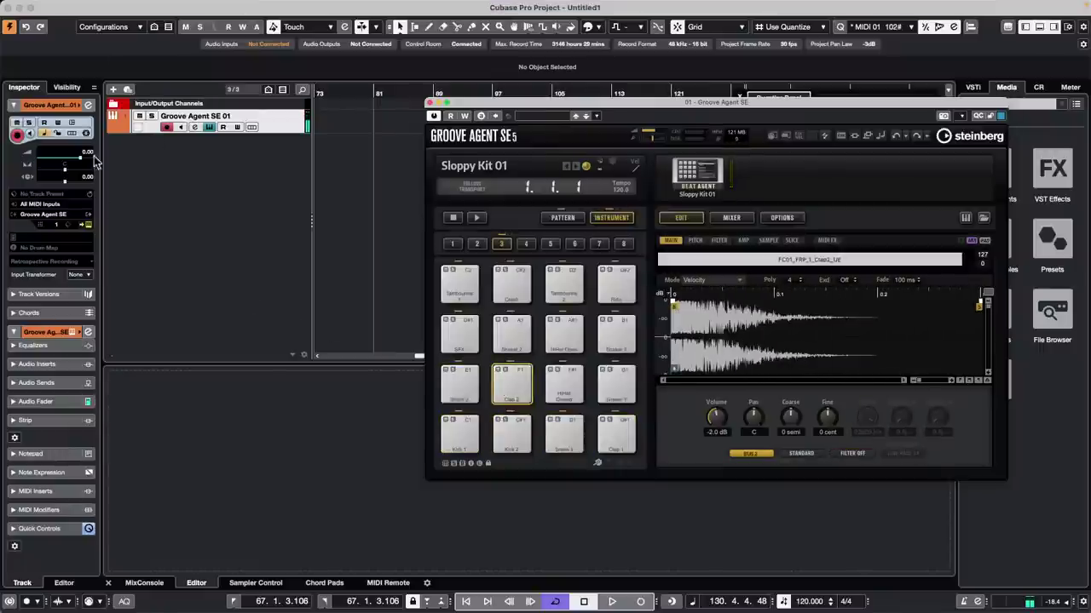
left_click(47, 249)
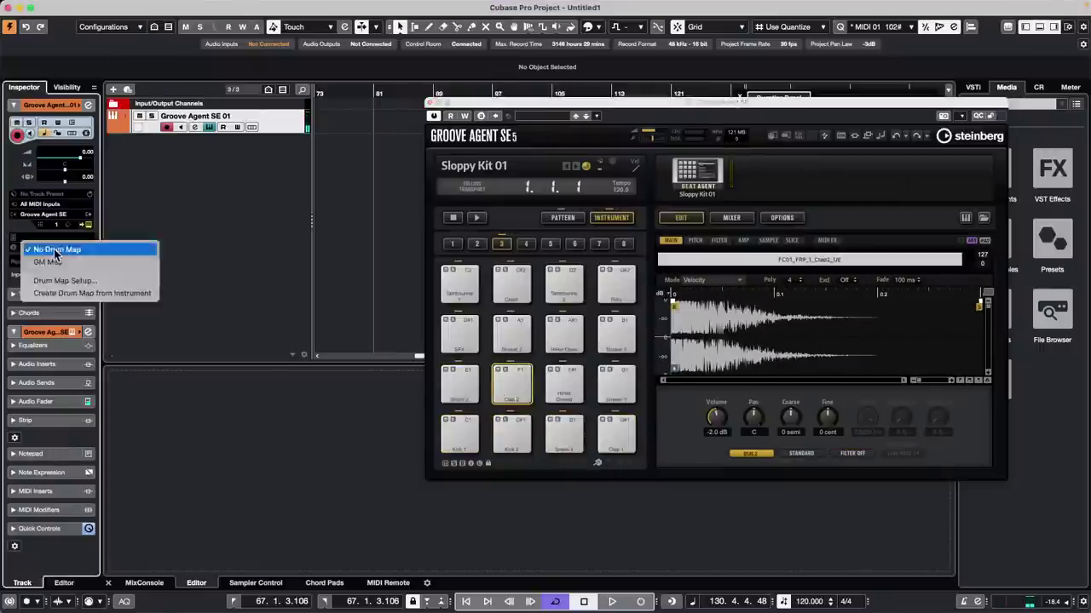
Step: Give the track a drum map created from Sloppy Kit 01 and insert Beat Designer as a MIDI effect
left_click(91, 293)
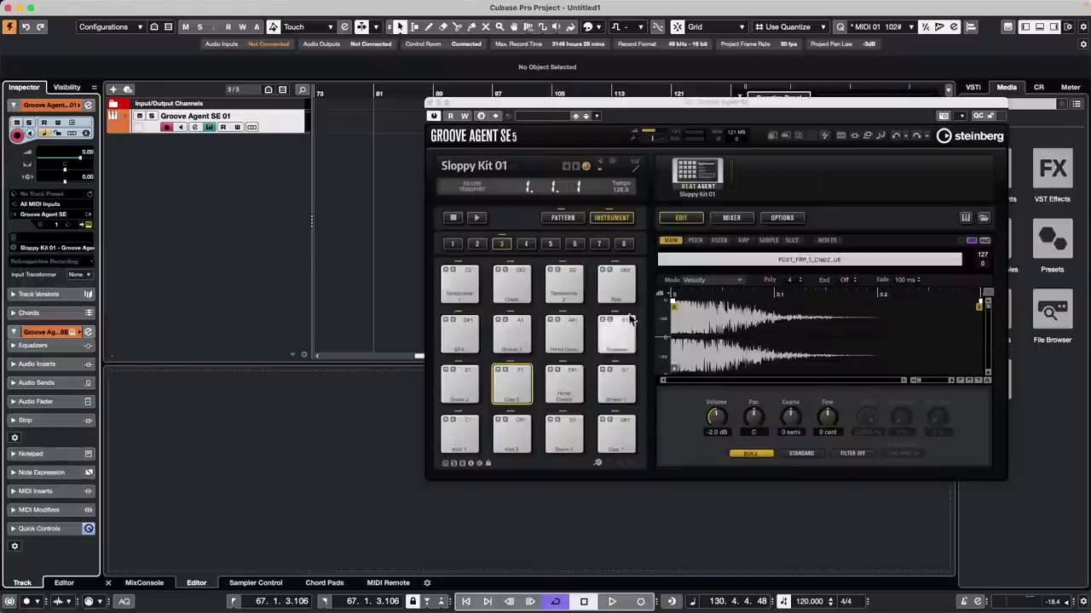
left_click(59, 491)
left_click(47, 413)
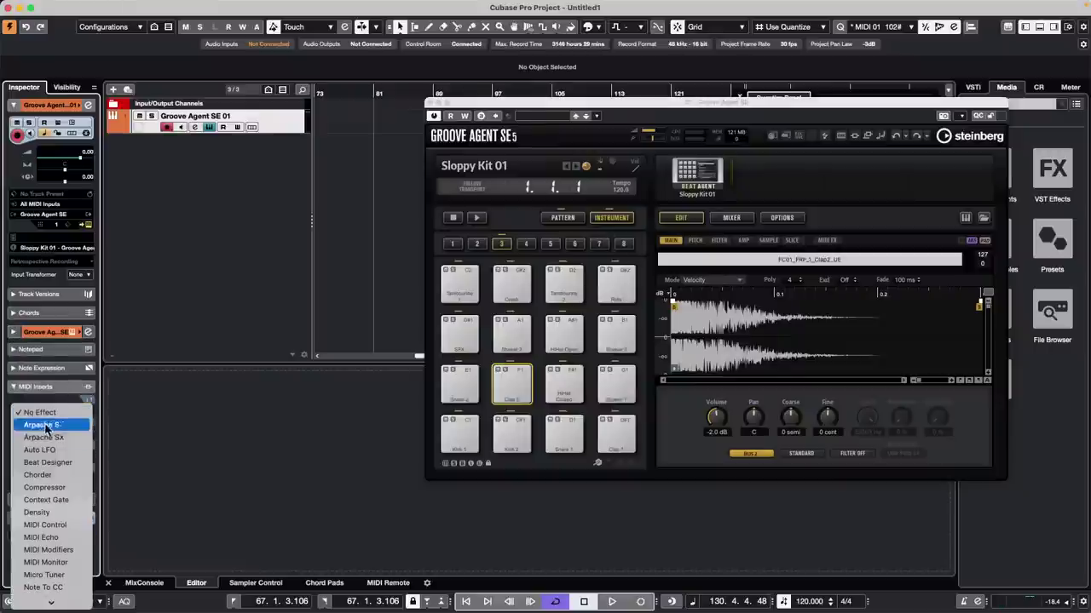
scroll(46, 443, "down", 2)
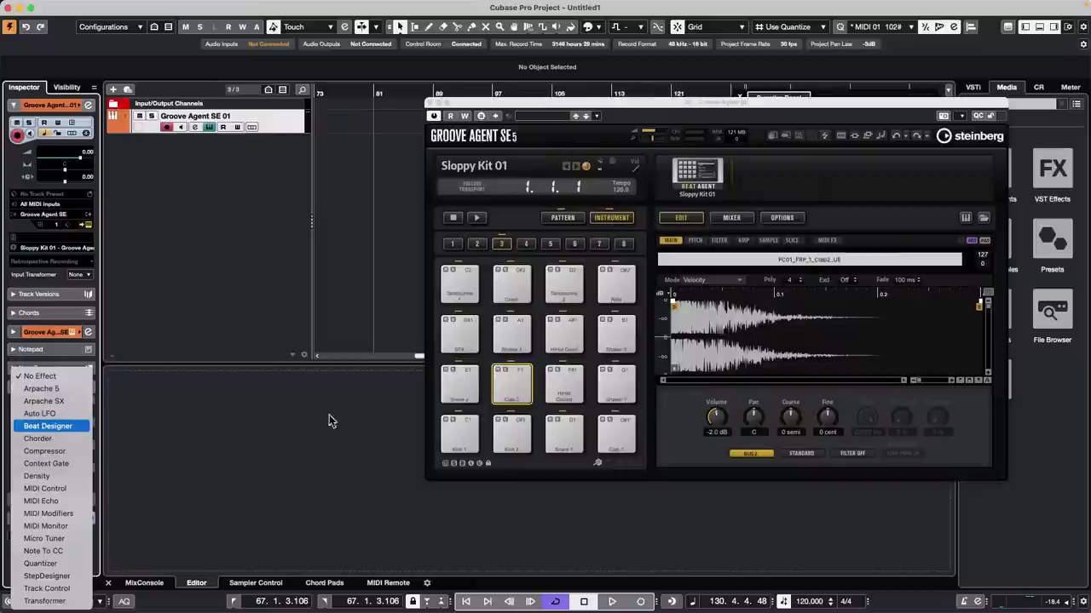
left_click(48, 426)
left_click_drag(417, 145, 169, 146)
left_click_drag(269, 149, 137, 95)
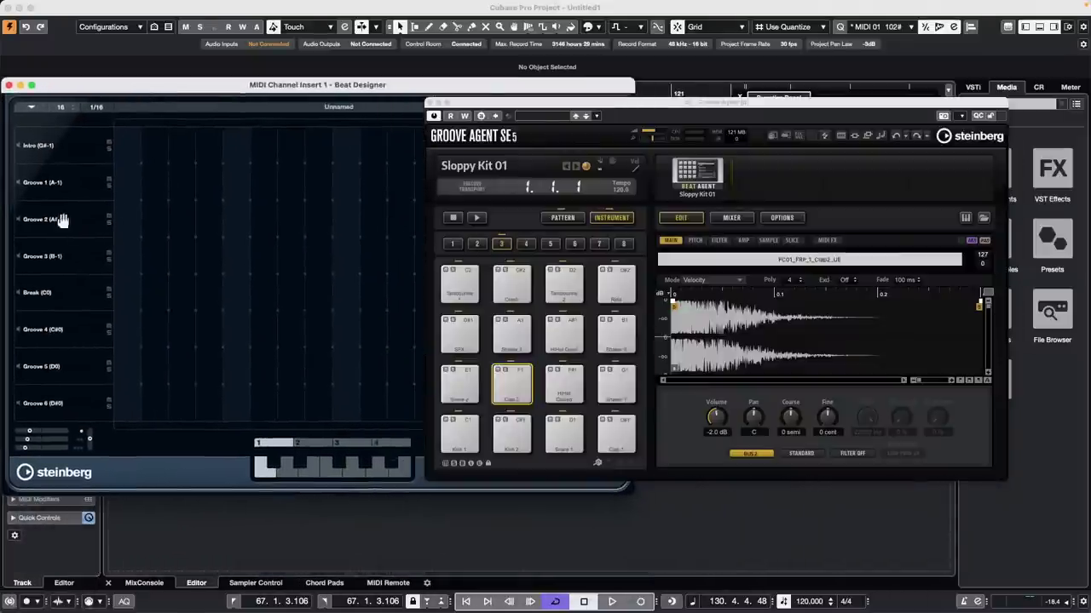
Step: Assign Kick 1, Snare 2 and Clap 1 to Beat Designer's first three rows
left_click(83, 147)
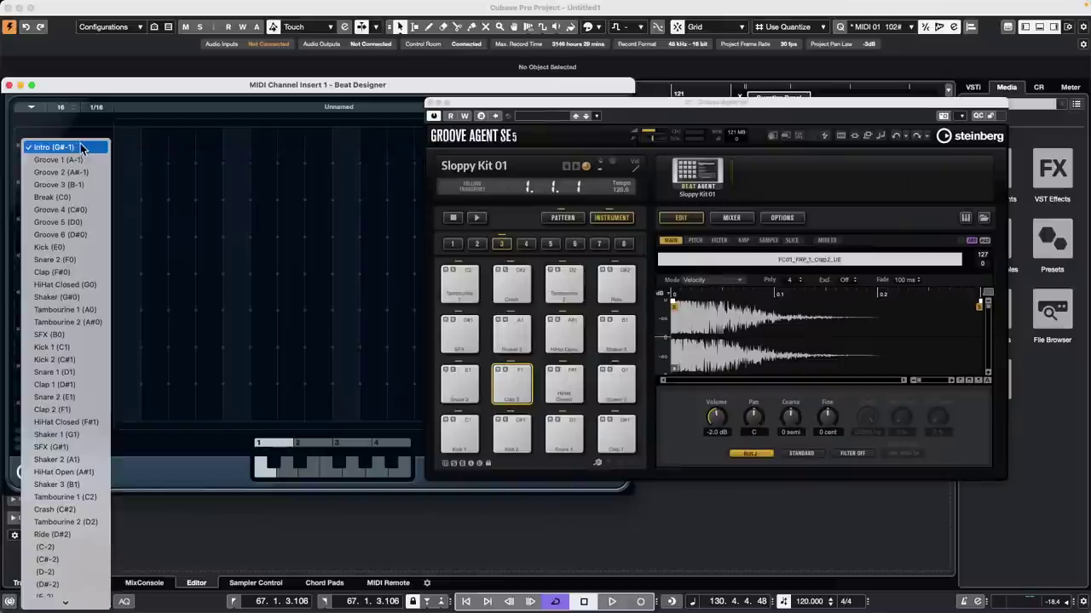
left_click(82, 347)
left_click(64, 184)
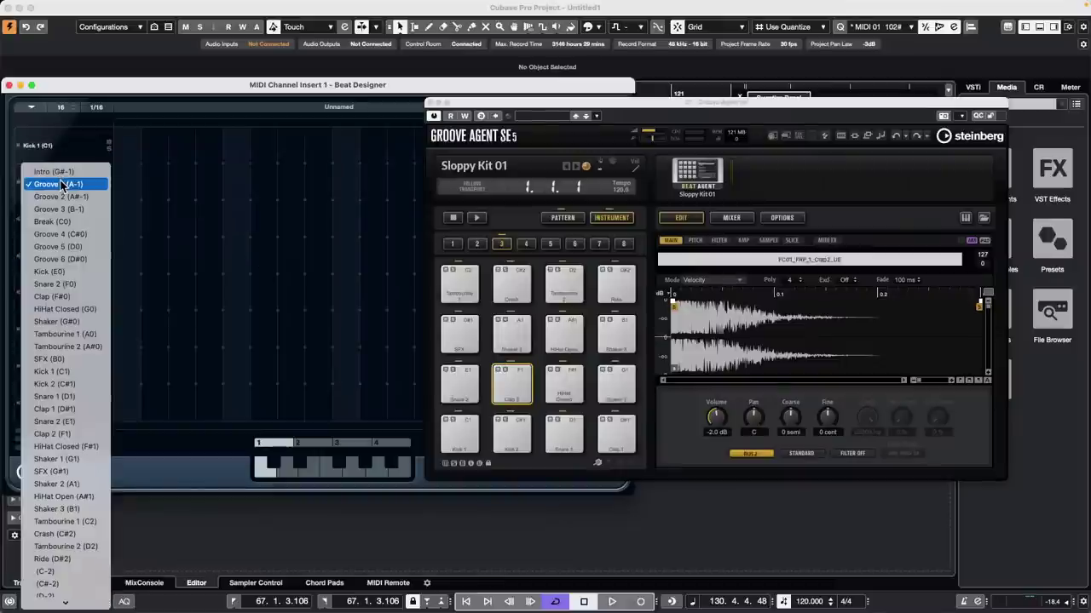
left_click(54, 421)
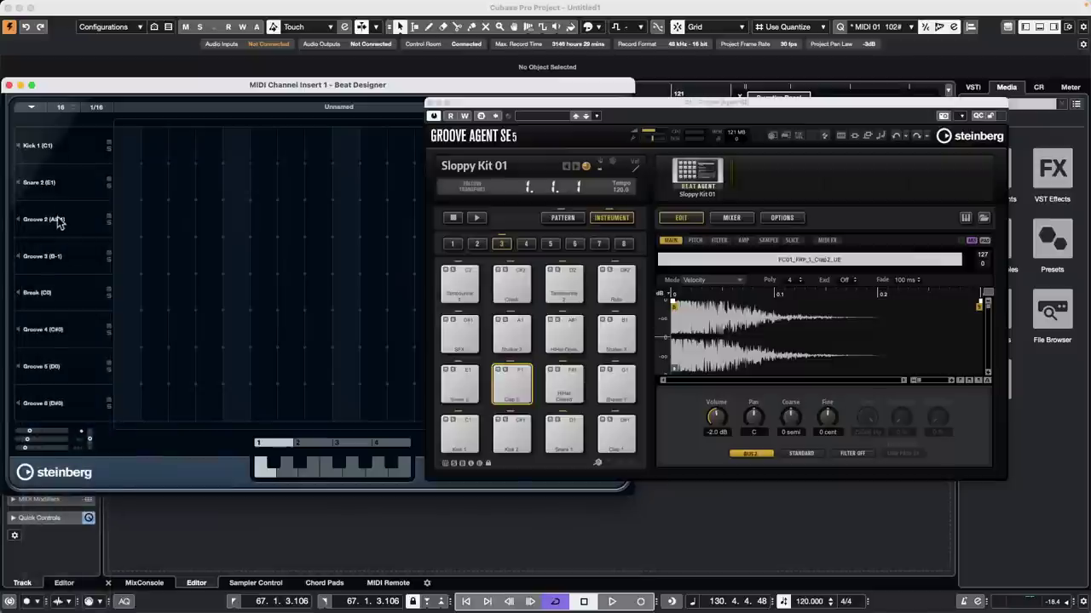
left_click(51, 220)
left_click(62, 446)
Step: Assign HiHat Closed, Shaker 1 and Tambourine 1 to rows four to six
left_click(42, 258)
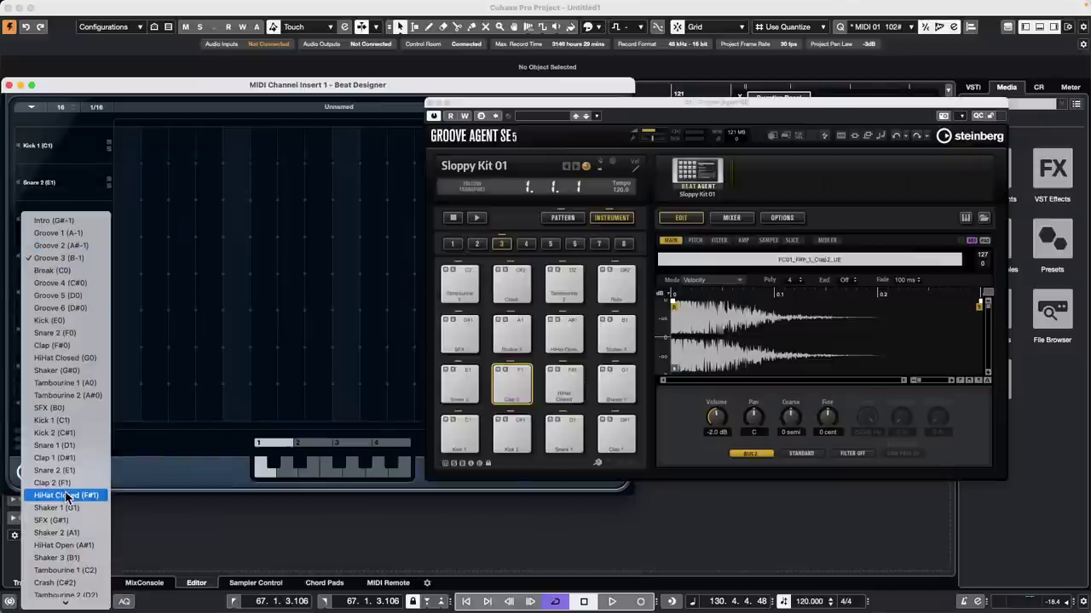
left_click(67, 497)
left_click(46, 292)
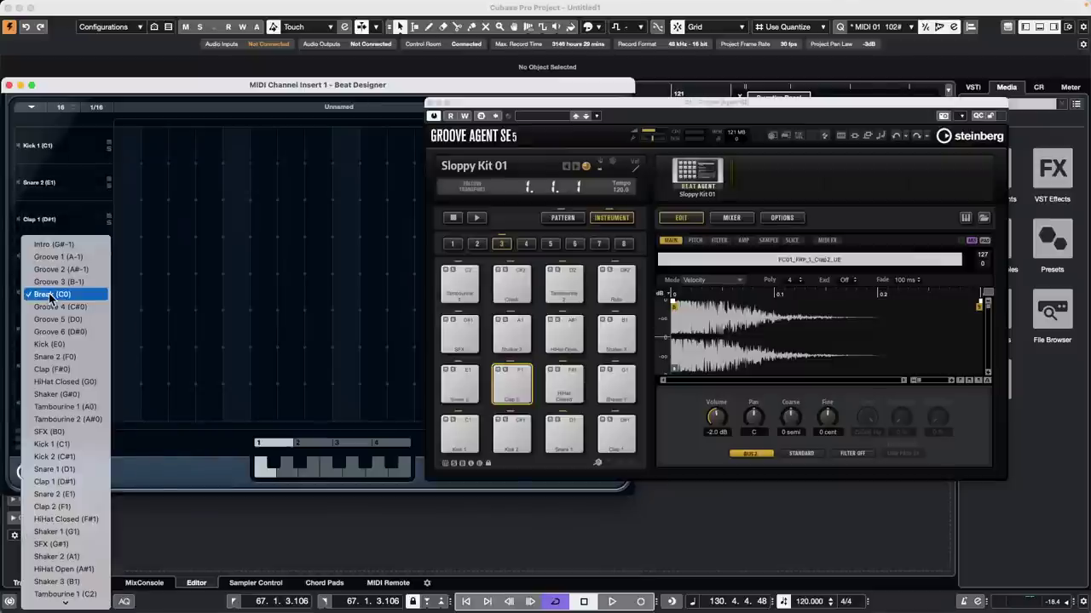
left_click(75, 532)
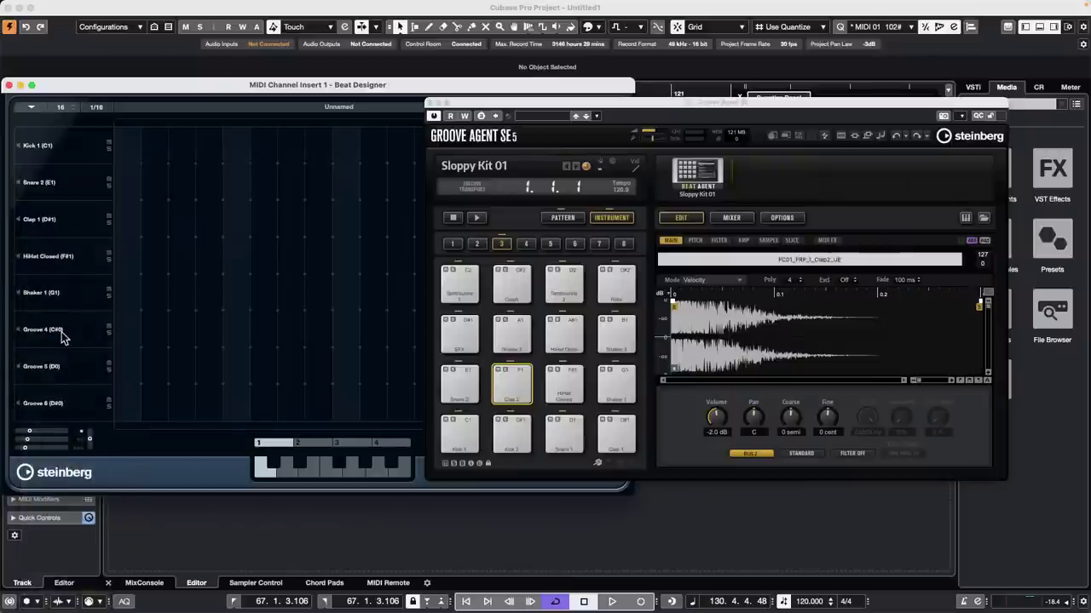
left_click(62, 336)
scroll(85, 528, "down", 3)
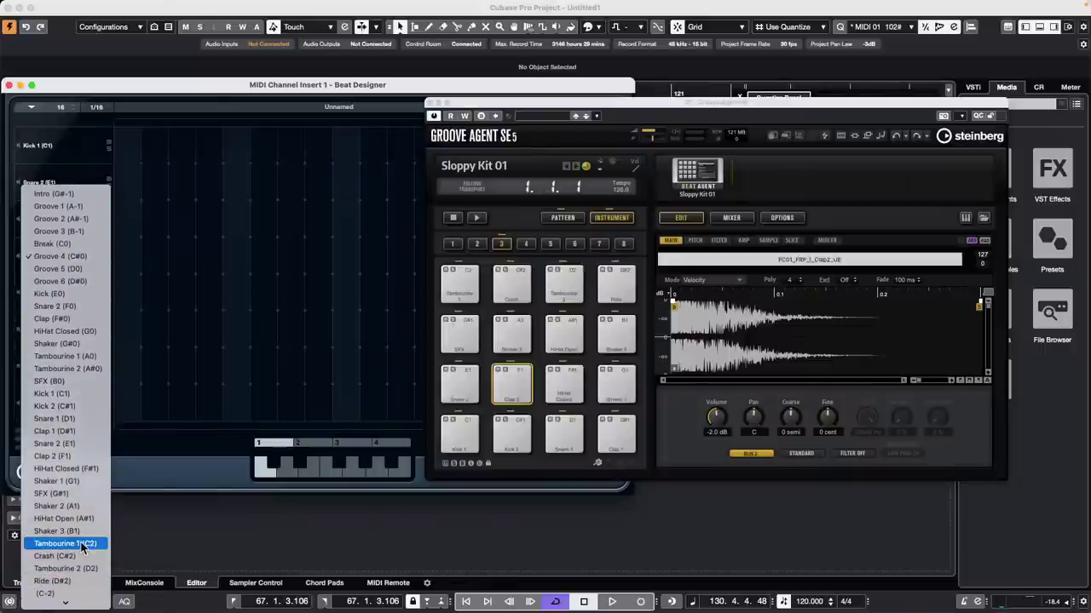
left_click(82, 545)
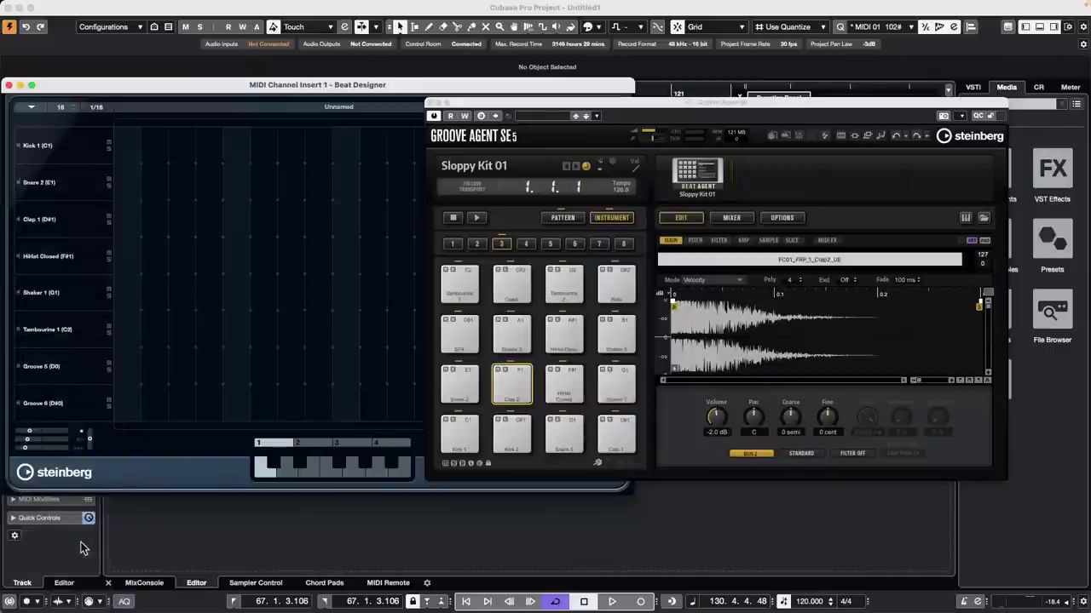
Step: Start playback and add kick hits on steps 1, 5, 9 and 13
key("space")
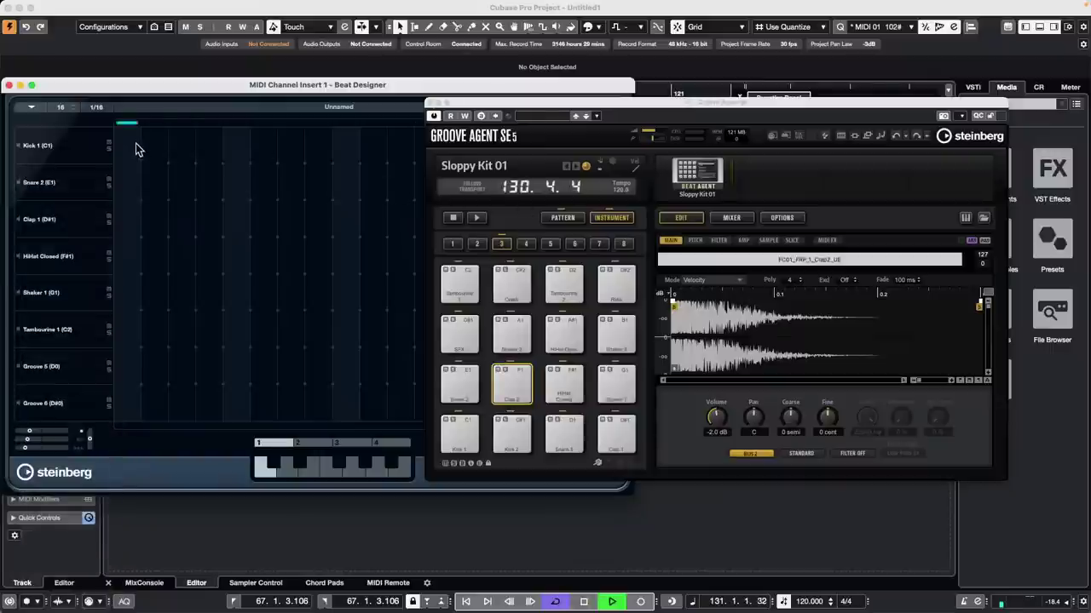
left_click(128, 145)
left_click(235, 146)
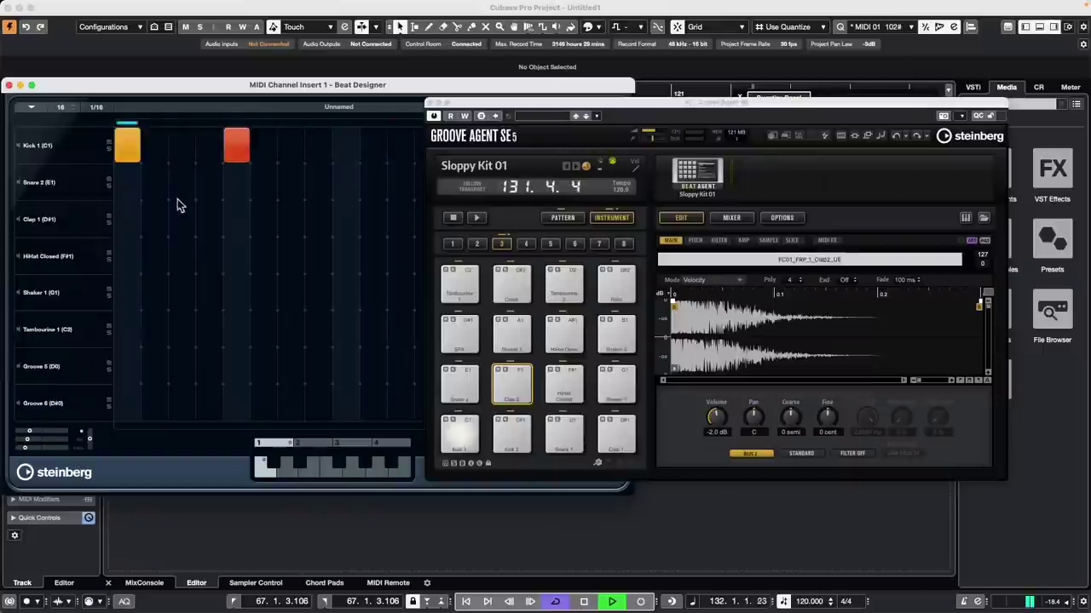
left_click(345, 146)
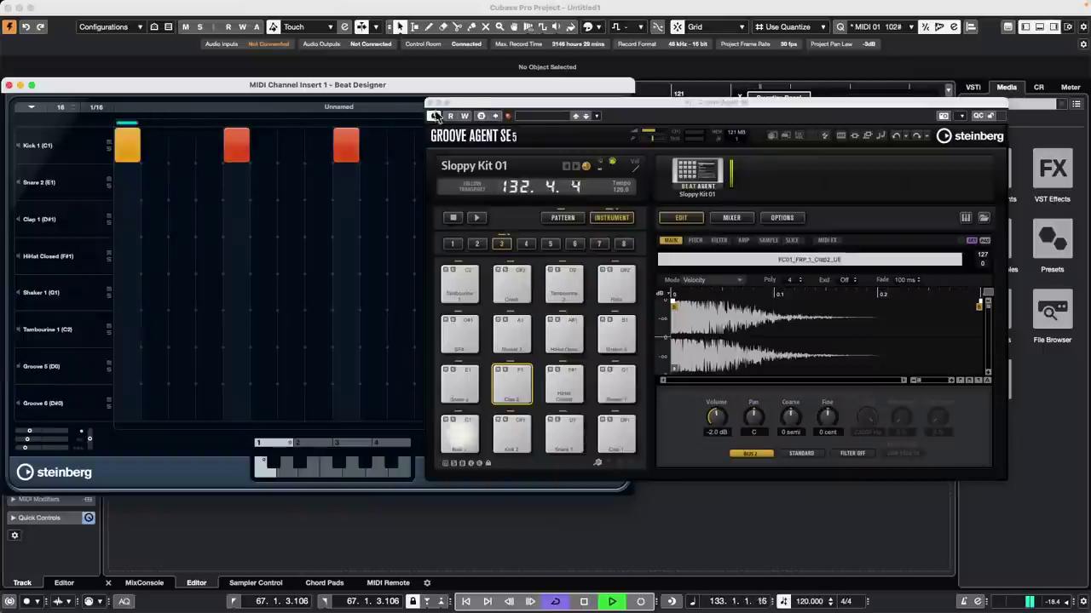
left_click_drag(476, 104, 716, 149)
left_click(455, 145)
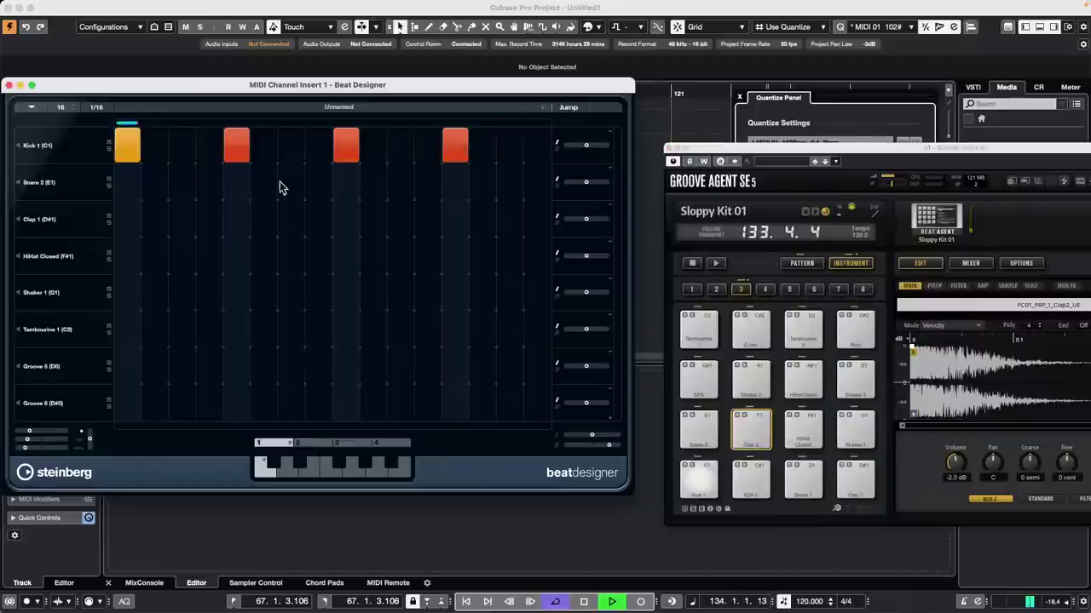
Step: Add two Clap 1 hits and four Snare 2 hits across the bar
left_click(290, 219)
left_click(426, 218)
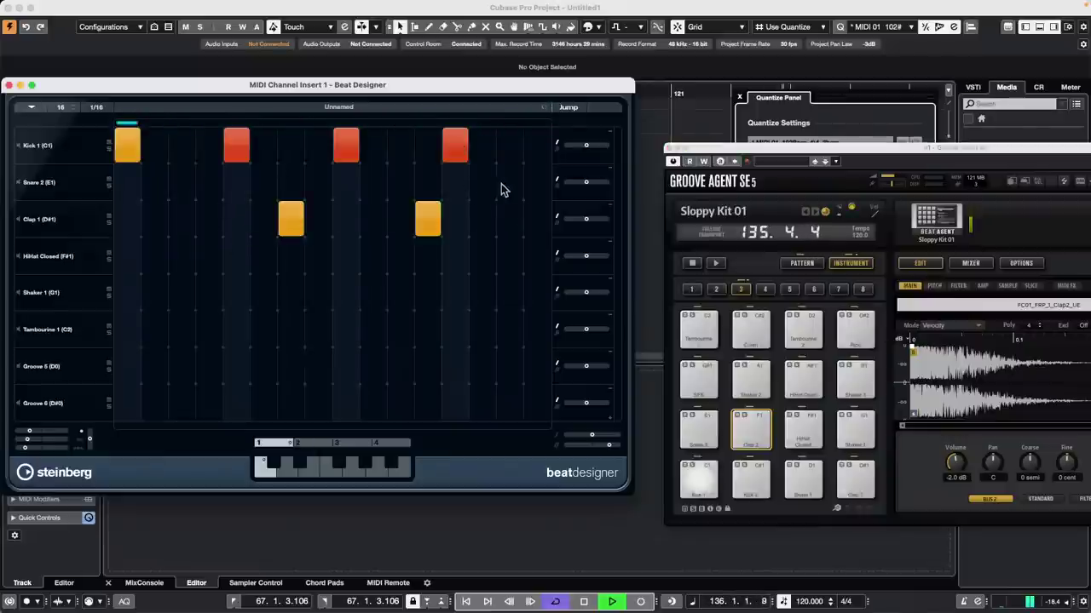
left_click(509, 182)
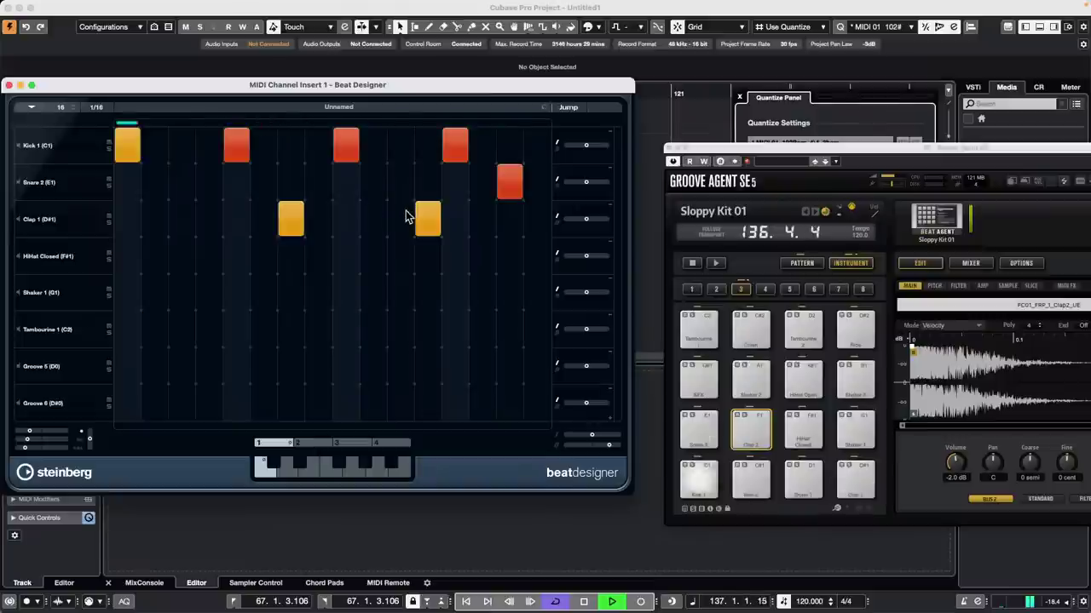
left_click(401, 182)
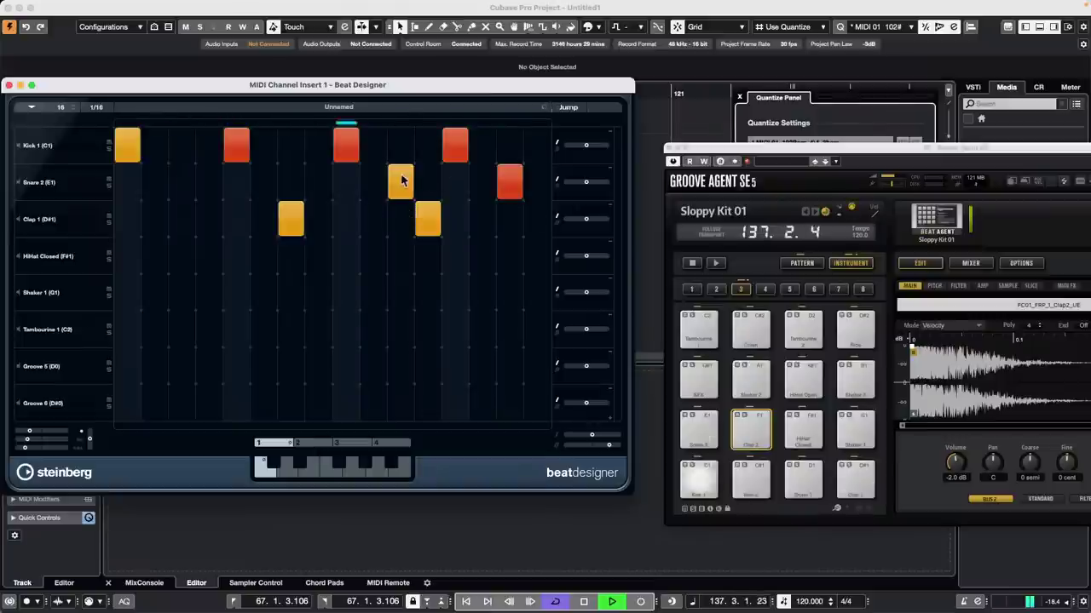
left_click(181, 182)
left_click(209, 182)
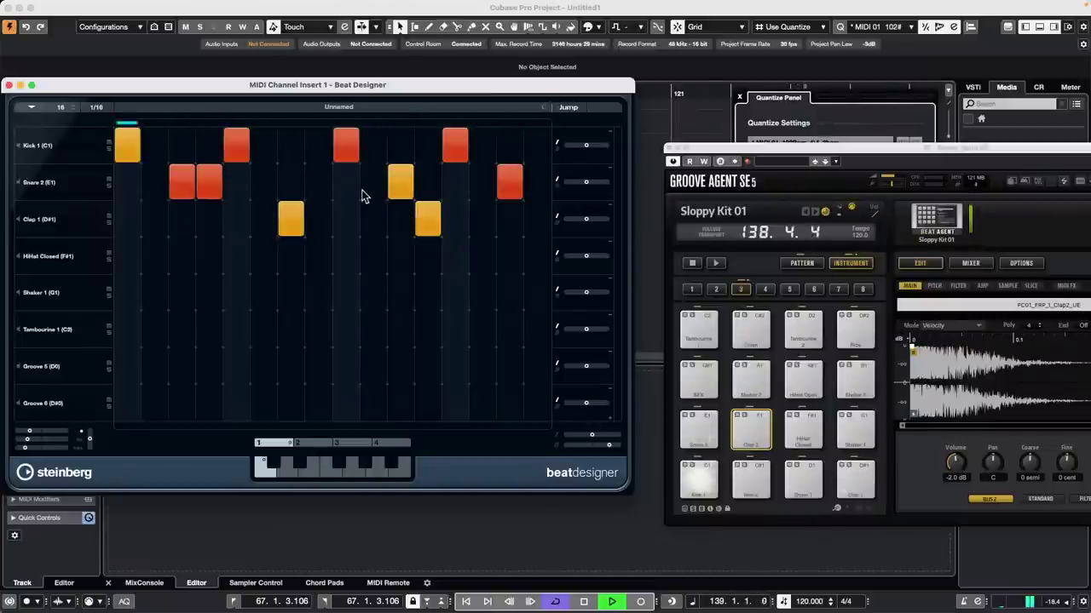
Step: Paint runs of Shaker 1 and HiHat Closed steps across the bar
left_click_drag(189, 290, 294, 290)
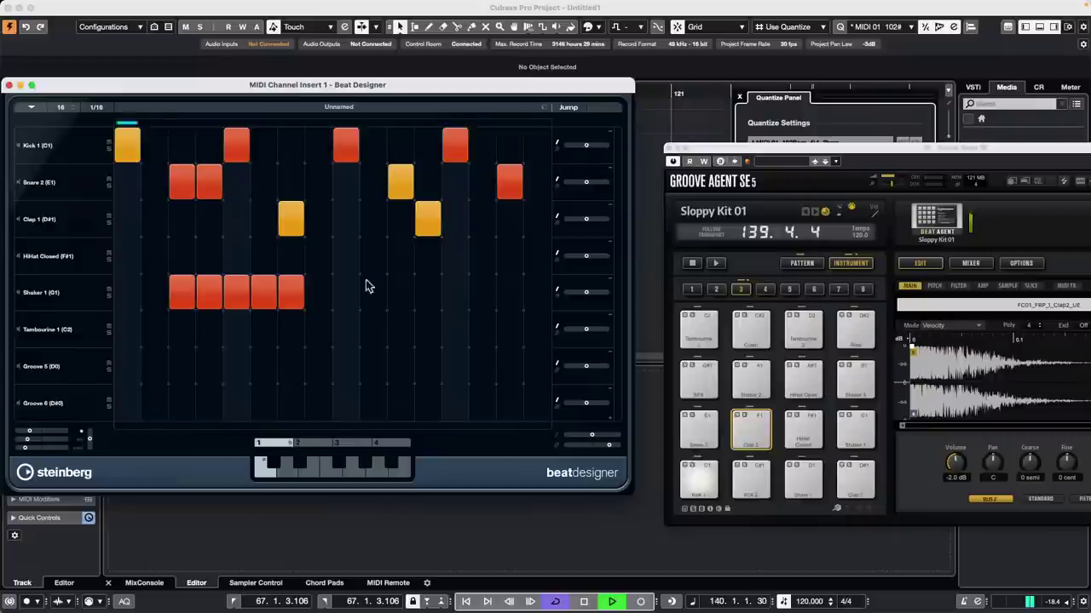
left_click_drag(397, 295, 489, 297)
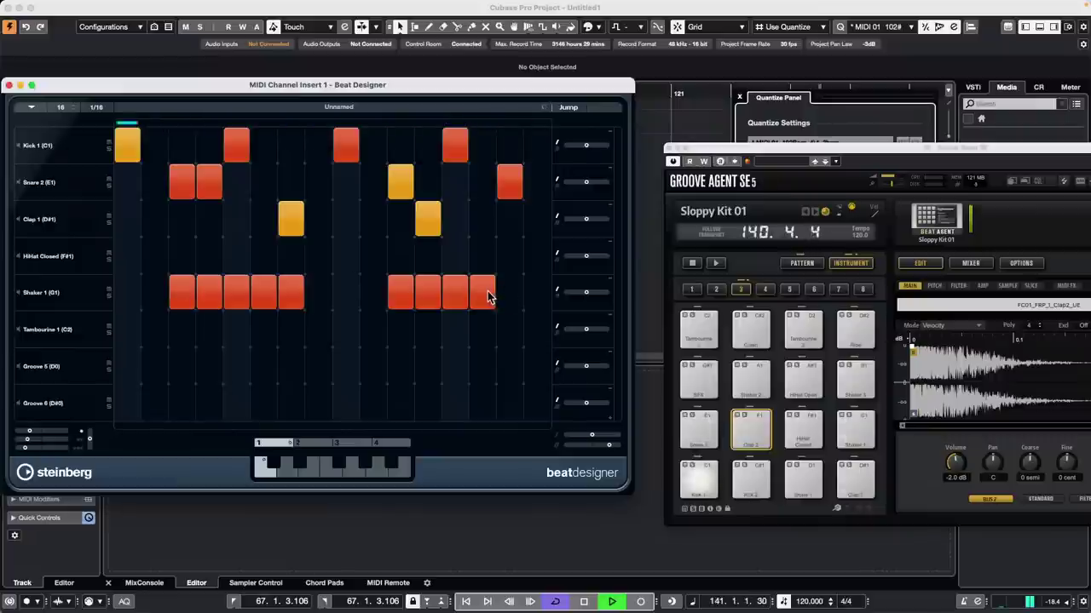
left_click_drag(309, 257, 375, 256)
left_click_drag(482, 256, 512, 256)
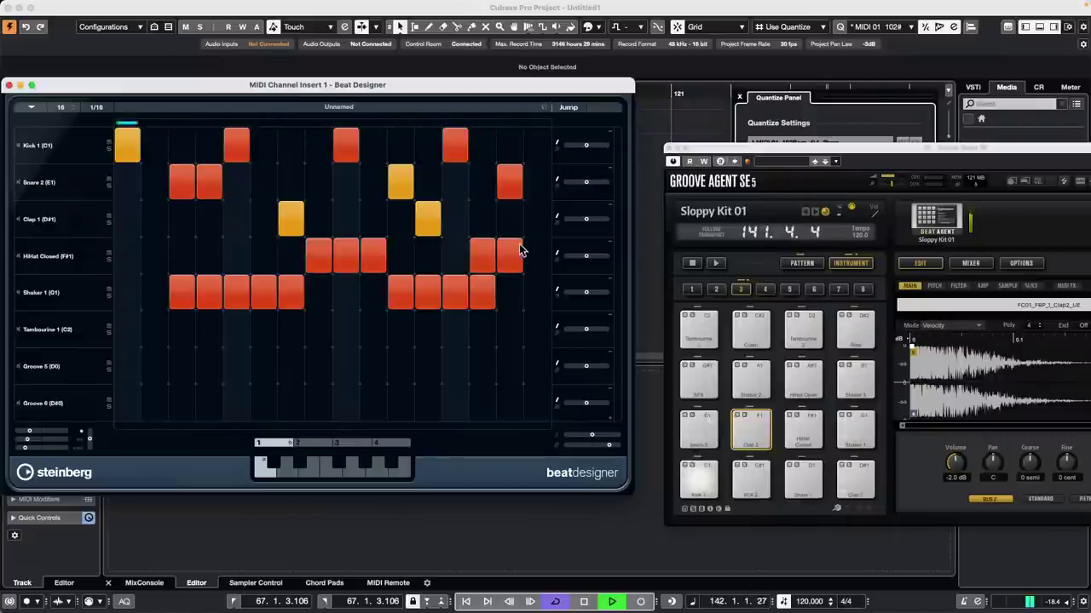
left_click_drag(127, 256, 155, 256)
left_click(230, 254)
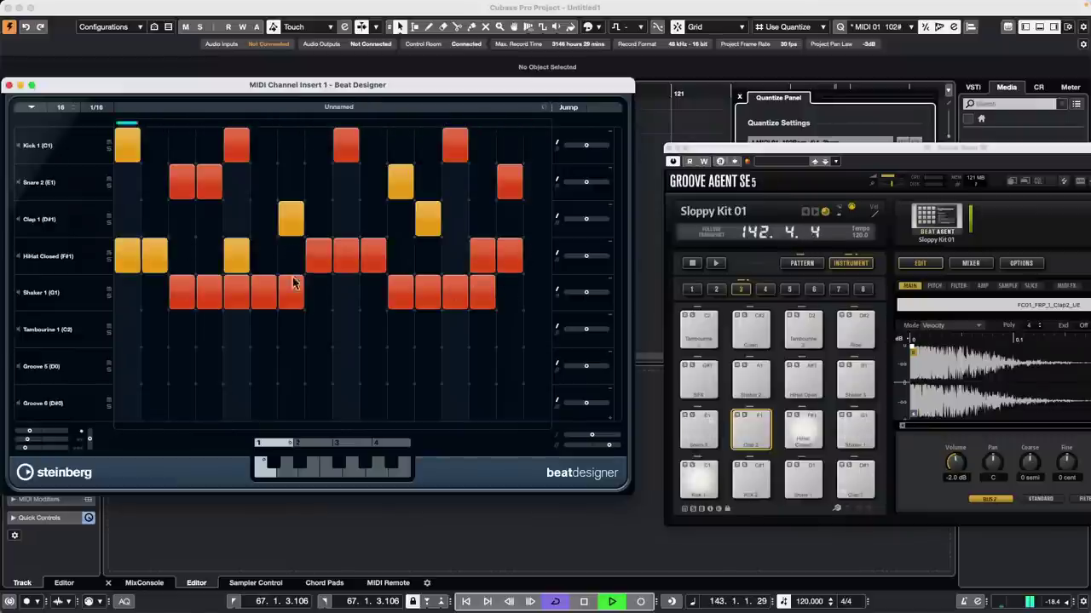
Step: Lower the velocity of several HiHat Closed steps
left_click(156, 243)
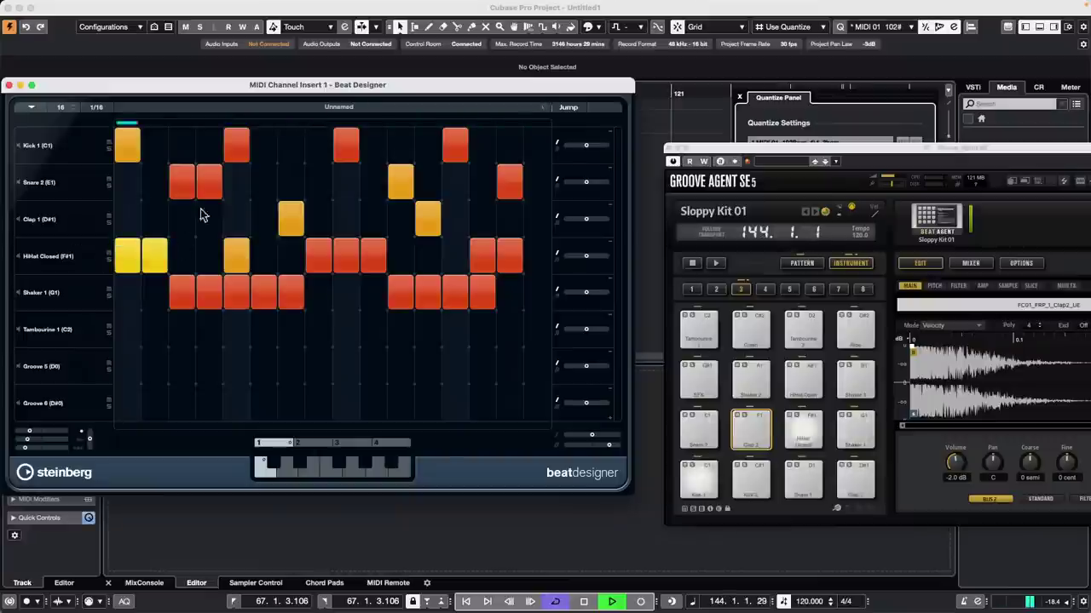
left_click_drag(319, 250, 348, 246)
left_click(382, 250)
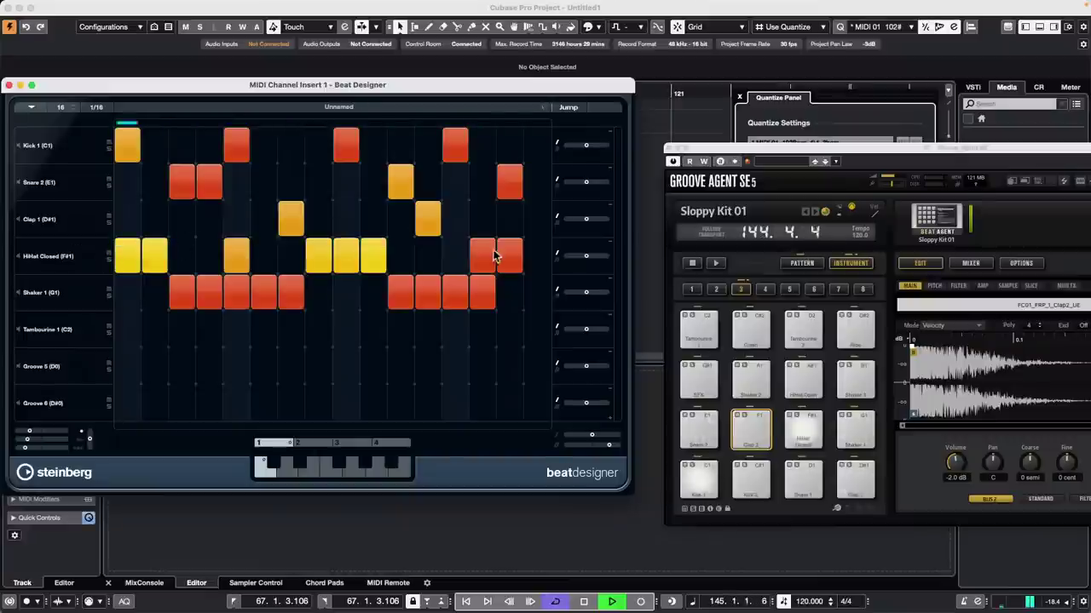
left_click(486, 251)
left_click(508, 248)
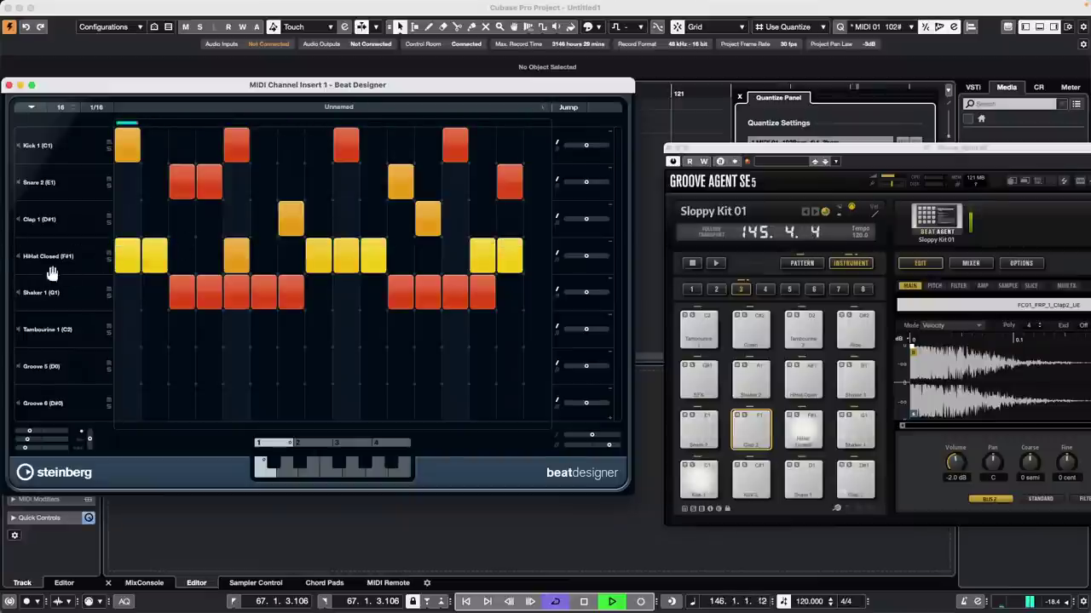
Step: Reassign the Groove 5 row to Tambourine 1 (A0), paint its steps, and add two Tambourine 1 (C2) steps
left_click(49, 329)
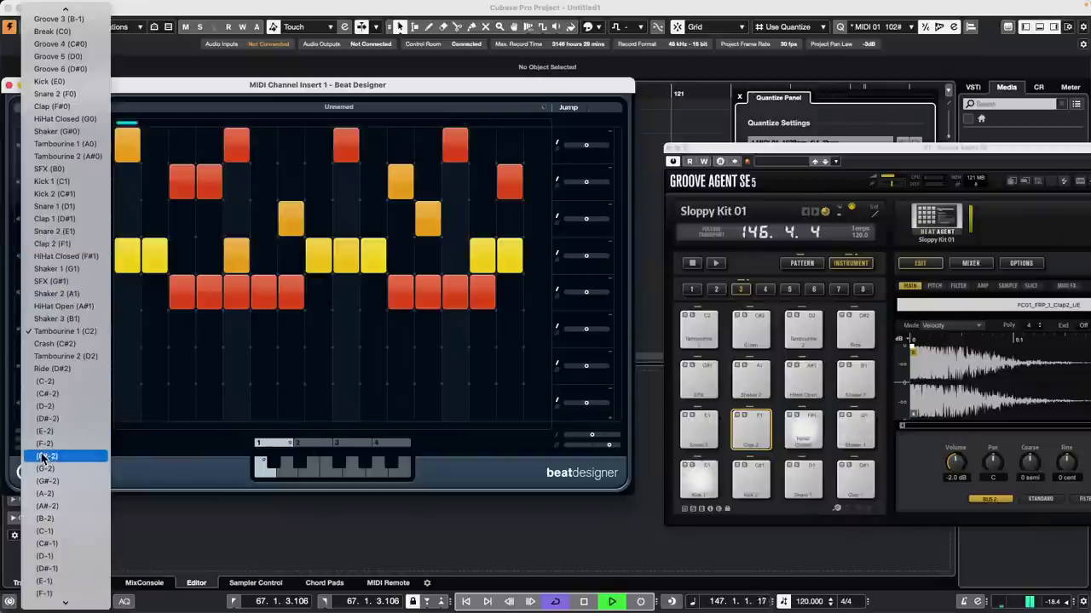
left_click(41, 329)
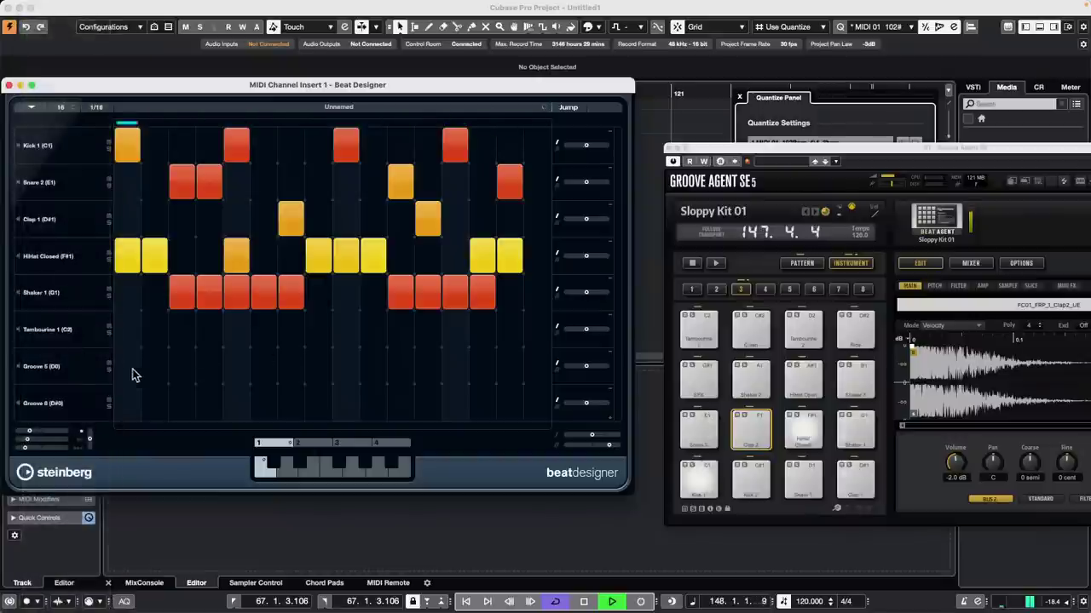
left_click_drag(154, 366, 209, 367)
left_click(53, 368)
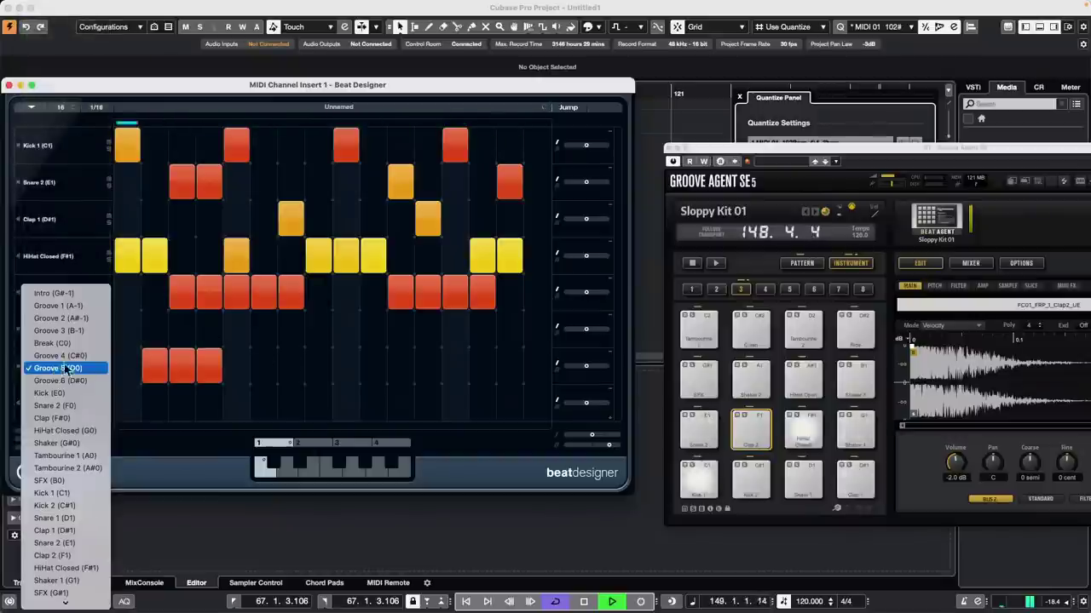
left_click(70, 456)
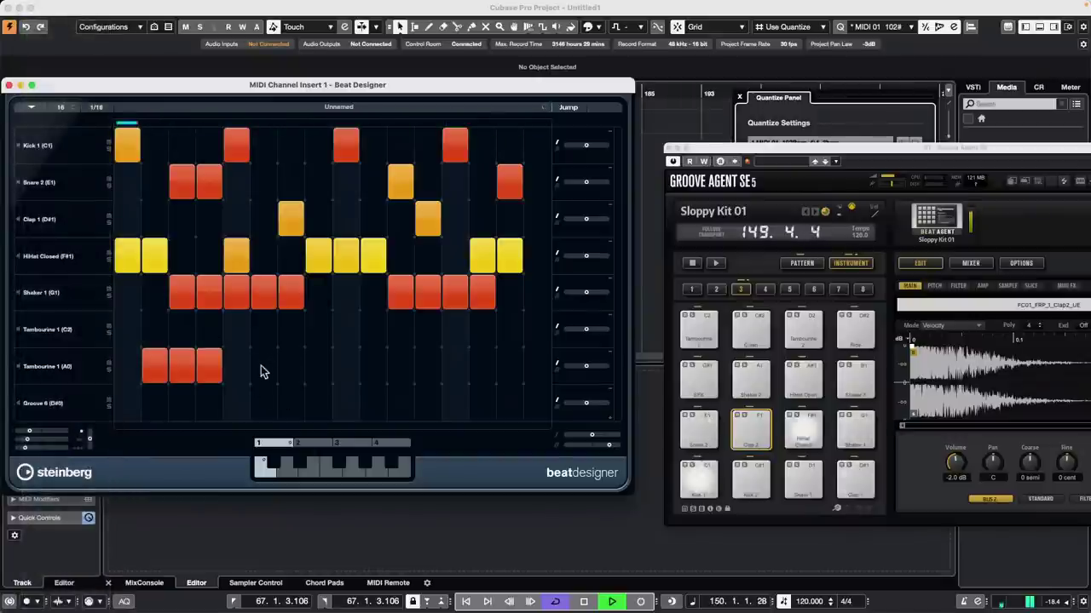
left_click_drag(264, 366, 345, 366)
left_click(400, 367)
left_click(428, 367)
left_click(509, 366)
left_click_drag(154, 328, 178, 328)
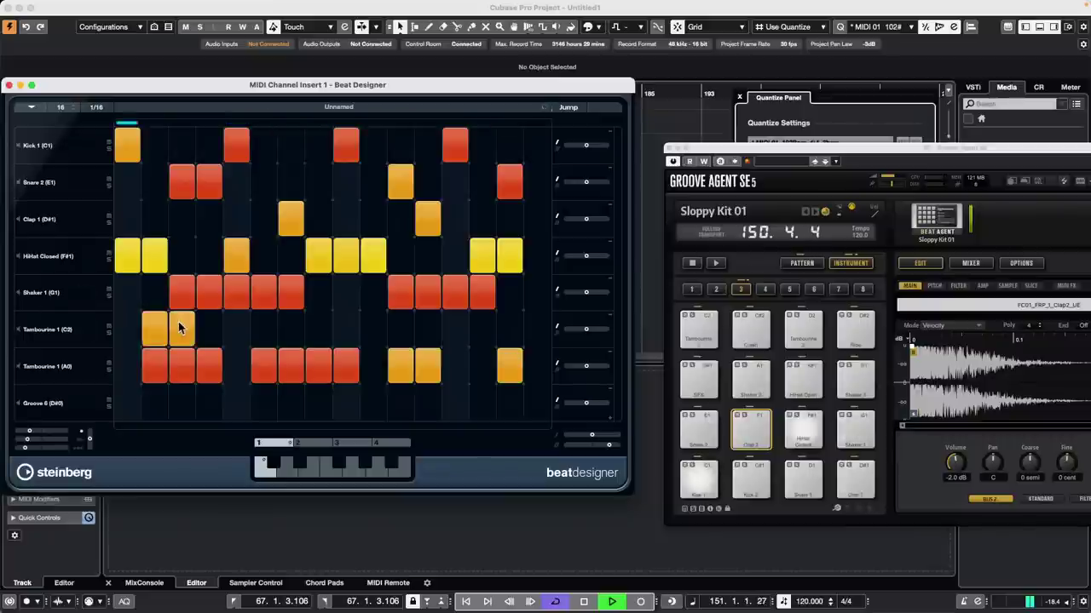
Step: Switch the Tambourine 1 (A0) row to SFX (B0), add a step, and raise SFX step velocities
left_click(60, 366)
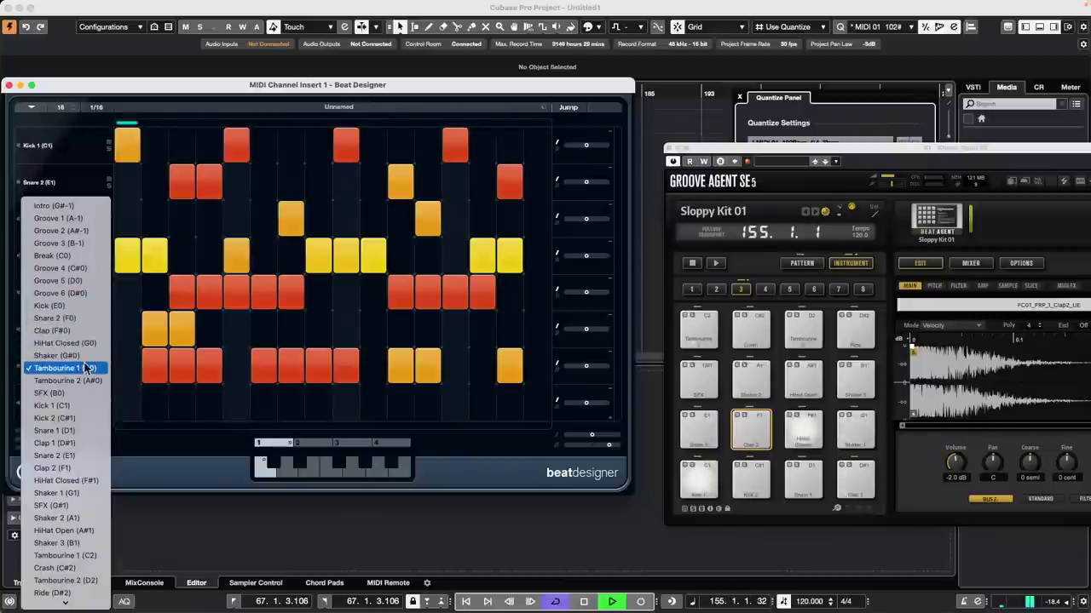
left_click(311, 296)
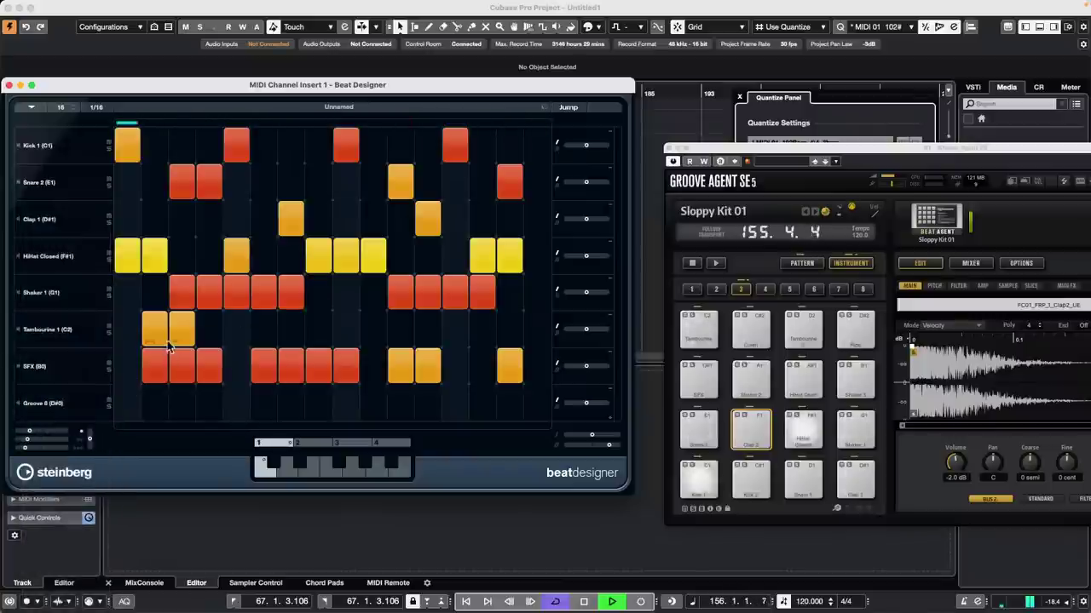
left_click(454, 367)
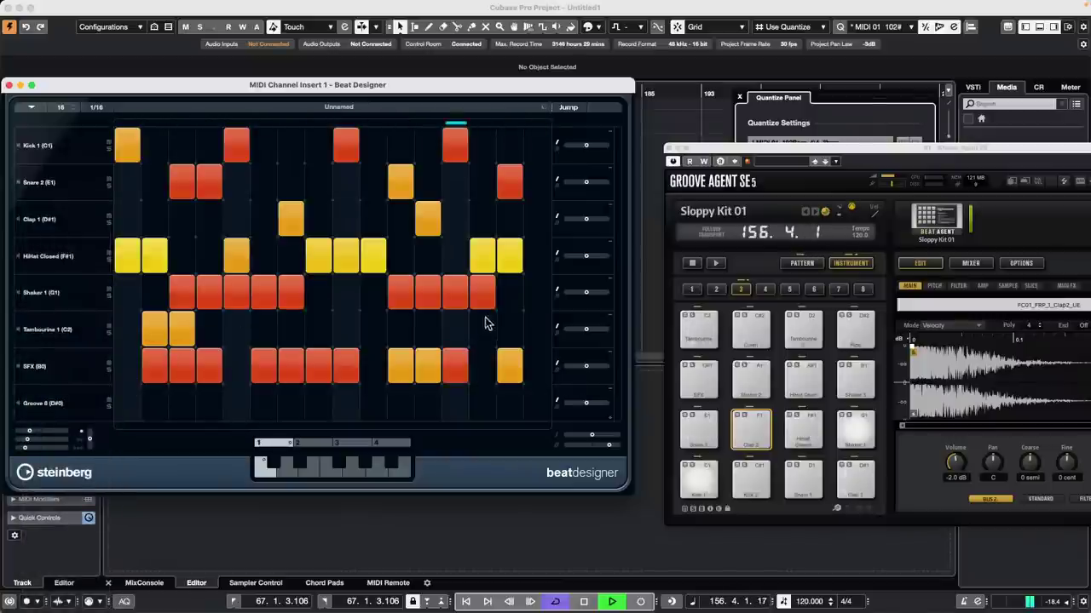
left_click(454, 358)
left_click(345, 351)
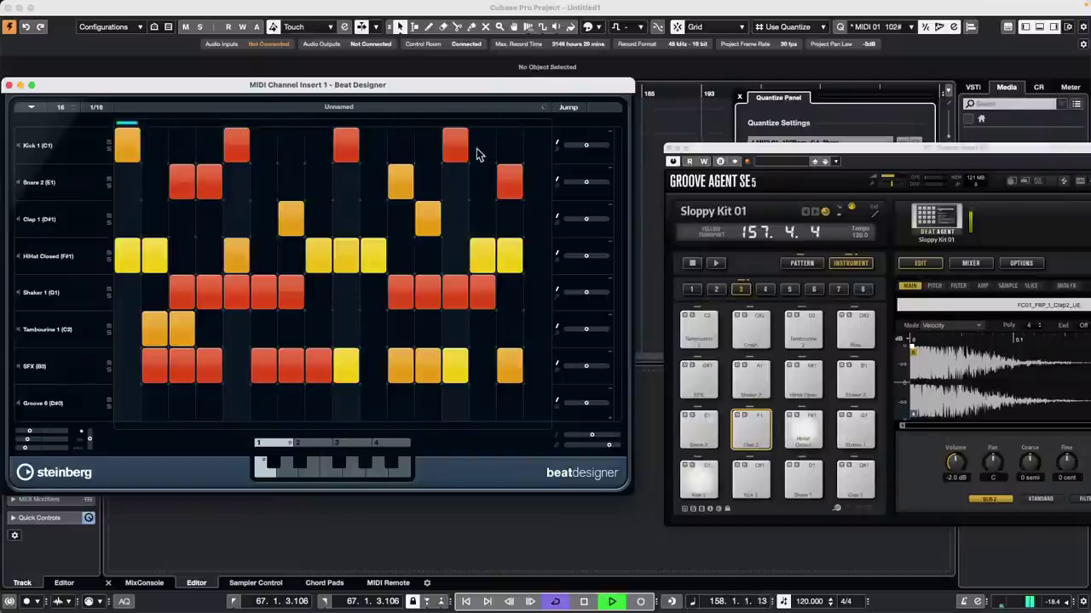
Step: Close Beat Designer, stop playback, then close the Groove Agent SE window and Quantize Panel
left_click(9, 86)
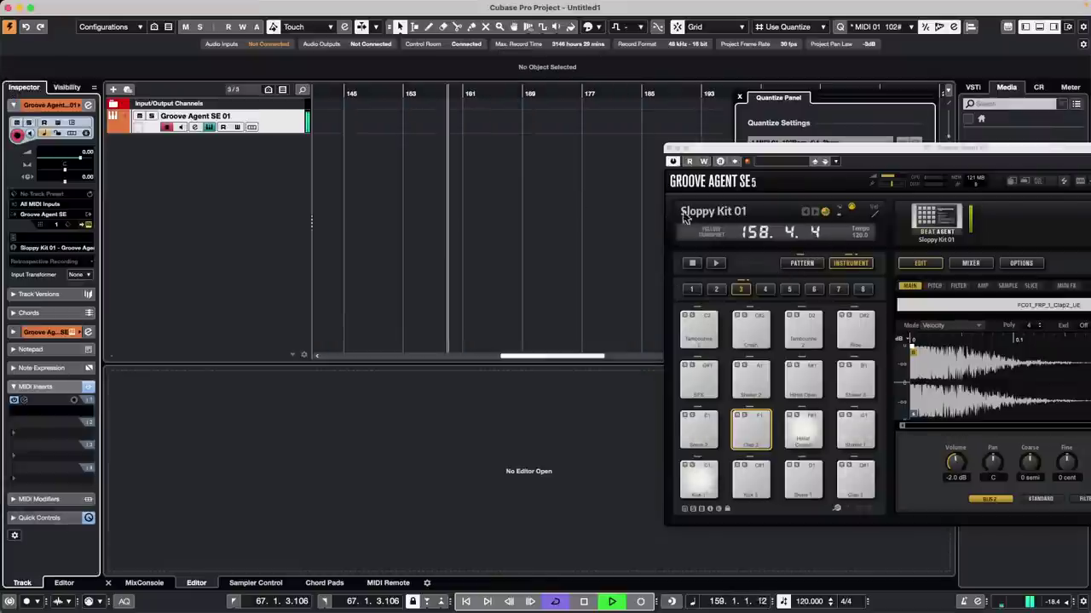
key("space")
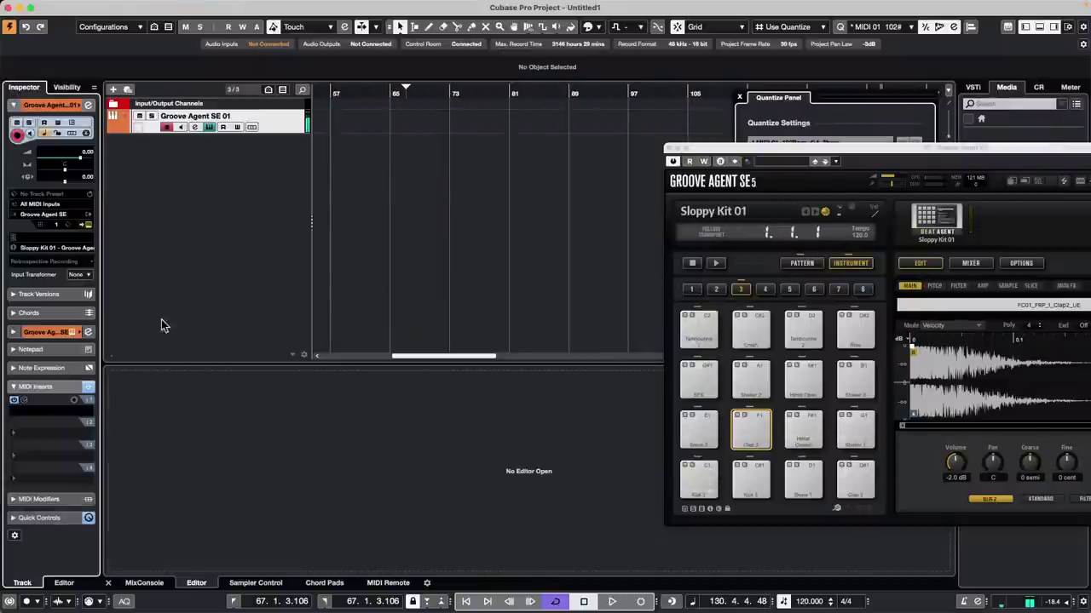
left_click_drag(801, 150, 539, 117)
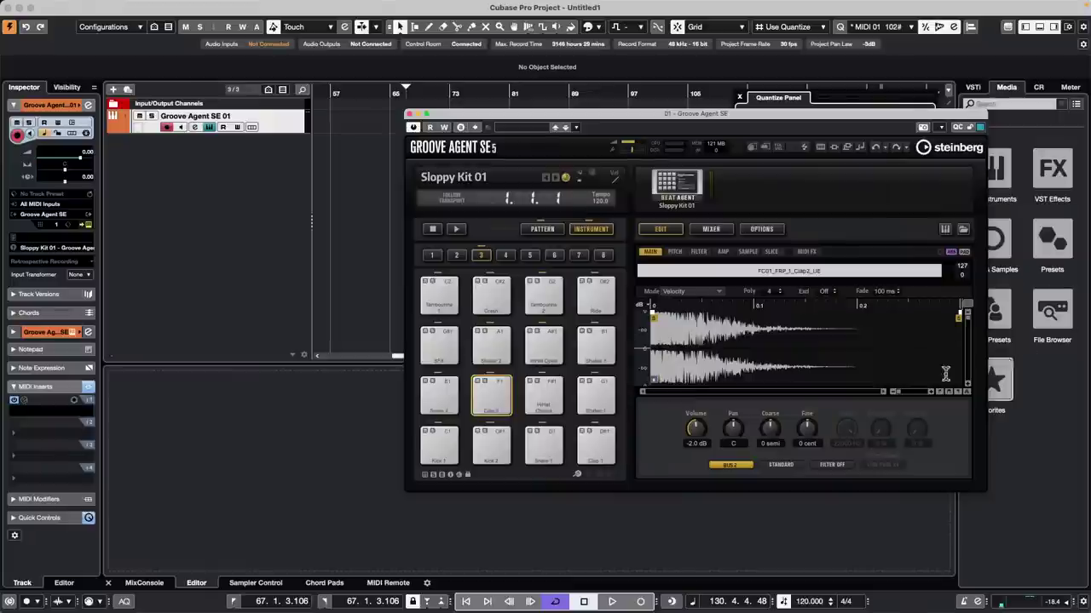
left_click(410, 115)
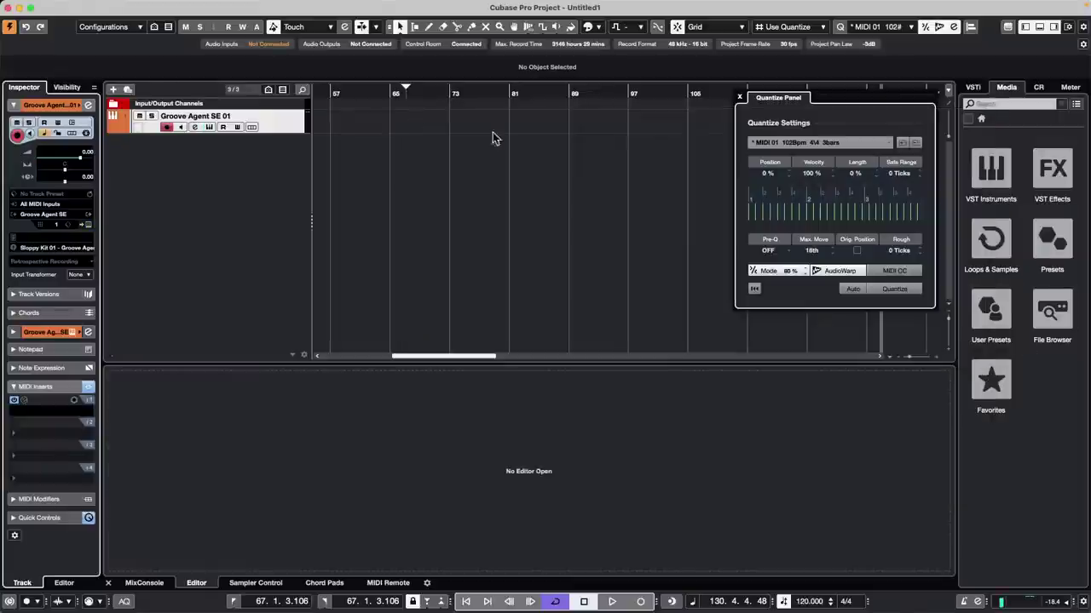
left_click(740, 101)
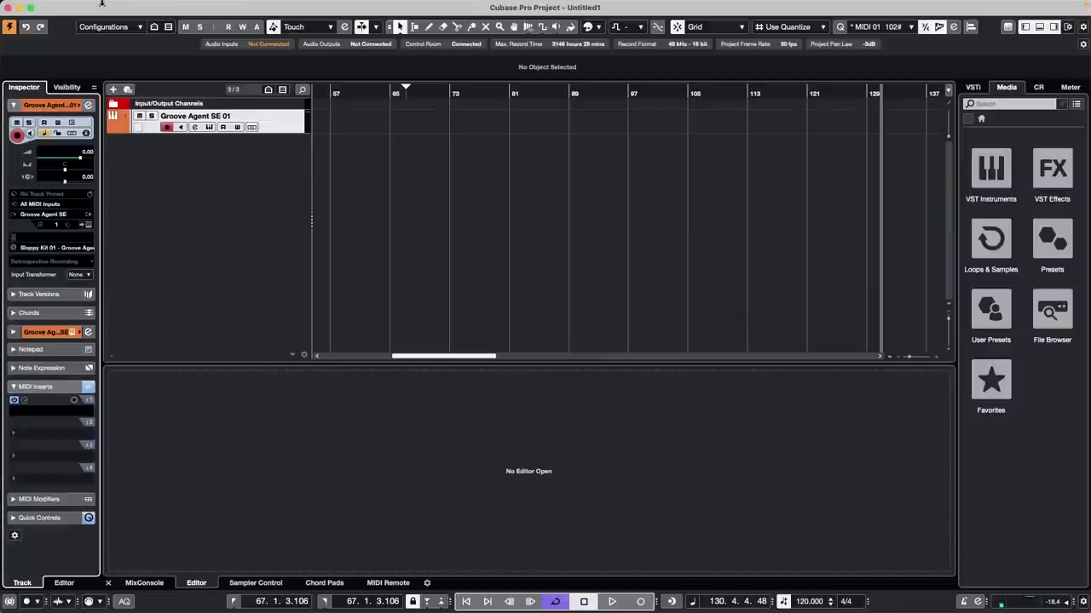
left_click(295, 7)
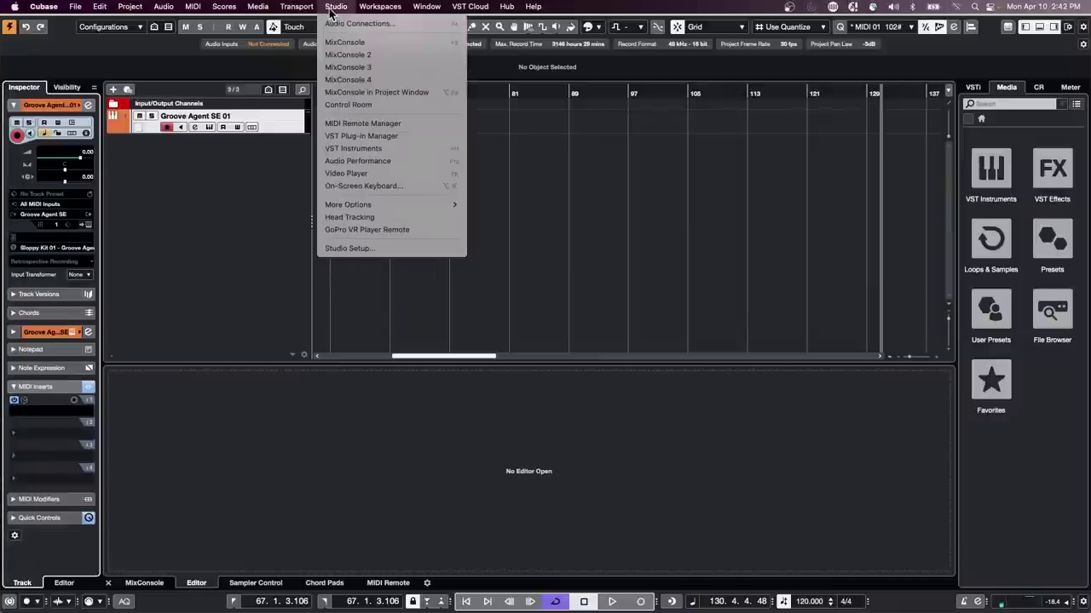
Step: Rename the Montage external instrument to Motif in Audio Connections
left_click(337, 23)
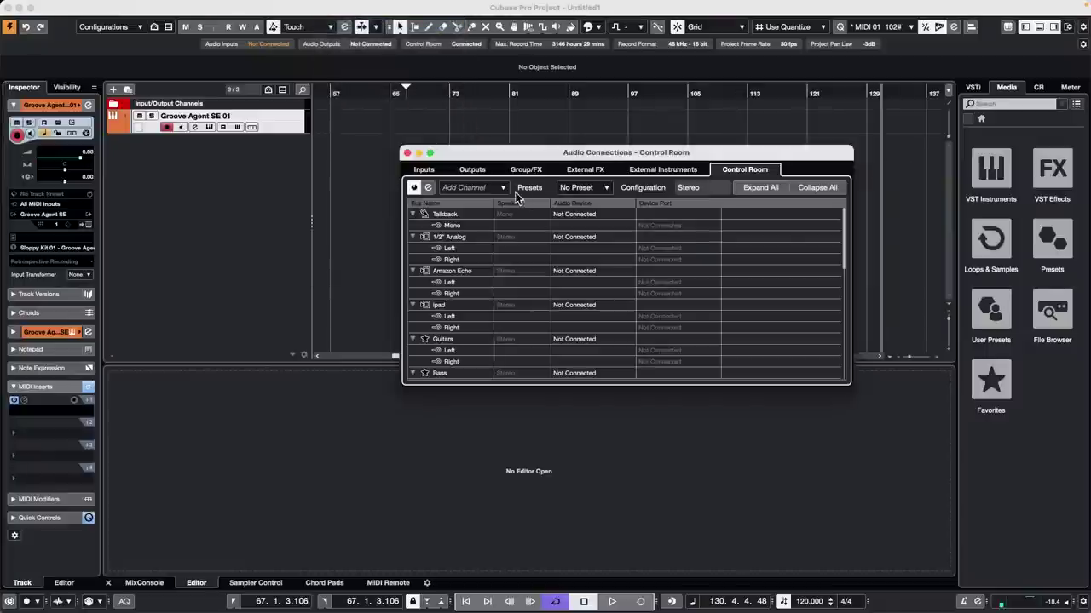
left_click(594, 171)
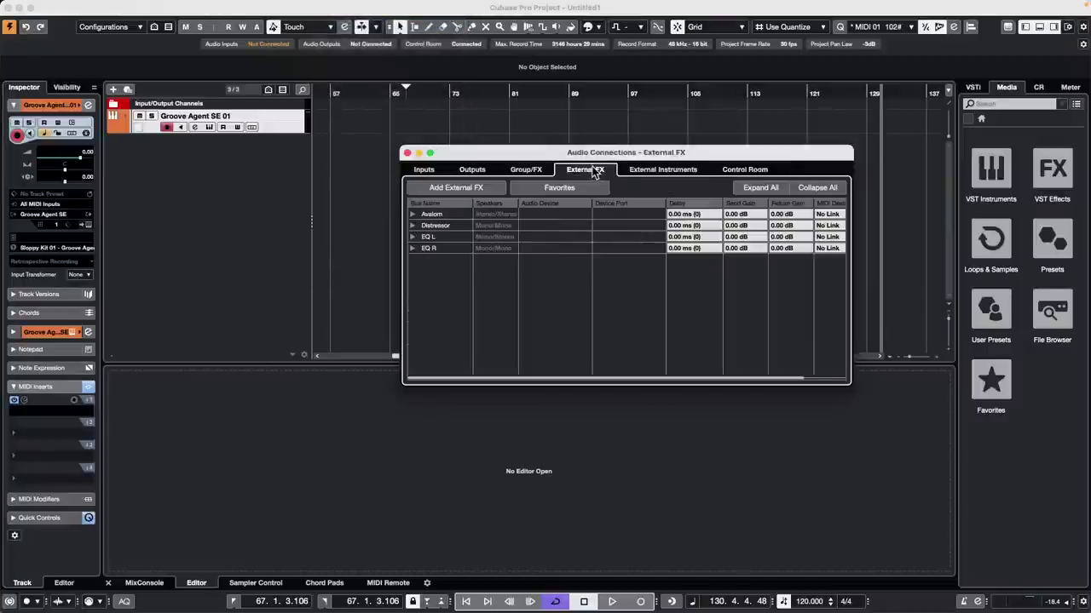
left_click(663, 170)
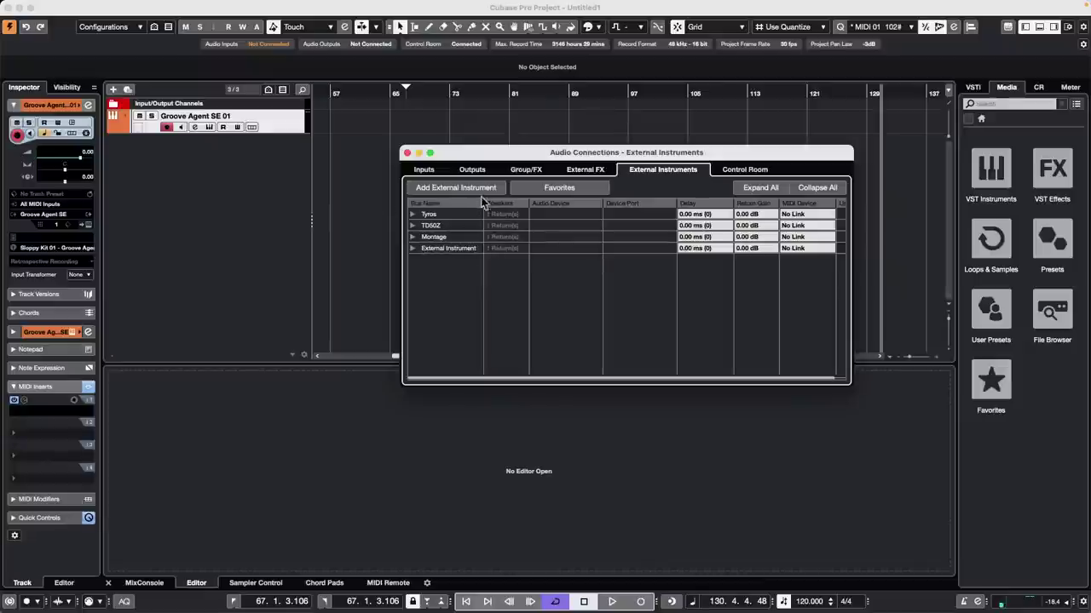
double_click(438, 236)
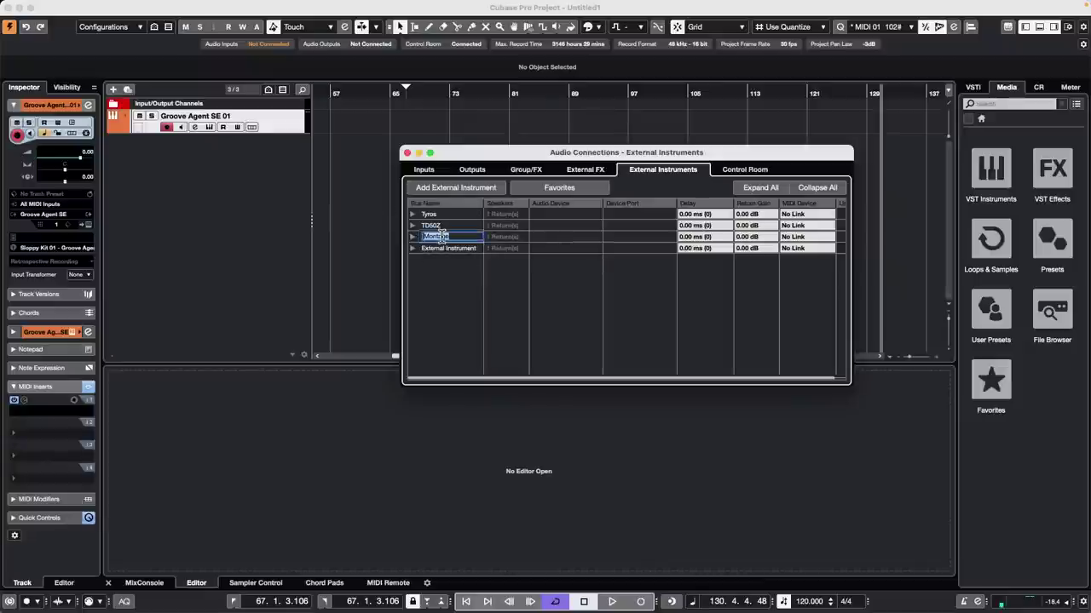
type("Motif")
key("Return")
Step: Expand Motif's Return Bus 1, leaving its audio device Not Connected
left_click(413, 237)
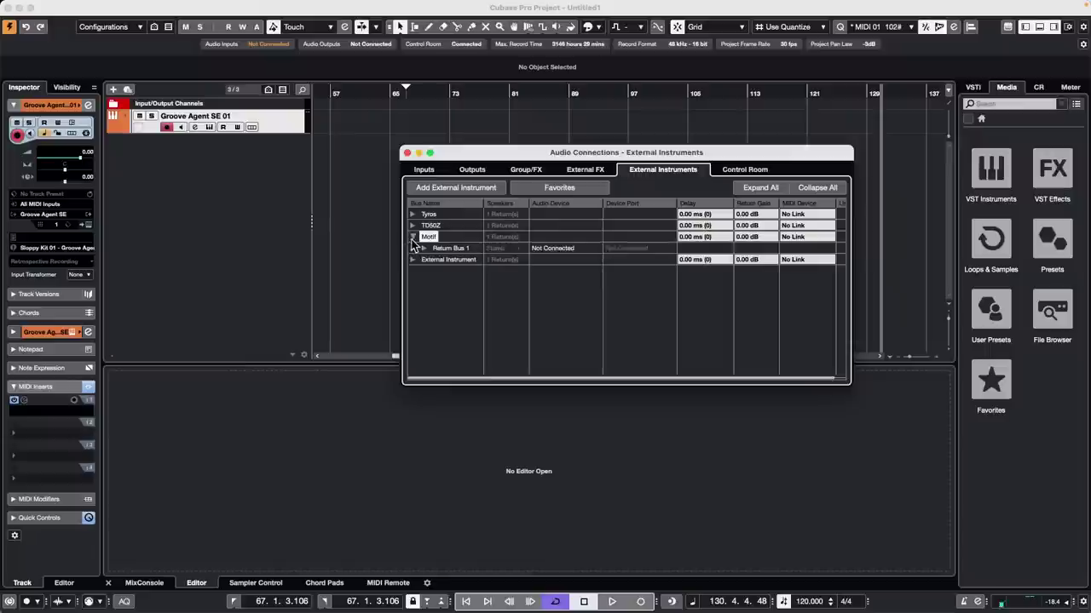
left_click(424, 248)
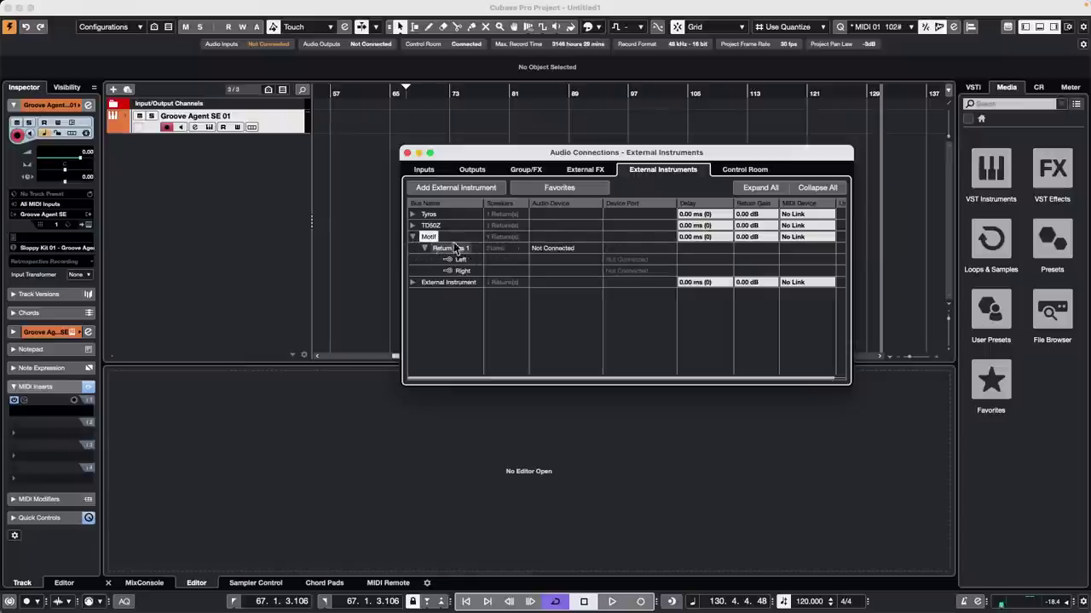
left_click(562, 248)
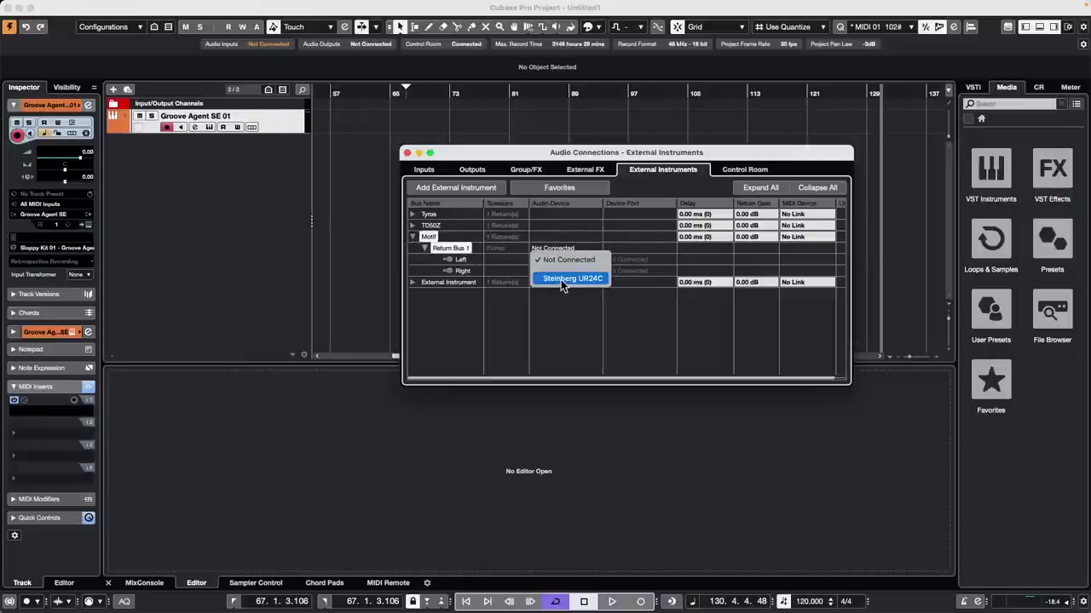
left_click(657, 312)
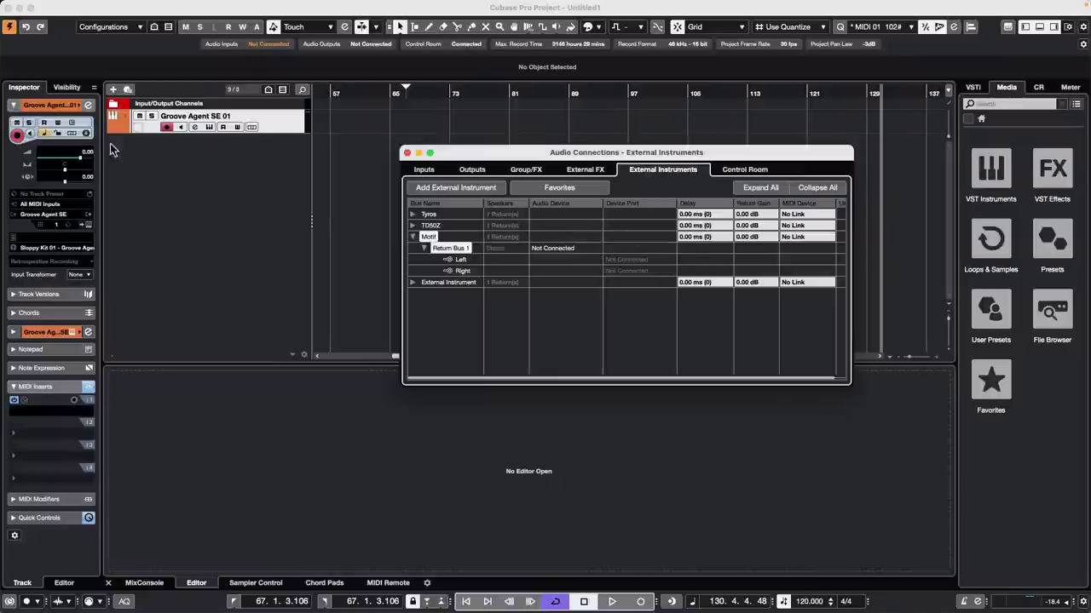
right_click(137, 150)
Step: Add a Motif 01 instrument track using the Motif external instrument, dismissing its delay/return gain window
left_click(248, 171)
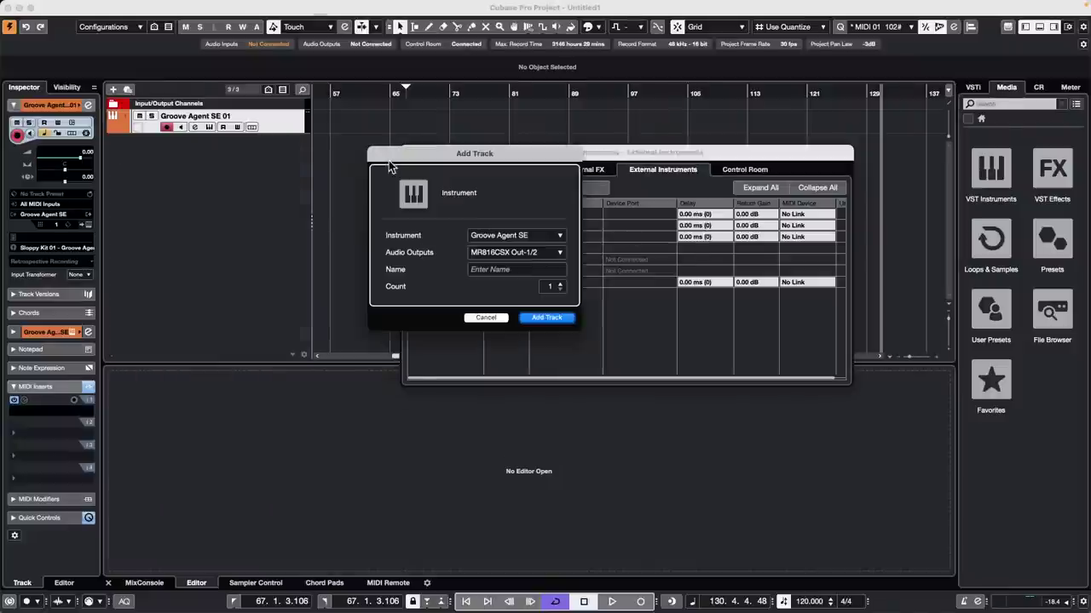
left_click(512, 235)
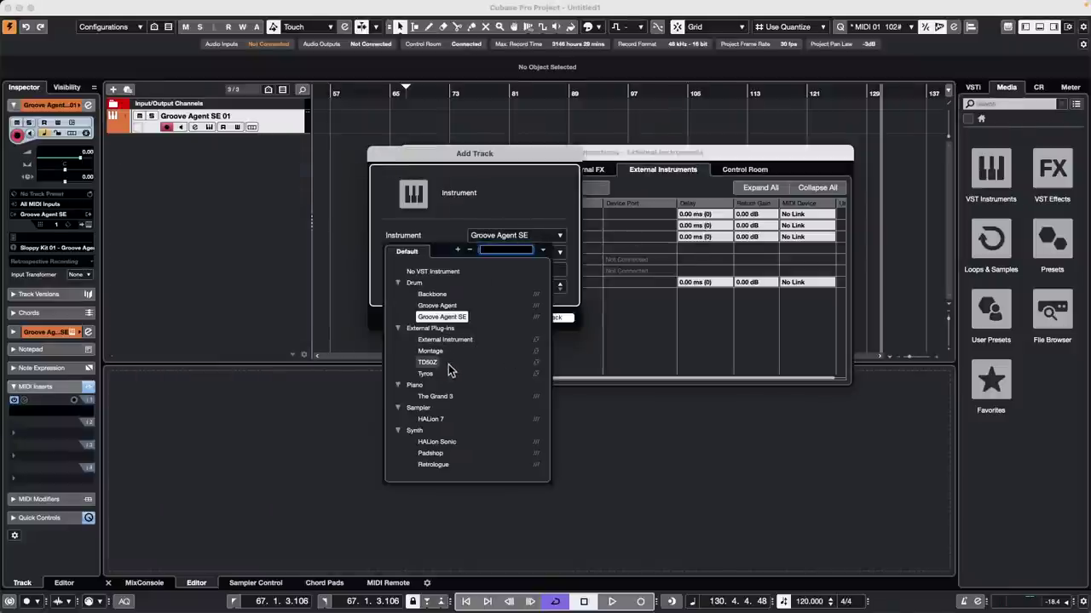
left_click(430, 354)
left_click(547, 318)
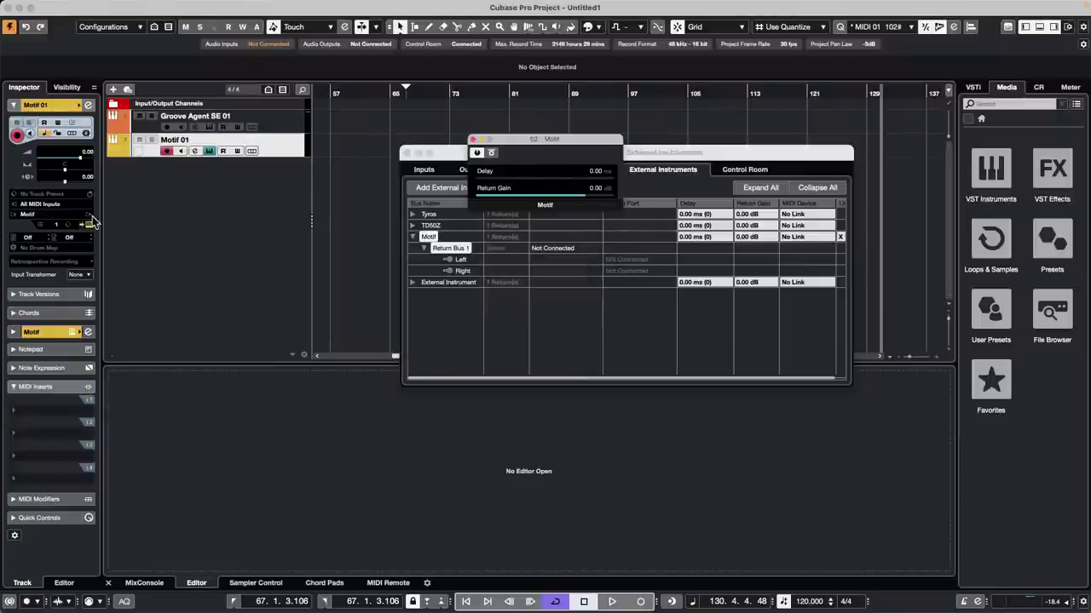
left_click(475, 142)
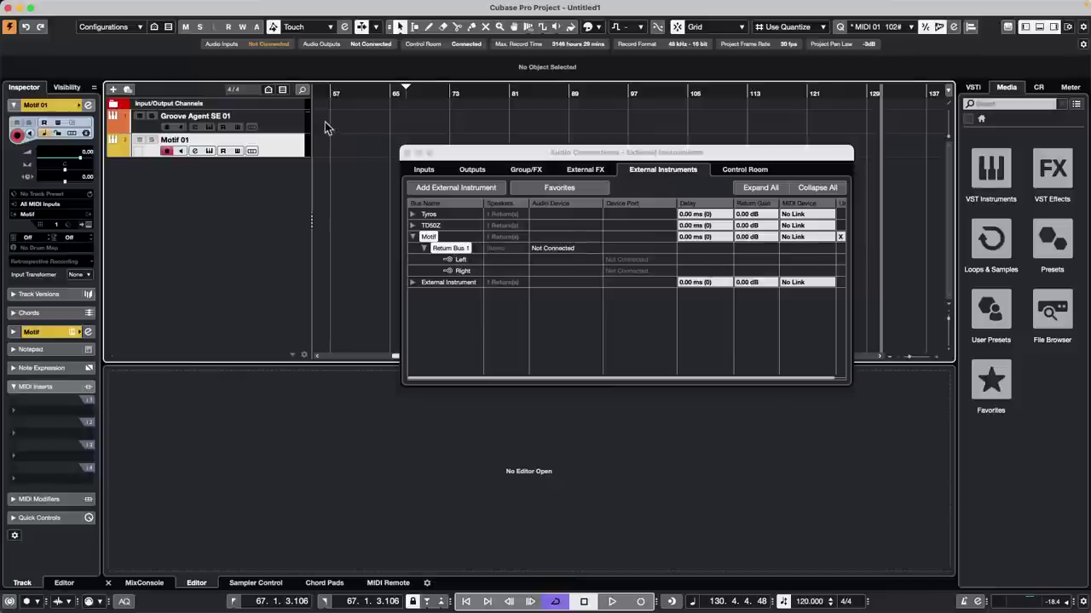
Step: Close the Audio Connections – External Instruments window
left_click(407, 154)
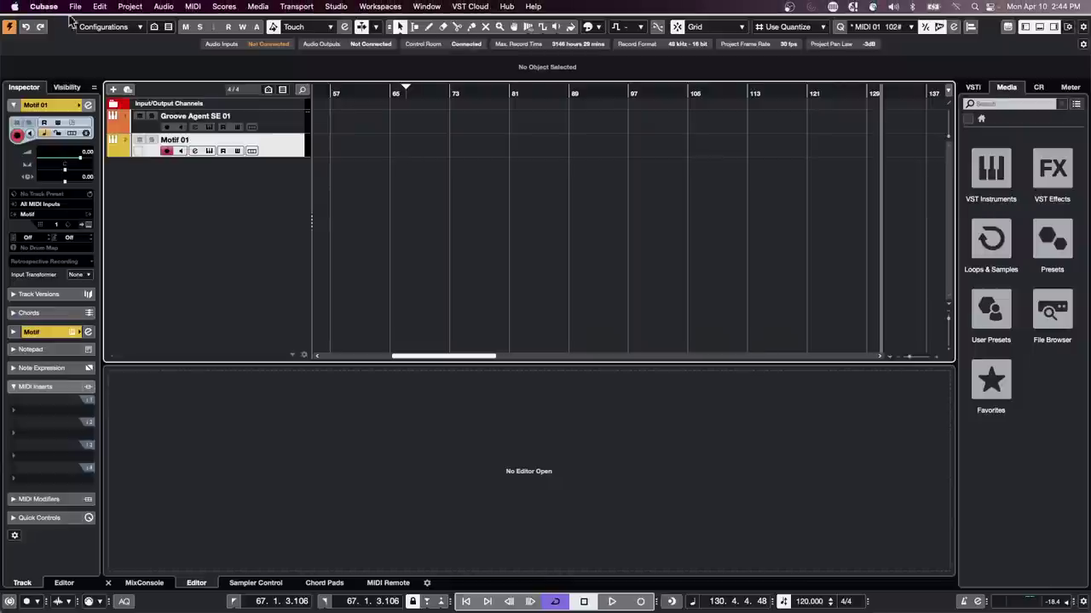
Step: Open the A Long Long Time Ago Verve project from Recent Projects
left_click(68, 6)
mouse_move(117, 269)
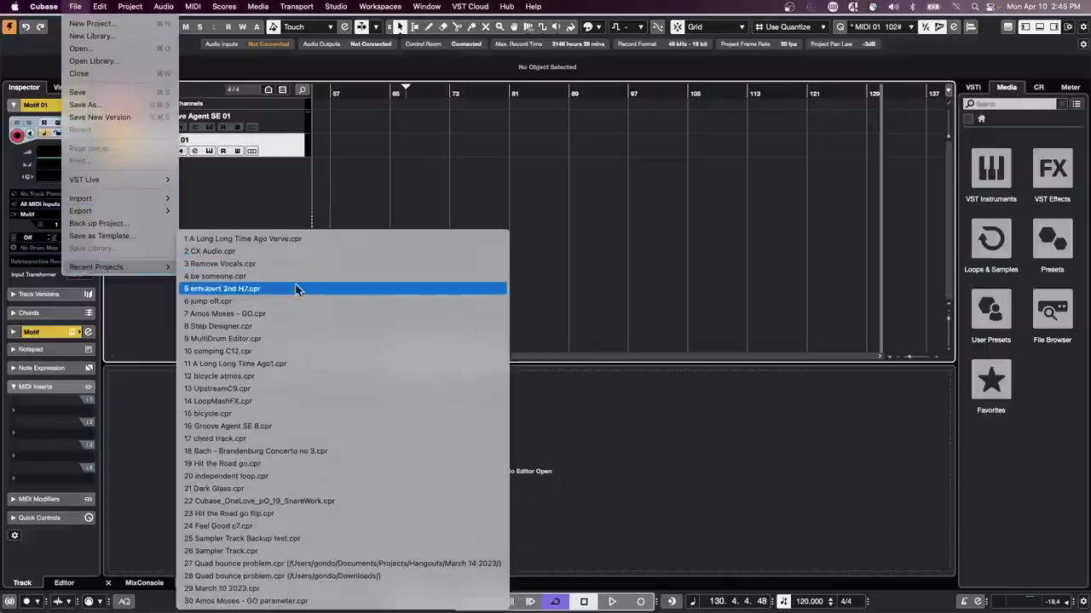
left_click(302, 239)
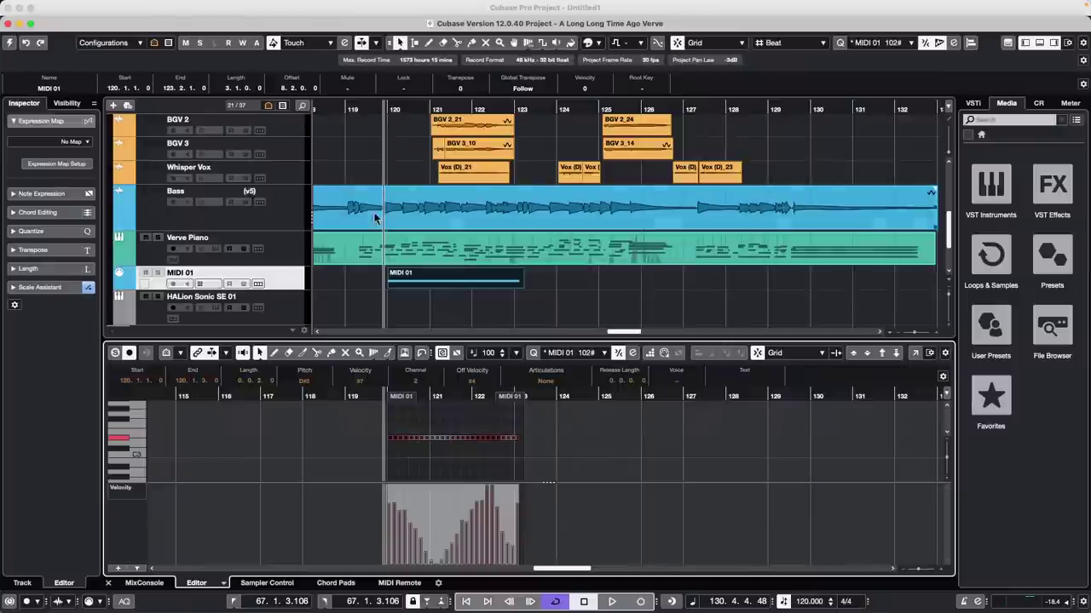
scroll(353, 202, "up", 1)
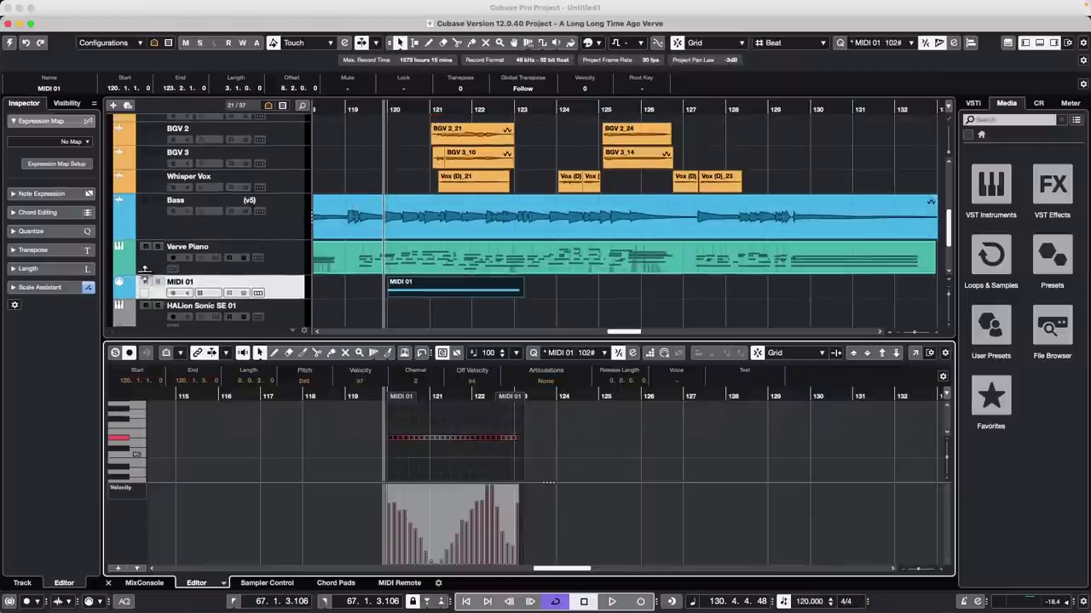
left_click(327, 213)
Step: Erase the MIDI 01 event with the Eraser tool and start playback
key("space")
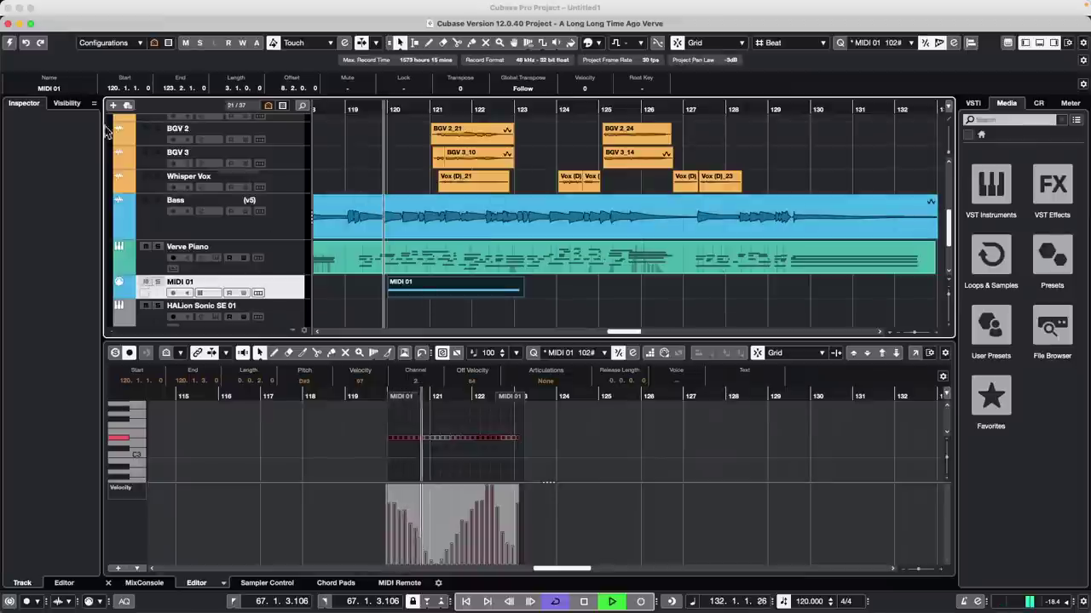
key("space")
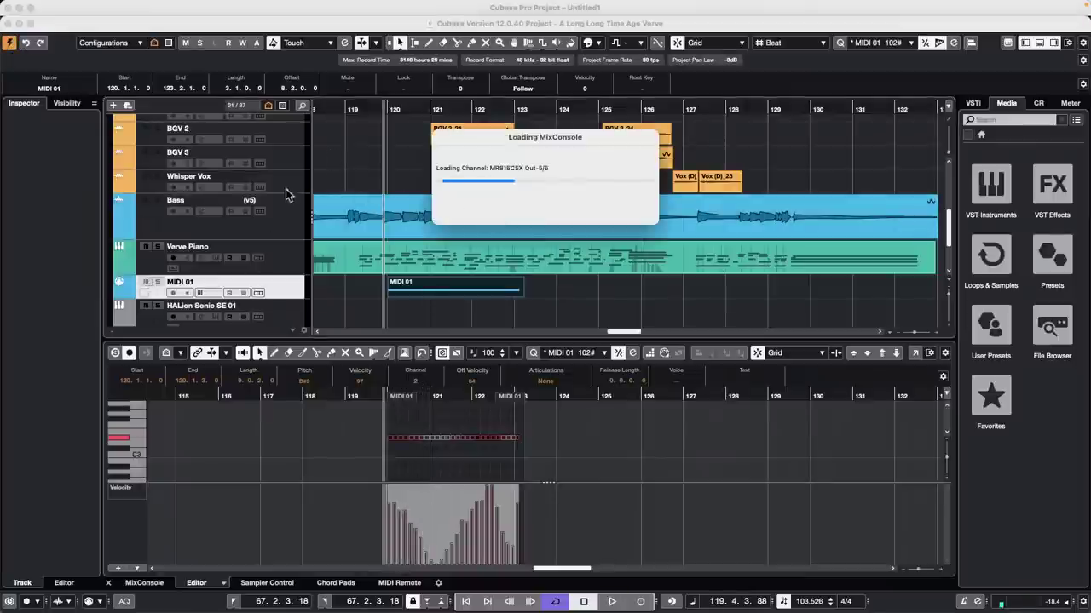
left_click(490, 294)
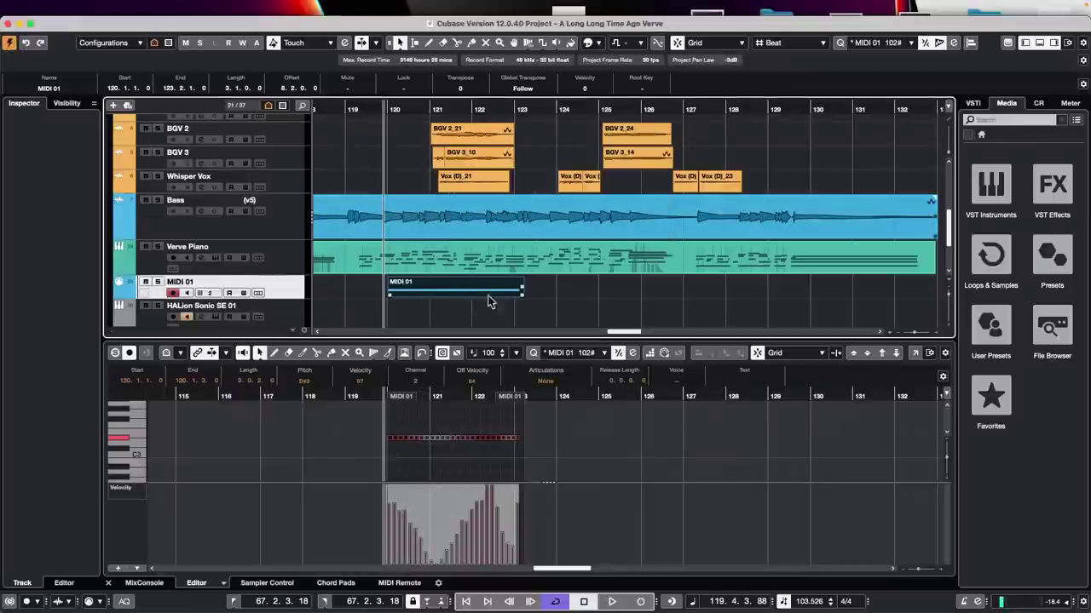
left_click(508, 296)
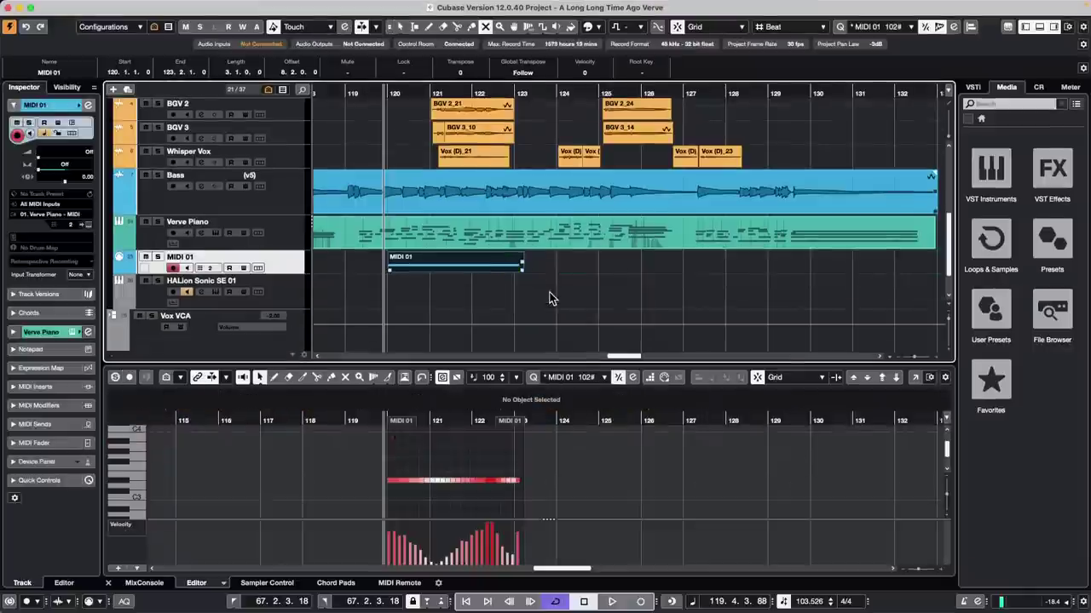
right_click(548, 296)
left_click(541, 288)
left_click(500, 263)
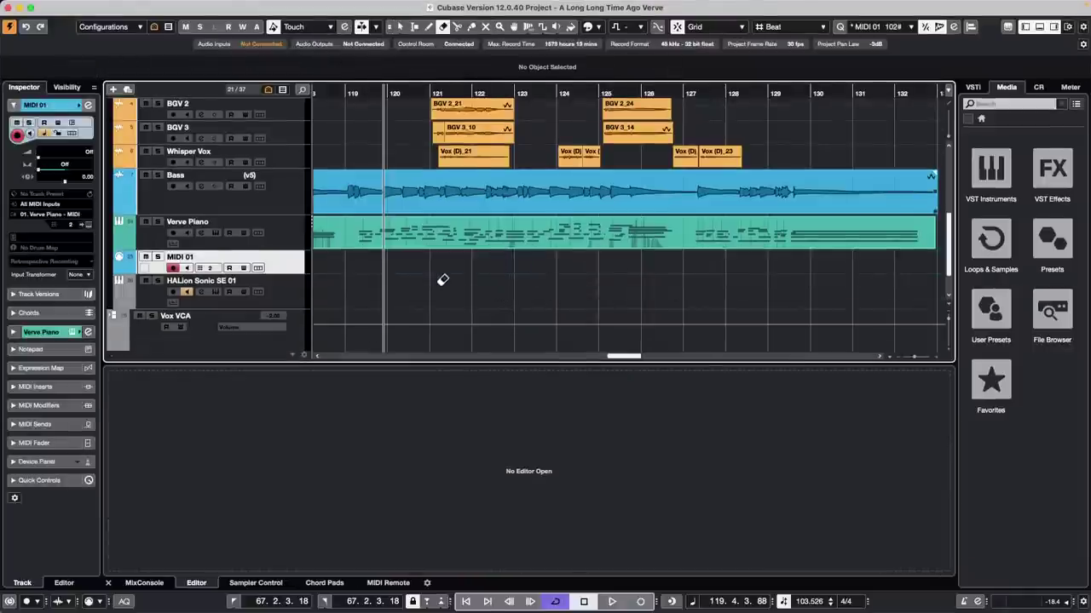
scroll(441, 284, "up", 6)
key("space")
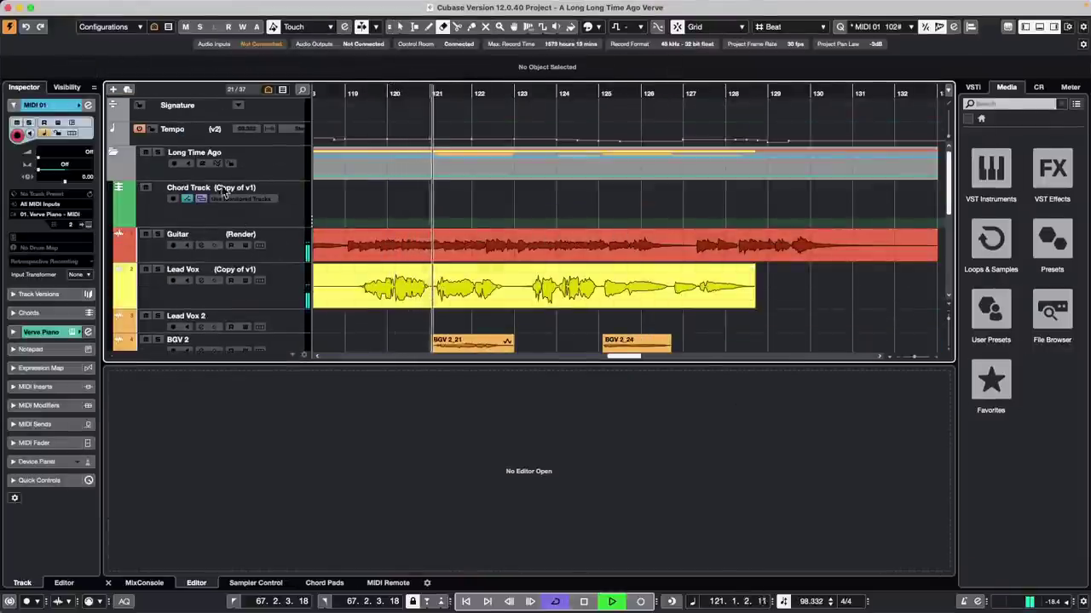
Step: Select the Guitar track and zoom the arrangement out to show bars 1–209
left_click(286, 247)
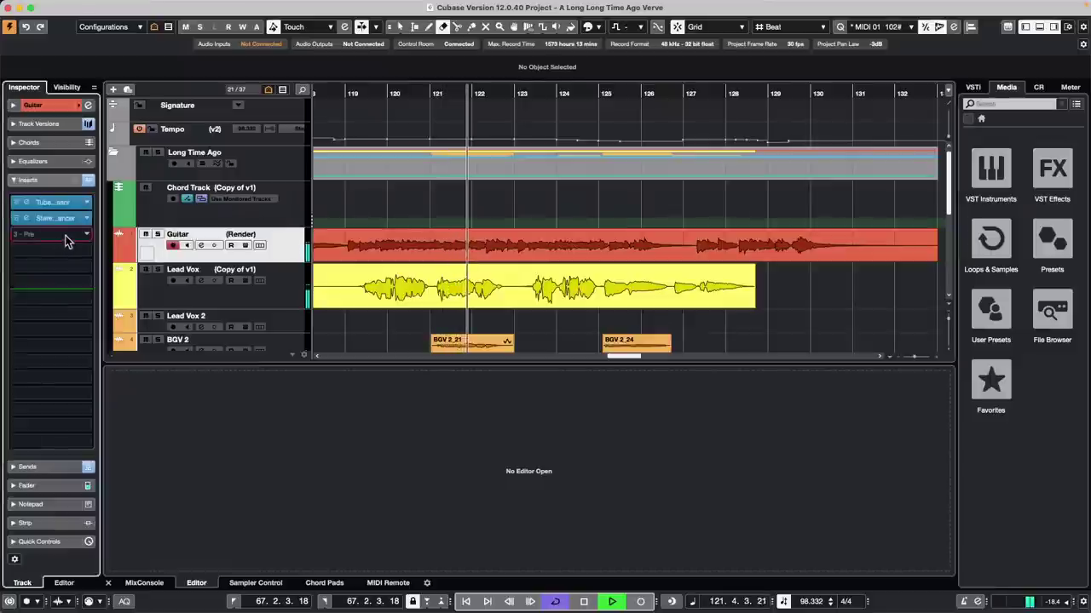
left_click(50, 234)
left_click(286, 254)
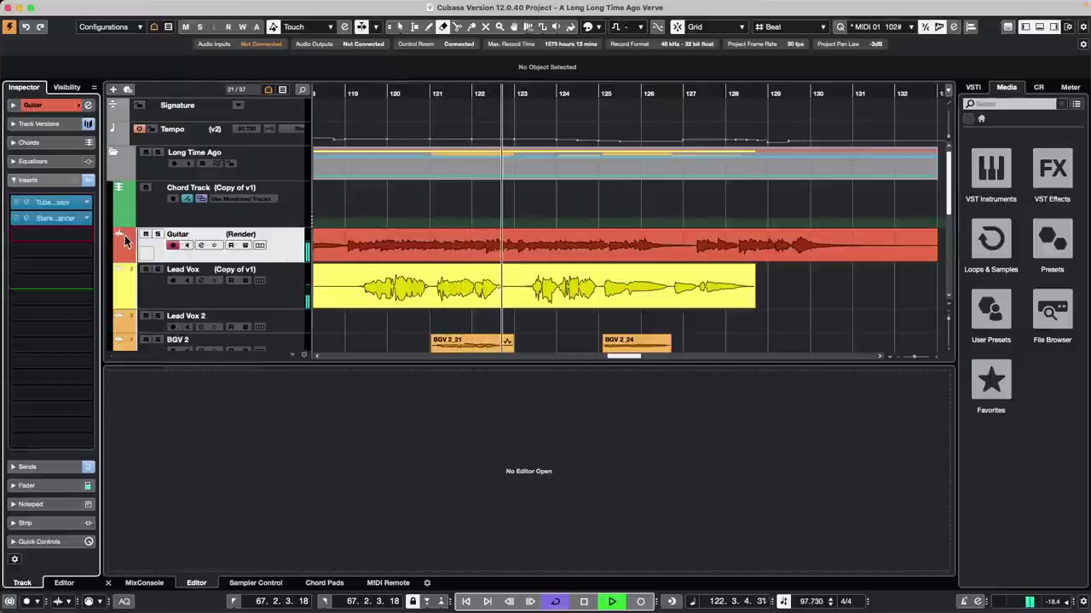
right_click(286, 249)
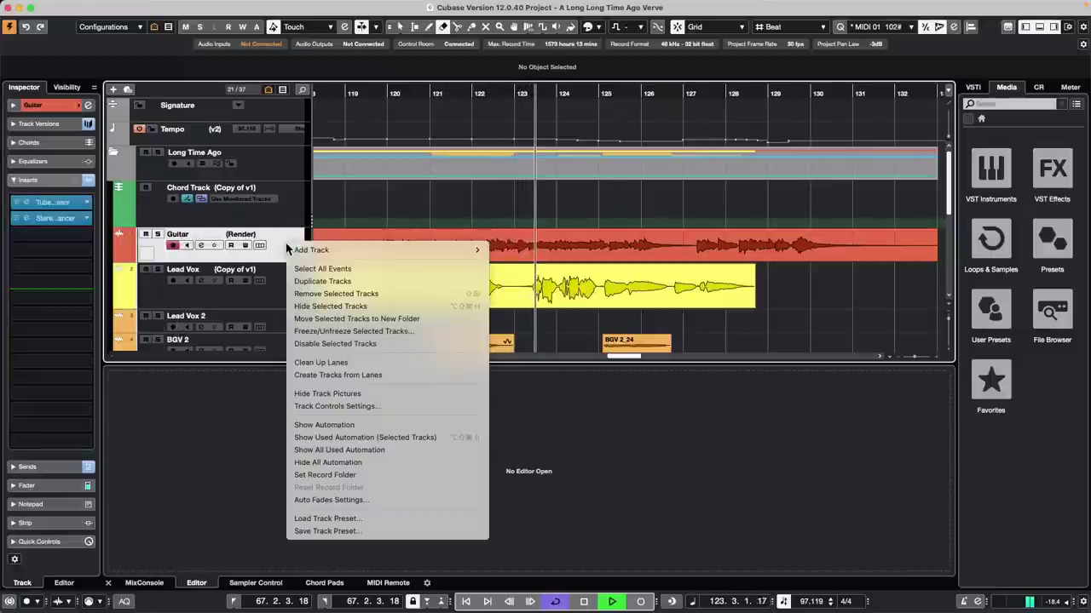
left_click(395, 88)
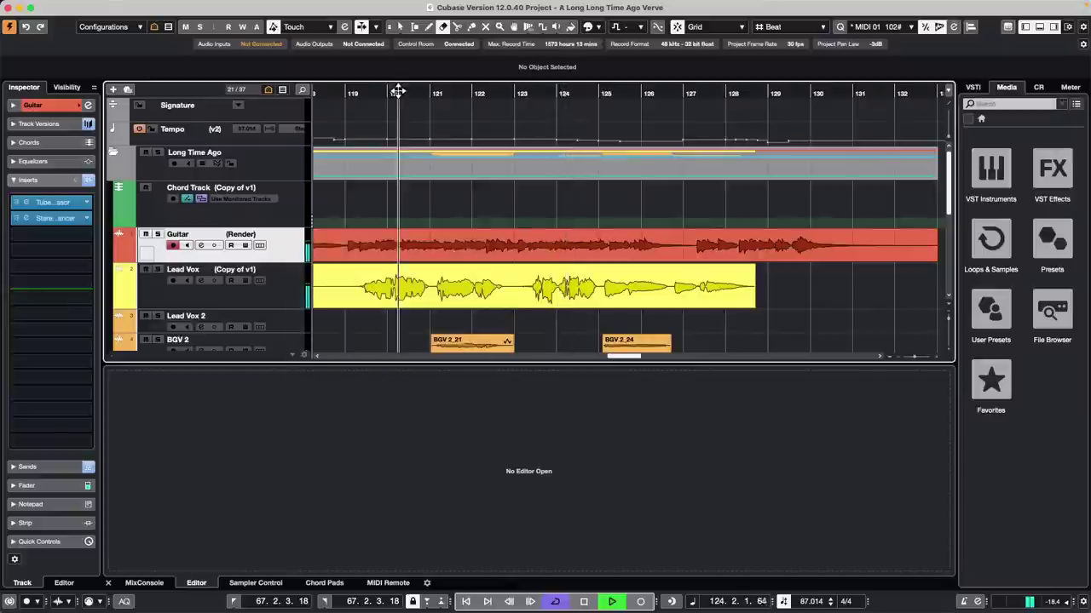
left_click_drag(397, 92, 506, 82)
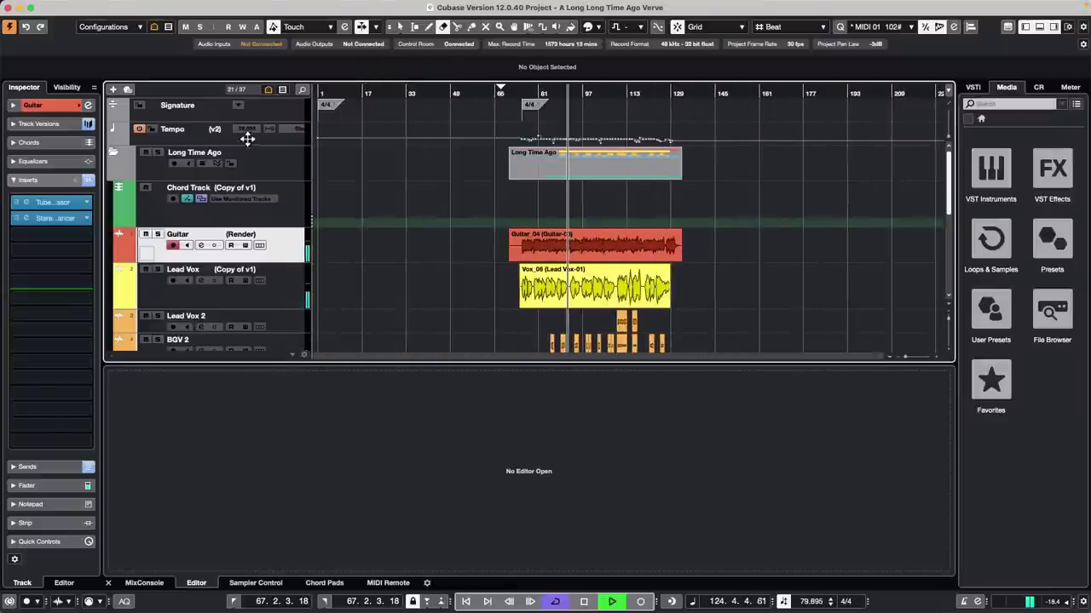
left_click(519, 92)
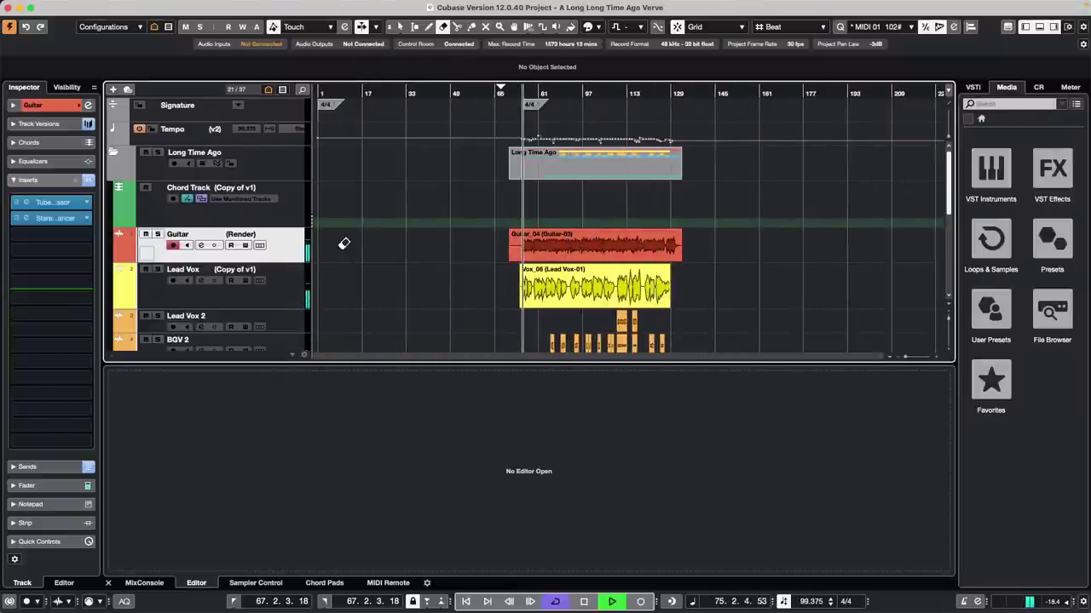
right_click(289, 243)
mouse_move(295, 248)
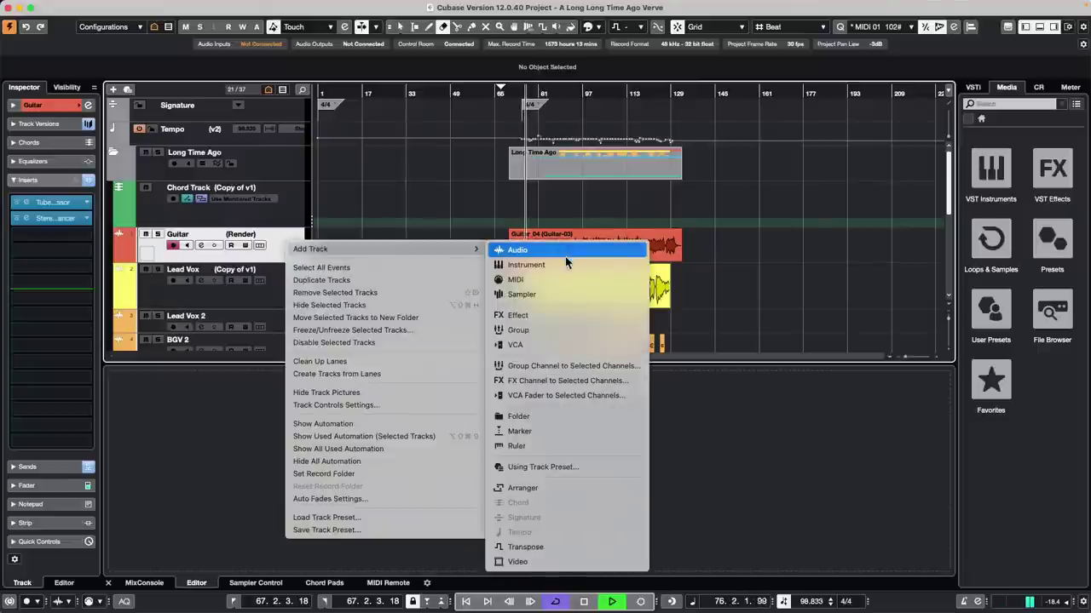
Step: Add an FX channel for Guitar using the Modulation > Cloner effect
left_click(601, 382)
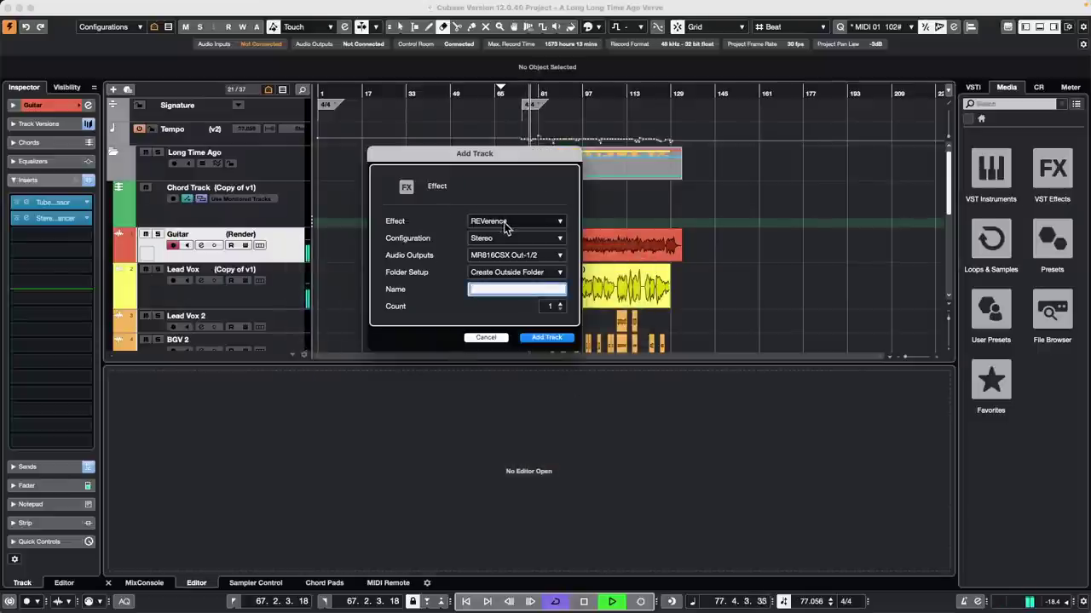
left_click(507, 222)
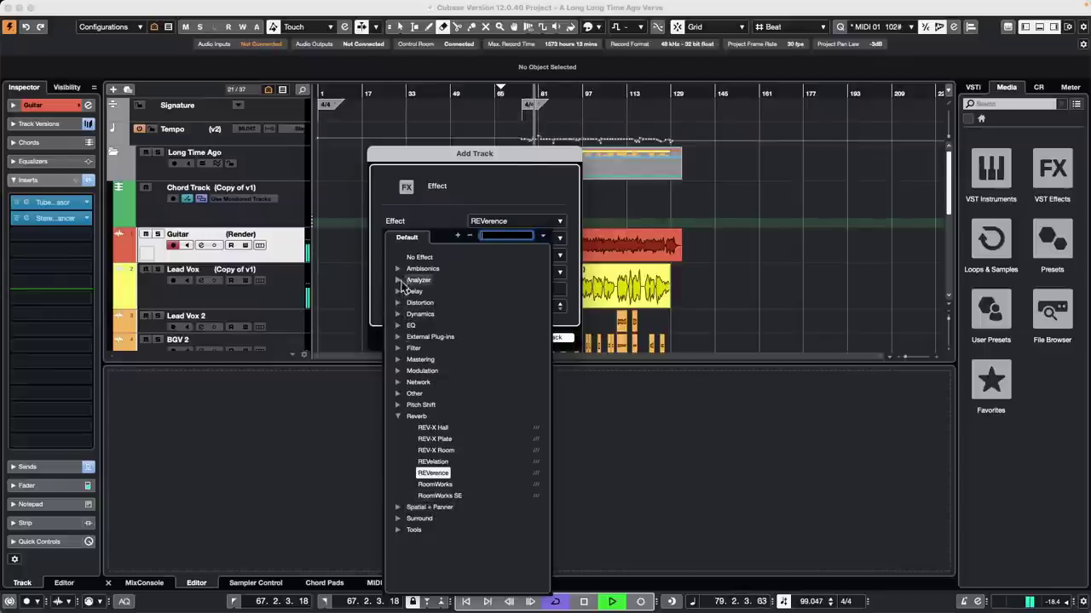
left_click(398, 371)
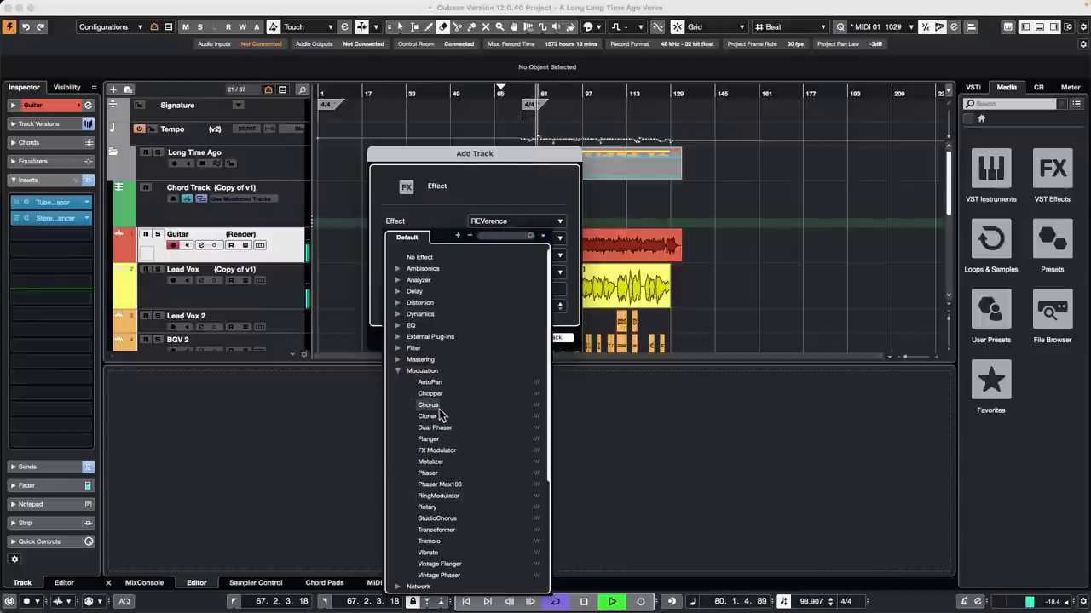
left_click(428, 415)
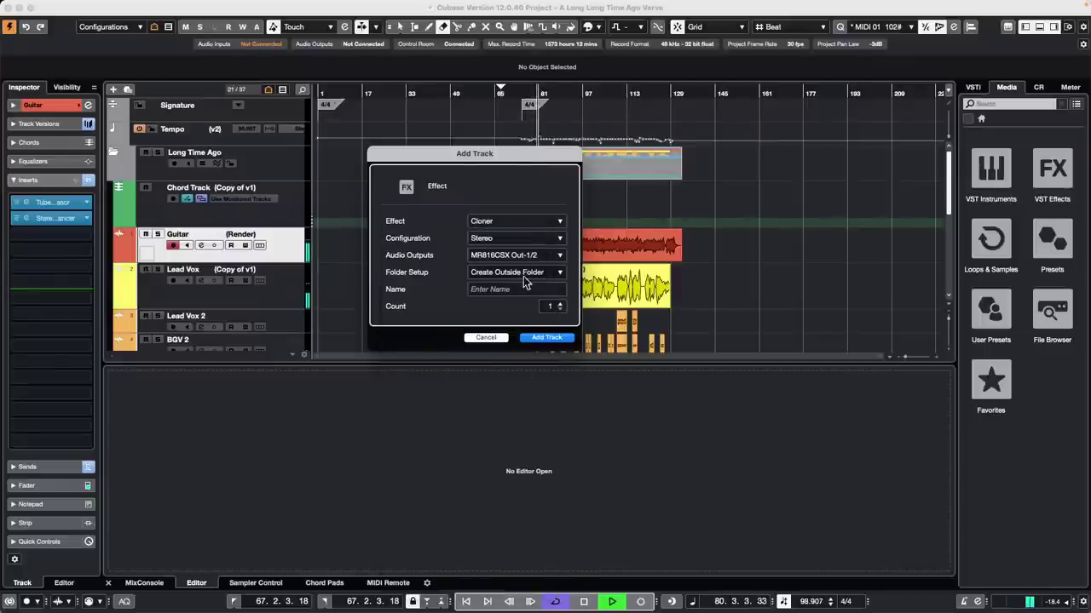
left_click(546, 338)
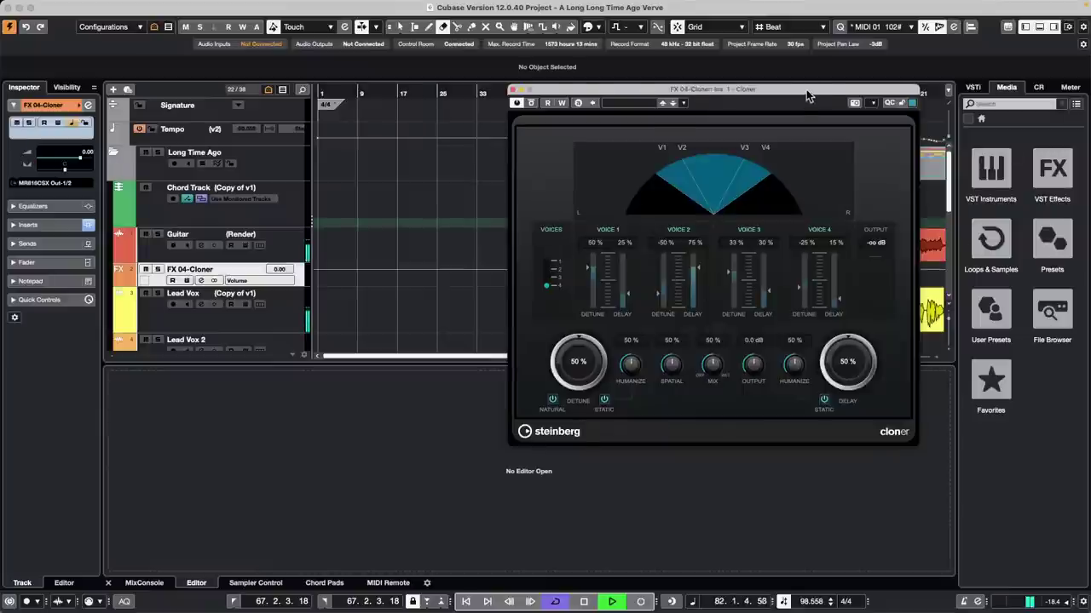
left_click_drag(806, 95, 719, 136)
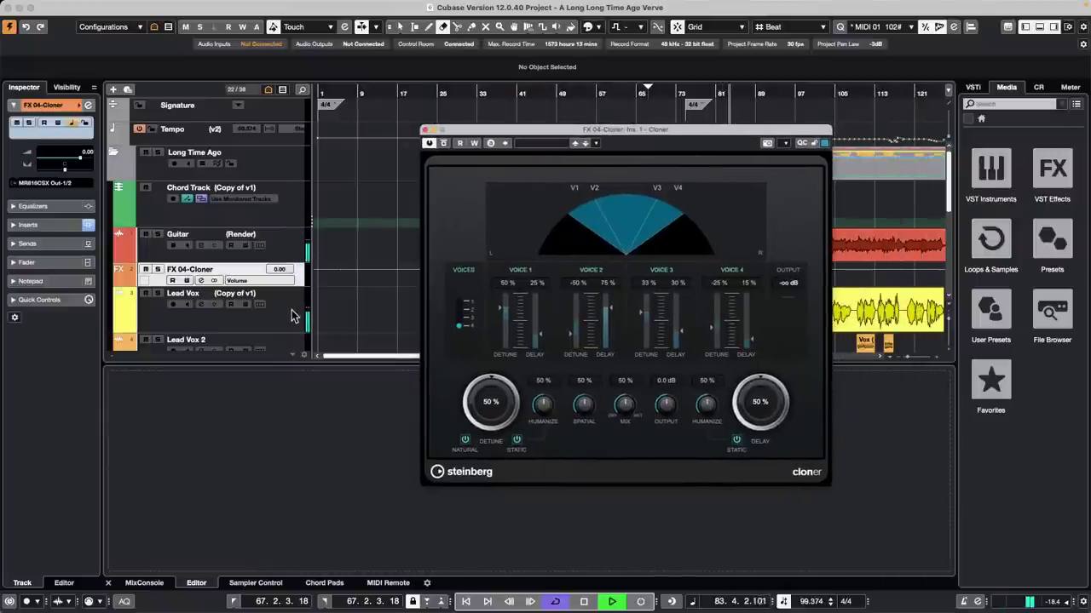
left_click(292, 252)
left_click(30, 467)
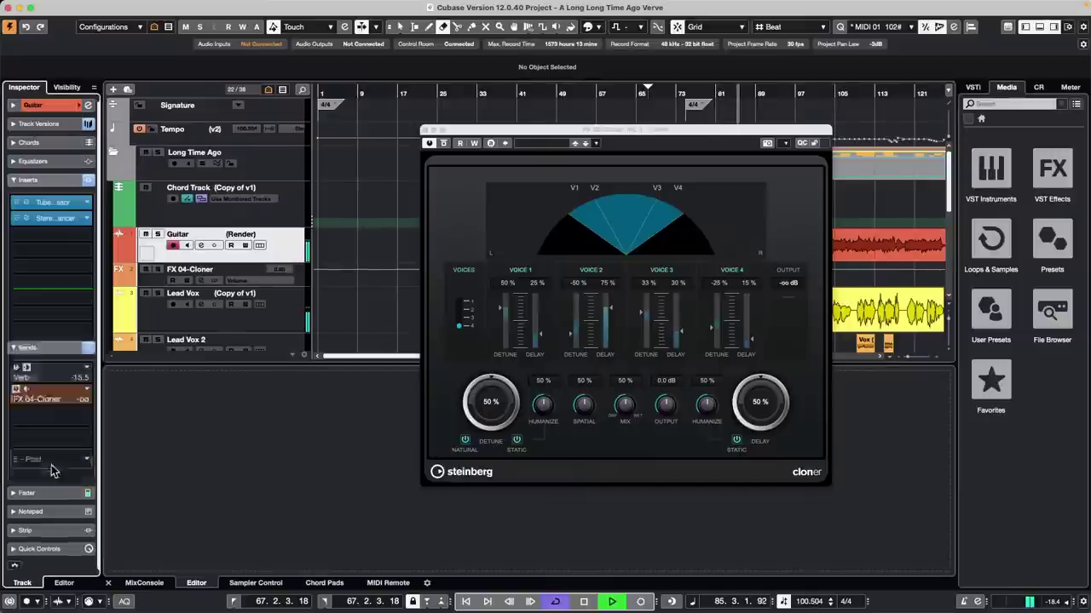
key("space")
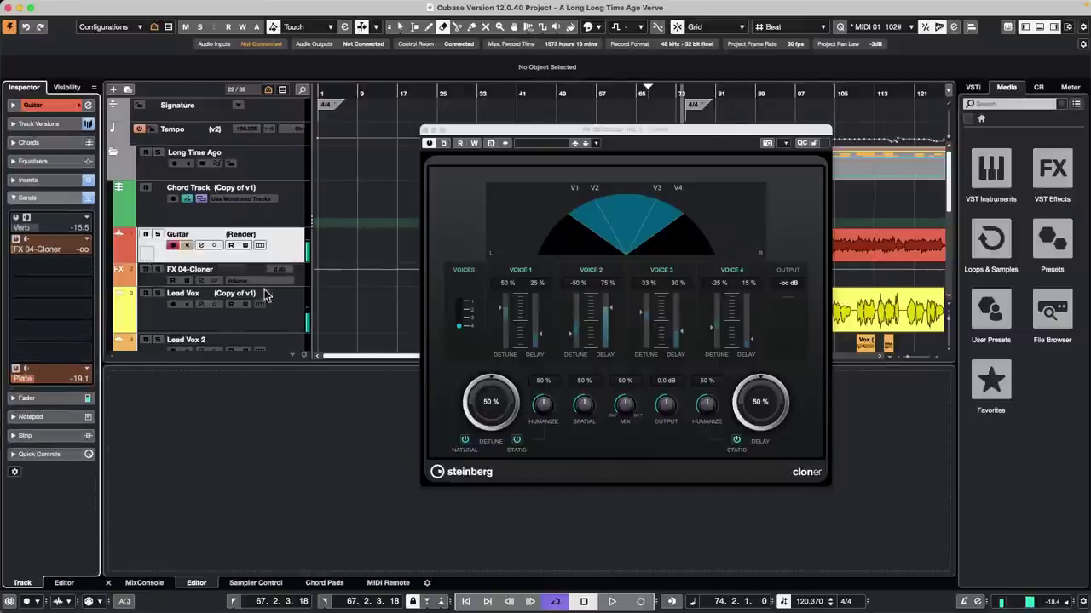
right_click(294, 311)
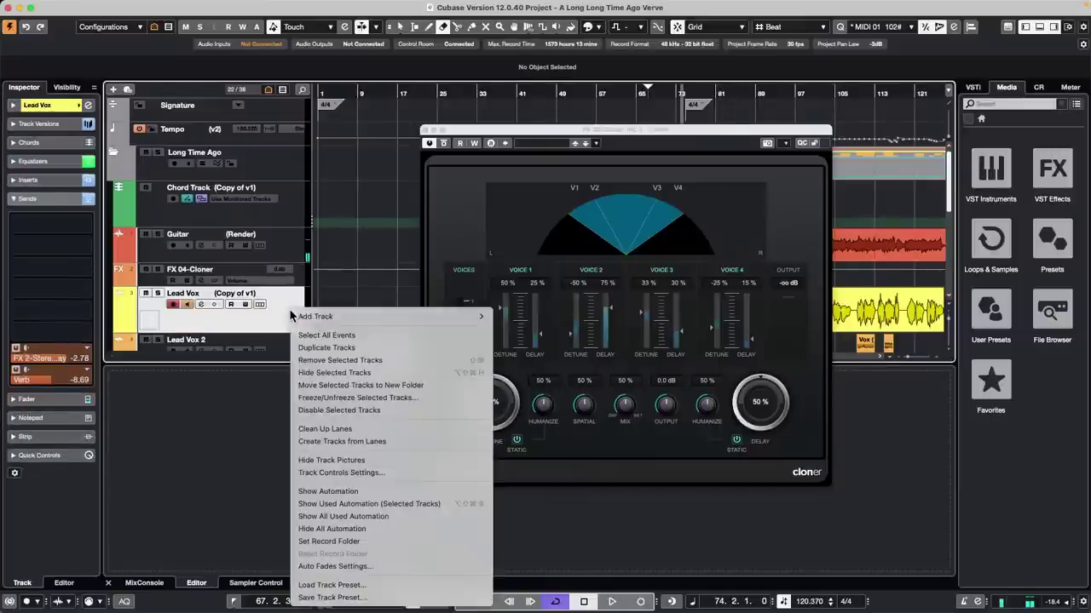
mouse_move(363, 315)
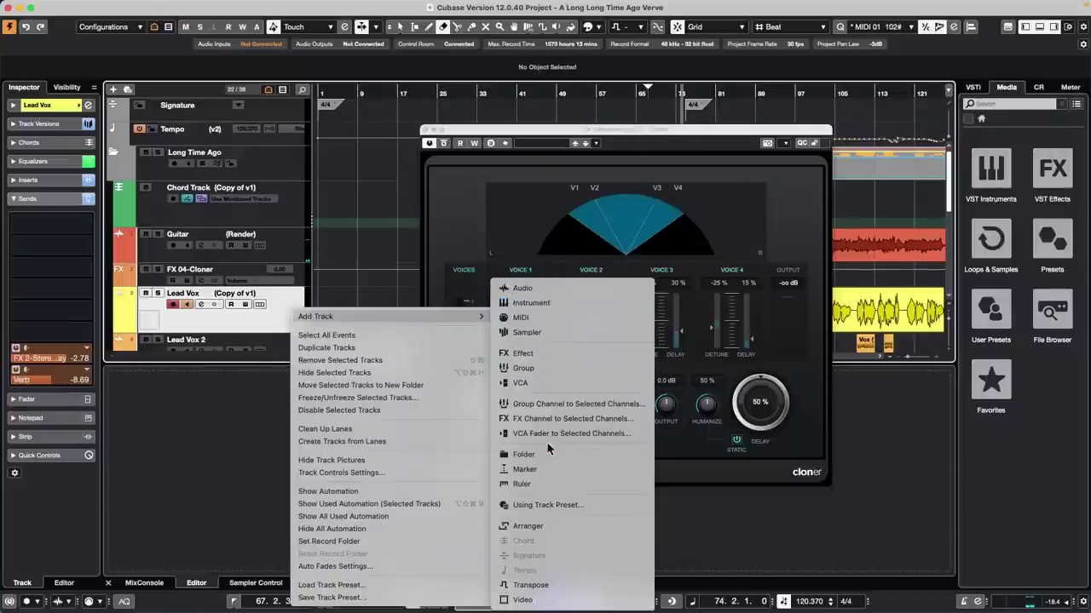
left_click(272, 322)
left_click(86, 224)
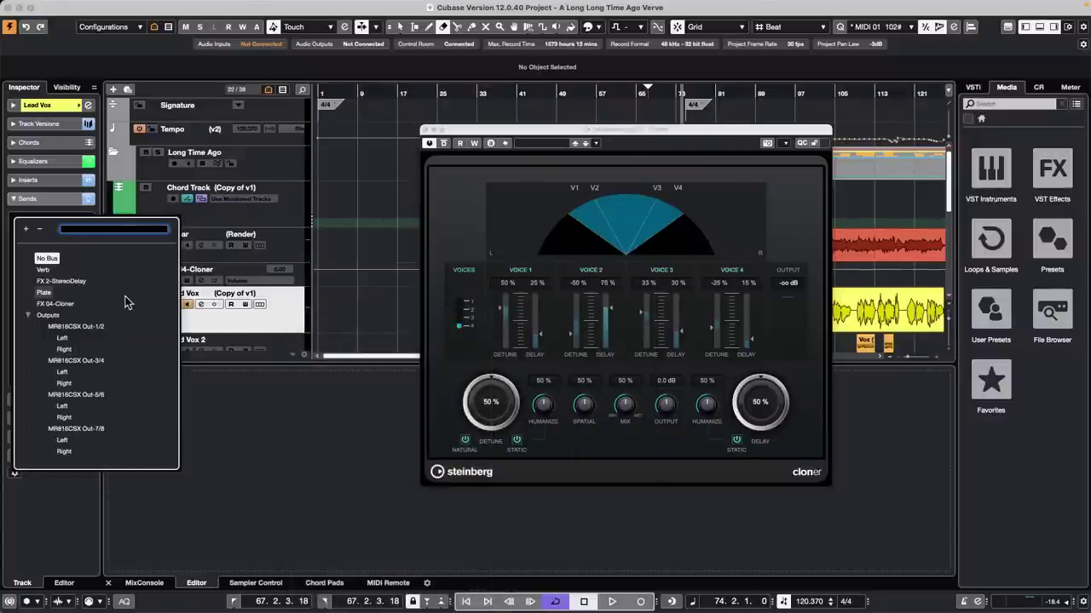
left_click(297, 323)
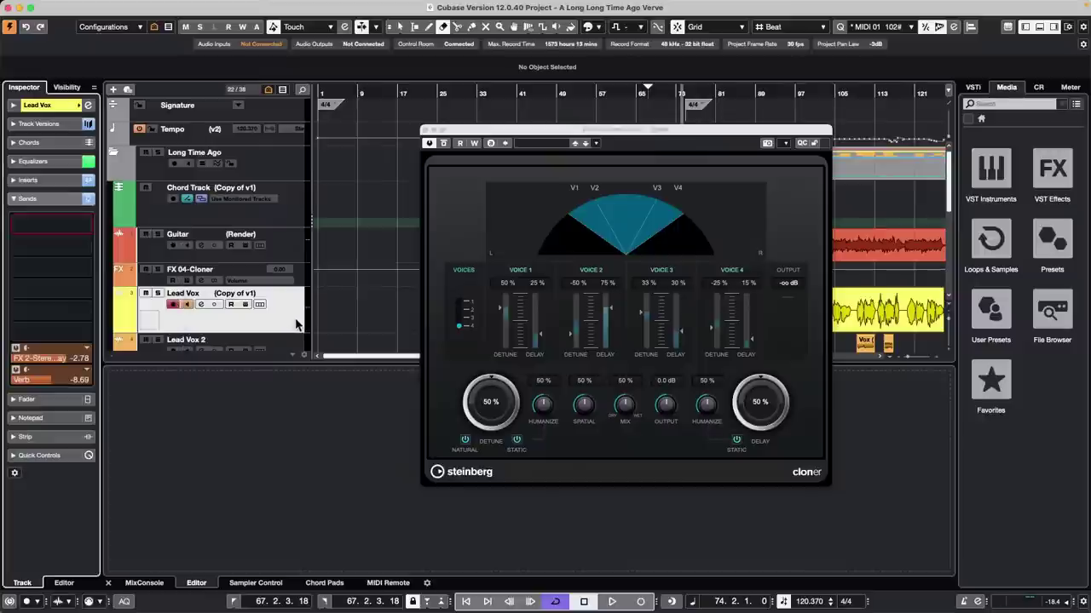
Step: Add a second Cloner FX channel, FX 05-Cloner, and load its Huge Voice preset
right_click(288, 323)
mouse_move(401, 326)
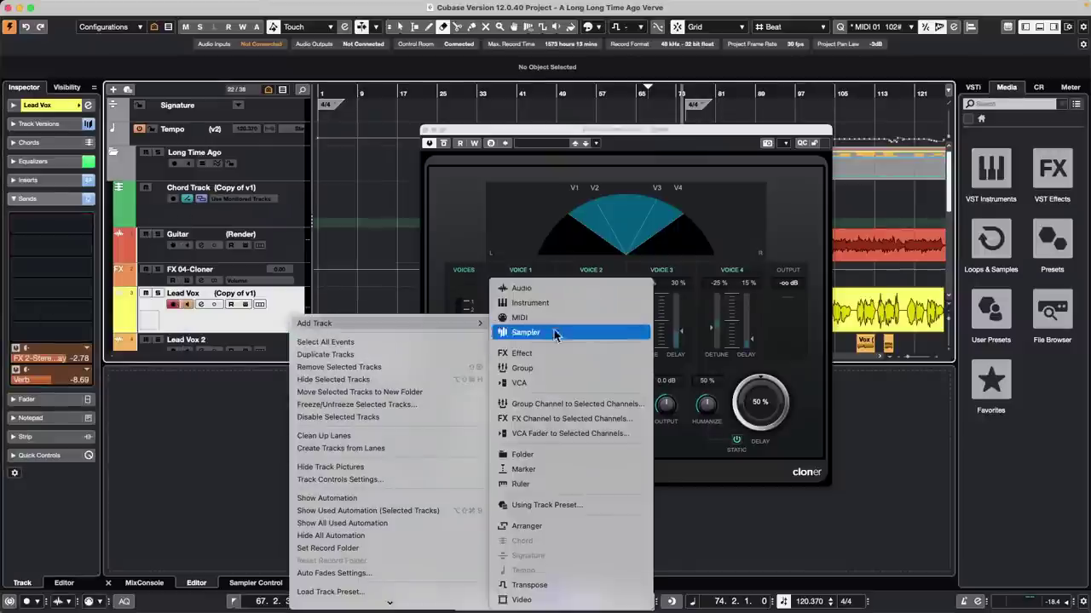
left_click(565, 418)
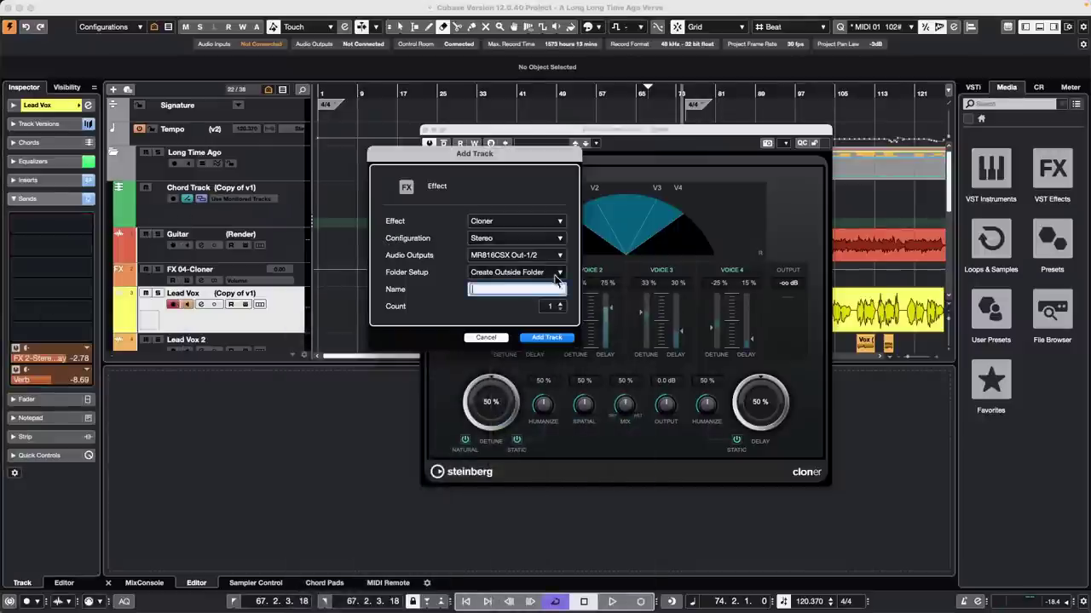
left_click(546, 338)
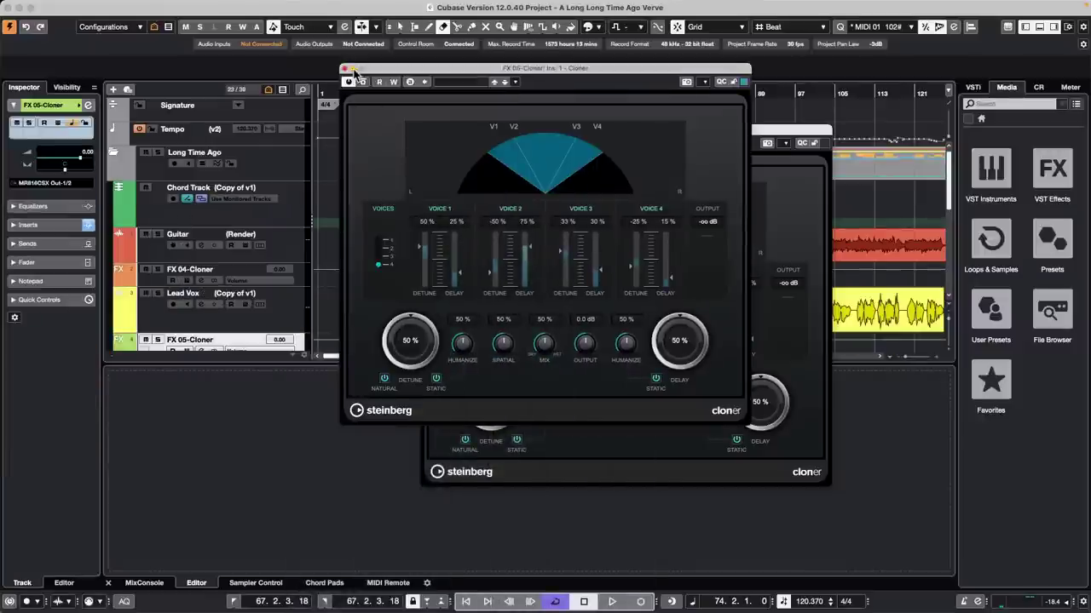
left_click(784, 140)
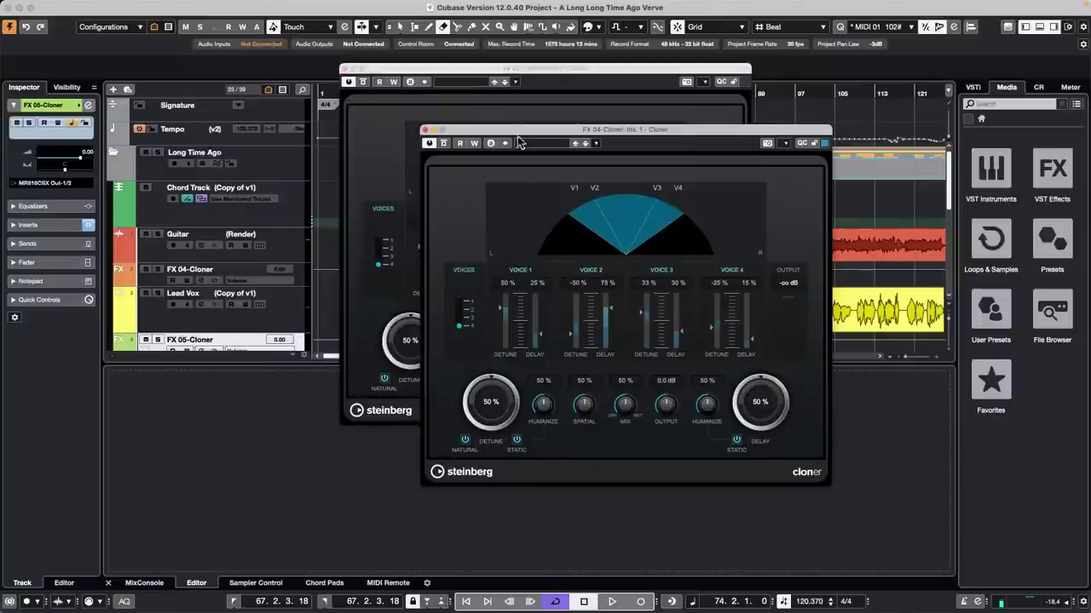
left_click(423, 131)
key("space")
left_click(459, 81)
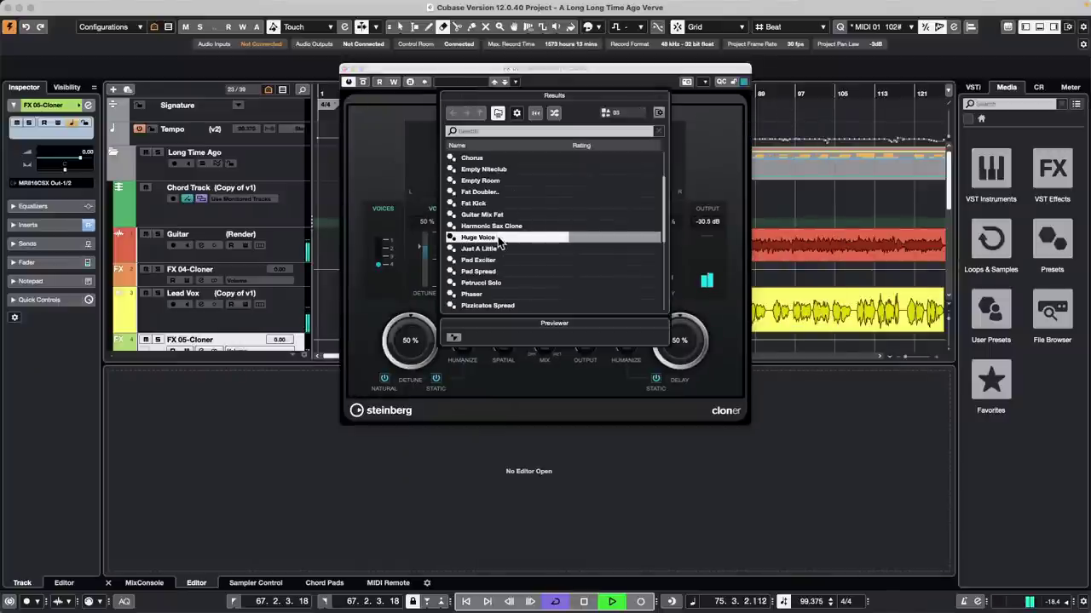
double_click(479, 237)
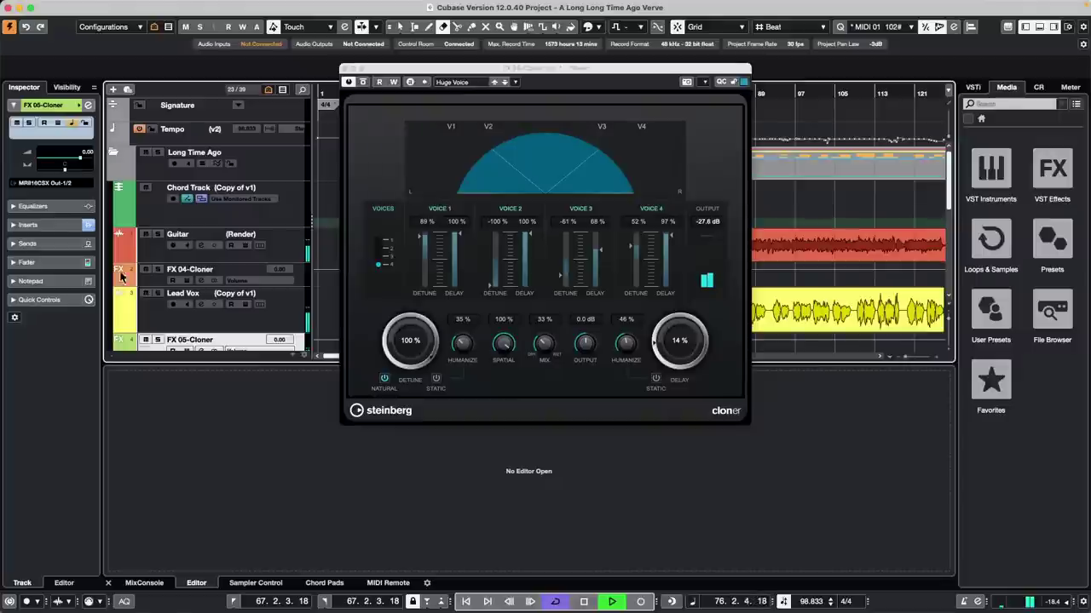
Step: Send Lead Vox to FX 05-Cloner at -0.44, set Humanize to 50 %, and solo Lead Vox
left_click(289, 319)
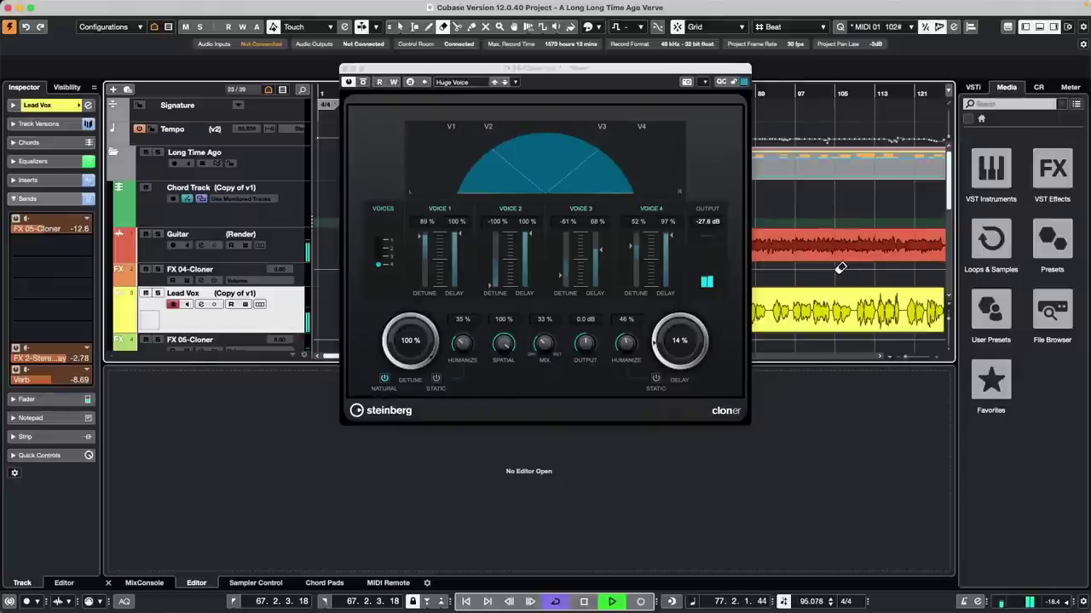
left_click(1038, 88)
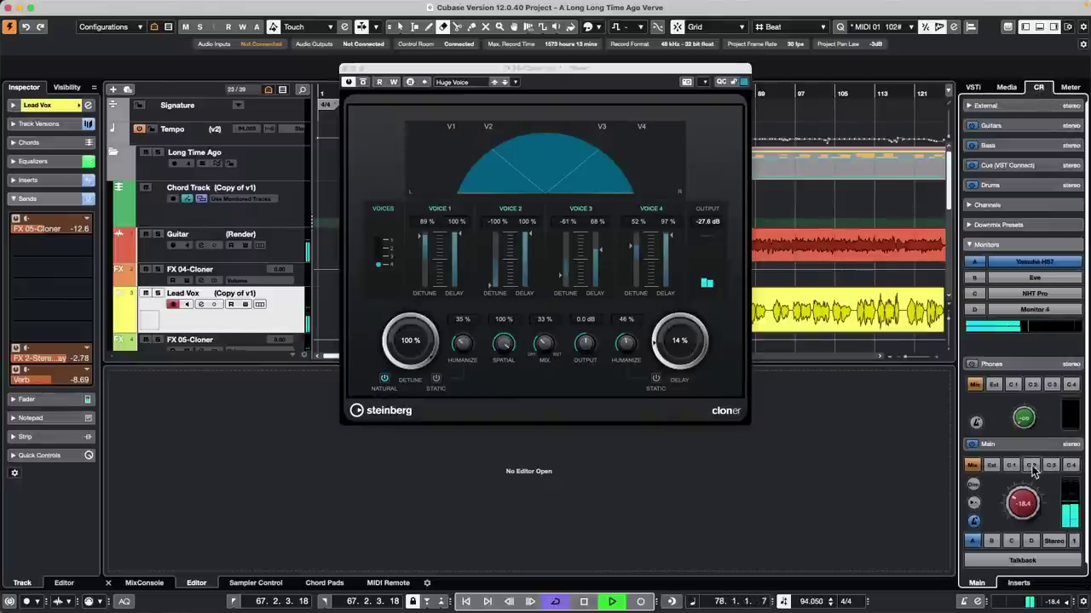
scroll(1025, 482, "up", 1)
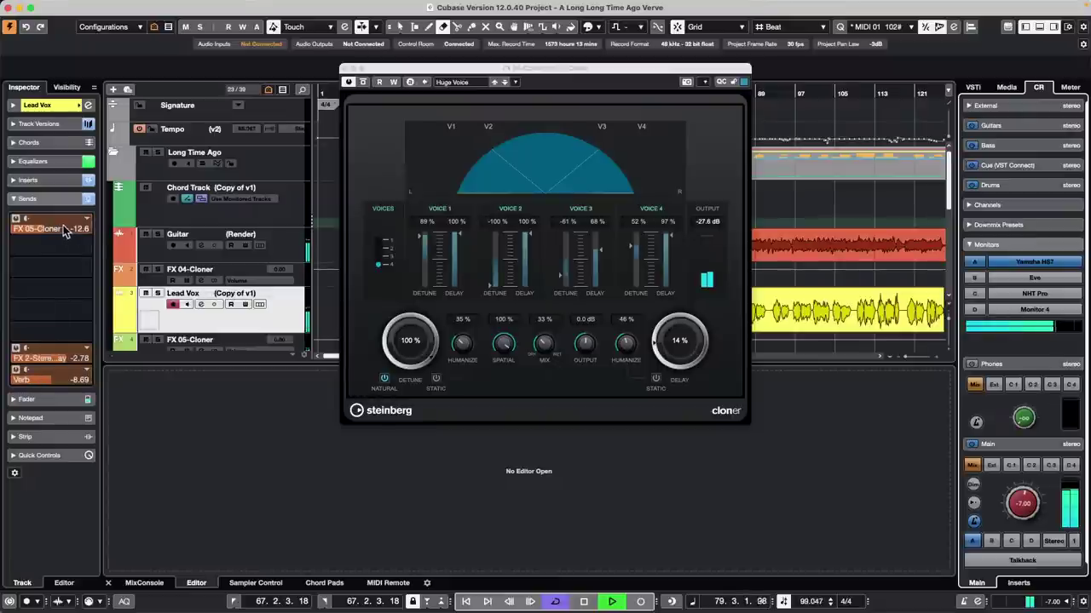
left_click_drag(66, 232, 87, 231)
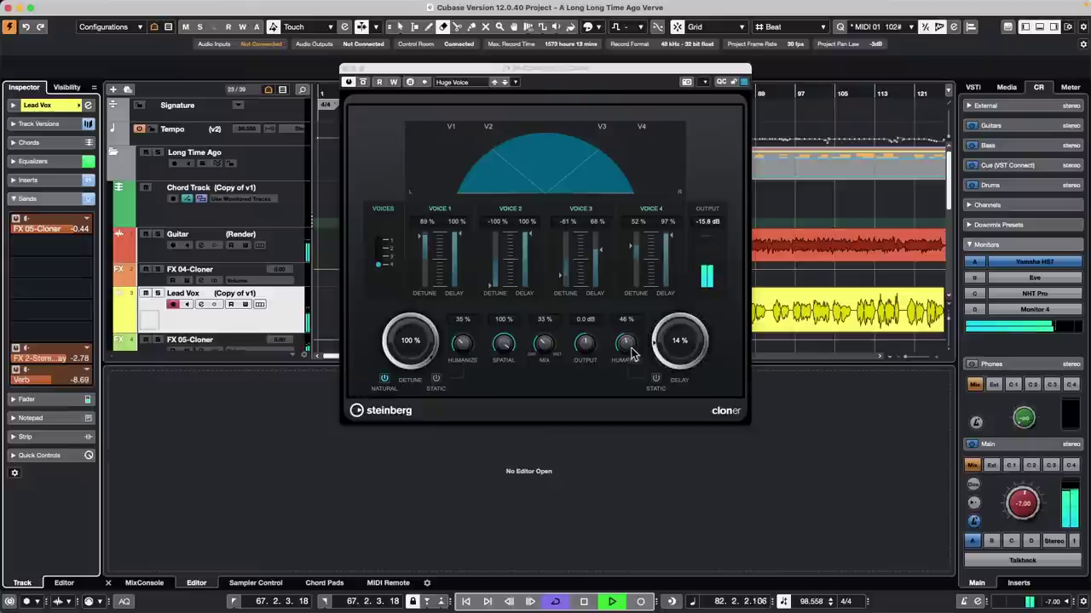
left_click_drag(628, 343, 630, 341)
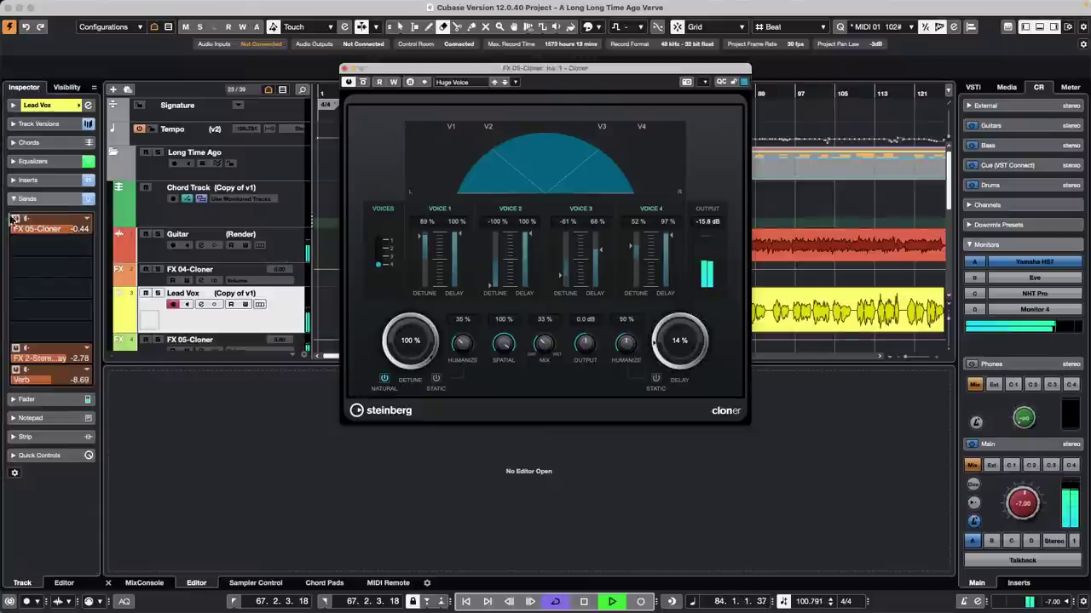
key("s")
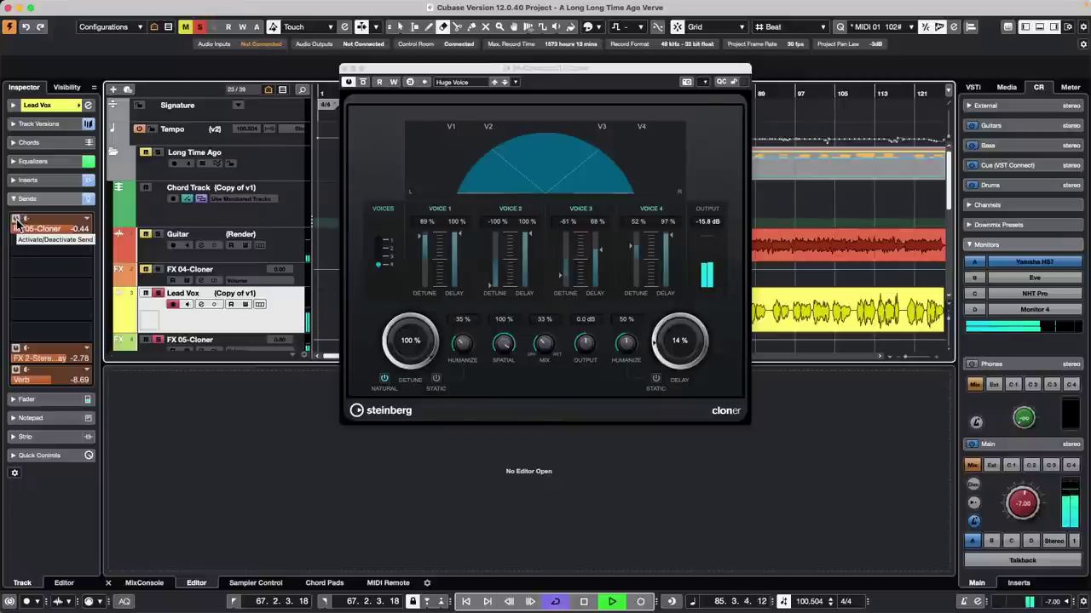
left_click(16, 221)
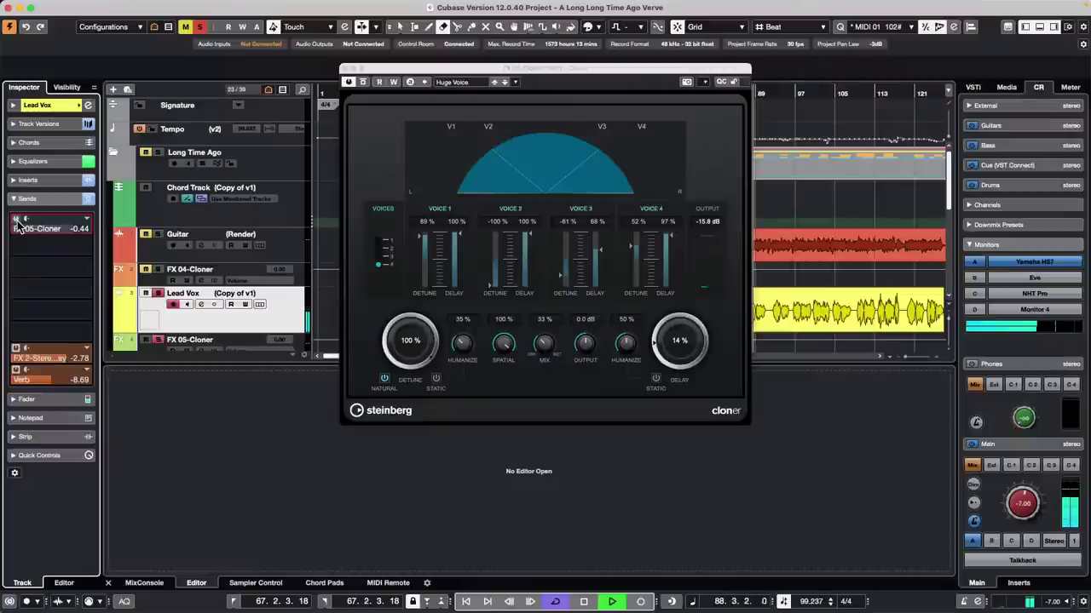
left_click(16, 221)
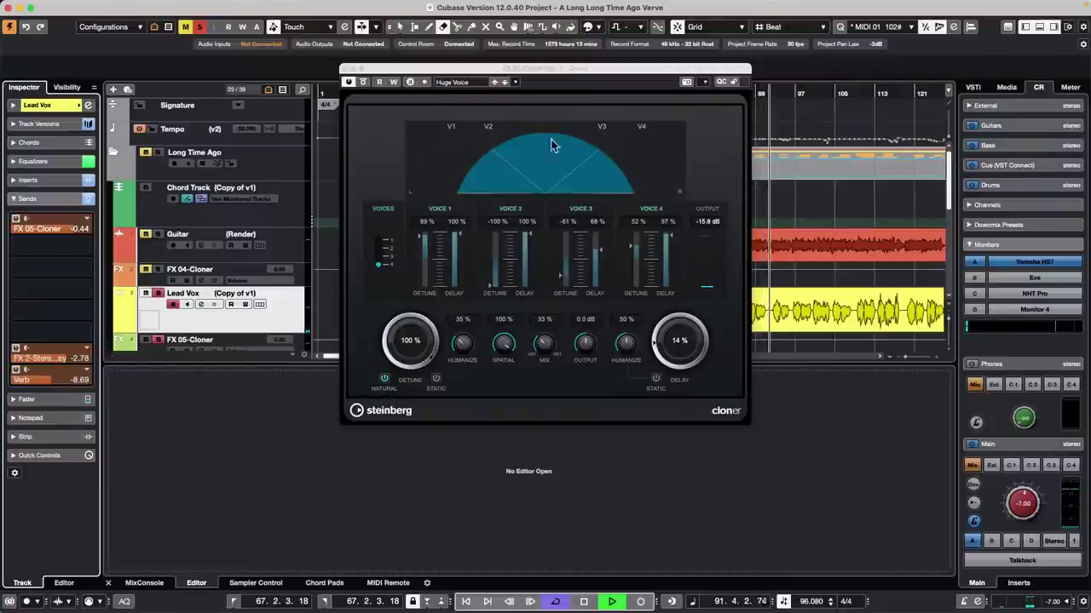
Step: Try the Pad Spread Cloner preset, then load Fat Doubler.. instead
left_click(456, 84)
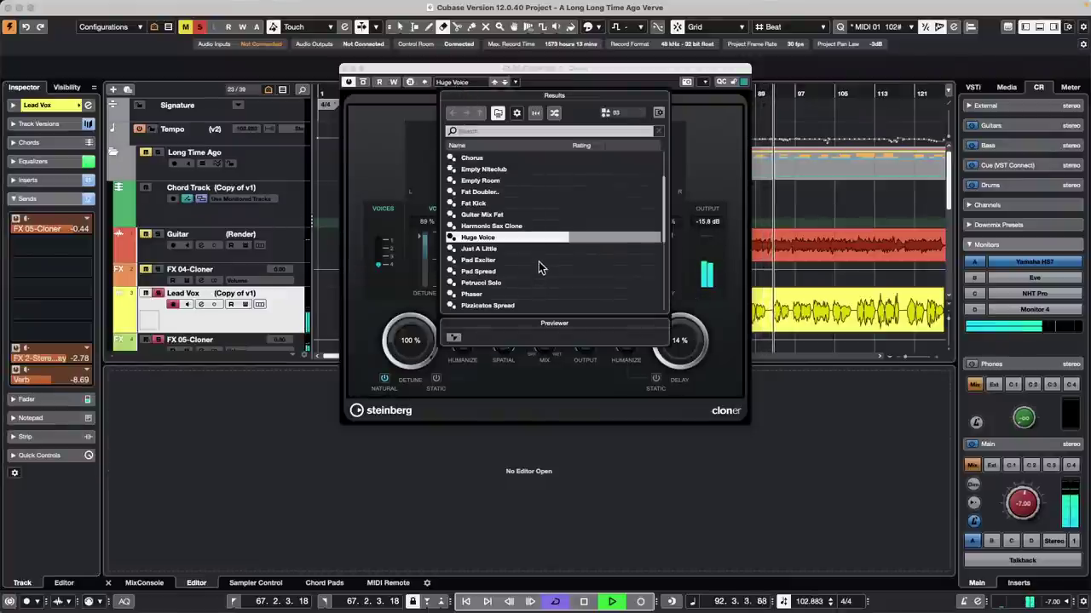
double_click(509, 270)
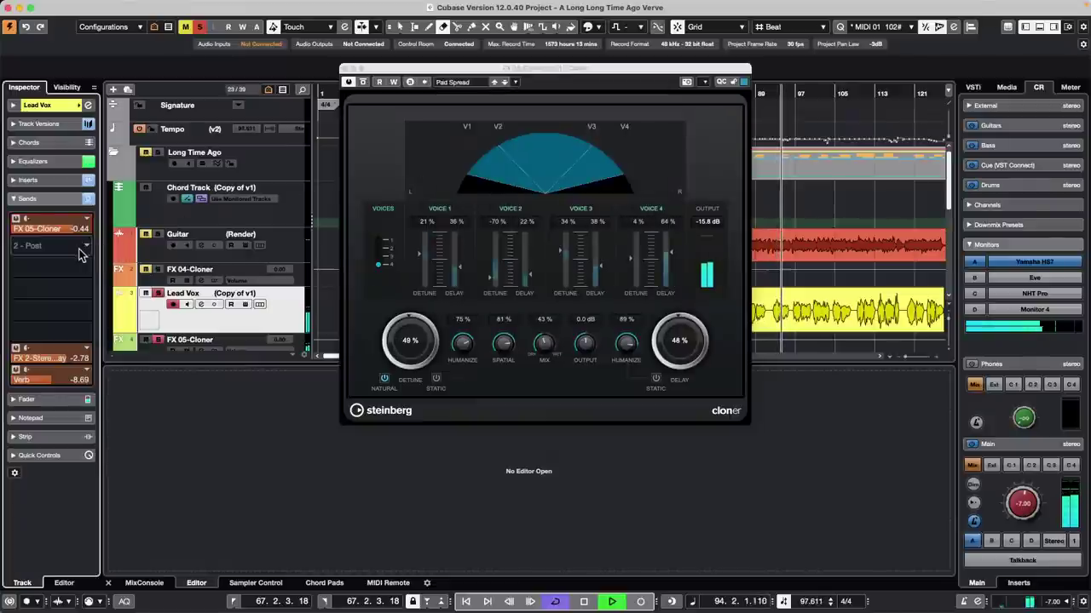
left_click(459, 82)
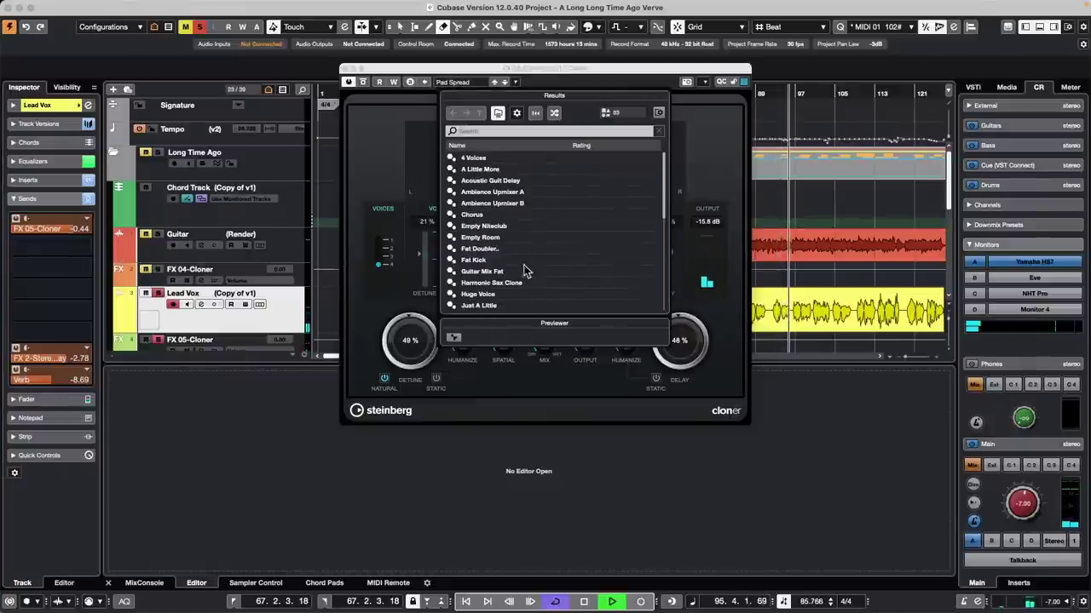
double_click(483, 248)
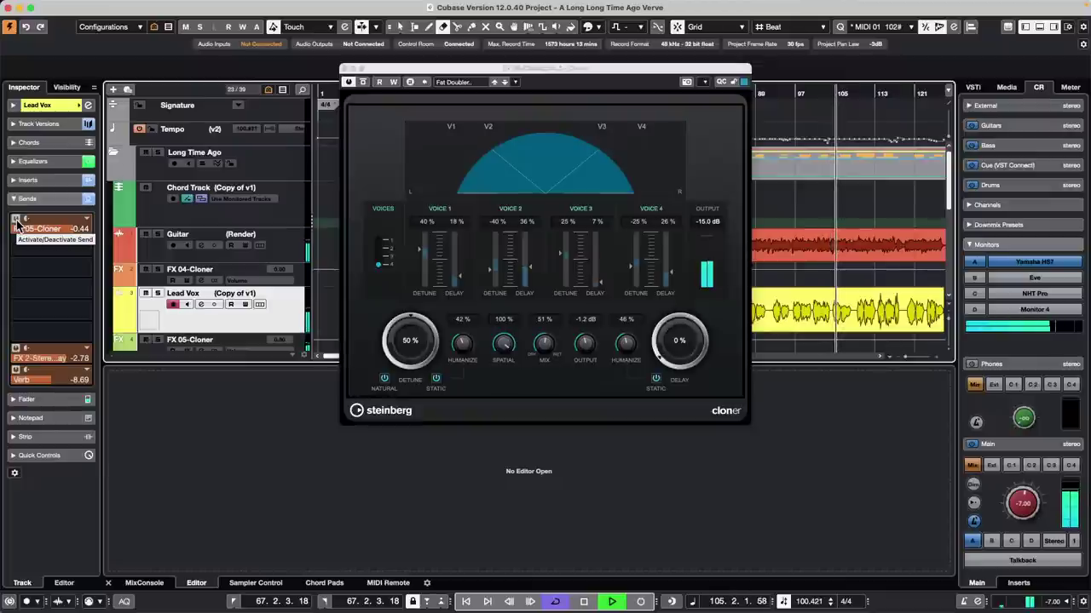
Step: Compare dry and wet vocal, leaving the FX 05-Cloner send off and playback stopped
left_click(16, 220)
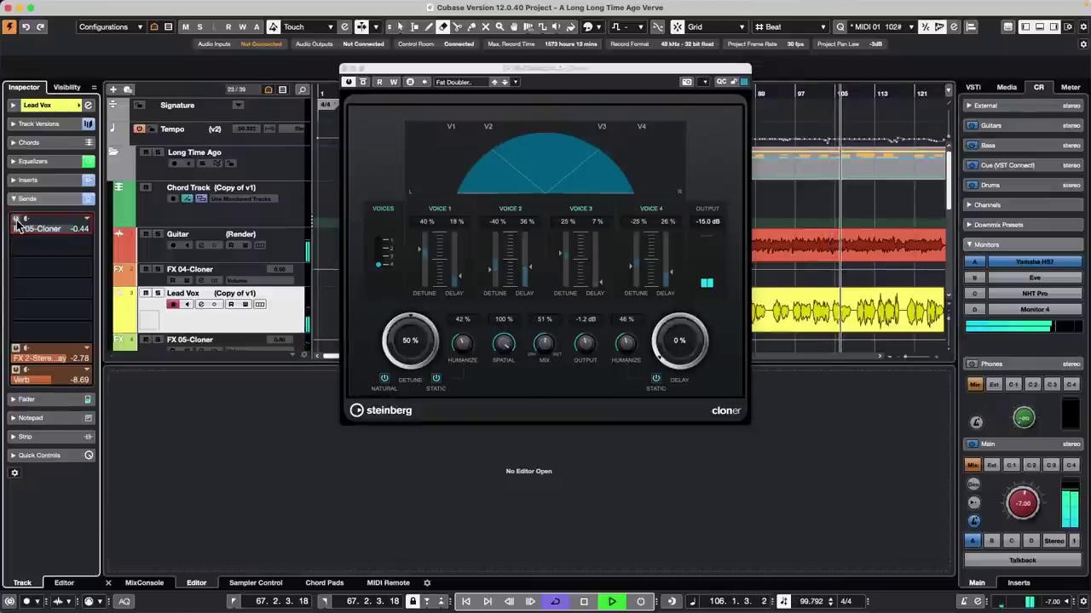
left_click(15, 220)
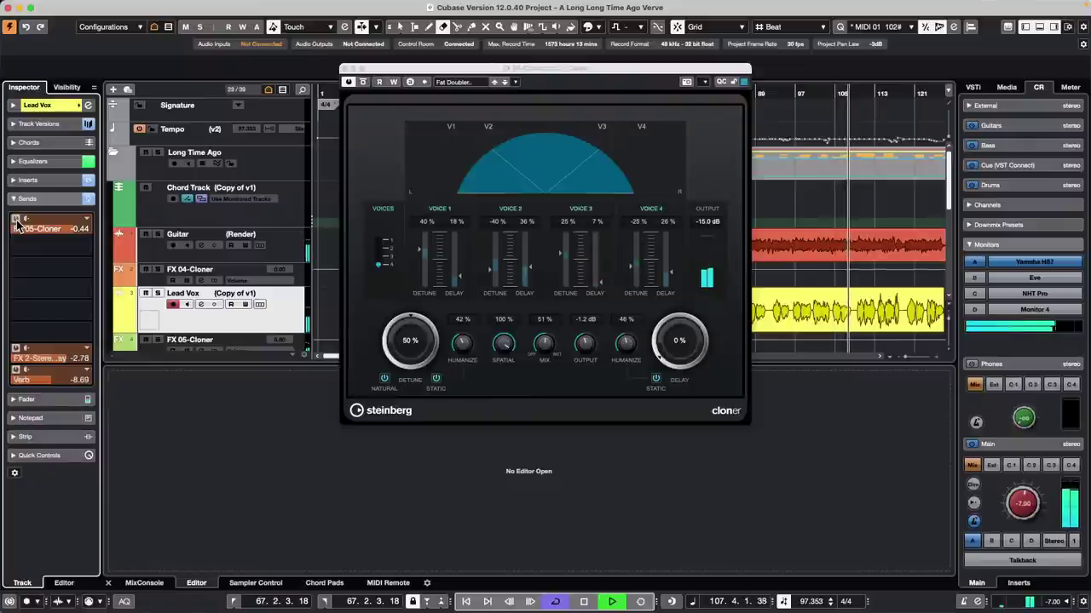
left_click(17, 223)
key("space")
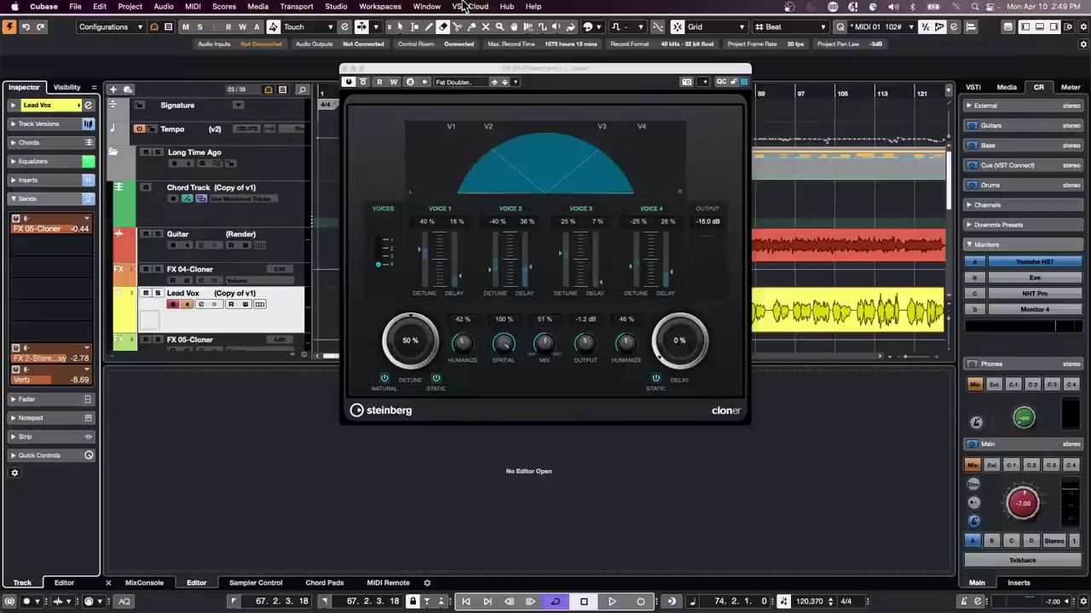
Step: Close the Cloner window, select MIDI 01, and raise the Control Room main level to 2.33
left_click(345, 69)
scroll(455, 232, "down", 1)
scroll(458, 230, "down", 10)
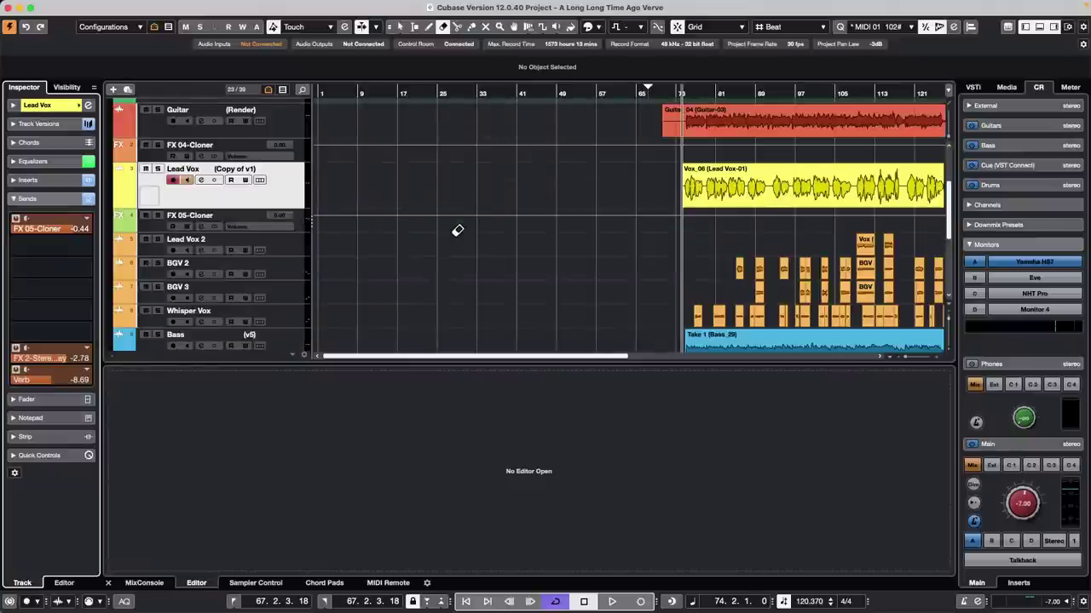
left_click(297, 217)
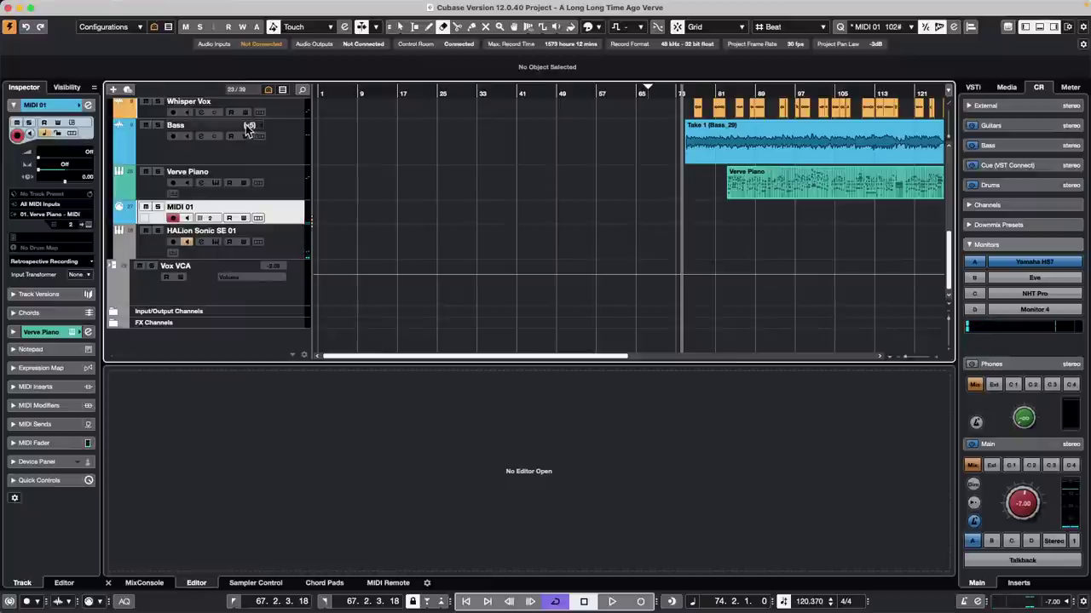
left_click_drag(1022, 494, 1023, 473)
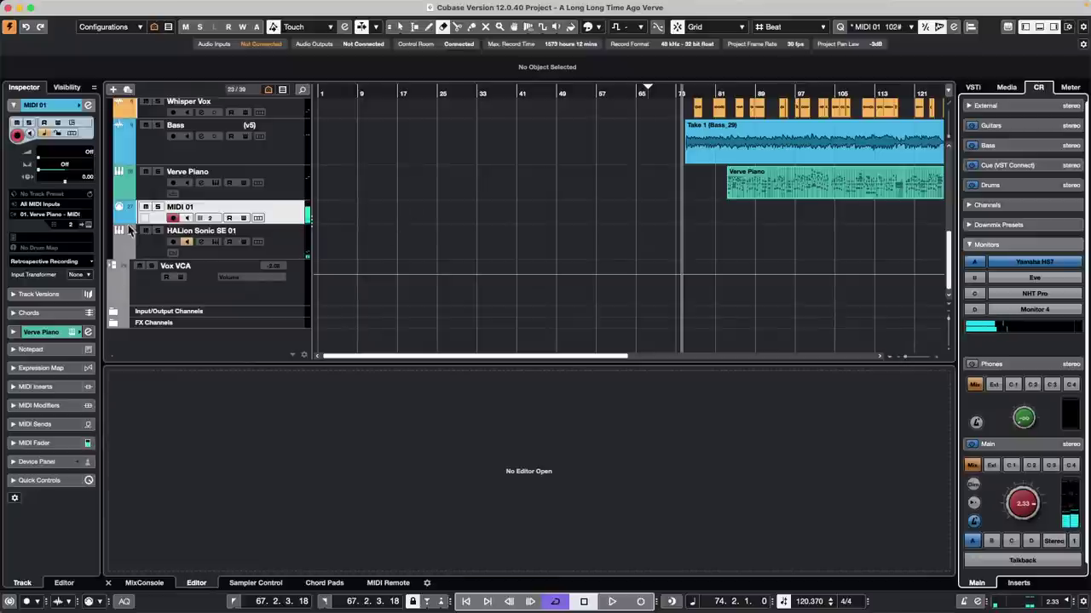
Step: Select the HALion Sonic SE 01 track and expand its Inspector MIDI Modifiers section
left_click(284, 246)
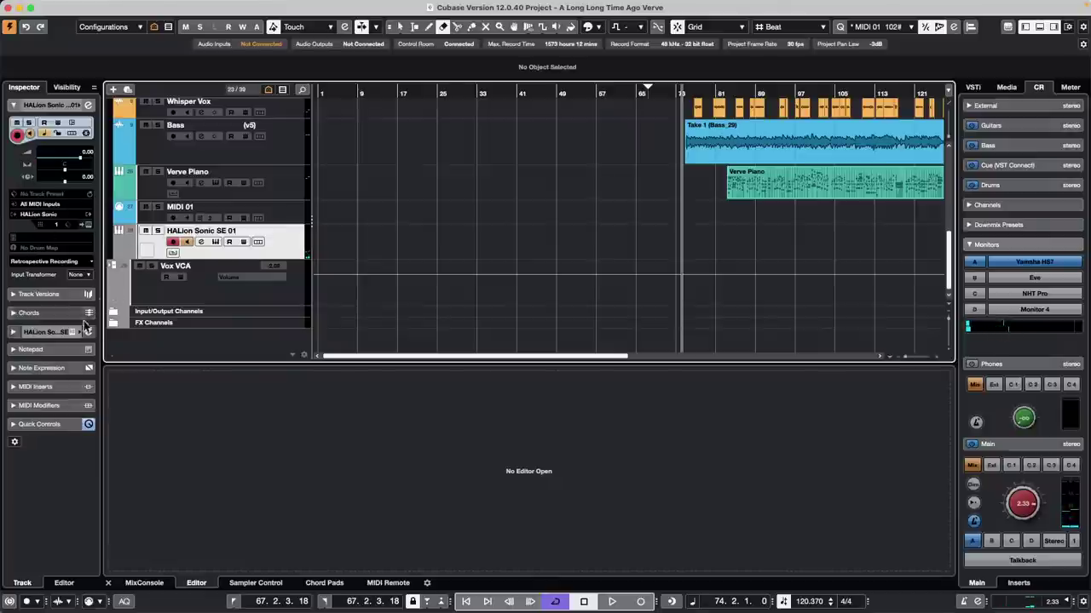
right_click(54, 406)
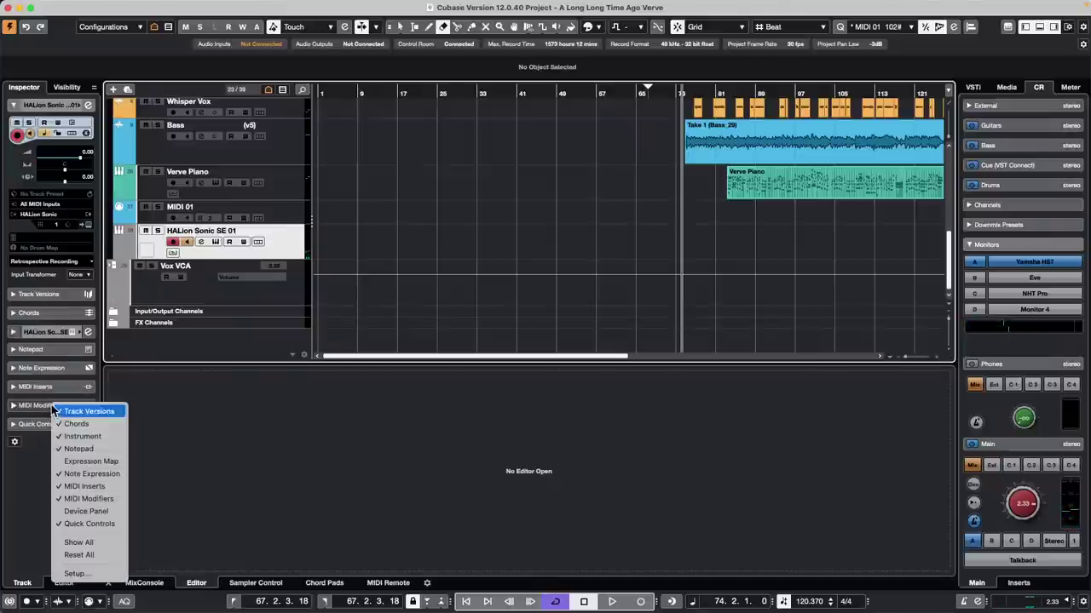
left_click(41, 406)
left_click(41, 406)
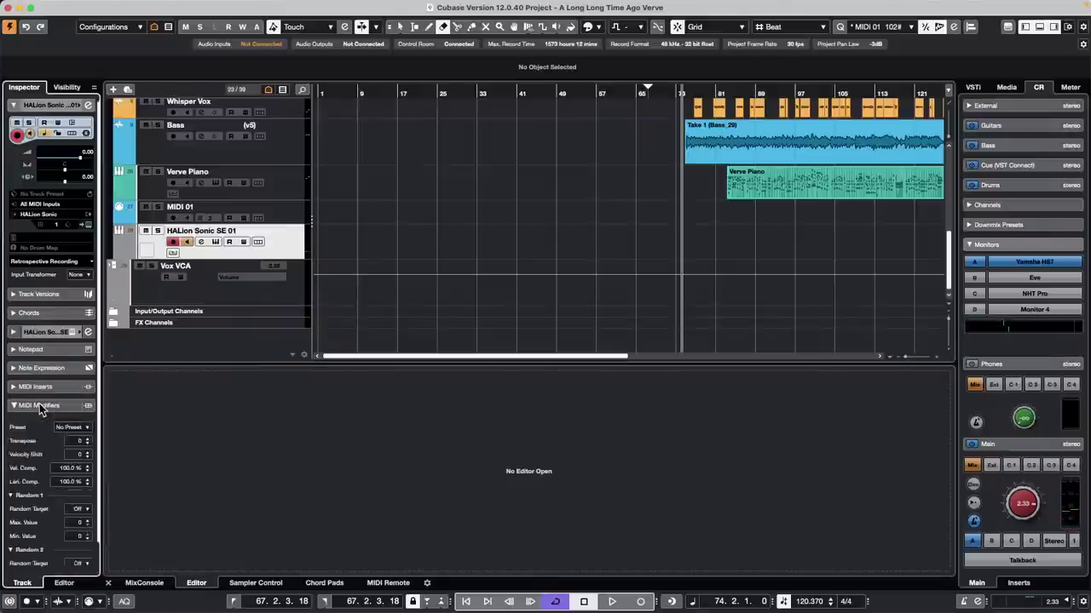
left_click(46, 253)
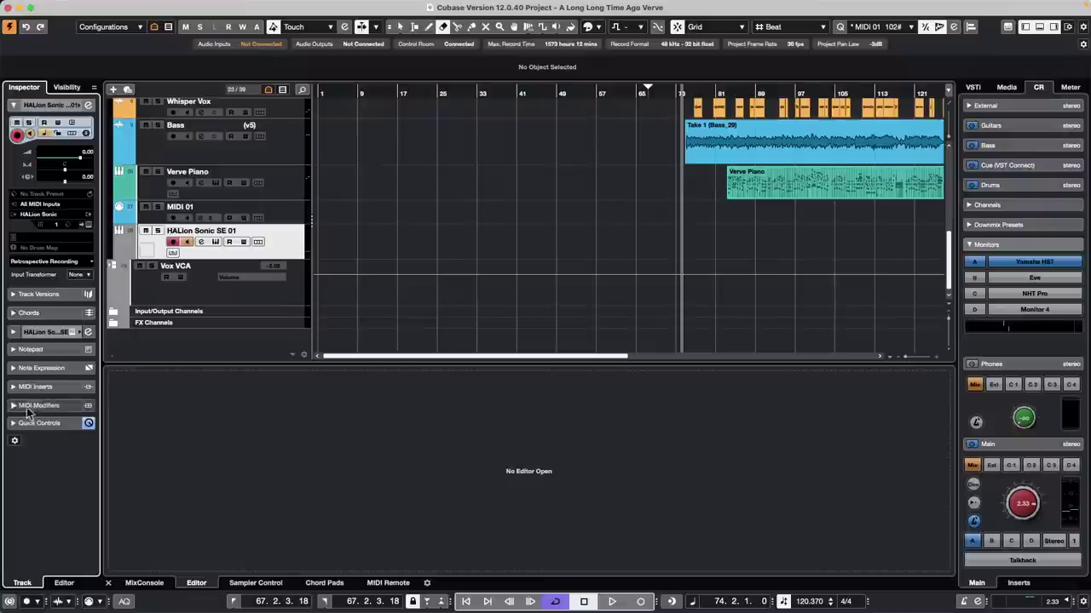
right_click(49, 408)
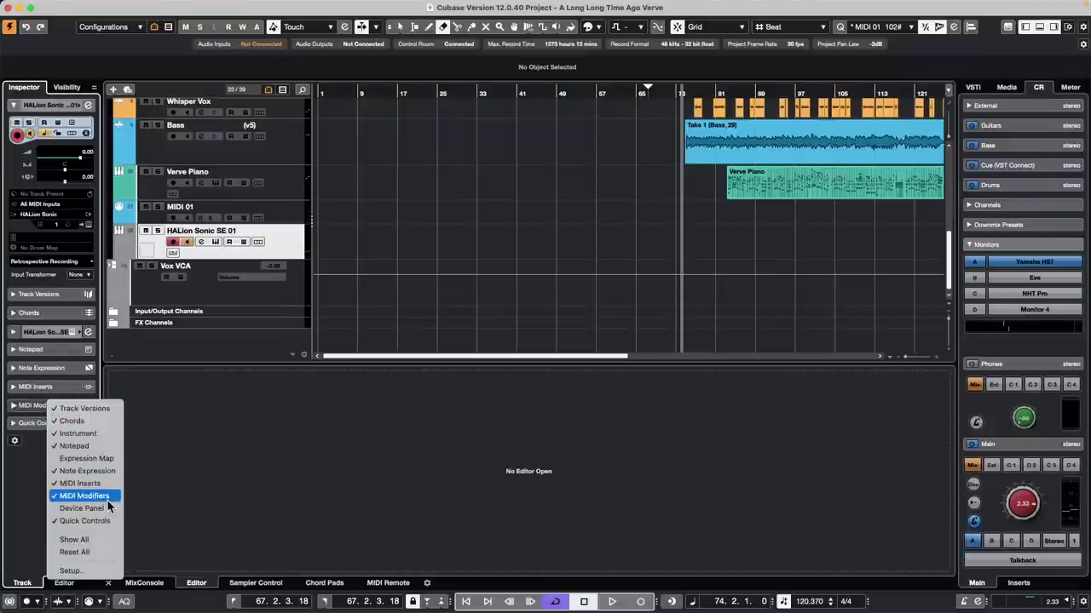
left_click(26, 395)
left_click(43, 406)
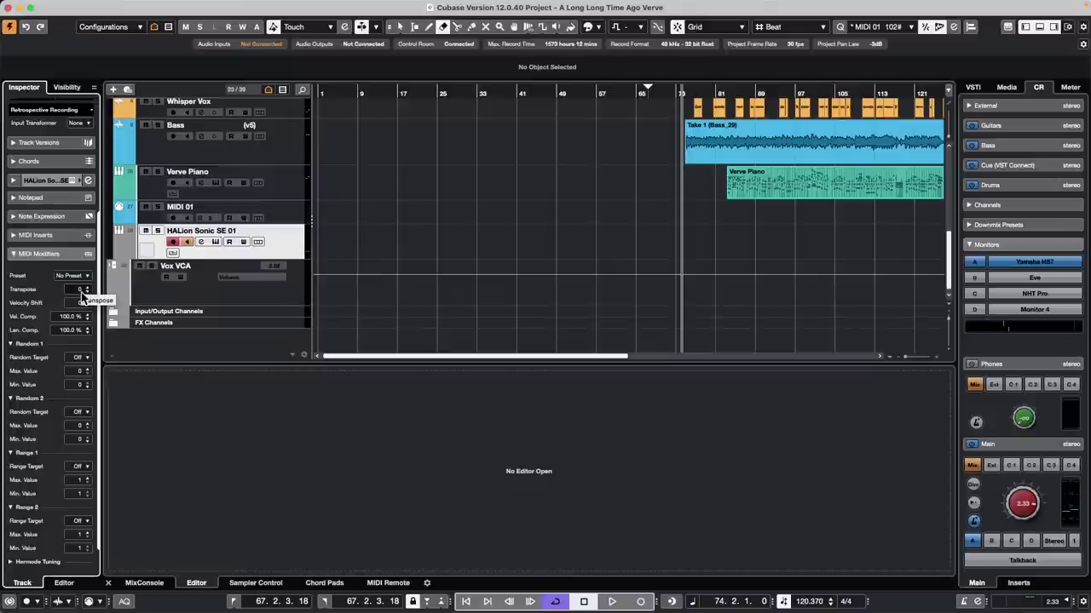
Step: Open the On-Screen Keyboard with Alt+K and play two test notes
key("alt+k")
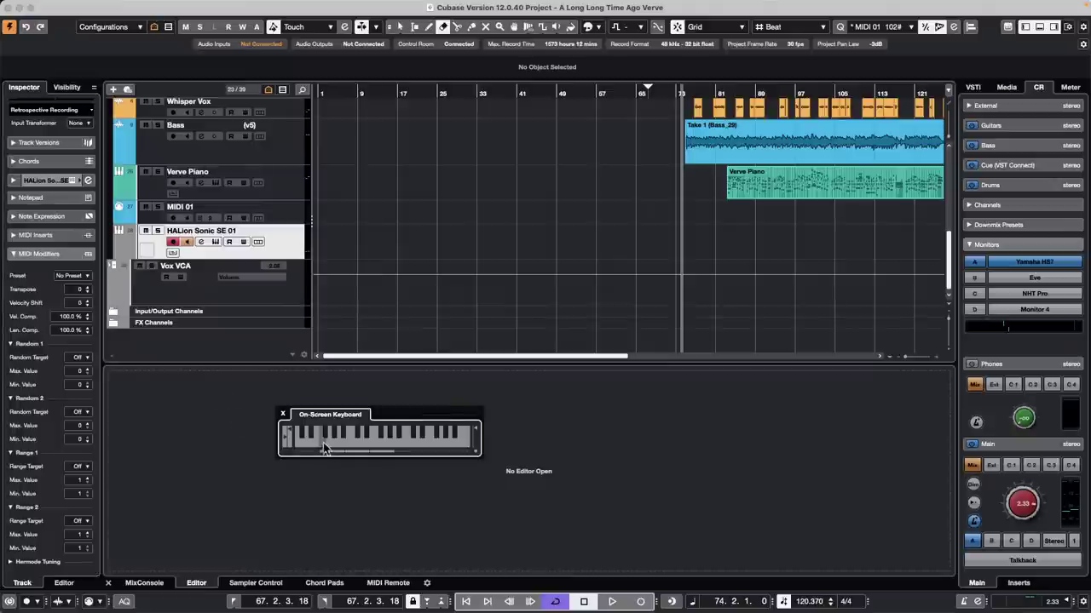
left_click(324, 443)
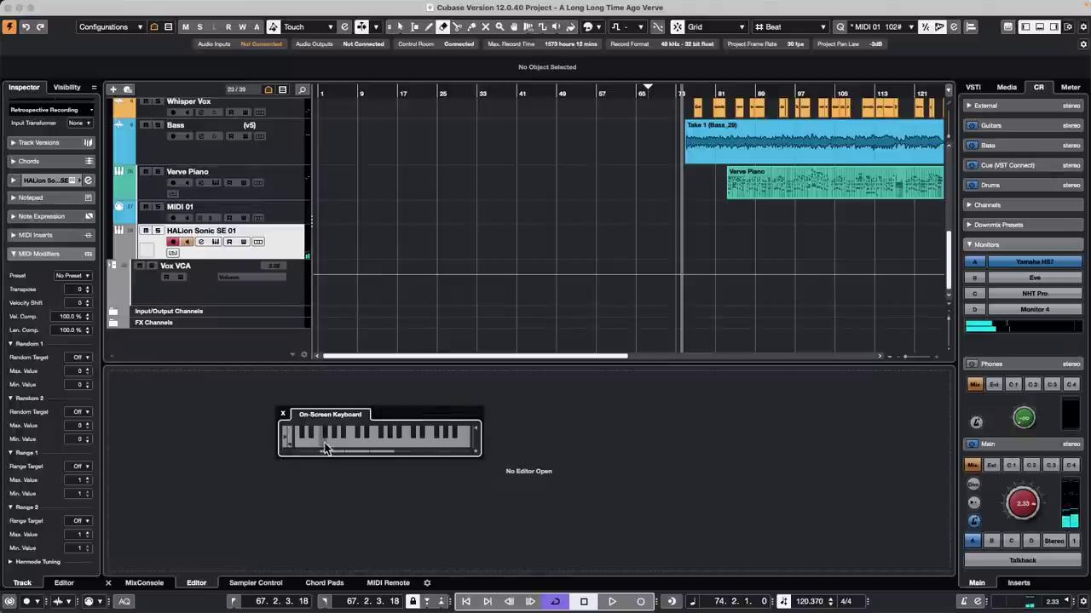
left_click(353, 439)
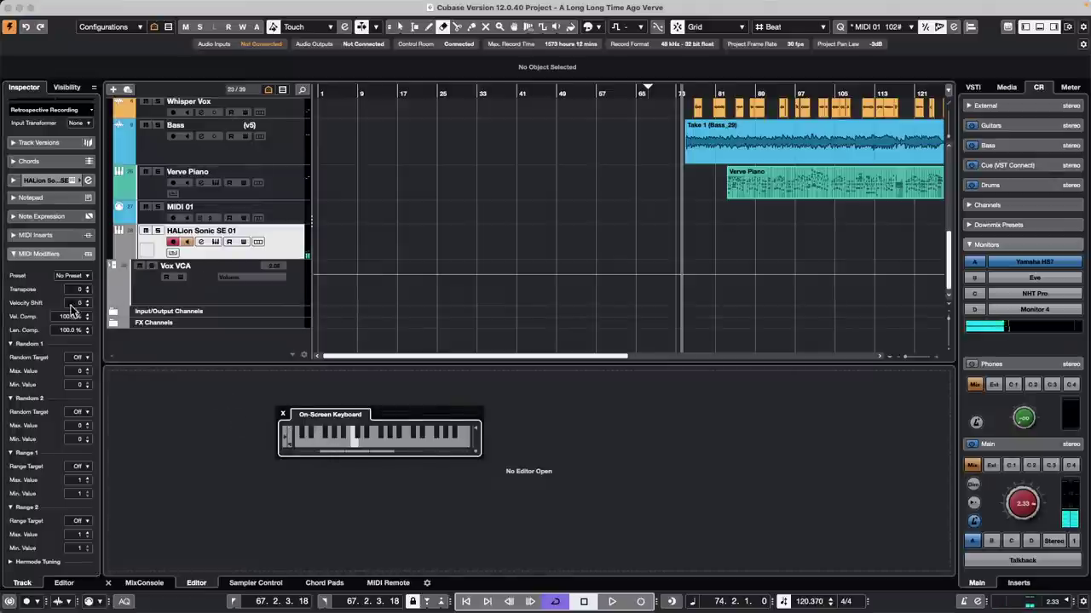
Step: Scroll the MIDI Modifiers Transpose up and down, returning it to 0
scroll(86, 294, "up", 2)
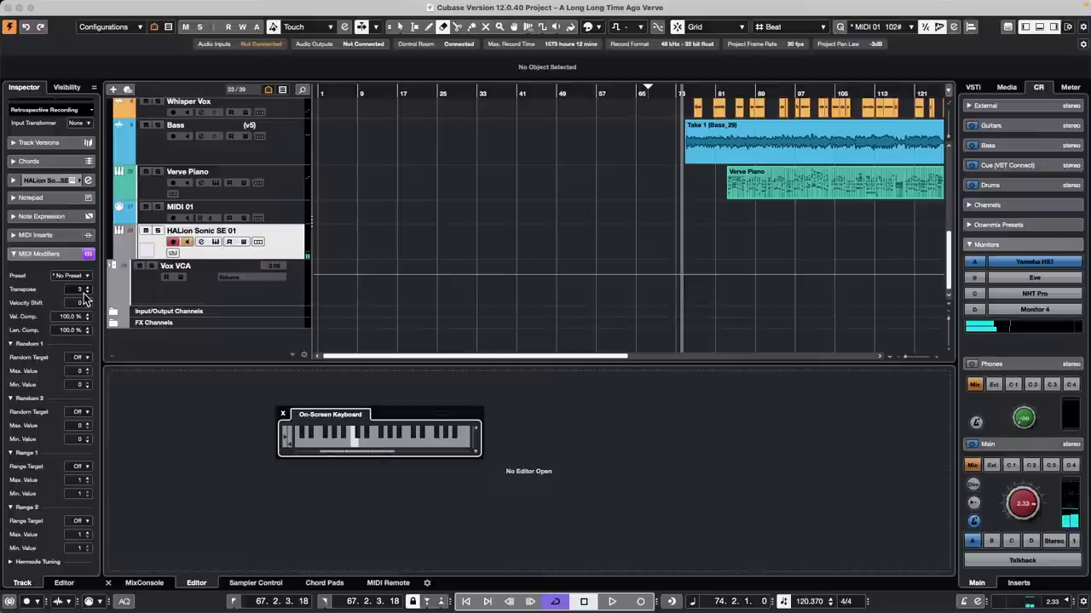
scroll(85, 294, "up", 4)
scroll(85, 294, "up", 5)
scroll(85, 294, "down", 1)
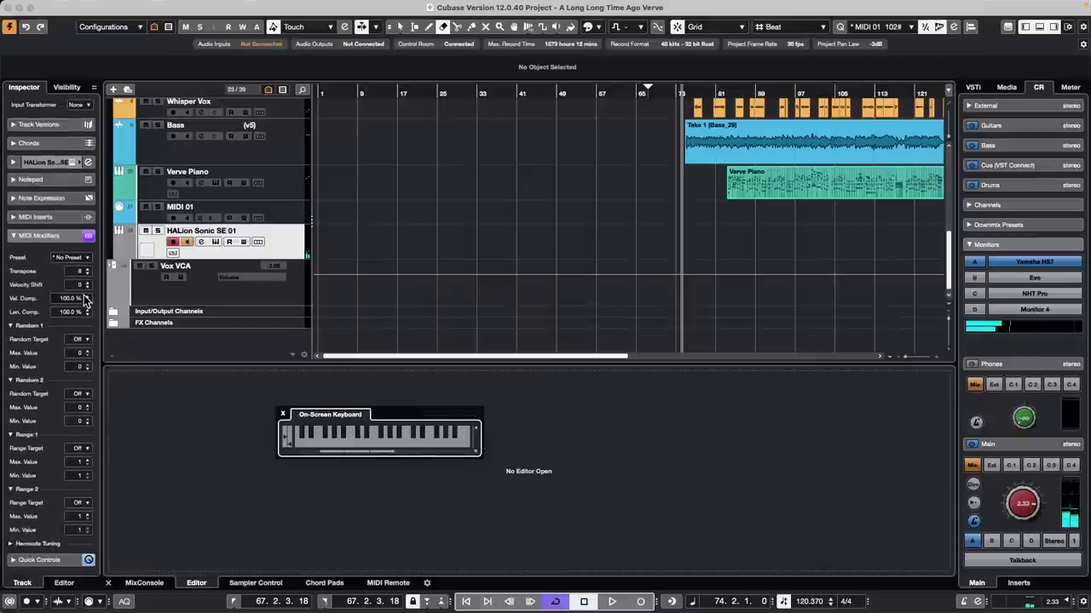
scroll(83, 275, "down", 3)
scroll(83, 277, "down", 4)
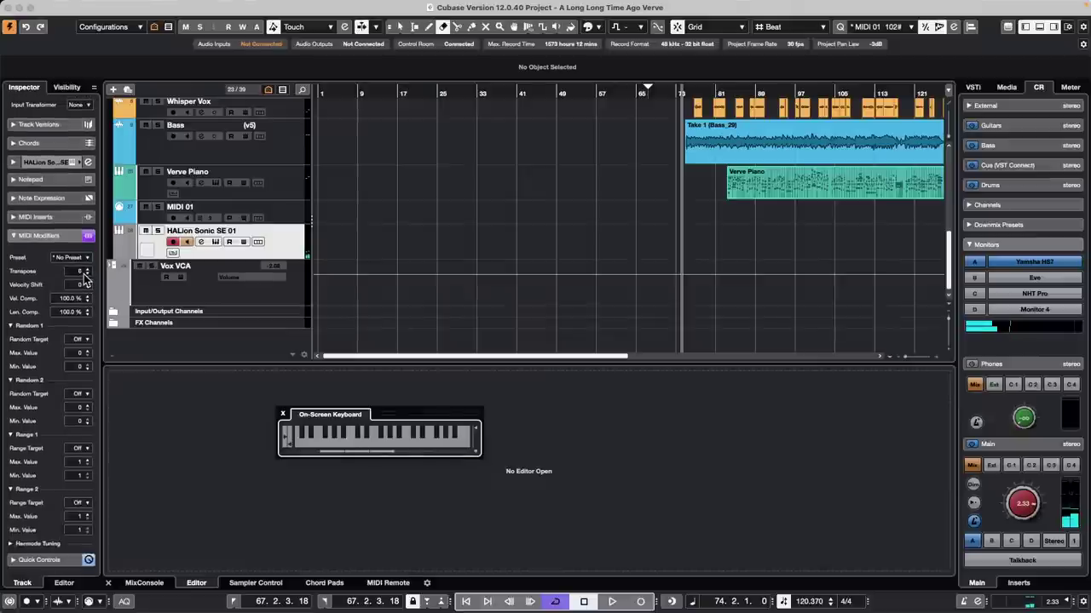
scroll(84, 279, "down", 4)
scroll(85, 277, "down", 8)
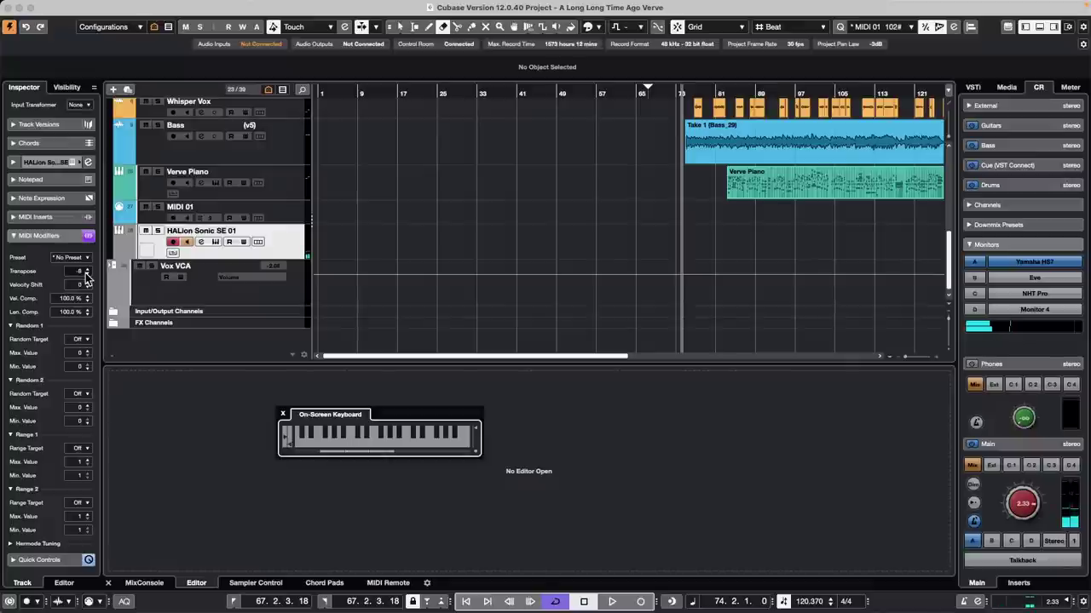
scroll(85, 277, "up", 3)
scroll(85, 273, "up", 1)
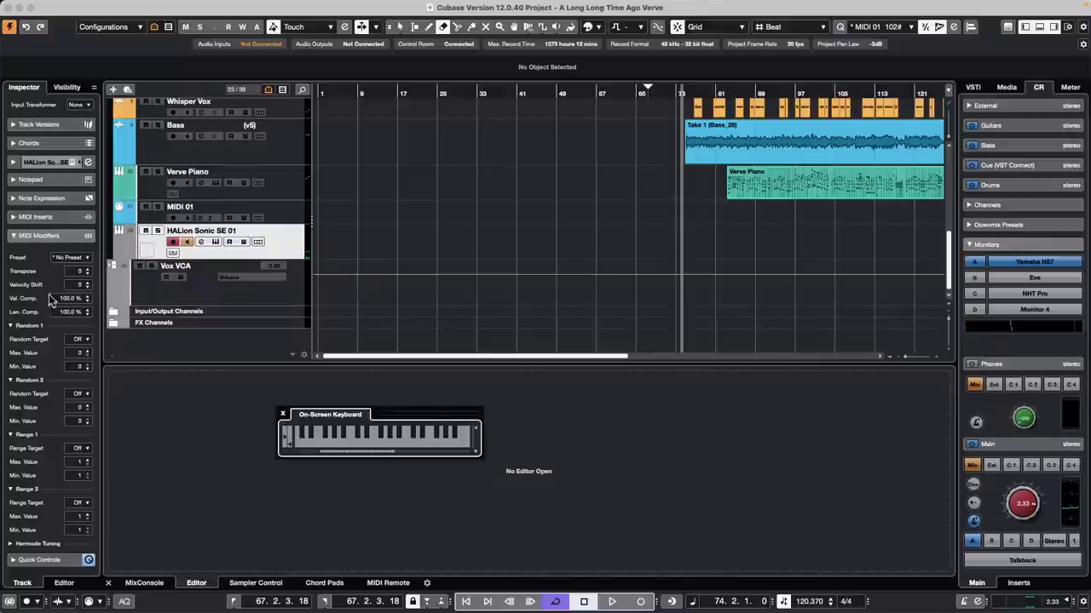
Step: Collapse the MIDI Modifiers section and close the On-Screen Keyboard
left_click(38, 235)
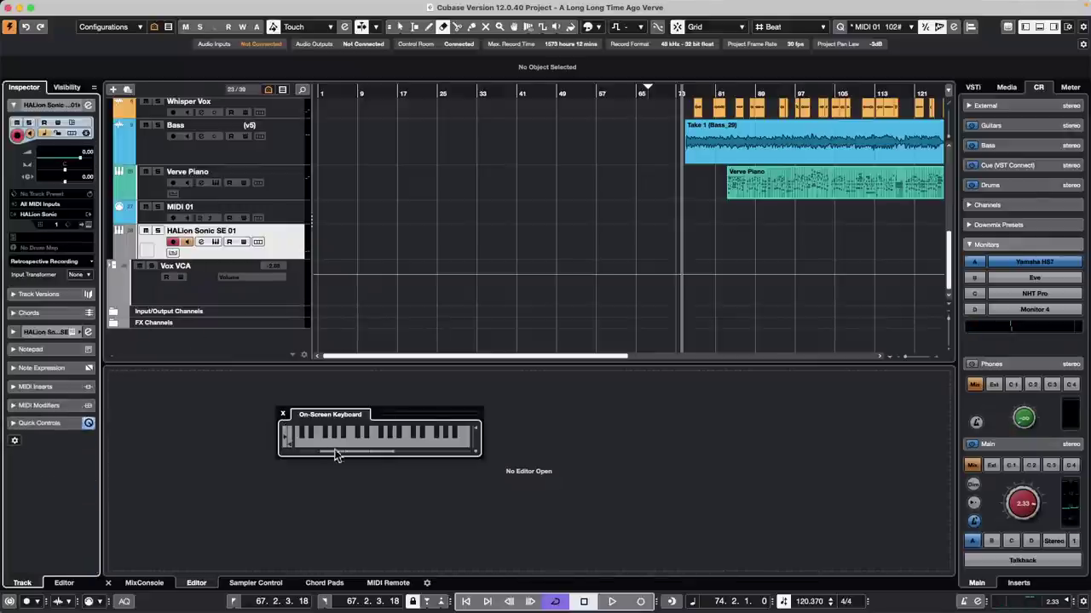
left_click(283, 415)
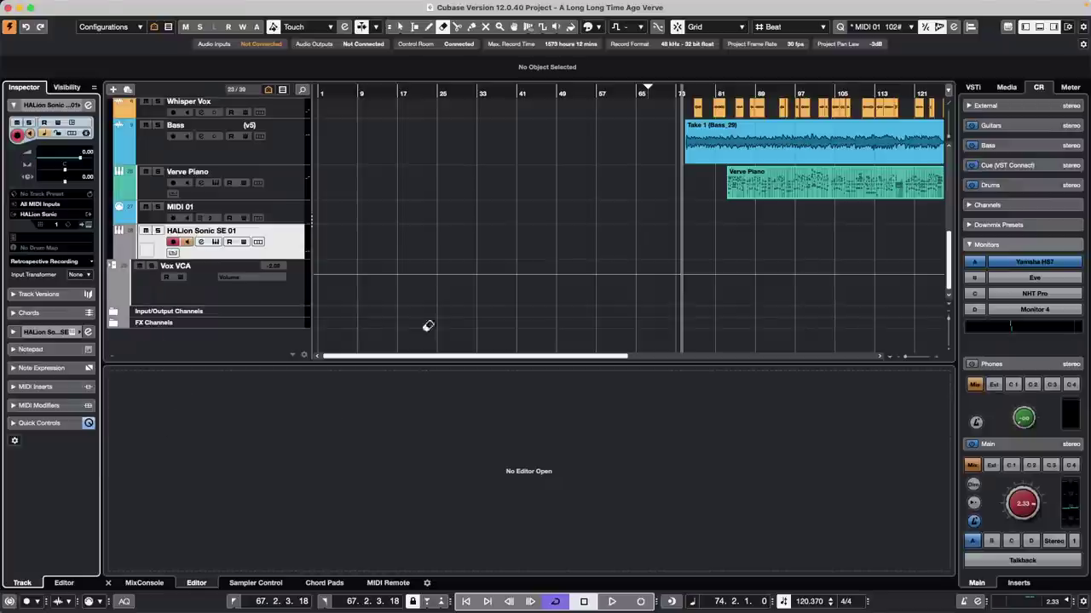
scroll(384, 302, "up", 1)
Step: Open jump off.cpr from Recent Projects and make it the active project
left_click(75, 8)
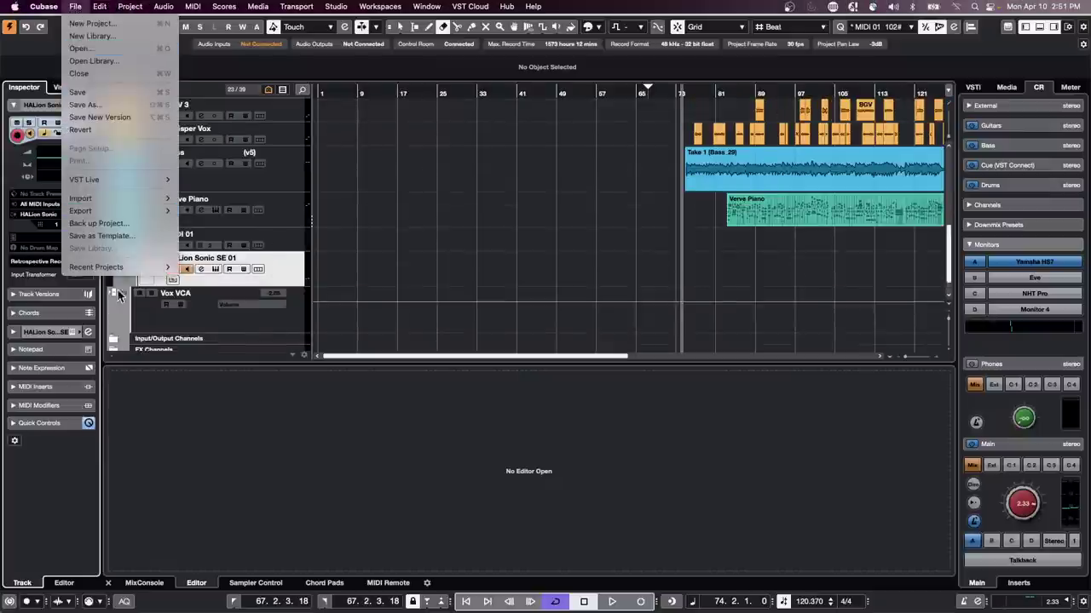
mouse_move(150, 265)
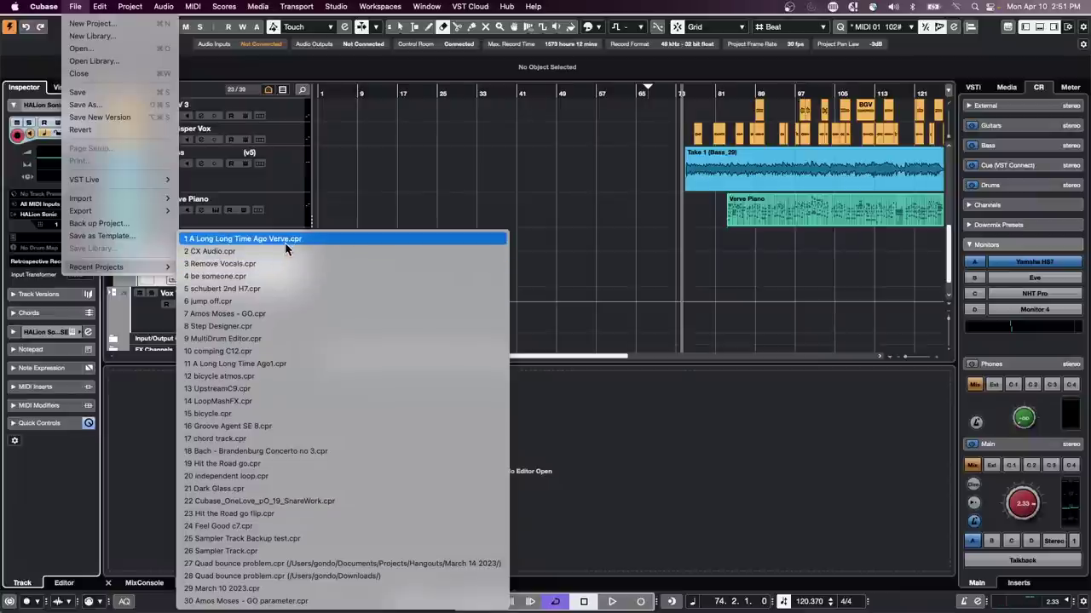
left_click(274, 299)
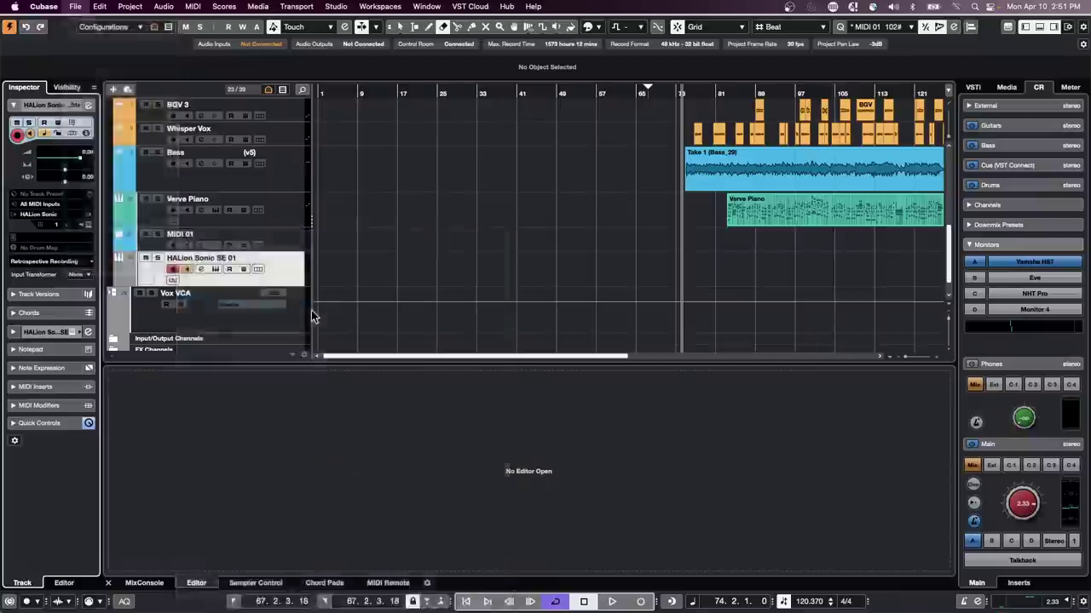
left_click(7, 43)
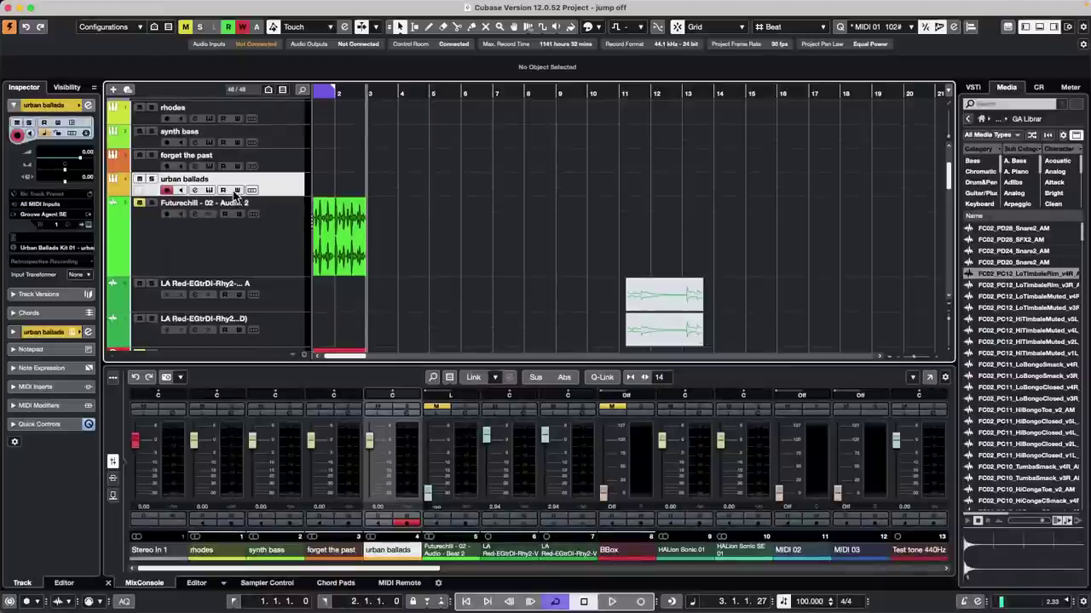
Step: Open urban ballads' Groove Agent SE 5, play the pattern, randomize Kick 1 pitch, select HiHat Closed
left_click(208, 191)
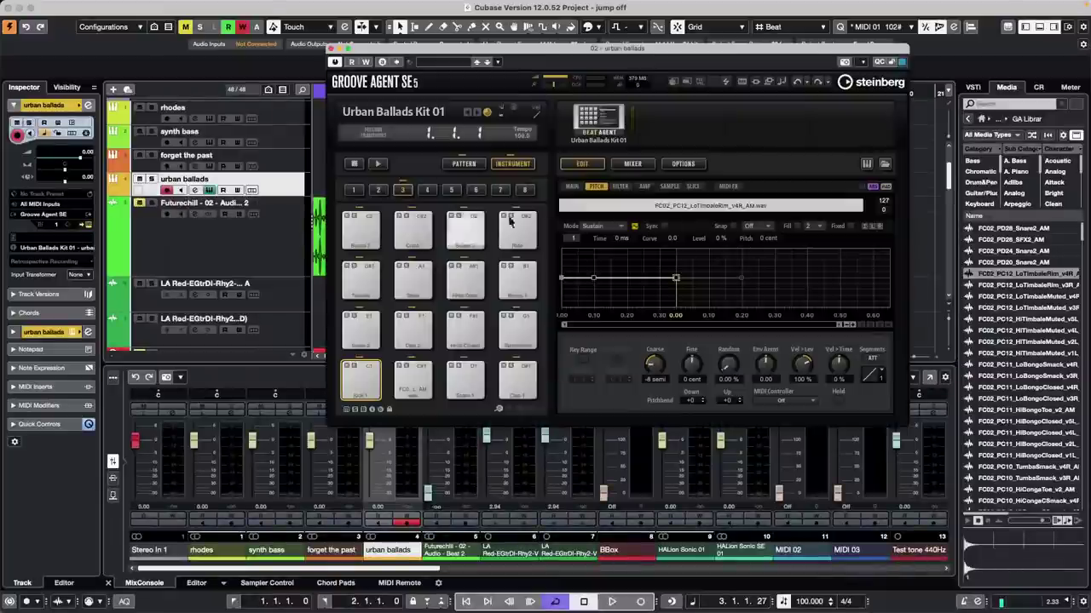
left_click(376, 164)
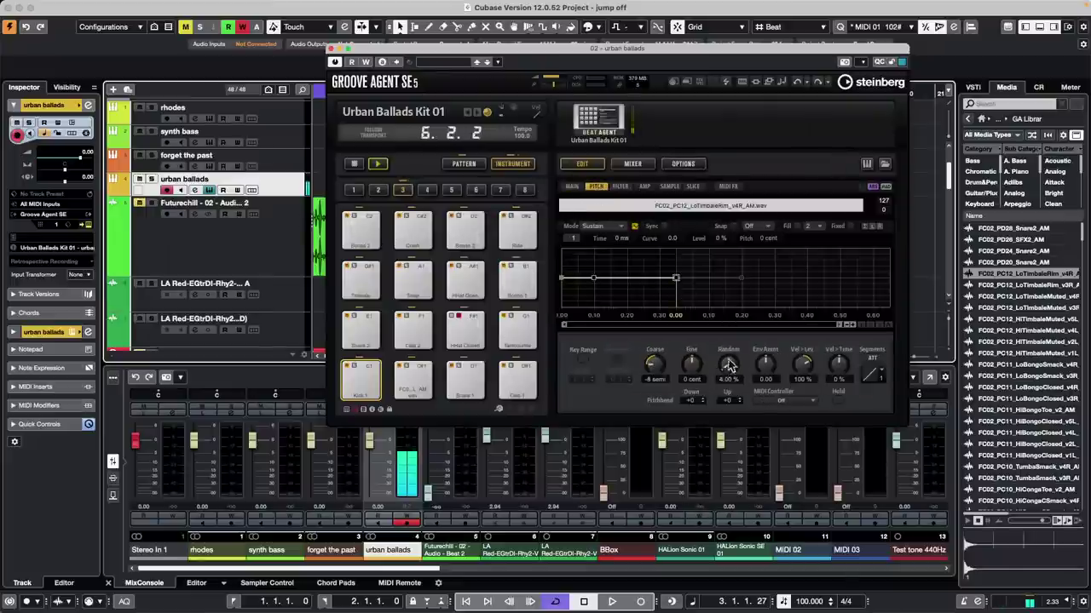
left_click_drag(716, 368, 740, 318)
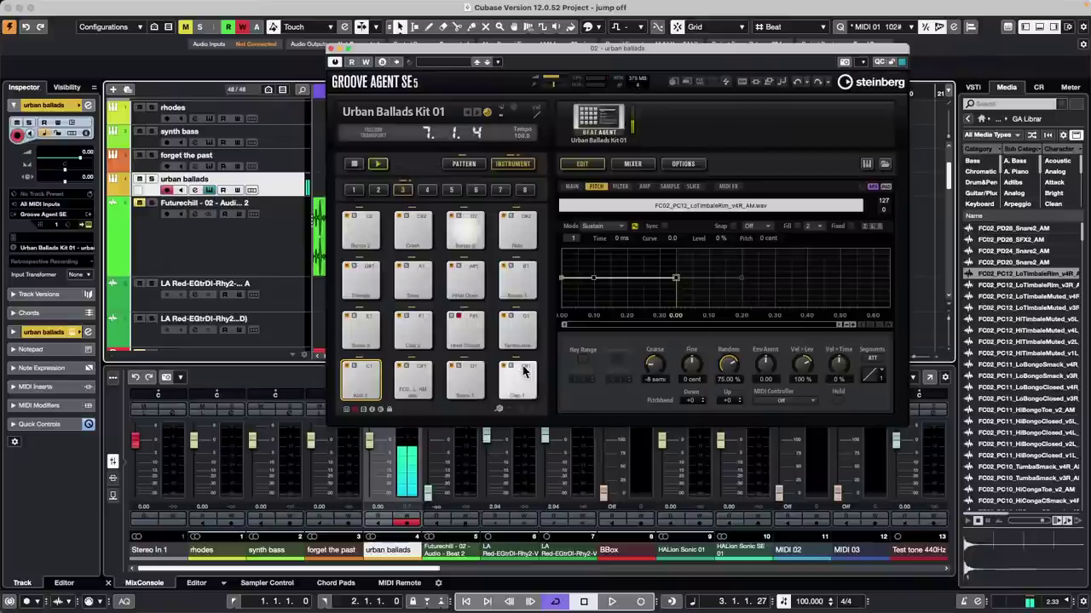
left_click(479, 337)
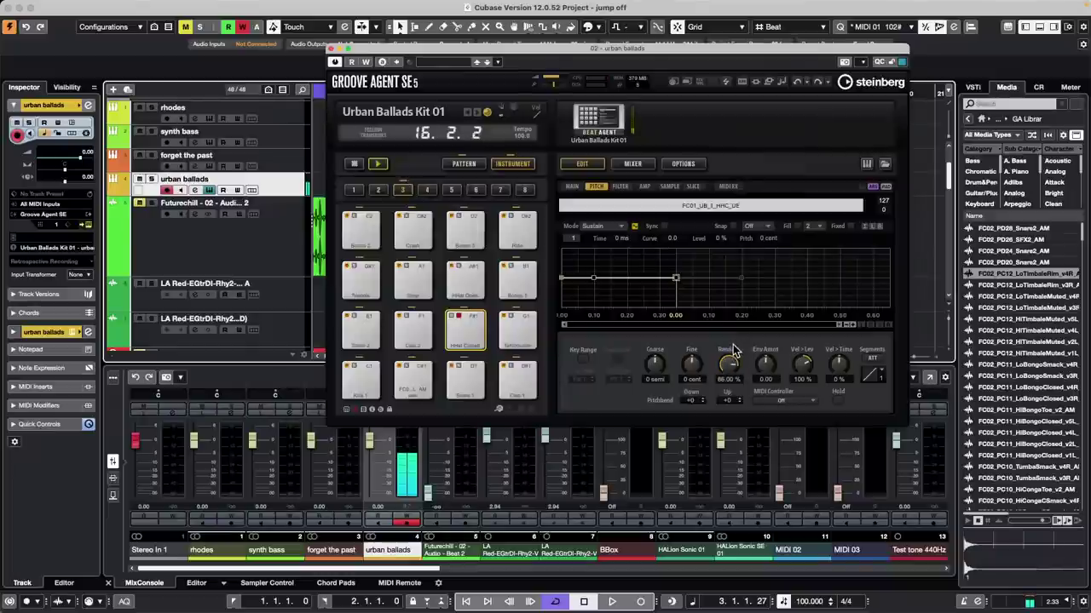
Step: Tune the HiHat Closed pad to -2 semi and start reshaping its pitch envelope
mouse_move(657, 365)
left_mouse_down()
mouse_move(663, 345)
mouse_move(657, 370)
left_mouse_up()
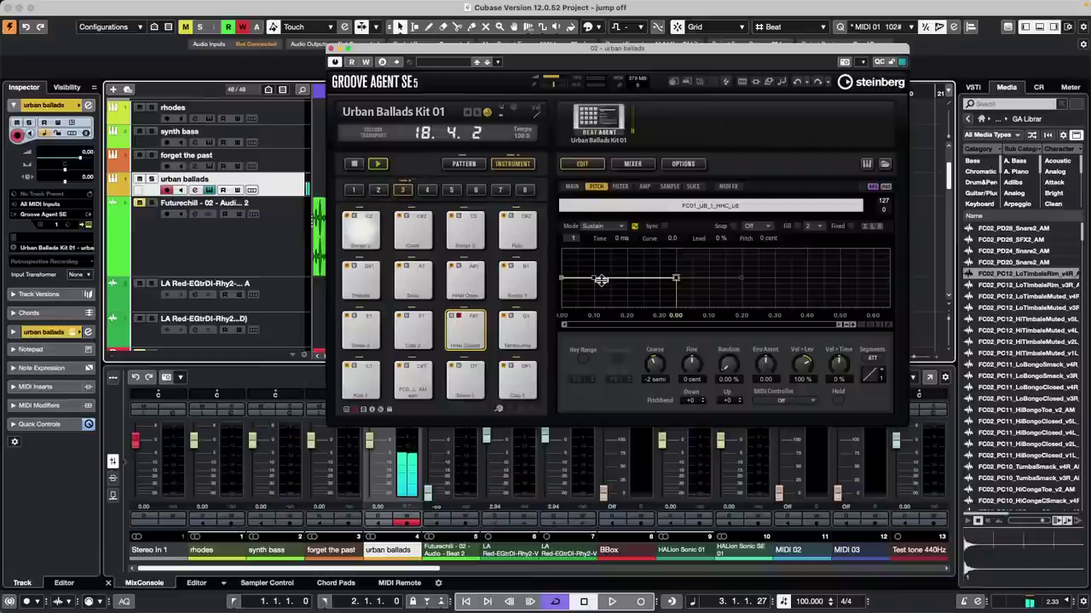
left_click_drag(596, 284, 621, 267)
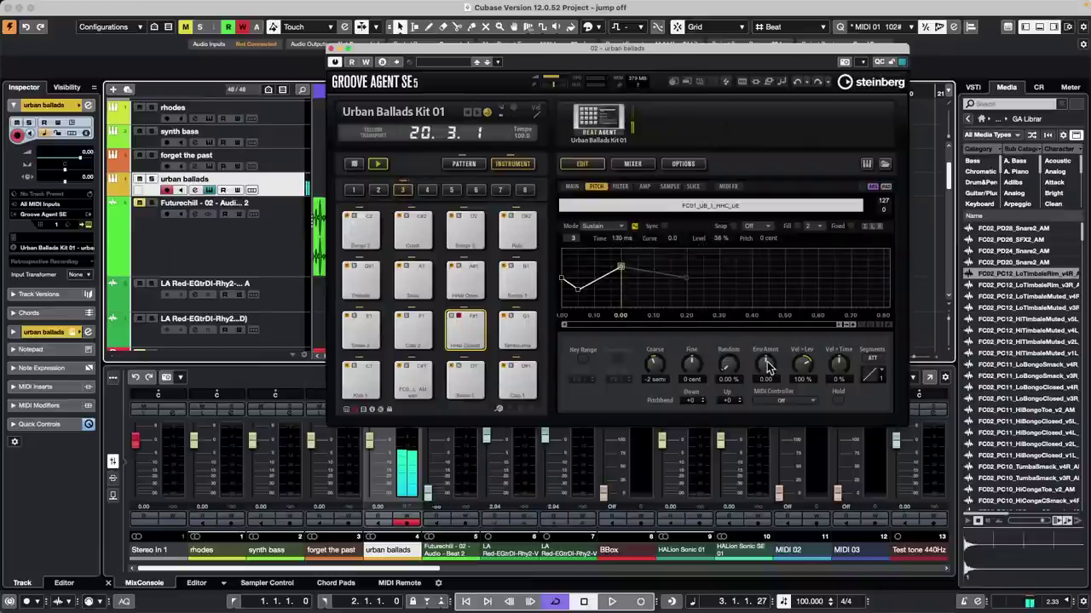
left_click_drag(769, 359, 772, 324)
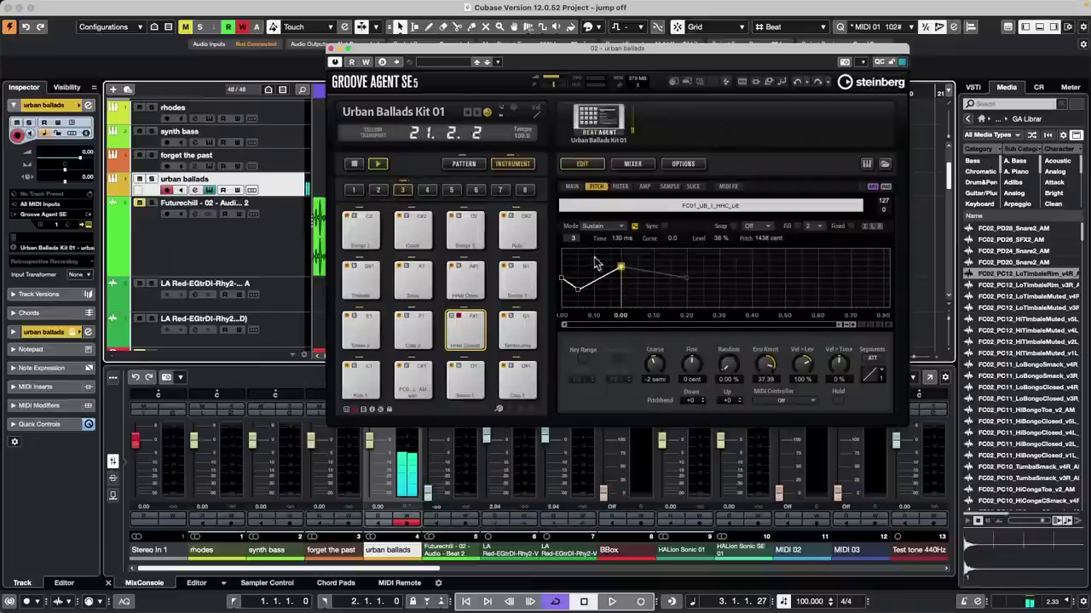
mouse_move(578, 293)
left_mouse_down()
mouse_move(619, 274)
mouse_move(590, 298)
mouse_move(570, 287)
mouse_move(574, 299)
mouse_move(590, 298)
mouse_move(579, 284)
mouse_move(593, 270)
mouse_move(578, 274)
left_mouse_up()
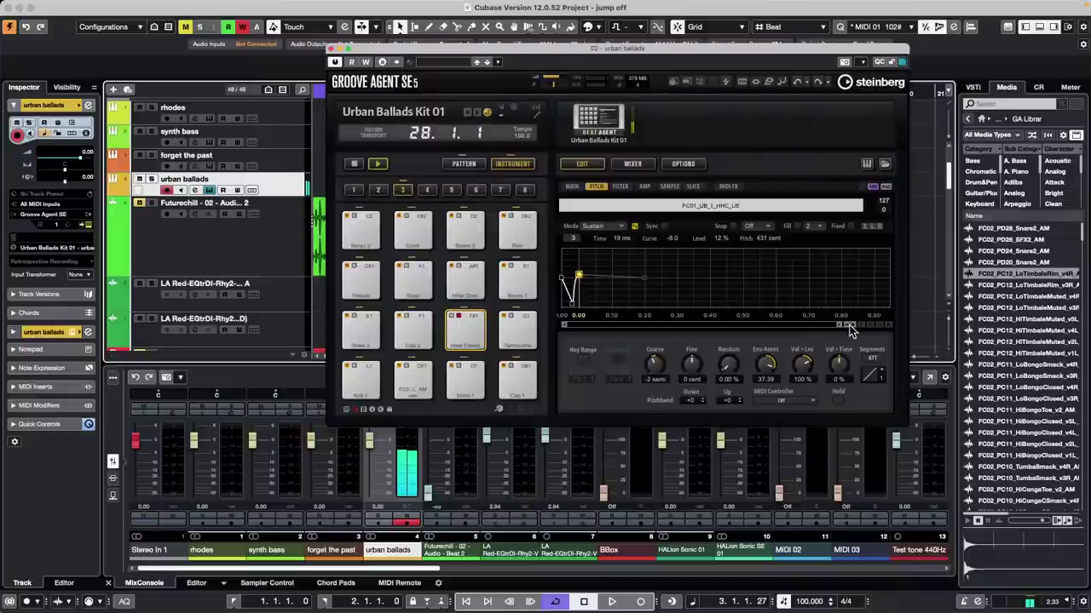
Step: Refine the pitch envelope points, setting Env Amnt to 60.00 and Random to 58.00 %
scroll(849, 328, "up", 5)
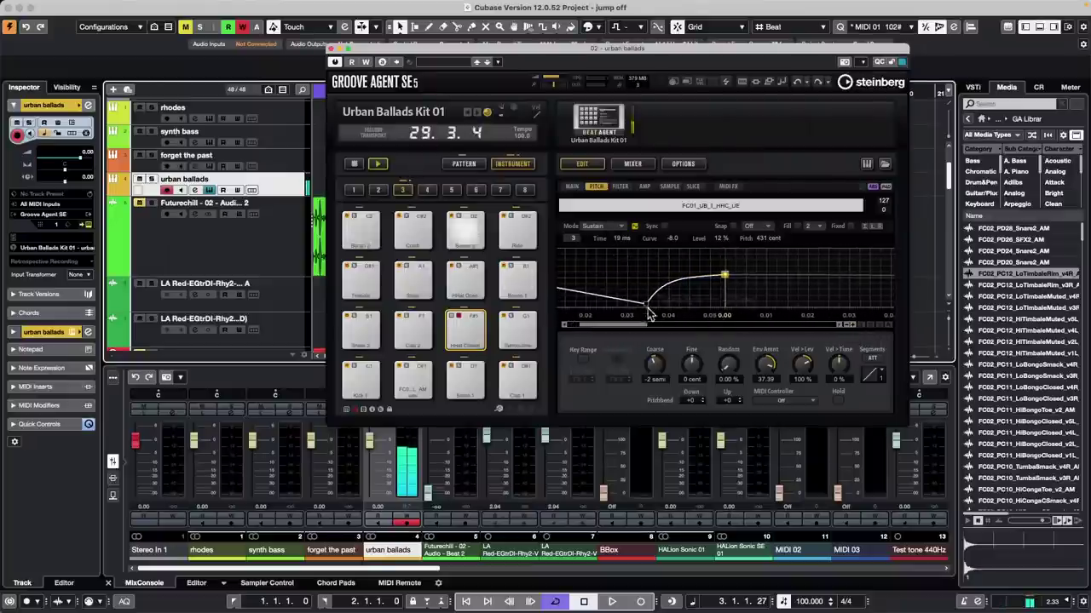
left_click_drag(643, 328, 634, 295)
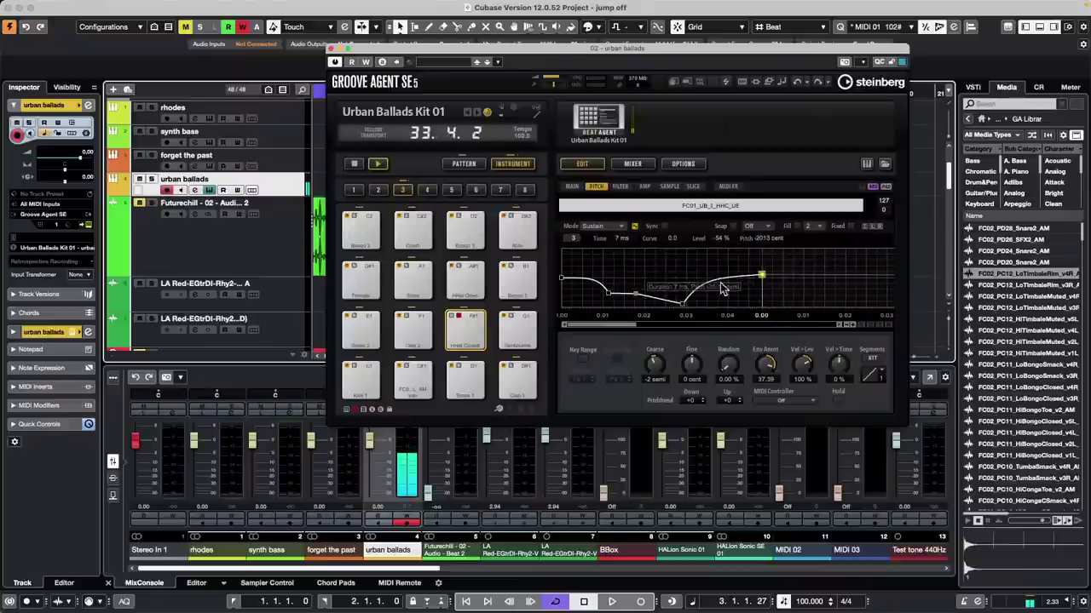
left_click_drag(764, 282, 707, 283)
left_click_drag(561, 278, 639, 272)
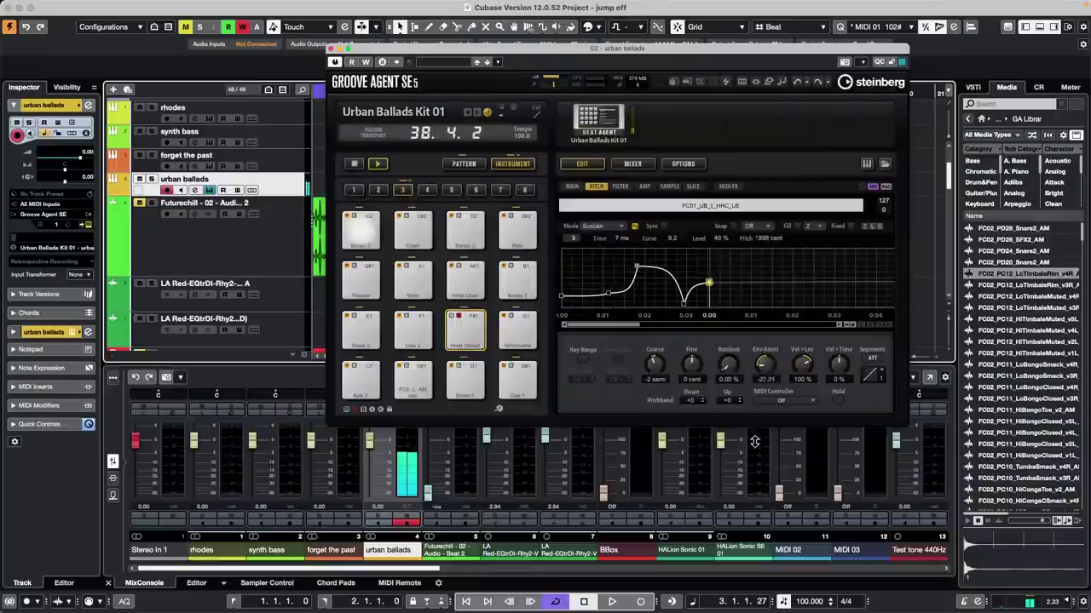
left_click_drag(765, 364, 765, 337)
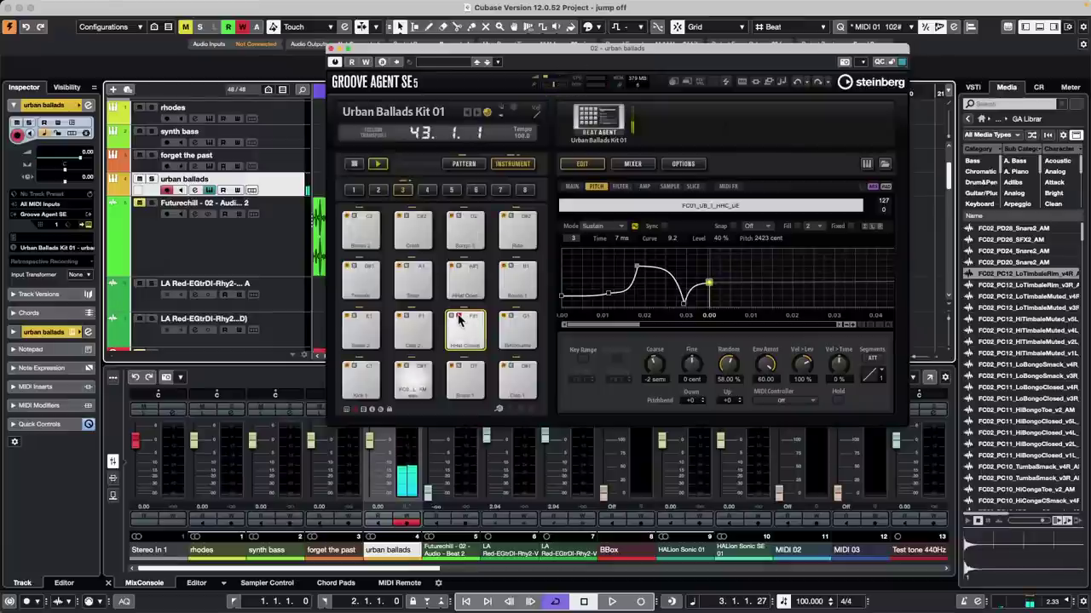
mouse_move(555, 81)
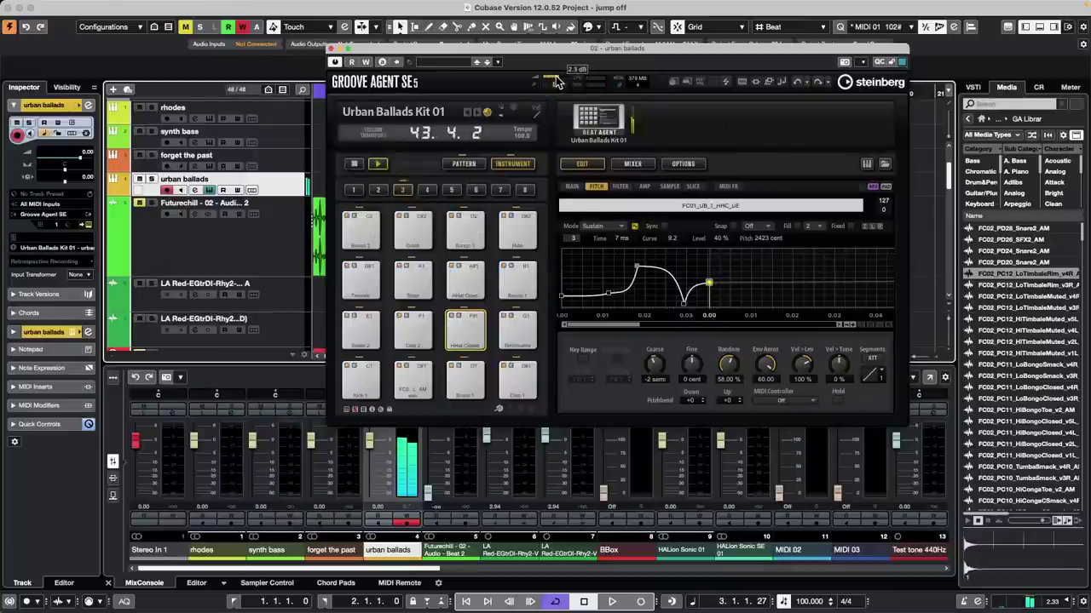
Step: Audition the Groove 4, Intro, Groove 2 and Groove 5 patterns, leaving Groove 5 - 087 playing
left_click(464, 163)
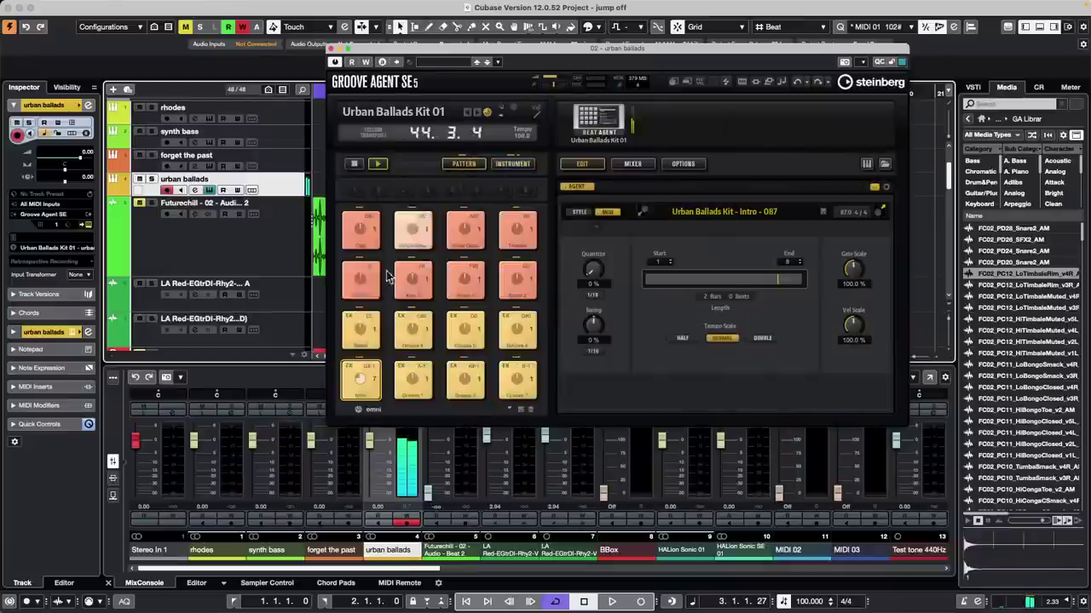
left_click(417, 334)
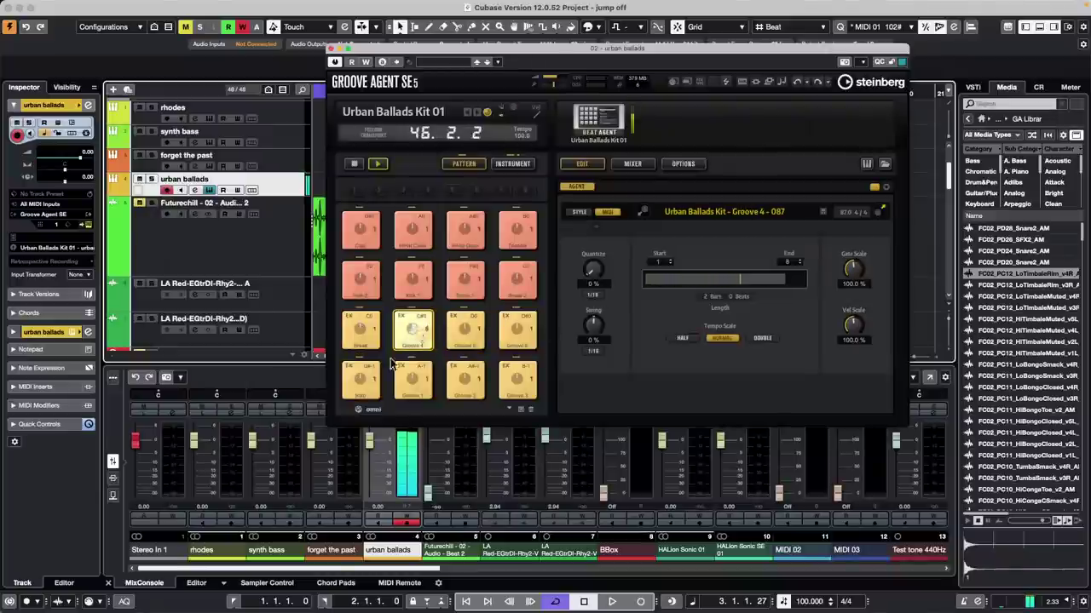
left_click(362, 380)
left_click(465, 381)
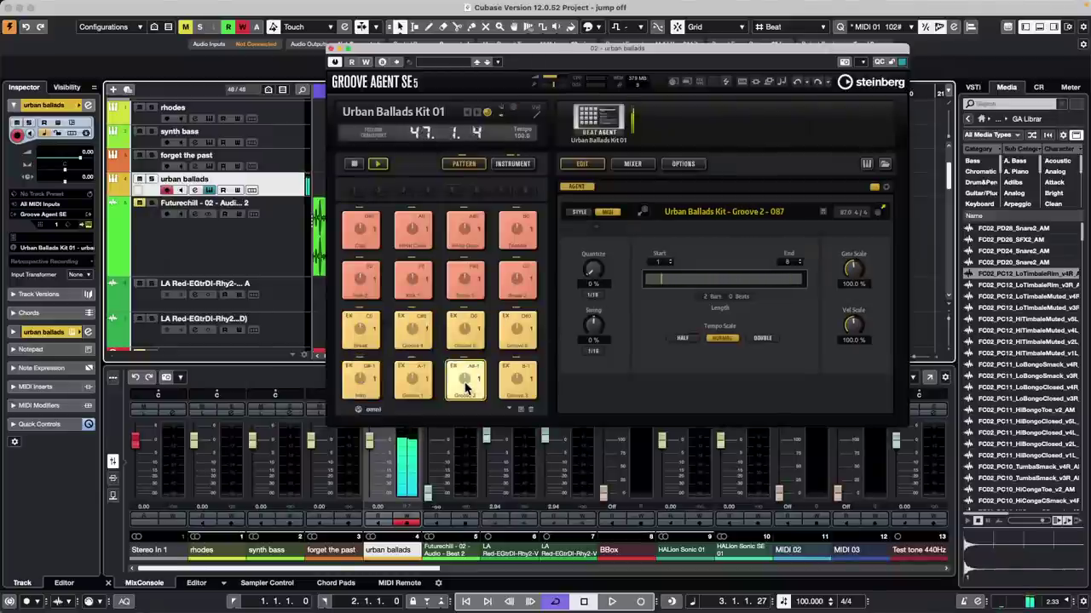
left_click(503, 383)
left_click(464, 333)
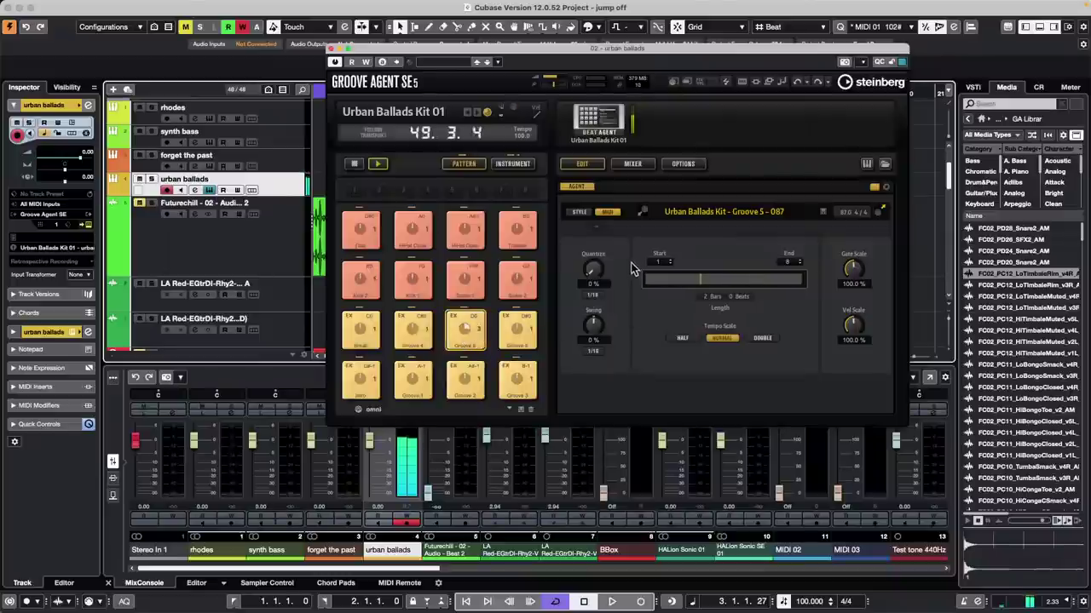
left_click(512, 163)
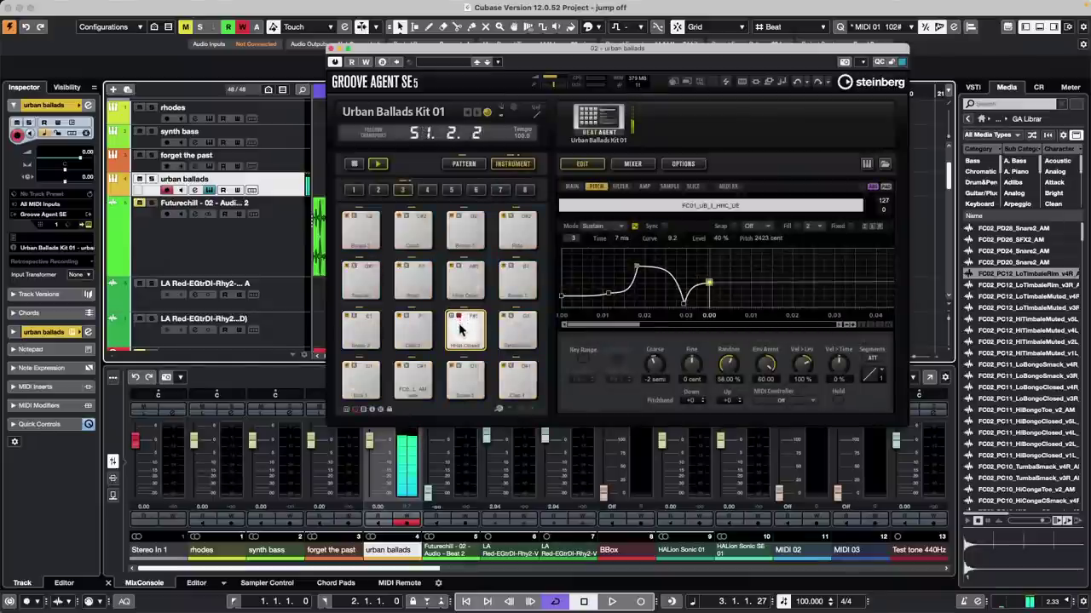
Step: Reshape the hi-hat pitch envelope nodes and adjust its fine, coarse and random pitch settings
mouse_move(604, 294)
left_mouse_down()
mouse_move(586, 271)
mouse_move(607, 284)
left_mouse_up()
left_click(615, 269)
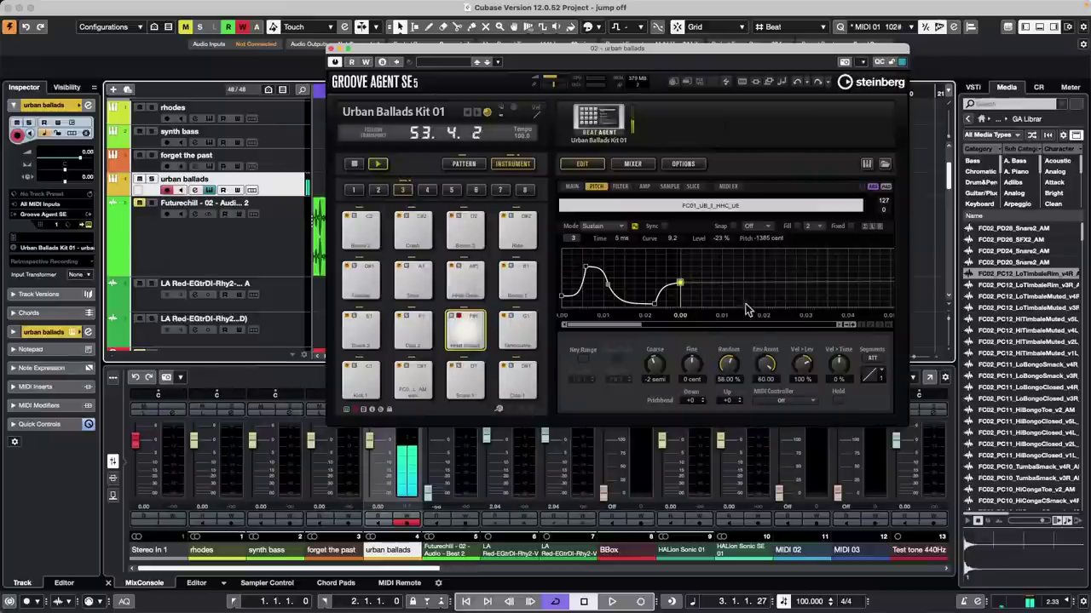
left_click_drag(694, 364, 702, 340)
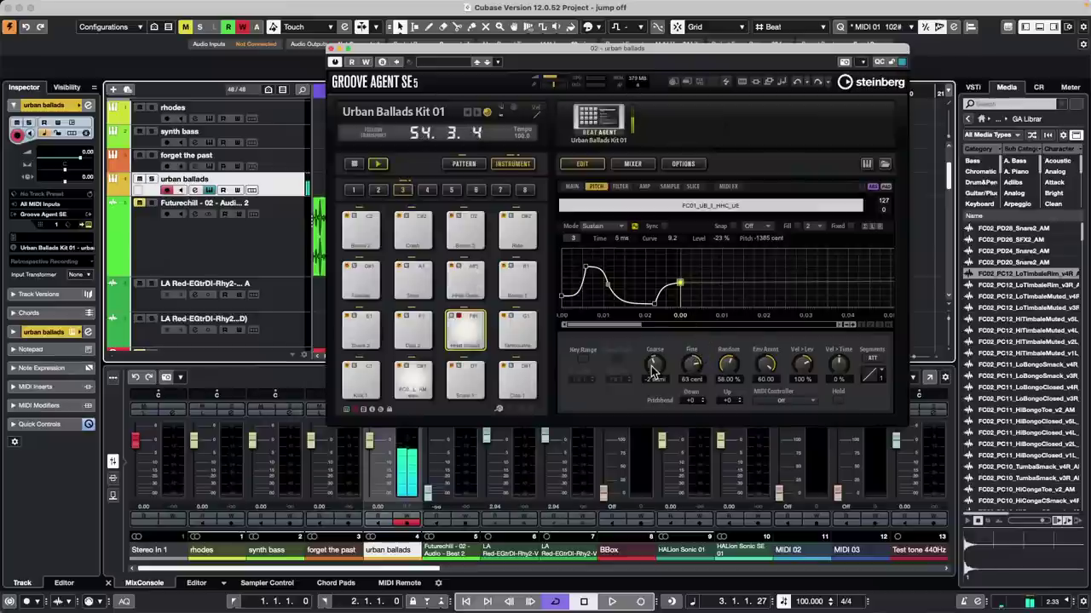
mouse_move(653, 368)
left_mouse_down()
mouse_move(660, 332)
mouse_move(645, 378)
left_mouse_up()
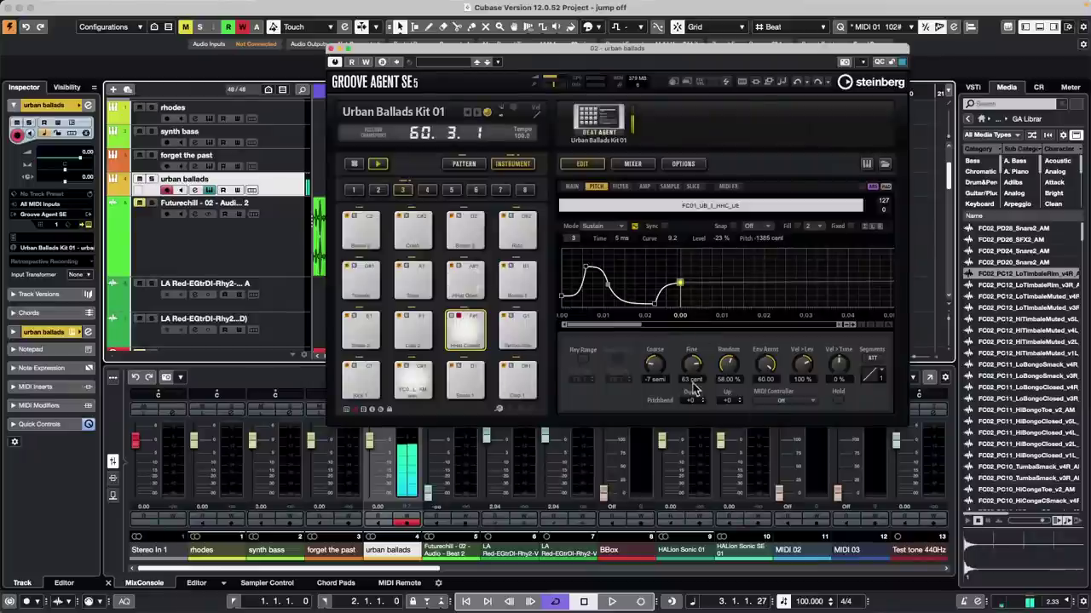
left_click_drag(728, 364, 692, 432)
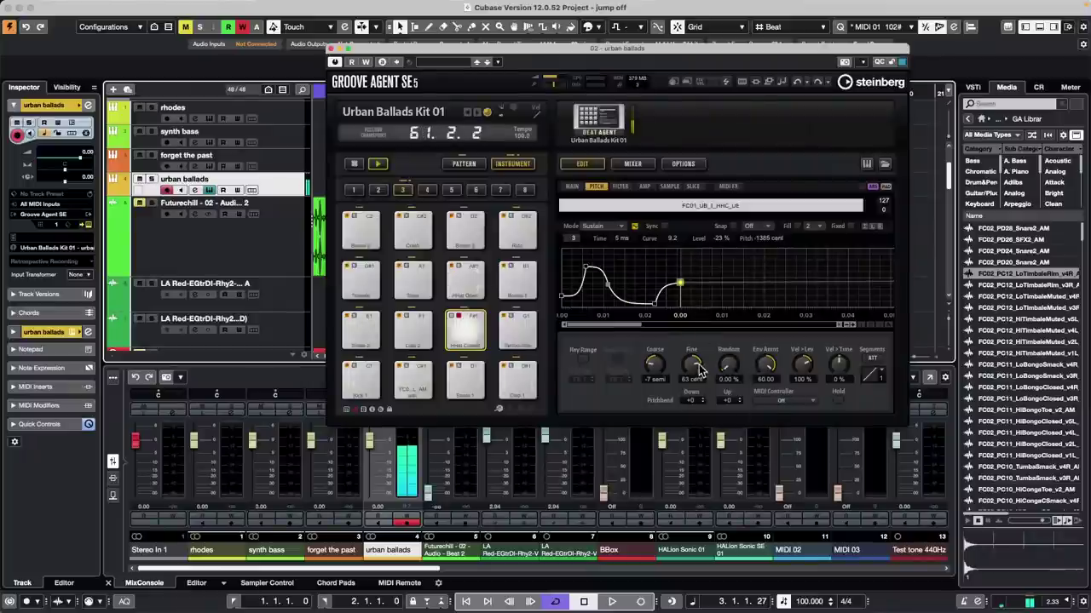
Step: Tune the hi-hat to -5 semi, 66 cent with 78.50 % random pitch and adjusted envelope amount
left_click_drag(654, 365, 656, 338)
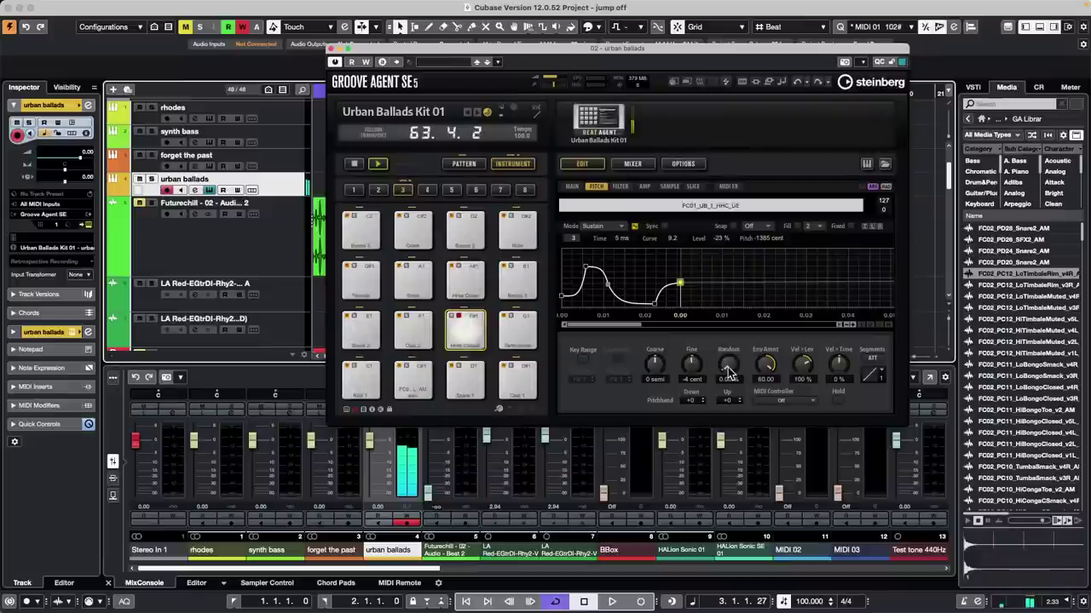
left_click_drag(770, 368, 761, 416)
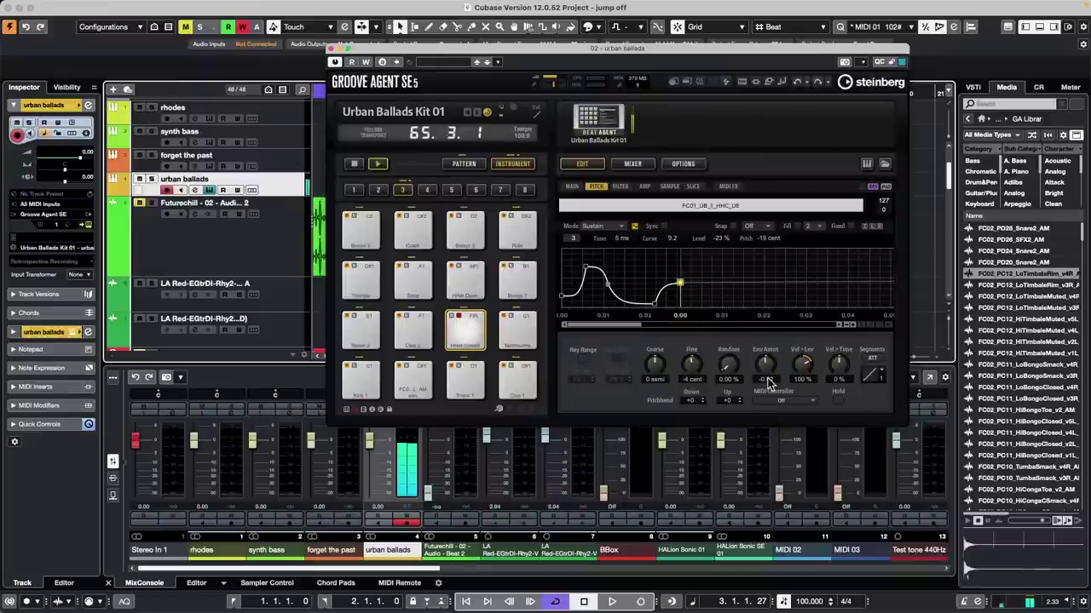
left_click_drag(762, 414, 771, 305)
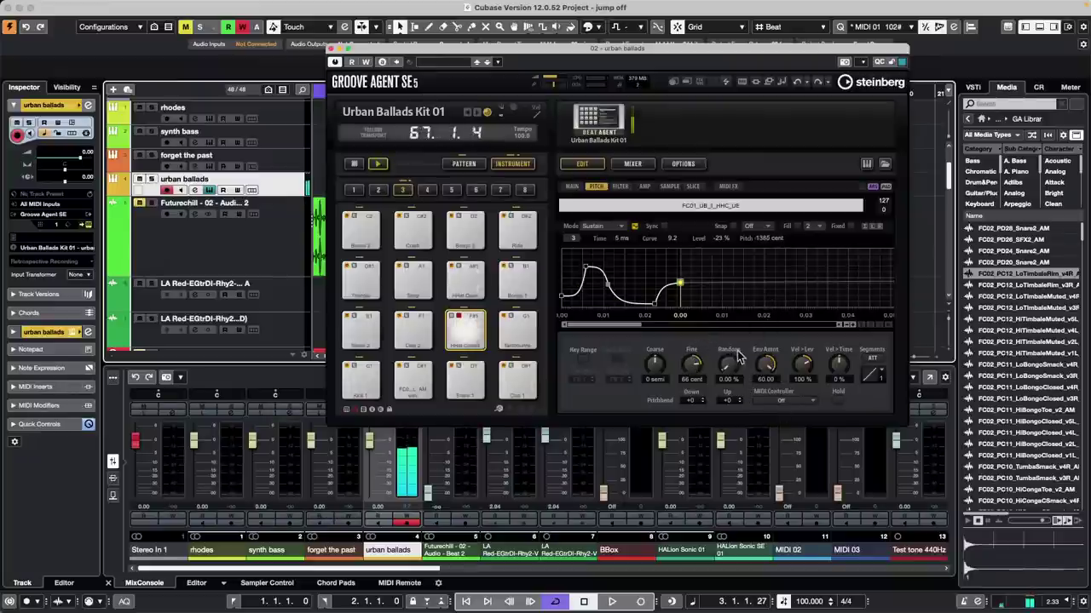
left_click_drag(697, 361, 652, 410)
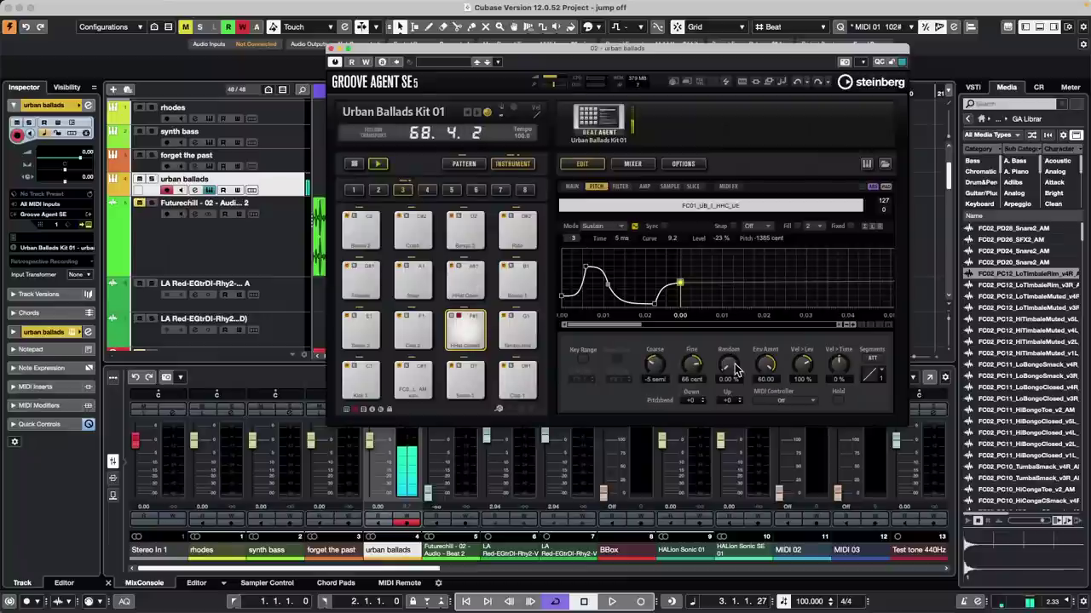
left_click_drag(729, 364, 740, 302)
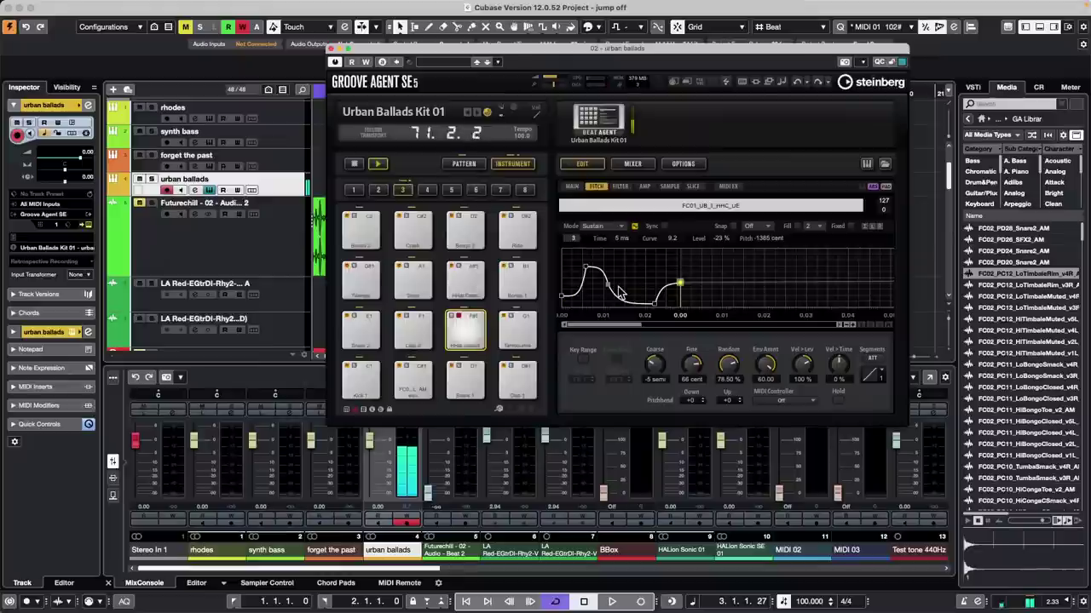
Step: Audition the retuned hi-hat with project playback, stopping the instrument's own pattern
key("space")
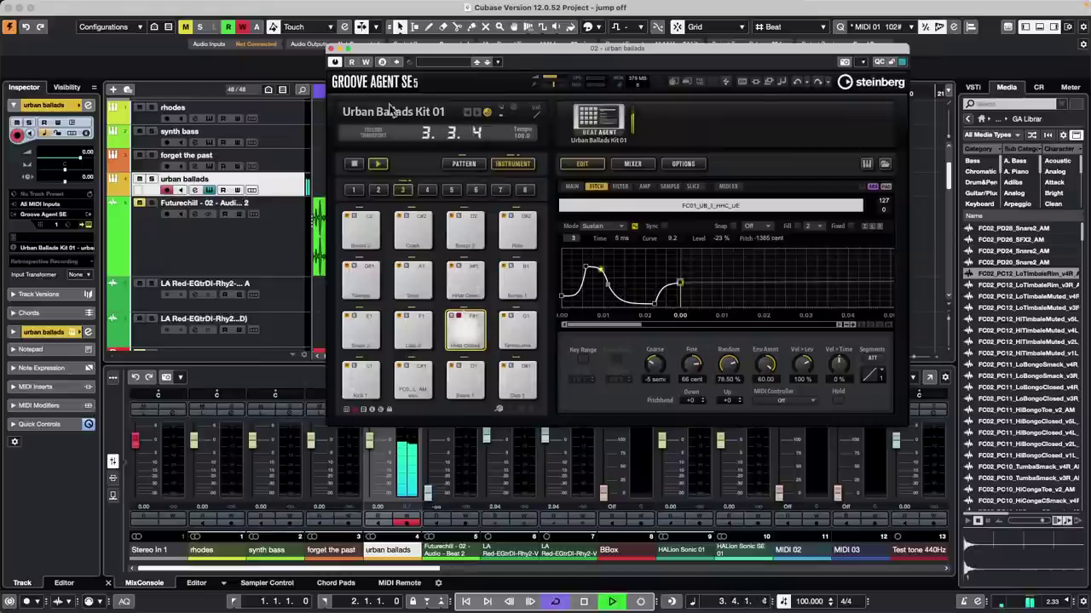
left_click(358, 164)
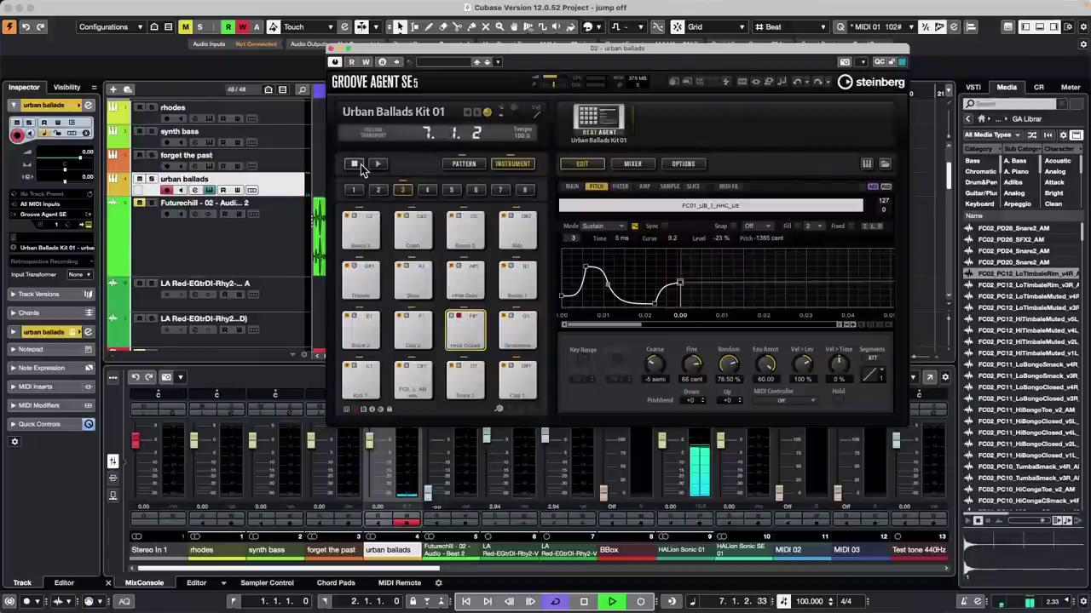
key("space")
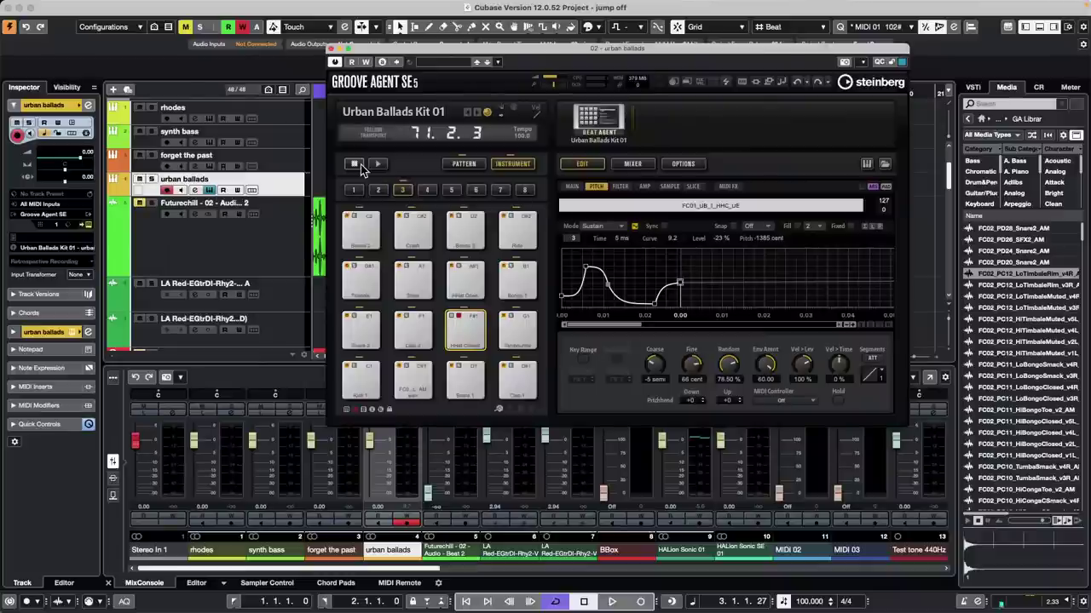
left_click(60, 6)
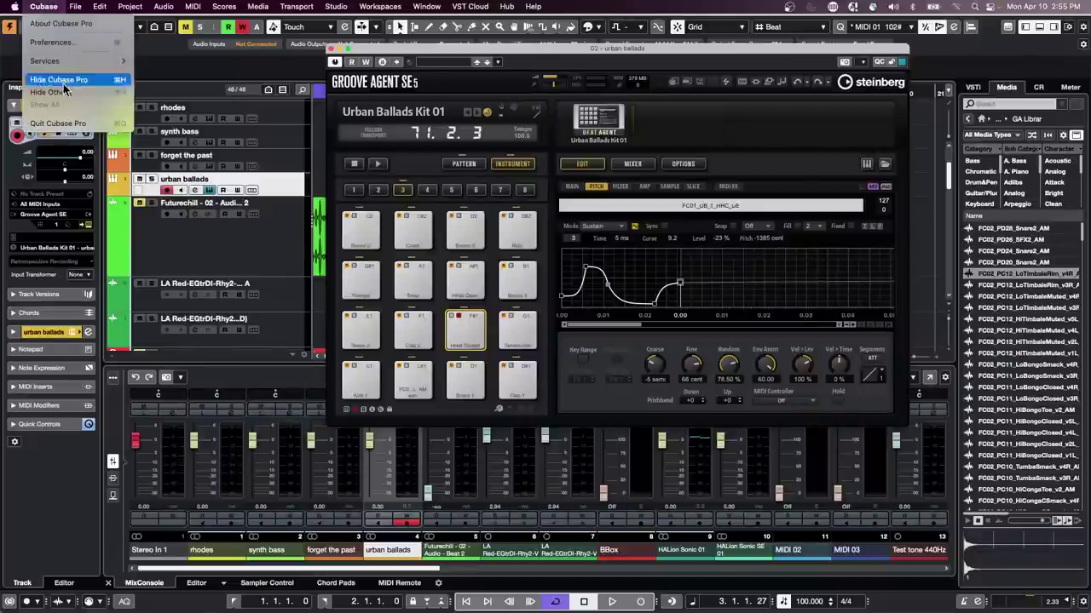
left_click(312, 127)
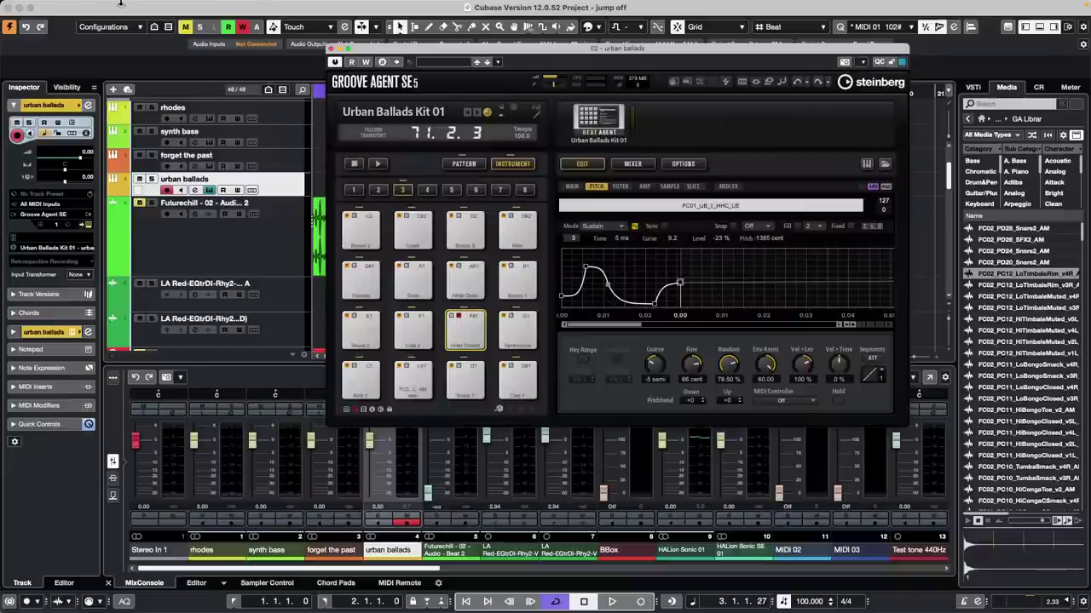
Step: Close the Groove Agent SE window and browse the Edit menu without choosing anything
left_click(332, 48)
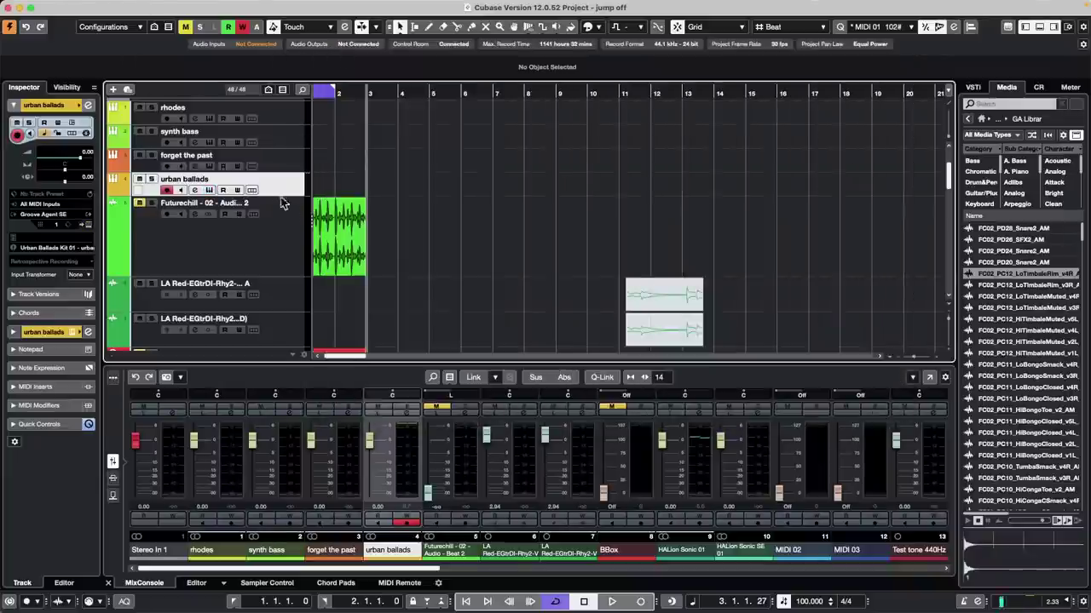
left_click(100, 6)
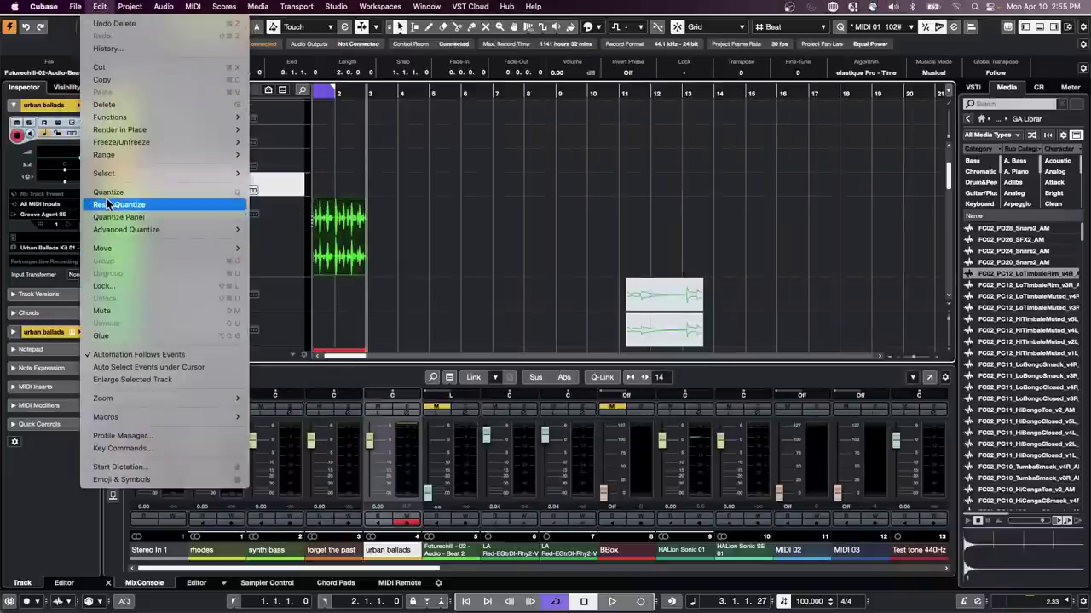
mouse_move(188, 251)
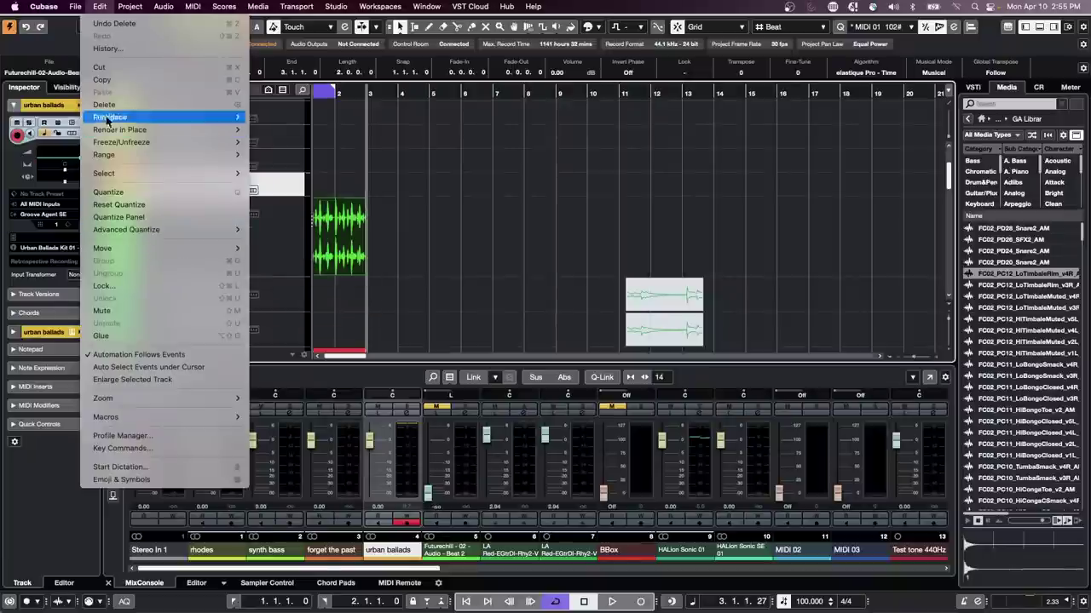
mouse_move(132, 131)
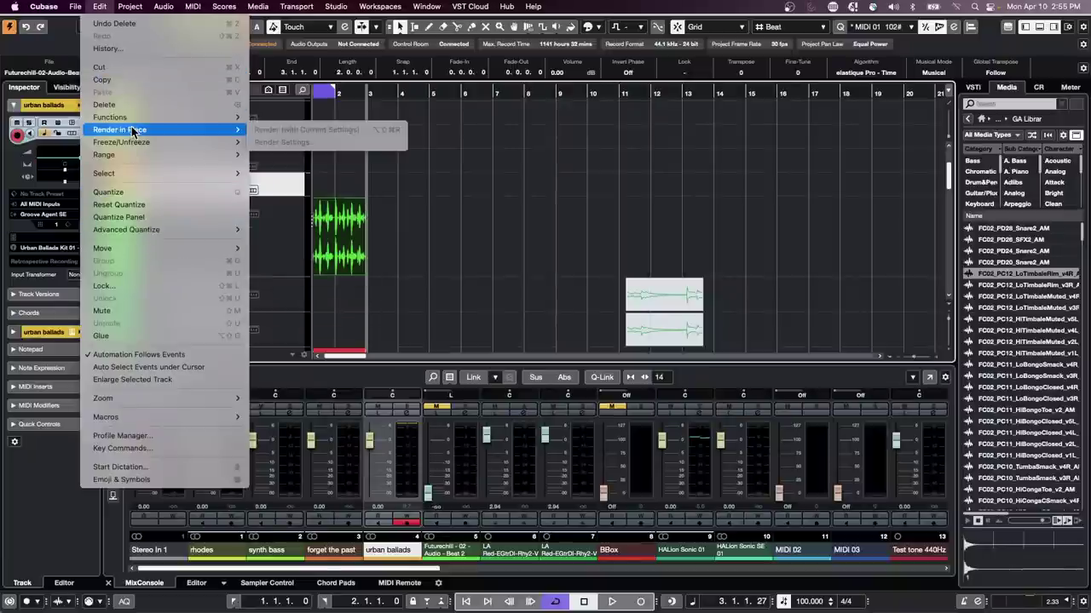
left_click(308, 257)
Step: Render the Futurechill drum track in place as separate events with channel settings
left_click(286, 245)
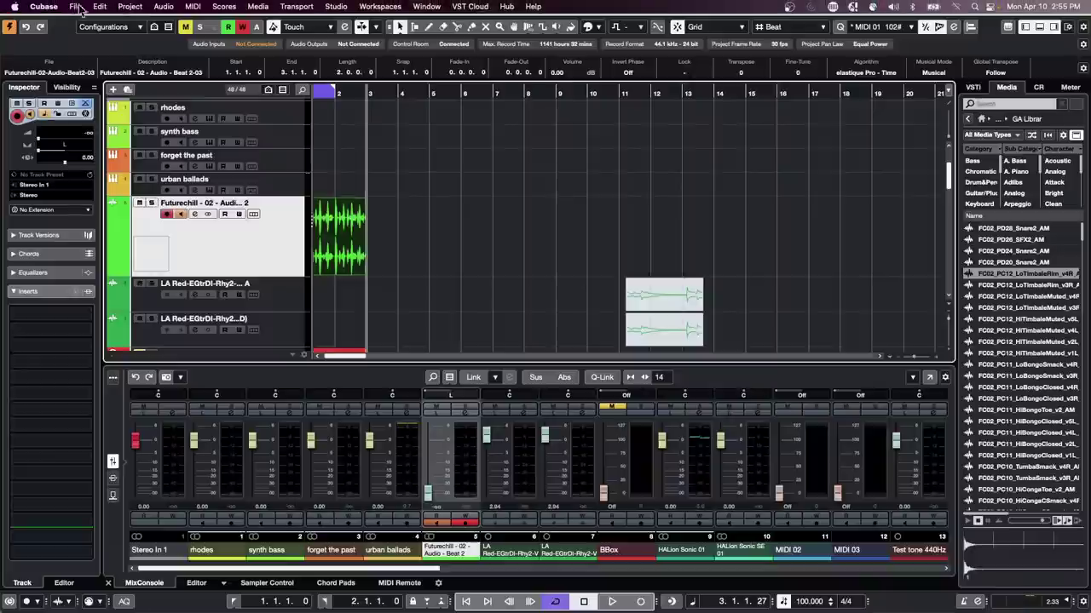
left_click(100, 6)
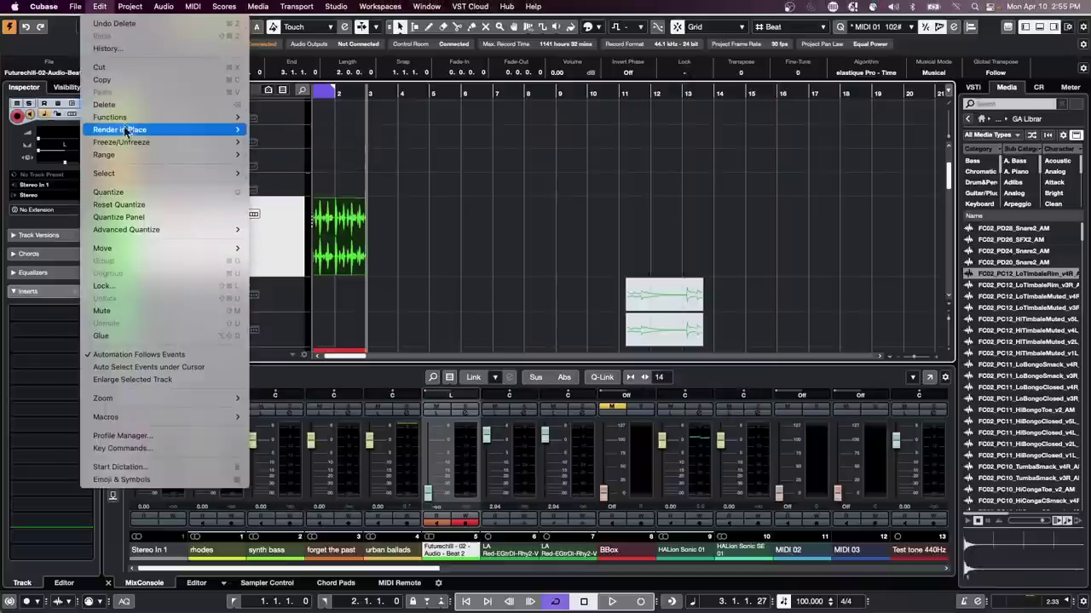
mouse_move(128, 129)
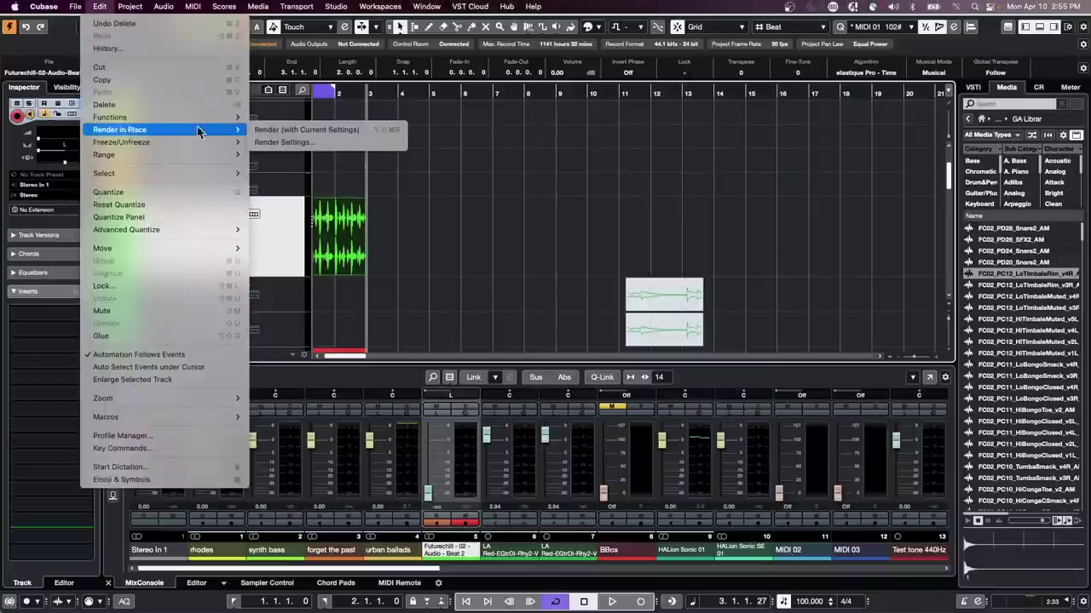
left_click(357, 145)
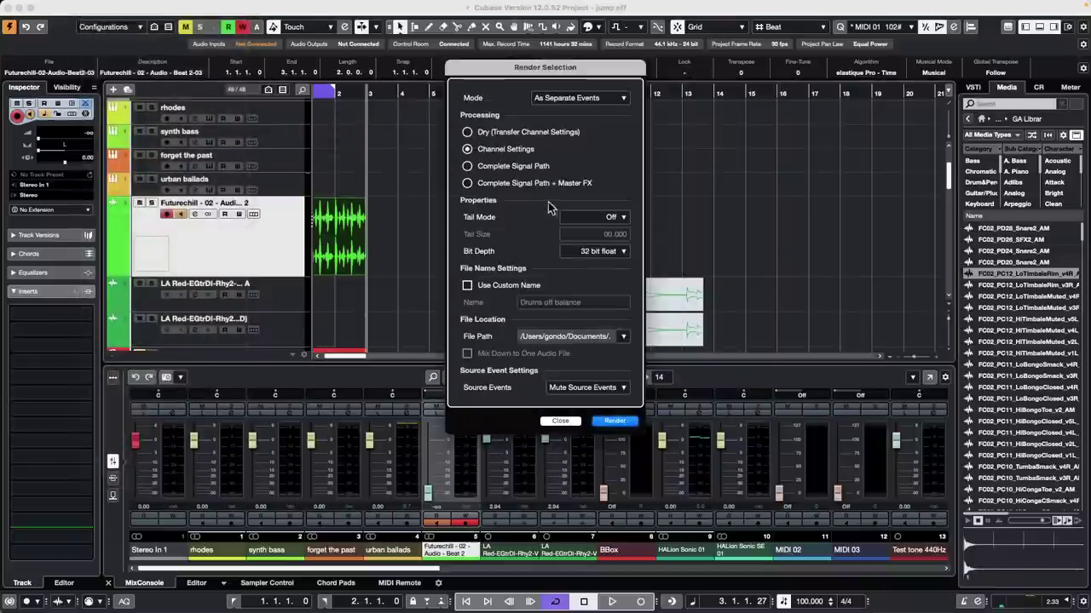
left_click(614, 421)
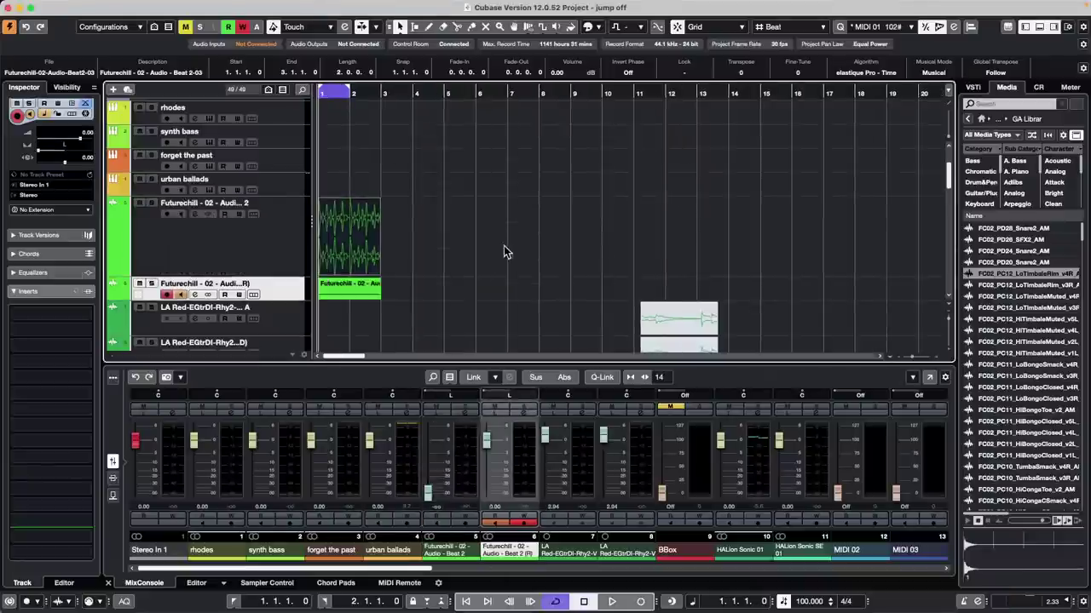
left_click(503, 245)
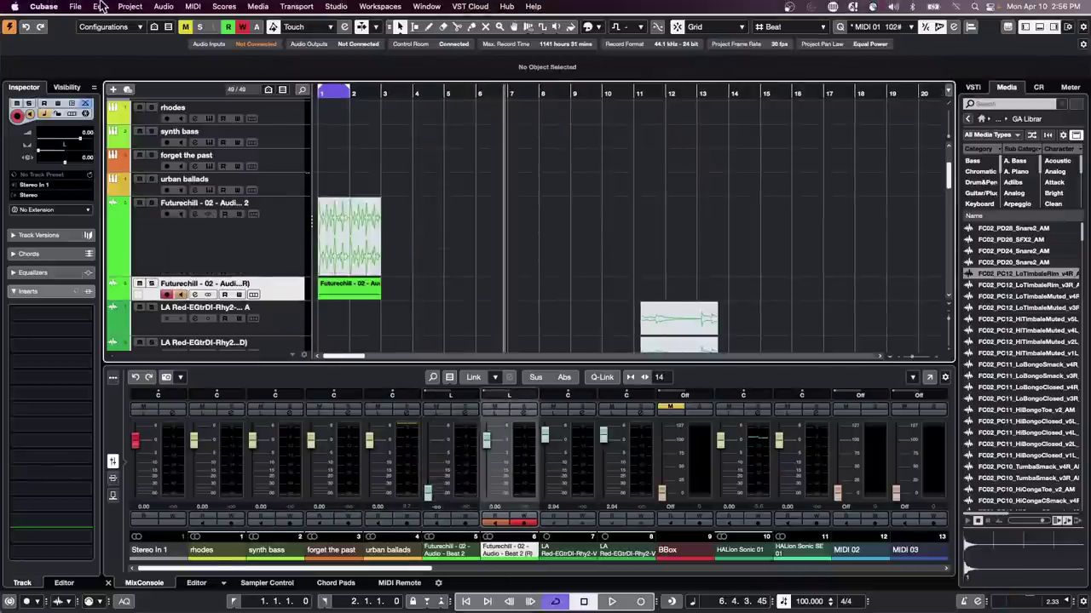
left_click(100, 6)
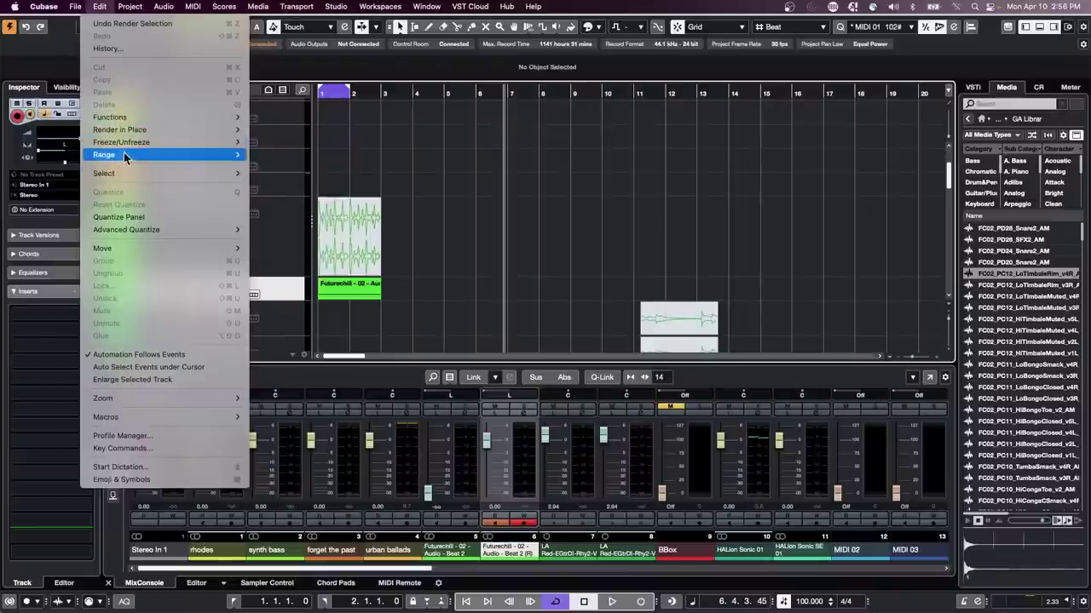
mouse_move(128, 124)
left_click(345, 144)
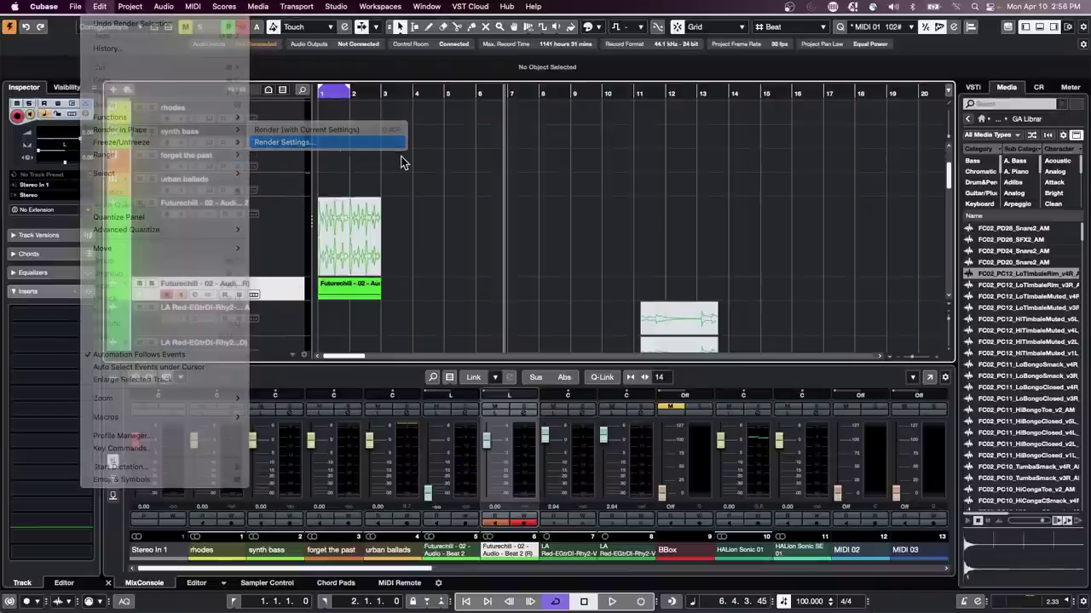
left_click(599, 383)
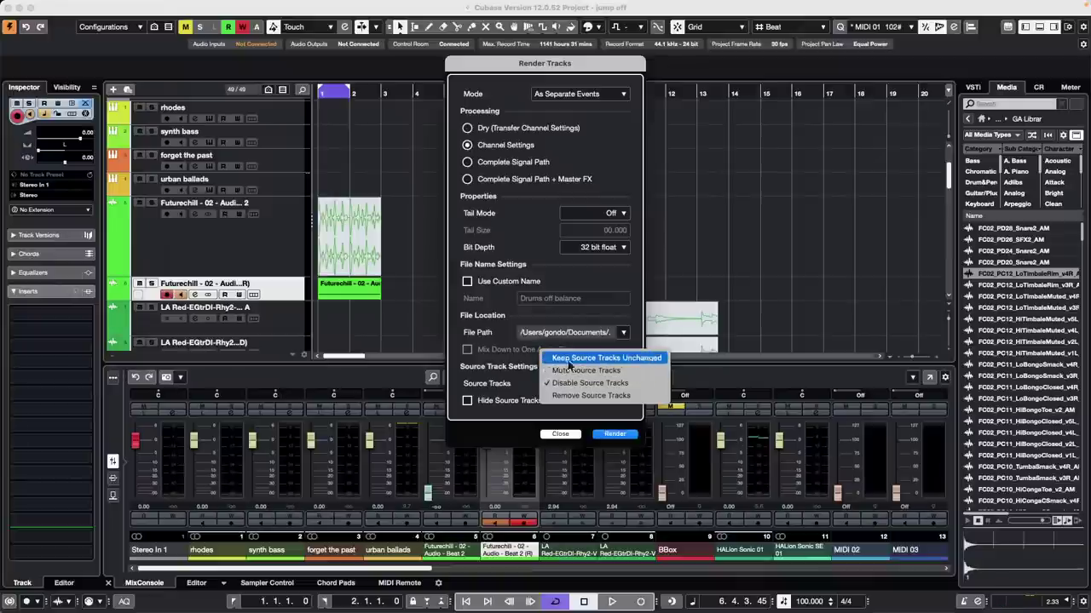
left_click(588, 383)
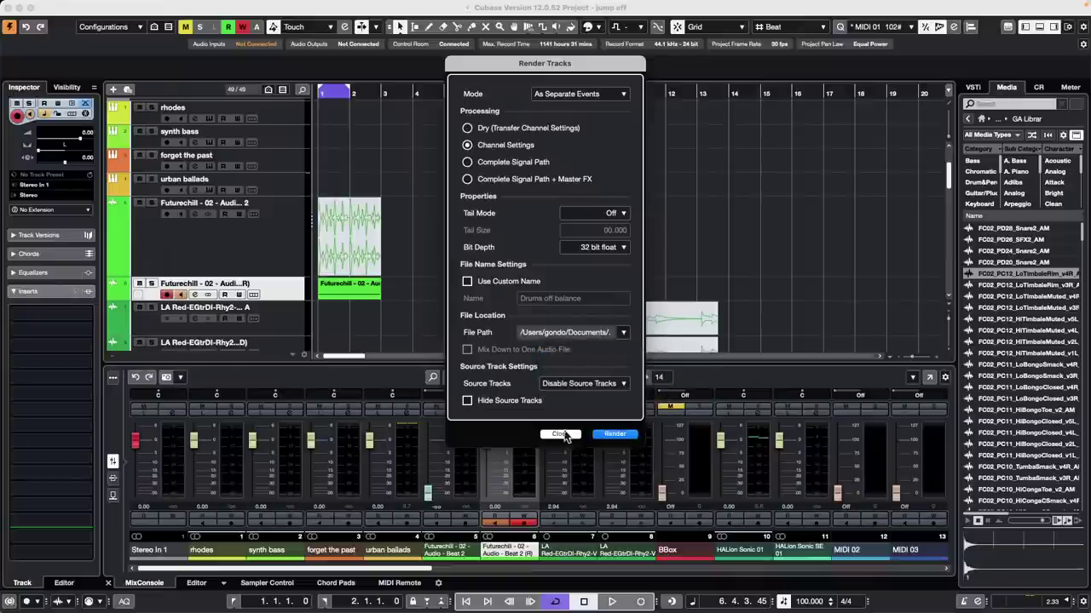
left_click(560, 434)
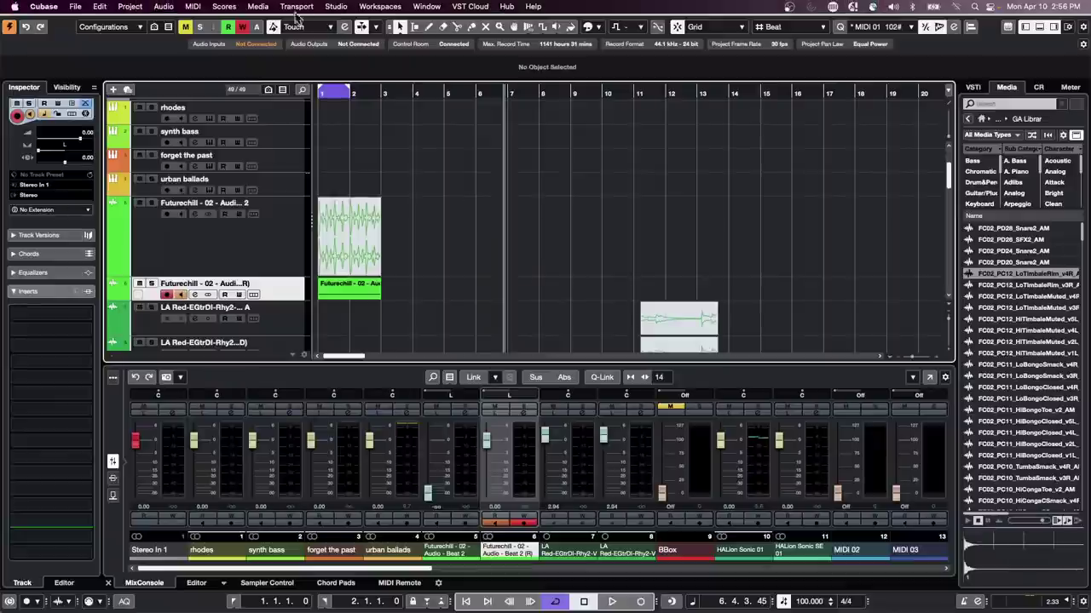
Step: Check the audio system page in Studio Setup and close it with OK
left_click(334, 7)
left_click(347, 248)
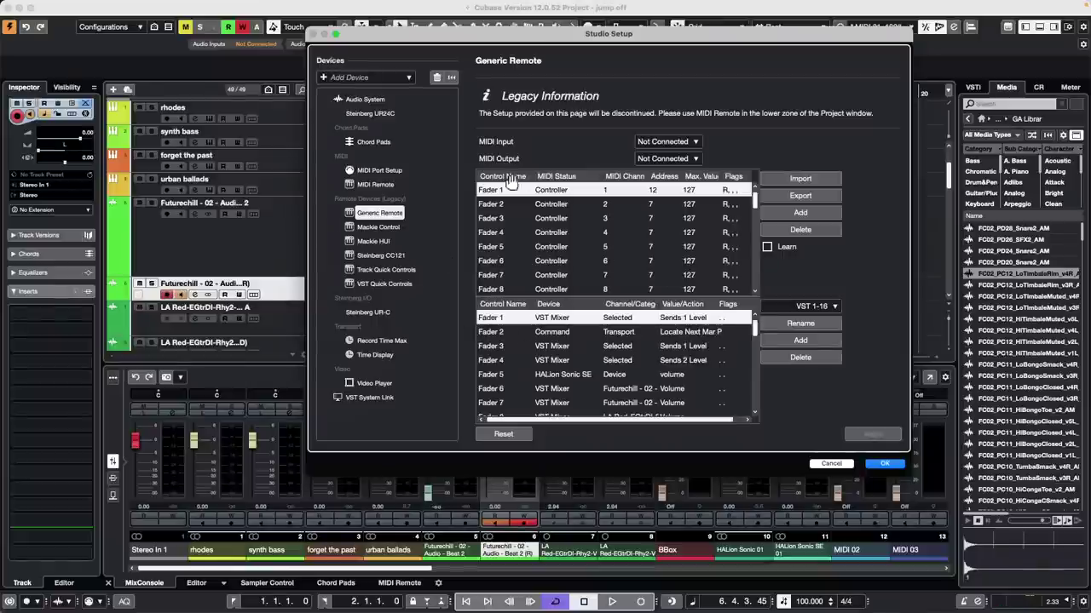
left_click(365, 99)
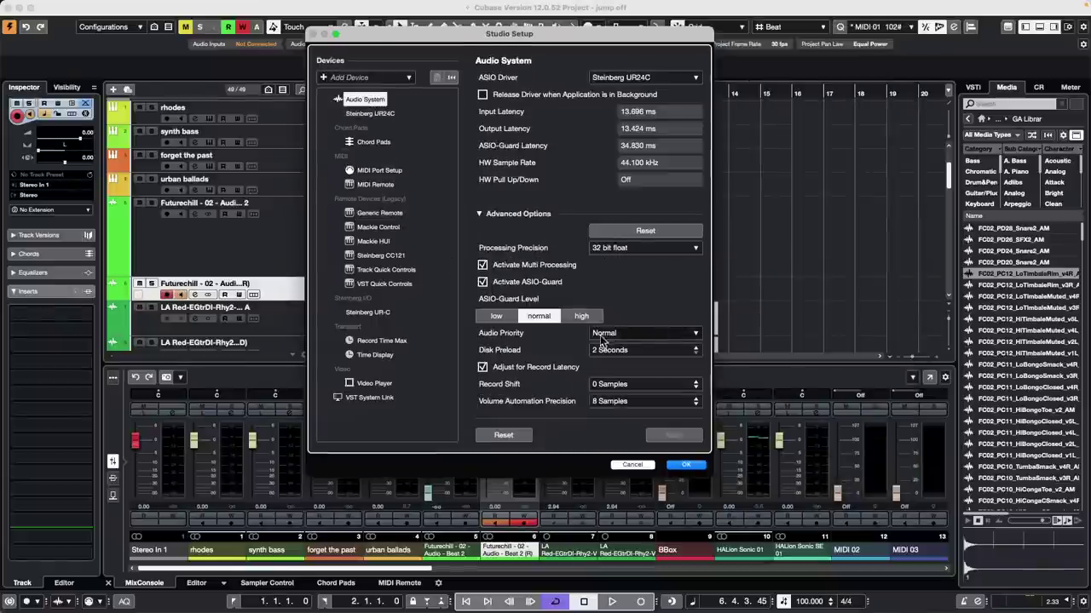
left_click(686, 468)
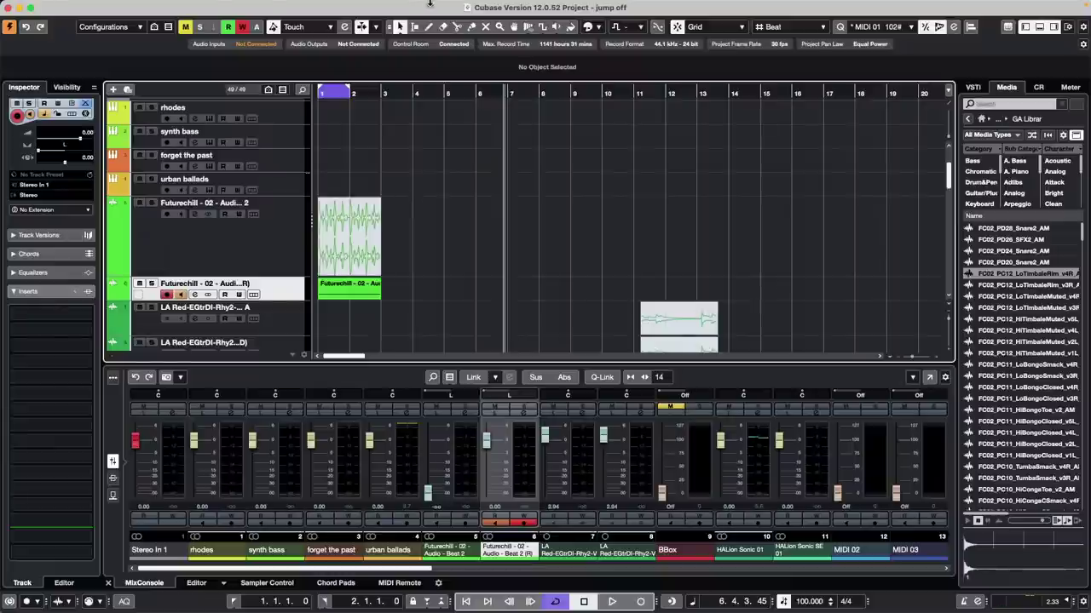
left_click(298, 6)
mouse_move(350, 10)
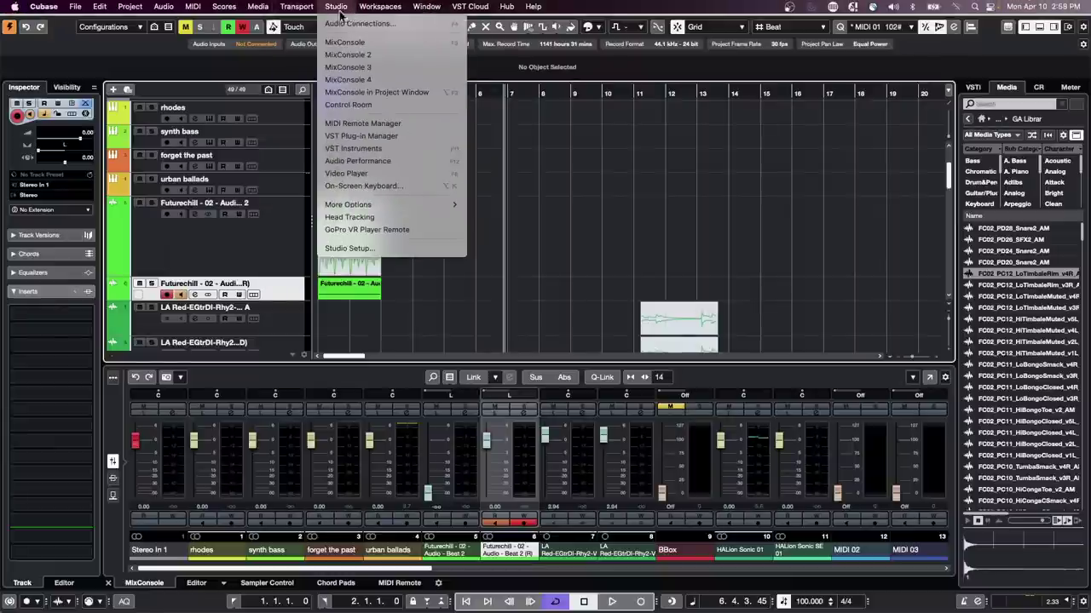
mouse_move(283, 9)
left_click(388, 249)
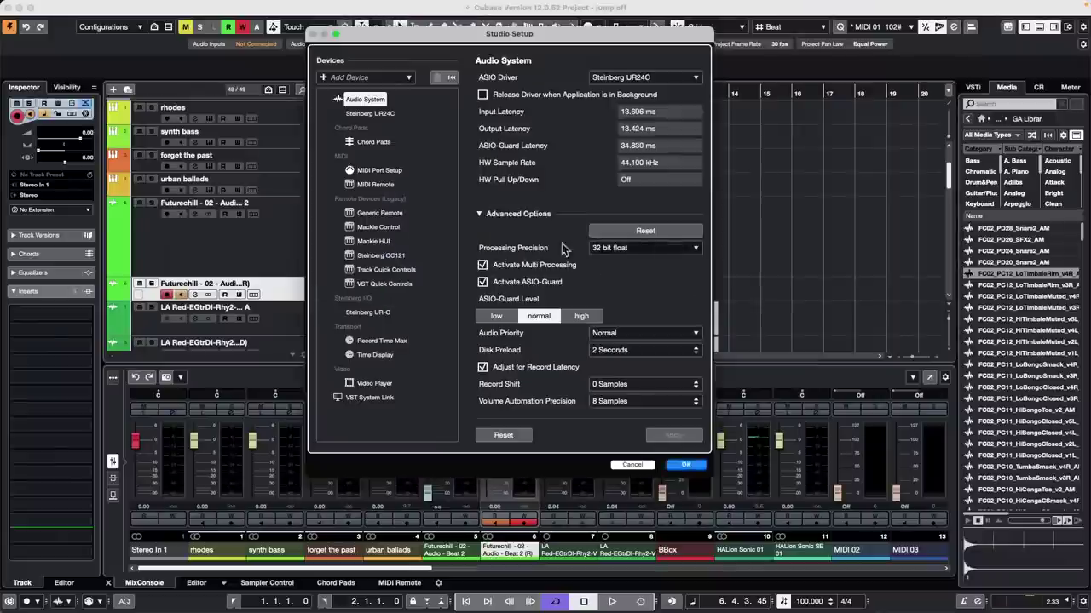
left_click(396, 228)
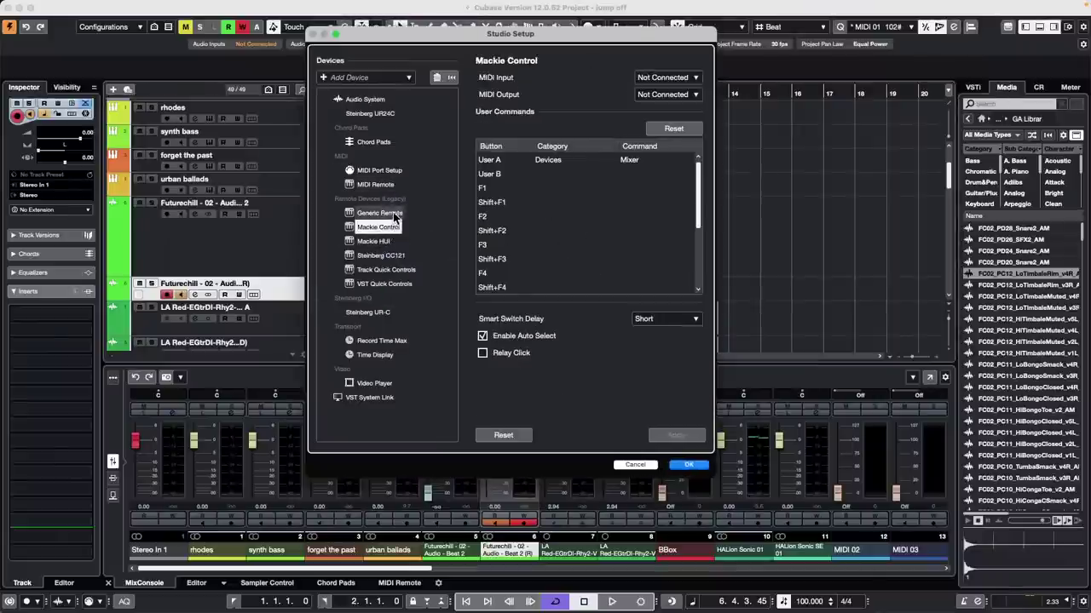
left_click(379, 213)
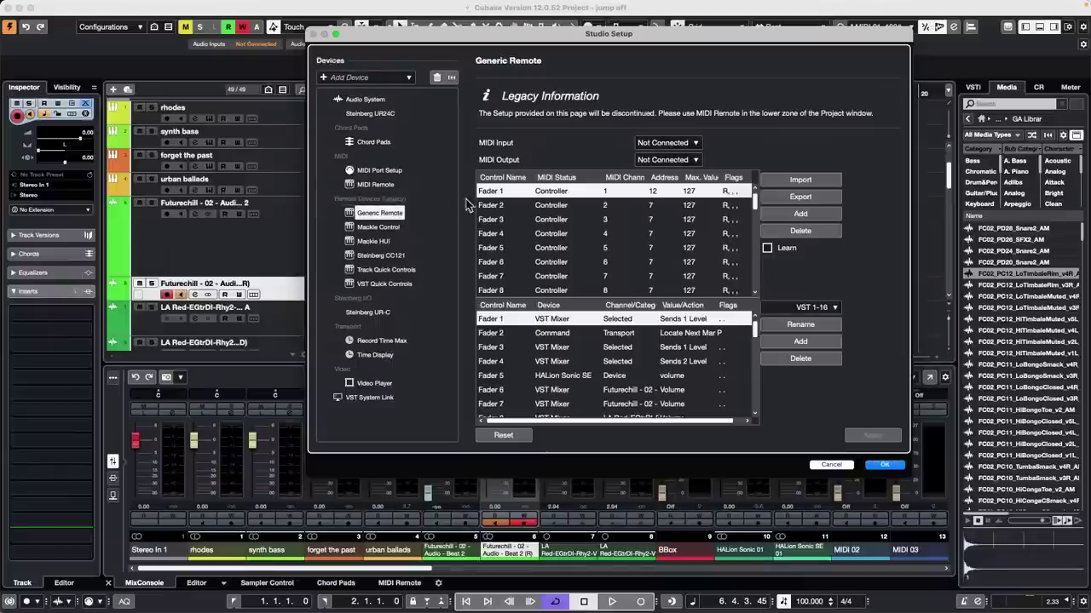
left_click(885, 465)
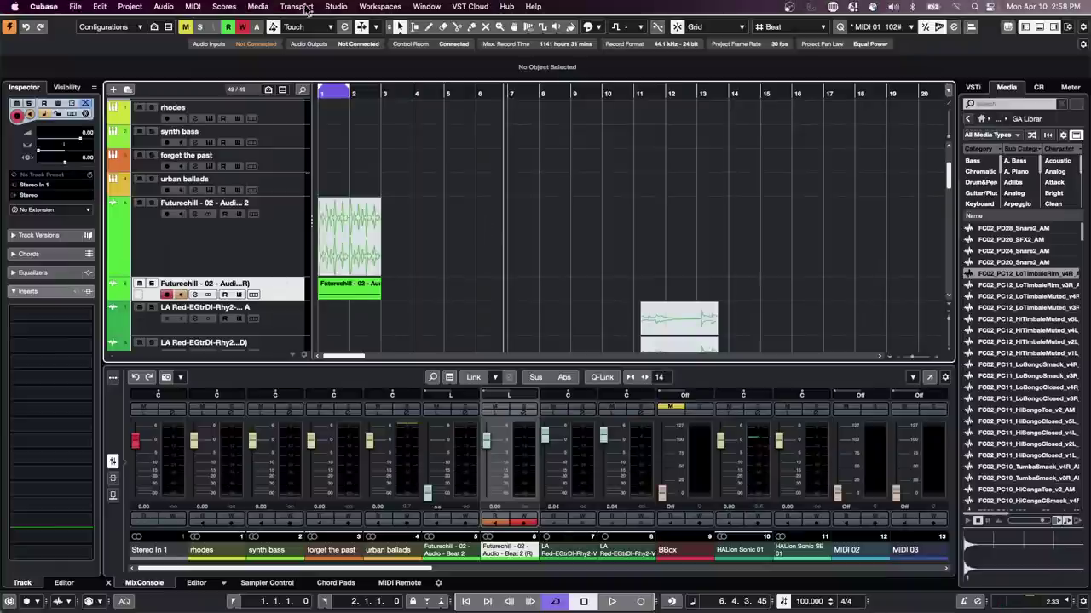
left_click(336, 7)
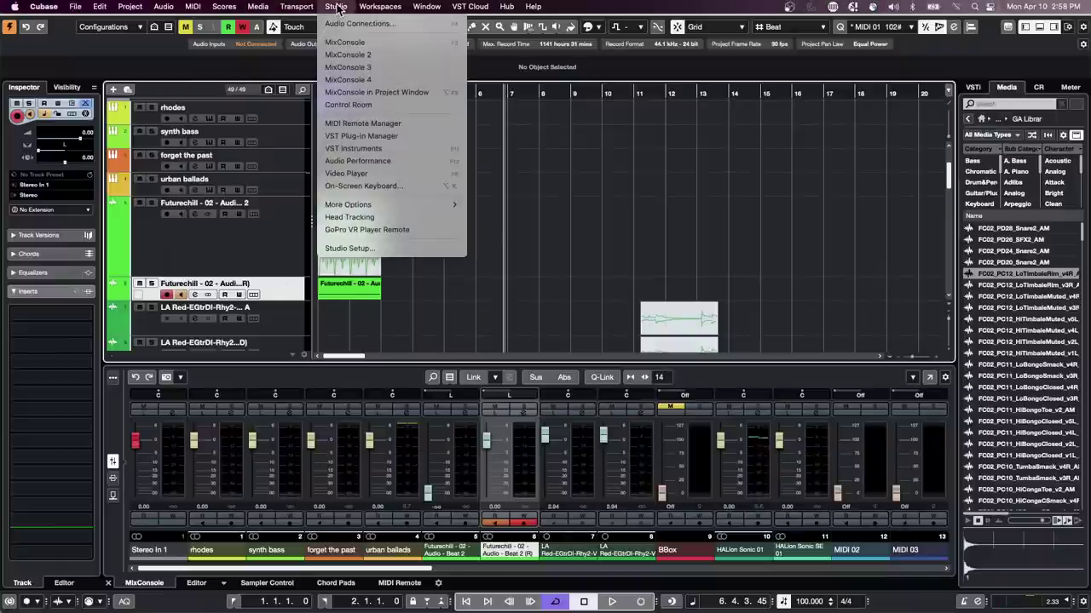
left_click(349, 248)
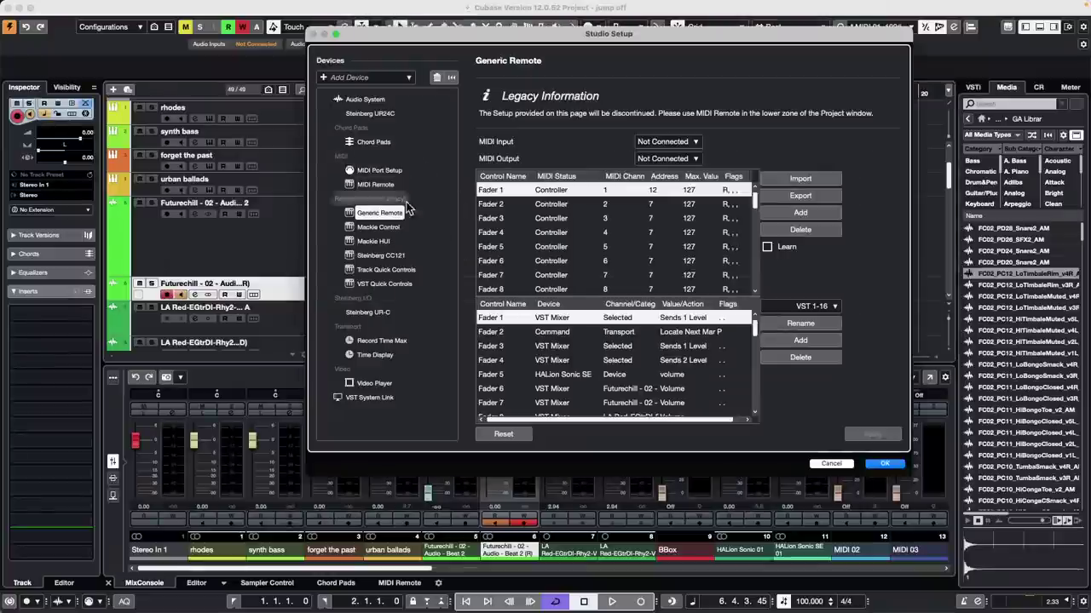
left_click(378, 227)
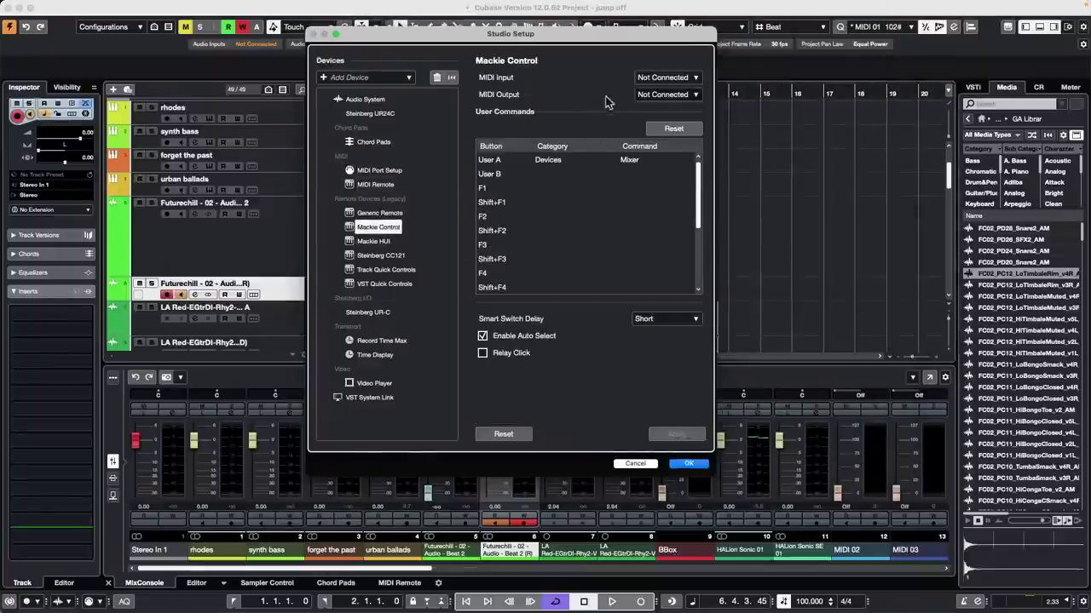
left_click(669, 78)
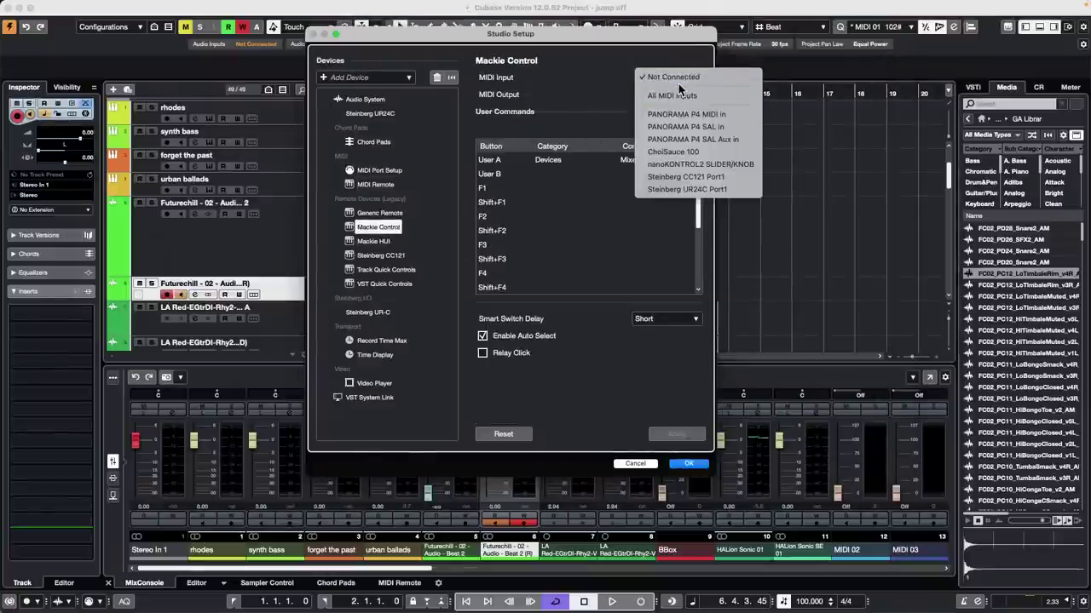
left_click(603, 88)
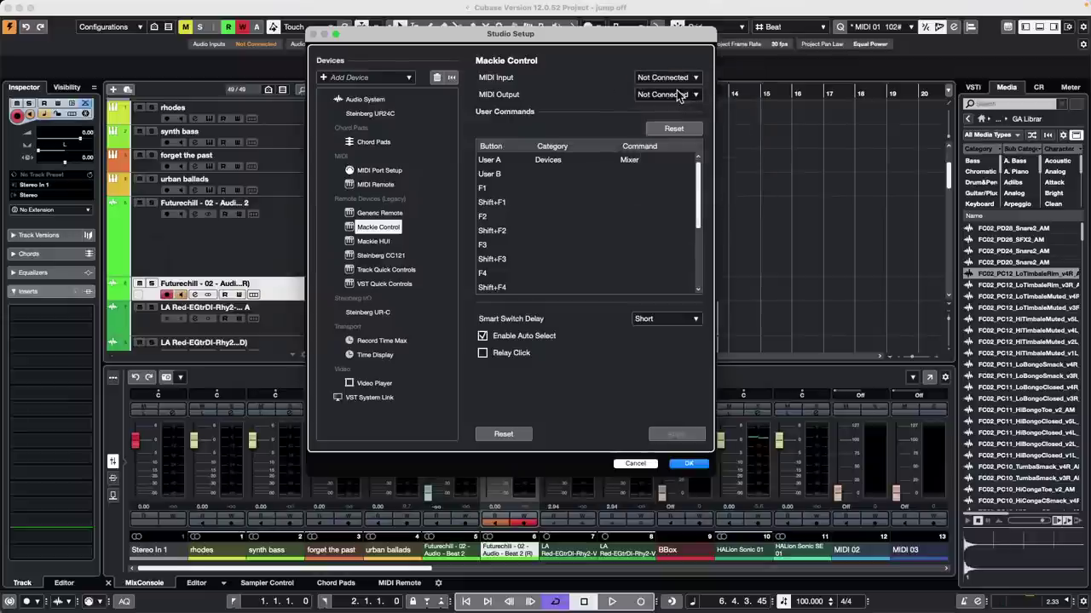
left_click(687, 466)
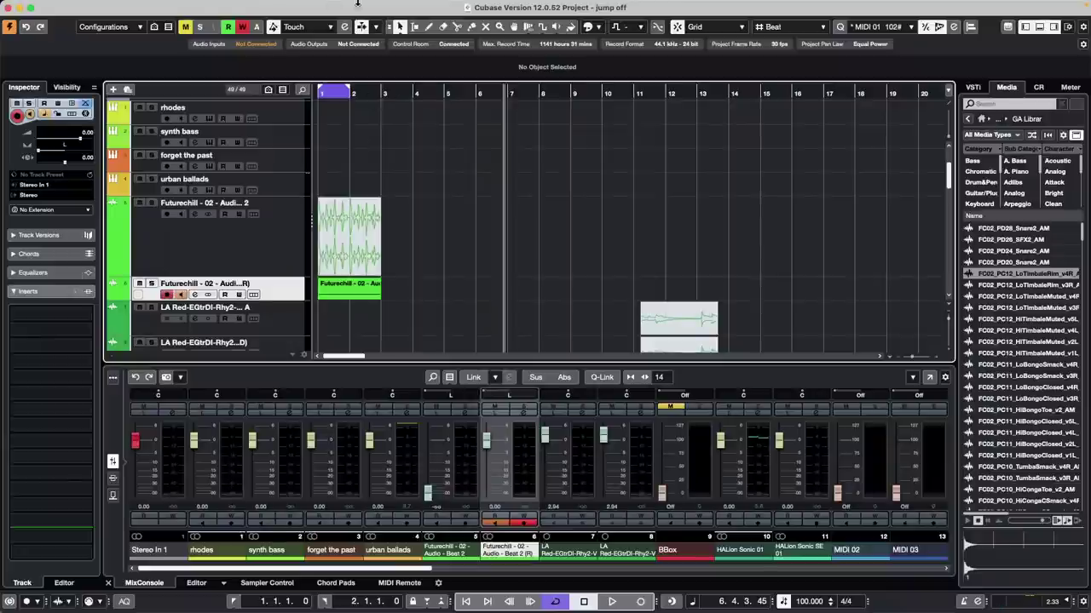
left_click(255, 7)
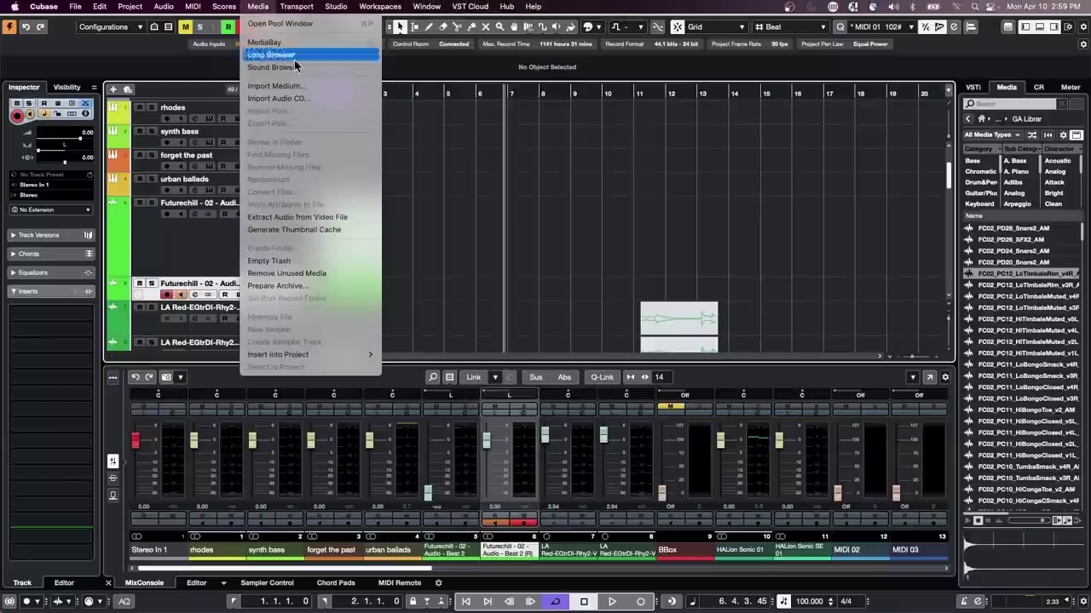
mouse_move(298, 7)
mouse_move(336, 7)
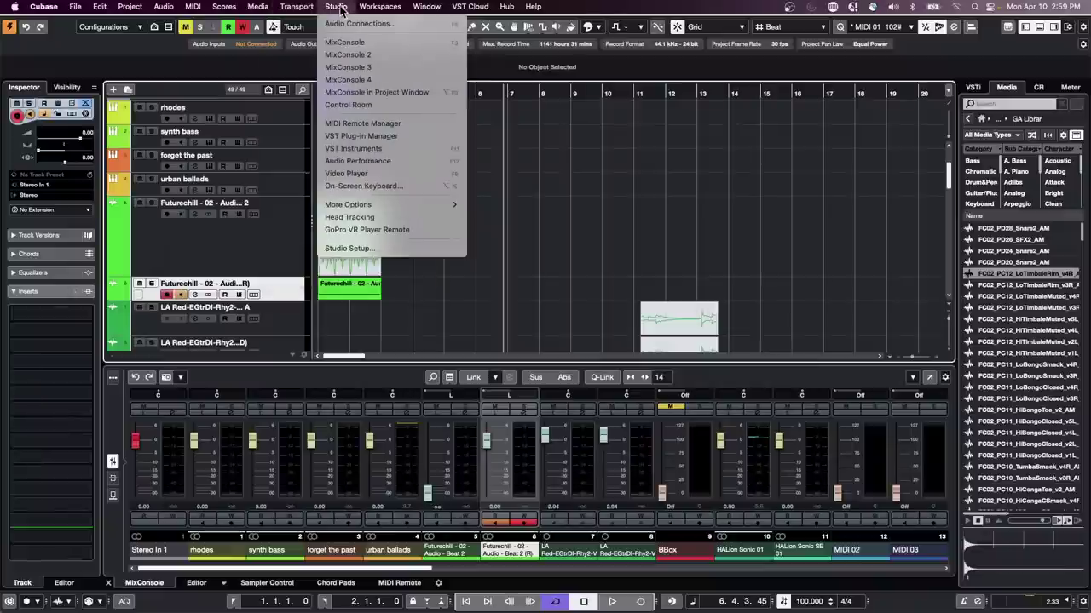
left_click(347, 249)
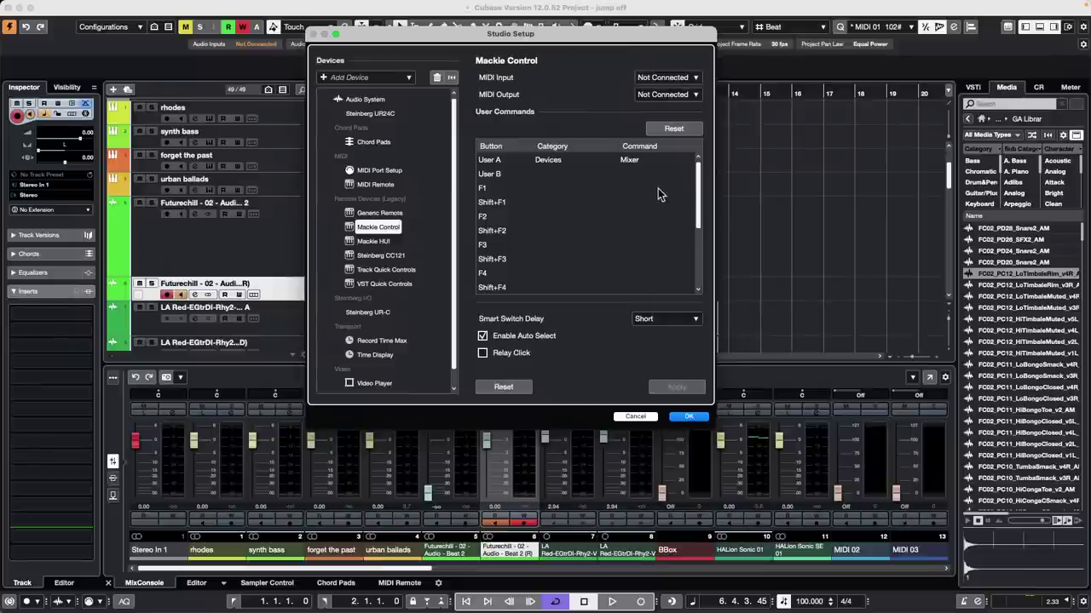
left_click(690, 417)
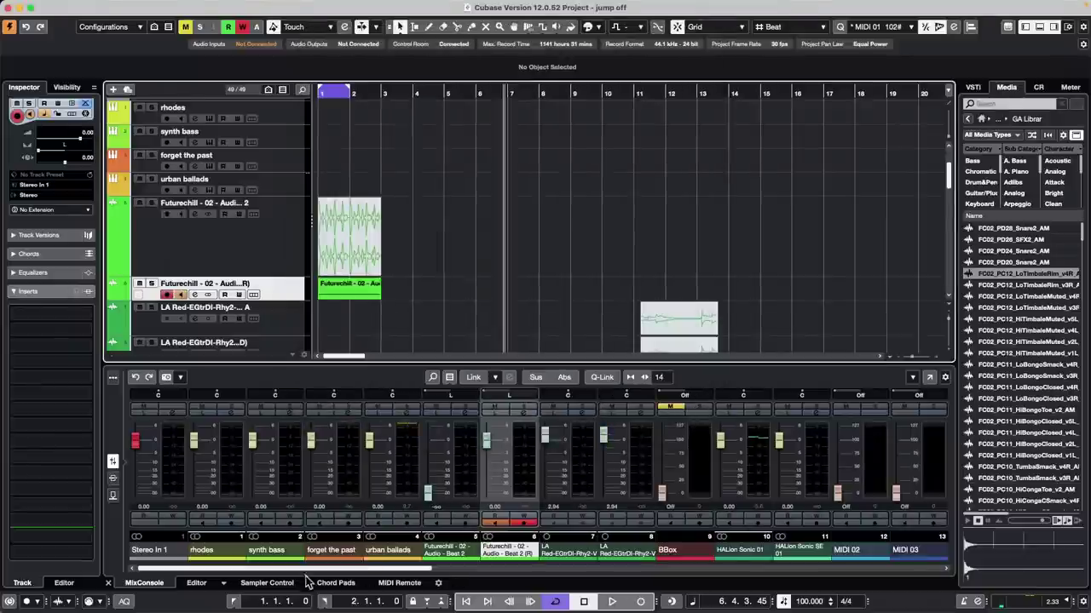
Step: Show the MIDI Remote controller overview and briefly open the nanoKONTROL2 settings menu
left_click(402, 583)
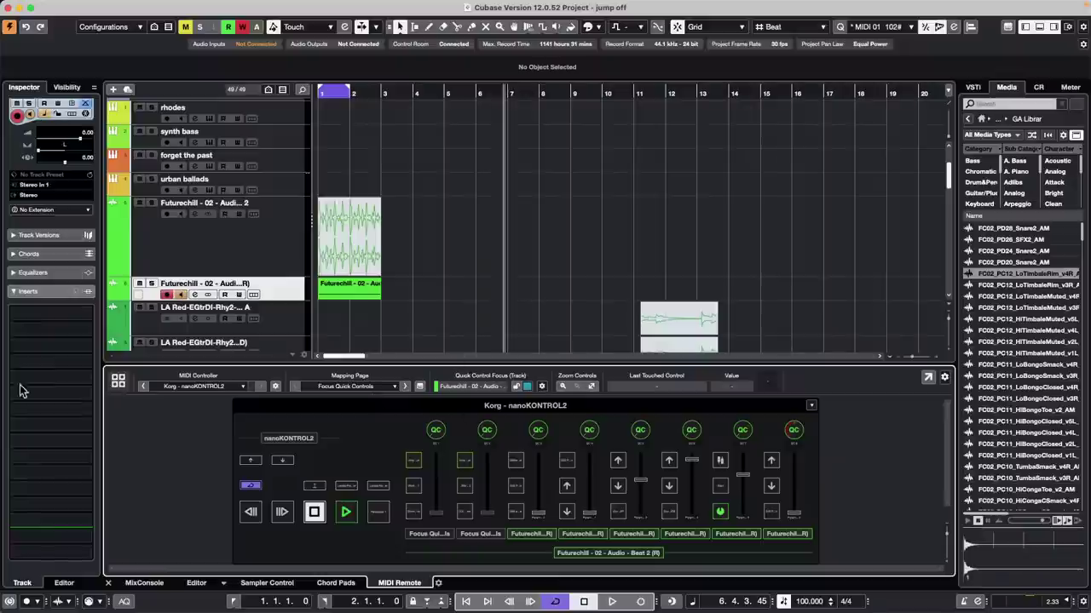
left_click(118, 381)
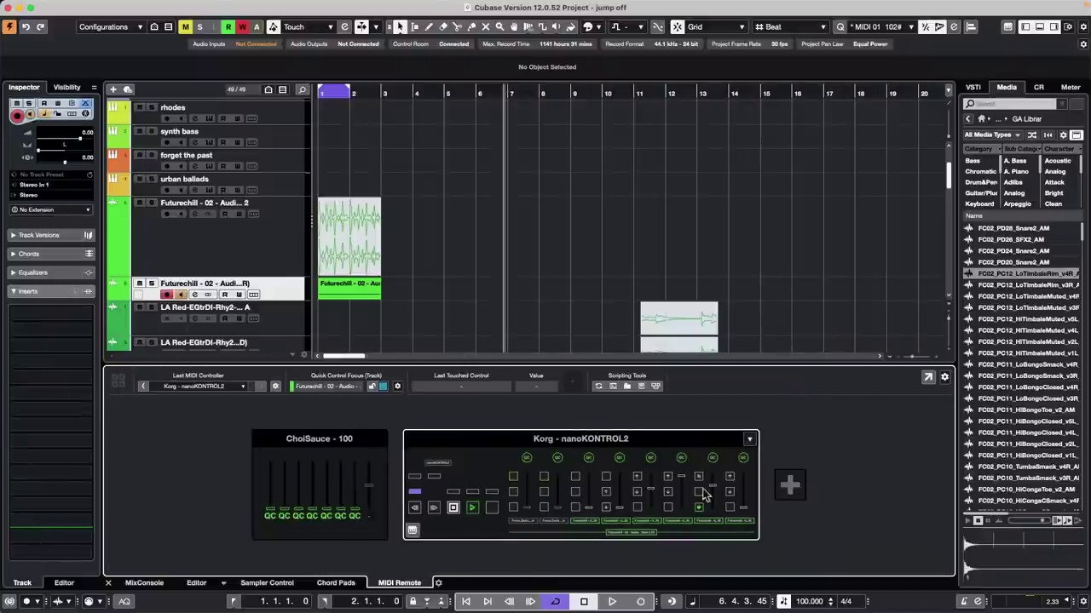
left_click(748, 440)
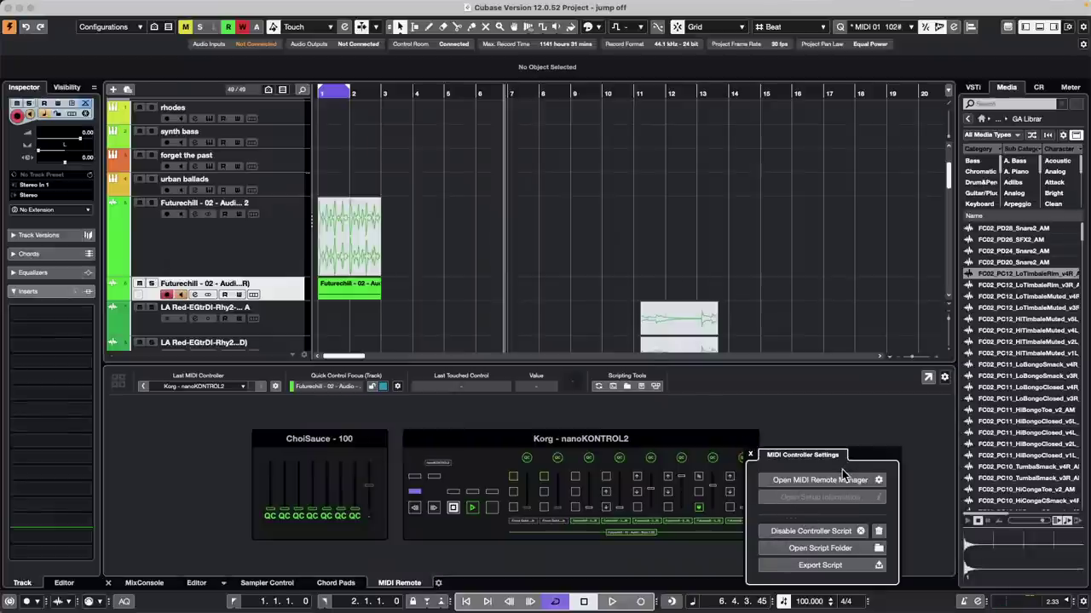
left_click(741, 453)
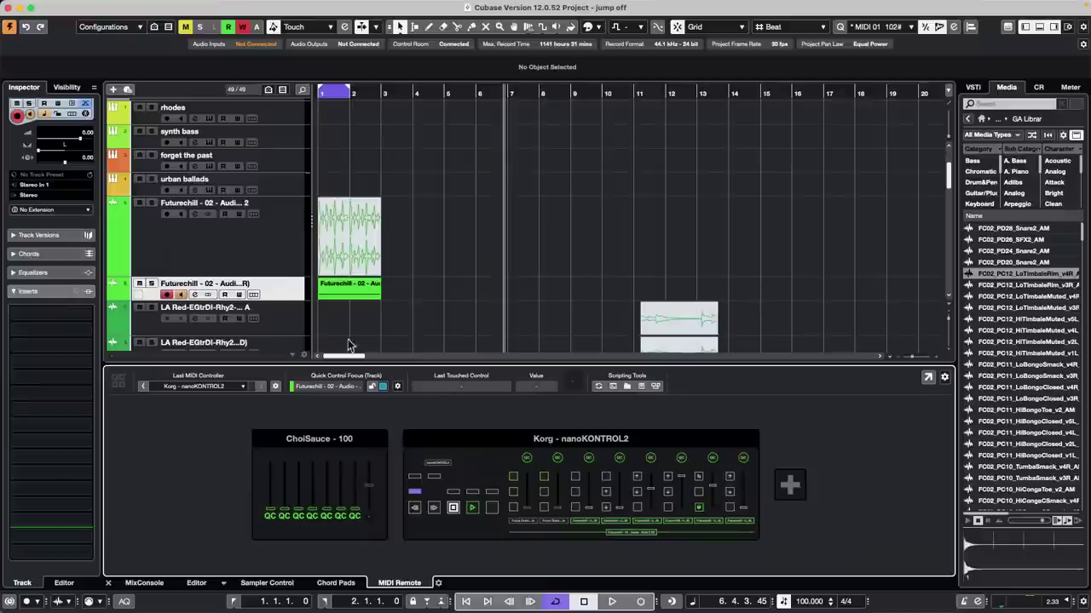
Step: Add a Note Expression Input Device in Studio Setup with MIDI input unconnected and Pressure as Aftertouch
left_click(336, 6)
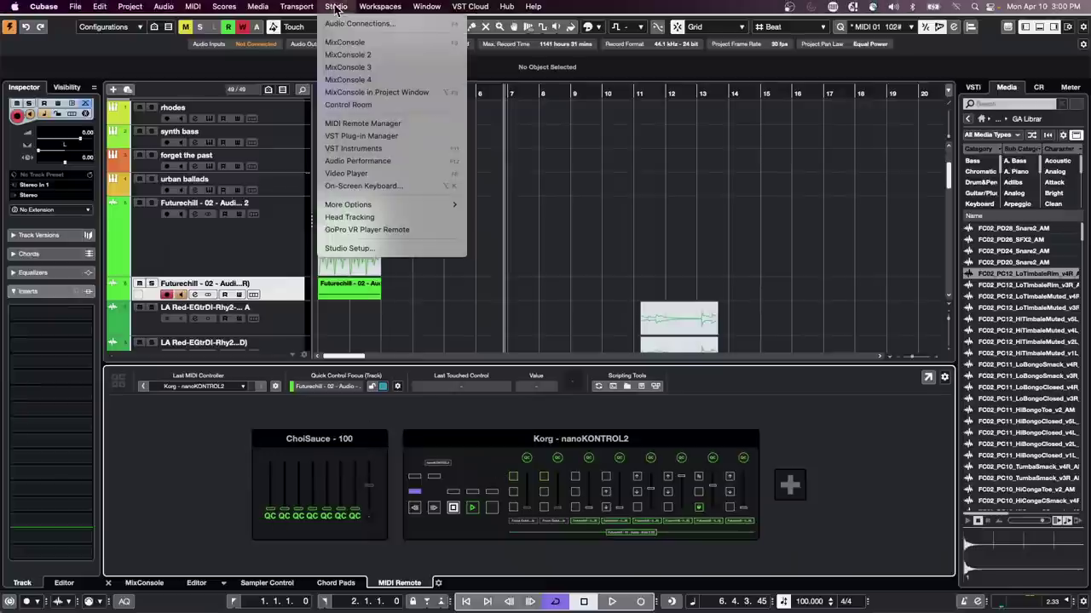
left_click(362, 249)
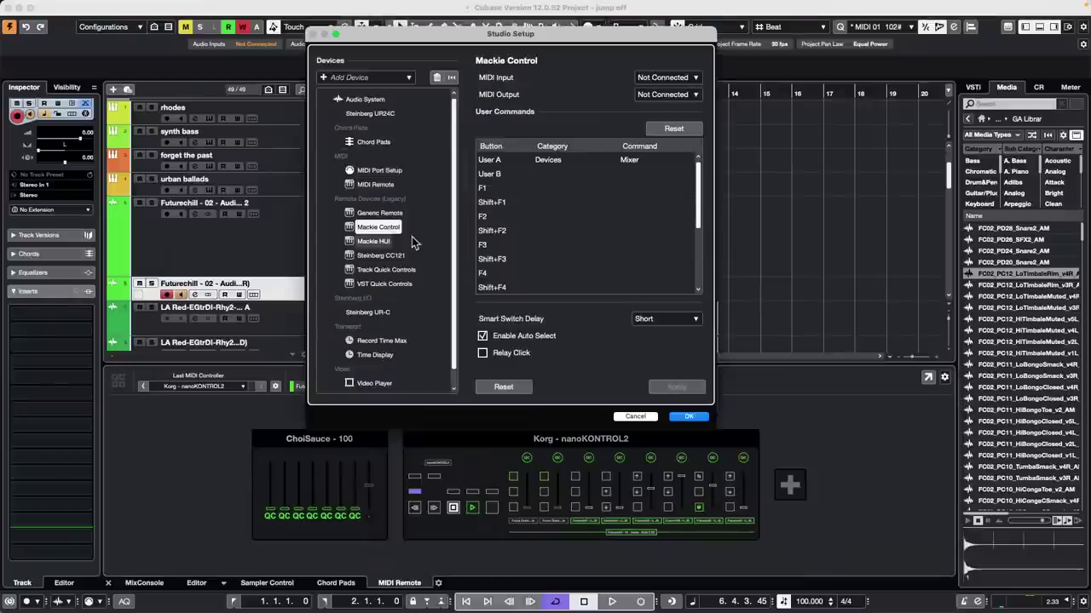
left_click(323, 79)
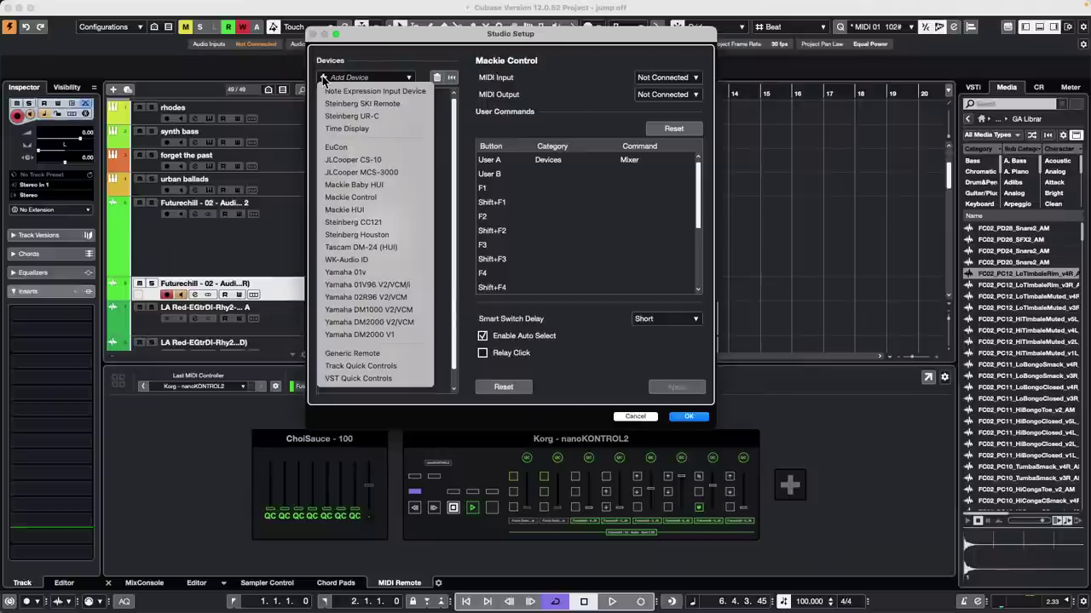
left_click(375, 91)
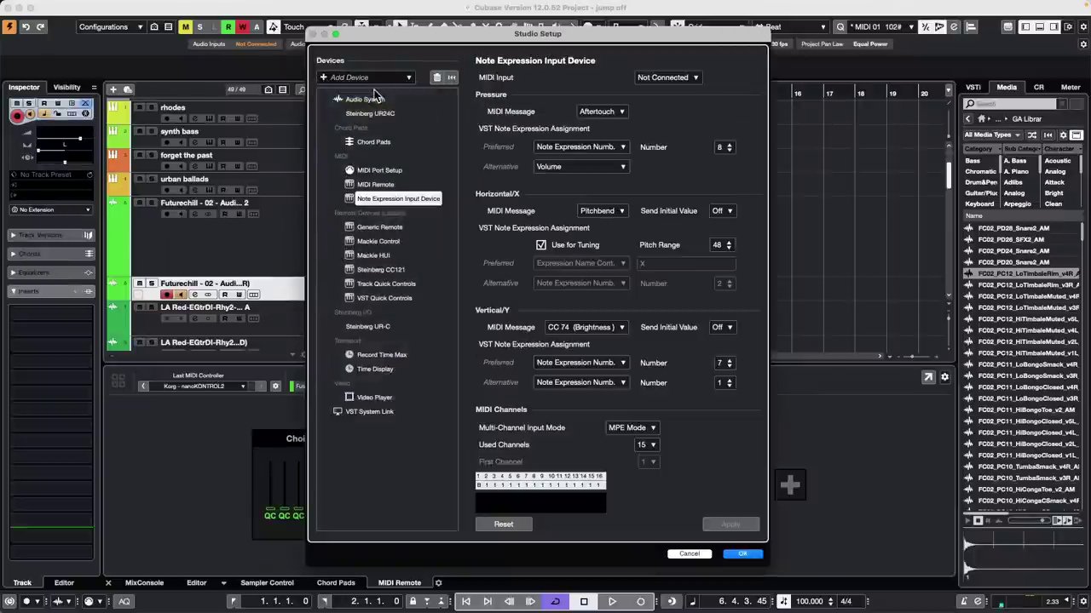
left_click(681, 78)
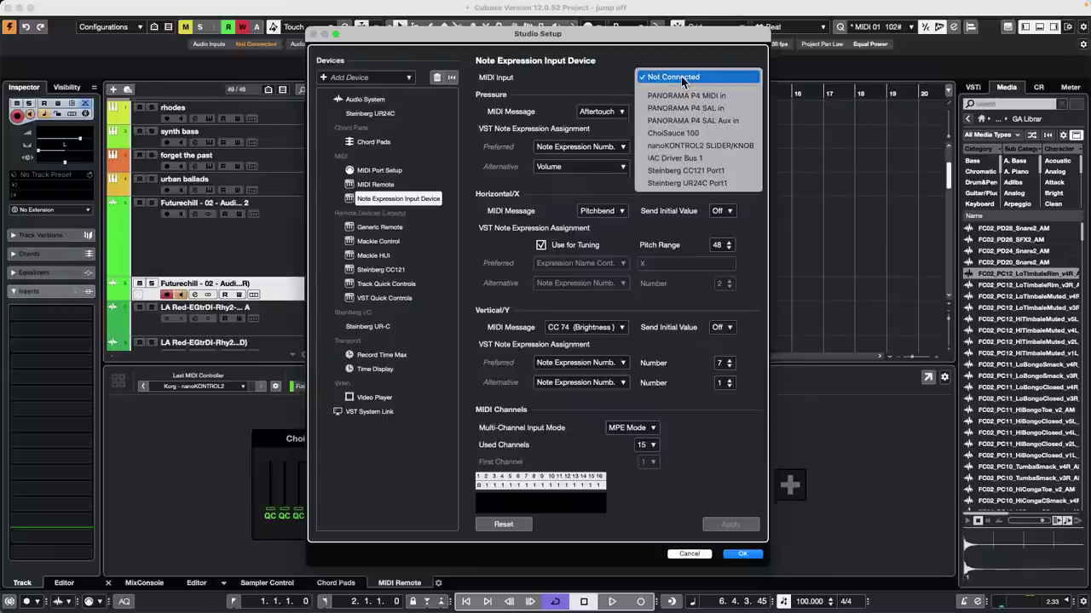
left_click(610, 82)
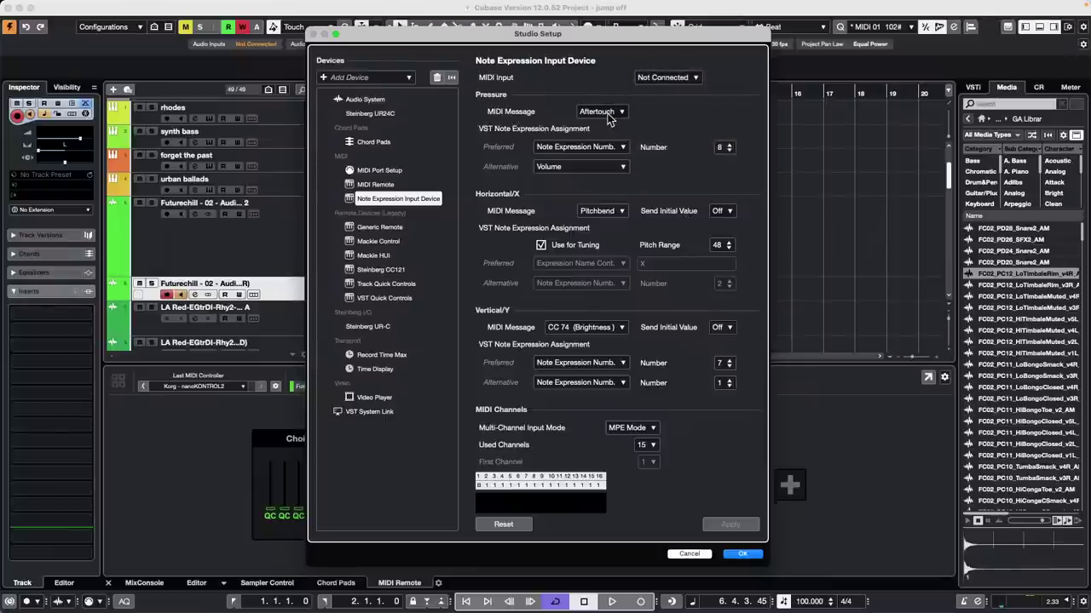
left_click(622, 147)
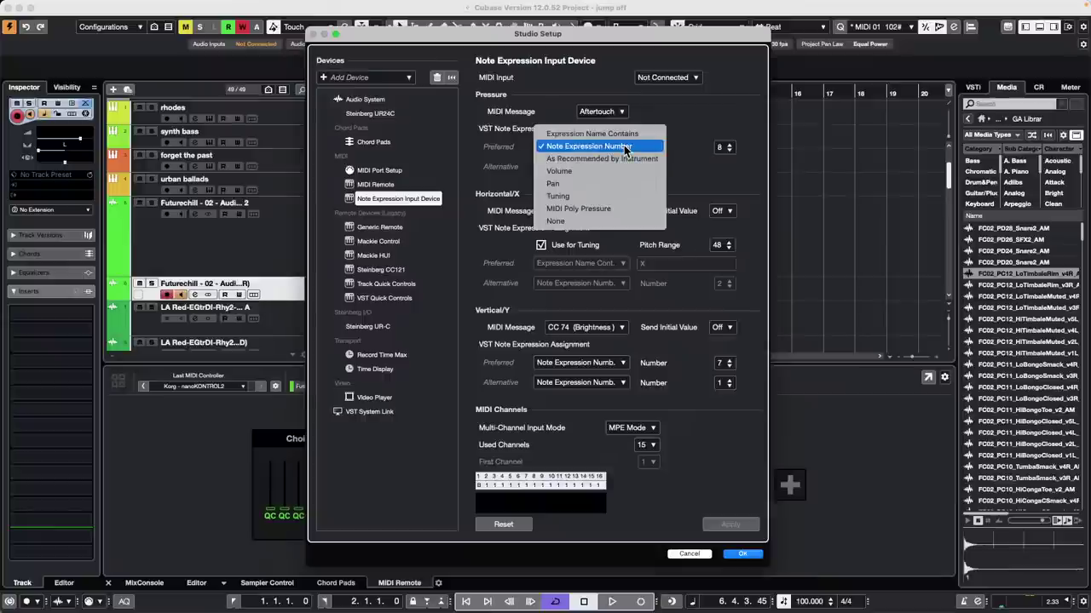
left_click(657, 115)
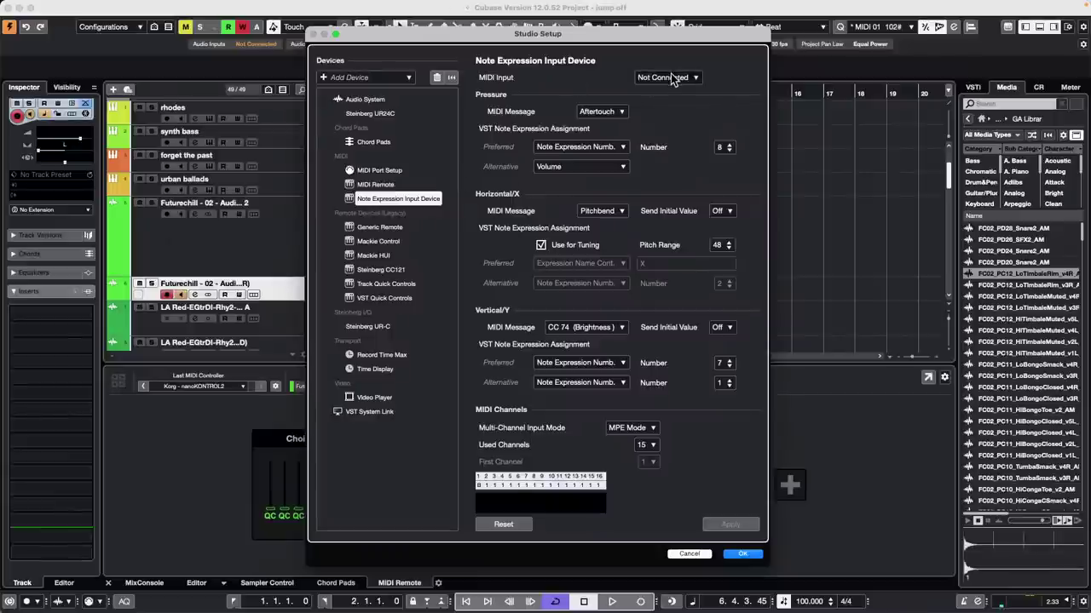
left_click(752, 553)
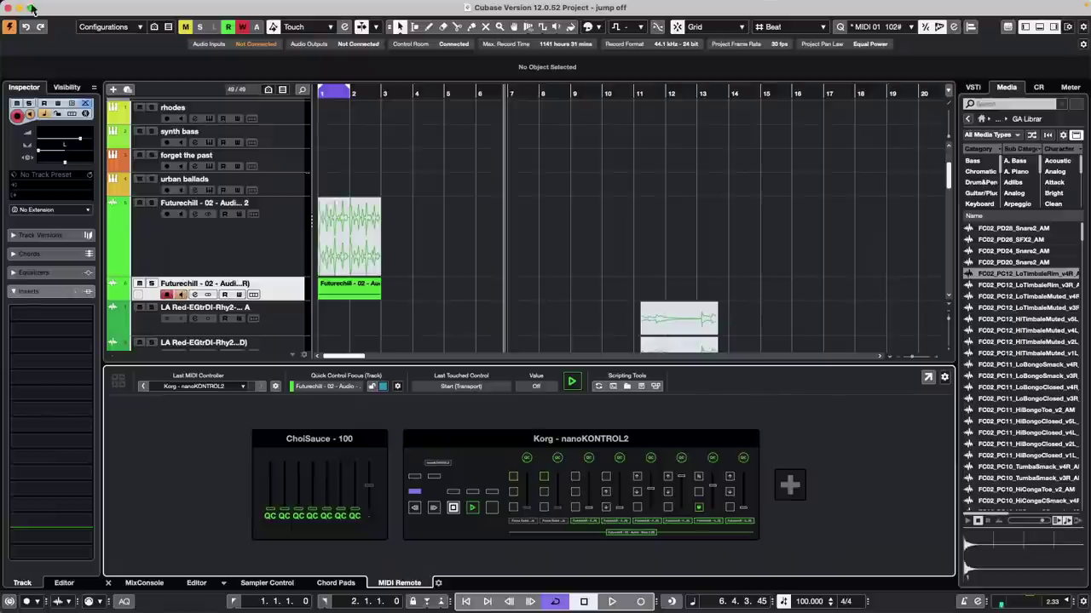
Step: View the General page of Cubase Preferences and close the dialog
left_click(75, 6)
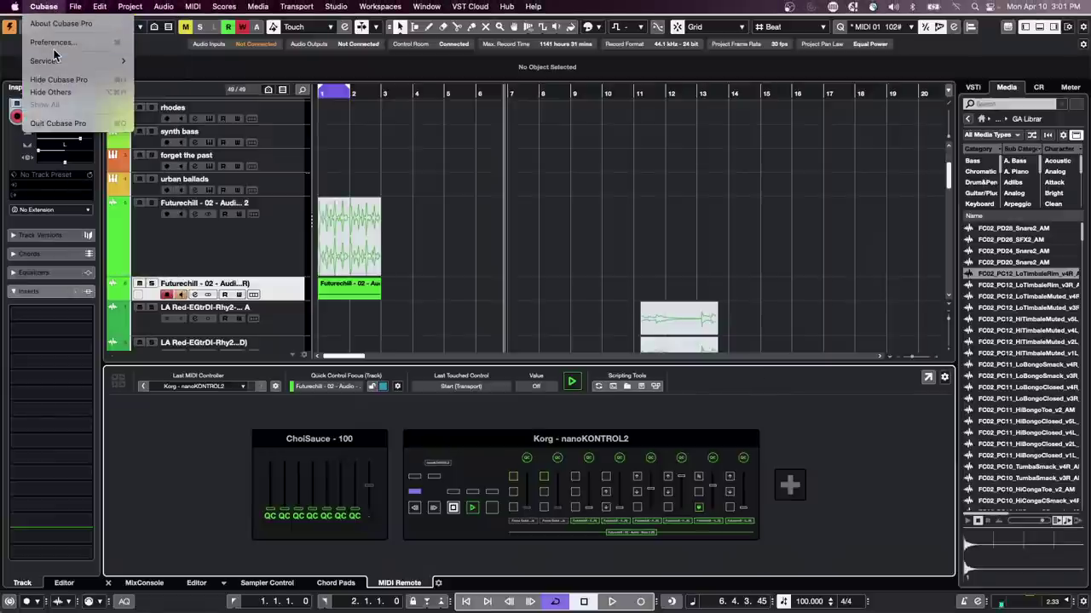
left_click(54, 42)
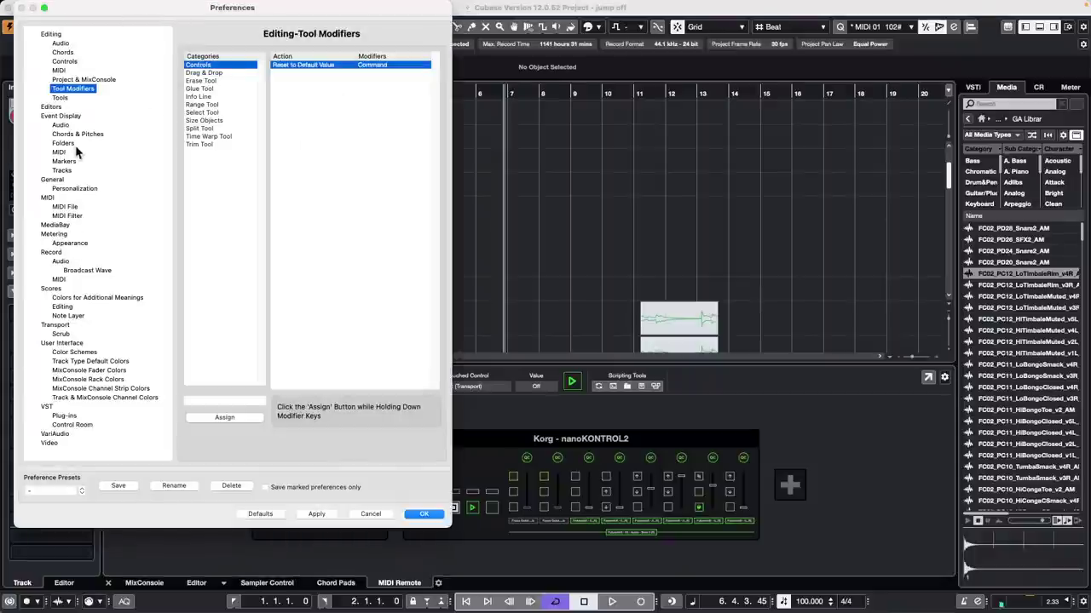
left_click(57, 180)
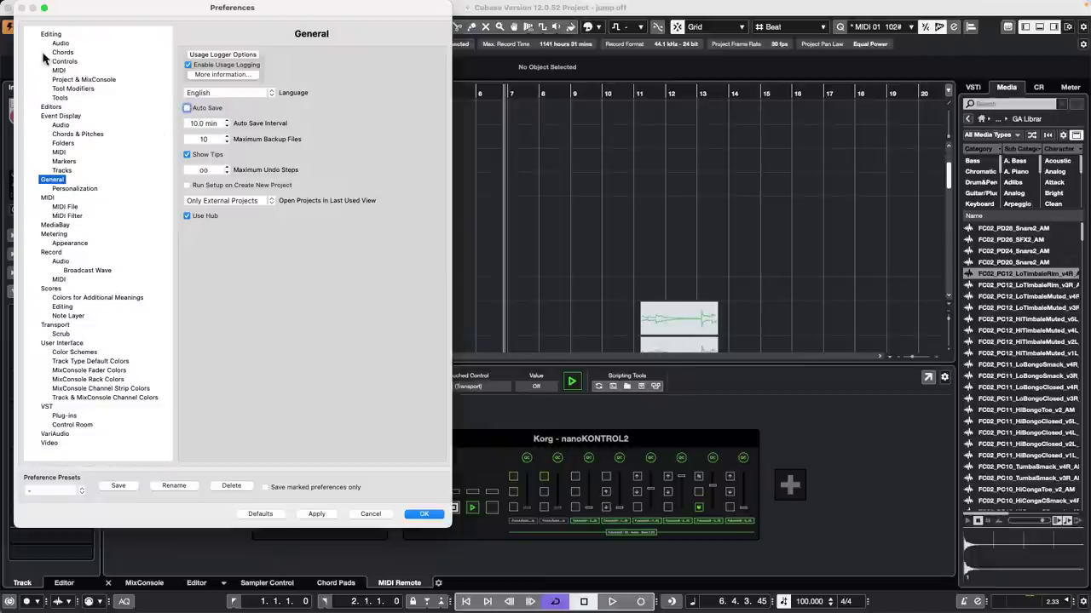
left_click(430, 515)
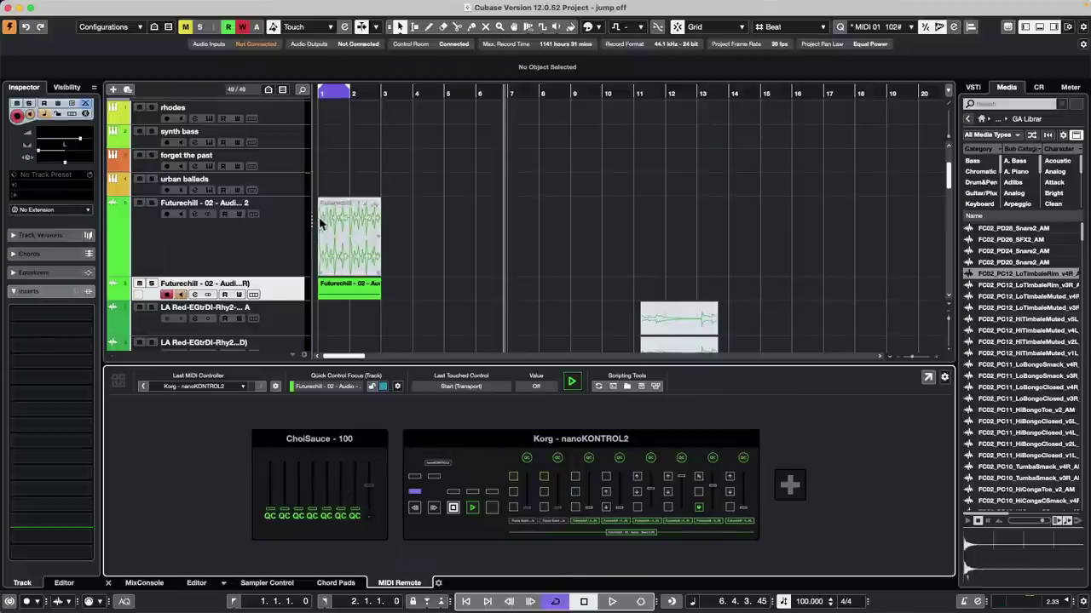
Step: Undo the duplicate track, show the Futurechill Volume lane zoomed in, and raise the track volume
key("super+z")
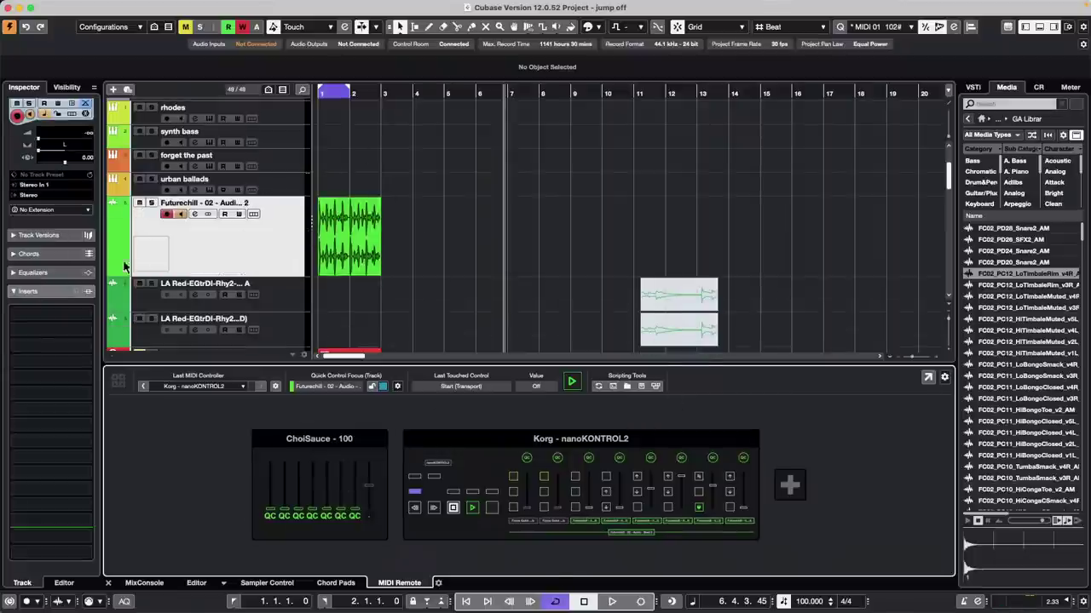
key("super+shift+z")
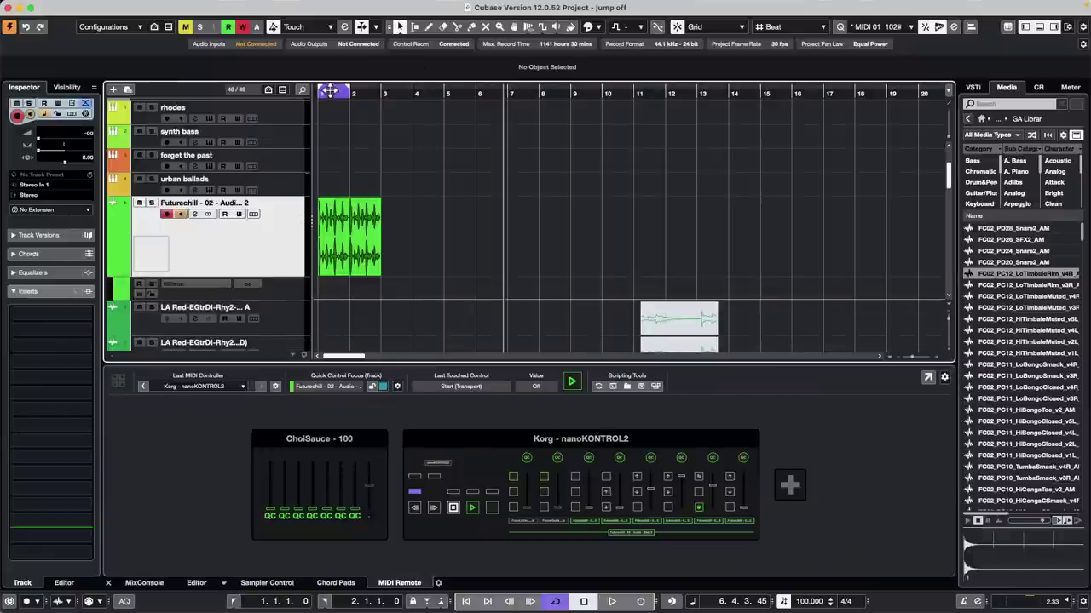
key("h")
key("h")
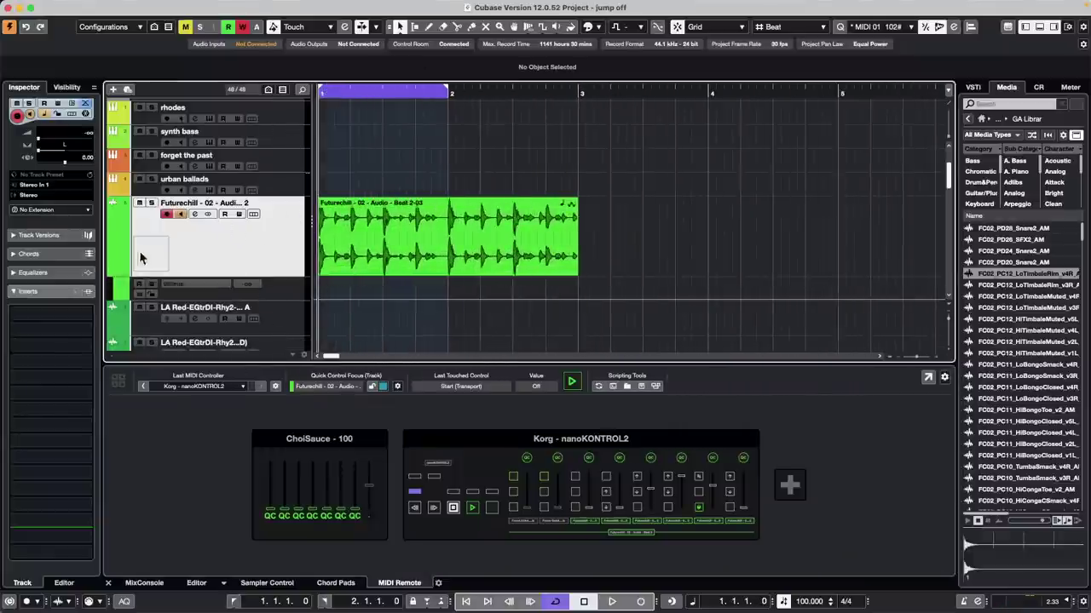
left_click(279, 295)
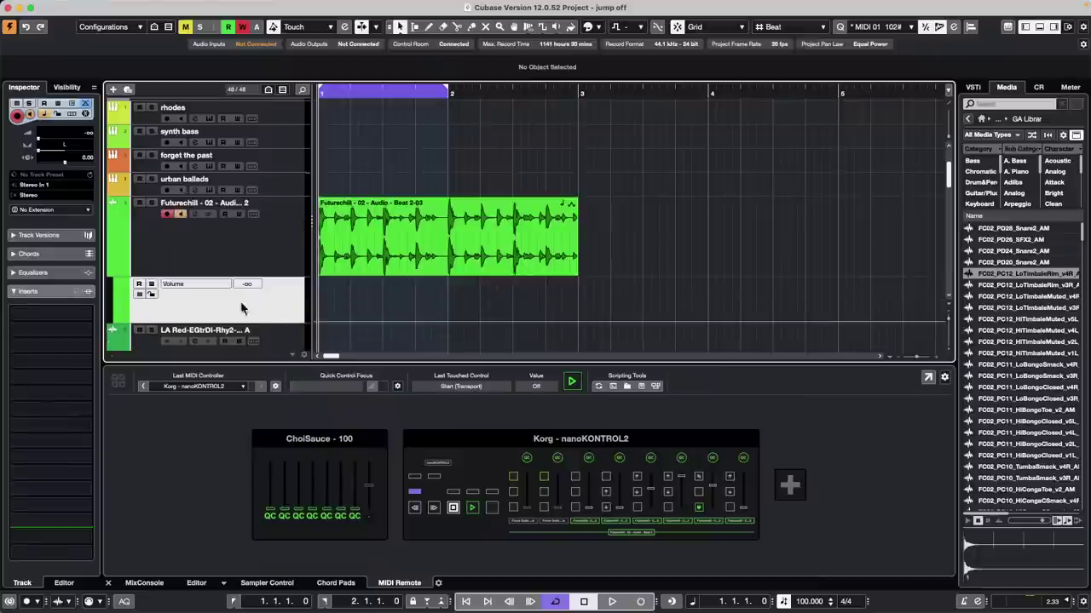
right_click(412, 297)
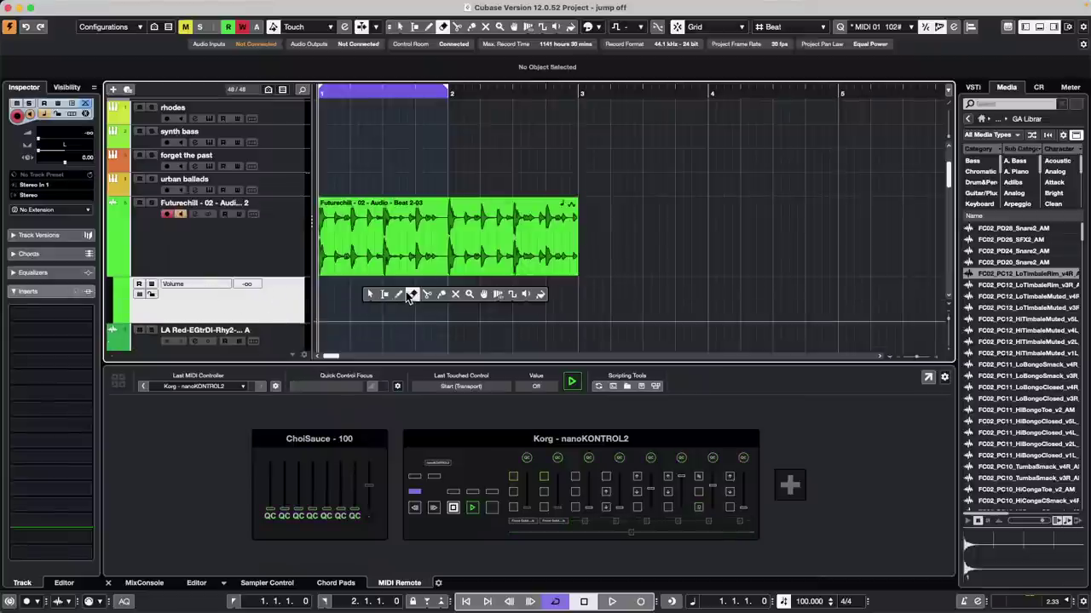
left_click(384, 294)
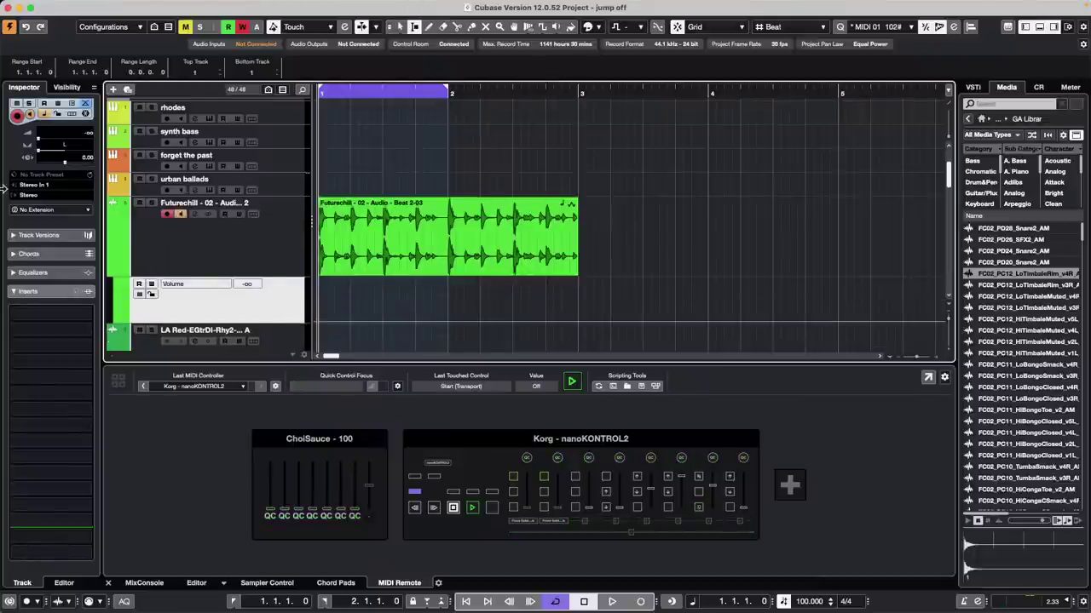
left_click_drag(43, 149, 92, 147)
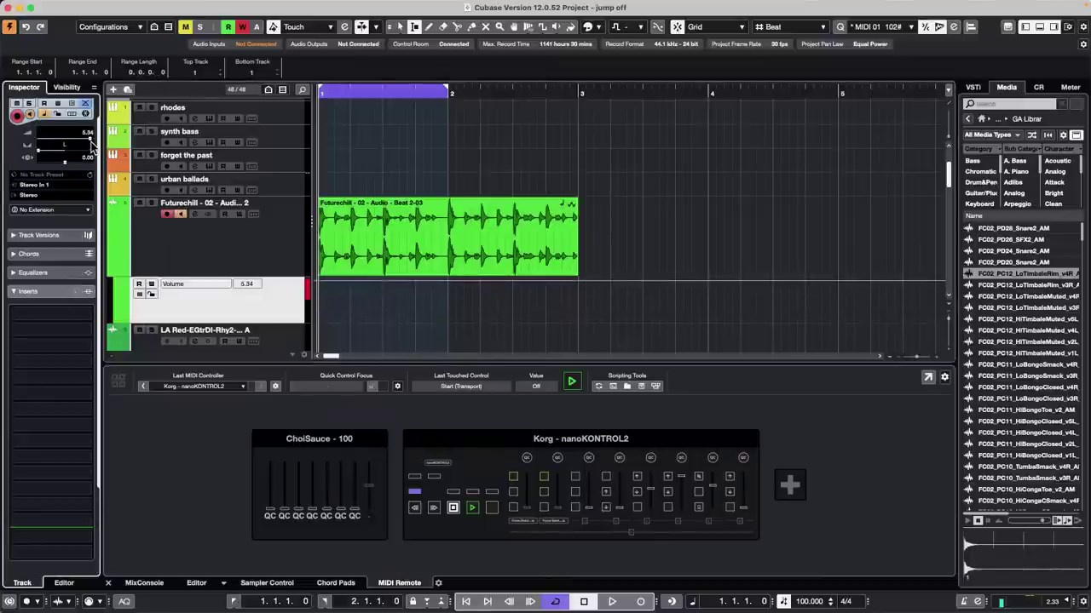
Step: Create a volume automation block from bar 1.3 to 2.1 and set its value to 0
left_click_drag(381, 292, 414, 304)
left_click(412, 283)
key("1")
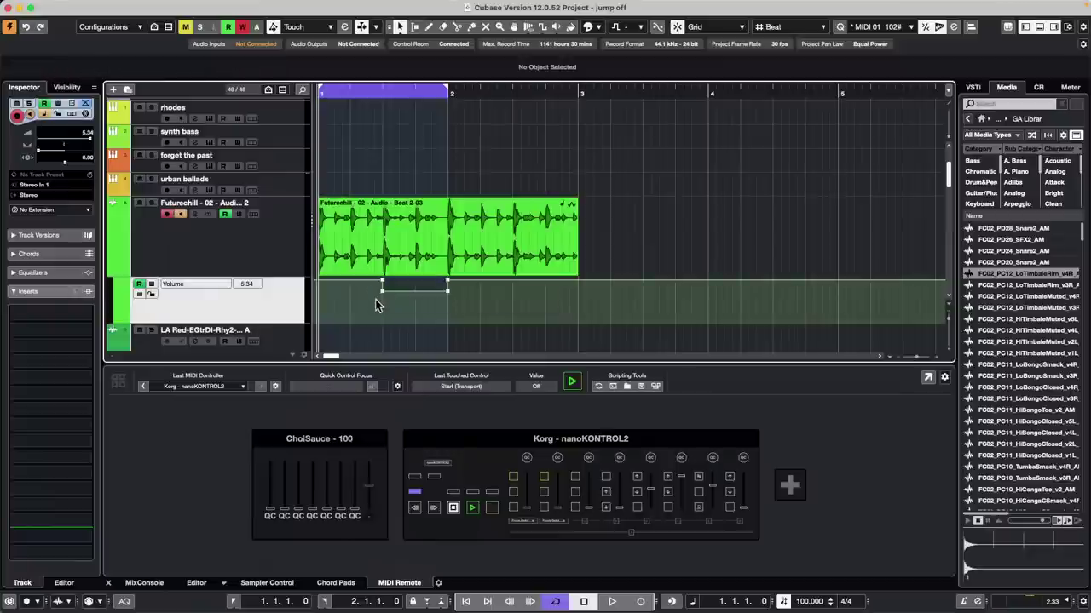
left_click(465, 290)
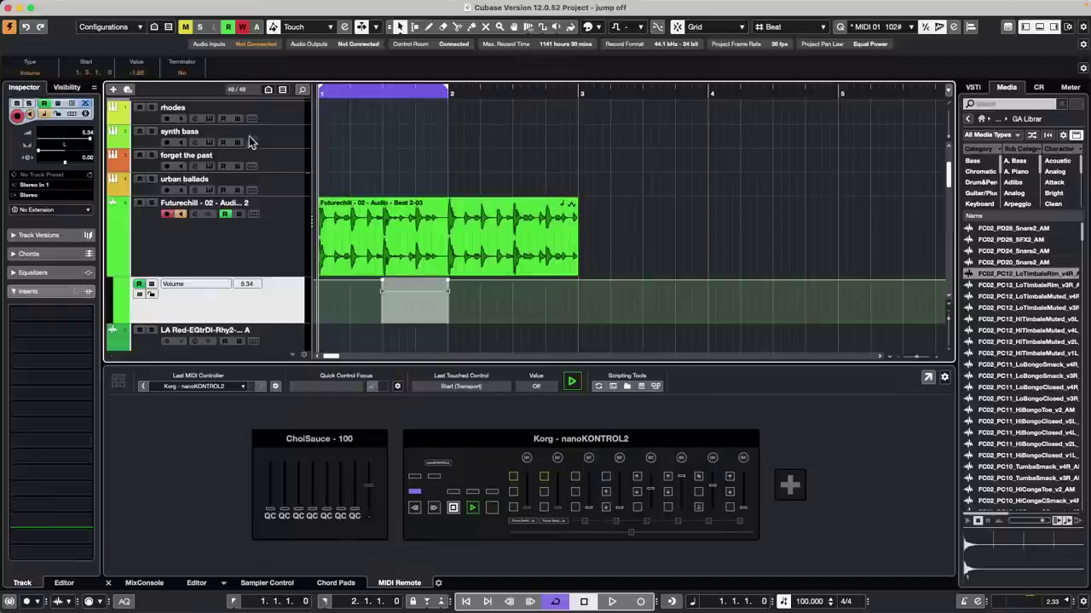
left_click(138, 72)
type("0")
key("Return")
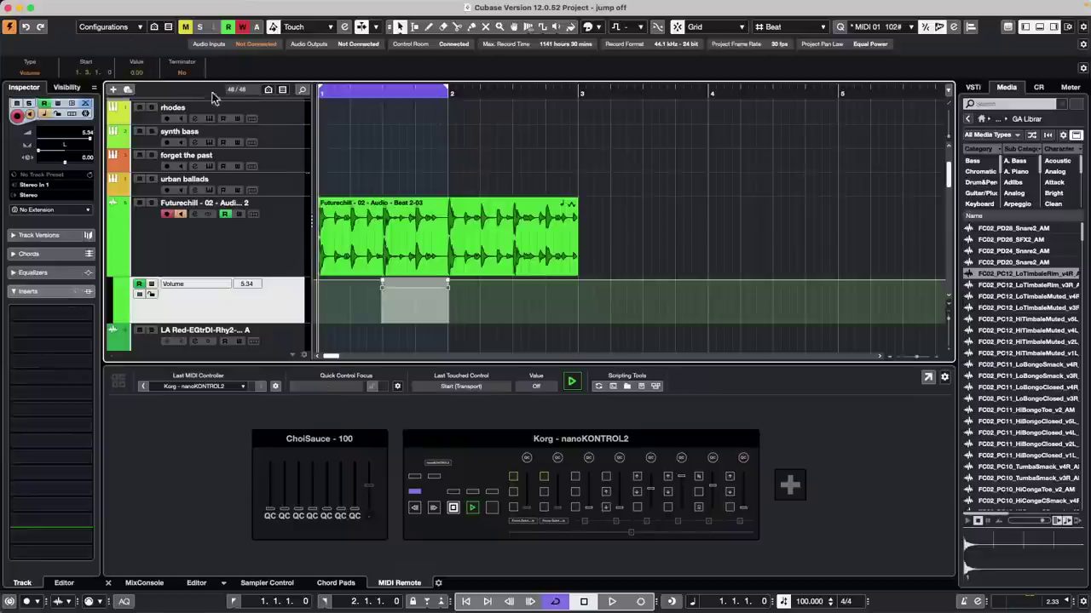
left_click(471, 295)
Step: Lower the volume in further range selections after bar 2 to build the stepped dips
right_click(478, 296)
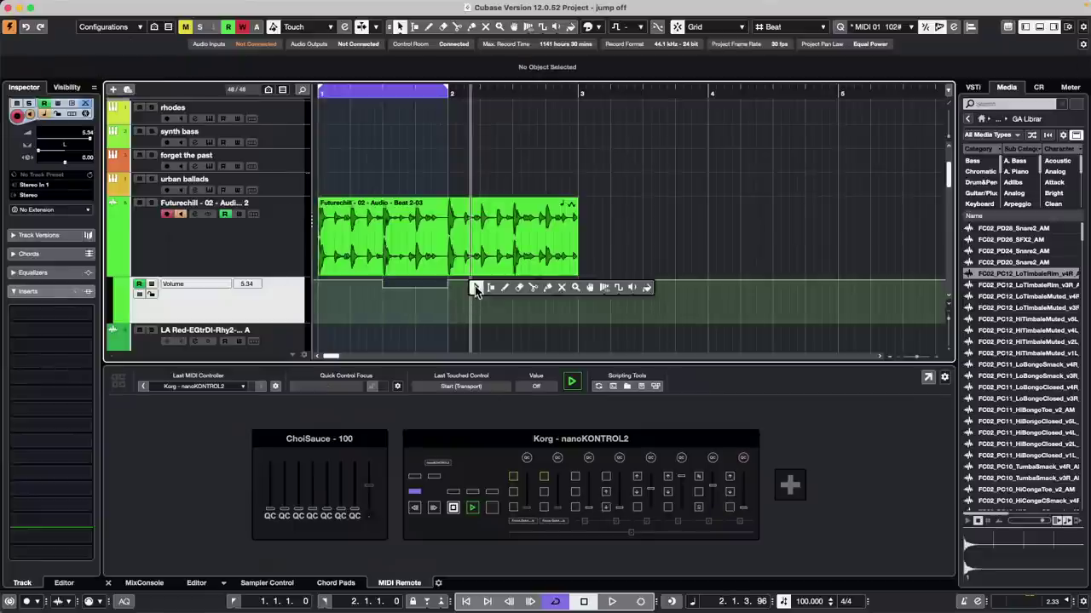
left_click(492, 287)
left_click_drag(482, 294, 517, 273)
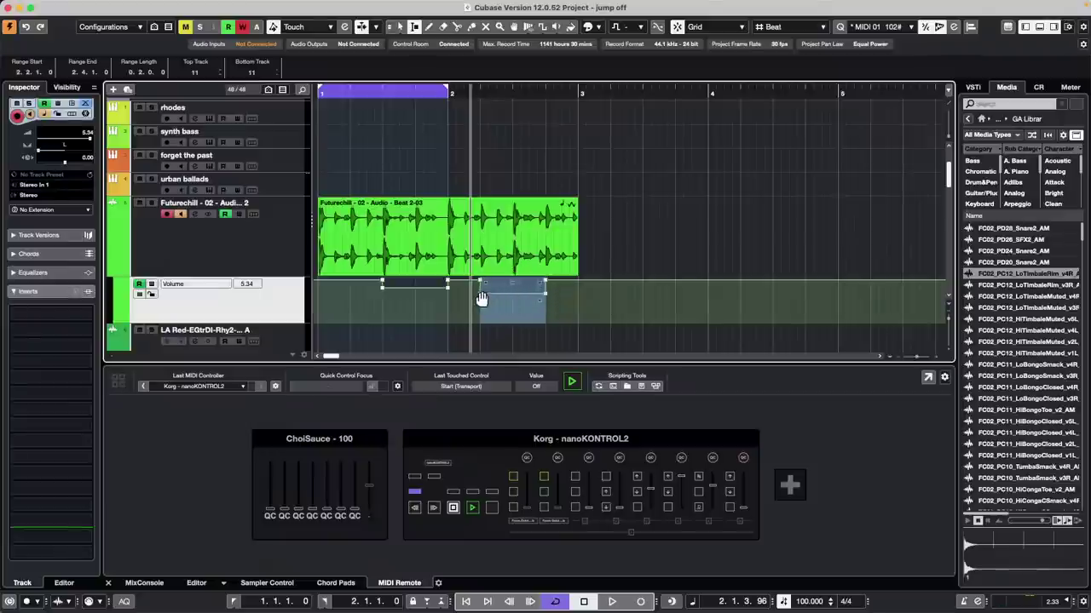
left_click_drag(515, 279, 517, 304)
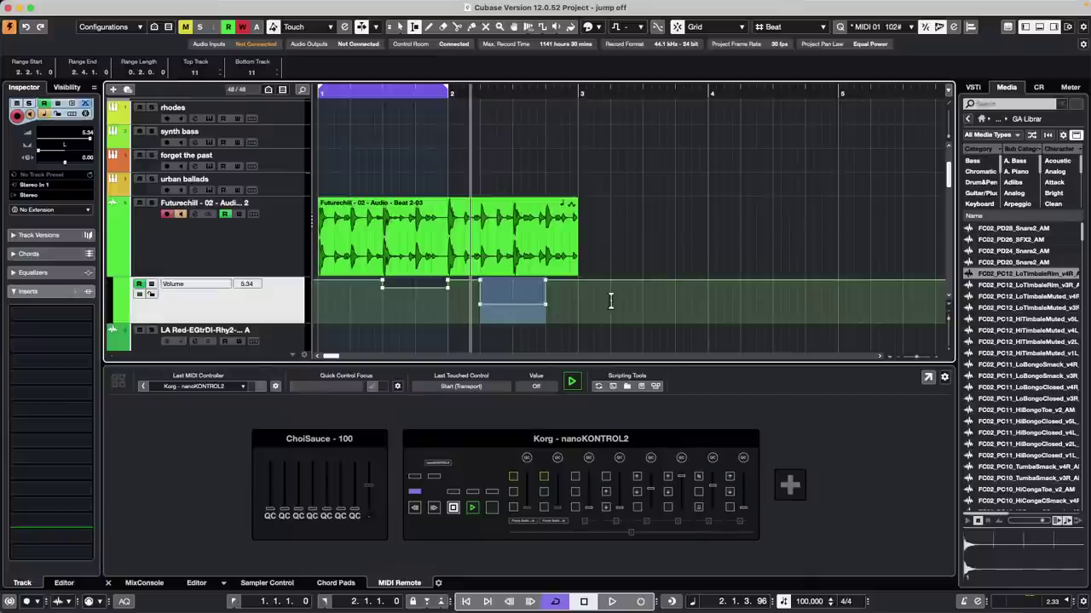
left_click_drag(610, 304, 707, 304)
mouse_move(660, 275)
left_mouse_down()
mouse_move(660, 300)
mouse_move(742, 305)
mouse_move(653, 298)
mouse_move(658, 258)
mouse_move(663, 294)
left_mouse_up()
left_click_drag(737, 295, 774, 323)
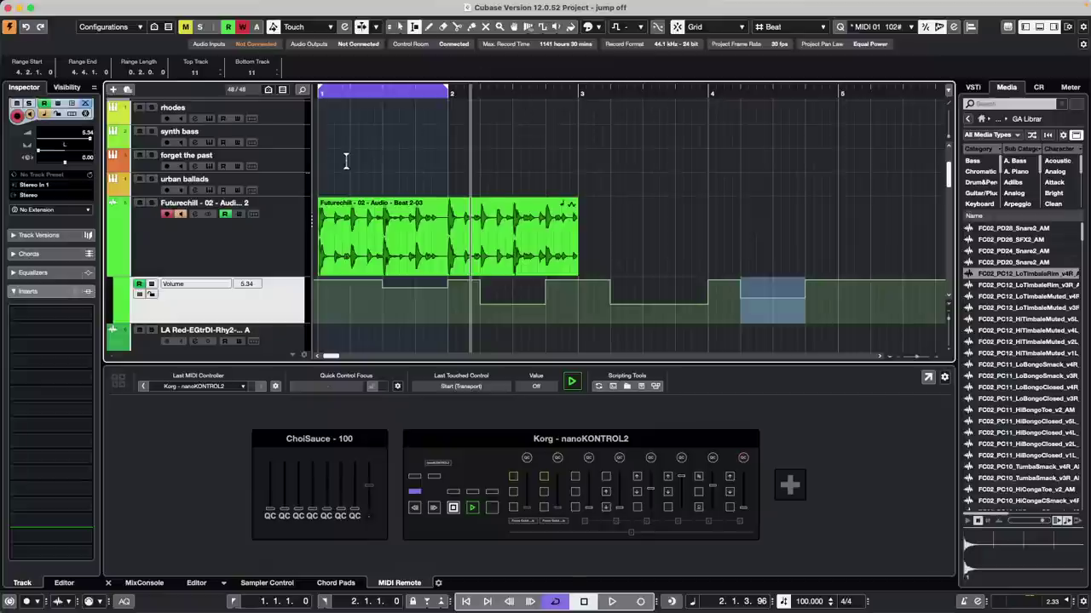
Step: Open Groove Agent SE for 'forget the past', go to the kit EDIT view, and enable Choke on Crash A
scroll(346, 163, "up", 3)
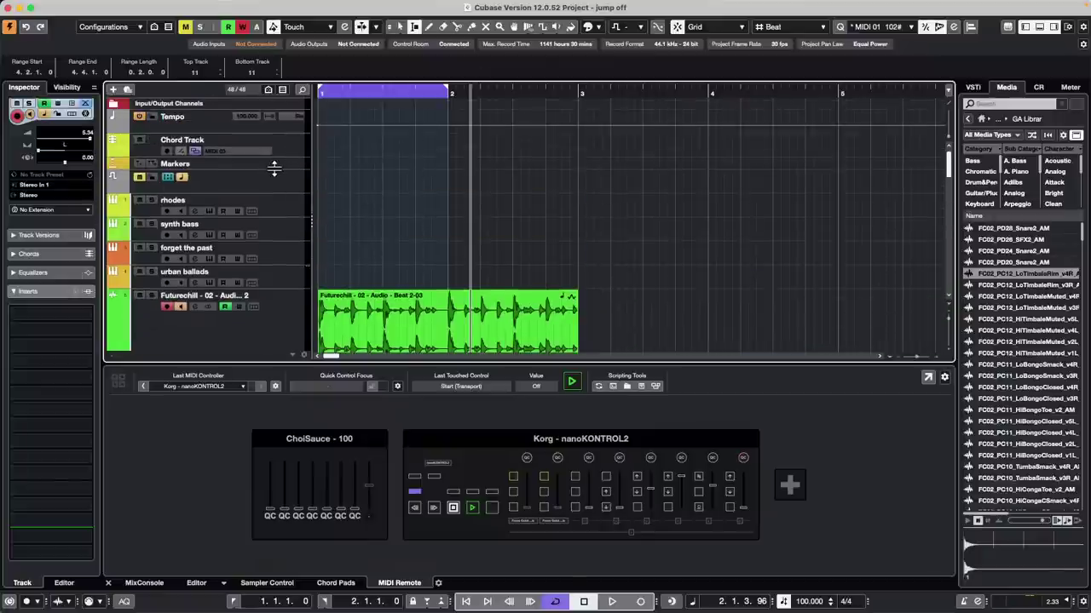
left_click(296, 250)
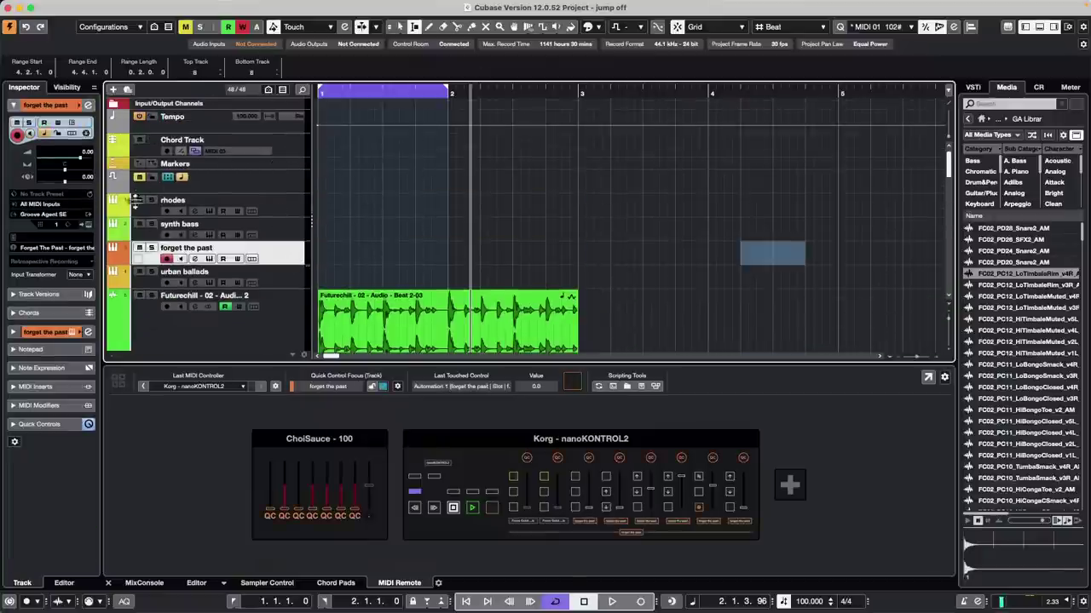
left_click(89, 226)
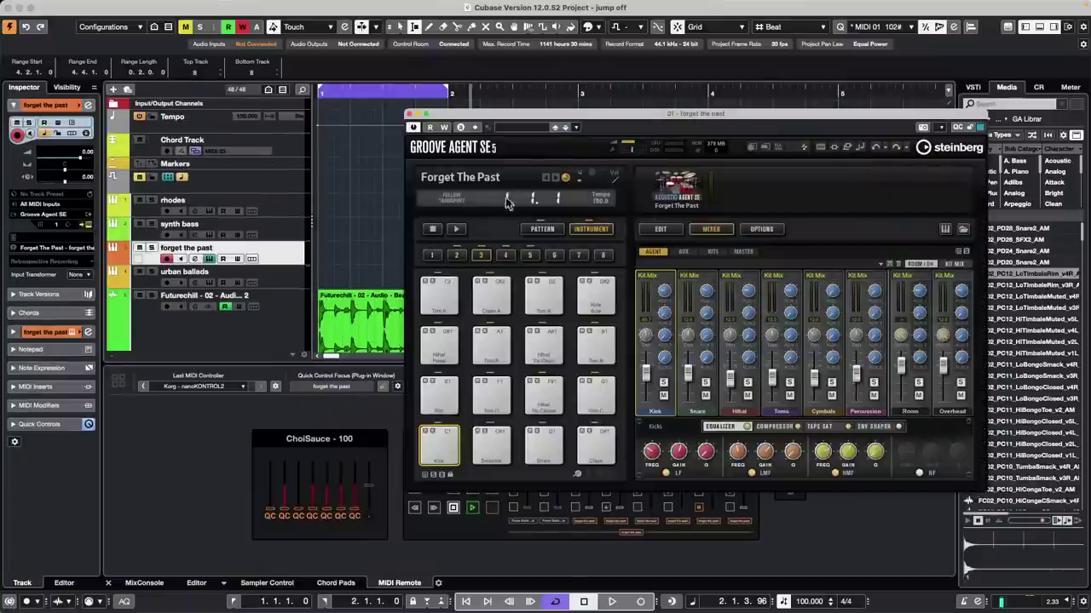
left_click(761, 229)
left_click(658, 229)
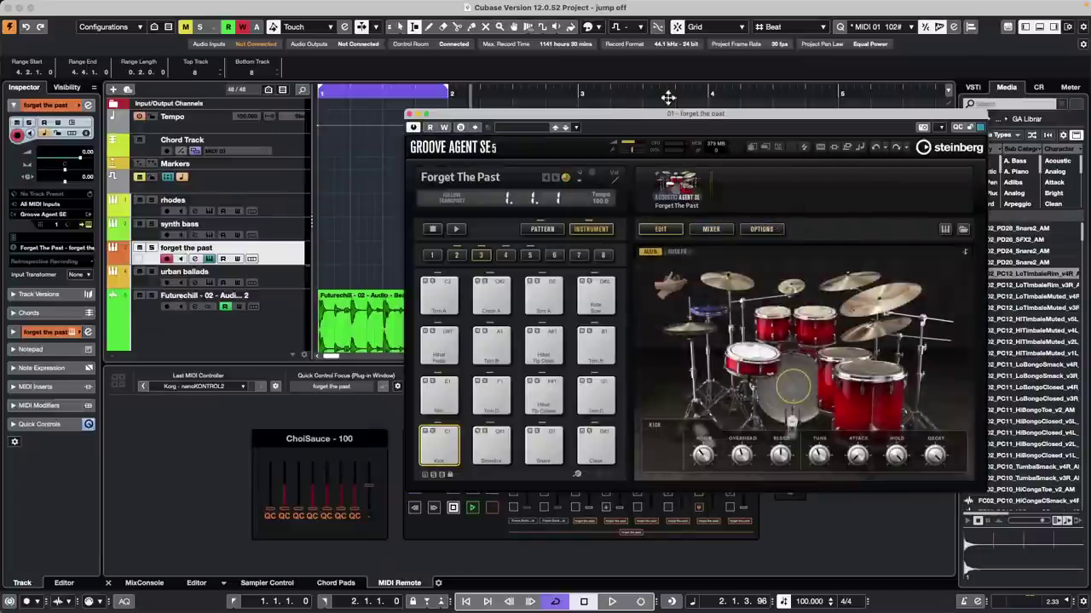
left_click_drag(670, 115, 565, 83)
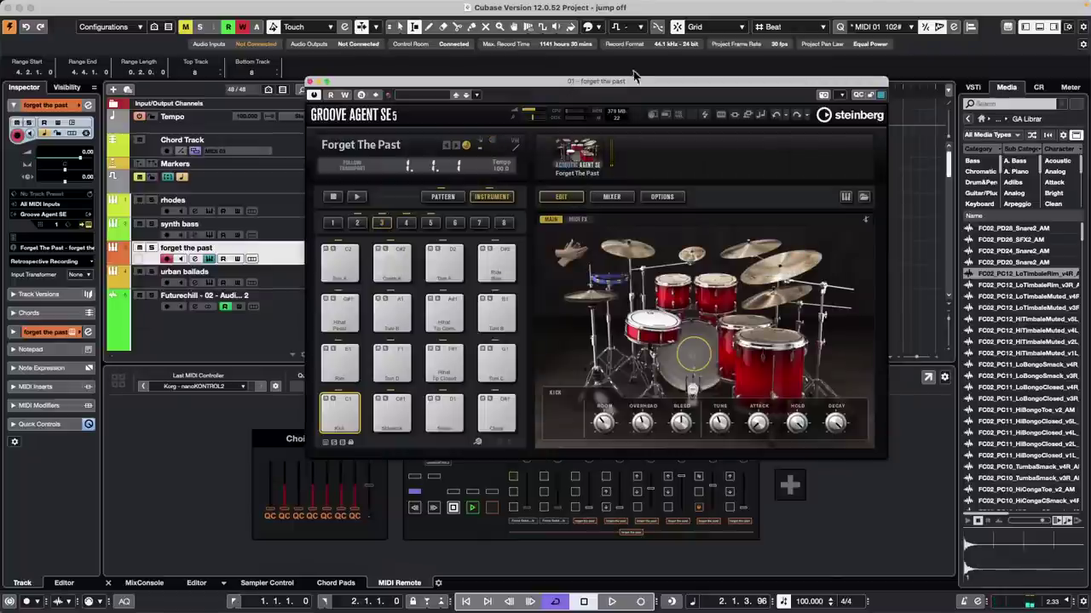
left_click(632, 250)
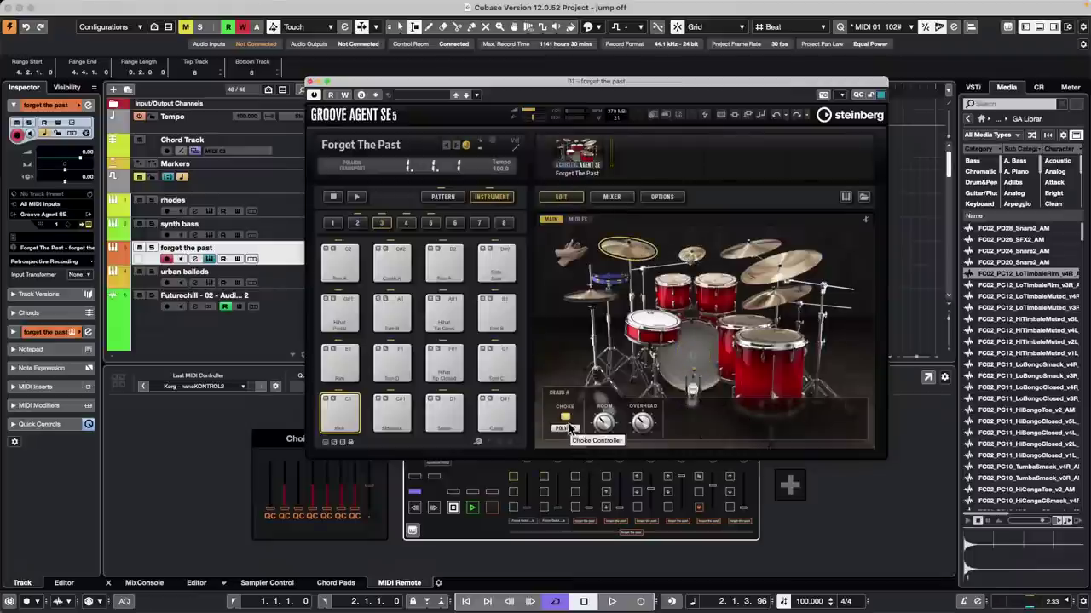
left_click(564, 418)
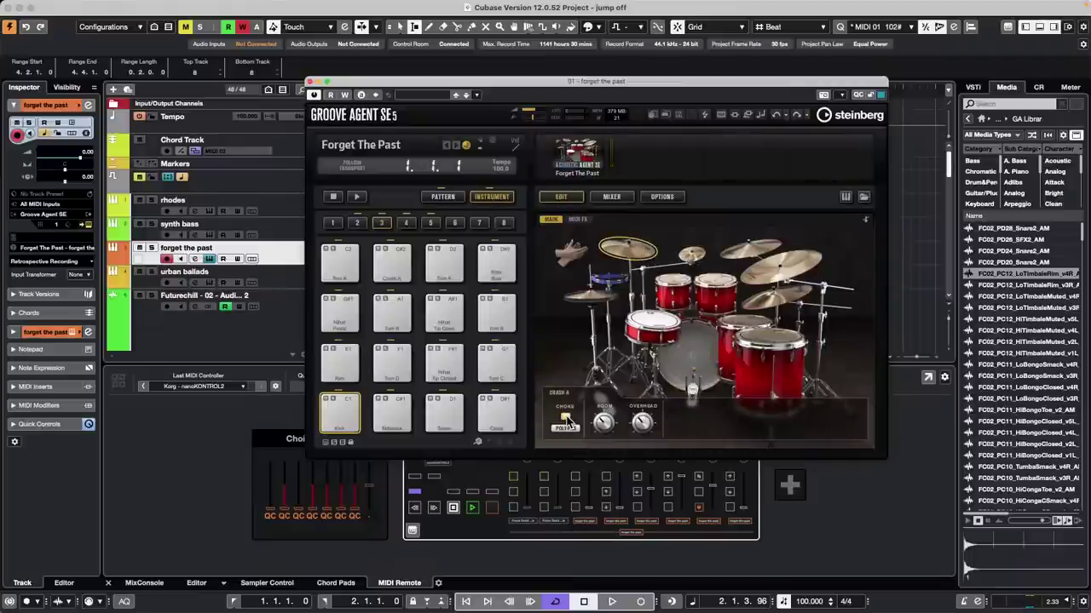
left_click(568, 421)
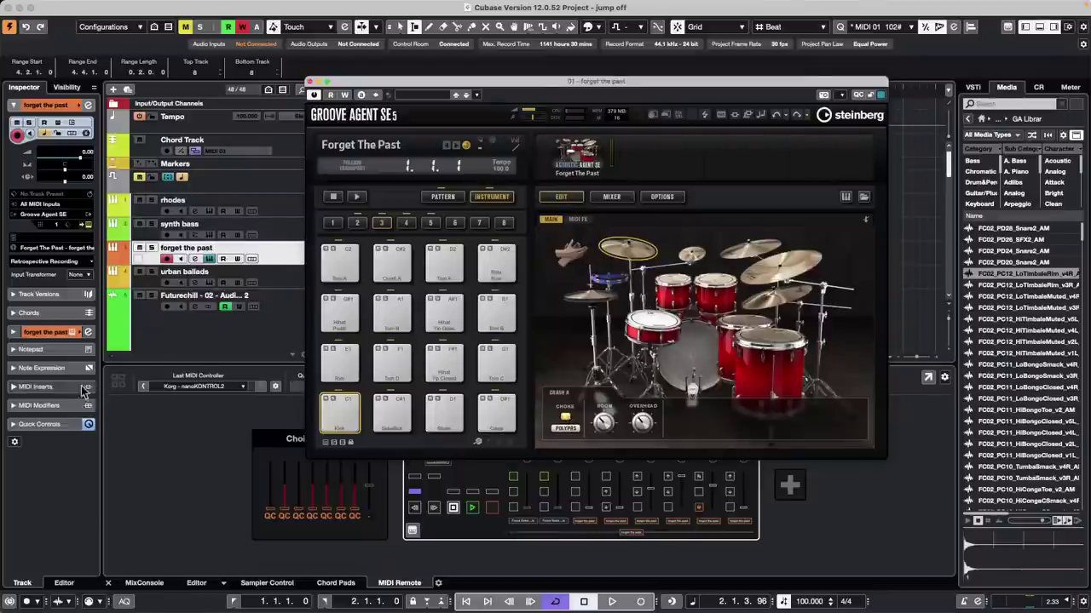
Step: Insert MIDI Monitor in the forget the past track's MIDI inserts
left_click(39, 387)
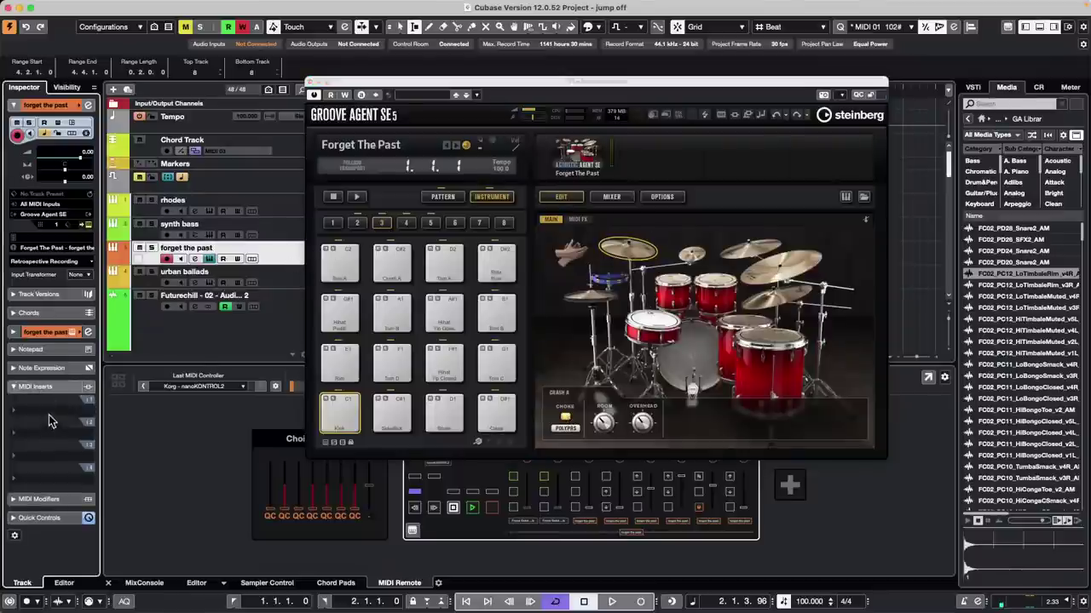
left_click(49, 413)
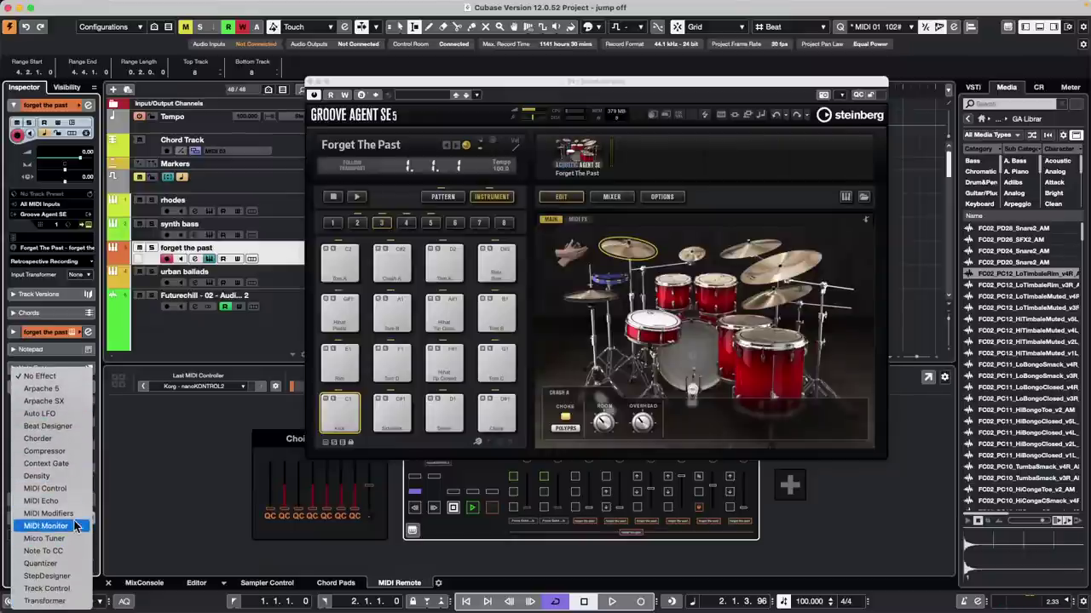
left_click(51, 525)
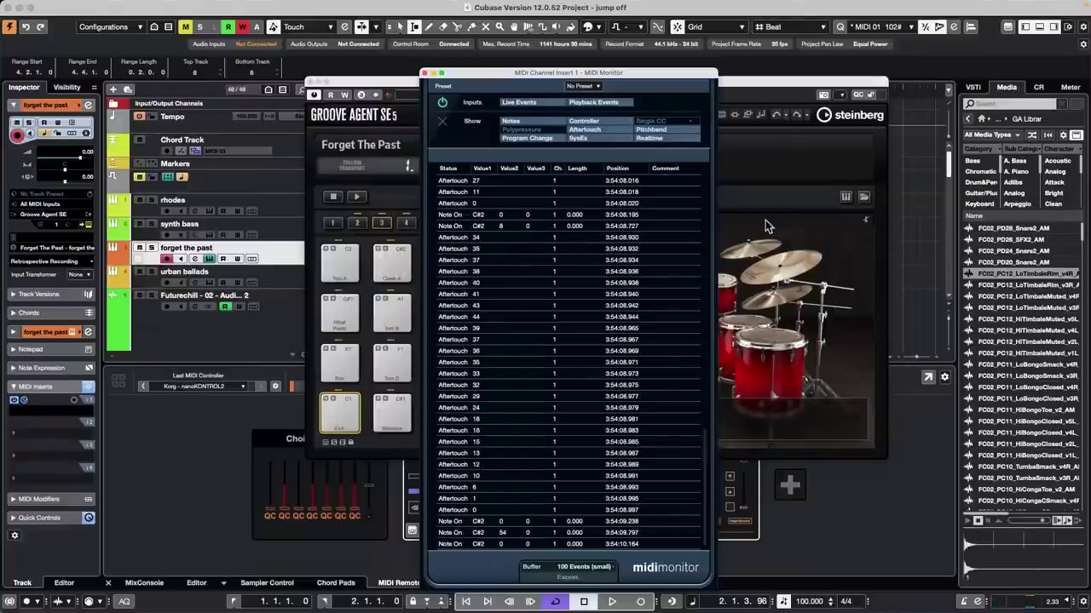
Step: Set the Crash A choke controller to Aftertouch in Groove Agent
left_click(785, 248)
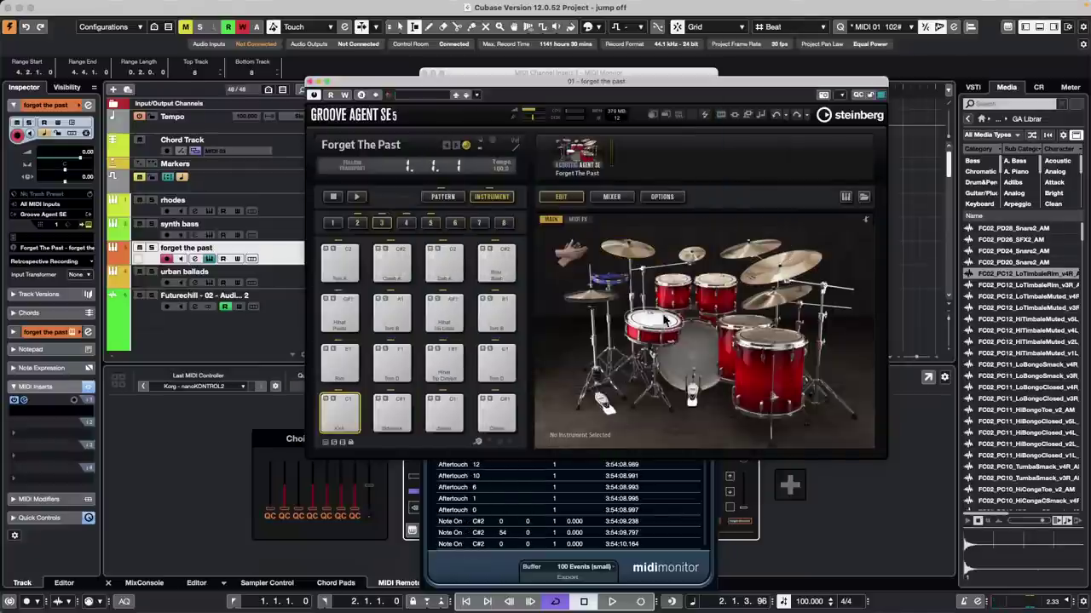
left_click(627, 252)
left_click(567, 428)
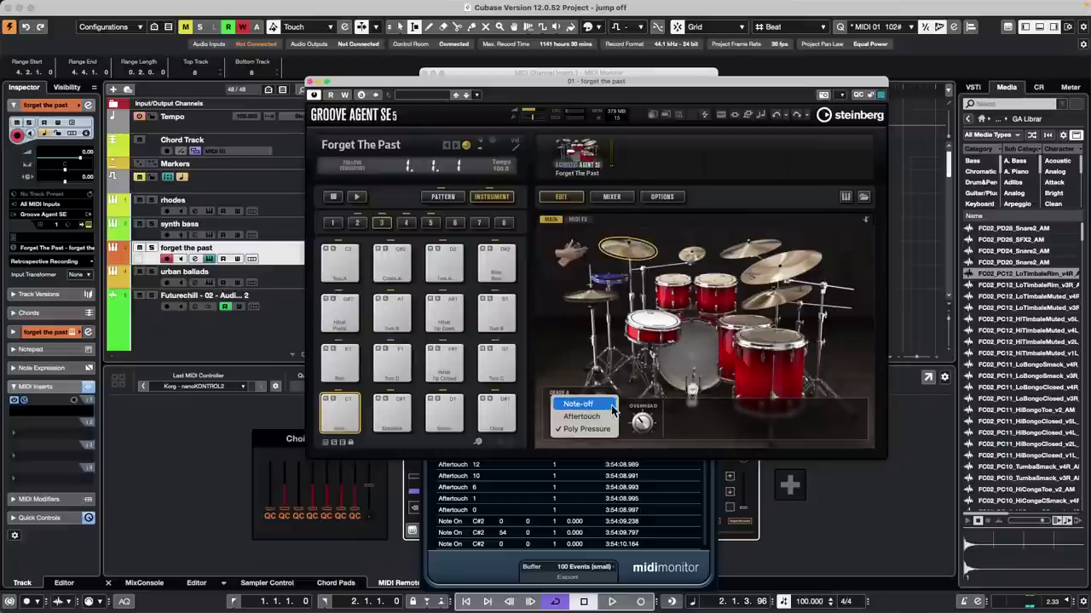
left_click(583, 416)
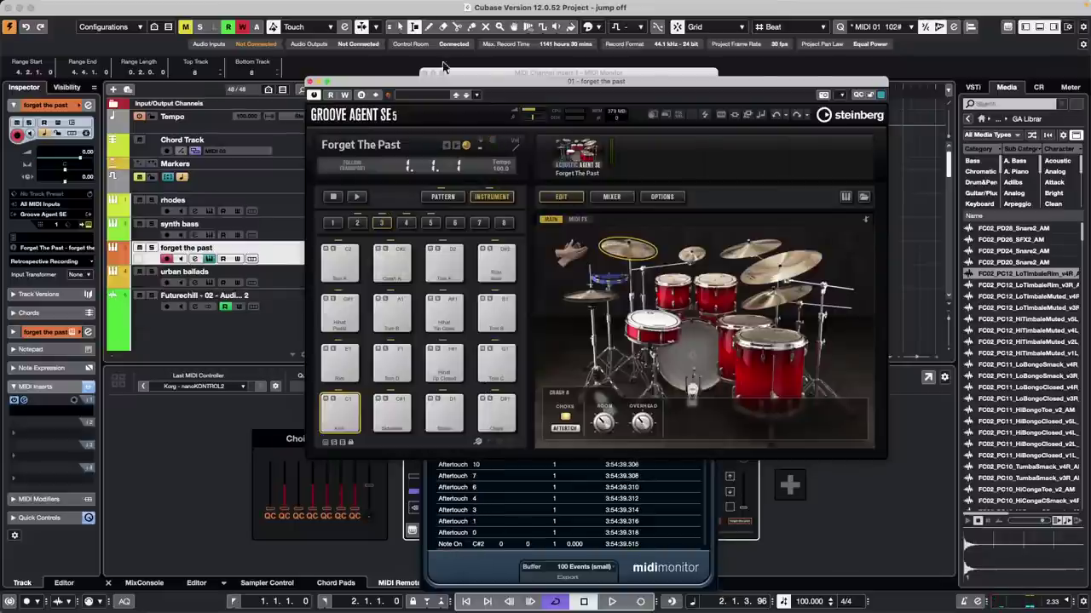
Step: Arrange Groove Agent and MIDI Monitor side by side and trigger the Kick pad to test MIDI
left_click_drag(434, 86, 678, 119)
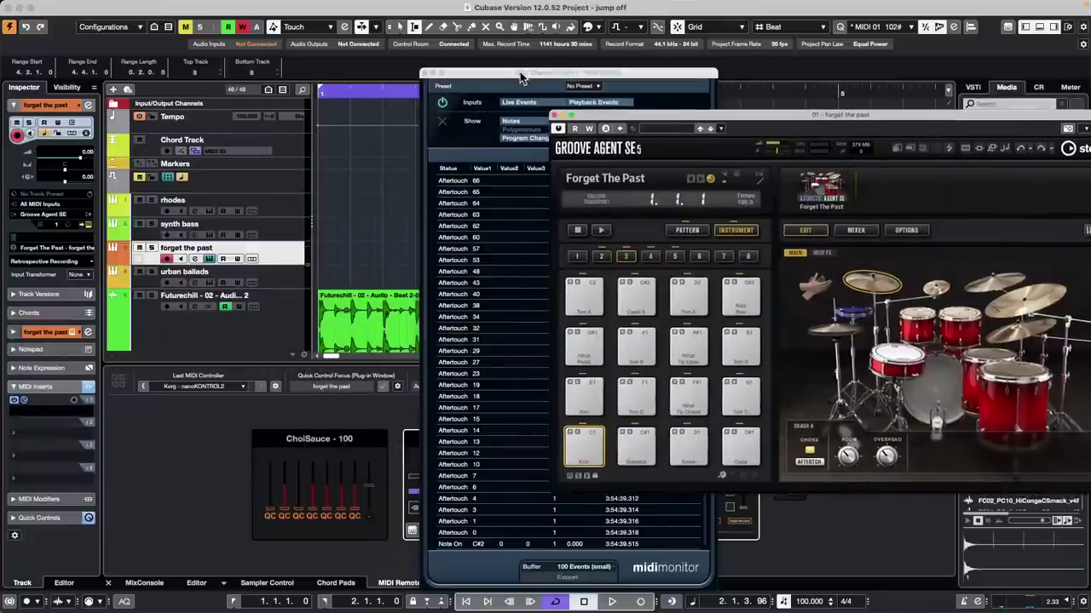
left_click_drag(519, 72, 291, 25)
left_click(605, 438)
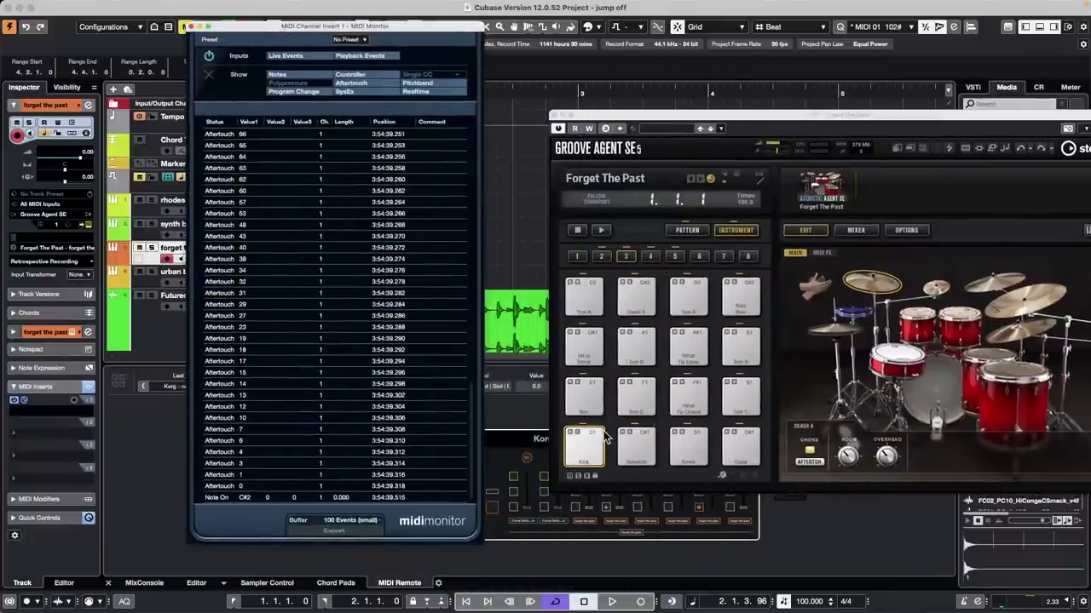
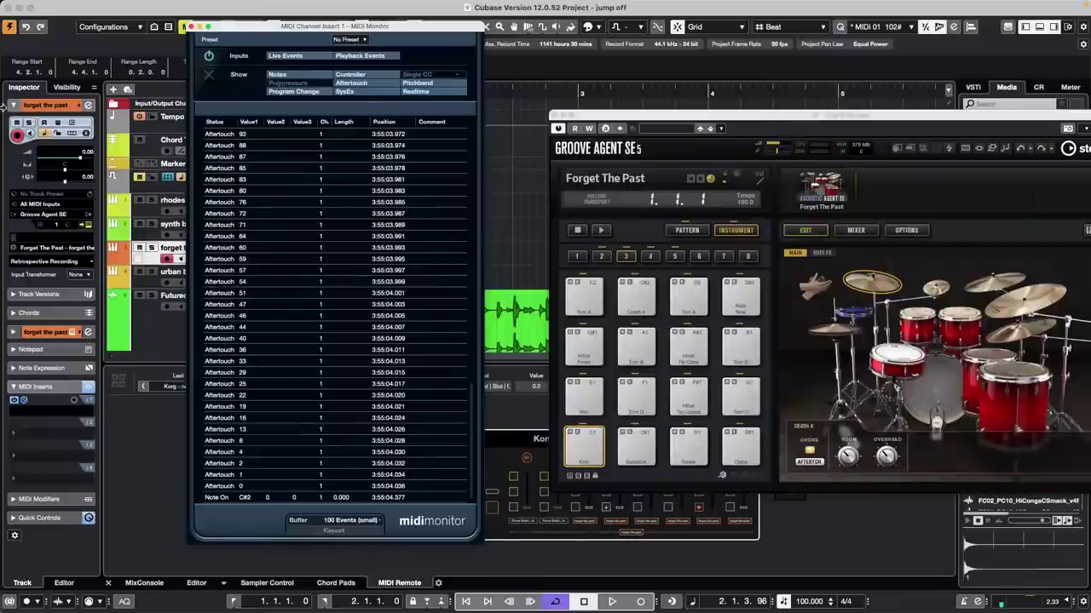
Step: Close the MIDI Monitor, shift Groove Agent SE further left, and show its drum kit list
left_click(191, 27)
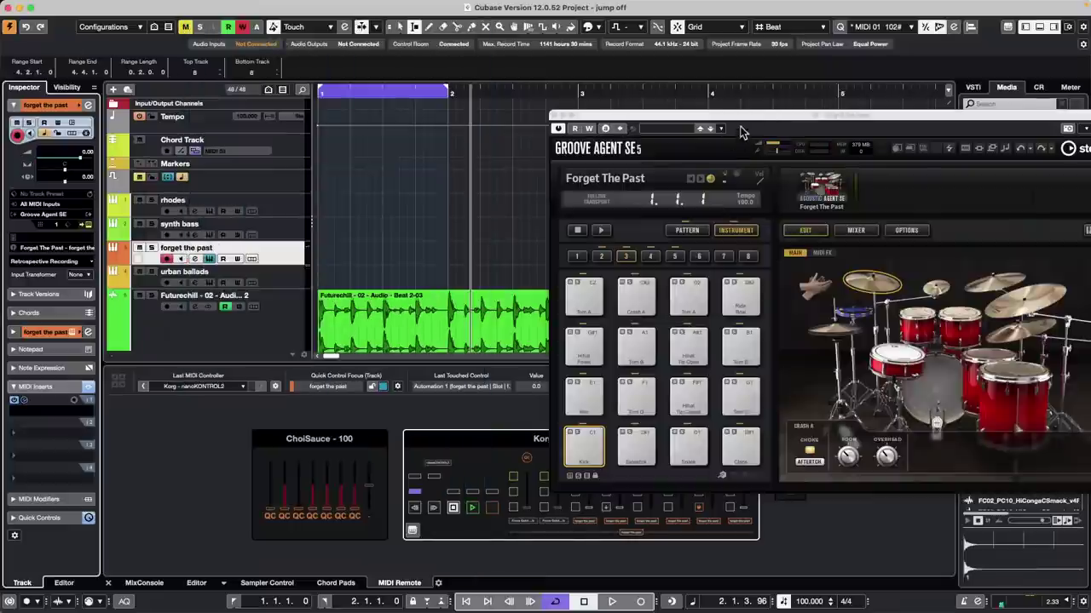
left_click_drag(737, 116, 736, 116)
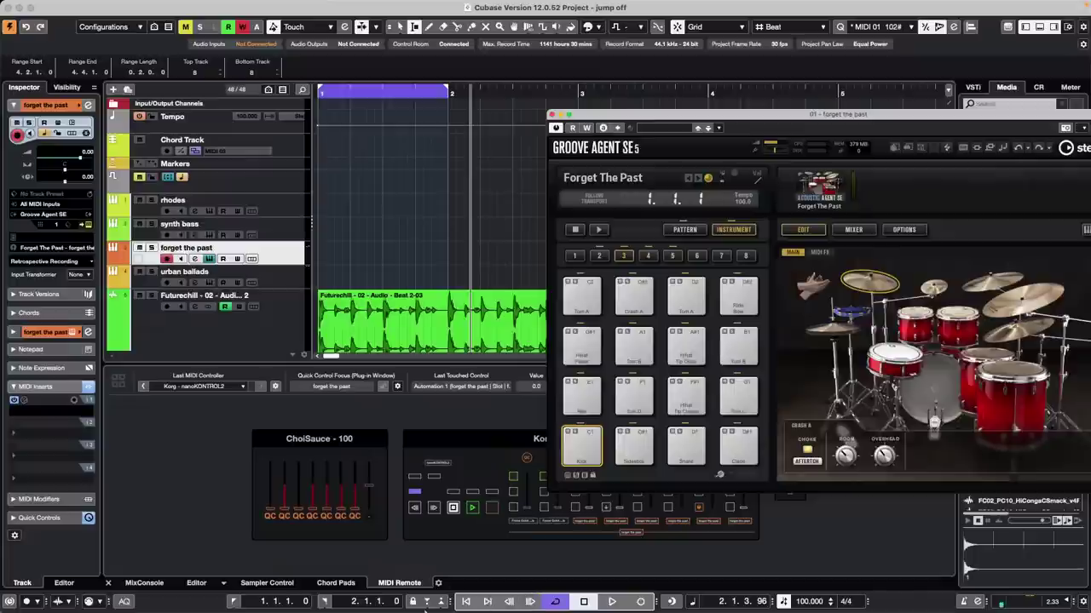
left_click_drag(904, 119, 627, 71)
left_click(825, 181)
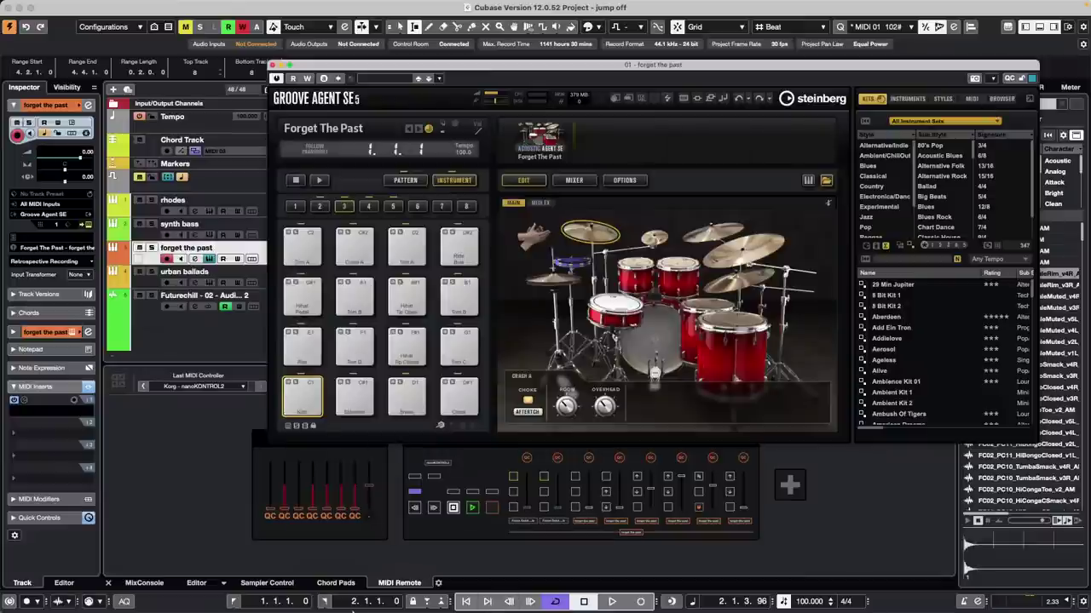
mouse_move(383, 601)
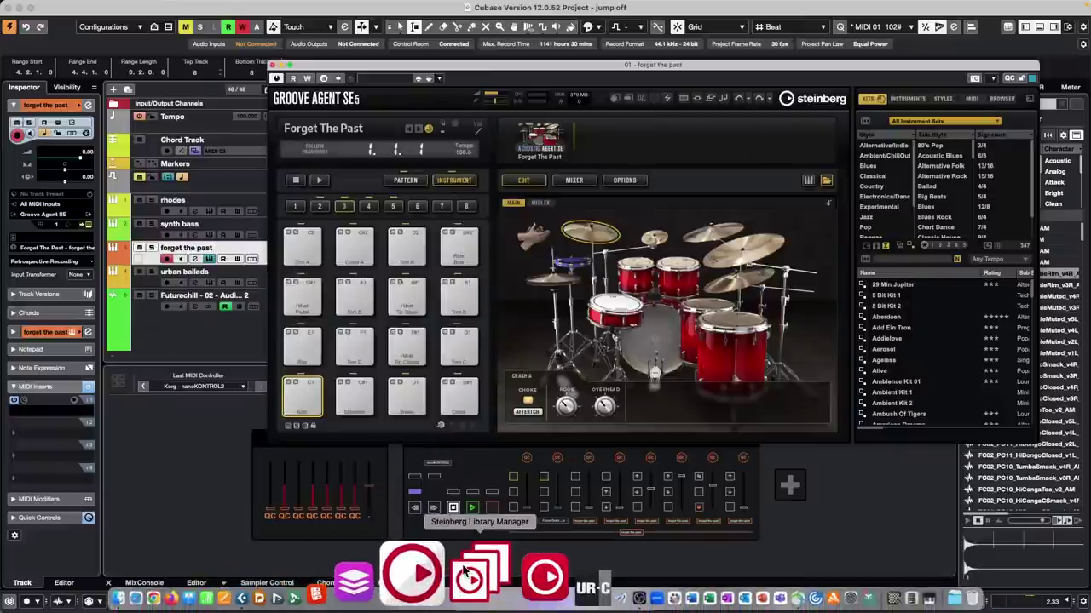
left_click(469, 569)
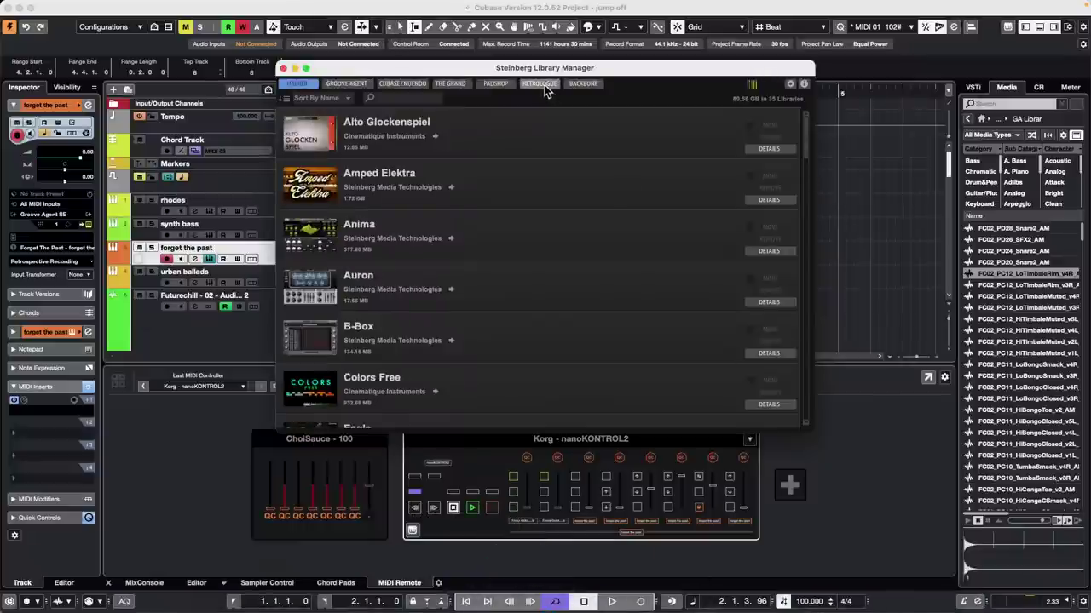
left_click(538, 83)
left_click(583, 84)
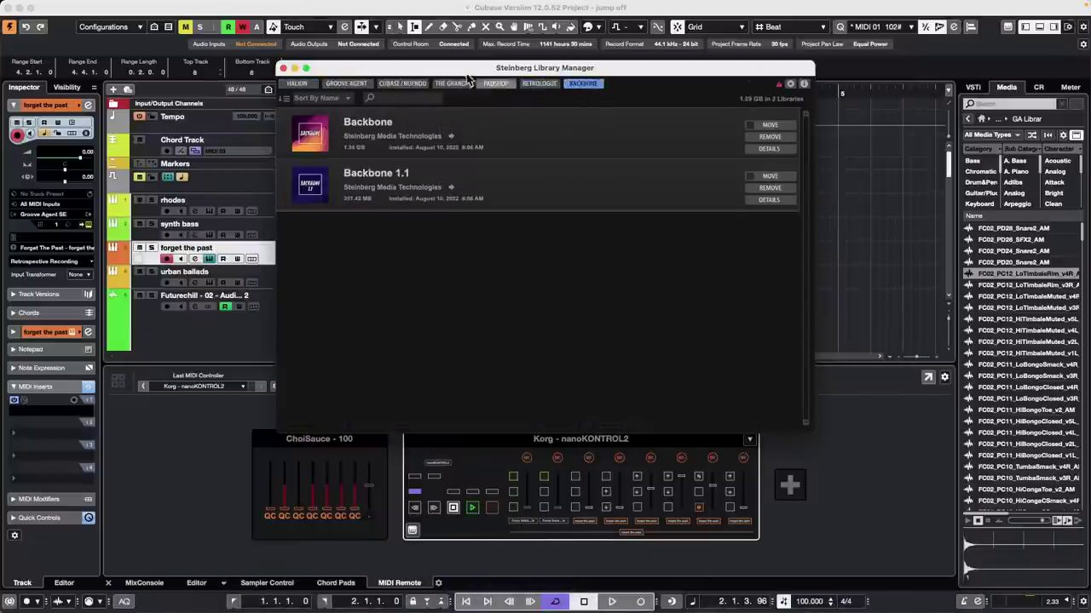
left_click(345, 83)
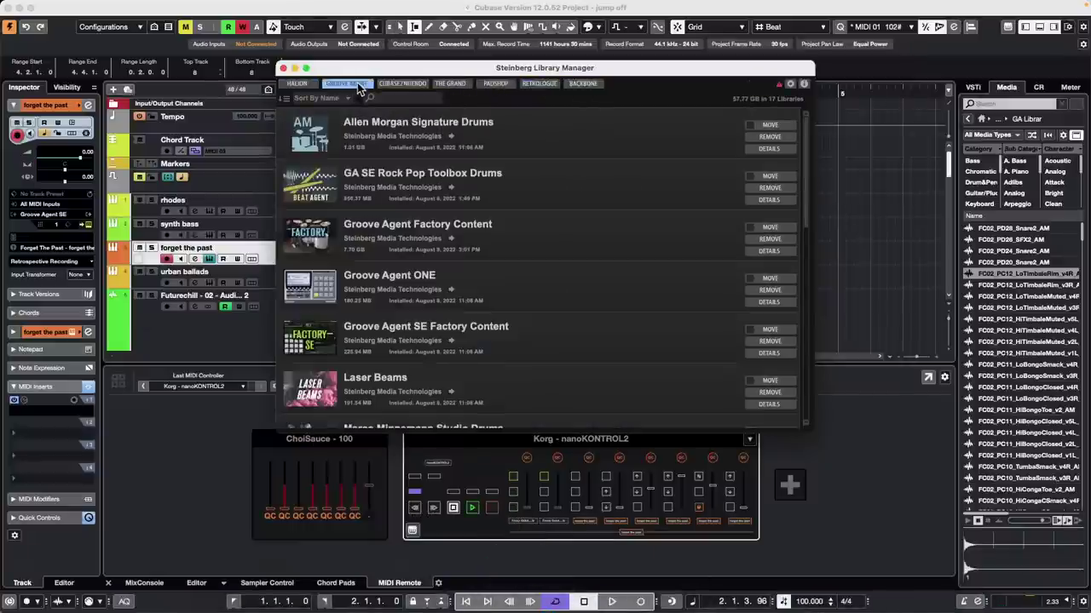
scroll(442, 205, "down", 1)
scroll(444, 204, "down", 10)
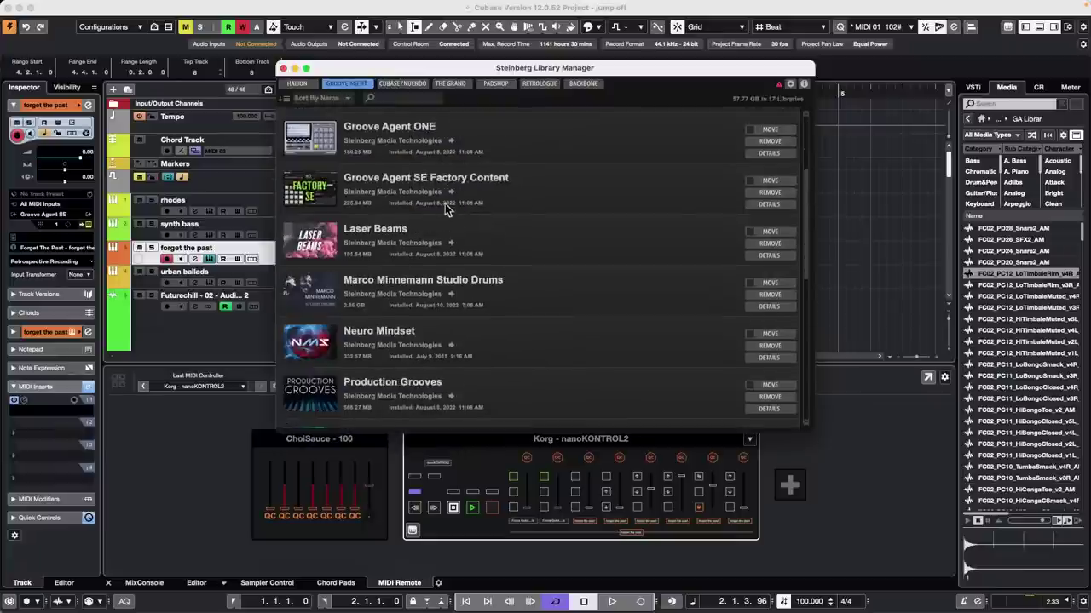
scroll(444, 203, "up", 10)
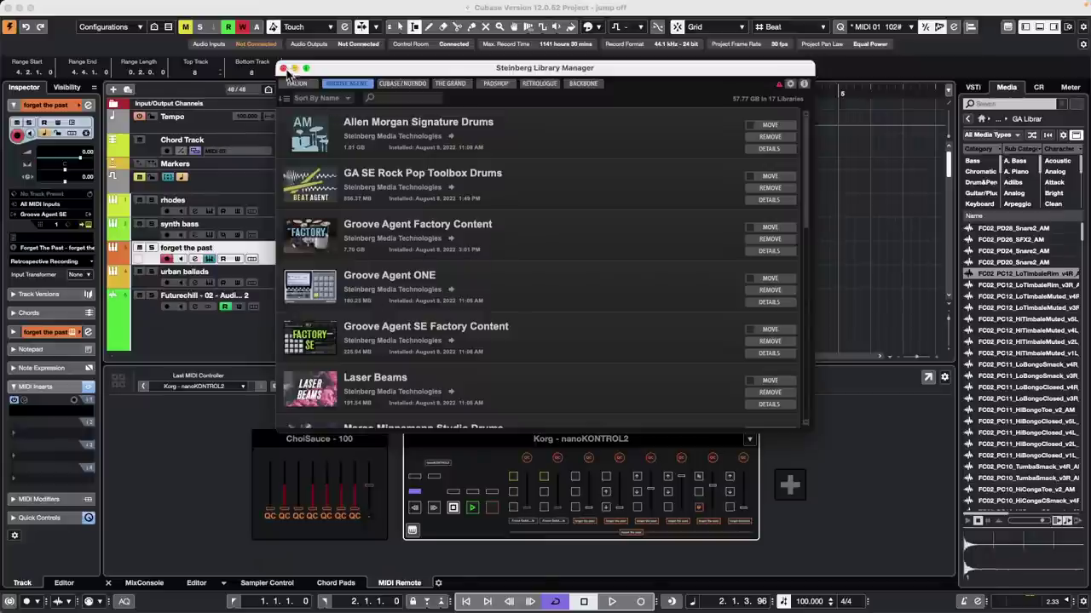
left_click(283, 67)
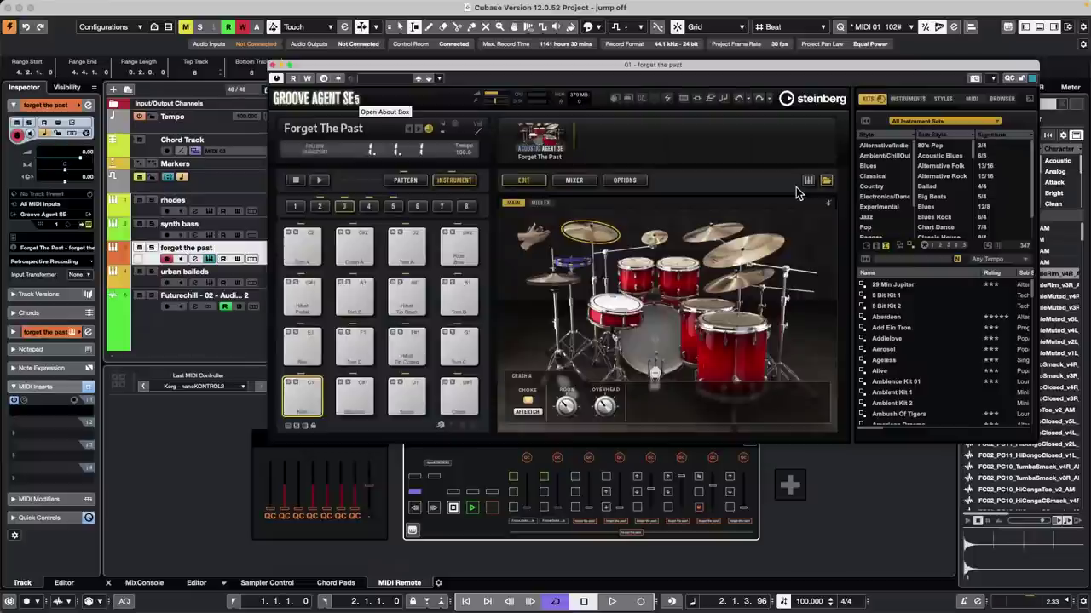
mouse_move(597, 601)
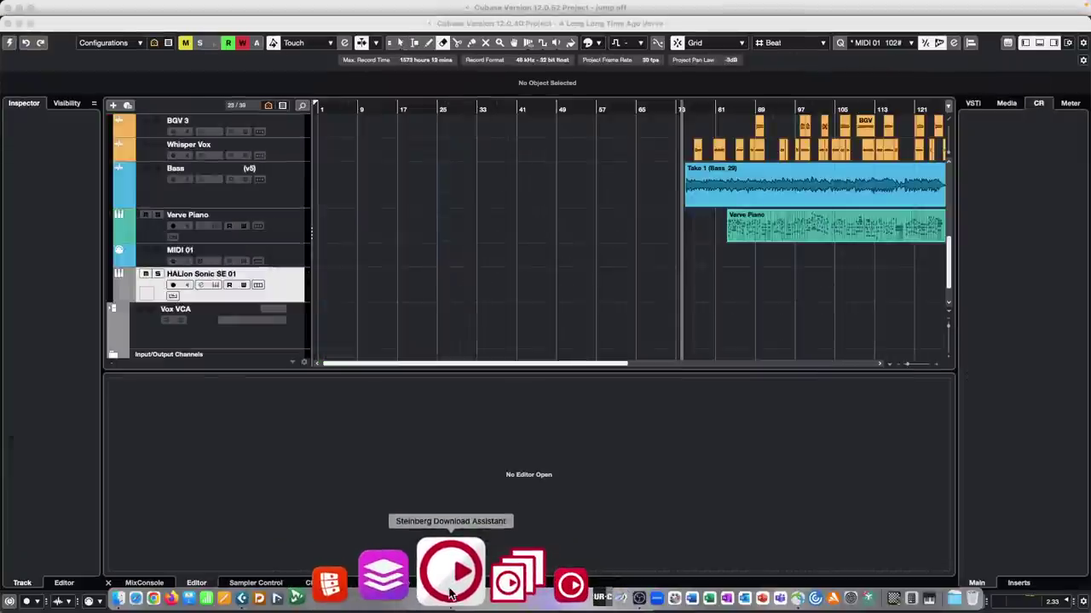
Step: Launch the Download Assistant and expand Cubase Pro 12's Groove Agent Drum Kits and Styles
left_click(451, 593)
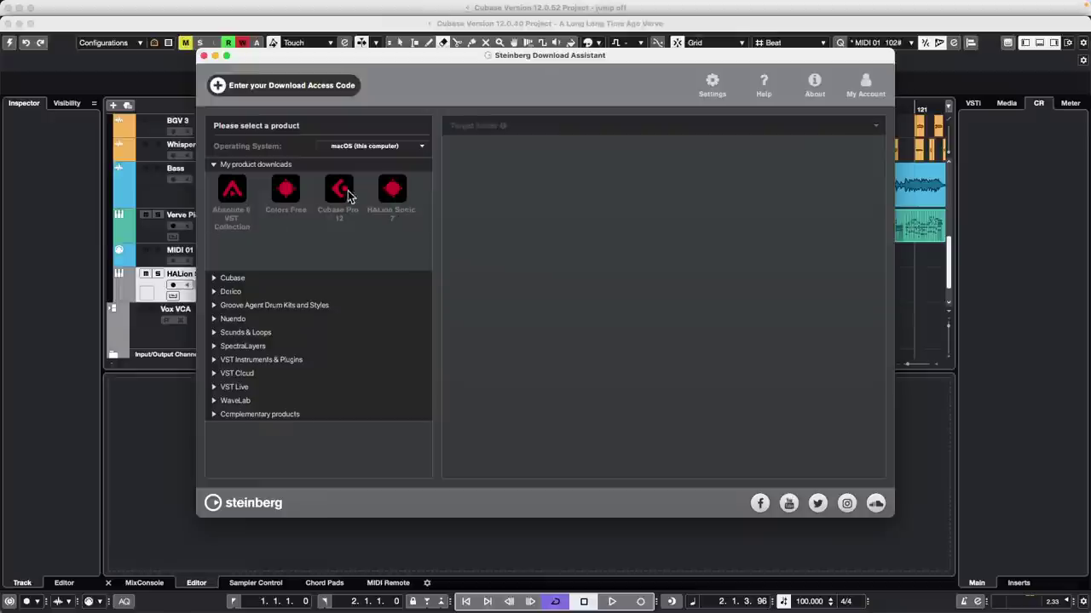
left_click(341, 193)
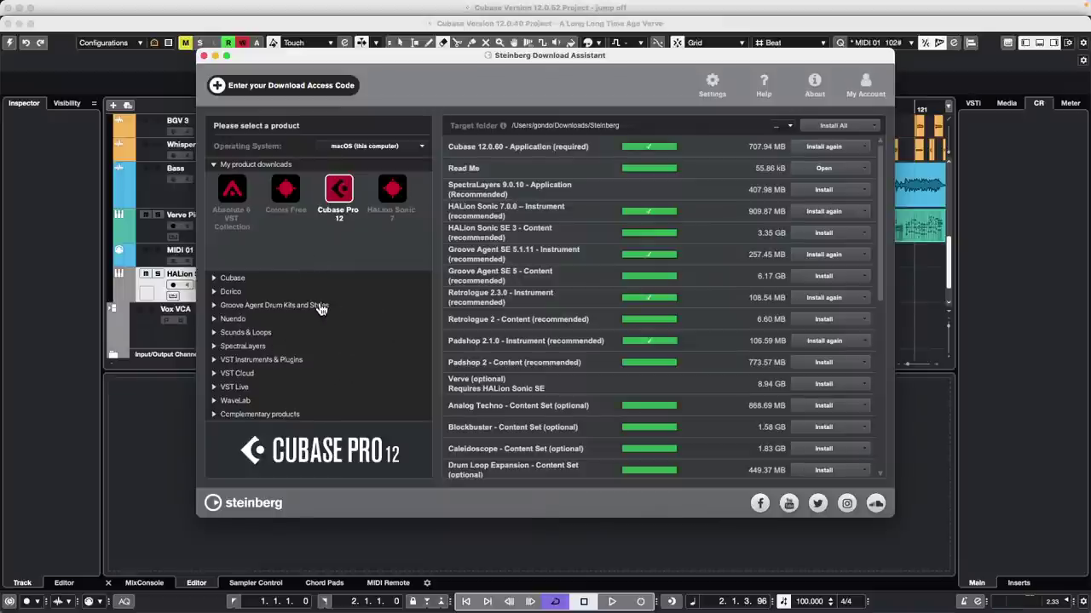
left_click(318, 305)
scroll(405, 260, "up", 1)
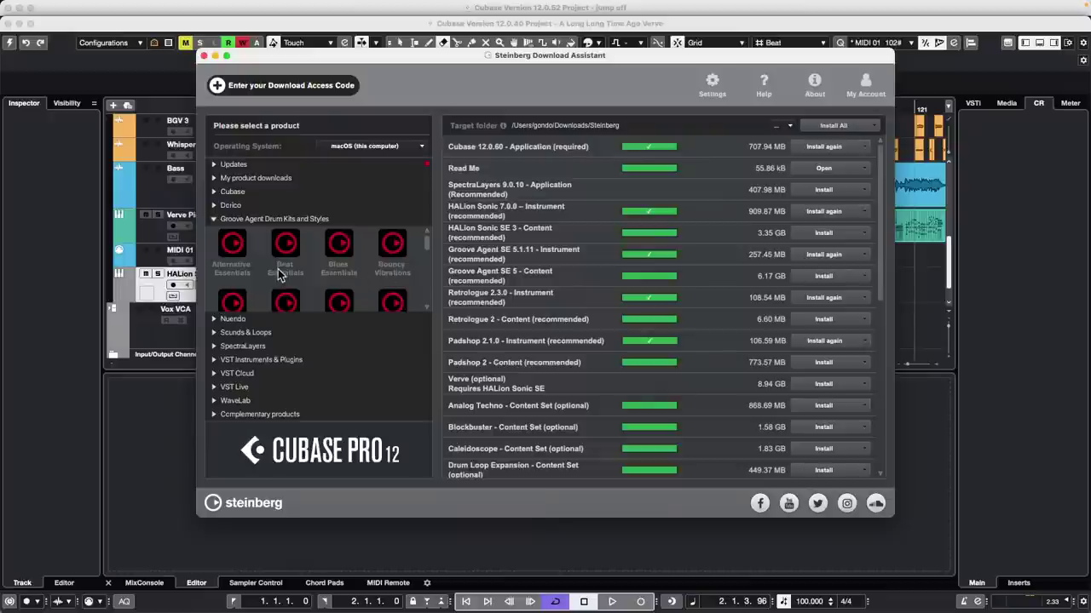
scroll(333, 266, "down", 4)
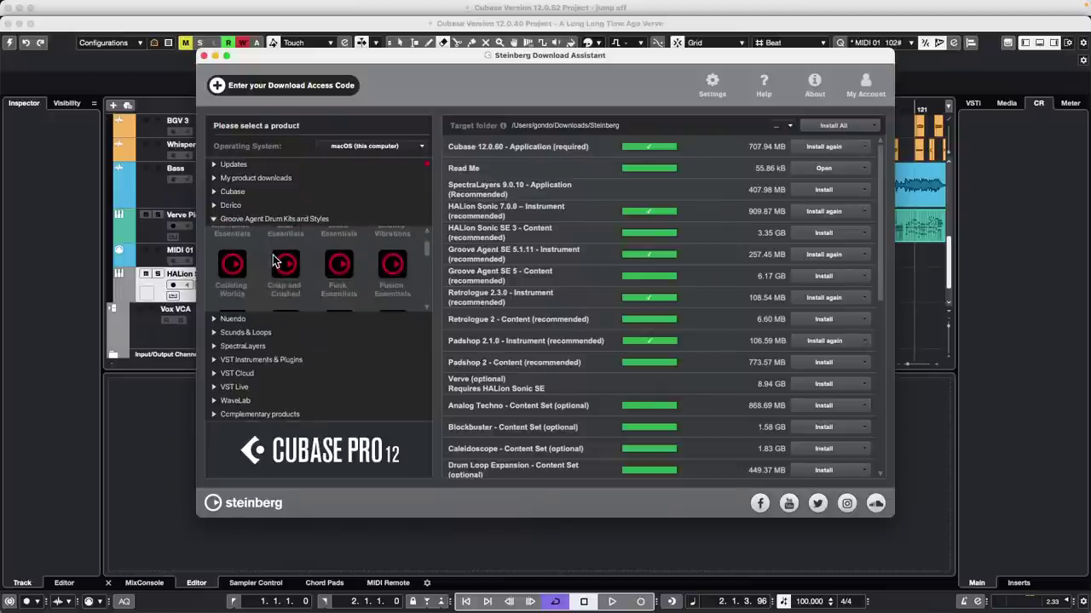
scroll(275, 266, "up", 2)
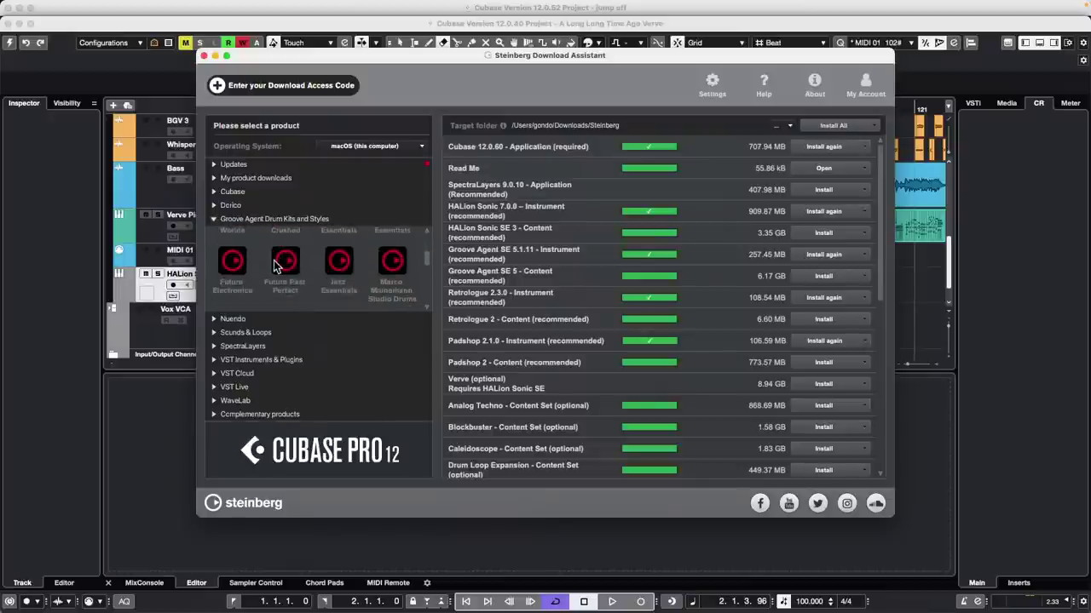
scroll(274, 266, "up", 3)
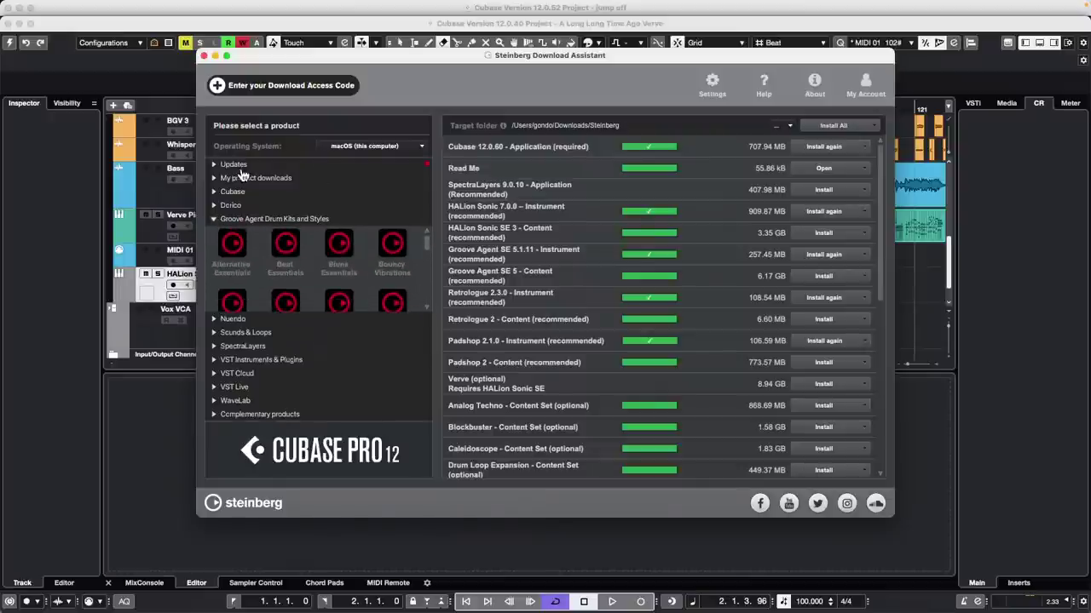
Step: Expand the Cubase category and compare the Artist 12 and Pro 12 download lists
left_click(258, 194)
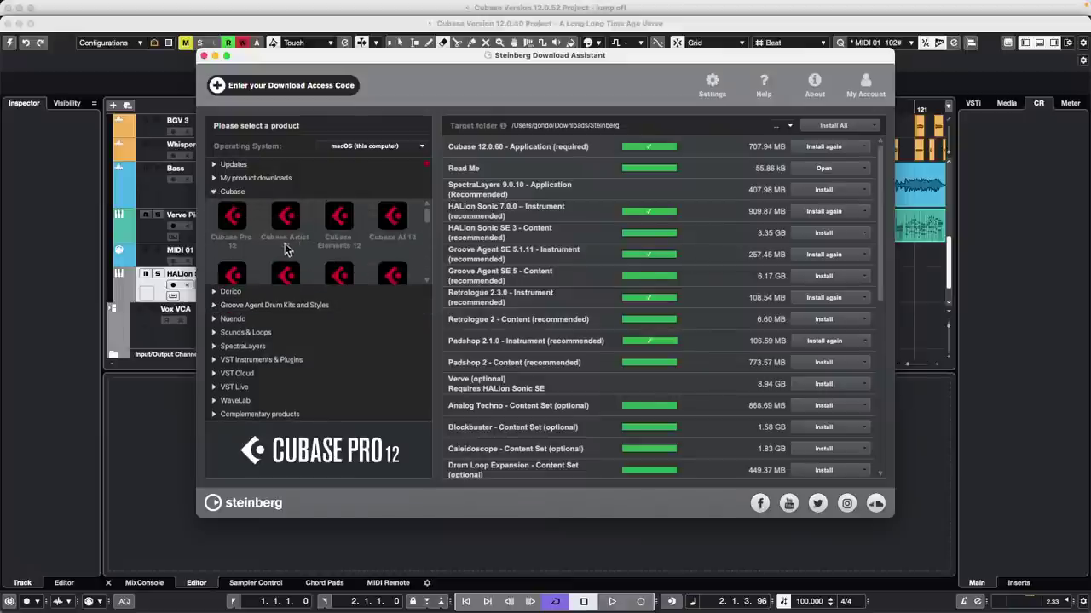
left_click(286, 218)
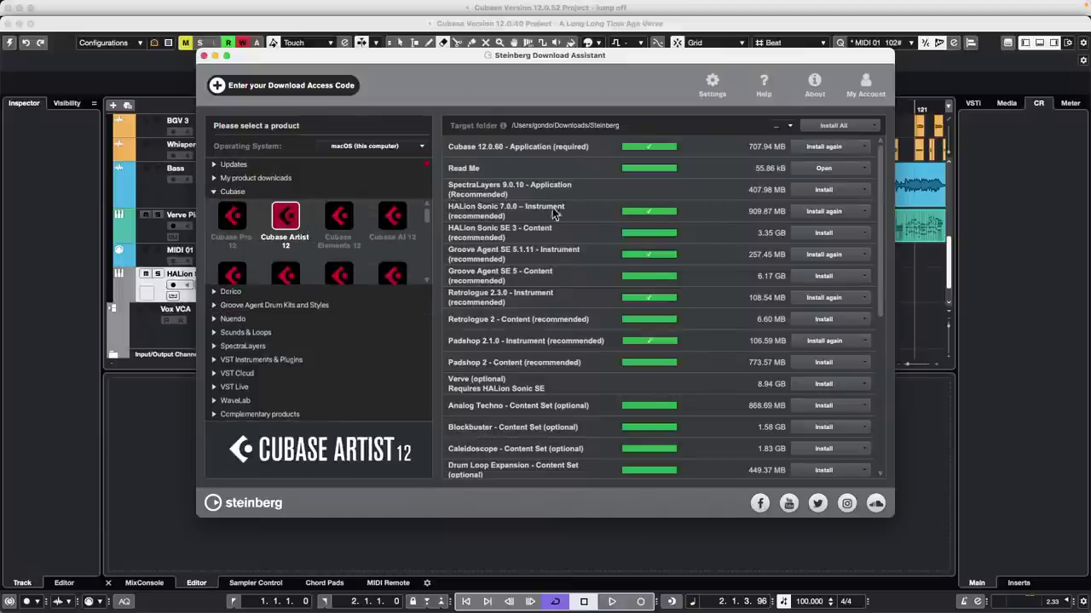
left_click(233, 218)
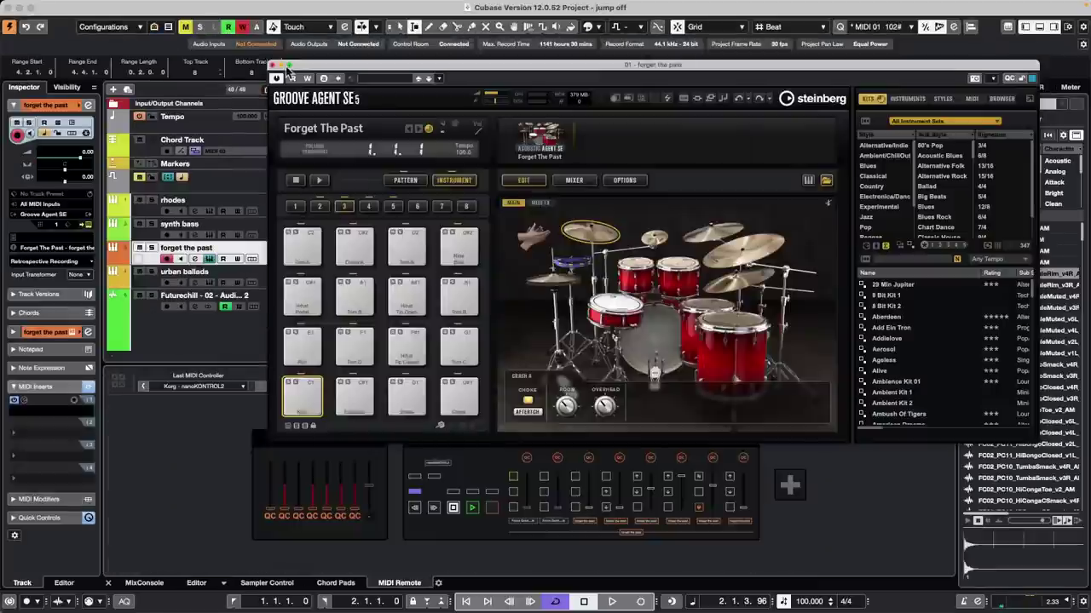
Step: Close the Groove Agent SE plug-in window to return to the jump off project
left_click(272, 65)
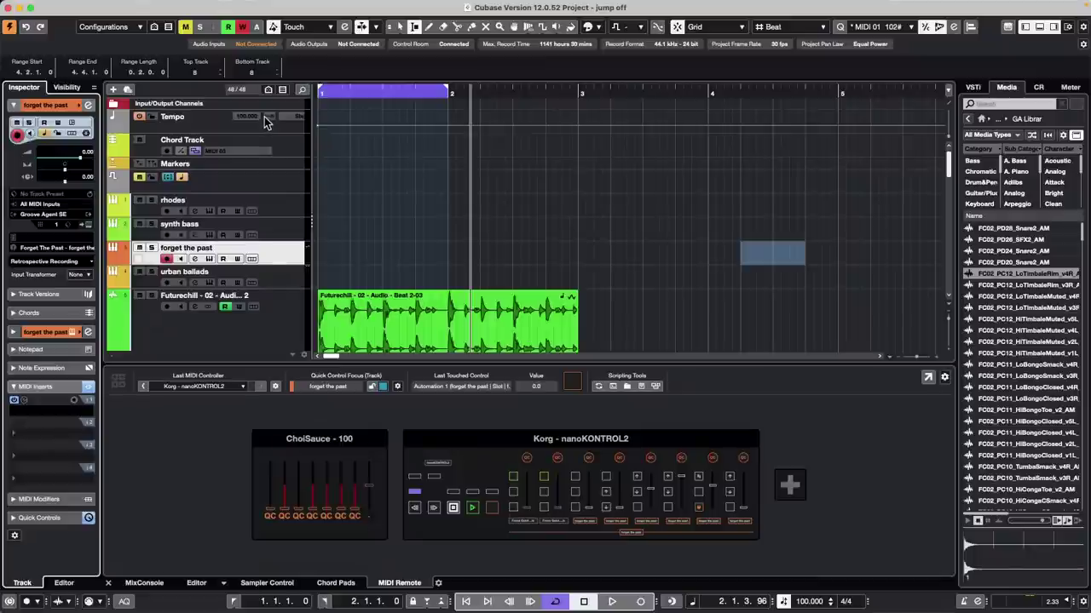
Step: Add audio track Audio 09 with a 3rd Order Ambisonics configuration
right_click(273, 257)
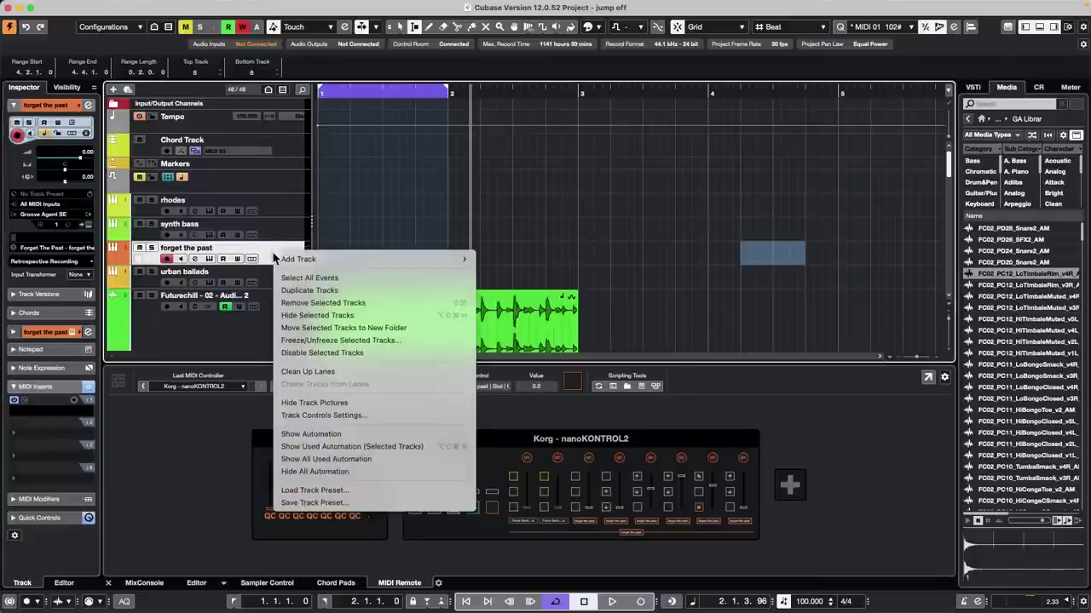
mouse_move(282, 258)
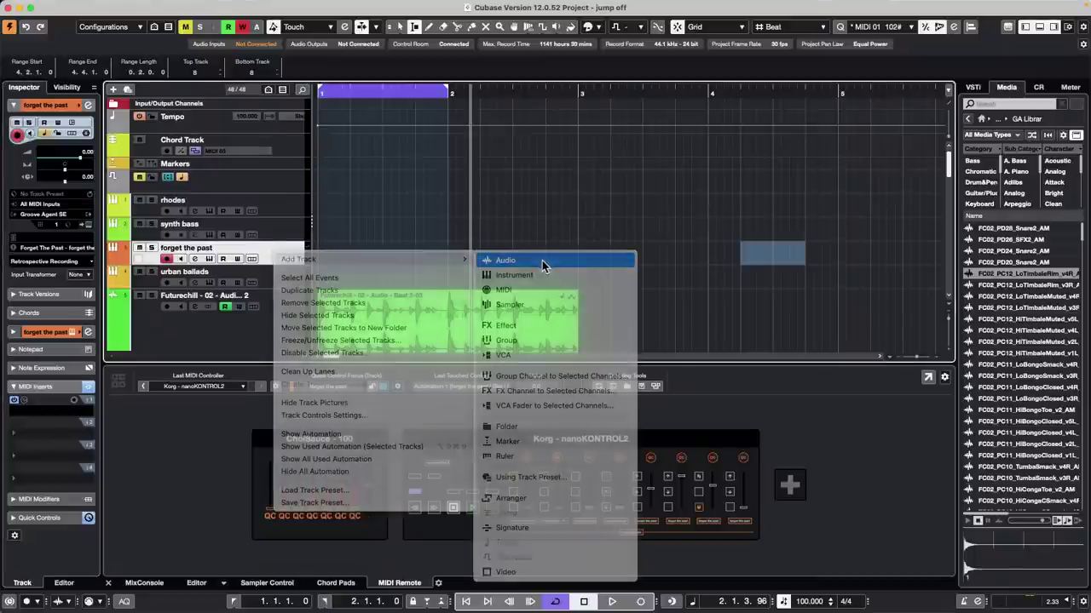
left_click(542, 264)
left_click(561, 253)
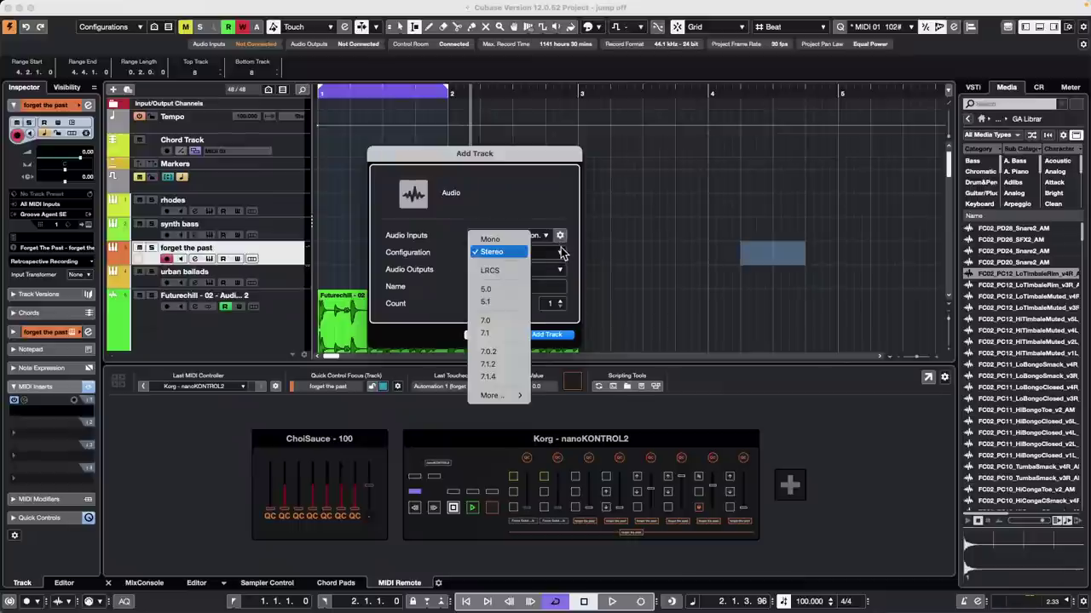
mouse_move(502, 396)
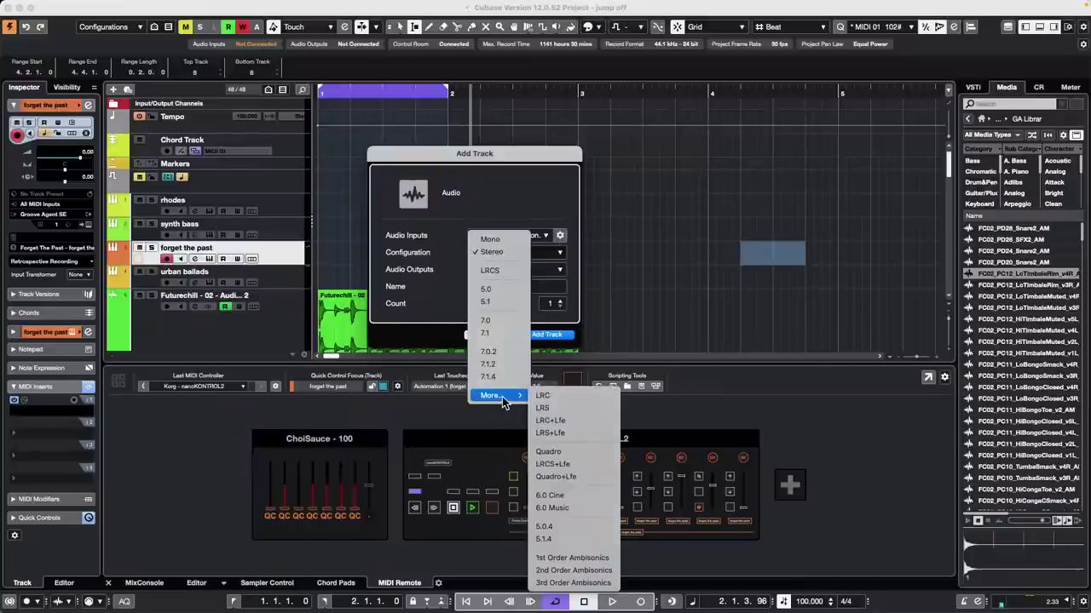
left_click(588, 583)
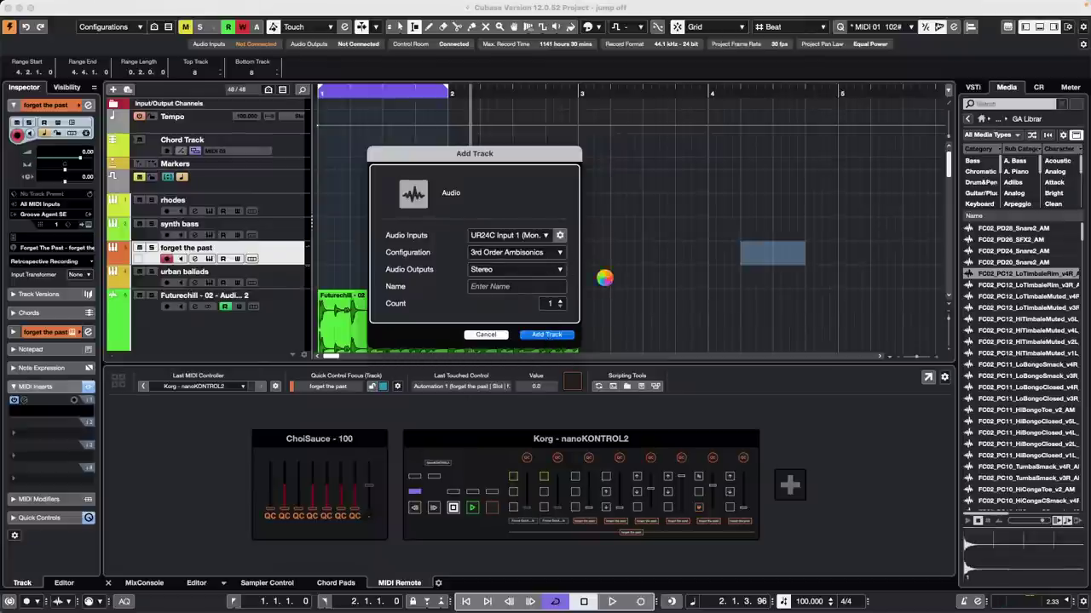
left_click(335, 6)
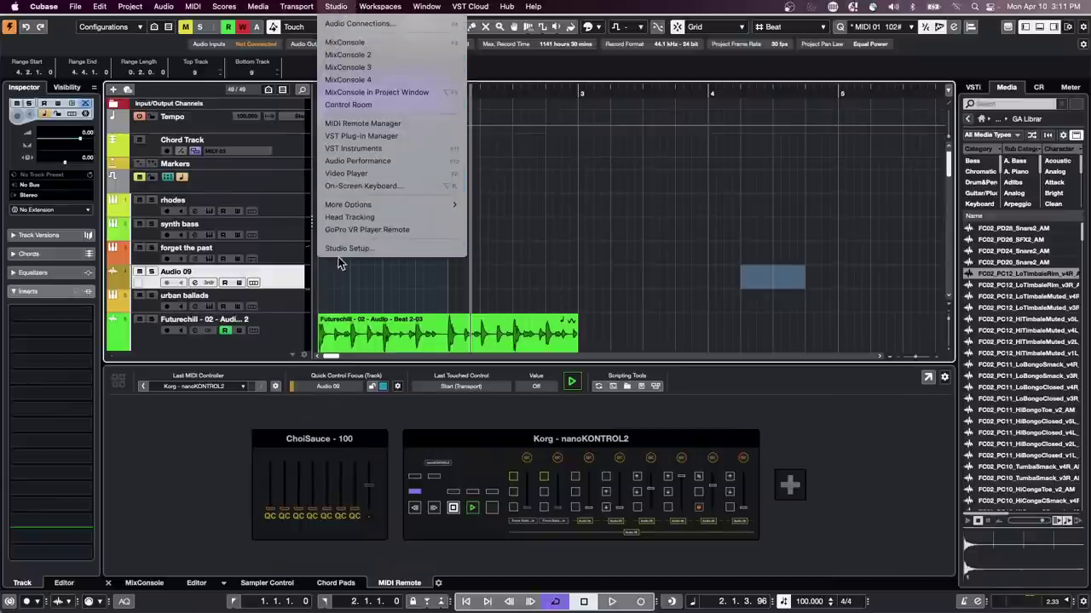
Step: In Audio Connections' Inputs tab, add a 3rd Order Ambisonics input bus
left_click(337, 26)
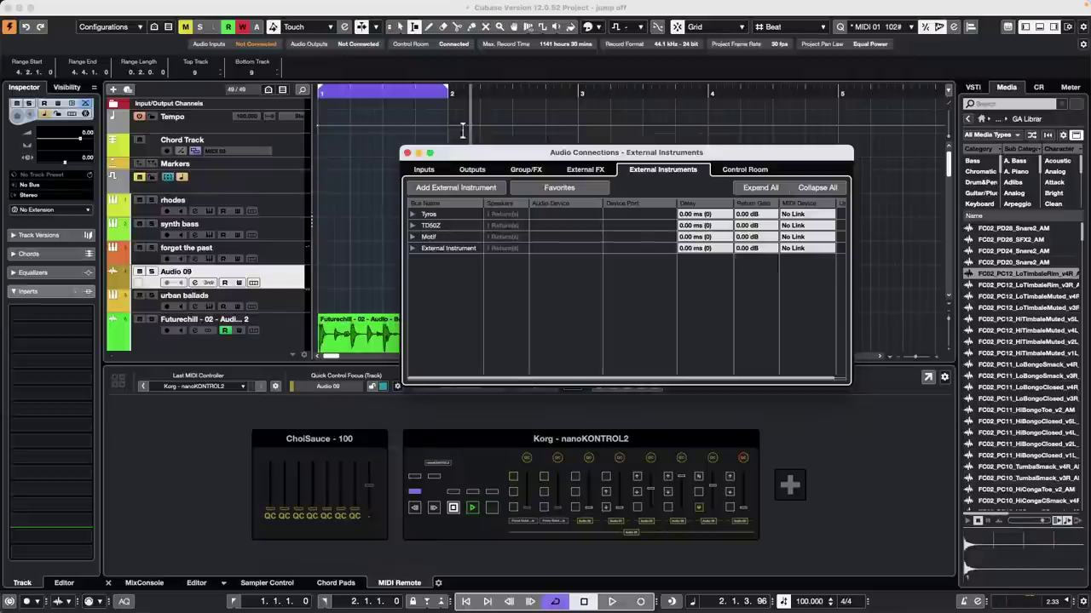
left_click_drag(468, 158, 242, 86)
left_click(246, 97)
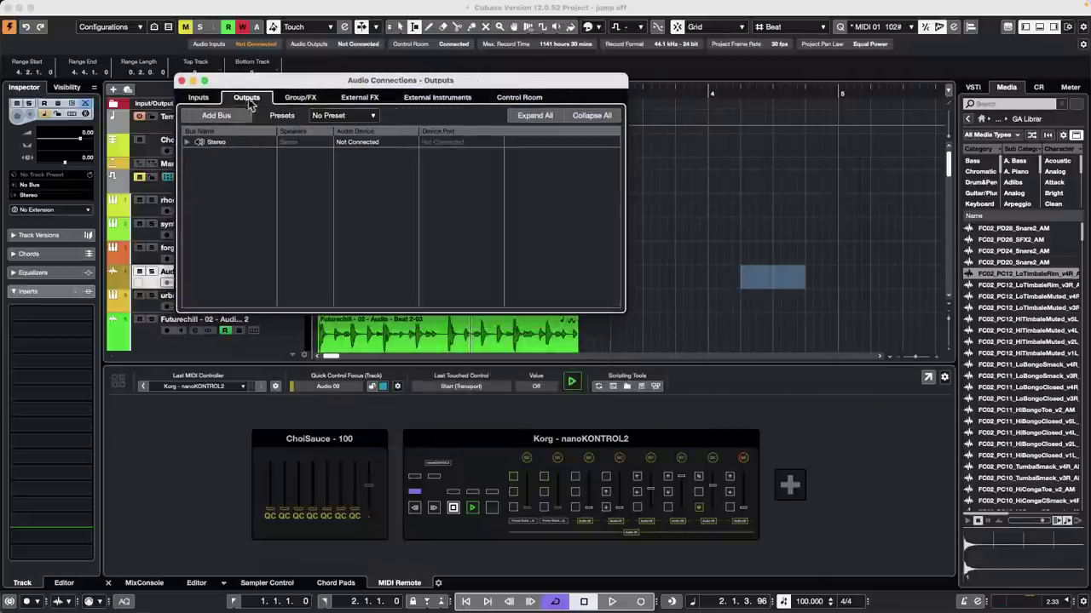
left_click(200, 97)
right_click(206, 162)
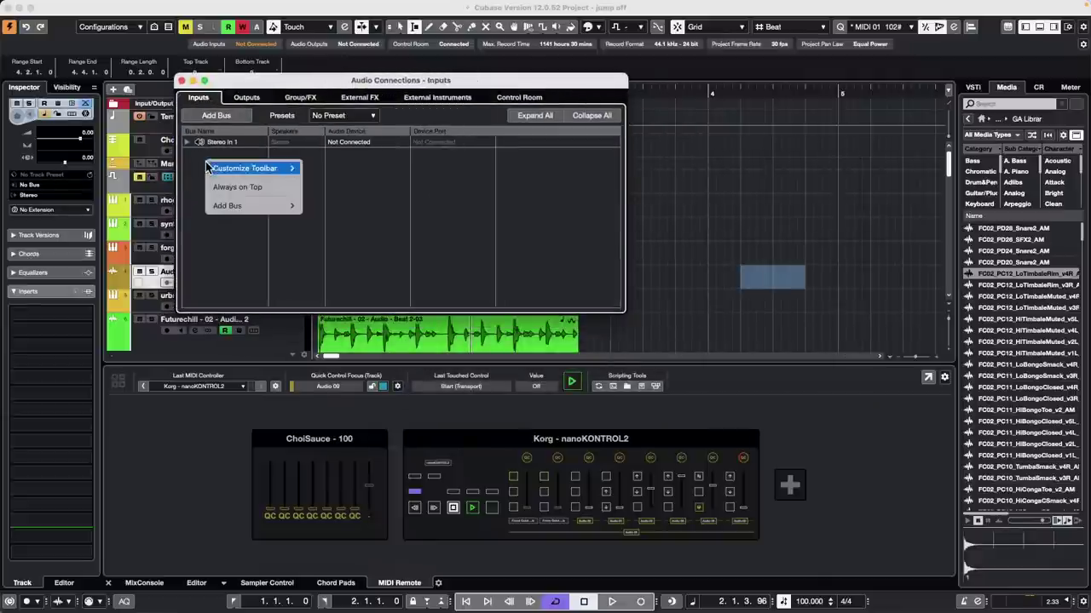
mouse_move(244, 205)
mouse_move(328, 363)
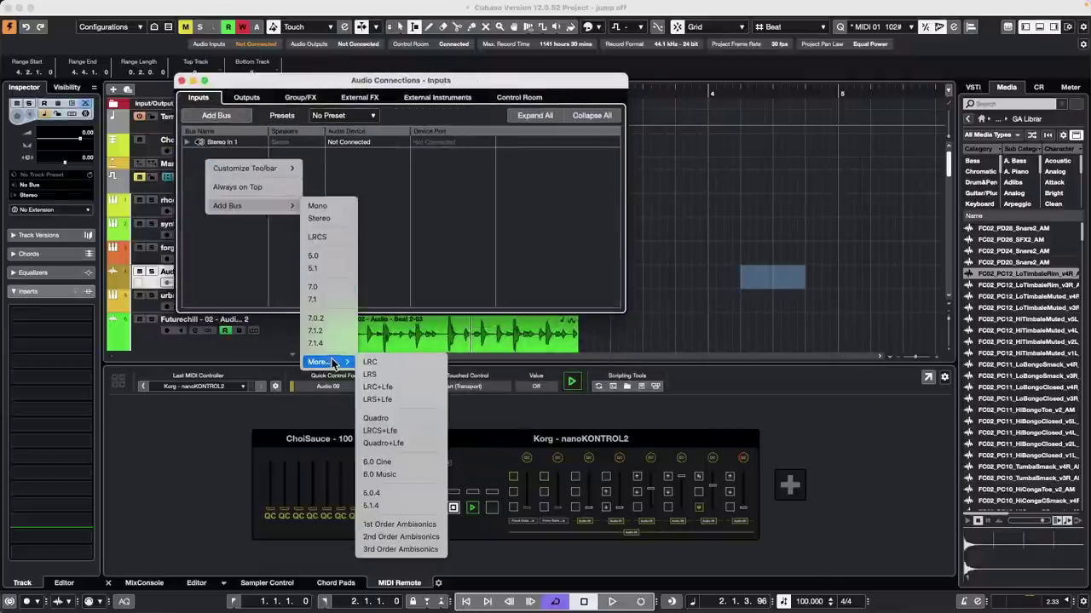
left_click(401, 550)
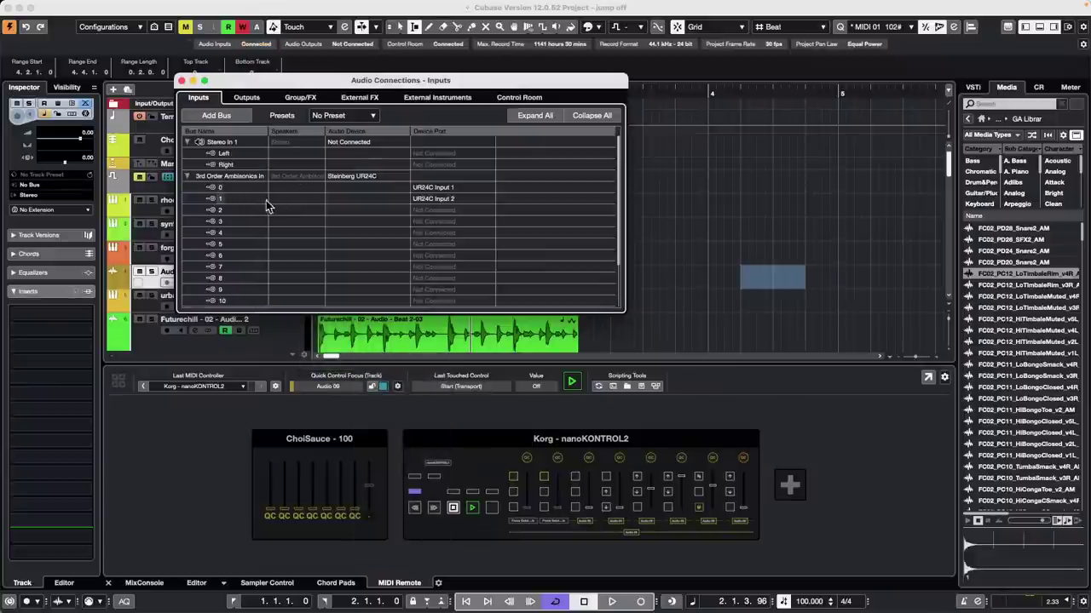
Step: Collapse and remove the 3rd Order Ambisonics In bus, leaving Stereo In 1, and close the window
scroll(260, 209, "down", 3)
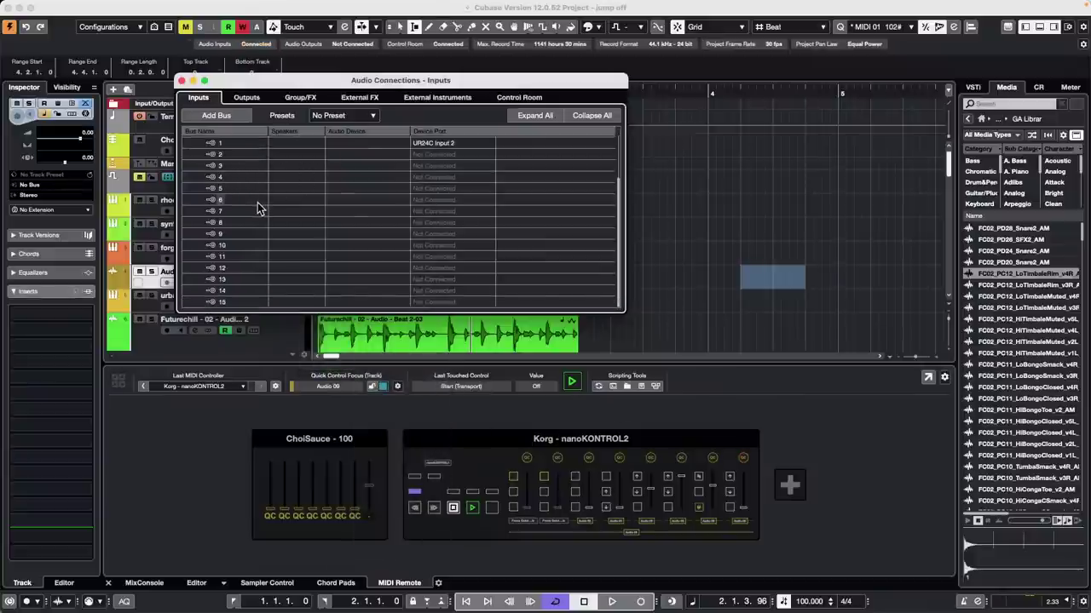
scroll(260, 207, "up", 3)
scroll(260, 206, "down", 3)
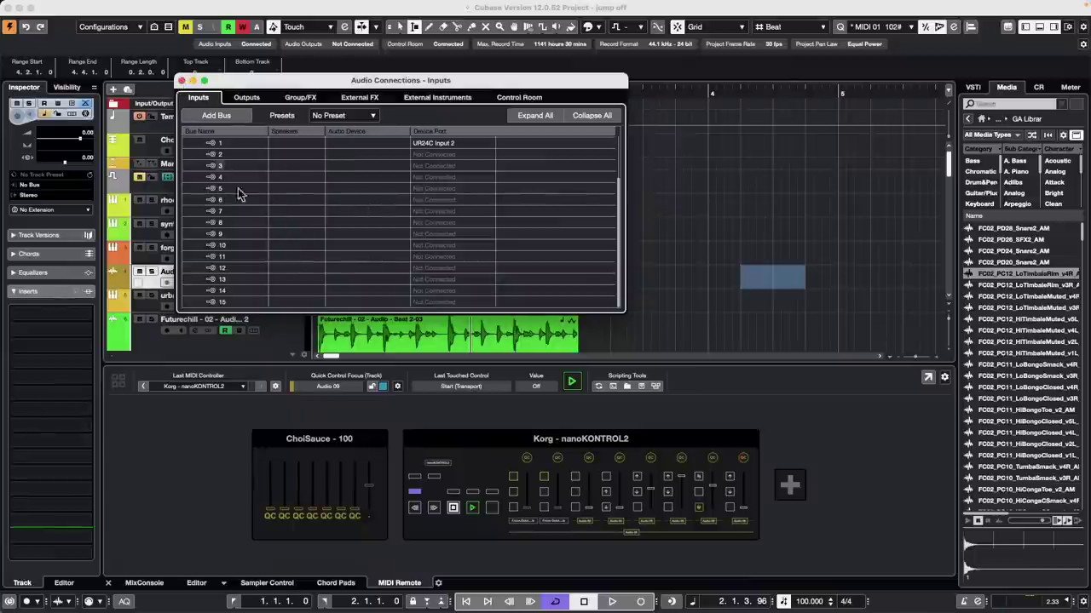
scroll(238, 189, "up", 3)
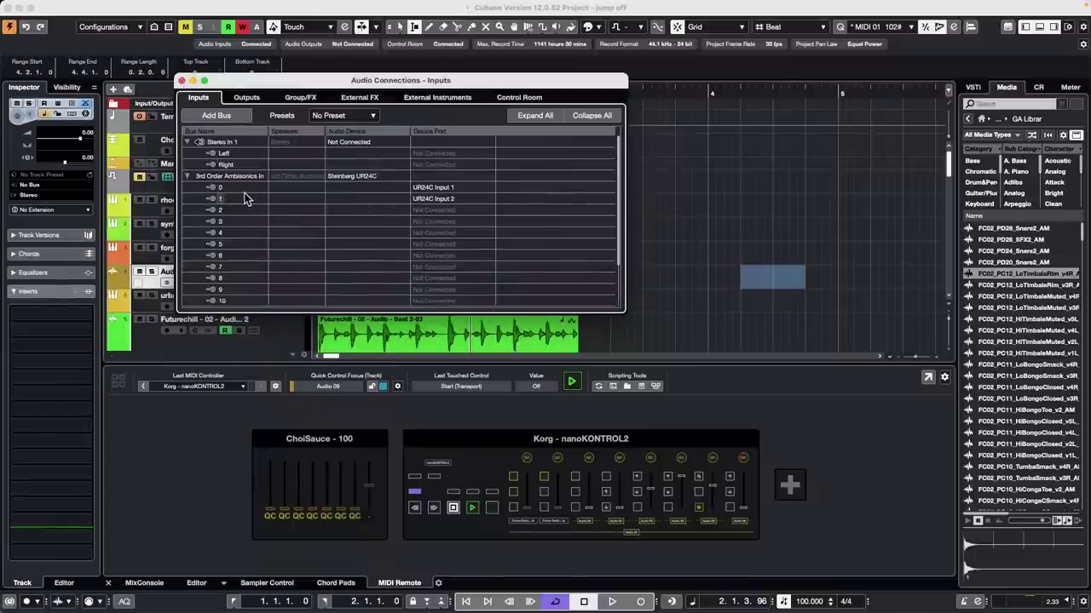
left_click(186, 175)
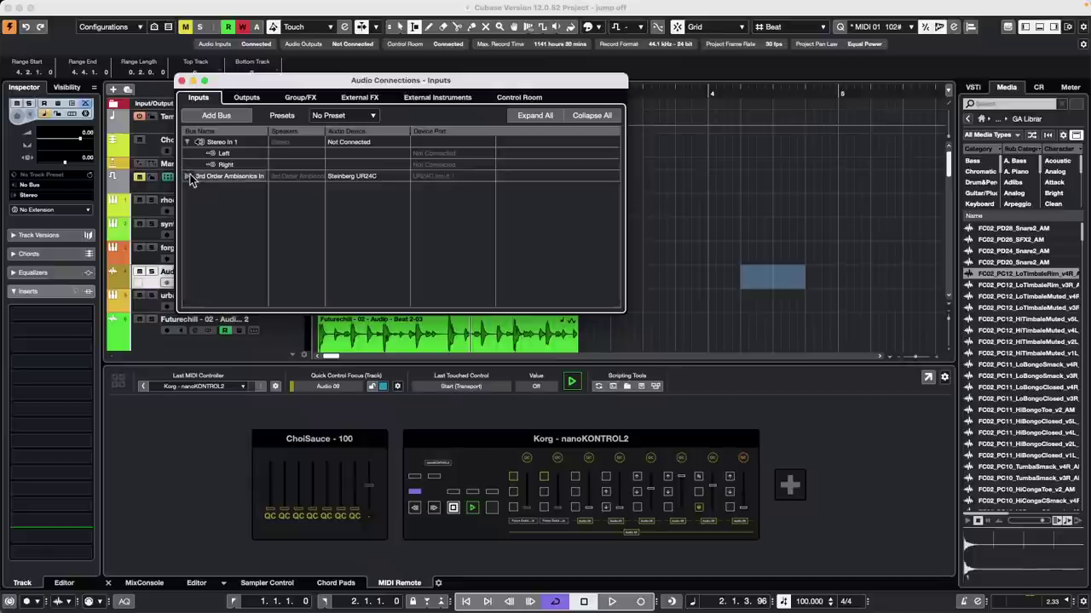
right_click(243, 179)
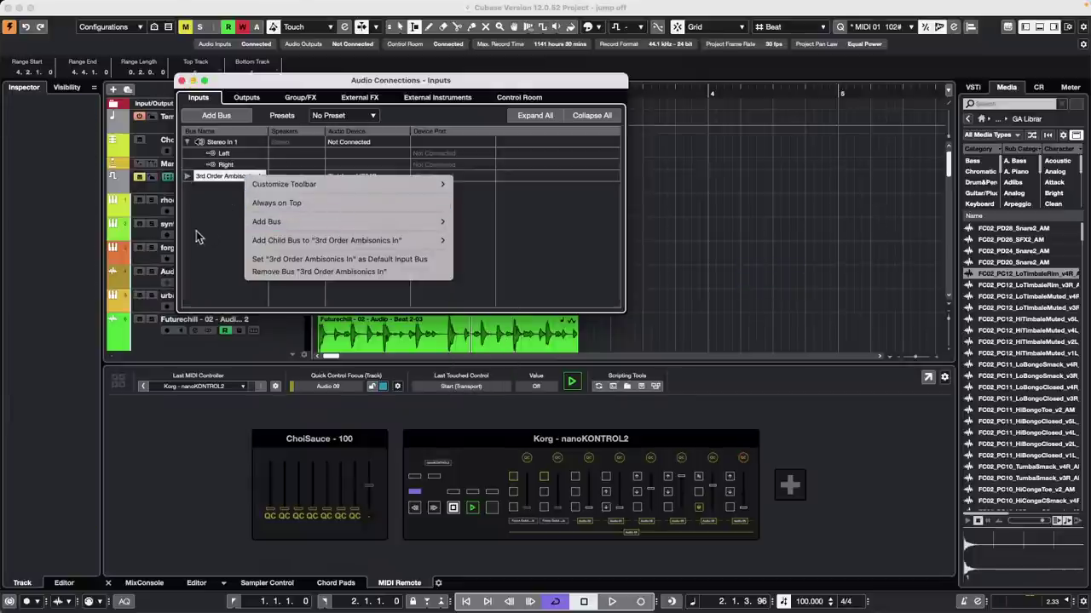
left_click(229, 185)
right_click(233, 179)
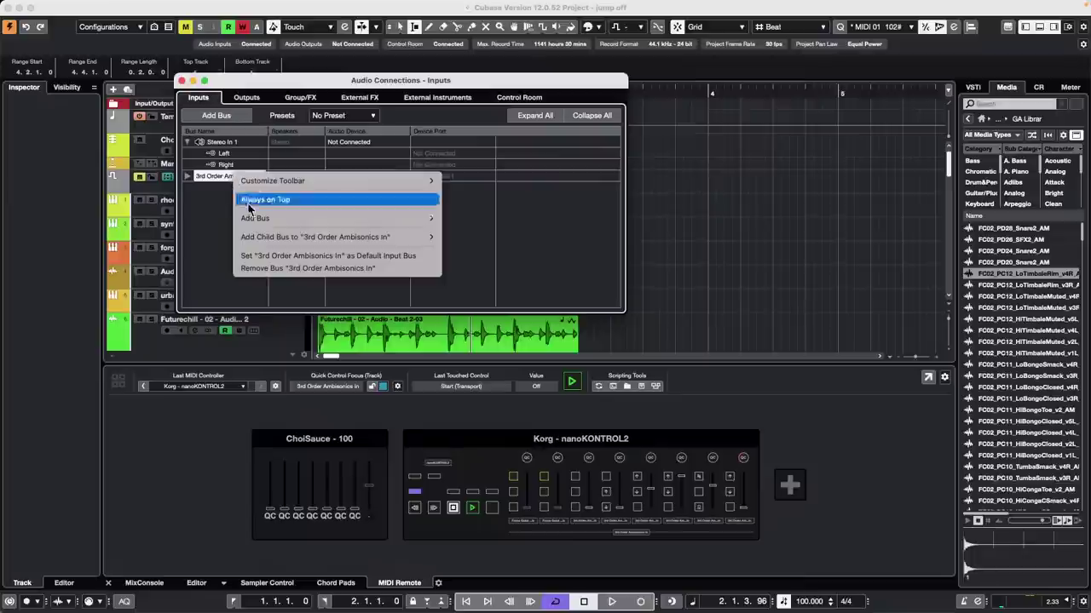
left_click(287, 269)
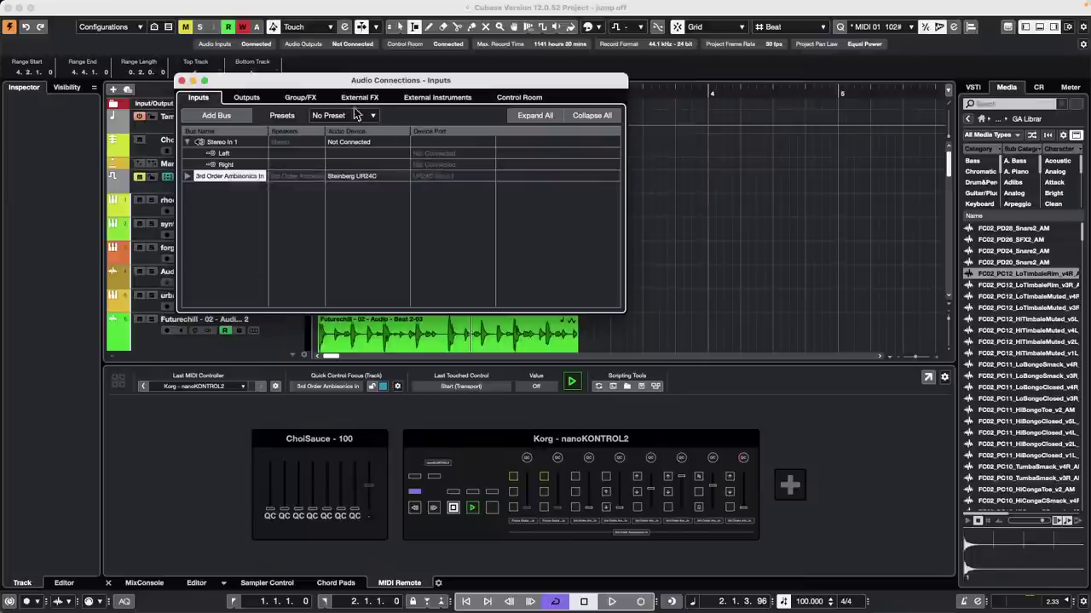
left_click(180, 81)
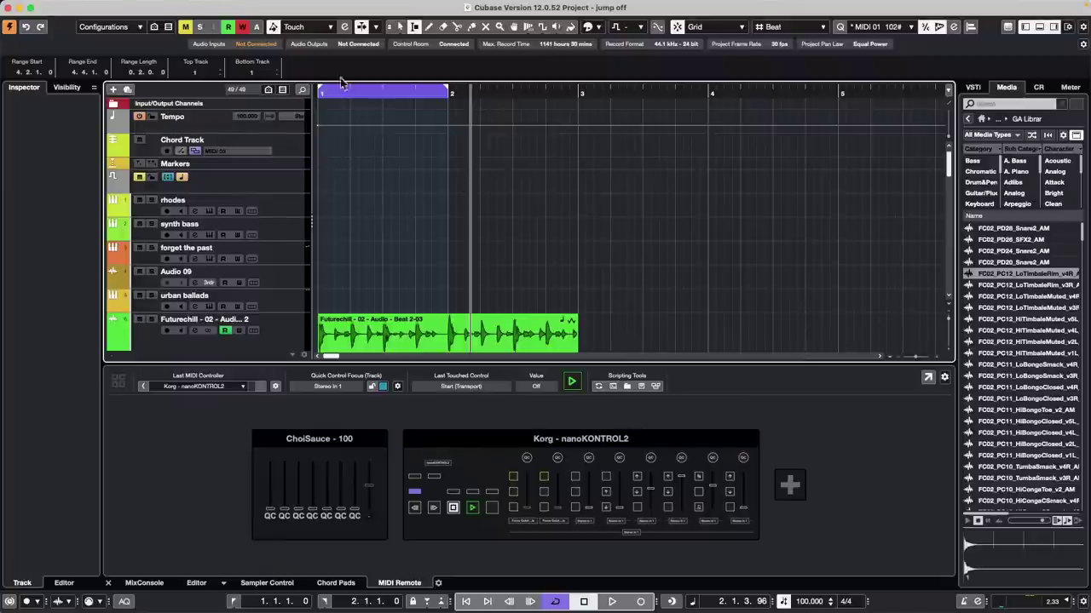
mouse_move(179, 4)
left_click(75, 6)
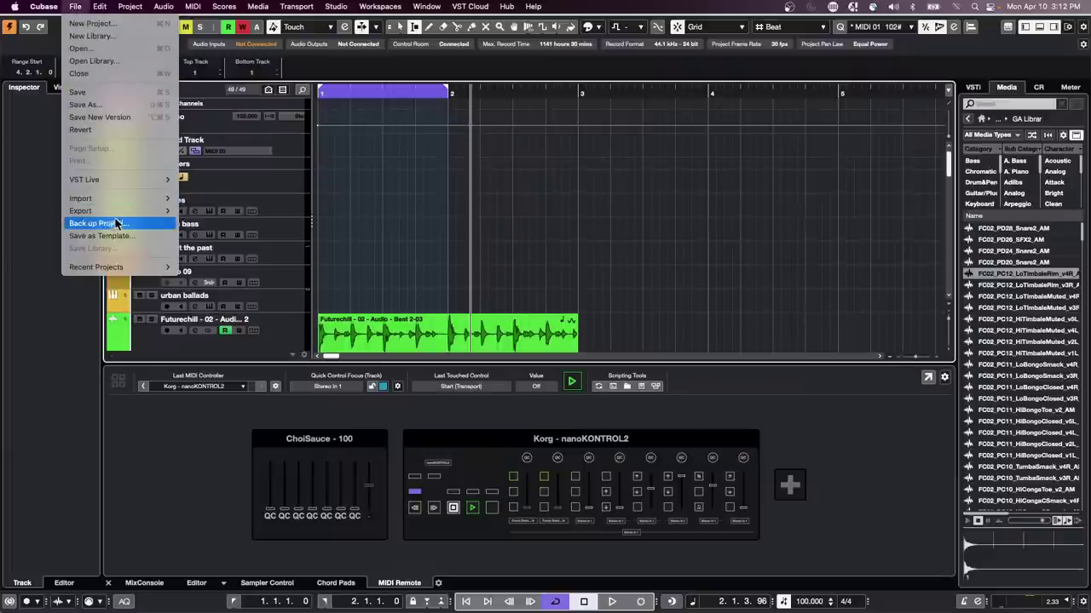
mouse_move(119, 217)
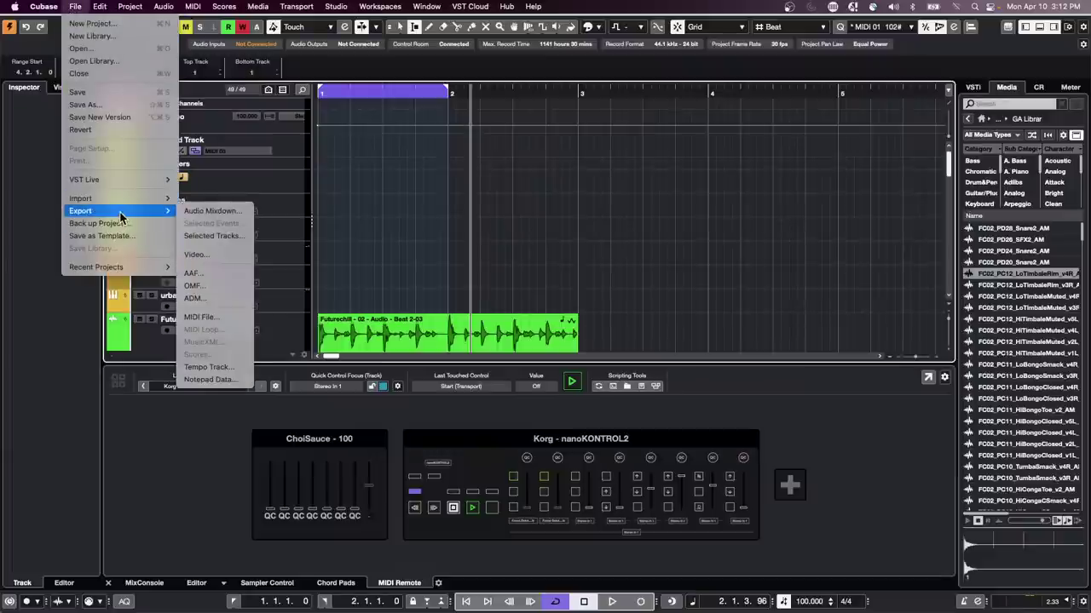
left_click(229, 316)
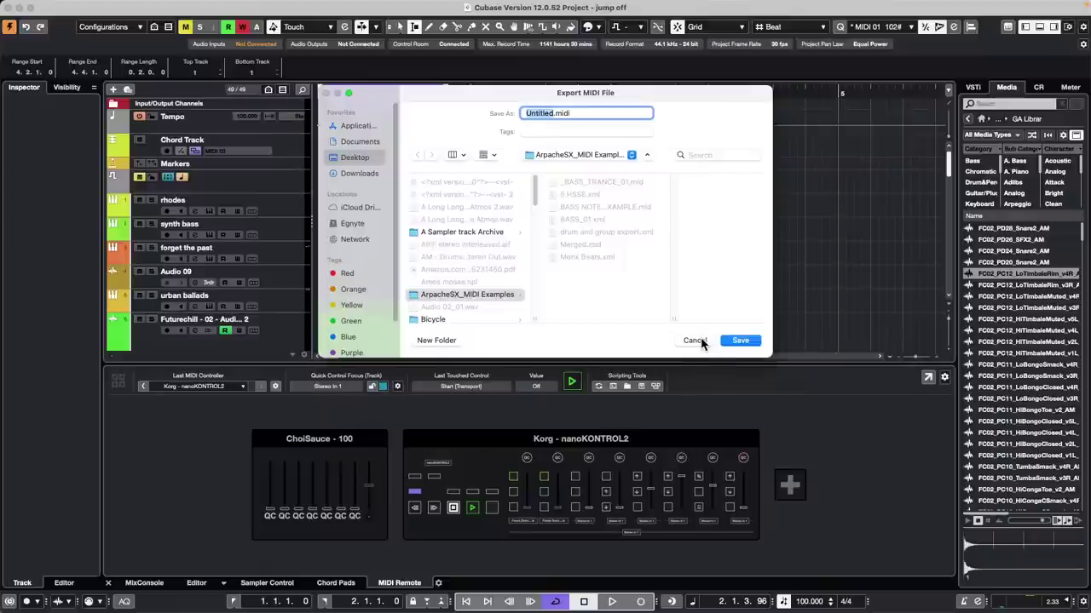
left_click(741, 340)
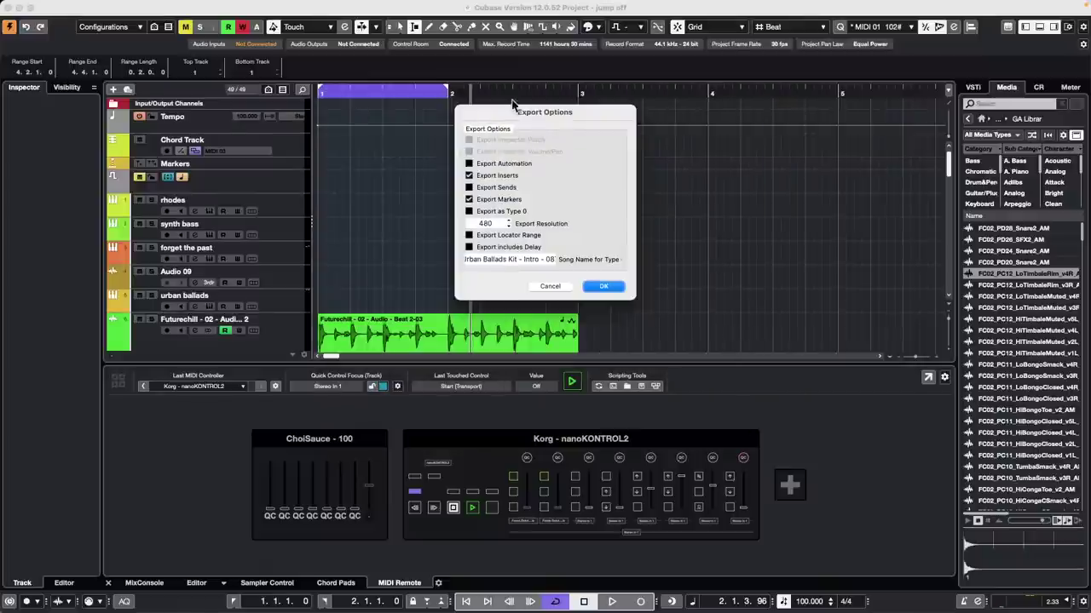
left_click(469, 198)
left_click(469, 164)
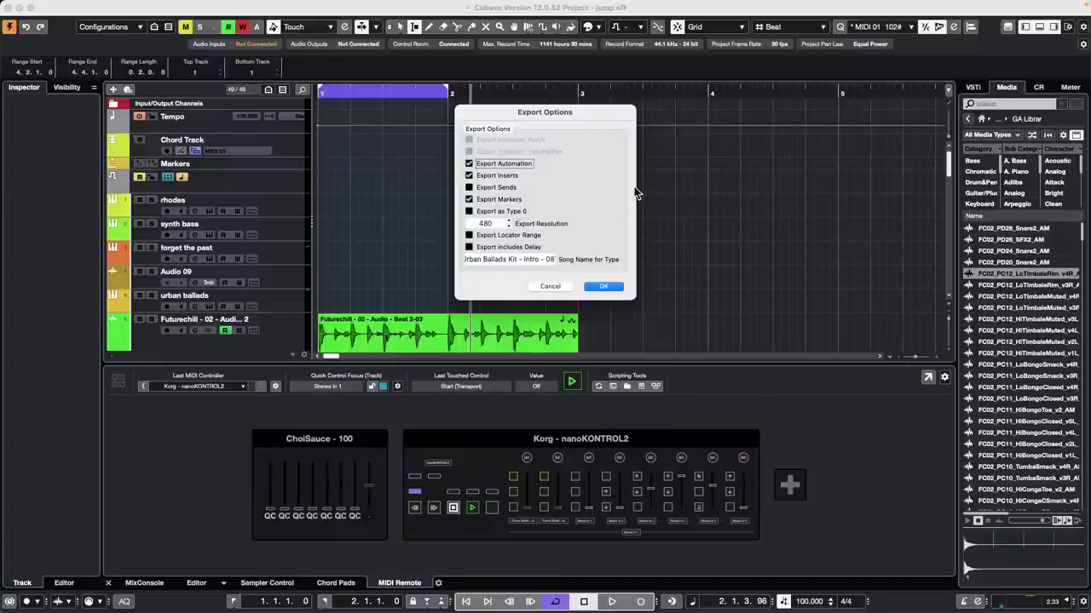
left_click(469, 162)
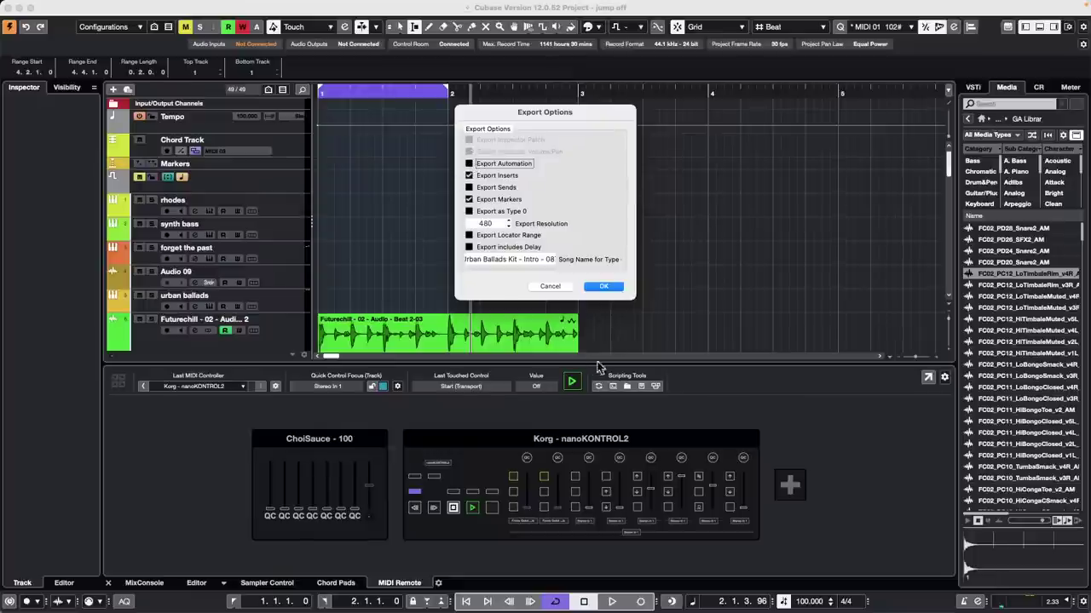
left_click(556, 287)
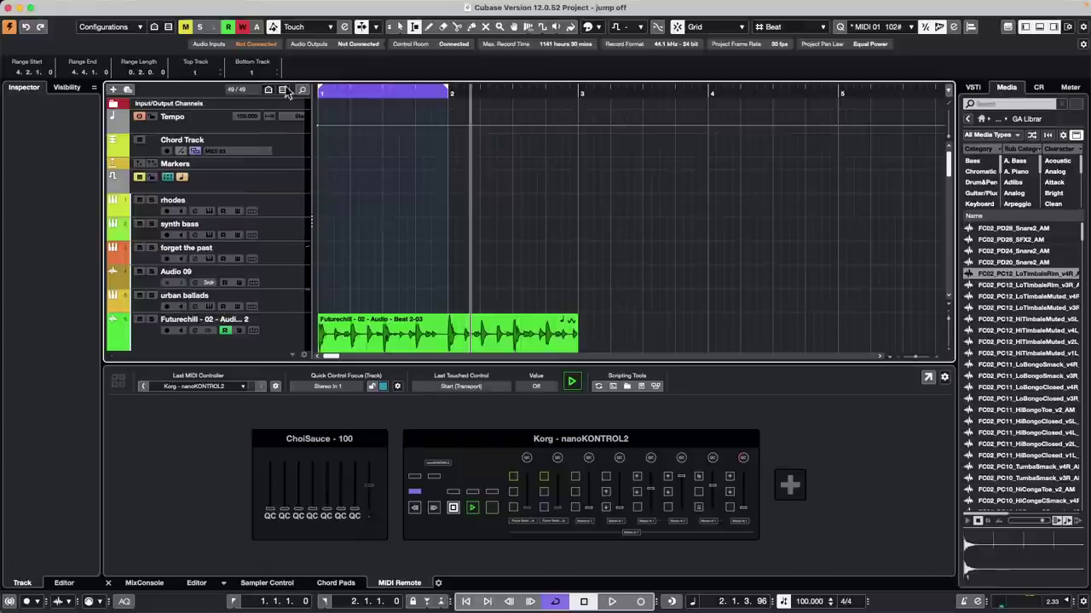
left_click(75, 6)
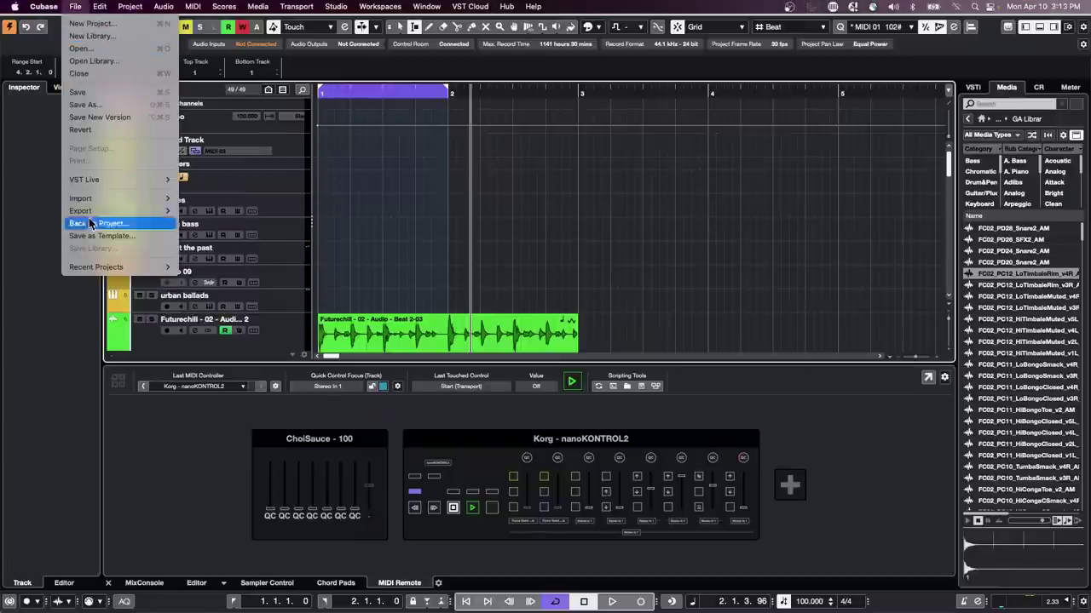
Step: Create a new empty project, Untitled2, in the default project folder
left_click(83, 24)
left_click(835, 567)
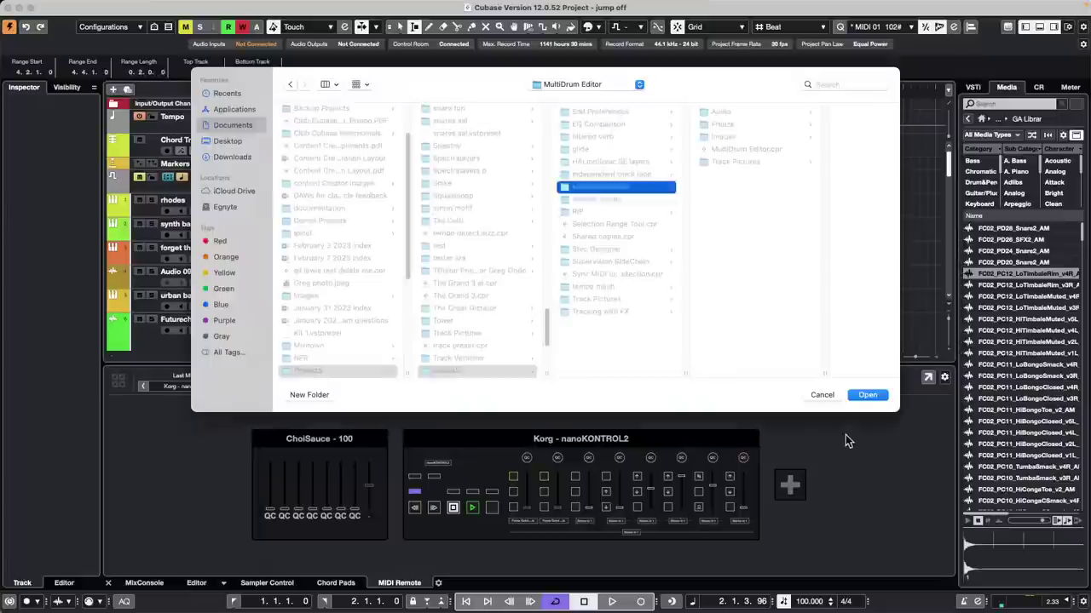
left_click(867, 395)
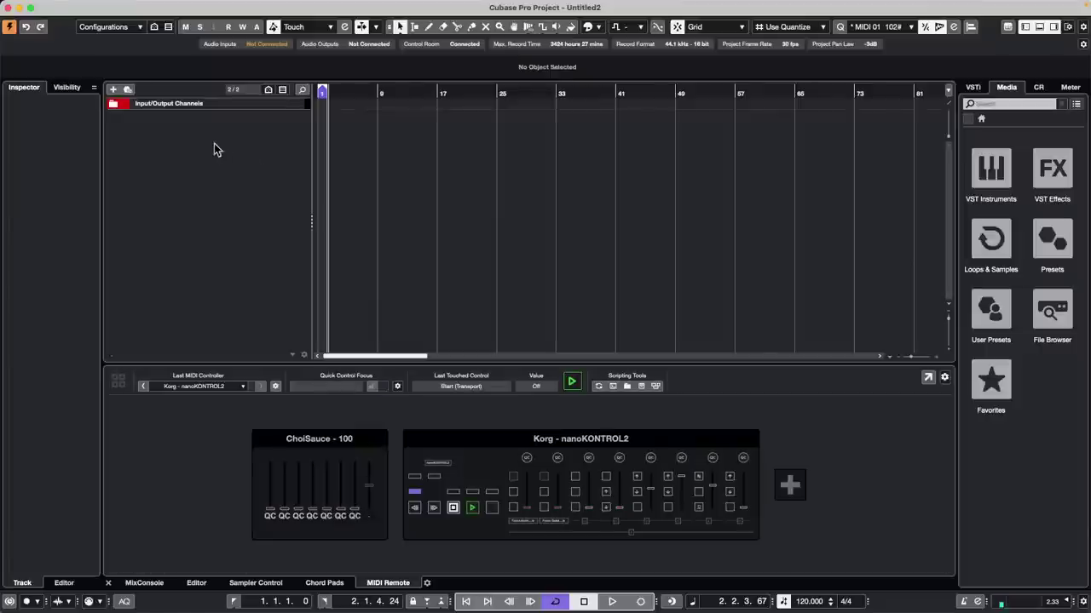
right_click(215, 143)
Step: Add a MIDI 01 track set to bank 3, program 4
left_click(292, 181)
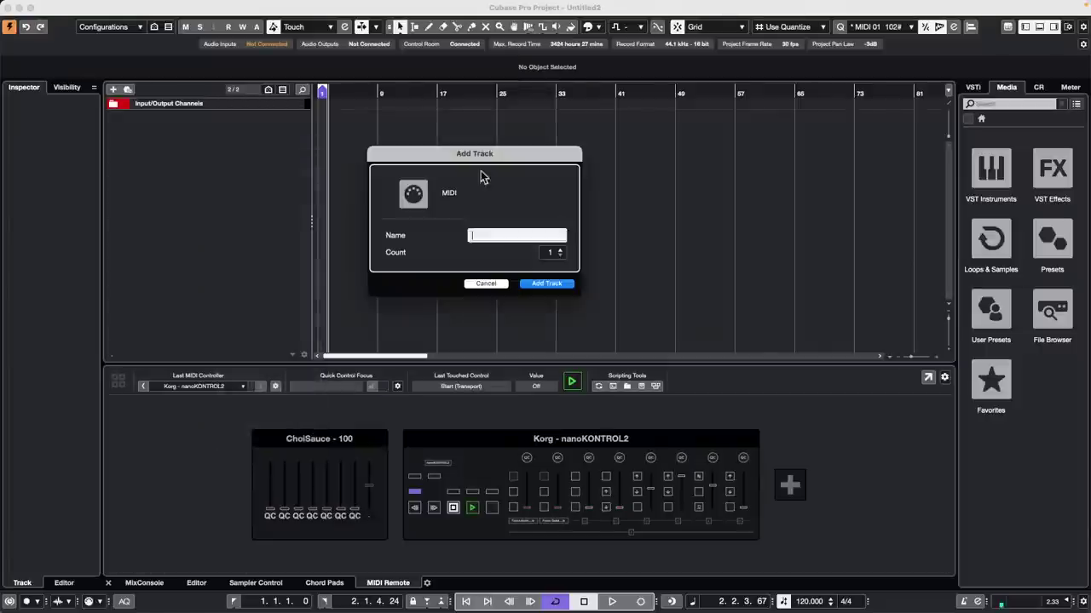
left_click(546, 282)
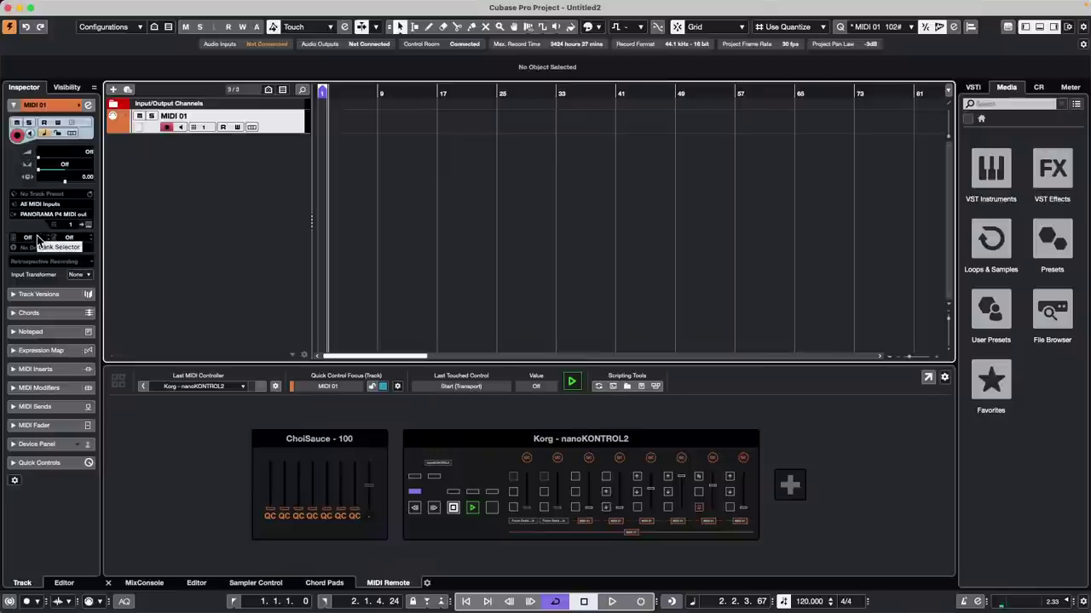
double_click(72, 238)
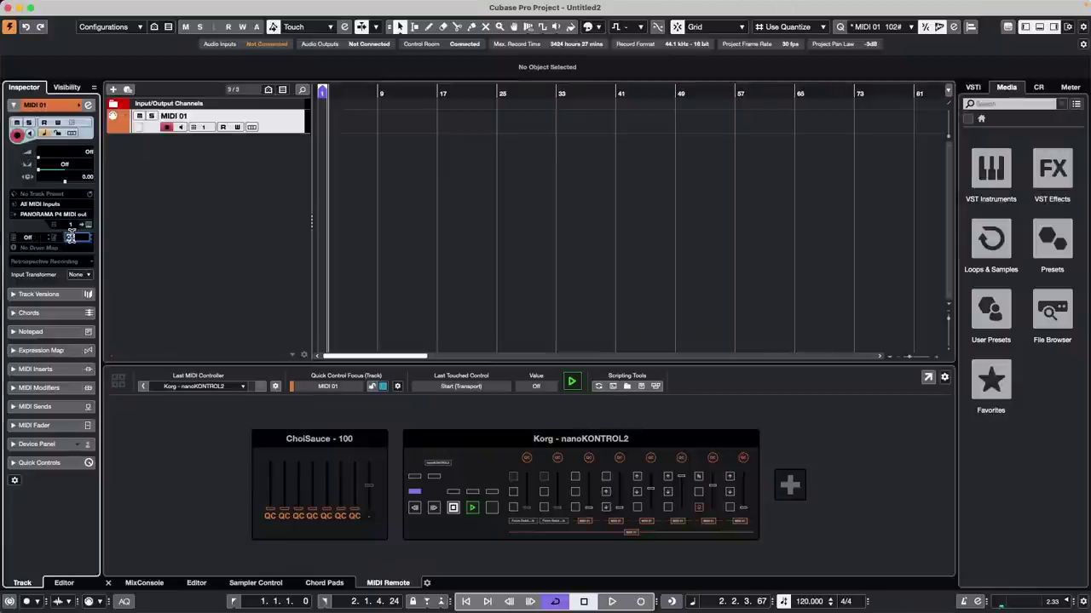
type("4")
double_click(37, 238)
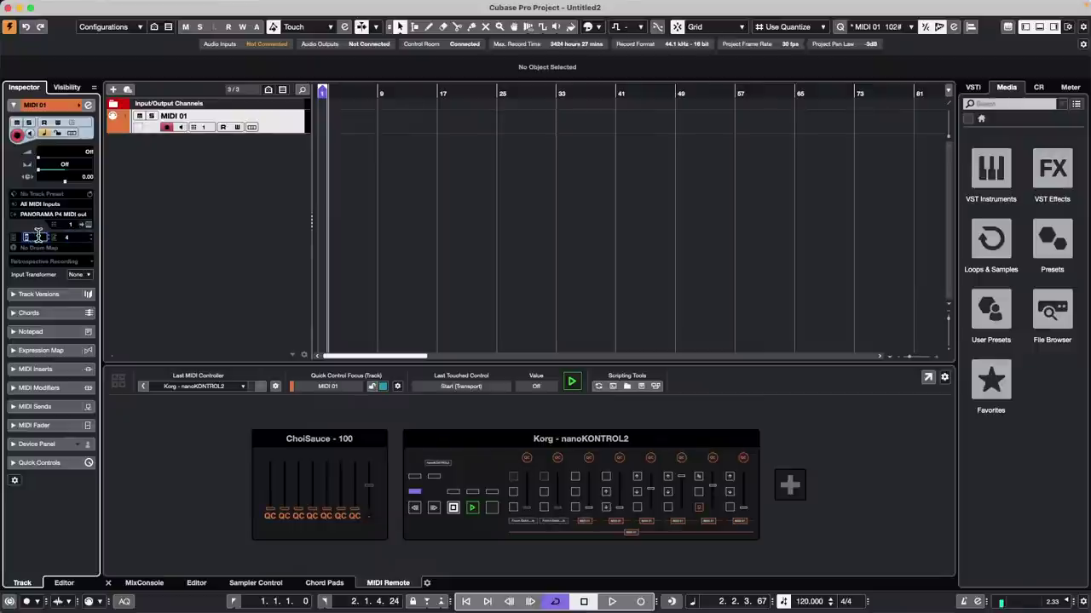
type("3")
key("Return")
Step: Draw a MIDI part on MIDI 01, extend its start back to bar 1, and open it
right_click(344, 125)
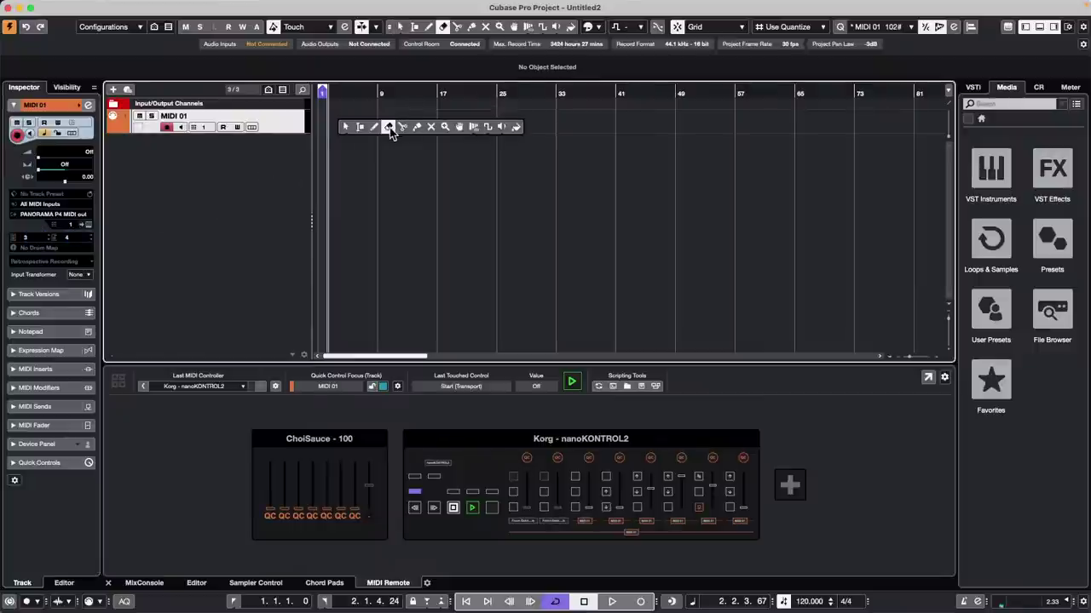
left_click(389, 127)
left_click_drag(337, 120, 470, 120)
right_click(421, 124)
left_click(389, 126)
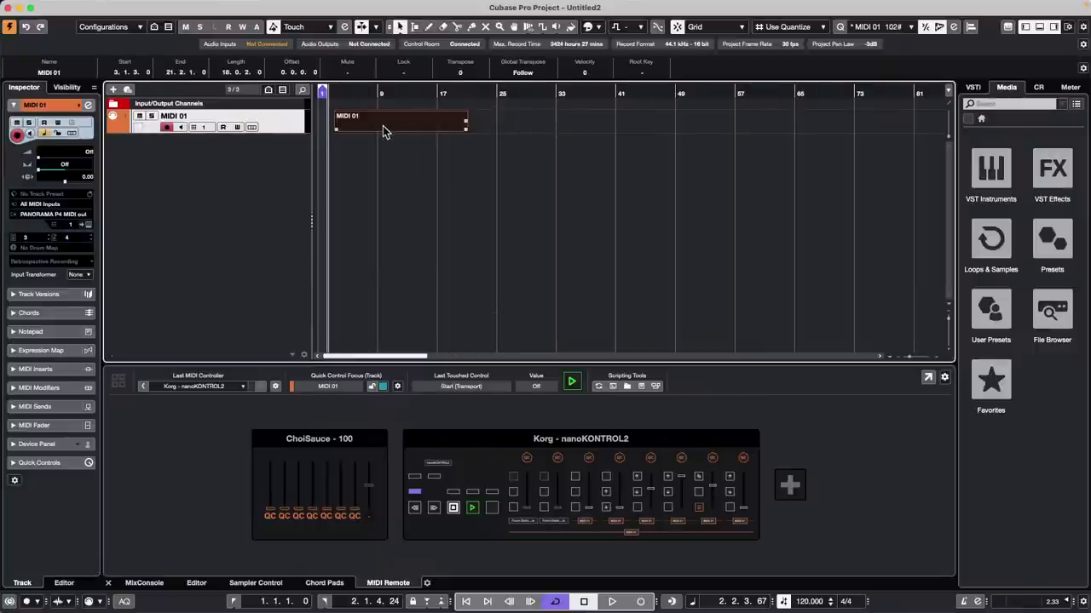
left_click_drag(335, 133, 321, 129)
double_click(331, 122)
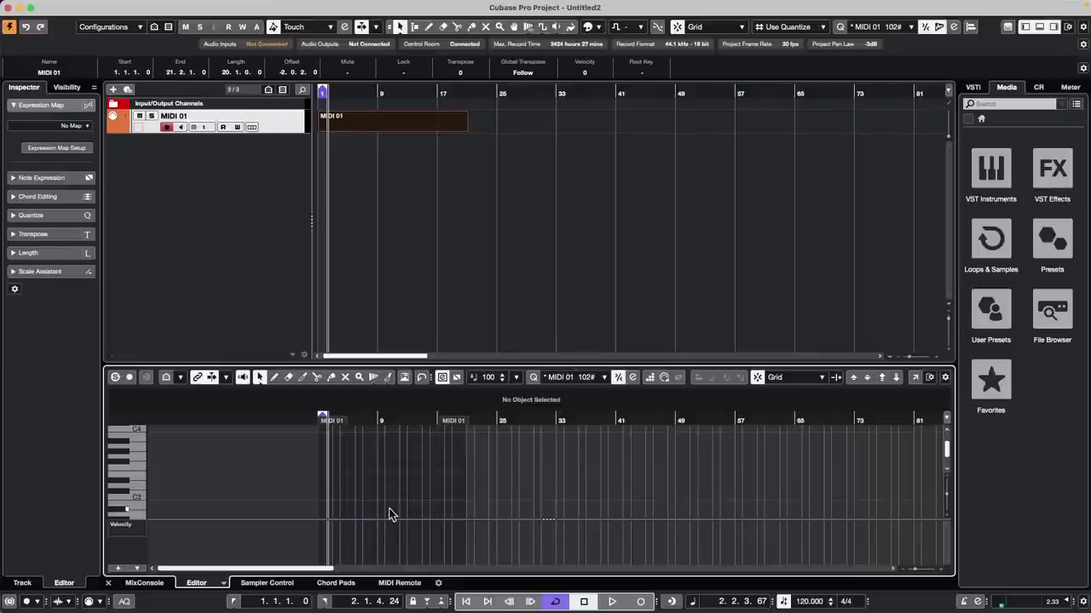
Step: Draw one long note and five short notes in the MIDI 01 part
right_click(382, 467)
left_click(396, 465)
left_click_drag(376, 469, 403, 469)
left_click(409, 451)
left_click(425, 446)
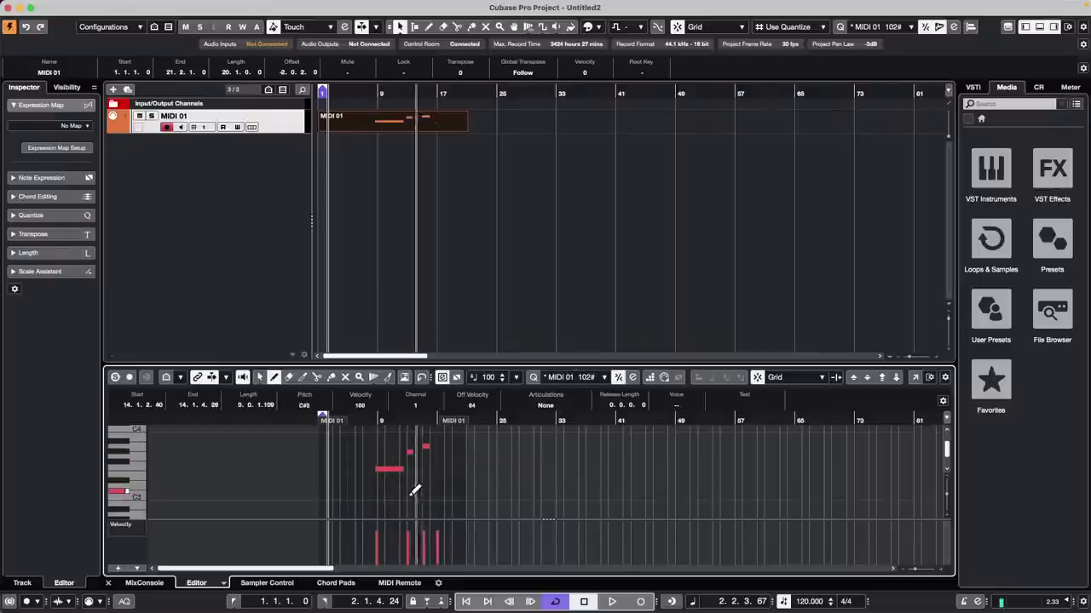
left_click(418, 492)
left_click(431, 497)
left_click(443, 497)
Step: Start a MIDI file export of Untitled2, then cancel it at the Export Options dialog
left_click(74, 6)
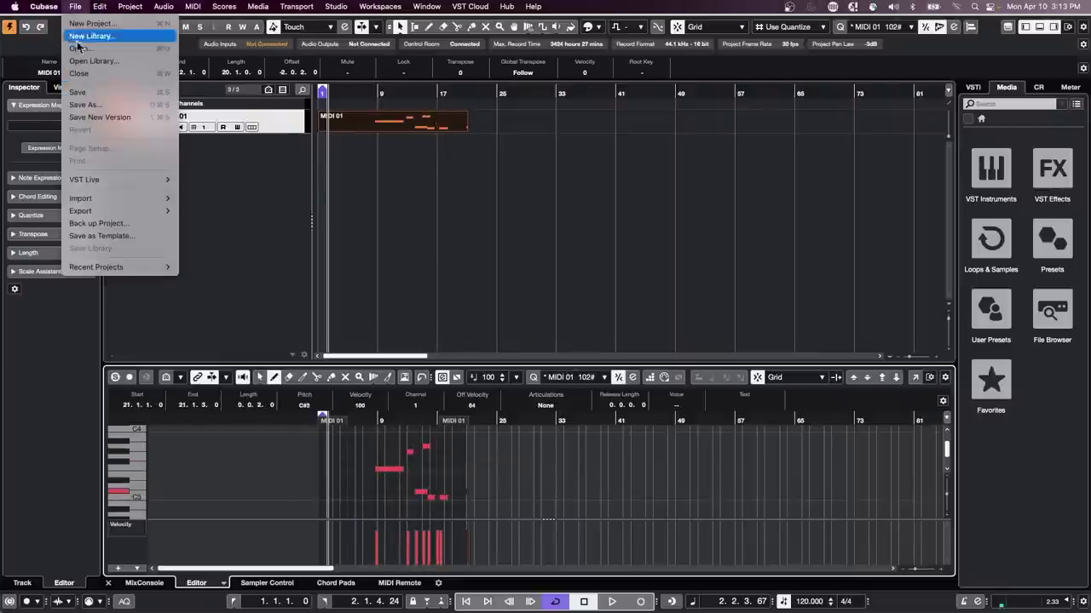
mouse_move(118, 216)
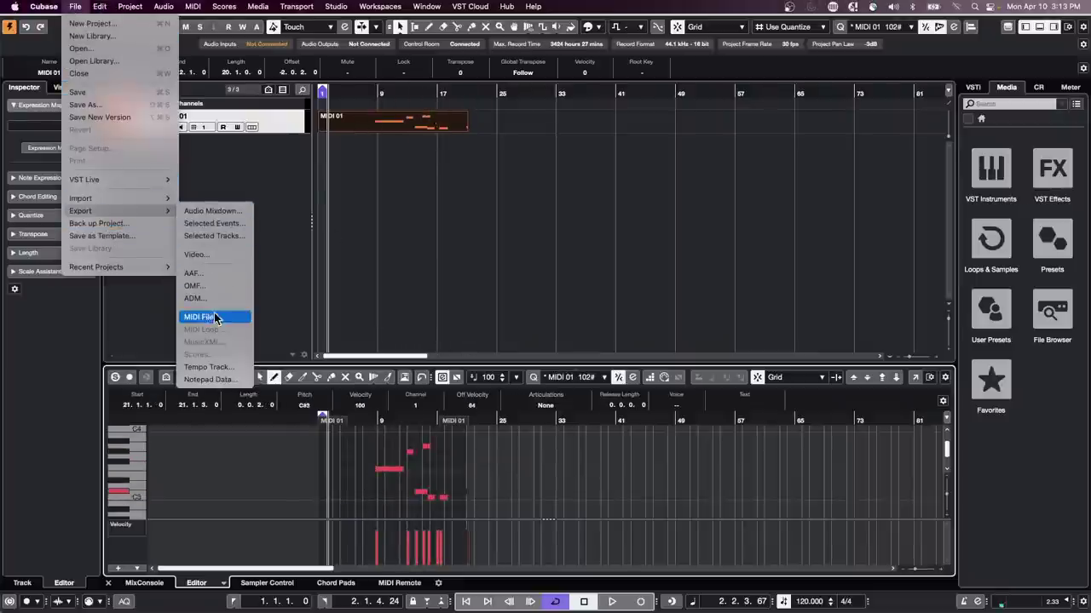
left_click(562, 246)
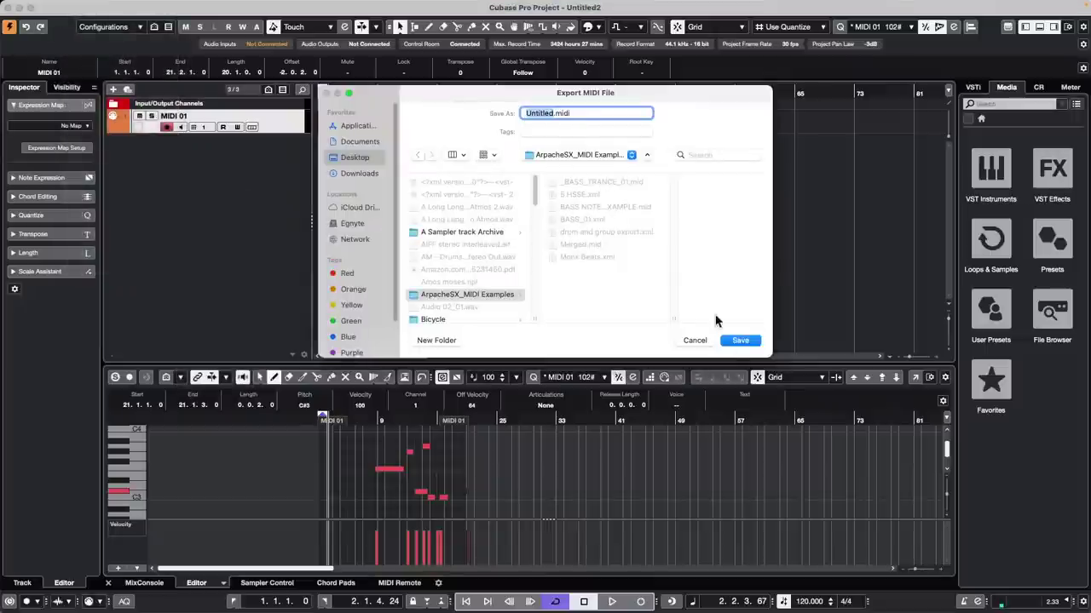
left_click(740, 340)
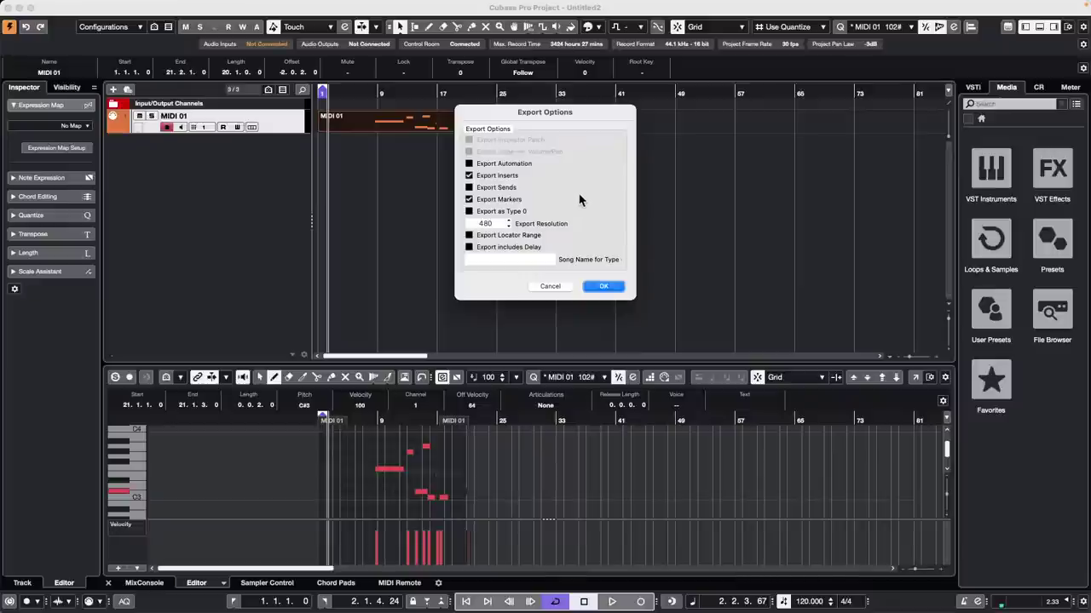
left_click(547, 290)
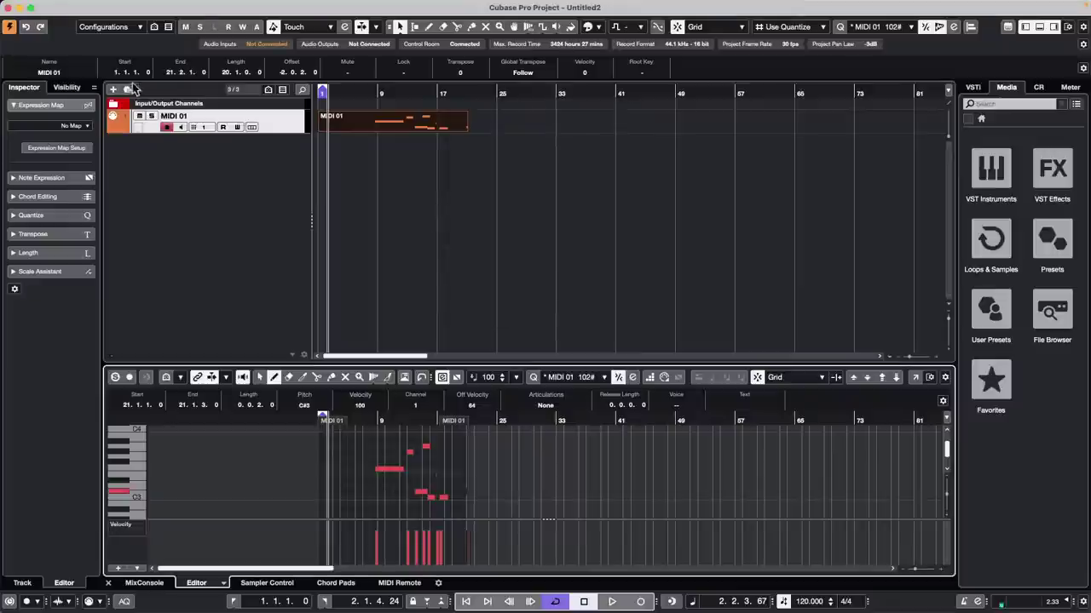
Step: Review MIDI 01's drum map choices, leaving the track with no drum map
left_click(288, 132)
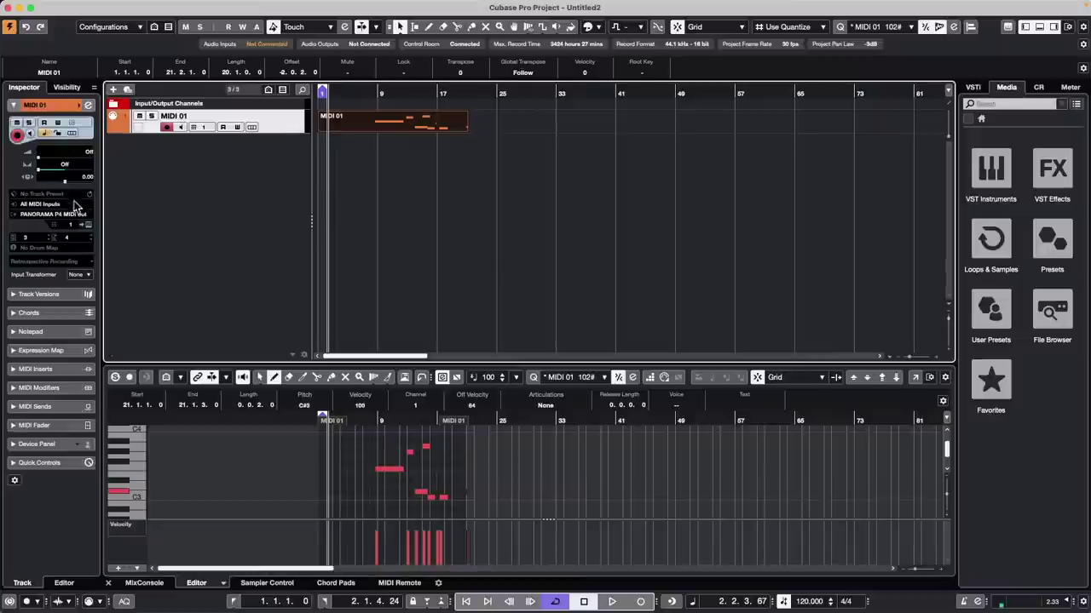
left_click(68, 248)
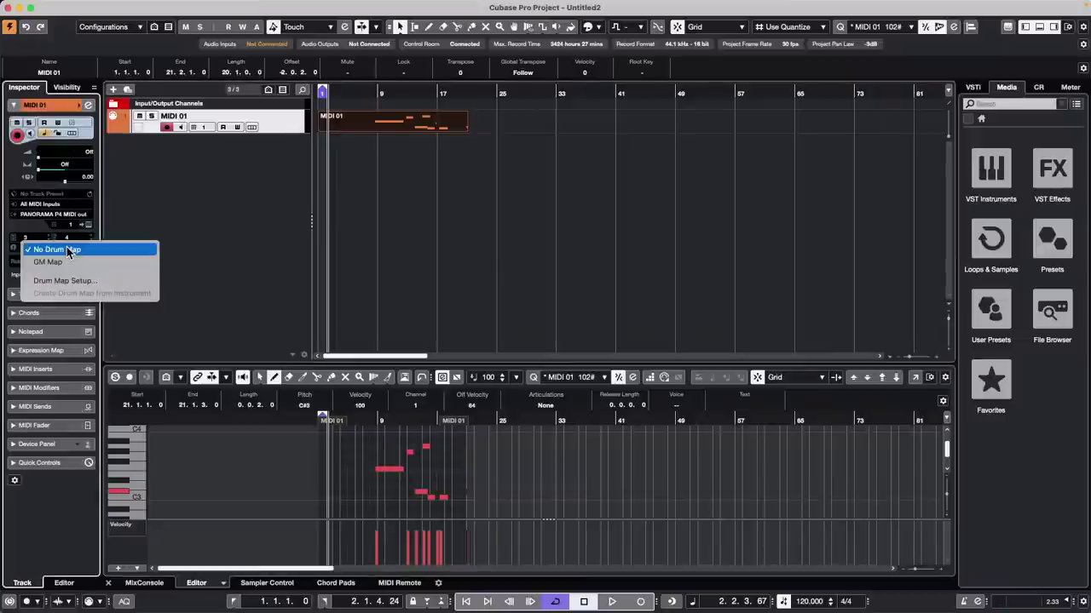
left_click(236, 220)
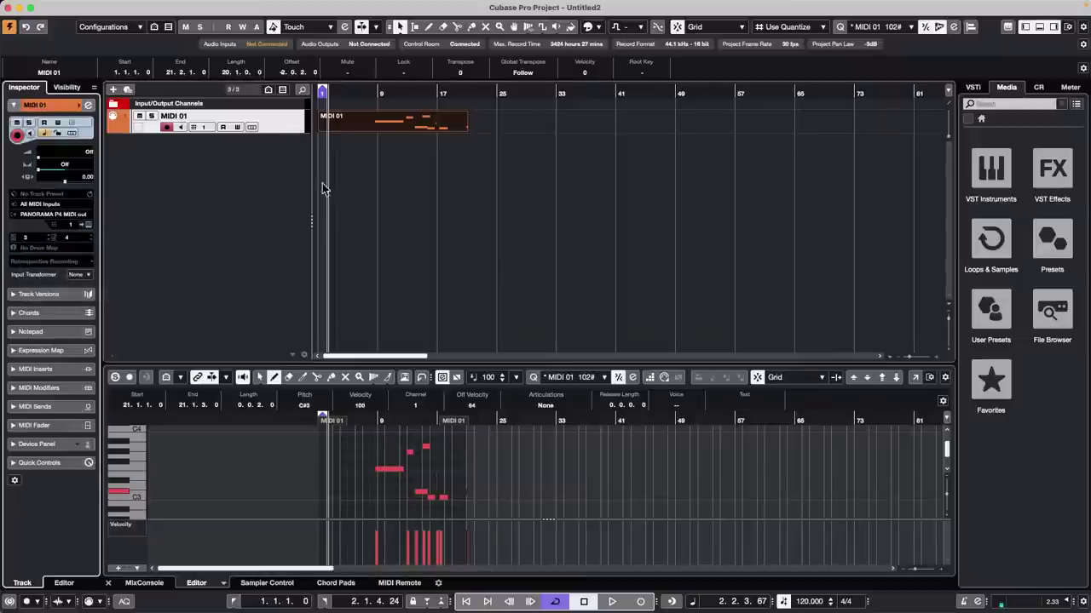
right_click(280, 119)
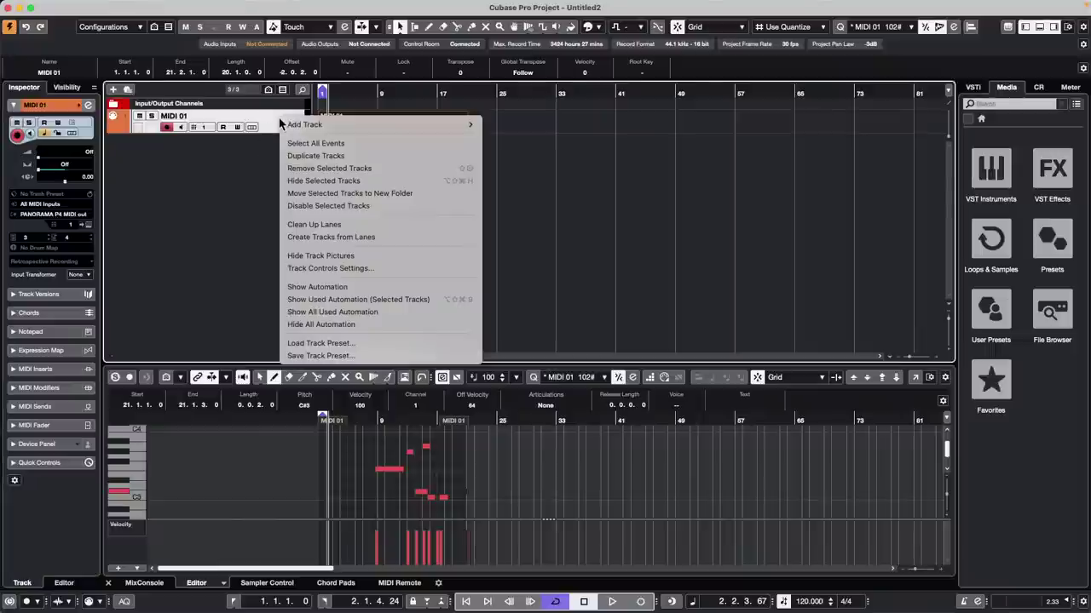
left_click(327, 8)
Step: In the MIDI Device Manager, route the D4 device's output to Steinberg CC121 Port1
left_click(329, 5)
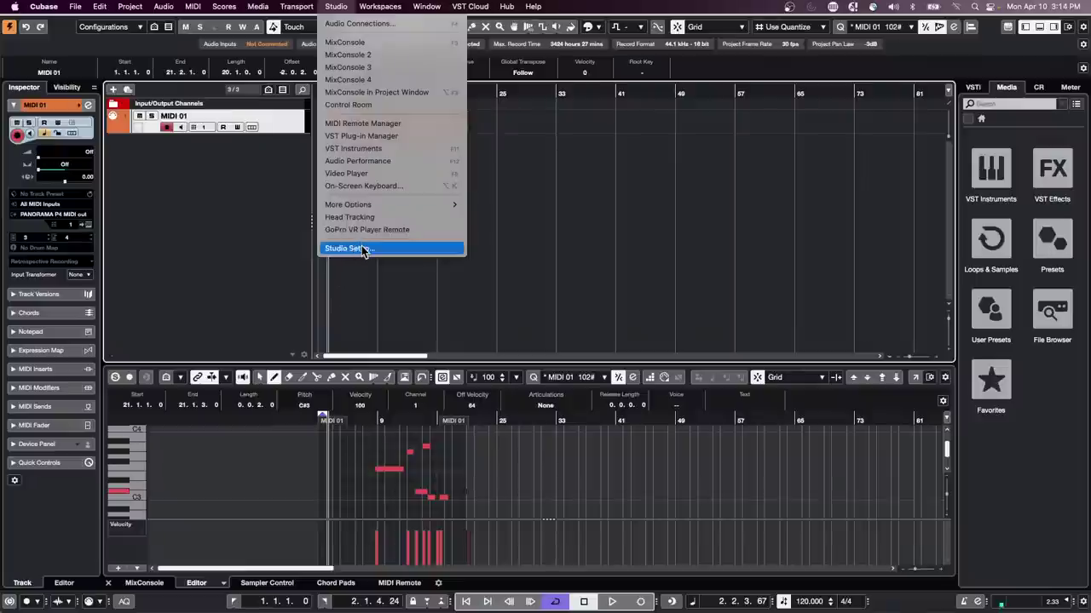
mouse_move(311, 7)
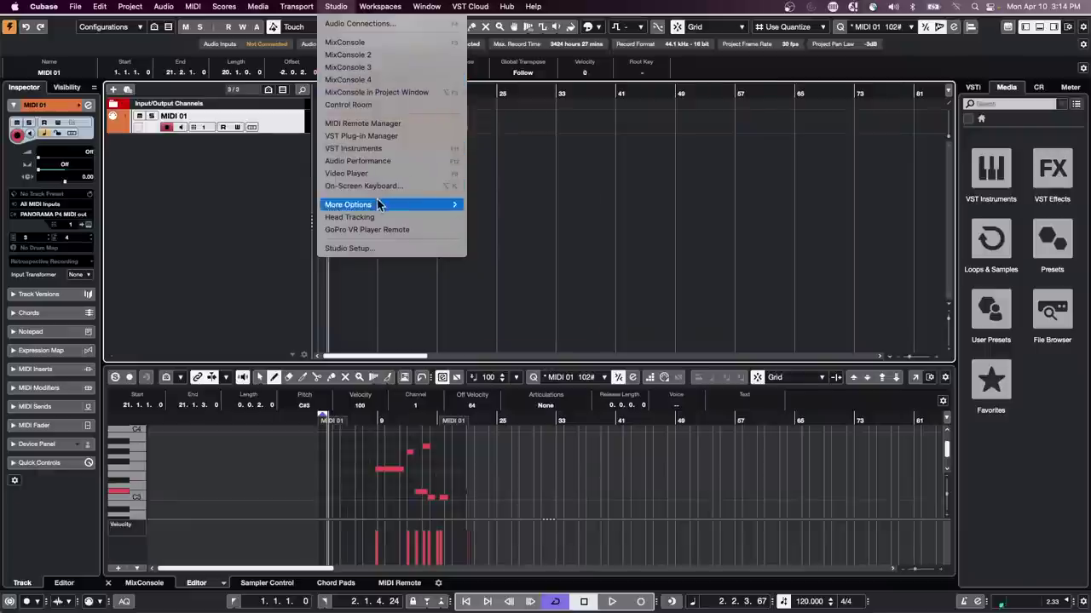
mouse_move(430, 205)
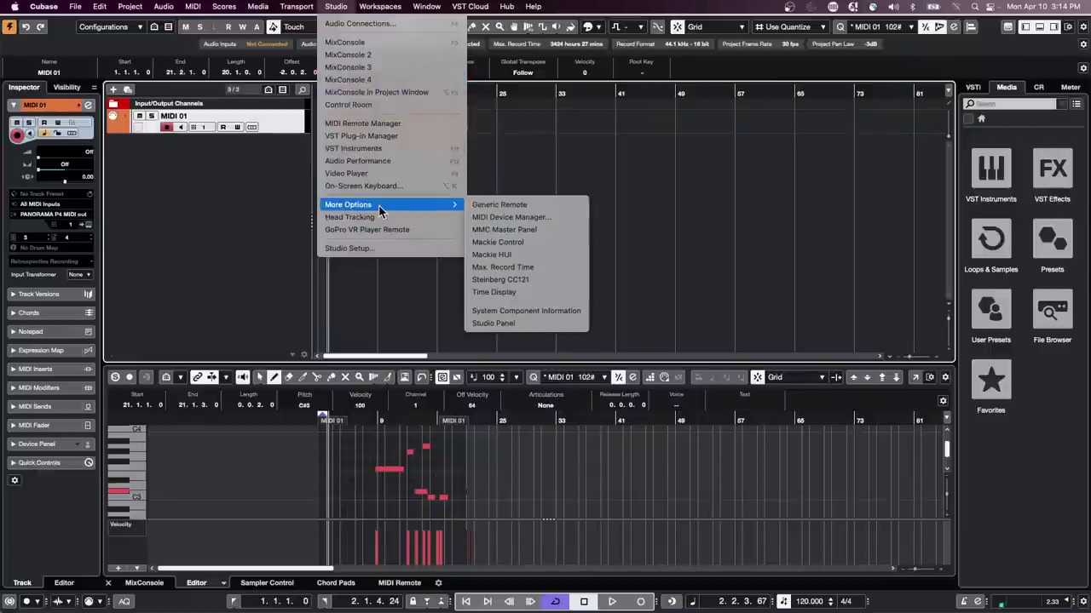
left_click(477, 217)
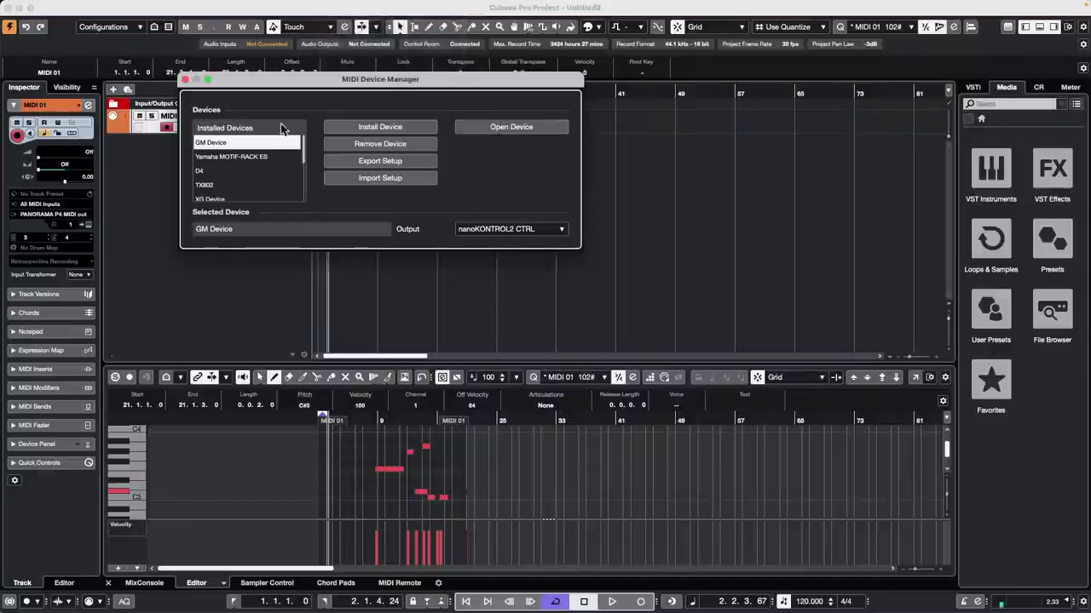
left_click(211, 173)
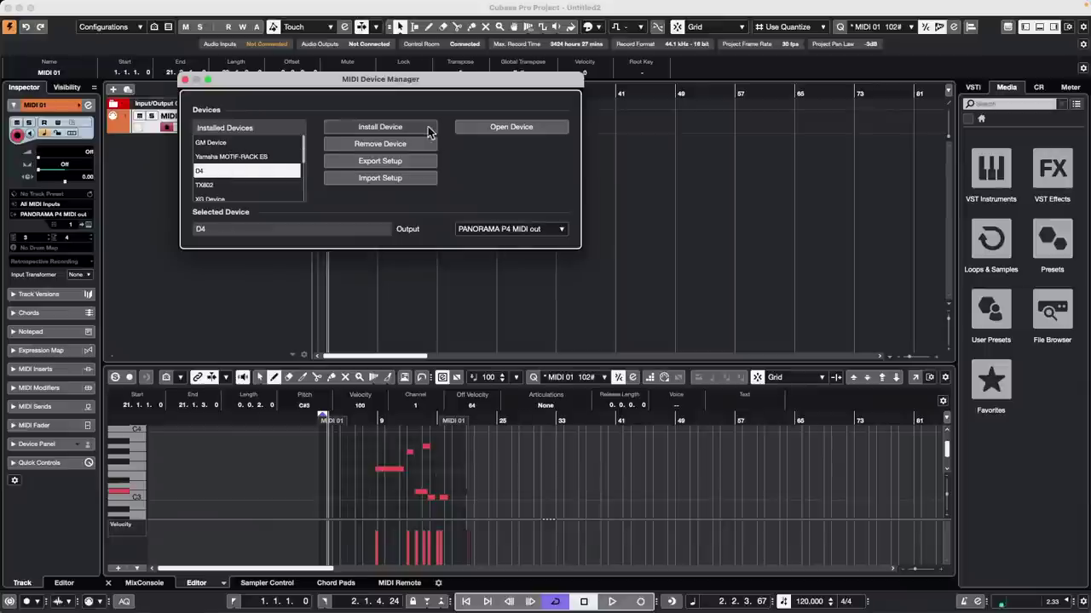
left_click(494, 232)
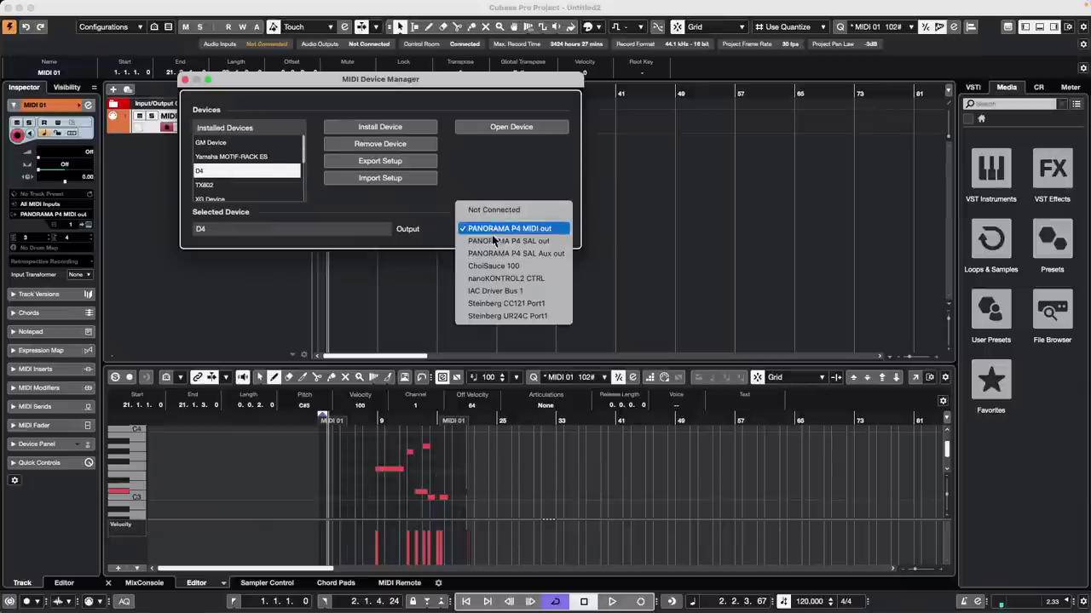
left_click(538, 303)
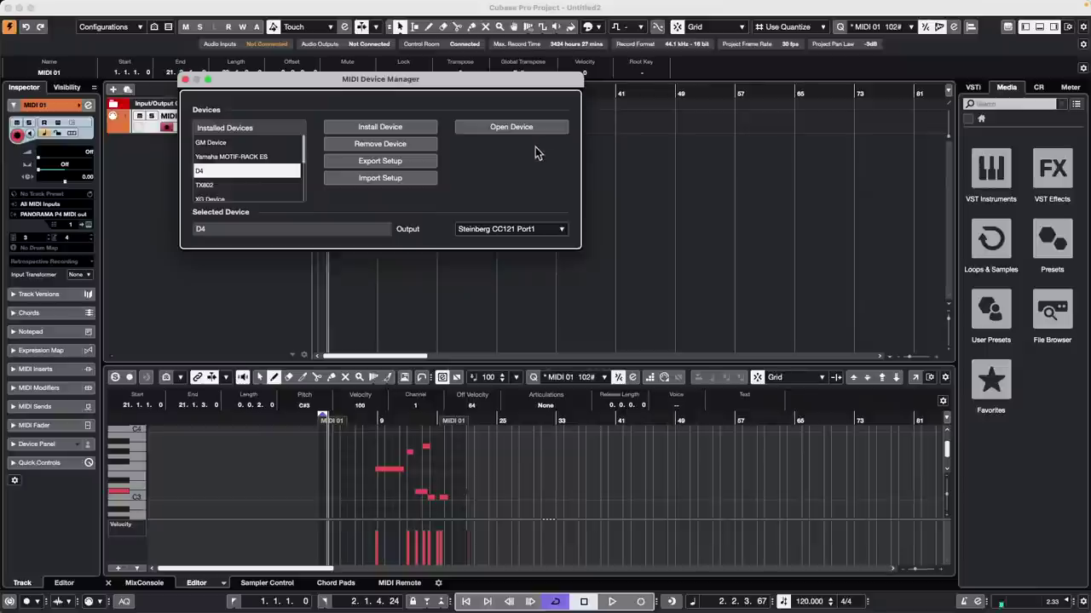
left_click(186, 80)
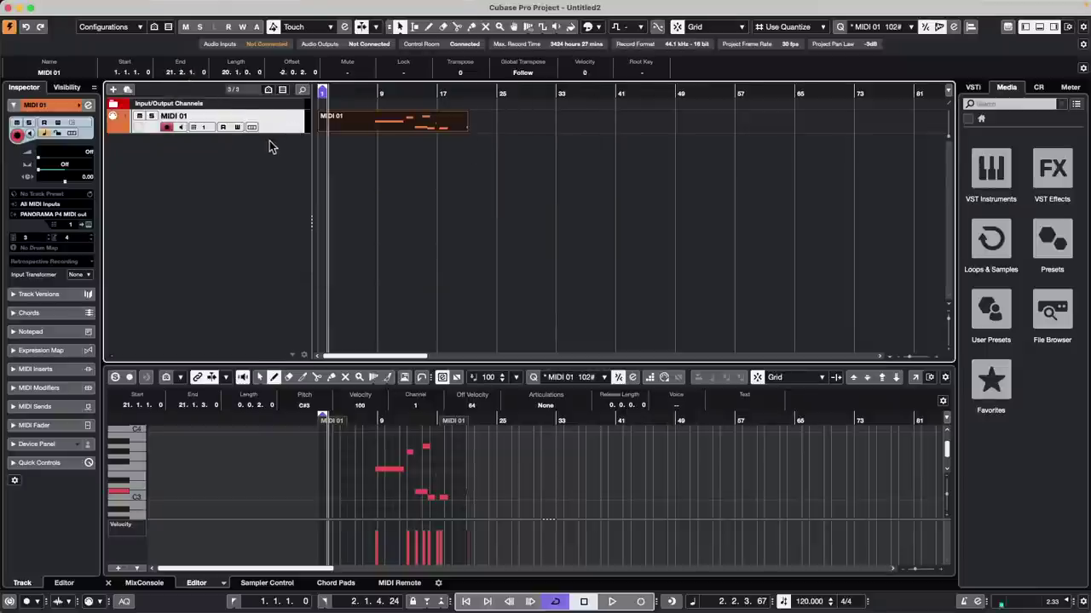
Step: Route MIDI 01's output to the D-50 (ChoiSauce 100), giving it the Rich Brass program
right_click(254, 164)
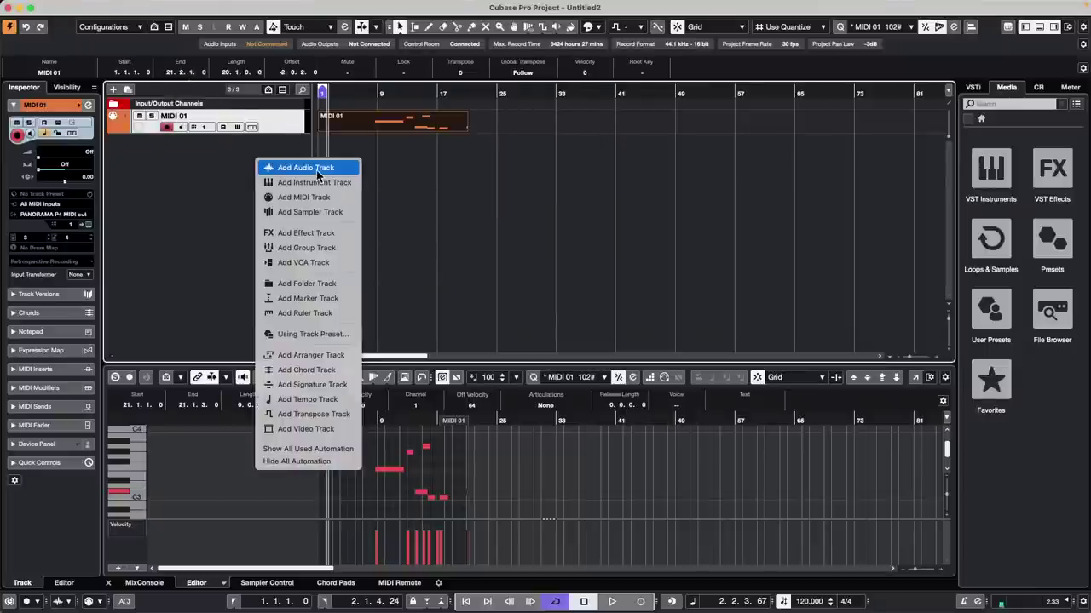
left_click(191, 177)
left_click(56, 218)
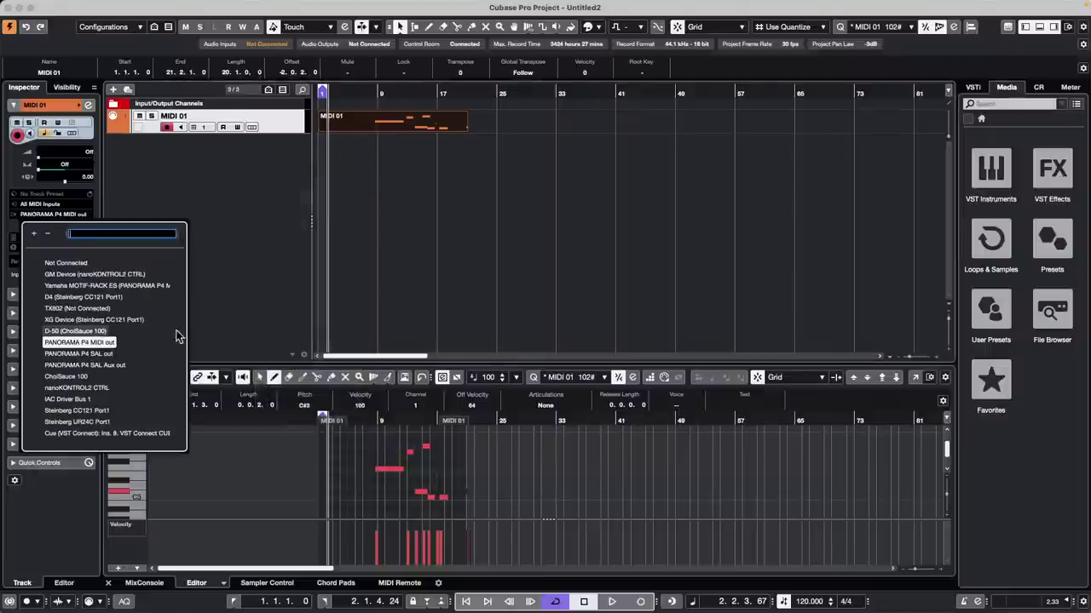
left_click(98, 331)
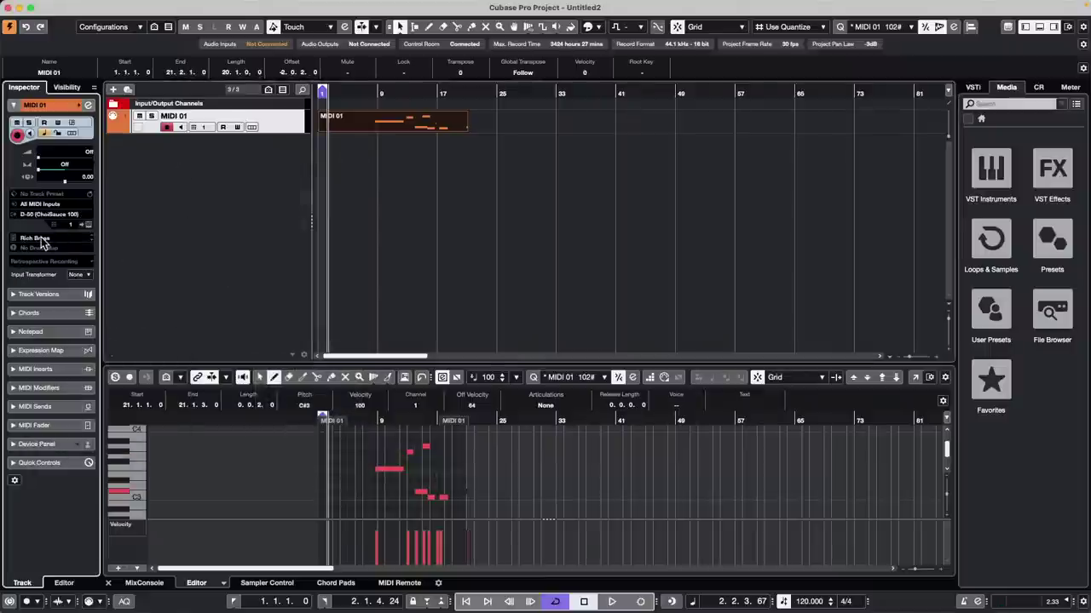
left_click(371, 246)
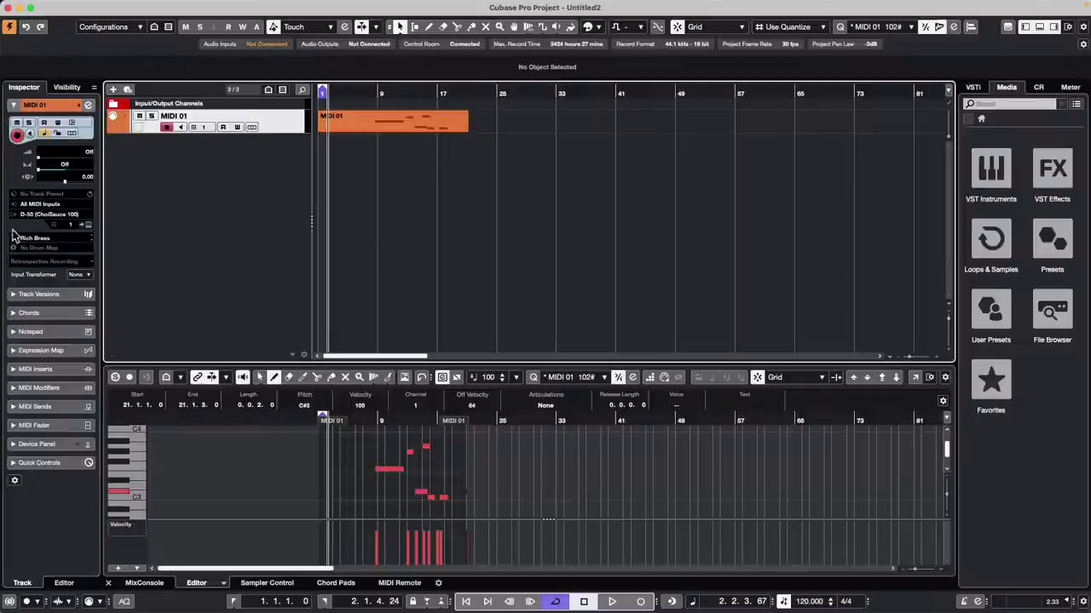
Step: Bring up the File menu's Export options
mouse_move(313, 5)
left_click(192, 6)
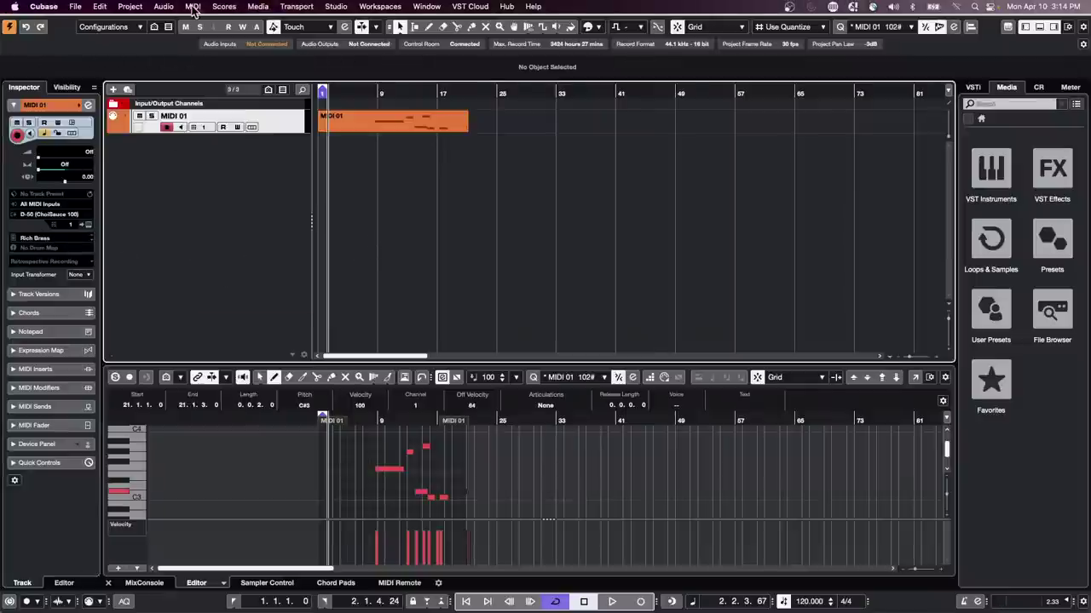
mouse_move(77, 10)
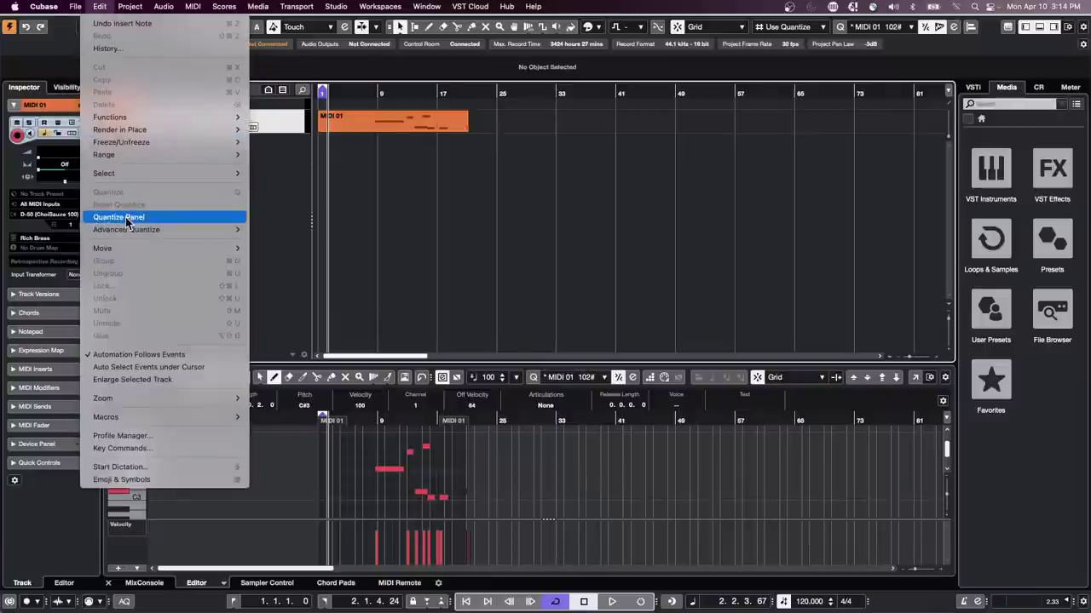
mouse_move(130, 173)
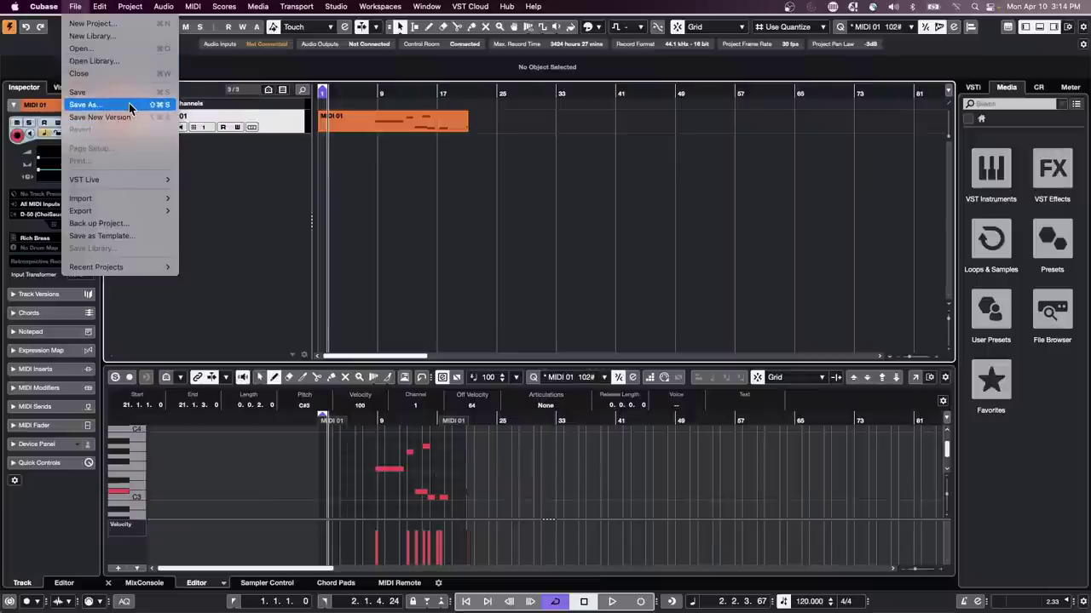
Step: Export the project as the MIDI file Untitled.midi with inserts and markers included
mouse_move(128, 212)
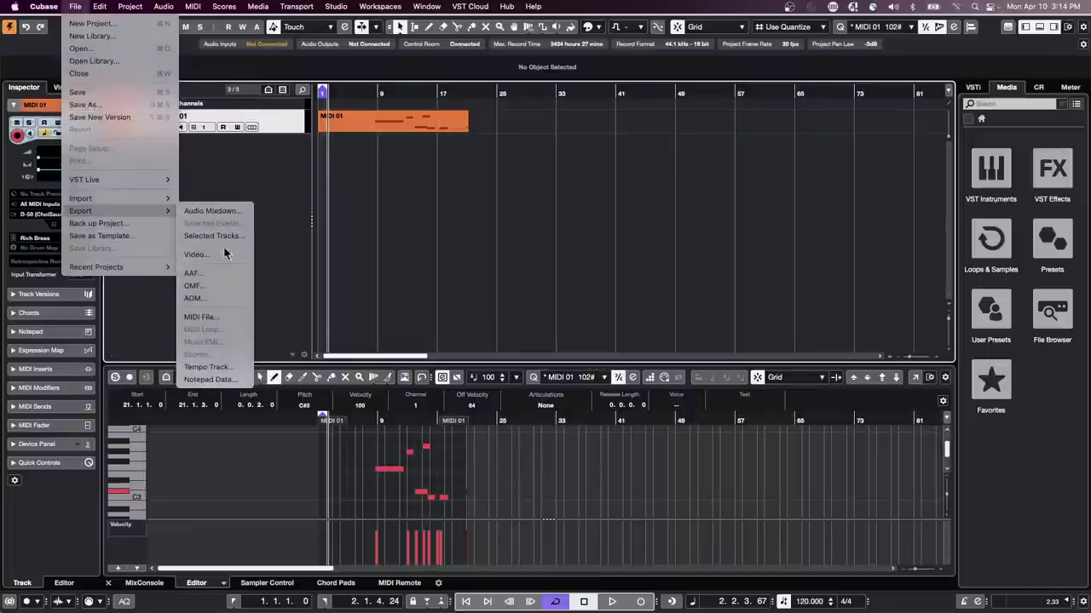
left_click(223, 316)
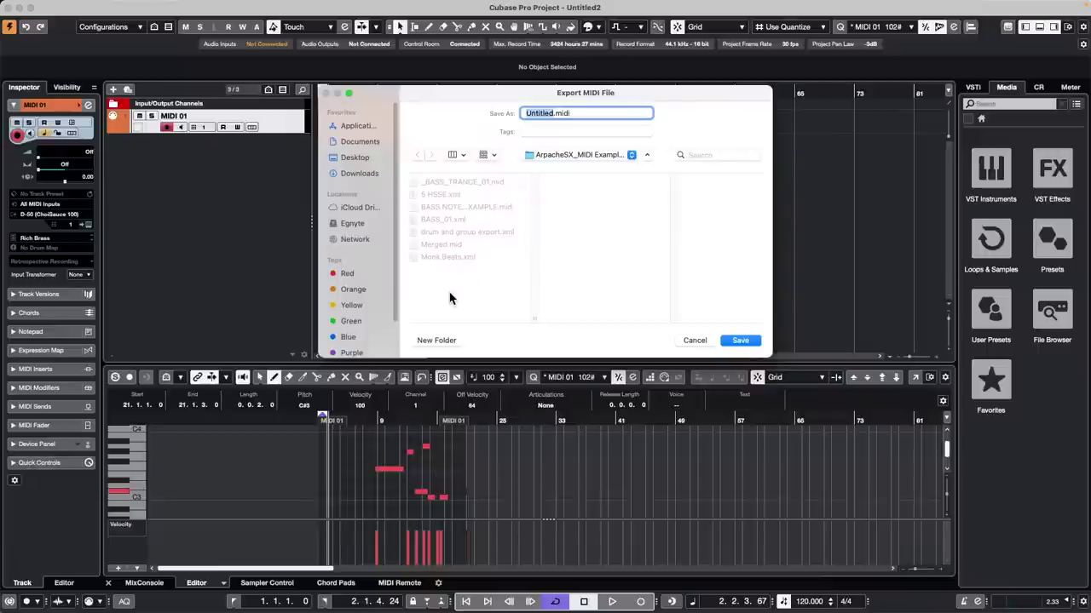
left_click(738, 341)
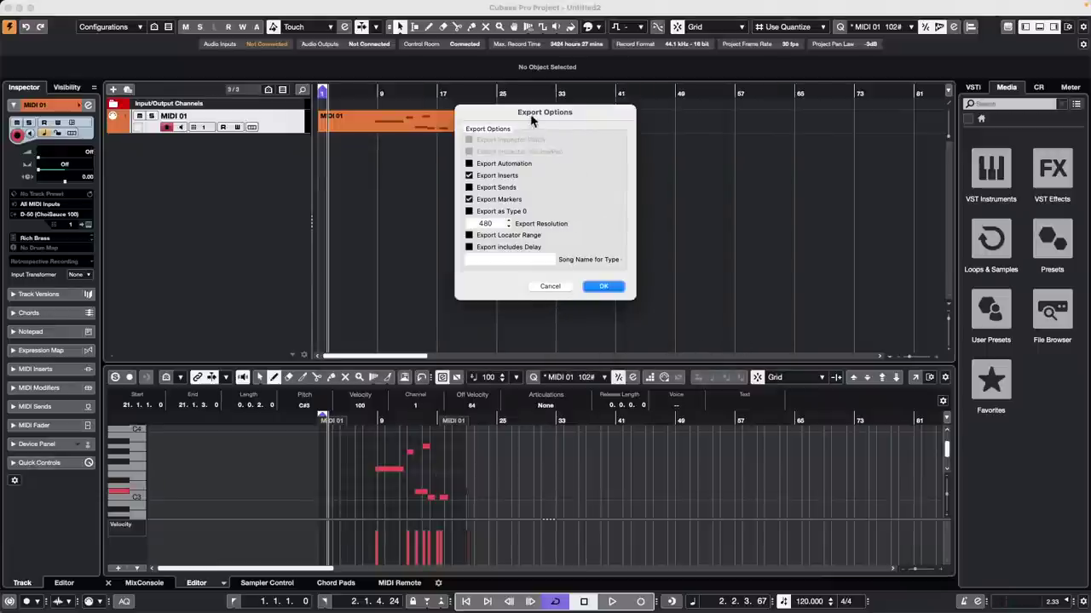
left_click_drag(530, 113, 485, 168)
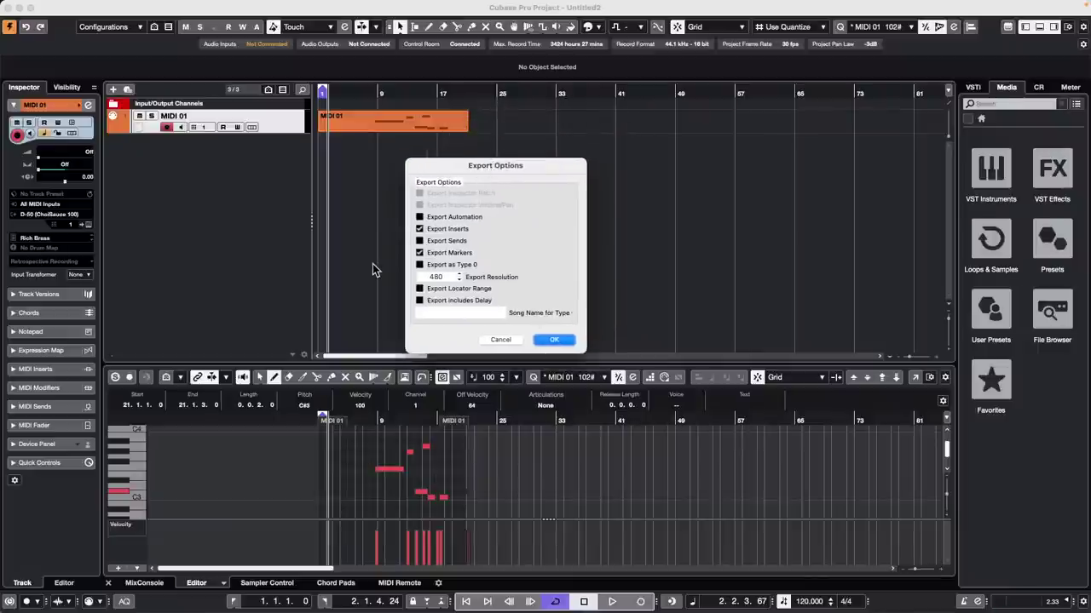
left_click(554, 340)
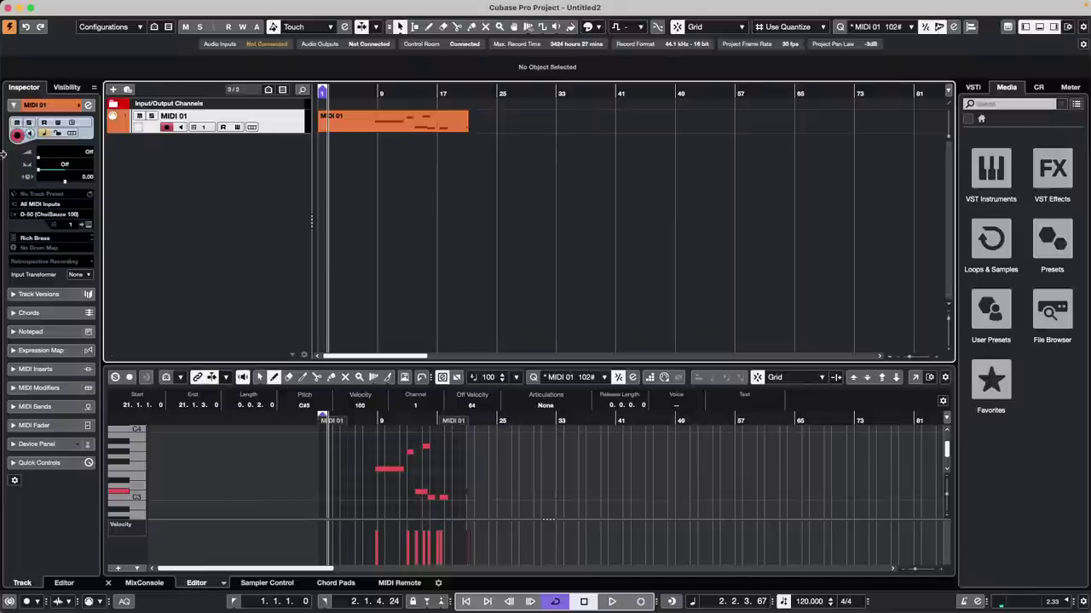
Step: Raise the MIDI 01 volume to 92 and start another MIDI file export
left_click_drag(83, 152, 82, 175)
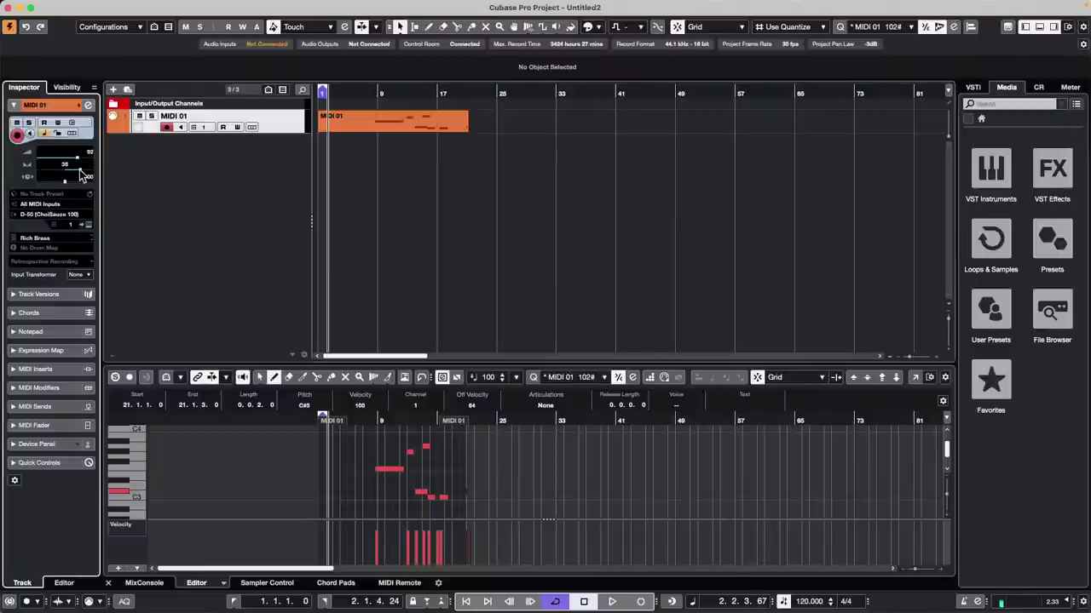
left_click(169, 203)
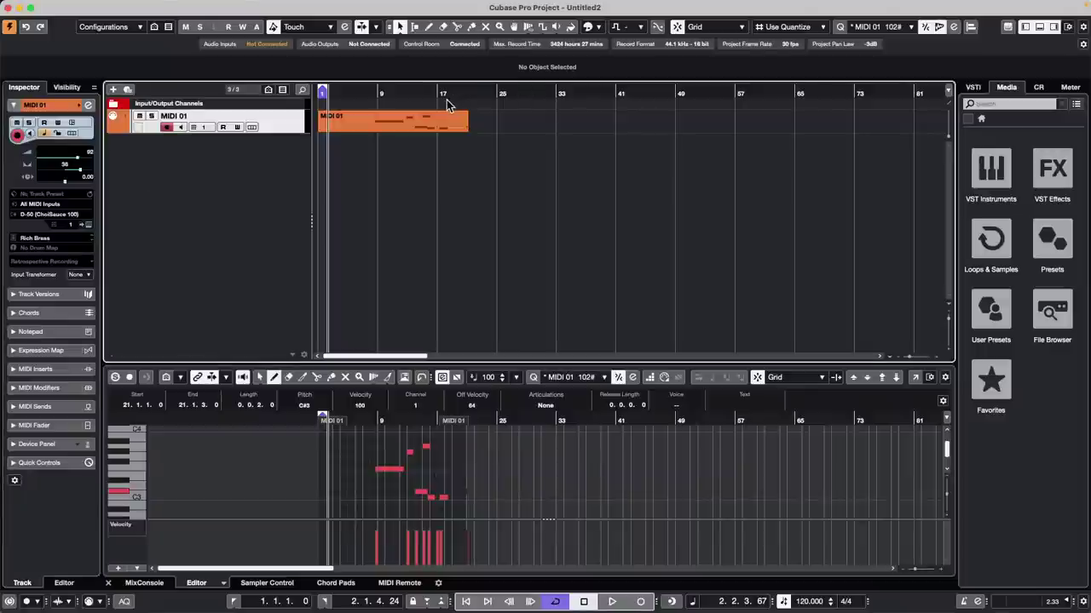
mouse_move(292, 6)
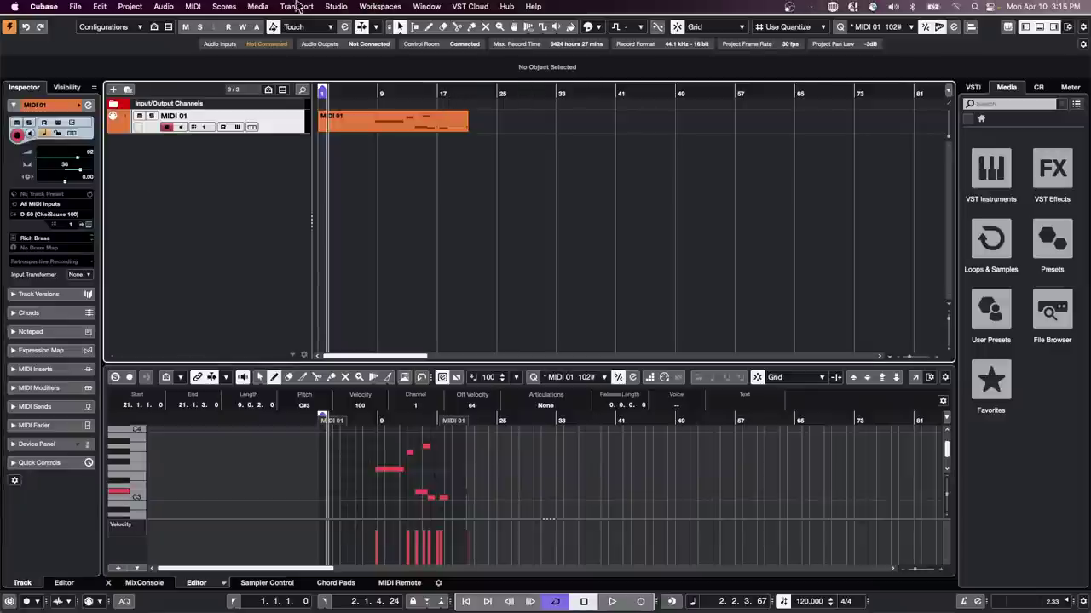
left_click(165, 7)
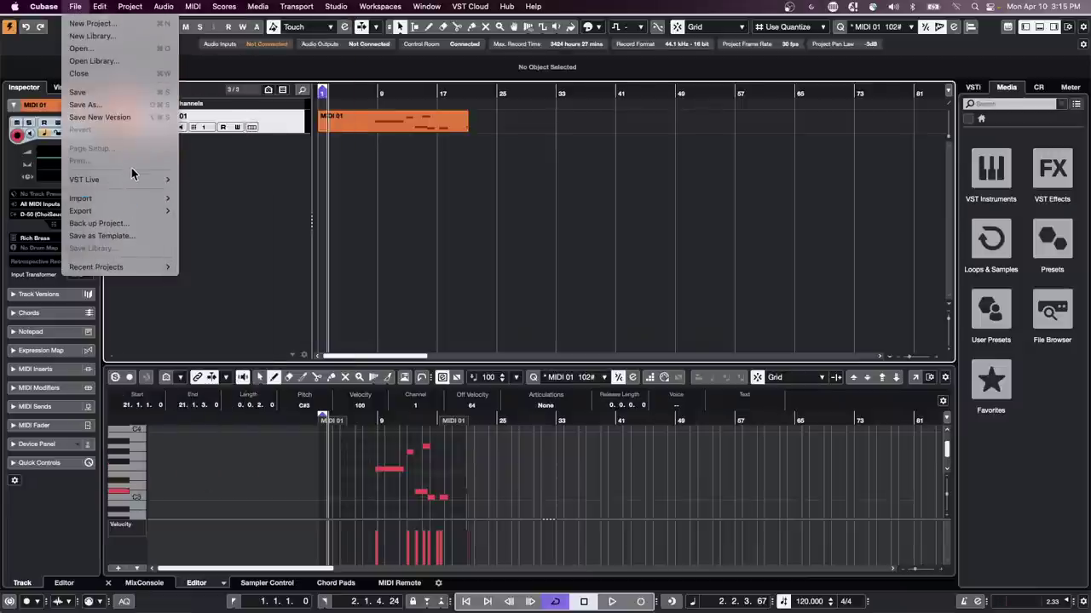
mouse_move(149, 210)
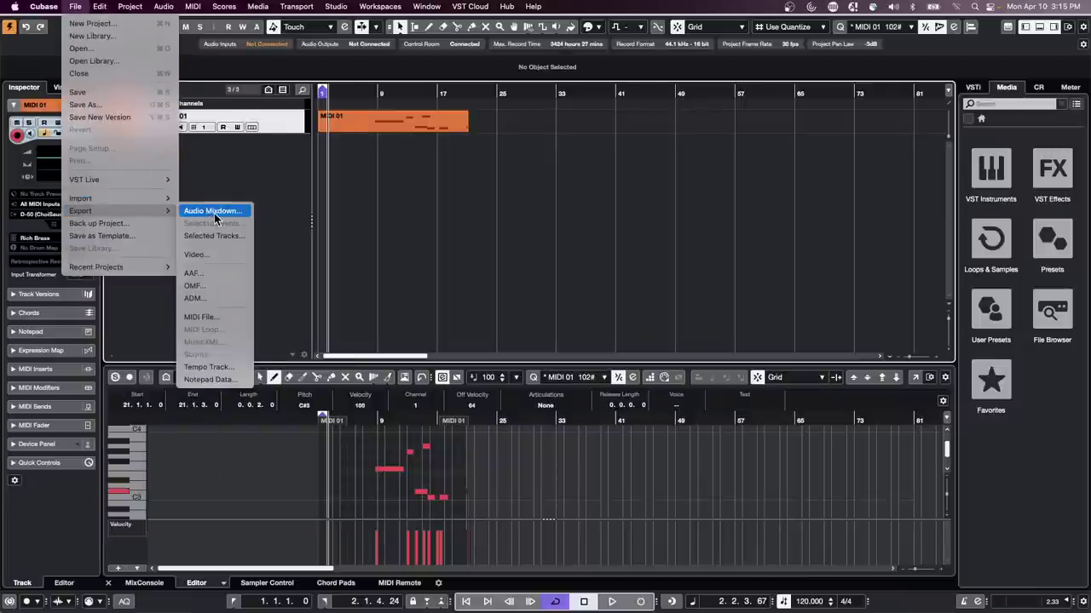
left_click(214, 316)
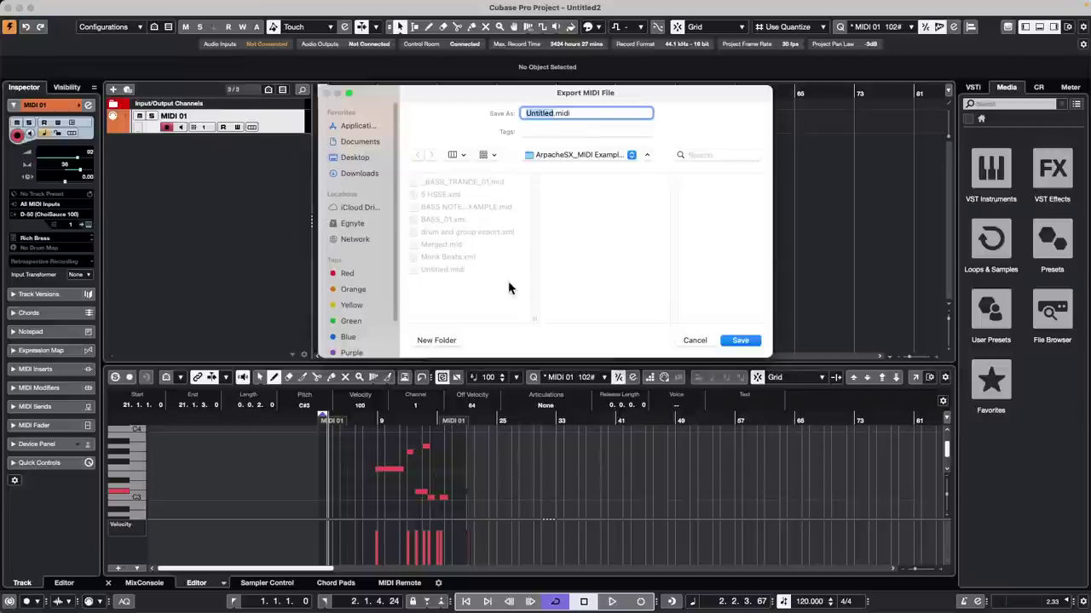
left_click(740, 340)
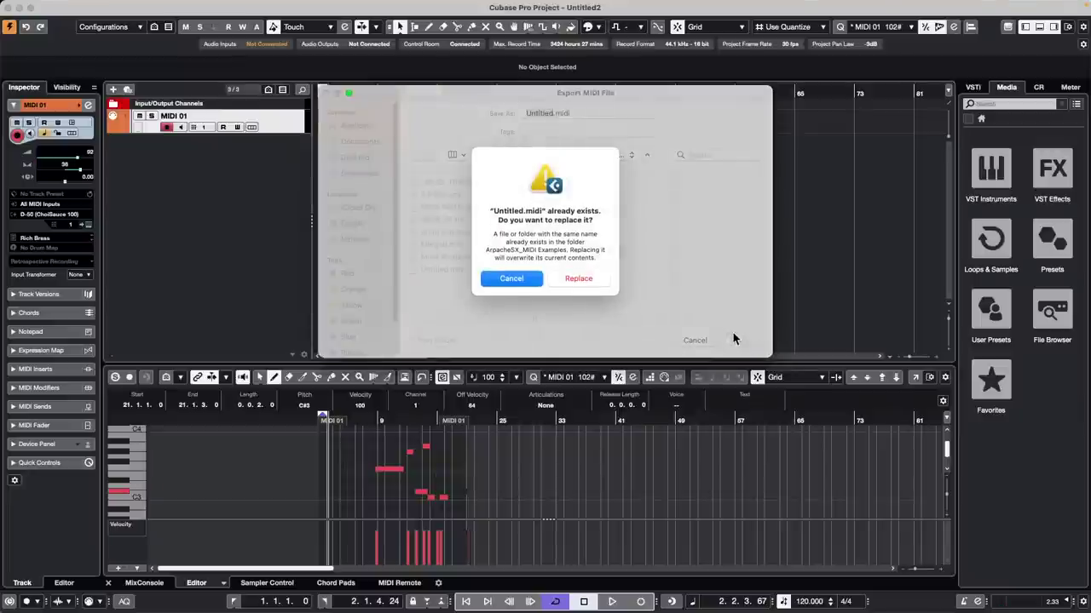
Step: Choose to replace the existing Untitled.midi, then cancel the MIDI export options
left_click(523, 282)
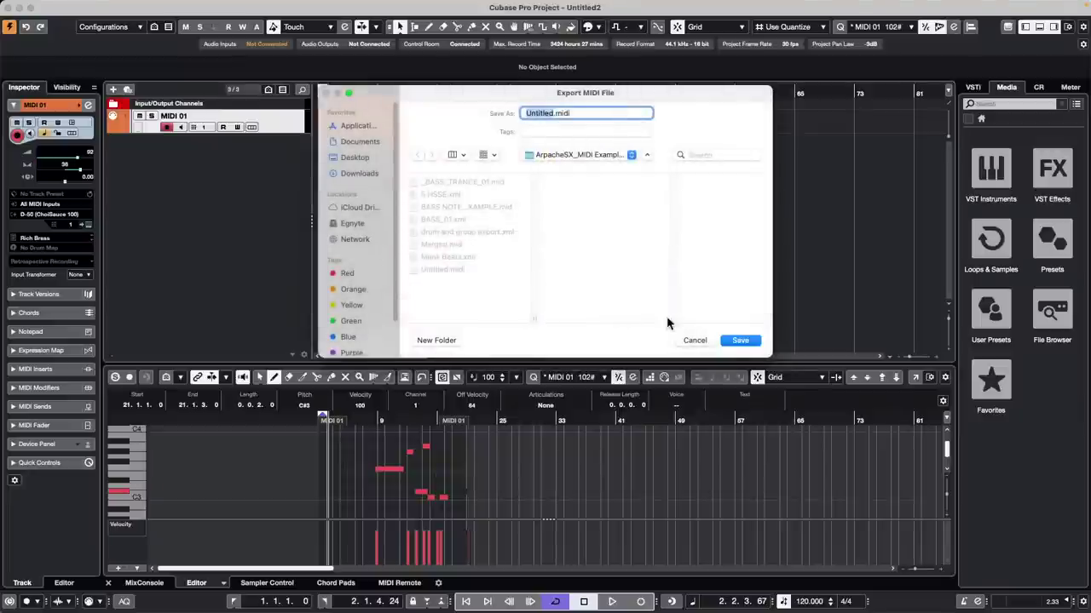
left_click(738, 340)
left_click(577, 285)
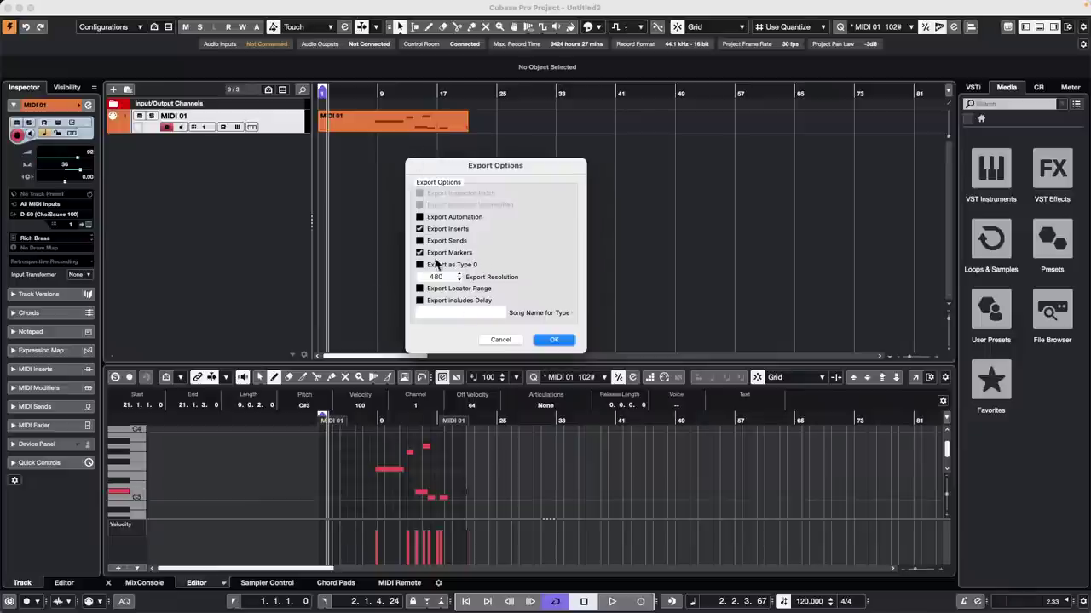
left_click(500, 339)
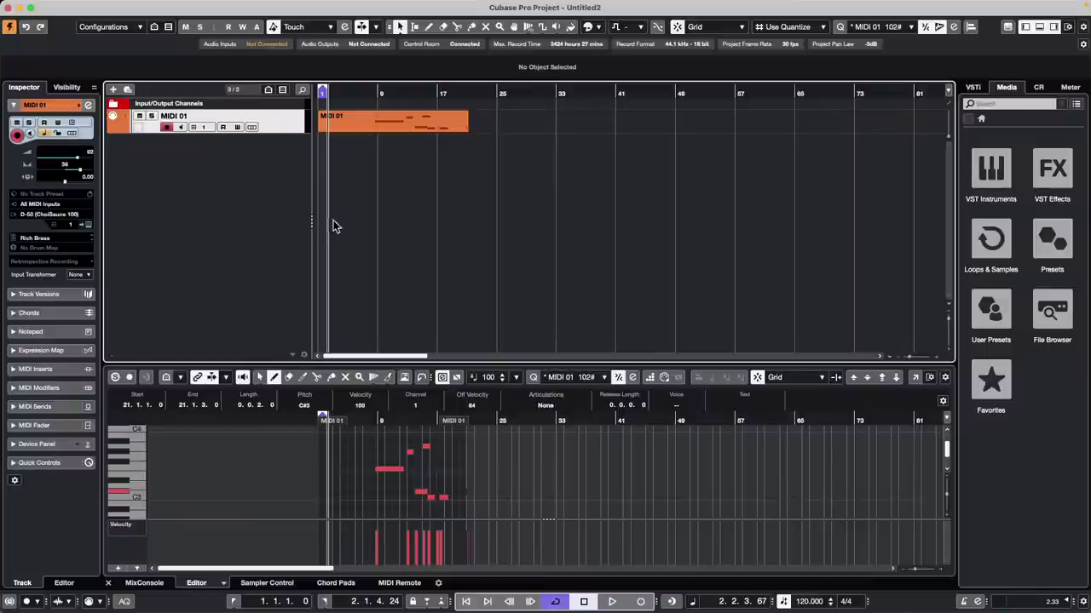
Step: Load Arpache 5 into the first MIDI insert slot of the MIDI 01 track
left_click(388, 126)
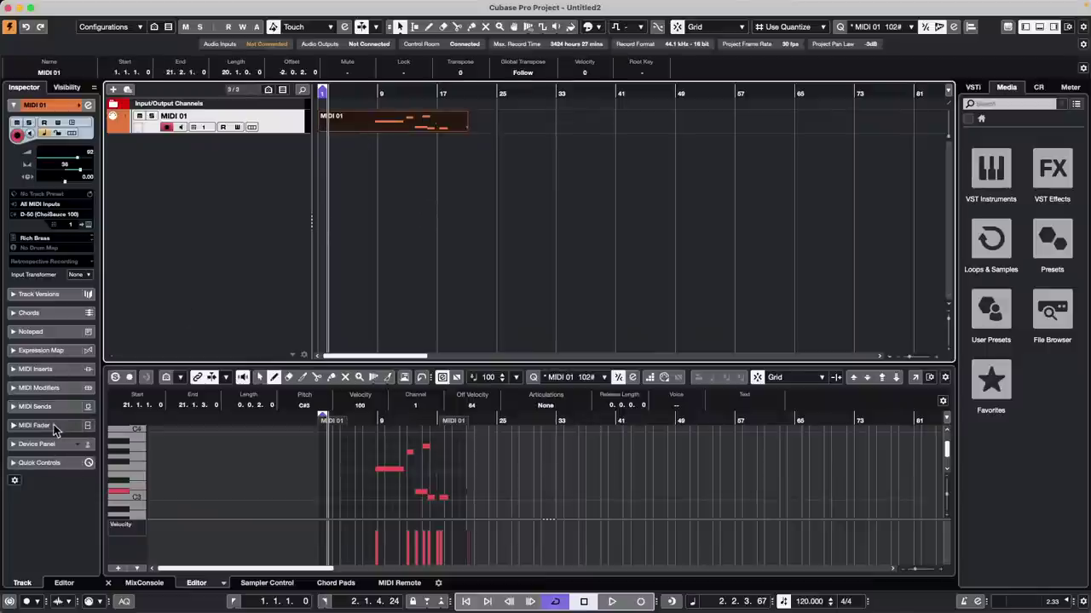
left_click(55, 388)
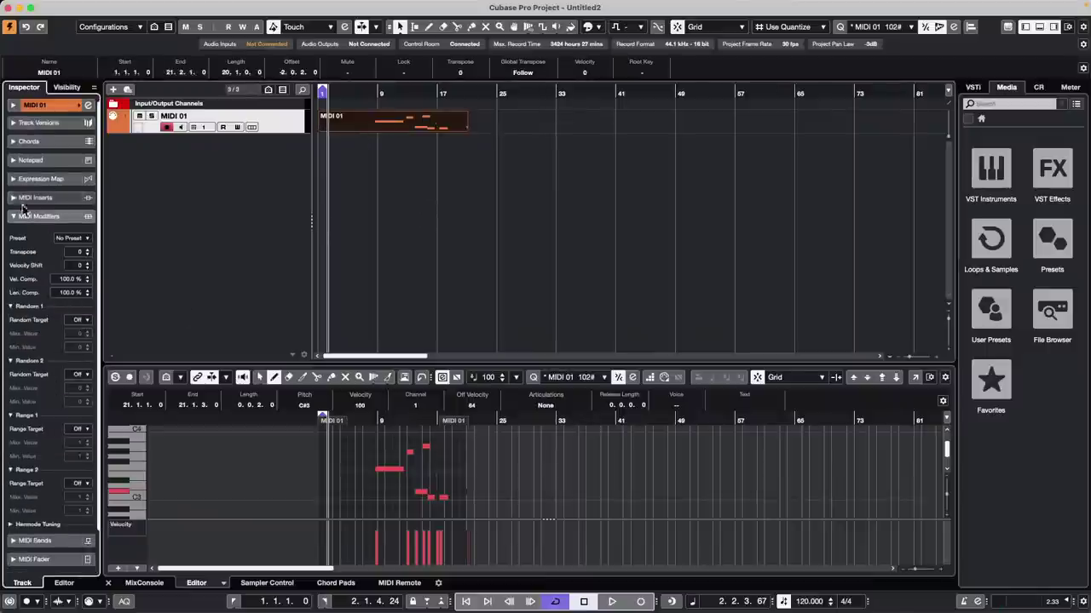
left_click(39, 218)
left_click(47, 199)
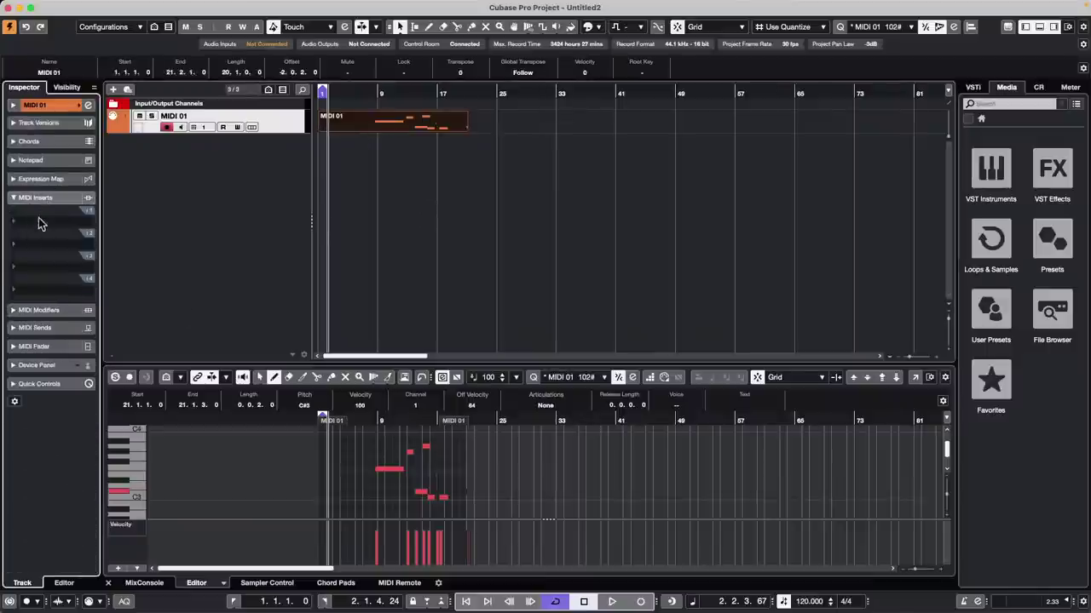
left_click(39, 219)
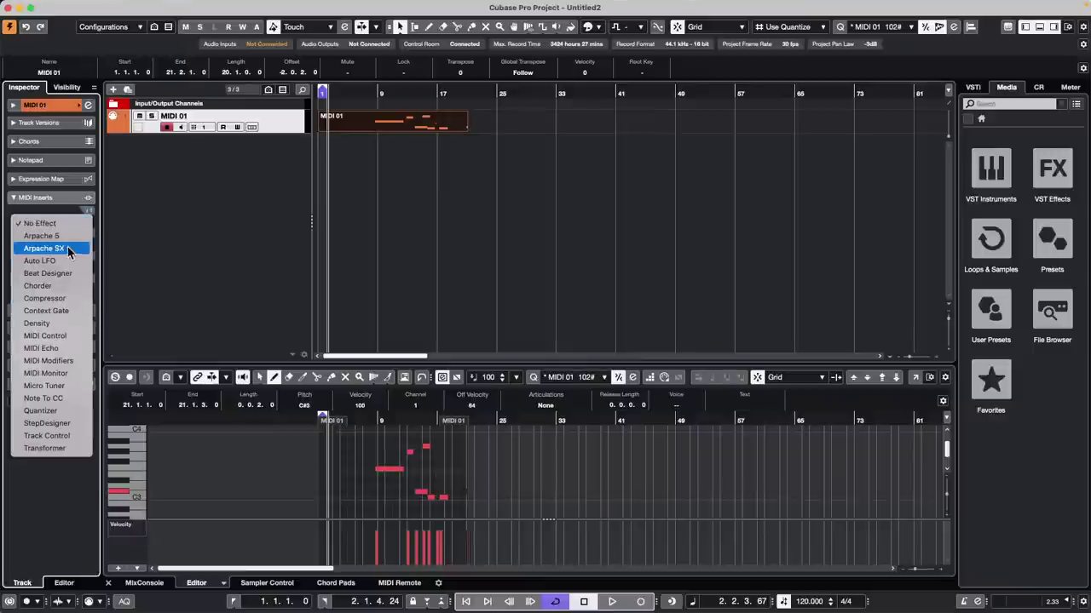
left_click(66, 236)
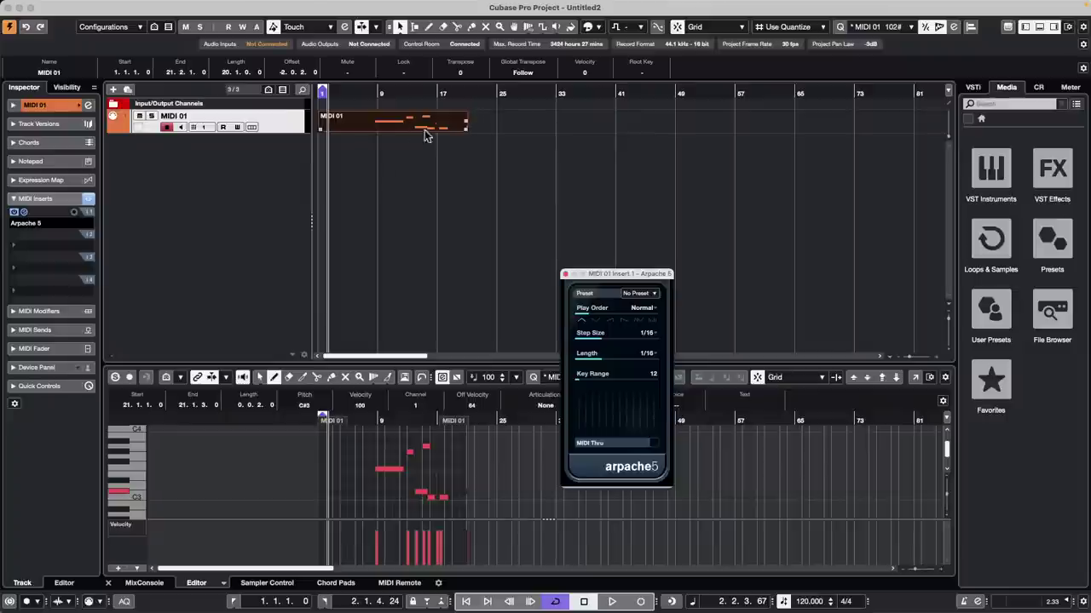
left_click(222, 6)
mouse_move(192, 7)
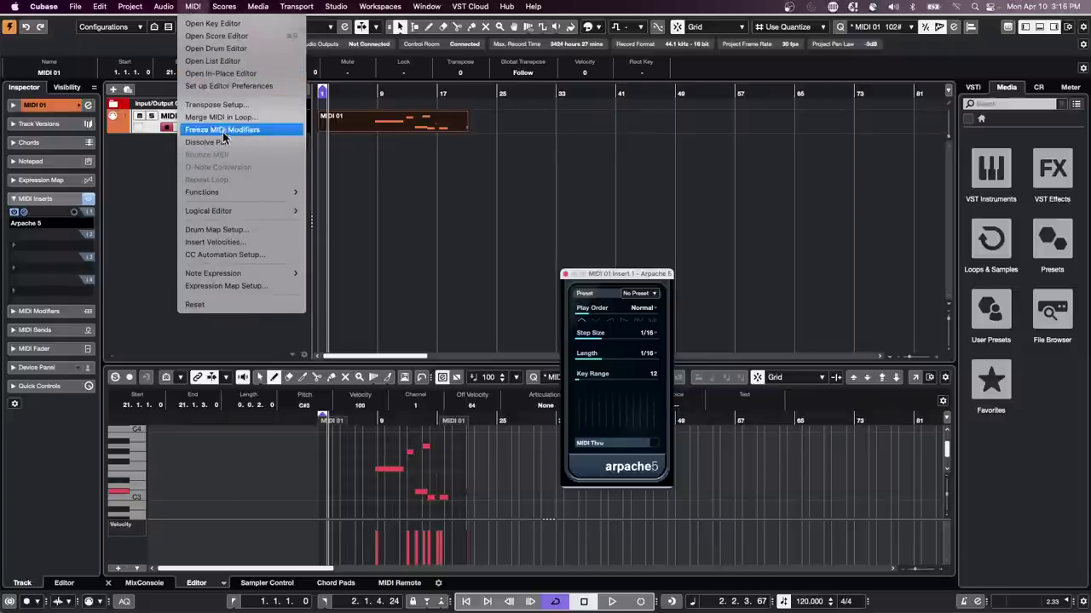
Step: Freeze MIDI Modifiers to write the arpeggiated notes into the MIDI 01 part, then reselect it
left_click(408, 125)
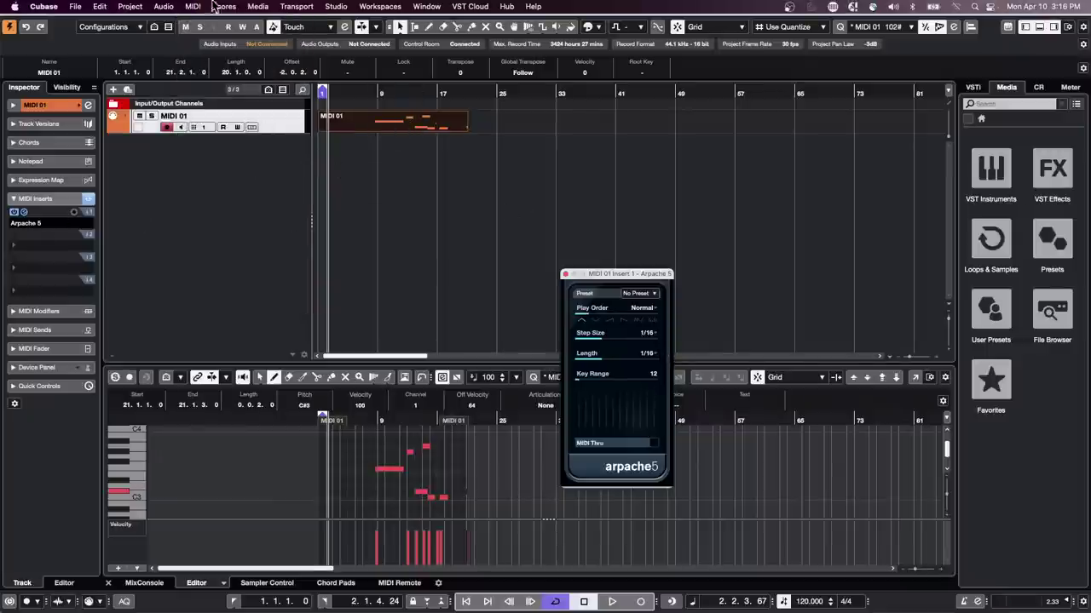
left_click(188, 7)
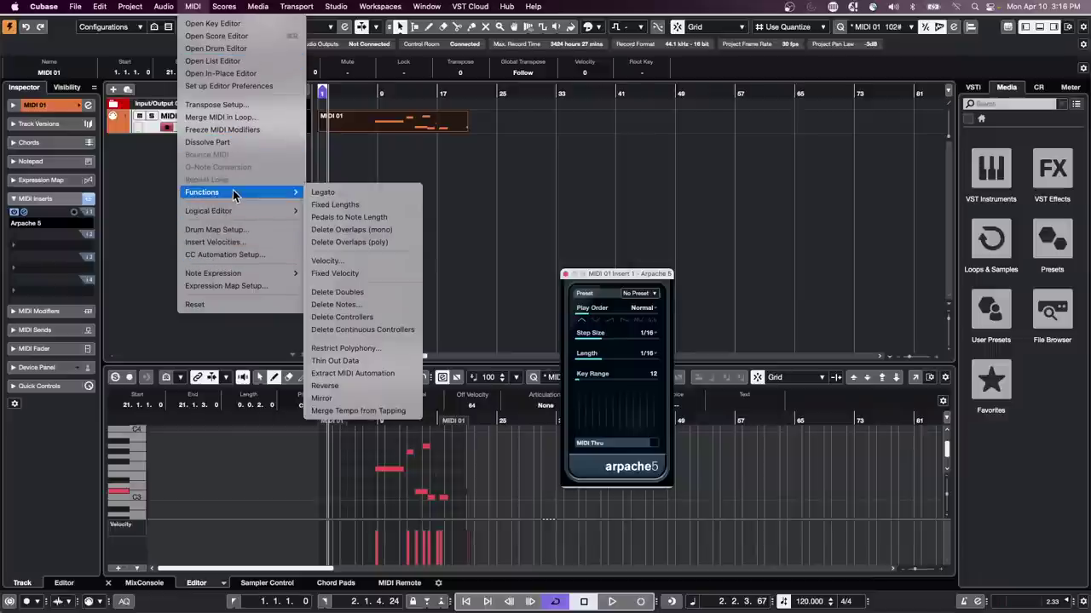
left_click(244, 129)
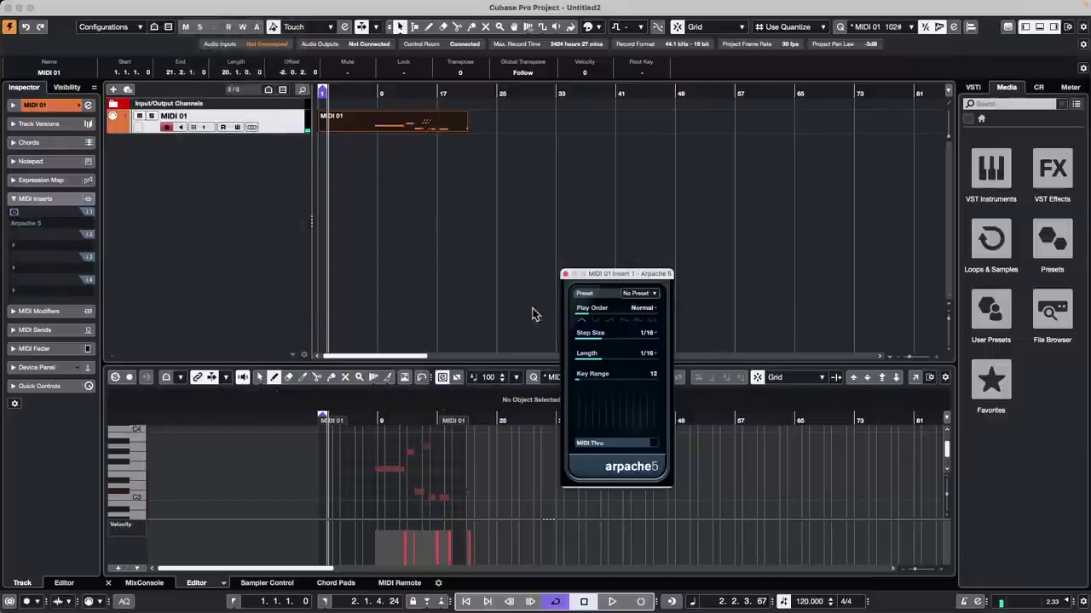
double_click(432, 133)
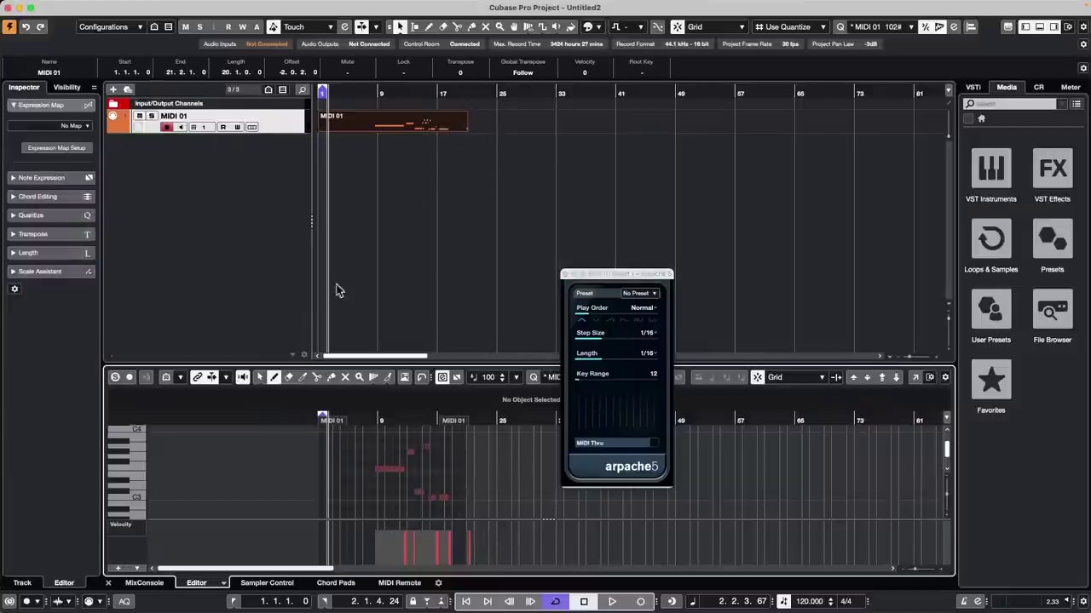
left_click(431, 130)
left_click(370, 161)
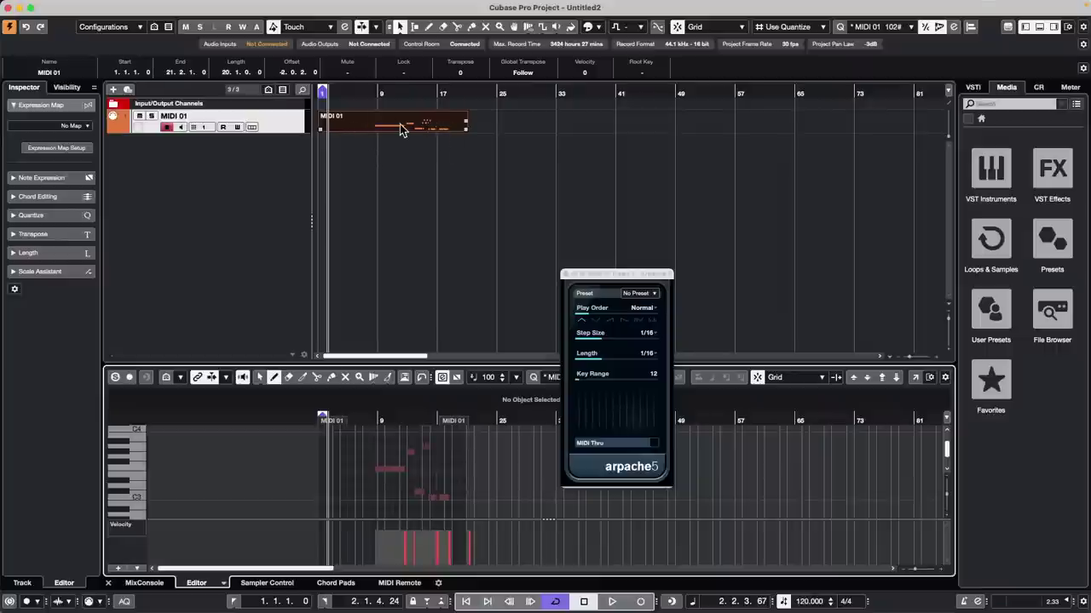
left_click(400, 130)
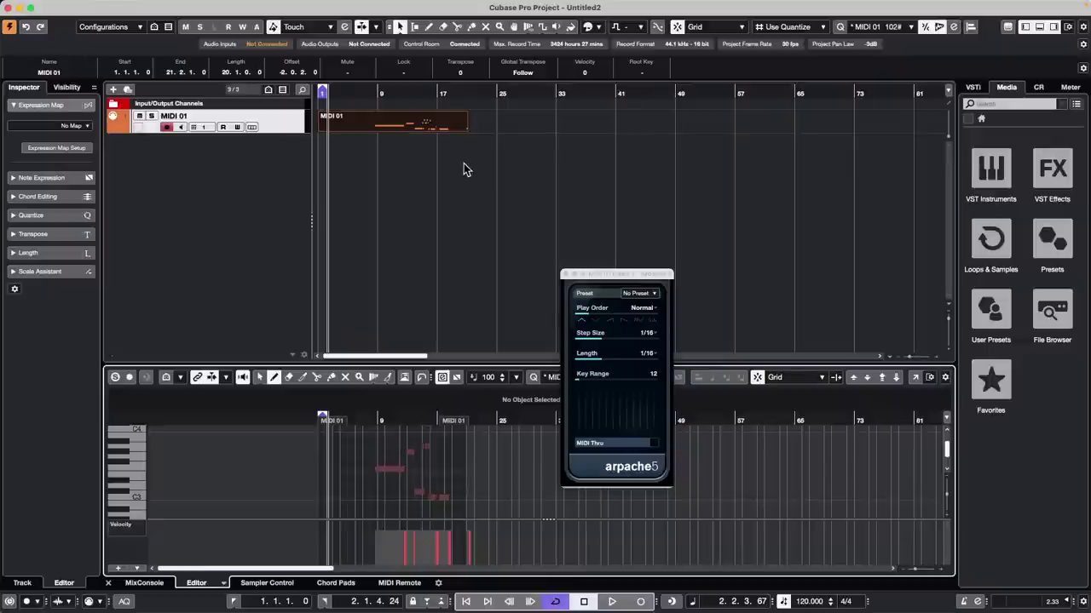
Step: Open and activate Feel Good c7.cpr from recent projects, dismissing plug-in and missing-file warnings
left_click(75, 6)
mouse_move(124, 268)
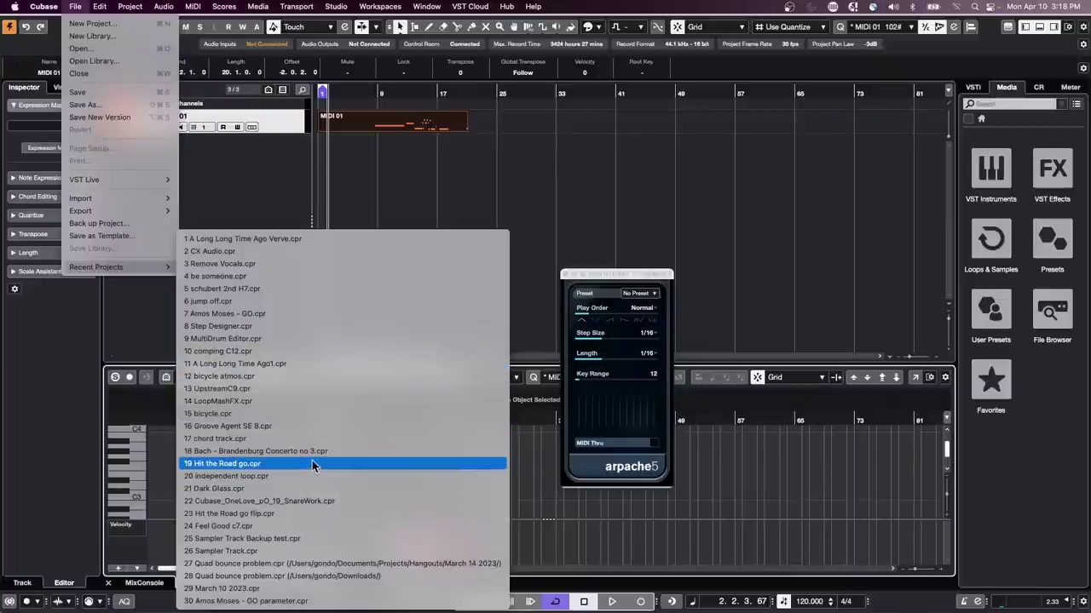
left_click(312, 530)
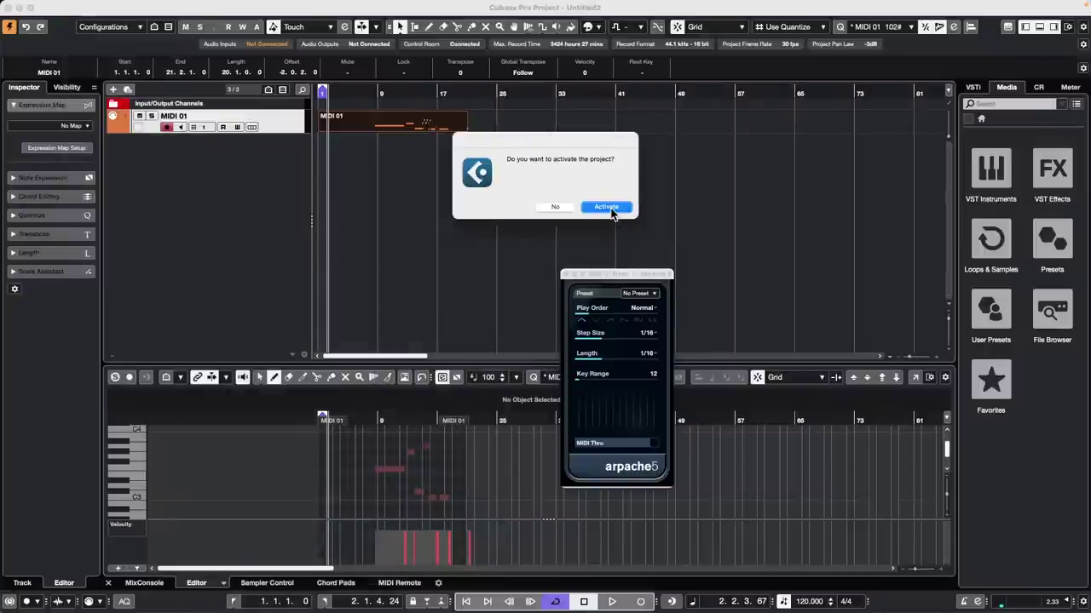
left_click(619, 206)
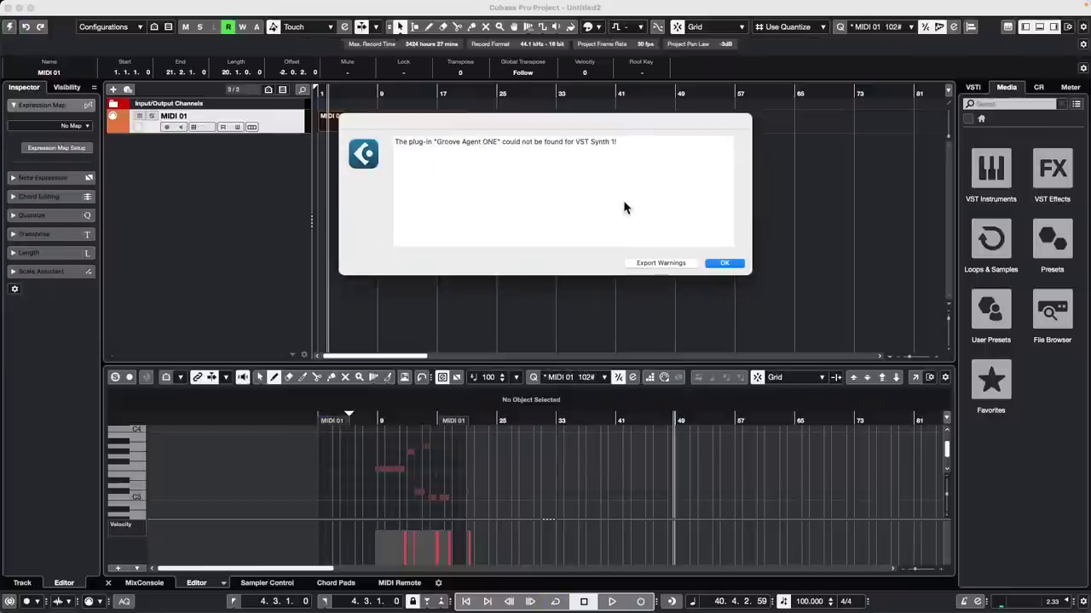
left_click(725, 264)
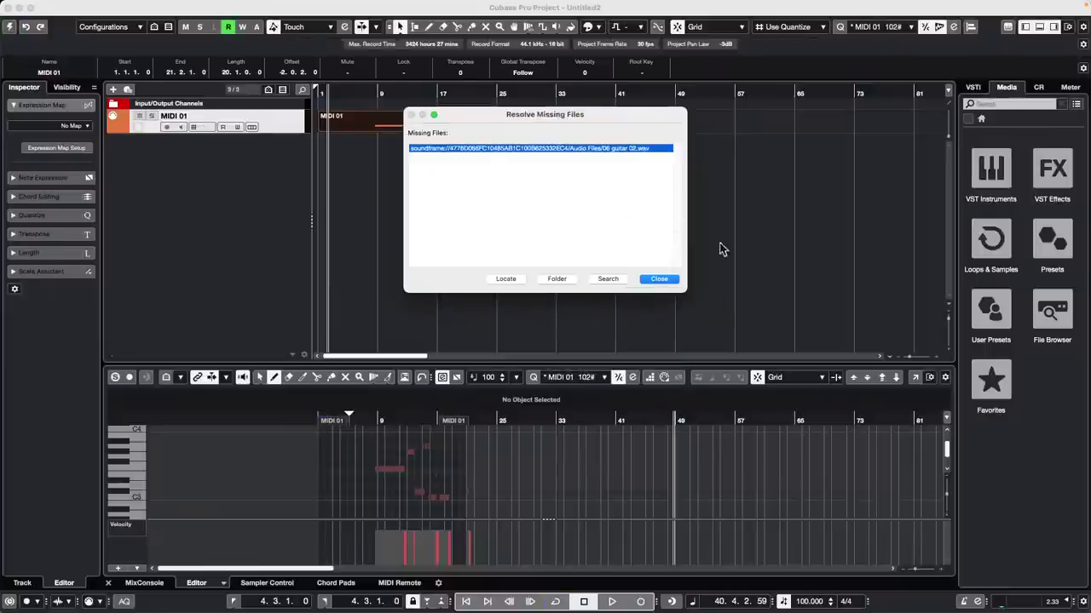
left_click(658, 279)
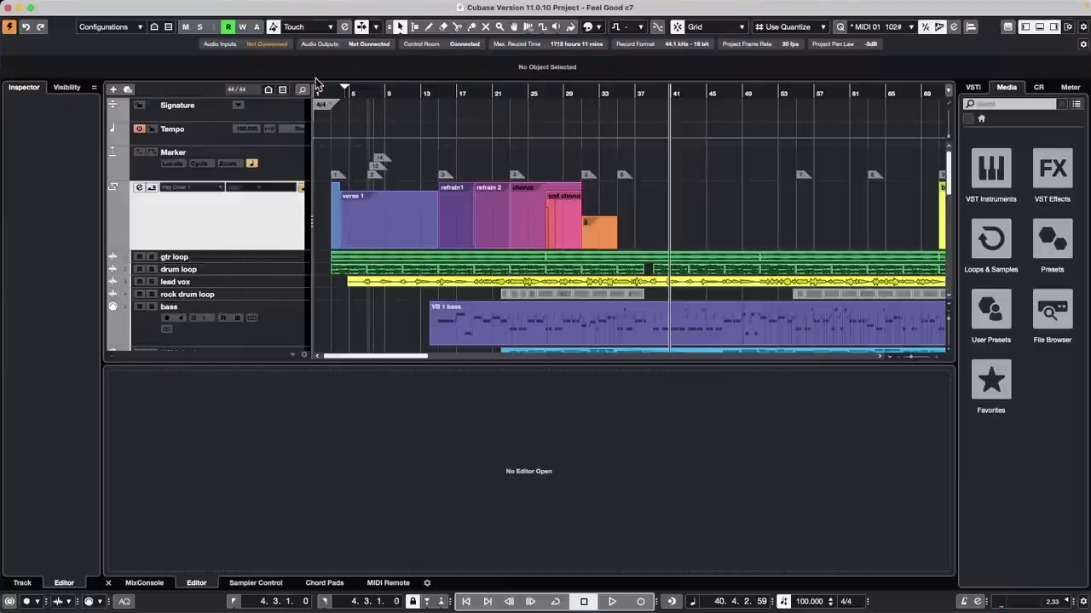
Step: Start playback with Arranger Mode enabled and zoom out to the whole arrangement
left_click_drag(331, 92, 435, 194)
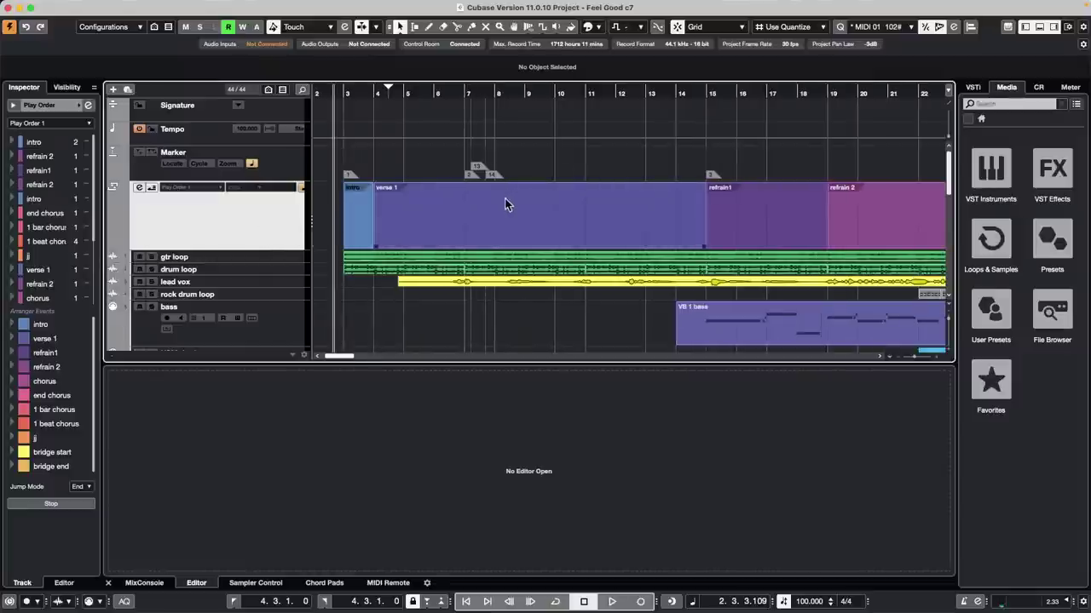
key("space")
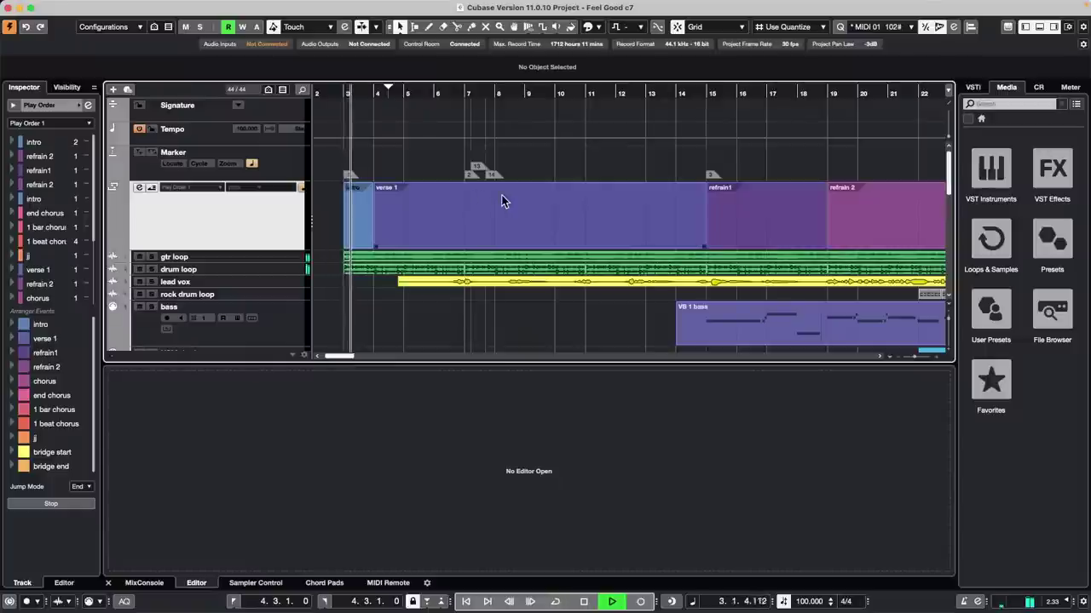
left_click(140, 188)
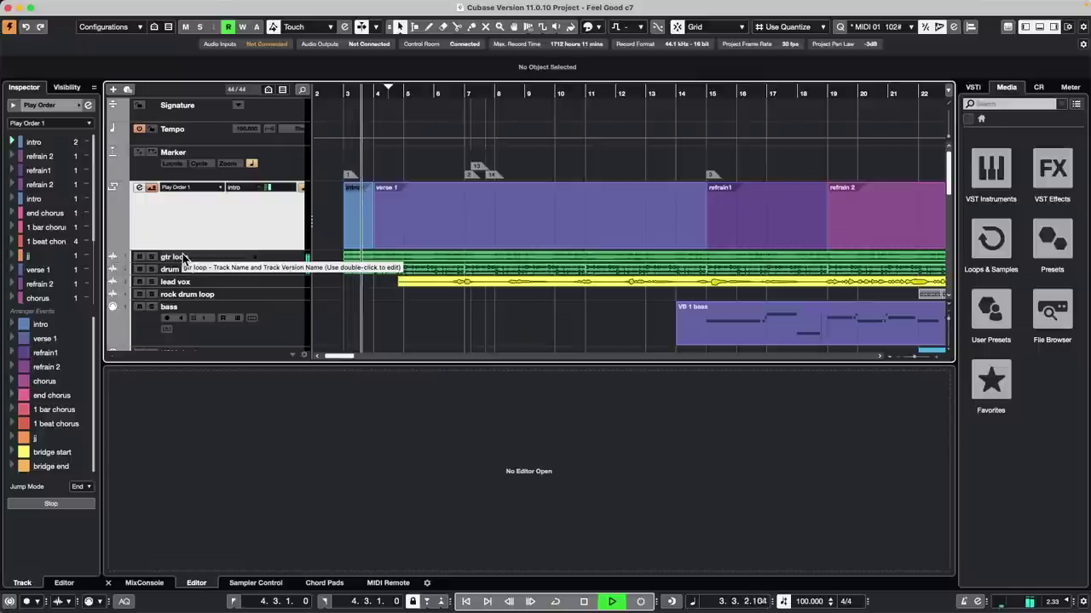
key("g")
key("g")
key("g")
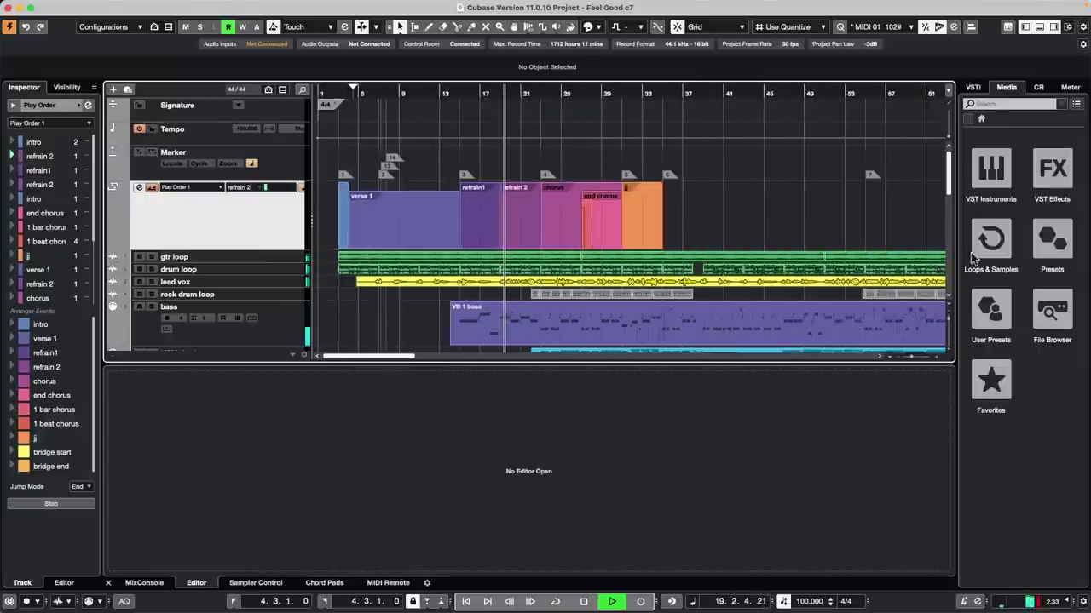
Step: Lower the Control Room main monitor level to -5.31 dB and stop playback
left_click(1038, 87)
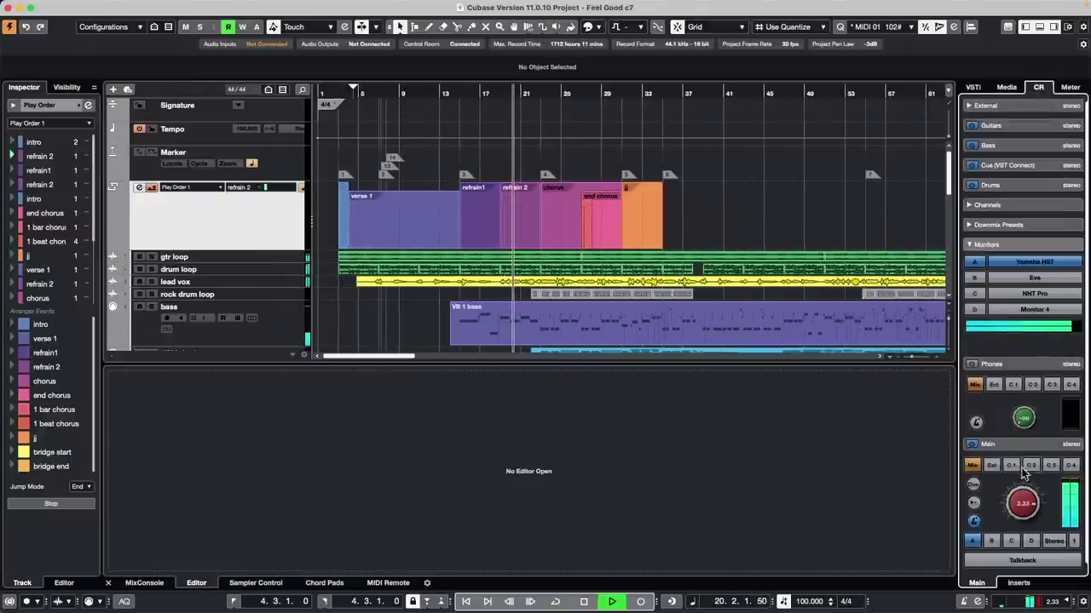
left_click_drag(1023, 503, 1022, 523)
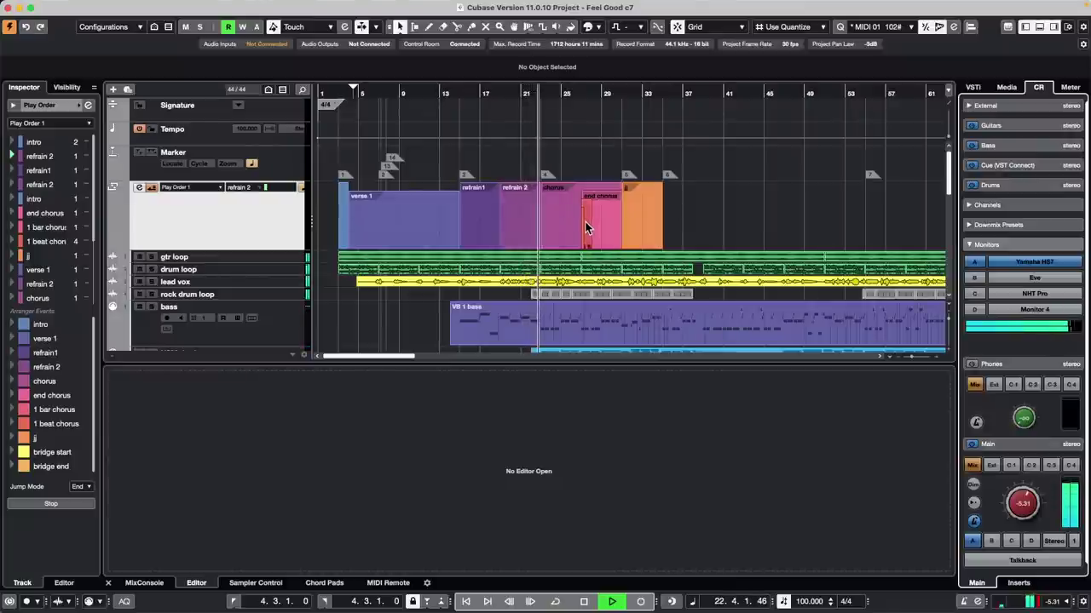
left_click(7, 197)
key("space")
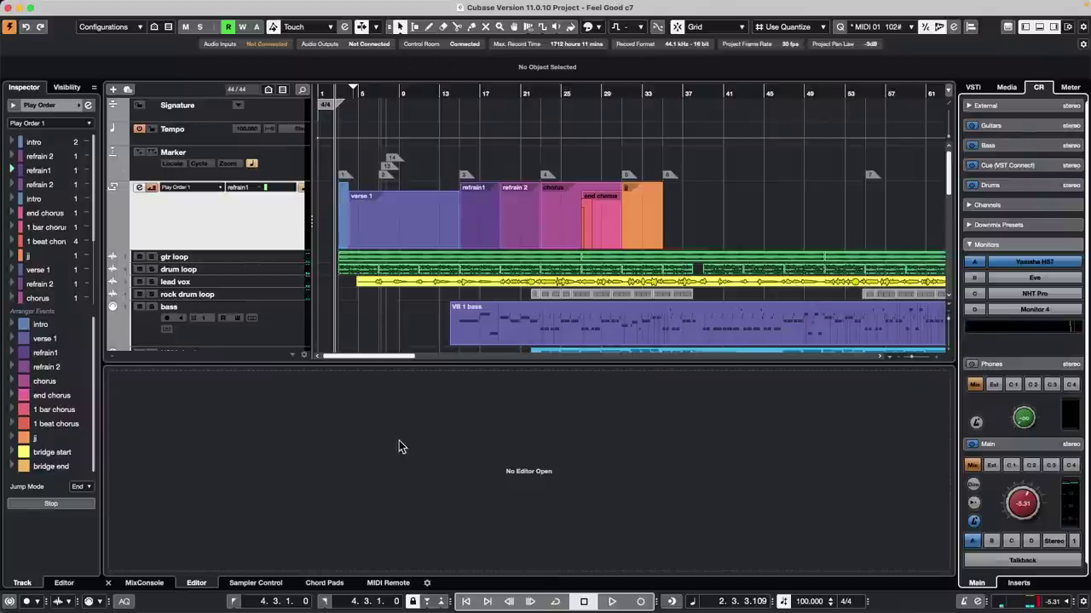
Step: Open the Mapping Assistant for a nanoKONTROL2 button and expand Key Commands > Arranger
left_click(387, 582)
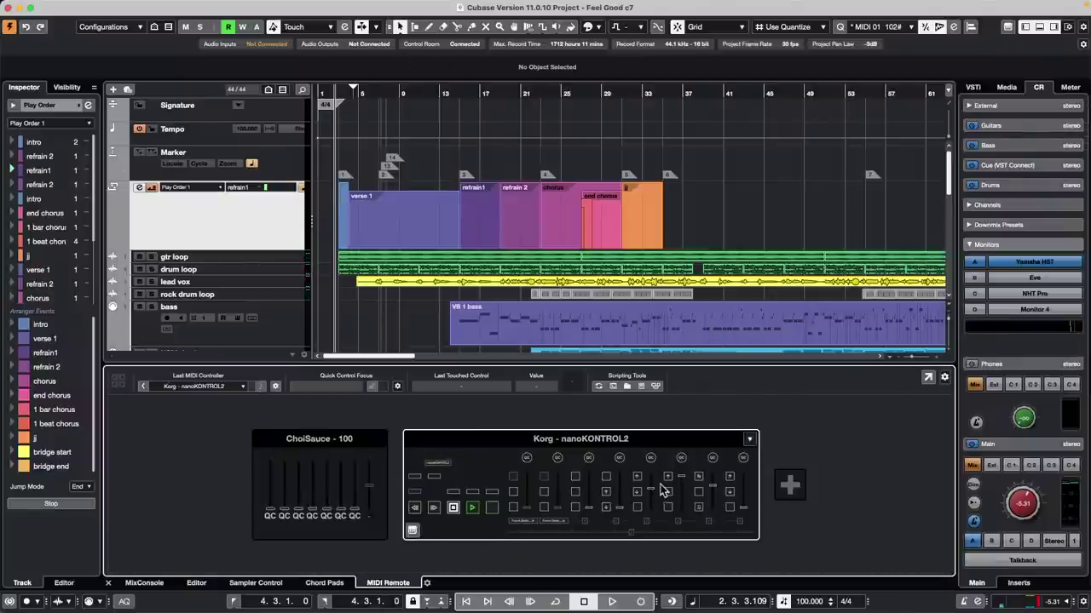
left_click(509, 447)
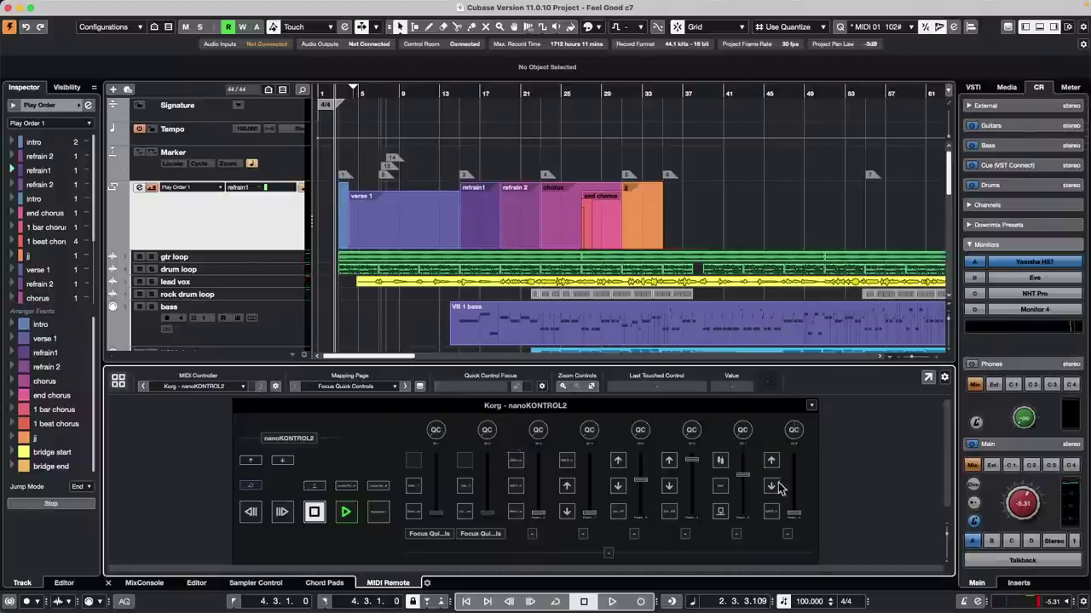
double_click(414, 467)
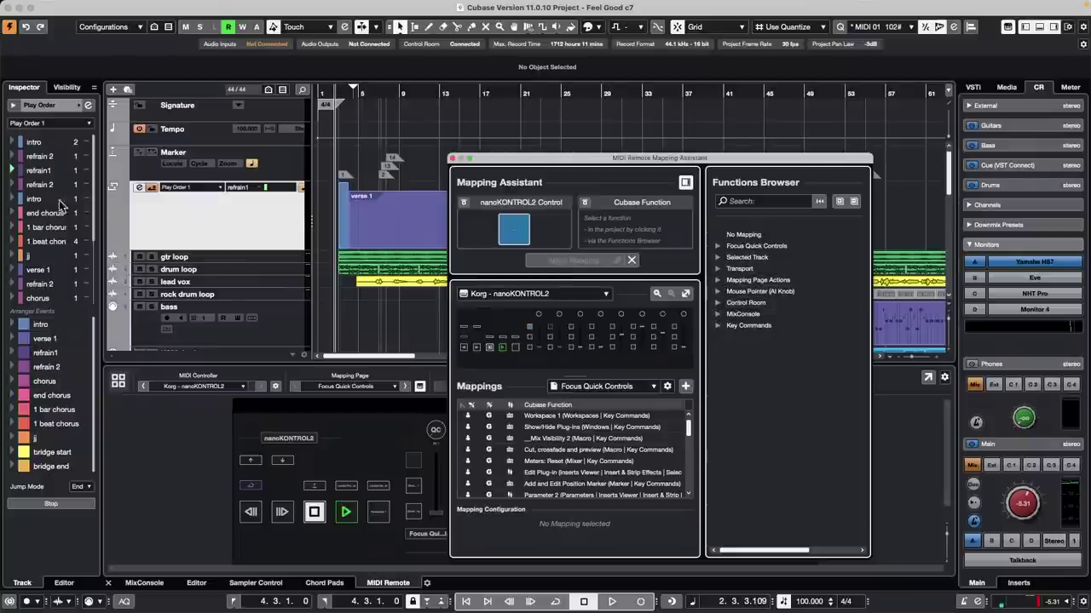
left_click(36, 145)
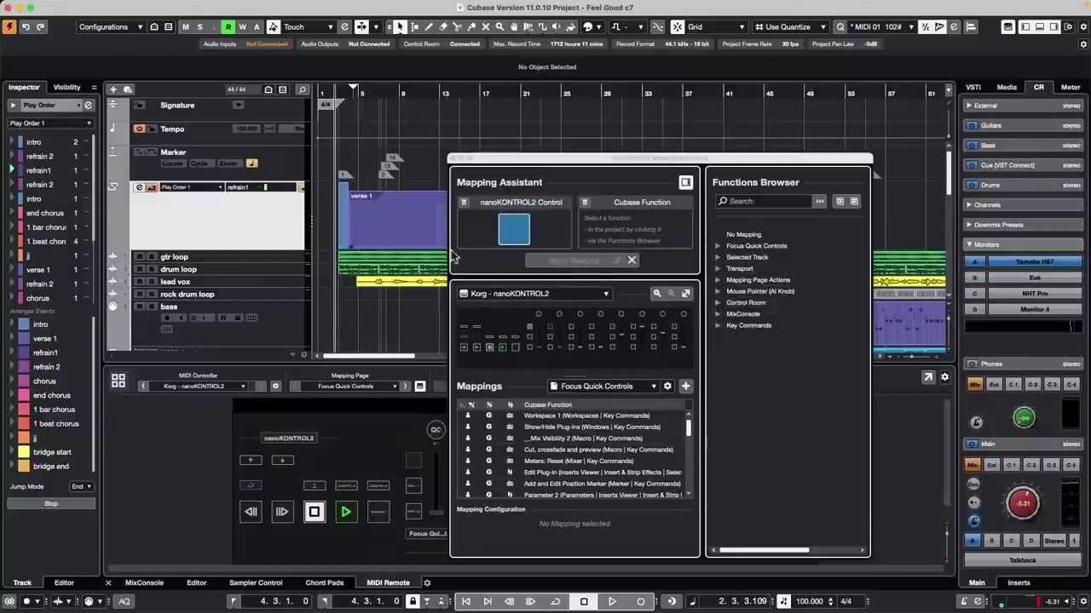
left_click(717, 326)
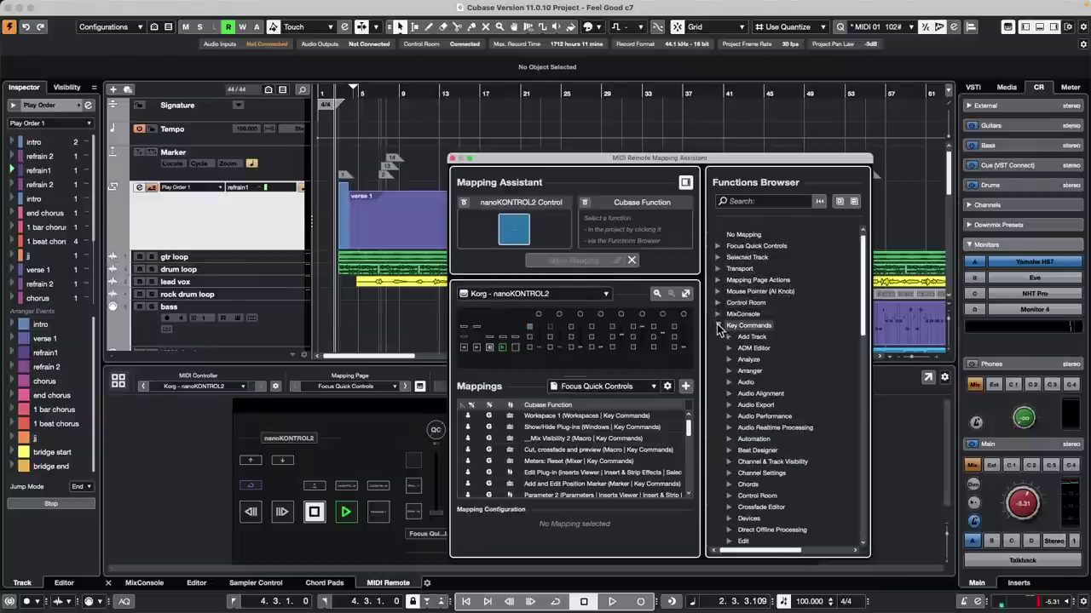
left_click(730, 373)
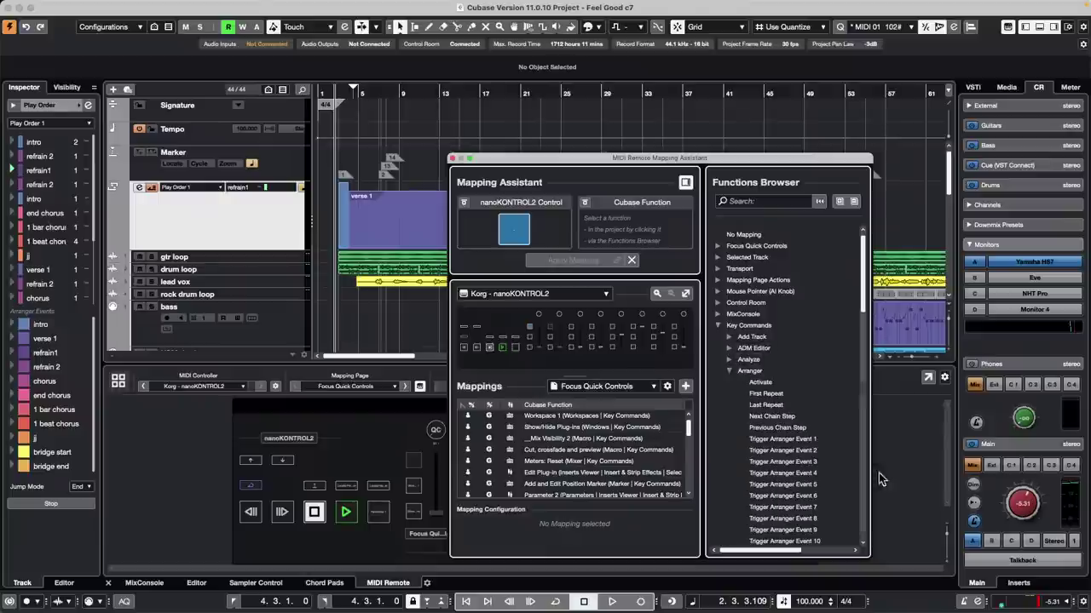
Step: Assign Trigger Arranger Event 1 through 6 to the touched nanoKONTROL2 controls
left_click(780, 440)
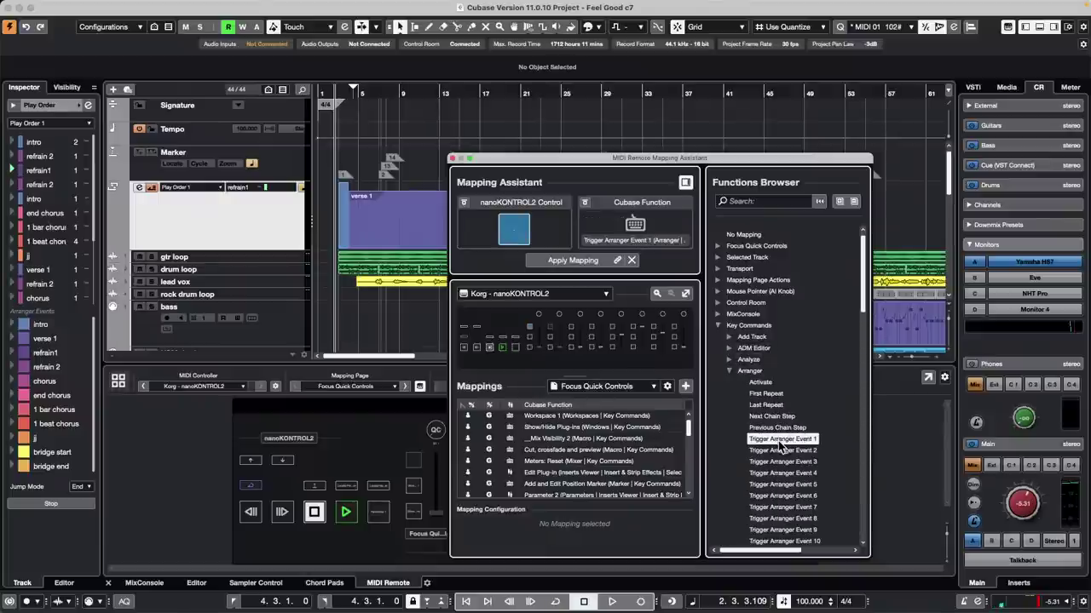
double_click(780, 440)
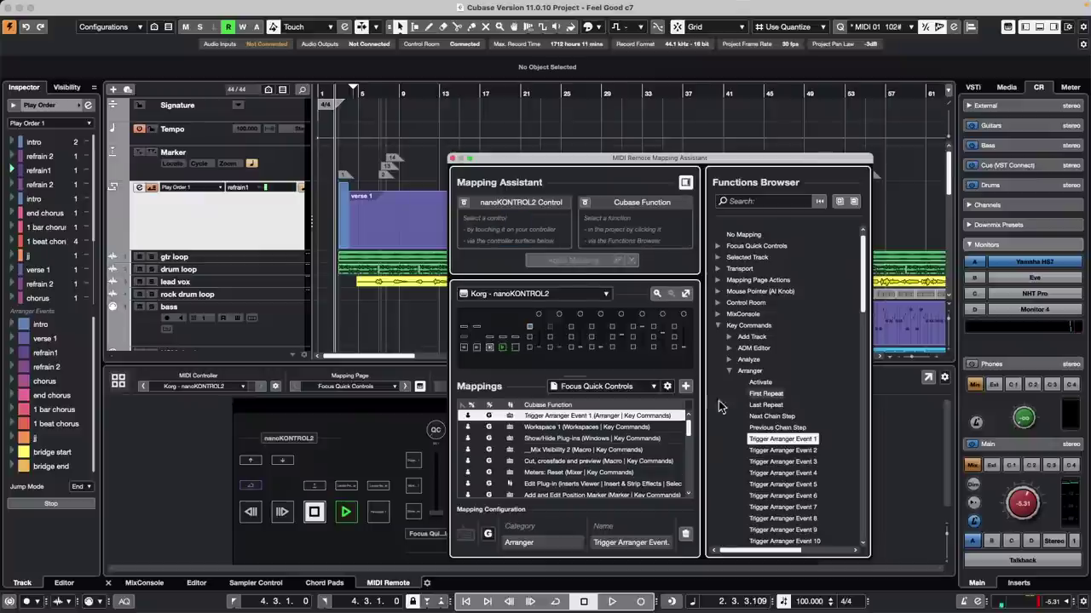
left_click(783, 451)
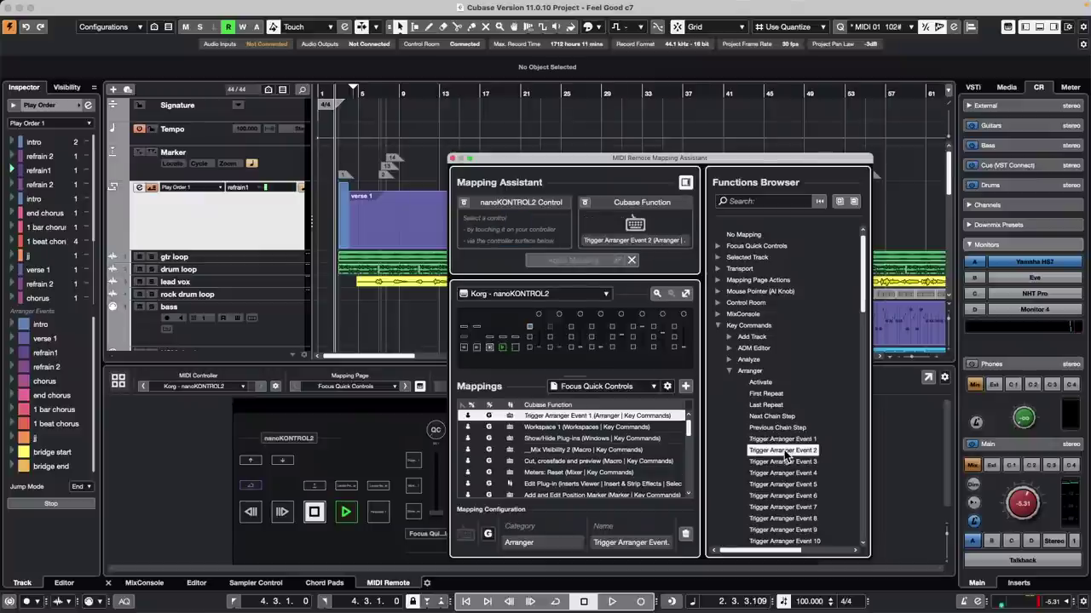
double_click(784, 450)
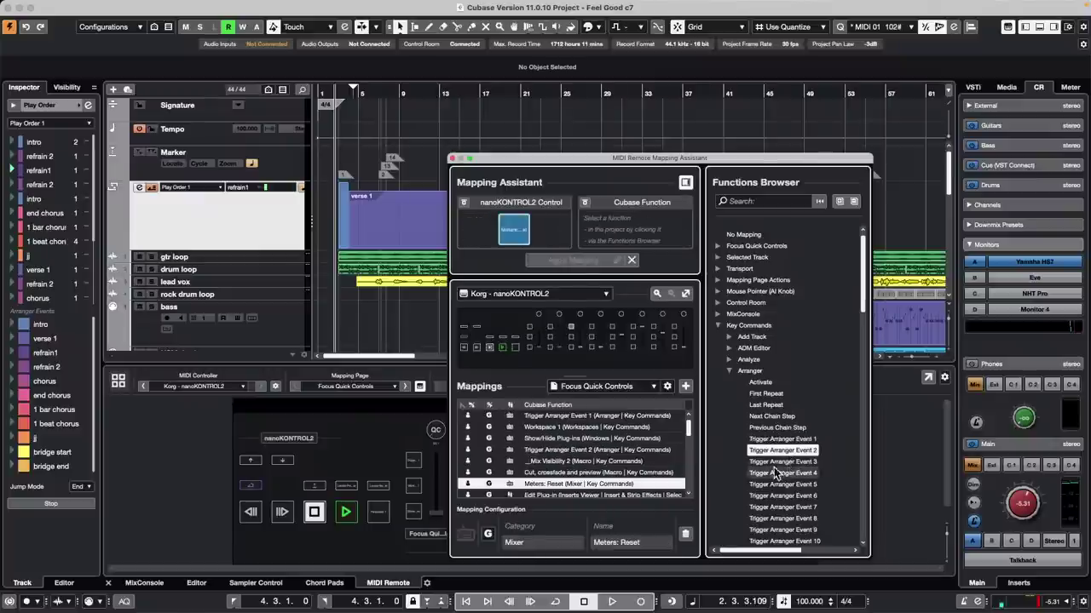
double_click(776, 462)
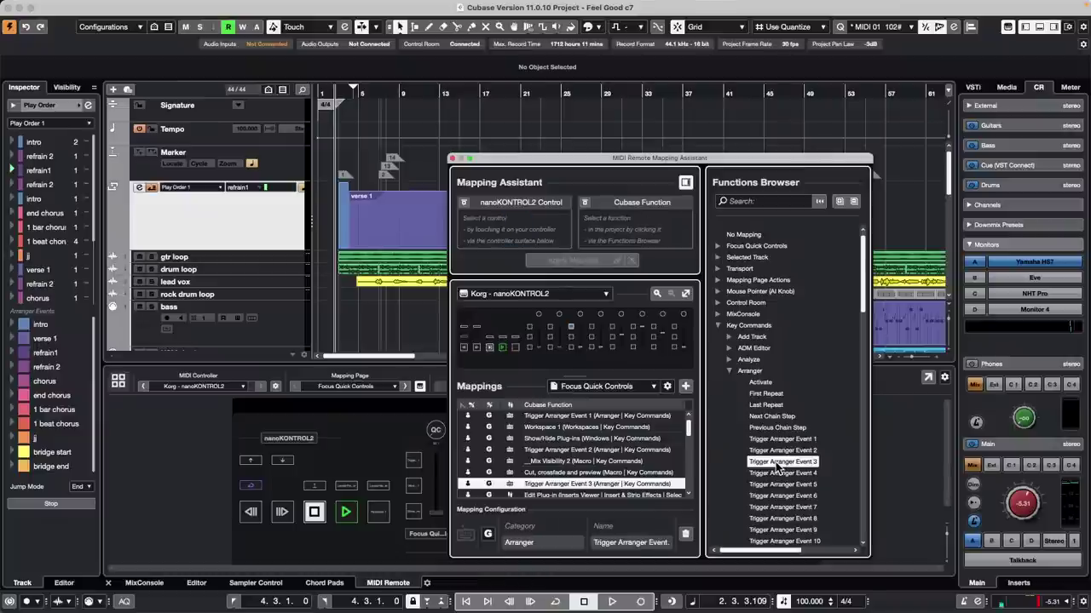
double_click(786, 472)
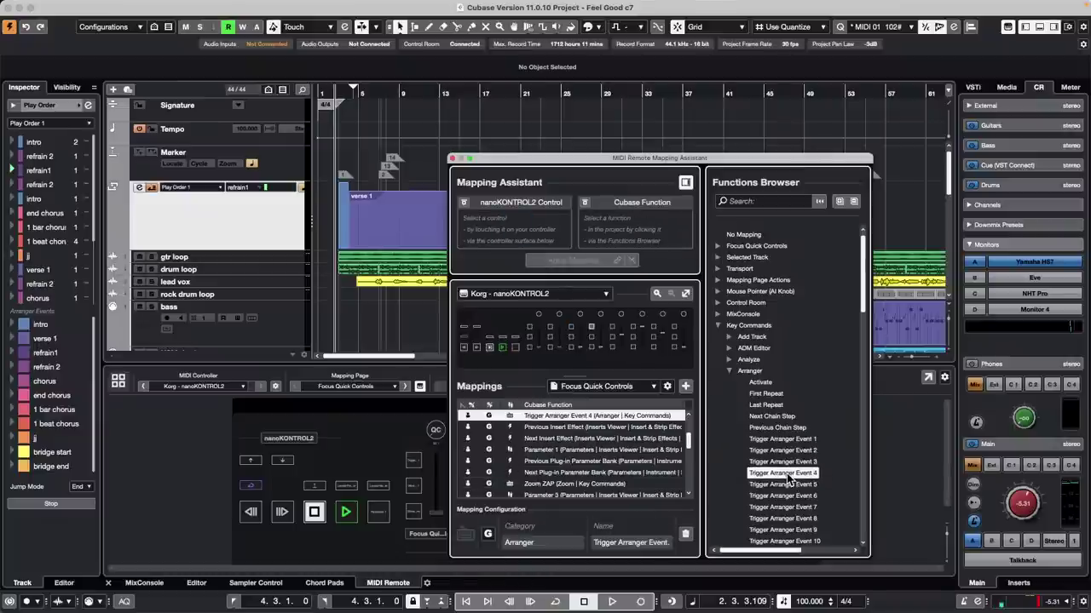
double_click(793, 484)
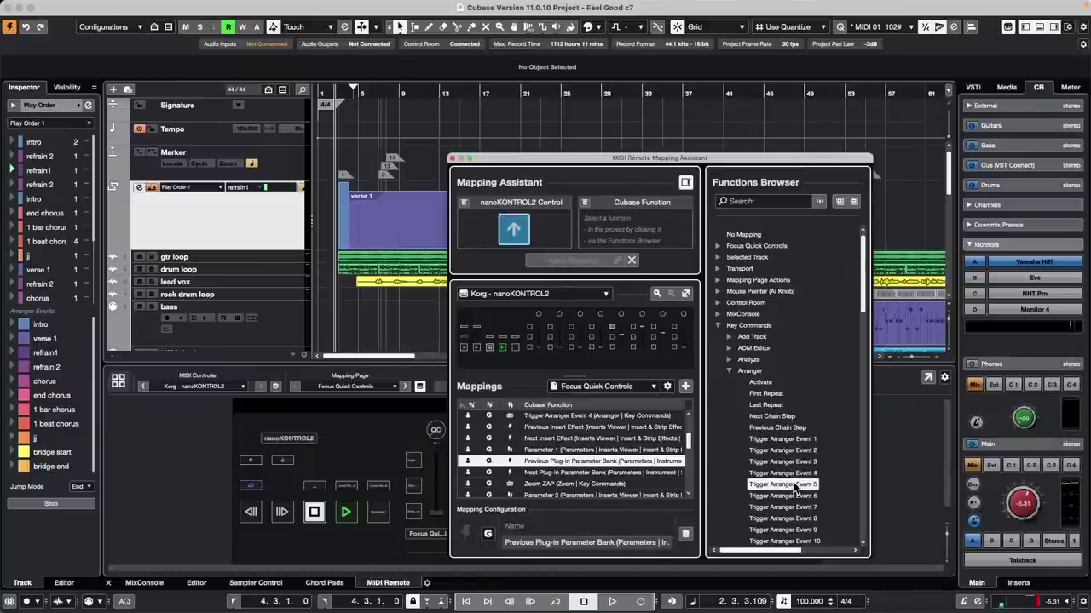
double_click(794, 495)
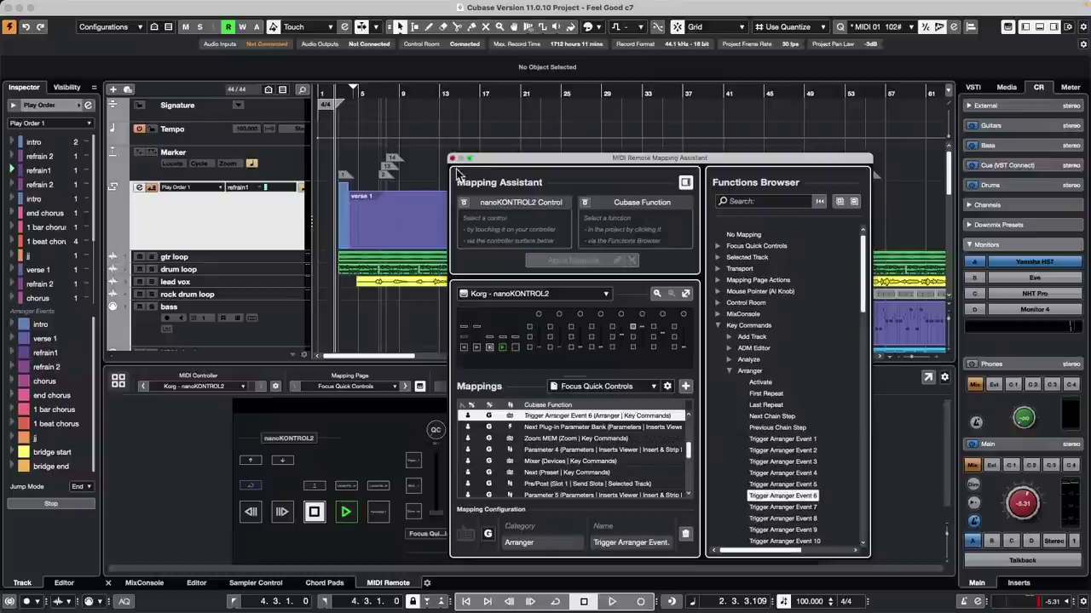
Step: Close the MIDI Remote Mapping Assistant window
left_click(452, 158)
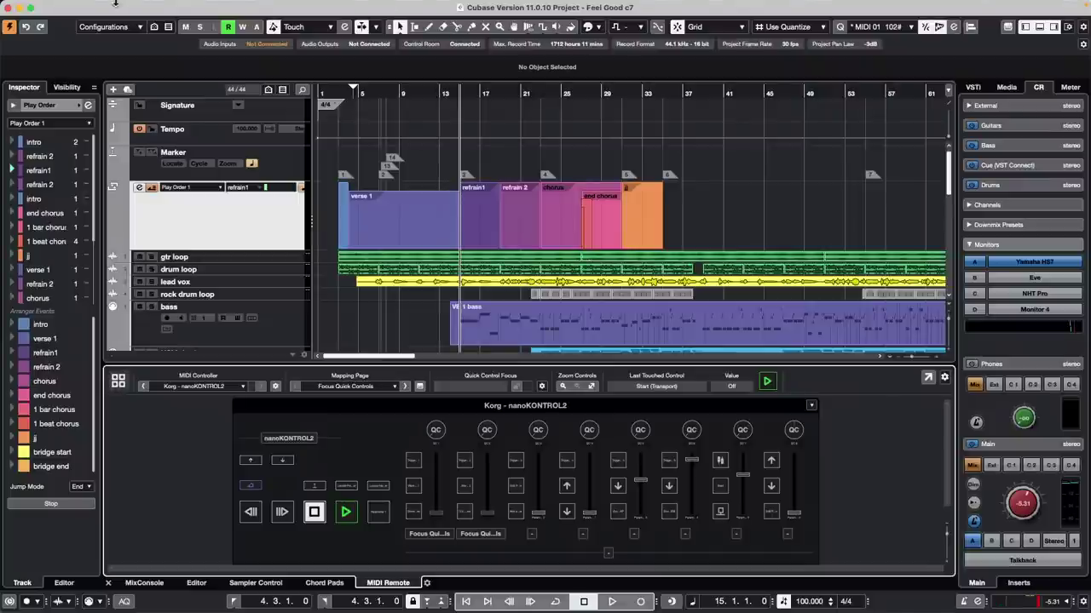
Step: Open and activate Amos Moses - GO.cpr from recent projects, then browse its tracks
mouse_move(36, 6)
left_click(75, 6)
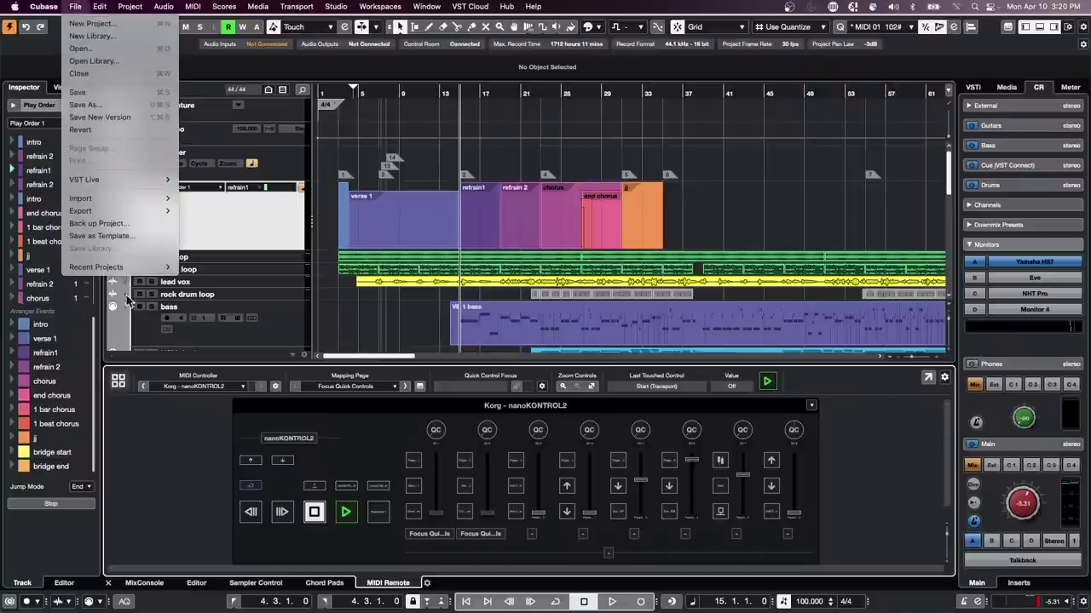
mouse_move(120, 269)
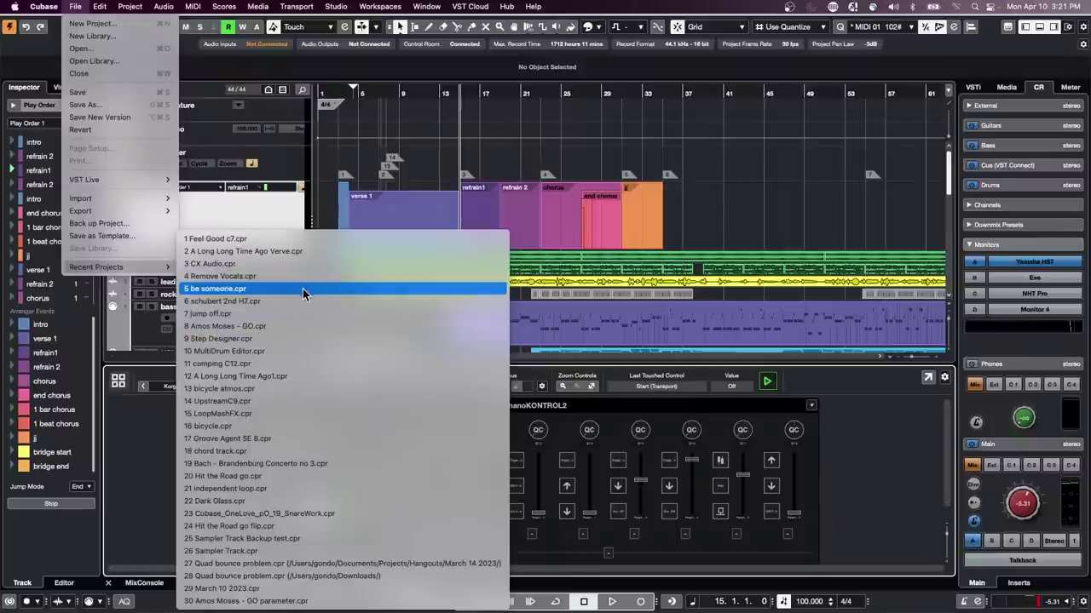
left_click(302, 325)
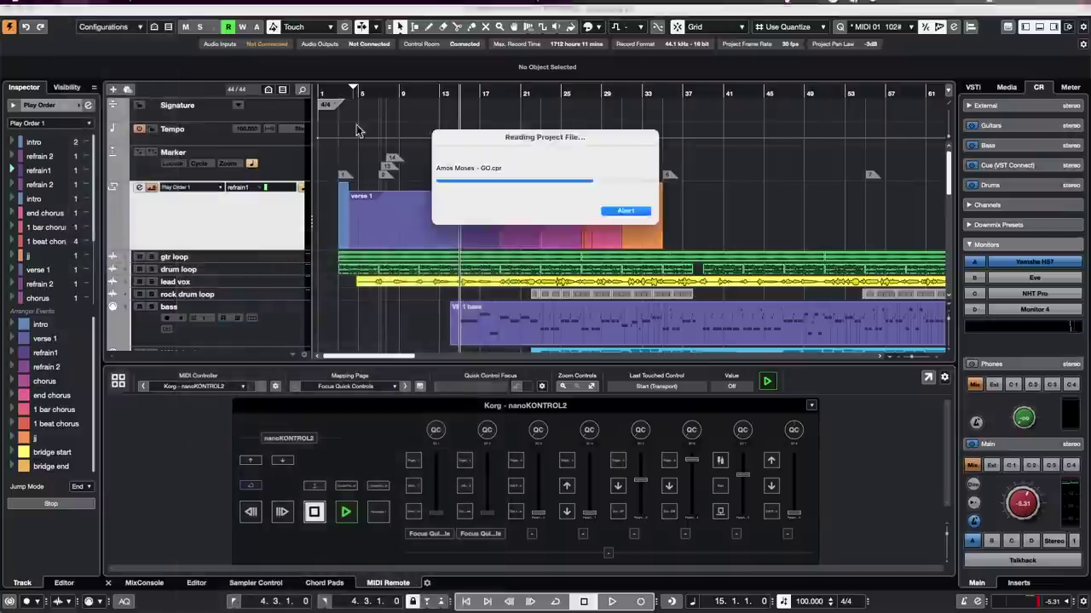
left_click(609, 207)
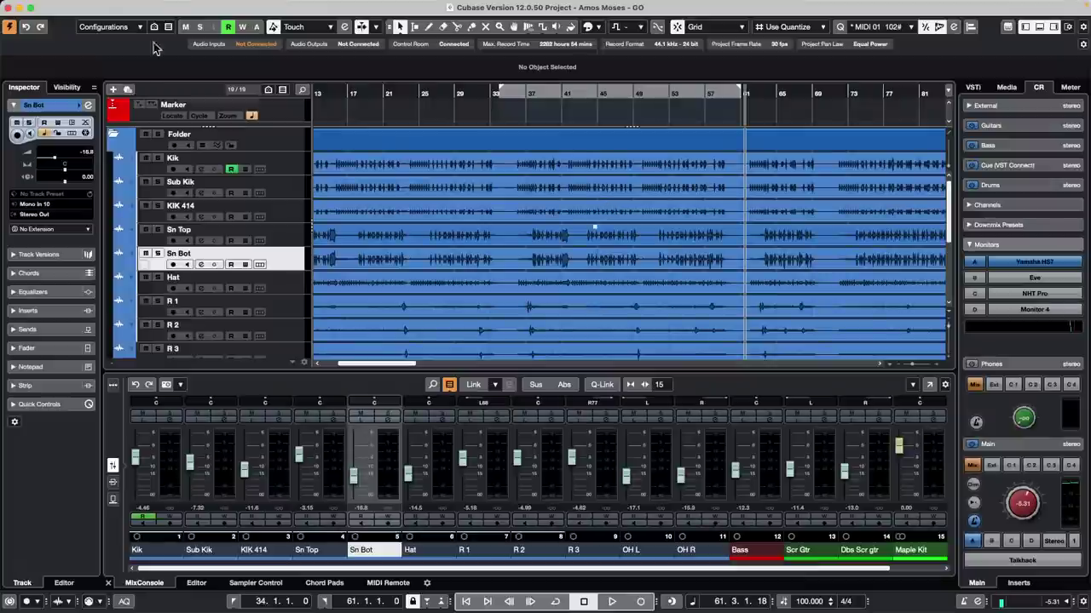
left_click(276, 158)
scroll(269, 204, "down", 5)
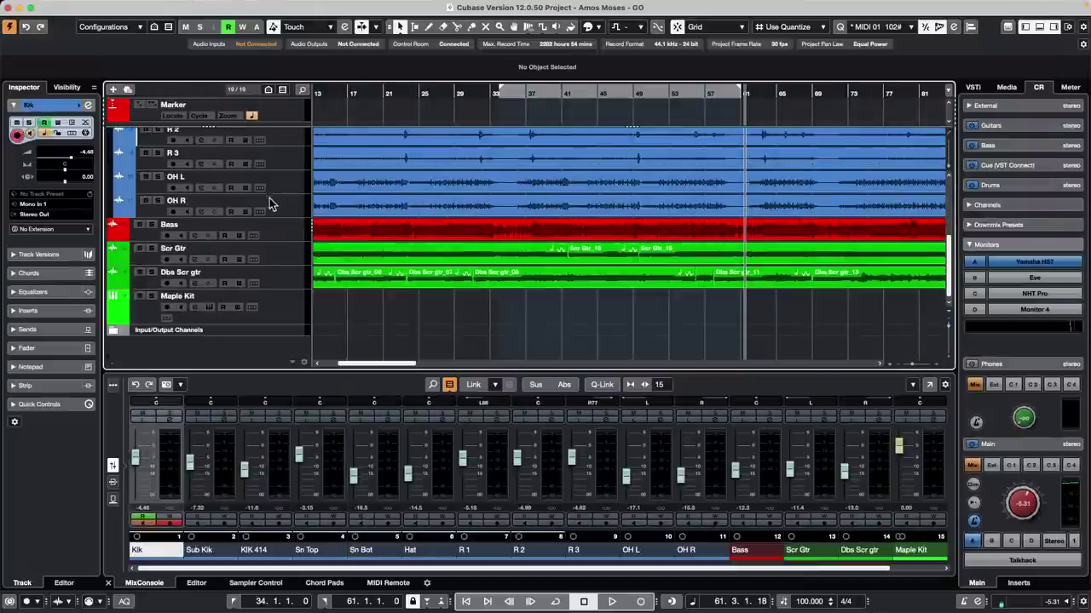
left_click(284, 275)
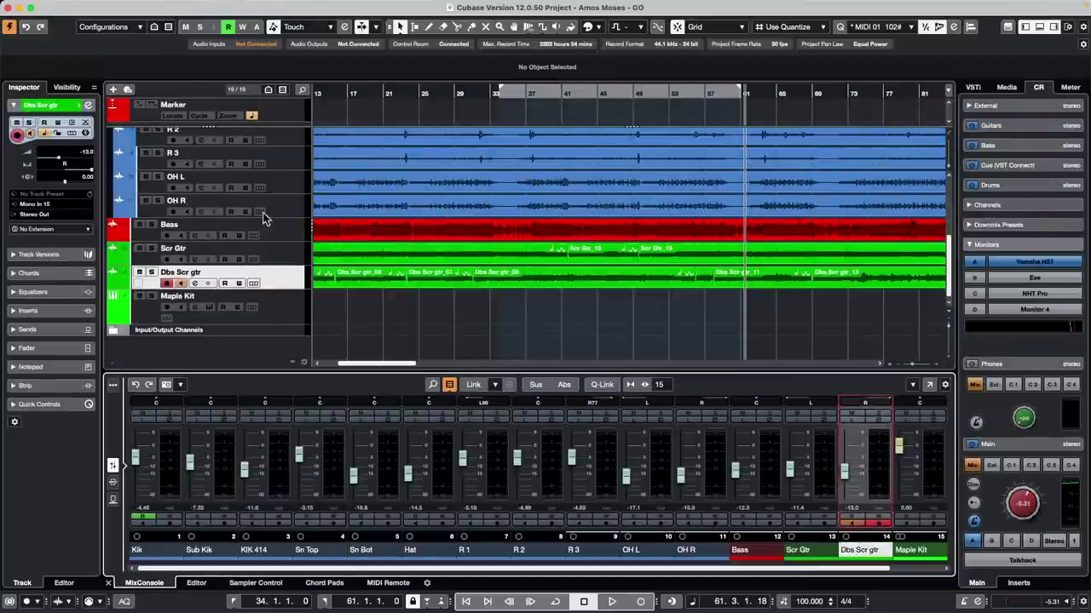
Step: Route all tracks into a new stereo group channel named Pre Master, then start playback
scroll(265, 196, "up", 5)
key("super+a")
right_click(290, 167)
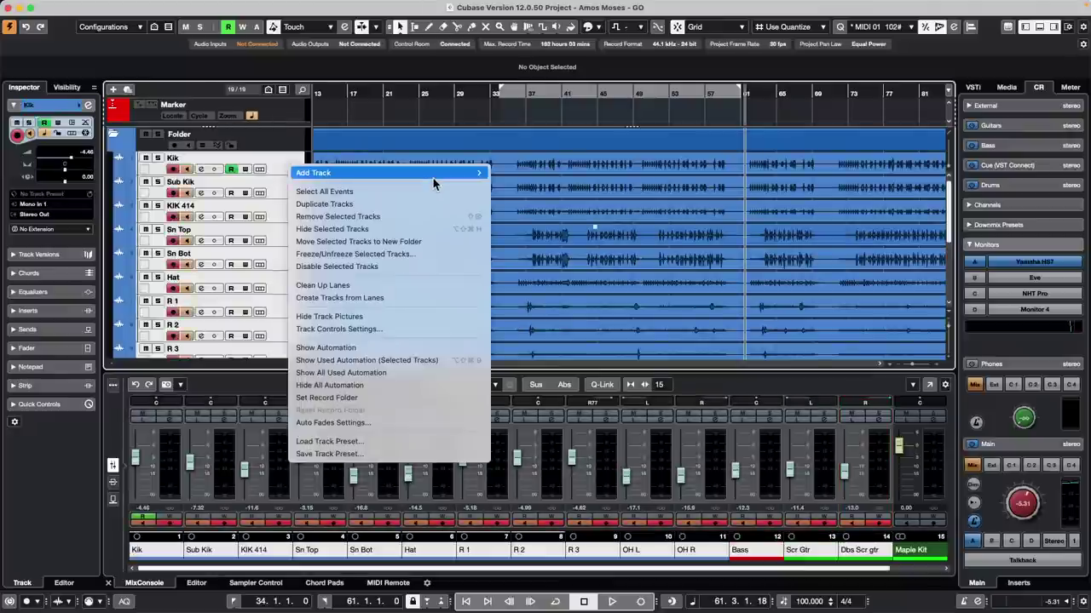
mouse_move(433, 178)
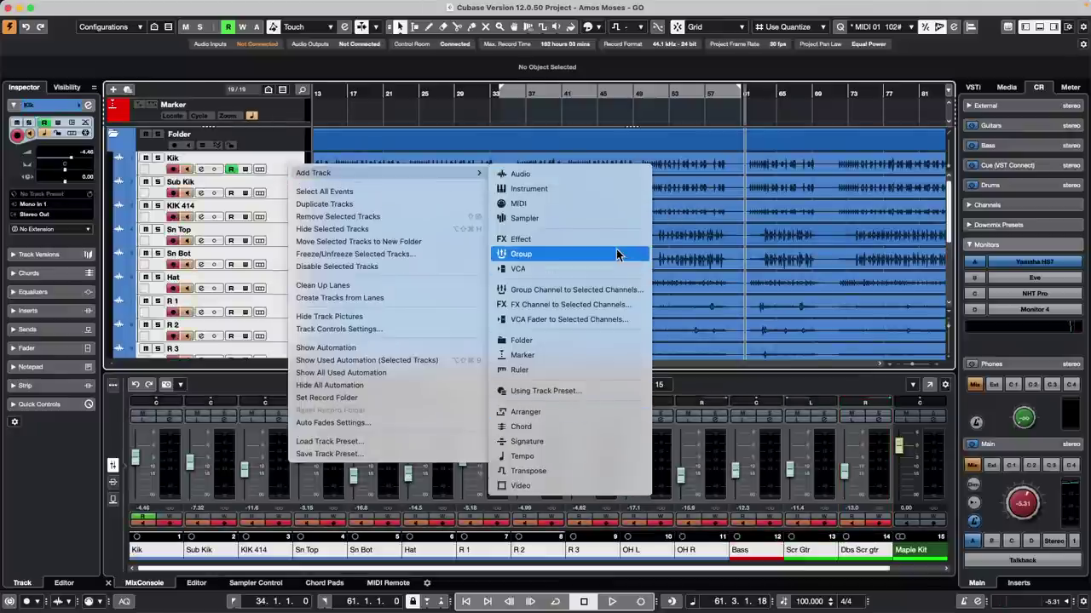
left_click(621, 291)
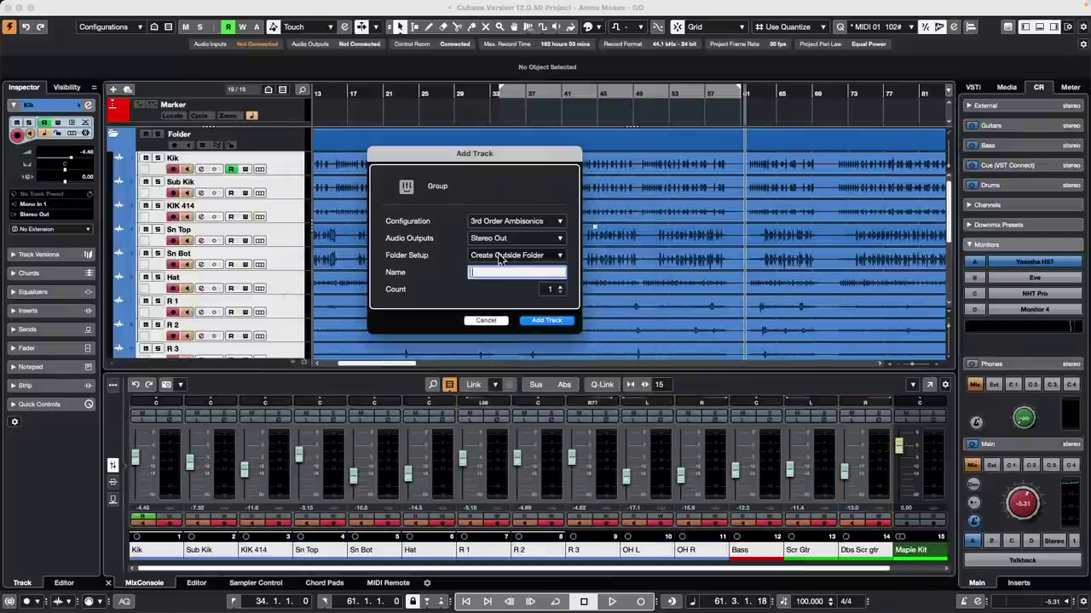
type("R")
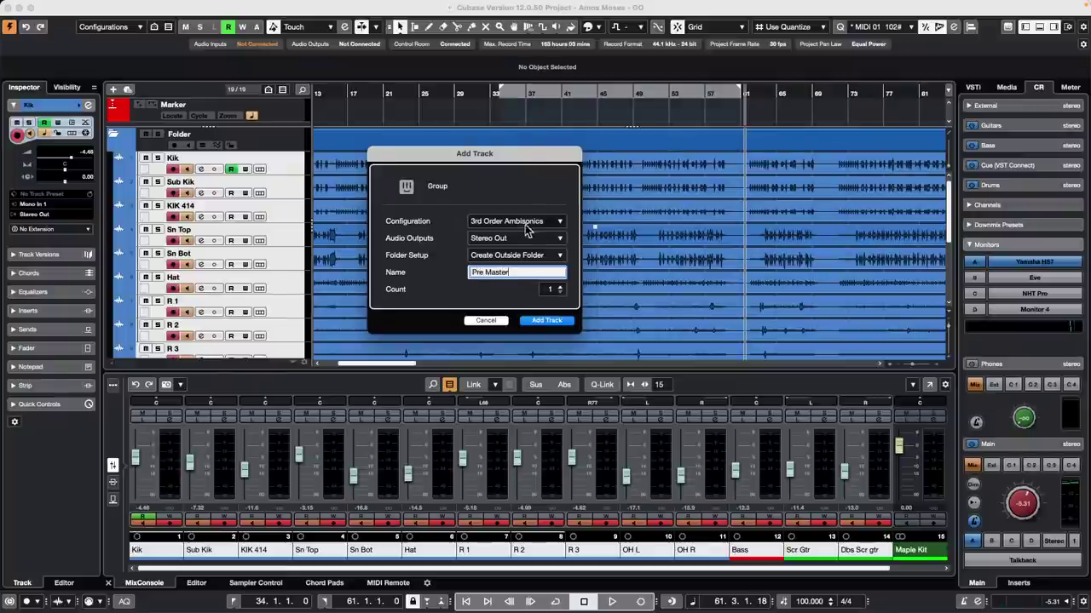
left_click(511, 221)
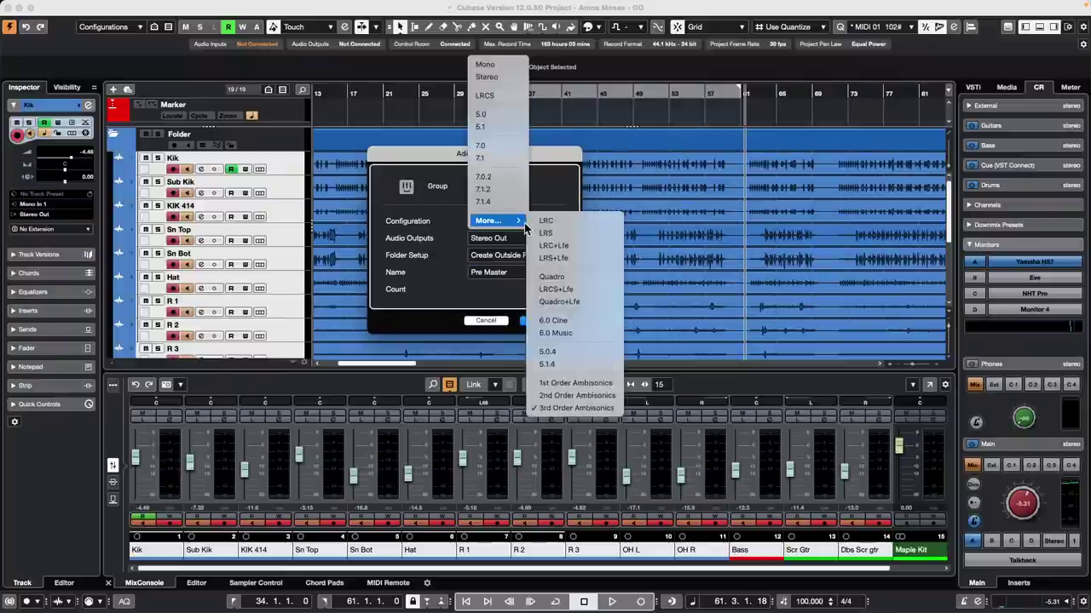
left_click(485, 77)
left_click(547, 321)
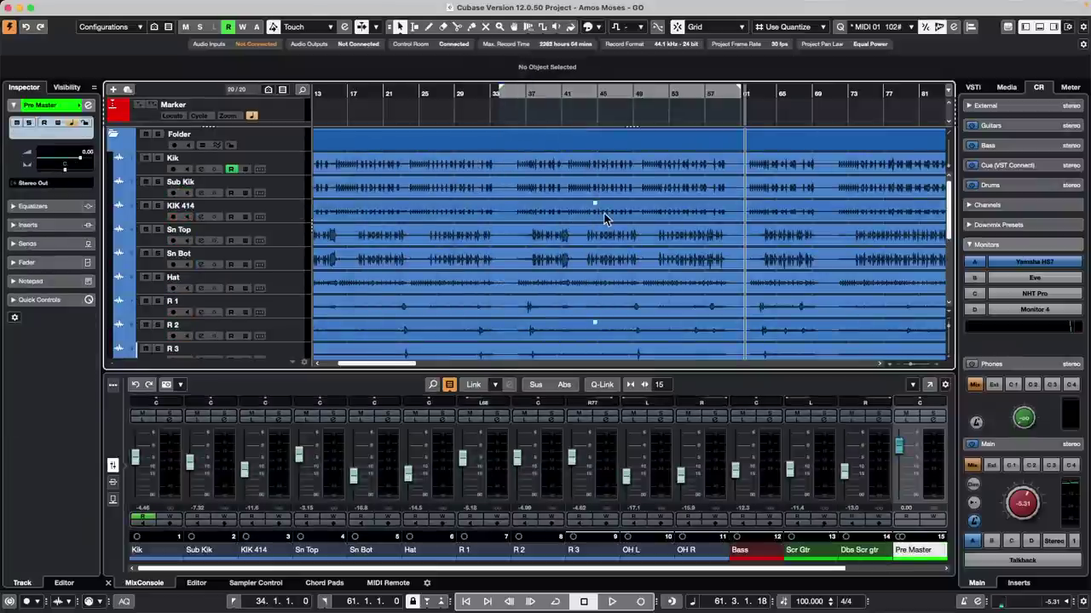
scroll(603, 204, "down", 5)
key("space")
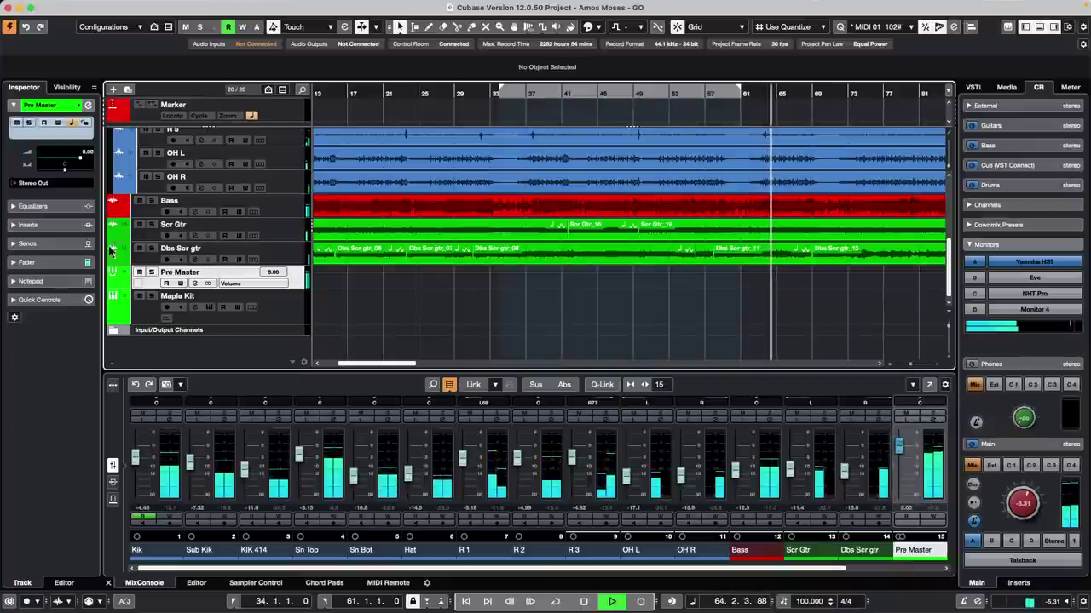
Step: Add a new Audio 01 track with its input taken from the Pre Master group bus
right_click(291, 278)
mouse_move(328, 279)
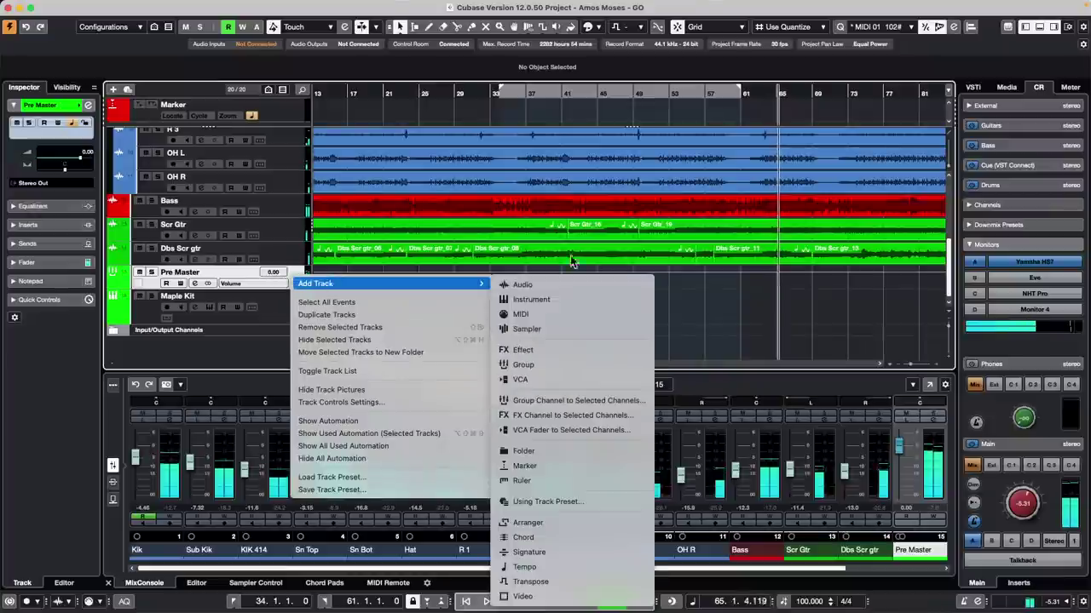
left_click(540, 284)
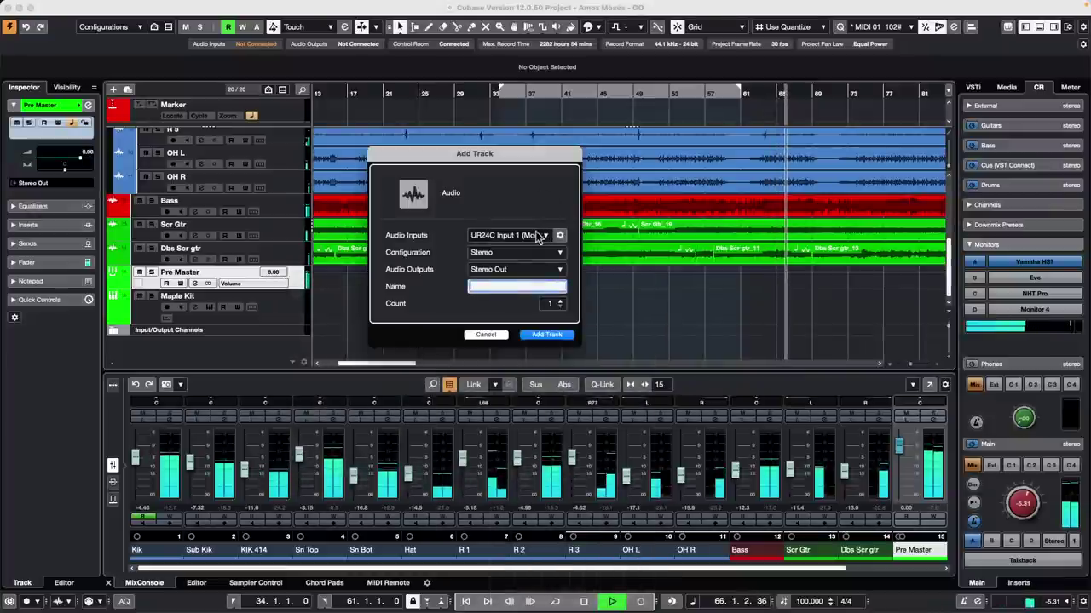
left_click(526, 239)
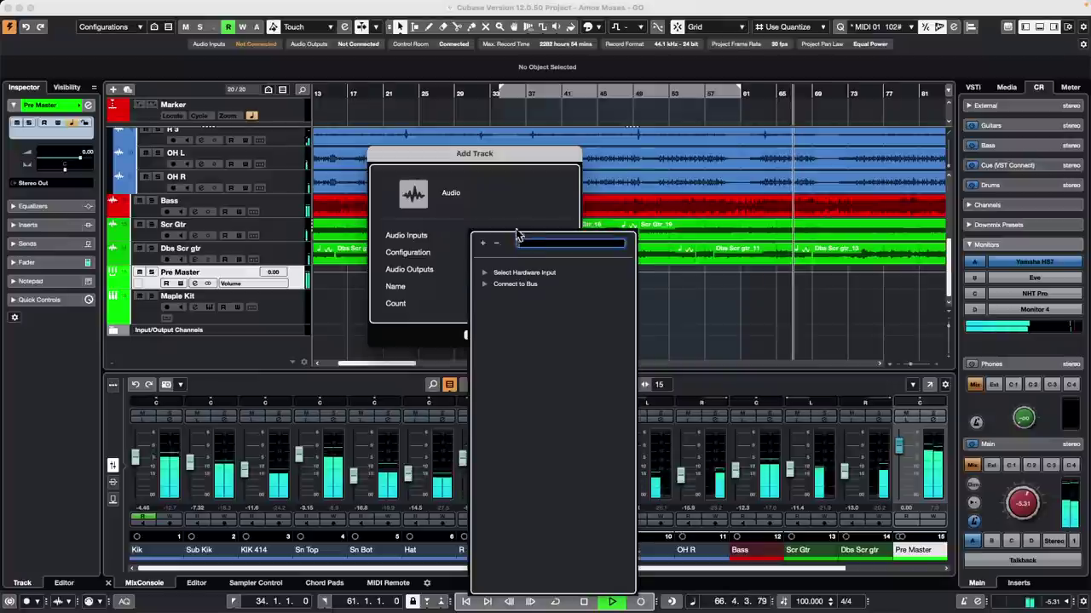
left_click(484, 283)
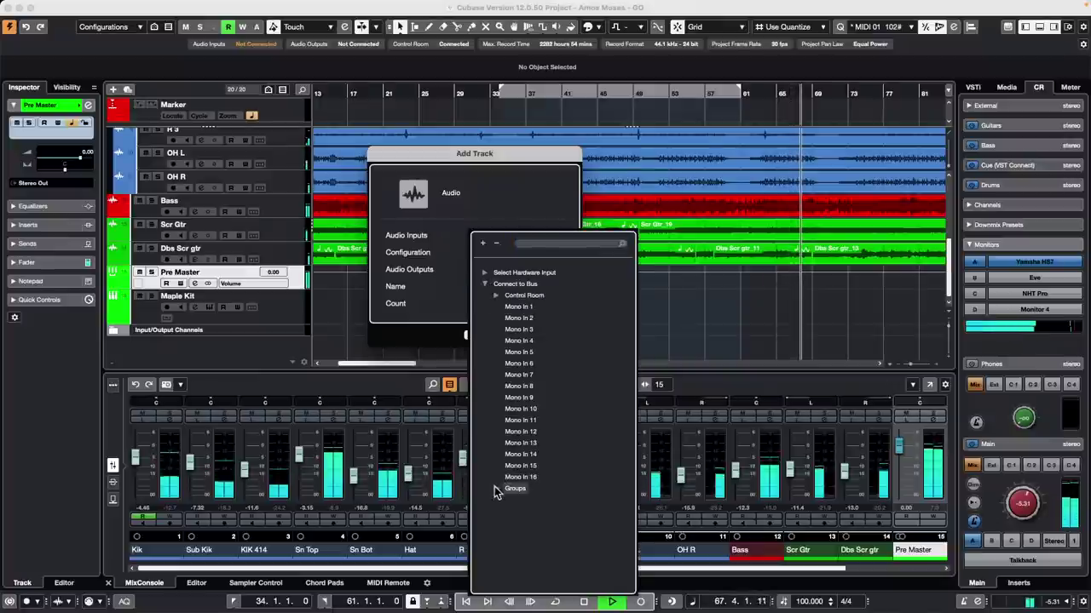
left_click(496, 489)
left_click(532, 500)
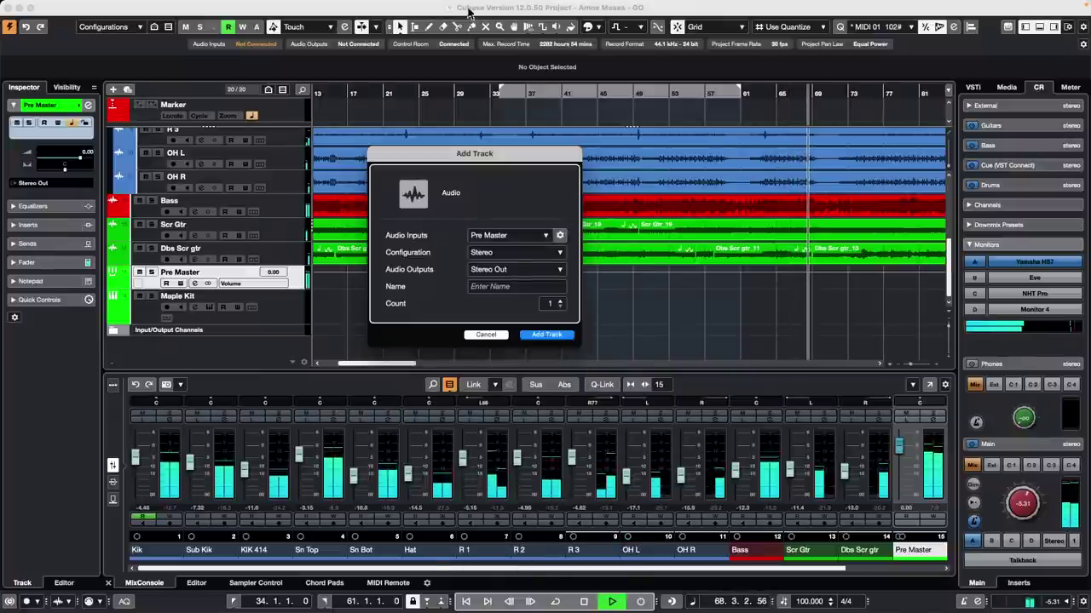
left_click(556, 329)
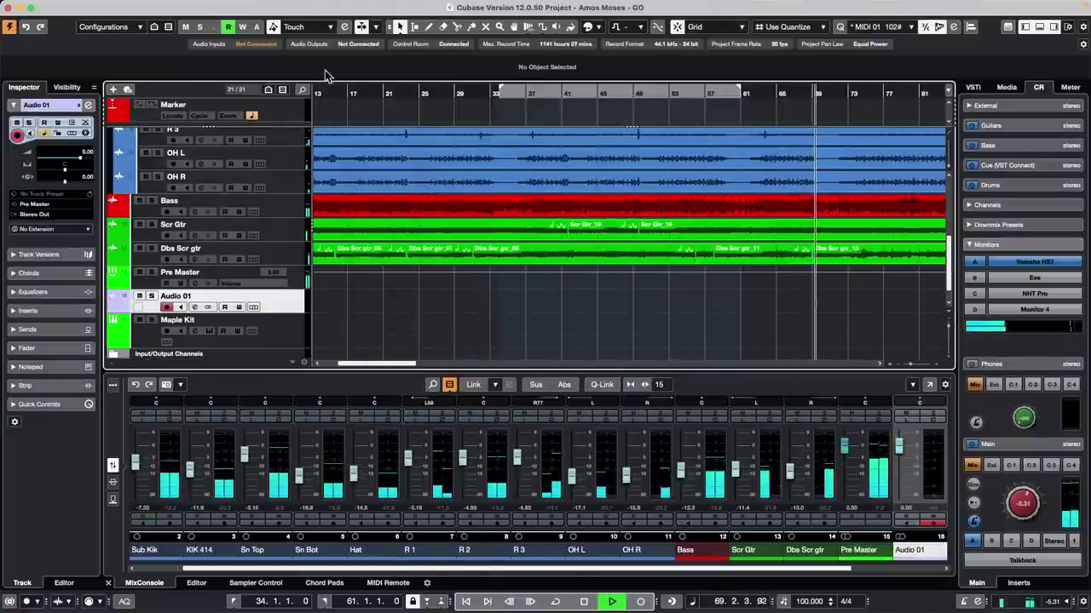
Step: Record a short take near bar 73, enlarge the track, then audition the clip with the Play tool
left_click(640, 601)
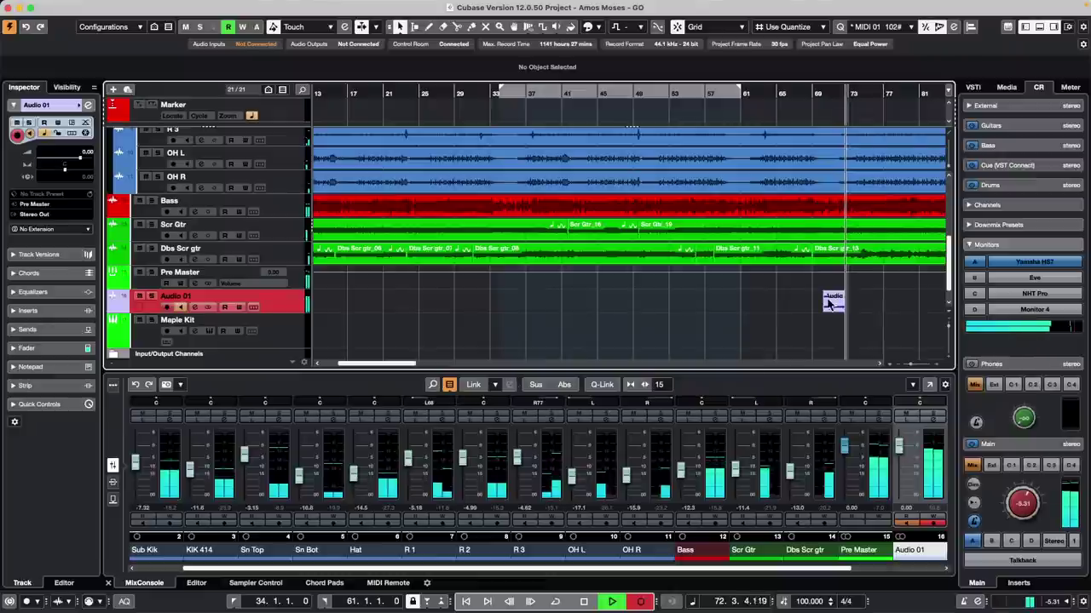
left_click_drag(279, 313, 279, 324)
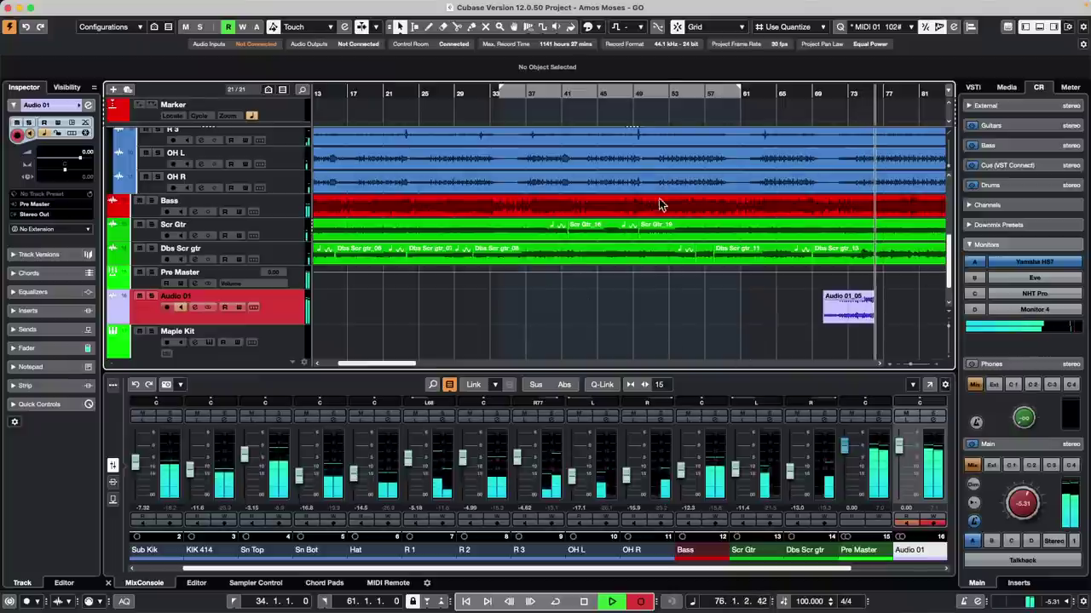
key("space")
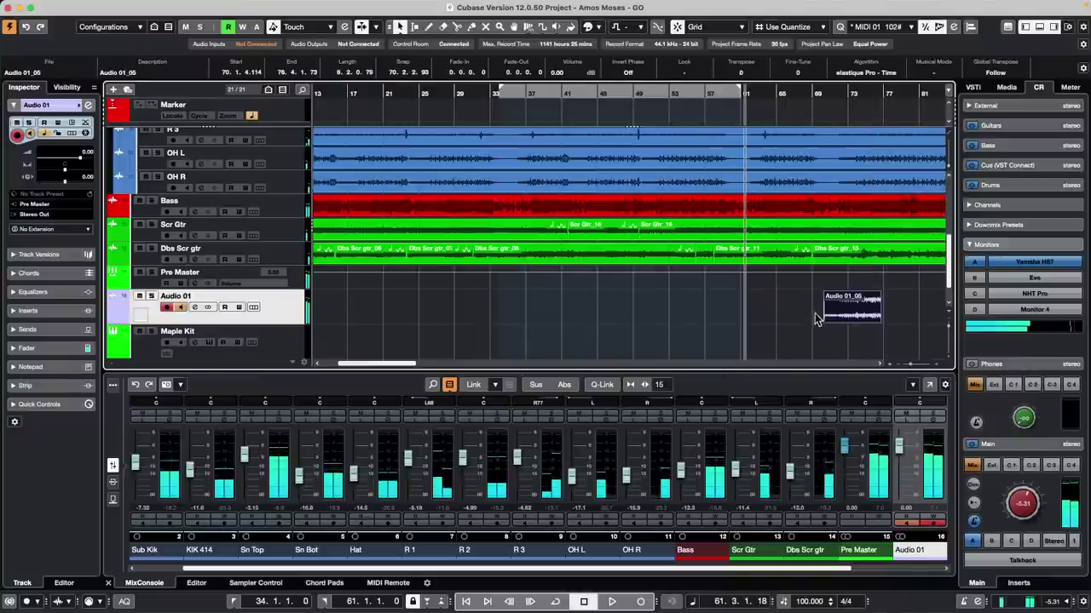
right_click(819, 313)
left_click(976, 314)
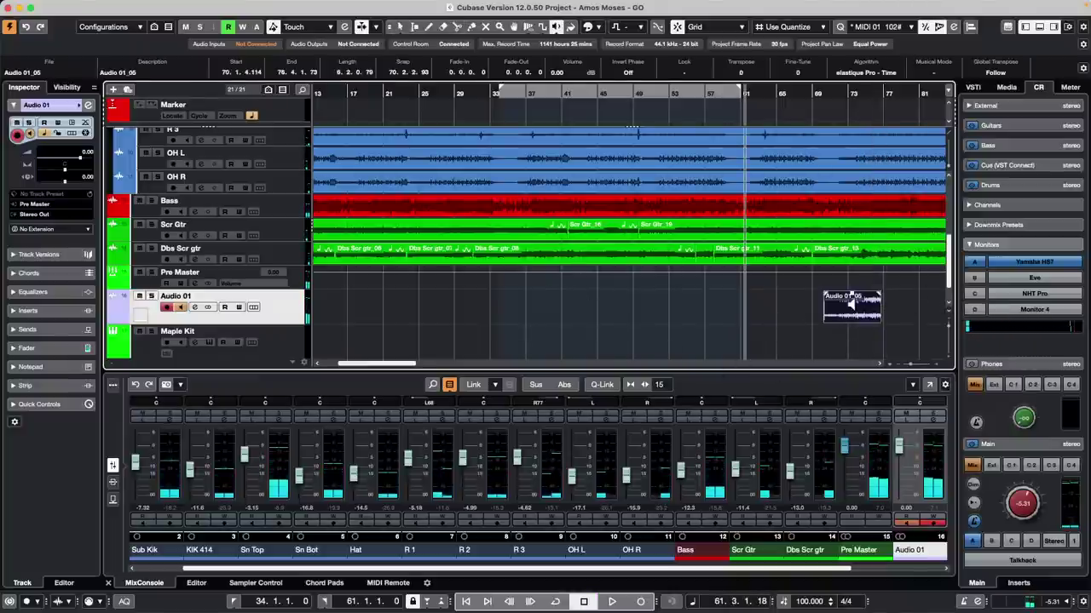
left_click(847, 300)
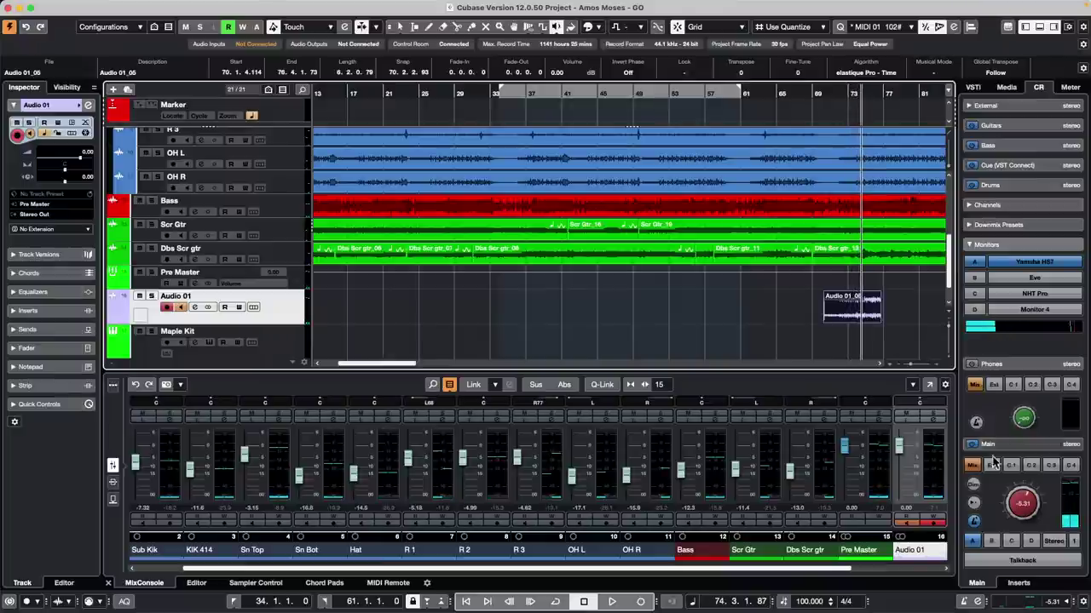
Step: Turn the Control Room Main volume knob up from -5.31 to -2.13 dB
left_click_drag(1019, 508, 1018, 497)
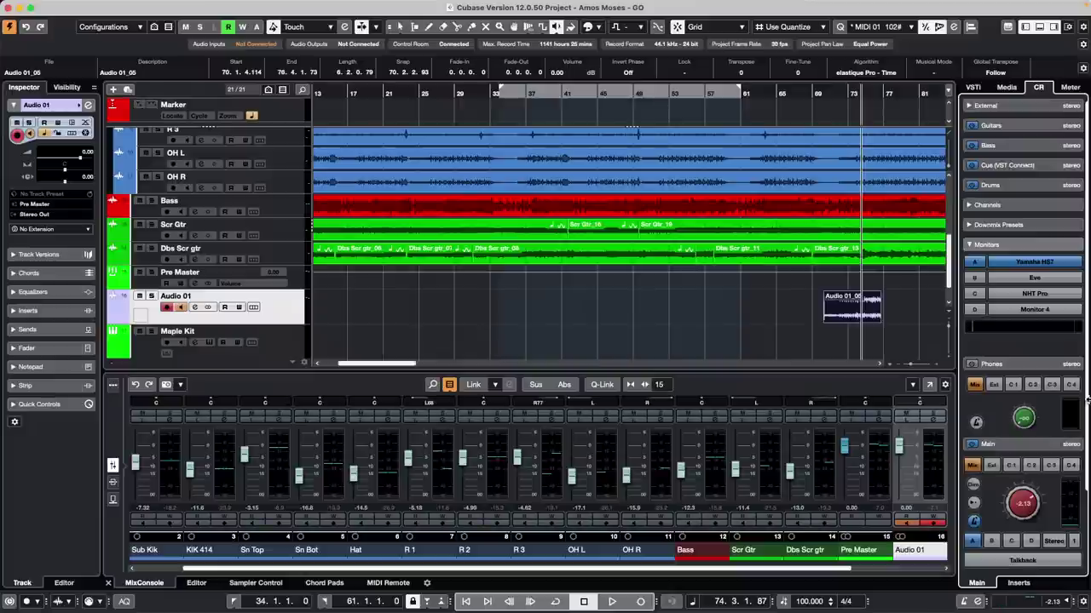
Step: Open the Bass event in the Sample Editor and enable Free Warp under AudioWarp
key("1")
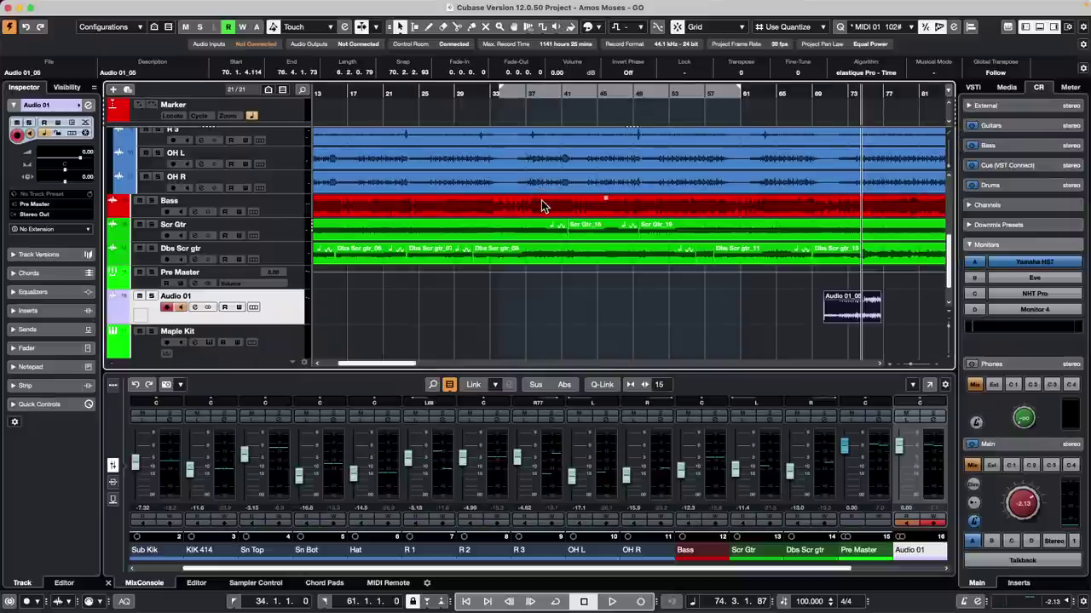
double_click(541, 205)
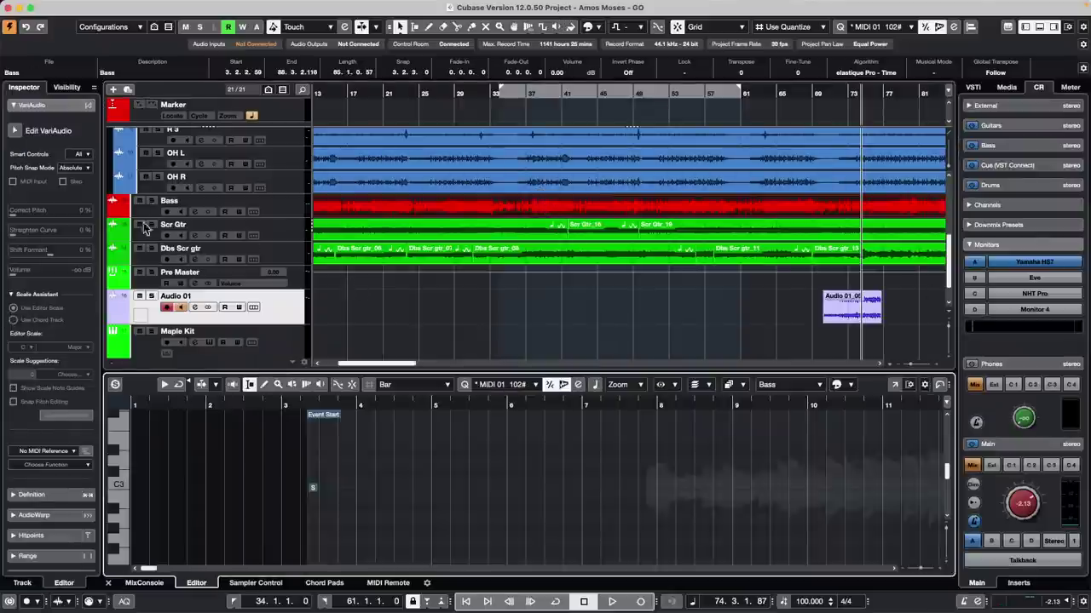
left_click(25, 106)
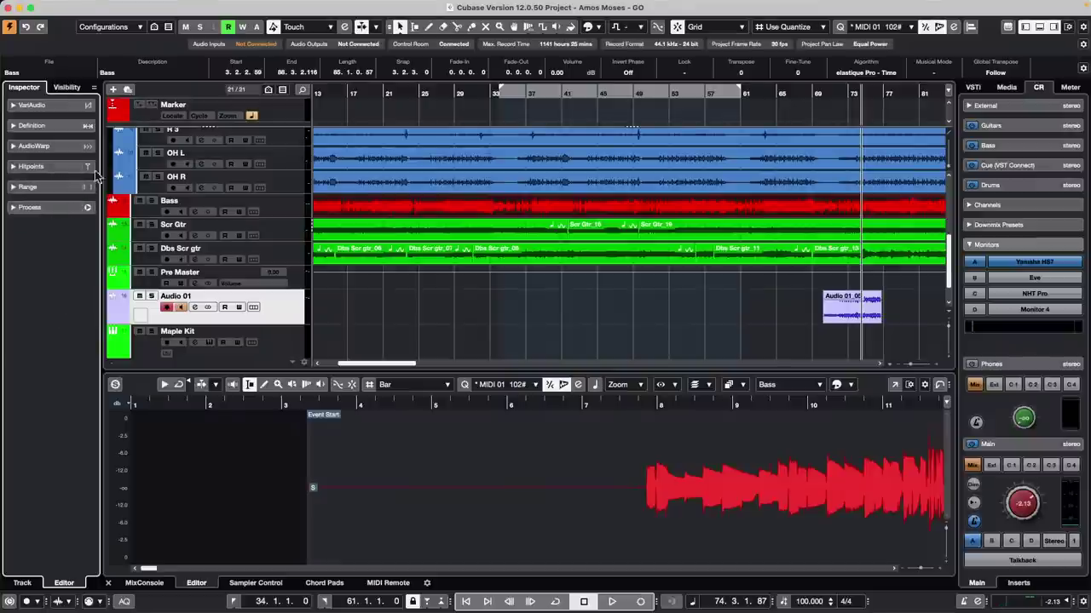
left_click(48, 167)
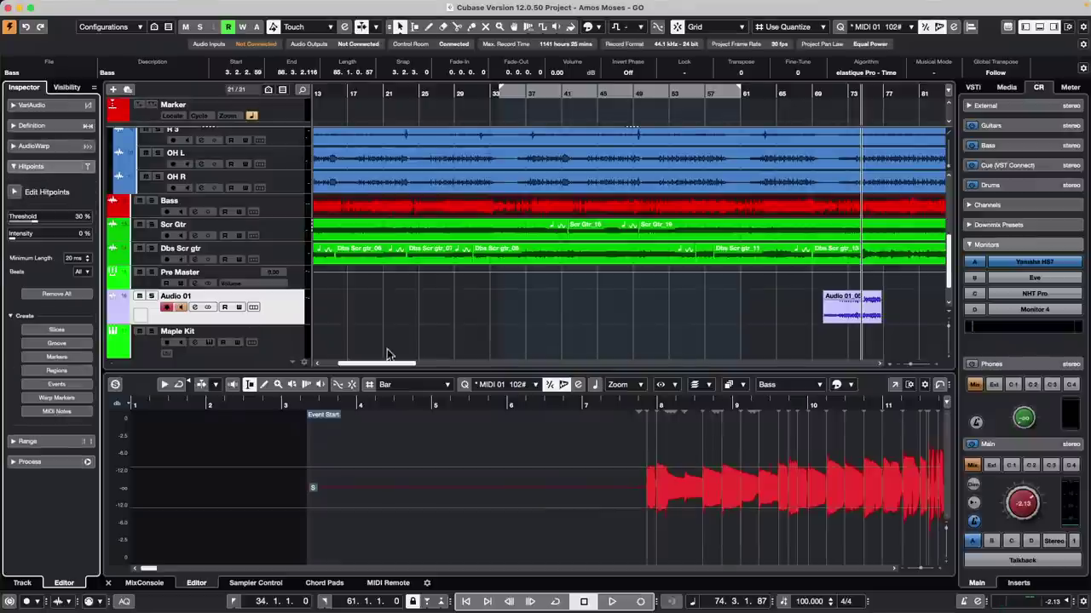
left_click(34, 146)
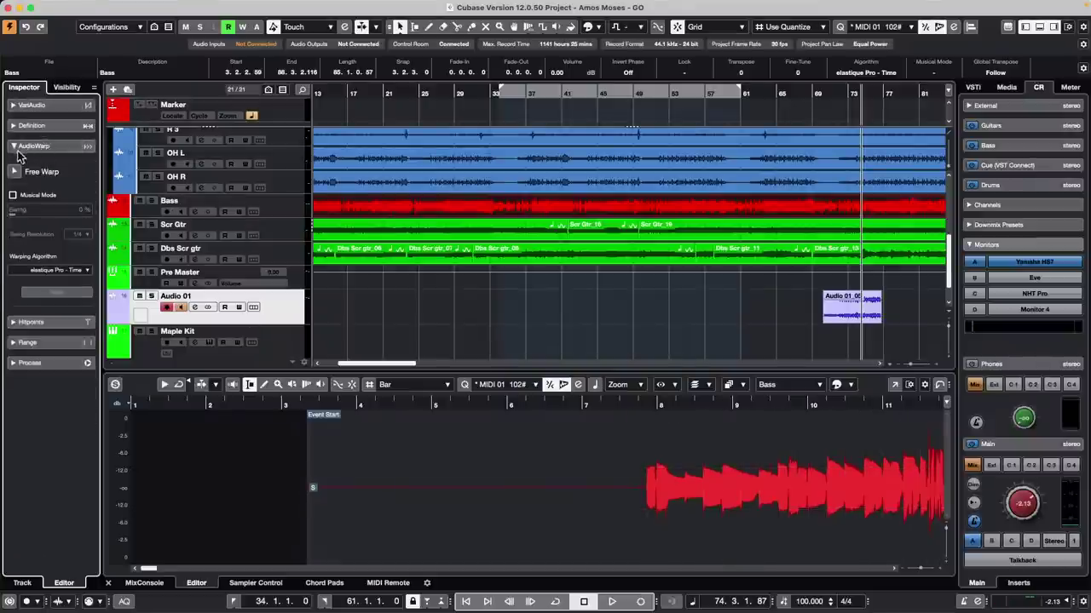
left_click(13, 173)
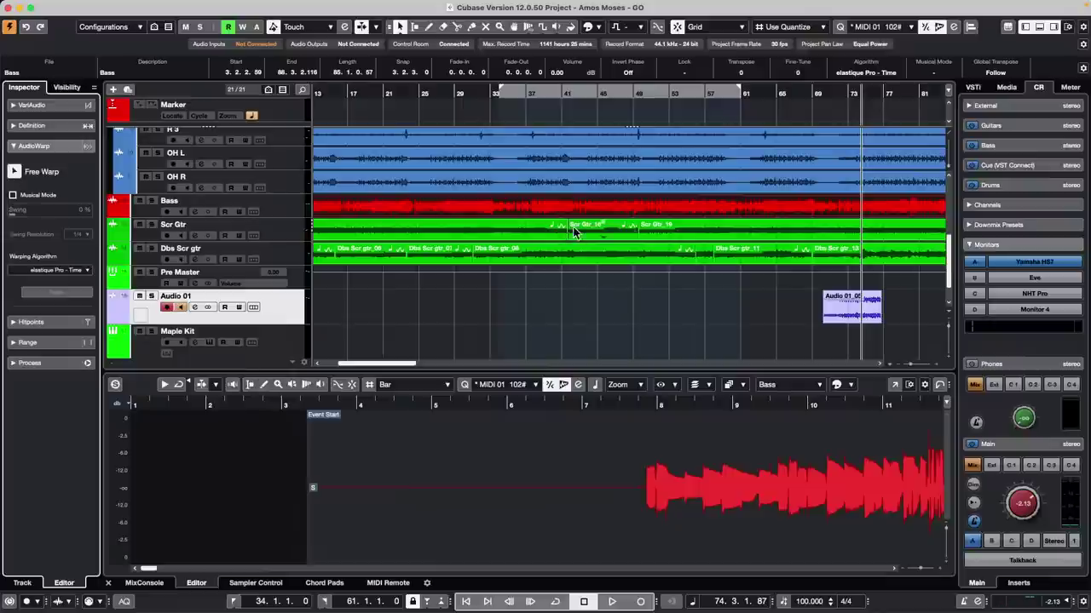
Step: Zoom the Sample Editor in around bar 7 and show the bar grid
left_click(402, 404)
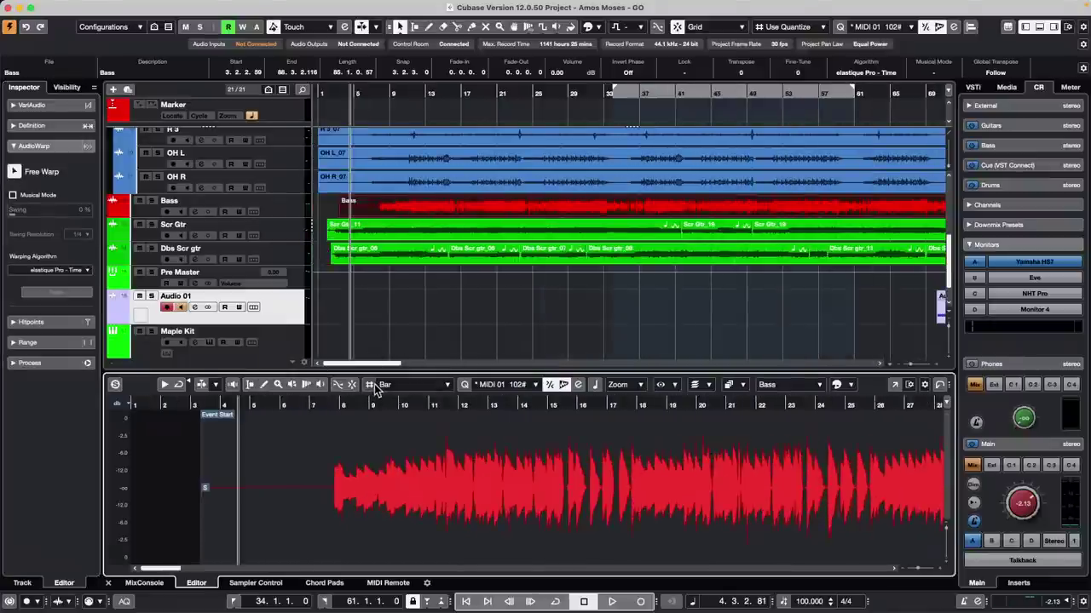
left_click_drag(324, 404, 324, 456)
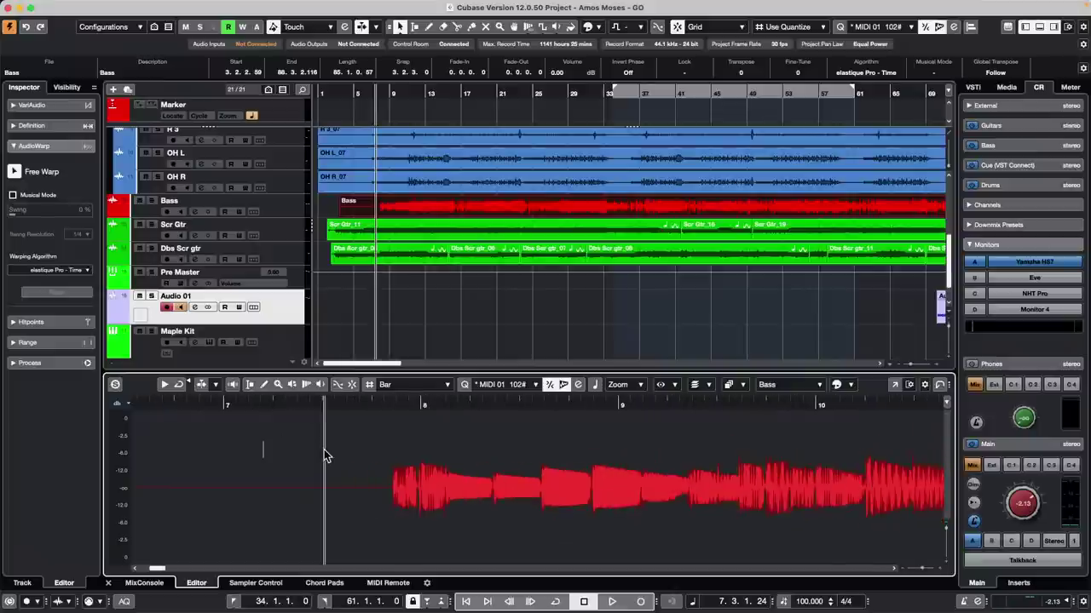
left_click(370, 385)
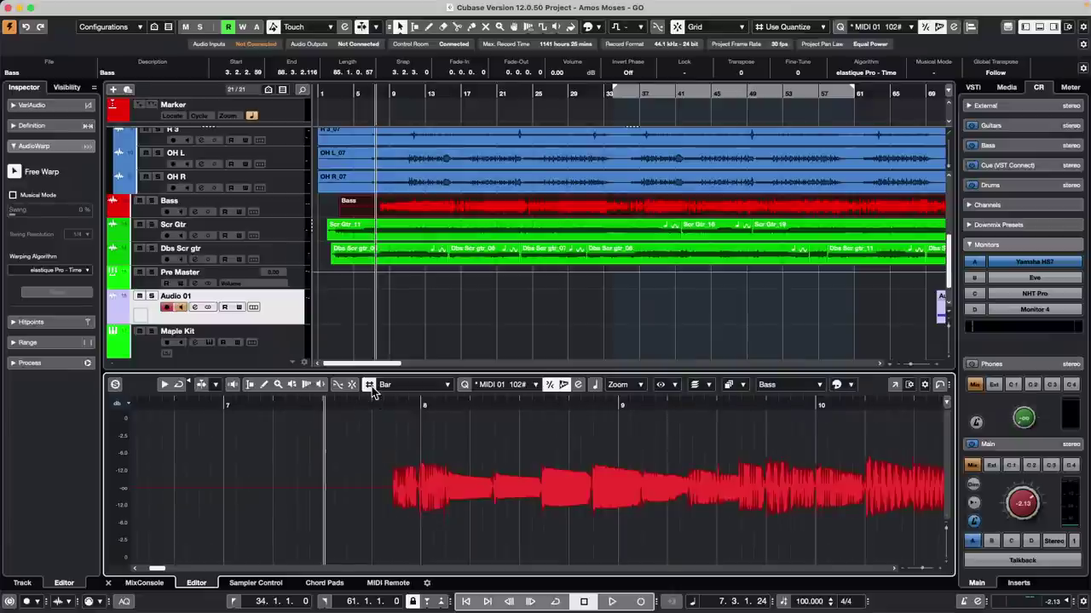
Step: Place free-warp markers on the Bass notes across bars 7–9 and nudge the one near bar 9 earlier
mouse_move(498, 508)
left_mouse_down()
mouse_move(480, 511)
mouse_move(493, 513)
left_mouse_up()
left_click(531, 512)
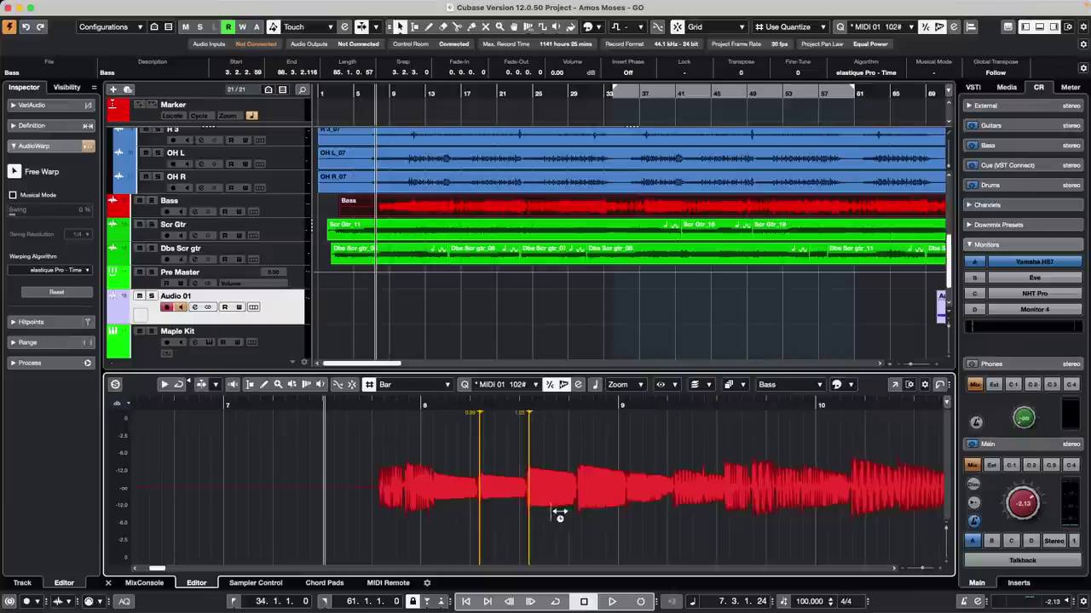
left_click(581, 520)
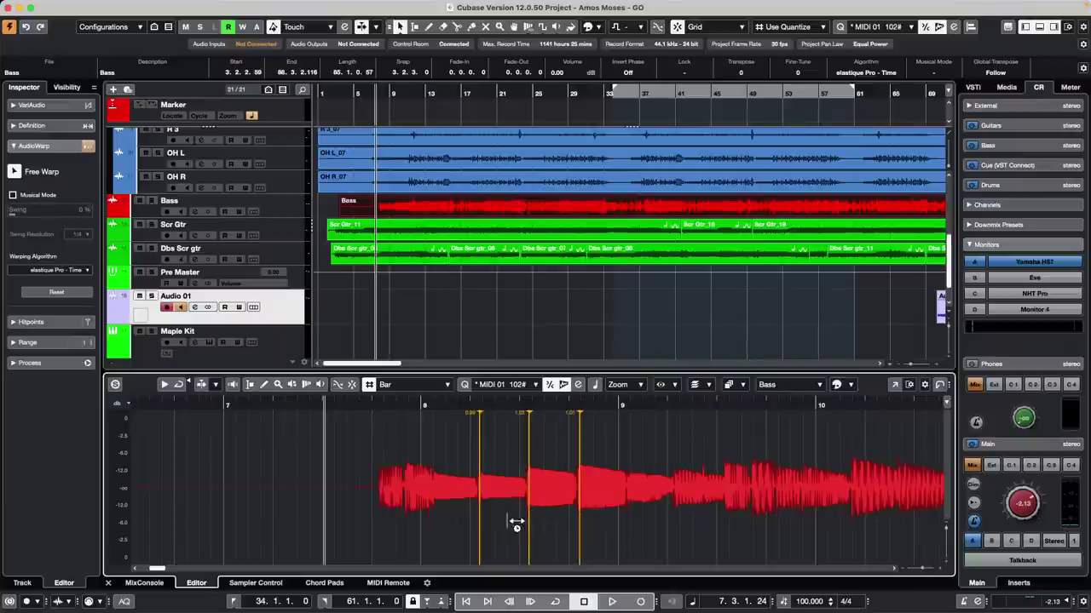
left_click(406, 514)
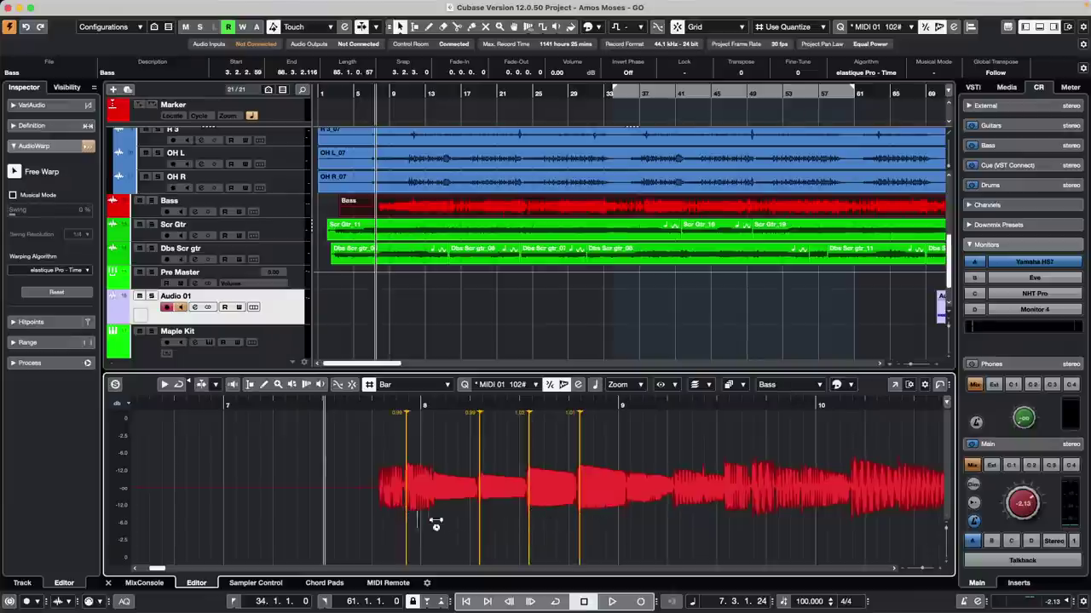
left_click(670, 525)
left_click(634, 520)
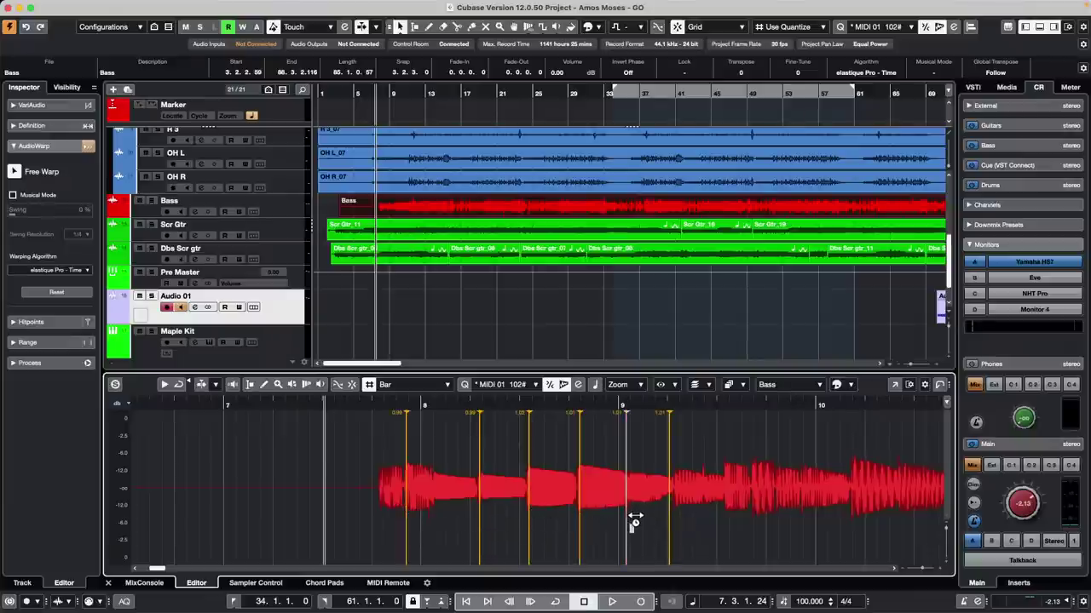
left_click_drag(634, 519, 628, 521)
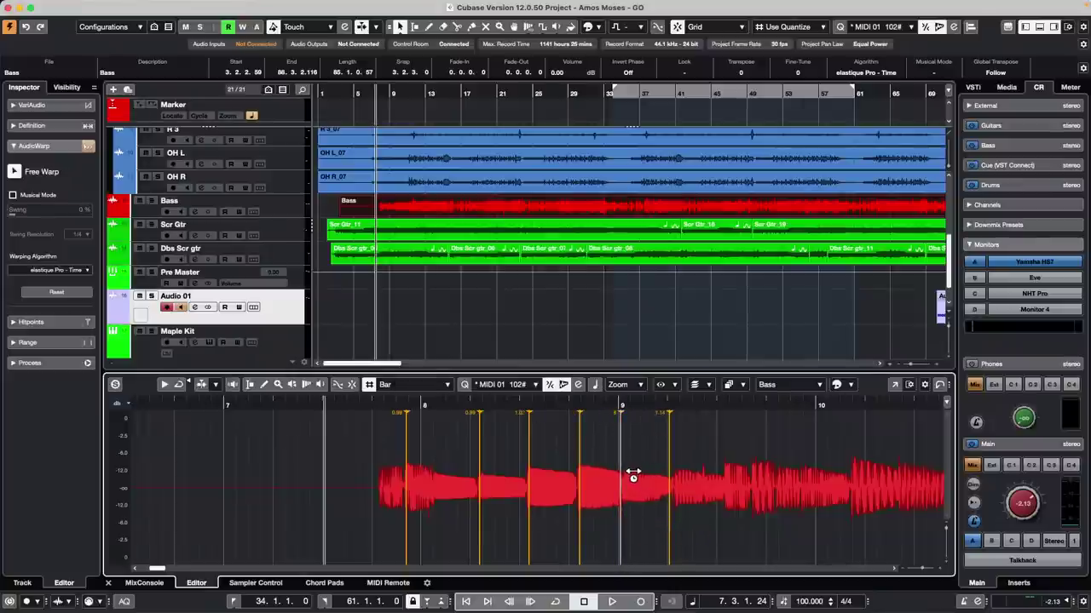
mouse_move(628, 518)
left_mouse_down()
mouse_move(616, 519)
mouse_move(640, 518)
mouse_move(620, 518)
left_mouse_up()
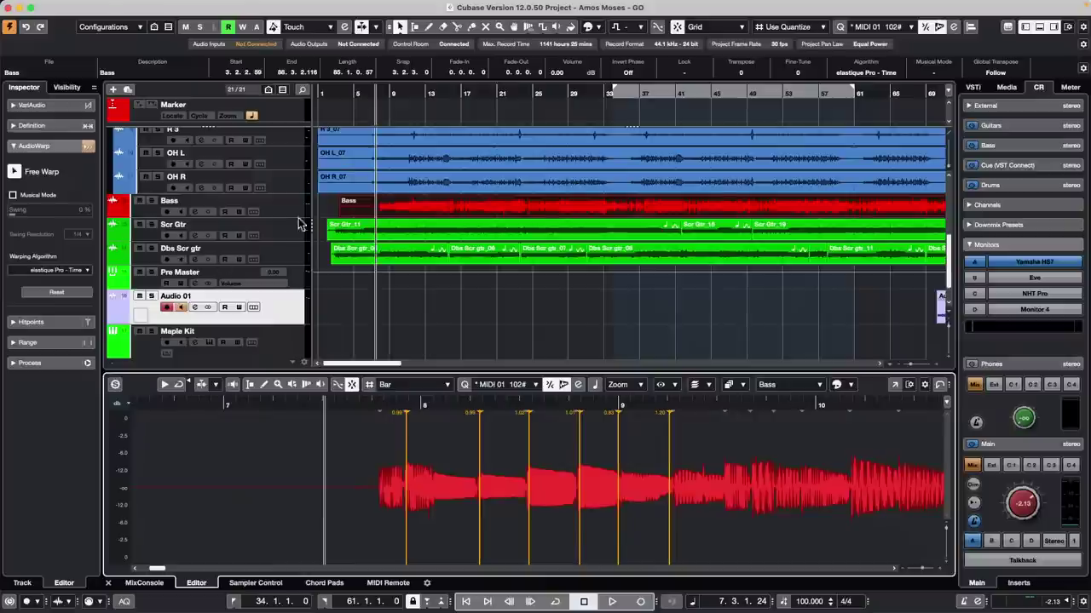
Step: Enlarge the Bass track, zoom in around bar 20 and select the free warp mode
left_click_drag(284, 218, 291, 260)
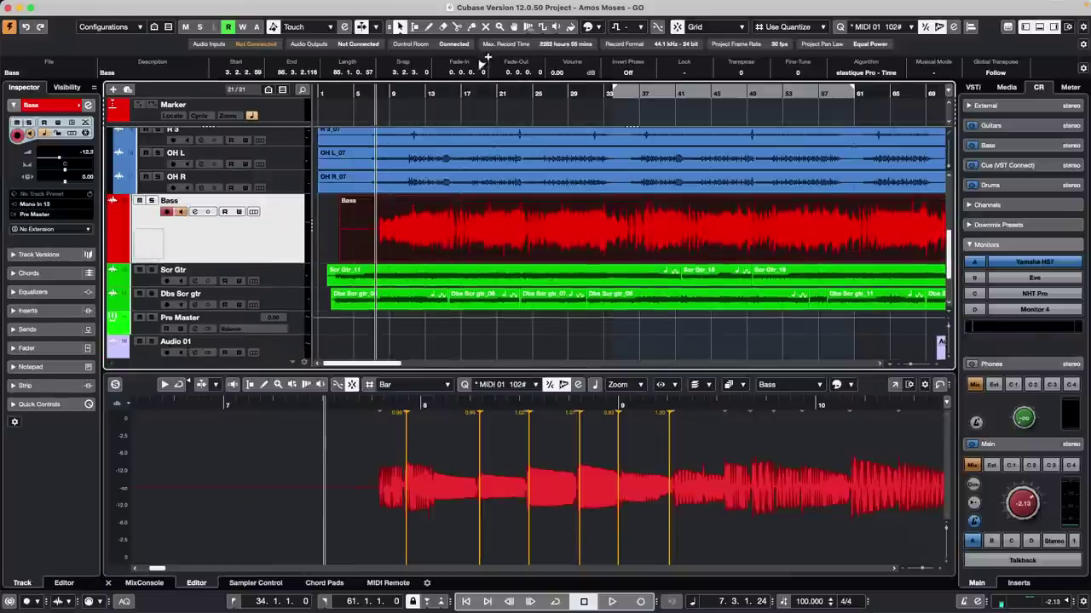
left_click_drag(489, 92, 489, 153)
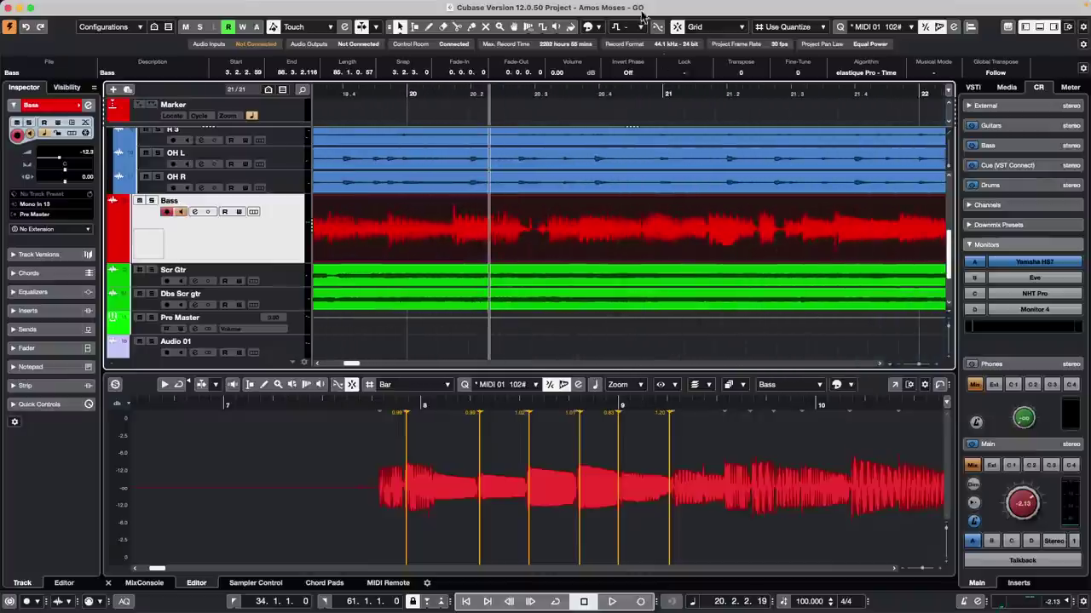
left_click(528, 27)
left_click(528, 26)
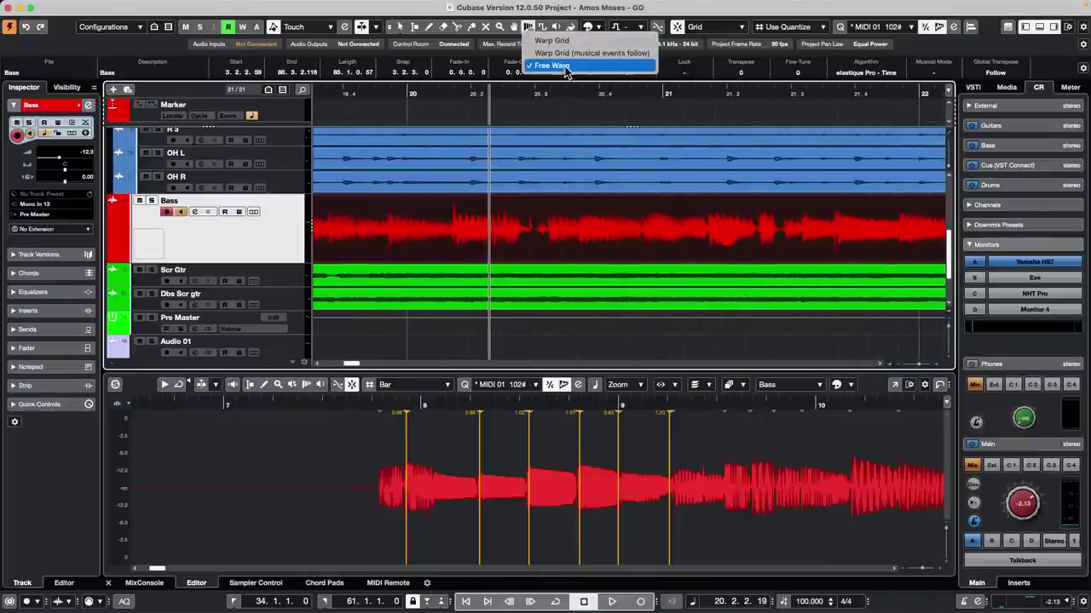
left_click(562, 66)
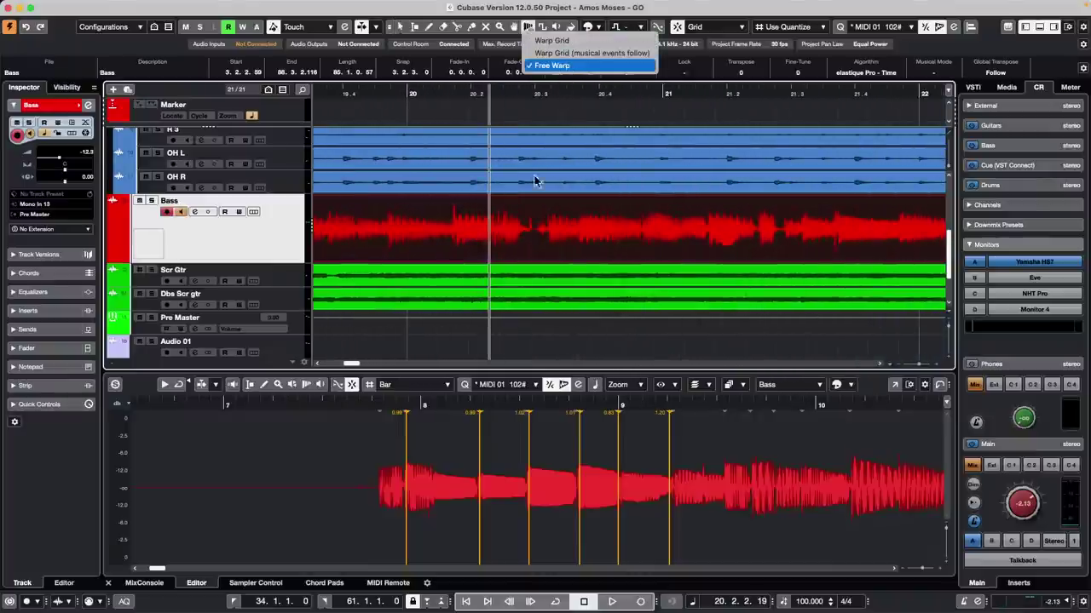
Step: Add warp markers in the Bass event near bar 20, then remove two unwanted ones
left_click(548, 225)
left_click(529, 227)
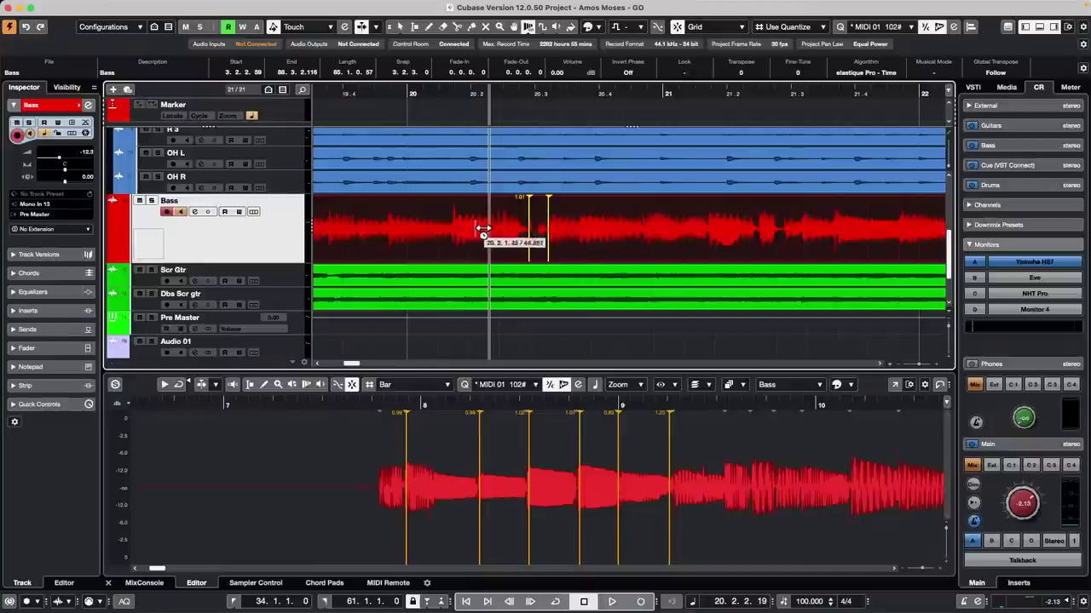
left_click(388, 232)
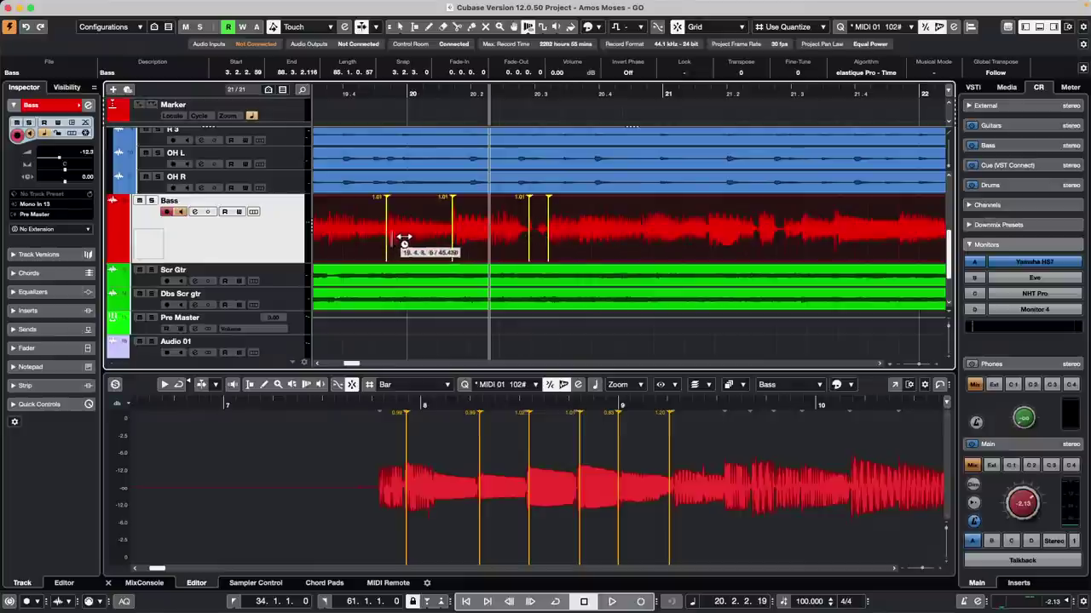
left_click(453, 209)
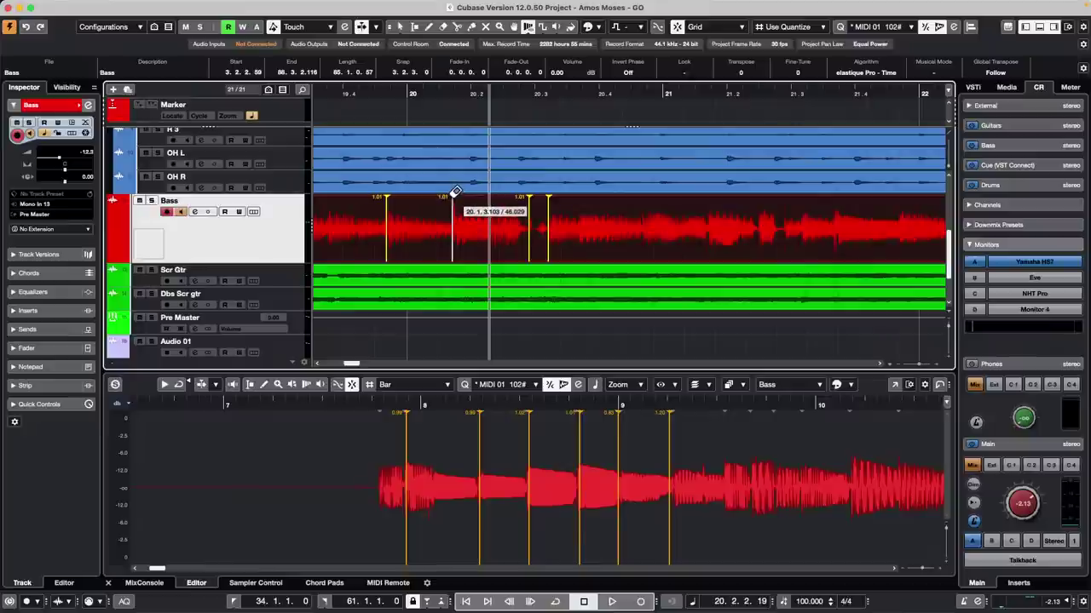
left_click(456, 190, "shift")
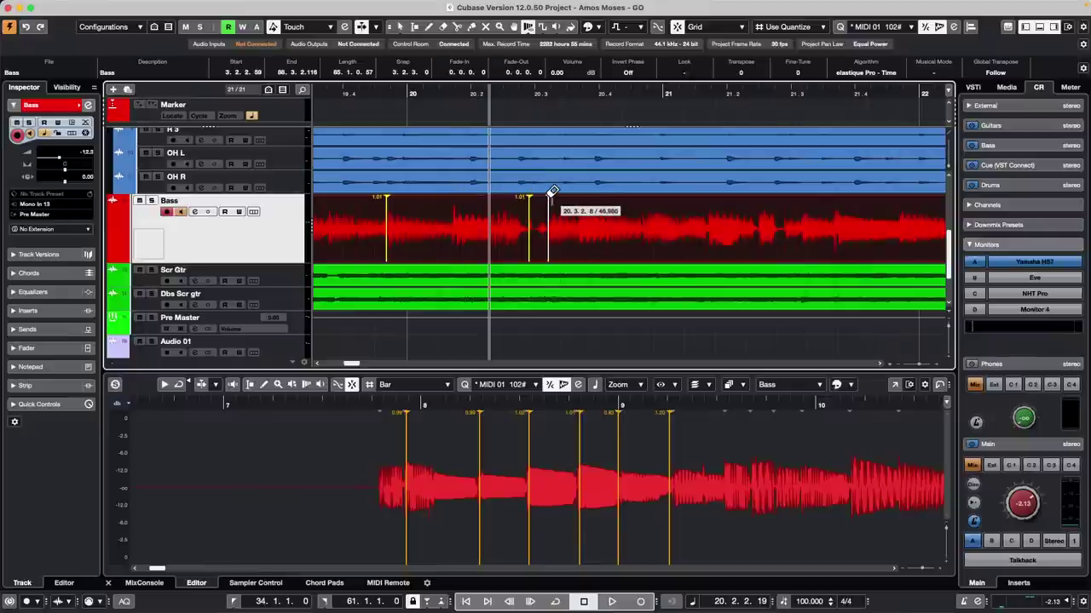
left_click(552, 190, "shift")
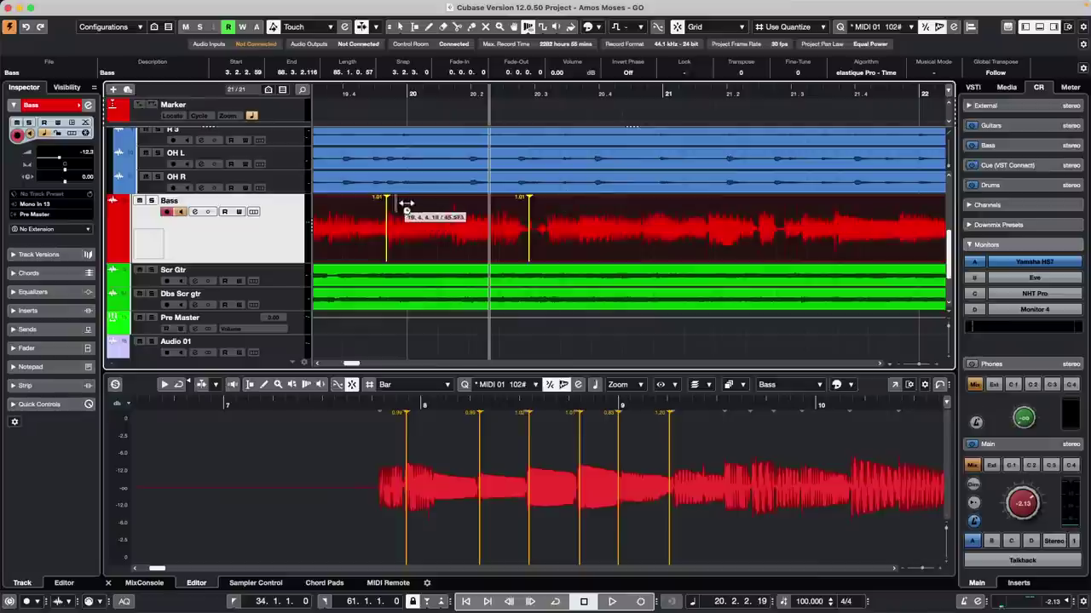
Step: Switch to the Warp Samples tool and place a row of warp markers along the Bass event
right_click(457, 212)
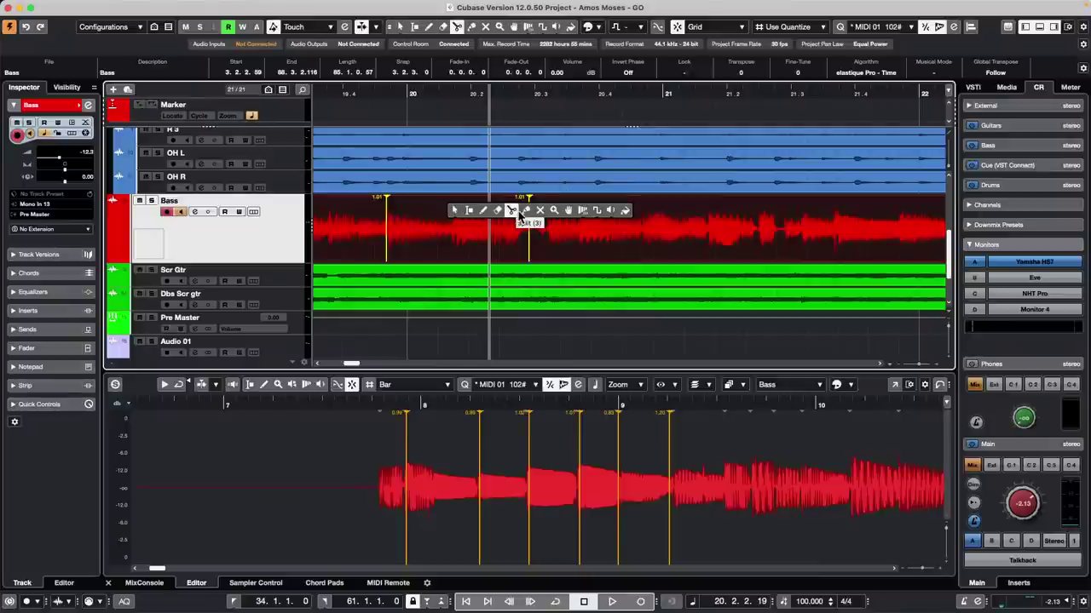
left_click(595, 213)
left_click(450, 226)
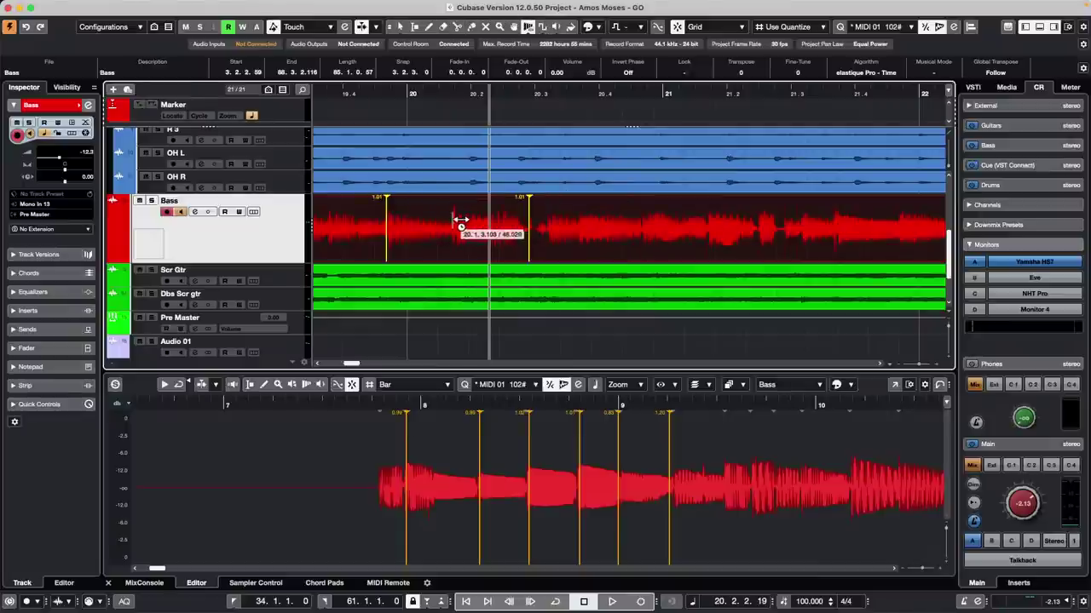
left_click(556, 228)
left_click(657, 227)
left_click(694, 228)
left_click(731, 228)
left_click(759, 228)
left_click(778, 228)
left_click(830, 230)
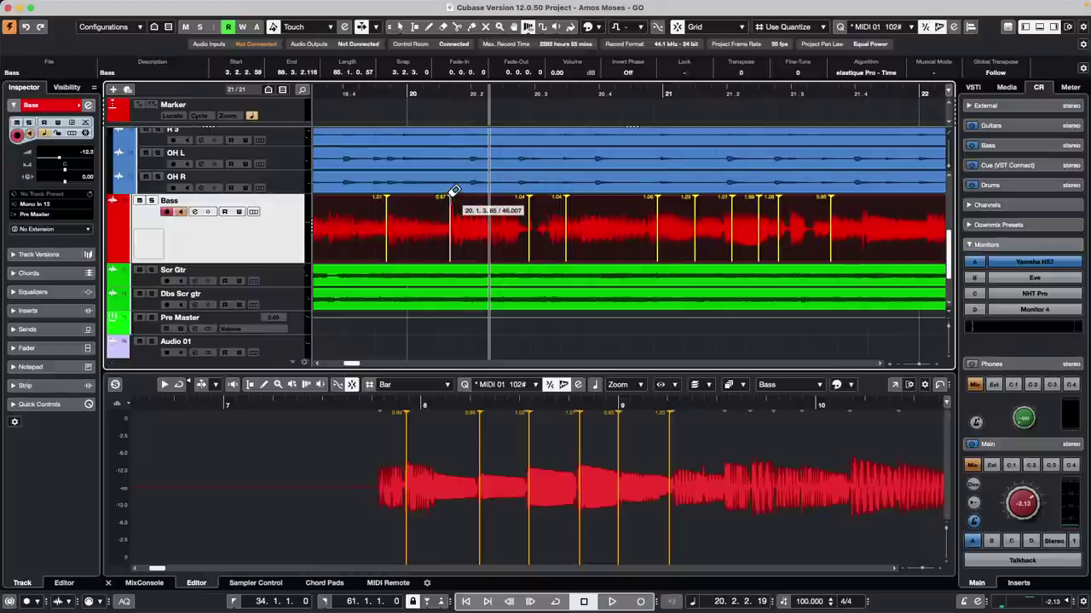
Step: Drag a Bass warp marker later to stretch the audio between markers
mouse_move(452, 197)
left_mouse_down()
mouse_move(580, 219)
mouse_move(568, 219)
mouse_move(569, 206)
mouse_move(579, 217)
mouse_move(643, 218)
mouse_move(627, 223)
left_mouse_up()
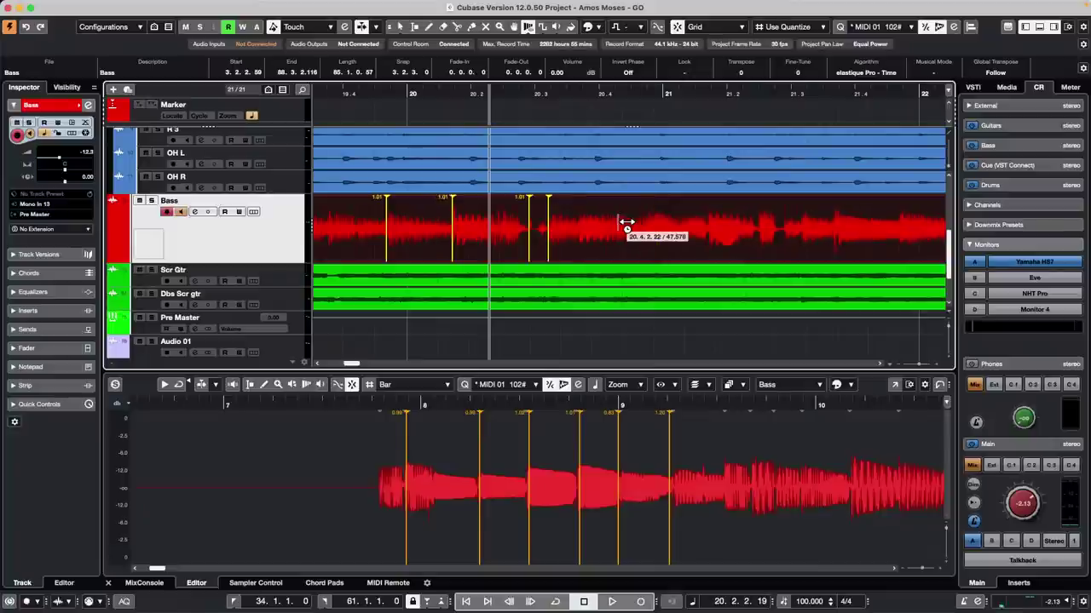
left_click_drag(628, 223, 627, 223)
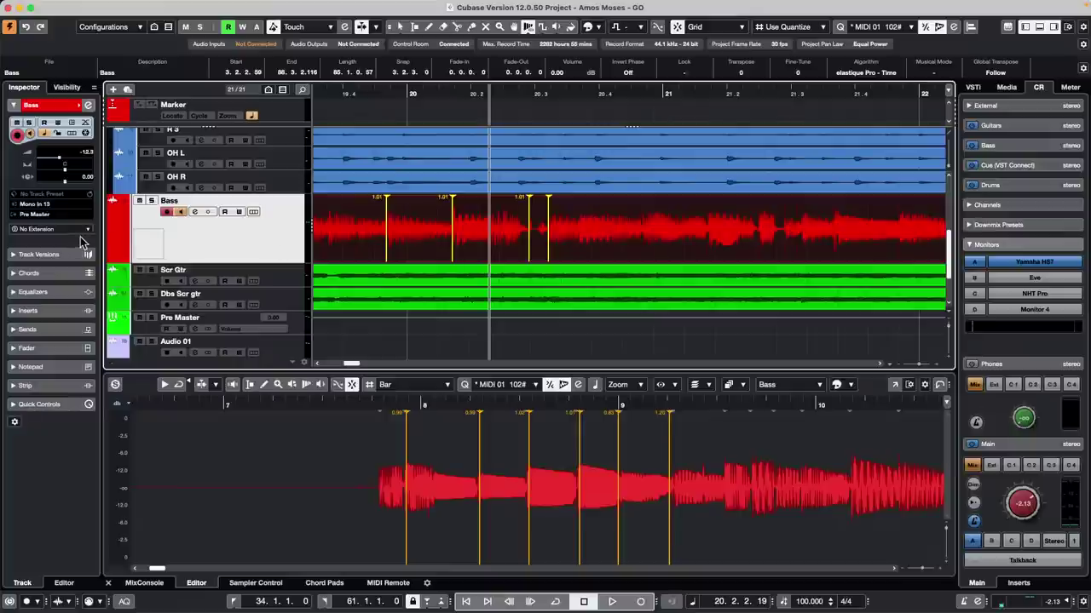
left_click(75, 6)
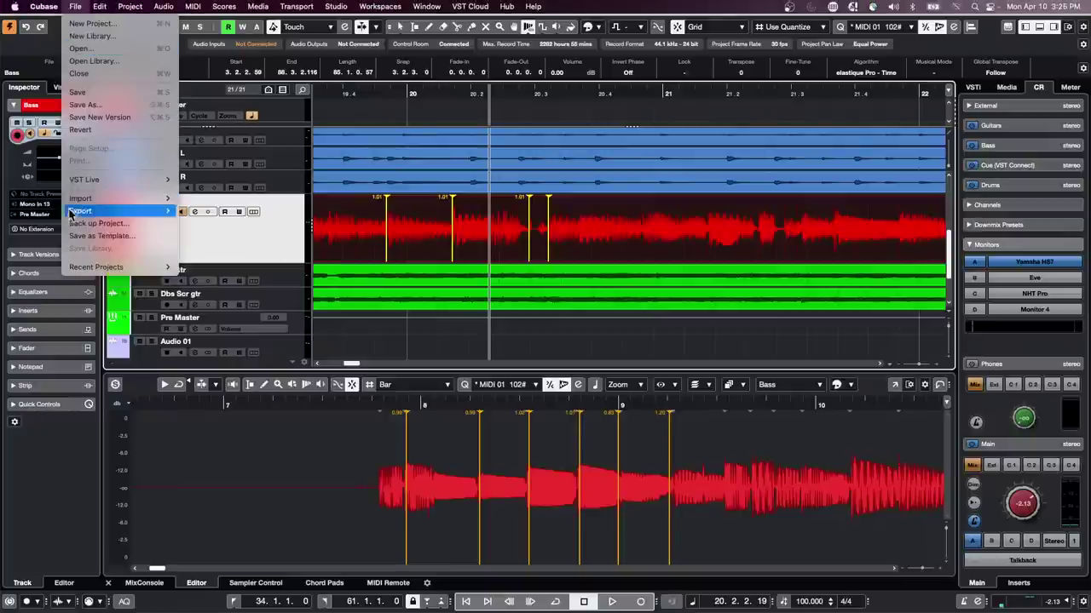
mouse_move(35, 11)
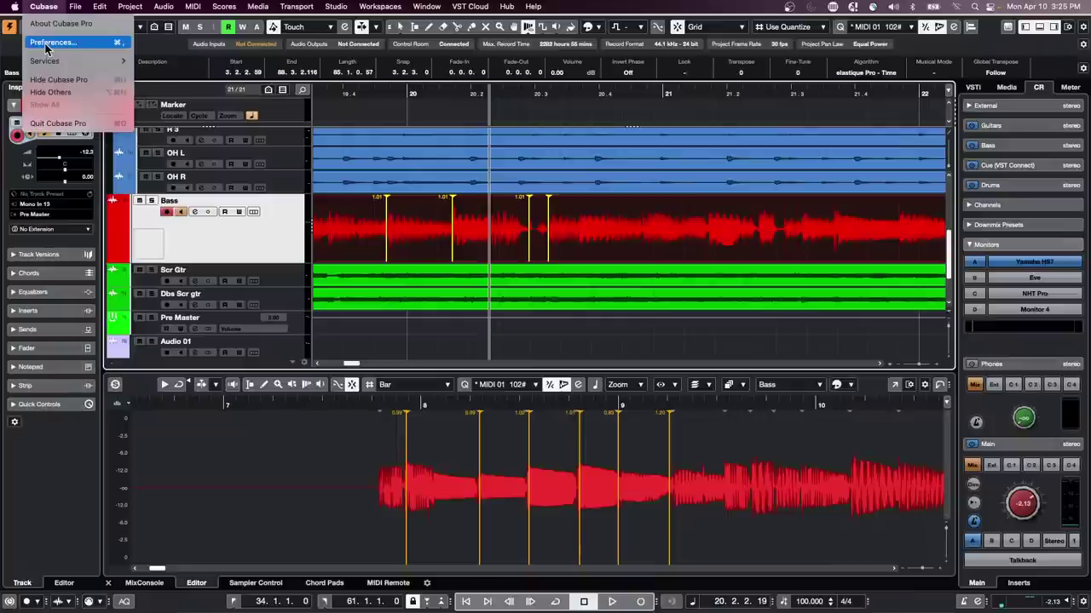
left_click(49, 42)
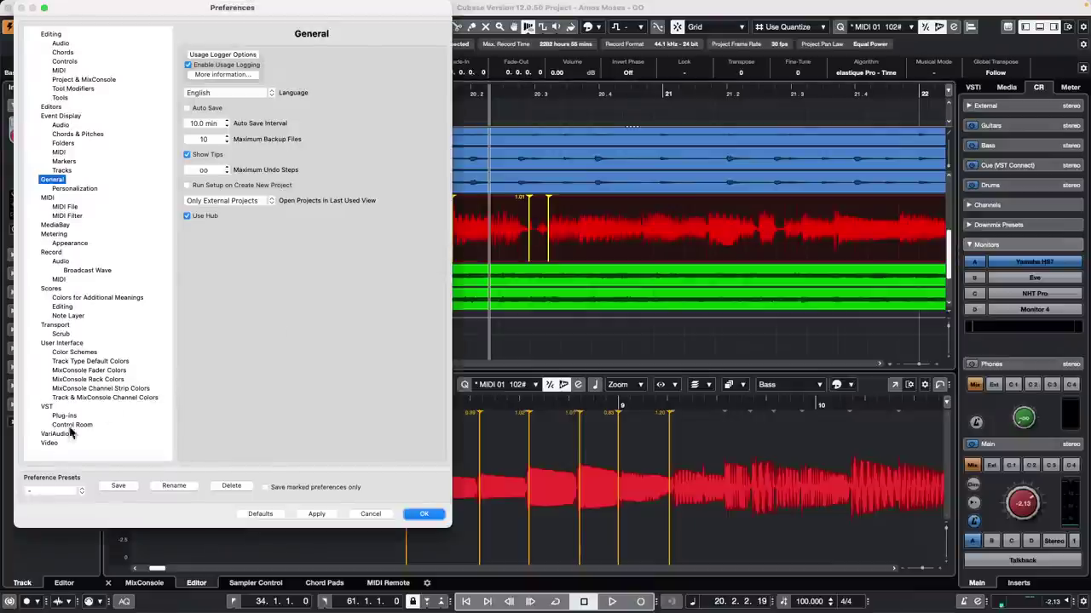
left_click(68, 416)
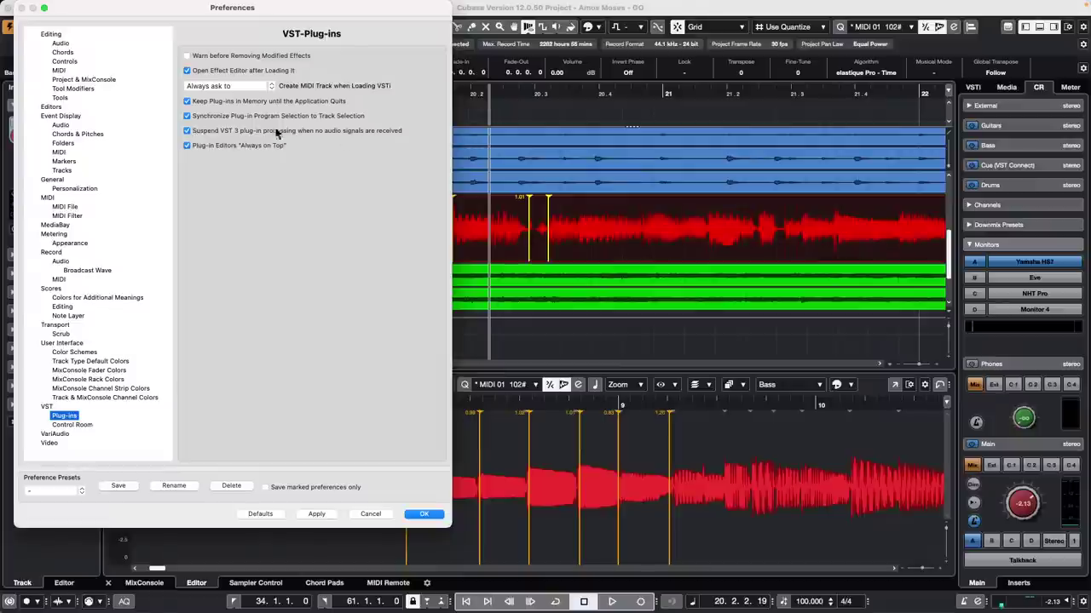
left_click(423, 517)
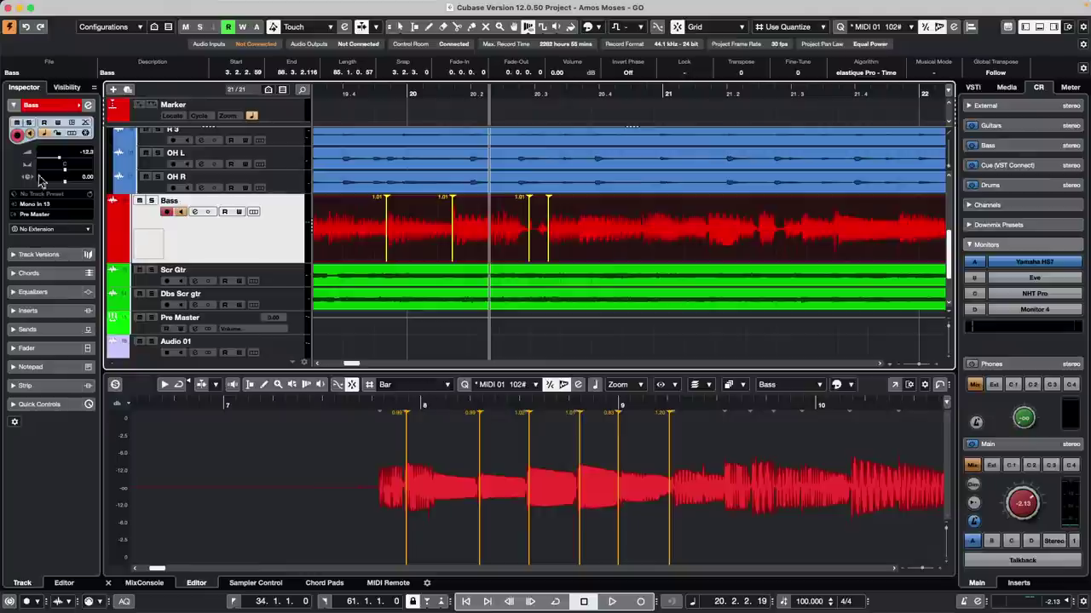
Step: Select the Maple Kit track and open its Groove Agent SE 5 instrument
left_click(298, 330)
left_click(298, 350)
scroll(221, 256, "down", 3)
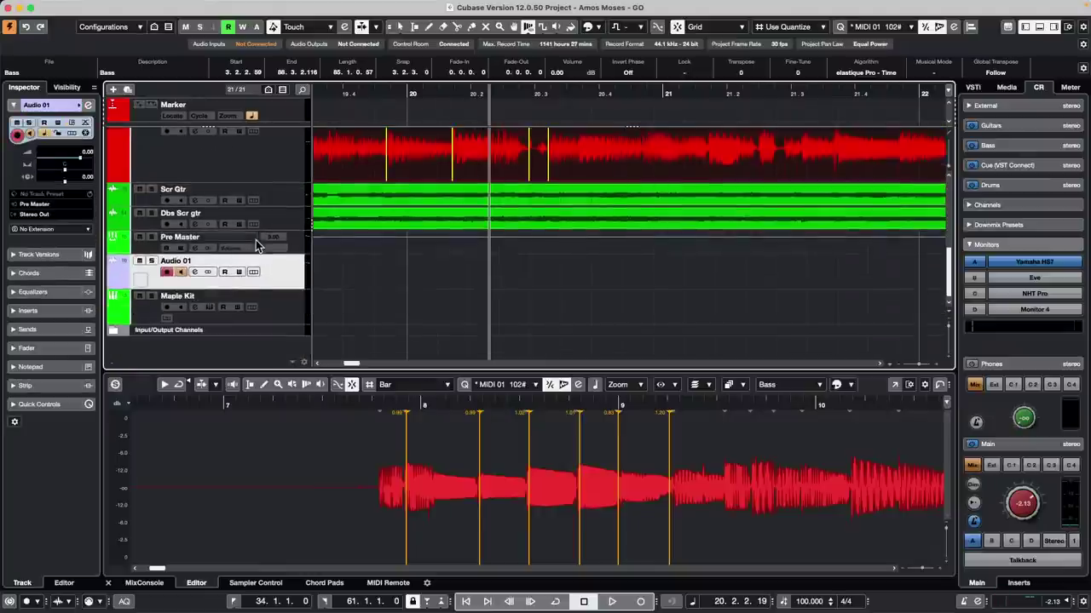
left_click(287, 312)
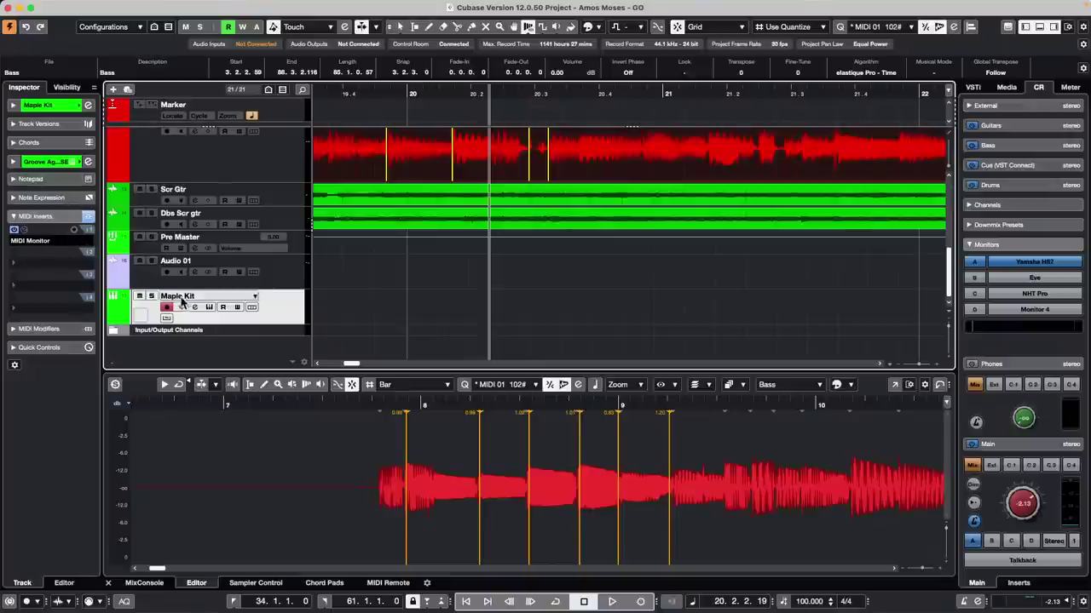
left_click(209, 307)
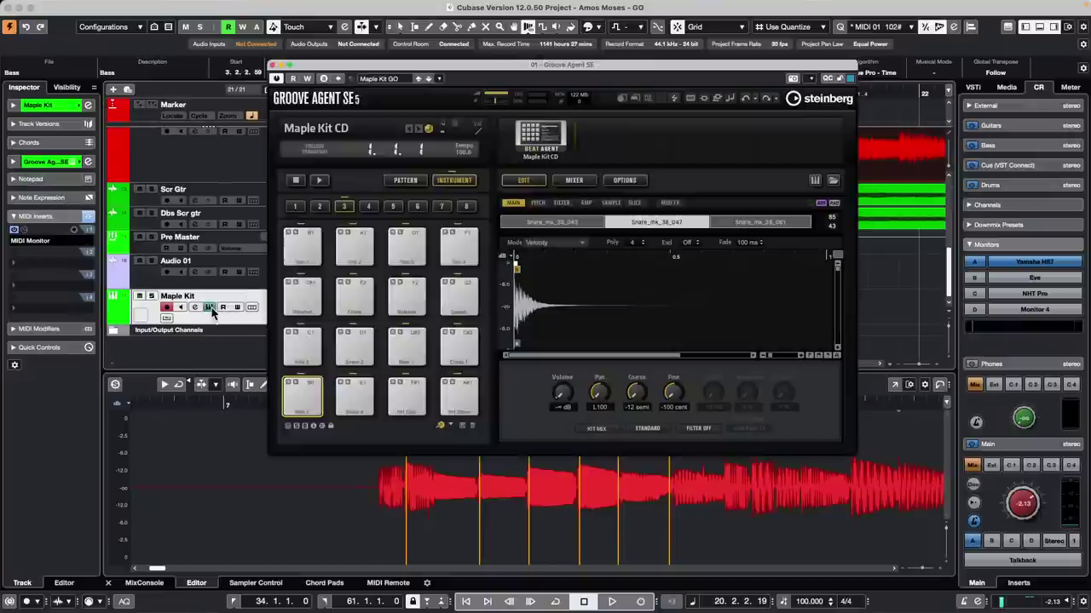
Step: Nudge the Snare 2 pad's Pan knob slightly toward centre
right_click(599, 392)
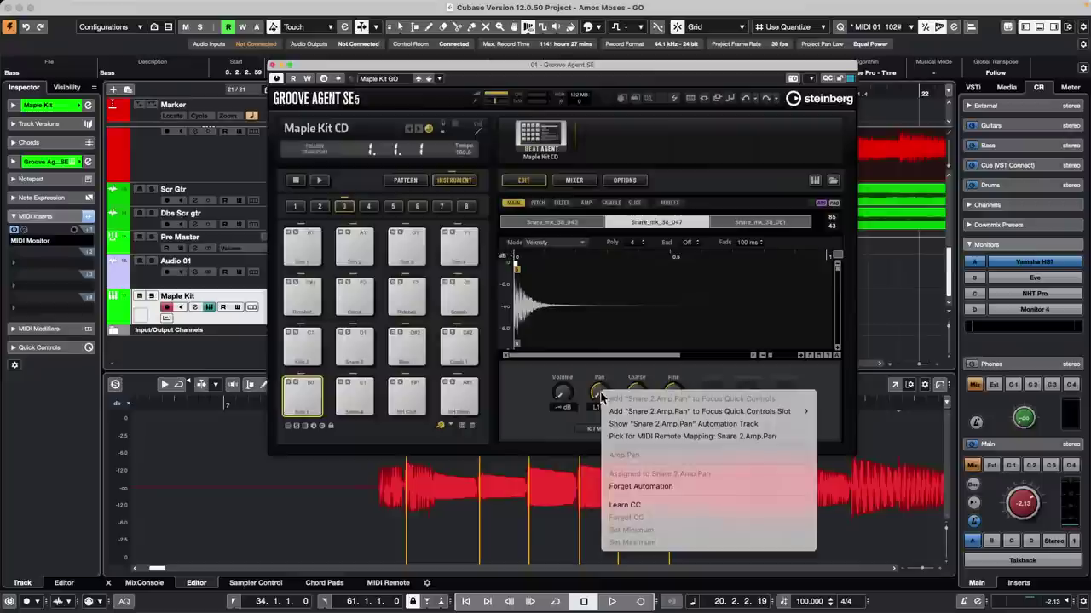
left_click(601, 388)
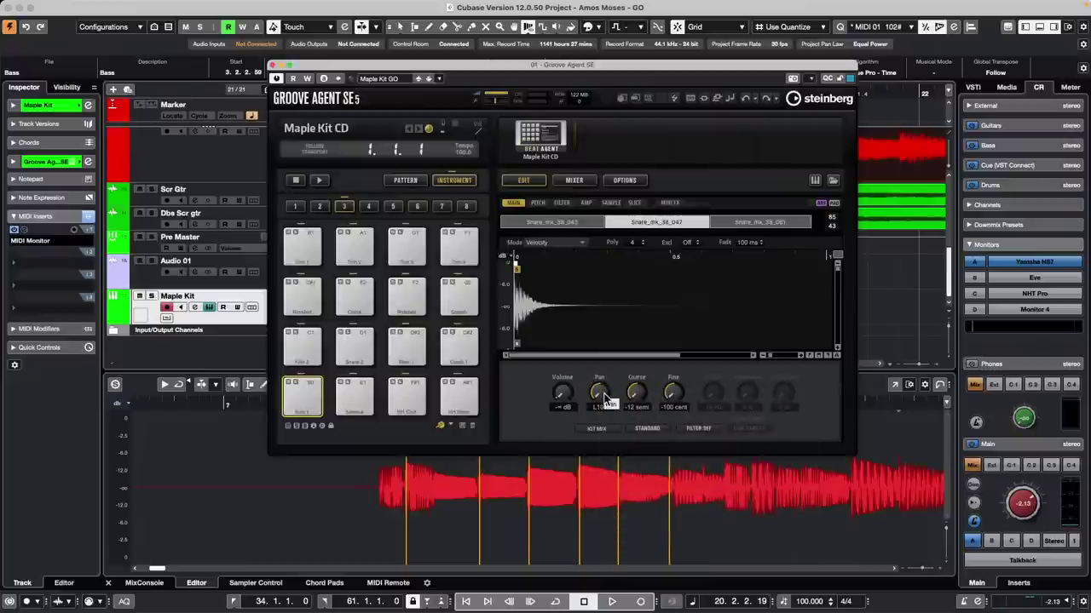
left_click_drag(603, 388, 606, 384)
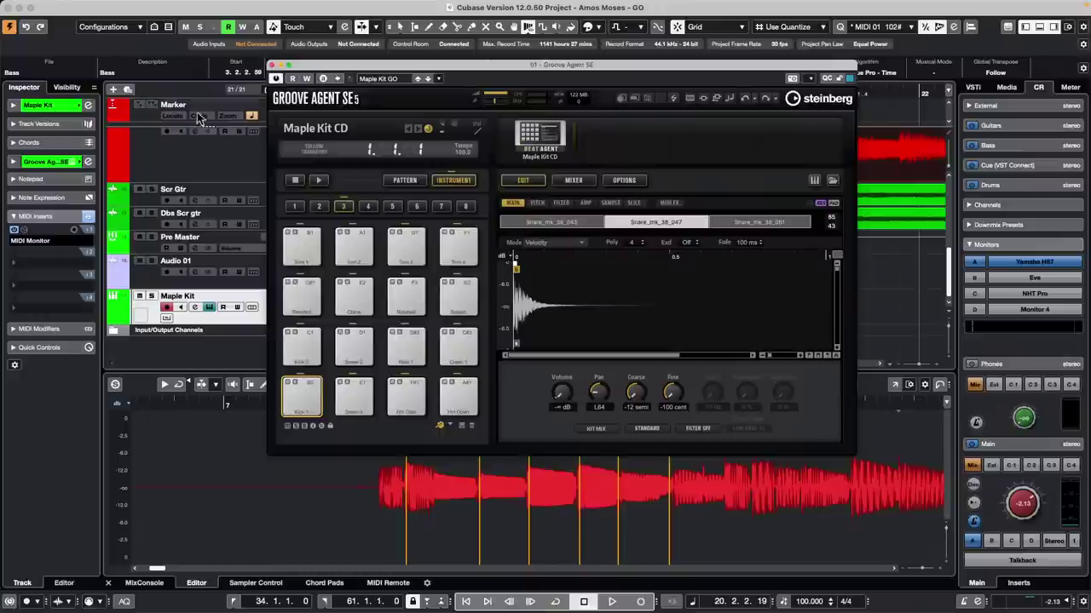
Step: Close Groove Agent and select the drum tracks from KIK 414 through R 1
left_click(272, 64)
scroll(262, 171, "up", 10)
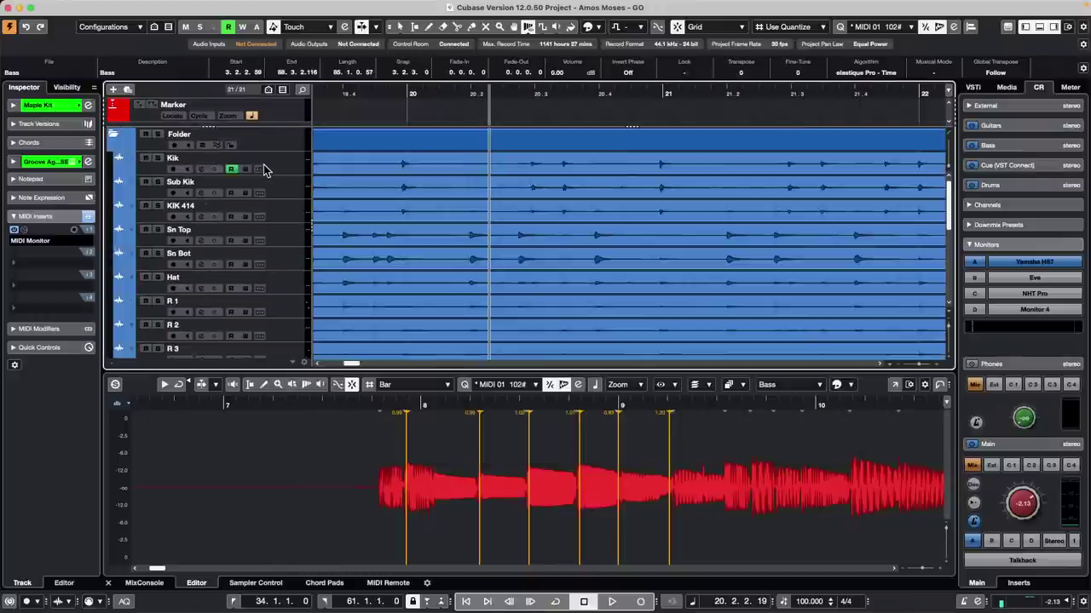
left_click(280, 188)
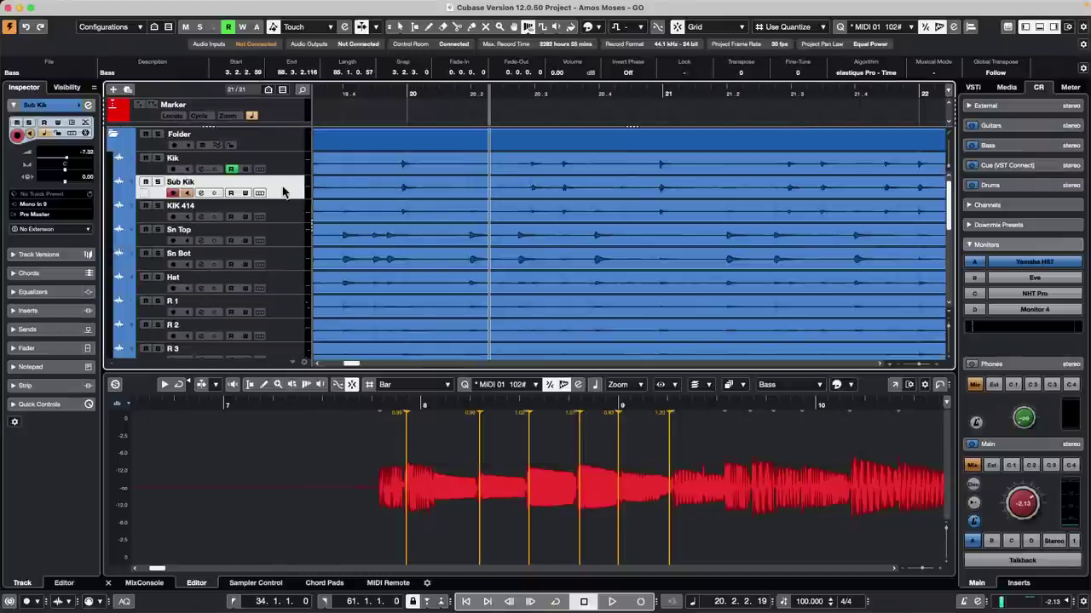
left_click(290, 281, "shift")
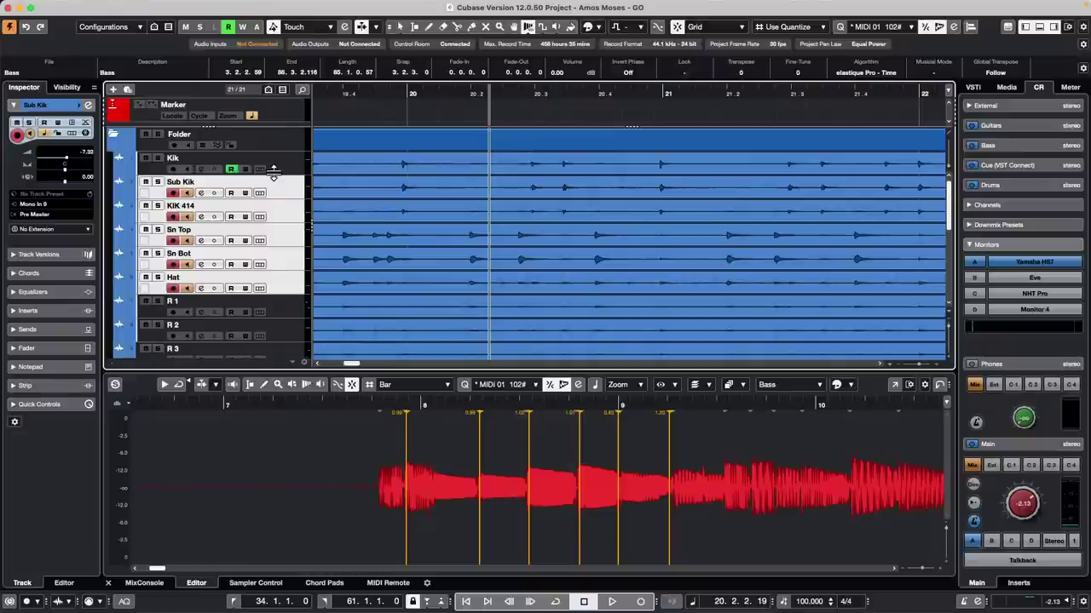
left_click(286, 191)
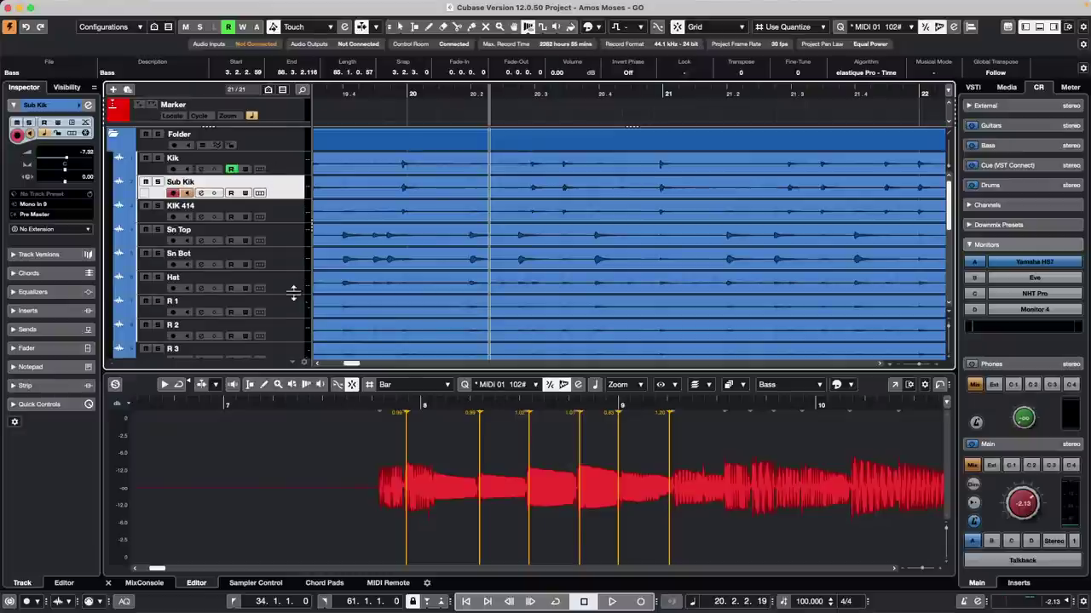
left_click(294, 315)
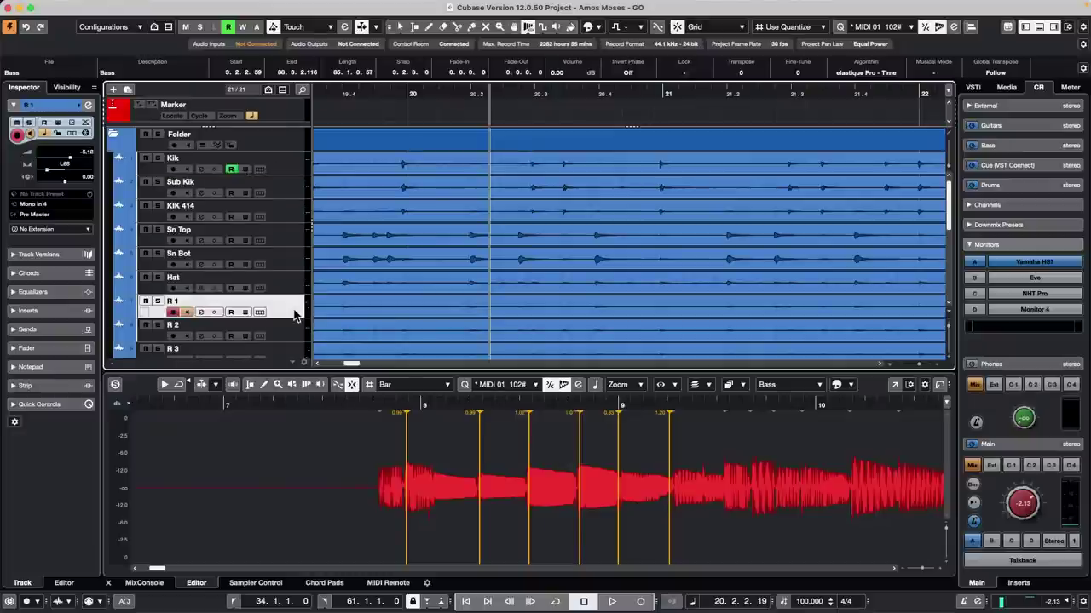
left_click(286, 220)
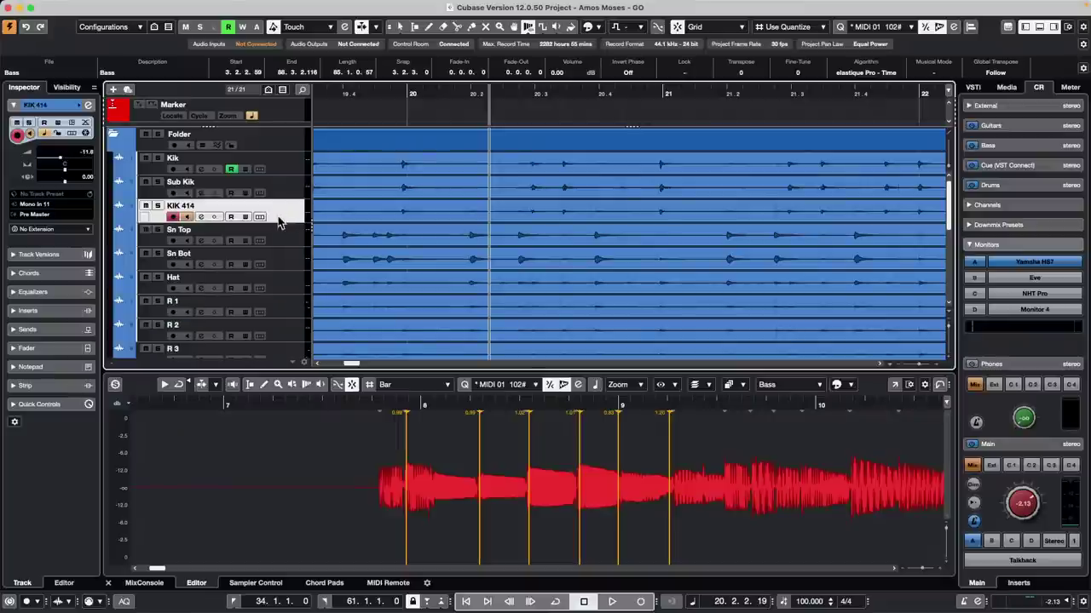
left_click(288, 314, "shift")
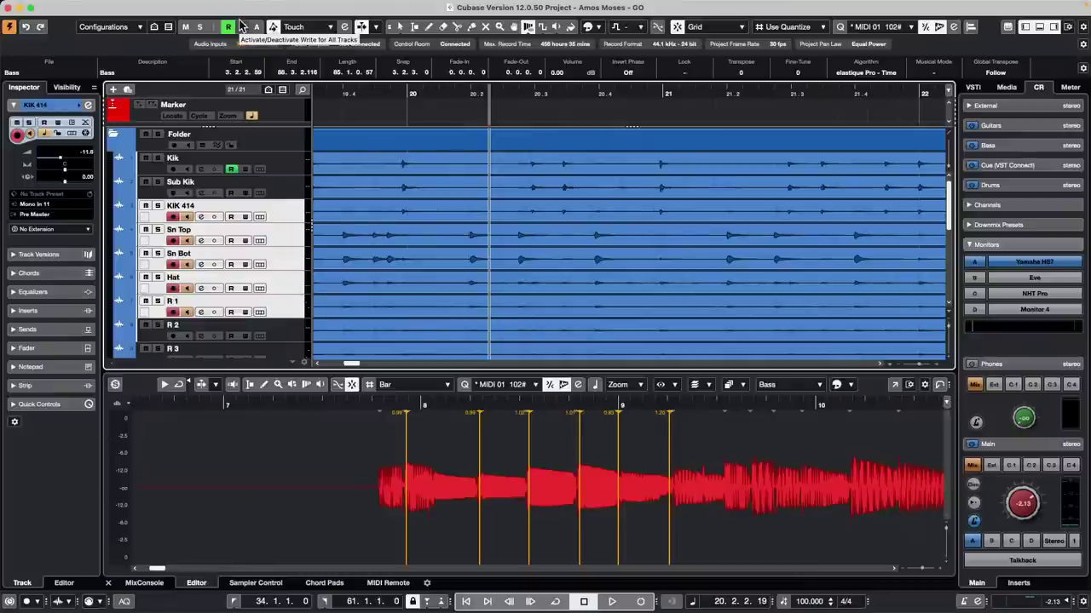
Step: Open the Project Logical Editor and clear the existing filter conditions and Move to Cursor action
left_click(129, 6)
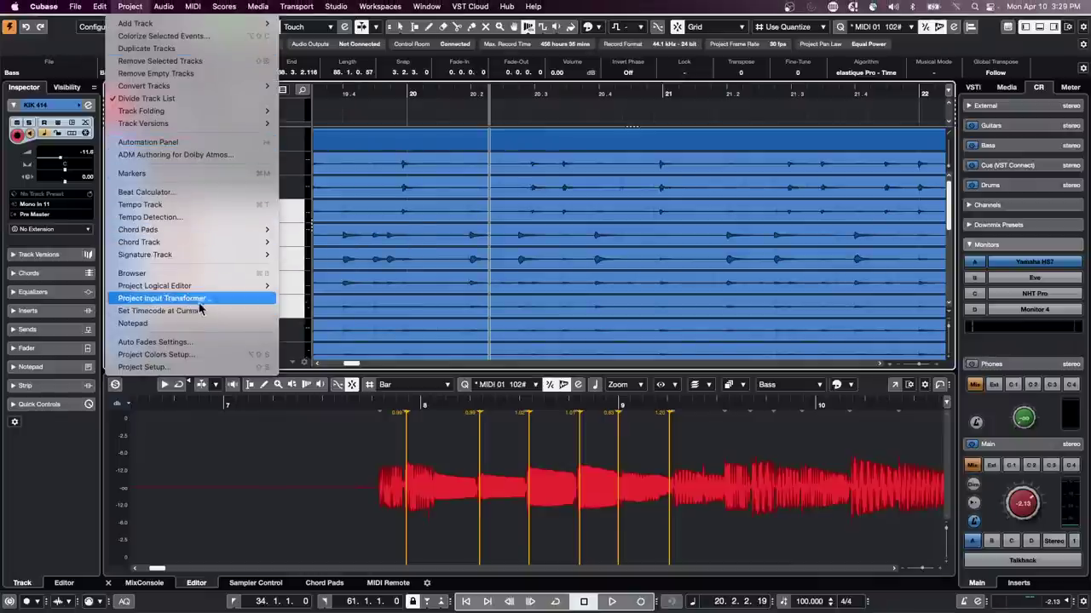
mouse_move(203, 288)
left_click(333, 287)
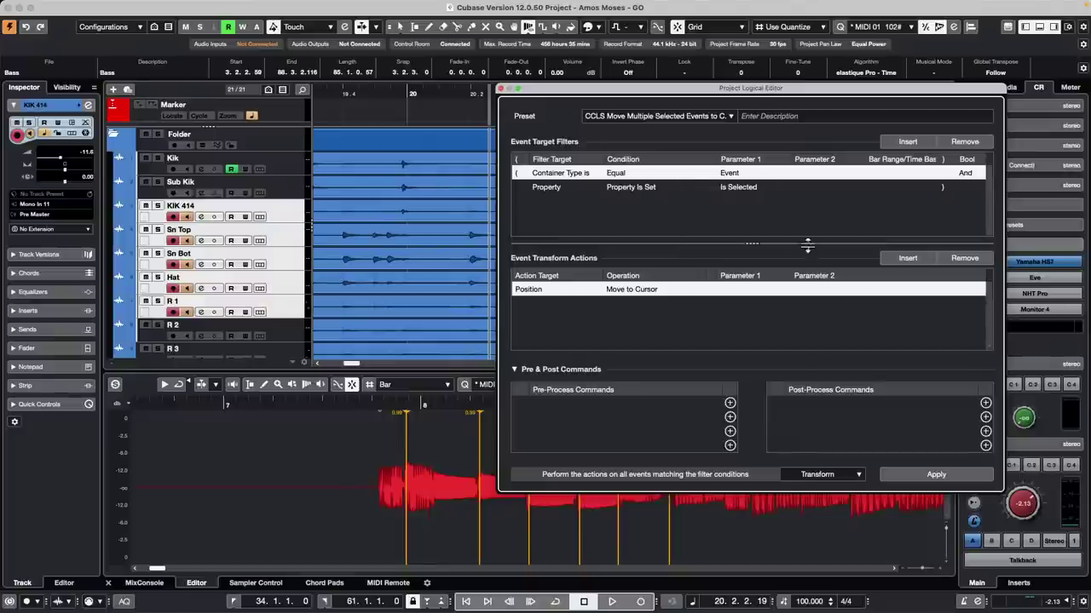
left_click(936, 475)
left_click(972, 143)
left_click(972, 144)
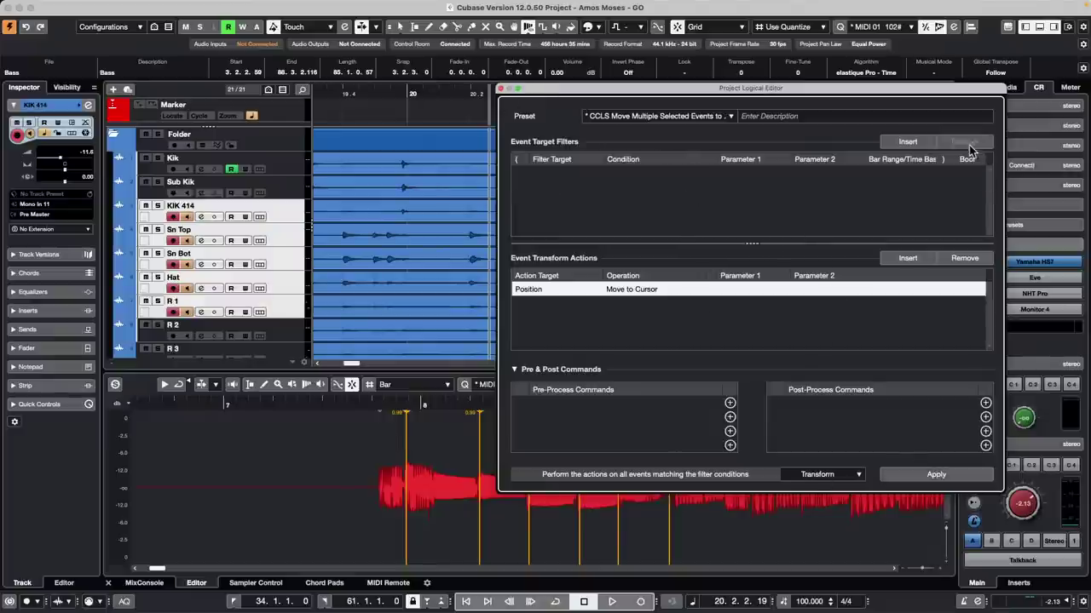
left_click(982, 260)
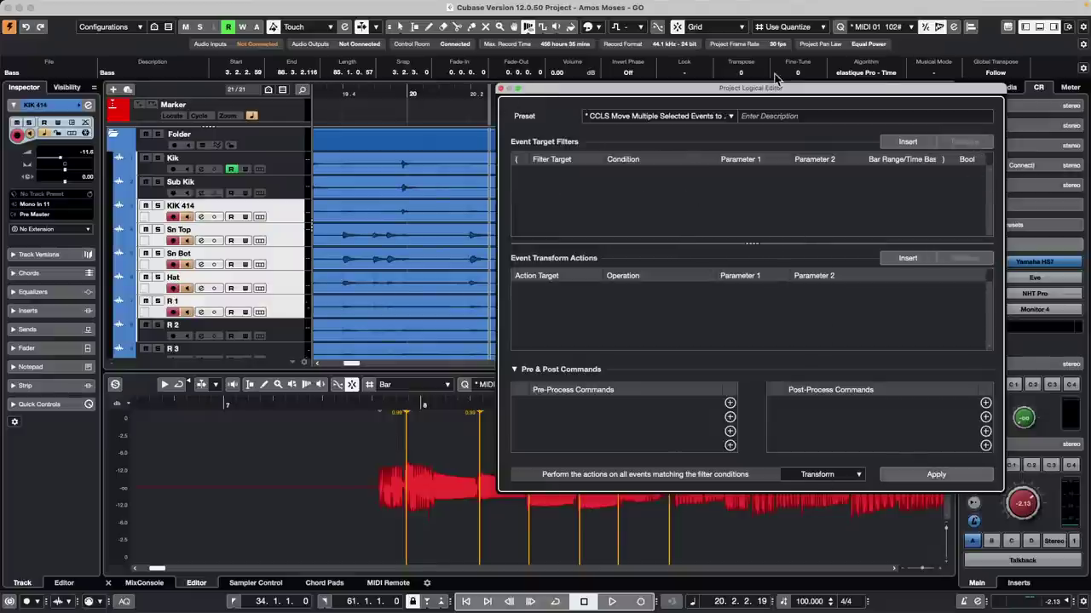
Step: Add a filter condition Container Type is Equal to Track
left_click(899, 143)
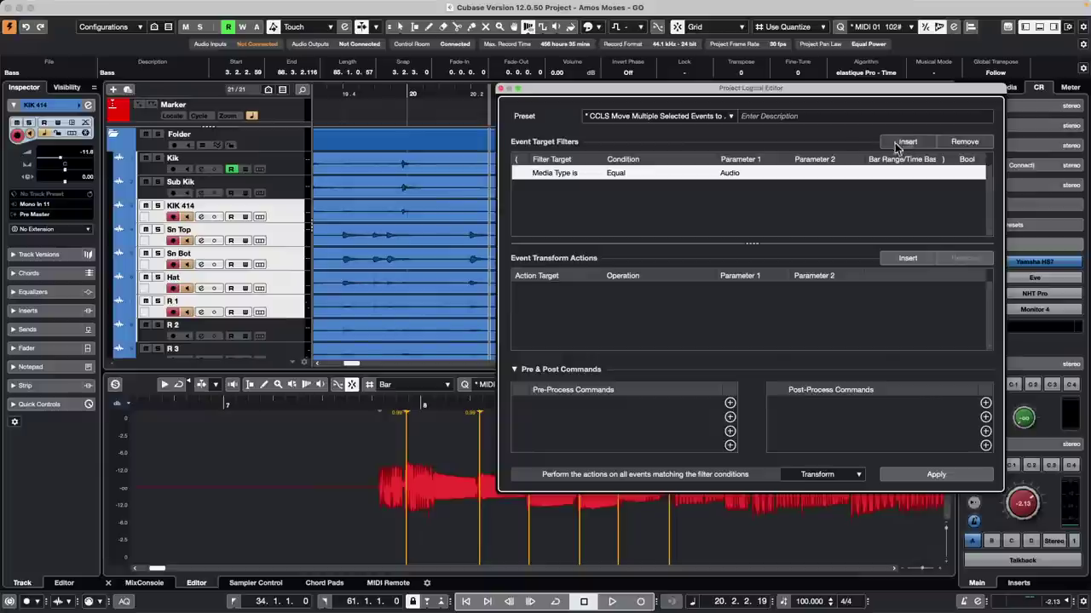
left_click(578, 176)
left_click(582, 199)
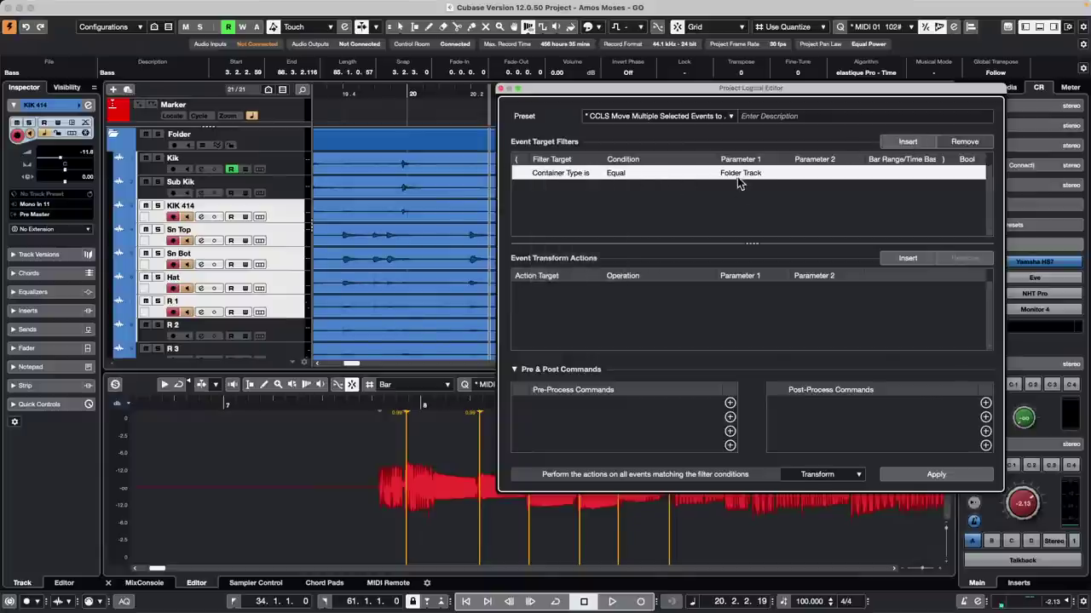
left_click(737, 175)
left_click(766, 203)
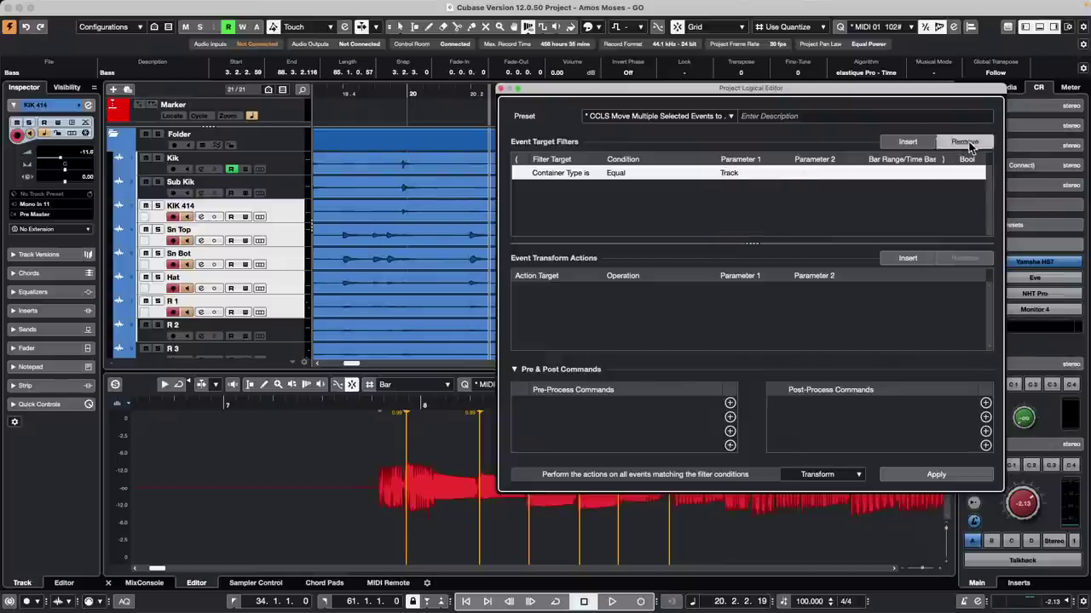
left_click(966, 142)
left_click(904, 143)
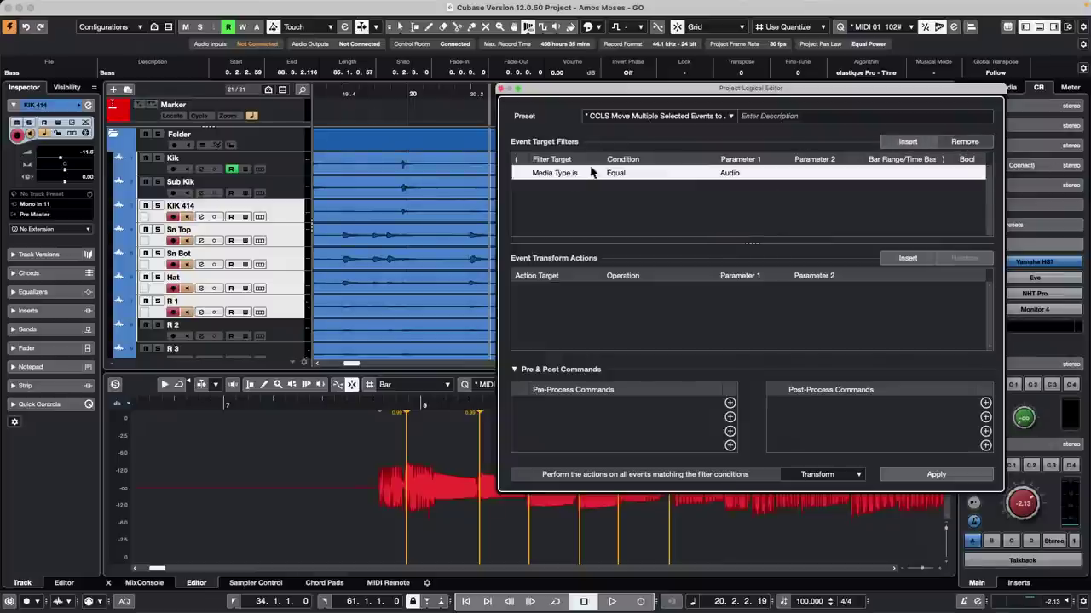
left_click(592, 172)
left_click(577, 196)
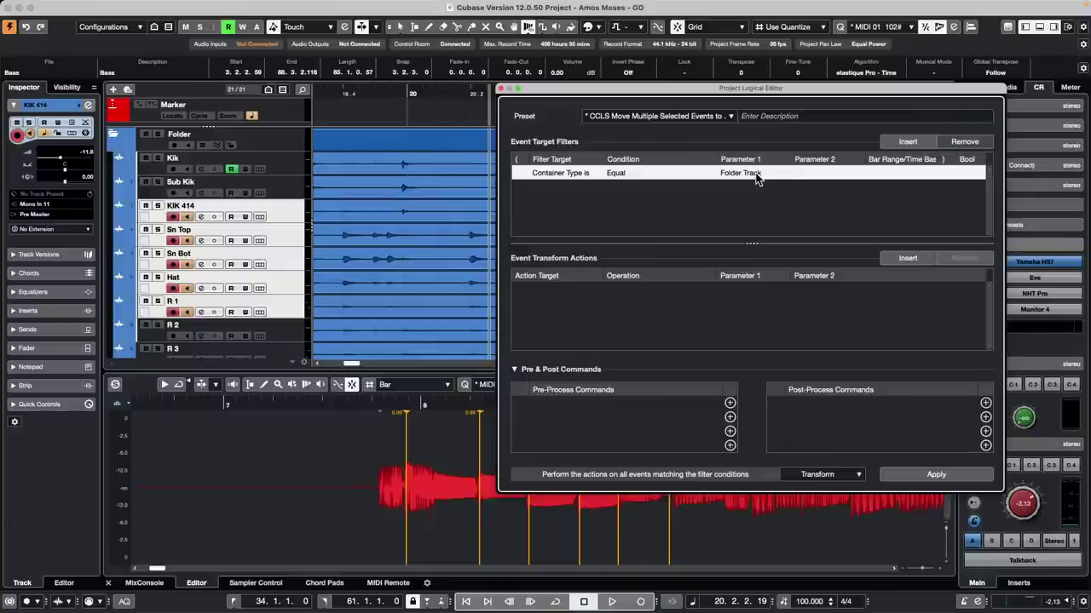
left_click(756, 175)
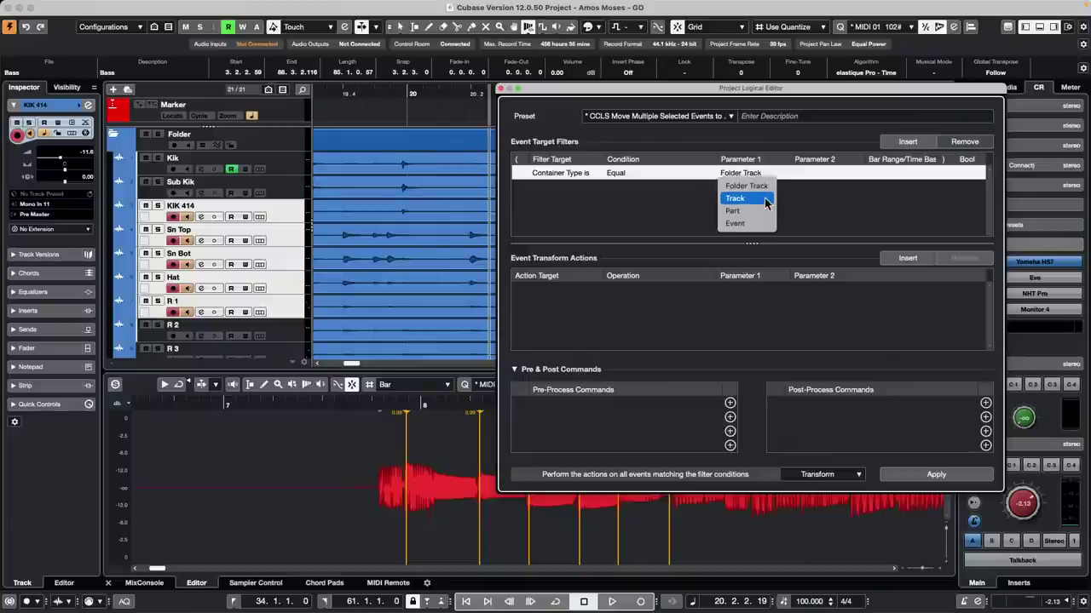
left_click(765, 205)
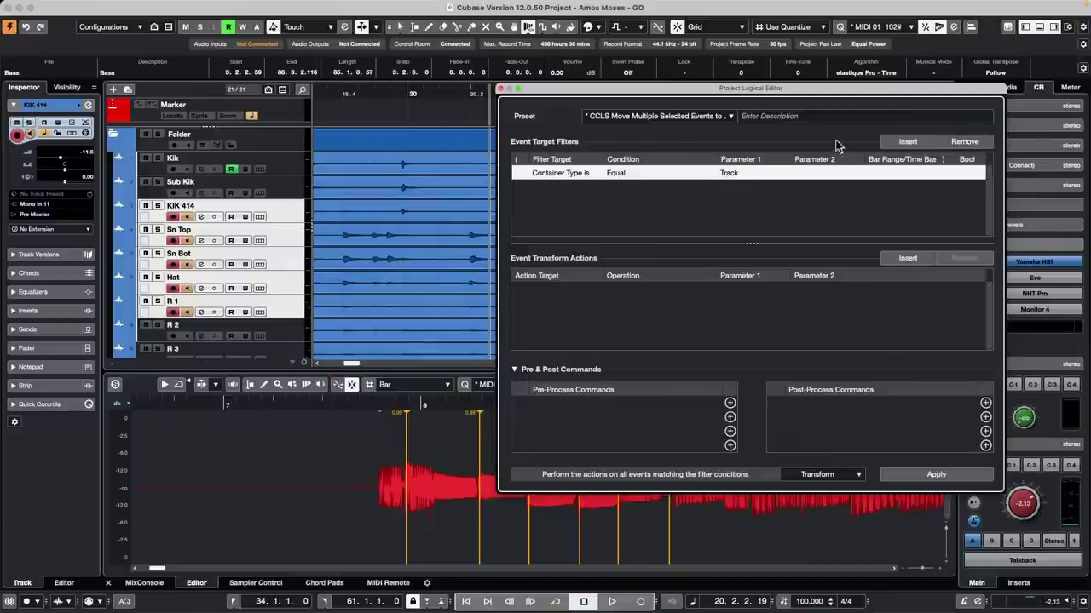
Step: Add a second filter condition: Property, Property Is Set, Is Selected
left_click(910, 145)
left_click(573, 187)
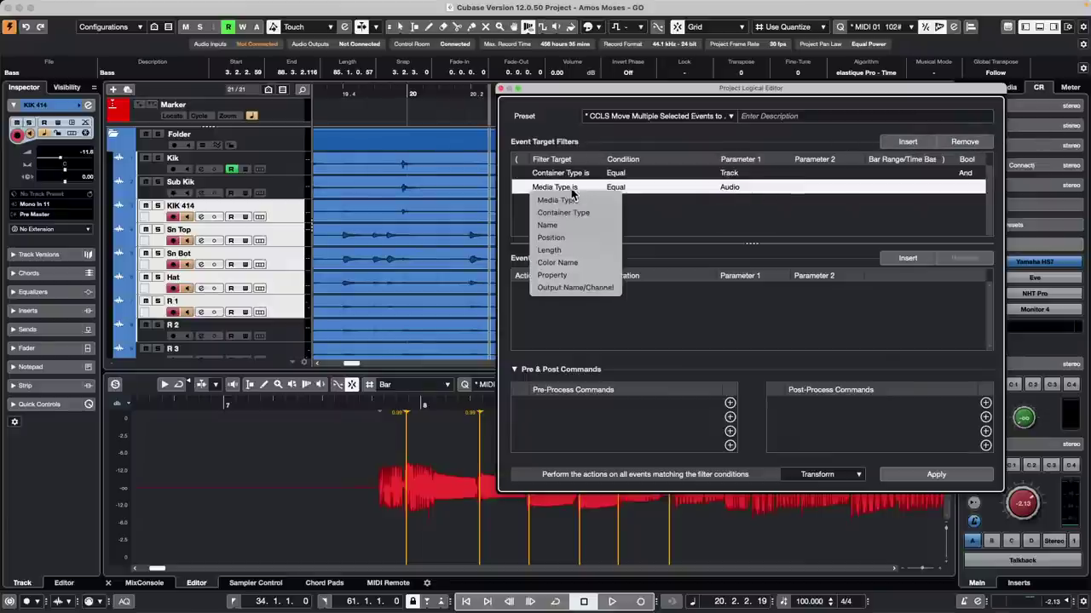
left_click(615, 275)
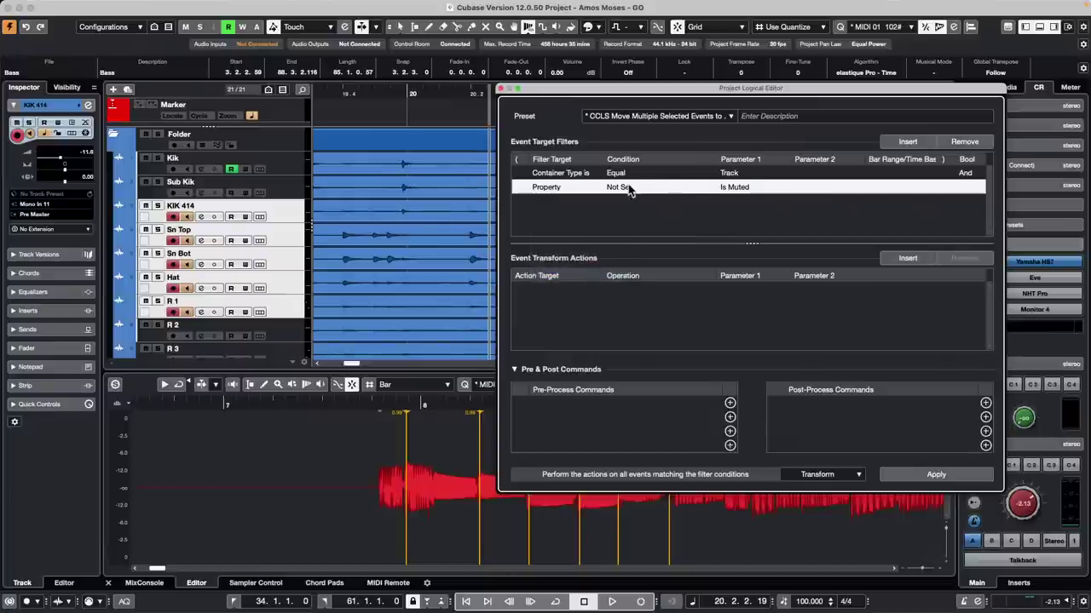
left_click(633, 188)
left_click(639, 199)
left_click(735, 187)
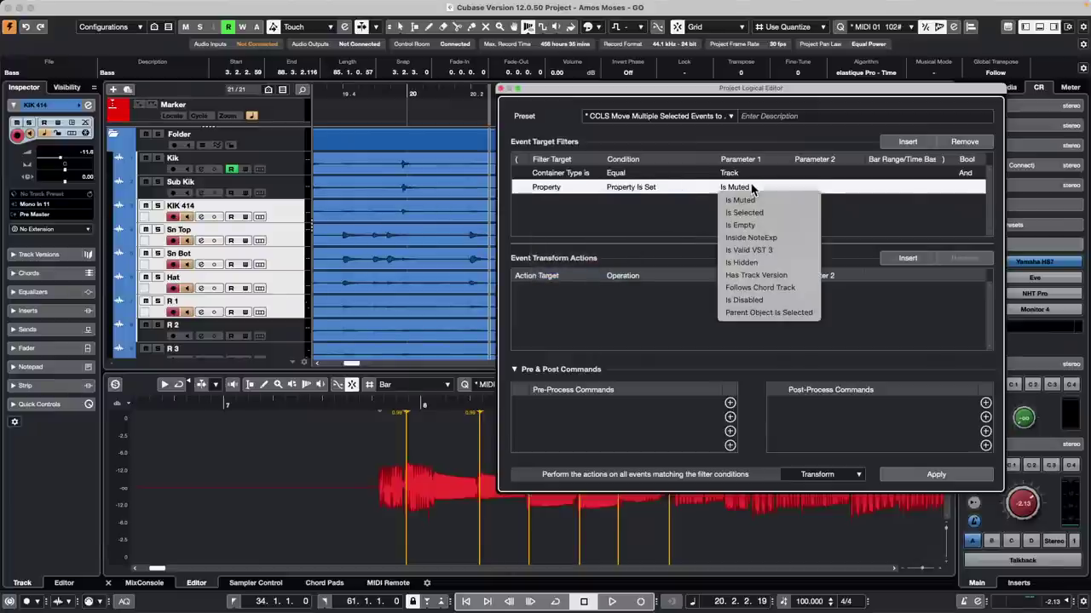
left_click(766, 212)
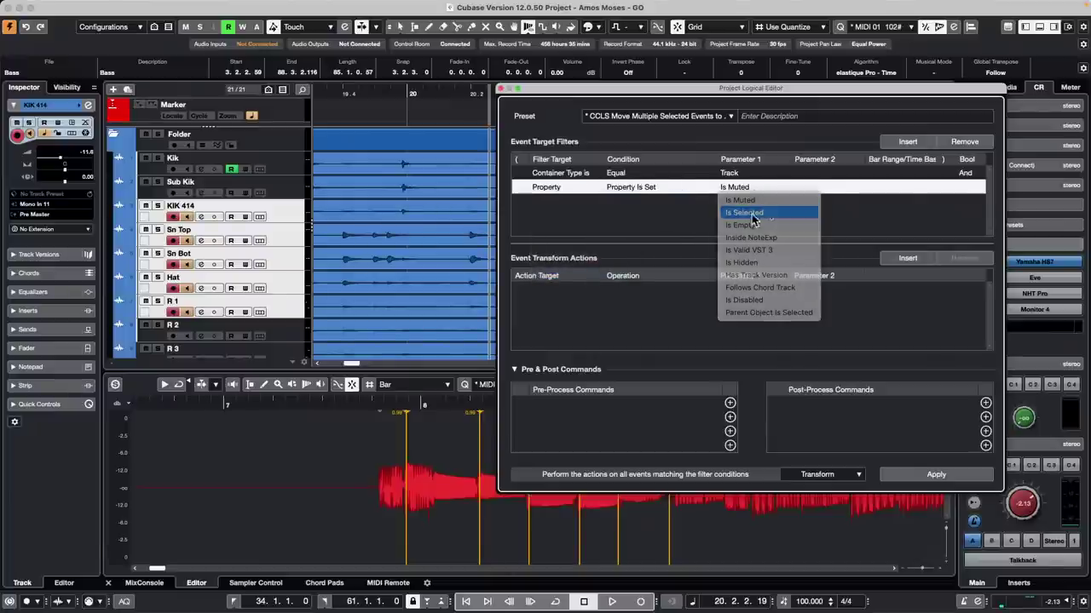
Step: Add a Track Operation action set to Read Enable
left_click(908, 261)
left_click(540, 290)
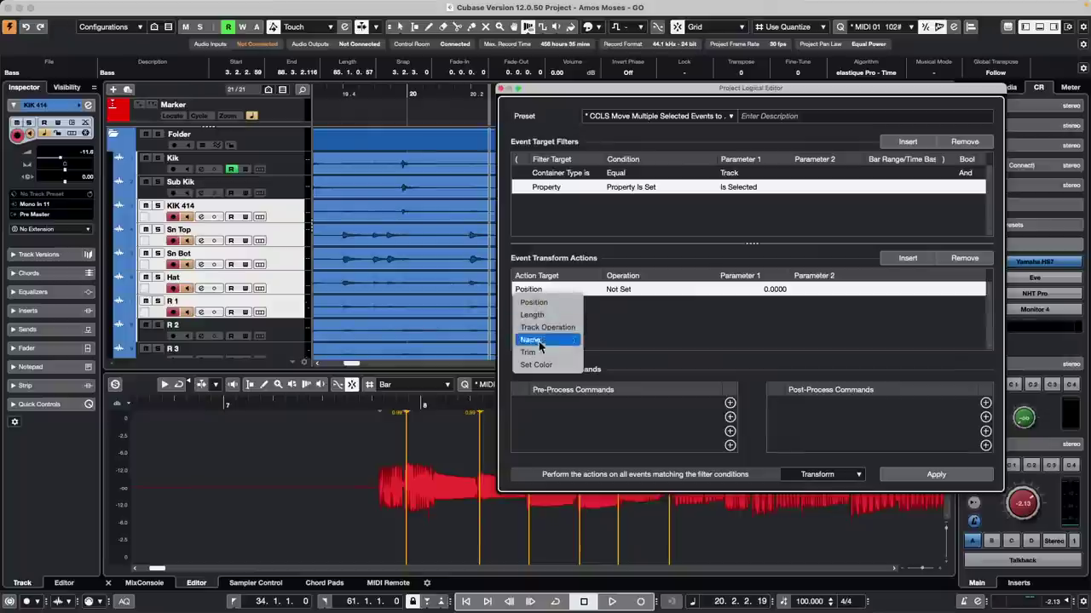
left_click(564, 328)
left_click(631, 290)
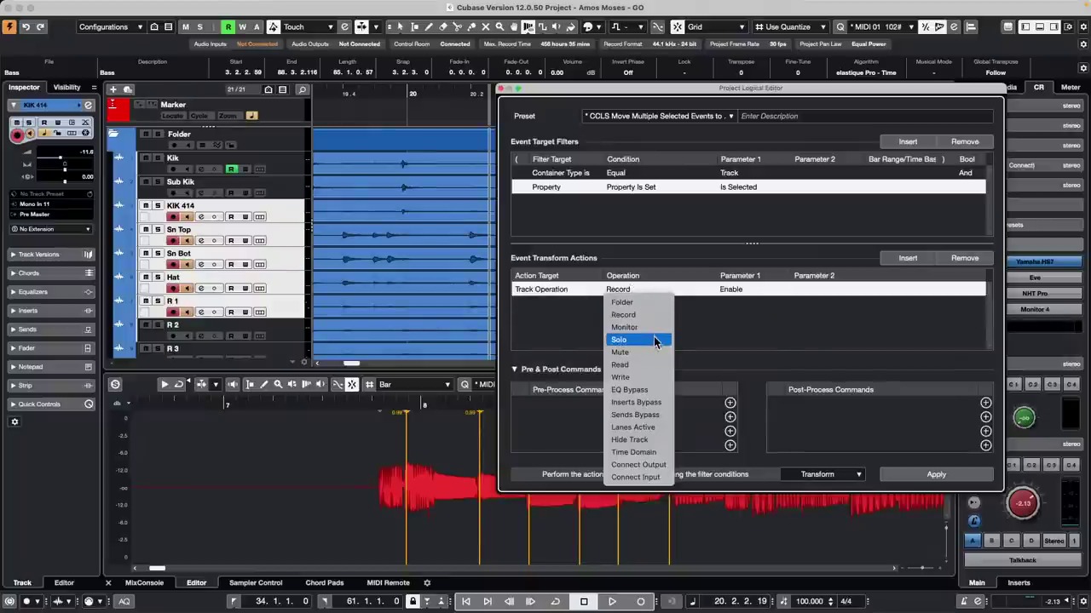
left_click(631, 365)
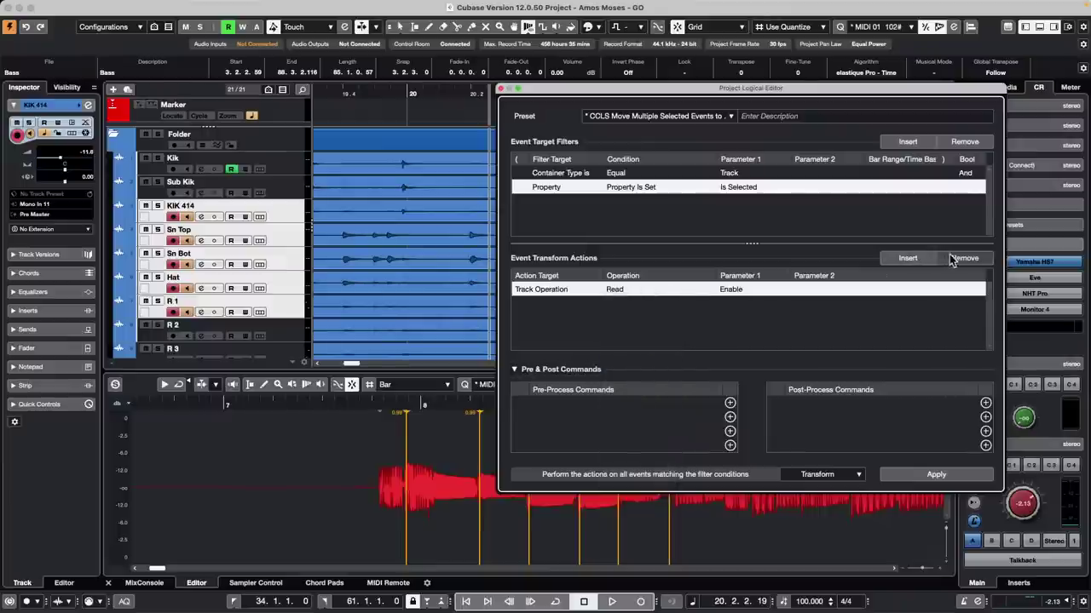
Step: Add a second Track Operation action set to Write Enable and apply the logical edit
left_click(908, 258)
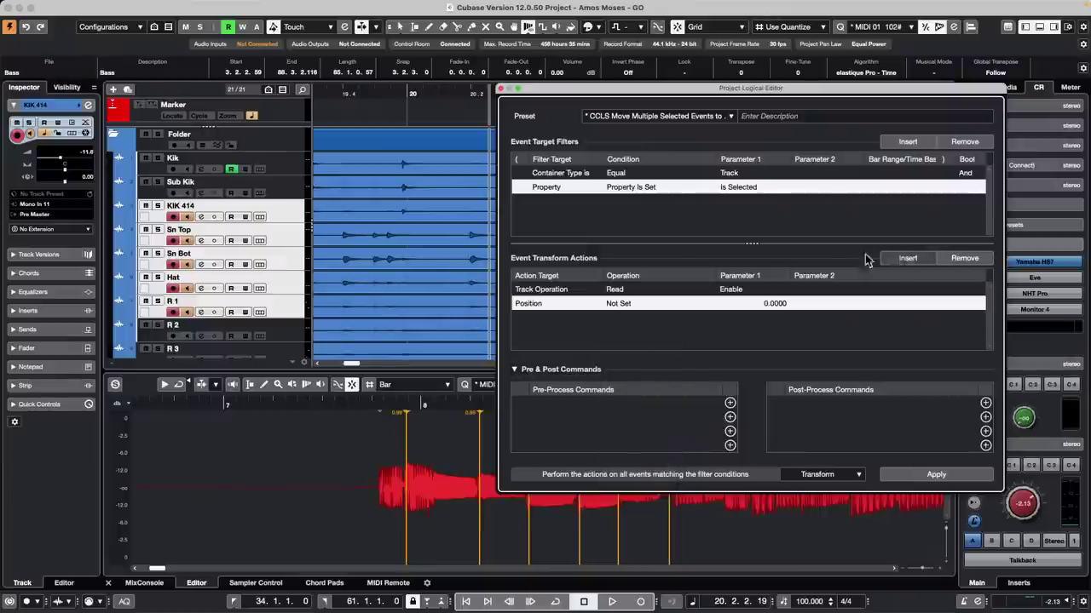
left_click(549, 309)
left_click(552, 343)
left_click(630, 304)
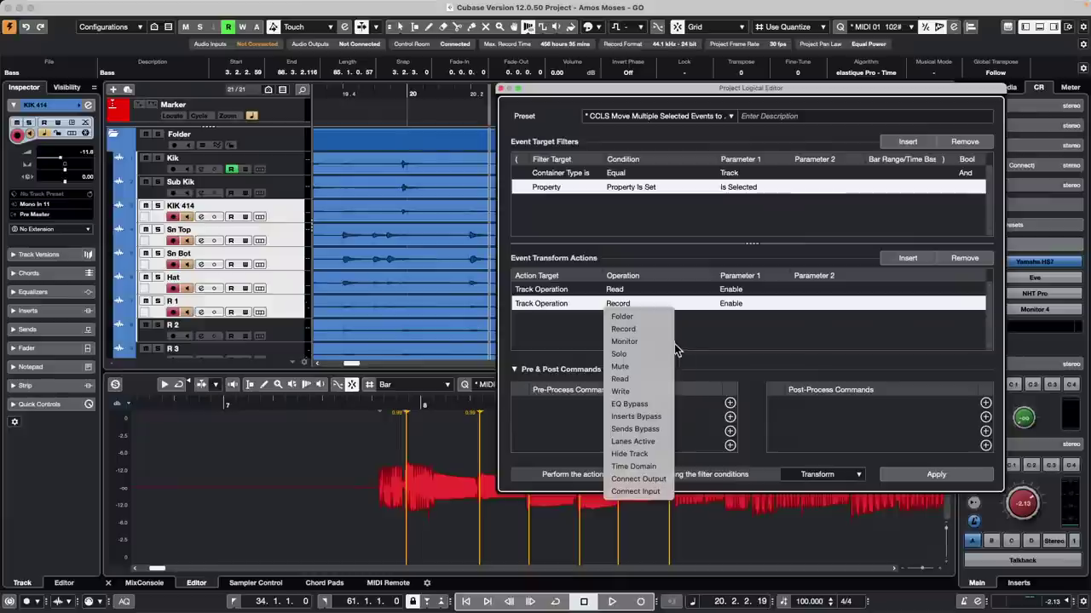
left_click(635, 391)
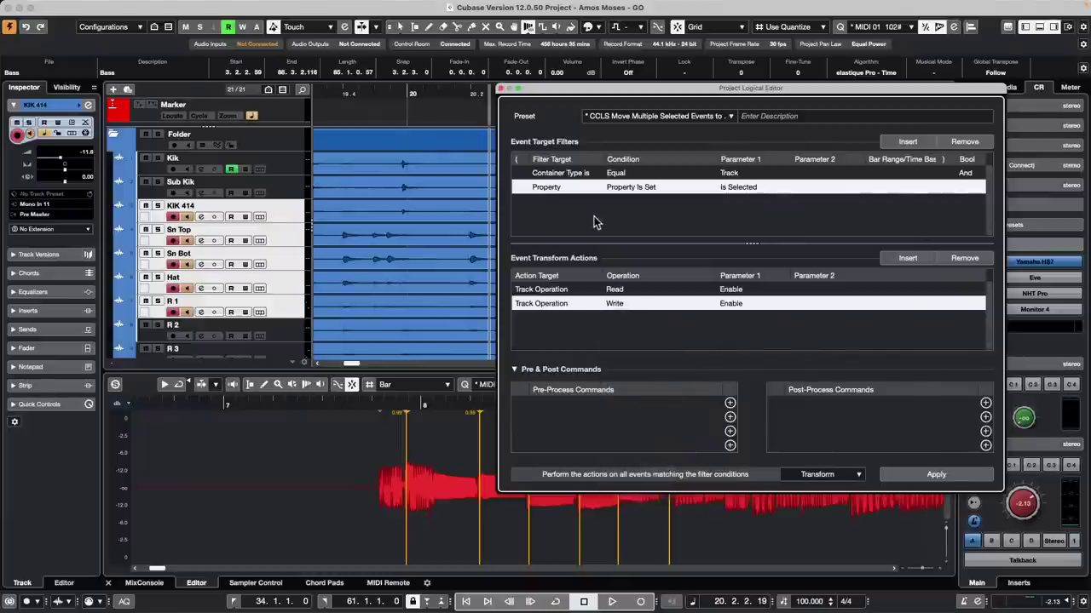
left_click(938, 475)
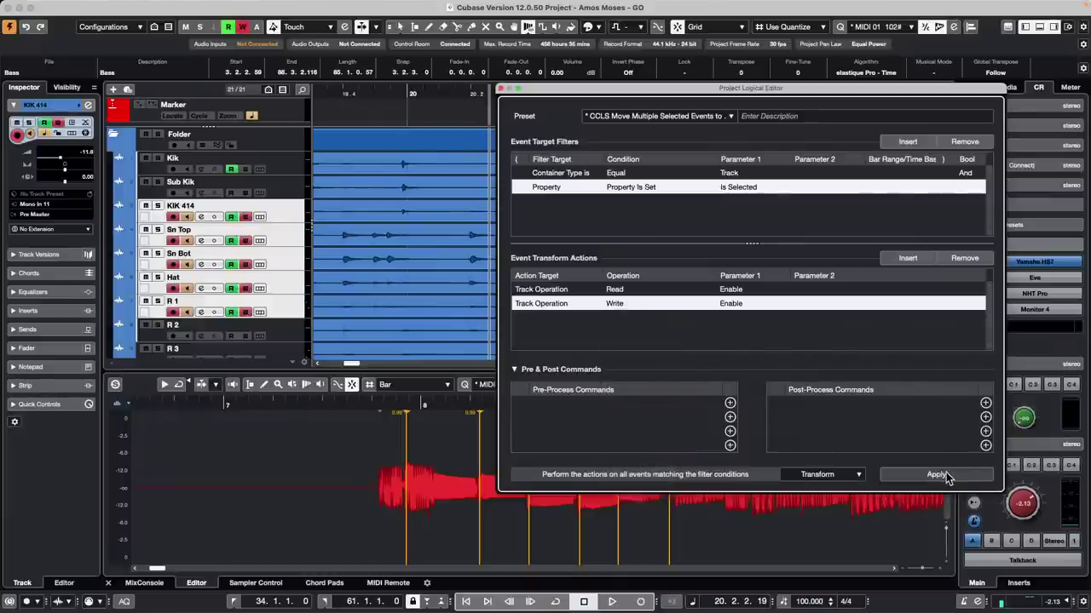
Step: Save the setup as preset 'CCLS READ AND WRITE ENABLE ON SELECTED TRACK' and apply it
left_click(938, 475)
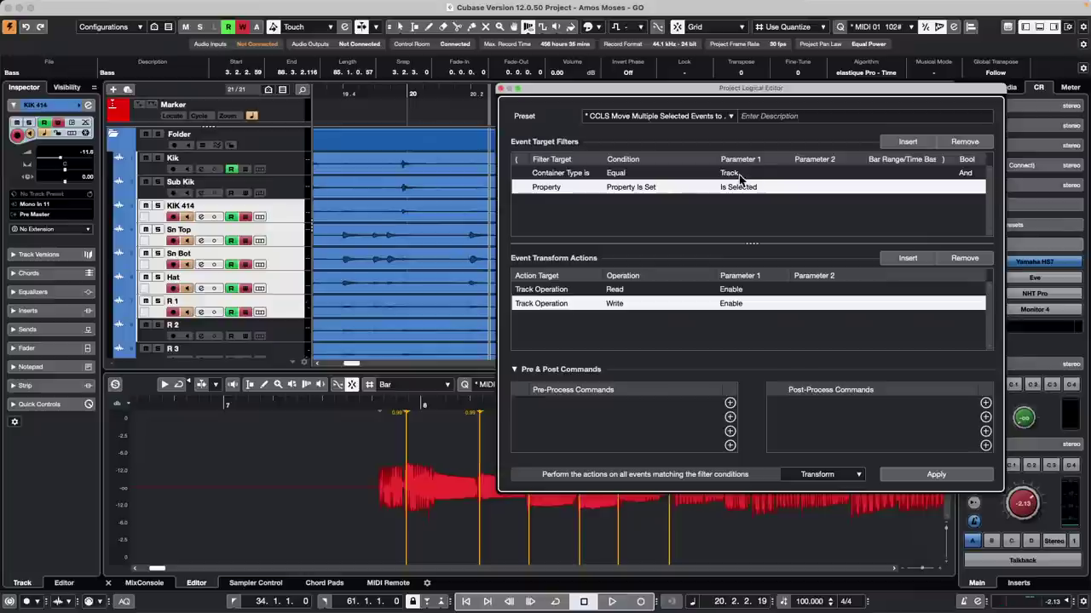
left_click(688, 117)
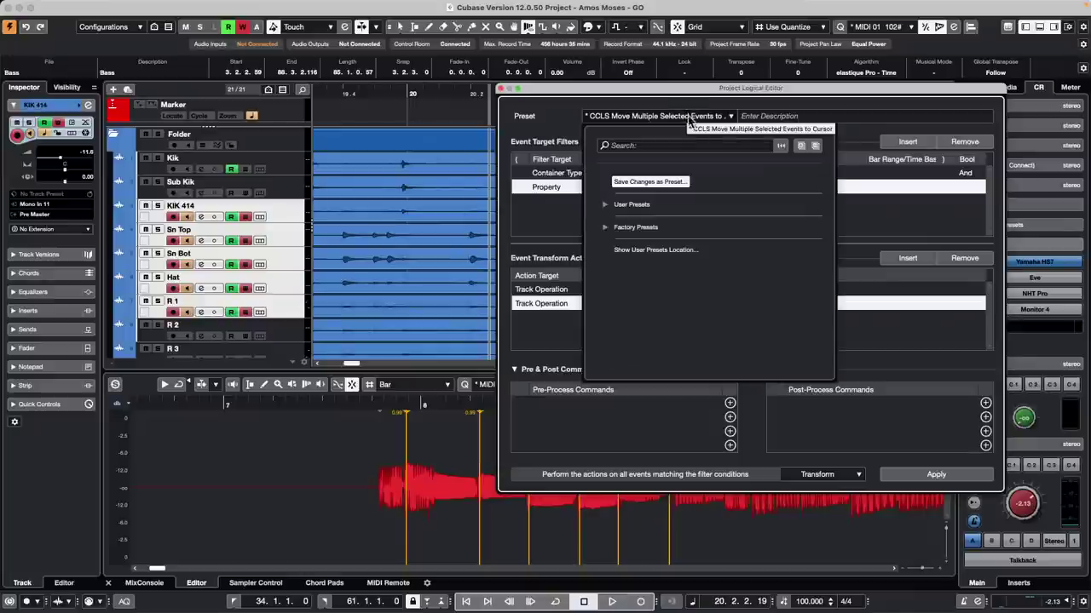
left_click(662, 182)
type("CCLS READ AND WRITE EN.xml")
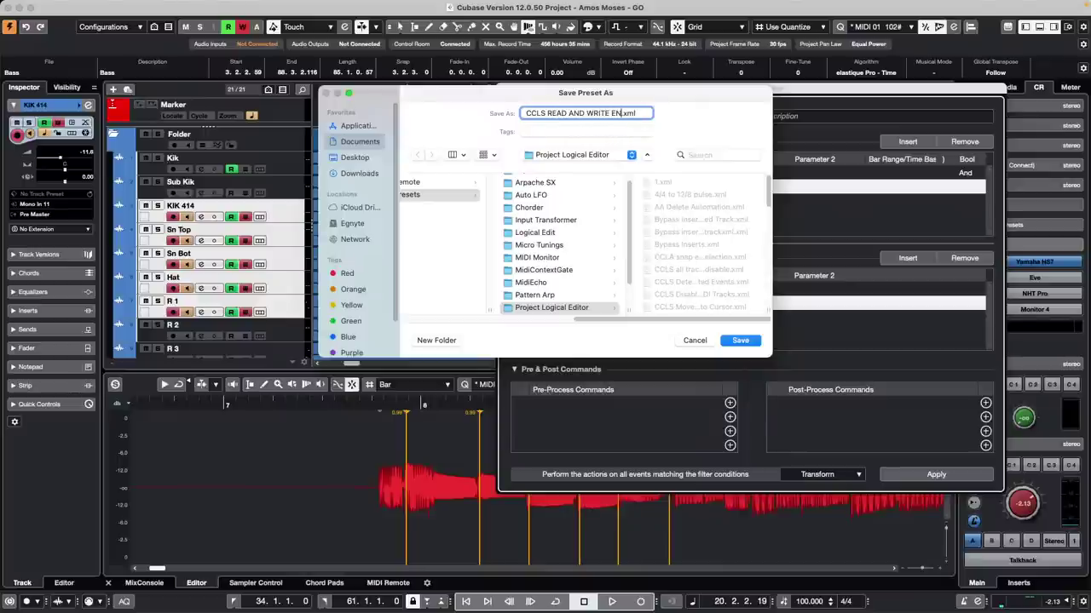
type("ON")
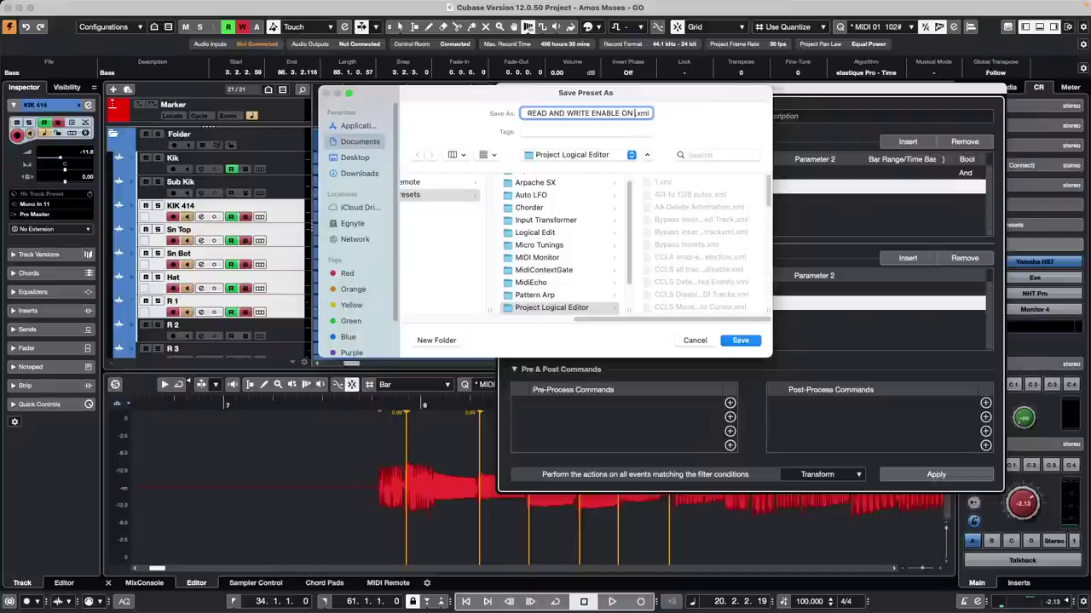
type(" SELECTED TRACK")
key("Return")
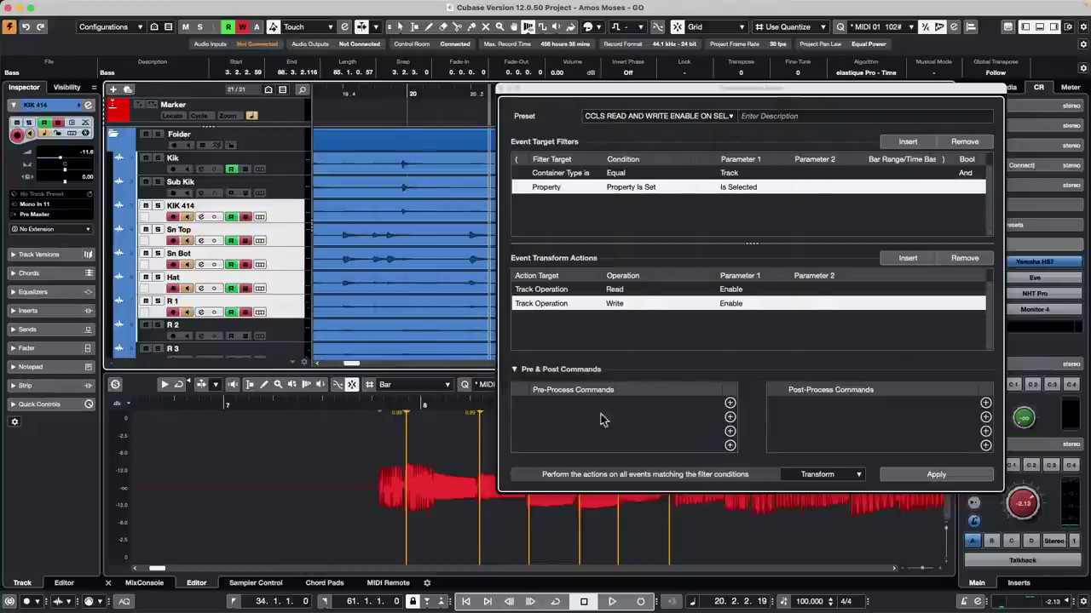
left_click(917, 476)
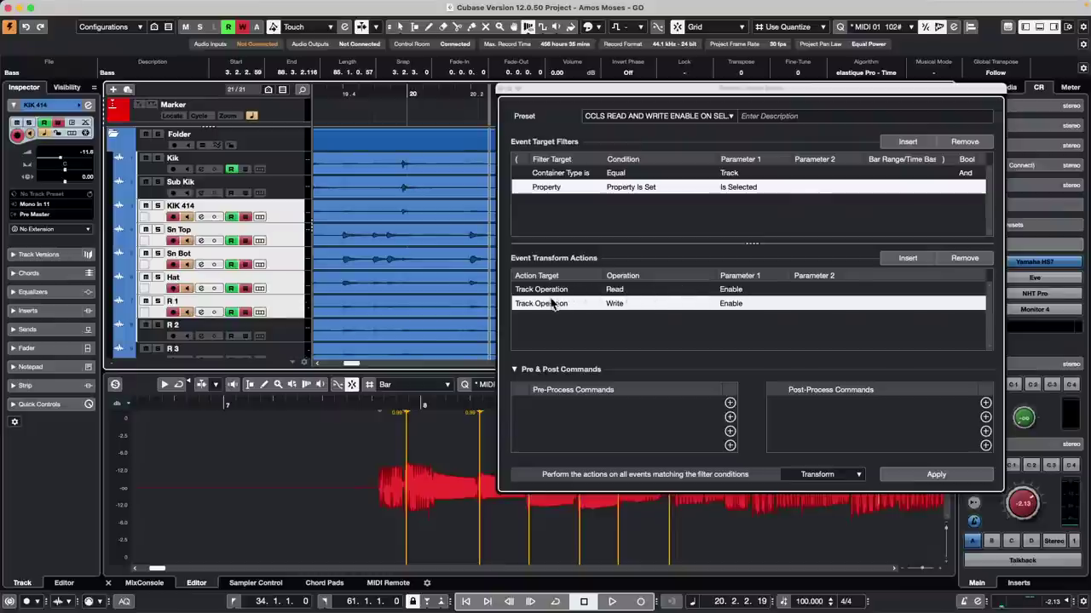
Step: Switch the preset's Read and Write actions from enable to Toggle, apply the edit, and close the Project Logical Editor
left_click(738, 290)
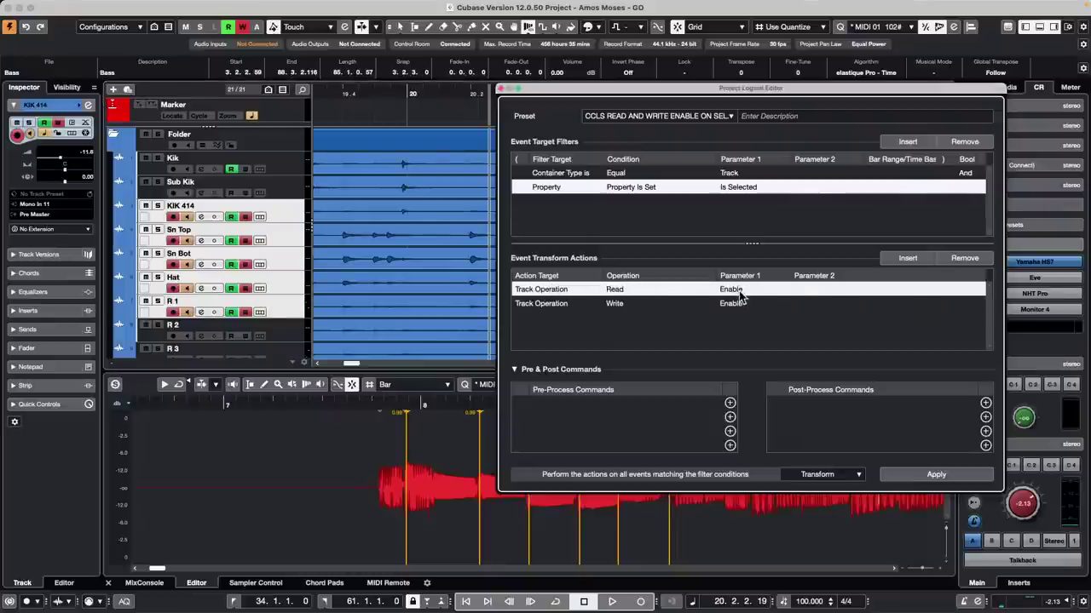
left_click(739, 289)
left_click(757, 328)
left_click(755, 303)
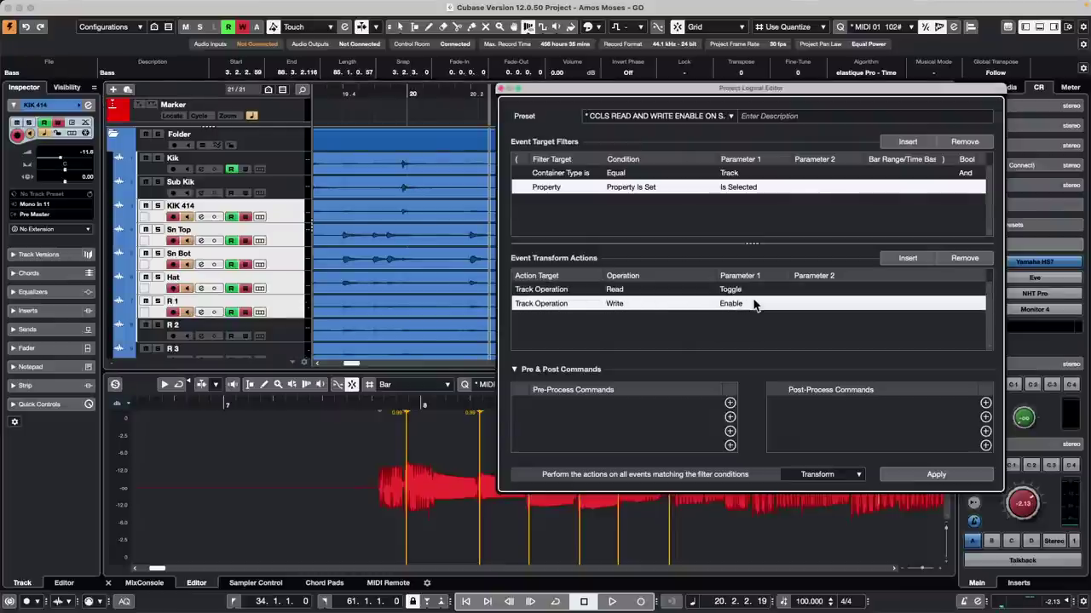
left_click(754, 304)
left_click(754, 342)
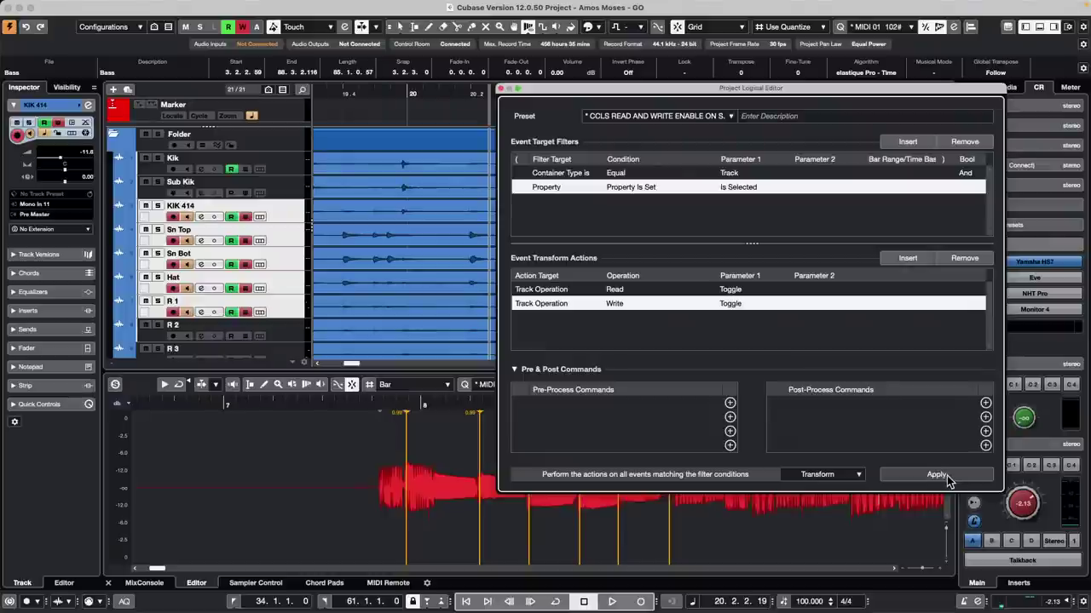
left_click(937, 476)
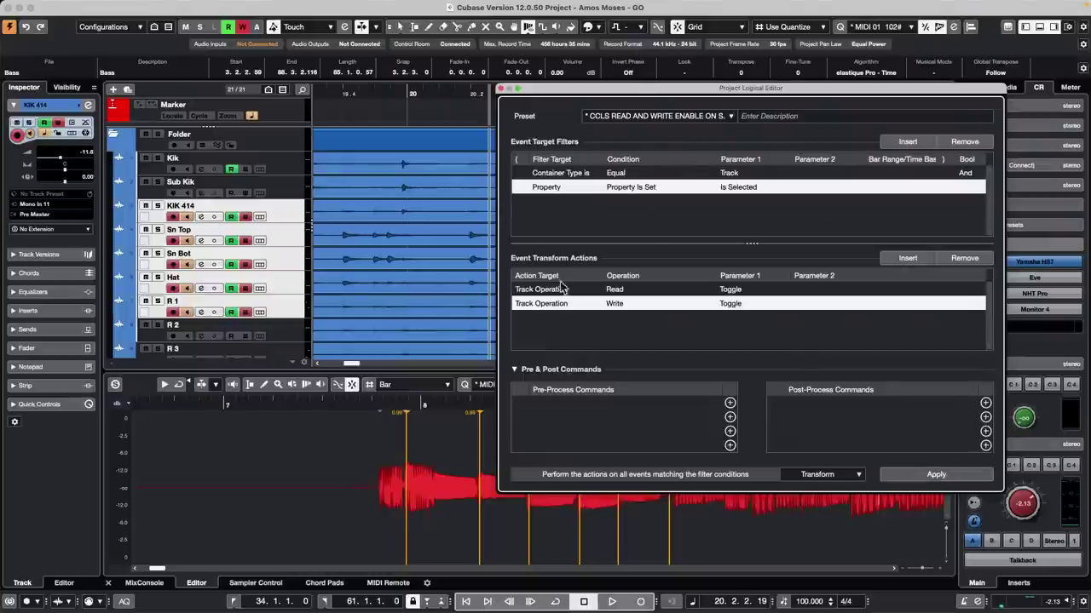
left_click(501, 90)
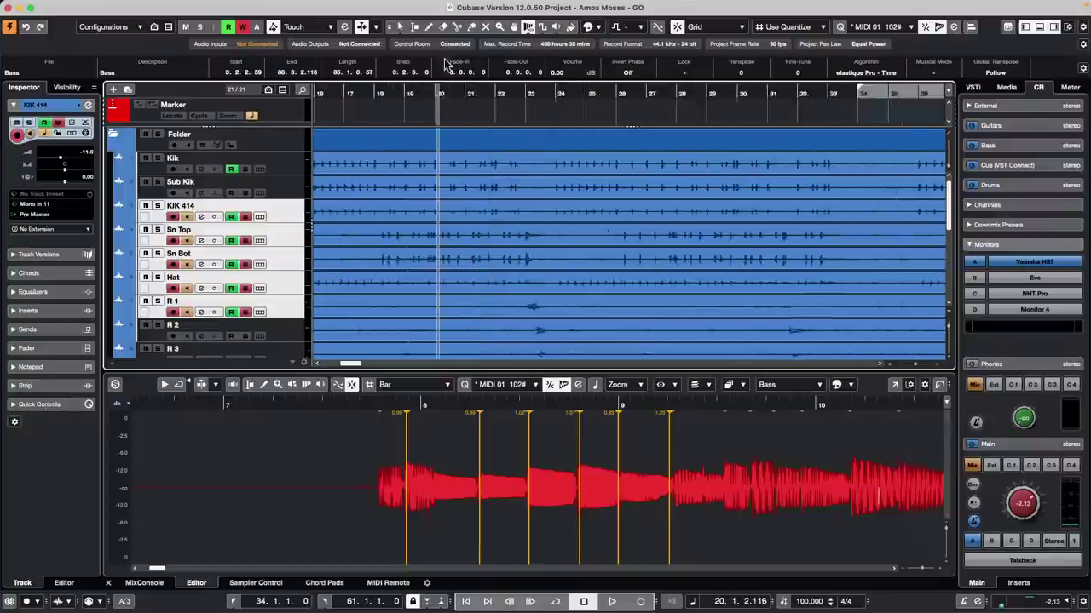
Step: Zoom to the full project, rubber-band select the drum events and leave Musical Mode switched on
key("shift+f")
left_click_drag(634, 164, 312, 355)
scroll(710, 187, "down", 5)
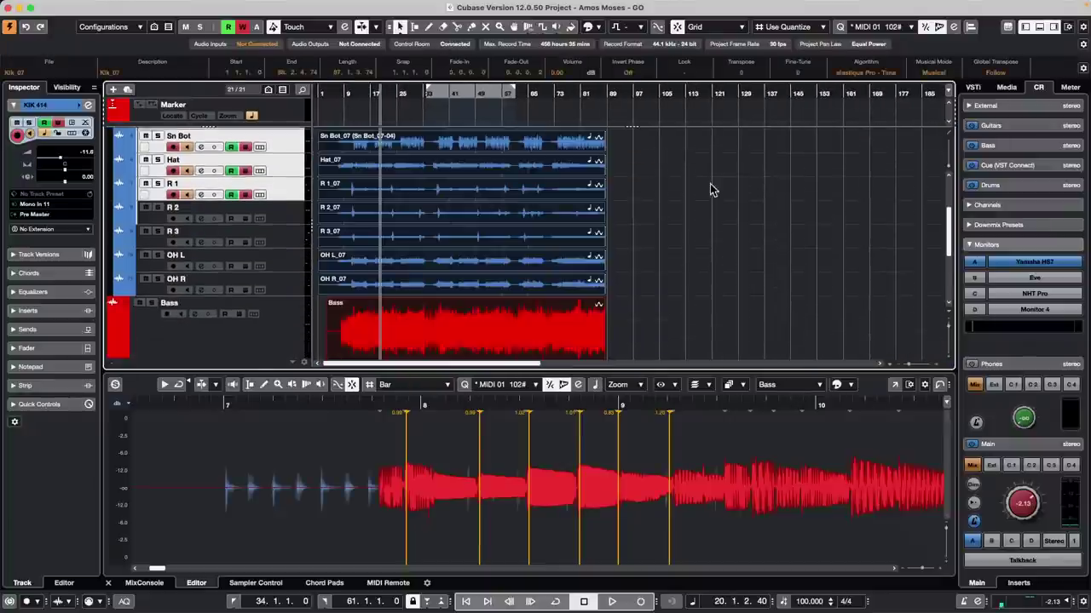
left_click(944, 76)
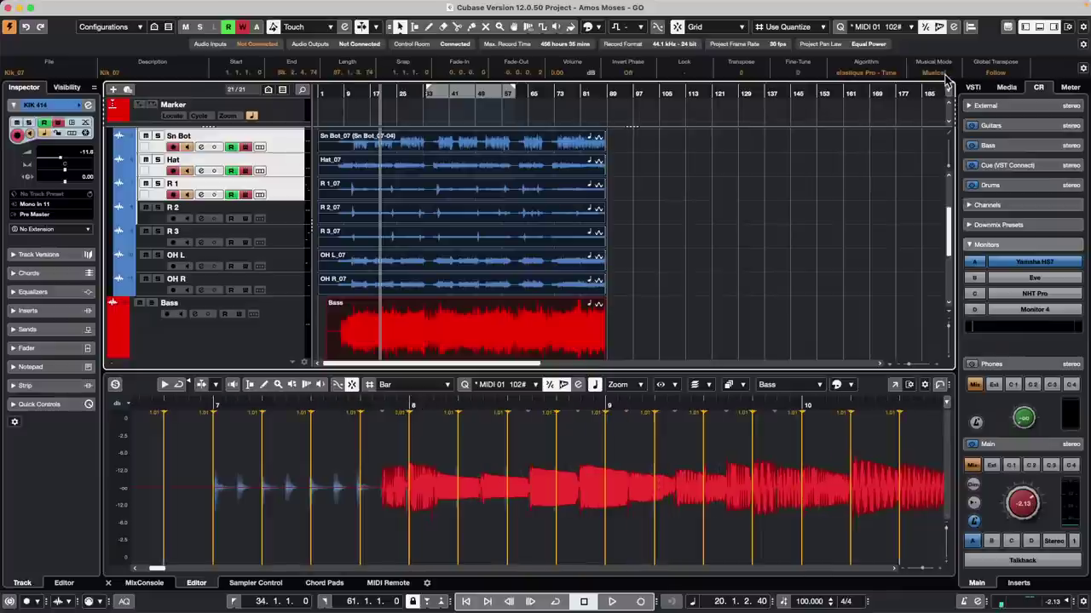
left_click(944, 75)
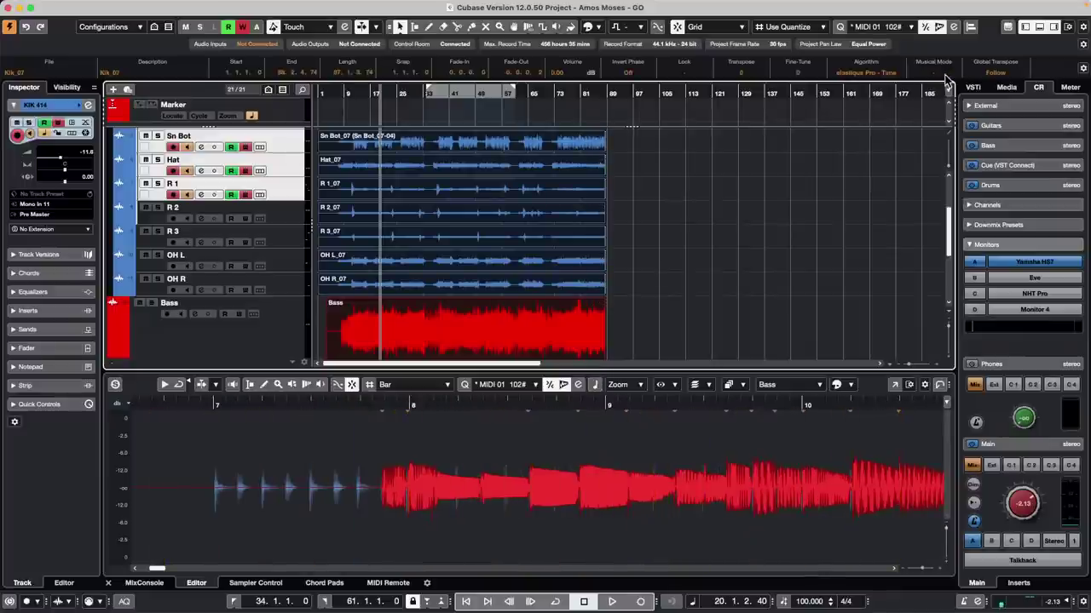
left_click(944, 75)
left_click(944, 76)
left_click(944, 76)
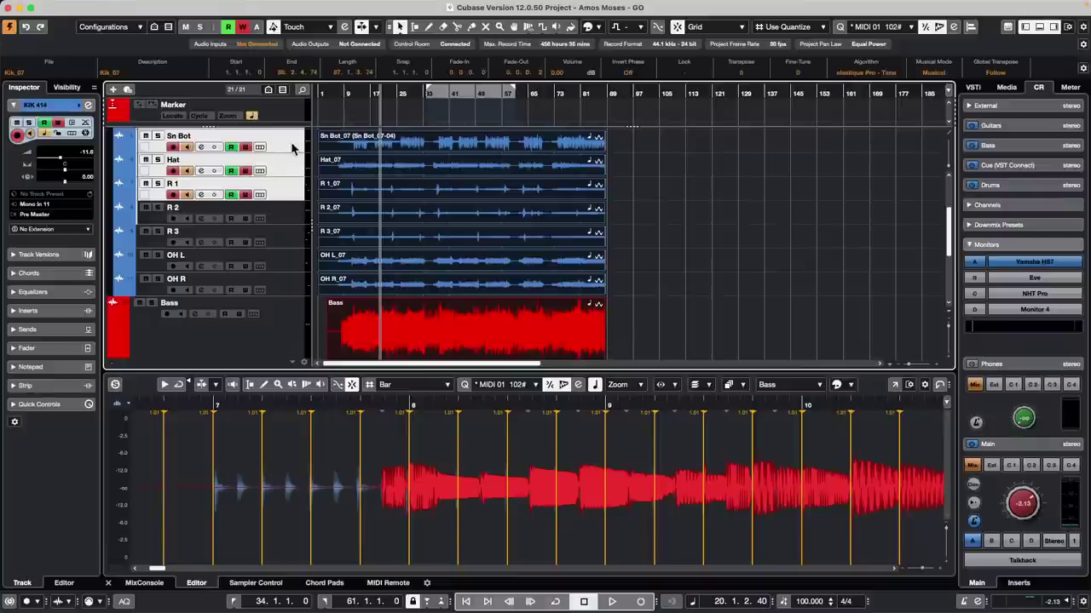
scroll(285, 305, "down", 5)
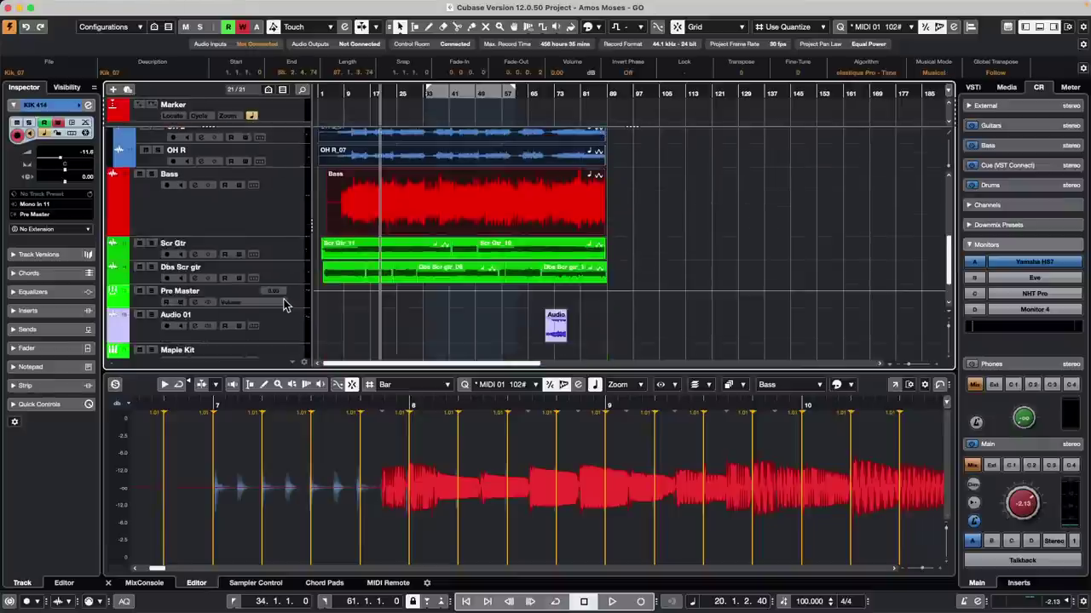
scroll(300, 322, "down", 1)
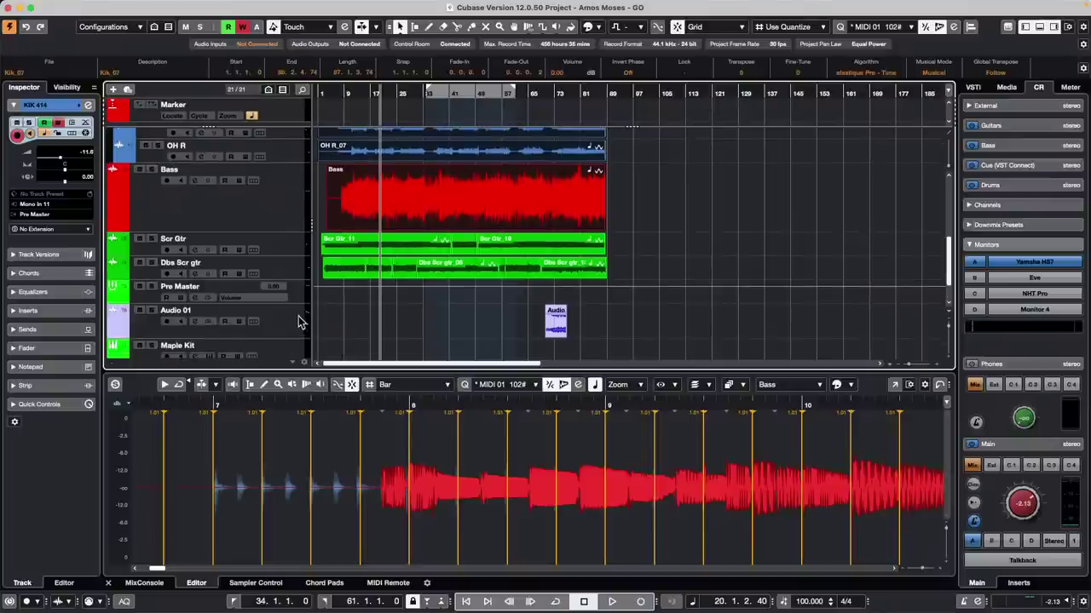
left_click(302, 348)
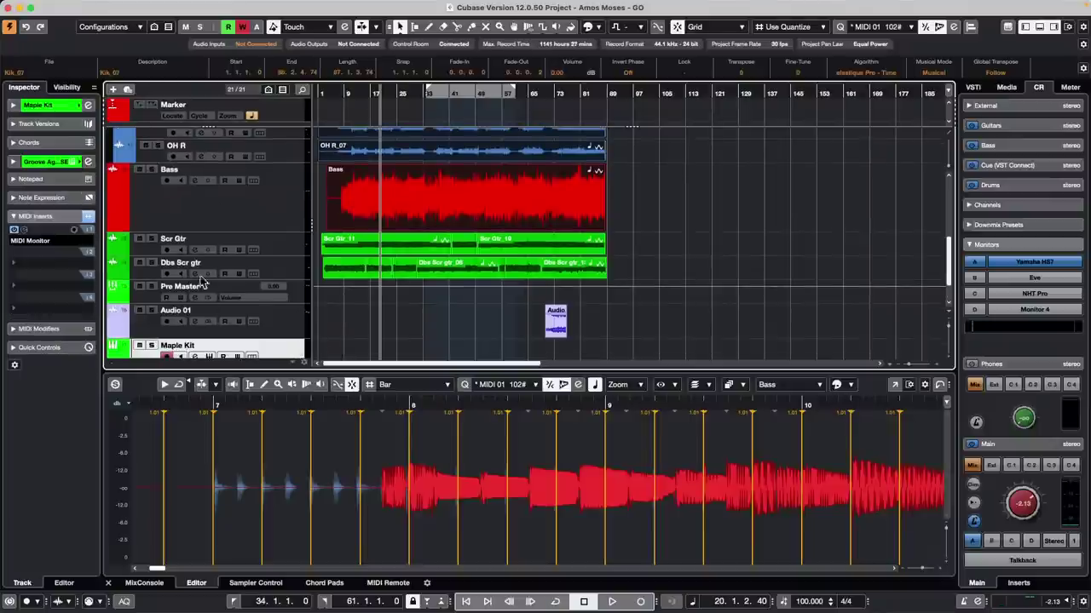
left_click(209, 357)
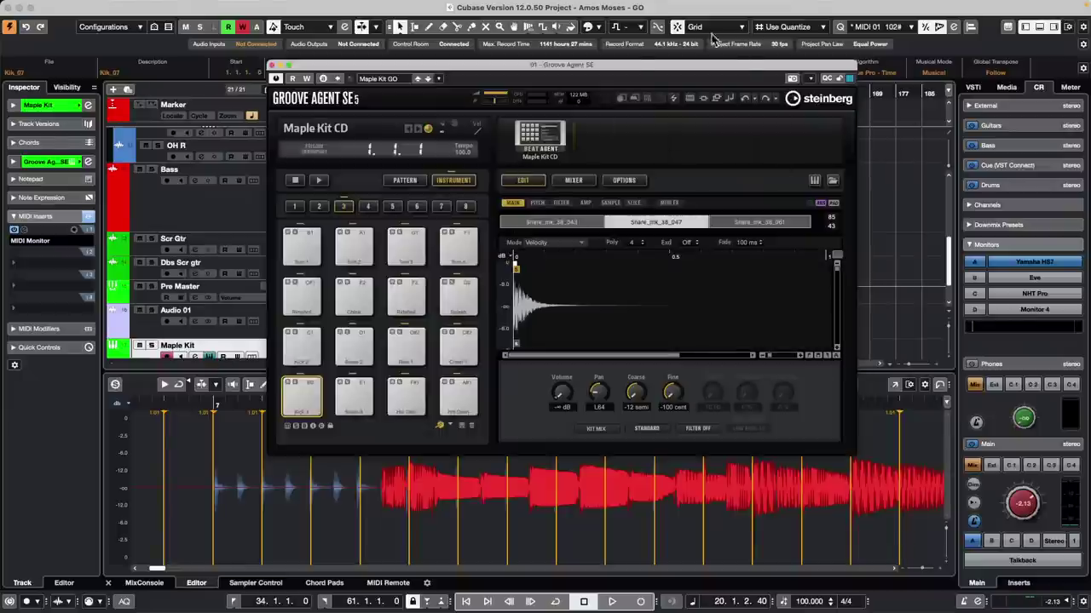
left_click_drag(637, 65, 599, 5)
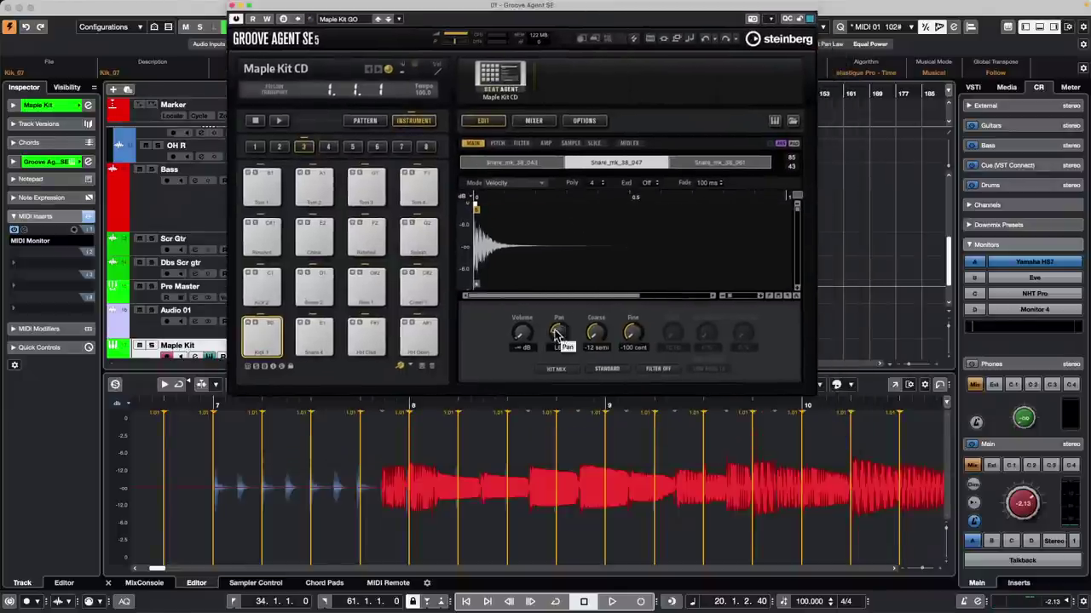
left_click(315, 339)
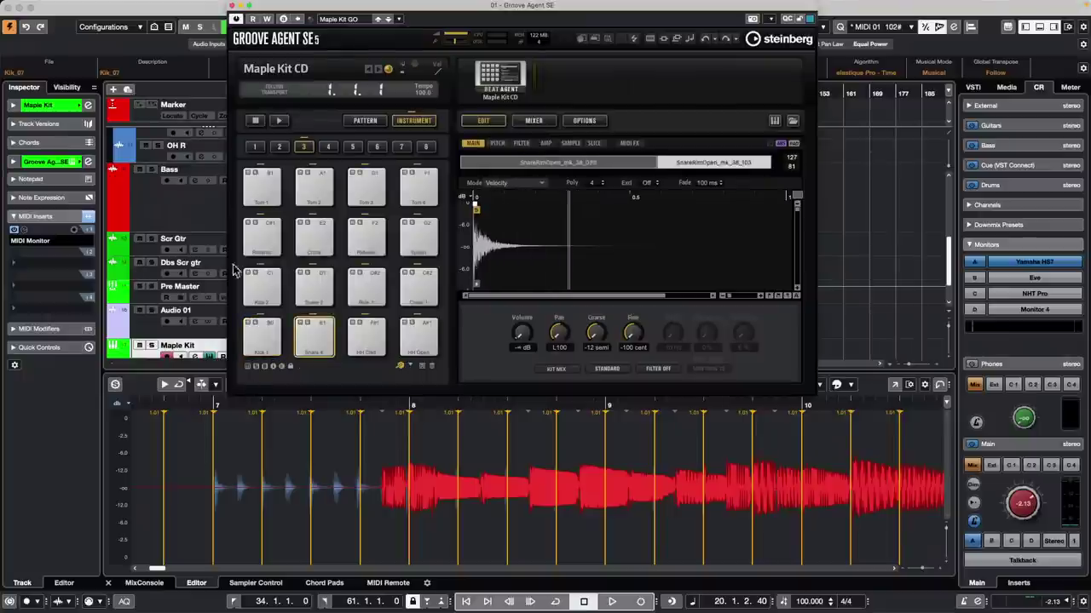
scroll(660, 273, "right", 3)
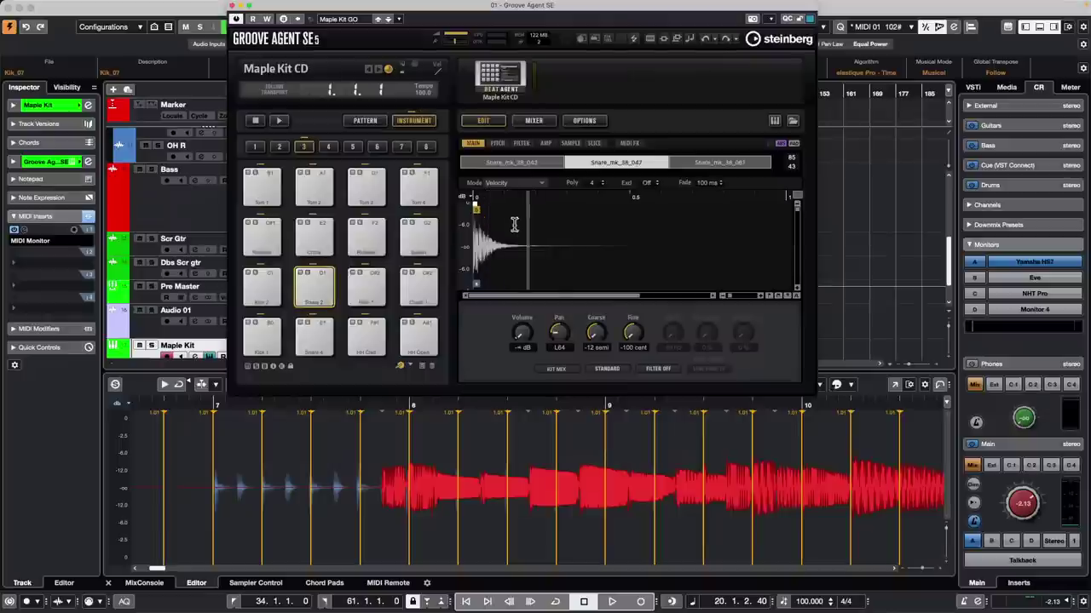
scroll(165, 313, "down", 2)
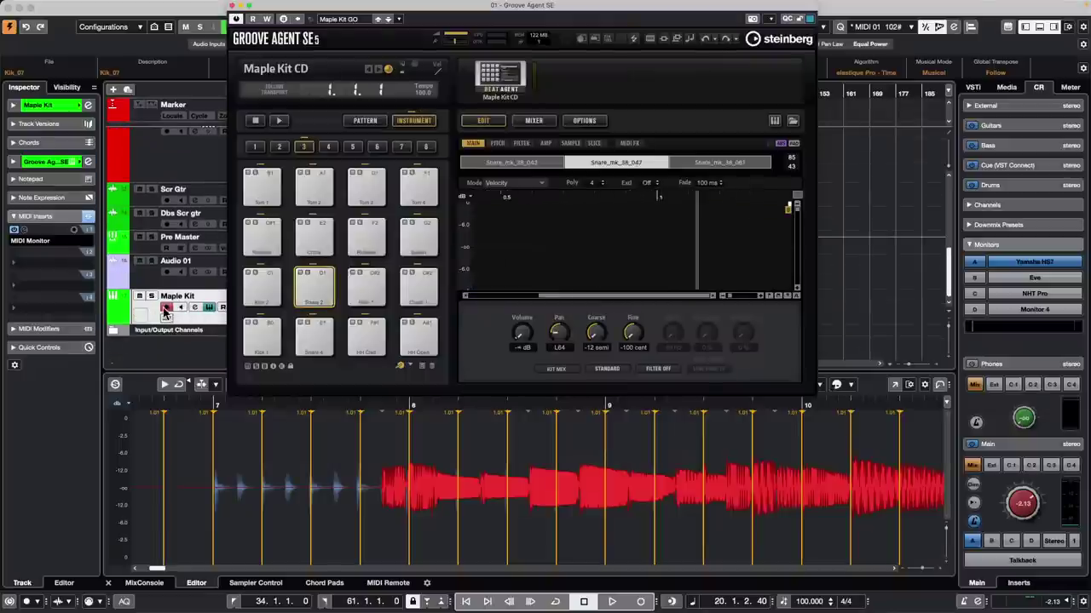
Step: Load Sloppy Kit 01 with patterns into Groove Agent SE in place of Maple Kit CD
left_click(508, 80)
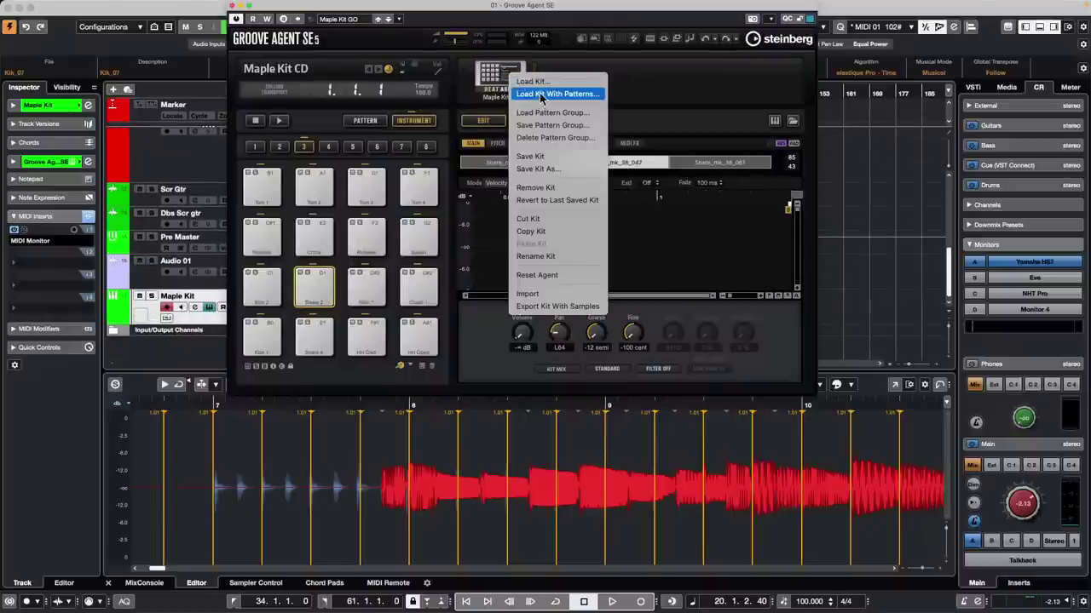
left_click(539, 95)
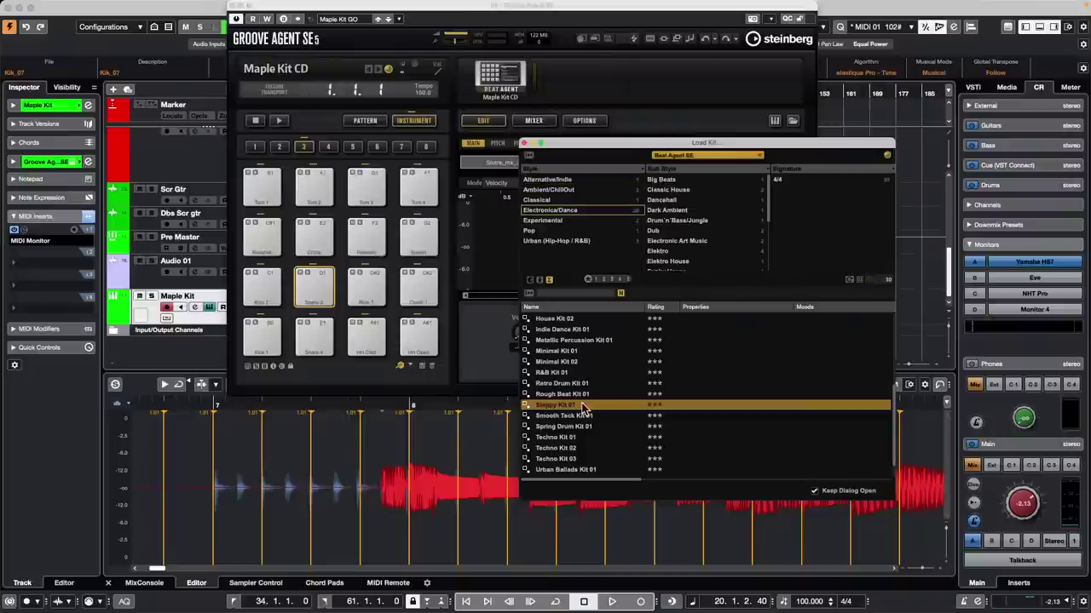
double_click(584, 407)
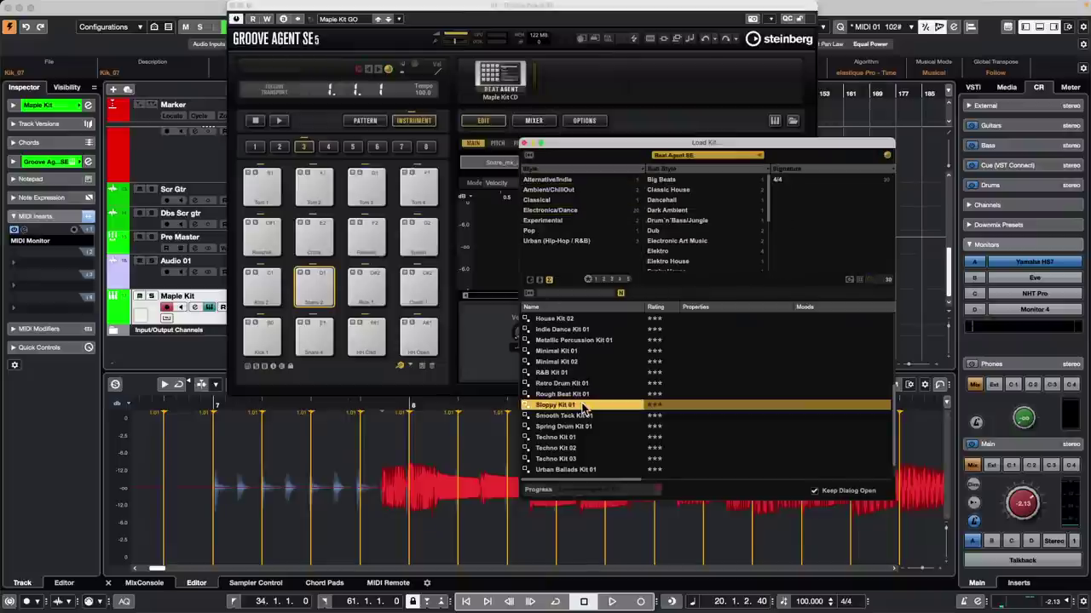
left_click(525, 145)
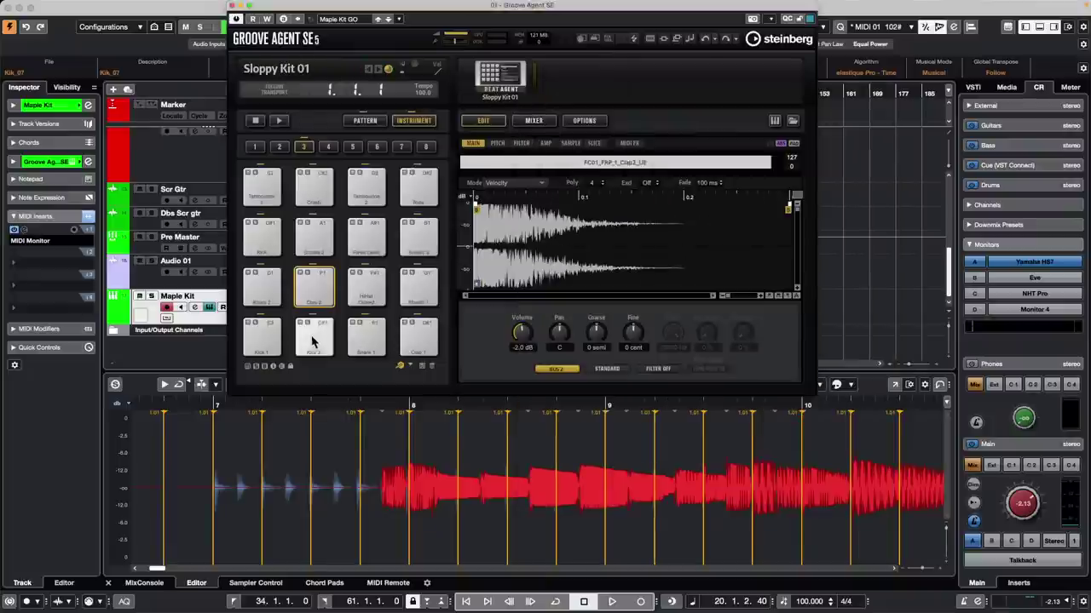
Step: Audition the Kick 2 and Clap 2 pads and view the Clap 2 pitch settings
left_click(313, 340)
left_click(319, 293)
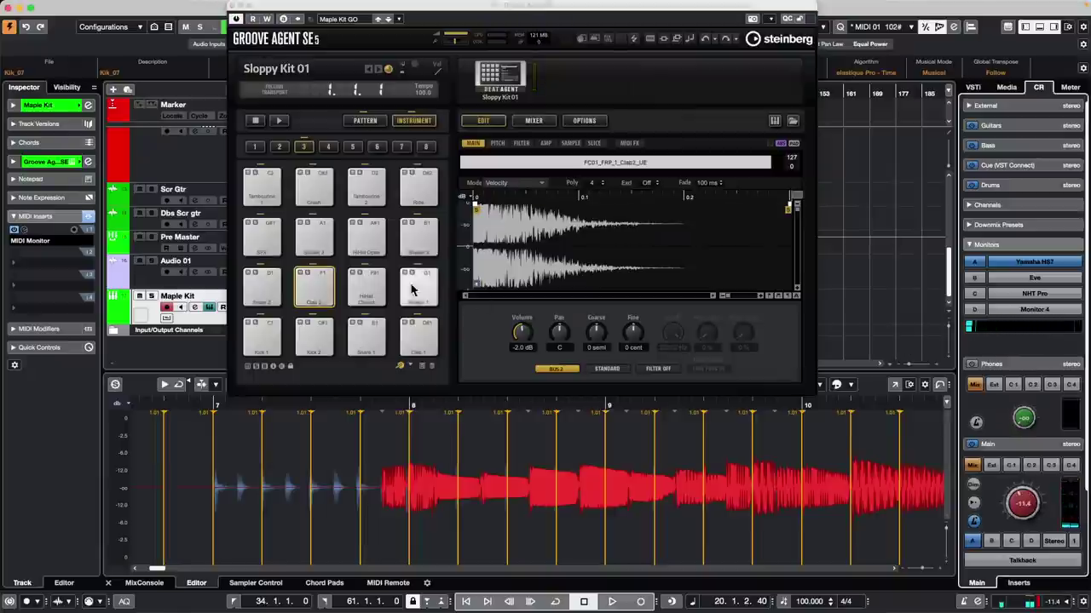
left_click(313, 290)
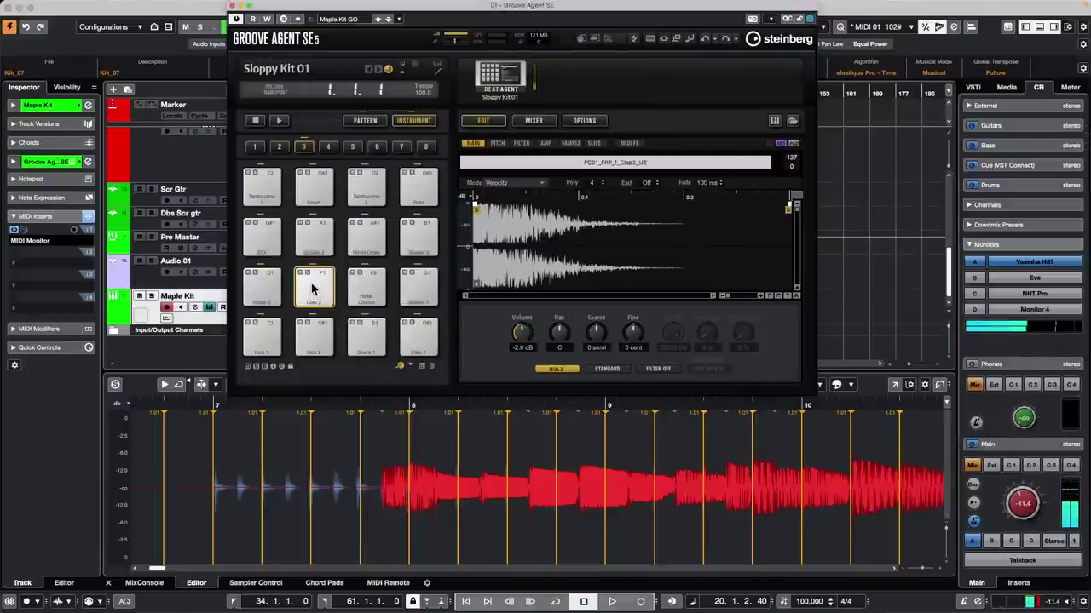
left_click(498, 143)
right_click(597, 332)
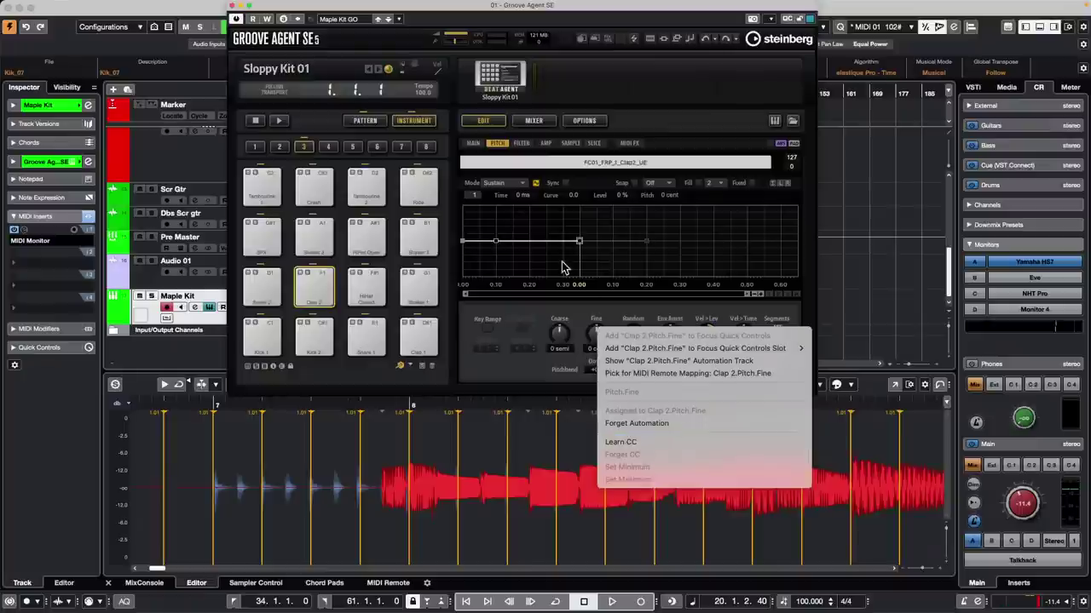
left_click(612, 250)
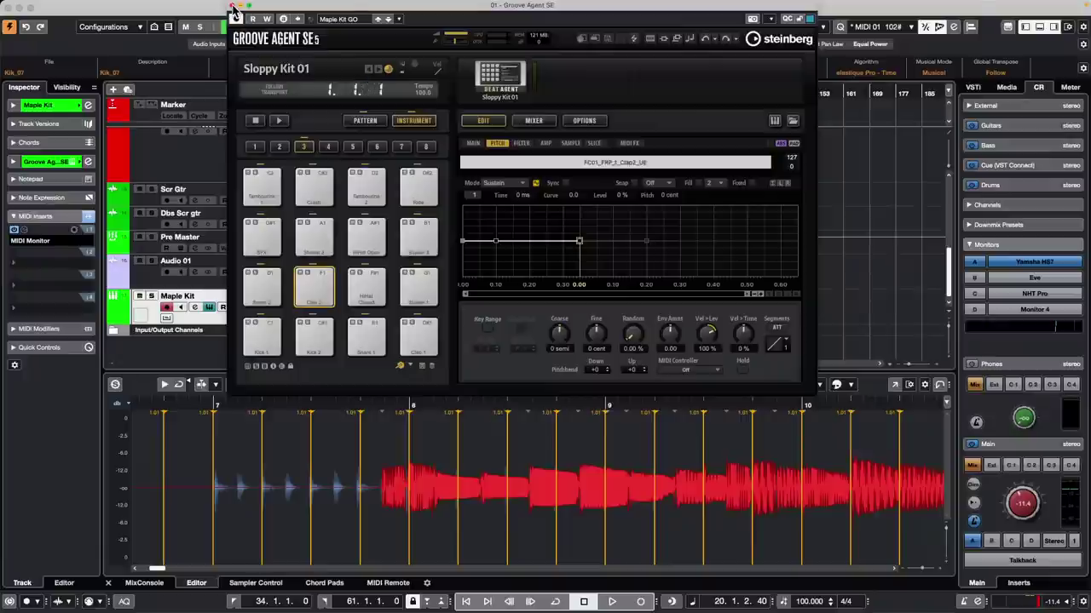
Step: Open the Maple Kit channel strip and load Noise Gate and Tube Compressor
left_click(232, 8)
left_click(195, 308)
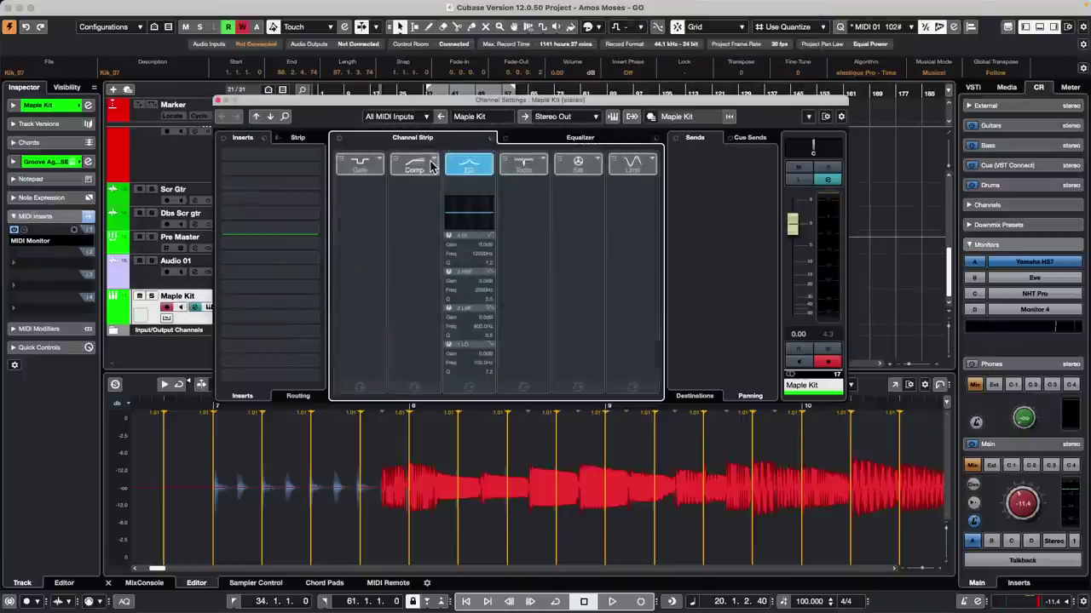
left_click(435, 158)
left_click(481, 185)
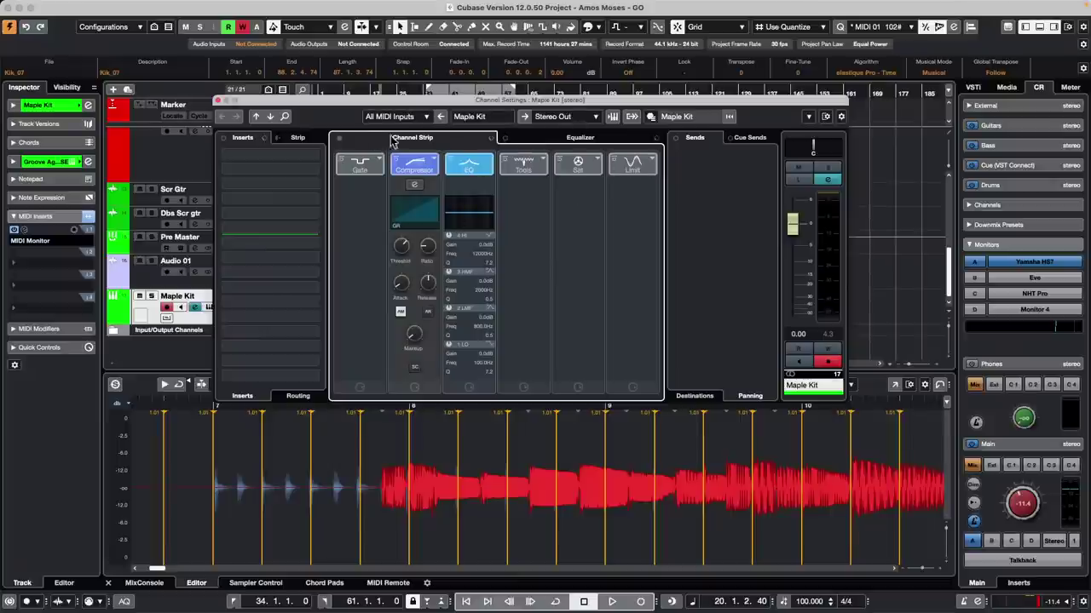
left_click(379, 159)
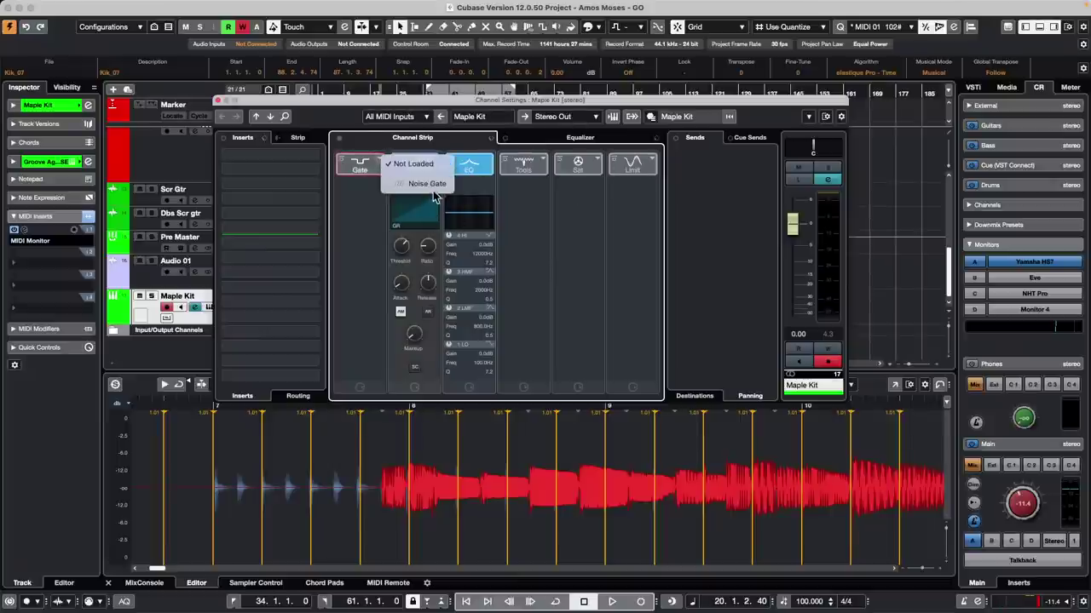
left_click(426, 183)
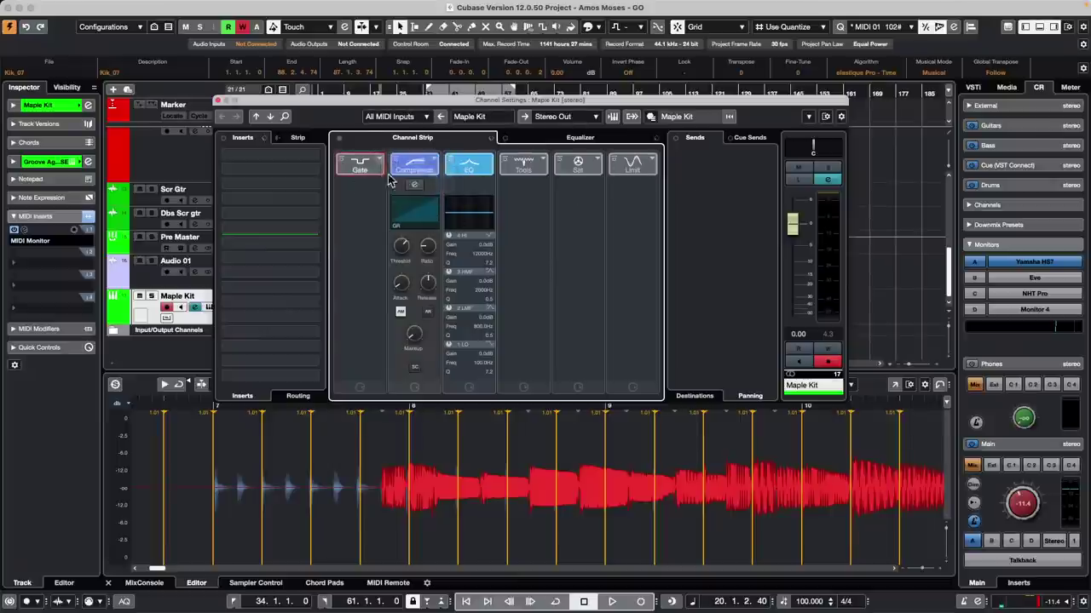
left_click(430, 160)
left_click(477, 179)
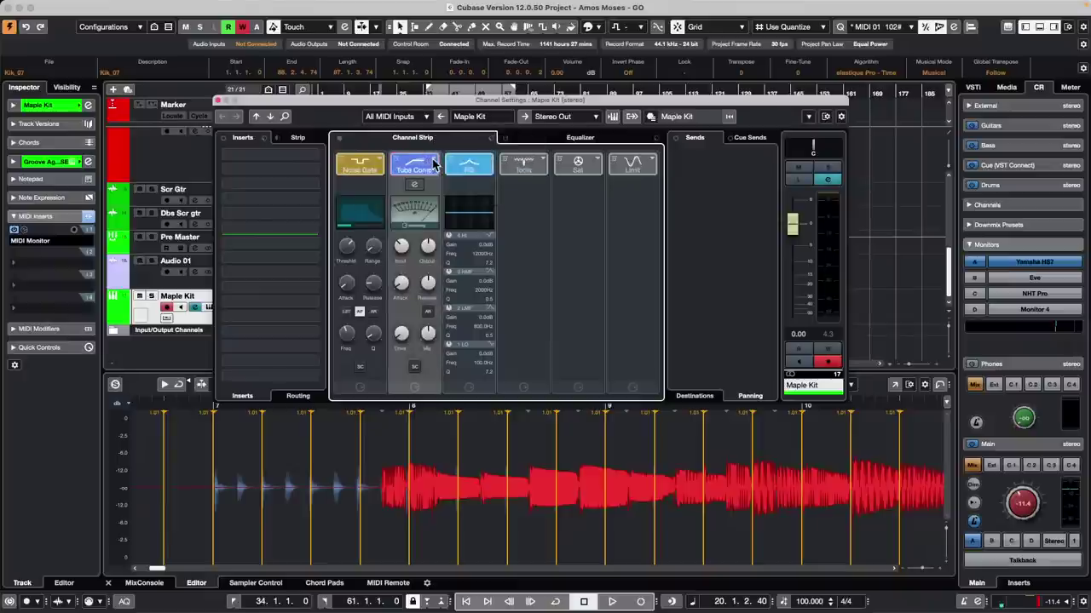
Step: Add DeEsser, Tape Saturation and Maximizer to the Maple Kit strip, then close its channel settings
left_click(526, 163)
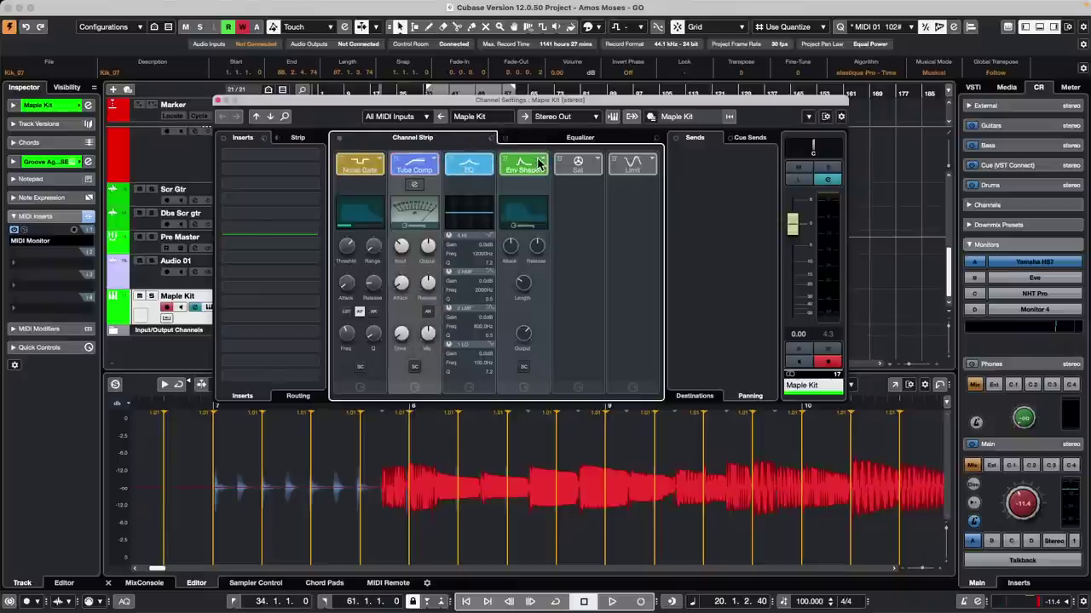
left_click(542, 160)
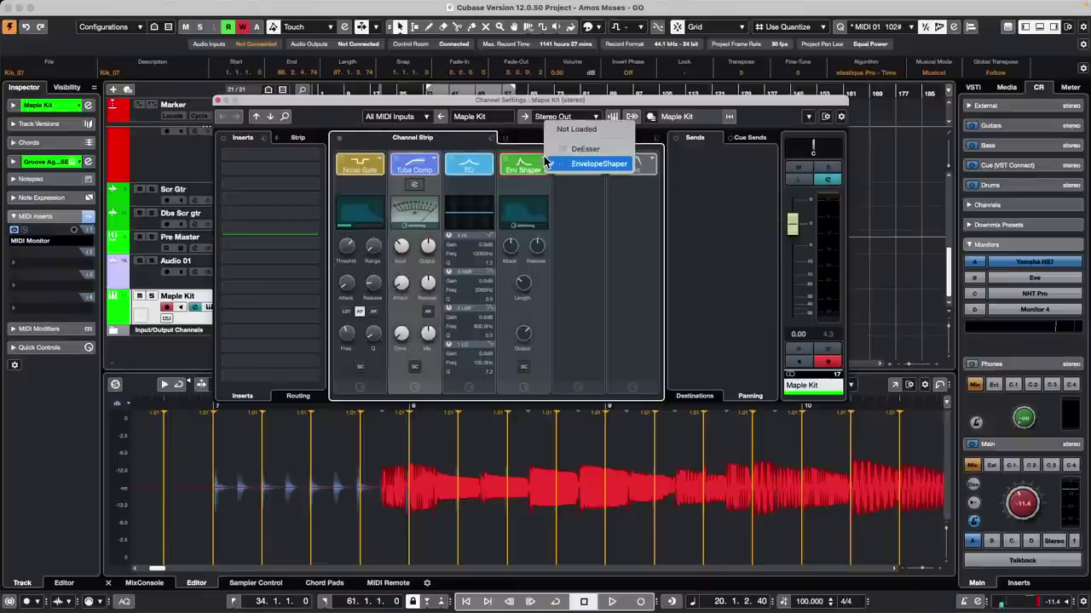
left_click(602, 149)
left_click(600, 163)
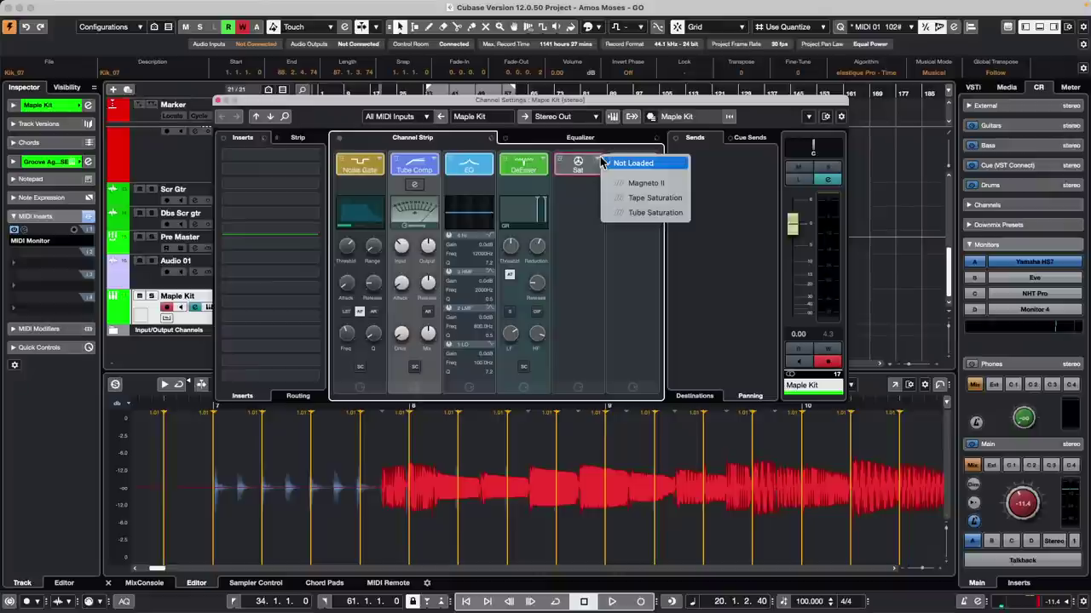
left_click(641, 196)
left_click(652, 165)
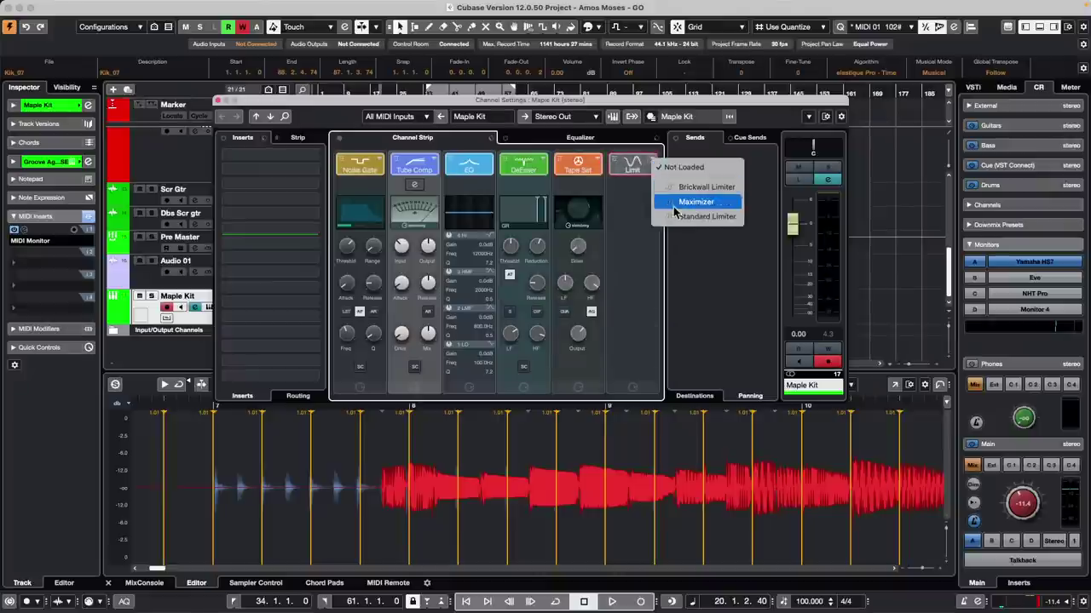
left_click(679, 205)
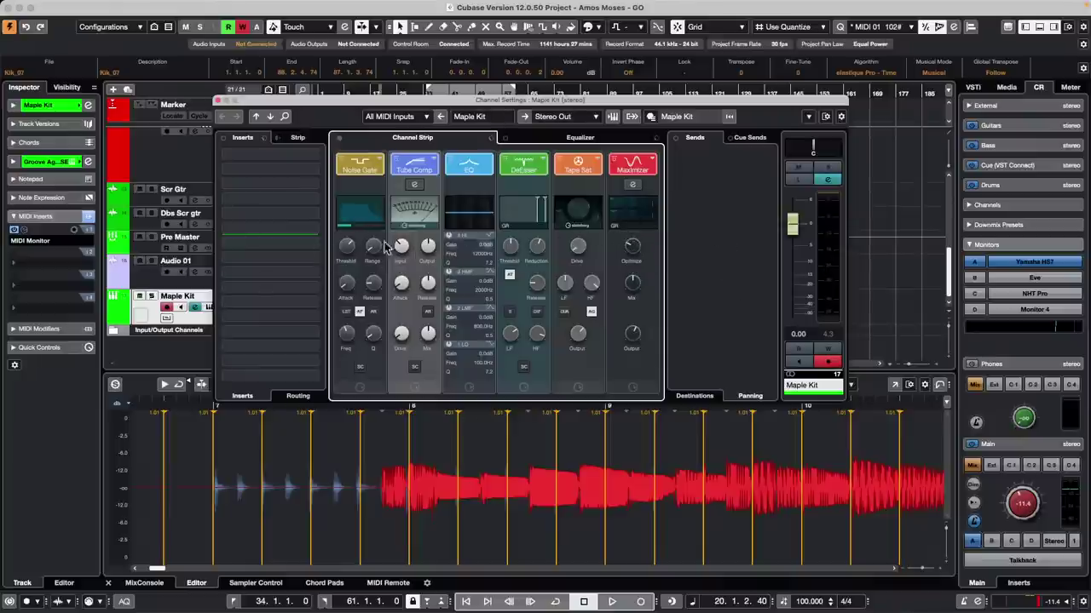
left_click(218, 102)
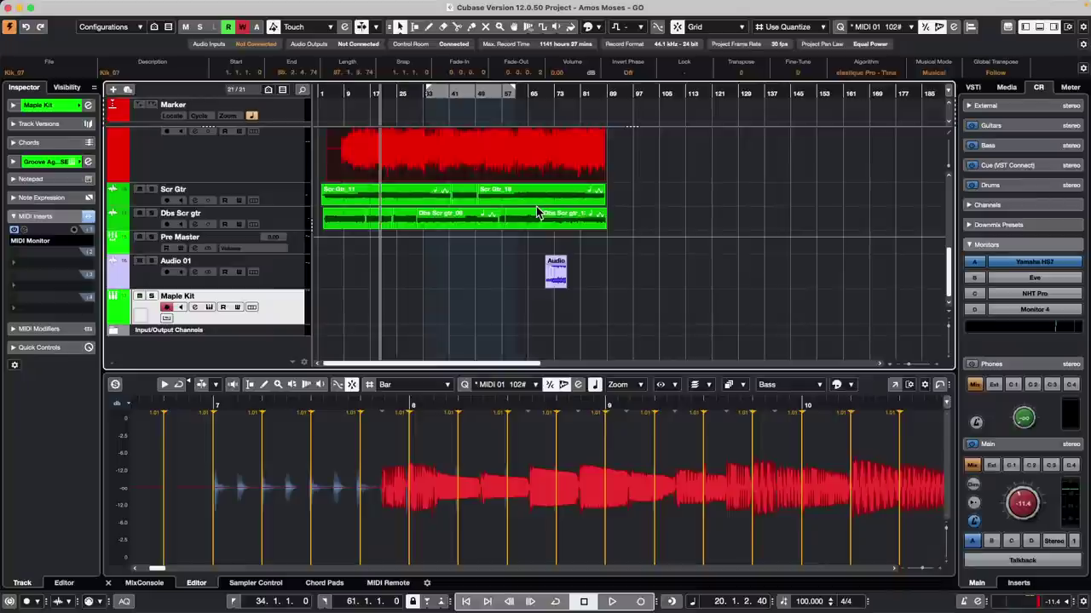
Step: Open the Bass track's channel strip and load Standard Compressor and Noise Gate
left_click(254, 163)
left_click(87, 104)
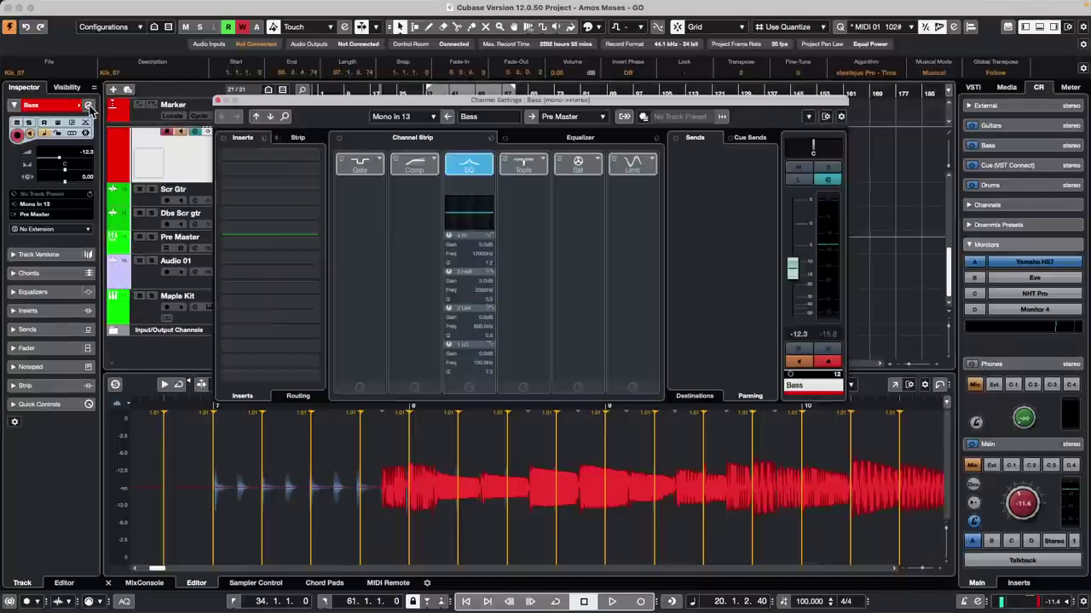
left_click(430, 170)
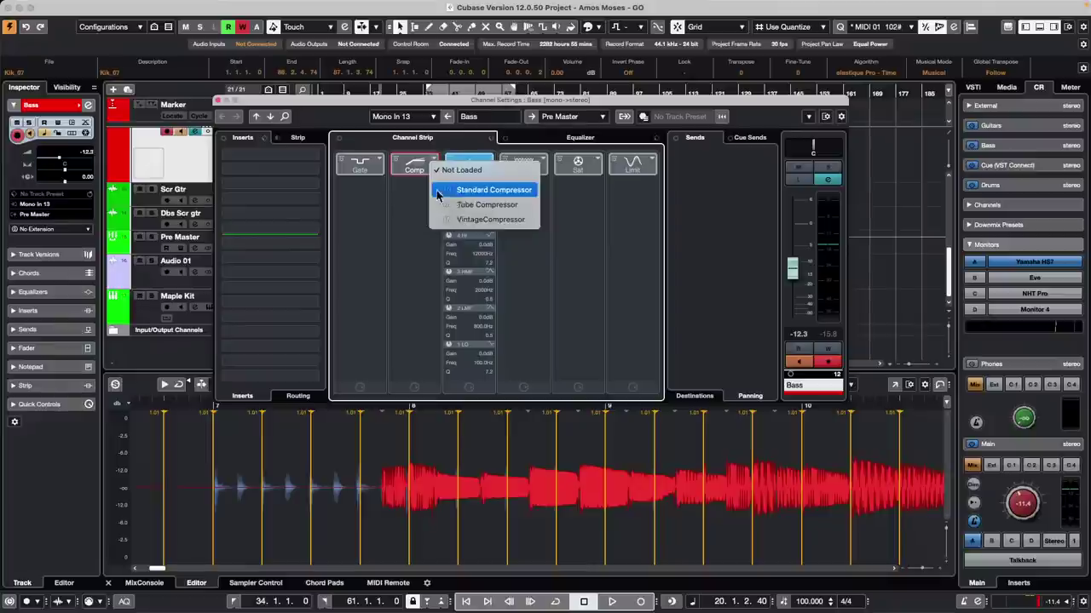
left_click(460, 185)
left_click(376, 164)
left_click(383, 186)
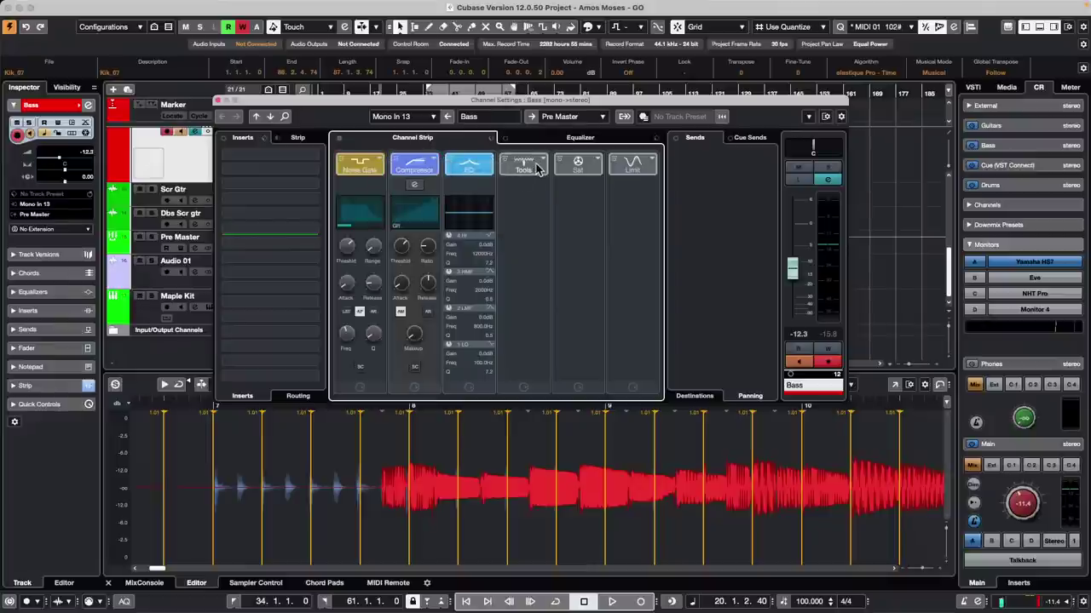
Step: Enable DeEsser, Tape Sat and Maximizer on the Bass strip and move EQ after Tape Sat
left_click(528, 167)
left_click(571, 170)
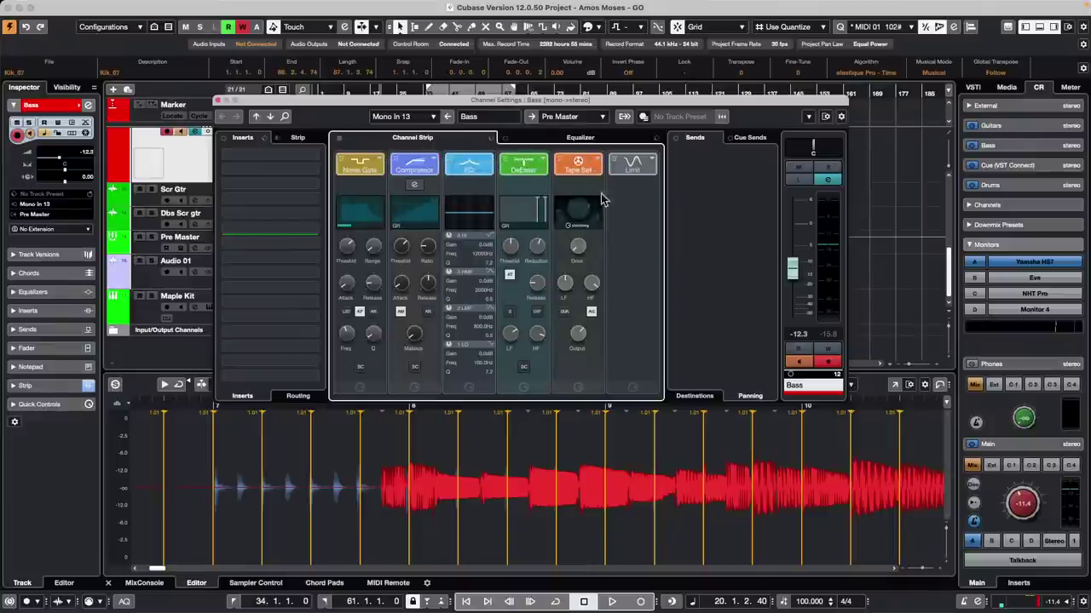
left_click(632, 166)
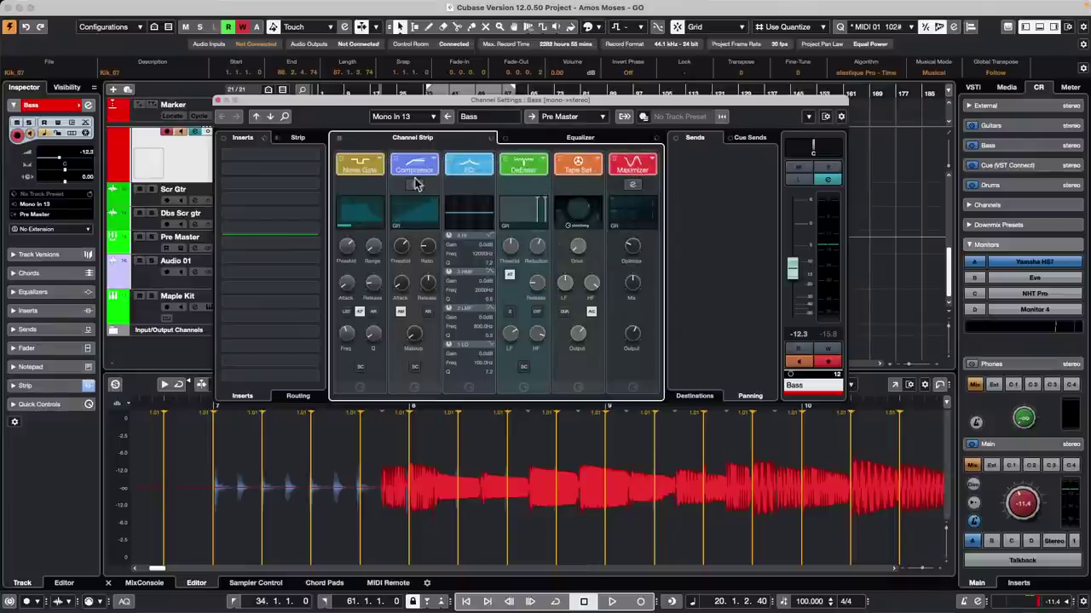
left_click_drag(482, 169, 579, 168)
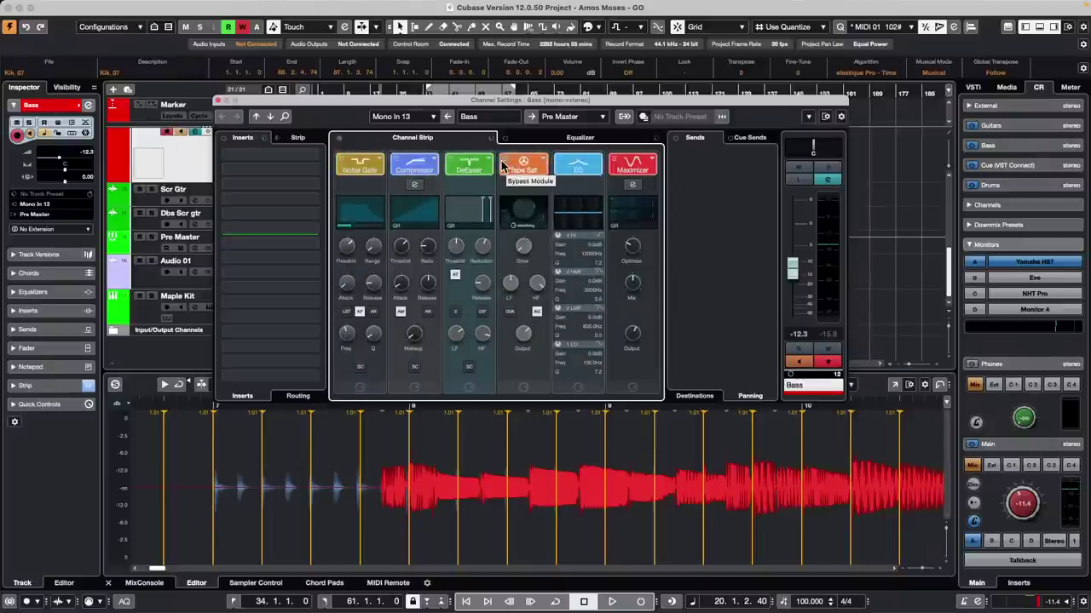
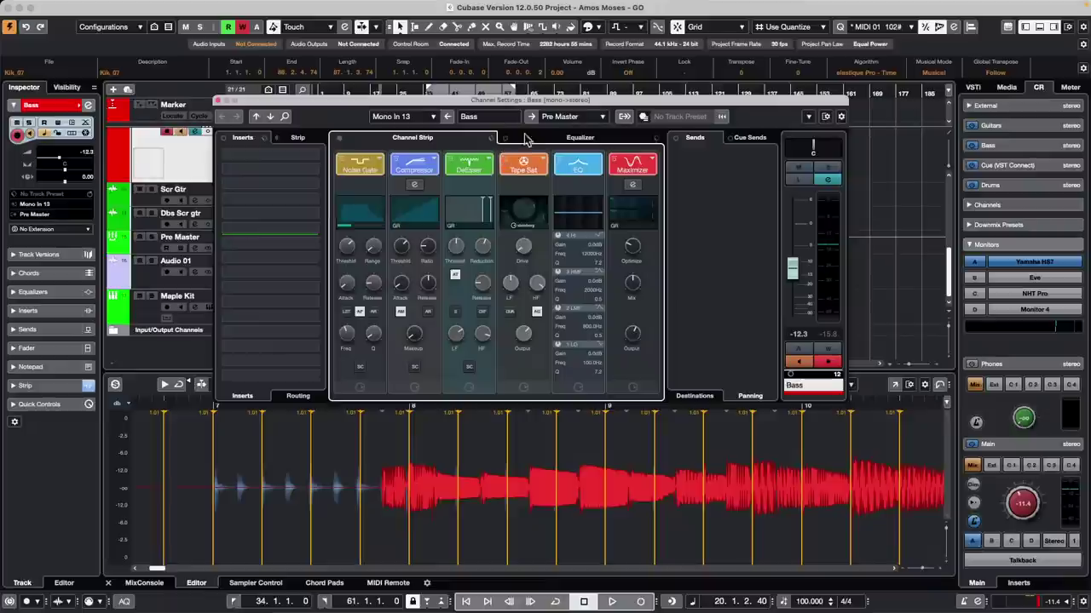
Step: Close the Bass channel settings and create an empty project, Untitled3, in the MultiDrum Editor folder
left_click(217, 101)
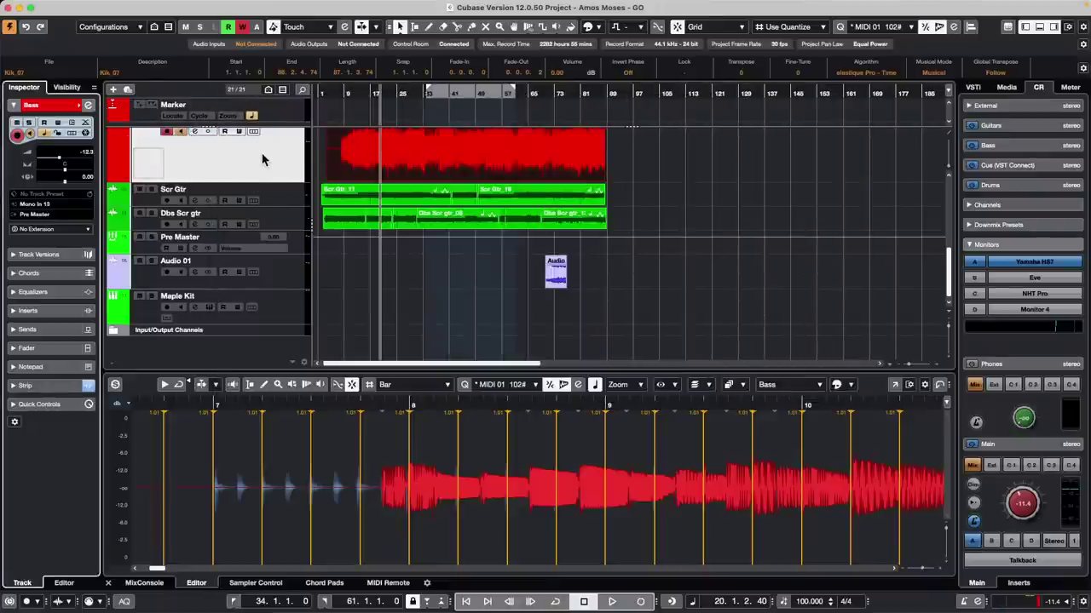
left_click(71, 7)
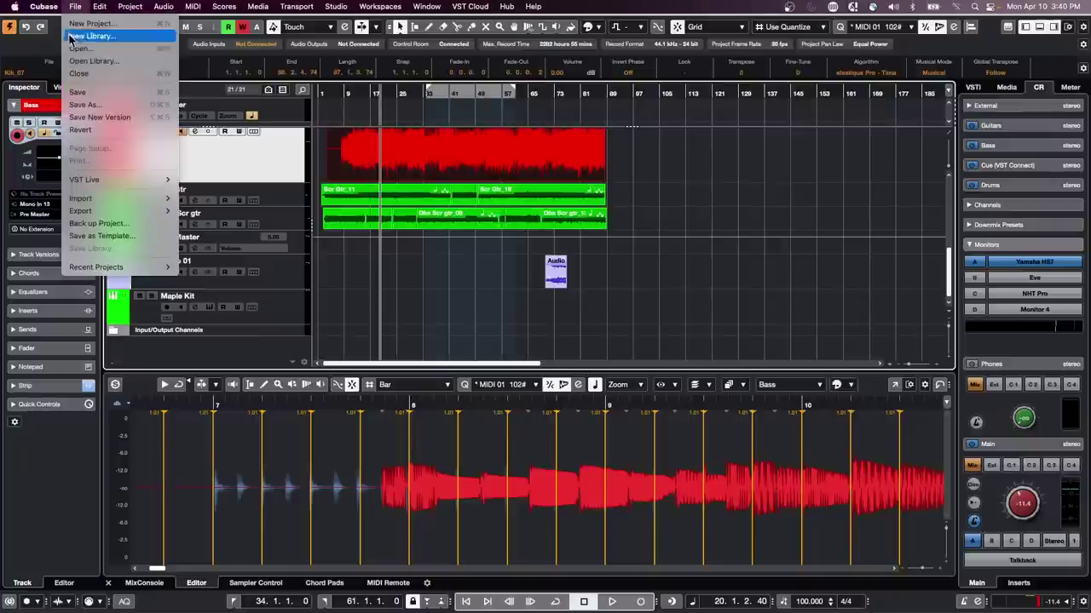
left_click(85, 34)
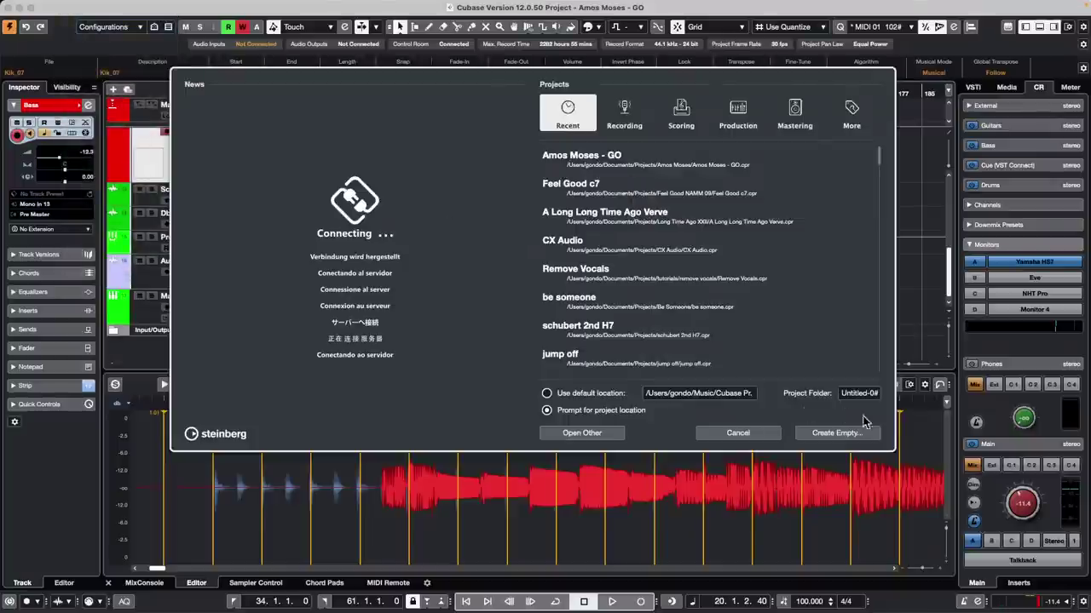
left_click(848, 432)
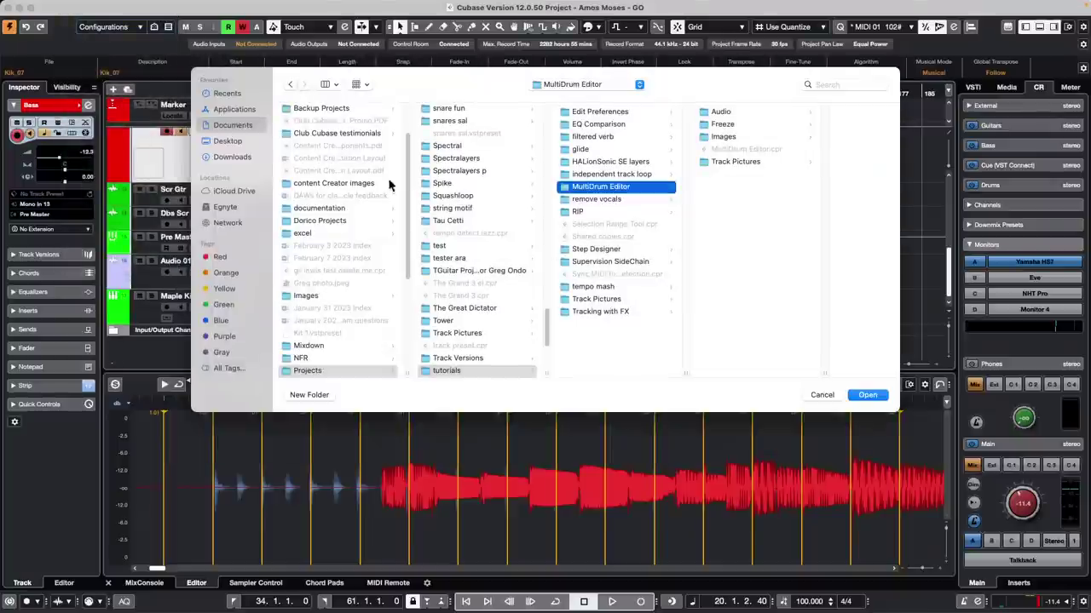
left_click(867, 395)
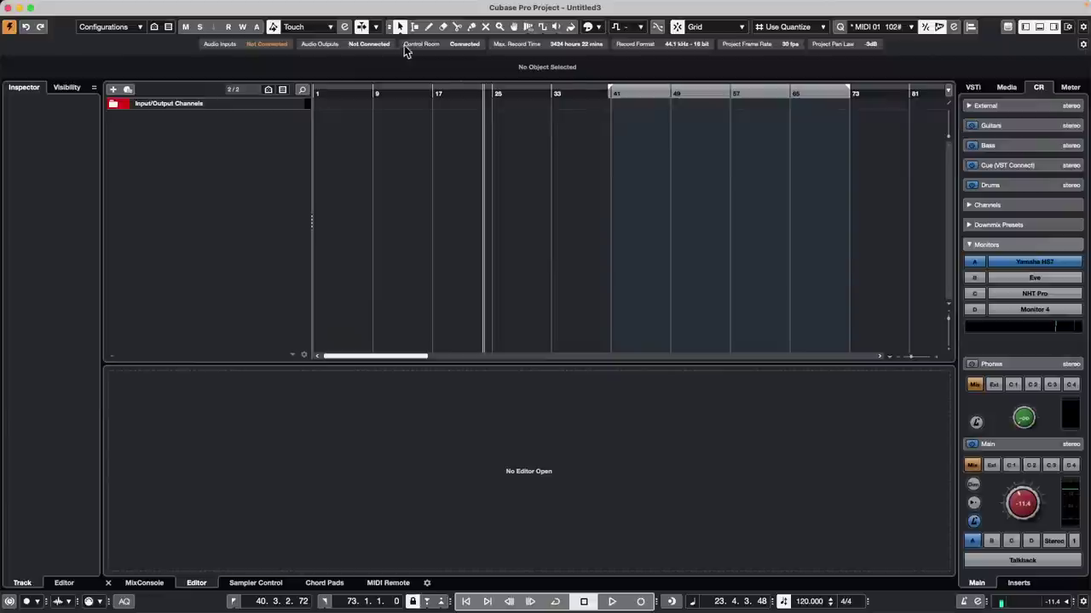
Step: Add an audio track, Audio 01
right_click(187, 131)
left_click(238, 139)
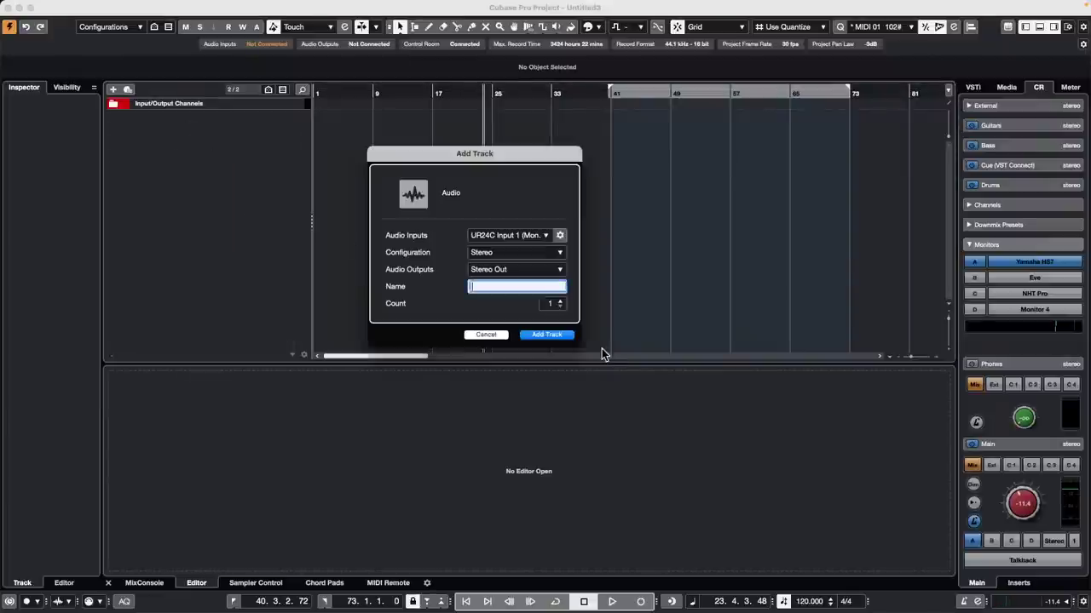
left_click(558, 336)
Step: Add an instrument track using Retrologue
right_click(210, 155)
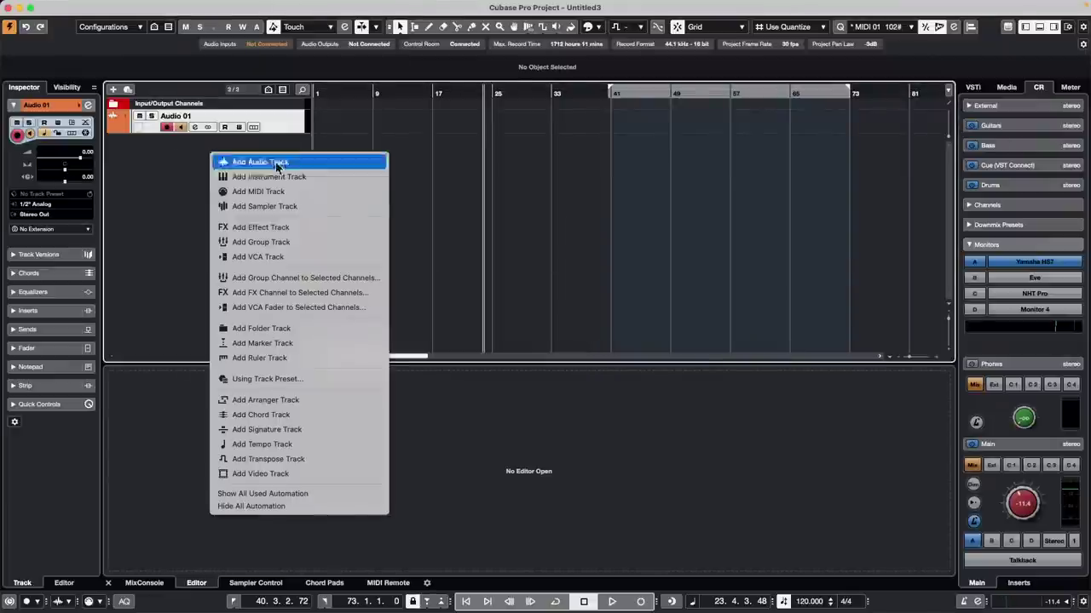
left_click(367, 180)
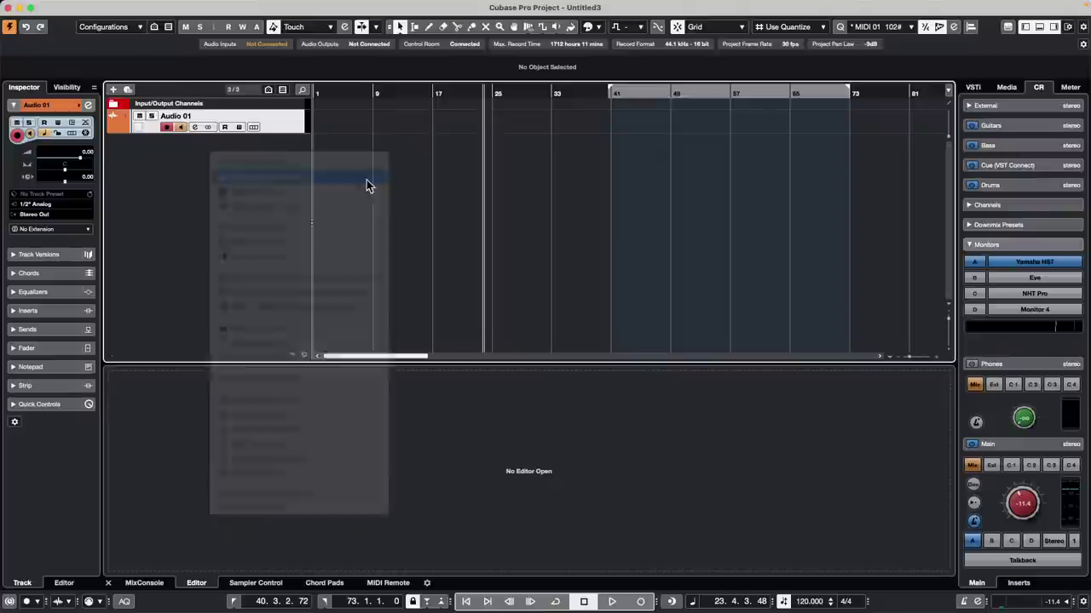
left_click(514, 239)
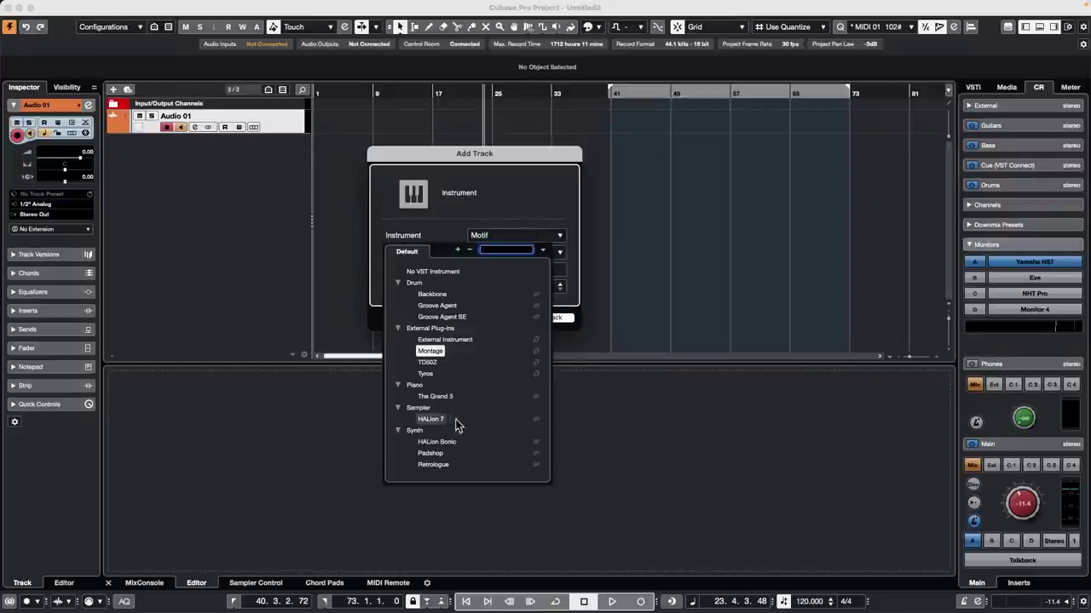
left_click(435, 464)
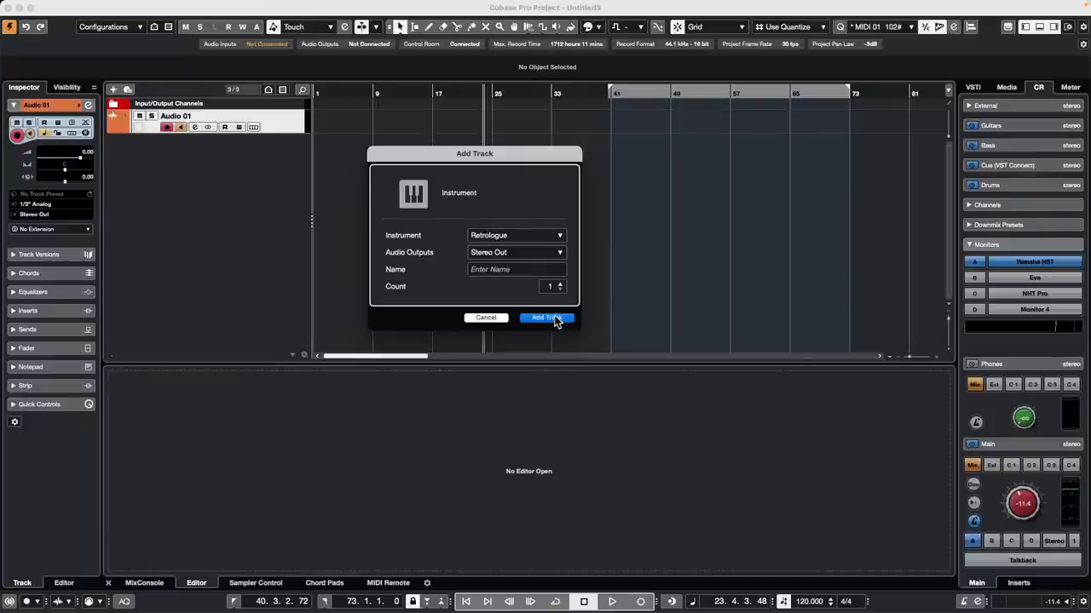
left_click(548, 321)
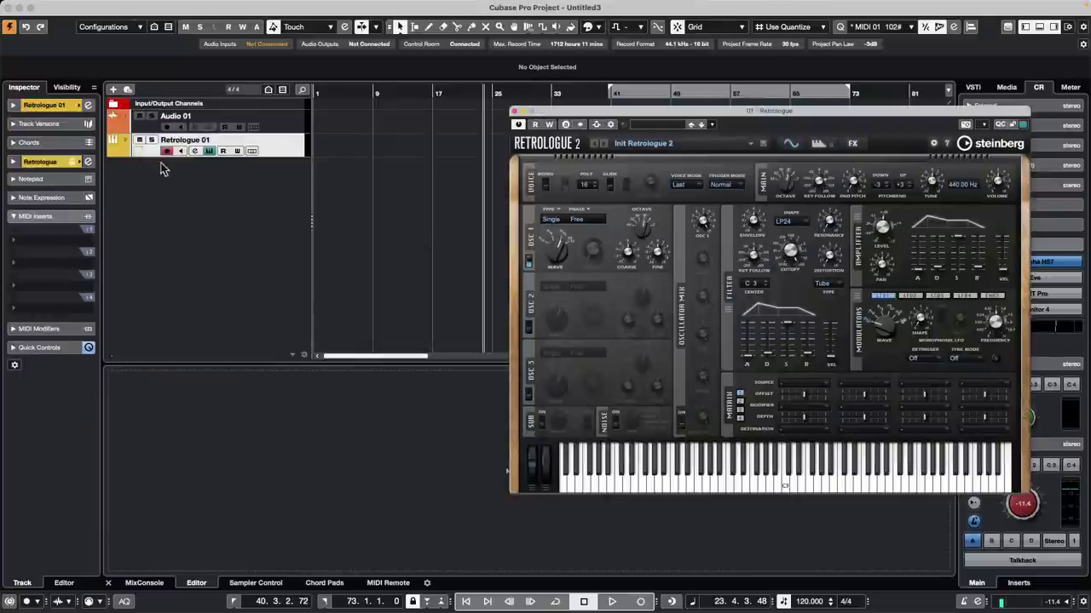
Step: Add a stereo group track, Group 01, and close the Retrologue window
right_click(234, 194)
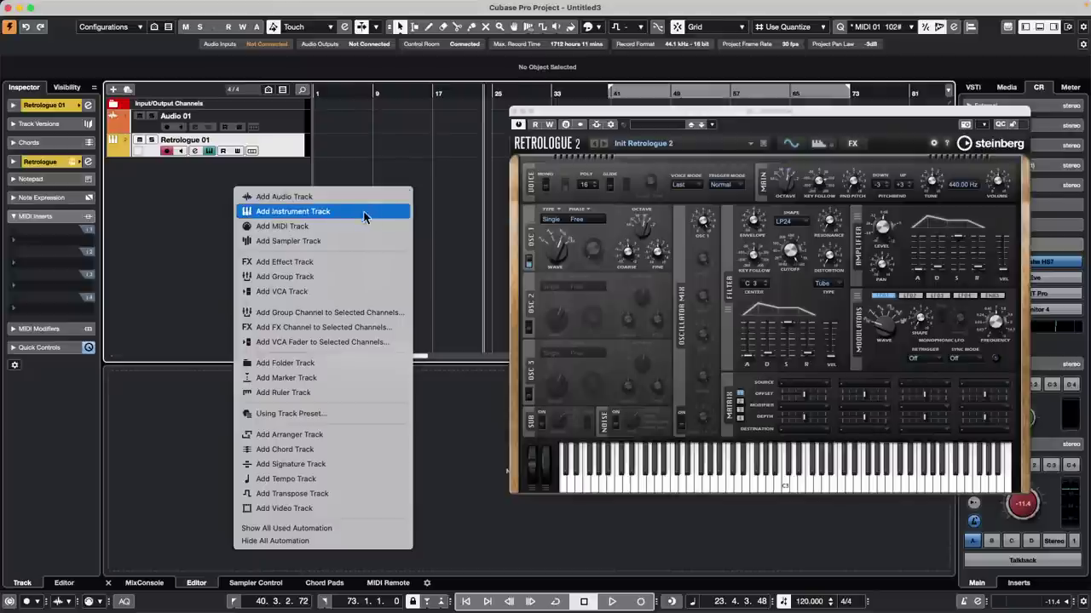
left_click(343, 279)
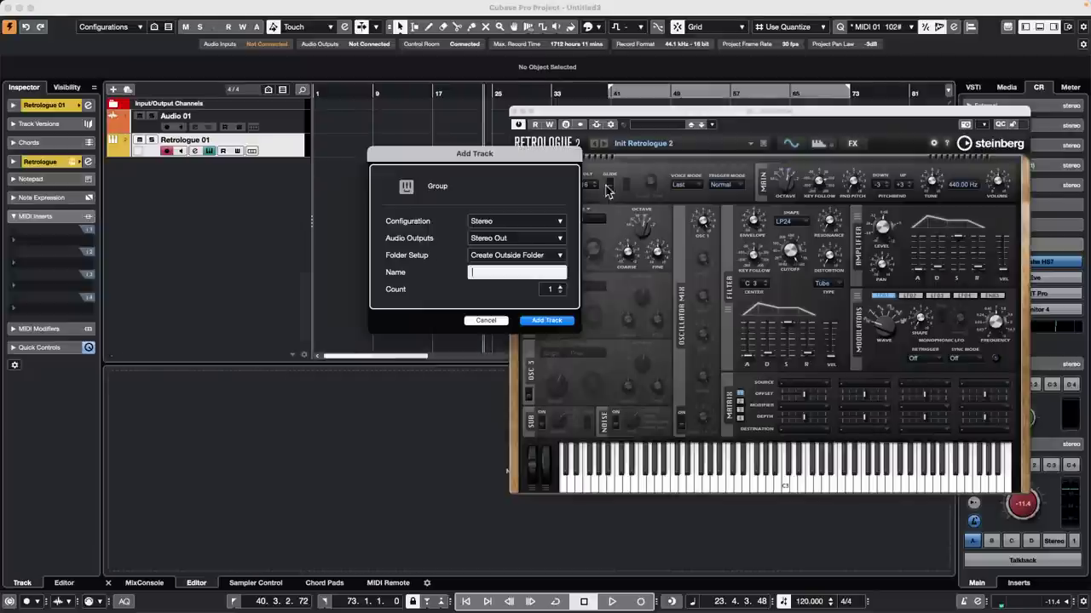
left_click(541, 320)
left_click(521, 111)
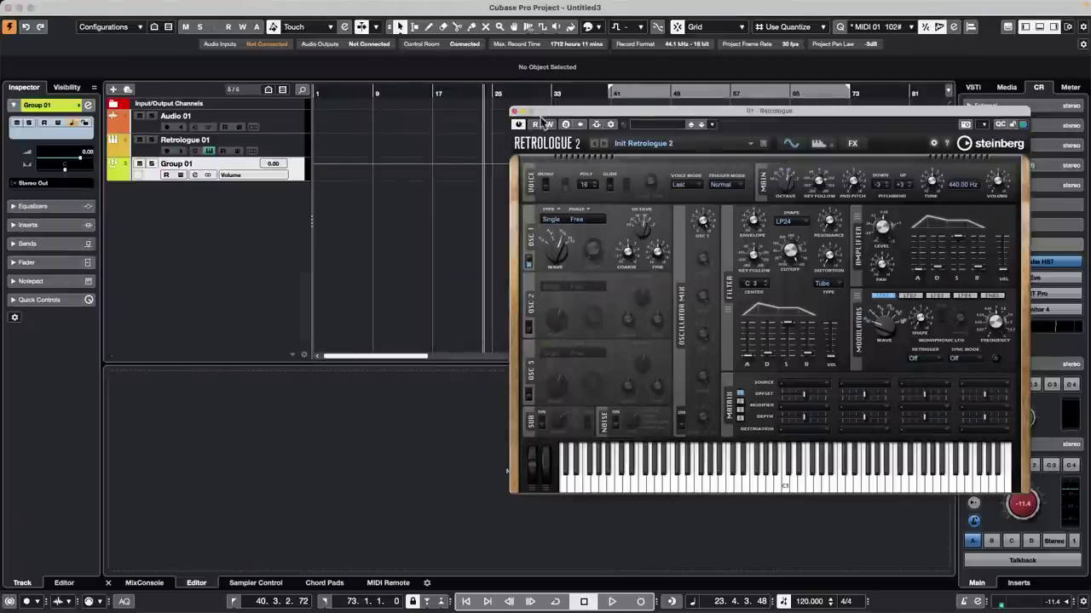
left_click(514, 111)
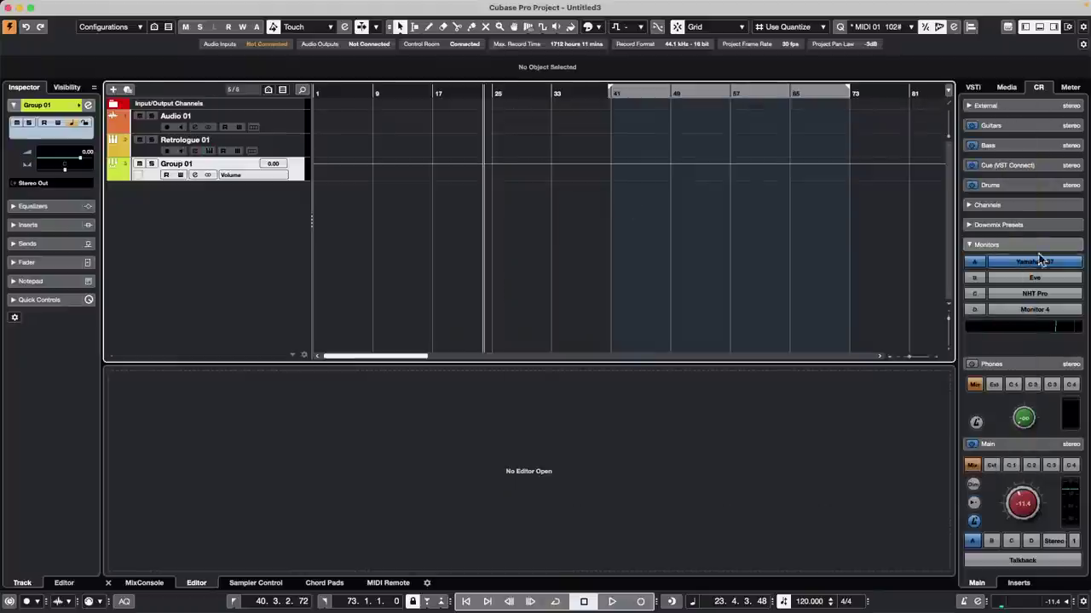
Step: Browse the FX Chain Presets and try dropping Dancehall Bongos and Fred Preset onto tracks
left_click(1006, 87)
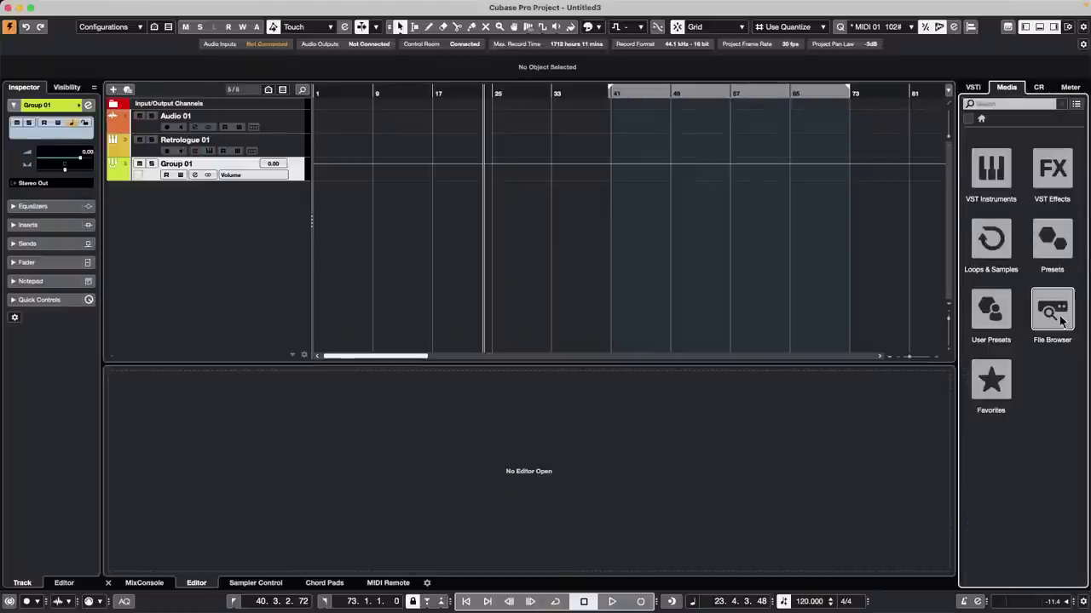
left_click(1052, 244)
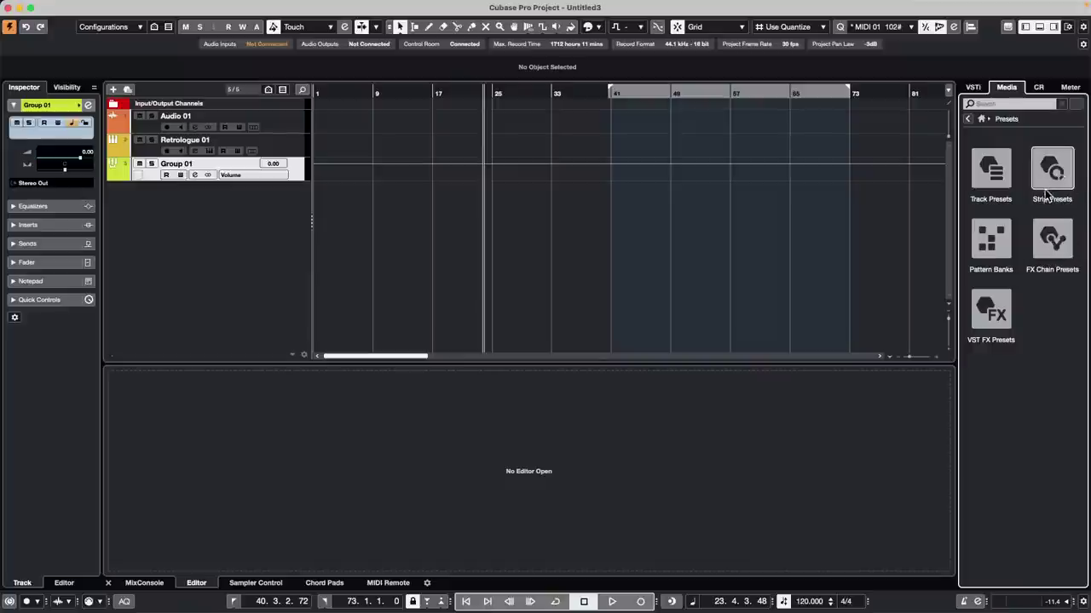
left_click(1048, 249)
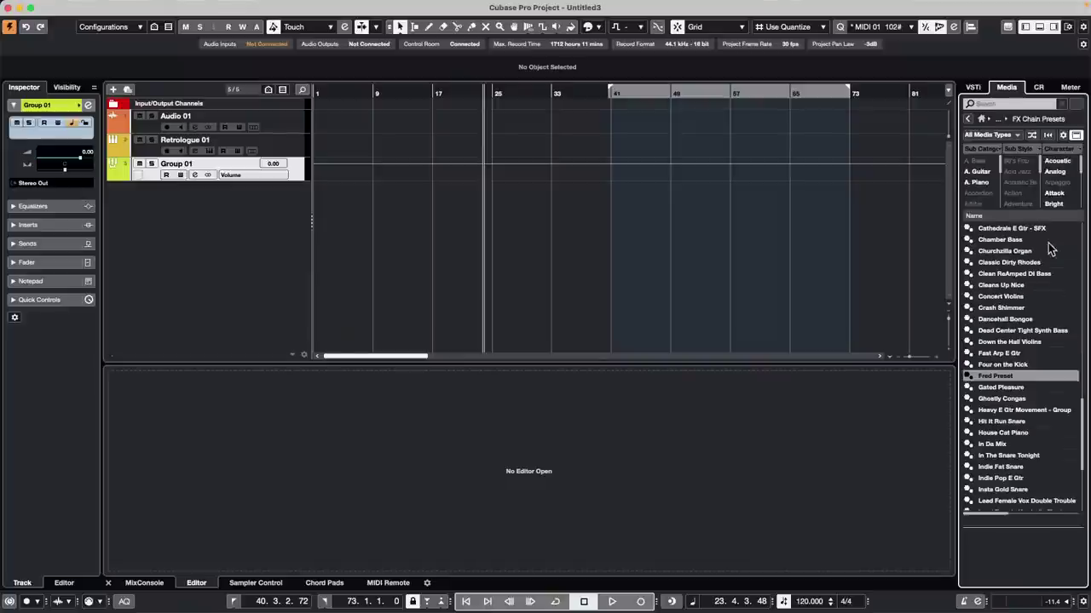
left_click_drag(1010, 320, 280, 124)
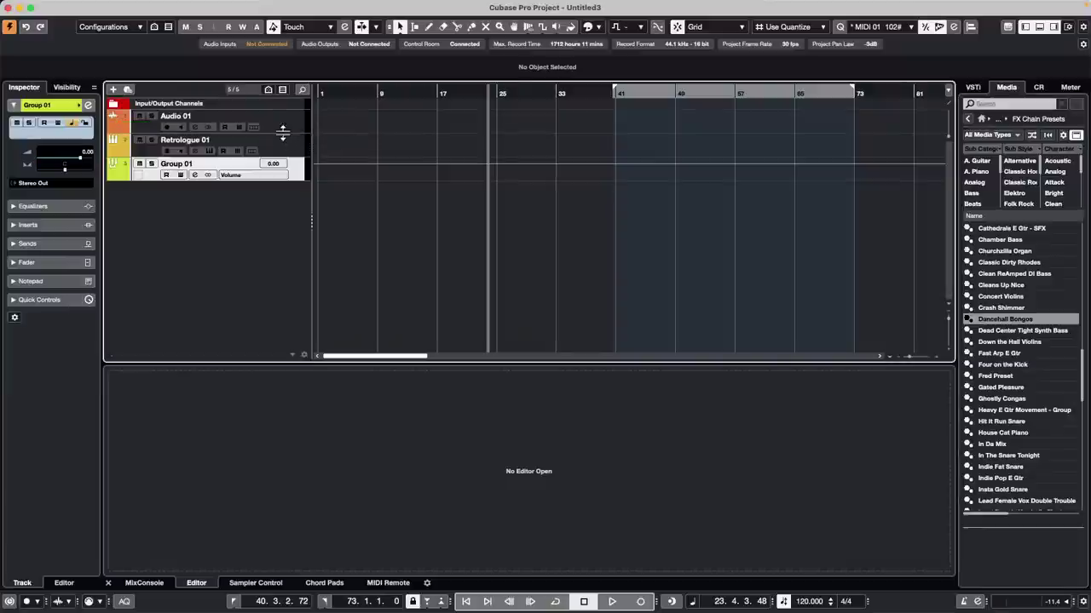
left_click(42, 223)
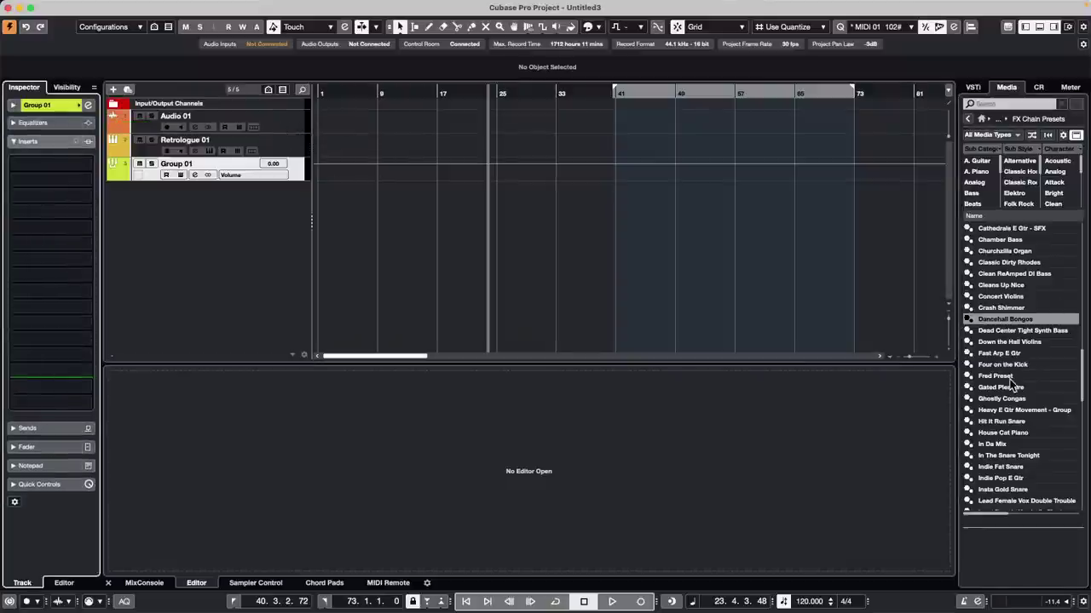
left_click_drag(1012, 378, 1071, 322)
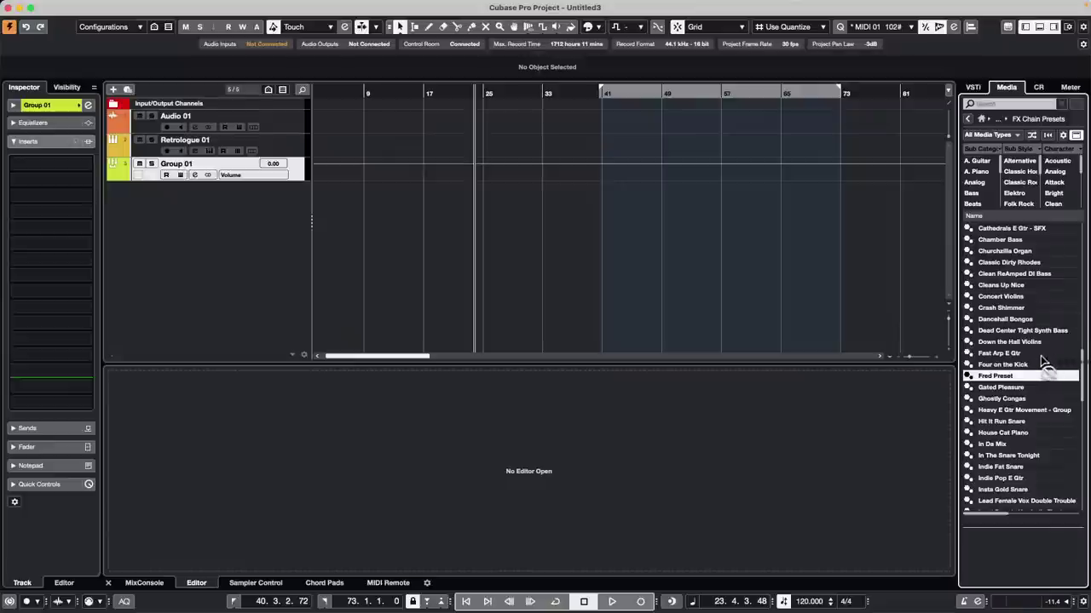
Step: Apply Fred Preset to Retrologue 01 and show its audio inserts
left_click(267, 134)
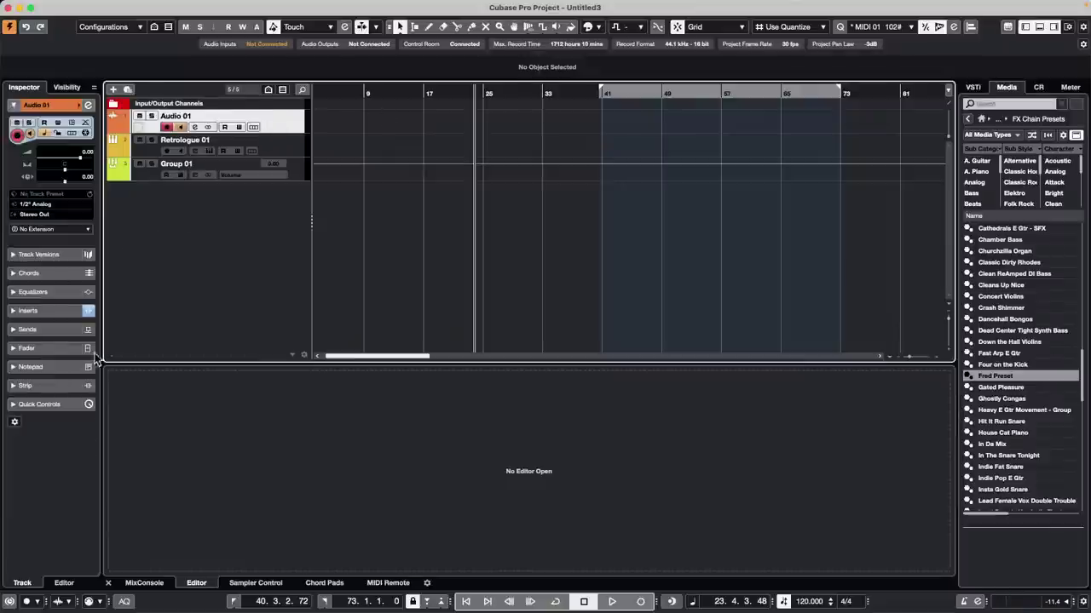
left_click(42, 310)
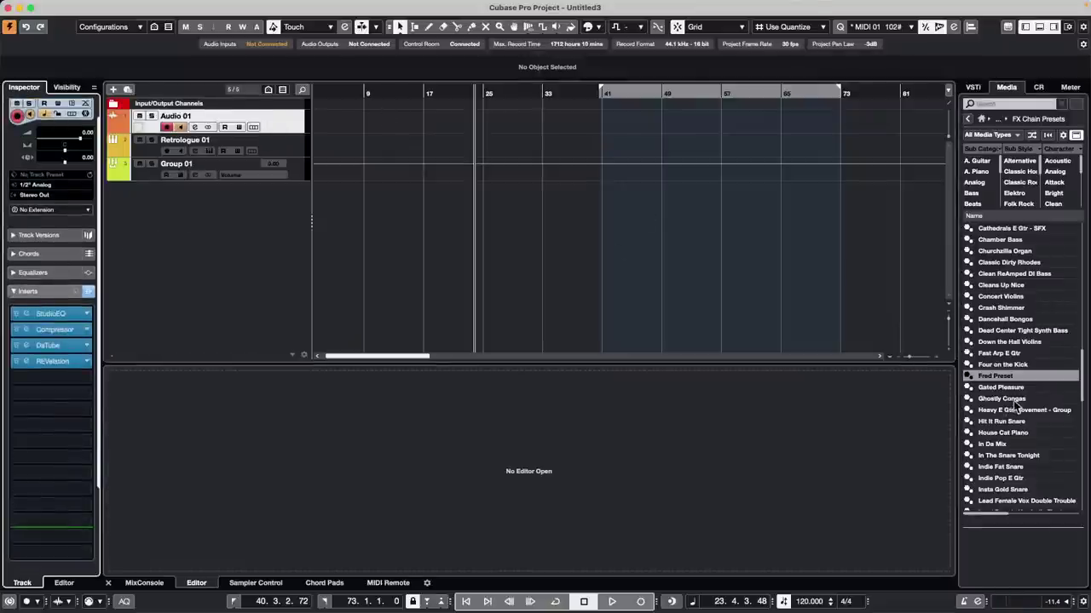
left_click_drag(1007, 378, 225, 150)
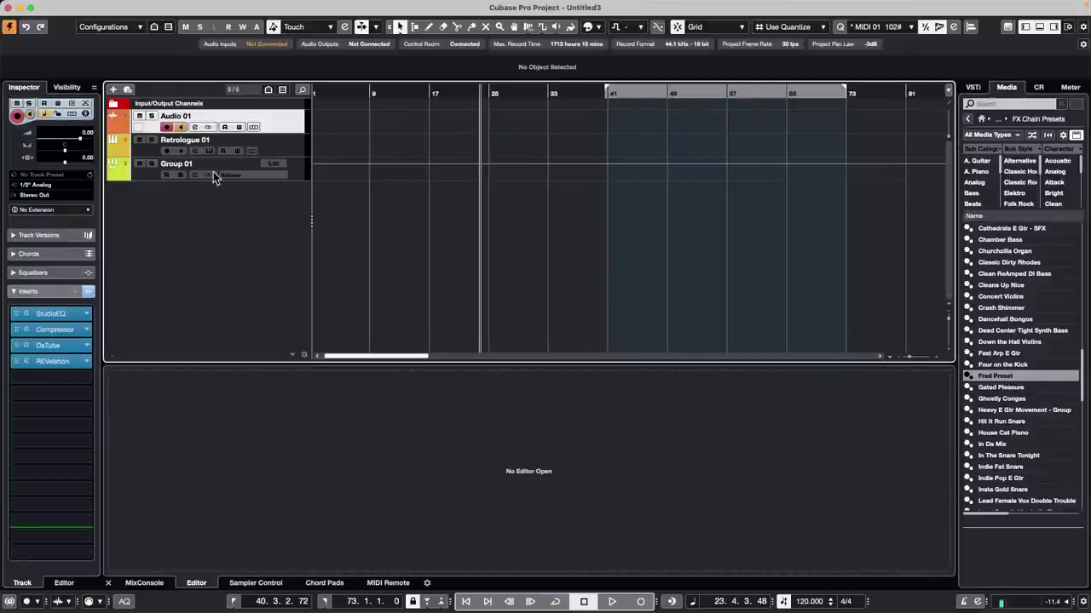
left_click(299, 151)
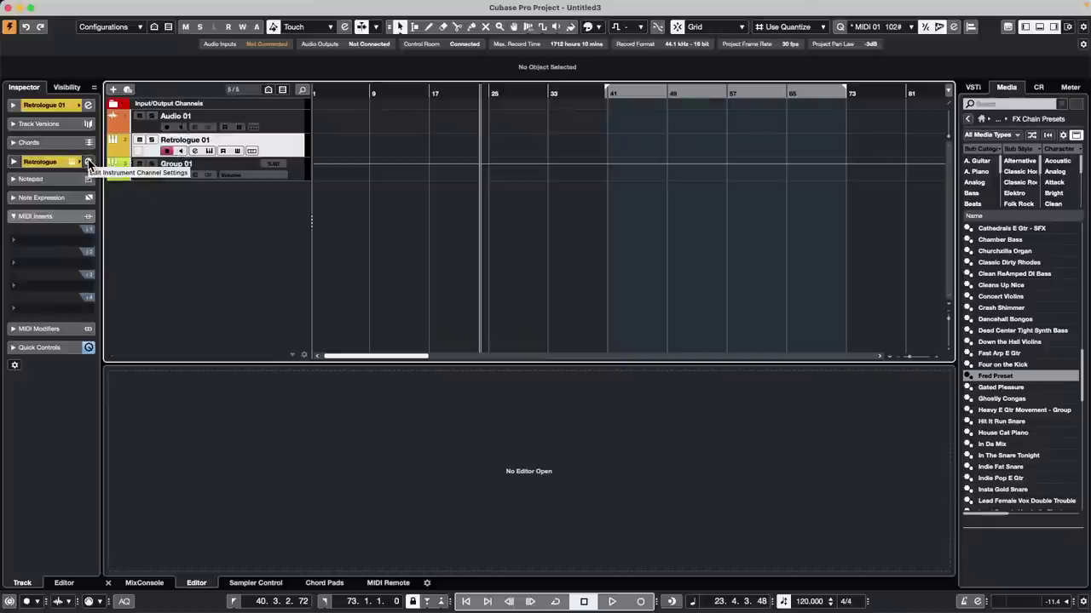
left_click(12, 162)
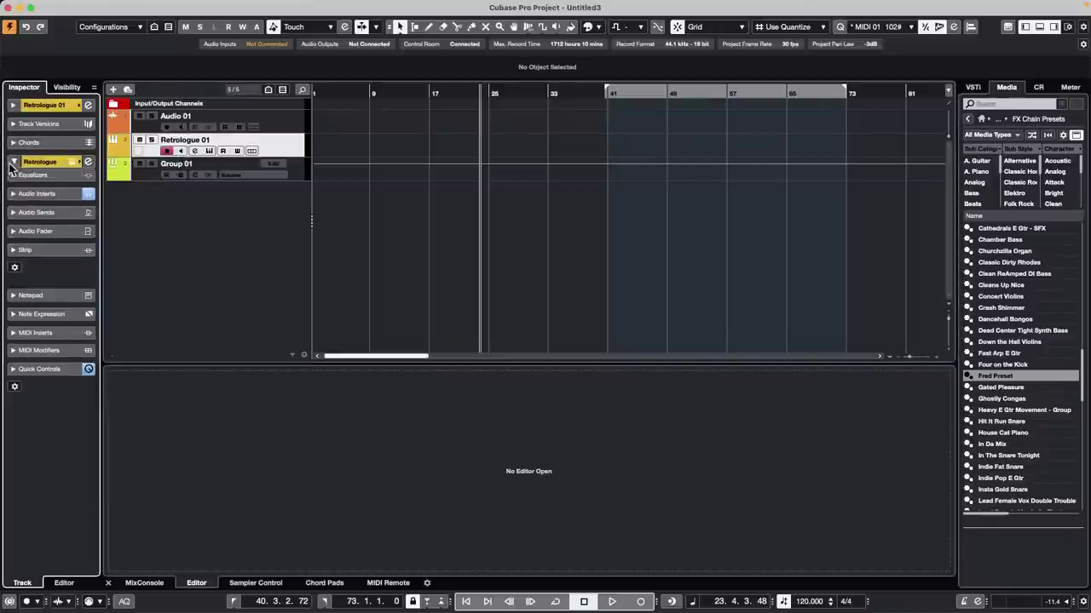
left_click(52, 193)
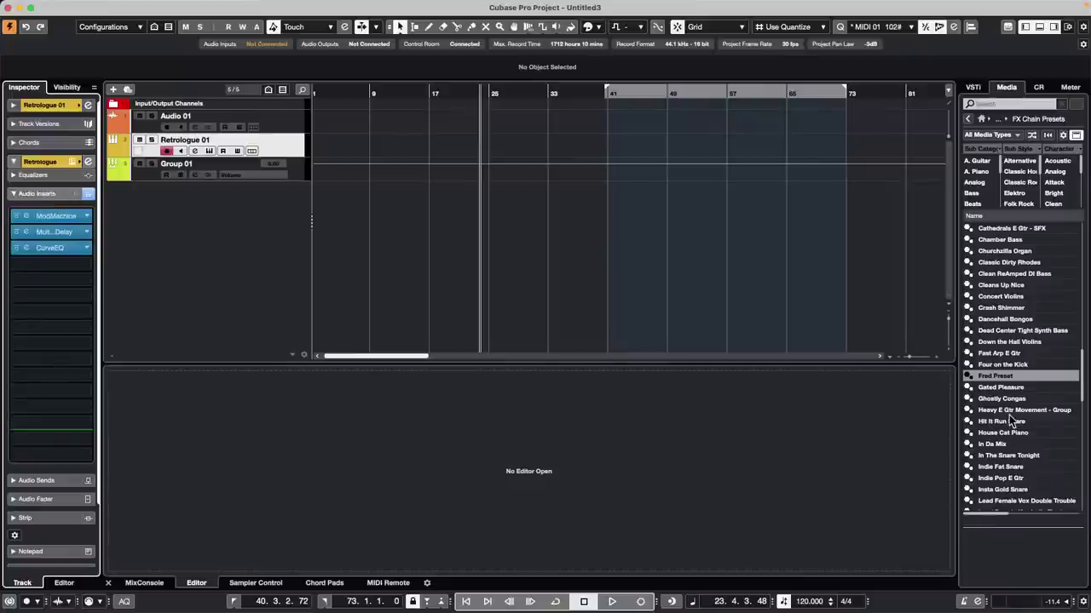
Step: Drop the Hit It Run Snare FX chain preset onto Retrologue 01 and Audio 01
left_click_drag(1012, 421, 300, 174)
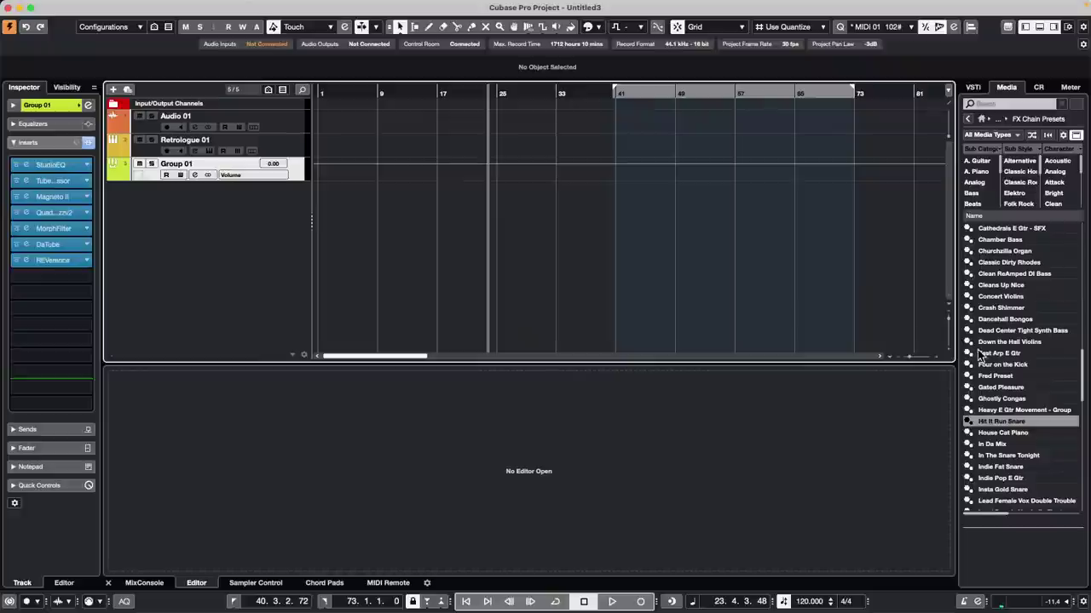
left_click_drag(999, 421, 271, 148)
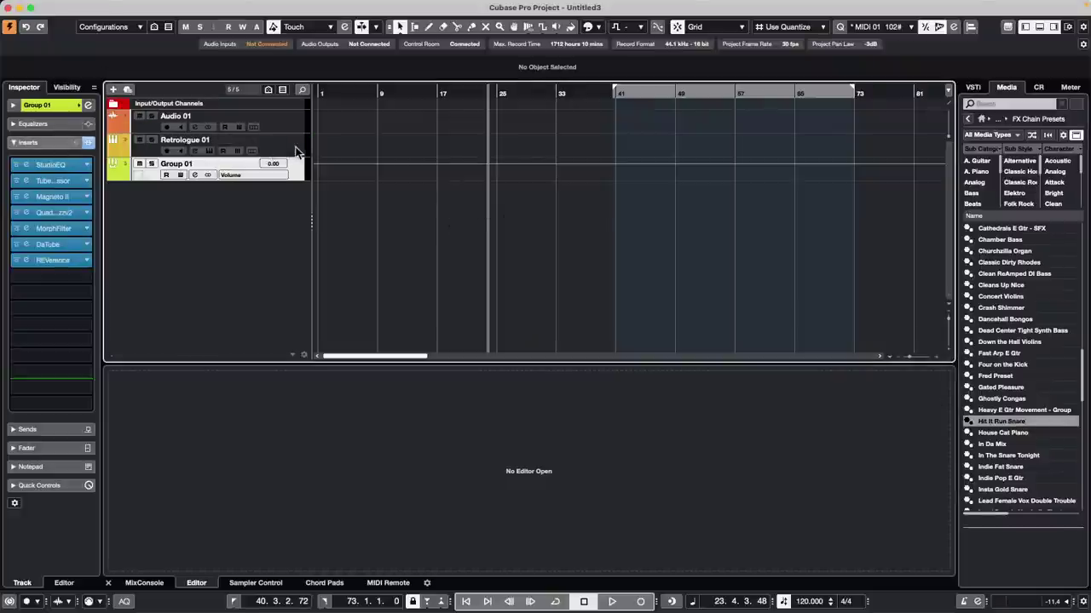
left_click(295, 151)
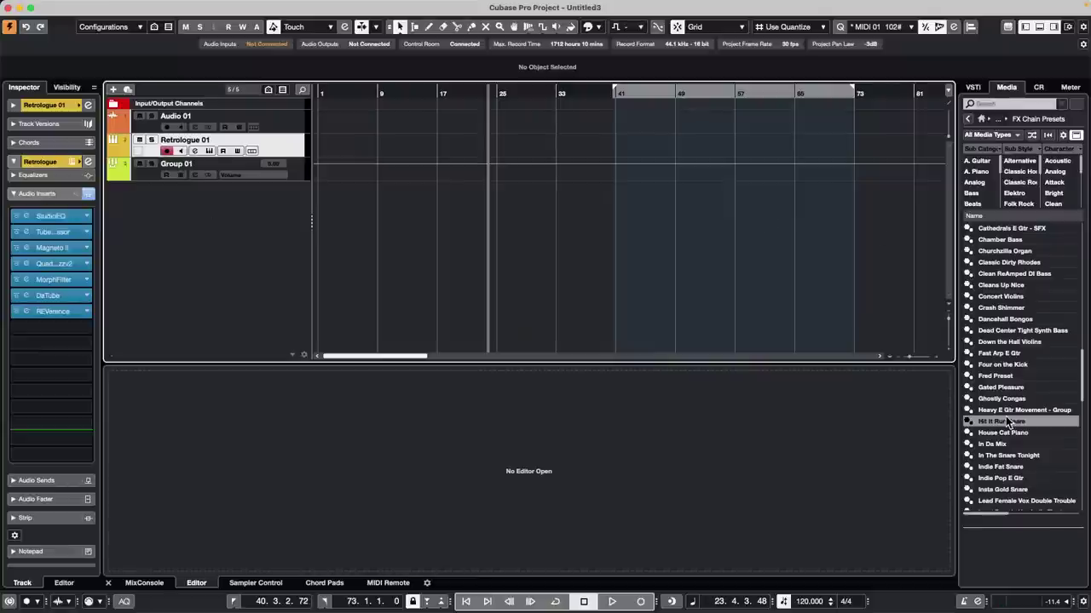
left_click_drag(1005, 417, 259, 127)
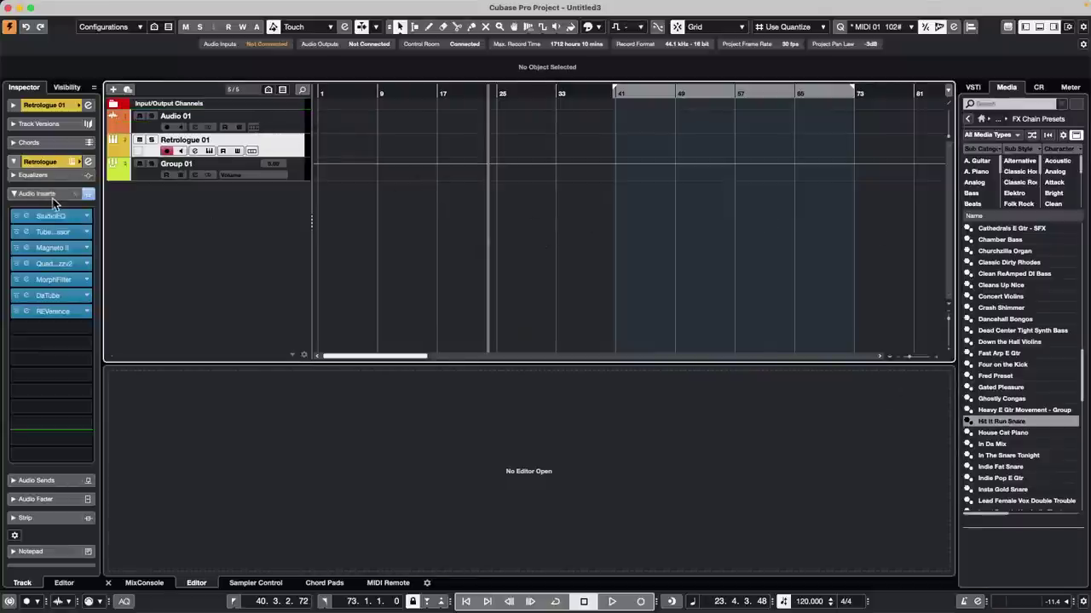
Step: Compare the inserts of Audio 01, Retrologue 01 and Group 01
left_click(295, 121)
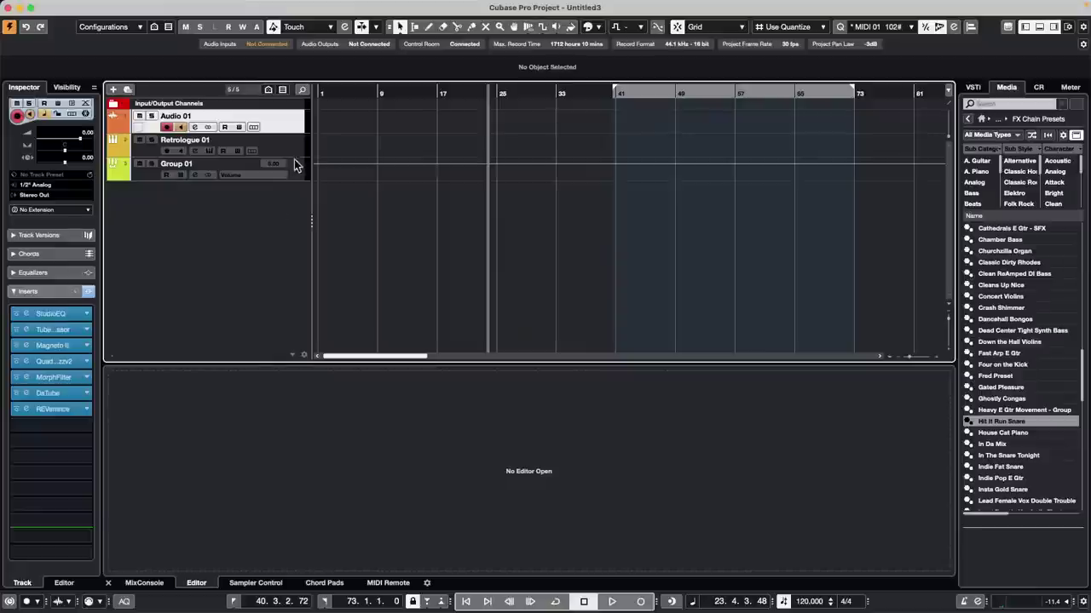
left_click(295, 145)
left_click(297, 164)
left_click(296, 147)
left_click(291, 130)
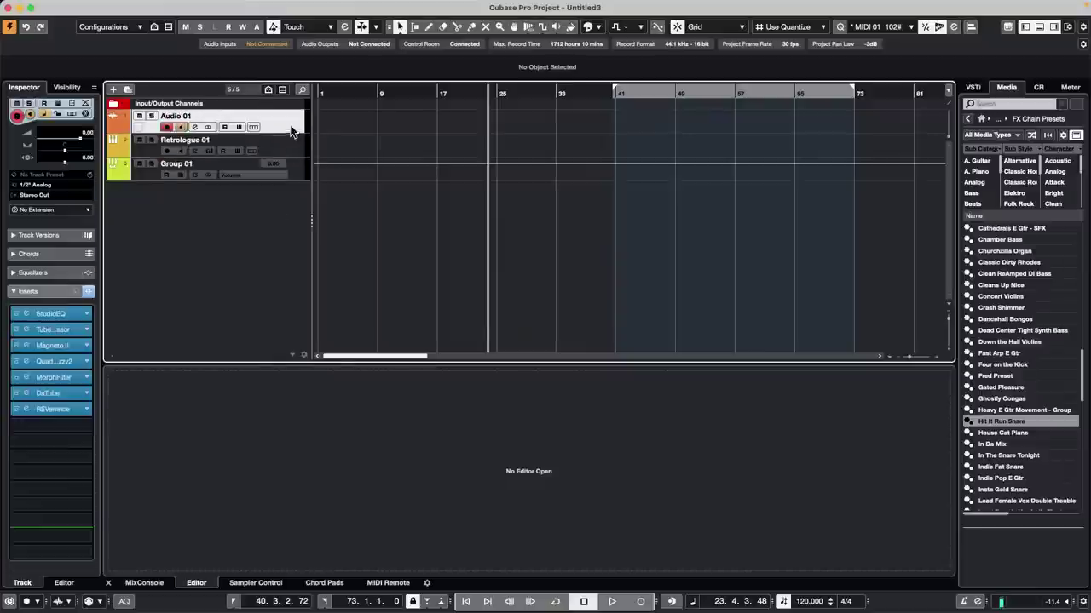
left_click(292, 149)
left_click(295, 171)
left_click(280, 120)
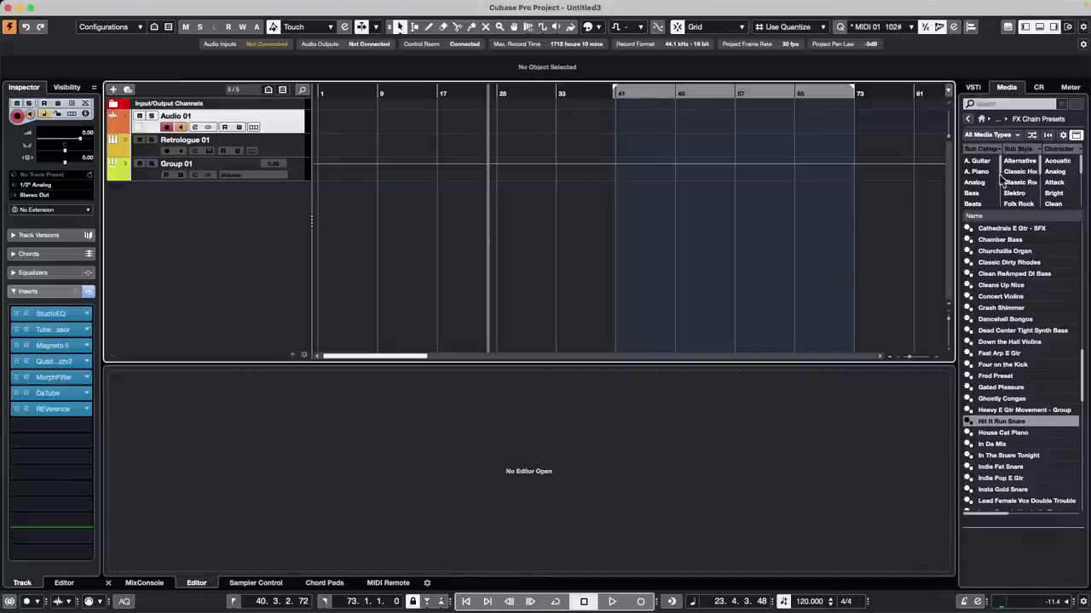
left_click(968, 121)
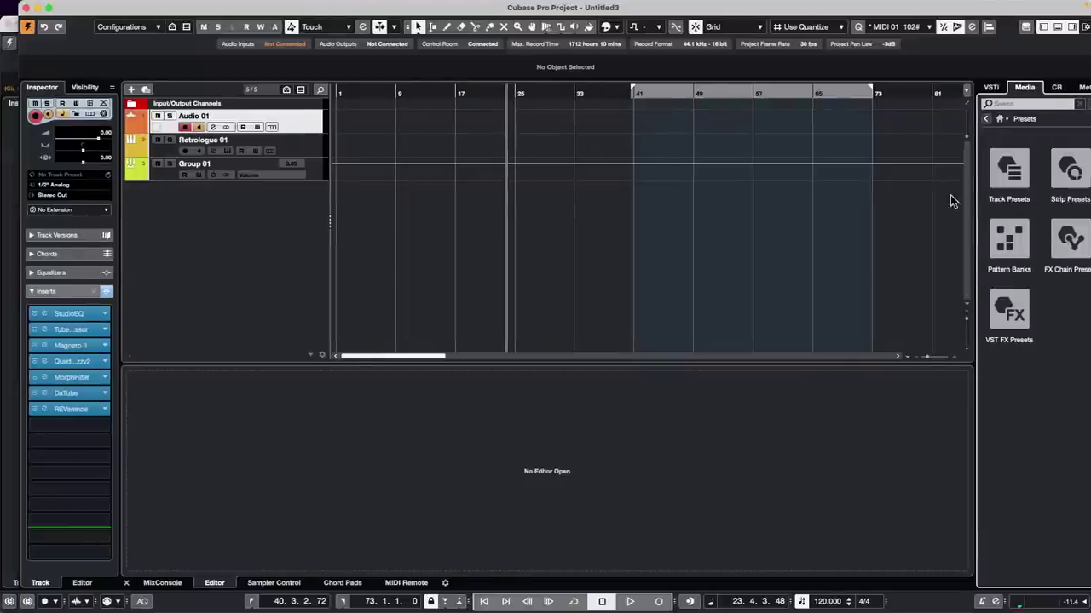
left_click(1071, 241)
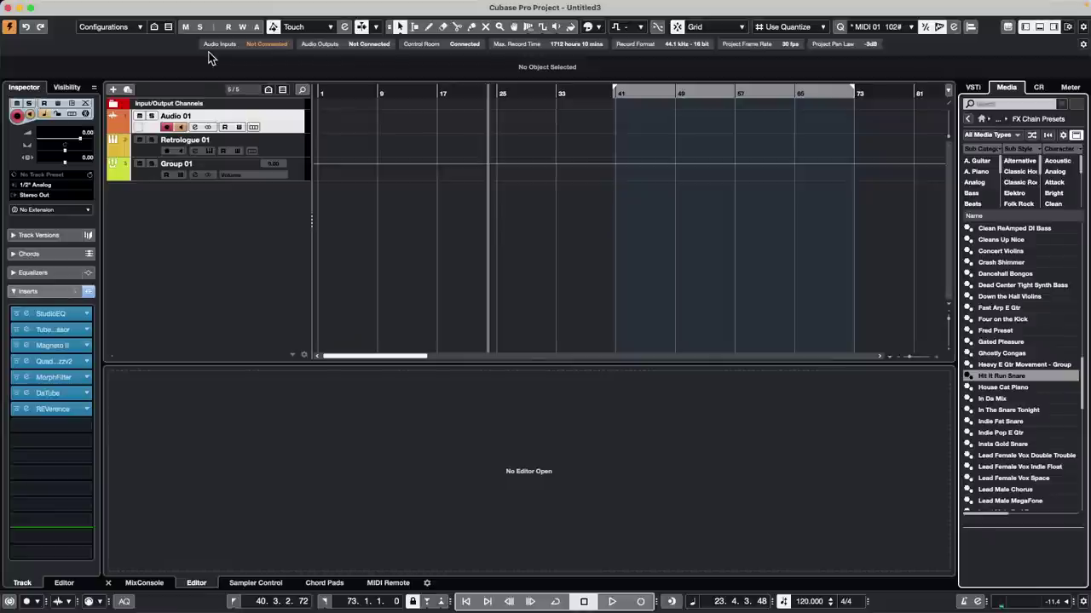
left_click(87, 292)
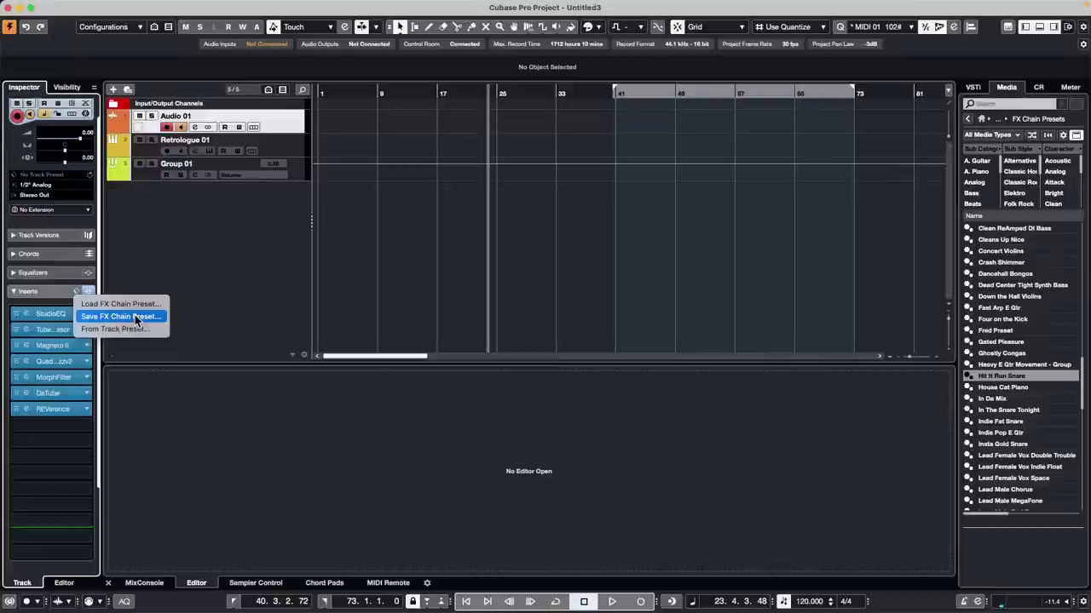
left_click(551, 274)
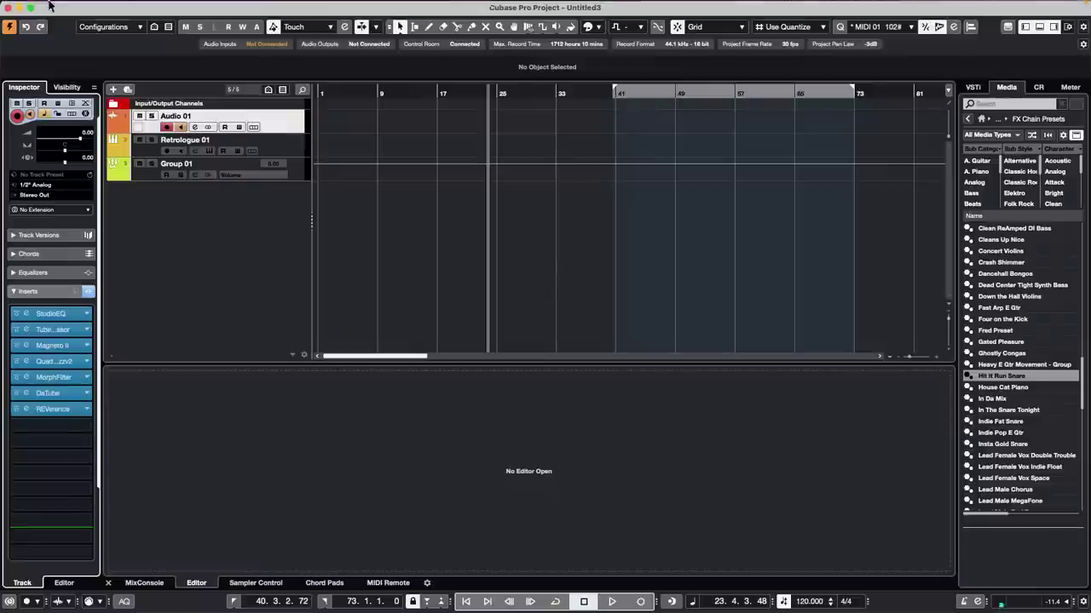
Step: Reopen Amos Moses - GO.cpr from the recent projects list
left_click(75, 7)
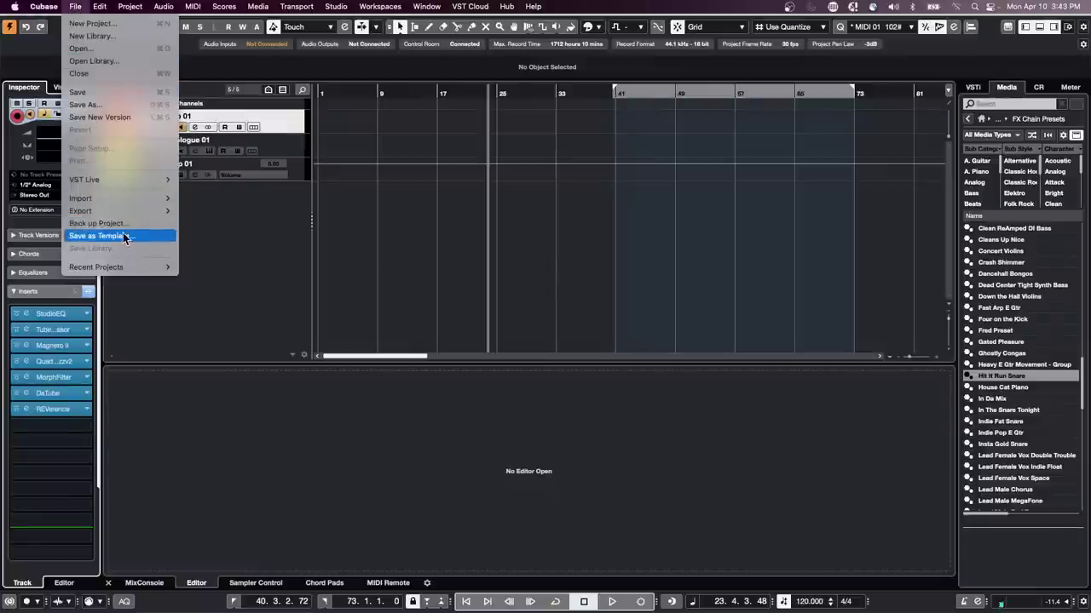
mouse_move(132, 204)
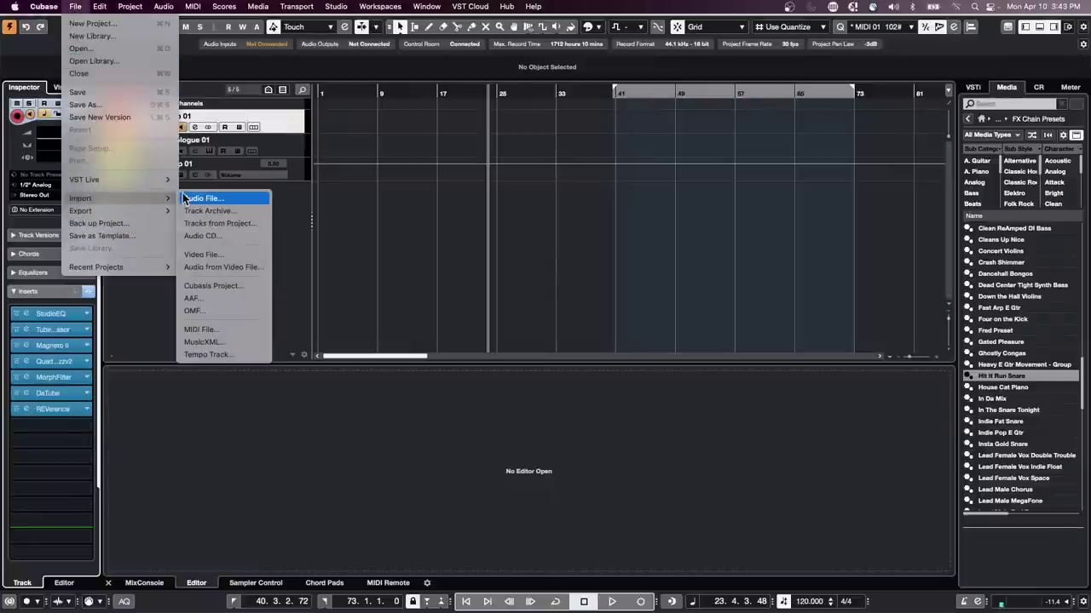
mouse_move(121, 271)
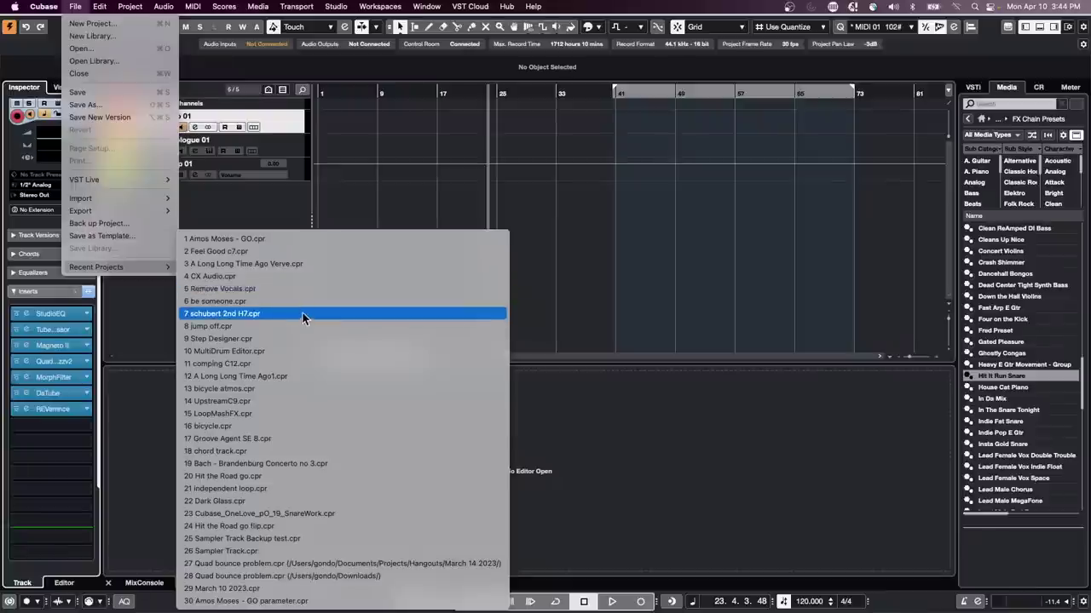
left_click(307, 238)
scroll(264, 238, "up", 5)
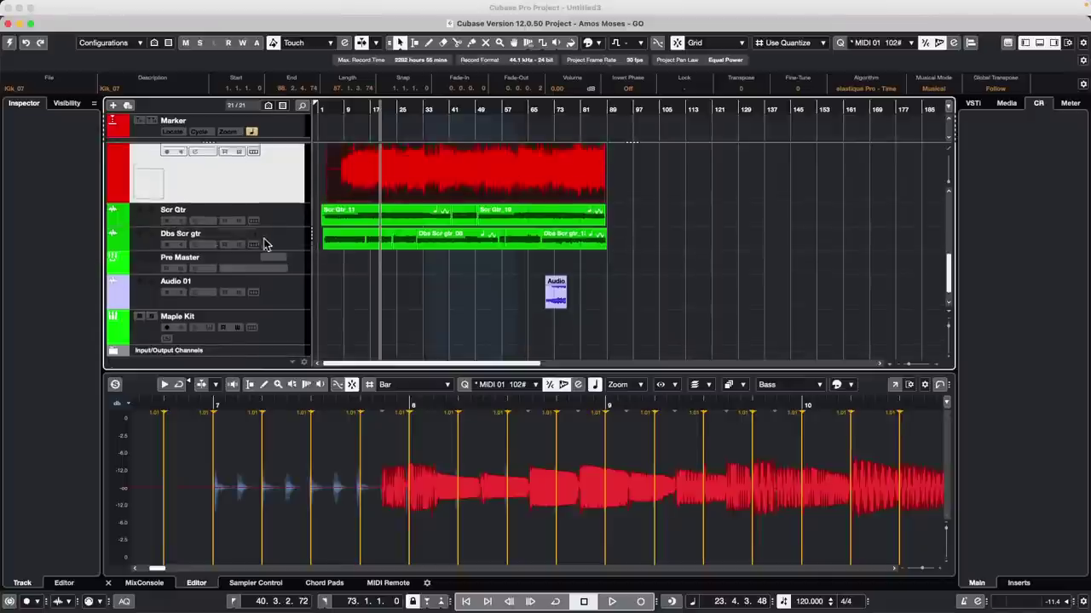
Step: Activate the Amos Moses - GO project, deselect all events and scroll to the top of the track list
left_click(10, 42)
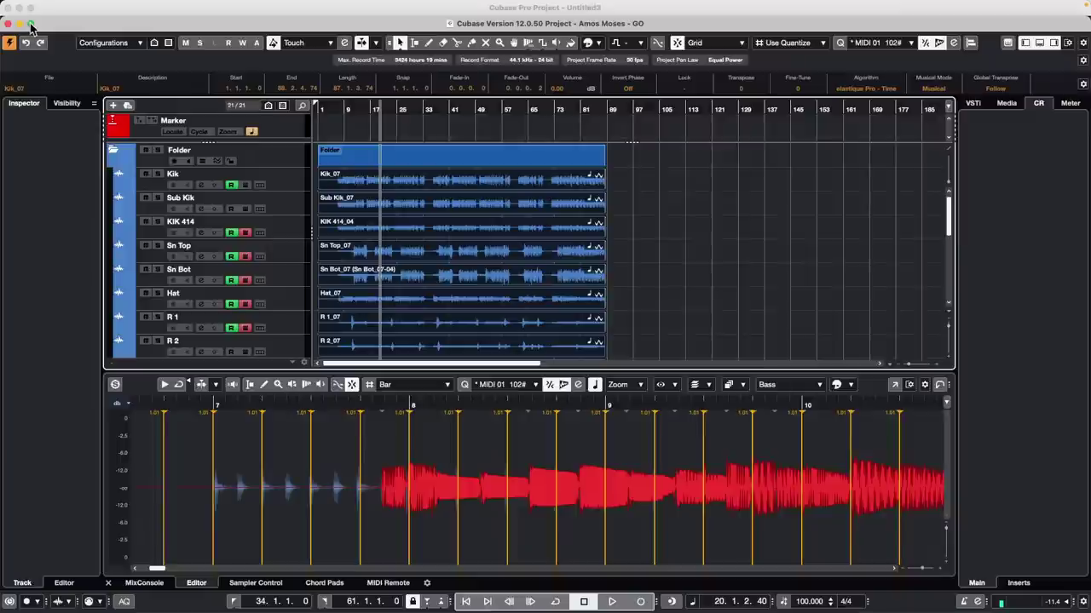
left_click(30, 24)
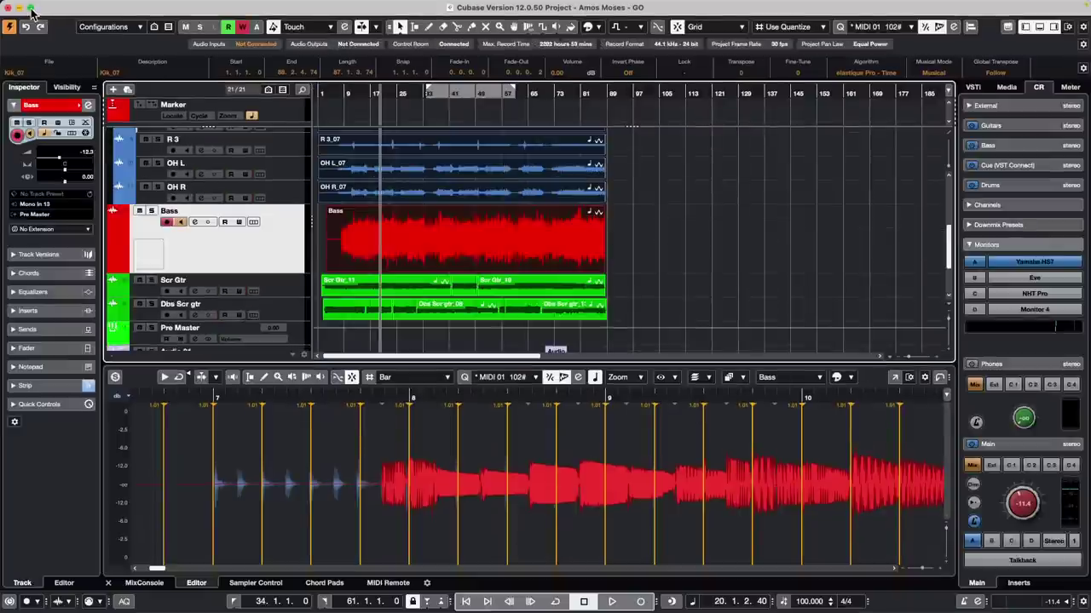
left_click(30, 9)
left_click(700, 218)
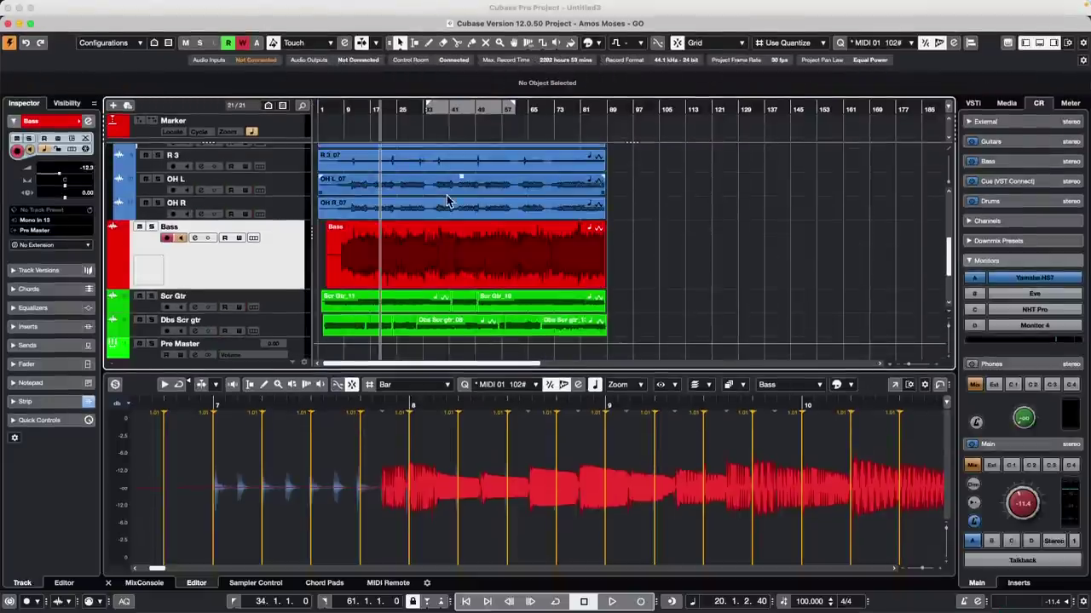
scroll(449, 202, "up", 10)
Step: Select all the drum tracks from Kik to R 2
left_click(285, 189)
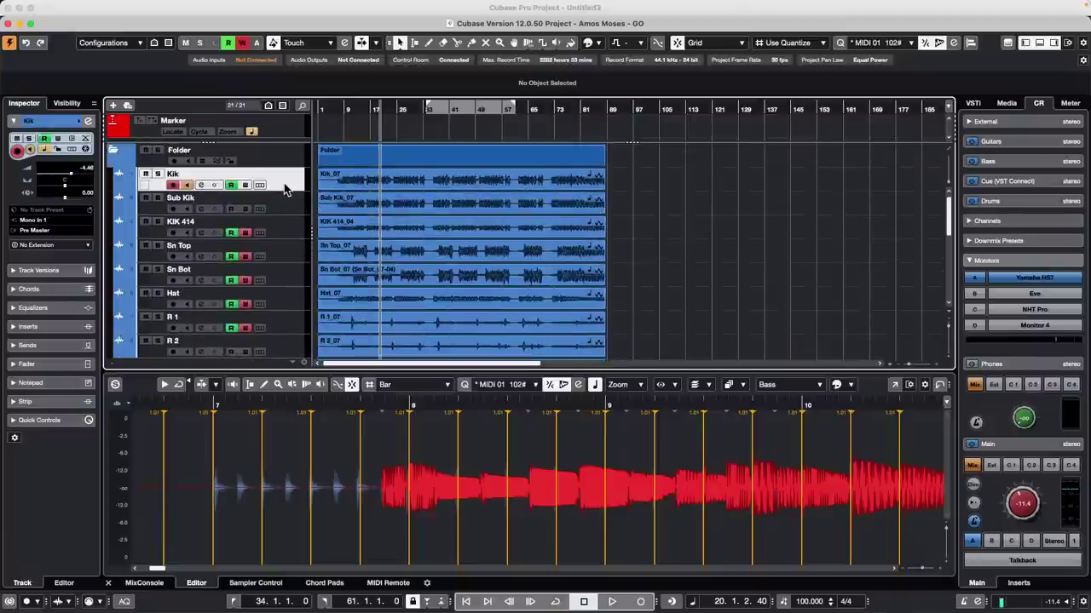
scroll(281, 204, "down", 5)
right_click(290, 328)
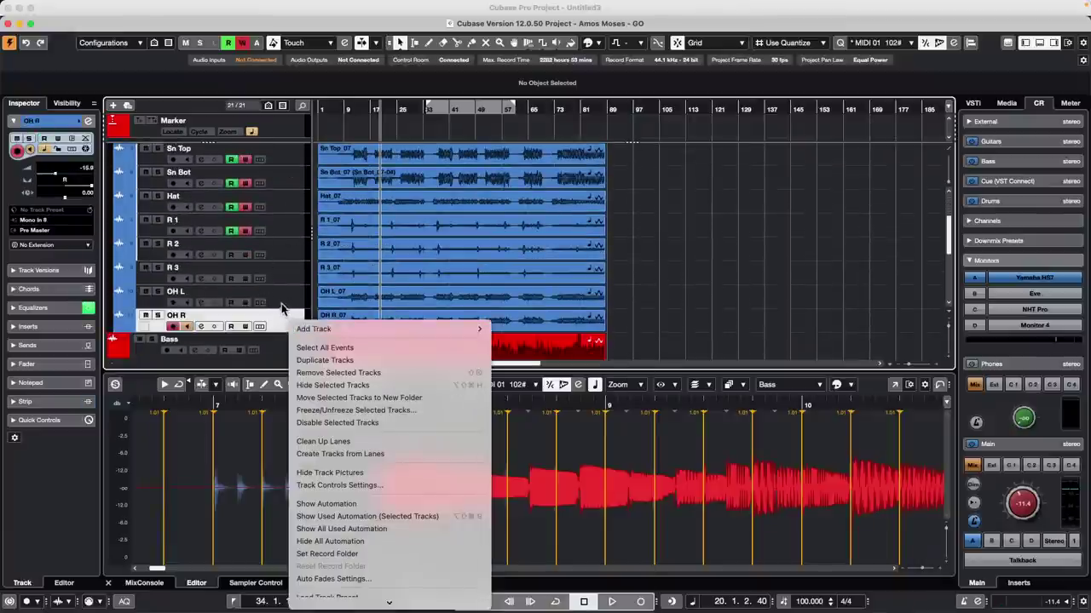
left_click(287, 284)
scroll(292, 255, "up", 5)
left_click(294, 189, "shift")
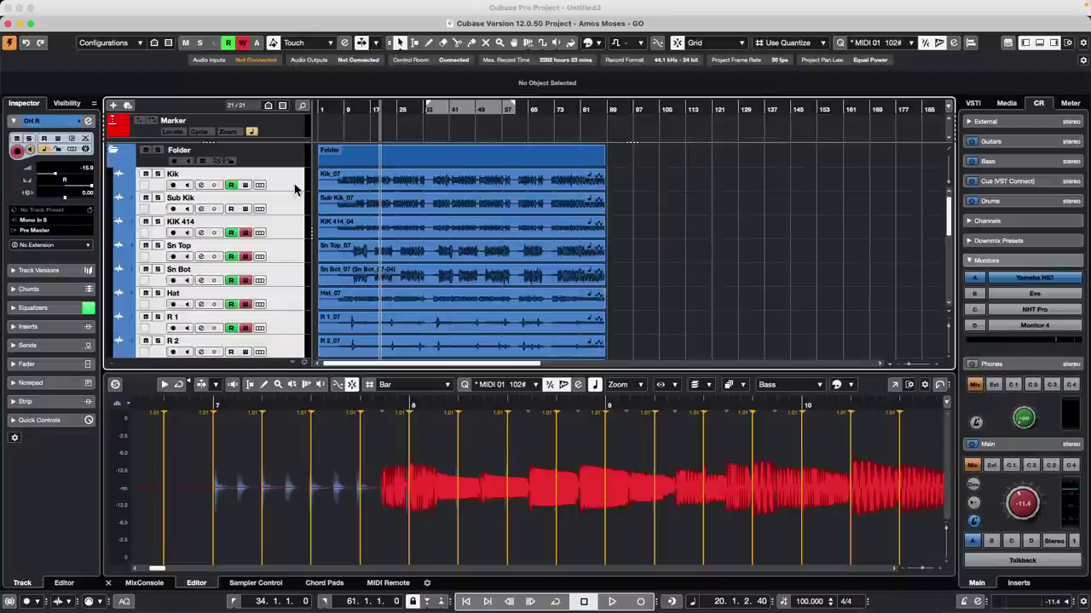
Step: Export the selected tracks with referenced media as DRUMS.xml
left_click(75, 6)
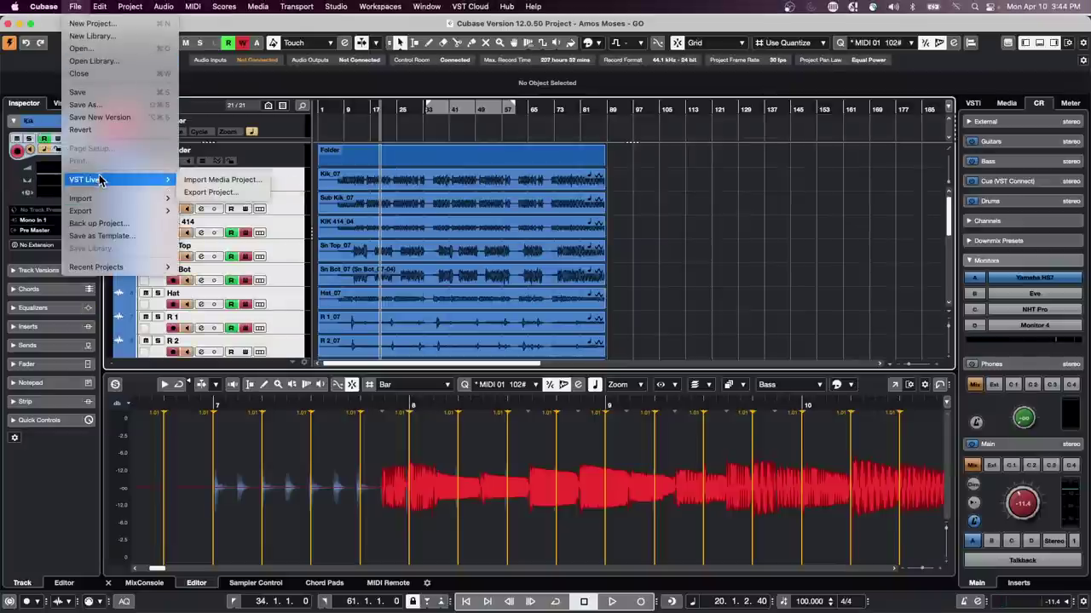
mouse_move(109, 210)
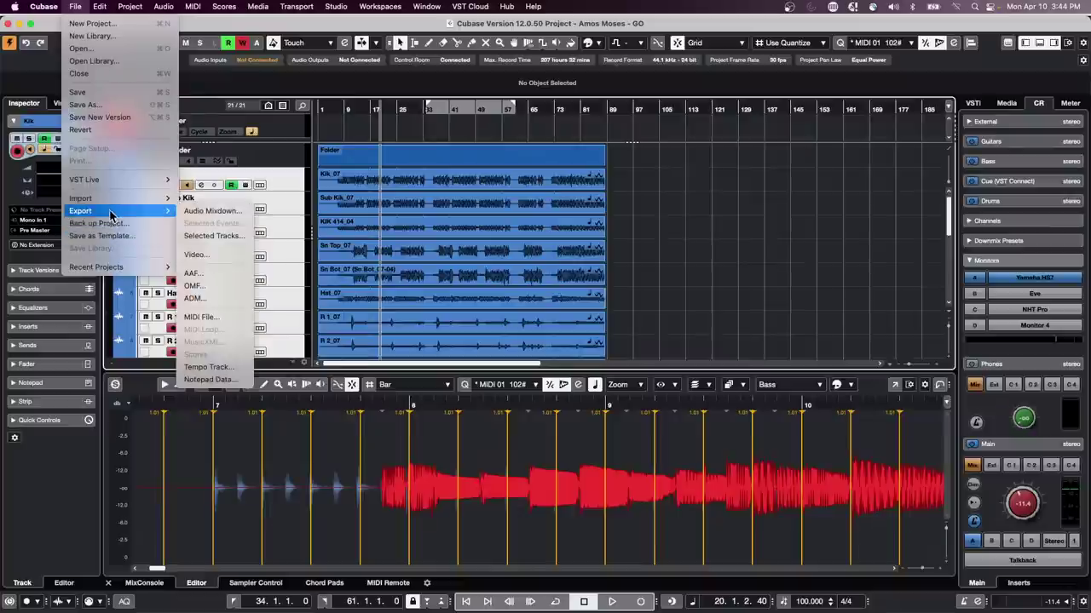
left_click(236, 236)
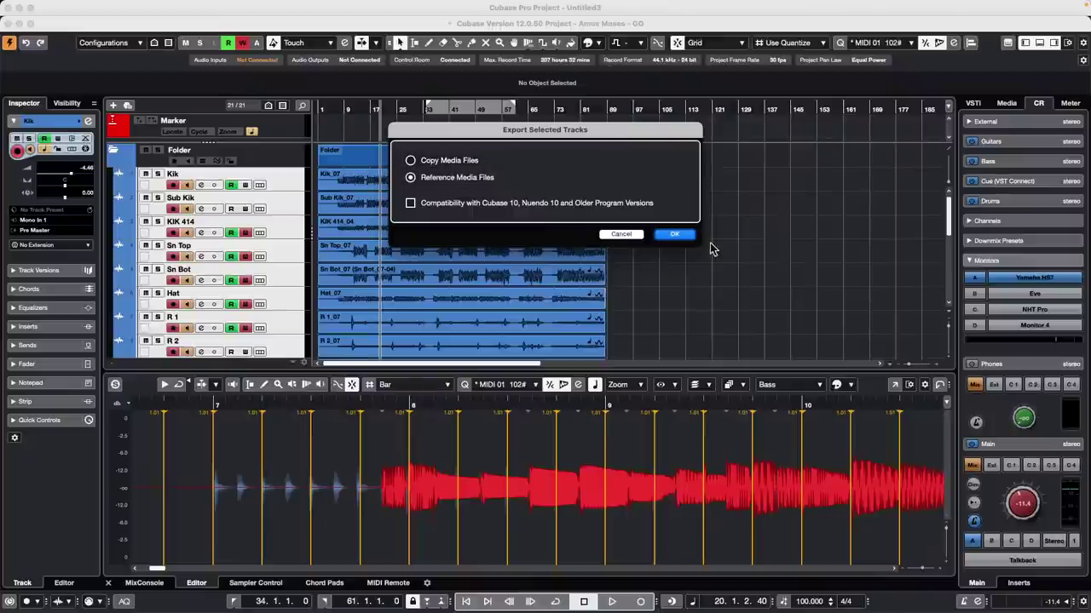
left_click(674, 235)
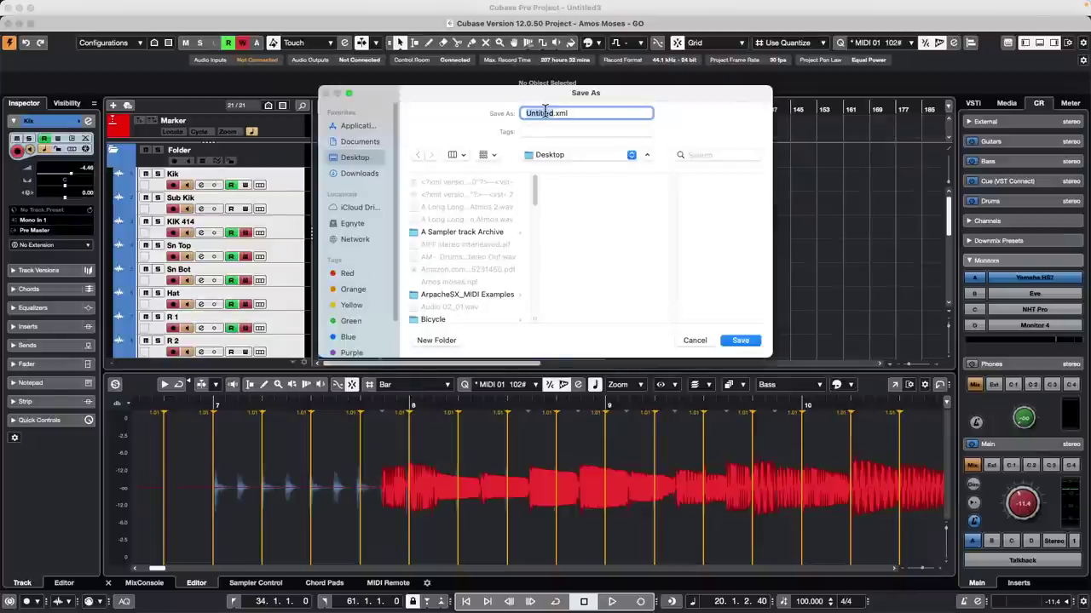
type("DRUMS")
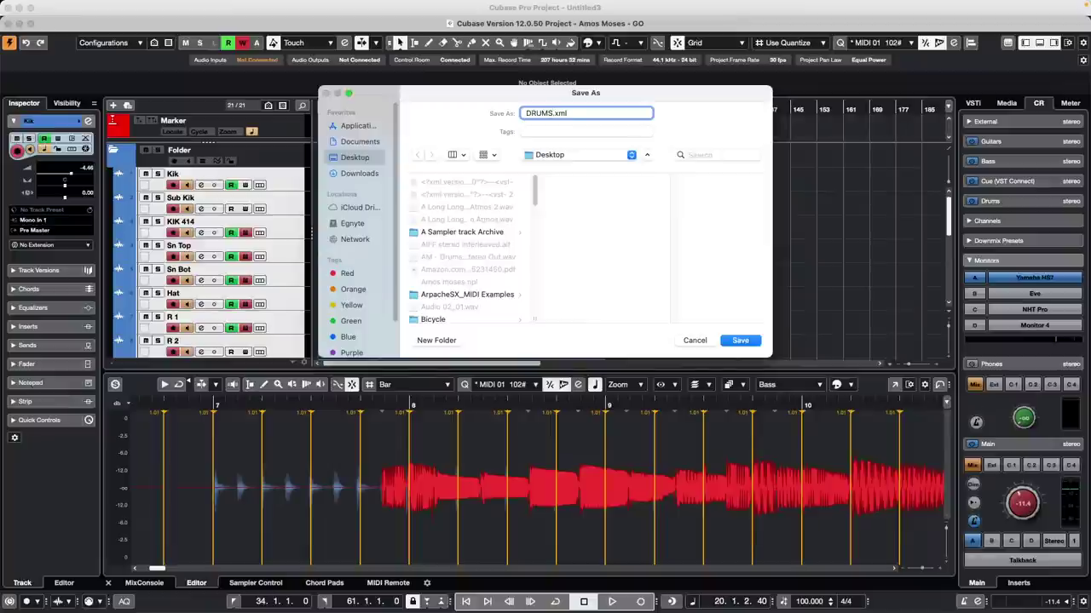
key("Return")
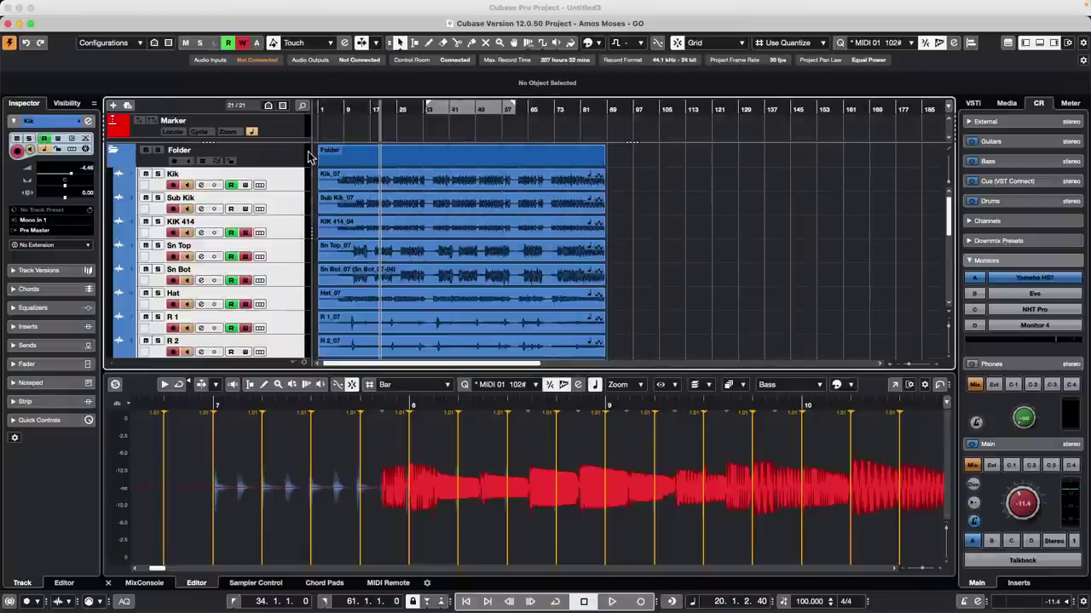
Step: Start a second Selected Tracks export, then cancel saving it
left_click(44, 6)
mouse_move(75, 5)
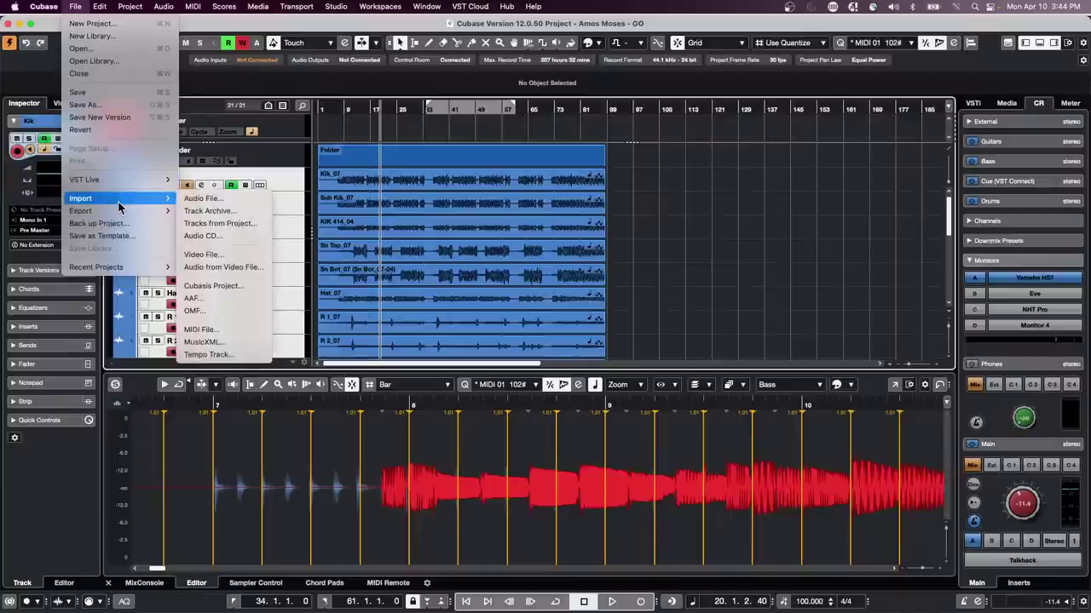
mouse_move(123, 211)
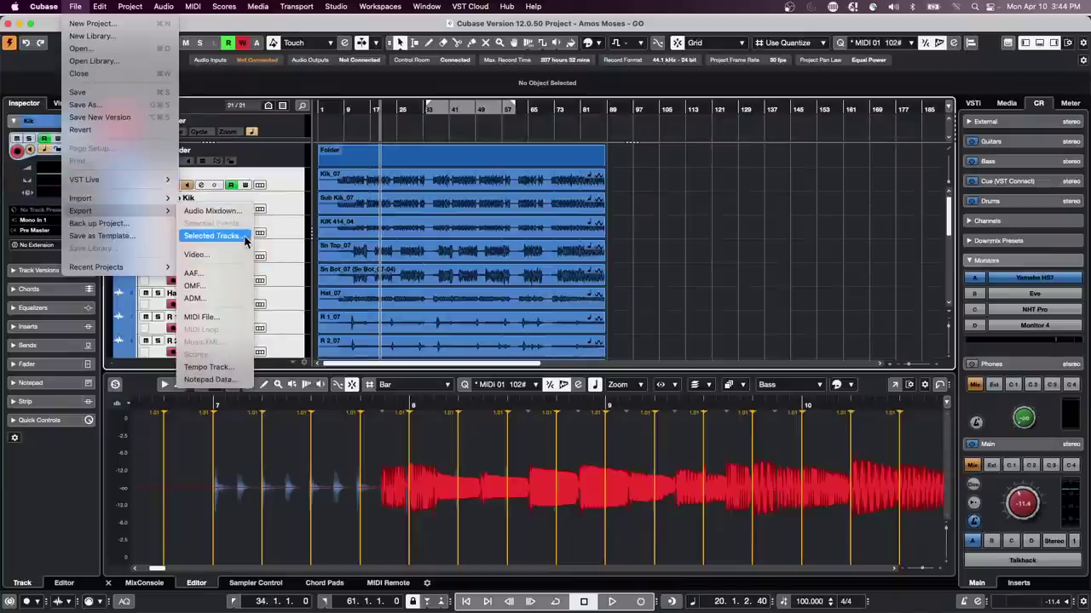
left_click(215, 236)
left_click(663, 236)
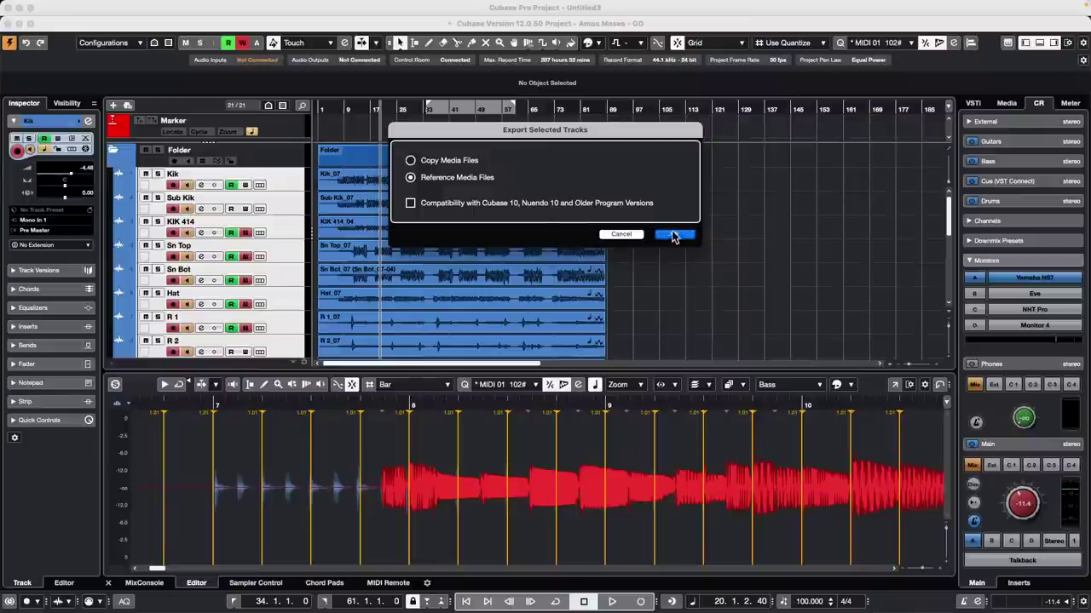
left_click(694, 340)
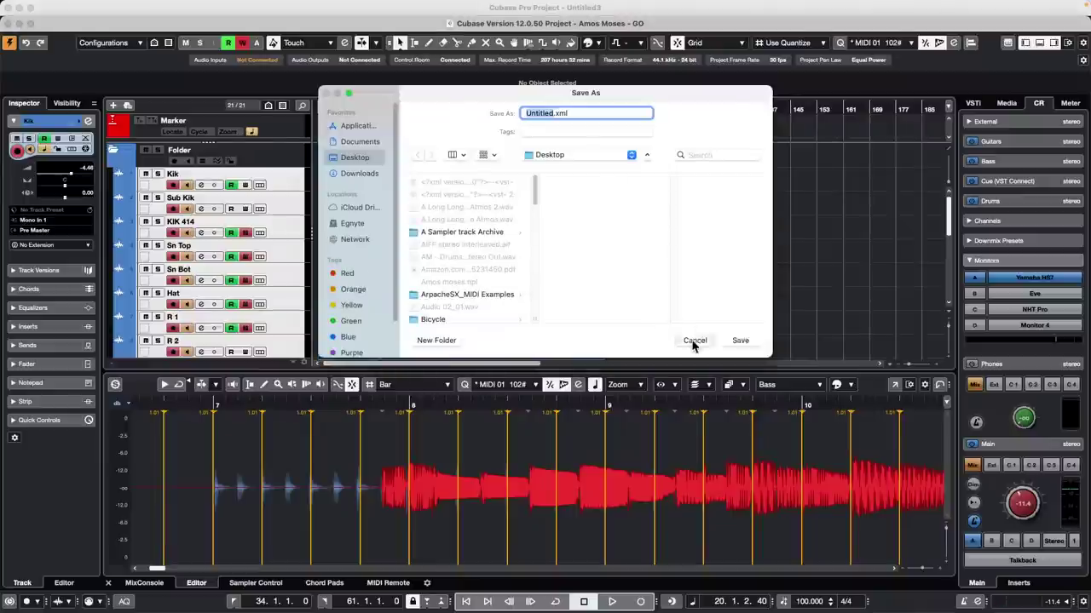
Step: Start a new project from the File menu
mouse_move(128, 7)
left_click(75, 6)
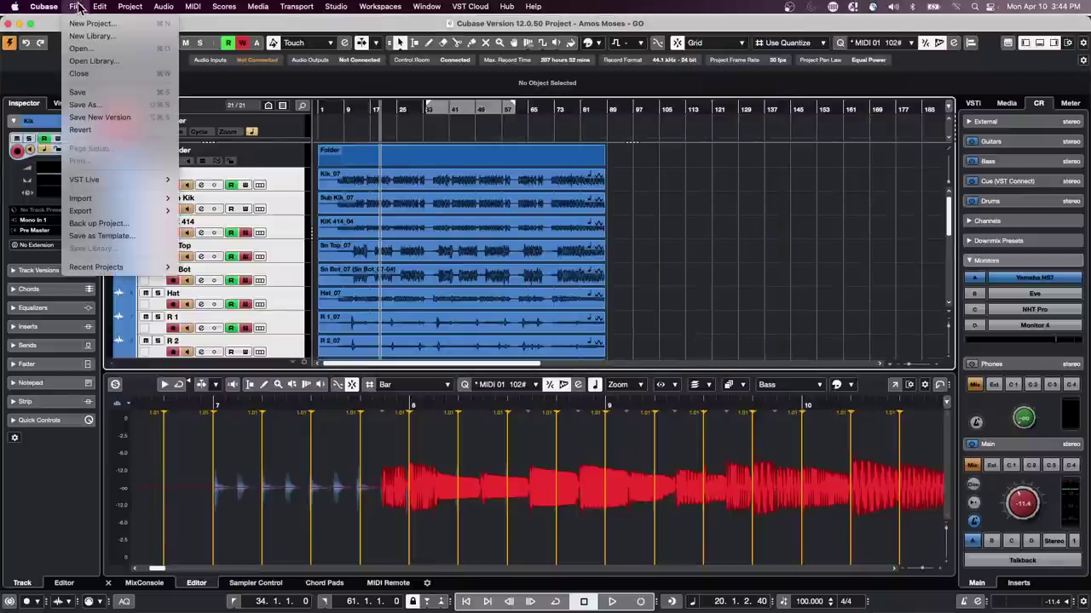
left_click(96, 21)
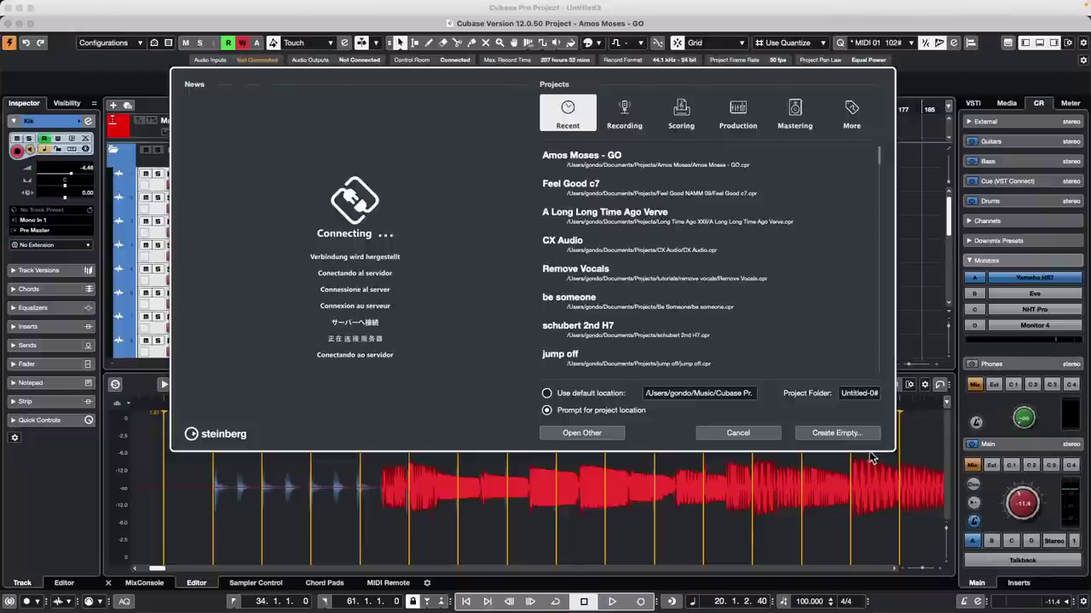
Step: Create an empty project in MultiDrum Editor and import all tracks from the DRUMS.xml track archive
left_click(835, 433)
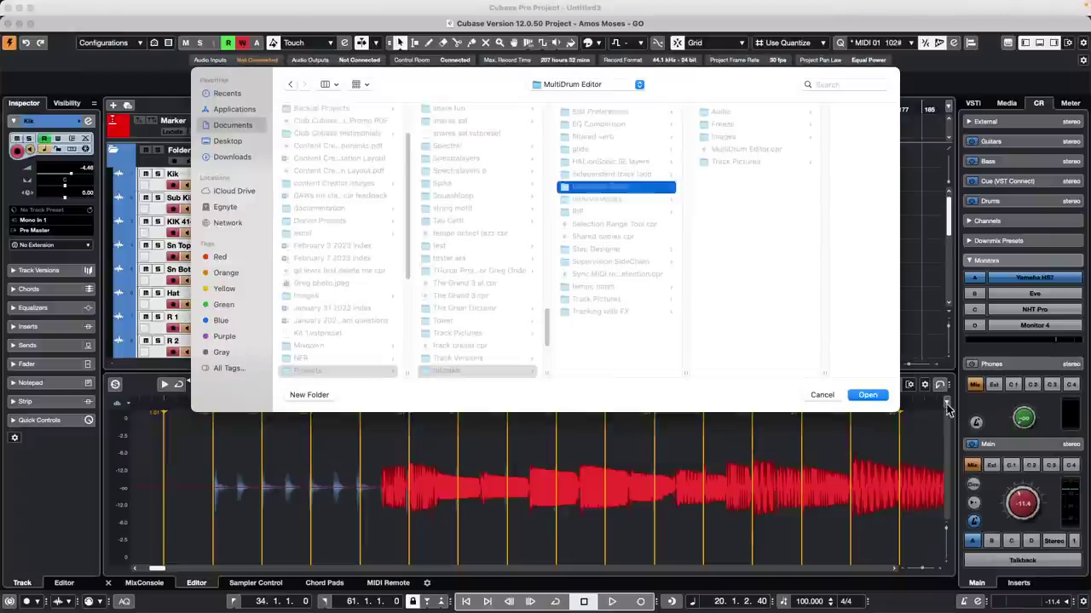
left_click(876, 396)
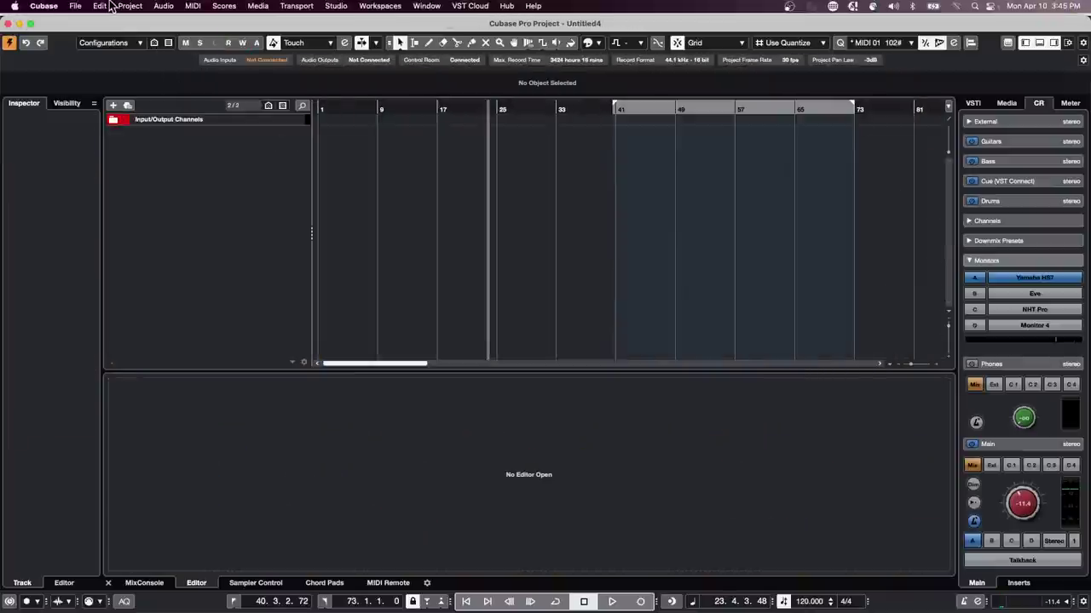
mouse_move(129, 4)
left_click(76, 6)
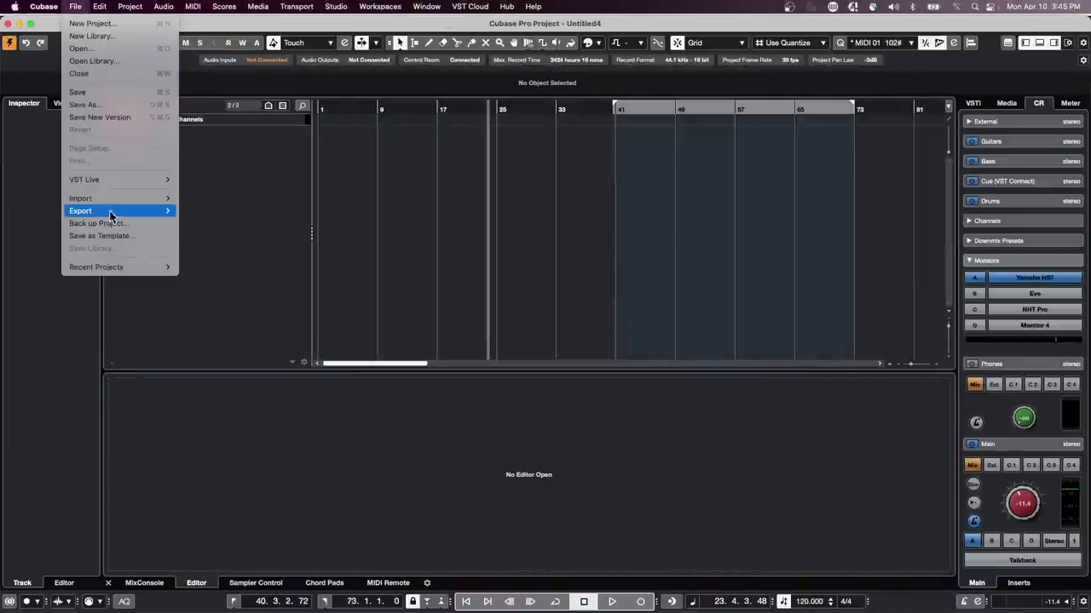
mouse_move(110, 199)
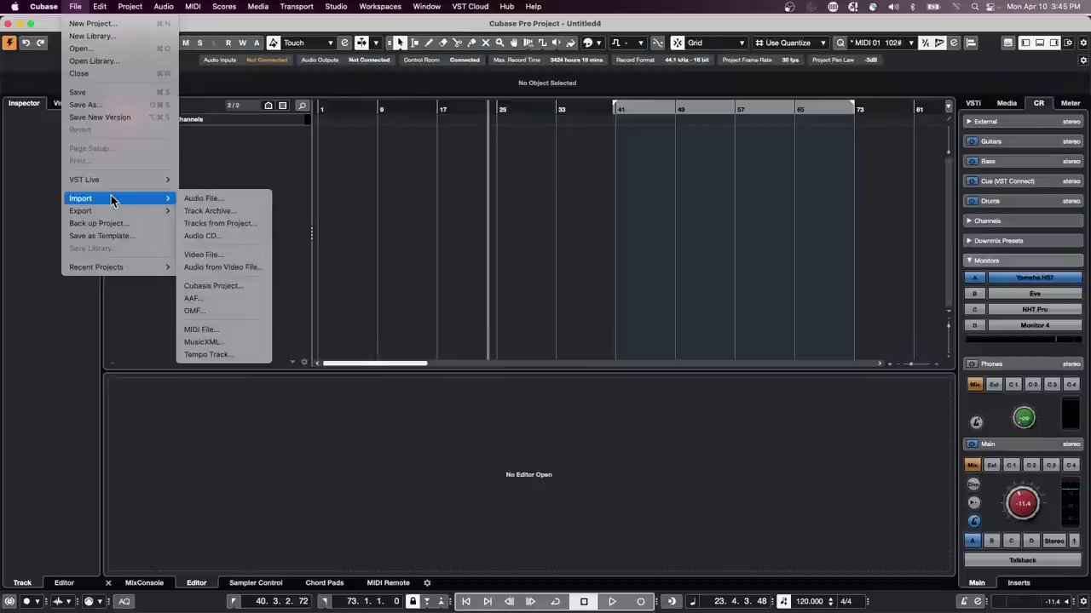
left_click(222, 212)
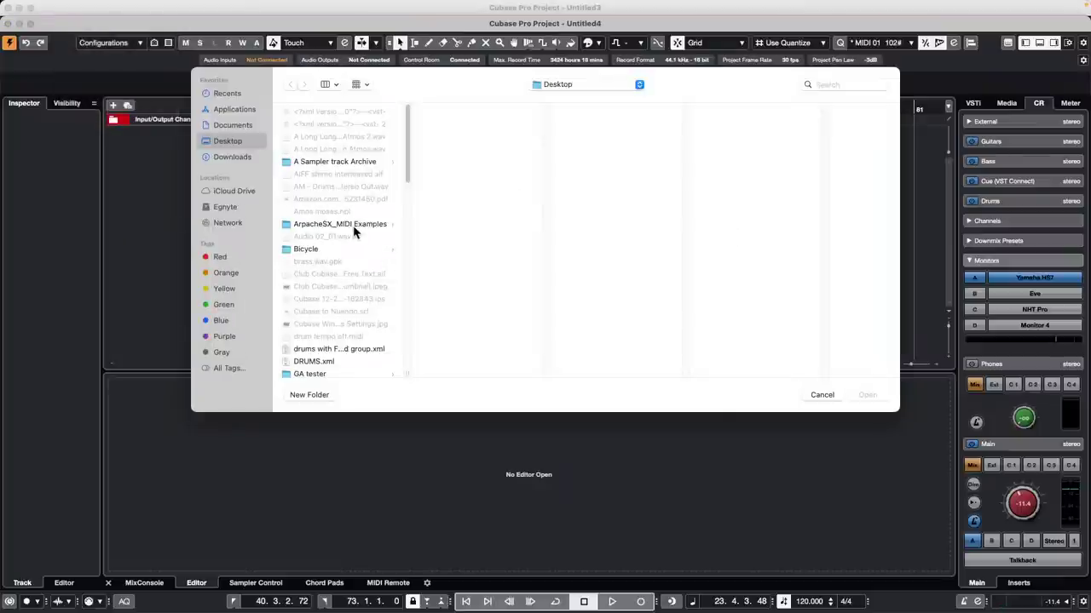
left_click(324, 362)
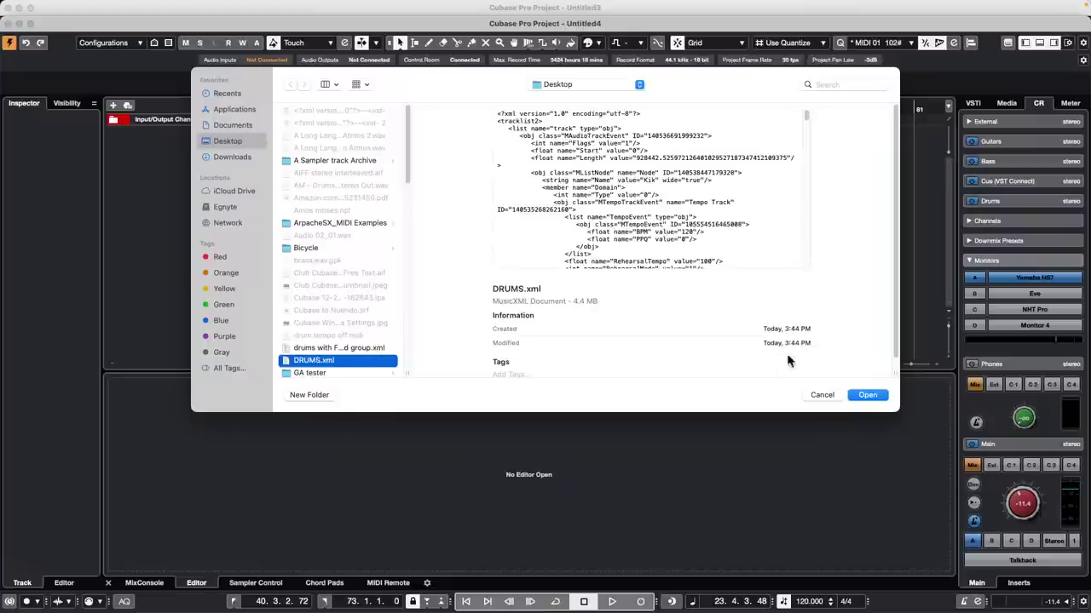
left_click(867, 394)
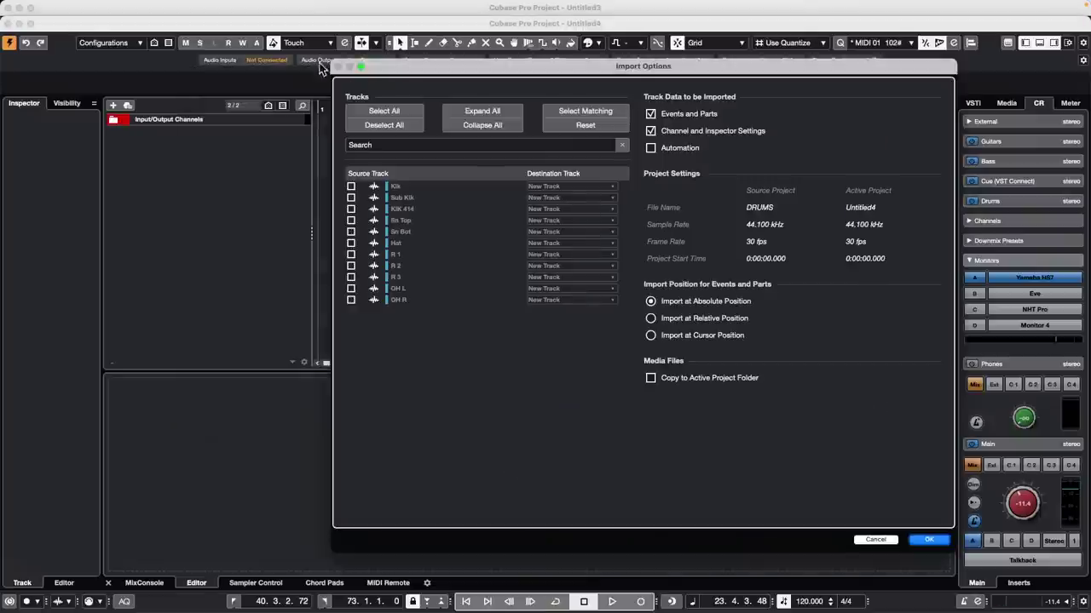
left_click(382, 111)
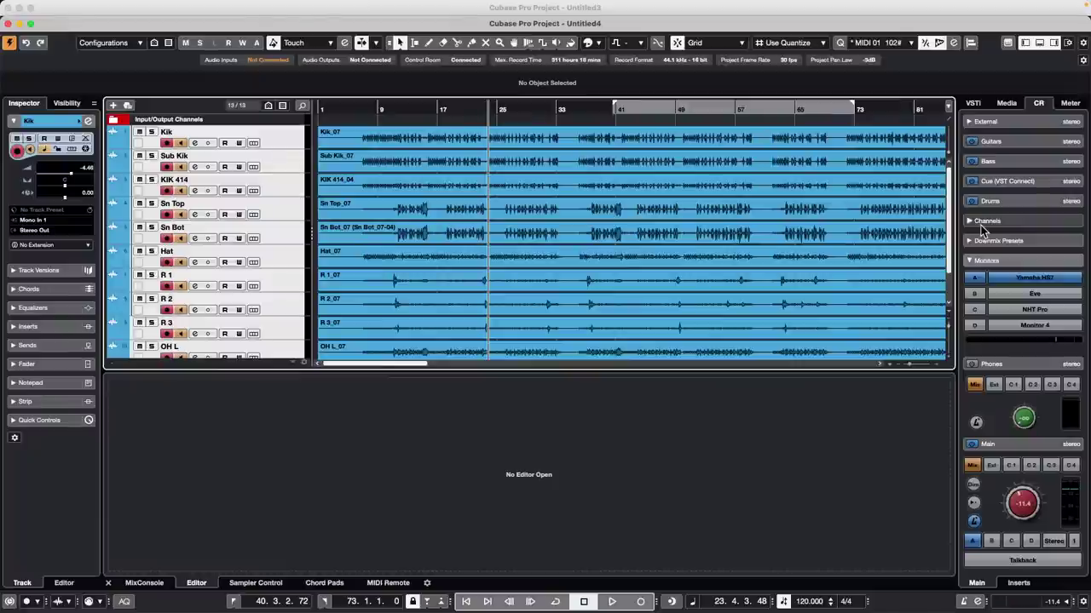
Step: Close the drum project without saving and open the recent Remove Vocals project
left_click(8, 24)
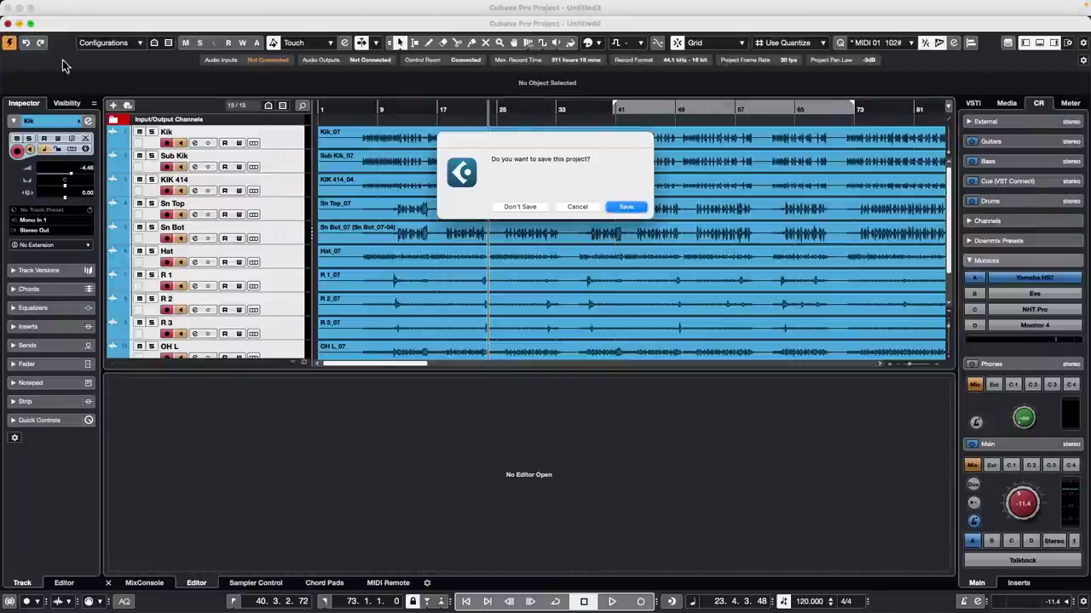
left_click(521, 207)
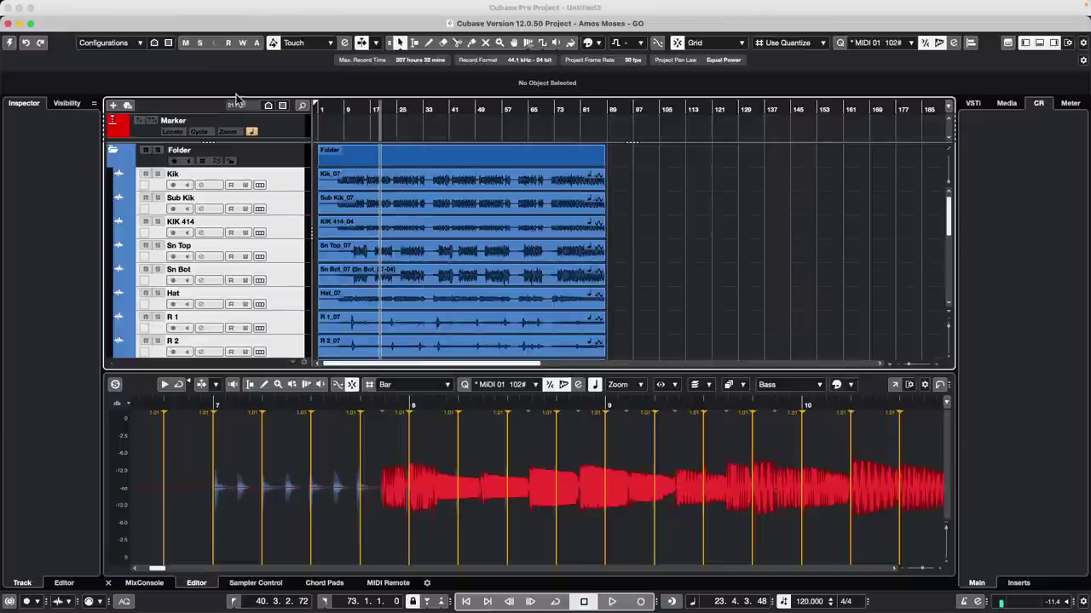
left_click(75, 6)
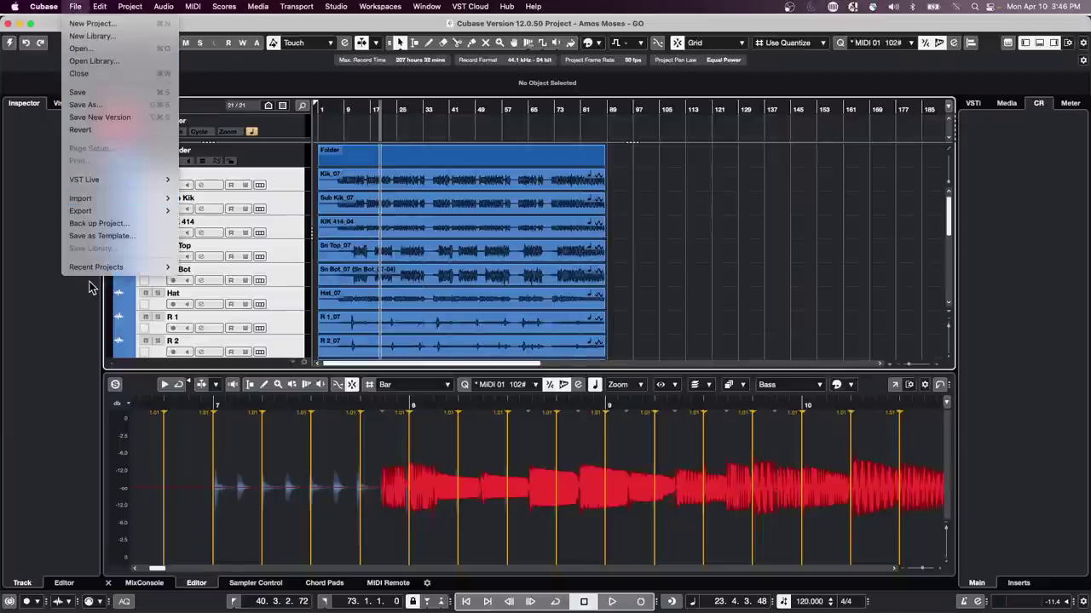
mouse_move(98, 267)
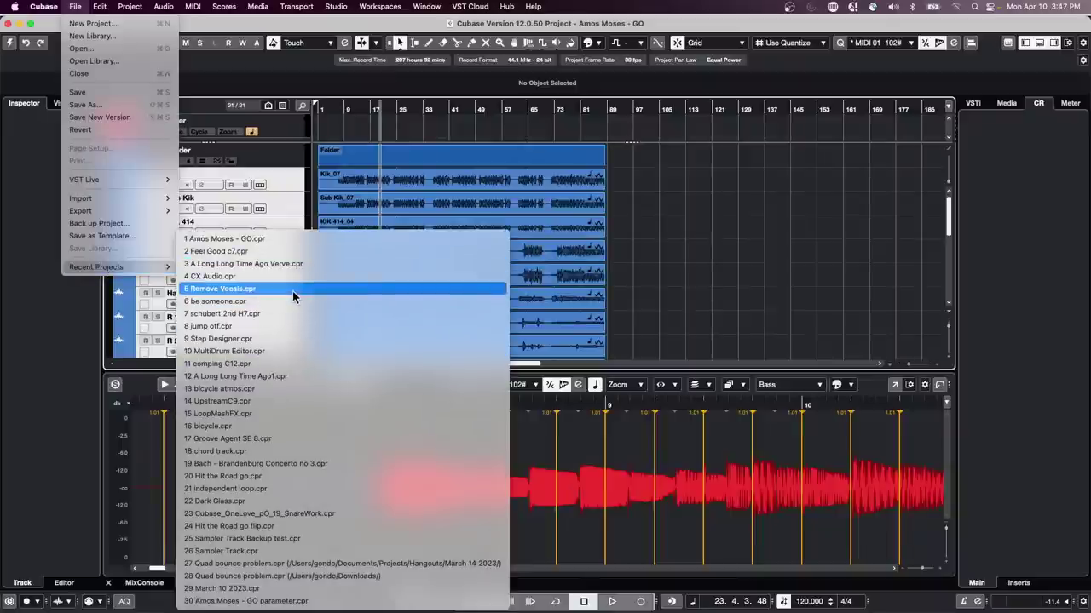
left_click(293, 290)
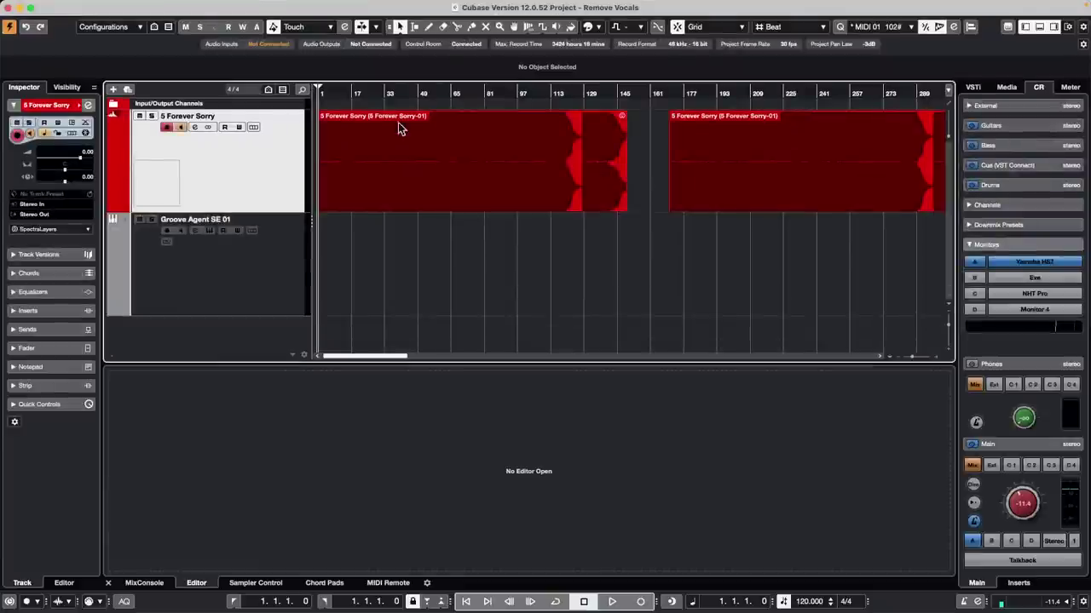
Step: Play the song from the start with adjusted Control Room level, then open 5 Forever Sorry in SpectraLayers
left_click(426, 101)
key("Home")
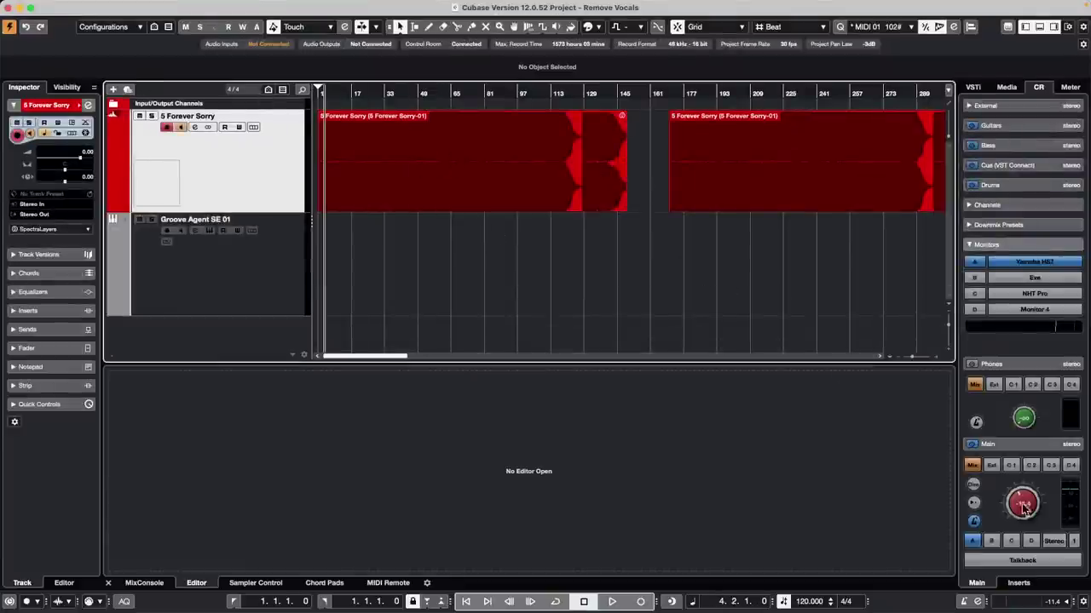
left_click_drag(1024, 506, 1007, 523)
key("space")
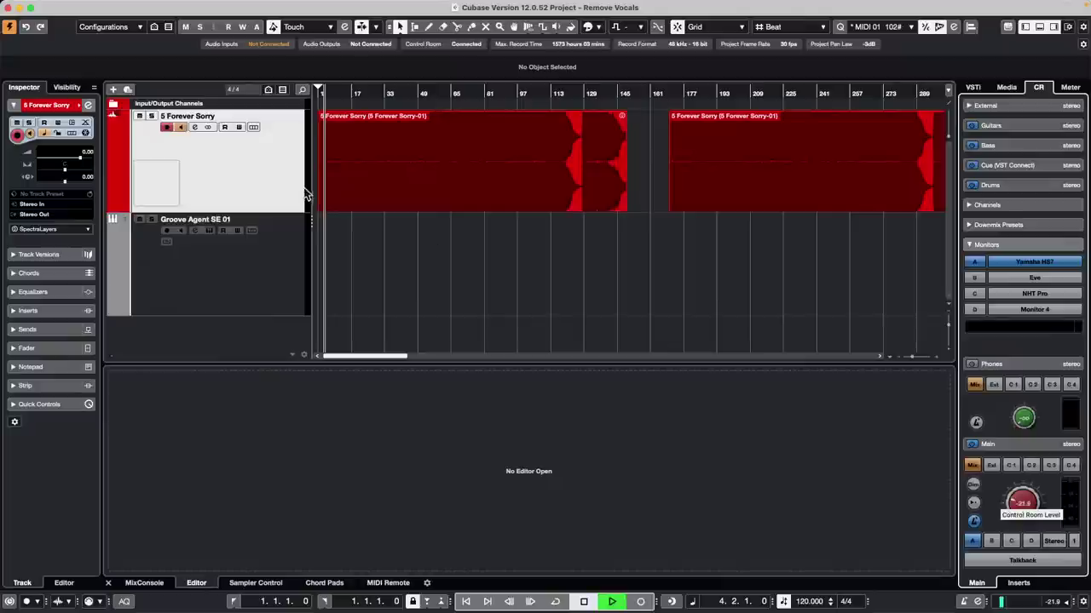
left_click(167, 128)
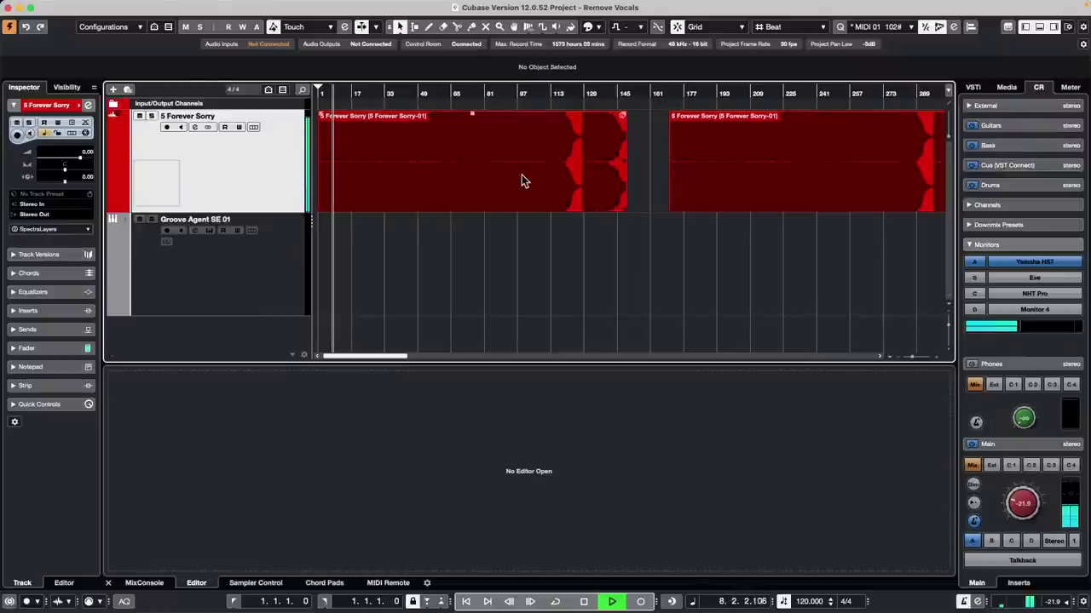
left_click_drag(1025, 511, 1025, 514)
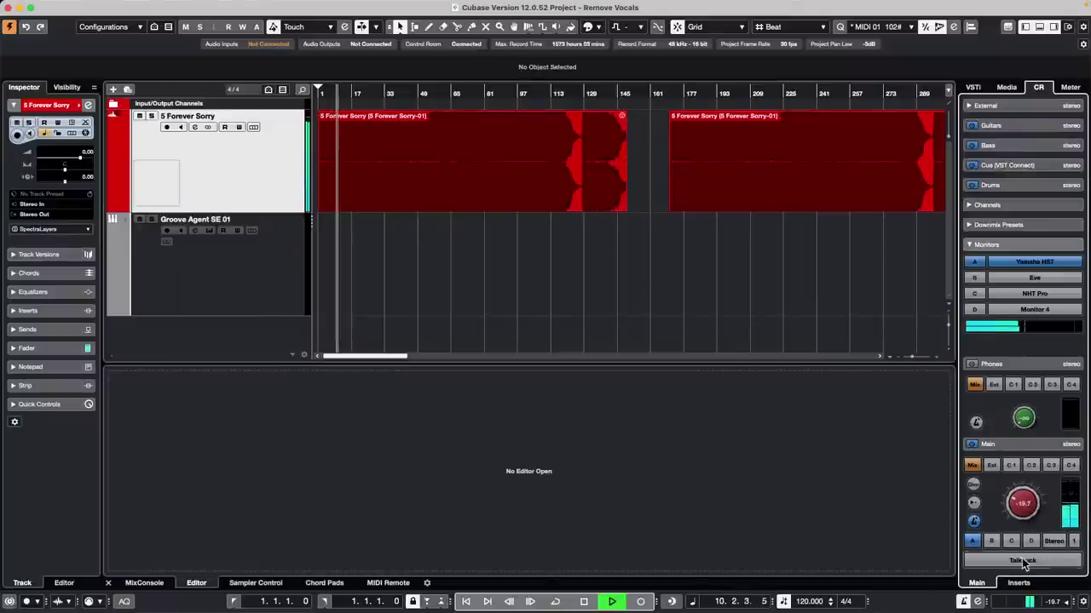
scroll(1025, 454, "down", 3)
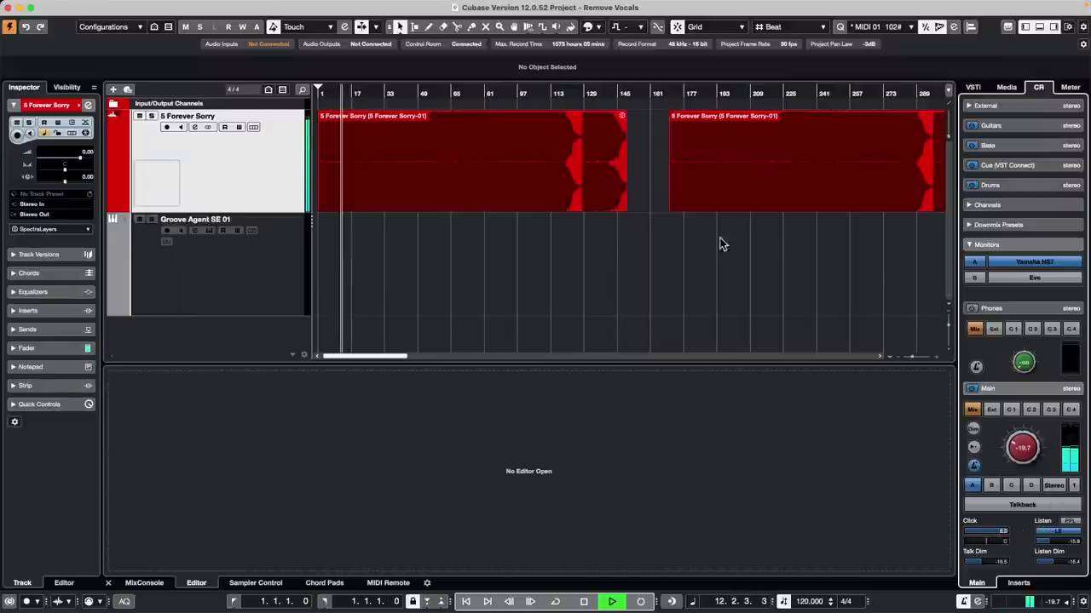
key("space")
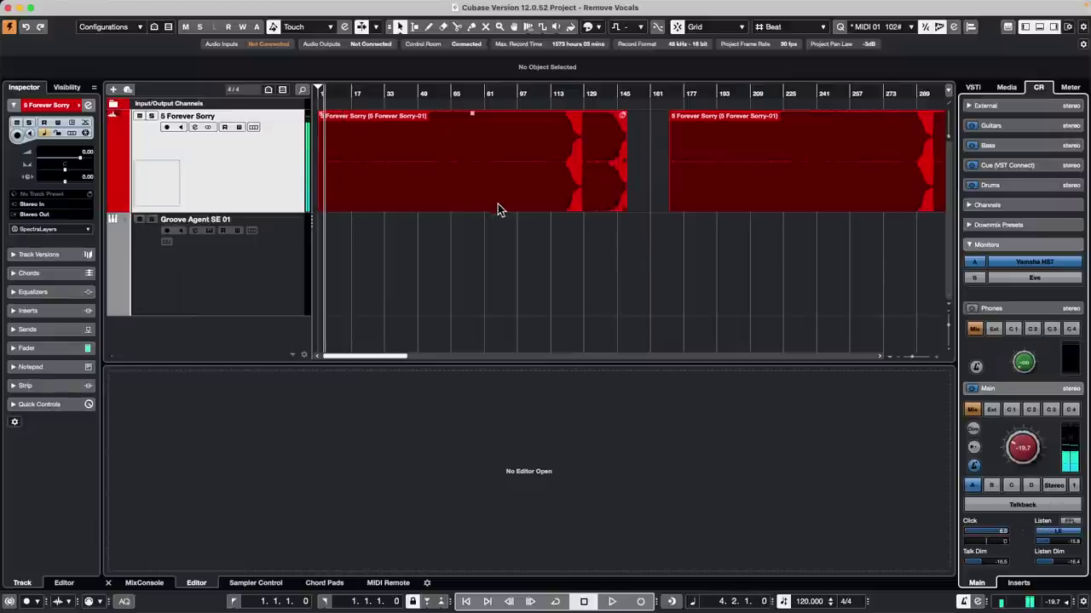
double_click(449, 198)
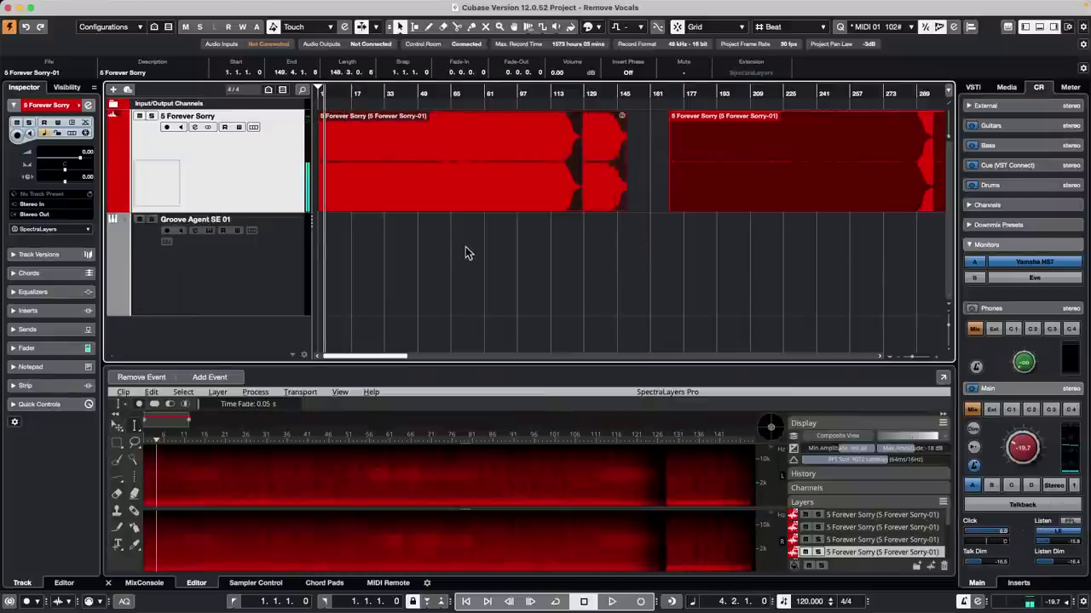
Step: Remove the SpectraLayers extension and analyze the song with Tempo Detection
left_click(51, 229)
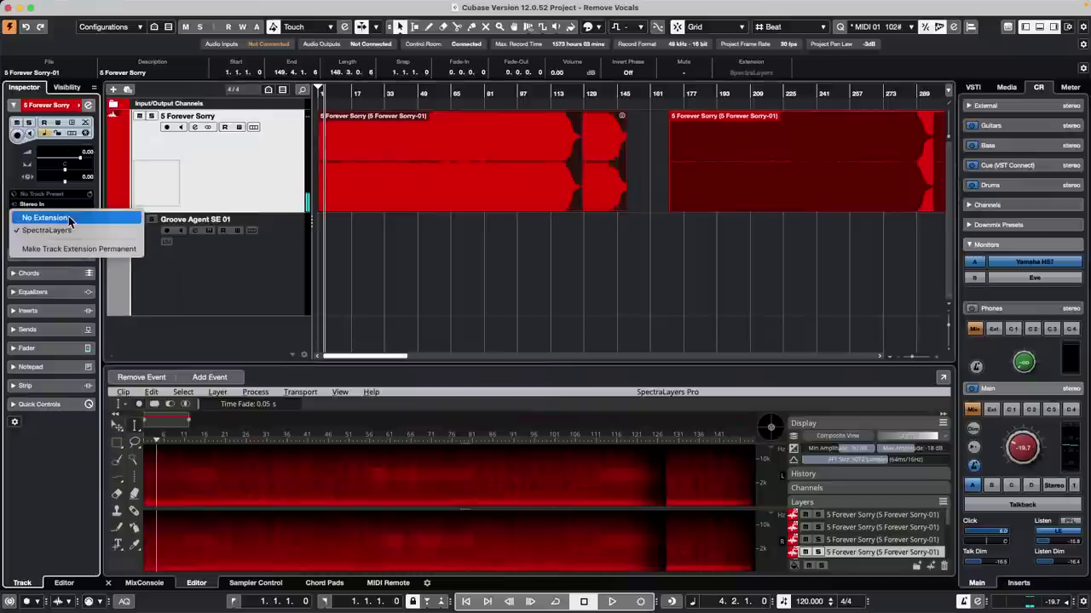
left_click(601, 160)
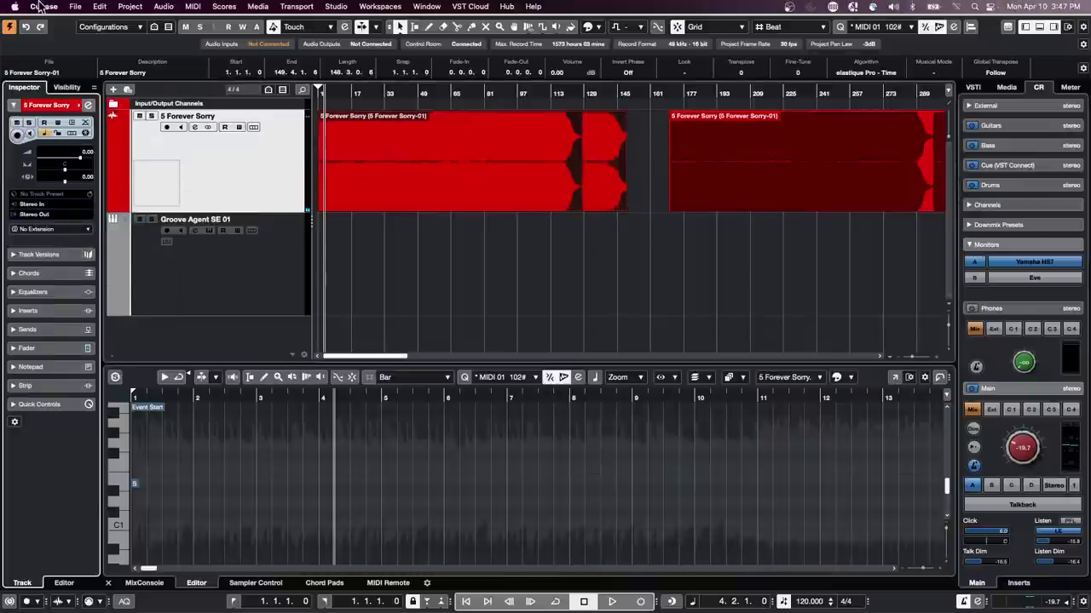
left_click(99, 7)
mouse_move(137, 9)
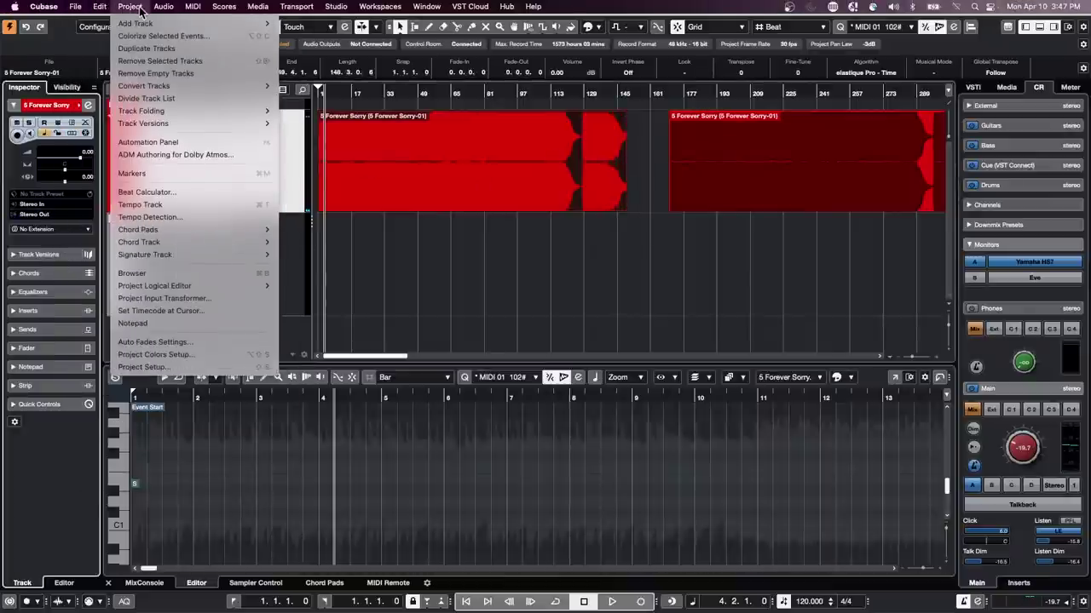
left_click(187, 217)
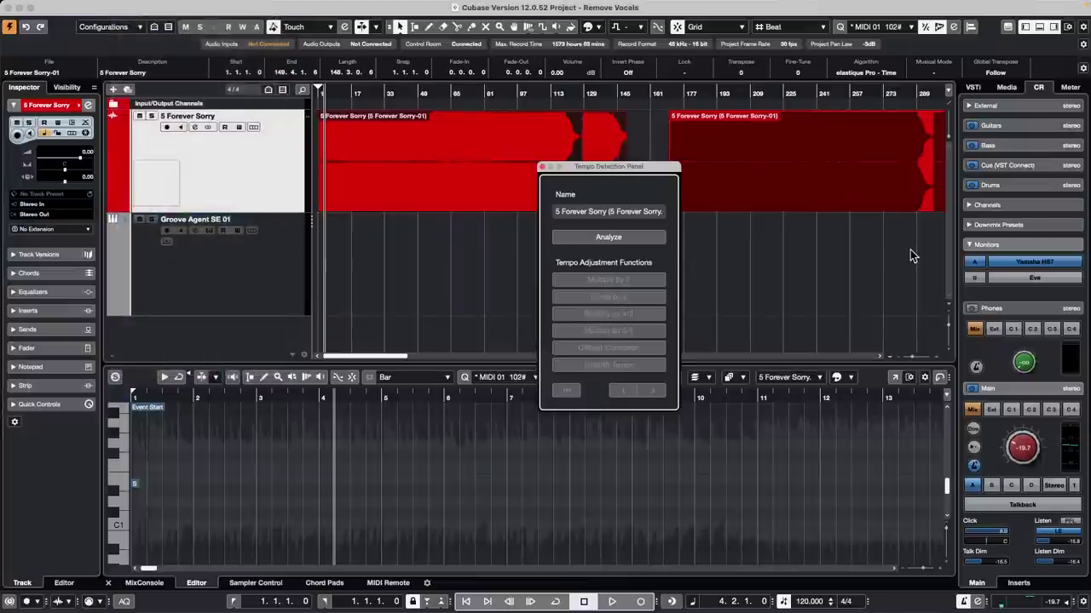
left_click(633, 239)
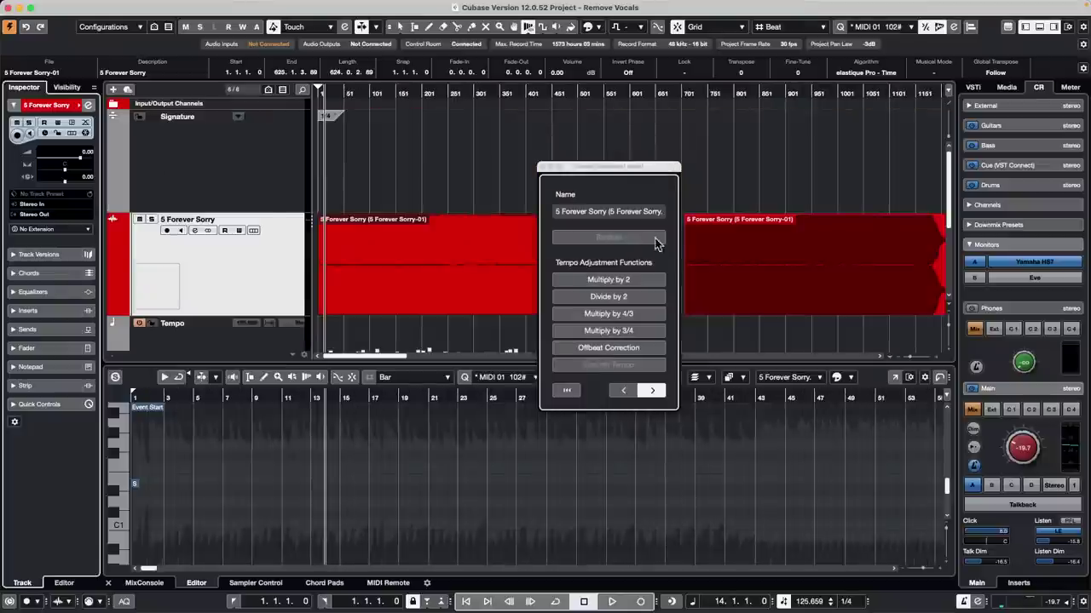
Step: Play the song with the detected tempo and zoom into the opening bars
scroll(463, 195, "down", 3)
key("space")
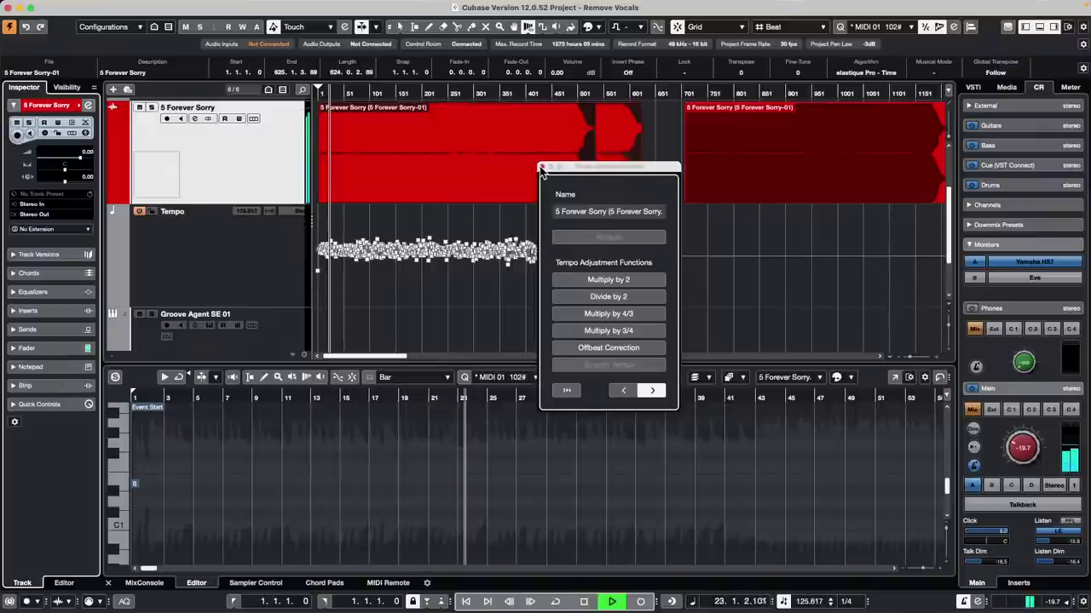
left_click(543, 168)
key("space")
left_click(364, 92)
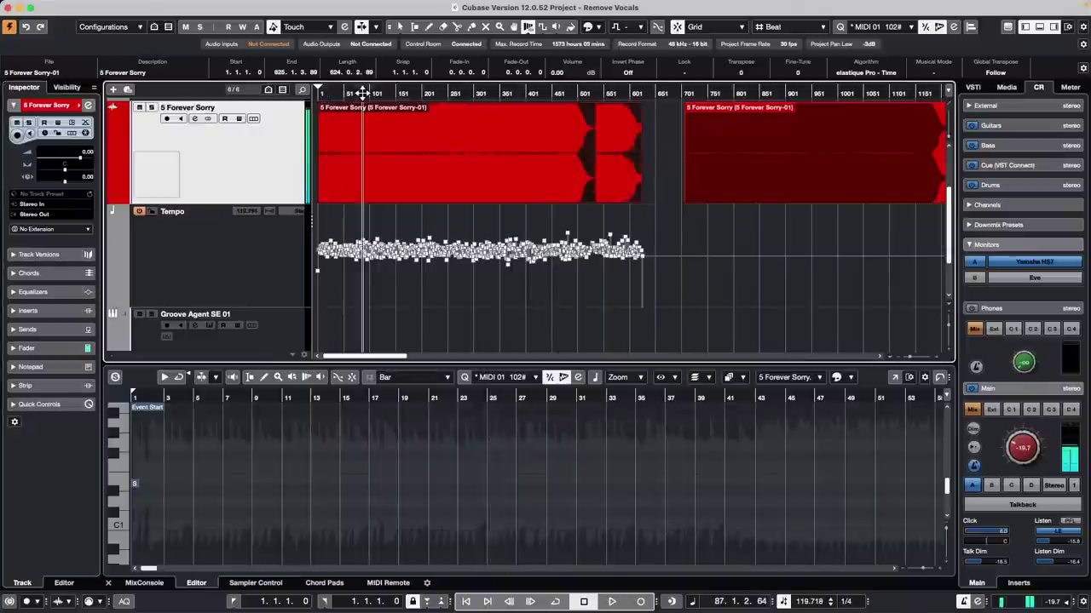
left_click_drag(363, 92, 257, 177)
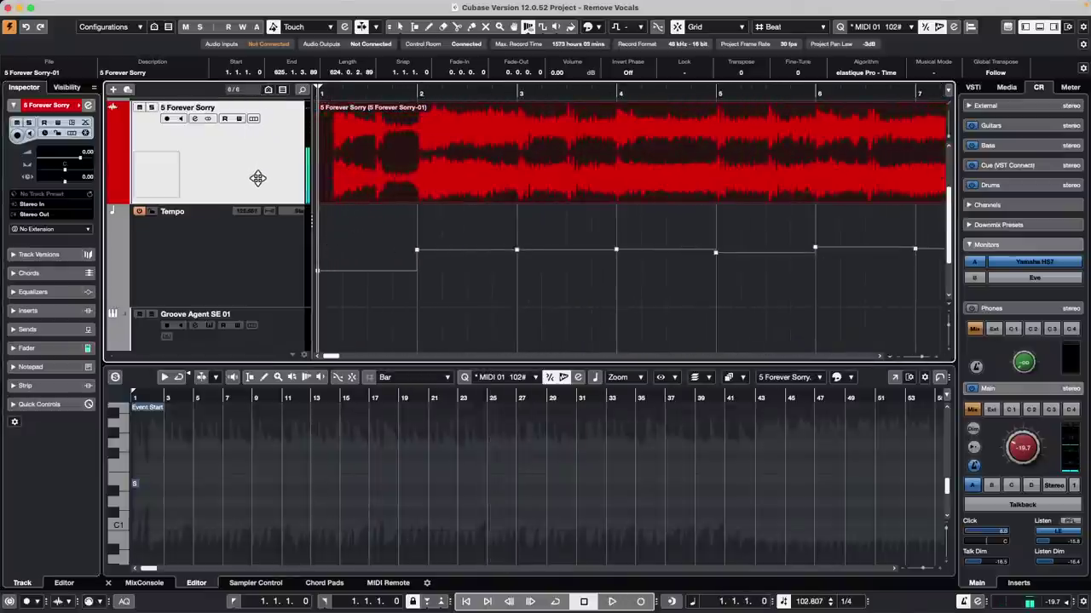
key("space")
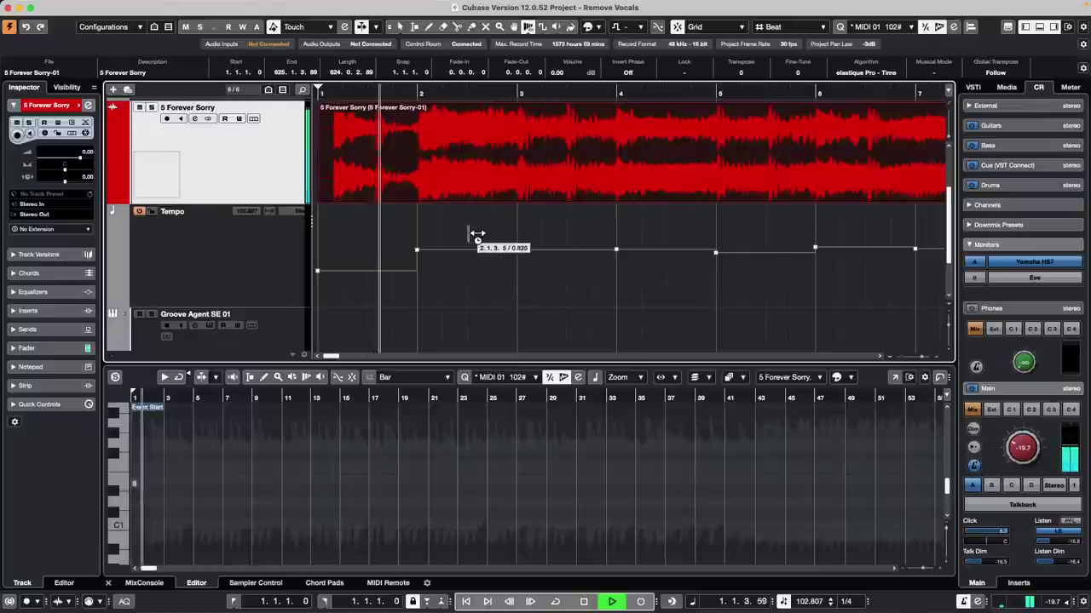
key("space")
scroll(480, 241, "up", 2)
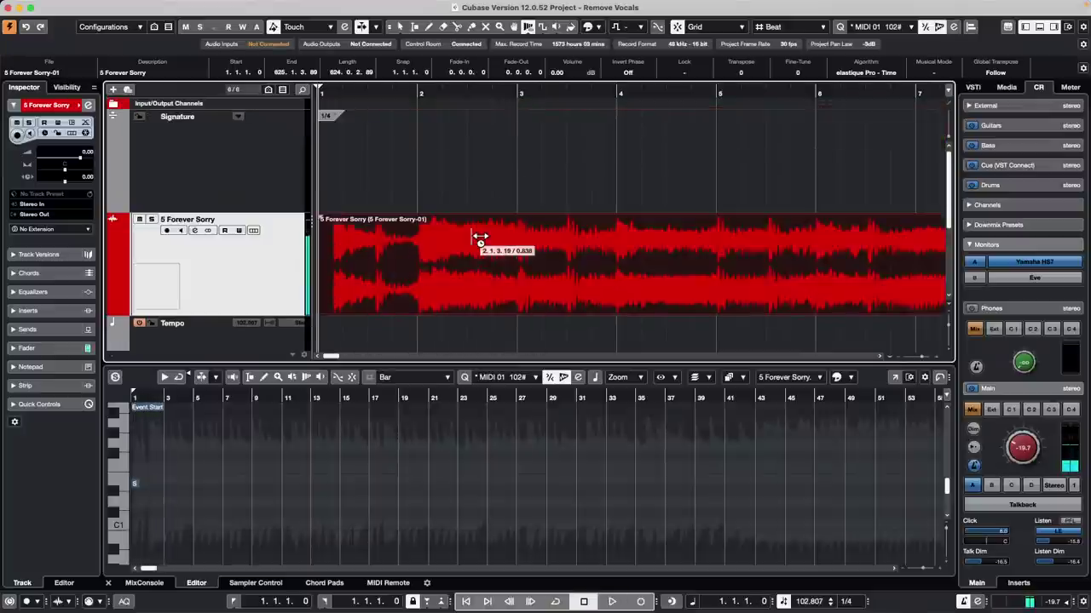
right_click(436, 136)
left_click(469, 136)
Step: Try a 4/4 signature at bar 2, play it back, then undo it
left_click(432, 115)
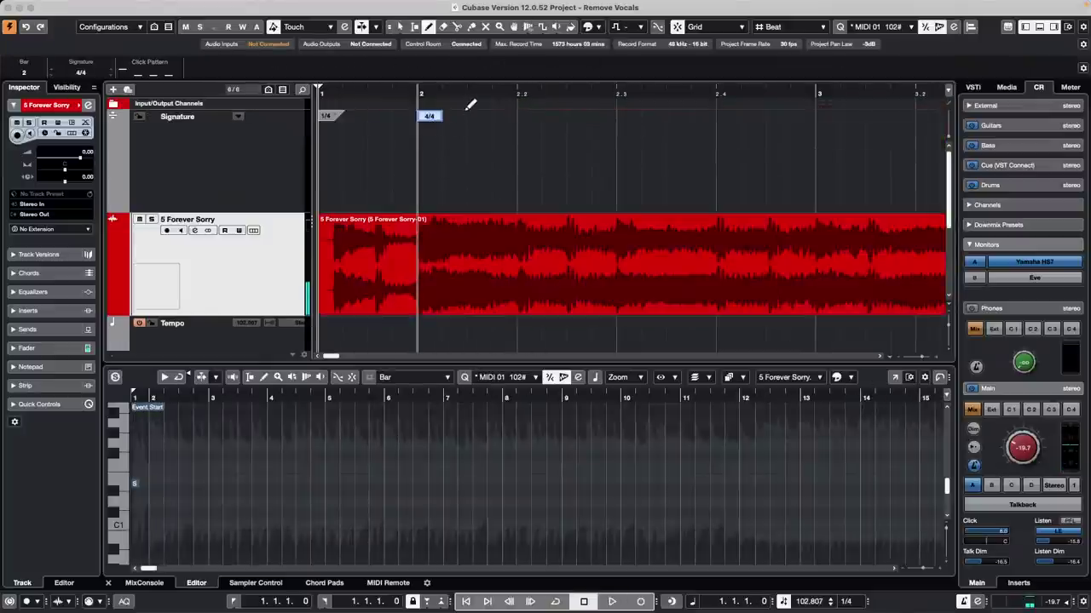
left_click(406, 81)
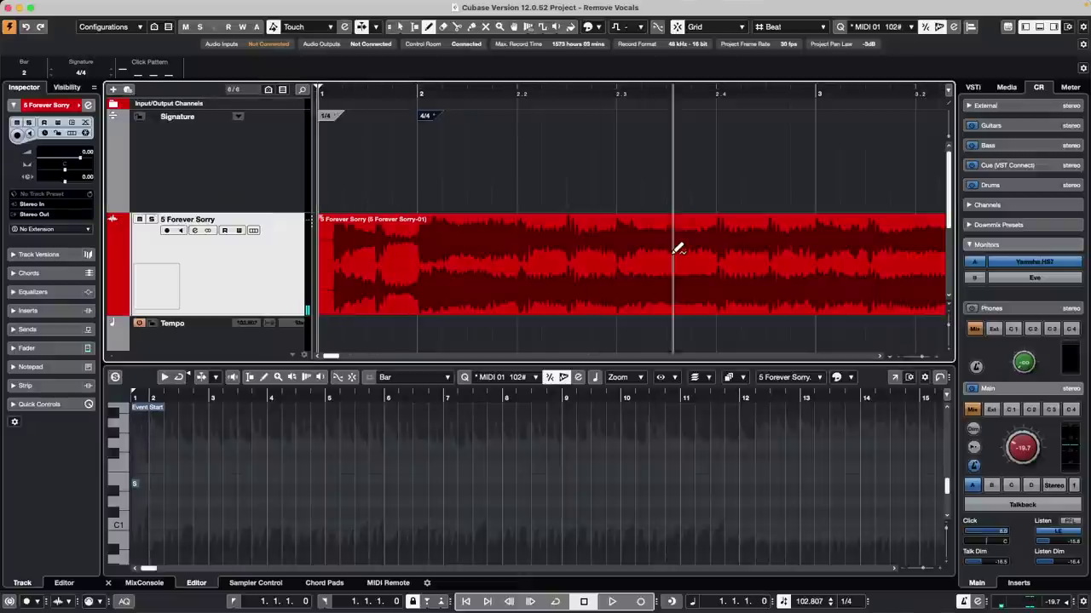
key("space")
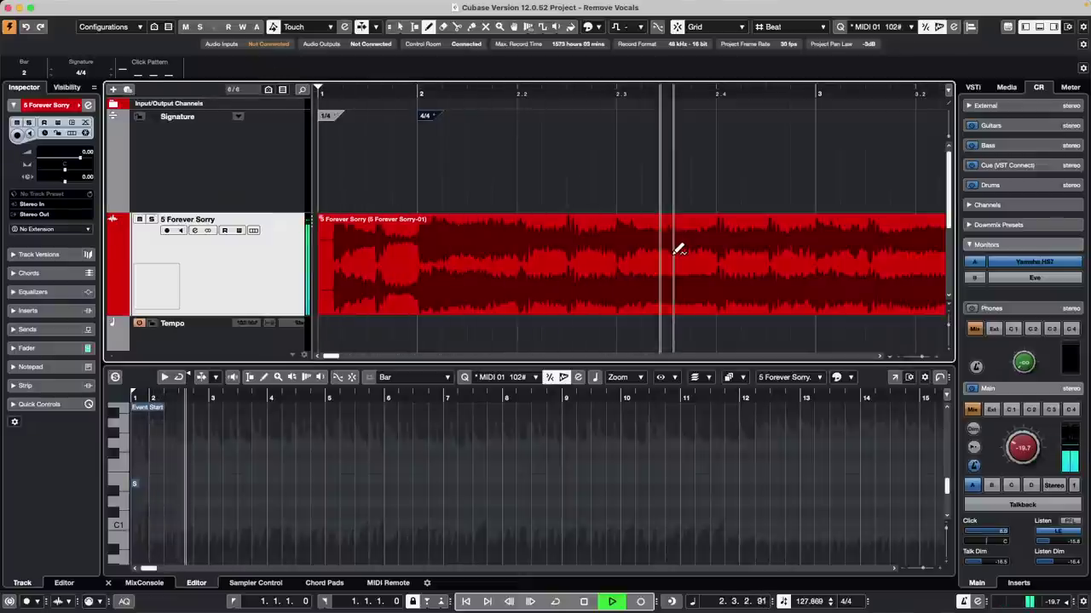
key("space")
key("ctrl+z")
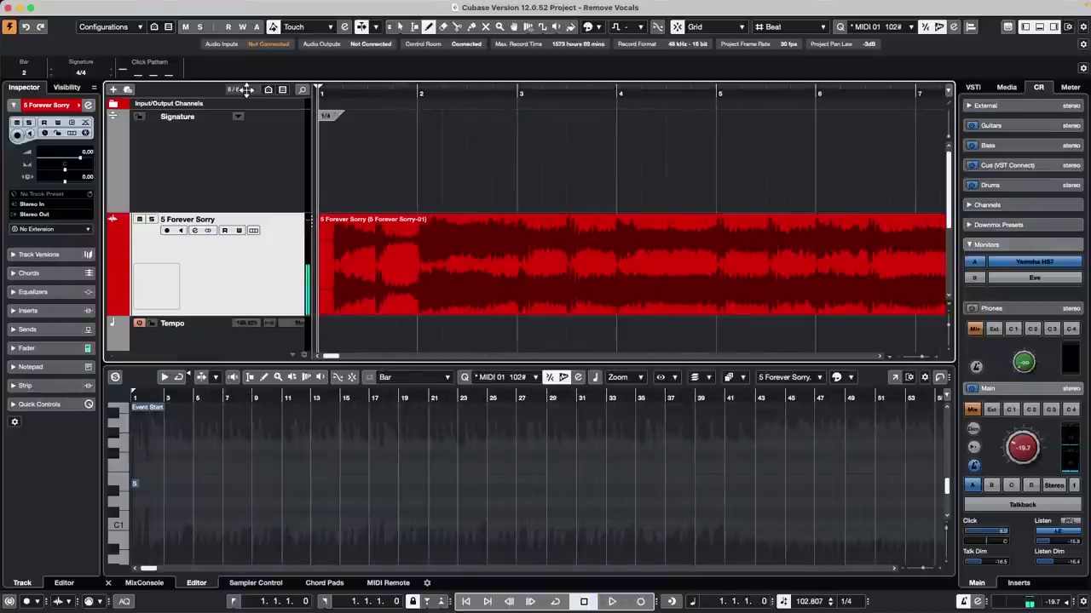
key("space")
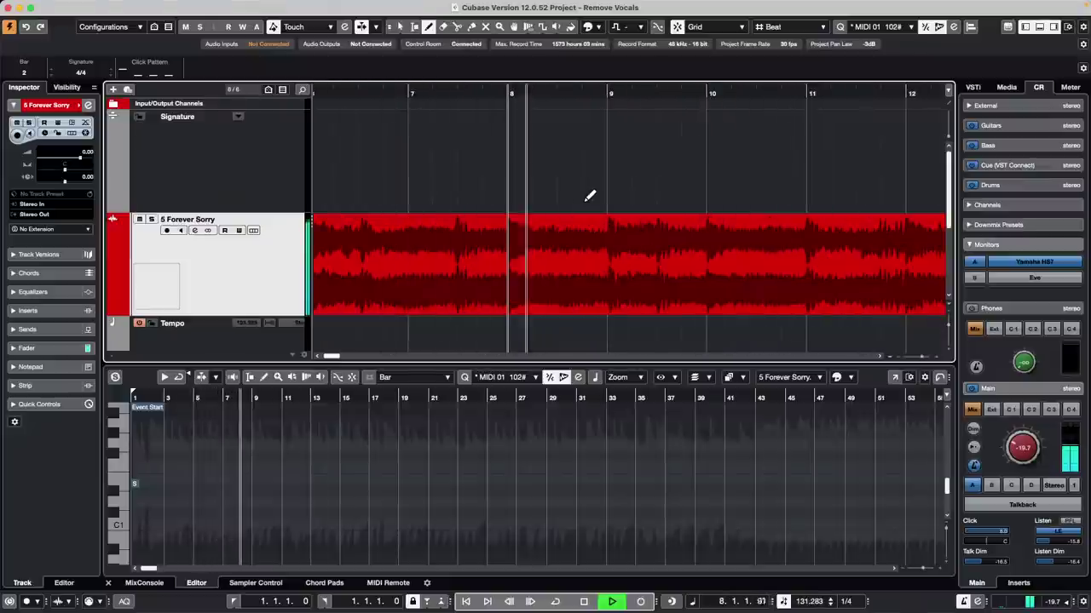
key("space")
Step: Try a 4/4 signature at bar 4, then undo and redo to restore the Signature and Tempo tracks
left_click(626, 112)
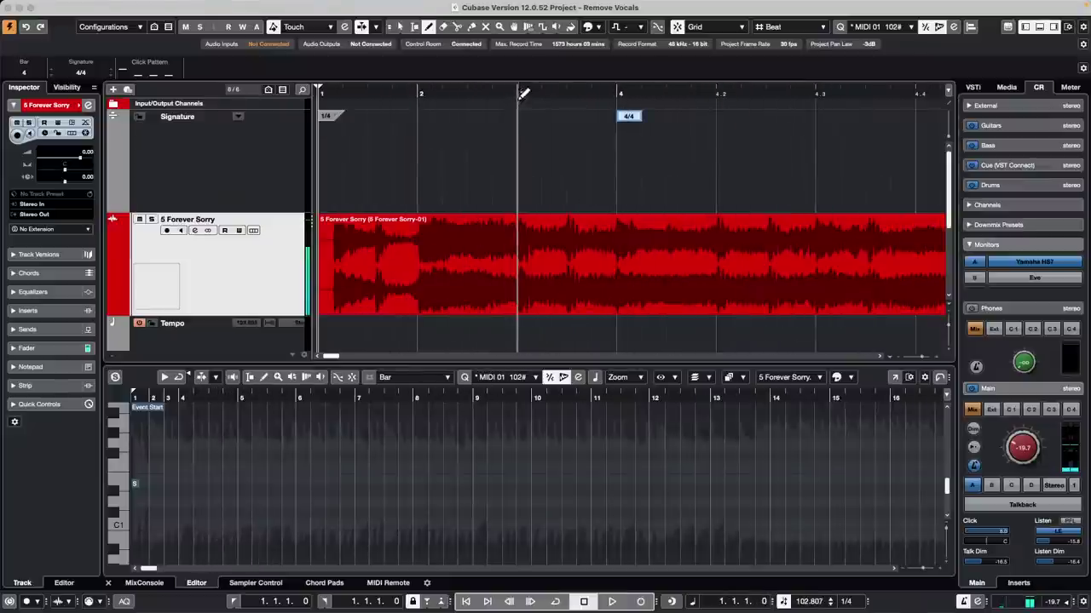
left_click(511, 90)
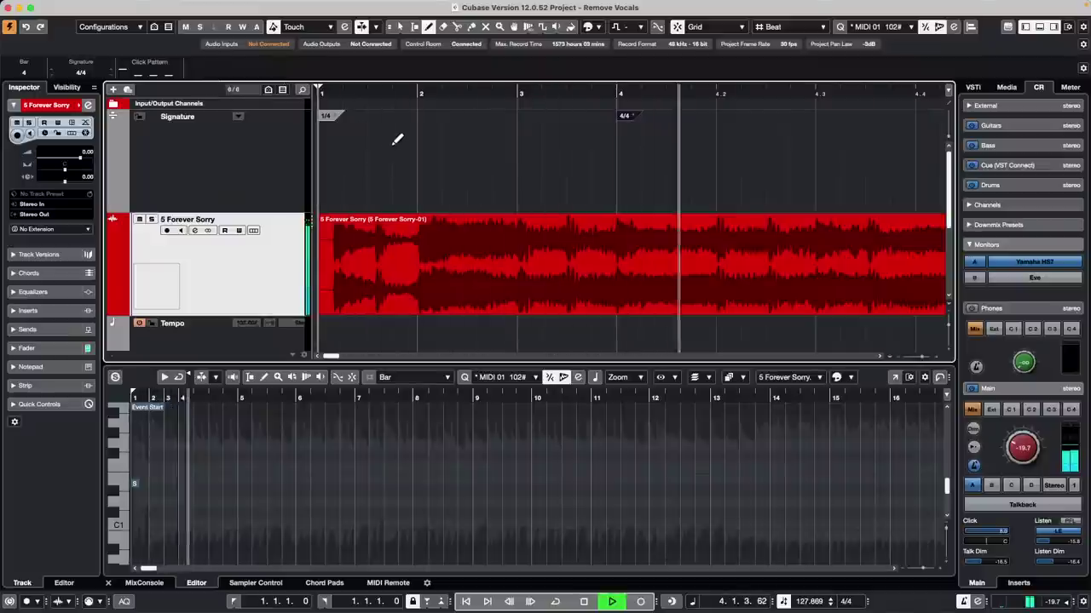
key("space")
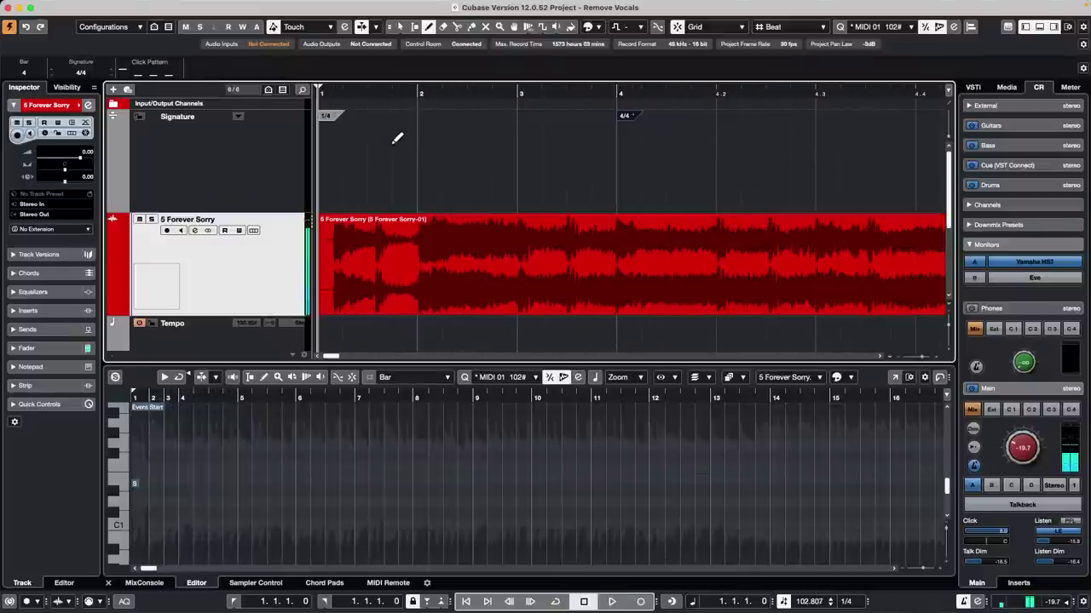
key("ctrl+z")
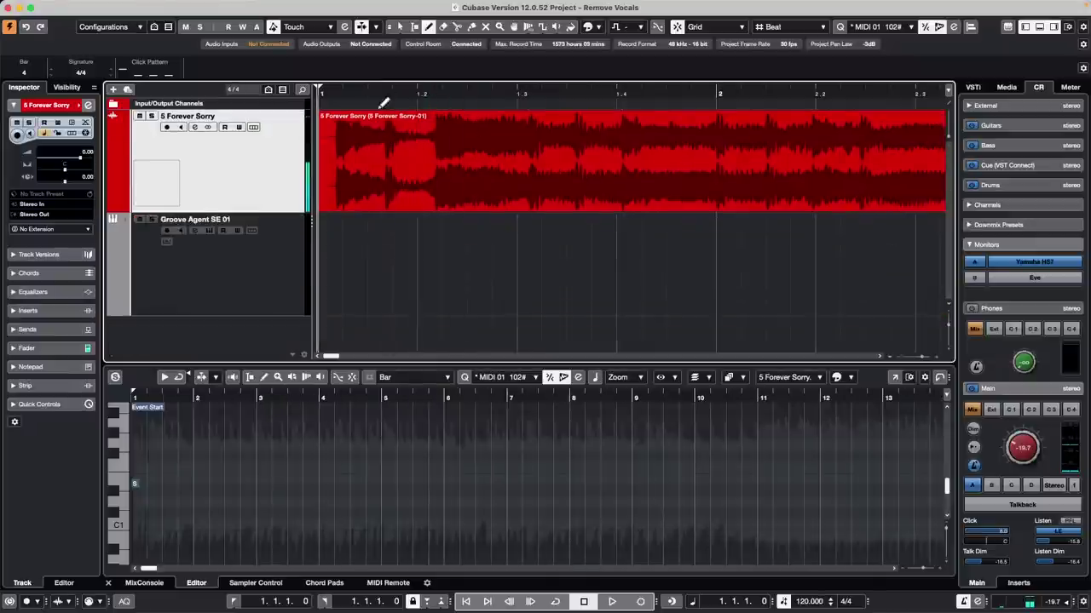
key("ctrl+shift+z")
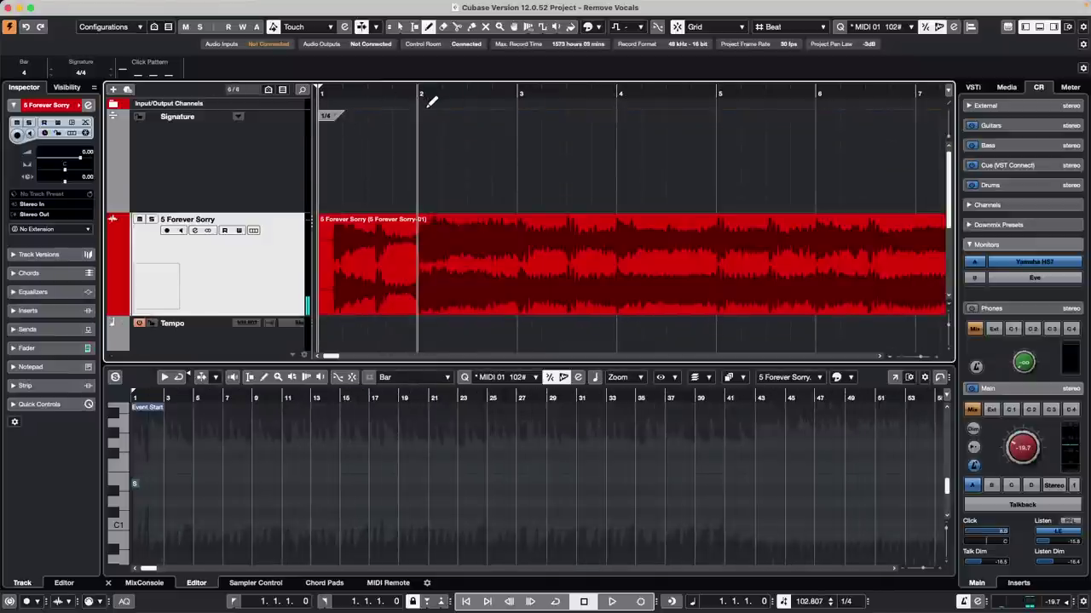
key("space")
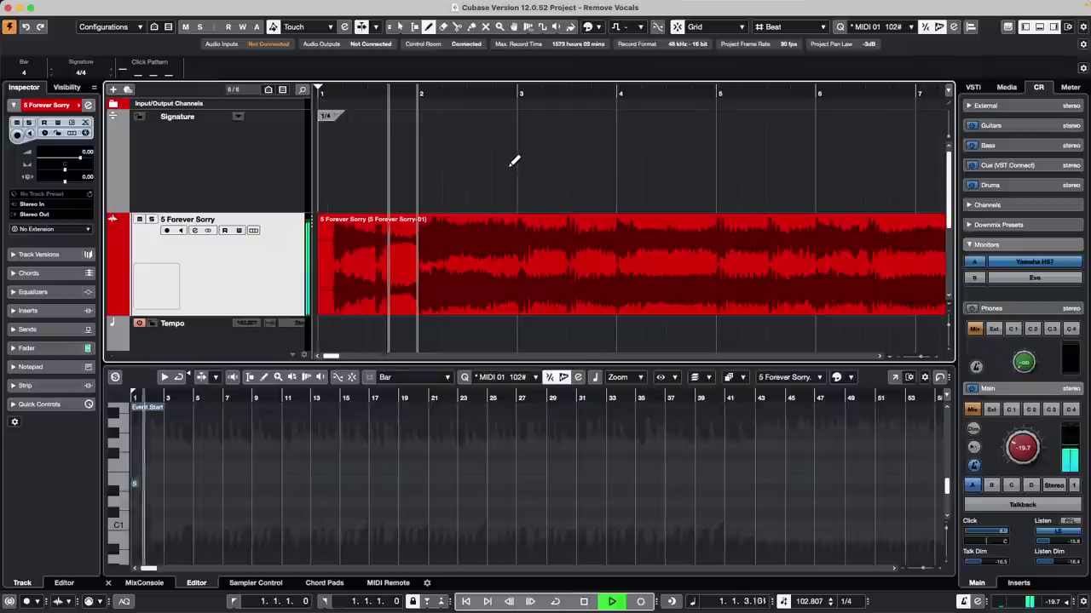
key("space")
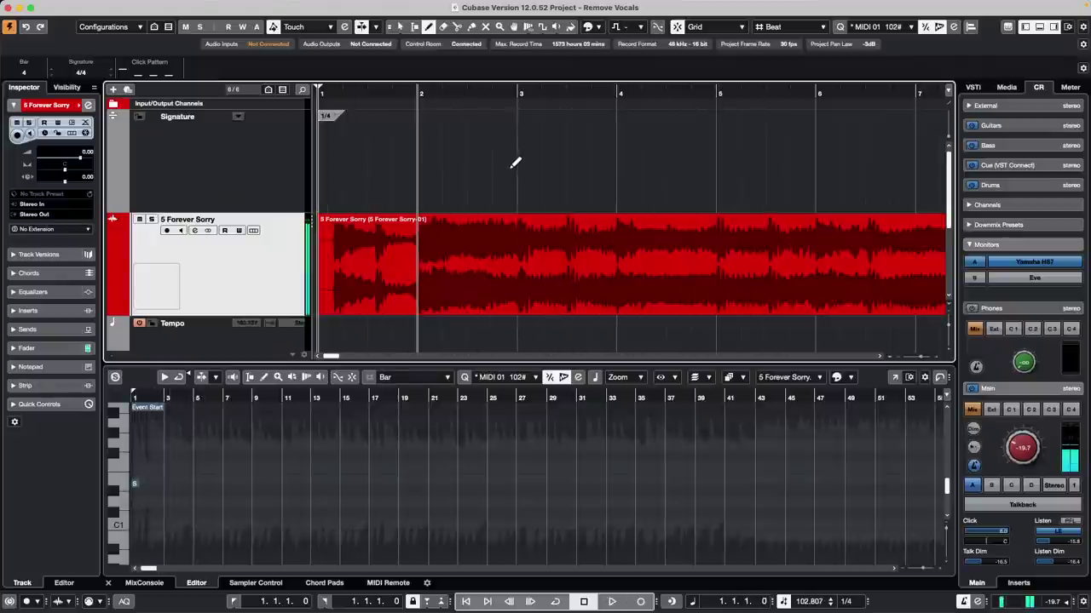
Step: Place the 4/4 signature at bar 2 after a 1/4 bar, and play back to check timing
left_click(419, 112)
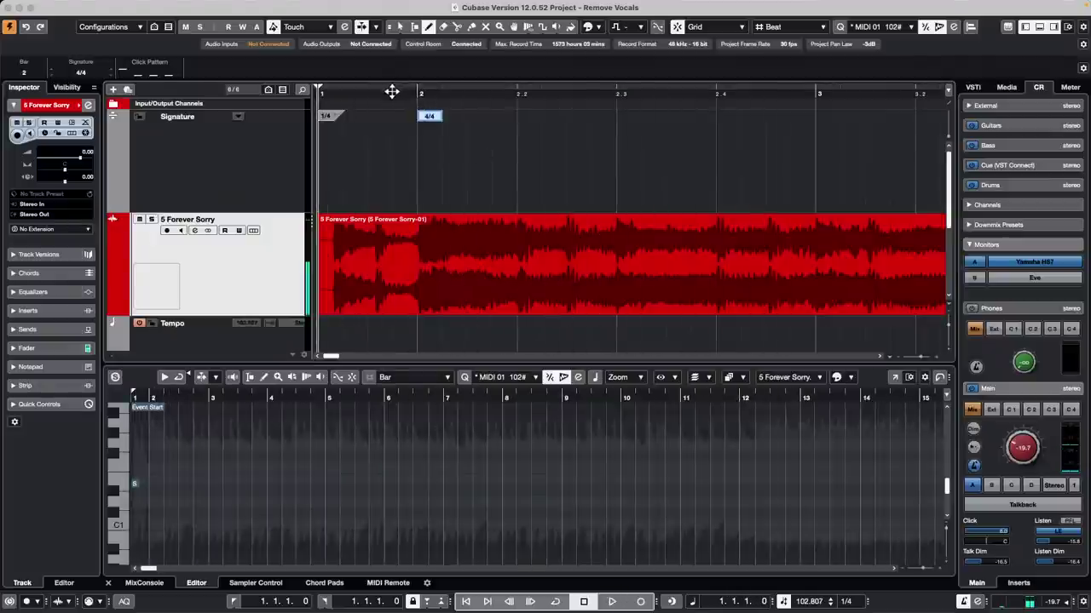
key("space")
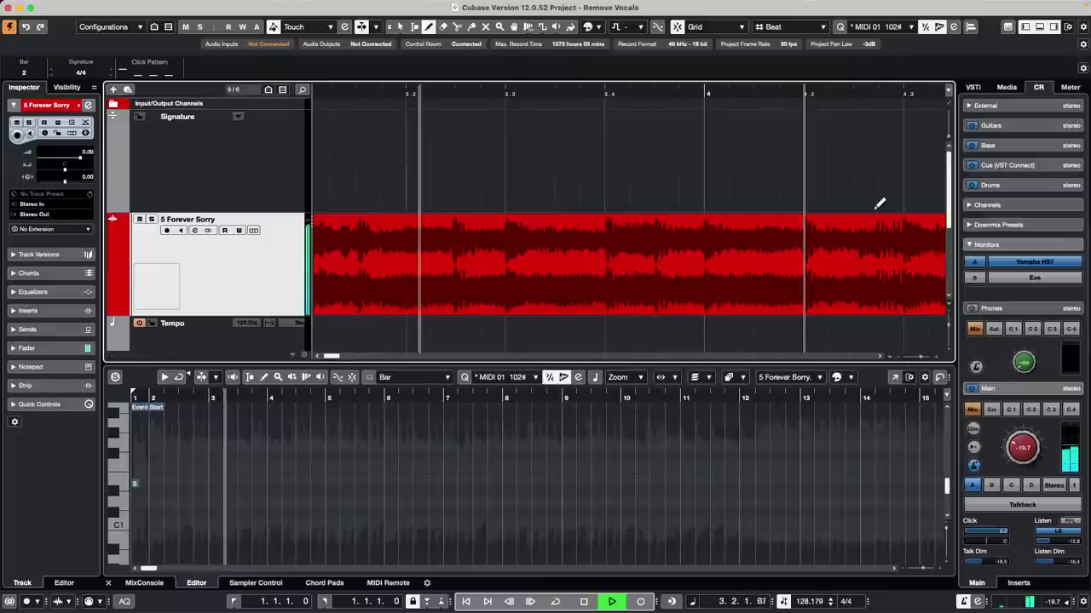
key("space")
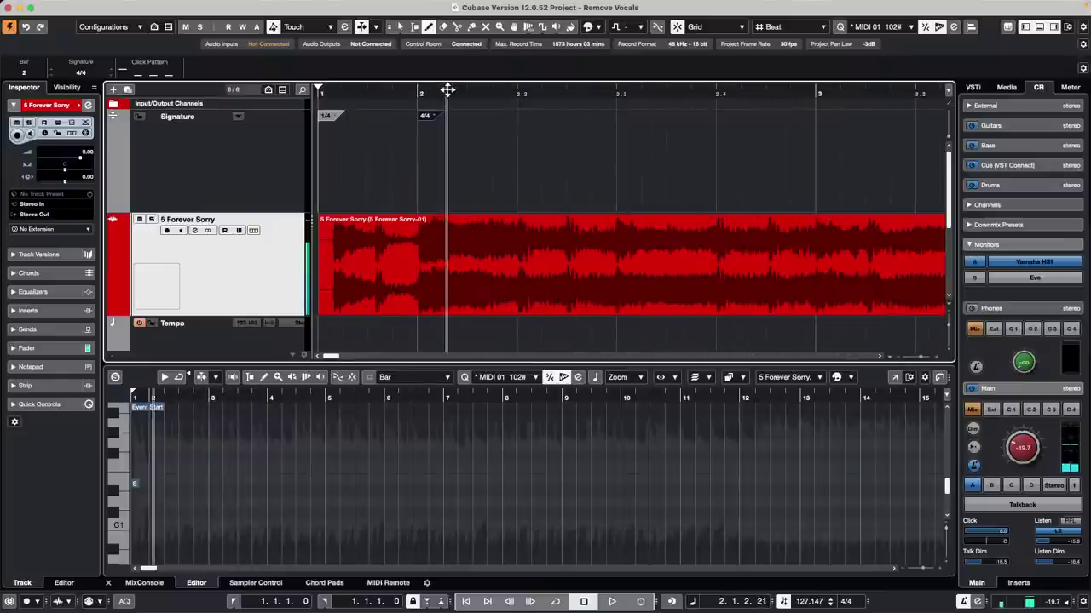
key("g")
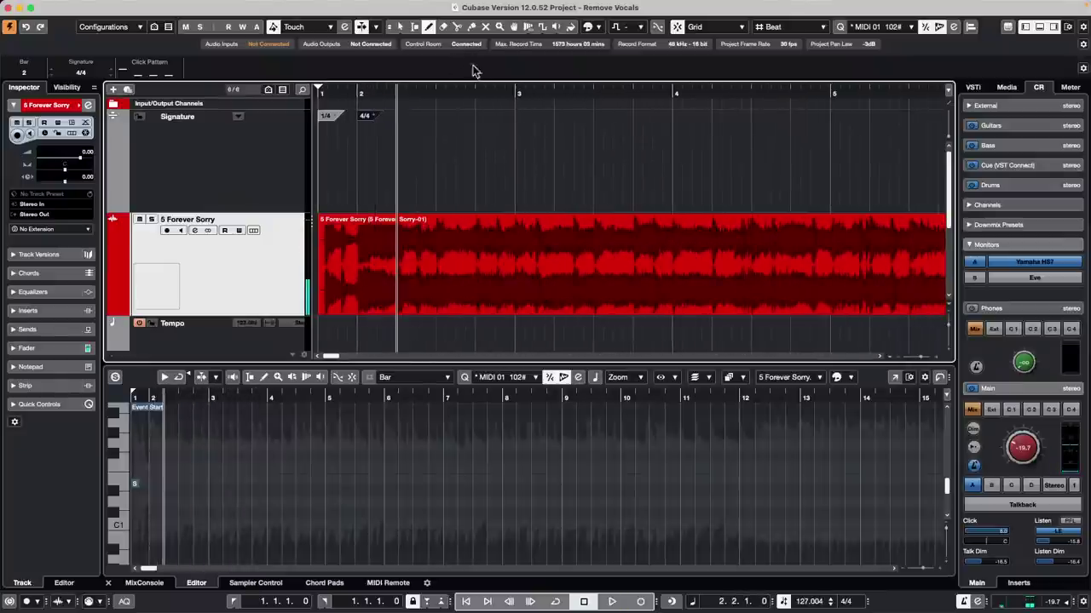
key("space")
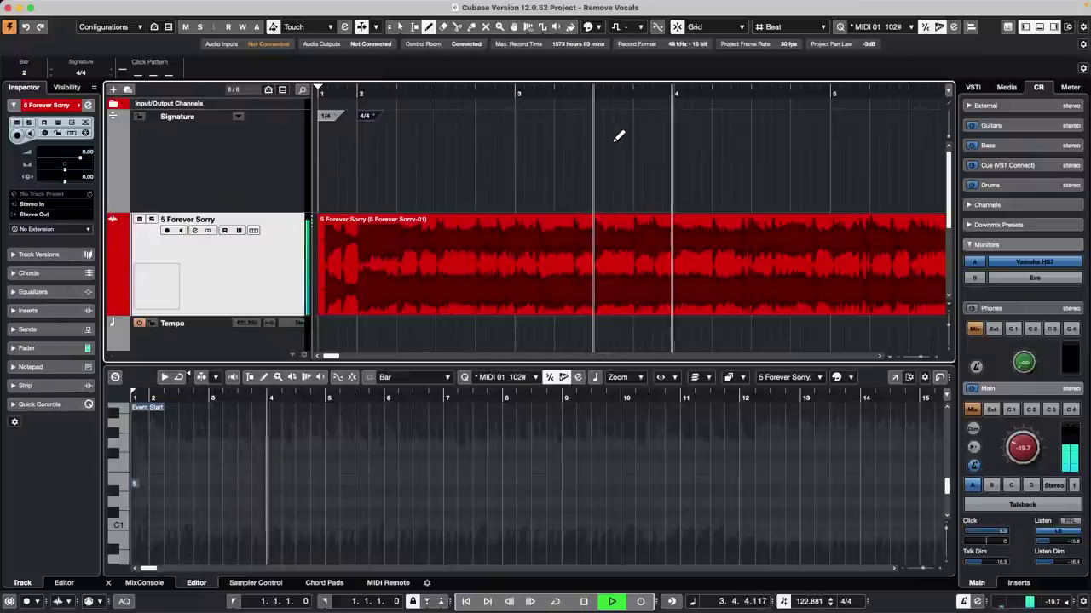
key("space")
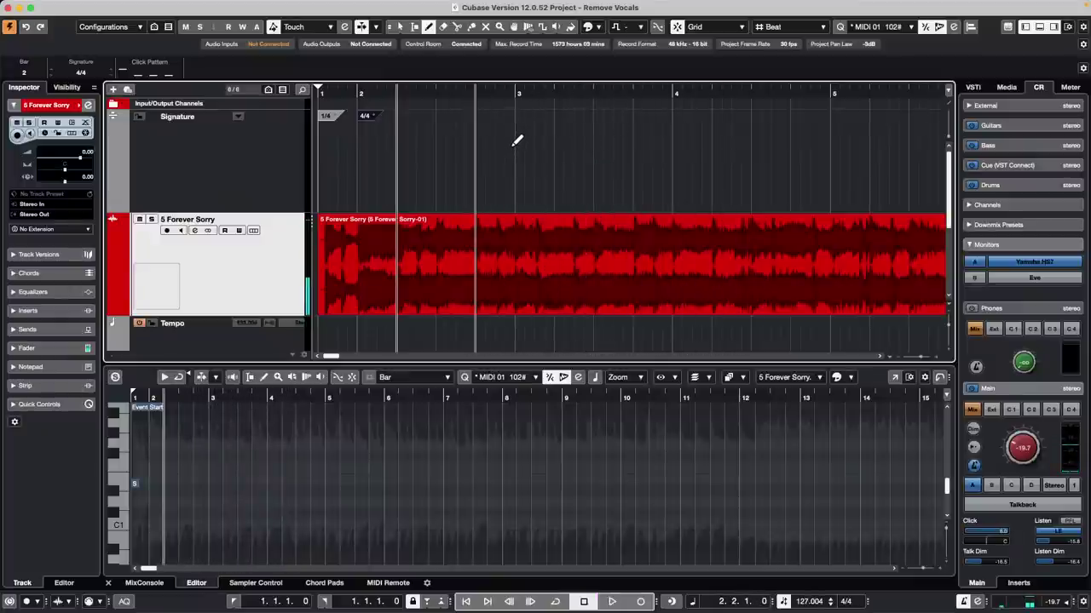
scroll(535, 162, "down", 5)
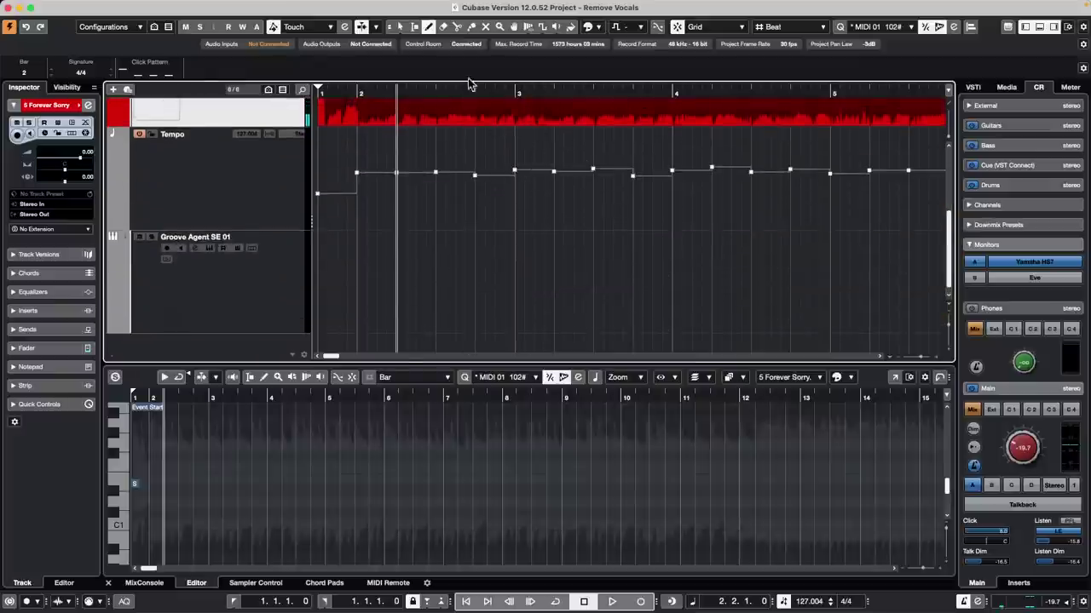
Step: Select the 5 Forever Sorry event and apply Set Definition From Tempo to it
left_click_drag(470, 87, 473, 68)
scroll(521, 181, "up", 5)
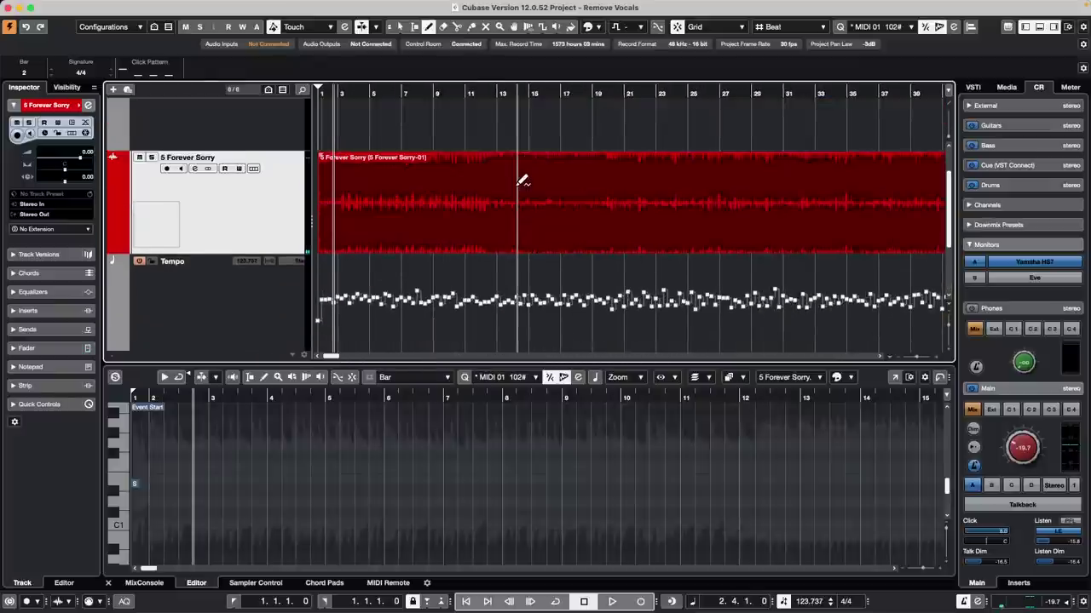
scroll(522, 181, "up", 1)
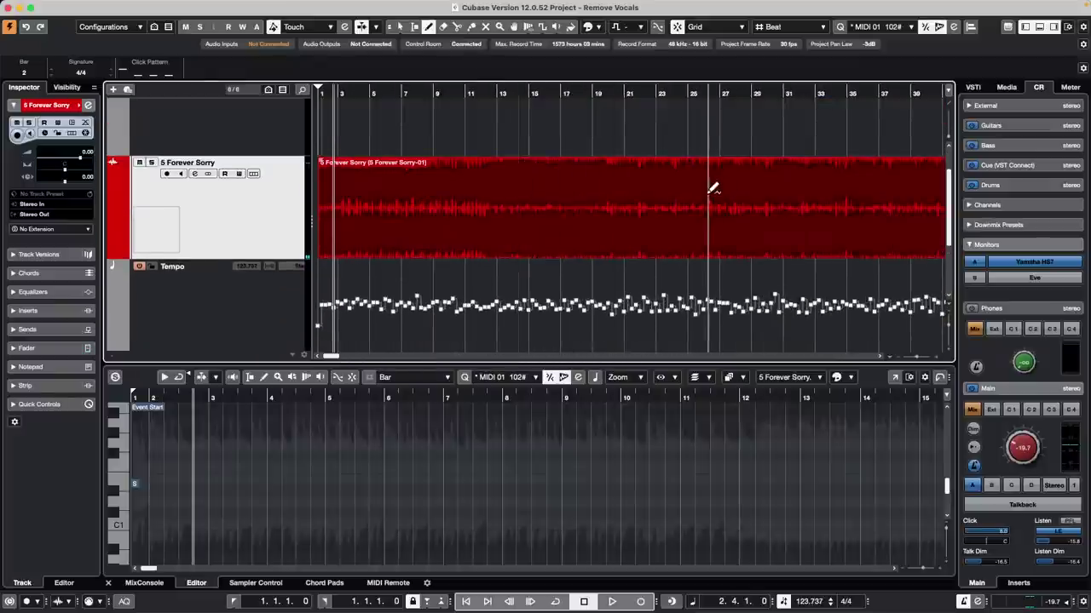
key("1")
left_click(628, 226)
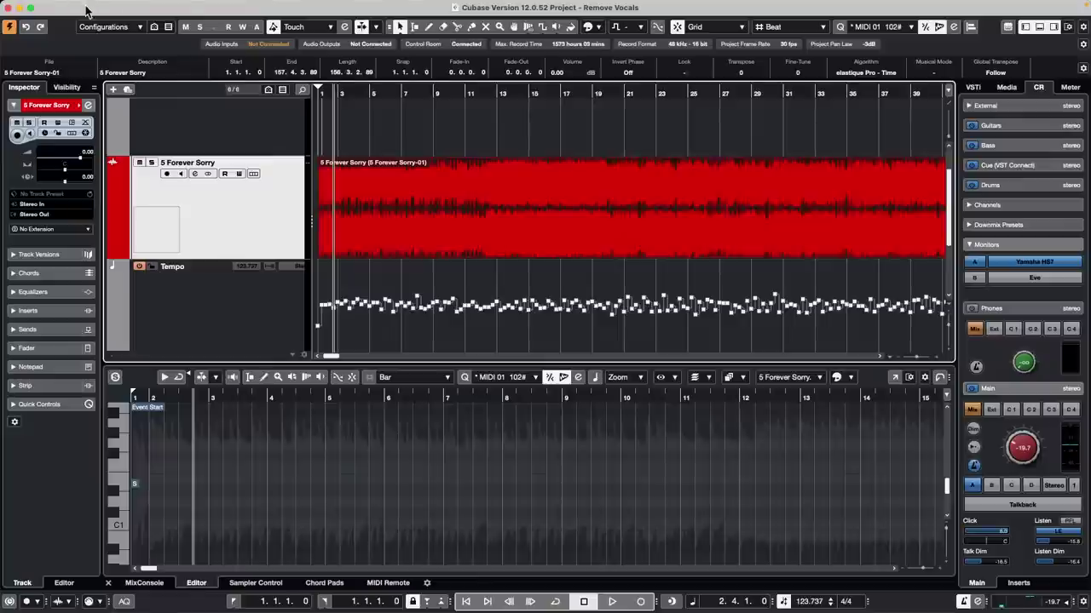
left_click(164, 6)
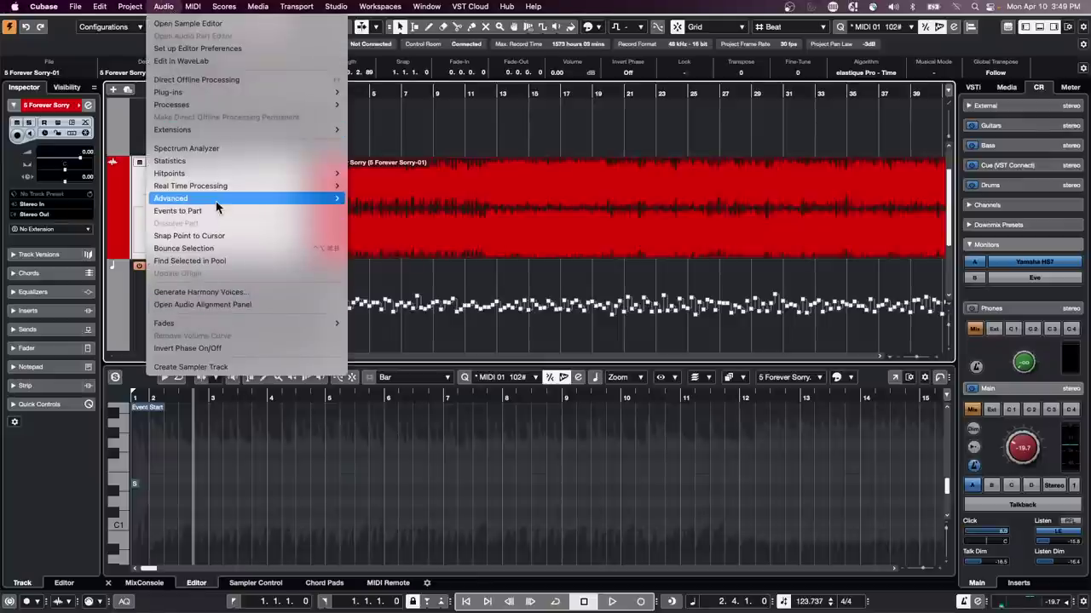
mouse_move(217, 202)
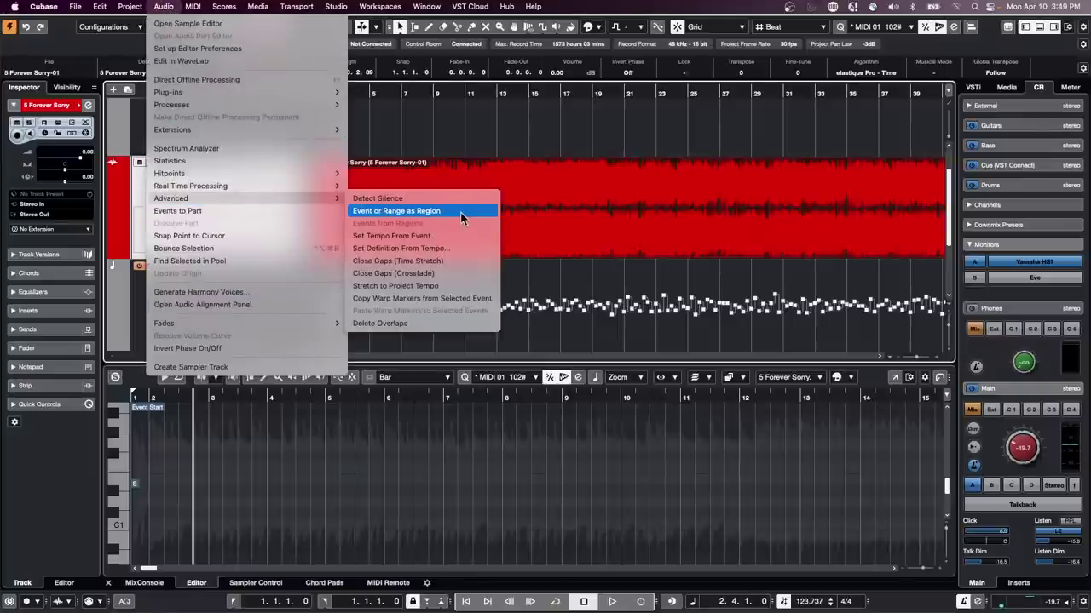
left_click(460, 251)
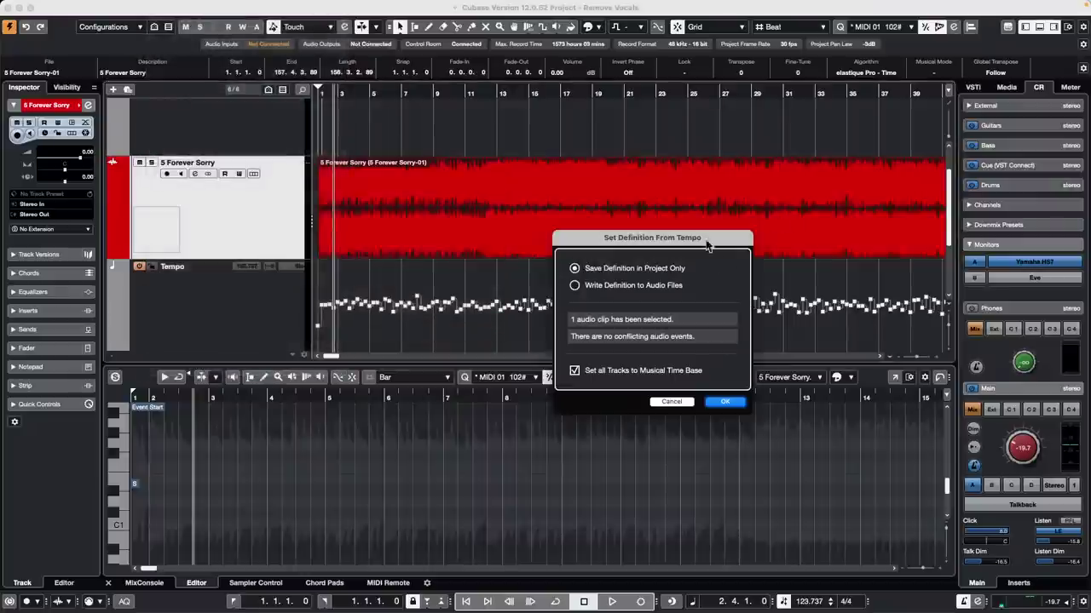
left_click(725, 403)
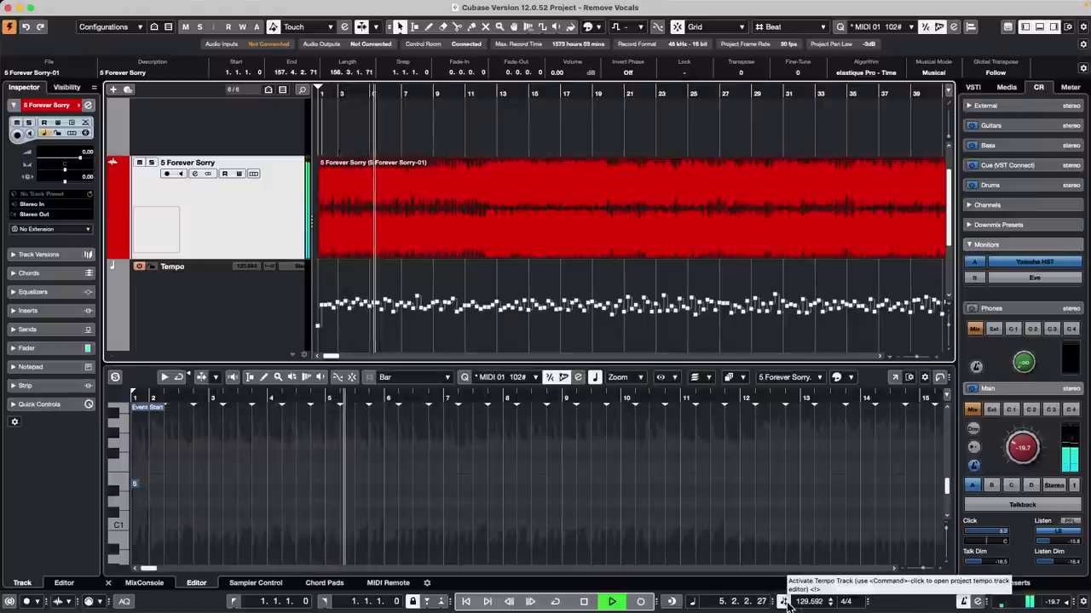
Step: Switch the Transport to fixed tempo, set it to 128 then 144, and stop playback
left_click(782, 601)
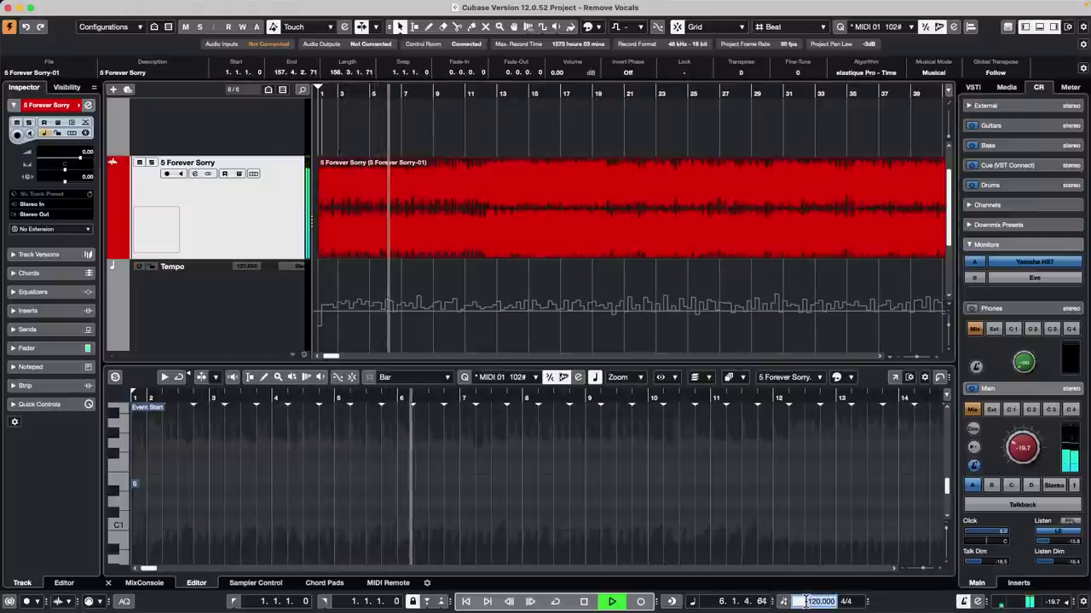
double_click(808, 602)
type("128")
key("Return")
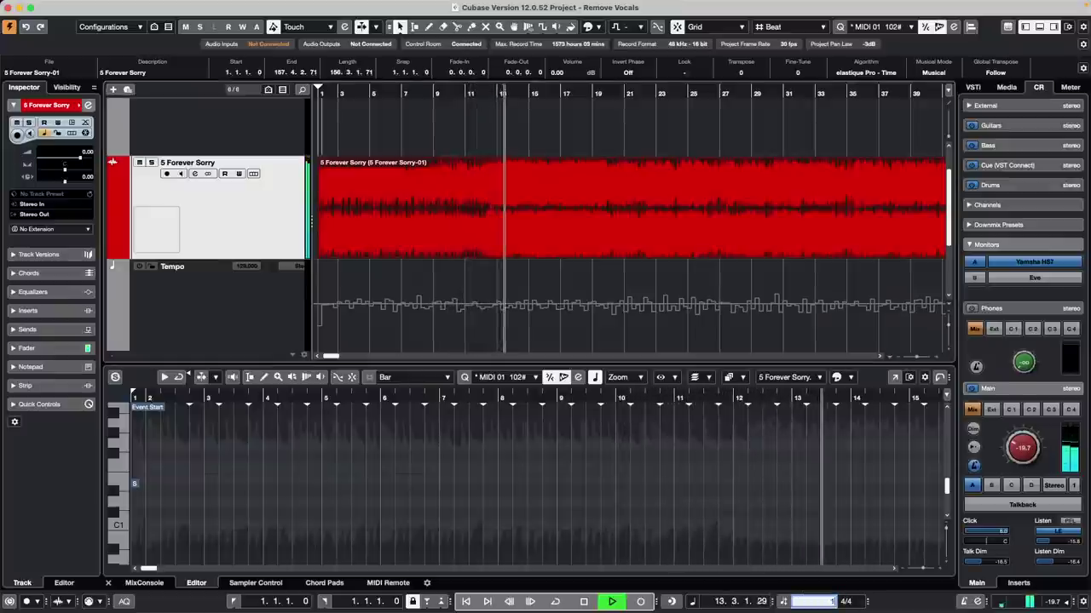
type("144")
key("Return")
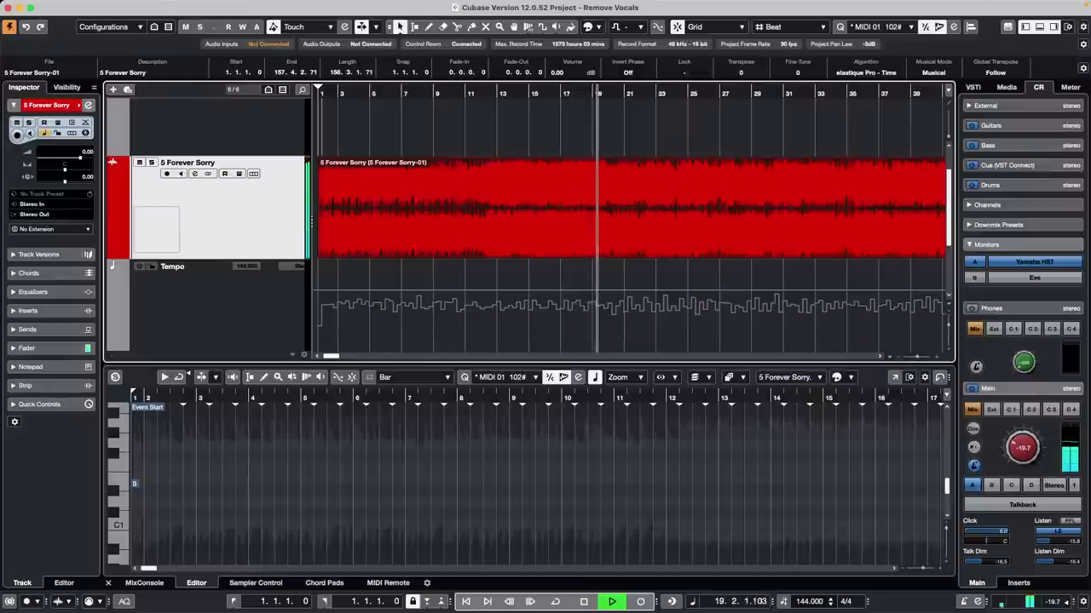
key("space")
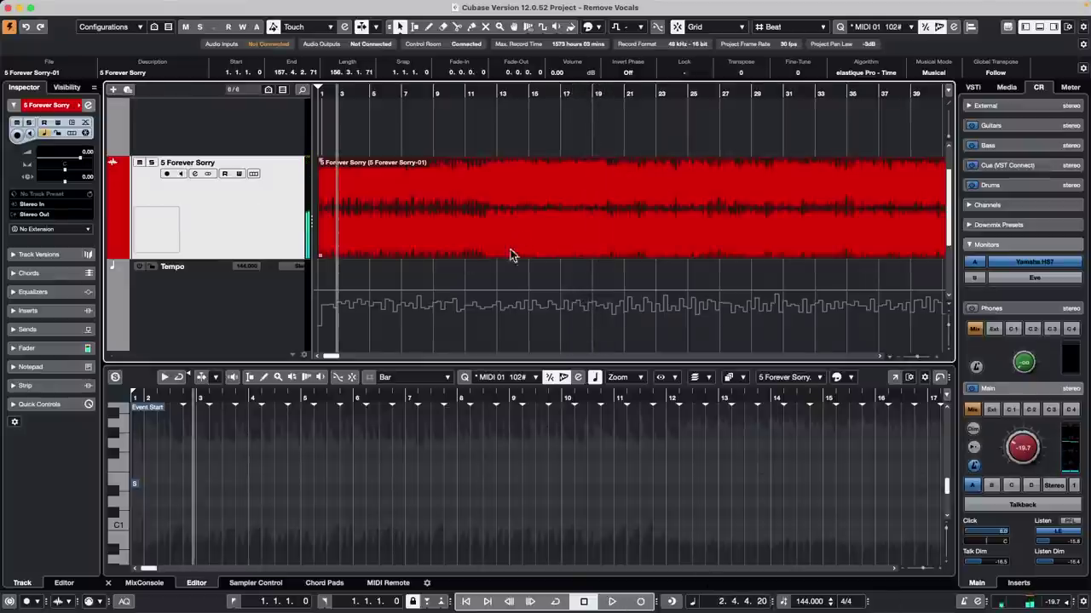
mouse_move(35, 7)
left_click(99, 6)
mouse_move(130, 6)
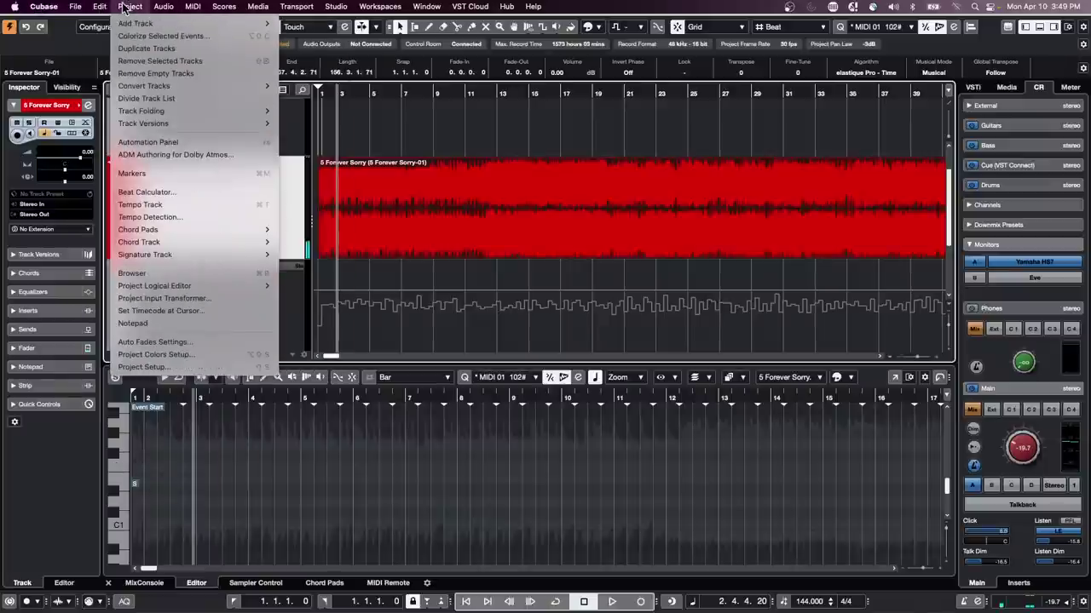
left_click(531, 168)
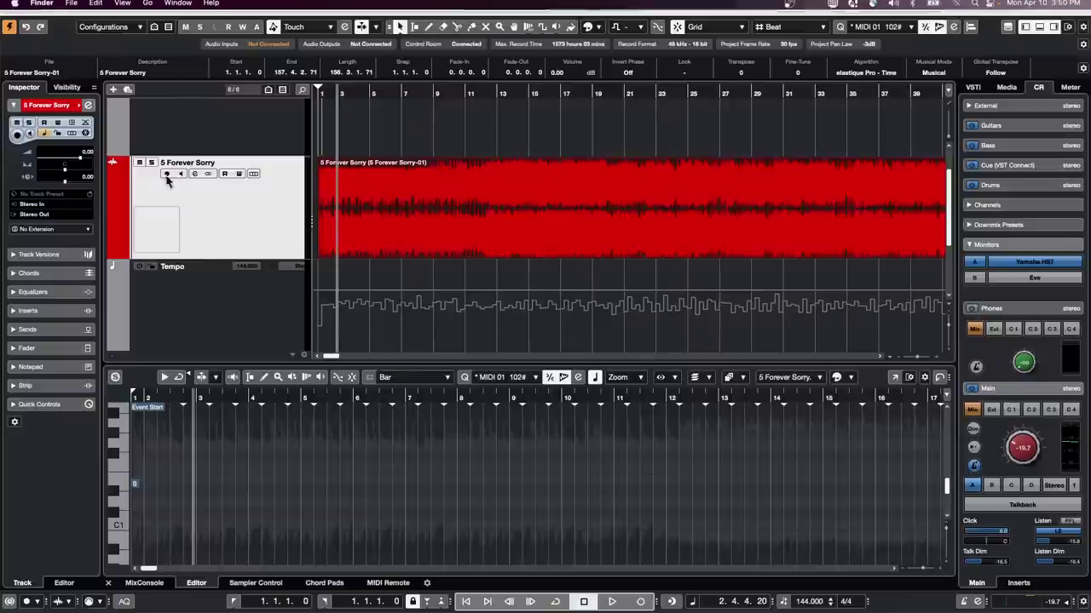
mouse_move(26, 11)
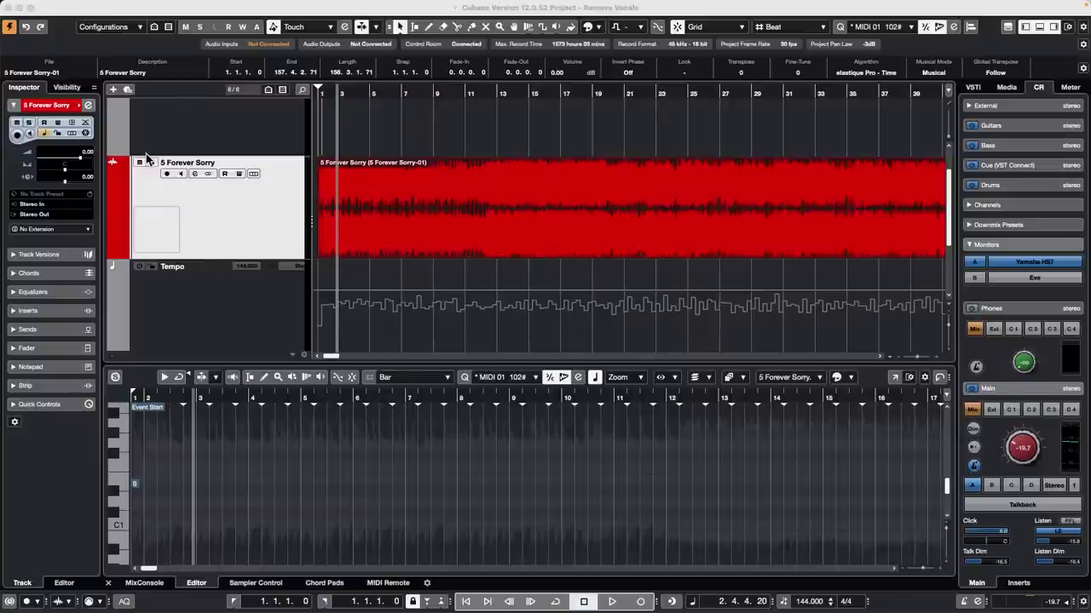
key("super+Tab")
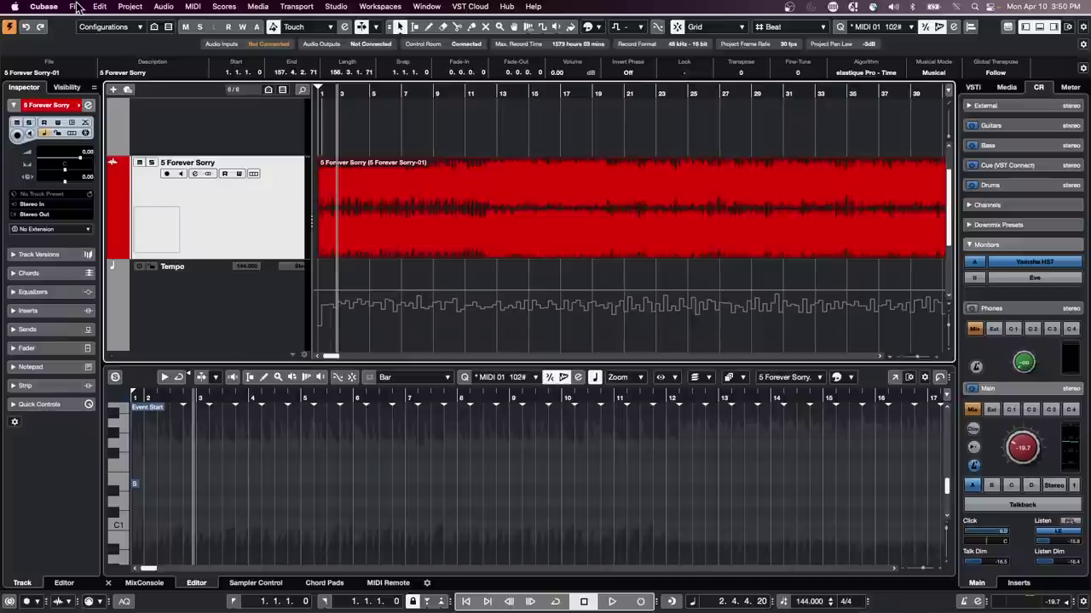
Step: Revert the Remove Vocals project to its last saved version via File > Revert
left_click(75, 6)
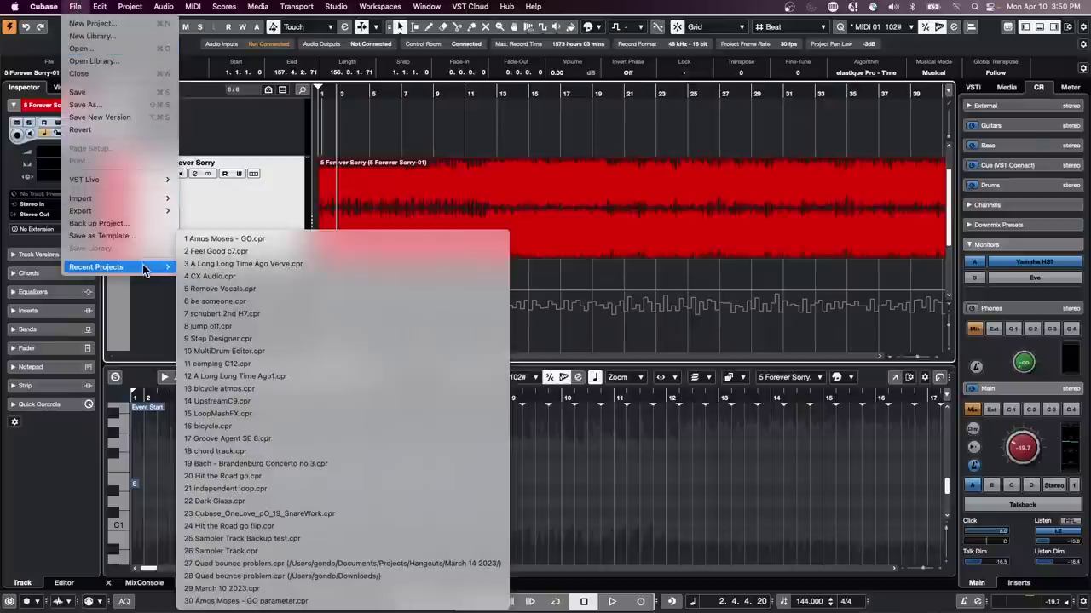
left_click(98, 130)
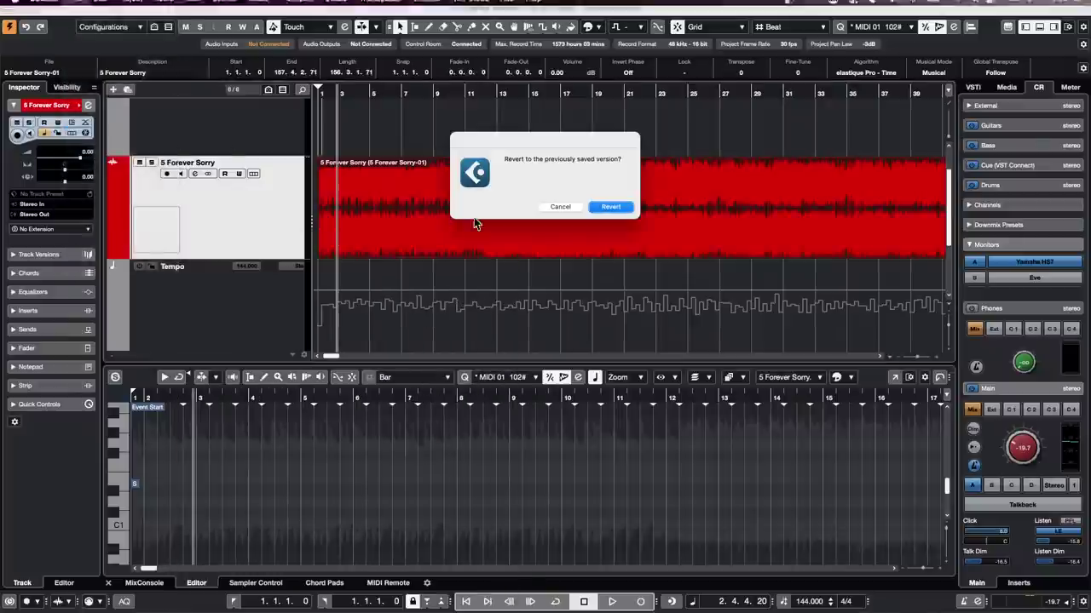
left_click(611, 207)
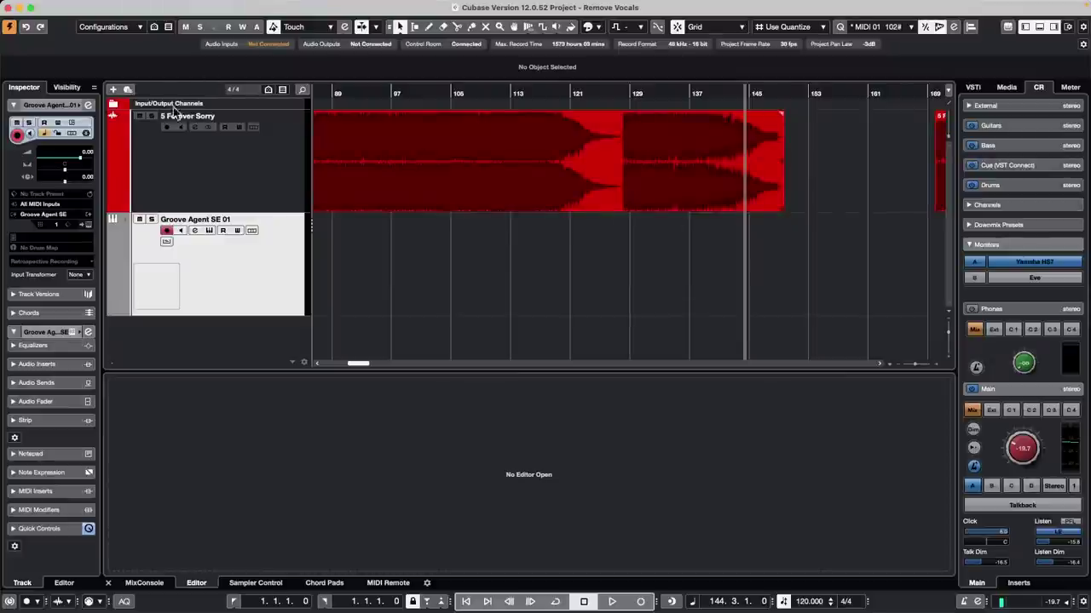
Step: Open the recent project Amos Moses - GO
left_click(75, 6)
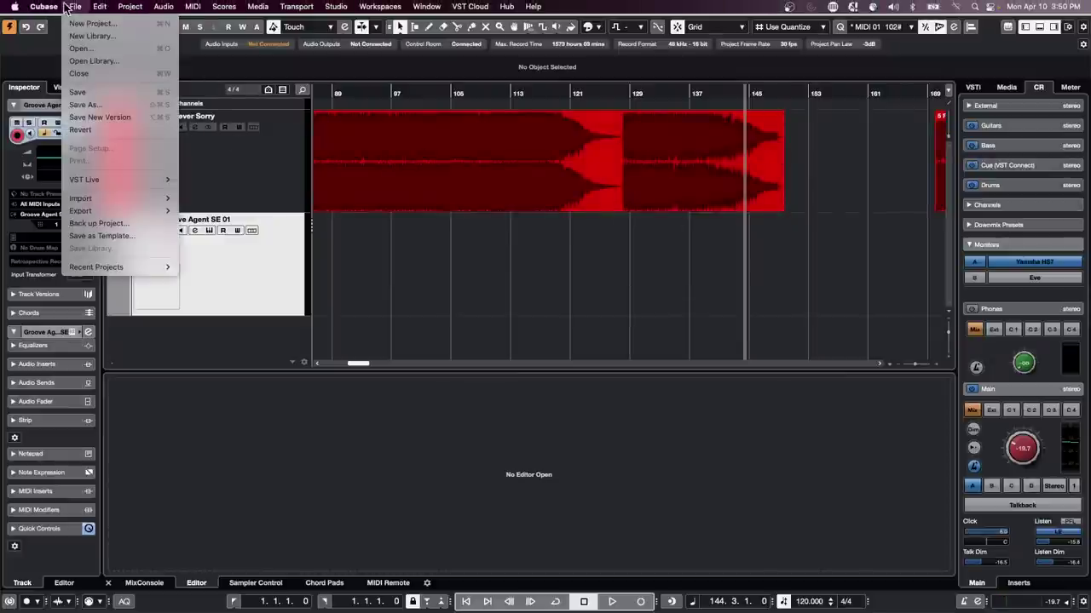
mouse_move(102, 267)
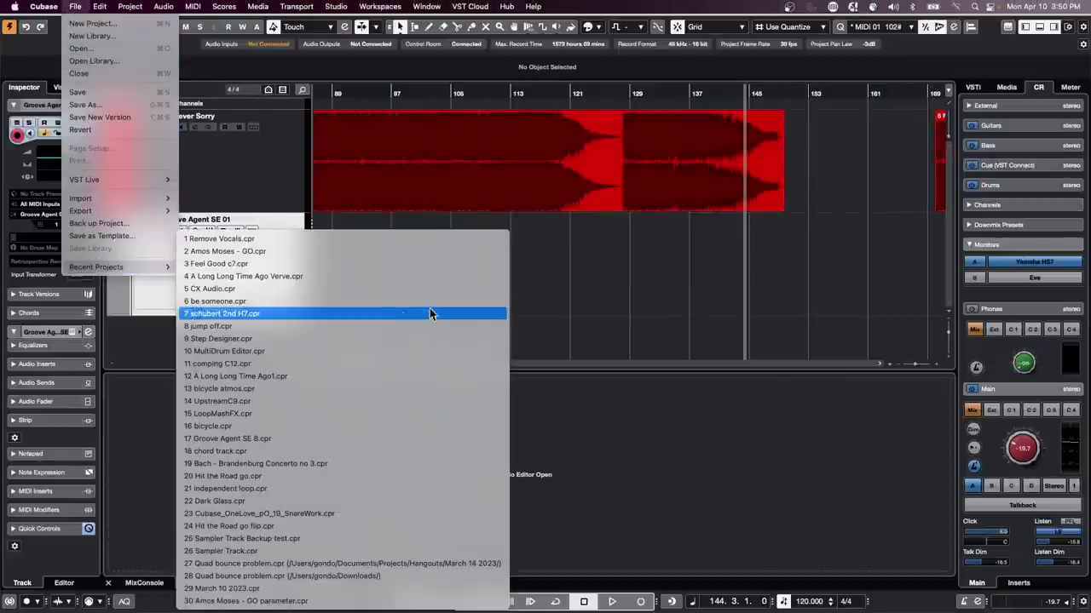
left_click(356, 253)
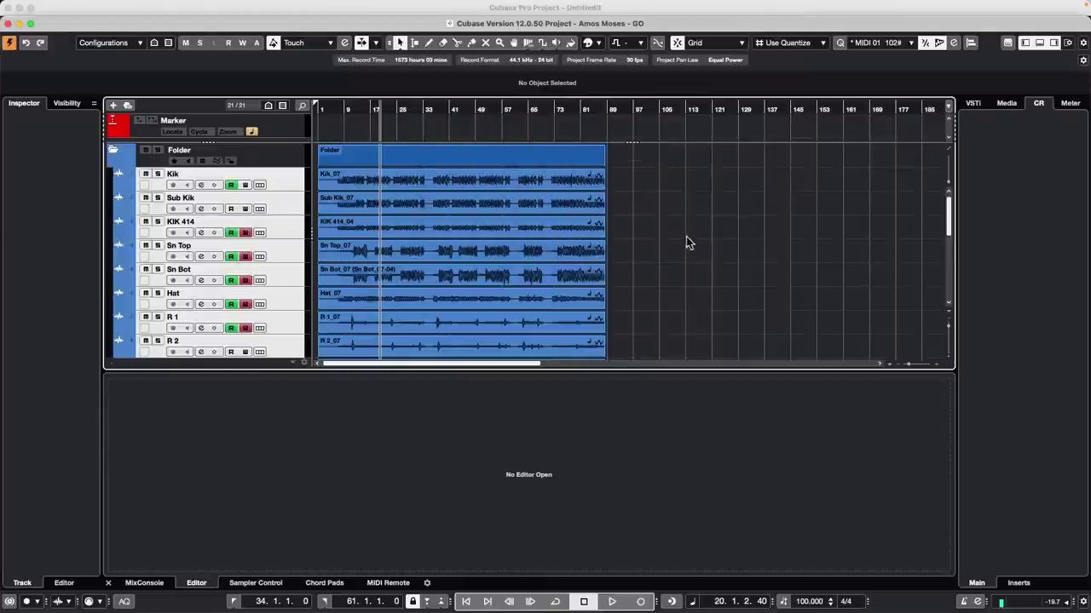
scroll(678, 248, "down", 5)
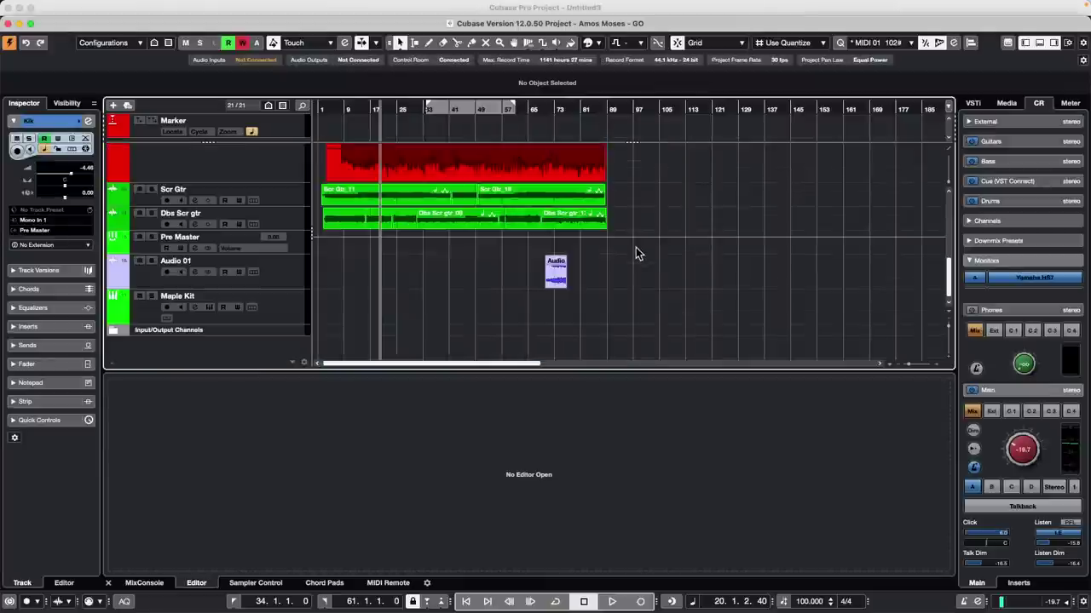
scroll(648, 248, "up", 5)
scroll(637, 248, "down", 5)
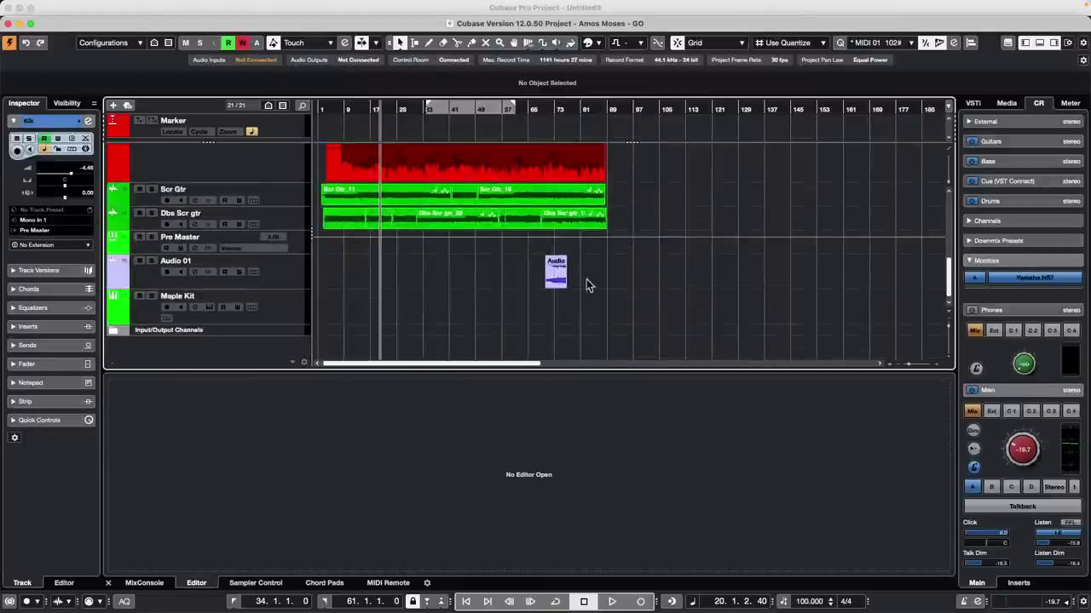
Step: Erase the Audio 01 event with the Erase tool
right_click(585, 279)
left_click(617, 278)
left_click(554, 267)
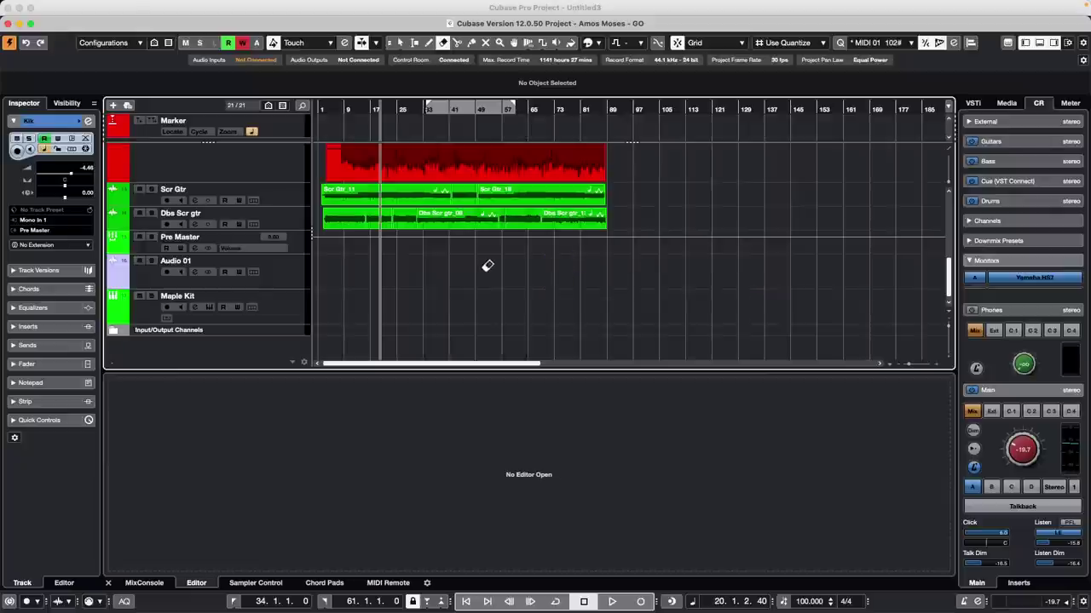
Step: Revert Amos Moses - GO to its last saved version
mouse_move(158, 4)
left_click(75, 7)
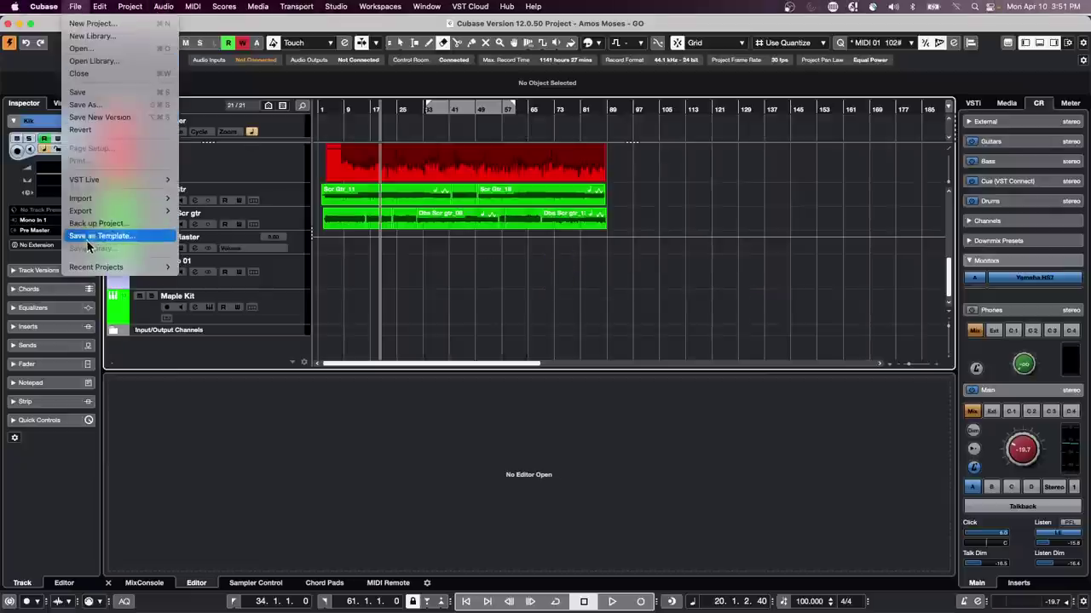
mouse_move(118, 210)
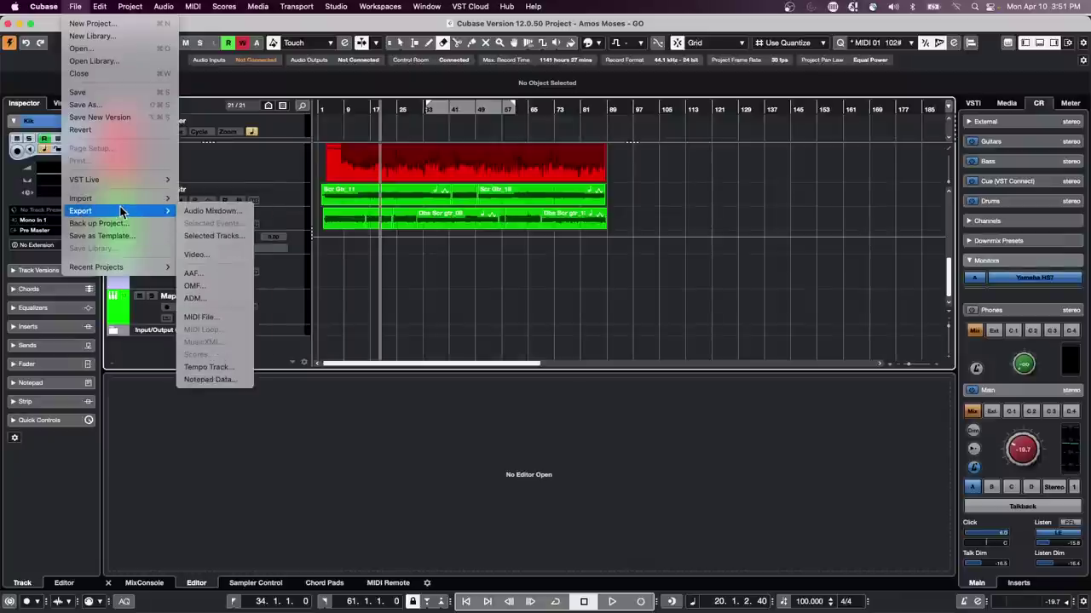
left_click(98, 130)
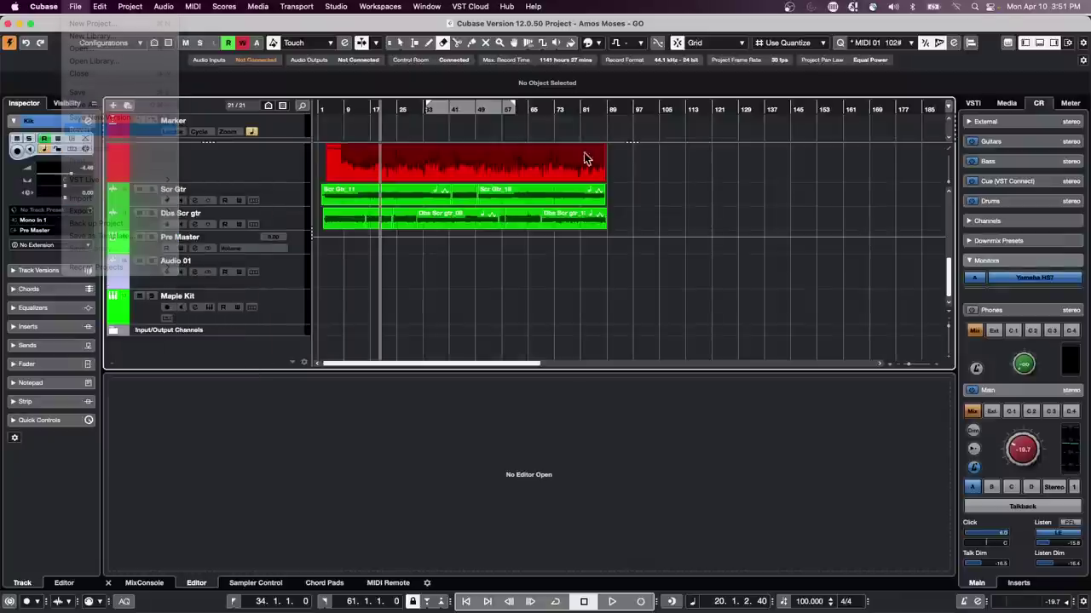
left_click(611, 207)
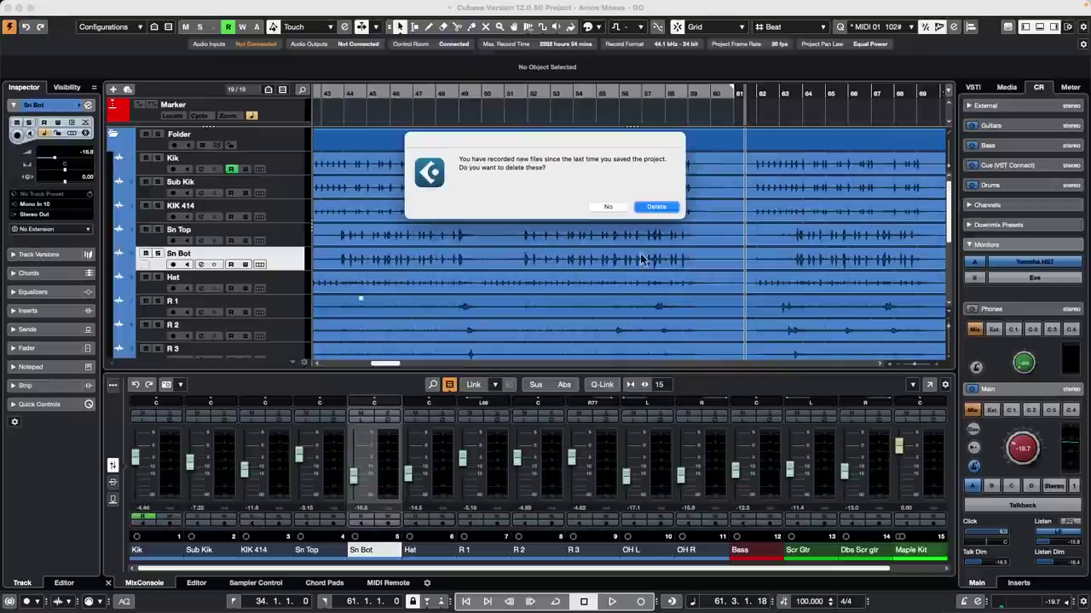
Step: Delete the newly recorded files and select the Folder plus drum tracks Kik through OH R
left_click(669, 208)
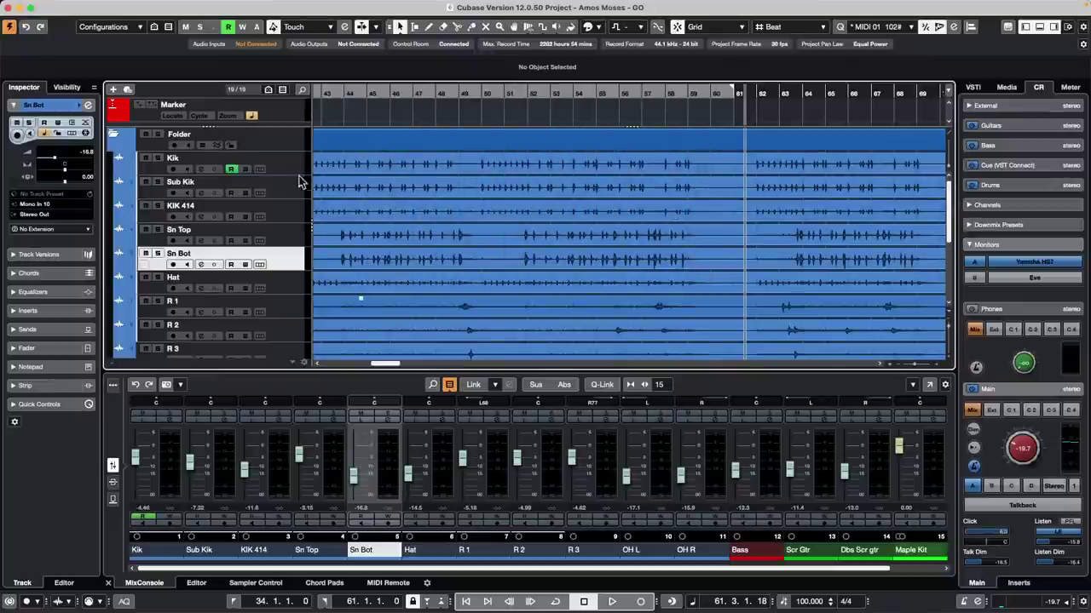
left_click(292, 139)
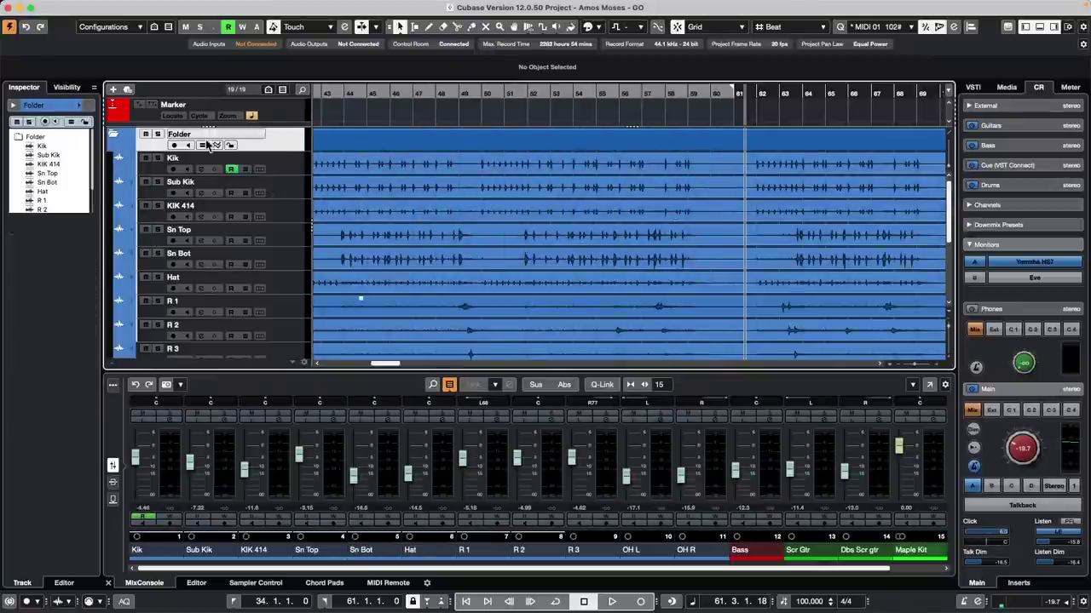
left_click(287, 169)
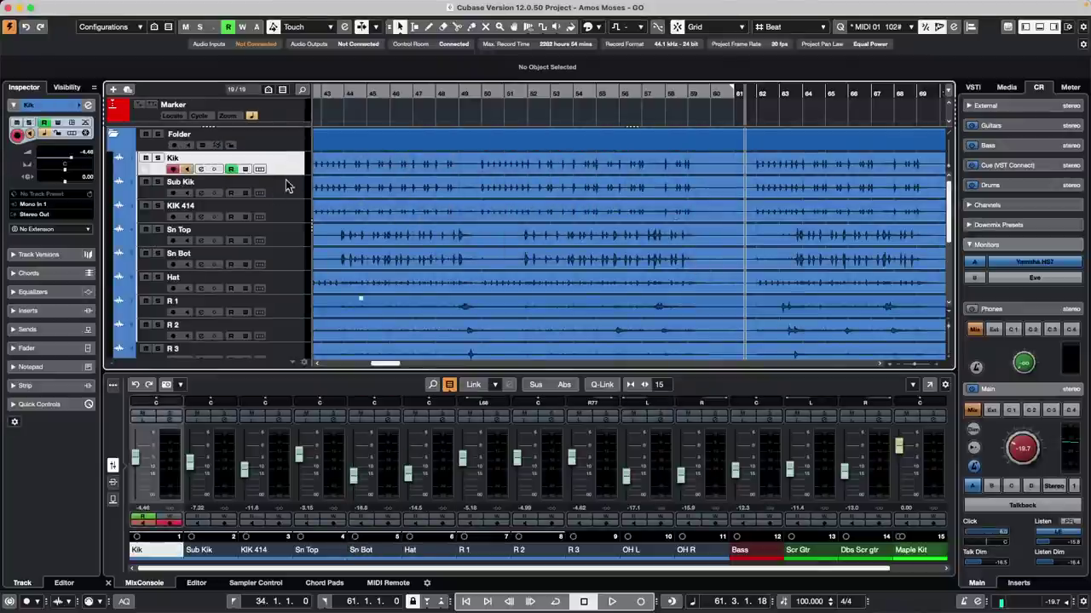
scroll(287, 187, "down", 8)
left_click(287, 195, "shift")
scroll(277, 196, "up", 8)
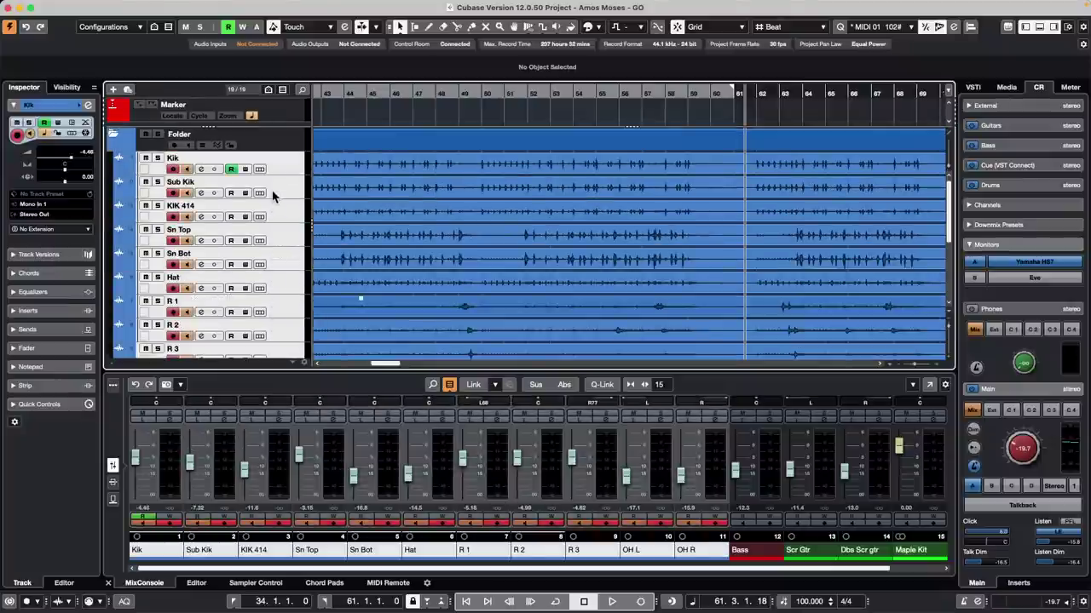
right_click(282, 143)
mouse_move(382, 149)
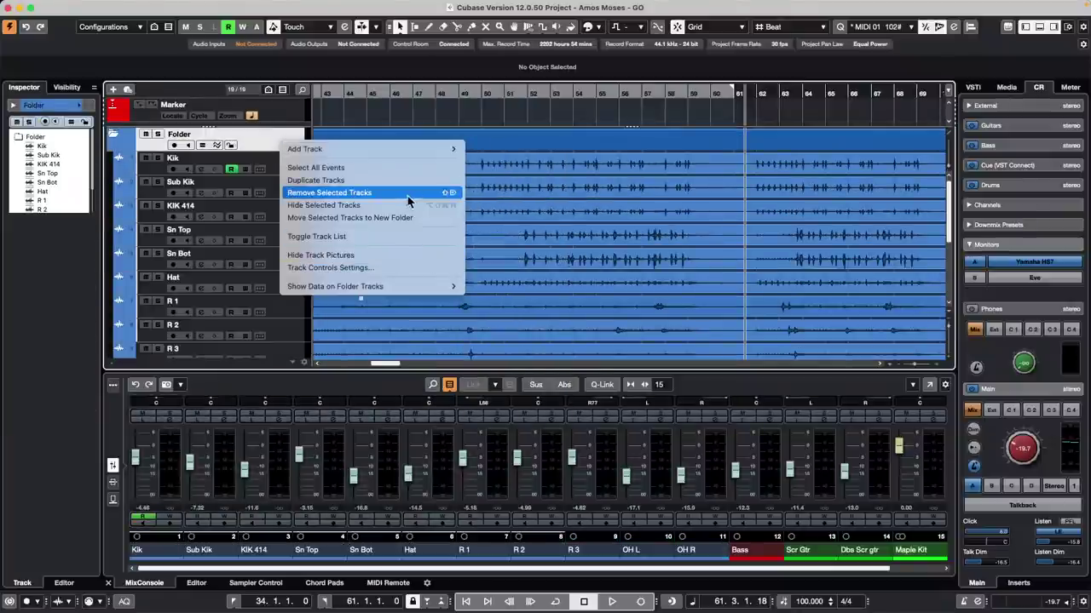
left_click(213, 182)
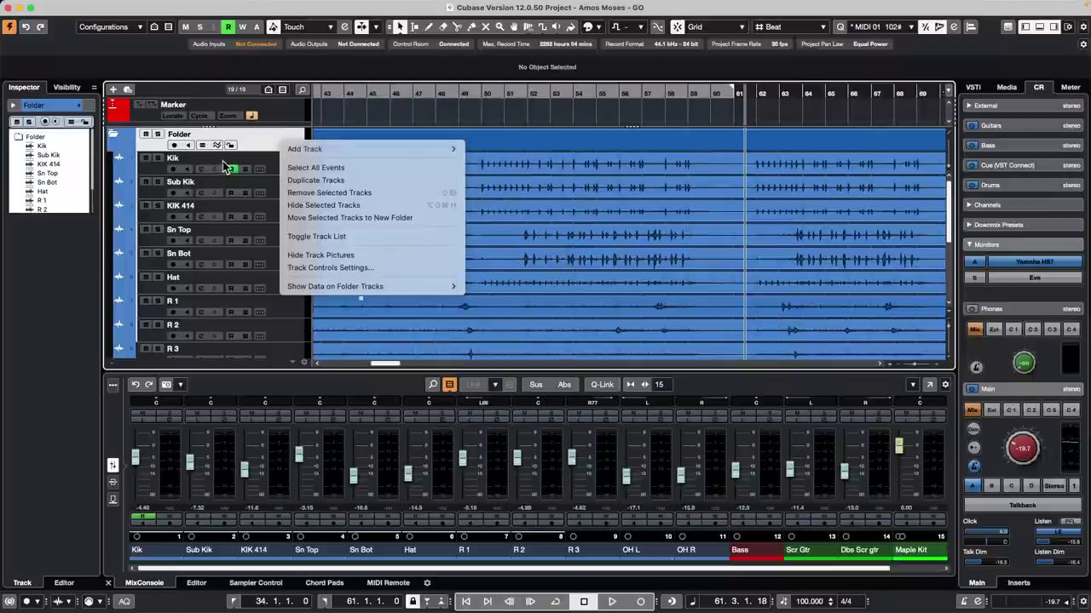
Step: Record-enable the folder's tracks, toggling Monitor on and back off
left_click(174, 146)
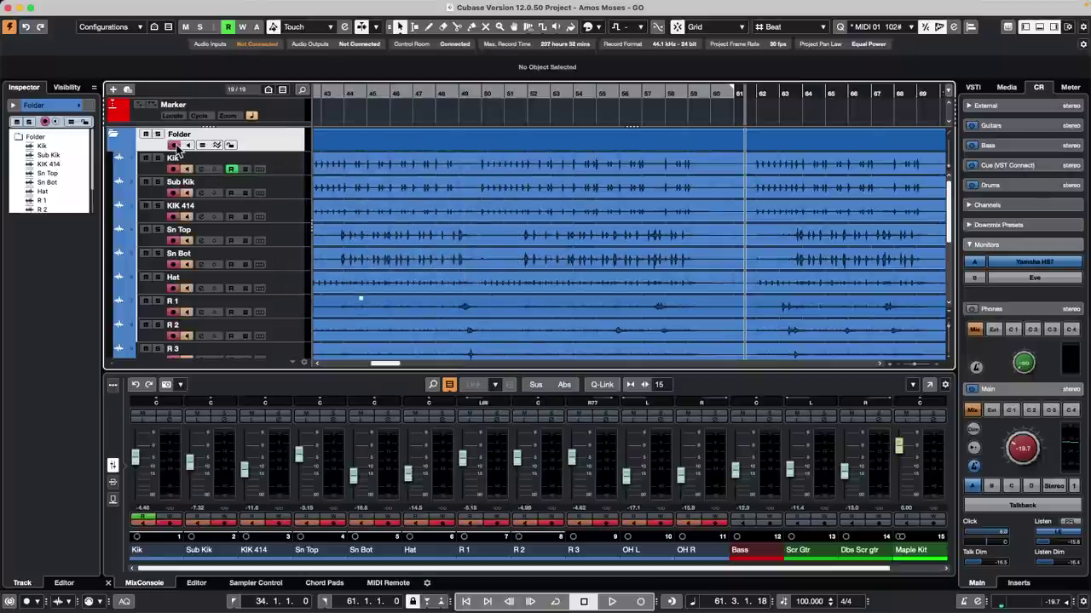
left_click(187, 146)
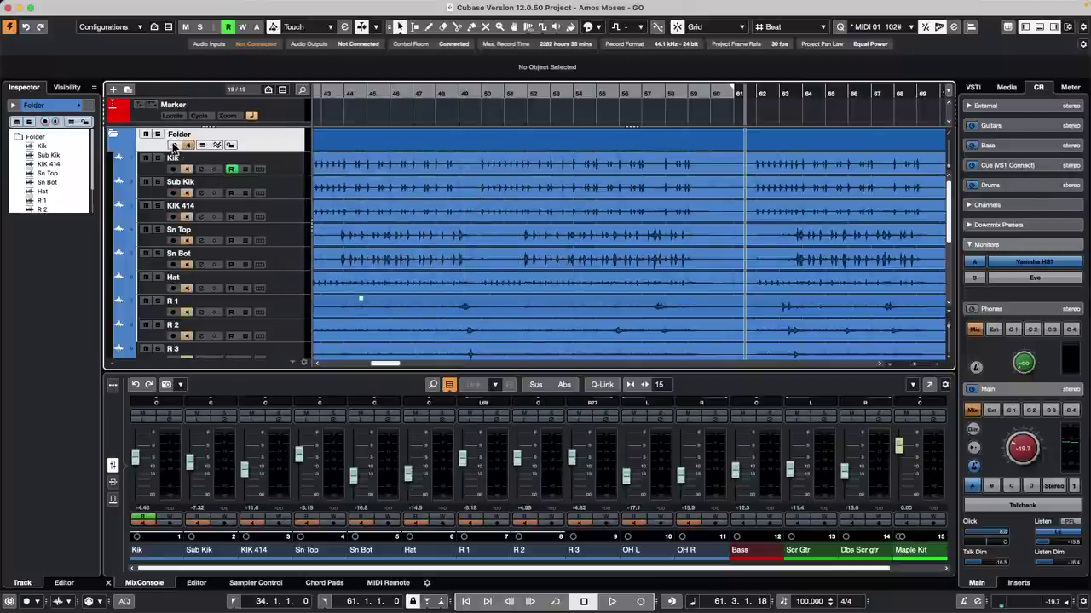
left_click(189, 146)
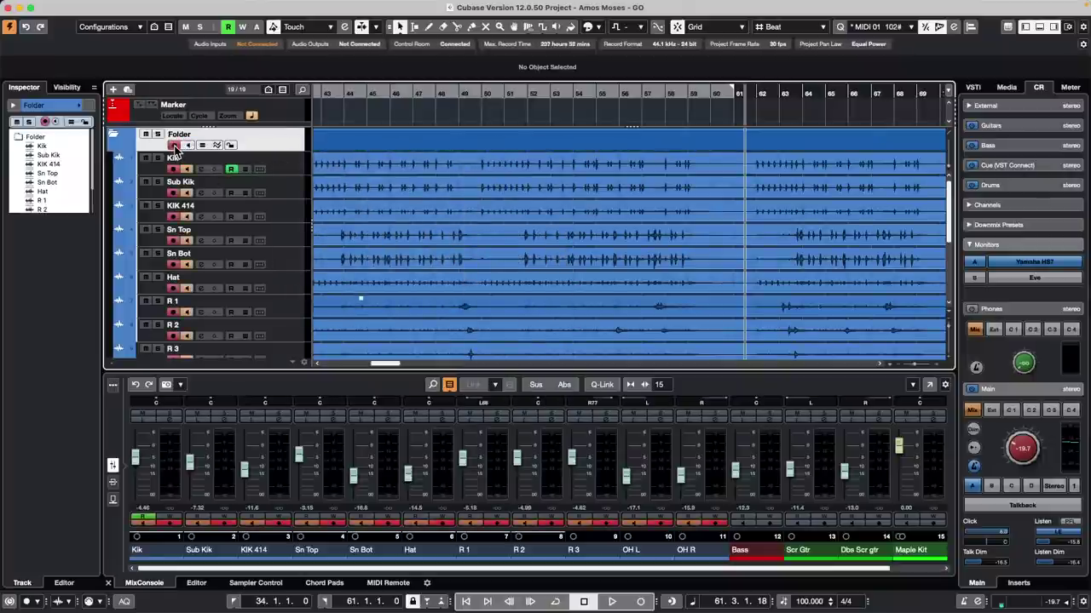
scroll(243, 180, "down", 5)
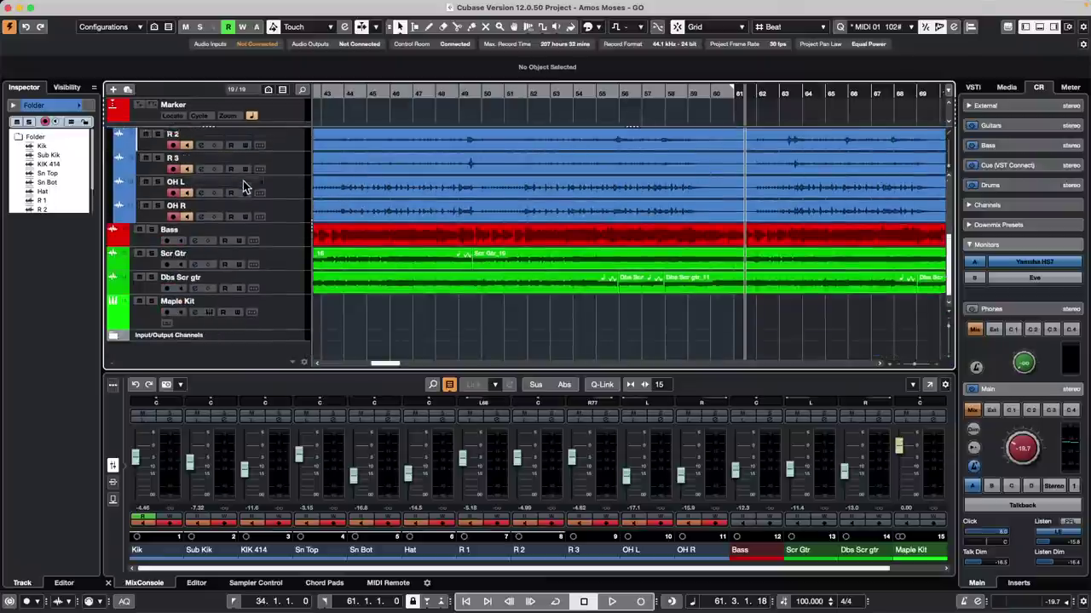
scroll(243, 181, "up", 5)
left_click(174, 145)
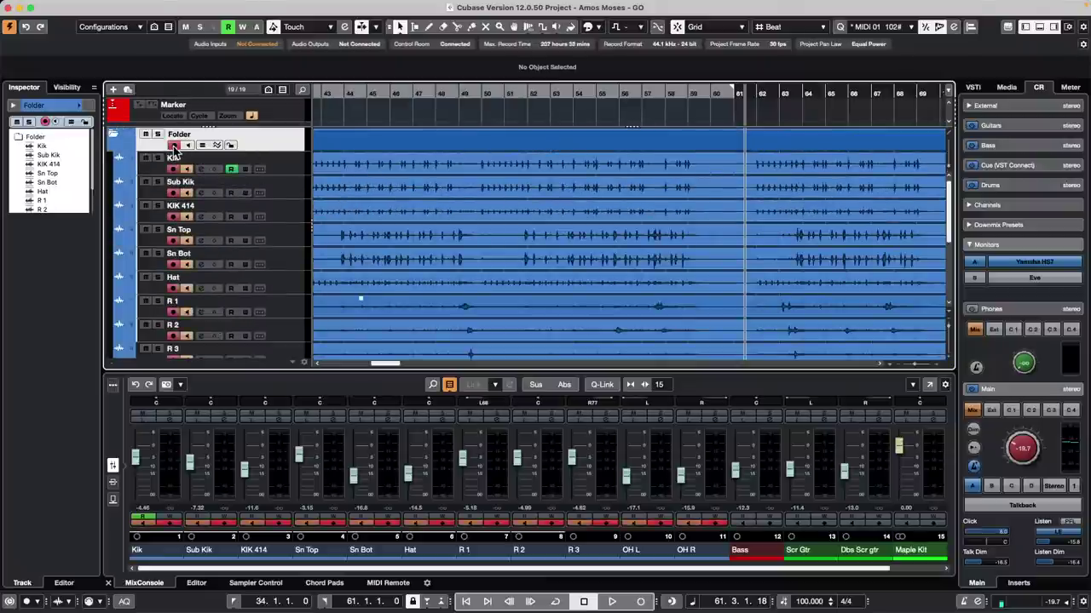
Step: Select the Scr Gtr and Dbs Scr gtr tracks together
scroll(277, 192, "down", 5)
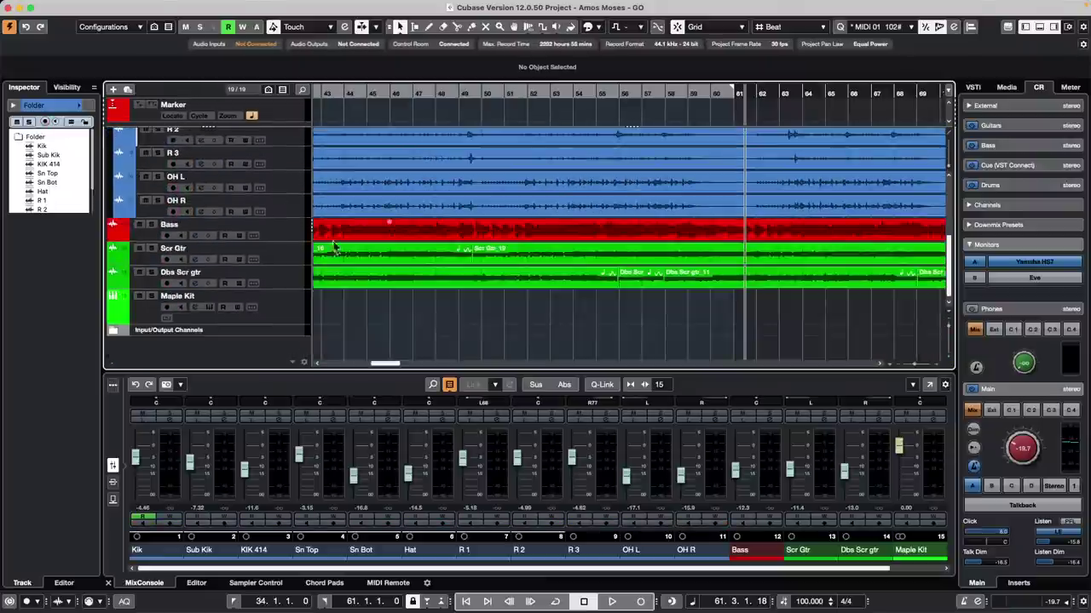
left_click(292, 263)
left_click(296, 282, "shift")
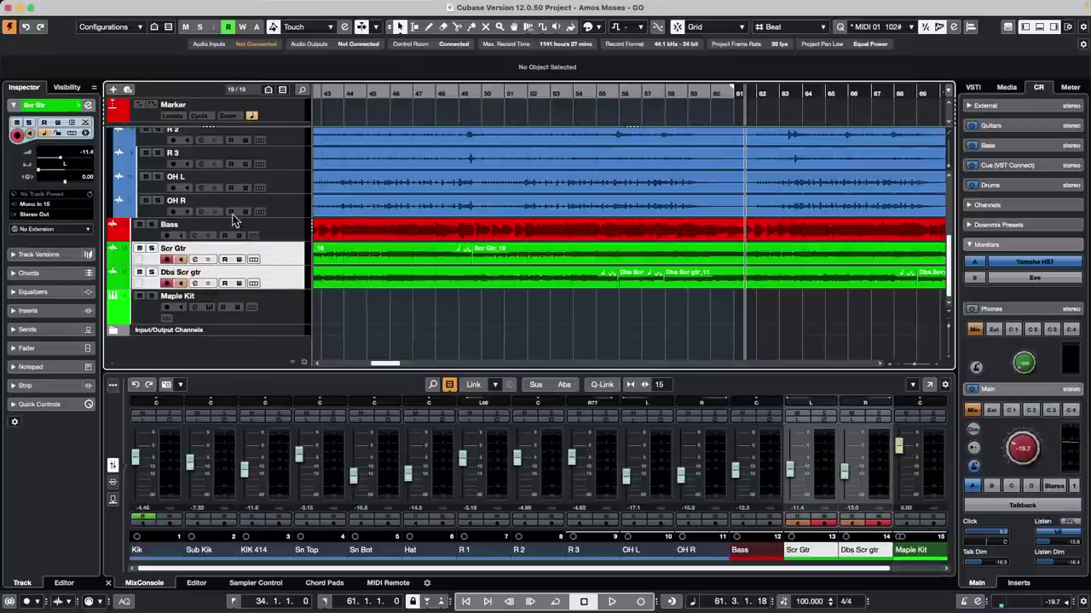
Step: Link Scr Gtr and Dbs Scr gtr on Record Enable only, not Volume or Pan, then test arming
left_click(474, 385)
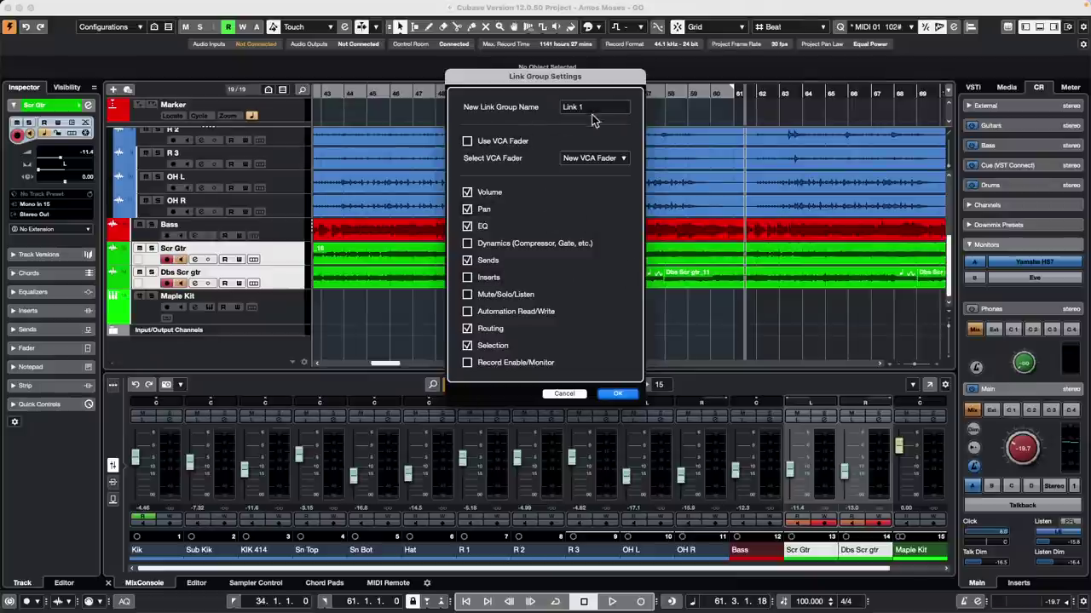
left_click(467, 193)
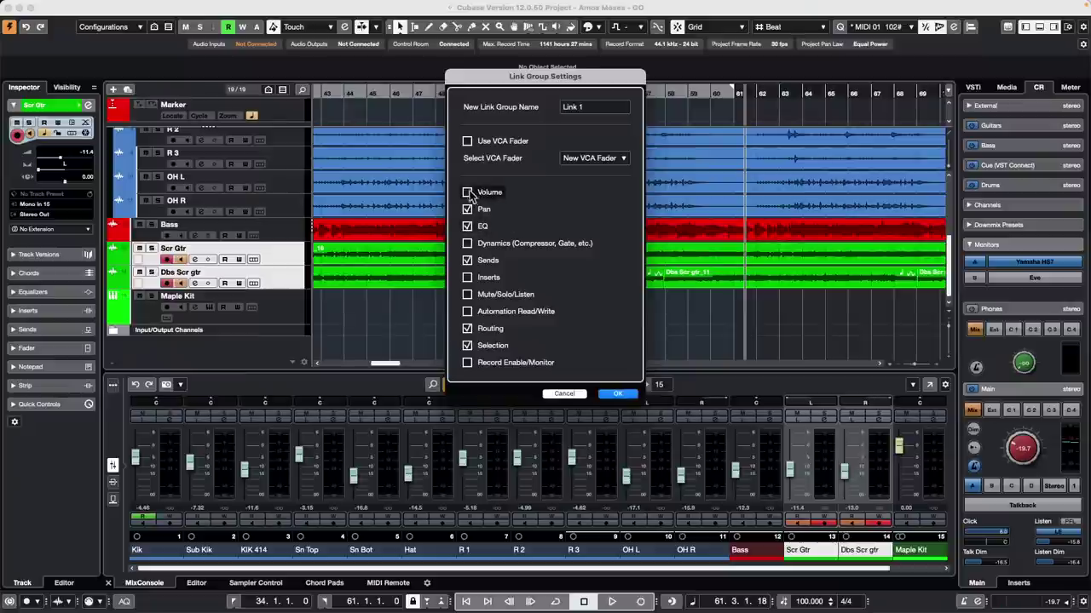
left_click(467, 210)
left_click(467, 363)
left_click(617, 393)
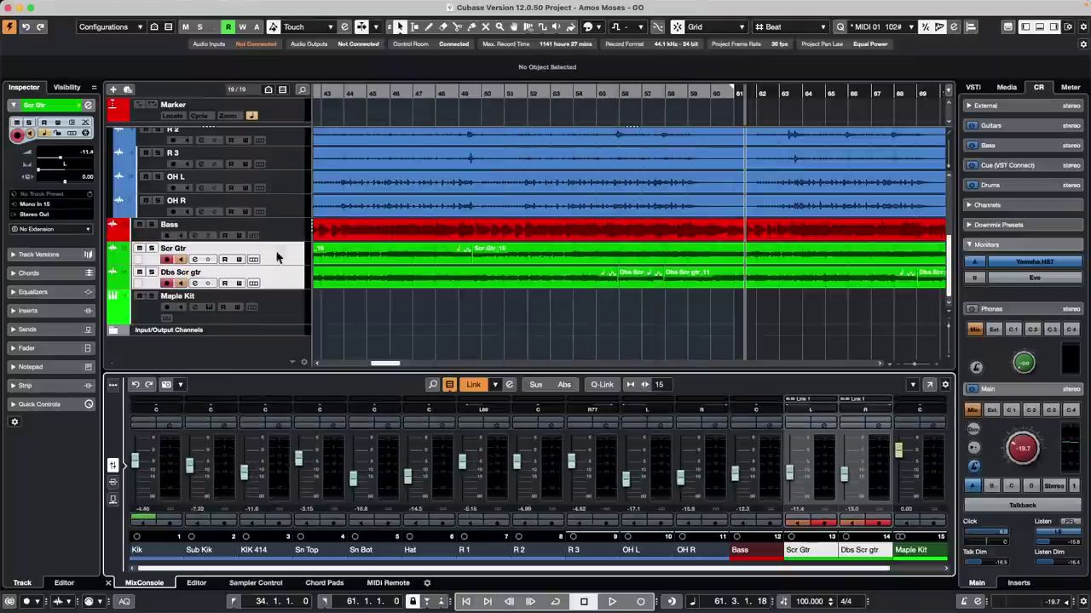
left_click(166, 259)
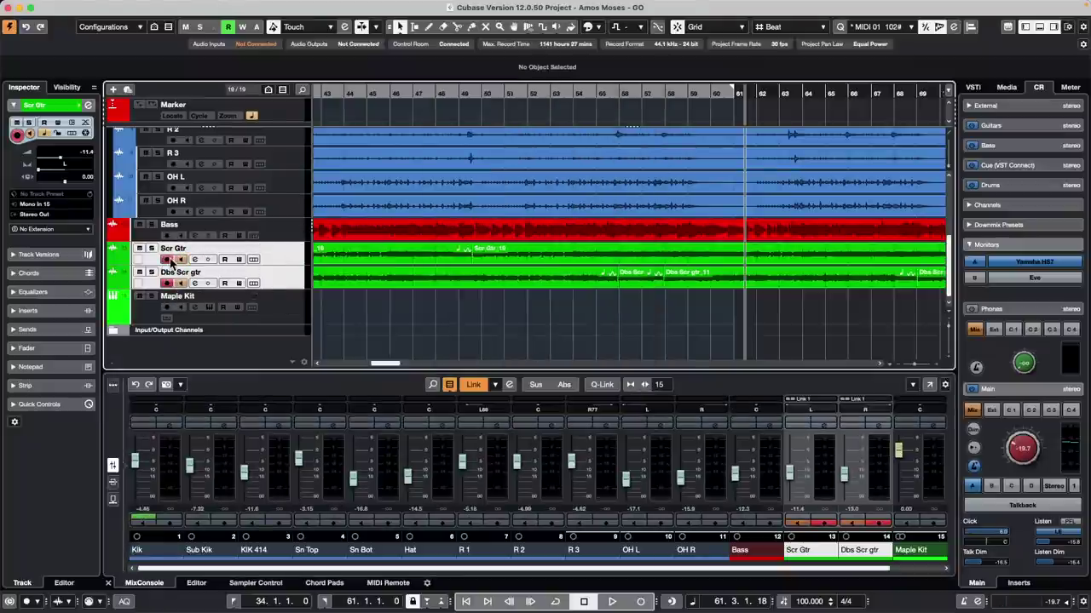
left_click(168, 284)
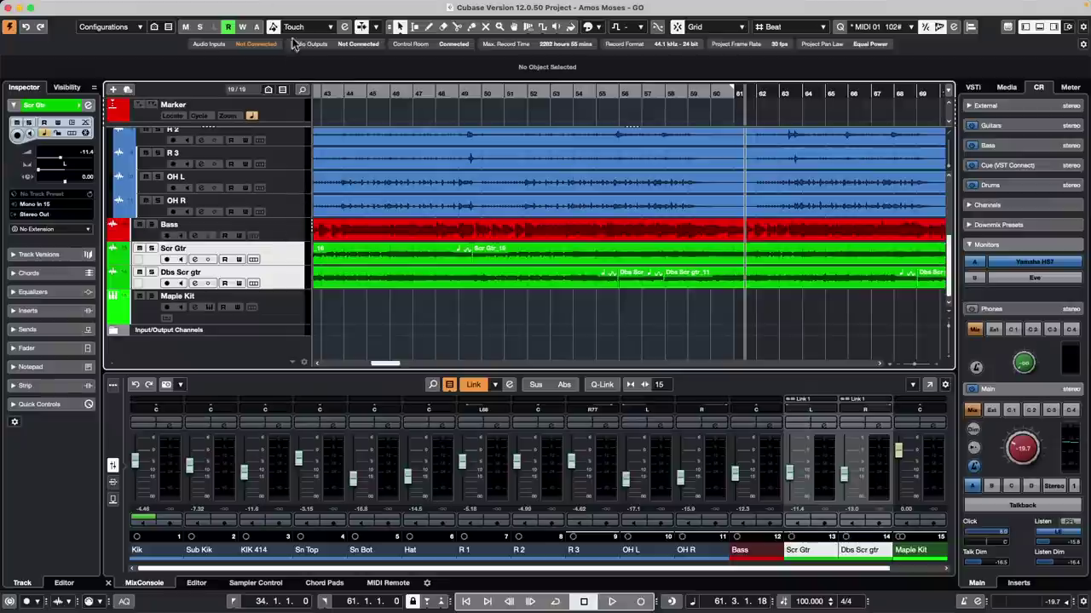
mouse_move(278, 5)
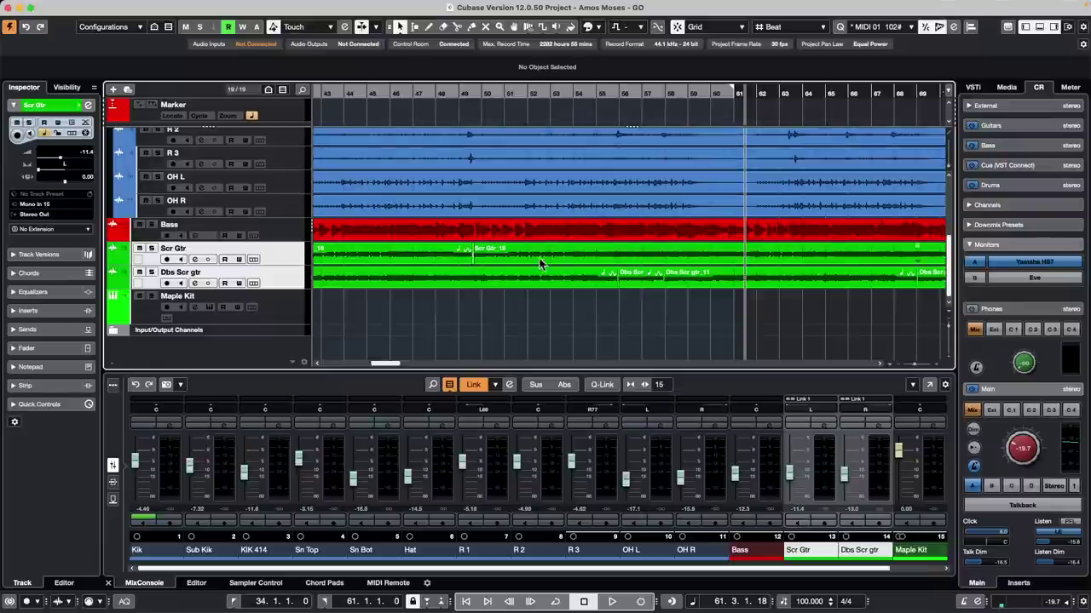
Step: Add two group channels fed by the selected Scr Gtr channel
right_click(284, 256)
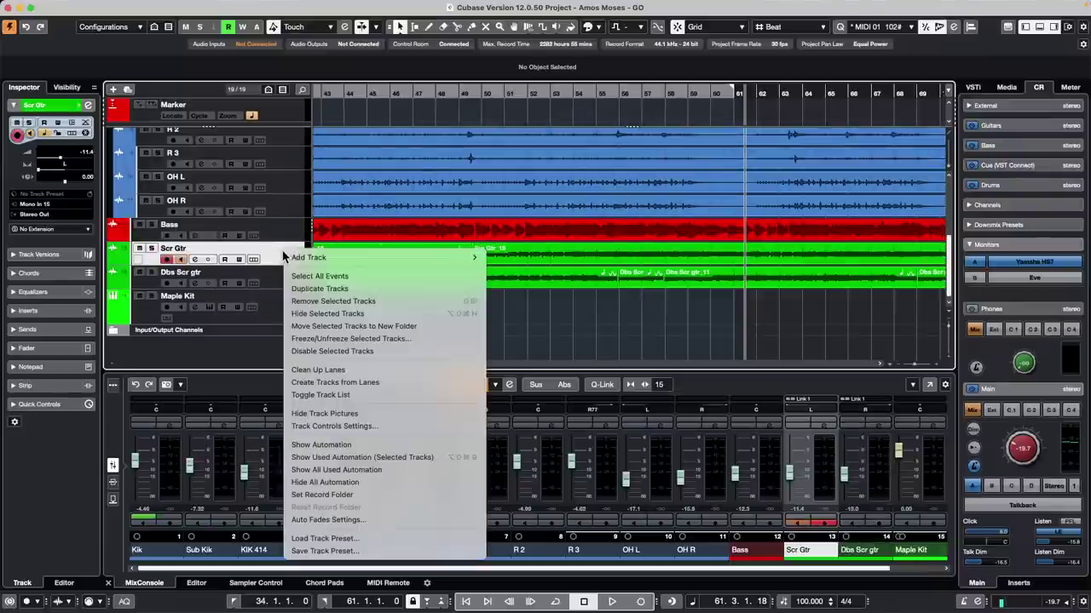
mouse_move(379, 260)
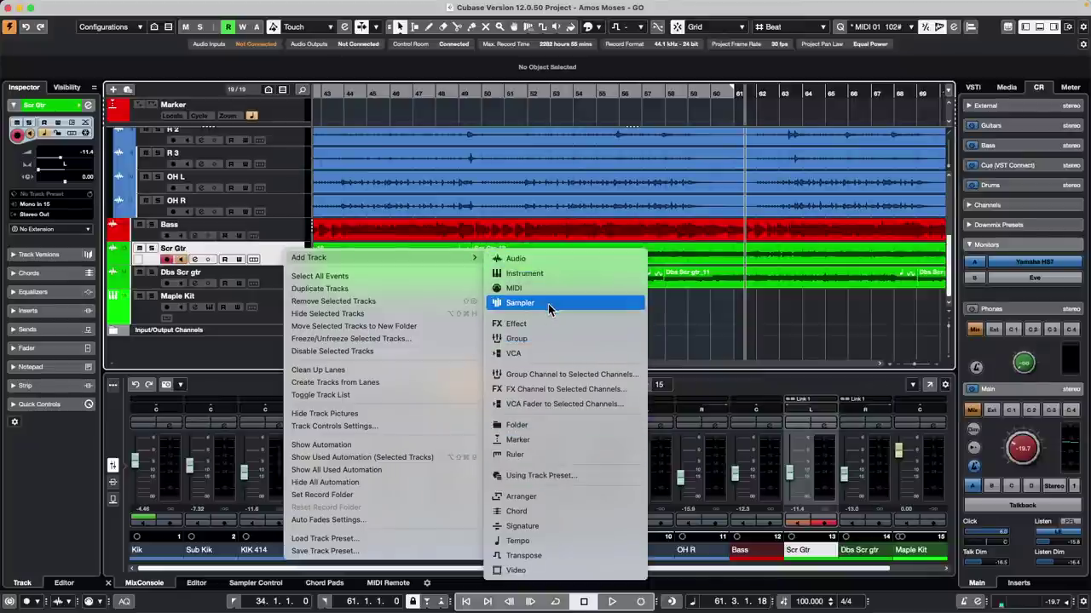
left_click(582, 258)
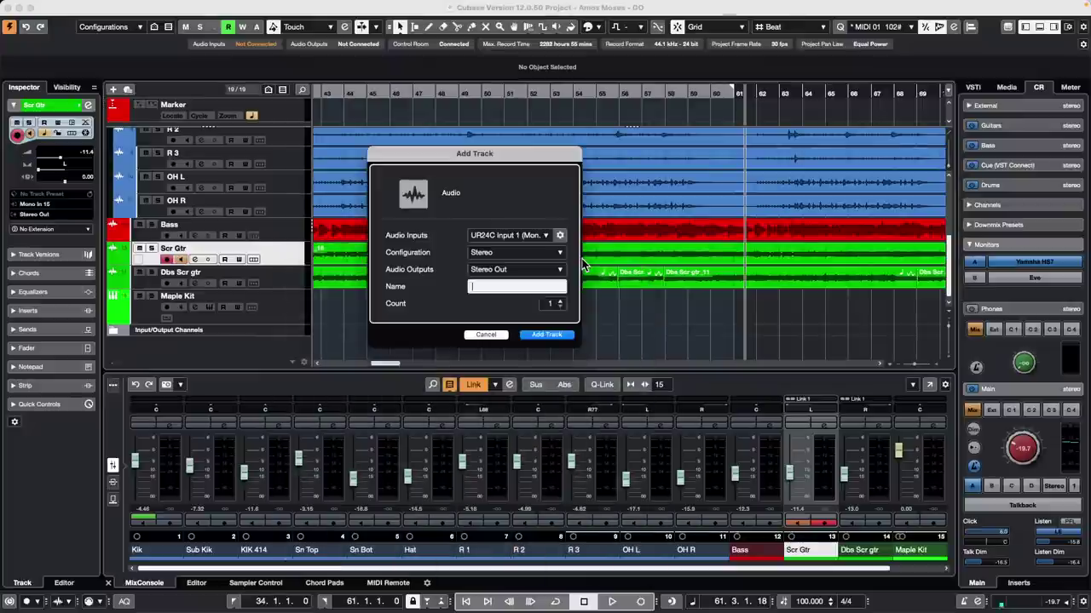
left_click(493, 334)
right_click(291, 256)
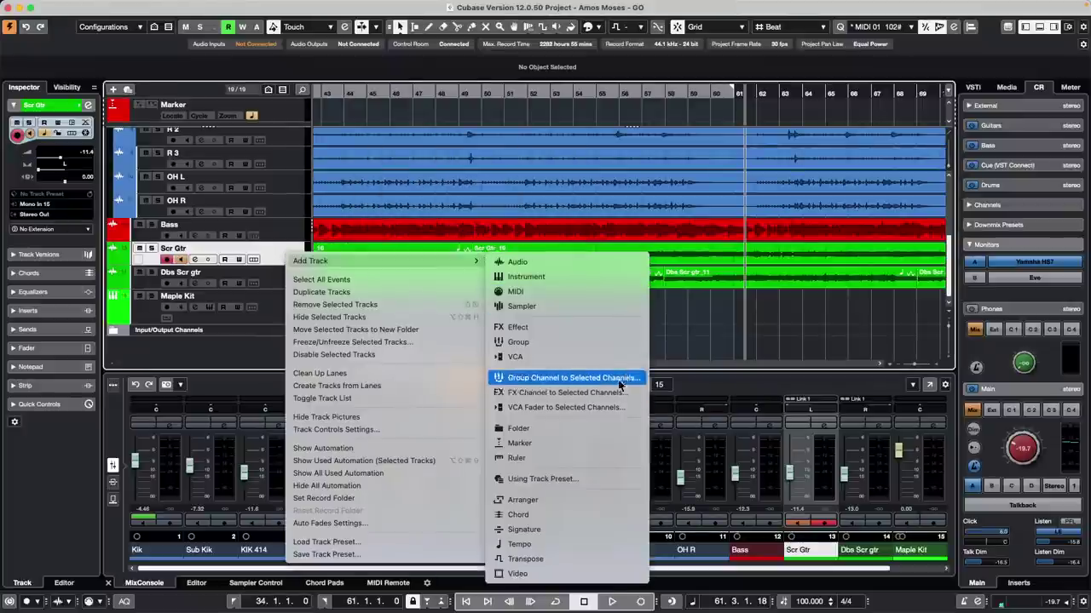
left_click(619, 381)
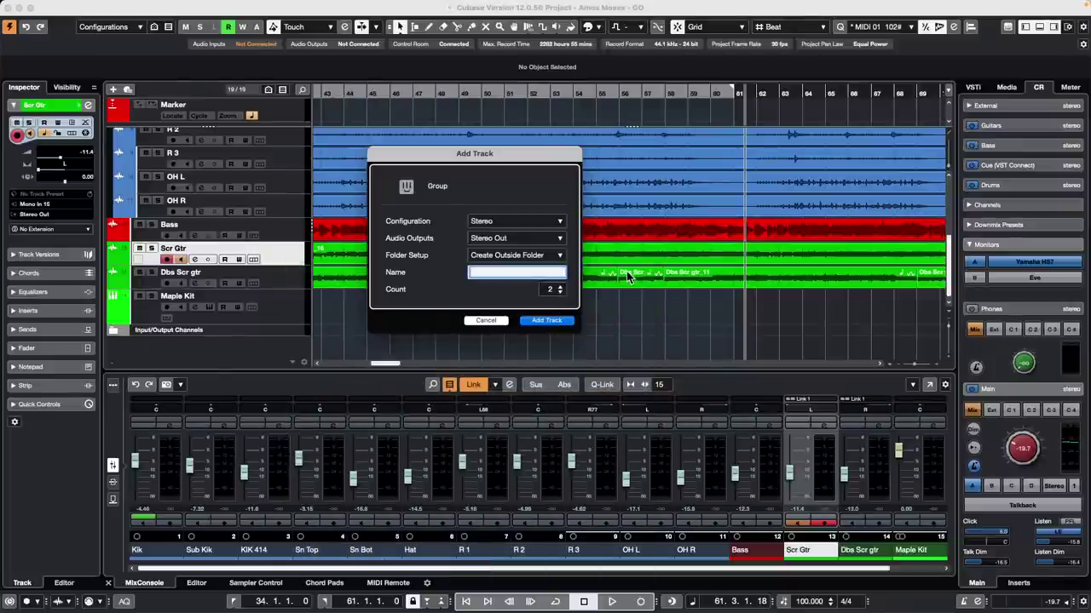
left_click(558, 320)
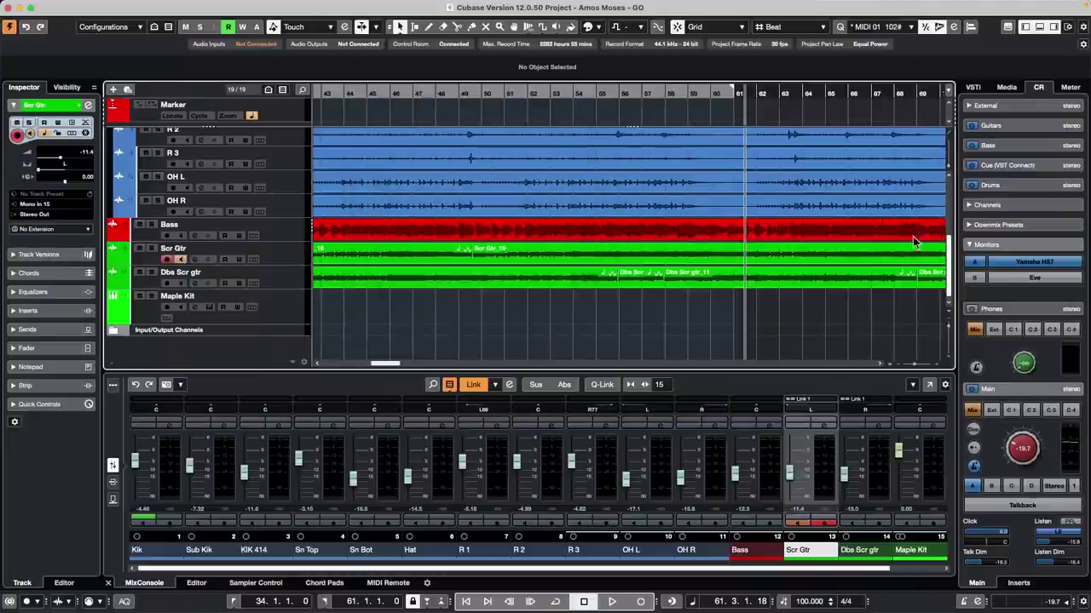
Step: Select the Bass track and check its input bus without changing it
left_click(301, 230)
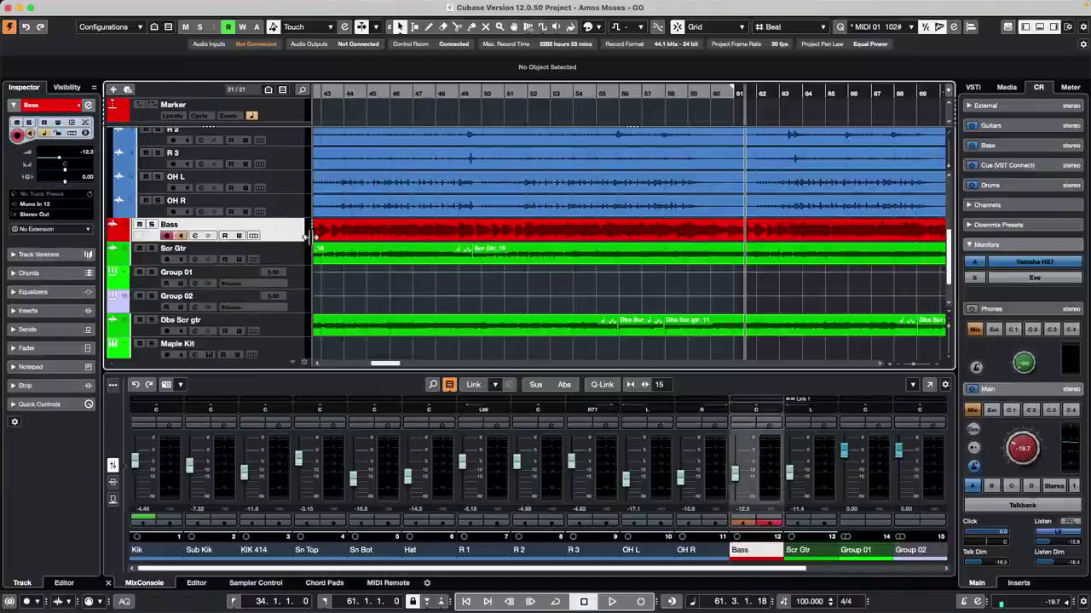
left_click(44, 205)
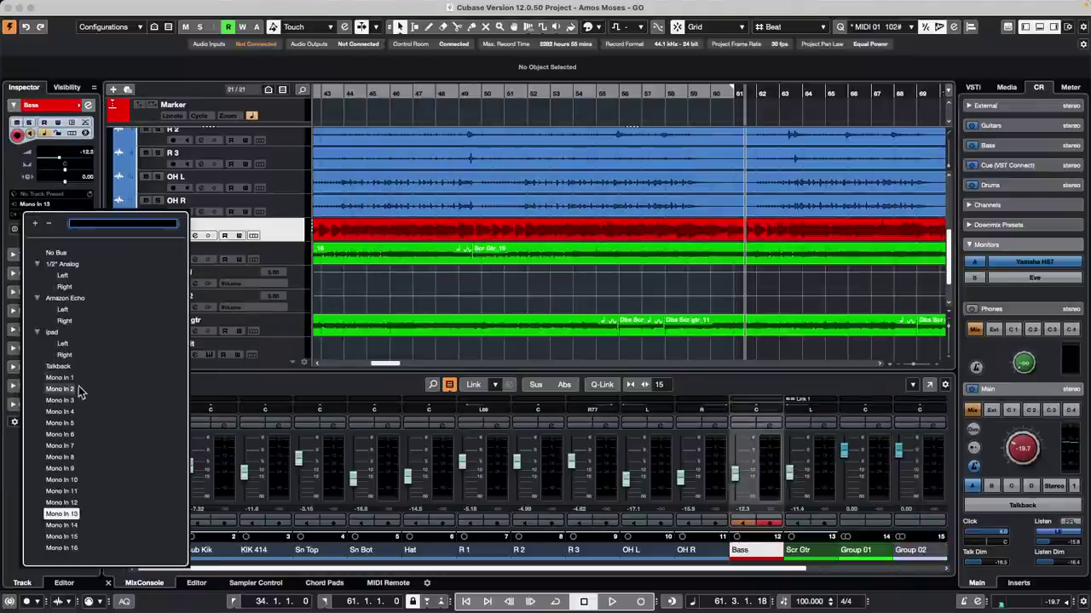
left_click(395, 296)
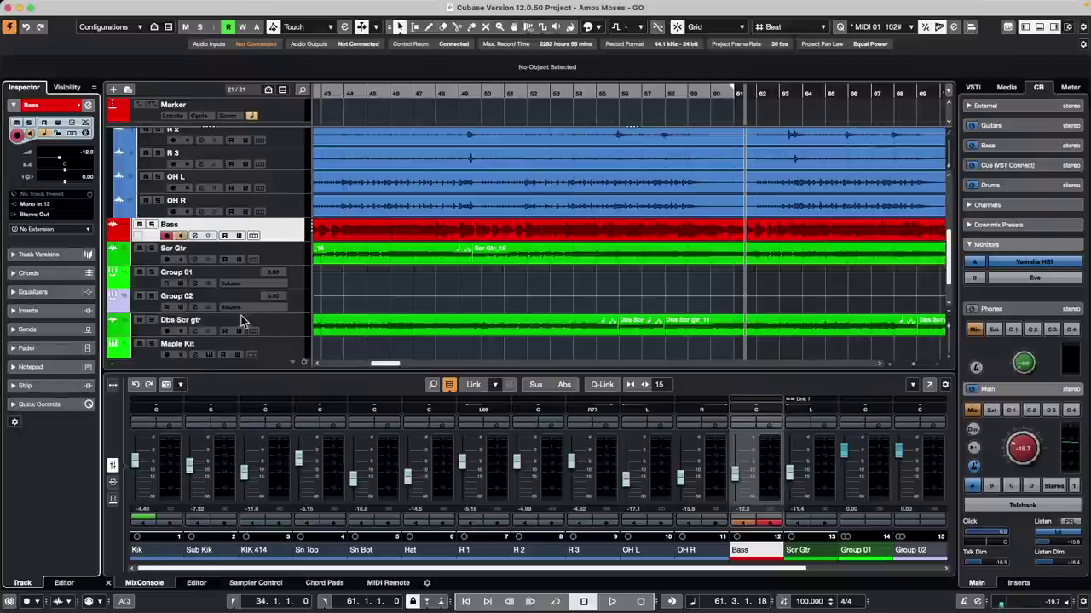
scroll(267, 294, "up", 3)
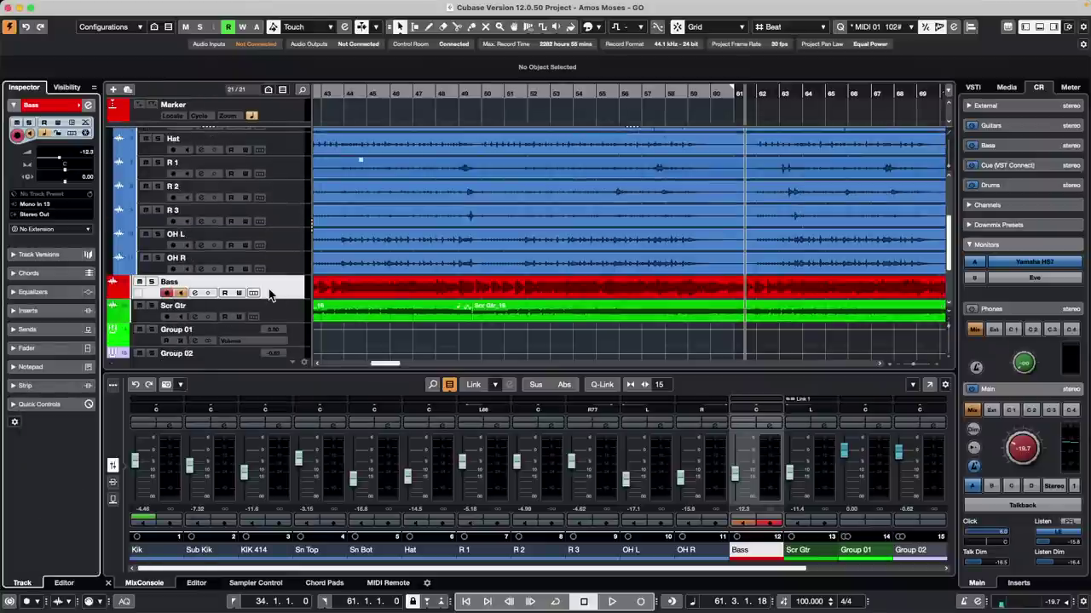
scroll(269, 289, "down", 2)
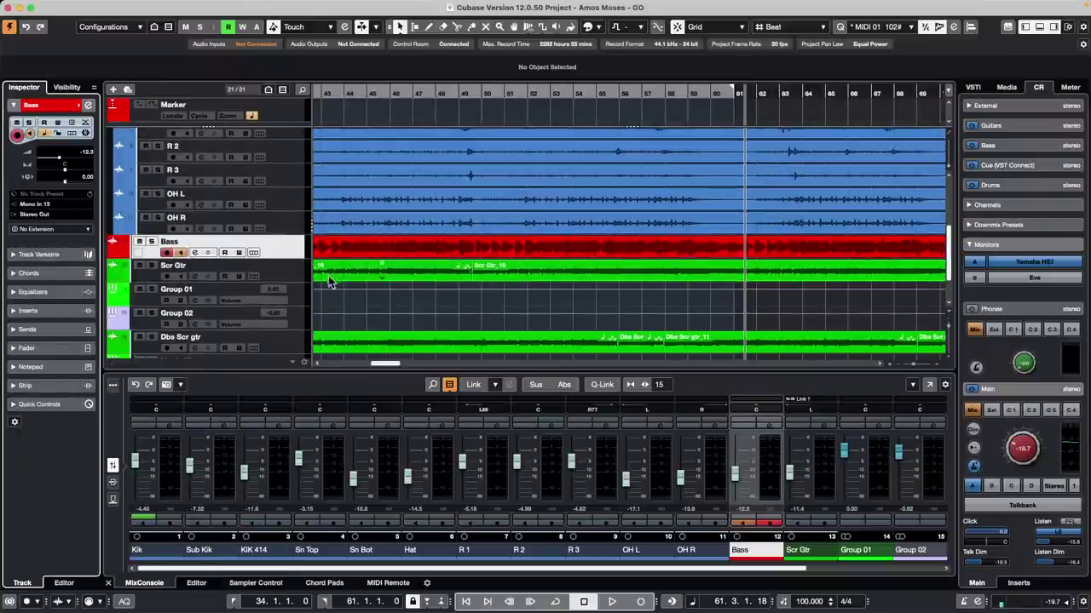
left_click(130, 6)
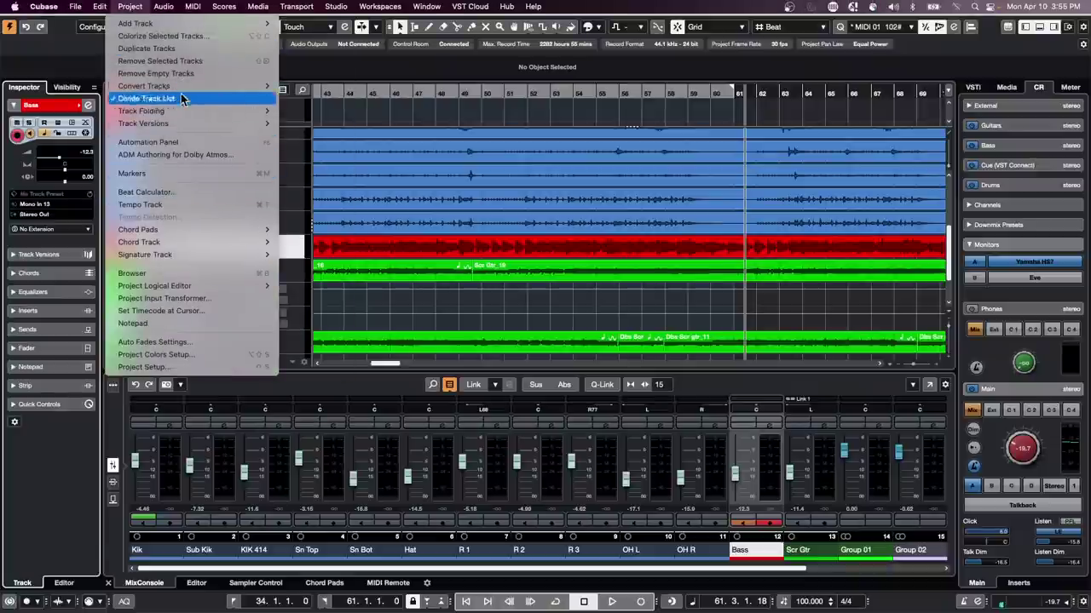
Step: Open Project Logical Editor setup and remove the existing filters and Track Operation actions
mouse_move(190, 292)
left_click(333, 287)
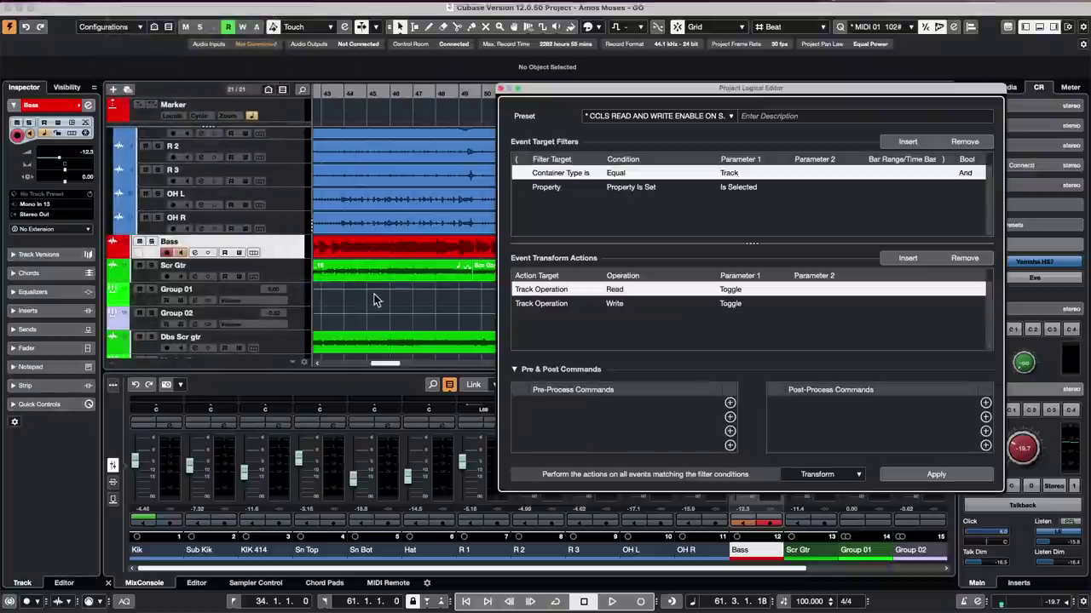
left_click_drag(659, 96, 456, 87)
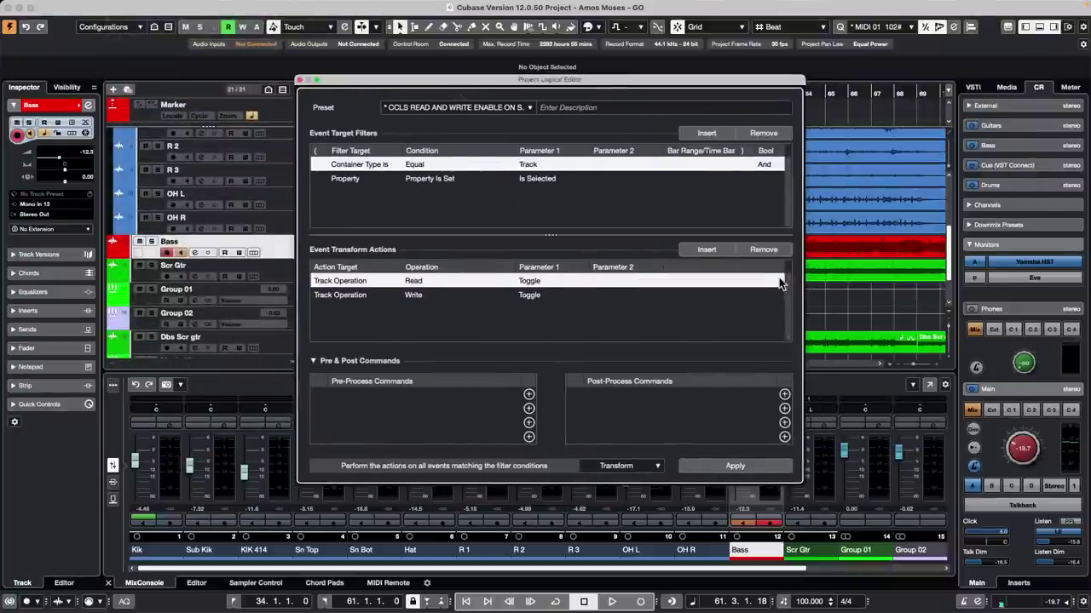
left_click(764, 250)
left_click(768, 253)
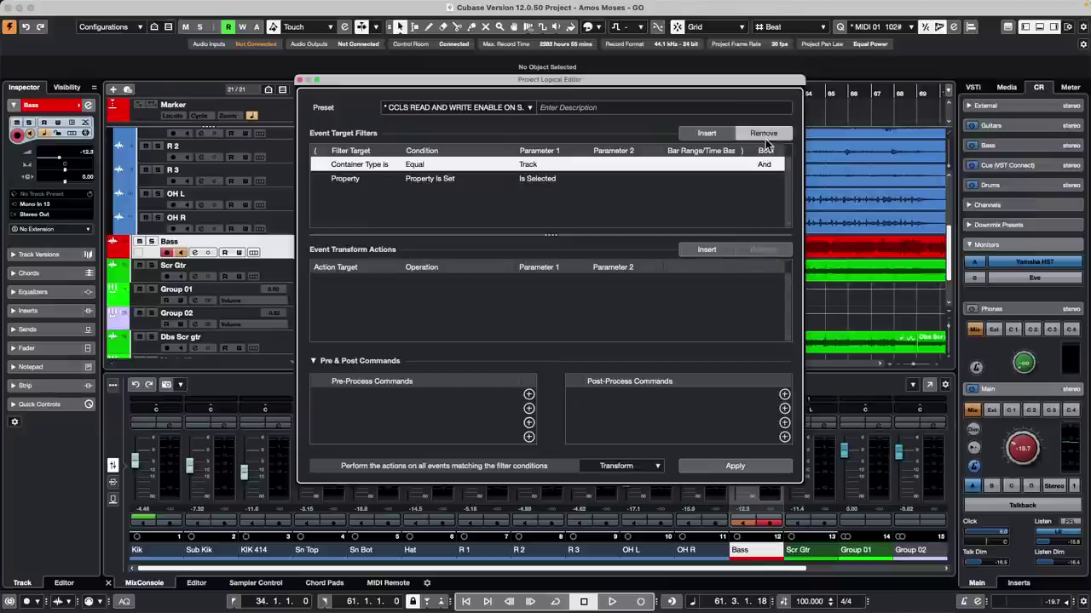
left_click(764, 133)
left_click(763, 133)
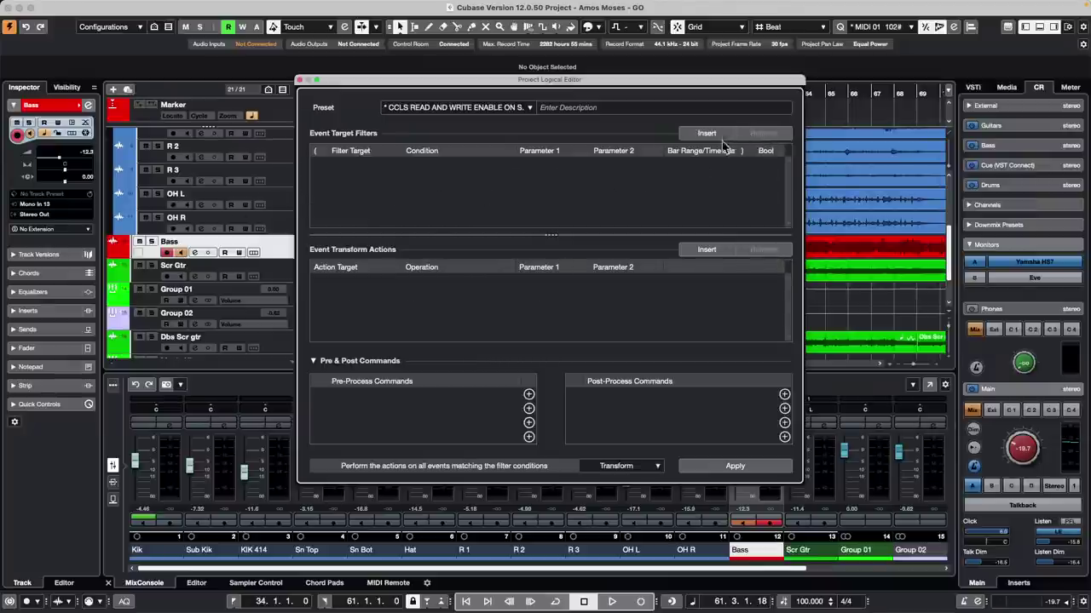
Step: Add a filter: Container Type is Equal to Track
left_click(712, 137)
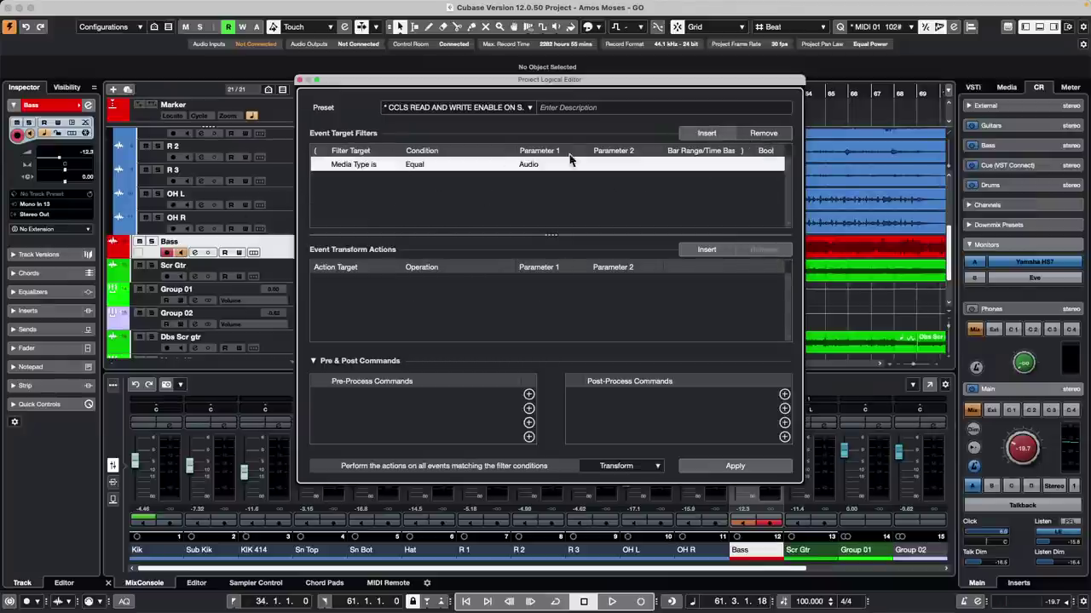
left_click(375, 165)
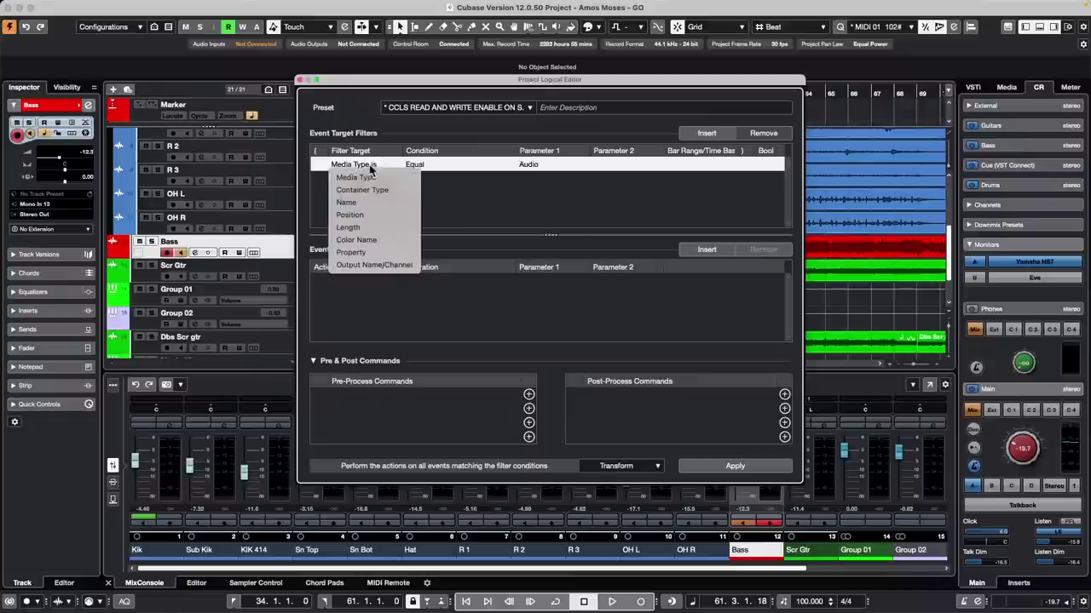
left_click(382, 190)
left_click(541, 164)
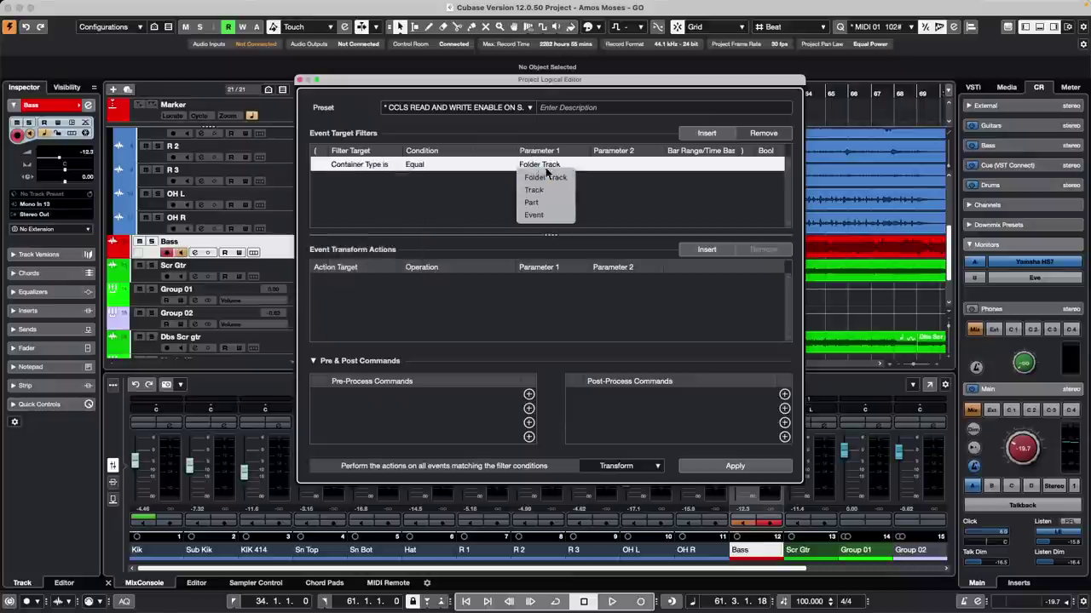
left_click(570, 190)
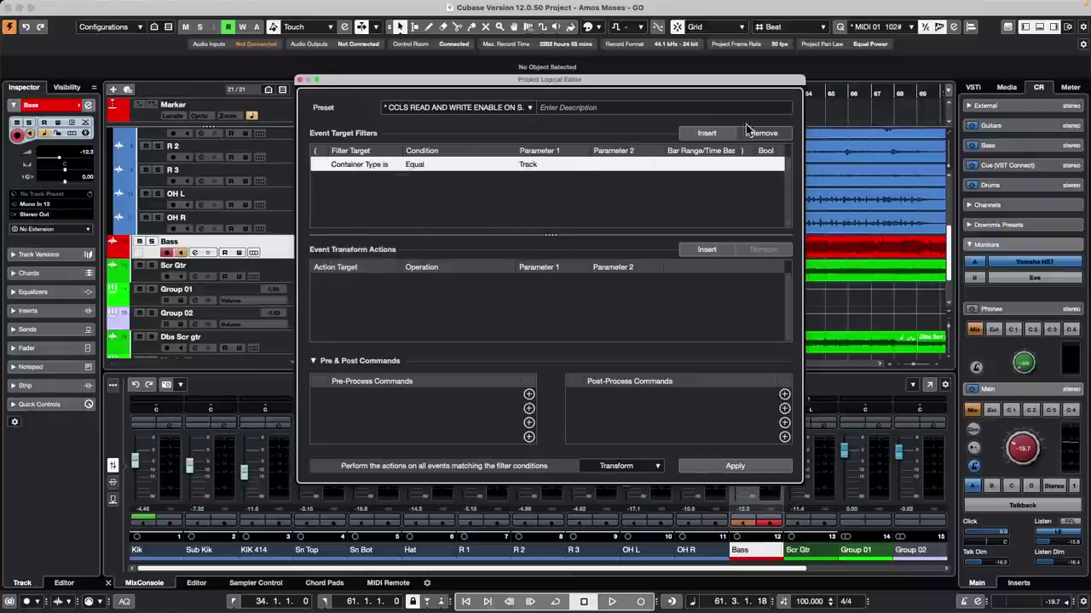
Step: Add a second filter: Property Is Set to Is Selected
left_click(720, 133)
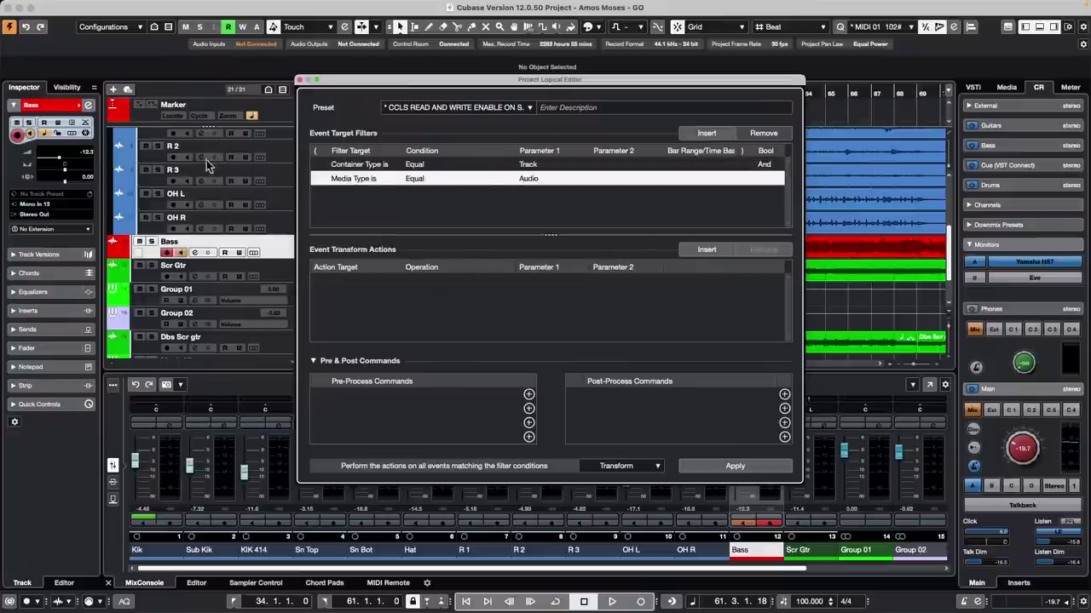
left_click(372, 180)
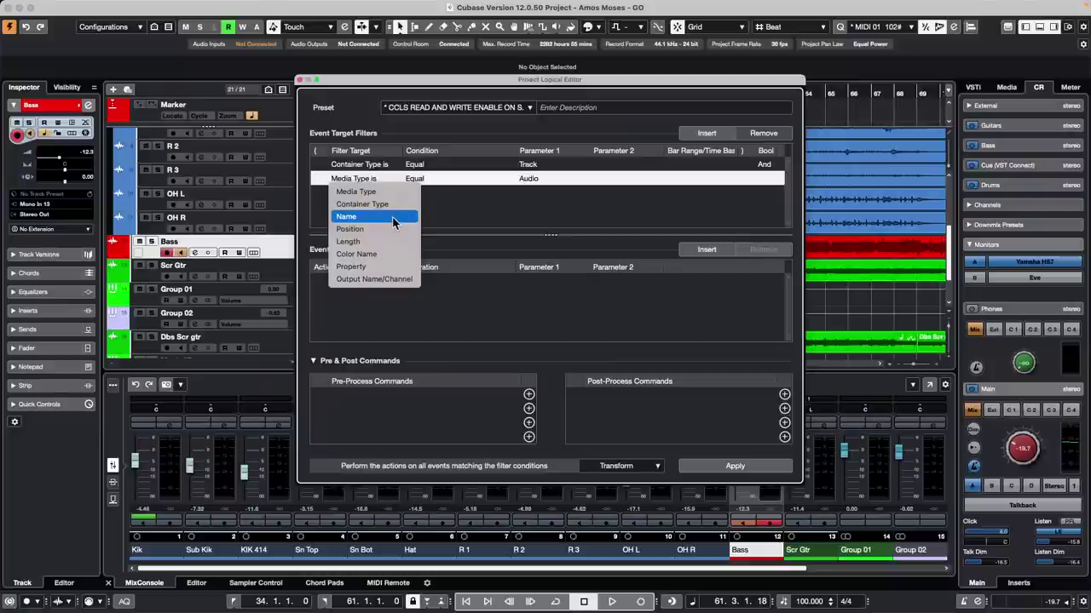
left_click(382, 266)
left_click(433, 180)
left_click(443, 191)
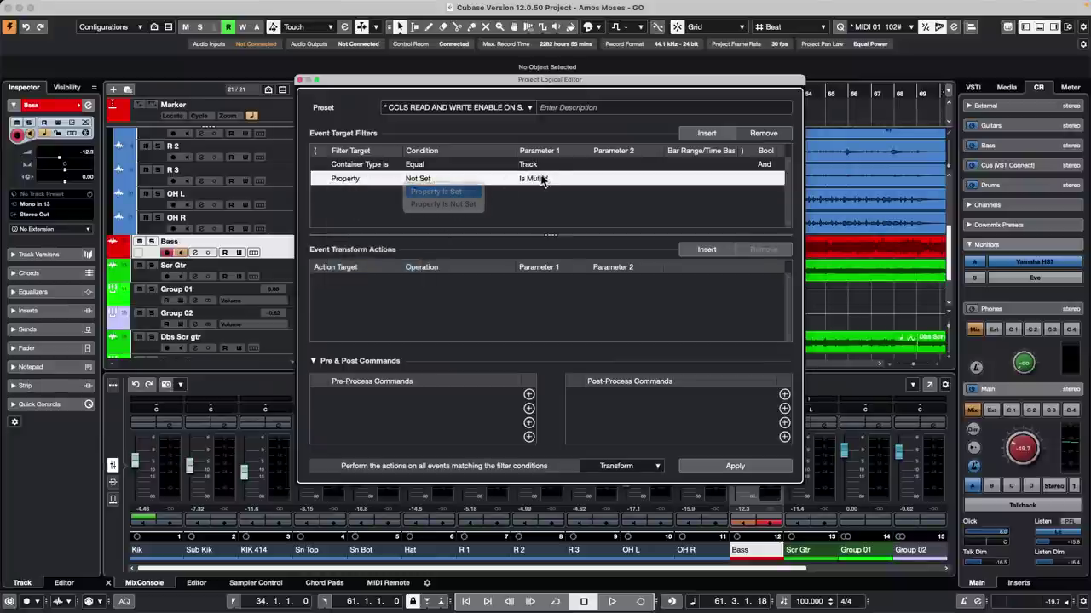
left_click(545, 180)
left_click(544, 204)
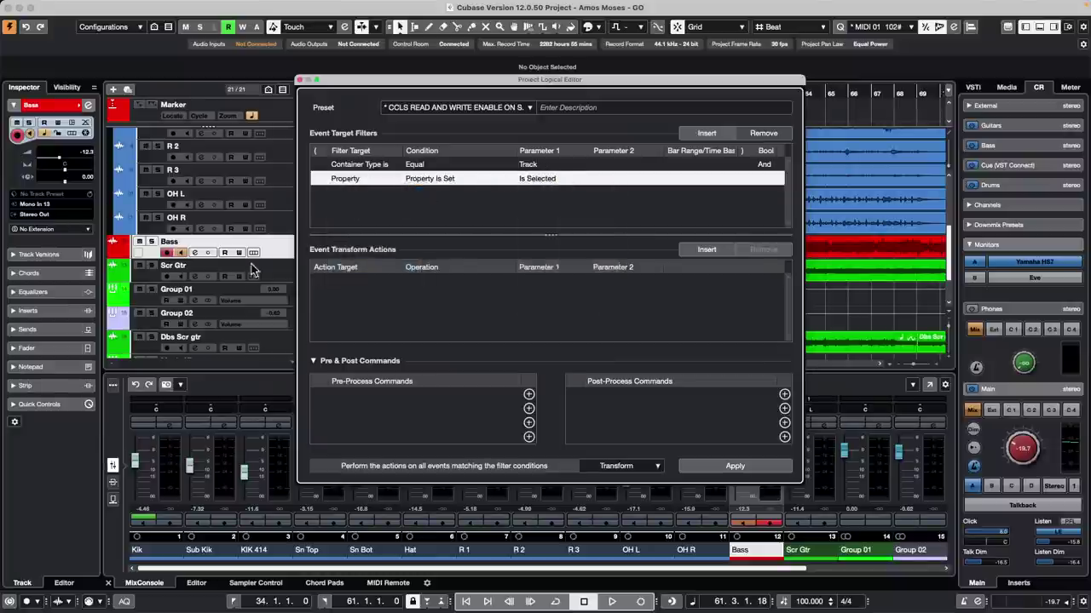
left_click(707, 250)
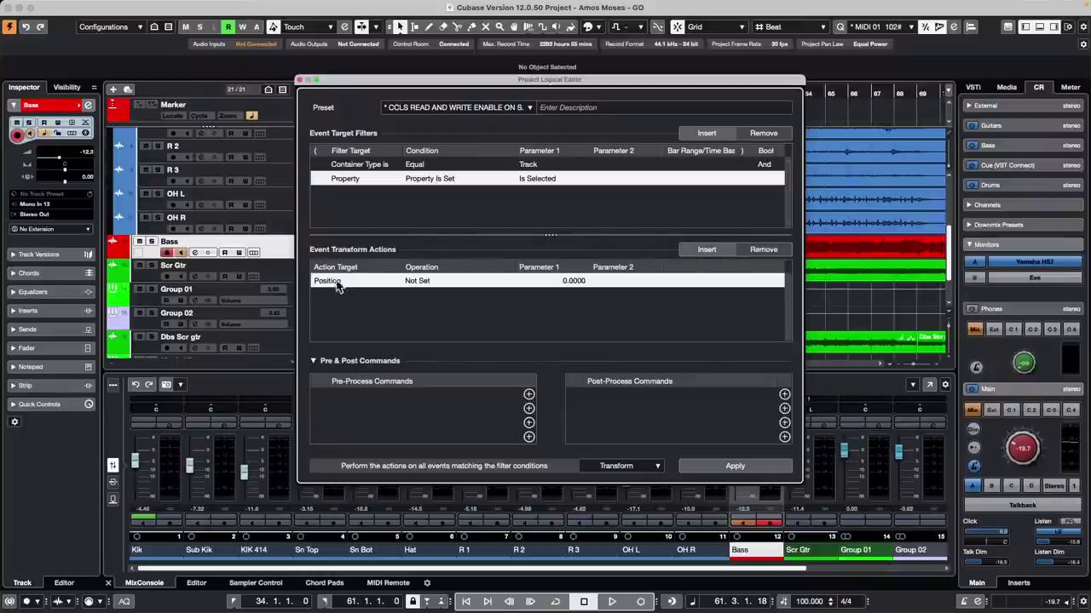
Step: Make the first action Track Operation Connect Output to Group 02
left_click(338, 281)
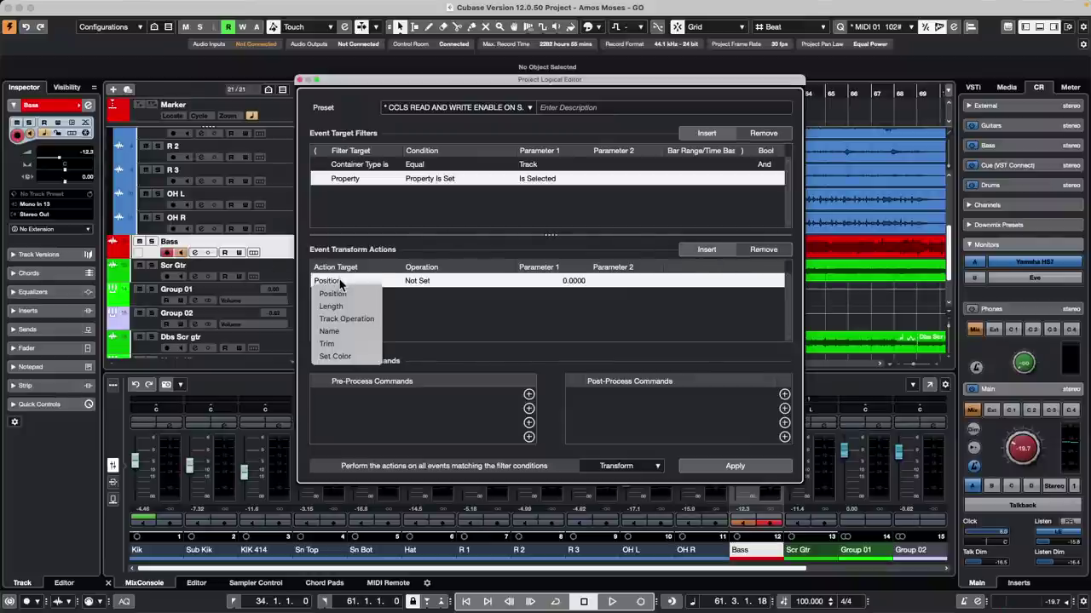
left_click(346, 319)
left_click(430, 281)
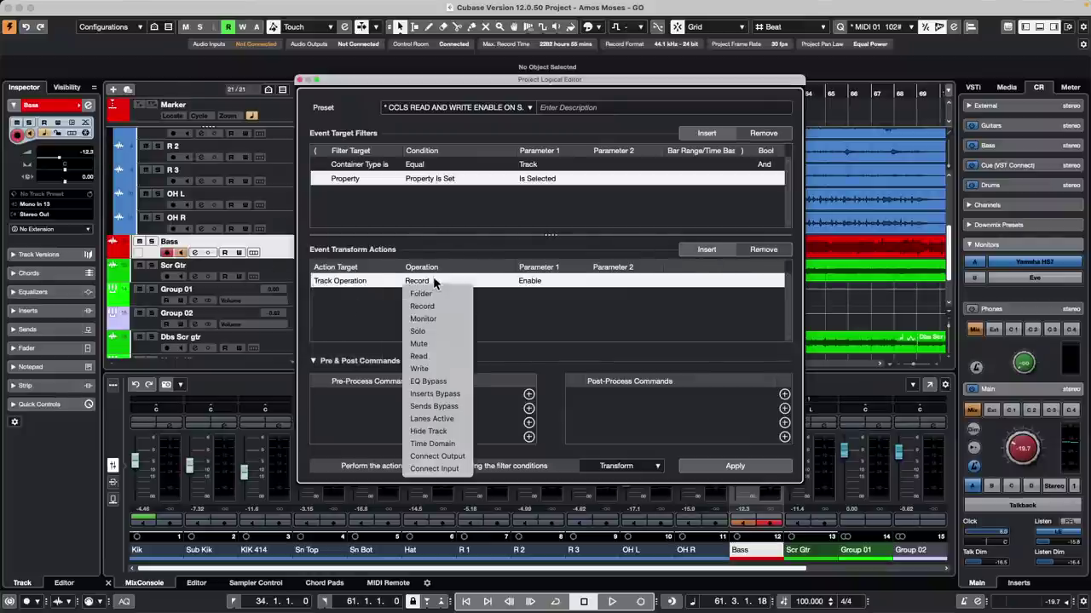
left_click(468, 455)
left_click(536, 283)
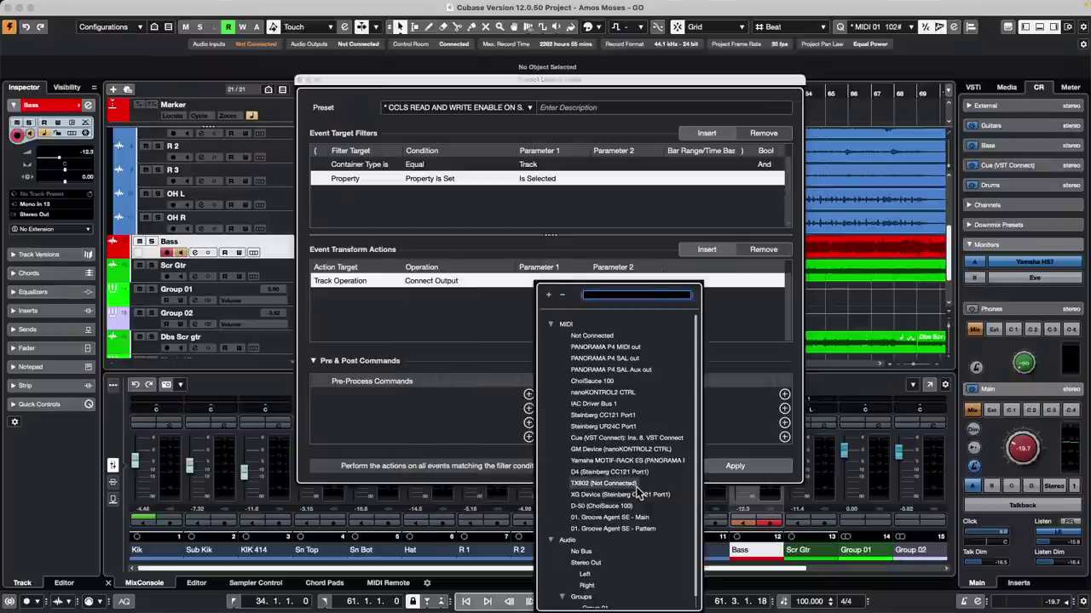
scroll(619, 588, "down", 2)
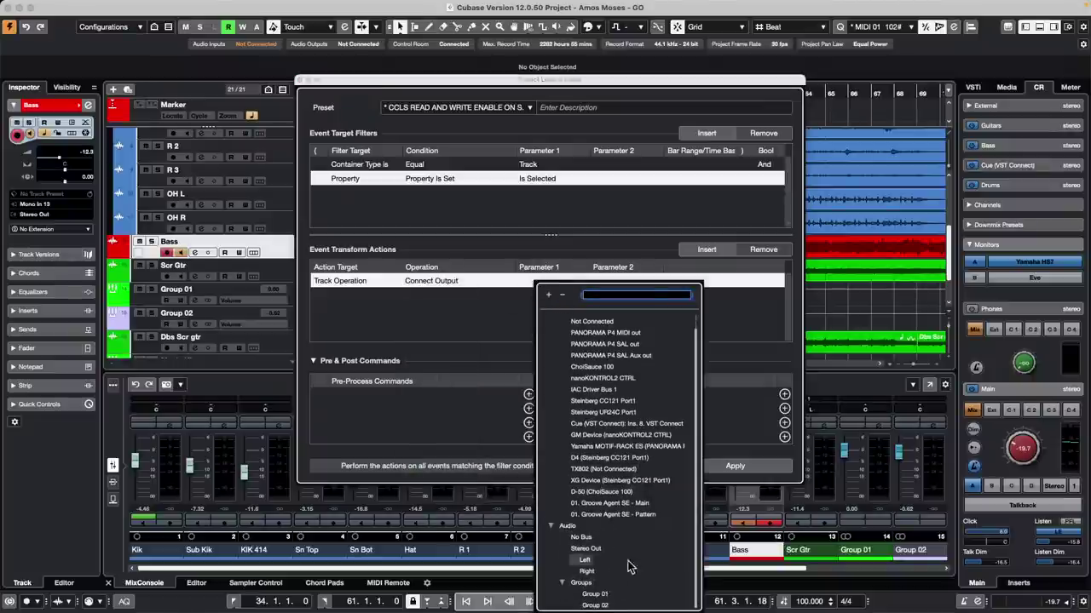
left_click(598, 604)
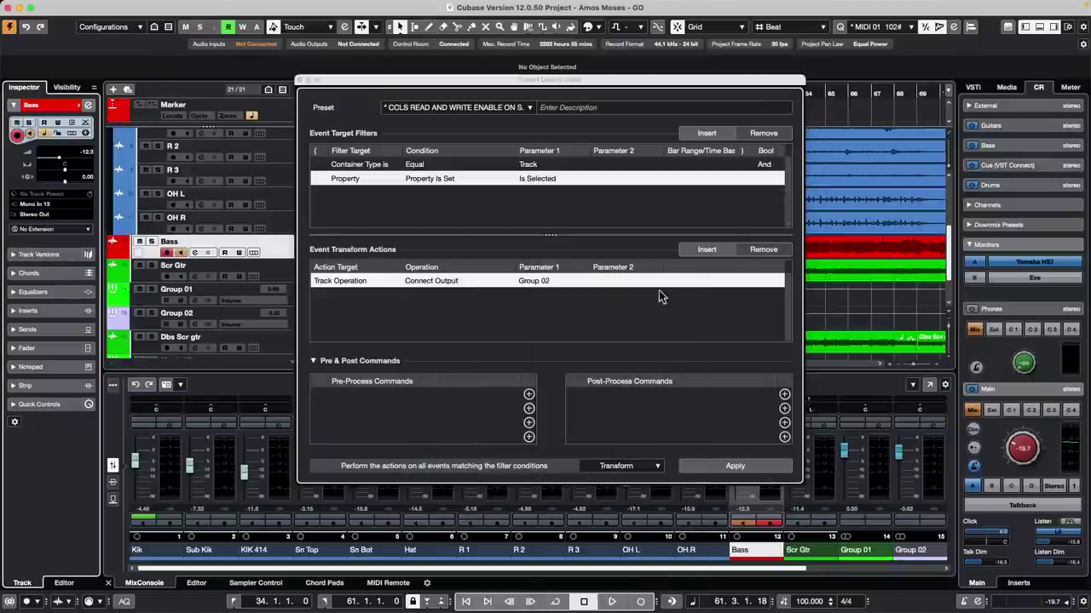
left_click(715, 252)
Step: Add a Track Operation Connect Input action set to Mono In 2 and apply
left_click(715, 250)
left_click(383, 298)
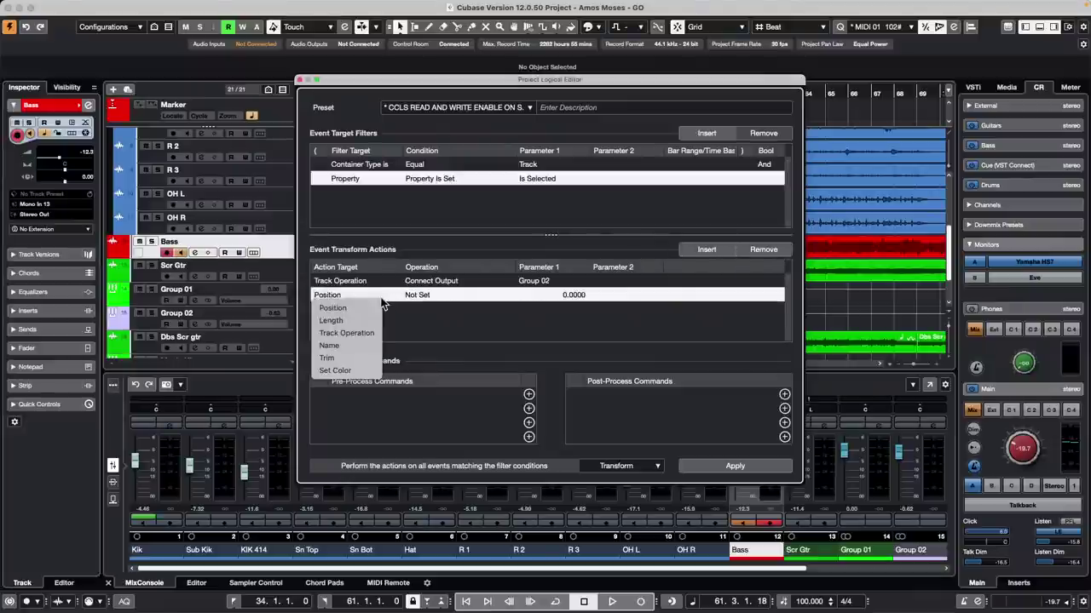
left_click(346, 333)
left_click(445, 295)
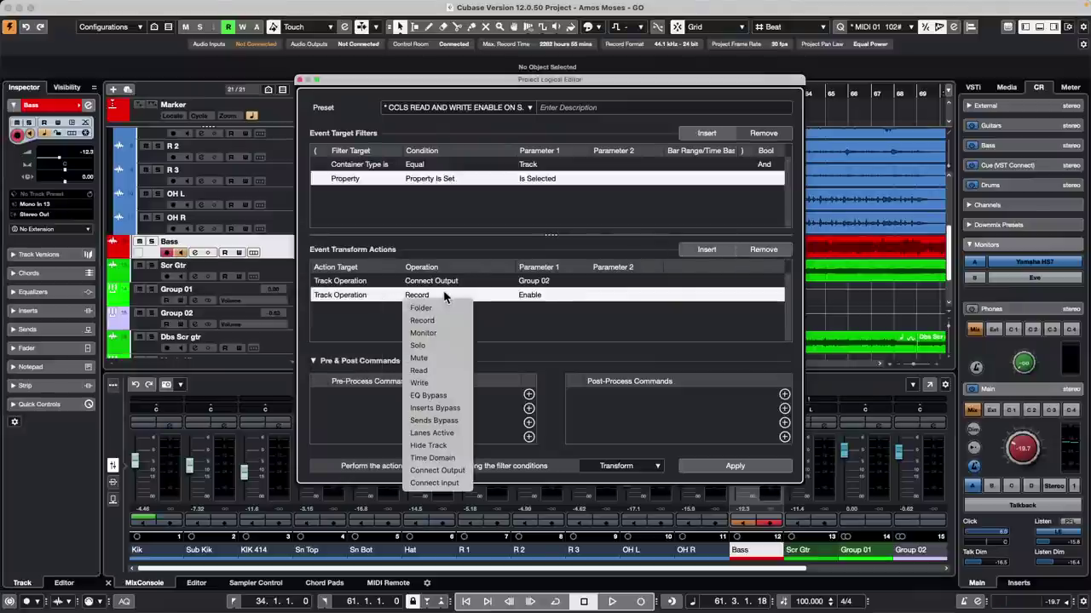
left_click(447, 482)
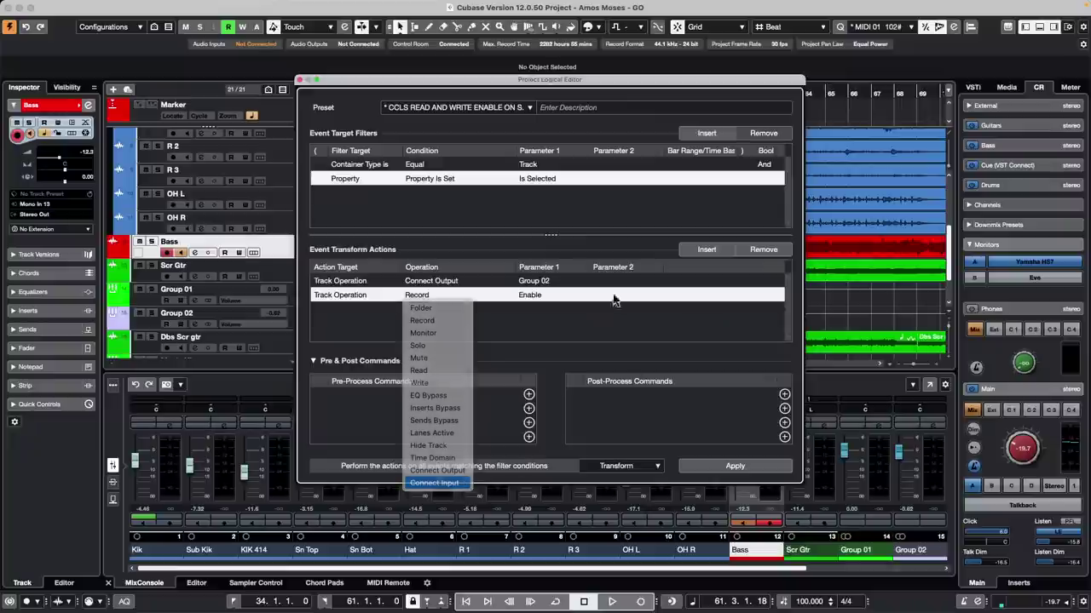
left_click(546, 297)
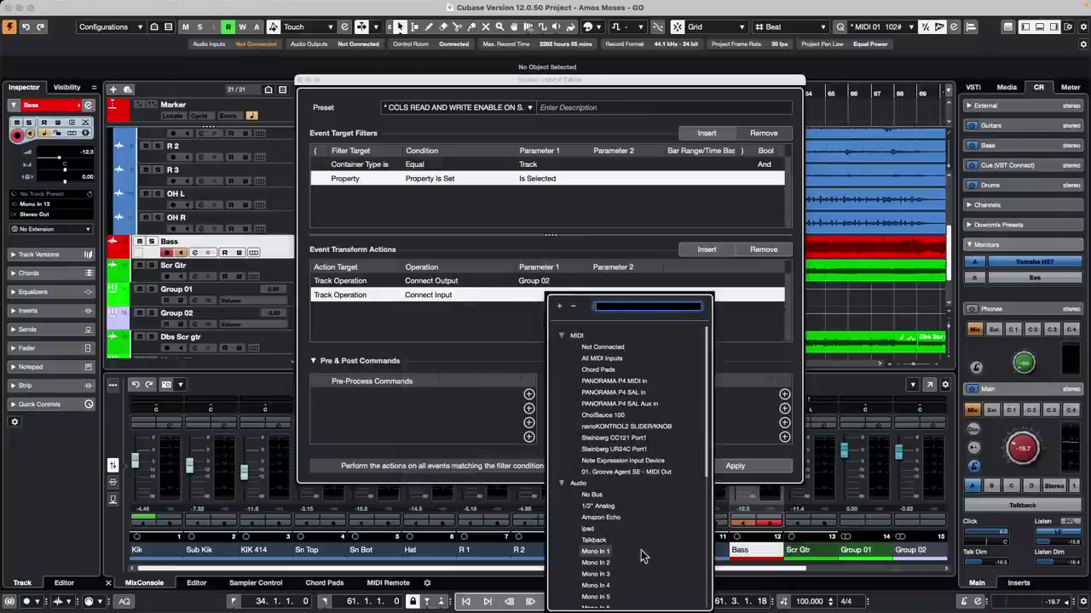
left_click(596, 563)
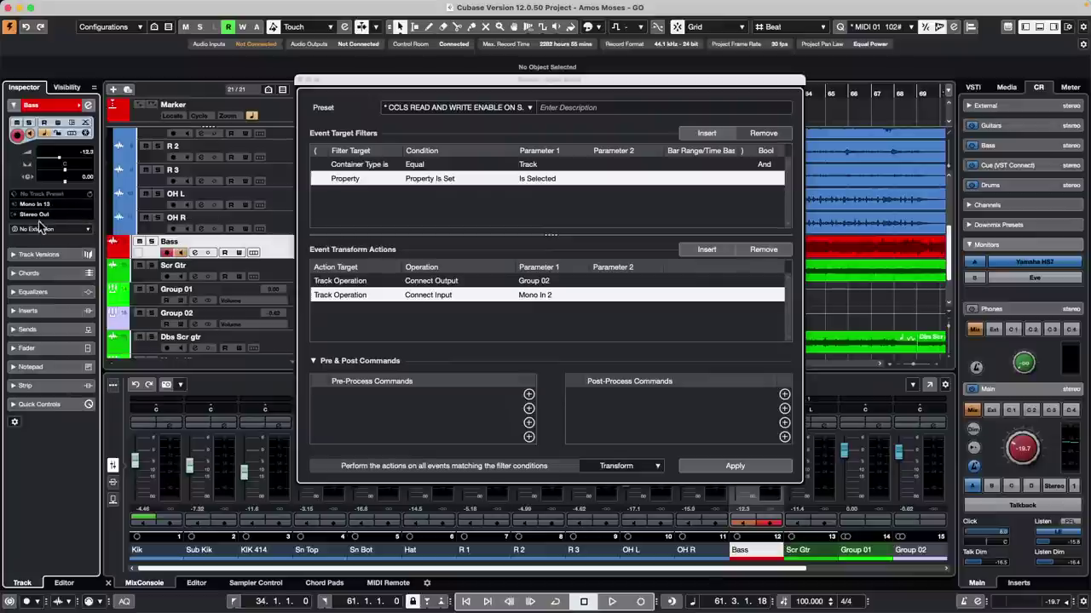
left_click(731, 462)
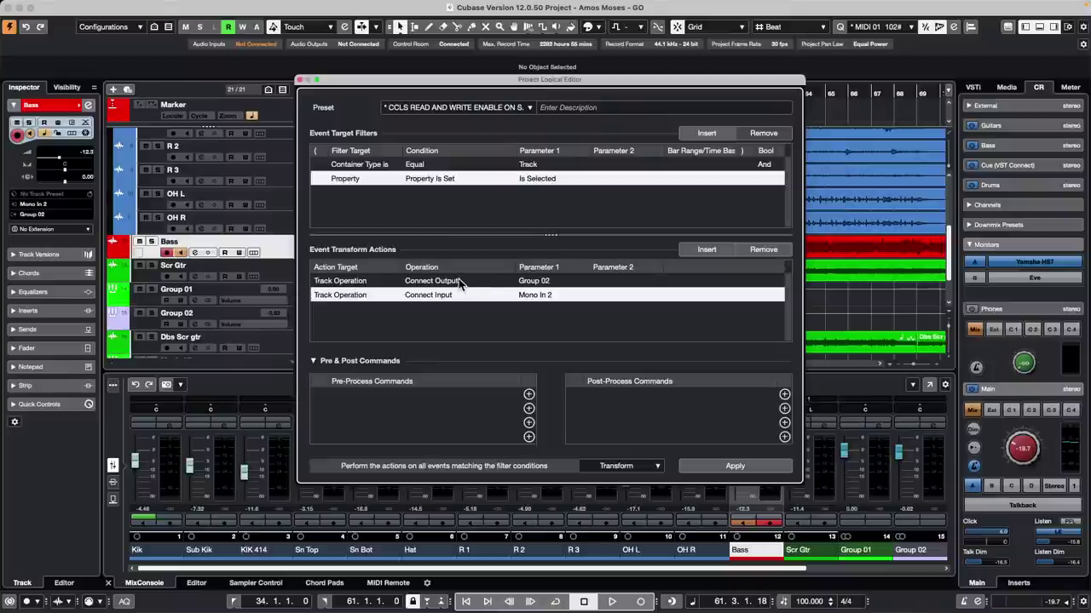
Step: Recheck the Group 02 output and Mono In 2 input actions, then apply again
left_click(549, 281)
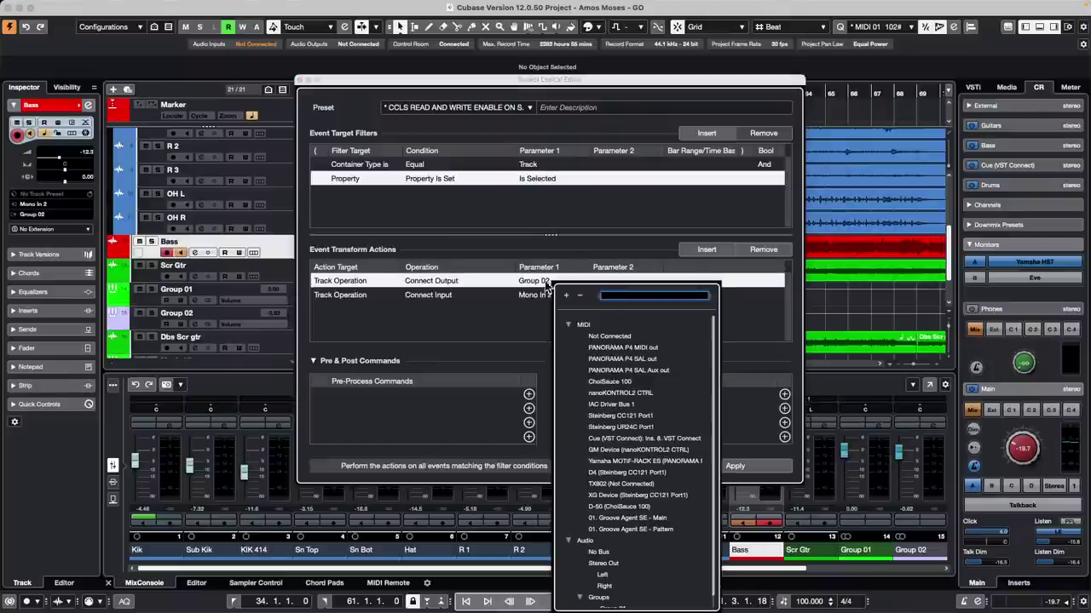
left_click(383, 315)
left_click(332, 294)
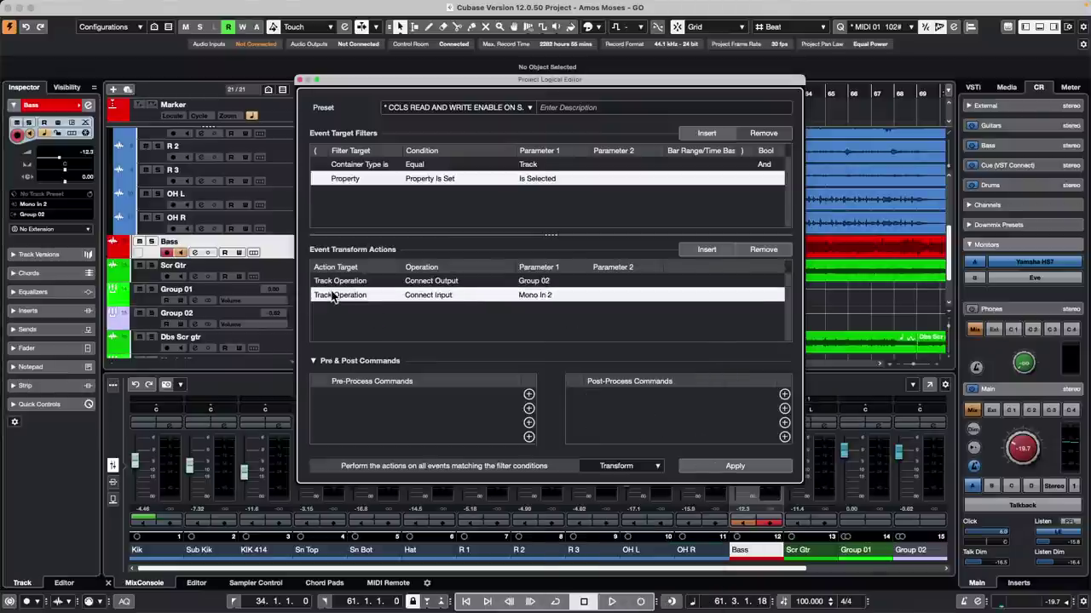
left_click(452, 296)
left_click(566, 305)
left_click(540, 295)
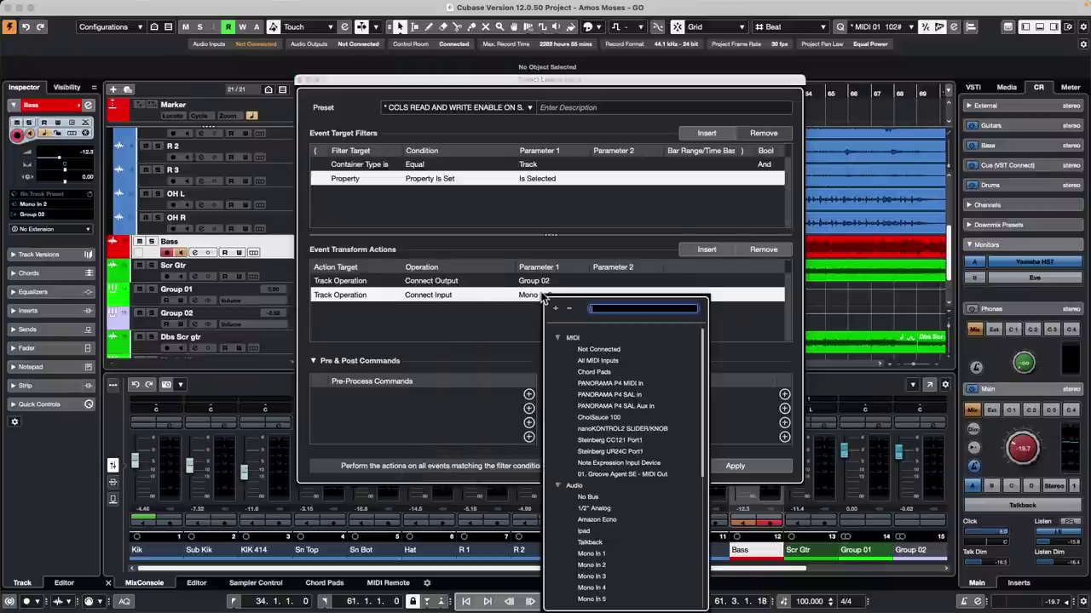
left_click(490, 323)
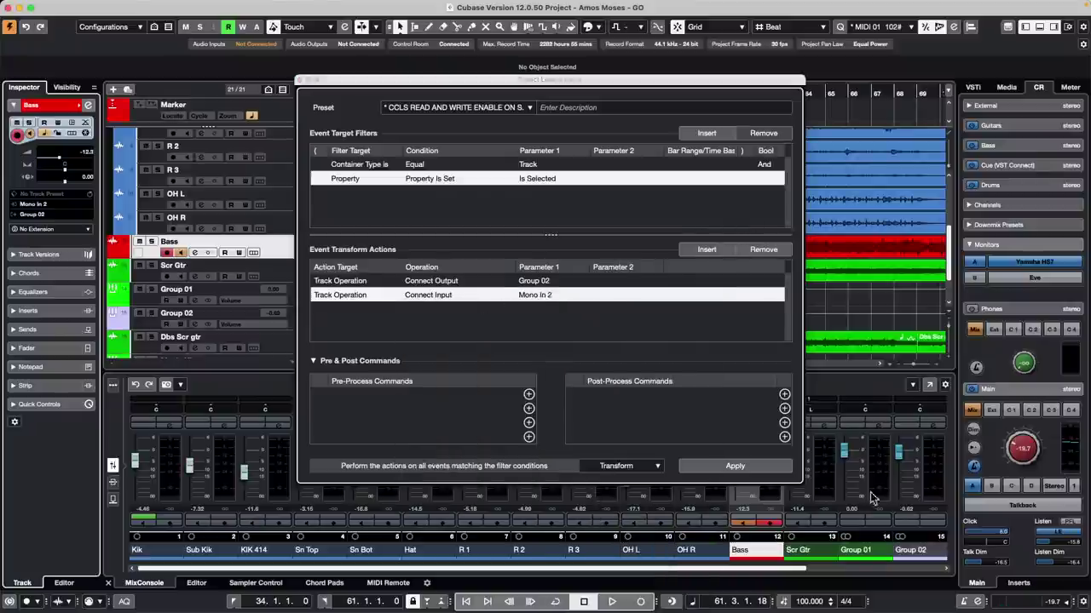
left_click(735, 466)
Step: Close the Project Logical Editor window to return to the Amos Moses - GO arrangement
left_click(301, 81)
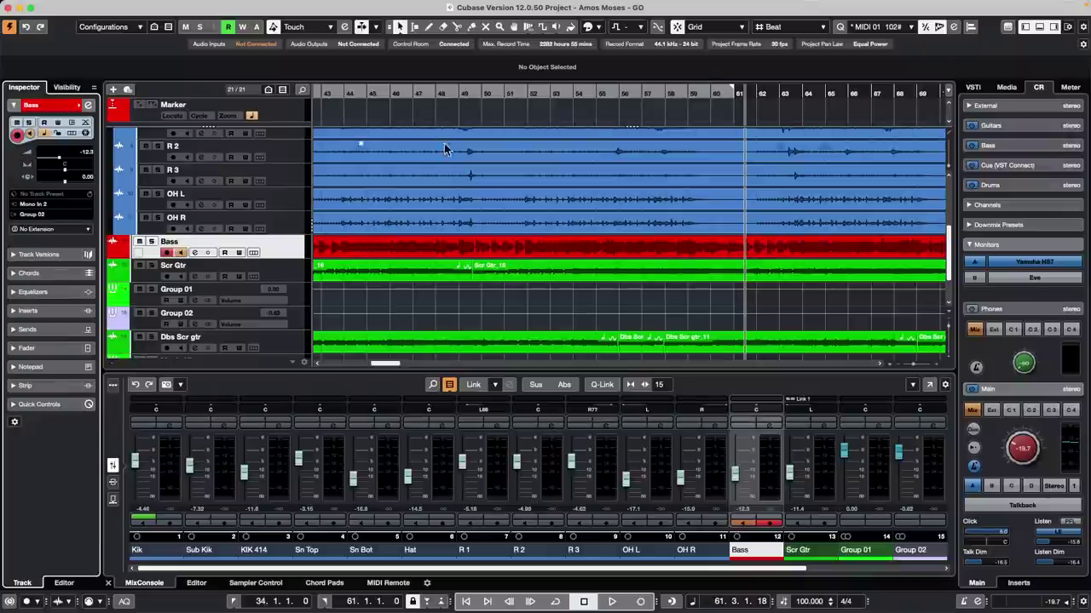
Step: Reopen A Long Long Time Ago Verve.cpr from the recent projects list
left_click(76, 6)
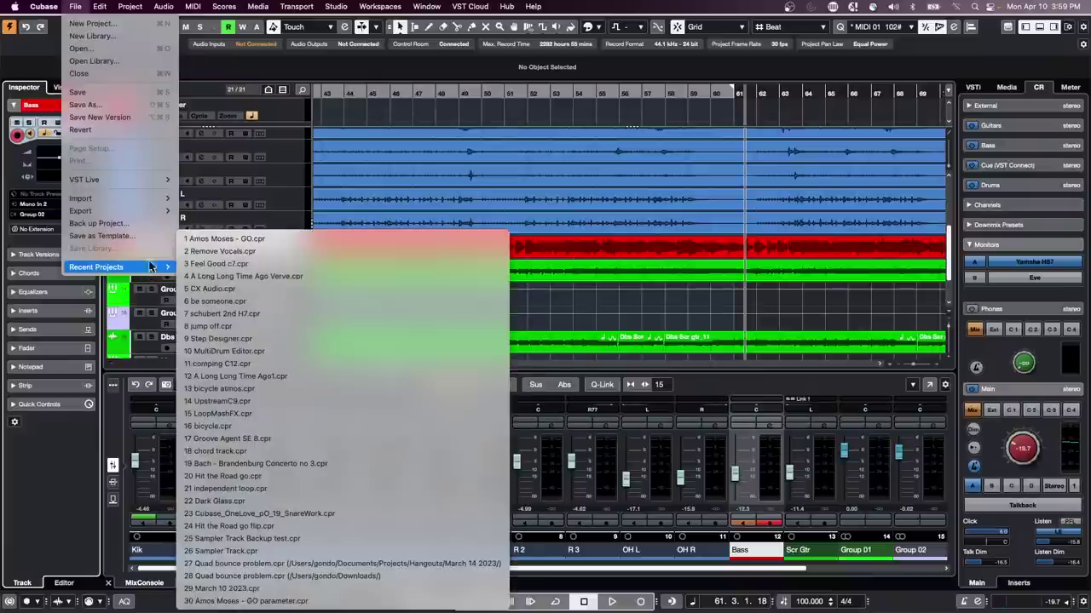
mouse_move(165, 276)
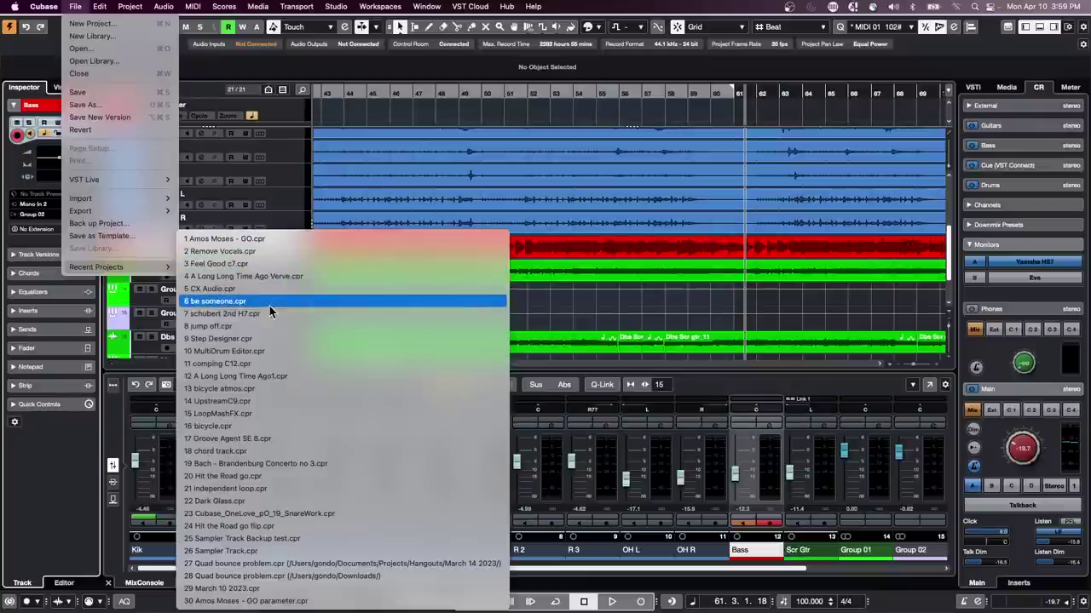
left_click(306, 275)
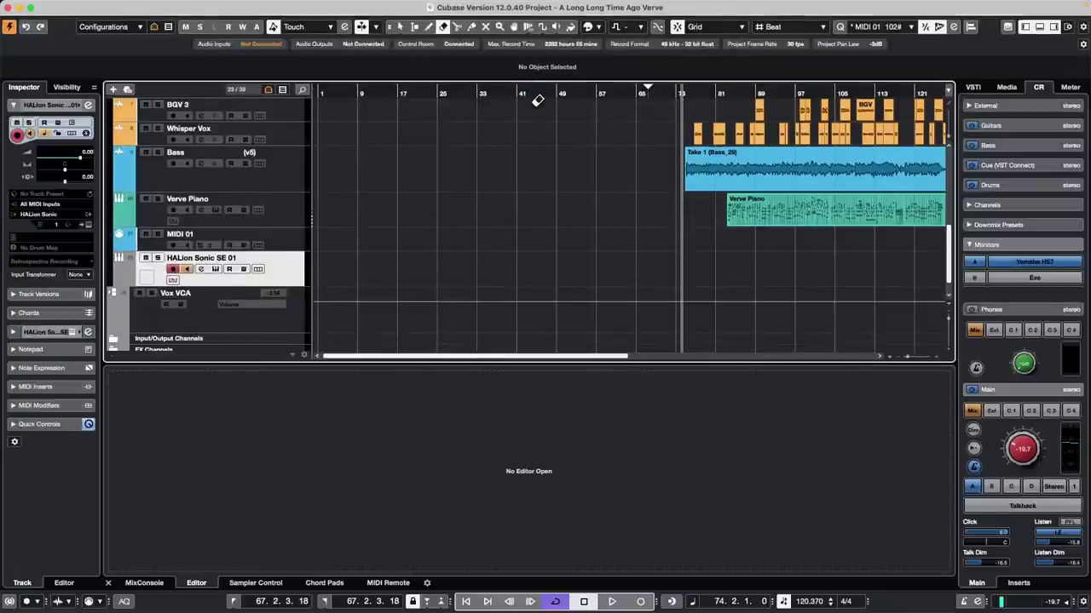
Step: Switch to the Object Selection tool from the event-area tool menu
right_click(535, 106)
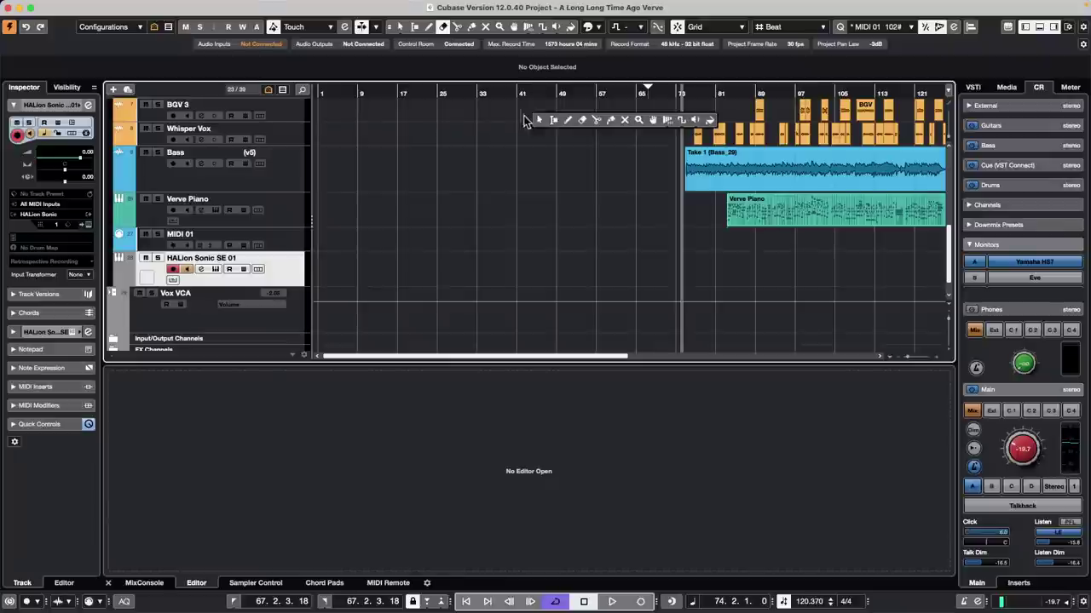
left_click(539, 120)
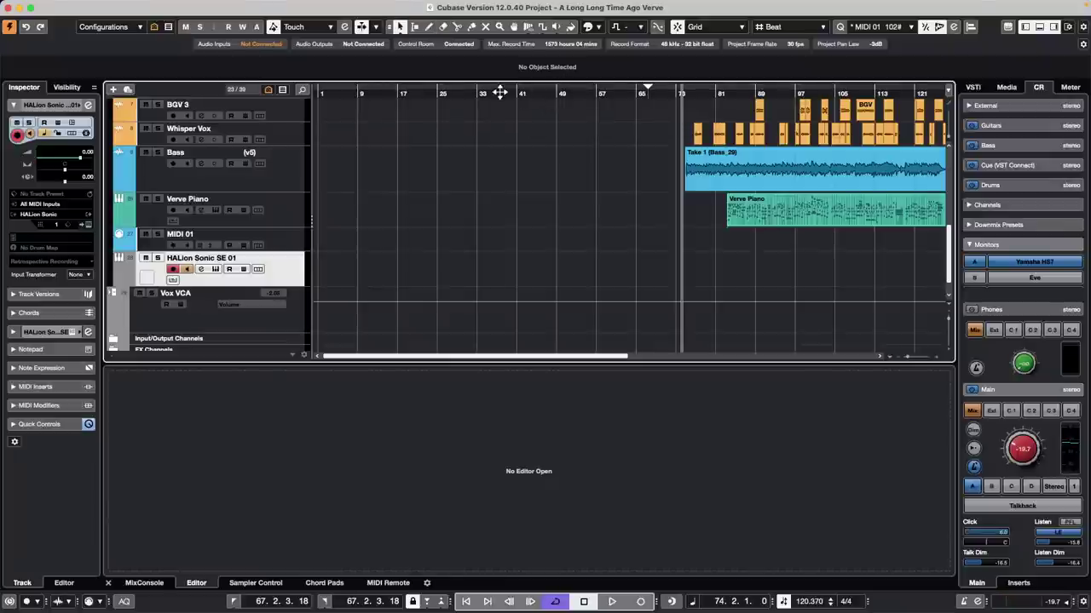
left_click_drag(493, 91, 491, 71)
scroll(775, 150, "up", 5)
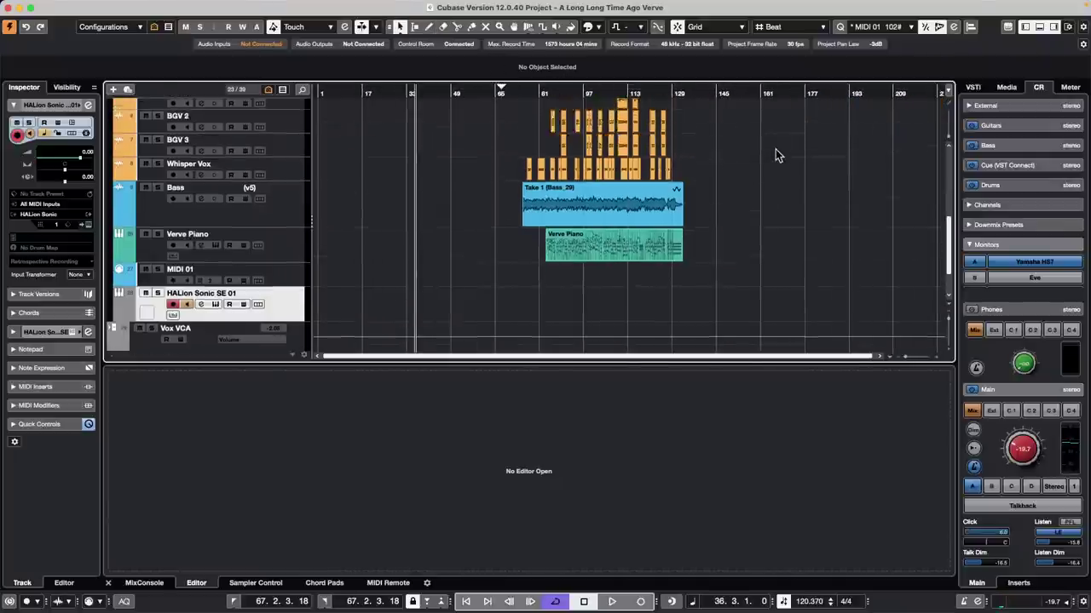
scroll(775, 149, "up", 4)
scroll(775, 149, "up", 1)
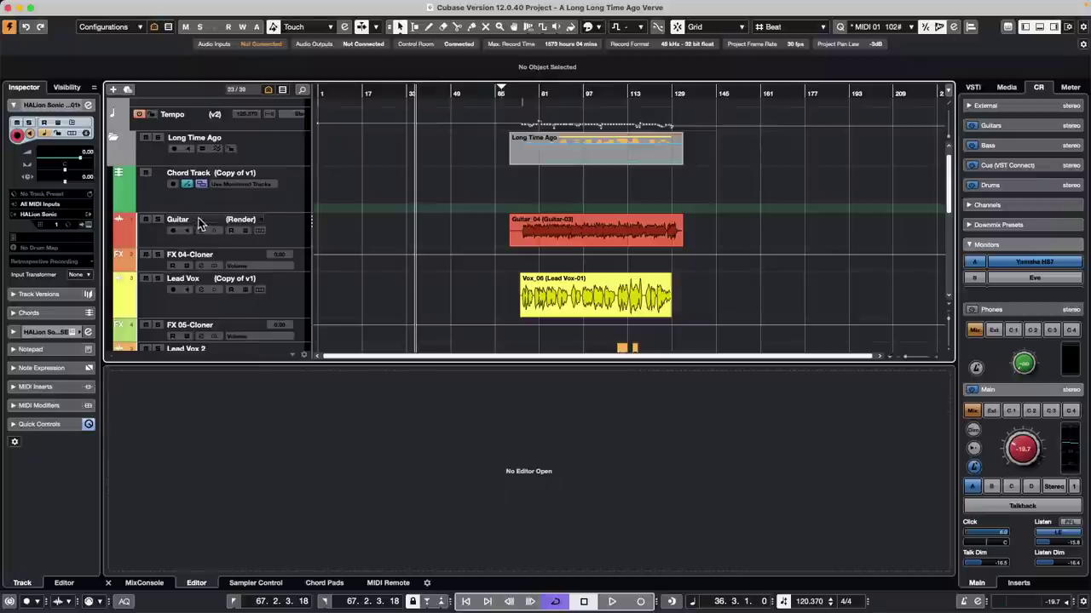
Step: Revert A Long Long Time Ago Verve to its saved version and close the Resolve Missing Files dialog
mouse_move(27, 5)
left_click(76, 6)
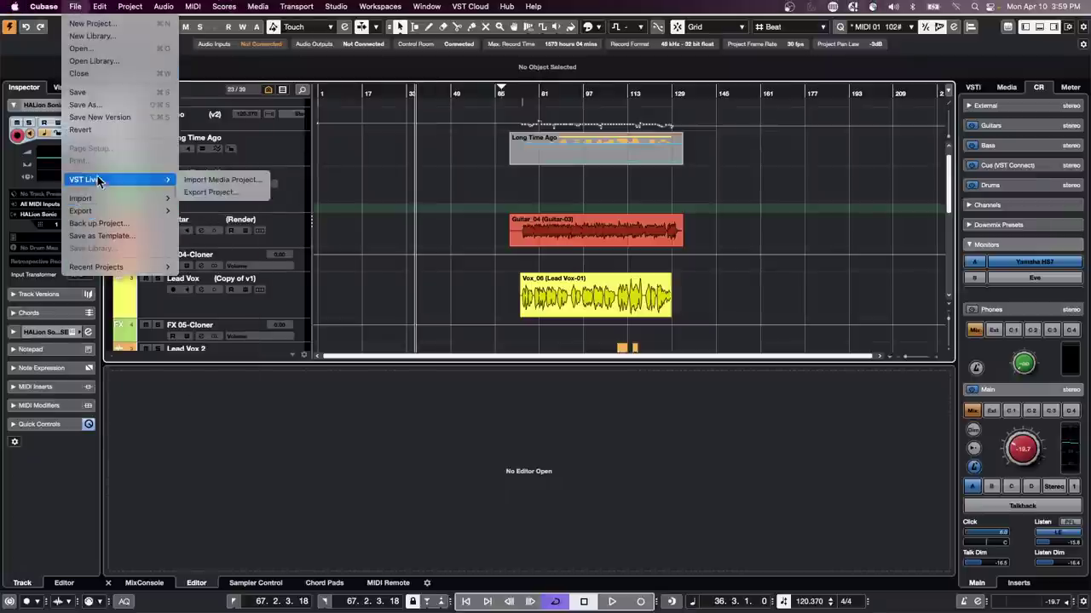
left_click(100, 130)
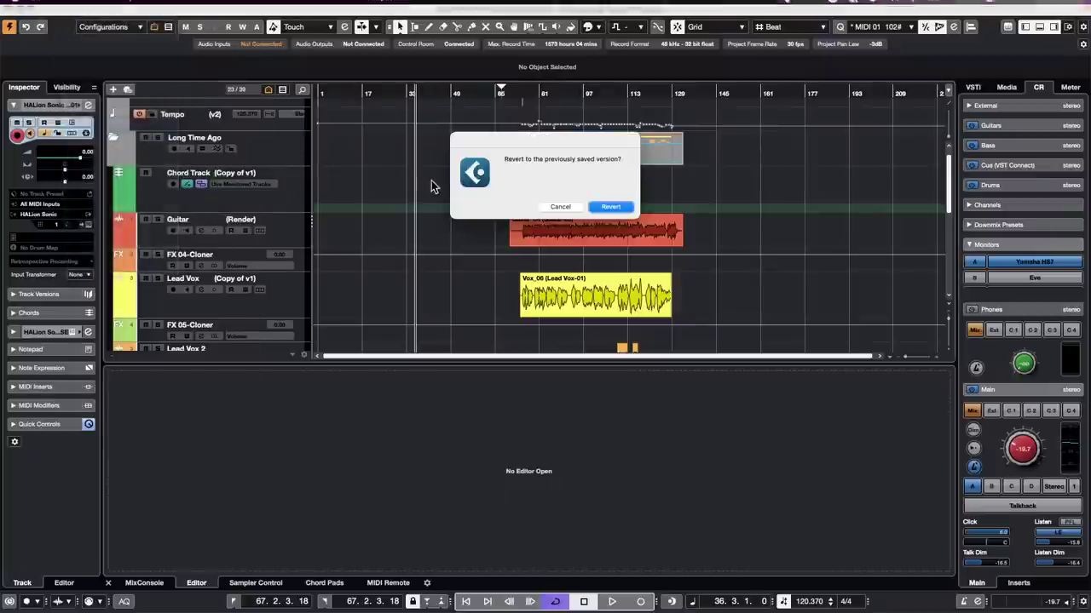
left_click(613, 207)
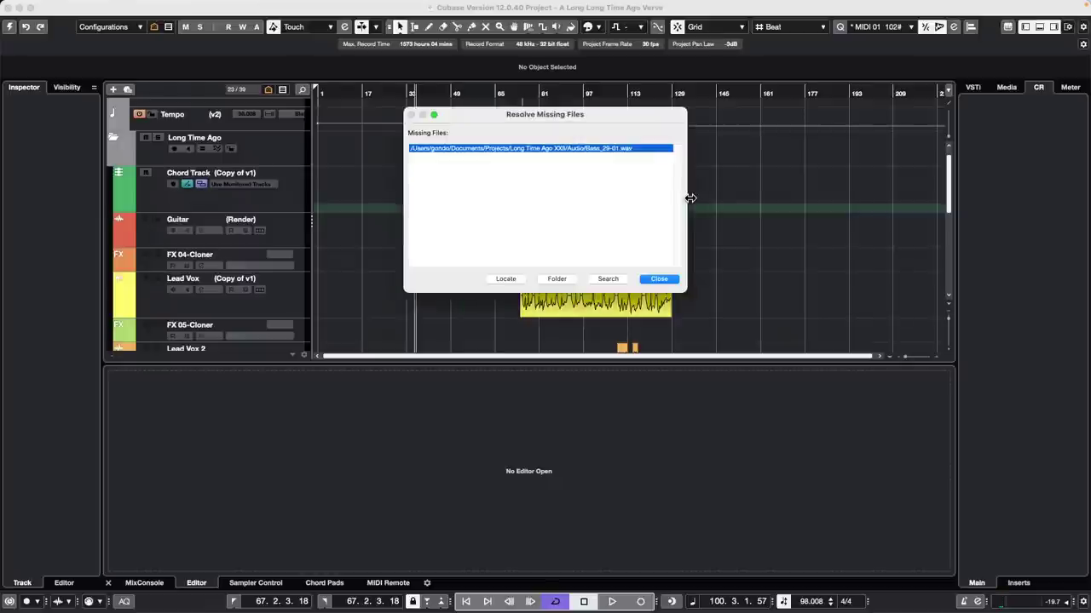
left_click(670, 280)
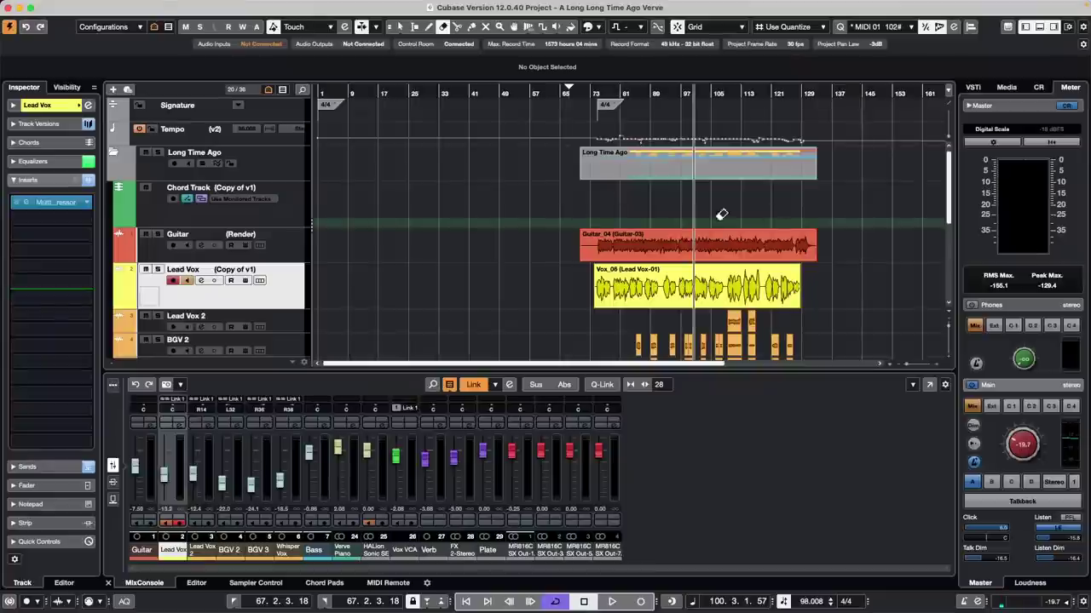
Step: Start playback from bar 73 with the Control Room Main level raised to about -4.44
scroll(580, 236, "down", 5)
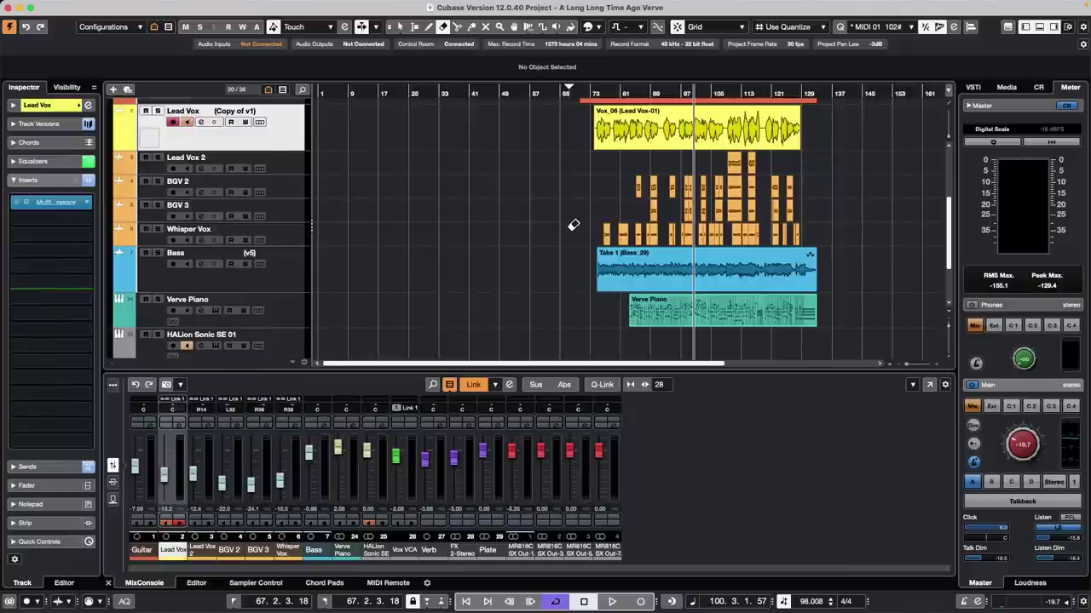
scroll(545, 230, "up", 2)
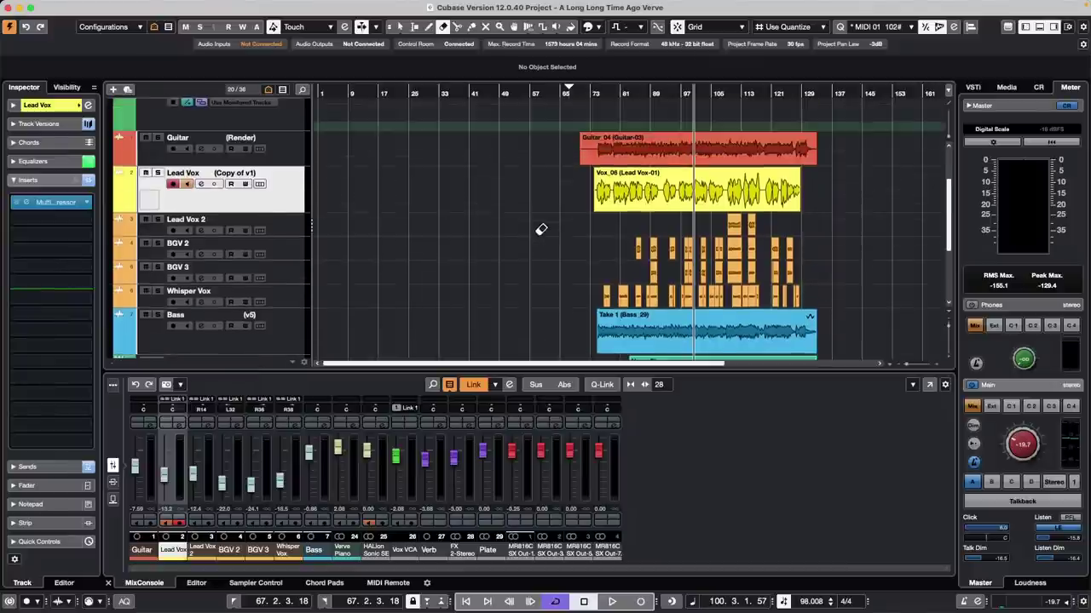
left_click(595, 90)
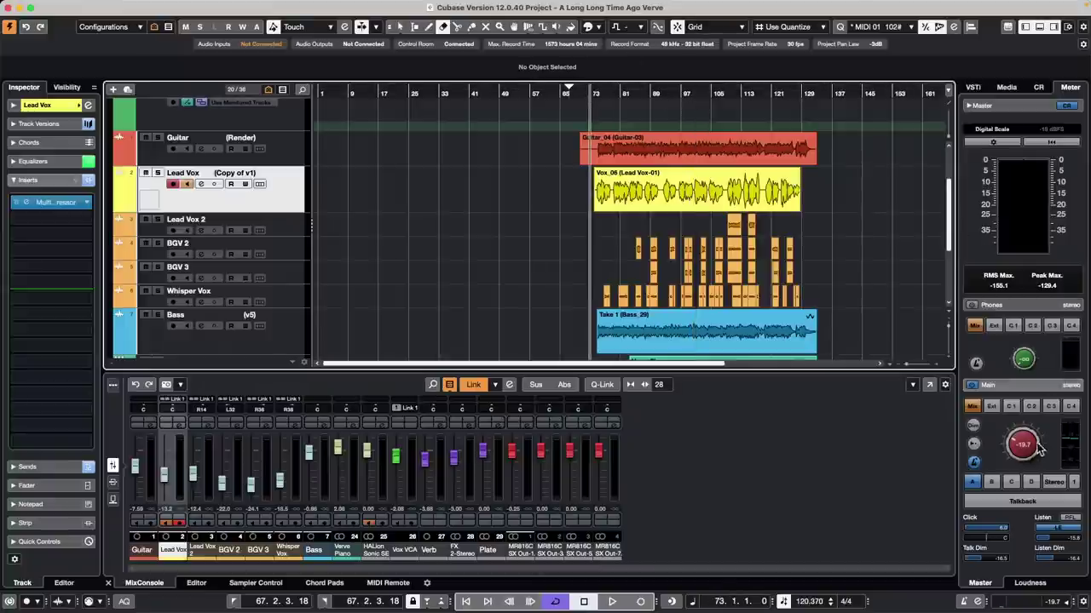
left_click_drag(1025, 445, 1014, 366)
key("space")
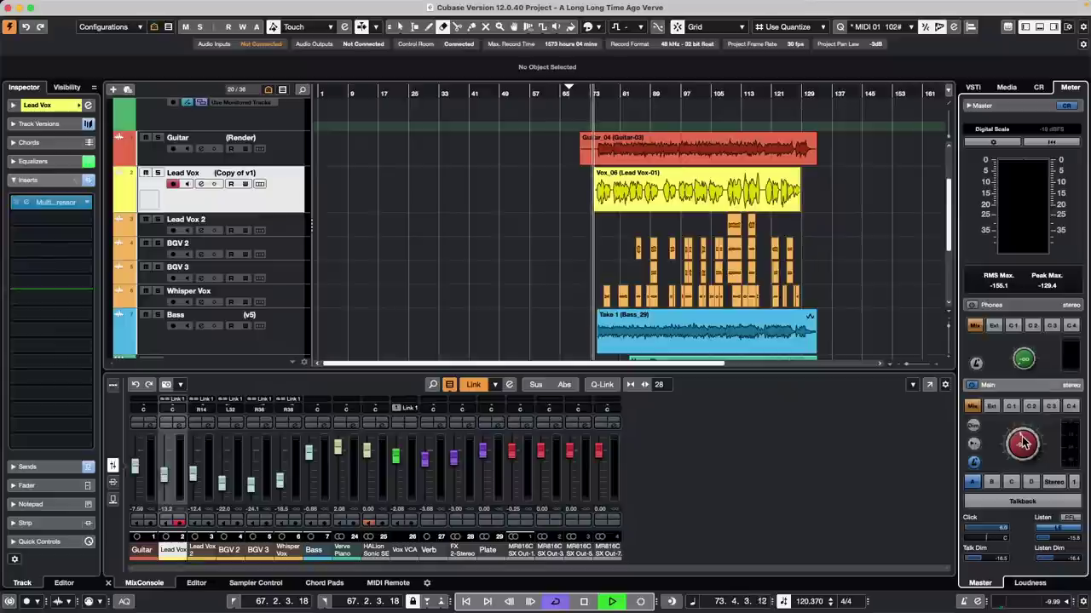
scroll(1023, 443, "up", 1)
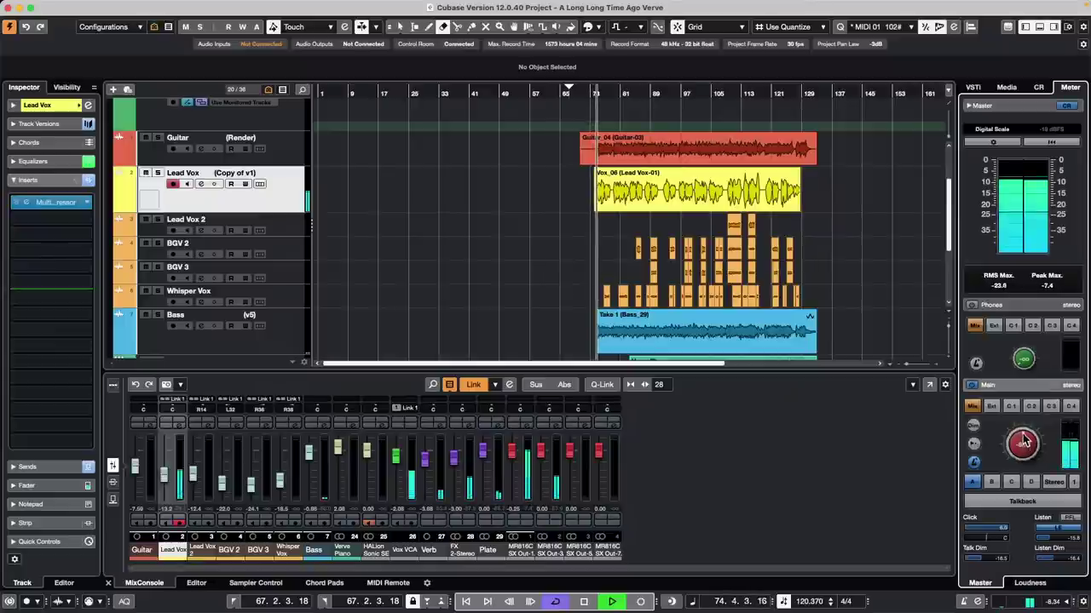
left_click_drag(1025, 443, 1027, 432)
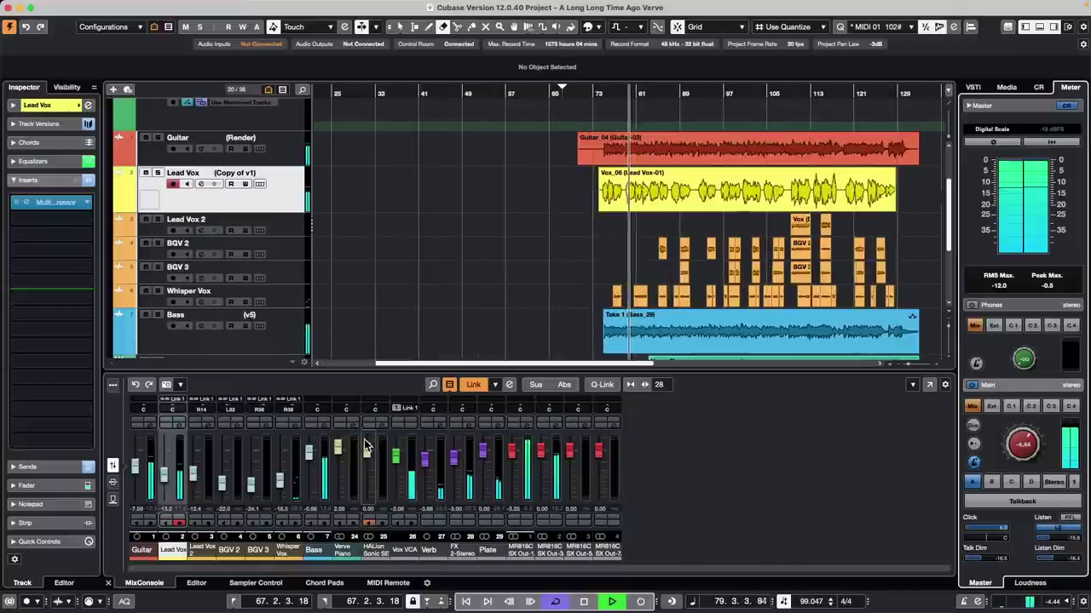
Step: Zoom the arrangement and mixer, enlarge the MixConsole, and solo Lead Vox
key("h")
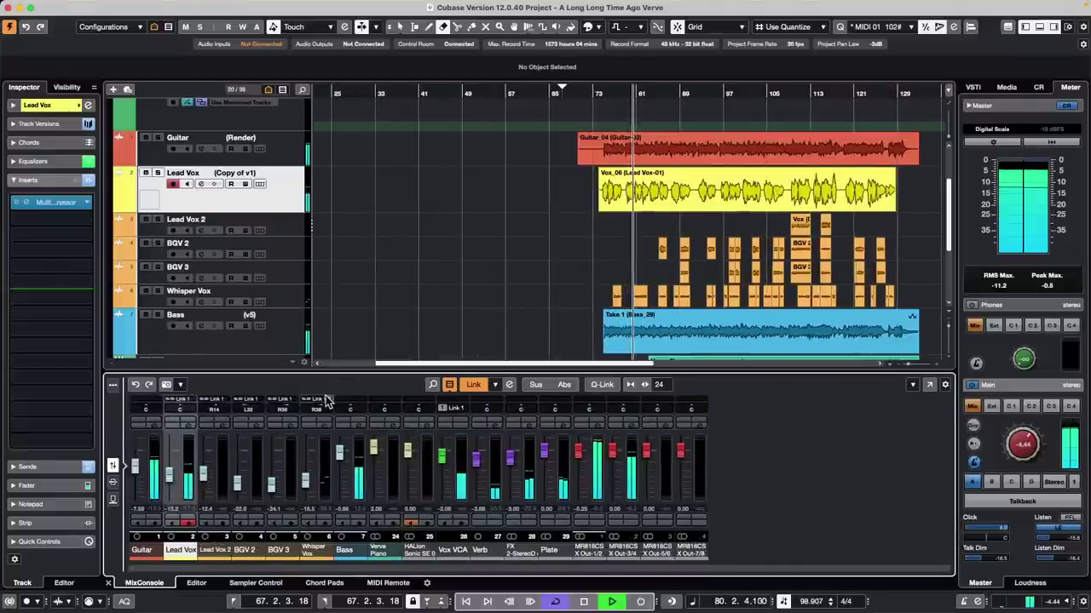
key("h")
key("h")
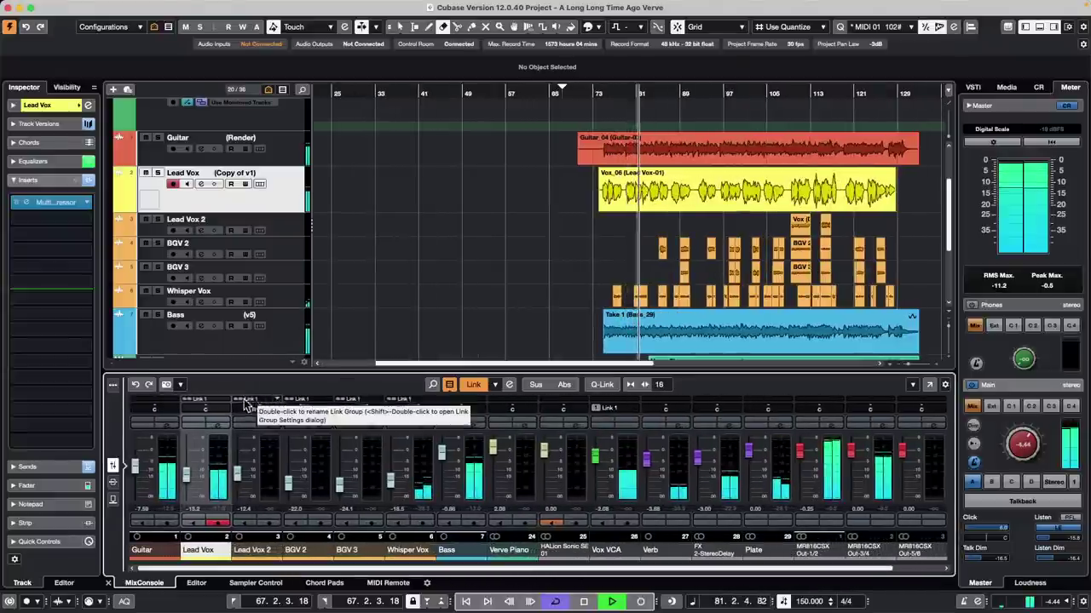
left_click_drag(261, 368, 262, 335)
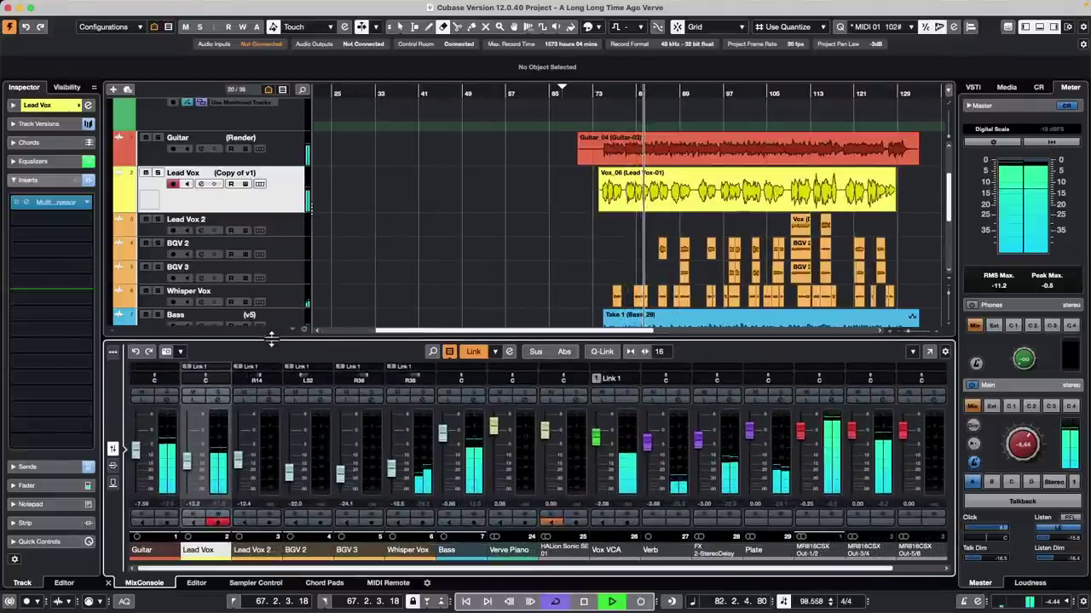
left_click(221, 395)
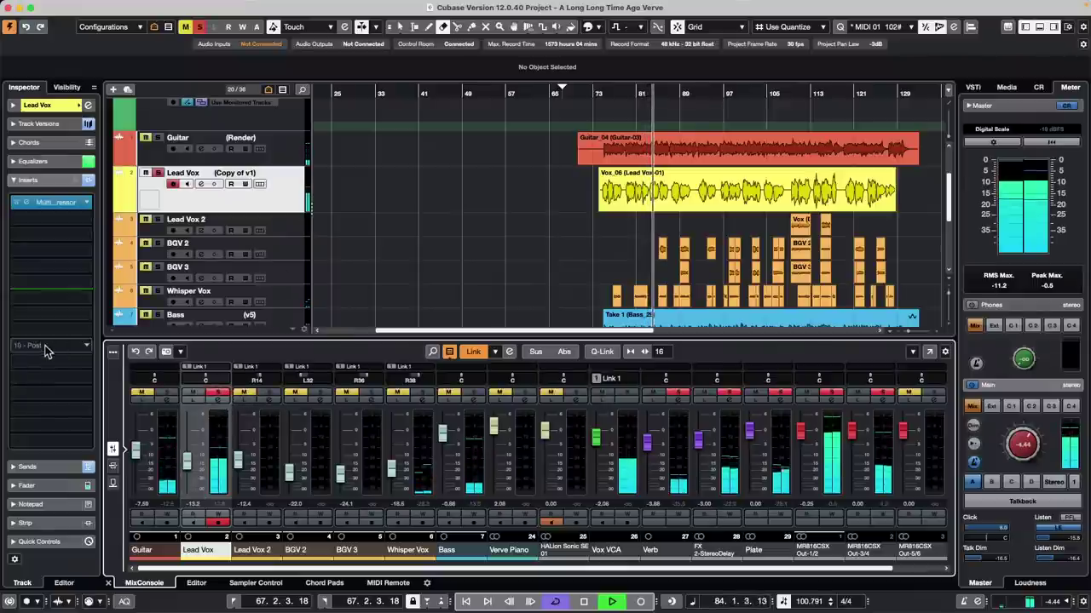
Step: Show Lead Vox's sends in the Inspector and set the Verb send to -6.02
left_click(58, 181)
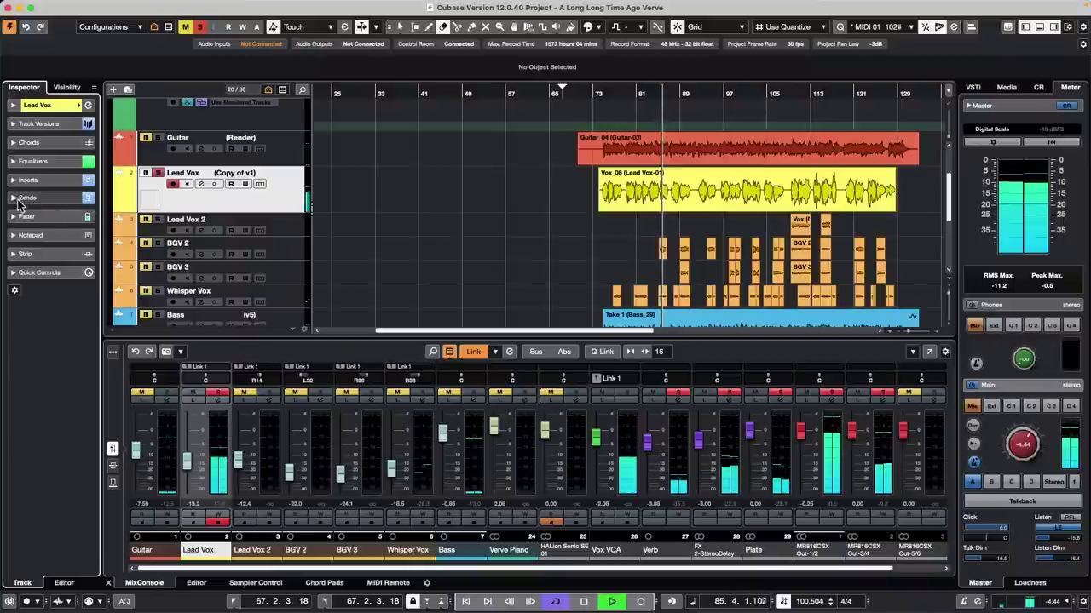
left_click(47, 197)
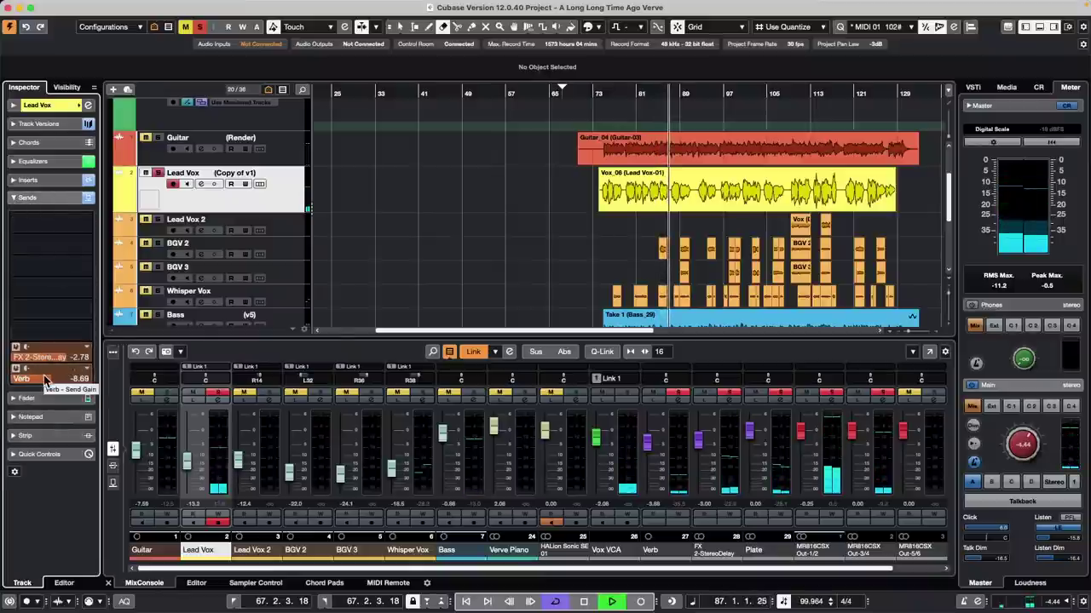
double_click(44, 375)
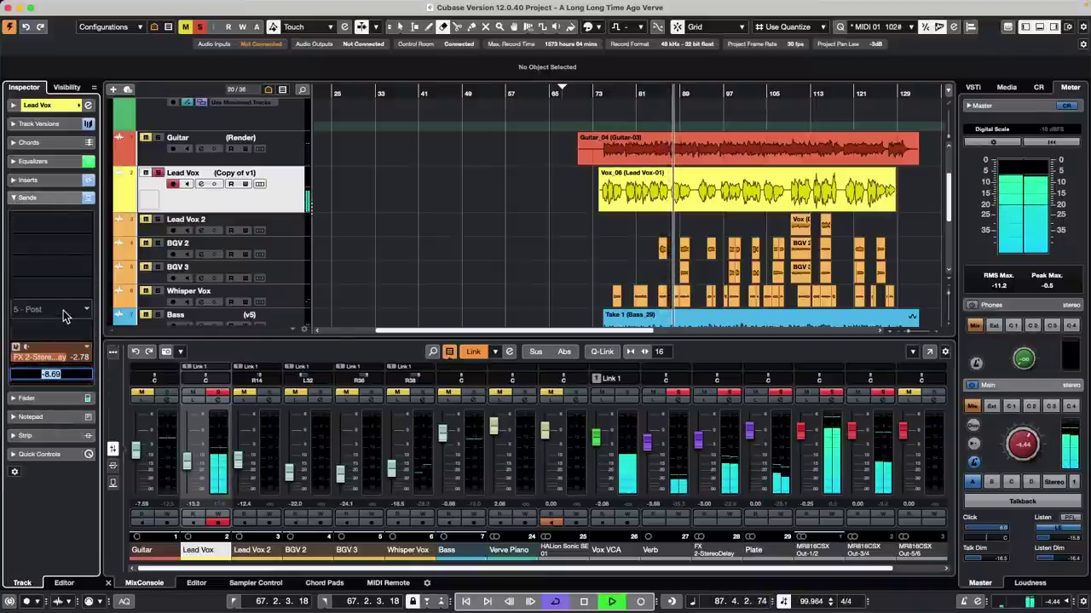
left_click(34, 315)
key("Escape")
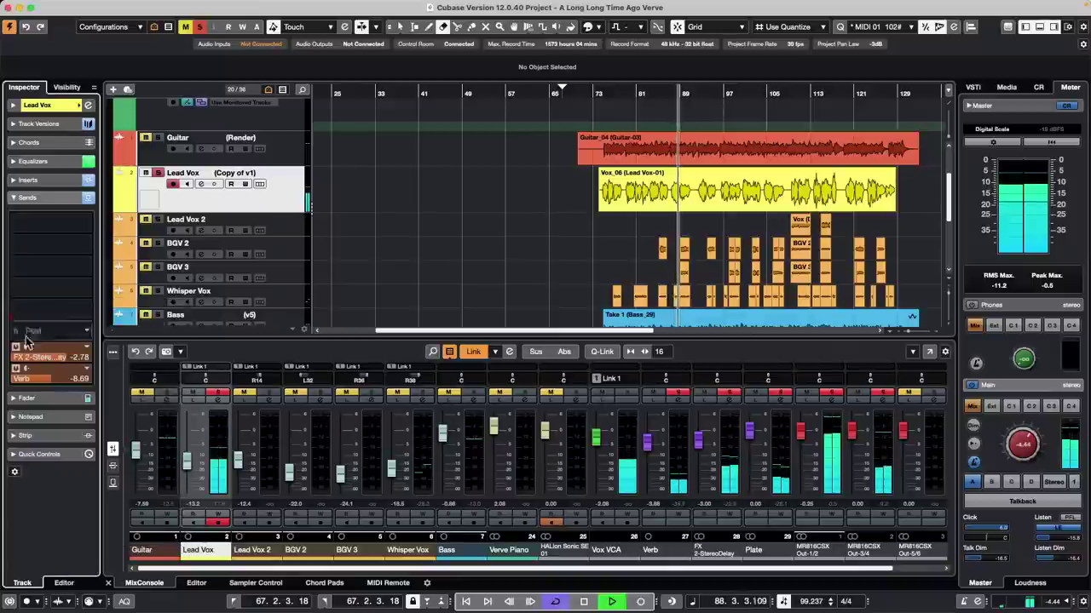
Step: Open the Verb bus's REVerence reverb with Dutch Concert Hall 1b
scroll(41, 380, "up", 5)
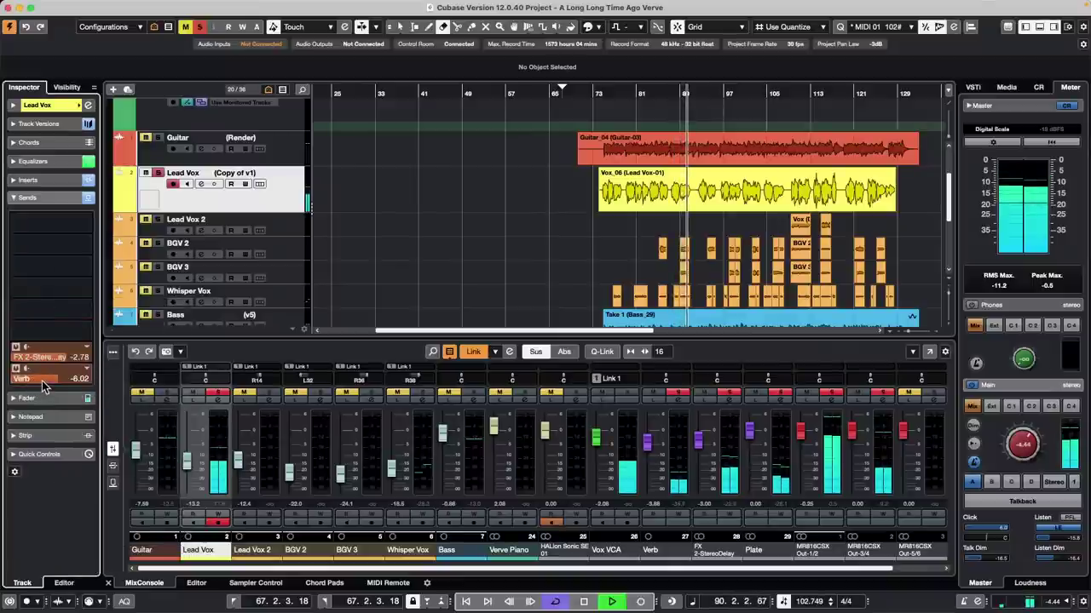
left_click(42, 381)
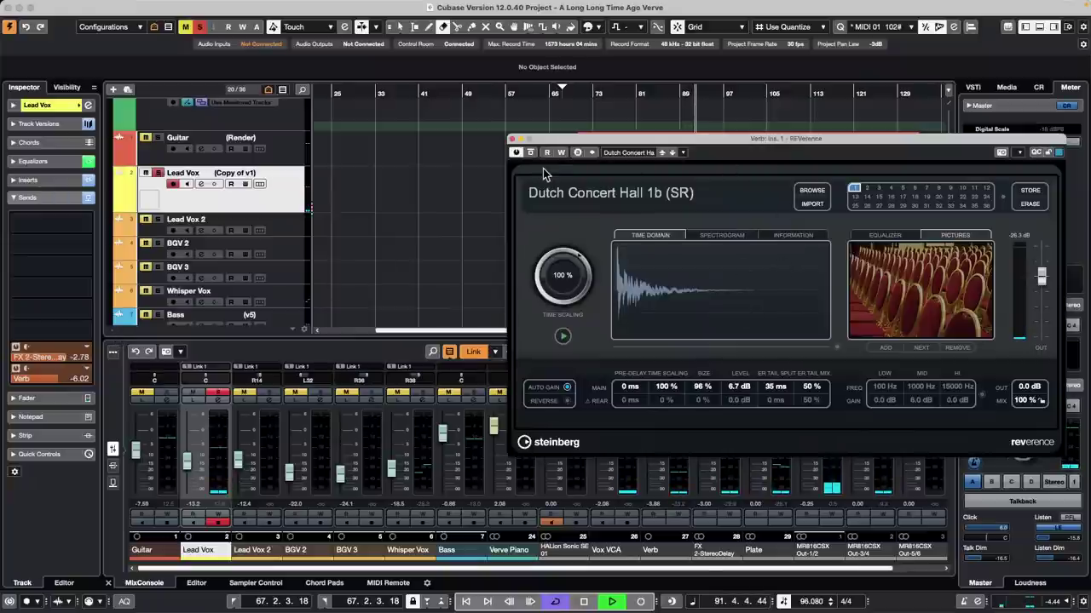
left_click(19, 375)
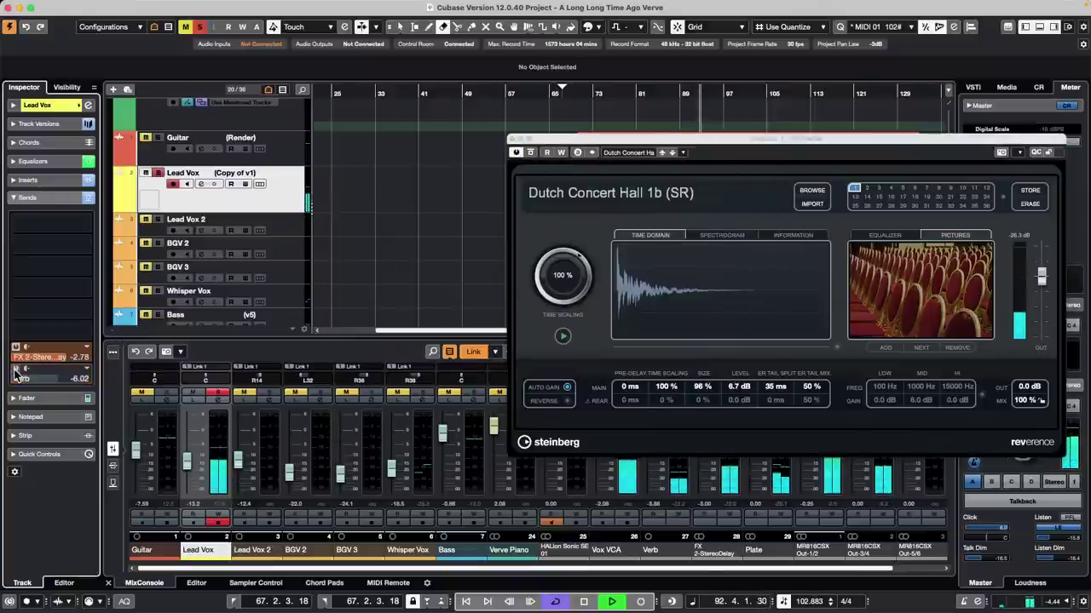
left_click_drag(19, 357, 24, 347)
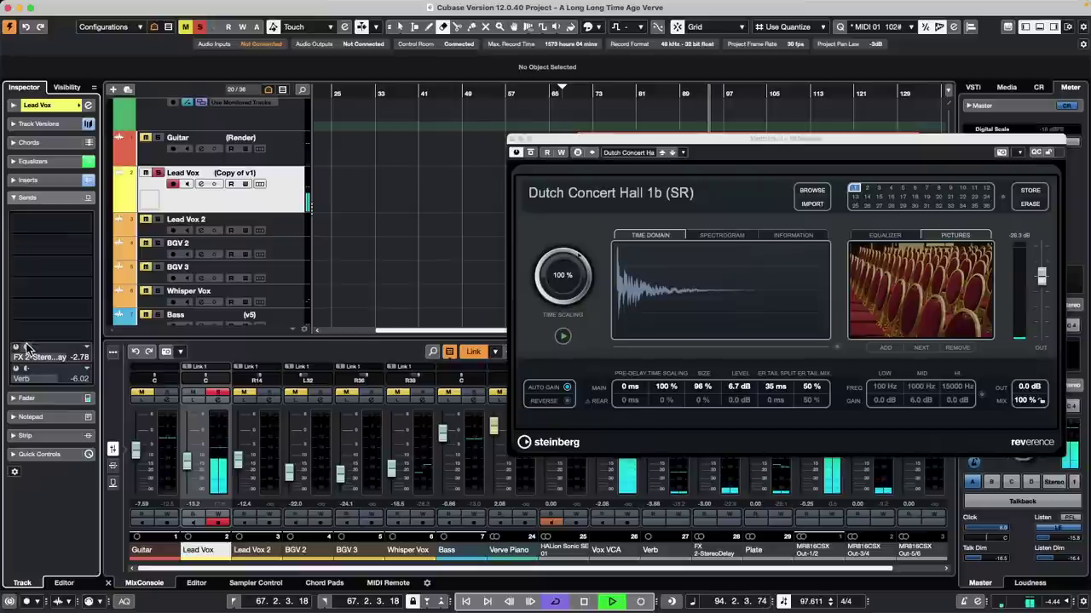
Step: Load the Plate At 3sec impulse response in REVerence from the Browse results
left_click(812, 190)
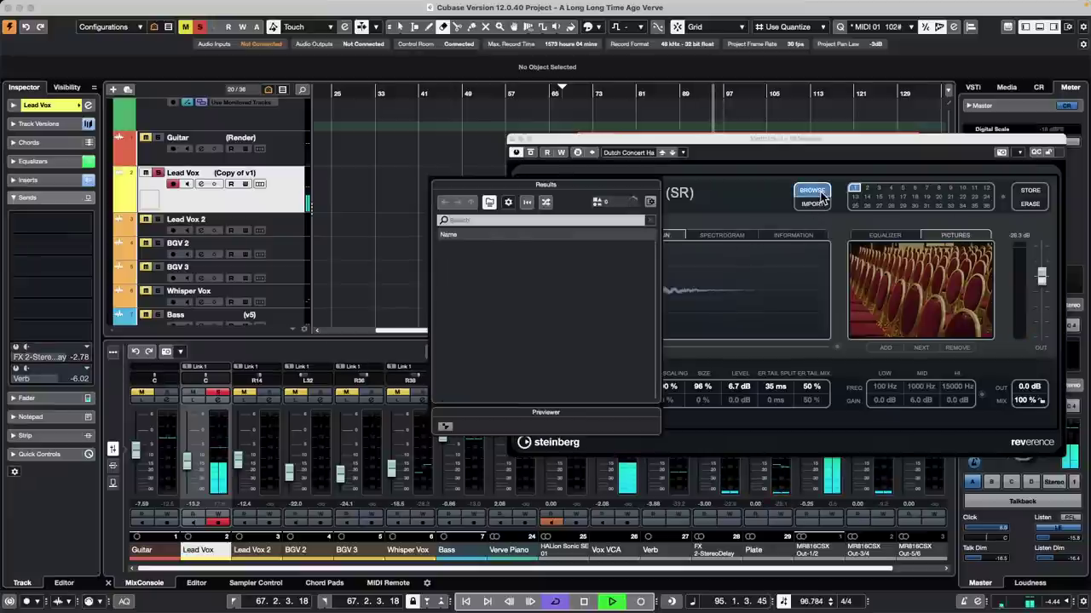
scroll(558, 311, "up", 2)
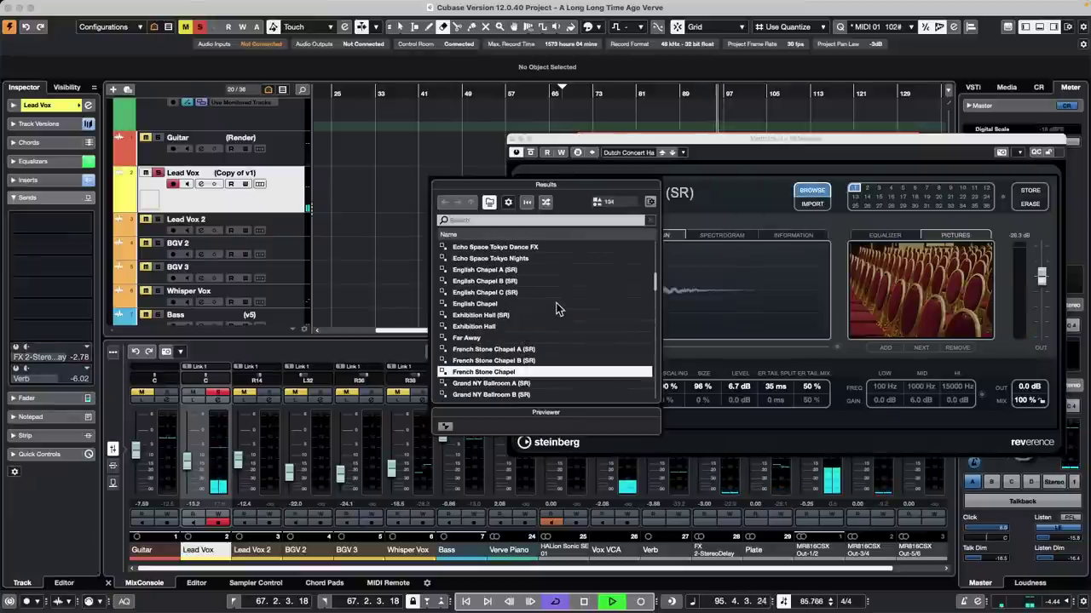
scroll(555, 311, "down", 10)
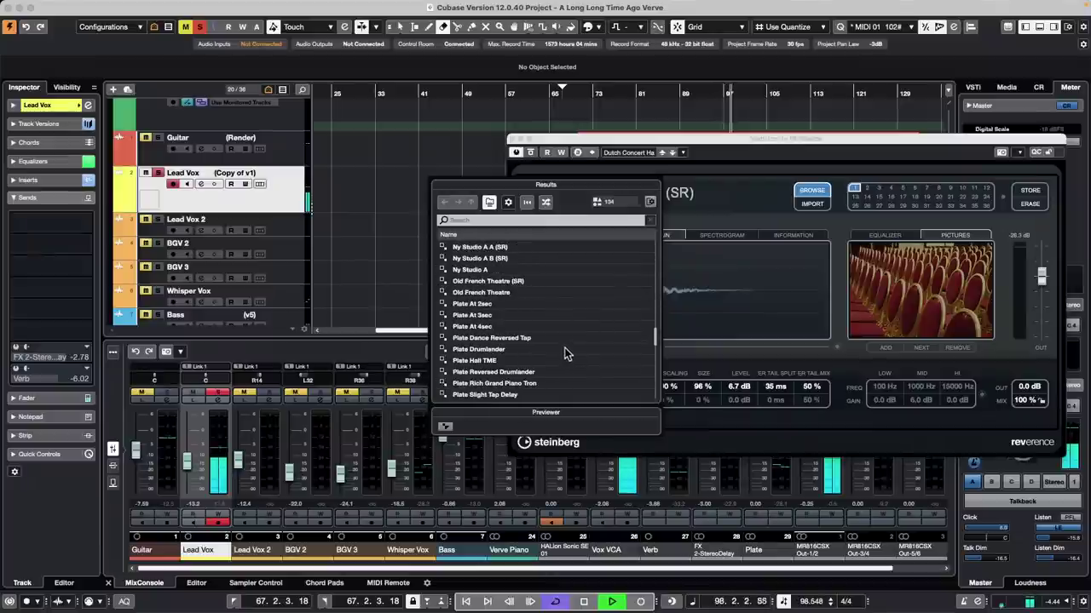
double_click(507, 317)
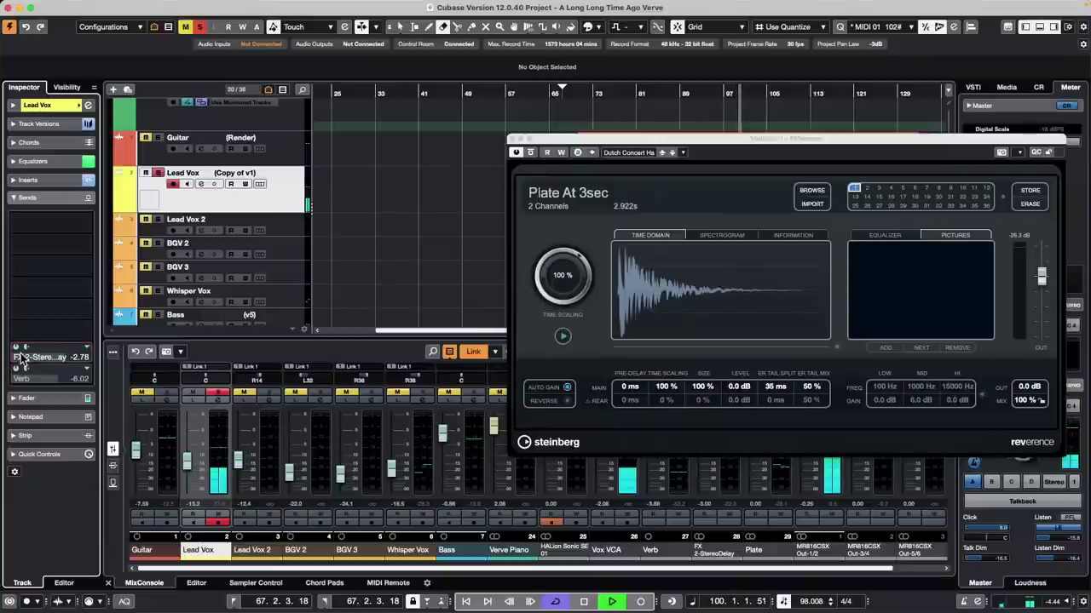
Step: Activate Lead Vox's FX 2-StereoDelay send at -10.0 and its Verb send
scroll(19, 358, "up", 8)
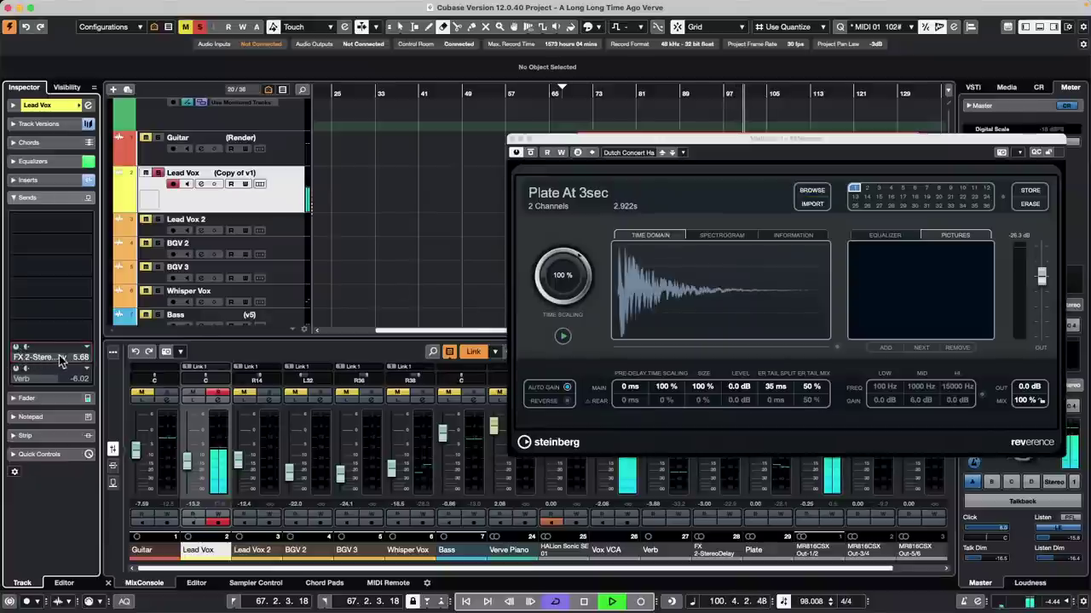
left_click(17, 356)
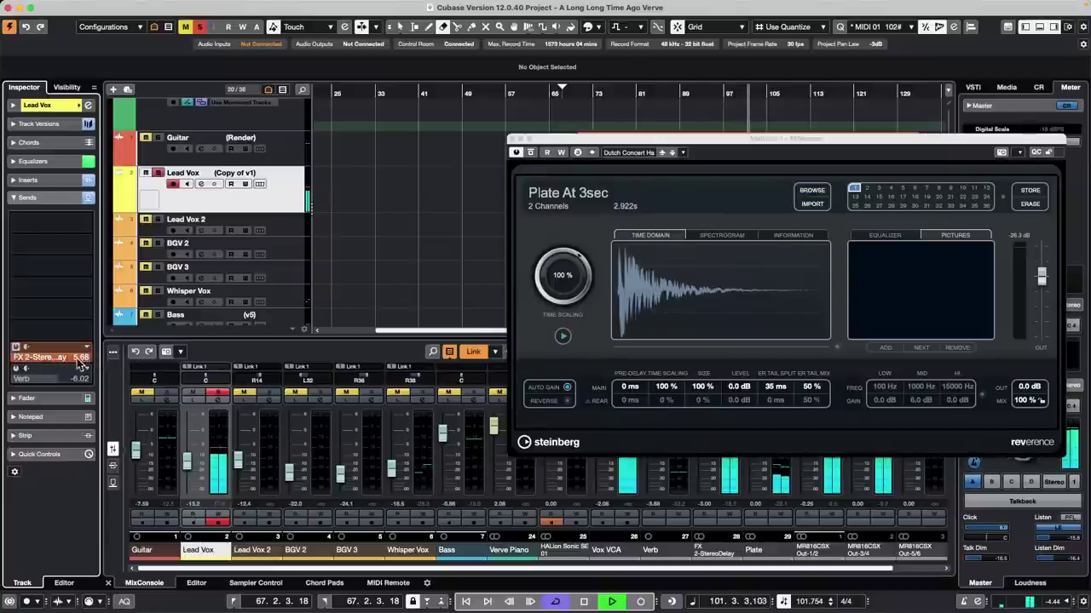
scroll(44, 364, "down", 10)
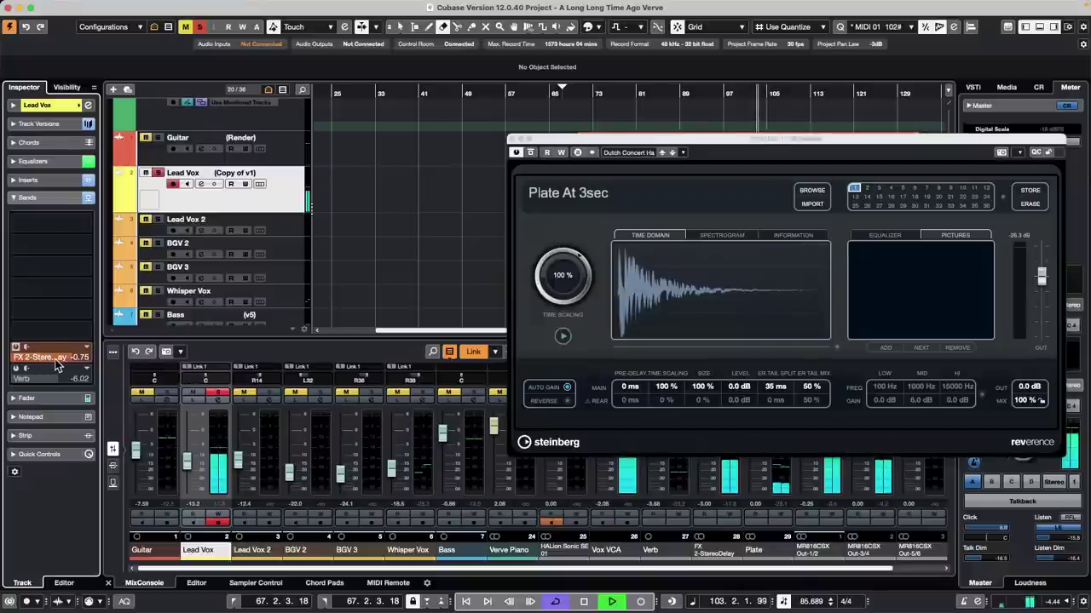
scroll(46, 360, "up", 5)
left_click(17, 368)
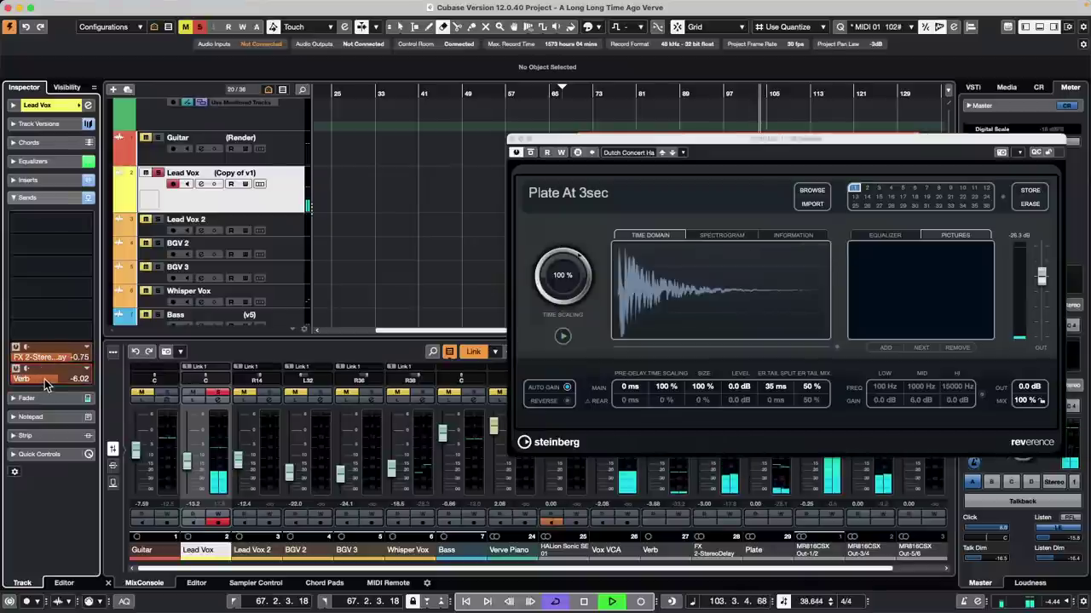
Step: Lower the Verb send to -18.3, unsolo Lead Vox, and close the REVerence window
scroll(49, 379, "down", 3)
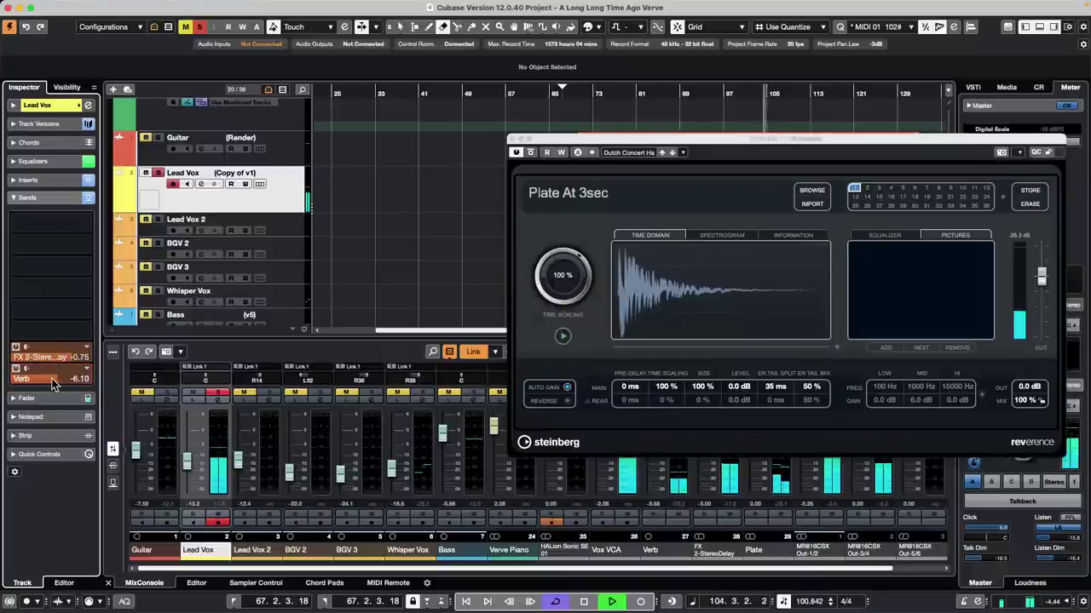
left_click_drag(77, 384, 40, 379)
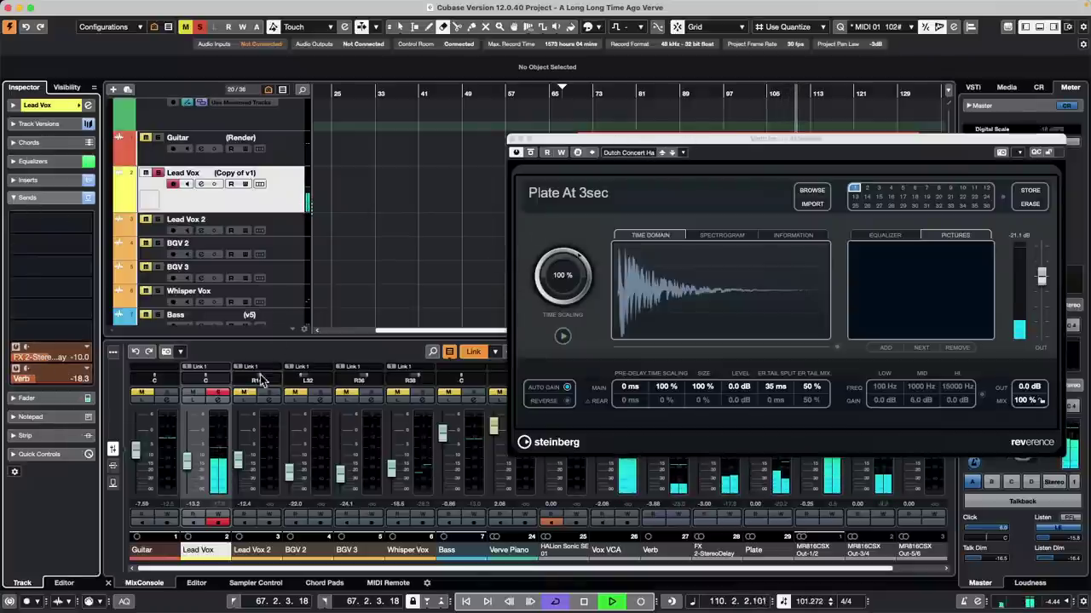
left_click(223, 395)
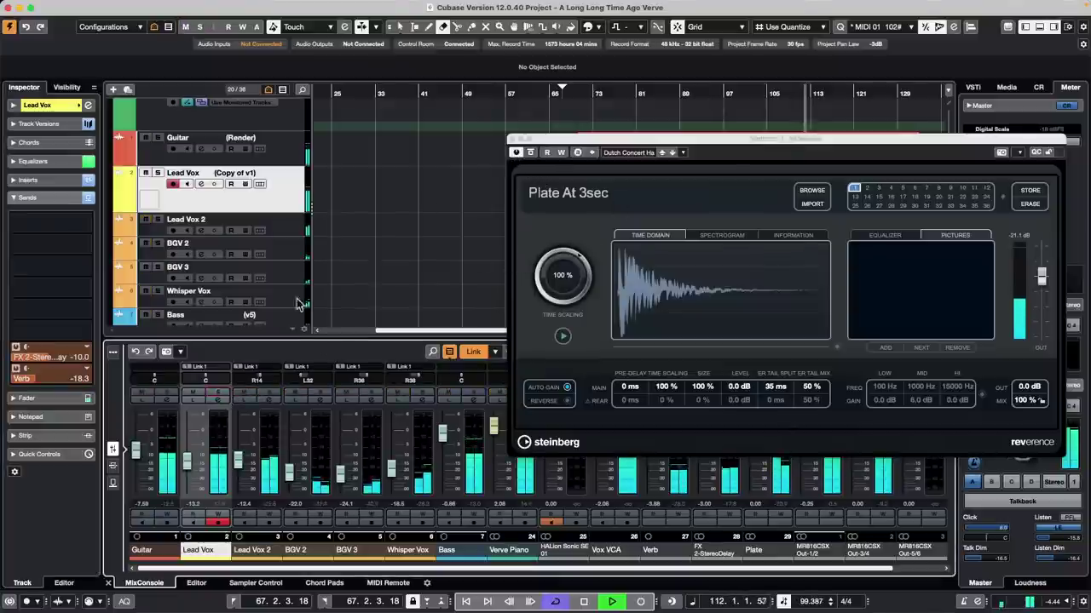
left_click(513, 140)
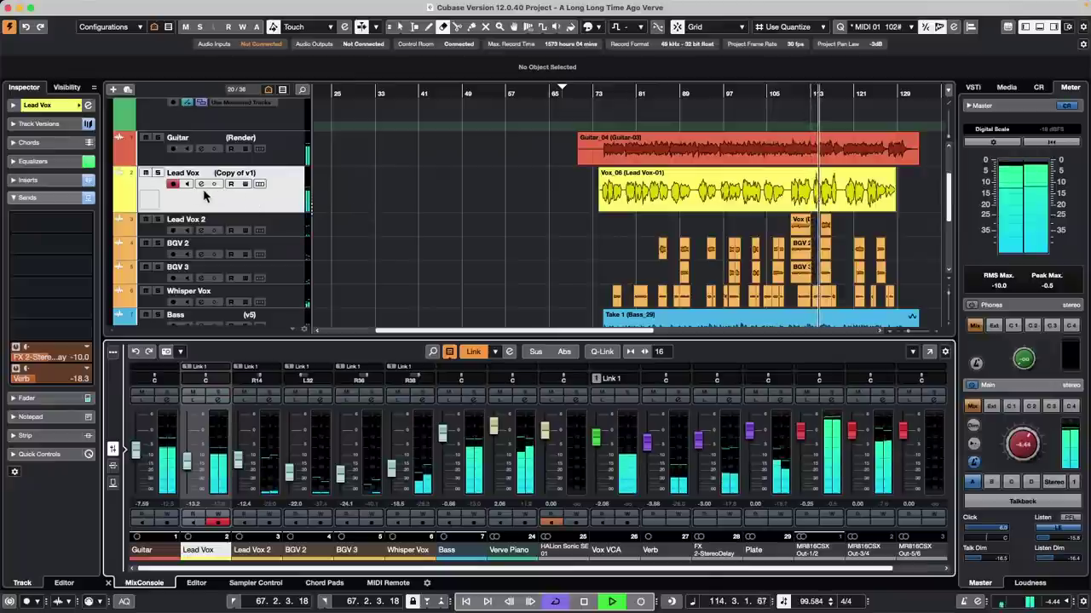
Step: Select and solo the Guitar track and raise its Plate send level
left_click(169, 150)
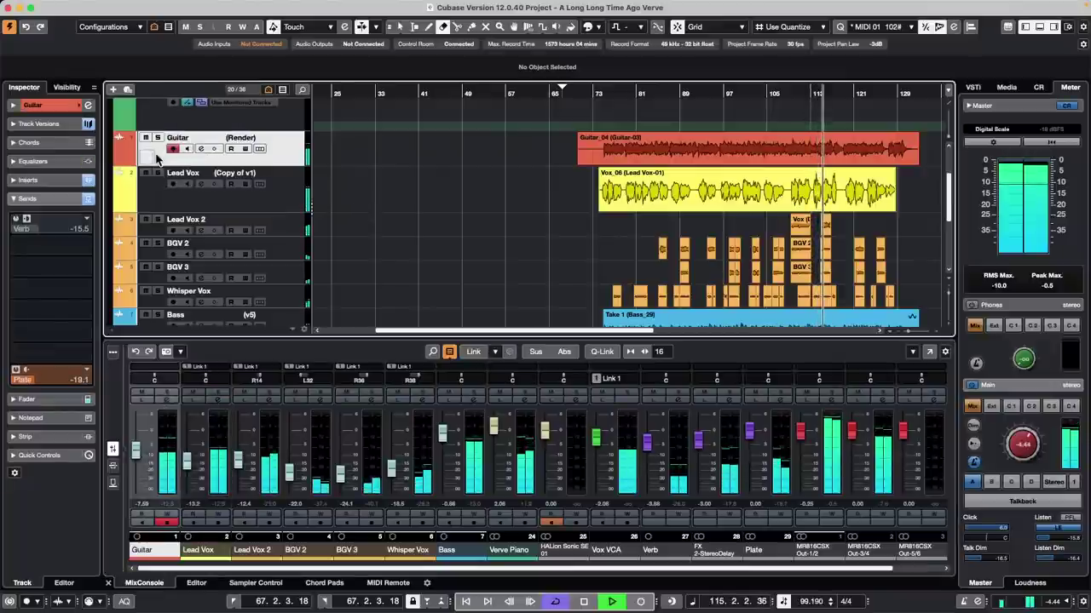
left_click(157, 137)
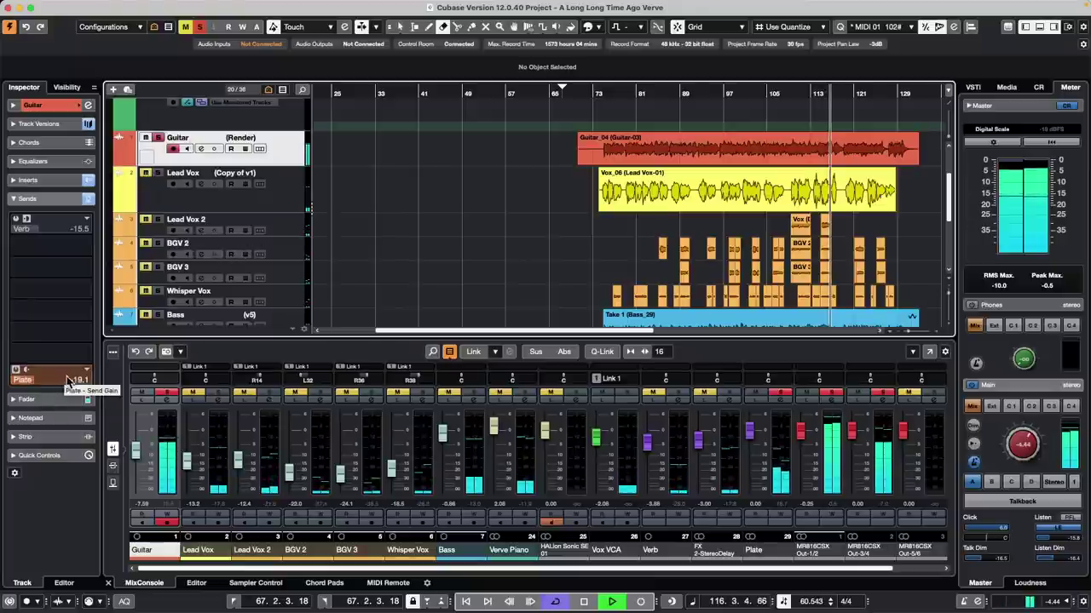
mouse_move(34, 382)
left_mouse_down()
mouse_move(60, 382)
mouse_move(42, 379)
left_mouse_up()
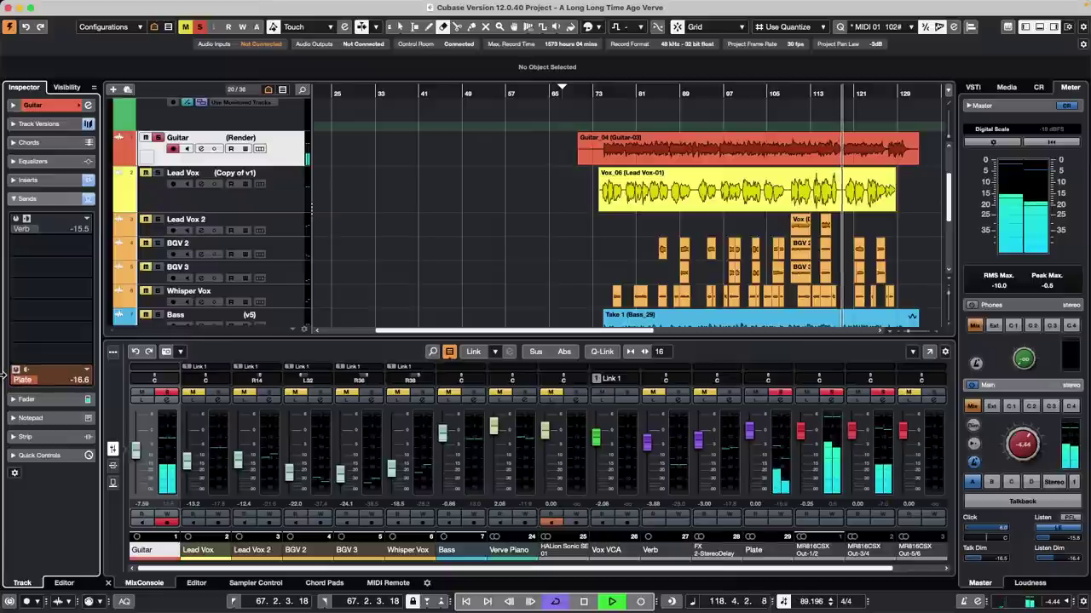
mouse_move(28, 386)
left_mouse_down()
mouse_move(54, 383)
mouse_move(12, 387)
left_mouse_up()
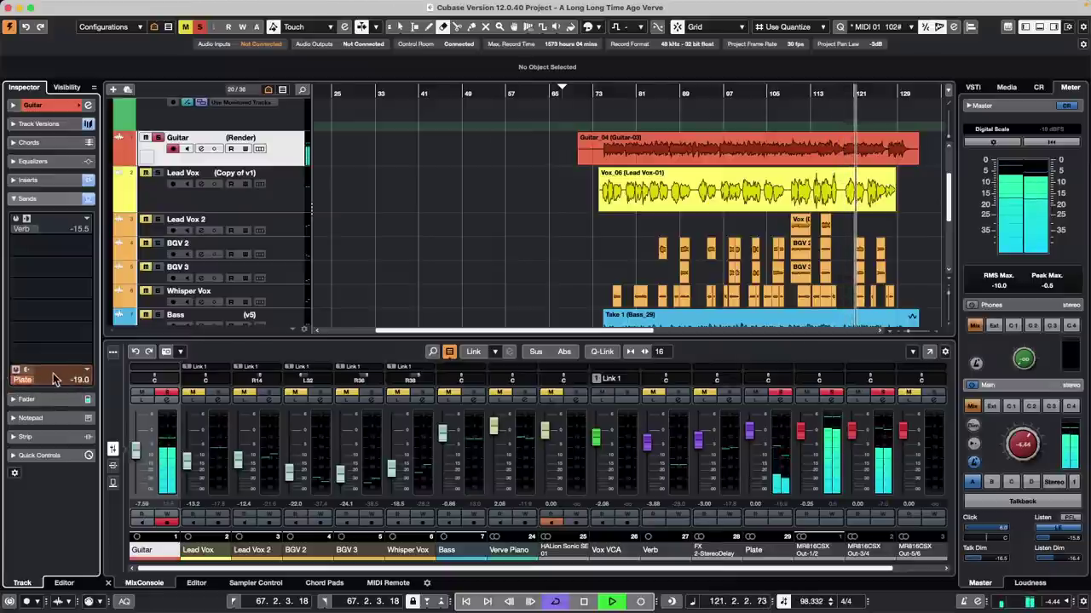
left_click_drag(27, 385, 54, 375)
Step: Stop playback and settle the Guitar's Plate send at -6.02
key("space")
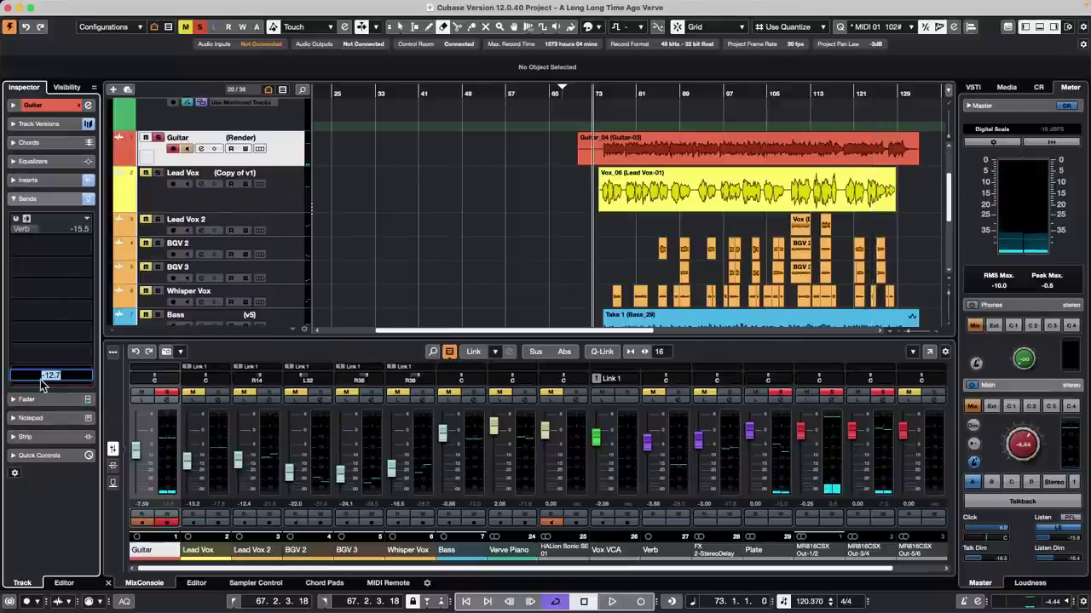
left_click(53, 354)
key("Escape")
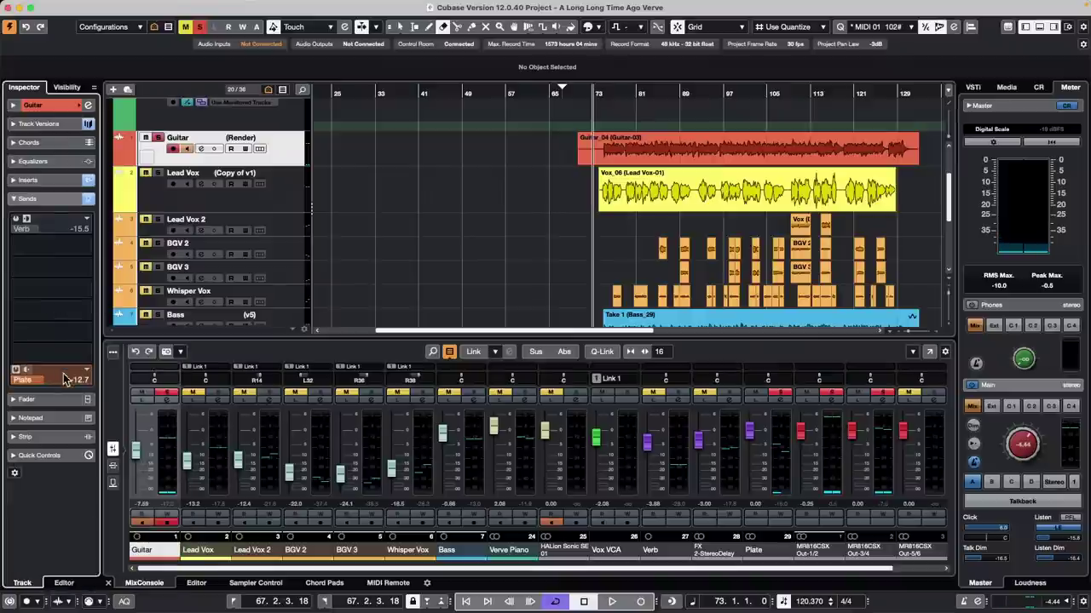
left_click_drag(34, 381, 36, 385)
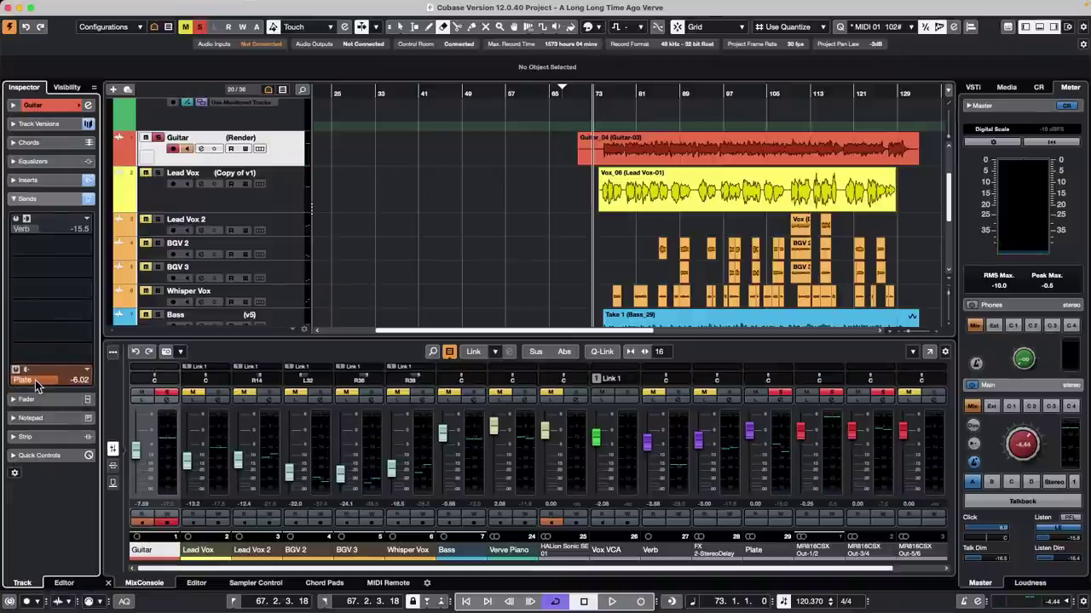
left_click(415, 293)
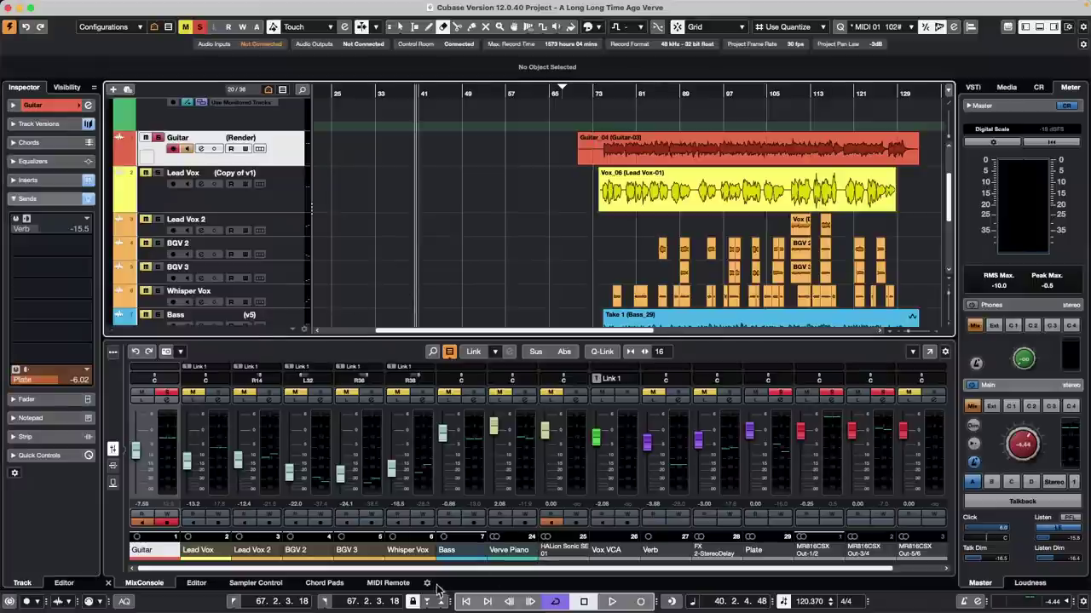
left_click_drag(433, 569, 537, 575)
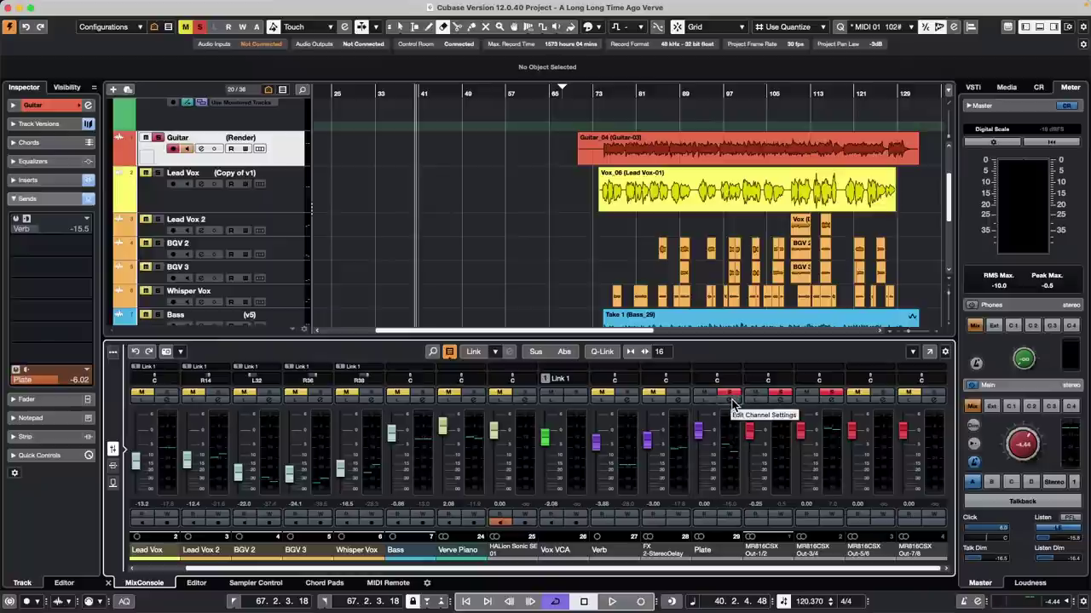
Step: Check that the Plate bus's REVerence holds Plate At 4sec, then close both windows
left_click(734, 401)
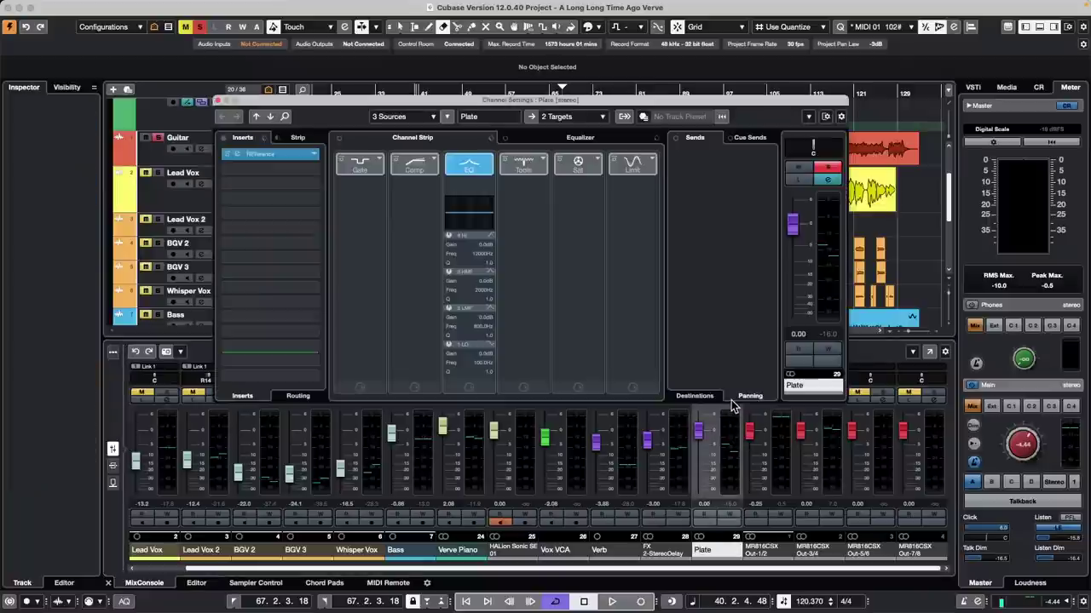
left_click(273, 155)
left_click(707, 289)
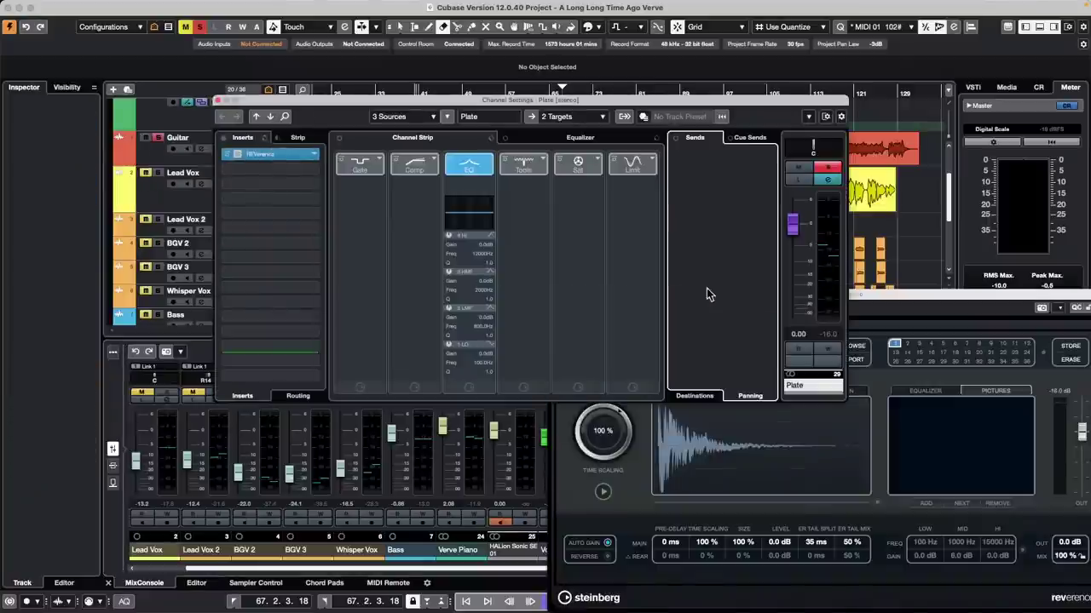
left_click_drag(946, 297, 683, 175)
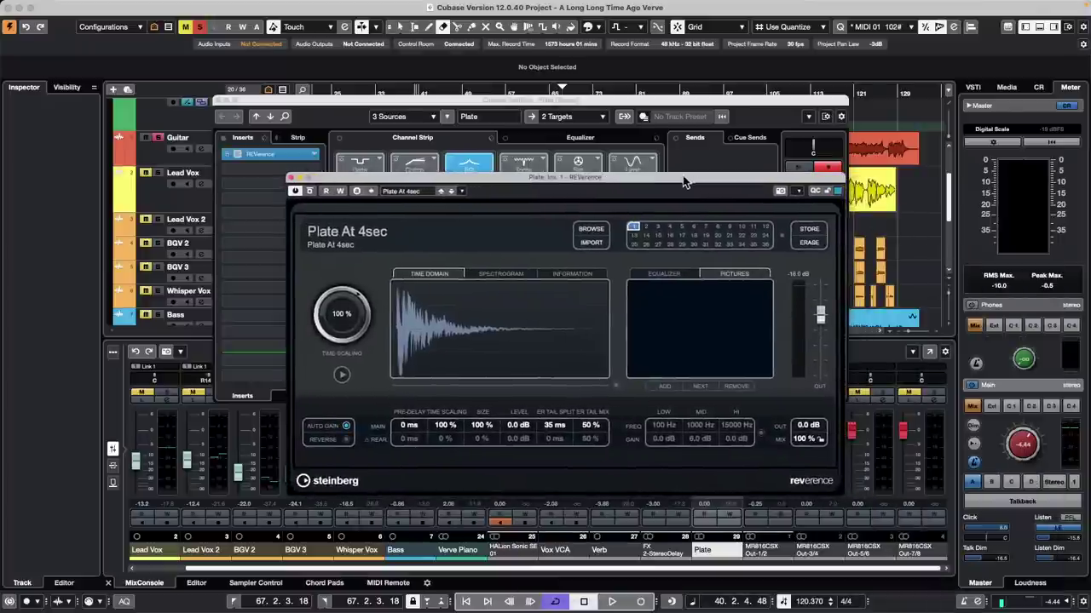
left_click(218, 101)
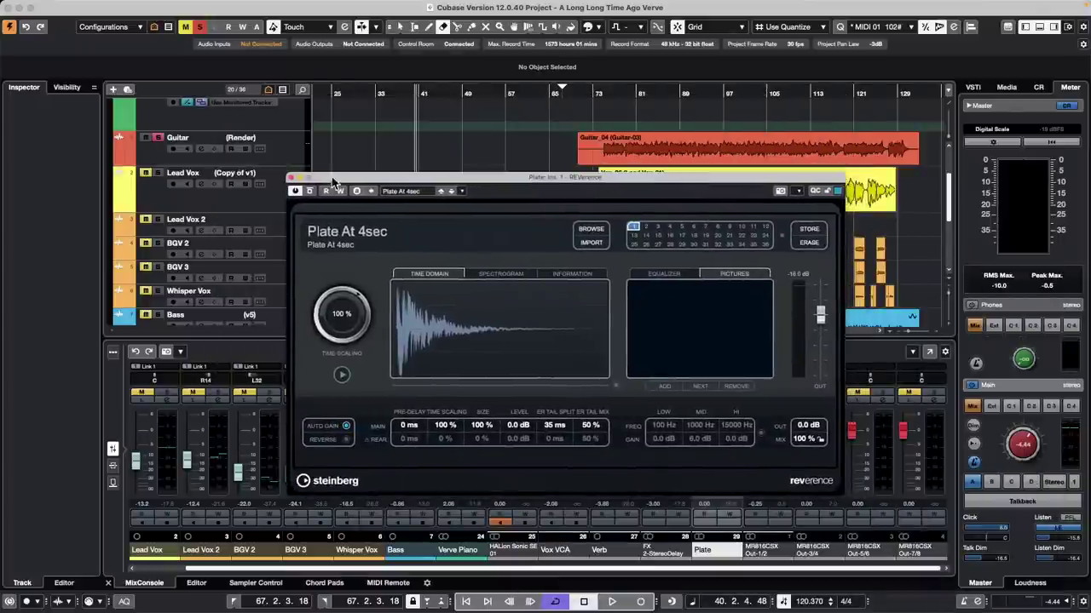
left_click(291, 179)
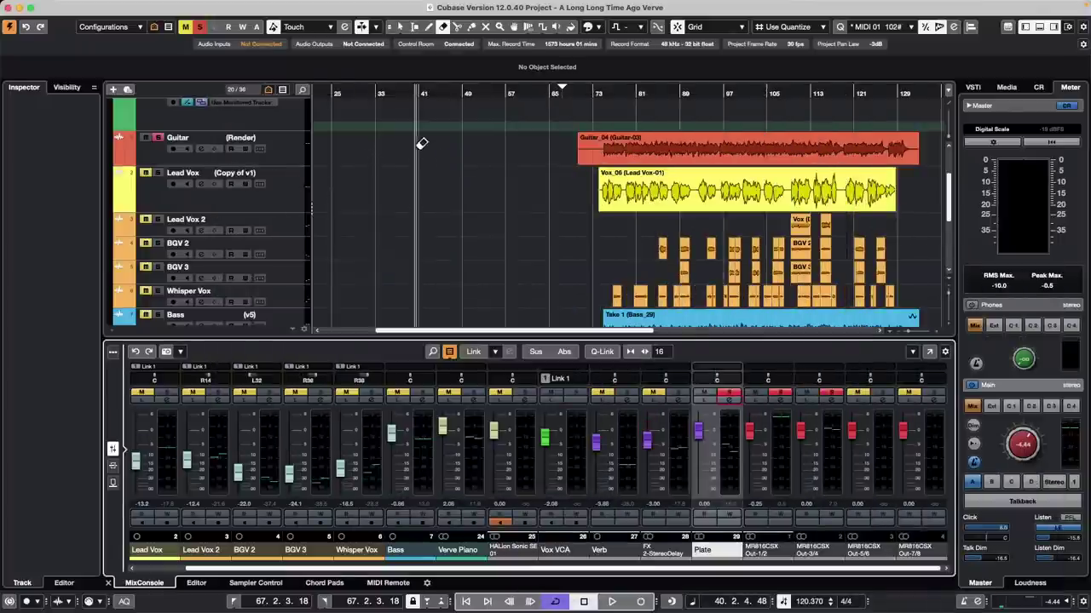
Step: Return to the Object Selection tool, move to bar 49, and unsolo Guitar
key("1")
left_click(467, 176)
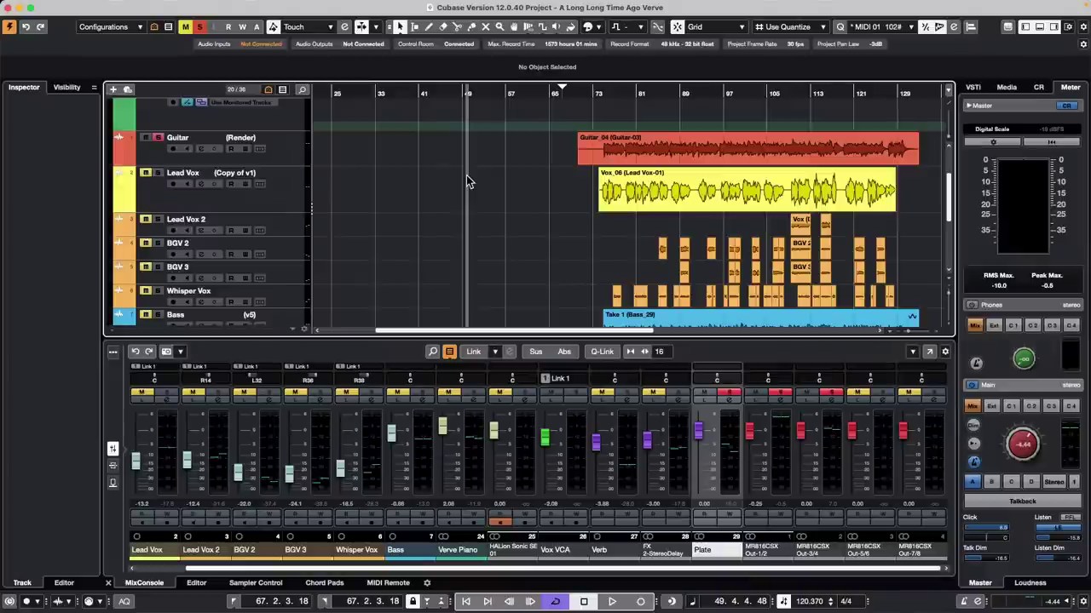
left_click(159, 139)
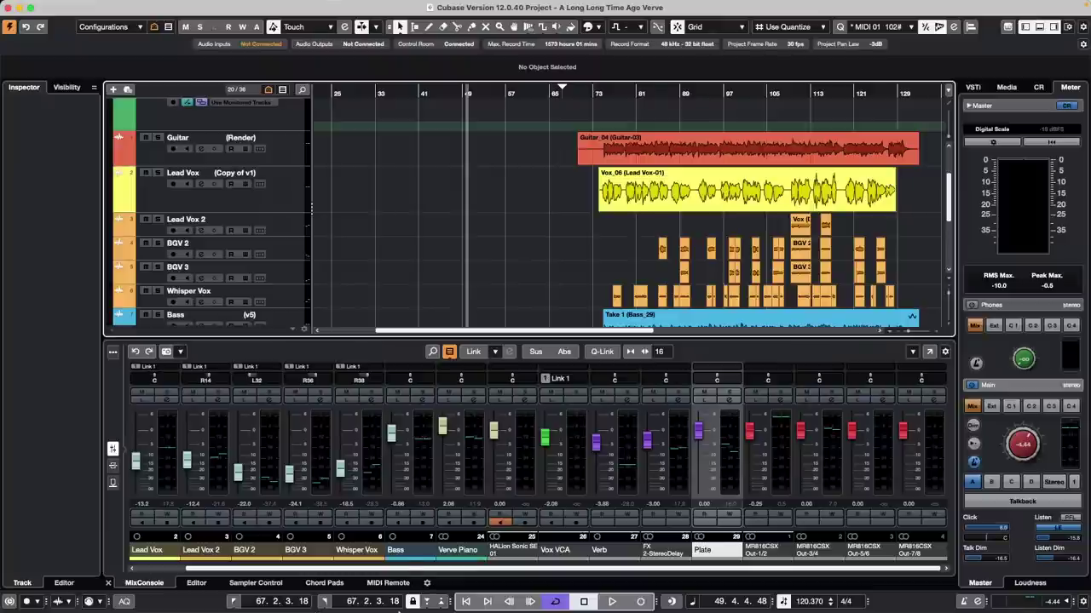
mouse_move(528, 608)
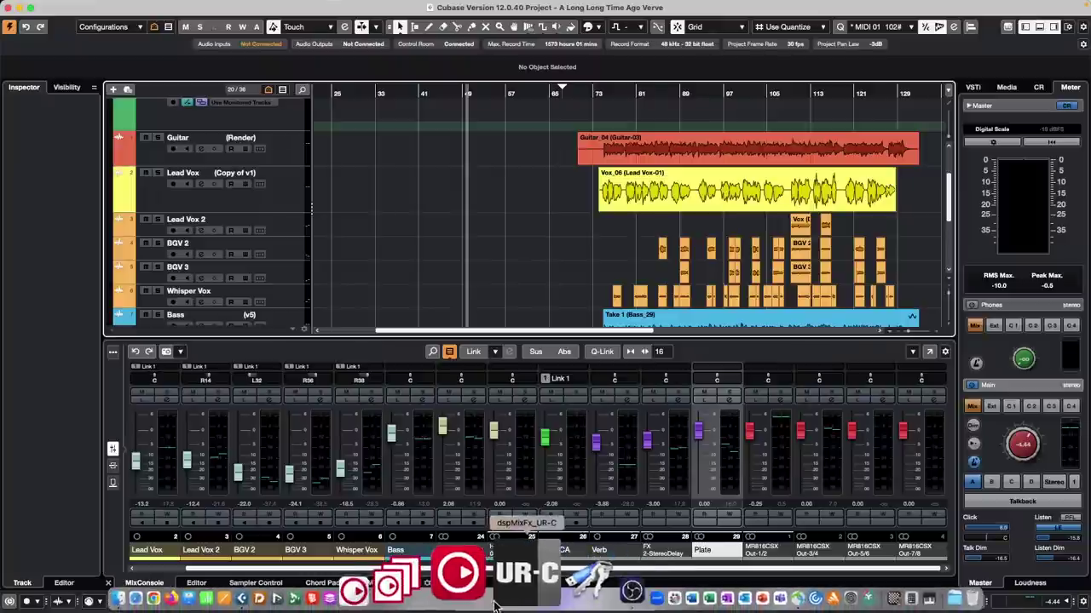
Step: Launch Nuendo 12 and create an empty project Untitled1 in the default folder
left_click(381, 595)
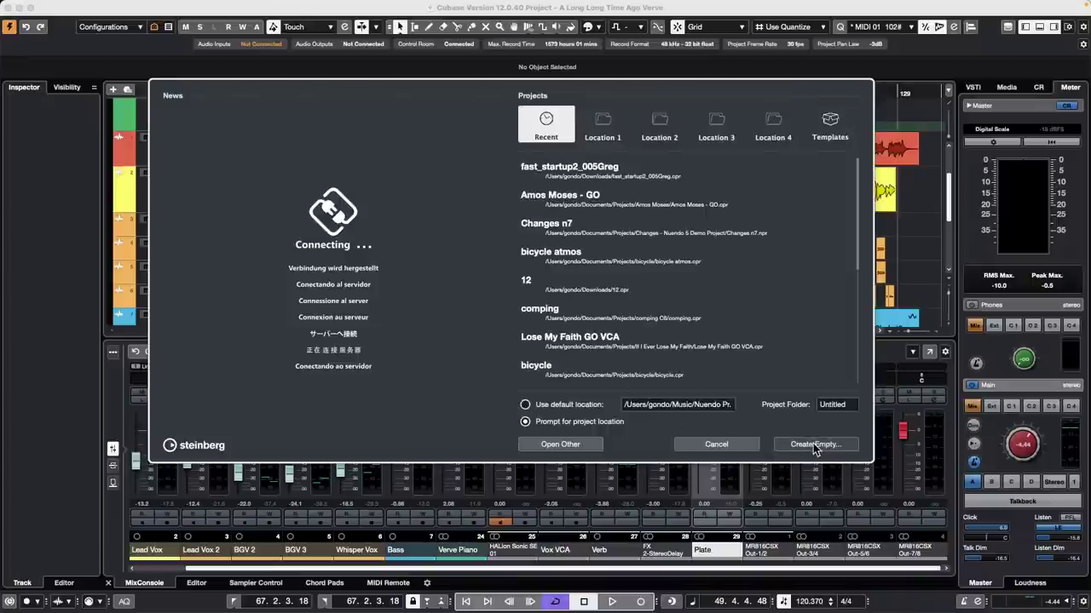
left_click(814, 444)
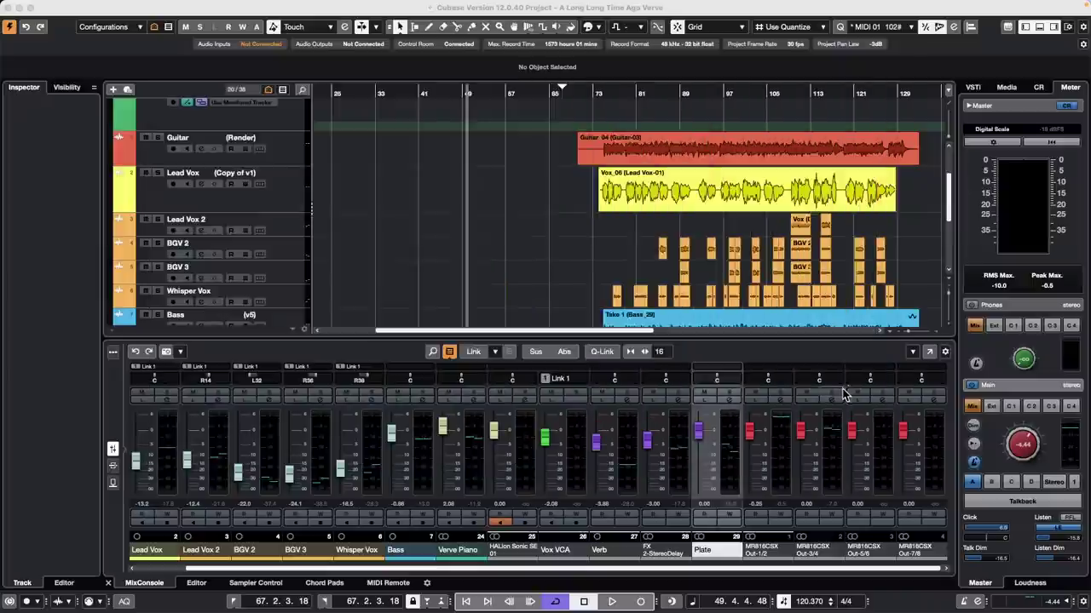
left_click(841, 326)
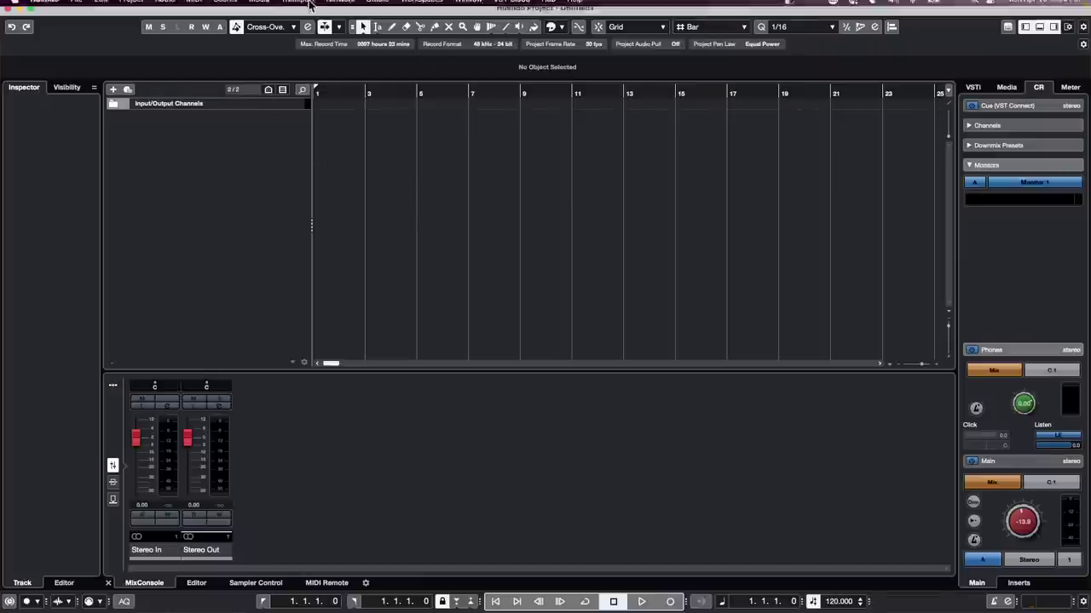
Step: Open Studio > Audio Connections and review the Control Room's add-channel options
left_click(298, 6)
mouse_move(377, 7)
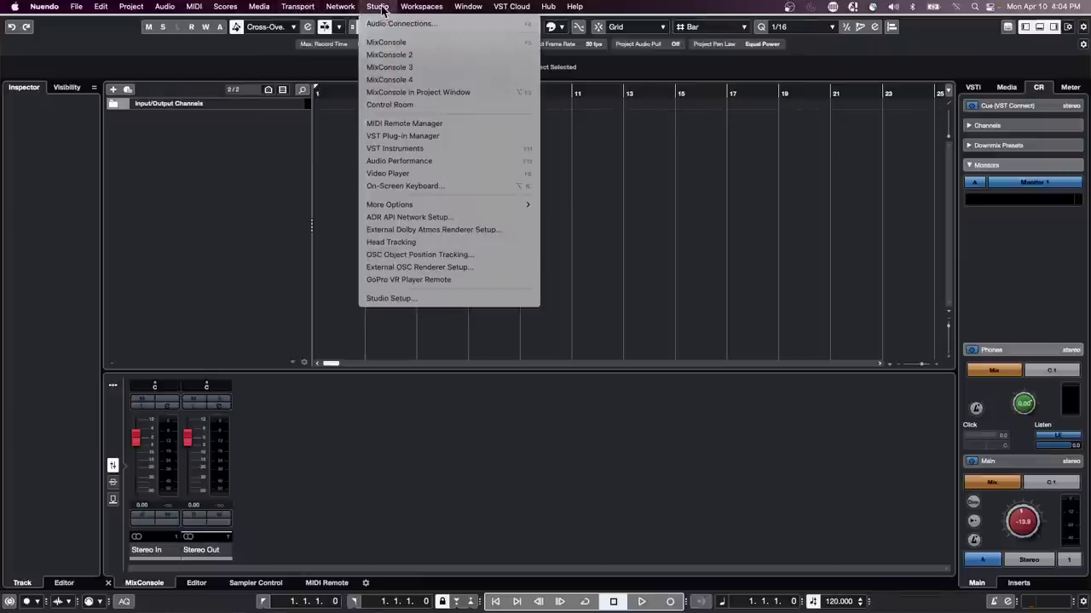
left_click(507, 243)
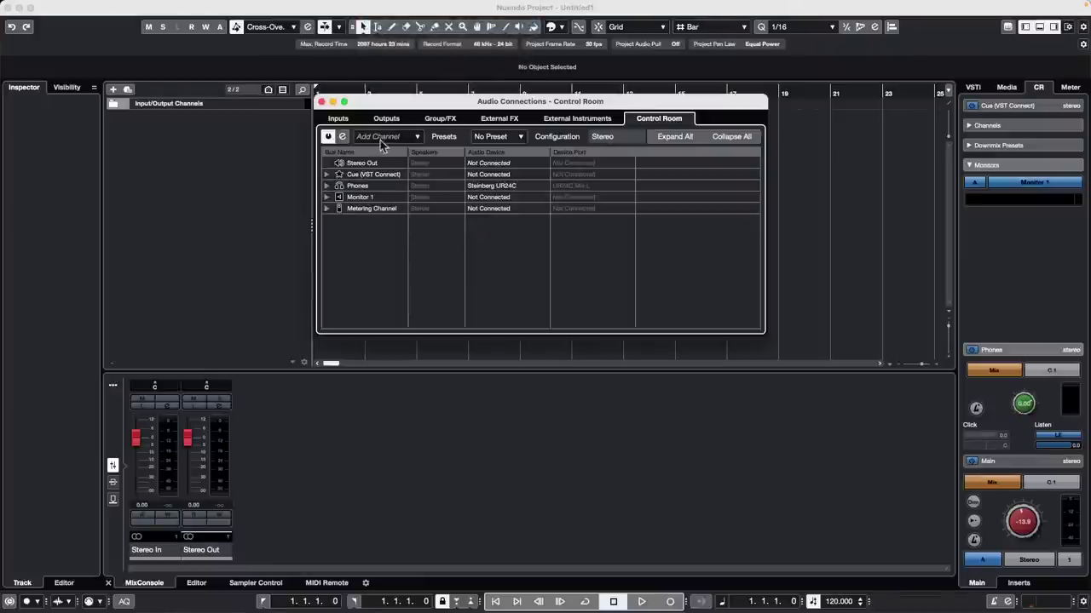
right_click(365, 256)
mouse_move(440, 270)
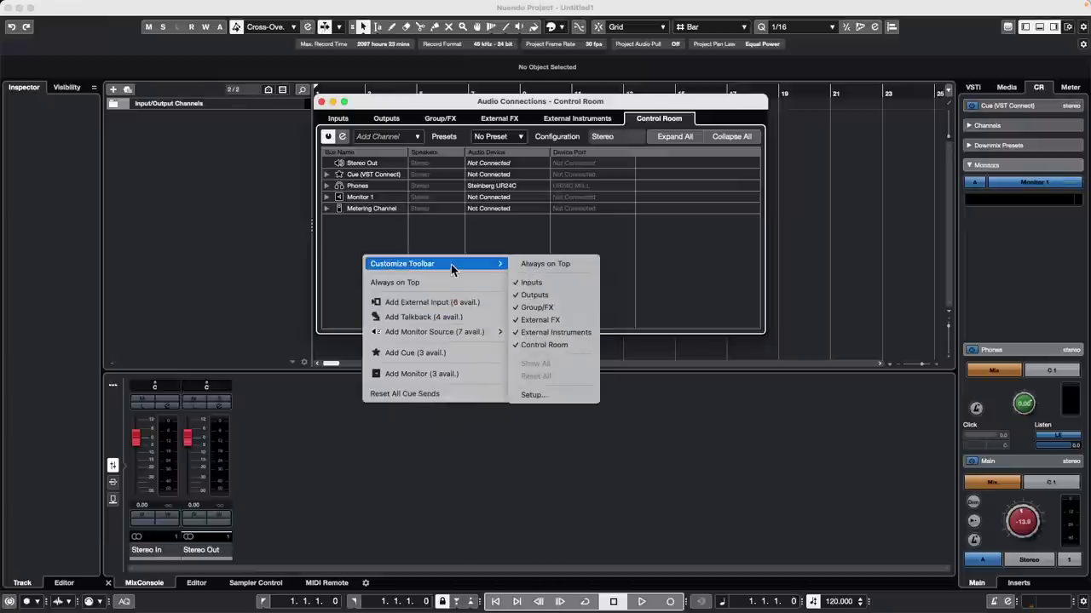
left_click(368, 226)
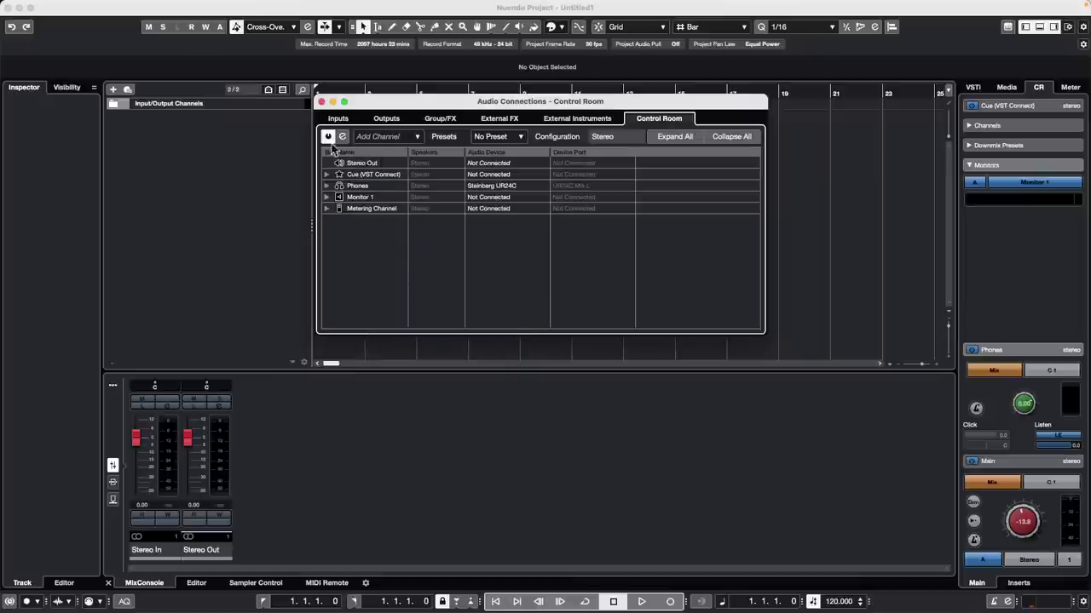
Step: Review the Outputs tab's Add Bus formats without adding one, then close the project unsaved
left_click(386, 118)
right_click(371, 191)
mouse_move(409, 240)
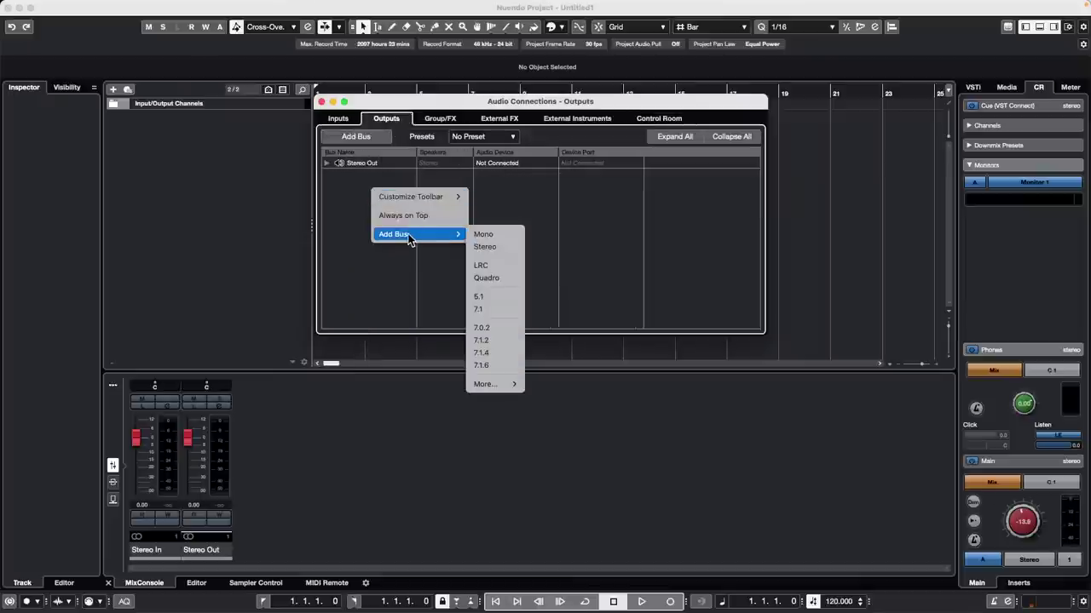
mouse_move(500, 384)
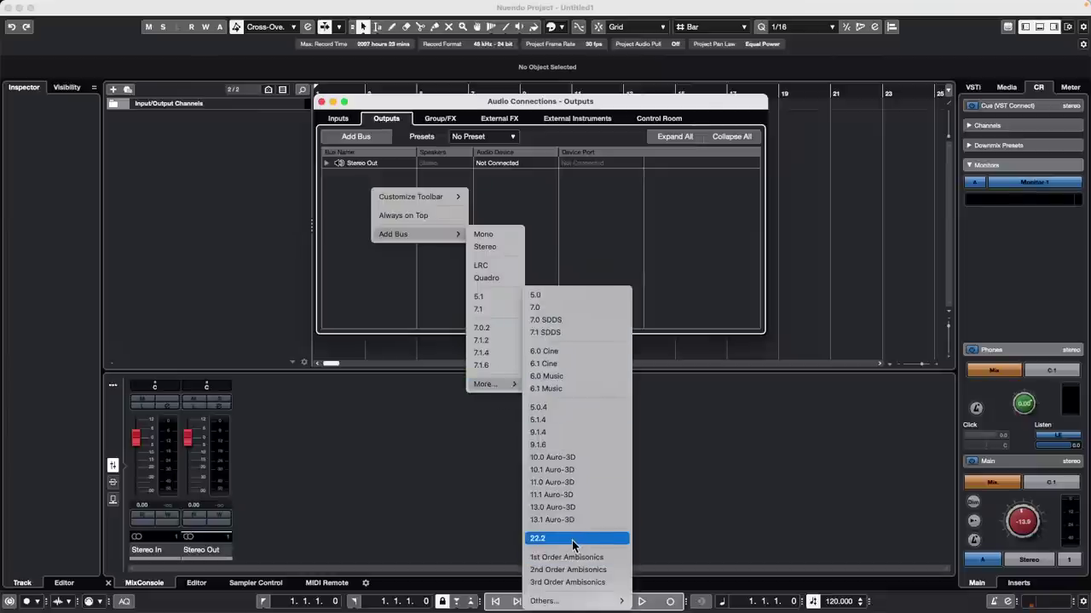
mouse_move(572, 603)
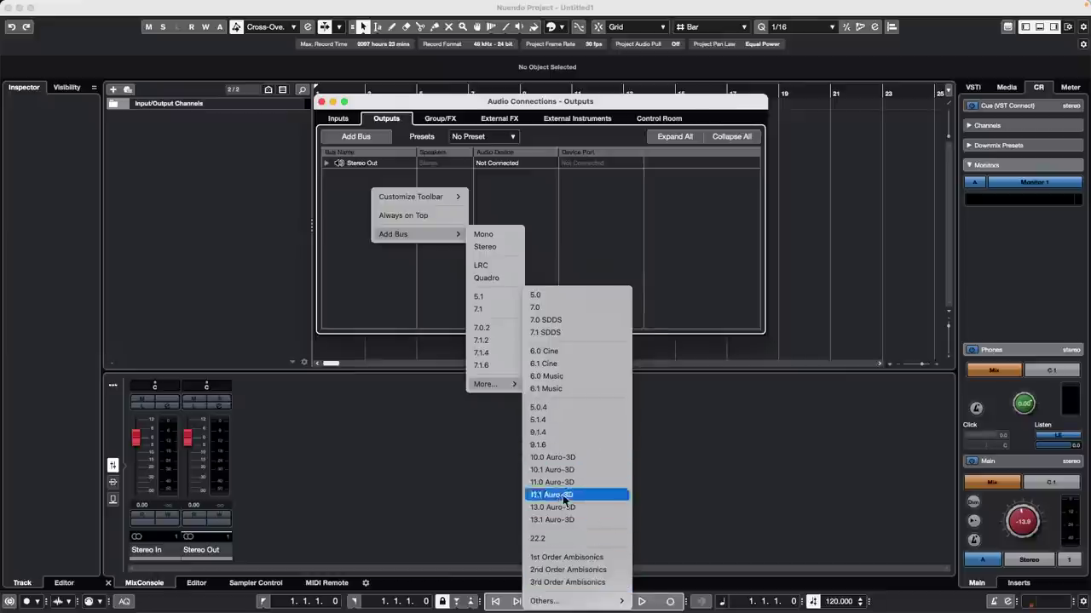
left_click(176, 182)
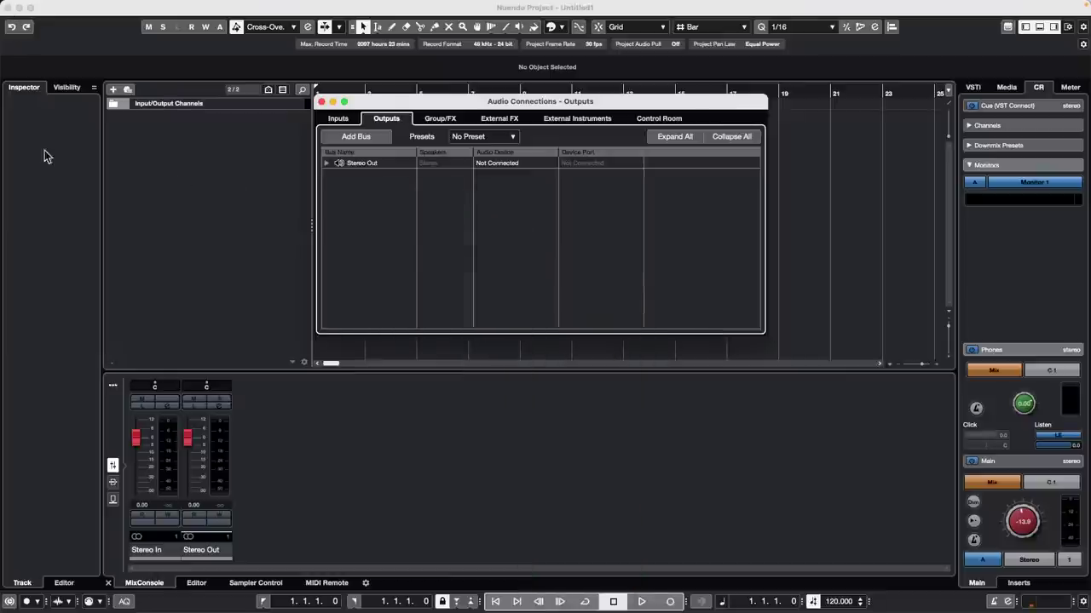
left_click(10, 7)
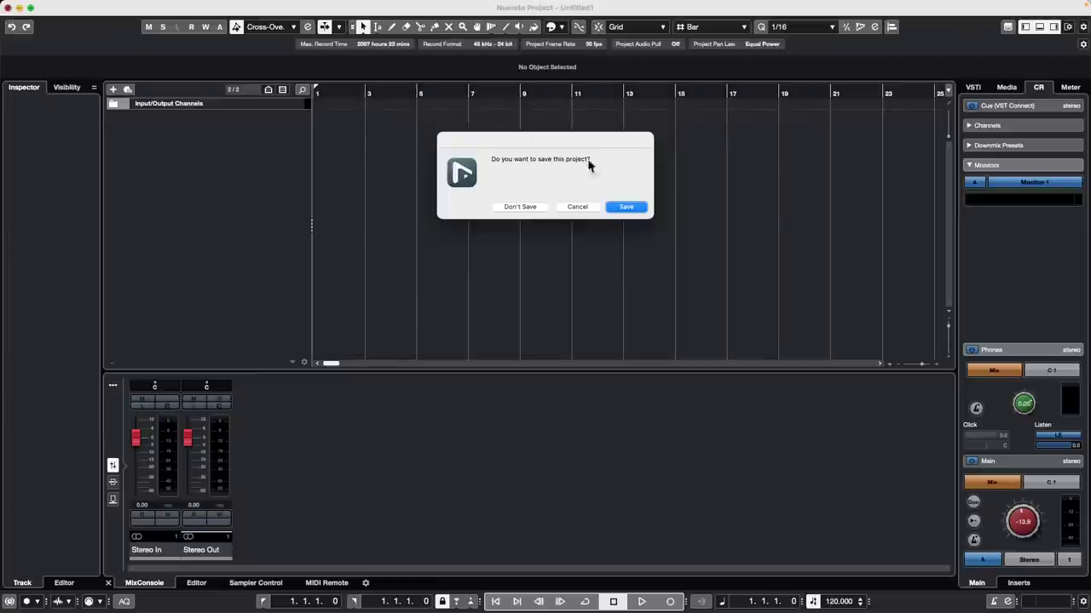
left_click(535, 208)
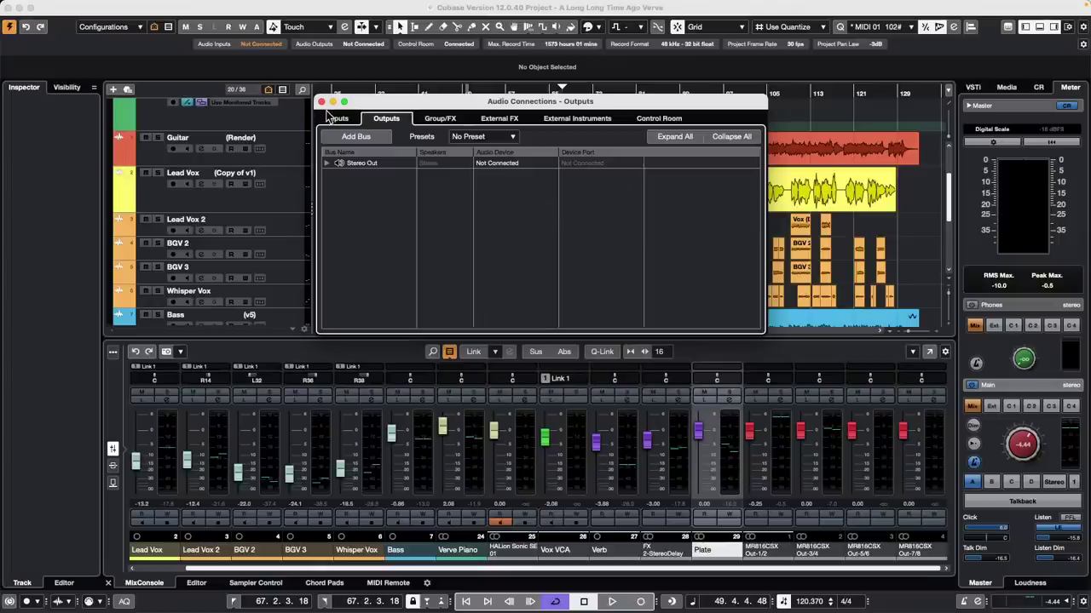
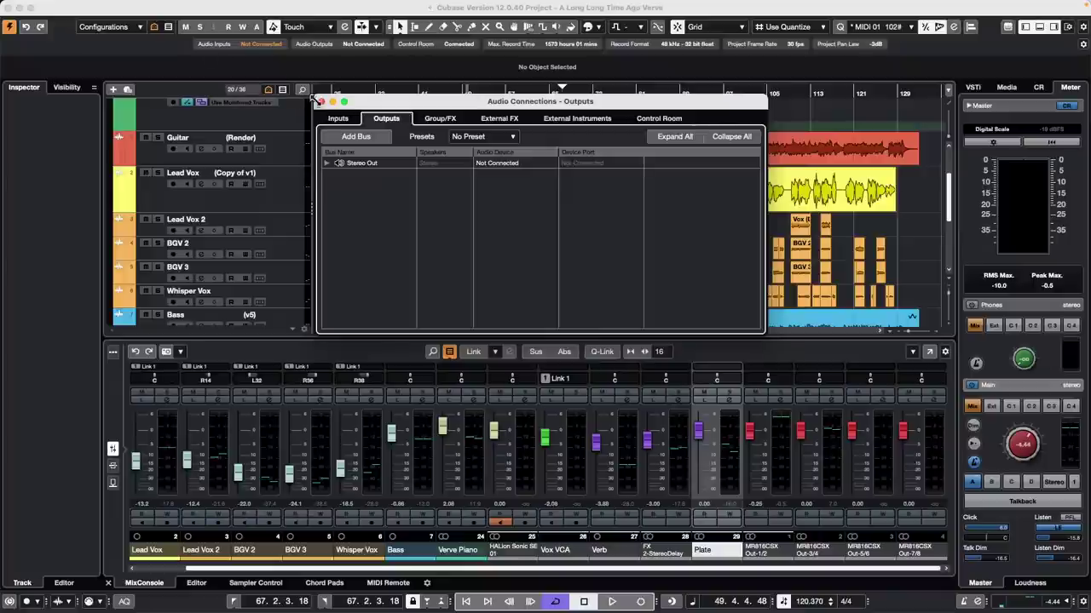
Step: Close the Audio Connections window and glance at Recent Projects without opening any project
left_click(321, 102)
left_click(76, 6)
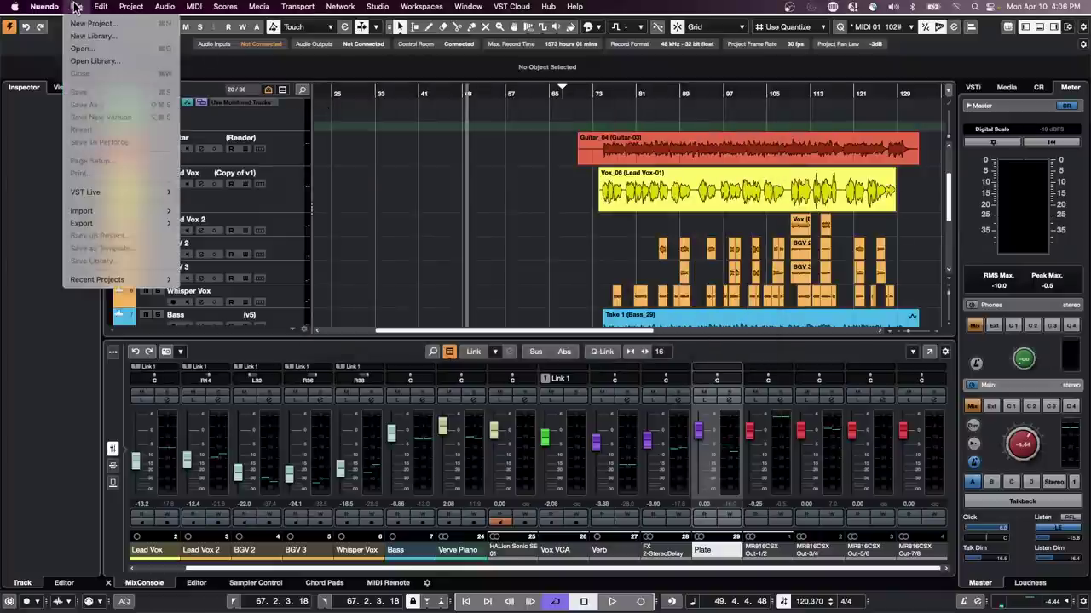
mouse_move(106, 279)
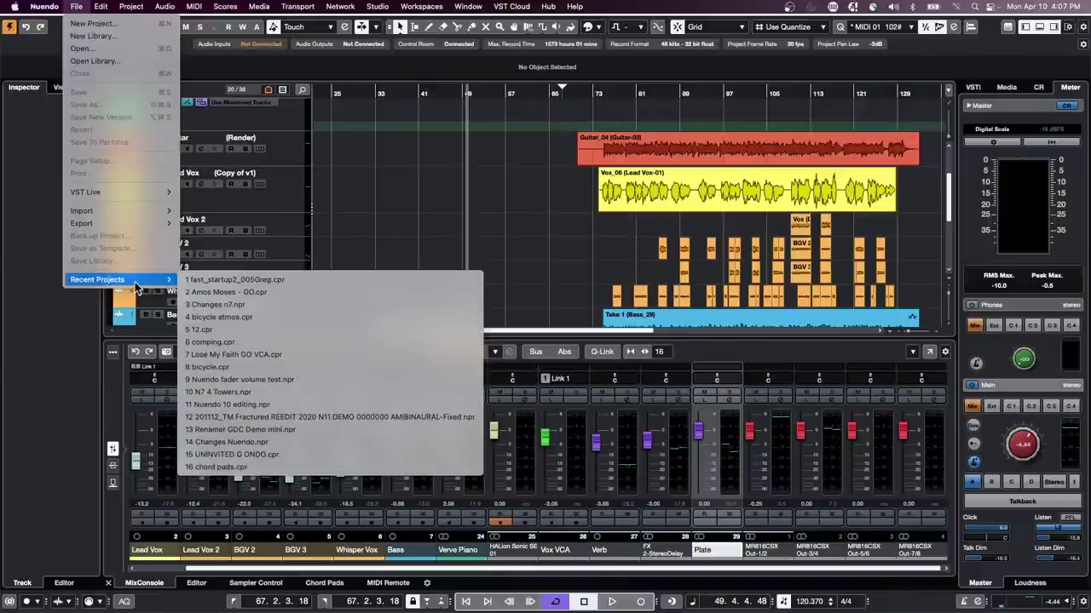
left_click(514, 204)
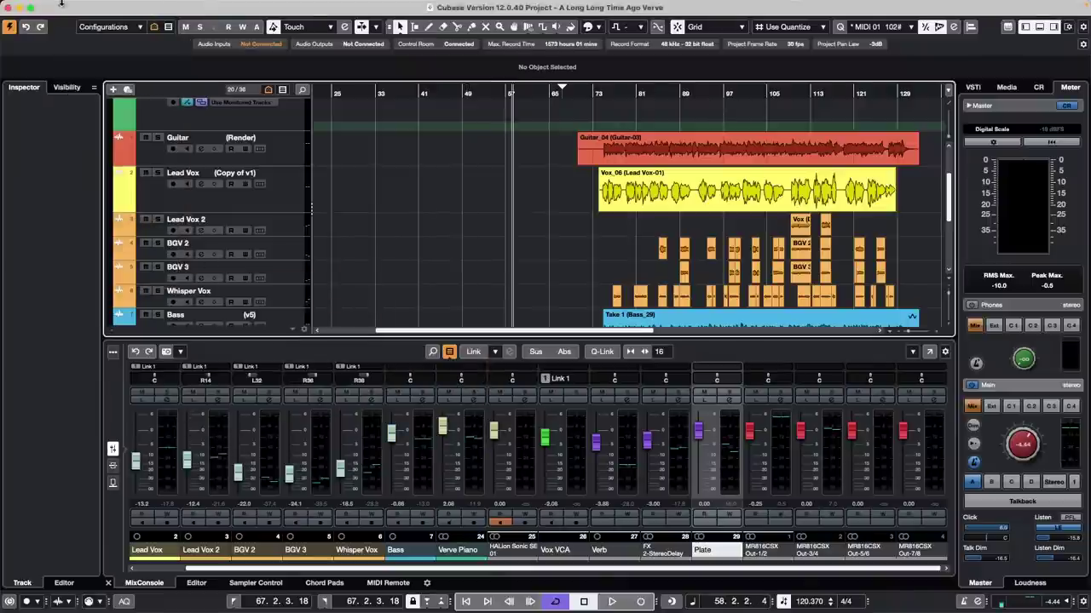
Step: Open the 'Amos Moses - GO' project from the Recent Projects list
left_click(51, 9)
mouse_move(75, 7)
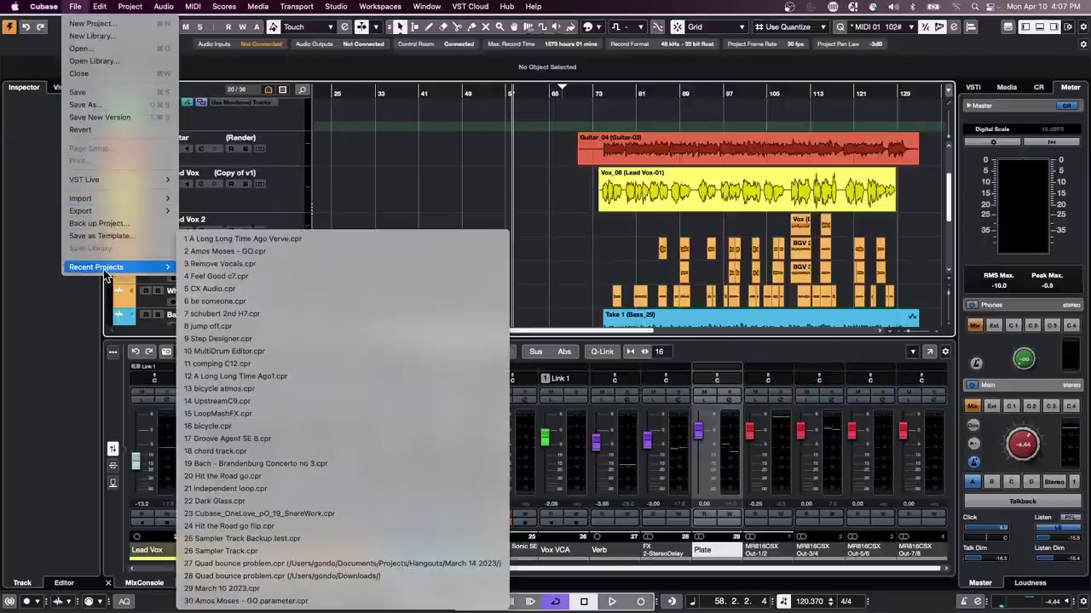
left_click(279, 255)
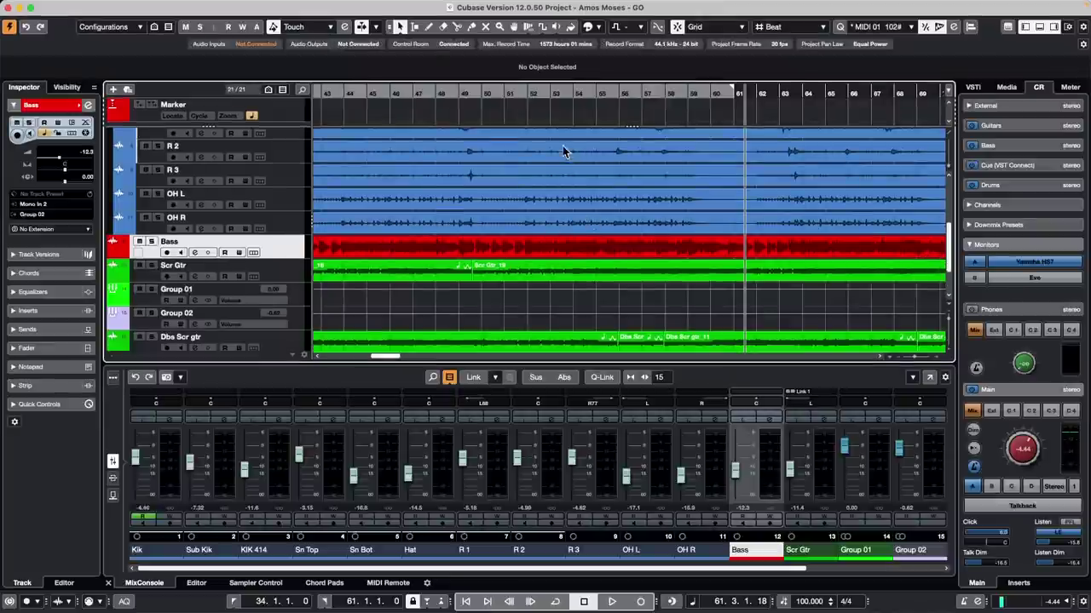
Step: Zoom out over the song and toggle playback repeatedly, each stop returning the playhead to bar 18
left_click_drag(542, 94, 431, 71)
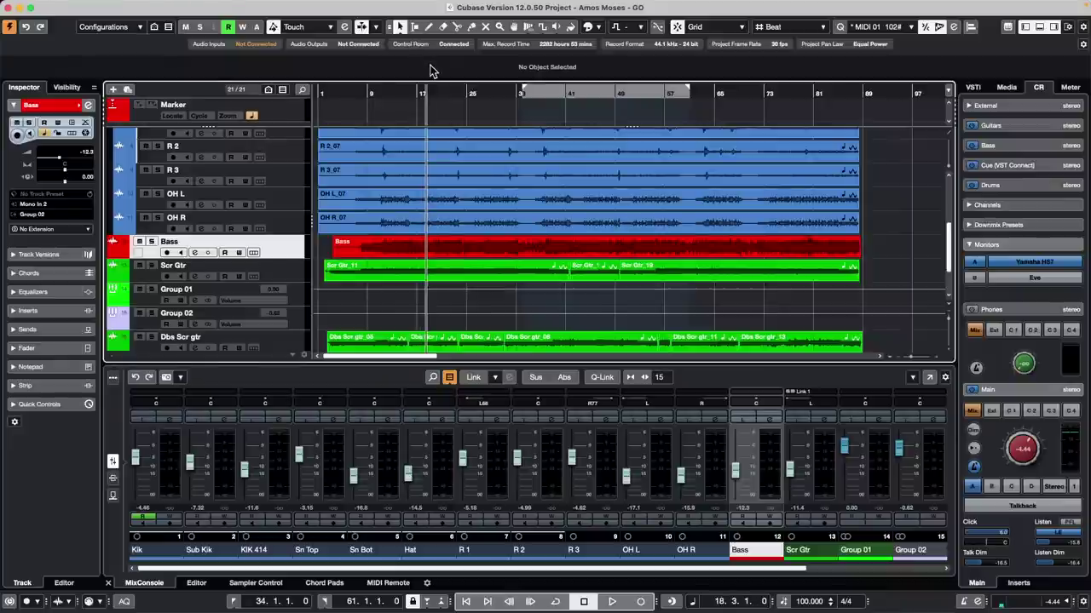
key("space")
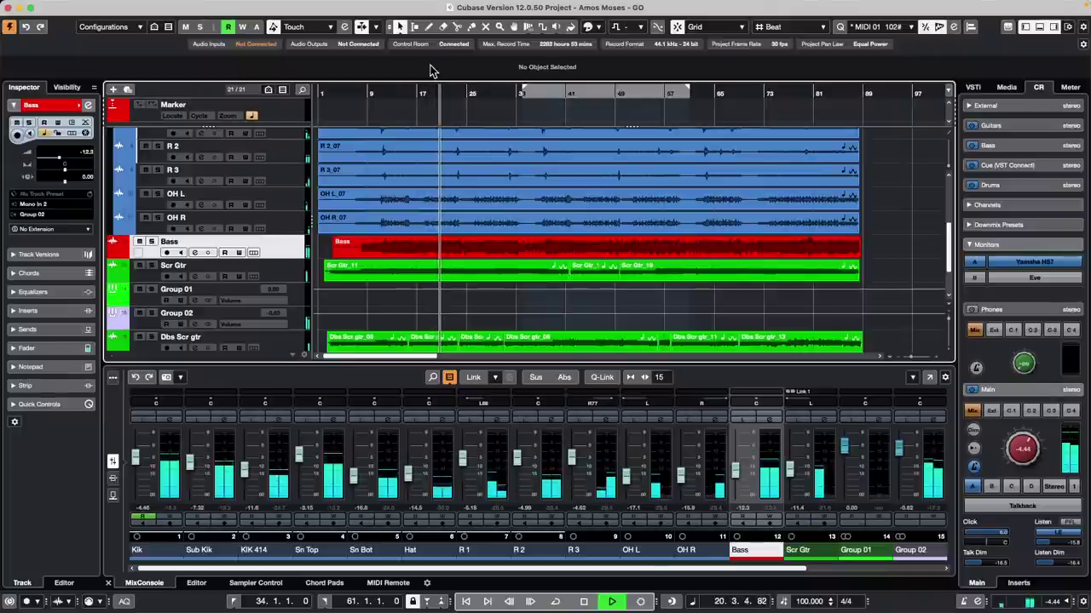
key("space")
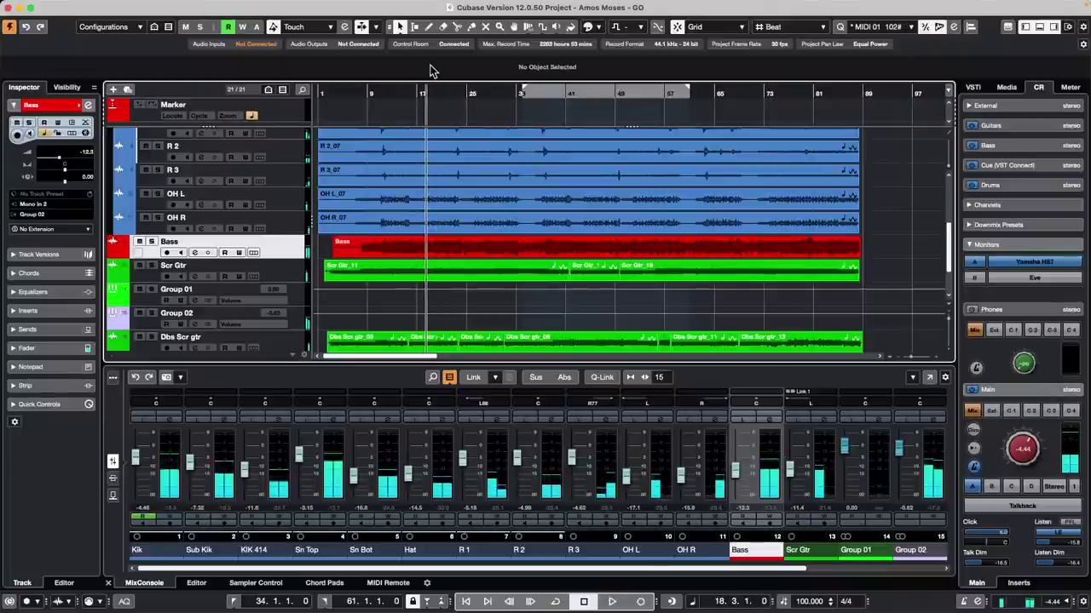
key("space")
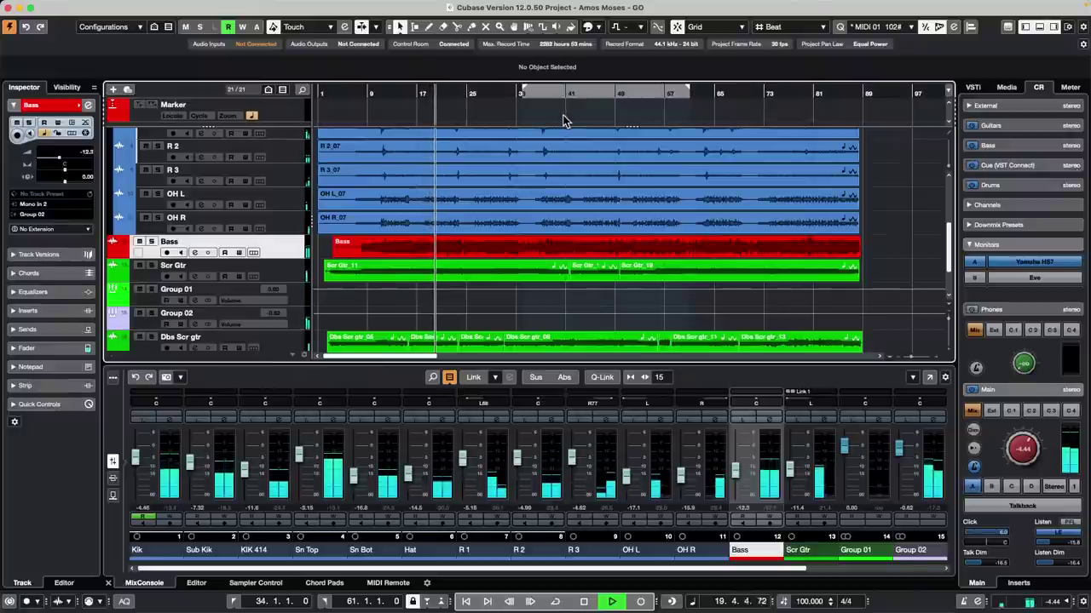
key("space")
key("space")
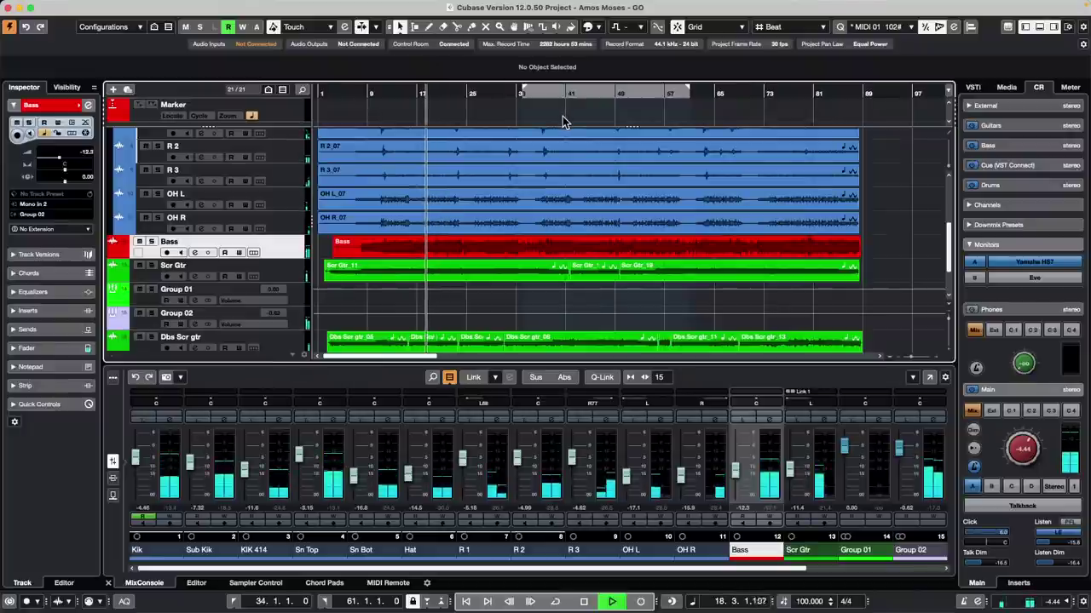
left_click(44, 6)
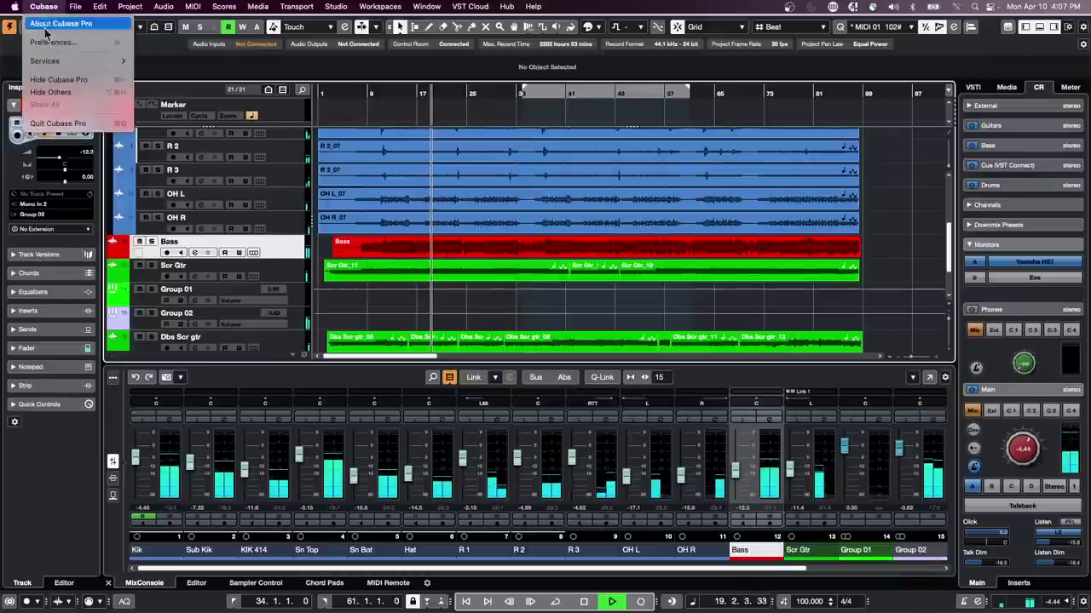
Step: Turn off Return to Start Position on Stop in Transport preferences, then stop playback near bar 25
left_click(53, 42)
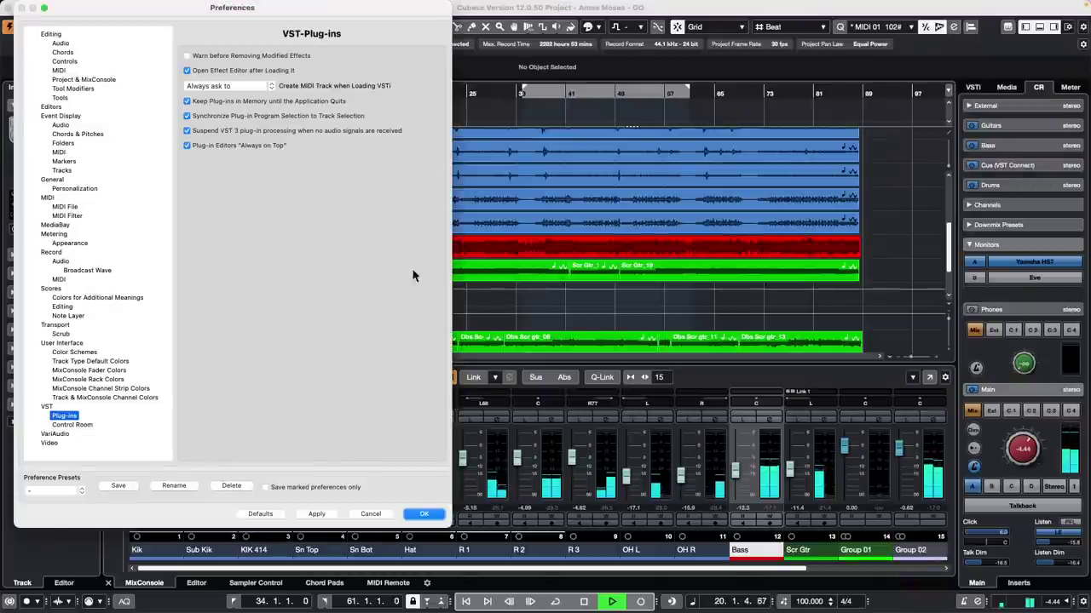
left_click(56, 324)
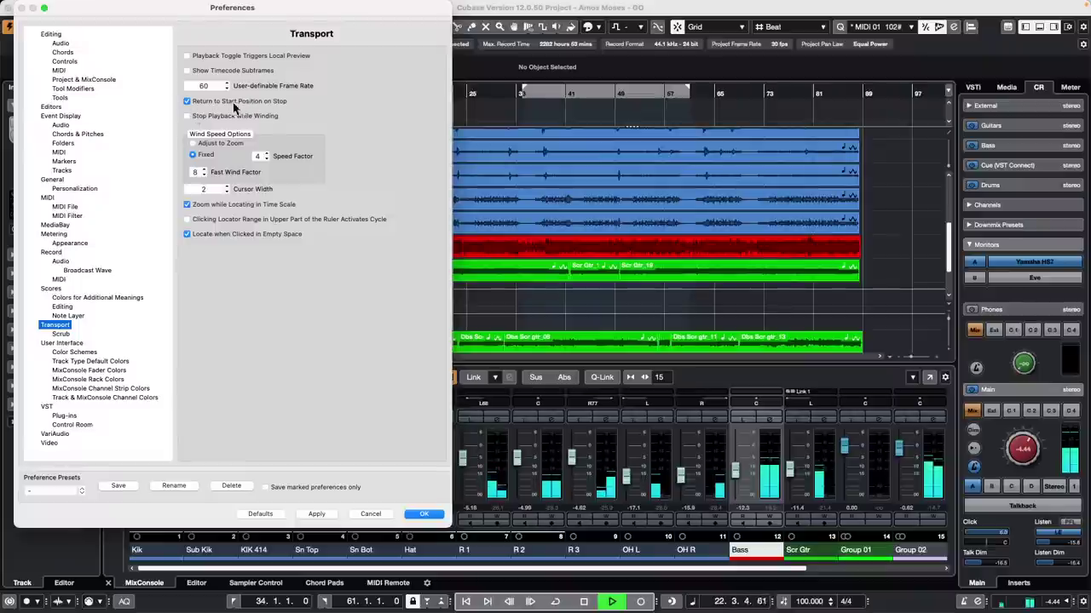
left_click(188, 102)
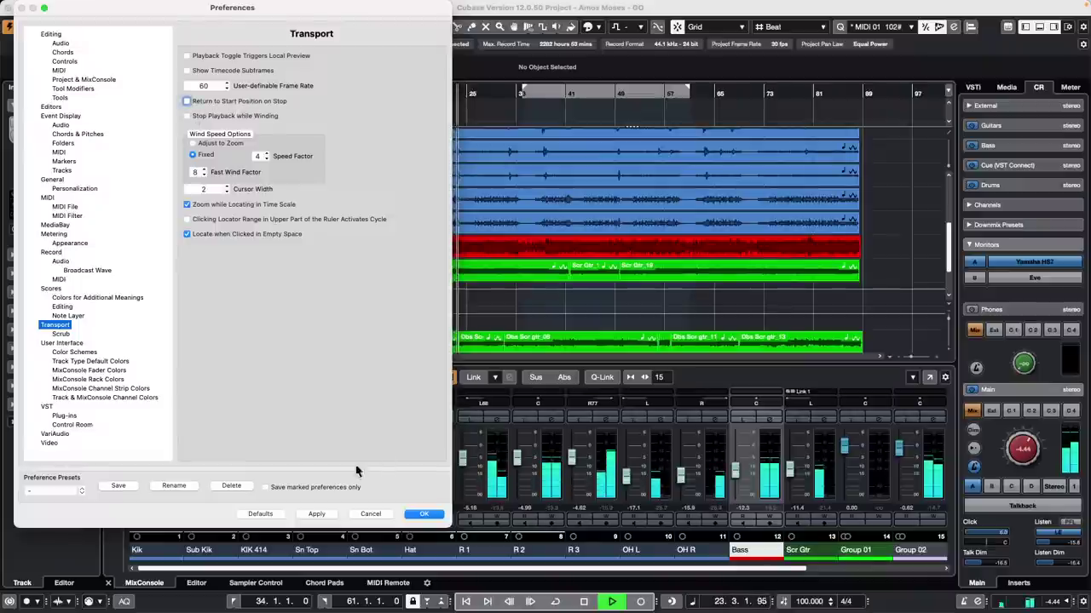
left_click(317, 514)
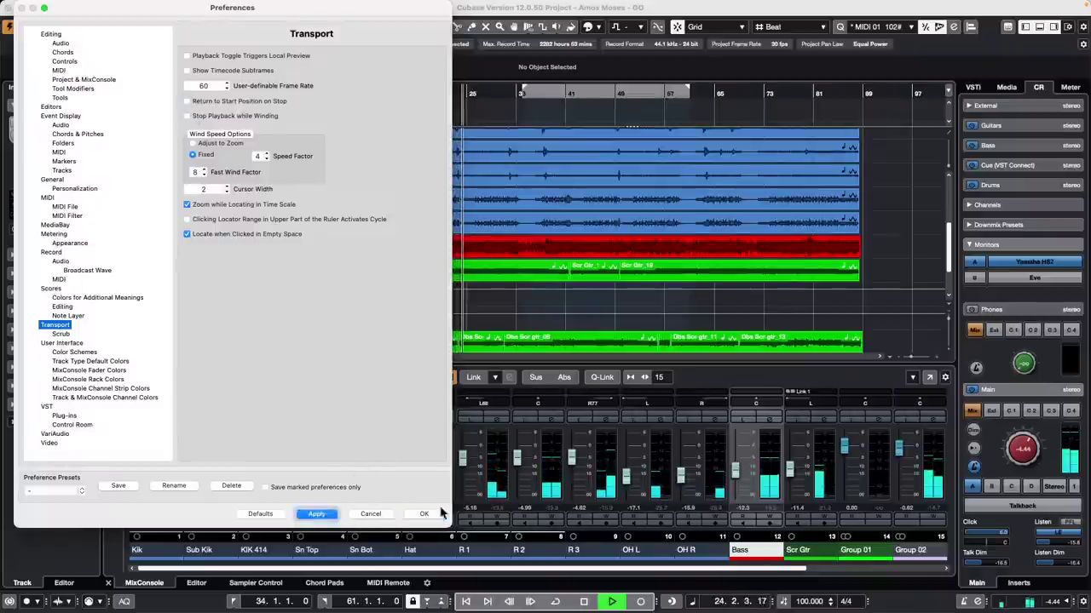
left_click(424, 514)
key("space")
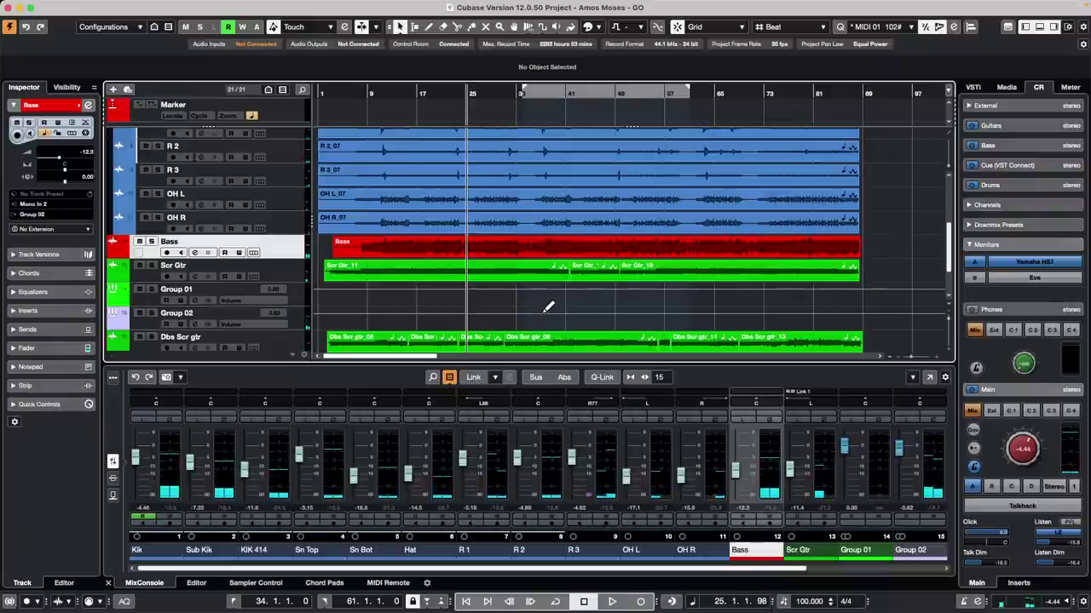
Step: Play and stop twice, using numpad 0 to jump back to the bar-25 start point
key("space")
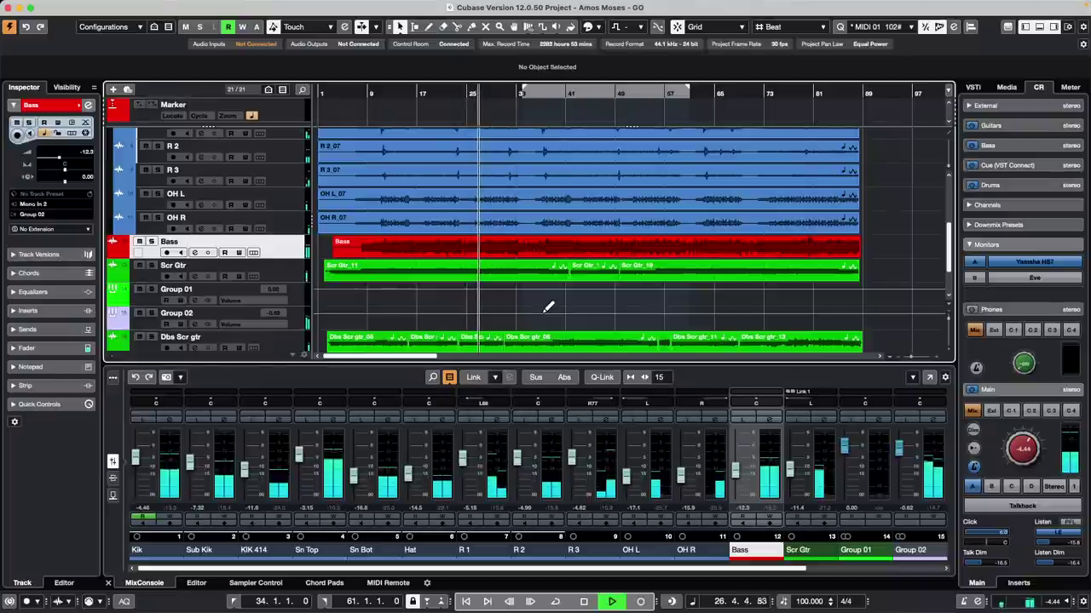
key("space")
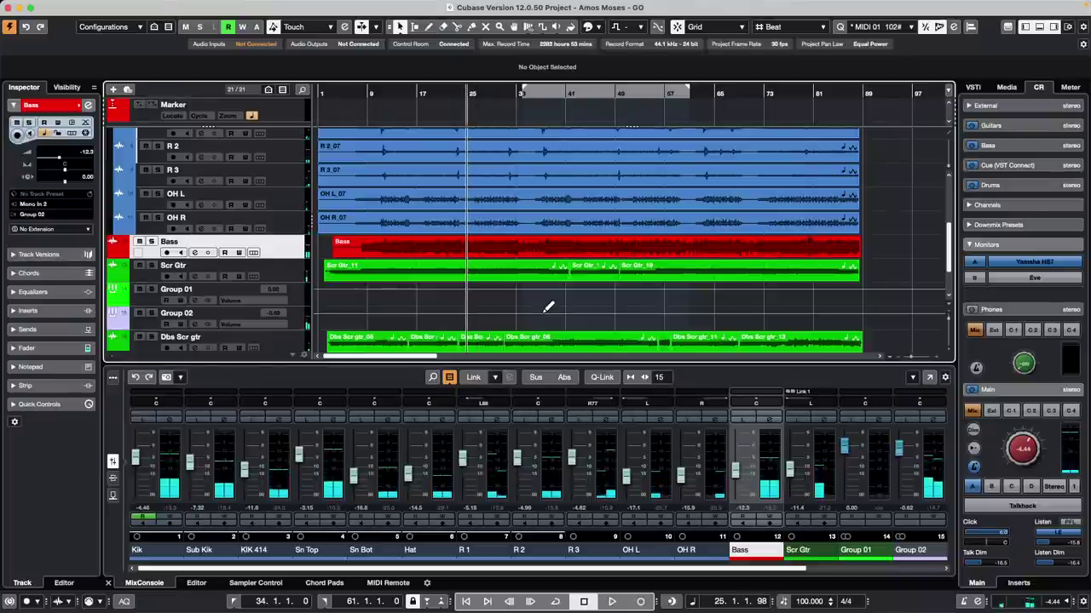
key("KP_0")
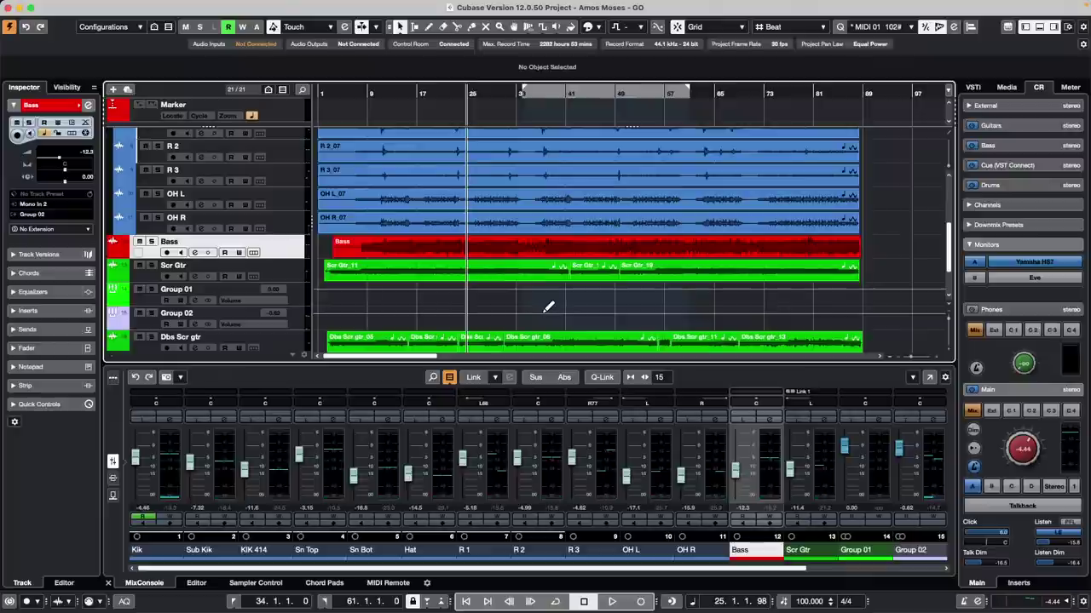
key("space")
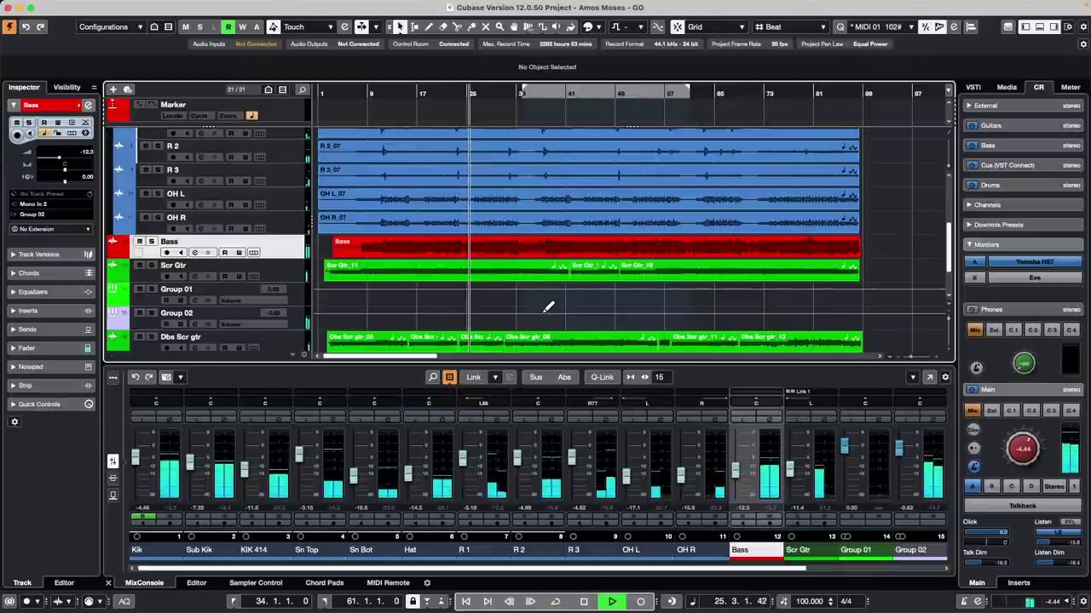
key("space")
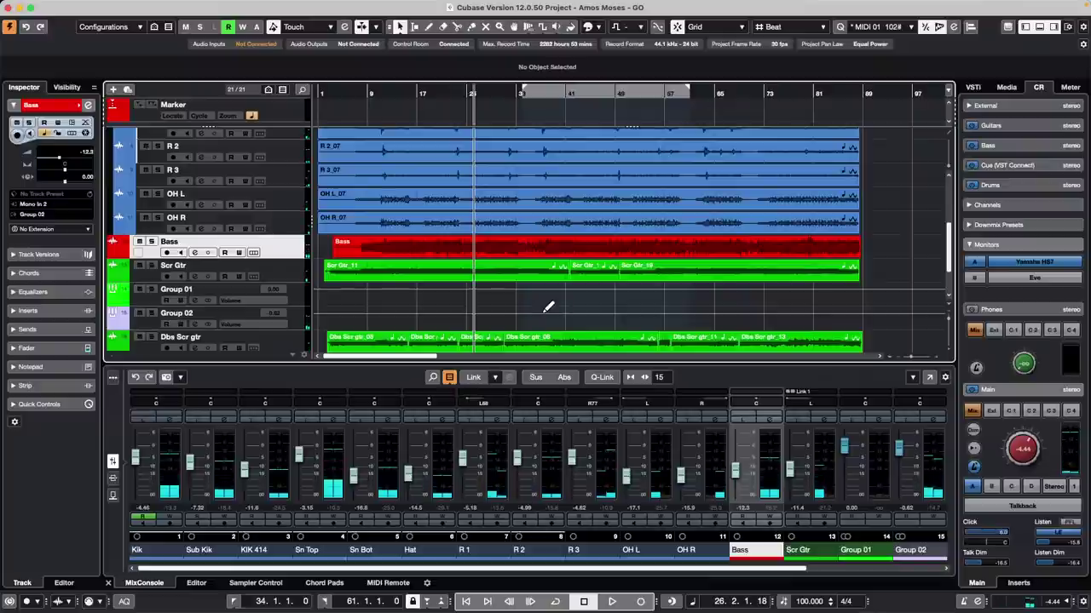
key("KP_0")
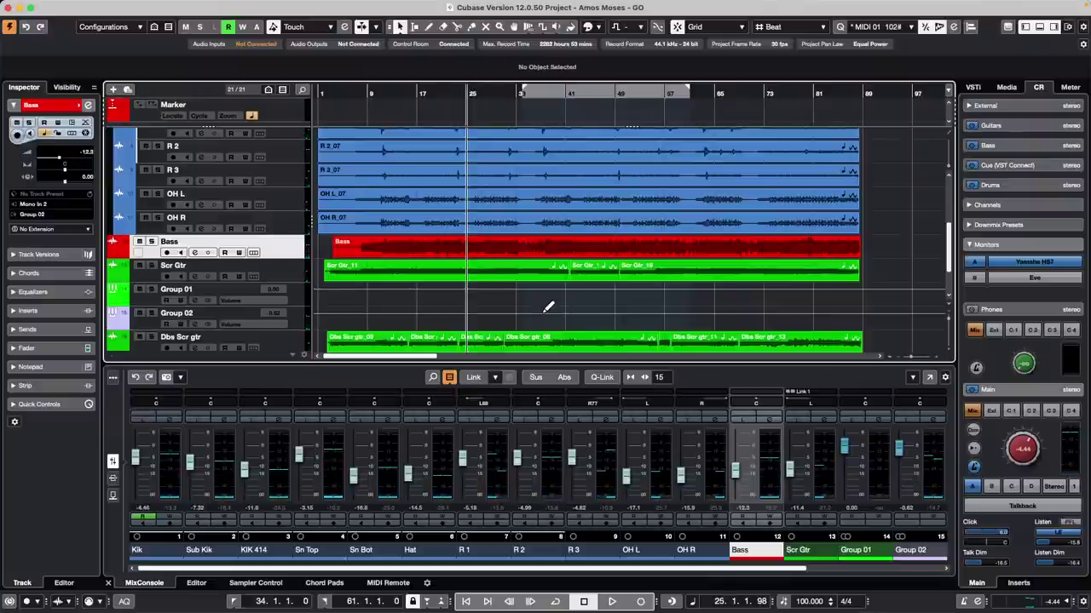
Step: Play from the project start, return there with numpad decimal, and stop near bar 4
key("Home")
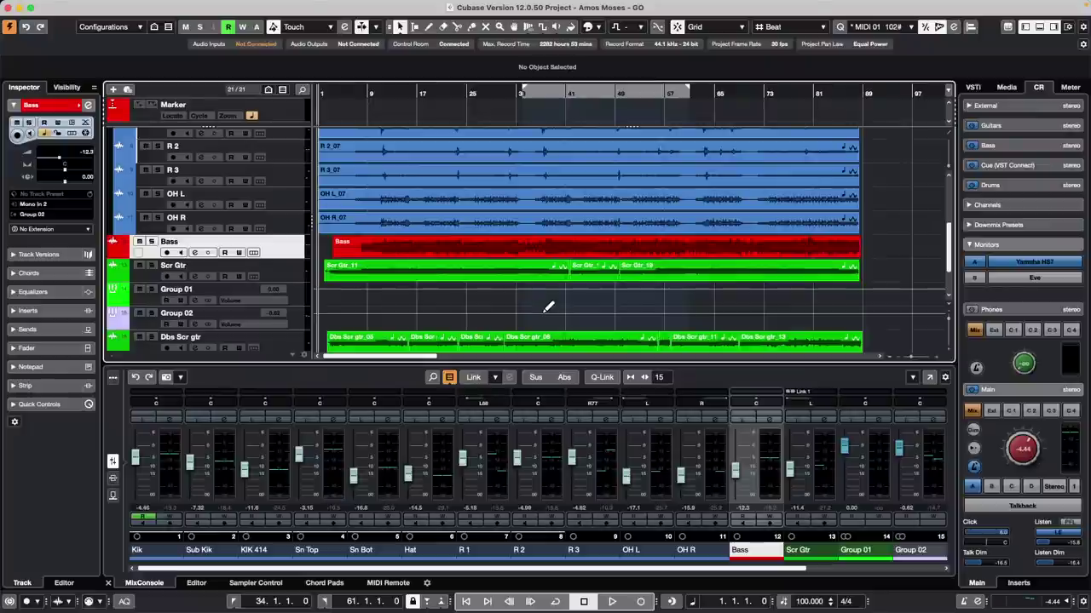
key("space")
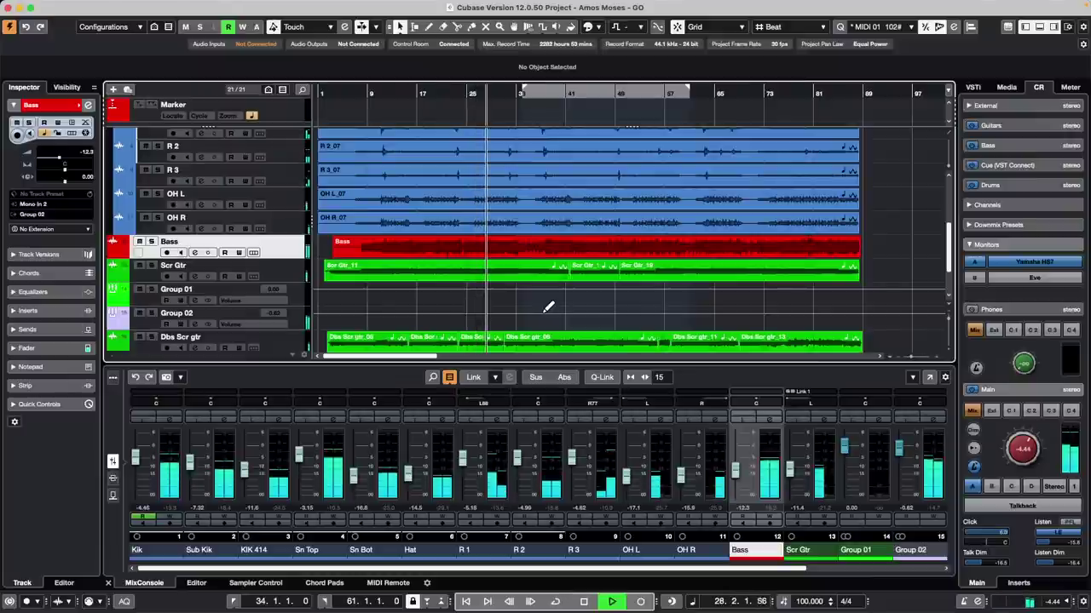
key("space")
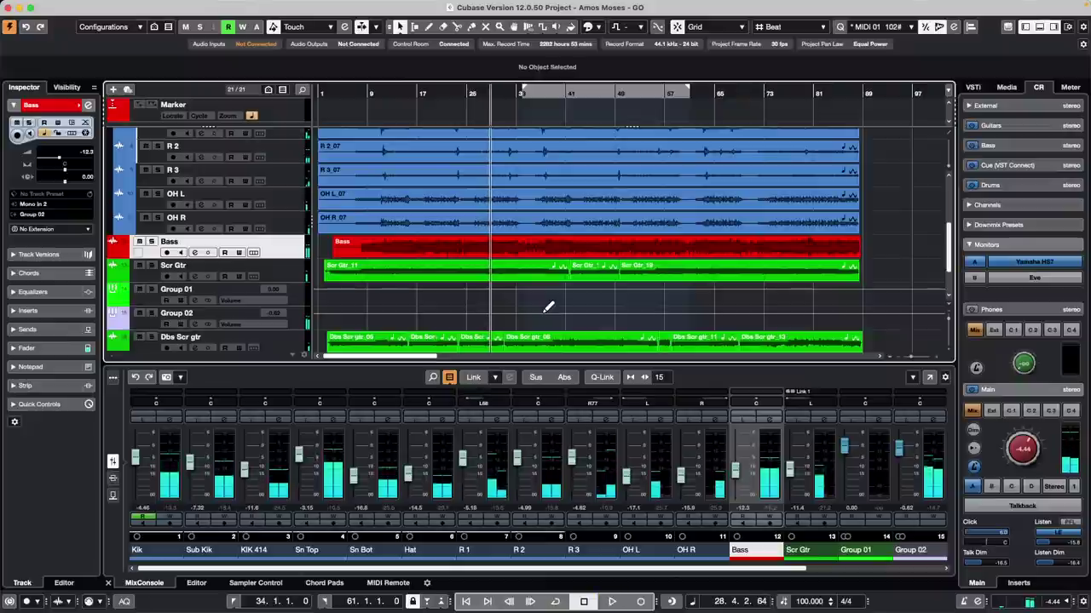
key("KP_0")
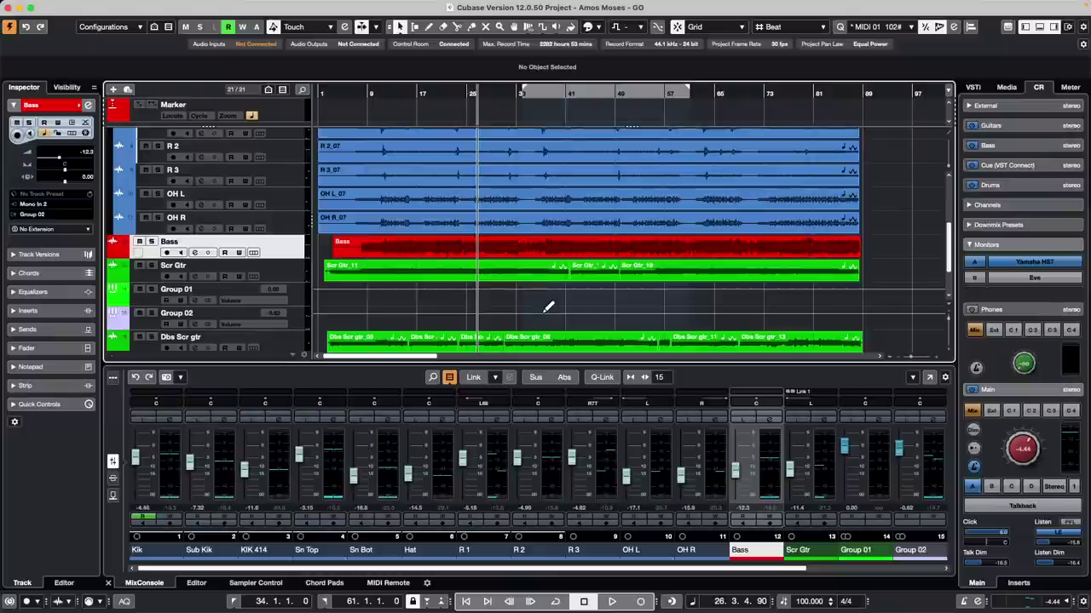
key("KP_Decimal")
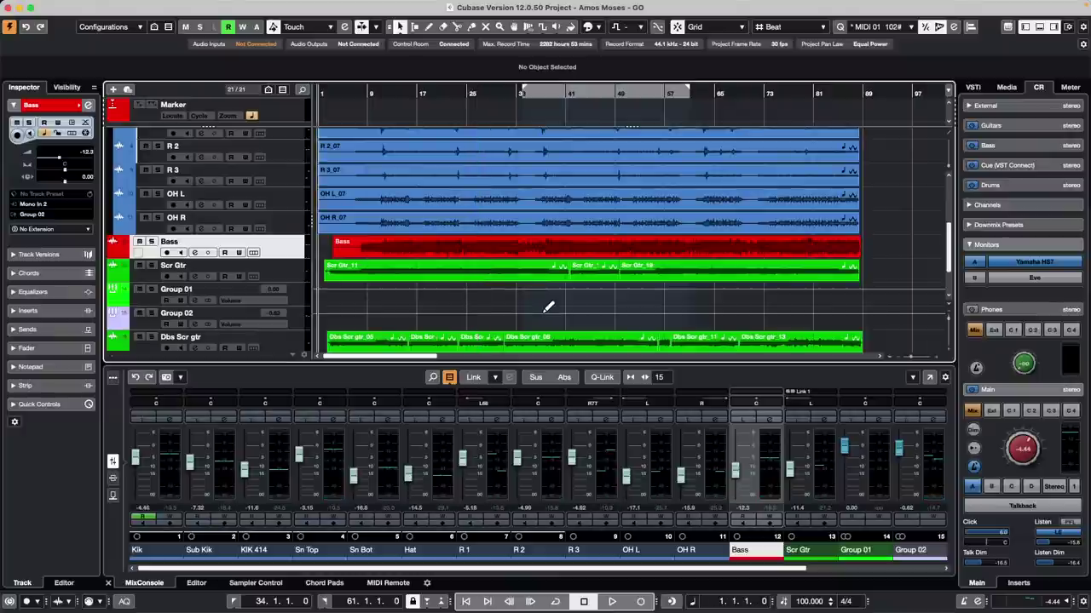
key("space")
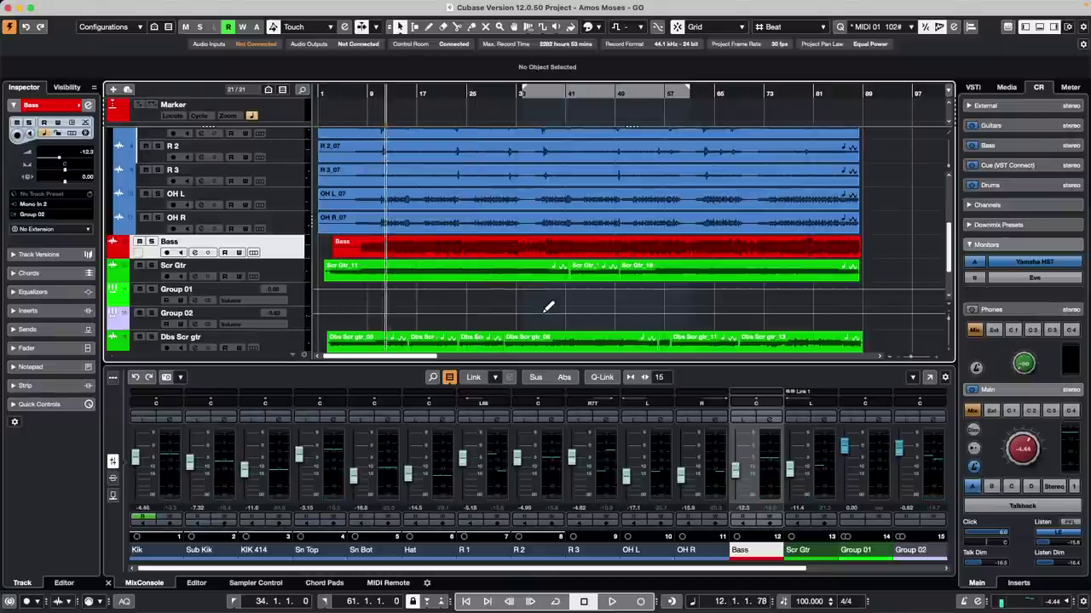
key("KP_Decimal")
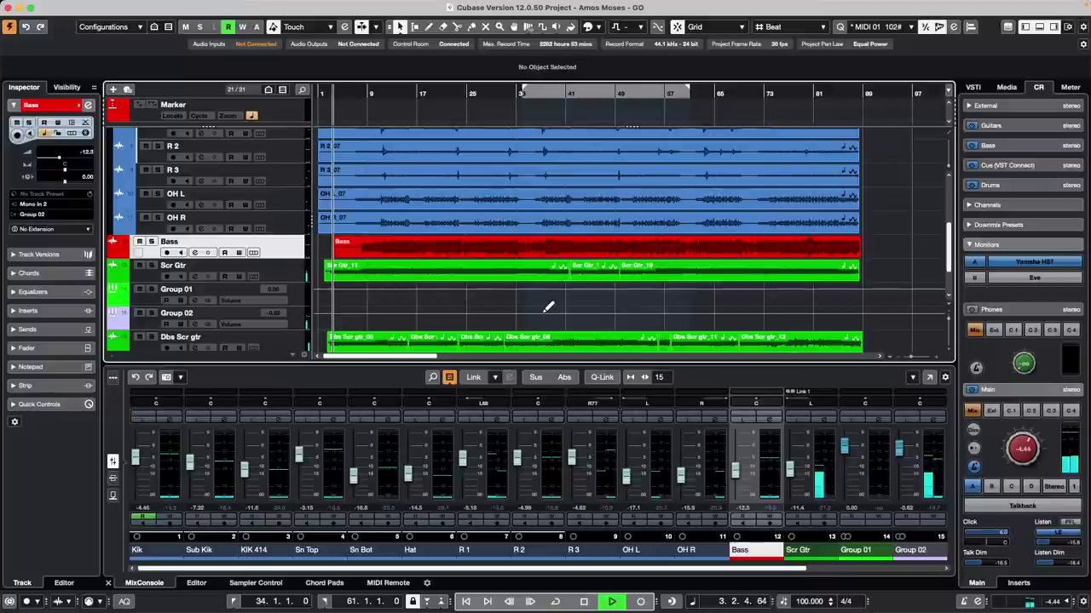
key("space")
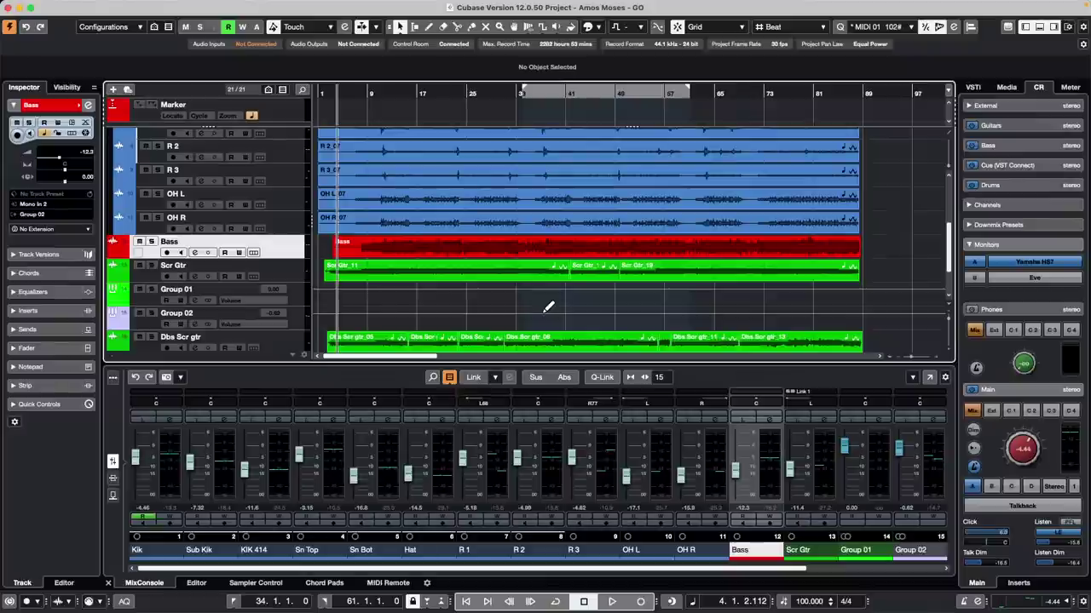
mouse_move(129, 5)
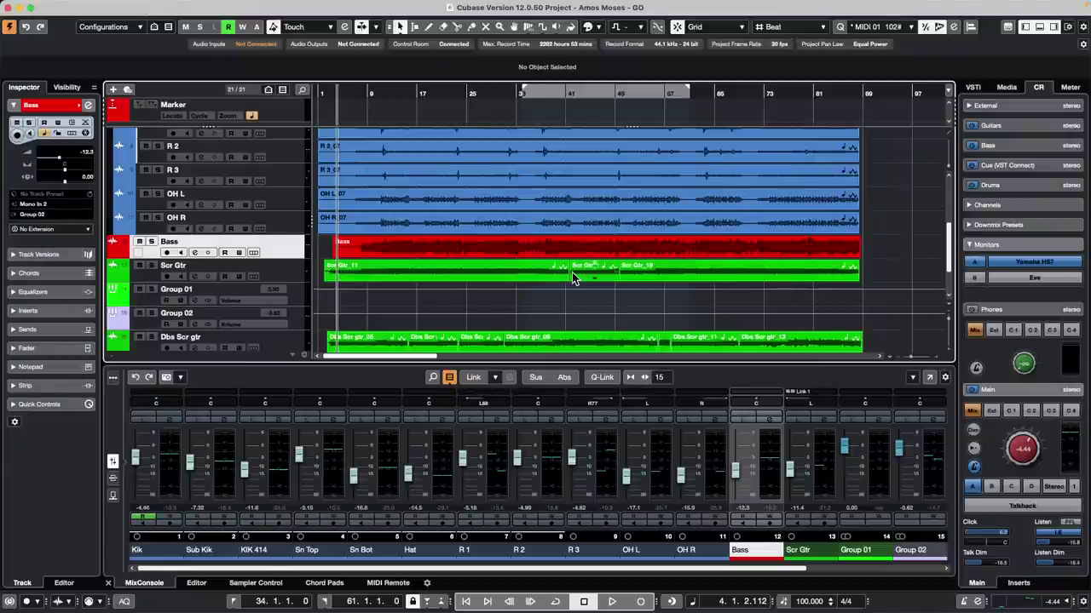
Step: Find the Enter Left Locator shortcut (Shift+L) in Key Commands and use it to edit the left locator
key("alt")
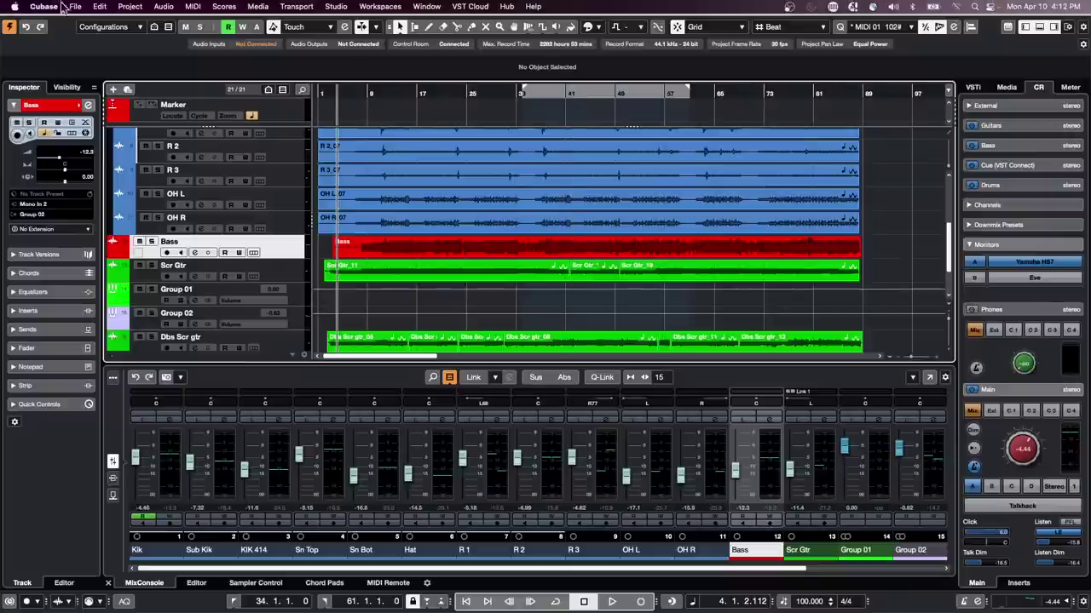
left_click(75, 7)
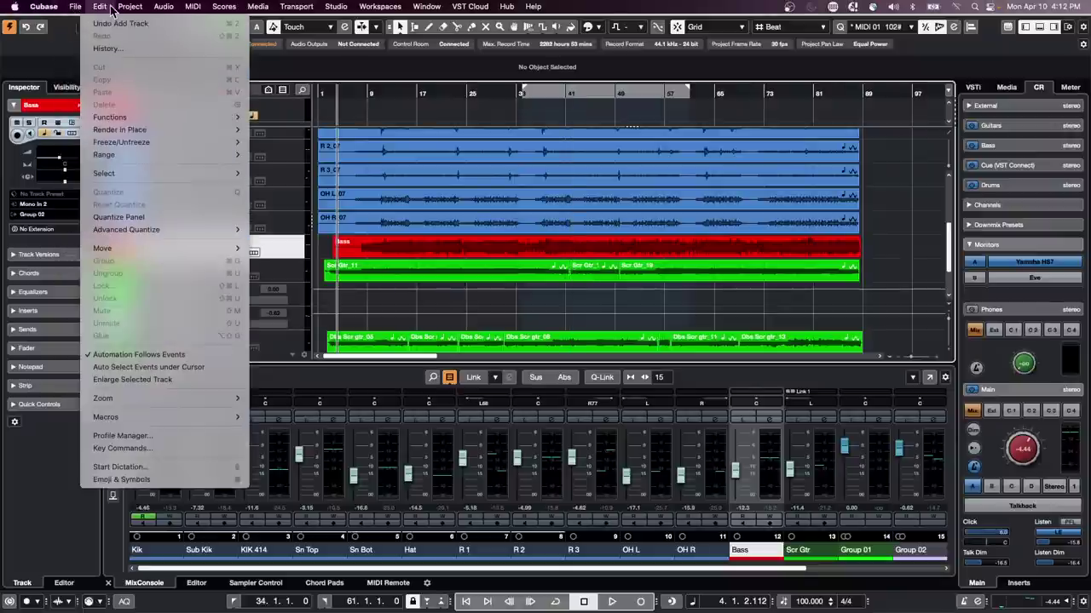
left_click(595, 302)
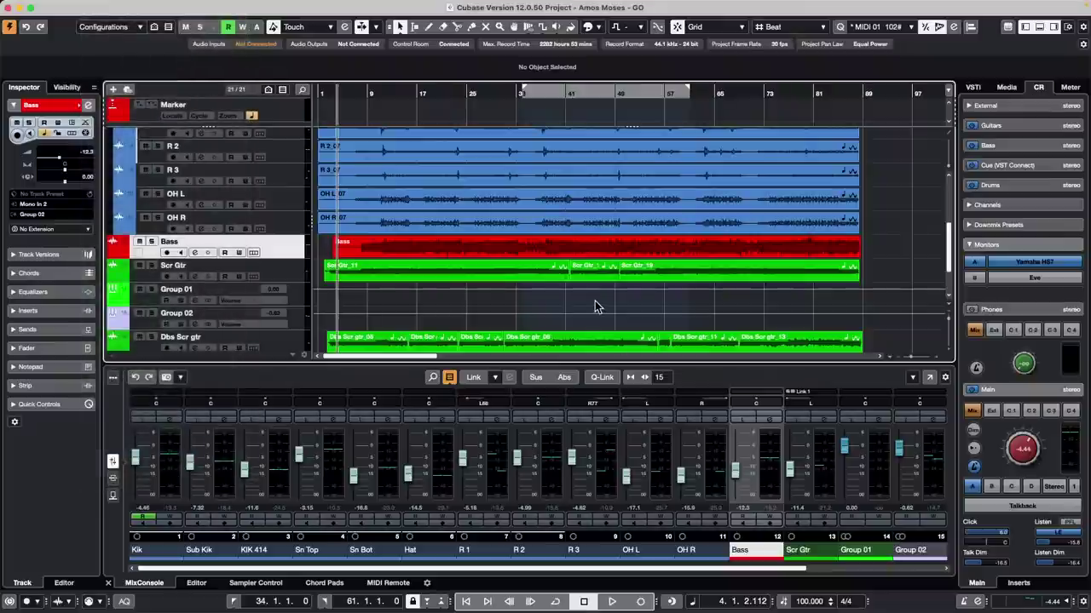
left_click(258, 124)
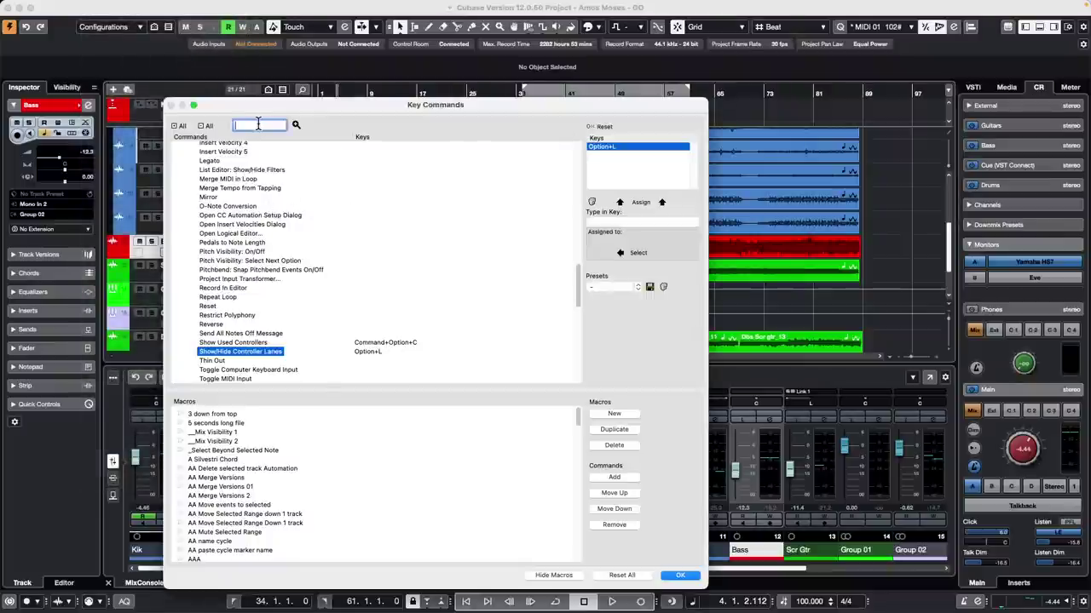
type("left locator")
key("Return")
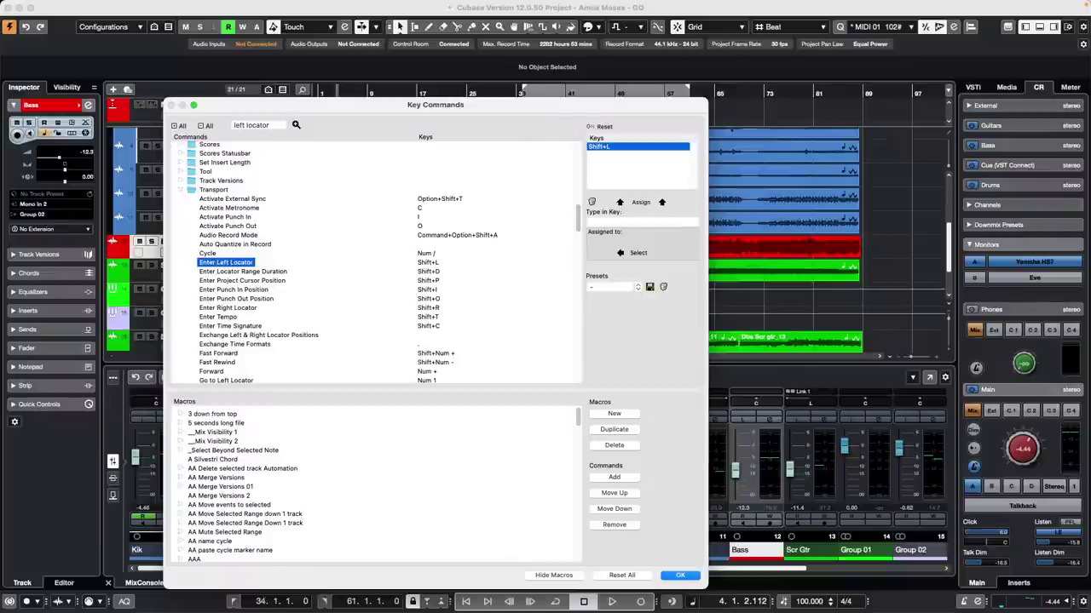
left_click(680, 575)
key("shift+l")
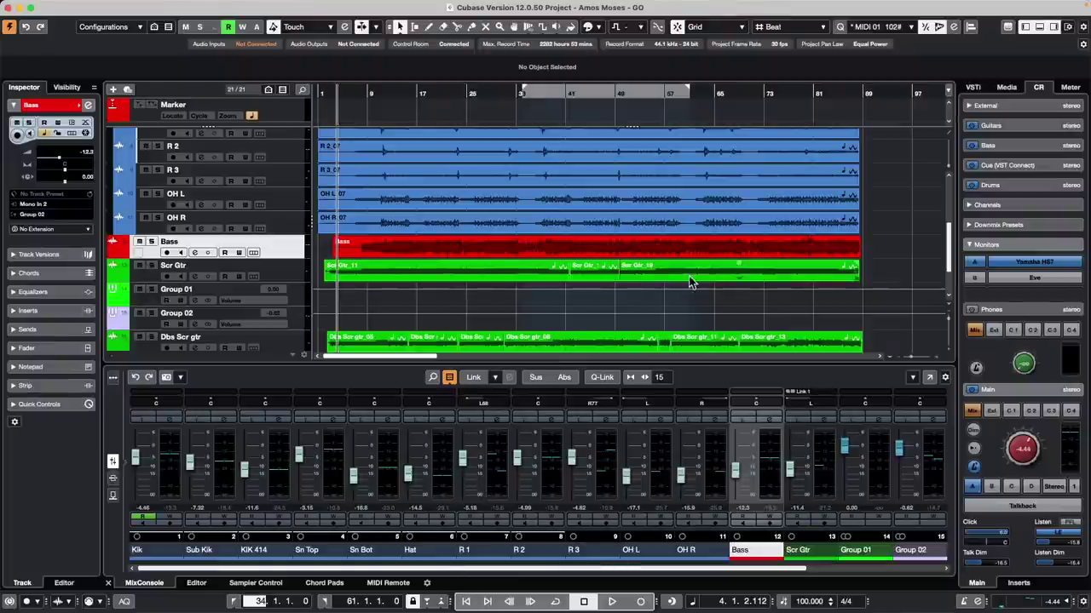
Step: Set the left locator to bar 21 and keep the right locator at bar 61
left_click(678, 303)
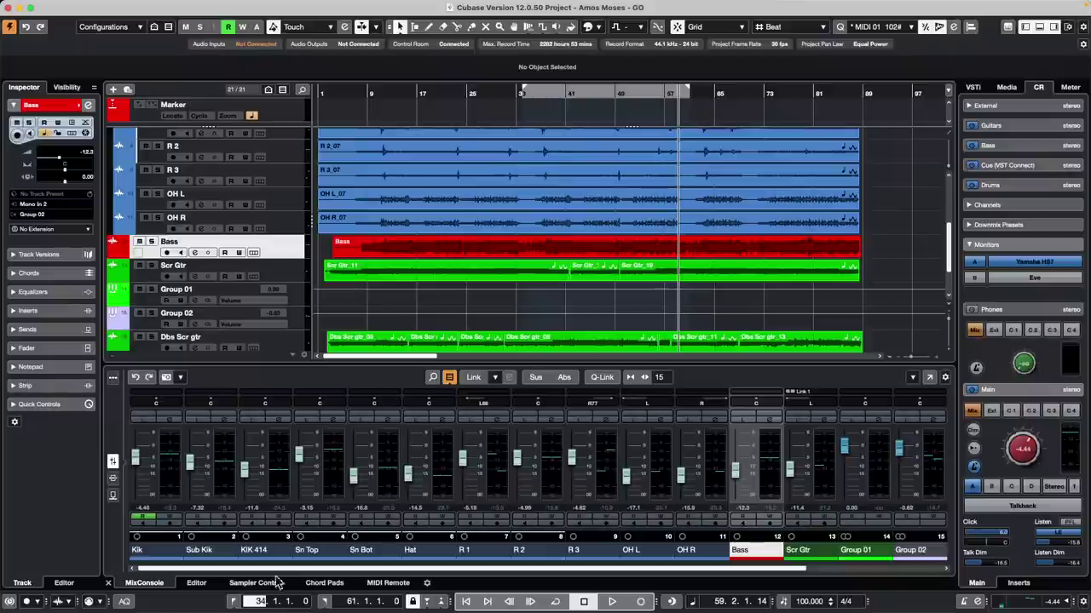
left_click(575, 306)
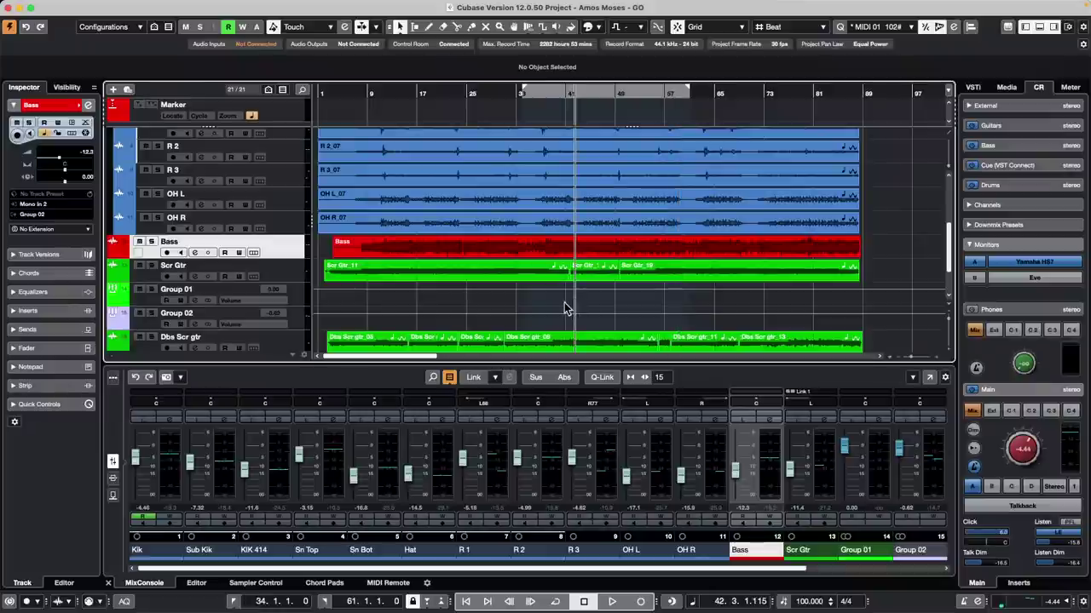
type("21")
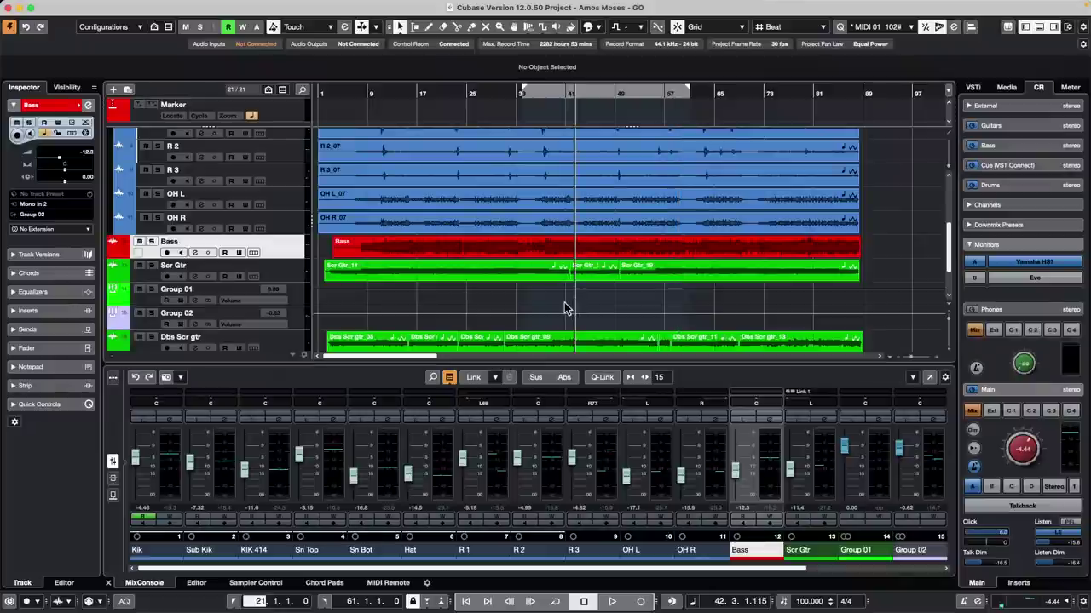
key("Return")
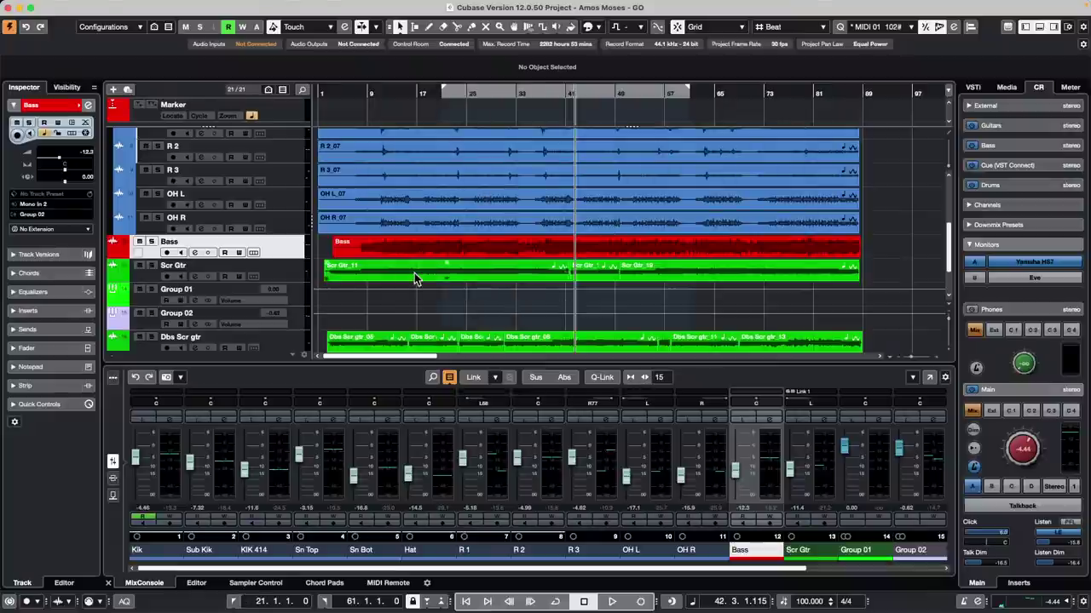
key("Tab")
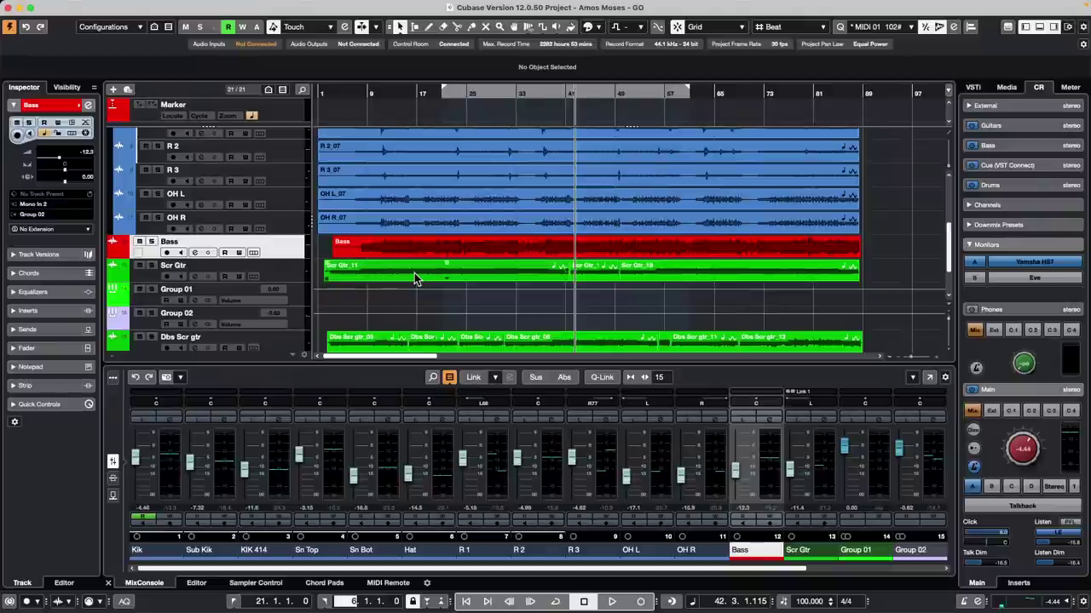
key("Return")
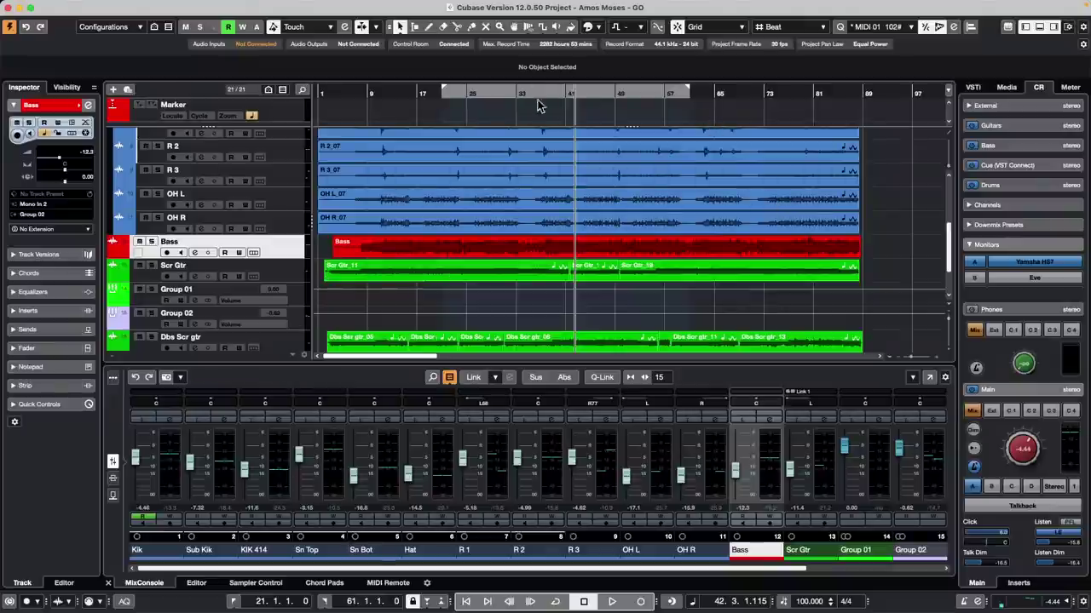
Step: With the Object Selection tool, set the locators to the Scr Gtr_16 event using P
right_click(455, 187)
left_click(471, 188)
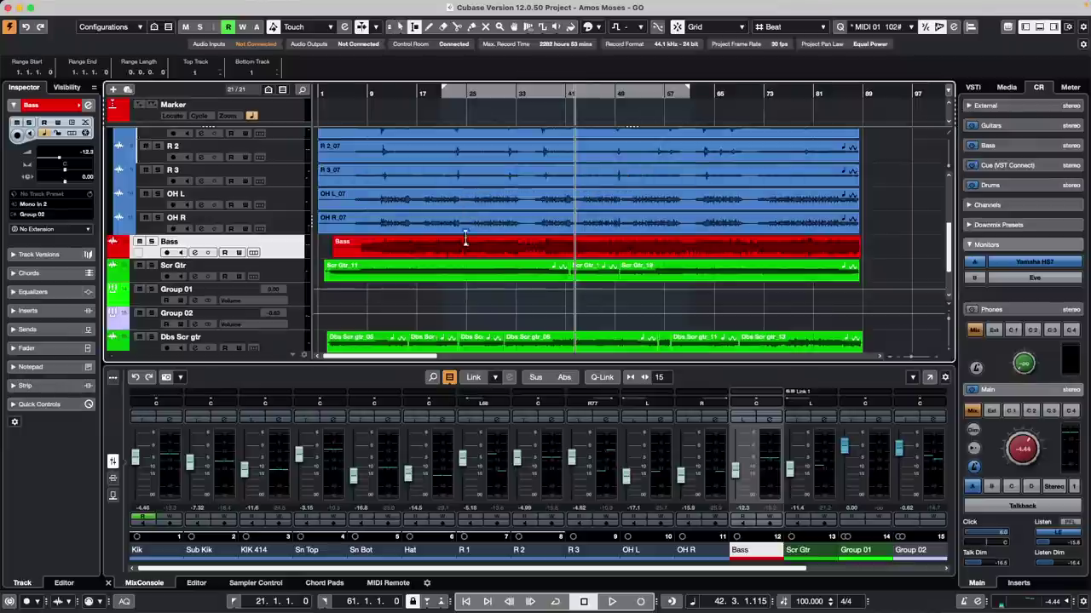
key("1")
right_click(503, 204)
left_click(502, 205)
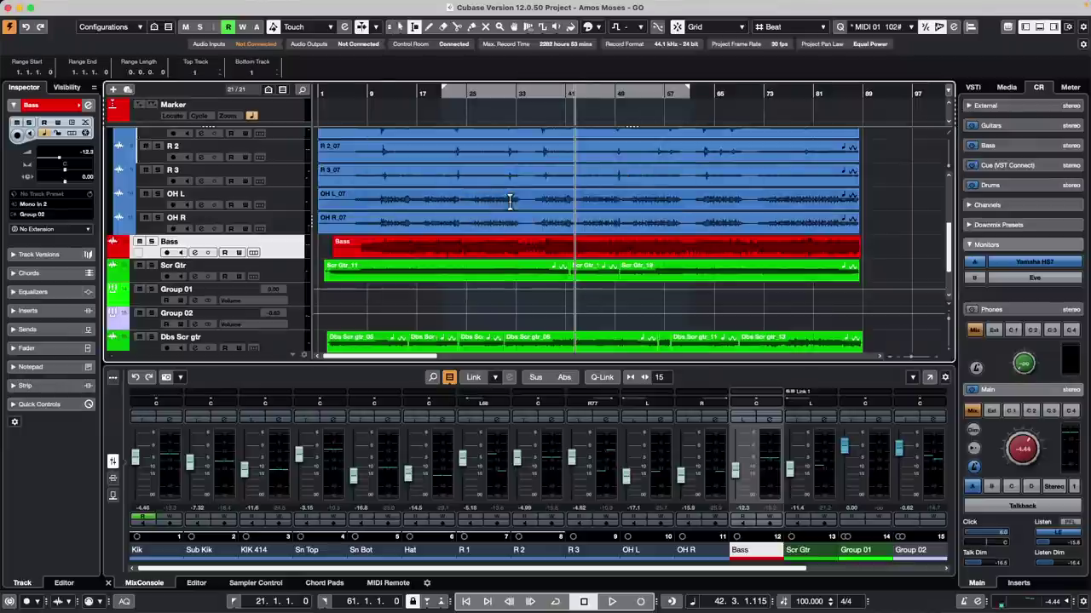
left_click(608, 281)
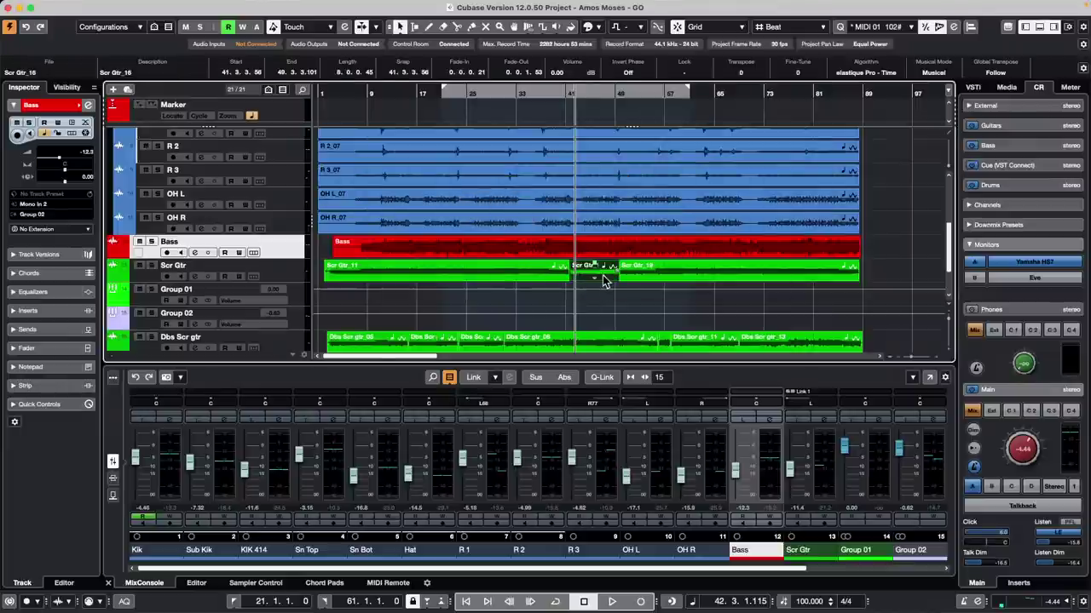
key("p")
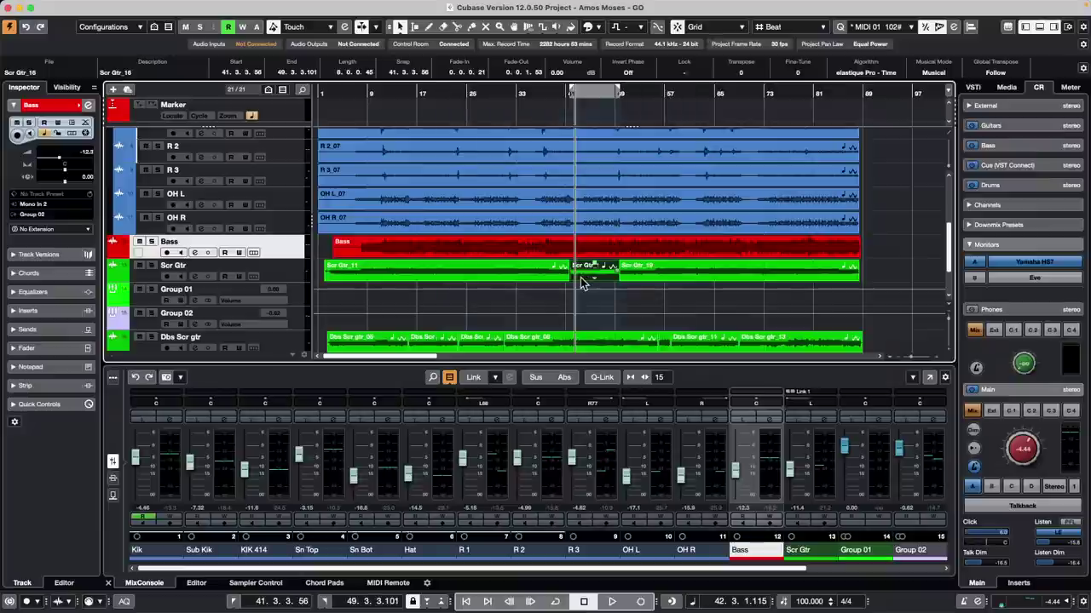
Step: Set the locators to a Range-tool selection on the OH R track with P, then clear the range
right_click(474, 218)
left_click(486, 216)
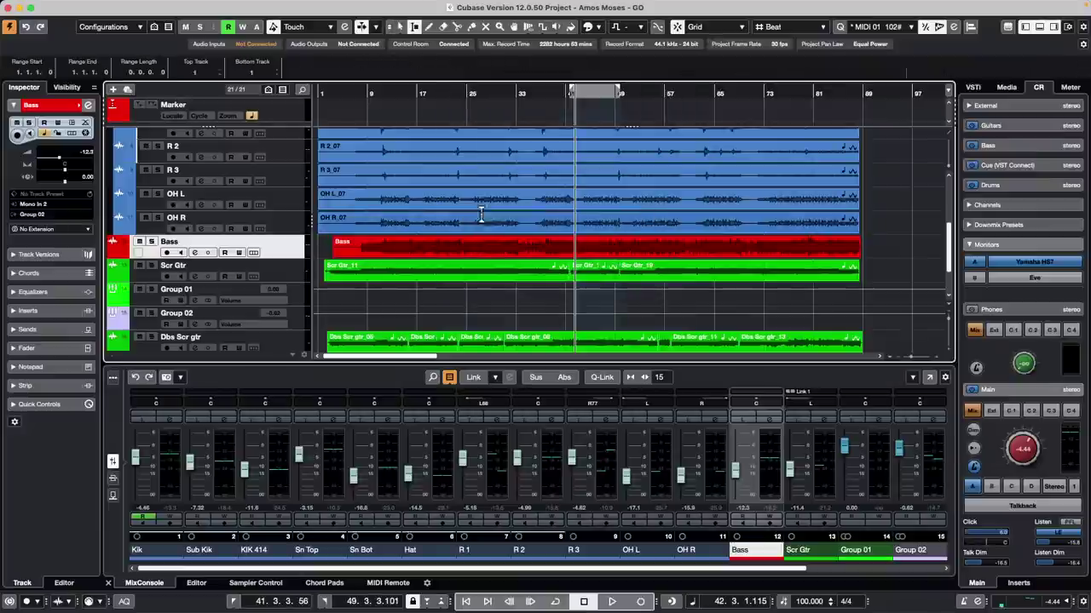
left_click_drag(440, 221, 637, 230)
key("p")
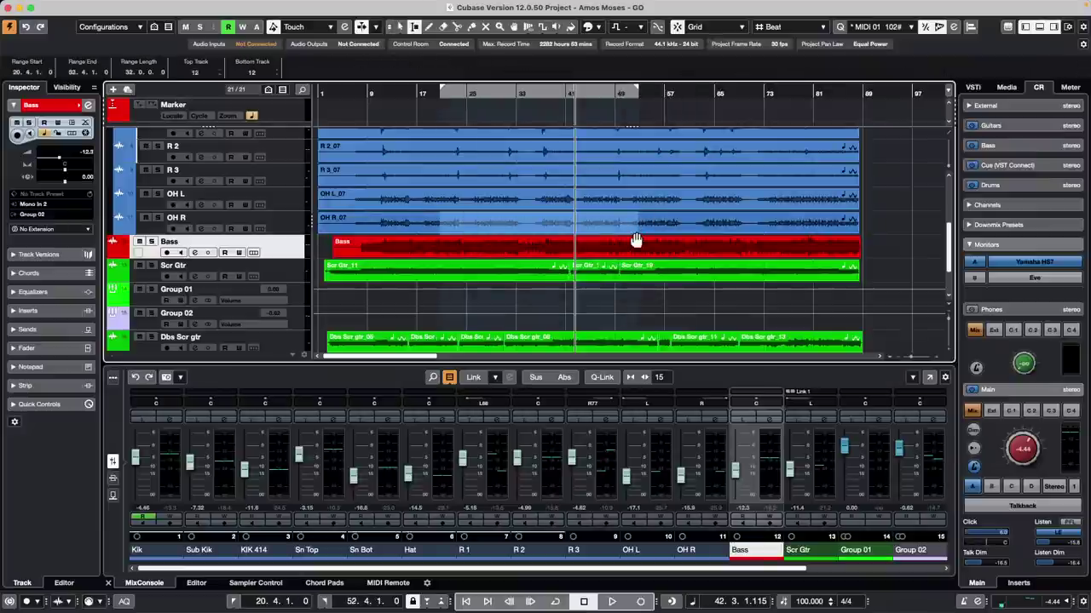
left_click(507, 311)
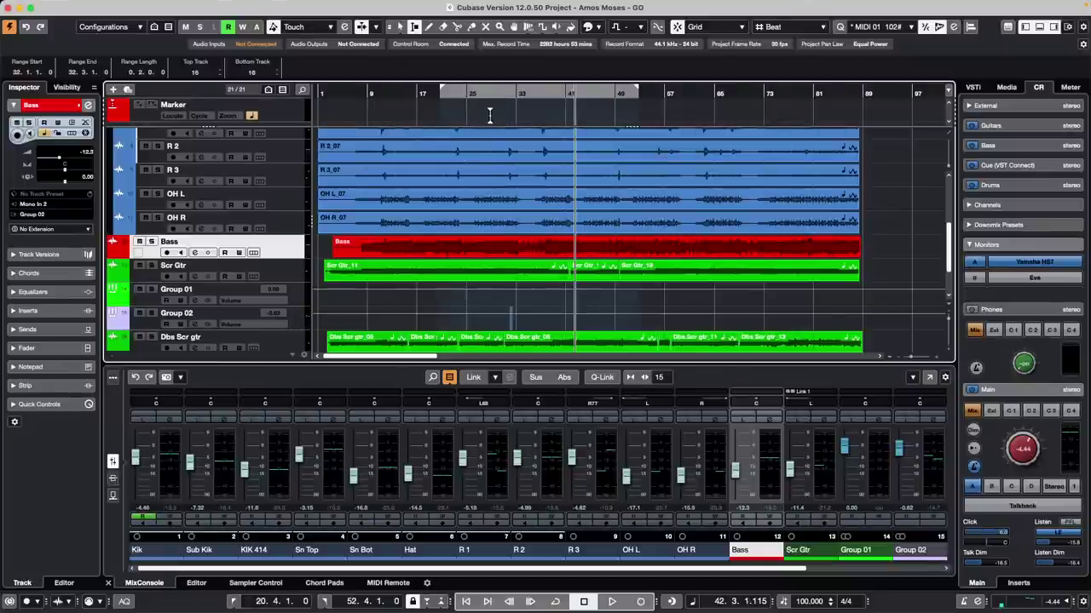
Step: Place the locators by clicking the ruler, ending with the left at bar 18 and the right at bar 28
left_click(378, 92, "super")
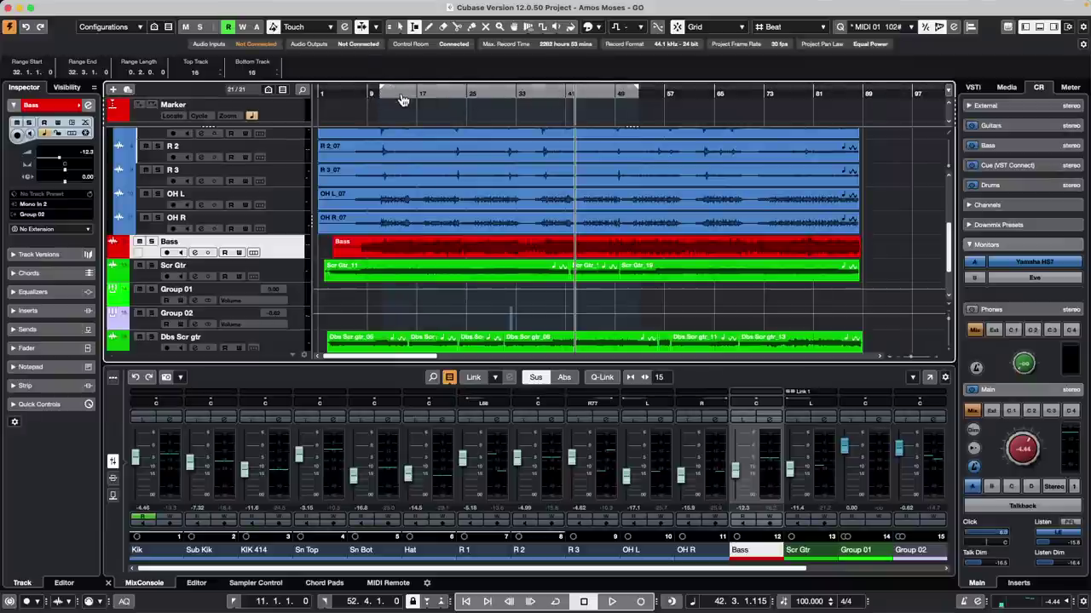
left_click(521, 97, "super")
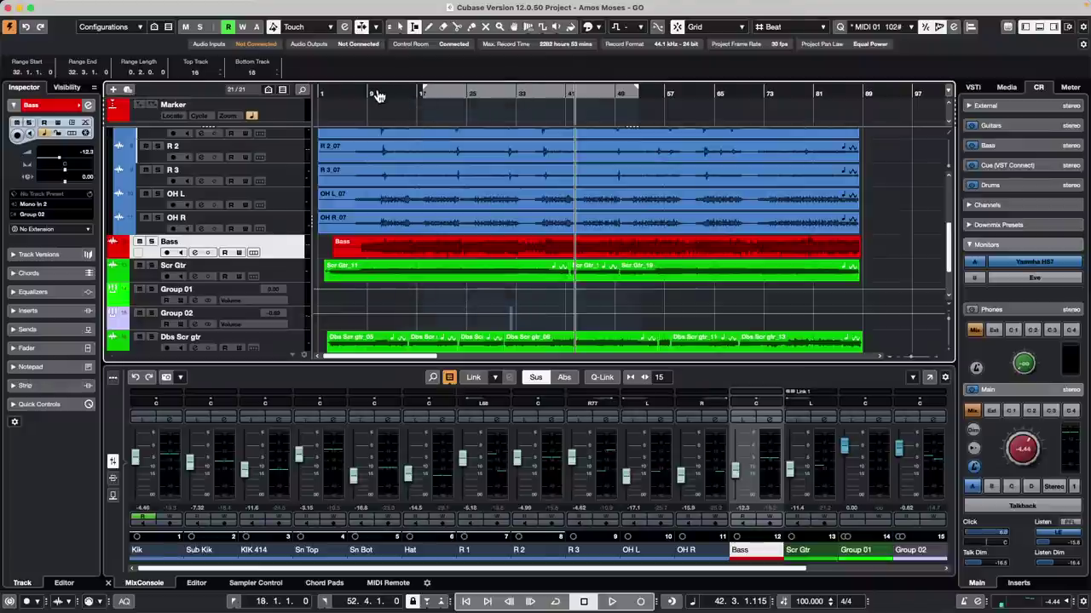
left_click(494, 96, "super")
left_click(432, 96, "super")
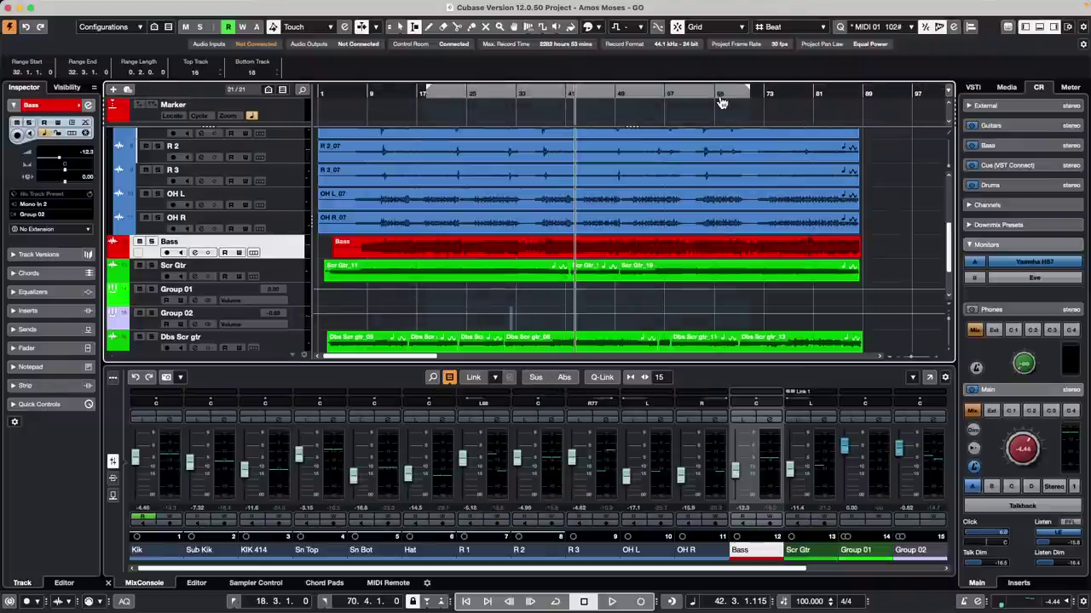
left_click(790, 96, "alt")
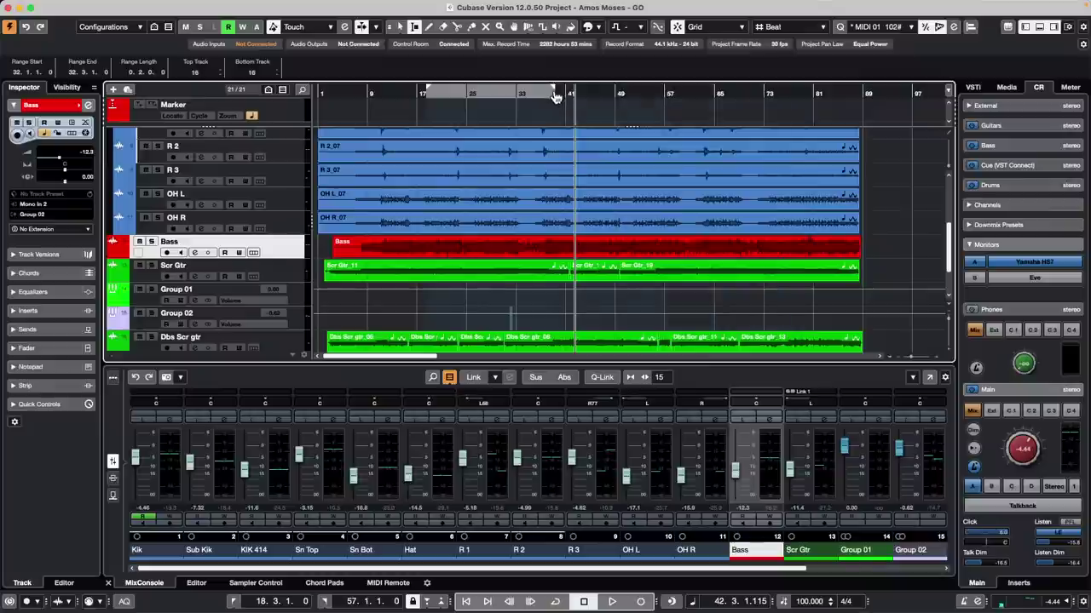
left_click(840, 97, "alt")
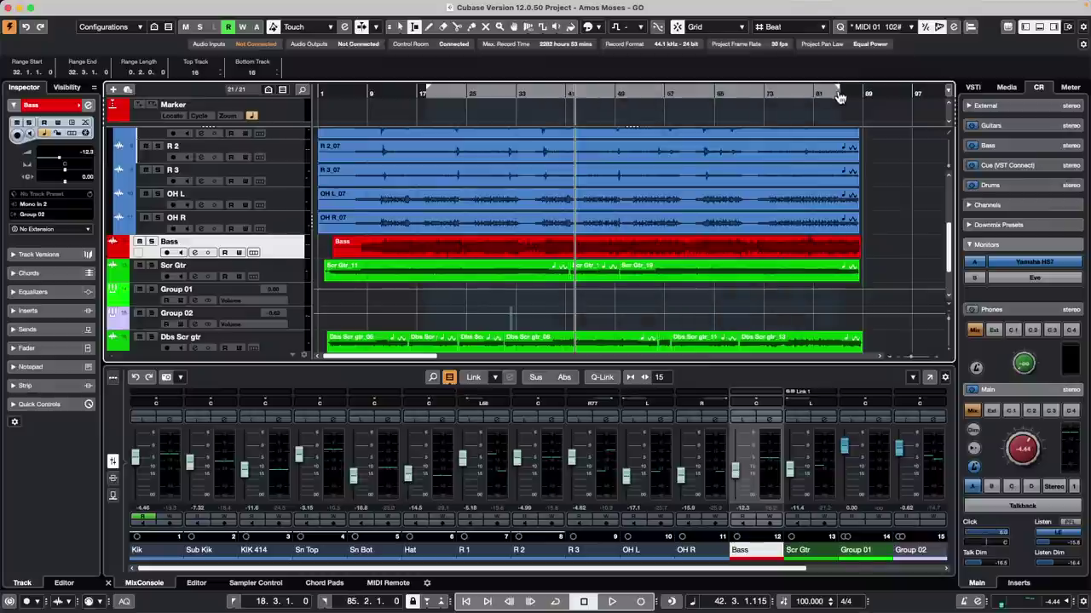
left_click(495, 96, "alt")
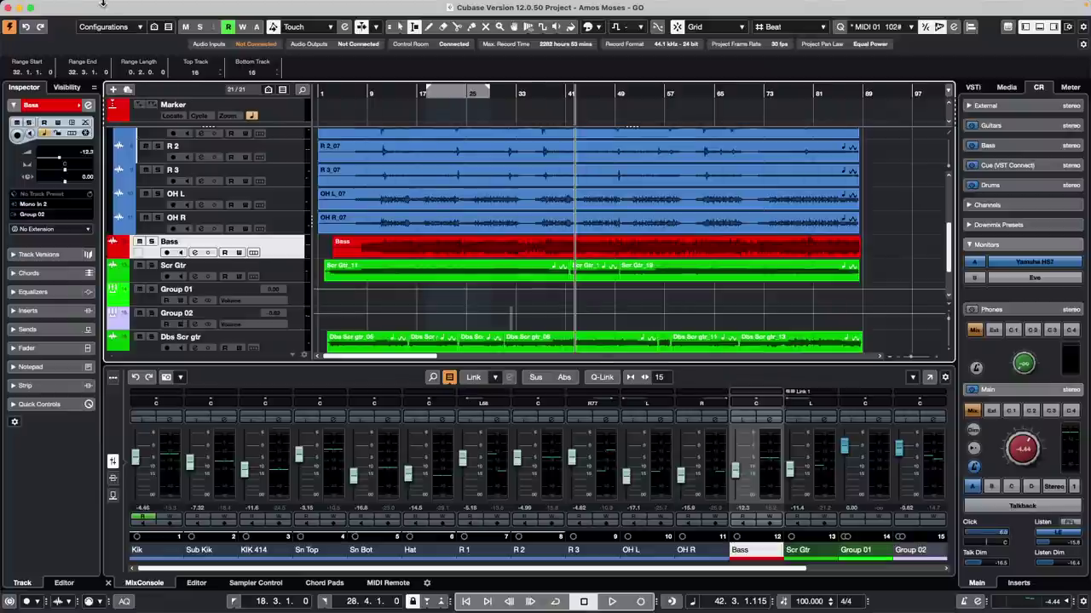
Step: Open the 'jump off' project from Recent Projects, make its window full screen, and activate it
left_click(77, 5)
mouse_move(96, 266)
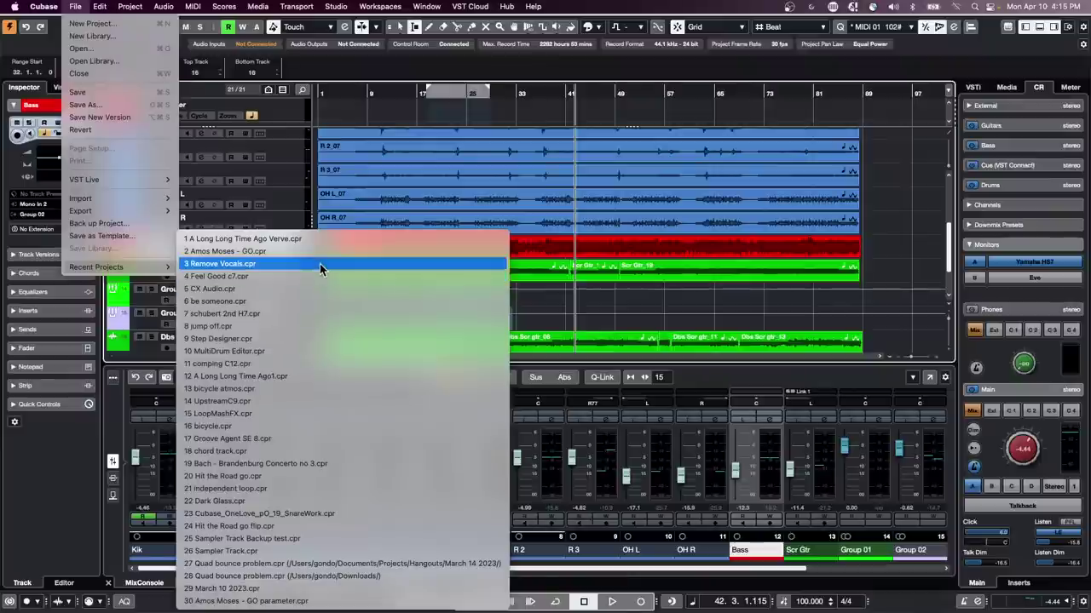
left_click(318, 326)
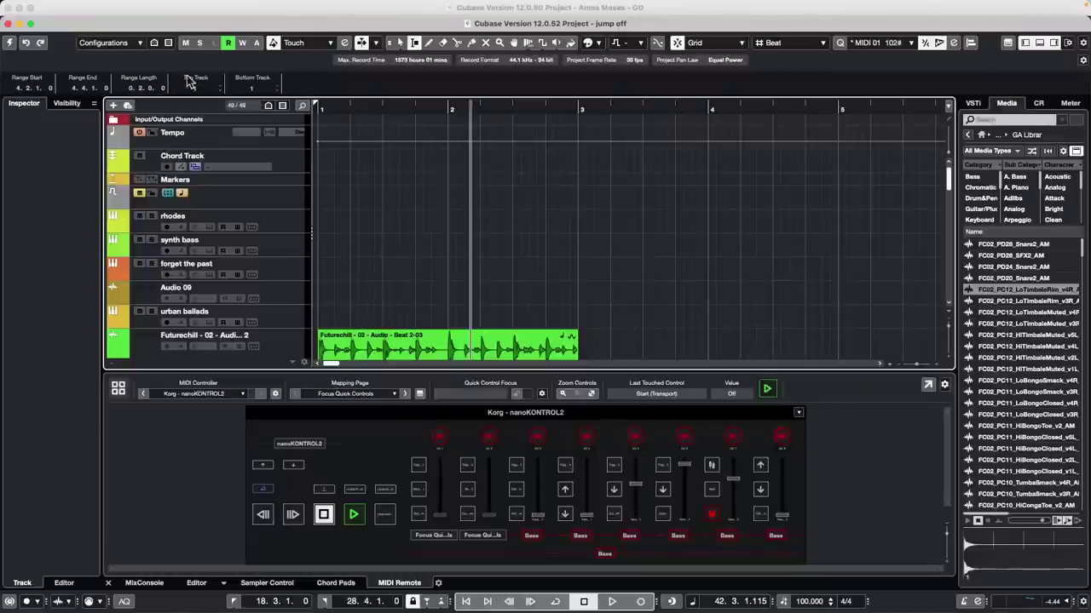
mouse_move(31, 25)
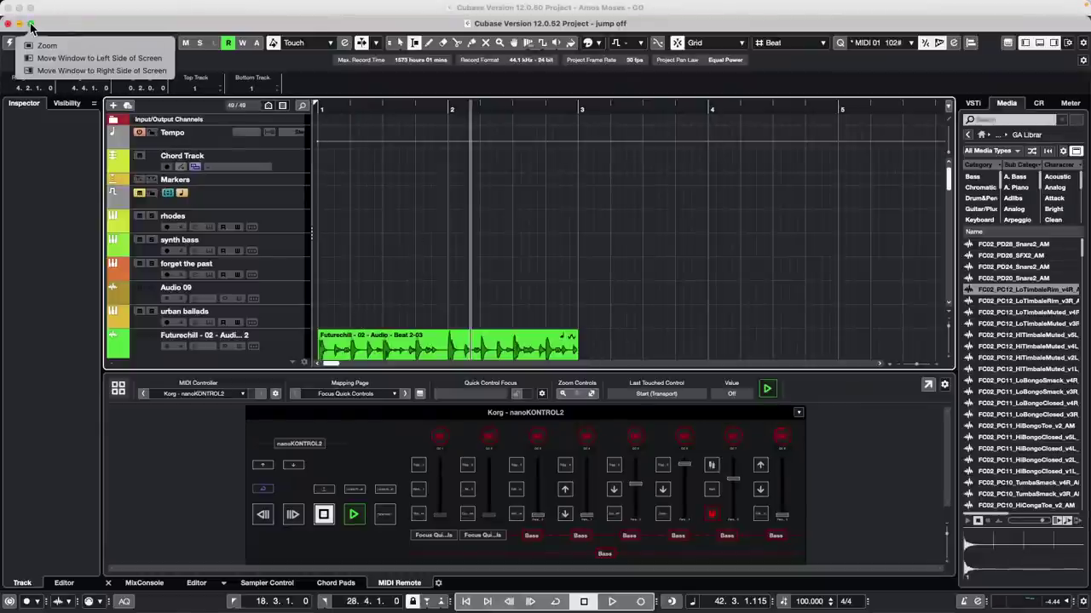
left_click(31, 25)
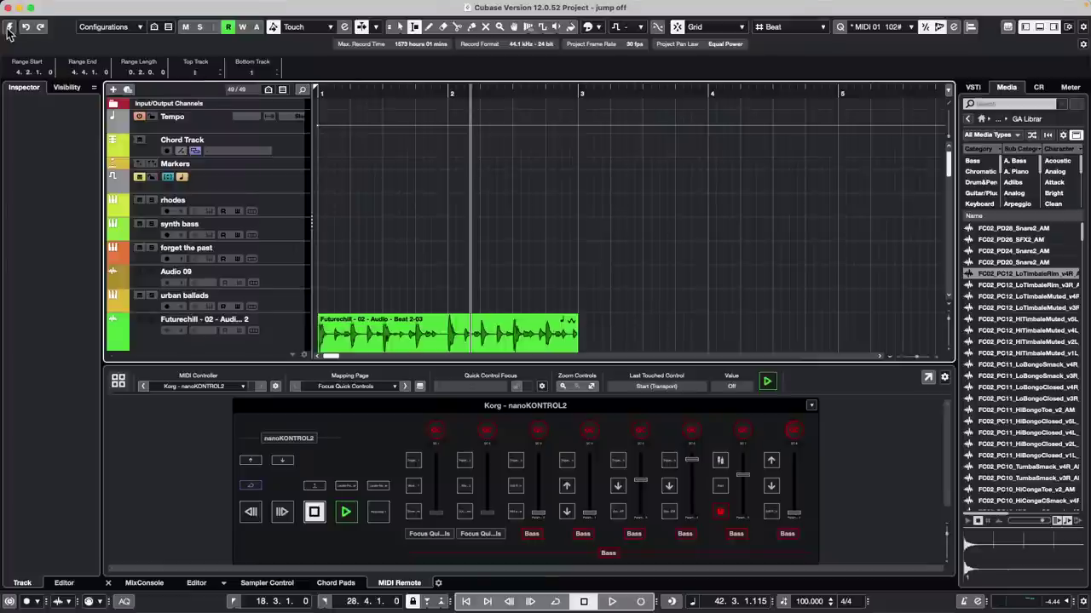
left_click(9, 27)
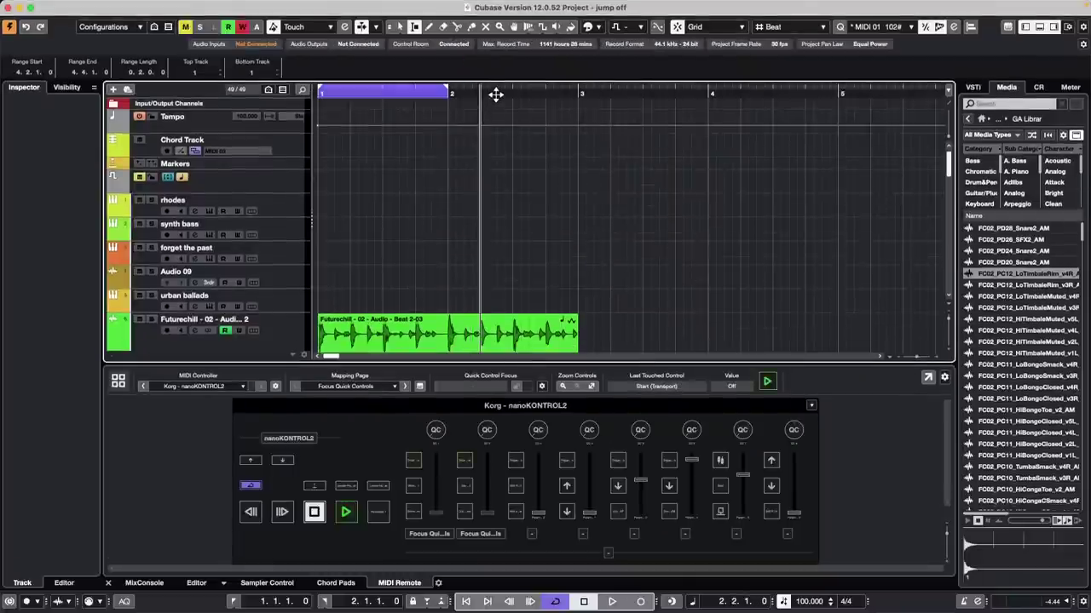
Step: Zoom the arrangement out so bars 1–26 are visible
left_click_drag(495, 95, 480, 29)
scroll(576, 163, "down", 10)
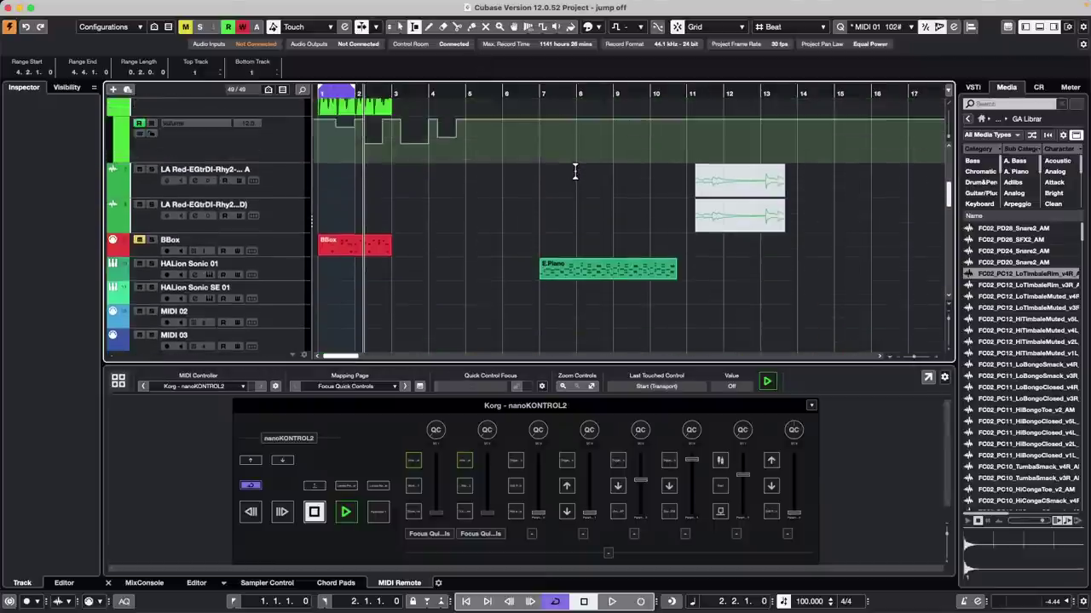
scroll(575, 170, "up", 8)
scroll(577, 170, "down", 12)
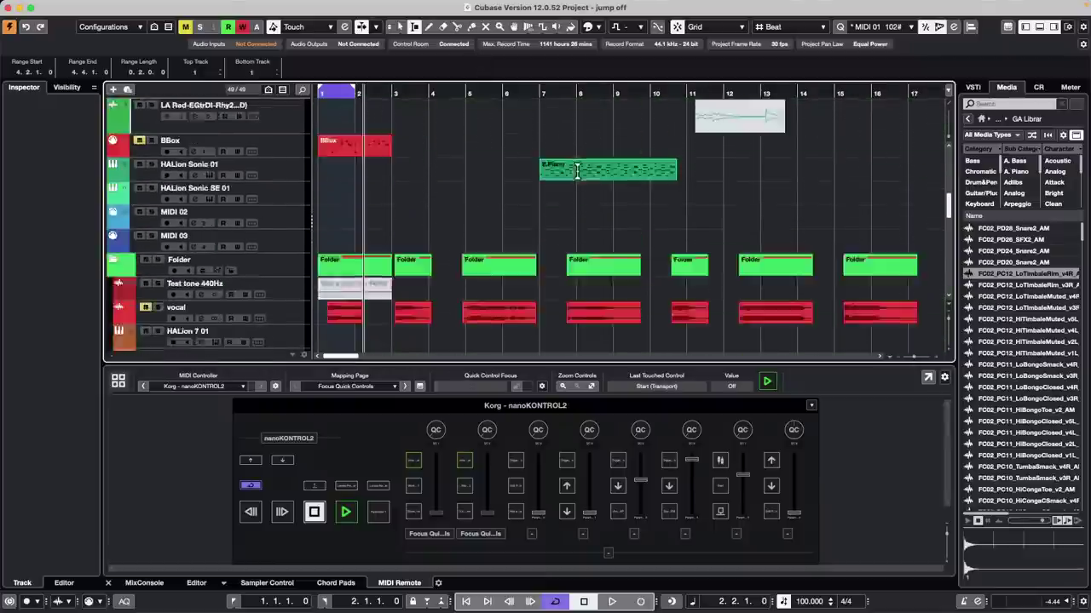
scroll(577, 170, "down", 3)
scroll(576, 171, "up", 10)
scroll(577, 172, "down", 4)
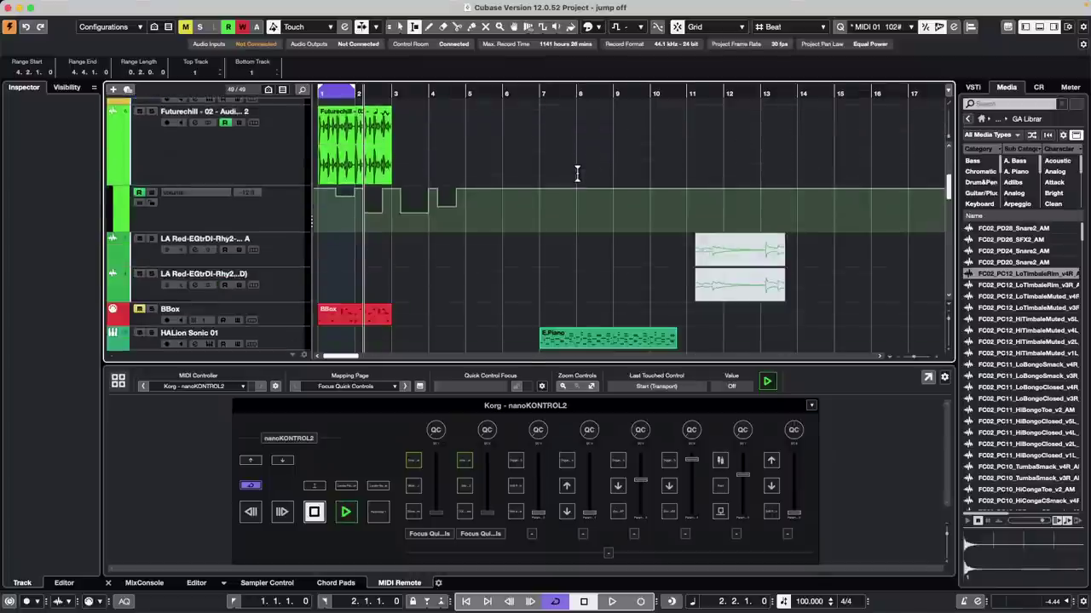
left_click_drag(508, 91, 523, 170)
Step: Switch to the Object Selection tool, select the HALion Sonic 01 track and make it taller
key("1")
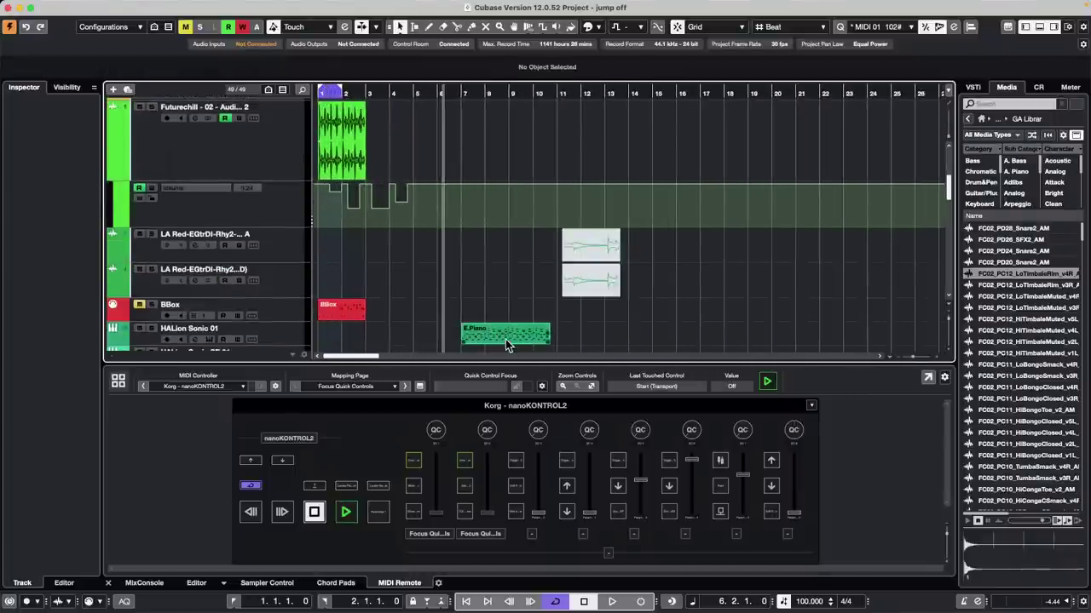
scroll(294, 337, "down", 4)
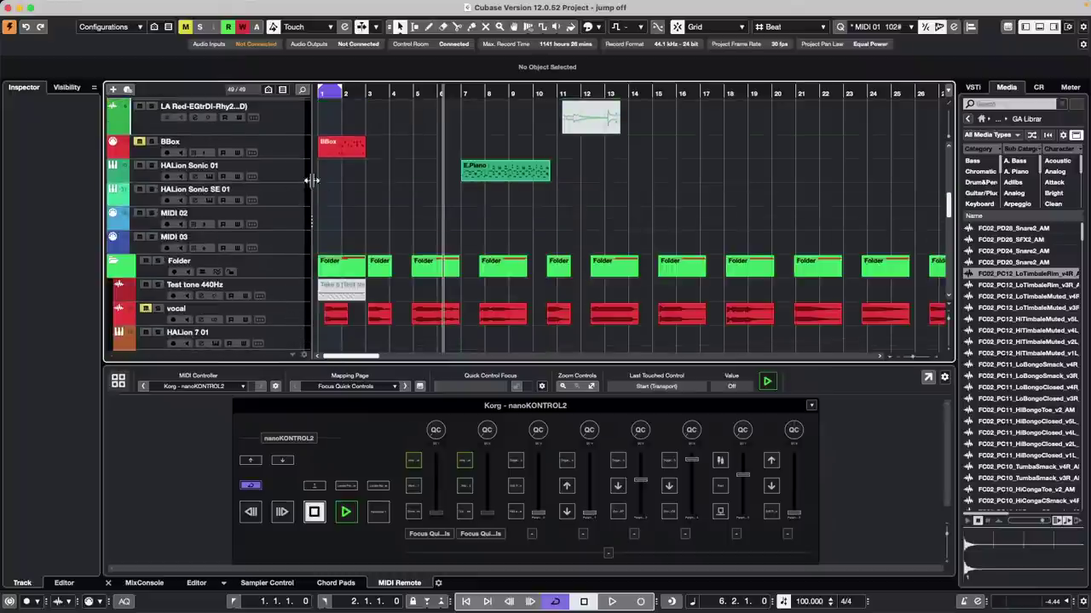
left_click(151, 168)
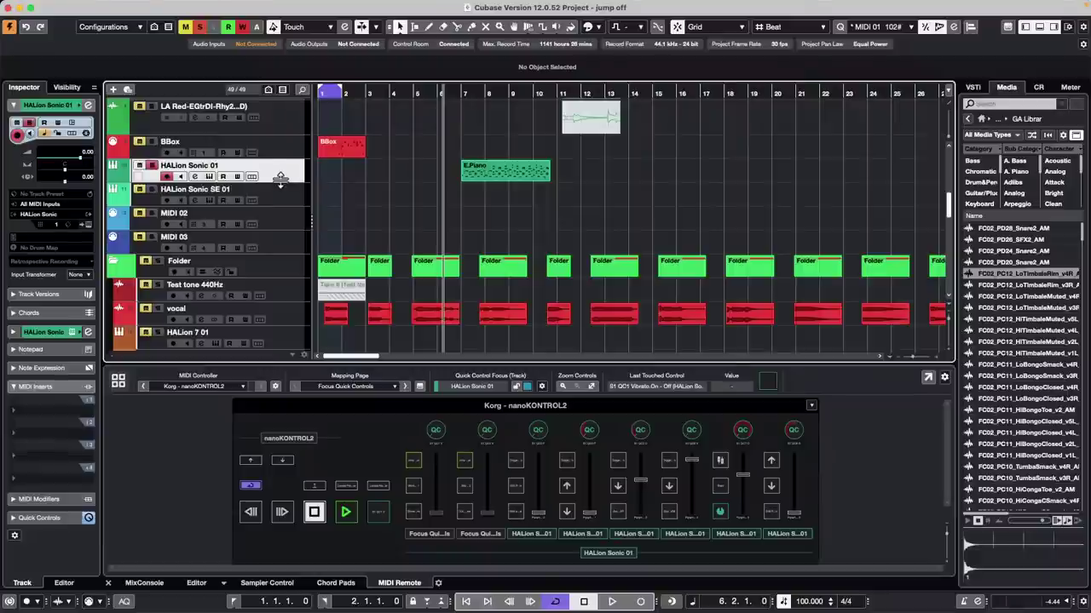
left_click_drag(279, 179, 281, 224)
Step: Open the E.Piano part in its own enlarged Key Editor window
double_click(517, 206)
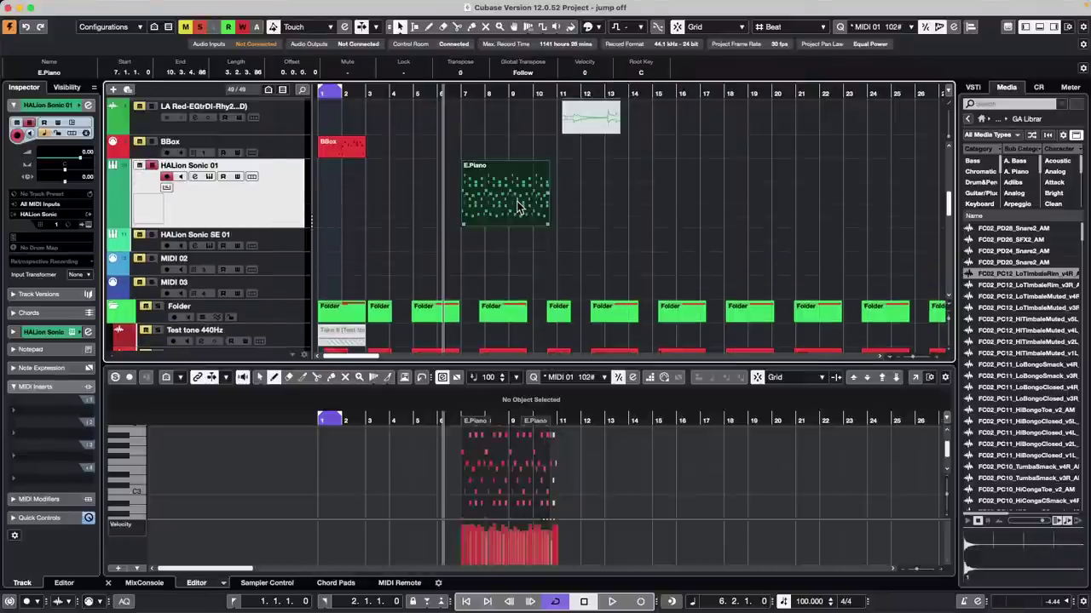
left_click(928, 377)
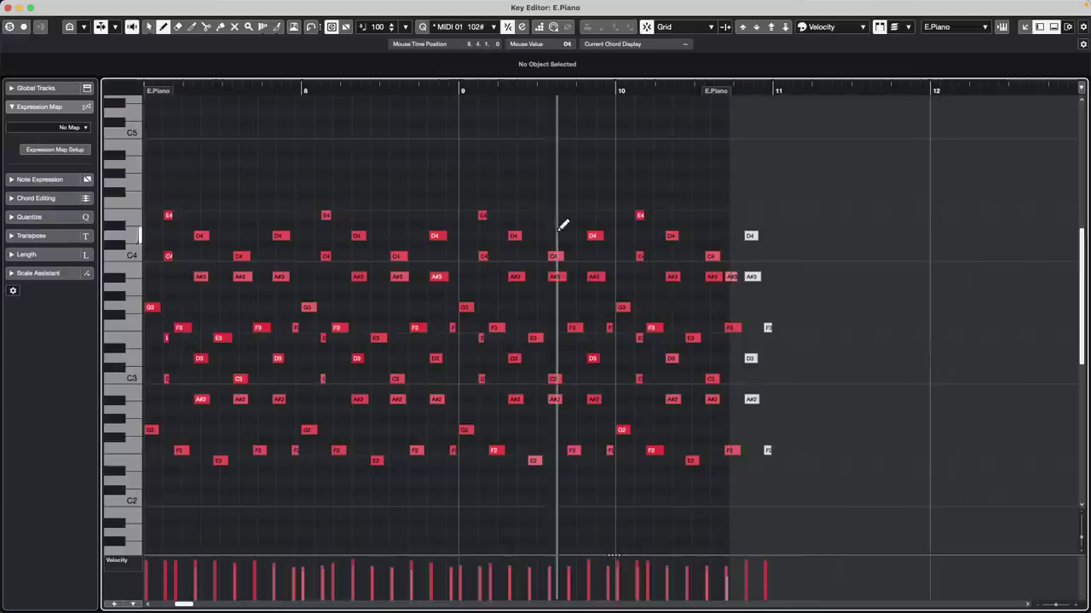
left_click_drag(182, 93, 380, 97)
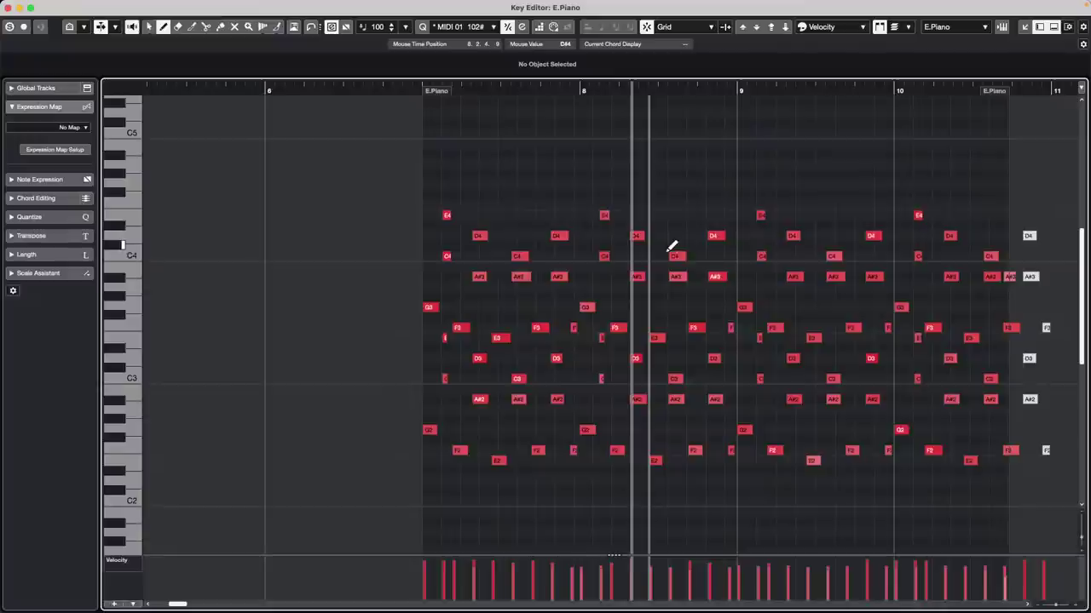
Step: Zoom the note grid in vertically and around the playhead, and switch to the Object Selection tool
key("shift+h")
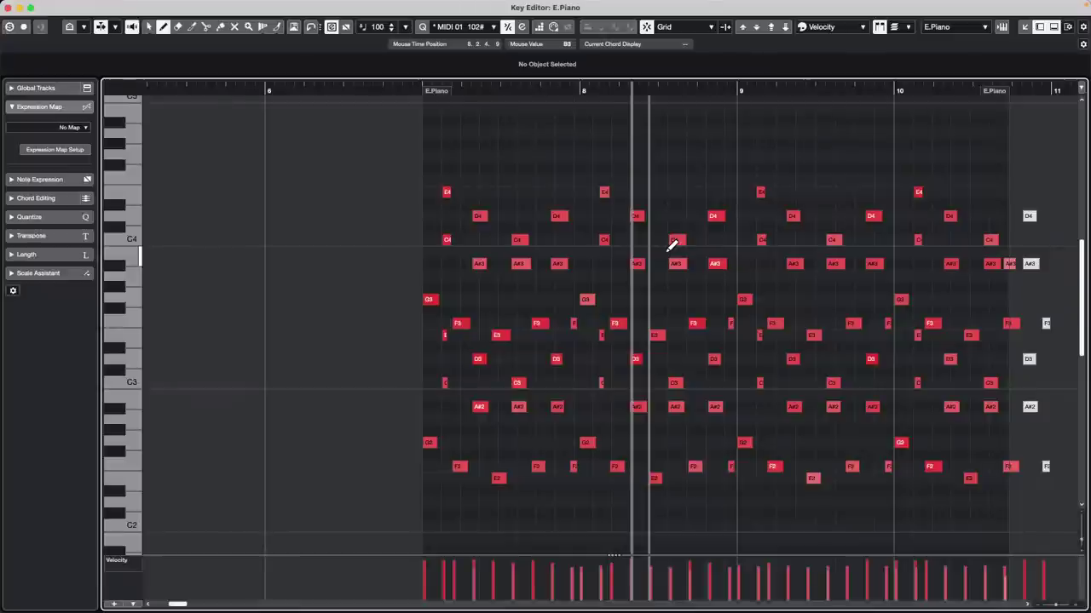
key("h")
key("h")
key("h")
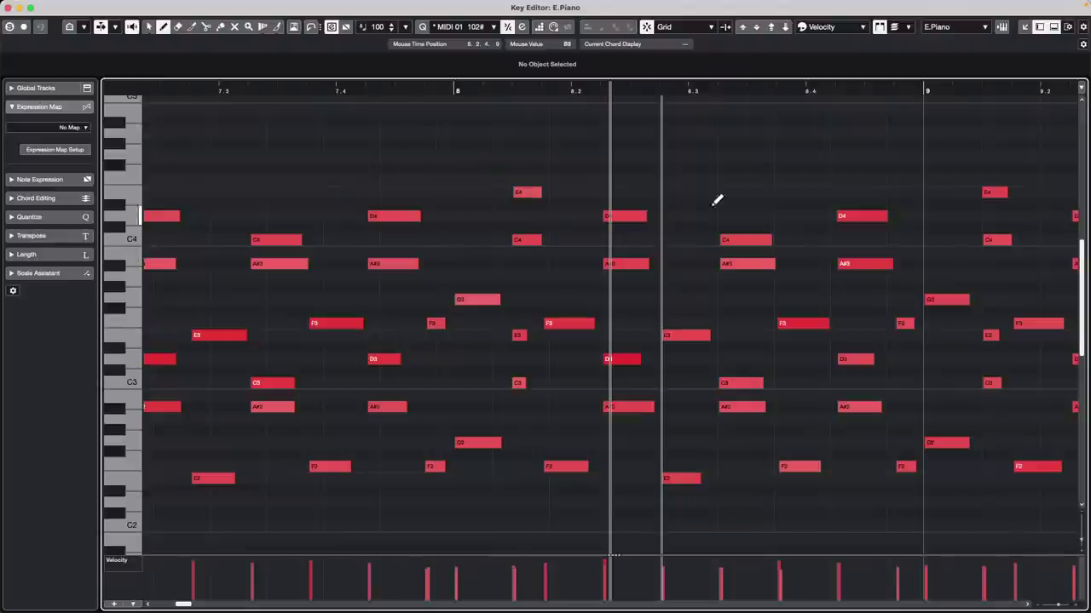
key("1")
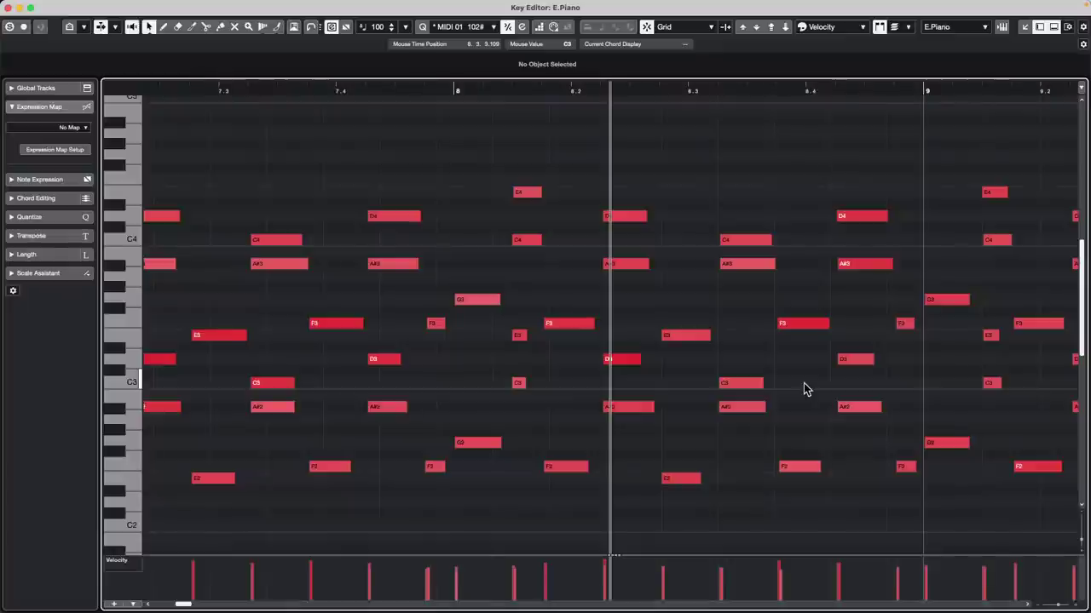
scroll(804, 382, "down", 4)
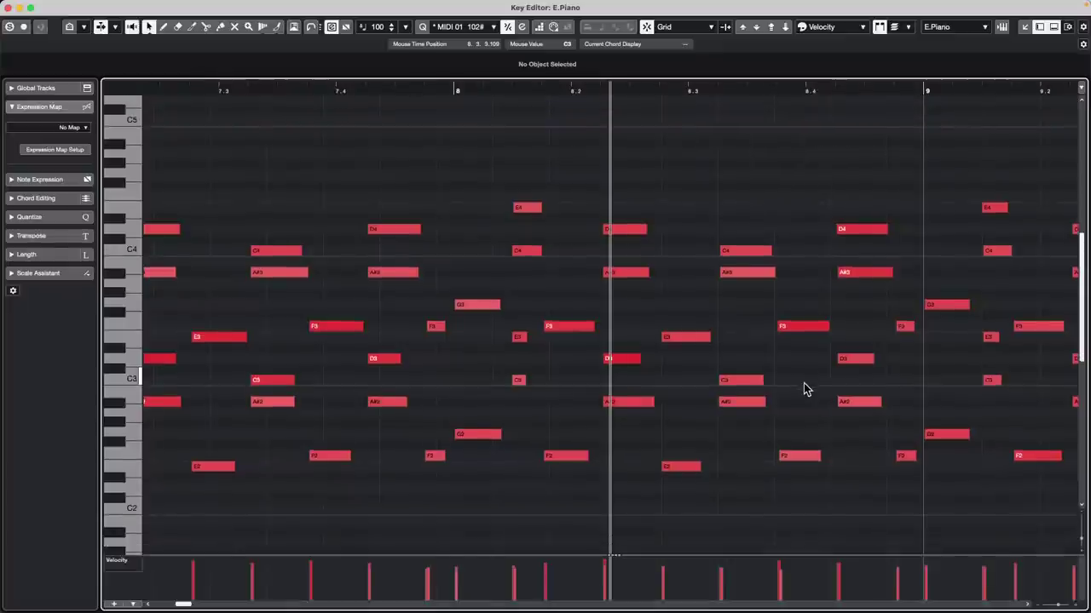
scroll(804, 390, "down", 5)
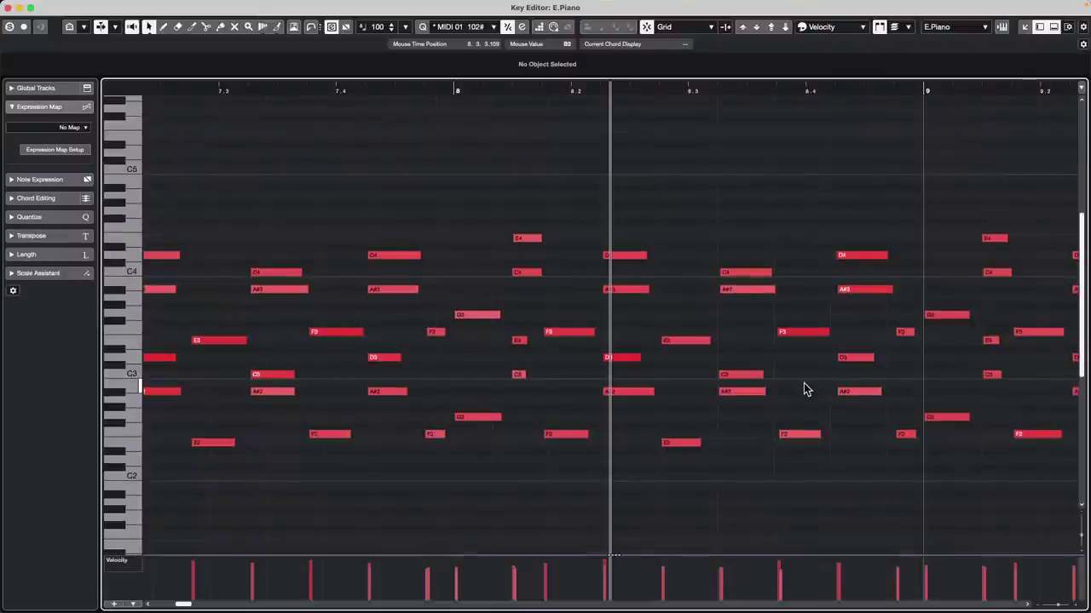
scroll(803, 390, "down", 3)
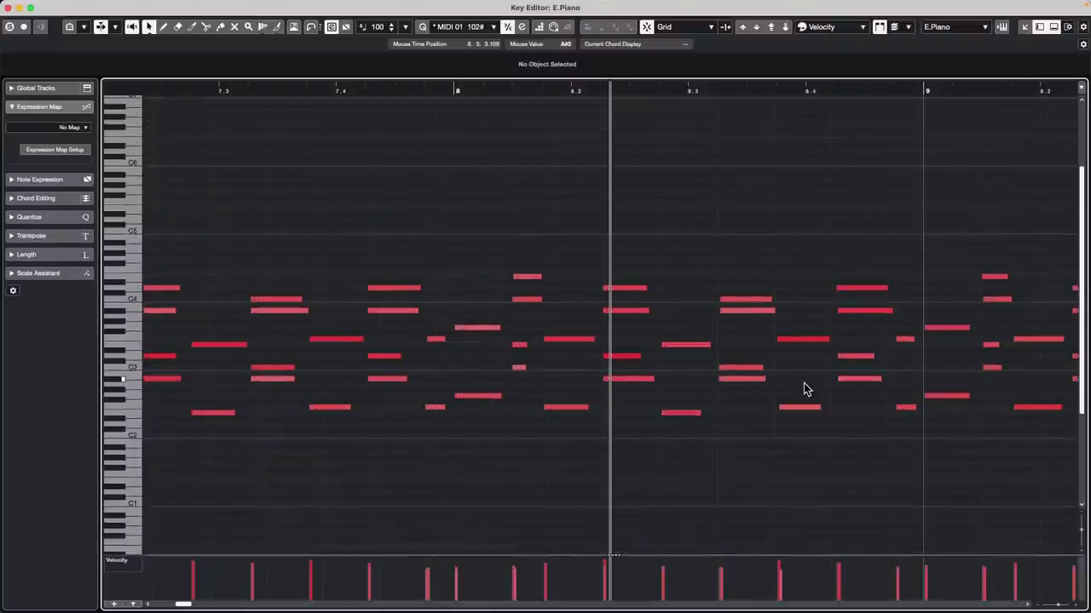
scroll(803, 389, "up", 2)
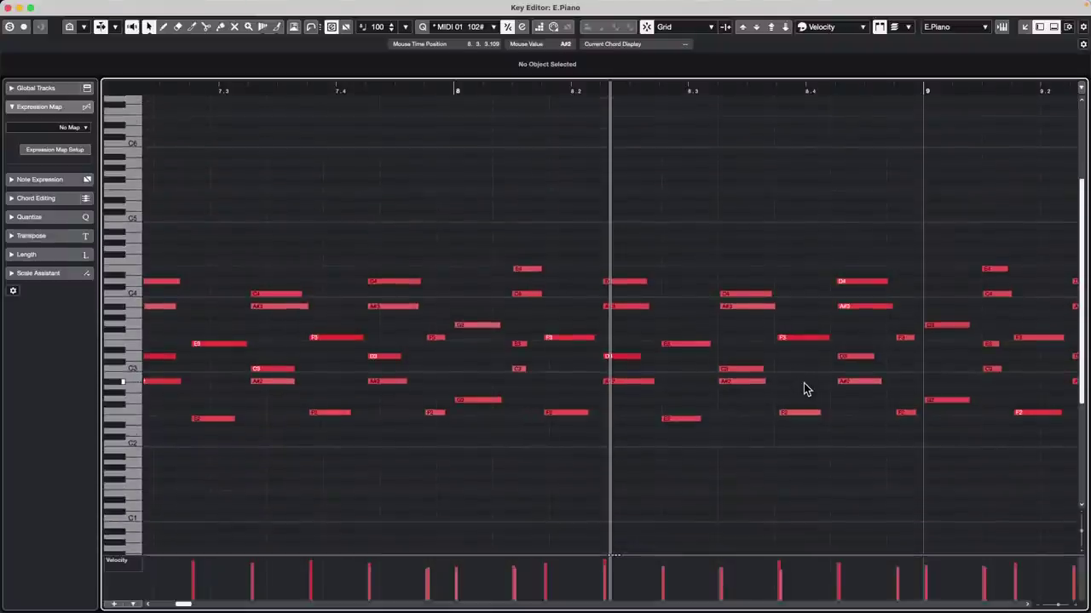
scroll(804, 389, "up", 1)
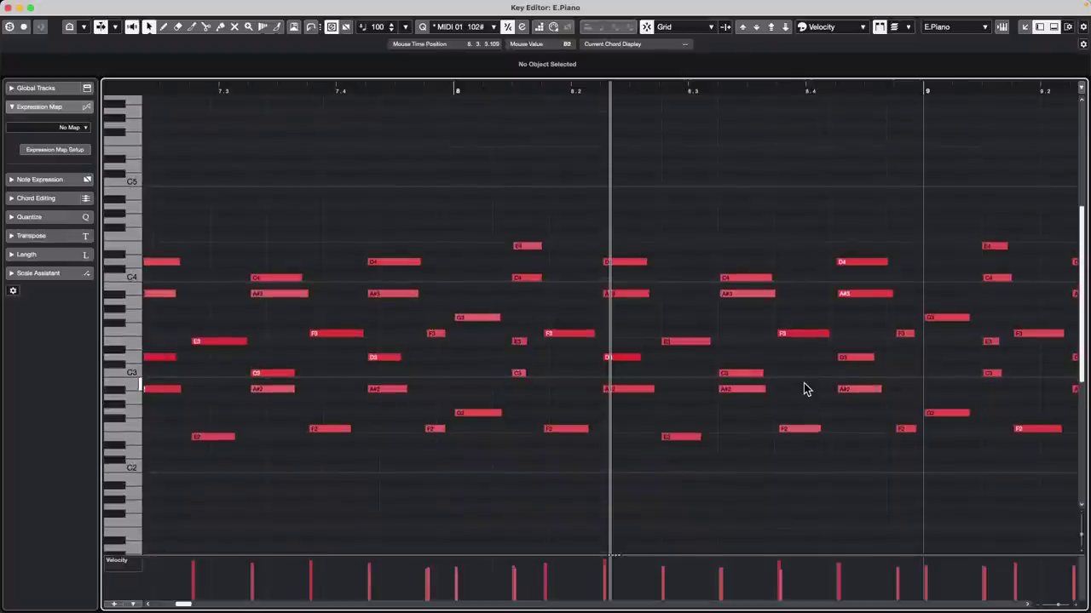
Step: Play the E.Piano part, bring the bar 8 chord notes into view, then stop playback
key("space")
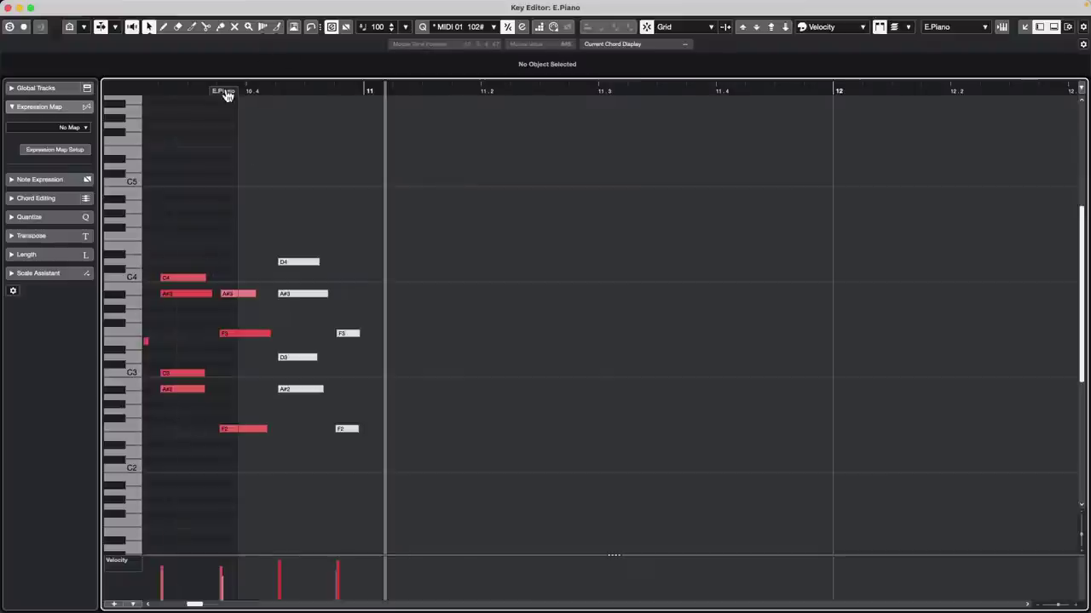
left_click_drag(227, 95, 535, 162)
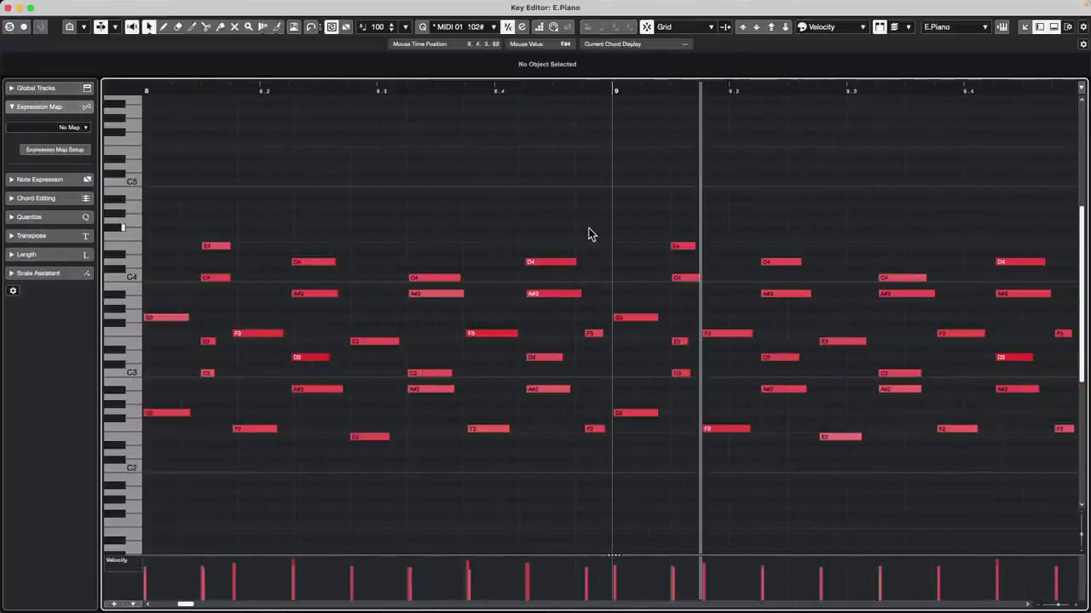
key("space")
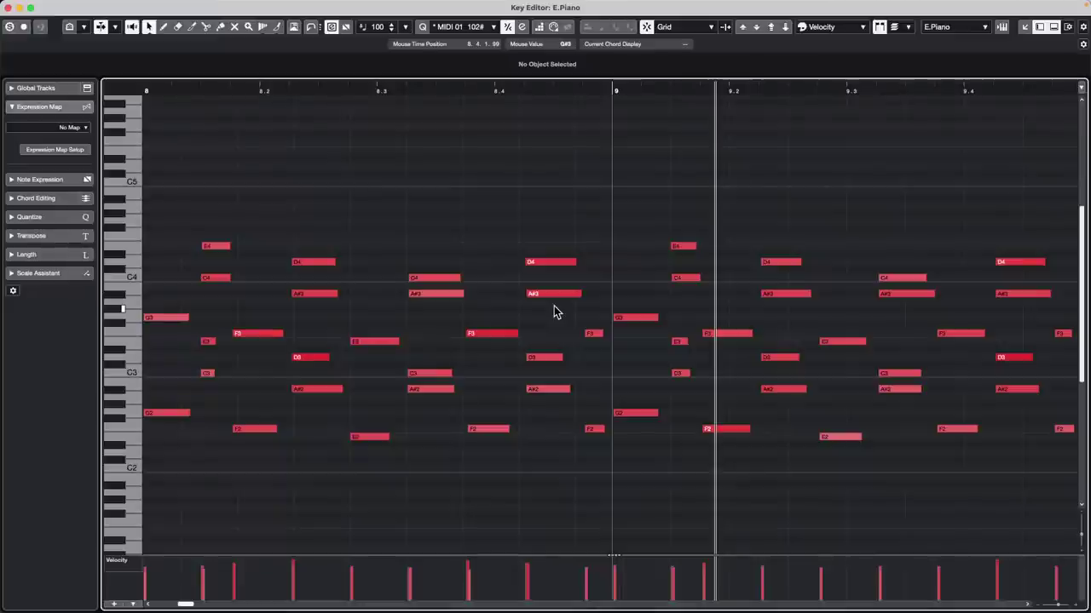
Step: Close the Key Editor, open MediaBay, collapse the Projects folder and move the window left
left_click(9, 8)
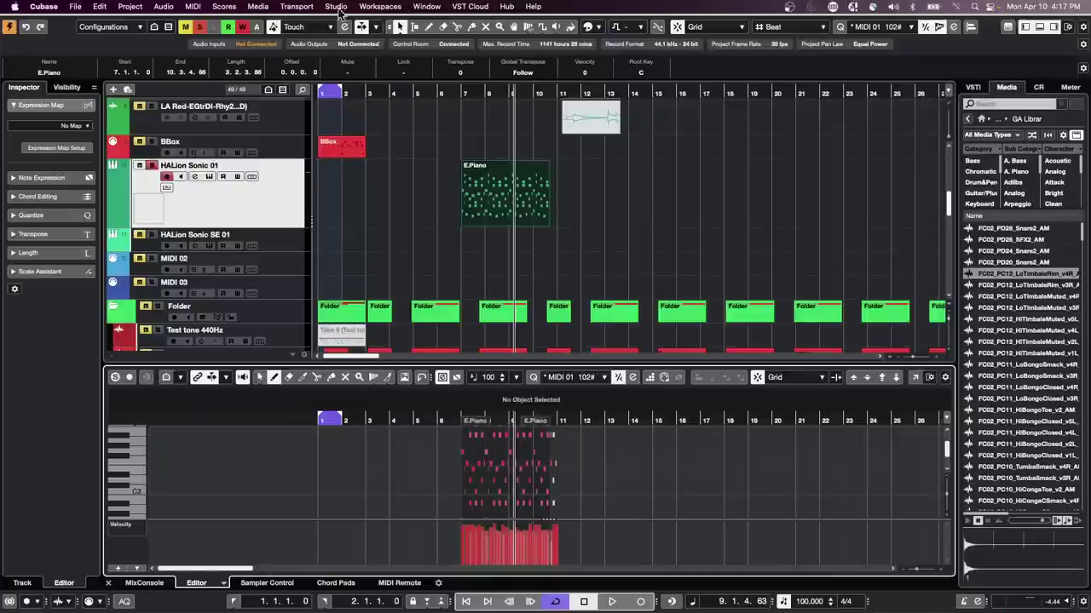
left_click(257, 6)
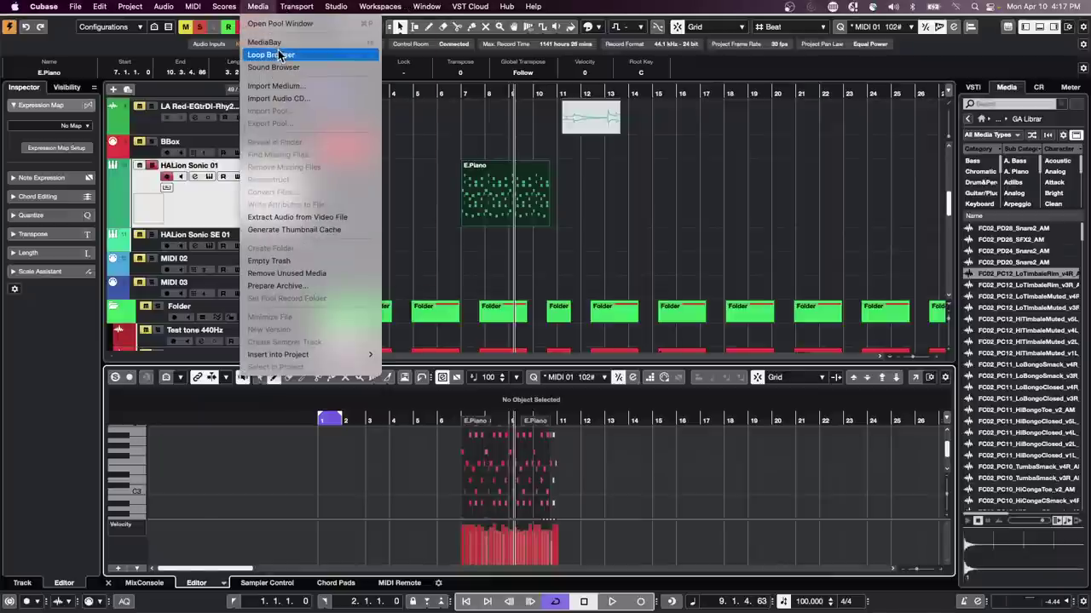
left_click(282, 42)
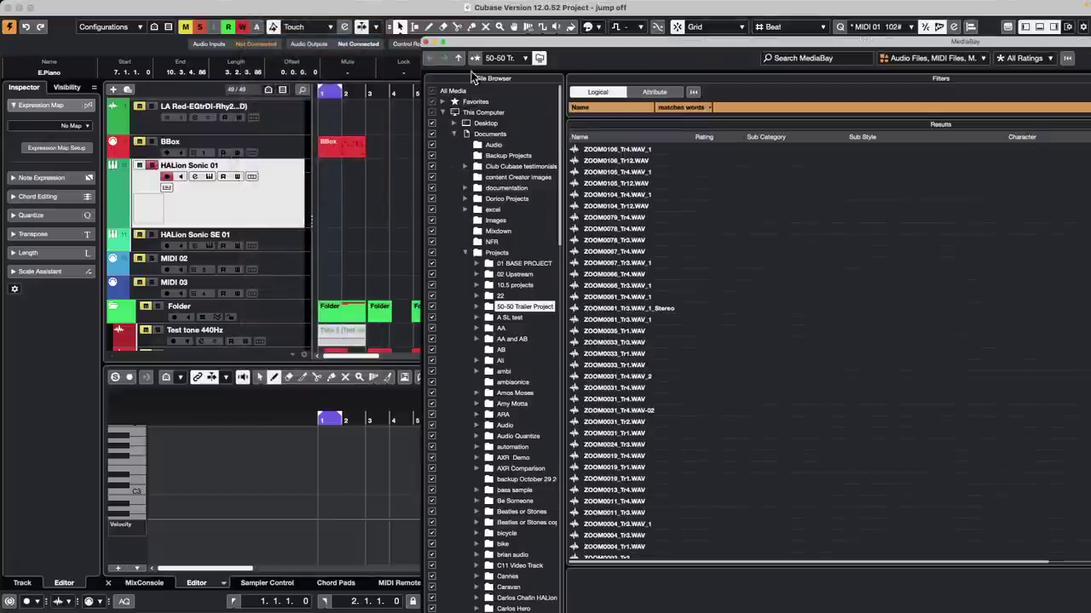
left_click(467, 253)
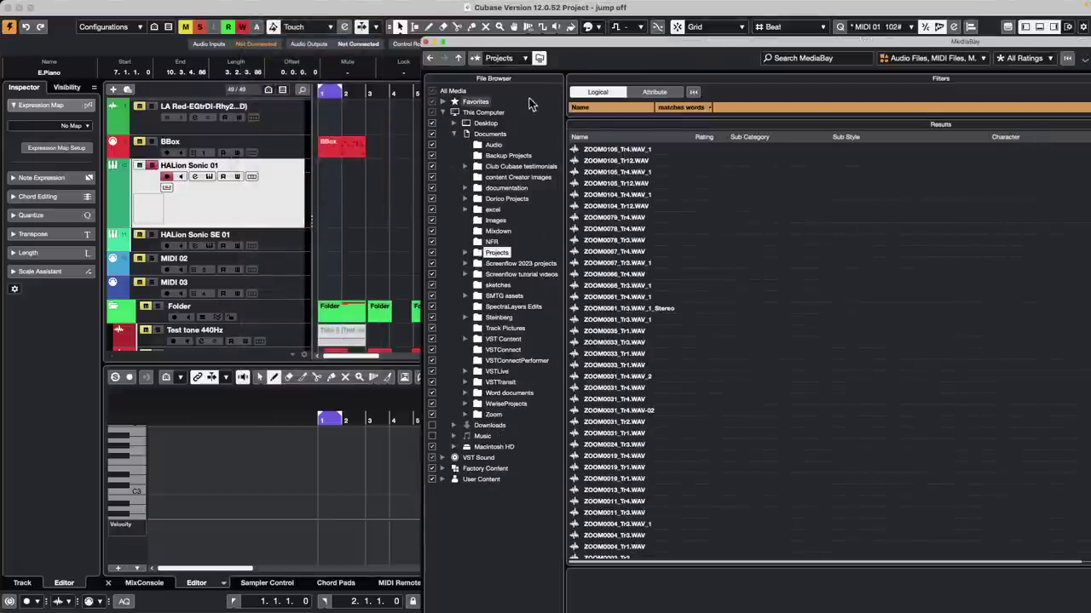
left_click_drag(498, 44, 100, 10)
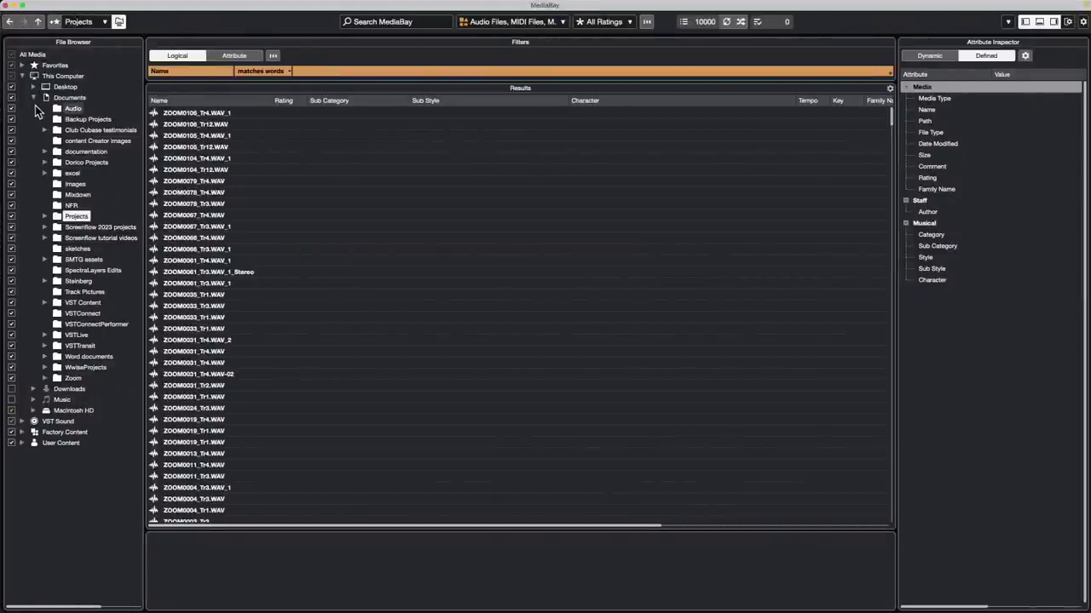
Step: Select the Documents folder and browse the expanded VST Sound library list
left_click(46, 97)
left_click(33, 97)
left_click(23, 140)
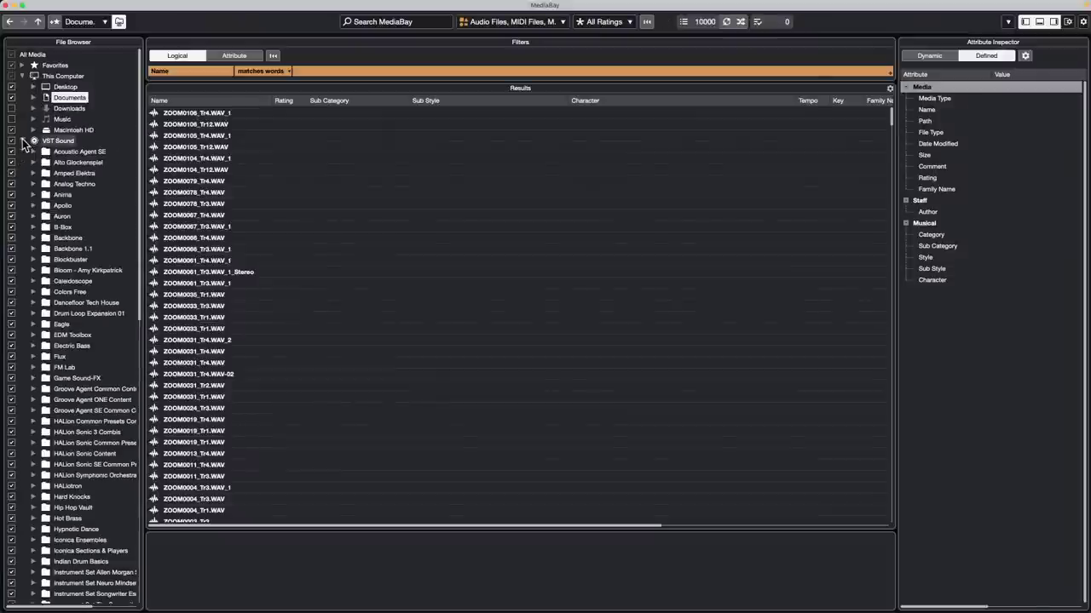
scroll(79, 277, "down", 2)
scroll(79, 280, "down", 15)
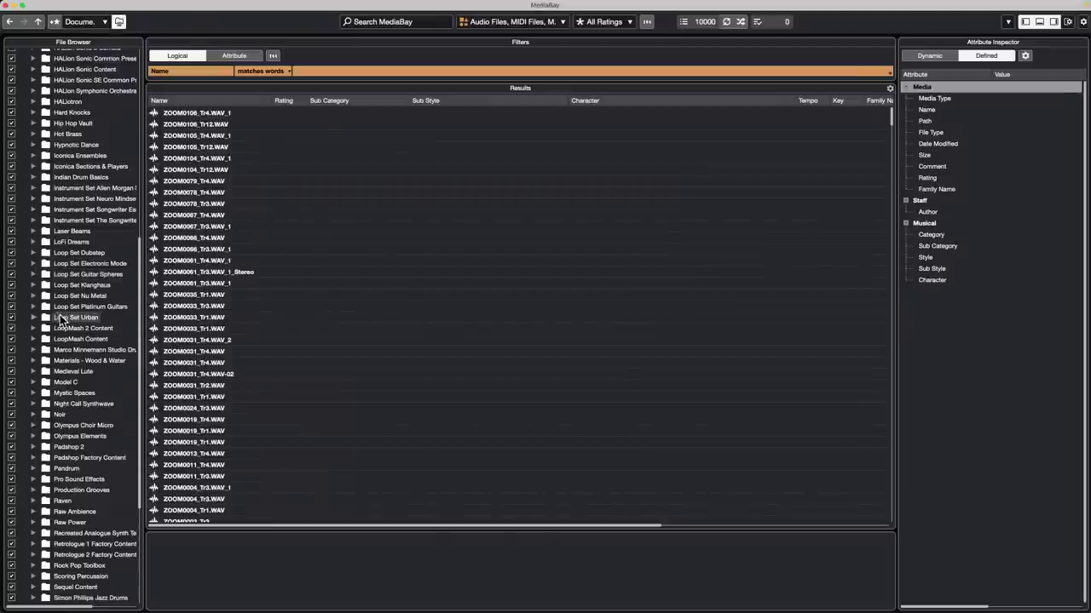
scroll(61, 320, "down", 1)
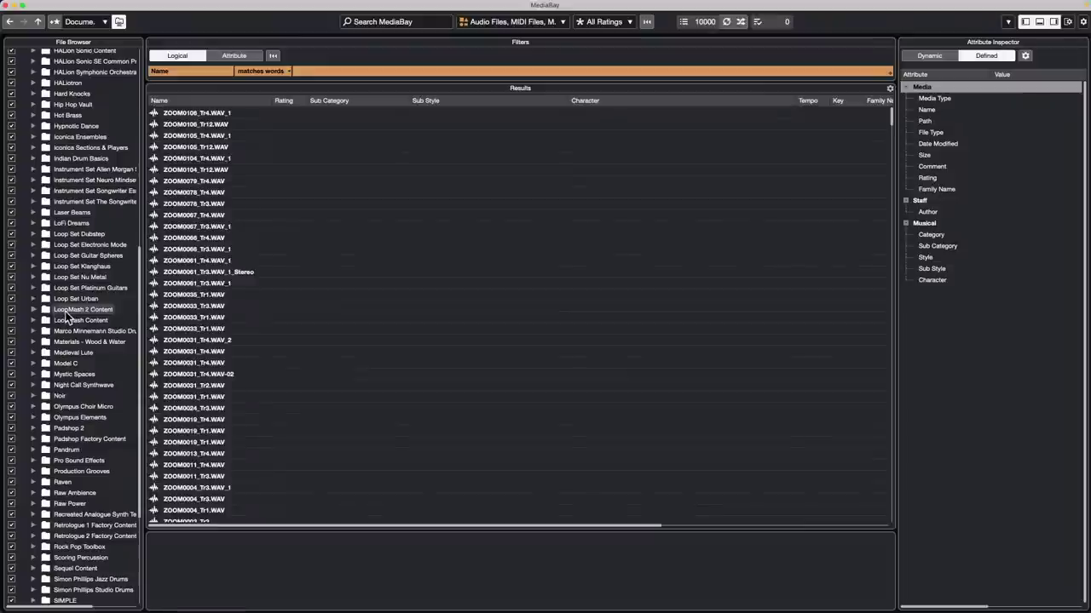
scroll(67, 317, "down", 6)
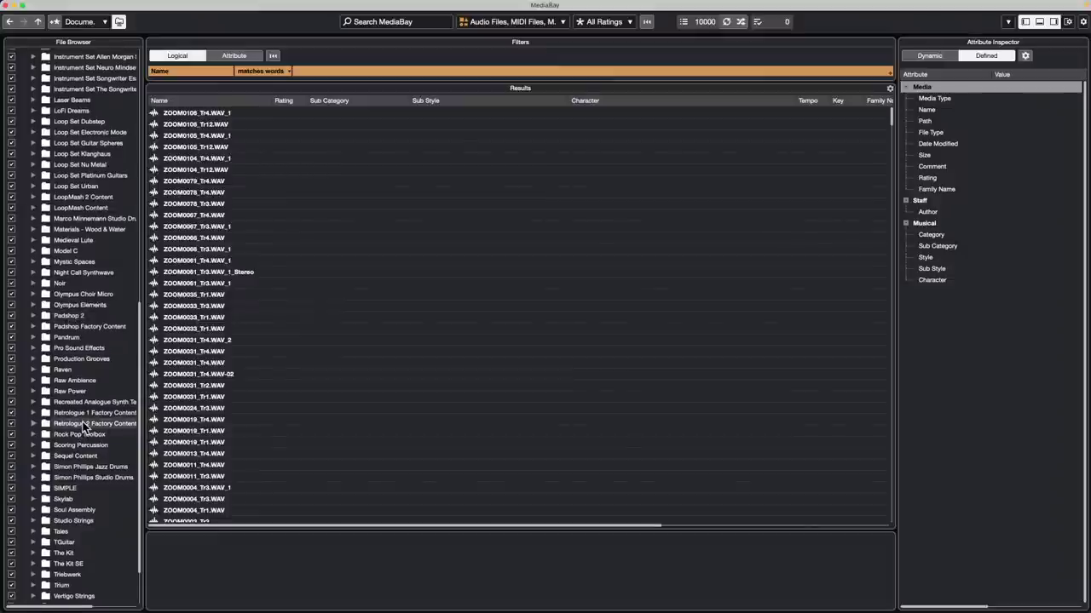
scroll(84, 424, "up", 1)
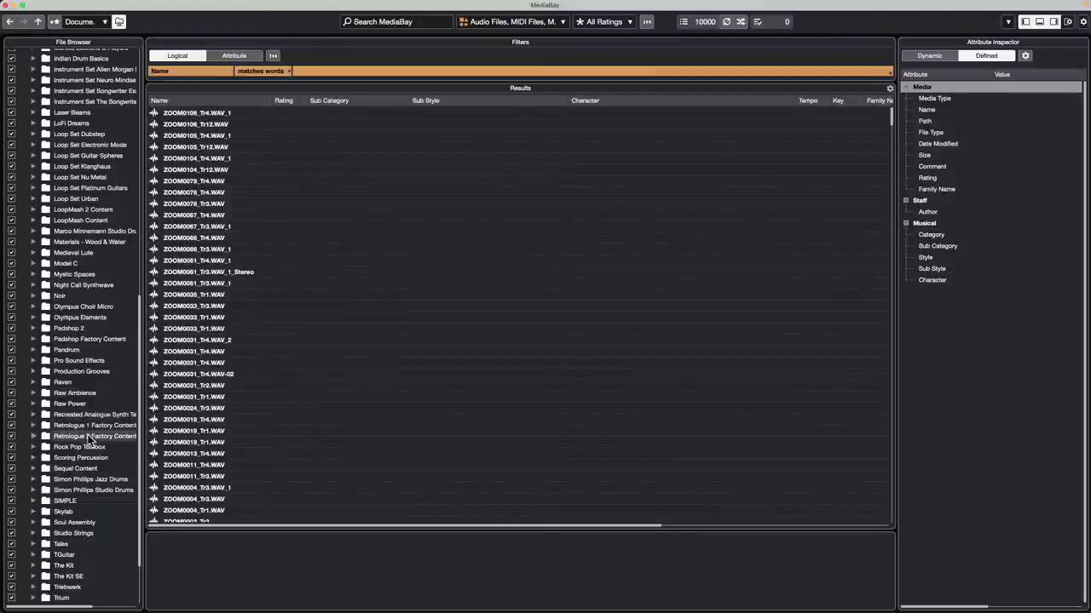
scroll(83, 384, "up", 10)
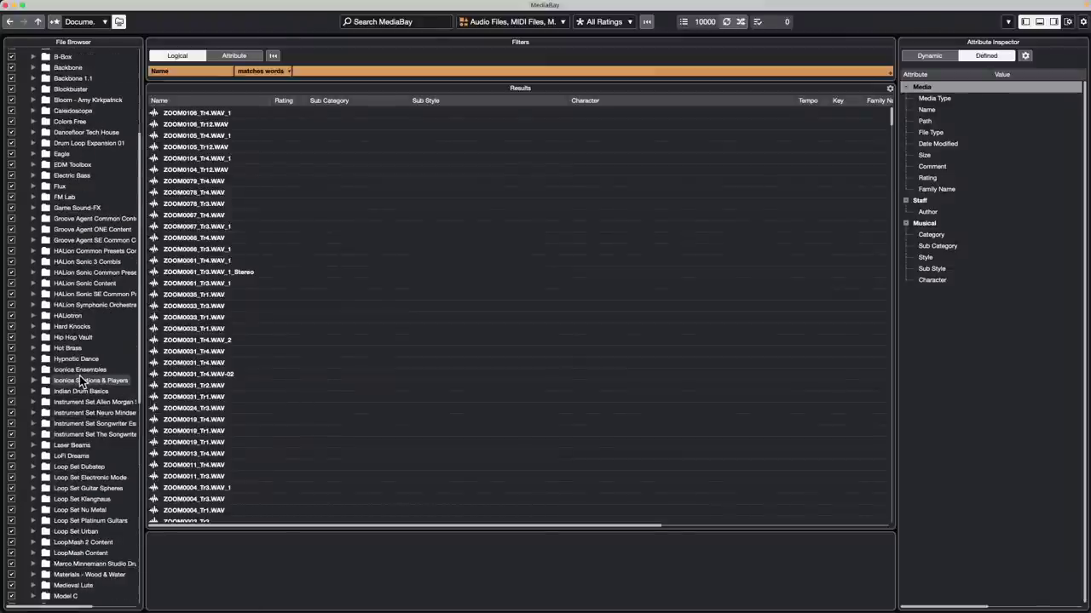
scroll(79, 375, "down", 5)
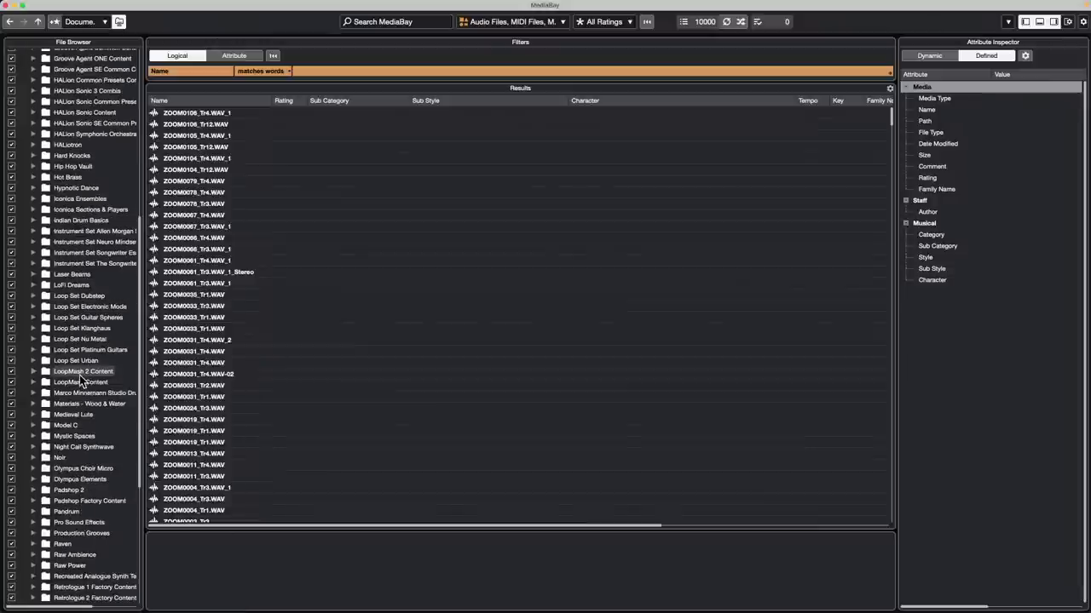
scroll(82, 381, "down", 1)
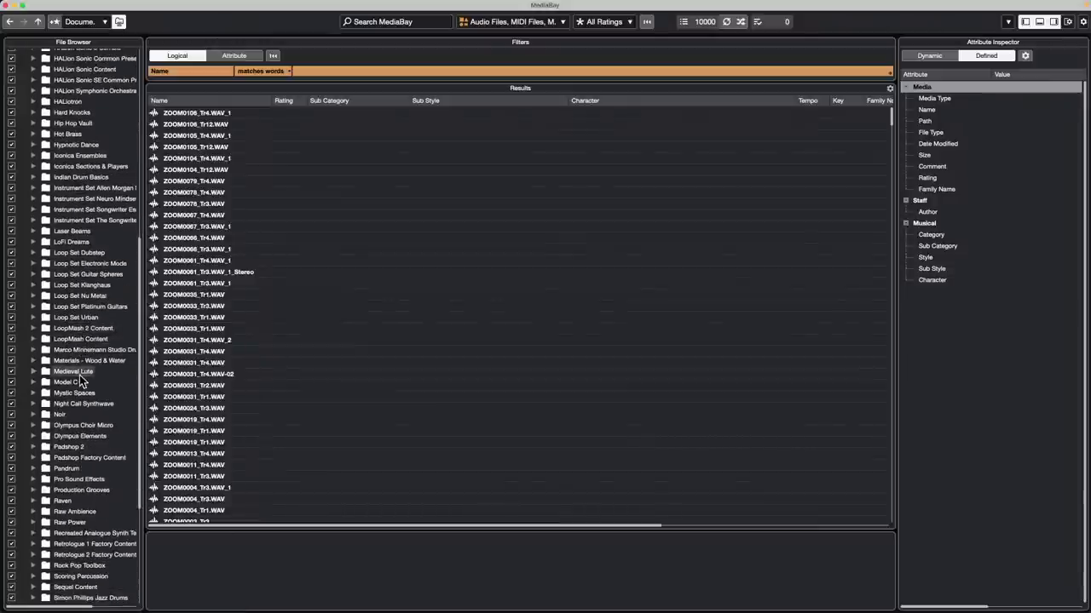
scroll(81, 381, "up", 12)
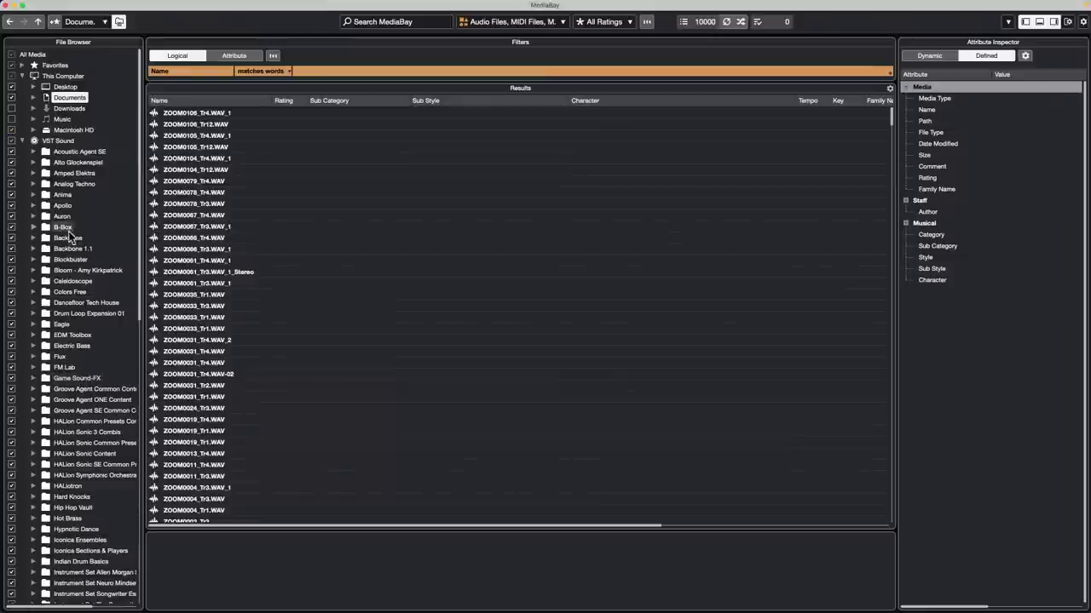
Step: Collapse VST Sound and expand Factory Content down to VST3 Presets and the Steinberg Media Technologies folder
left_click(21, 142)
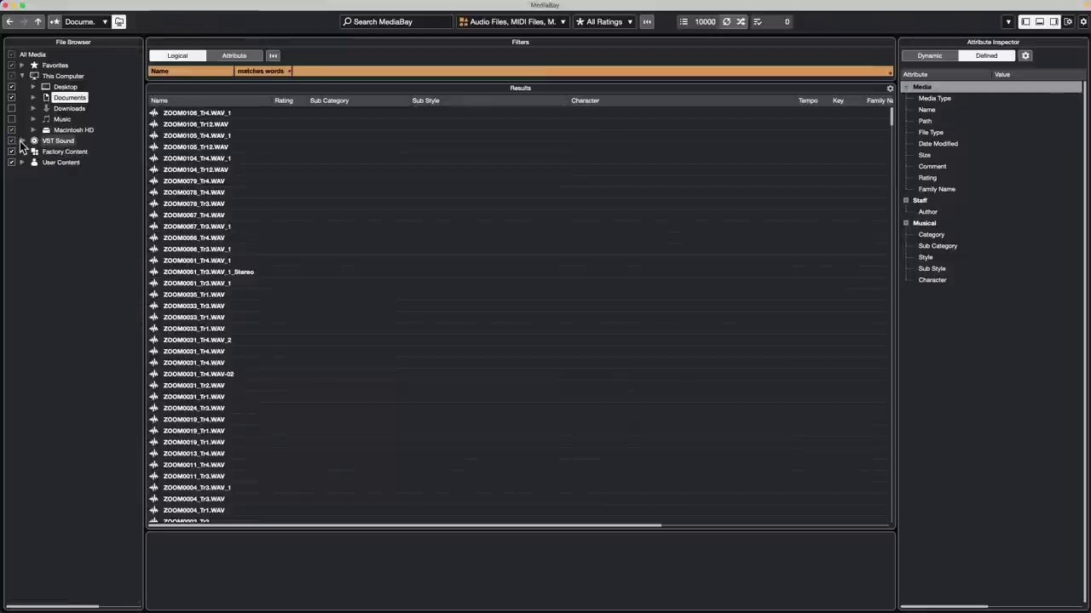
left_click(22, 151)
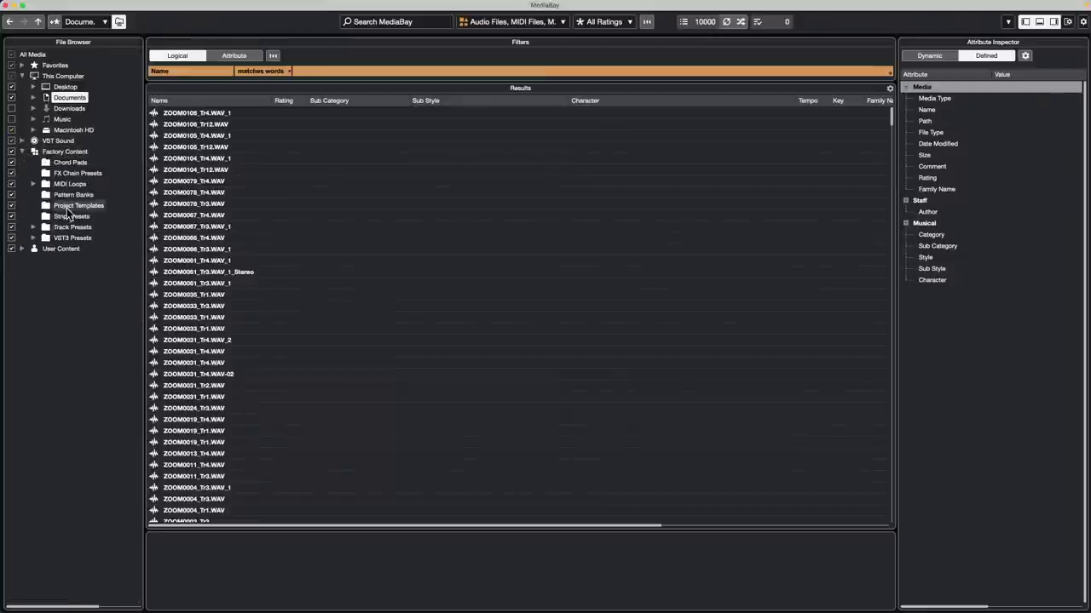
left_click(34, 238)
left_click(46, 248)
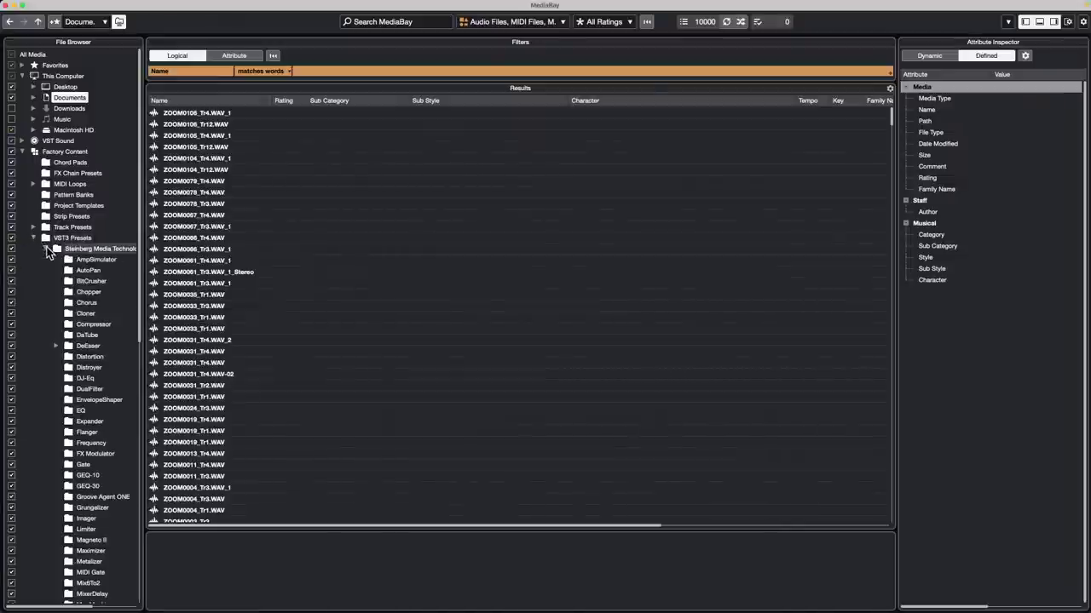
scroll(75, 321, "down", 4)
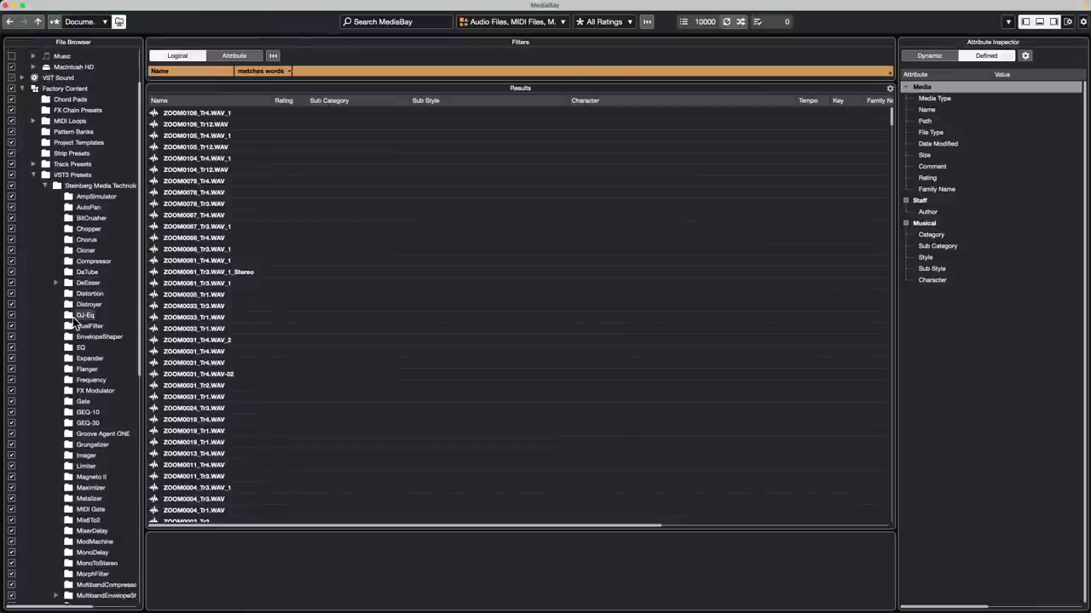
scroll(75, 319, "down", 5)
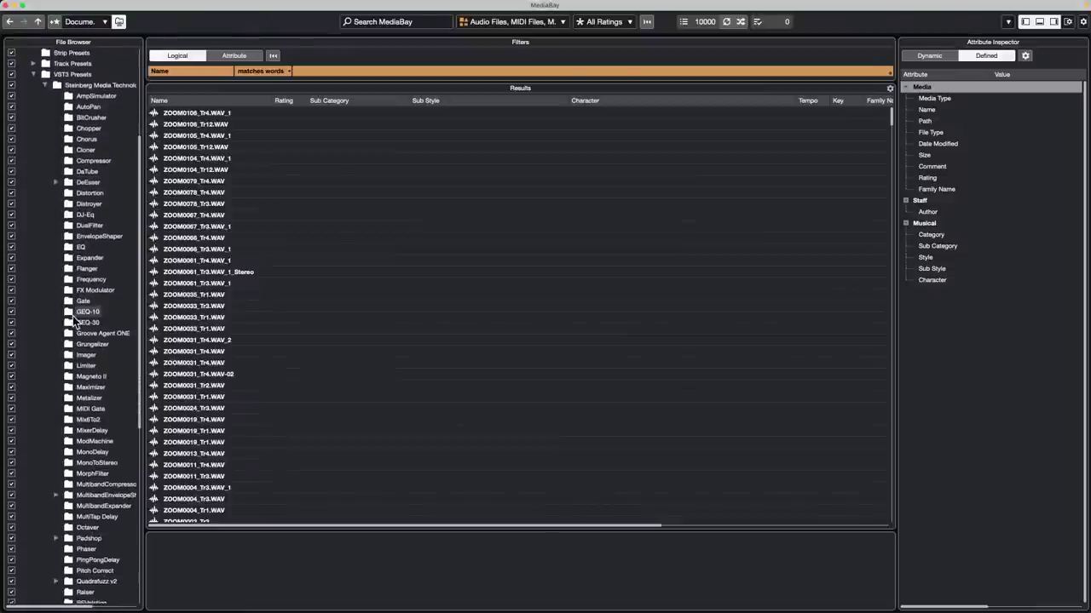
scroll(85, 224, "up", 6)
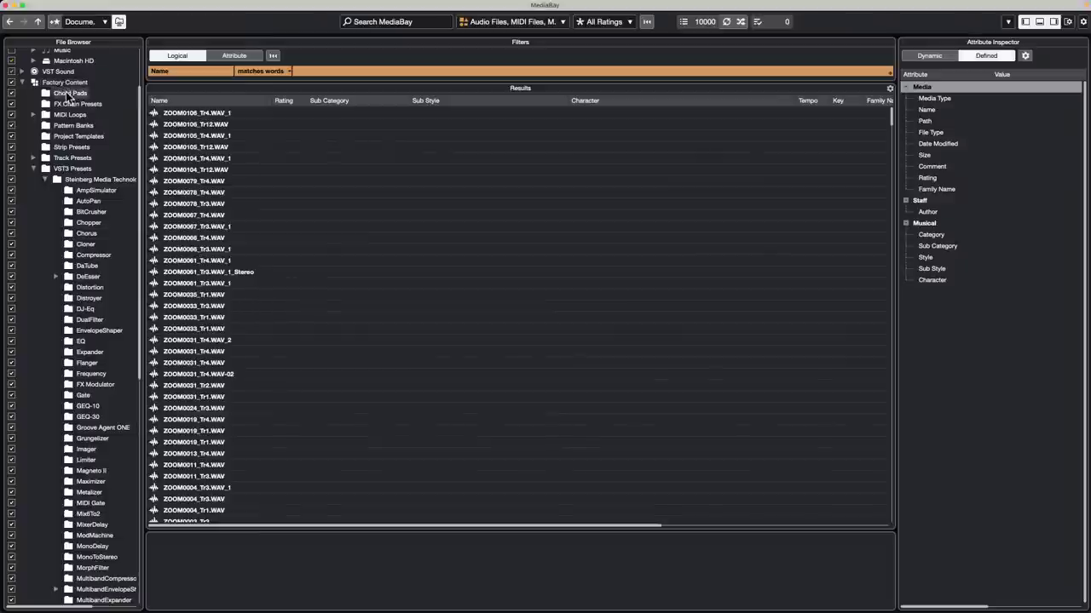
scroll(70, 312, "down", 7)
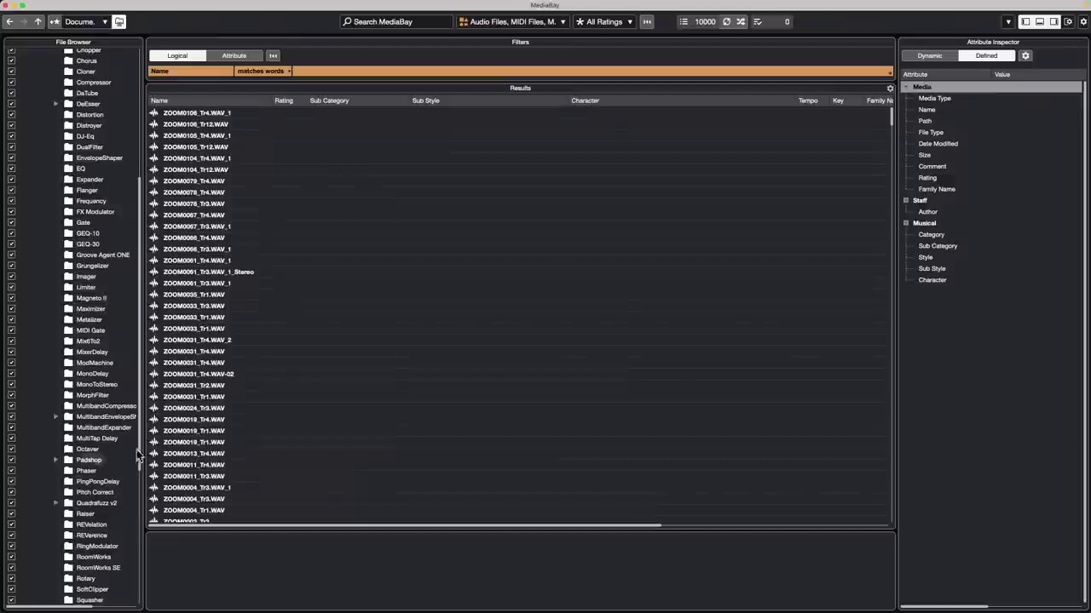
Step: Rescan the REVerence preset folder with Rescan Disk, then close MediaBay
left_click(97, 537)
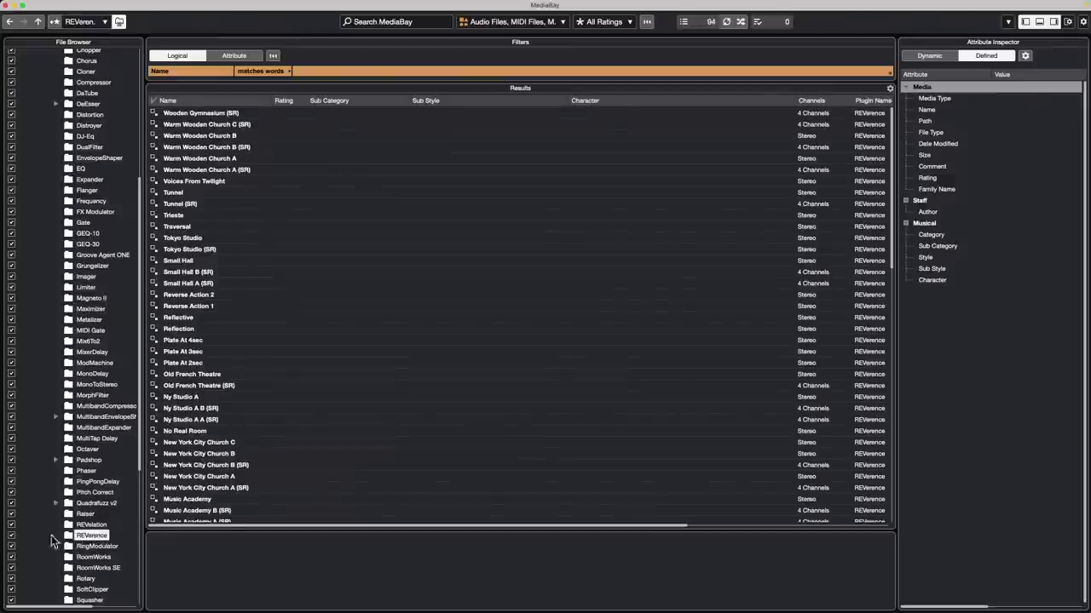
right_click(86, 536)
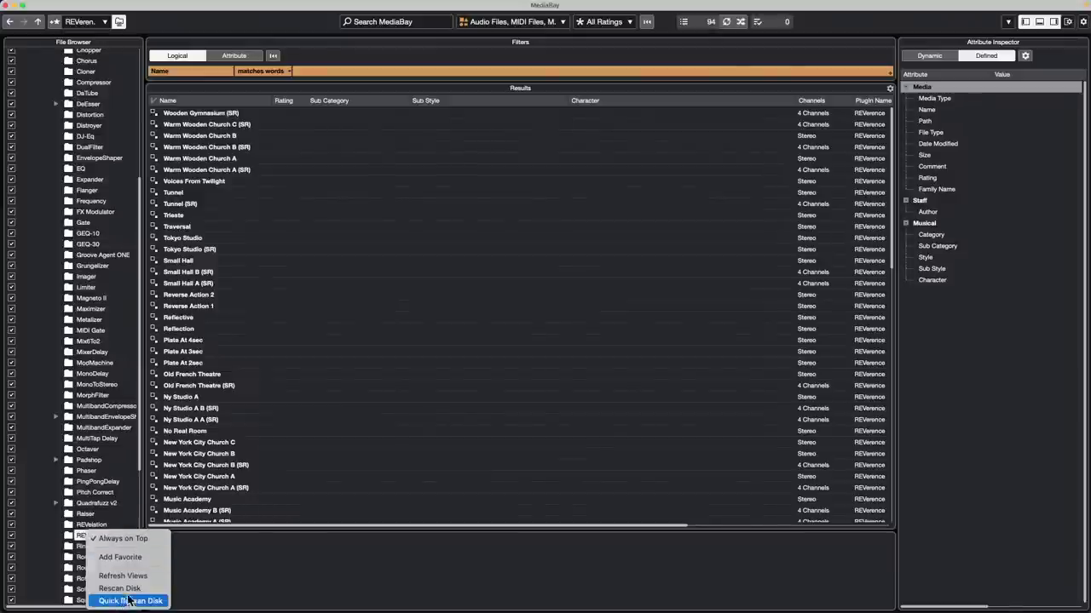
left_click(130, 594)
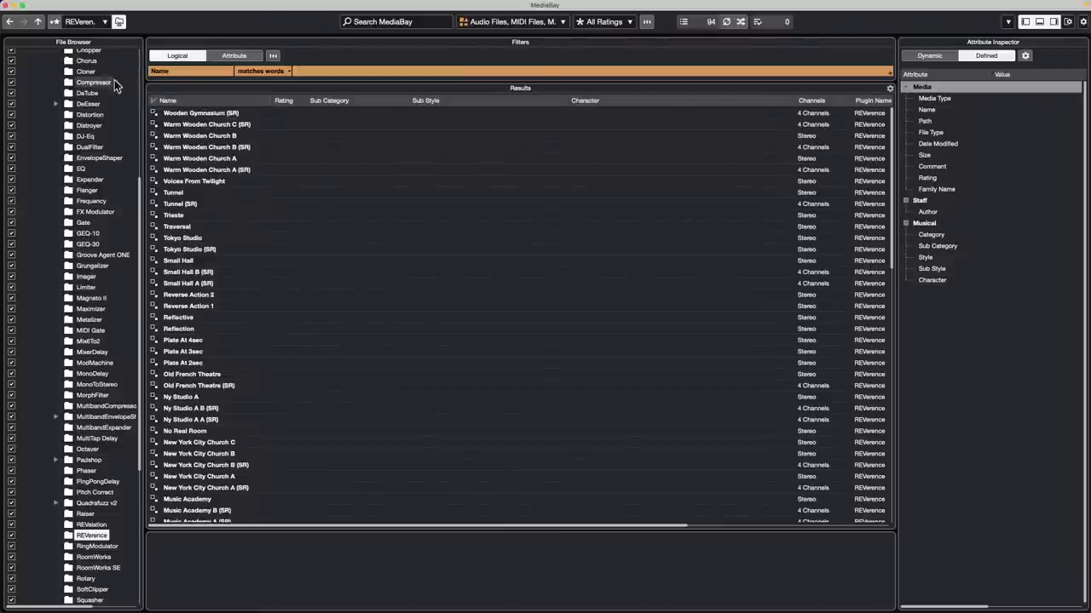
left_click(6, 6)
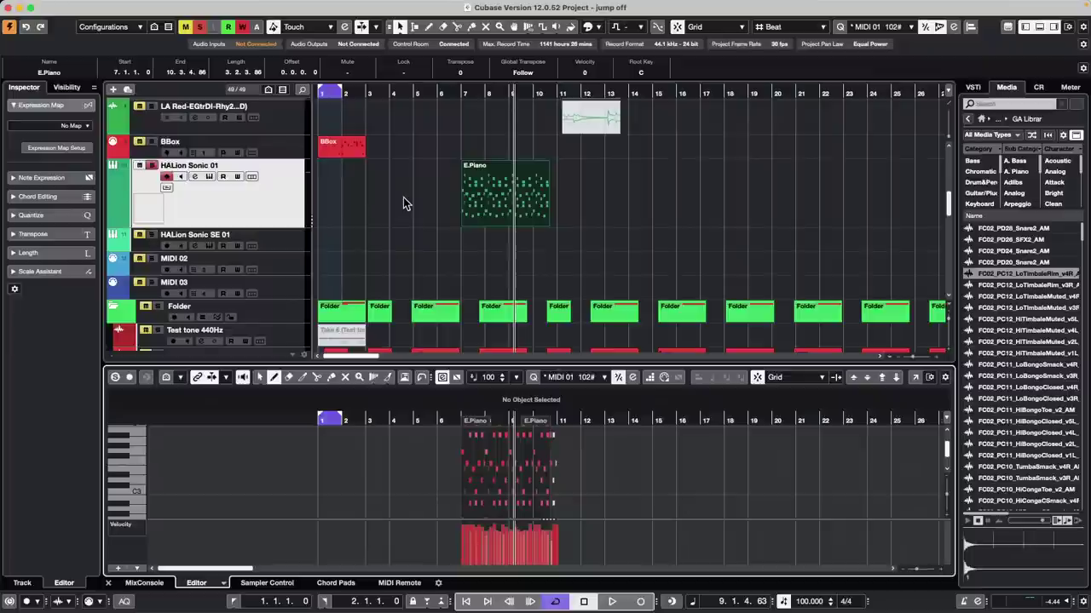
Step: Set the cycle range to the E.Piano part, zoom to bars 6–12, and play it briefly
left_click(492, 192)
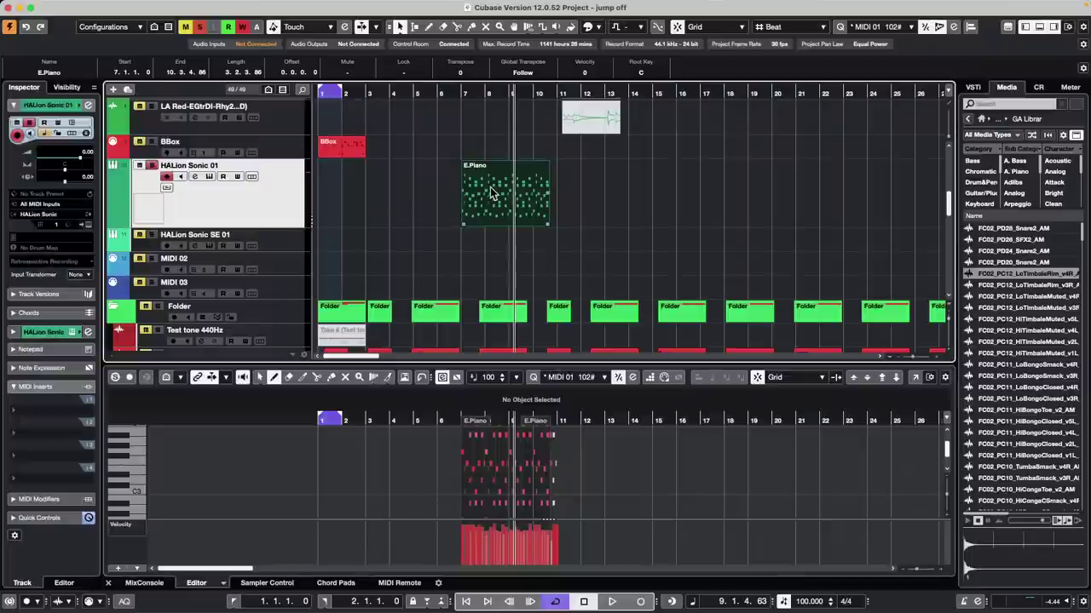
key("p")
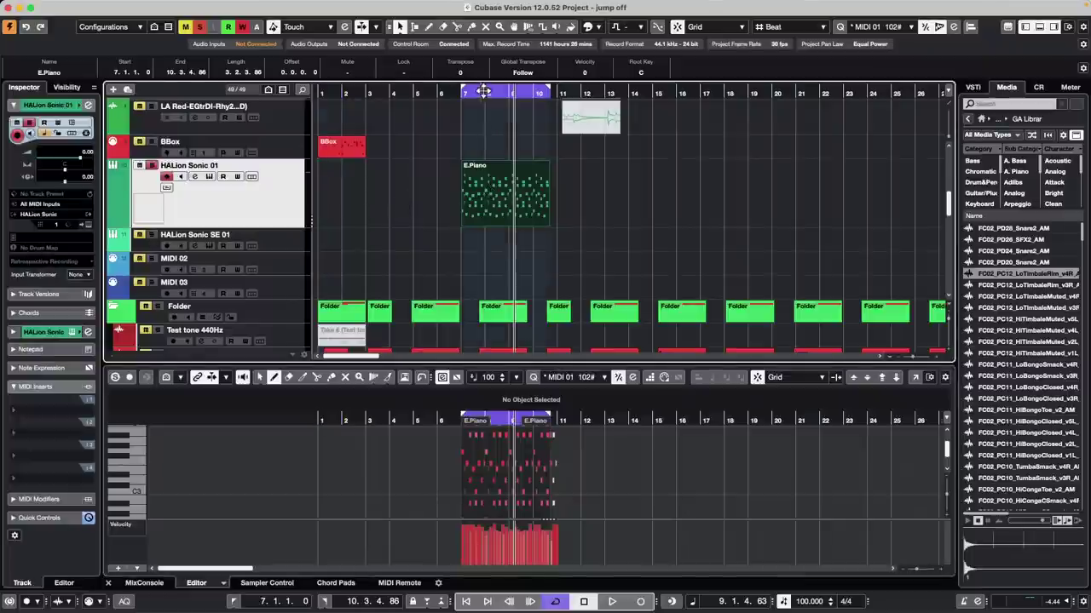
left_click(469, 92)
left_click_drag(470, 92, 454, 113)
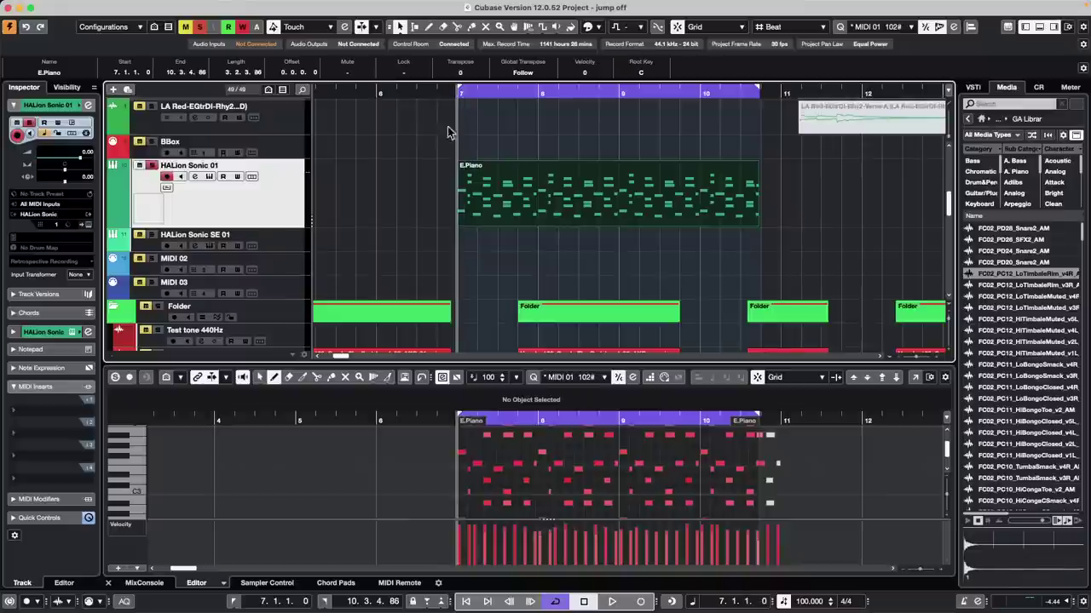
key("space")
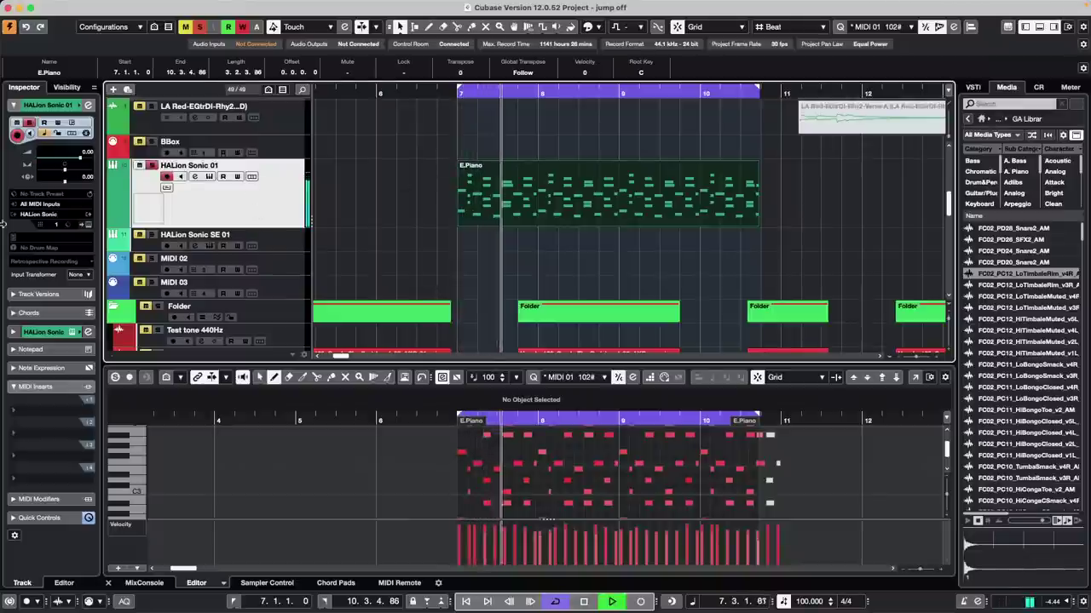
key("space")
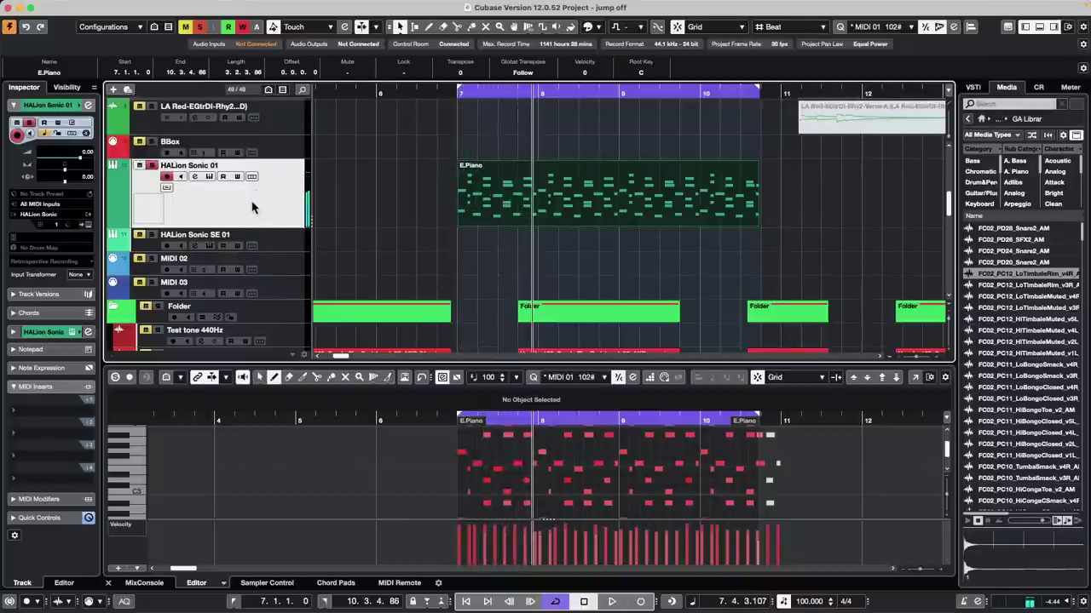
Step: In HALion Sonic 01's channel settings, search the first insert slot's plug-in list for 'auto'
left_click(87, 332)
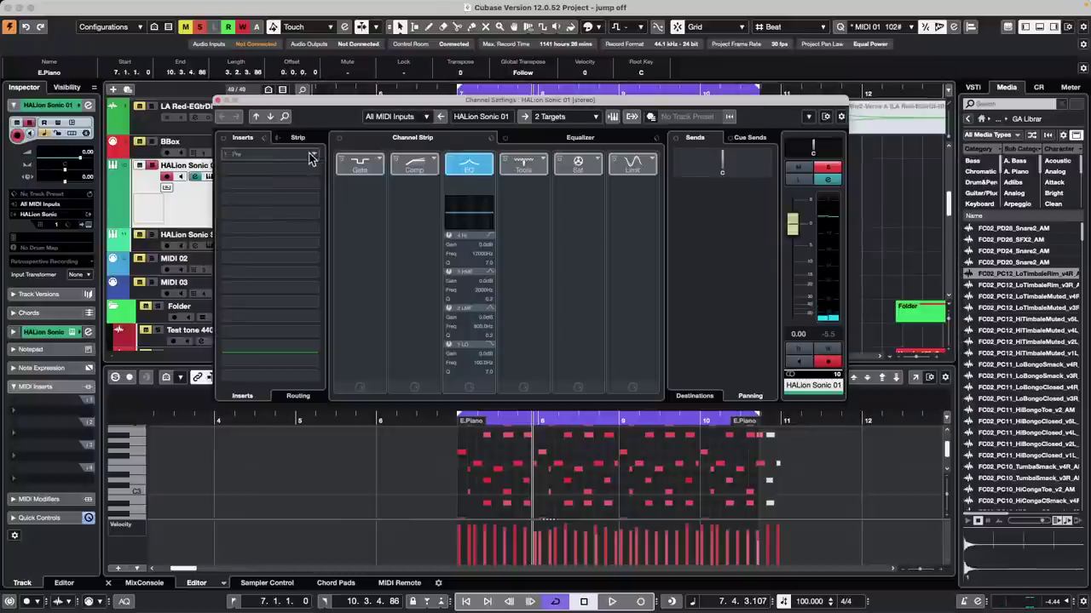
left_click(264, 155)
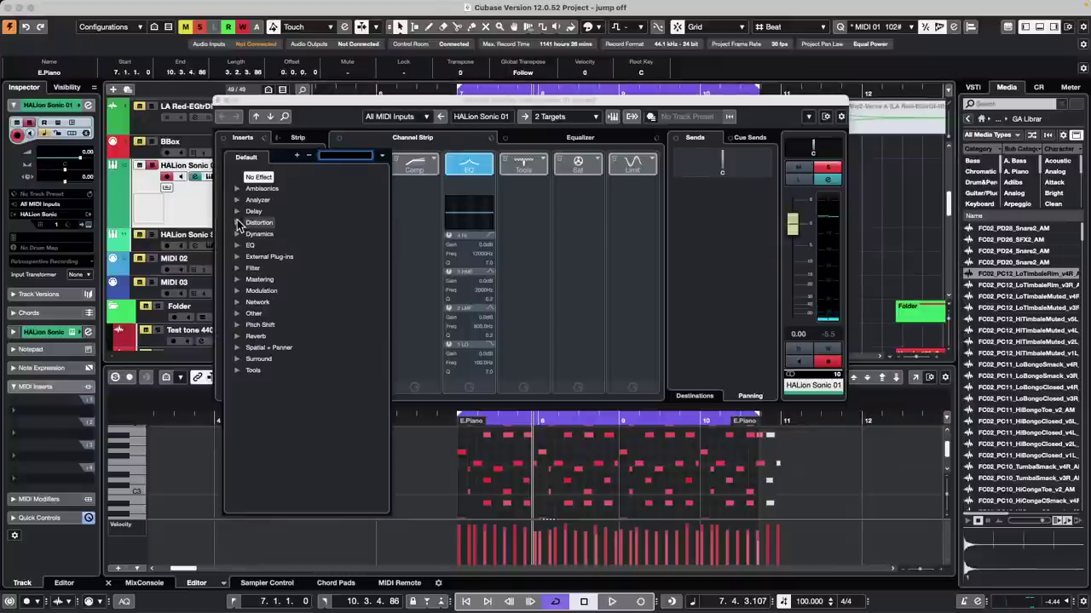
left_click(240, 350)
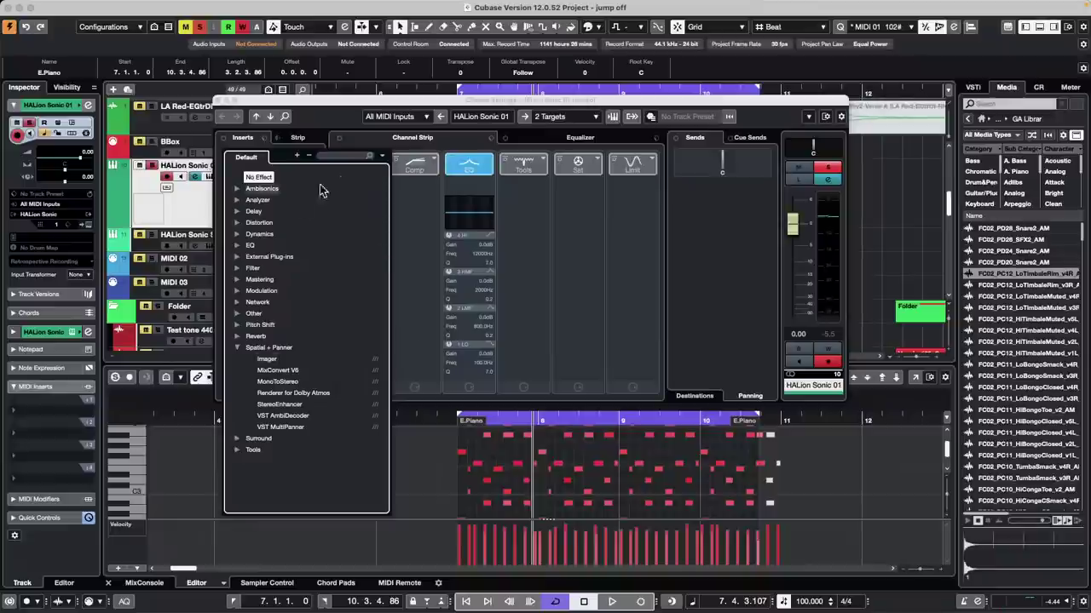
left_click(326, 157)
type("au")
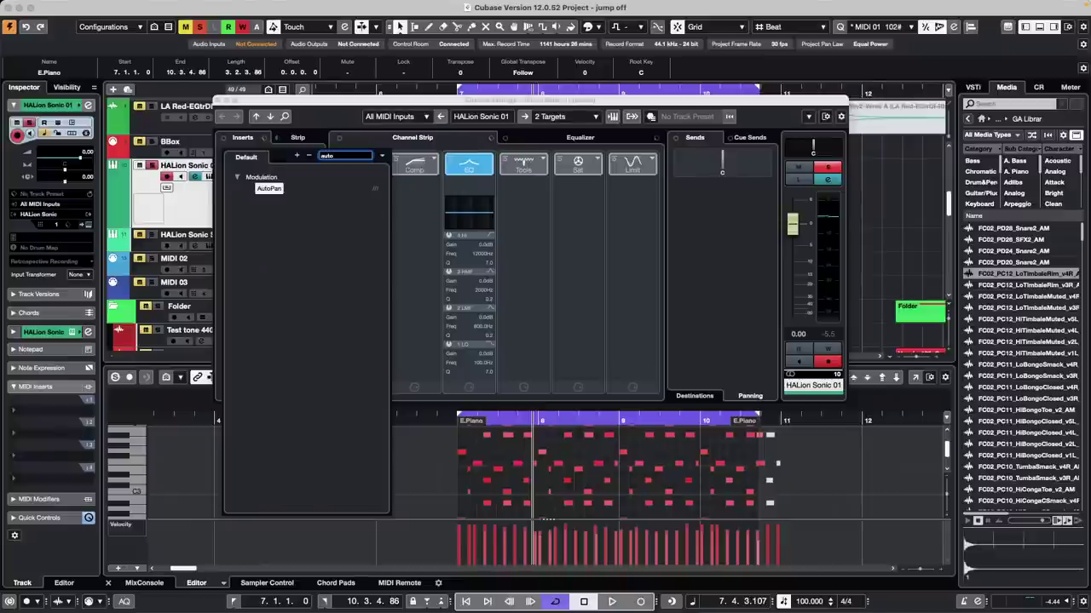
type("to")
Step: Insert AutoPan in the first slot, sync its rate at 1/8, and reshape the pan curve during playback
left_click(274, 189)
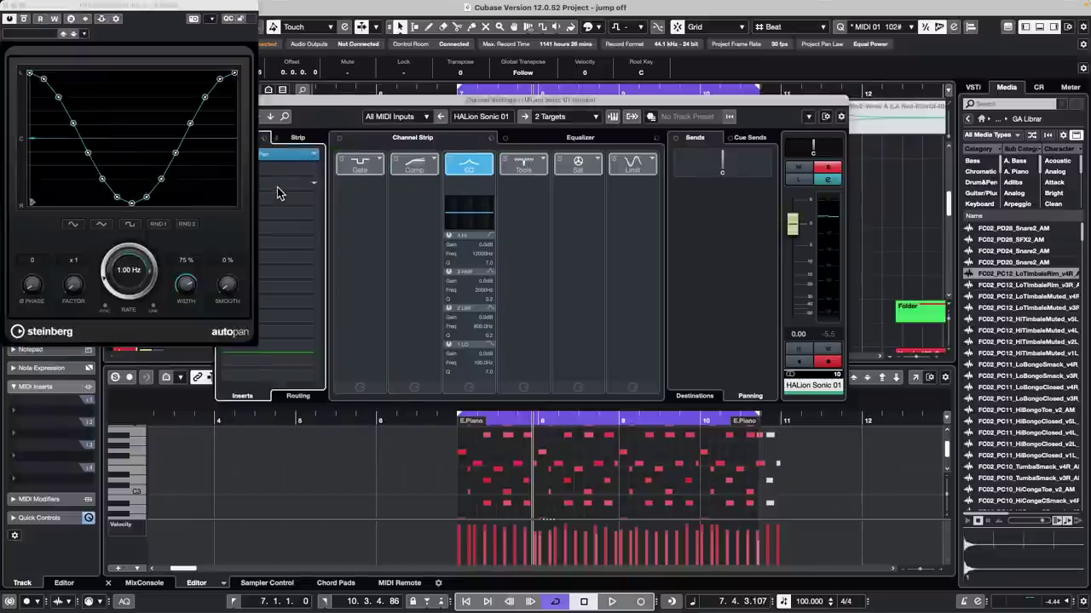
left_click(326, 117)
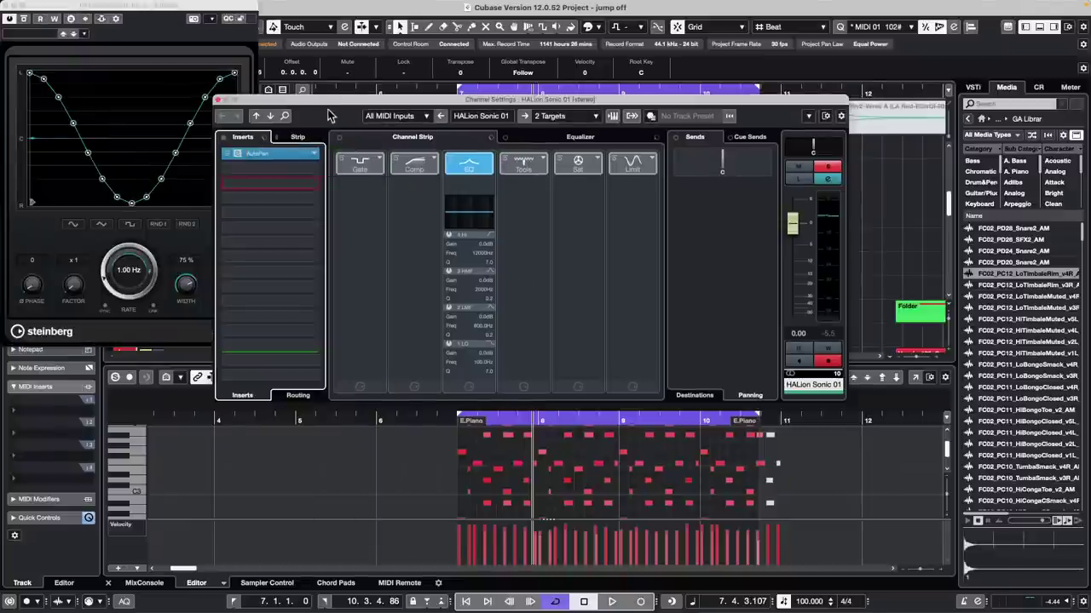
key("space")
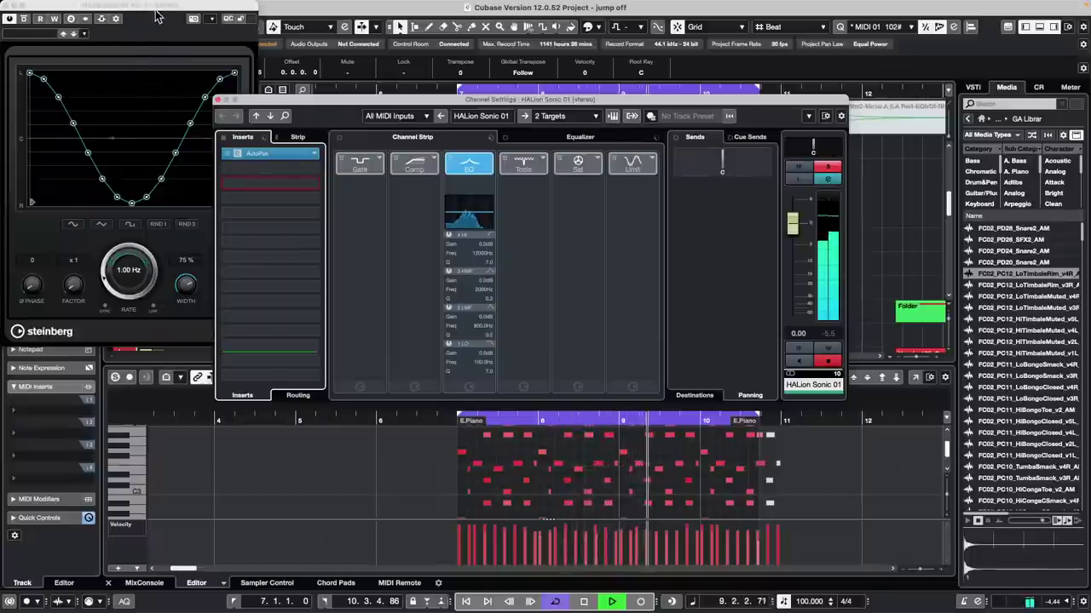
left_click_drag(154, 14, 453, 138)
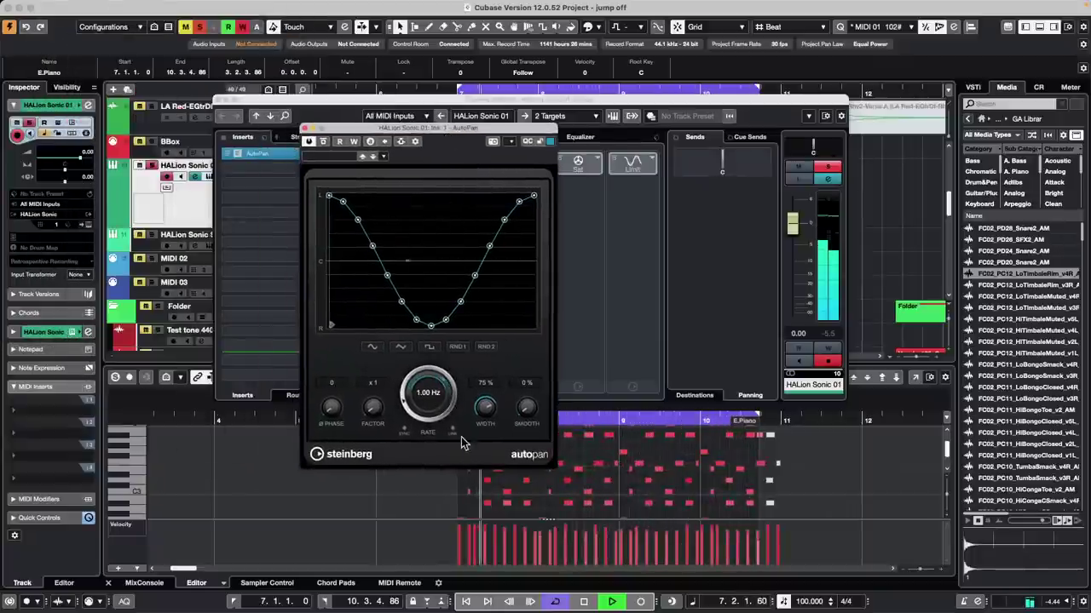
left_click(404, 429)
left_click_drag(406, 415, 400, 385)
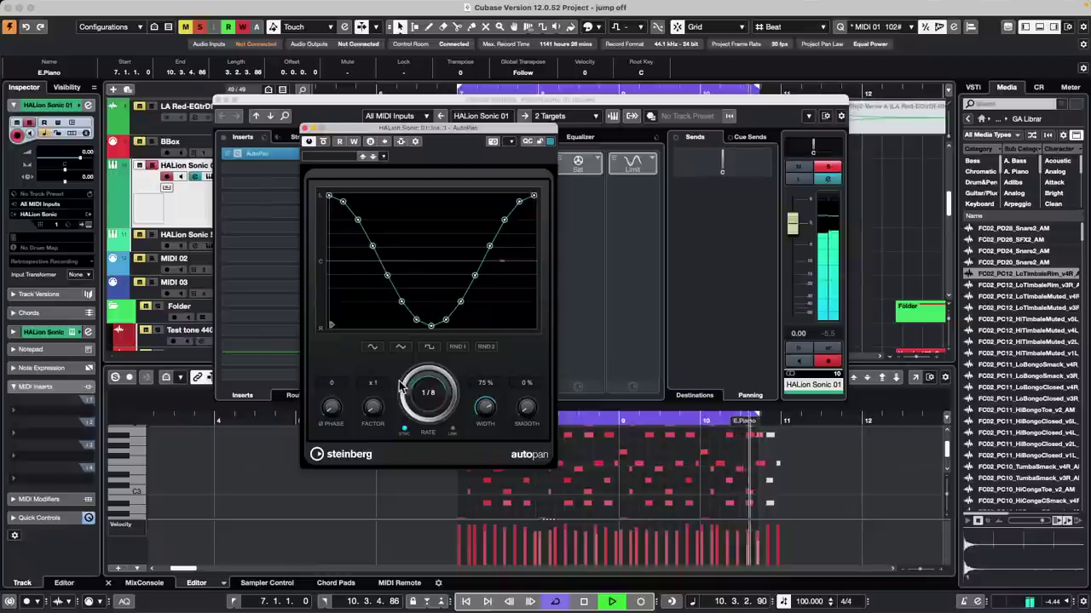
left_click_drag(388, 274, 429, 221)
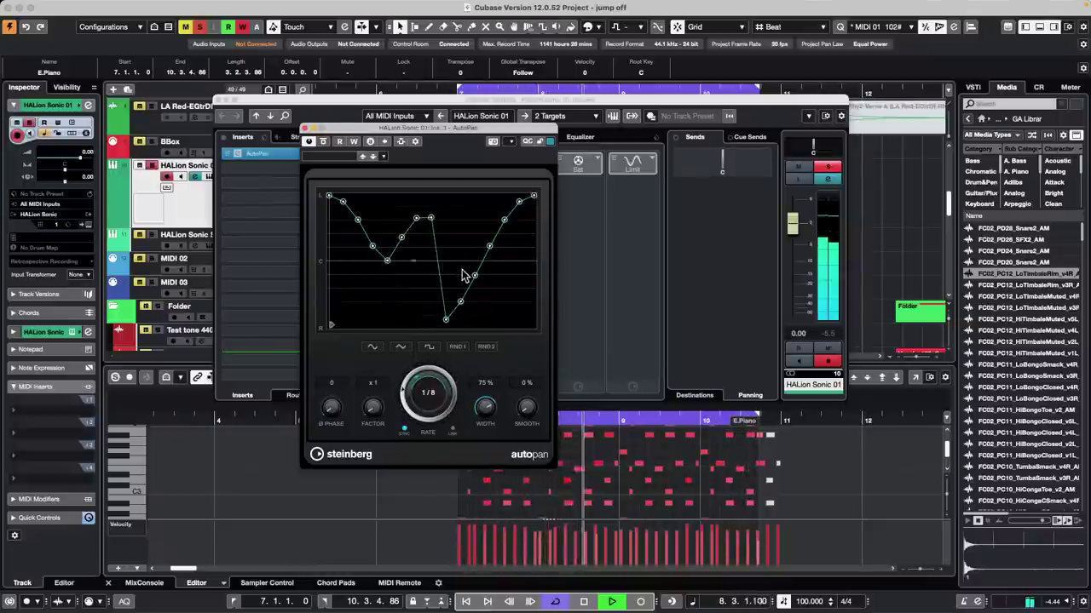
left_click_drag(475, 281, 460, 224)
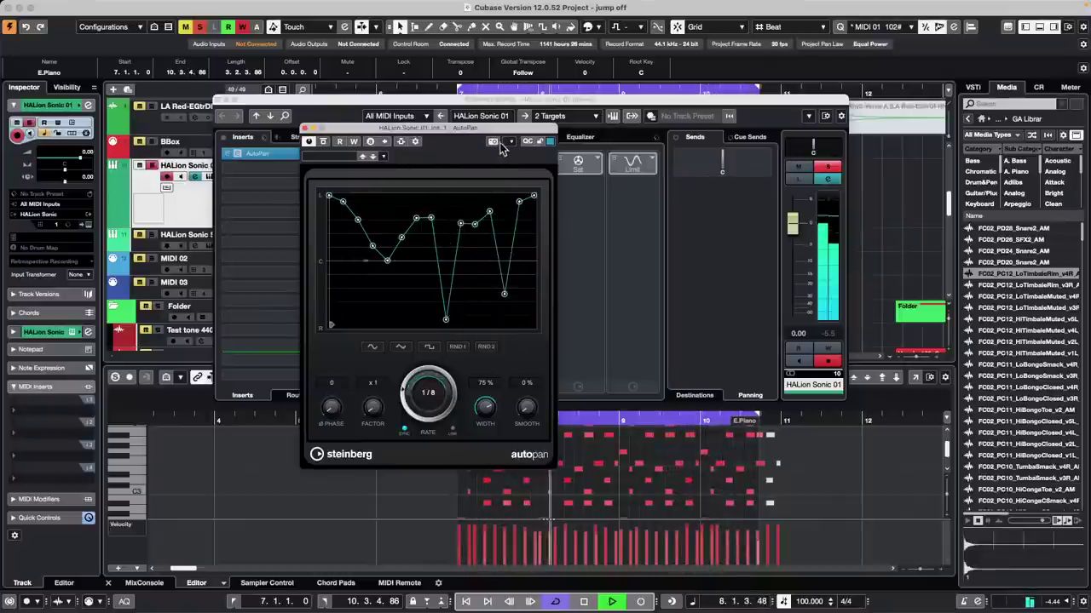
Step: Load the Captain Nemo AutoPan preset synced at 1/1, stop playback and close the plug-in
left_click(336, 157)
left_click(350, 256)
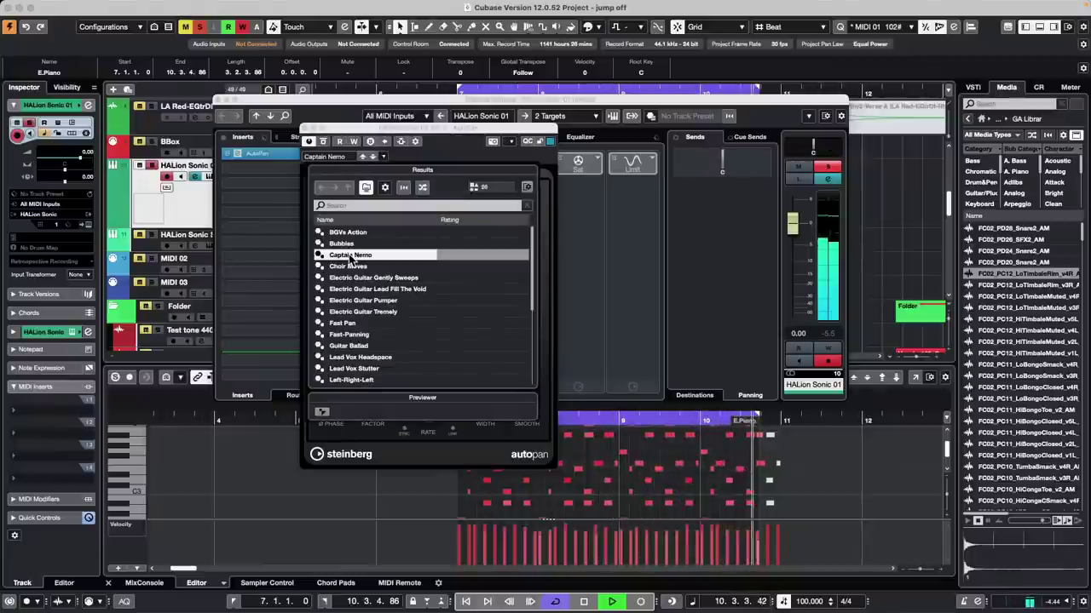
double_click(350, 258)
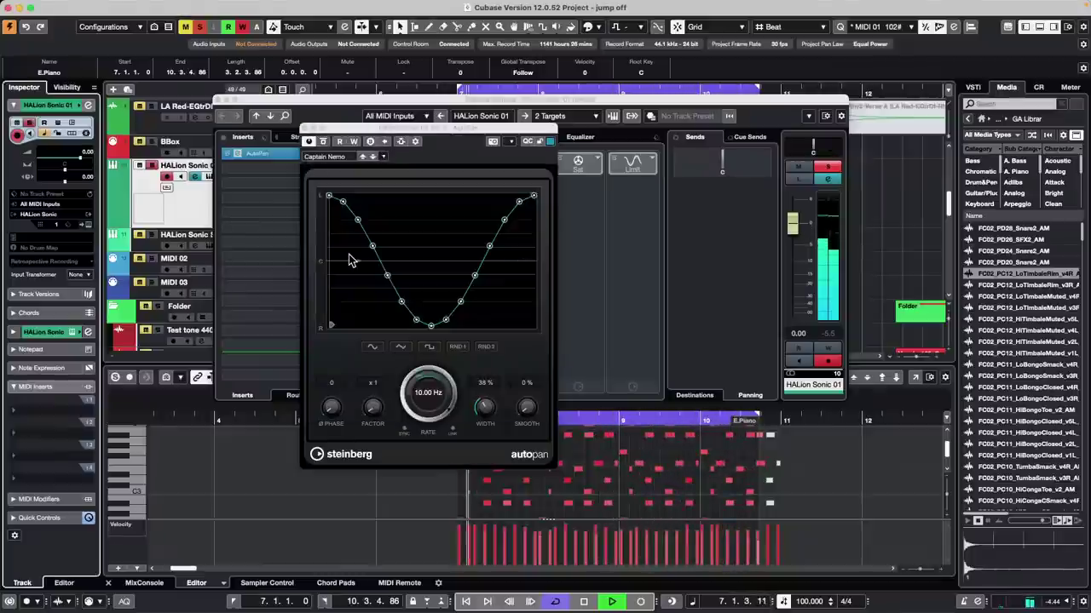
left_click(405, 430)
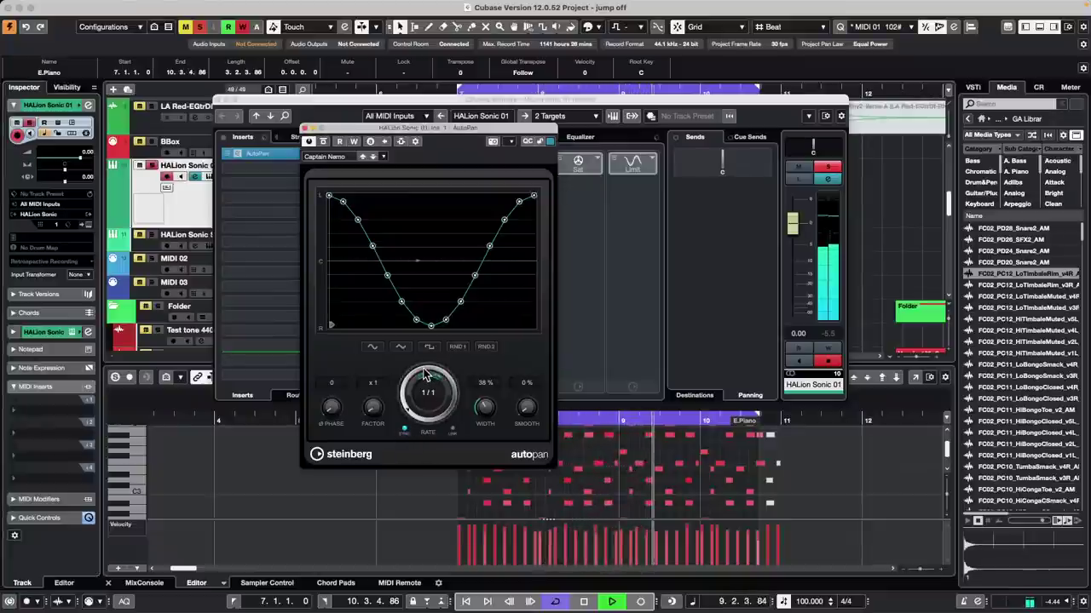
key("space")
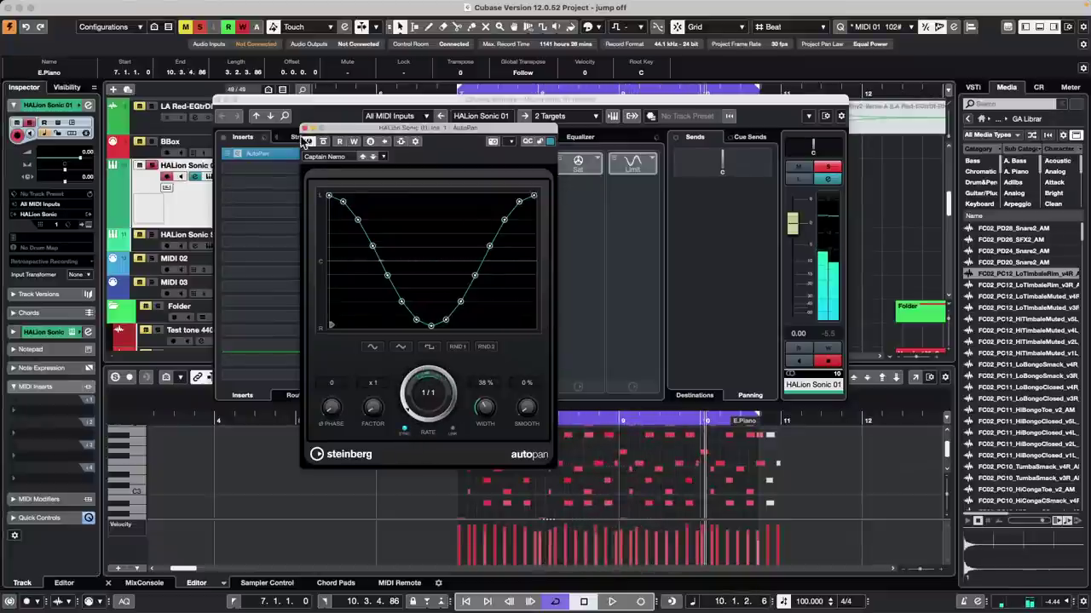
left_click(305, 129)
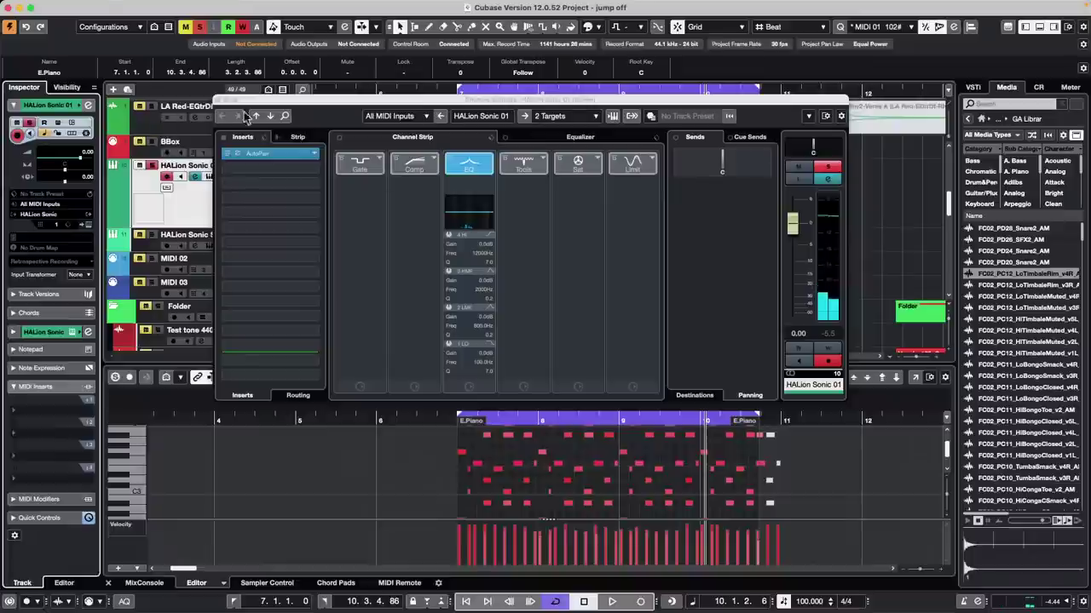
Step: Close HALion Sonic 01's channel settings, reopen them with the inspector's e button, and close them again
left_click(221, 101)
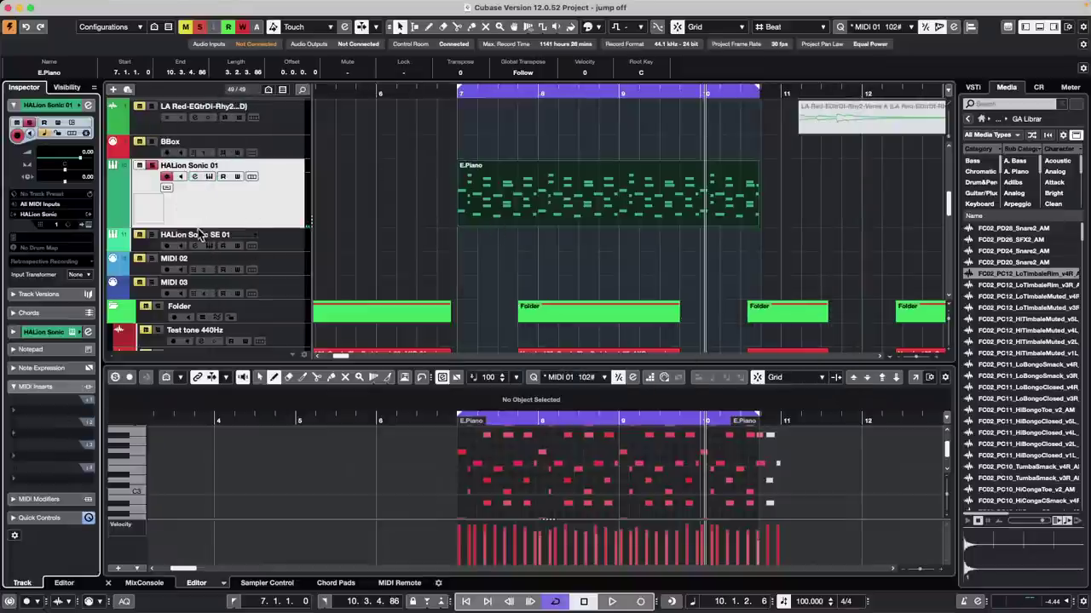
left_click(88, 332)
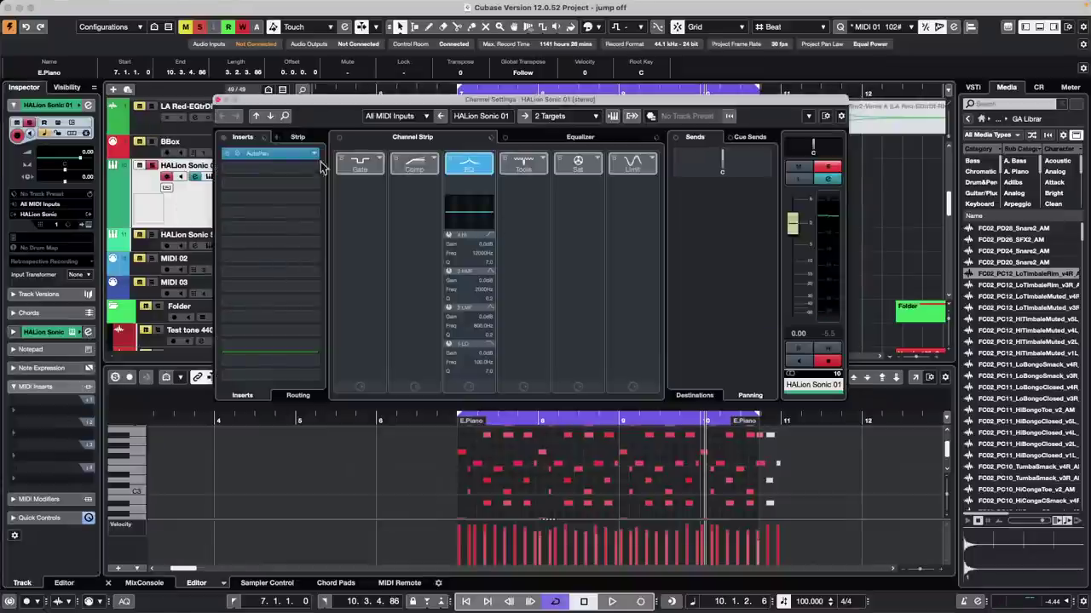
left_click(218, 101)
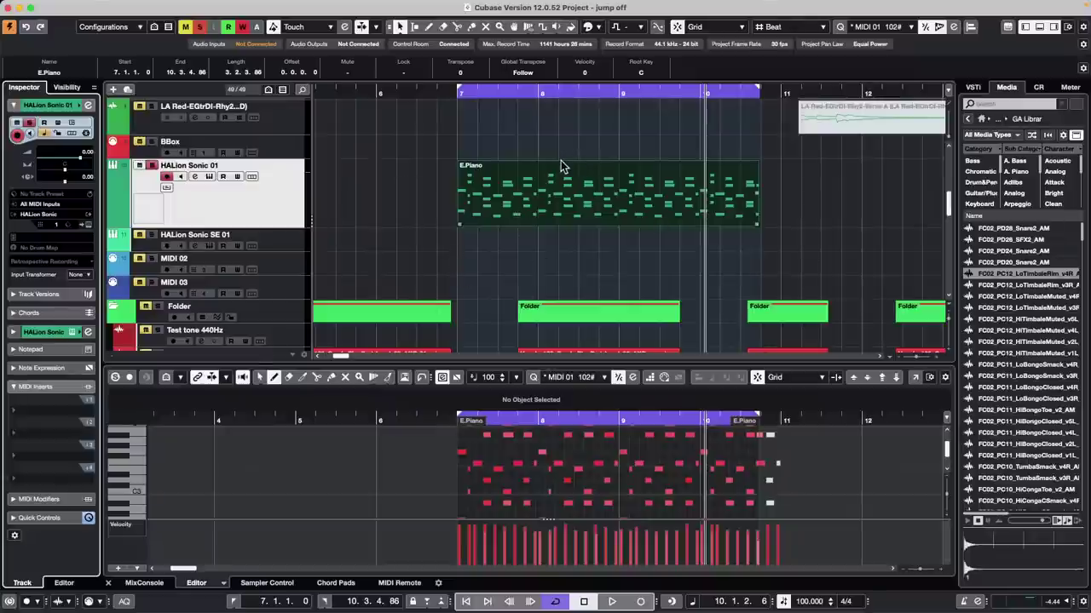
Step: Toggle the MixConsole with F3, return to the Object Selection tool and deselect the E.Piano part
key("F4")
key("F4")
key("5")
key("F3")
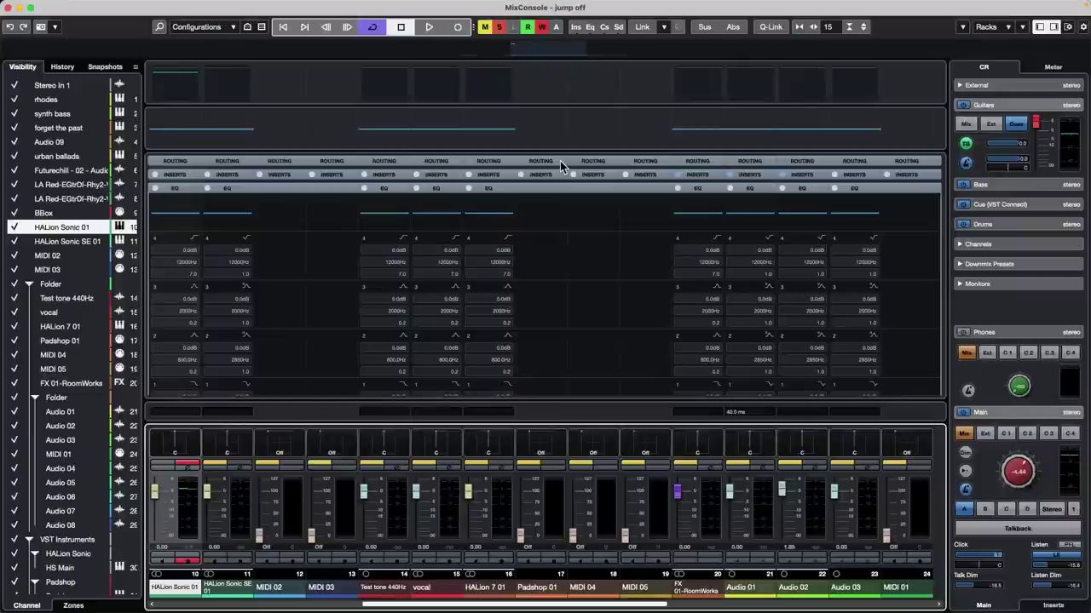
key("F3")
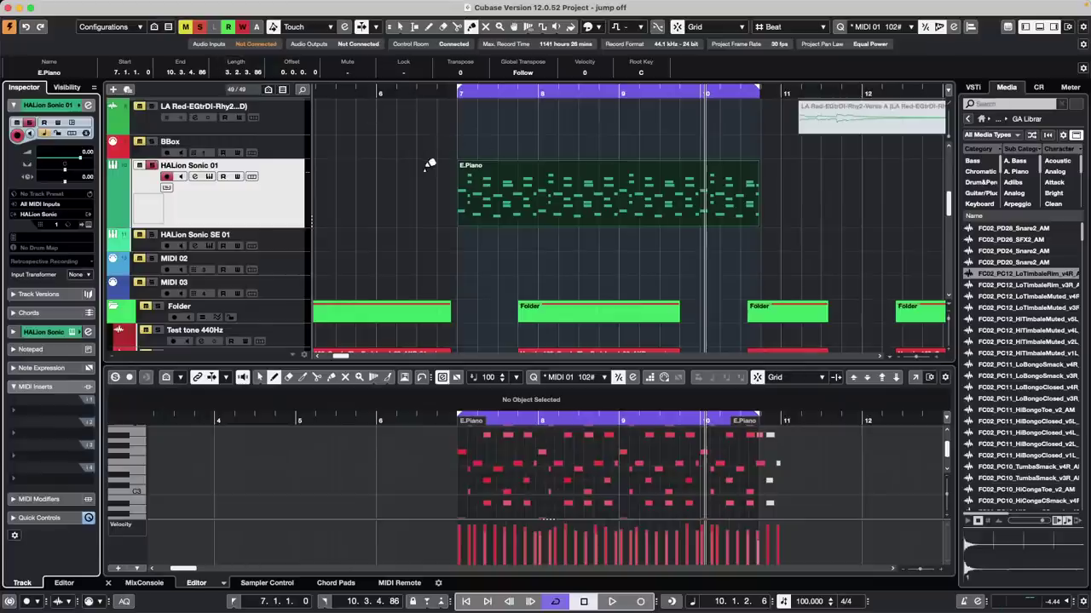
key("1")
left_click(428, 165)
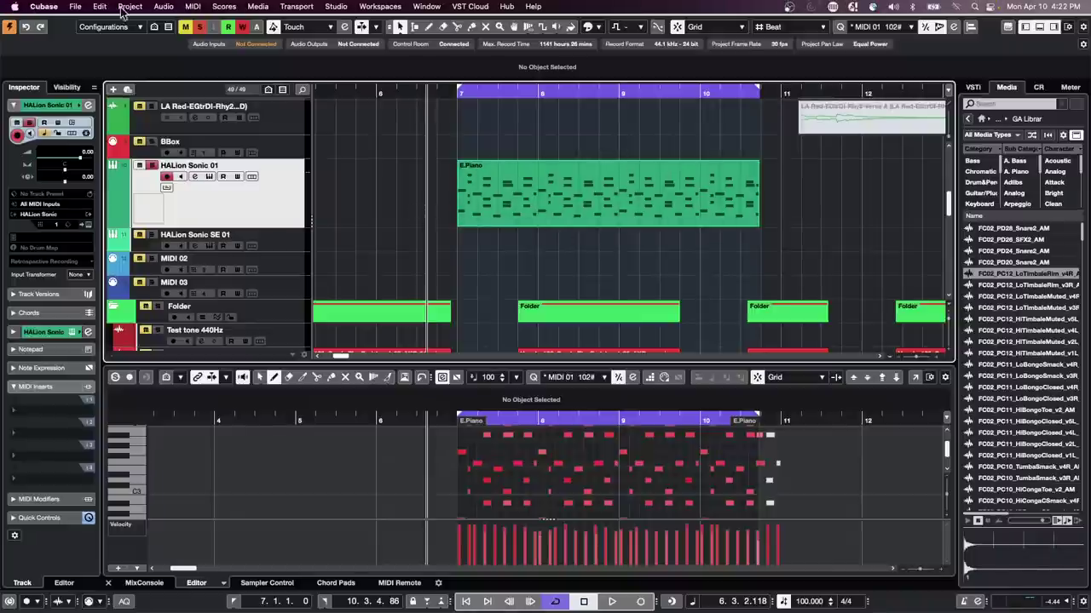
Step: Show the nanoKONTROL2 MIDI Remote surface in the lower zone
left_click(75, 6)
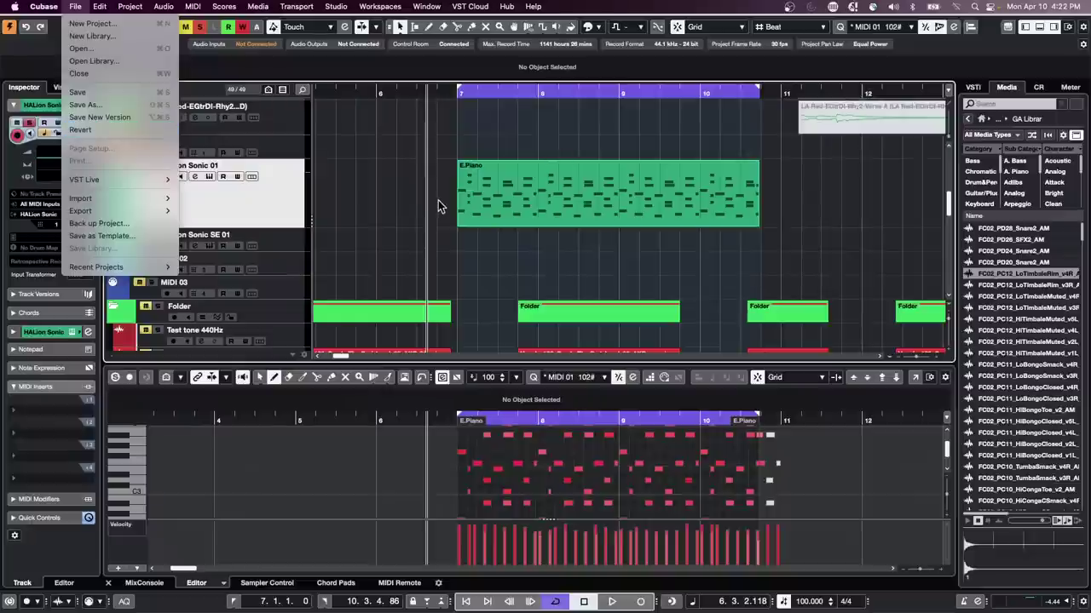
left_click(491, 248)
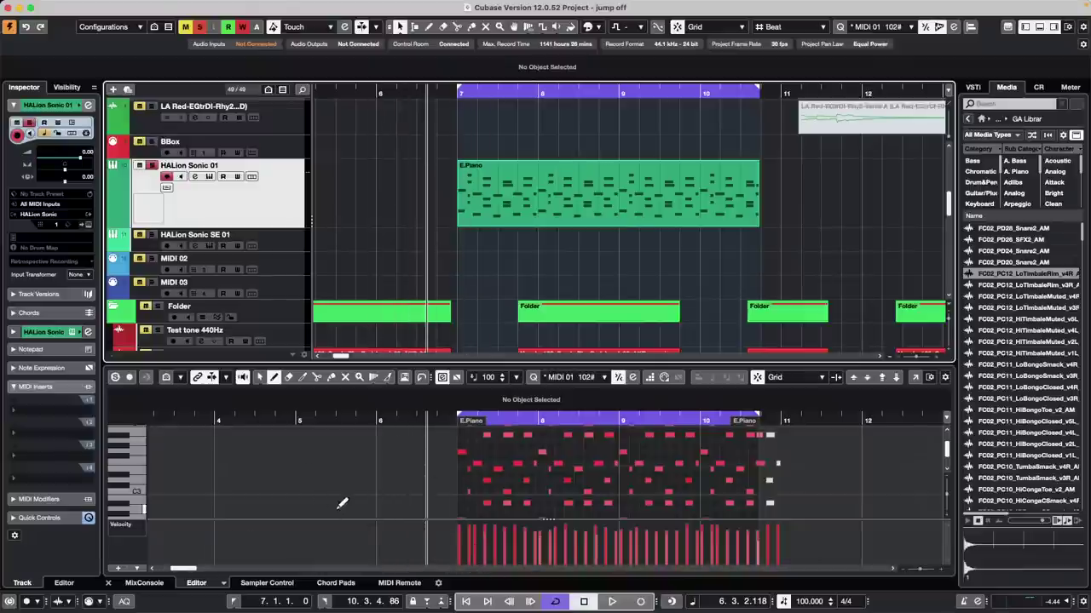
left_click(400, 582)
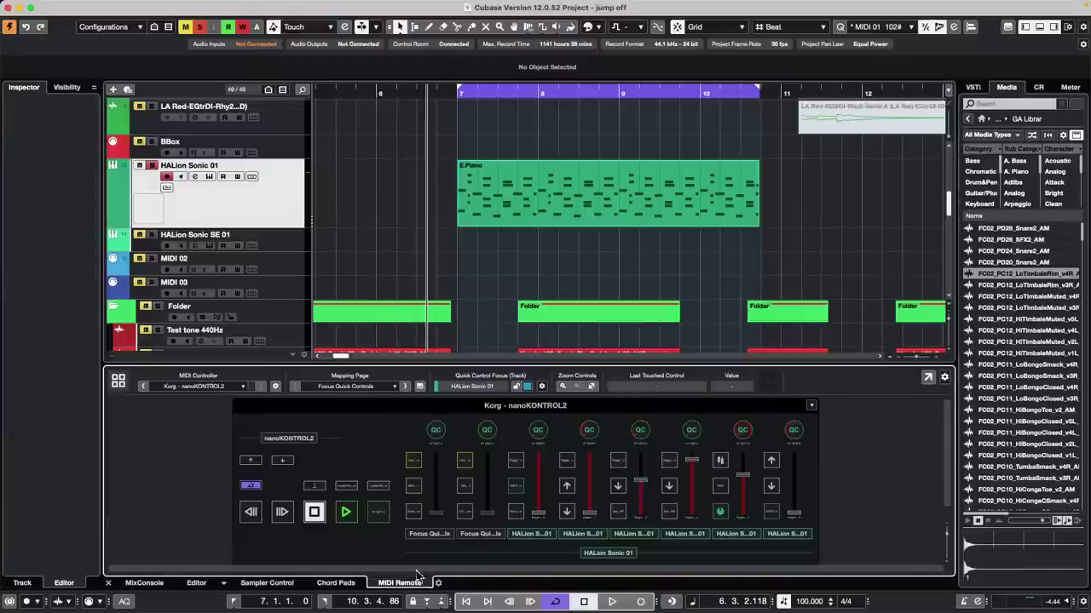
Step: Open the Mapping Assistant and search the Functions Browser for 'MixConsole'
double_click(411, 464)
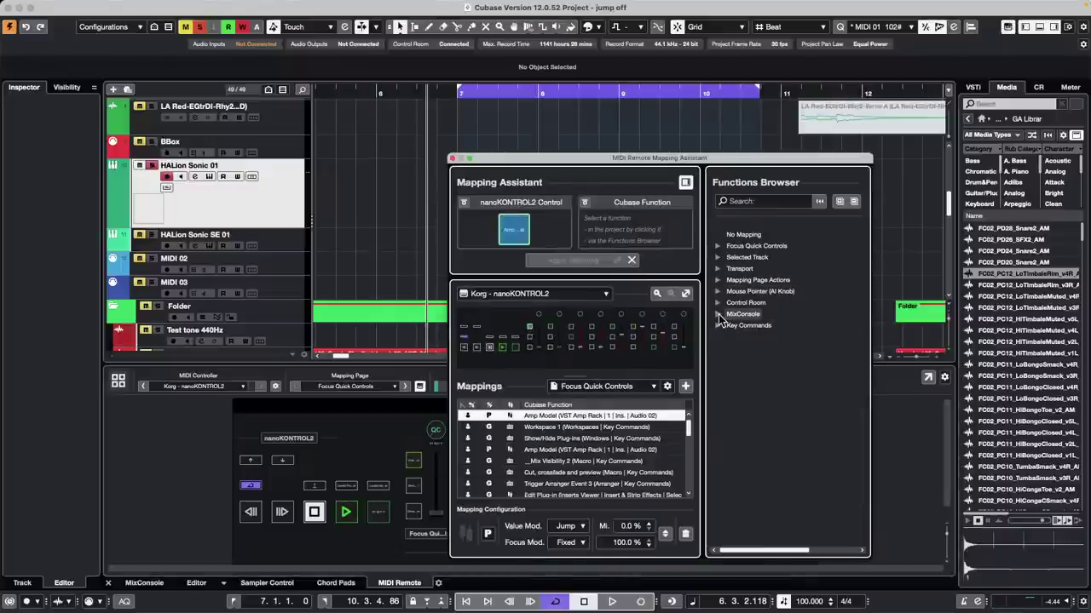
left_click(762, 200)
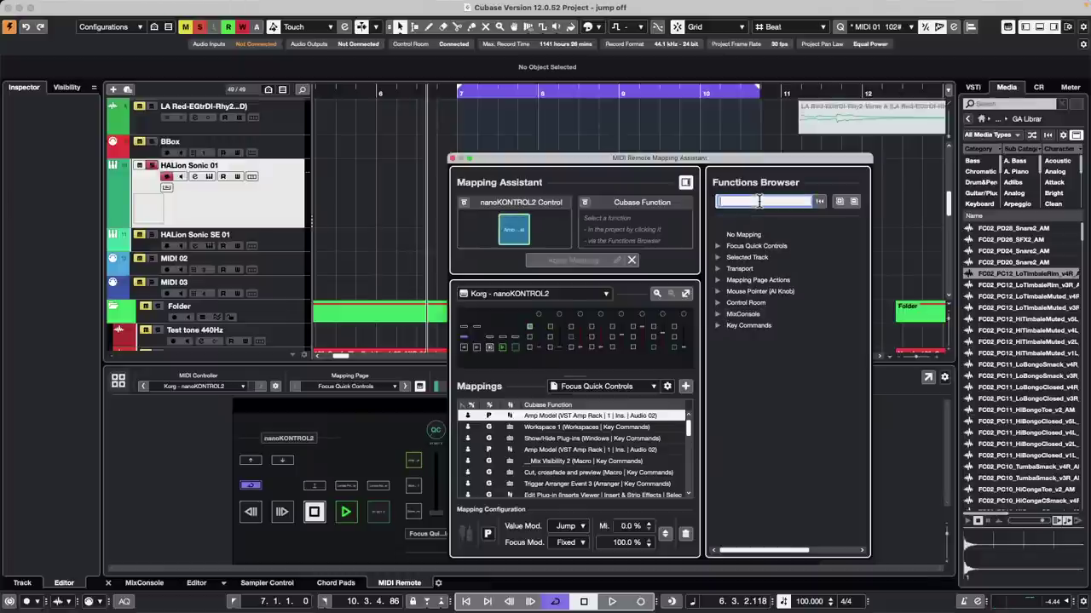
type("MixCon")
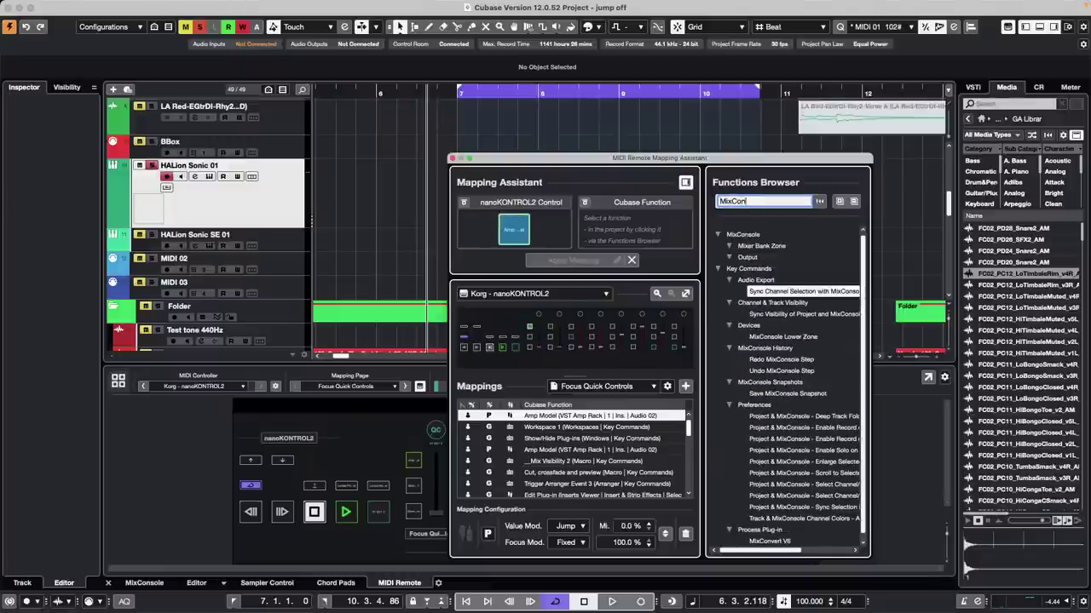
type("sole")
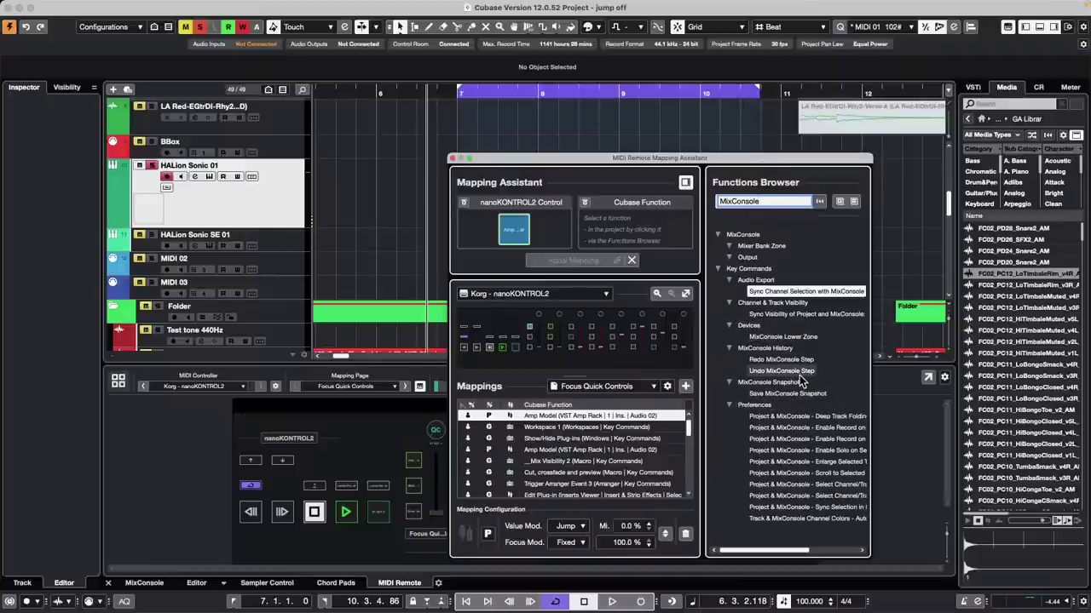
Step: Collapse the Visibility, Preferences, Snapshots, History and Devices groups, then delete the 'MixConsole' search text
left_click(718, 270)
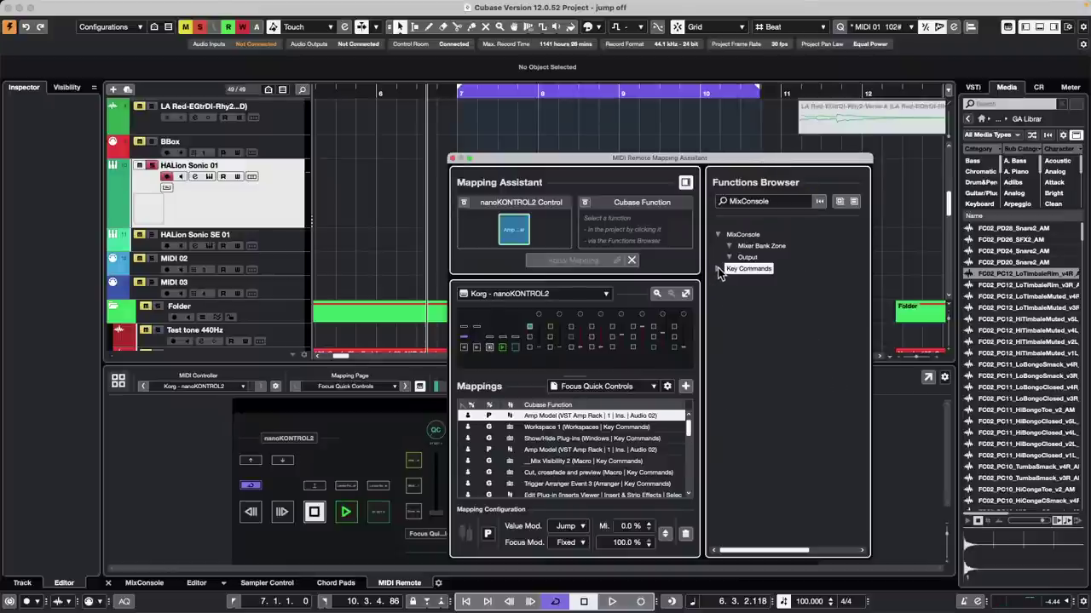
left_click(718, 269)
left_click(730, 291)
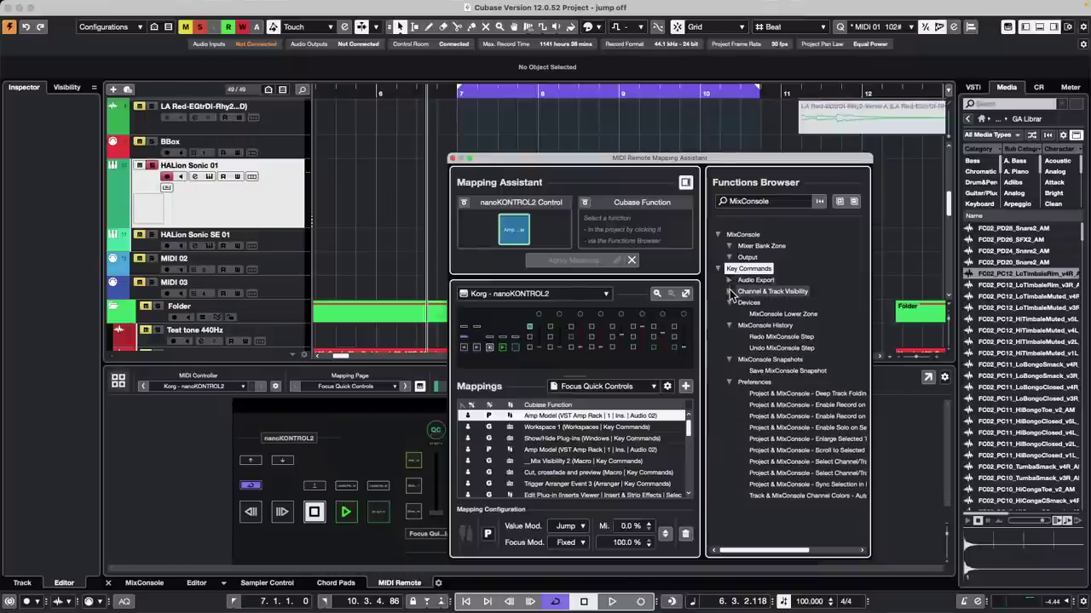
left_click(729, 382)
left_click(730, 359)
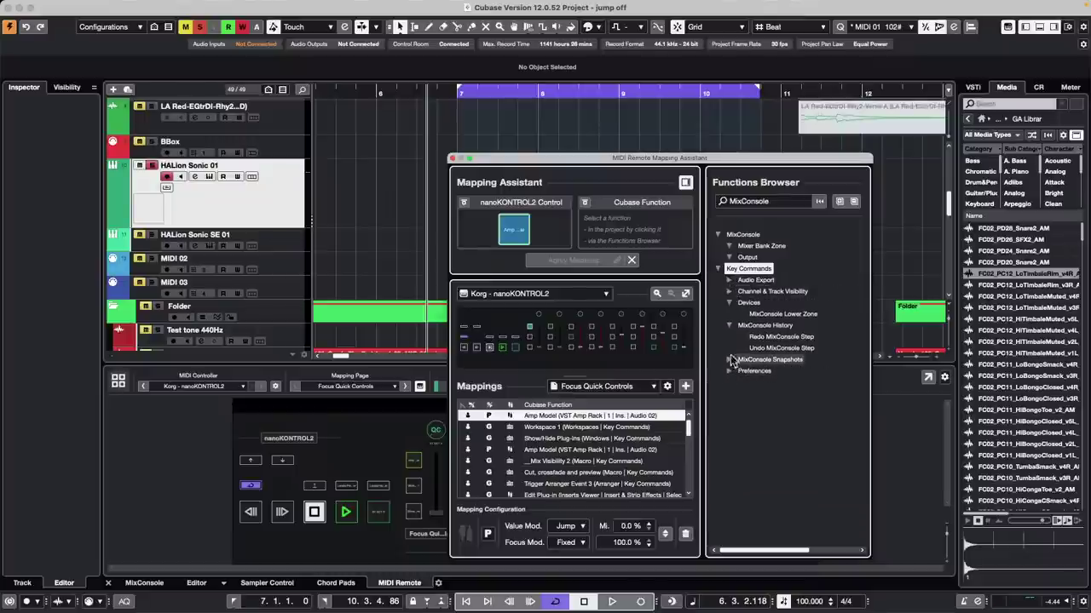
left_click(729, 325)
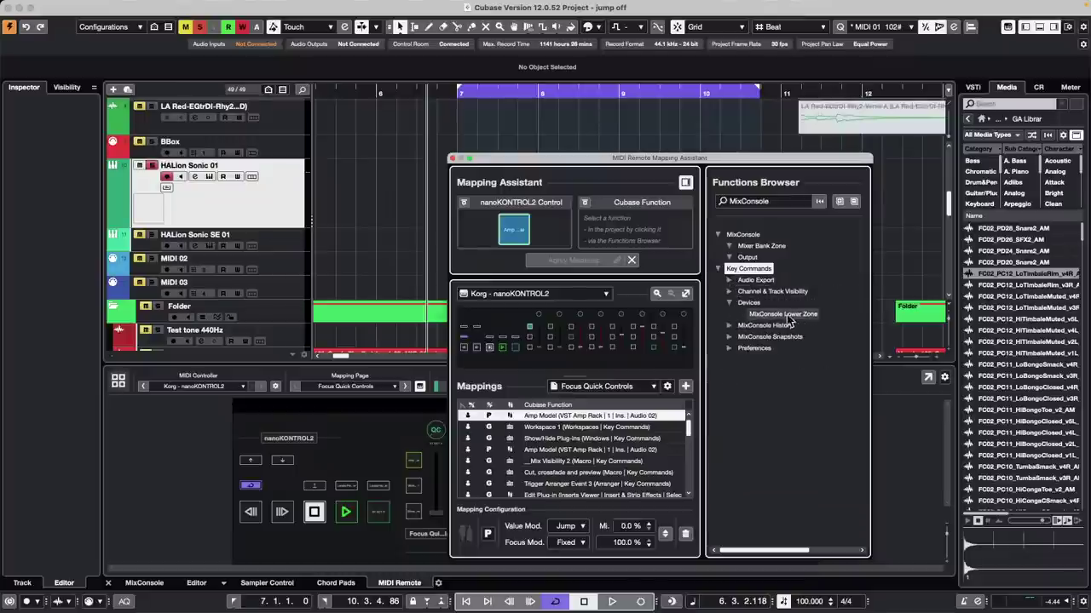
left_click(729, 303)
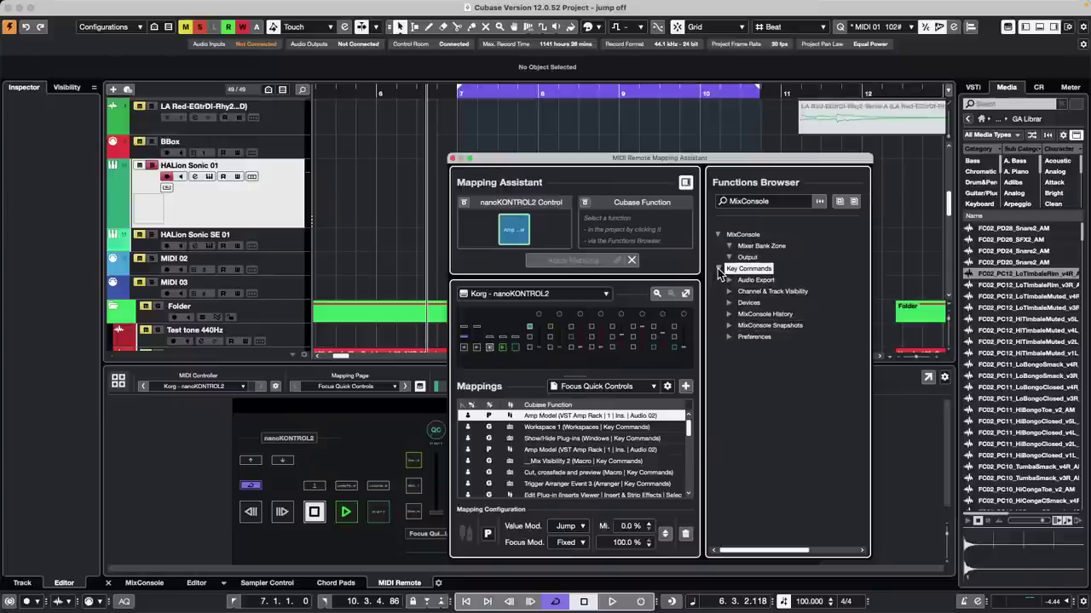
double_click(791, 205)
key("BackSpace")
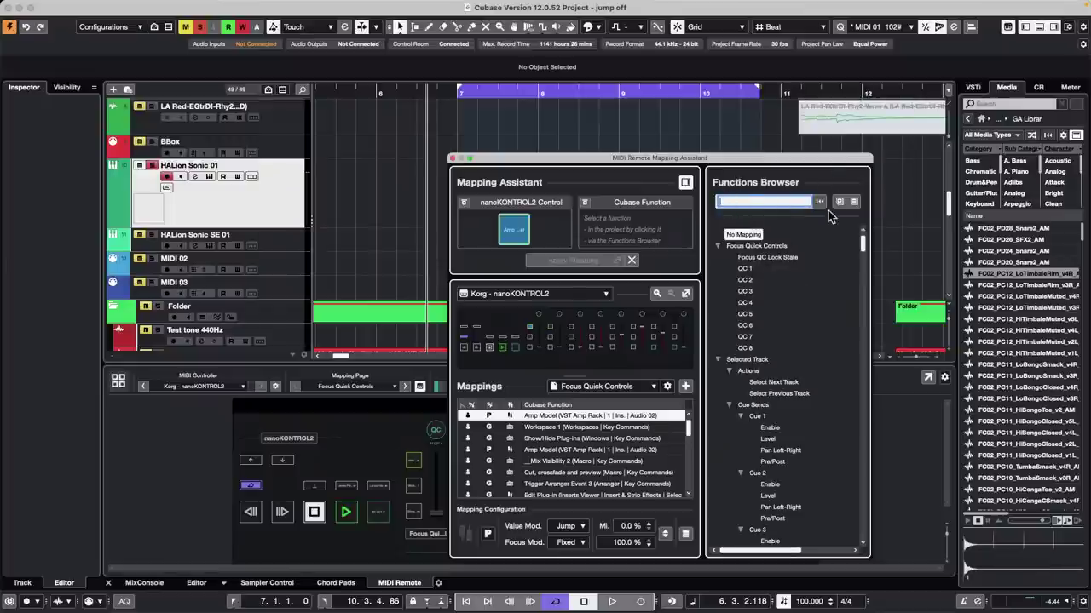
Step: Assign Key Commands > Devices > Mixer to the first nanoKONTROL2 mapping
left_click(853, 202)
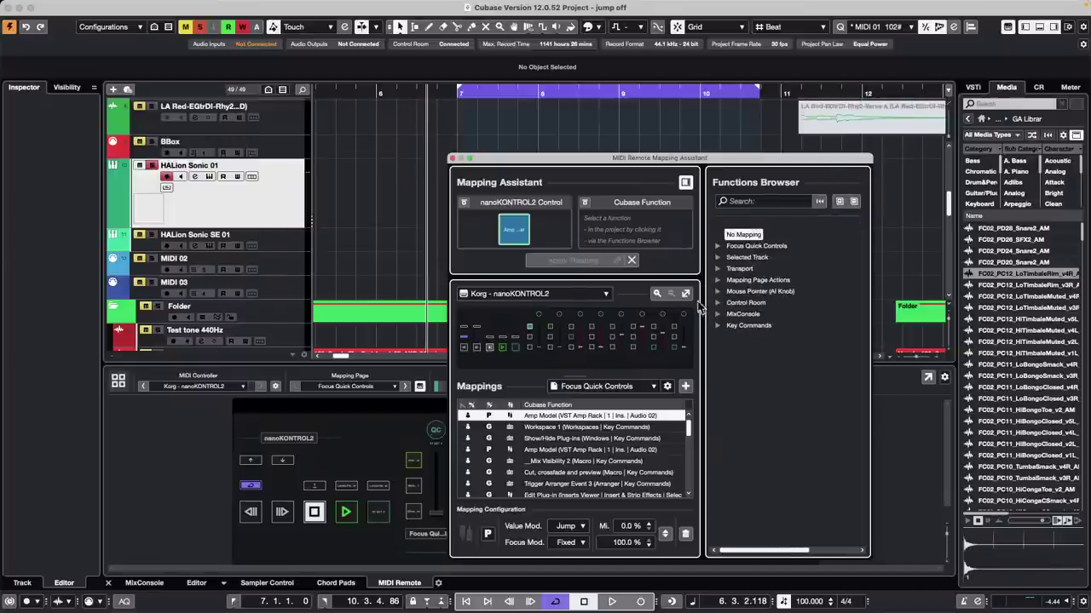
left_click(718, 326)
left_click(718, 327)
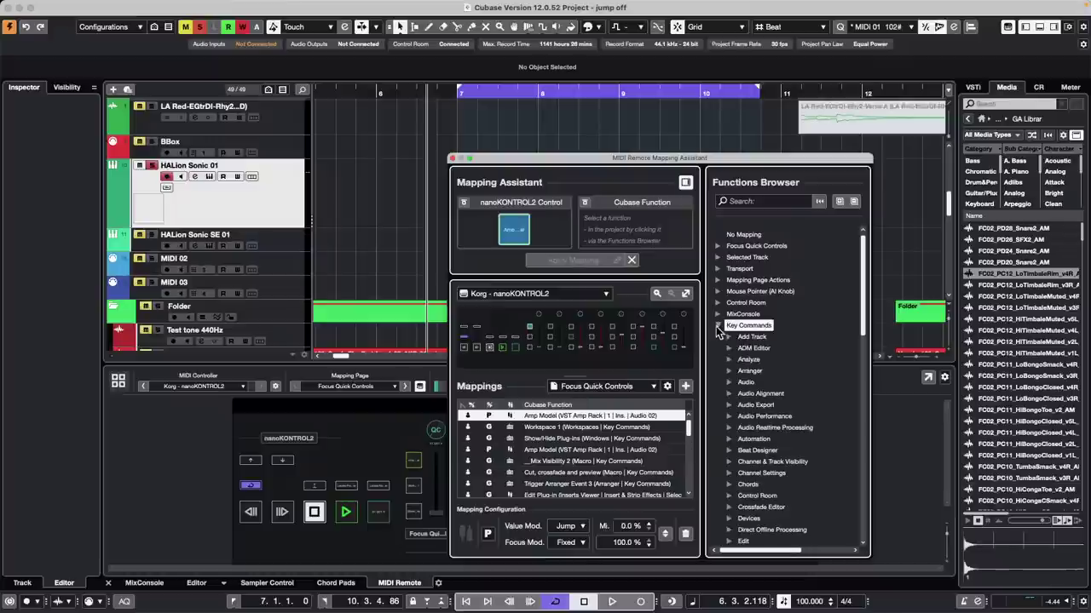
scroll(780, 409, "down", 2)
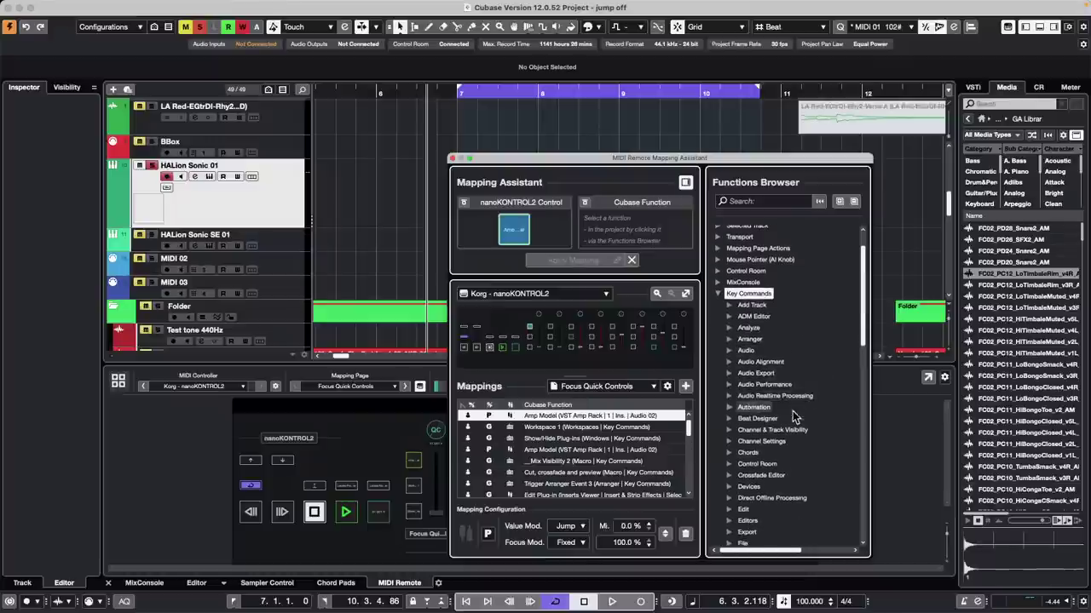
scroll(792, 417, "down", 3)
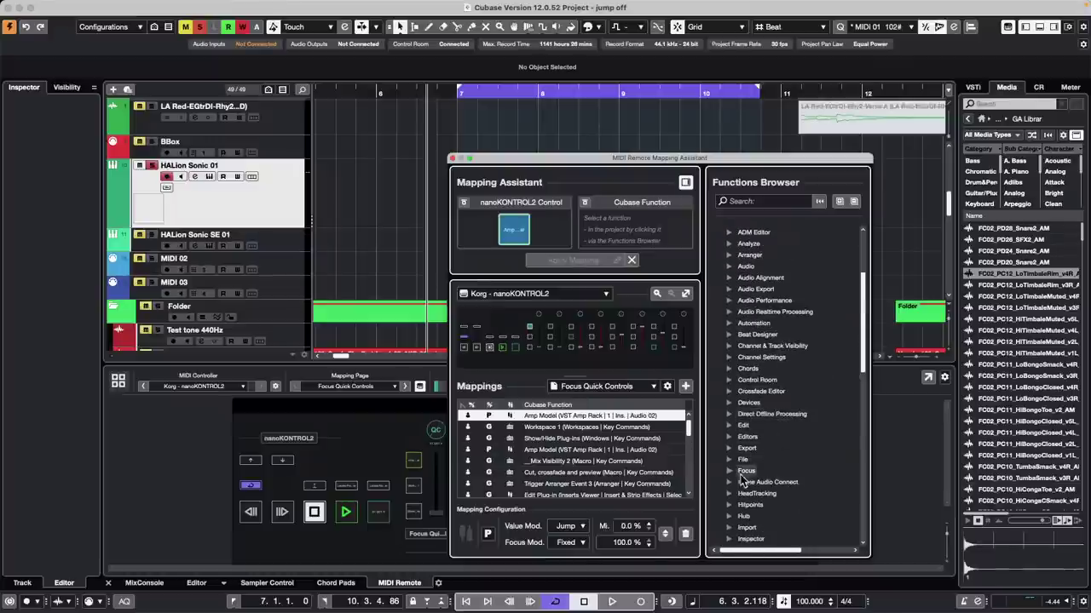
left_click(730, 403)
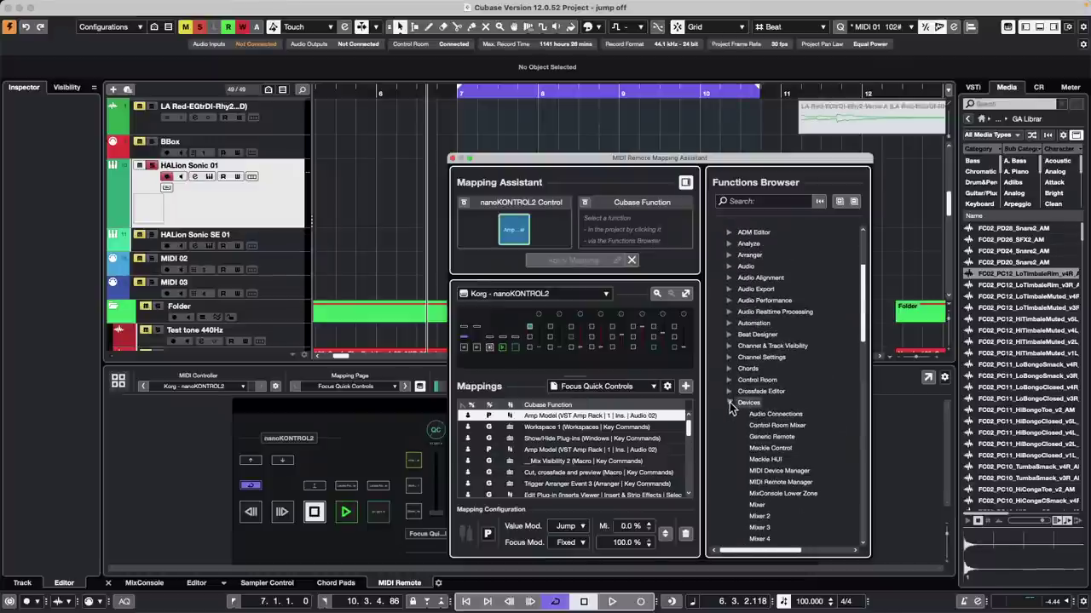
left_click(757, 504)
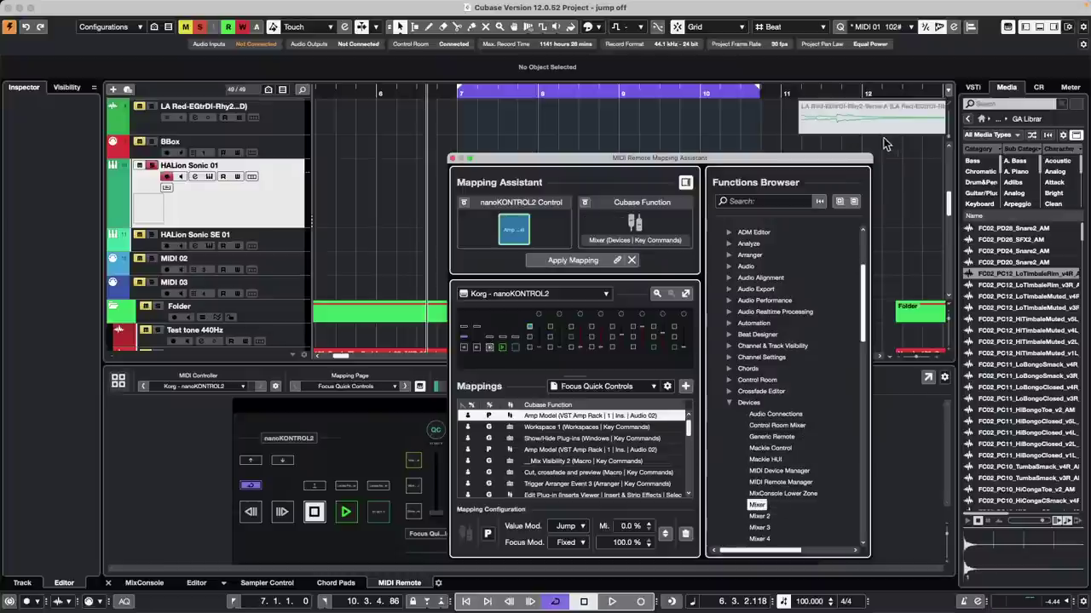
double_click(763, 506)
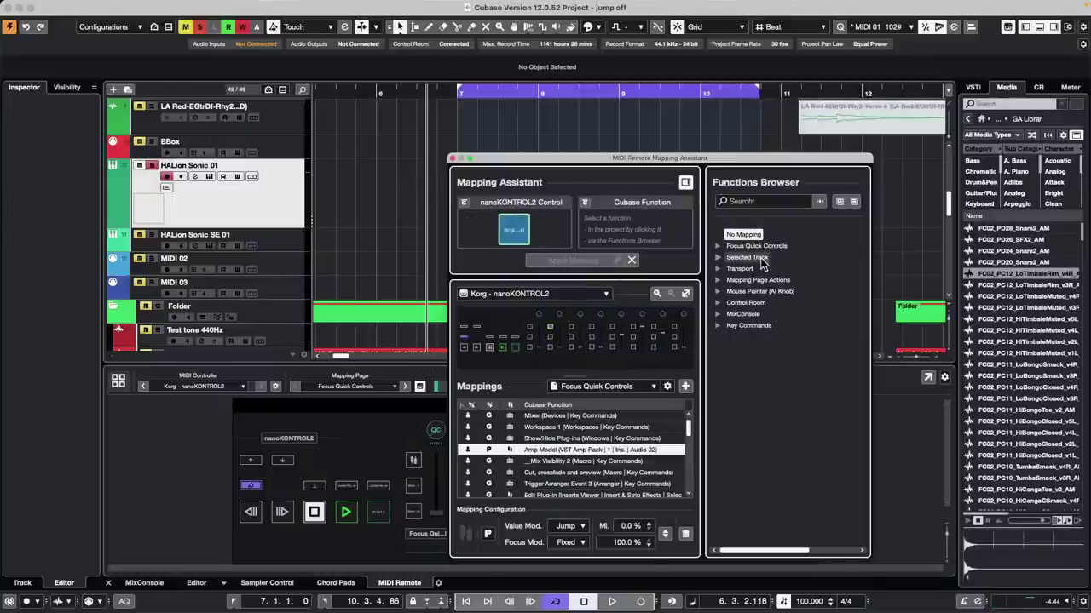
Step: Search 'to fro', assign Project > Bring To Front, then close the Mapping Assistant
left_click(753, 202)
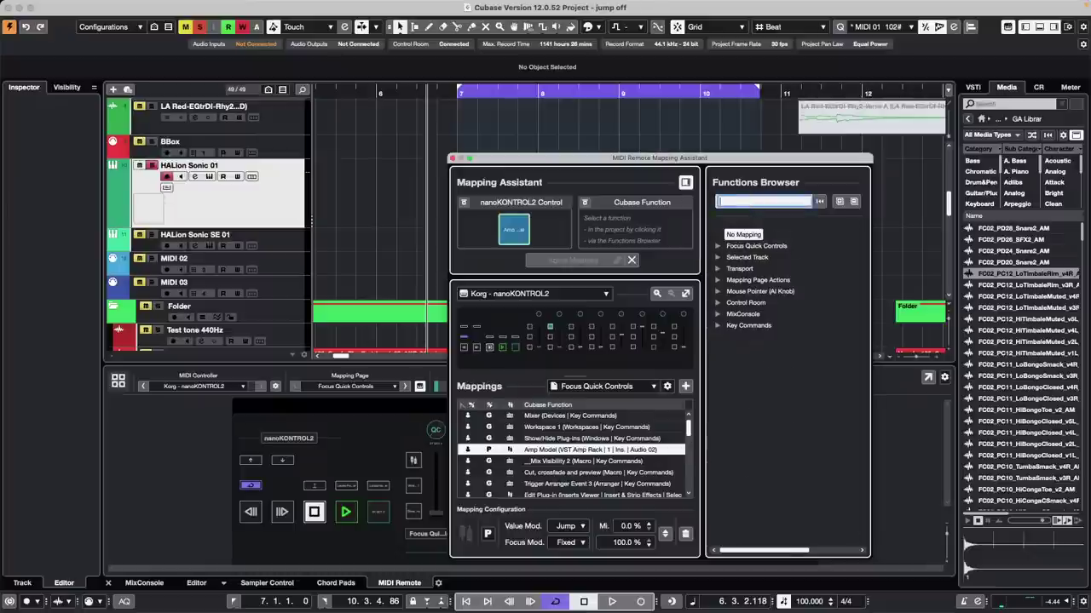
type("to front")
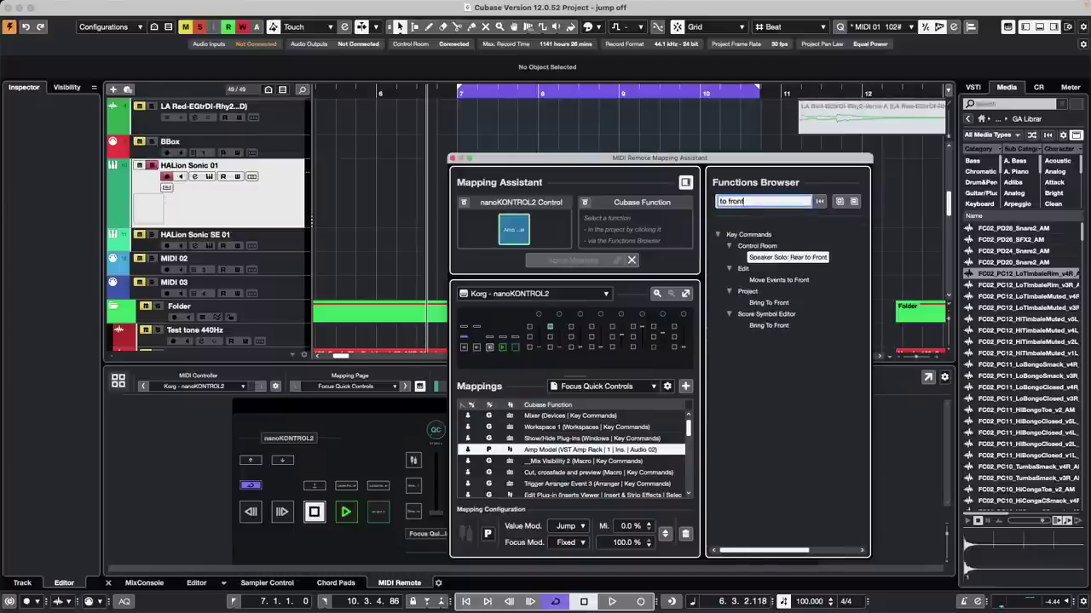
left_click(767, 304)
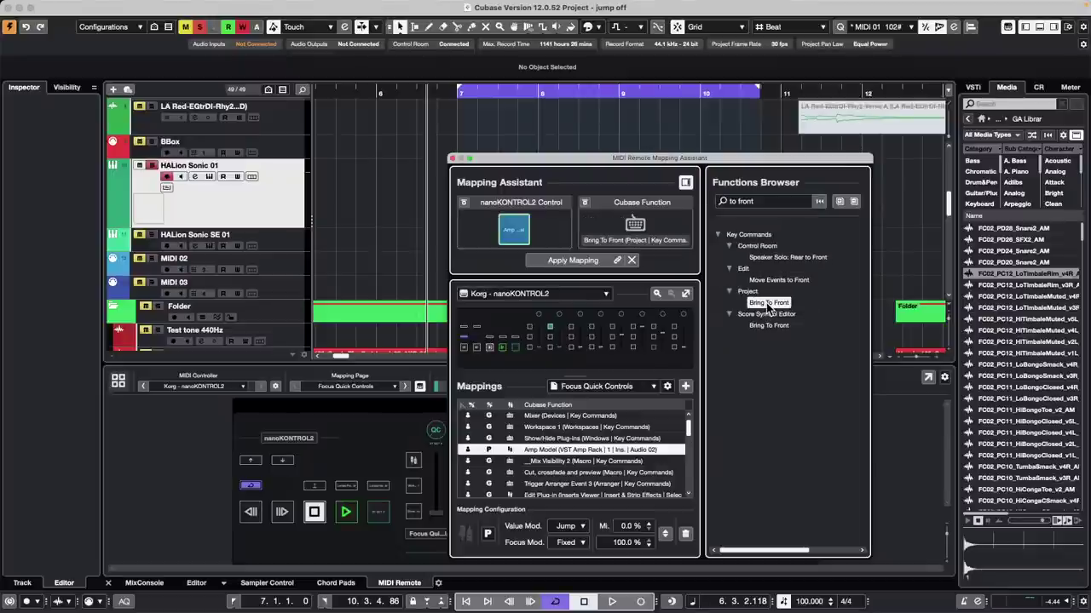
double_click(768, 304)
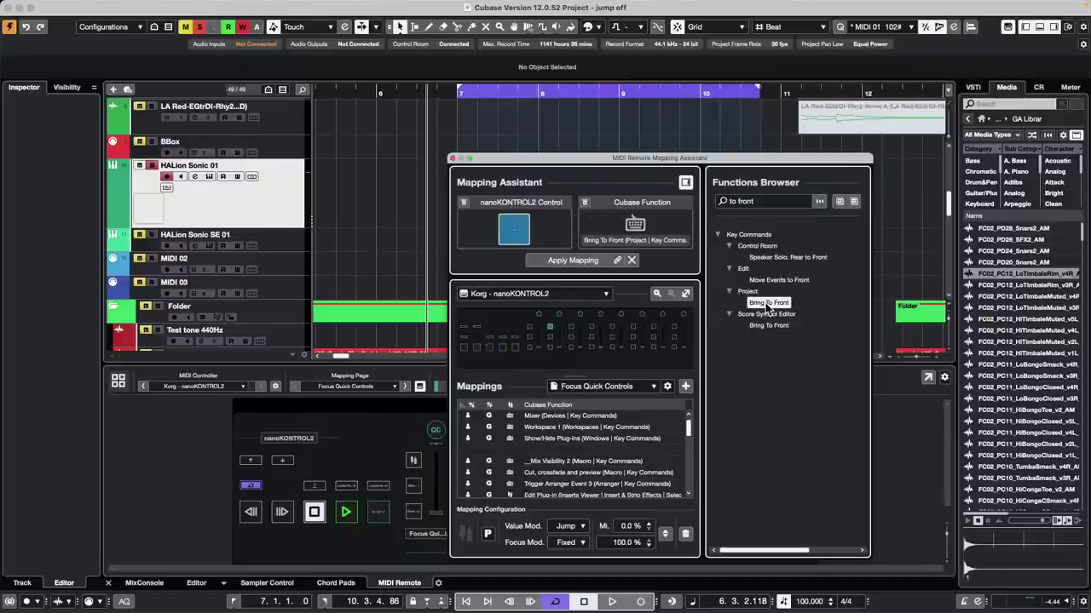
left_click(452, 159)
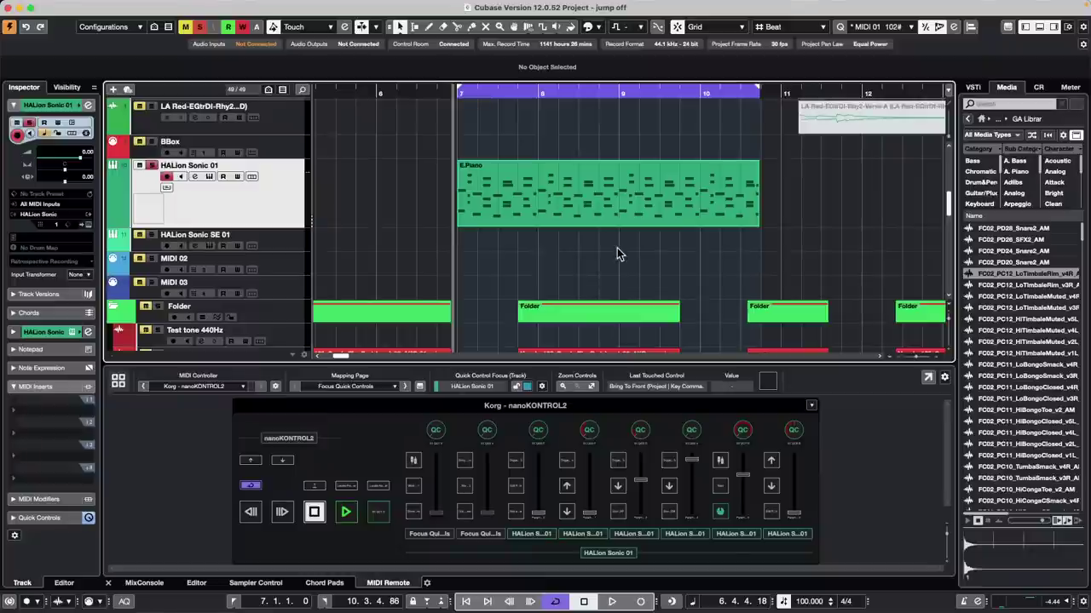
Step: Move the playhead to bar 8, beat 3 and scroll the track list up
left_click(582, 253)
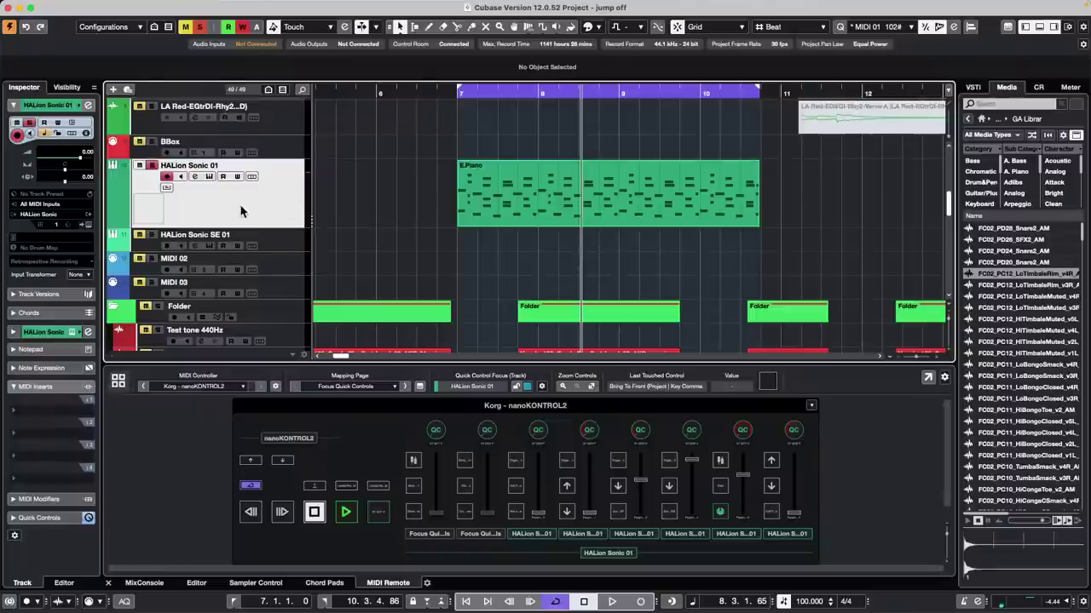
scroll(241, 211, "up", 3)
scroll(241, 212, "up", 6)
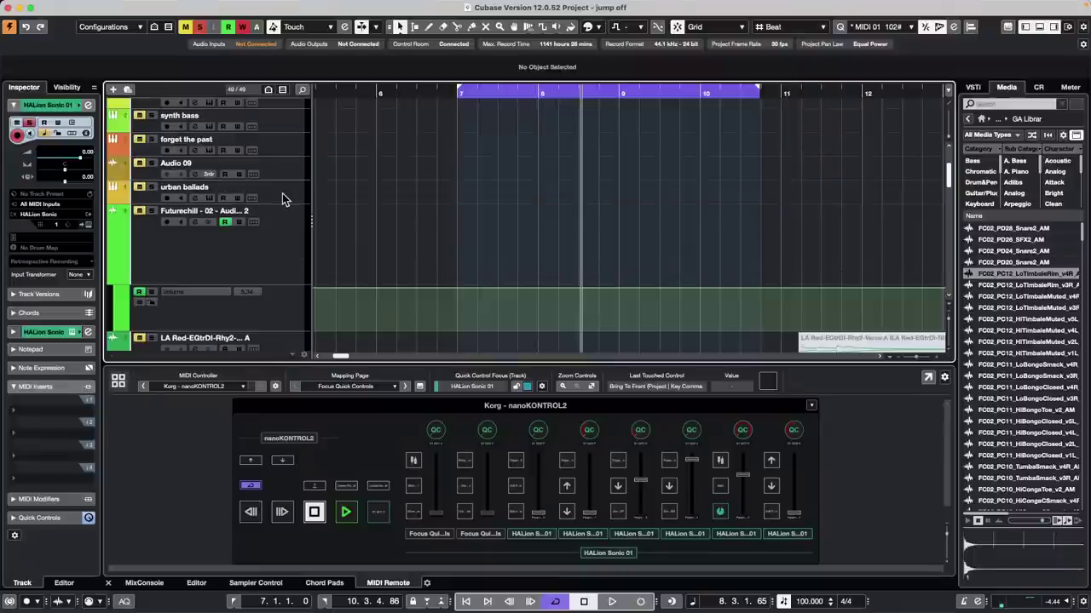
Step: Open Groove Agent SE 5 on urban ballads, audition the Break - 087 pattern, and enable Key Range on pad F#1
left_click(269, 193)
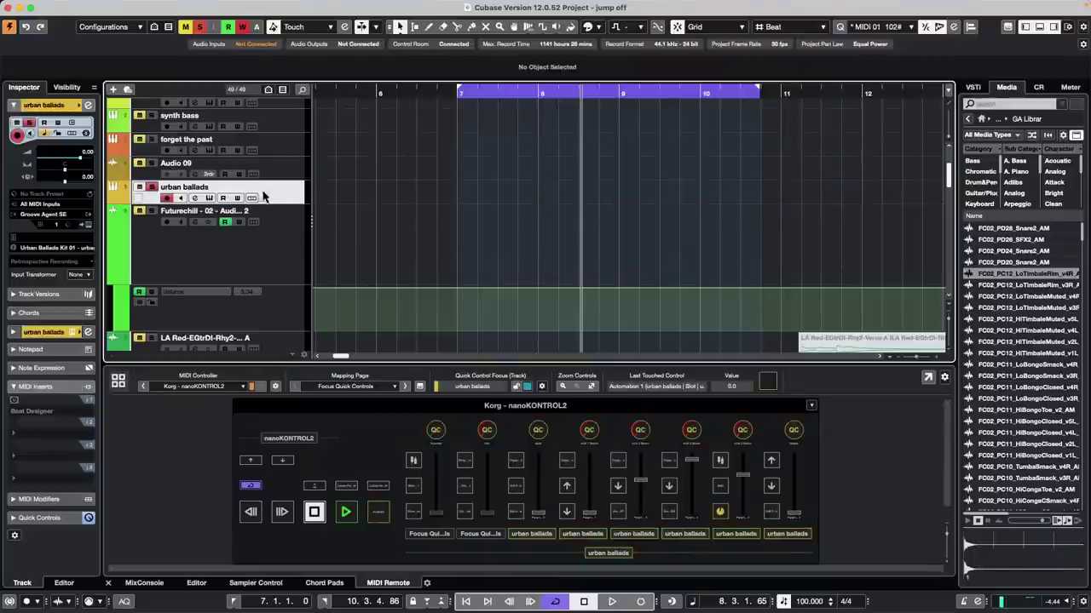
left_click(89, 226)
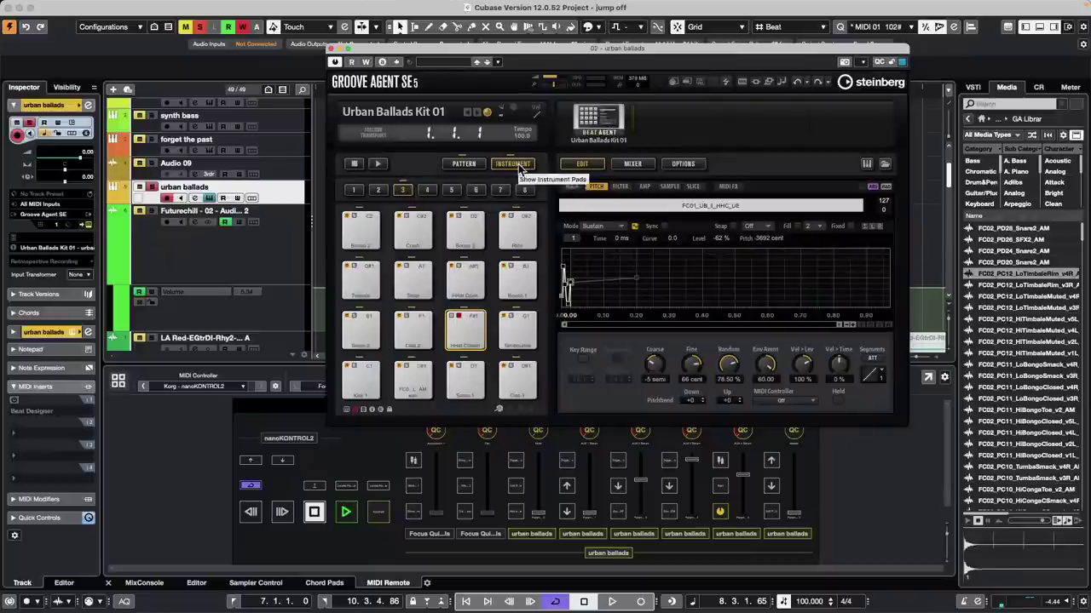
left_click(464, 164)
left_click(361, 331)
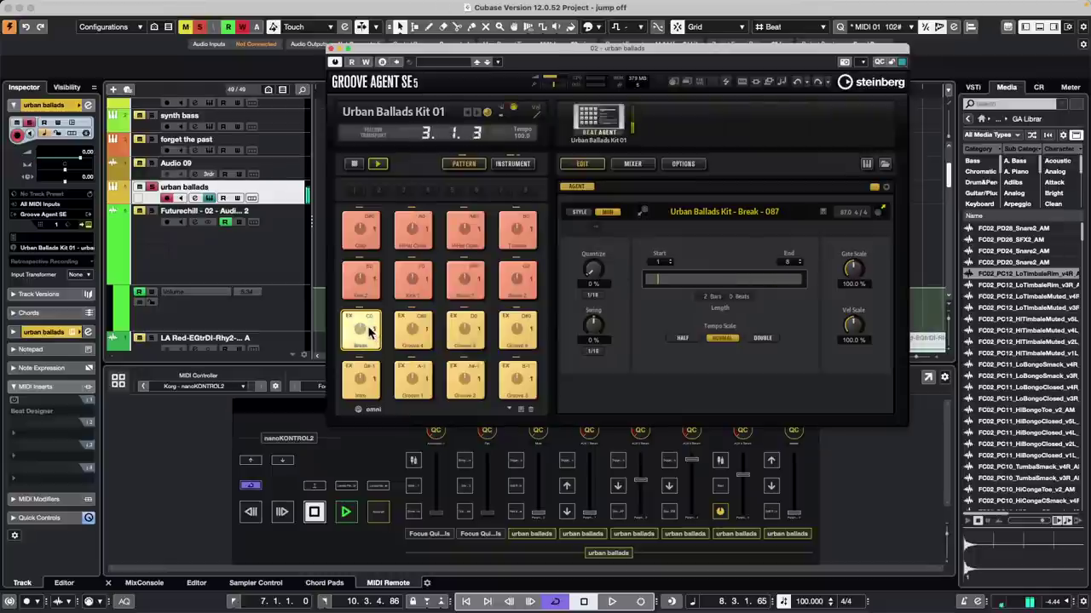
left_click(523, 167)
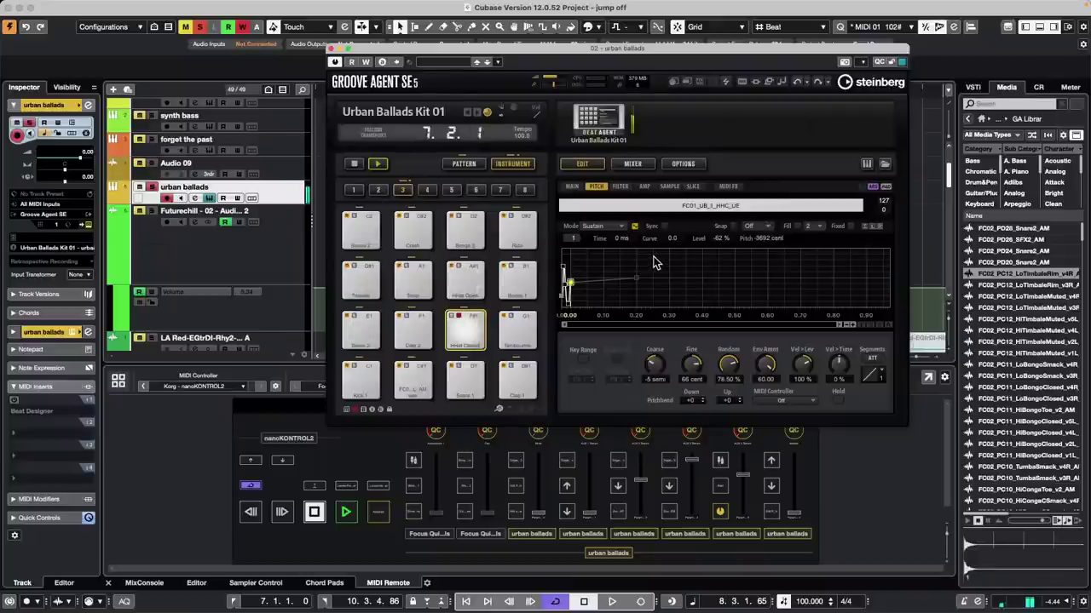
left_click(585, 362)
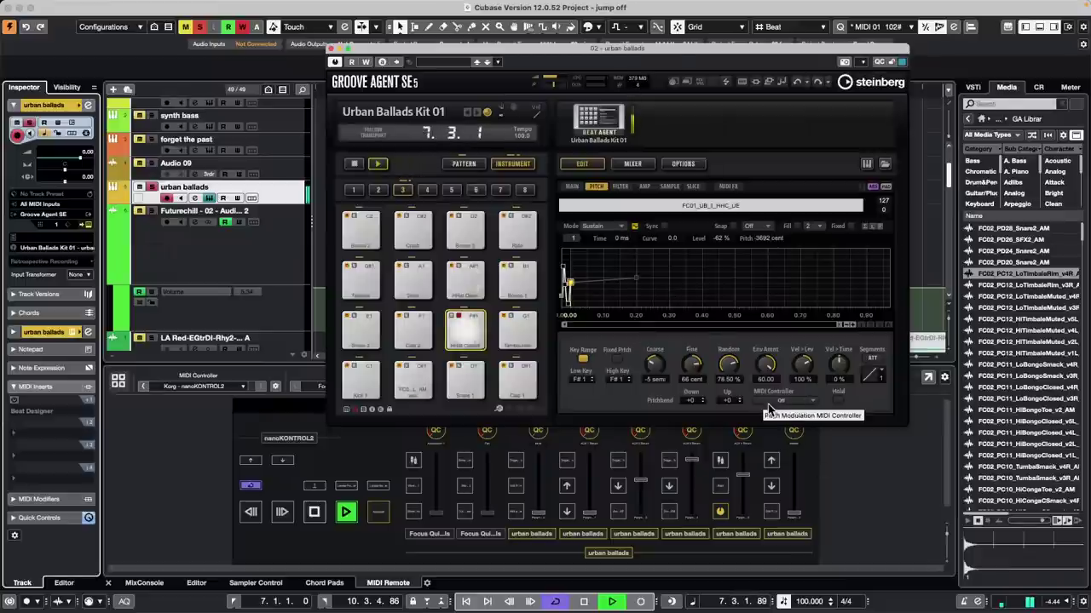
Step: Set the pad's Pitch MIDI Controller to 1 - Modulation and browse Media to Loops & Samples > GA Library
left_click(794, 402)
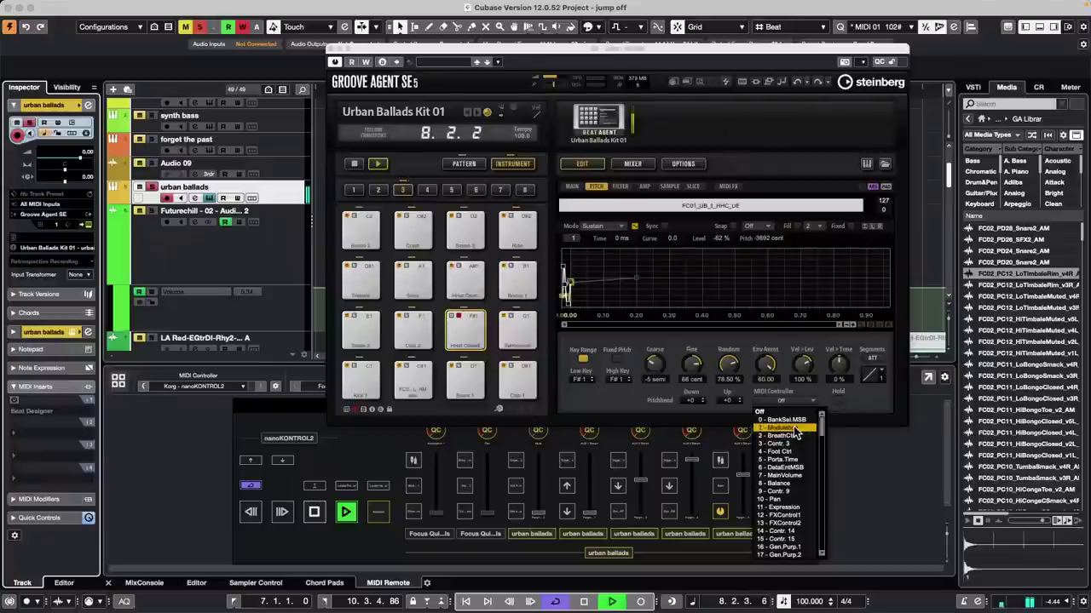
left_click(793, 427)
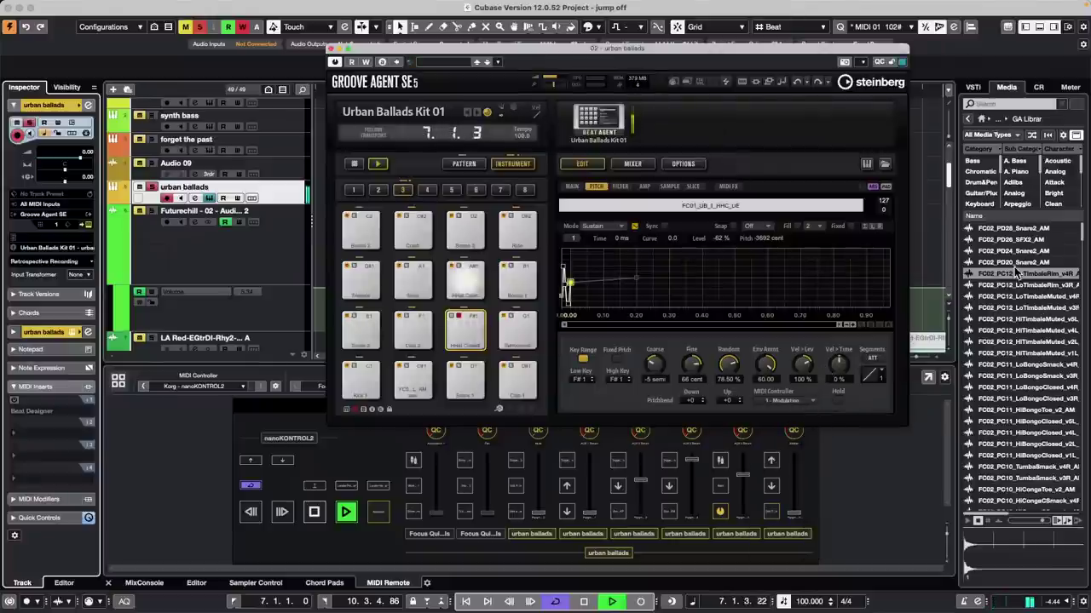
left_click(973, 87)
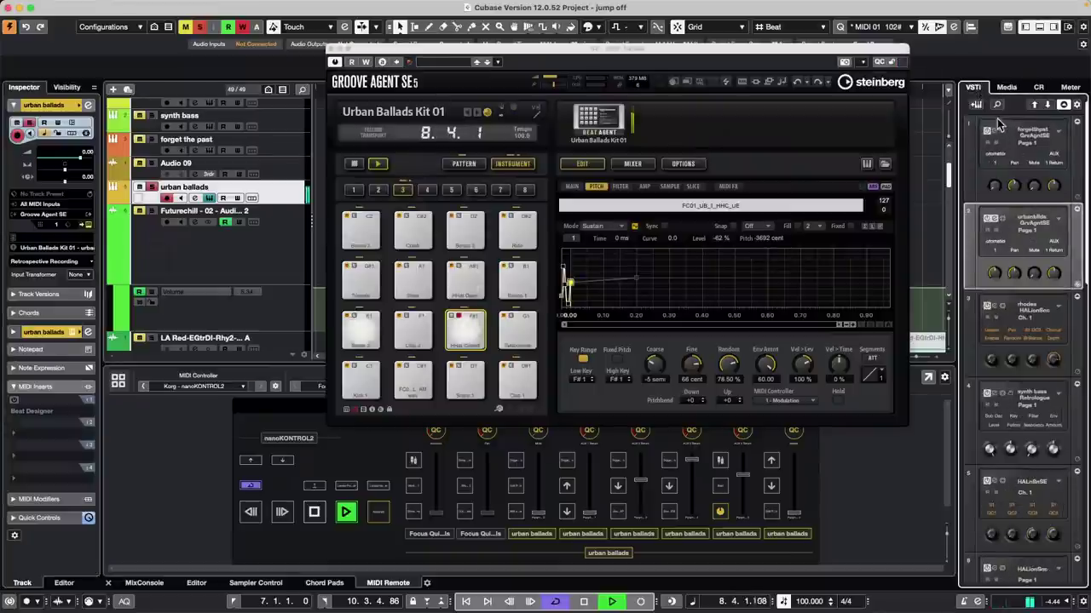
left_click(1006, 86)
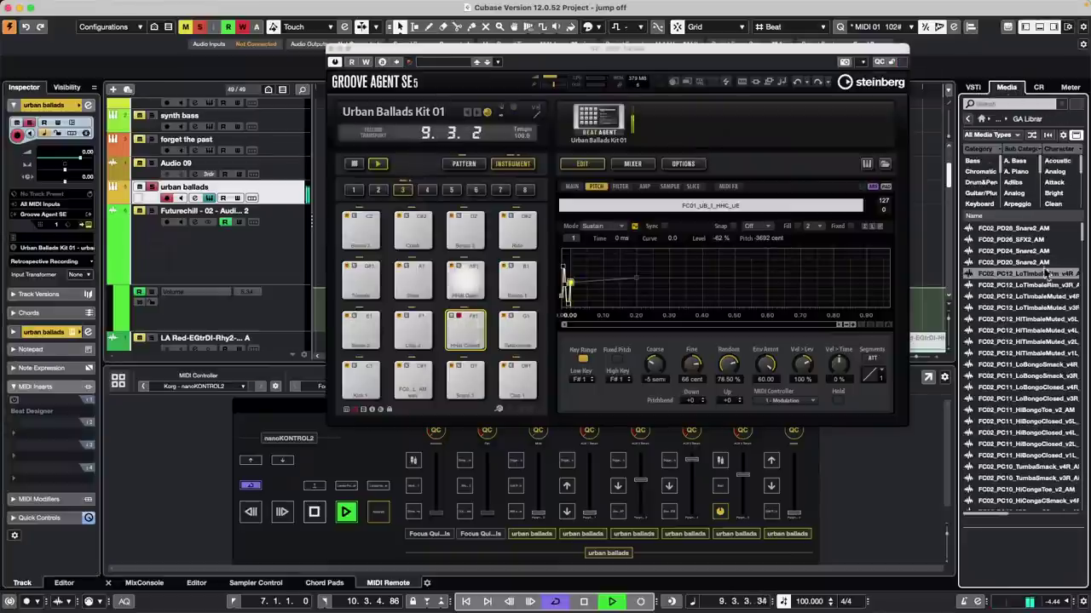
left_click(981, 118)
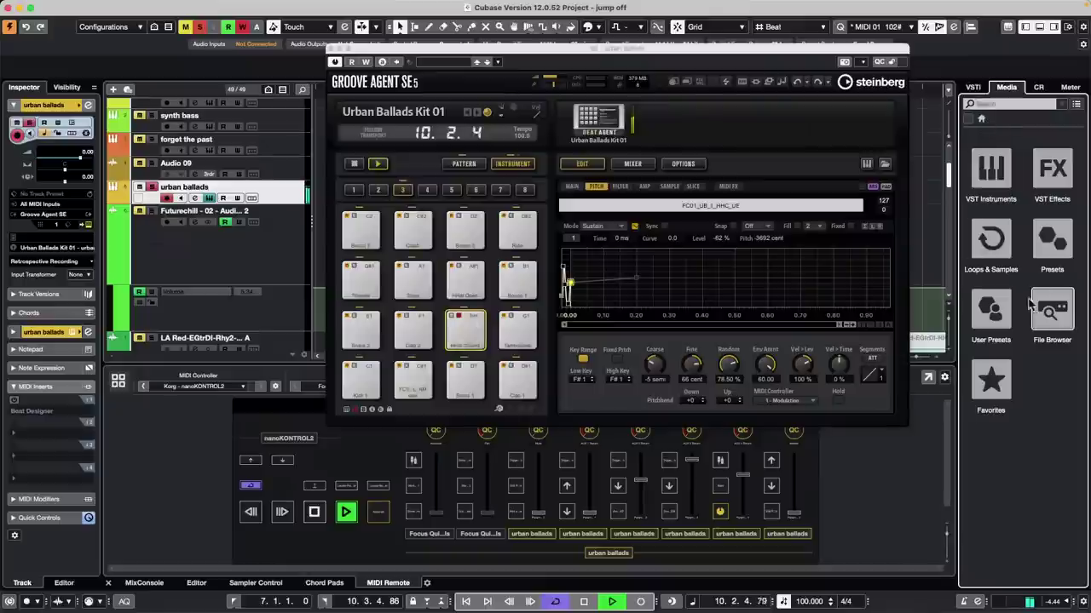
left_click(999, 243)
left_click(1054, 523)
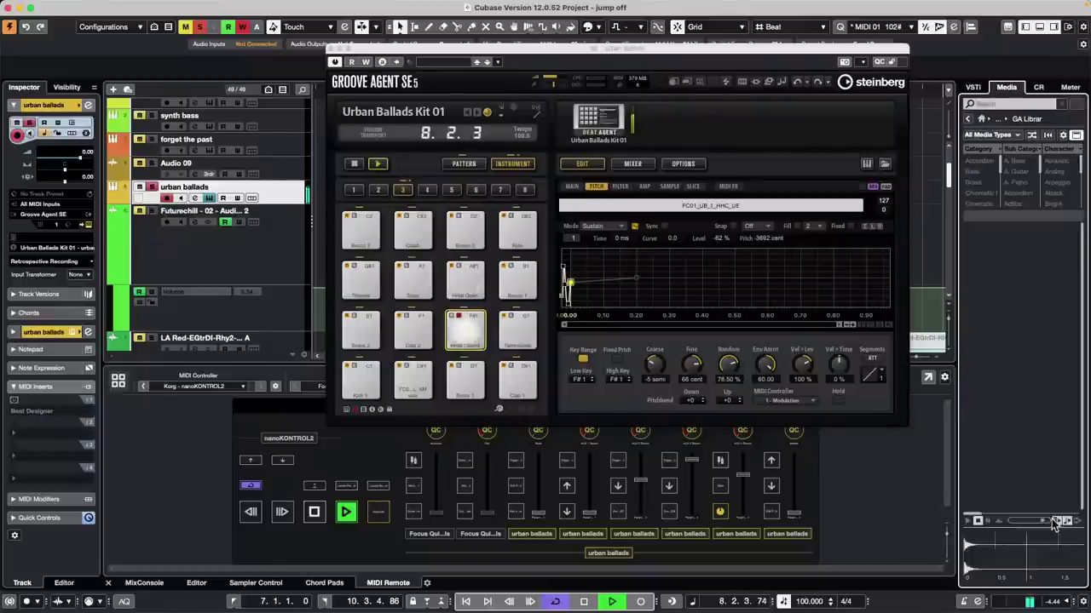
Step: Load the LoBongoSmack sample onto pad F#1, keeping 1 - Modulation as pitch controller
left_click_drag(1023, 365, 475, 332)
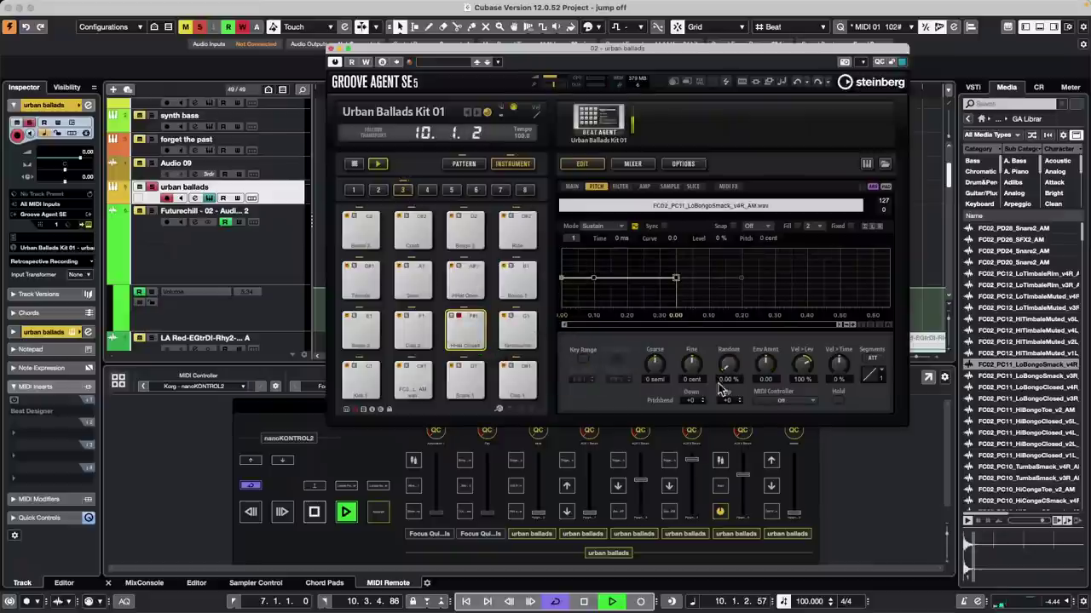
left_click(781, 399)
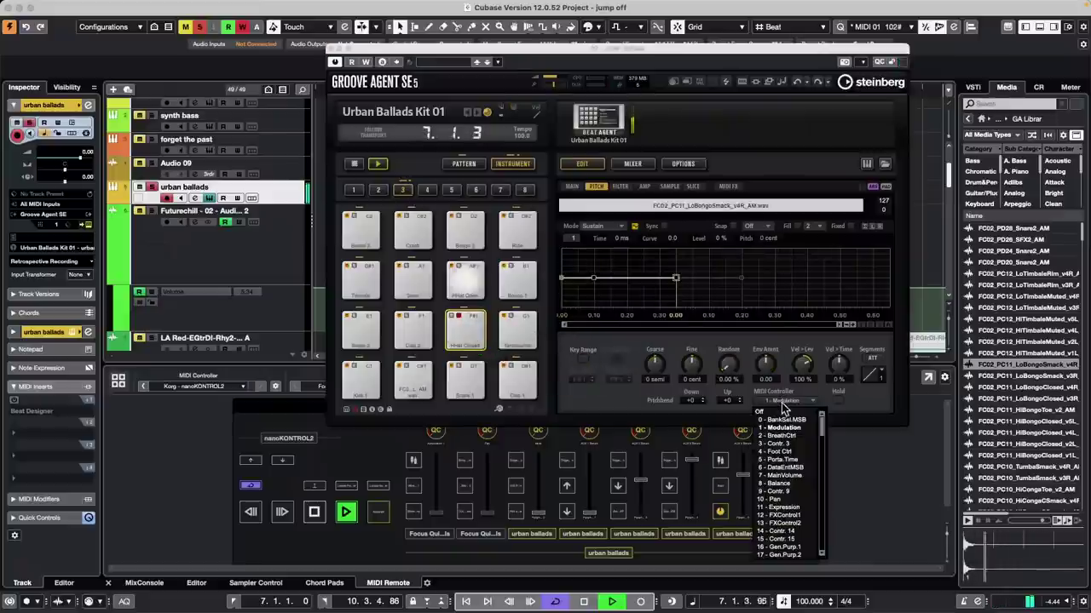
left_click(890, 382)
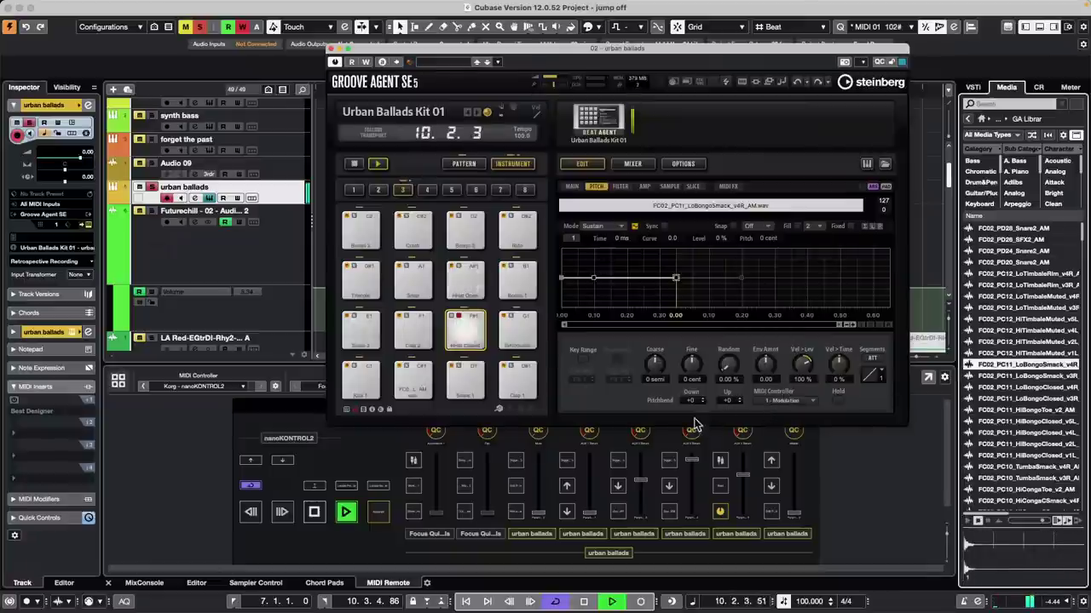
Step: Turn the pad's MIDI Controller off, set Pitchbend Down and Up to 2, and select HiBongoClosed_v4L
left_click(785, 401)
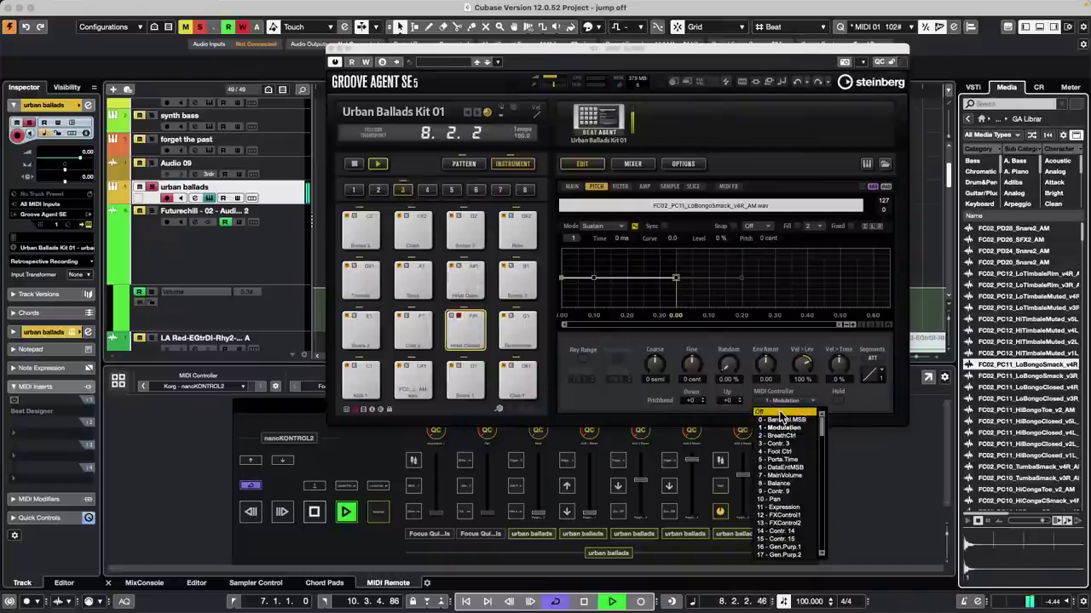
left_click(779, 414)
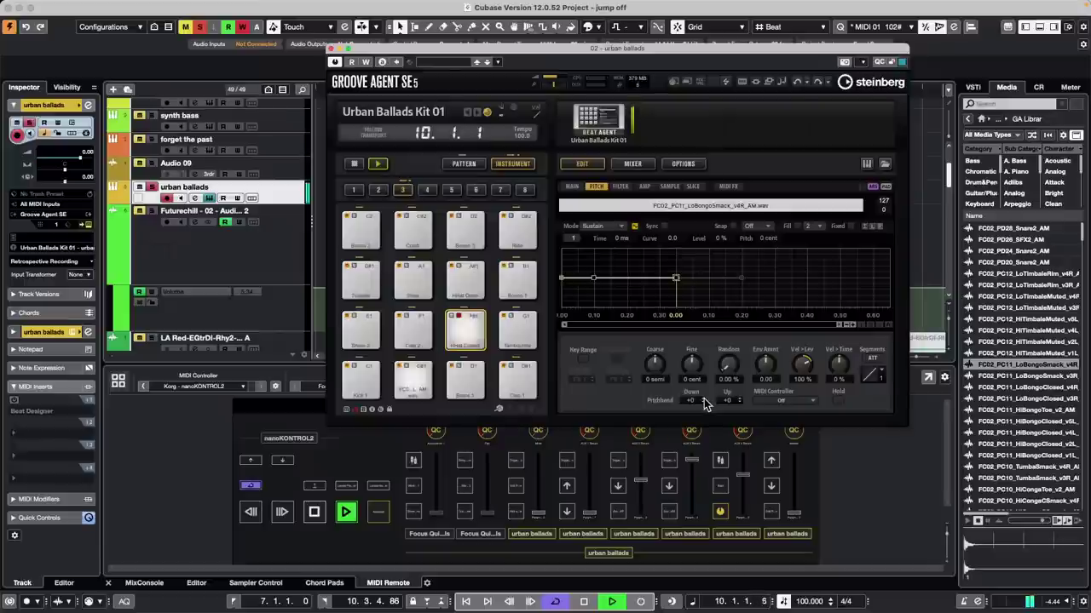
scroll(704, 403, "up", 2)
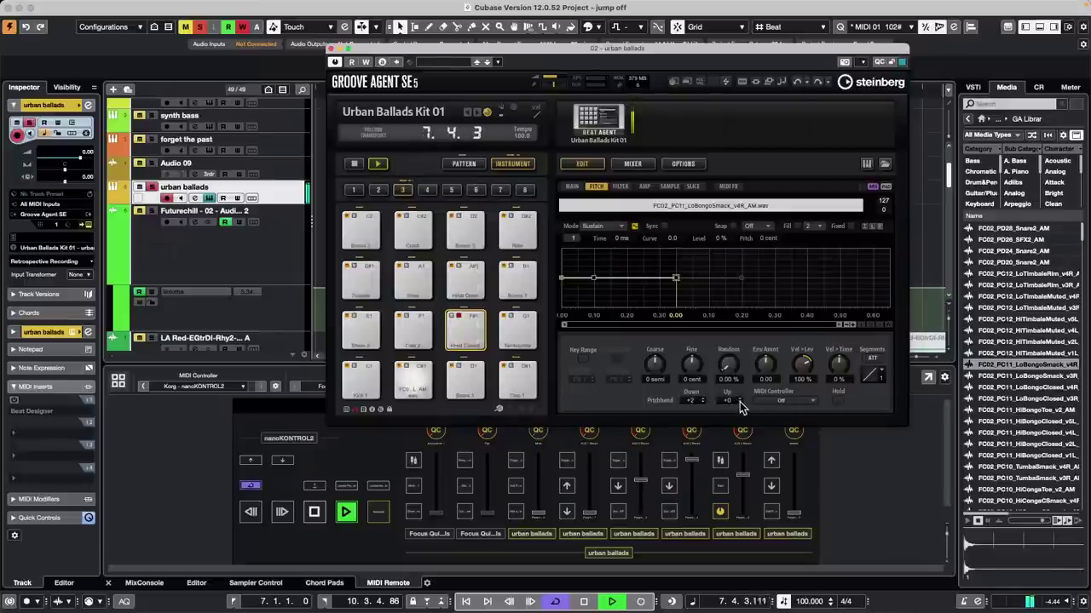
scroll(740, 407, "up", 2)
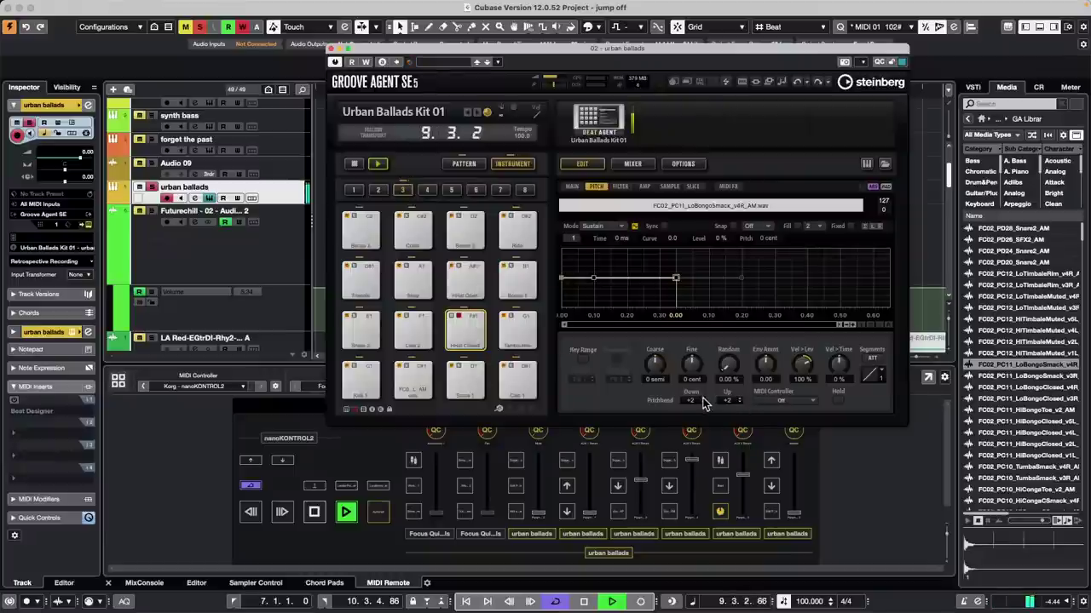
scroll(701, 399, "down", 1)
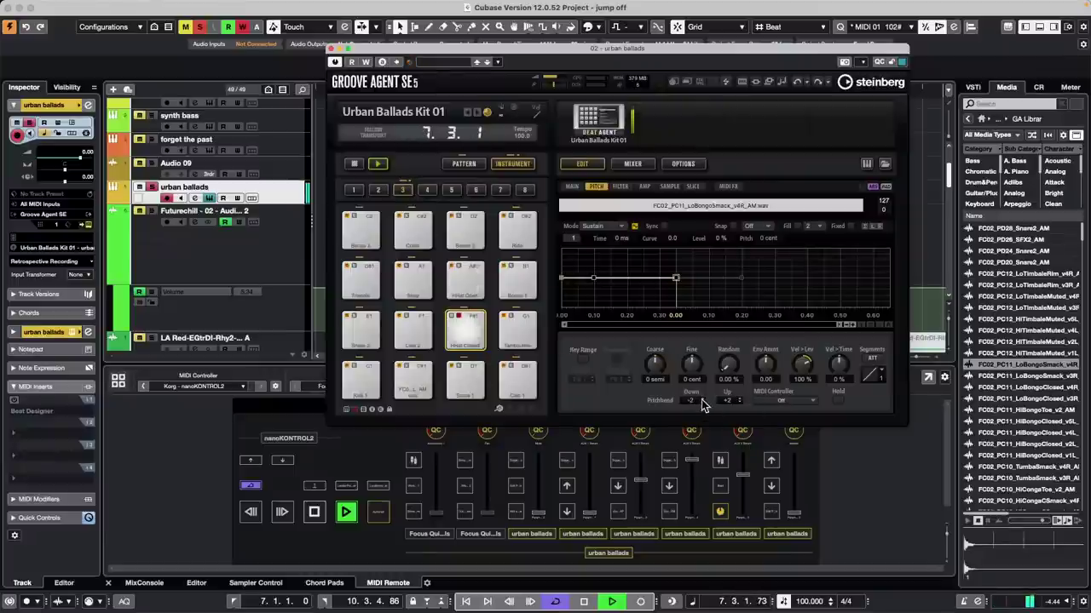
left_click(1029, 433)
Step: Load HiBongoClosed_v4L onto pad F#1, set its MIDI Controller to 1 - Modulation, and restart the pattern
left_click_drag(1029, 436, 463, 328)
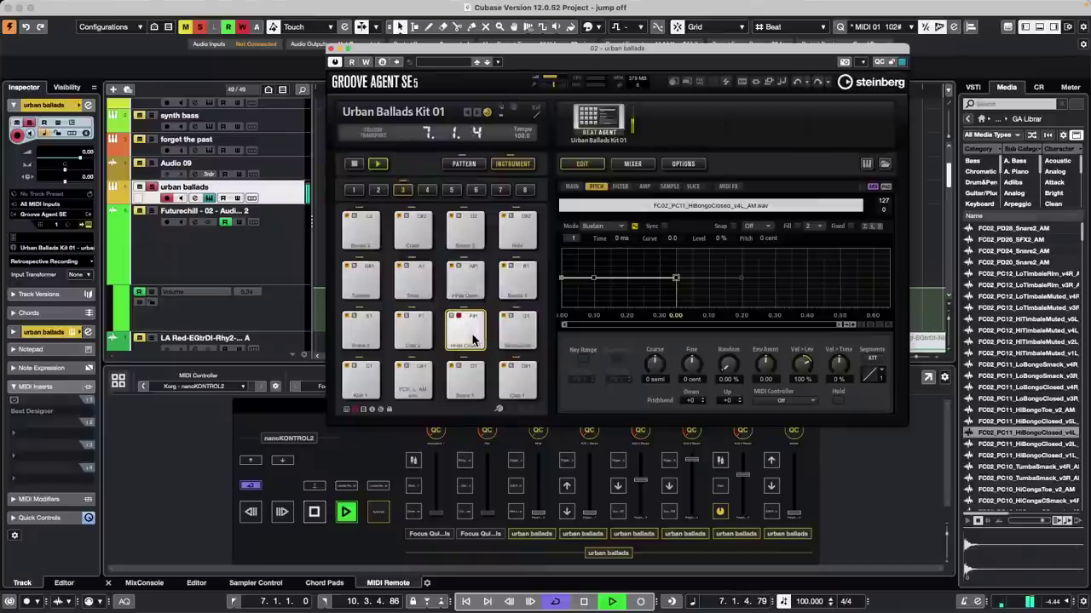
left_click(354, 163)
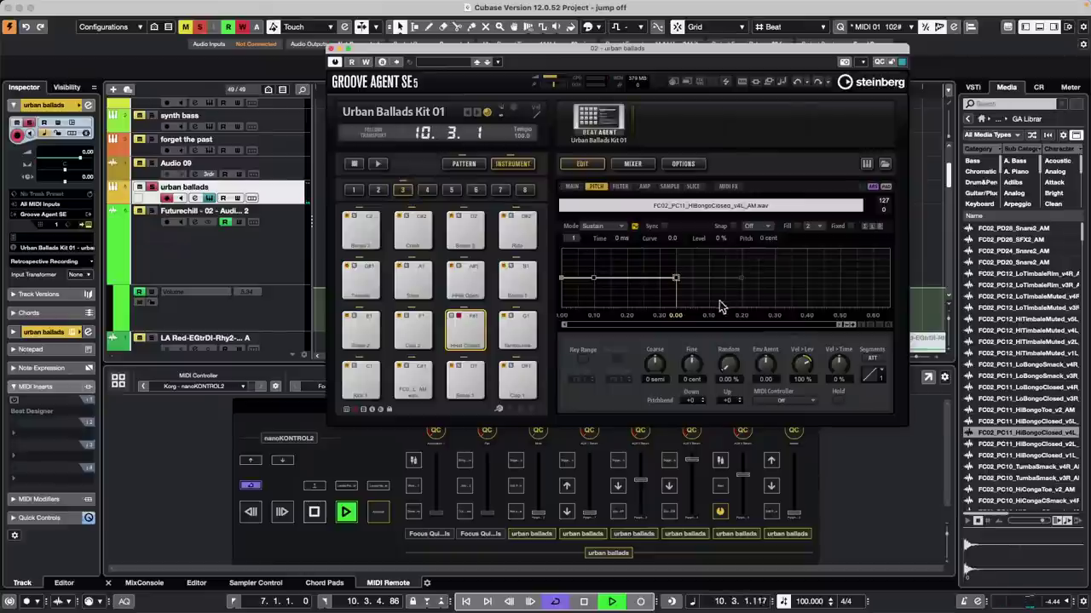
left_click(783, 400)
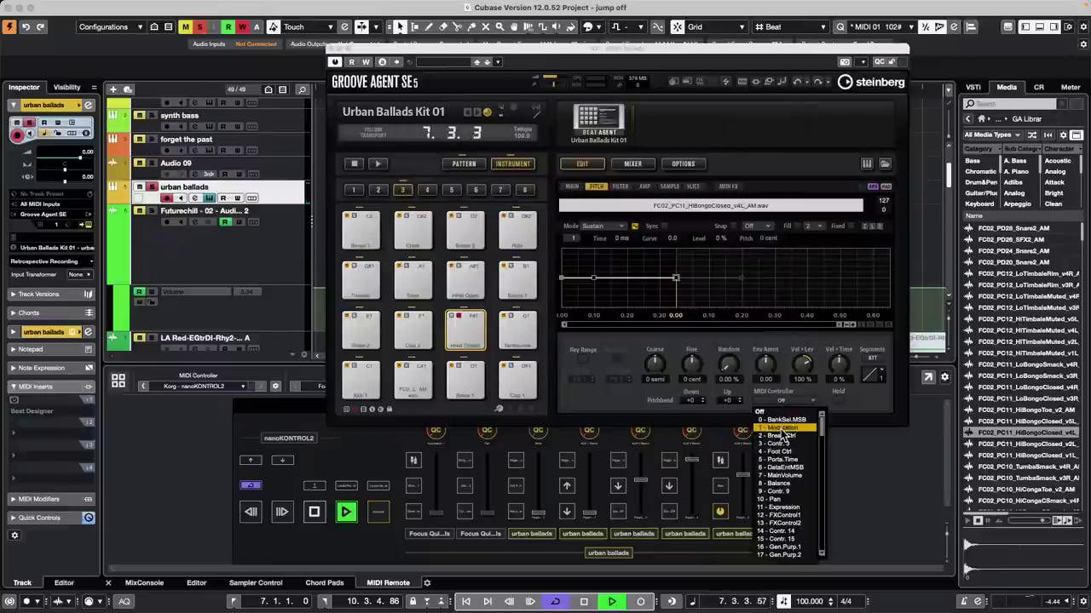
left_click(784, 427)
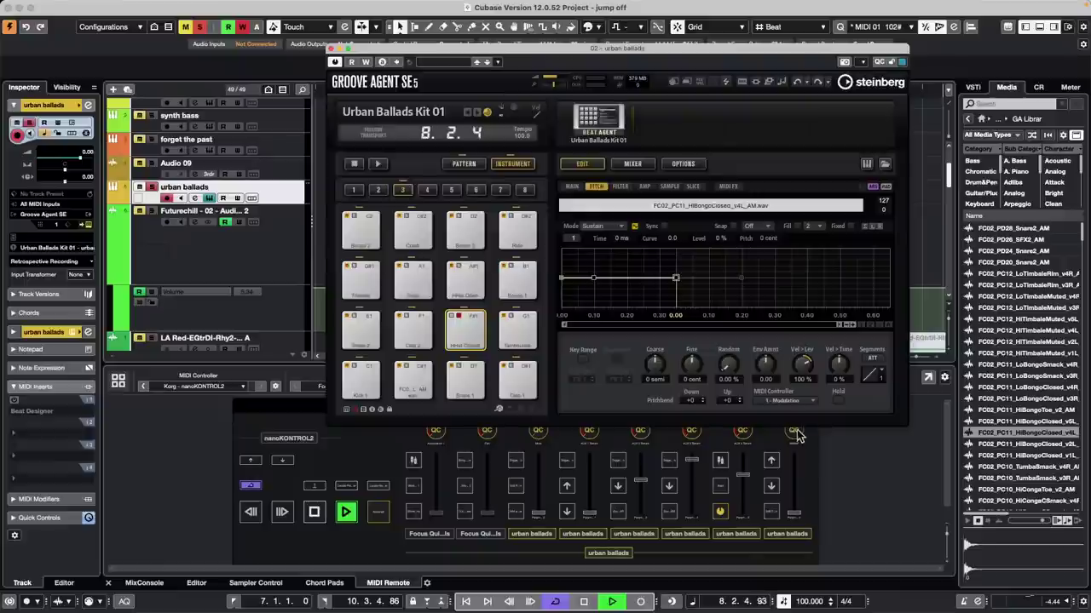
key("space")
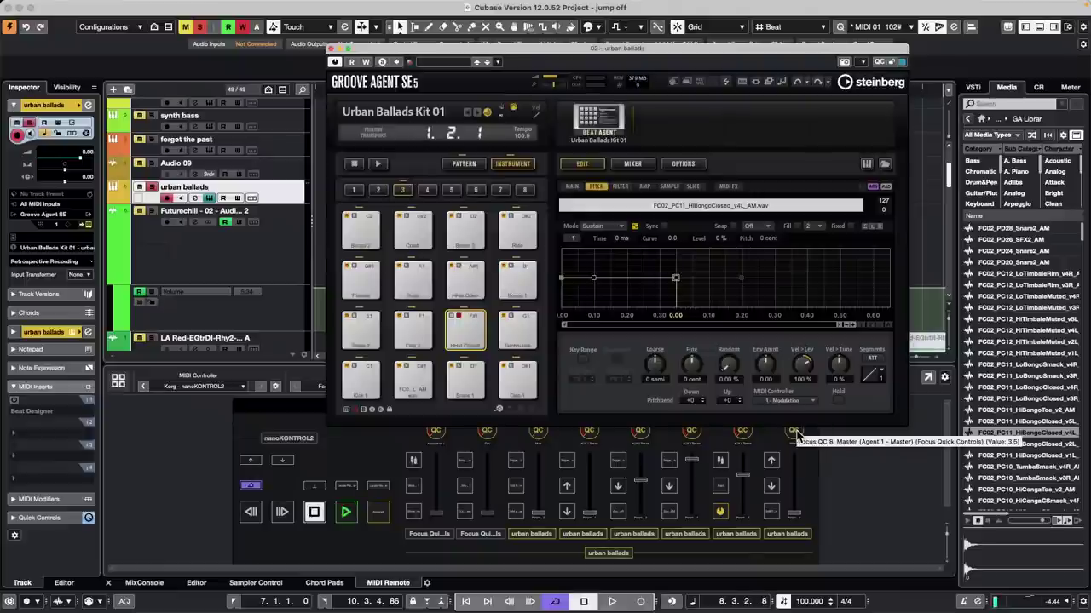
left_click(379, 164)
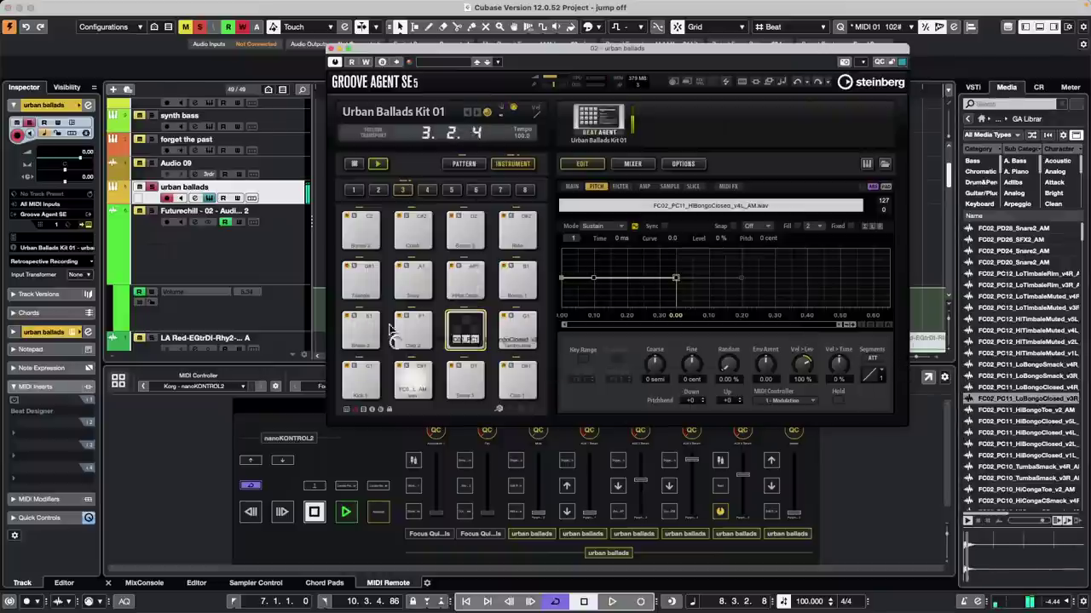
Step: Replace pad F#1's sample with LoBongoClosed_v3R, stop the pattern, and close Groove Agent SE
left_click_drag(390, 330, 466, 330)
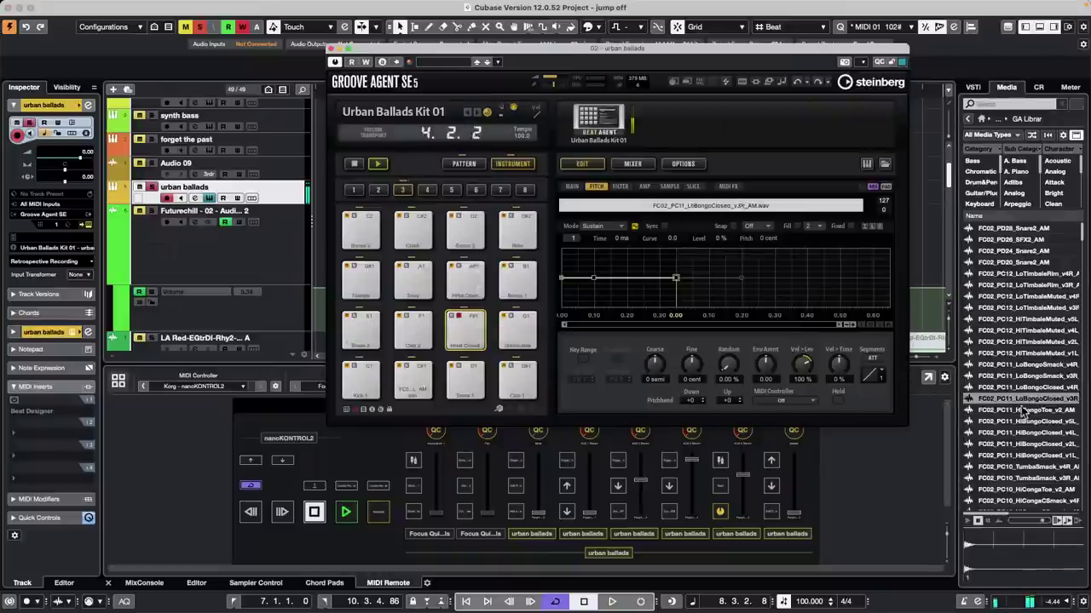
scroll(784, 401, "up", 1)
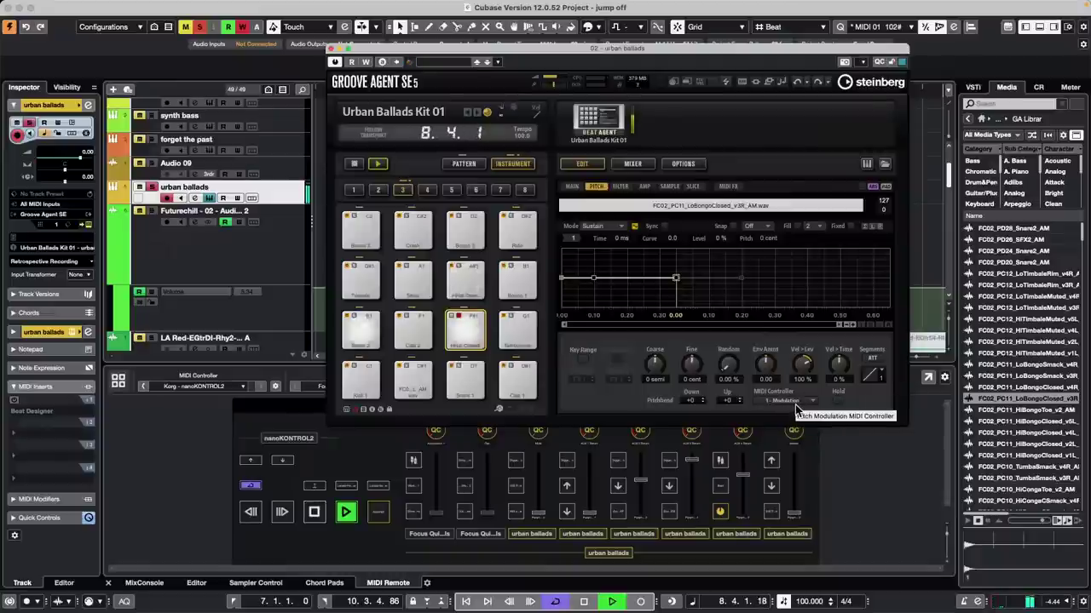
left_click(355, 164)
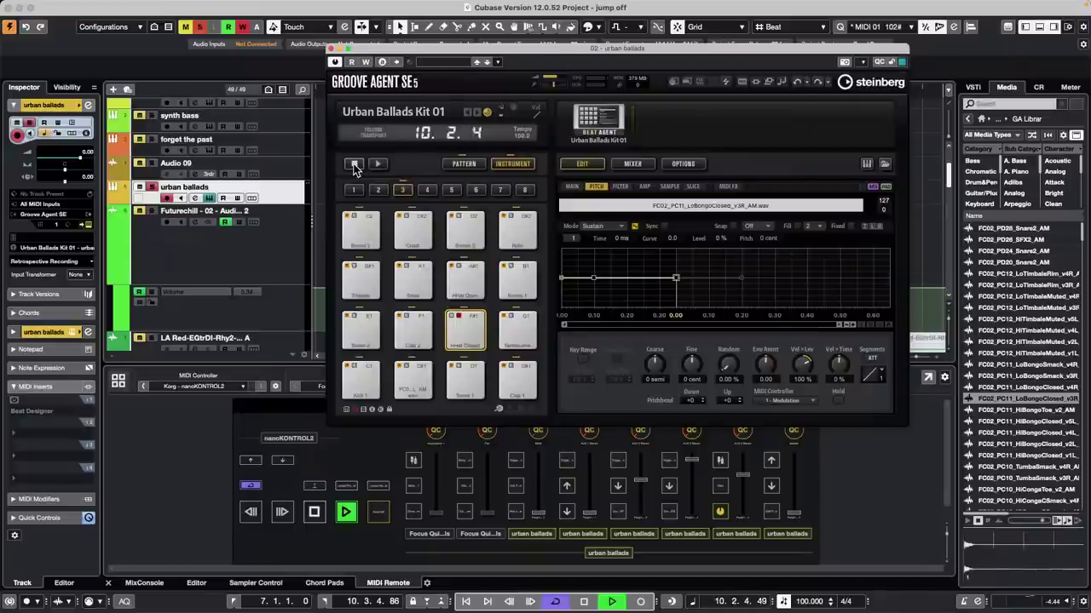
left_click(331, 49)
Step: Stop the 'jump off' project's playback and bring up the File menu
key("space")
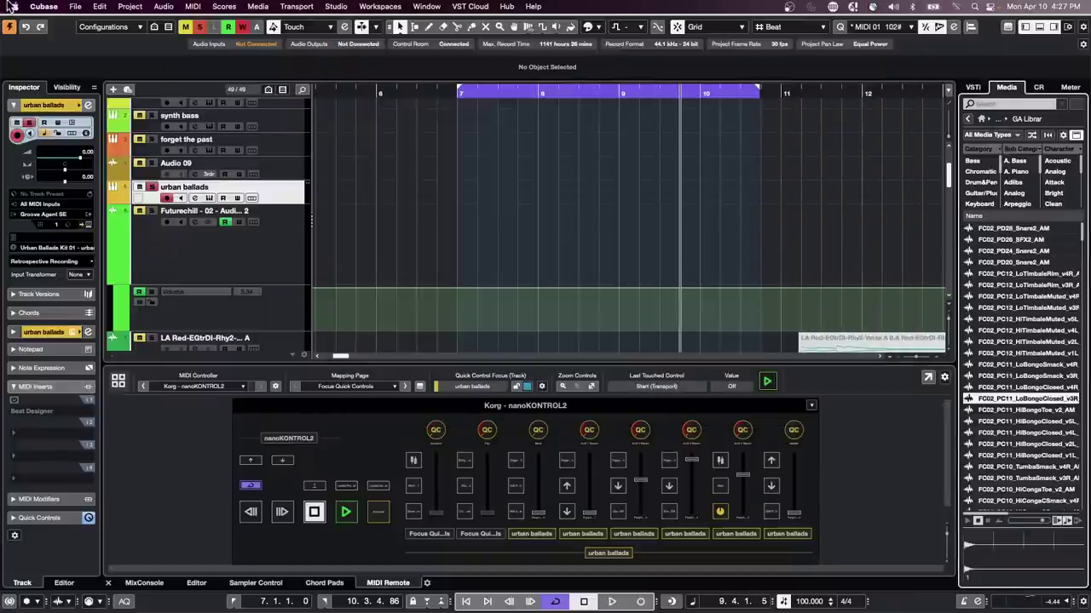
left_click(75, 5)
mouse_move(114, 267)
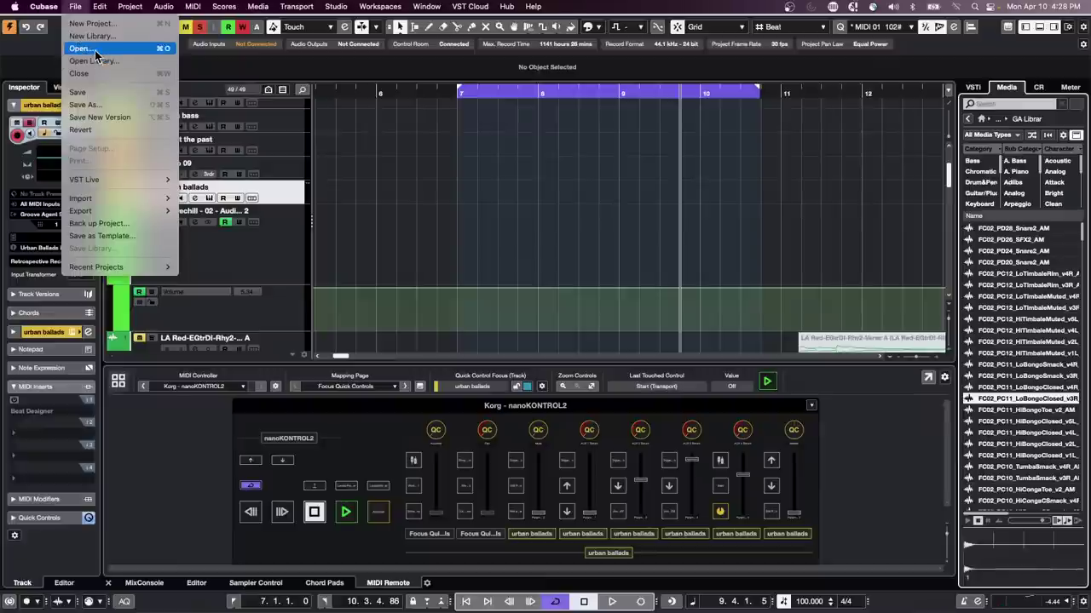
Step: Open Midi Quantize Demo.cpr through File > Open and activate it
left_click(492, 181)
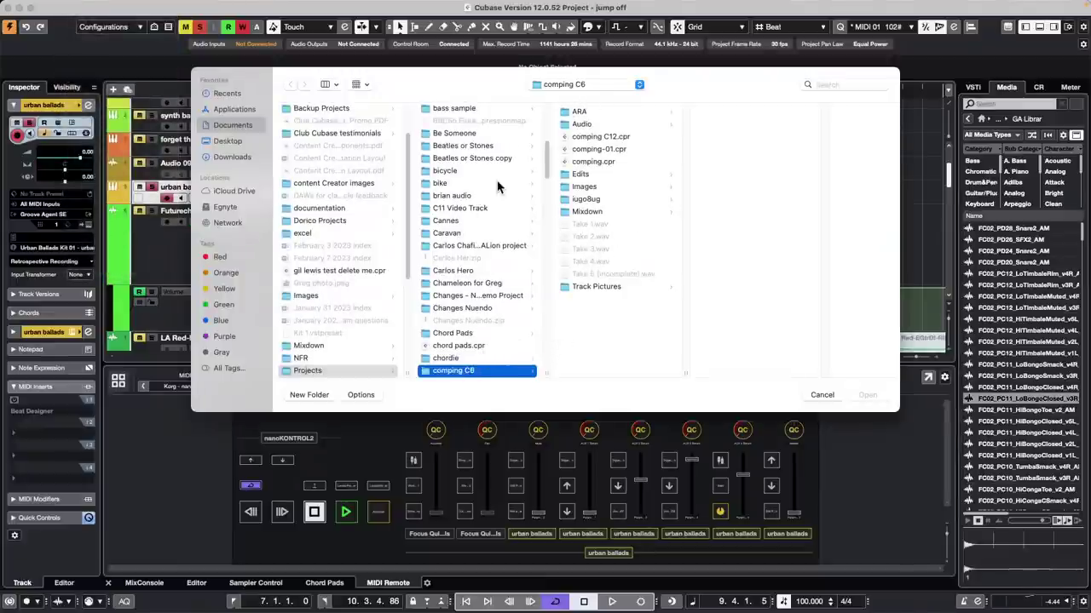
scroll(490, 269, "down", 10)
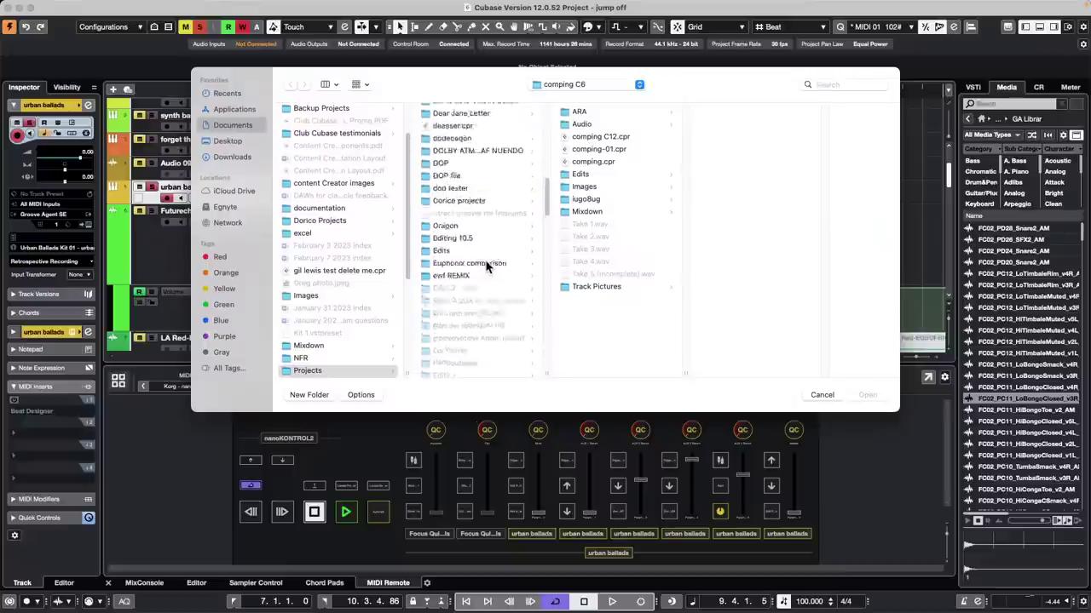
scroll(487, 267, "down", 8)
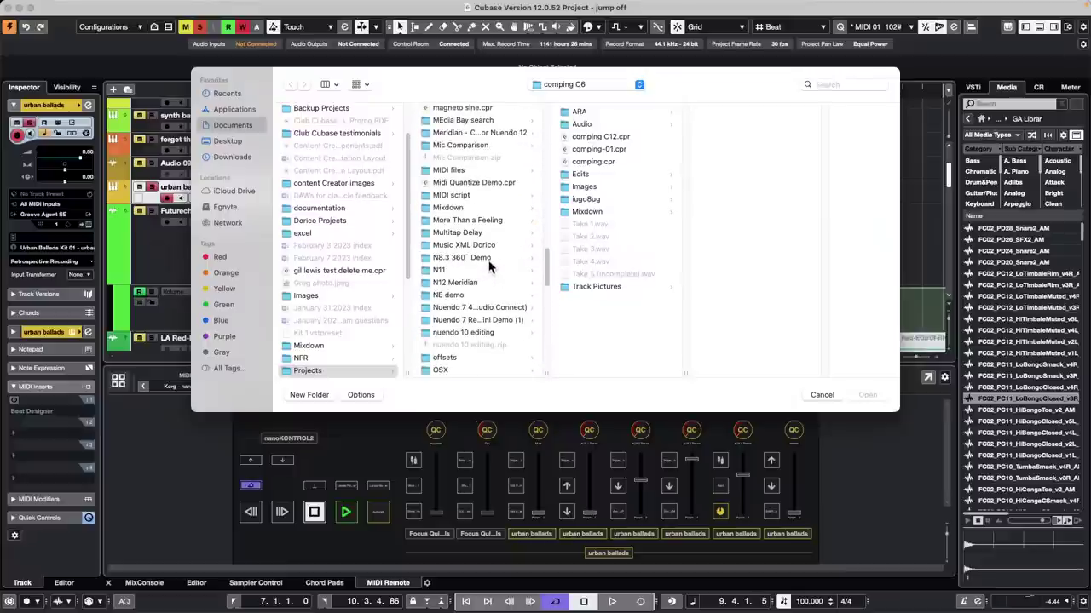
scroll(490, 267, "down", 6)
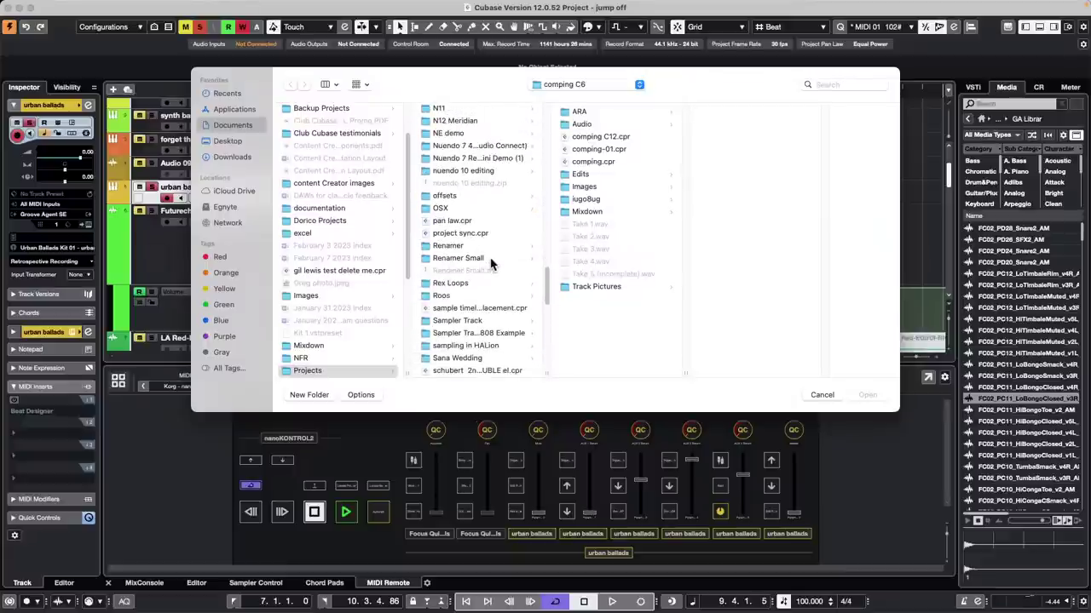
scroll(465, 260, "up", 1)
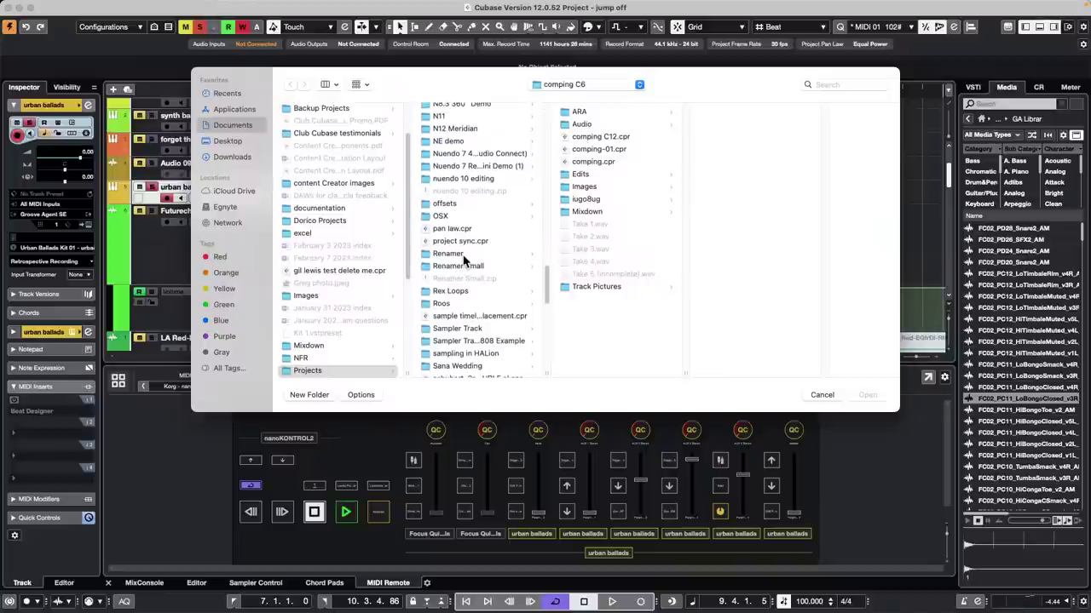
scroll(464, 260, "up", 2)
scroll(465, 260, "up", 1)
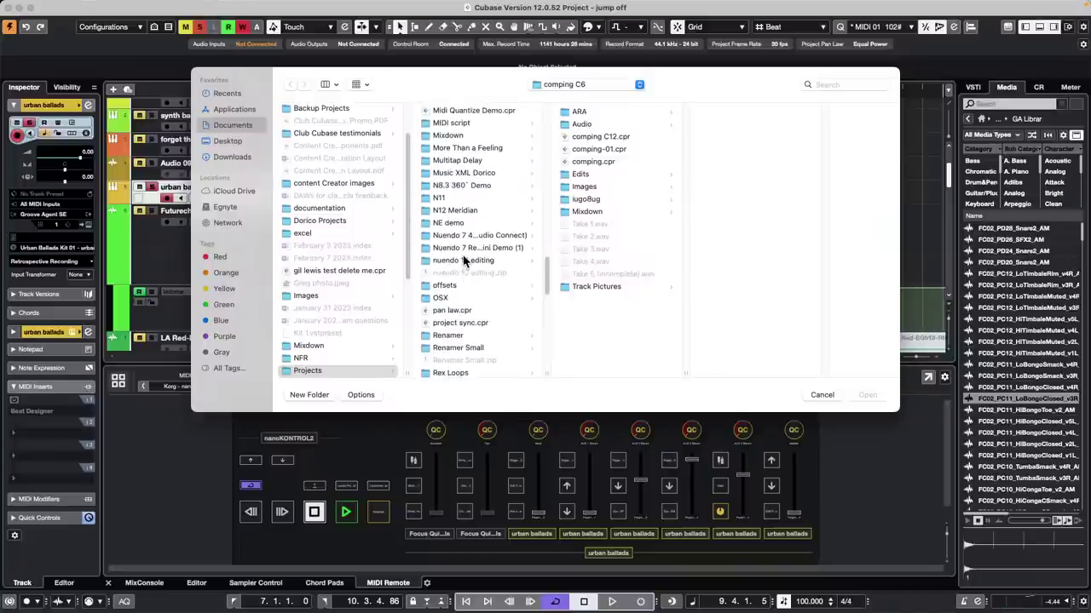
double_click(501, 111)
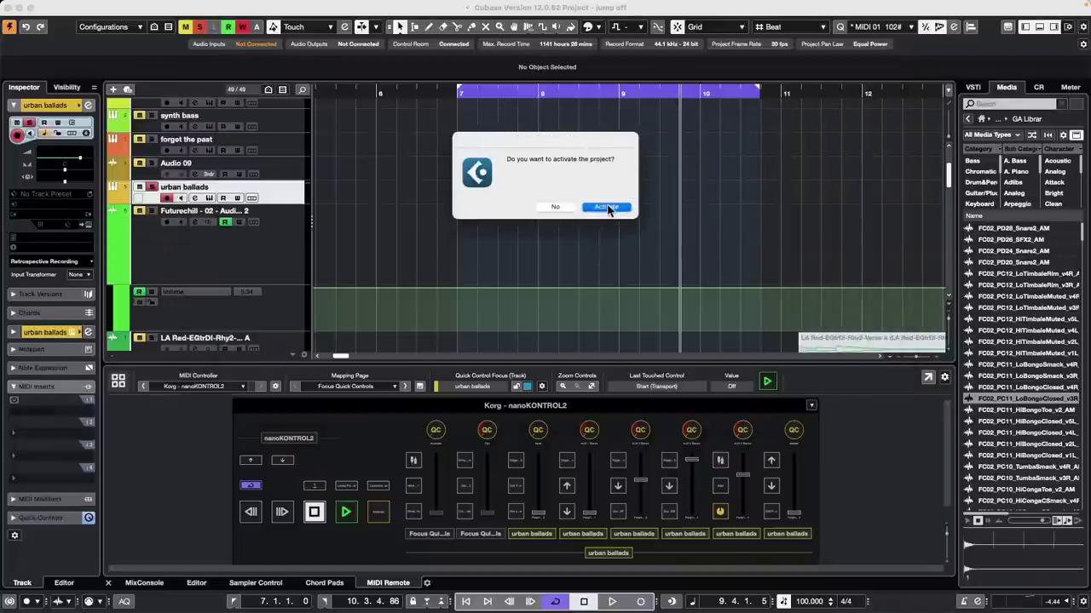
left_click(608, 208)
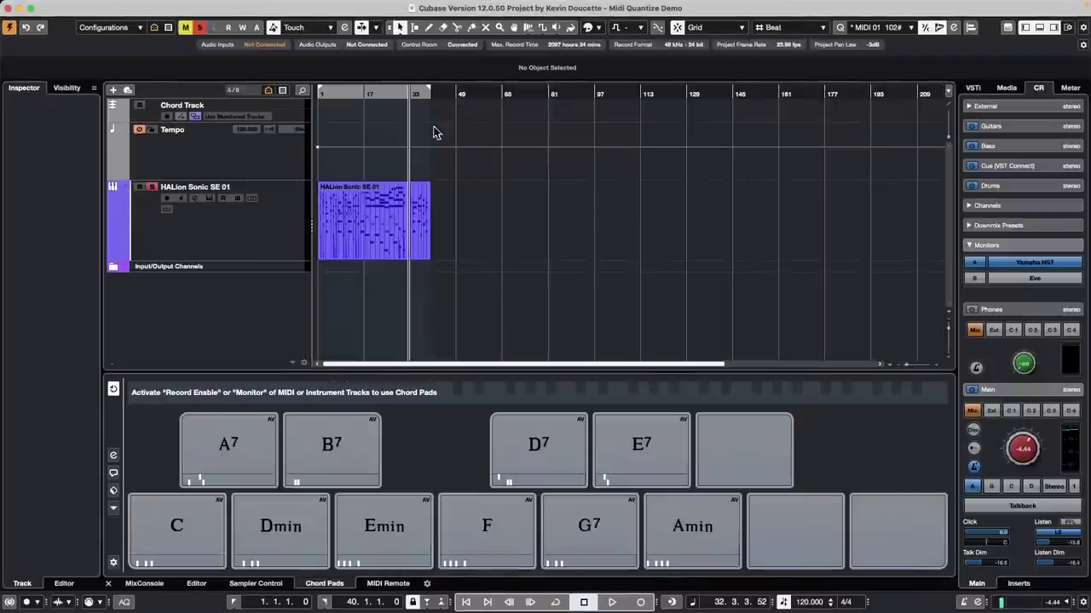
Step: Import the We Are Steinberg mp4 from the Export Video folder via File > Import > Video File
right_click(237, 149)
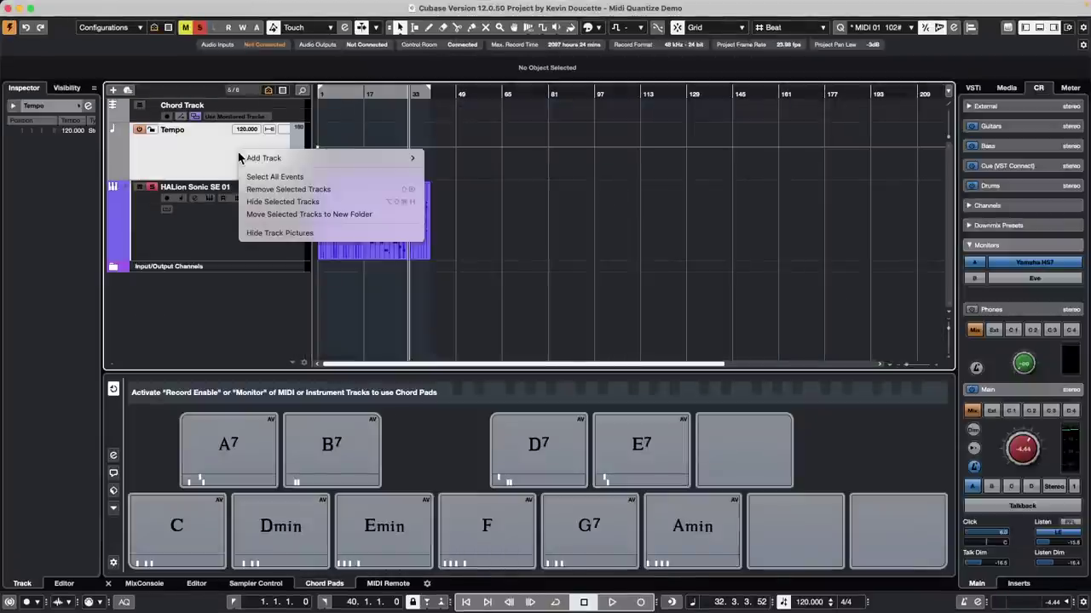
mouse_move(329, 162)
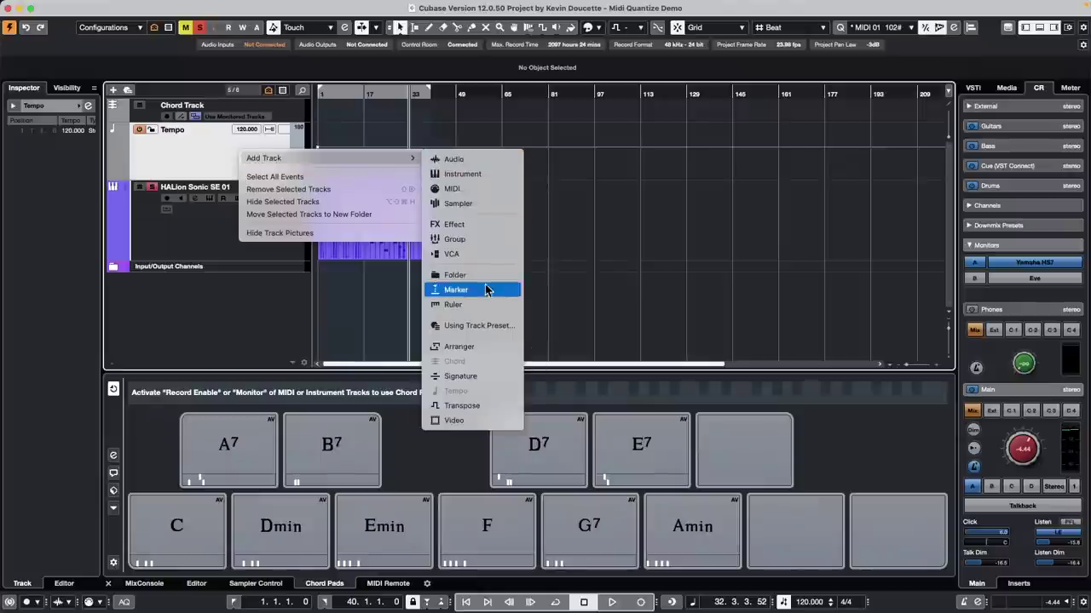
left_click(234, 303)
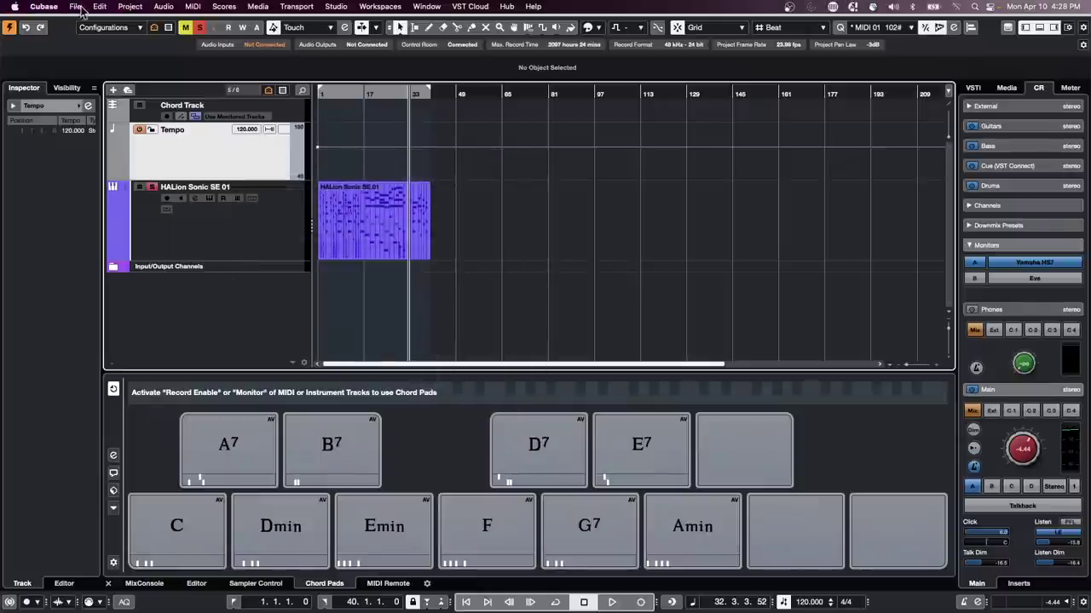
left_click(79, 8)
mouse_move(163, 200)
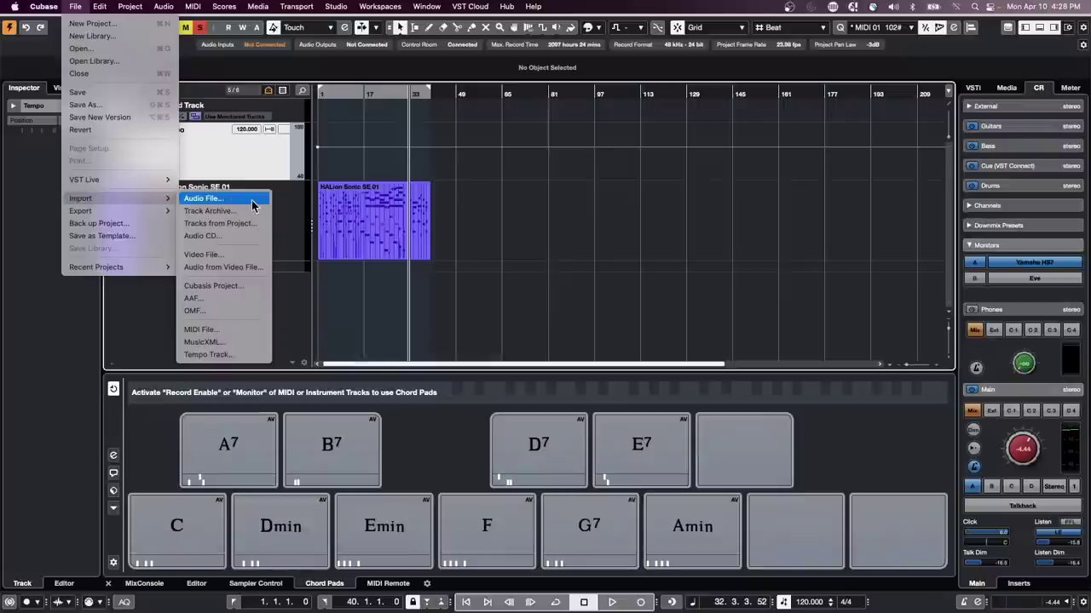
left_click(259, 260)
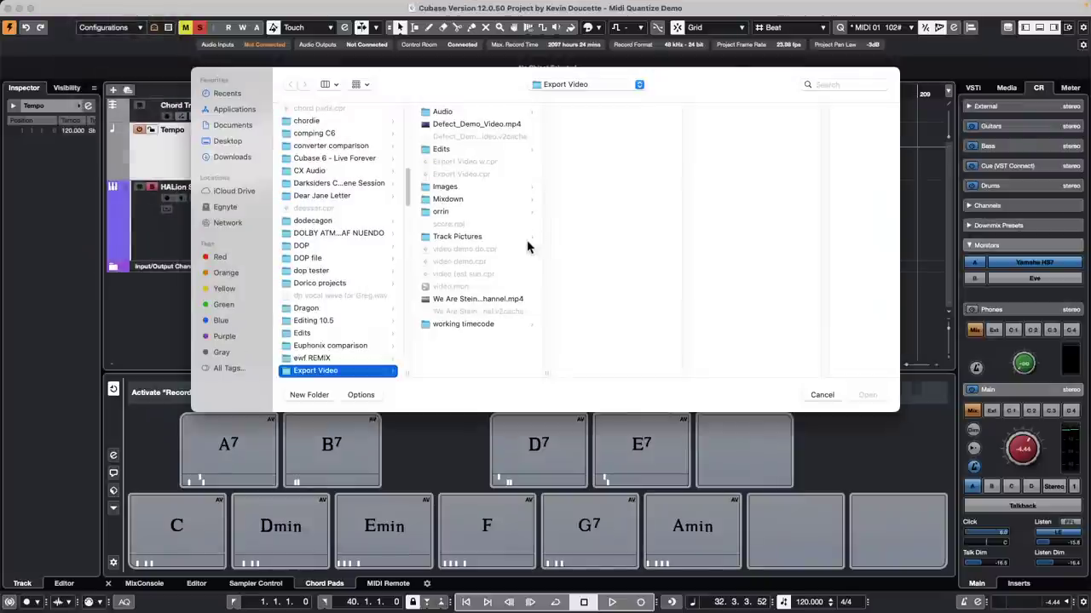
double_click(483, 299)
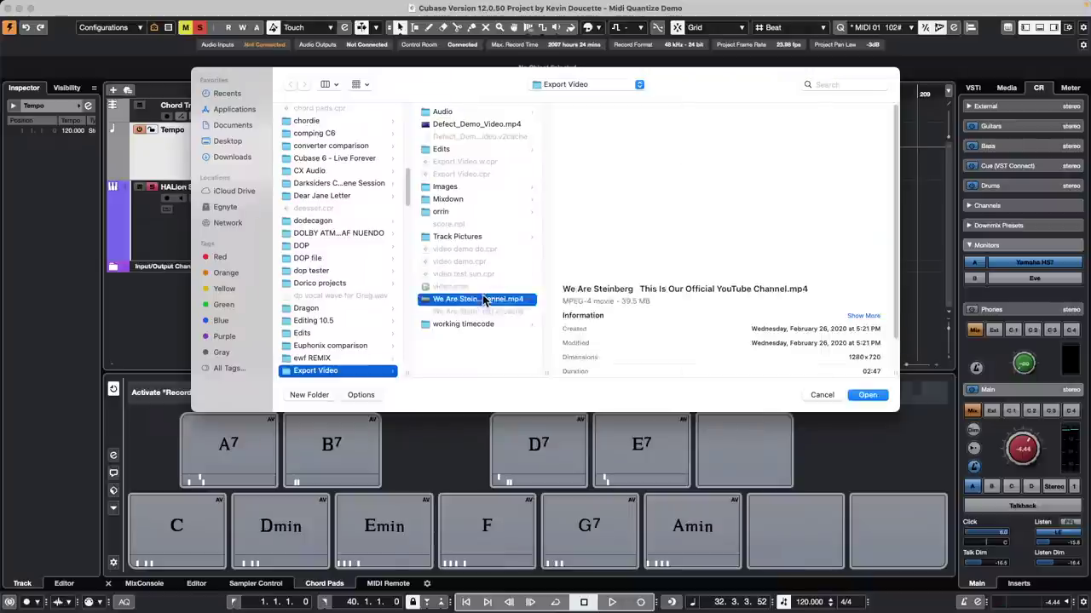
Step: Mute the imported audio event, move the video to bar 1 and the HALion Sonic SE 01 part to bar 7
right_click(478, 346)
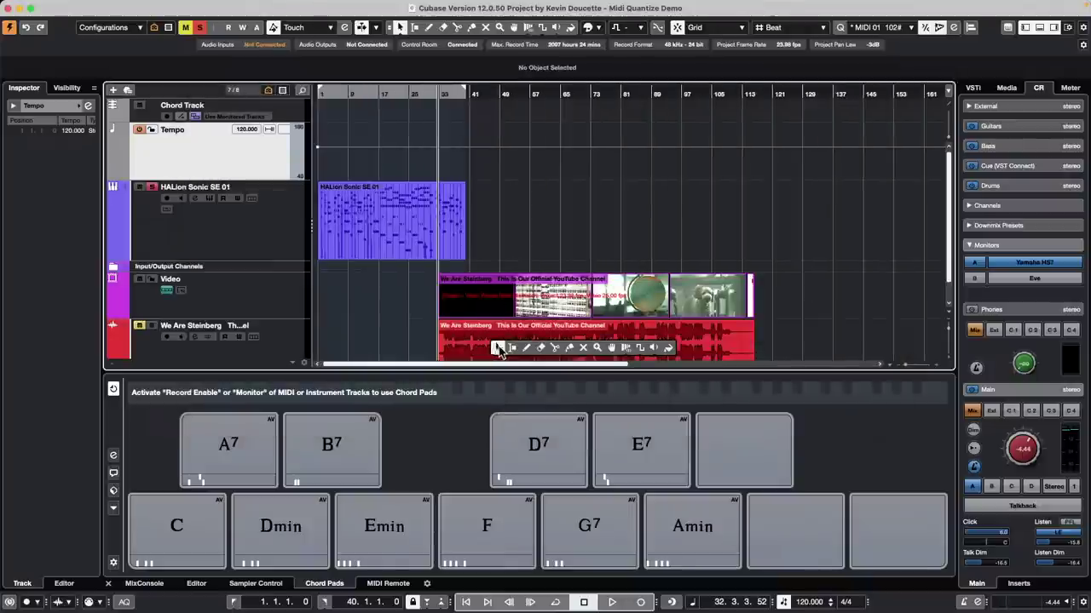
left_click(584, 346)
left_click(588, 342)
key("1")
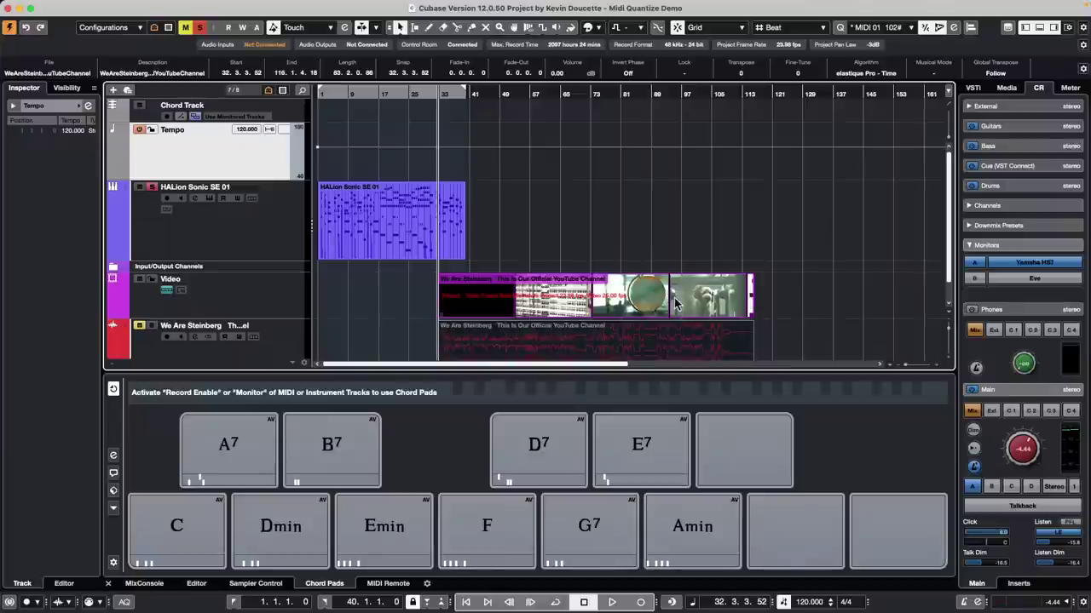
left_click_drag(654, 300, 535, 299)
left_click_drag(359, 212, 382, 211)
left_click_drag(337, 113, 457, 211)
Step: Play the project with the Video Player window (F8) showing, then stop
key("space")
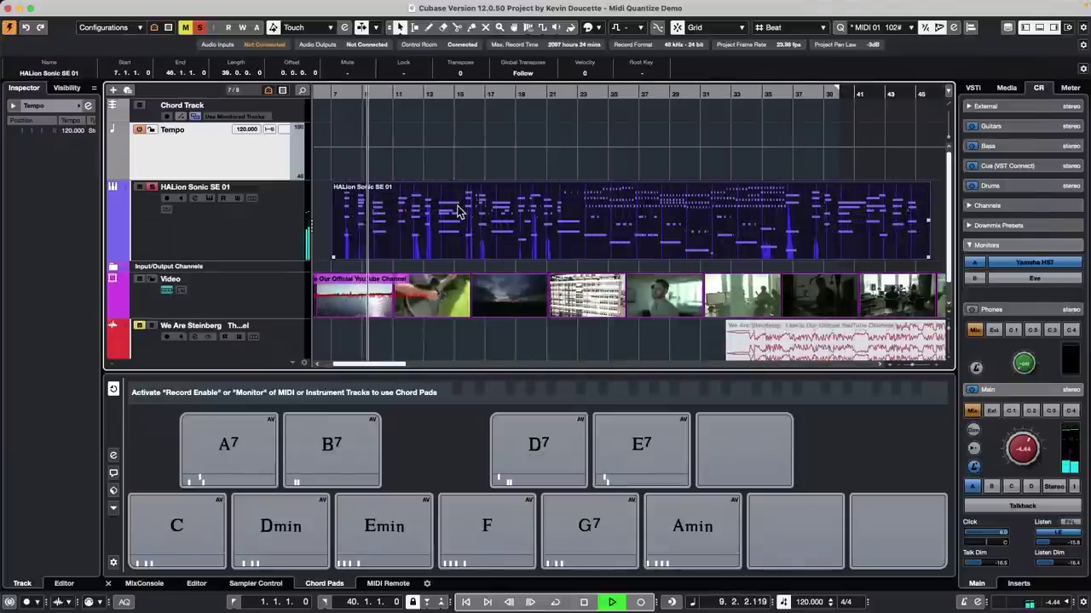
key("F8")
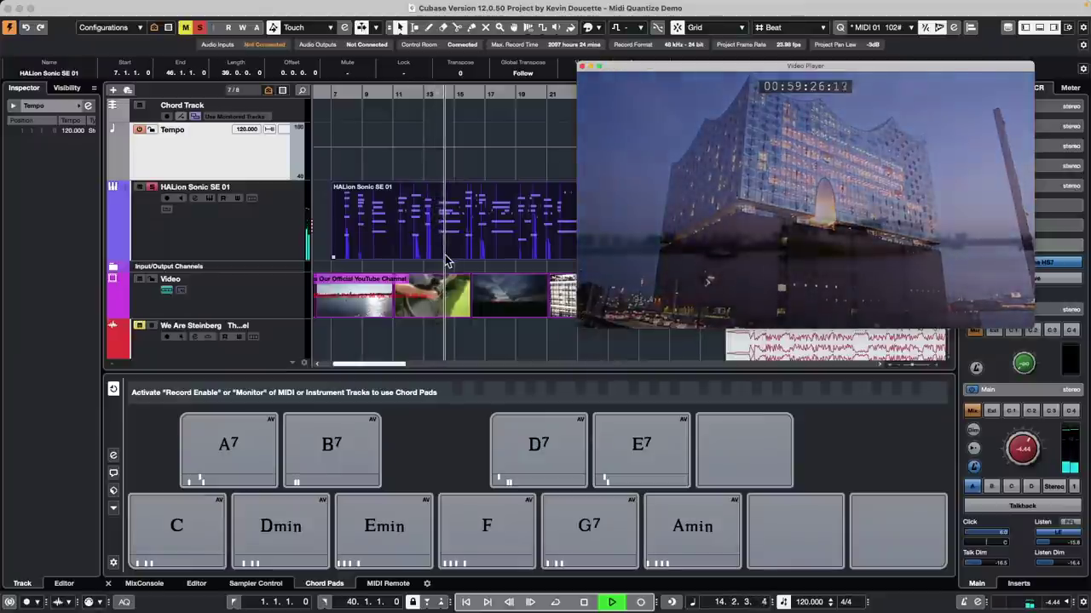
key("space")
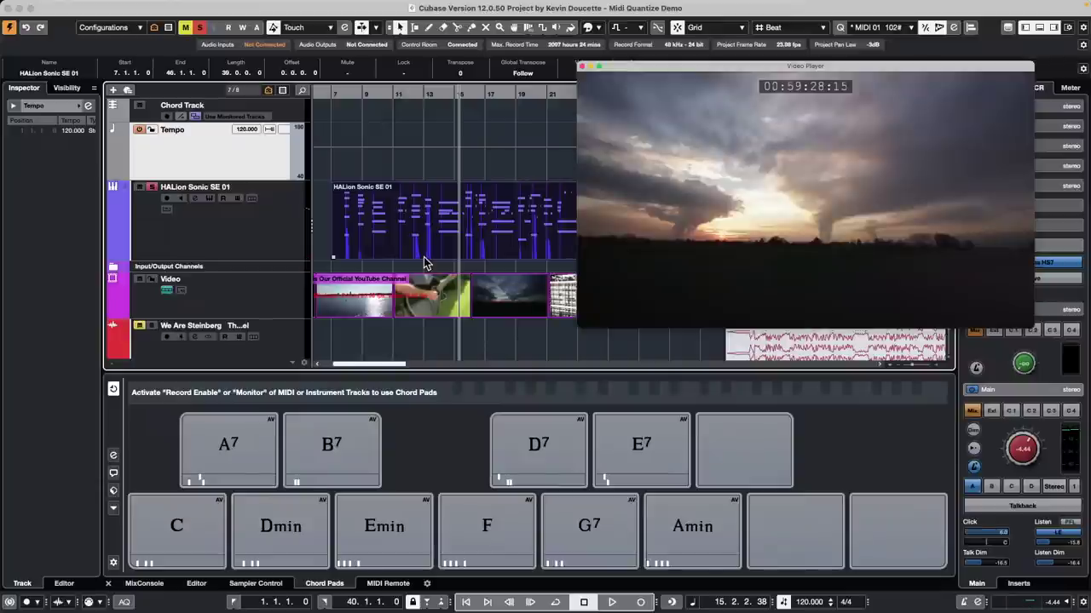
Step: Record-enable and monitor the HALion Sonic SE 01 track with the playhead at bar 11, zoomed in
left_click(271, 227)
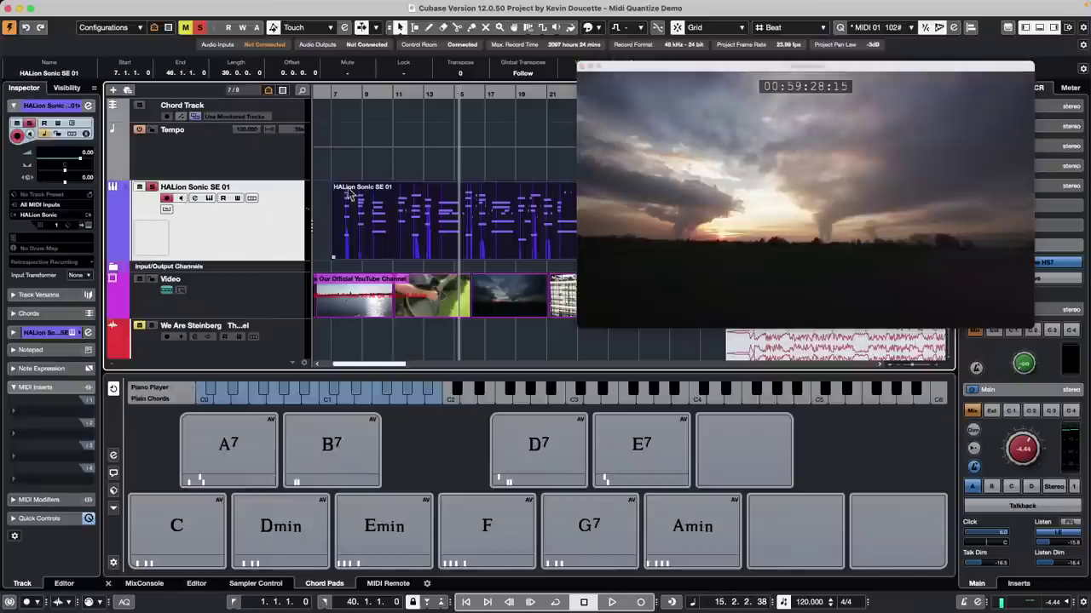
left_click(399, 94)
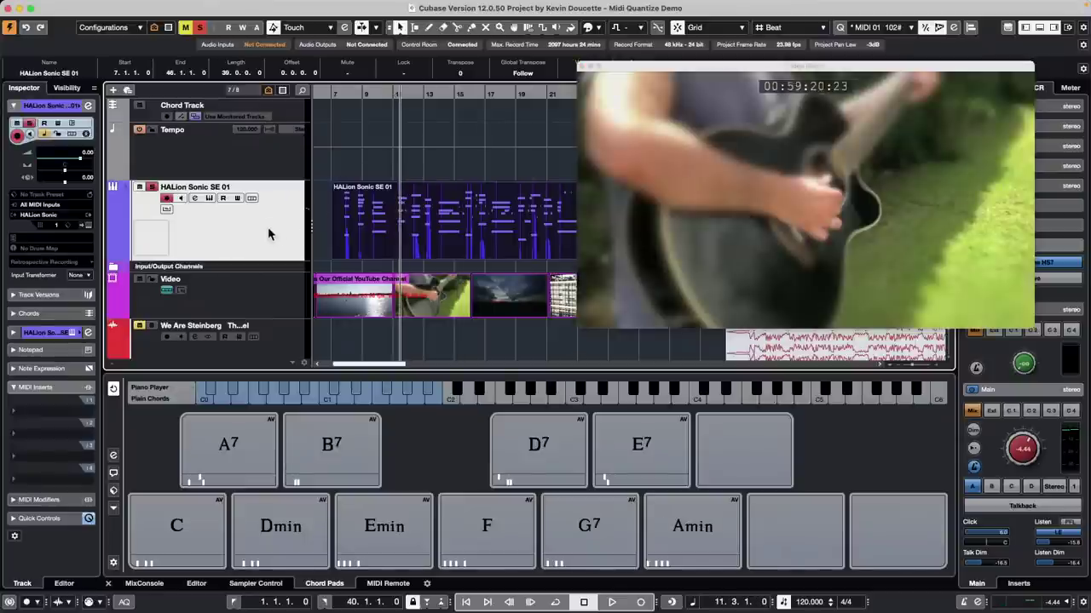
left_click(57, 134)
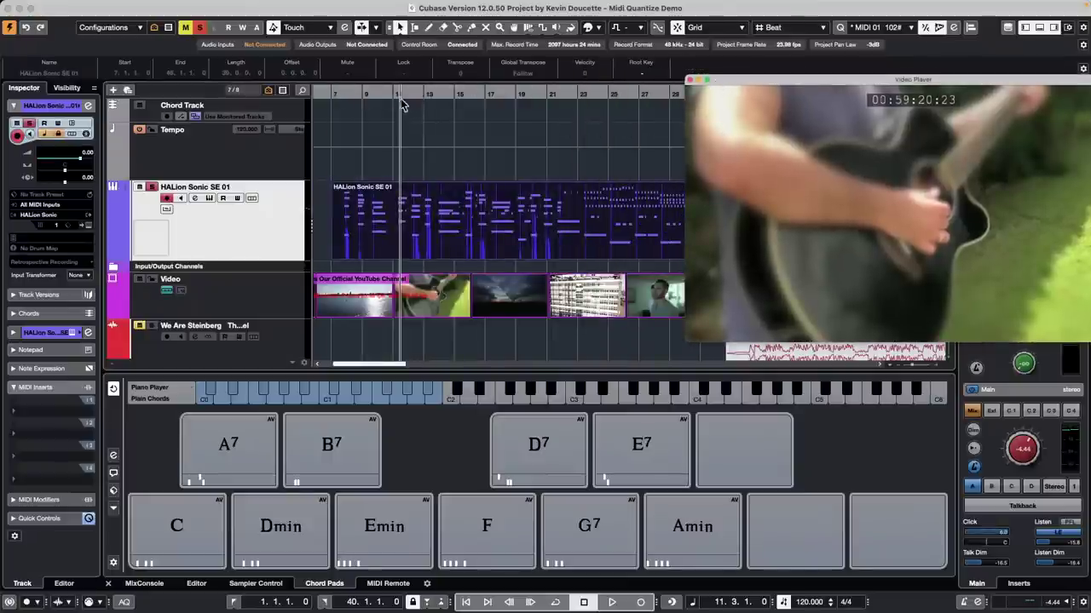
key("h")
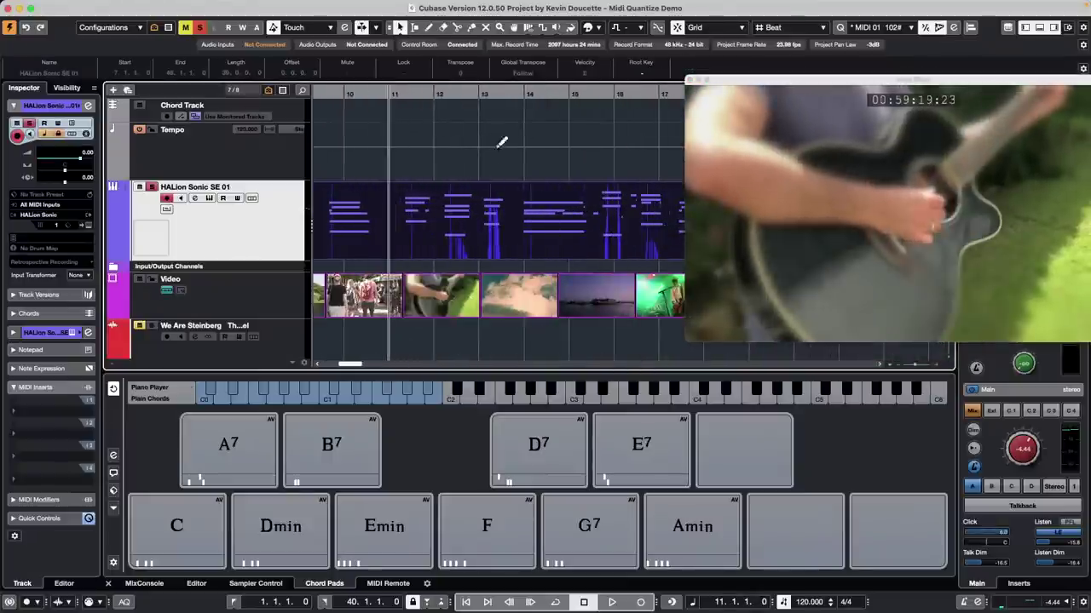
Step: Set Time Warp to Warp Grid (musical events follow) and warp the grid around bars 11–13
left_click(528, 28)
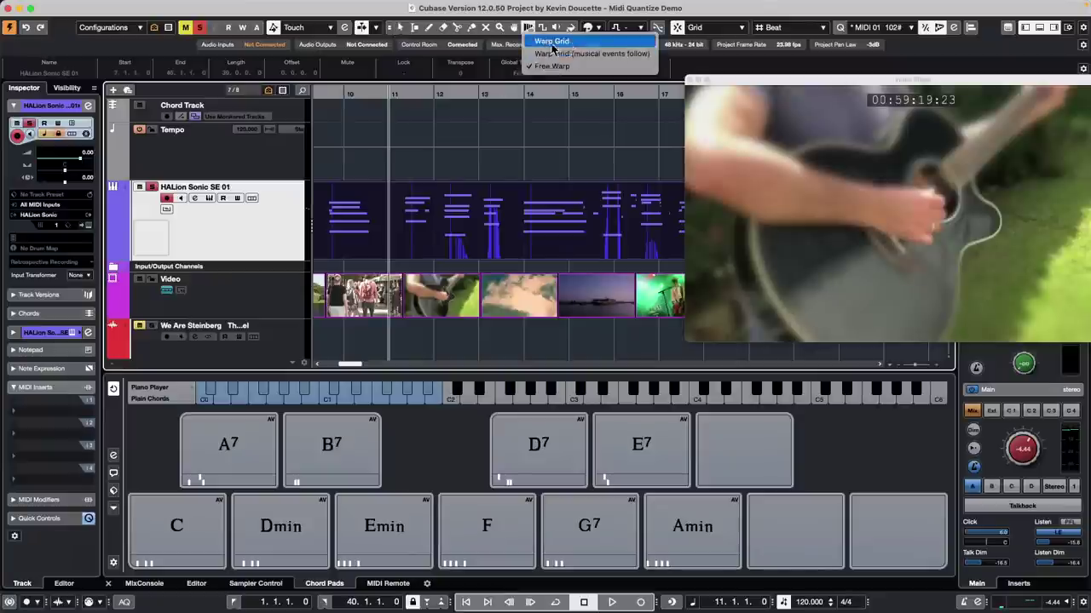
left_click(545, 54)
scroll(389, 102, "up", 4)
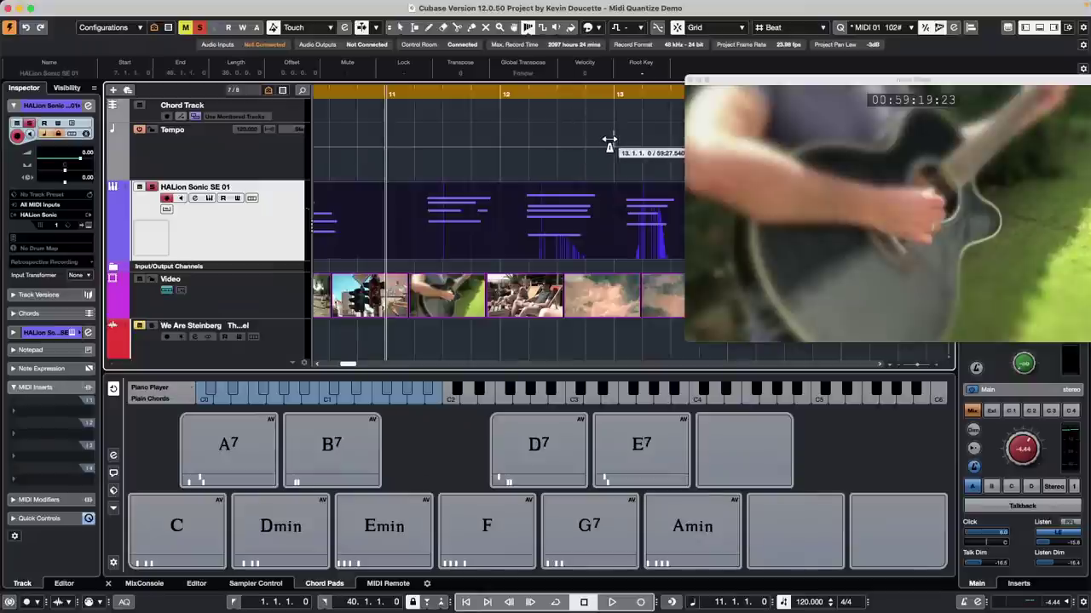
left_click_drag(611, 139, 624, 139)
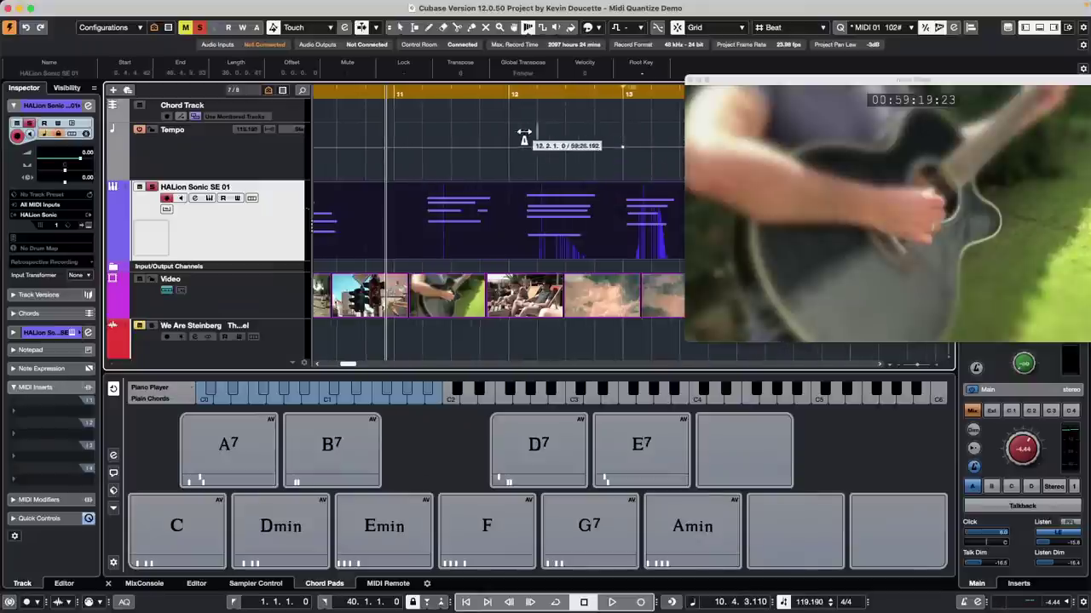
left_click_drag(511, 139, 528, 139)
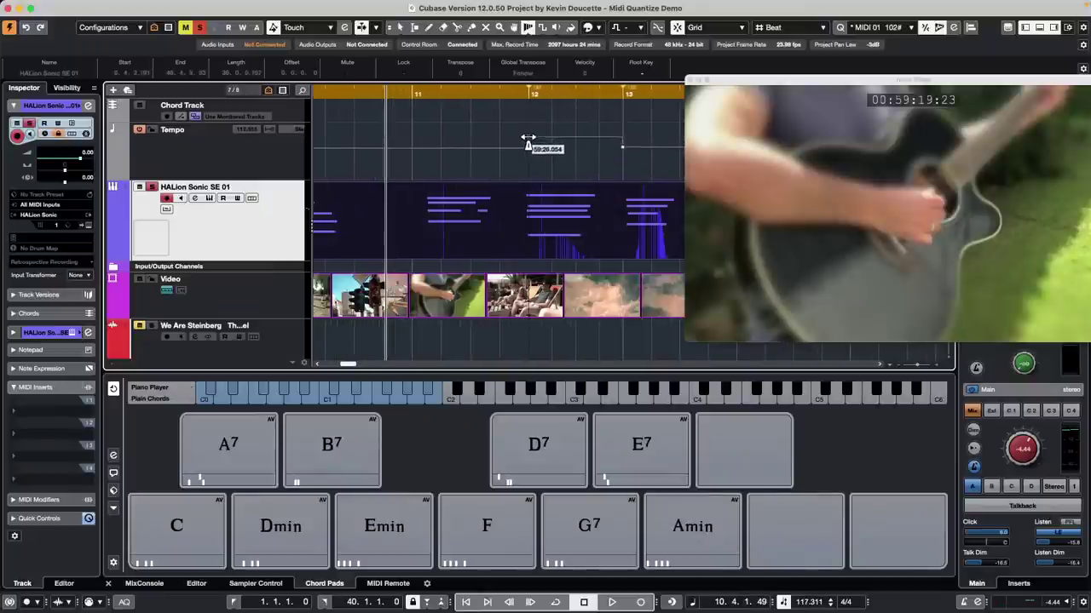
left_click(449, 87)
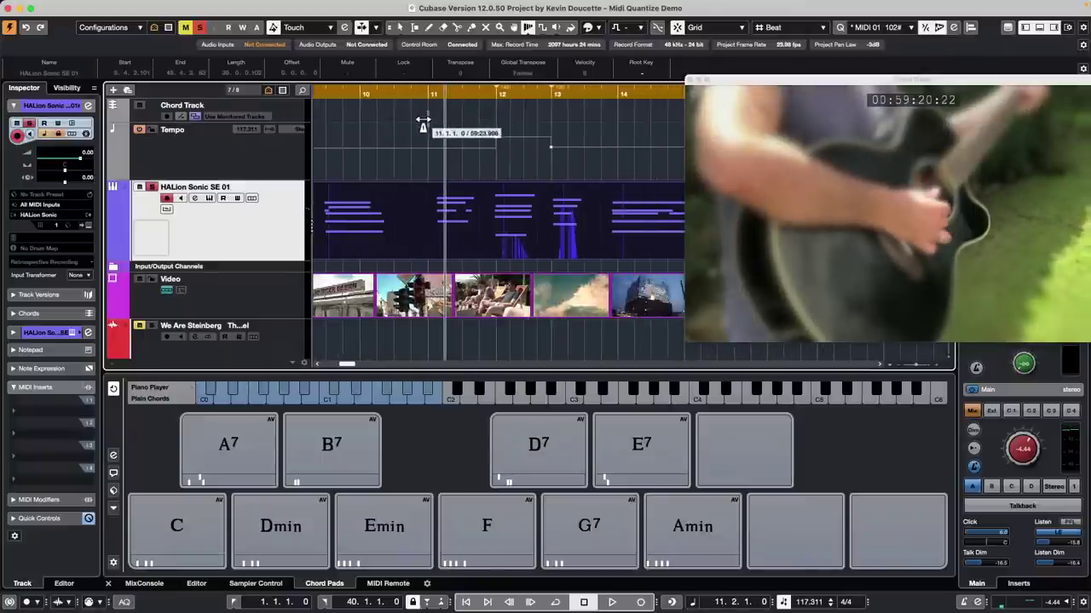
left_click_drag(426, 122, 436, 126)
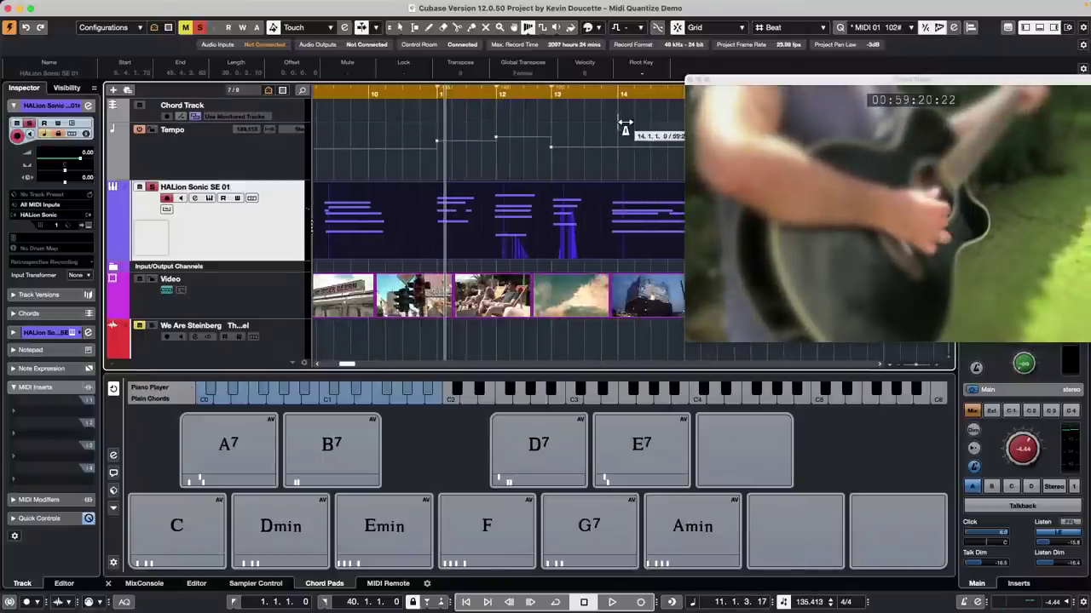
Step: Warp the grid near bar 24, adding another tempo change on the Tempo track
left_click_drag(601, 93, 596, 51)
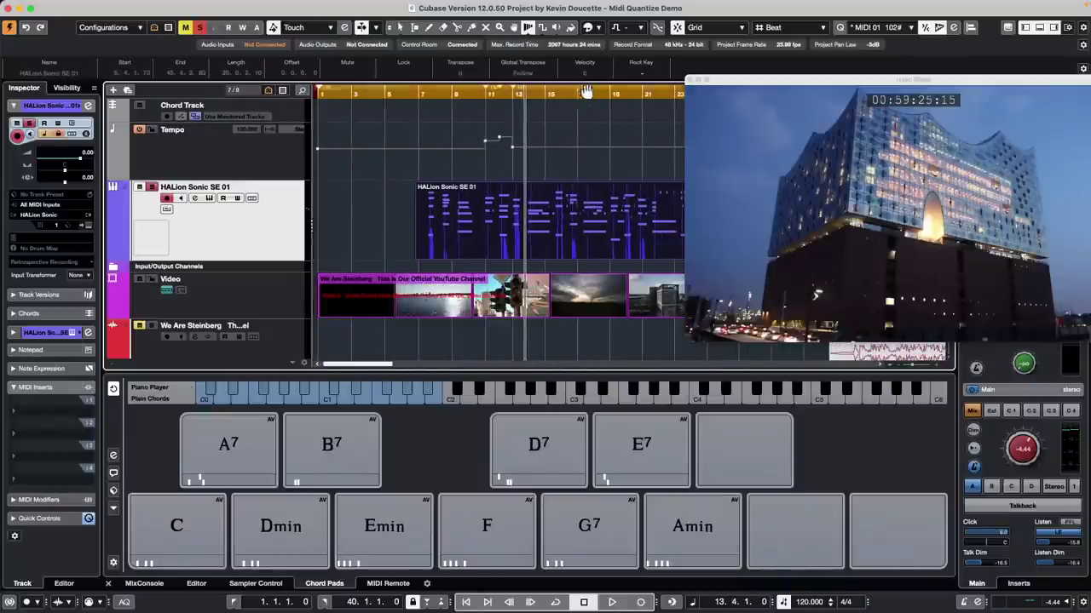
left_click_drag(592, 98, 447, 166)
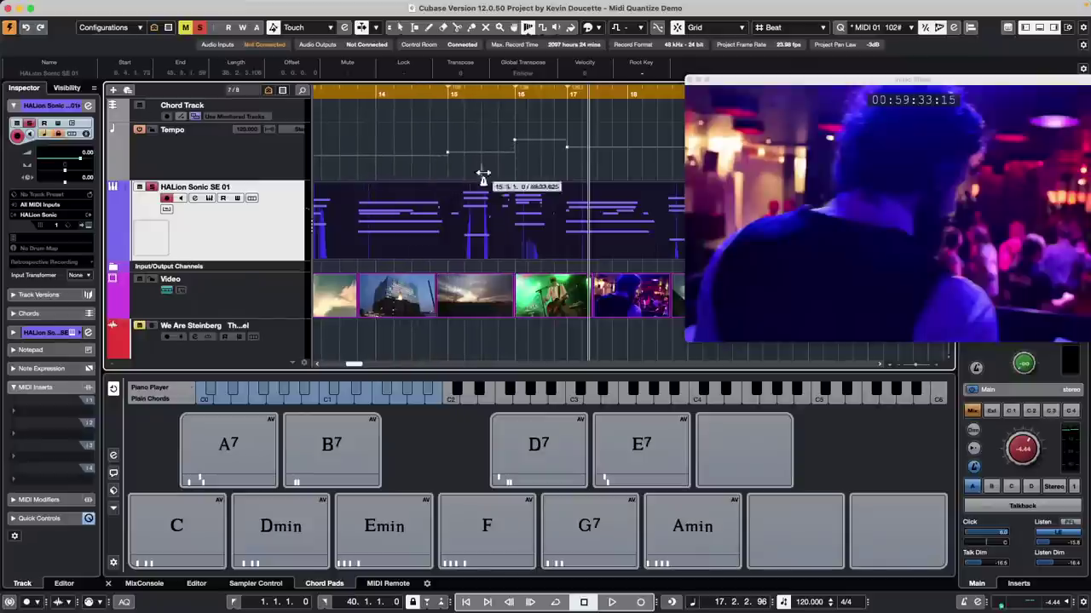
left_click_drag(455, 92, 461, 64)
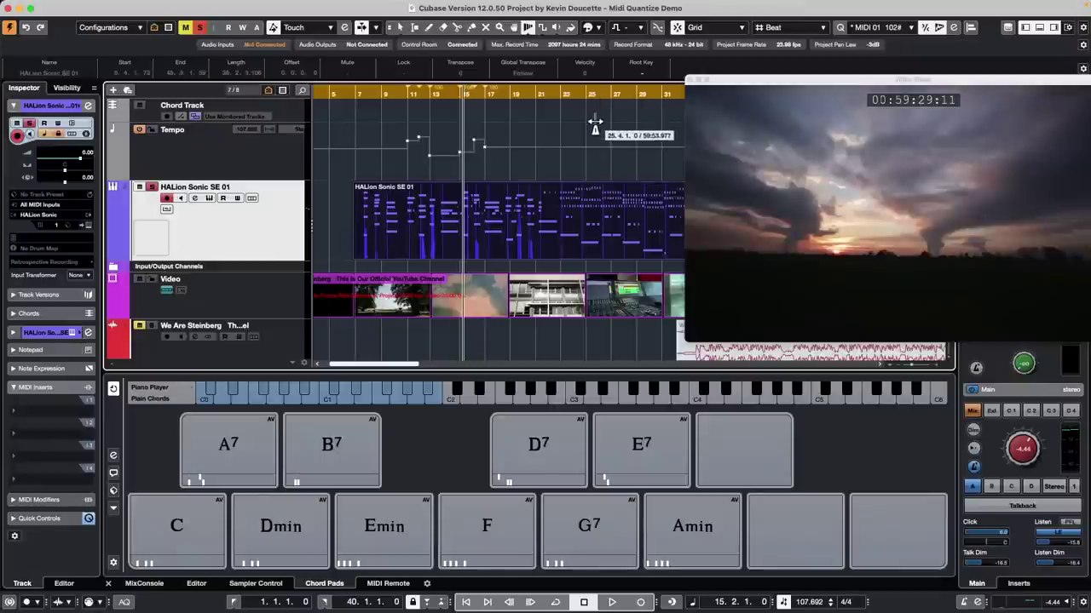
scroll(599, 128, "up", 1)
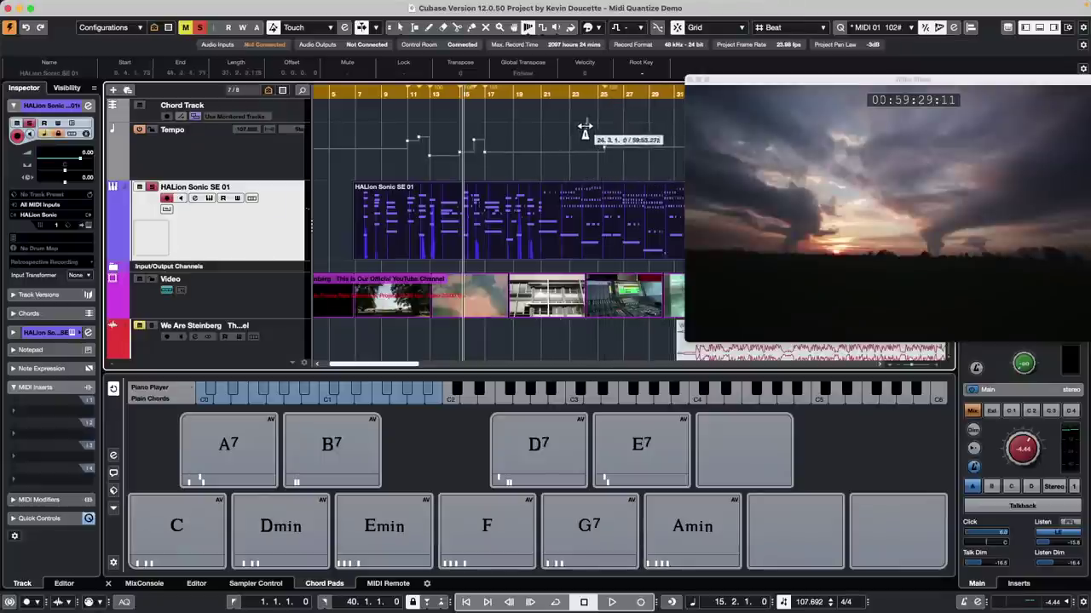
left_click_drag(568, 146, 627, 154)
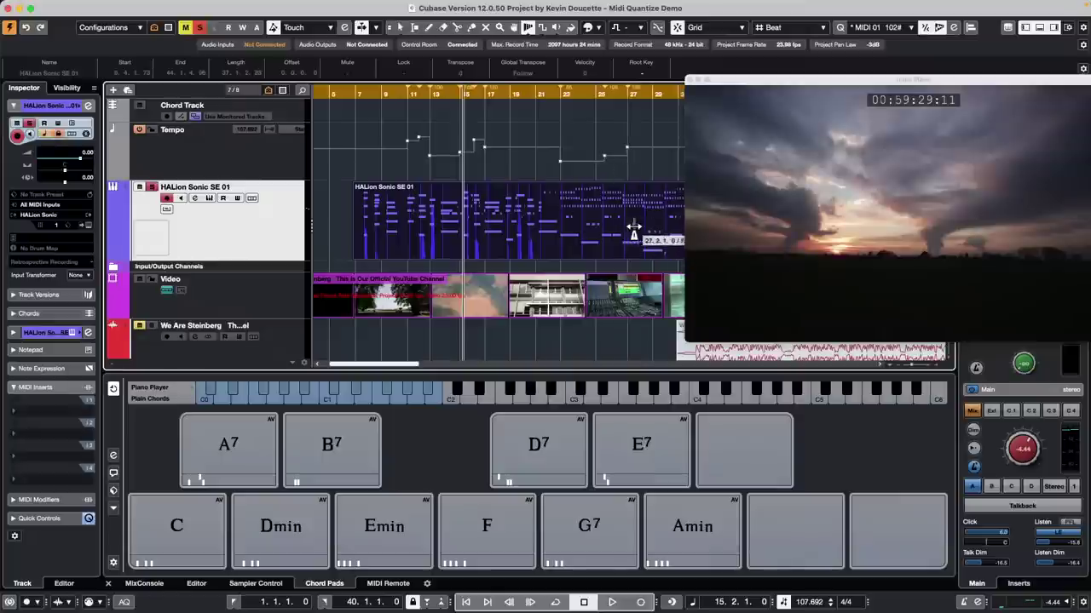
Step: Switch Time Warp to plain Warp Grid and drag bar 21 and its neighbours to reshape bars 15–21
left_click(528, 31)
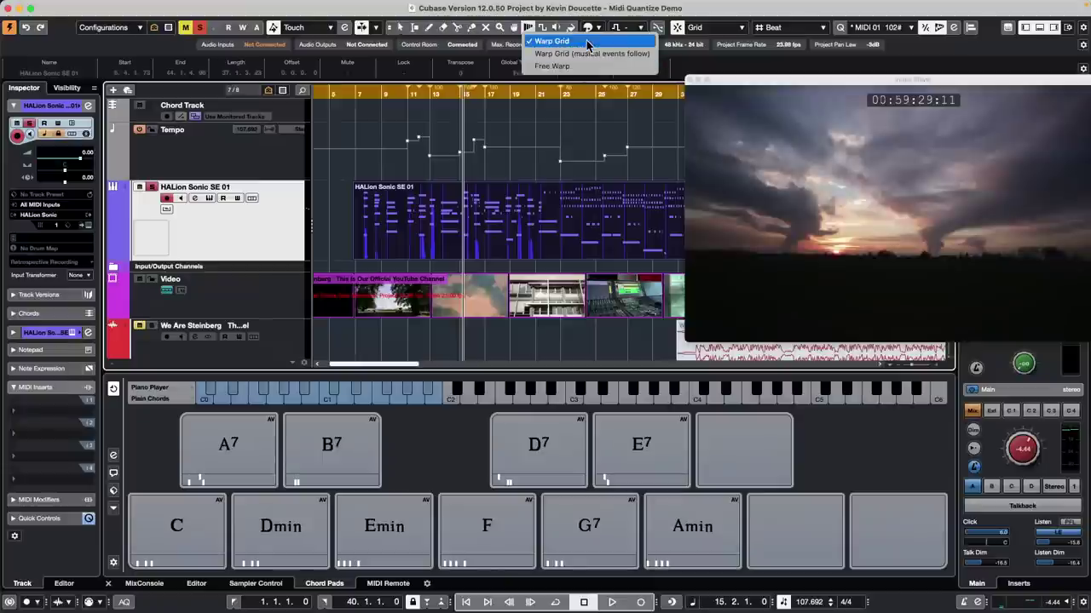
left_click(586, 42)
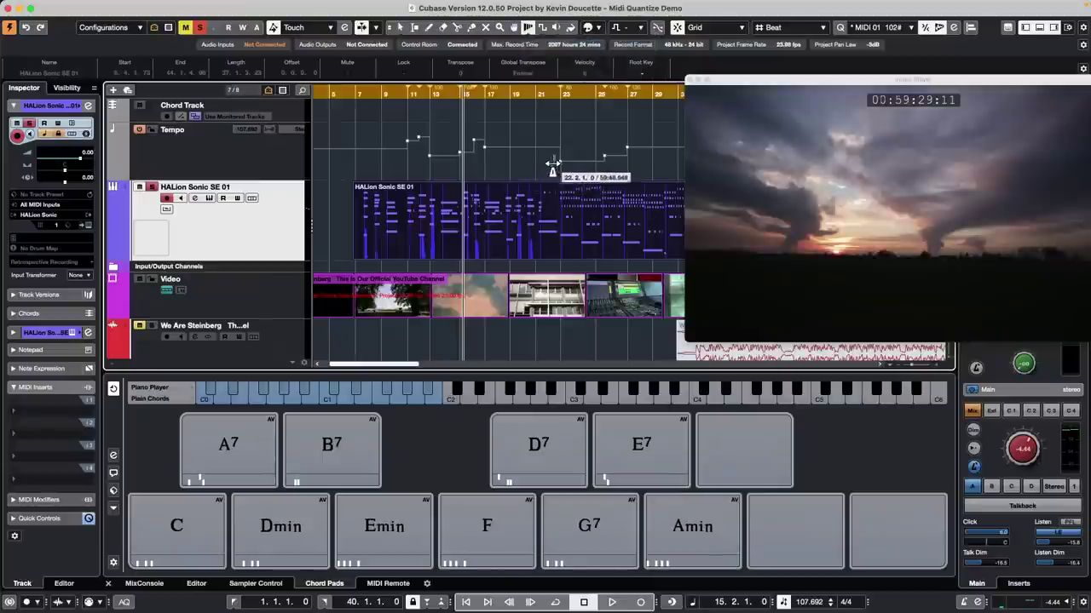
left_click_drag(535, 165, 529, 164)
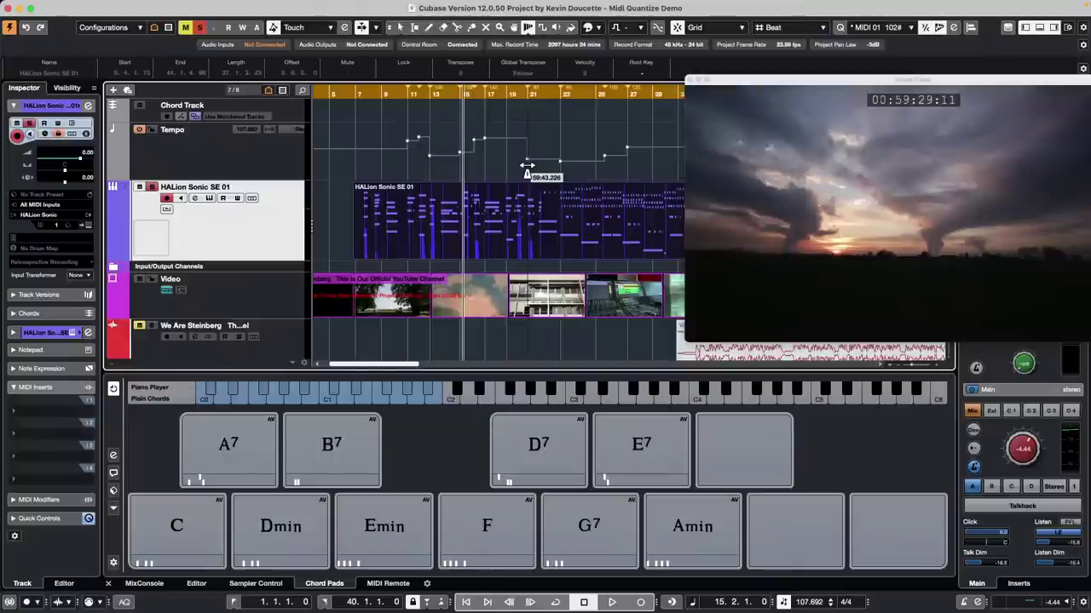
left_click_drag(509, 166, 524, 141)
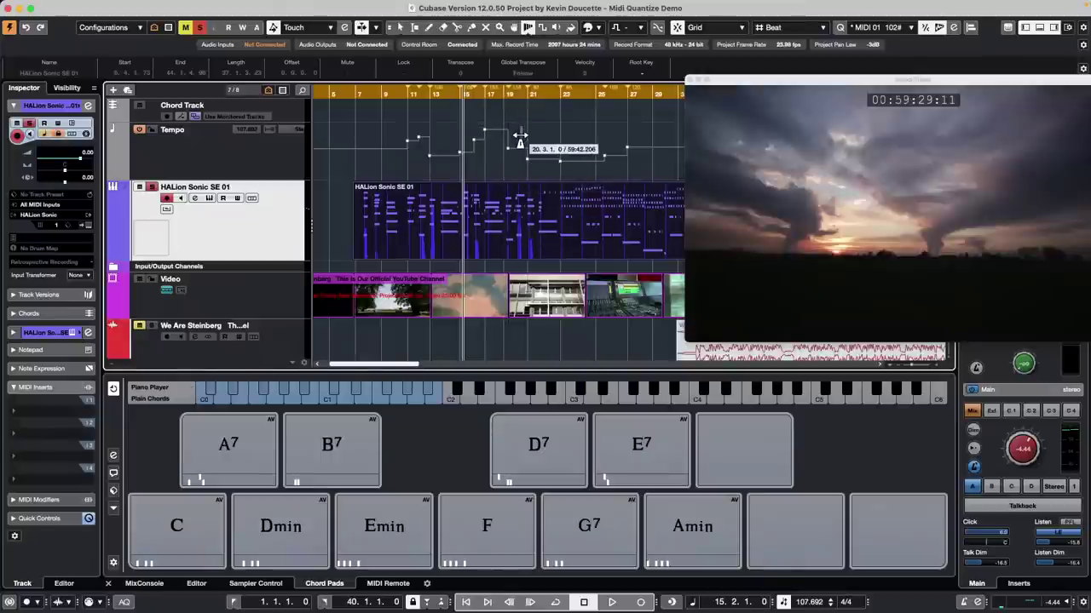
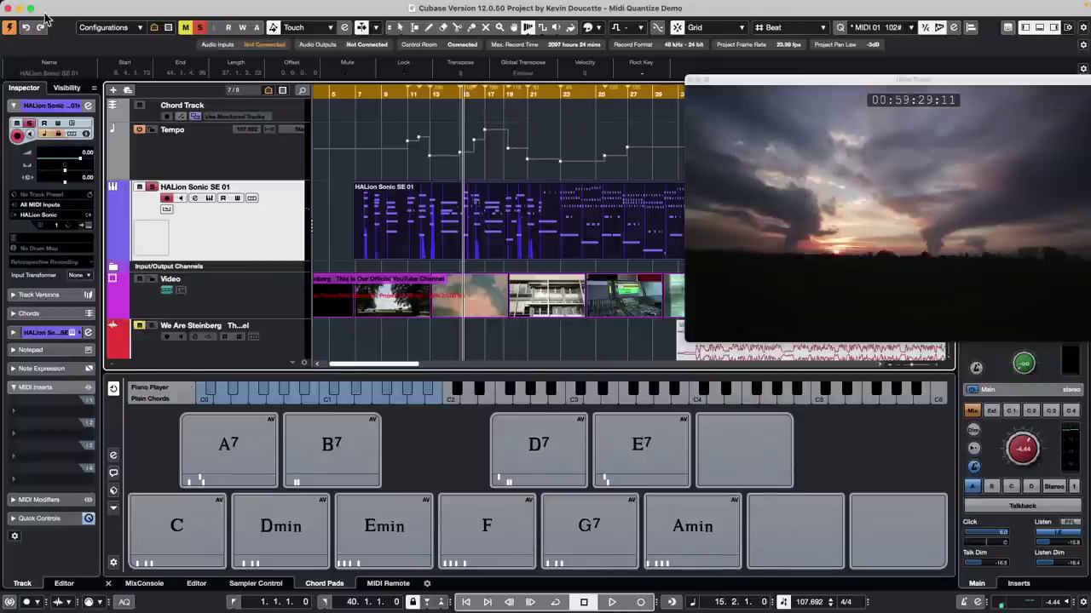
Step: Create a new empty project, Untitled4, and close the Video Player window
left_click(75, 6)
left_click(81, 23)
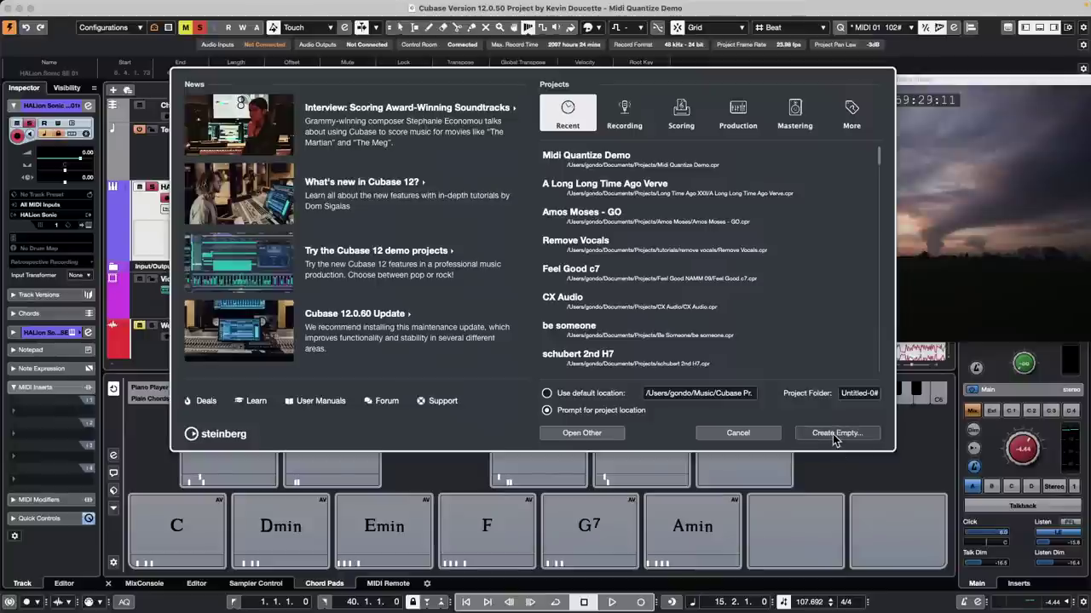
left_click(834, 435)
left_click(866, 394)
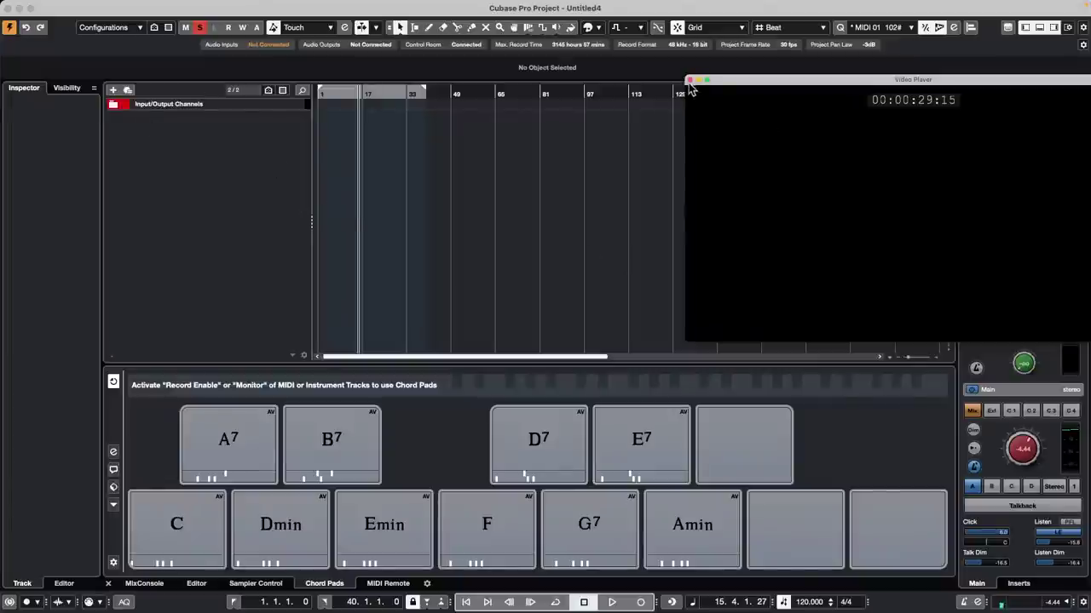
left_click(690, 80)
Step: Show the MixConsole in the lower zone and add six mono audio tracks, Audio 01–06
left_click(144, 584)
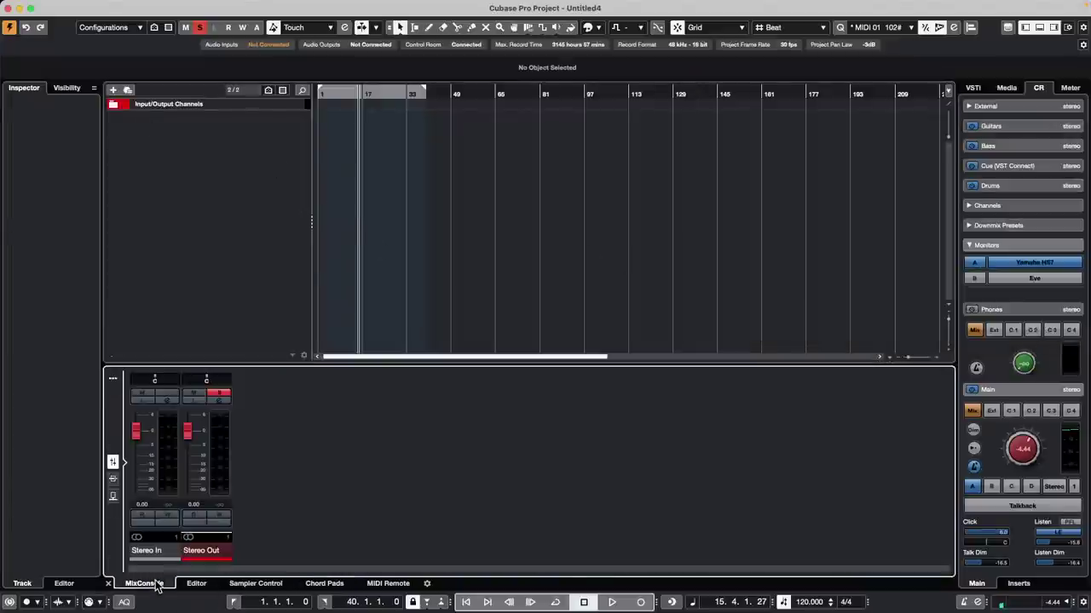
right_click(219, 147)
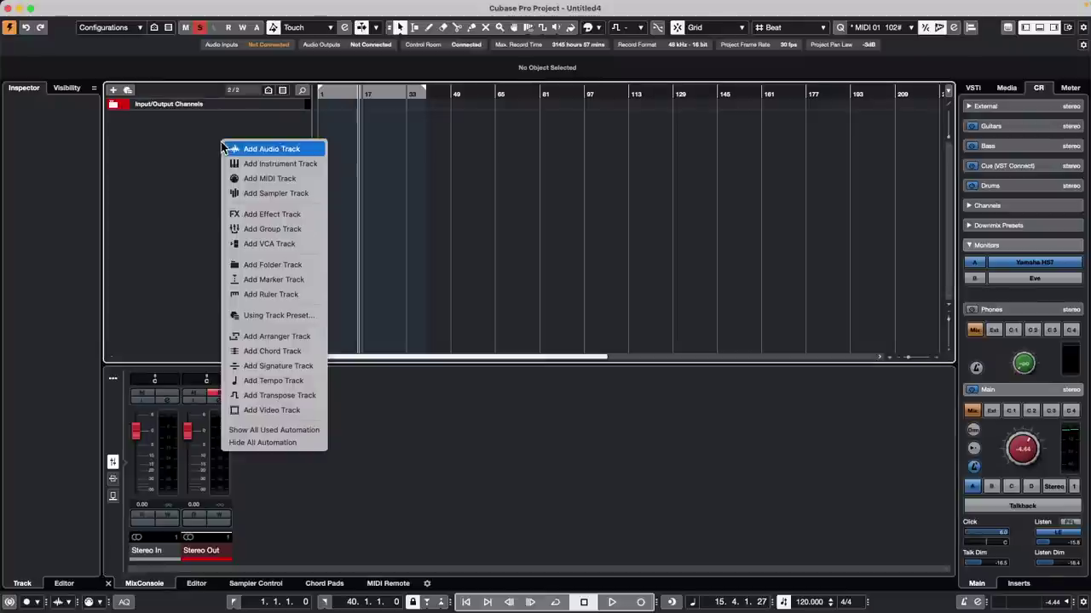
left_click(275, 150)
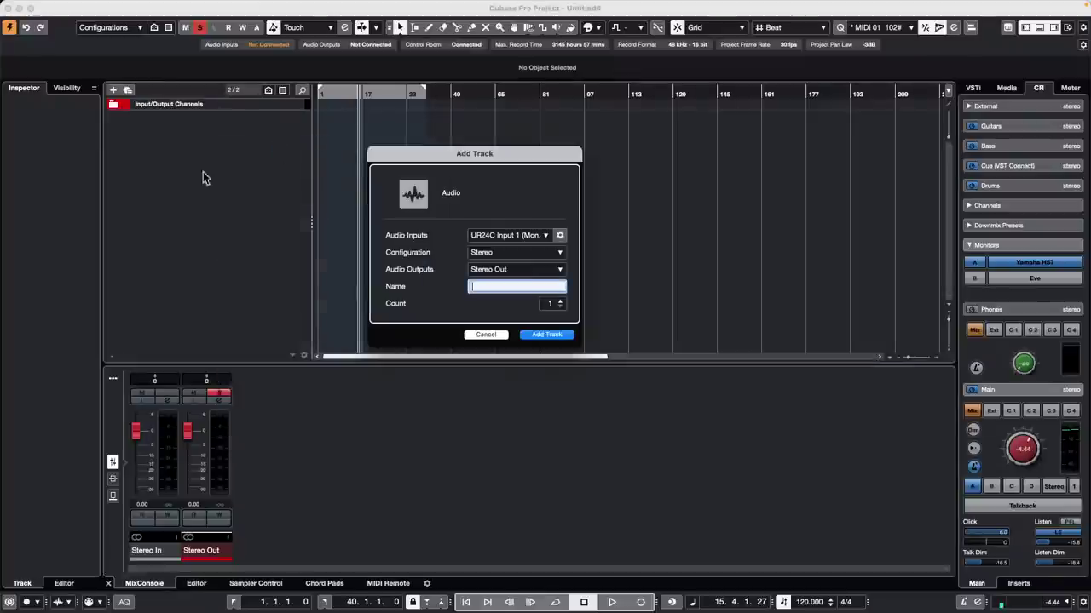
scroll(558, 305, "up", 3)
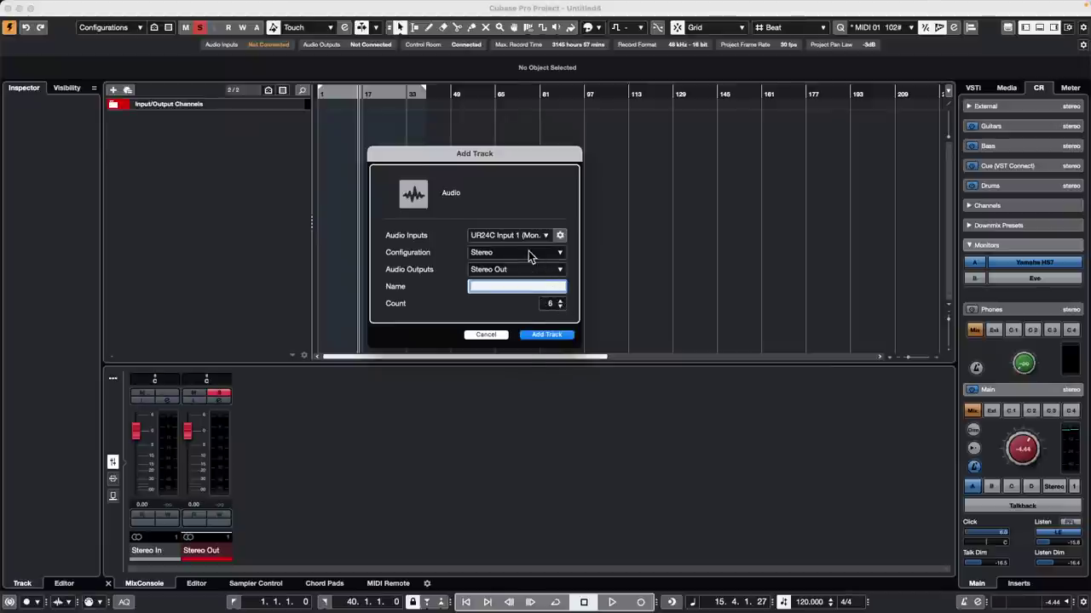
left_click(516, 253)
left_click(506, 241)
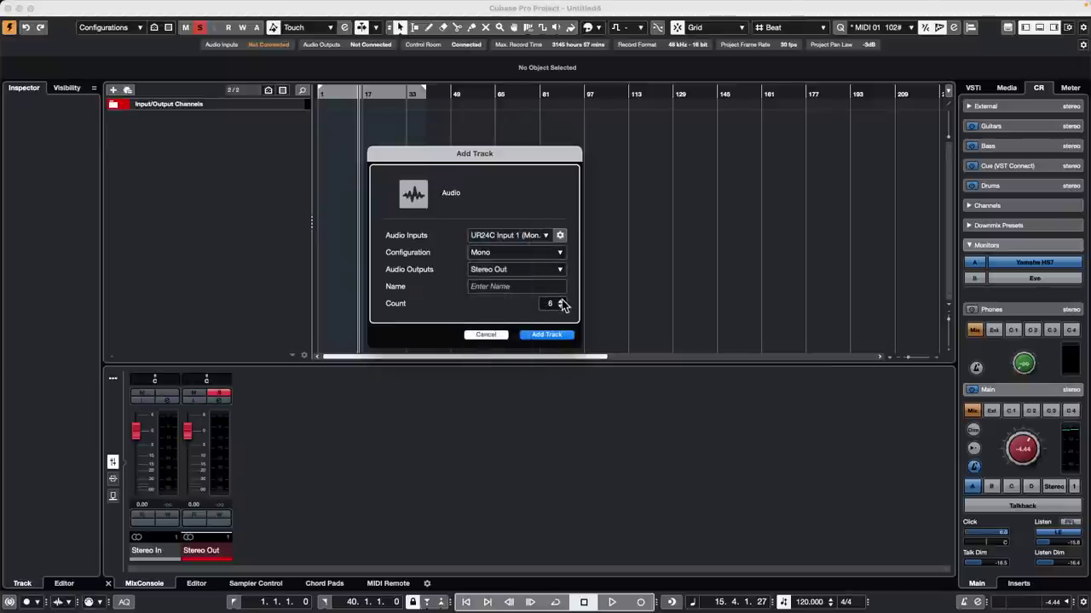
left_click(546, 335)
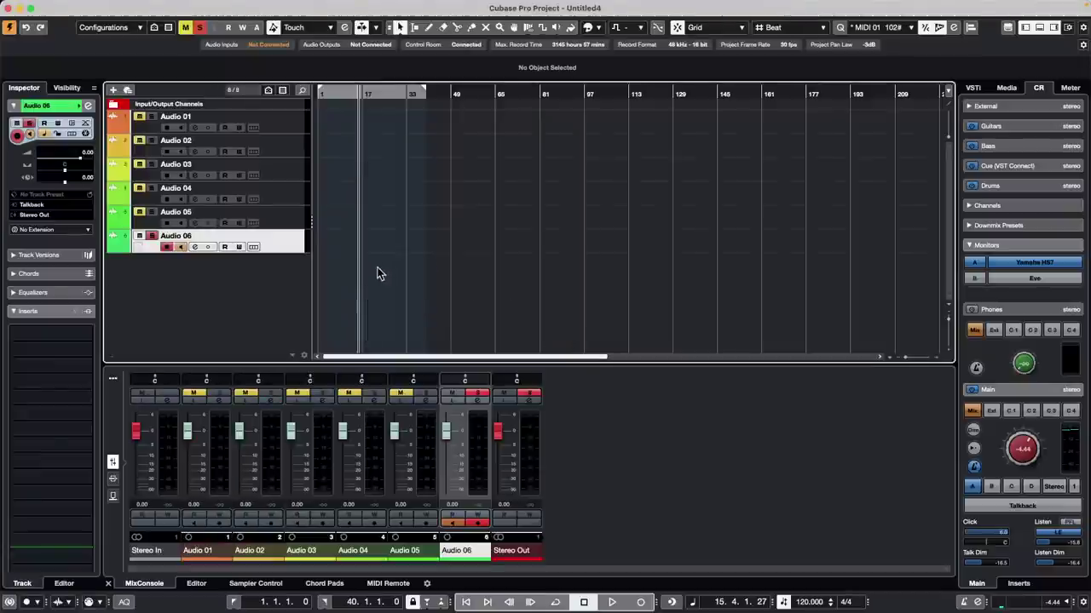
left_click(113, 90)
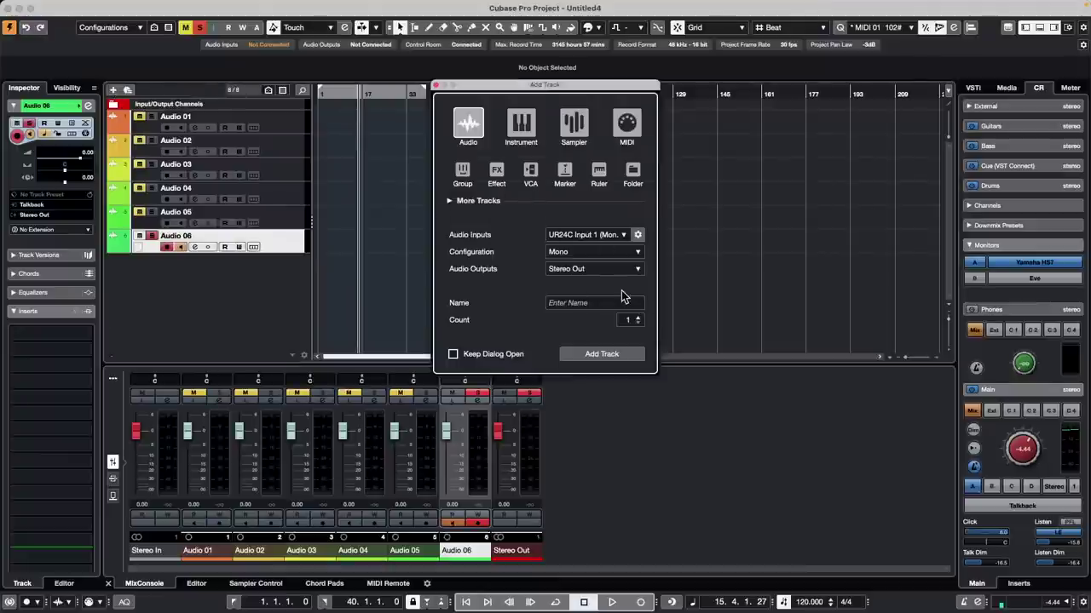
Step: Keep the Add Track dialog open and add one stereo audio track, Audio 07
left_click(453, 354)
left_click(600, 252)
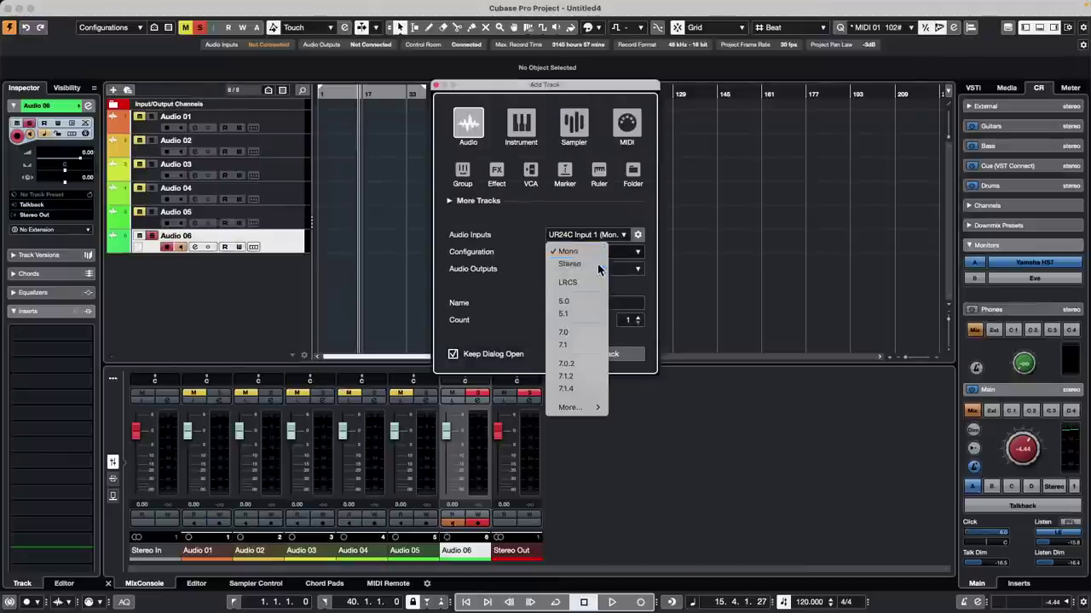
left_click(599, 266)
left_click(618, 356)
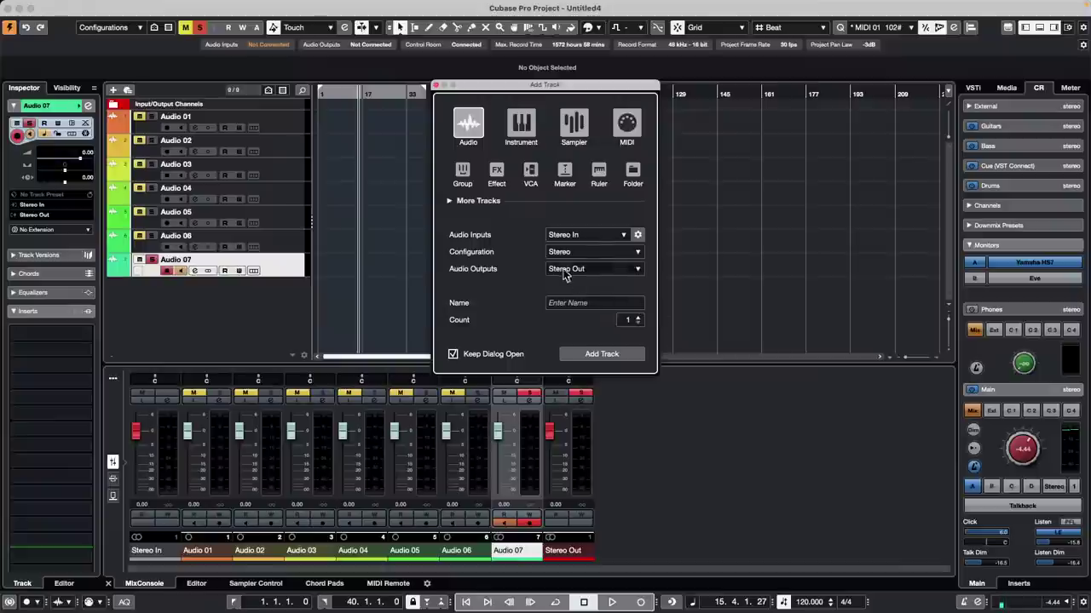
Step: Add three mono audio tracks, Audio 08–10, with Talkback as input
left_click(599, 251)
left_click(595, 239)
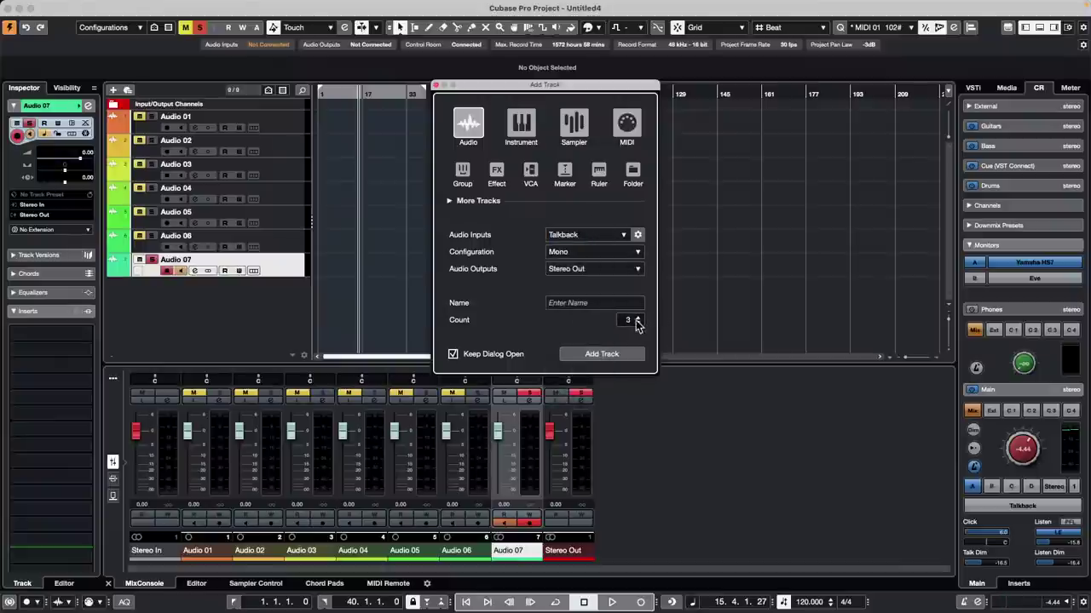
left_click(625, 354)
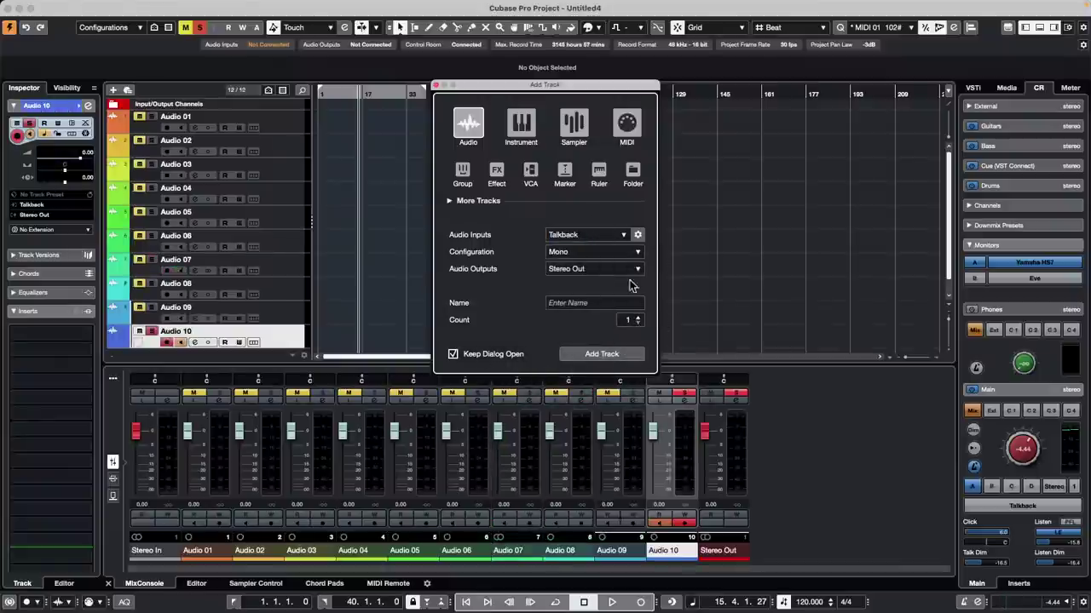
left_click(585, 236)
left_click(501, 287)
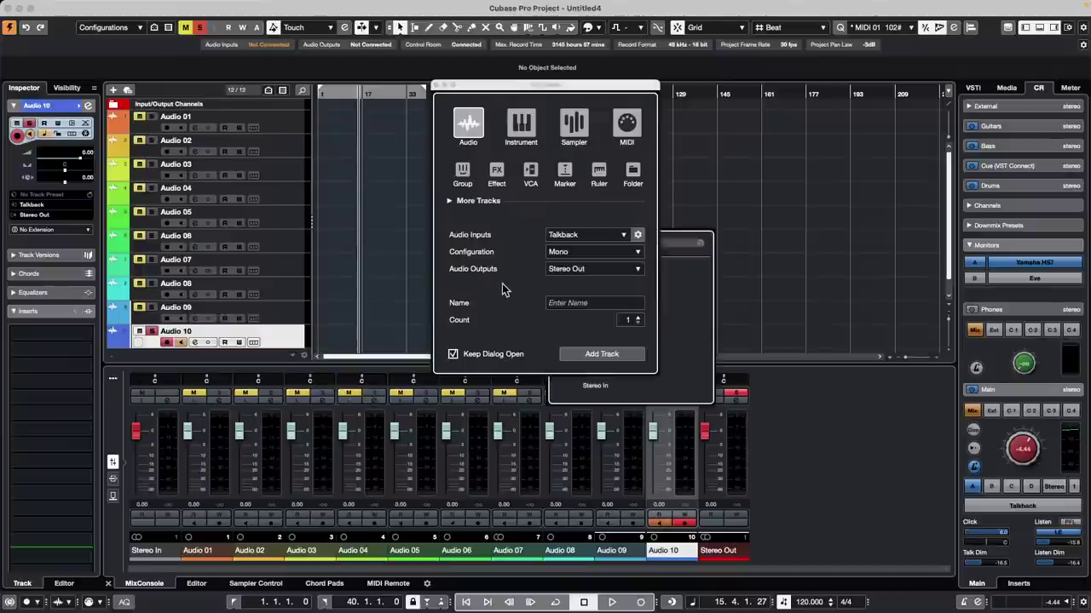
Step: Add two stereo audio tracks, Audio 11 and Audio 12
left_click(637, 252)
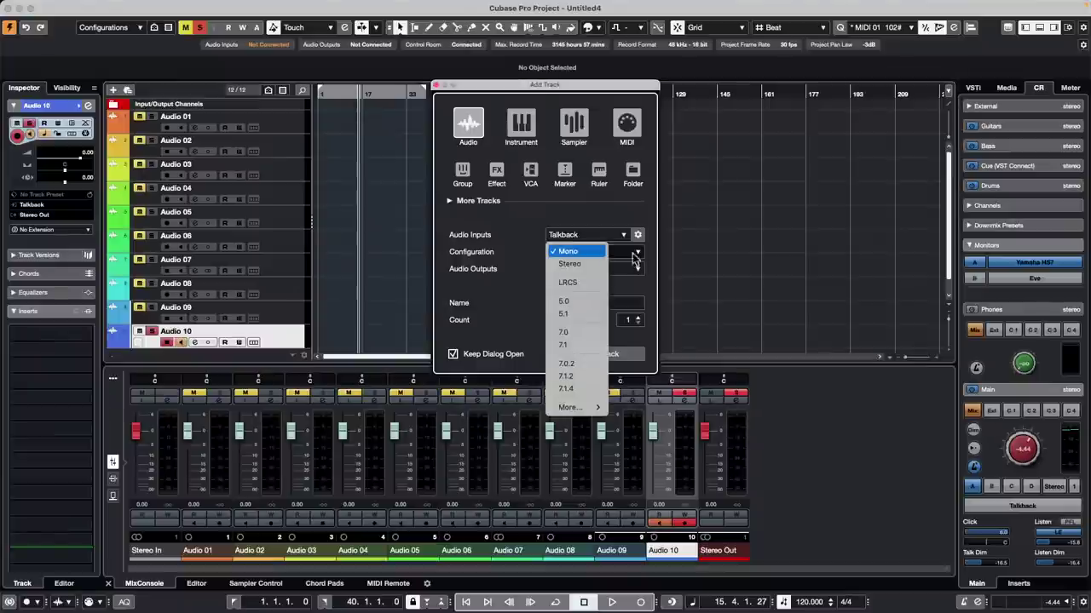
left_click(589, 266)
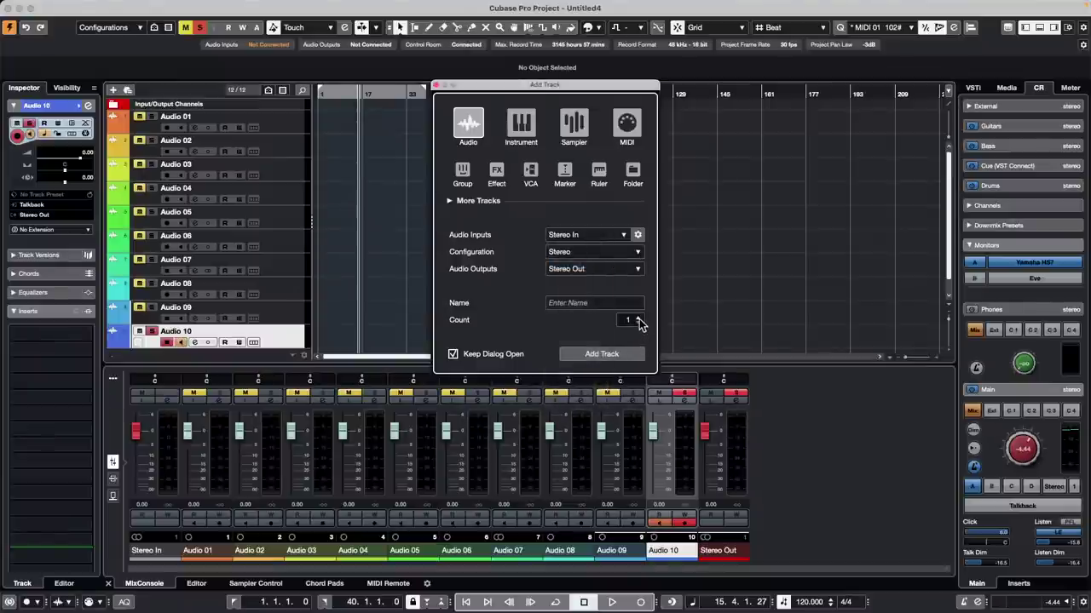
left_click(614, 354)
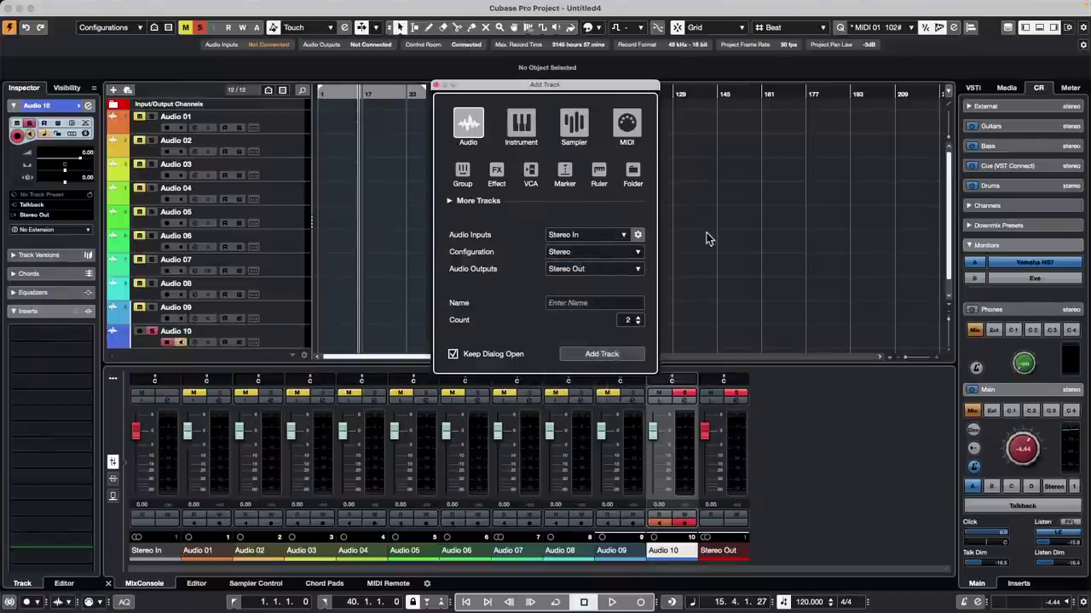
left_click(524, 128)
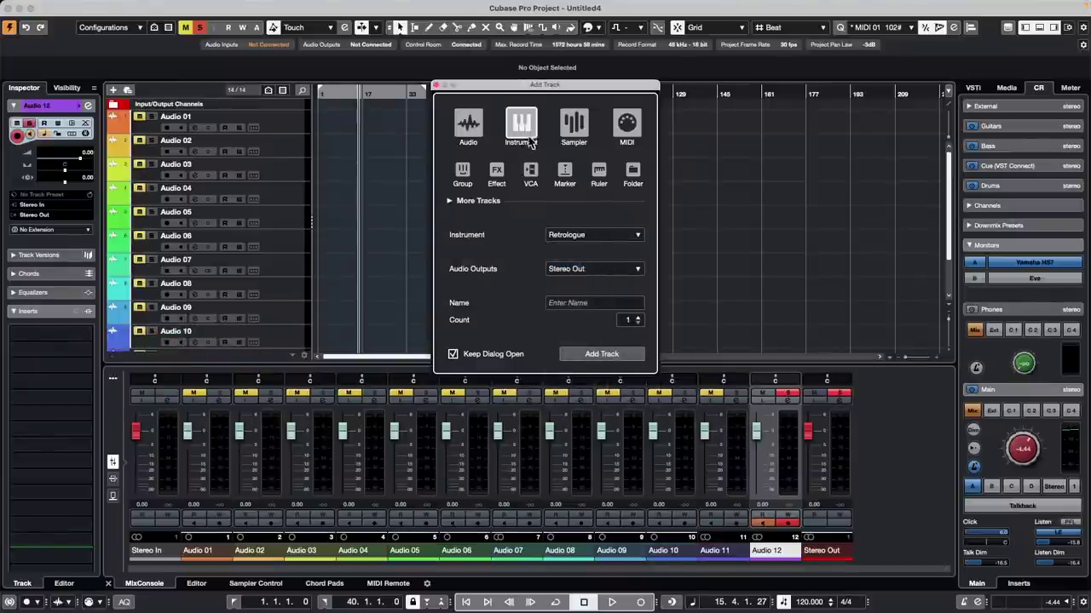
Step: Add a HALion Sonic instrument track named Piano
left_click(636, 238)
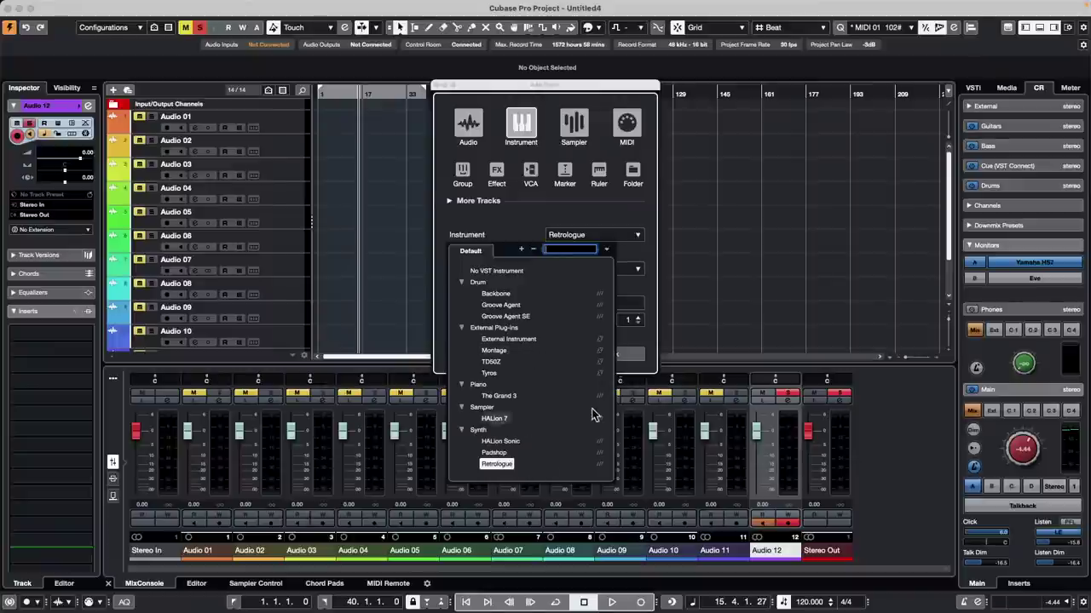
left_click(503, 441)
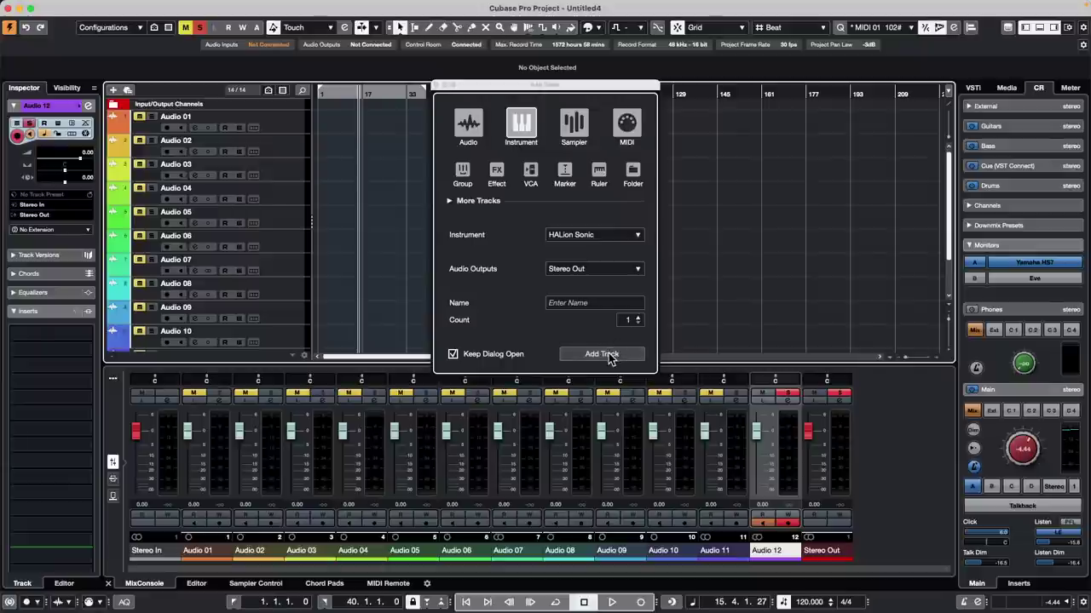
left_click(600, 302)
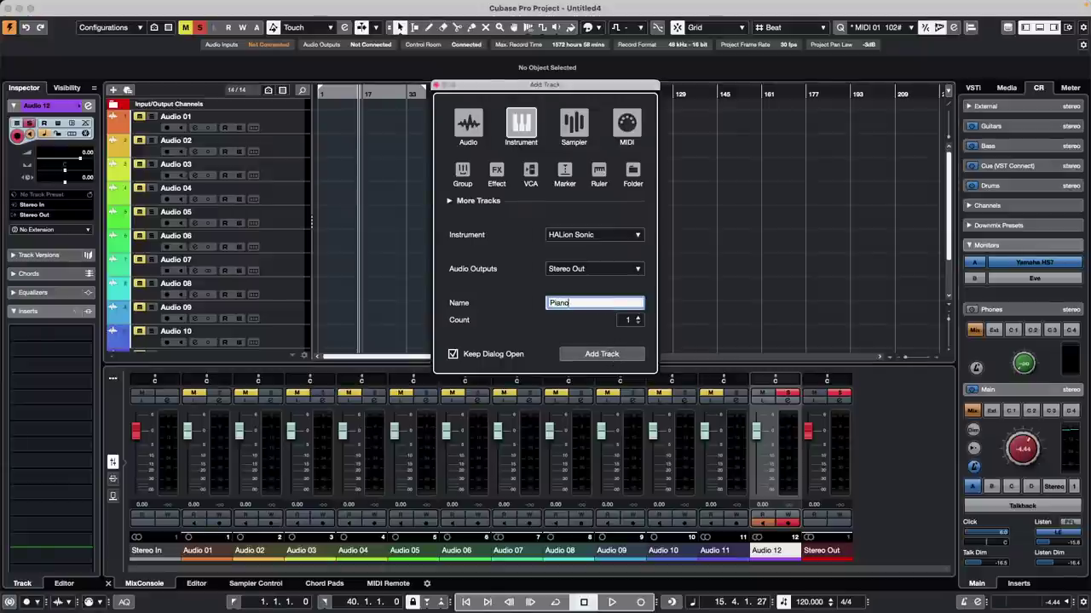
key("Return")
left_click(628, 354)
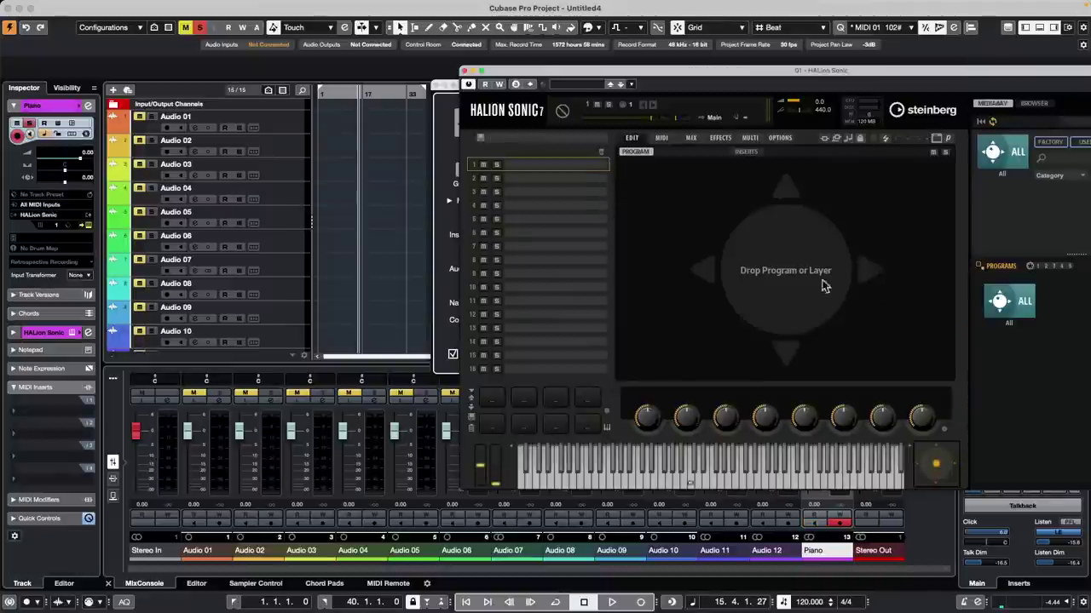
Step: Add three MIDI tracks, MIDI 01–03, below the Piano track, with HALion Sonic back on its edit page
left_click(662, 139)
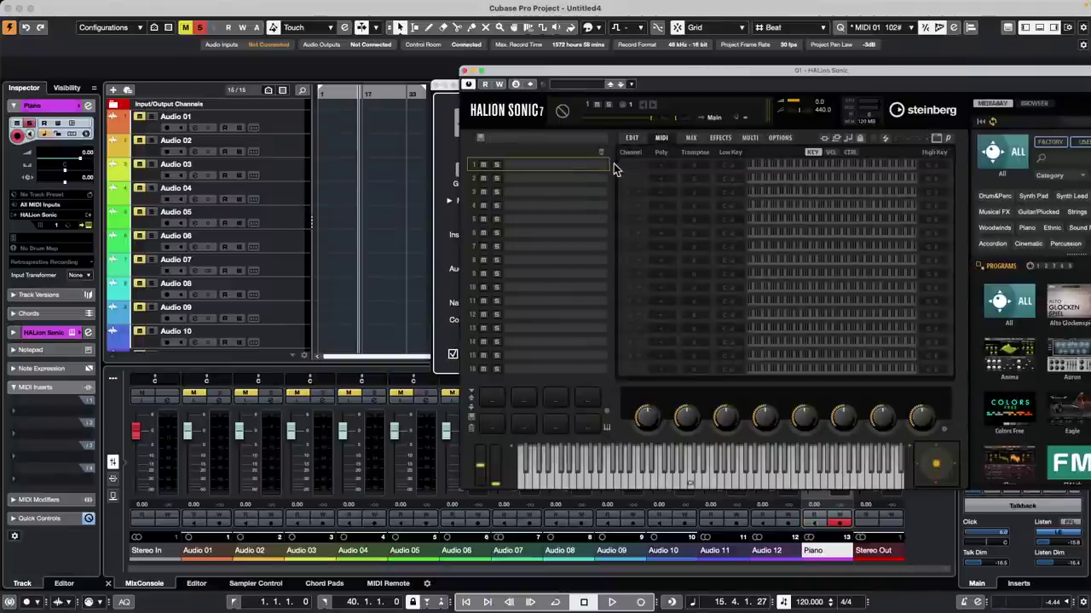
scroll(238, 270, "down", 4)
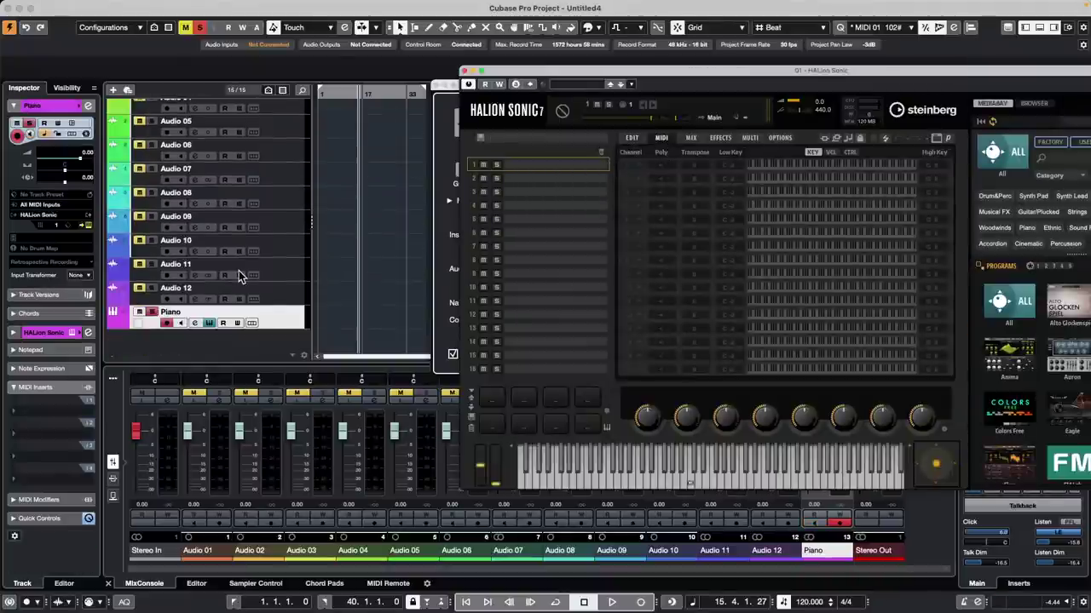
right_click(279, 319)
mouse_move(358, 323)
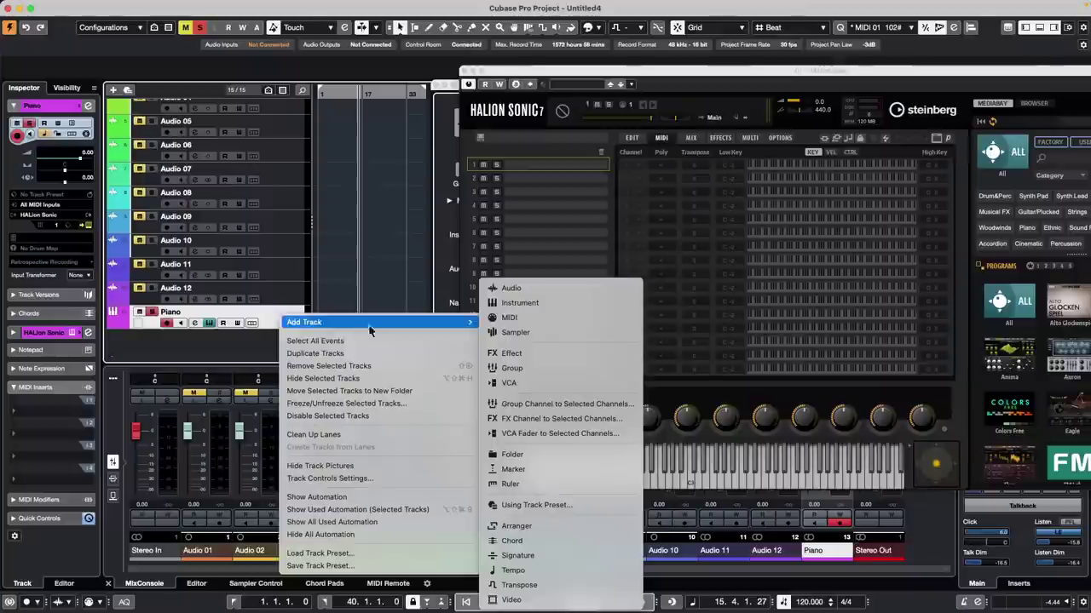
left_click(539, 319)
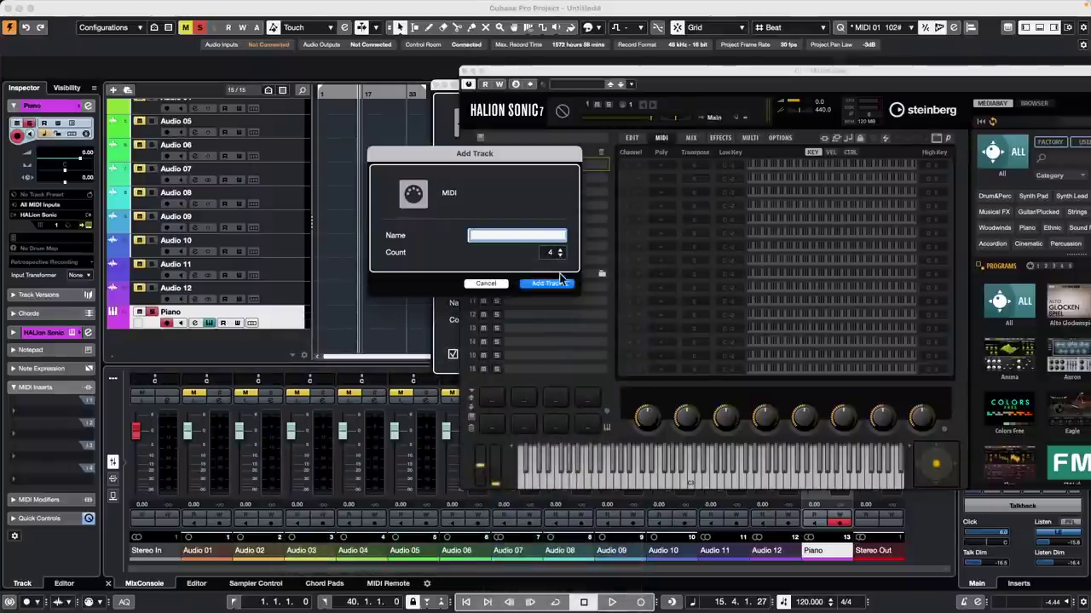
left_click(546, 283)
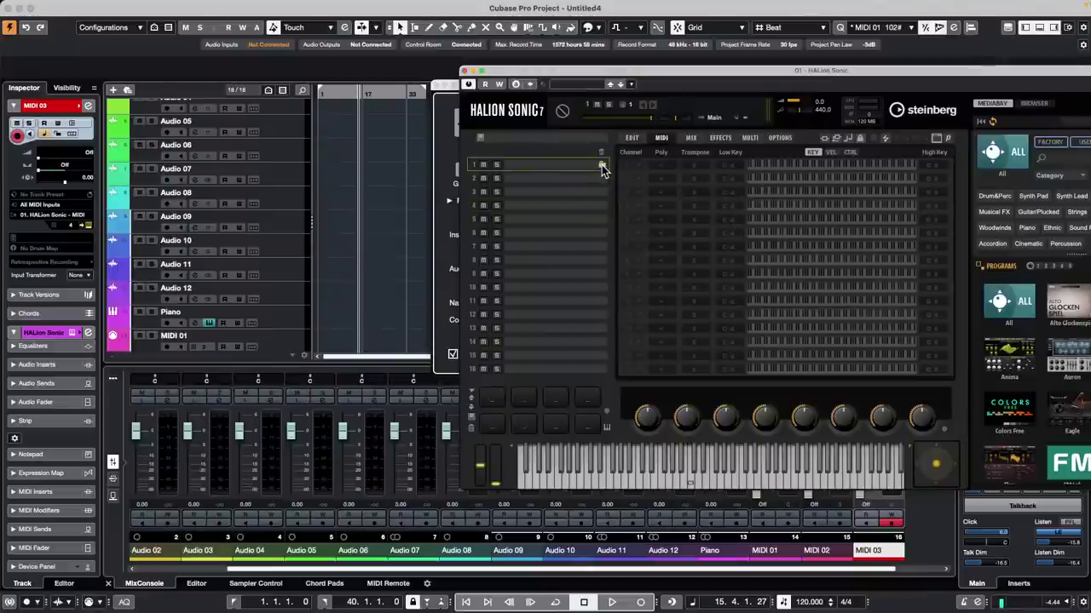
left_click(633, 138)
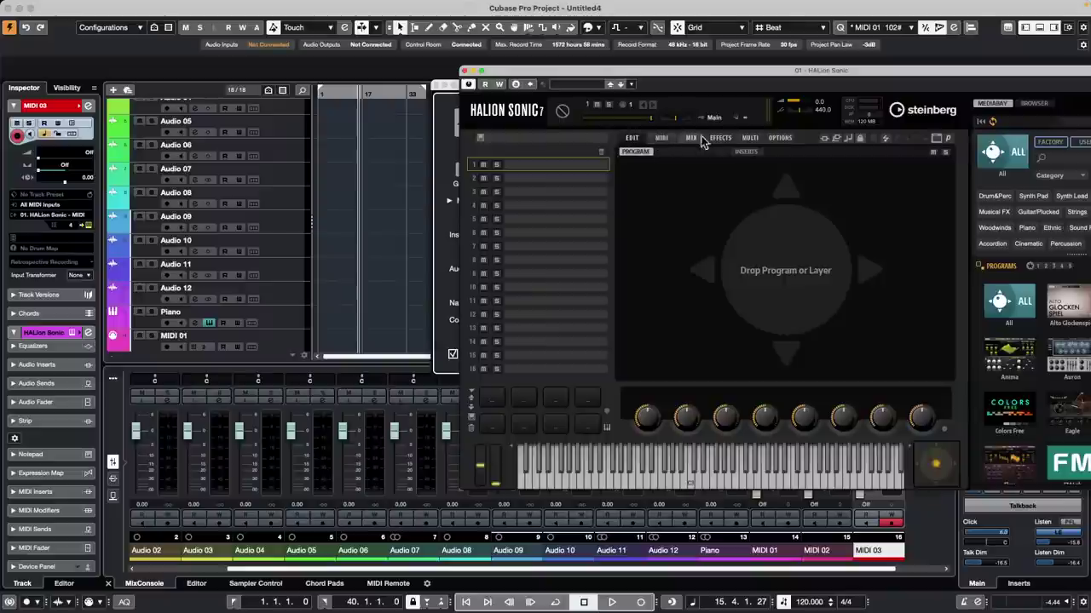
mouse_move(594, 167)
Step: Load the YAMAHA S90ES Piano from the HS SE Artist library into HALion Sonic slot 1
left_click_drag(864, 78, 608, 57)
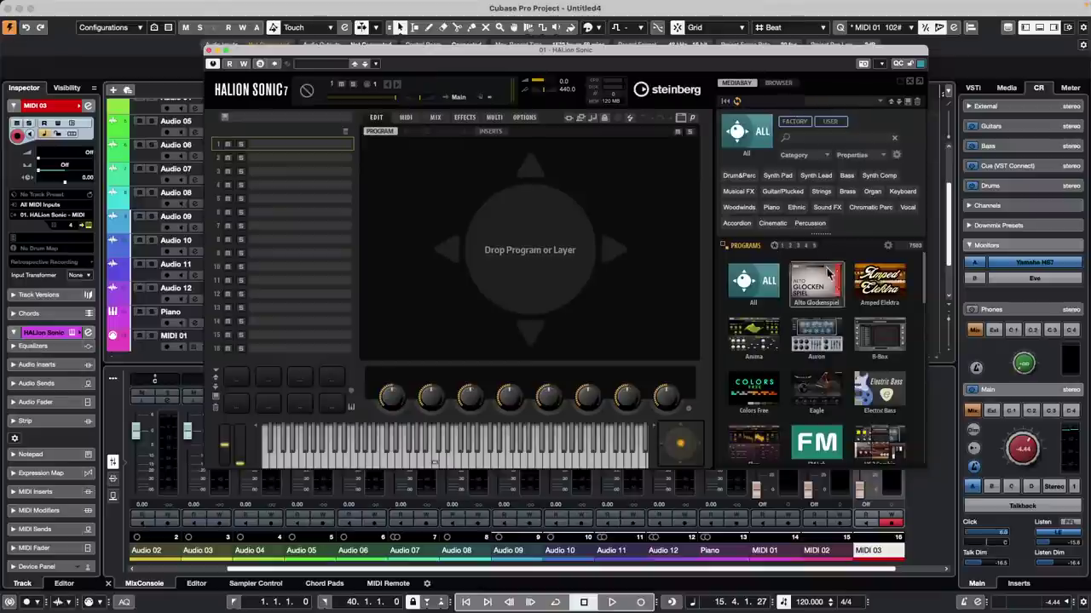
left_click(809, 140)
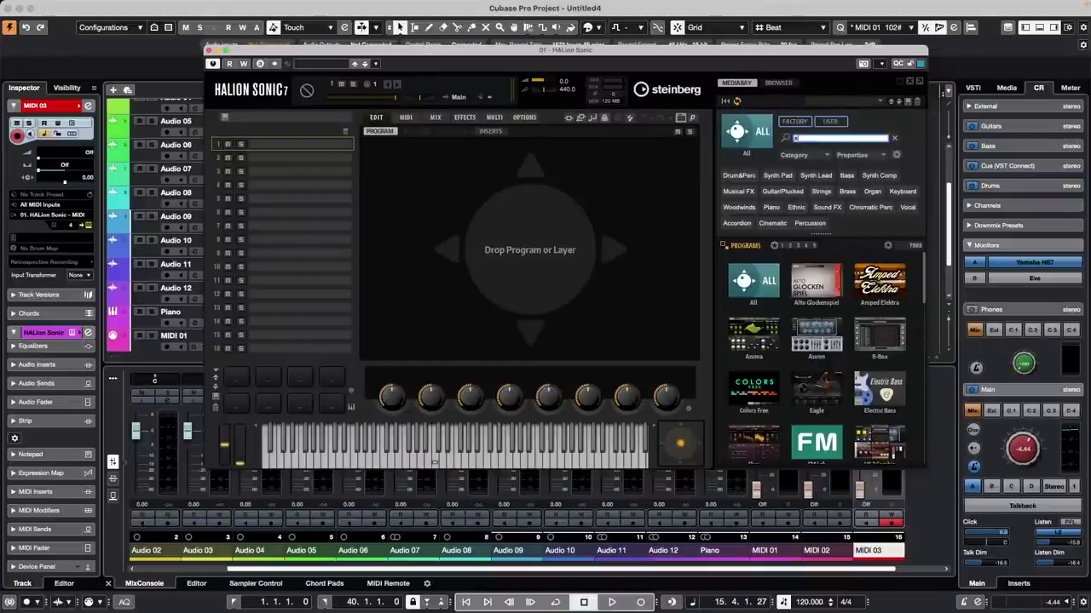
type("se")
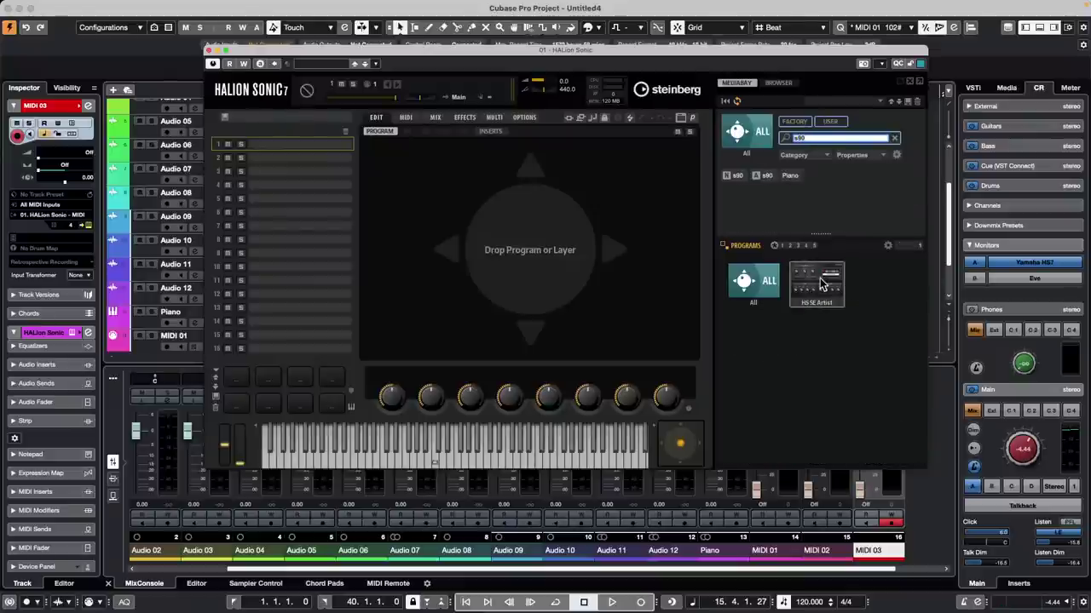
left_click(820, 286)
double_click(794, 271)
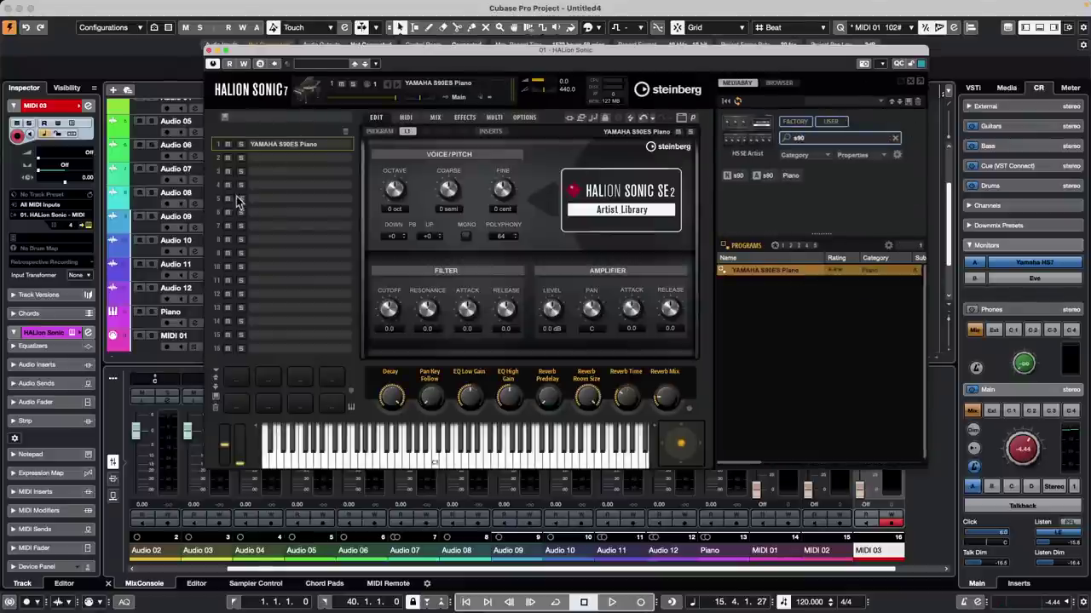
left_click(344, 160)
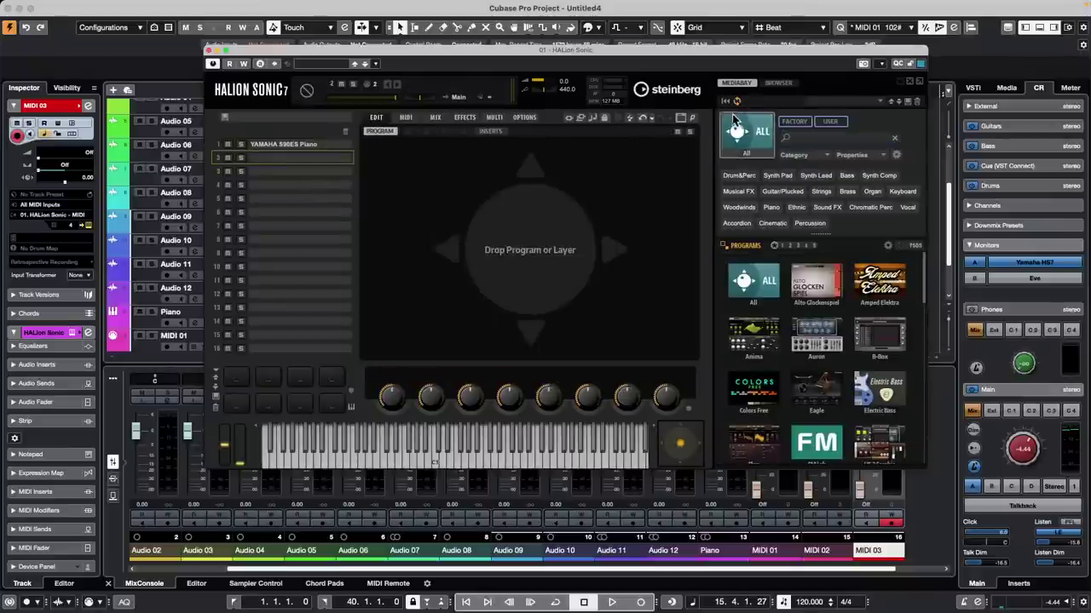
Step: Load the Brass And Strings program into HALion Sonic slot 2 via a 'strings' search
left_click(810, 136)
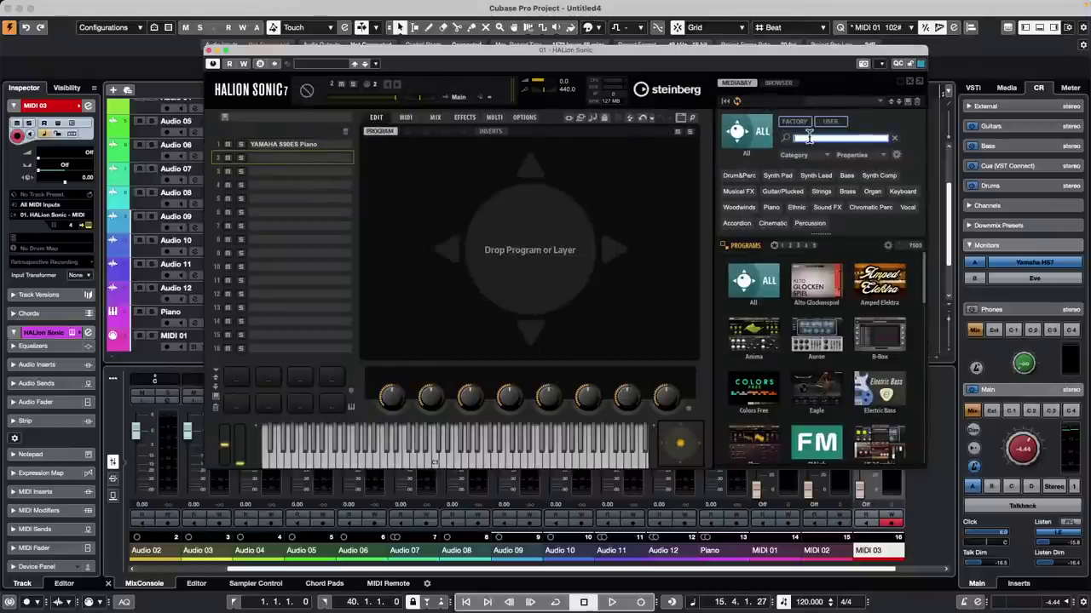
type("silk")
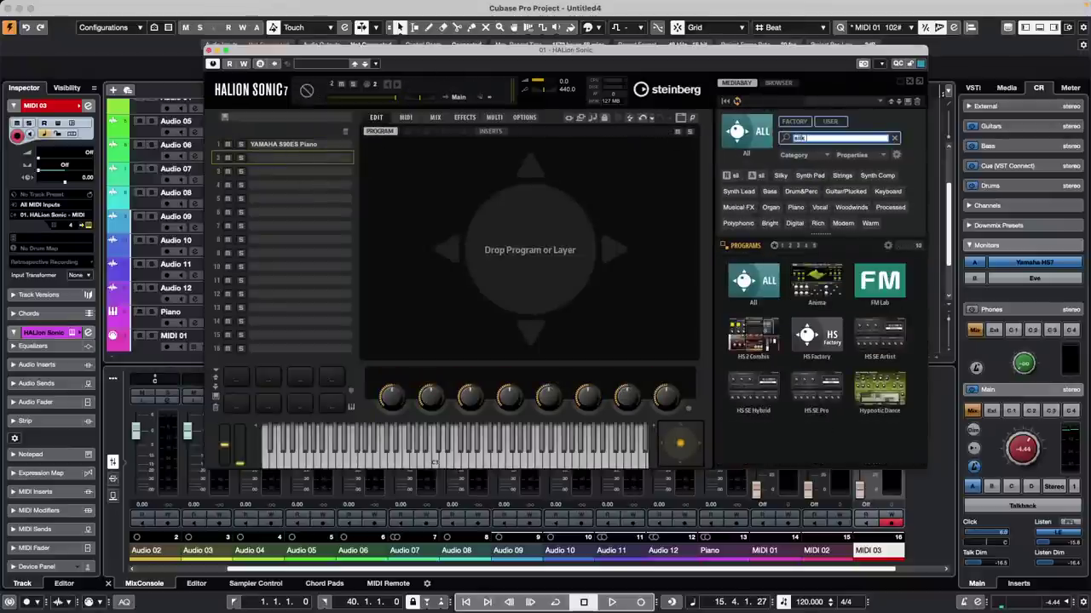
type(" roads")
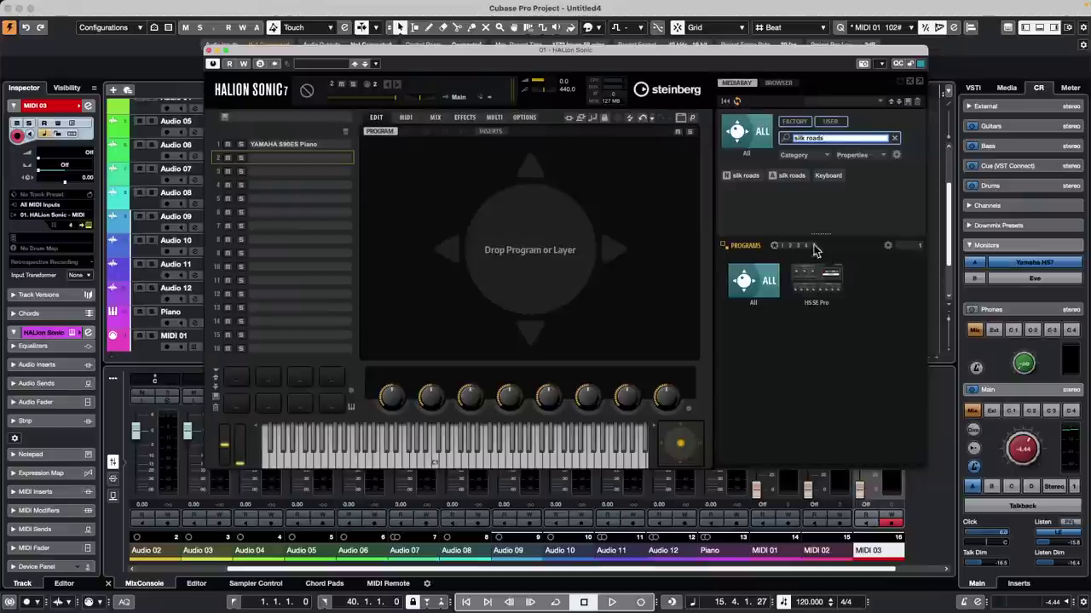
left_click(830, 291)
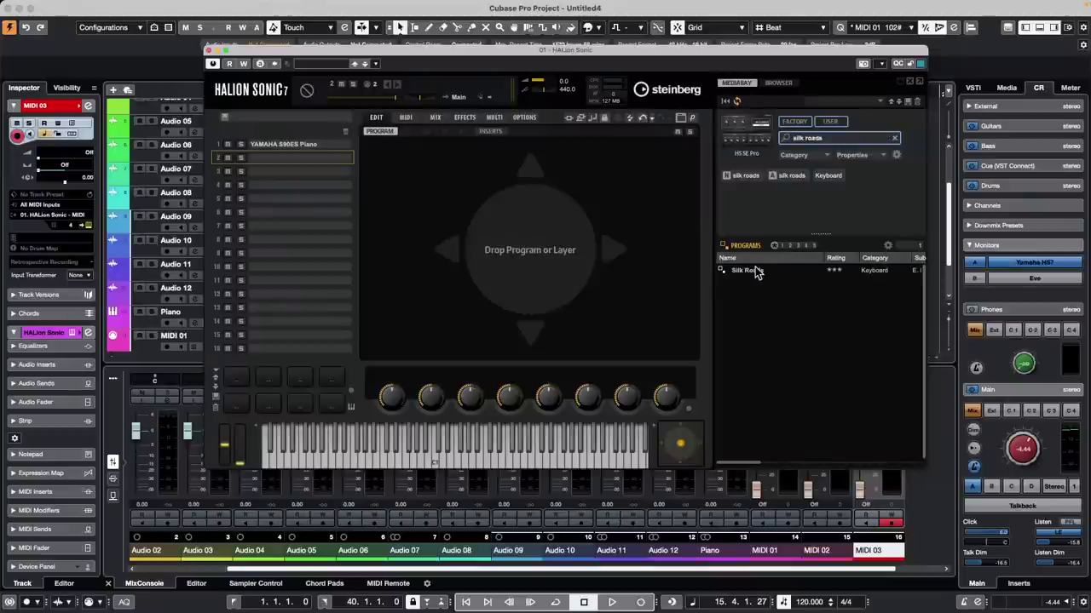
double_click(755, 270)
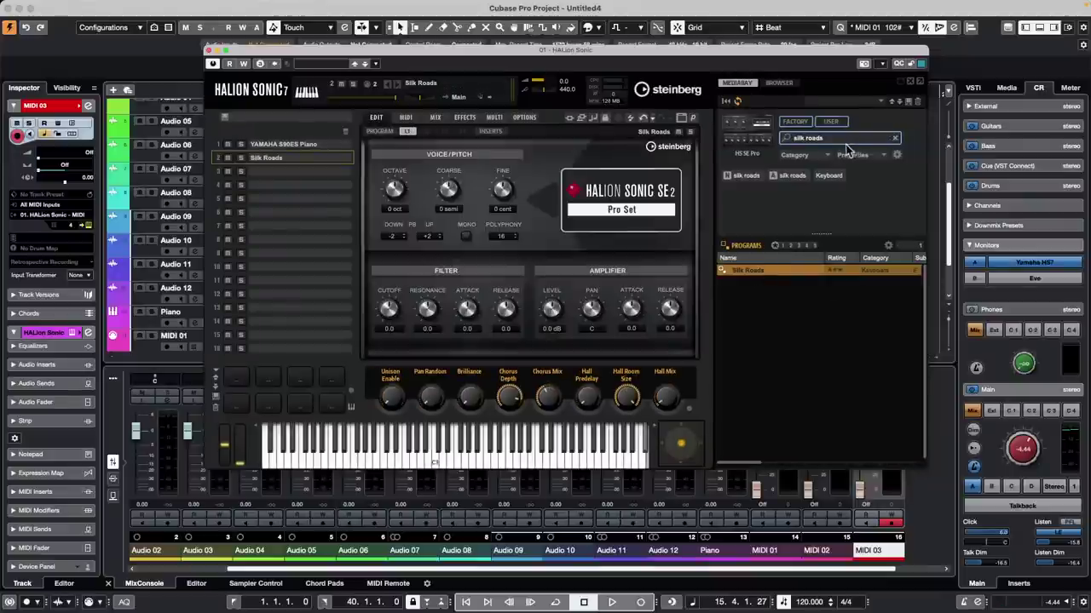
left_click(850, 137)
left_click(849, 137)
type("string")
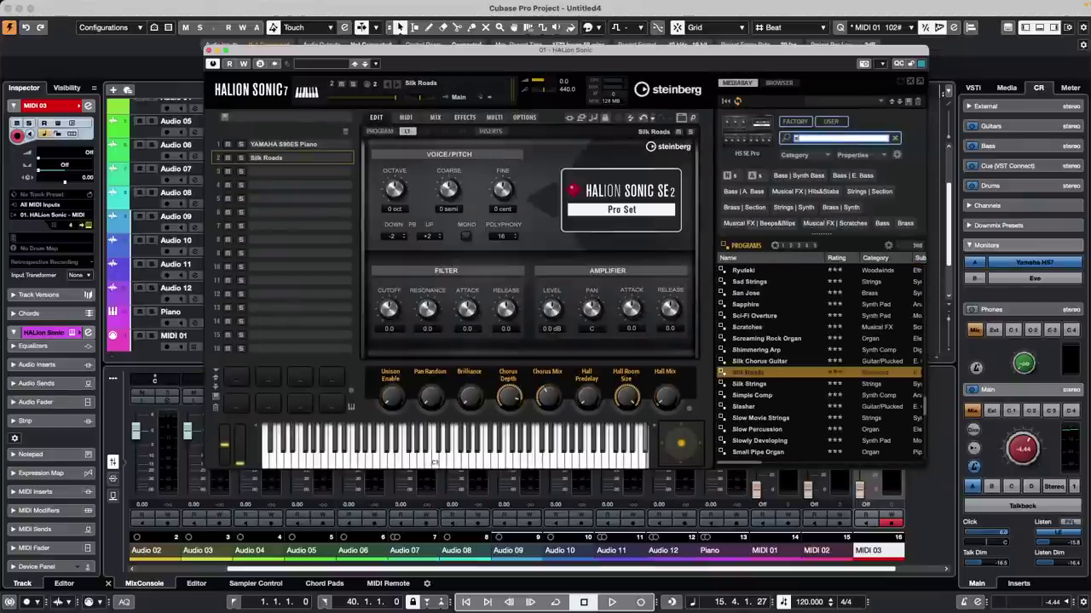
type("s")
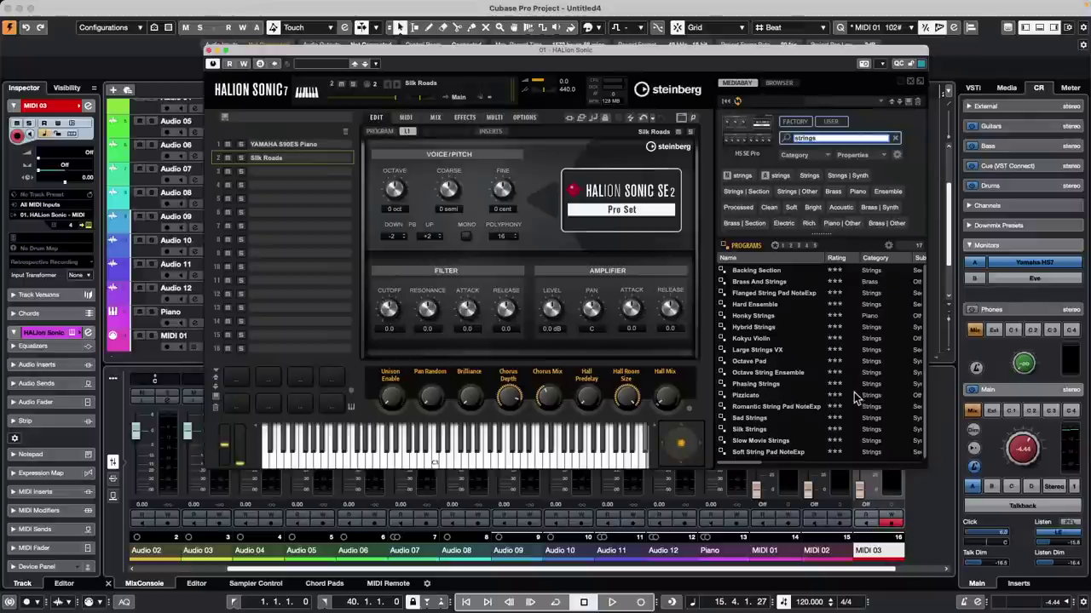
double_click(767, 283)
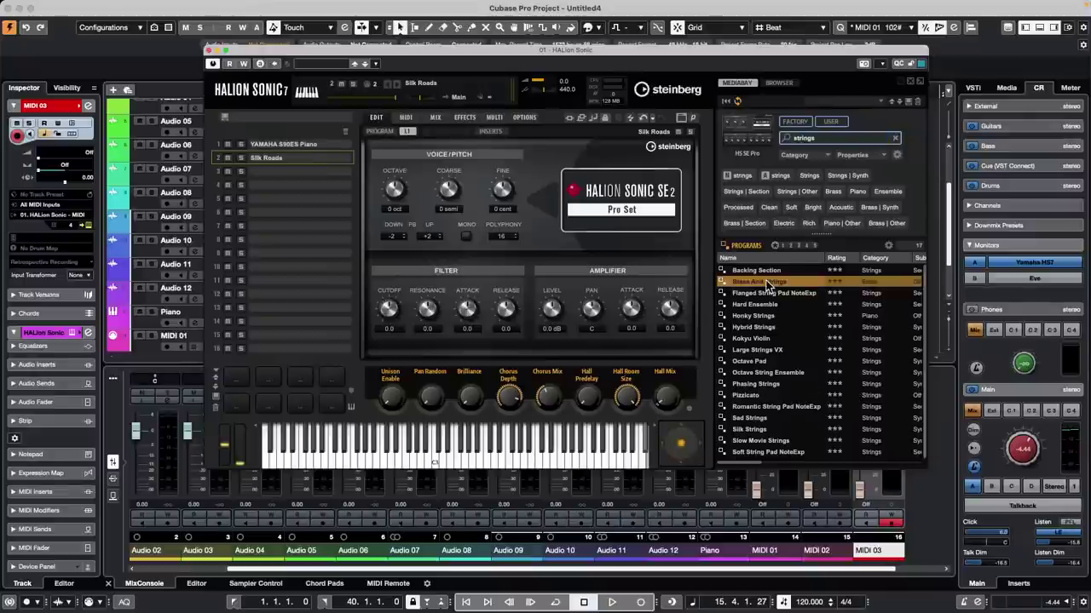
Step: Load the Silk Roads keyboard program into slot 3
left_click(309, 172)
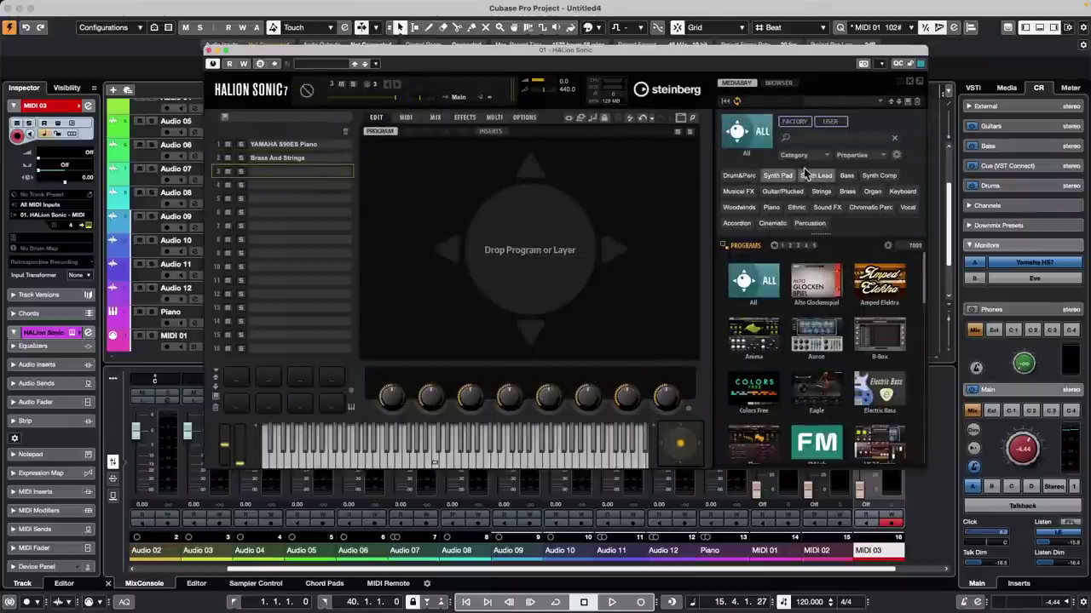
left_click(821, 139)
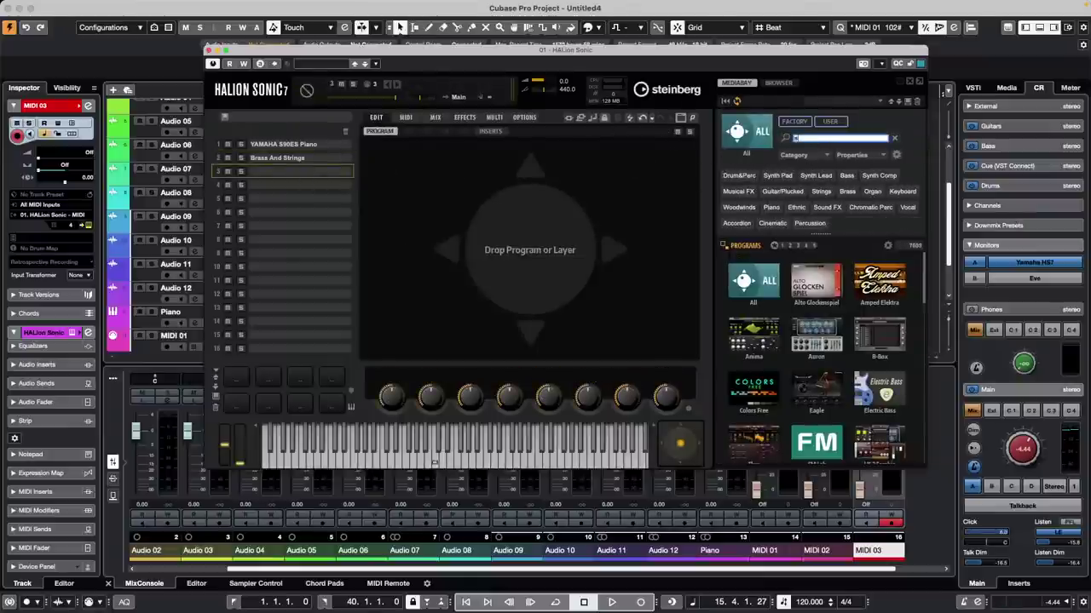
type("silk roads")
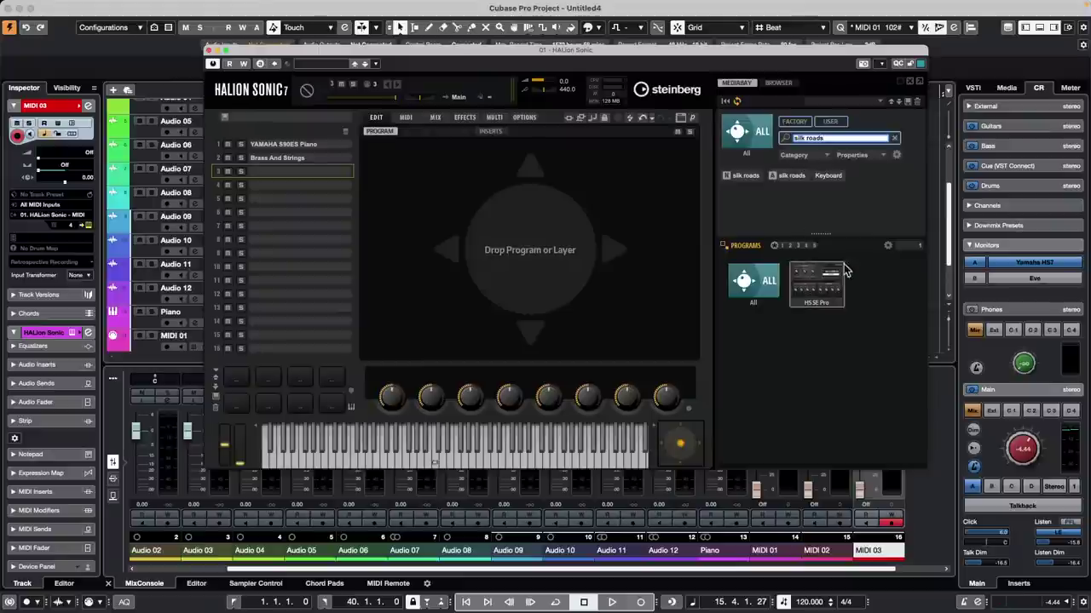
left_click(834, 274)
left_click(835, 273)
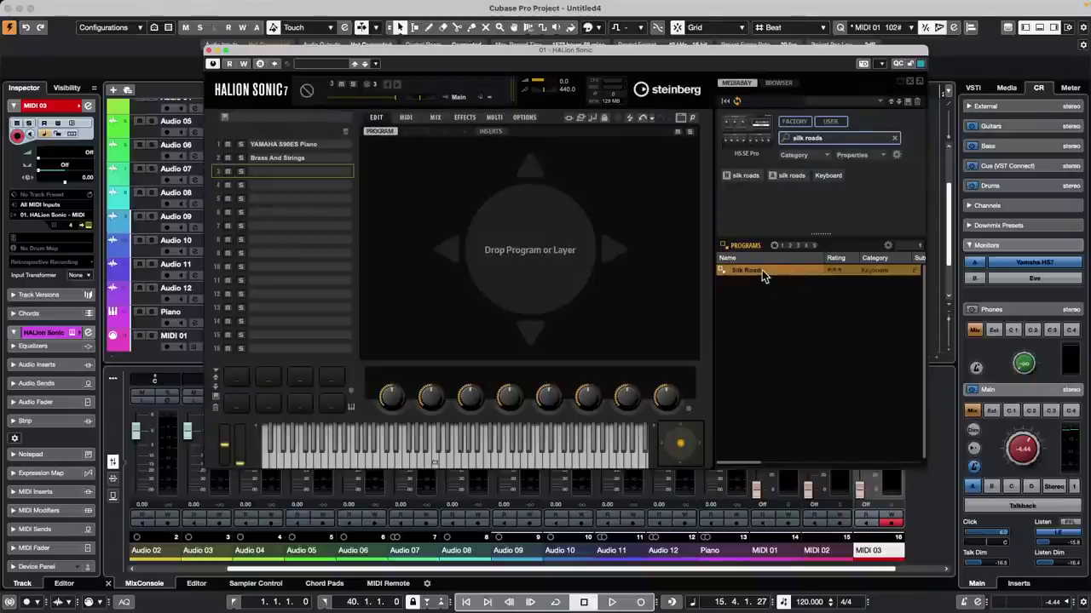
left_click(832, 175)
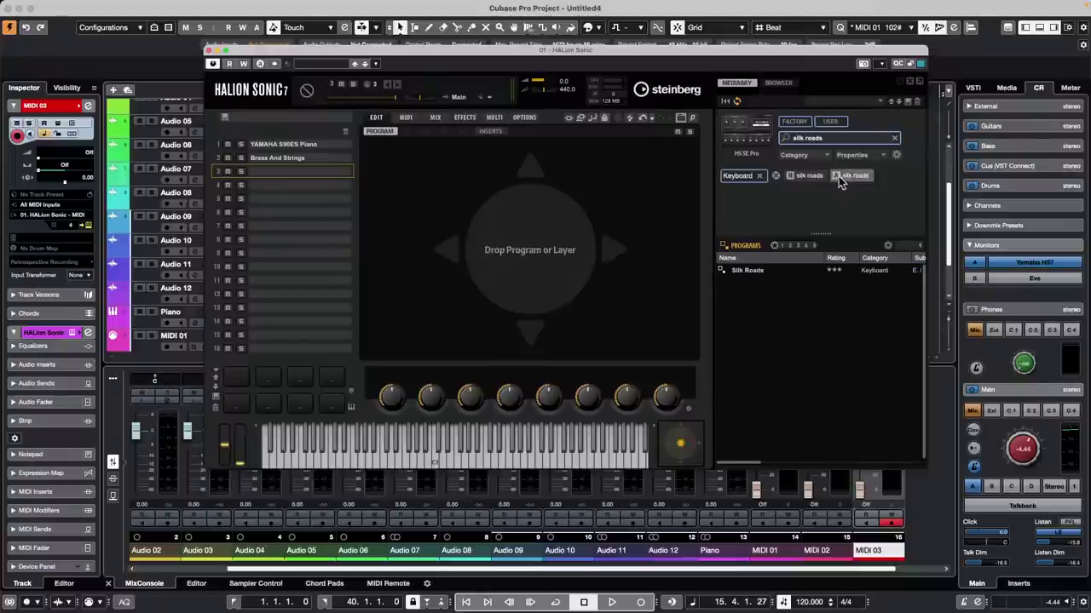
double_click(738, 271)
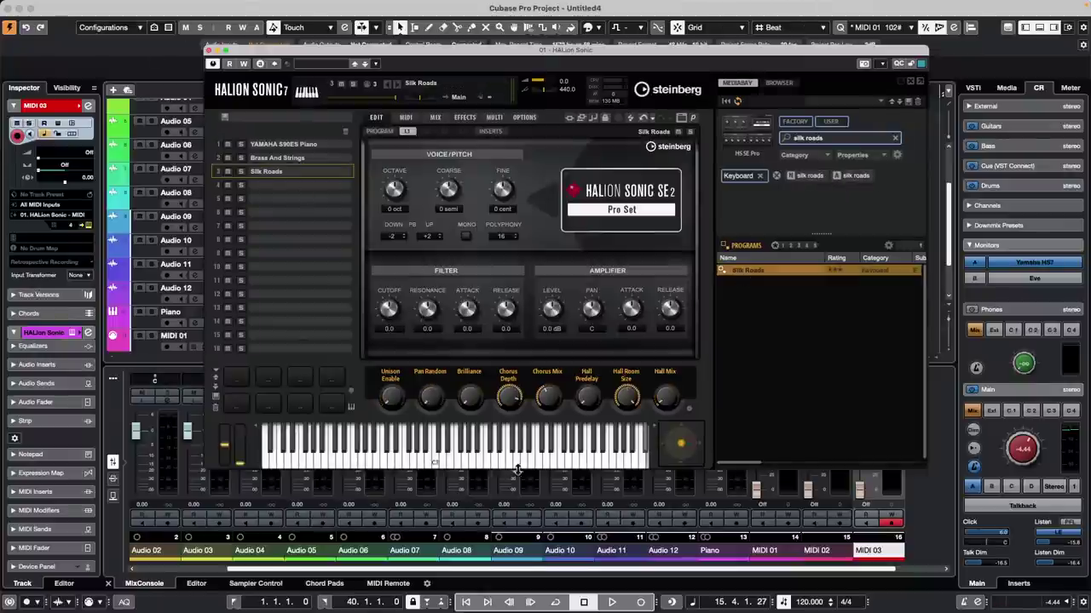
Step: Audition the Brass And Strings and YAMAHA S90ES Piano sounds, then close HALion Sonic
left_click(314, 158)
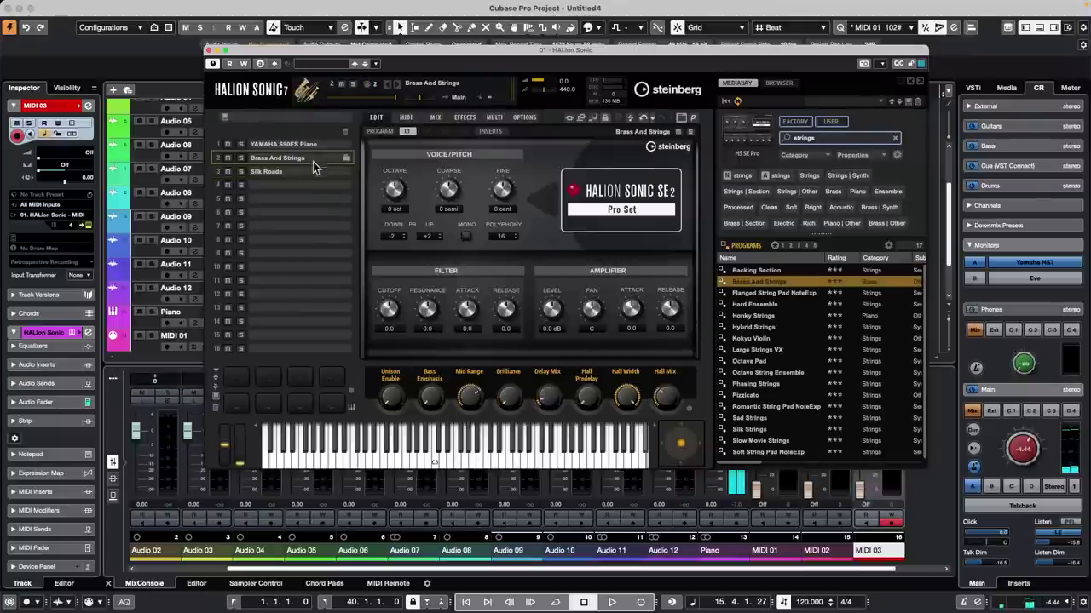
left_click(432, 460)
left_click(321, 145)
left_click_drag(552, 452, 350, 460)
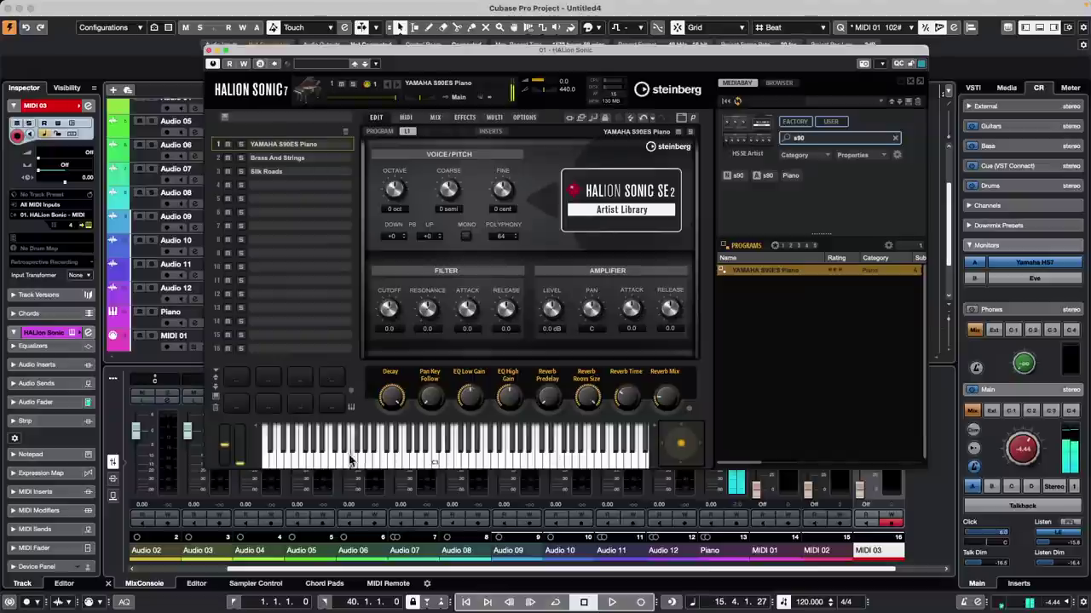
left_click(209, 50)
scroll(272, 298, "down", 3)
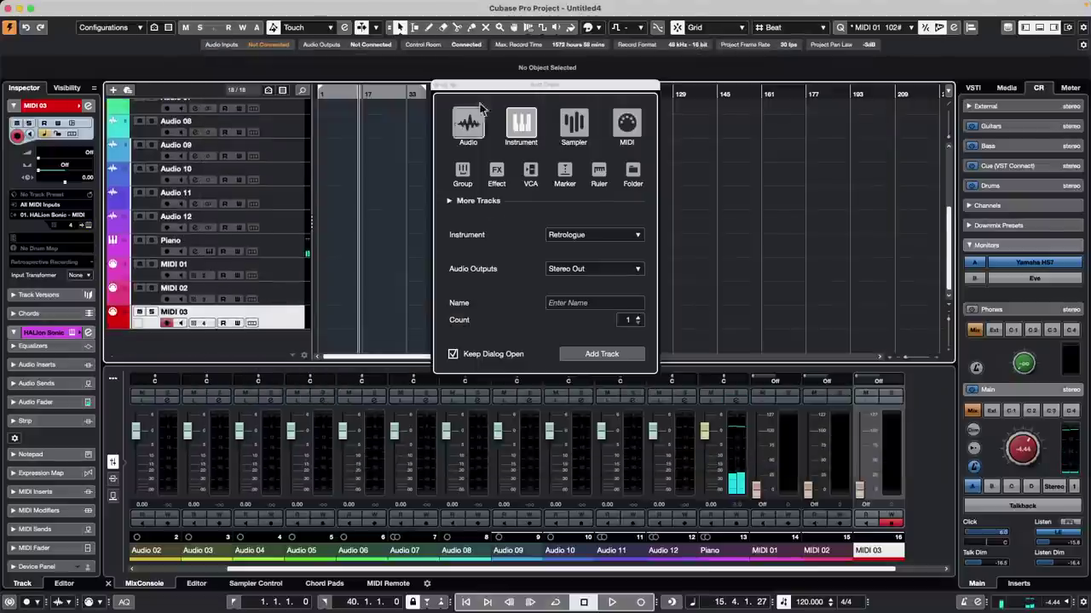
Step: Add an effect track with the RoomWorks reverb, FX 01-RoomWorks
left_click(440, 85)
right_click(282, 315)
mouse_move(286, 320)
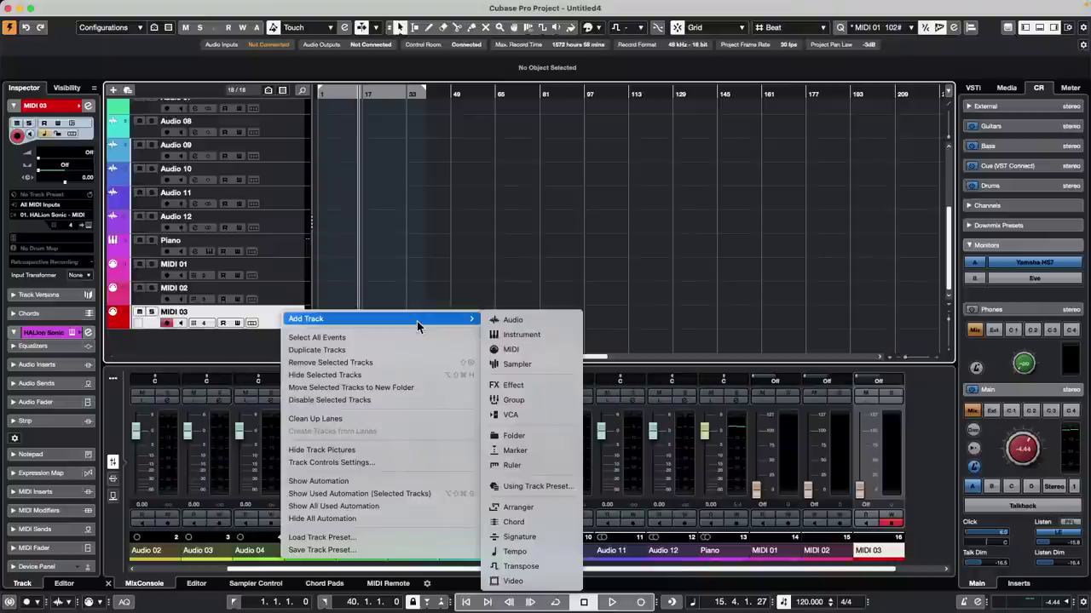
left_click(554, 386)
left_click(496, 224)
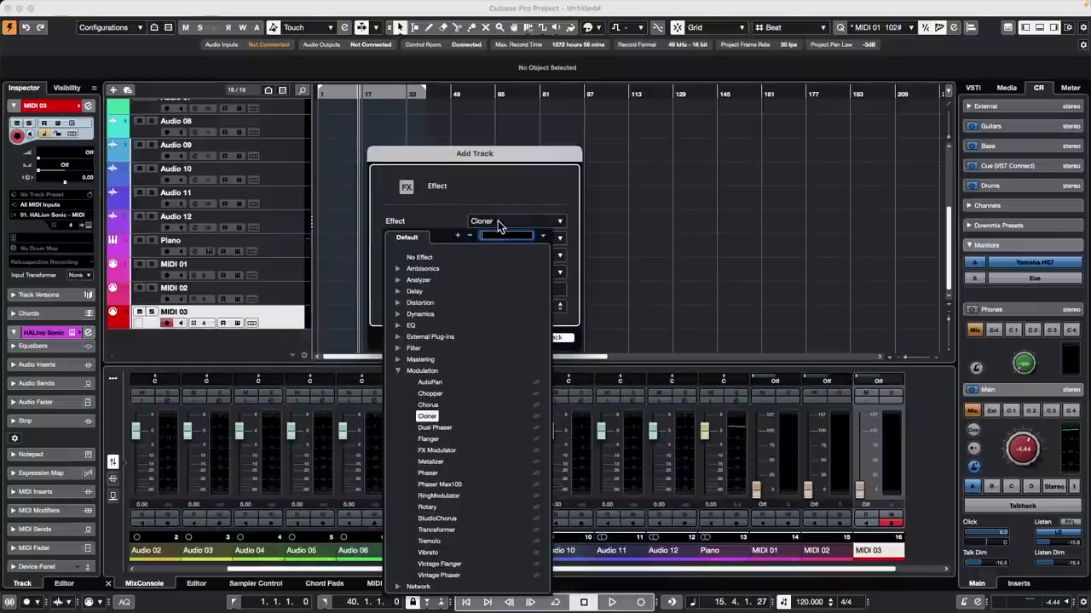
left_click(402, 375)
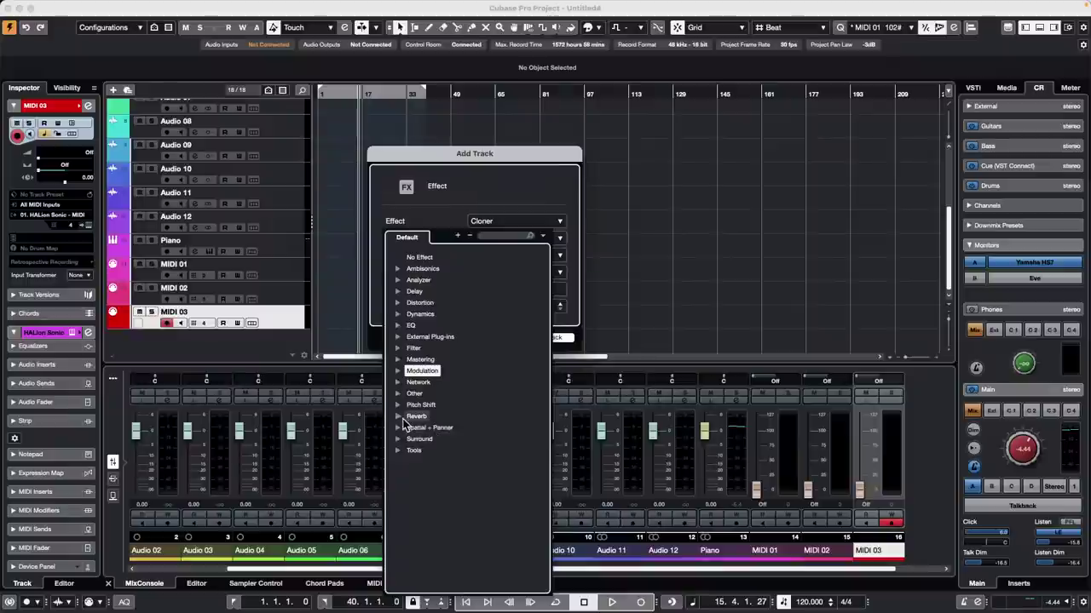
left_click(397, 416)
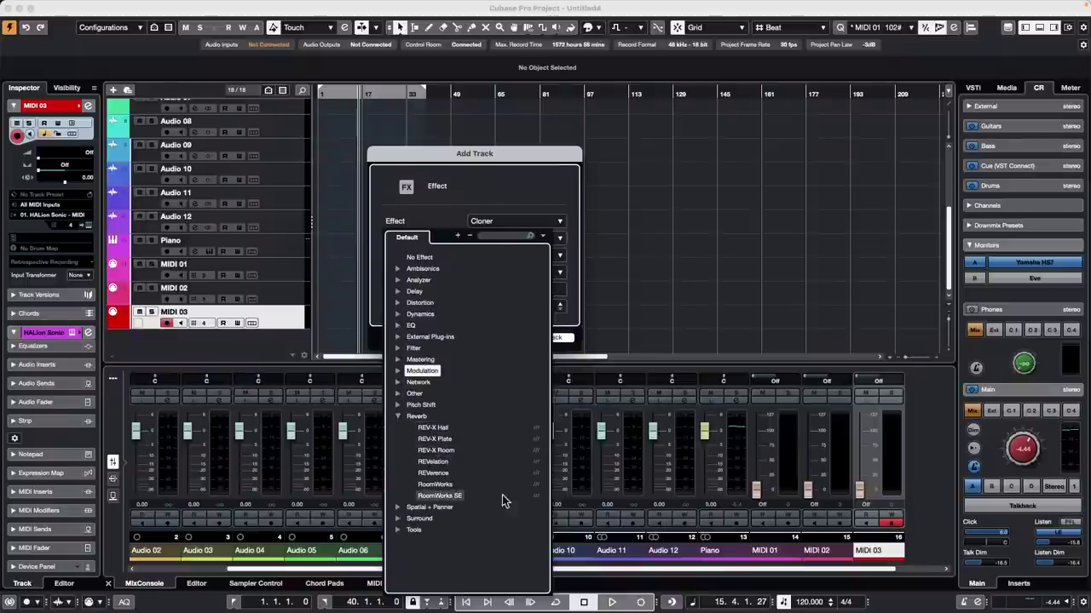
left_click(449, 484)
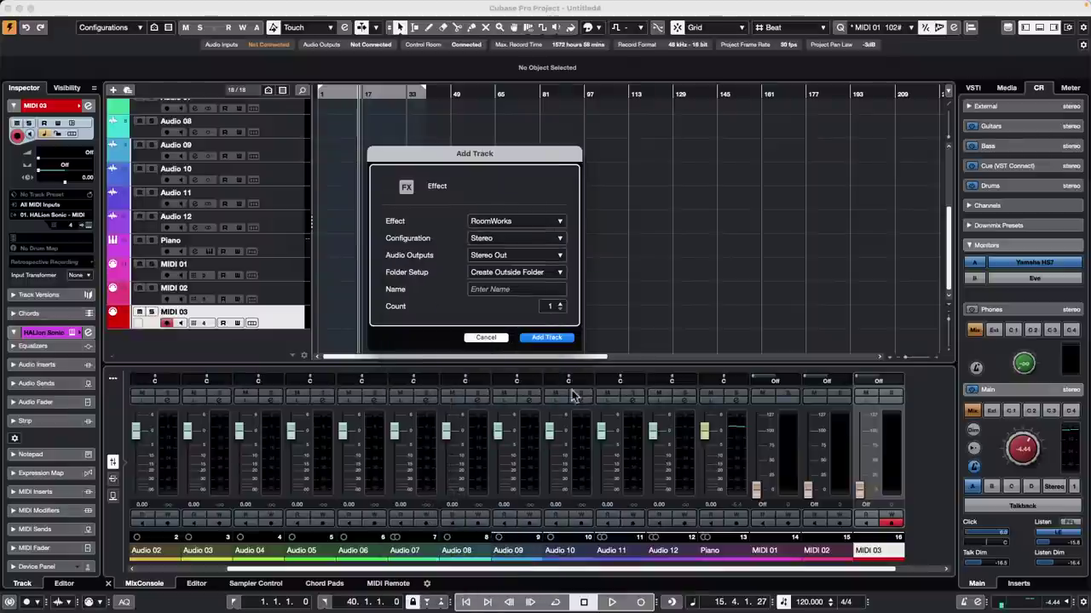
left_click(552, 337)
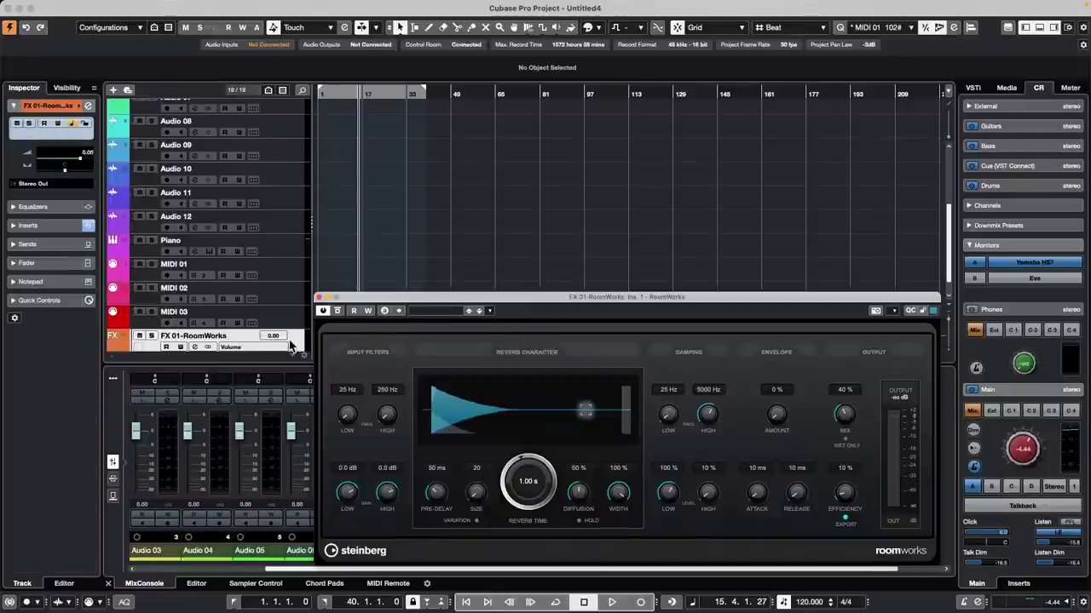
Step: Add an FX 02-MonoDelay effect track and close both plug-in windows
right_click(291, 342)
mouse_move(409, 346)
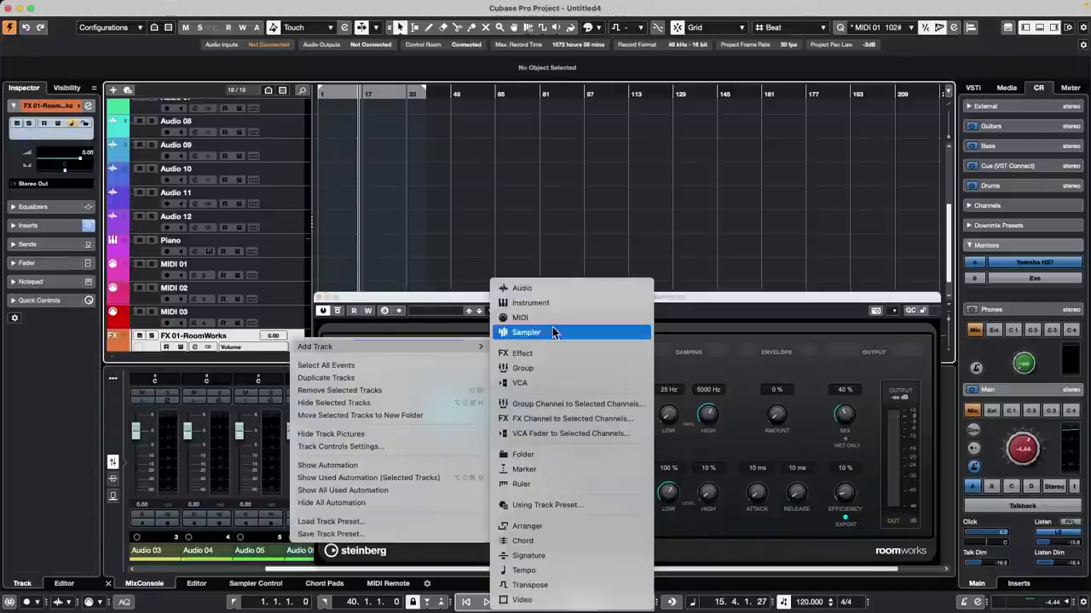
left_click(600, 353)
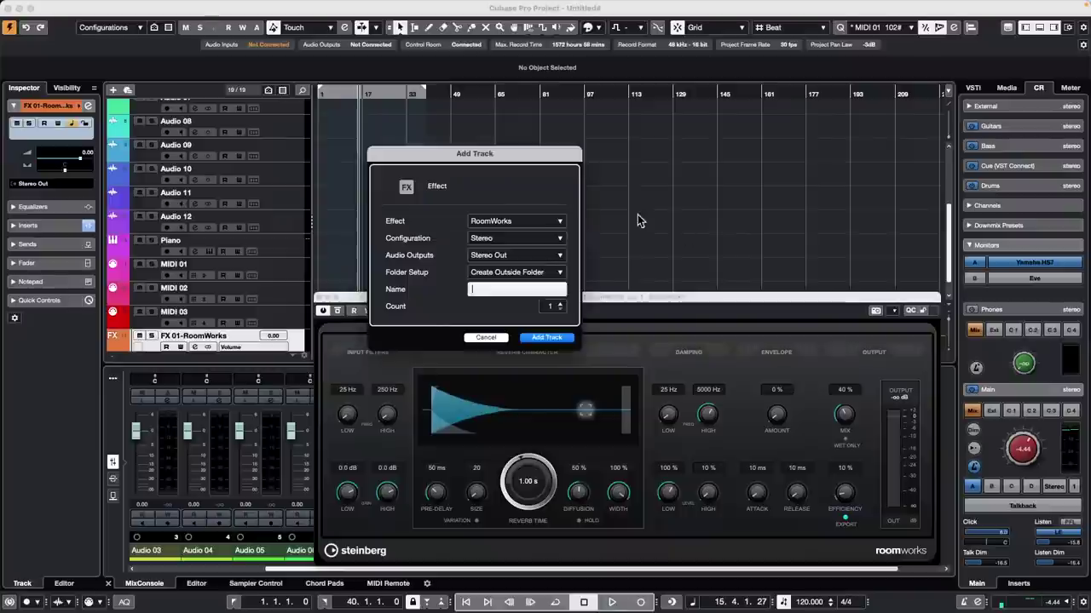
left_click(514, 222)
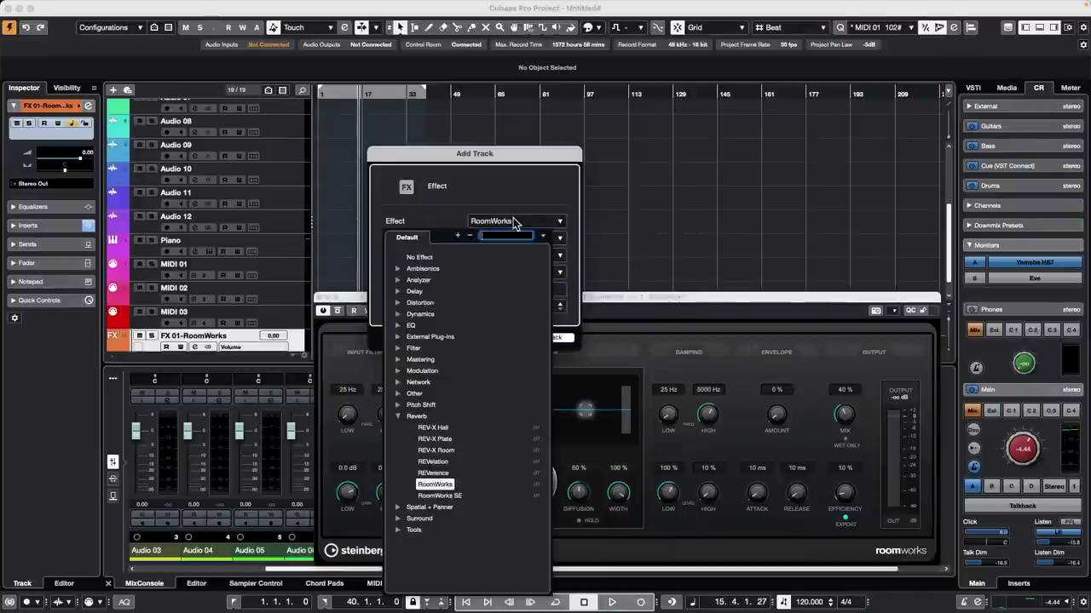
left_click(398, 291)
left_click(434, 315)
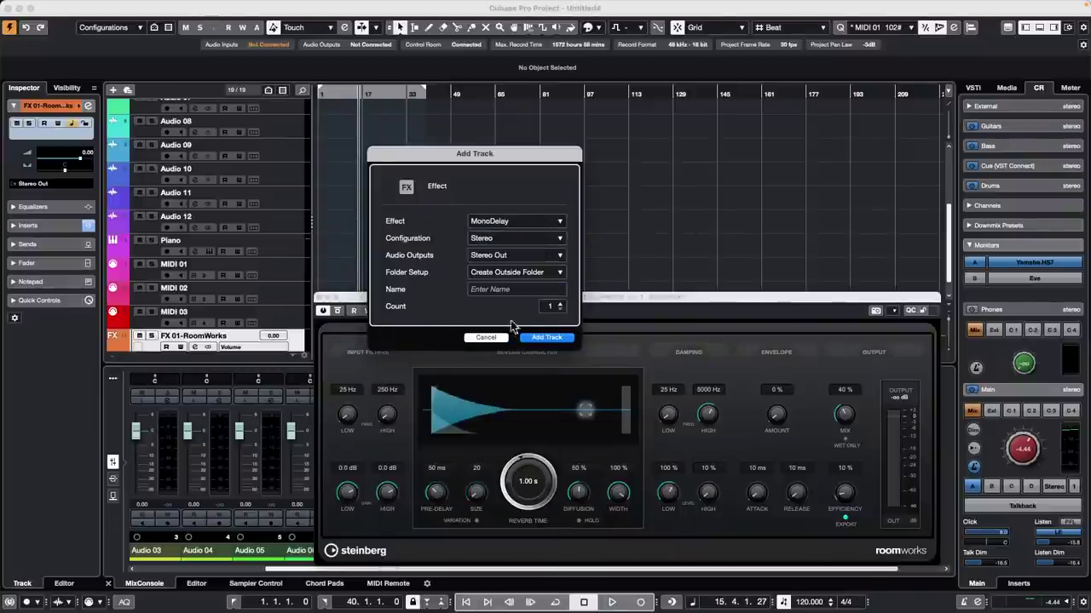
left_click(551, 336)
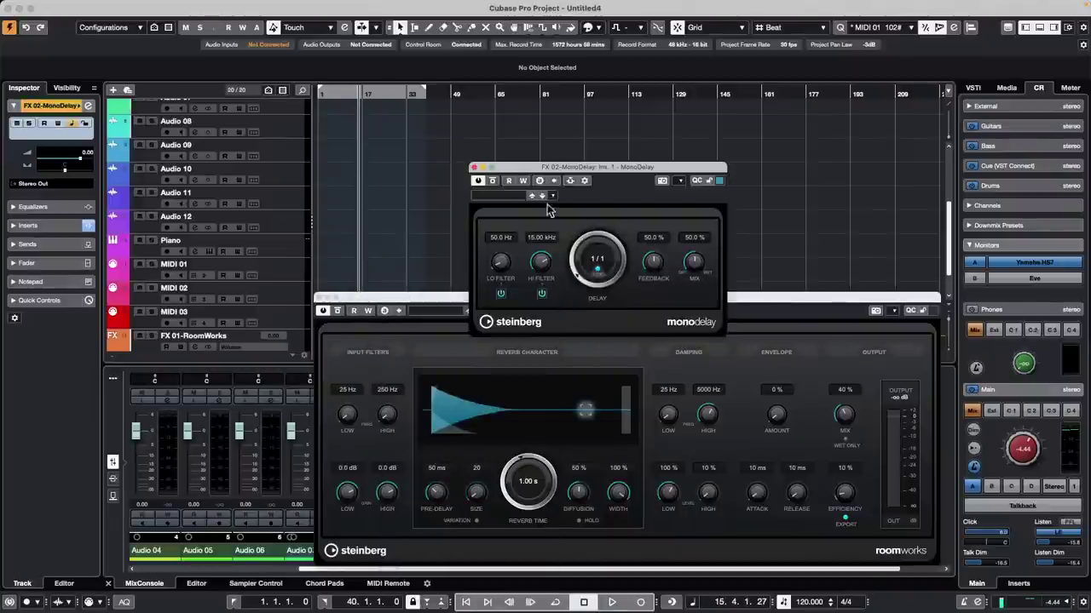
left_click(474, 169)
left_click(321, 297)
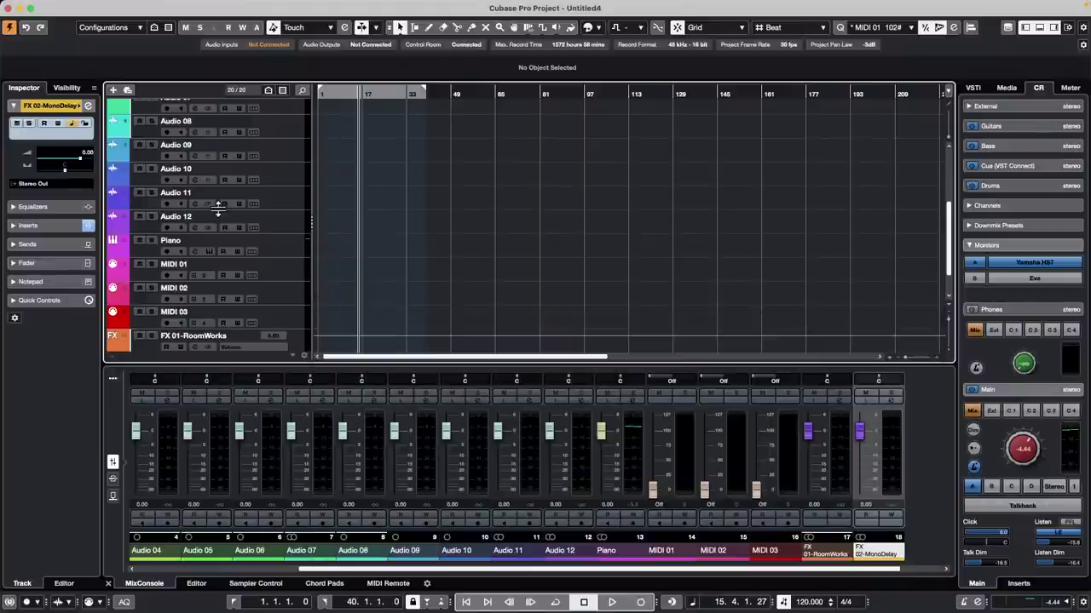
scroll(218, 209, "up", 5)
Step: Rename Audio 01–06 to kick, snare, hat, hi tom, lo tom and floor tom
double_click(211, 114)
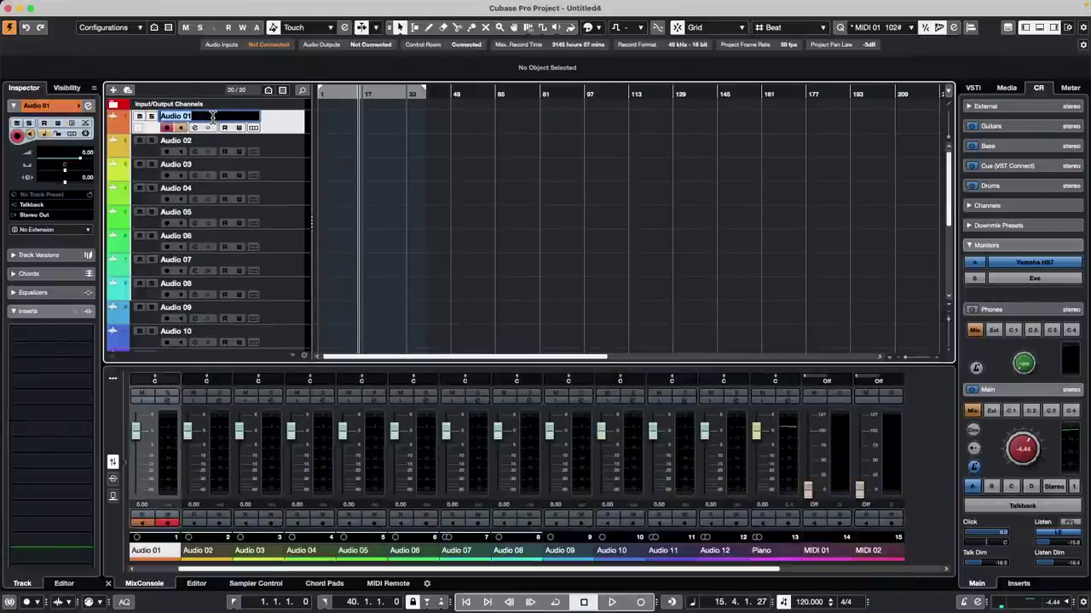
type("kick")
key("Tab")
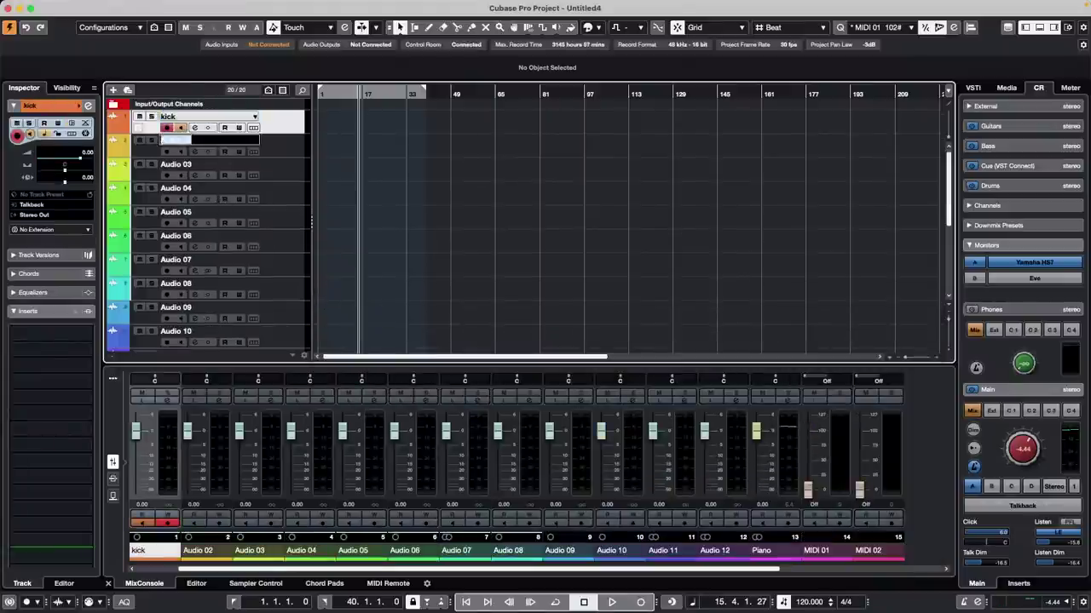
type("s")
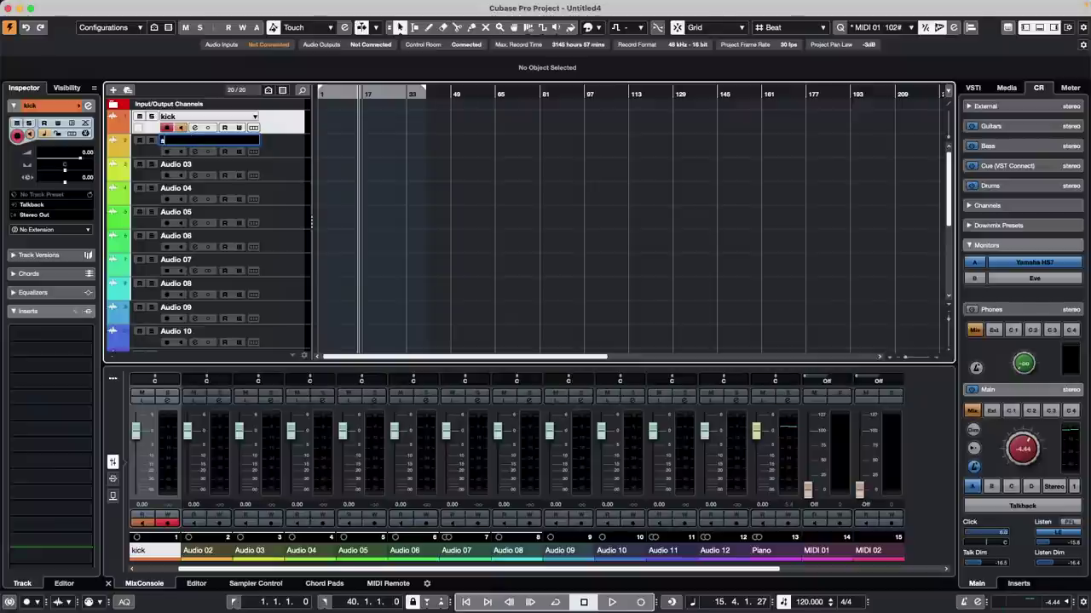
type("nare")
key("Tab")
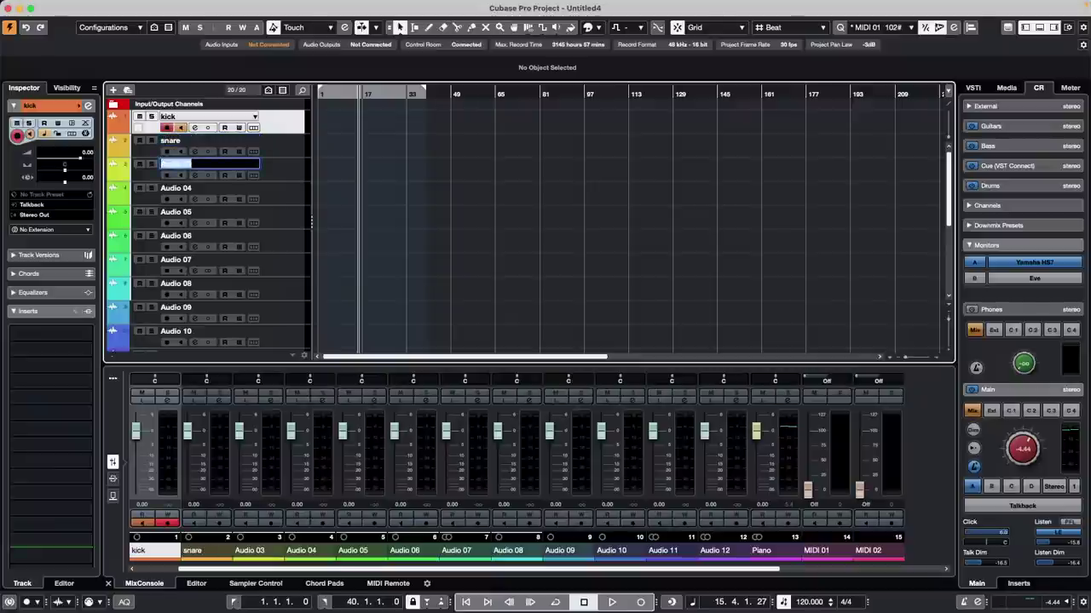
type("hat")
key("Tab")
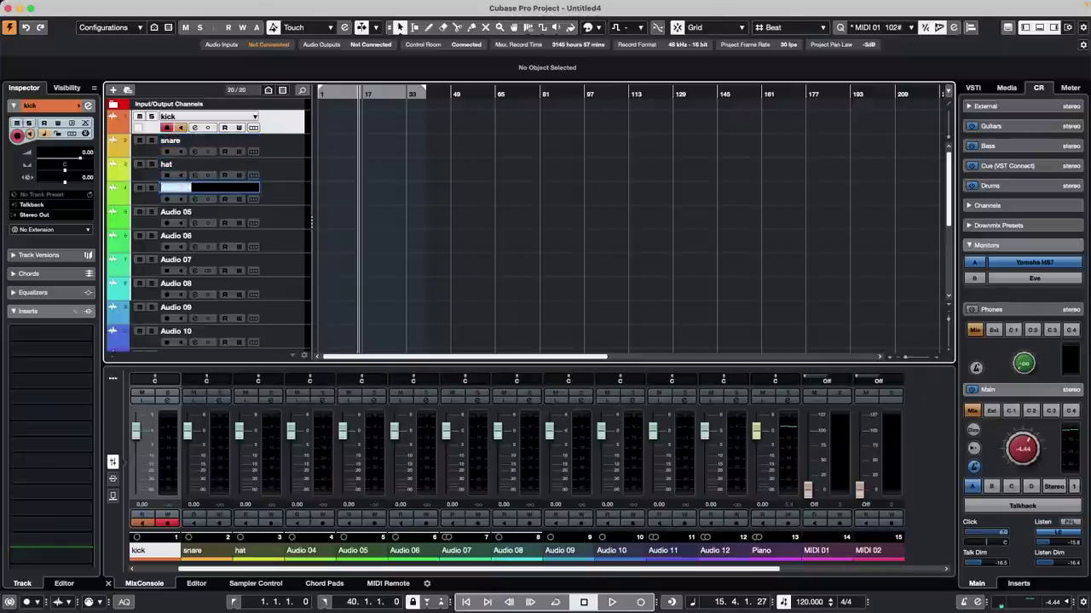
type("hi tom")
key("Tab")
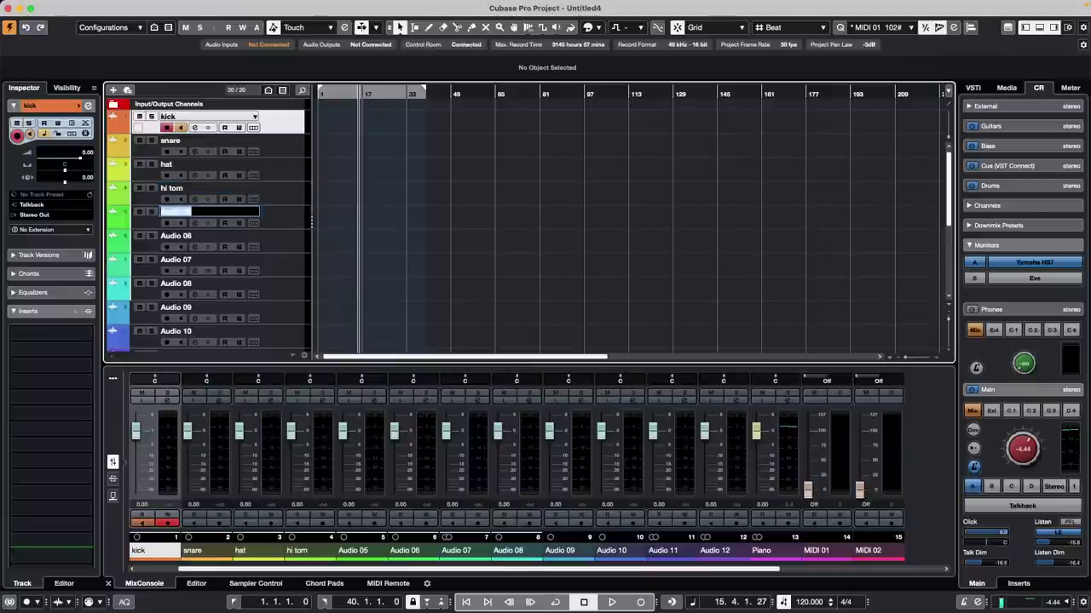
type("lo tom")
key("Tab")
type("fl")
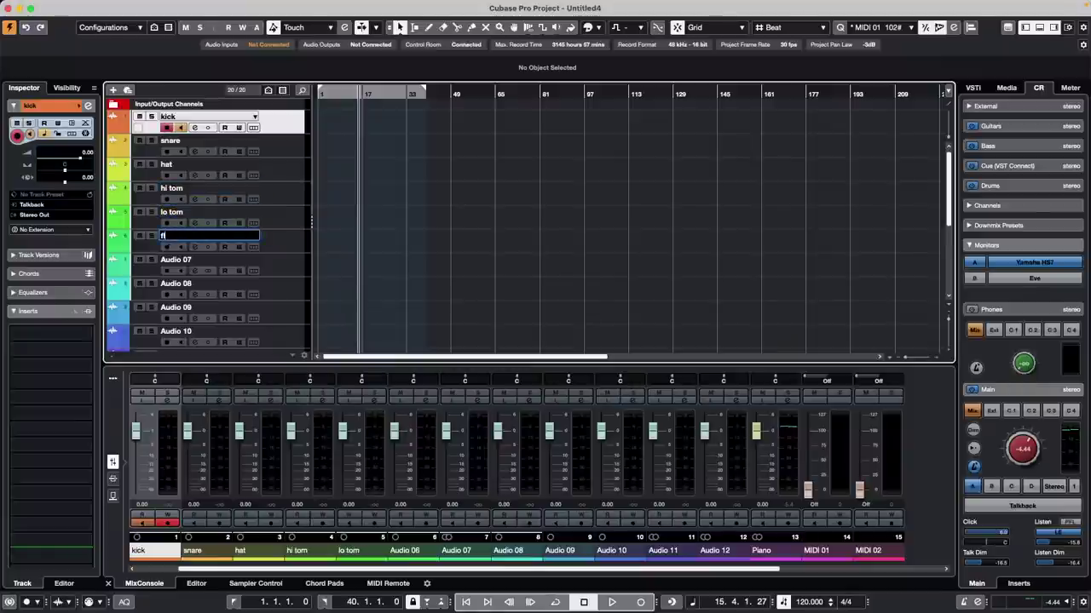
type("oor tom")
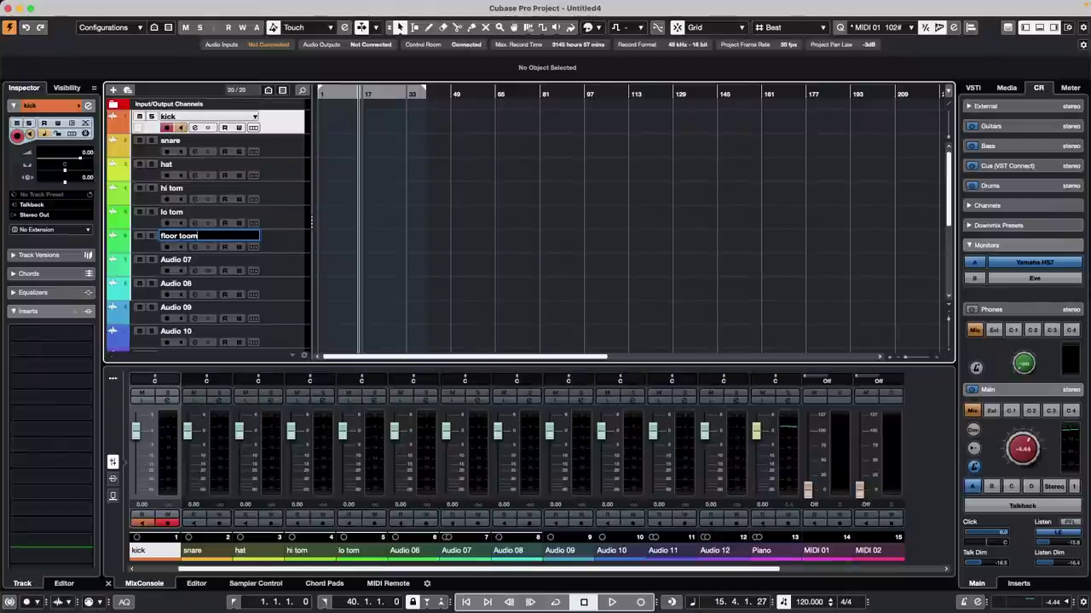
key("Tab")
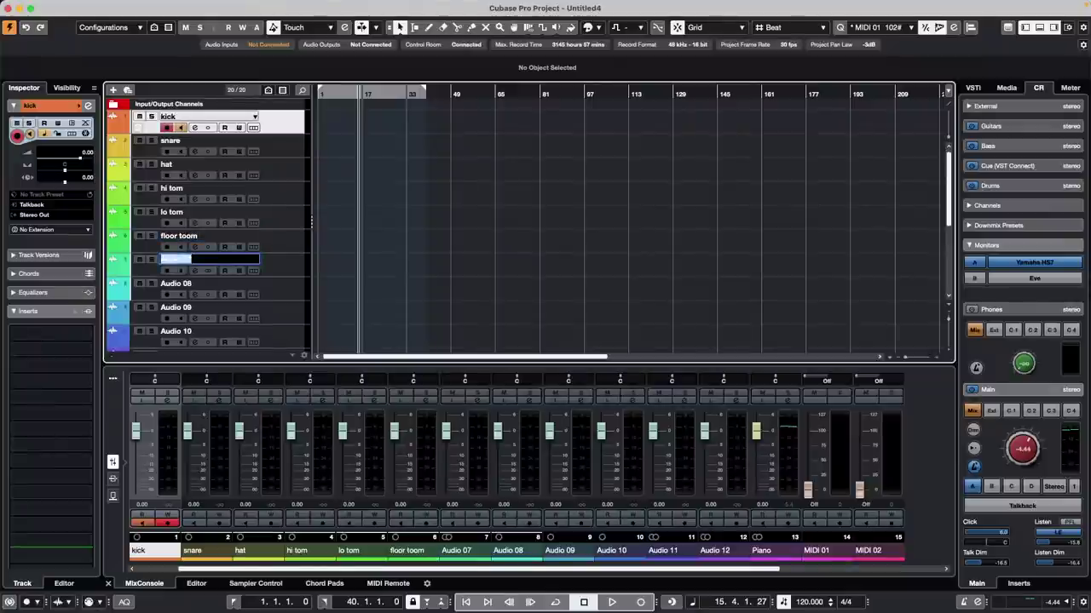
Step: Rename Audio 07–10 to OH, Guitar, Bass and Vox
type("OH")
key("Tab")
type("G")
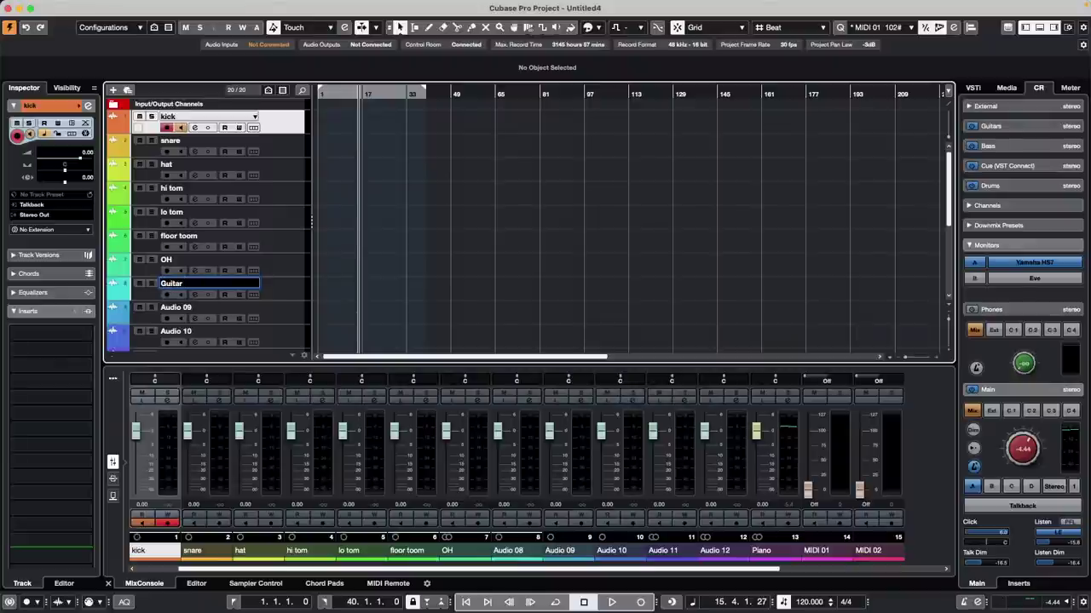
type("uitar")
key("Tab")
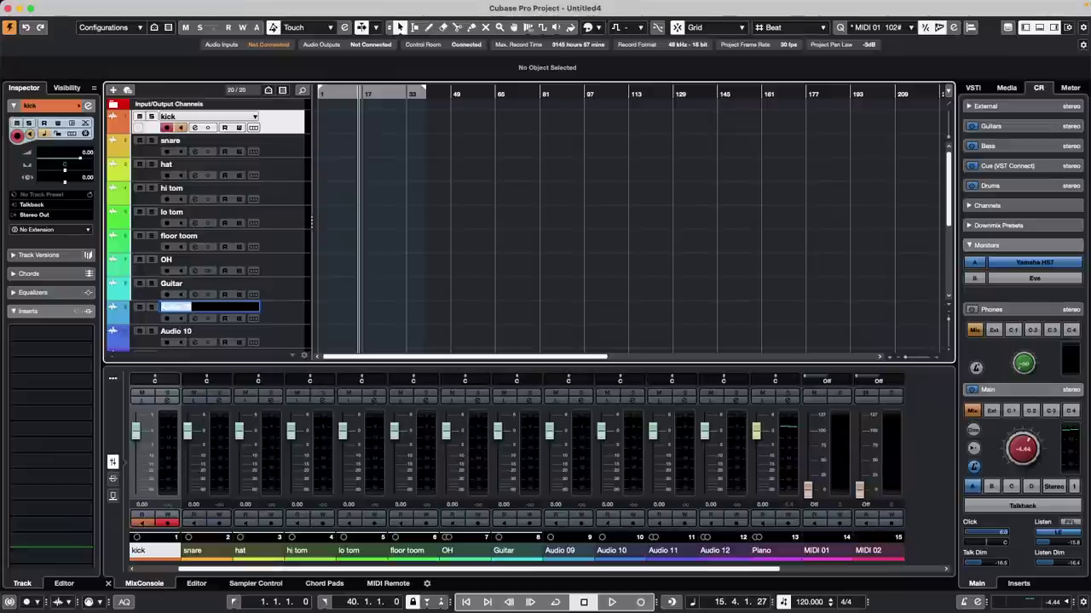
type("Bass")
key("Tab")
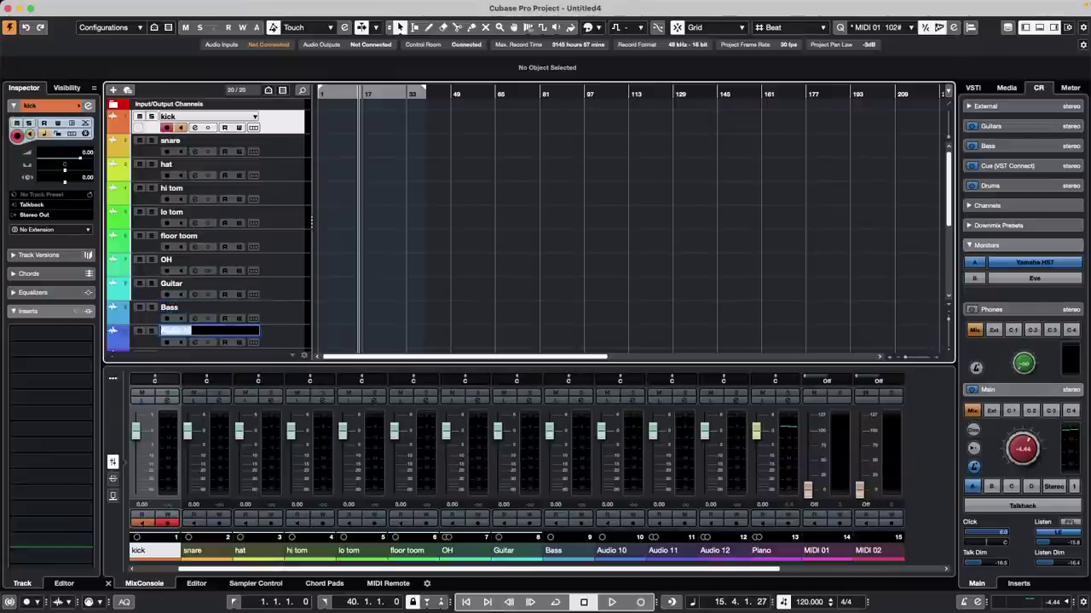
type("Vox")
key("Return")
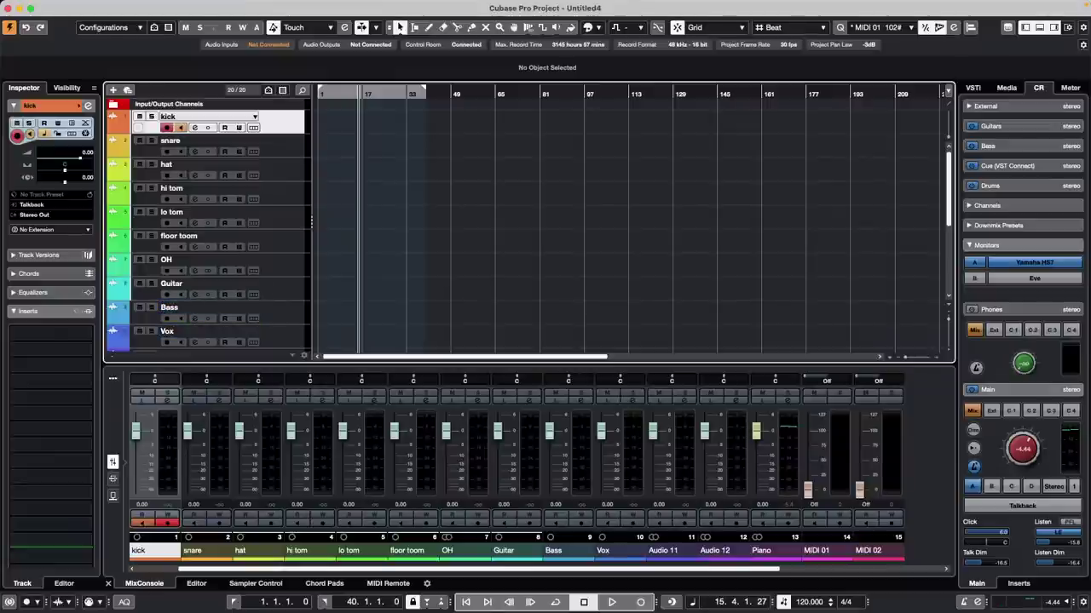
scroll(253, 205, "down", 5)
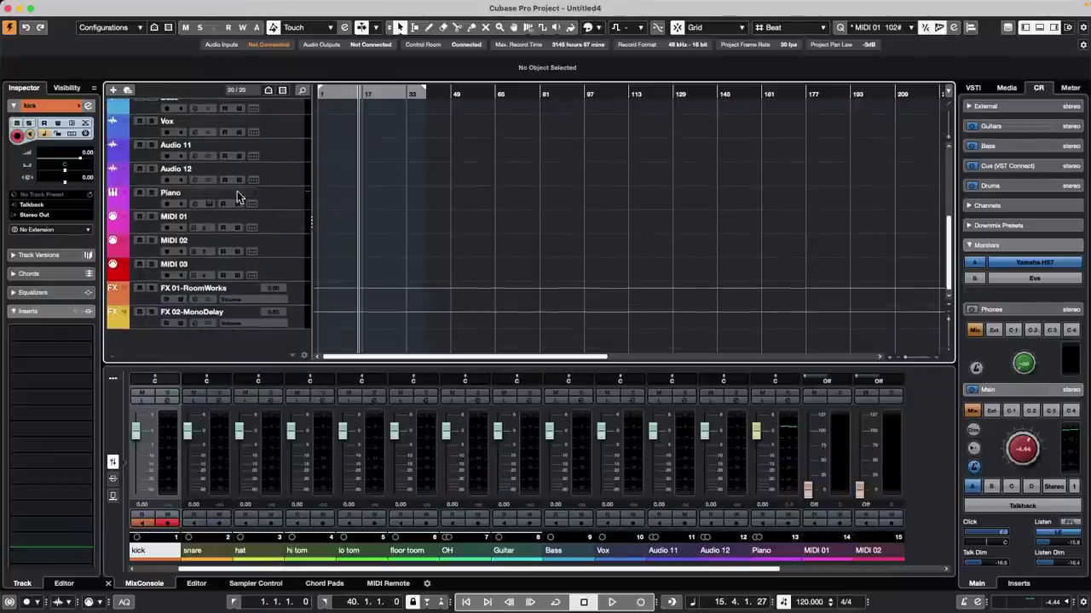
Step: Rename MIDI 01 to Roads, MIDI 02 to Strings and MIDI 03 to brass
left_click(202, 220)
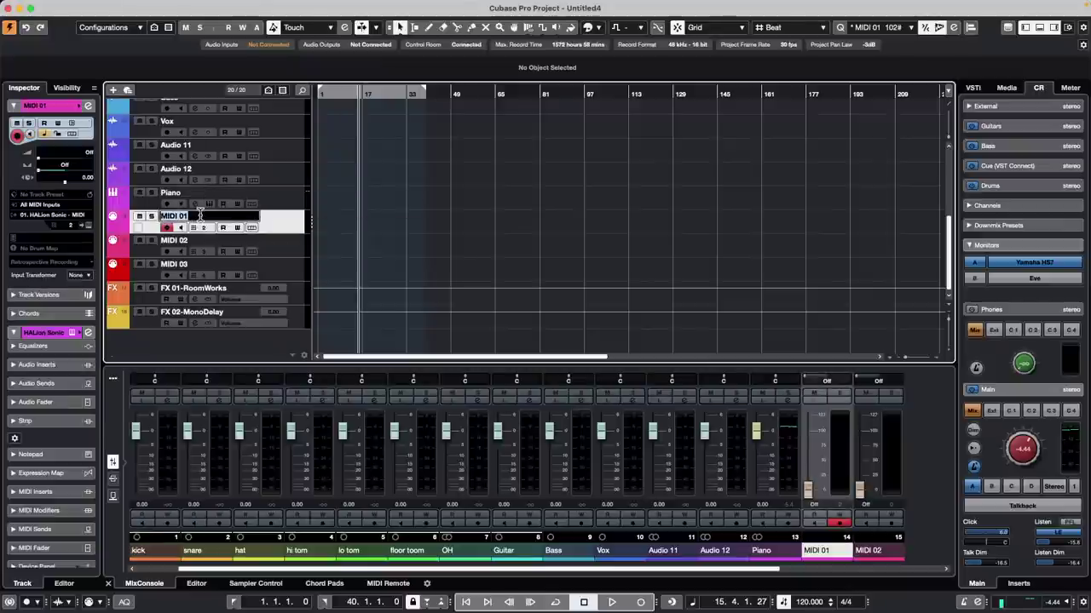
double_click(207, 214)
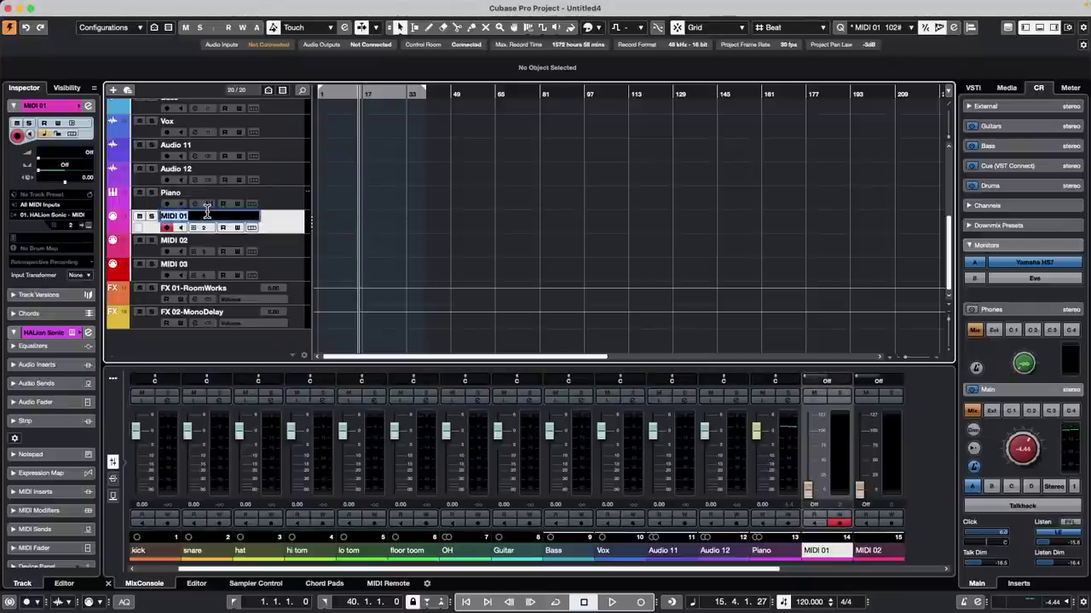
type("Roads")
key("Return")
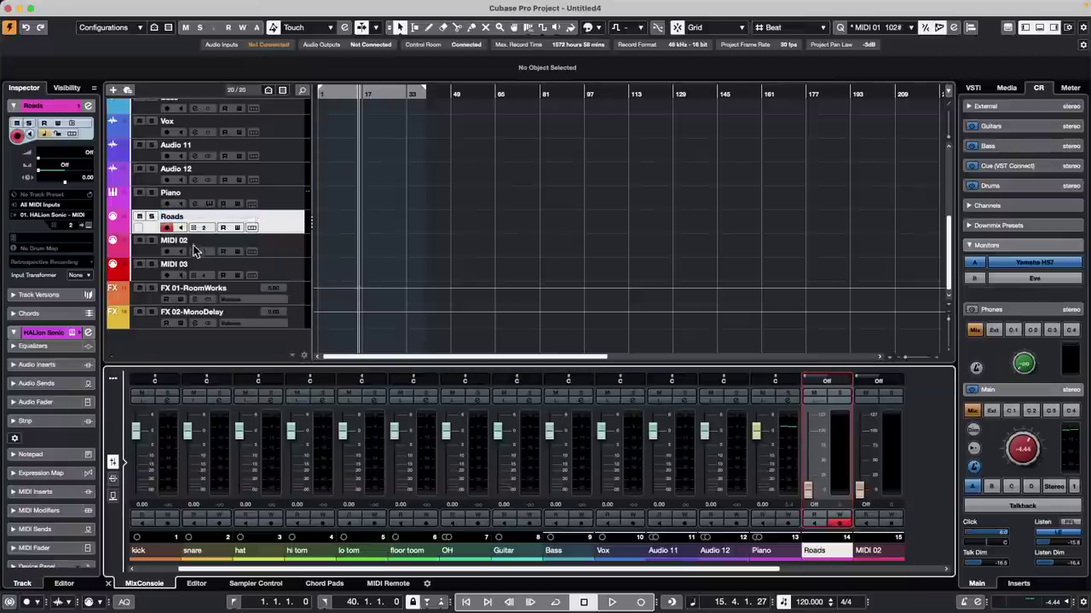
double_click(197, 239)
type("St")
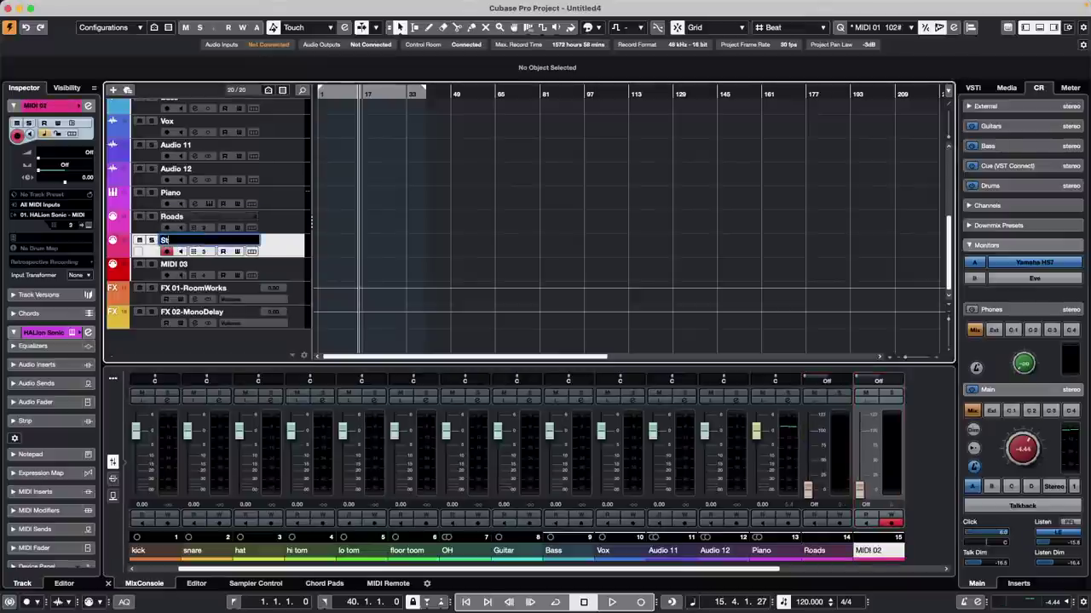
type("rings")
key("Tab")
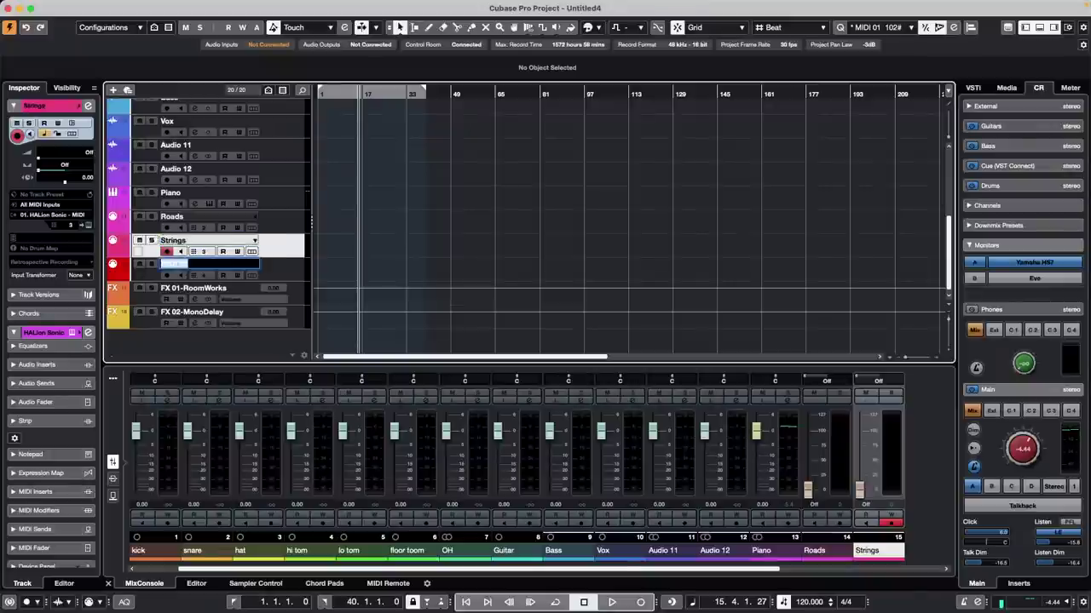
type("na")
key("BackSpace")
key("BackSpace")
type("brass")
key("Return")
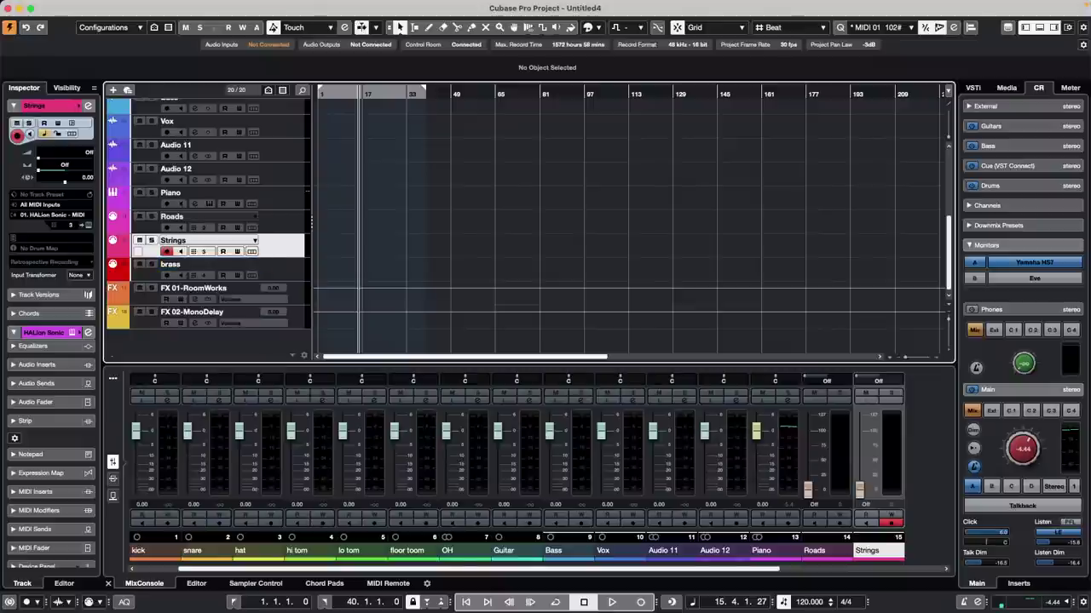
scroll(219, 247, "up", 5)
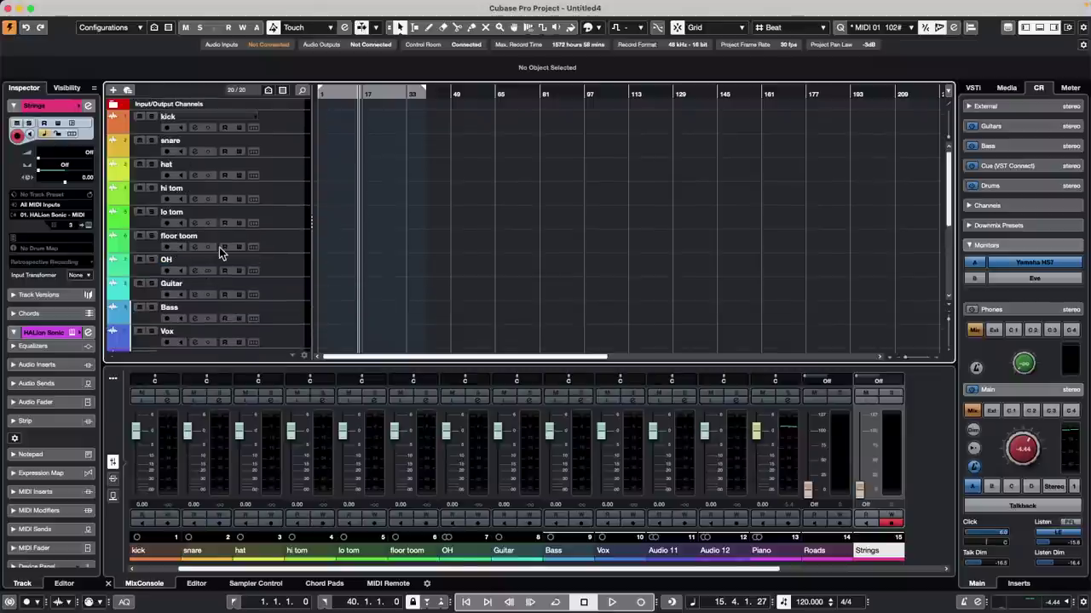
Step: Move the kick through OH tracks into a new folder track named 'Drums'
left_click(280, 122)
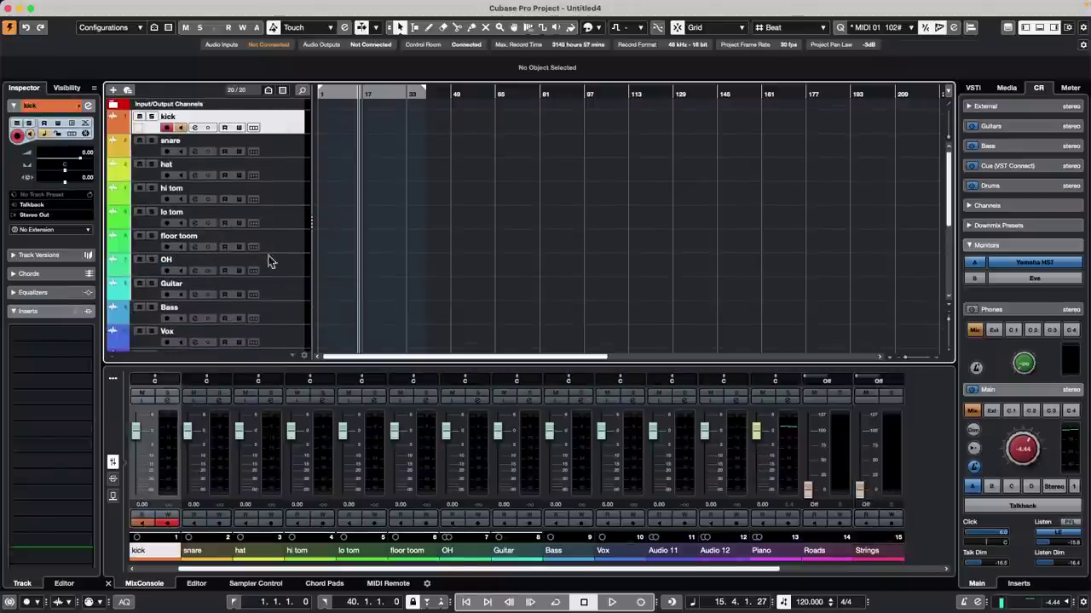
left_click(296, 266, "shift")
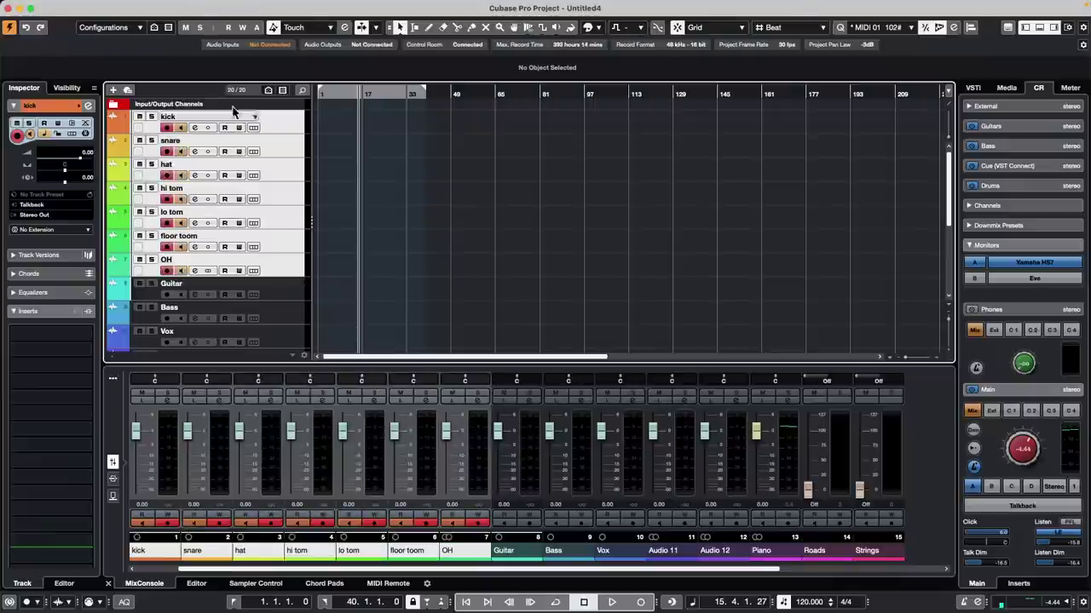
right_click(270, 126)
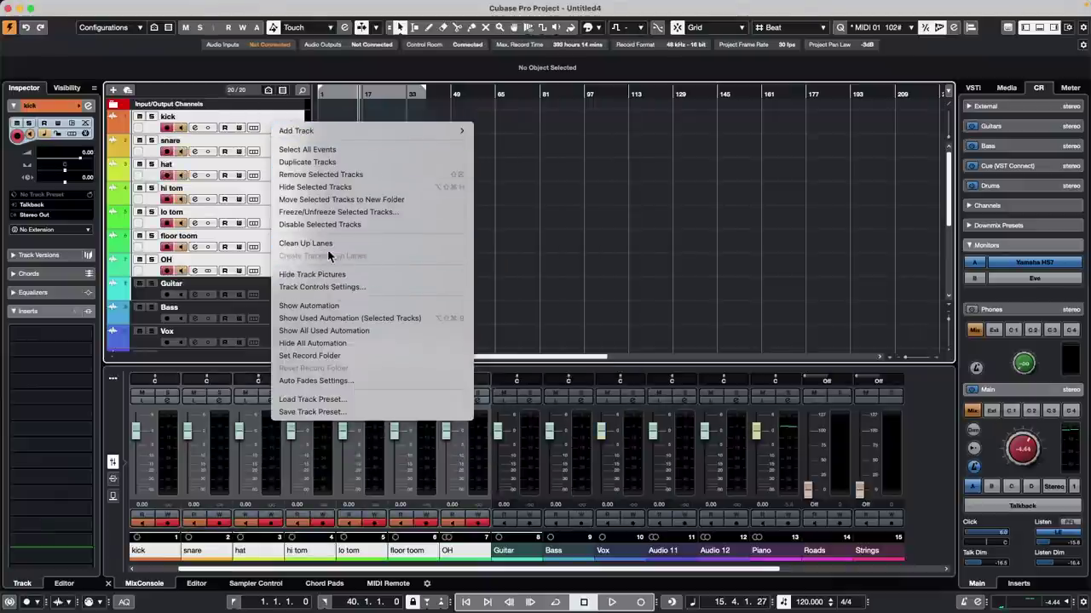
left_click(349, 207)
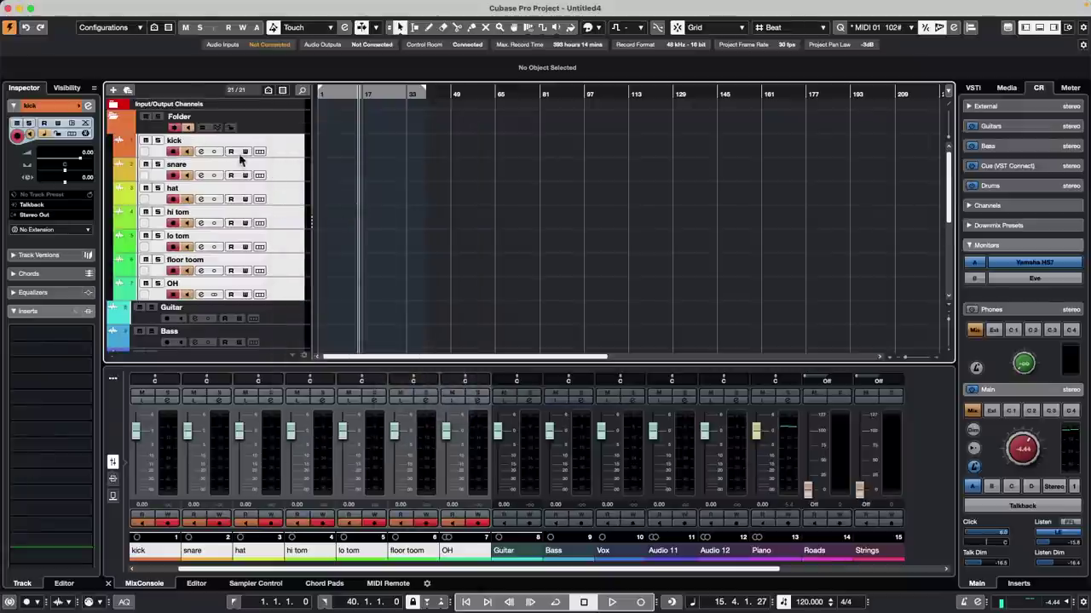
double_click(194, 116)
type("Dr")
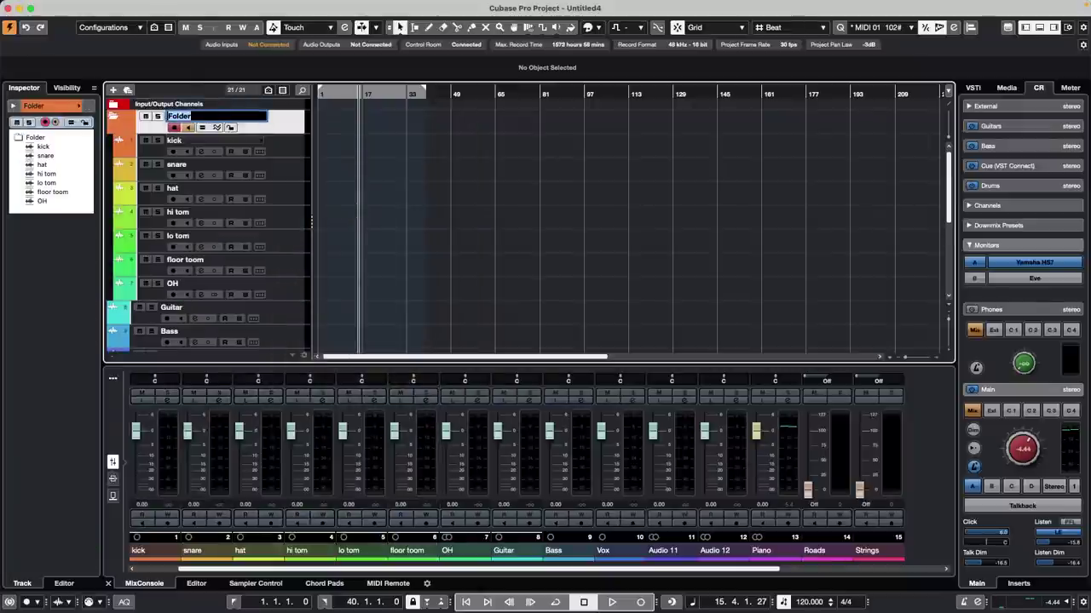
type("ums")
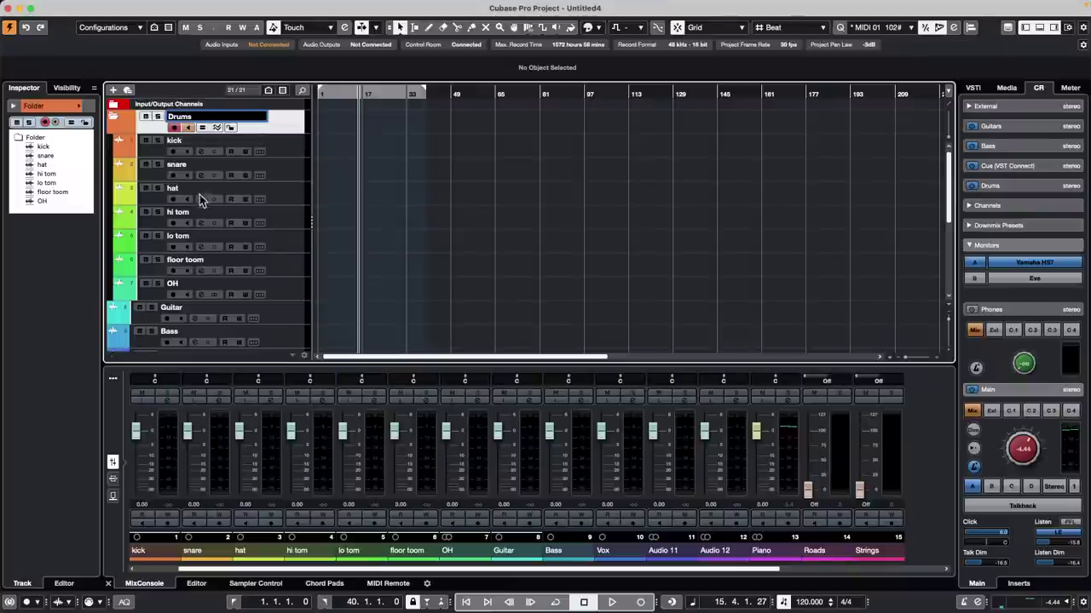
left_click(294, 226)
Step: Add three group tracks, Group 01–03, below the FX 02-MonoDelay track
scroll(293, 225, "down", 10)
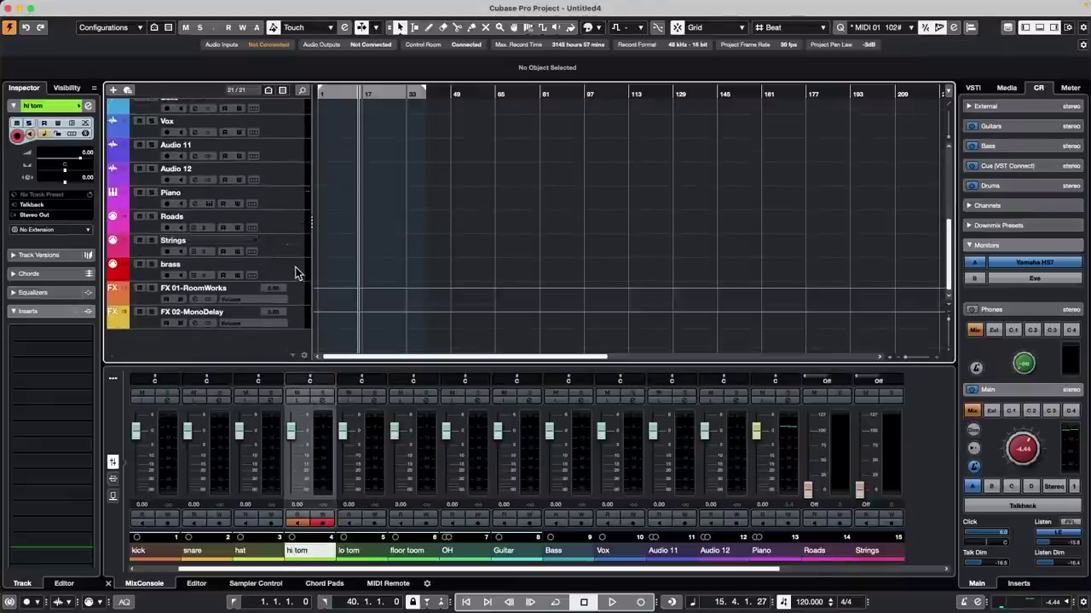
left_click(302, 326)
right_click(303, 327)
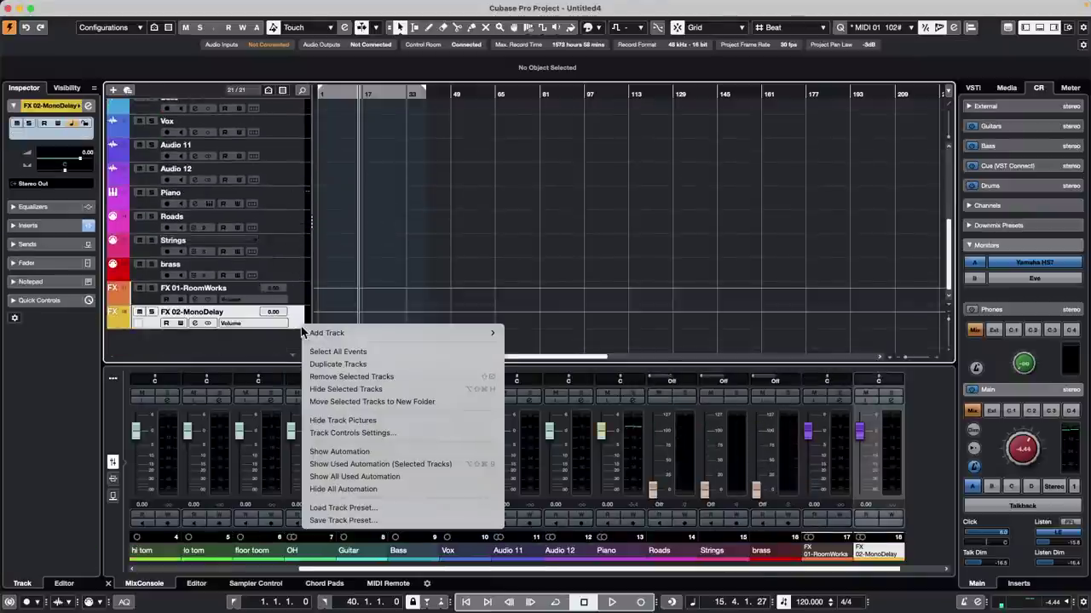
mouse_move(477, 332)
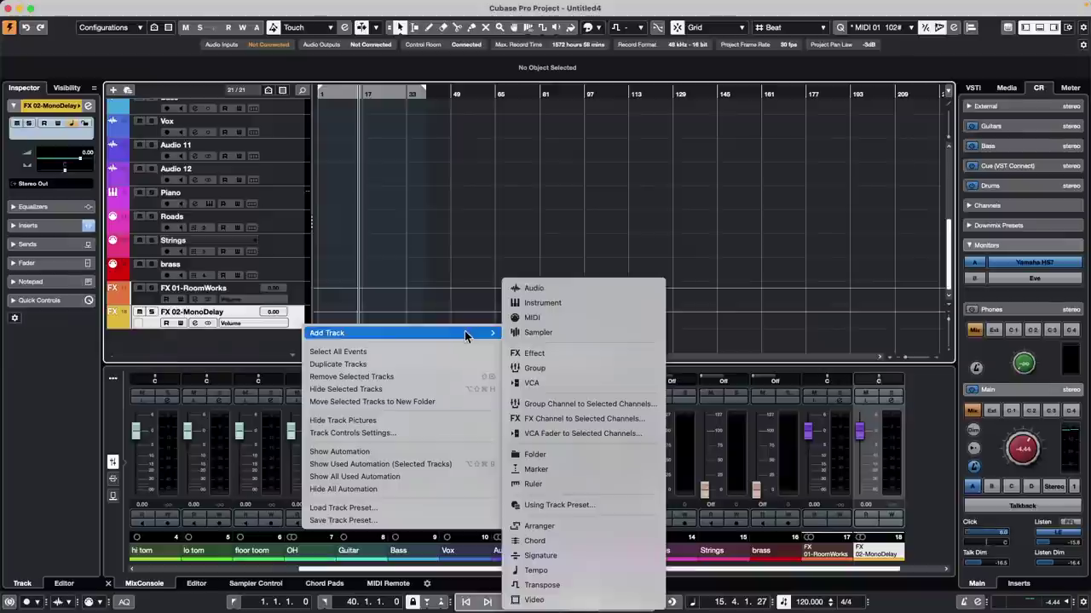
left_click(586, 368)
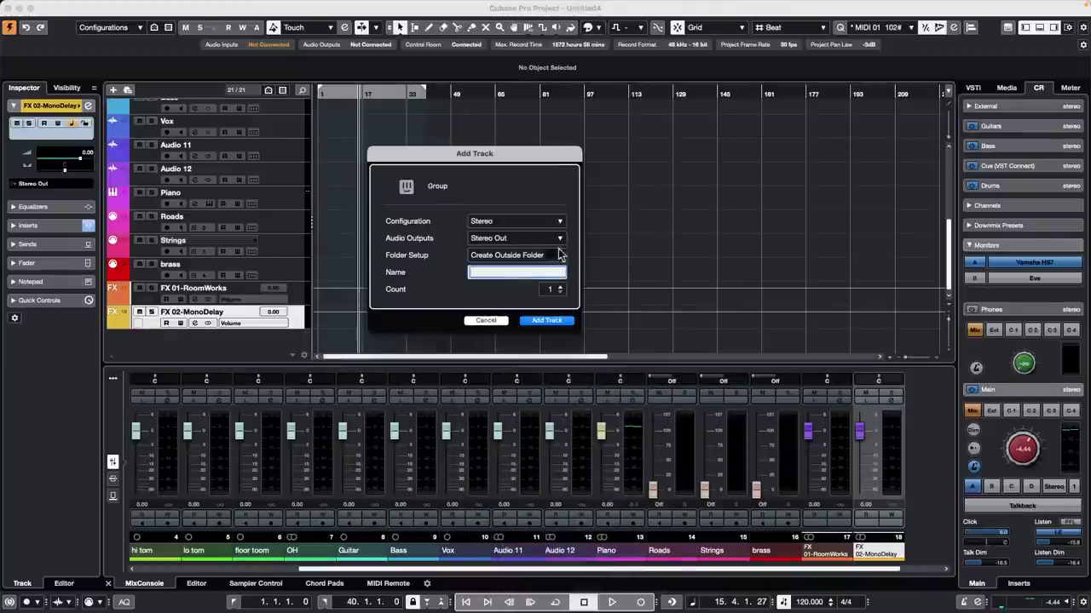
left_click(560, 288)
left_click(549, 320)
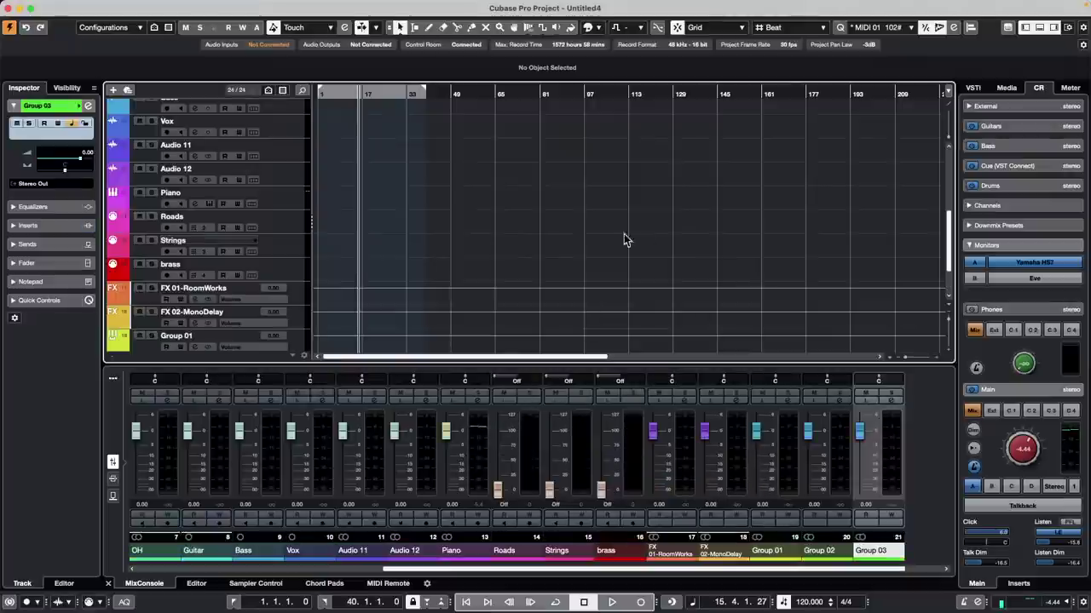
scroll(149, 240, "down", 3)
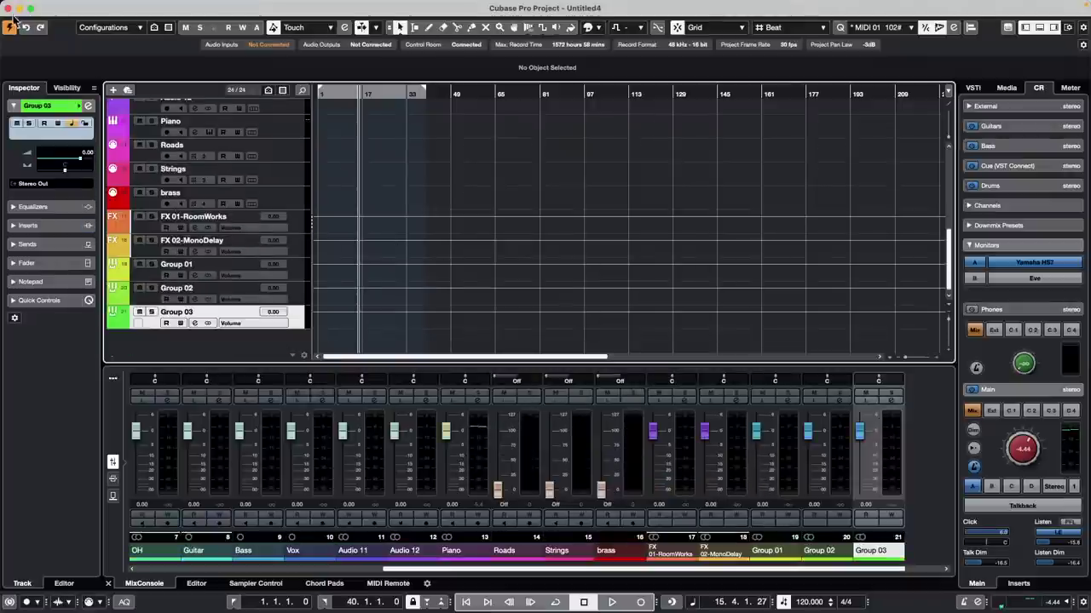
Step: Save the project setup as a new template, entering a name in the New Preset field
left_click(75, 6)
mouse_move(95, 212)
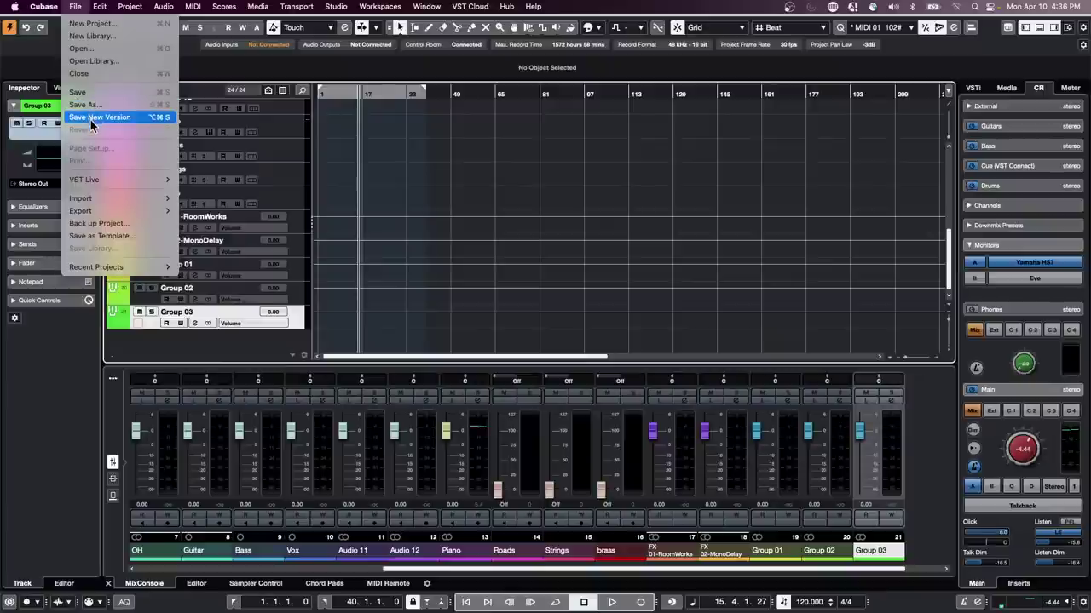
left_click(136, 238)
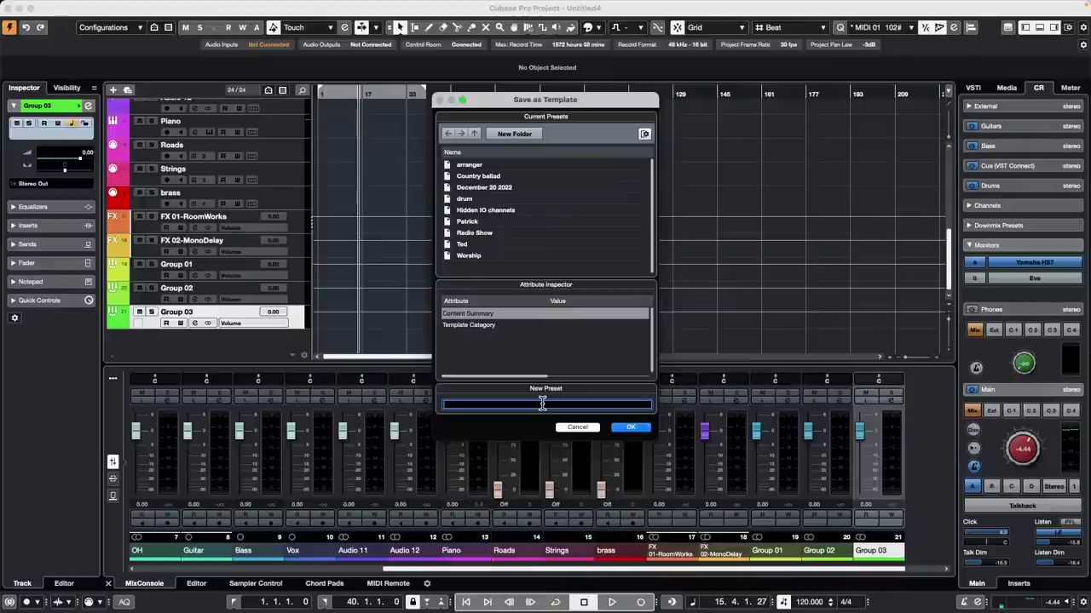
key("Tab")
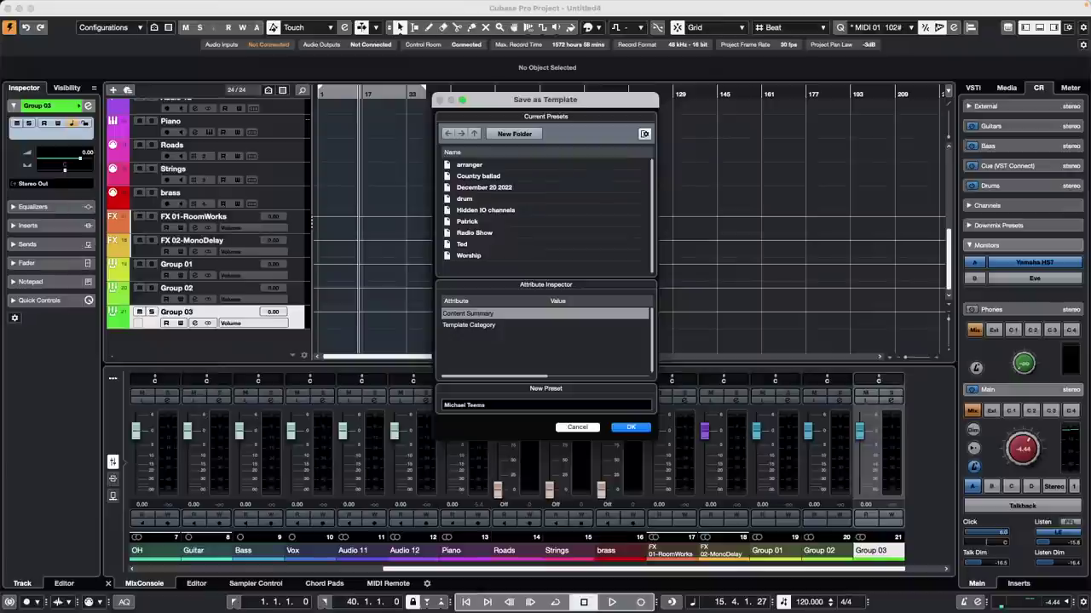
left_click(631, 429)
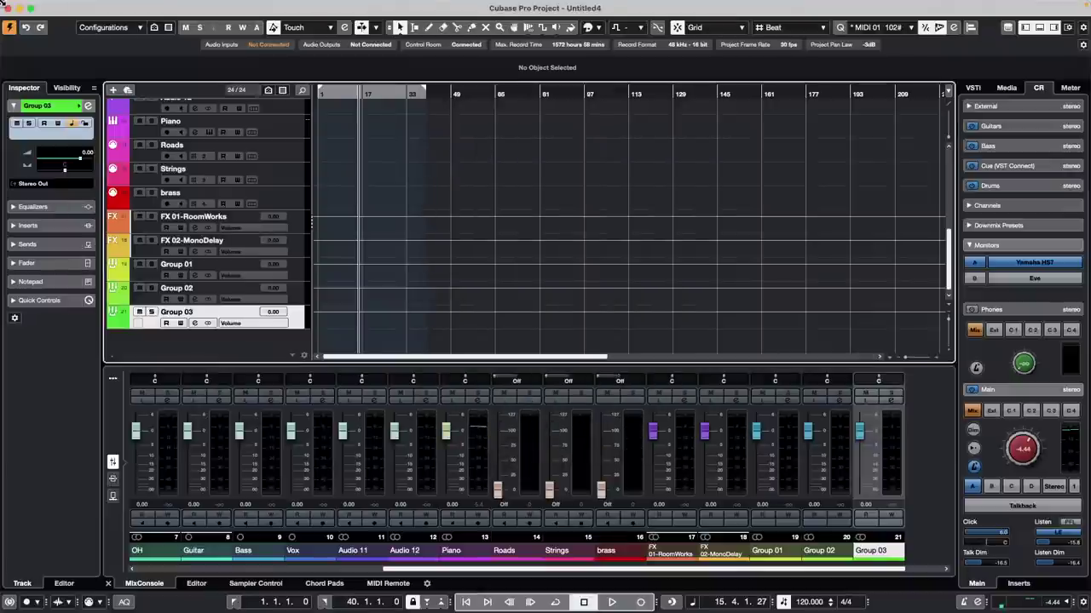
Step: Create and activate project Untitled5 from the saved template, then review its tracks
left_click(75, 6)
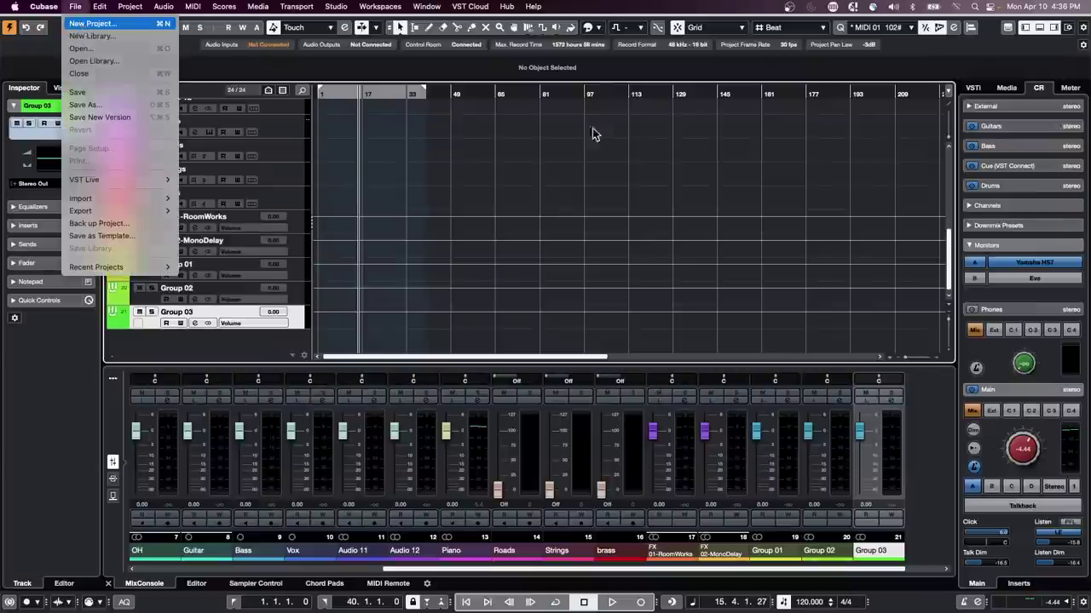
key("Return")
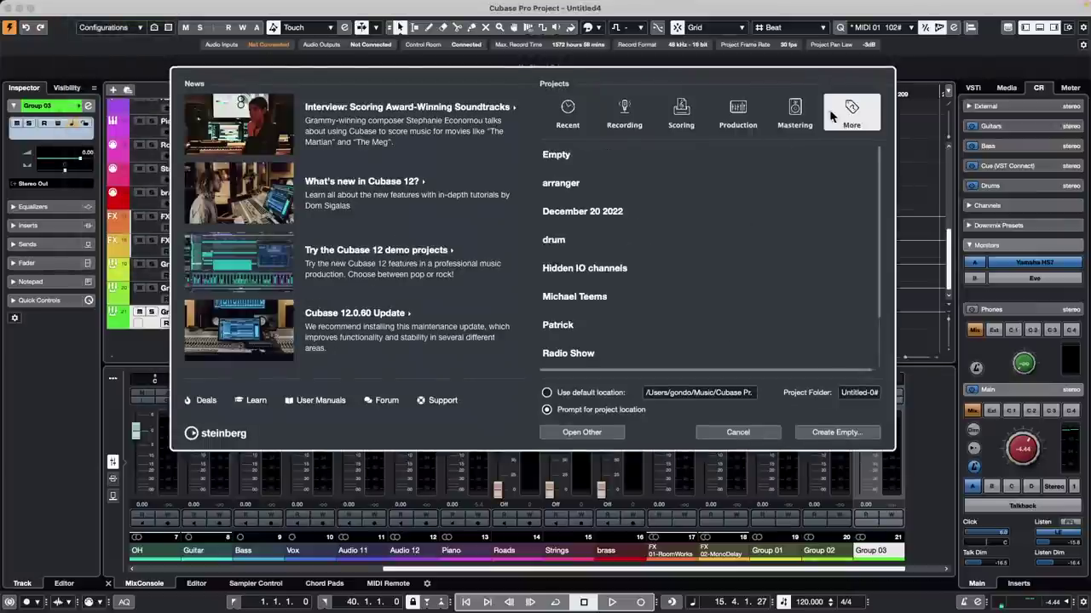
double_click(587, 297)
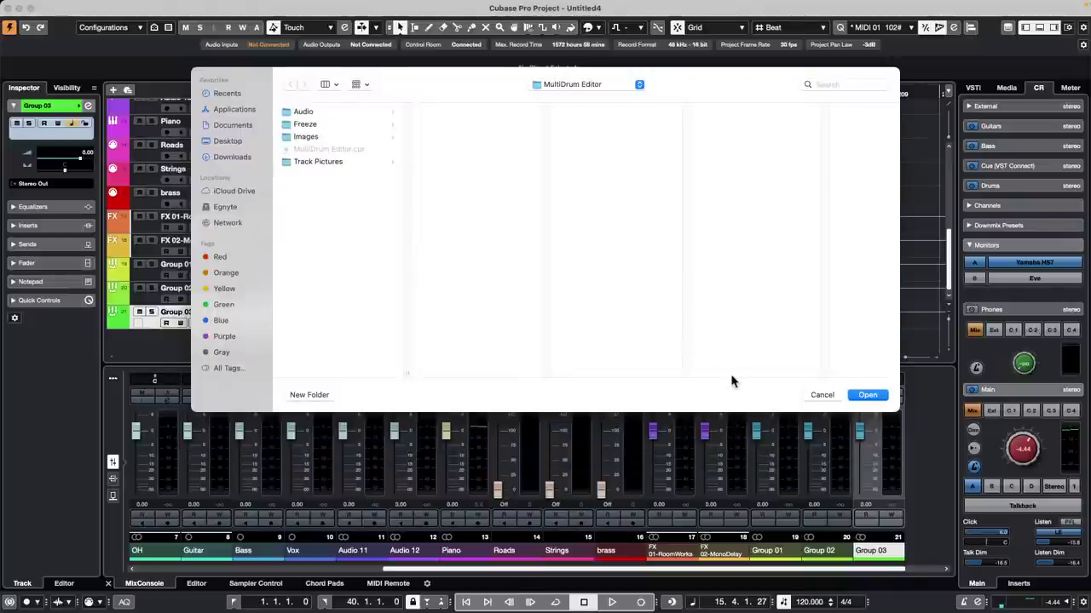
left_click(868, 396)
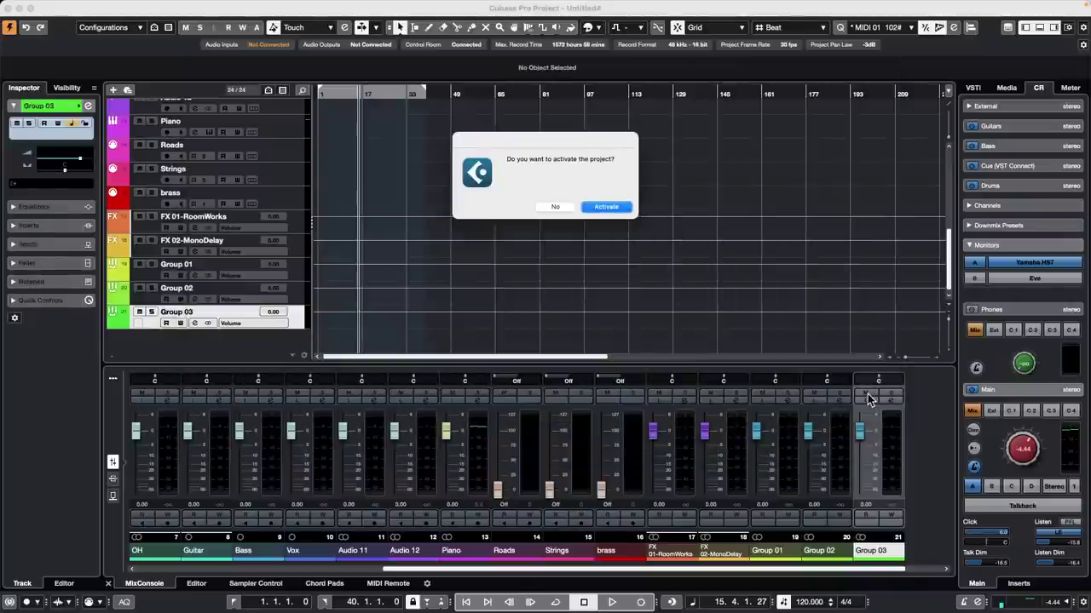
left_click(611, 209)
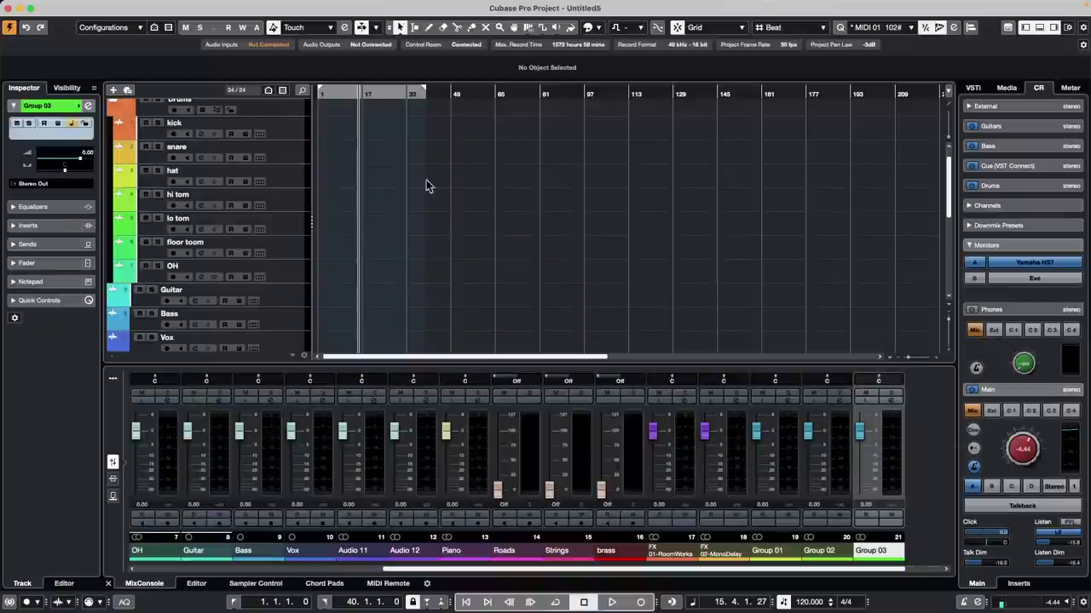
scroll(480, 197, "up", 10)
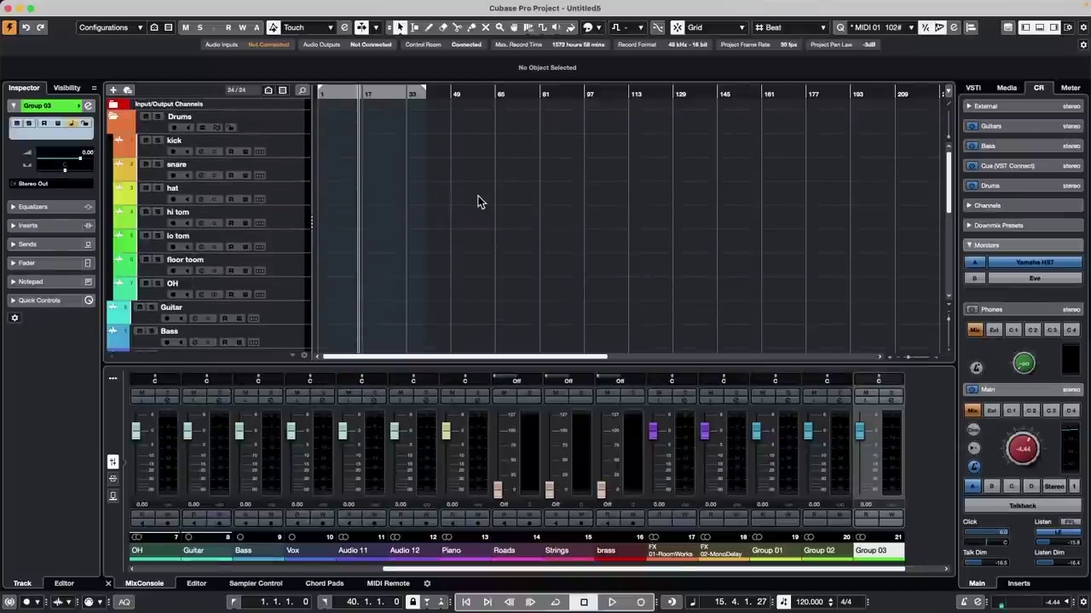
scroll(474, 201, "down", 5)
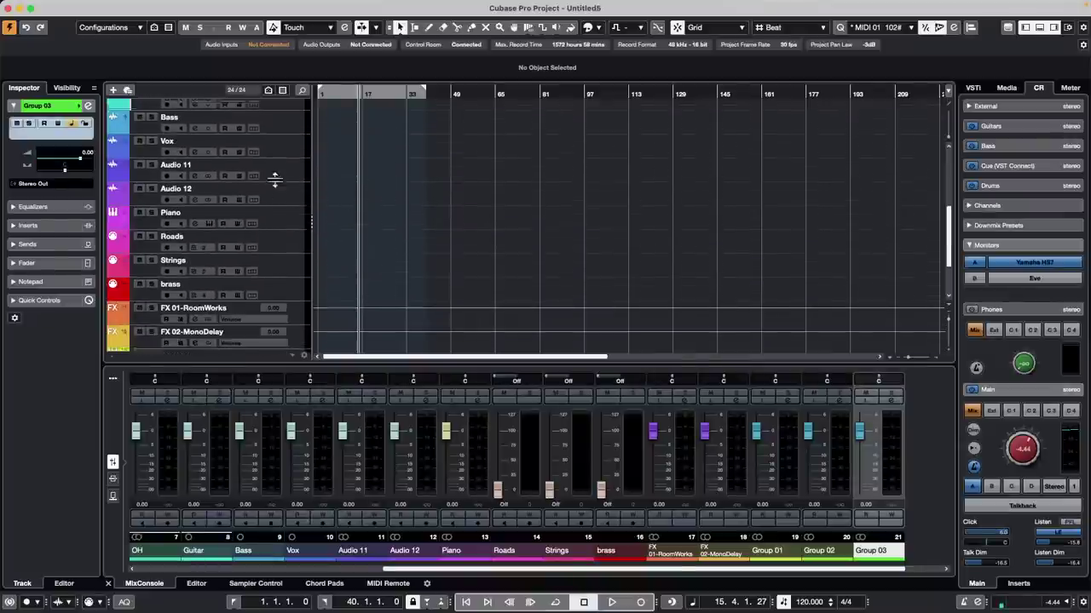
scroll(274, 180, "up", 5)
scroll(274, 182, "down", 10)
scroll(274, 187, "up", 10)
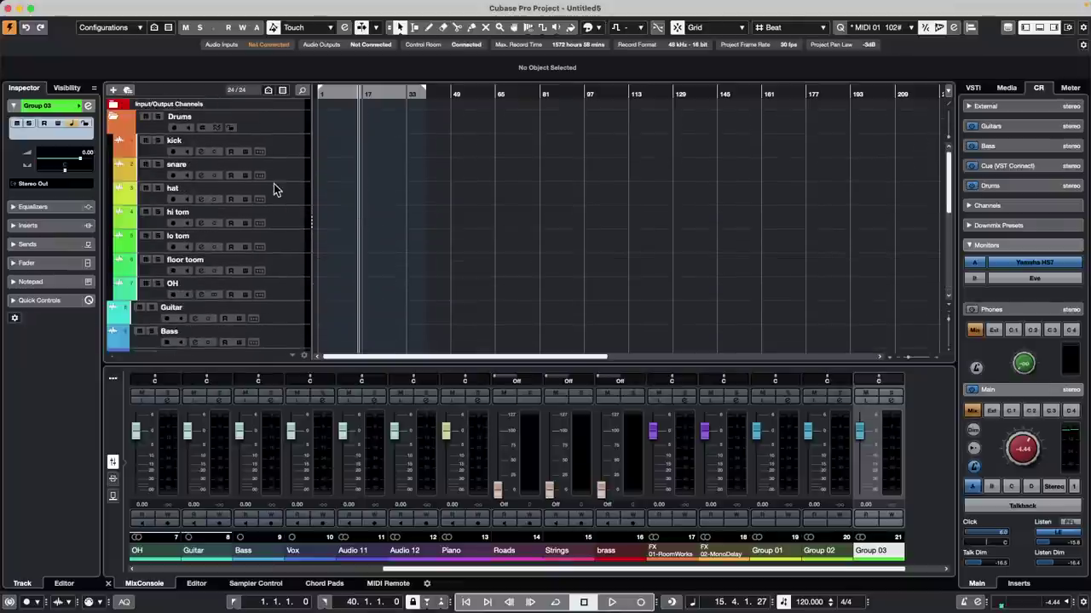
scroll(274, 189, "down", 10)
scroll(280, 187, "up", 2)
scroll(280, 188, "up", 5)
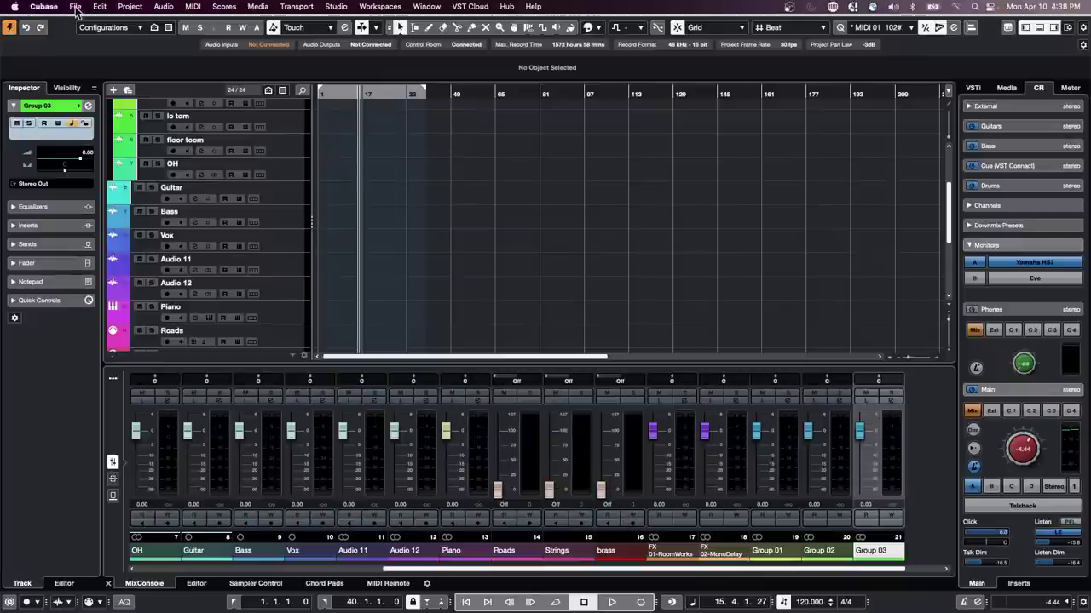
Step: Open Preferences on the MediaBay page, showing 10000 maximum items in results list
left_click(75, 5)
mouse_move(44, 7)
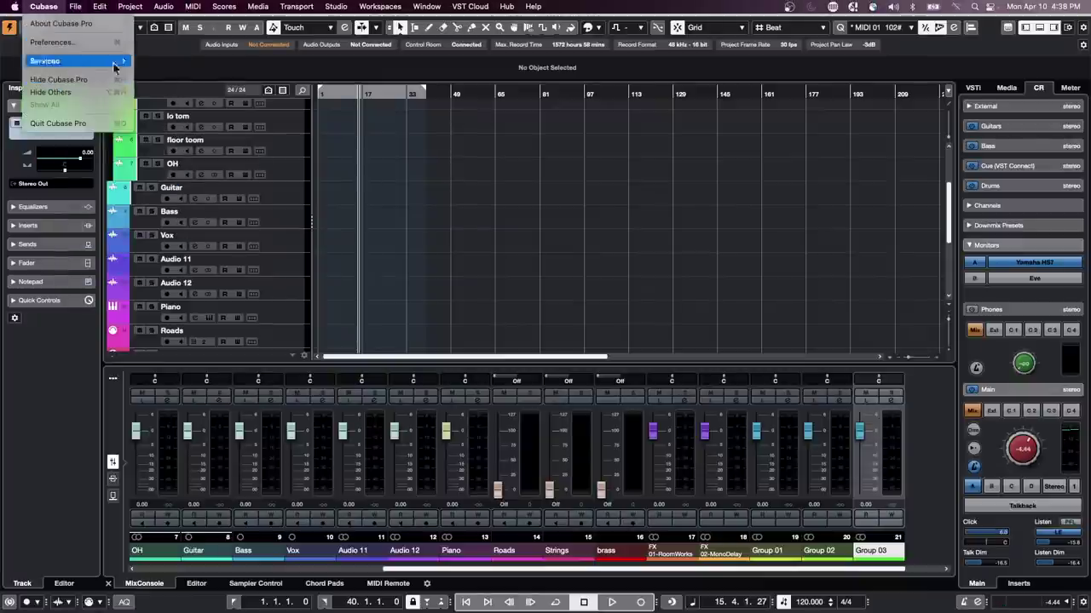
left_click(51, 42)
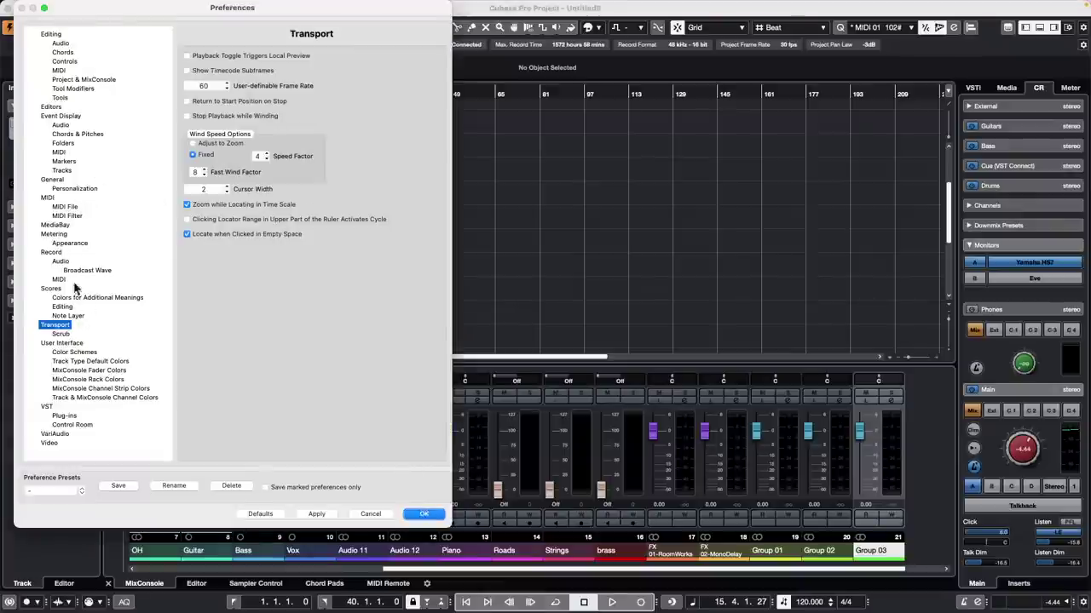
left_click(69, 225)
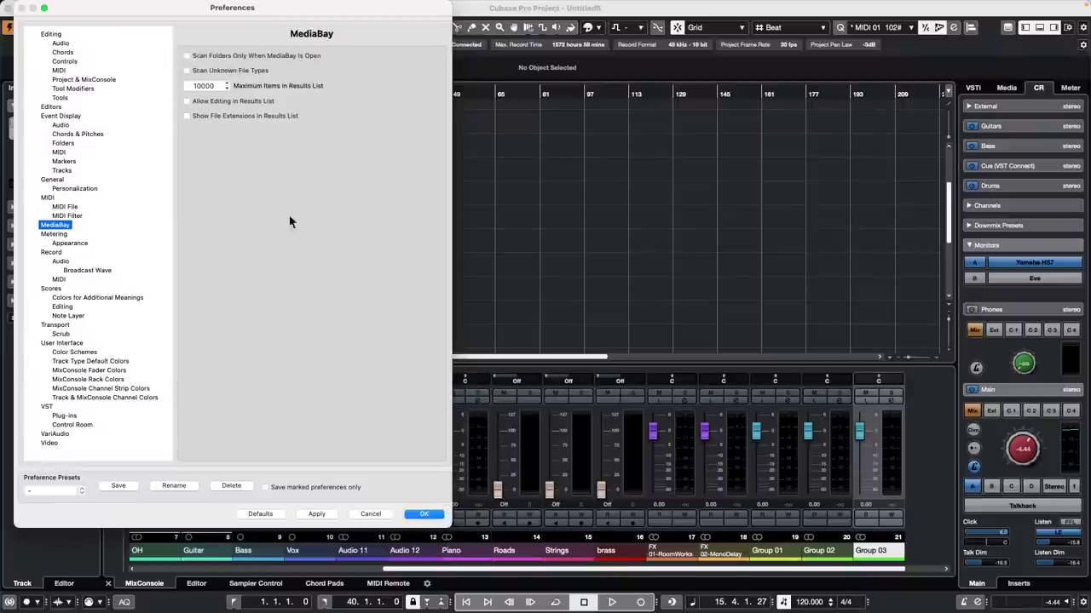
Step: Close Preferences to return to the Untitled5 track list and lower-zone MixConsole
left_click(426, 513)
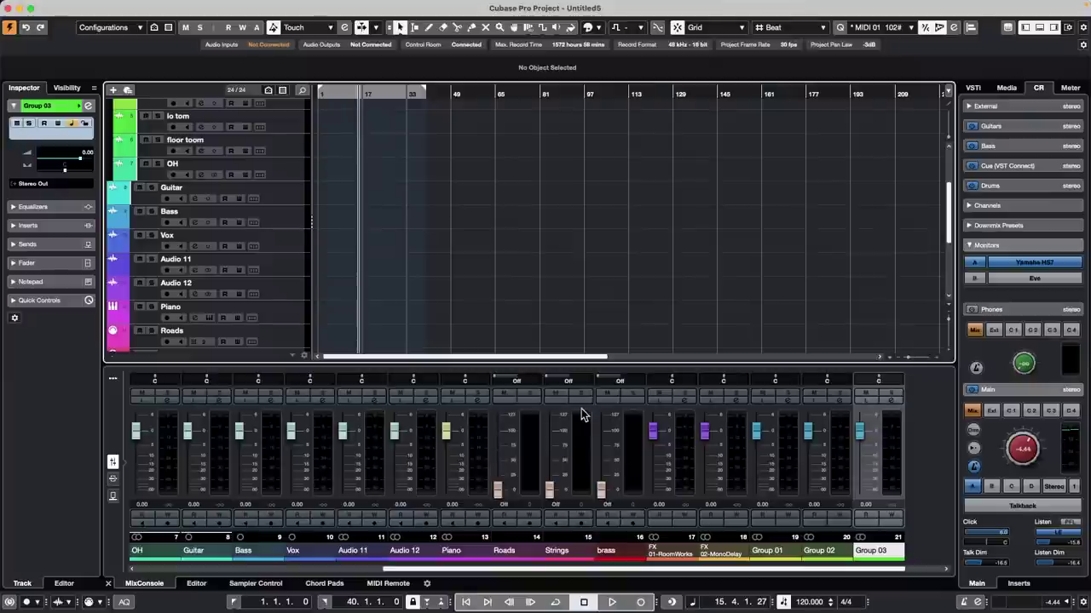
Step: Open the MixConsole full screen and narrow the channel strips to fit 15 channels
key("F3")
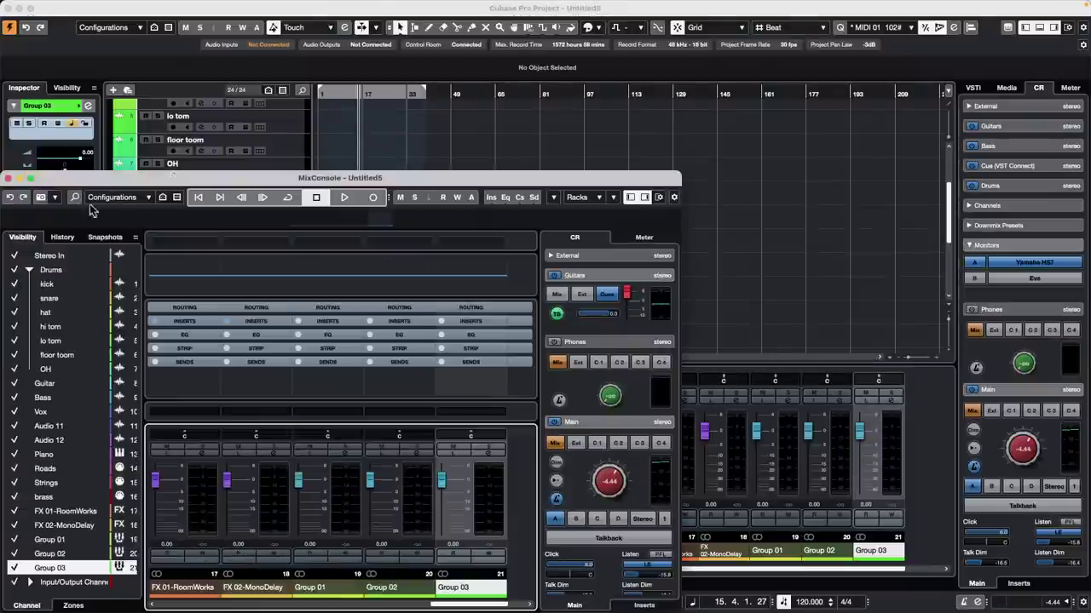
left_click(29, 179)
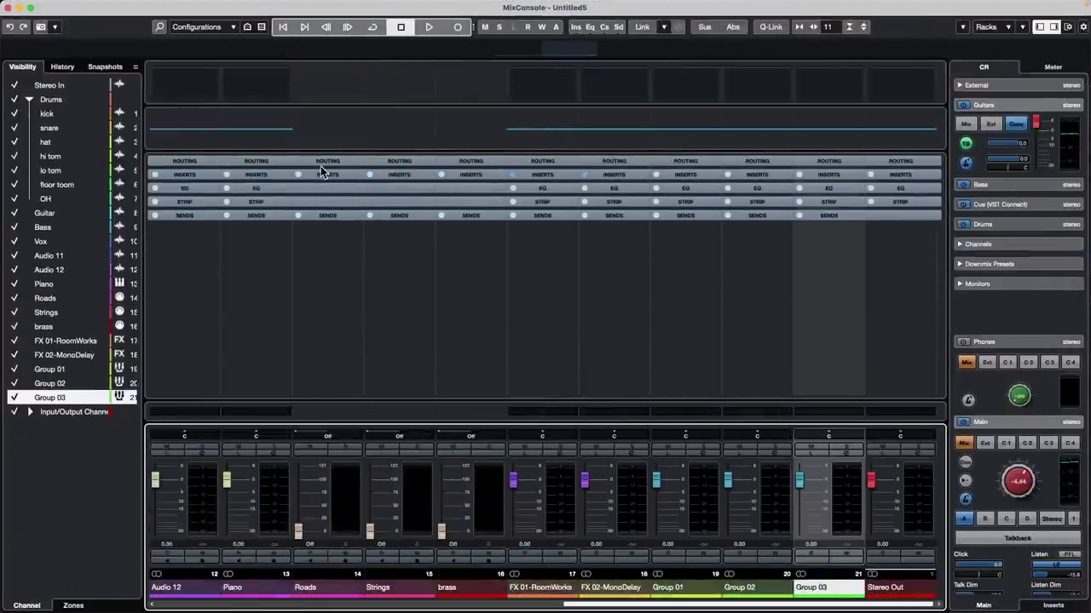
left_click(335, 171)
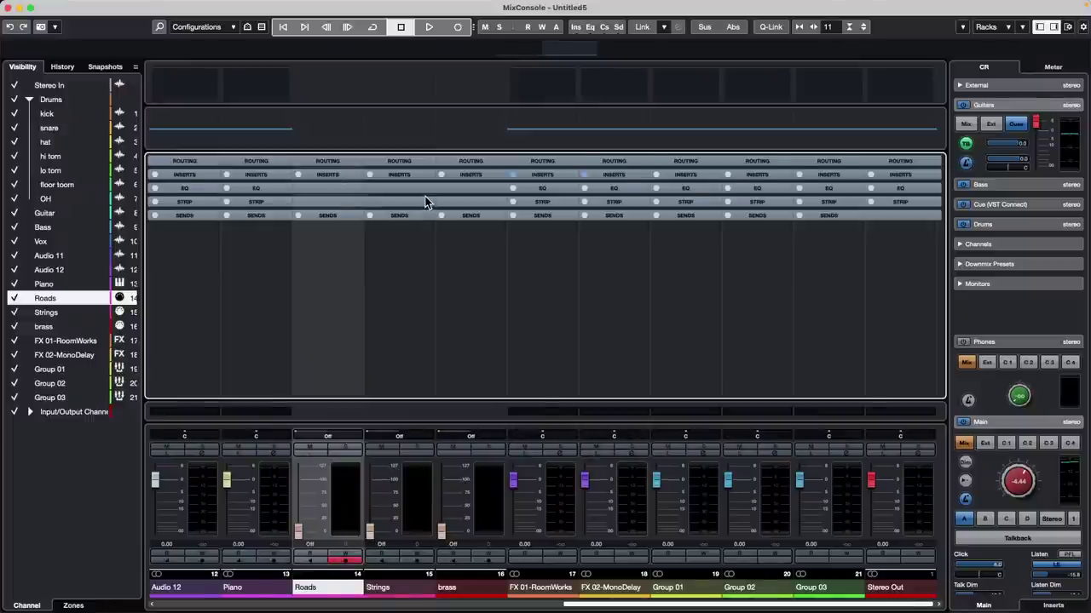
key("h")
key("g")
key("g")
key("g")
key("g")
key("g")
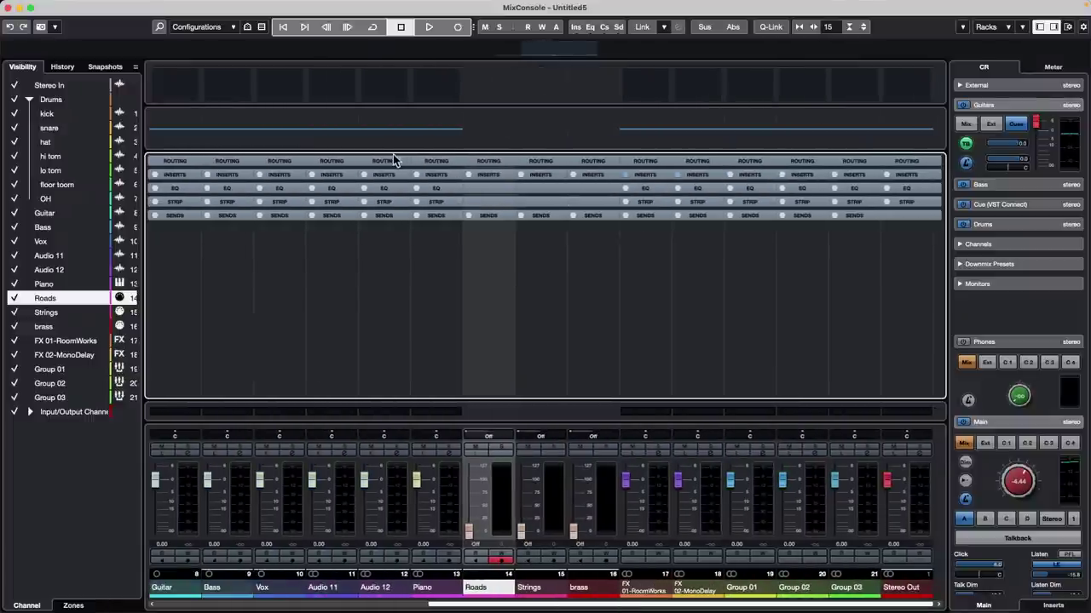
Step: Add the Pre (Filters/Gain/Phase) rack and expand it to show filters, gain and phase
left_click(394, 162)
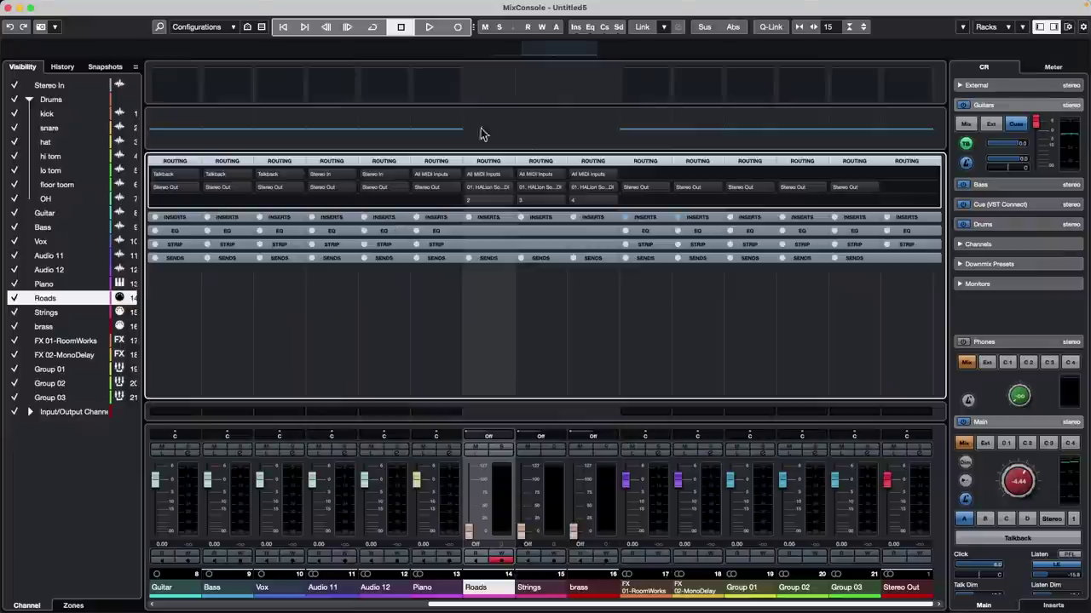
left_click(1005, 28)
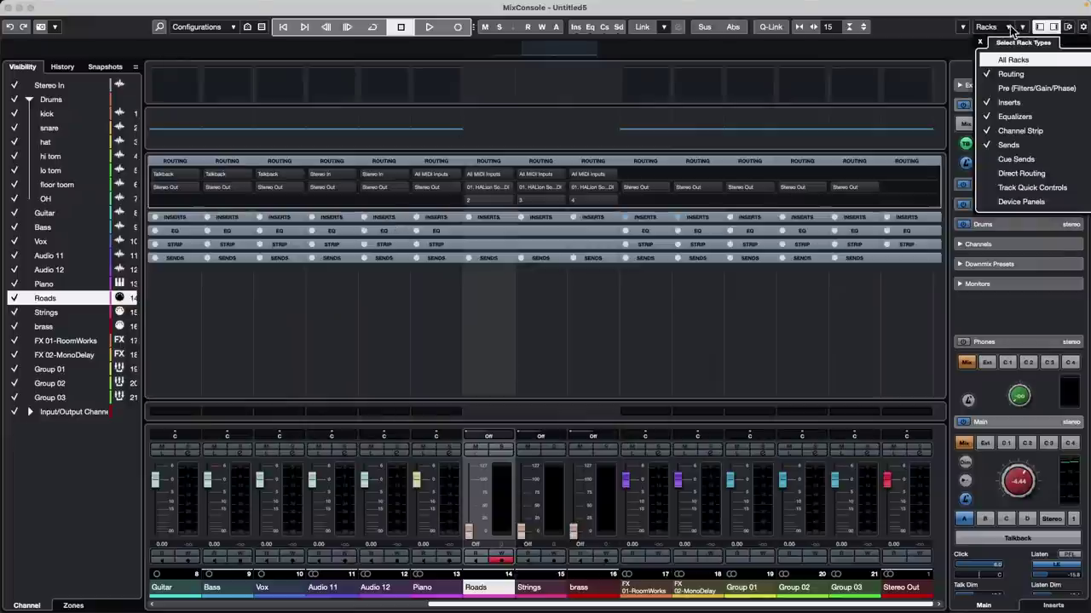
left_click(988, 89)
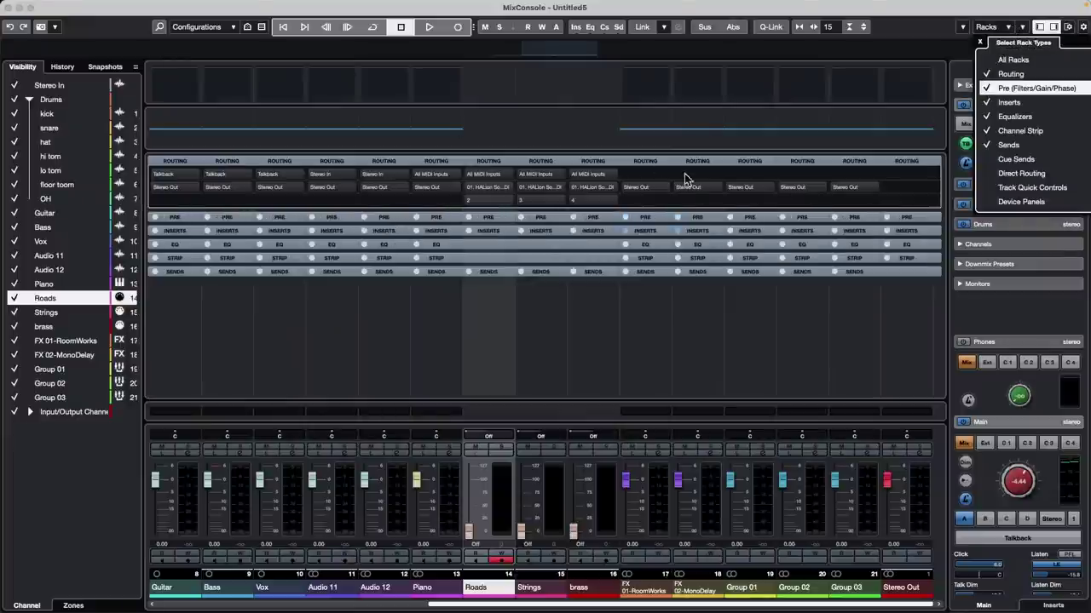
left_click(535, 165)
left_click(535, 165)
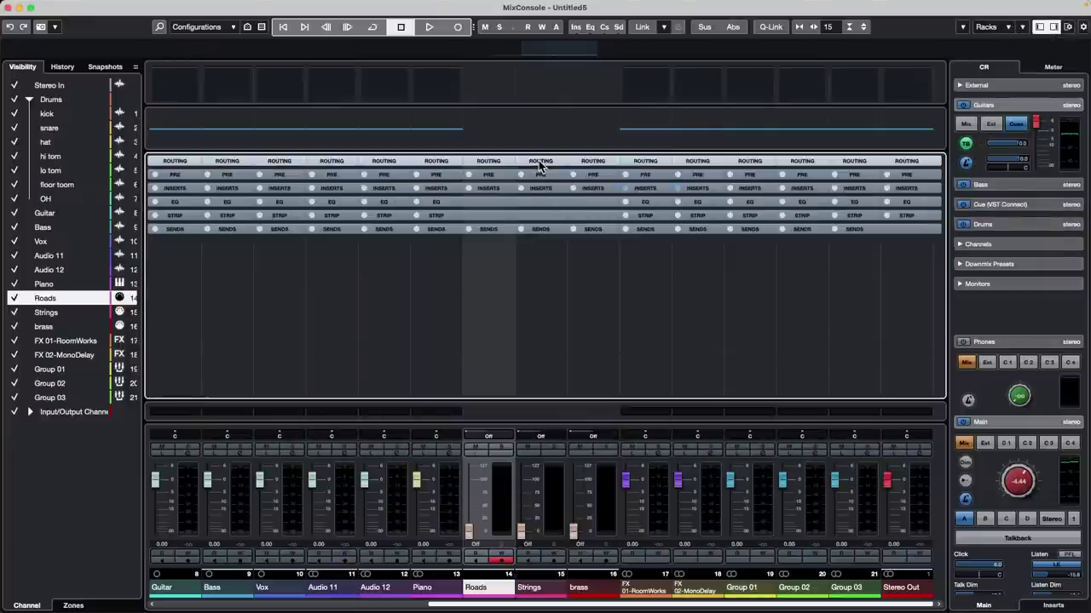
left_click(542, 175)
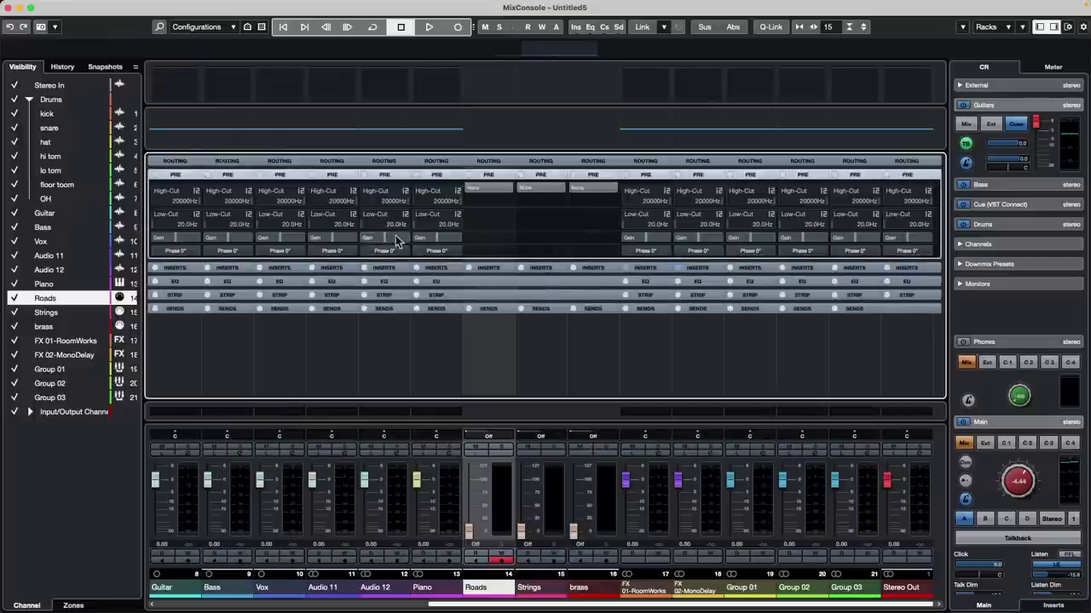
Step: Map a nanoKONTROL2 fader to the Piano channel's PreGain via Pick for MIDI Remote Mapping
right_click(441, 244)
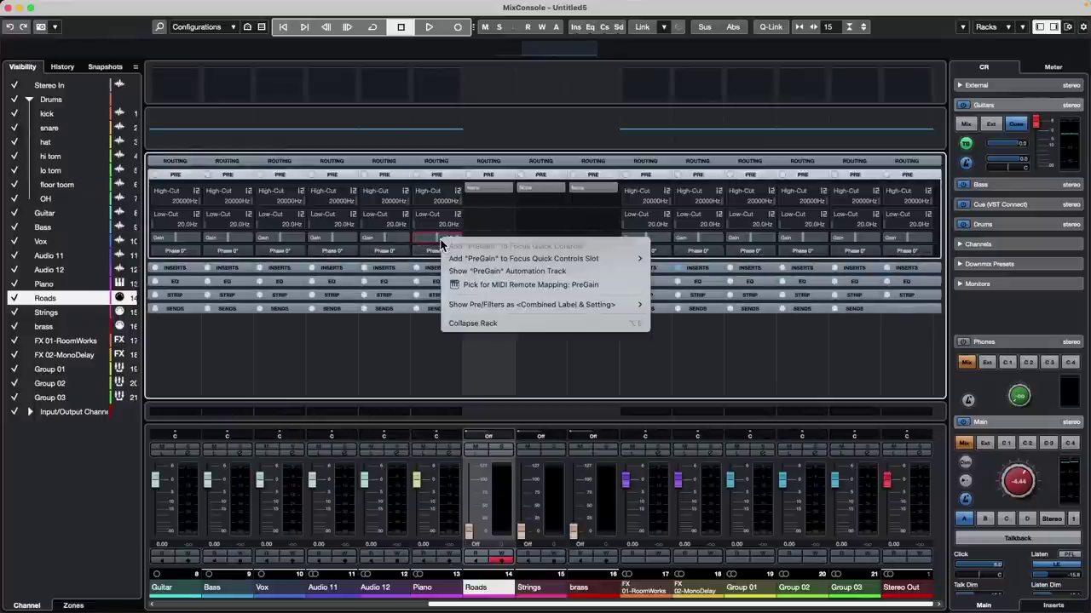
left_click(508, 288)
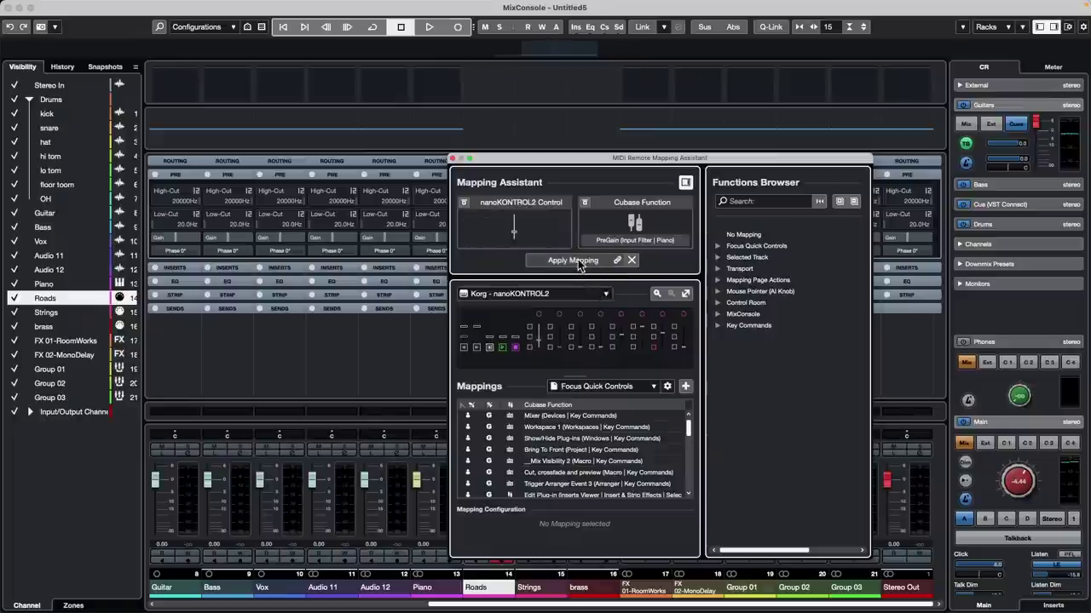
left_click(575, 260)
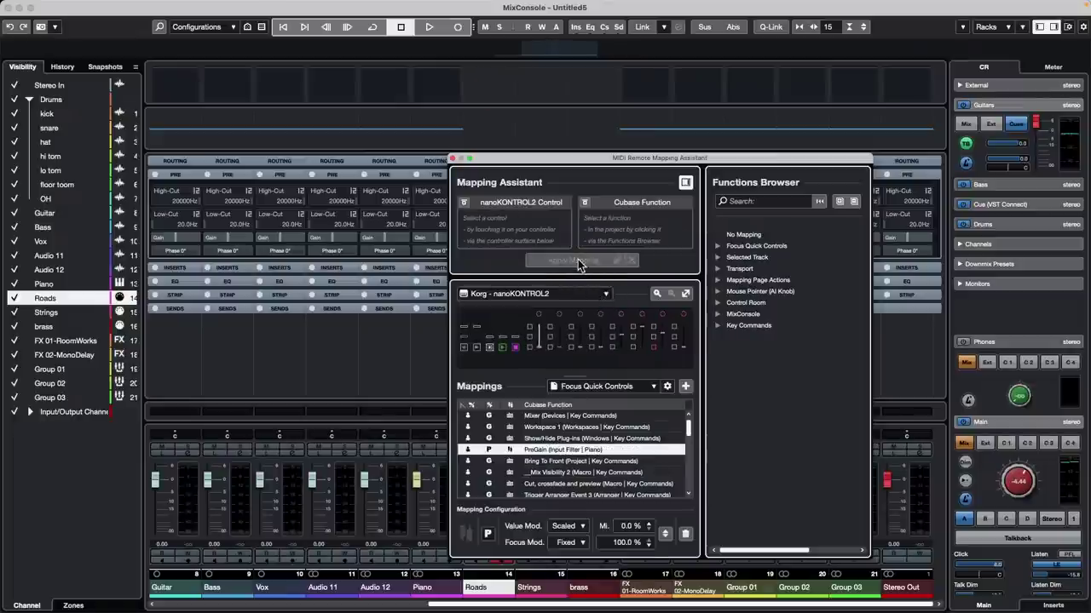
left_click(454, 158)
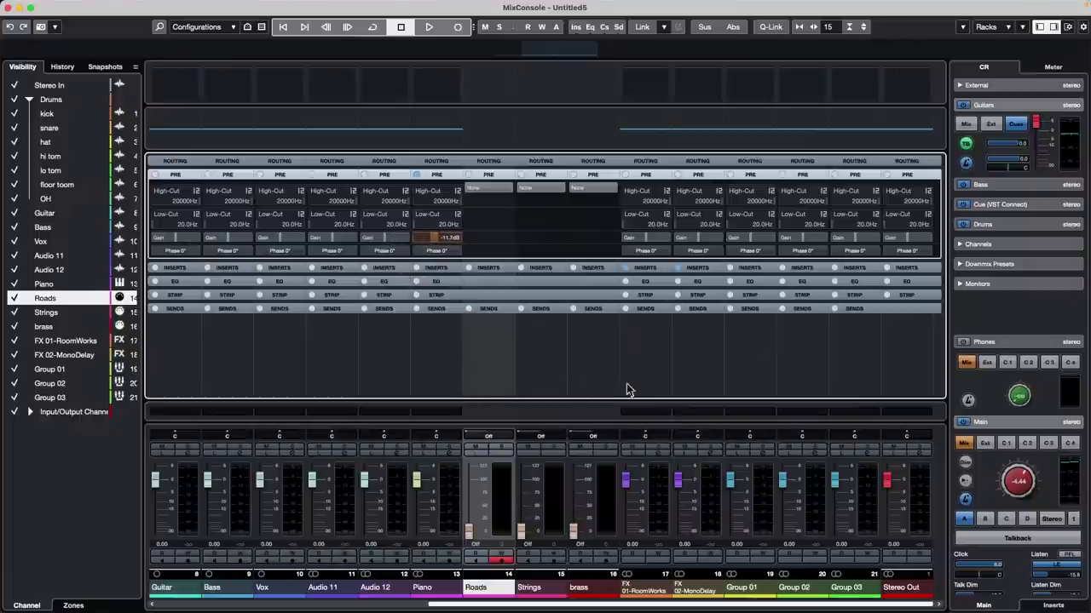
Step: Test the Piano pre-gain fader, select Vox, and return to the Project window
left_click(284, 499)
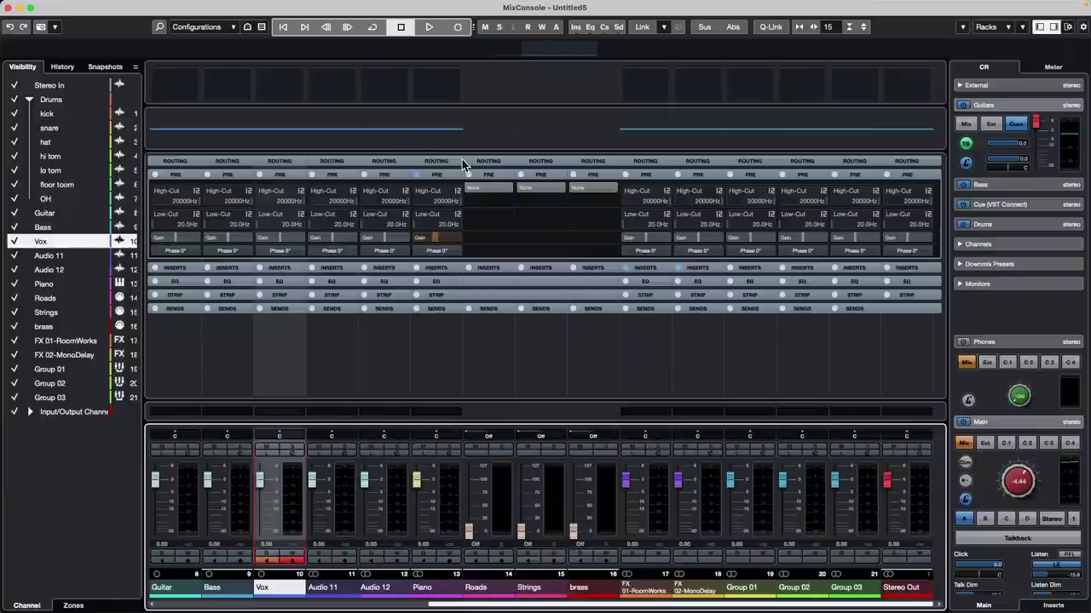
key("F3")
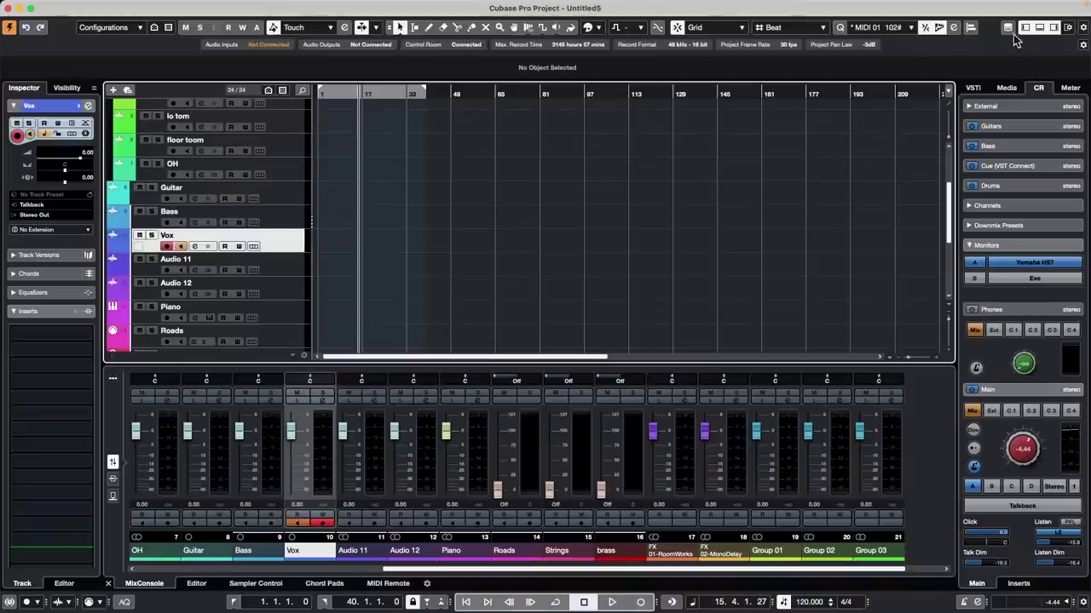
Step: Remap the nanoKONTROL2 fader to Selected Track > Input Filter > Gain in the Mapping Assistant
left_click(1008, 28)
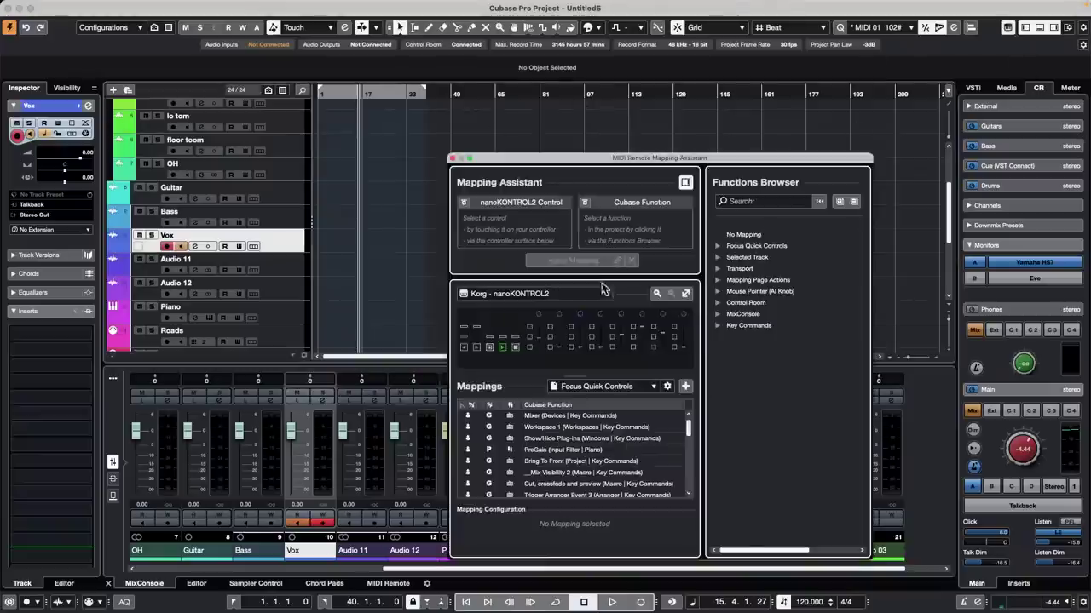
left_click(718, 258)
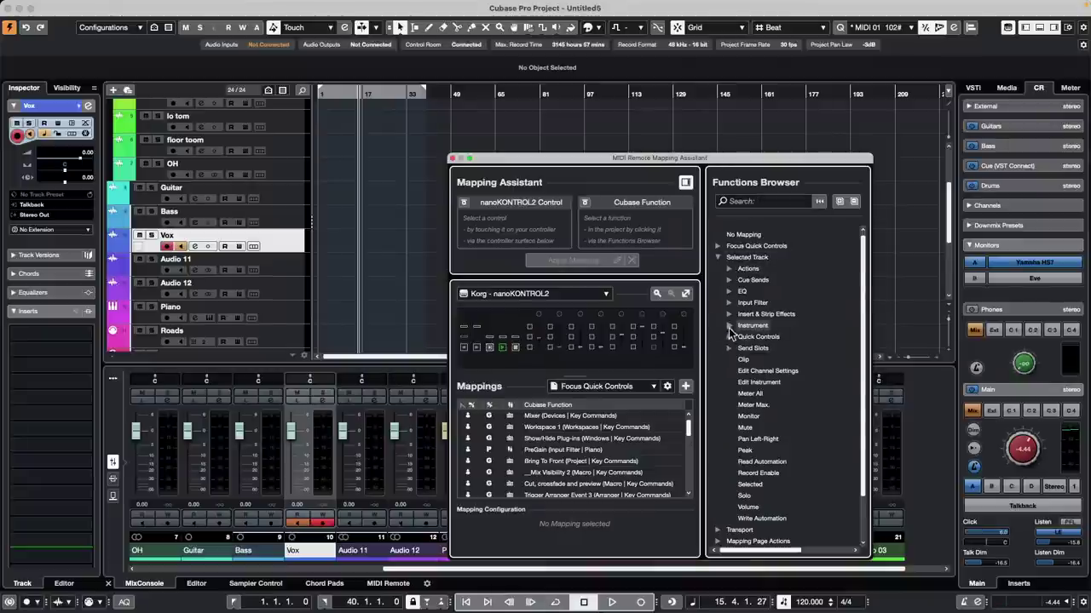
left_click(728, 304)
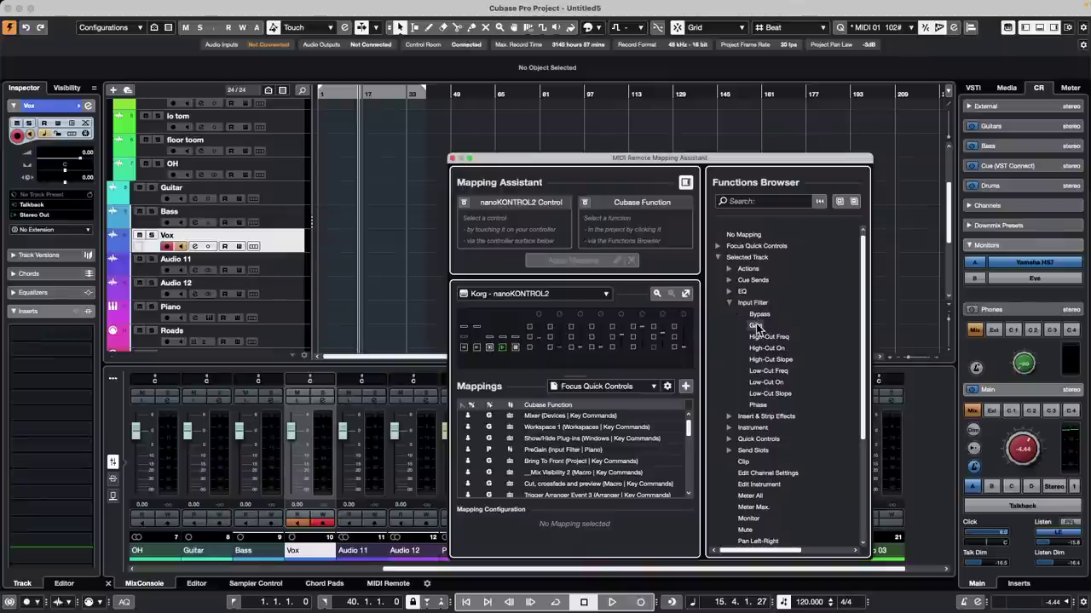
left_click(755, 325)
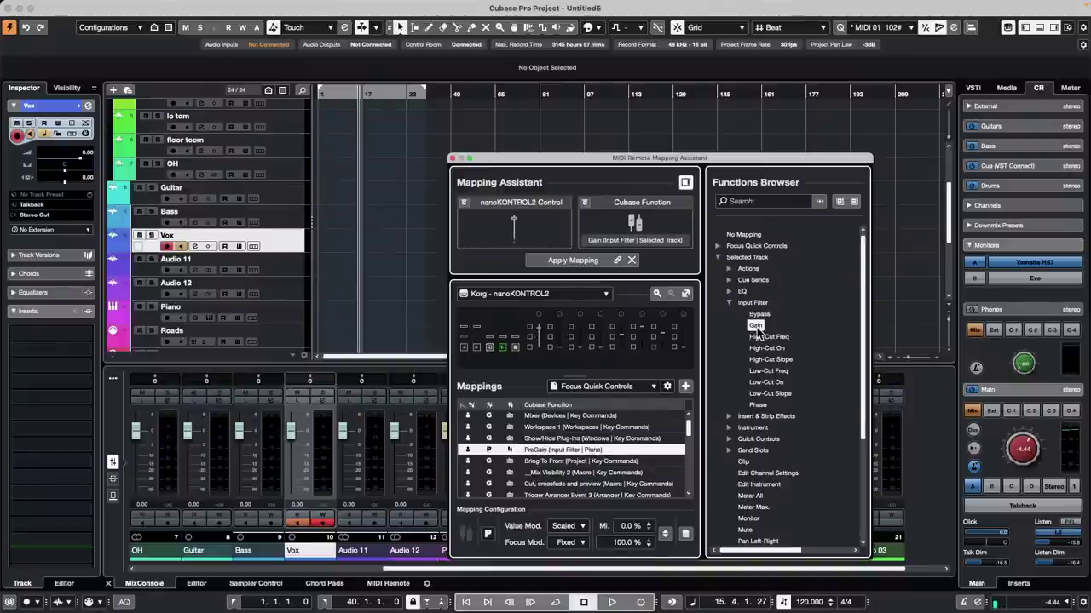
double_click(756, 328)
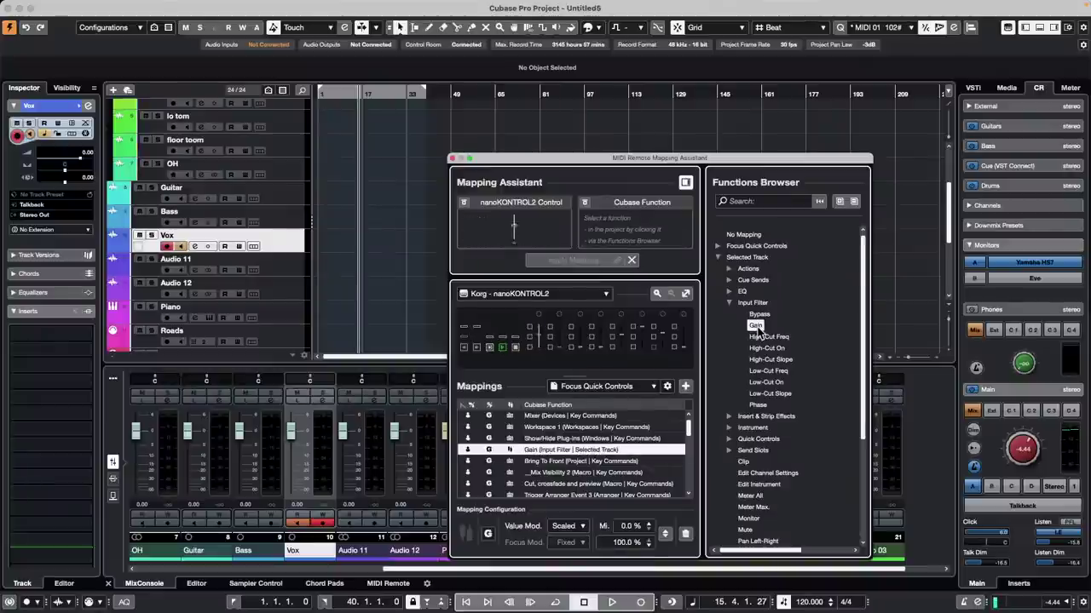
left_click(453, 161)
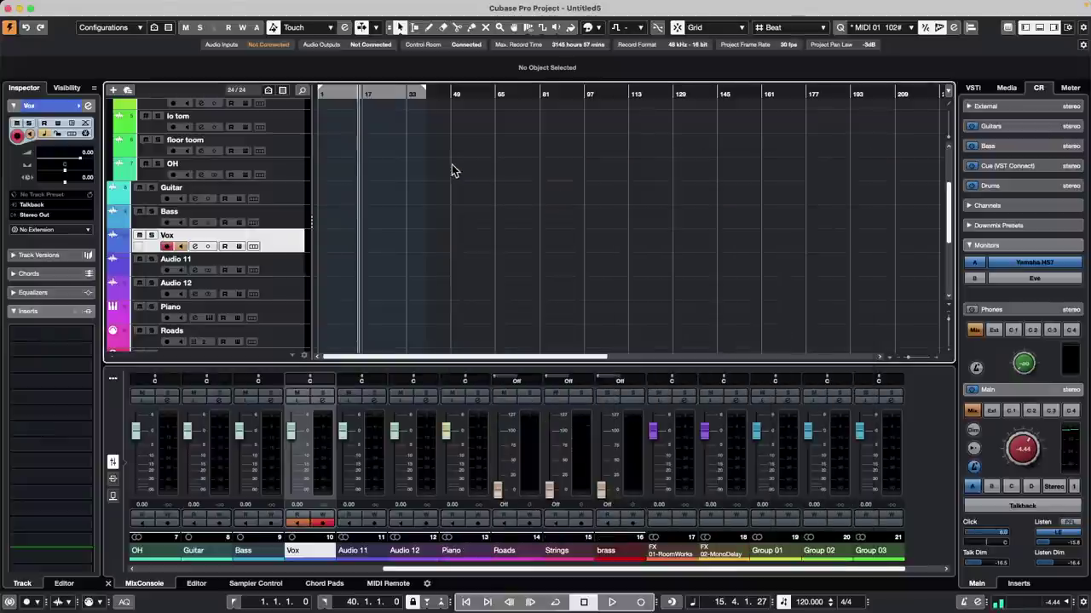
Step: Adjust pre-gain on floor toom, OH, Guitar, Bass and Vox in the full-screen mixer, then return
key("F3")
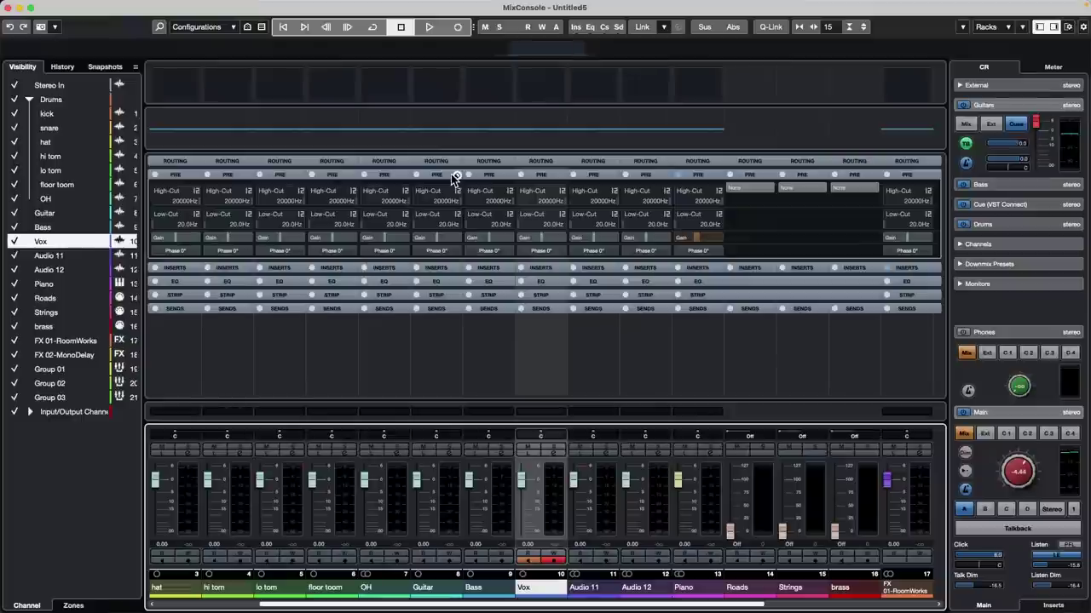
left_click(350, 509)
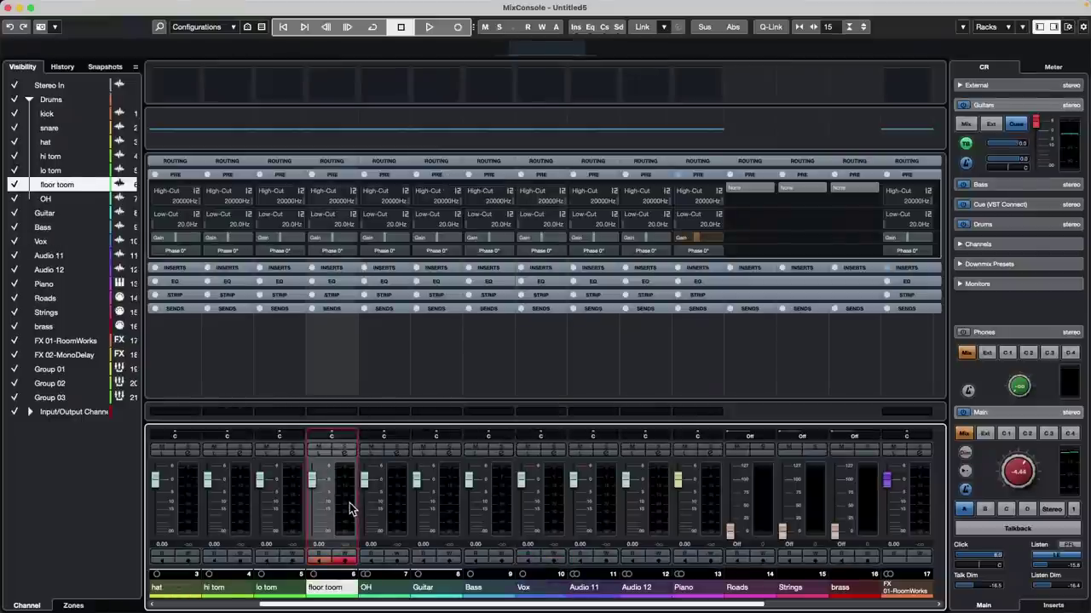
left_click(395, 487)
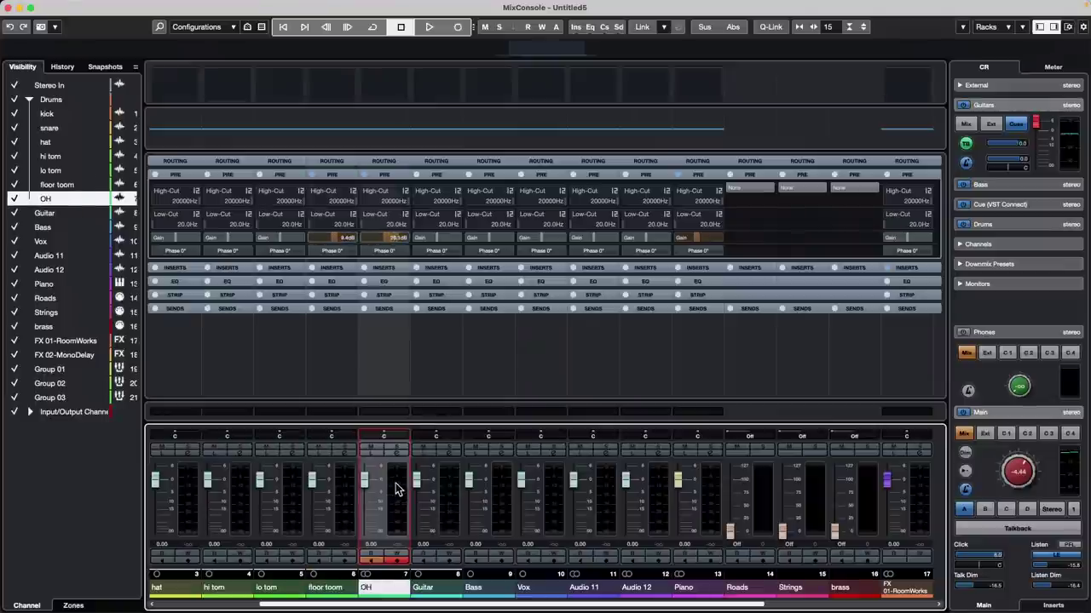
left_click(451, 508)
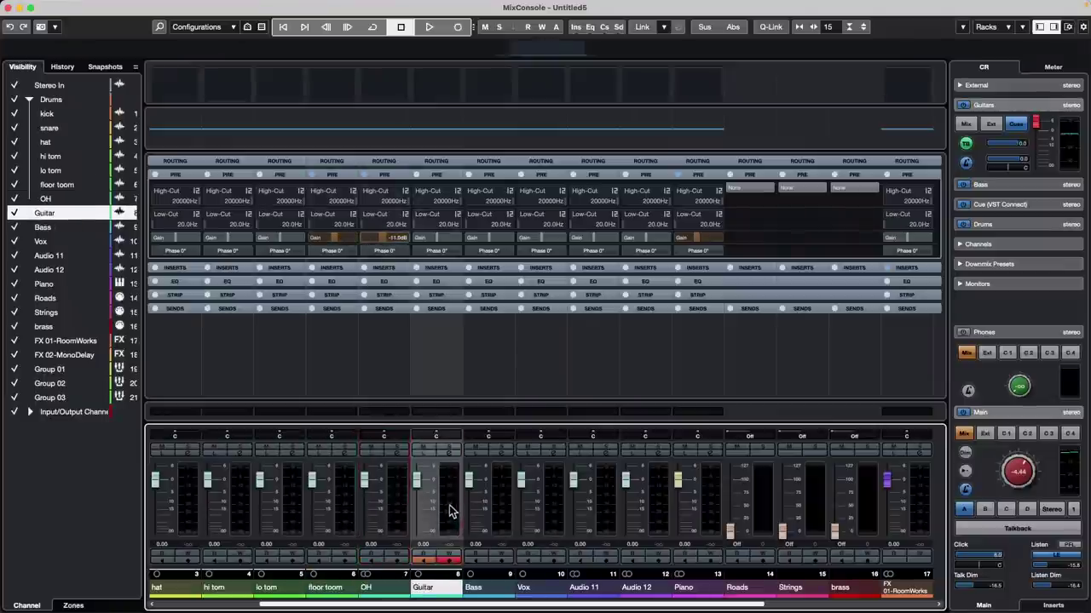
left_click(501, 514)
left_click(554, 512)
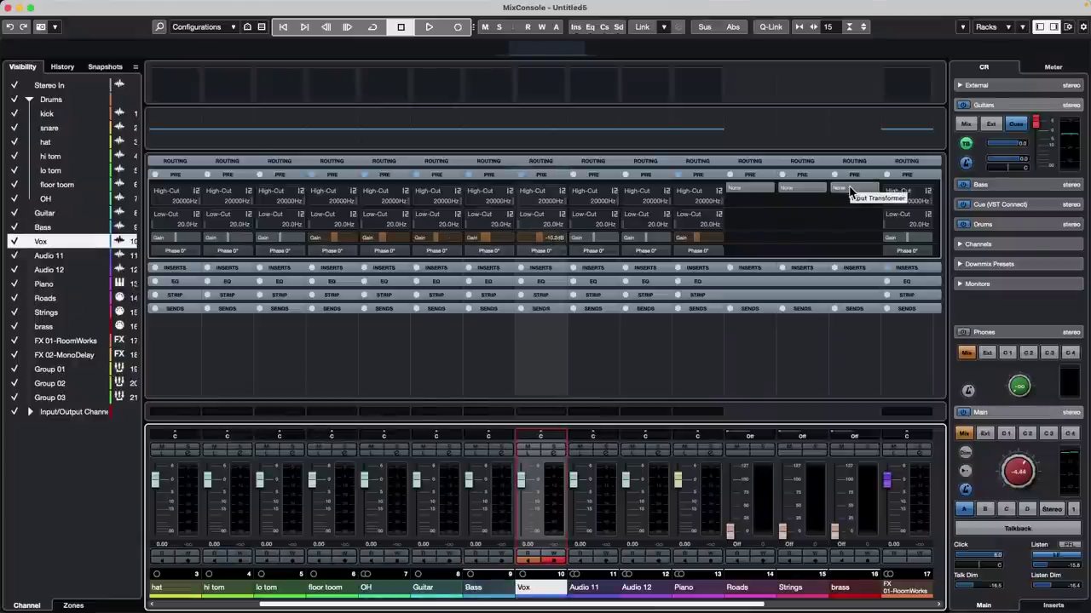
key("F3")
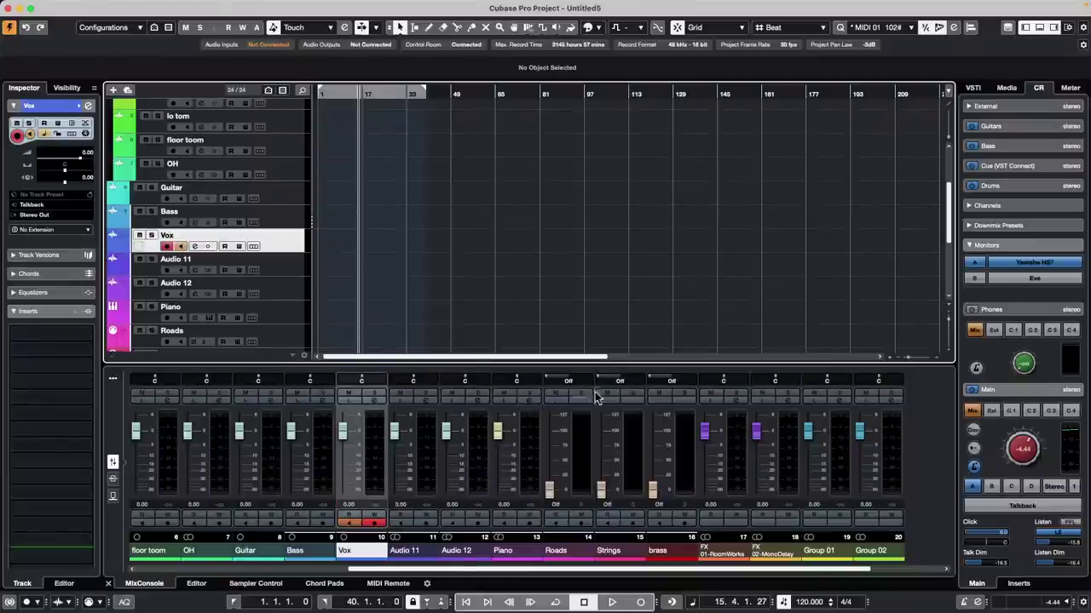
left_click(1007, 28)
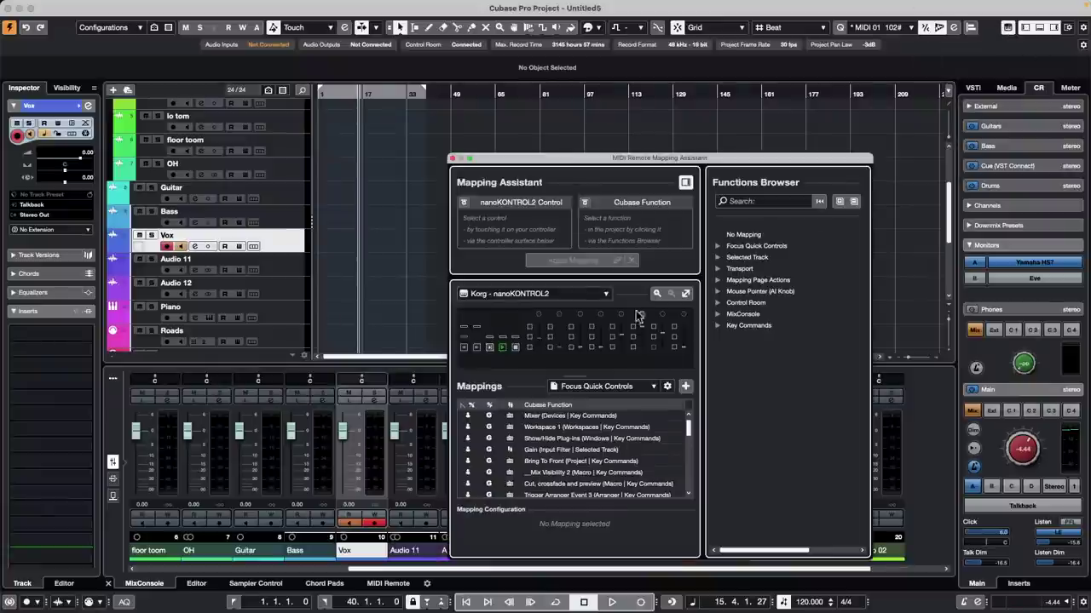
left_click(718, 258)
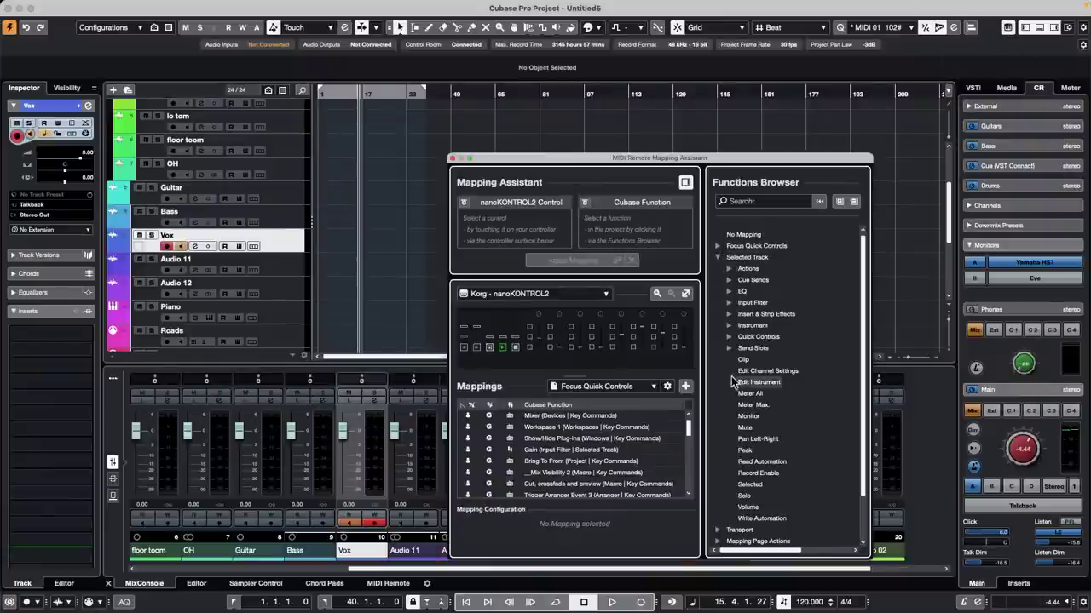
left_click(729, 304)
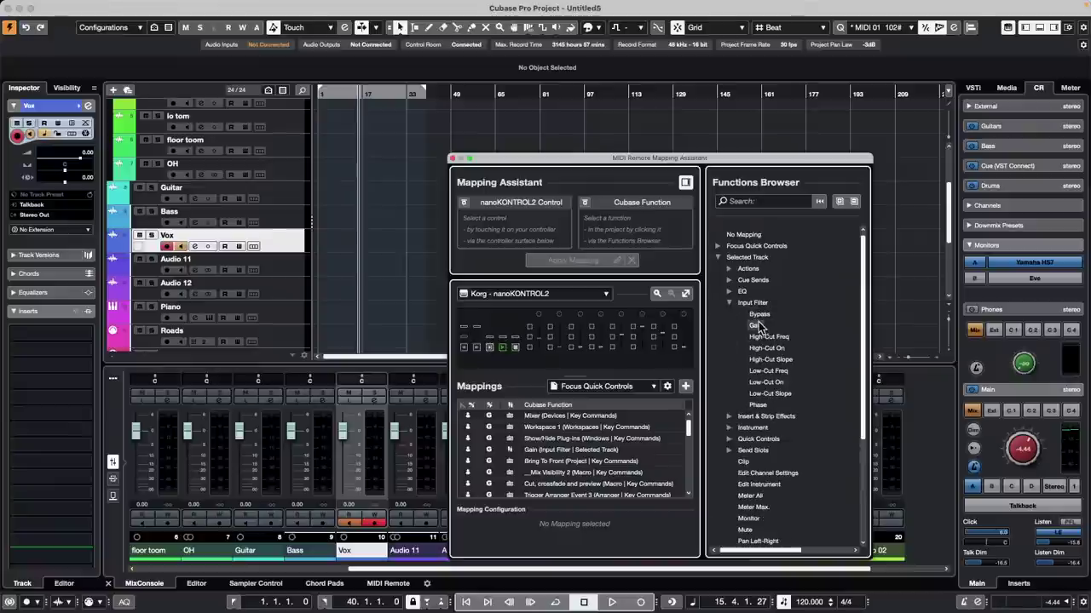
left_click(454, 159)
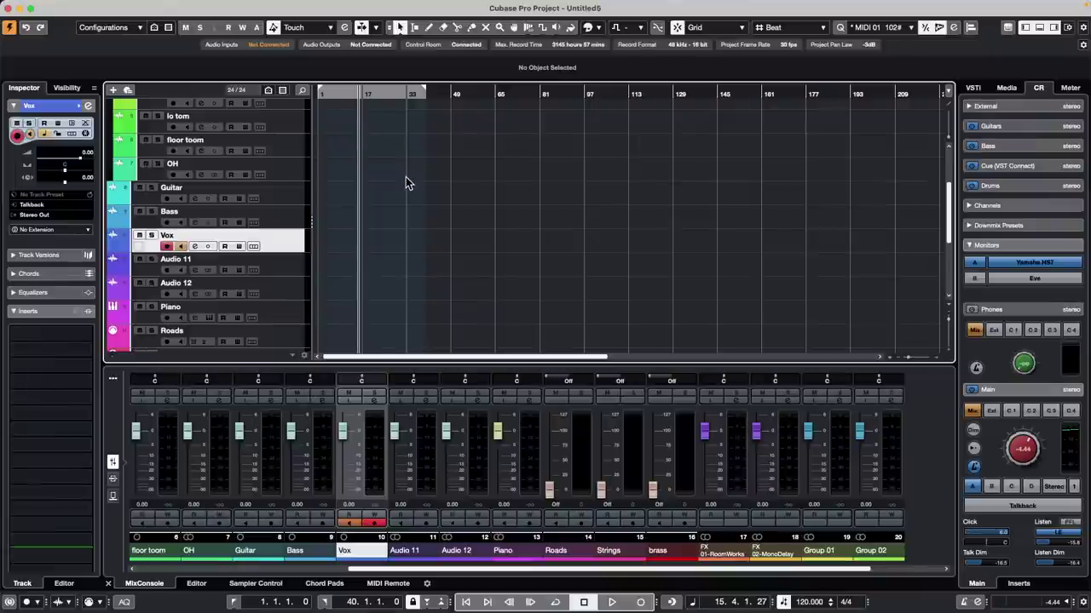
Step: Return to the song start and open the recent project 3 Amos Moses - GO.cpr
left_click(324, 92)
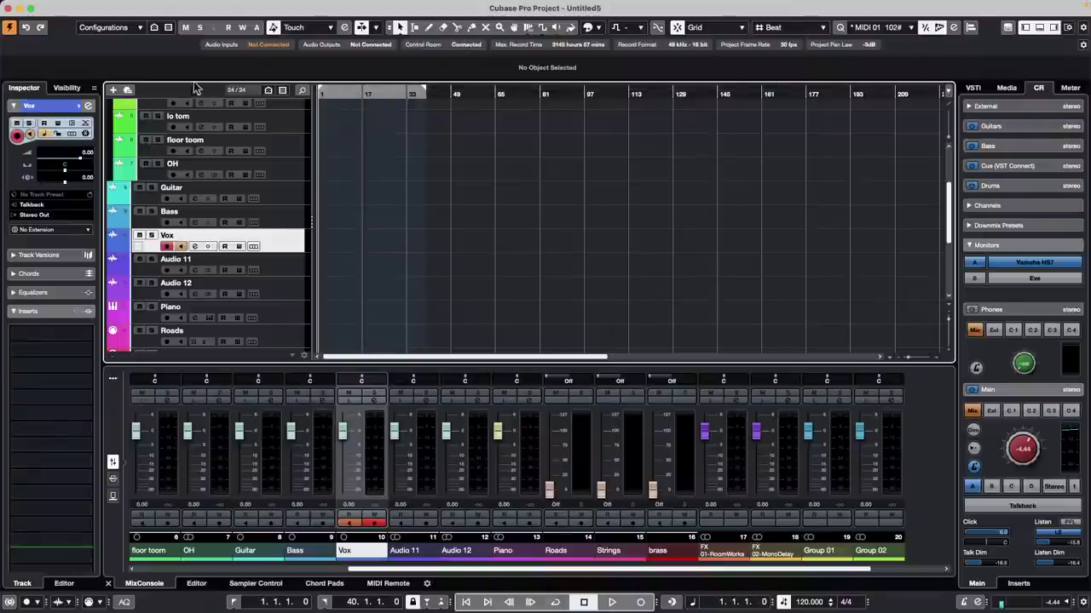
scroll(460, 179, "up", 5)
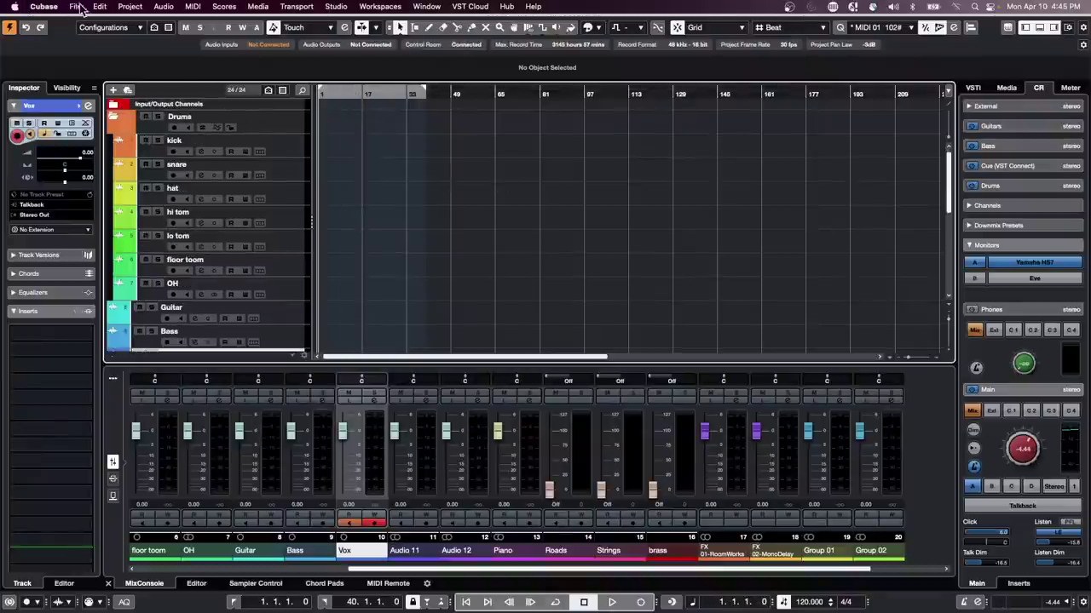
left_click(78, 7)
mouse_move(117, 268)
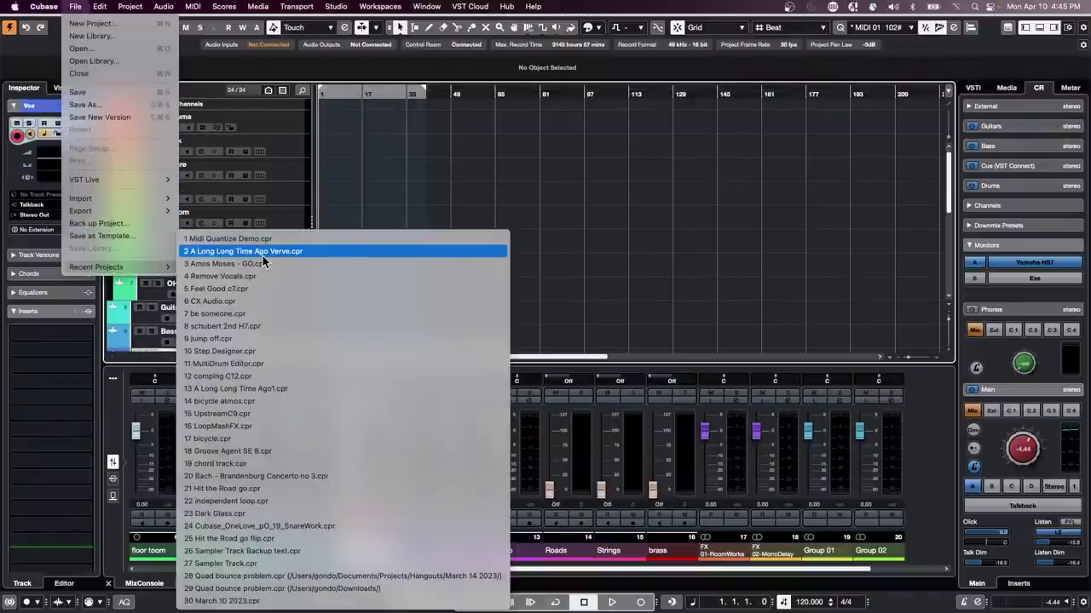
left_click(521, 141)
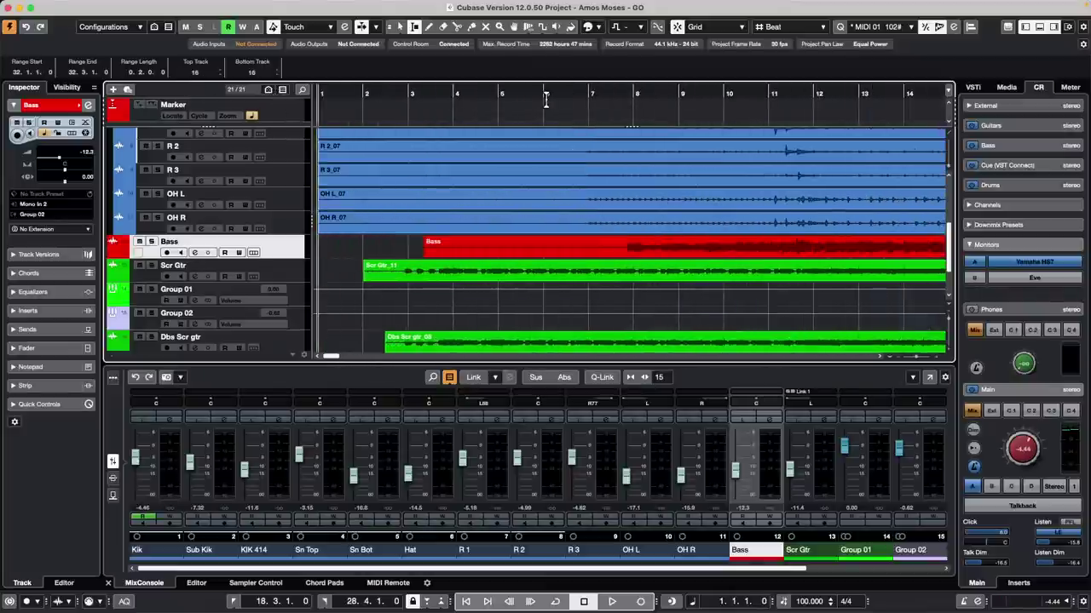
Step: Play Amos Moses from bar 6 with auto-scroll set to Stationary Cursor
key("space")
left_click(553, 93)
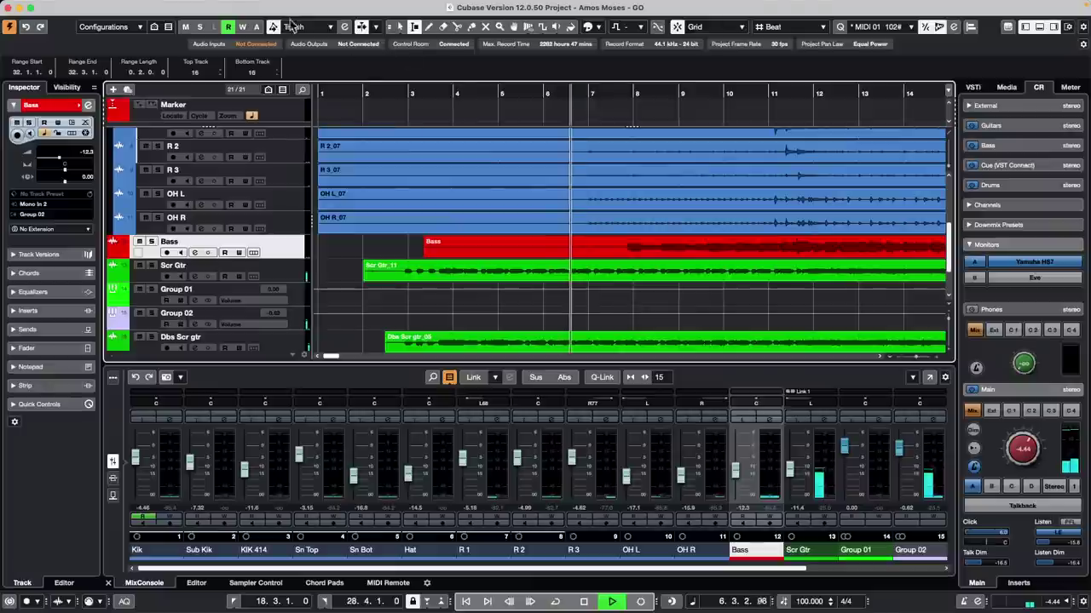
left_click(376, 28)
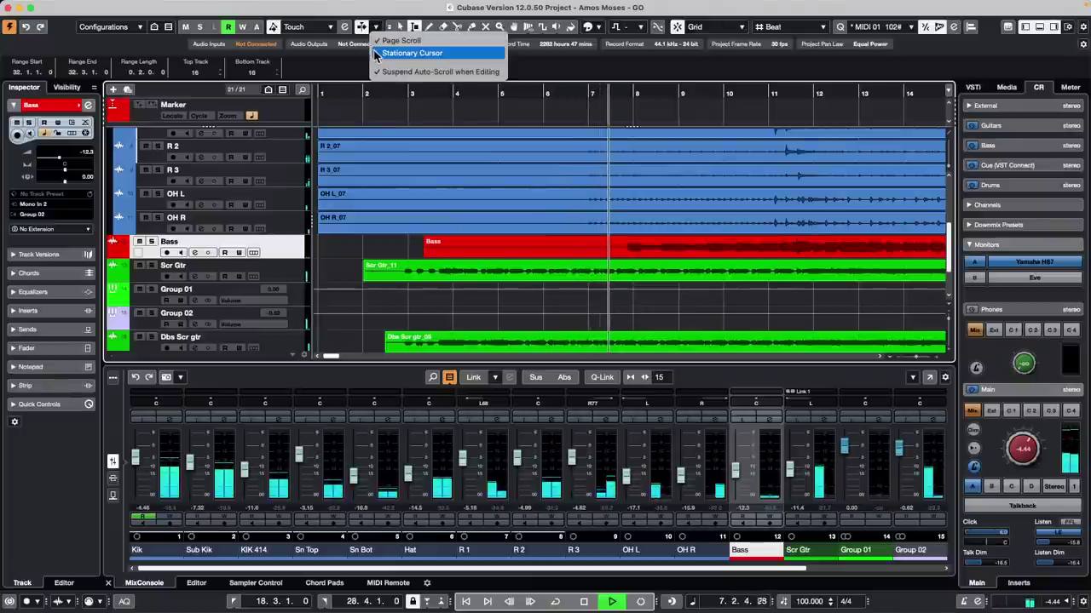
left_click(401, 49)
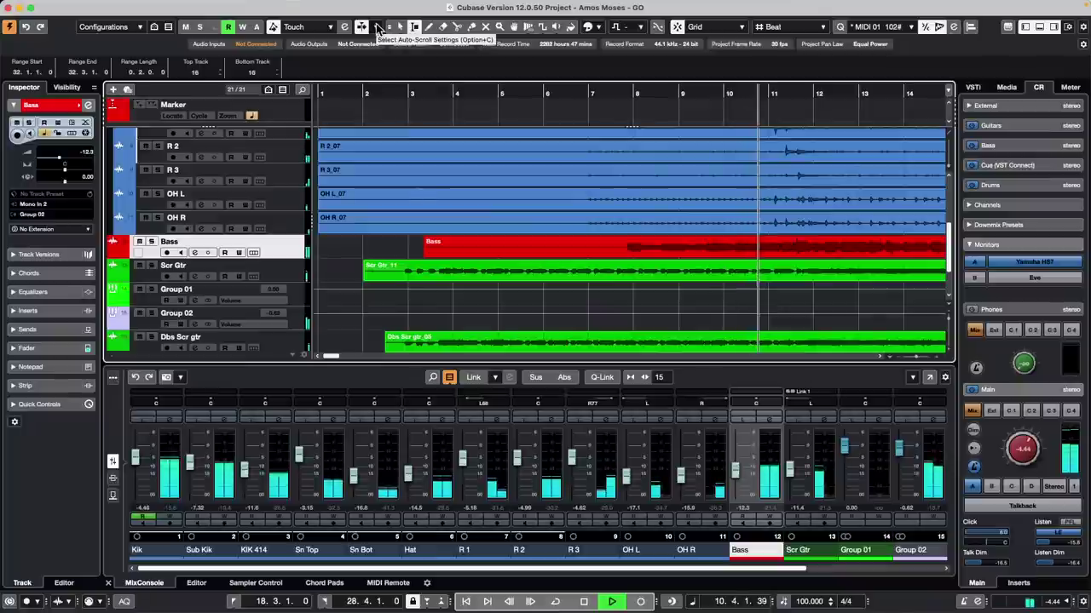
key("f")
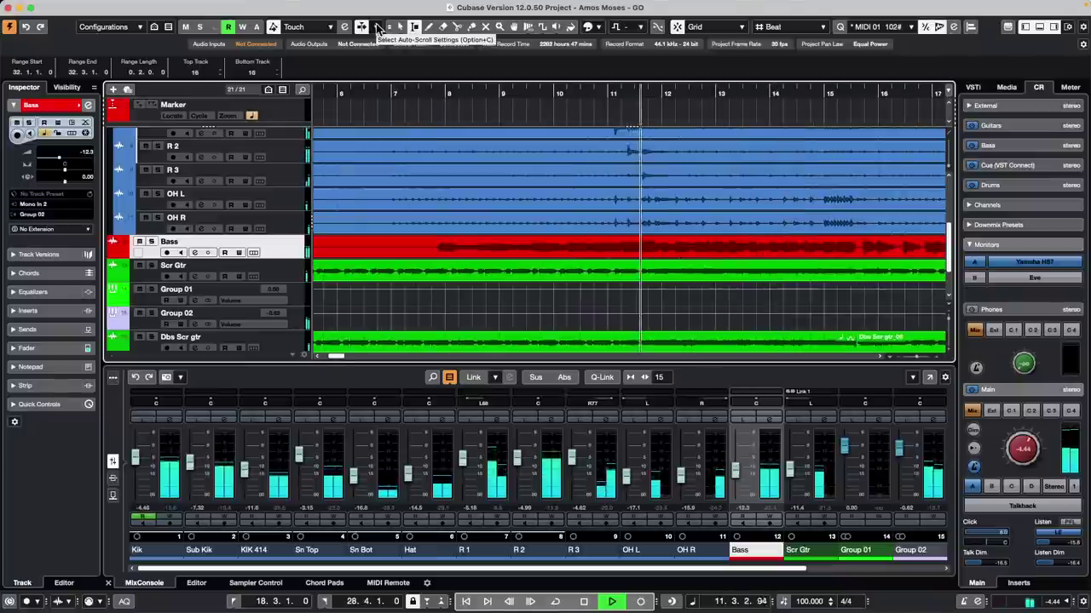
left_click(376, 28)
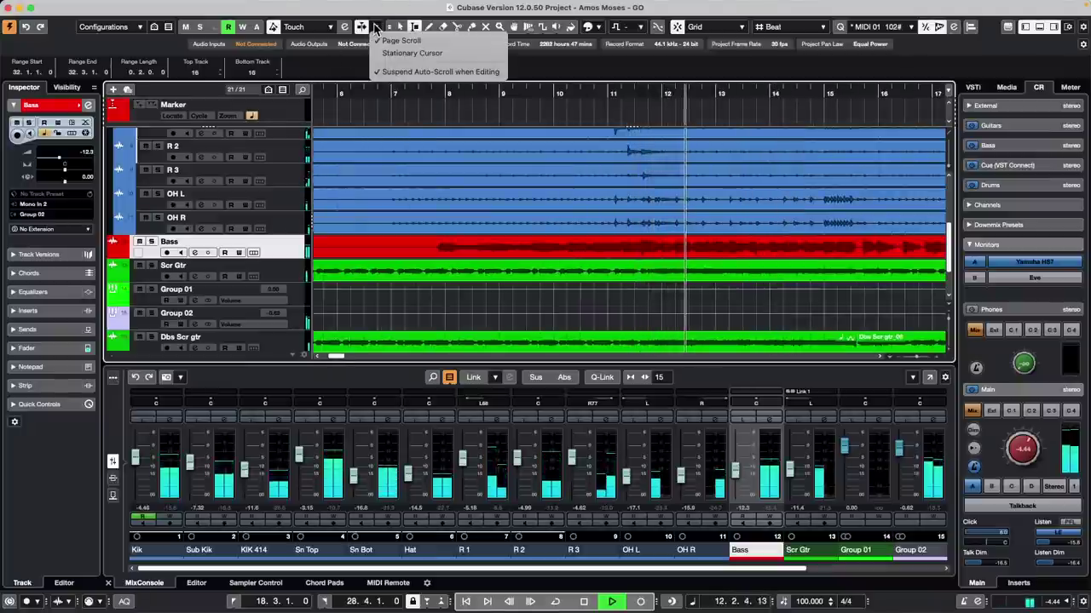
left_click(380, 54)
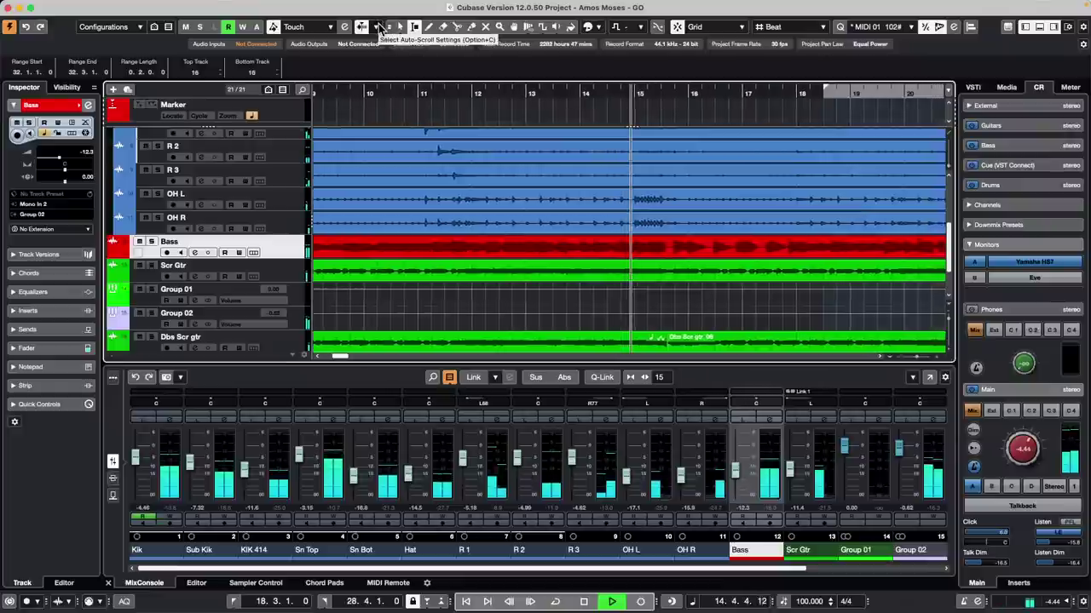
left_click(380, 4)
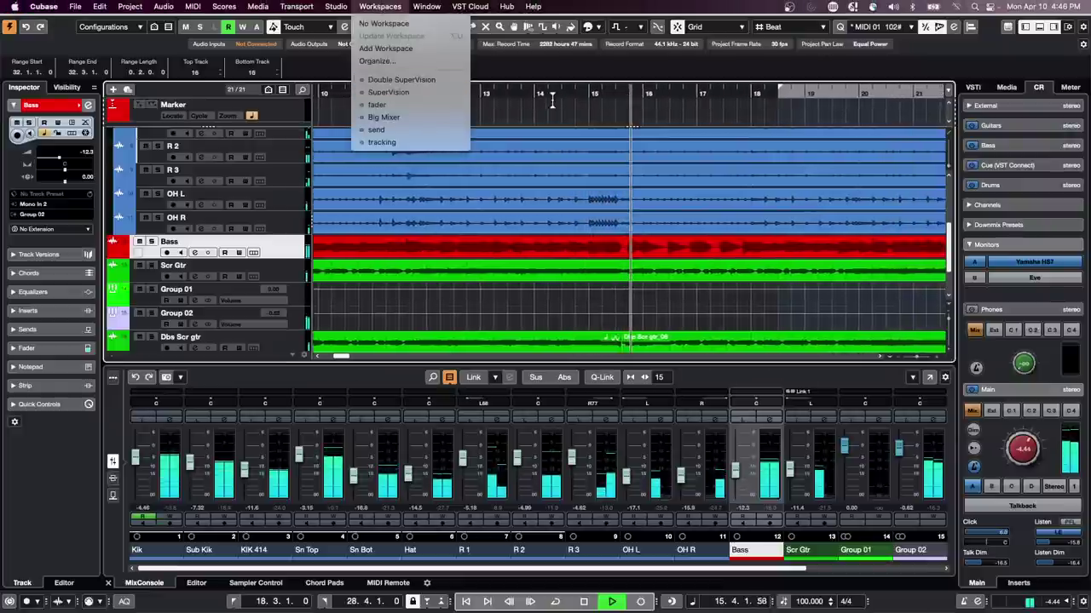
Step: Dismiss the Workspaces menu, then stop and restart playback, letting it run to about bar 23
left_click(435, 67)
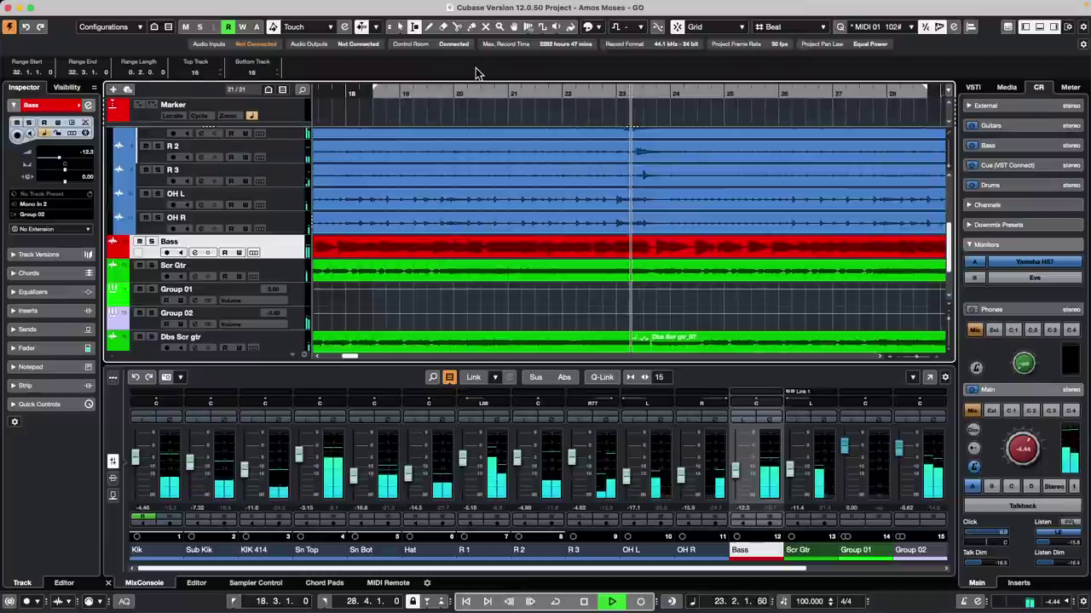
key("space")
key("space")
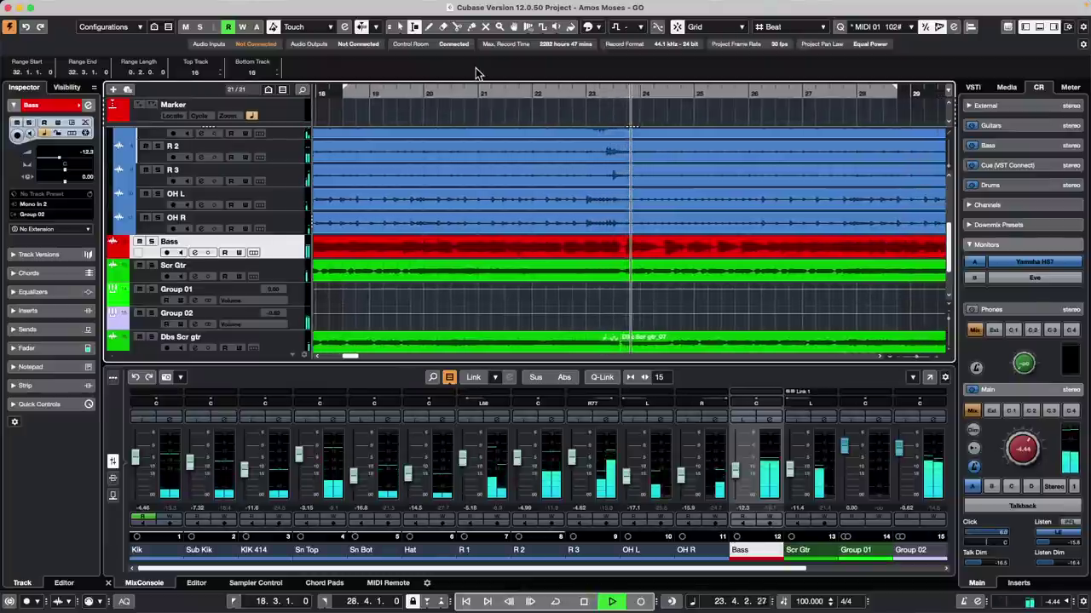
key("space")
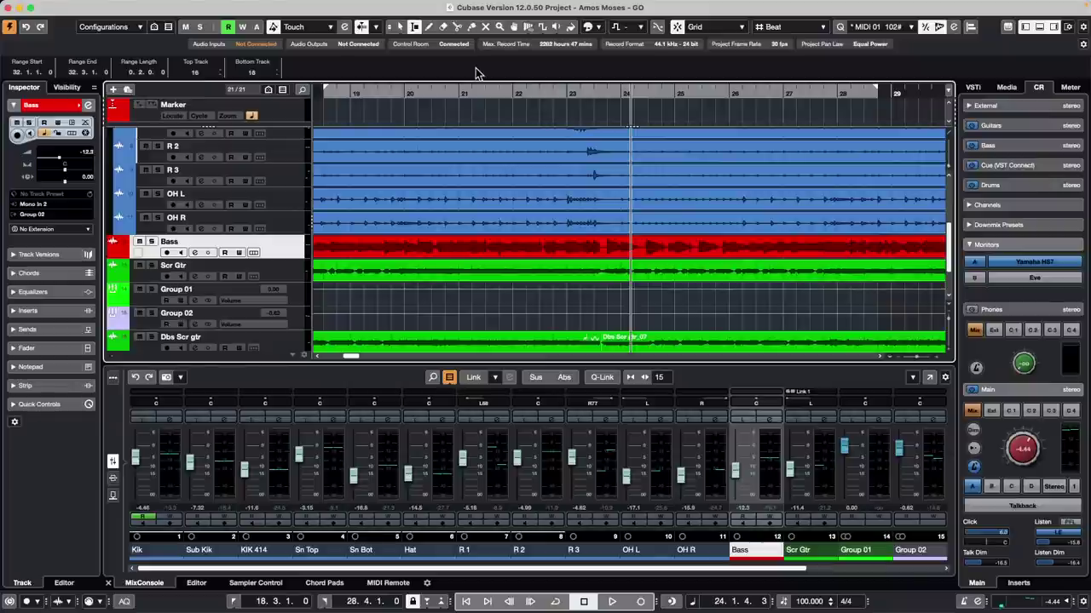
Step: Open the recent project 11 MultiDrum Editor.cpr and activate it
left_click(76, 7)
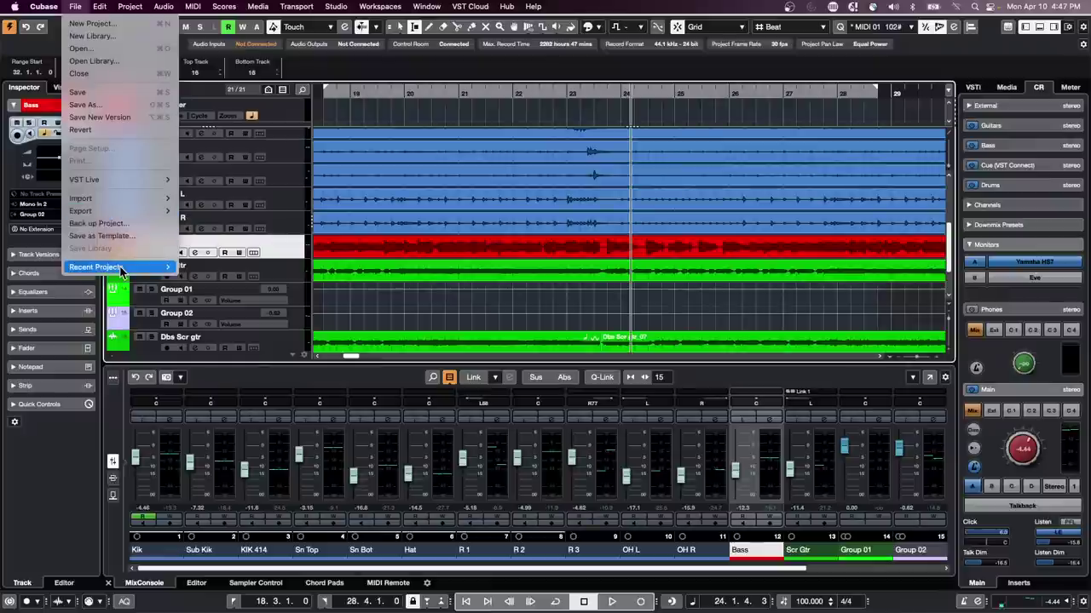
mouse_move(128, 266)
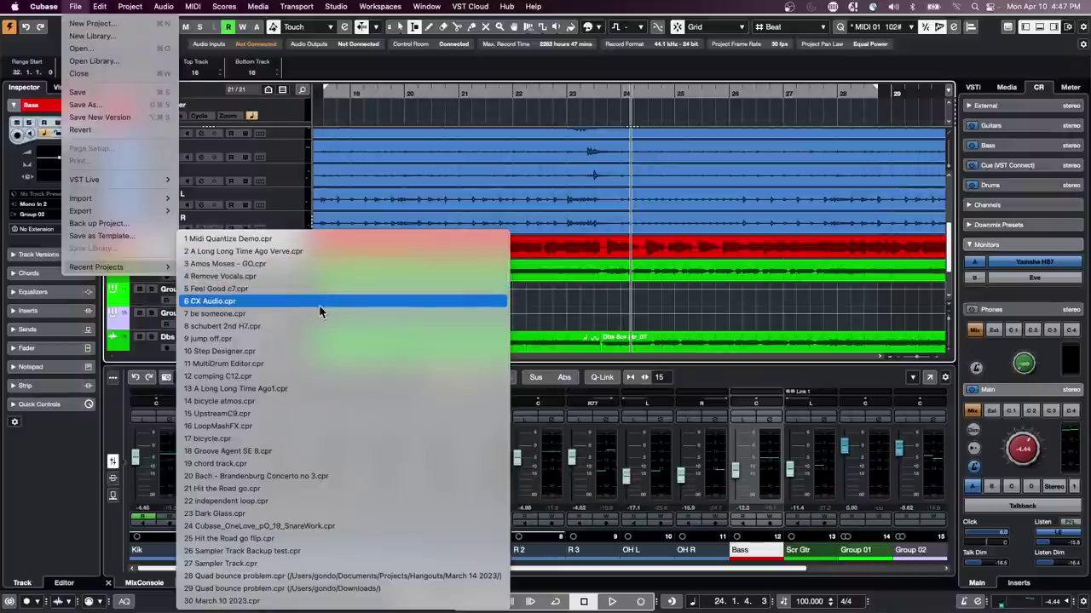
left_click(292, 362)
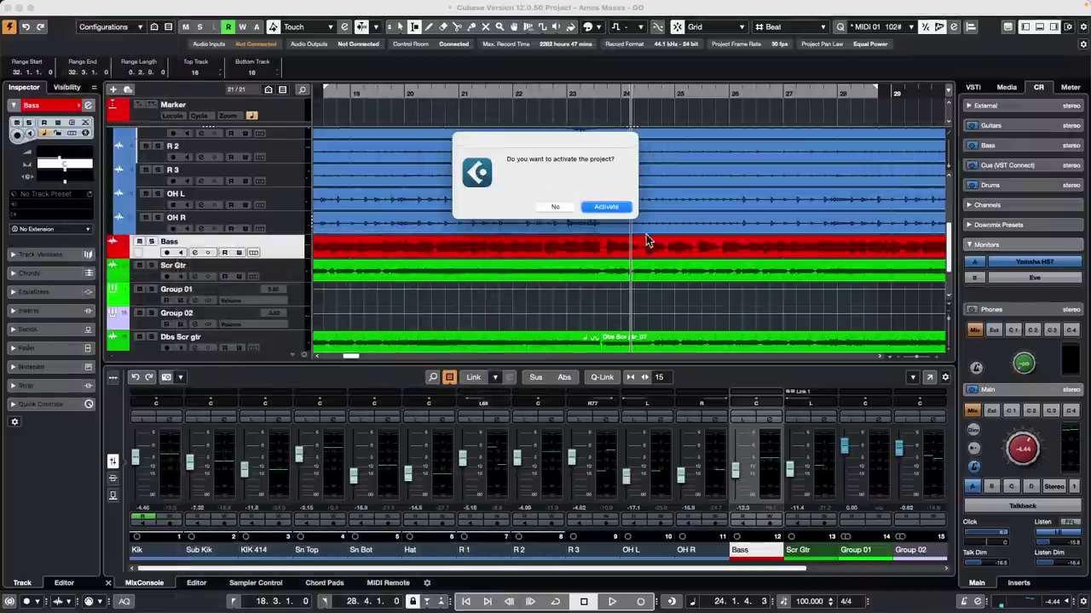
left_click(616, 207)
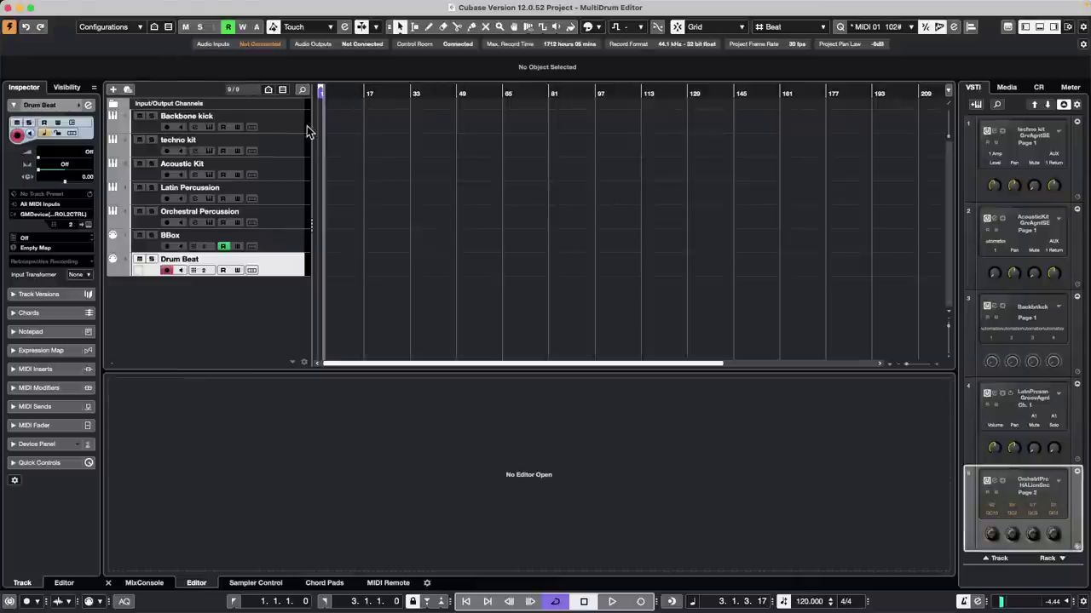
left_click(299, 124)
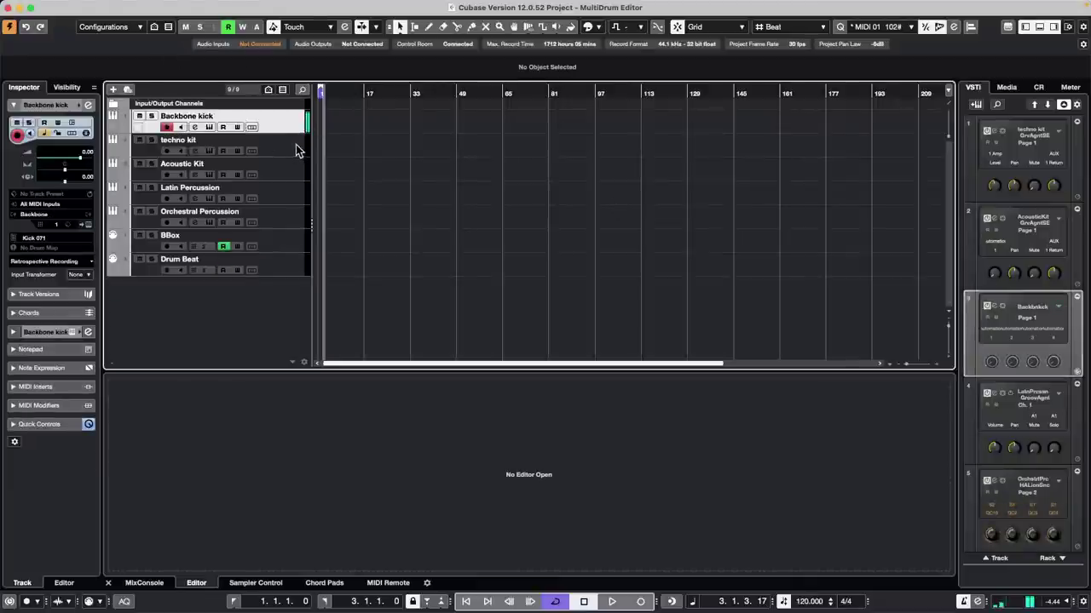
left_click(297, 147)
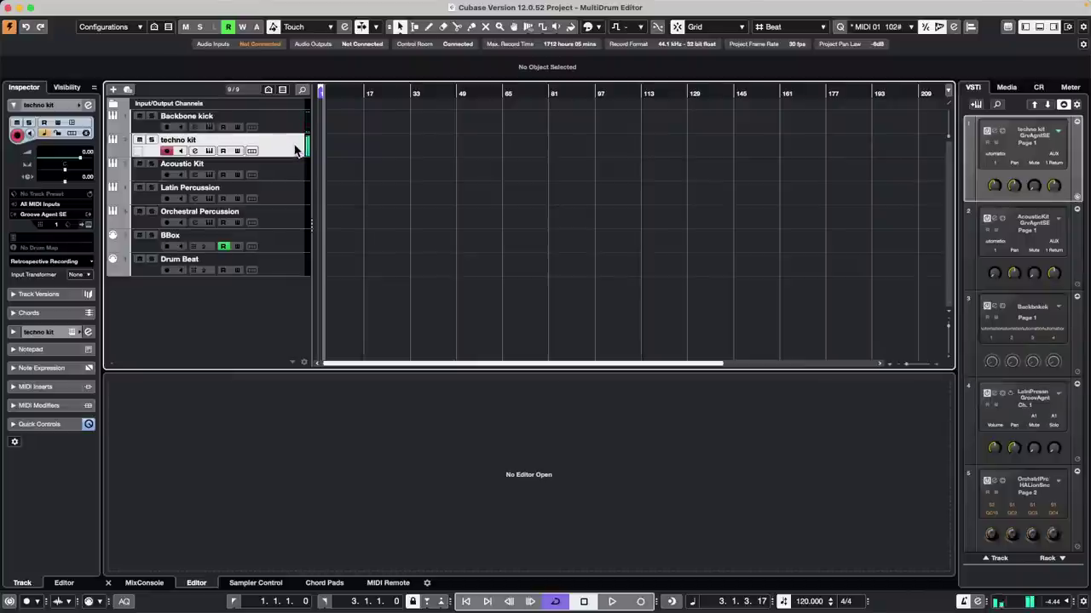
left_click(288, 171)
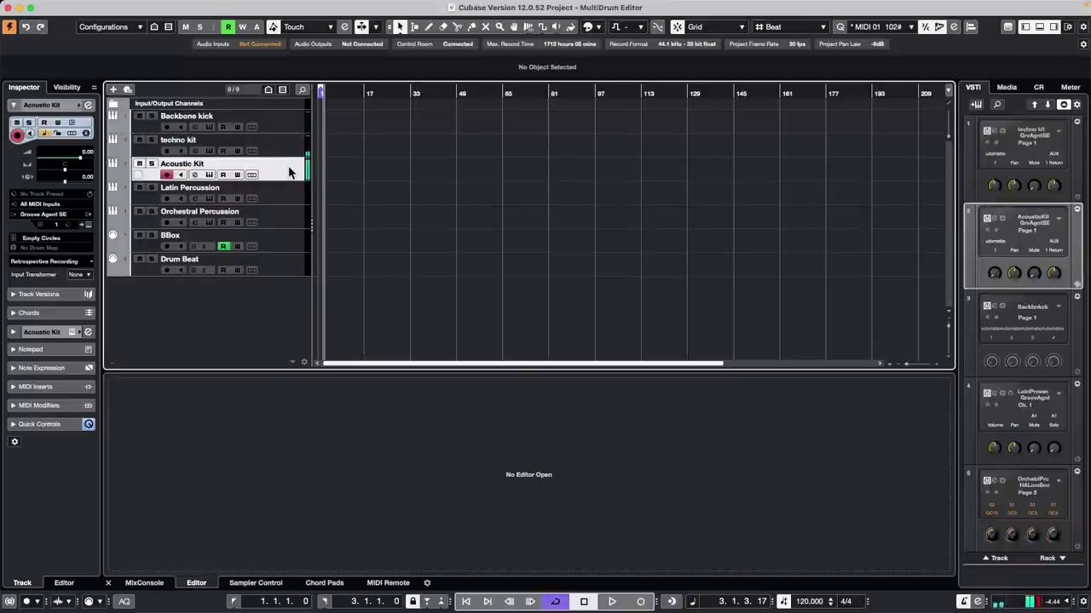
left_click(304, 195)
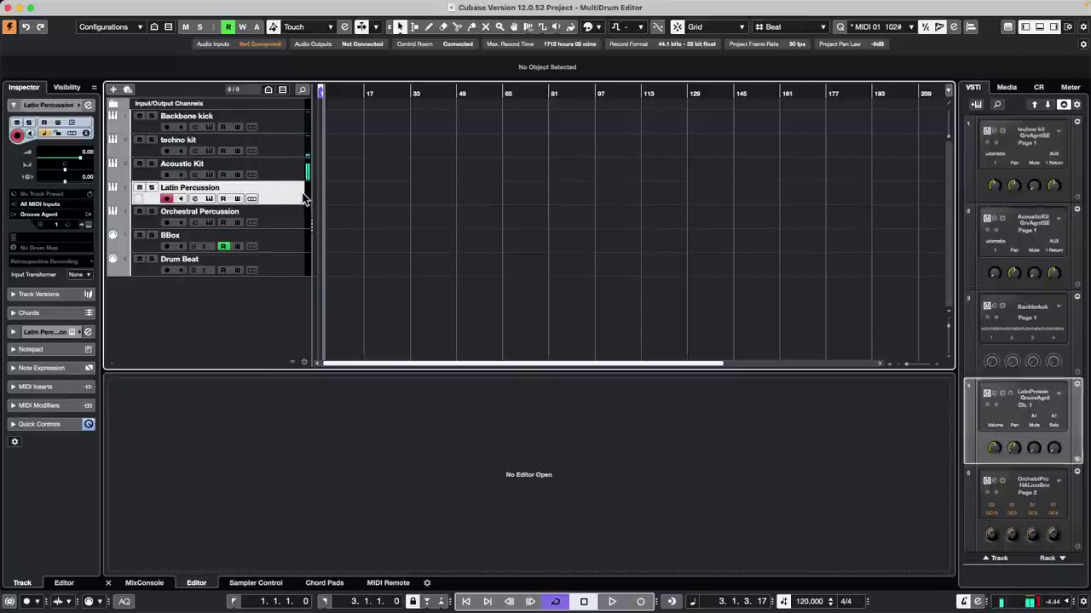
left_click(282, 217)
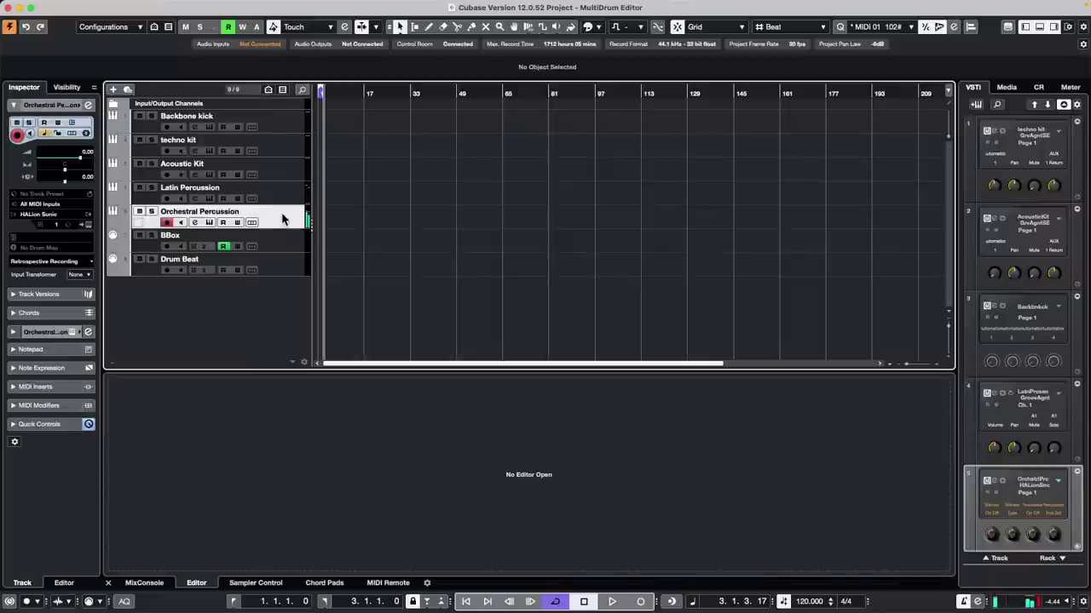
left_click(274, 242)
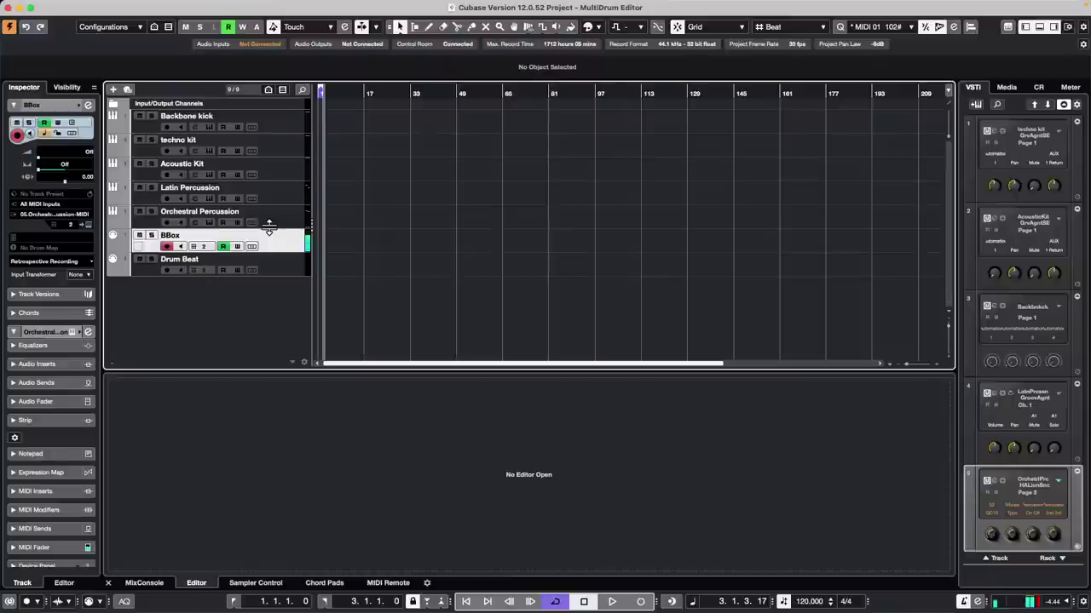
left_click(276, 271)
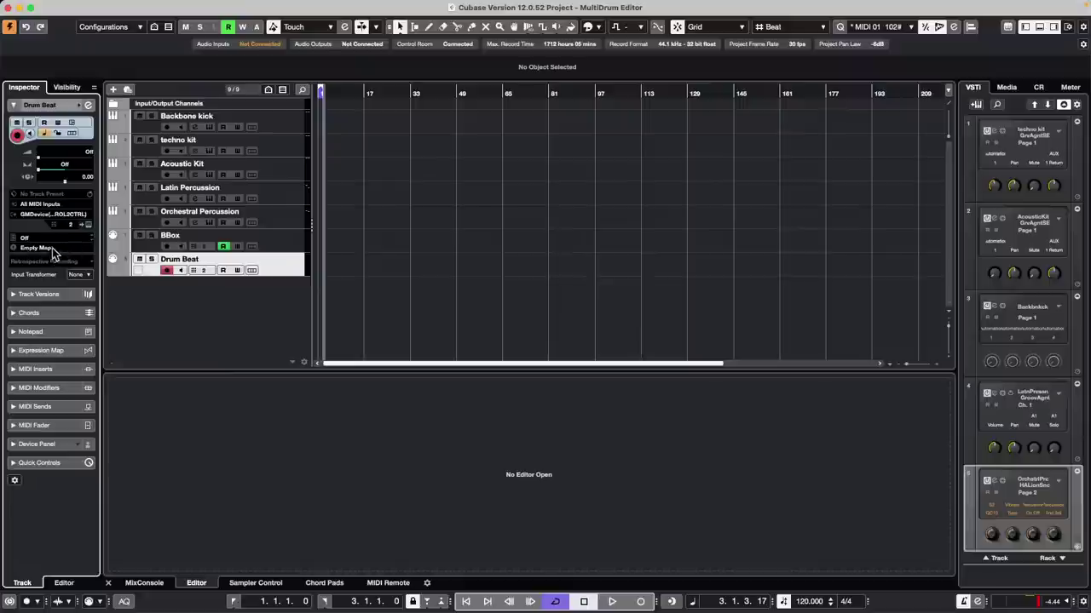
Step: Create a new drum map named 'Multi Drum' in Drum Map Setup for Drum Beat
left_click(49, 247)
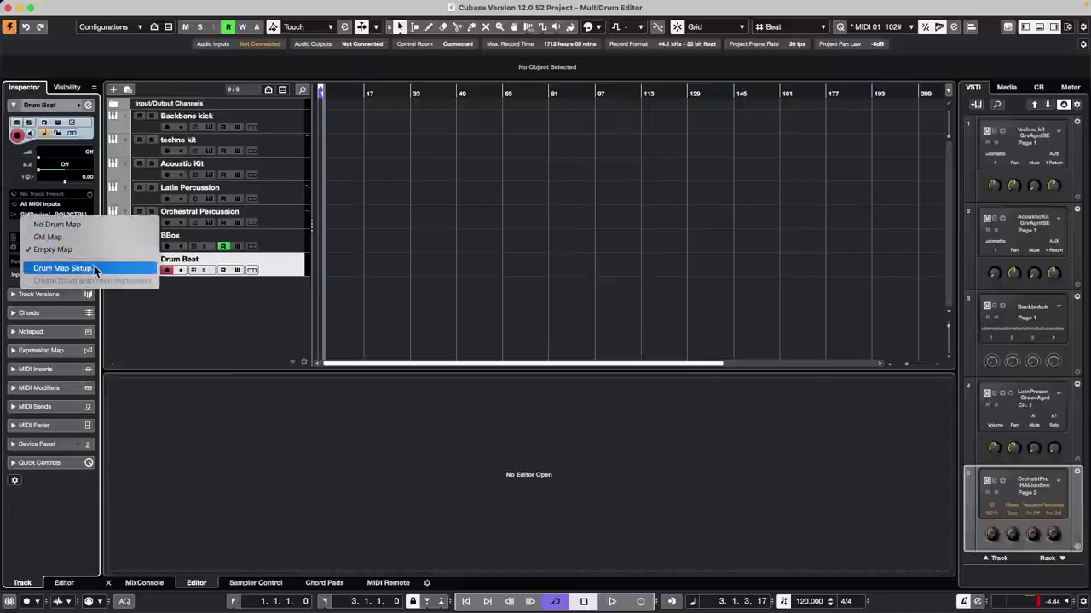
left_click(95, 270)
left_click(324, 117)
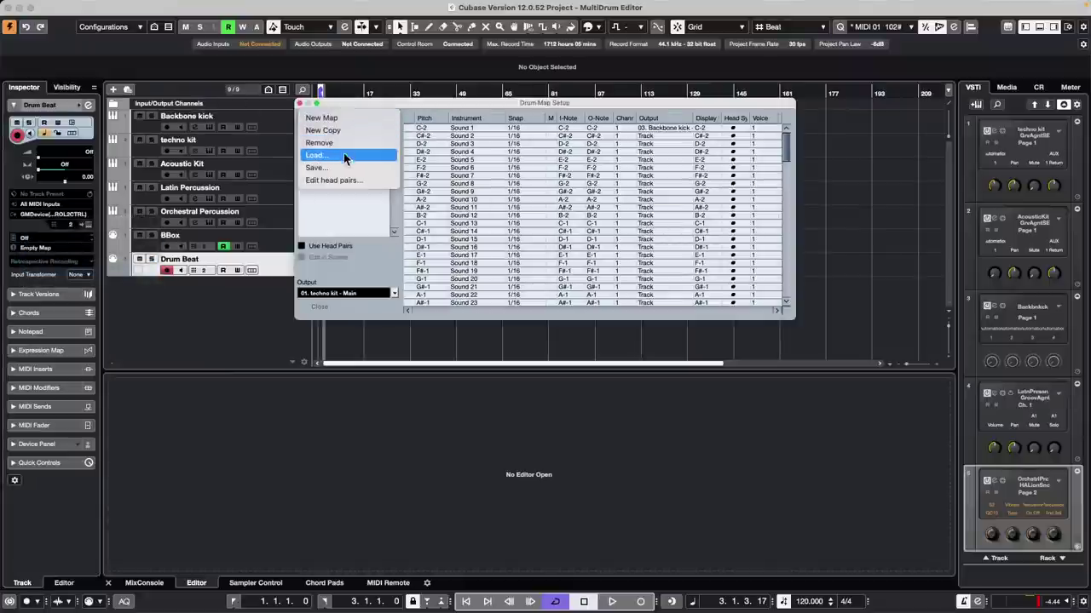
left_click(382, 118)
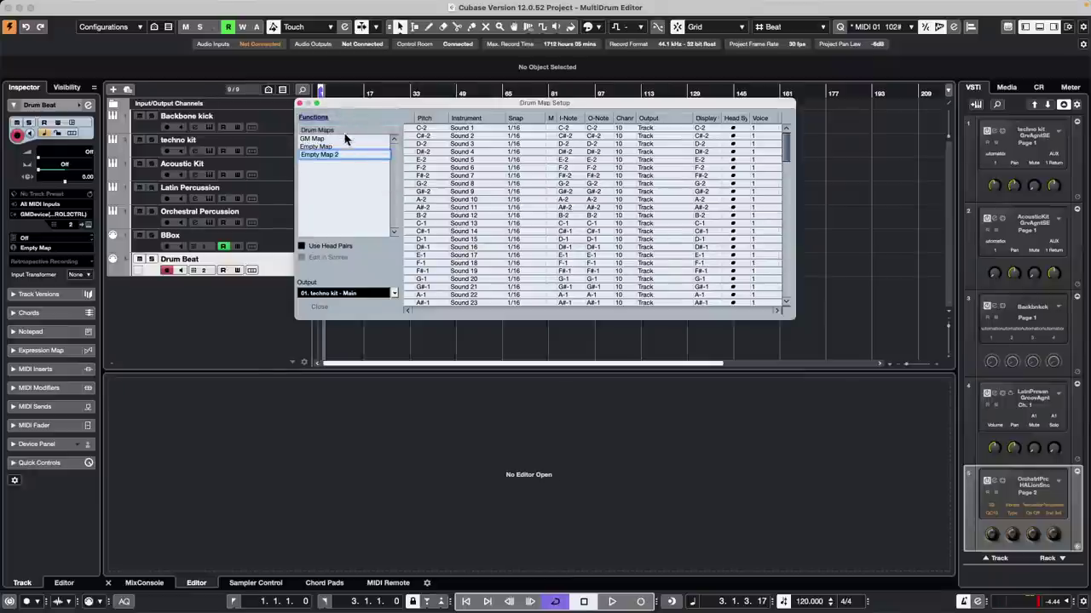
type("Multi D")
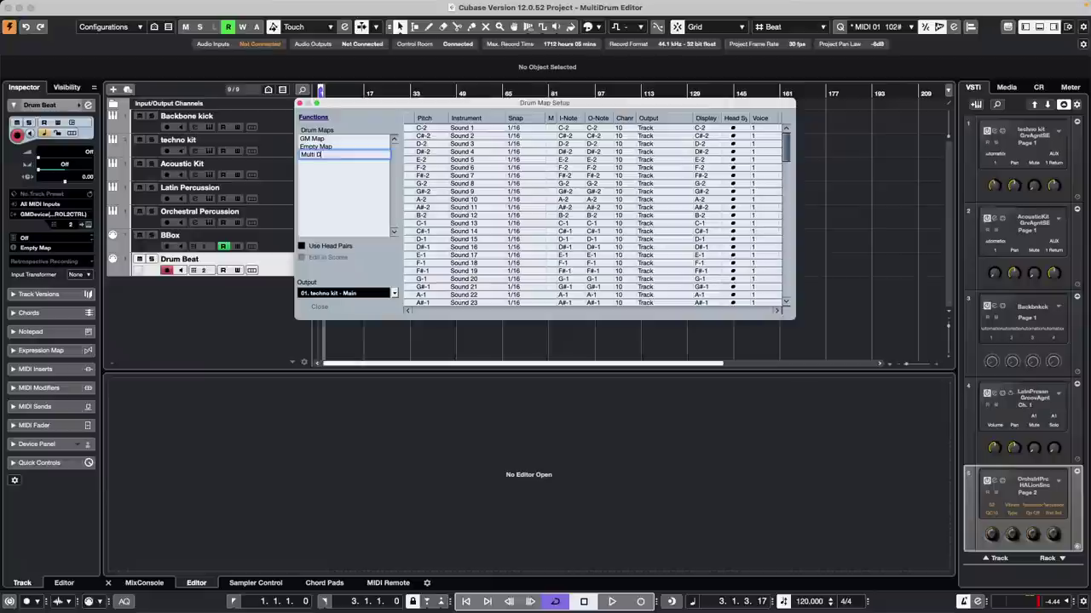
type("rum")
key("Return")
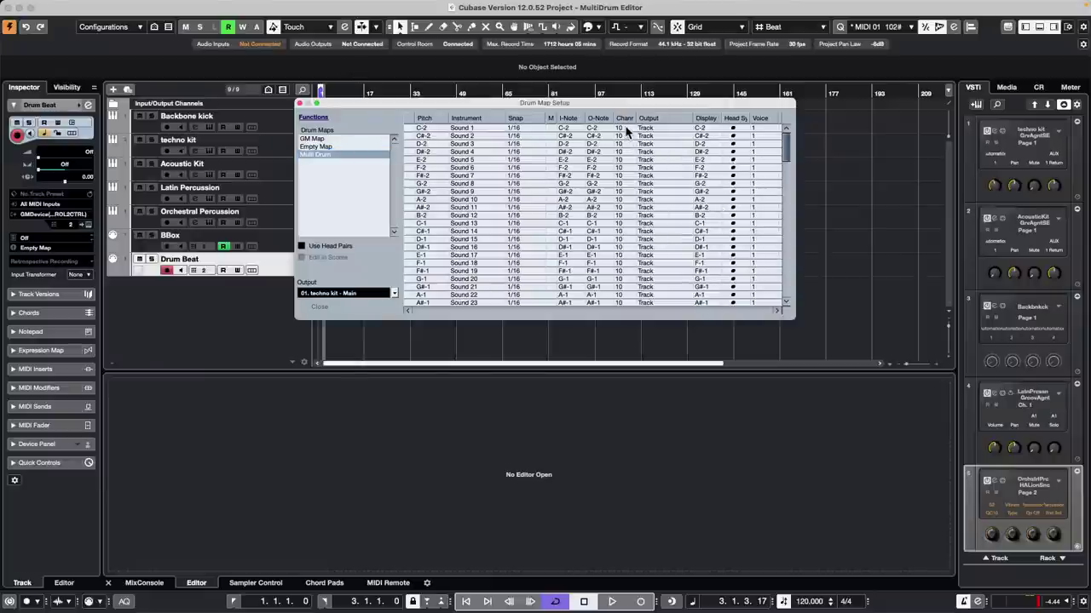
Step: Set the Multi Drum map's sounds to MIDI channel 1
left_click(627, 128)
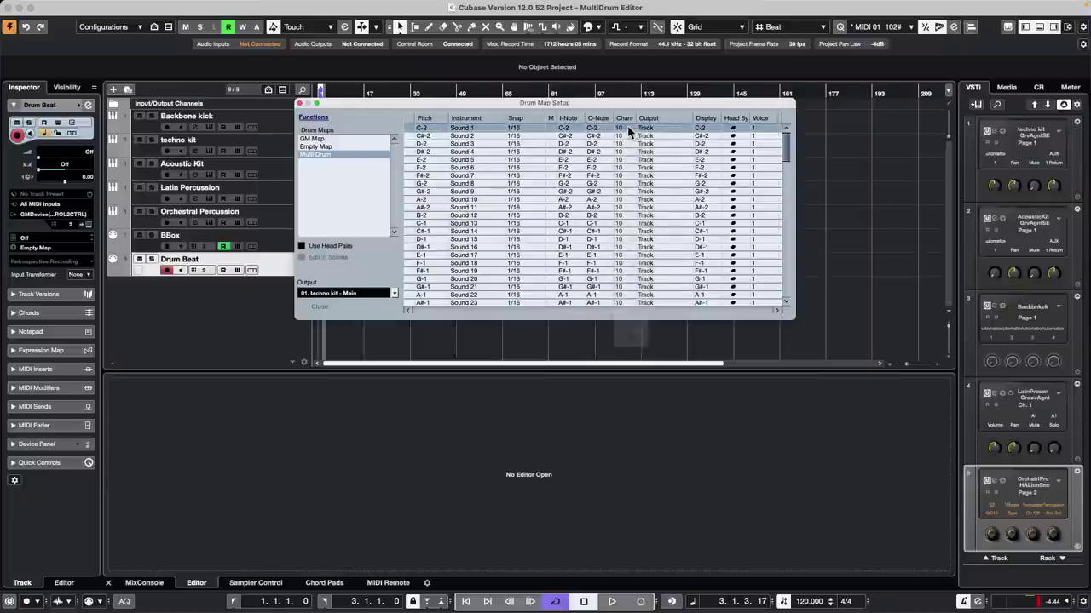
left_click(628, 128)
left_click(630, 149)
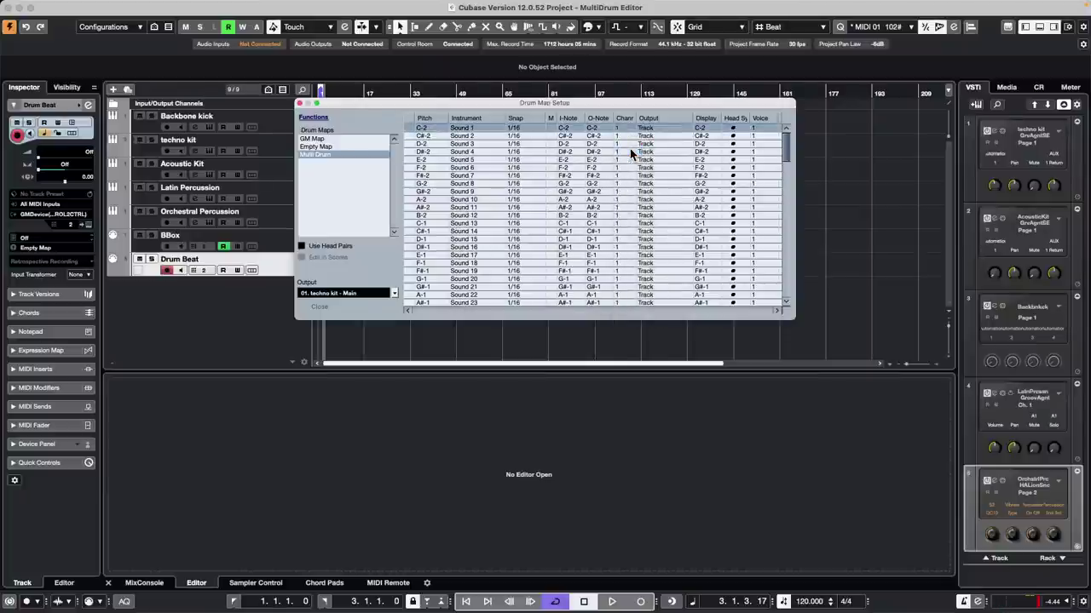
Step: Close Drum Map Setup and draw a new part on the Drum Beat track with the Pencil
left_click(300, 103)
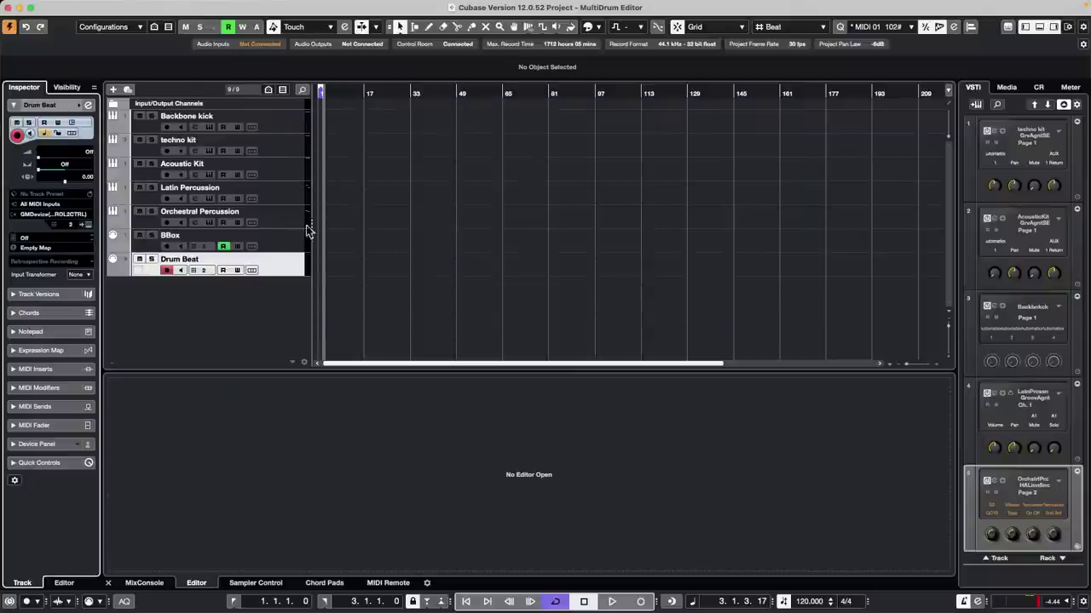
right_click(348, 265)
left_click(362, 266)
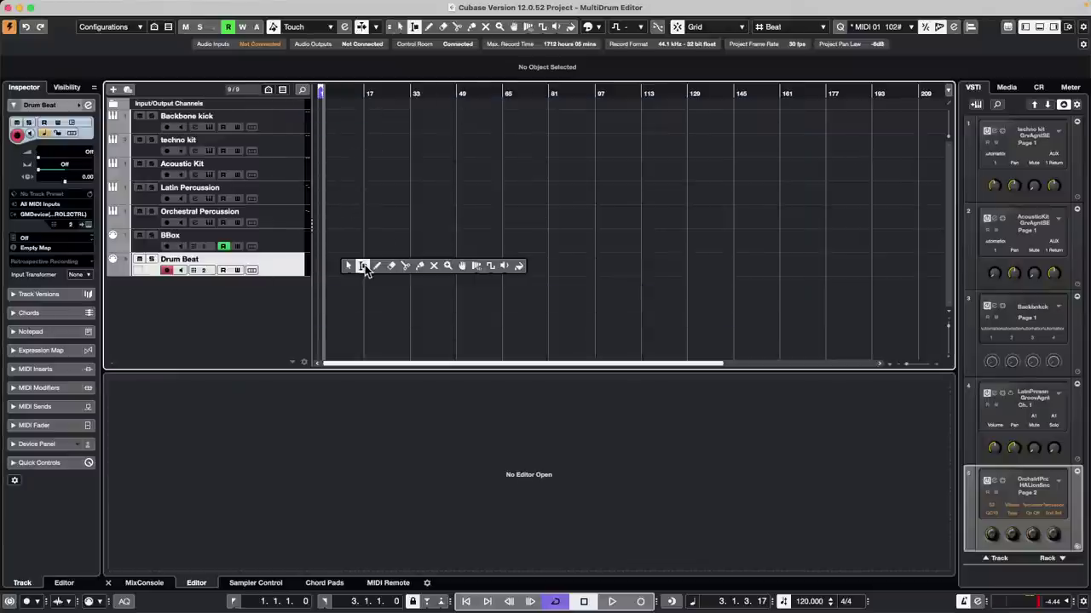
left_click(378, 266)
left_click_drag(320, 261, 501, 268)
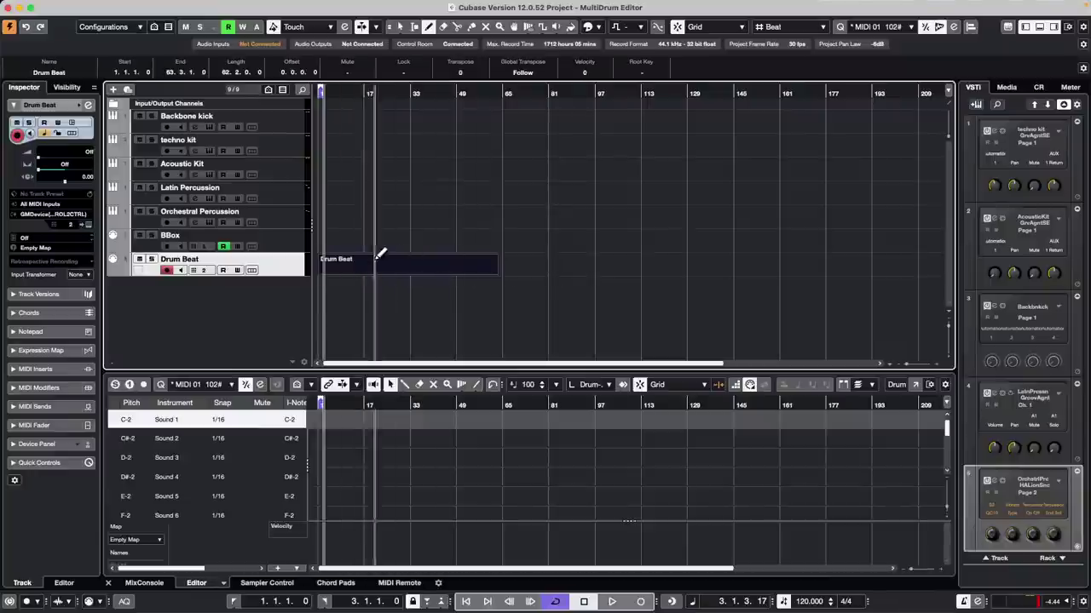
Step: Resize the Drum Beat part to end at bar 2 and open it in a Drum Editor window
key("1")
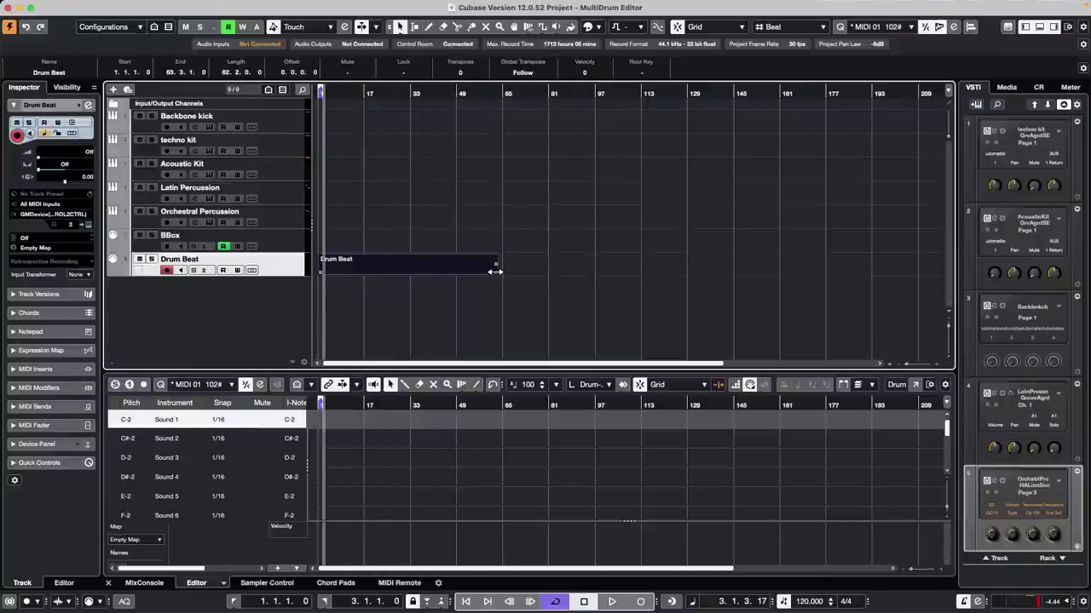
left_click_drag(495, 271, 337, 271)
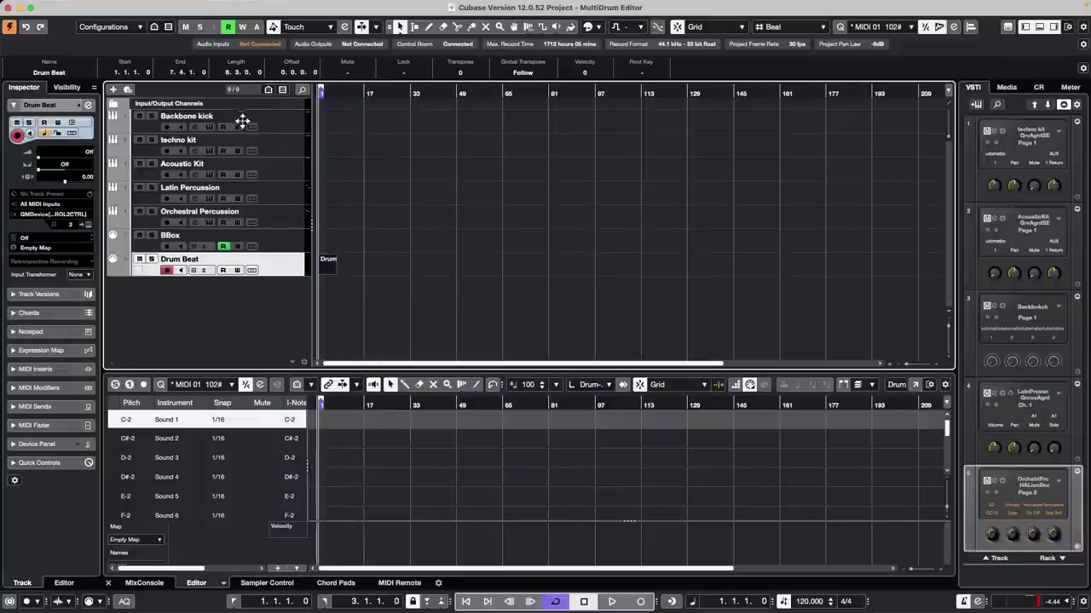
key("h")
key("h")
key("h")
key("h")
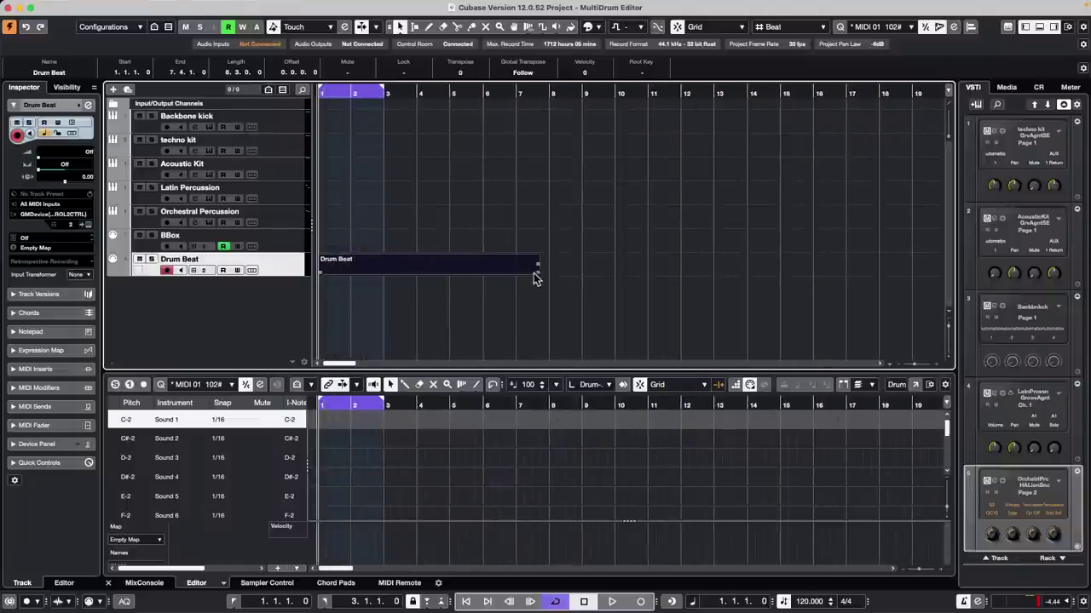
left_click_drag(536, 271, 350, 271)
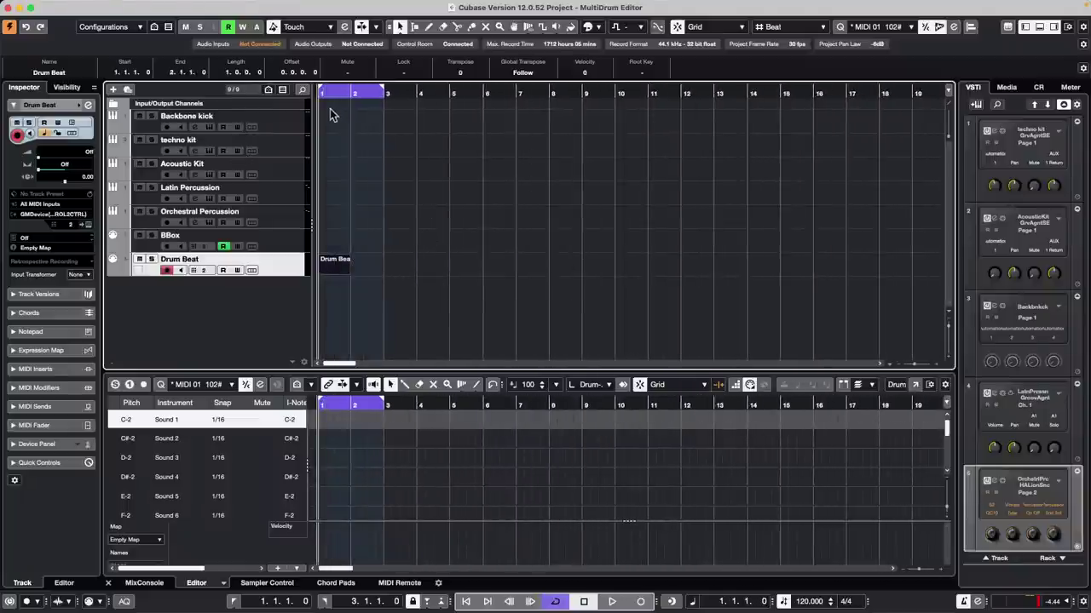
key("h")
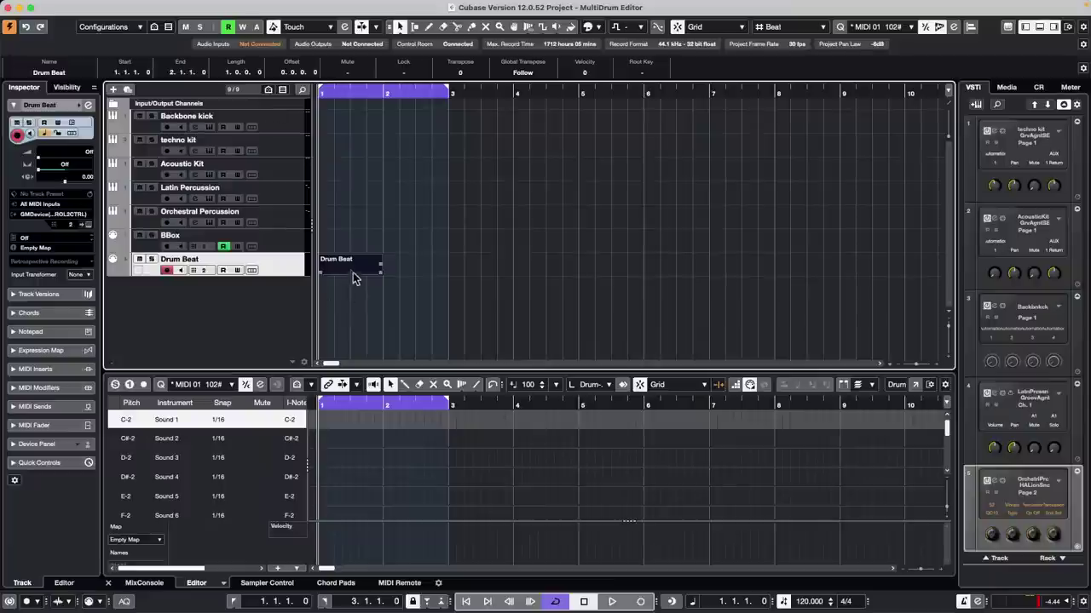
key("Return")
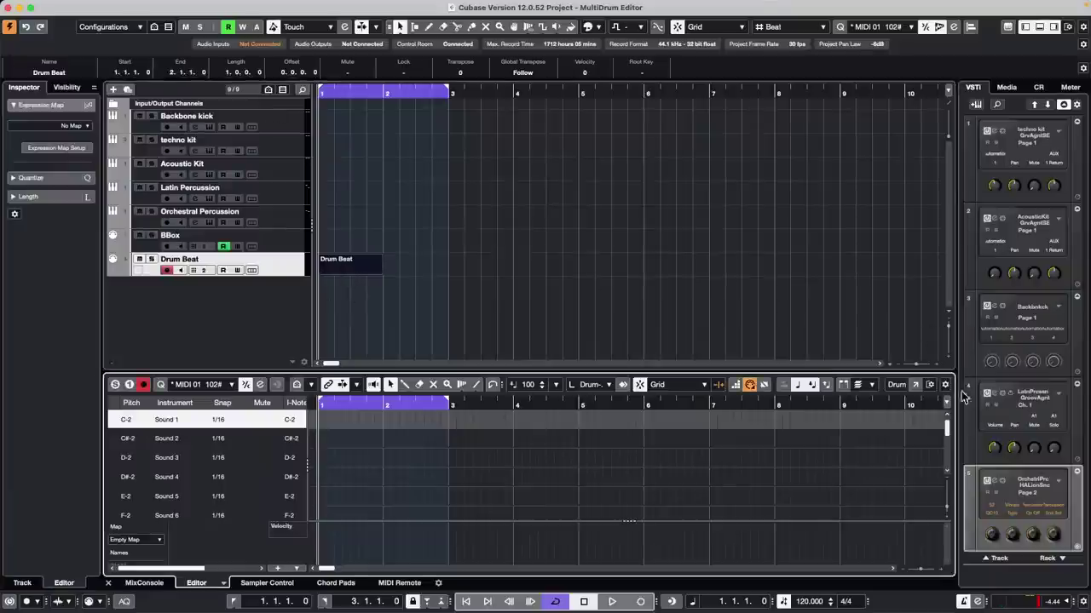
left_click(915, 384)
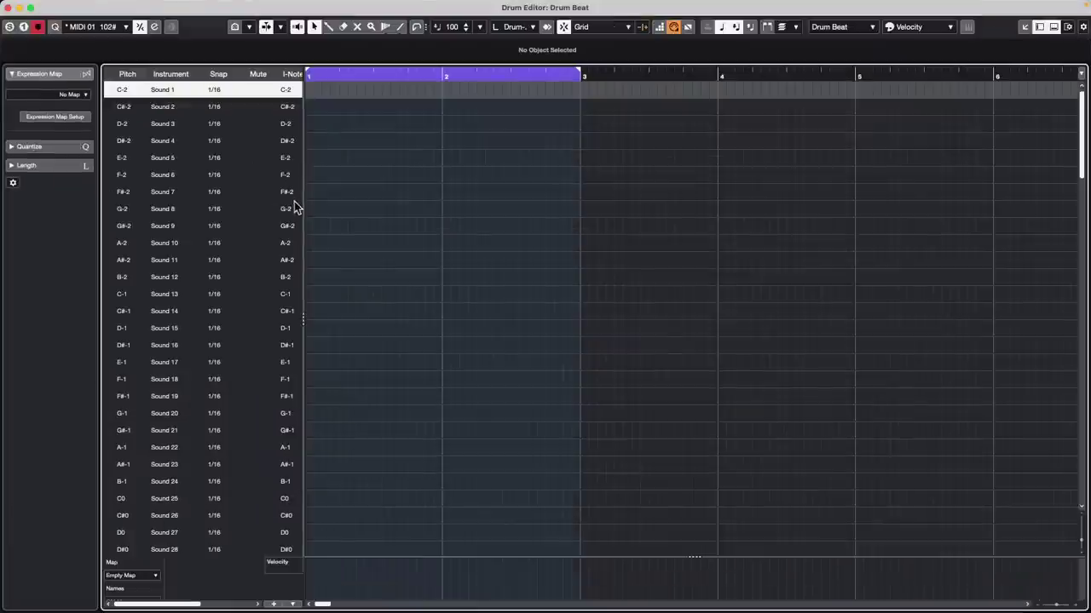
Step: Route C-2 to 03. Backbone kick - MIDI and add kick hits at bars 1, 2 and 2.3
left_click_drag(301, 206, 482, 207)
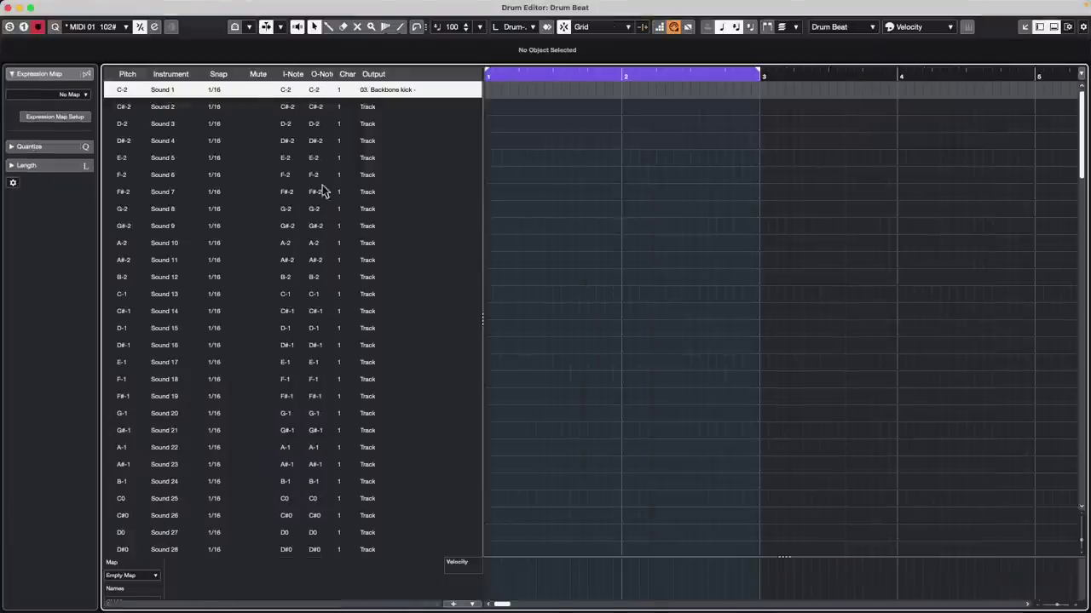
left_click(397, 94)
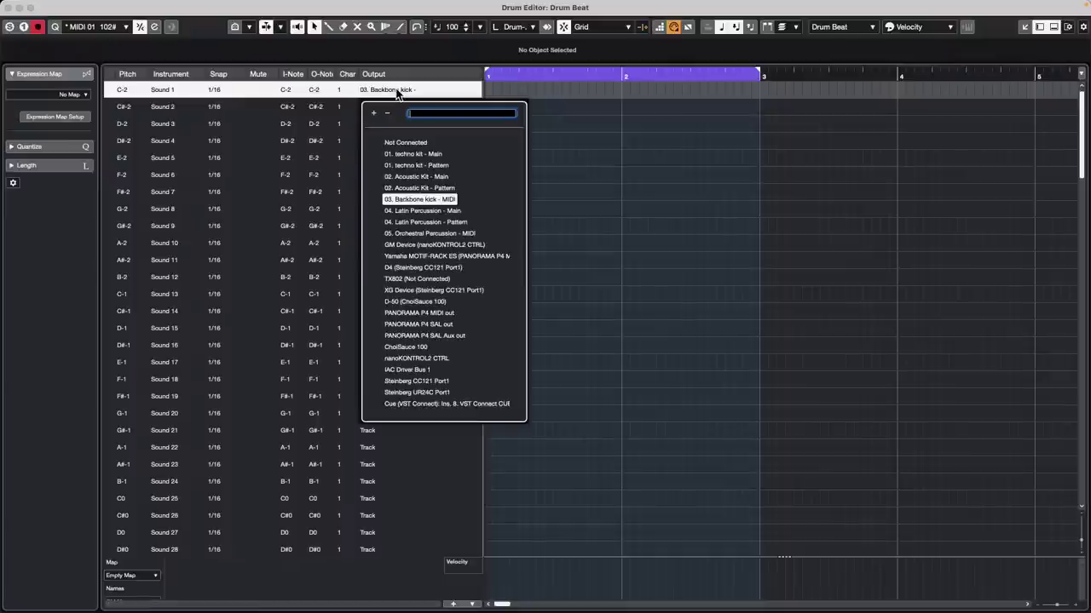
left_click(433, 203)
right_click(506, 99)
left_click(527, 101)
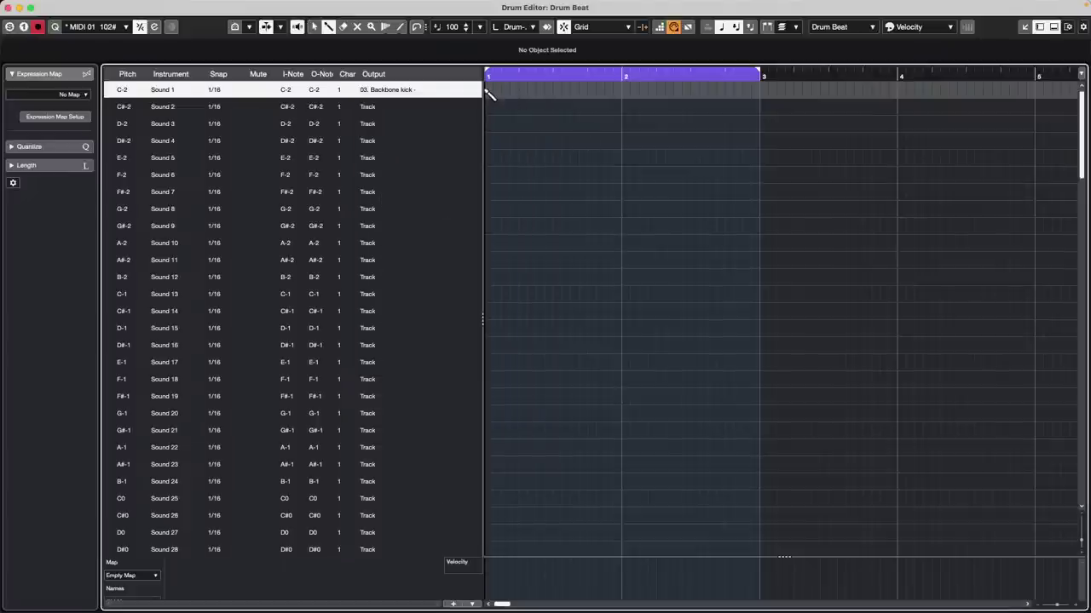
left_click(489, 90)
left_click(622, 90)
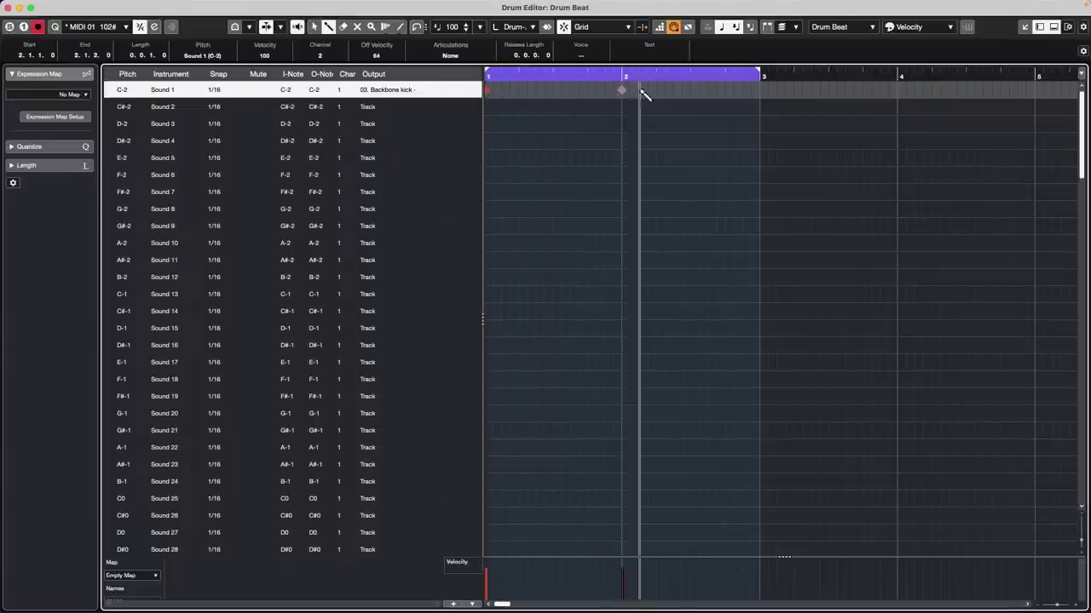
left_click(690, 90)
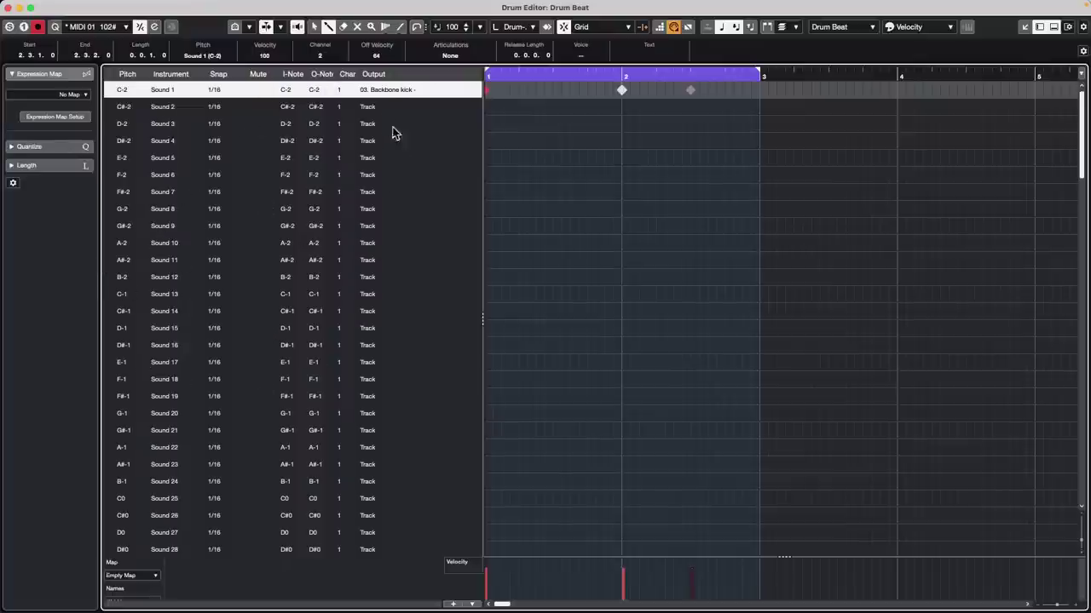
Step: Route Sound 2 to 01. techno kit - Main, set its output note to G1, and draw two hits
left_click(376, 108)
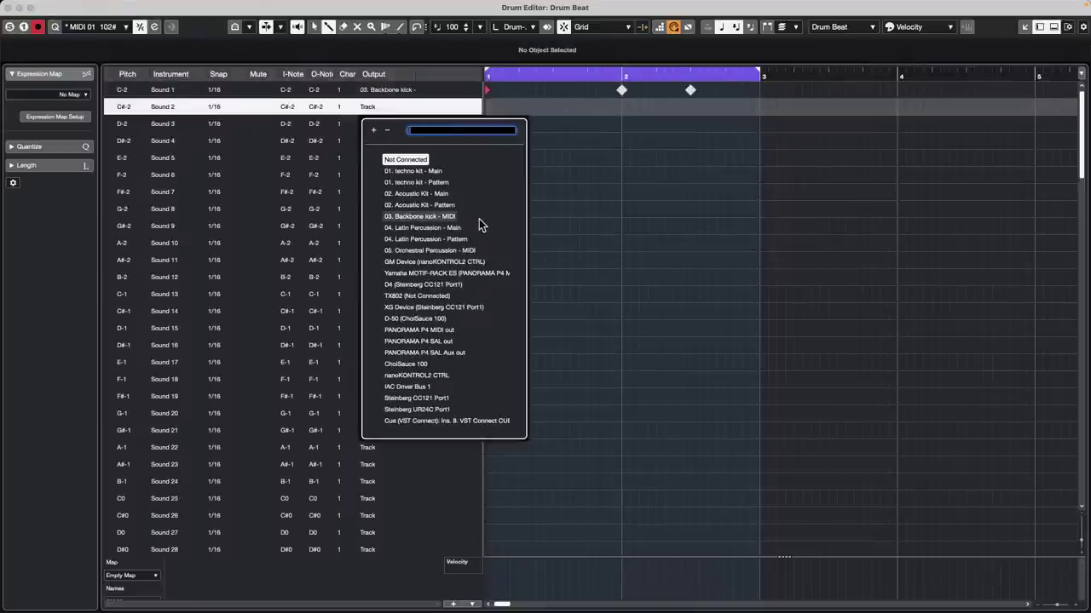
left_click(418, 171)
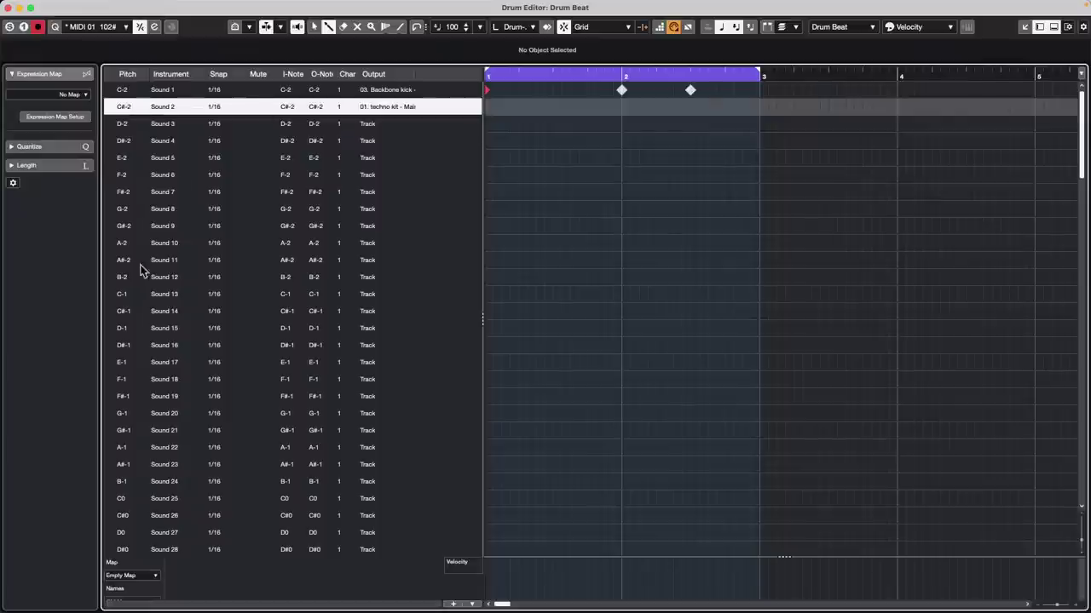
left_click(117, 316)
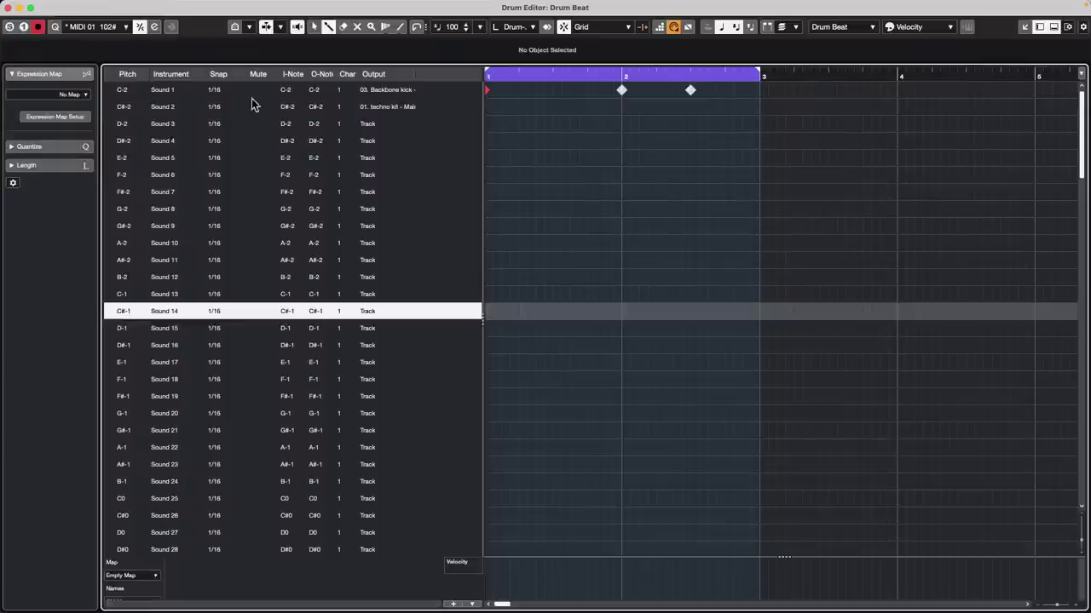
left_click(111, 106)
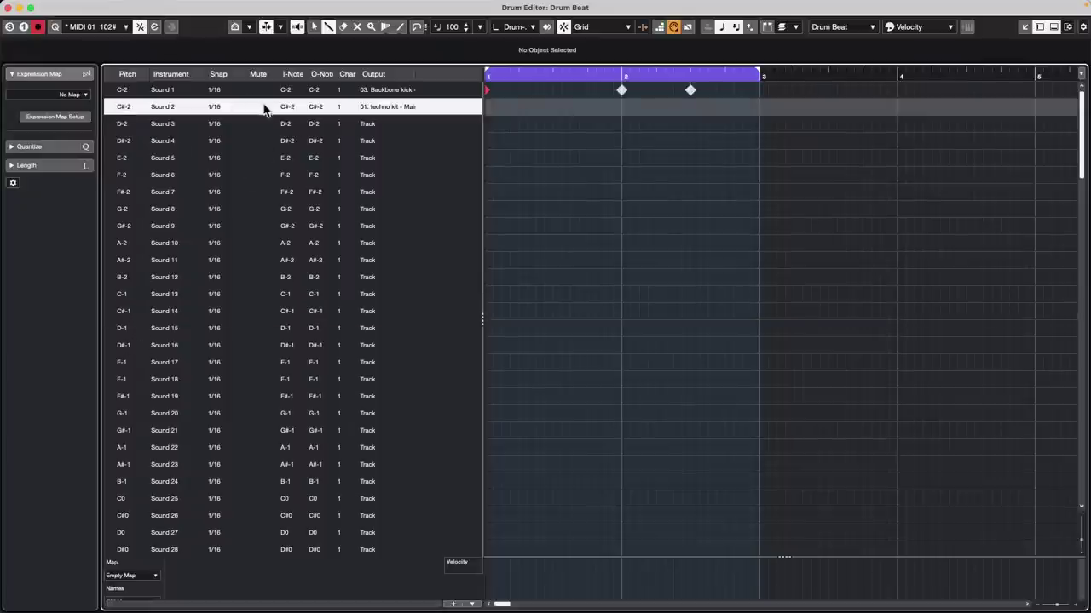
double_click(320, 106)
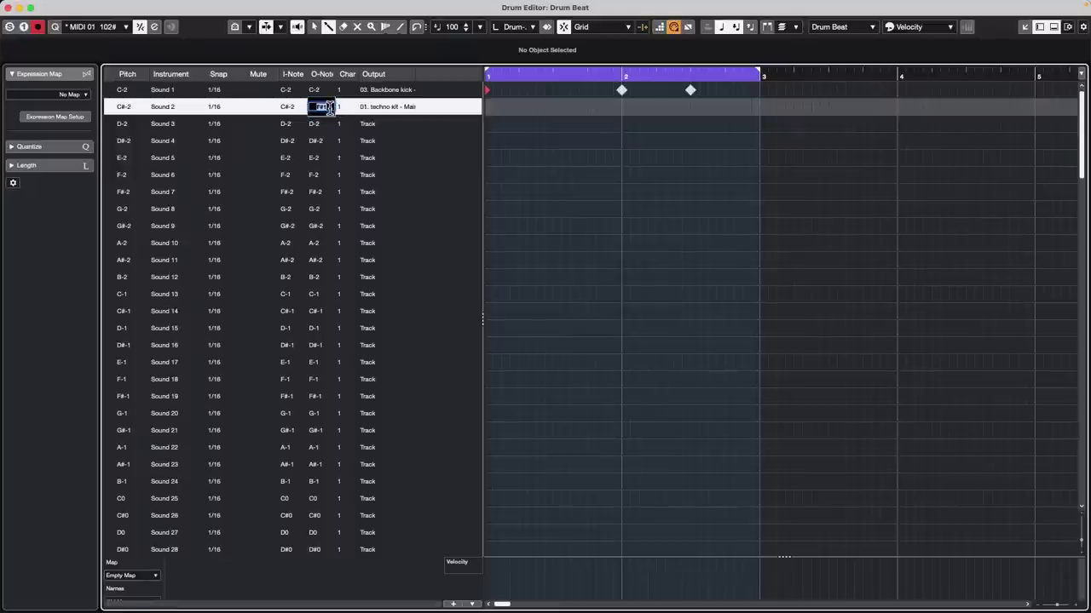
type("G1")
left_click(580, 107)
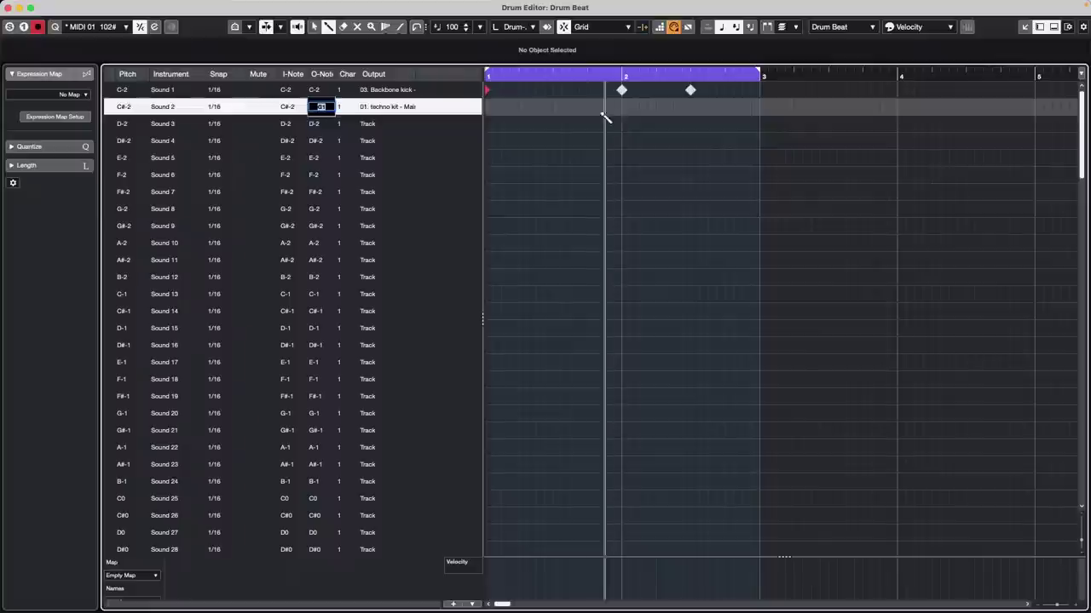
left_click(552, 107)
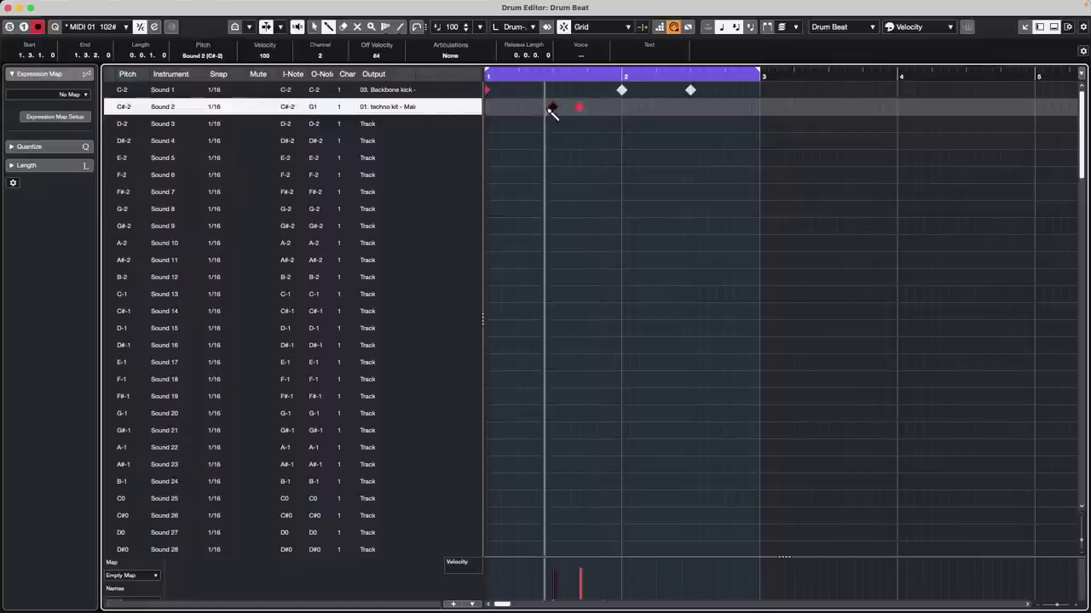
left_click(318, 113)
Step: Change Sound 2's output note to B1 and paint a run of hits in its lane
double_click(321, 113)
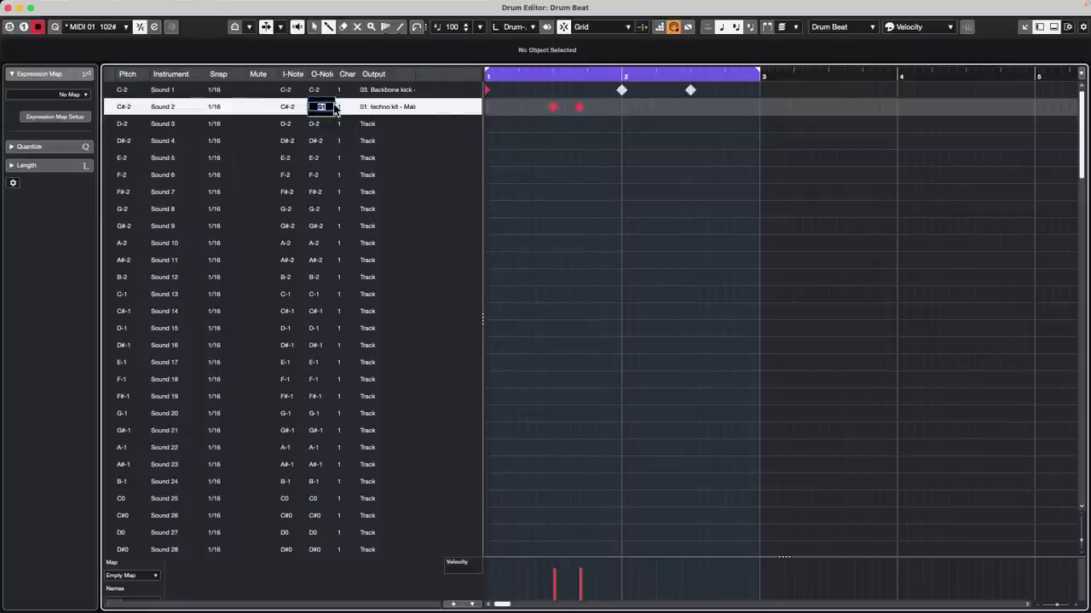
type("B1")
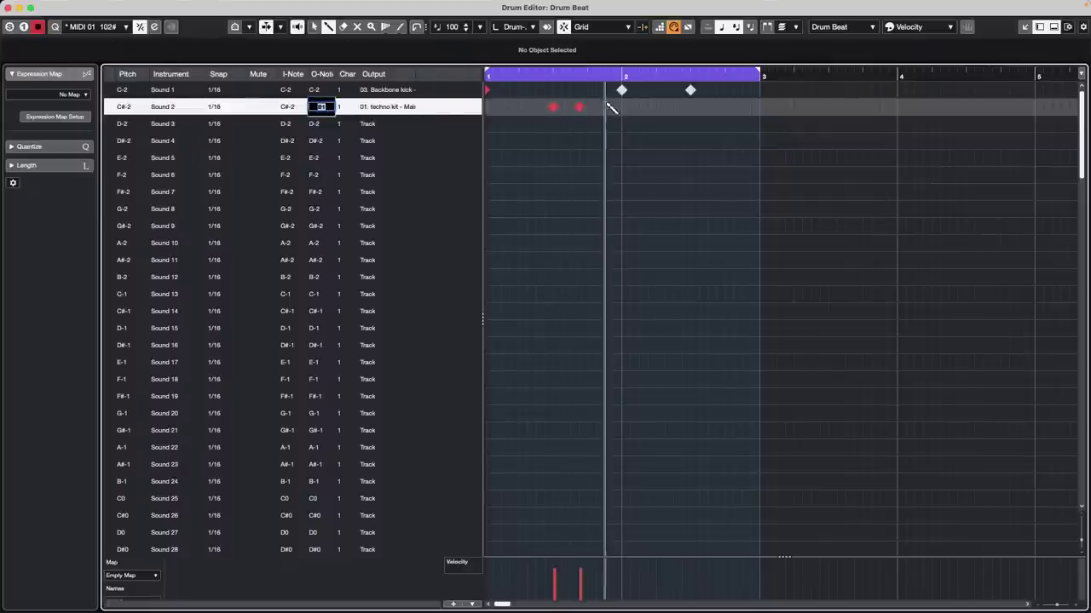
left_click_drag(606, 109, 690, 113)
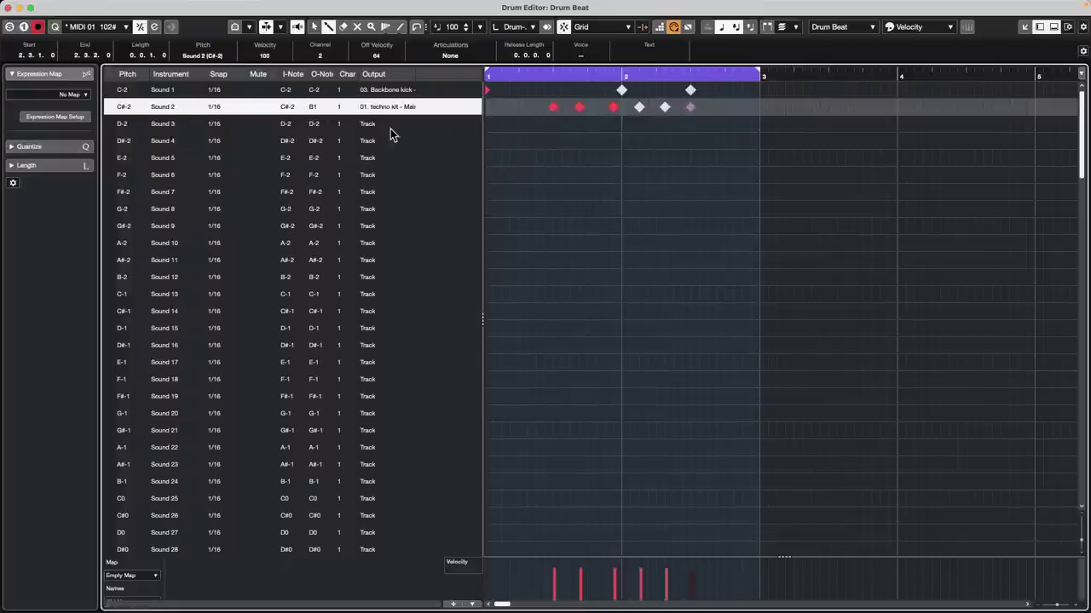
left_click(369, 124)
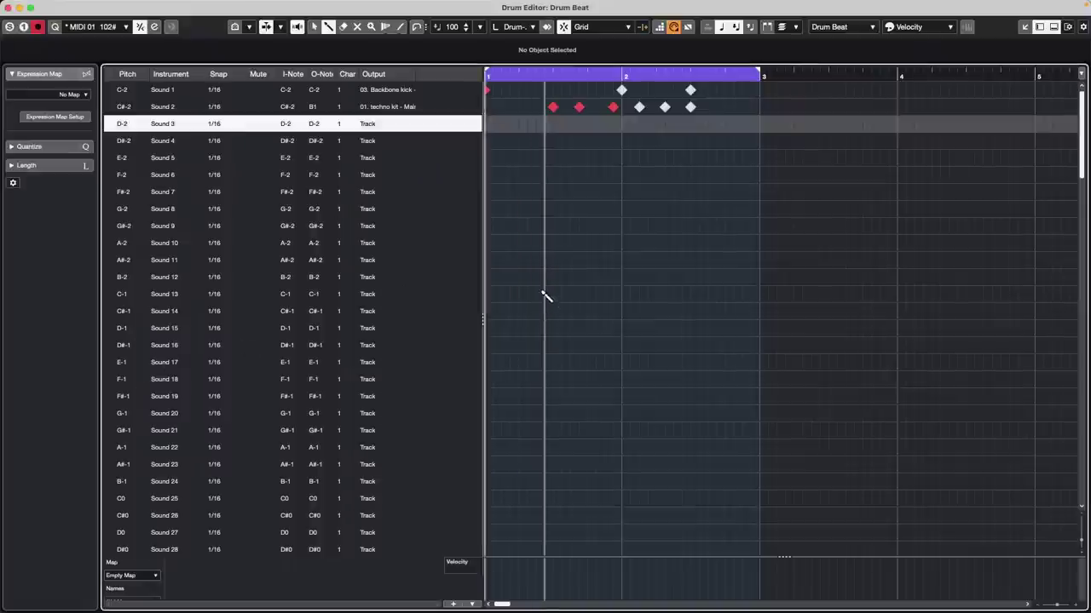
Step: During playback, route D1 (Sound 39) to 02. Acoustic Kit - Main and paint hits on its lane
key("space")
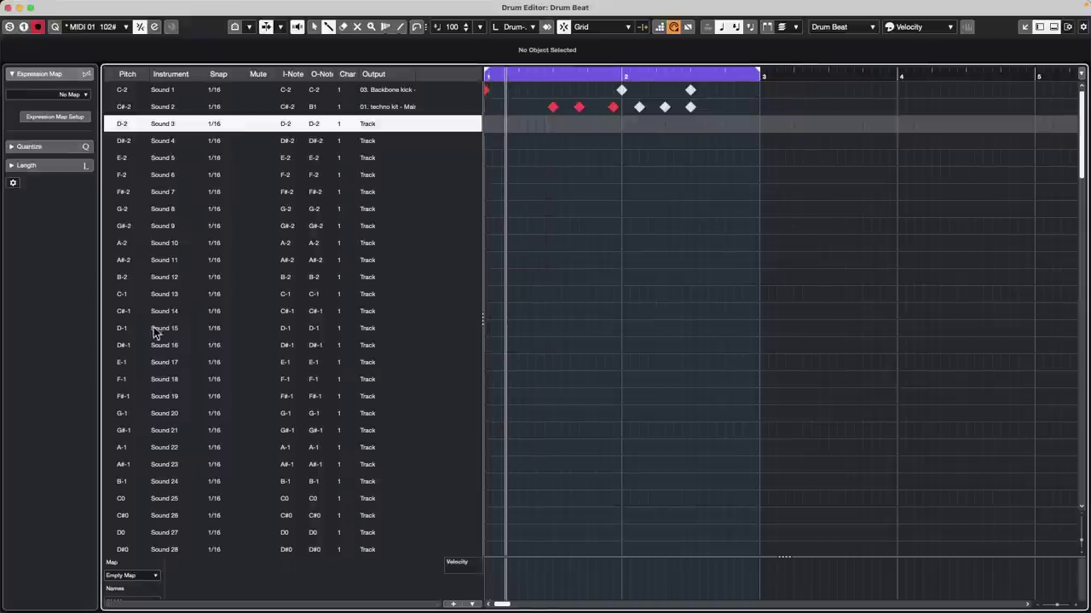
scroll(229, 417, "down", 6)
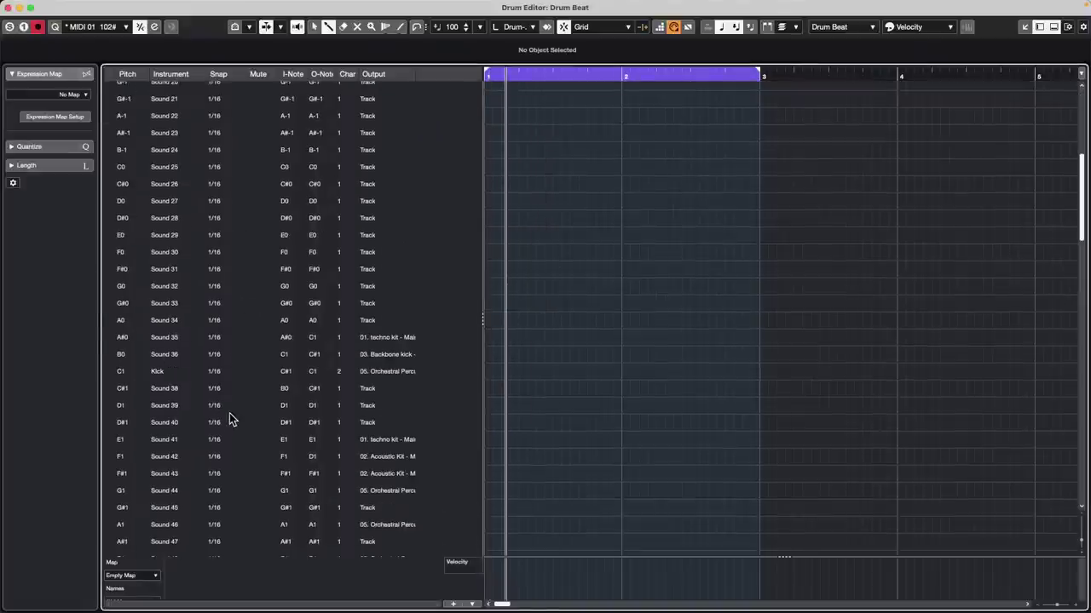
left_click(165, 408)
left_click(394, 409)
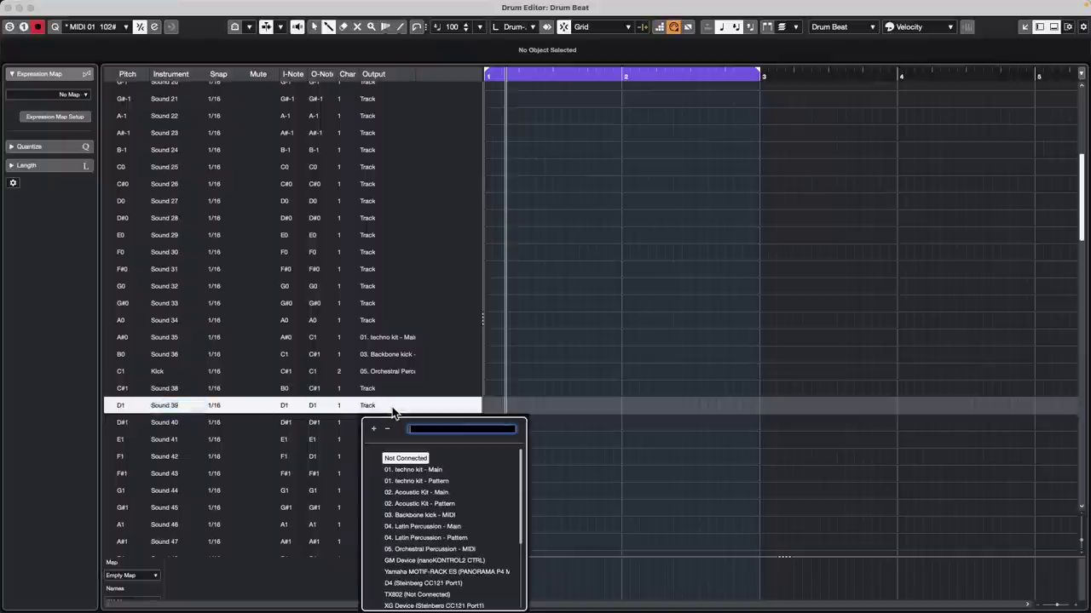
left_click(443, 493)
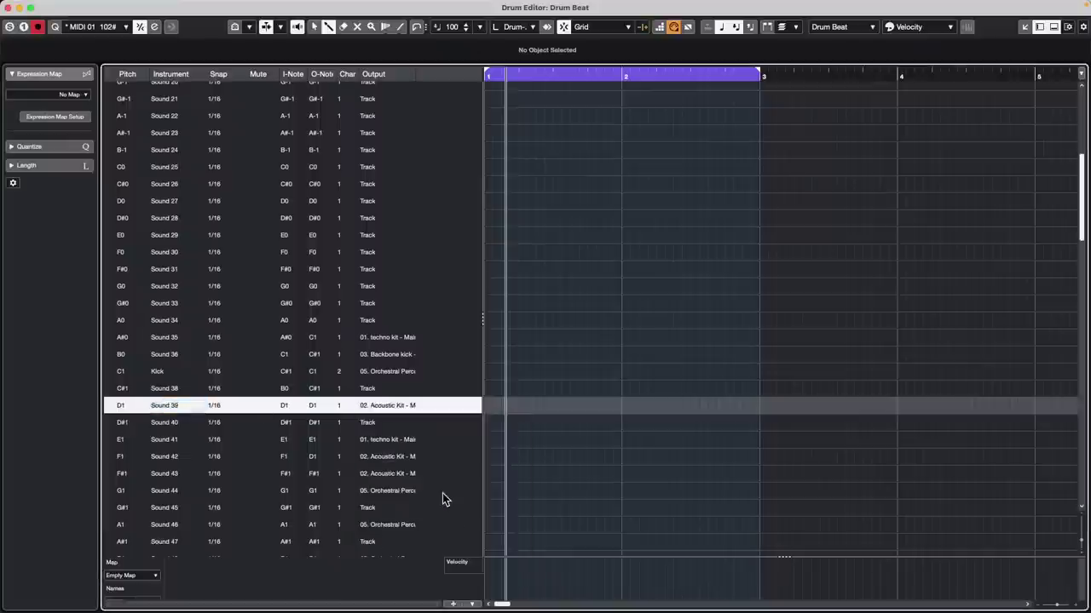
left_click(544, 405)
left_click_drag(638, 406, 751, 406)
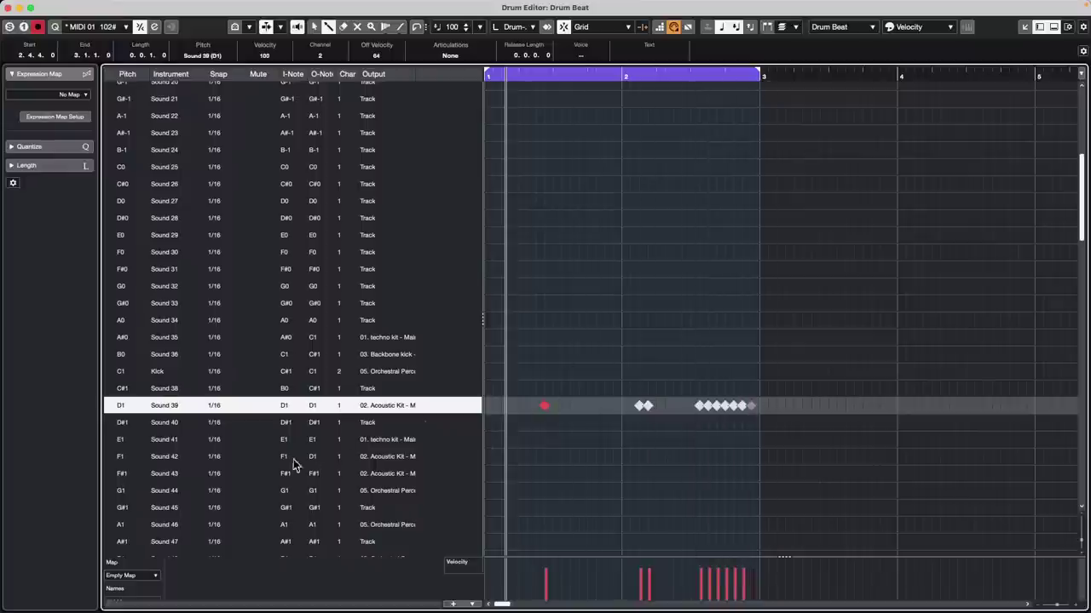
Step: Route F#1 (Sound 43) to the Acoustic Kit, paint and trim its hits, and add more D1 hits
left_click(394, 476)
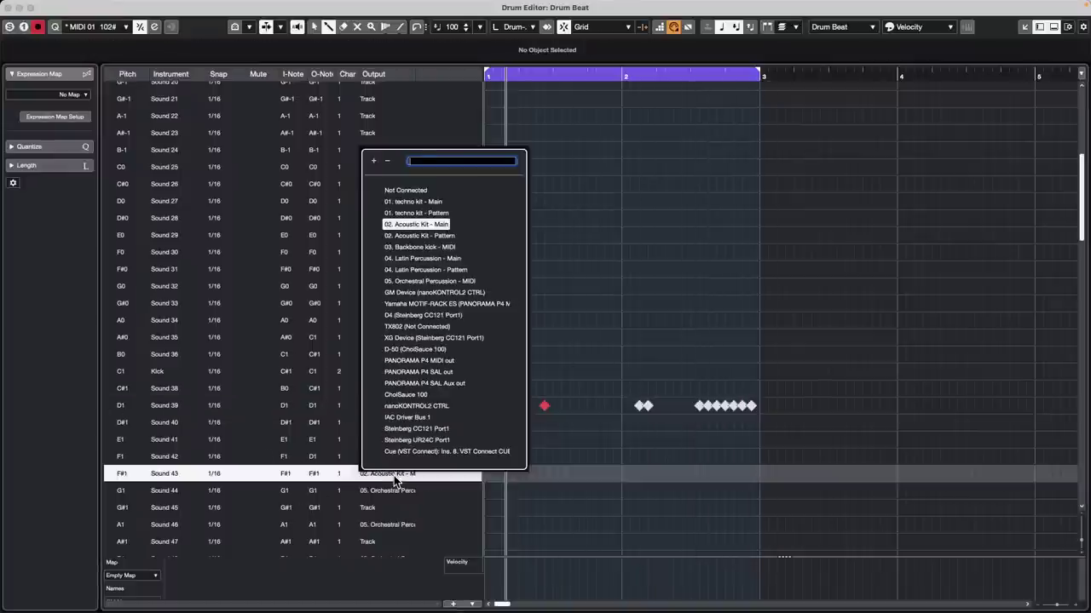
left_click(424, 244)
left_click_drag(530, 473, 663, 475)
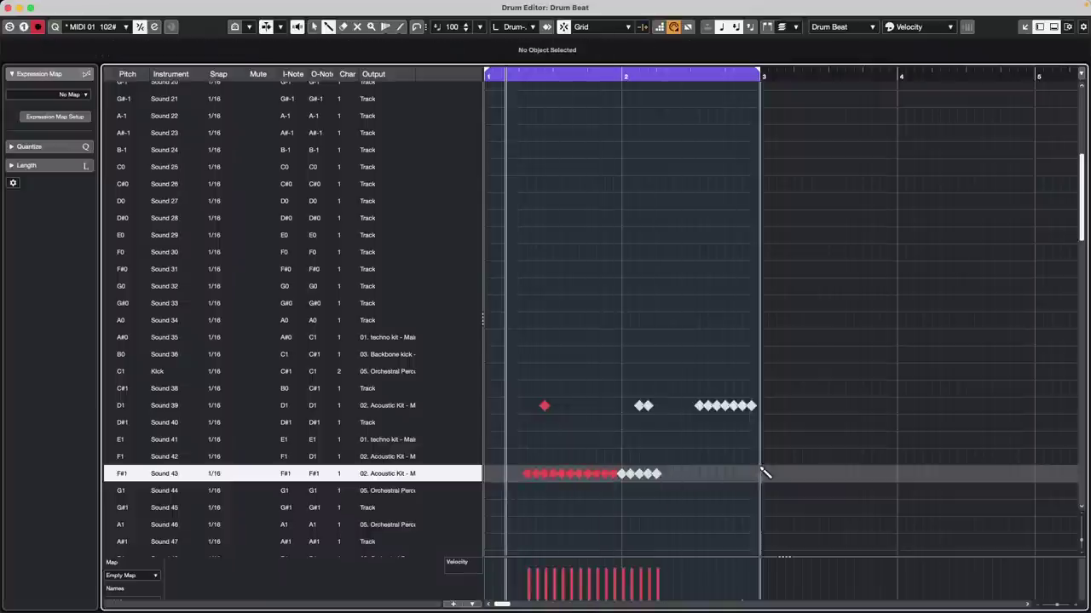
left_click_drag(544, 474, 574, 473)
left_click_drag(580, 405, 615, 406)
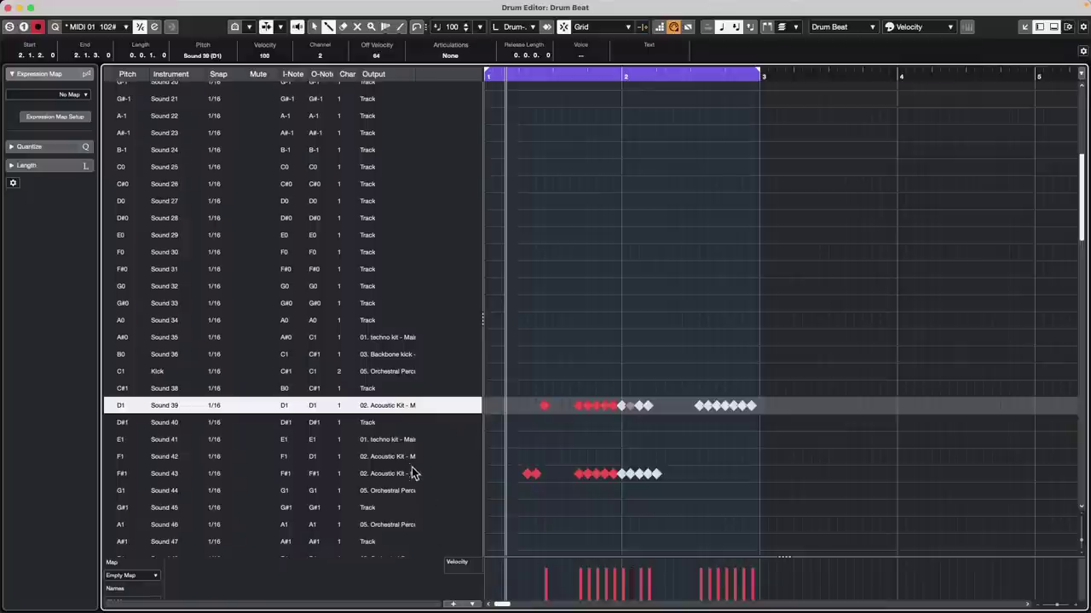
Step: Paint hits along the G1 (Sound 44) lane and close the Drum Editor
left_click(163, 491)
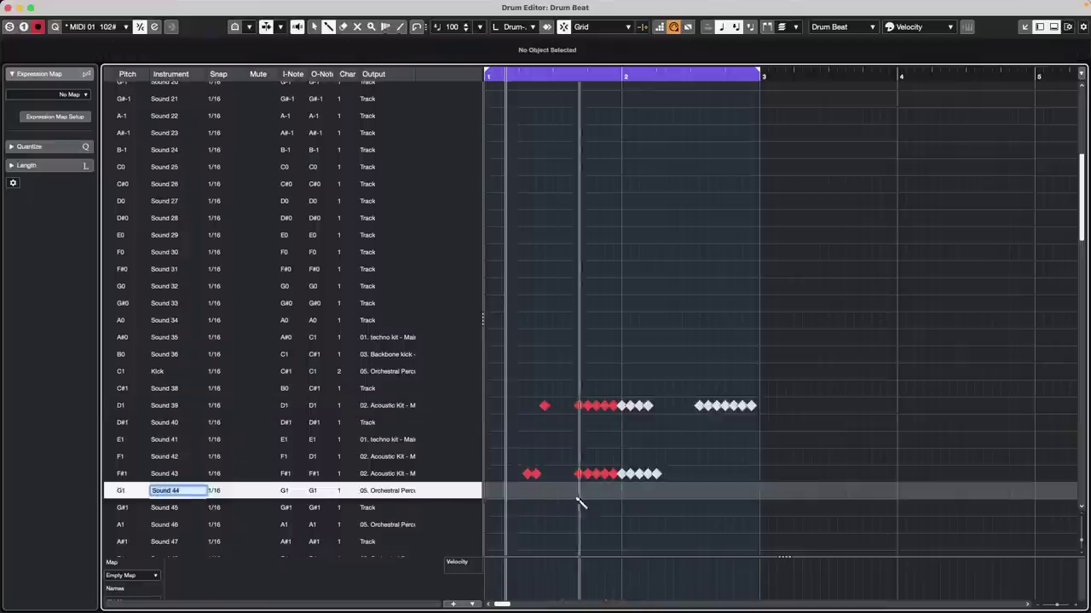
left_click_drag(518, 491, 598, 493)
left_click_drag(643, 495, 662, 494)
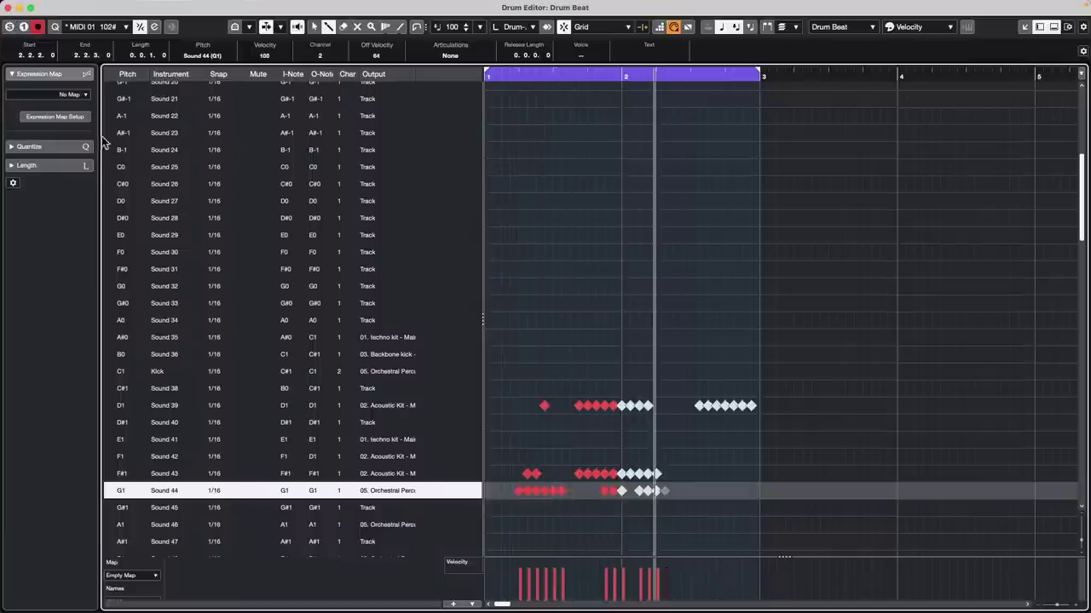
left_click(9, 6)
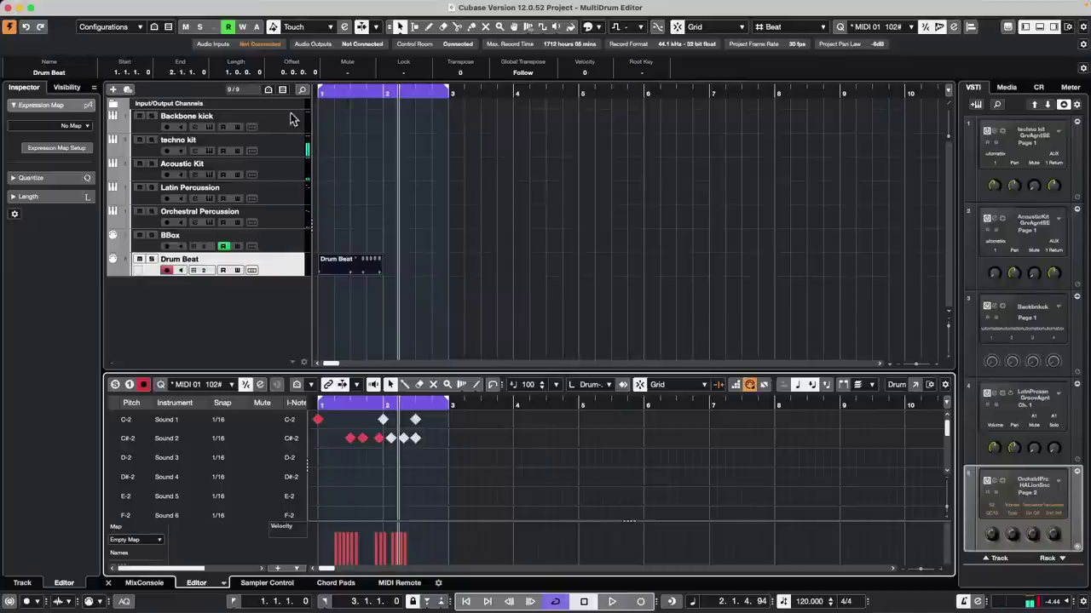
Step: Mute the techno kit track and run MIDI > Reset to silence hanging notes
left_click(138, 141)
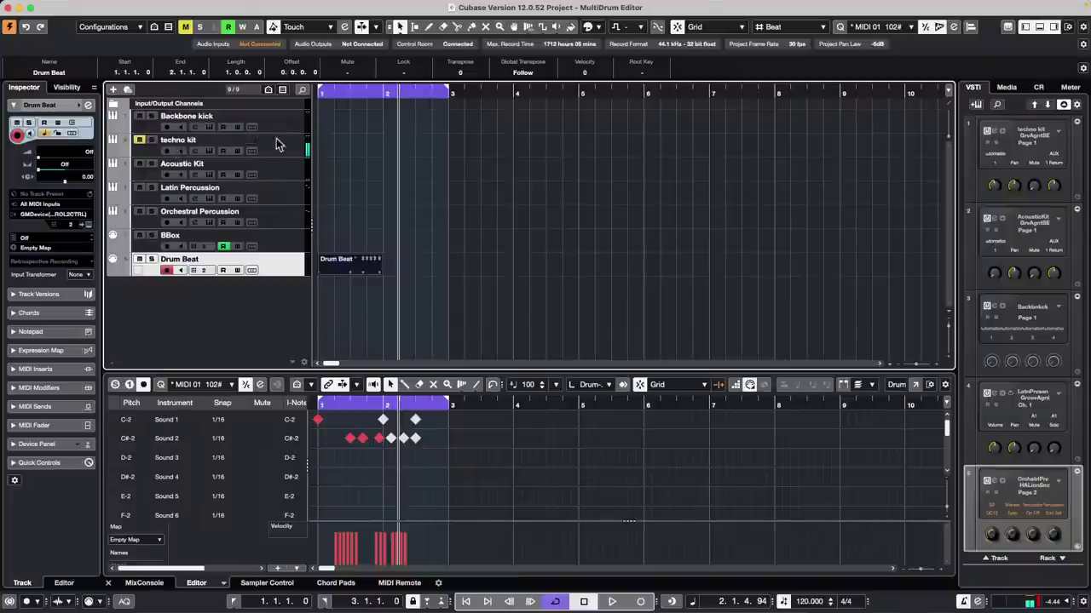
mouse_move(390, 6)
left_click(193, 6)
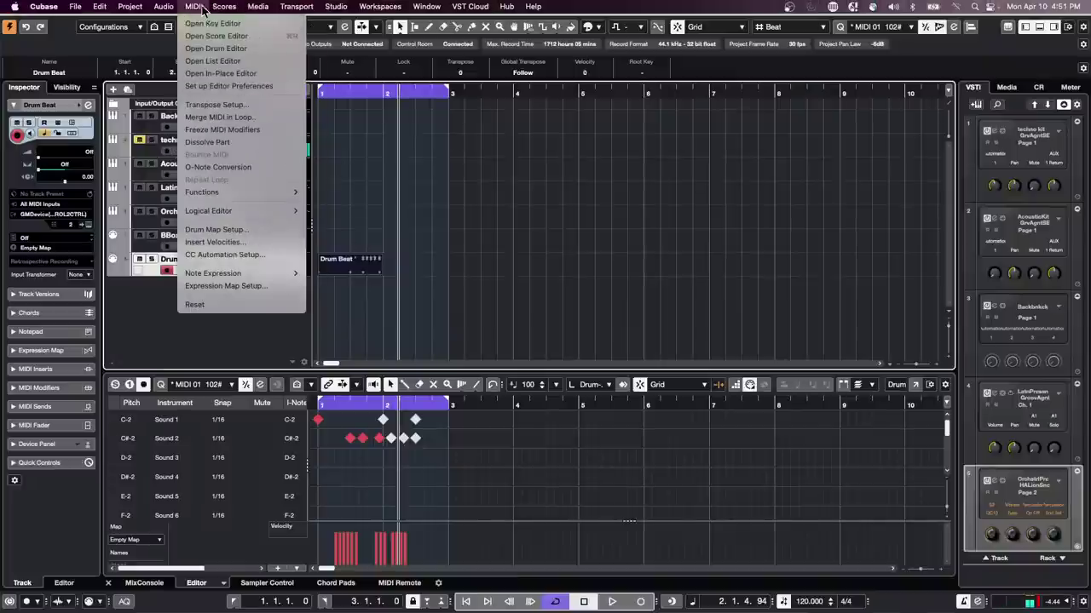
left_click(232, 304)
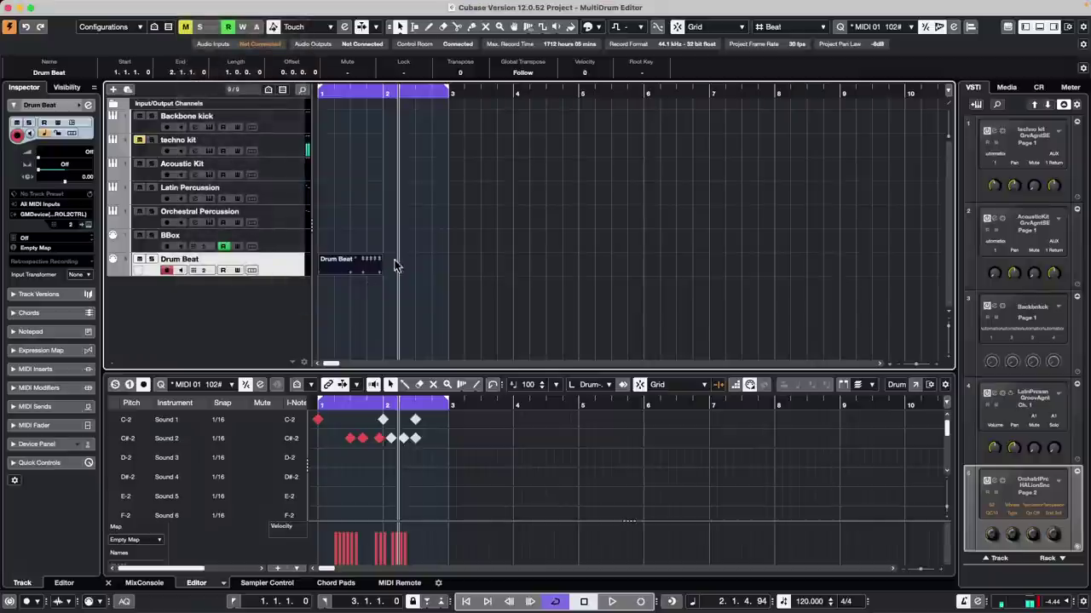
Step: Open the Drum Beat part in the Drum Editor, review Sound 2's output and Sound 15's channel unchanged, then close it
left_click(343, 264)
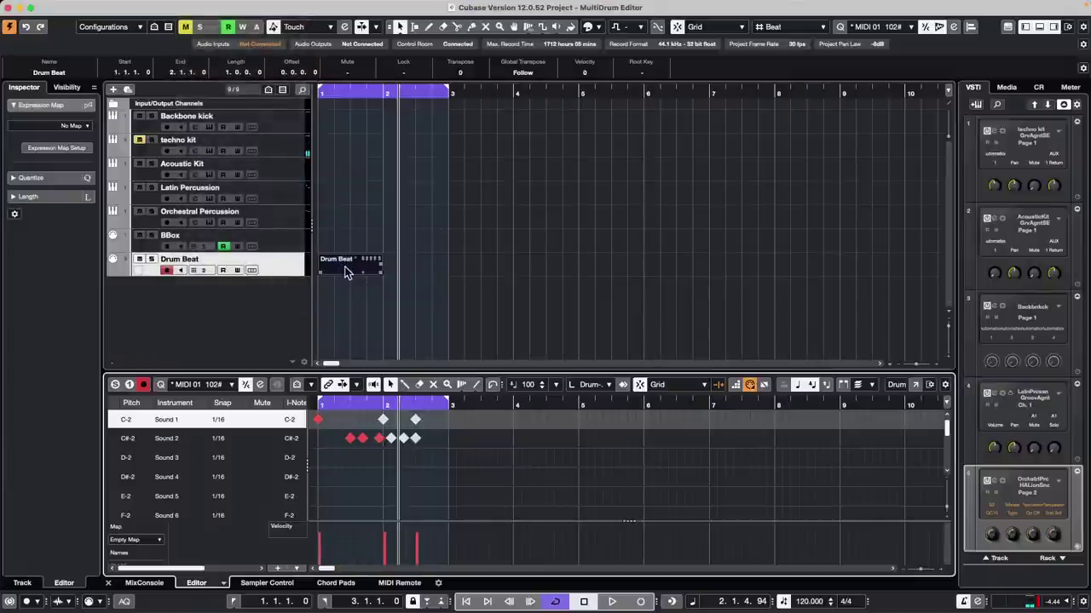
left_click(913, 385)
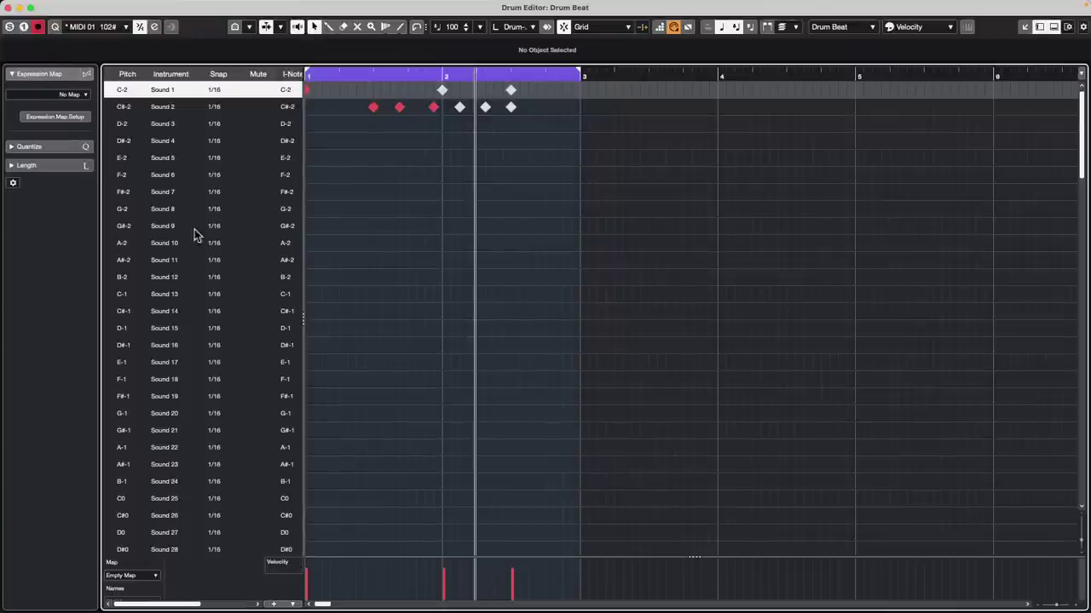
left_click_drag(300, 264, 520, 248)
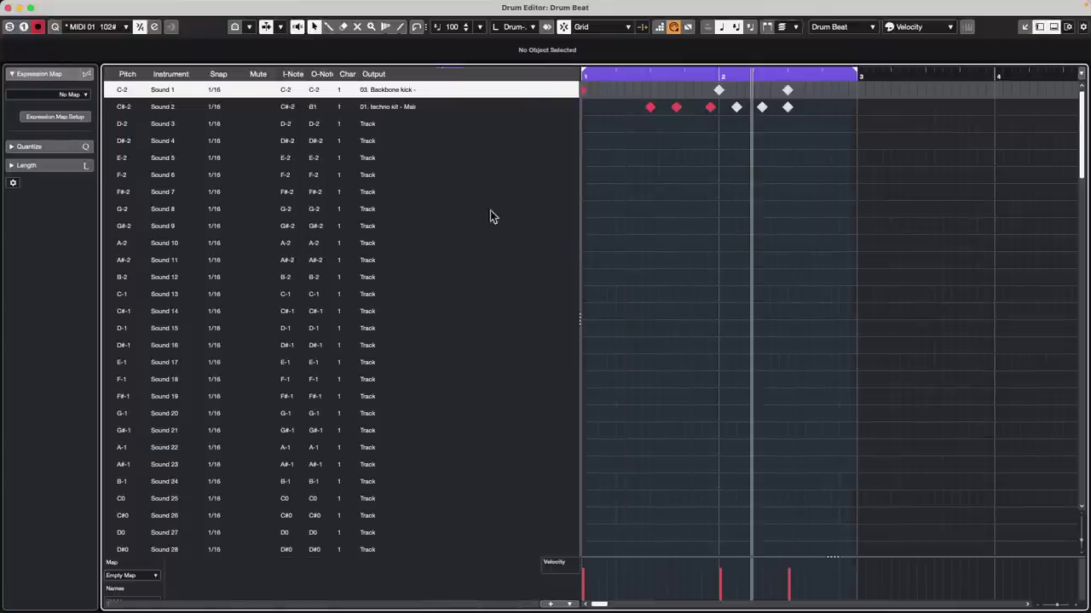
left_click(394, 111)
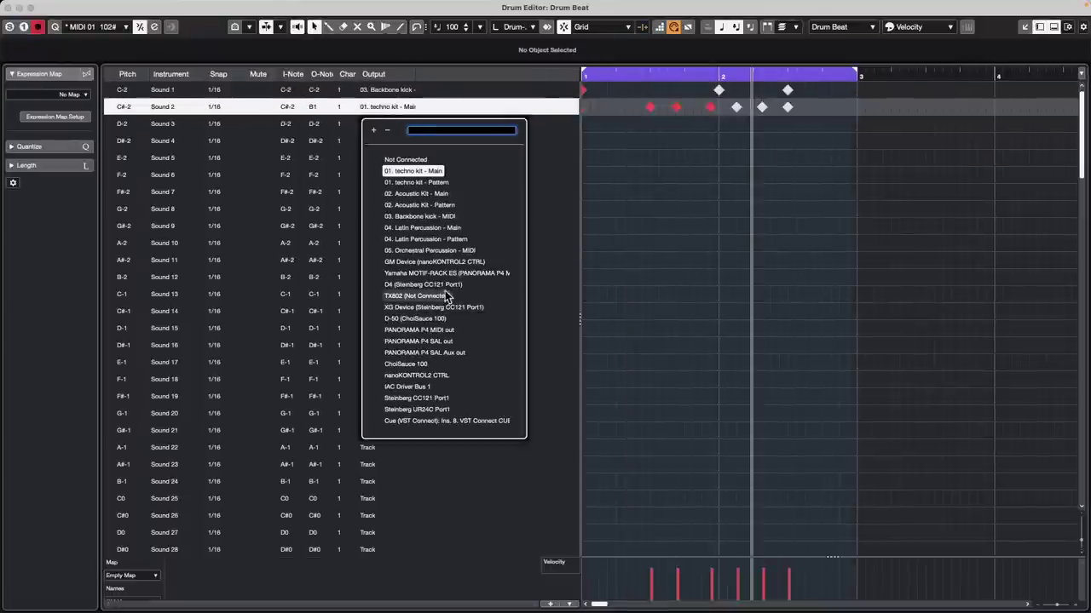
left_click(313, 165)
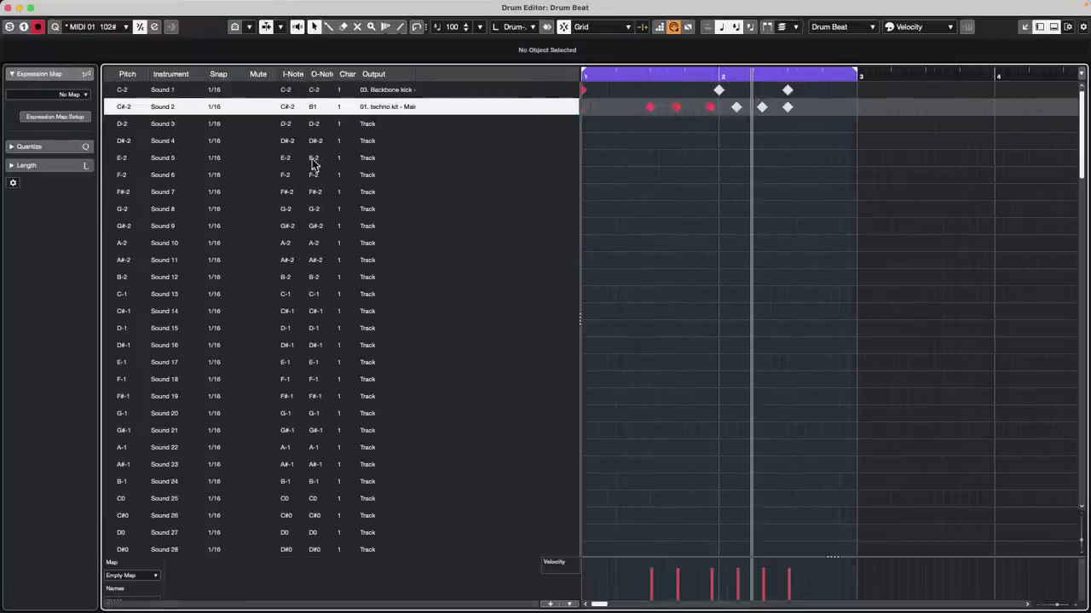
left_click(351, 332)
left_click(491, 191)
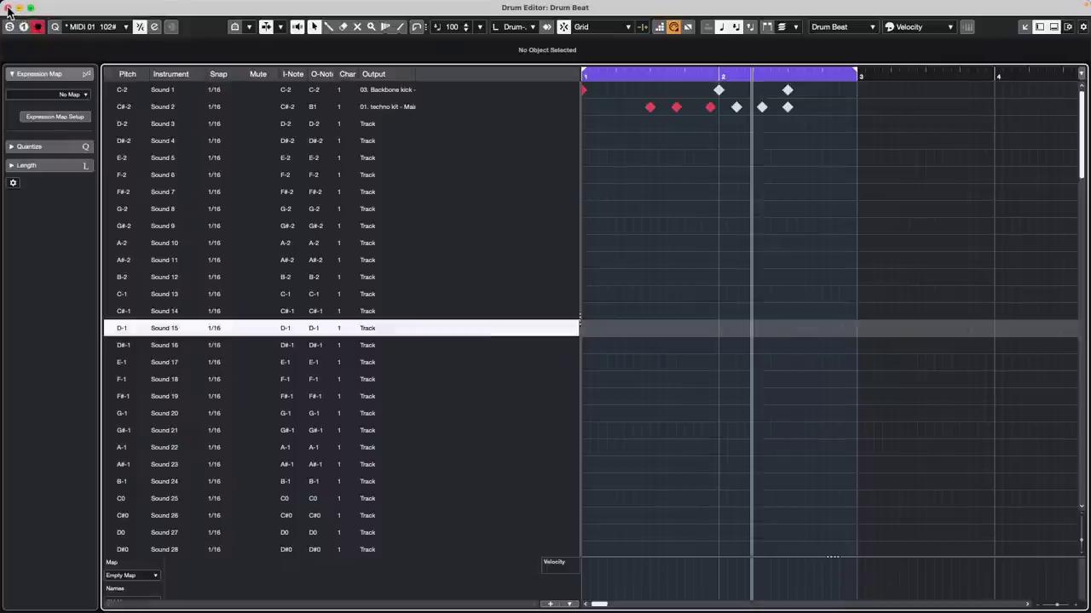
left_click(7, 8)
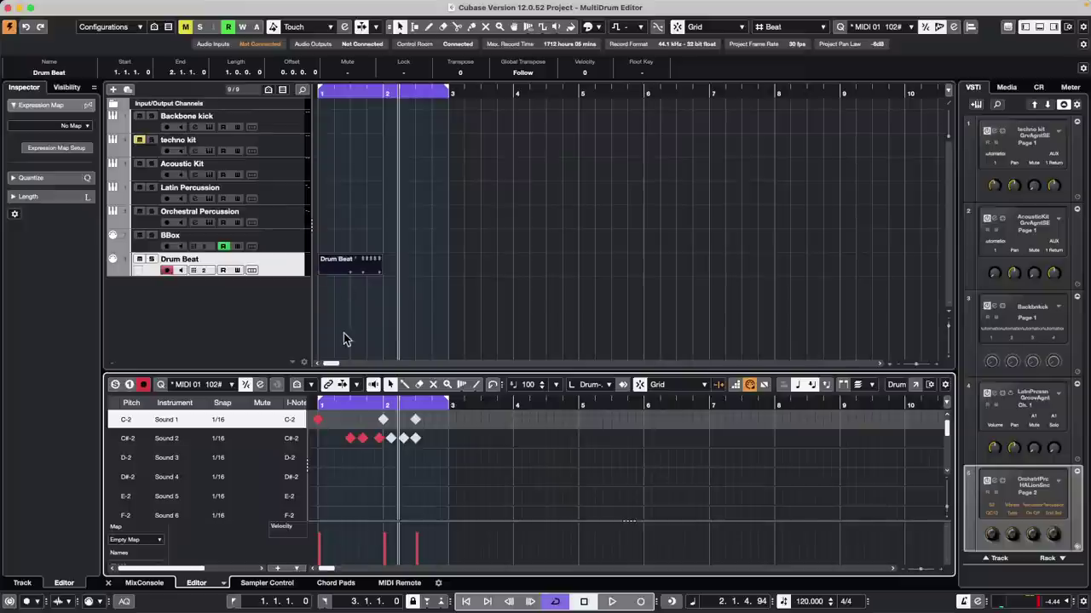
Step: Add a new instrument track using Retrologue
right_click(228, 305)
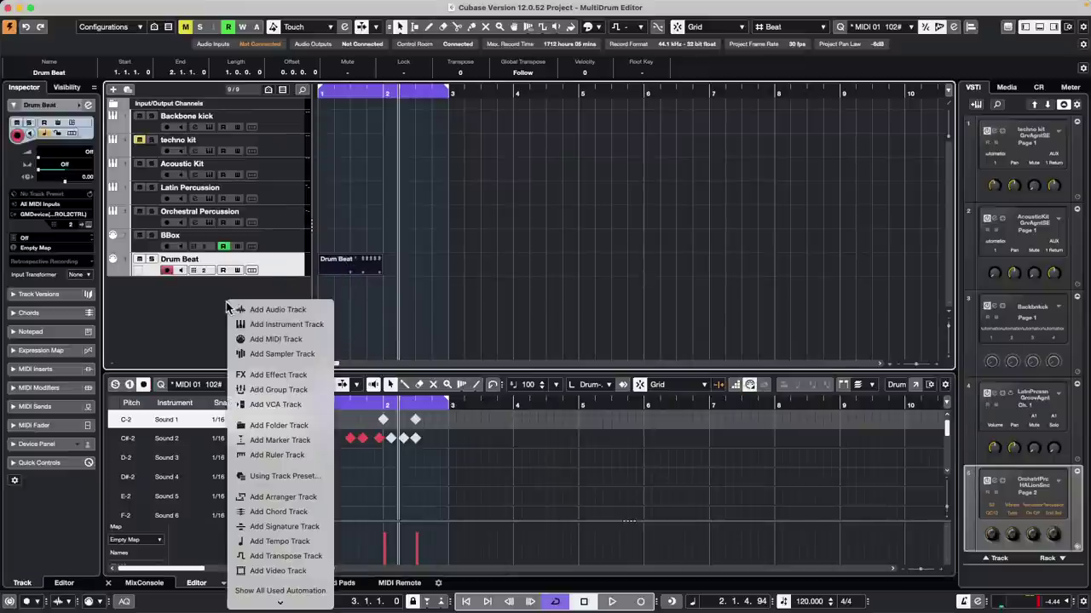
left_click(328, 325)
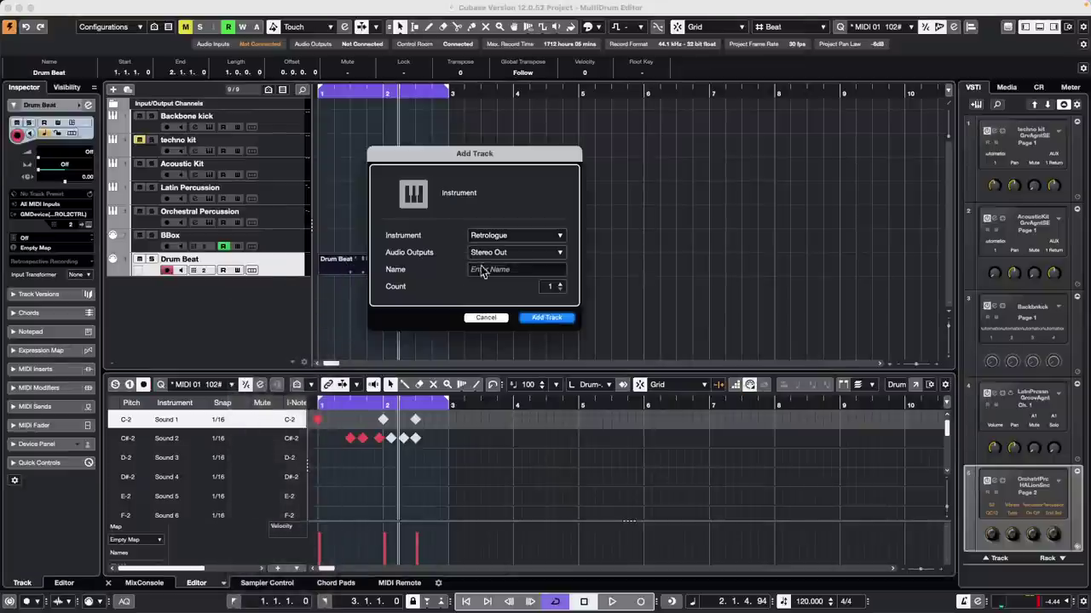
left_click(506, 238)
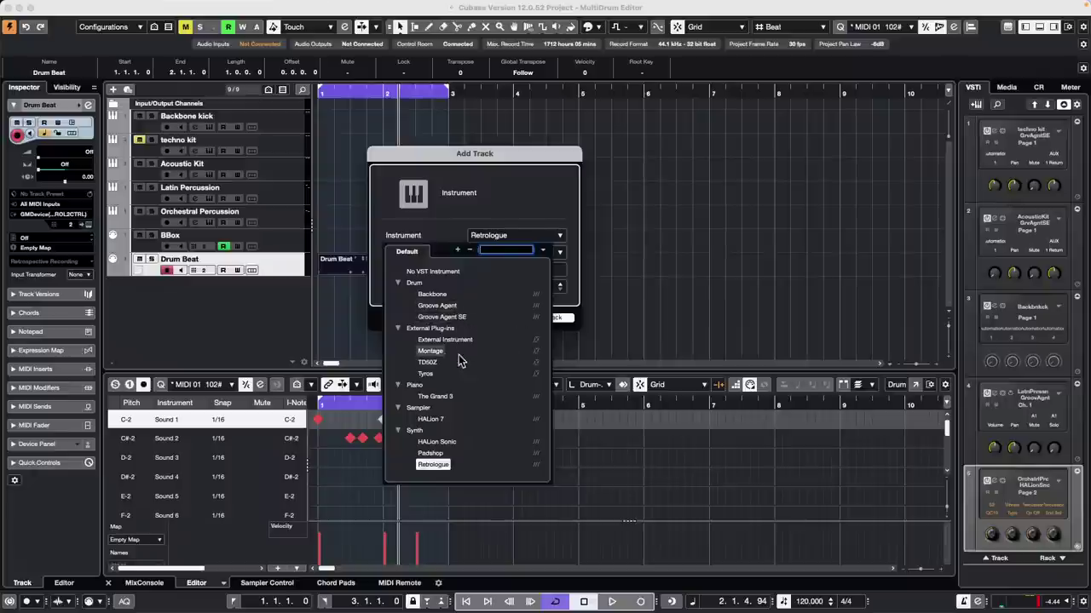
left_click(449, 468)
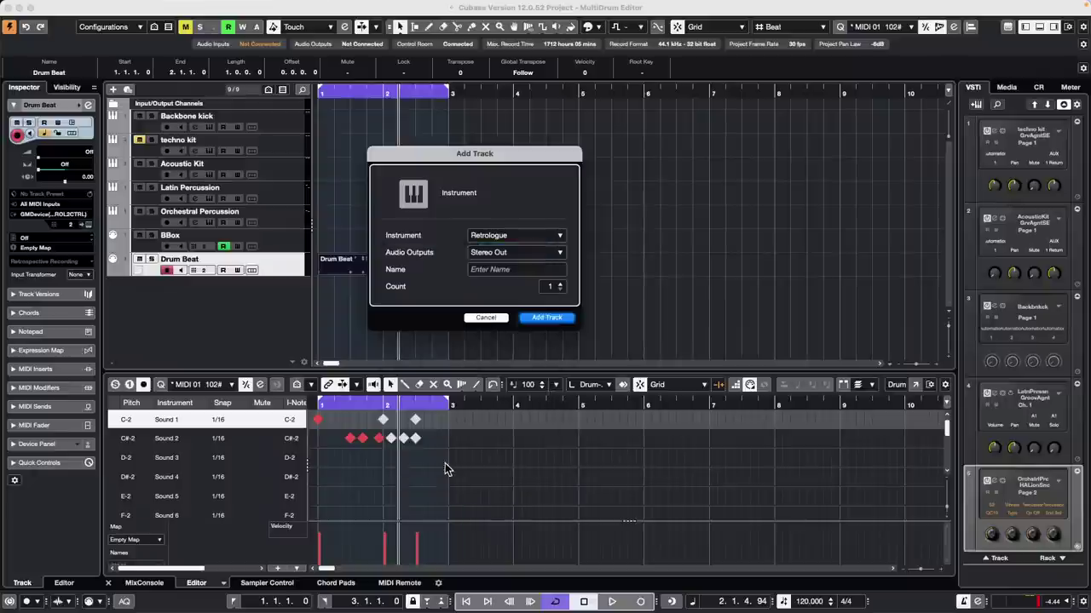
left_click(546, 317)
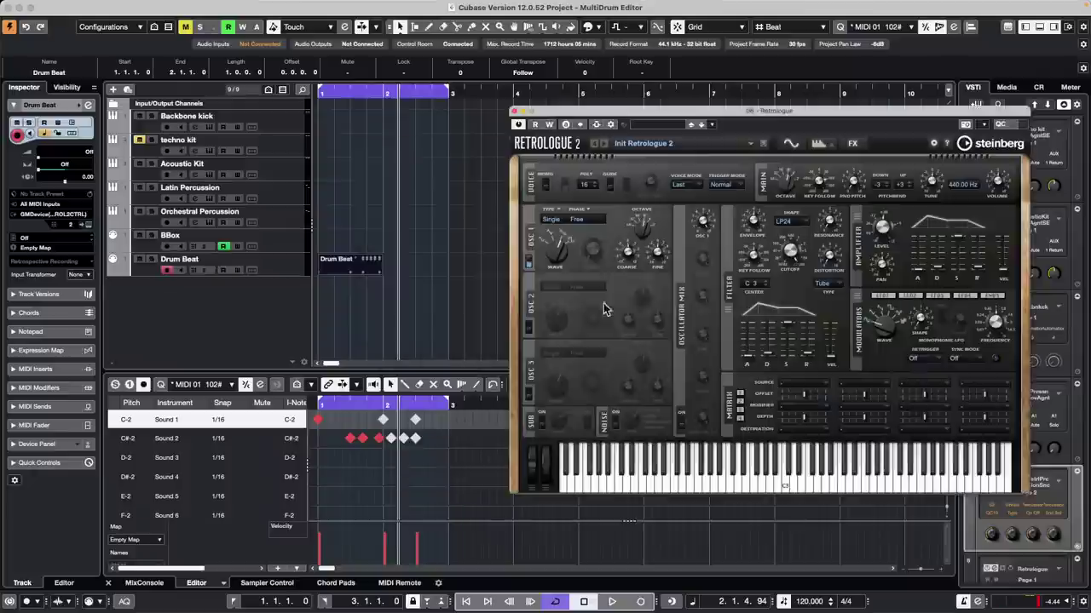
Step: Draw a part on the Retrologue 01 track starting at bar 1.3
right_click(345, 291)
left_click(375, 293)
mouse_move(335, 290)
left_mouse_down()
mouse_move(441, 287)
mouse_move(431, 290)
left_mouse_up()
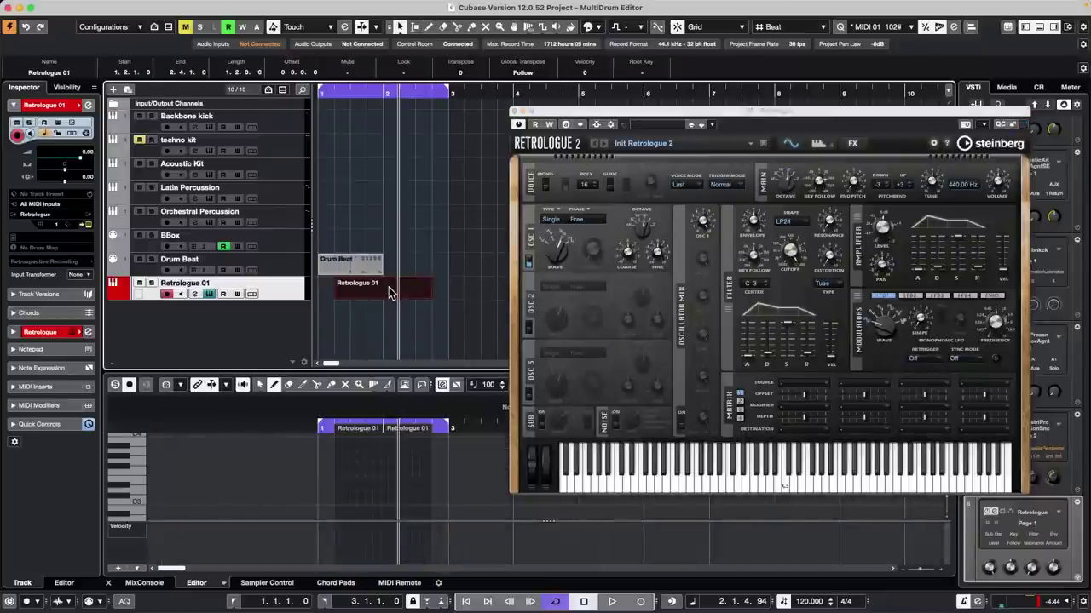
Step: Draw five notes with the Pencil in the Retrologue part, ending on F#3
left_click(351, 456)
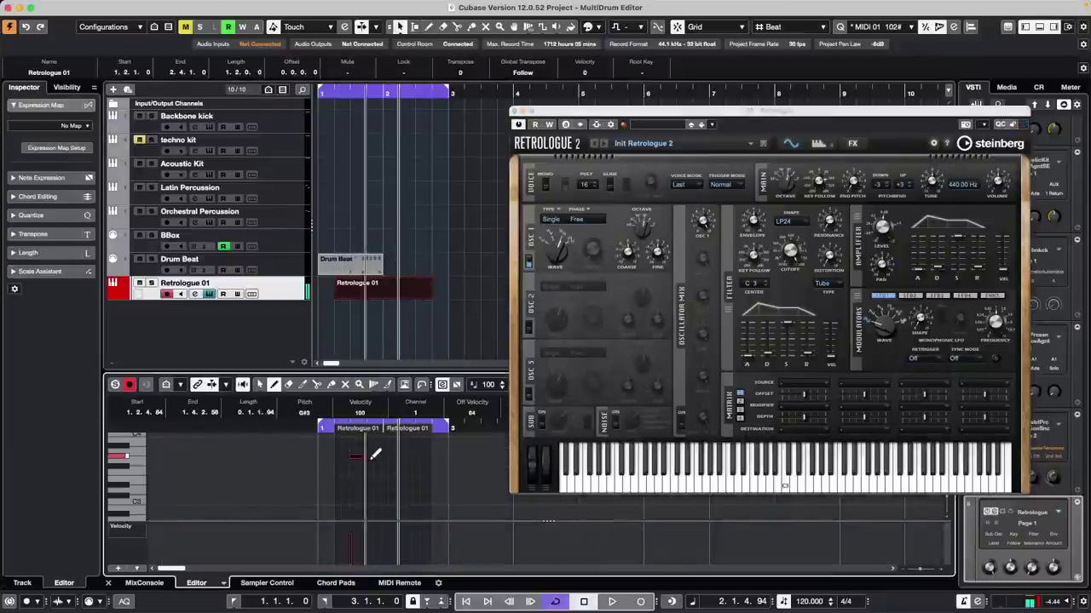
left_click_drag(357, 482, 380, 482)
left_click(388, 490)
left_click(415, 445)
left_click(431, 467)
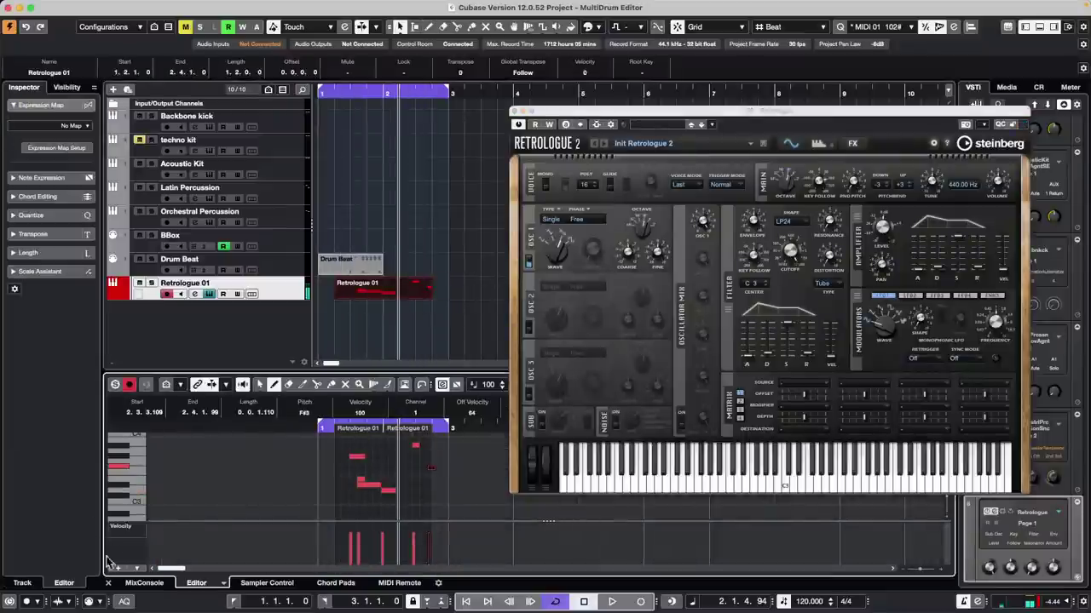
Step: Set the controller lane to Main Volume (CC 7) and draw a volume curve across the part
left_click(110, 528)
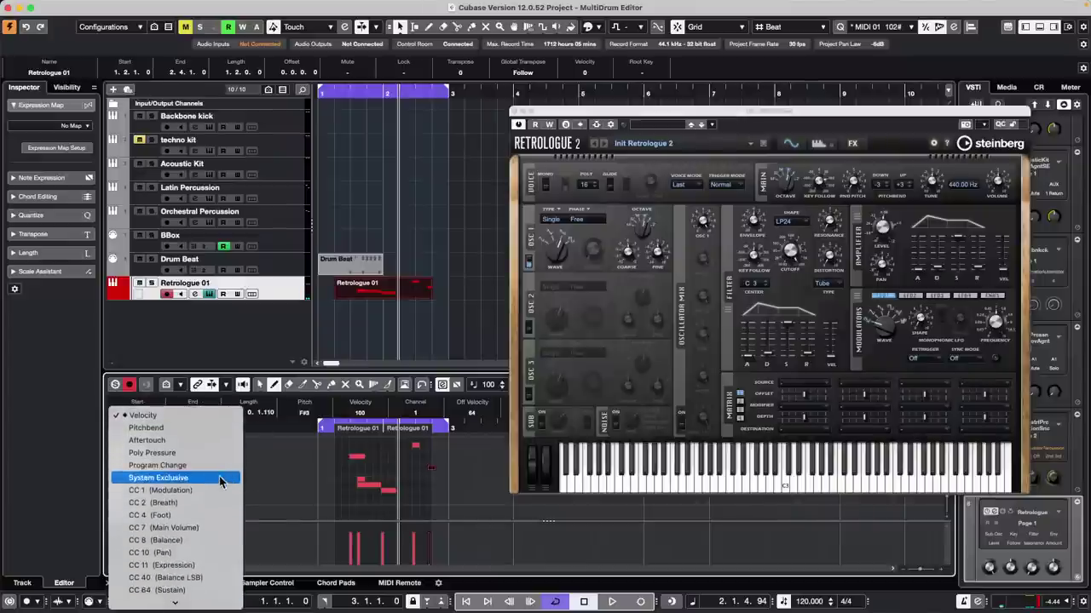
left_click(420, 499)
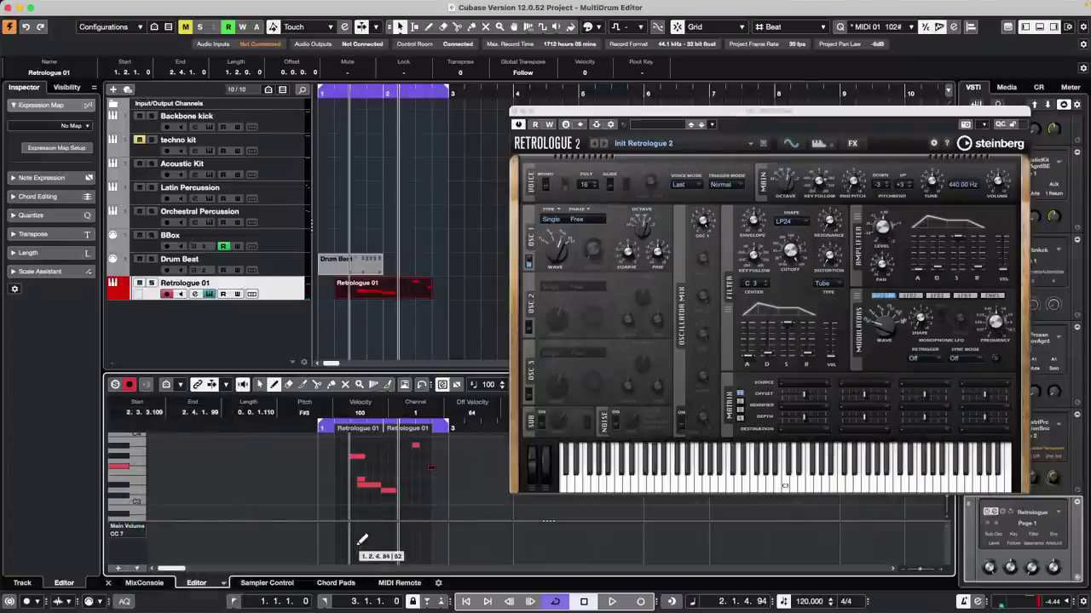
mouse_move(353, 550)
left_mouse_down()
mouse_move(405, 553)
mouse_move(465, 526)
left_mouse_up()
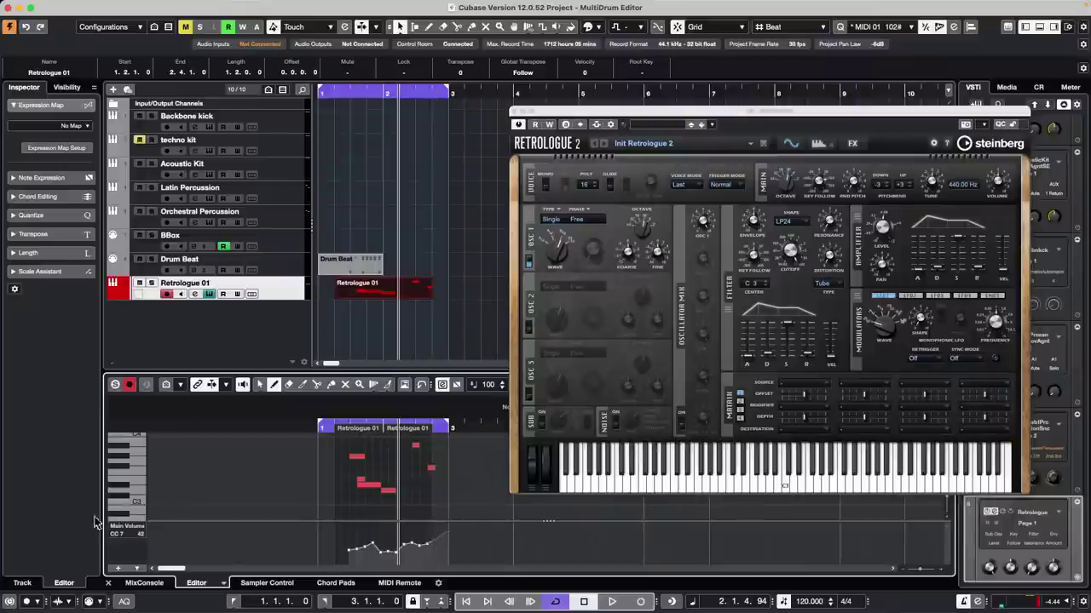
Step: Switch the lane to Modulation (CC 1) and draw a modulation curve across the part
left_click(127, 527)
scroll(165, 567, "down", 3)
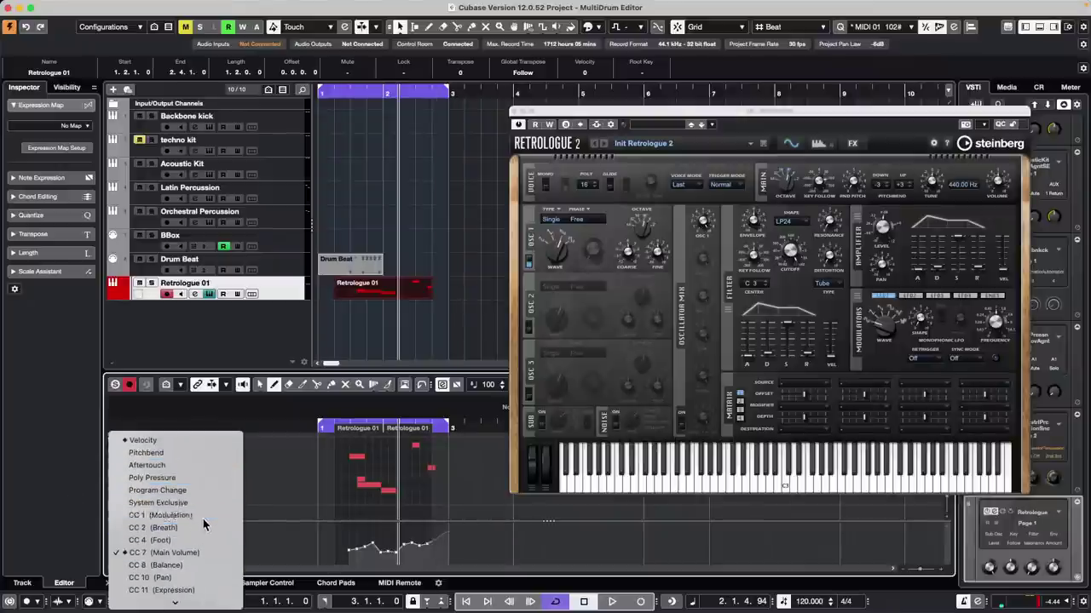
left_click(202, 515)
left_click_drag(339, 545, 469, 542)
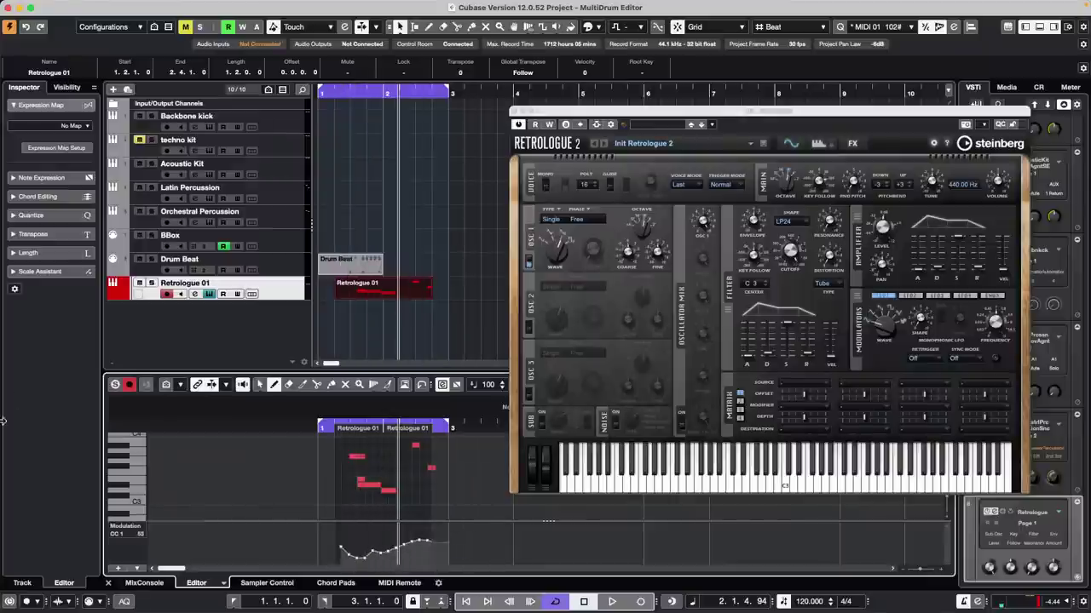
left_click(126, 526)
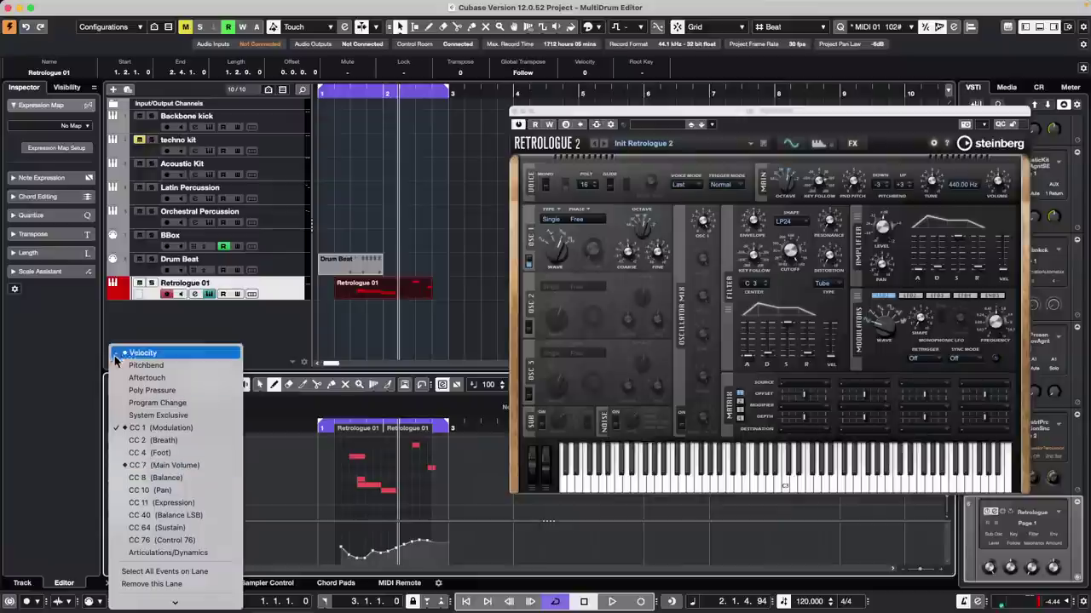
Step: Switch the controller lane back to Main Volume (CC 7)
left_click(305, 485)
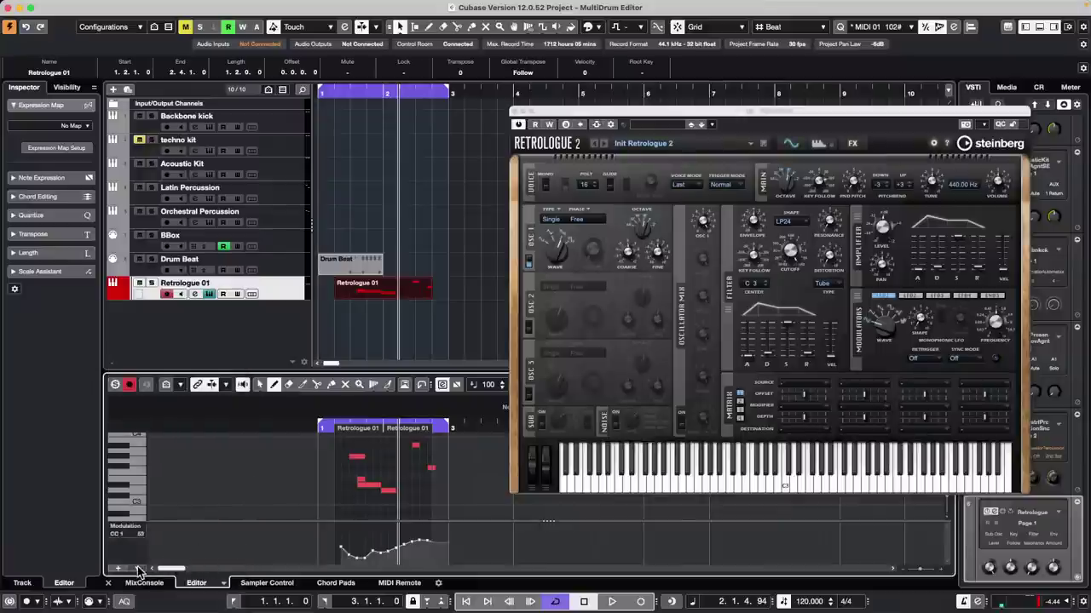
left_click(137, 569)
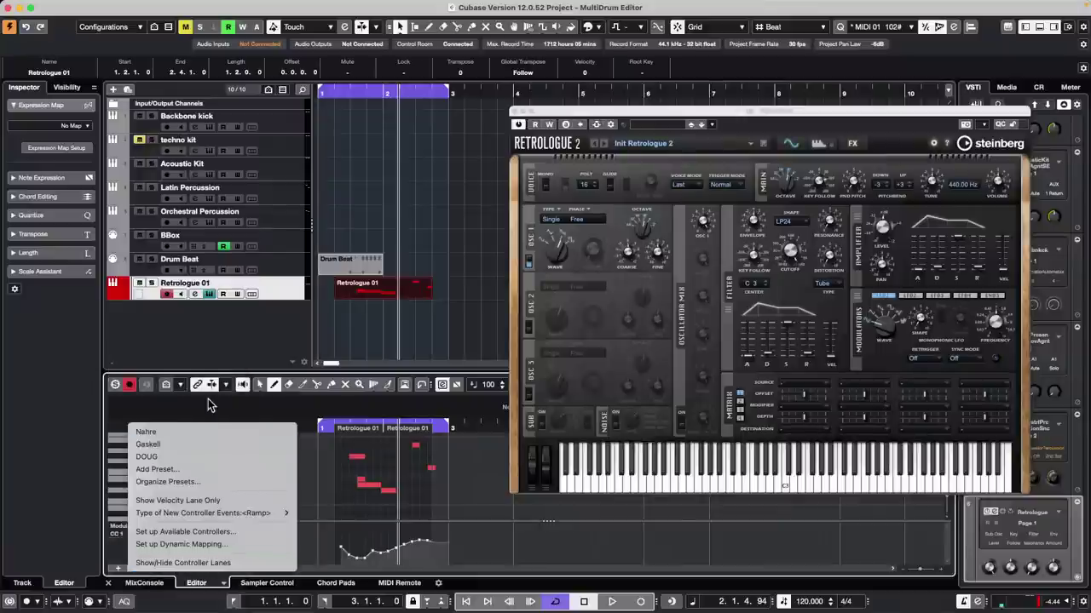
left_click(102, 515)
left_click(141, 530)
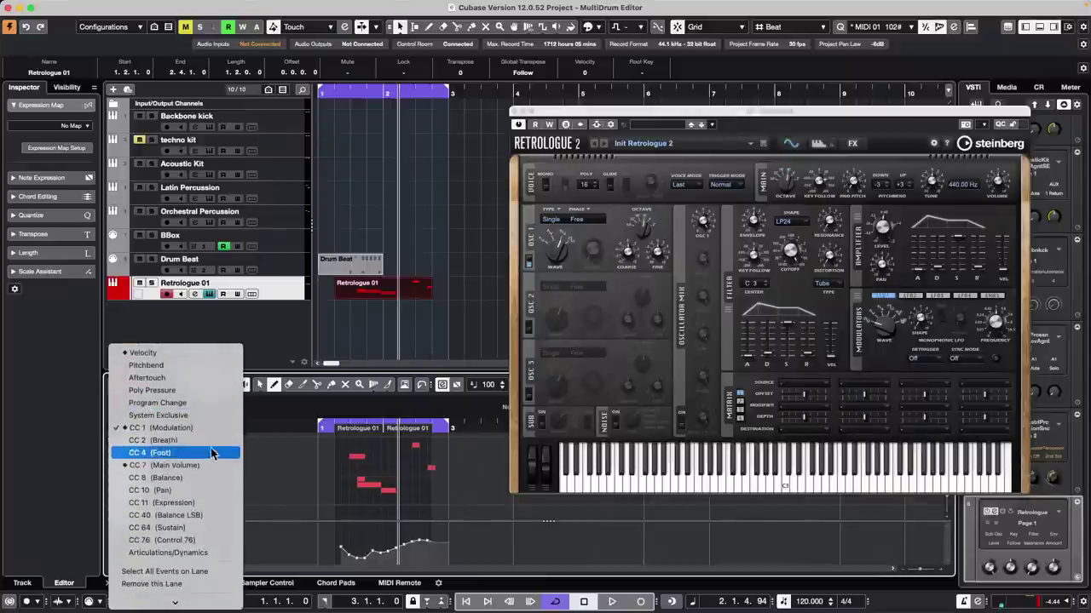
left_click(195, 467)
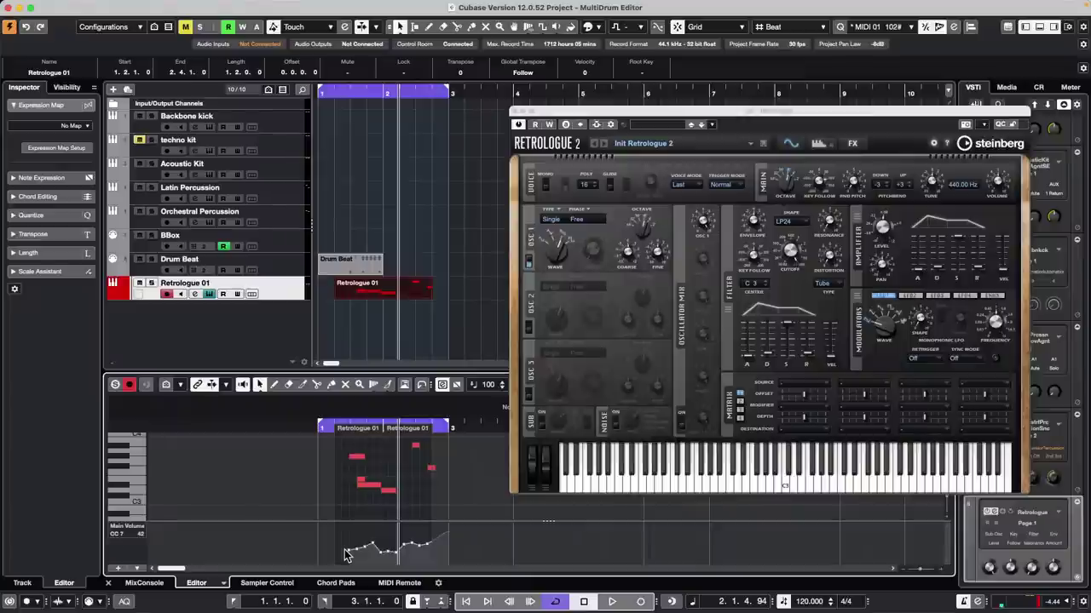
Step: Marquee-select and delete the CC 7 events, undoing once, then deleting the whole curve again
left_click_drag(322, 525, 480, 570)
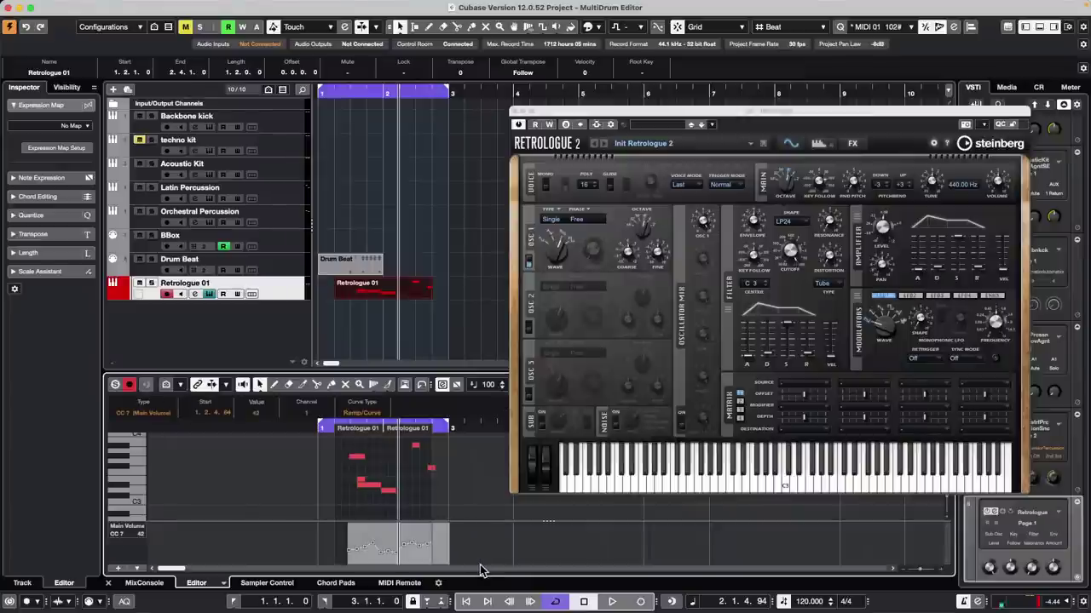
key("Delete")
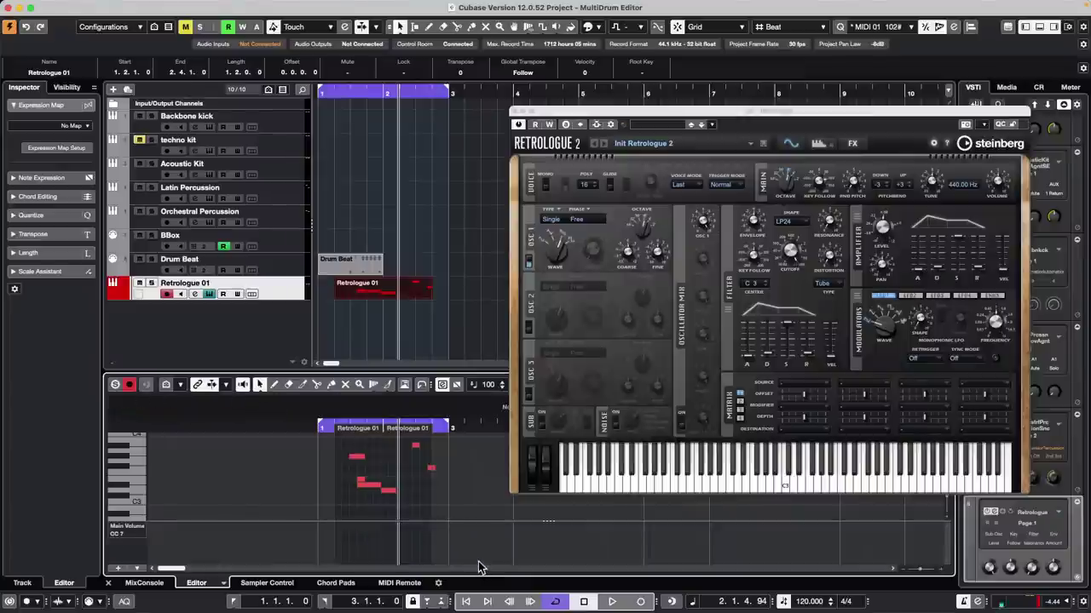
key("ctrl+z")
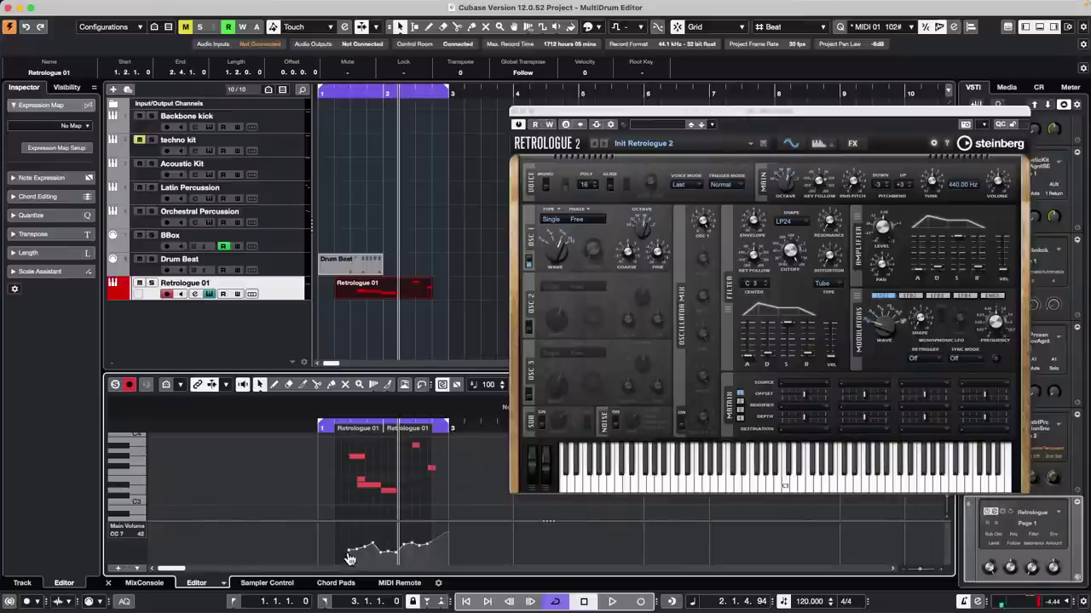
left_click(350, 555)
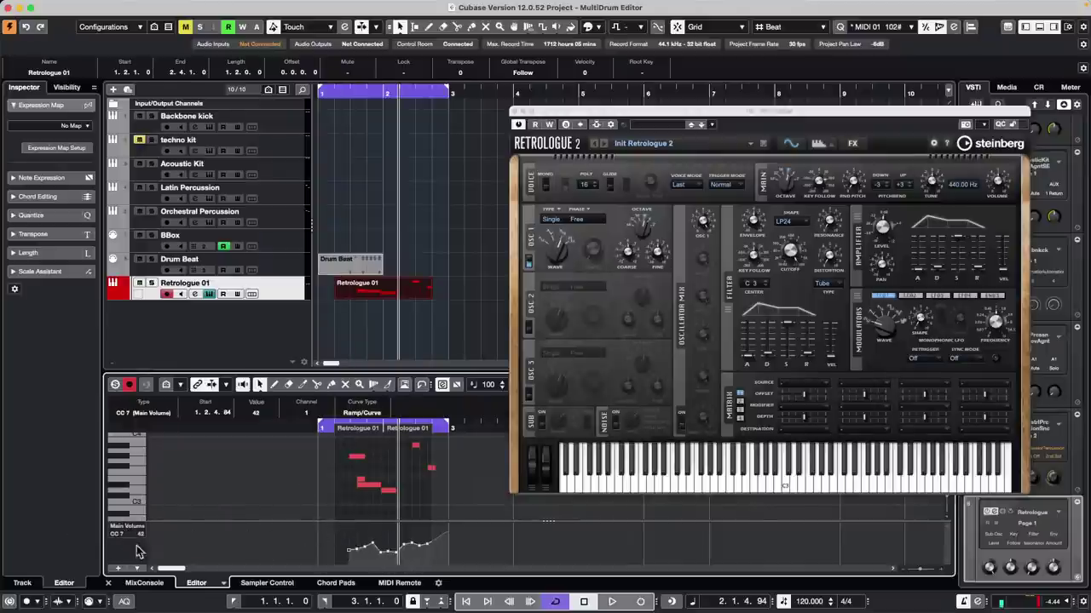
left_click_drag(311, 529, 470, 581)
key("Delete")
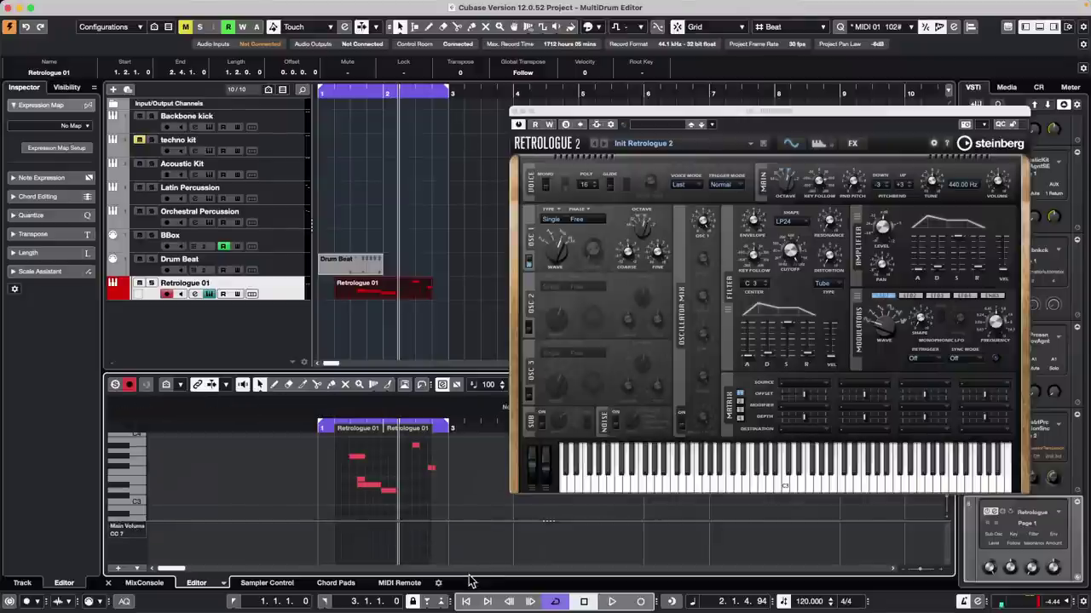
left_click(136, 529)
scroll(171, 538, "down", 3)
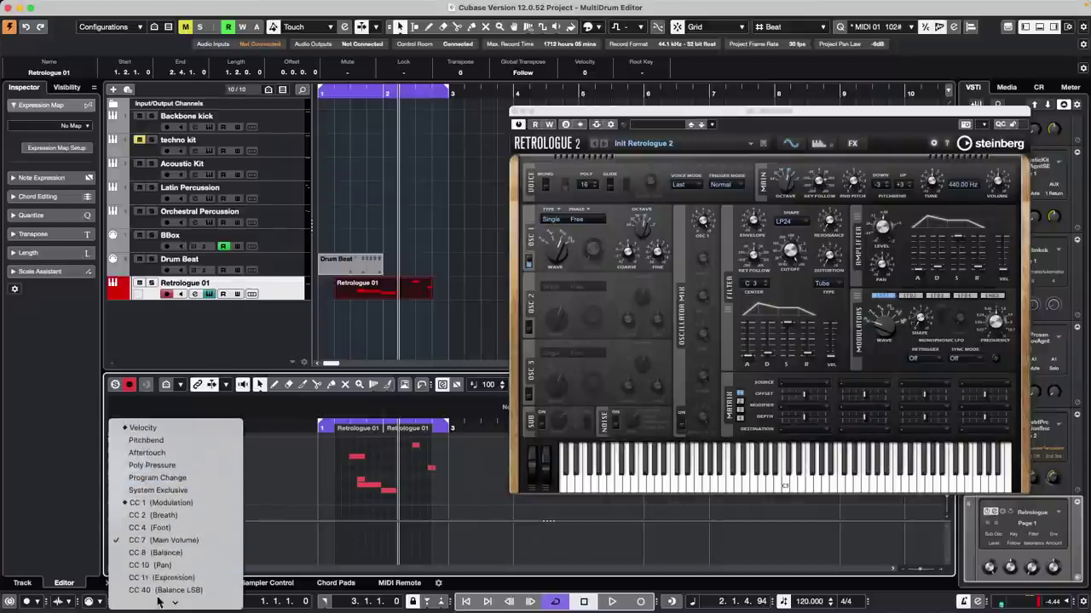
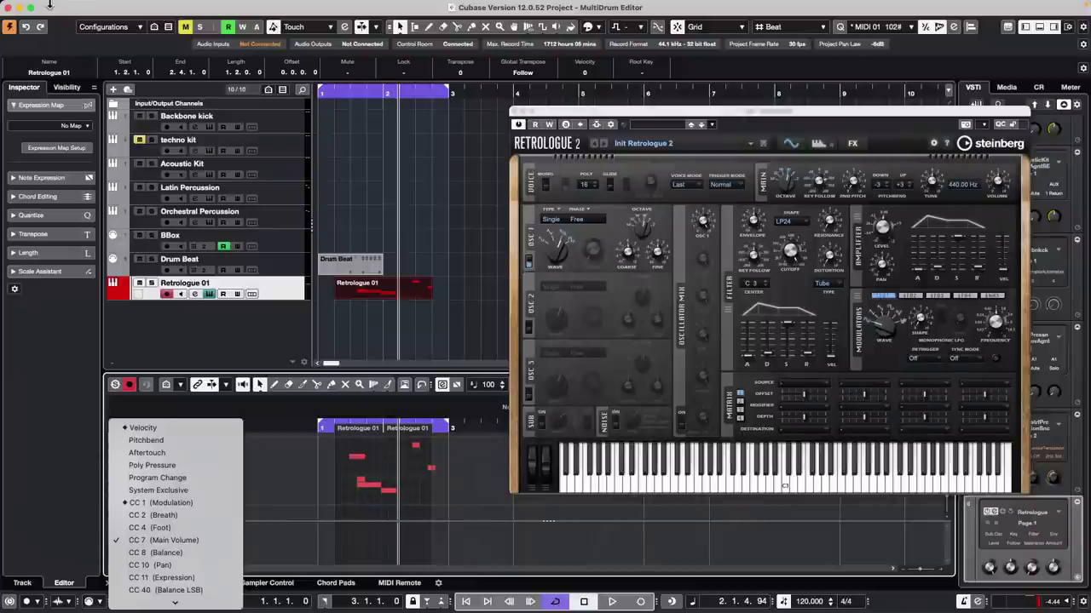
Step: Open the 'A Long Long Time Ago Verve' project from Recent Projects, cancelling the close prompt
left_click(49, 5)
left_click(75, 7)
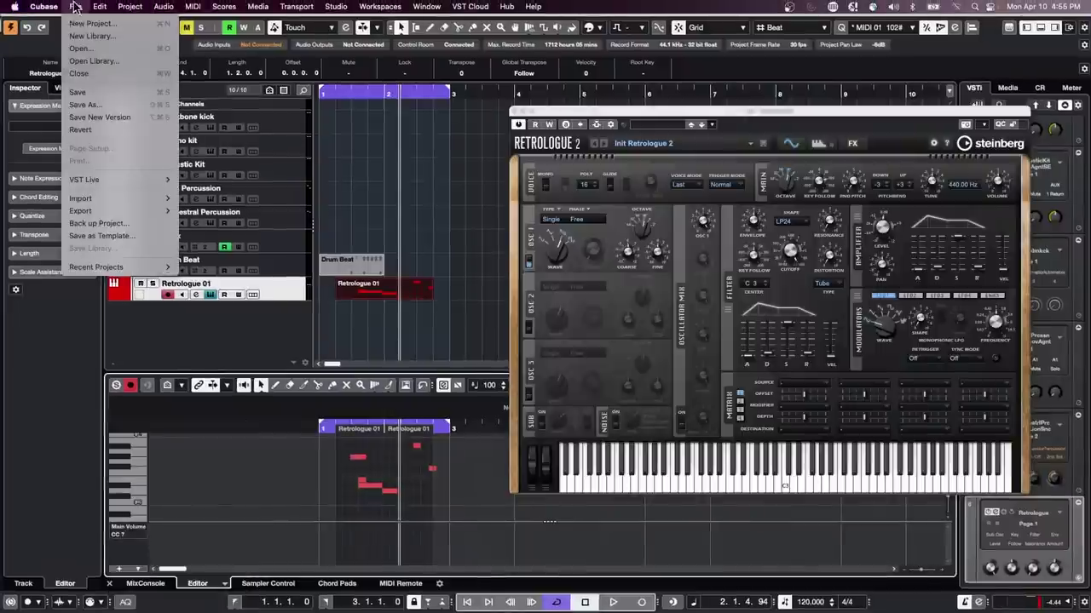
mouse_move(116, 268)
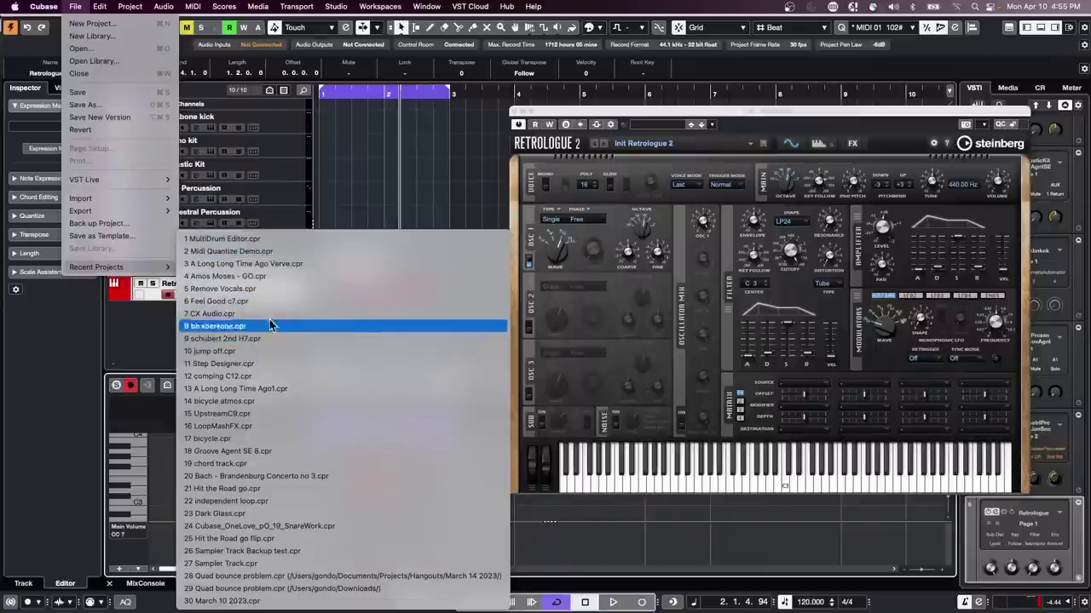
left_click(334, 269)
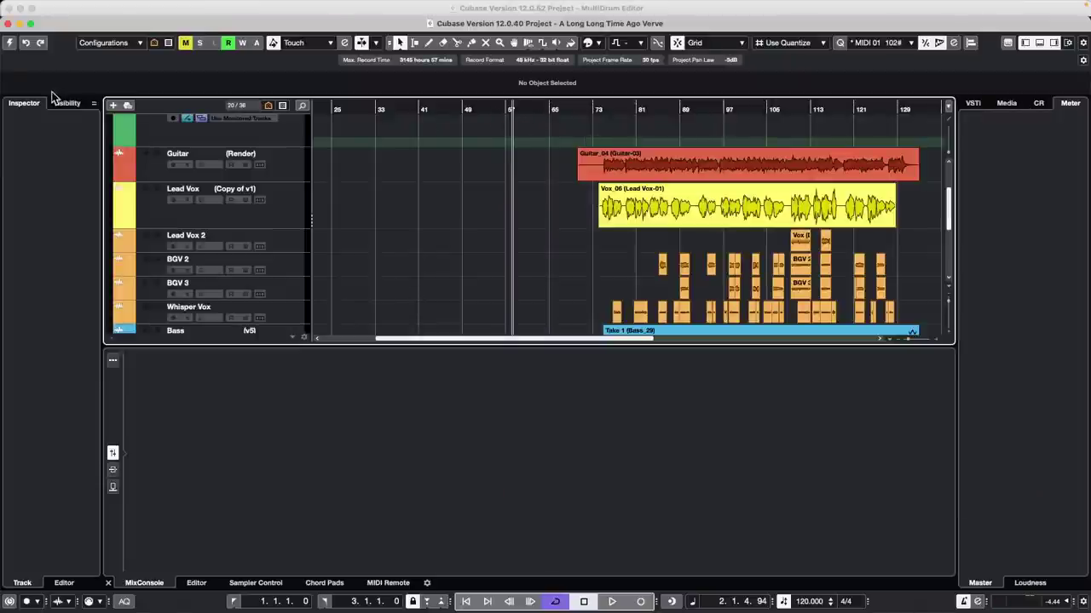
left_click(8, 26)
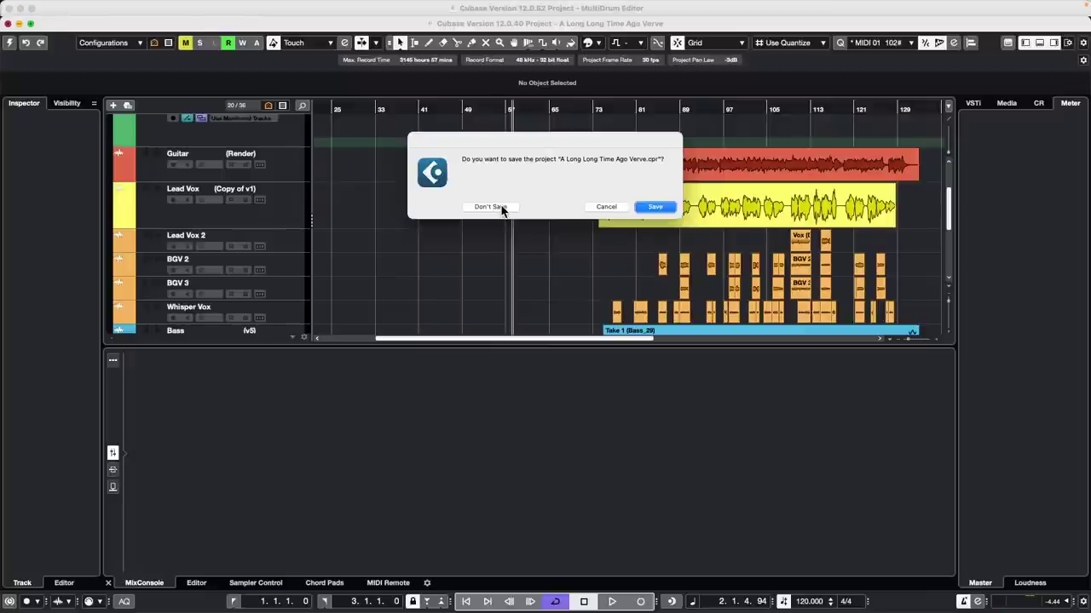
left_click(605, 209)
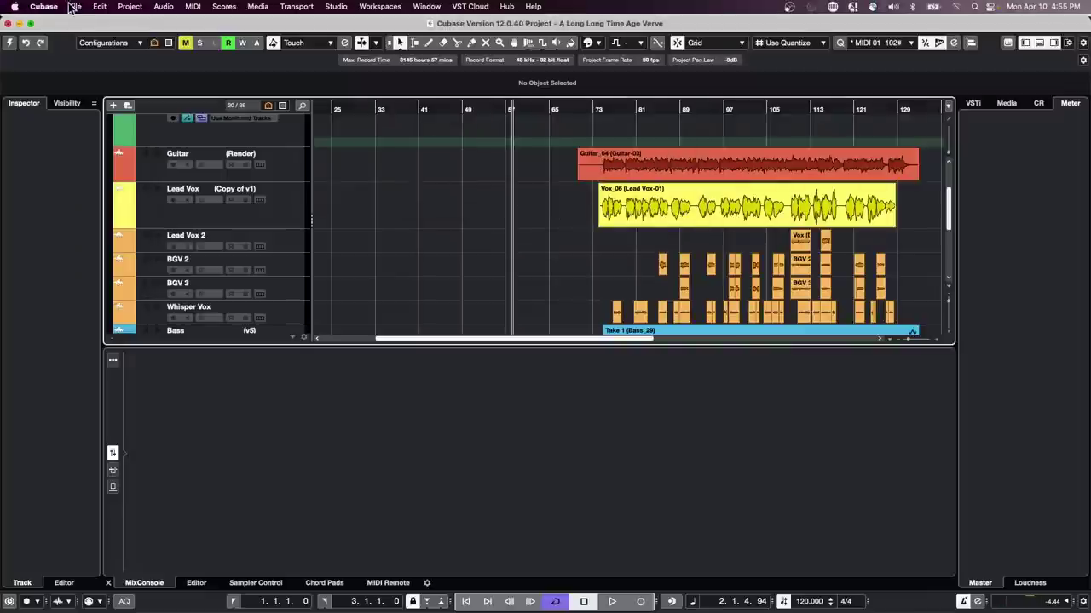
Step: Revert the project to its last saved version and dismiss the missing files report
left_click(74, 6)
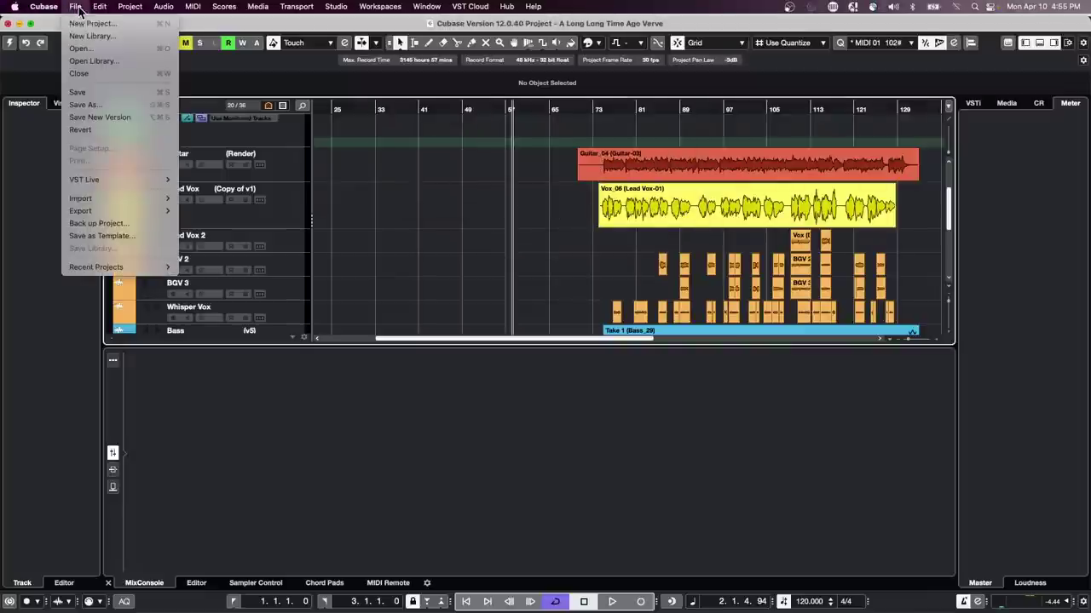
left_click(102, 130)
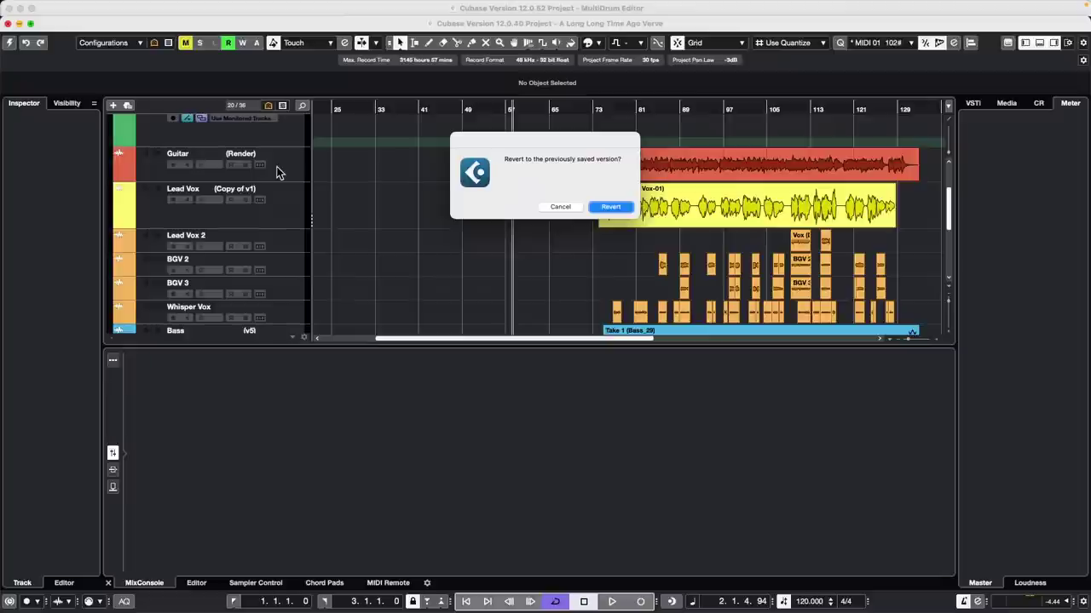
left_click(606, 205)
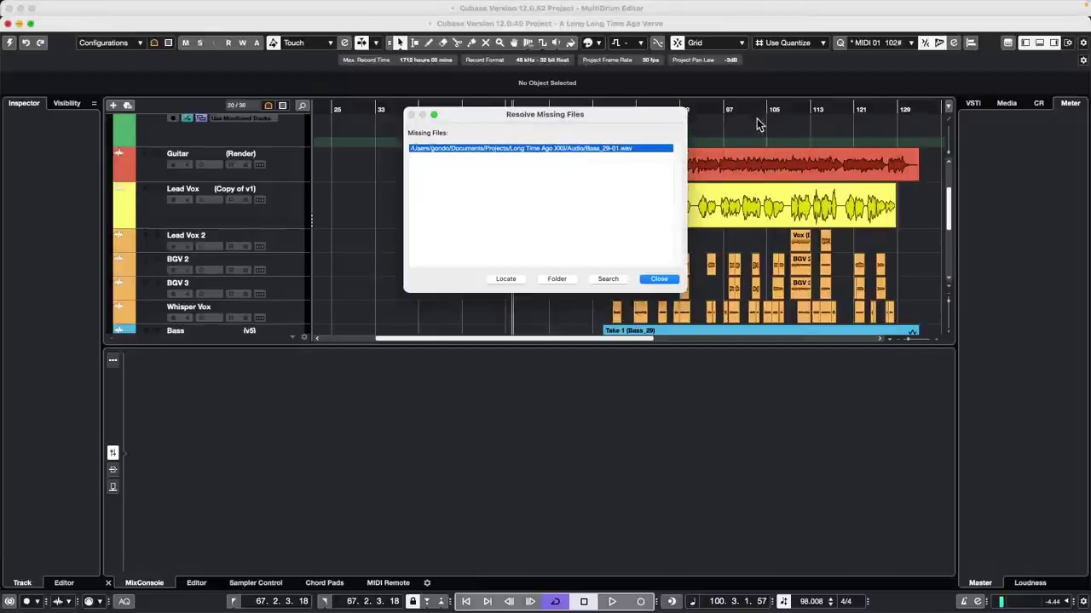
left_click(659, 278)
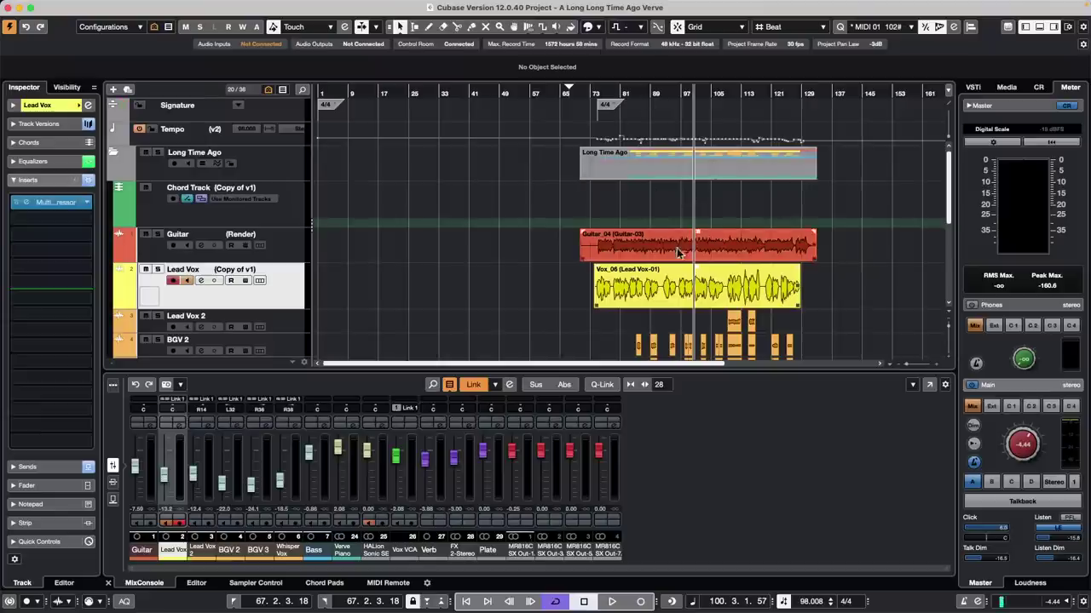
Step: Play the song from around bar 66 and mute the Lead Vox track
key("space")
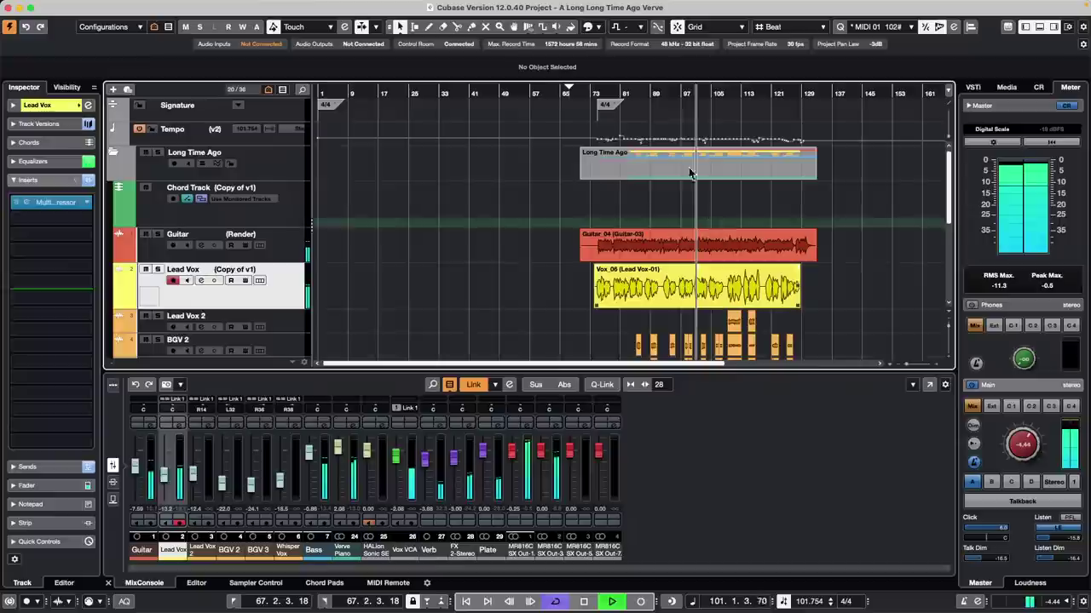
left_click(569, 92)
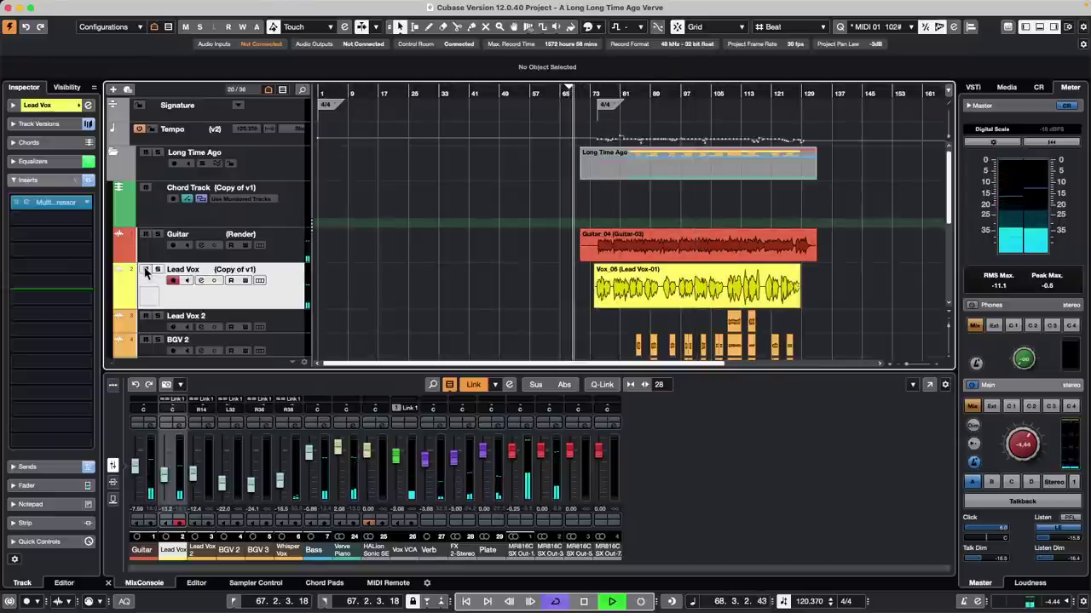
left_click(145, 270)
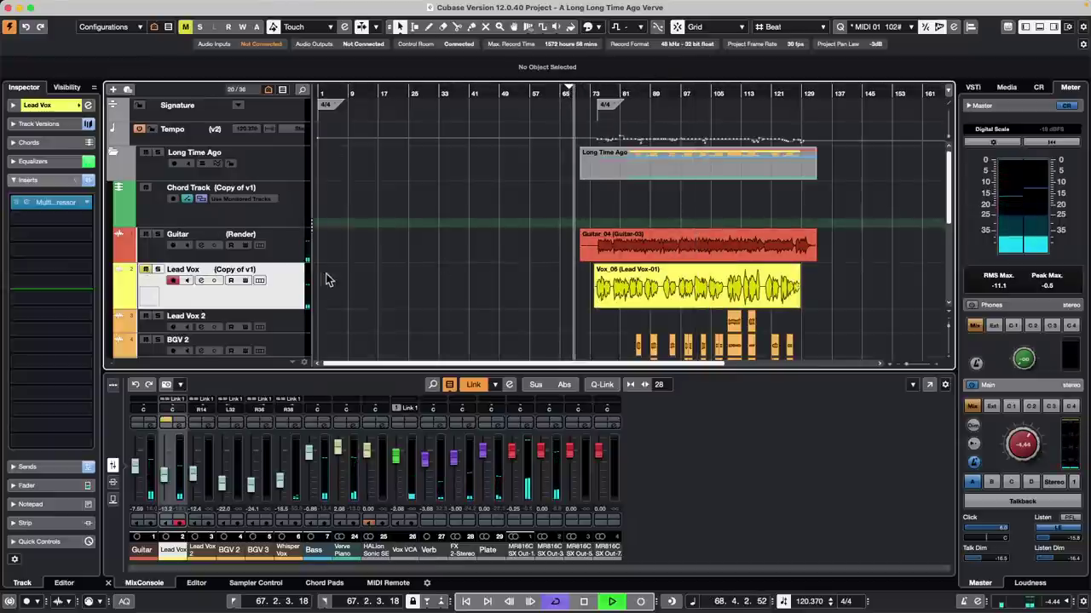
left_click(634, 92)
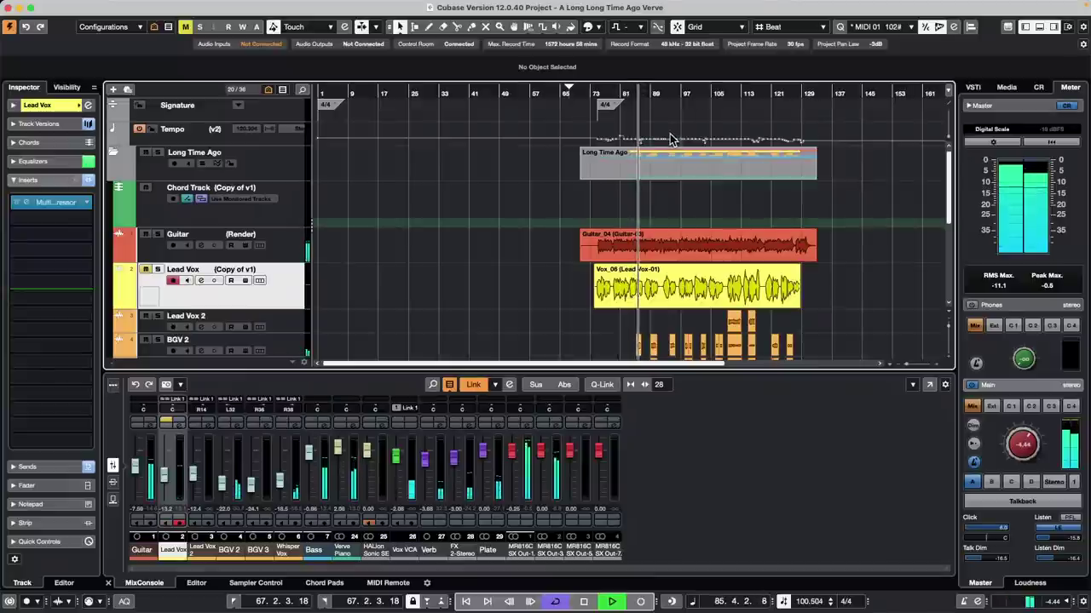
Step: Stop playback and select a time range across the Lead Vox event with the Range tool
scroll(488, 223, "down", 3)
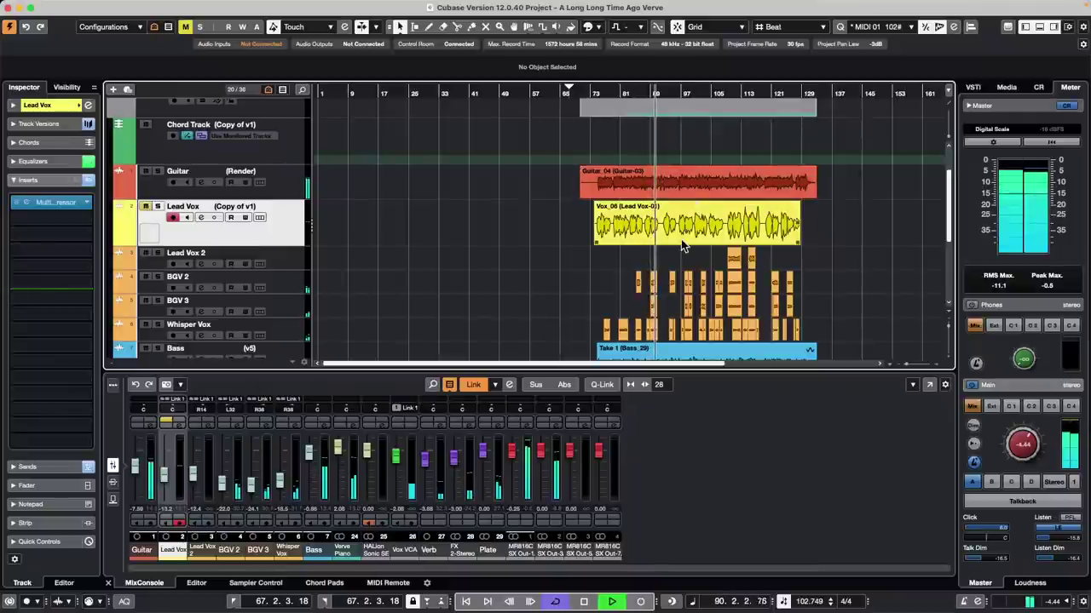
key("space")
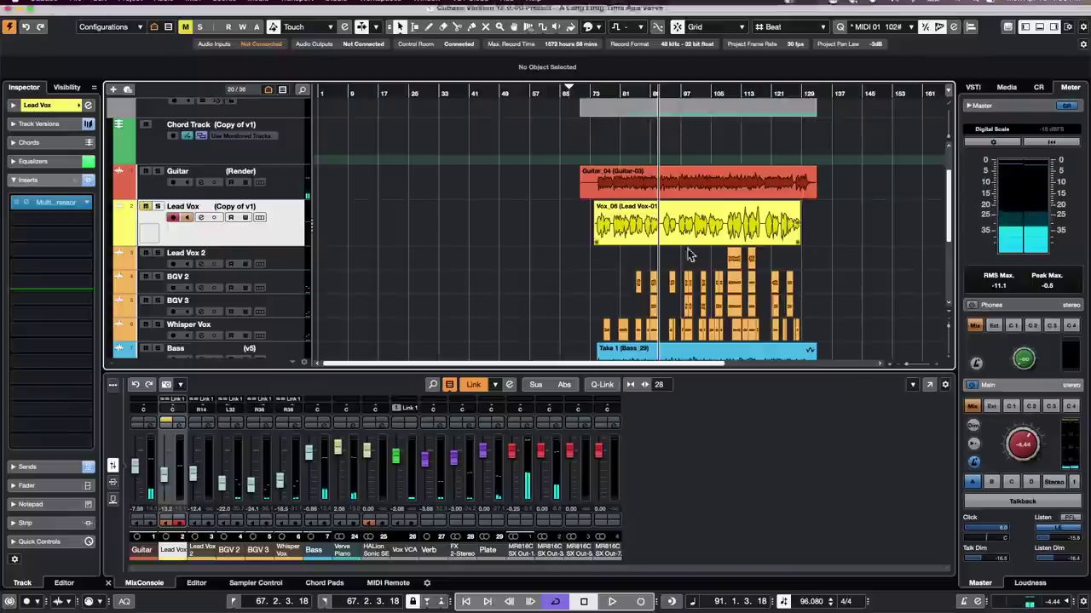
key("2")
left_click_drag(625, 223, 682, 224)
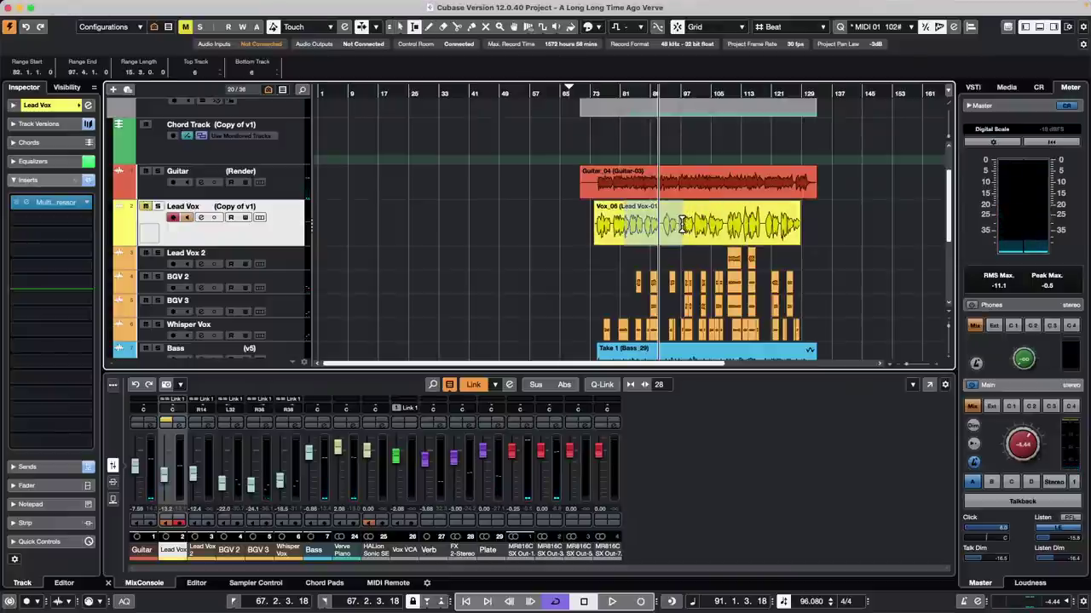
Step: Set the locators to the selected range (82.1.1.0 to 97.4.1.0) and open Export Audio Mixdown
key("p")
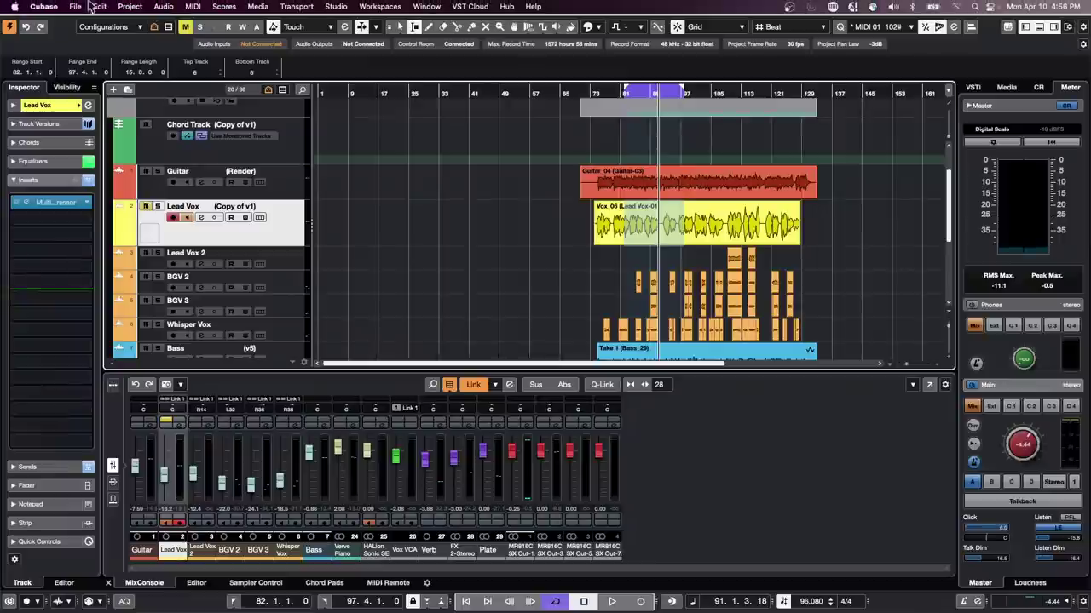
left_click(76, 7)
left_click(317, 255)
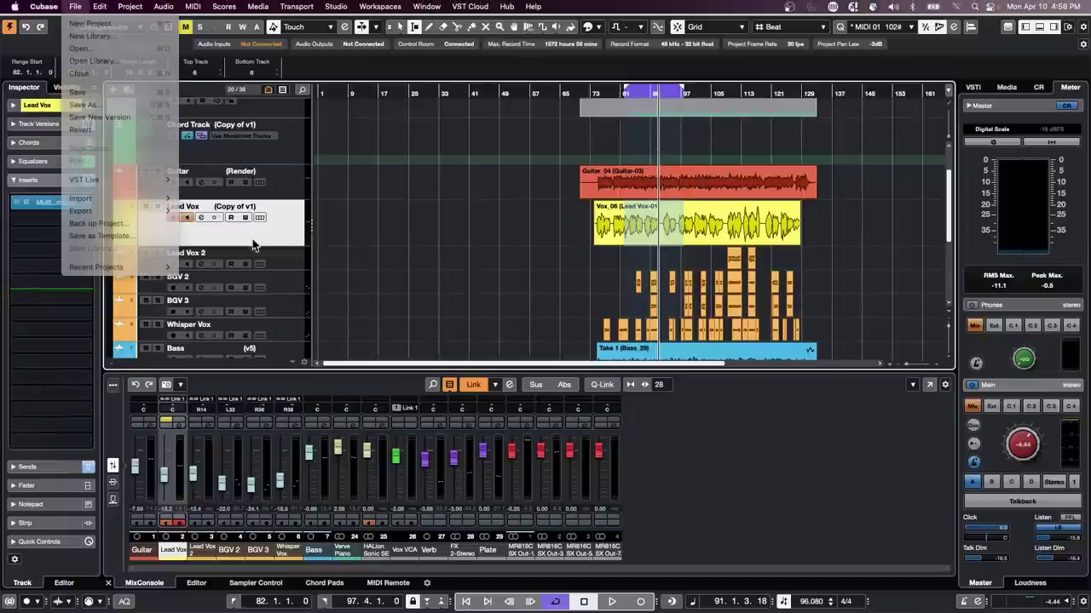
left_click(76, 6)
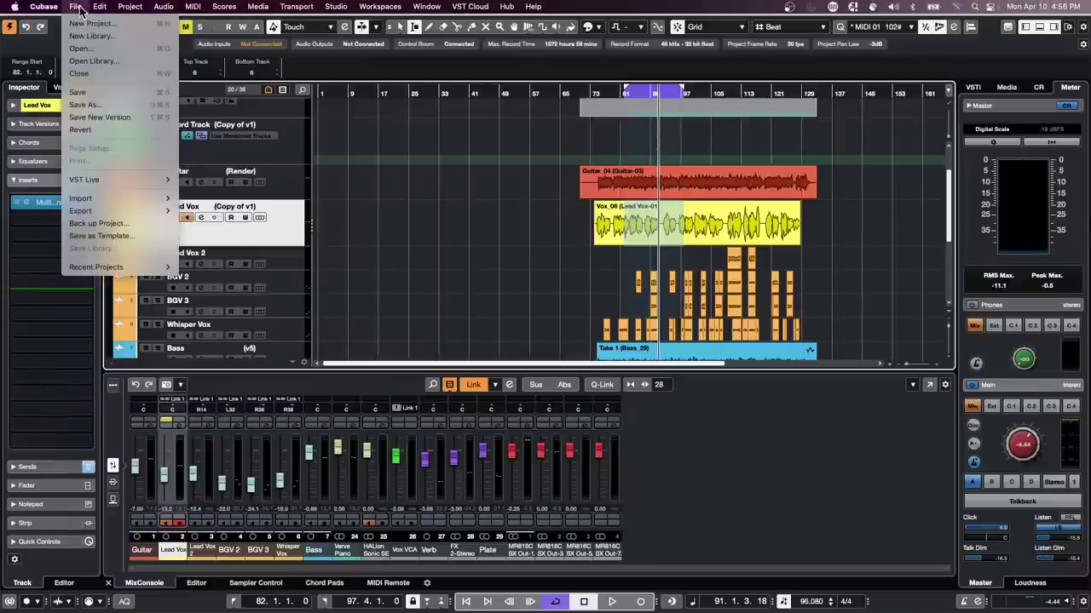
mouse_move(88, 270)
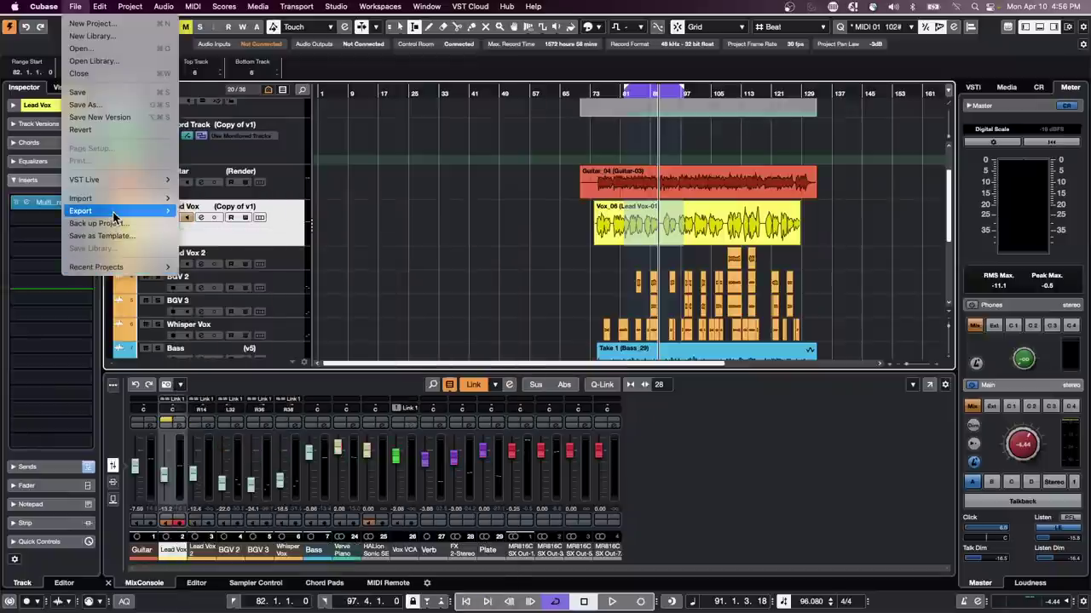
mouse_move(116, 213)
left_click(209, 219)
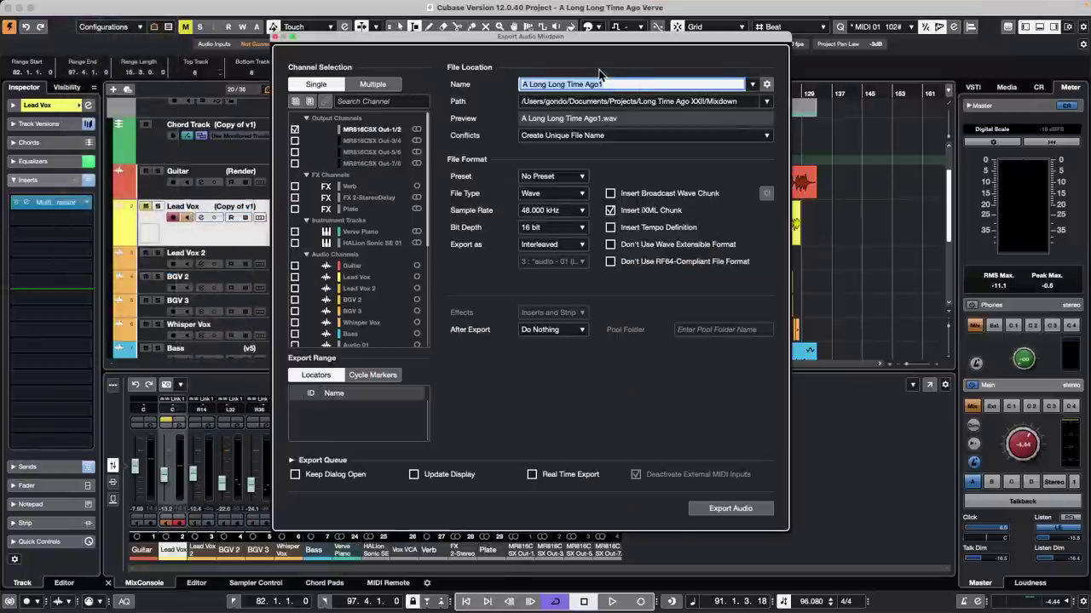
Step: Name the mixdown 'A Long Long Time Ago TV mix', set After Export to Create Audio Track, and export
left_click(619, 84)
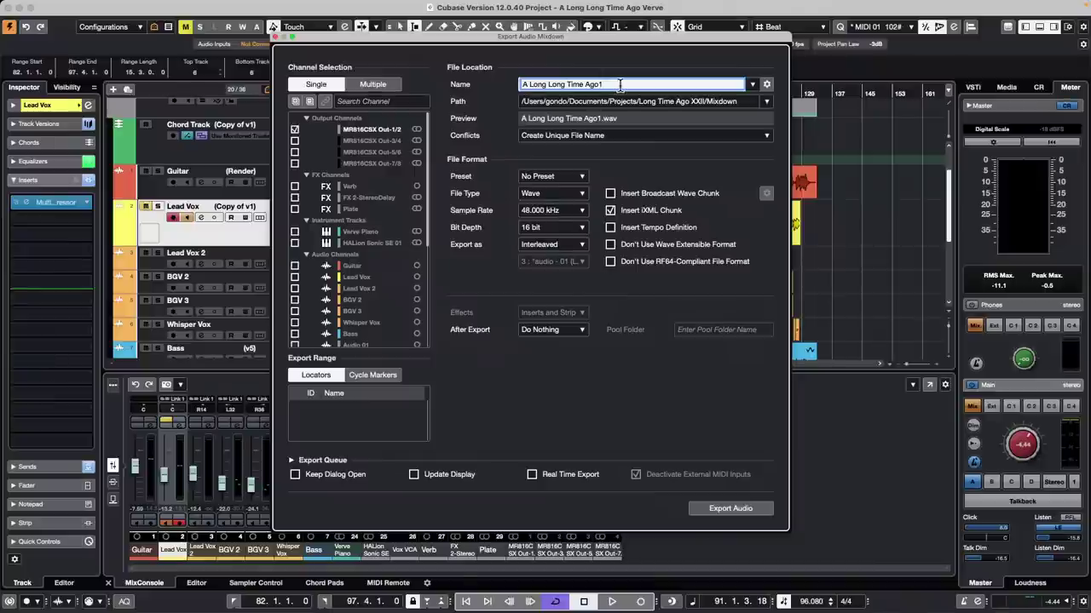
key("BackSpace")
type("TV mix")
key("Return")
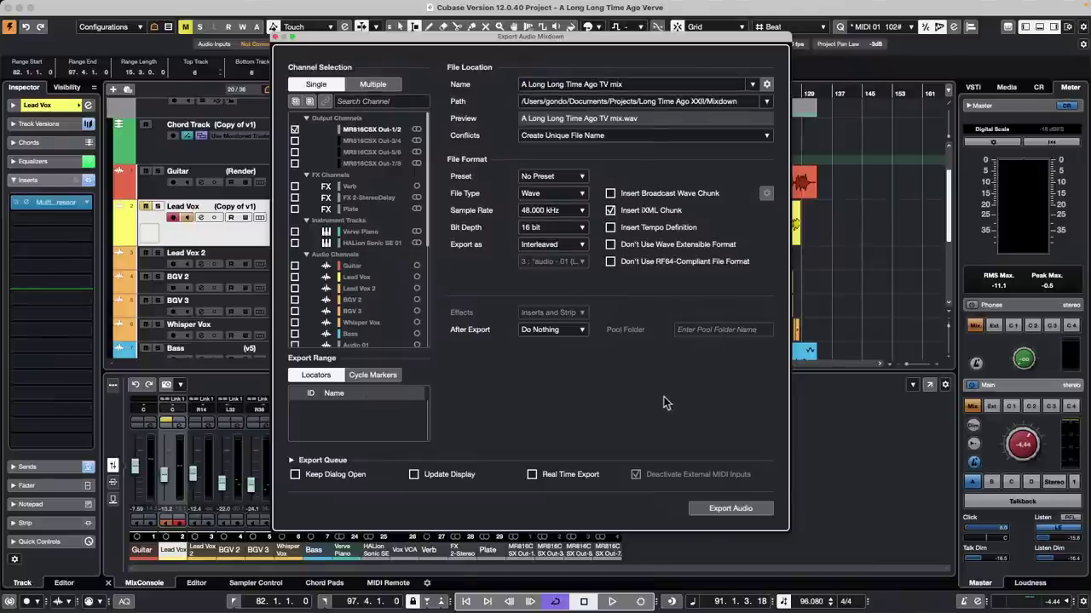
left_click(572, 331)
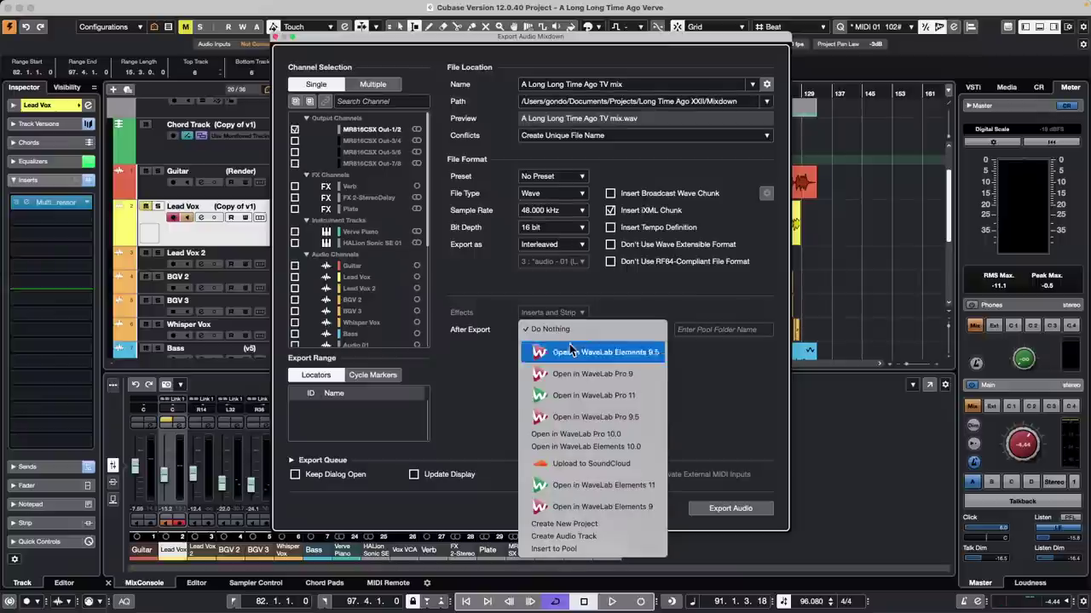
left_click(610, 537)
left_click(713, 508)
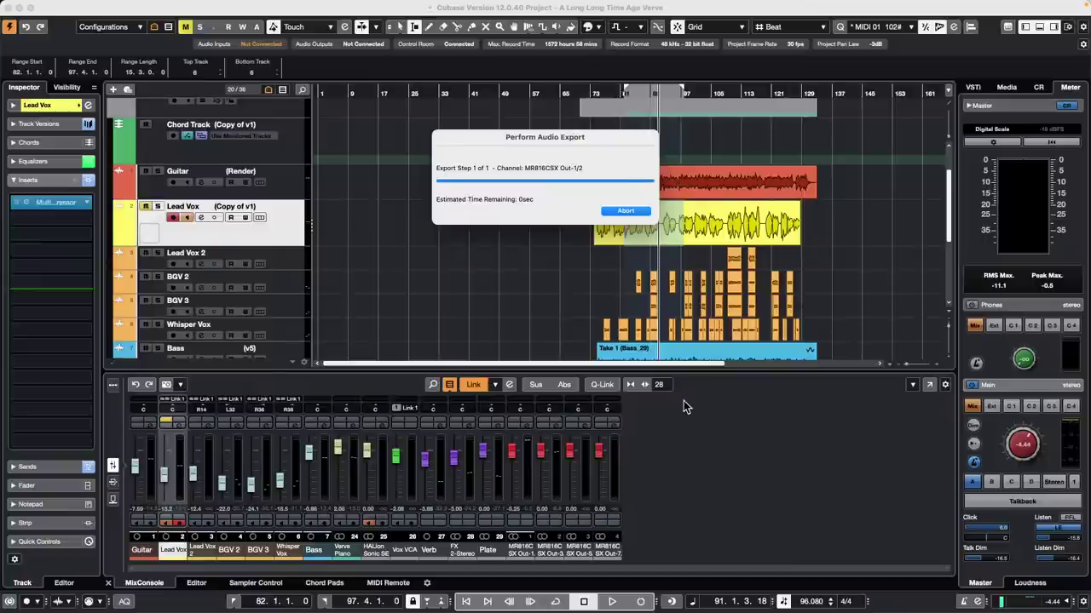
Step: Zoom in and audition the new 'A Long Long Time Ago TV mix' event with the Play tool
key("h")
scroll(684, 270, "down", 5)
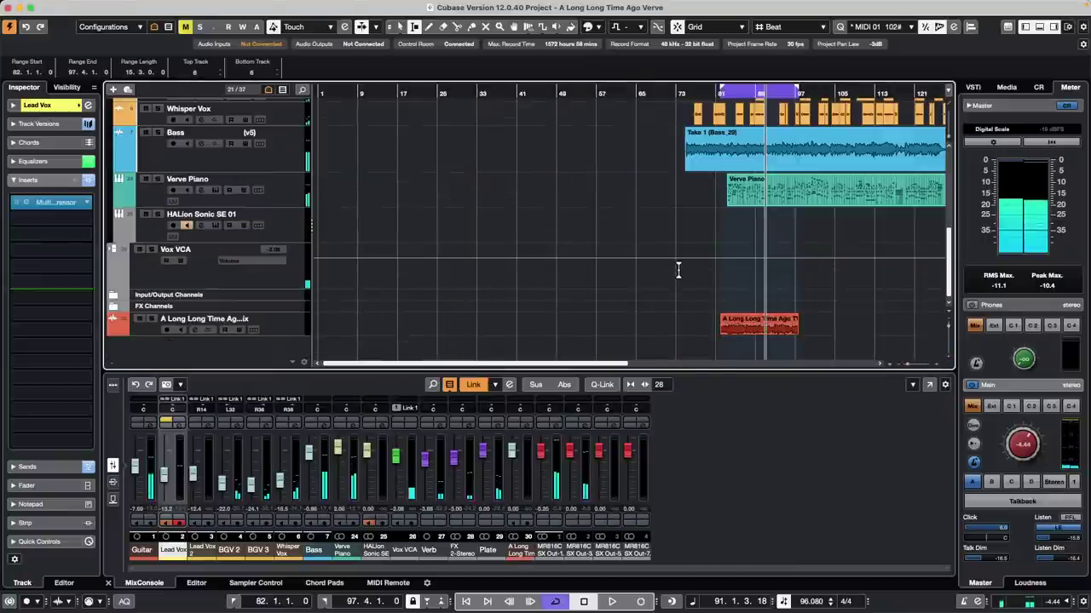
right_click(732, 333)
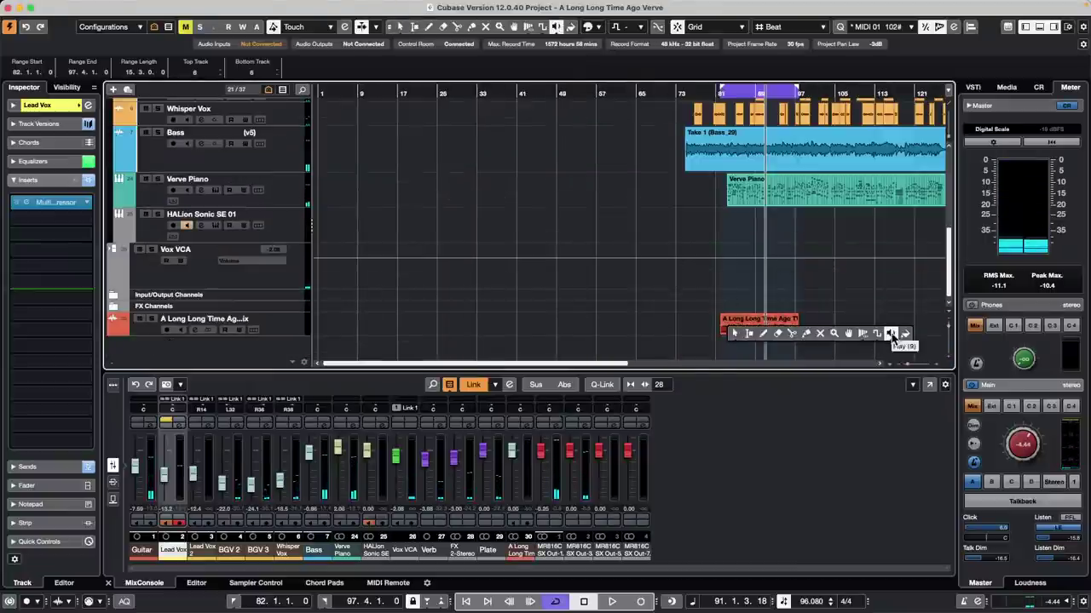
left_click(892, 334)
left_click(745, 322)
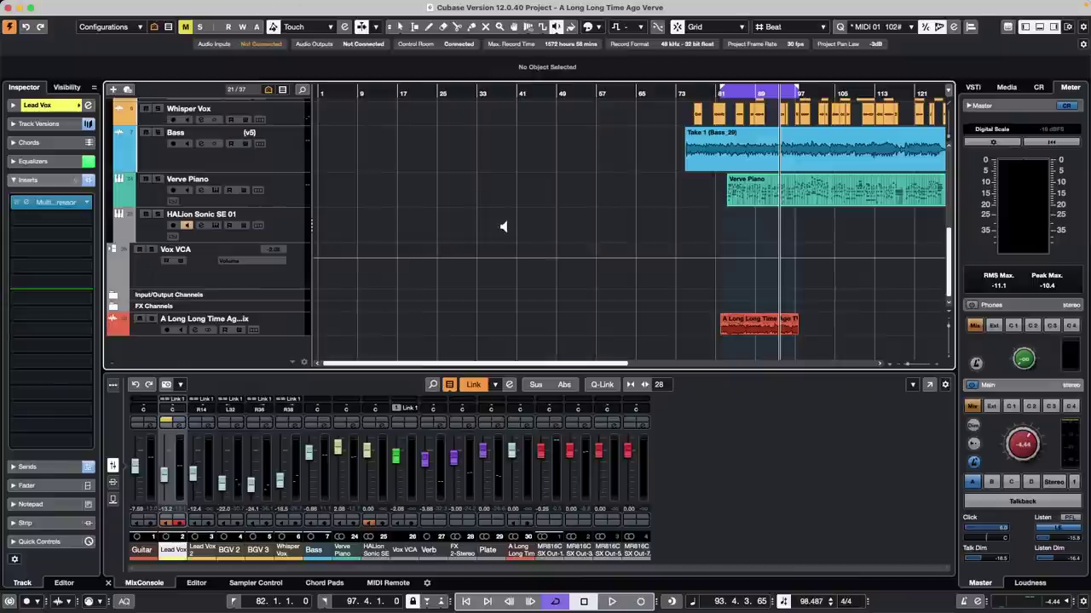
scroll(268, 186, "up", 1)
scroll(268, 181, "up", 1)
Step: Select the Bass track, open Project Logical Editor setup, and remove the old filter and action rows
left_click(290, 190)
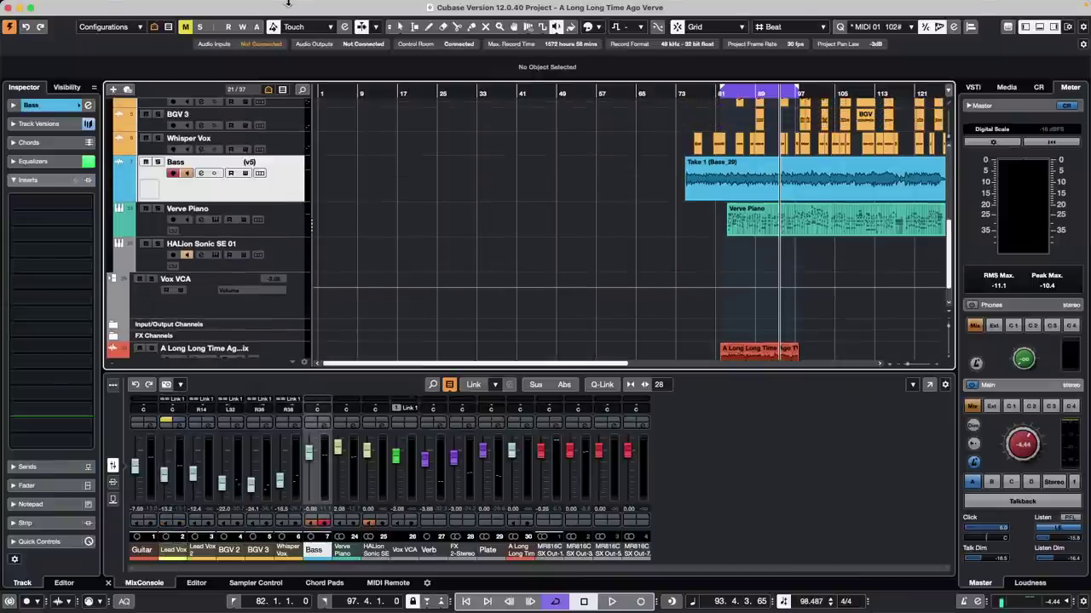
left_click(181, 7)
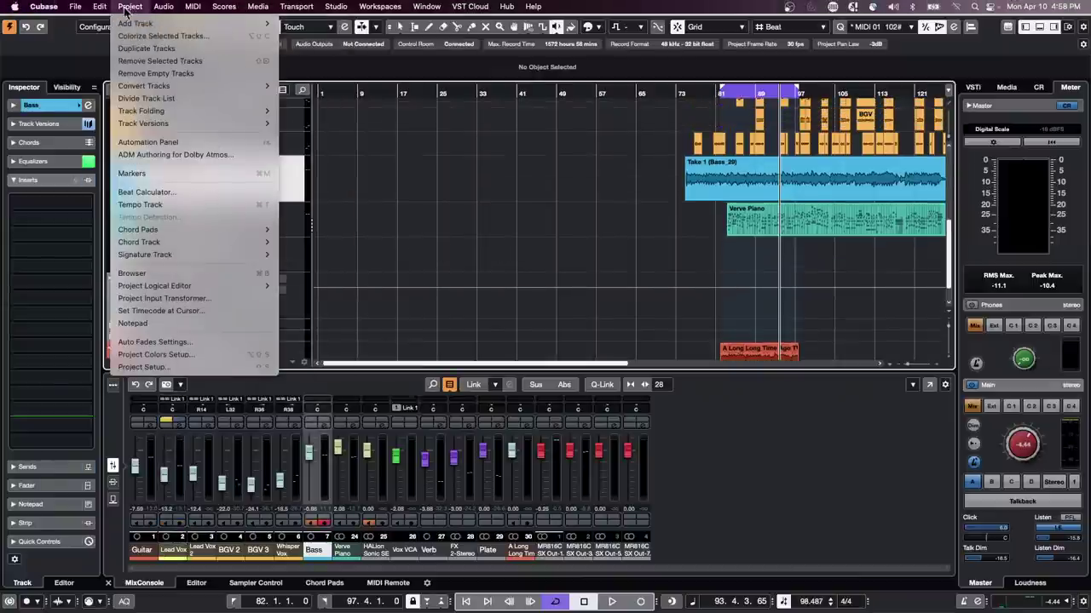
mouse_move(194, 7)
mouse_move(129, 6)
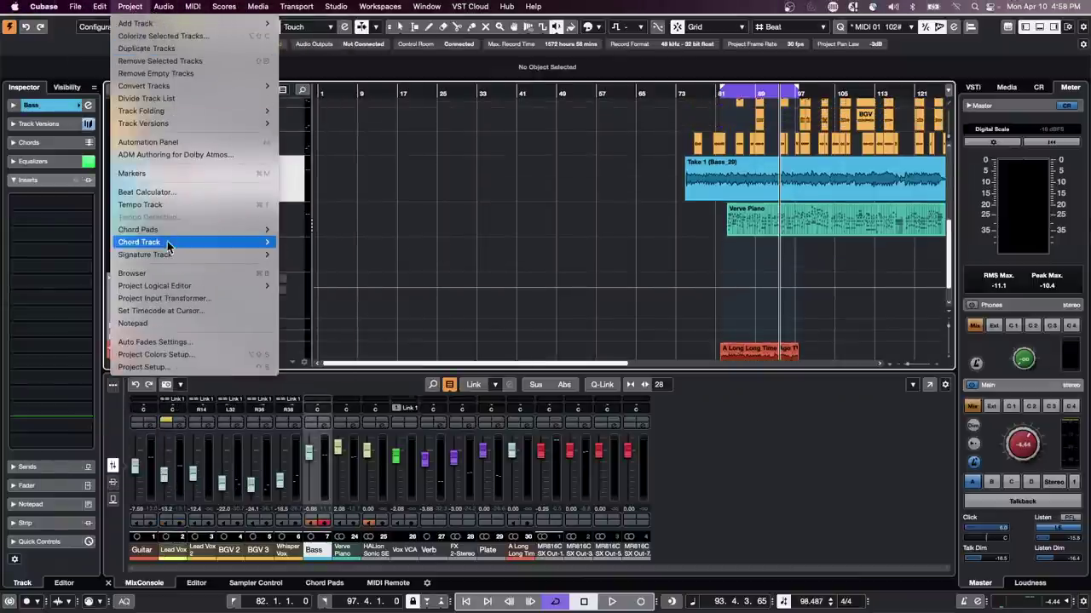
mouse_move(194, 286)
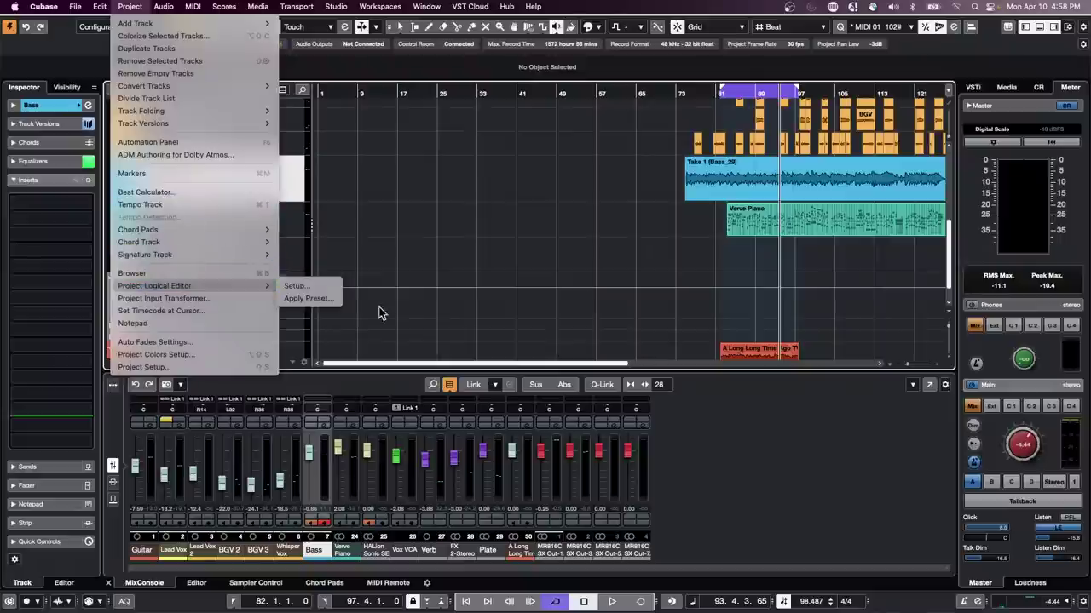
left_click(305, 288)
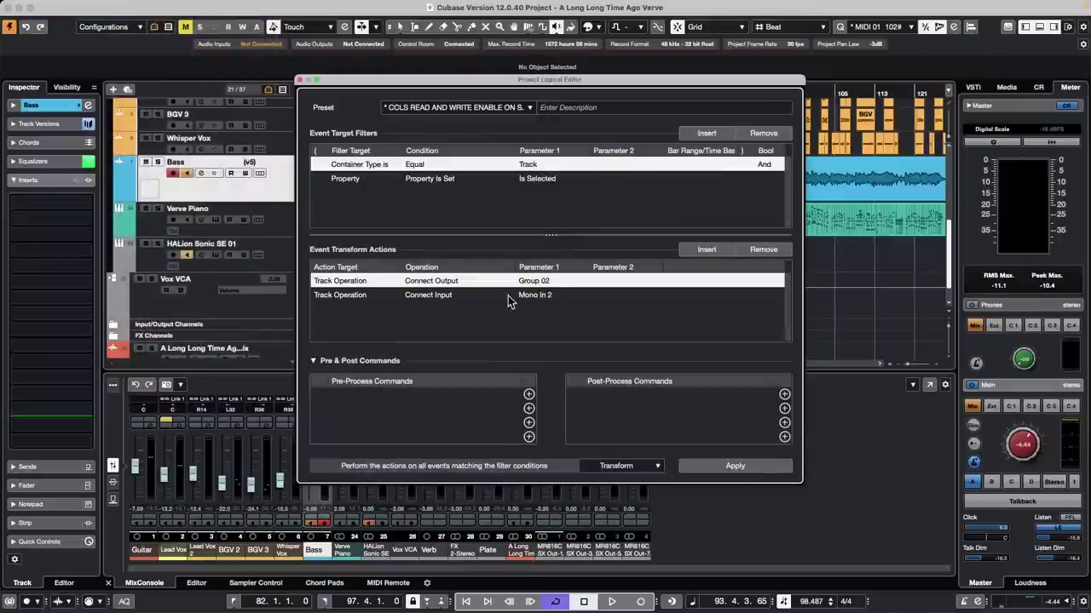
left_click(761, 134)
left_click(760, 134)
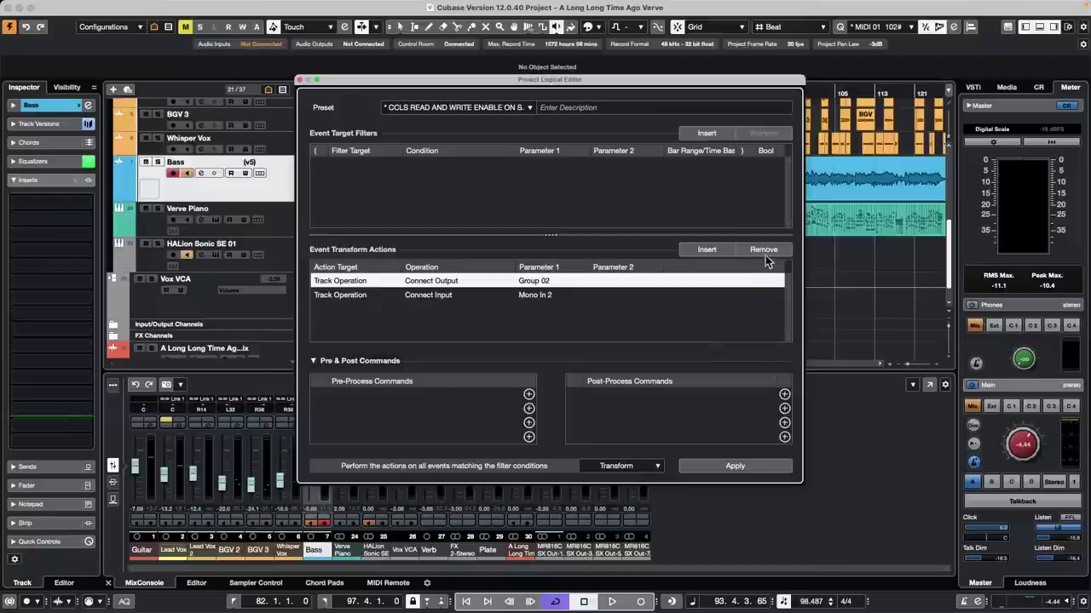
left_click(764, 251)
left_click(765, 251)
Step: Add a filter condition matching events whose Name Contains 'Bass'
left_click(706, 133)
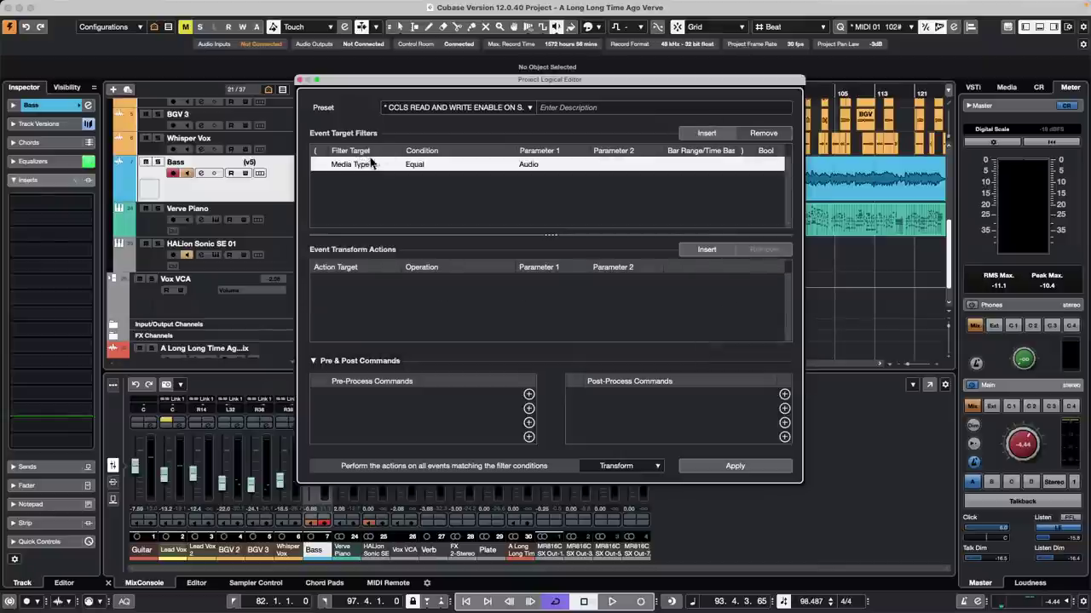
left_click(337, 164)
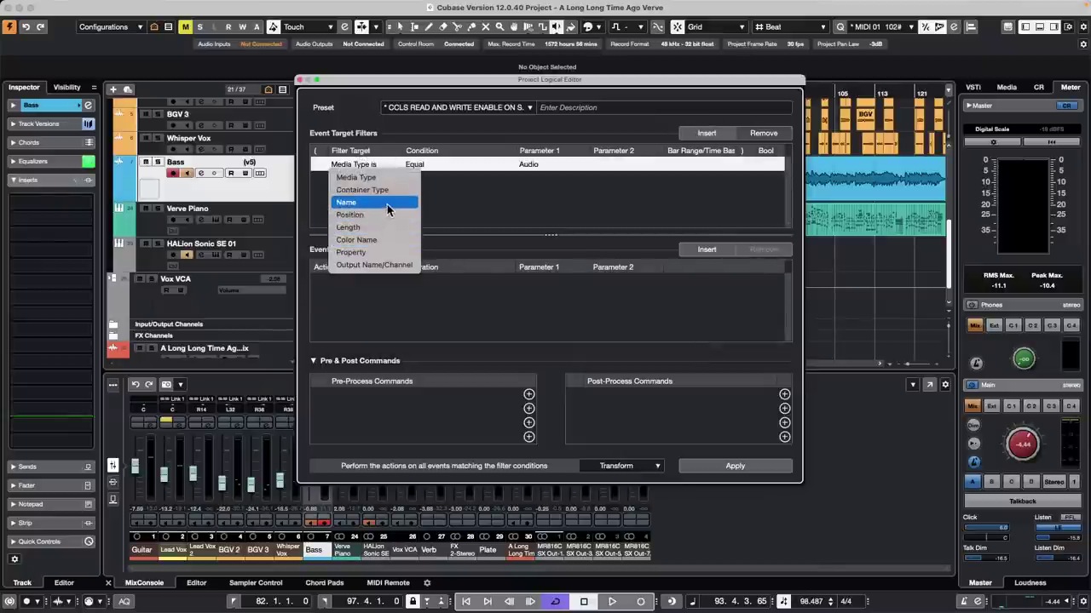
key("Return")
left_click(442, 165)
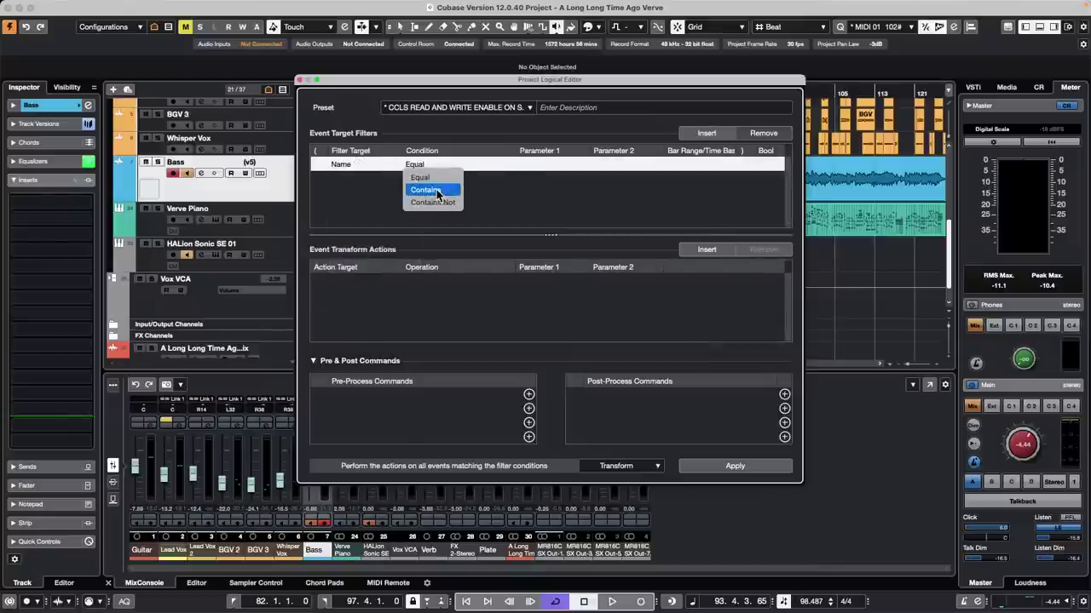
key("Return")
left_click(553, 164)
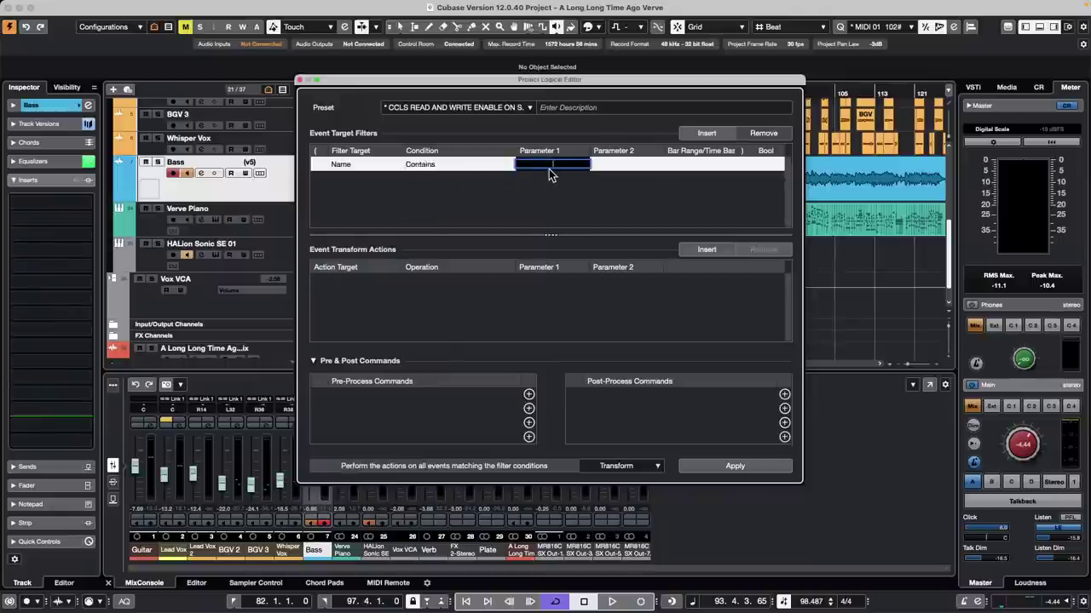
type("Bass")
key("Return")
Step: Add an action that sets the colour to the fixed value Color 6
left_click(712, 248)
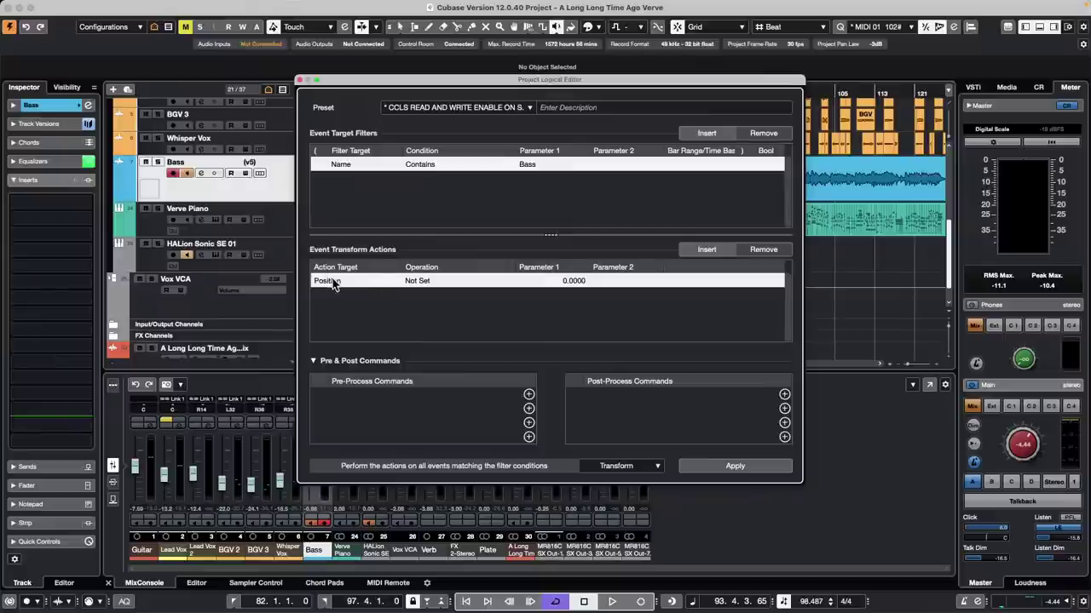
left_click(328, 281)
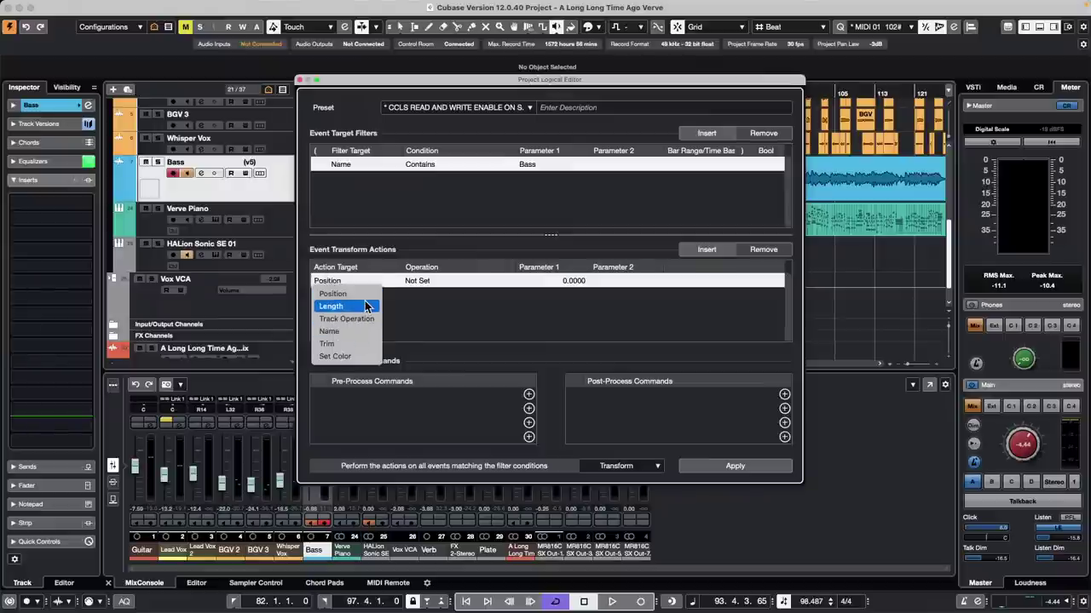
left_click(351, 356)
left_click(443, 281)
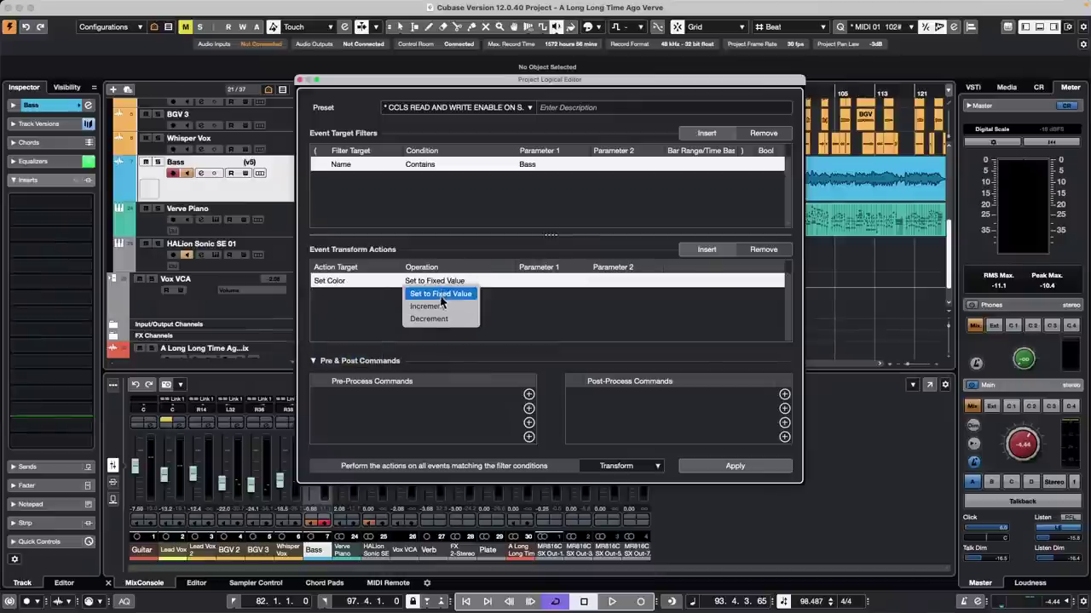
left_click(460, 294)
left_click(529, 282)
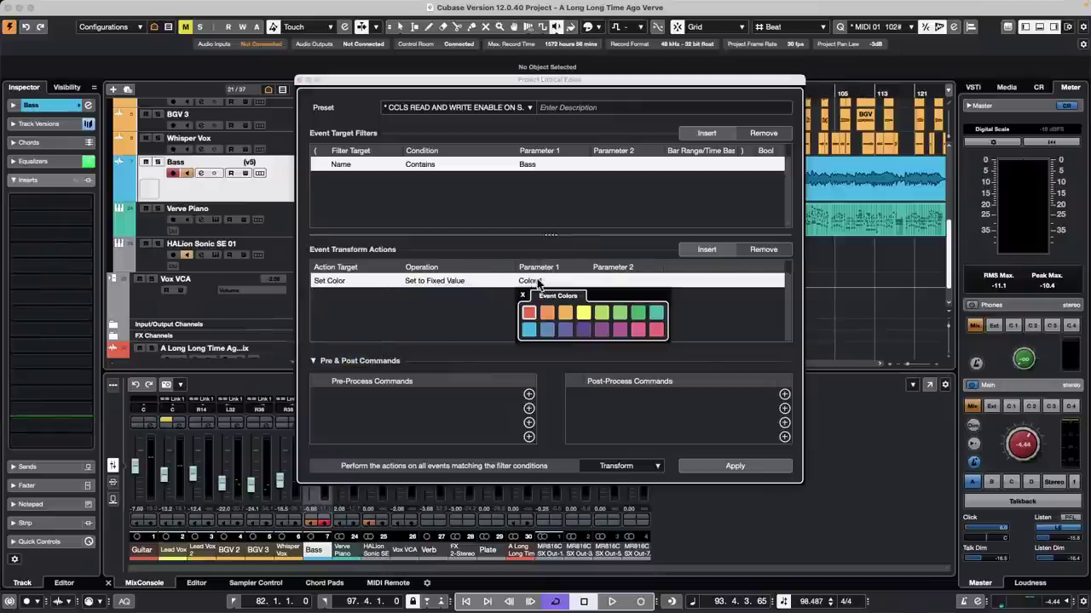
left_click(620, 314)
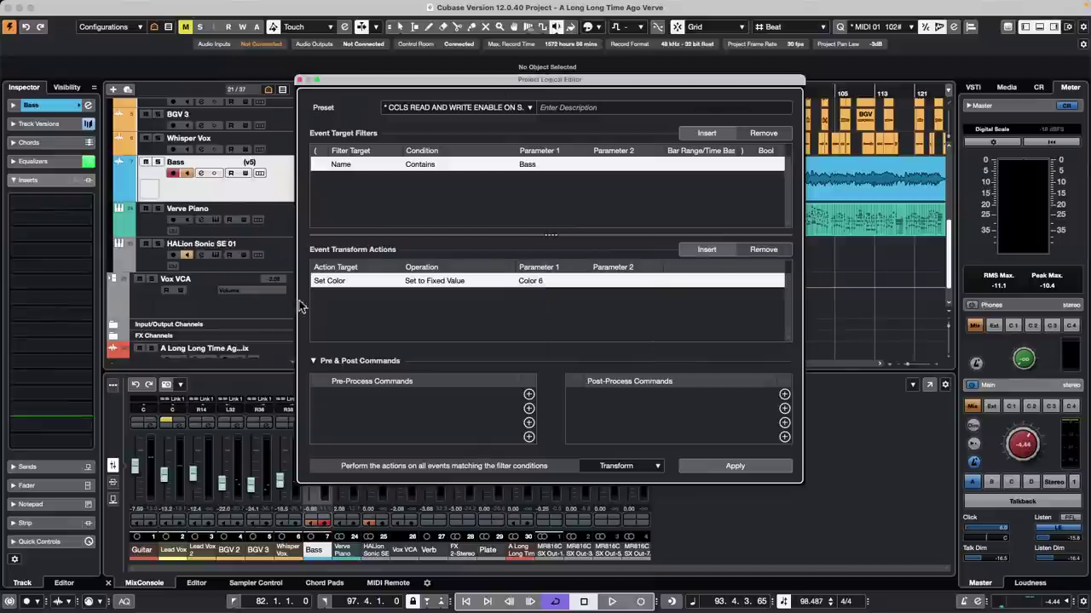
Step: Apply the rule so the Bass track's events turn green
left_click_drag(601, 82, 481, 201)
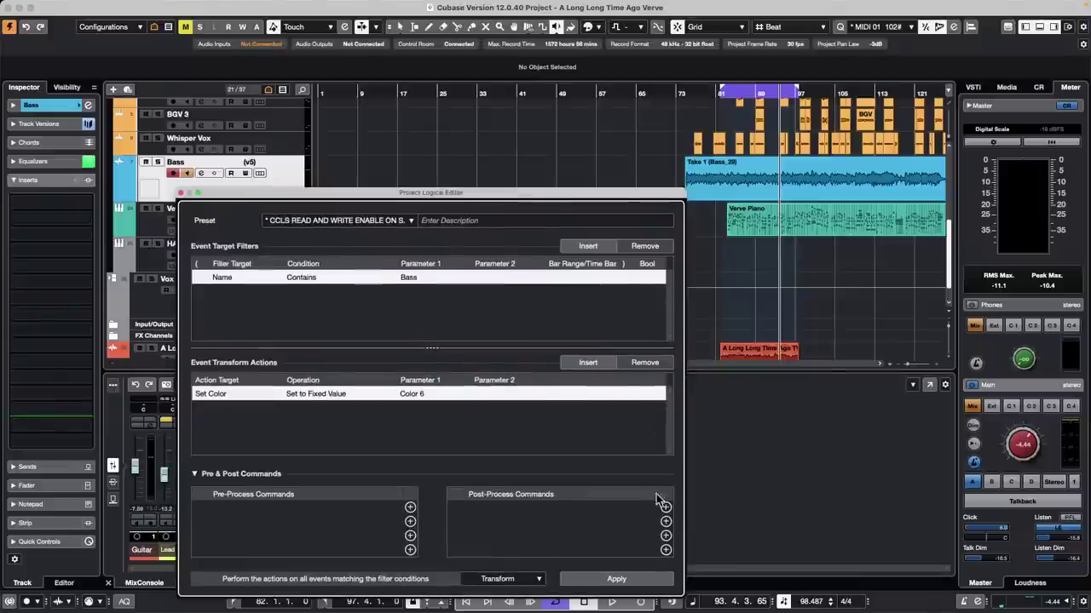
left_click(622, 583)
left_click_drag(342, 194, 566, 206)
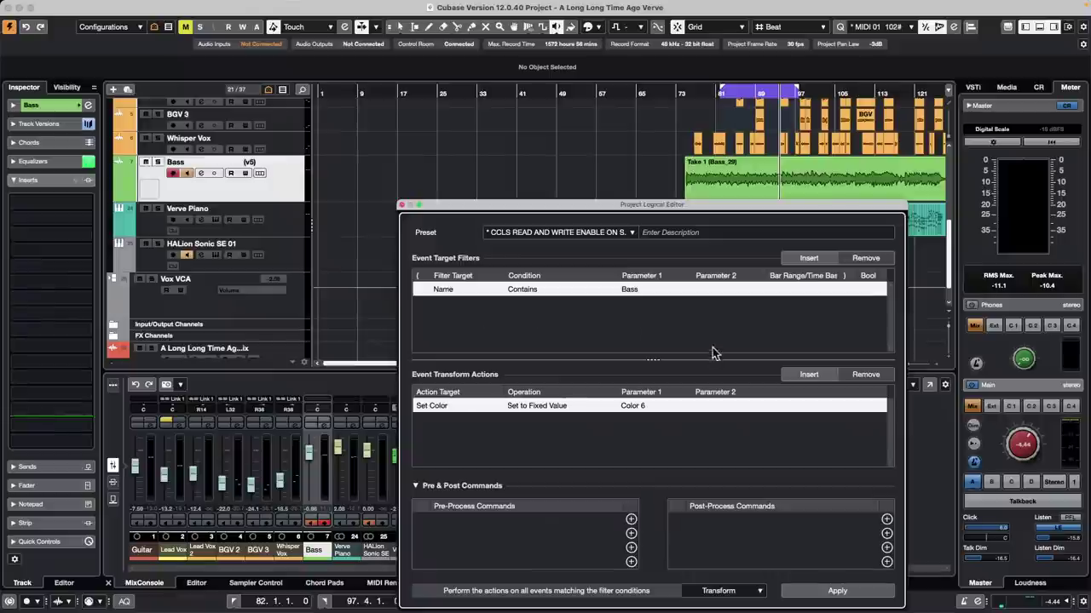